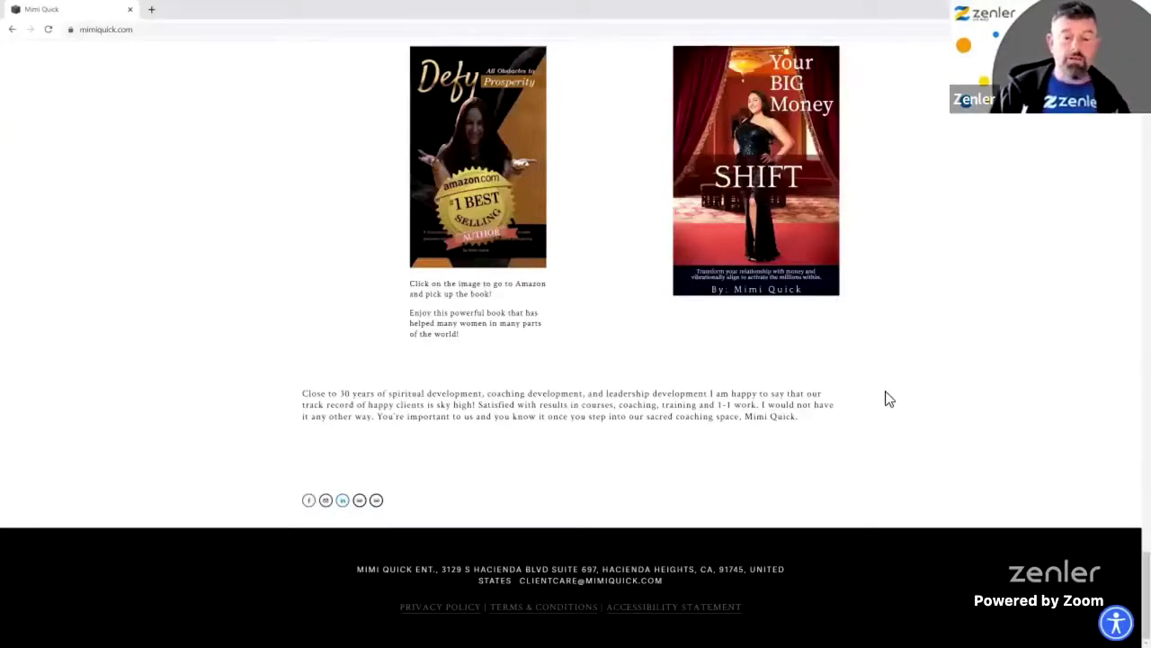
# - Open gooddoggy.newzenler.com in a new browser tab
pyautogui.scroll(5, 907, 360)
pyautogui.scroll(10, 914, 337)
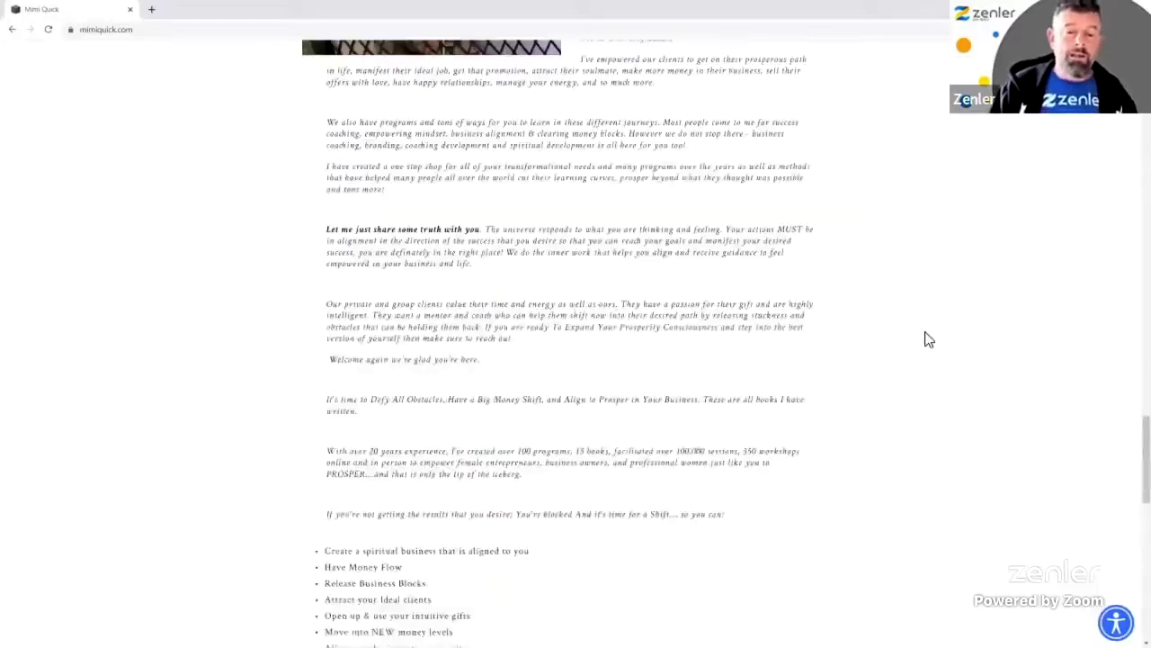
pyautogui.scroll(6, 905, 350)
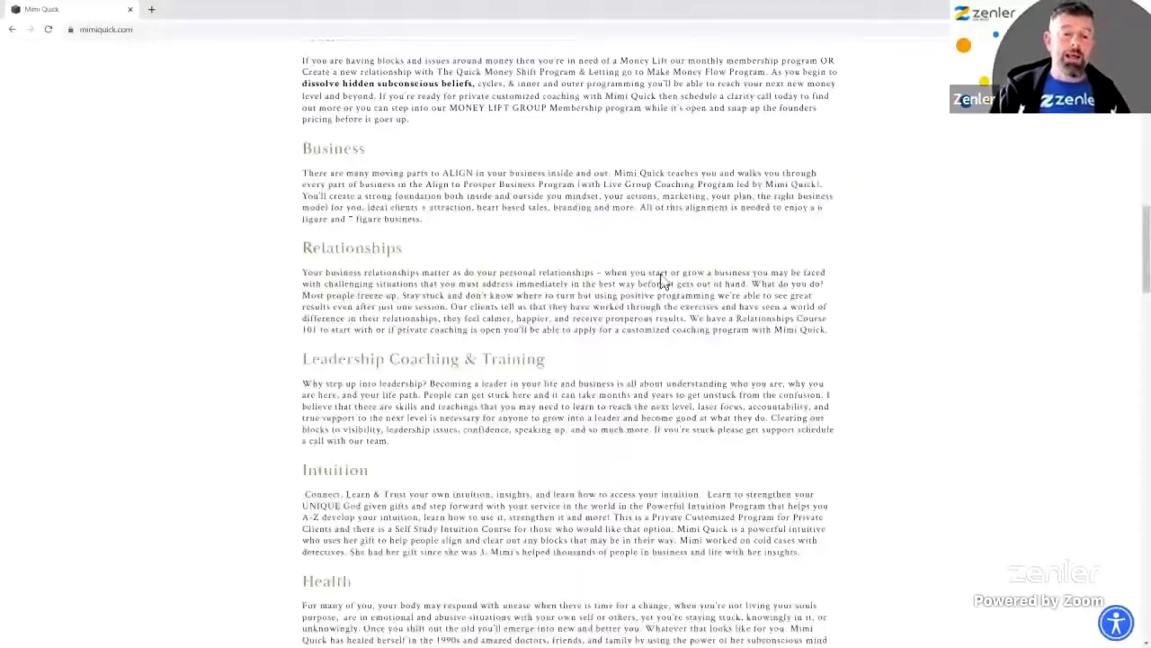
pyautogui.scroll(15, 900, 345)
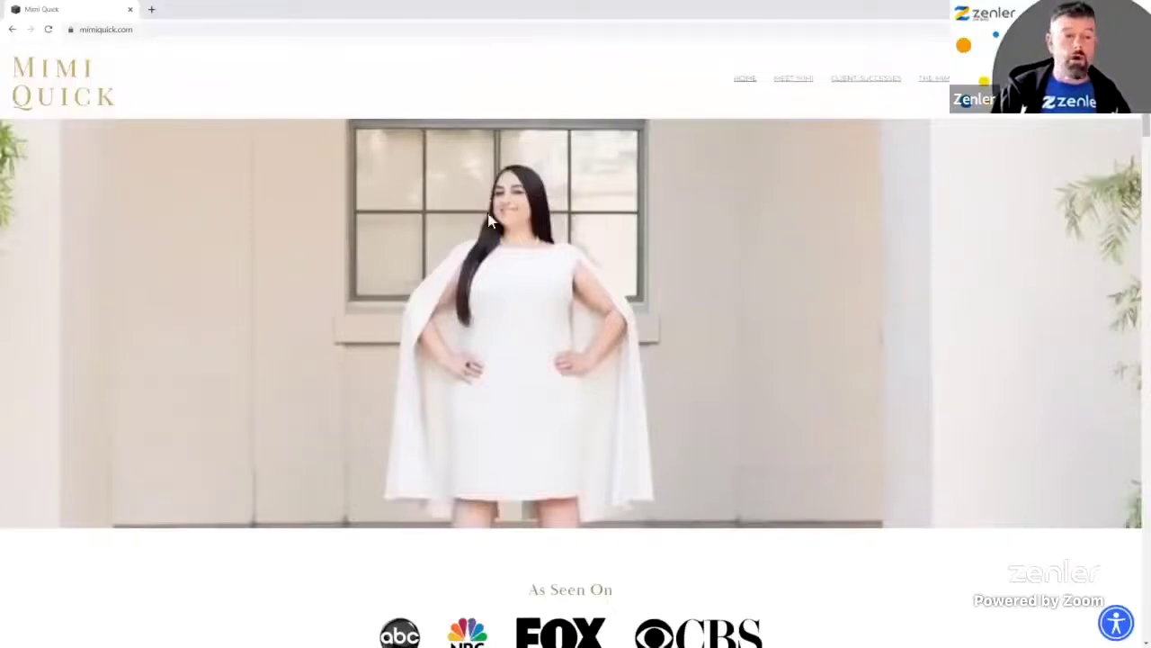
pyautogui.scroll(-3, 662, 236)
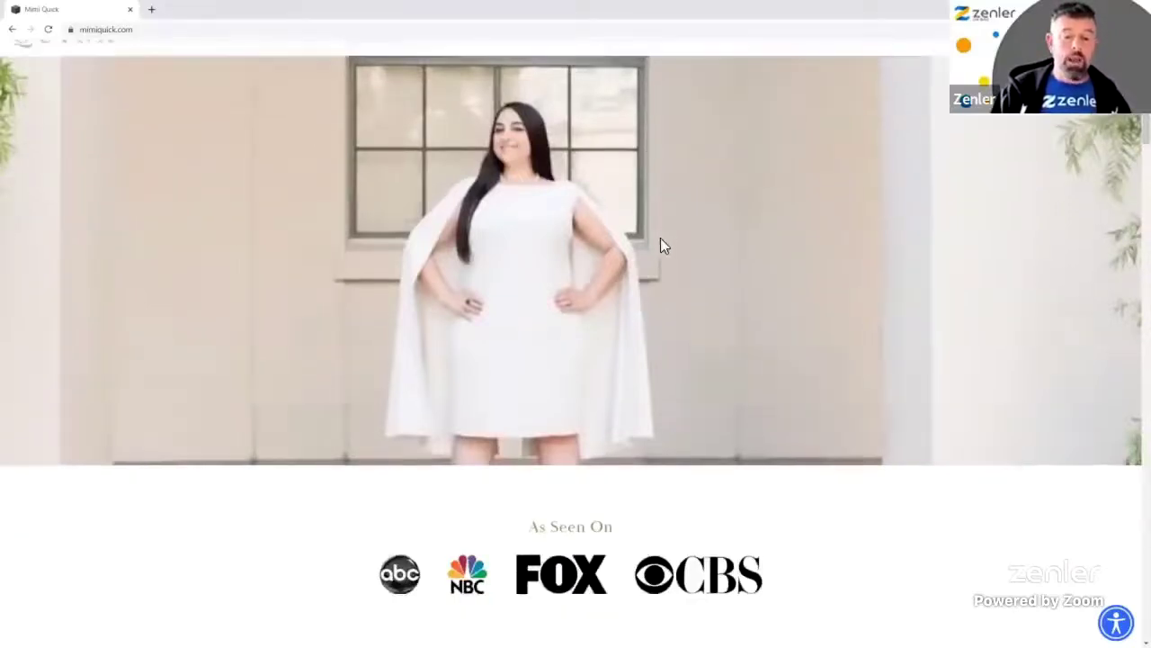
pyautogui.scroll(-3, 583, 447)
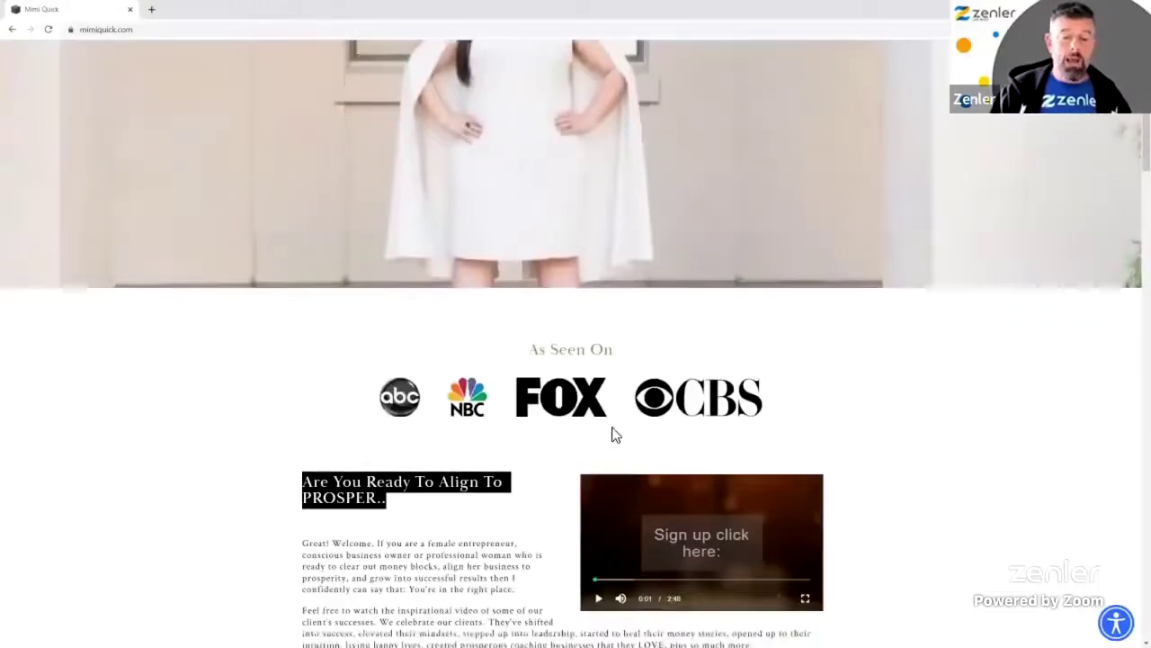
pyautogui.scroll(2, 566, 411)
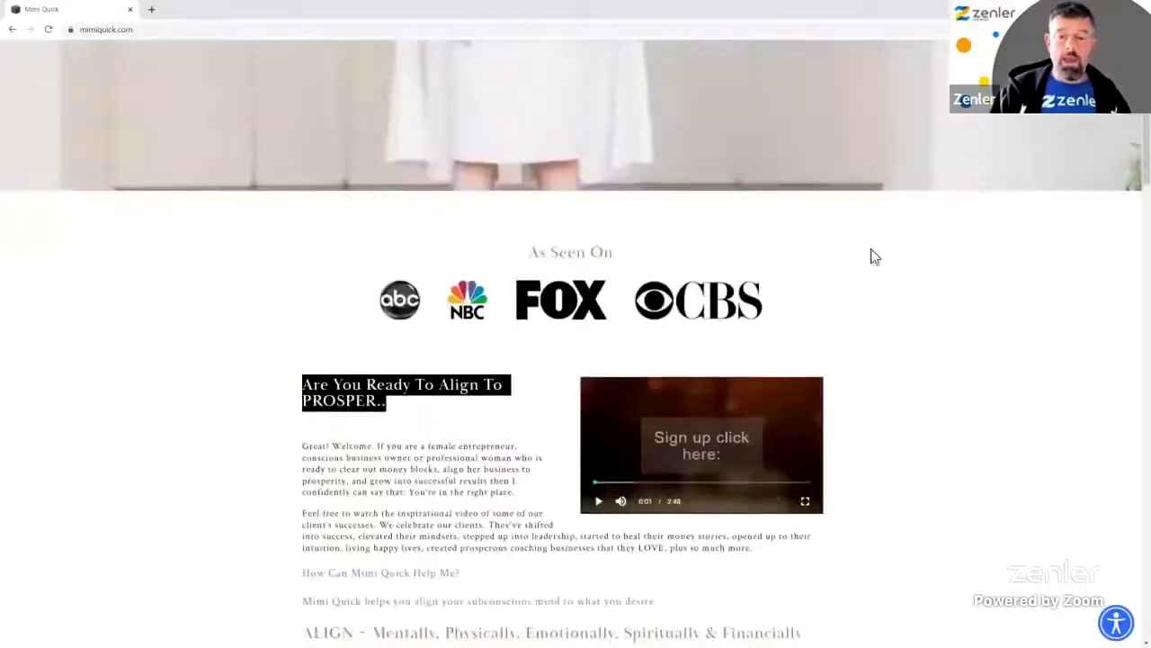
pyautogui.scroll(-3, 922, 352)
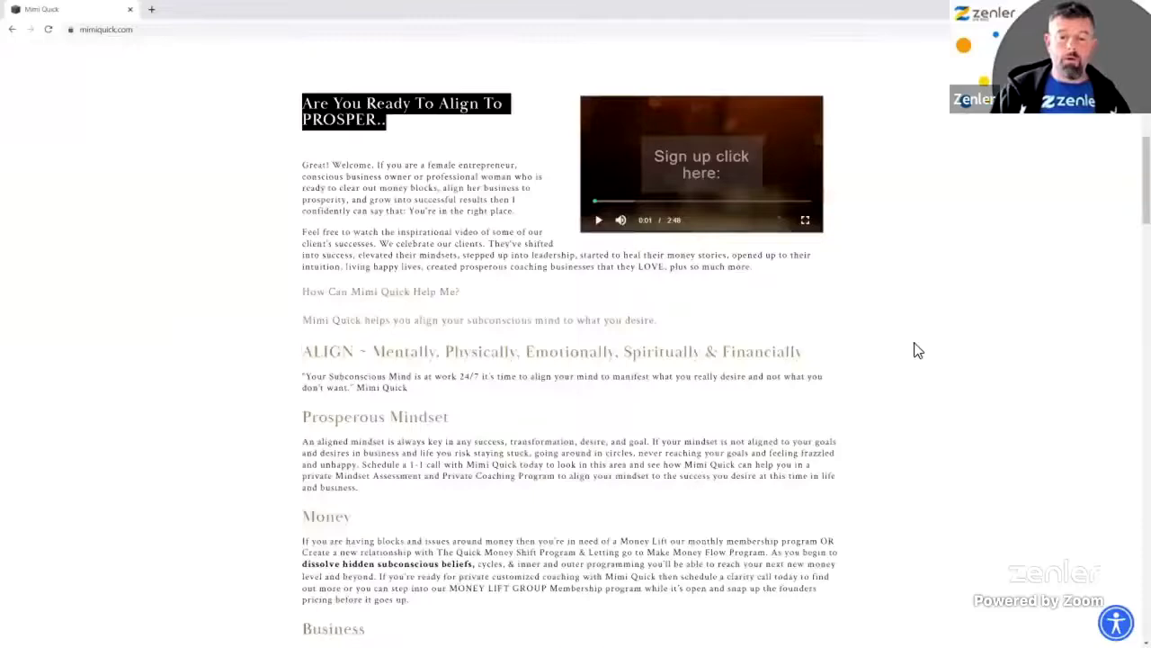
pyautogui.scroll(-15, 918, 350)
pyautogui.scroll(-12, 918, 351)
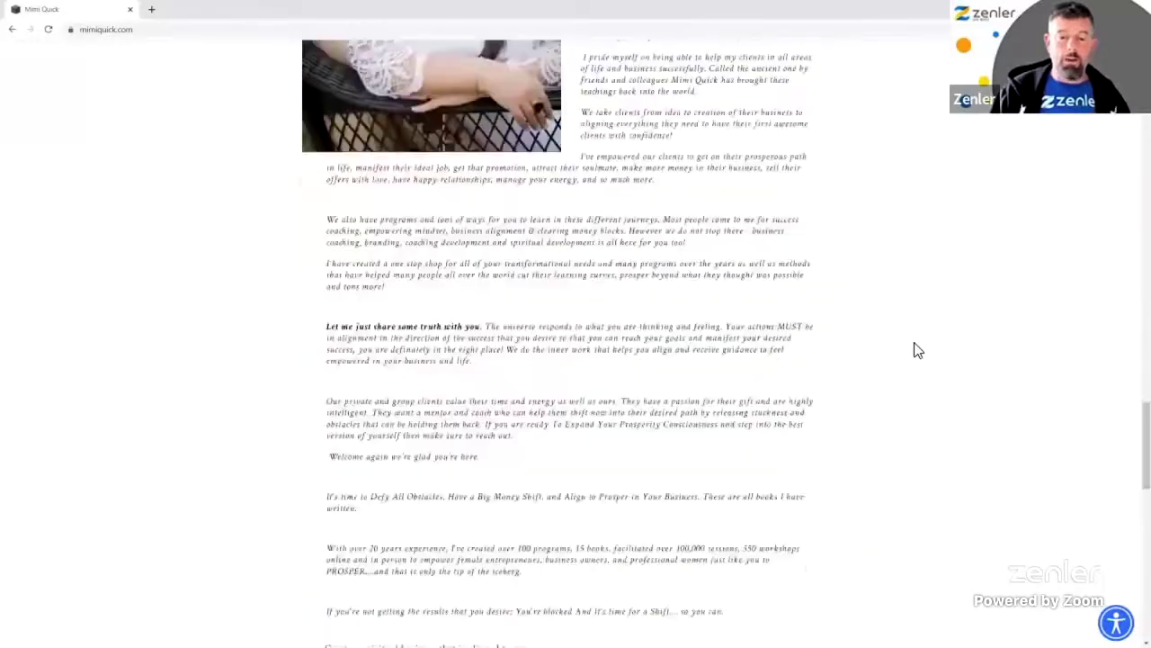
pyautogui.scroll(3, 918, 306)
pyautogui.scroll(8, 943, 228)
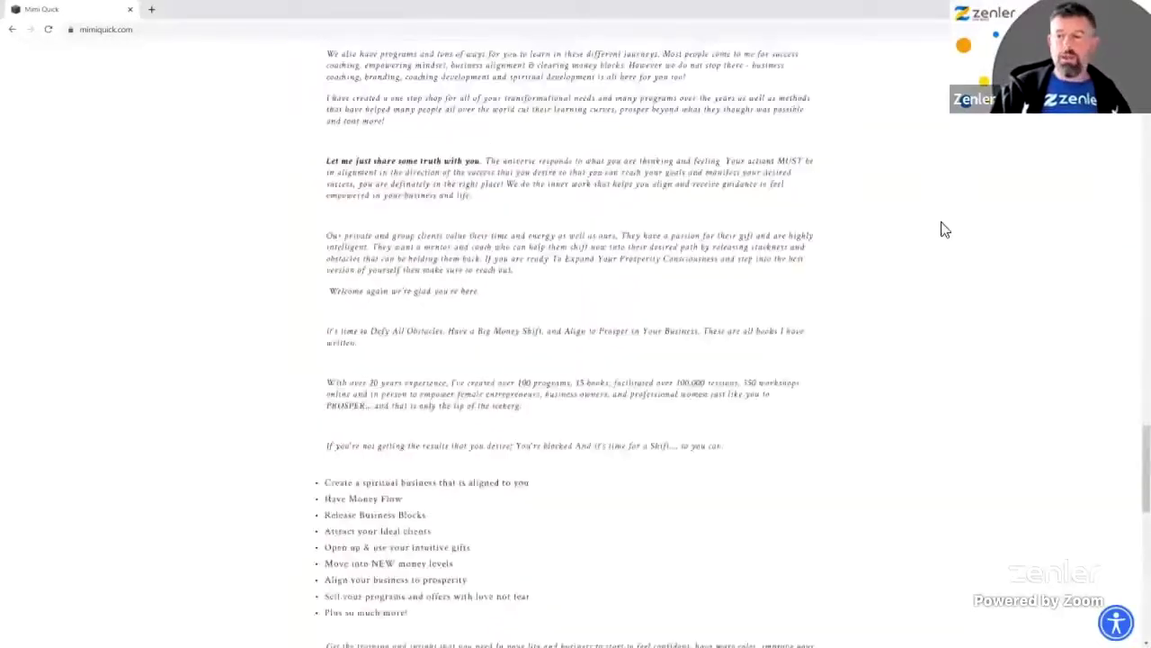
pyautogui.scroll(20, 949, 221)
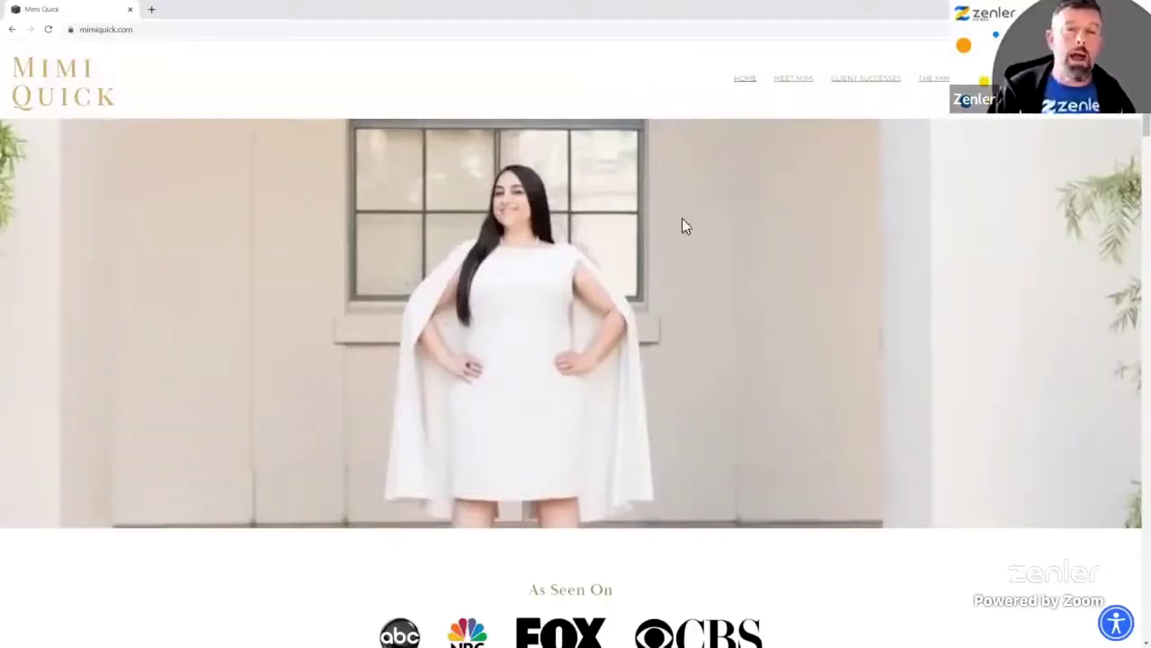
pyautogui.click(153, 16)
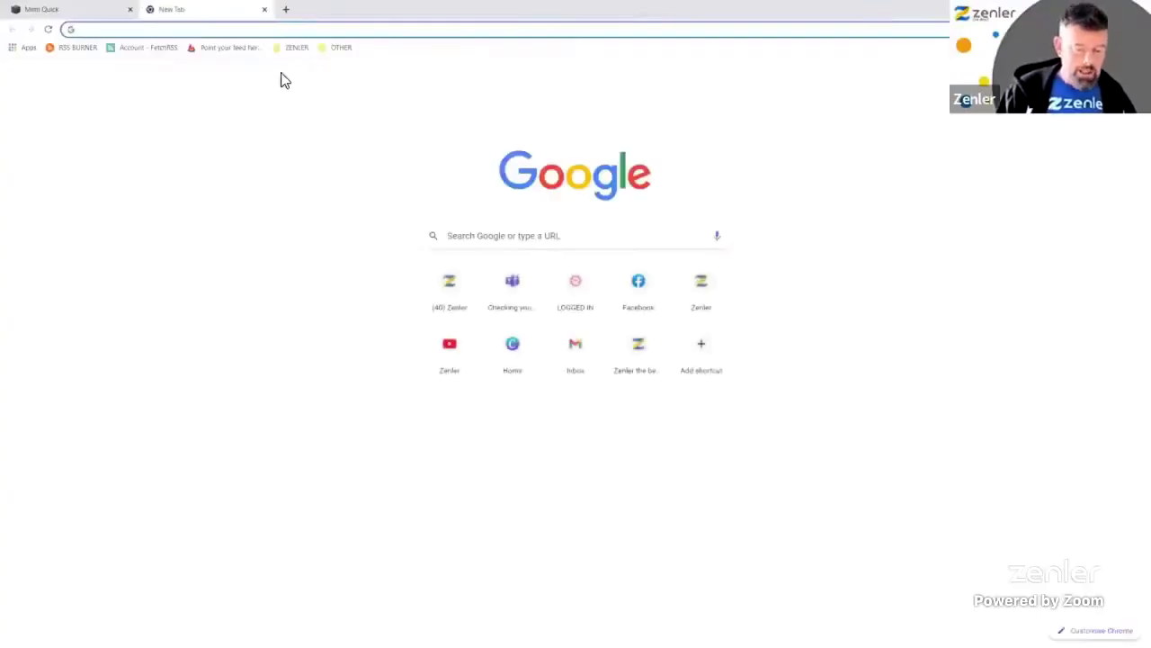
pyautogui.write('gooddoggy.newzenler.com')
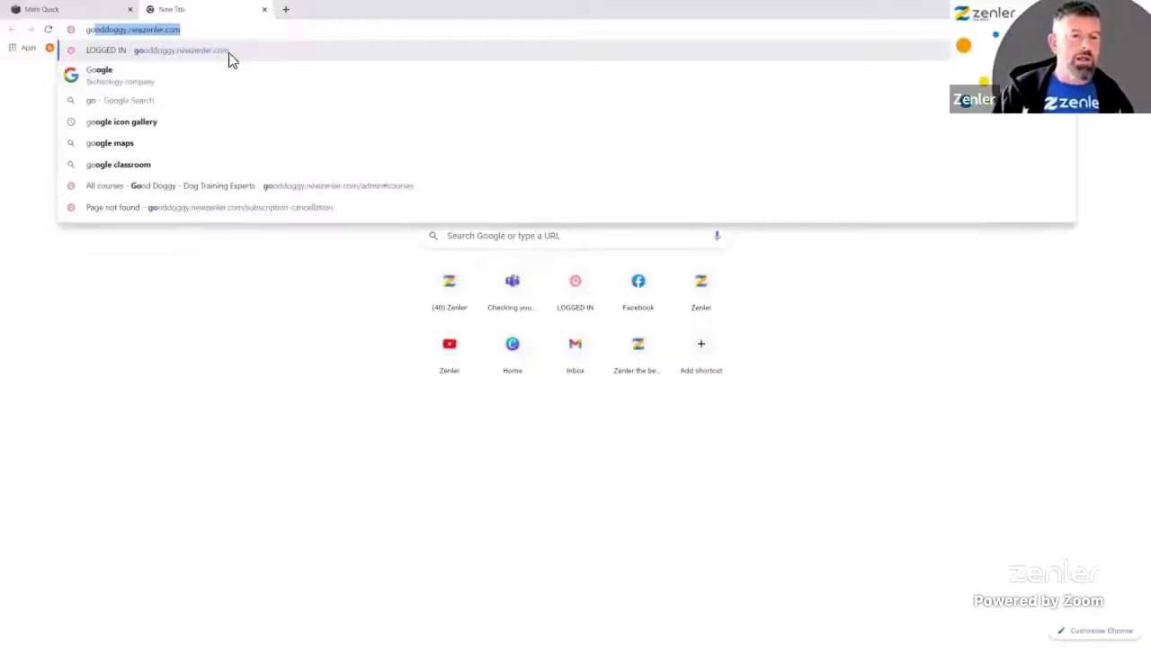
pyautogui.click(229, 56)
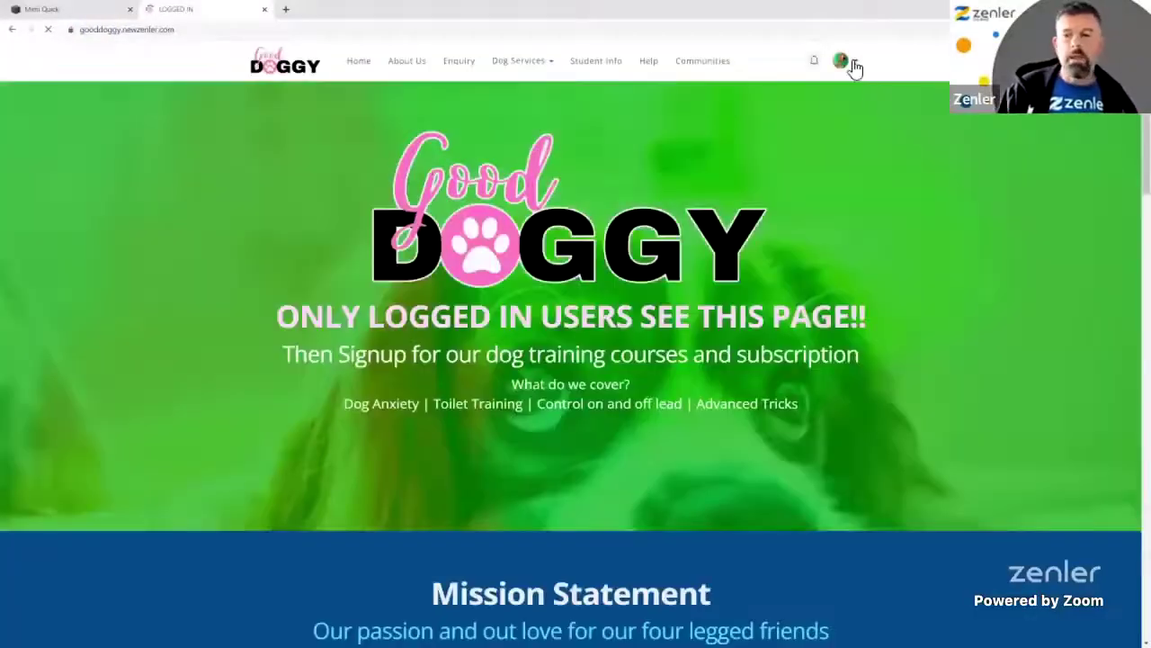
# - Go to the school's Admin dashboard from the avatar menu and enter the Site section
pyautogui.click(853, 68)
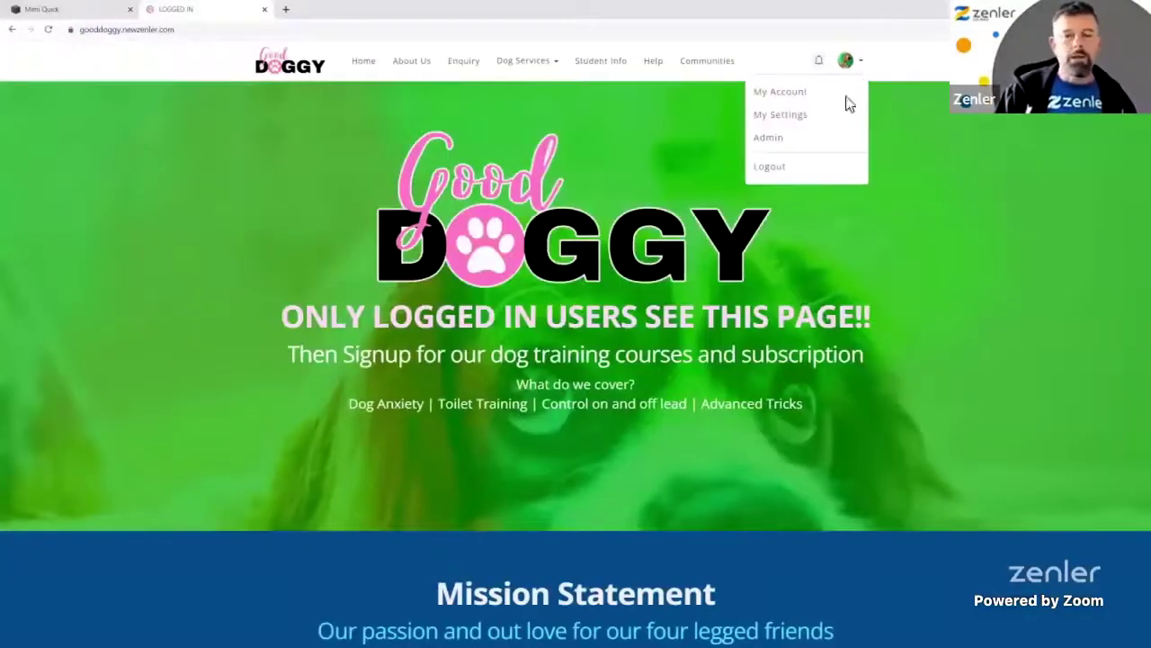
pyautogui.click(789, 144)
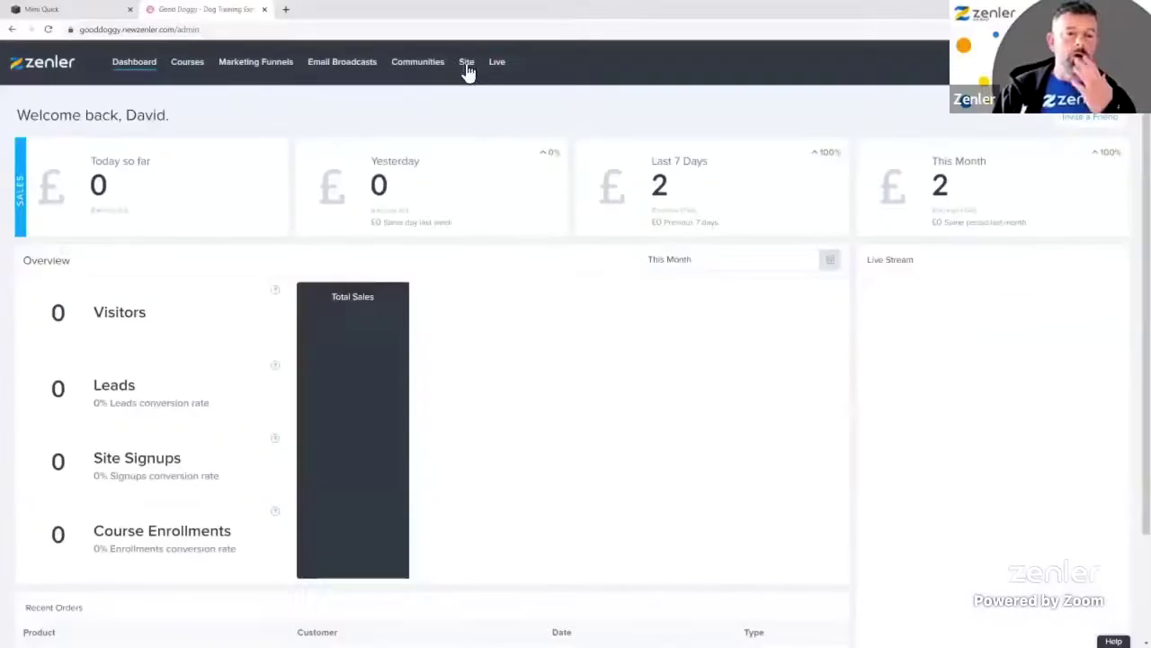
pyautogui.click(465, 63)
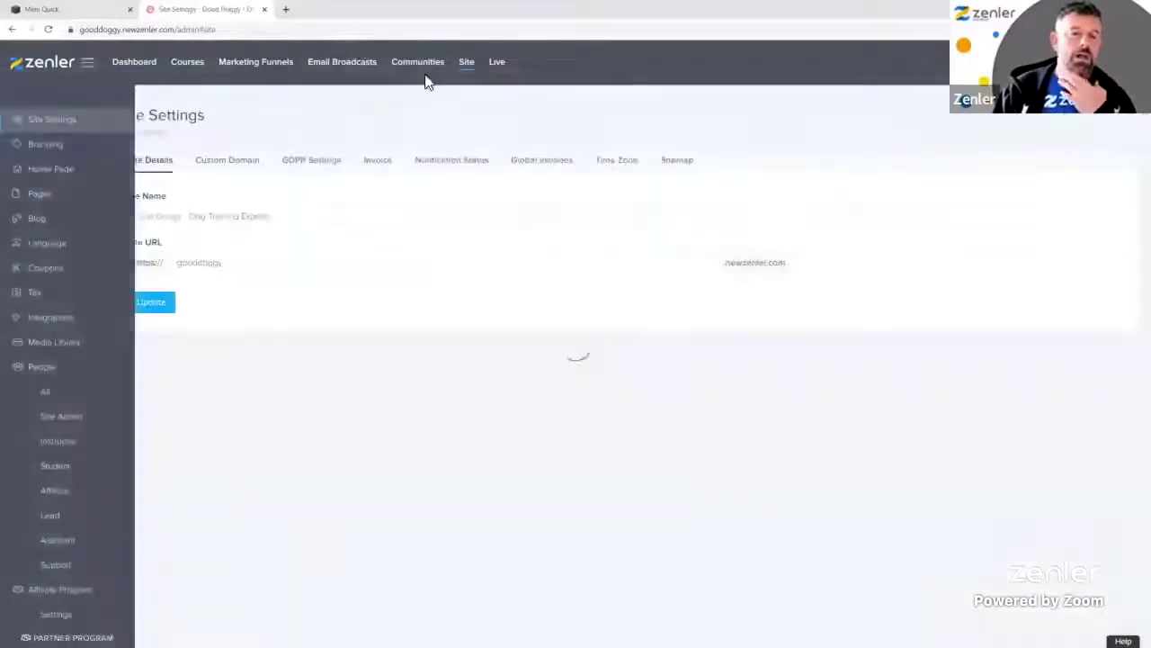
# - From Pages, add a blank page MIMI with URL 'mimi', visible only to logged-in users
pyautogui.click(60, 194)
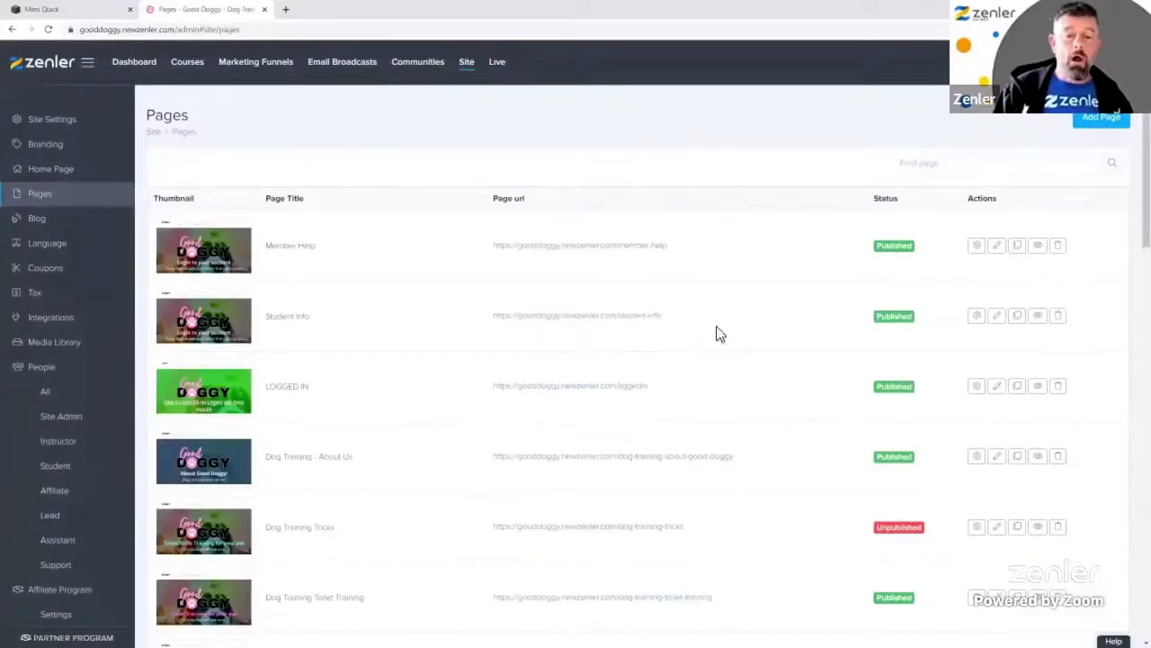
pyautogui.scroll(-5, 822, 517)
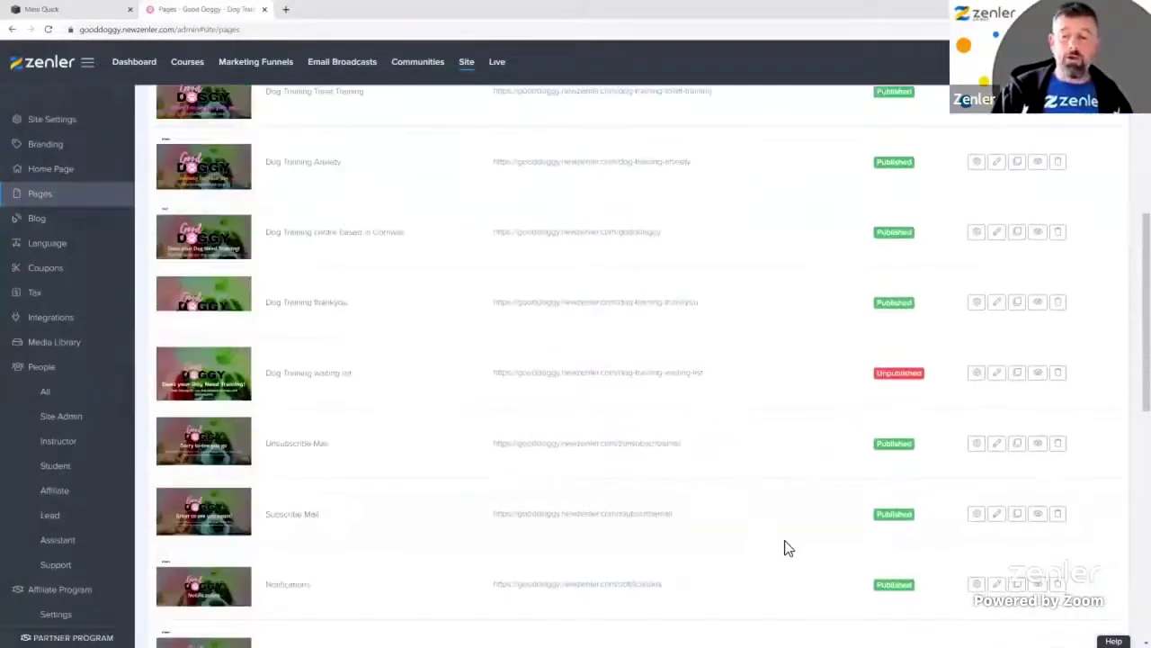
pyautogui.scroll(6, 783, 548)
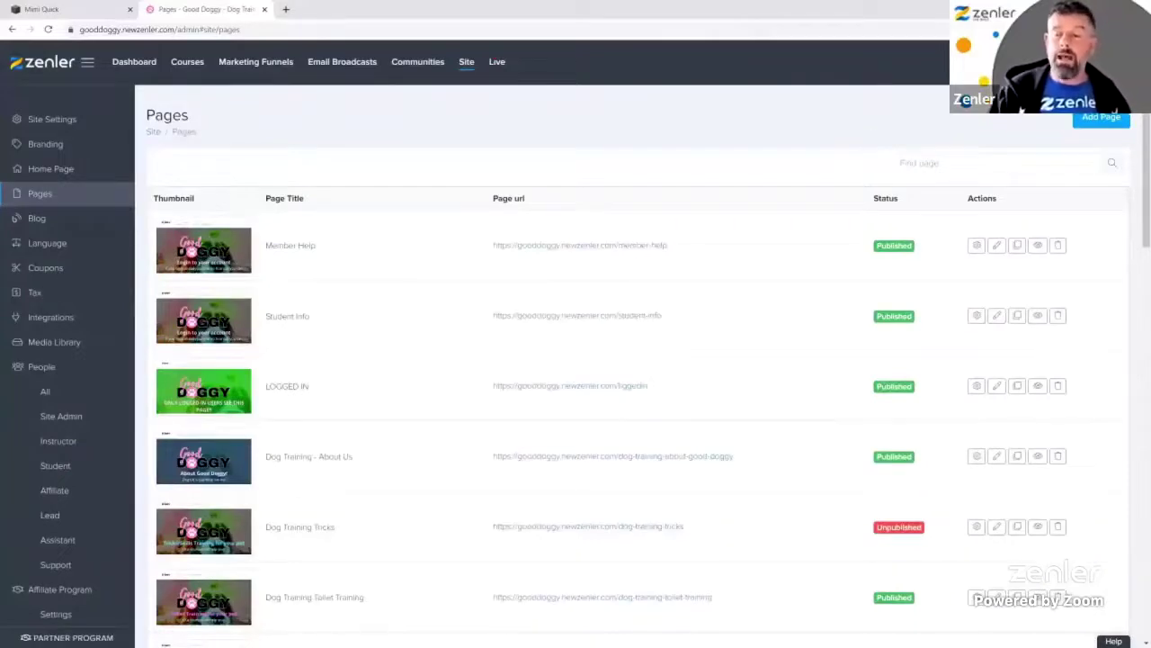
pyautogui.click(1106, 120)
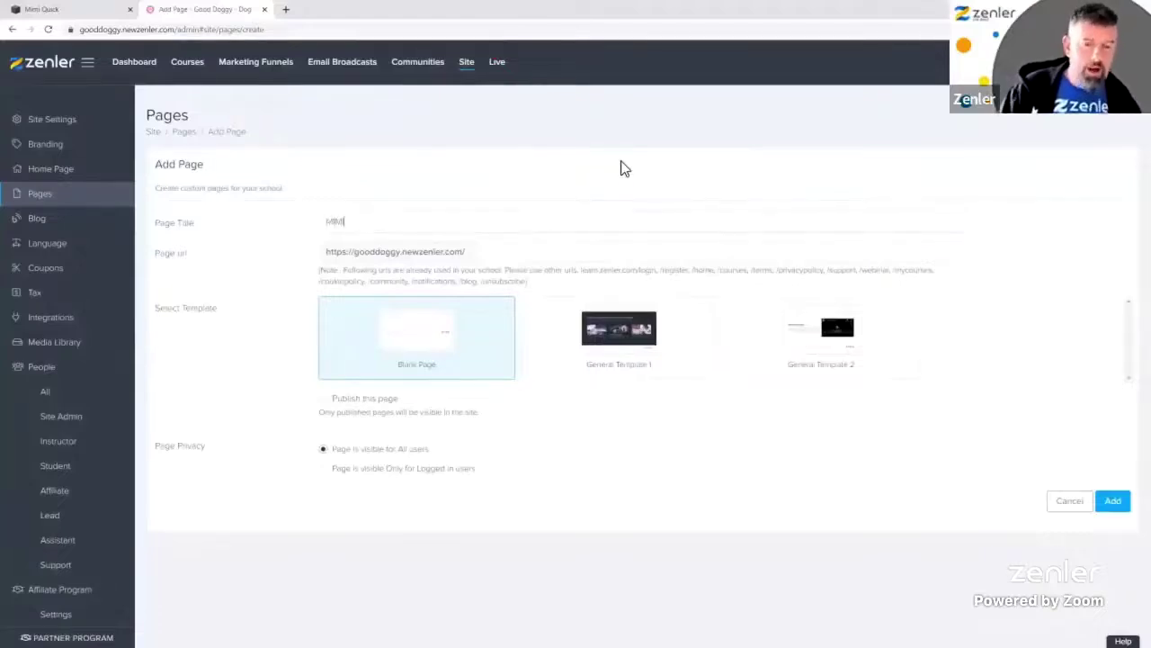
pyautogui.click(492, 255)
pyautogui.write('mimi')
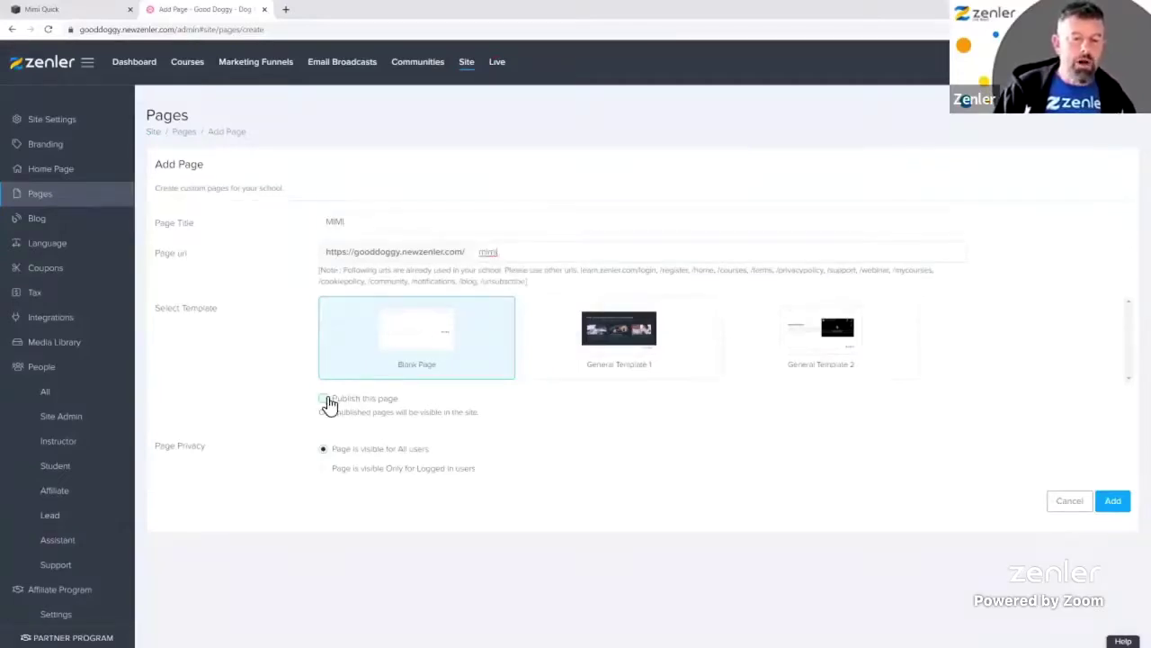
pyautogui.click(325, 469)
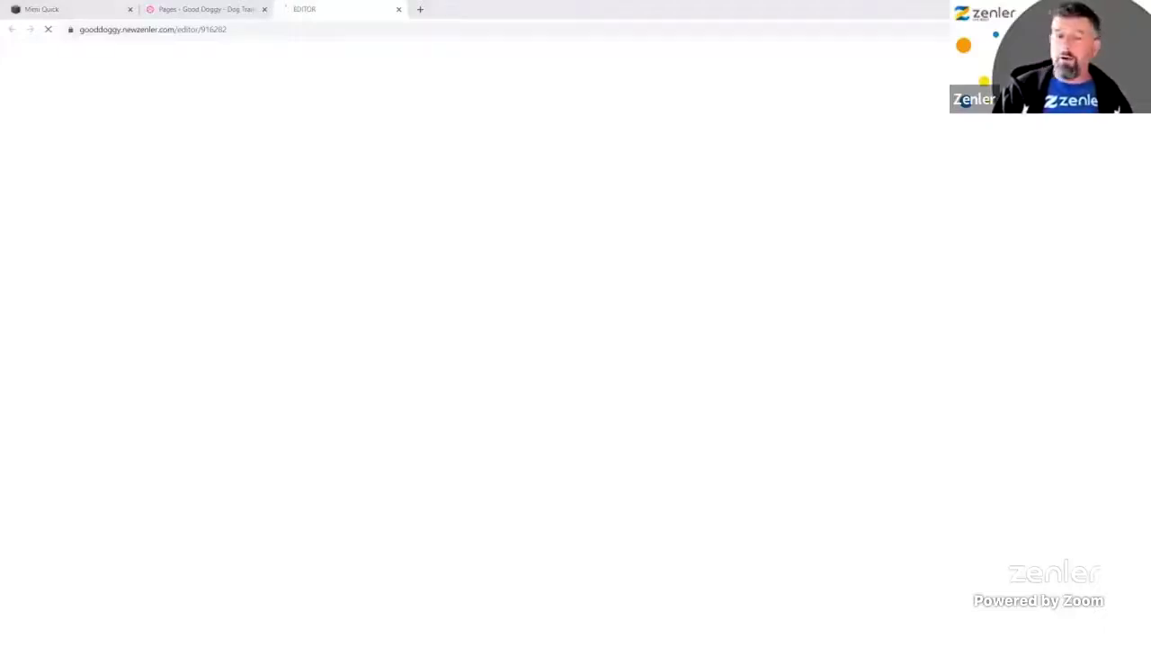
# - Rename the SITE 1 folder to 'SITE 1-MIMI', check it's empty, and close the window
pyautogui.hotkey('alt', 'Tab')
pyautogui.click(476, 232)
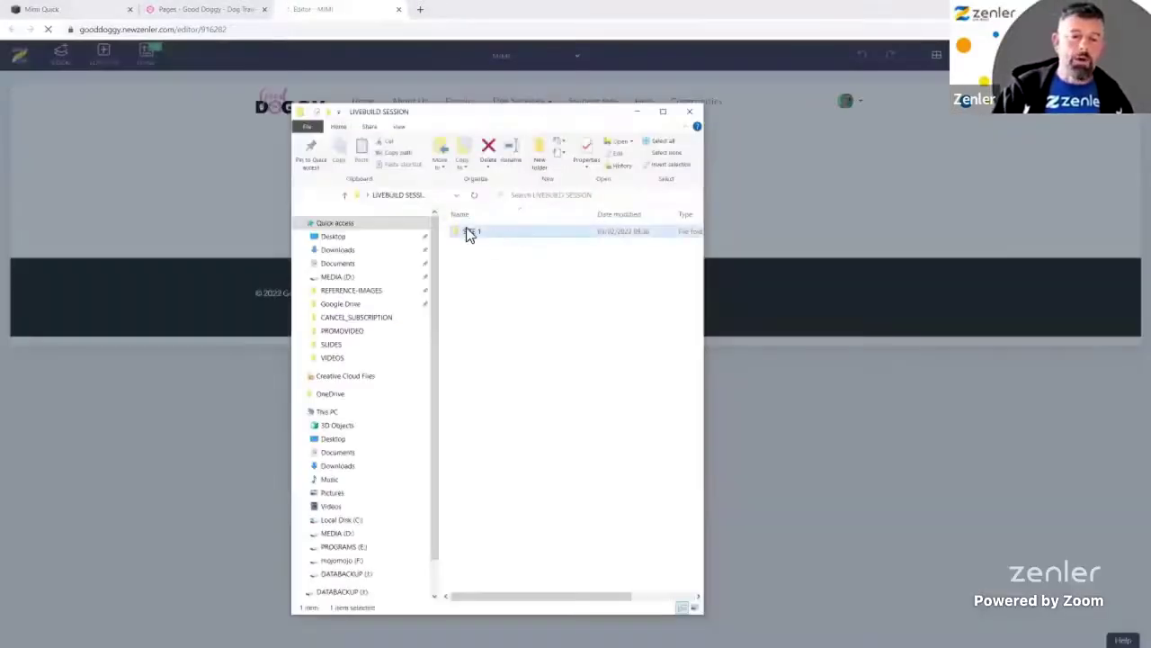
pyautogui.click(476, 232)
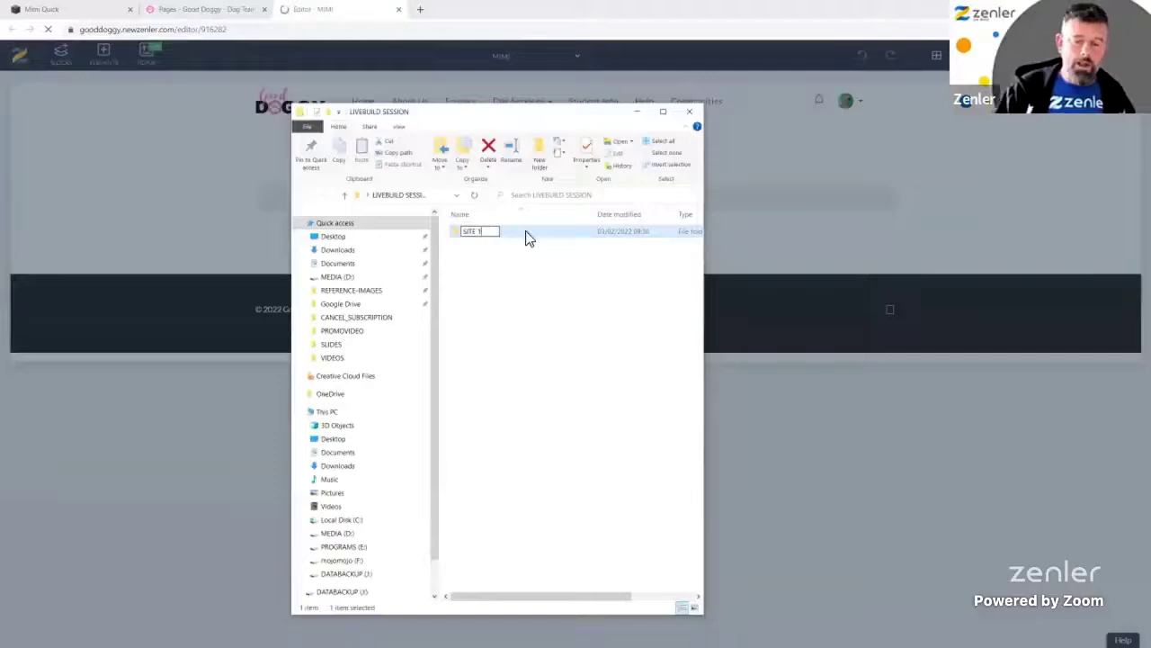
pyautogui.write('-MI')
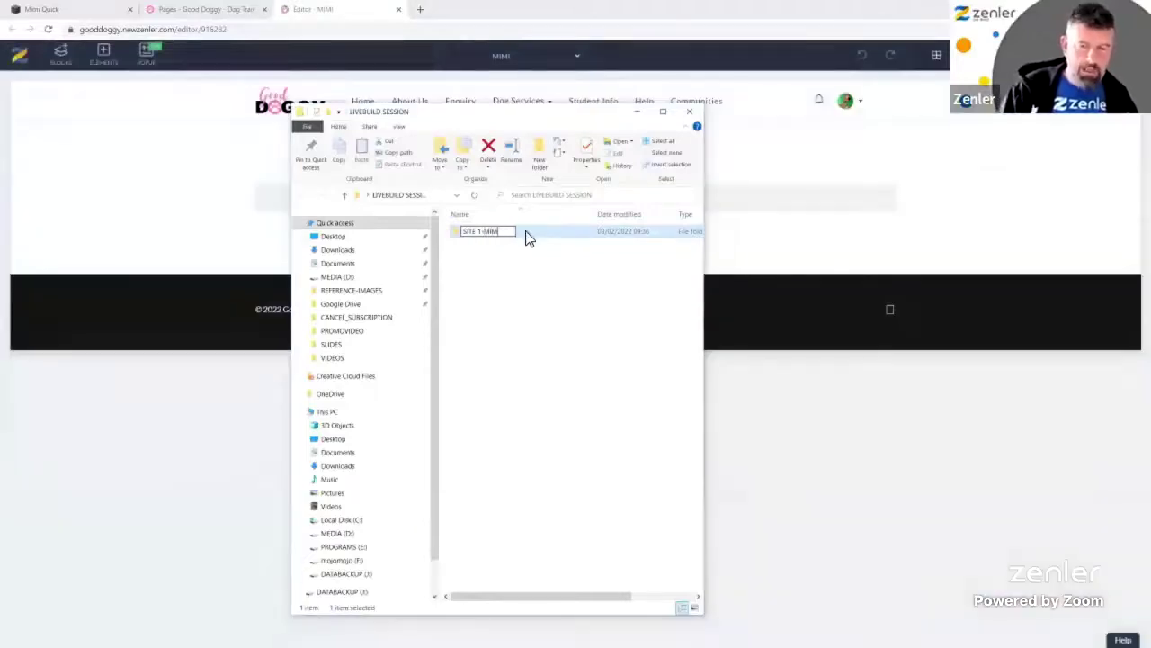
pyautogui.write('MI')
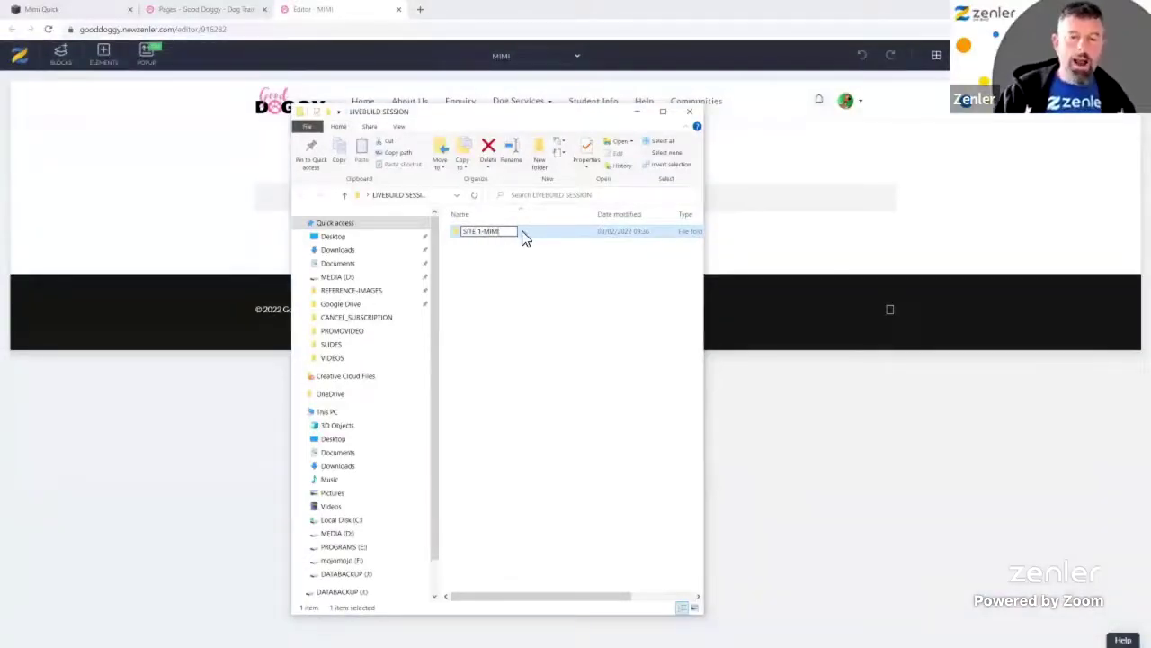
pyautogui.click(540, 301)
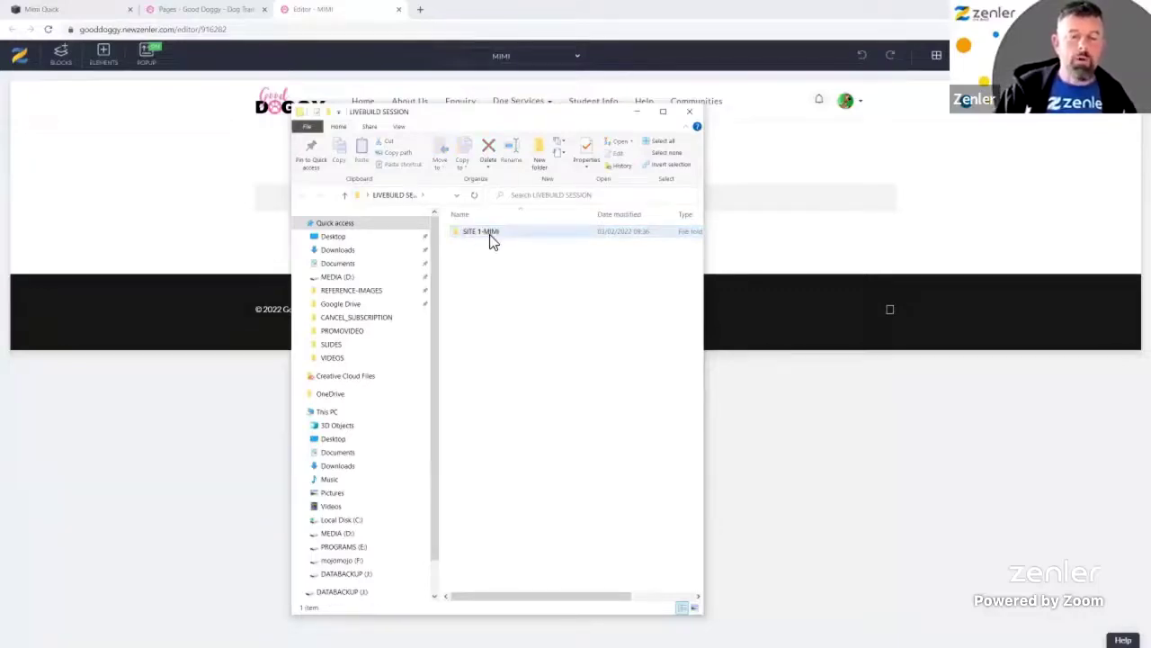
pyautogui.doubleClick(486, 232)
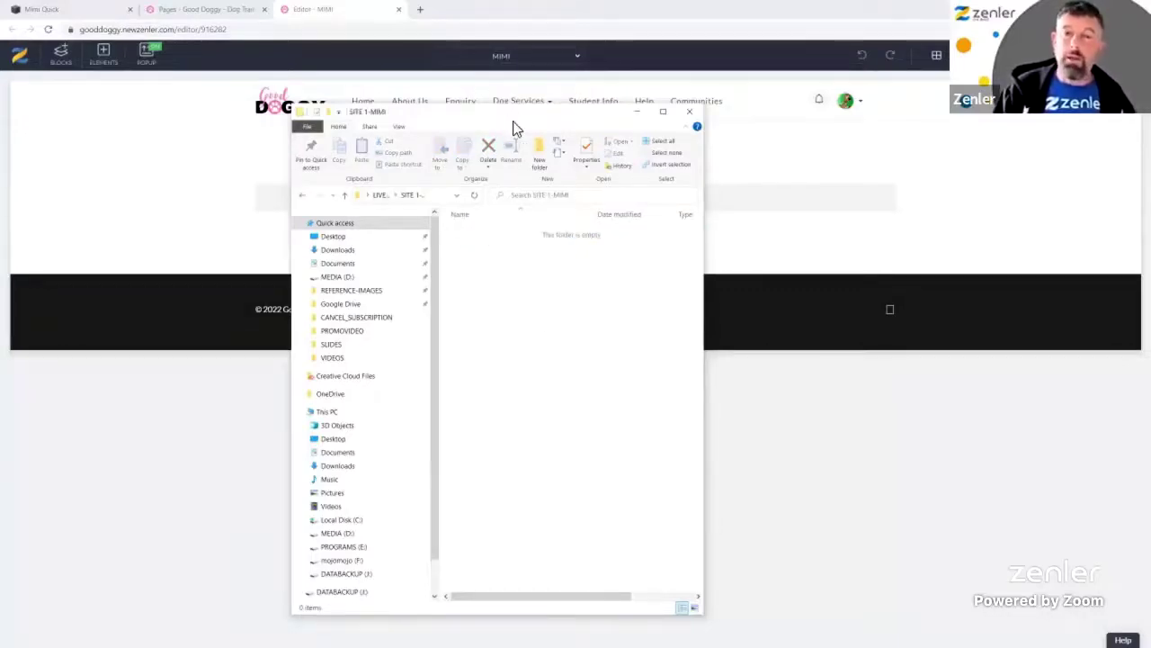
pyautogui.click(636, 112)
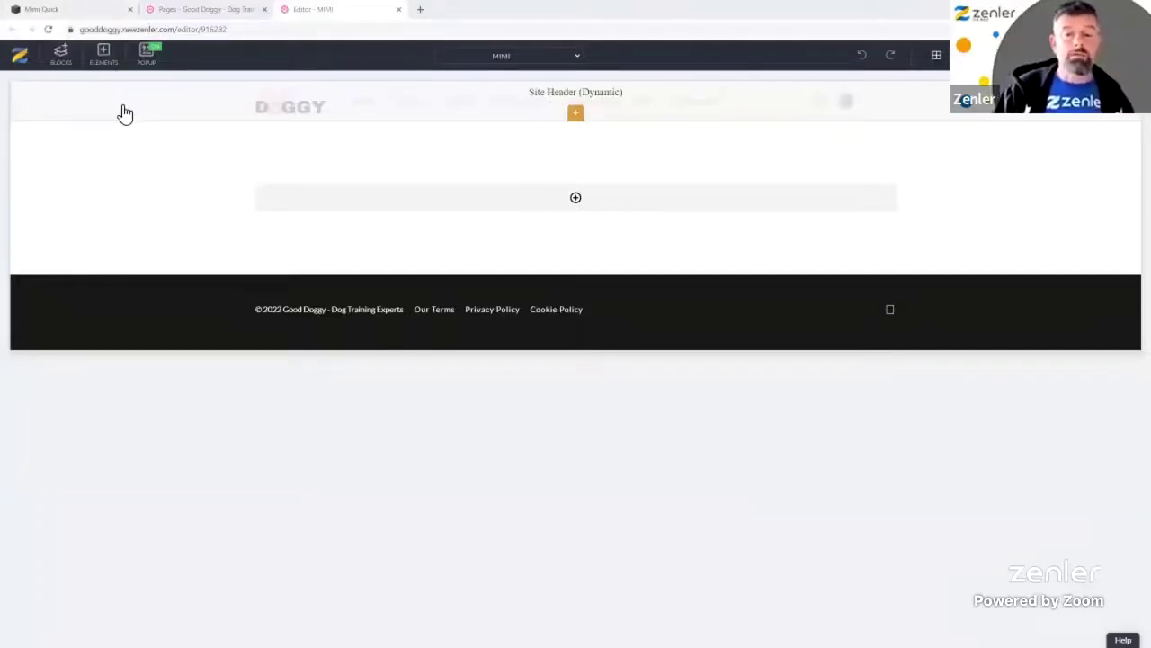
# - Delete the header and footer sections from the MIMI page, confirming each removal
pyautogui.click(69, 89)
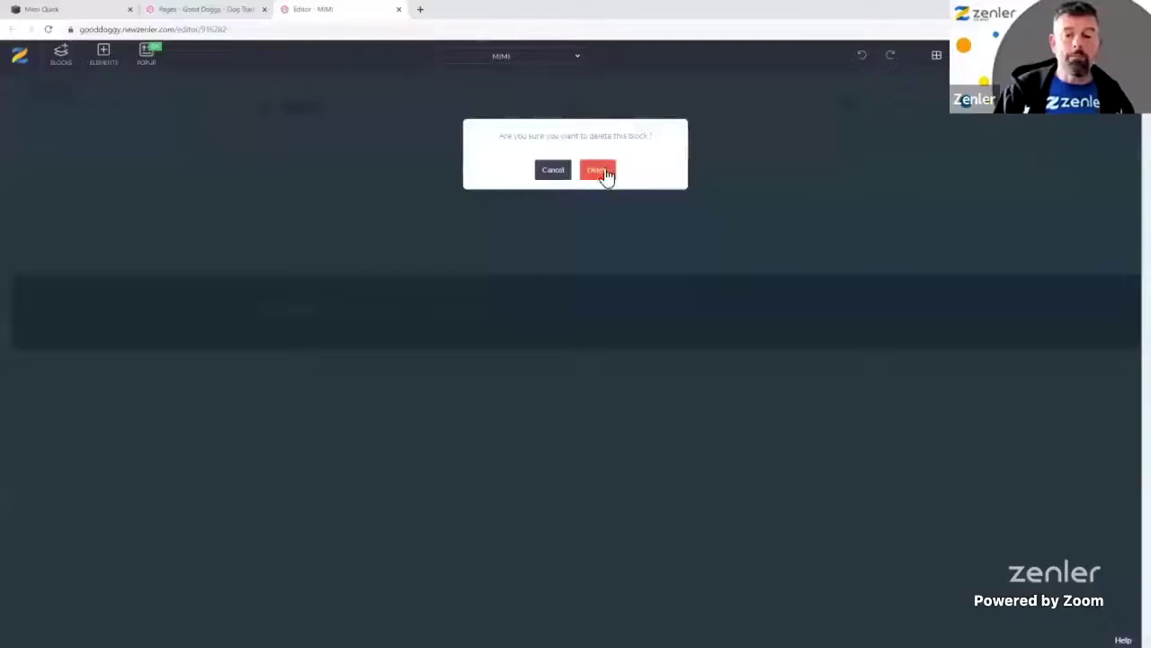
pyautogui.click(554, 159)
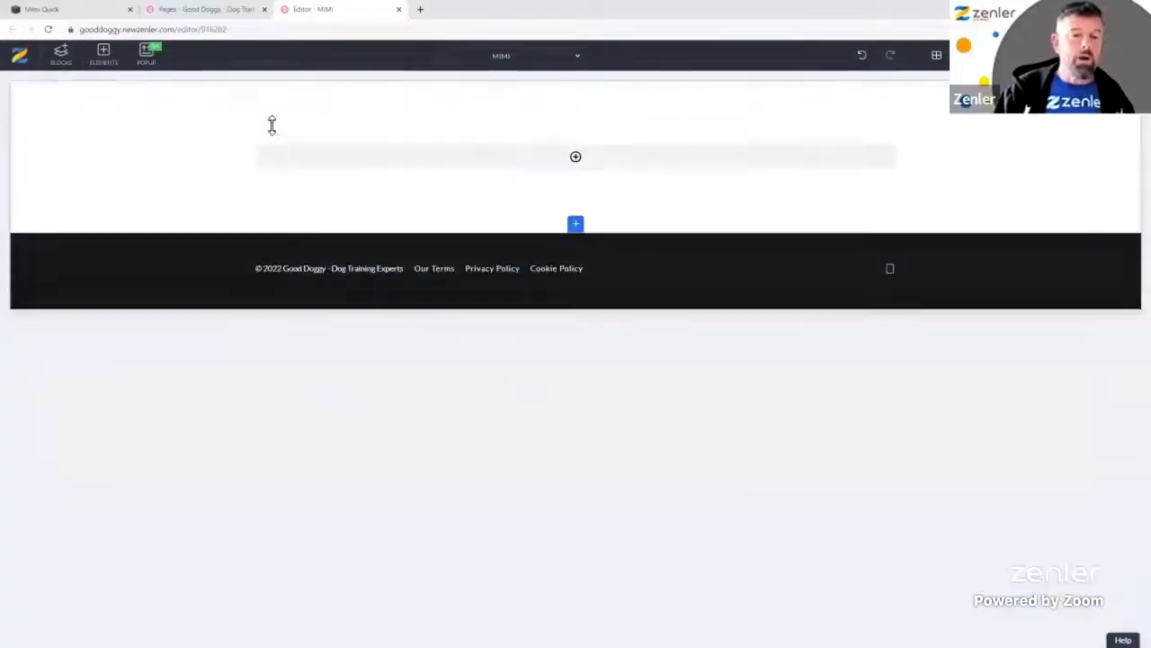
pyautogui.moveTo(129, 282)
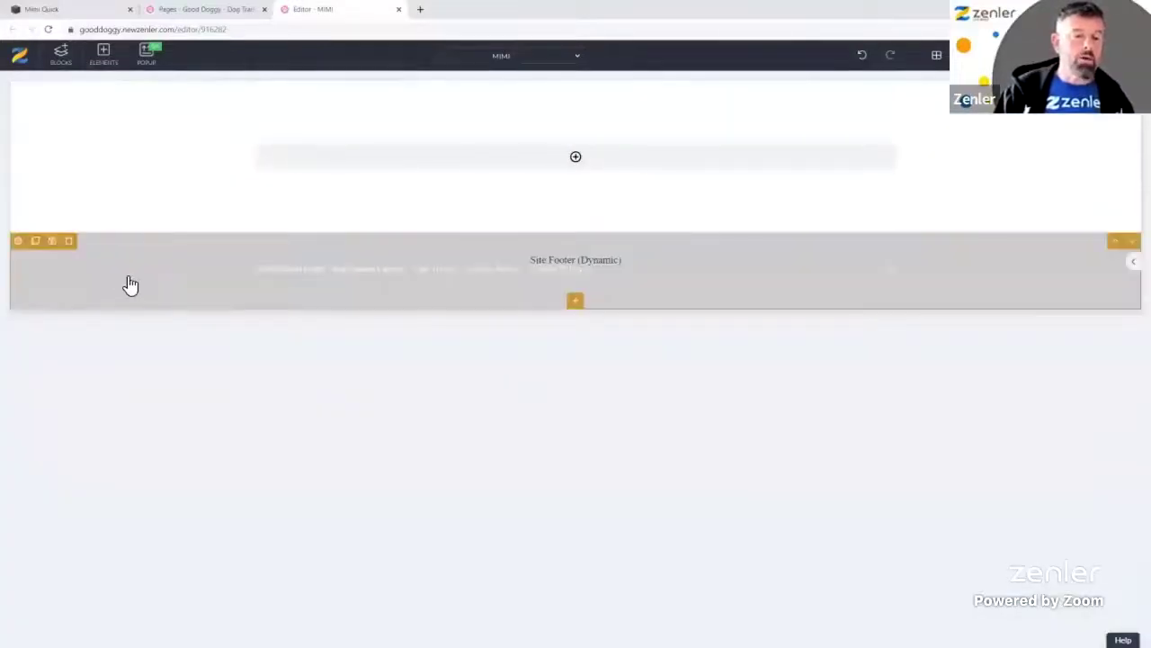
pyautogui.click(72, 247)
pyautogui.click(600, 171)
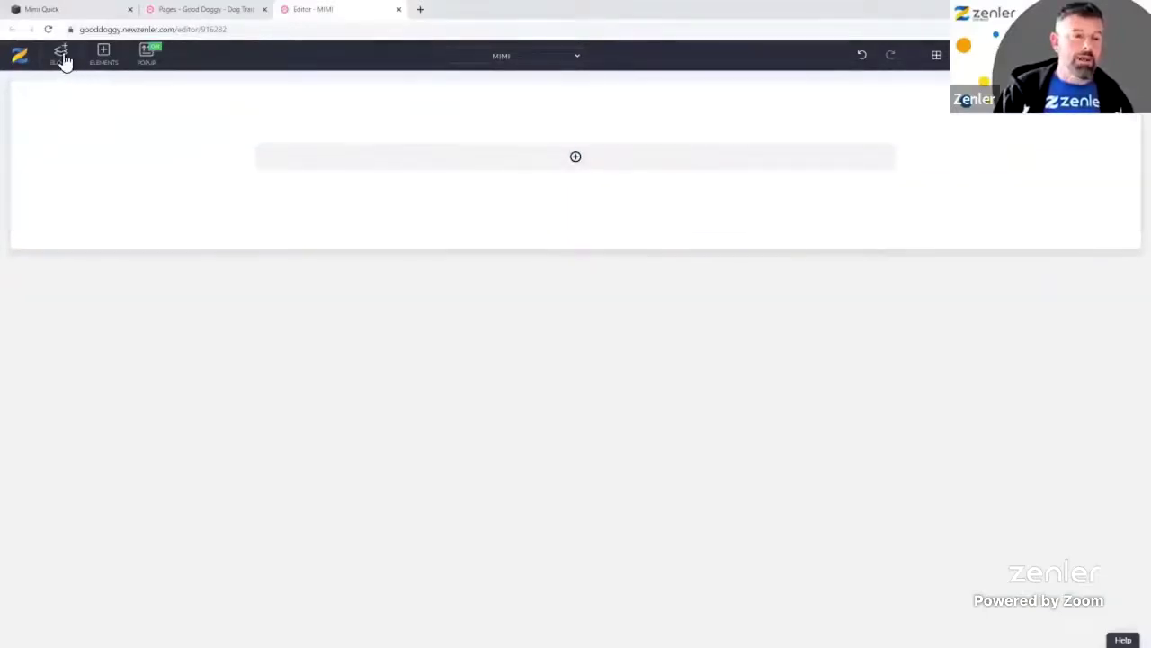
# - Browse the Navigation bars blocks without adding one, then go to the Mimi Quick tab
pyautogui.click(61, 56)
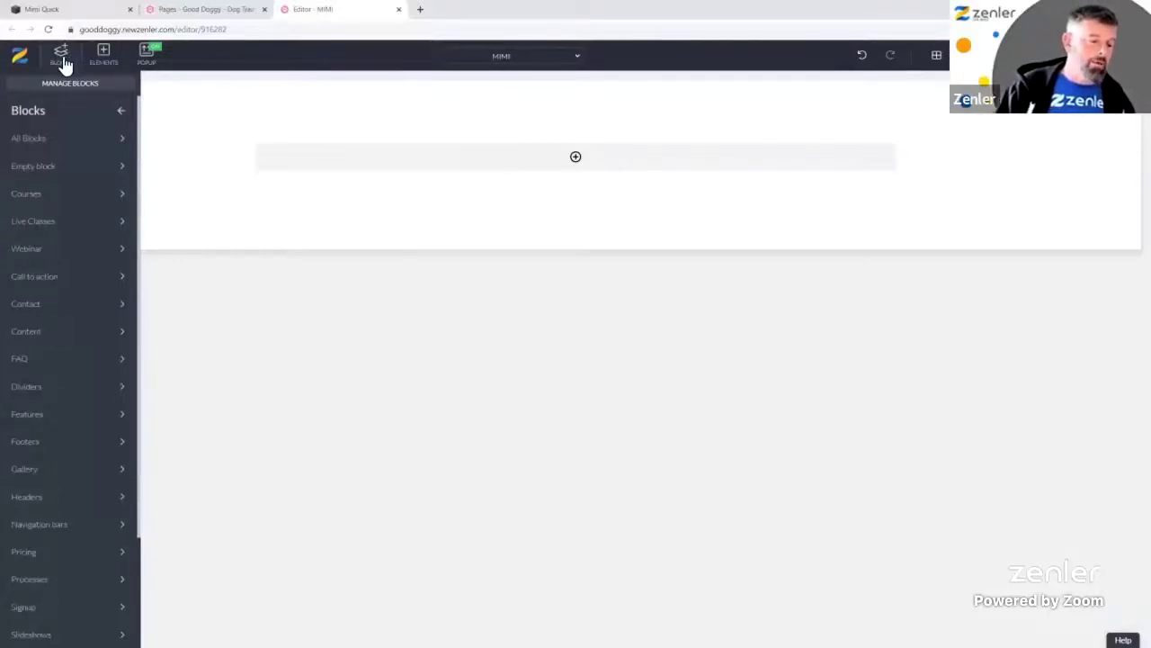
pyautogui.click(63, 525)
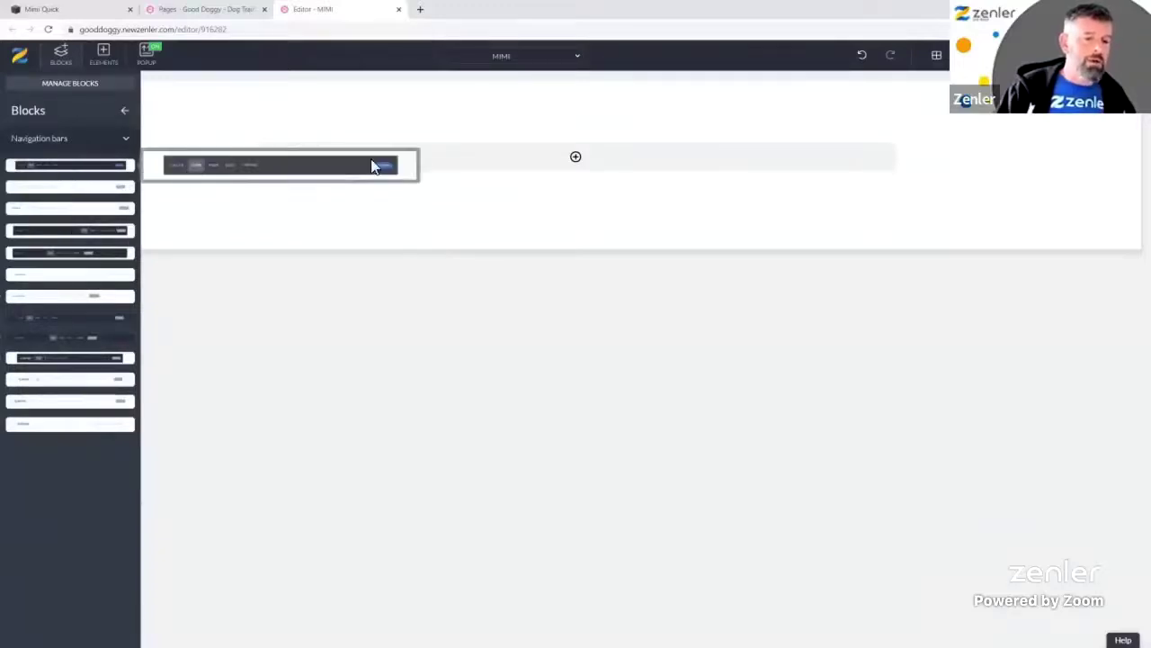
pyautogui.click(576, 376)
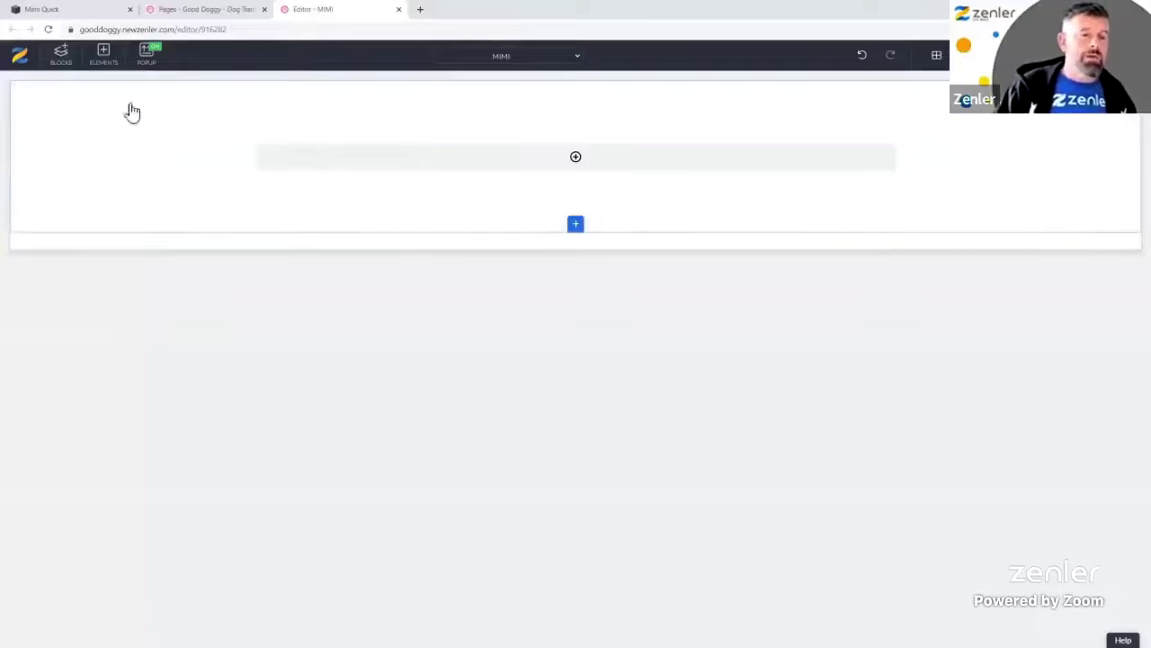
pyautogui.click(54, 9)
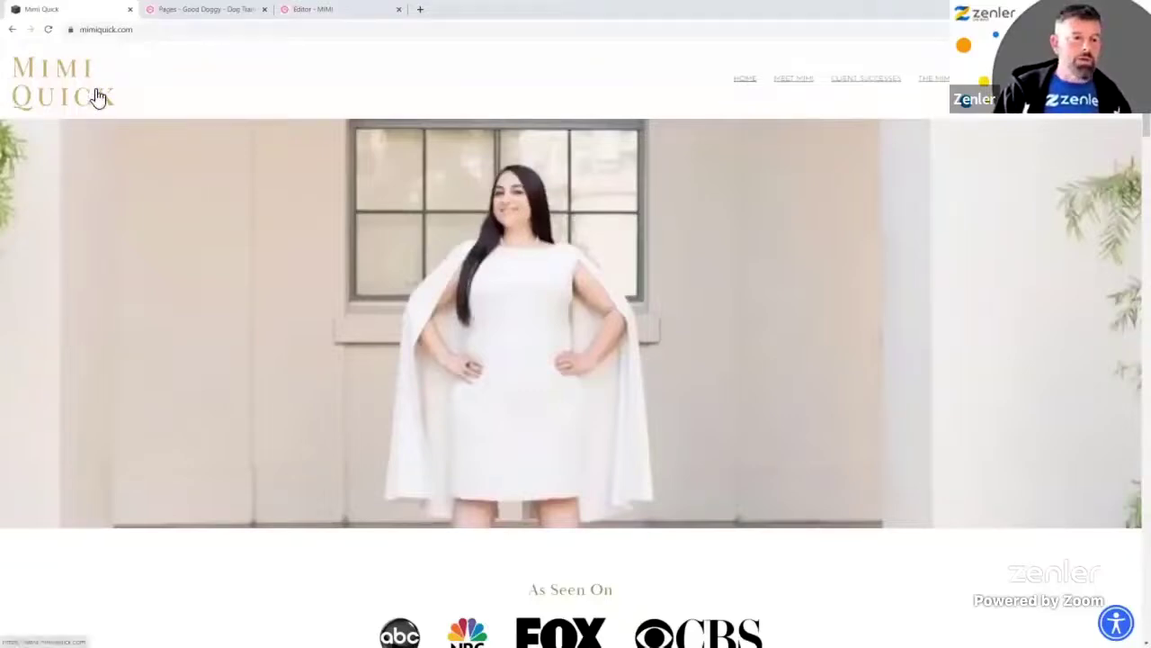
# - Inspect the Mimi Quick hero photo's color-overlay element in DevTools, then close DevTools
pyautogui.rightClick(270, 238)
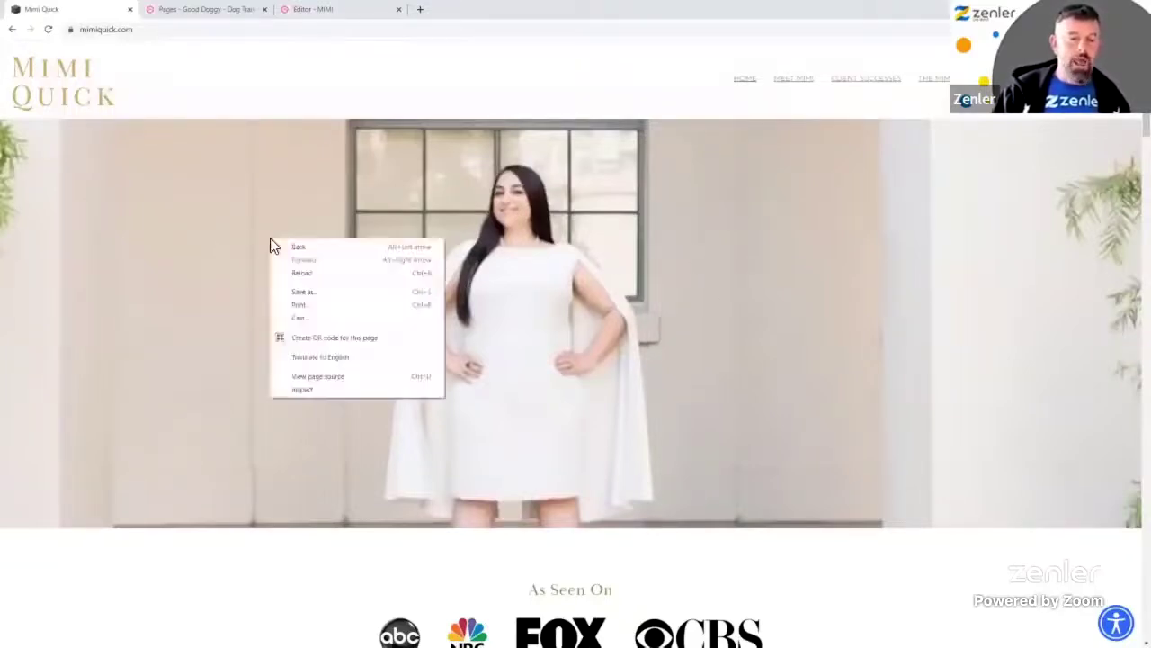
pyautogui.click(308, 391)
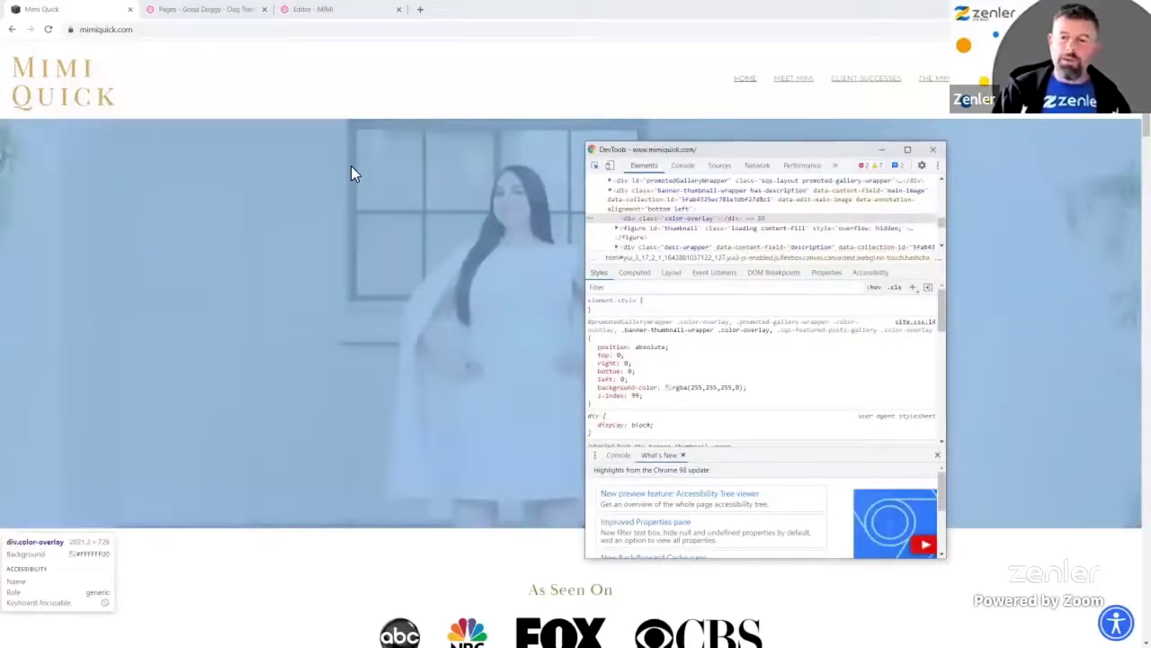
pyautogui.click(351, 165)
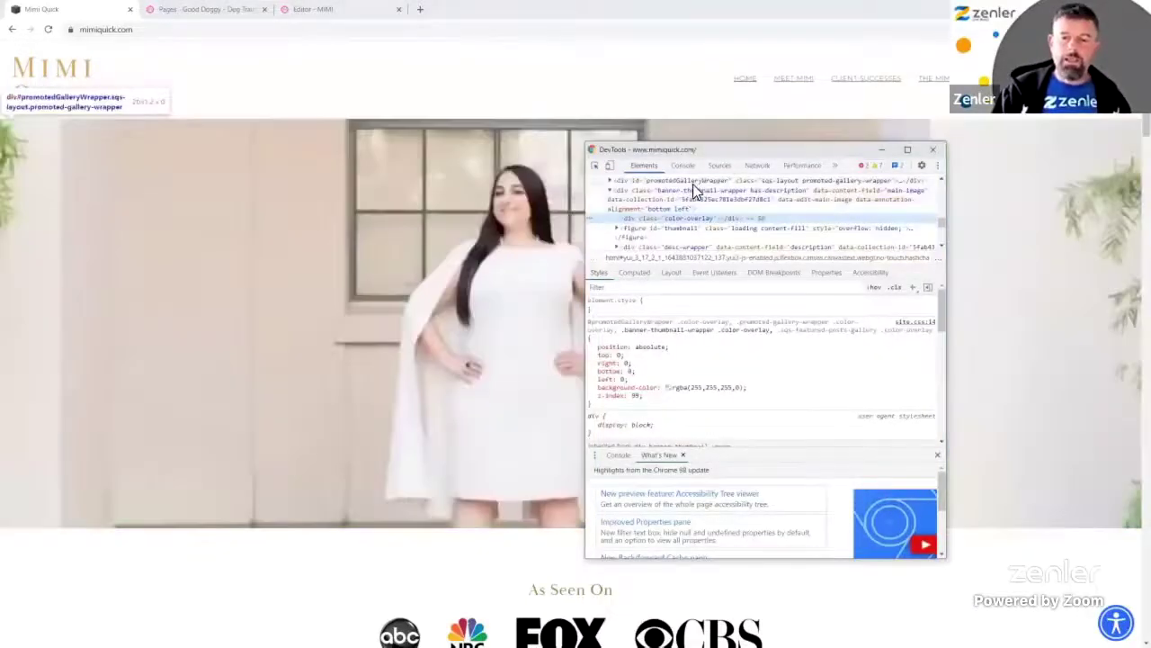
pyautogui.click(933, 149)
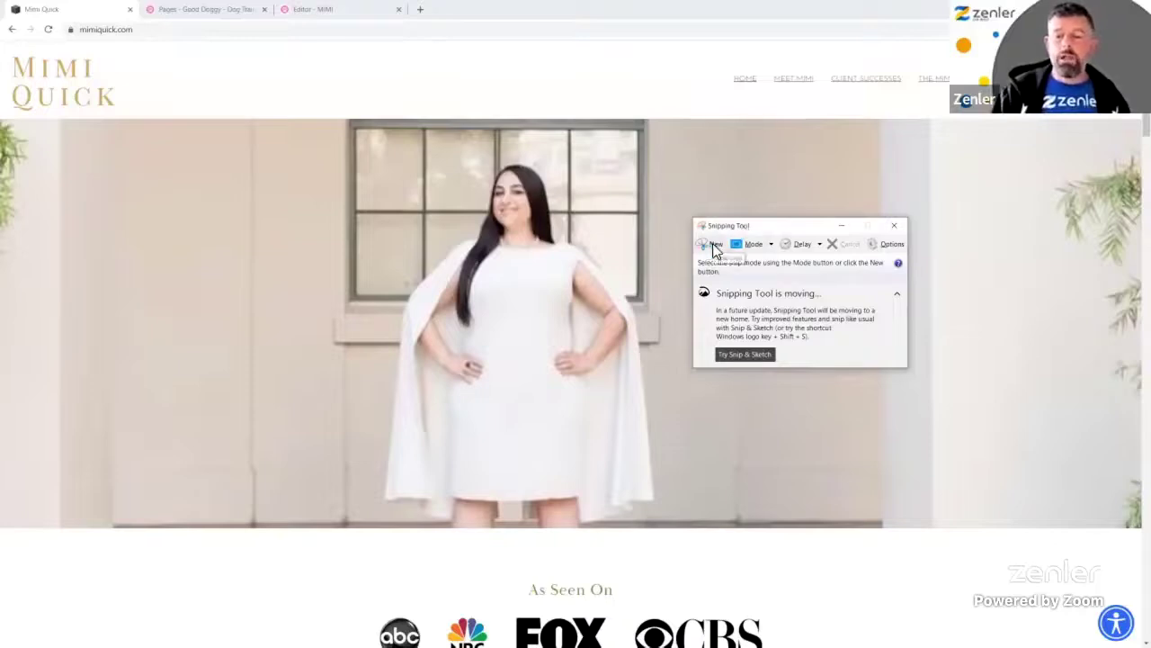
# - Snip the full-width hero photo area of the Mimi Quick page
pyautogui.click(712, 243)
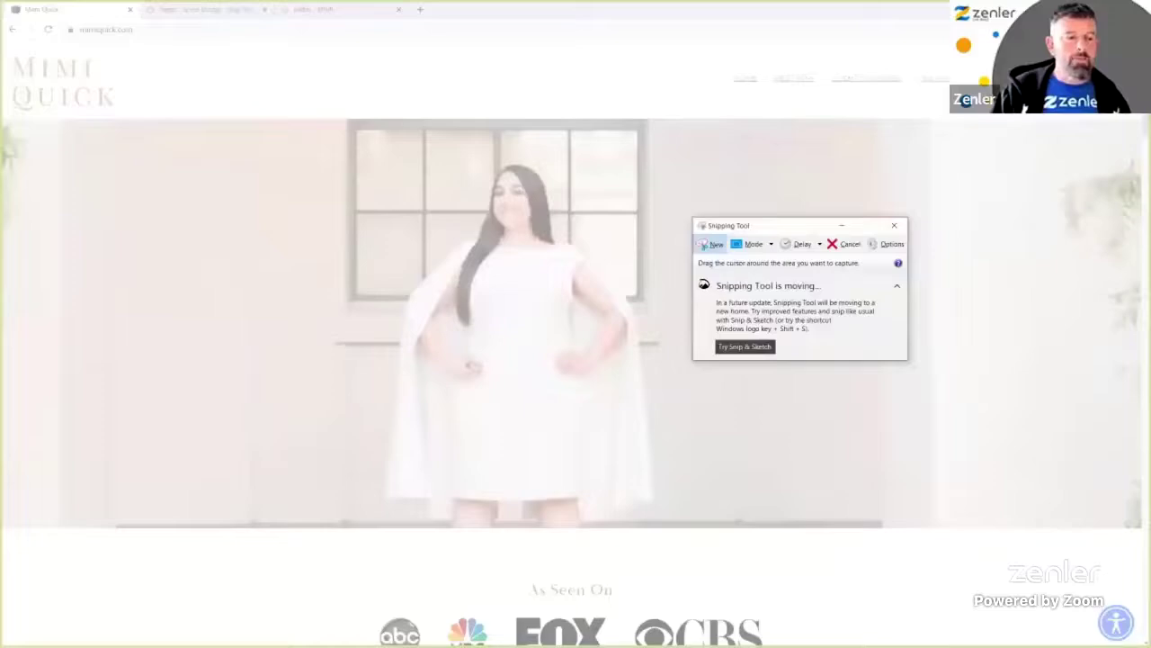
pyautogui.moveTo(5, 121); pyautogui.dragTo(1141, 527)
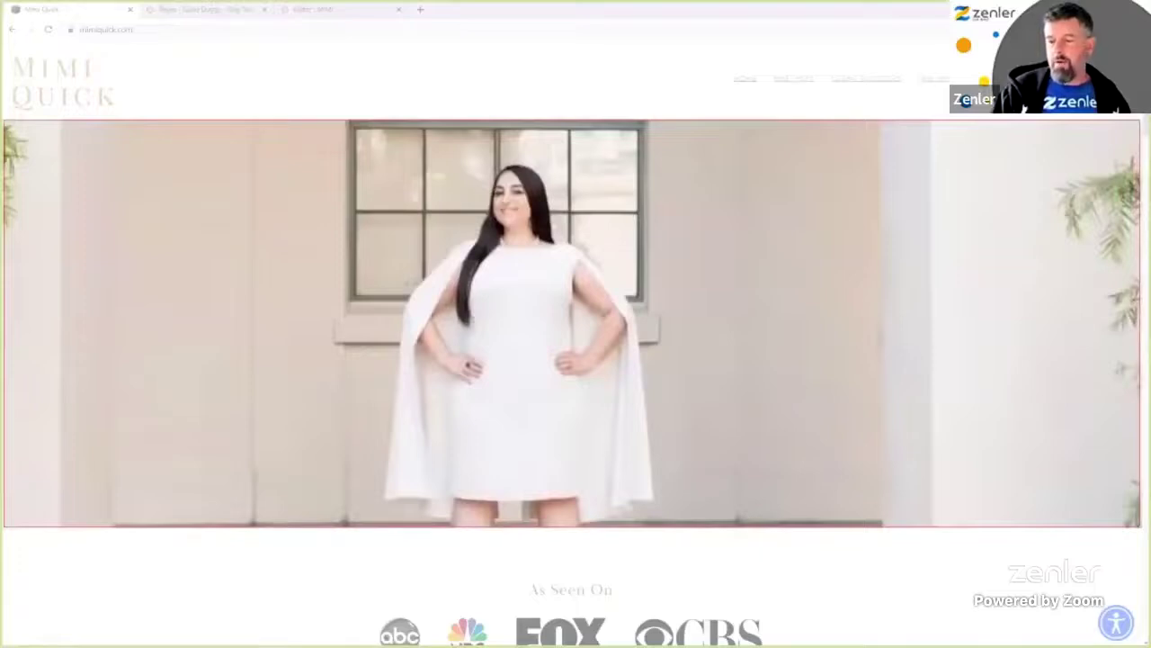
pyautogui.moveTo(1142, 526); pyautogui.dragTo(1141, 526)
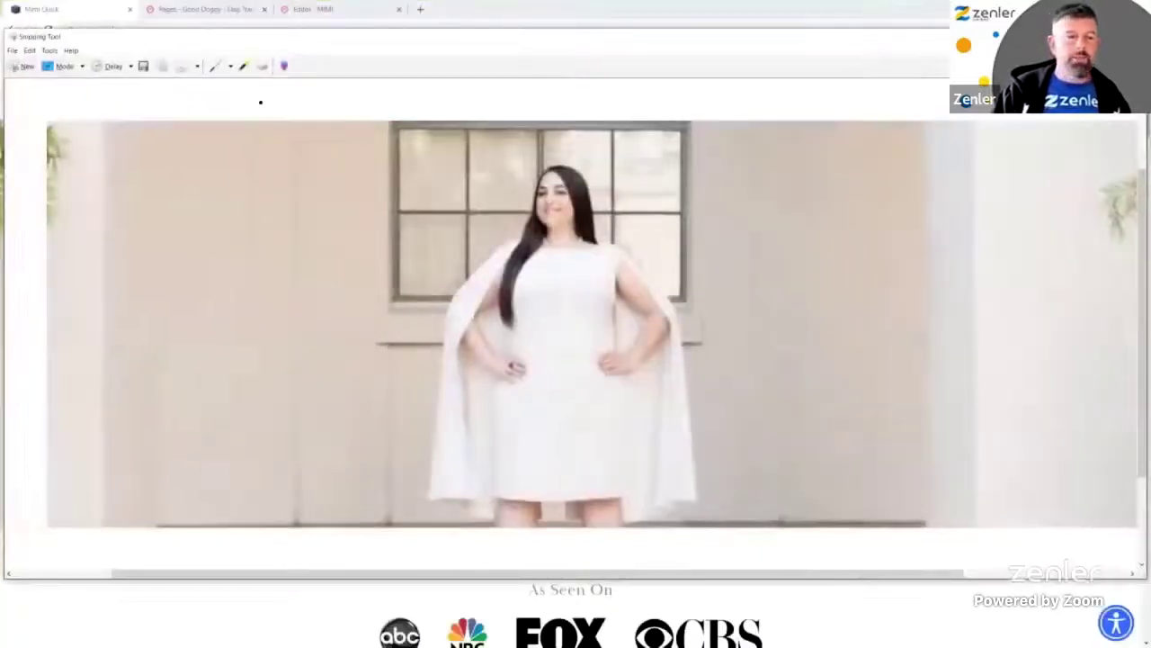
# - Save the snip as hero in Desktop > LIVEBUILD SESSION > SITE 1-MIMI
pyautogui.click(12, 51)
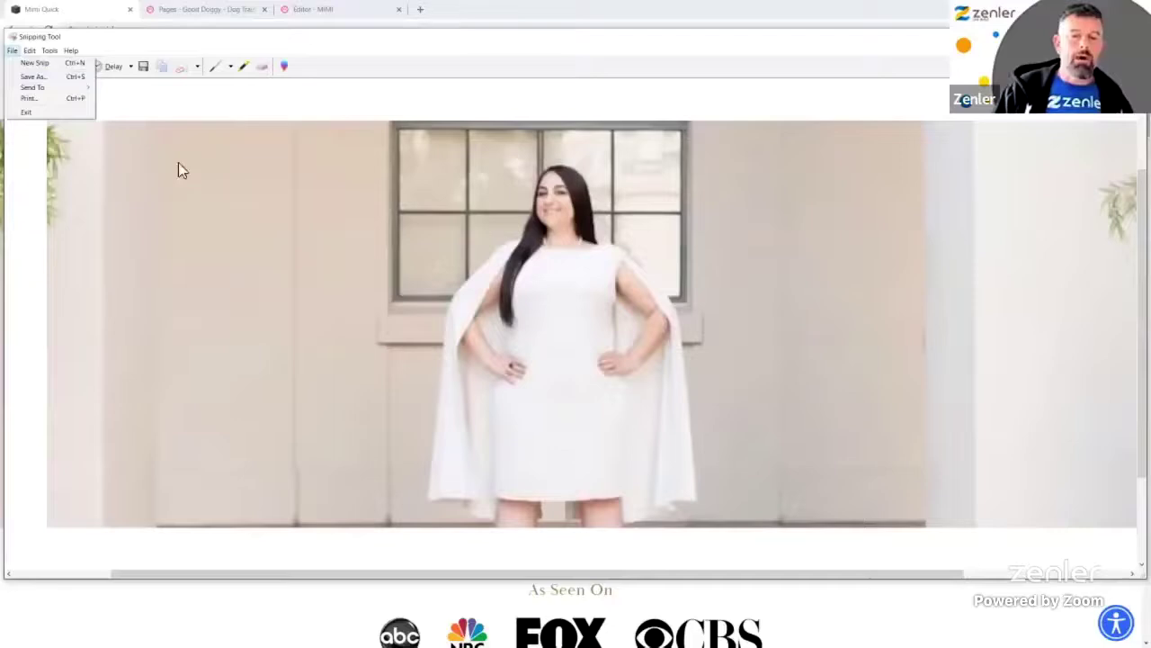
pyautogui.click(36, 78)
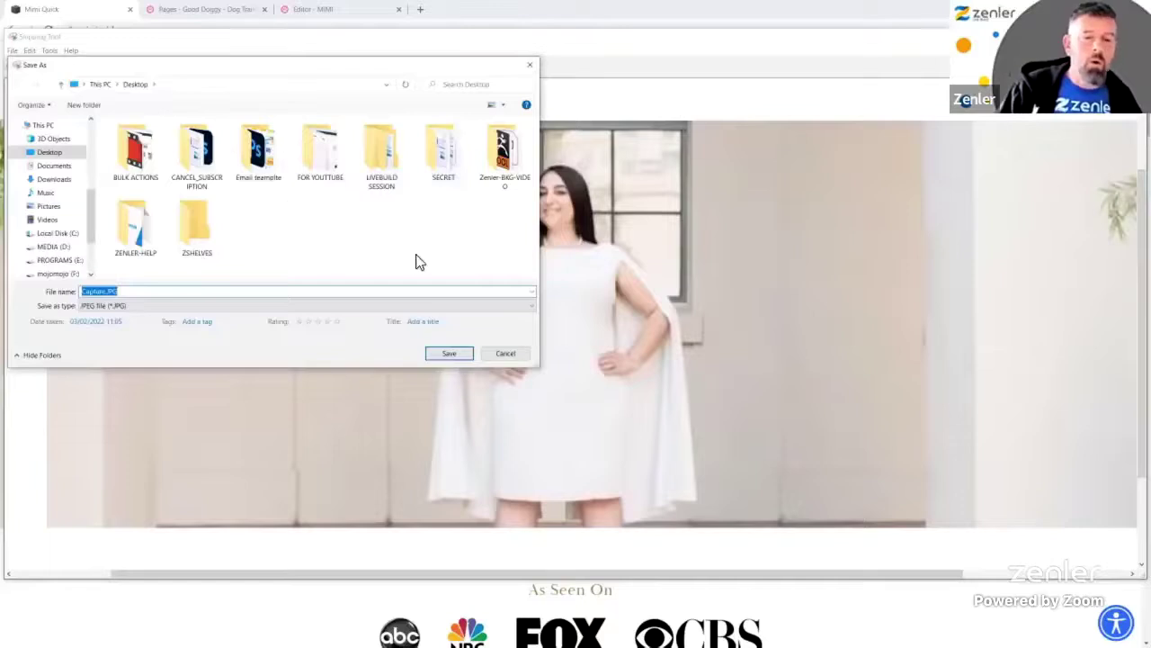
pyautogui.click(62, 158)
pyautogui.click(376, 160)
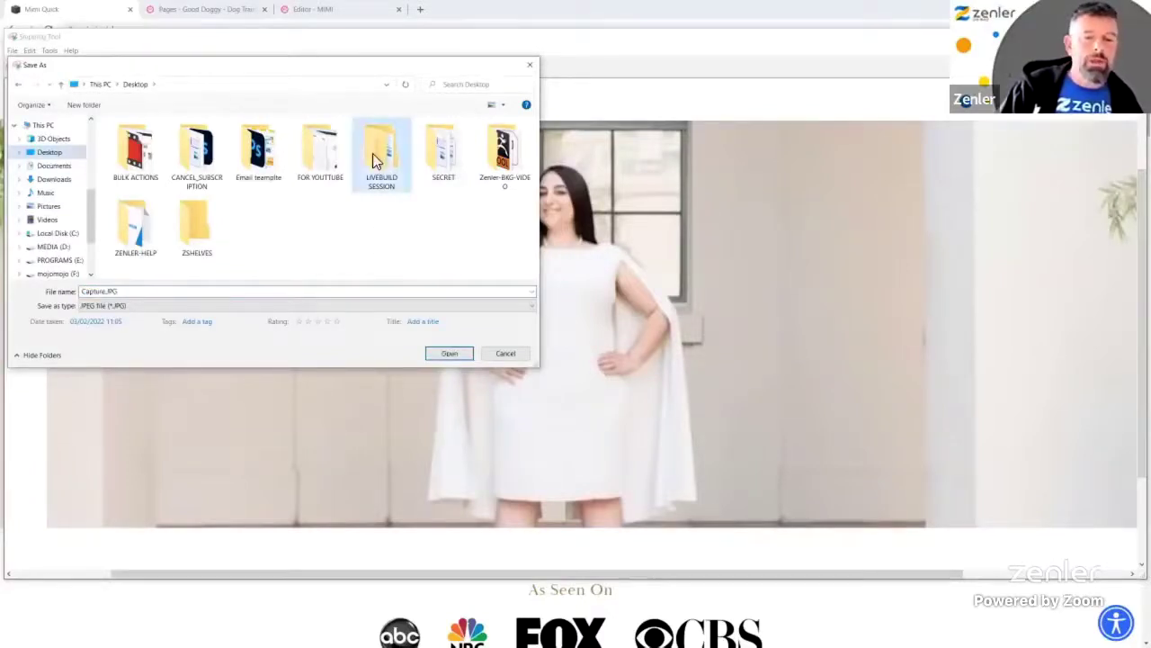
pyautogui.doubleClick(376, 160)
pyautogui.doubleClick(131, 144)
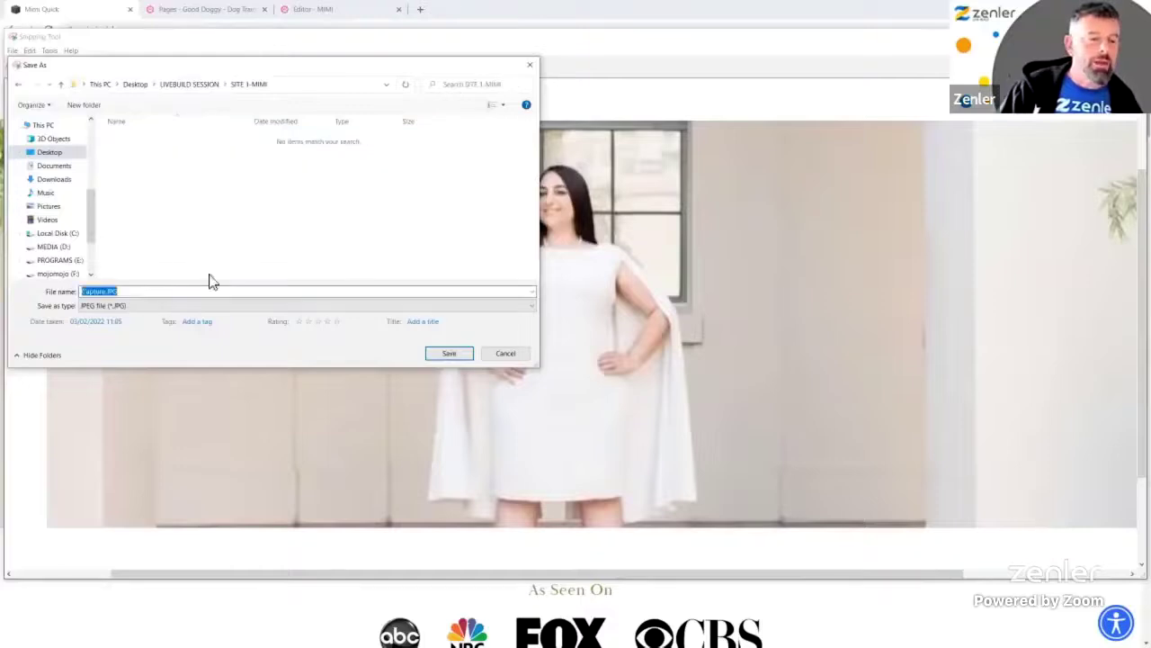
pyautogui.write('N')
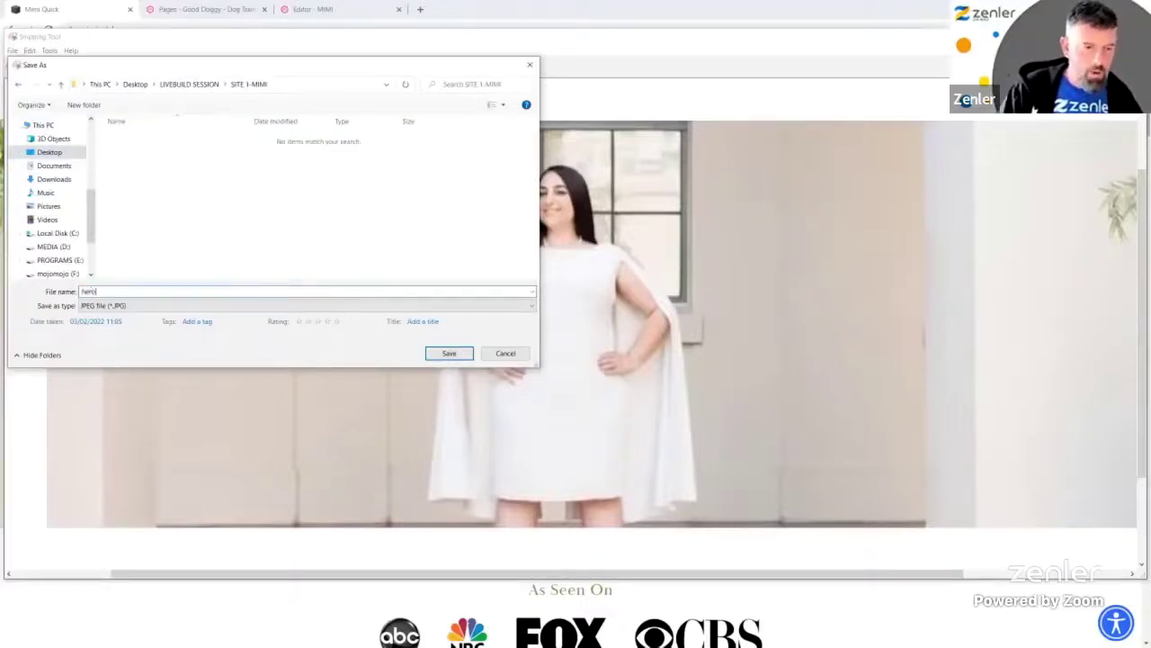
pyautogui.write('ero')
pyautogui.click(450, 352)
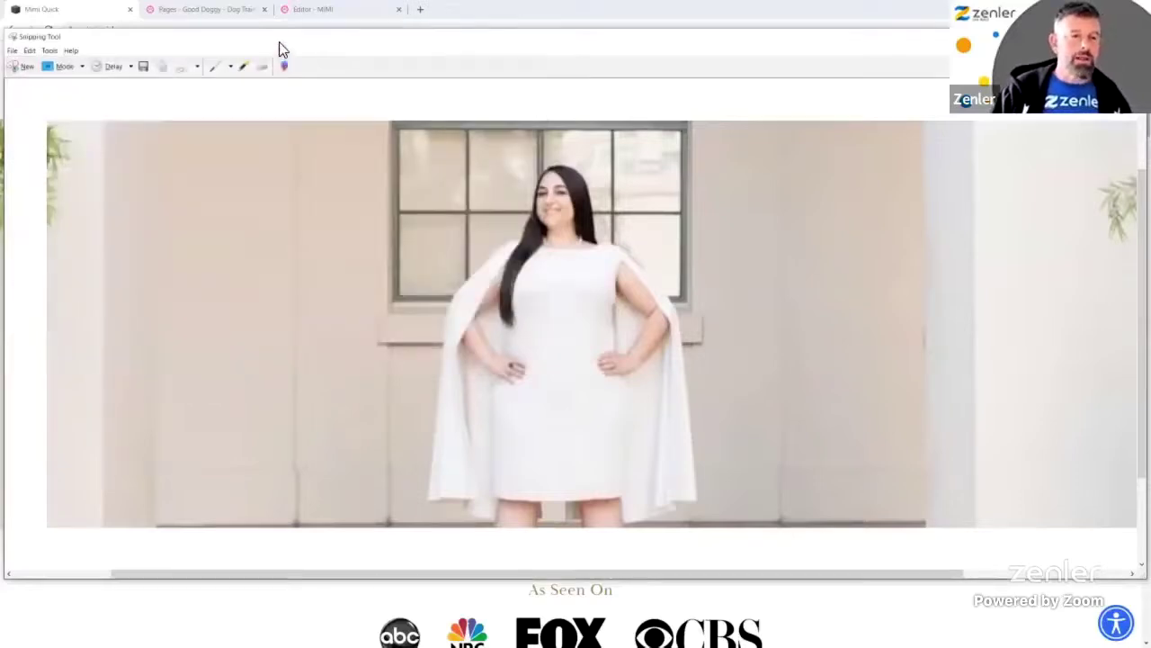
# - Snip the row of As Seen On logos and save it as logonew
pyautogui.hotkey('alt', 'Tab')
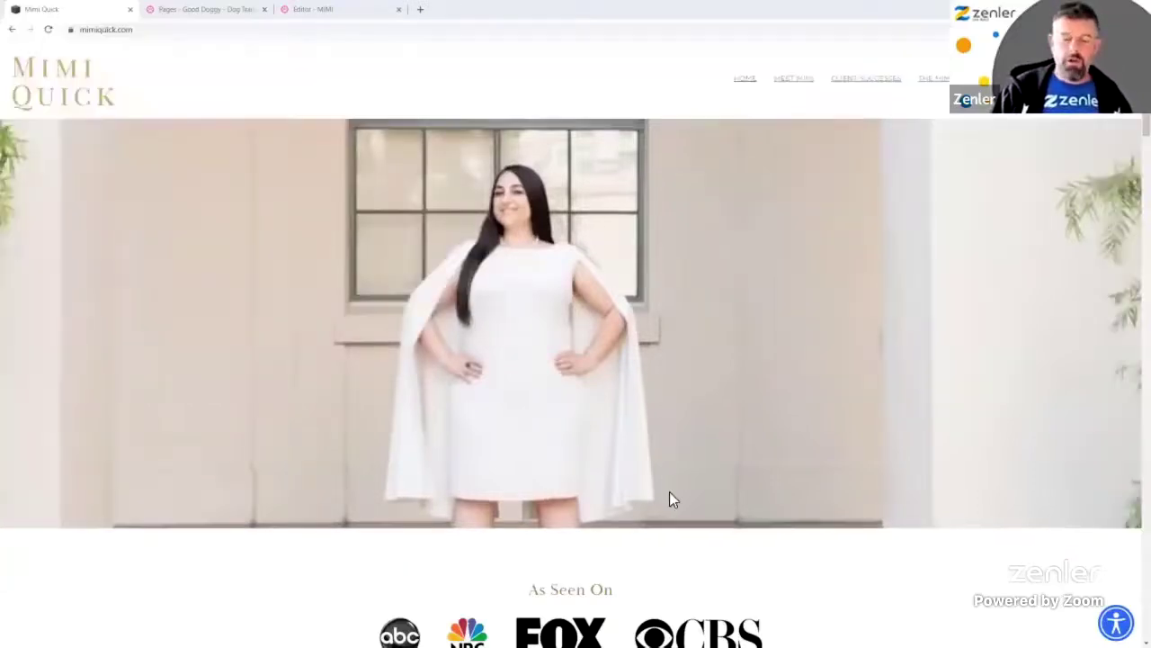
pyautogui.scroll(-3, 668, 491)
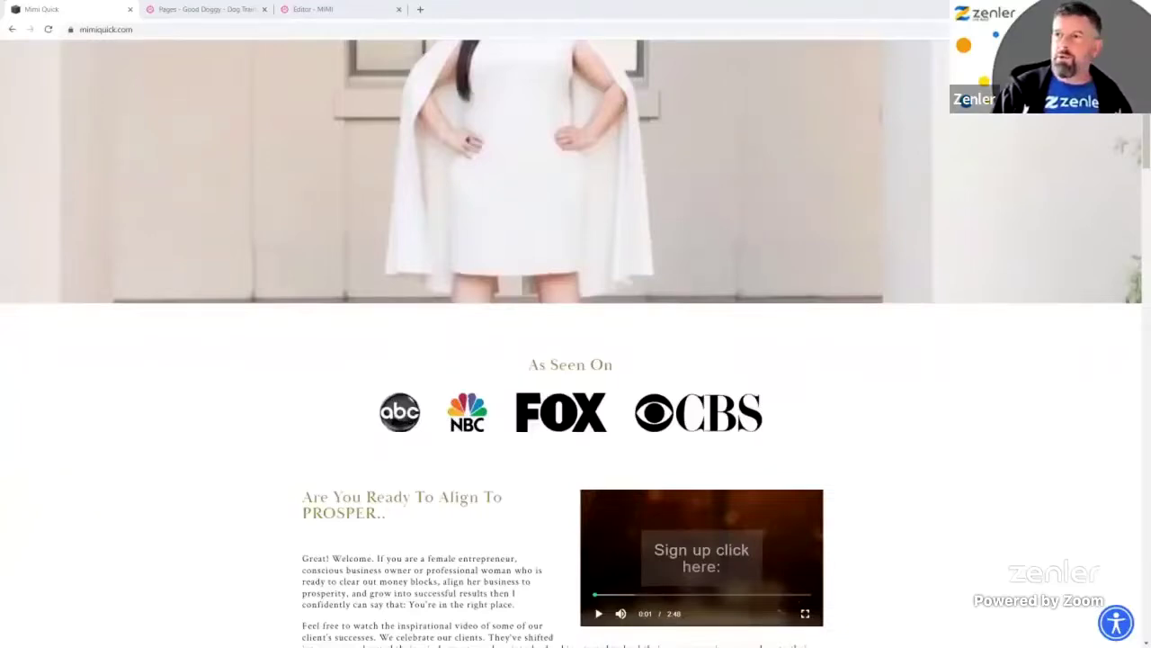
pyautogui.hotkey('alt', 'Tab')
pyautogui.click(659, 252)
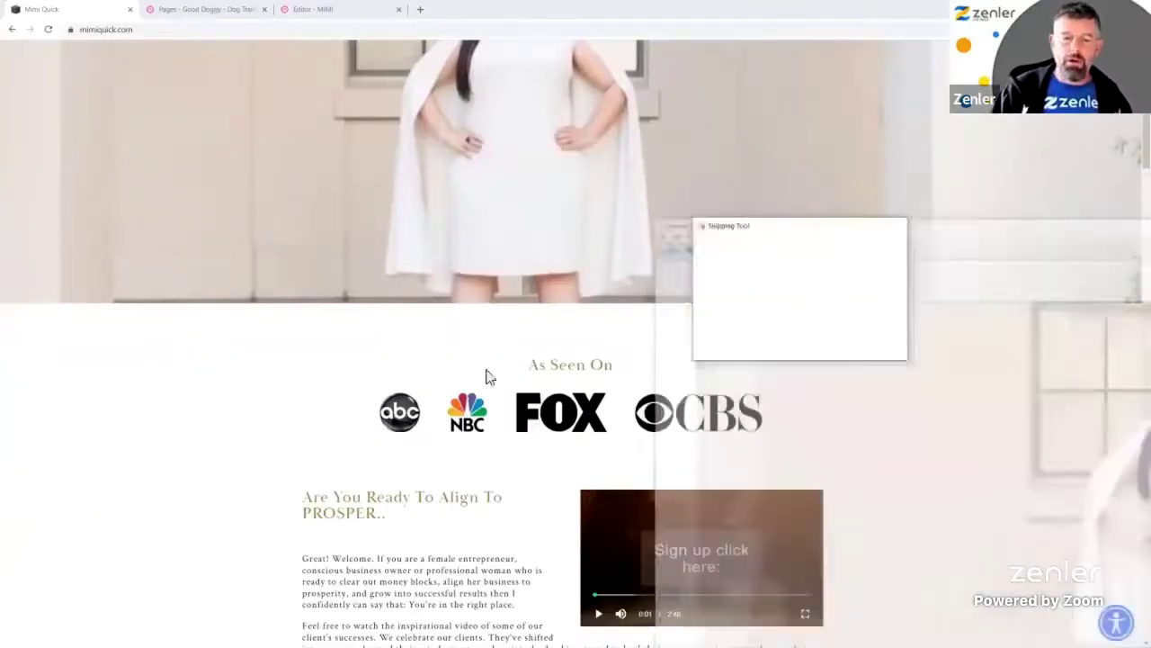
pyautogui.moveTo(369, 378); pyautogui.dragTo(772, 441)
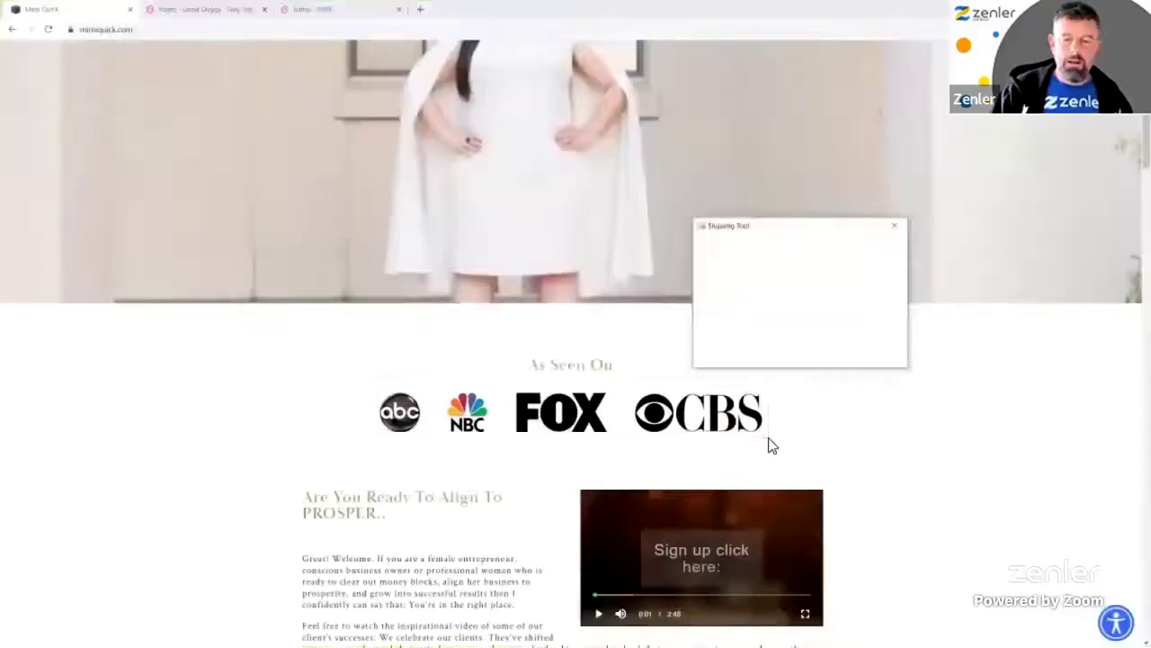
pyautogui.click(337, 308)
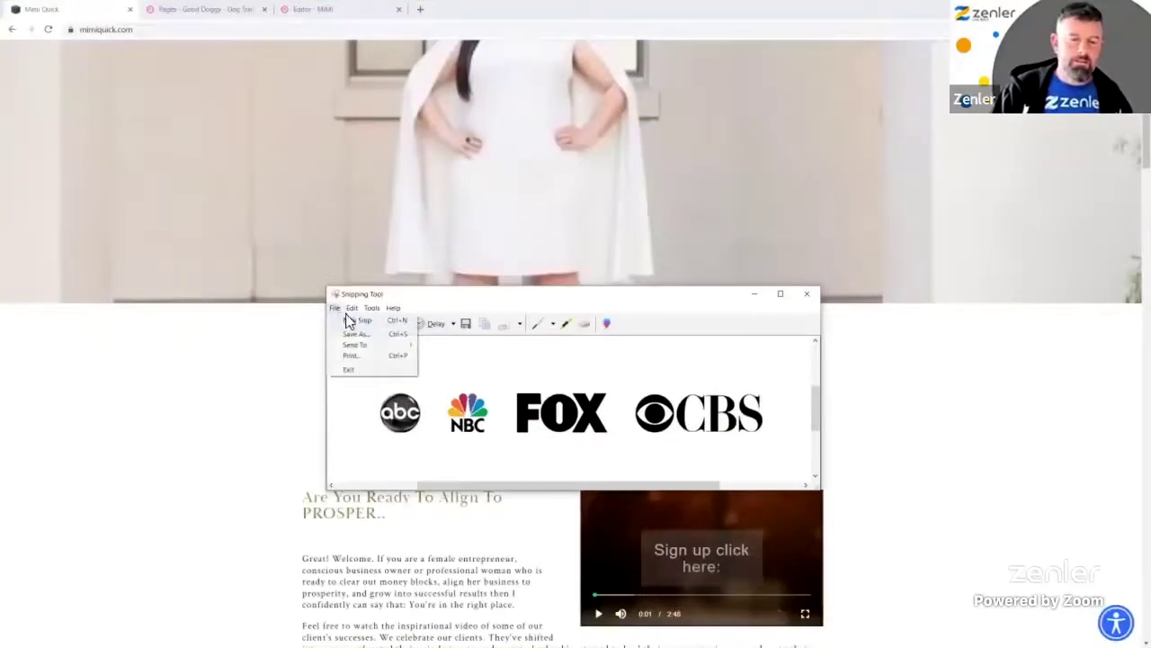
pyautogui.click(353, 334)
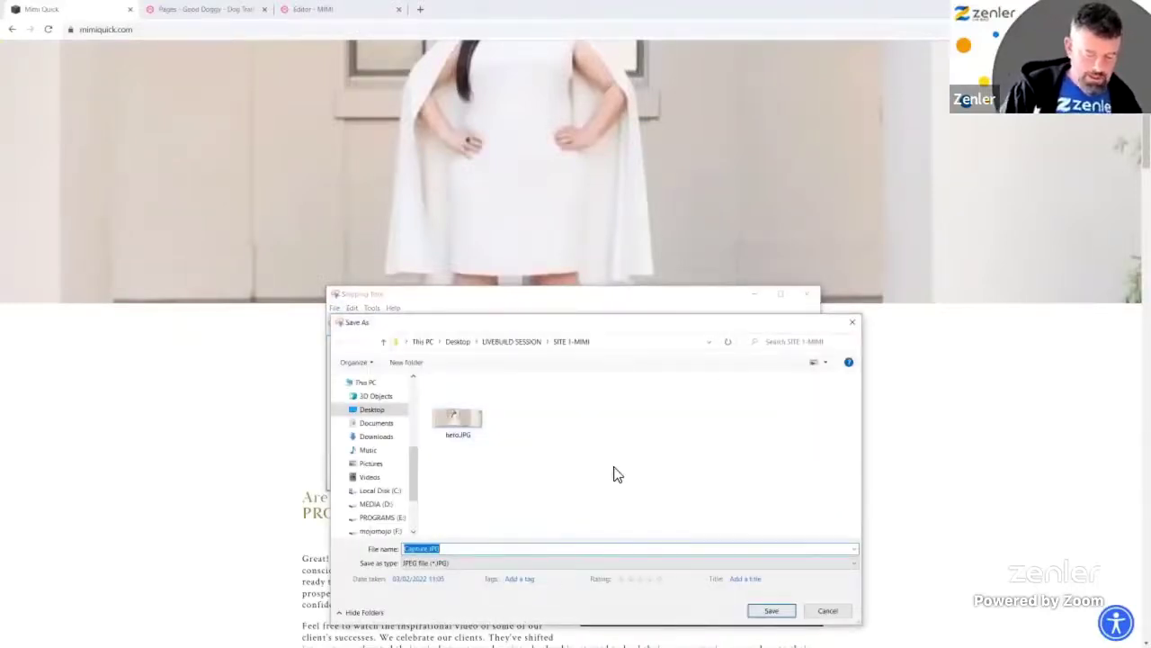
pyautogui.write('logone')
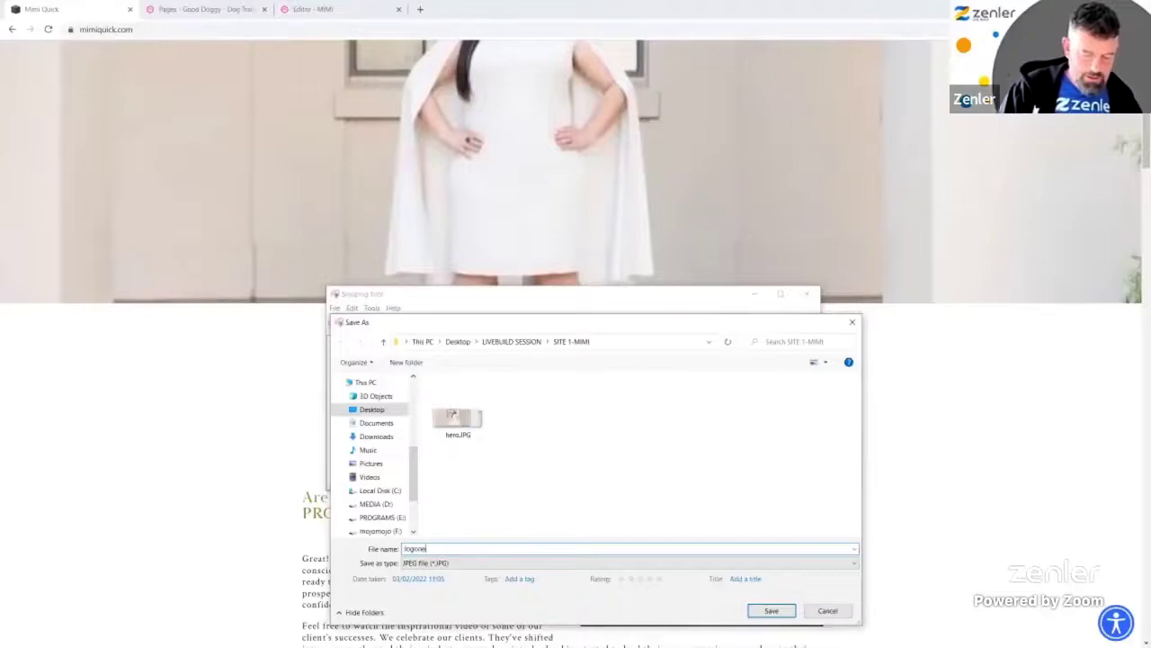
pyautogui.write('ws')
pyautogui.click(771, 611)
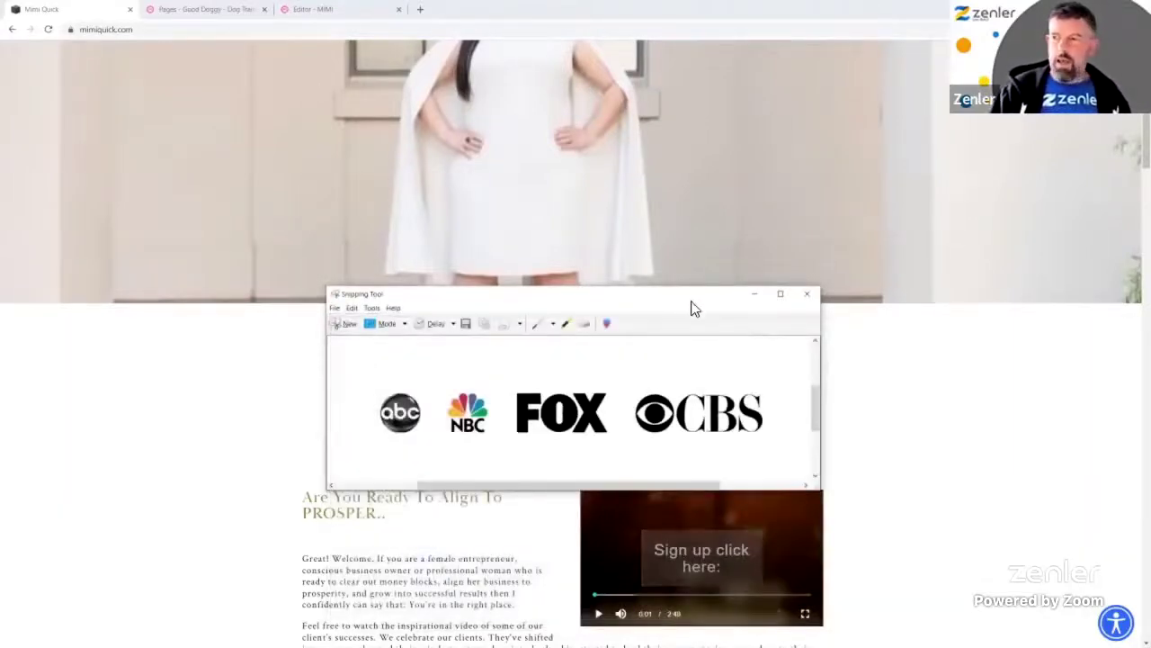
pyautogui.click(807, 293)
# - Snip the video block, save it as videoplaceholder, and close Snipping Tool
pyautogui.scroll(-3, 912, 428)
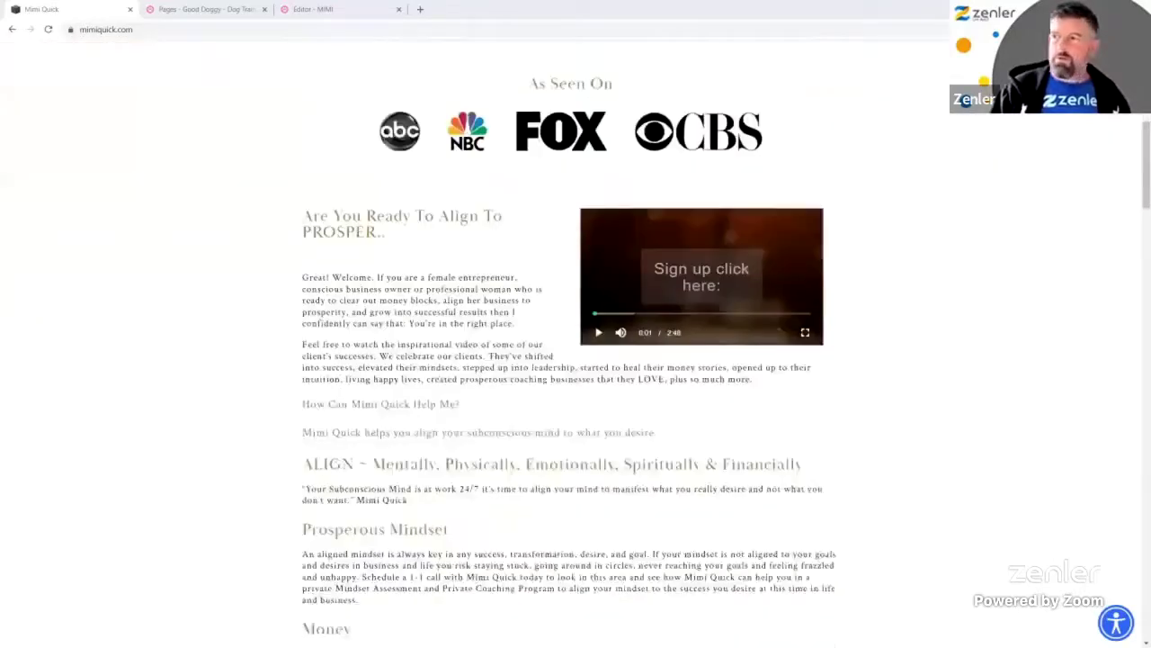
pyautogui.hotkey('alt', 'Tab')
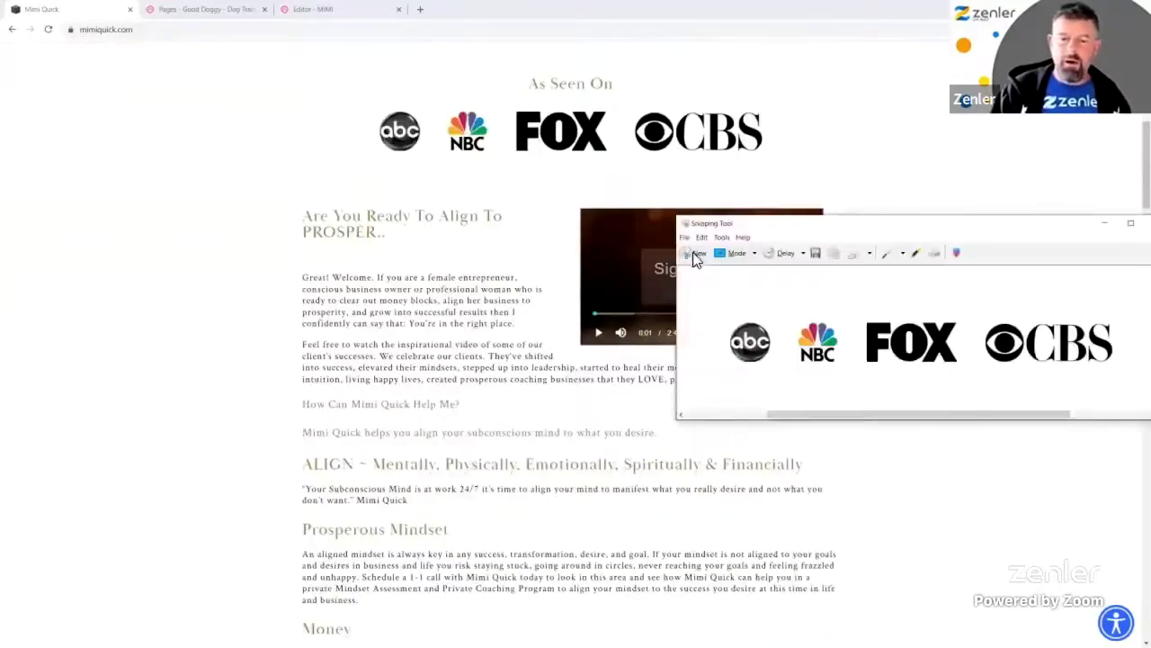
pyautogui.click(694, 255)
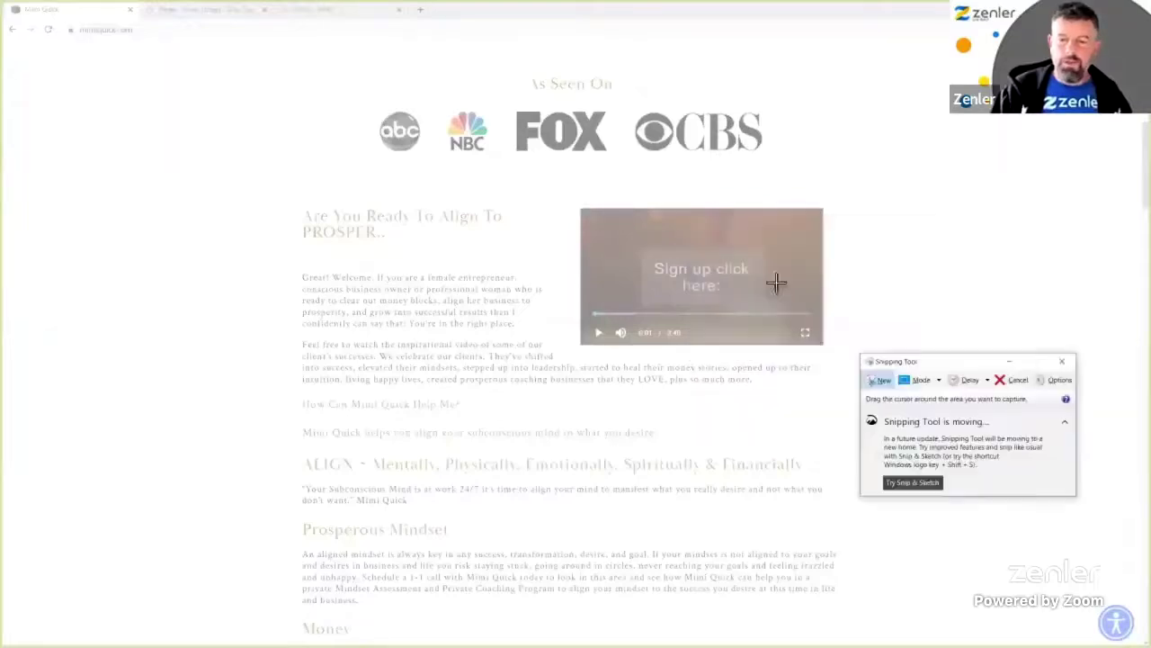
pyautogui.moveTo(587, 212); pyautogui.dragTo(830, 350)
pyautogui.click(546, 137)
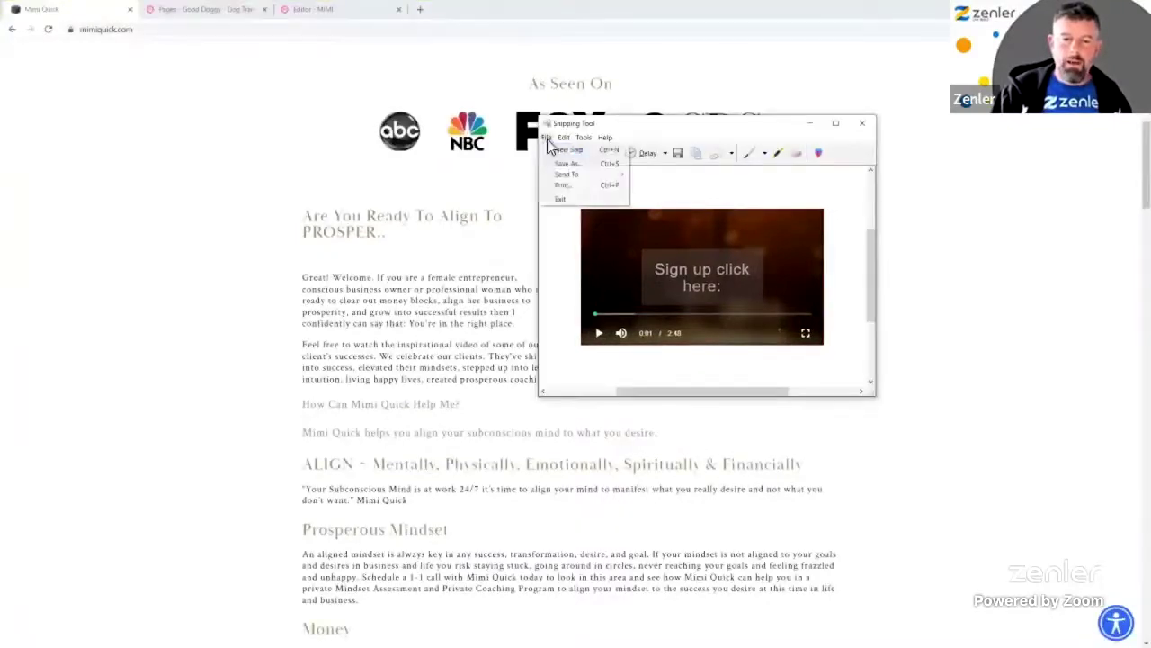
pyautogui.click(567, 163)
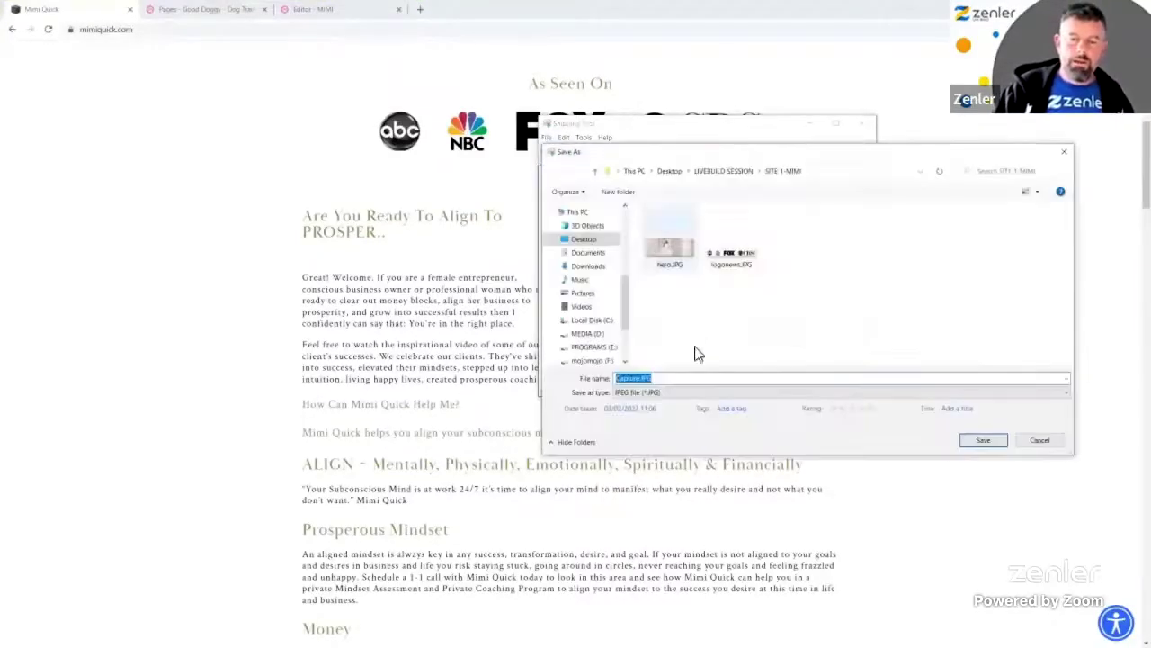
pyautogui.write('videoplaceholder')
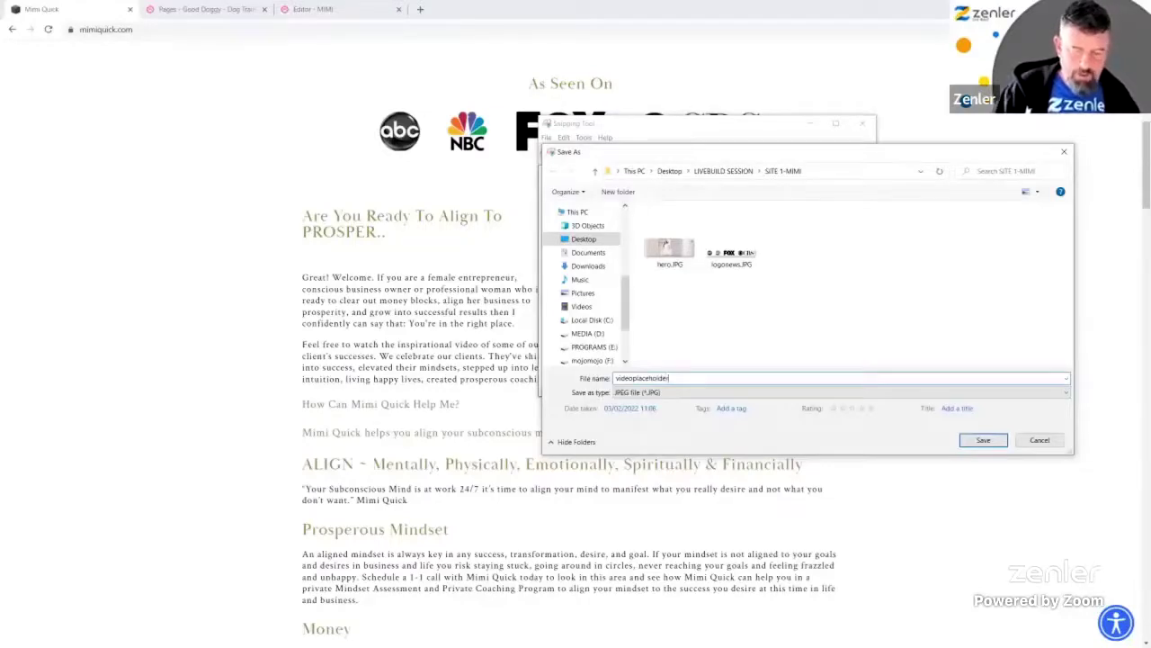
pyautogui.click(969, 441)
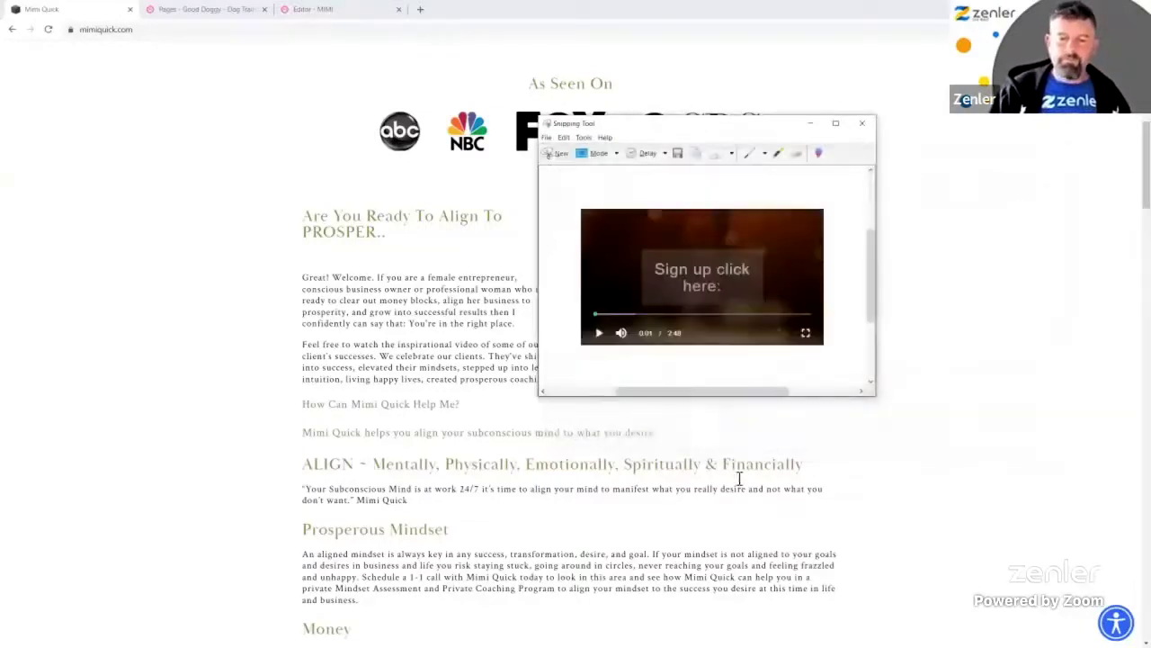
pyautogui.hotkey('alt', 'F4')
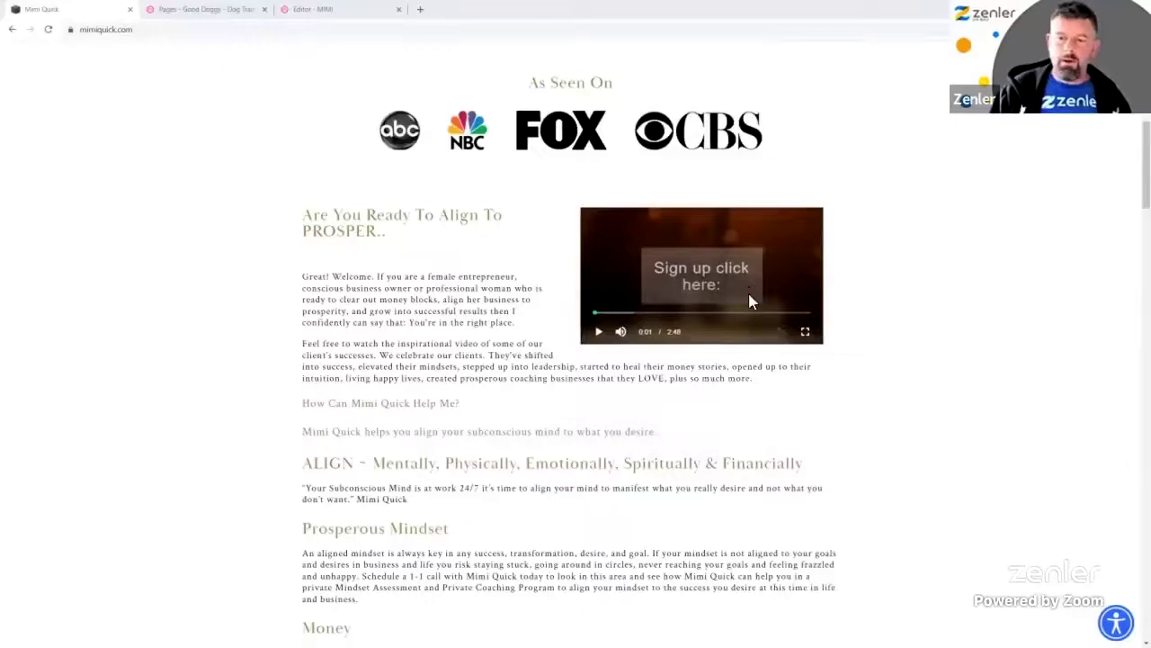
# - Snip the seated portrait photo, save it as mimi, then scroll to the books section
pyautogui.scroll(-15, 750, 302)
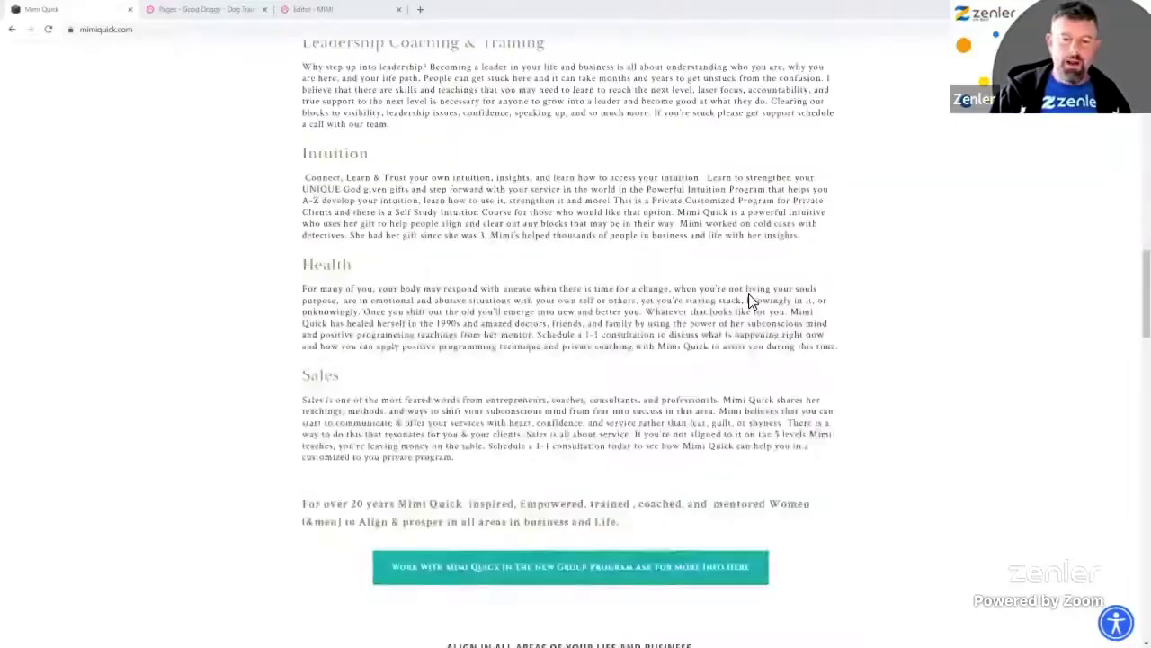
pyautogui.scroll(-5, 609, 235)
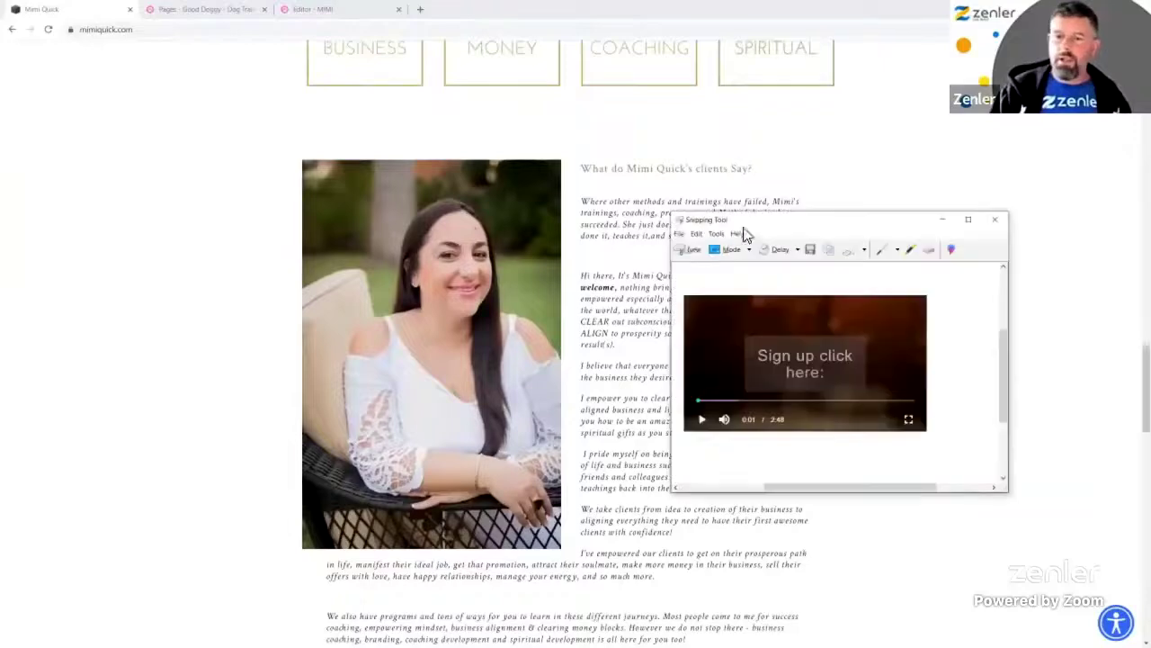
pyautogui.hotkey('ctrl', 'n')
pyautogui.moveTo(308, 166); pyautogui.dragTo(564, 552)
pyautogui.click(270, 92)
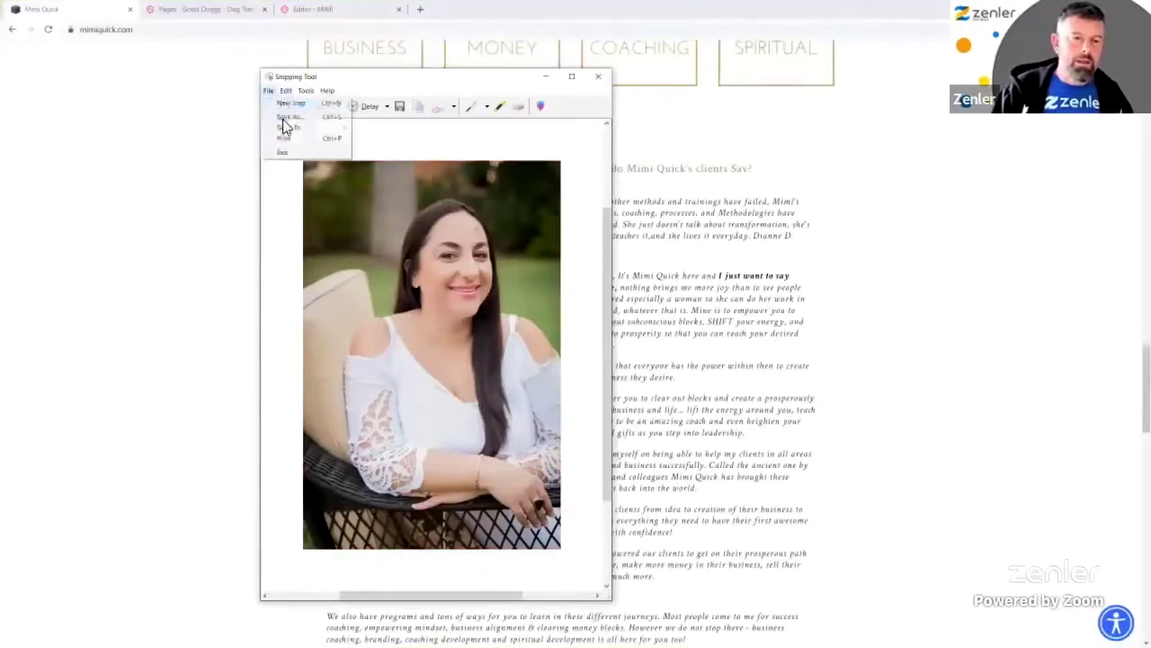
pyautogui.click(285, 118)
pyautogui.write('mimi')
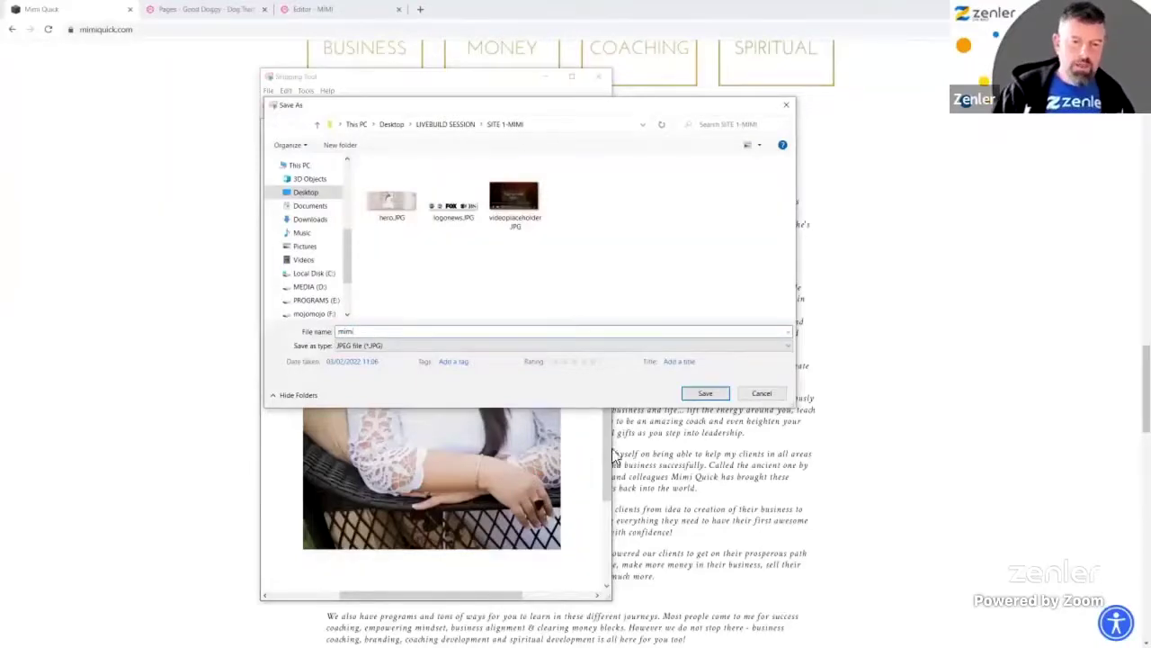
pyautogui.click(705, 393)
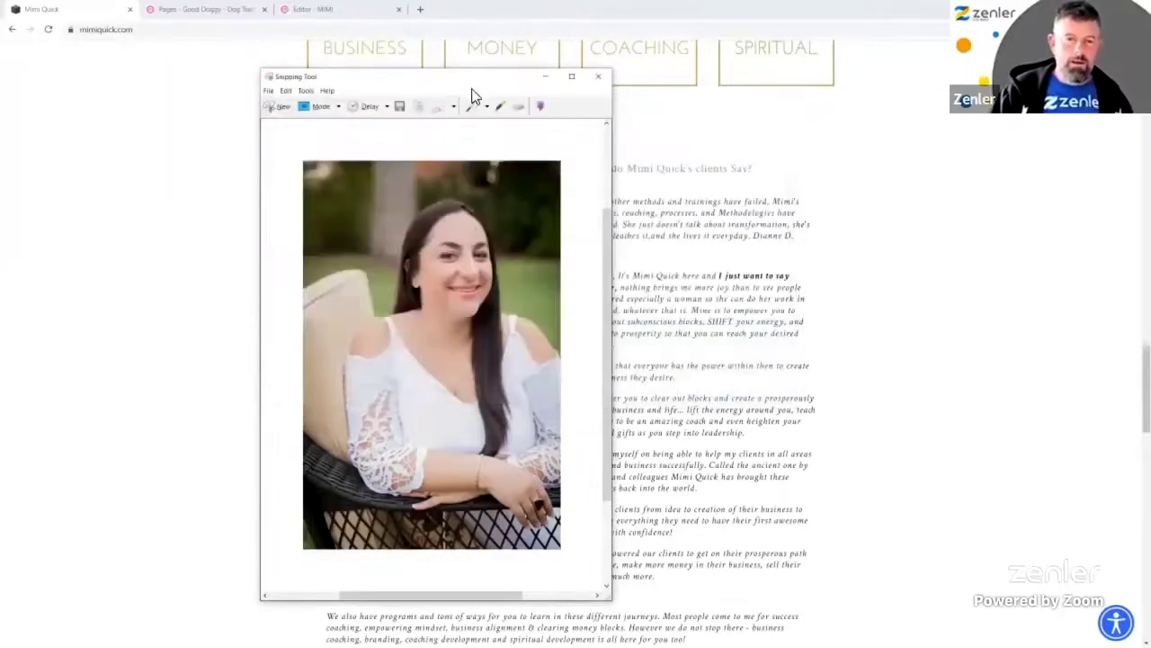
pyautogui.click(1020, 329)
pyautogui.scroll(-5, 1021, 331)
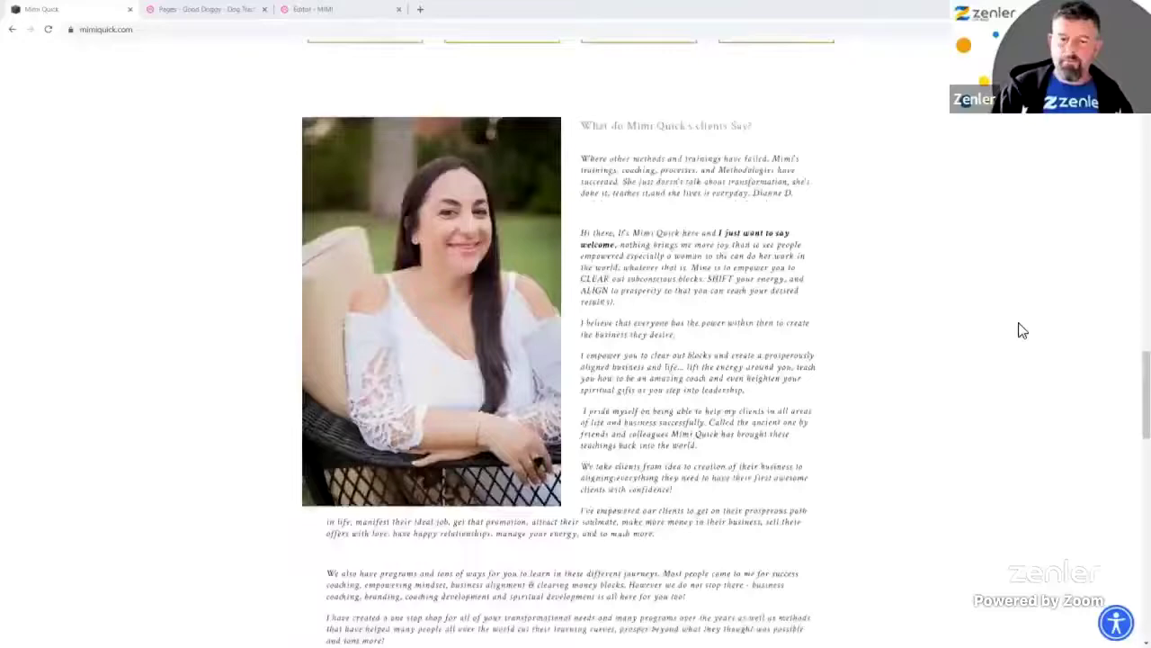
pyautogui.scroll(-8, 1020, 331)
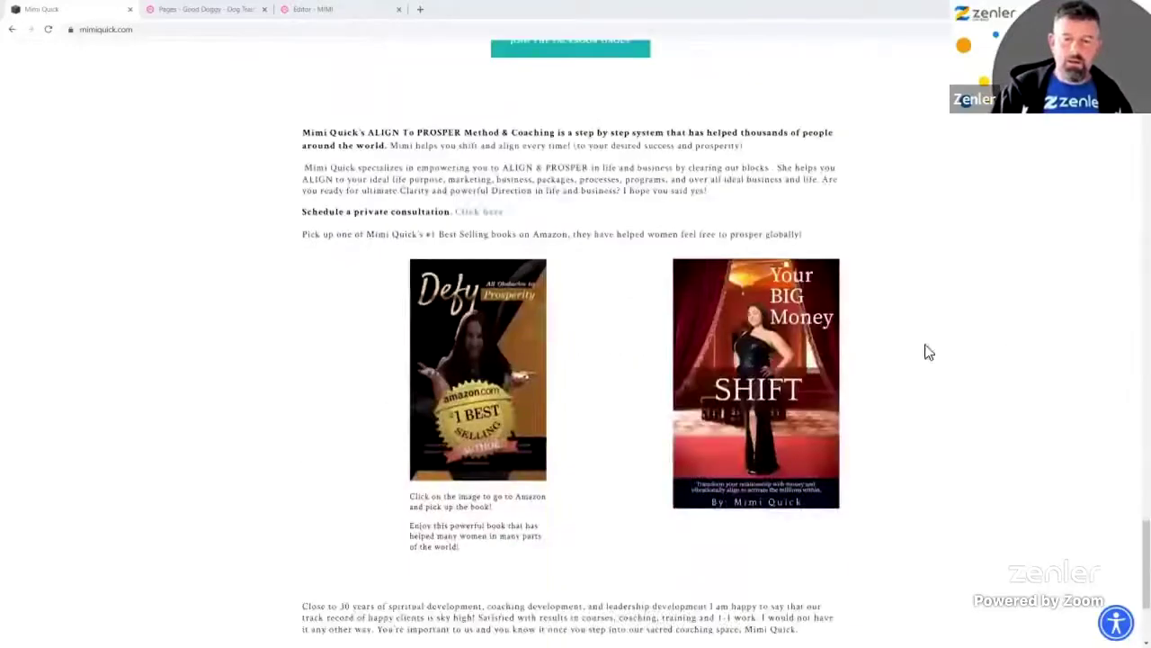
# - Save the Defy book cover image into Desktop > LIVEBUILD SESSION > SITE 1-MIMI
pyautogui.rightClick(496, 339)
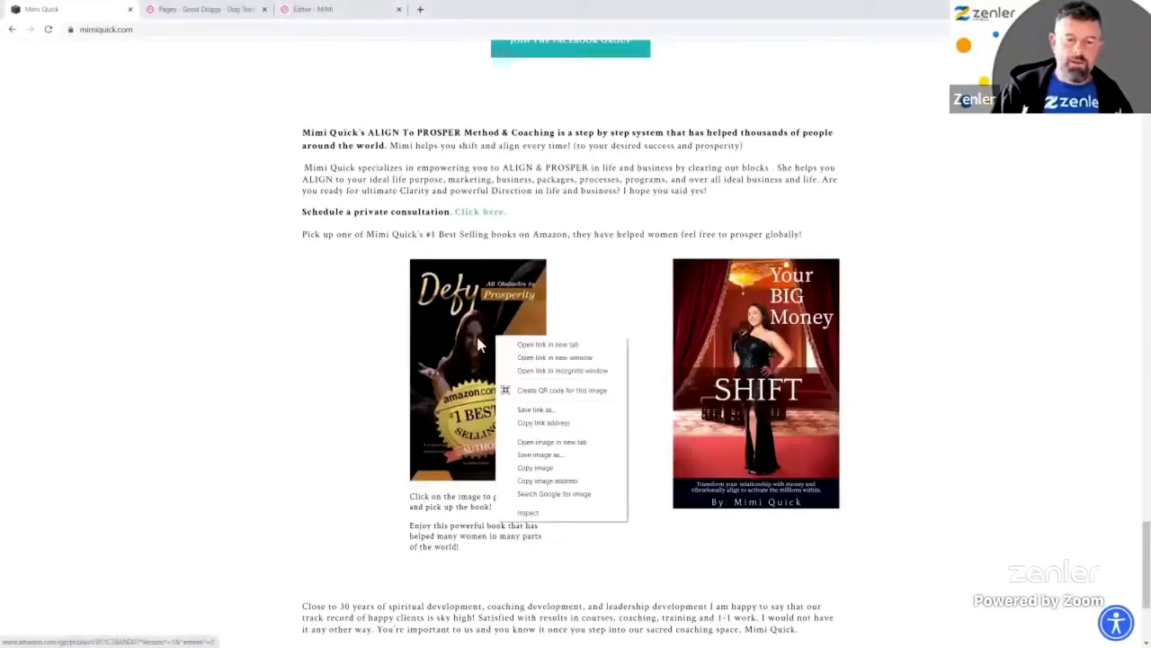
pyautogui.click(537, 466)
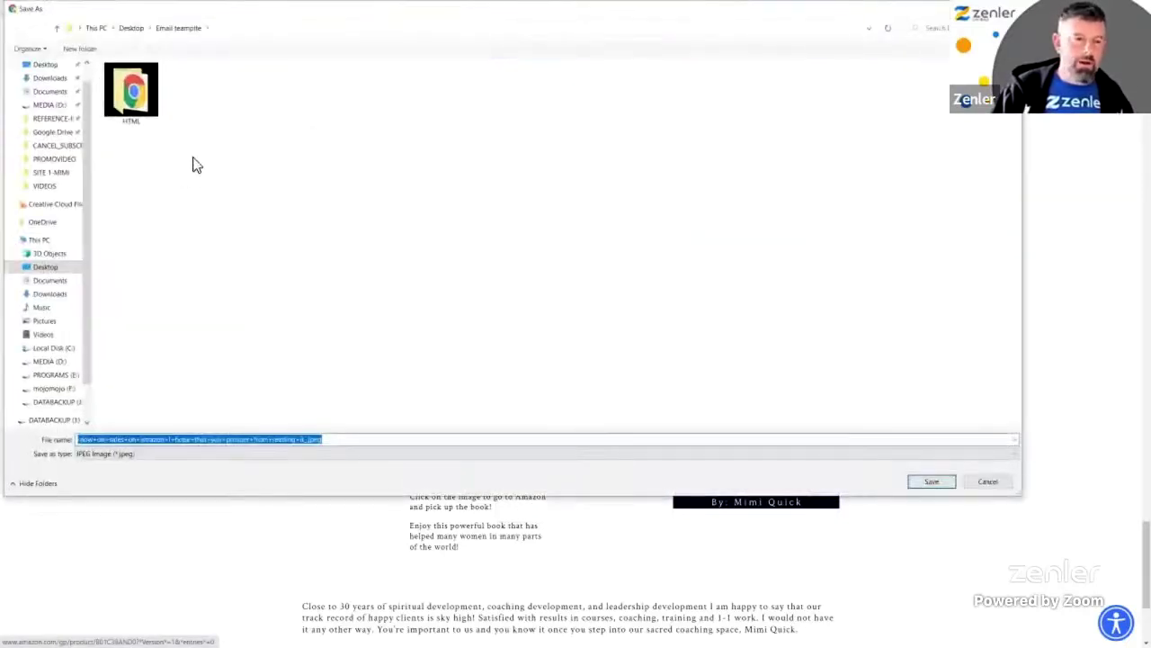
pyautogui.click(133, 30)
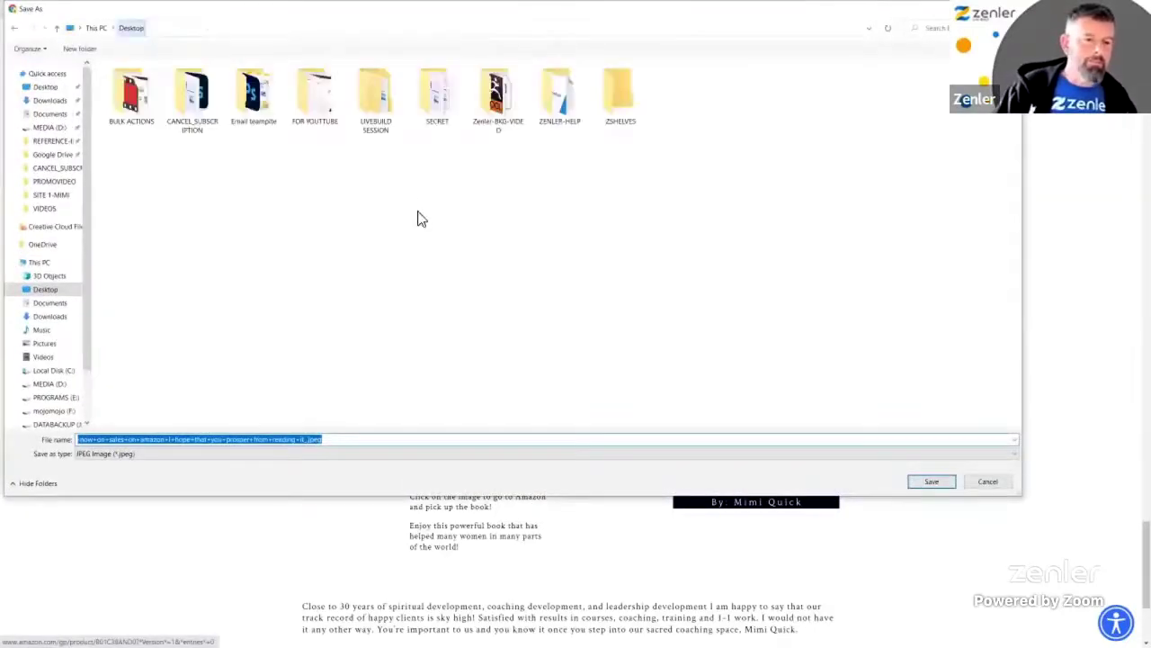
pyautogui.doubleClick(383, 117)
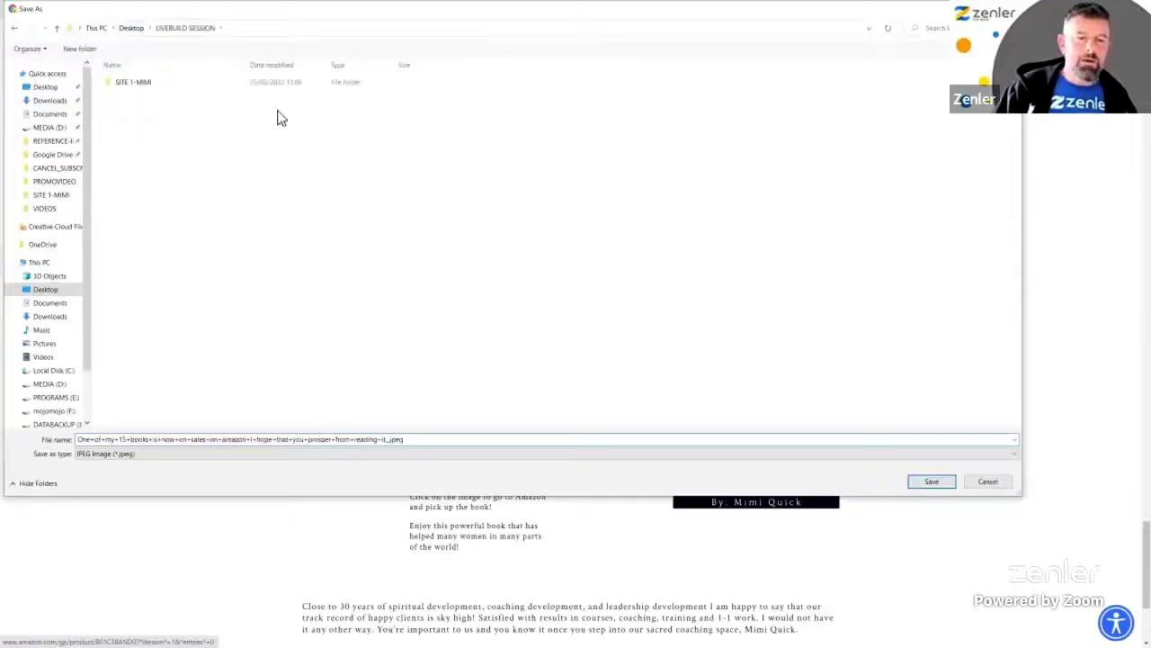
pyautogui.doubleClick(138, 83)
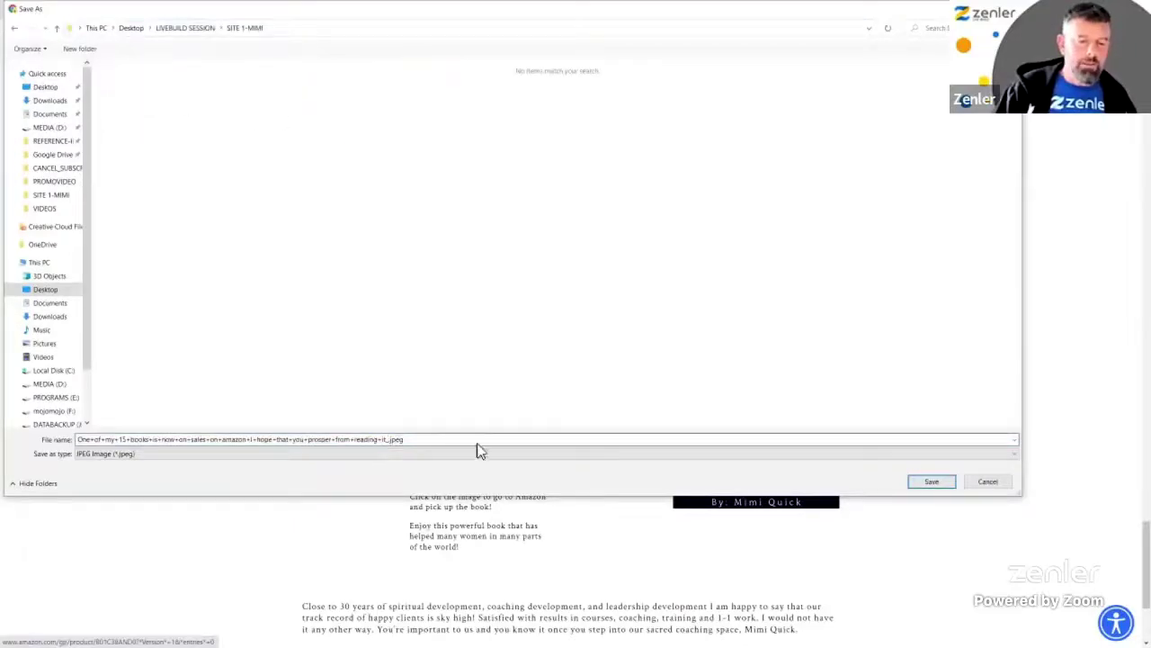
pyautogui.click(932, 481)
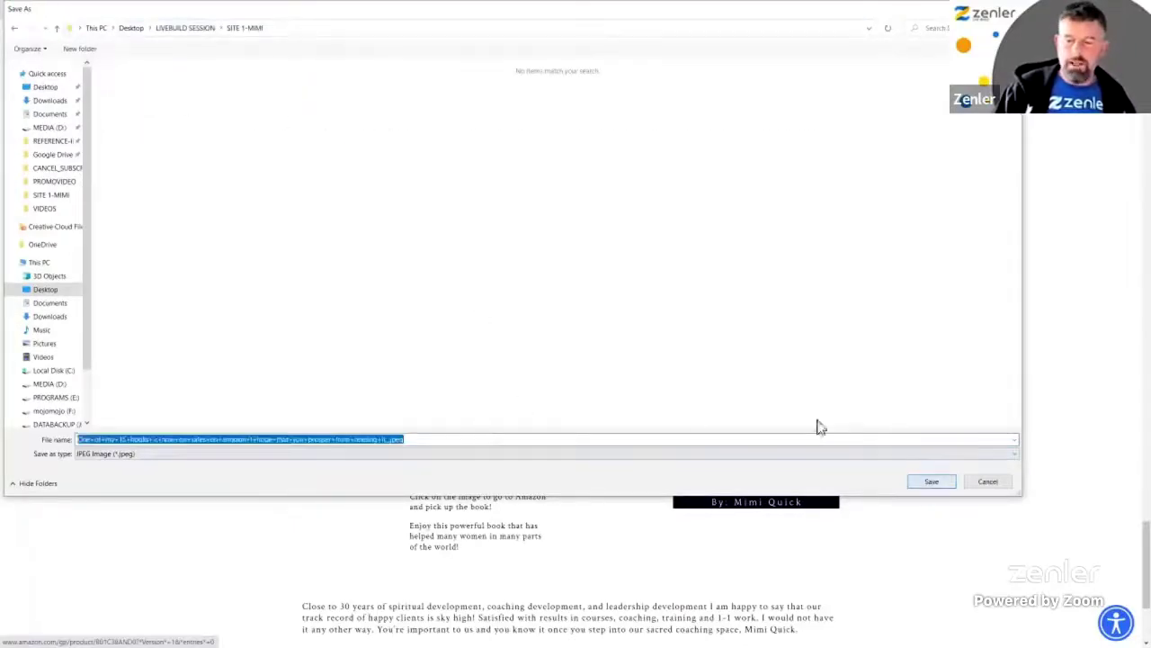
# - Save the Your Big Money Shift cover as image-asset.jpeg and dismiss the downloads list
pyautogui.rightClick(725, 317)
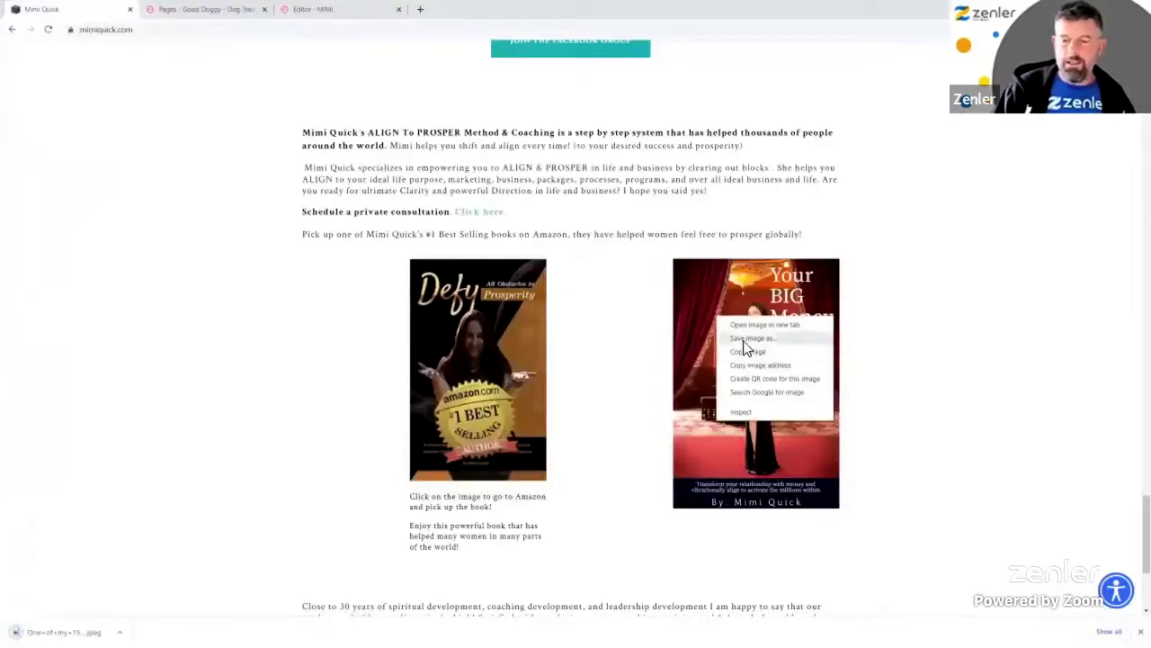
pyautogui.click(745, 351)
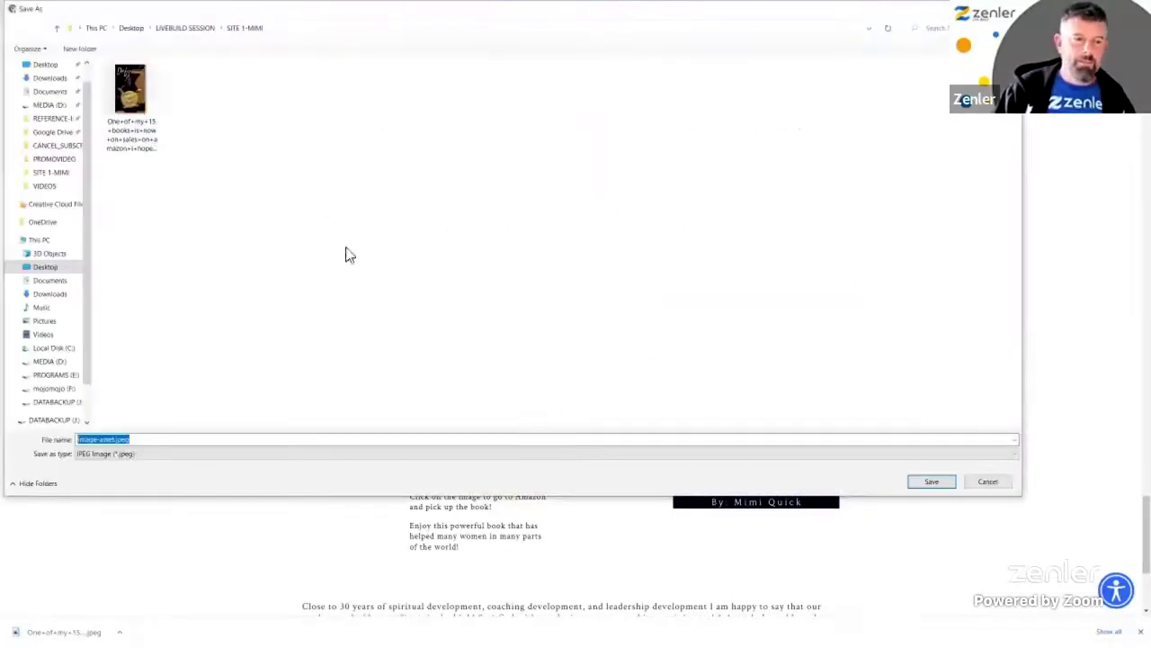
pyautogui.click(927, 482)
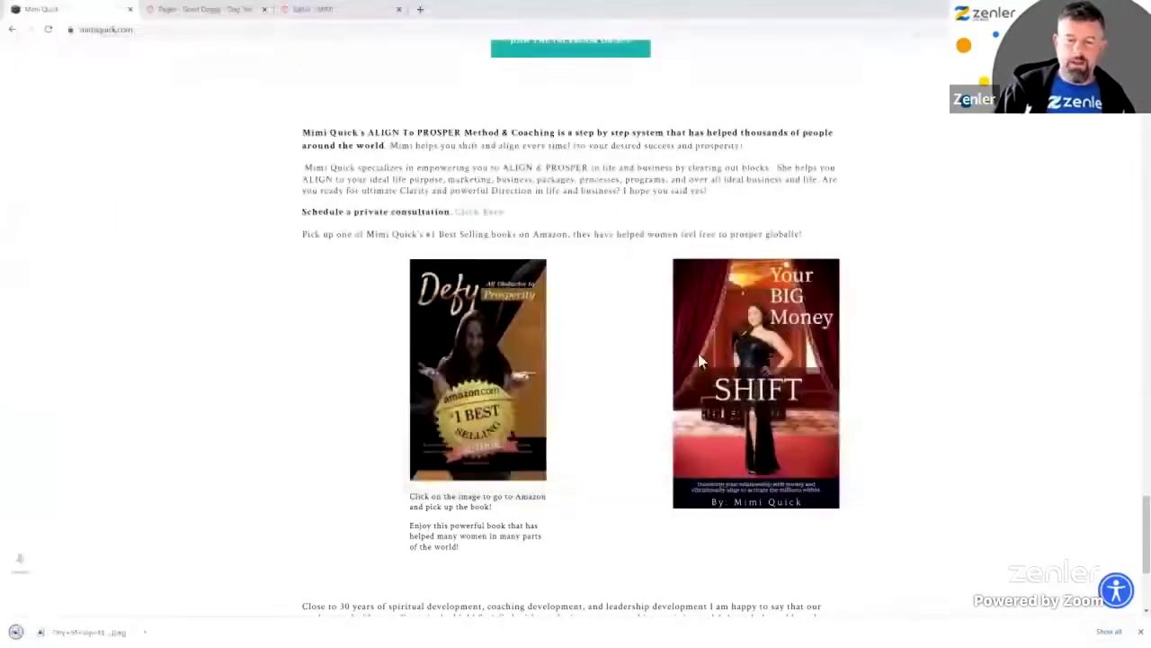
pyautogui.scroll(-3, 686, 361)
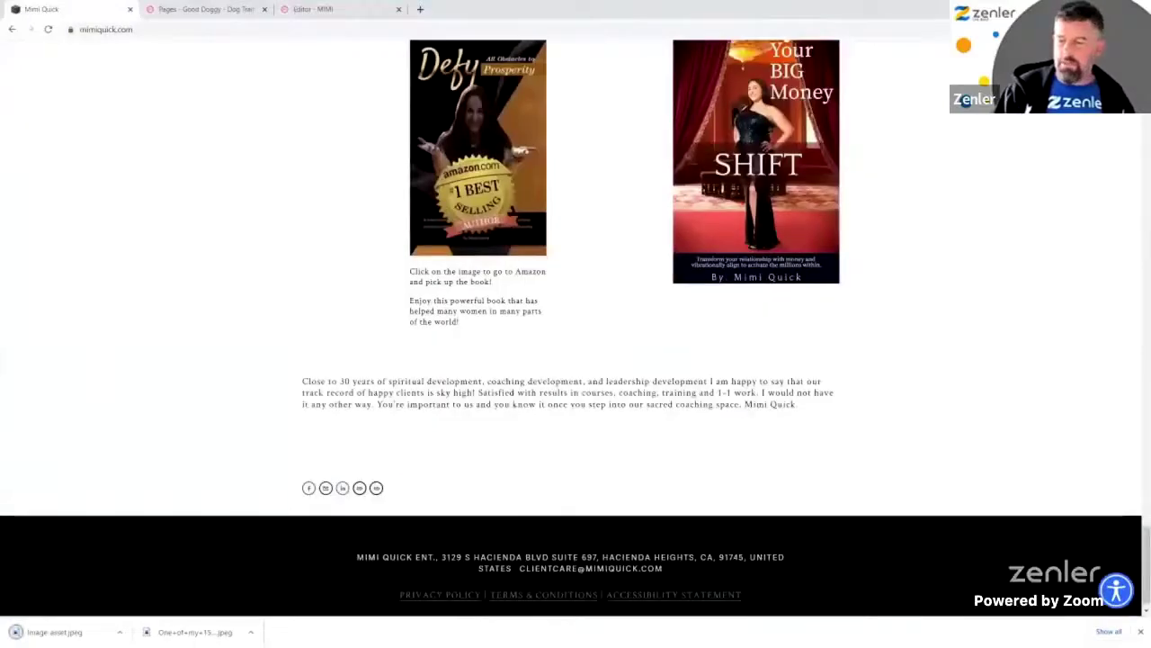
pyautogui.click(1140, 631)
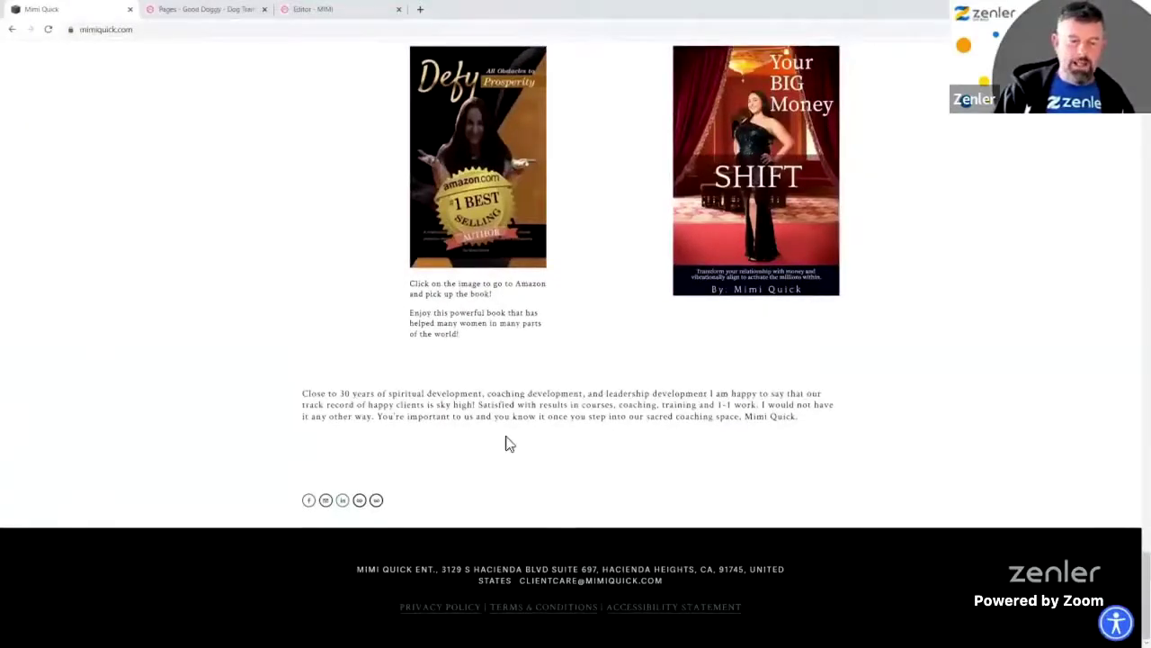
pyautogui.scroll(10, 686, 447)
pyautogui.scroll(15, 727, 346)
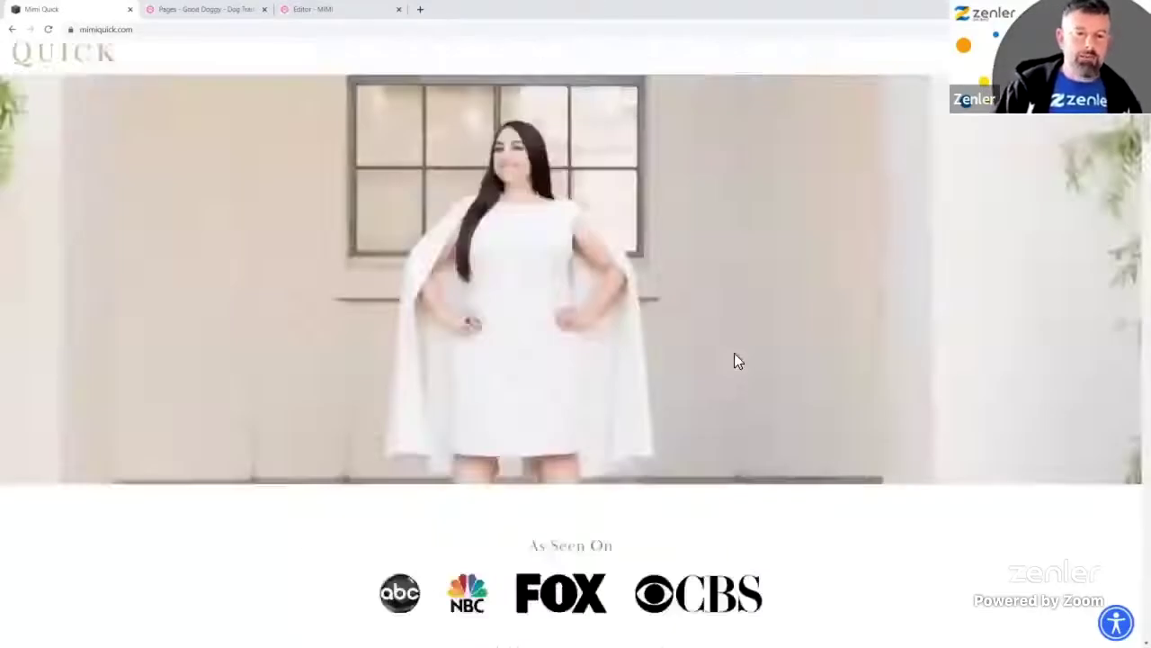
pyautogui.scroll(1, 734, 354)
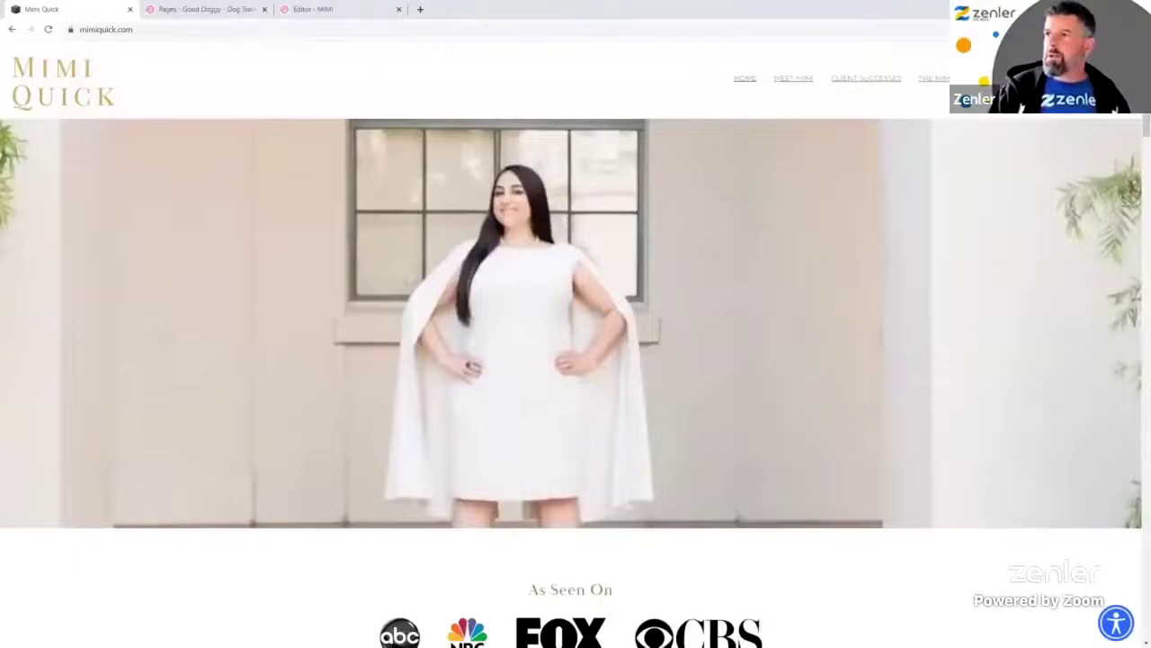
pyautogui.hotkey('alt', 'Tab')
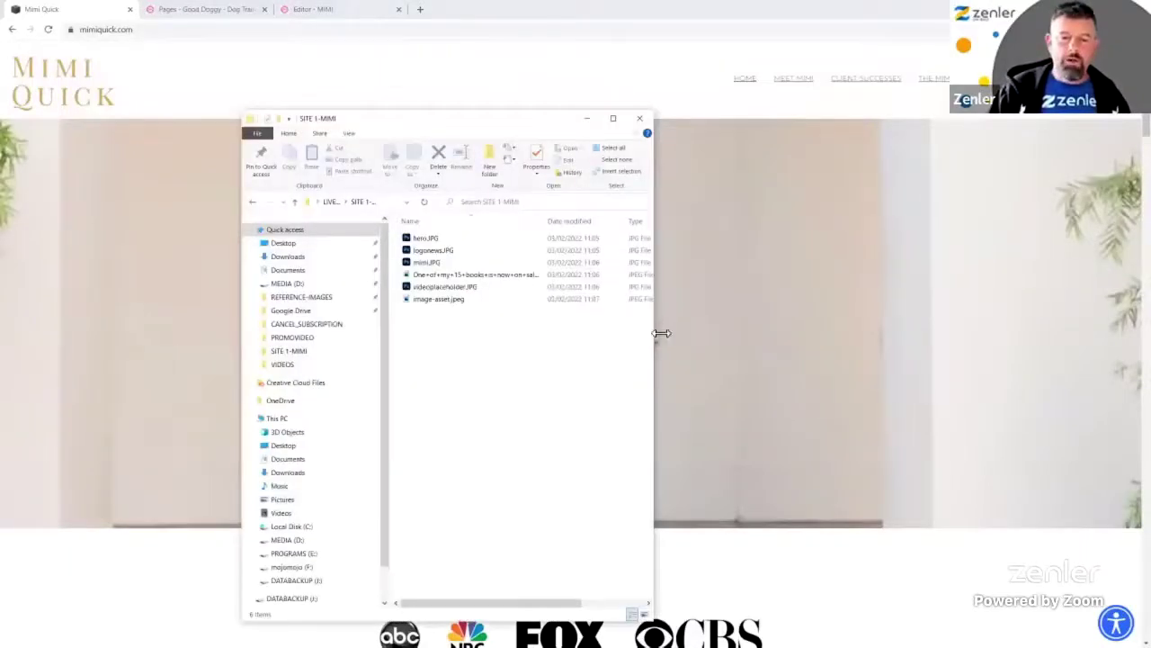
pyautogui.moveTo(661, 335); pyautogui.dragTo(1041, 335)
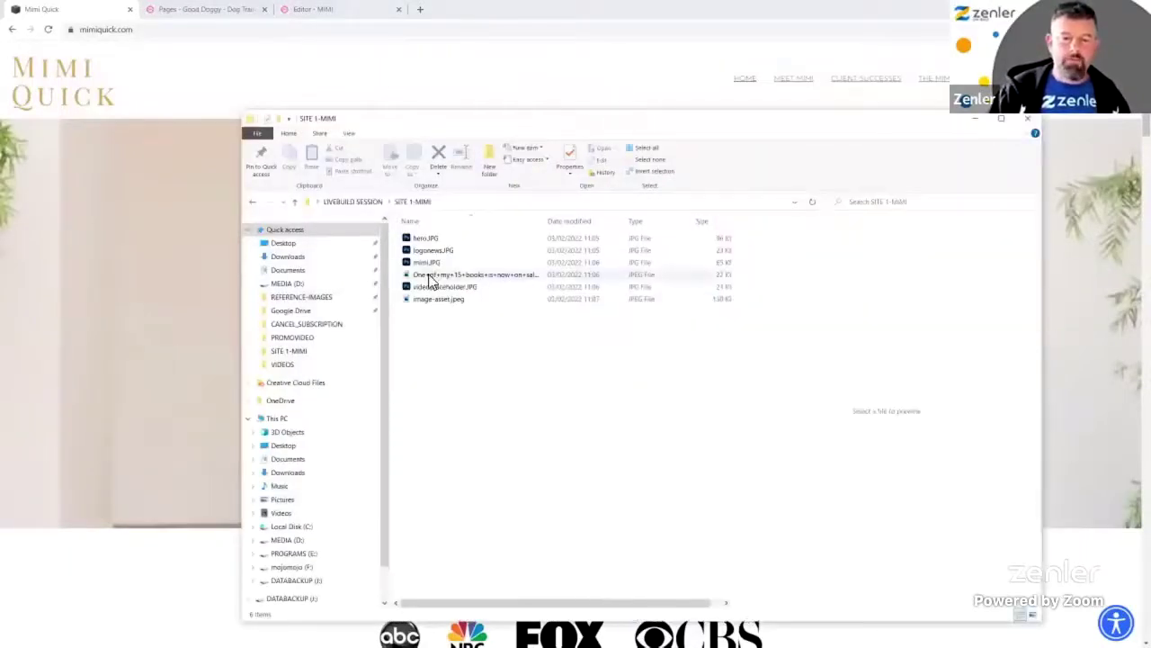
pyautogui.click(432, 274)
pyautogui.click(425, 262)
pyautogui.click(430, 250)
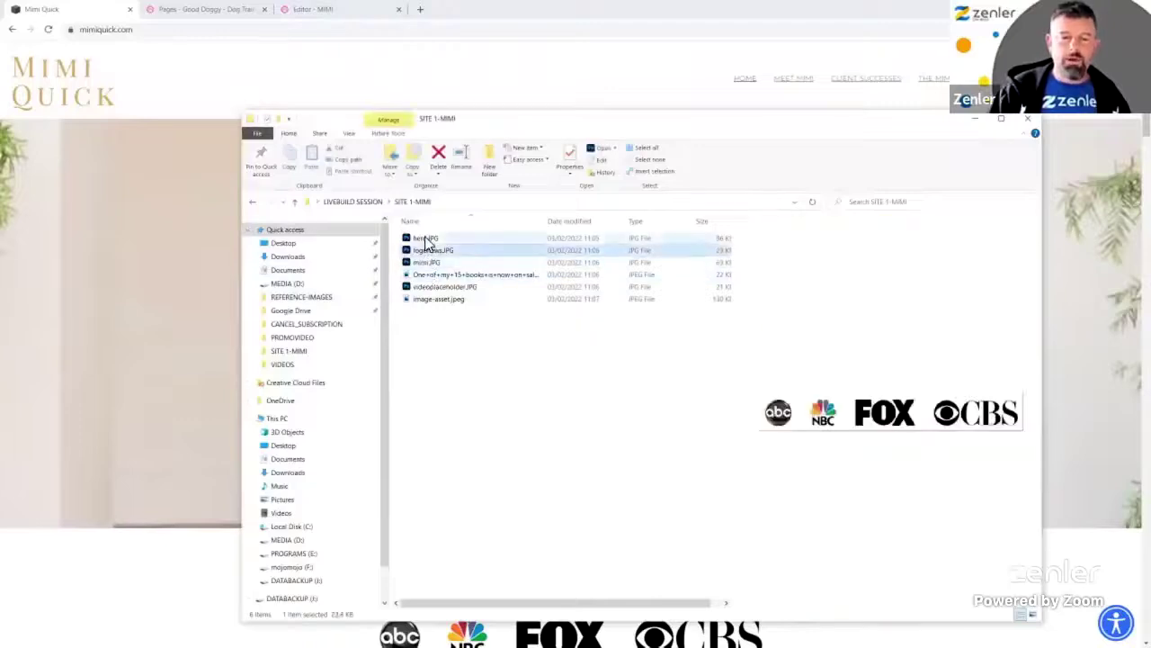
pyautogui.click(426, 237)
pyautogui.click(430, 301)
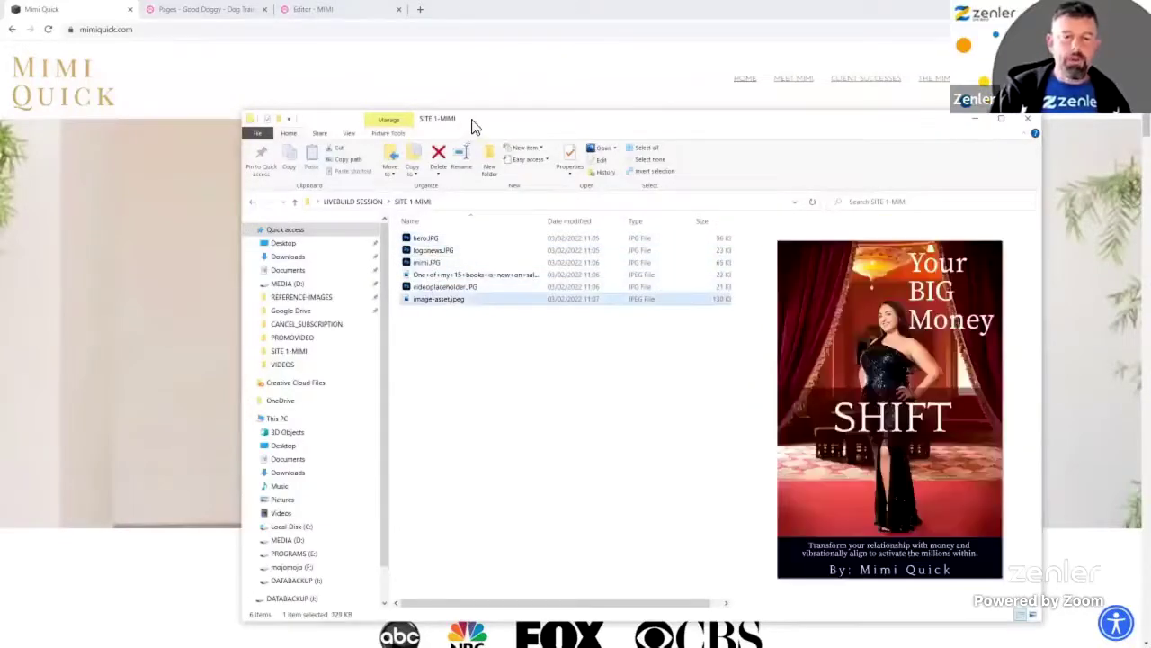
pyautogui.hotkey('alt', 'Tab')
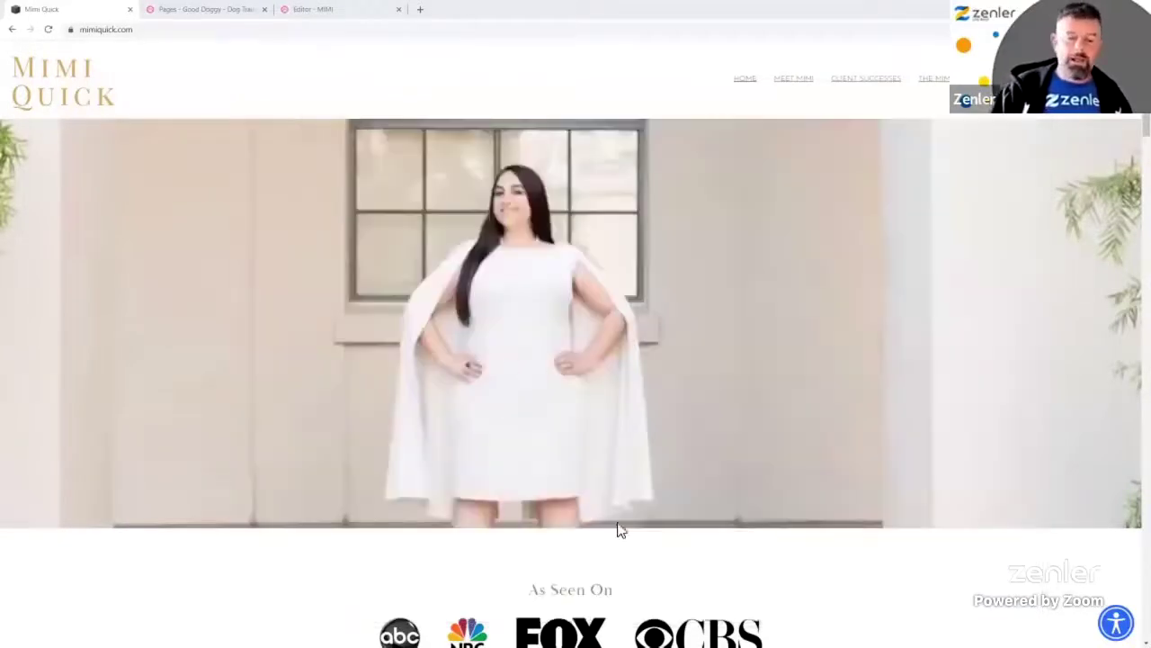
pyautogui.scroll(-6, 617, 522)
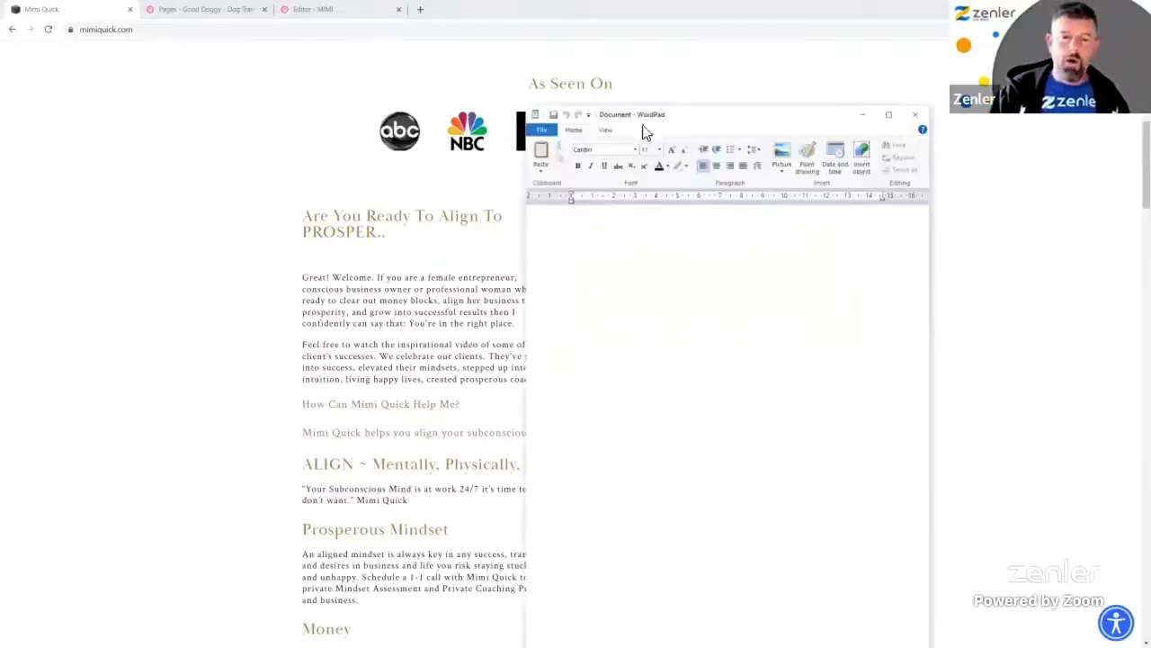
# - Type the labels HEADING FONT and BODY on separate lines in WordPad, then minimize it
pyautogui.click(596, 220)
pyautogui.write('HEADING FONT')
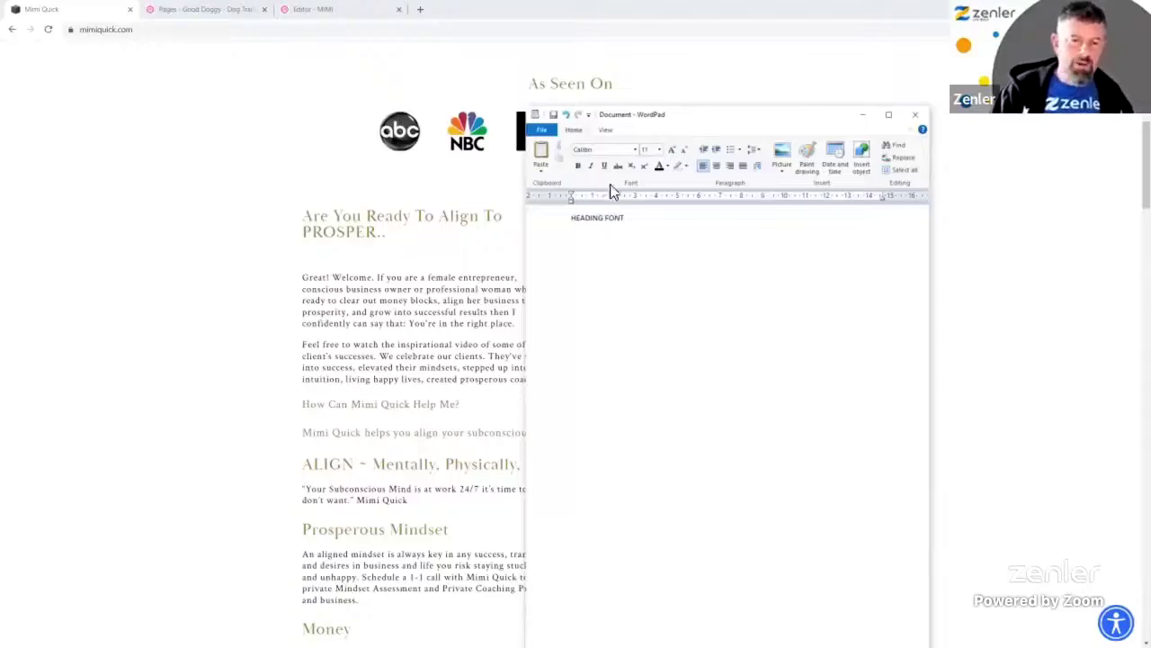
pyautogui.press('Return')
pyautogui.press('Return')
pyautogui.press('Return')
pyautogui.write('BODY')
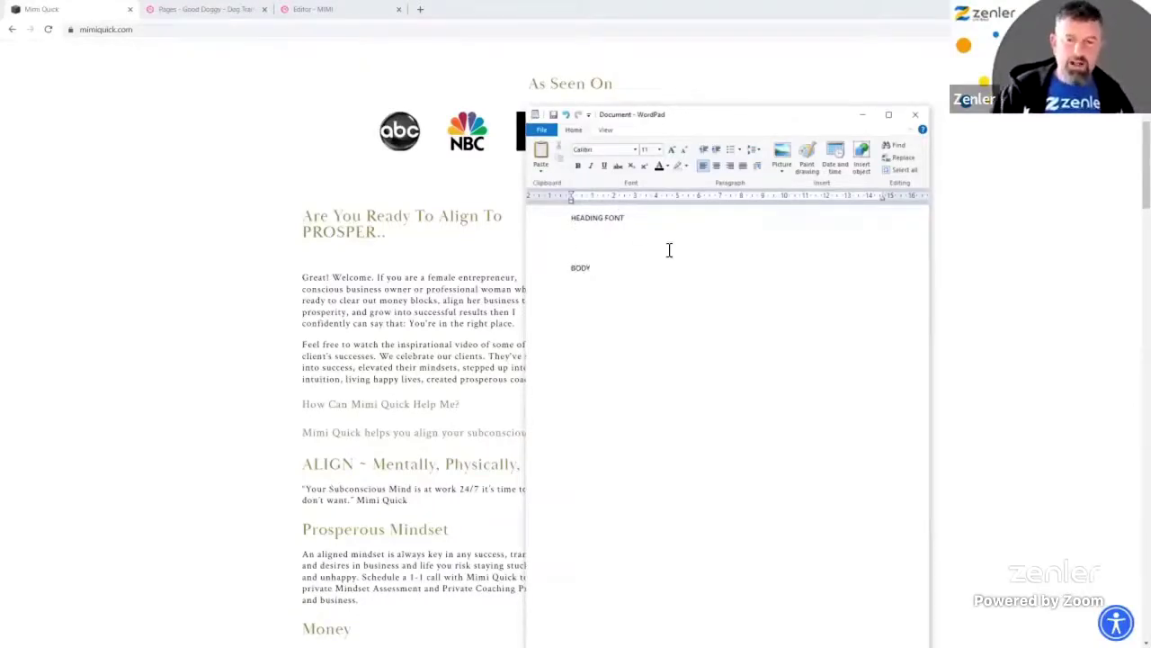
pyautogui.press('Up')
pyautogui.press('Up')
pyautogui.press('Up')
pyautogui.press('Up')
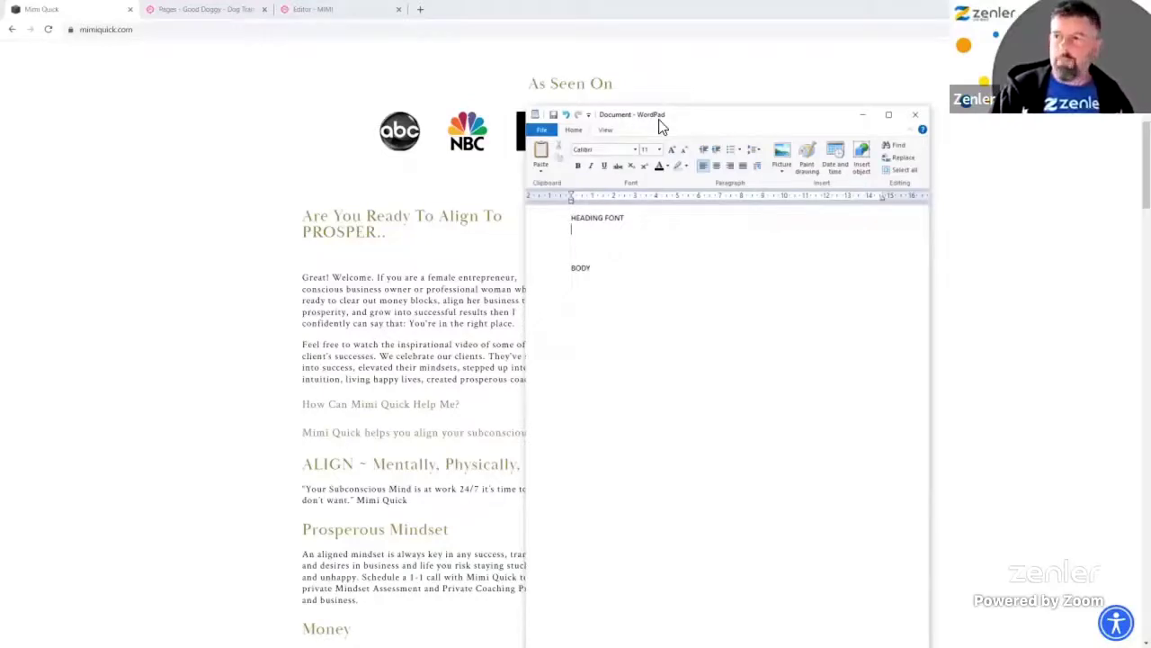
pyautogui.click(862, 114)
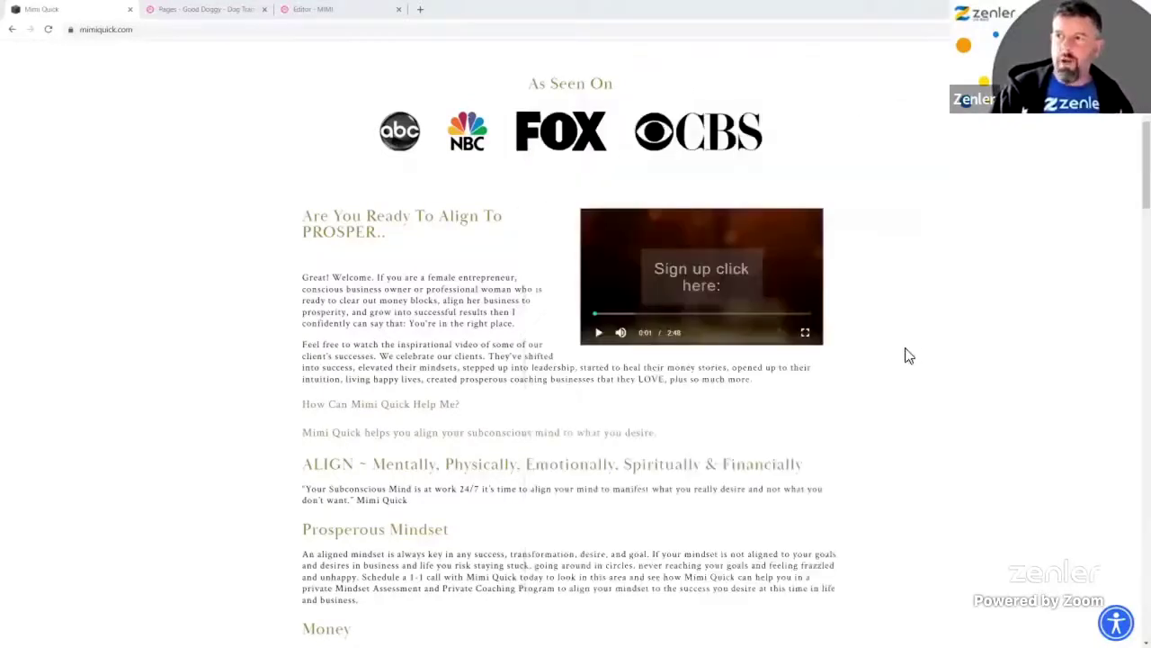
# - Inspect the 'Are You Ready To Align To PROSPER..' h1 heading in Chrome DevTools
pyautogui.rightClick(388, 245)
pyautogui.click(459, 395)
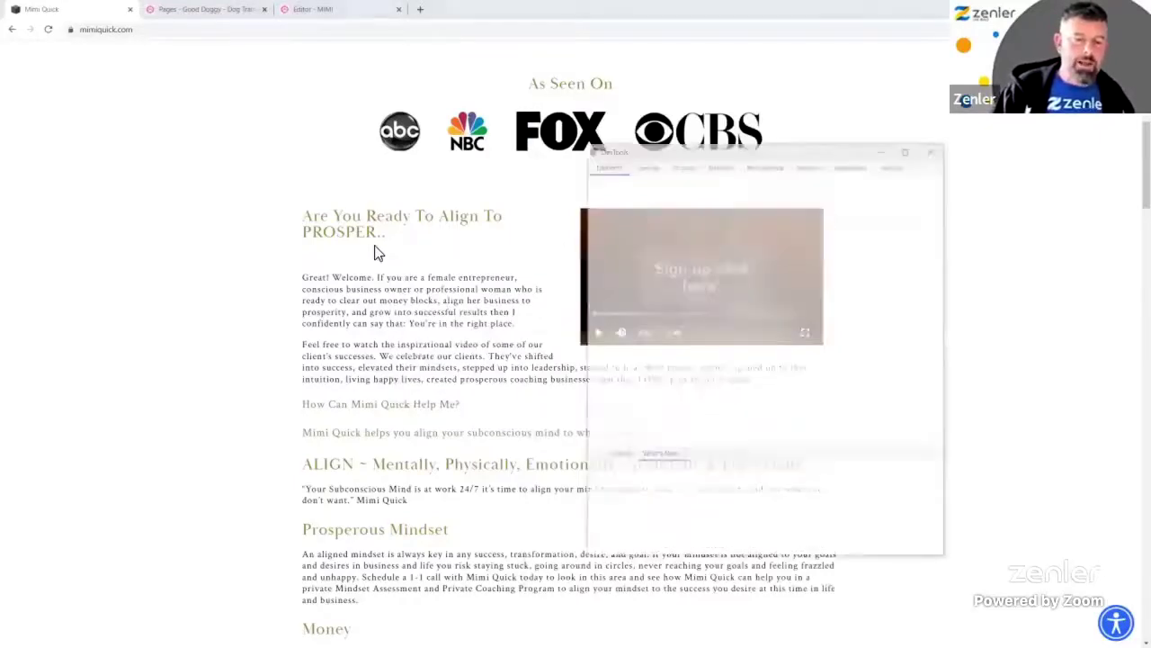
pyautogui.click(595, 165)
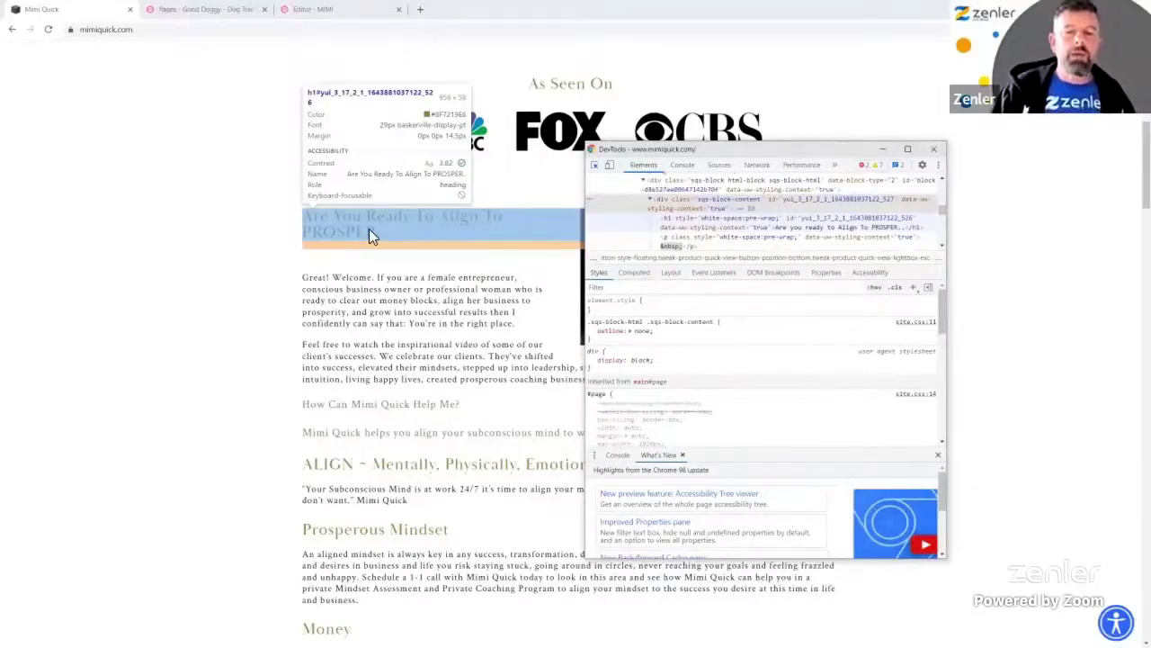
pyautogui.click(371, 233)
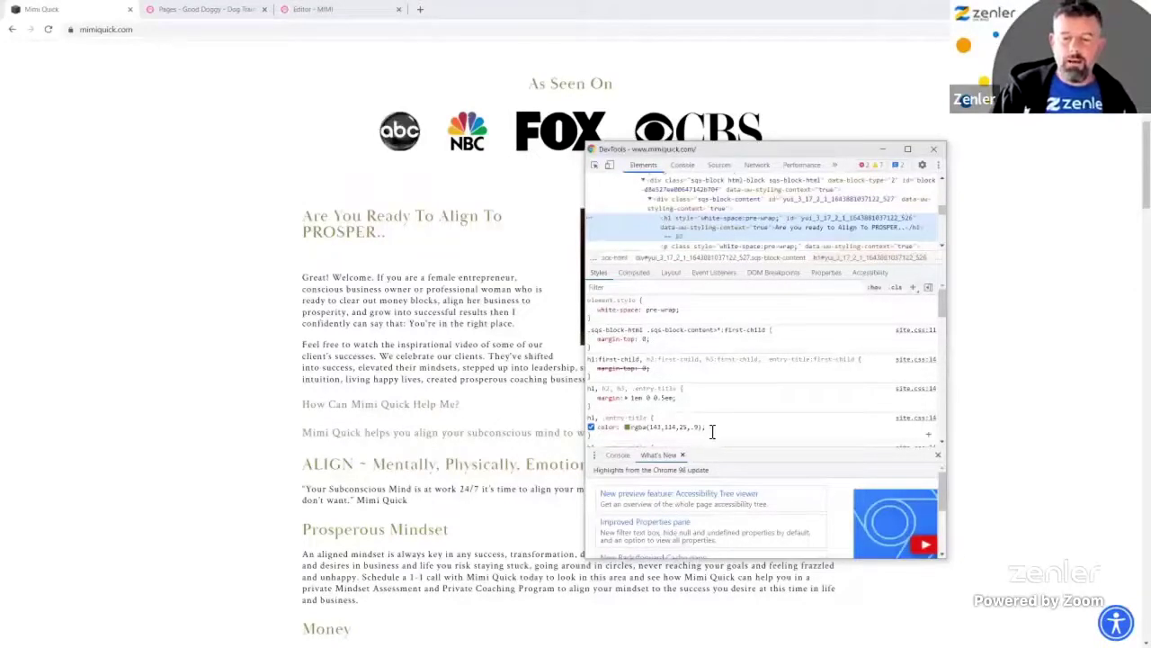
# - Select and copy the heading colour value rgba(143,114,25,.9) from the Styles pane
pyautogui.click(629, 430)
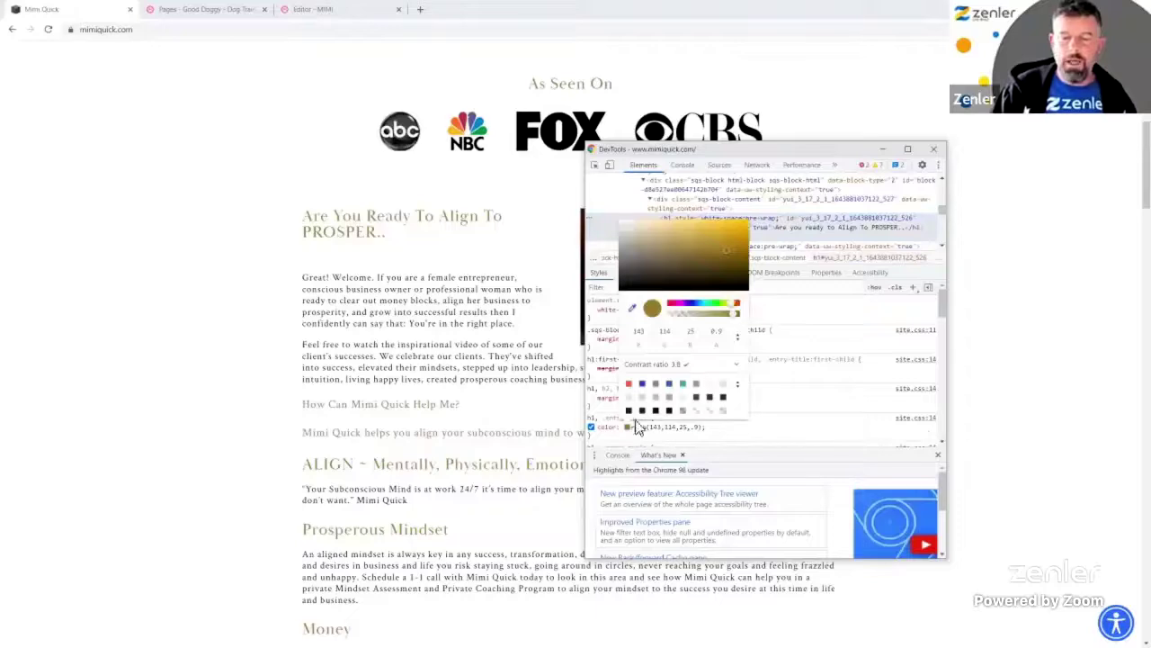
pyautogui.click(745, 438)
pyautogui.moveTo(706, 427); pyautogui.dragTo(636, 432)
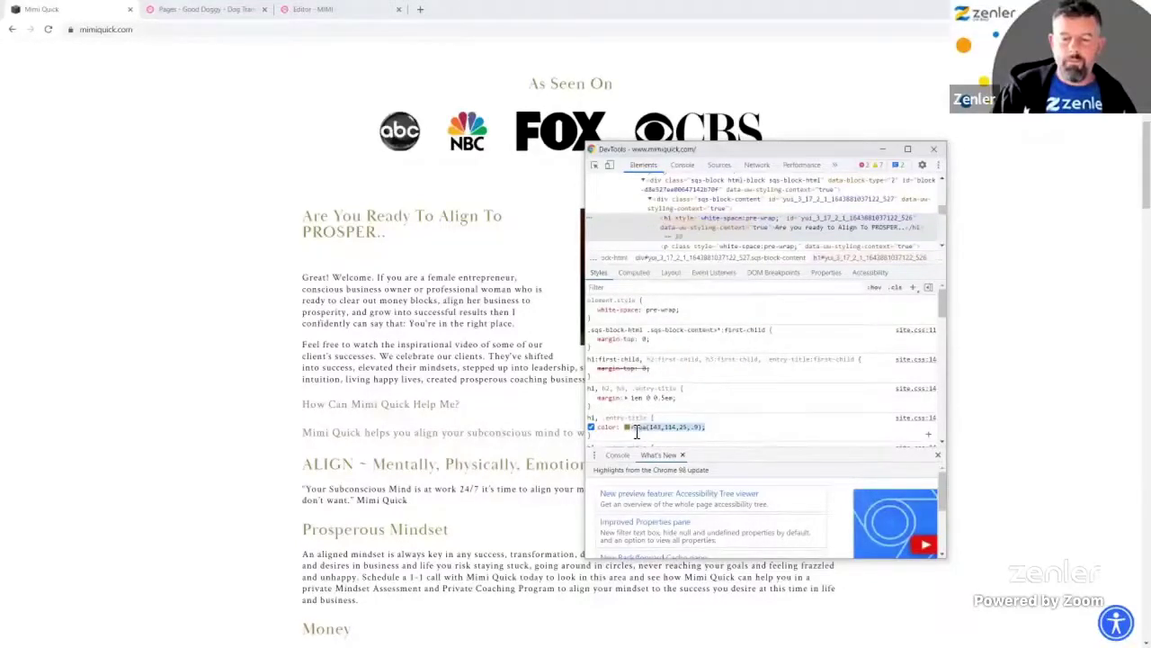
pyautogui.click(710, 430)
pyautogui.moveTo(711, 430); pyautogui.dragTo(637, 432)
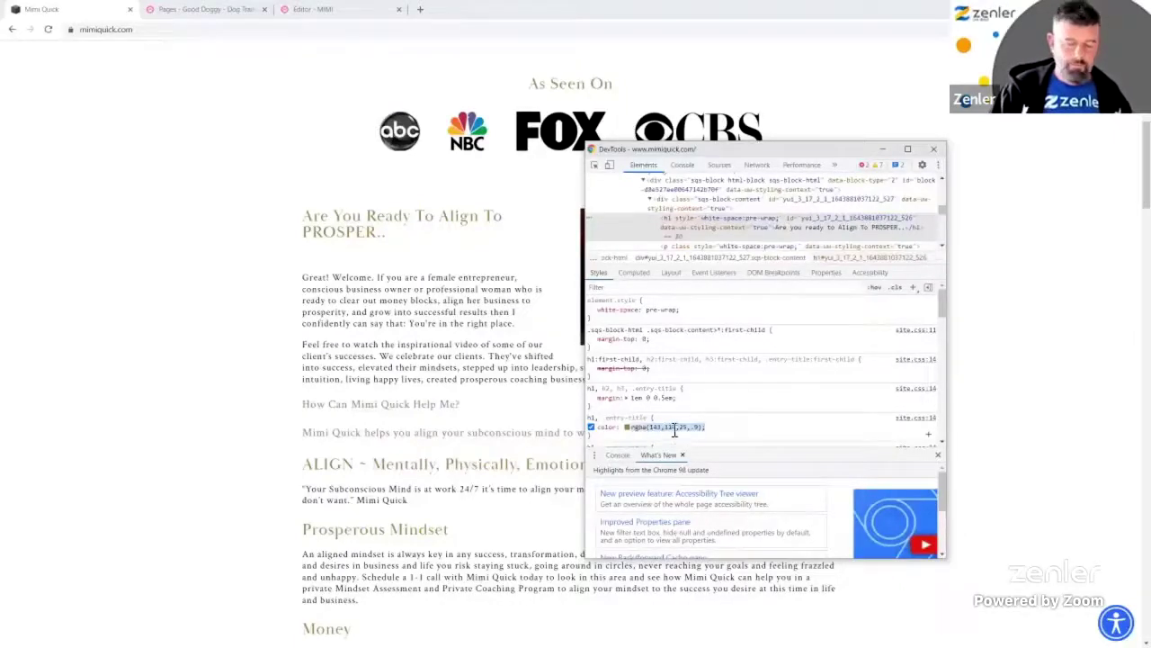
pyautogui.hotkey('alt', 'Tab')
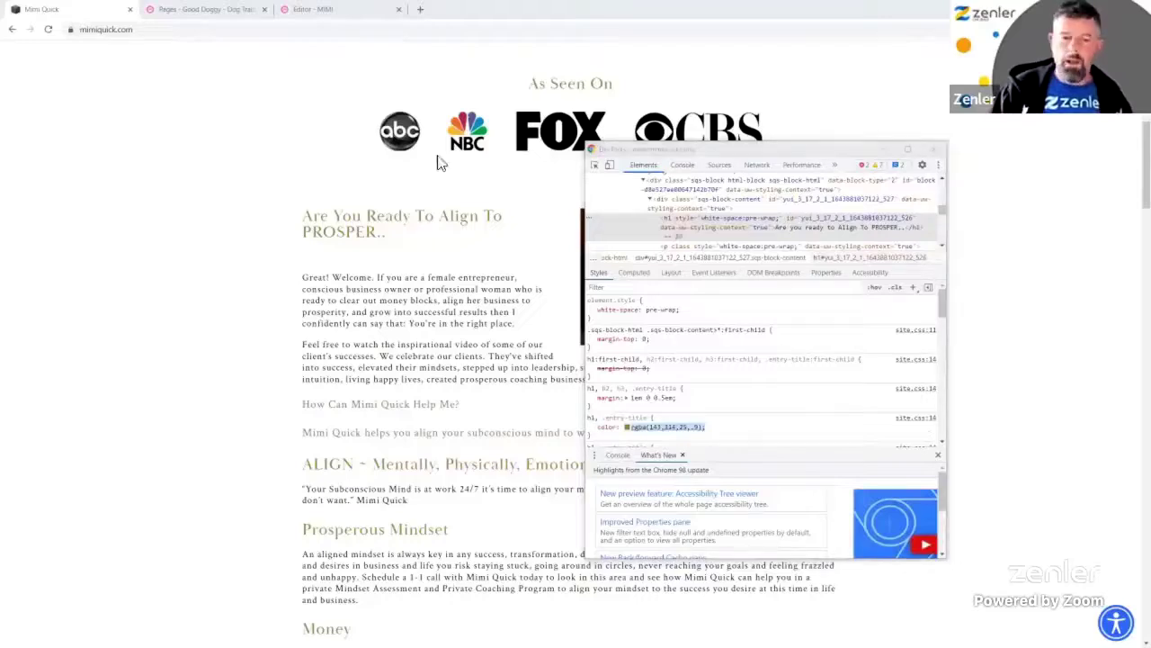
# - Note Baskerville and rgba(143,114,25,.9) under HEADING FONT in WordPad
pyautogui.write('Ba')
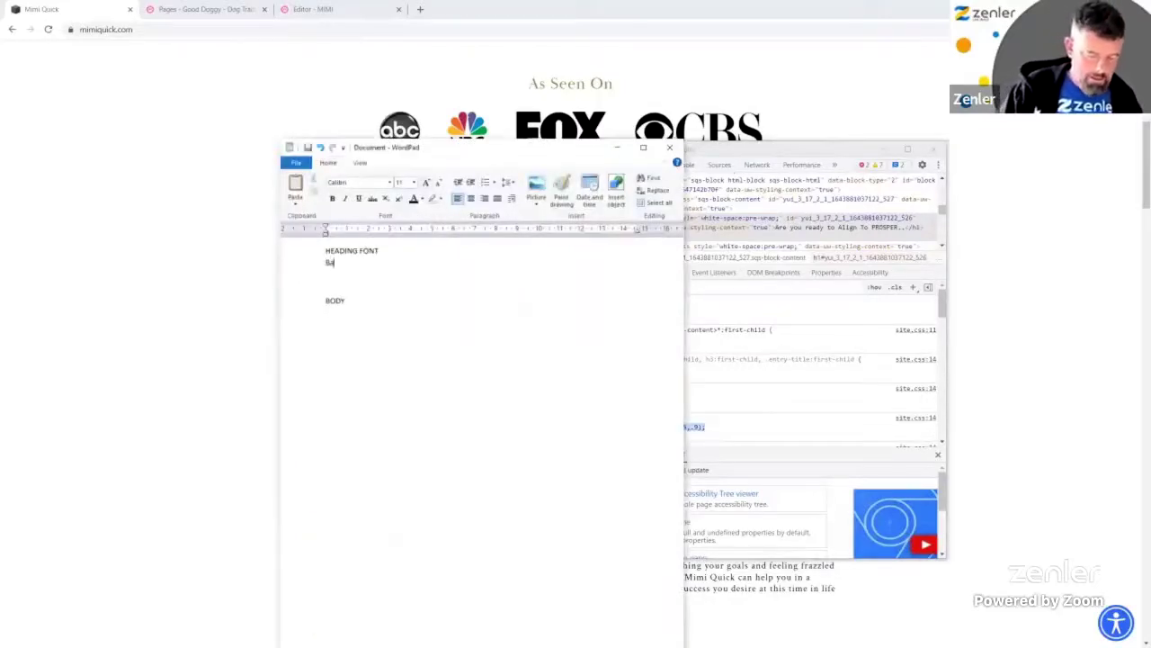
pyautogui.write('skerville')
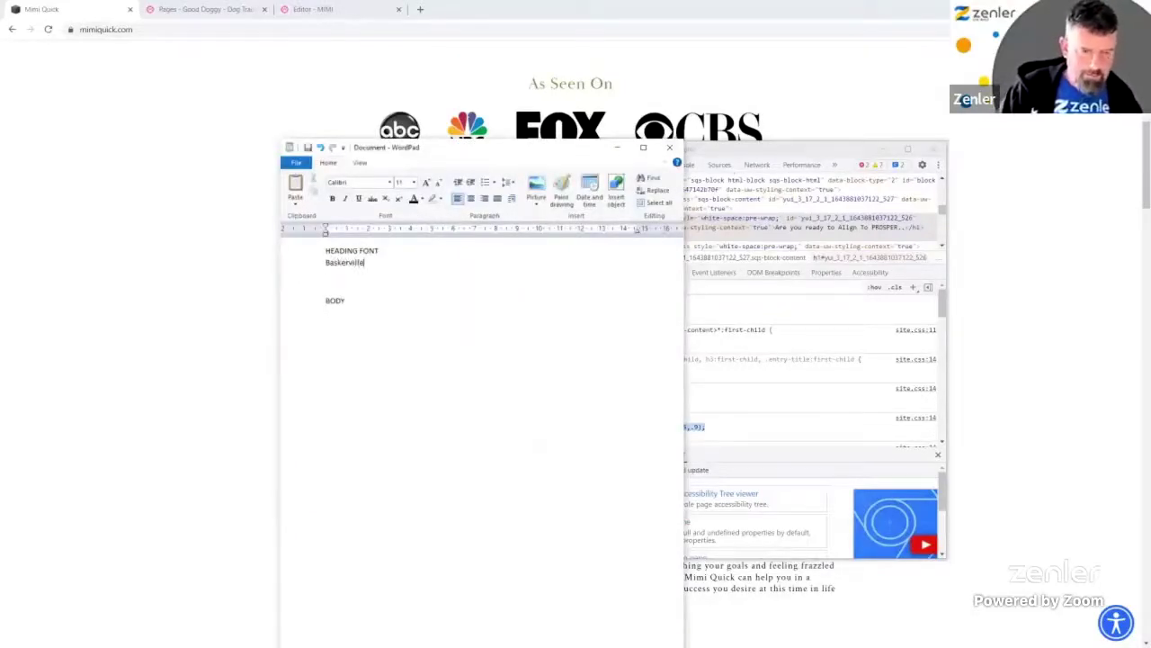
pyautogui.press('Return')
pyautogui.write('rgba(143,114,25,.9);')
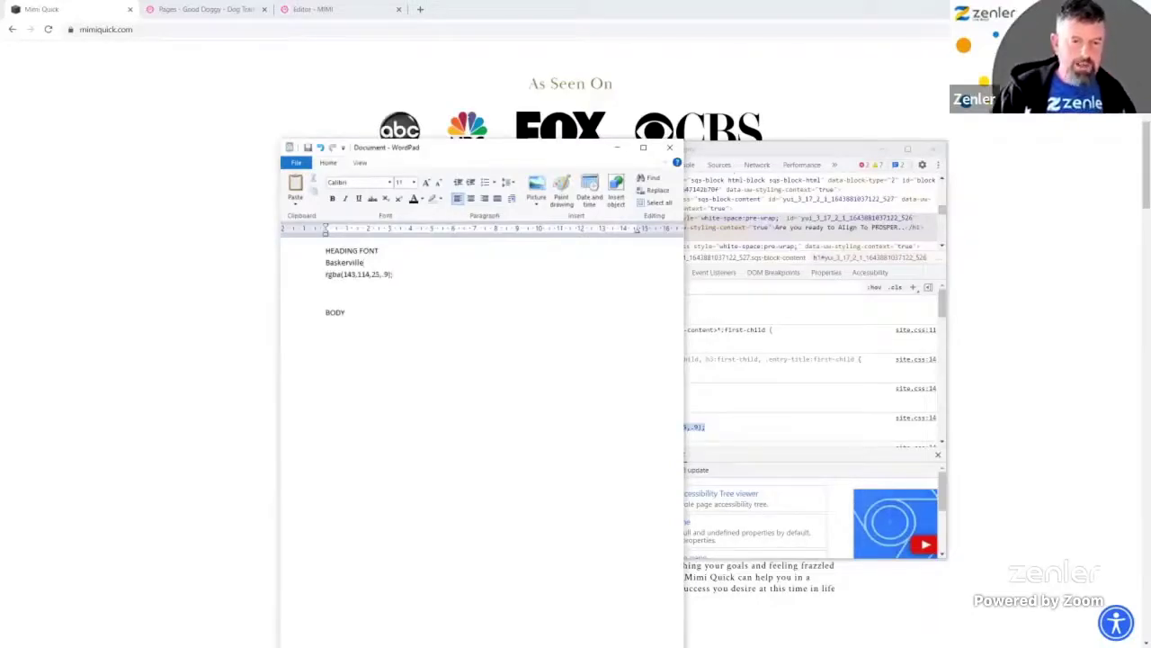
# - Inspect the welcome paragraph's styles in DevTools, then return to the notes after BODY
pyautogui.click(616, 147)
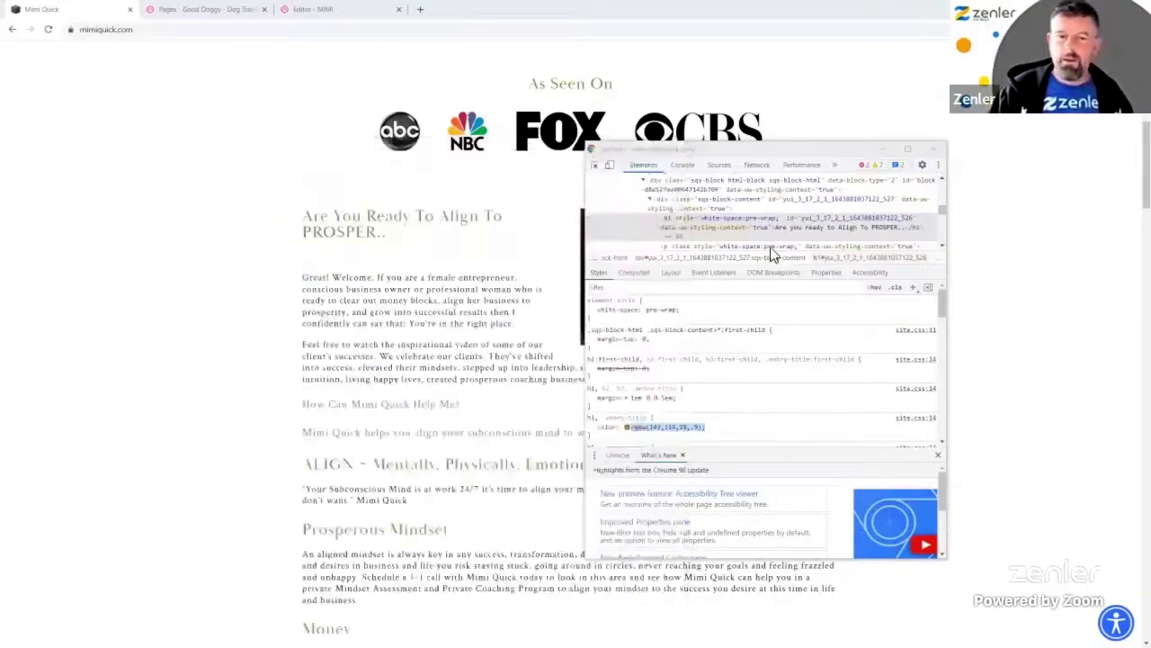
pyautogui.click(595, 165)
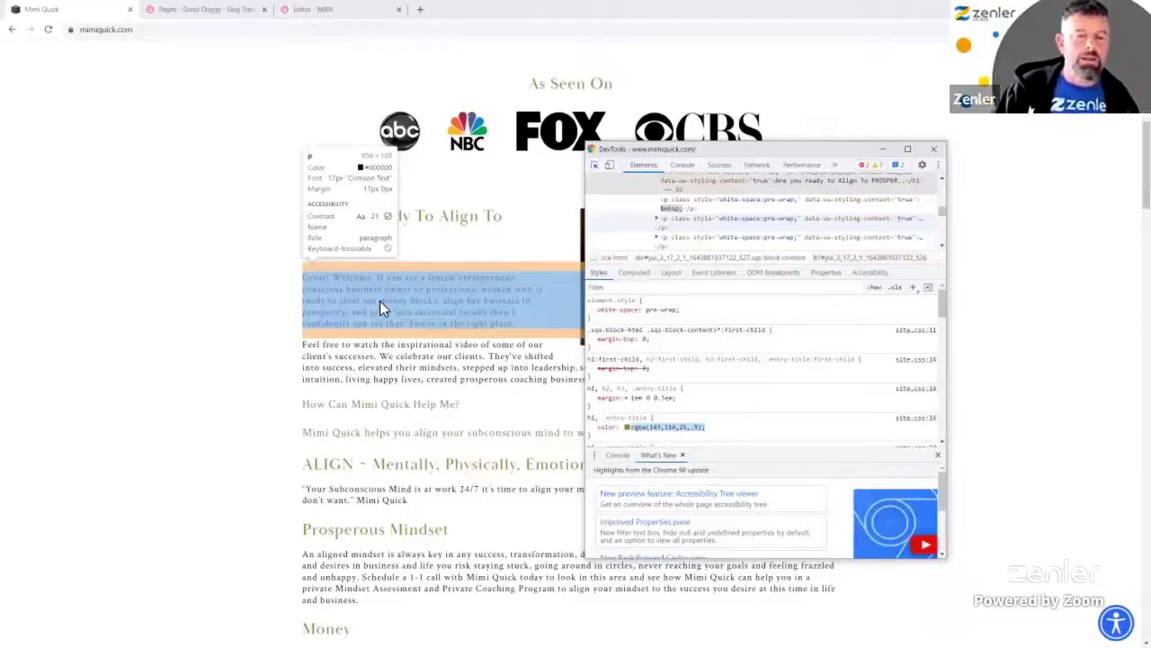
pyautogui.click(380, 300)
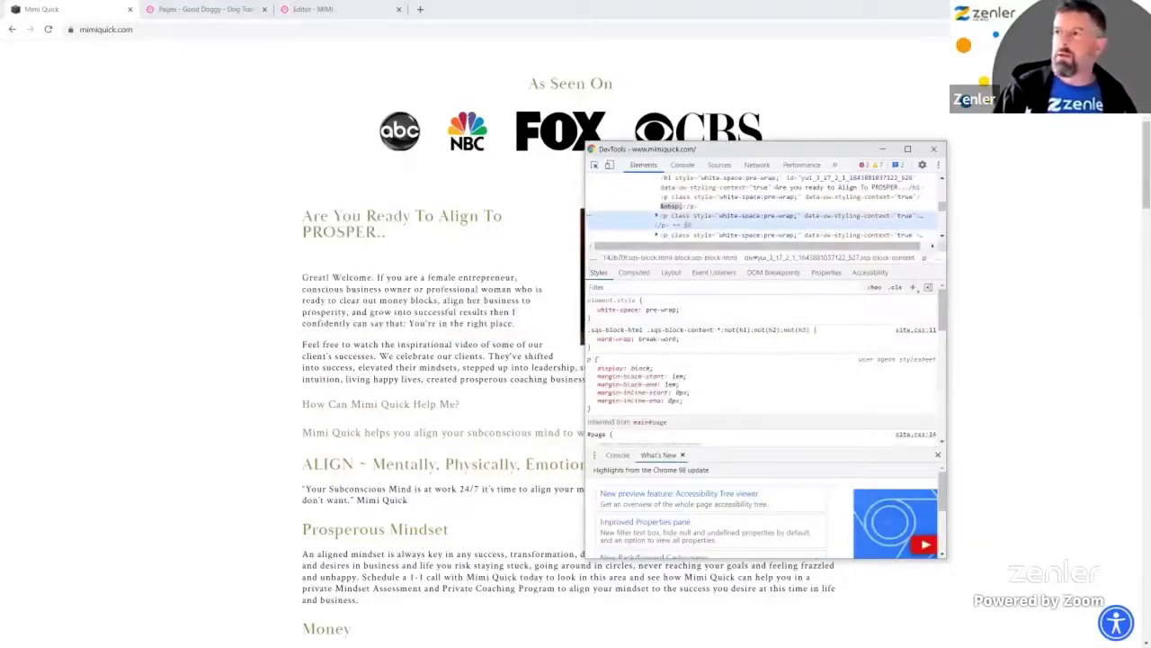
pyautogui.hotkey('alt', 'Tab')
pyautogui.click(259, 321)
# - Note Crimson text and 17px #000000 under BODY
pyautogui.press('Return')
pyautogui.write('Crimson')
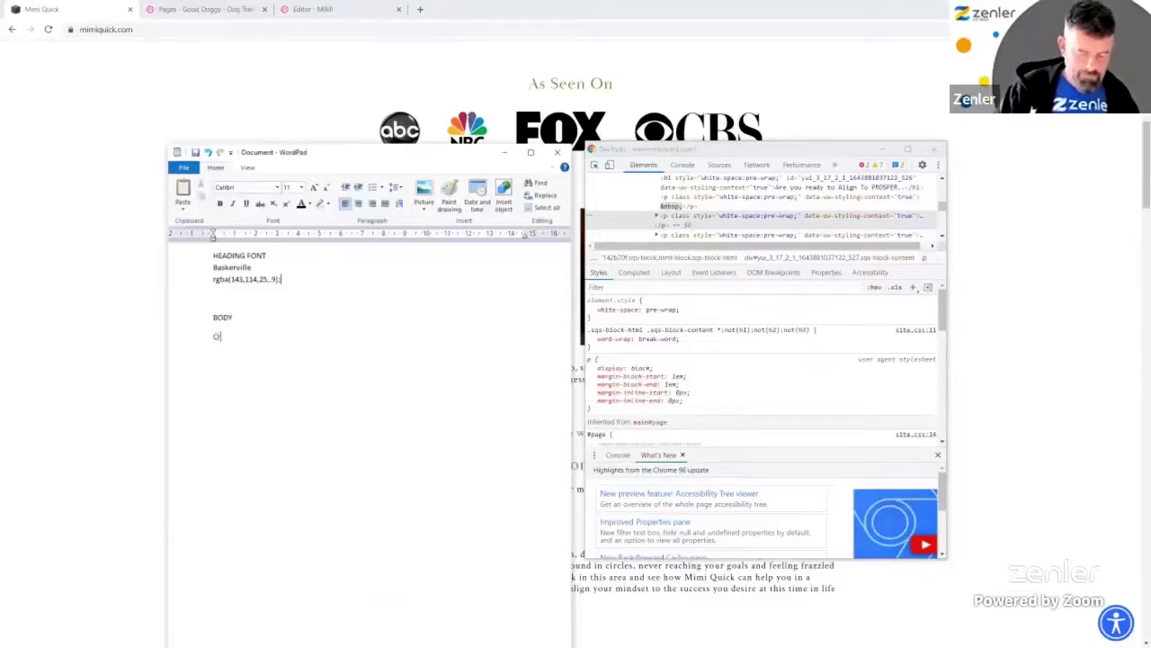
pyautogui.write(' text')
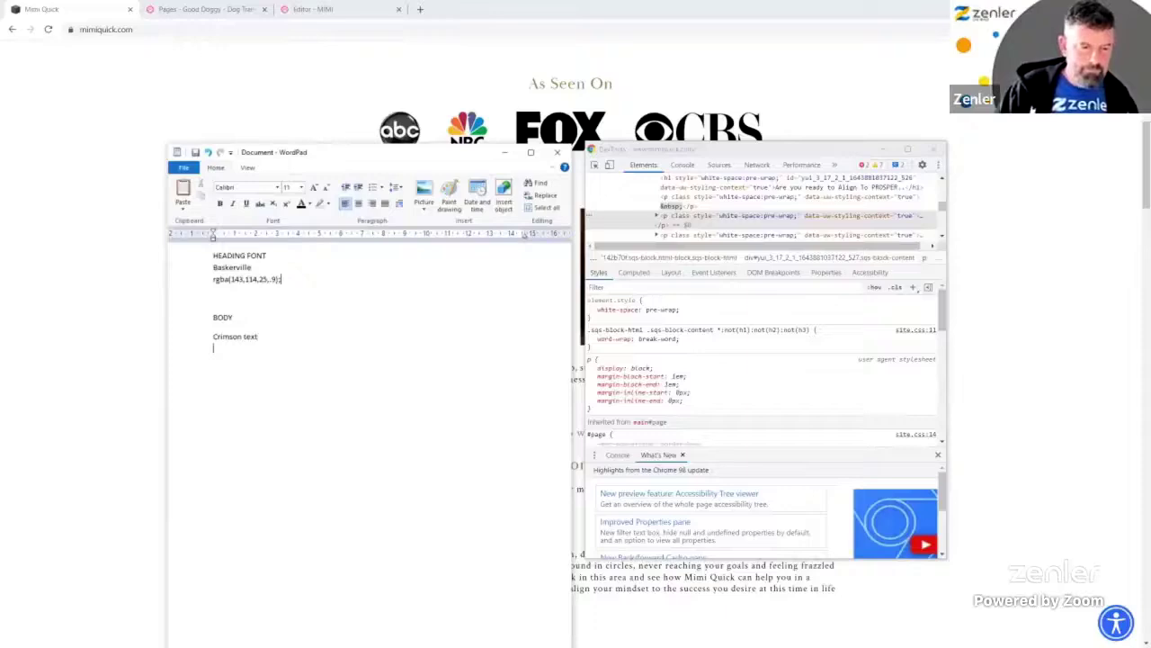
pyautogui.press('Return')
pyautogui.write('17')
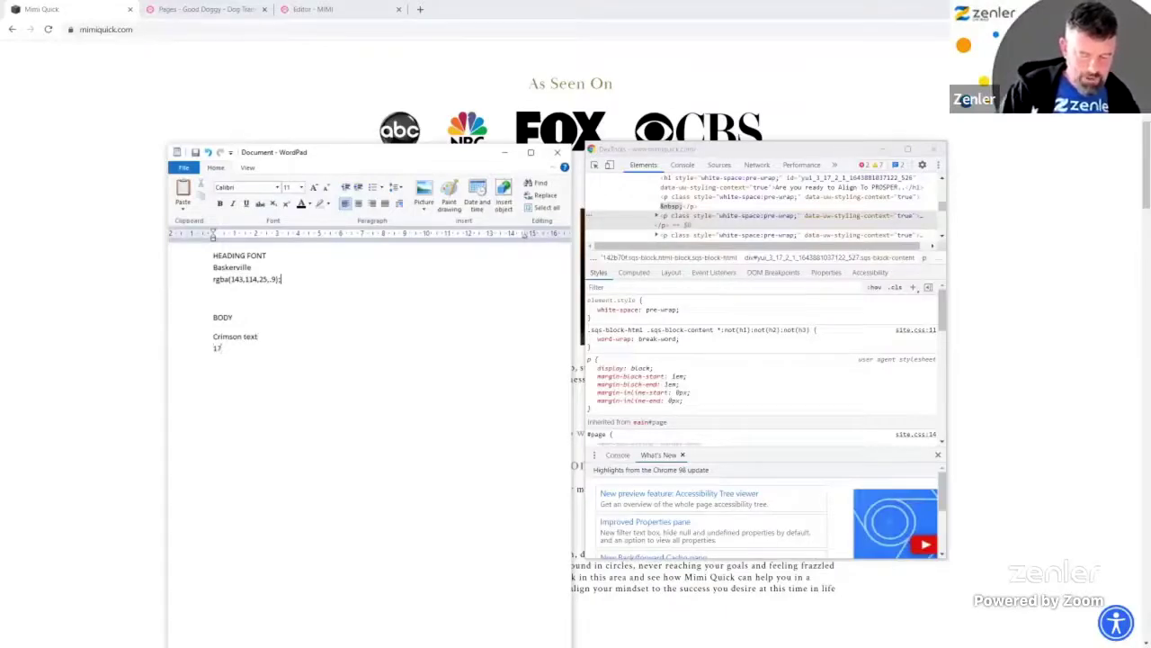
pyautogui.write('px ')
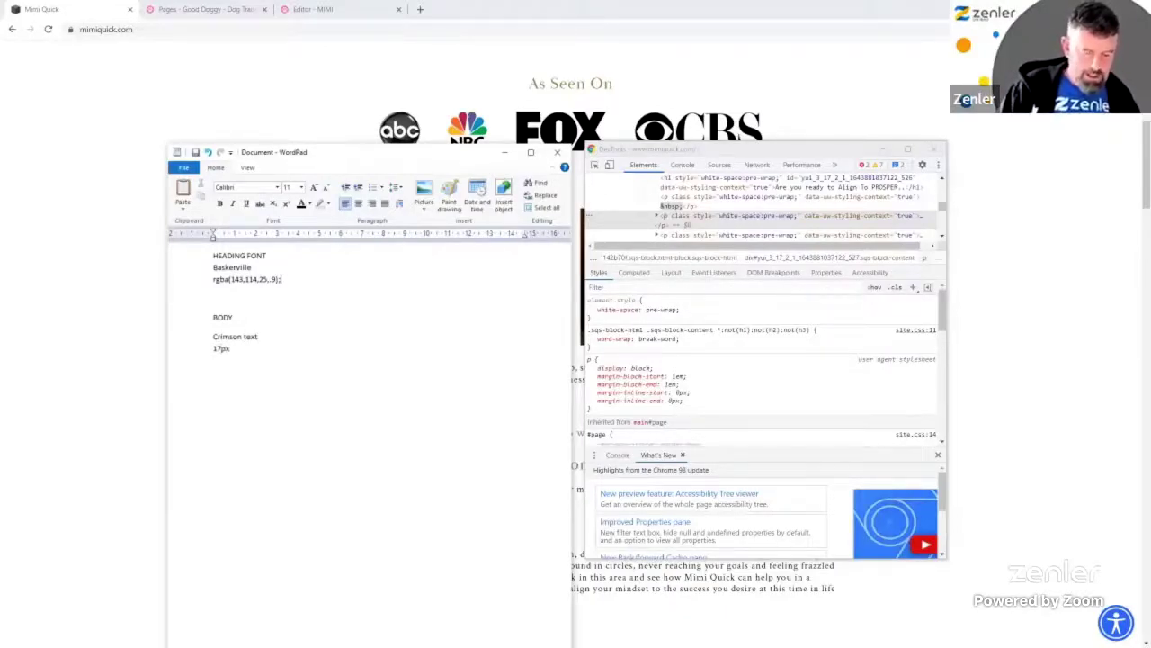
pyautogui.write('#0')
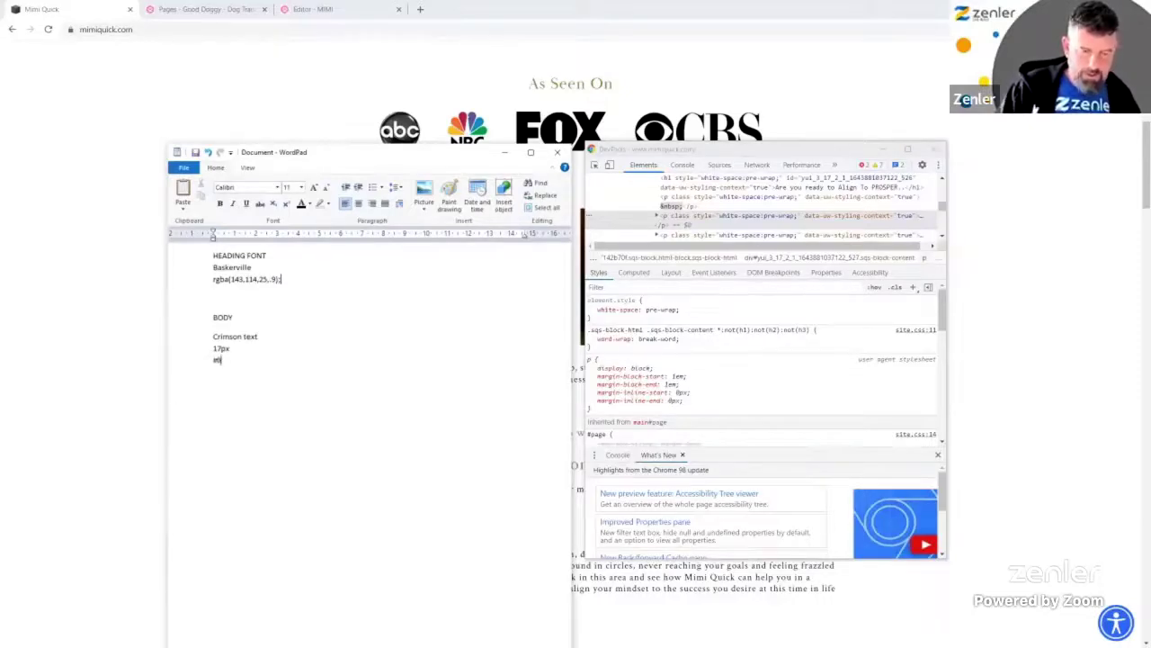
pyautogui.write('00000')
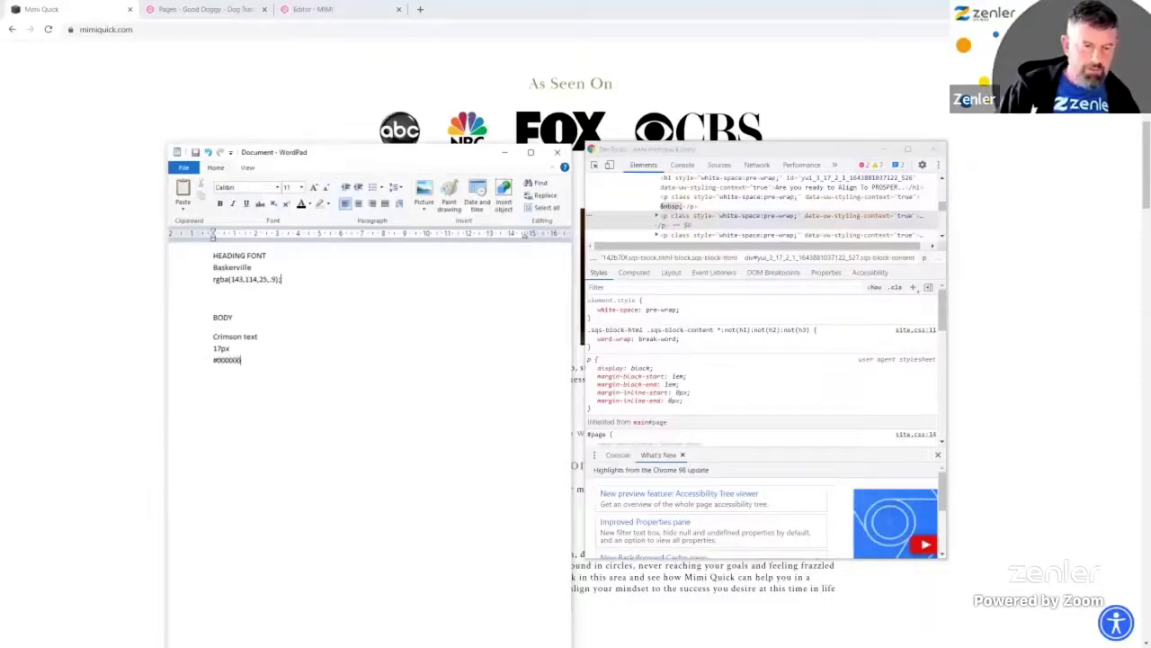
pyautogui.click(324, 353)
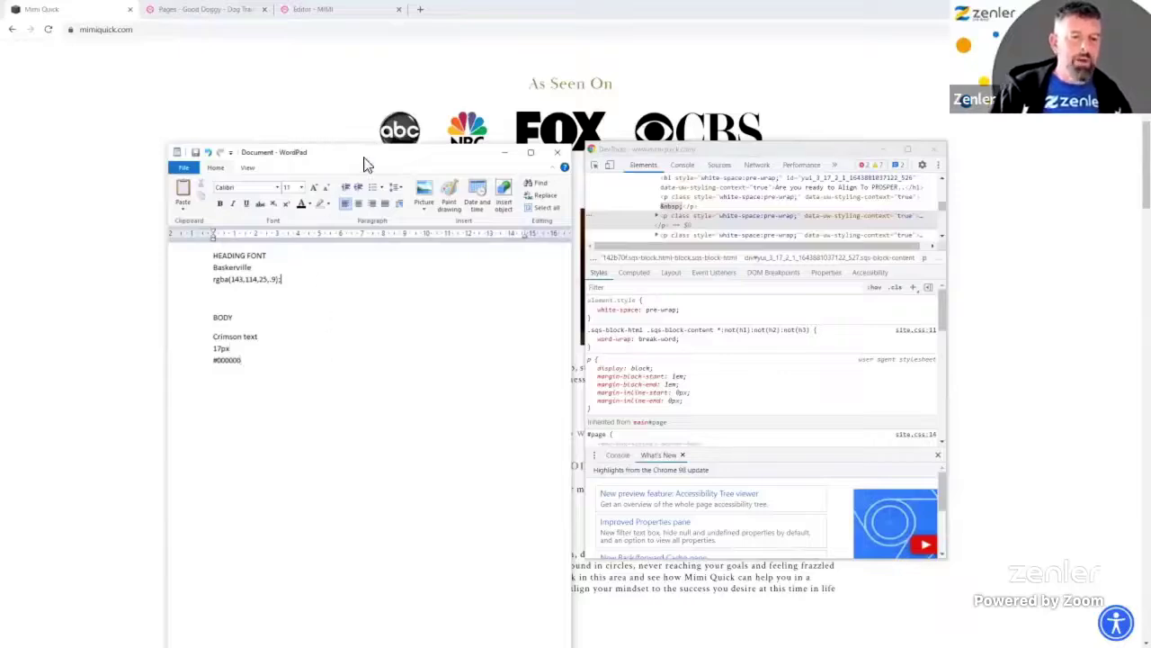
# - Inspect the 'Are You Ready' heading in DevTools to read its font size
pyautogui.click(504, 152)
pyautogui.click(596, 166)
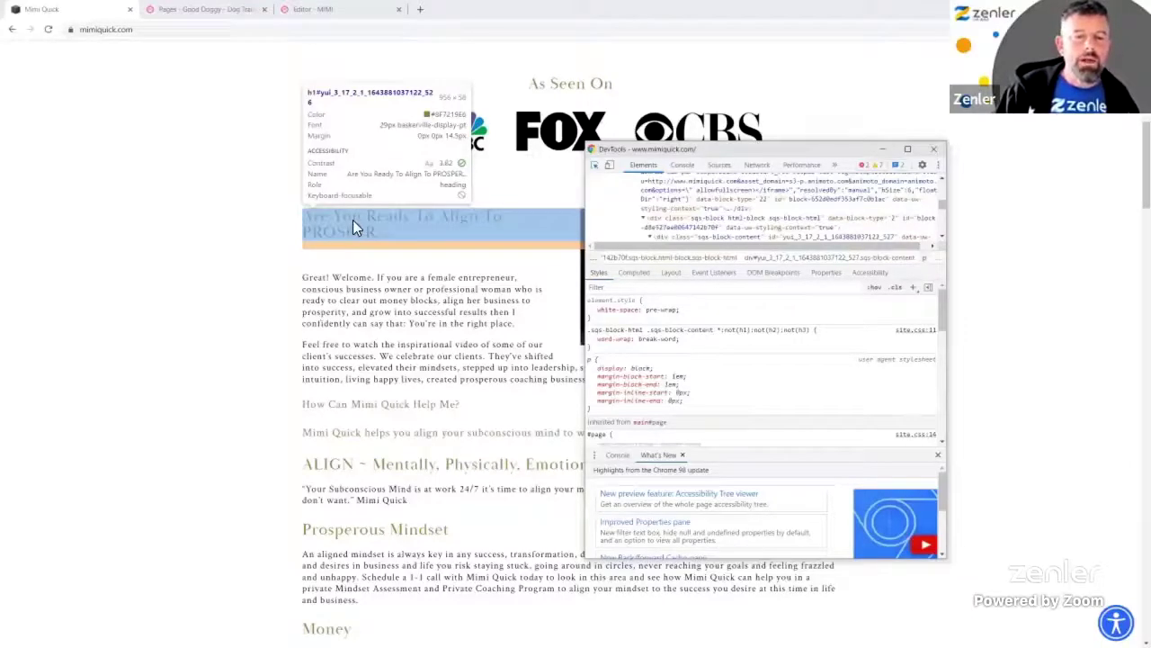
pyautogui.click(352, 223)
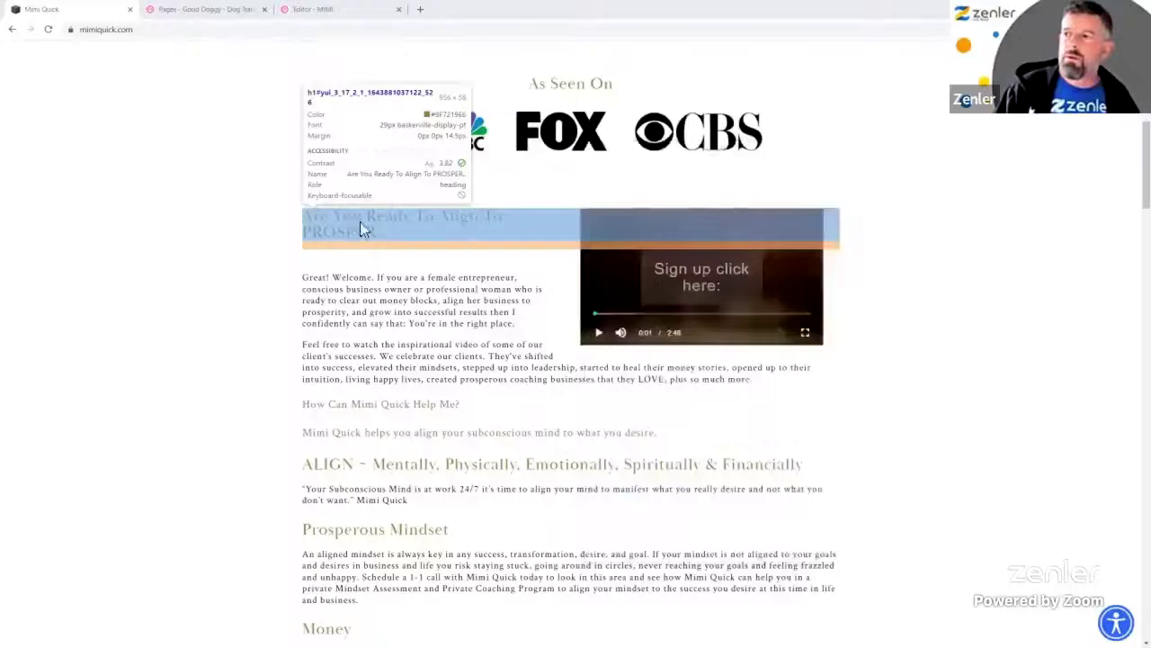
pyautogui.hotkey('alt', 'Tab')
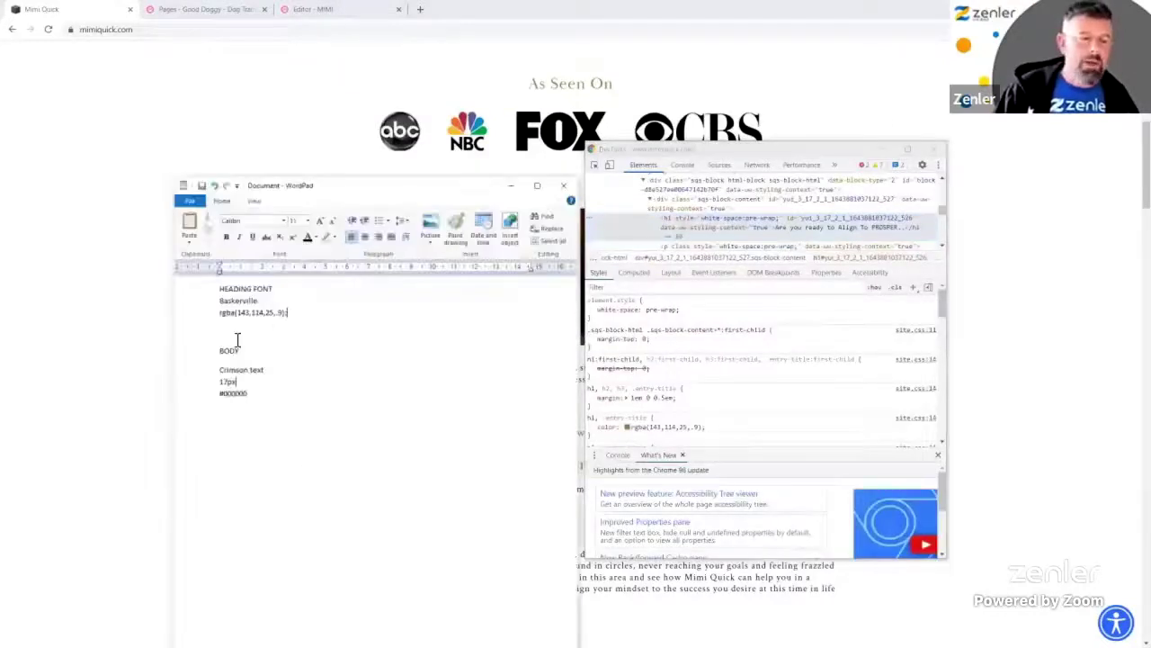
# - Add the heading size 29px on a line under the rgba colour value
pyautogui.moveTo(222, 312); pyautogui.dragTo(308, 314)
pyautogui.click(325, 320)
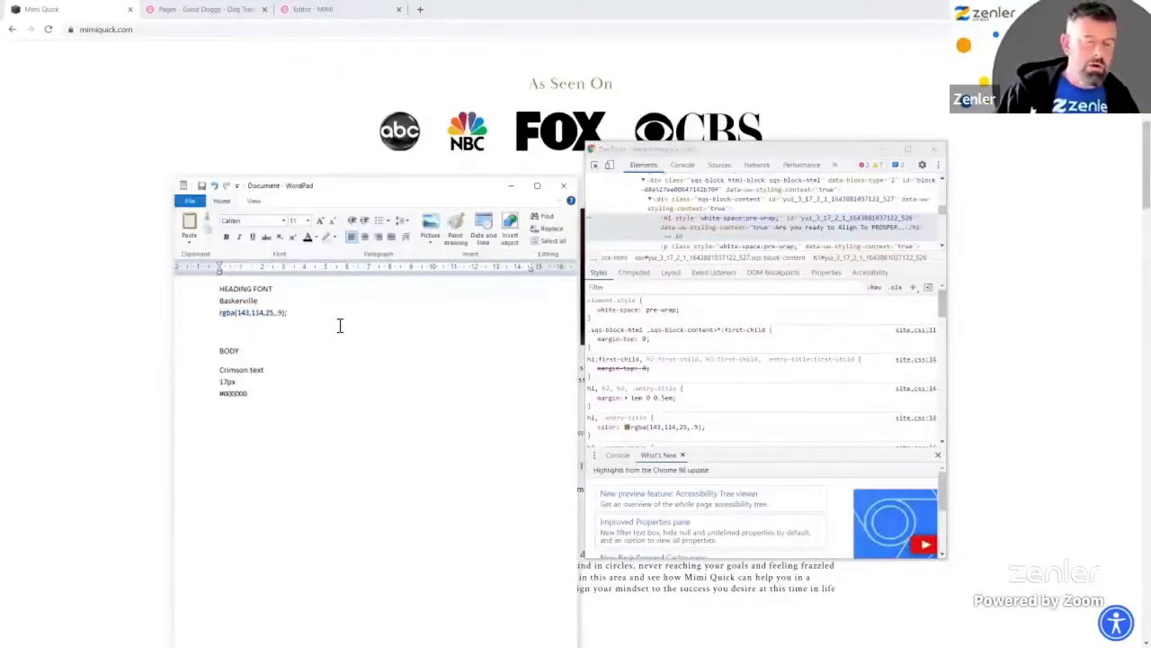
pyautogui.press('Return')
pyautogui.press('BackSpace')
pyautogui.hotkey('shift', 'Return')
pyautogui.write('#')
pyautogui.write('9px')
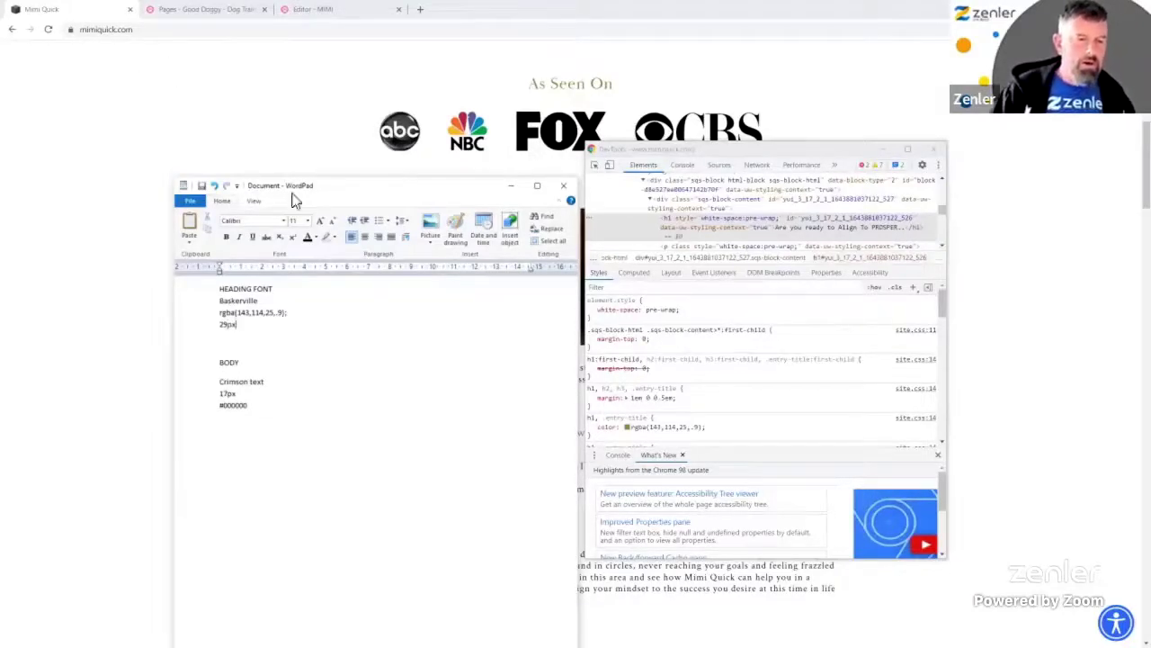
pyautogui.click(510, 185)
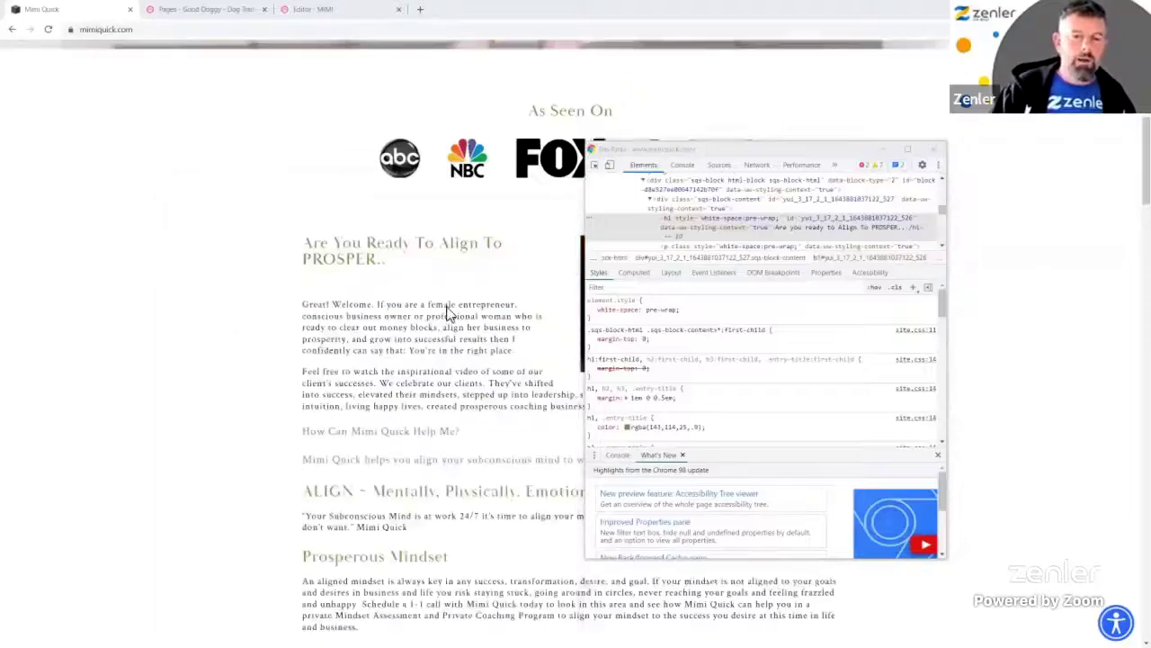
# - Inspect the 'For over 20 years' heading and review its h2 rules: Crimson Text, 20px, gold
pyautogui.scroll(5, 448, 311)
pyautogui.scroll(-15, 448, 306)
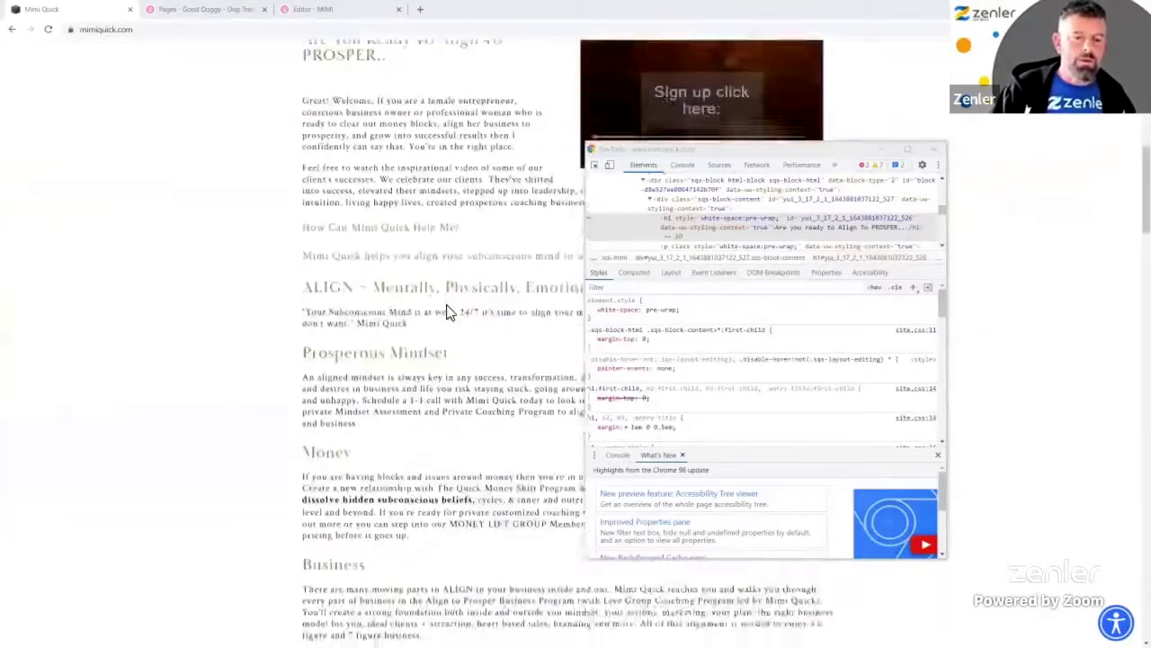
pyautogui.scroll(-3, 448, 310)
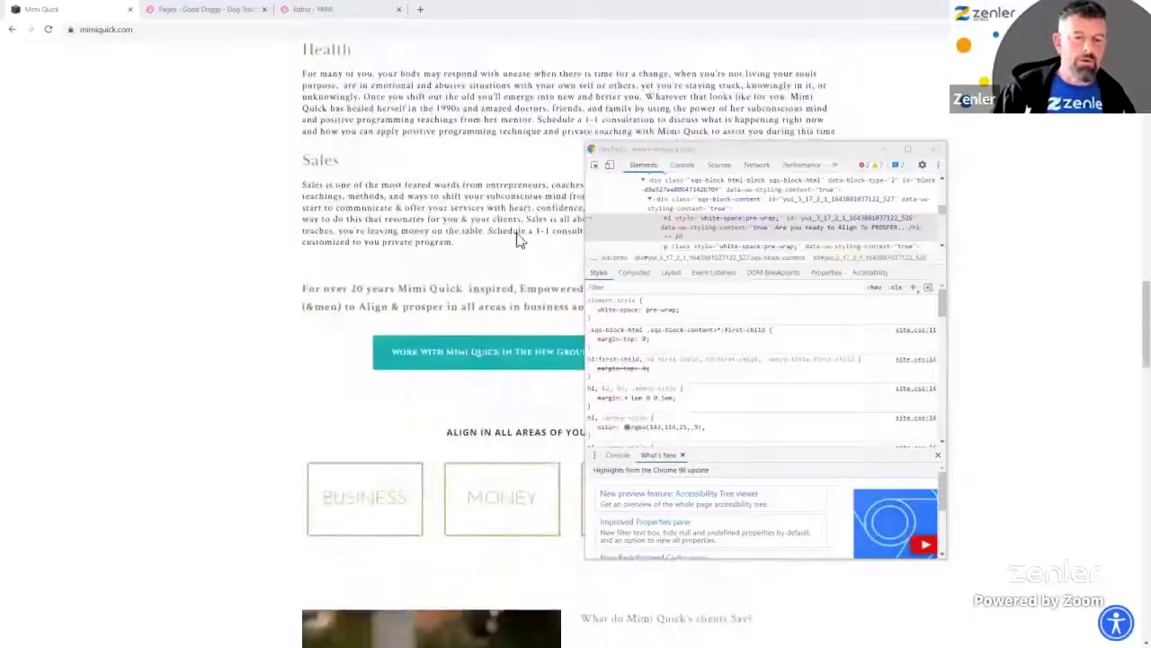
pyautogui.moveTo(709, 148); pyautogui.dragTo(849, 150)
pyautogui.click(734, 166)
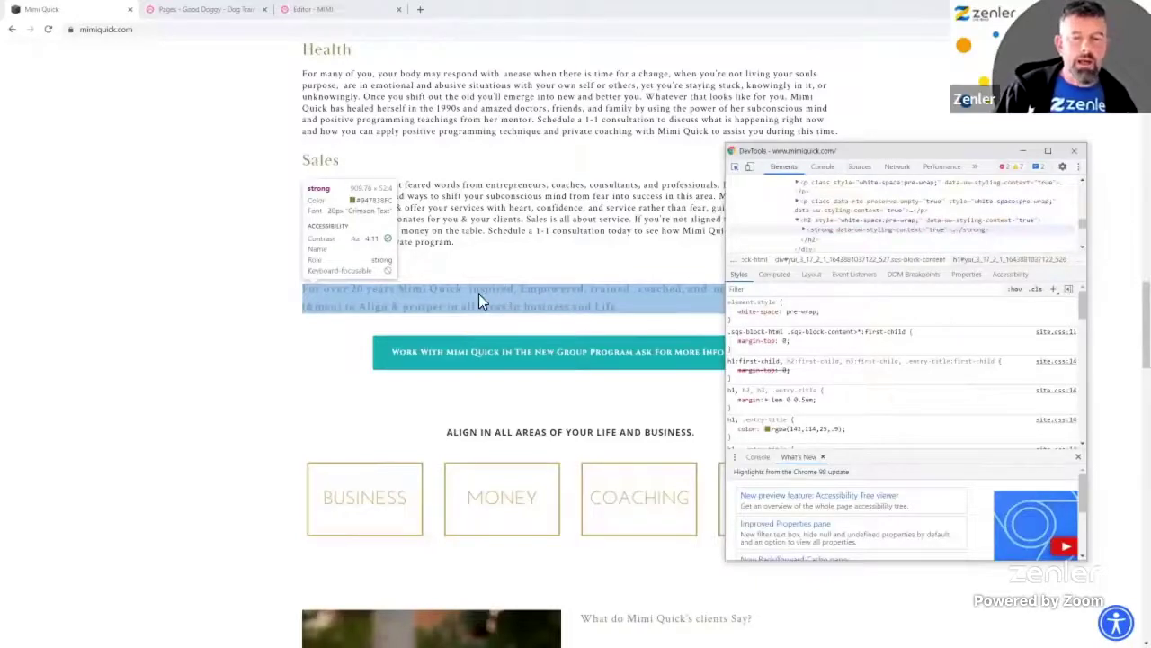
pyautogui.click(478, 293)
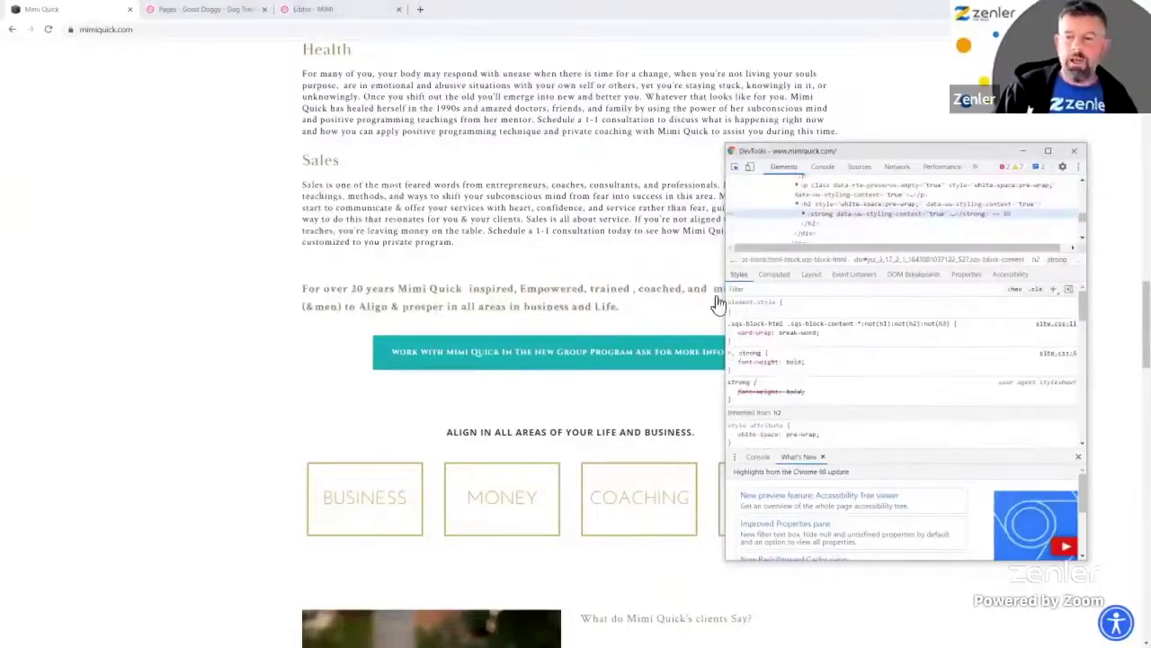
pyautogui.scroll(-5, 915, 343)
pyautogui.scroll(-5, 915, 342)
pyautogui.scroll(5, 914, 342)
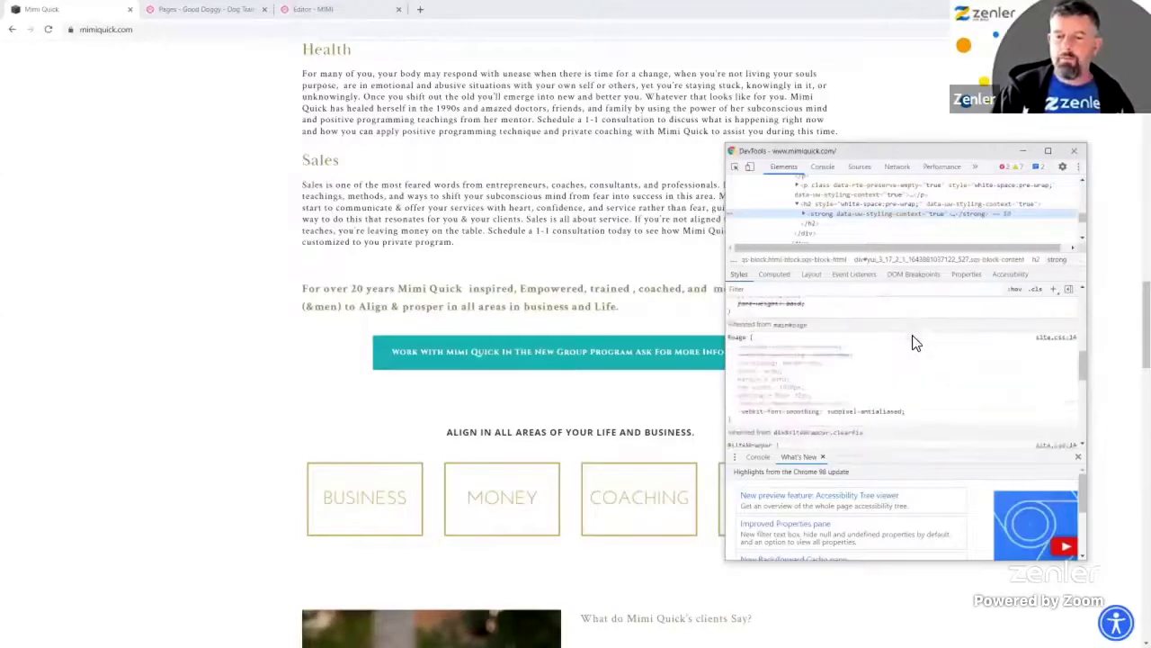
pyautogui.click(868, 206)
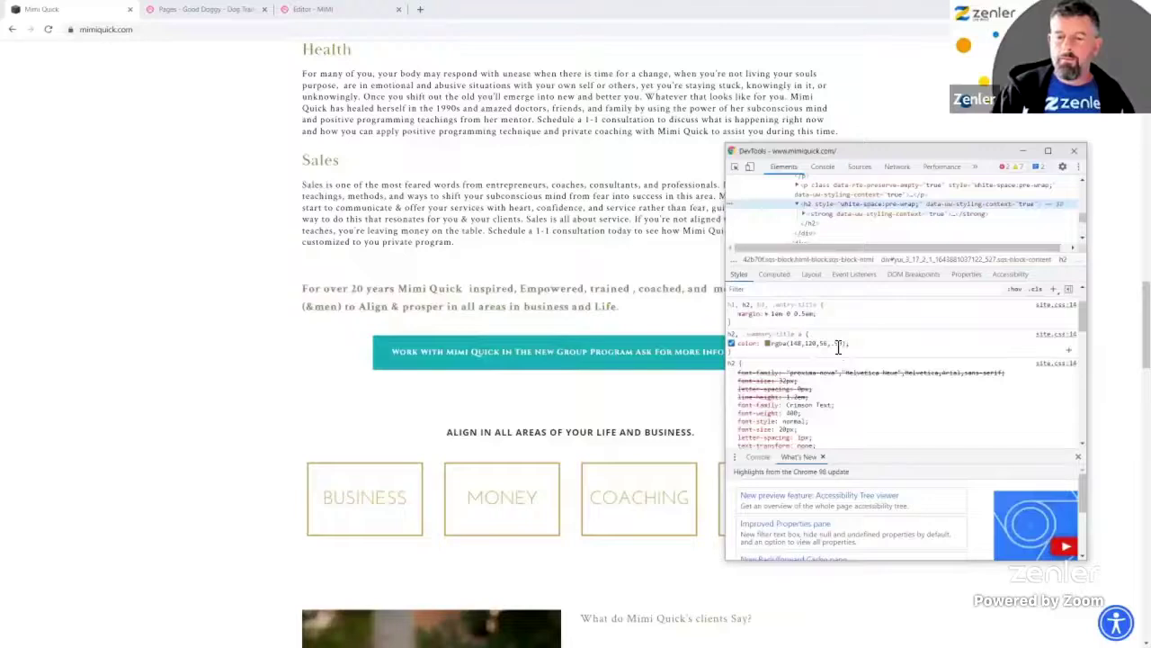
# - Inspect further page text, ending with the Sales body paragraph's styles
pyautogui.click(733, 171)
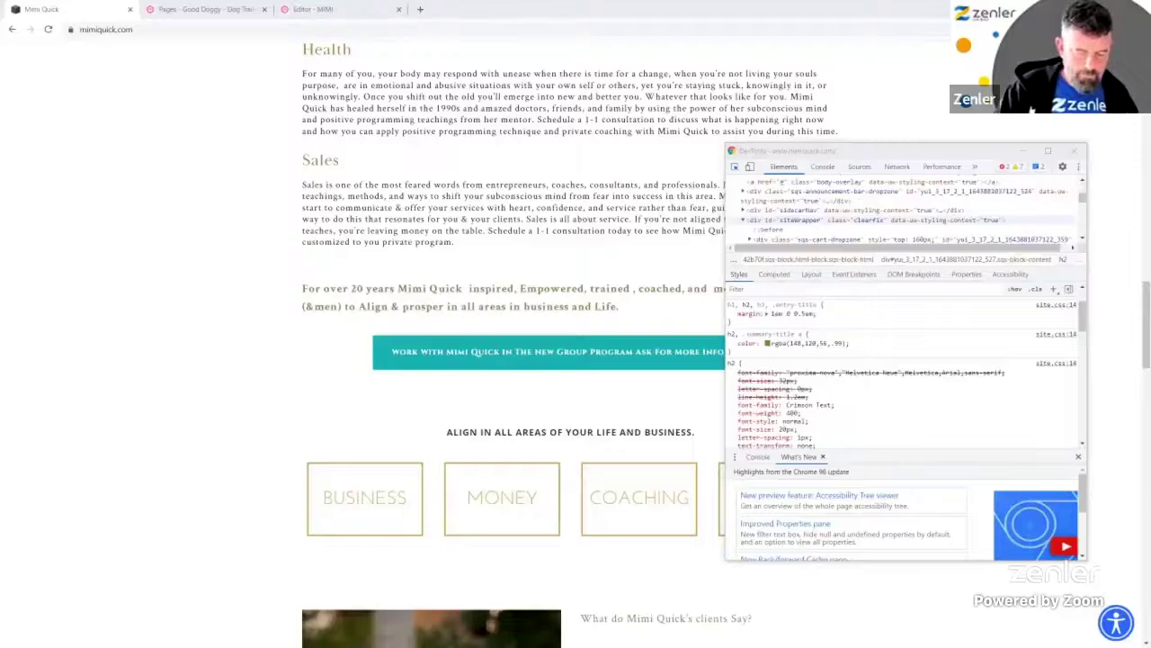
pyautogui.click(734, 168)
pyautogui.click(734, 173)
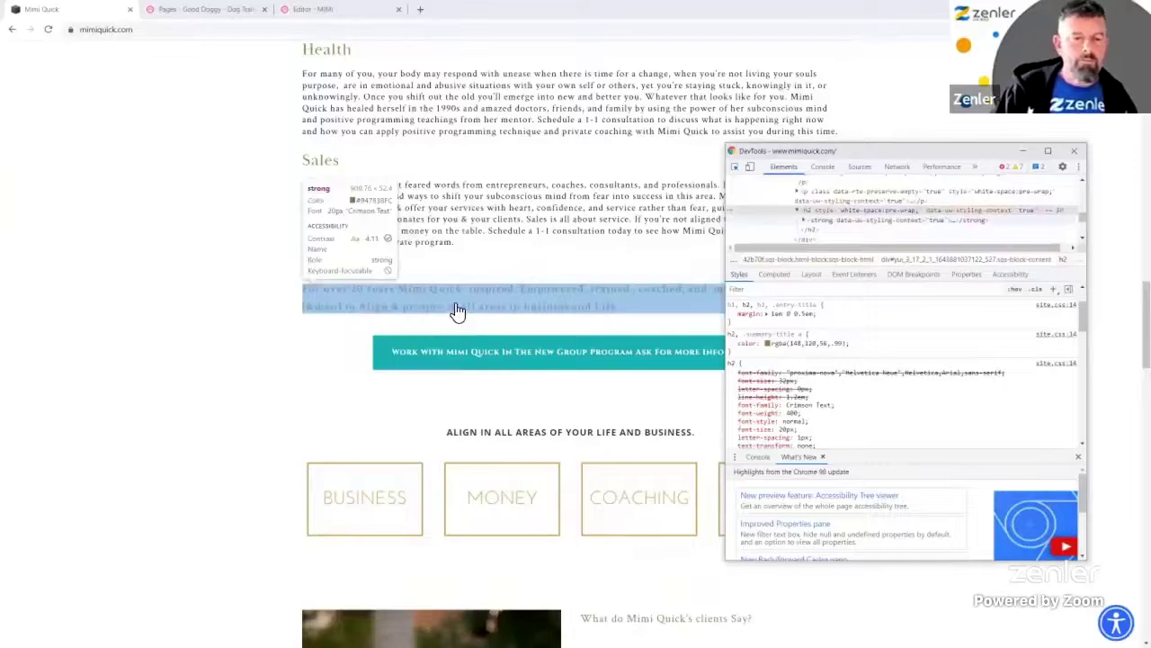
pyautogui.click(458, 310)
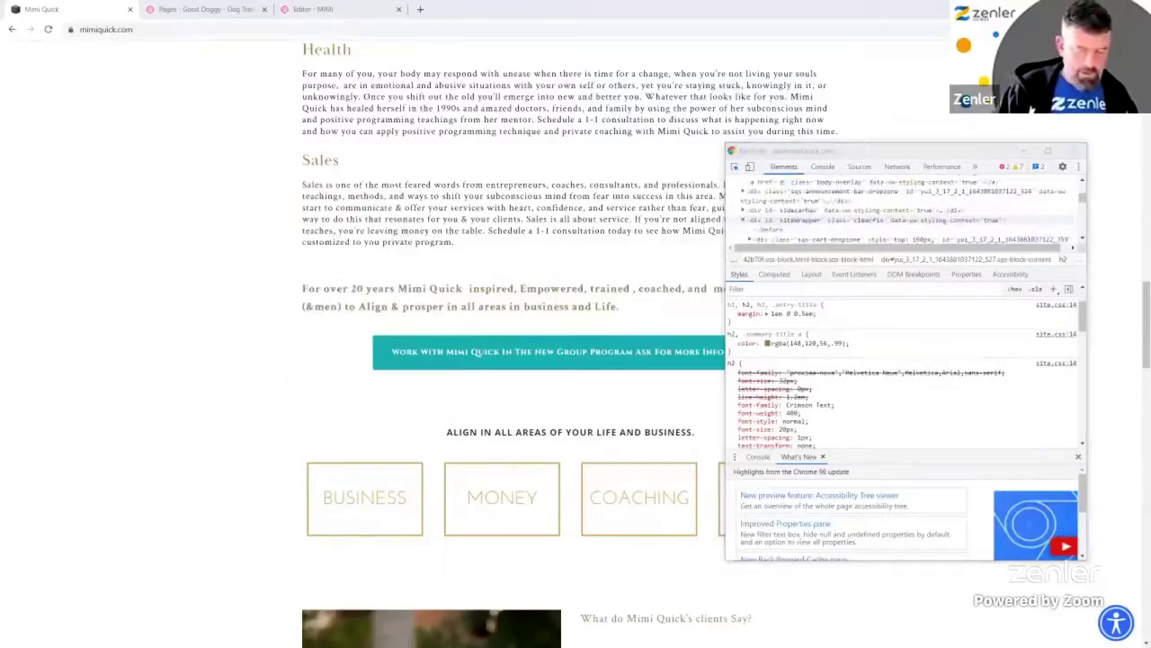
pyautogui.click(736, 169)
pyautogui.click(735, 169)
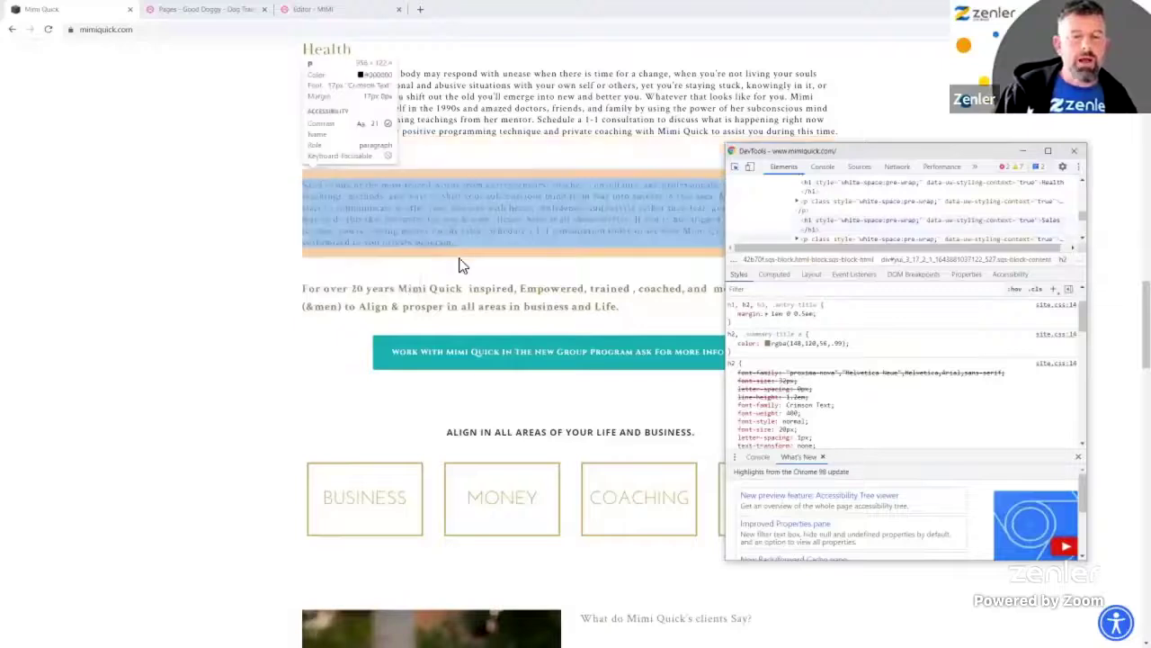
pyautogui.click(488, 292)
# - Replace the rgba heading colour note with #947838FC
pyautogui.hotkey('alt', 'Tab')
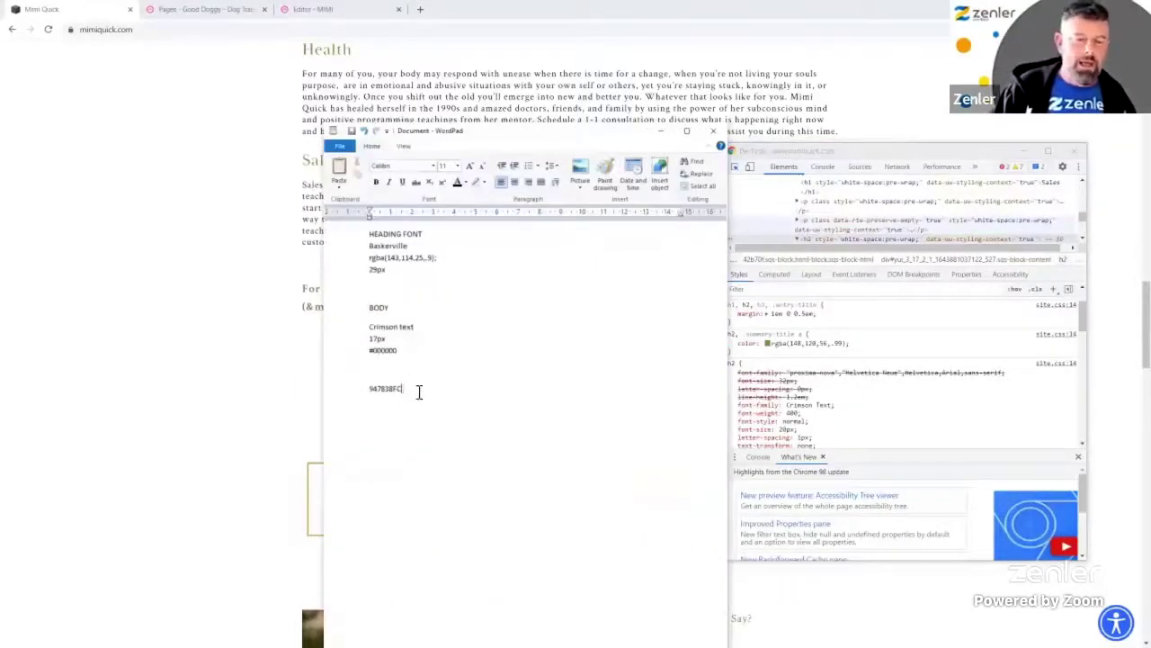
pyautogui.moveTo(418, 391); pyautogui.dragTo(377, 391)
pyautogui.click(375, 390)
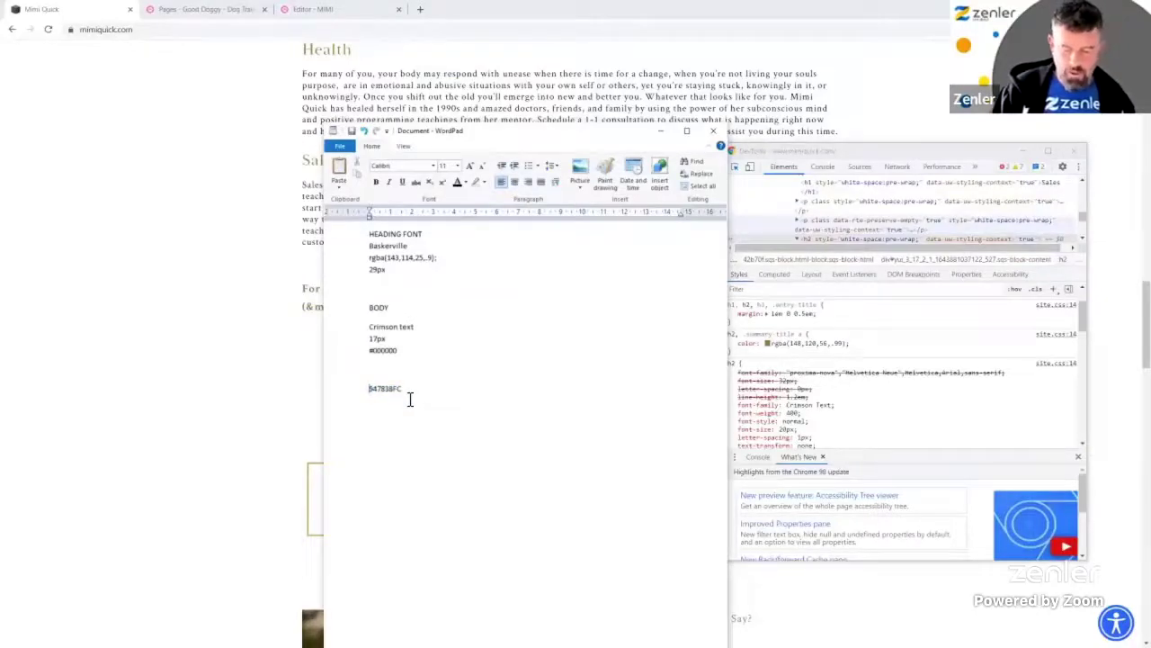
pyautogui.write('#')
pyautogui.moveTo(415, 388); pyautogui.dragTo(373, 396)
pyautogui.hotkey('ctrl', 'c')
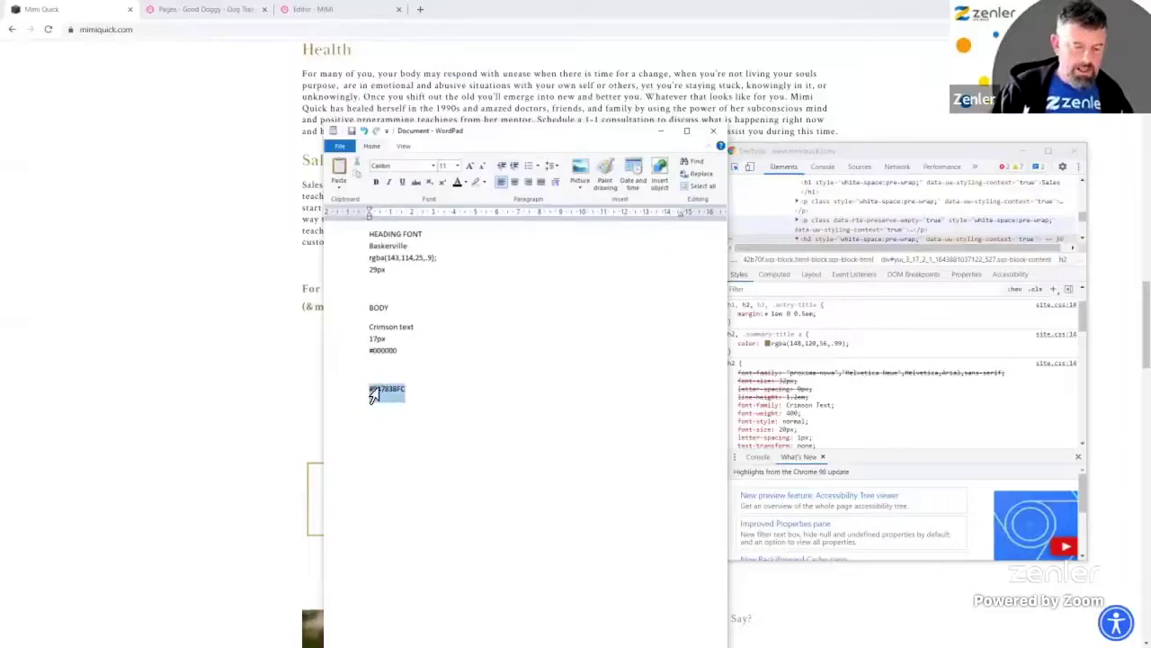
pyautogui.moveTo(439, 257); pyautogui.dragTo(378, 265)
pyautogui.hotkey('ctrl', 'v')
# - Delete the leftover colour line and put Crimson text back on its own line under BODY
pyautogui.click(369, 385)
pyautogui.moveTo(414, 392); pyautogui.dragTo(382, 391)
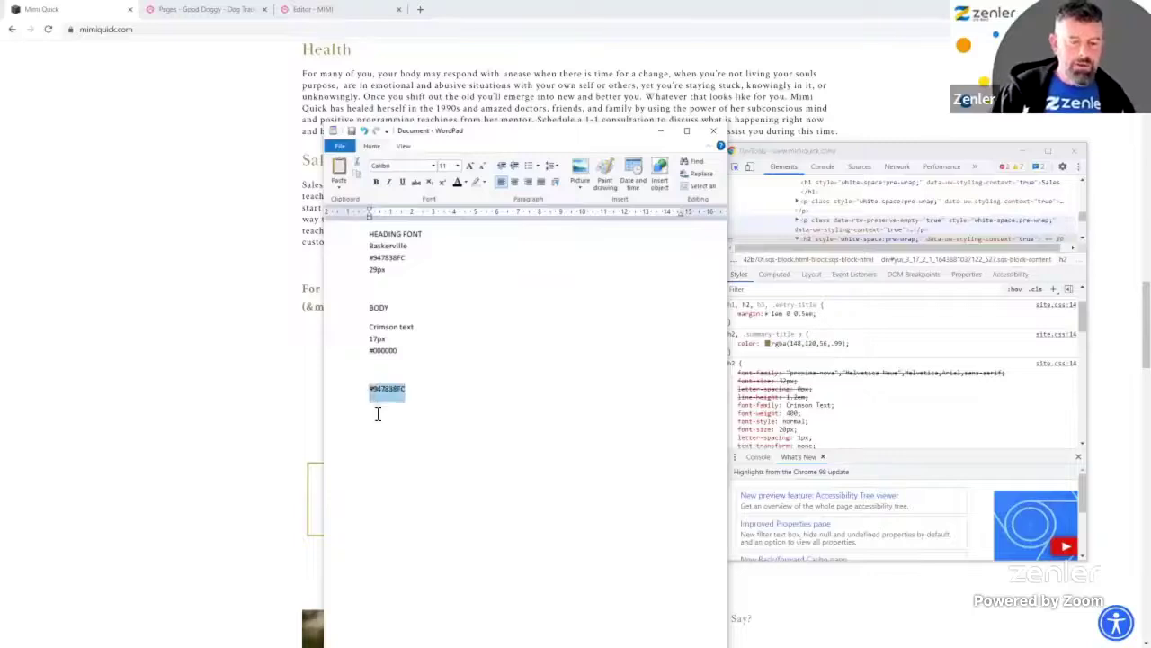
pyautogui.press('BackSpace')
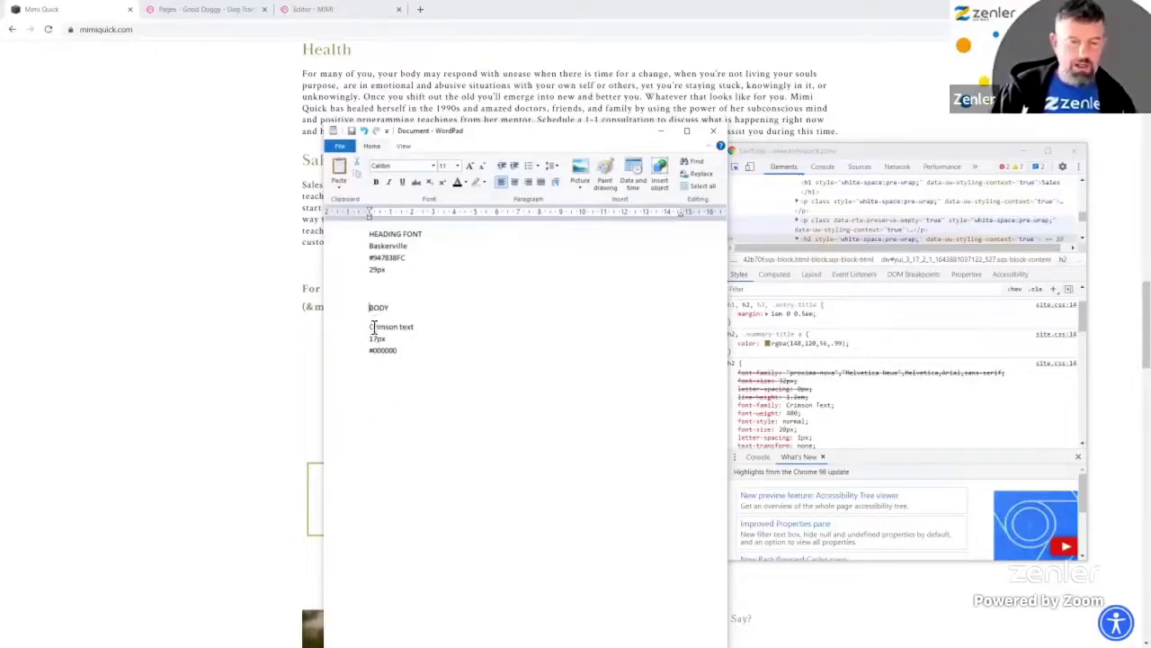
pyautogui.press('BackSpace')
pyautogui.press('BackSpace')
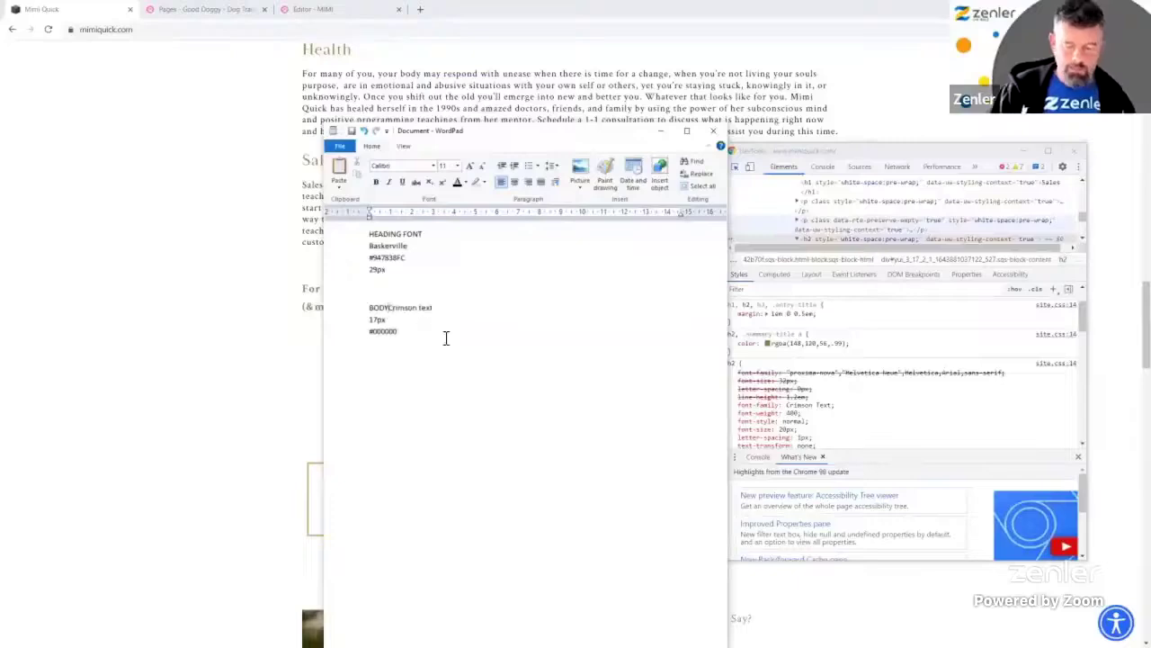
pyautogui.press('Return')
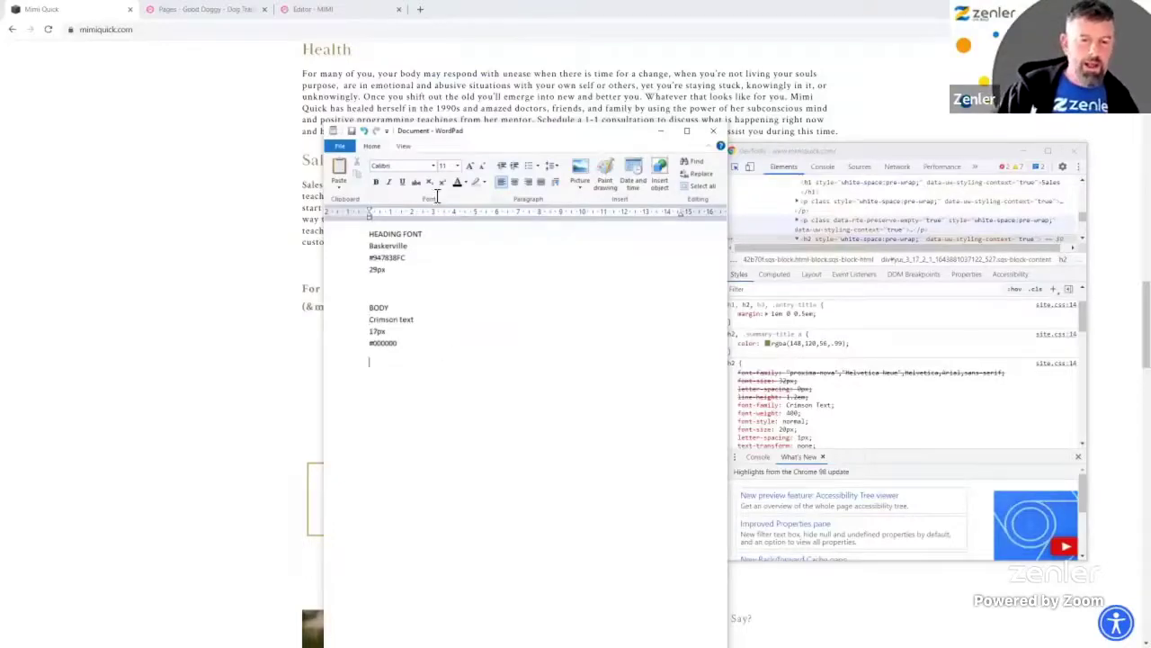
# - Select the 29px heading size, then move the notes window aside and minimize it
pyautogui.moveTo(386, 276); pyautogui.dragTo(362, 278)
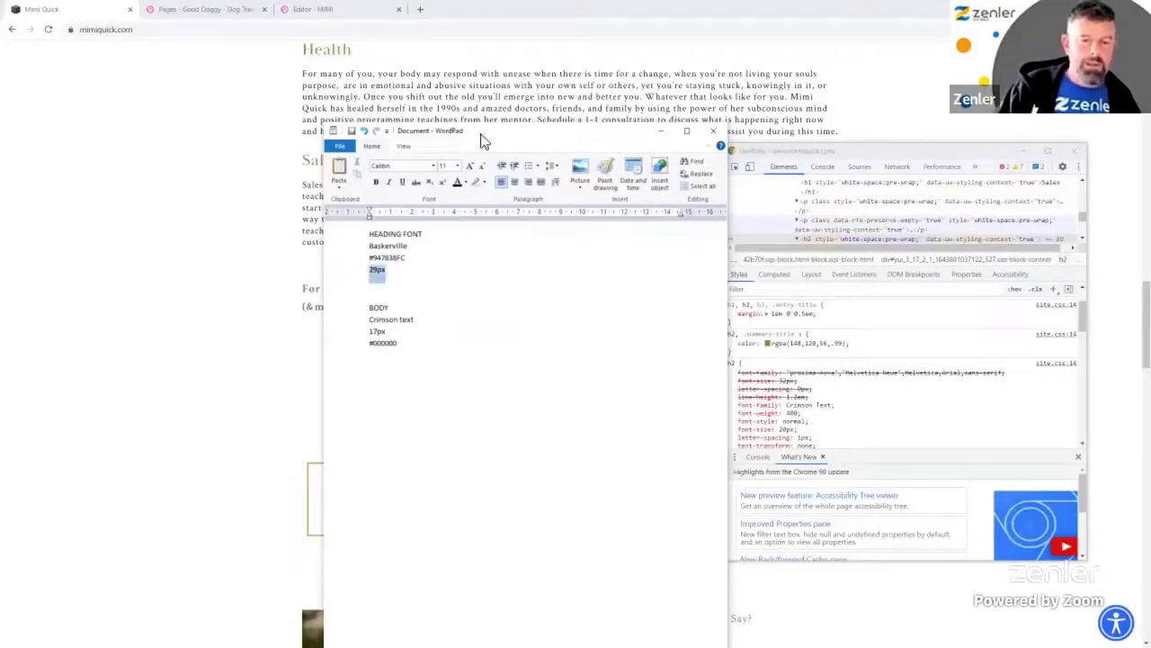
pyautogui.click(378, 273)
pyautogui.doubleClick(385, 272)
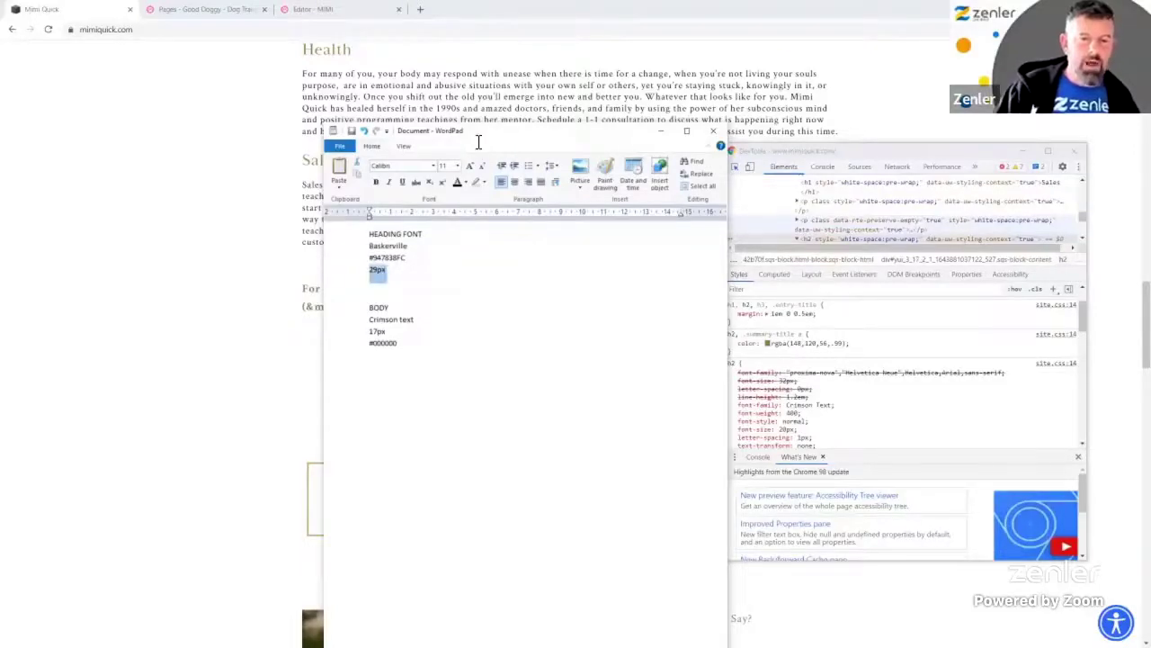
pyautogui.moveTo(489, 135); pyautogui.dragTo(468, 105)
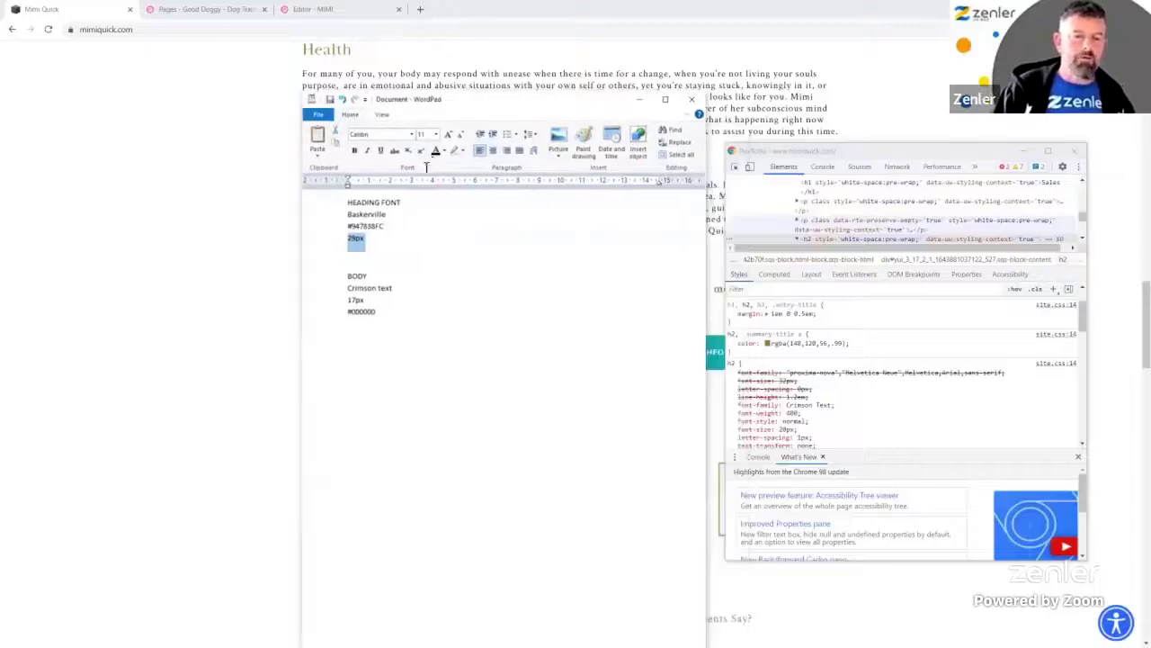
pyautogui.click(477, 87)
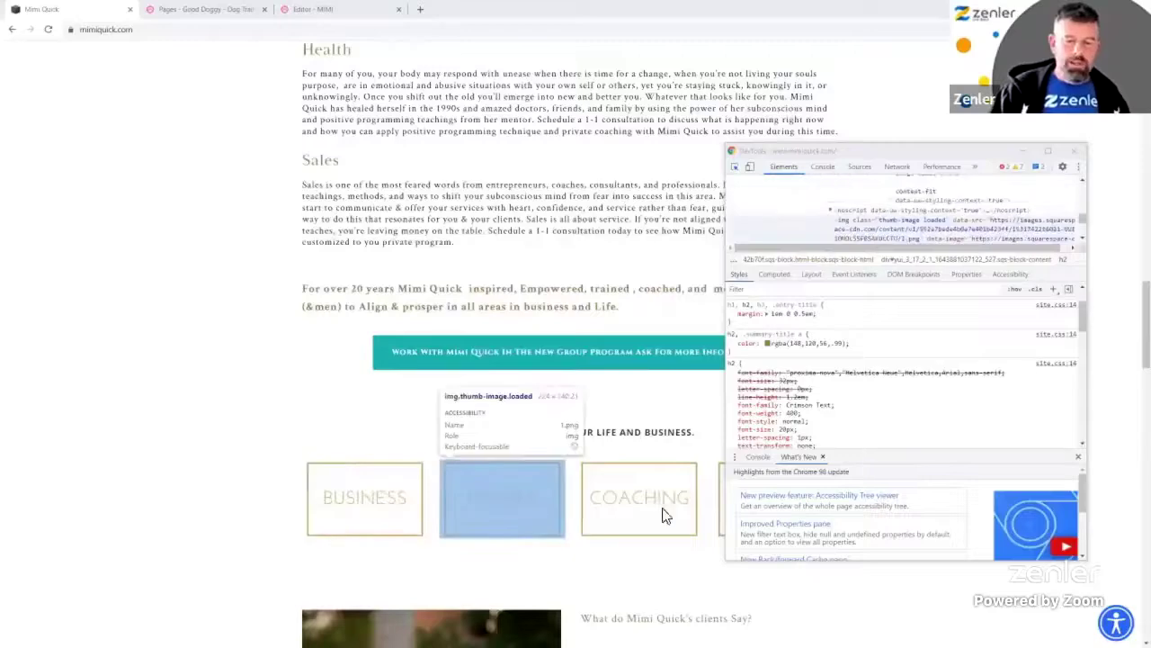
# - Close DevTools, duplicate the empty section in the MIMI editor, and tighten its top and bottom padding
pyautogui.click(1075, 151)
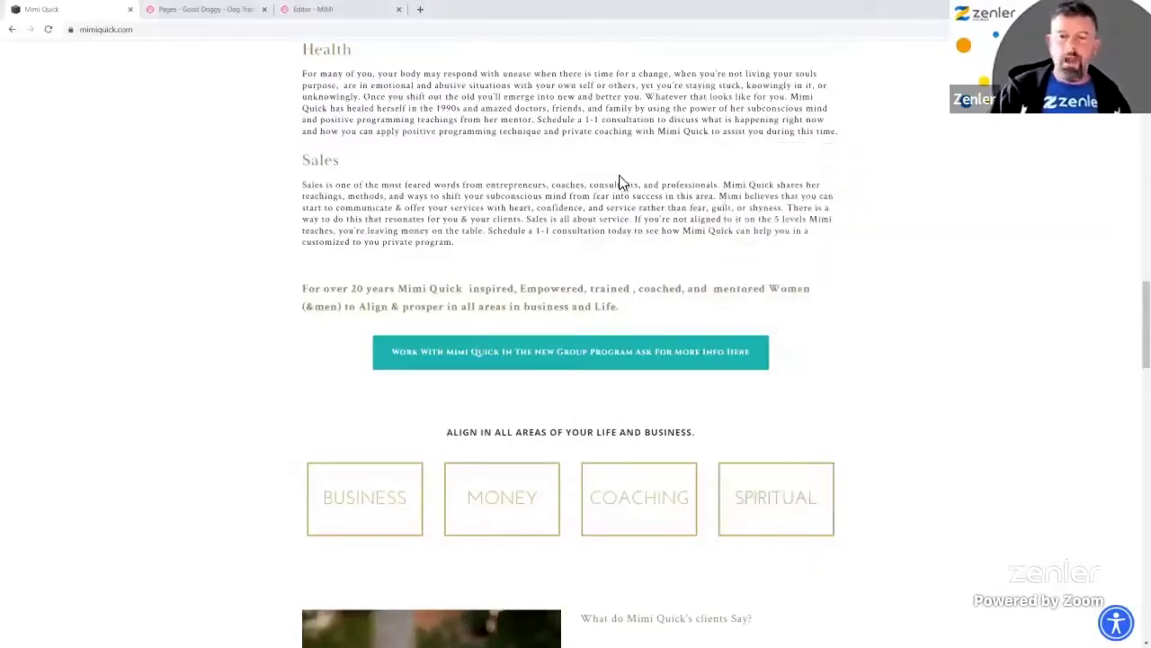
pyautogui.scroll(15, 295, 267)
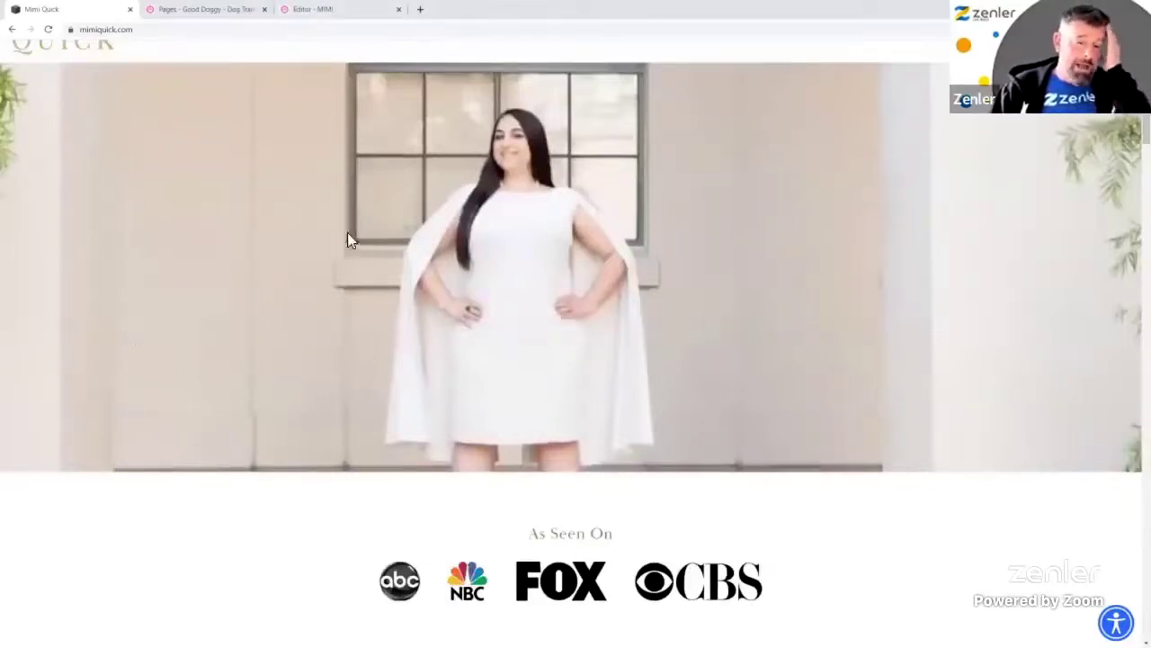
pyautogui.click(330, 13)
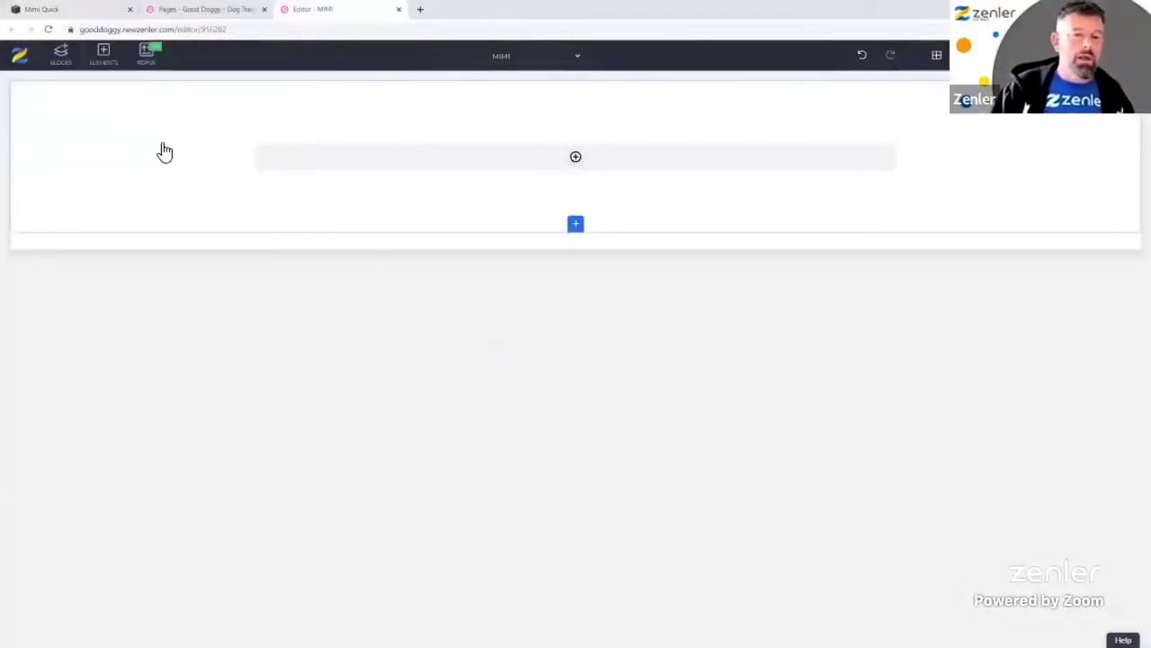
pyautogui.moveTo(98, 138)
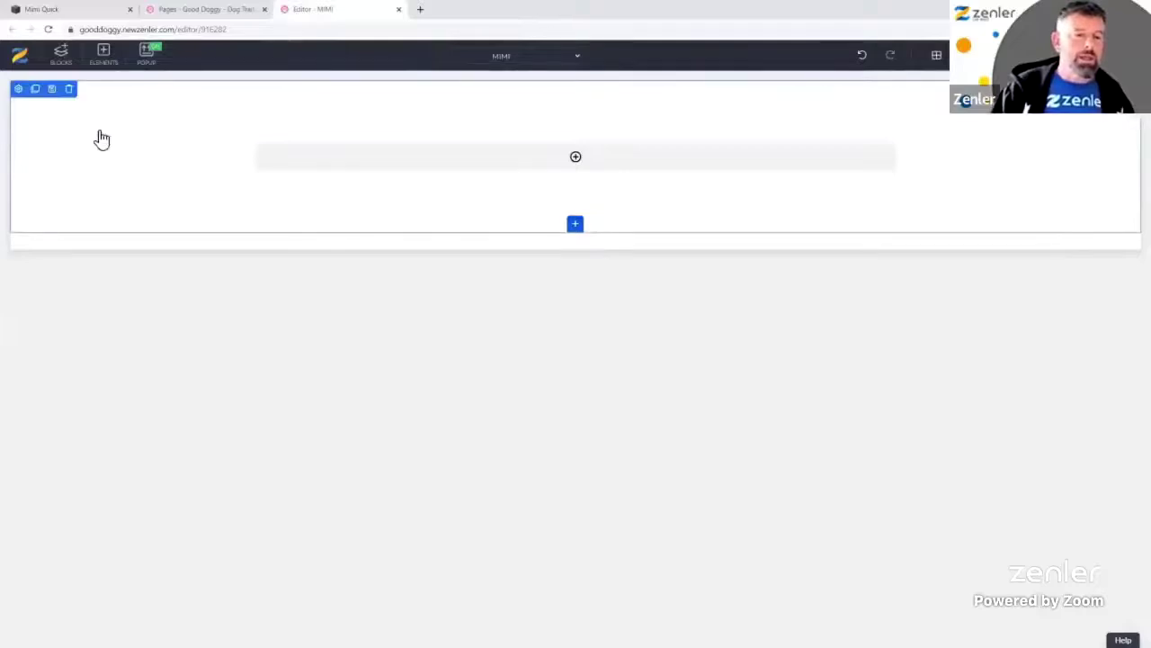
pyautogui.click(36, 89)
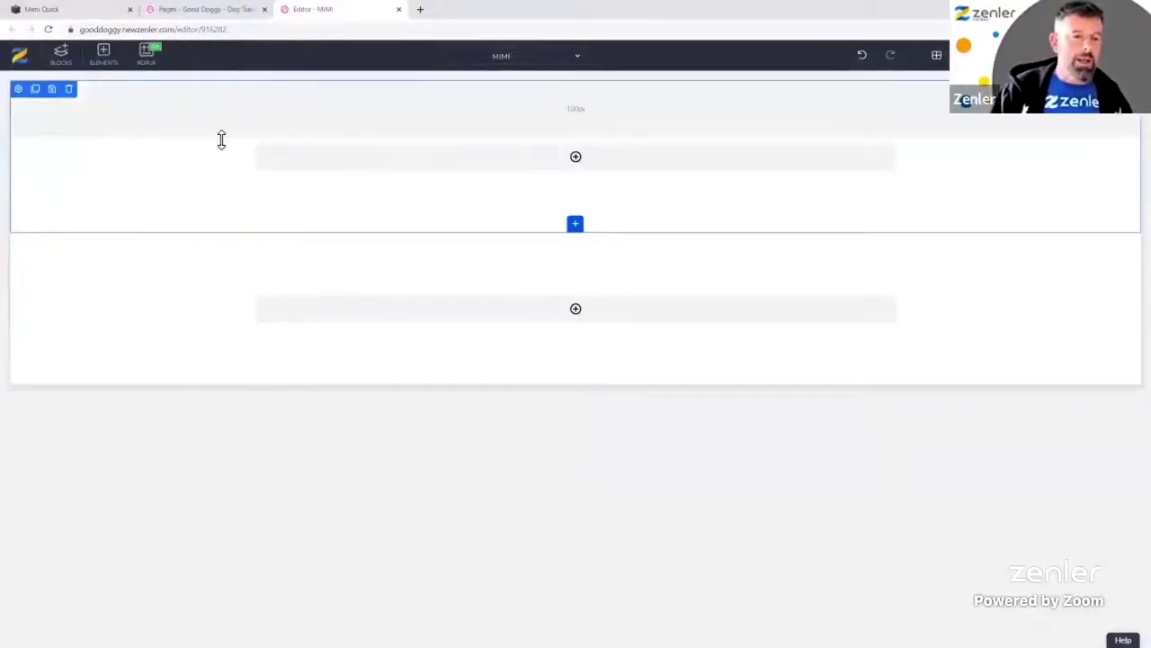
pyautogui.moveTo(223, 129); pyautogui.dragTo(222, 84)
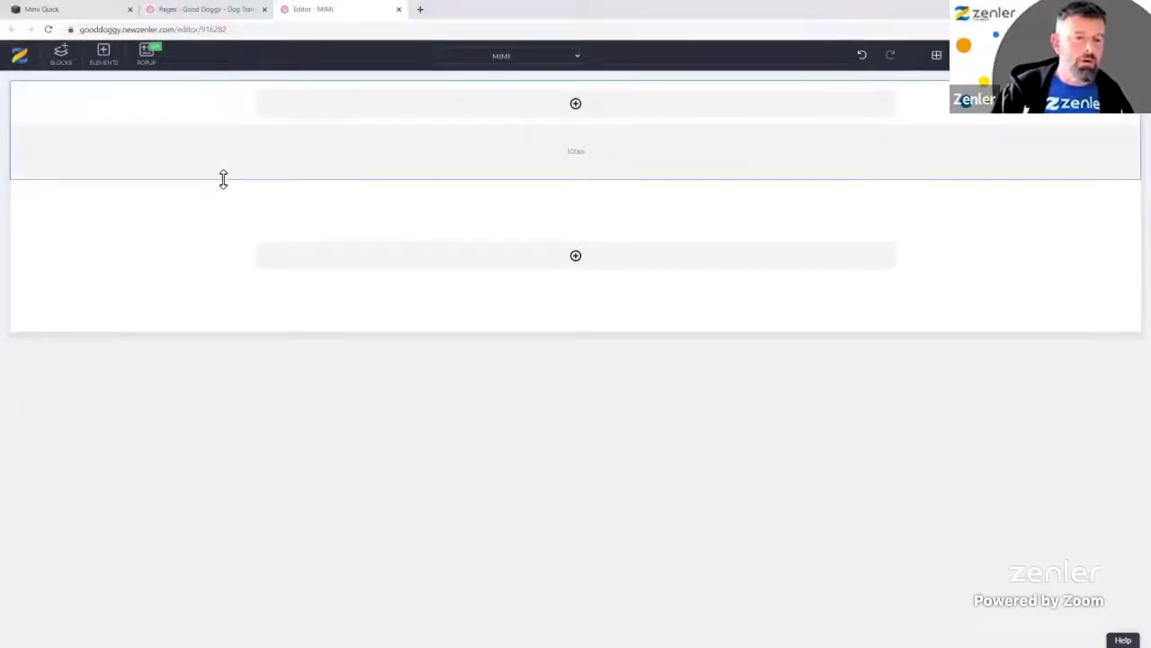
pyautogui.moveTo(223, 157); pyautogui.dragTo(227, 124)
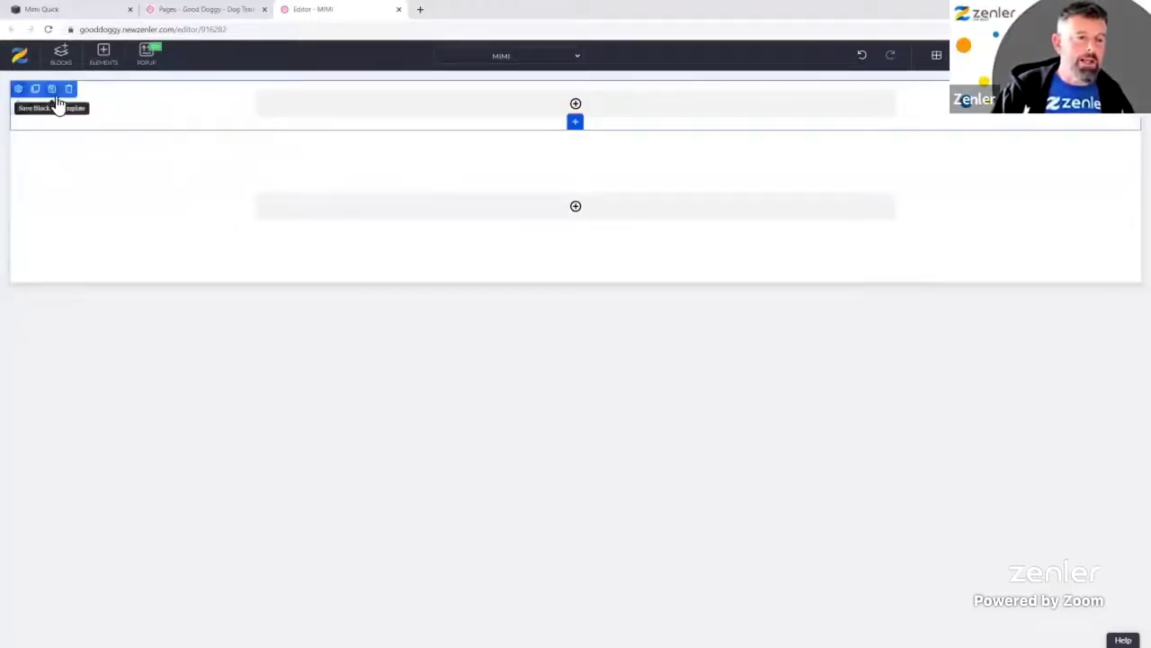
# - Turn on Full Width for the duplicated section and bring up the row layouts
pyautogui.click(18, 88)
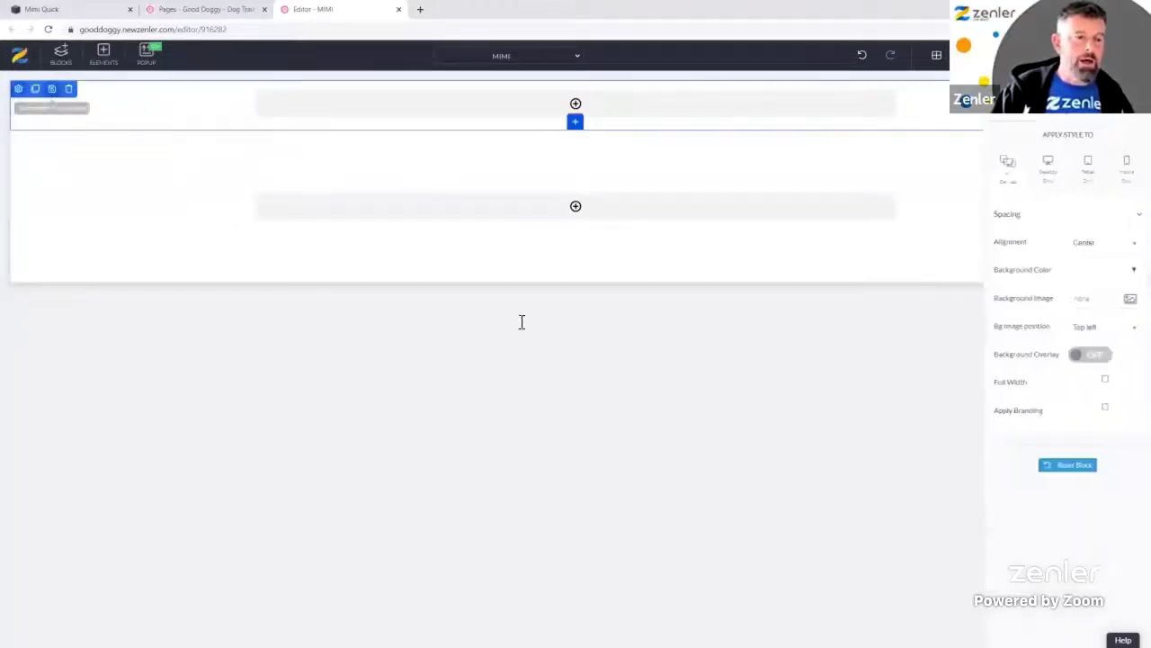
pyautogui.click(1092, 384)
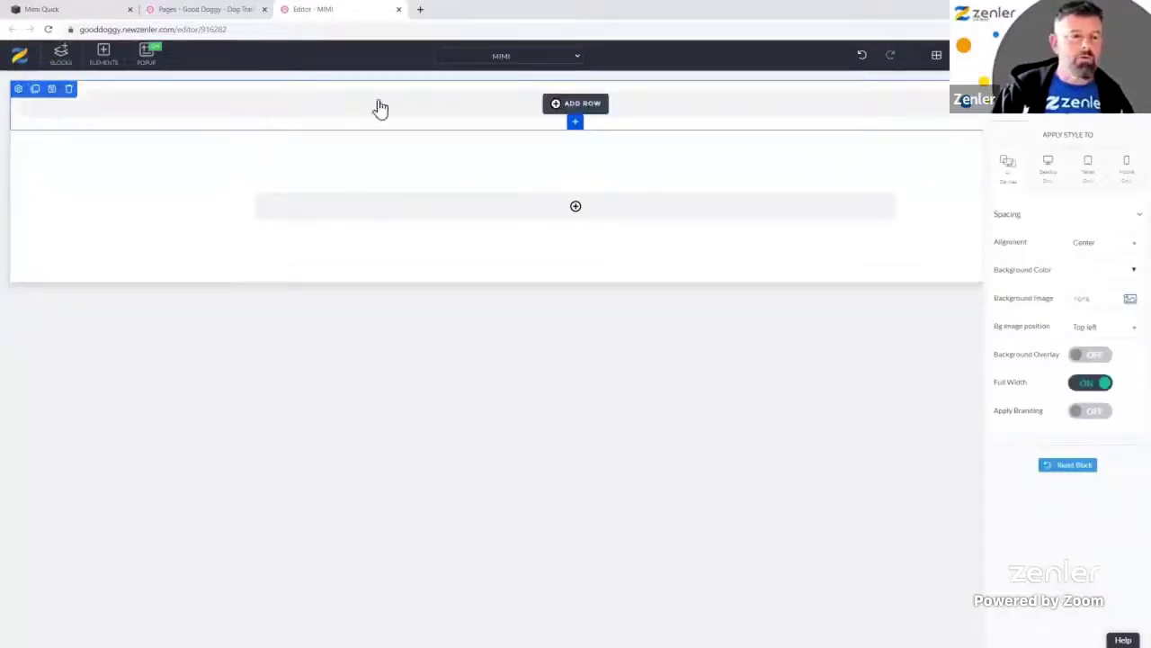
pyautogui.click(573, 106)
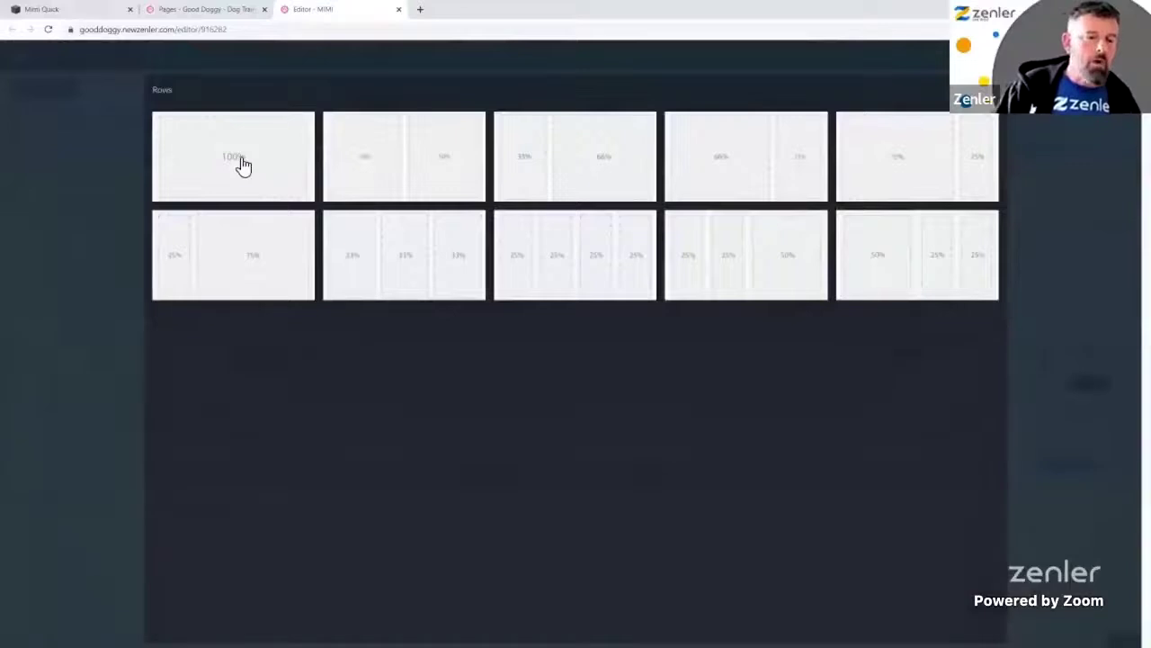
# - Add a 100% single-column row and bring up the Images element library
pyautogui.click(263, 172)
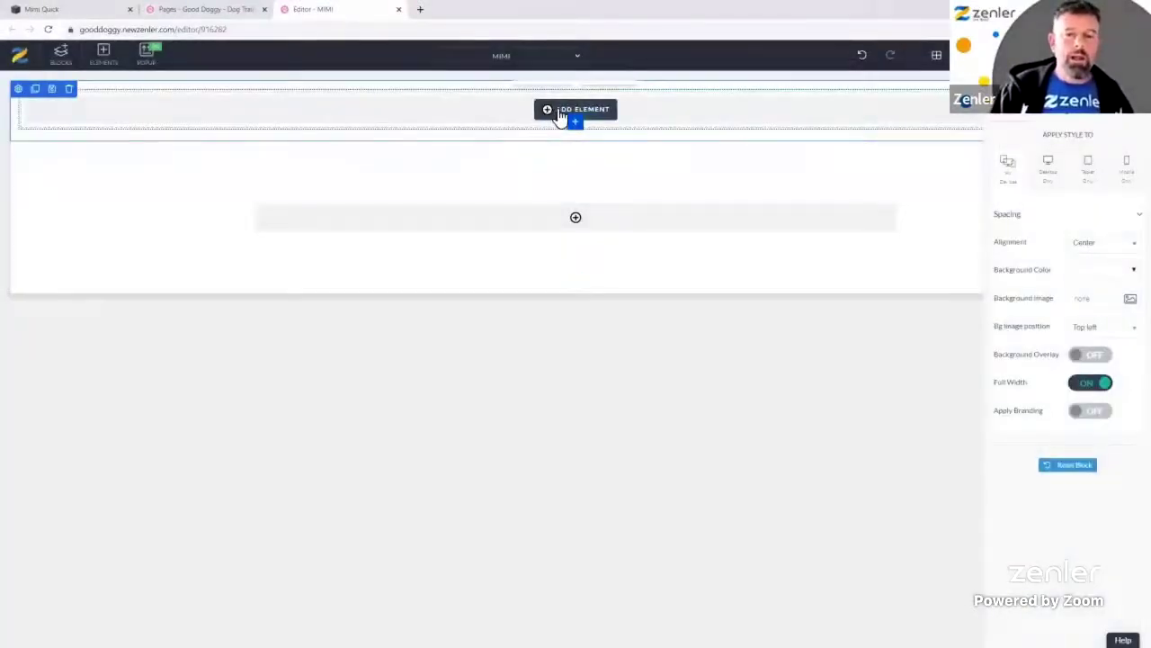
pyautogui.click(561, 119)
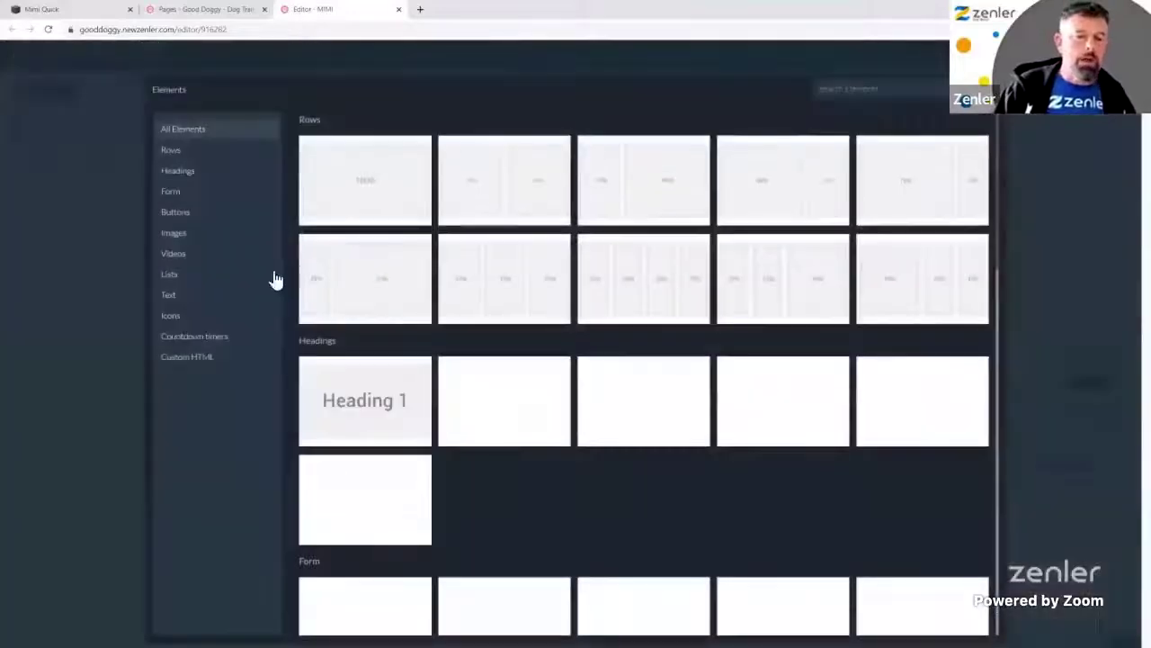
pyautogui.click(208, 242)
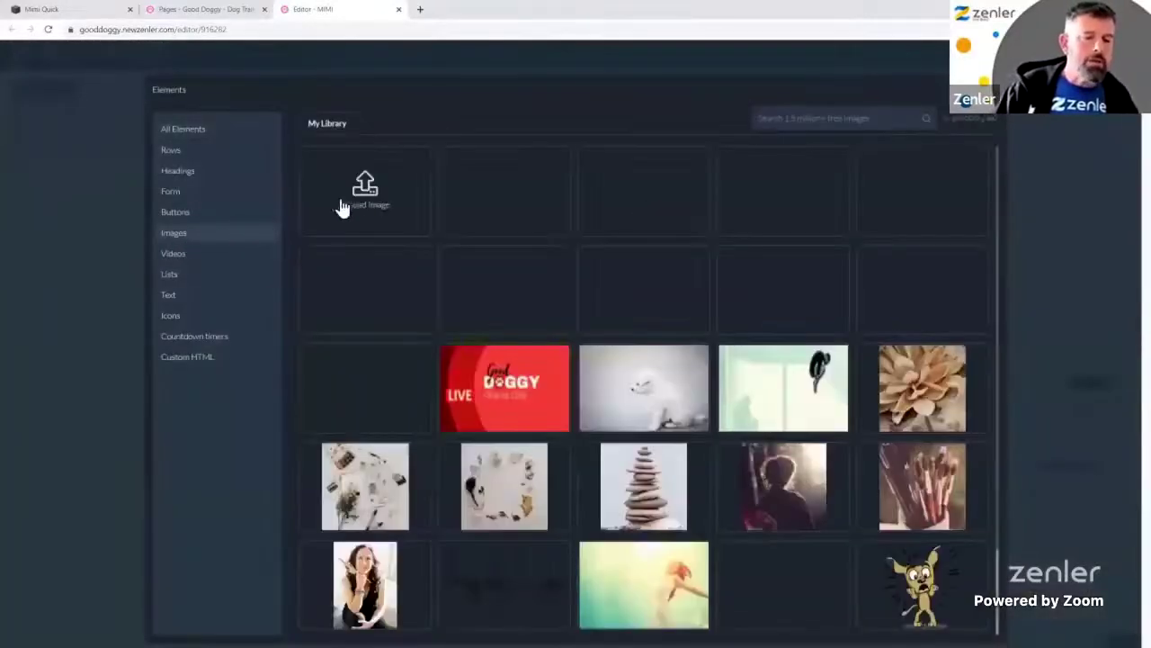
# - Upload hero.JPG from LIVEBUILD SESSION > SITE 1-MIMI
pyautogui.click(365, 194)
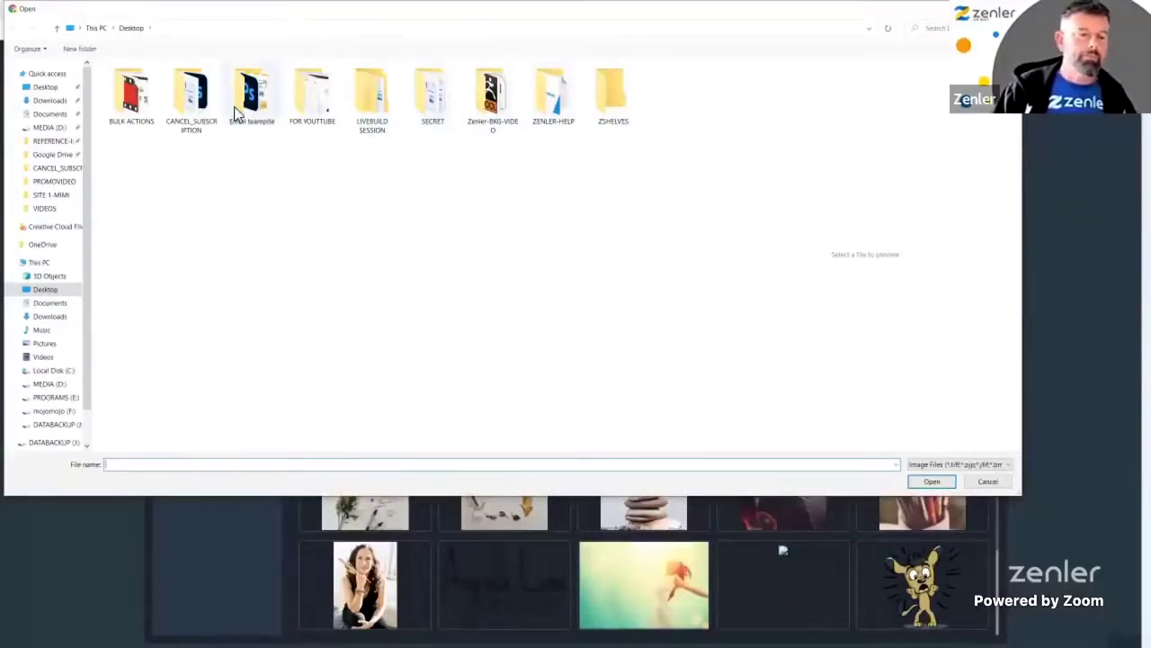
pyautogui.doubleClick(387, 108)
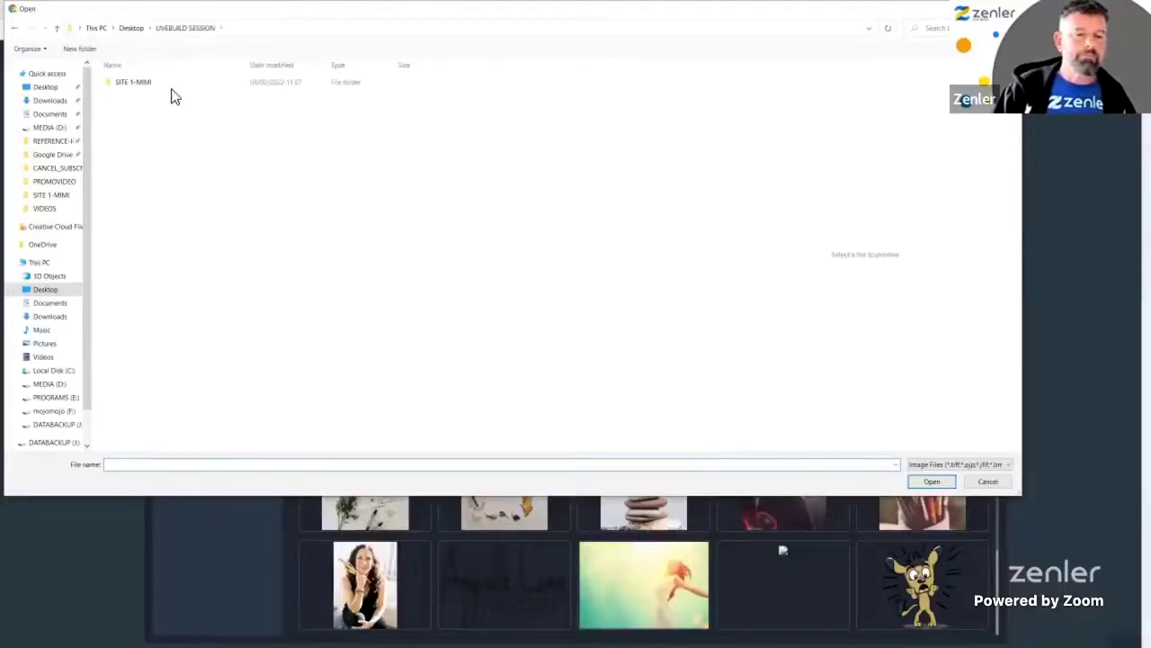
pyautogui.doubleClick(135, 82)
pyautogui.click(144, 112)
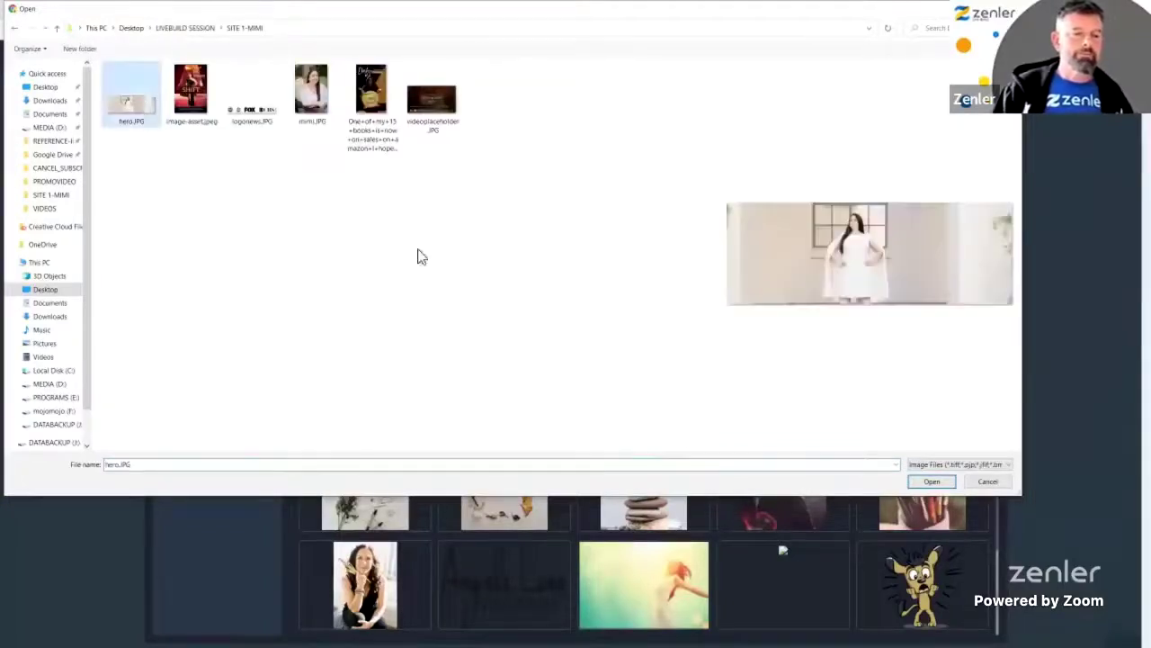
pyautogui.click(932, 481)
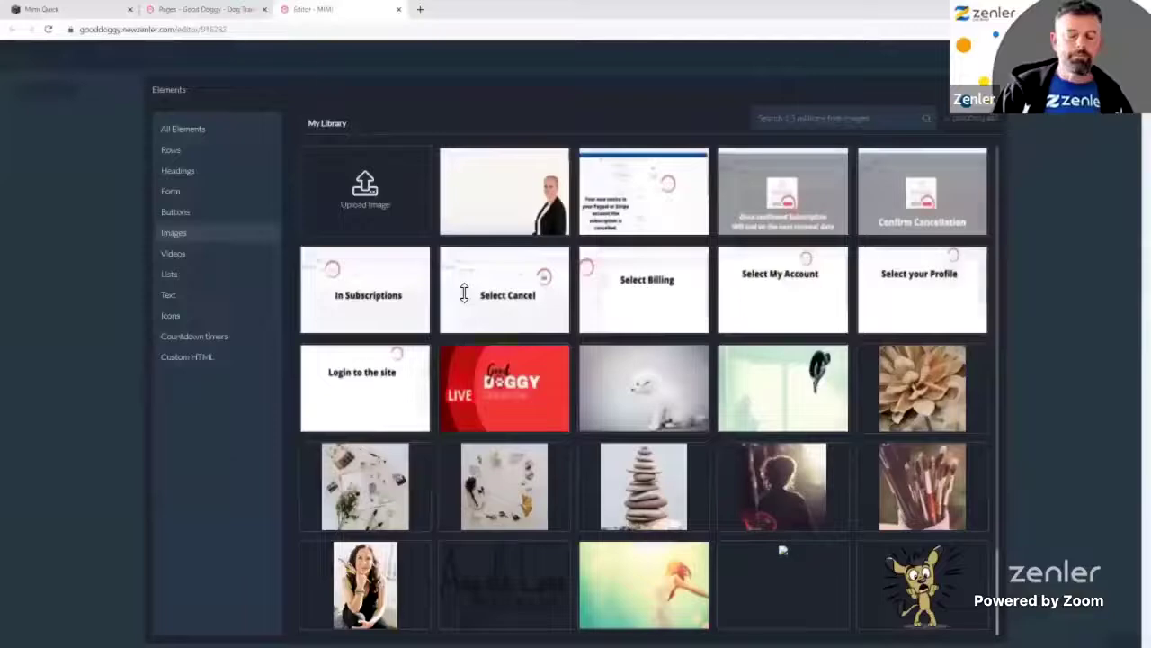
# - Insert the hero image into the row, dismiss SEO Settings, and Save & Preview the MIMI page
pyautogui.click(409, 358)
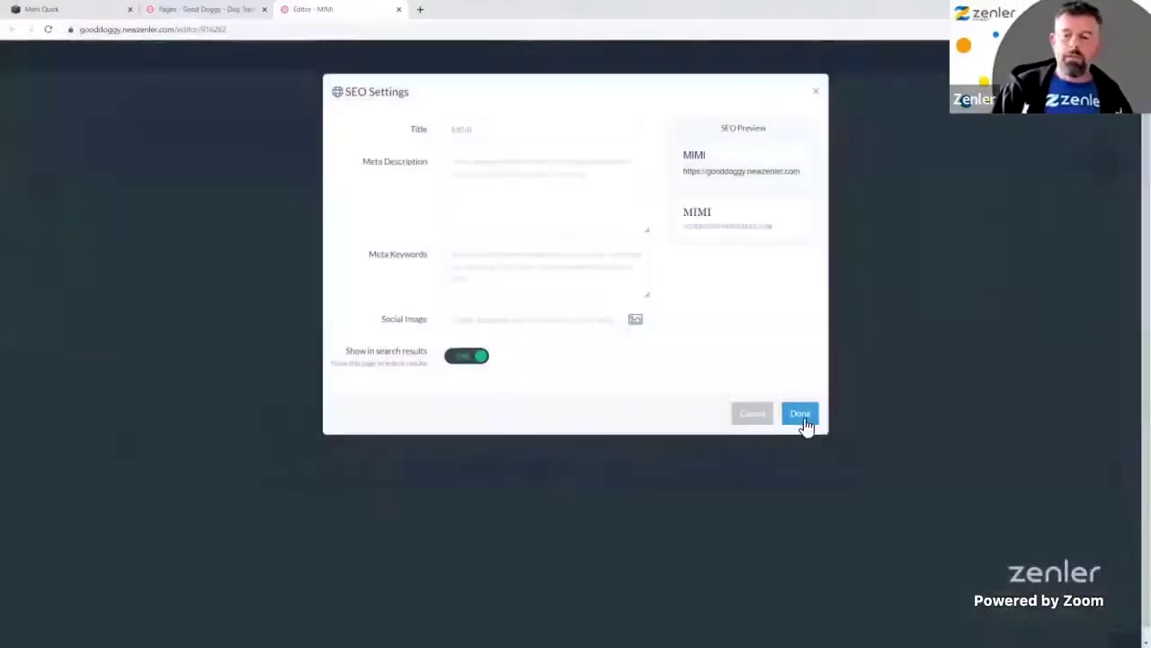
pyautogui.click(791, 413)
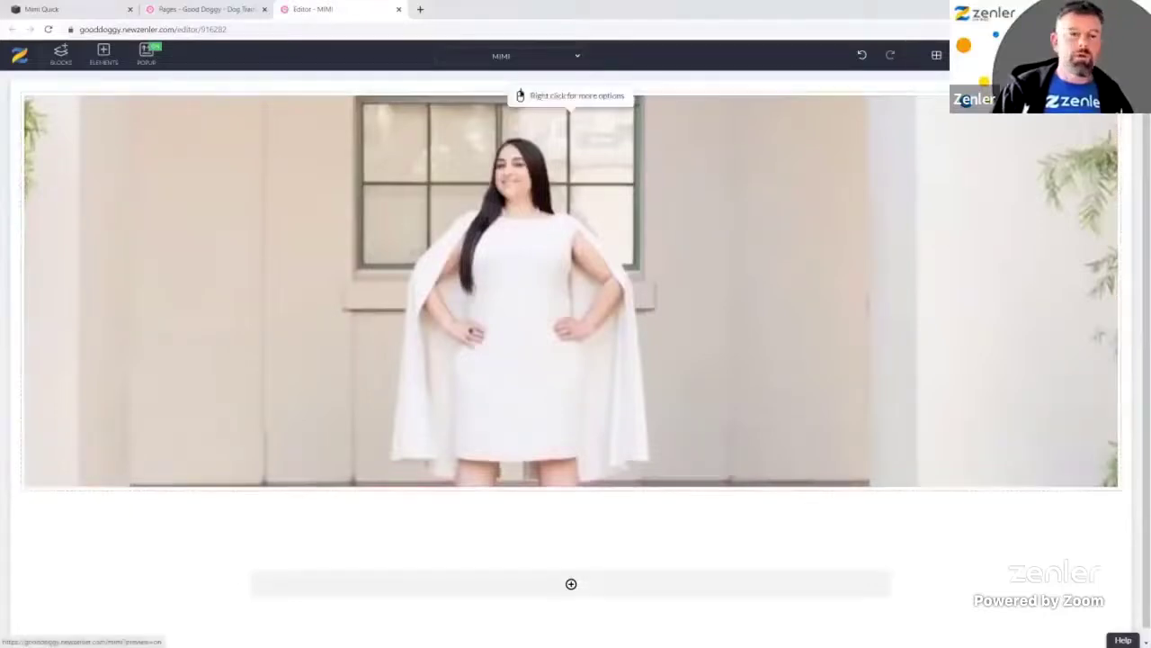
pyautogui.click(985, 55)
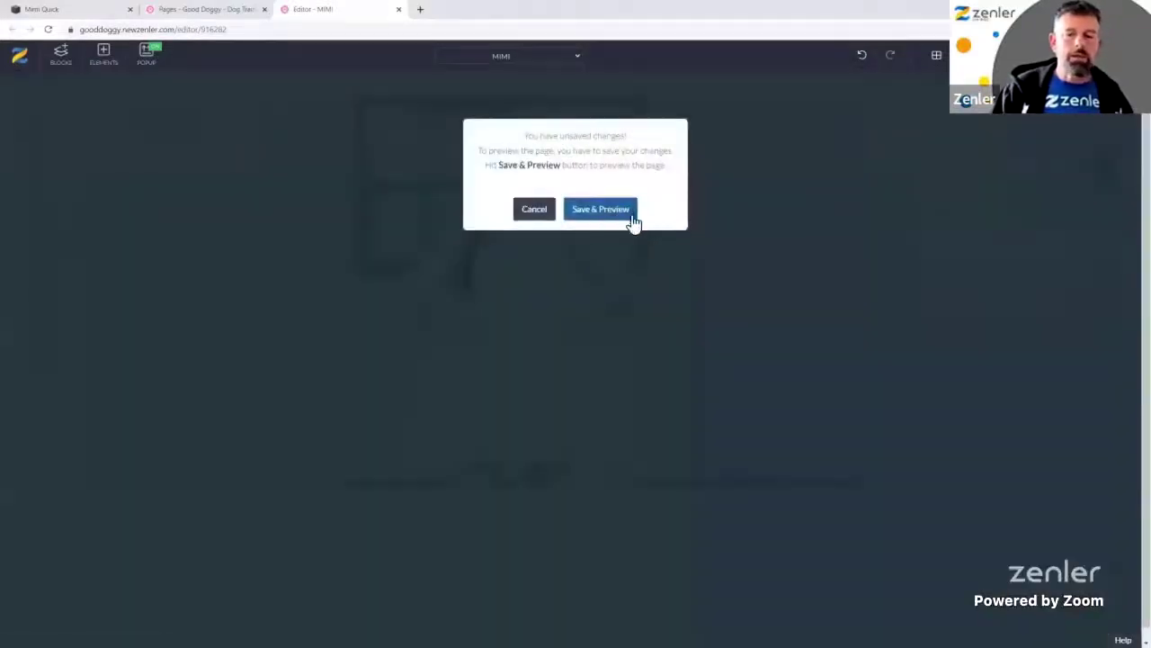
pyautogui.click(631, 213)
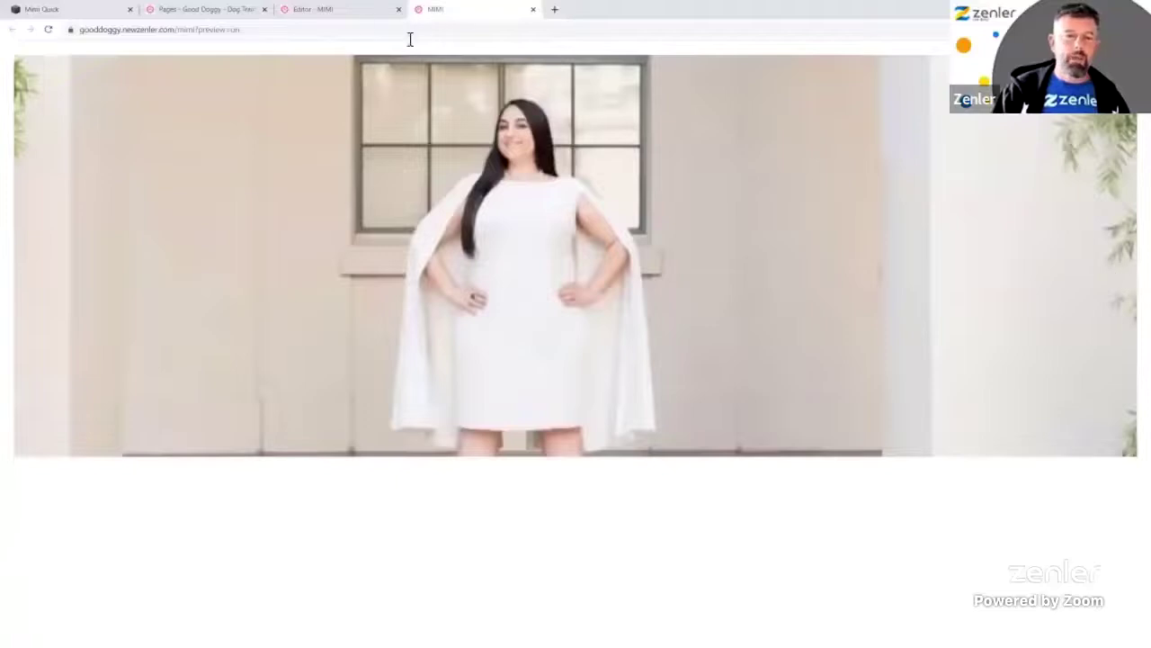
pyautogui.click(338, 10)
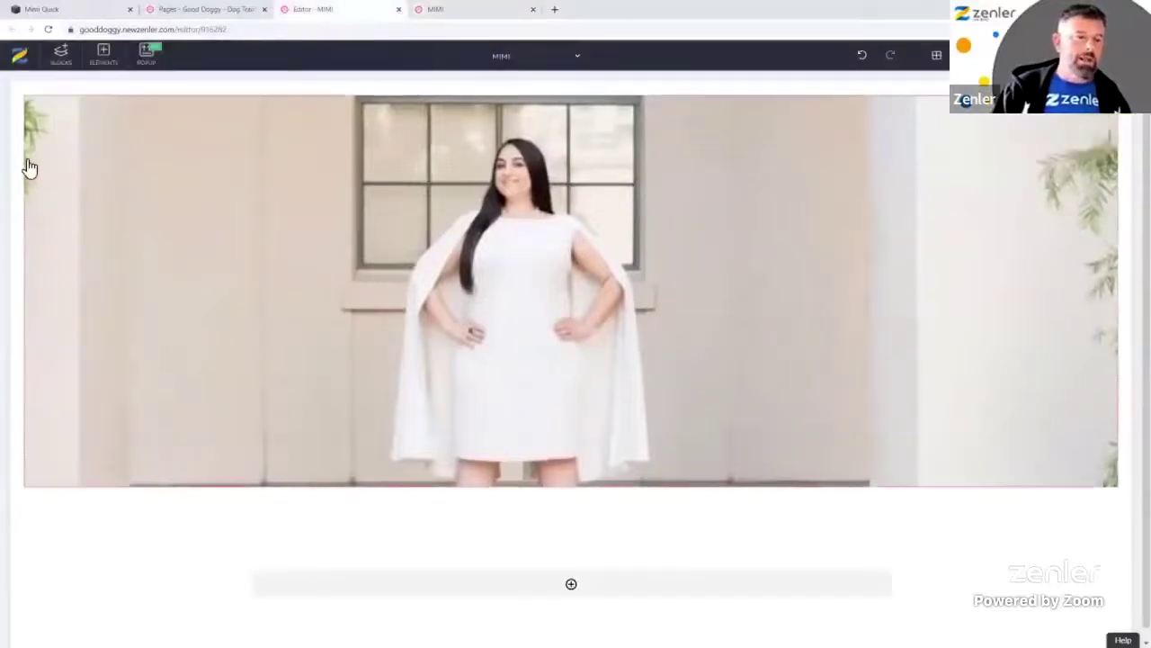
# - Give the hero image a top spacing of -10 and right spacing of -15, then save and preview
pyautogui.moveTo(26, 154)
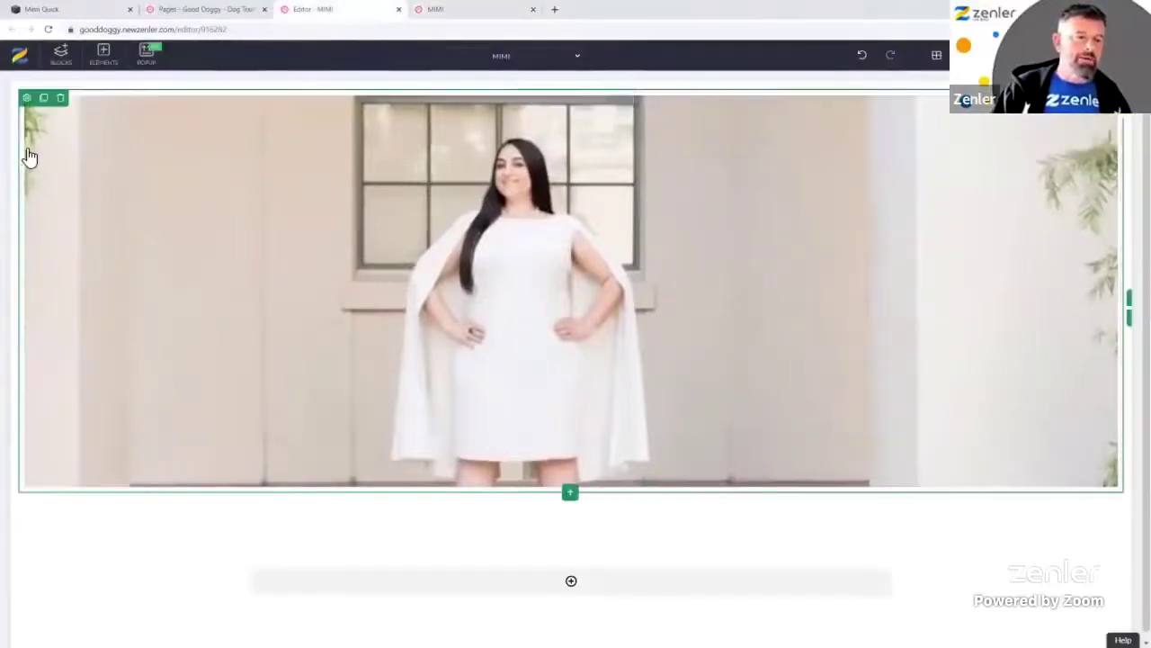
pyautogui.click(27, 101)
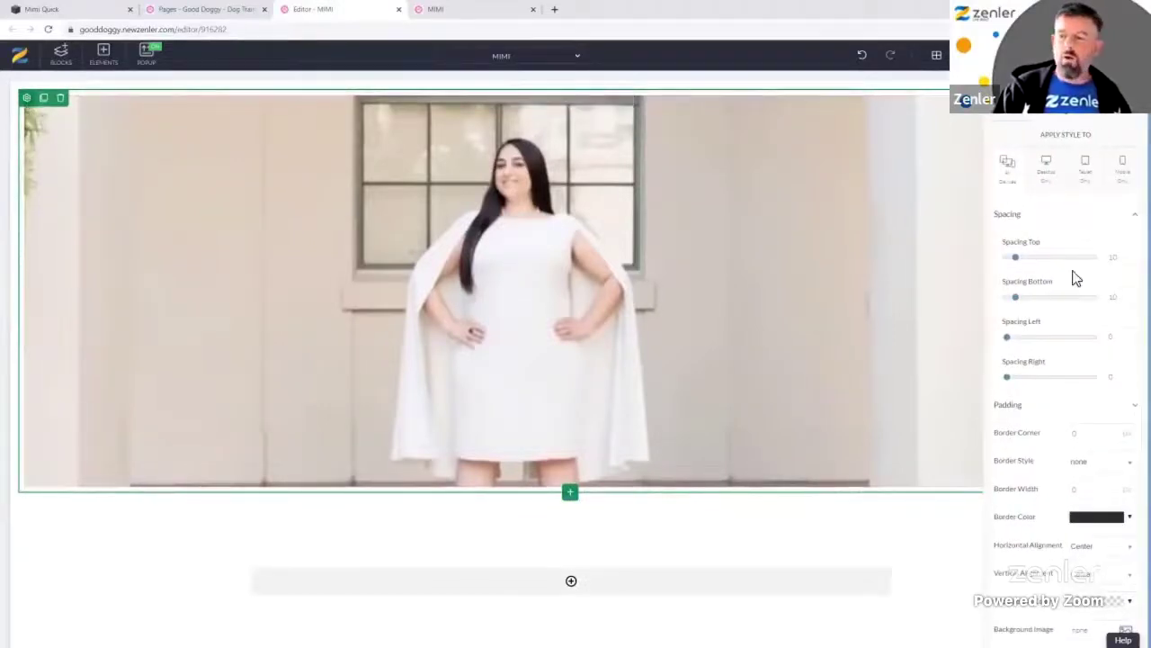
pyautogui.moveTo(1016, 261); pyautogui.dragTo(999, 300)
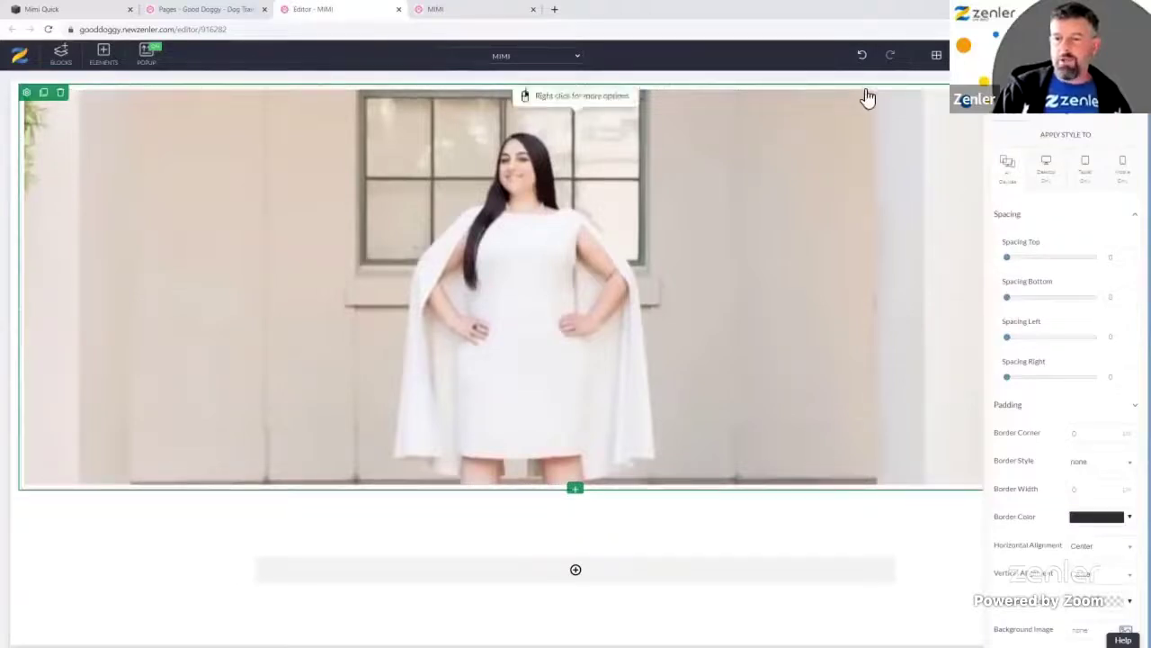
pyautogui.doubleClick(1119, 261)
pyautogui.write('-10')
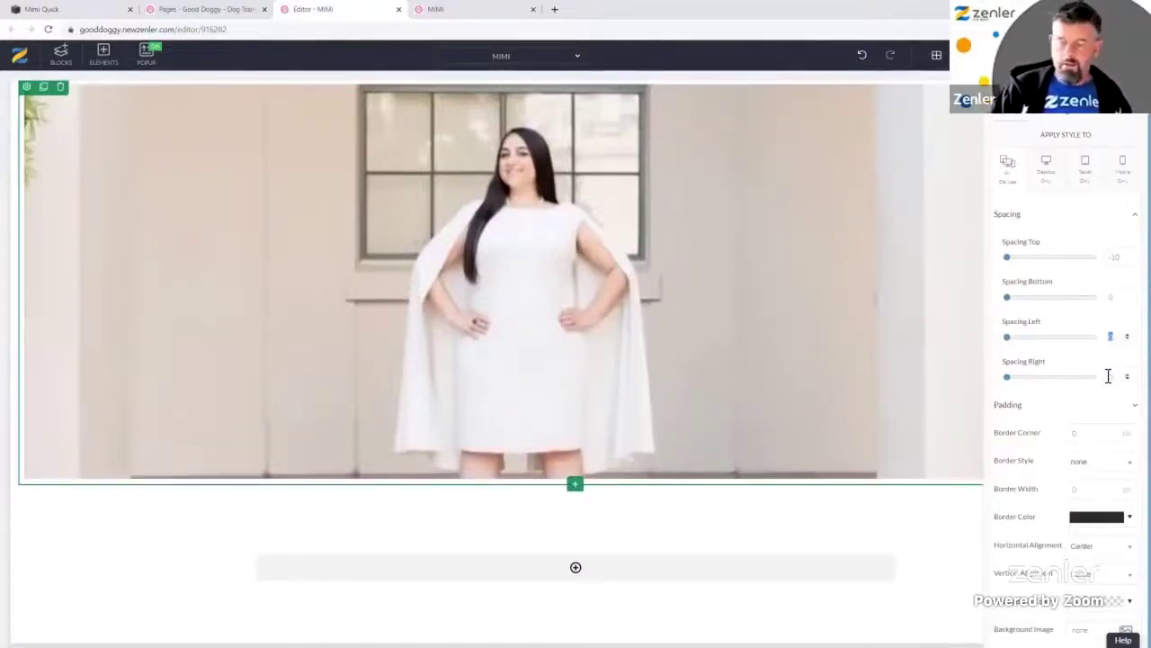
pyautogui.write('-10')
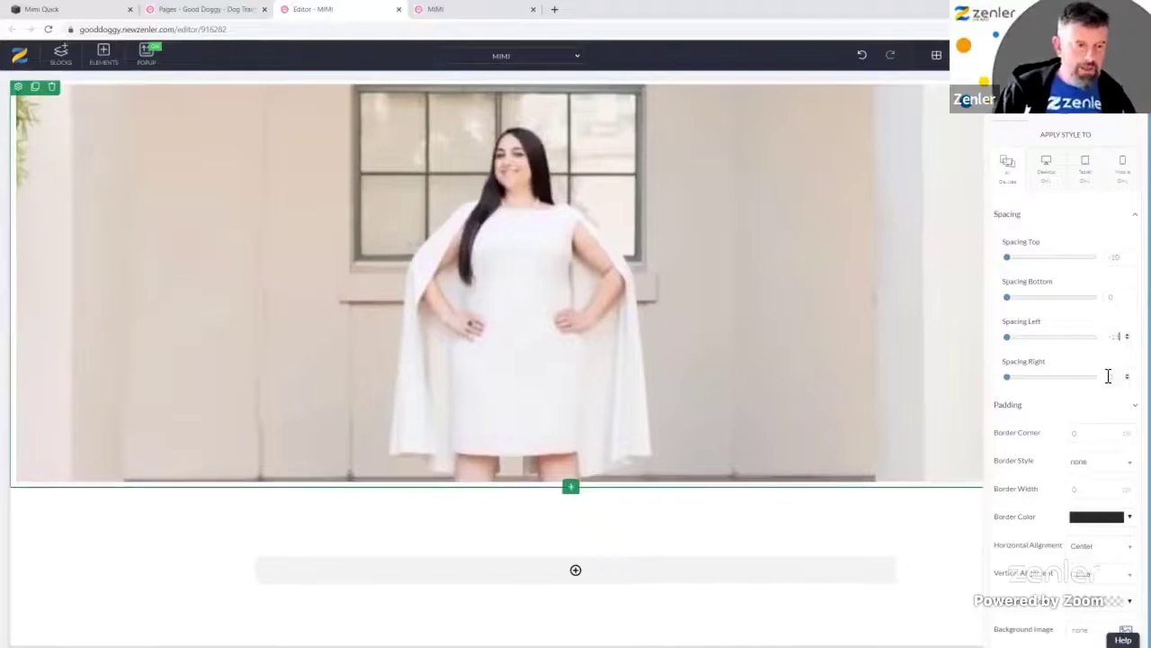
pyautogui.doubleClick(1114, 377)
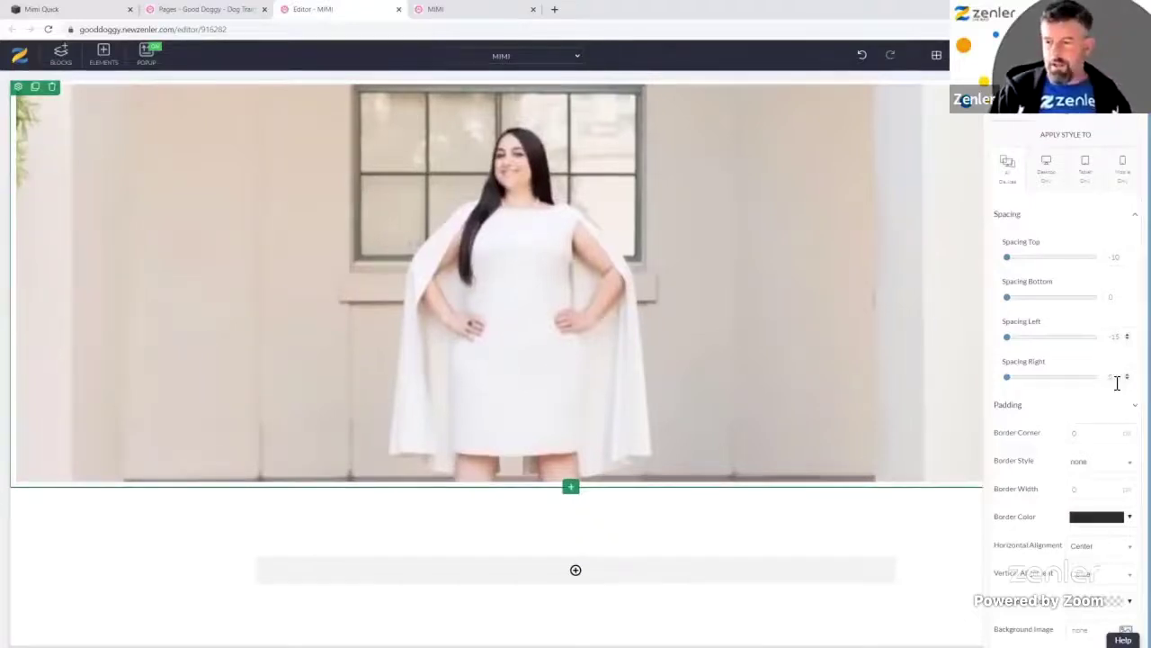
pyautogui.write('-15')
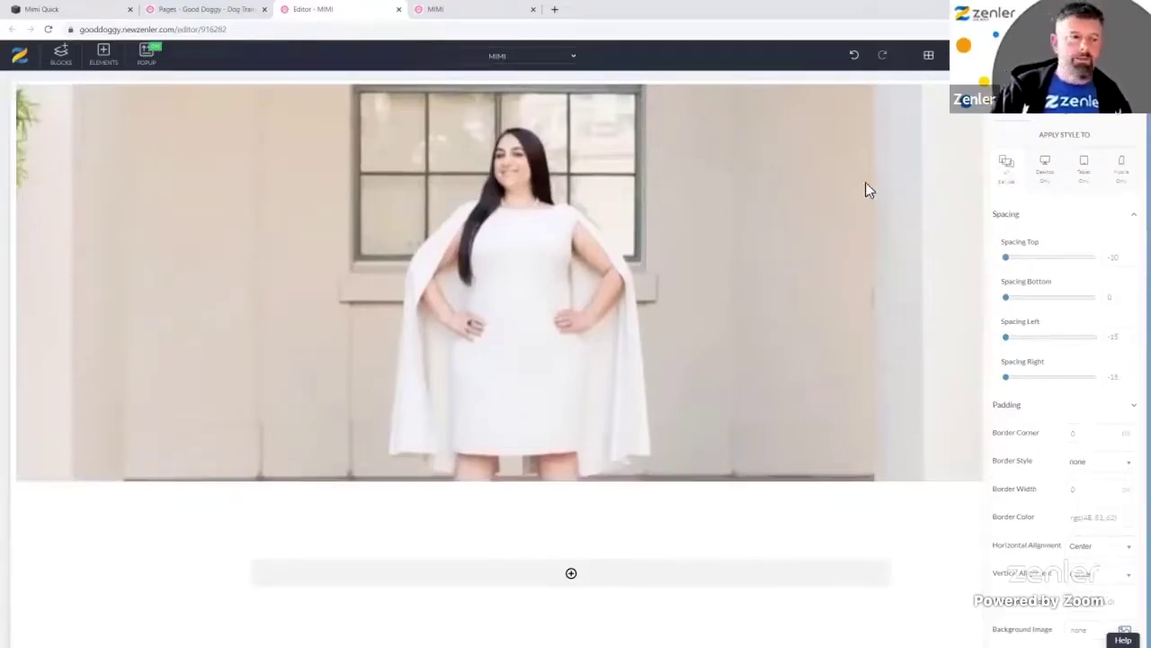
pyautogui.click(936, 55)
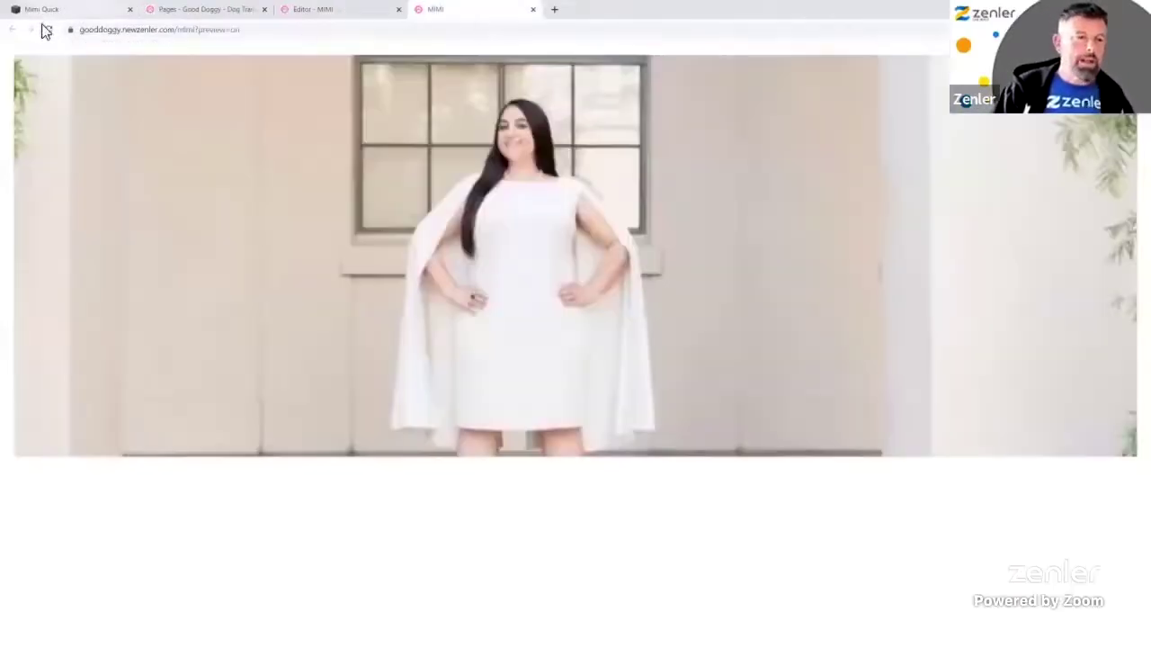
pyautogui.click(48, 29)
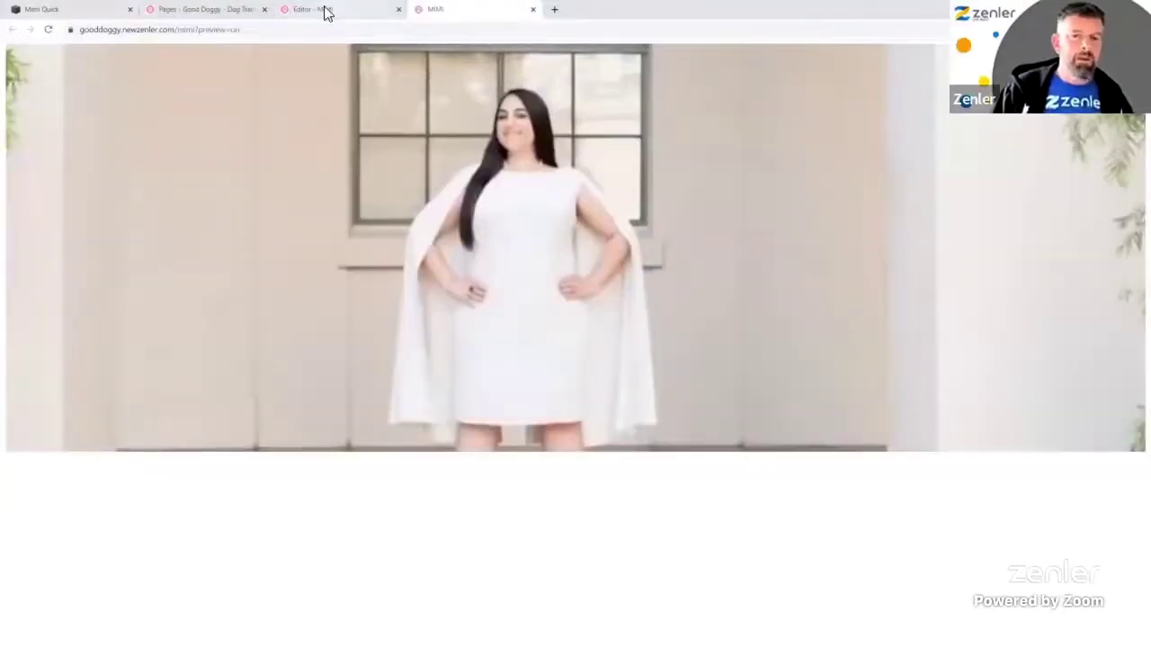
pyautogui.click(324, 11)
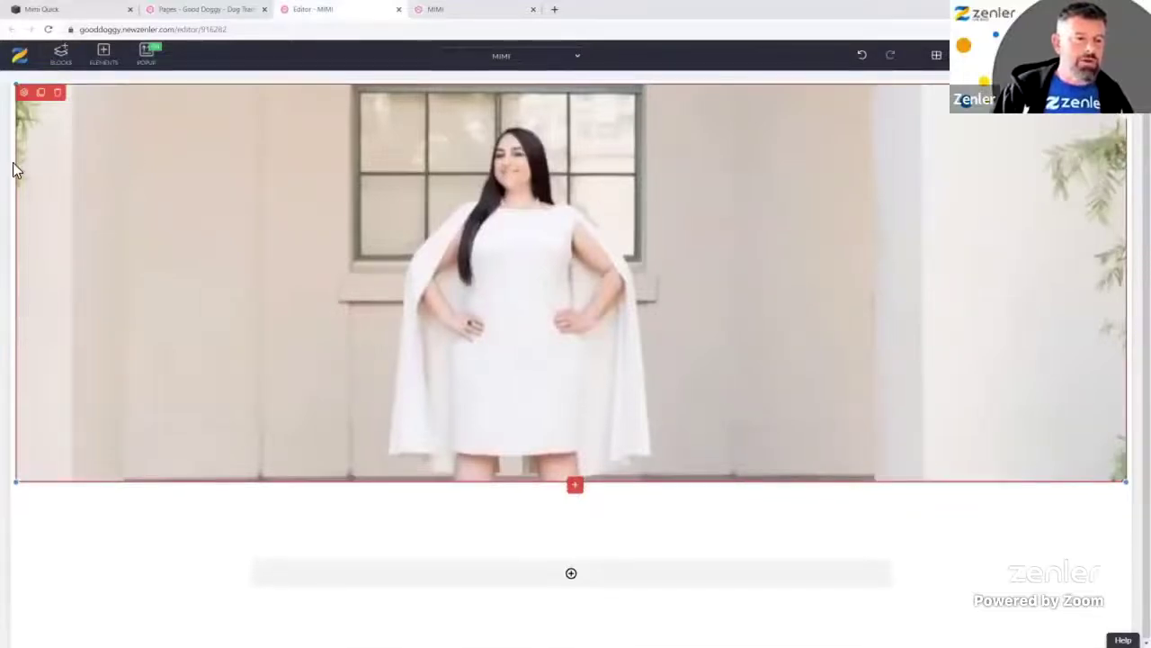
# - Adjust the hero section's top spacing and set left and right spacing to -10, then preview
pyautogui.click(27, 96)
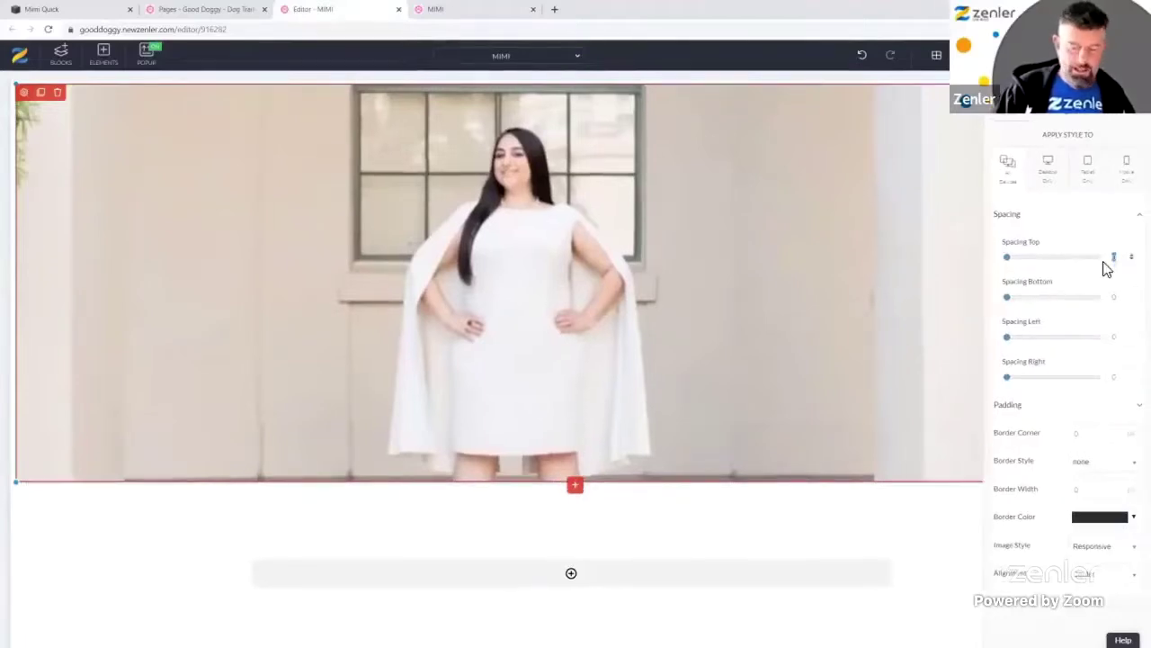
pyautogui.write('-10')
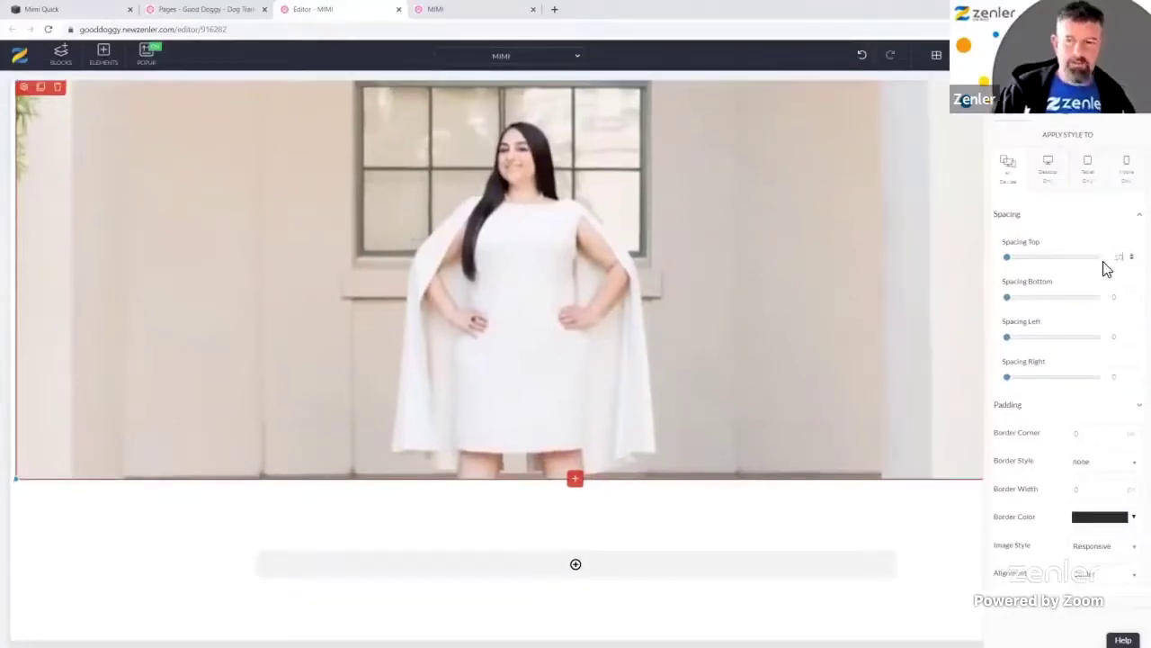
pyautogui.click(1122, 336)
pyautogui.write('-10')
pyautogui.click(1120, 378)
pyautogui.write('-10')
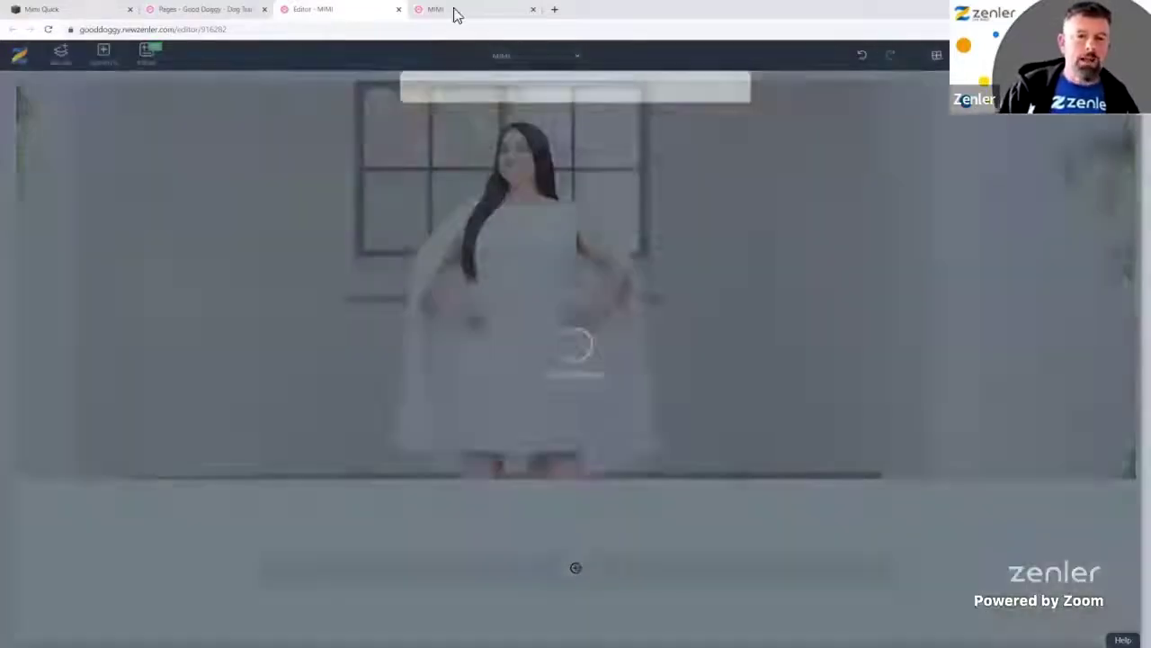
pyautogui.click(455, 10)
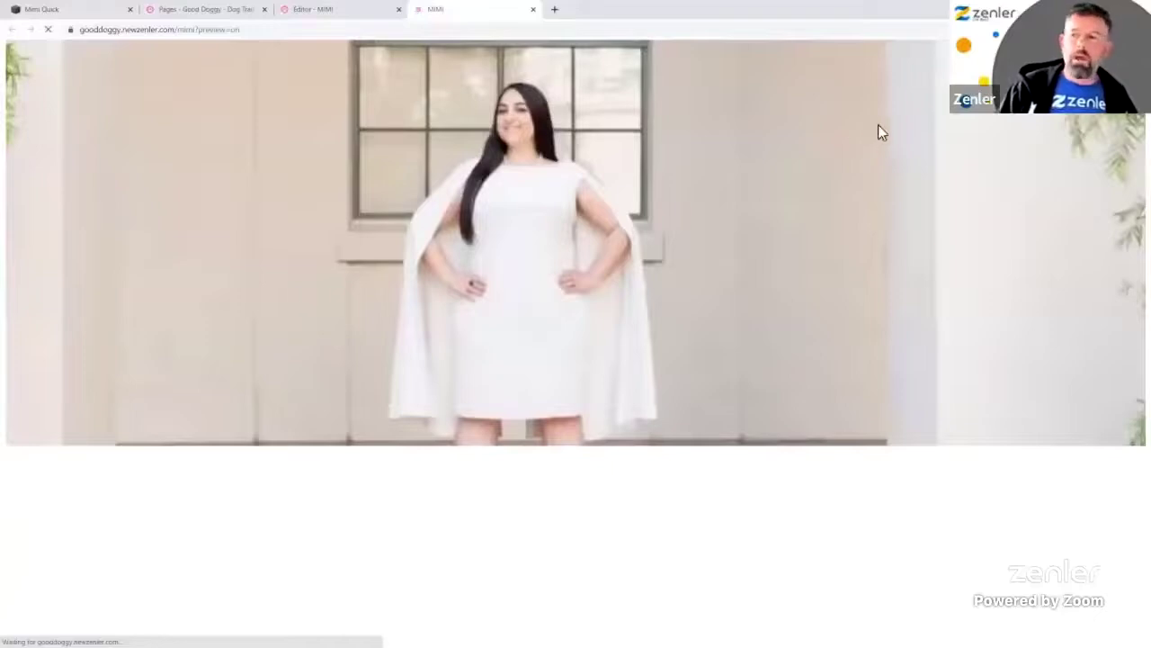
pyautogui.click(322, 11)
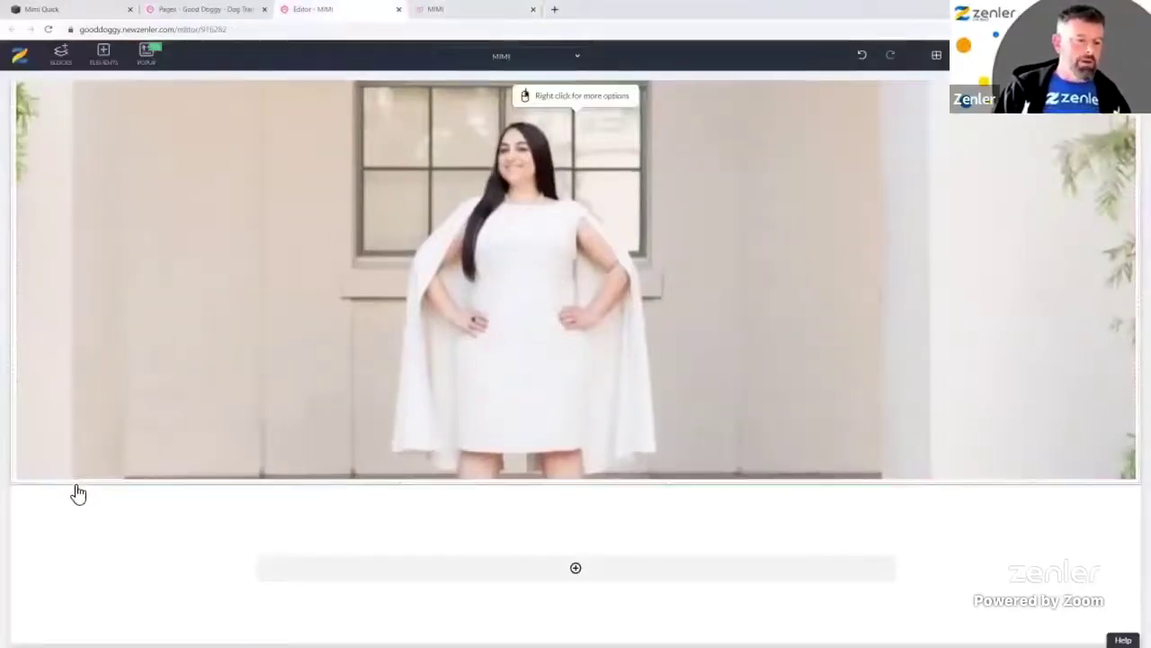
# - Set the hero's left and right spacing to -20 and compare with the Mimi Quick site
pyautogui.click(688, 243)
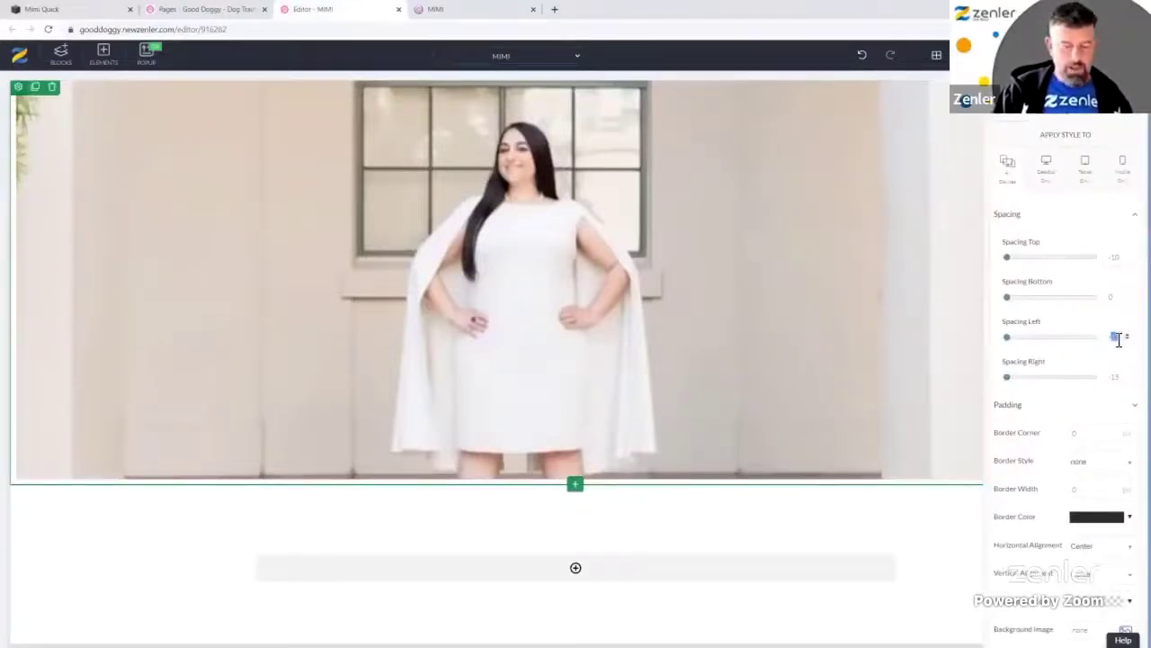
pyautogui.press('BackSpace')
pyautogui.write('-20')
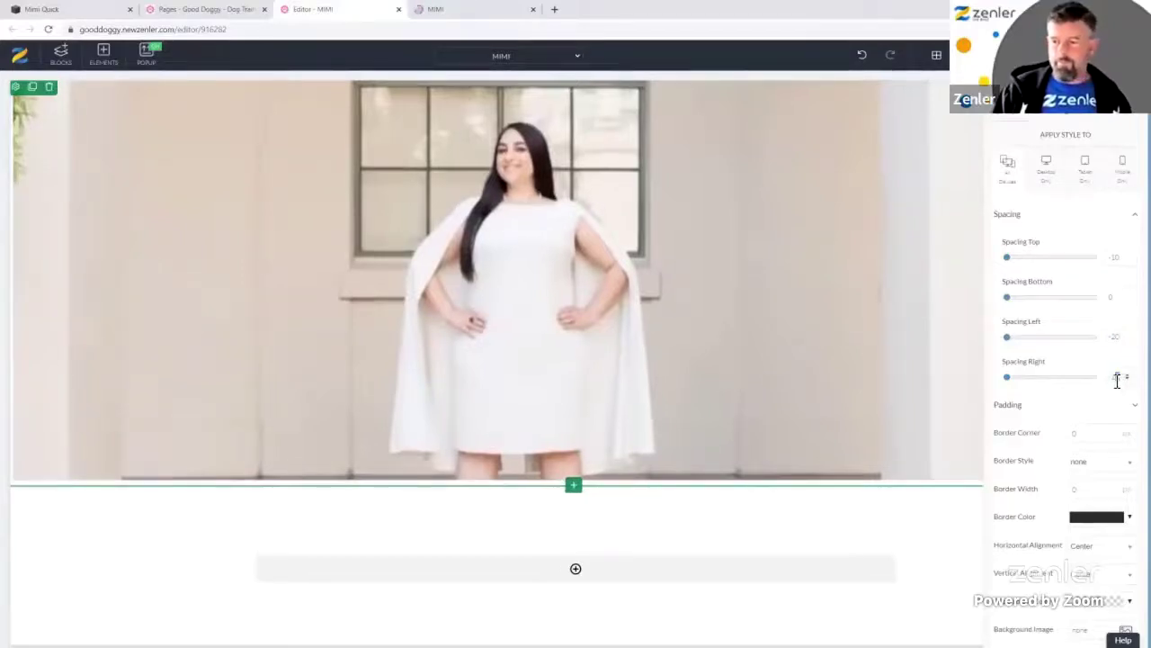
pyautogui.press('BackSpace')
pyautogui.write('-20')
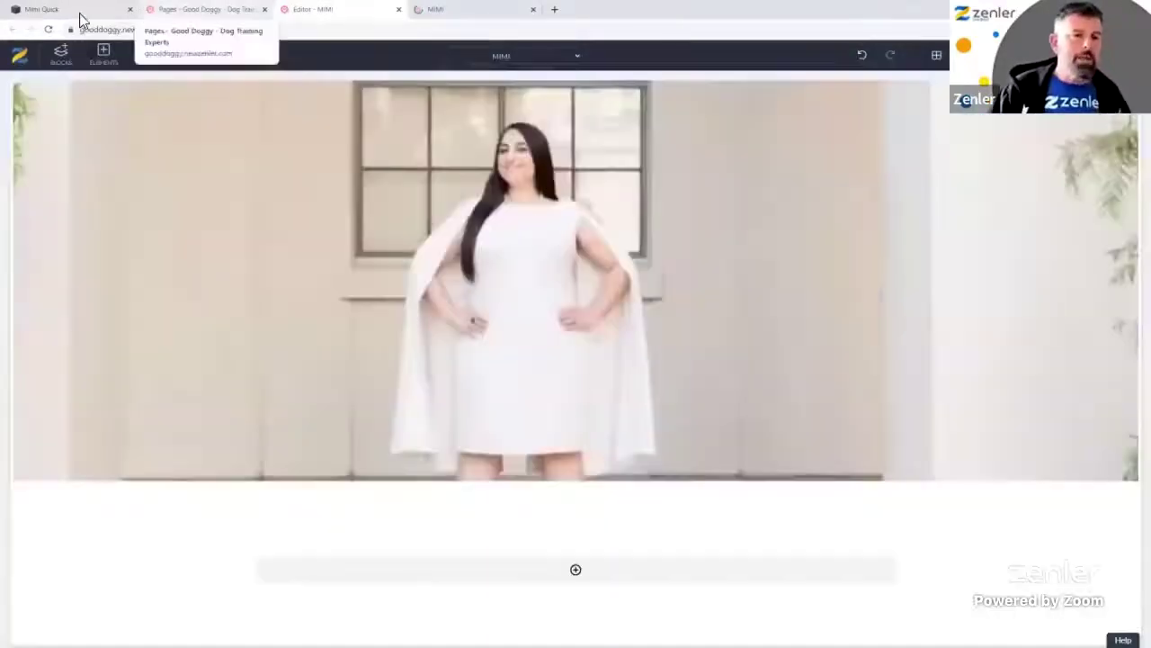
pyautogui.click(77, 11)
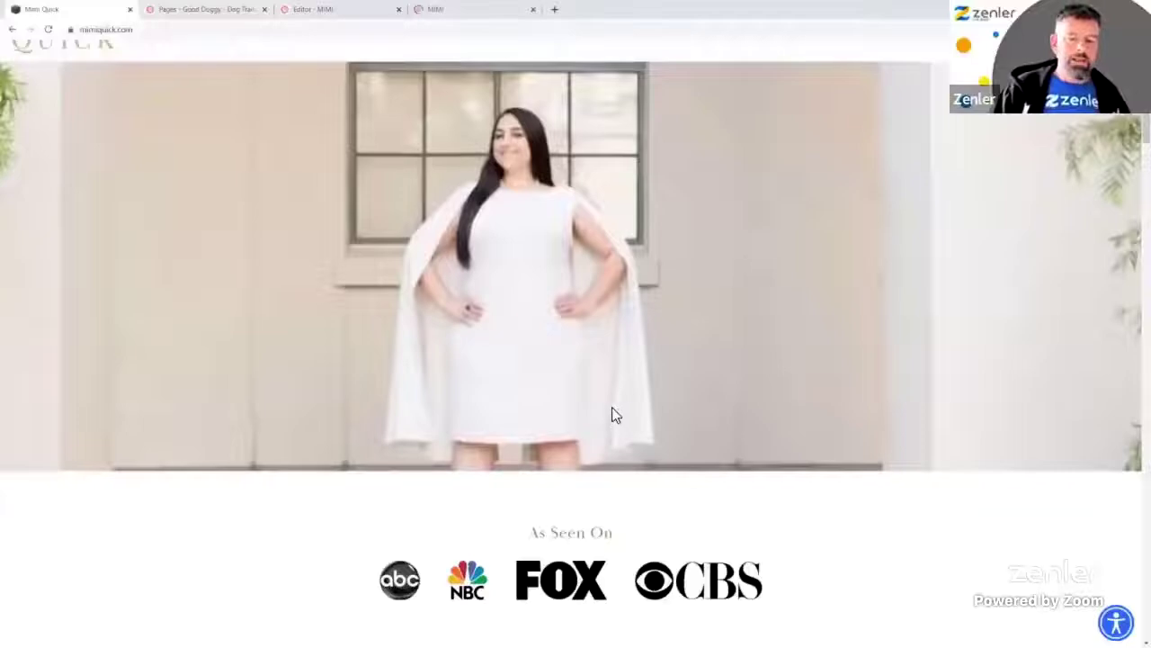
# - Turn on Full Width for the section below the hero image
pyautogui.scroll(-2, 612, 417)
pyautogui.scroll(-2, 520, 356)
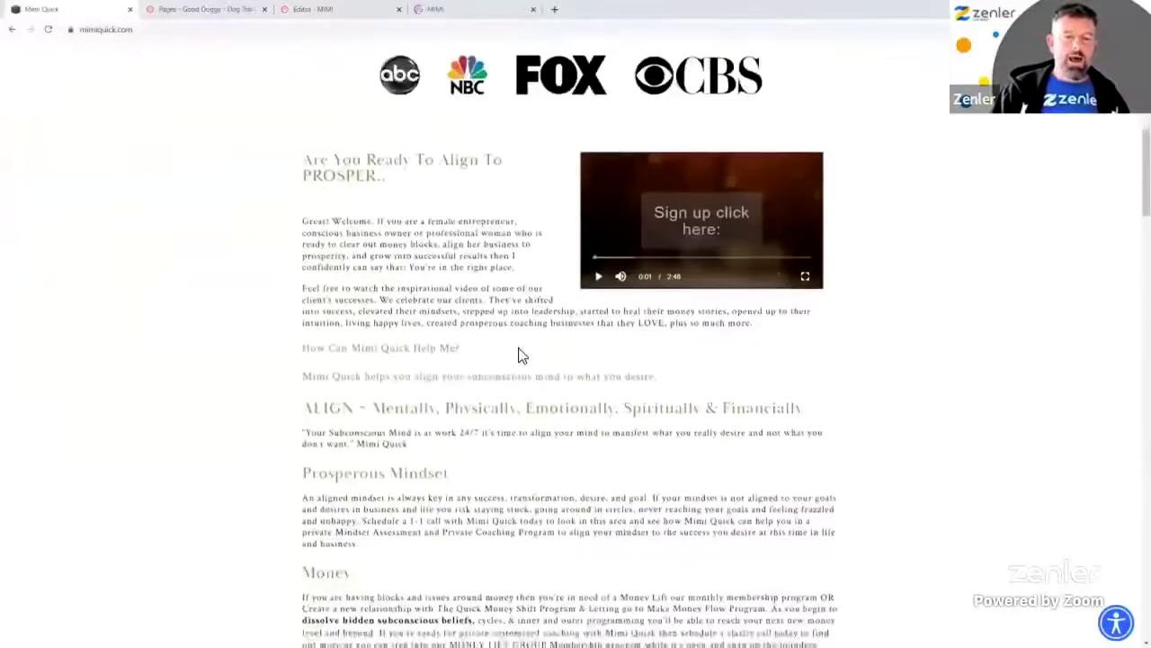
pyautogui.scroll(2, 517, 352)
pyautogui.scroll(3, 89, 180)
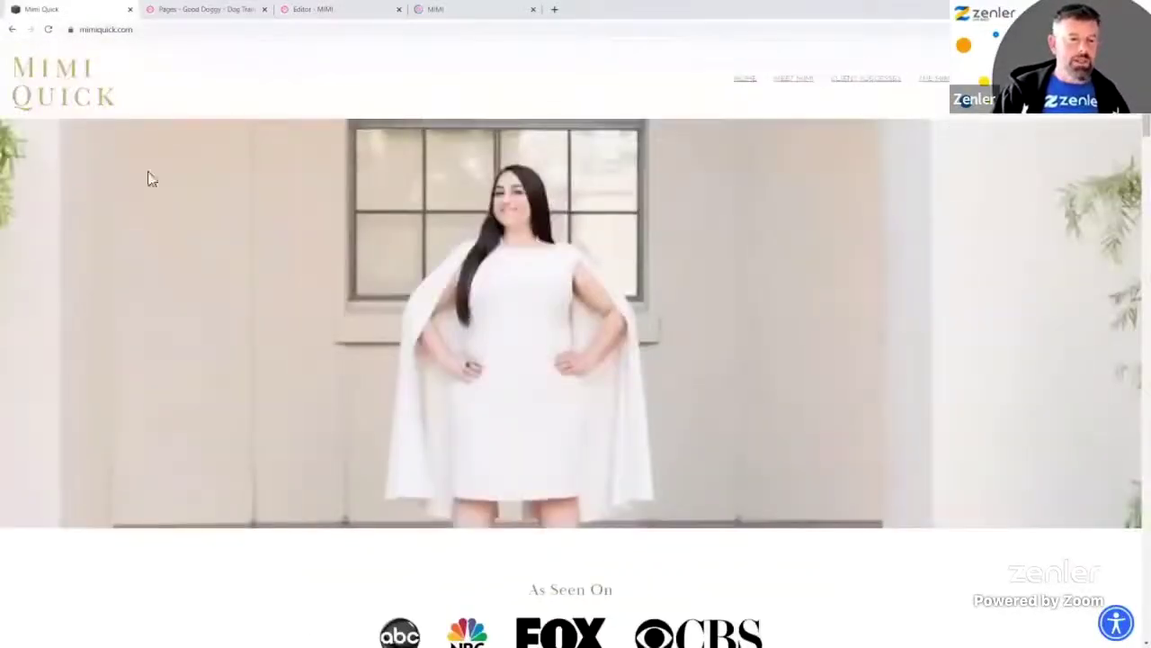
pyautogui.scroll(-5, 750, 283)
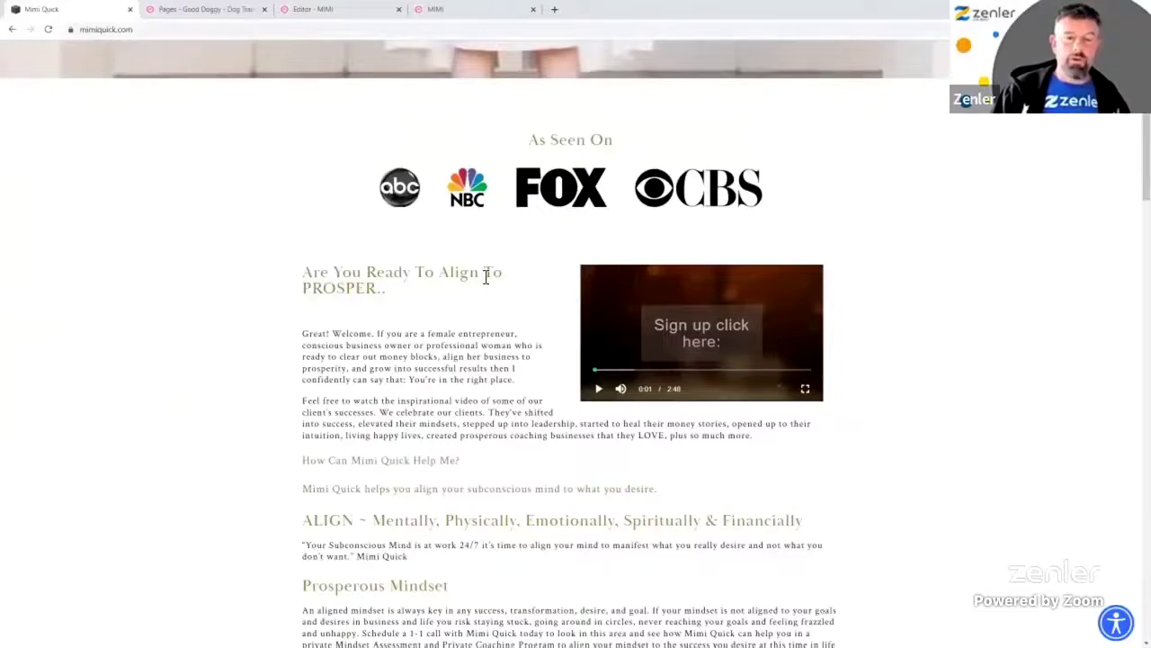
pyautogui.click(329, 13)
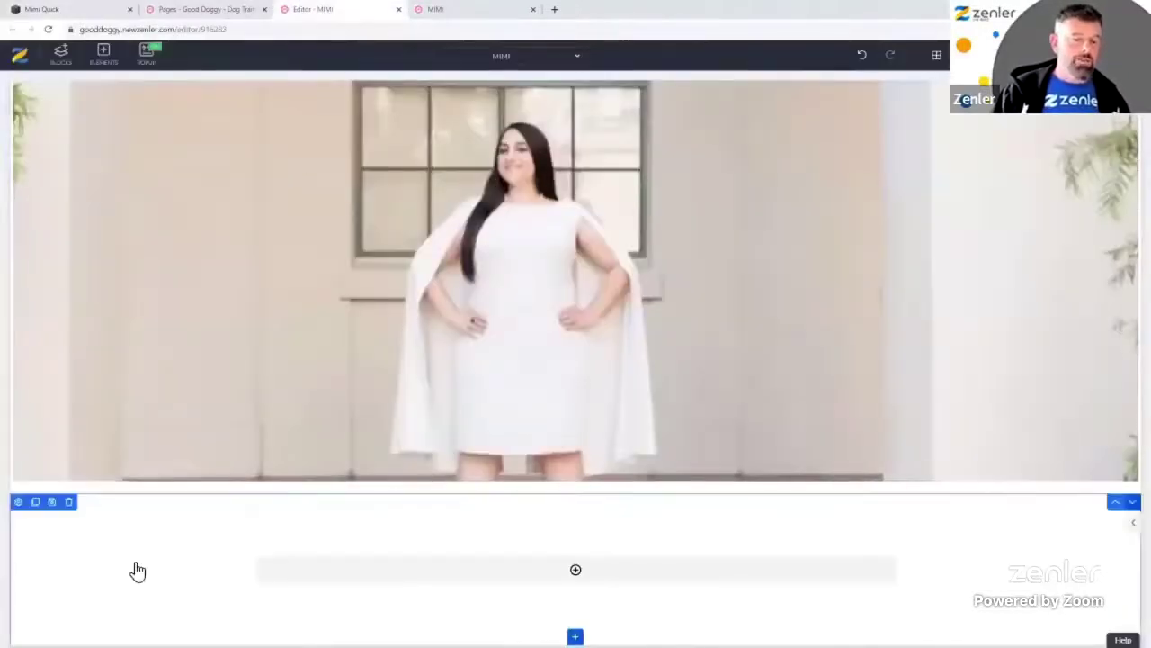
pyautogui.click(18, 502)
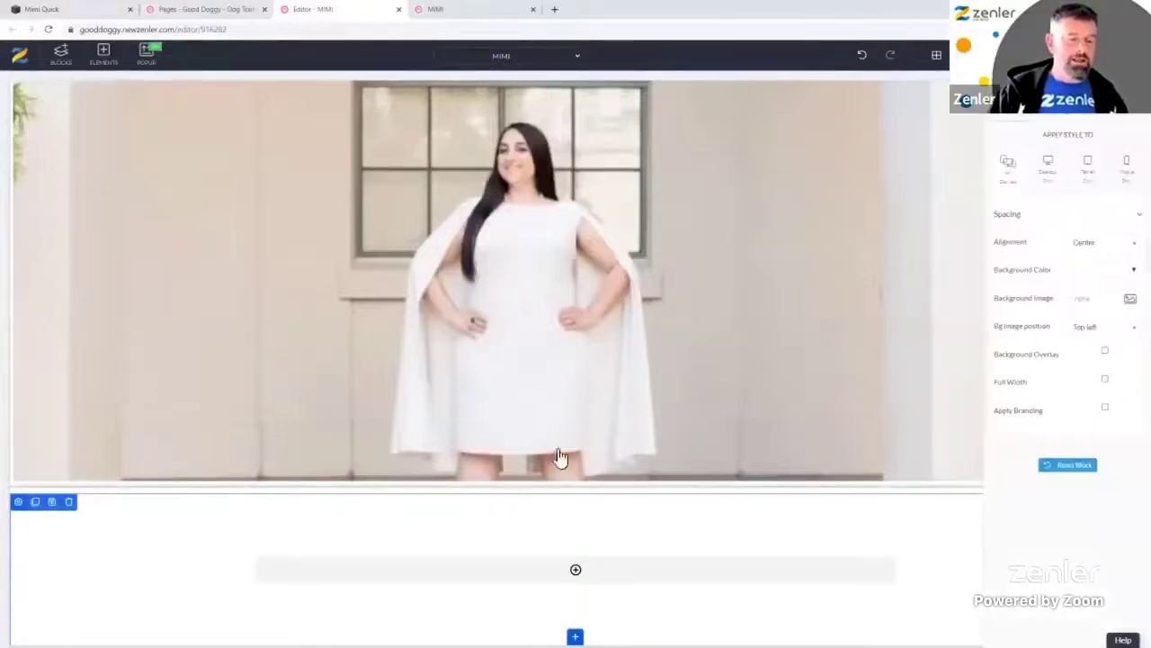
pyautogui.click(1105, 388)
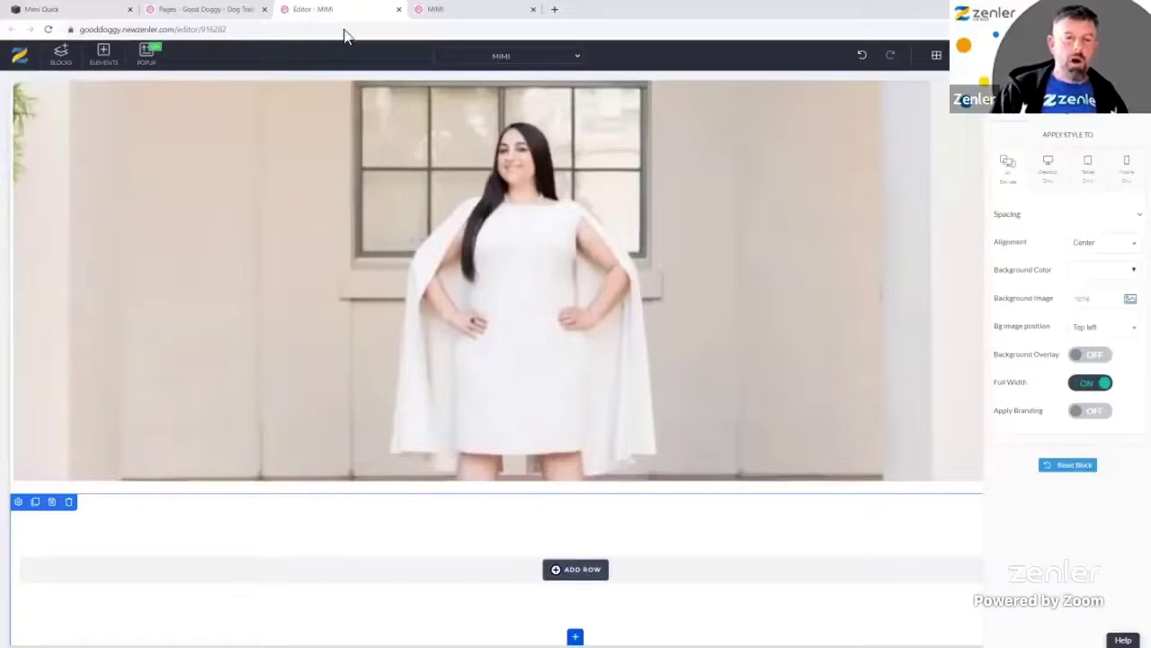
# - Compare with the Mimi Quick site and bring up the row layouts for the empty section
pyautogui.click(40, 9)
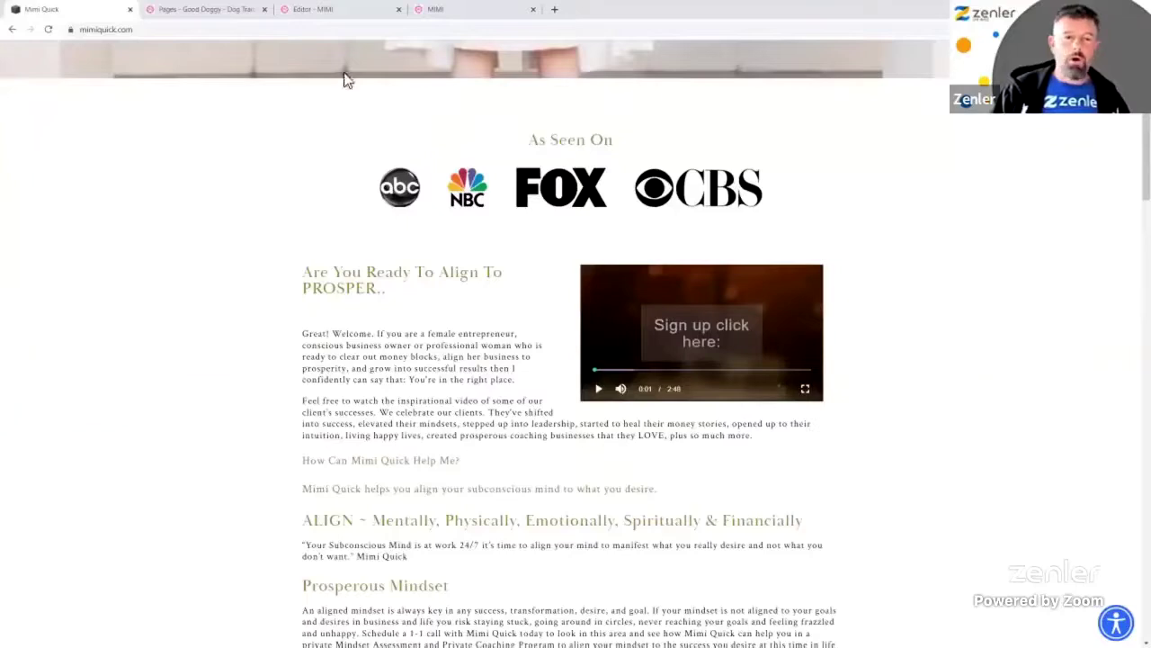
pyautogui.click(376, 14)
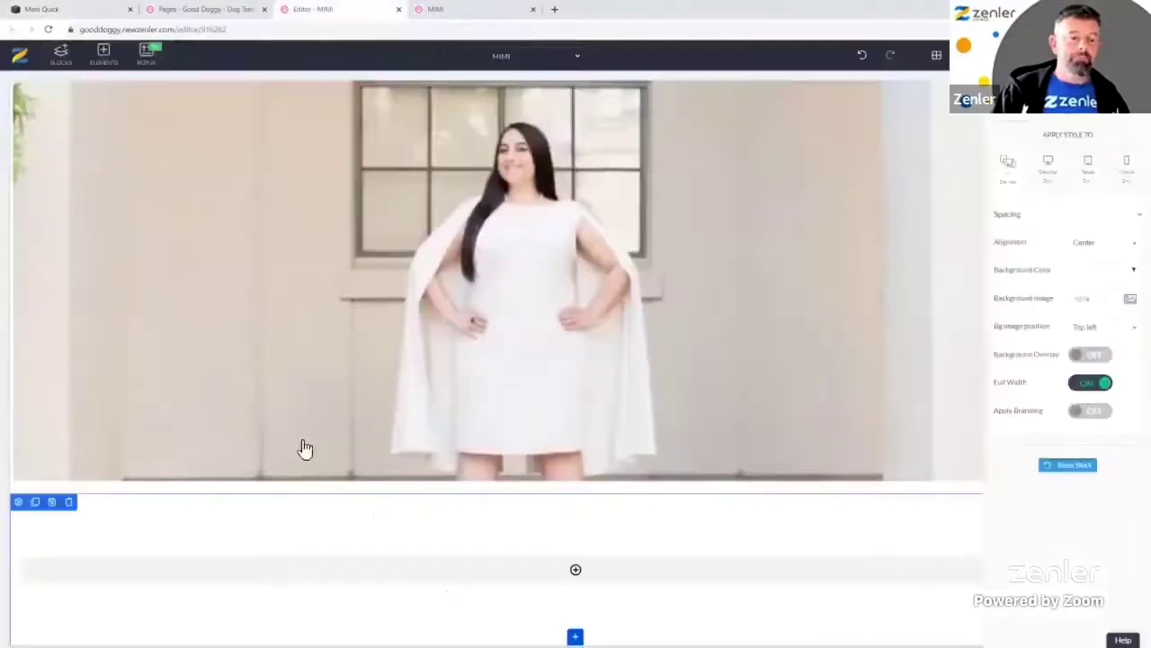
pyautogui.click(581, 563)
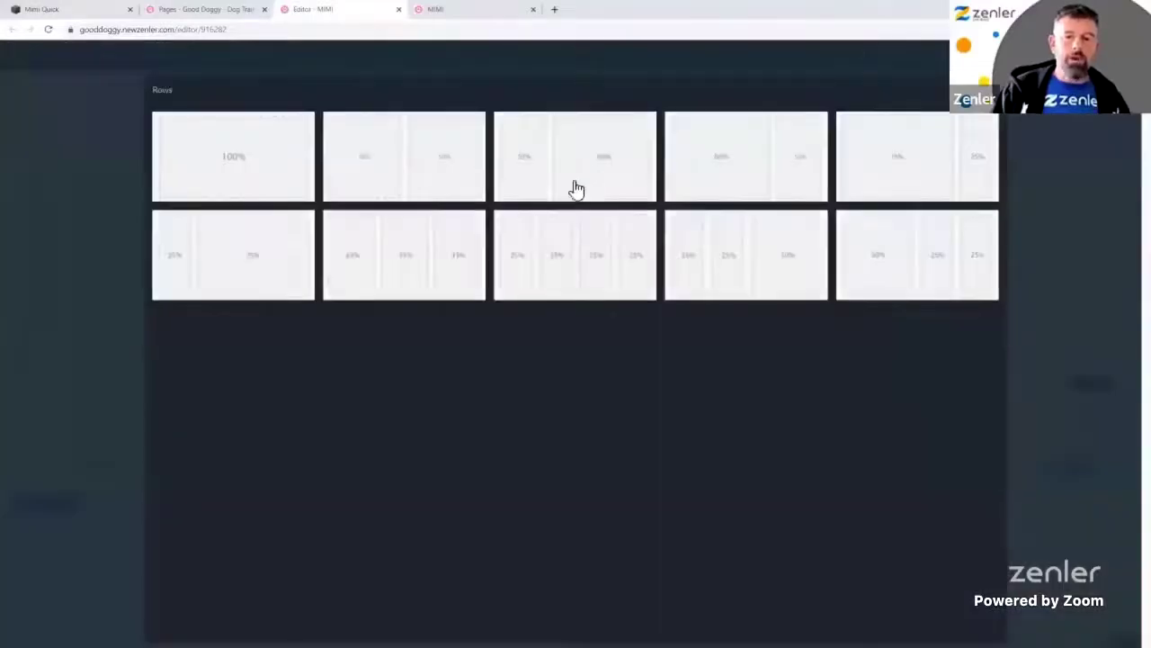
# - Add a 33/33/33 row under the hero and widen its middle column
pyautogui.click(417, 267)
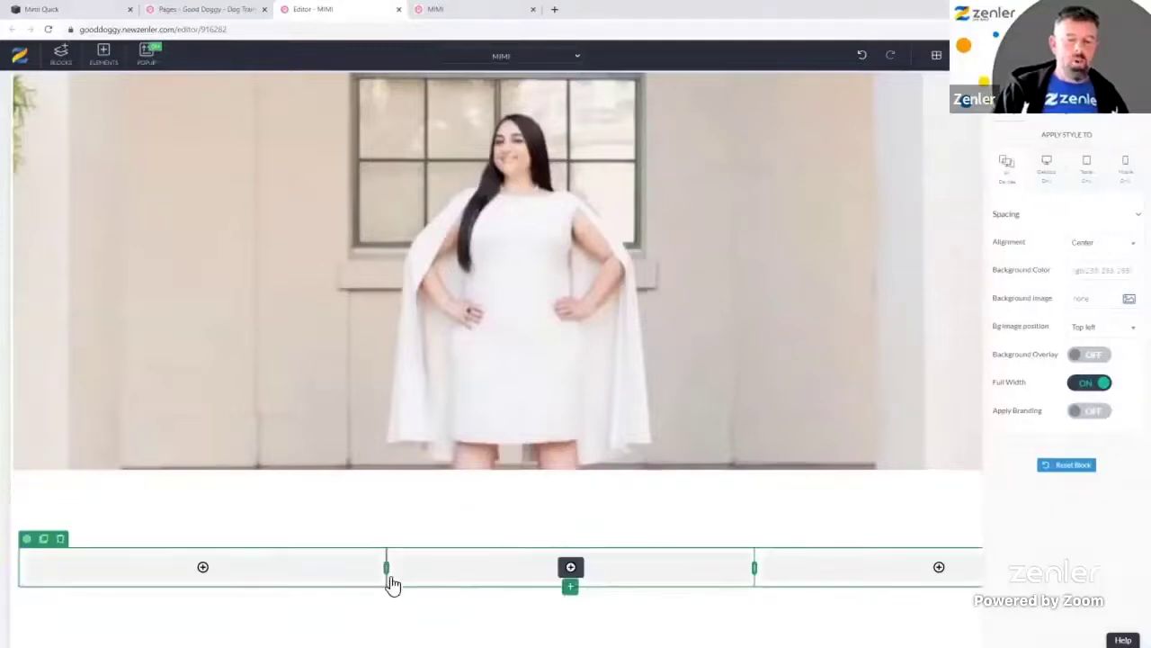
pyautogui.click(388, 572)
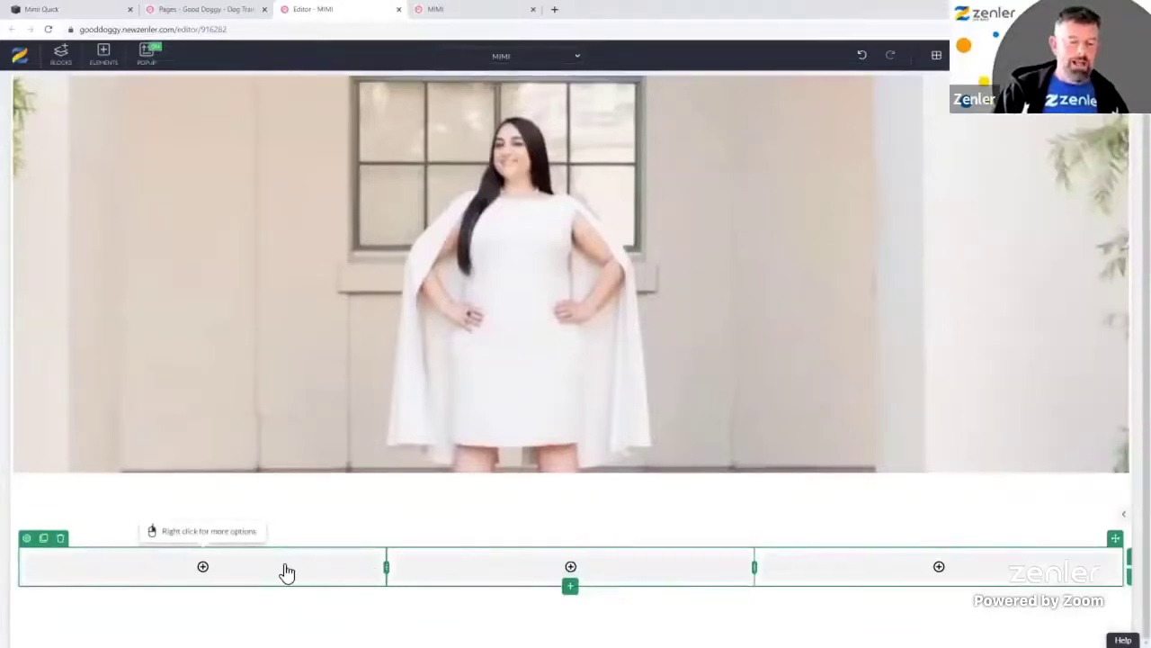
pyautogui.moveTo(386, 567); pyautogui.dragTo(293, 567)
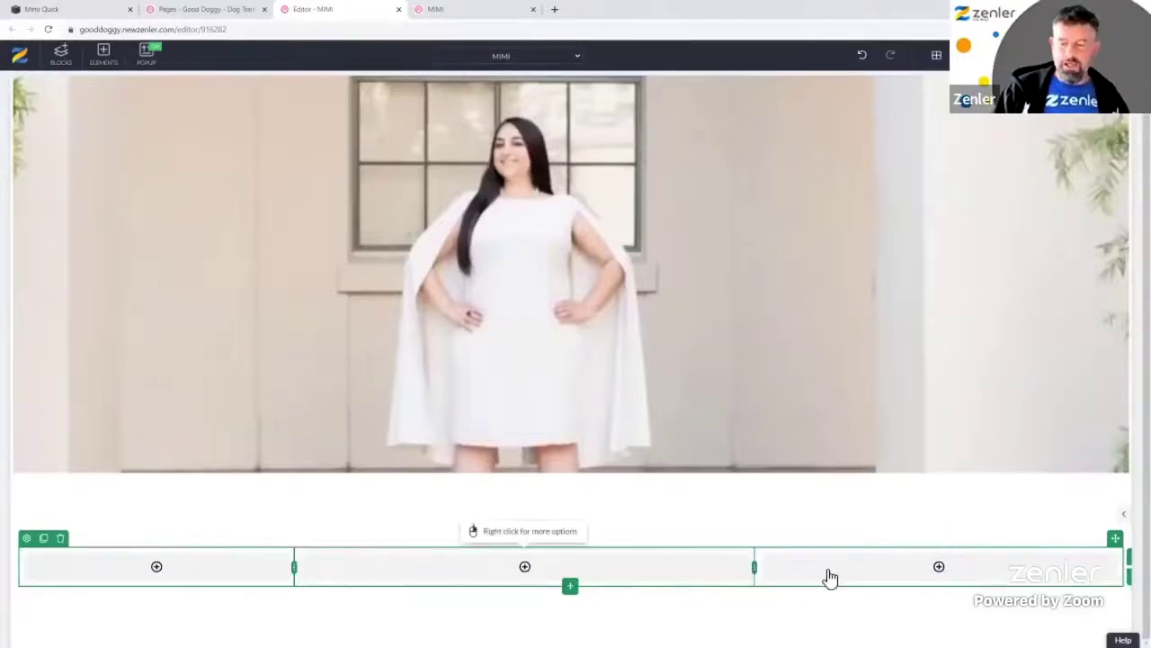
pyautogui.moveTo(836, 576); pyautogui.dragTo(846, 569)
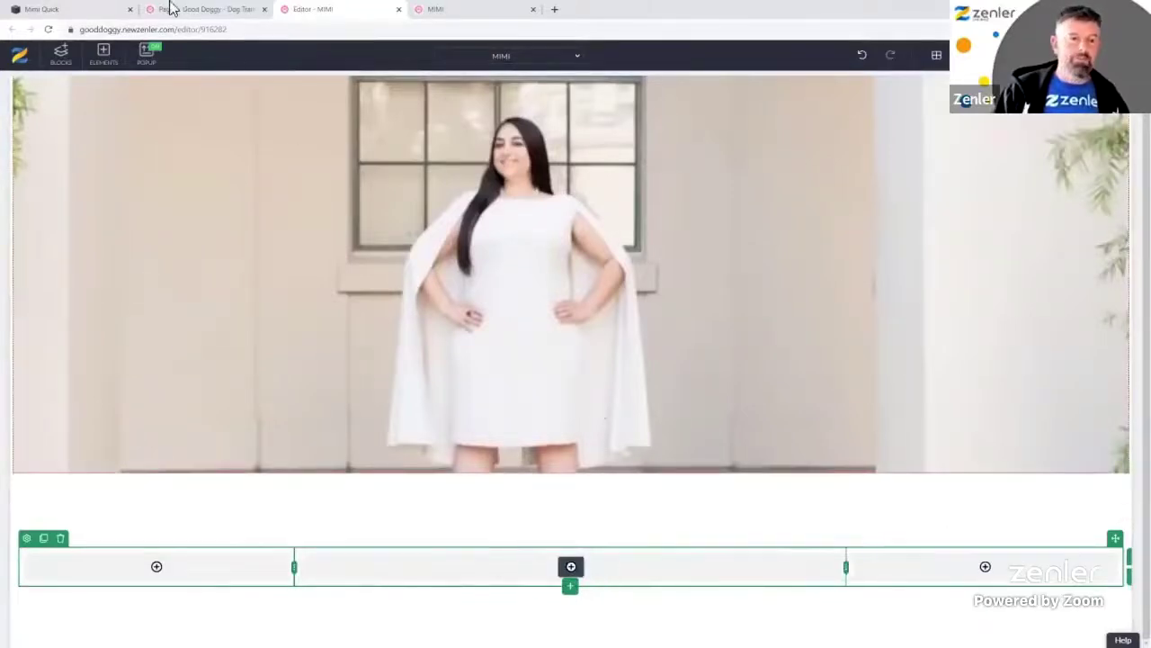
# - Compare with the Mimi Quick site's As Seen On heading, then add a Heading 2 element
pyautogui.click(91, 16)
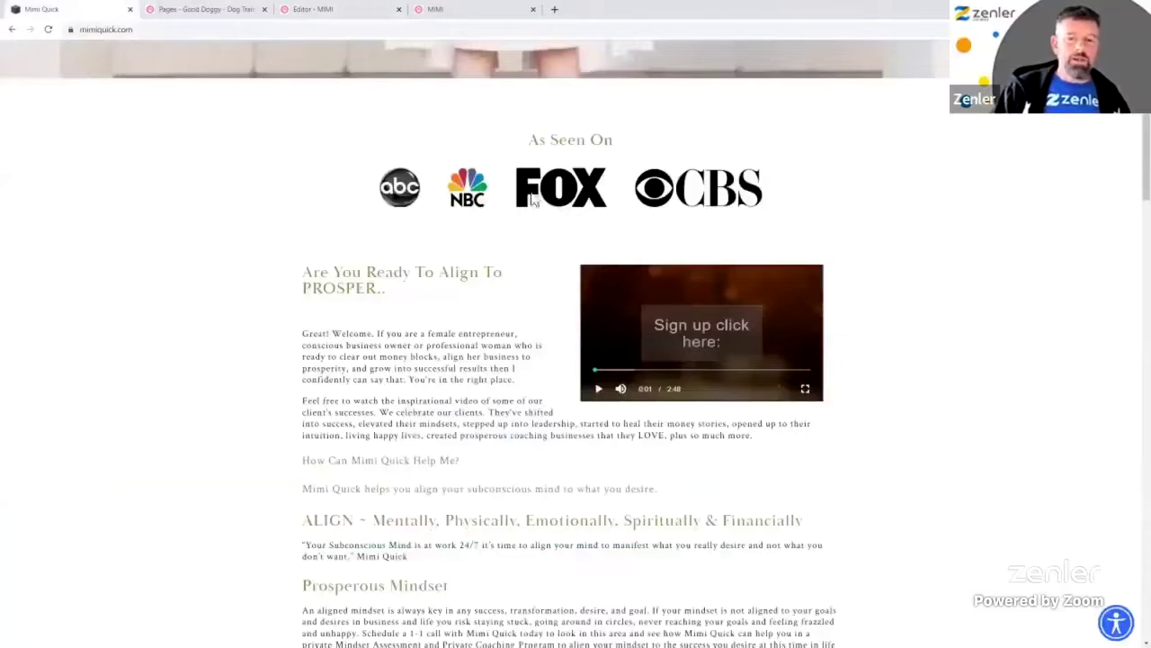
pyautogui.moveTo(626, 146); pyautogui.dragTo(485, 143)
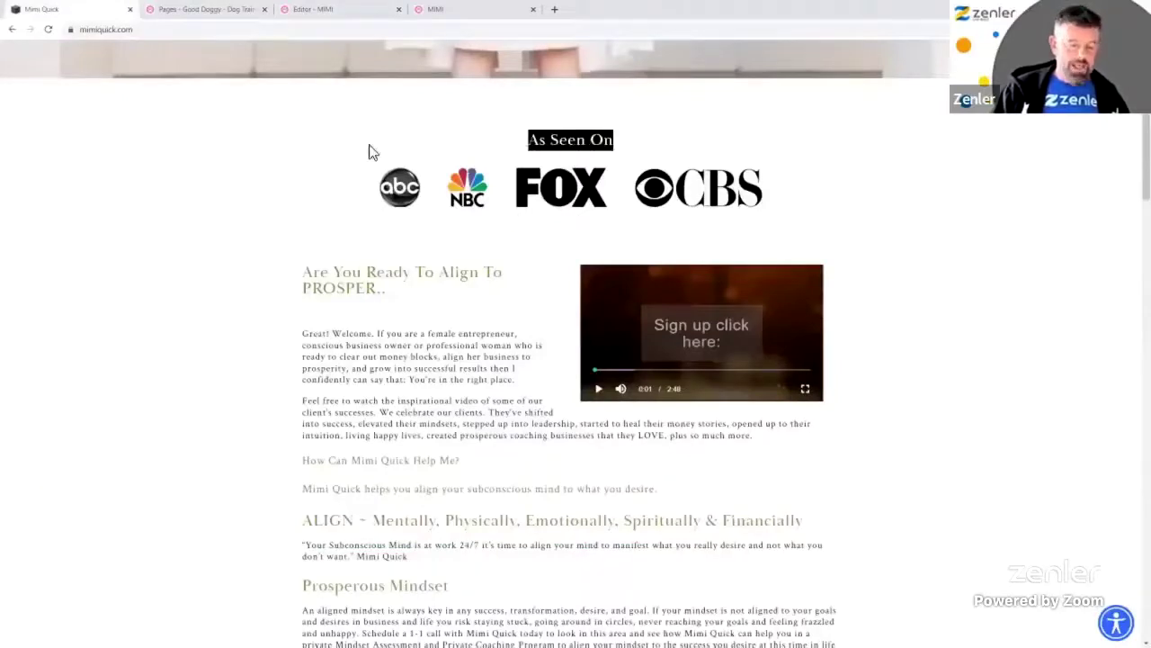
pyautogui.click(373, 12)
pyautogui.click(563, 558)
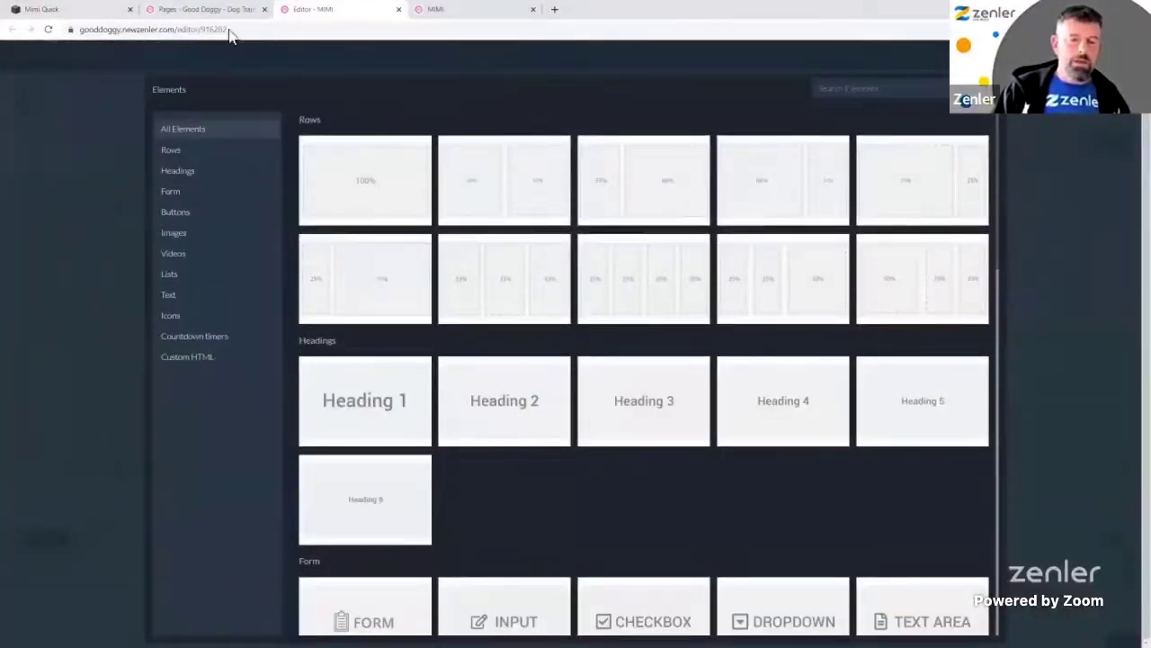
pyautogui.click(54, 9)
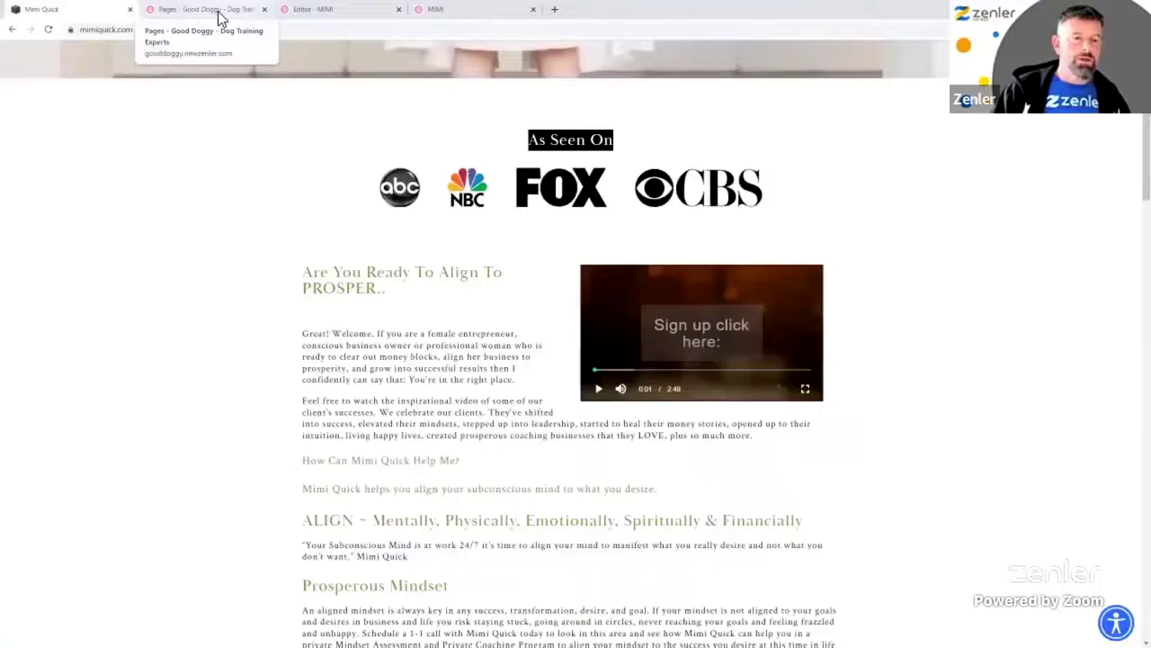
pyautogui.click(329, 13)
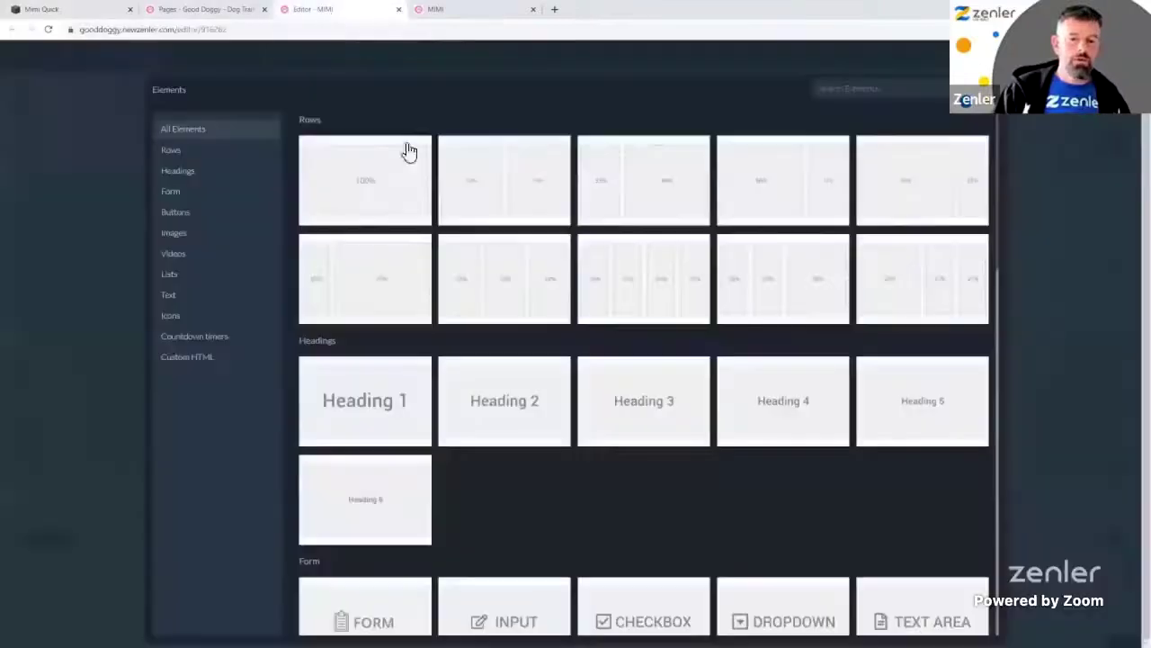
pyautogui.click(503, 401)
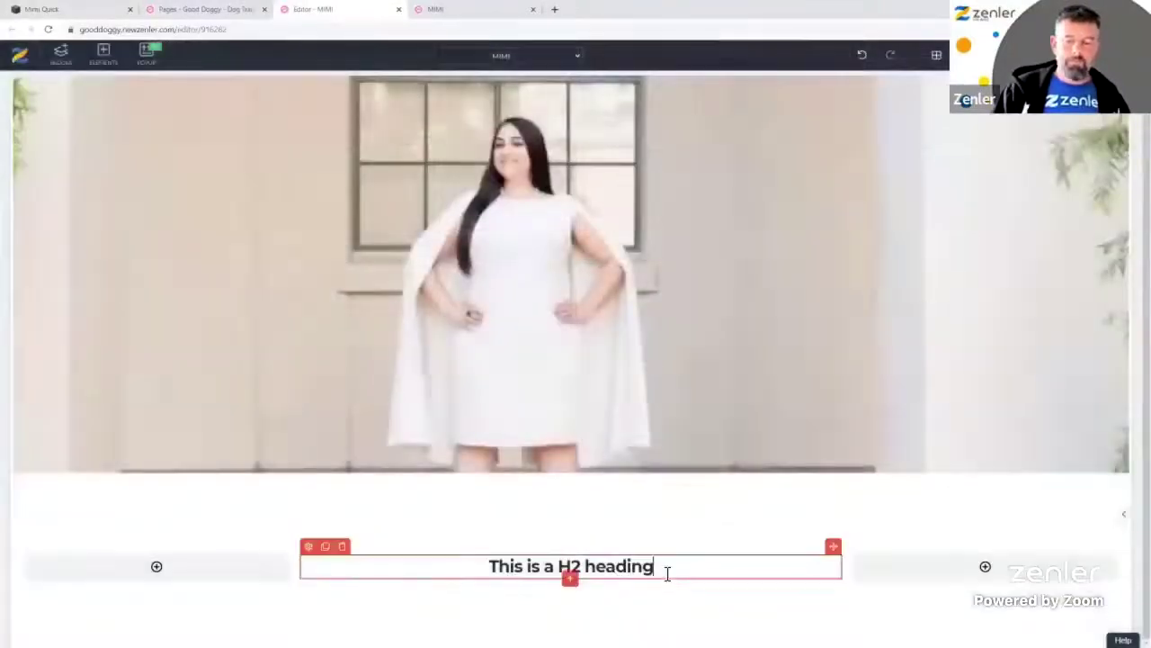
# - Replace the placeholder H2 text with 'As Seen On' and check the font notes
pyautogui.tripleClick(454, 566)
pyautogui.write('As Seen On')
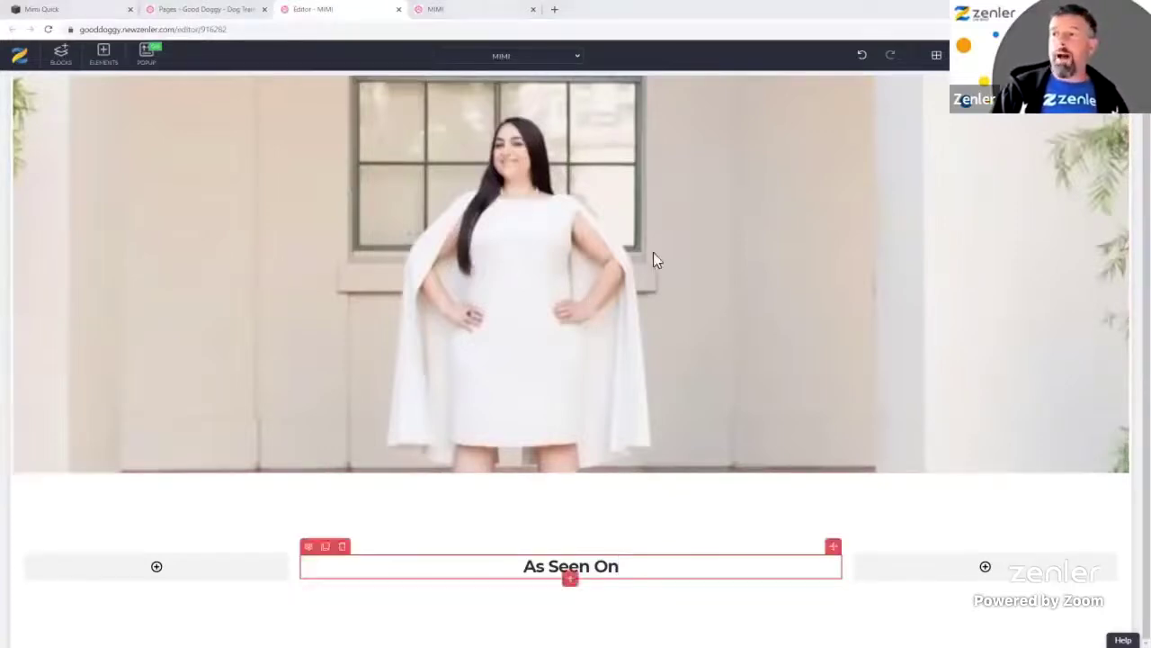
pyautogui.hotkey('alt', 'Tab')
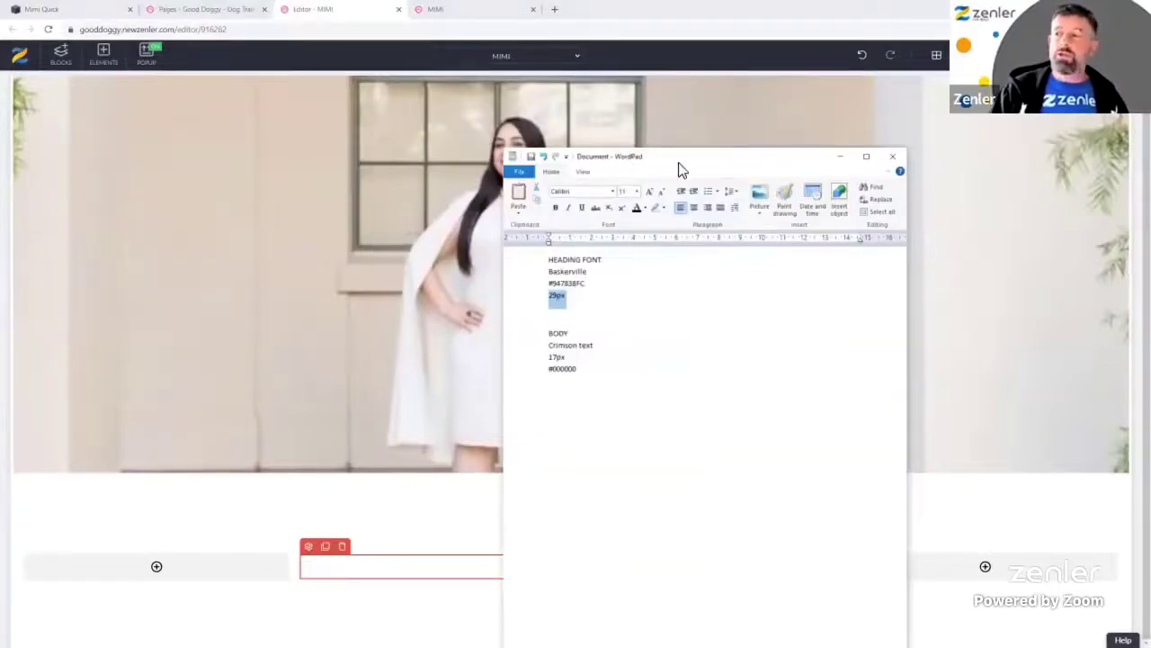
# - Go to the site's Pages admin list and open Branding settings
pyautogui.hotkey('alt', 'Tab')
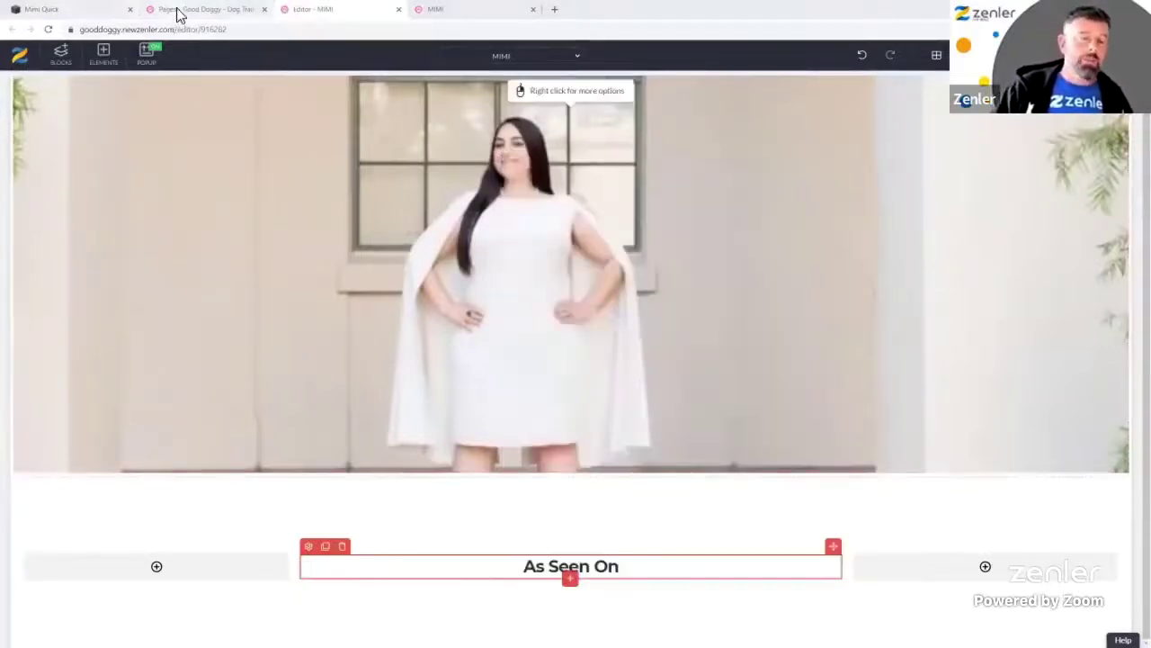
pyautogui.click(180, 10)
pyautogui.click(46, 144)
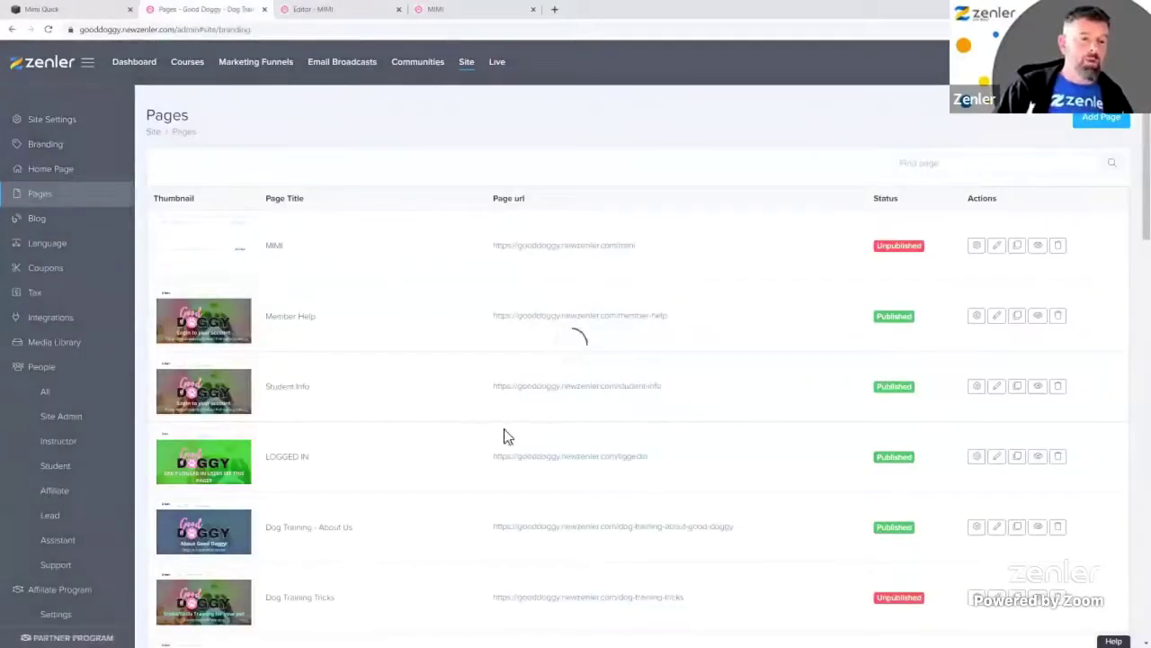
# - Review Branding's font family and Colors sections, then return to the MIMI page editor
pyautogui.click(54, 145)
pyautogui.scroll(-5, 560, 365)
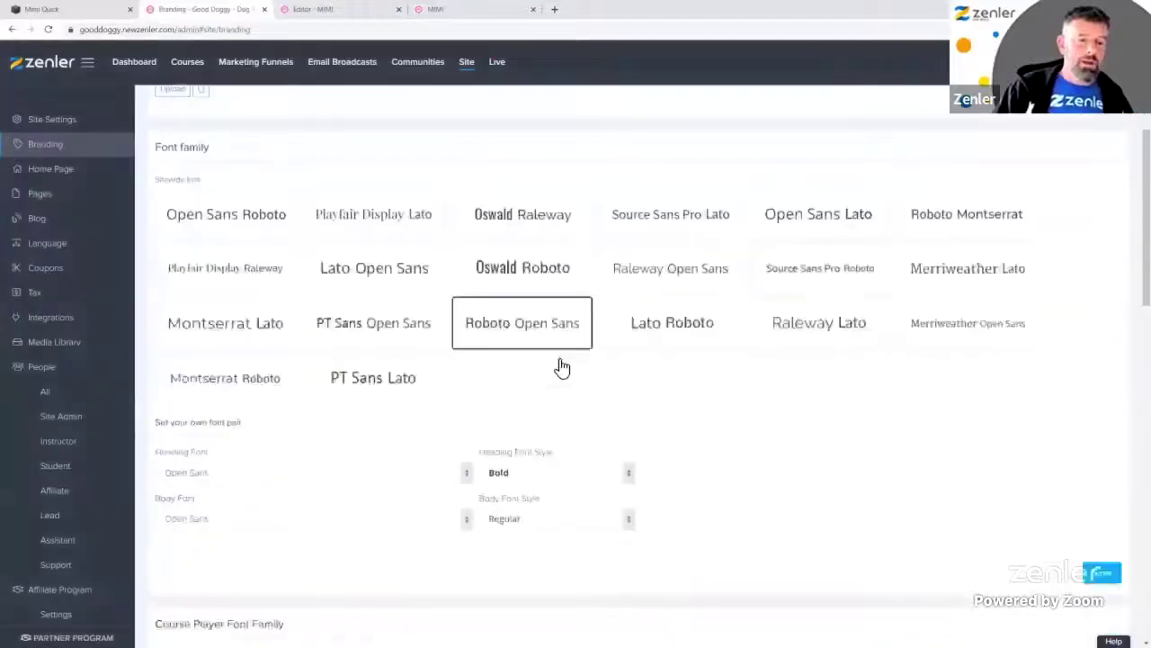
pyautogui.scroll(1, 274, 382)
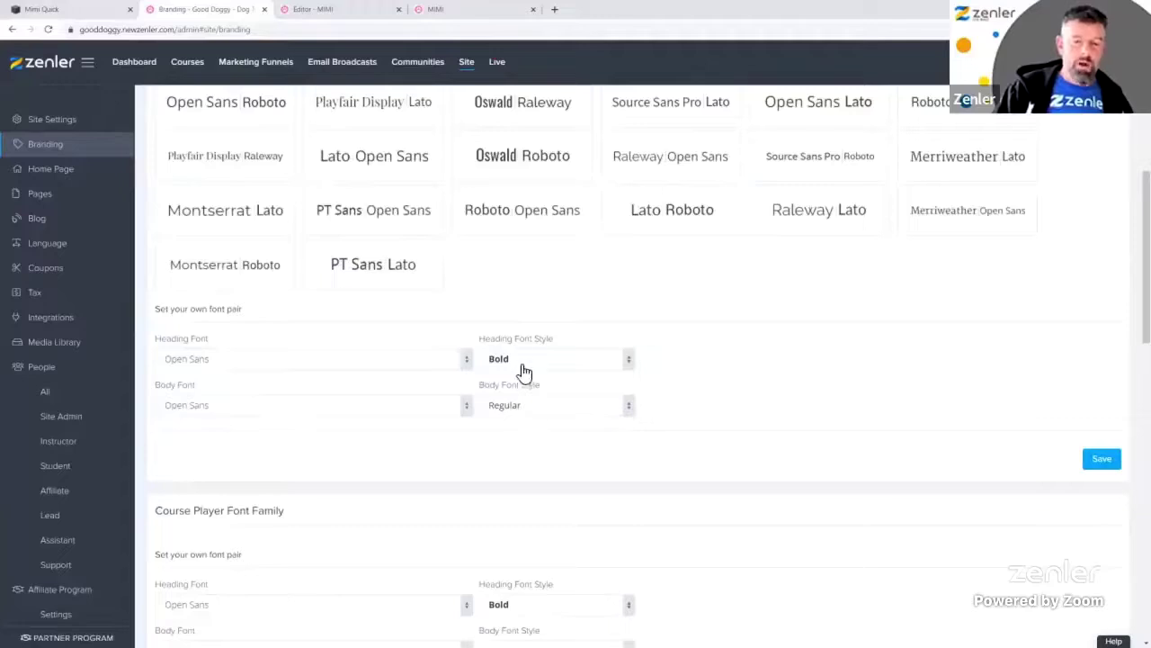
pyautogui.scroll(-4, 726, 427)
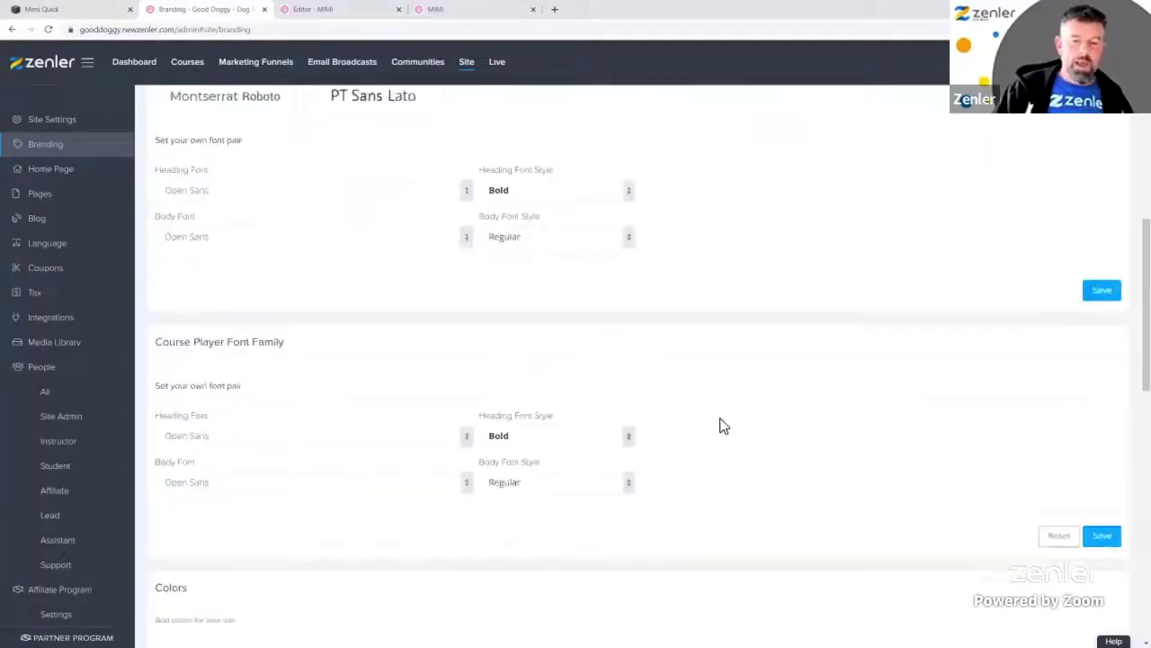
pyautogui.scroll(-2, 396, 482)
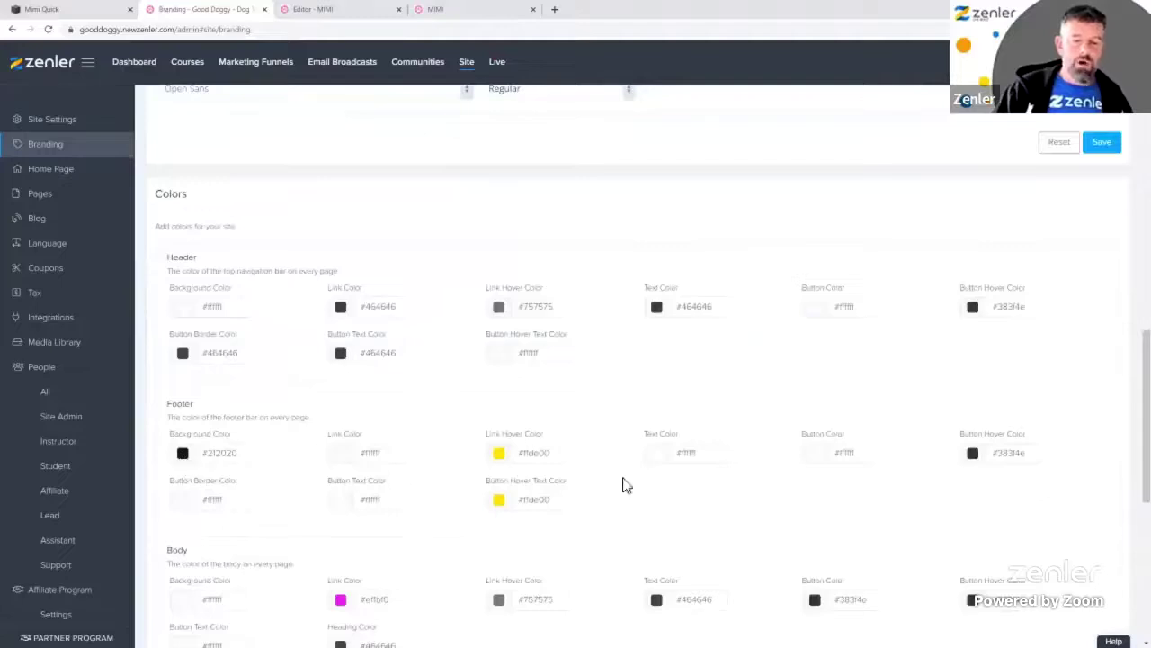
pyautogui.scroll(1, 431, 448)
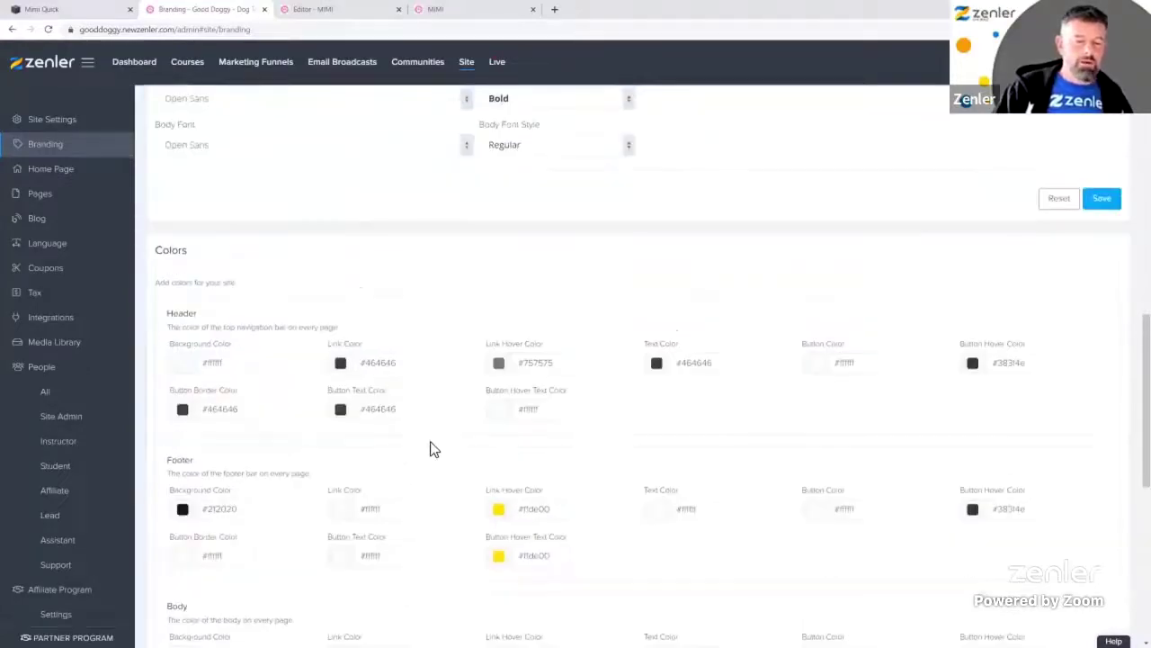
pyautogui.scroll(-2, 419, 481)
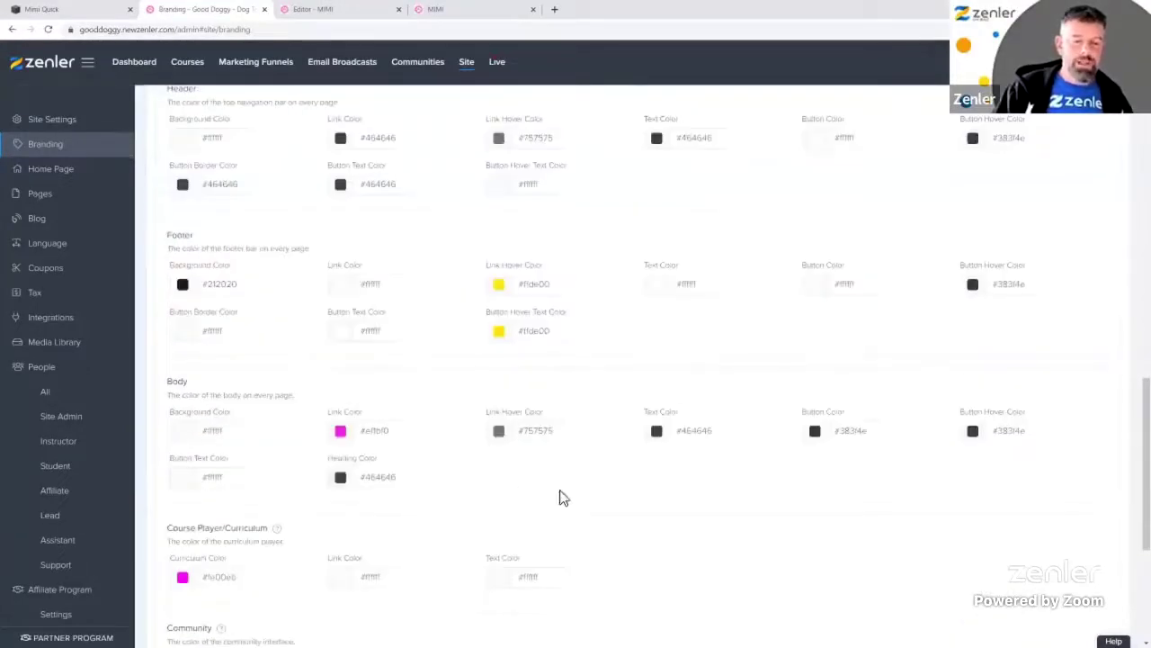
pyautogui.scroll(10, 674, 437)
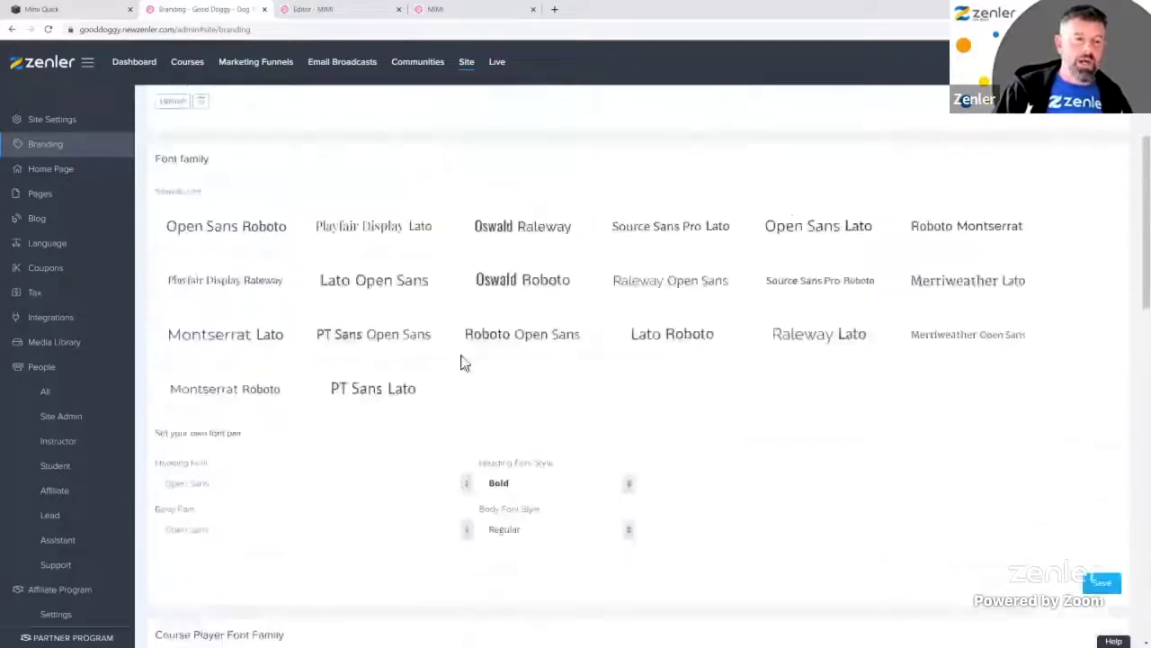
pyautogui.scroll(1, 252, 207)
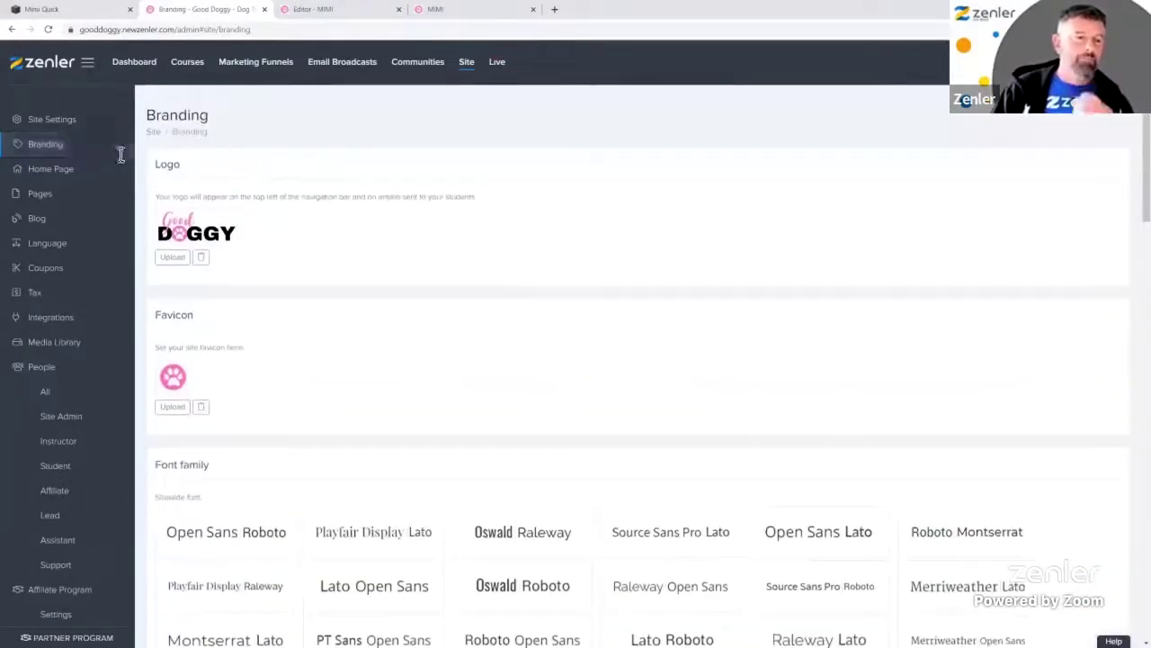
pyautogui.click(38, 194)
pyautogui.click(324, 11)
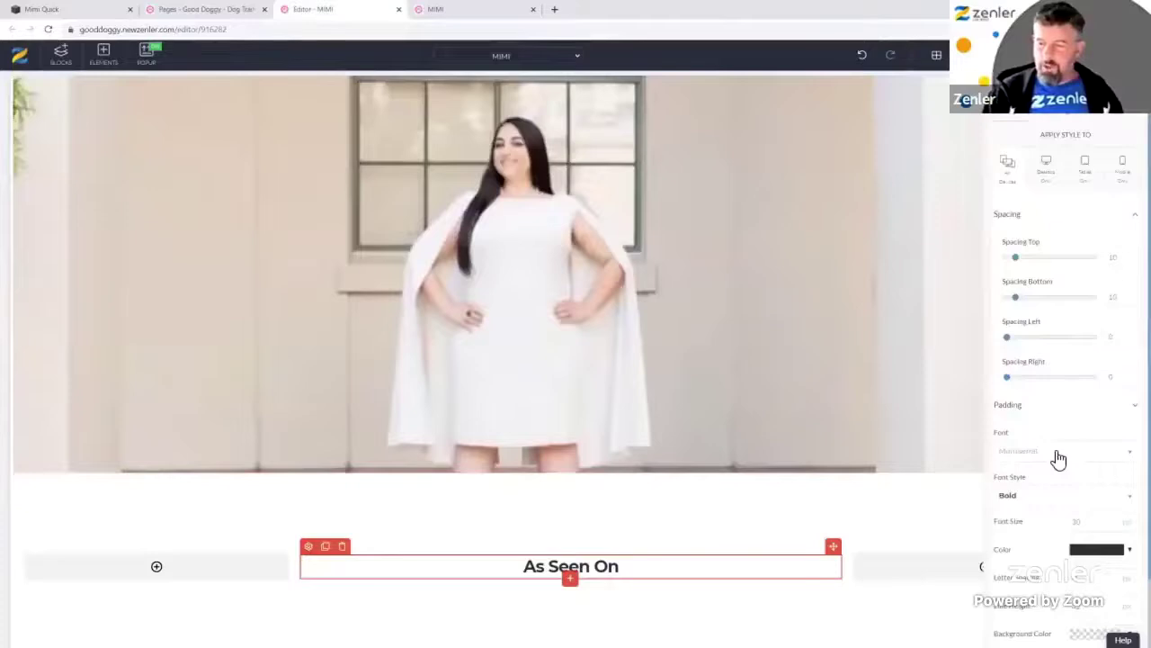
# - Set the As Seen On heading font to Libre Baskerville, found by searching 'bask'
pyautogui.click(1059, 454)
pyautogui.write('ba')
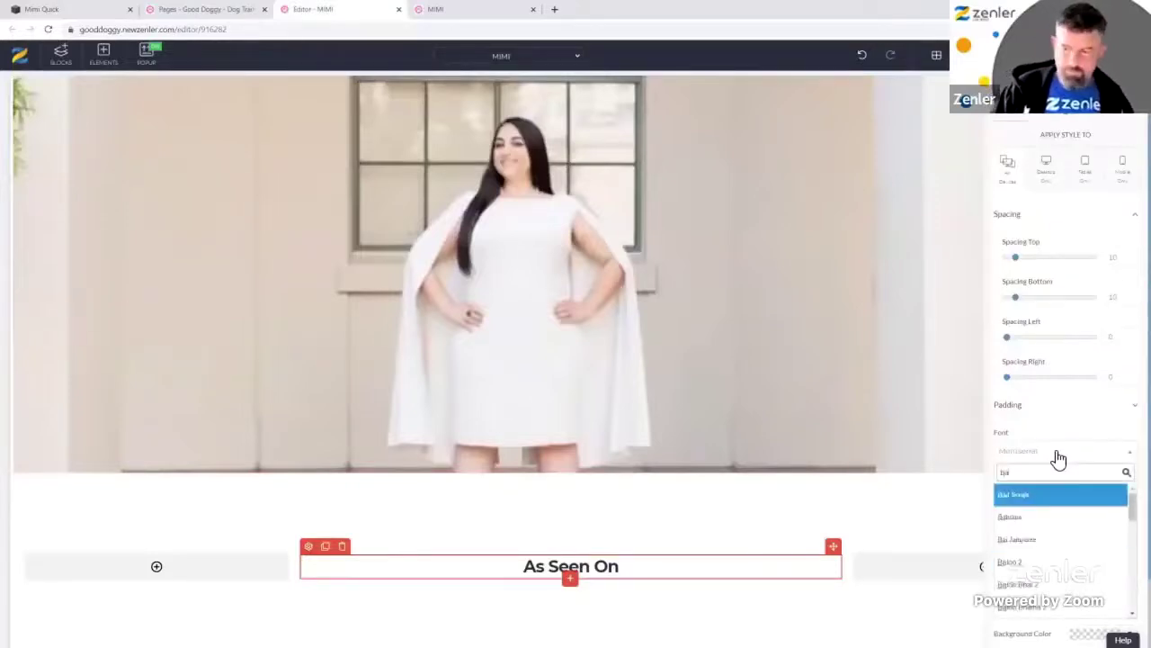
pyautogui.write('s')
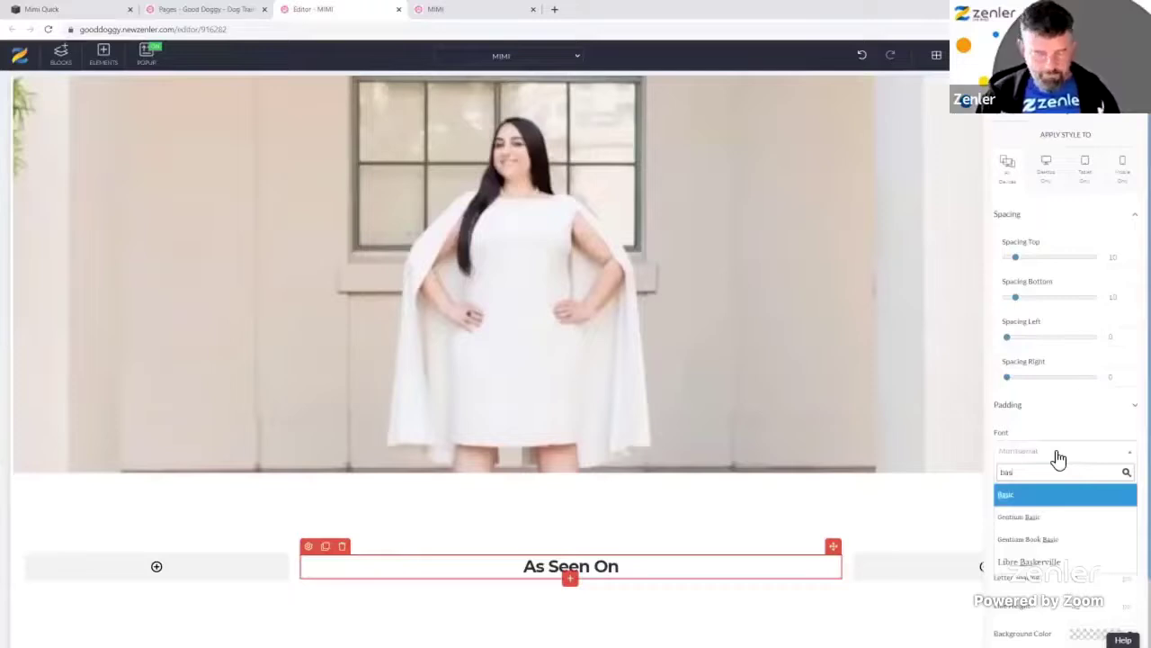
pyautogui.write('k')
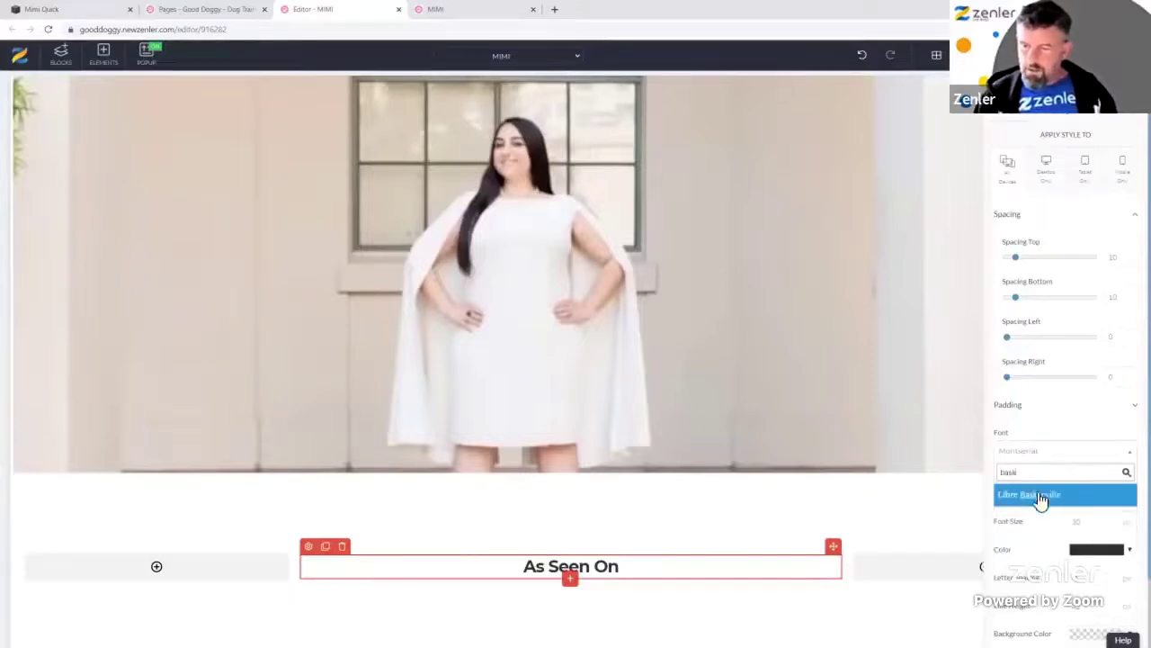
pyautogui.click(1041, 501)
pyautogui.scroll(-2, 1038, 495)
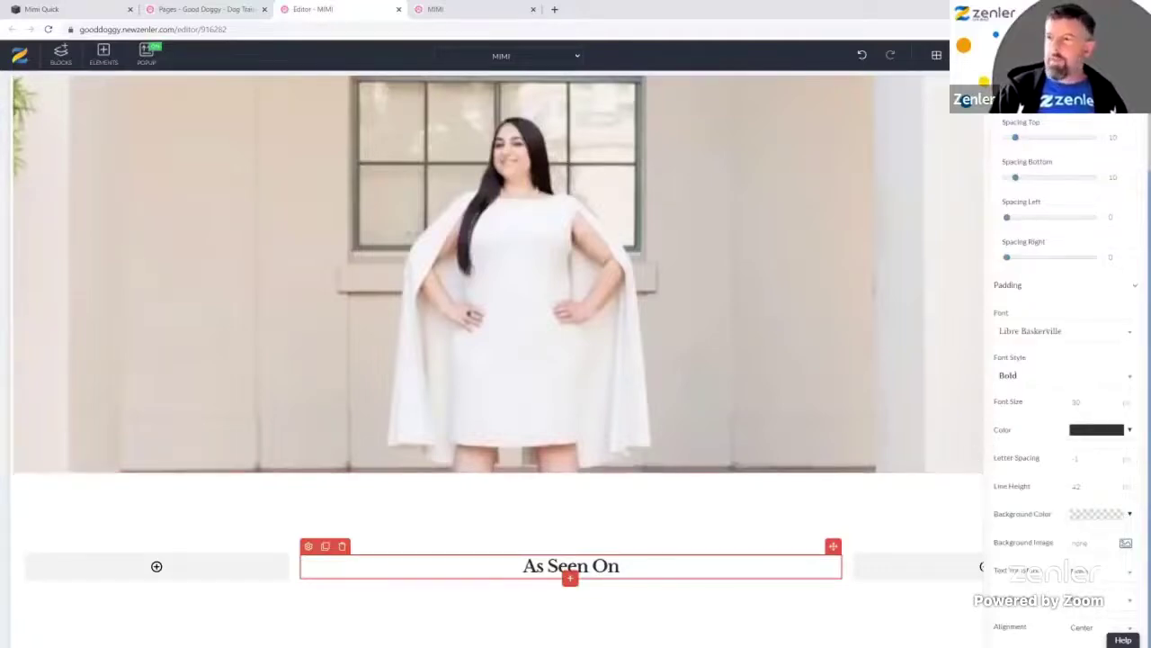
pyautogui.hotkey('alt', 'Tab')
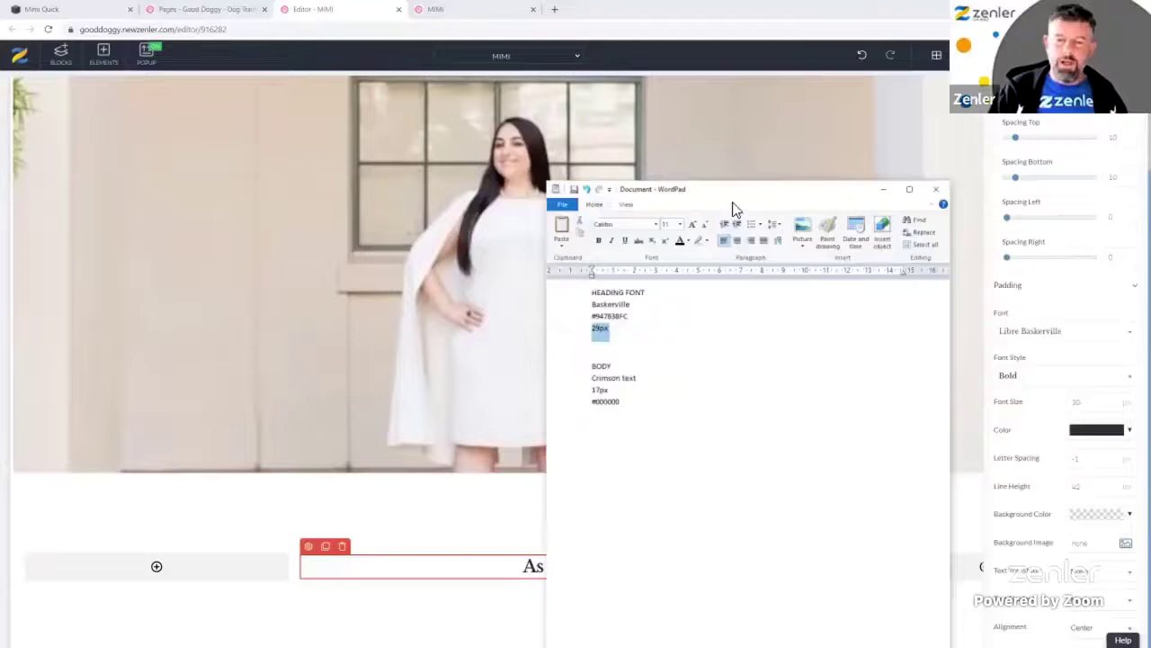
pyautogui.hotkey('alt', 'Tab')
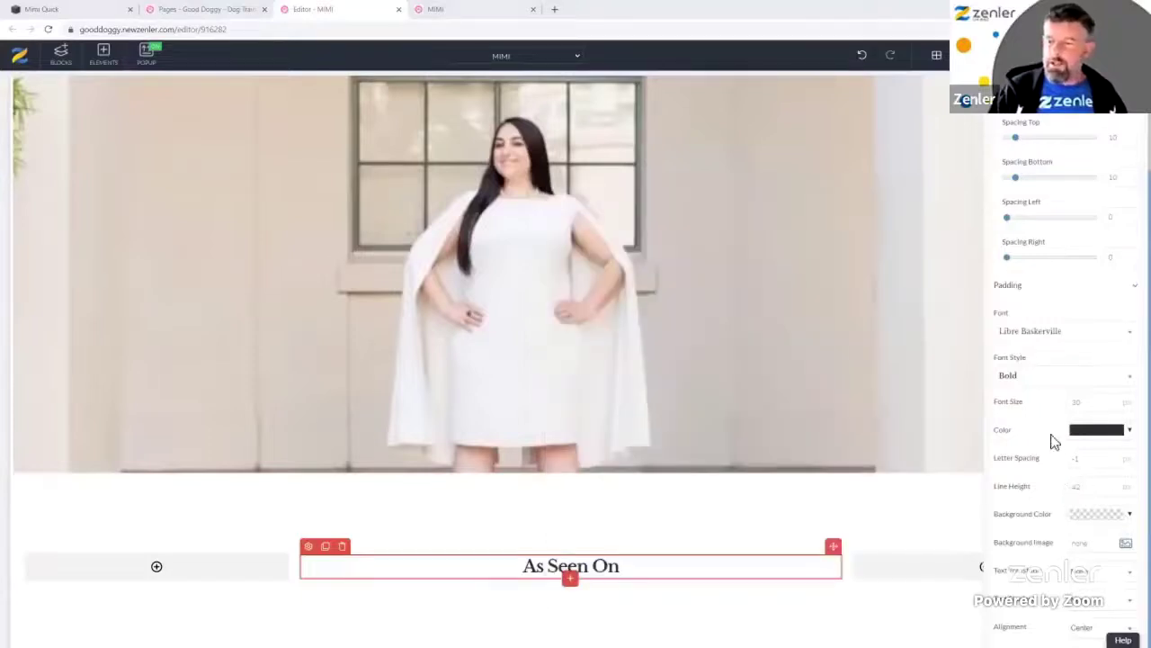
# - Change the heading font size to 28 and copy the heading colour code from the notes
pyautogui.doubleClick(1075, 403)
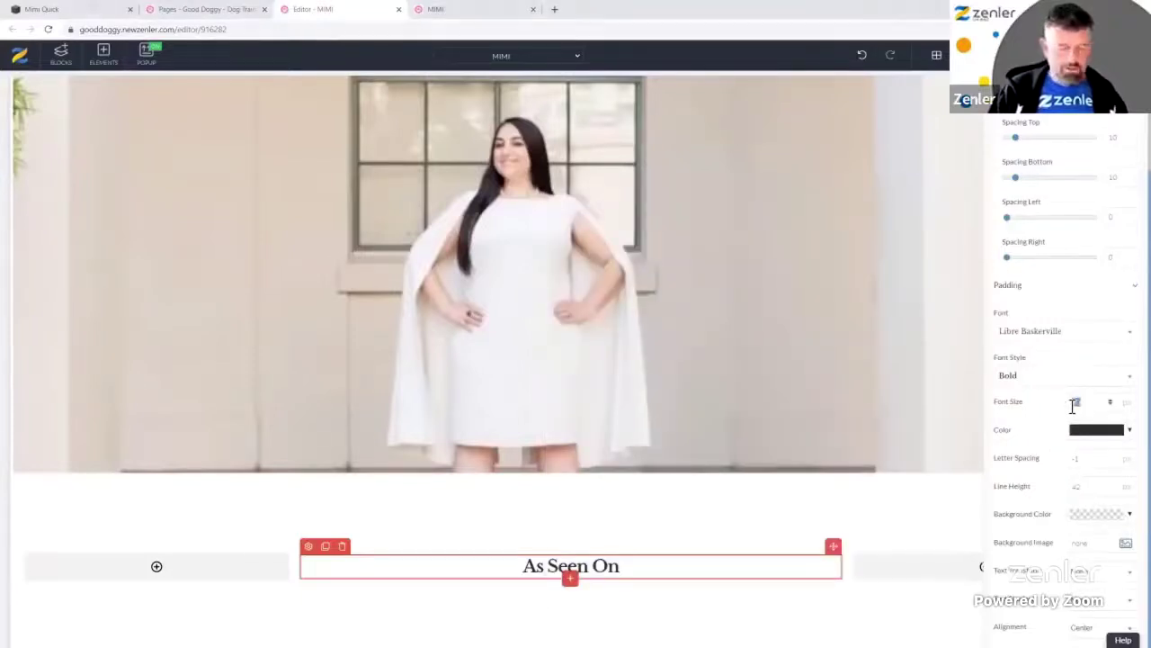
pyautogui.write('28')
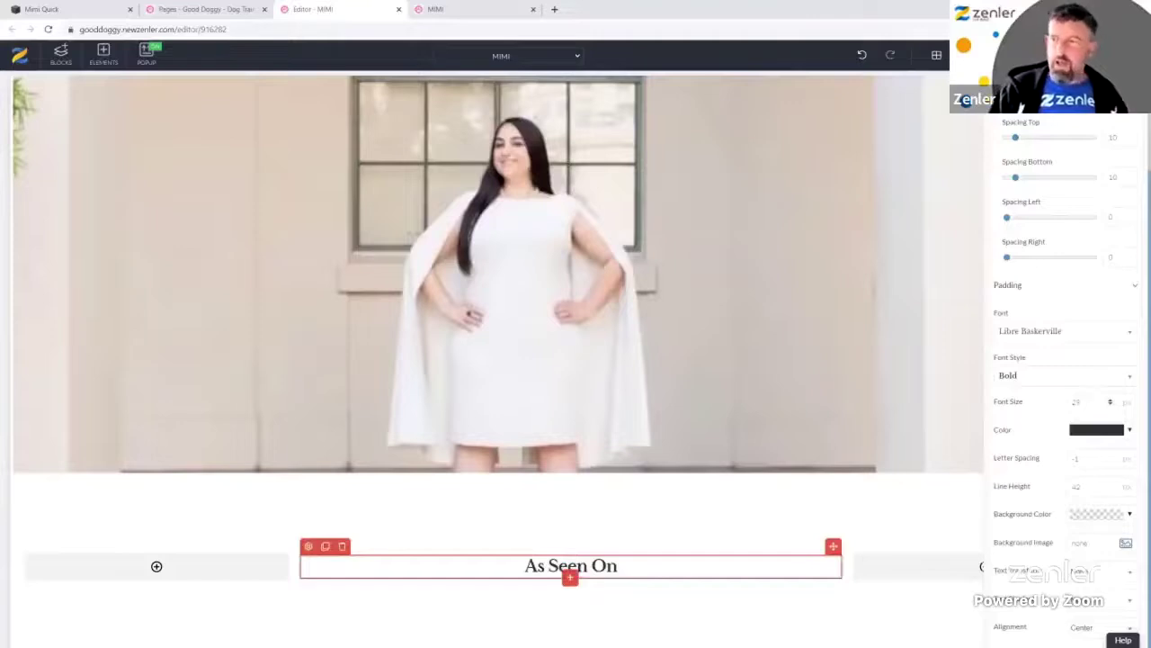
pyautogui.hotkey('alt', 'Tab')
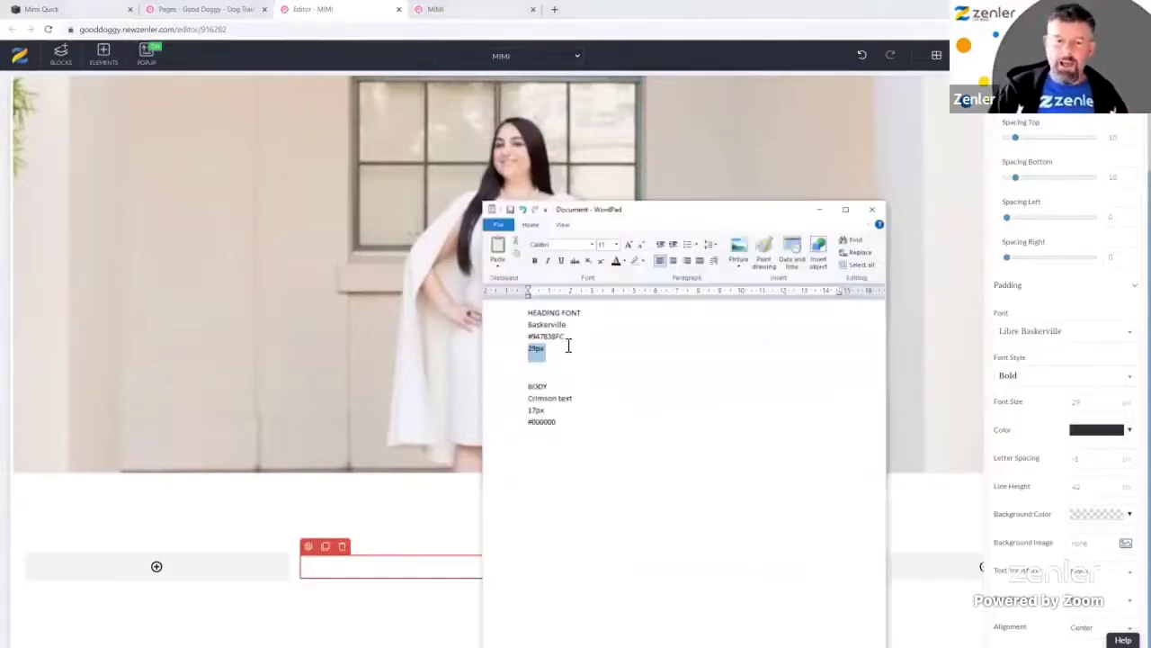
pyautogui.doubleClick(540, 338)
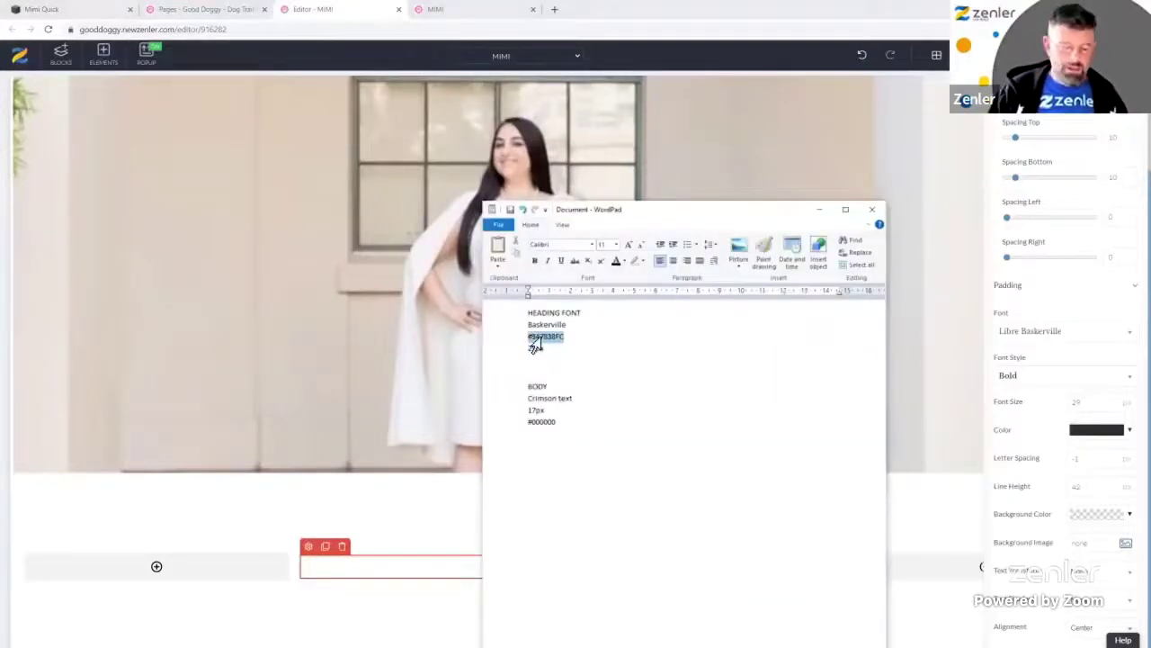
pyautogui.hotkey('alt', 'Tab')
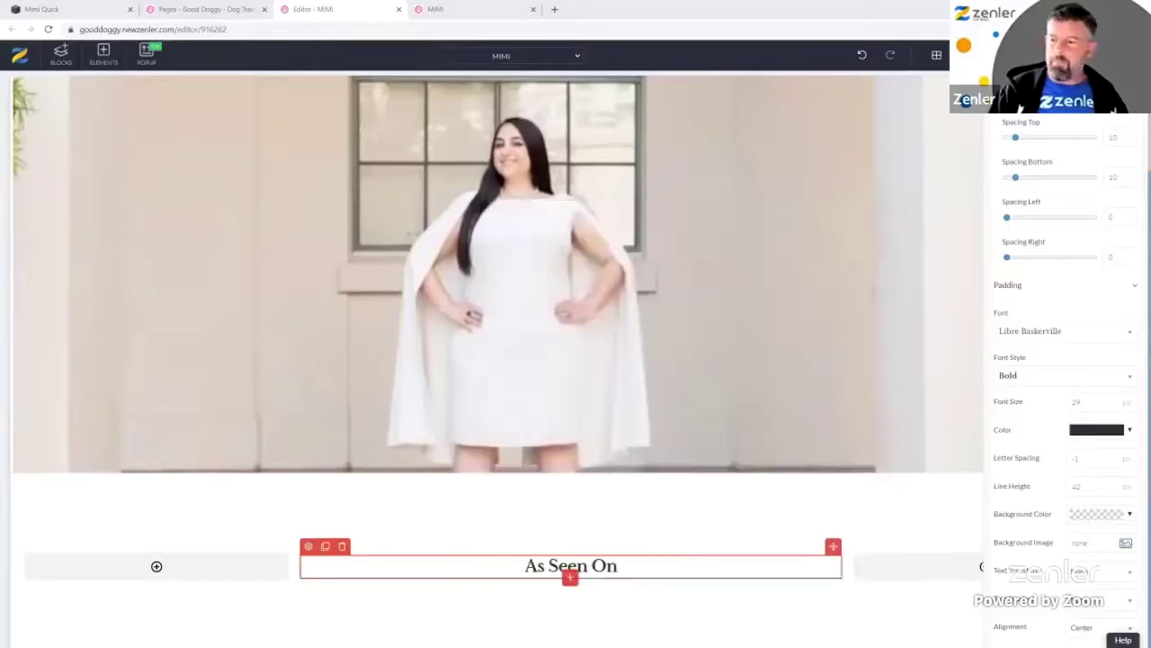
pyautogui.click(1097, 429)
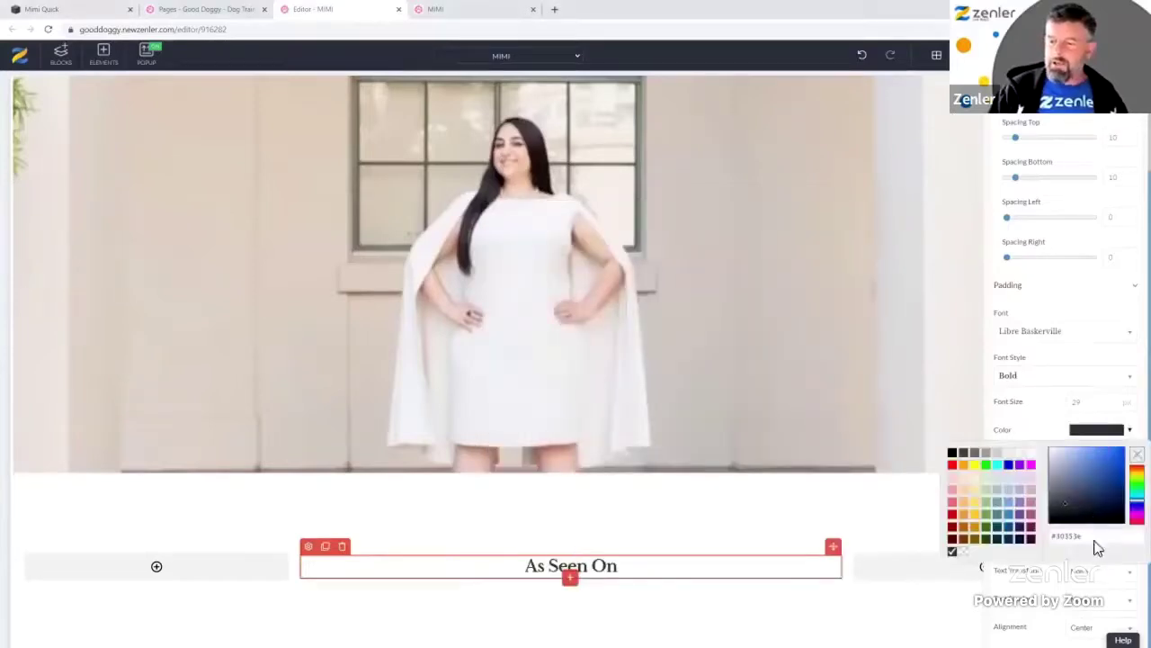
# - Paste the copied colour code into the heading's colour field, then clear it
pyautogui.moveTo(1047, 543); pyautogui.dragTo(1093, 541)
pyautogui.write('rgba(170, 57, 212, 0.58)')
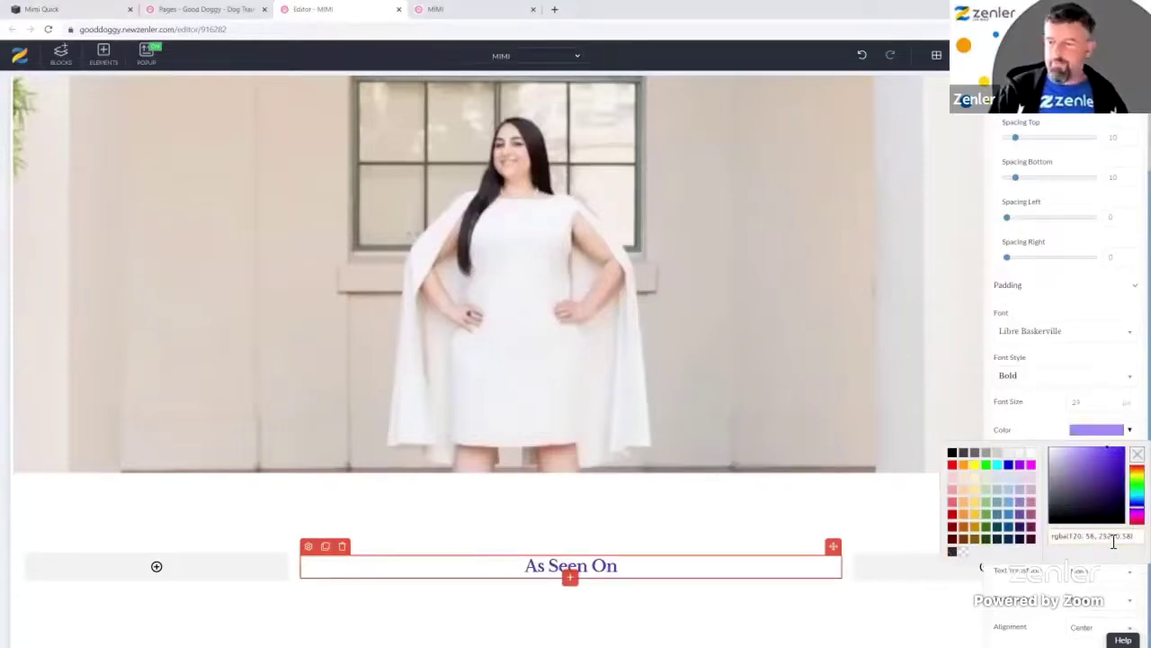
pyautogui.moveTo(1131, 536); pyautogui.dragTo(1044, 539)
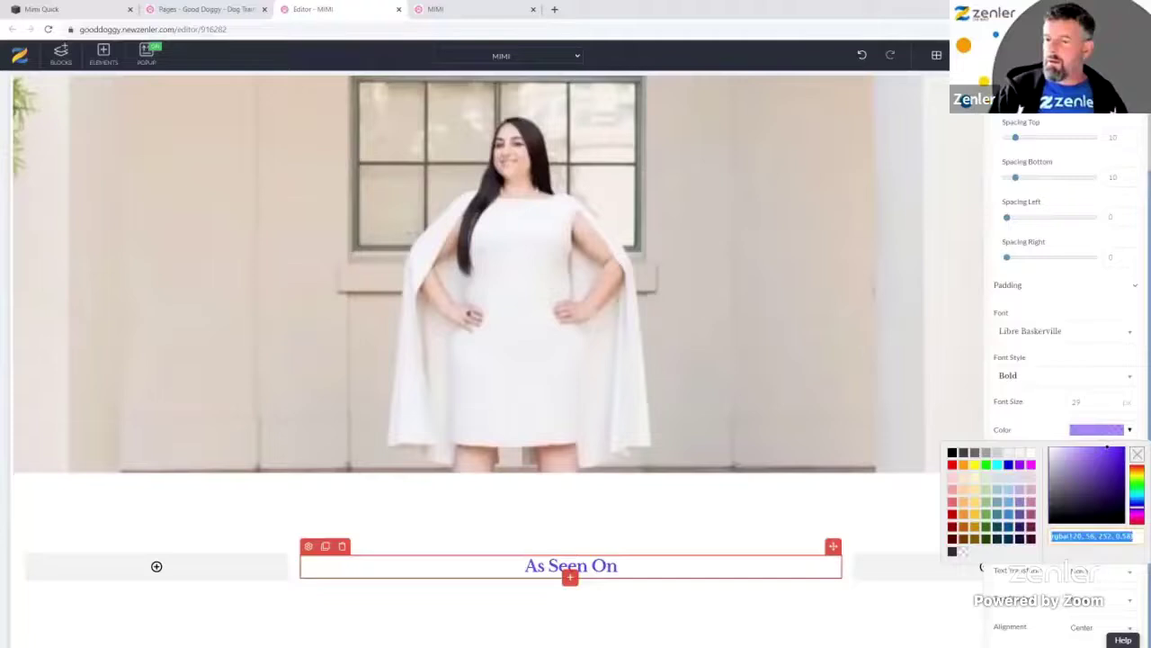
pyautogui.hotkey('alt', 'Tab')
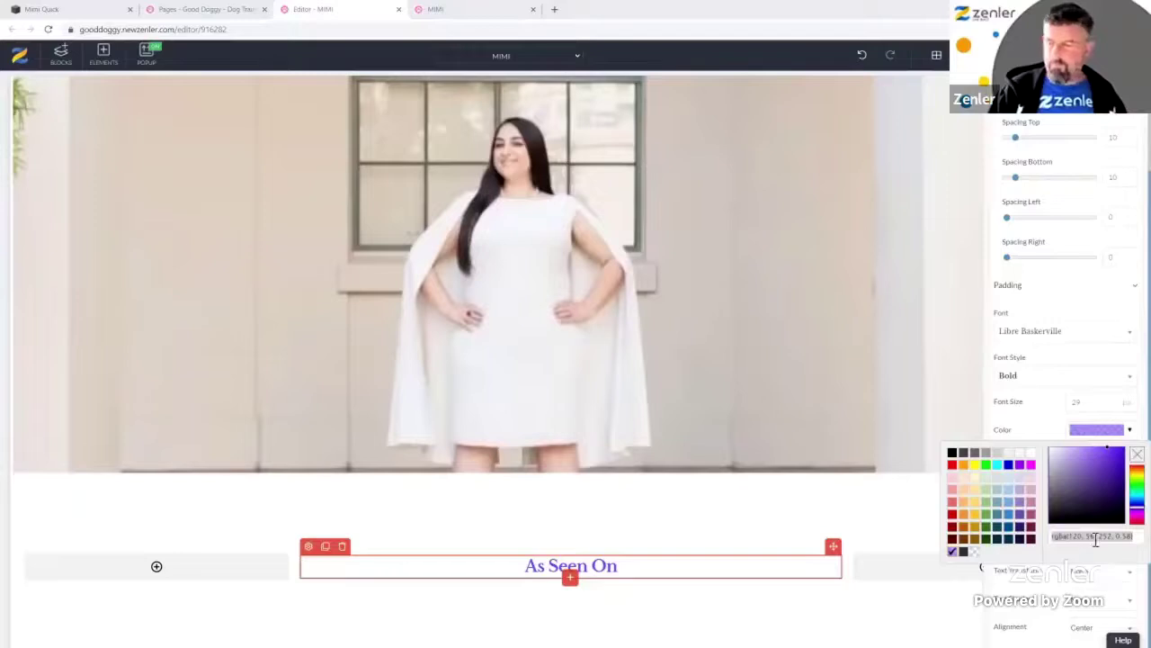
pyautogui.hotkey('alt', 'Tab')
pyautogui.press('BackSpace')
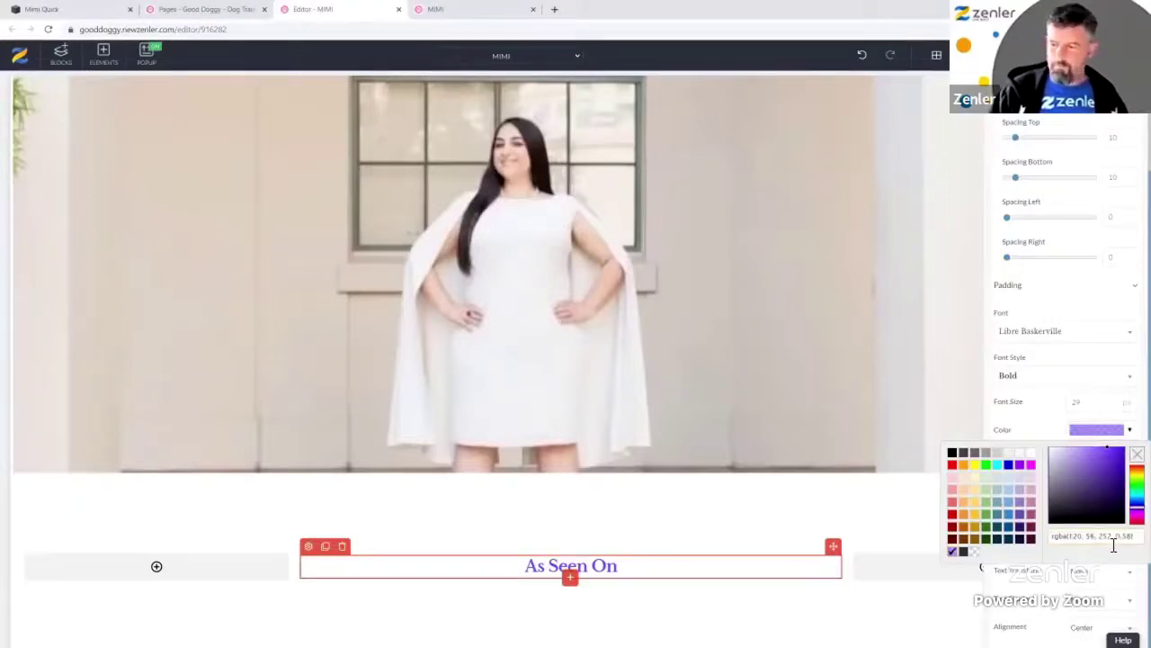
# - Pick the gold swatch as the heading's text colour
pyautogui.click(1041, 427)
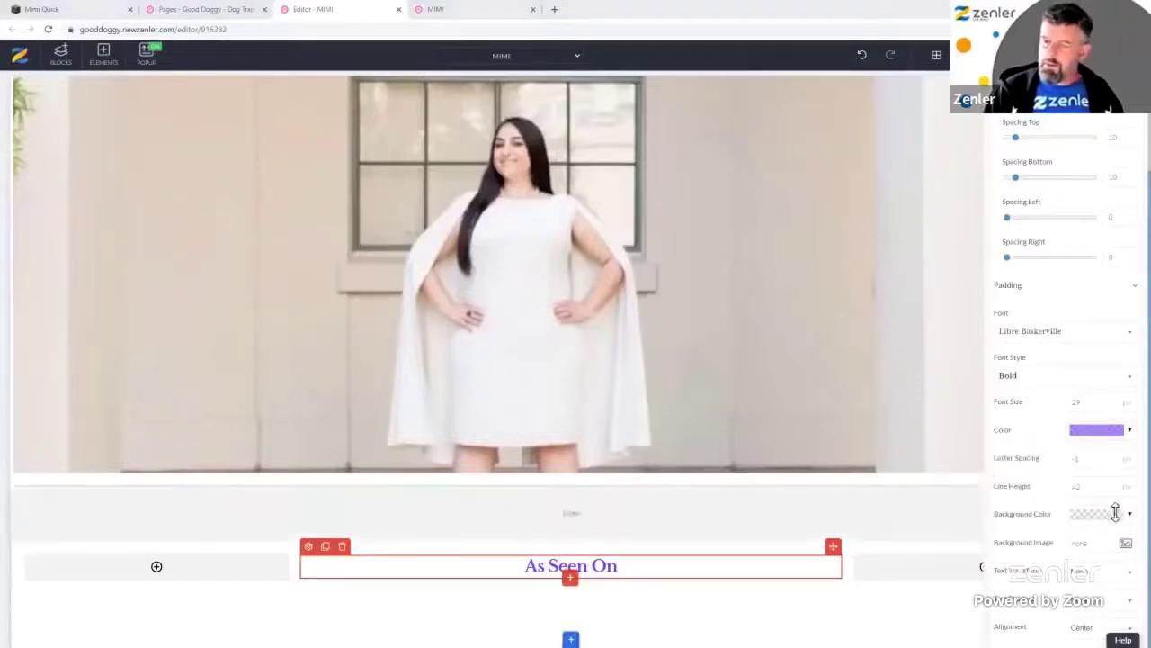
pyautogui.click(1097, 429)
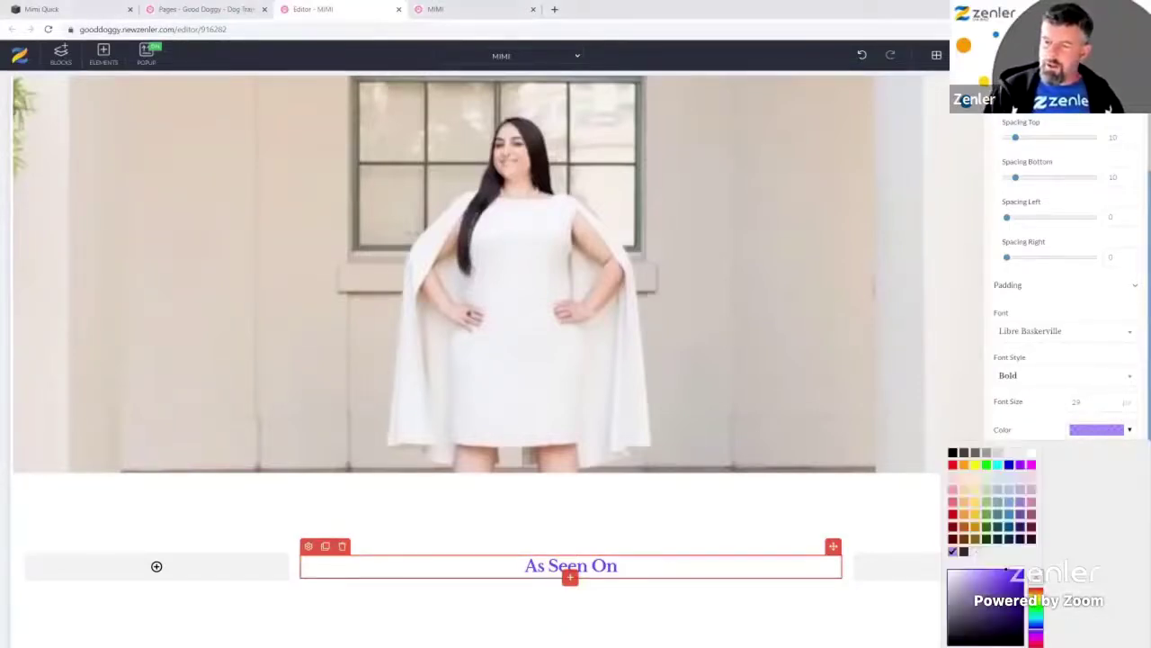
pyautogui.click(975, 526)
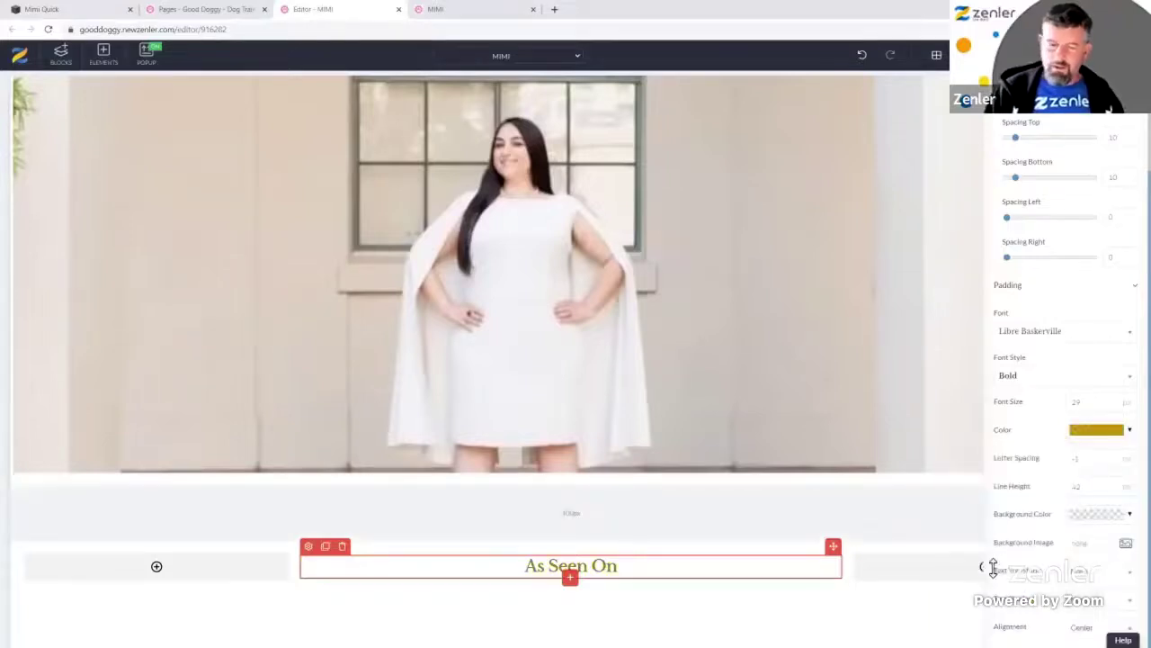
# - Adjust the heading gold in the colour gradient to a muted shade matching the live site
pyautogui.click(81, 18)
pyautogui.click(380, 9)
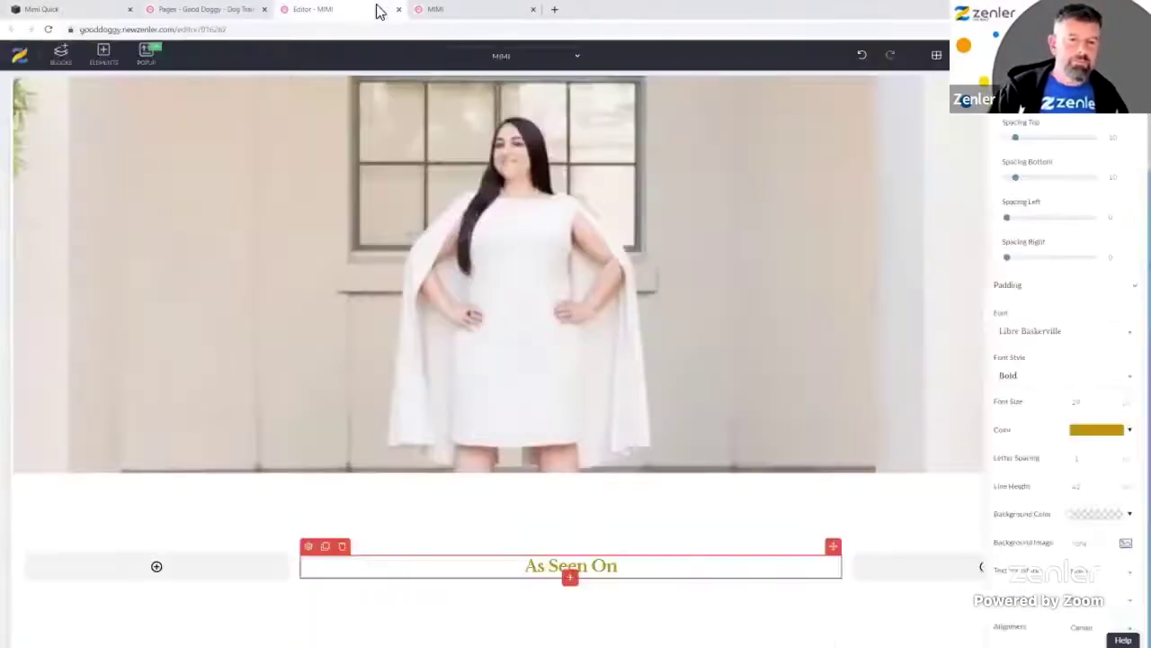
pyautogui.click(1096, 429)
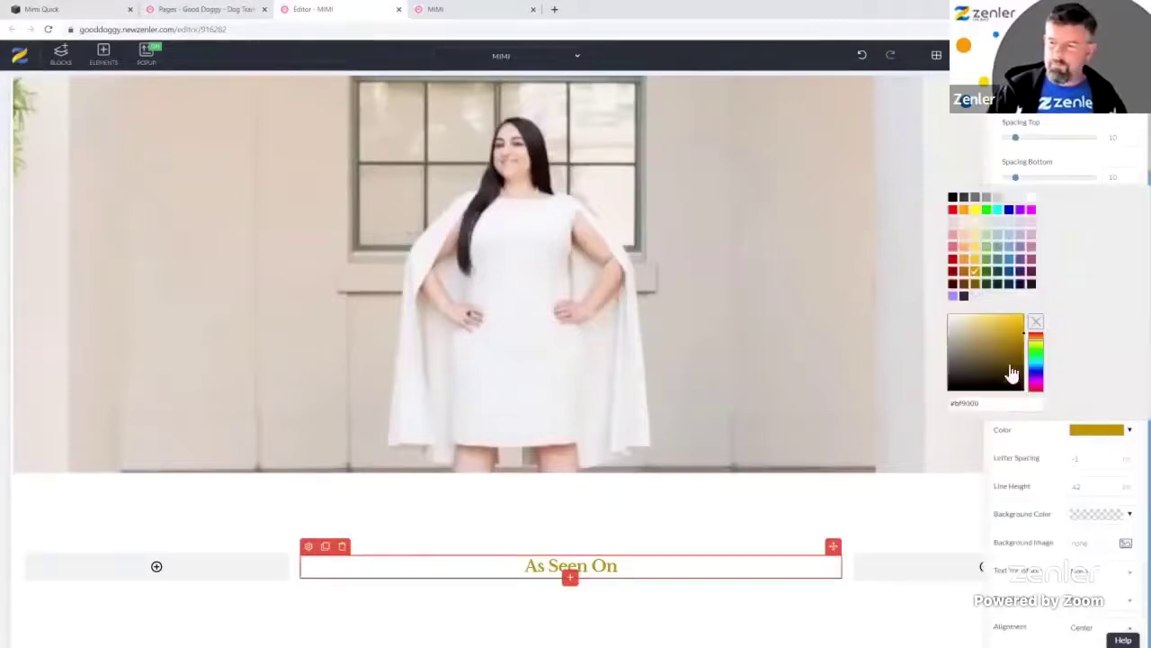
pyautogui.moveTo(1000, 340)
pyautogui.mouseDown()
pyautogui.moveTo(999, 360)
pyautogui.moveTo(989, 354)
pyautogui.moveTo(1008, 359)
pyautogui.mouseUp()
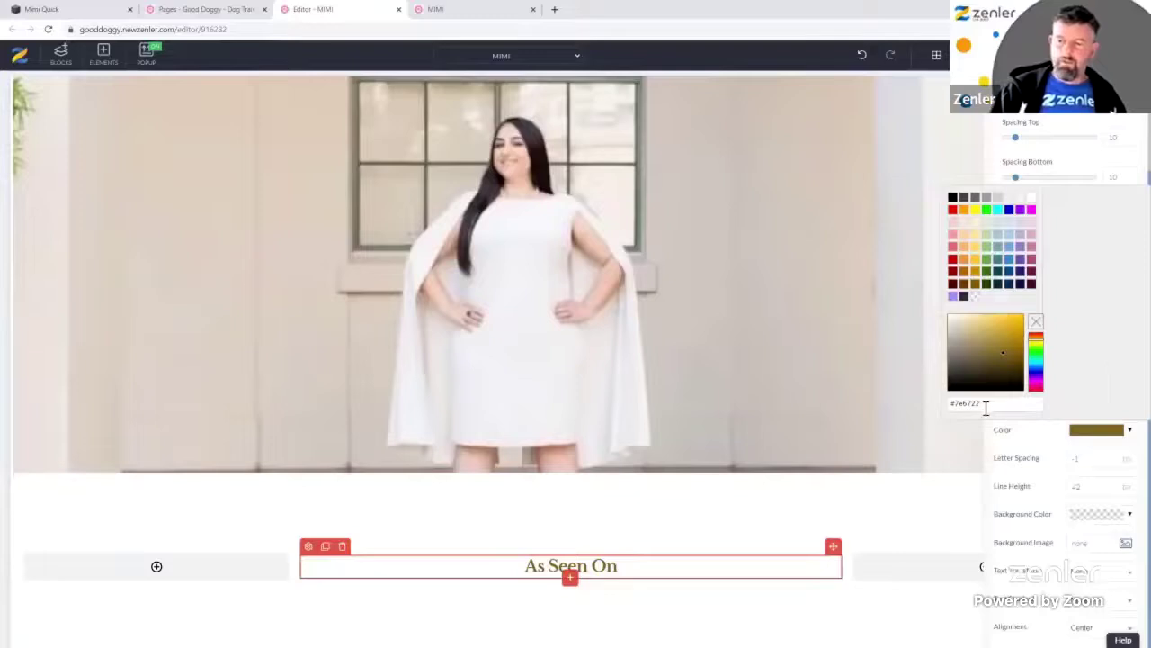
pyautogui.click(90, 13)
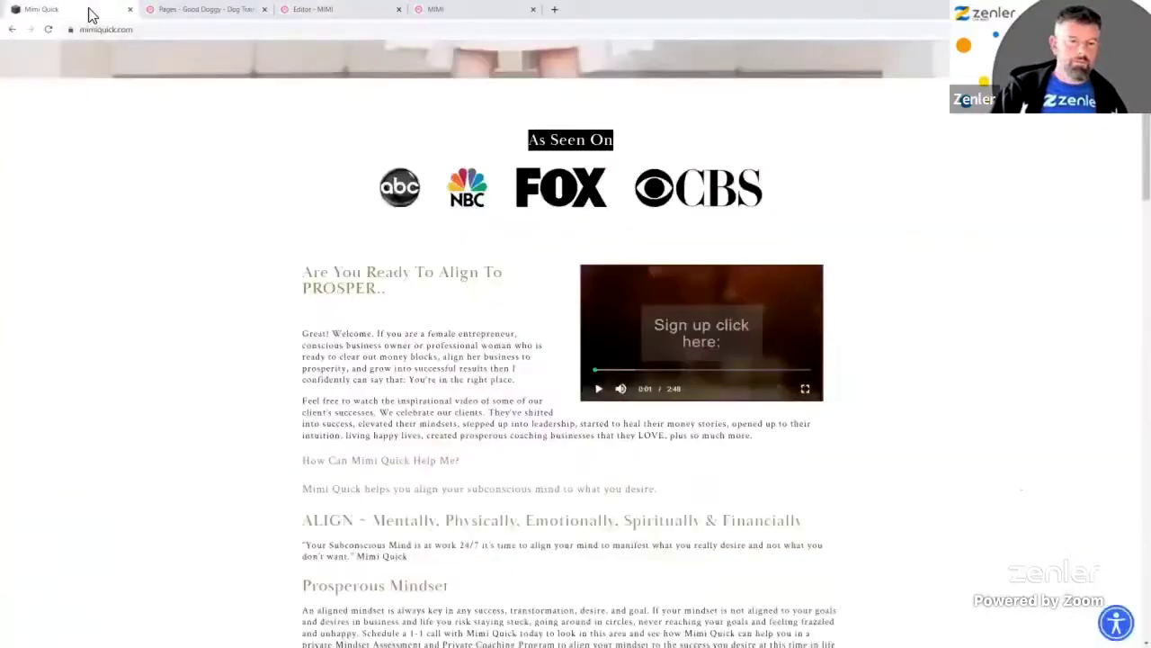
pyautogui.click(329, 12)
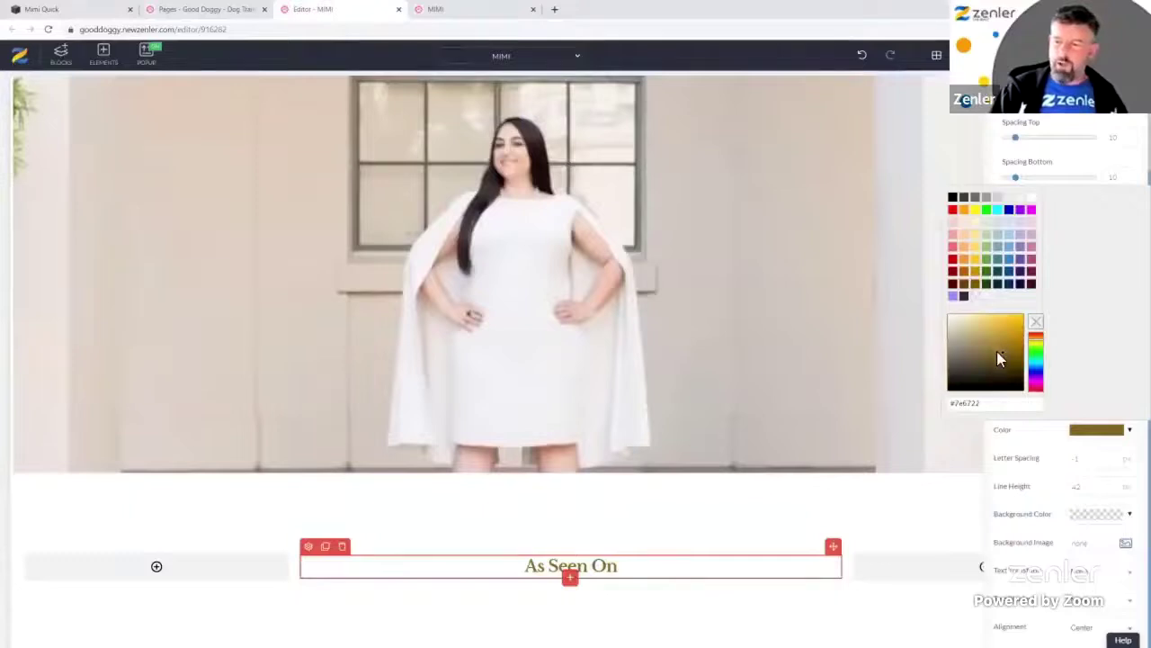
pyautogui.moveTo(998, 358); pyautogui.dragTo(992, 352)
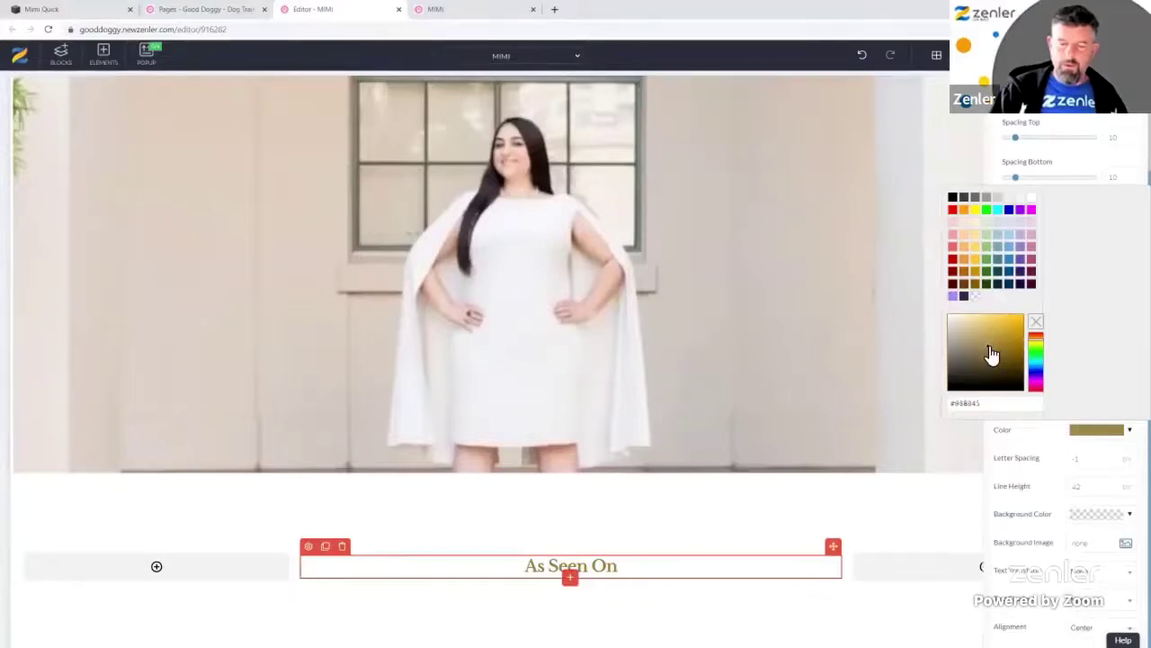
# - Record the hex #938045 in the WordPad notes and close the colour picker
pyautogui.moveTo(999, 409); pyautogui.dragTo(937, 407)
pyautogui.hotkey('ctrl', 'c')
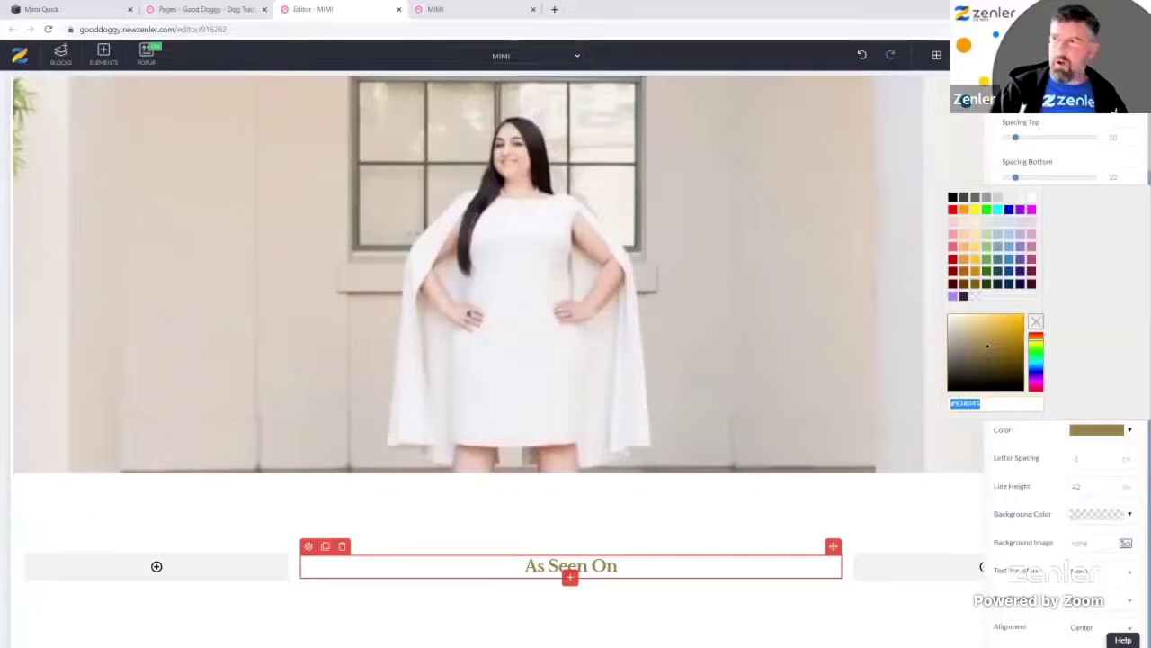
pyautogui.hotkey('alt', 'Tab')
pyautogui.moveTo(536, 325); pyautogui.dragTo(486, 325)
pyautogui.hotkey('ctrl', 'v')
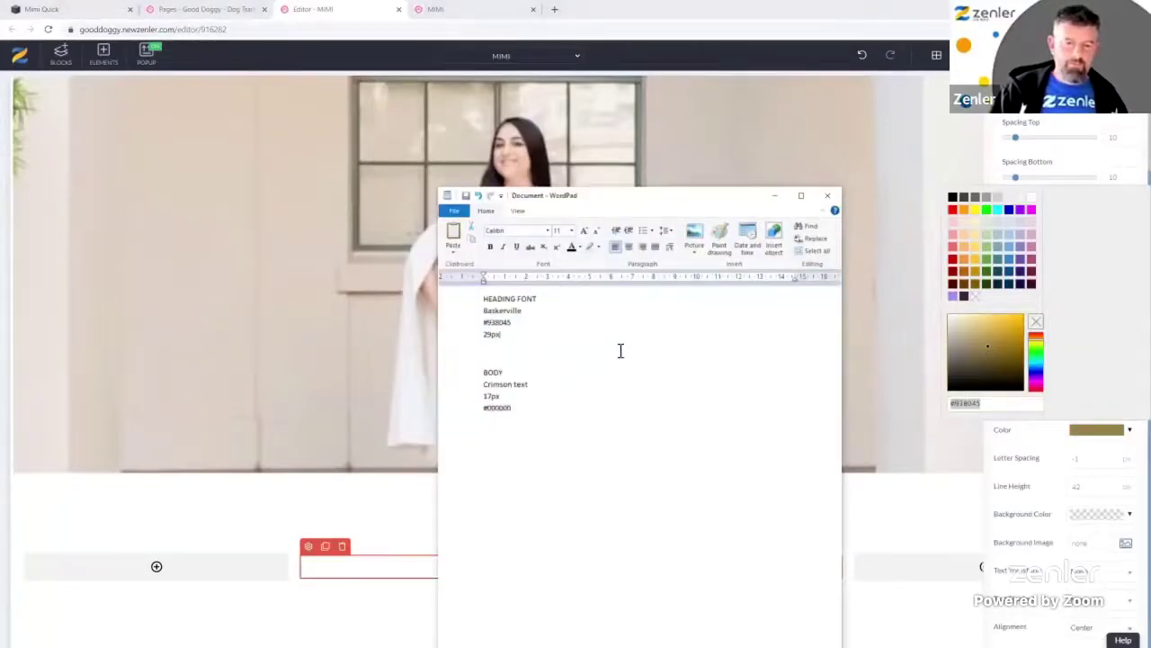
pyautogui.hotkey('alt', 'Tab')
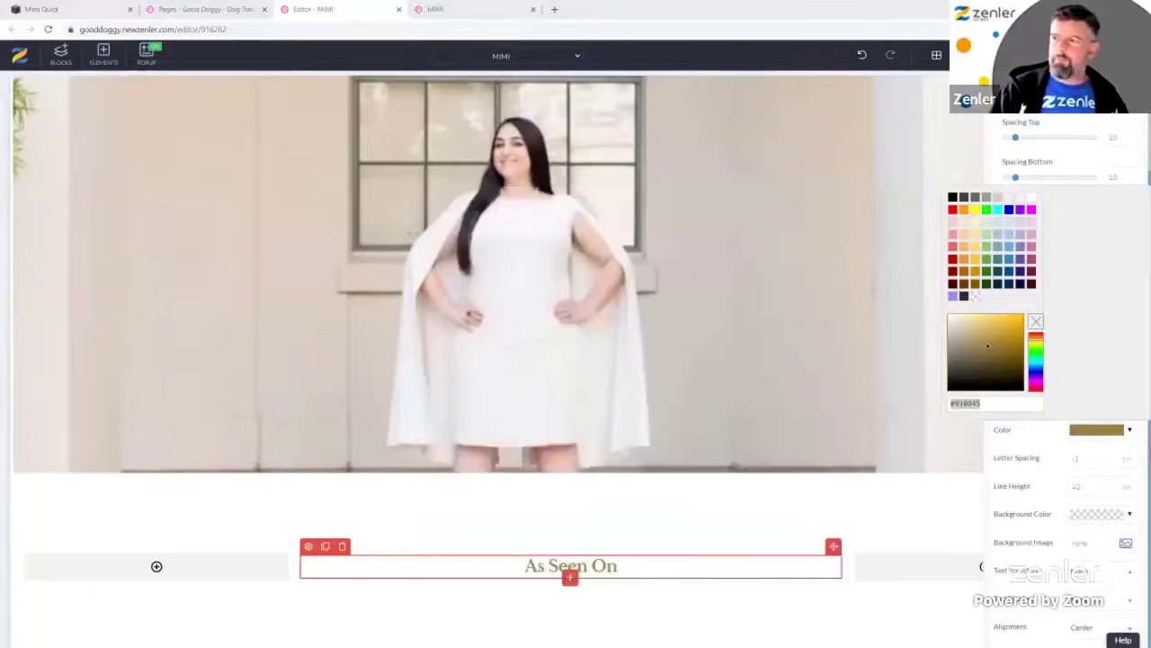
pyautogui.click(1022, 439)
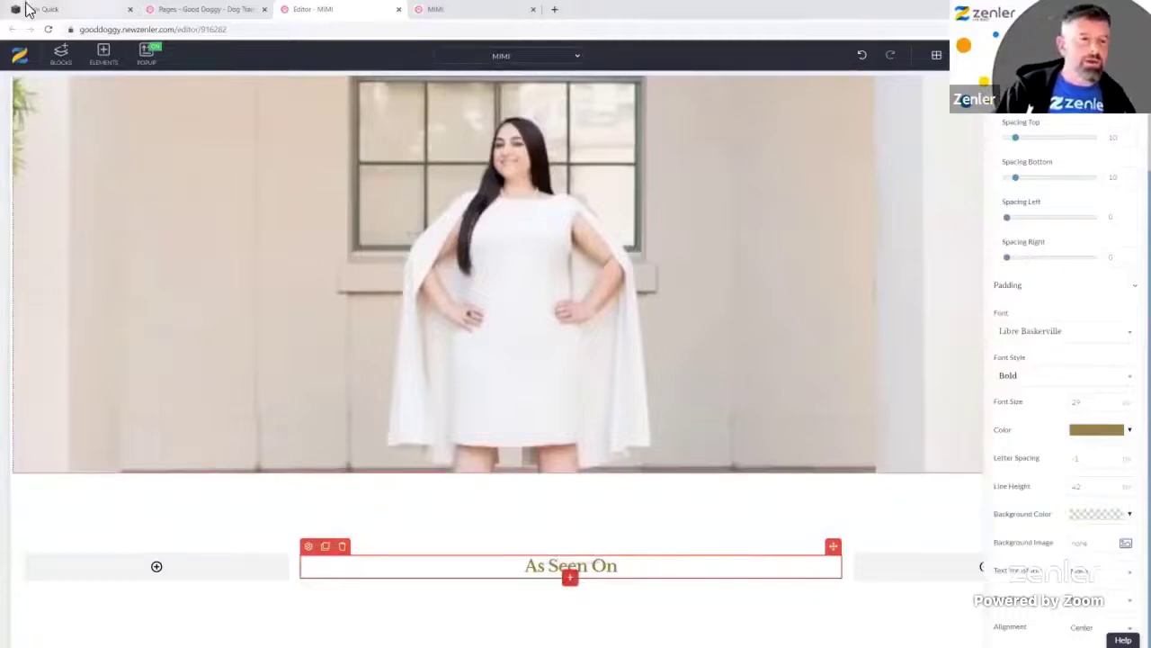
pyautogui.click(72, 10)
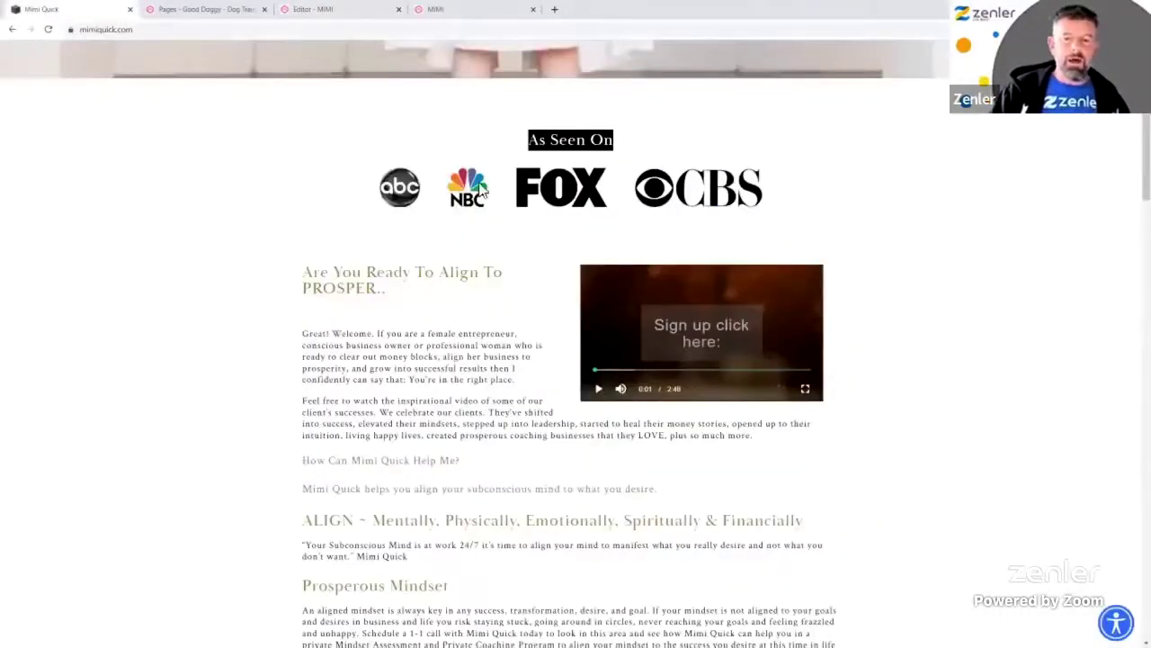
pyautogui.click(191, 11)
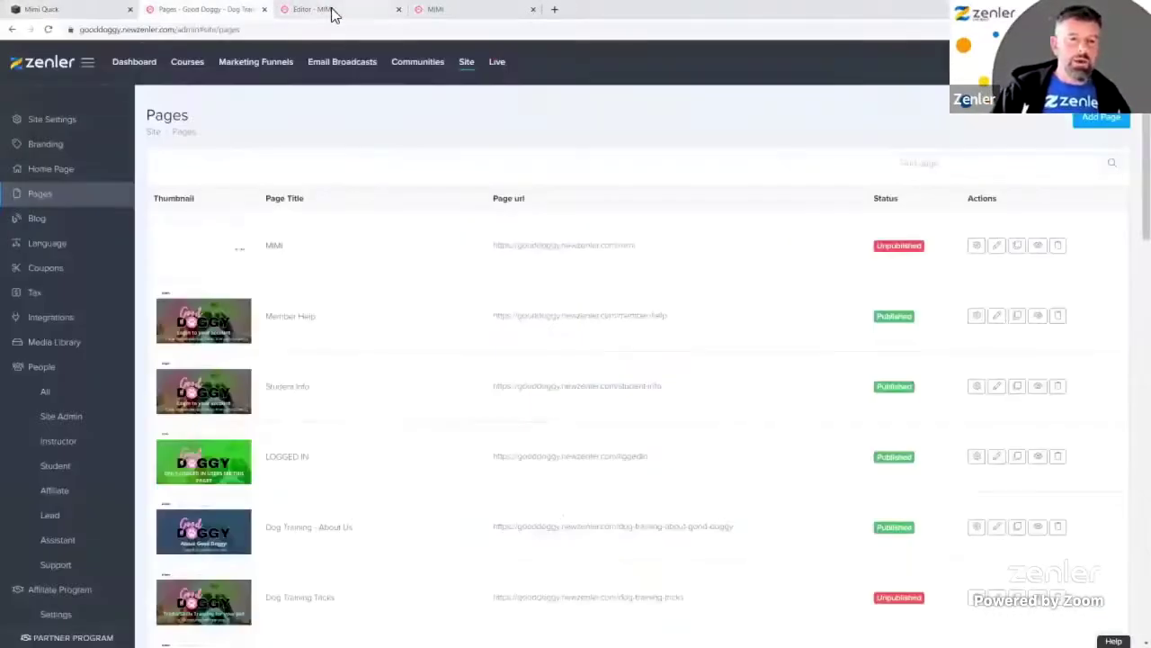
# - Insert a three-column row tile directly beneath the As Seen On heading
pyautogui.click(328, 10)
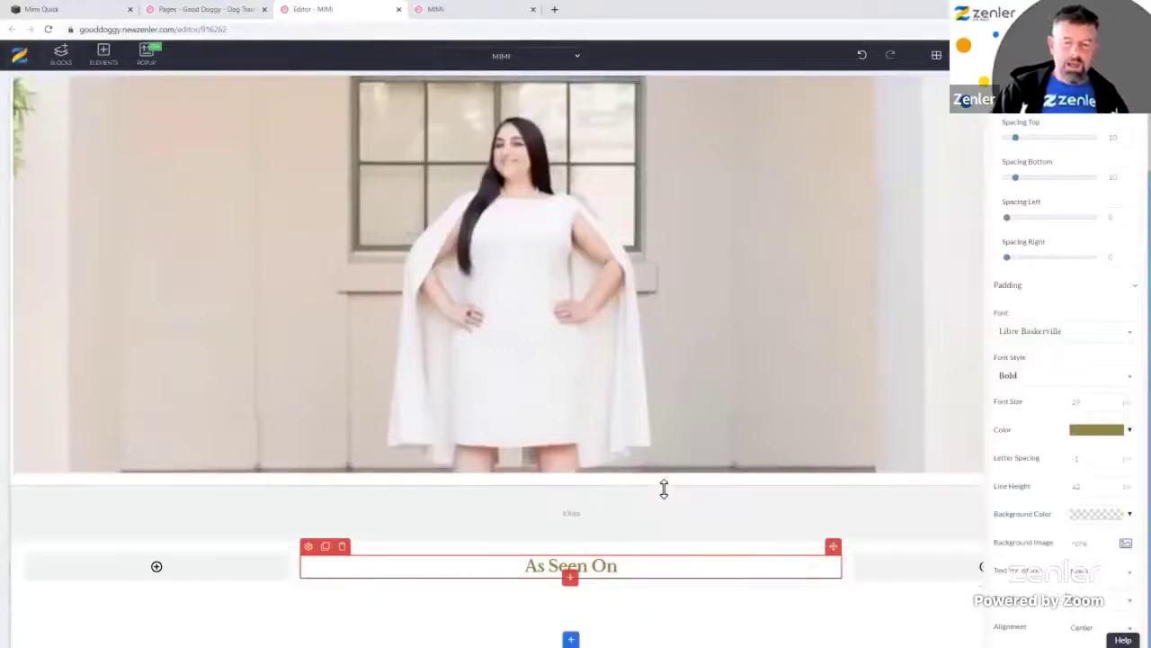
pyautogui.click(570, 578)
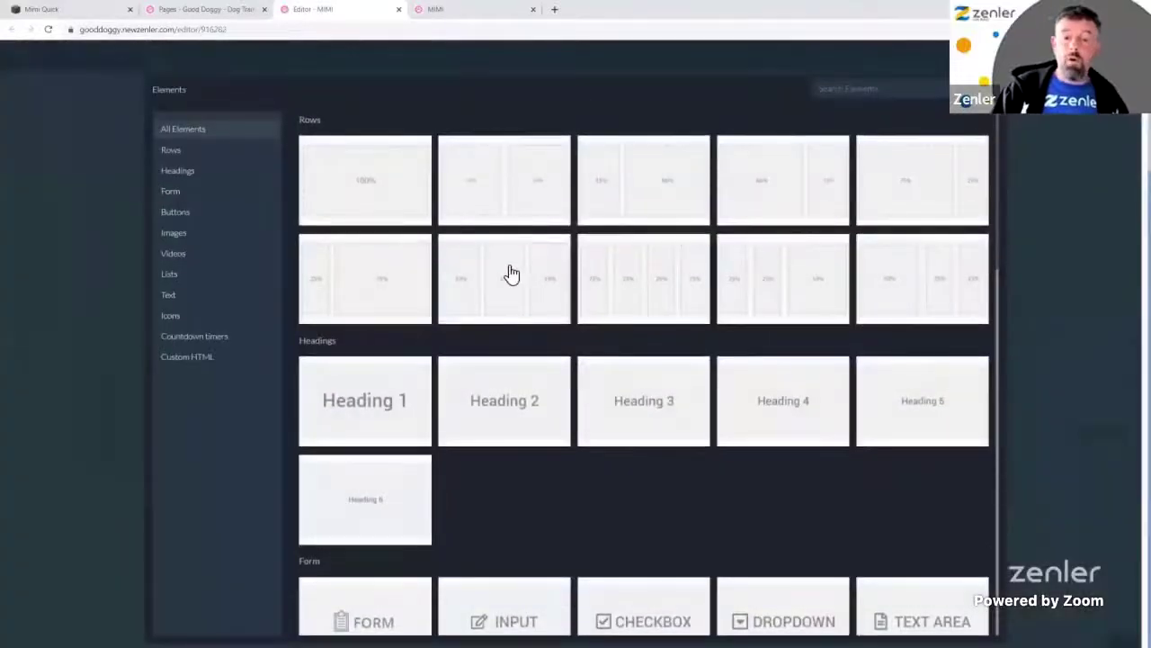
pyautogui.click(509, 275)
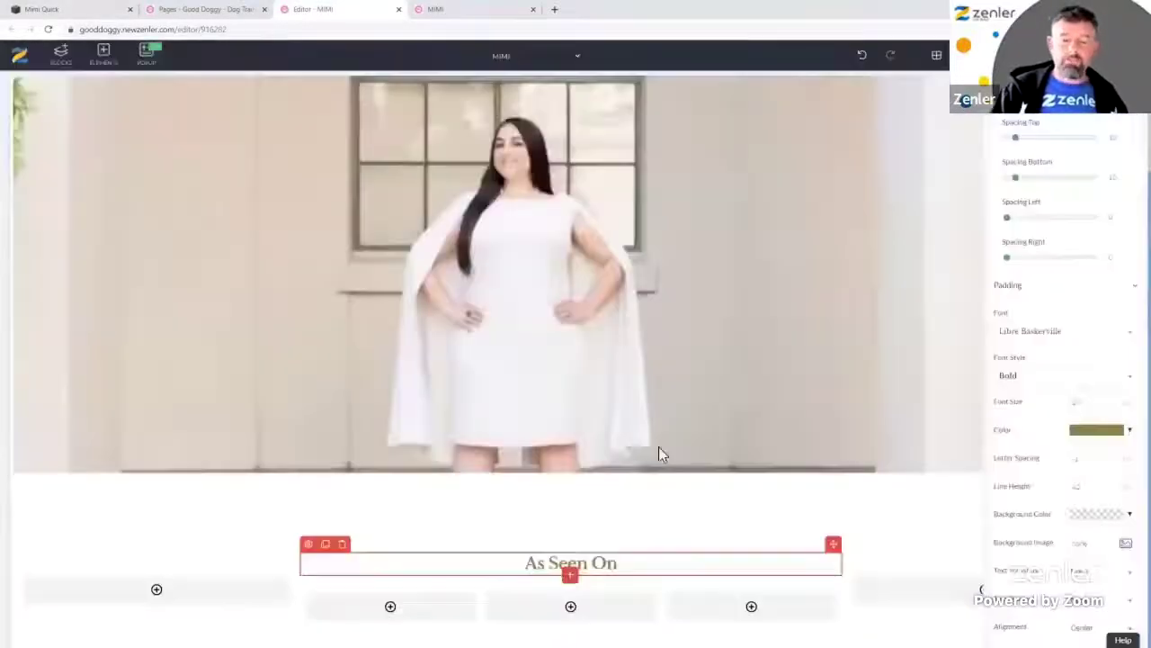
pyautogui.scroll(-1, 576, 598)
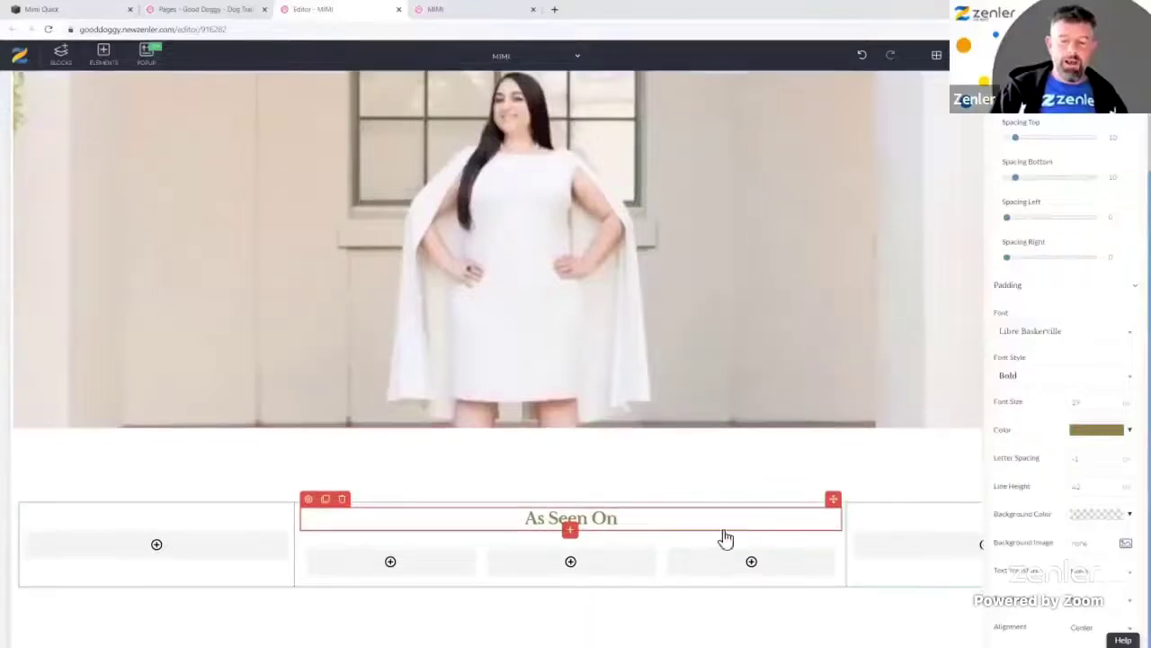
pyautogui.click(666, 563)
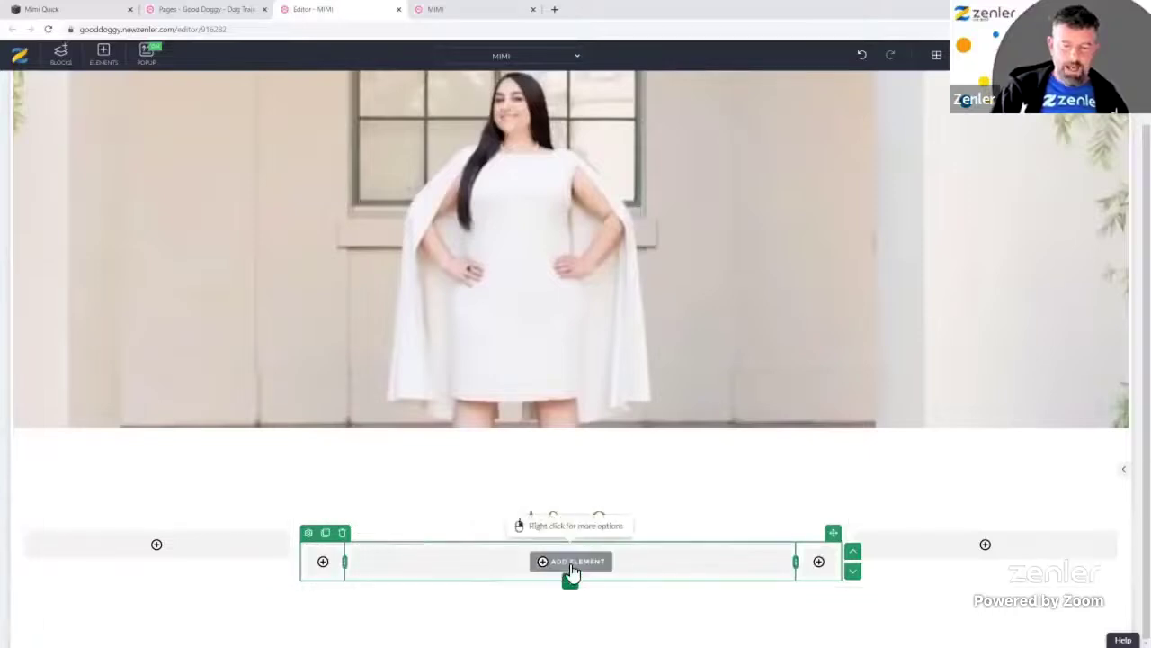
# - Upload logonews.JPG from the computer as an image element in the new row
pyautogui.click(583, 564)
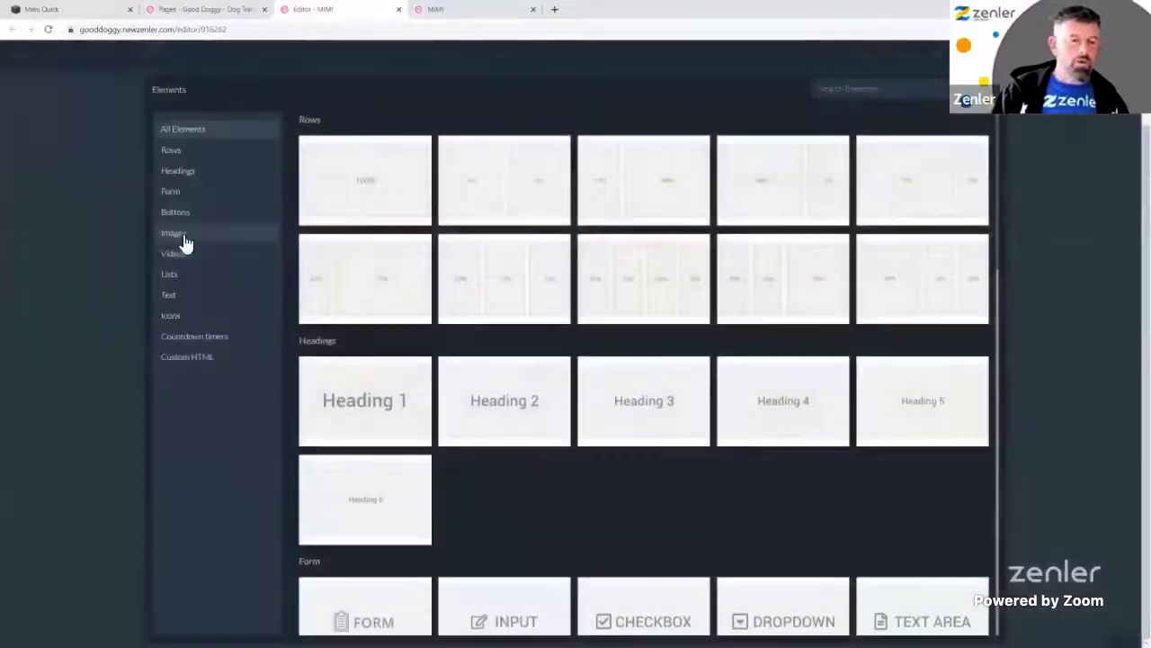
pyautogui.click(181, 236)
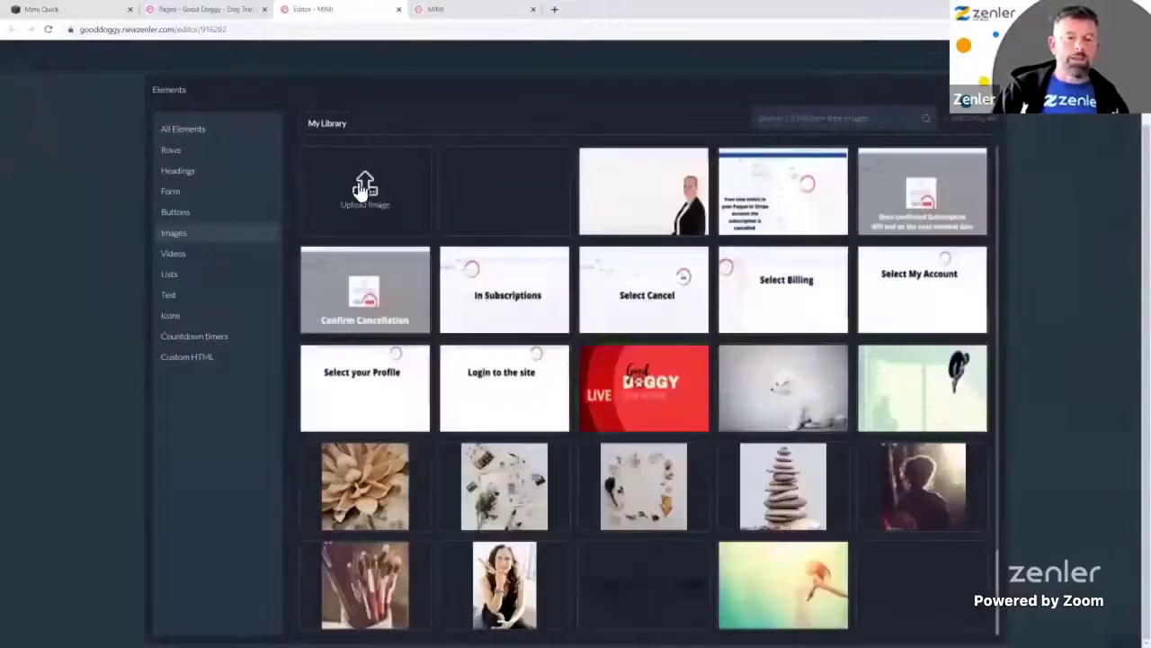
pyautogui.click(384, 202)
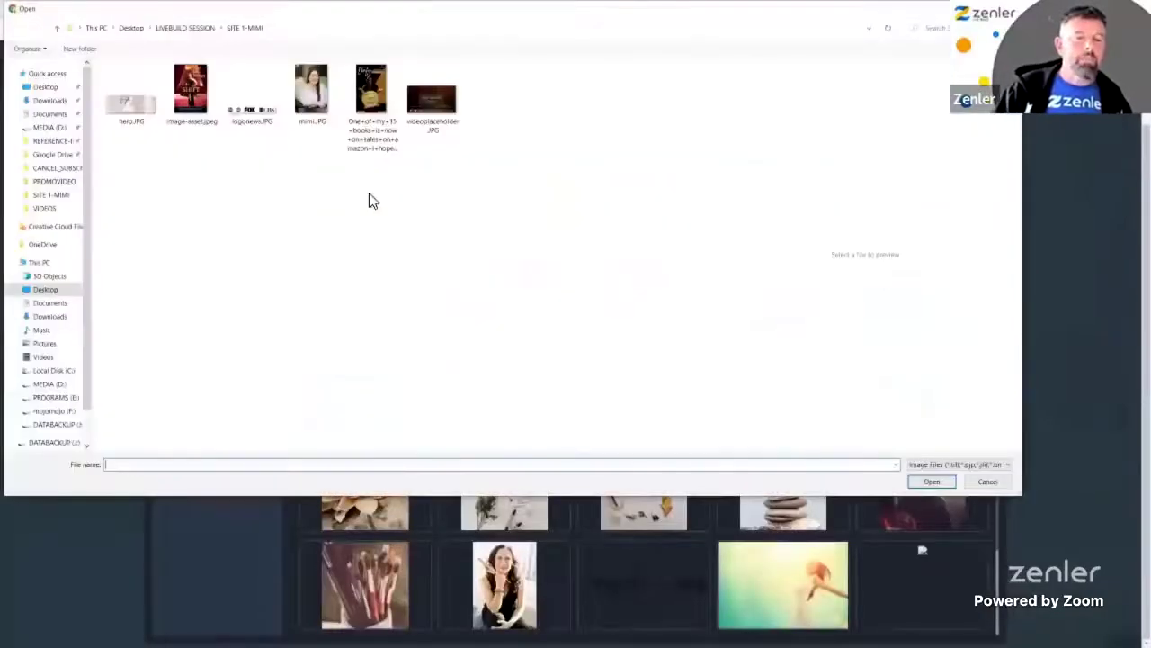
pyautogui.click(236, 104)
pyautogui.click(928, 482)
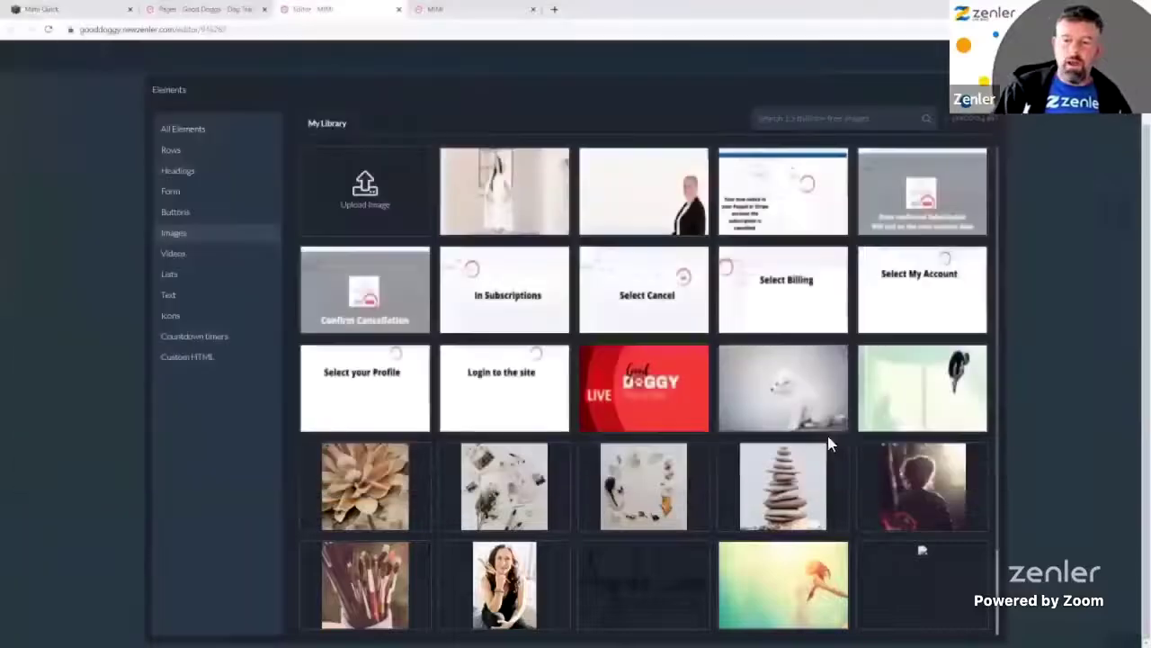
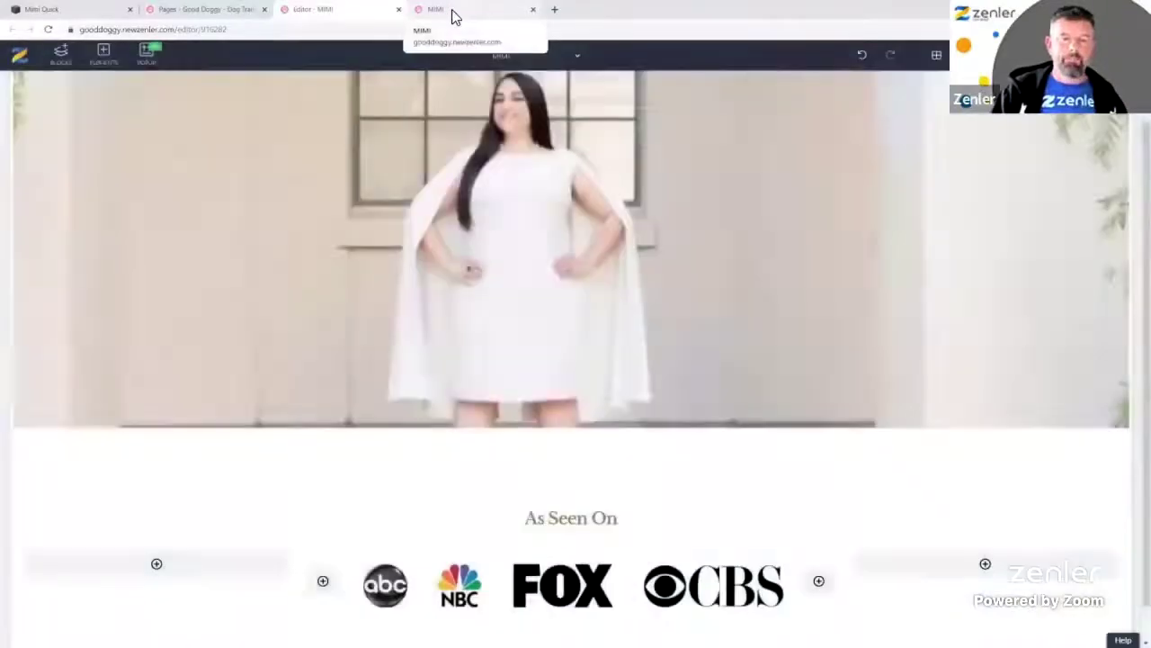
# - Compare the reloaded published preview with the original Mimi Quick site for reference
pyautogui.click(453, 13)
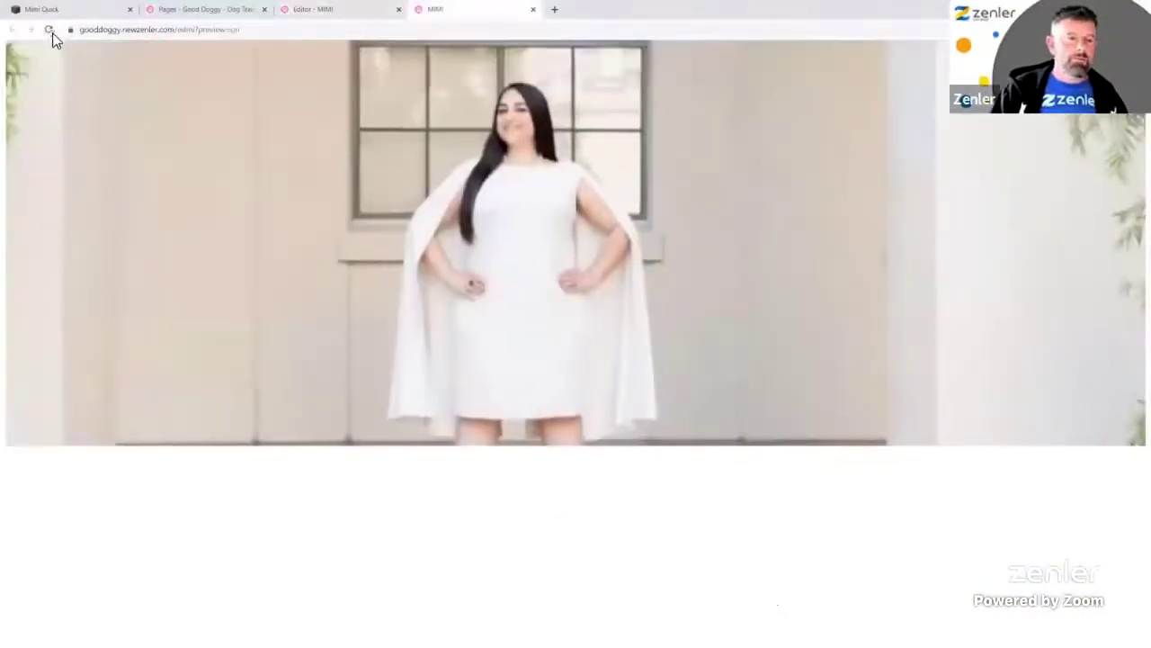
pyautogui.click(50, 32)
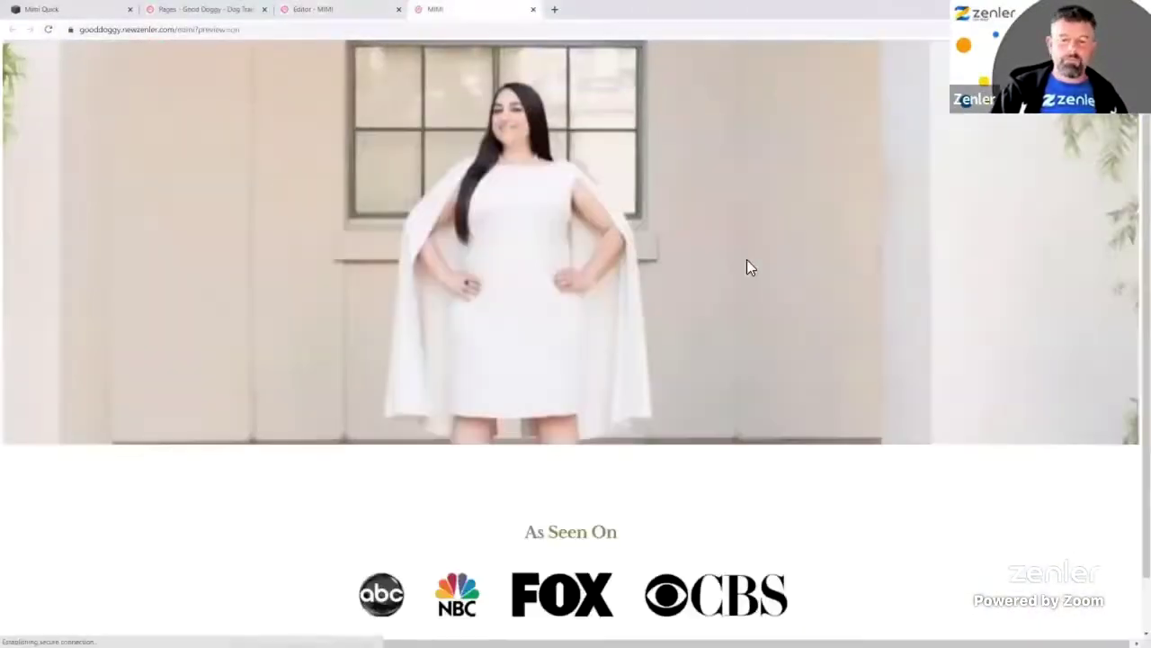
pyautogui.scroll(-1, 756, 274)
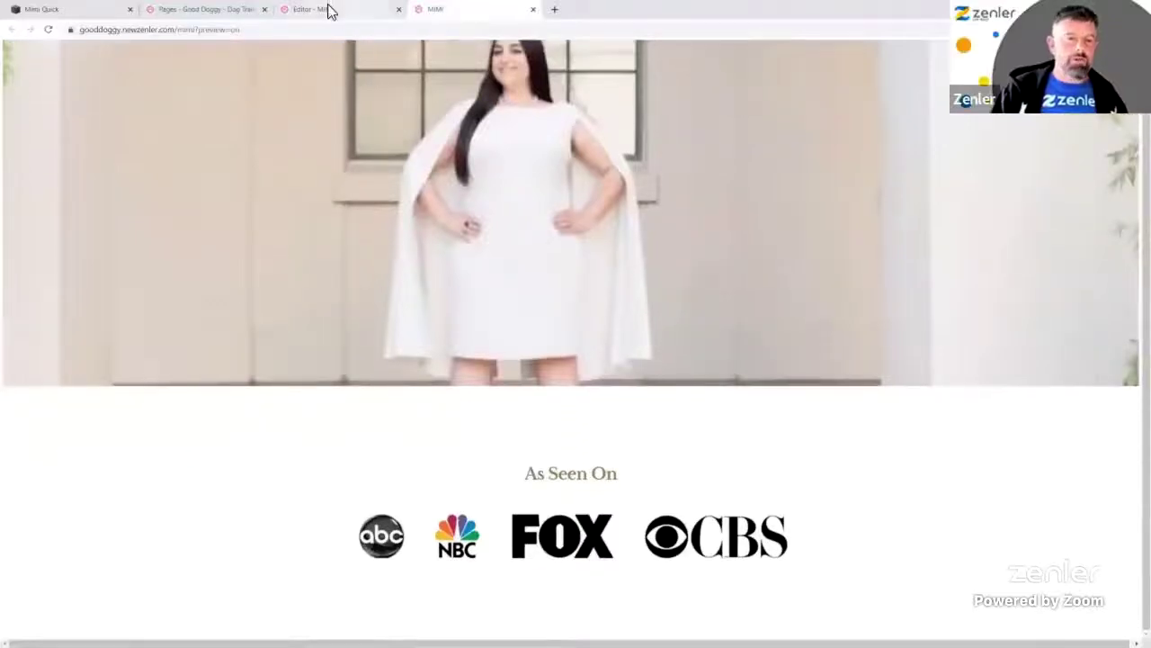
pyautogui.click(326, 10)
pyautogui.click(81, 12)
pyautogui.scroll(-1, 605, 234)
pyautogui.scroll(1, 477, 311)
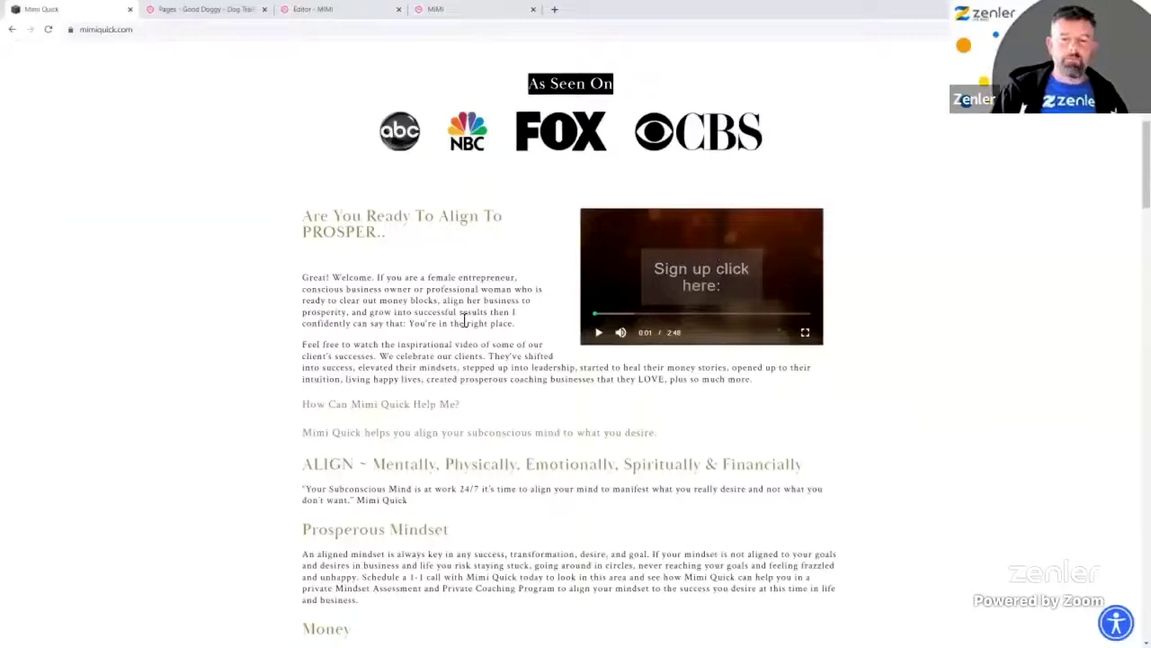
pyautogui.click(337, 10)
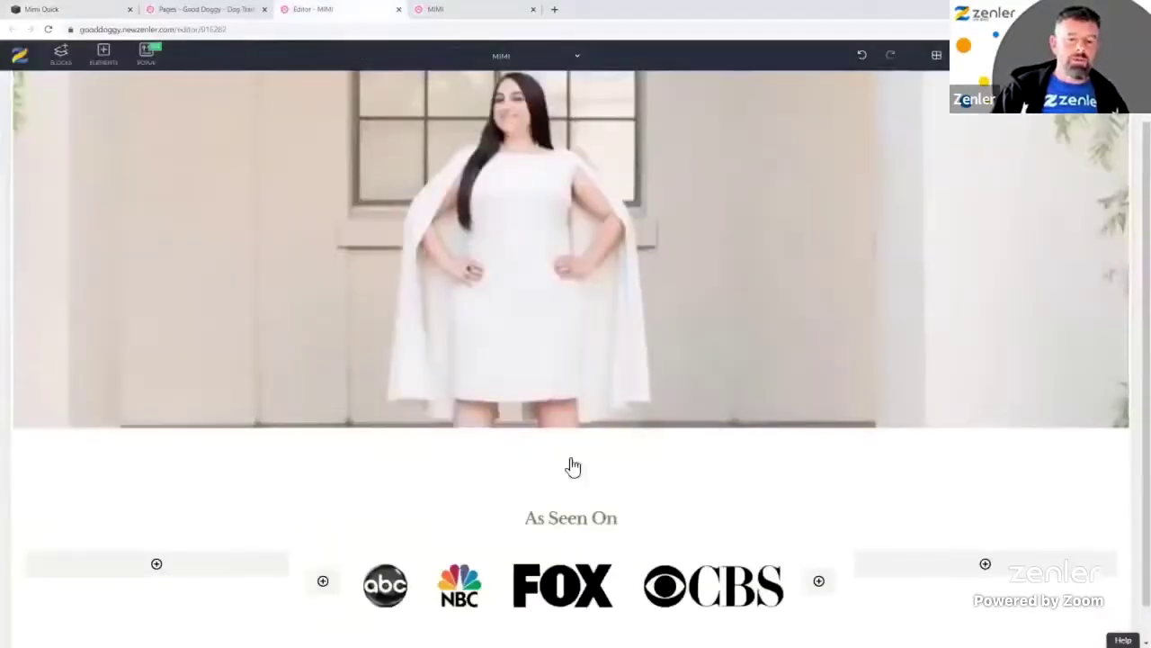
pyautogui.scroll(-1, 568, 572)
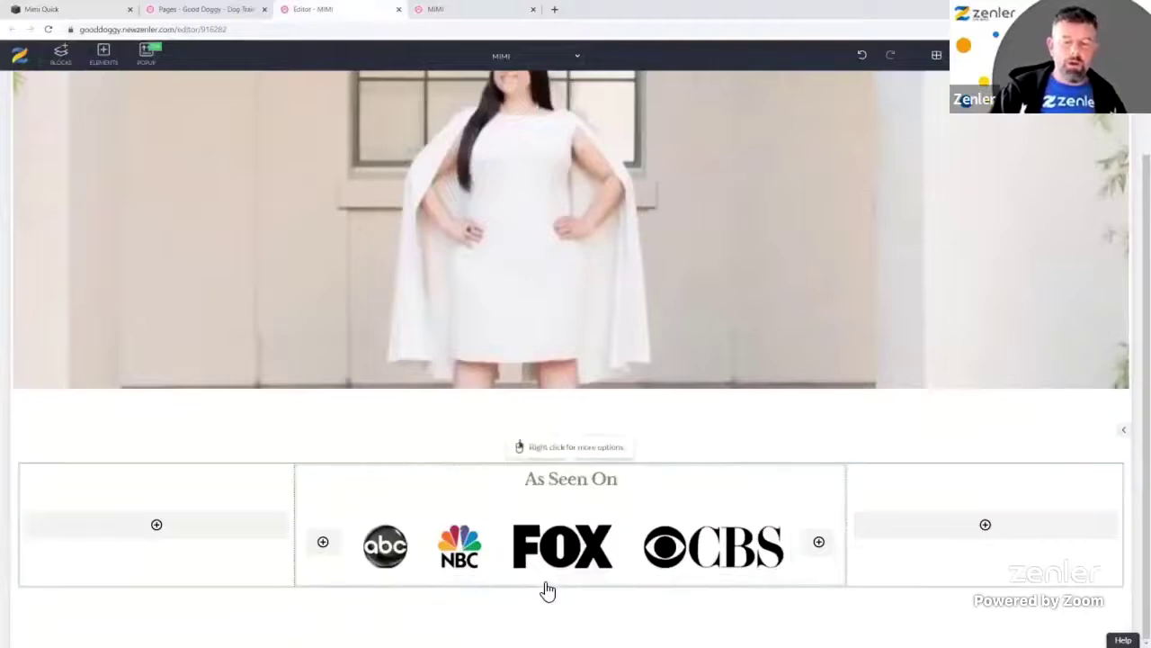
# - Add a 66%/33% two-column row below the As Seen On logos
pyautogui.moveTo(575, 585)
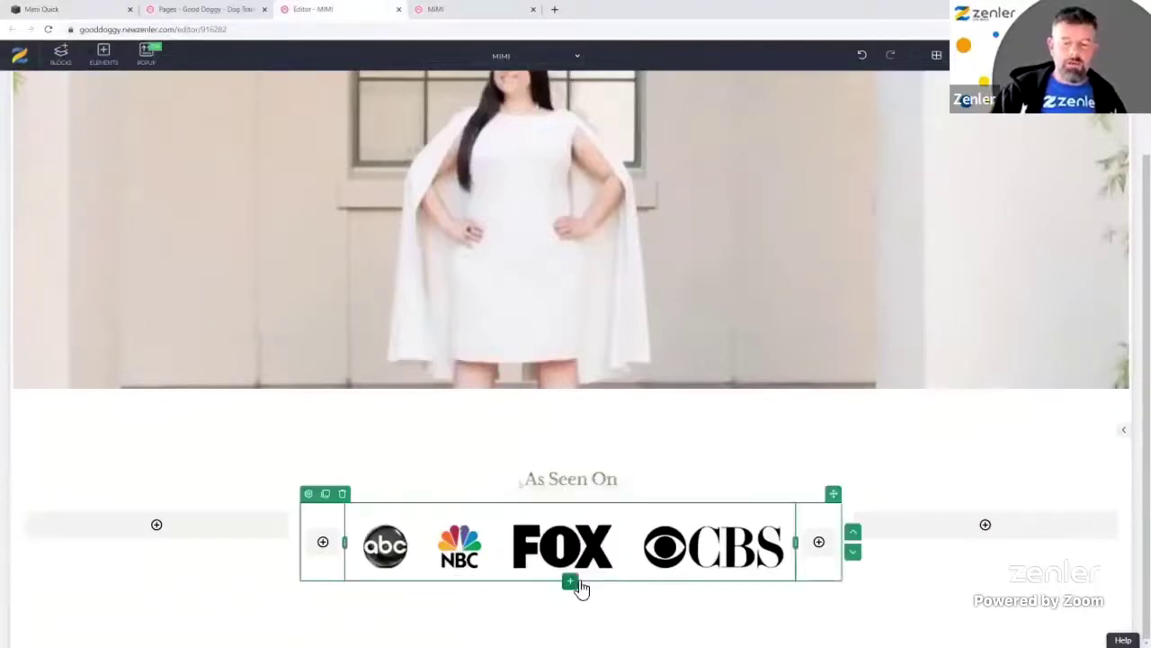
pyautogui.click(570, 581)
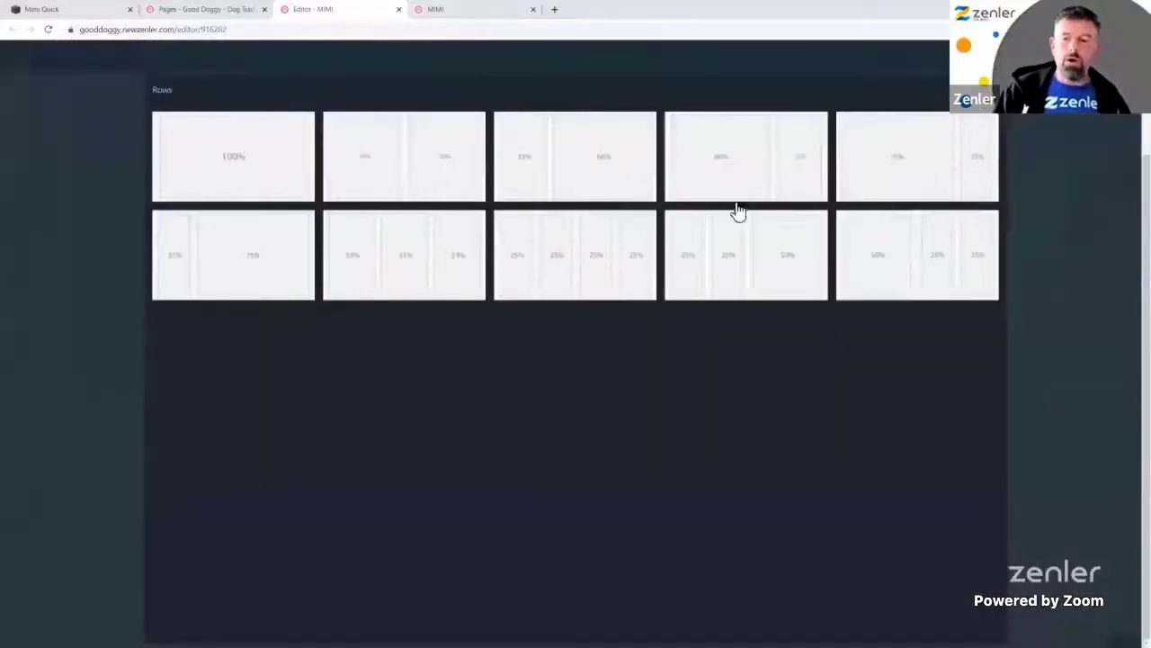
pyautogui.click(744, 158)
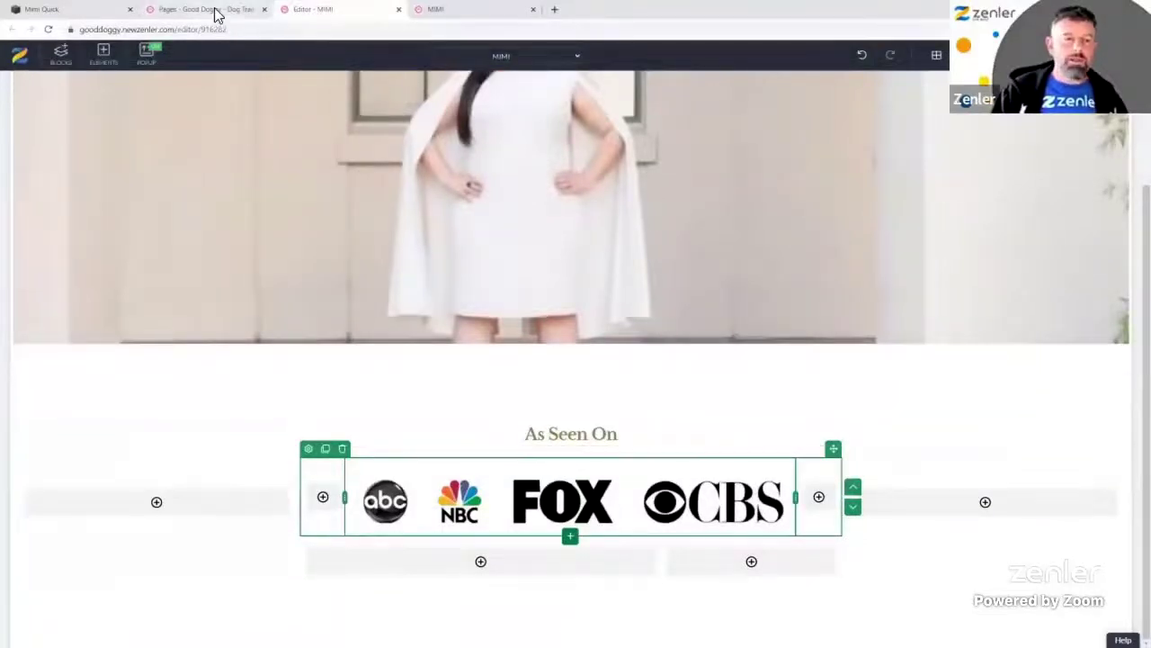
pyautogui.click(6, 13)
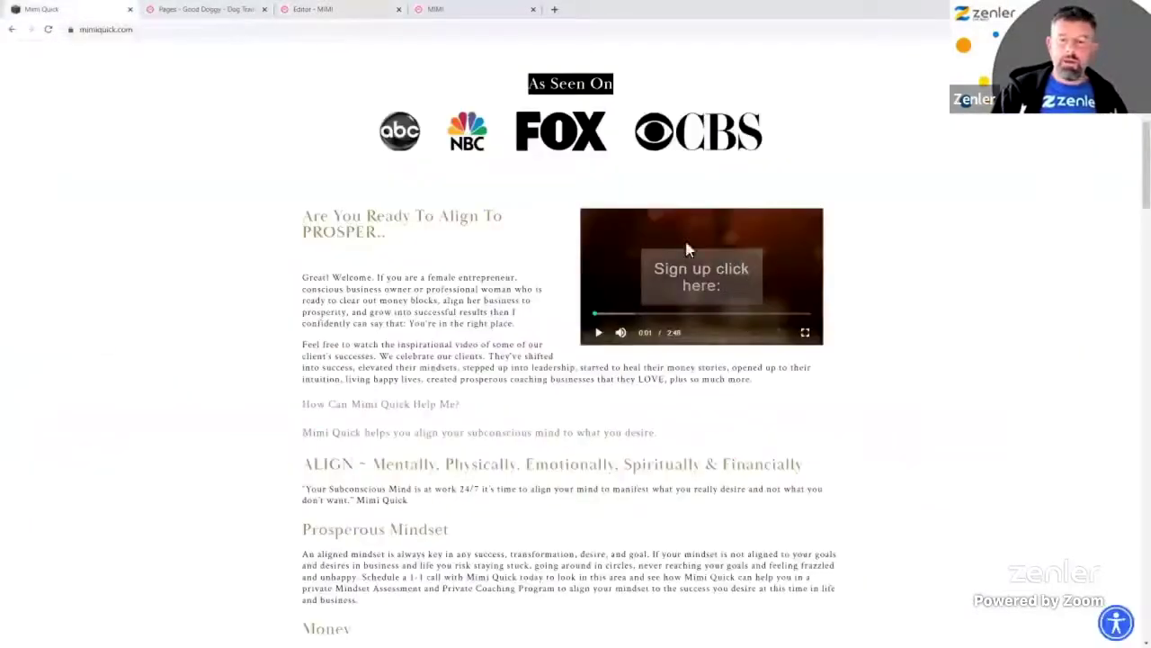
pyautogui.click(335, 12)
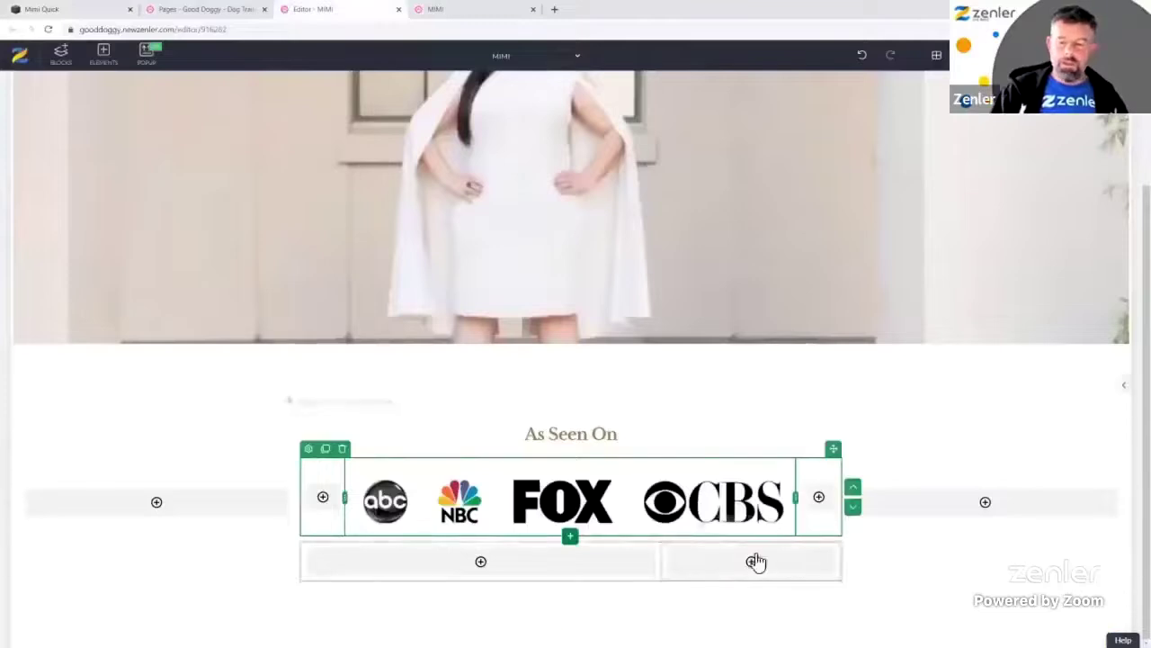
# - Upload videoplaceholder.JPG without cropping as an image in the row's right column
pyautogui.click(754, 563)
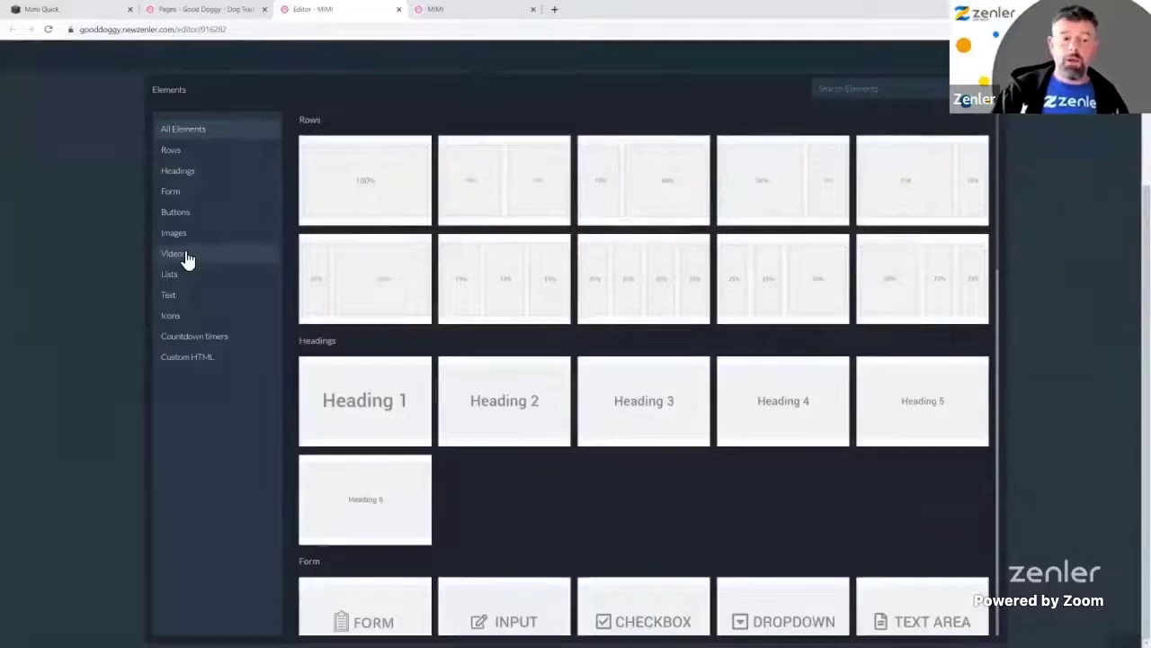
pyautogui.click(181, 258)
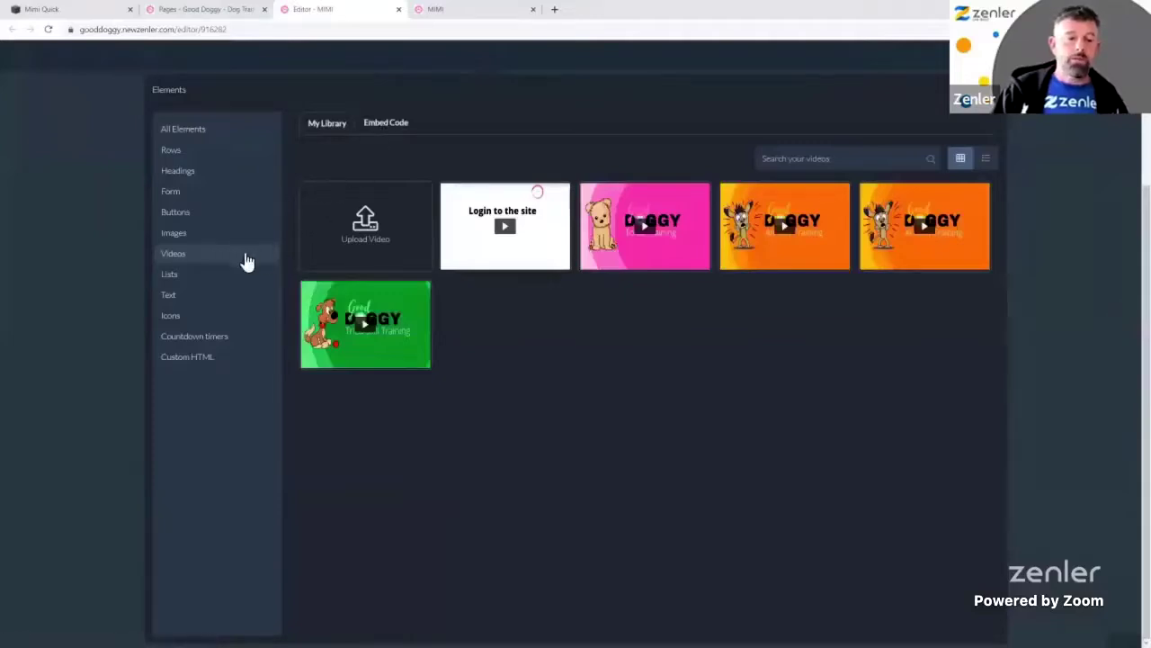
pyautogui.click(180, 236)
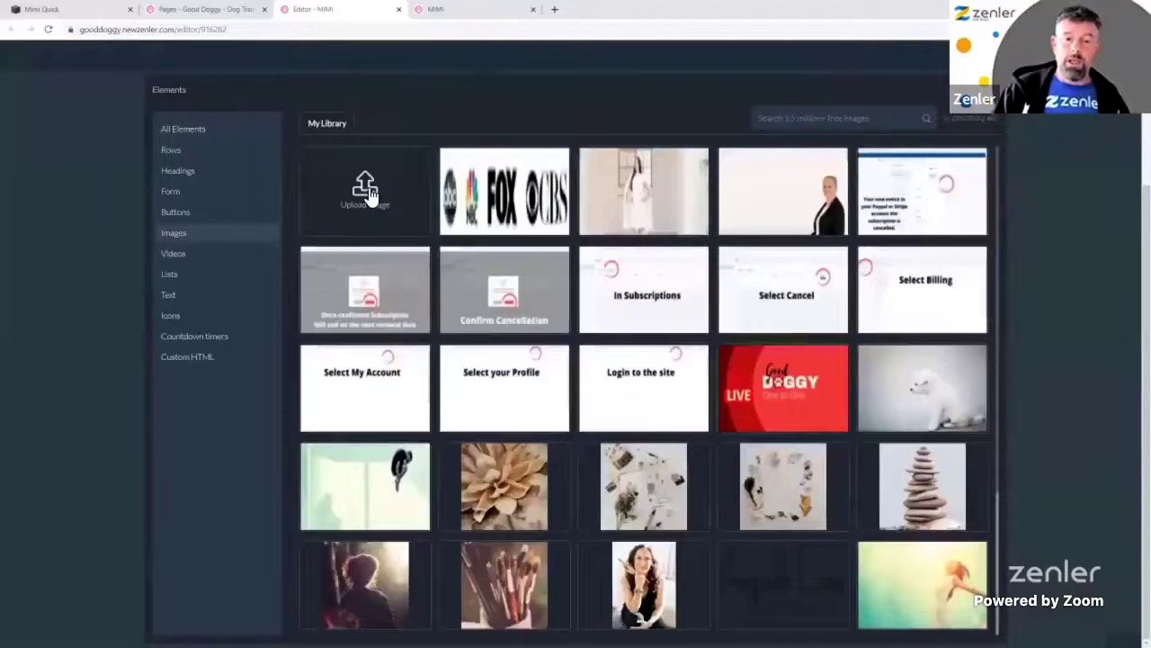
pyautogui.click(388, 205)
pyautogui.click(439, 106)
pyautogui.click(932, 481)
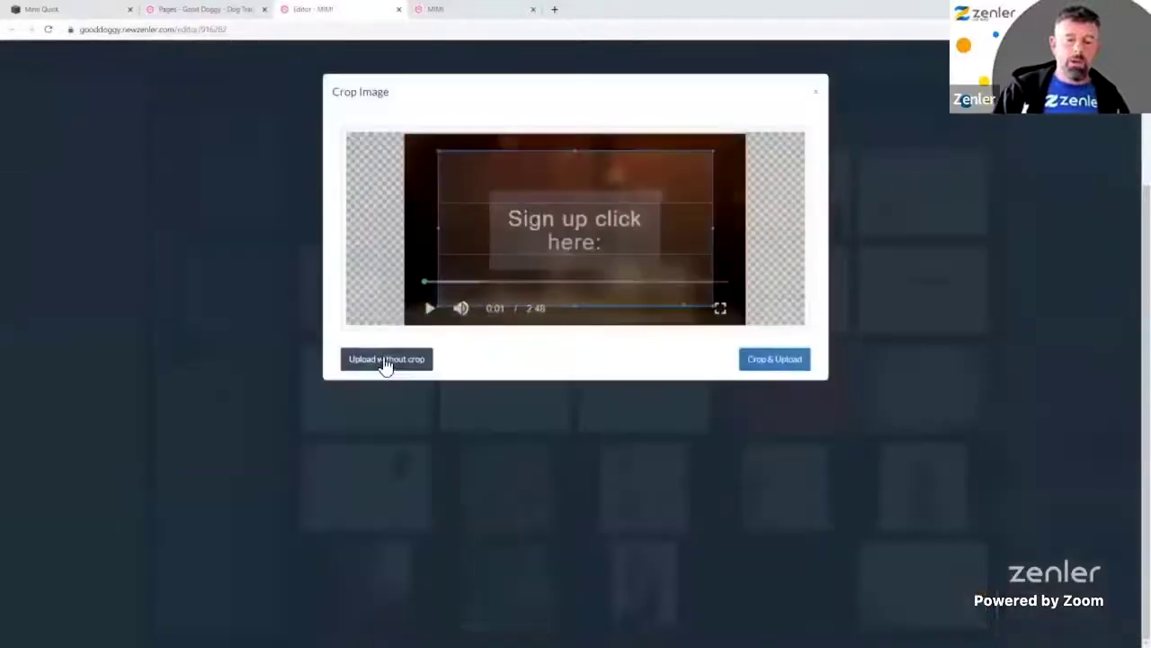
pyautogui.click(385, 361)
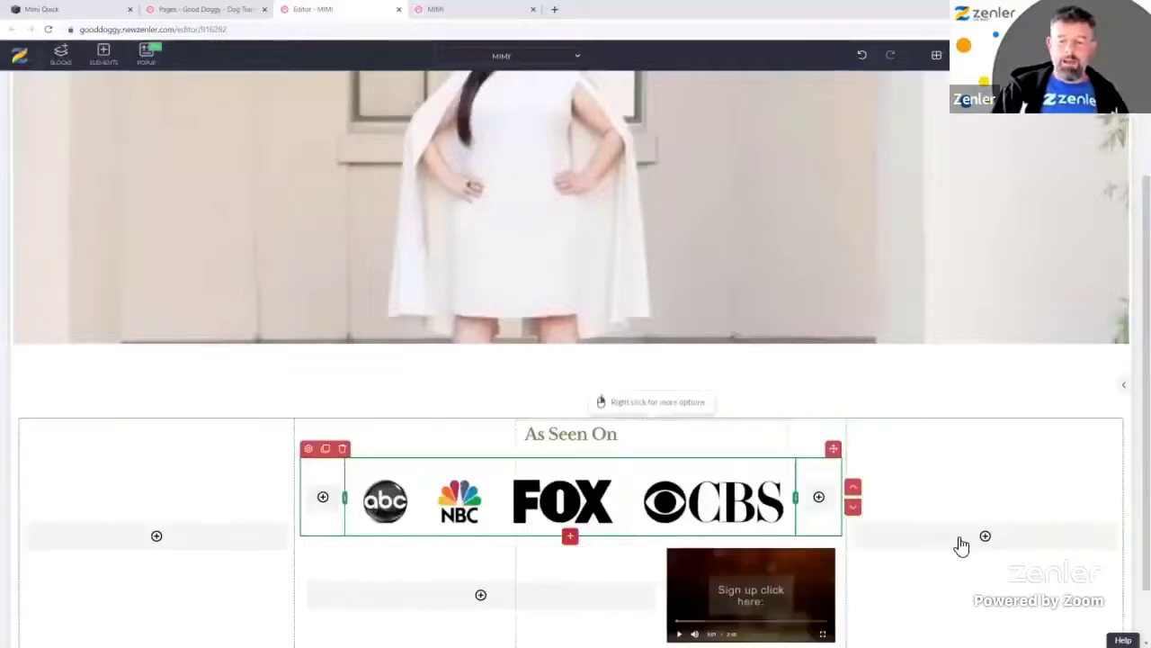
# - Widen the video image's column and copy the 'Are You Ready To Align To PROSPER..' heading from Mimi Quick
pyautogui.scroll(-1, 954, 557)
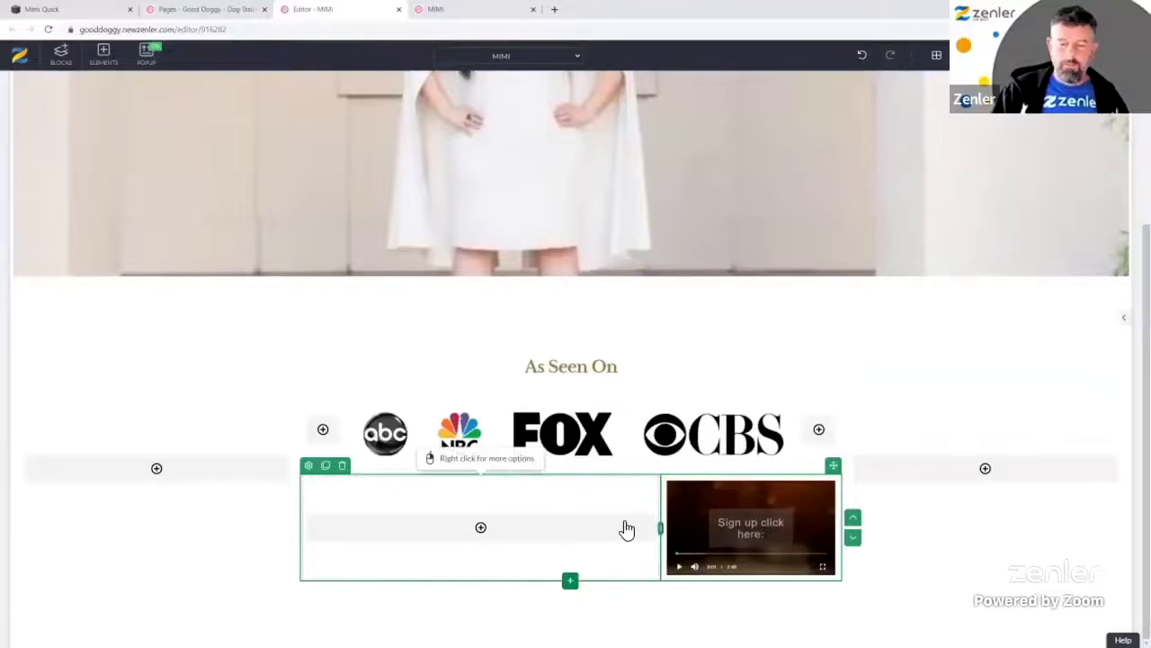
pyautogui.moveTo(627, 528); pyautogui.dragTo(542, 529)
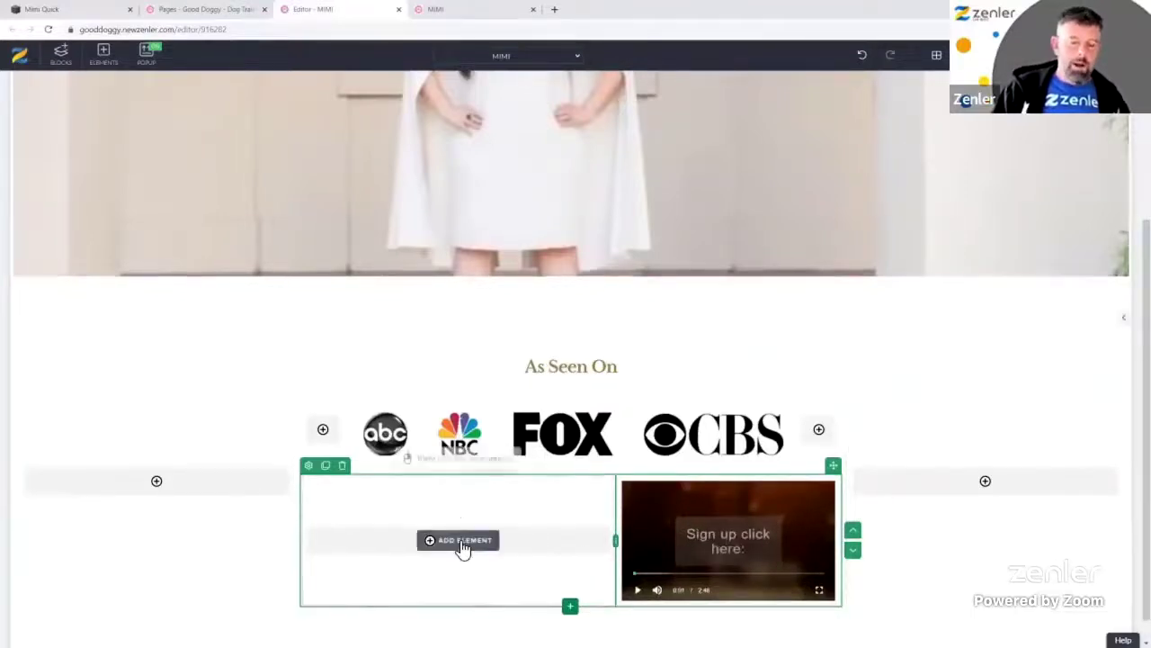
pyautogui.click(225, 11)
pyautogui.click(90, 11)
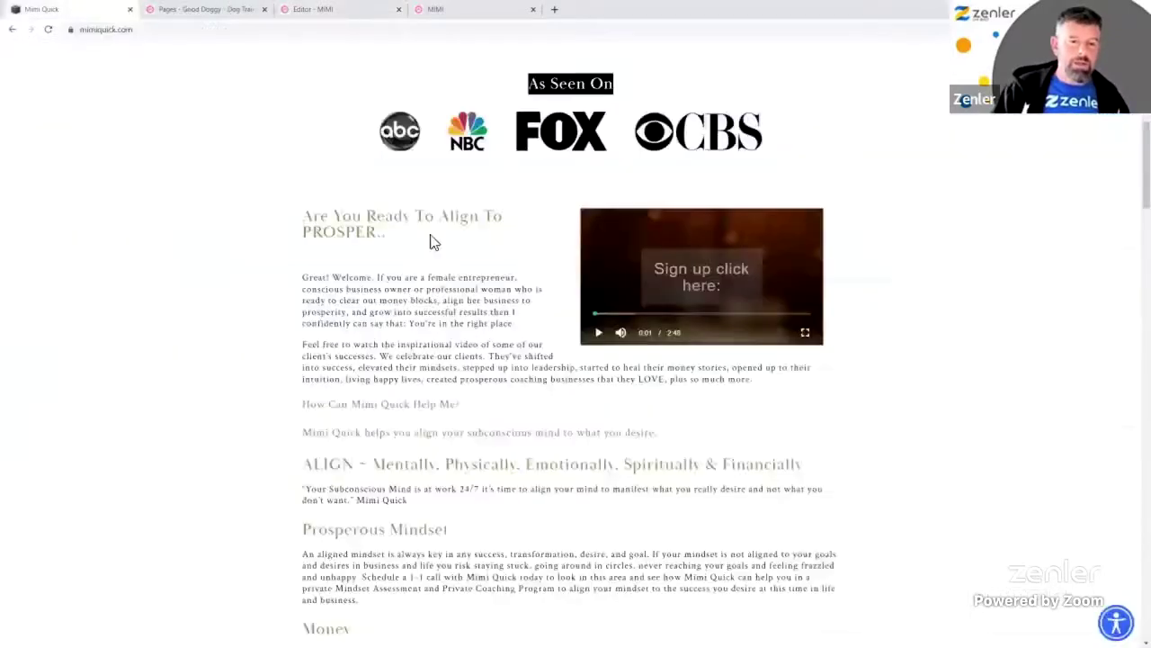
pyautogui.moveTo(389, 237); pyautogui.dragTo(304, 215)
pyautogui.hotkey('ctrl', 'c')
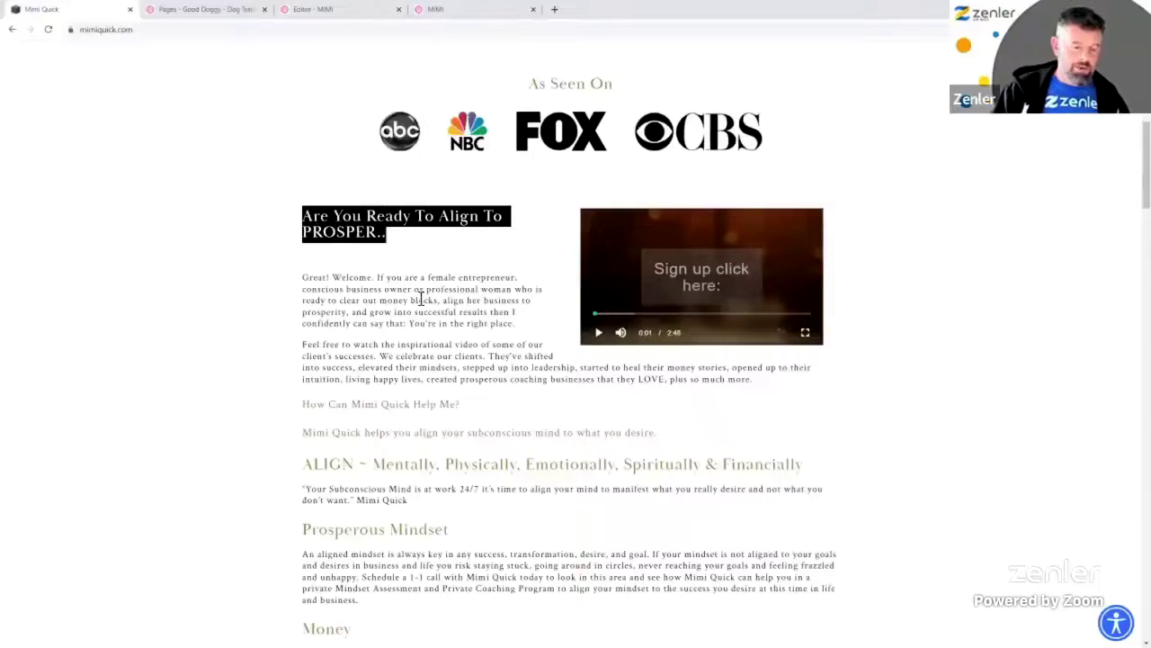
pyautogui.click(308, 11)
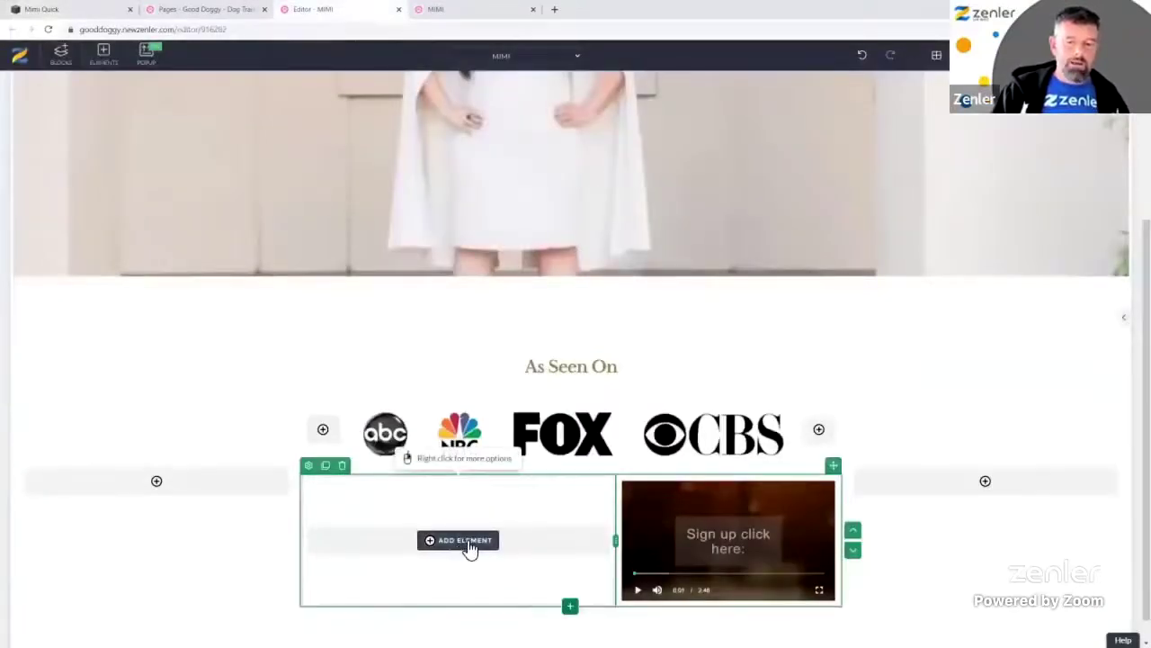
# - Add a Heading 2 in the left column containing the pasted PROSPER heading text
pyautogui.click(466, 543)
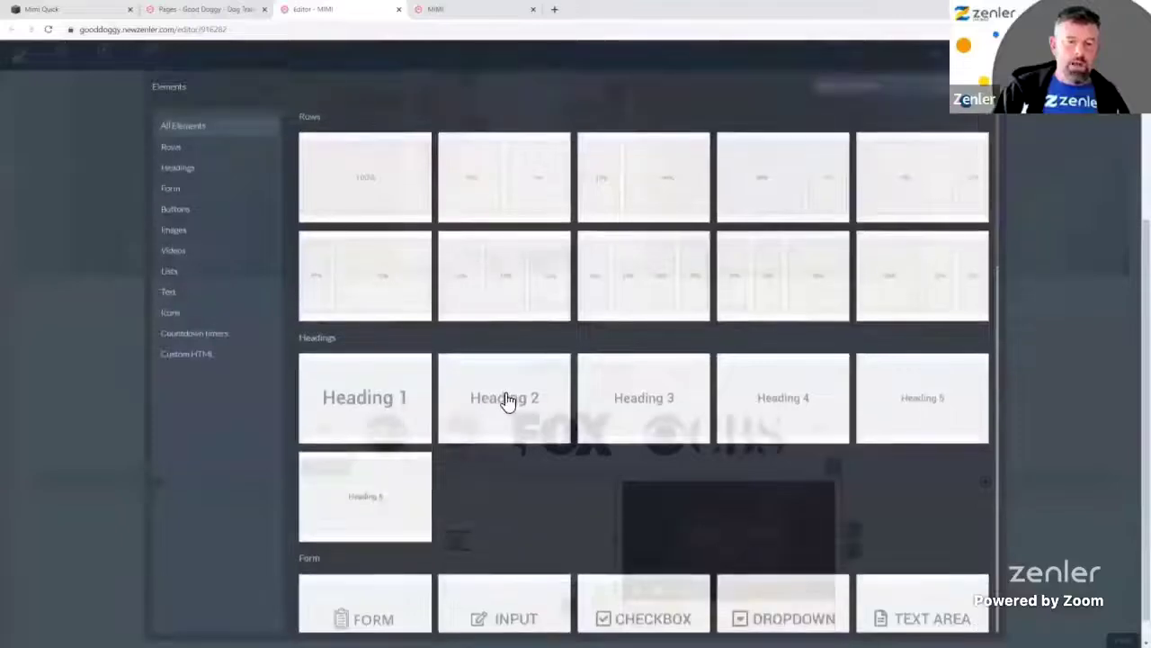
pyautogui.click(531, 401)
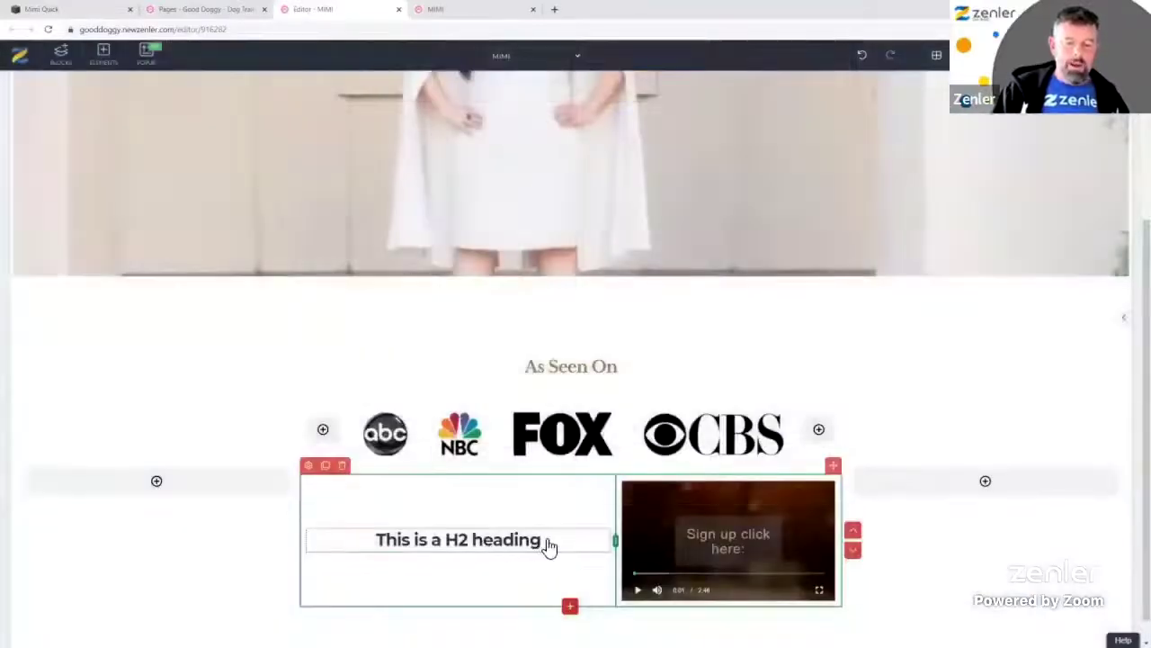
pyautogui.click(549, 545)
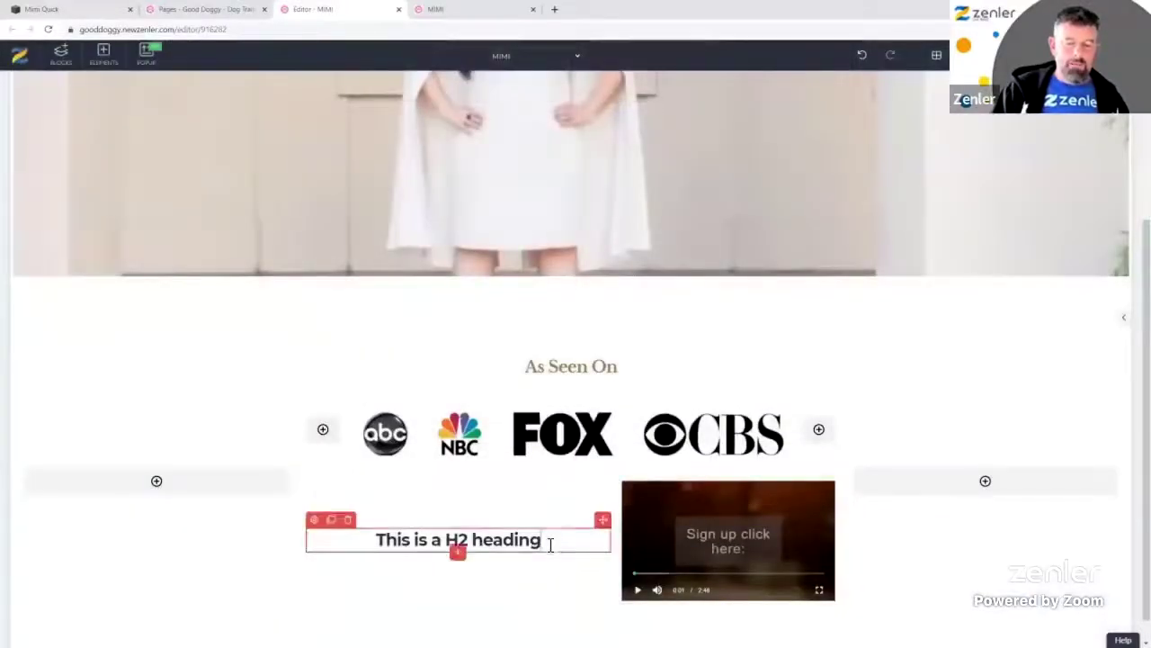
pyautogui.tripleClick(378, 540)
pyautogui.hotkey('ctrl', 'v')
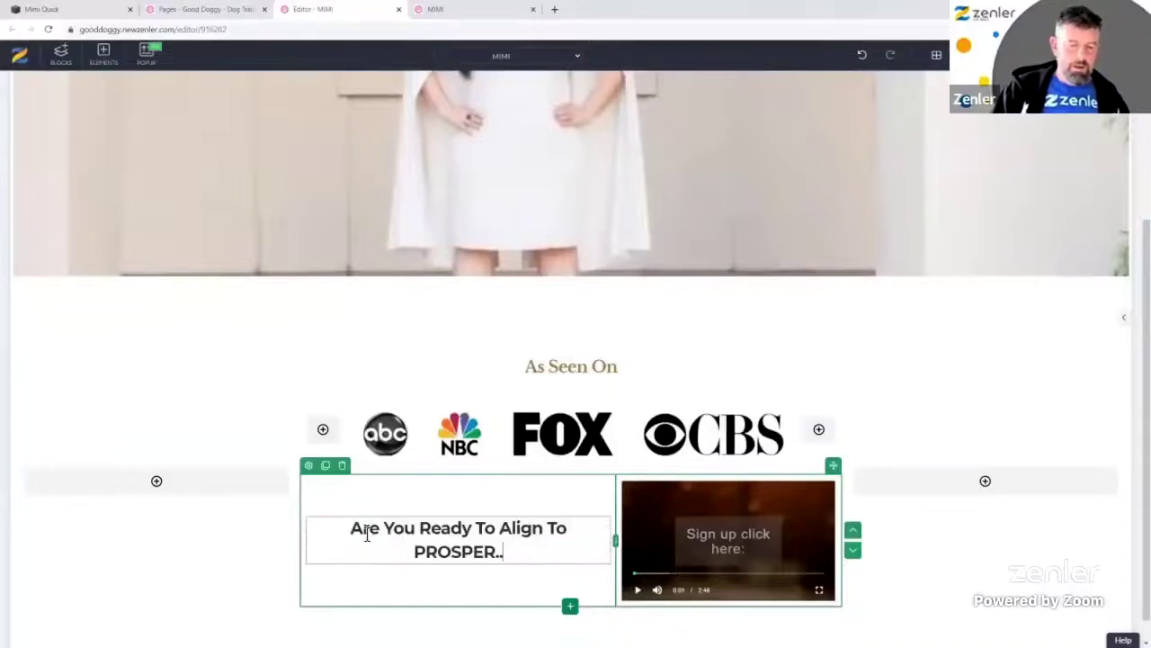
pyautogui.click(70, 16)
pyautogui.click(314, 15)
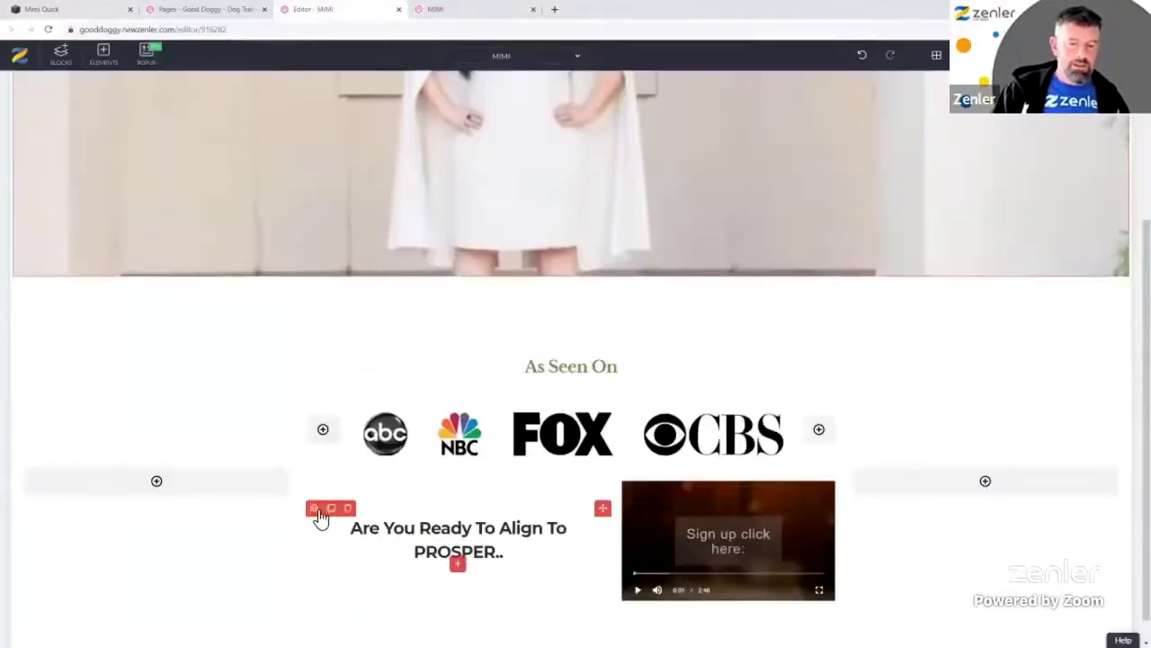
# - Style the heading olive, Libre Baskerville, left-aligned, with font size changed from 30 to 28
pyautogui.click(315, 509)
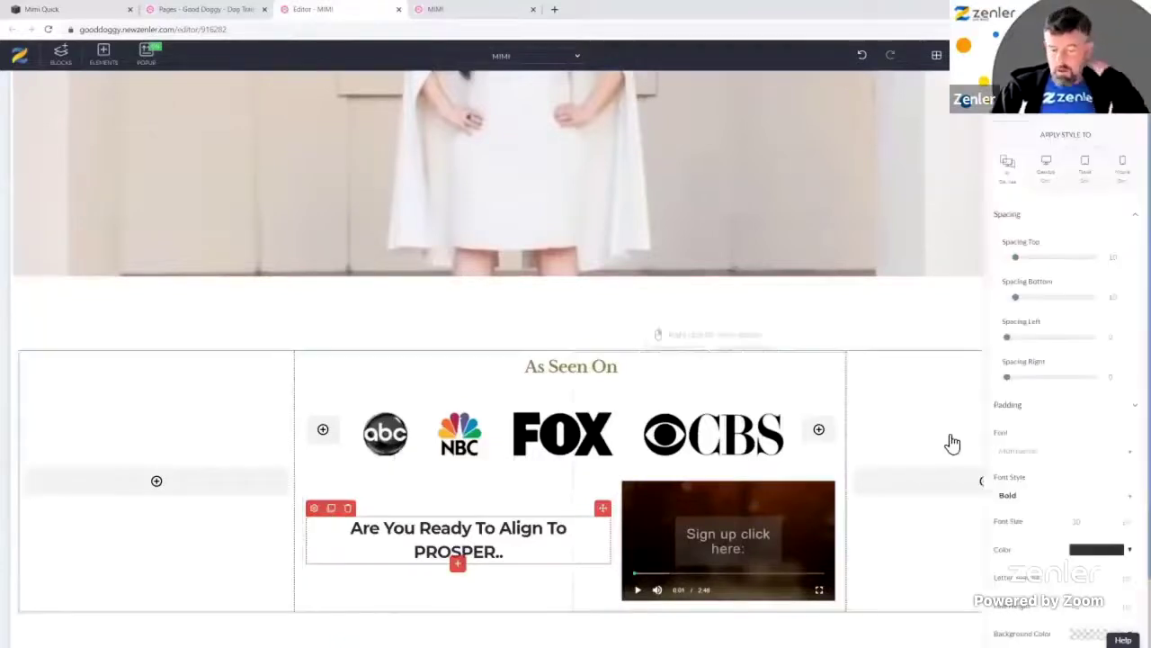
pyautogui.click(1116, 552)
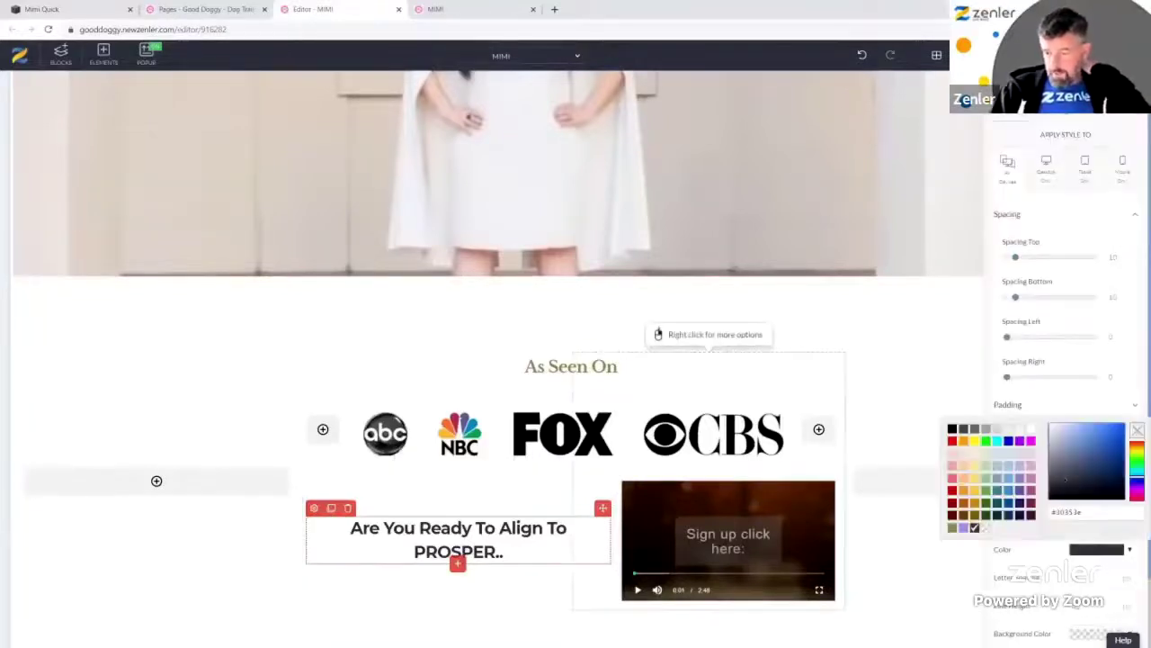
pyautogui.click(953, 529)
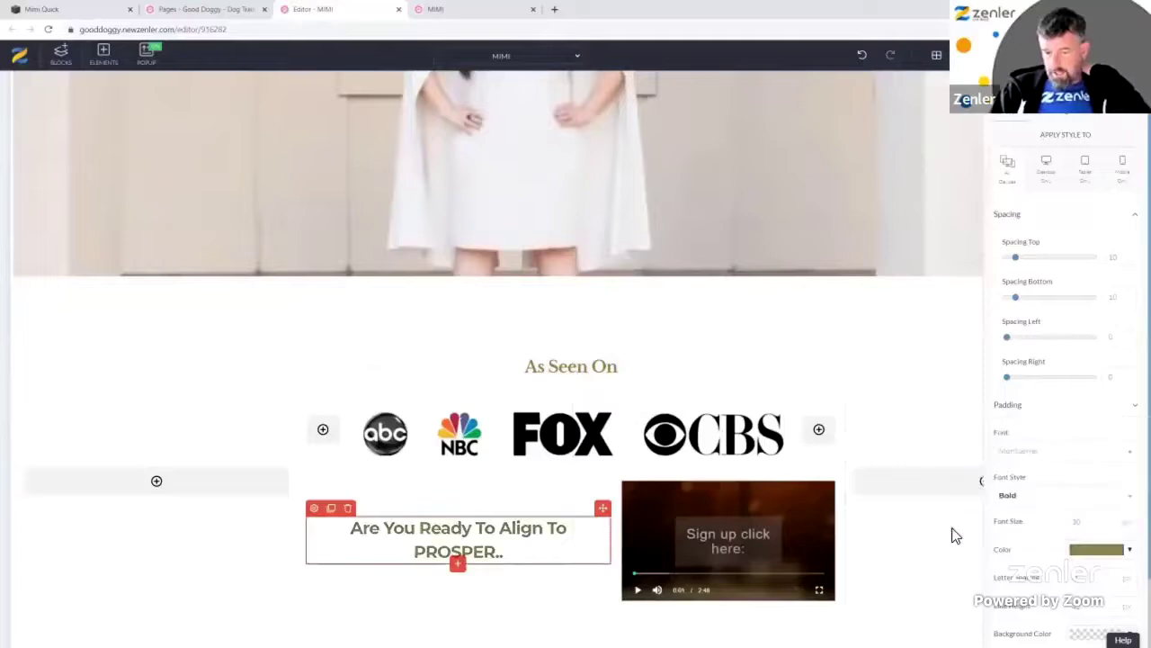
pyautogui.click(1054, 451)
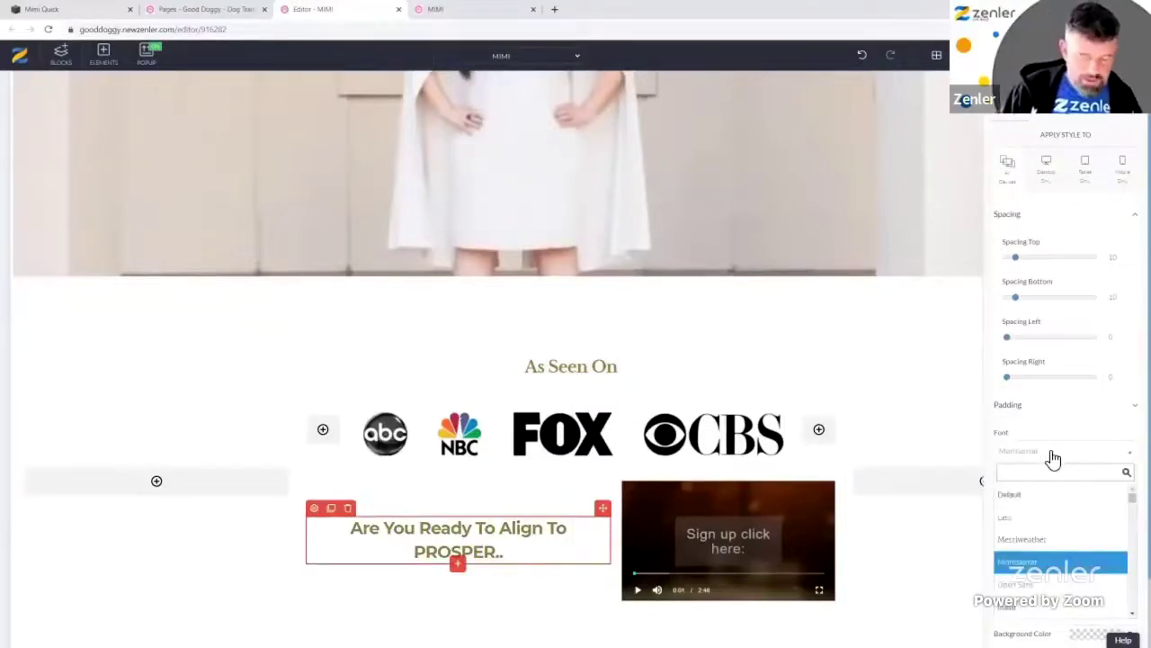
pyautogui.write('bask')
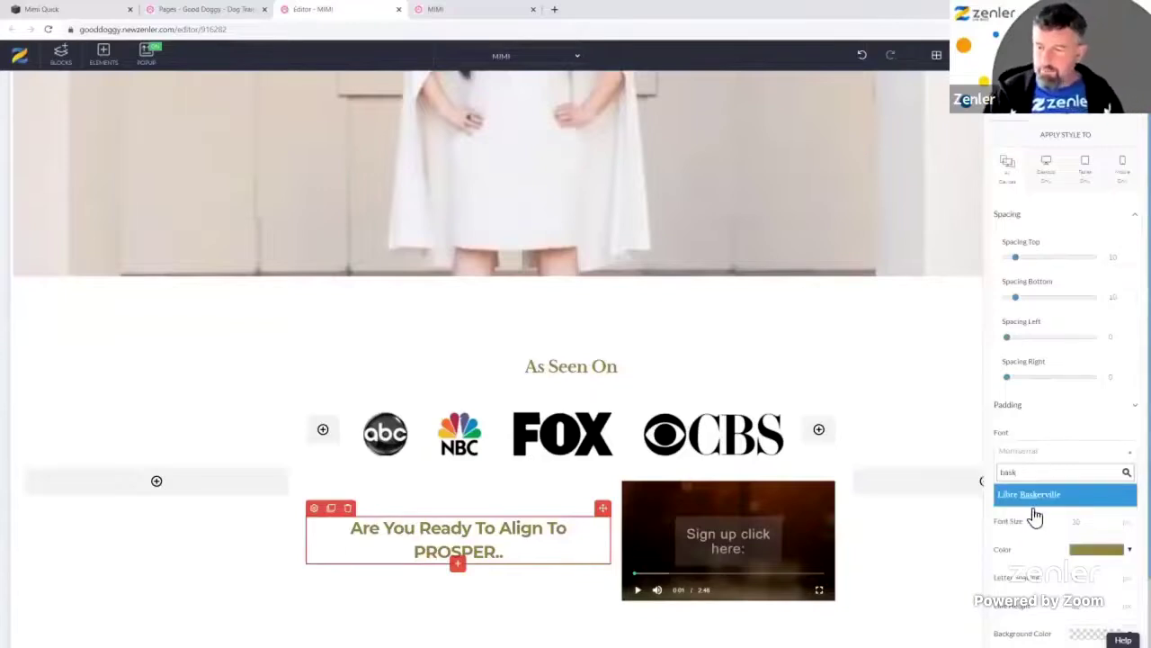
pyautogui.click(1045, 495)
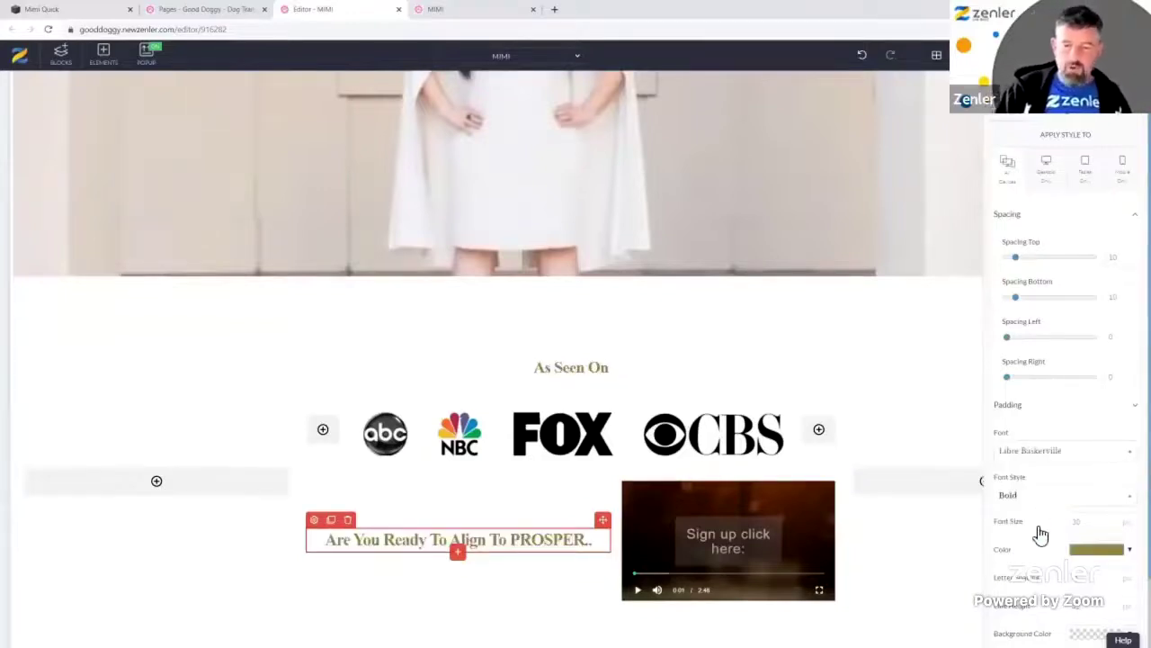
pyautogui.scroll(-2, 1047, 558)
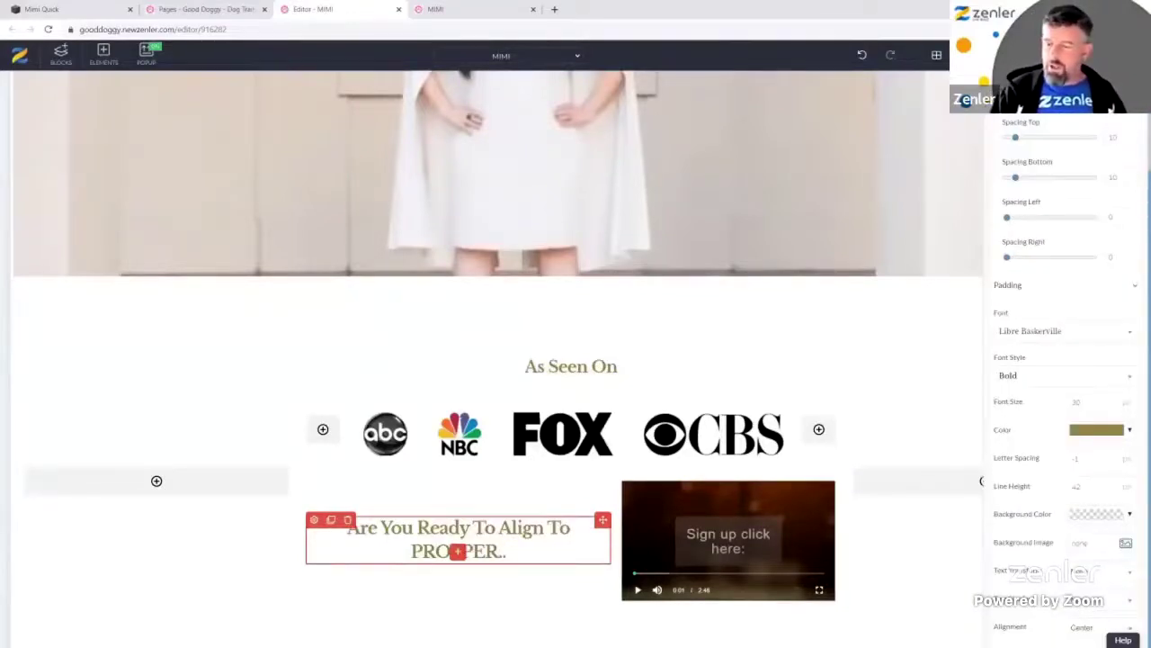
pyautogui.click(1081, 565)
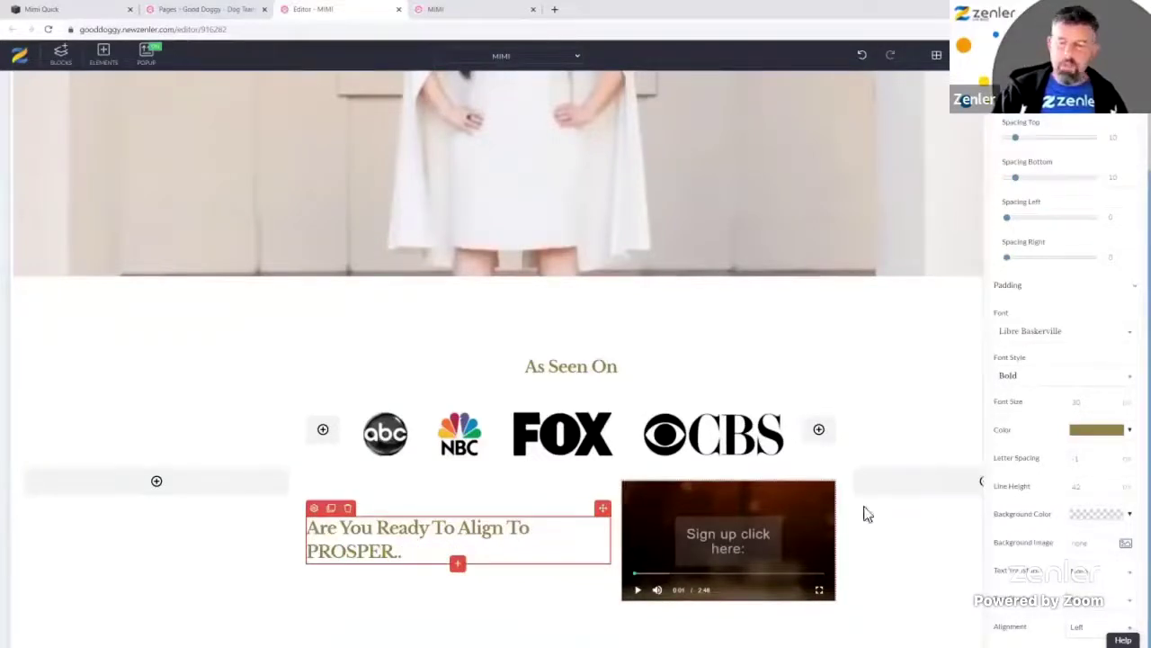
pyautogui.doubleClick(1079, 406)
pyautogui.write('28')
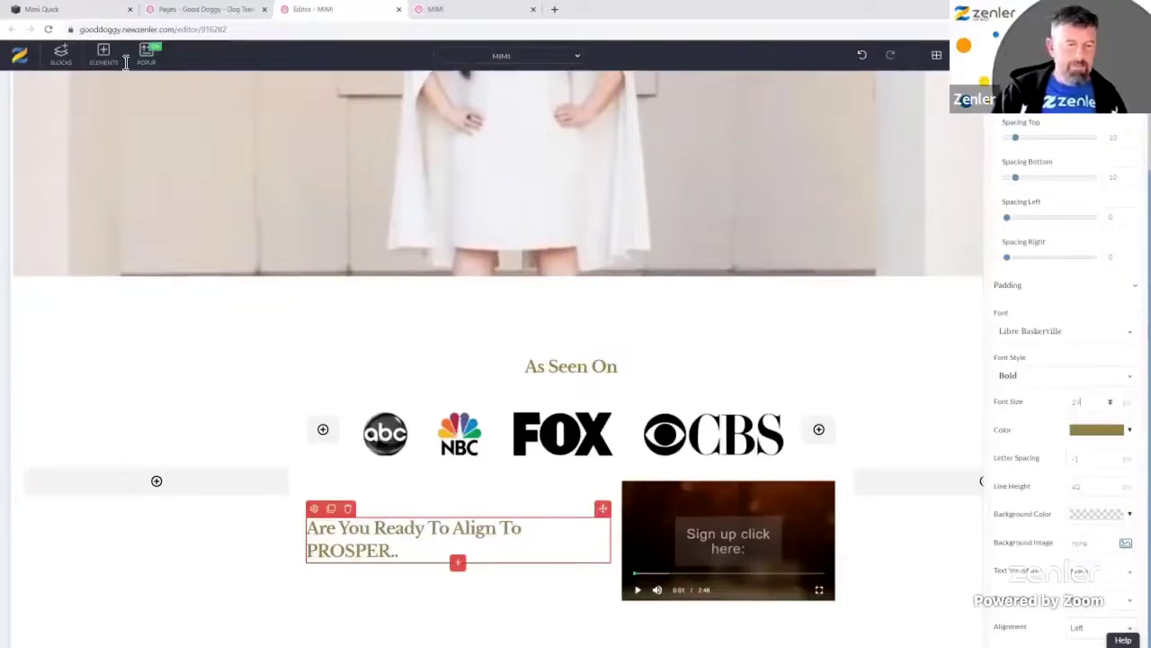
# - Copy both introduction paragraphs from the Mimi Quick page
pyautogui.click(77, 10)
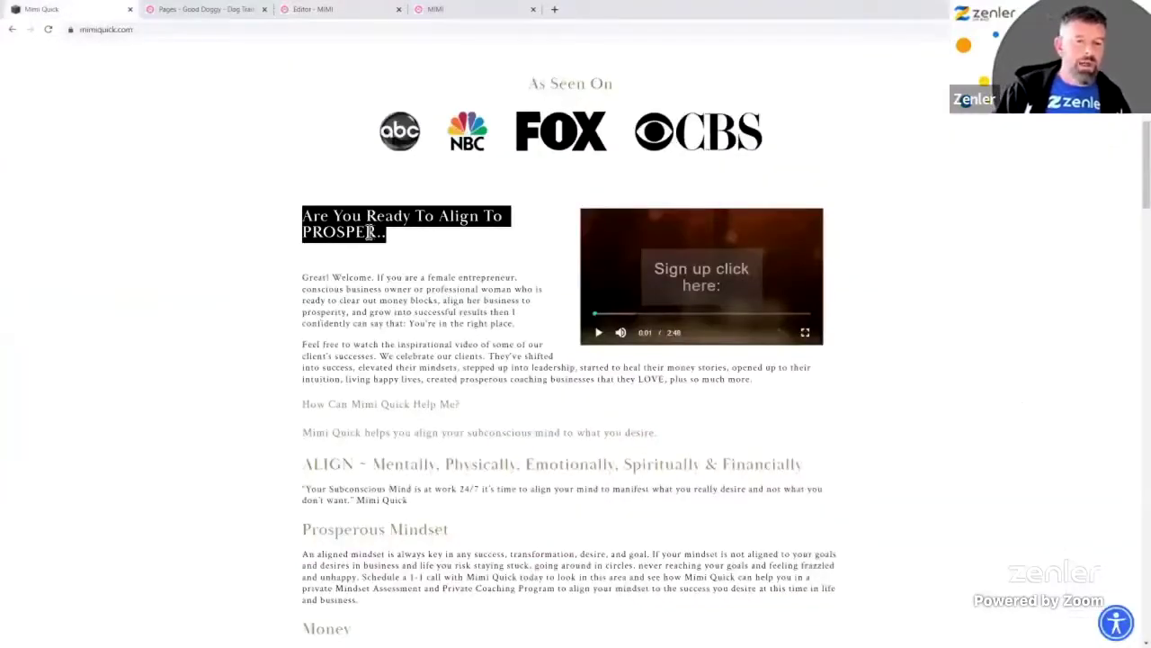
pyautogui.click(334, 13)
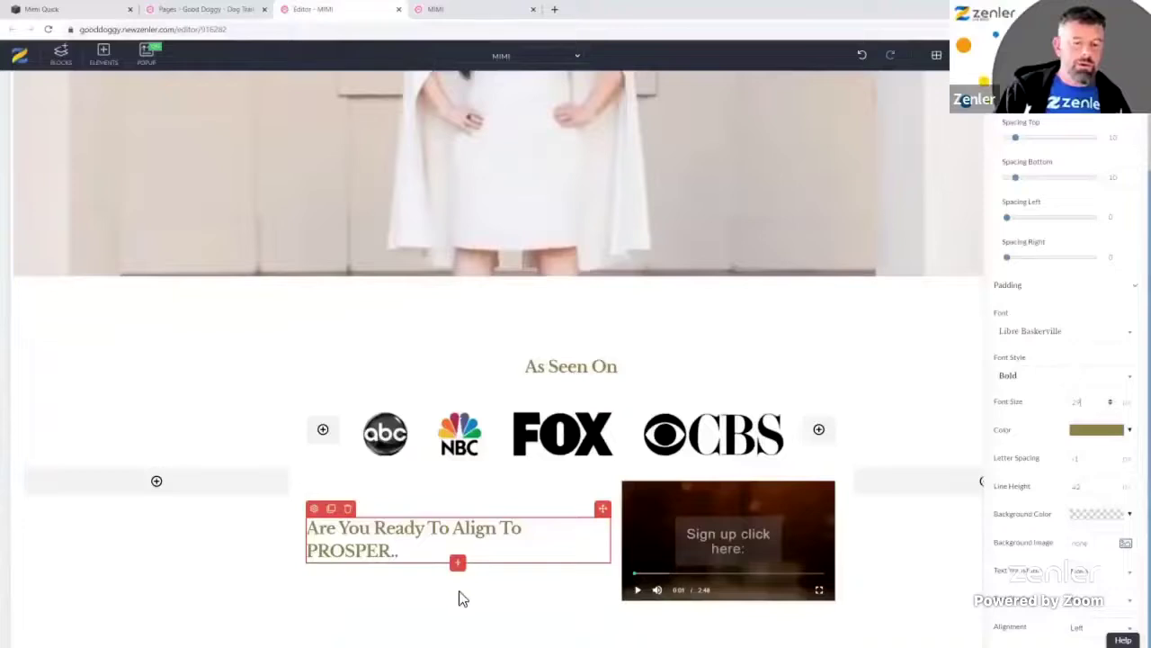
pyautogui.click(96, 11)
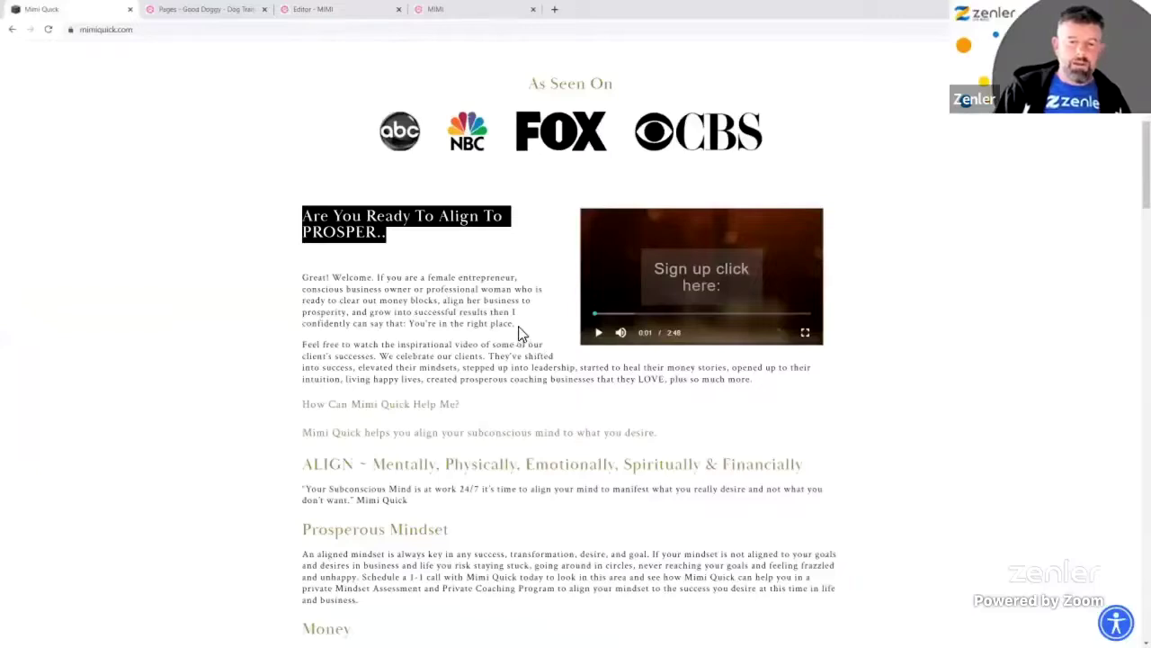
pyautogui.moveTo(516, 326); pyautogui.dragTo(305, 301)
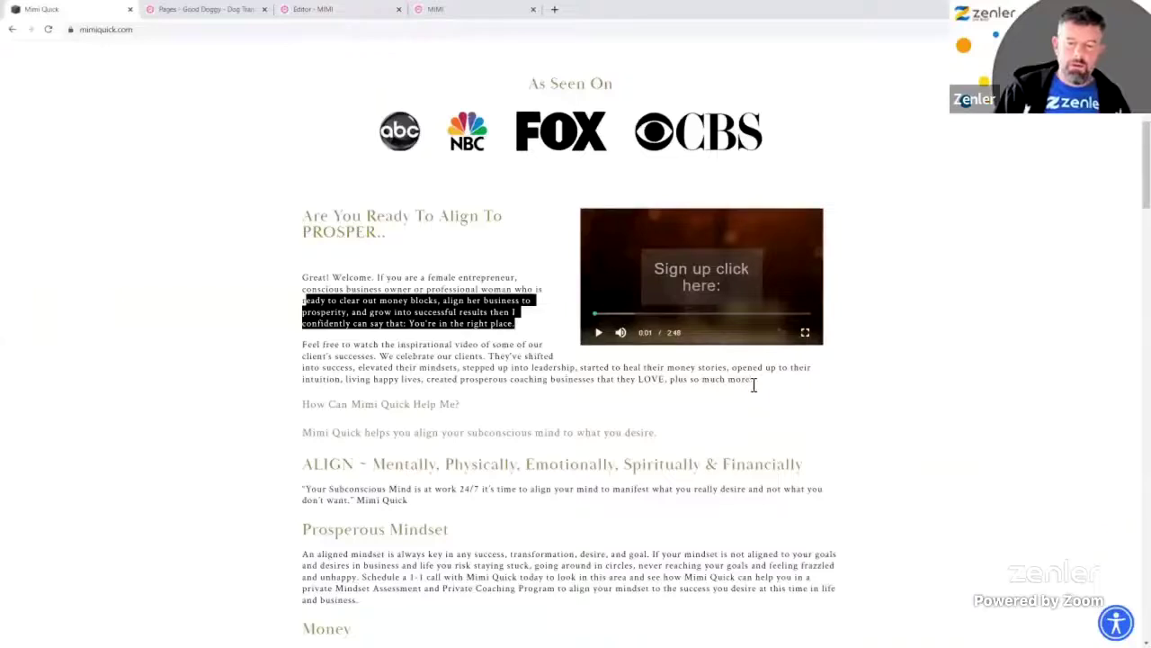
pyautogui.moveTo(755, 382); pyautogui.dragTo(301, 284)
pyautogui.hotkey('ctrl', 'c')
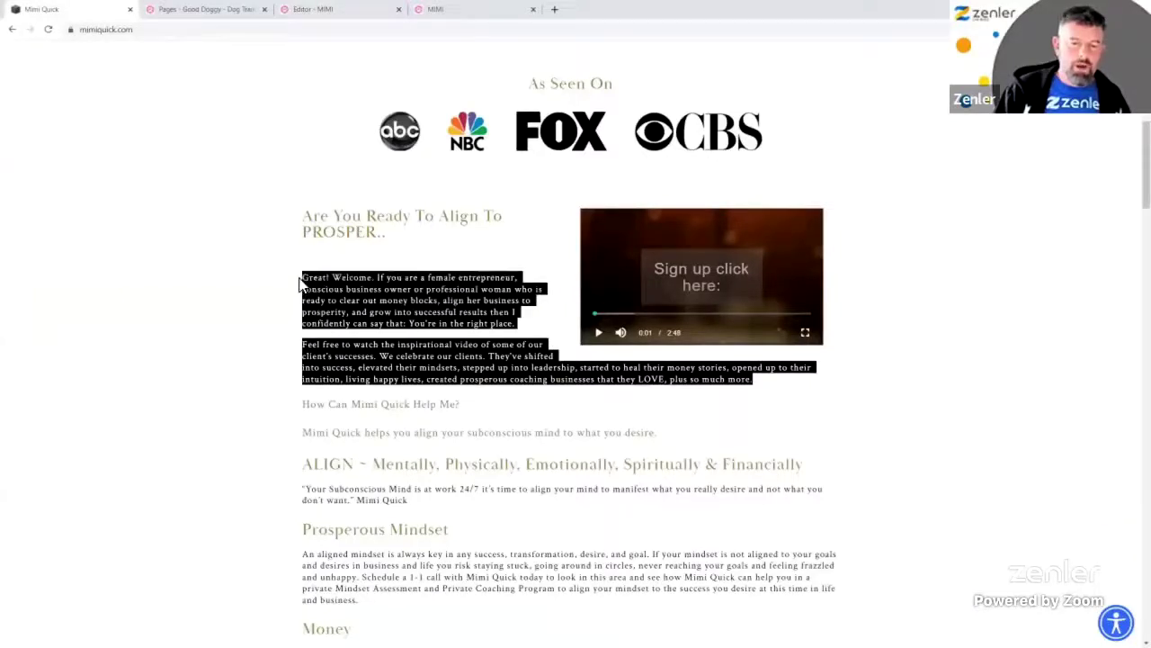
pyautogui.click(319, 13)
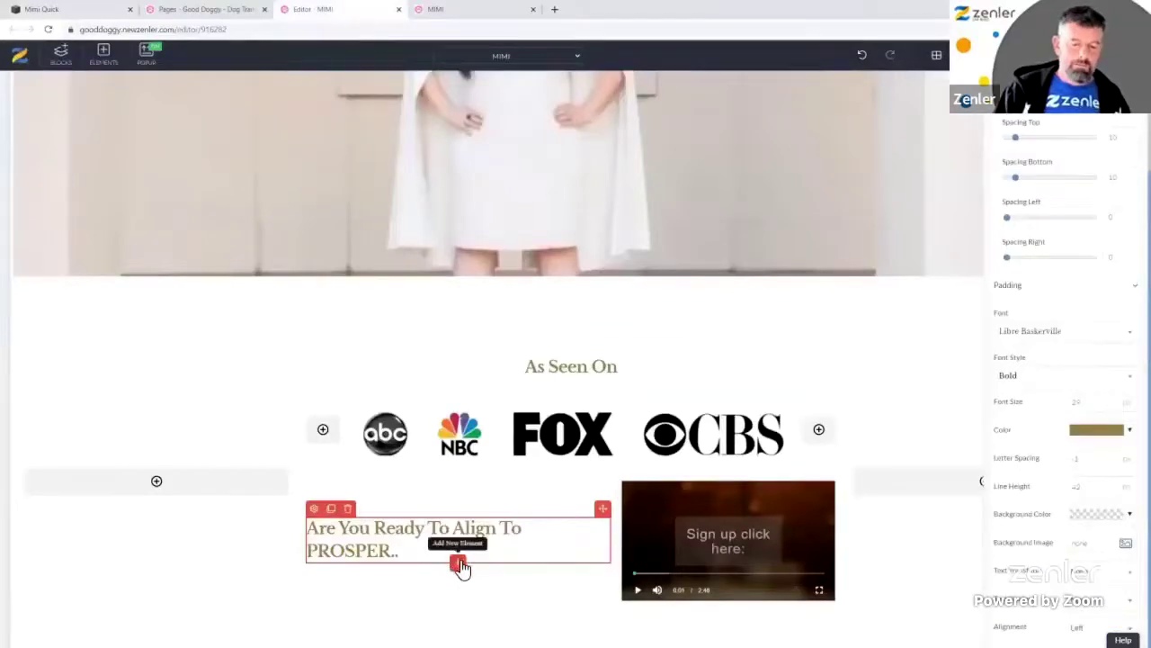
pyautogui.click(389, 385)
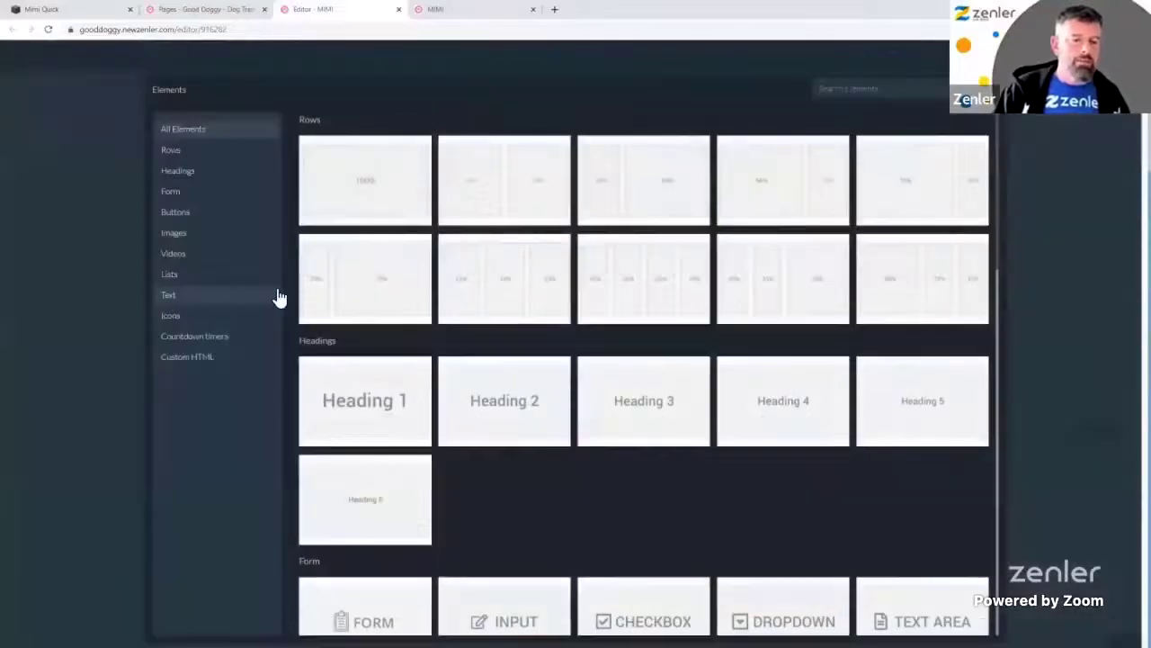
# - Insert a Regular paragraph text element under the PROSPER heading and select it
pyautogui.click(278, 298)
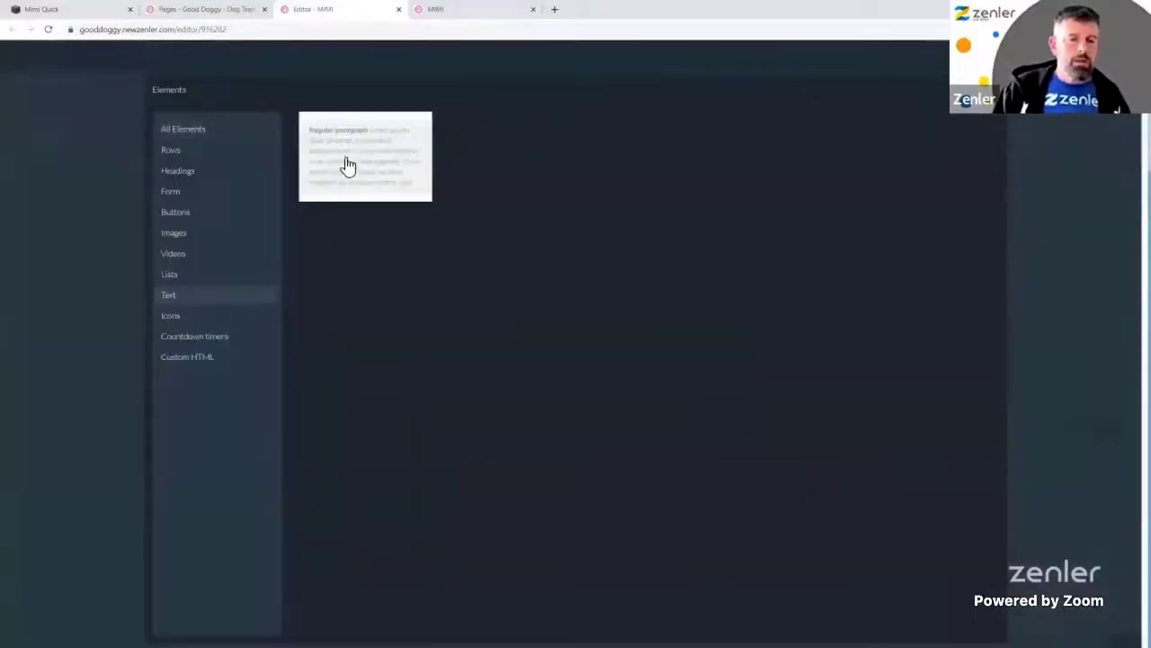
pyautogui.click(425, 192)
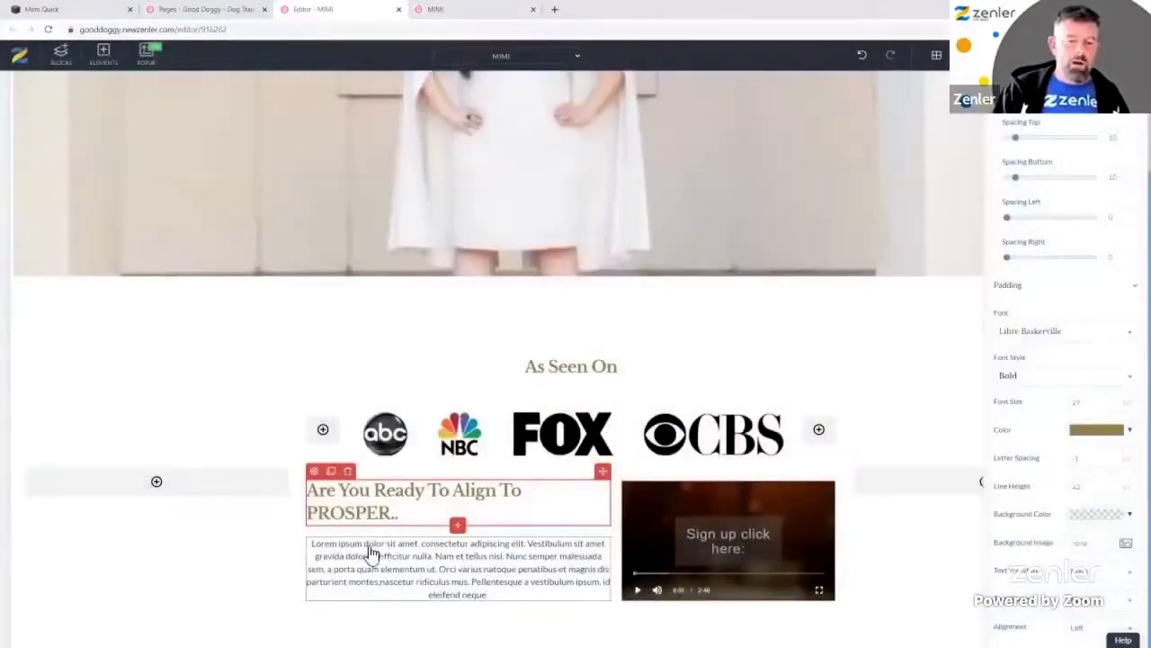
pyautogui.click(331, 555)
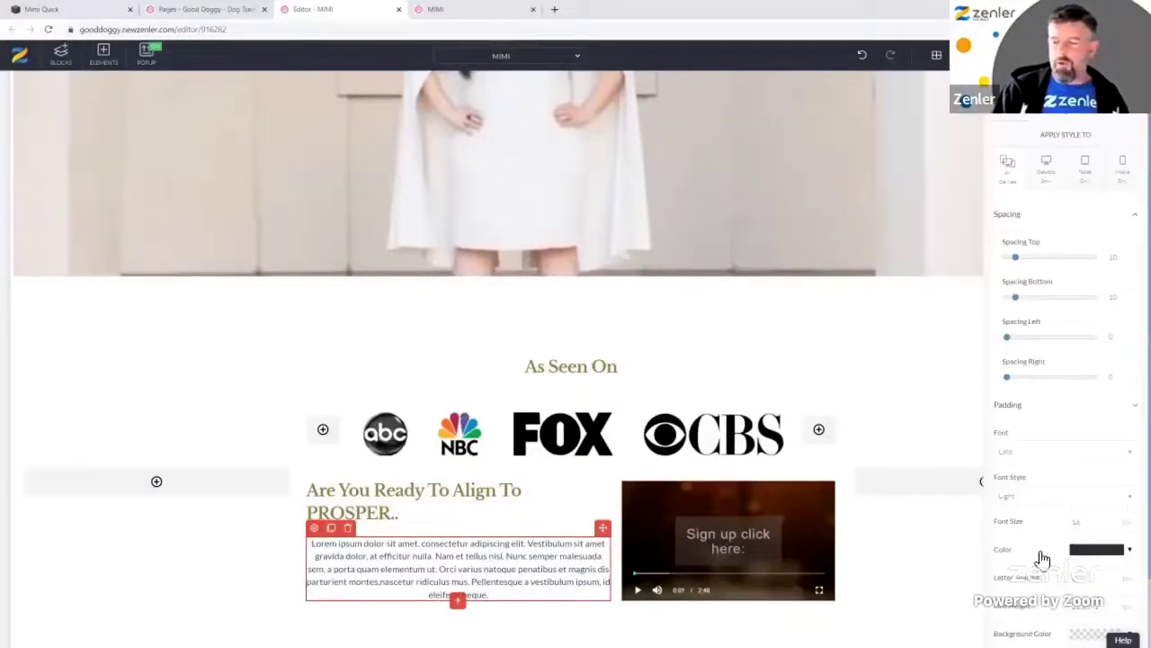
pyautogui.scroll(-1, 1039, 558)
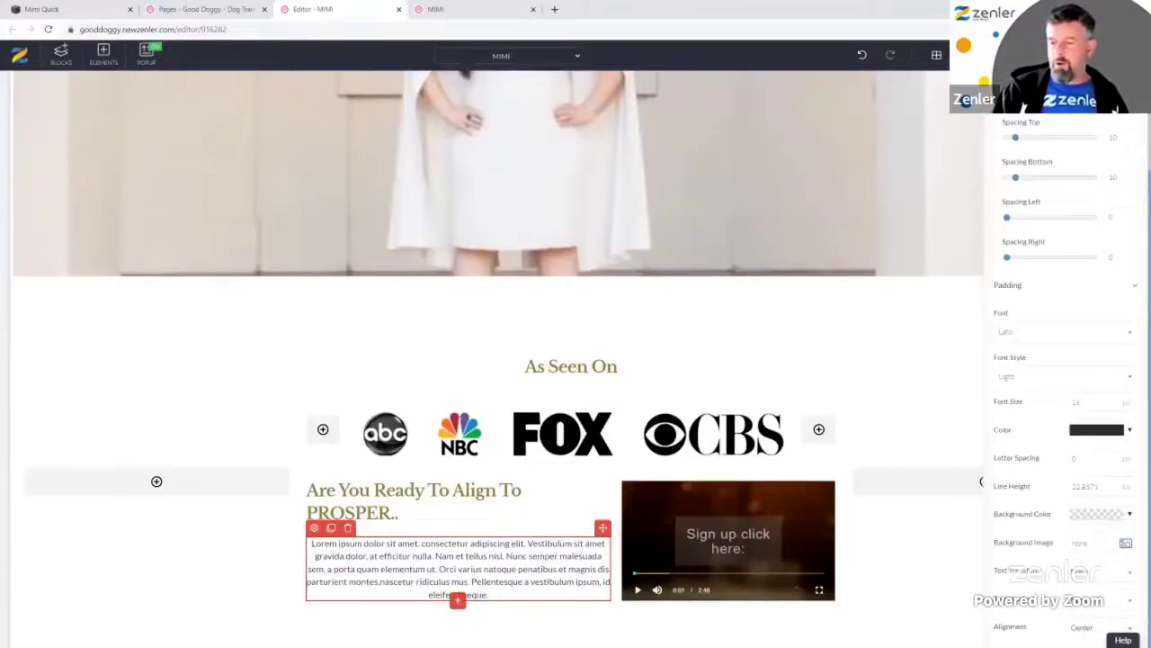
# - Set the paragraph's text alignment to Left
pyautogui.click(1099, 570)
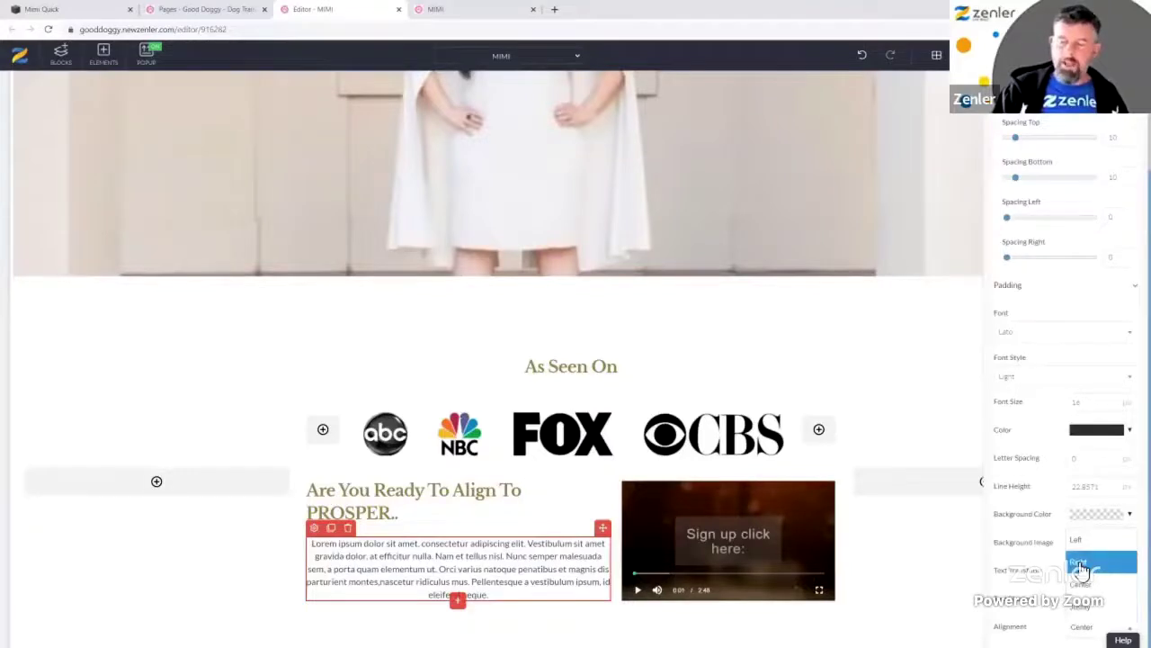
pyautogui.click(1082, 563)
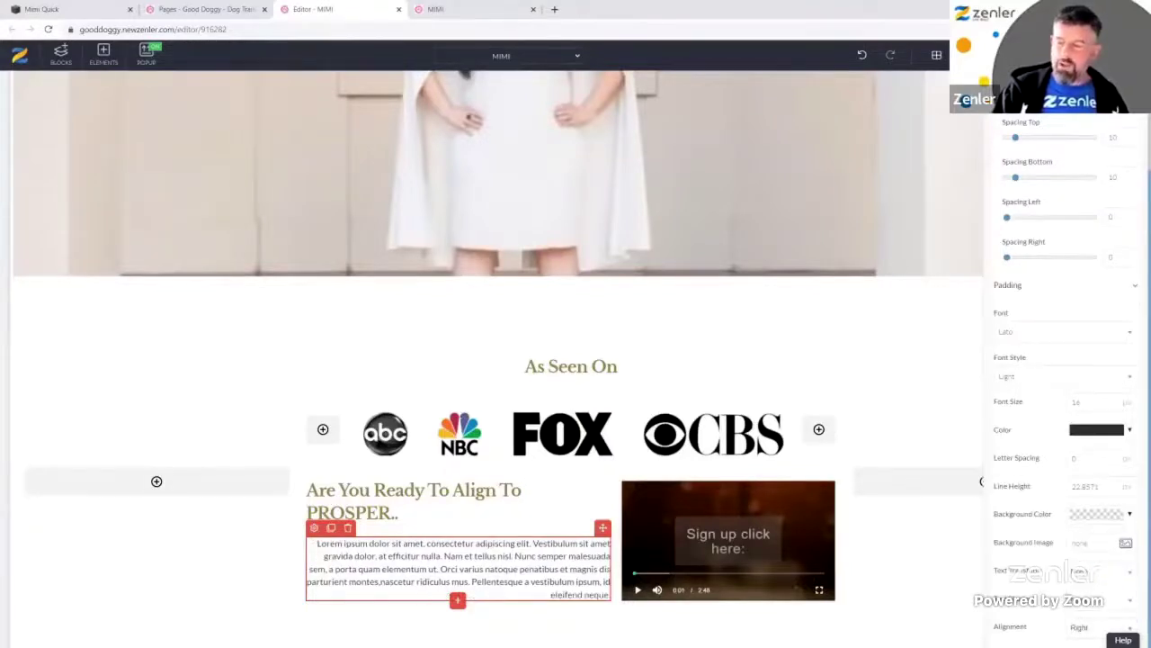
pyautogui.click(1082, 570)
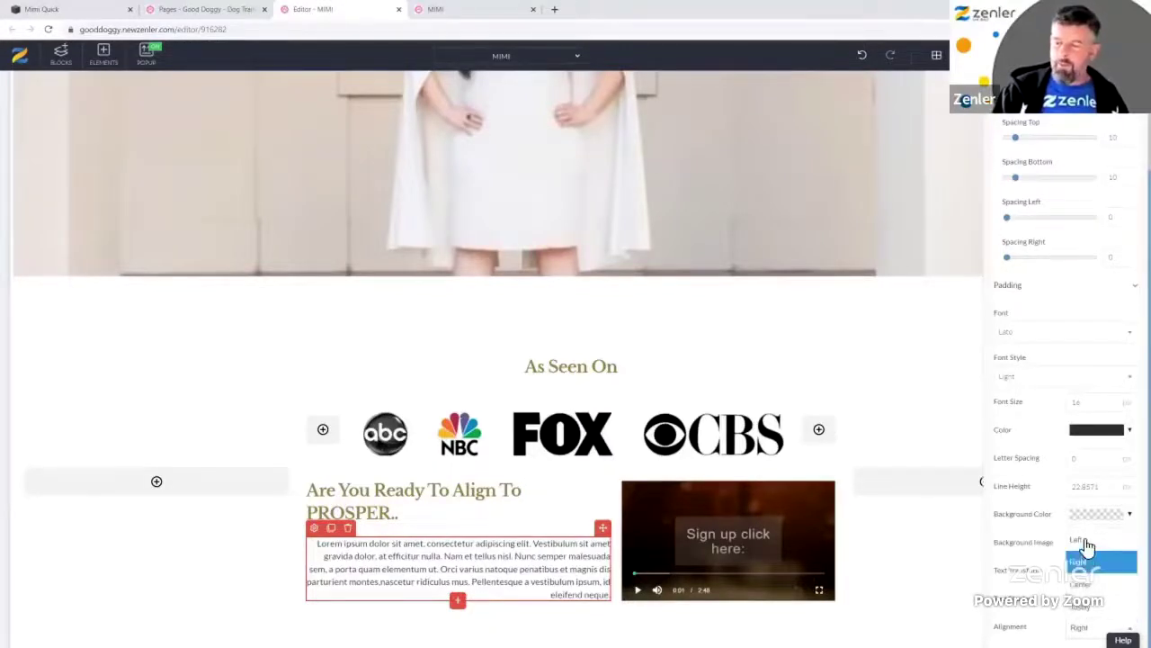
pyautogui.click(1086, 545)
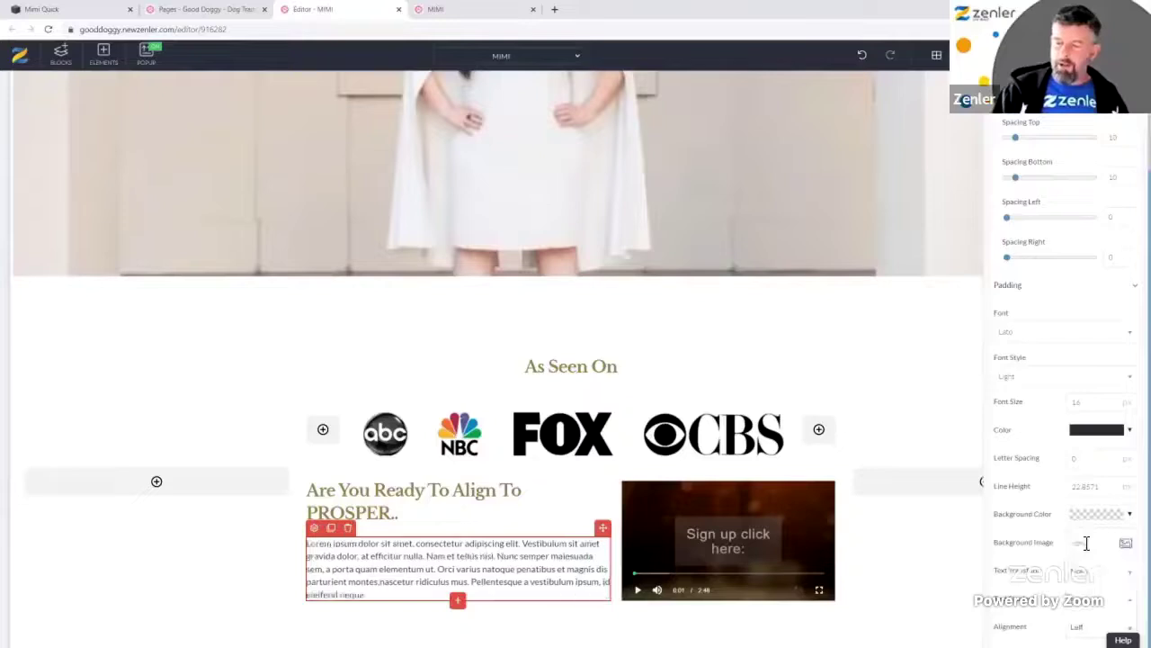
# - Paste the welcome text over the Lorem ipsum, with a blank line before 'Feel free to watch'
pyautogui.click(369, 598)
pyautogui.moveTo(369, 597); pyautogui.dragTo(314, 545)
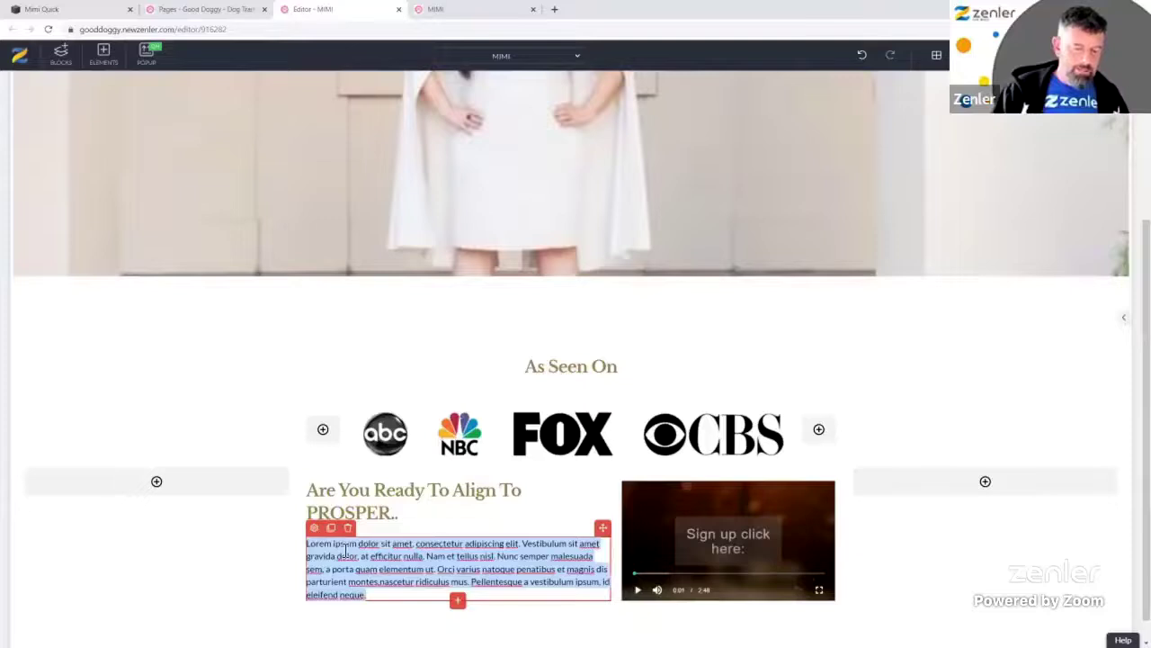
pyautogui.hotkey('ctrl', 'v')
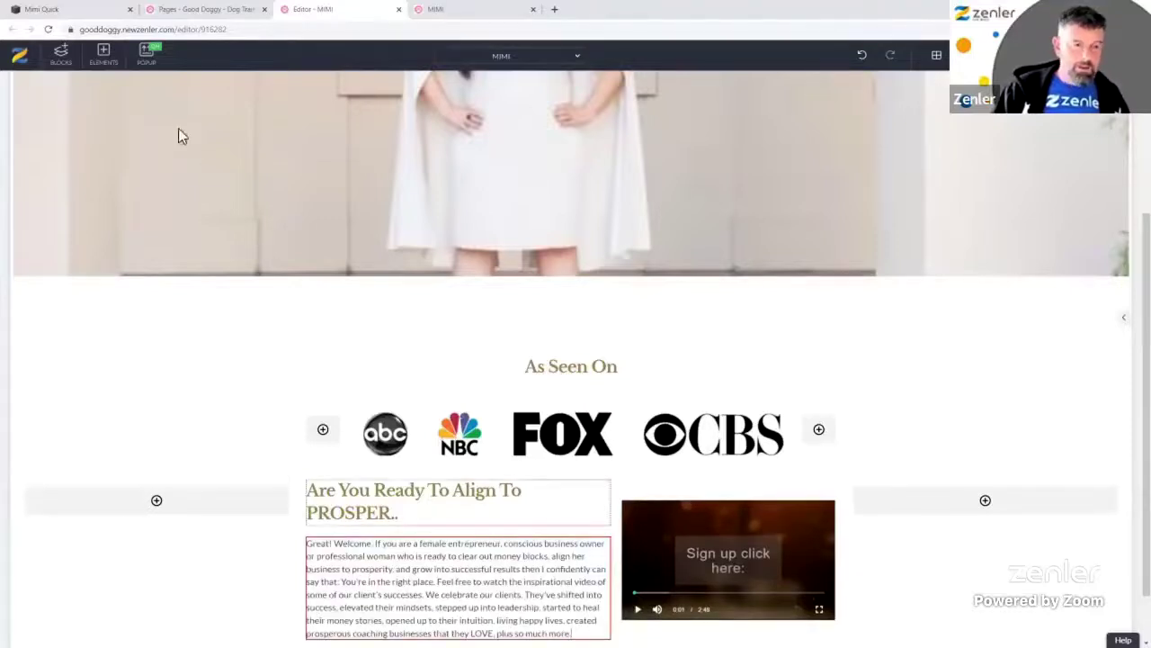
pyautogui.click(87, 11)
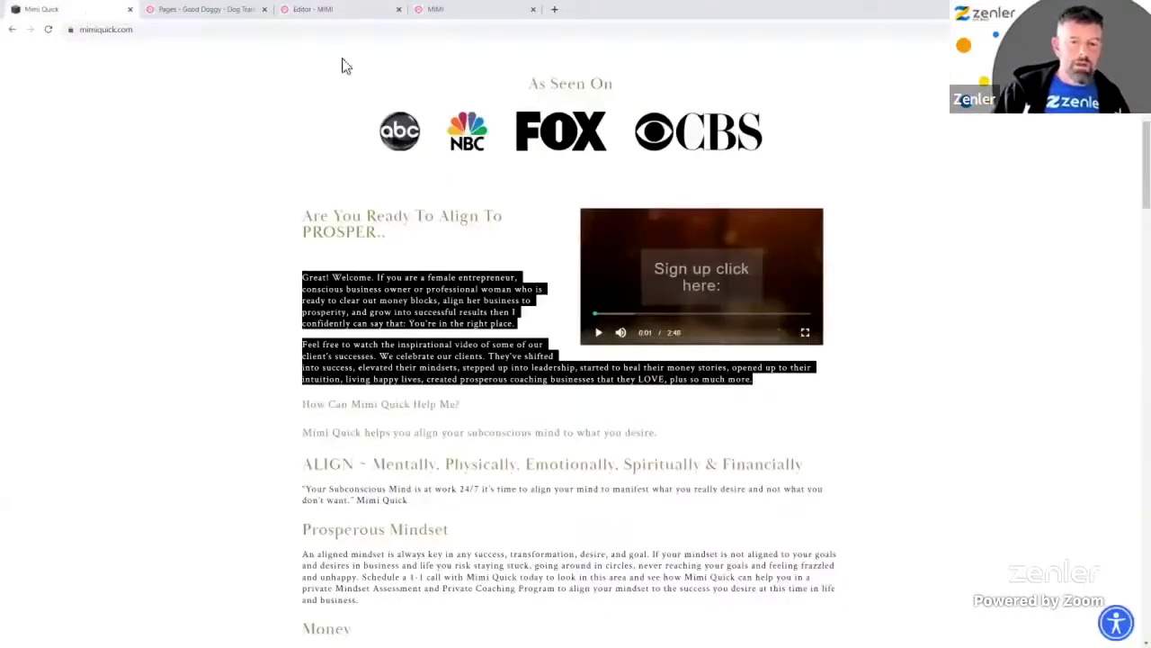
pyautogui.click(322, 12)
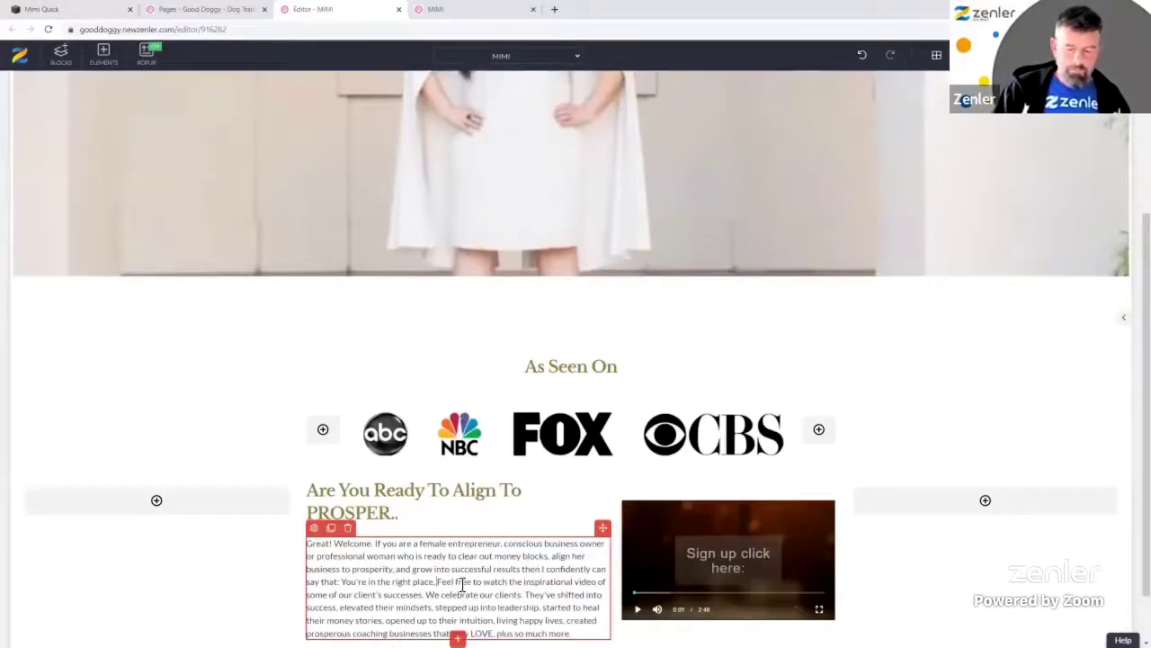
pyautogui.press('Return')
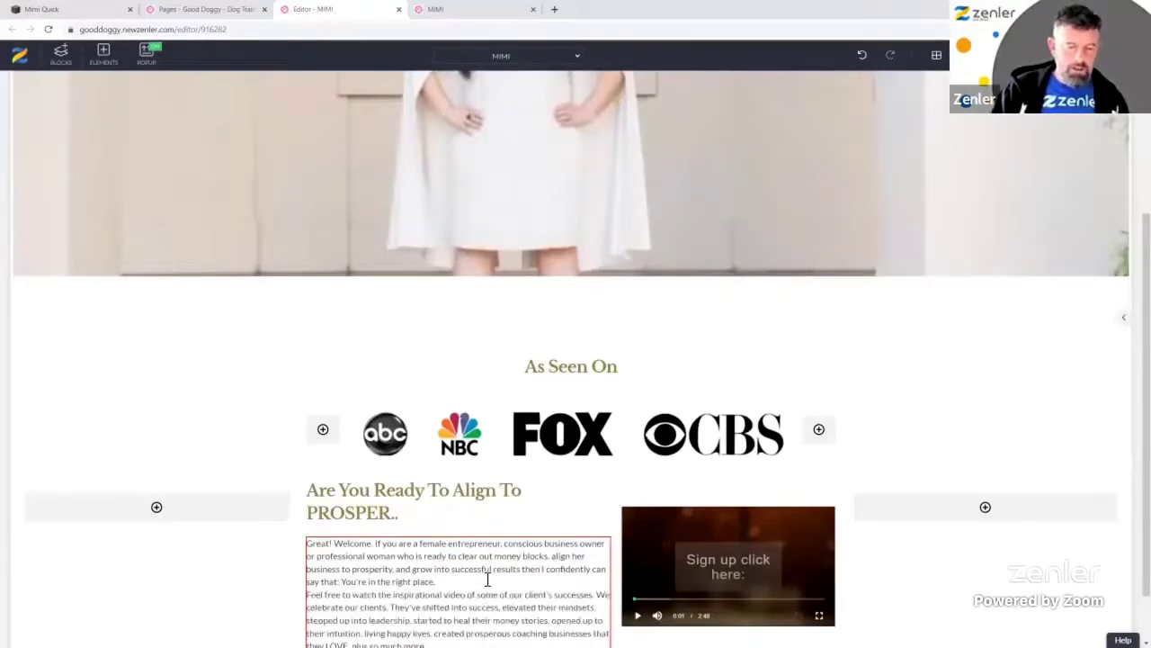
pyautogui.press('Return')
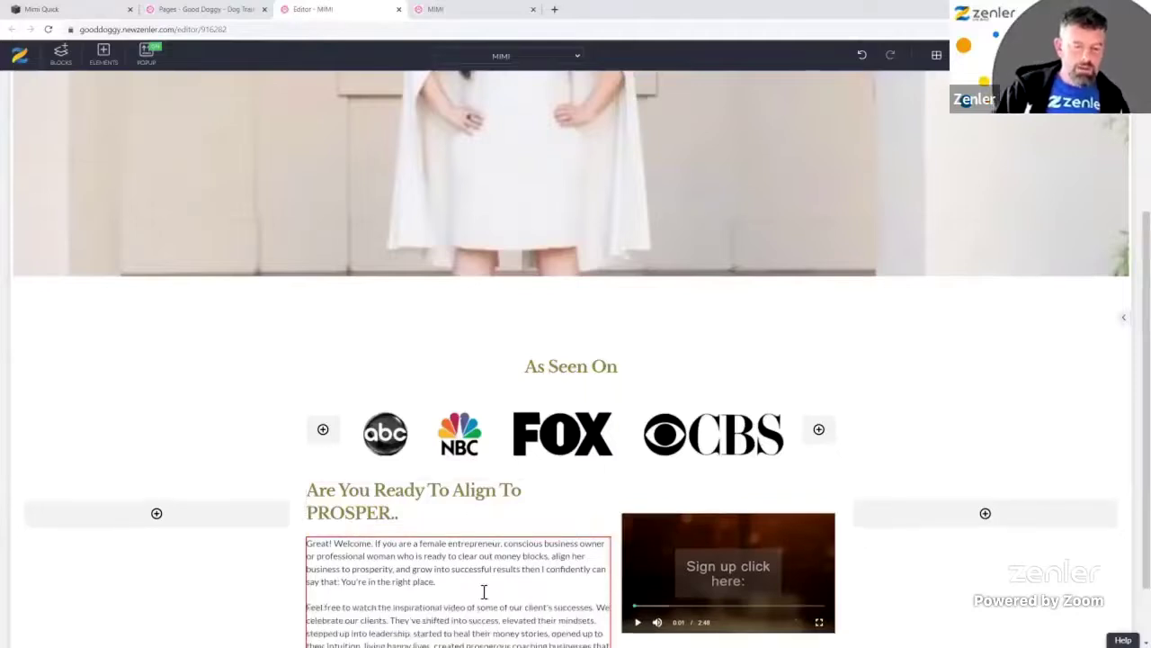
pyautogui.scroll(-1, 469, 586)
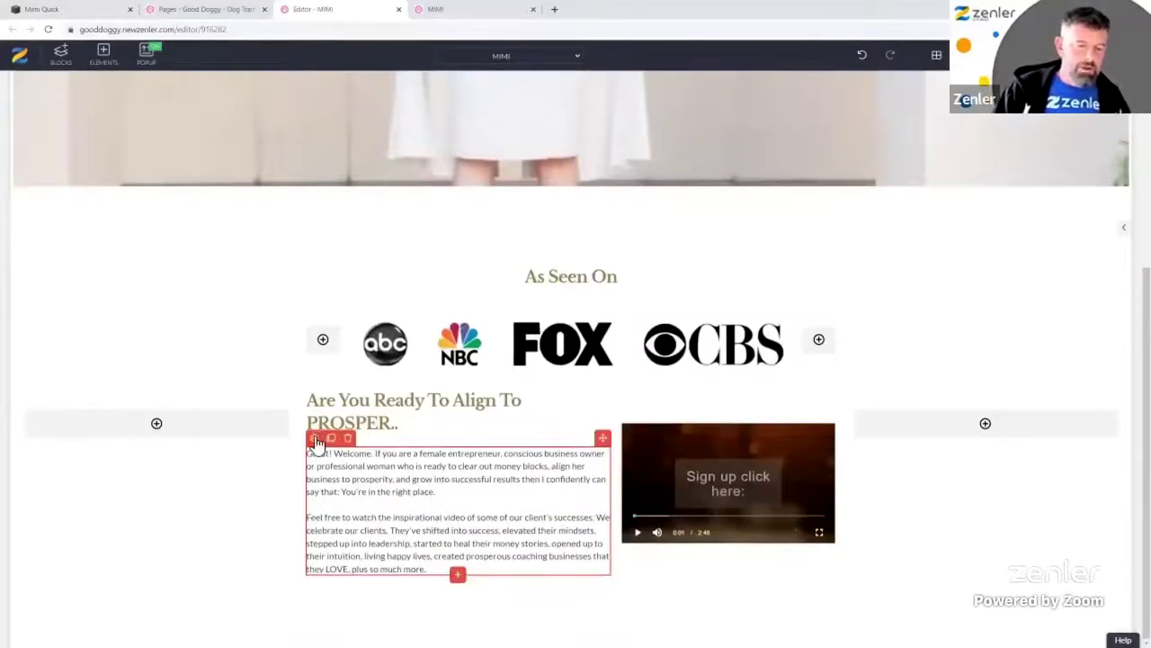
# - Set the welcome text to Crimson Text at font size 17
pyautogui.click(411, 418)
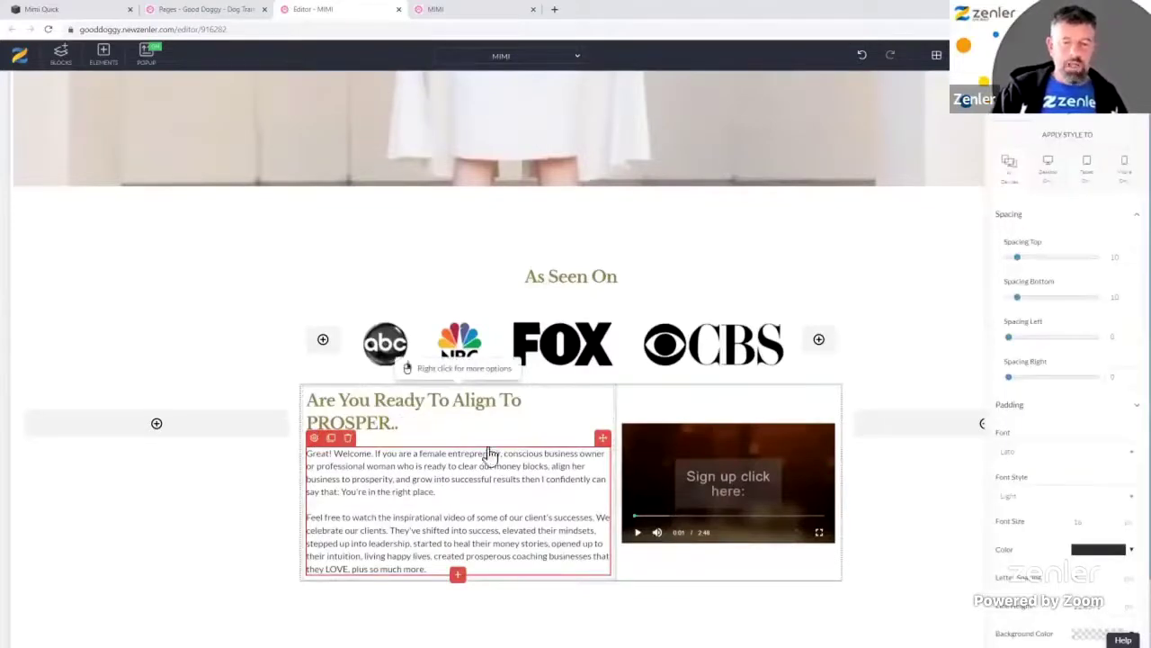
pyautogui.click(1068, 461)
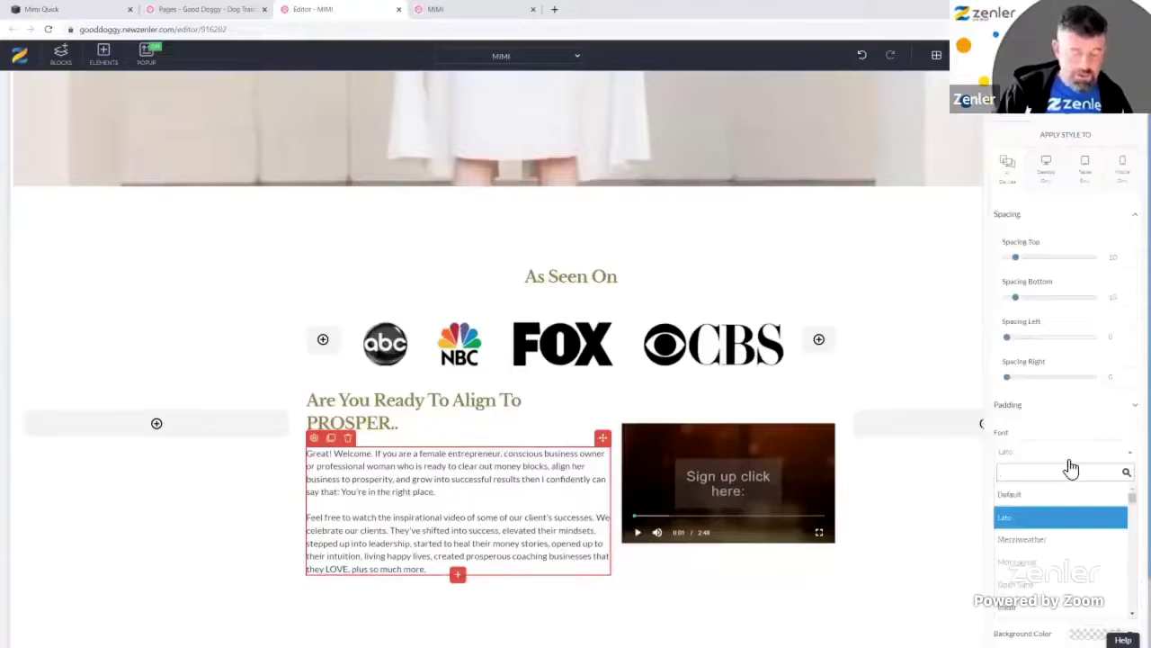
pyautogui.write('cri')
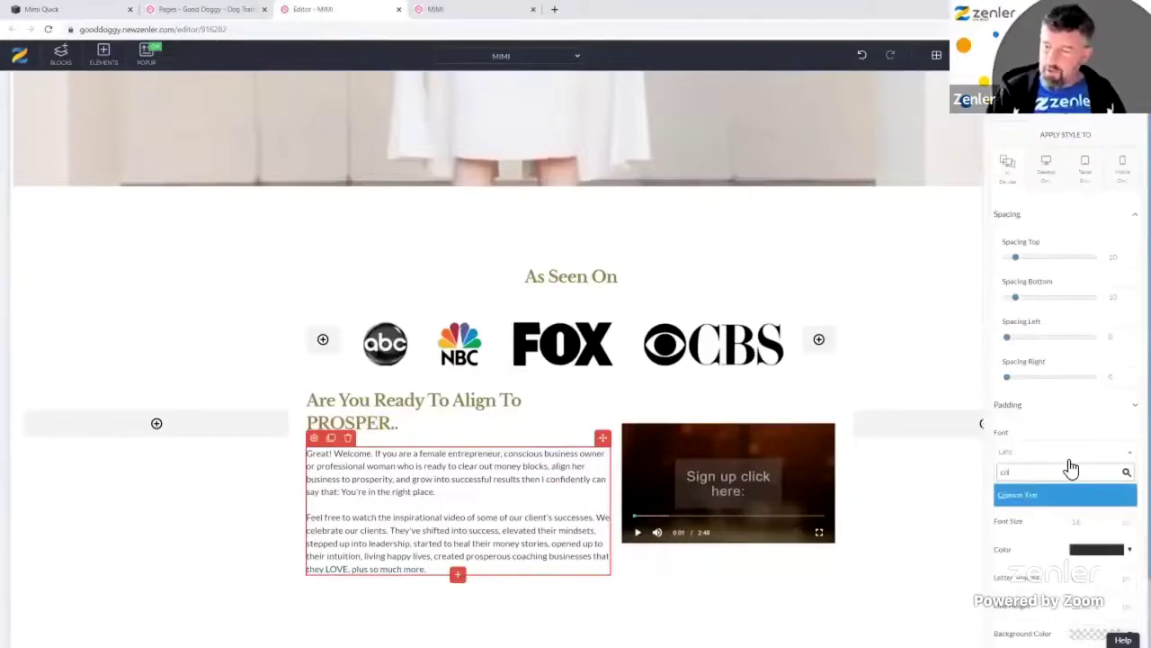
pyautogui.click(1035, 500)
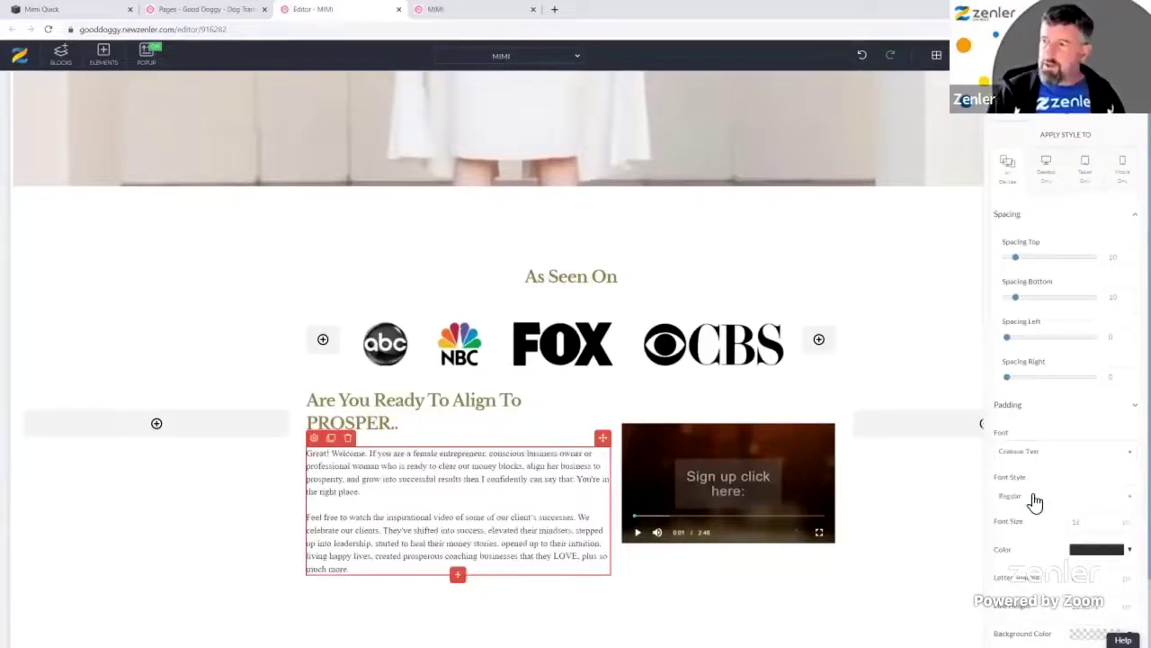
pyautogui.scroll(-1, 1032, 501)
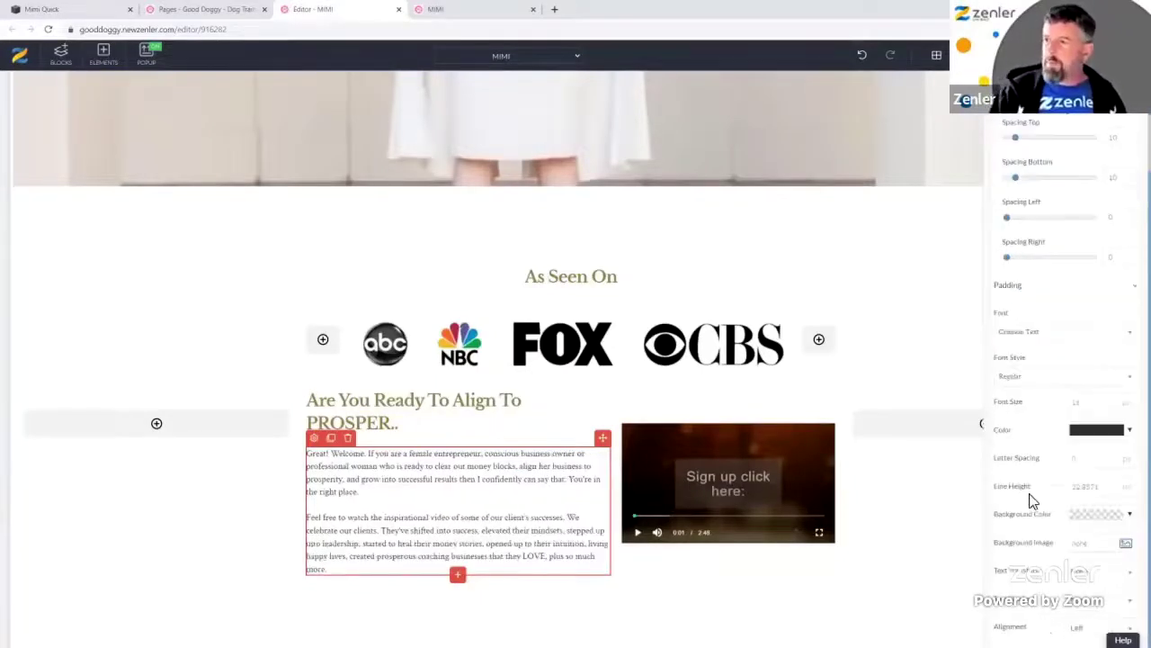
pyautogui.doubleClick(1069, 407)
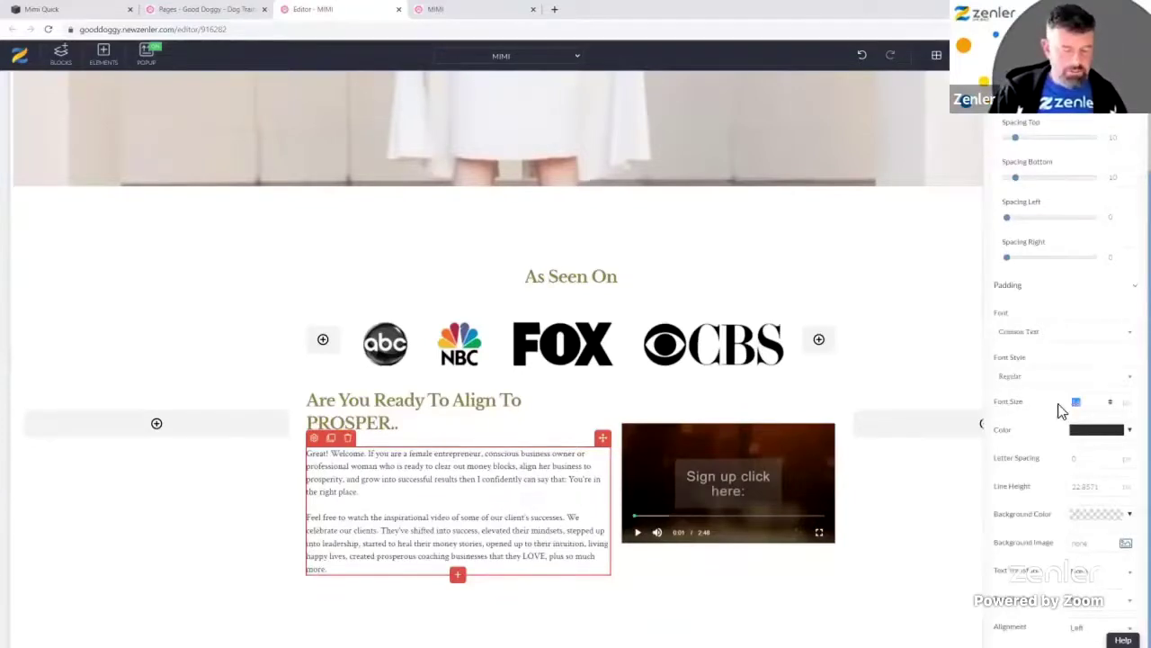
pyautogui.write('17')
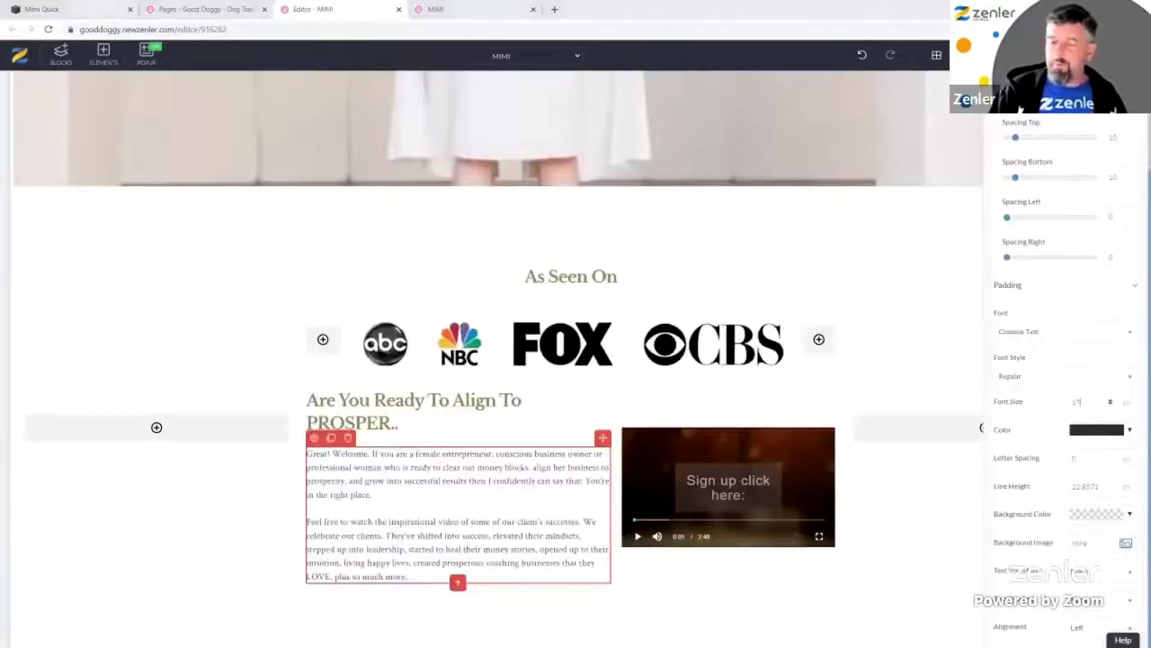
pyautogui.hotkey('alt', 'Tab')
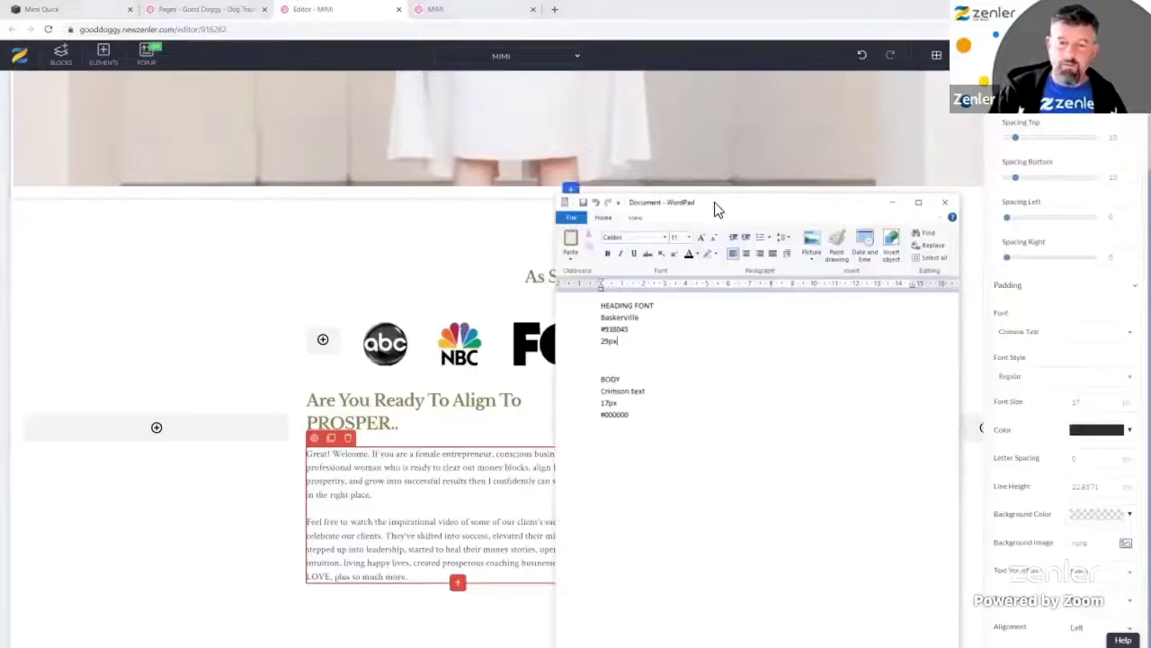
pyautogui.hotkey('alt', 'Tab')
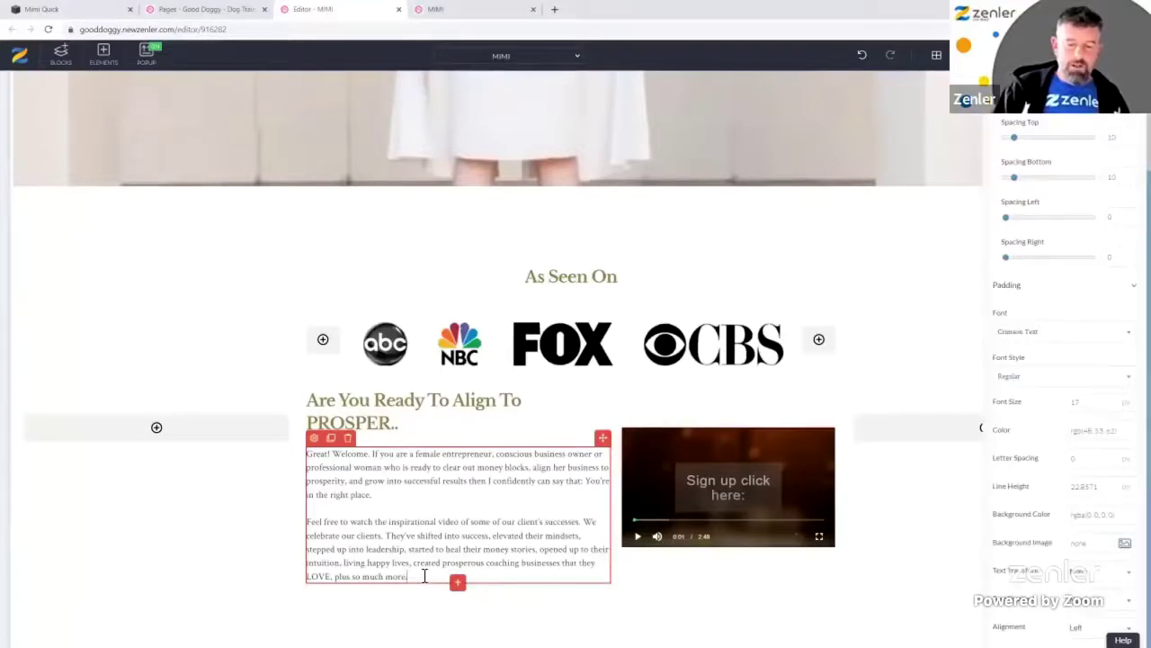
pyautogui.click(626, 566)
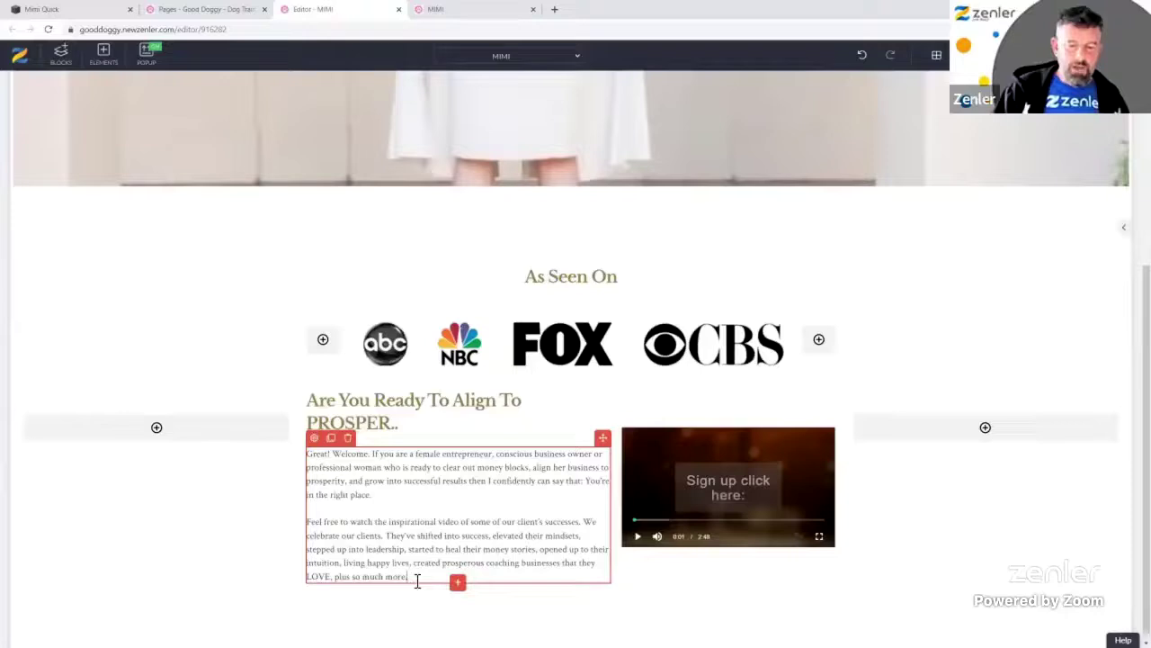
# - Clone the welcome text block and delete the second paragraph from the original copy
pyautogui.moveTo(322, 561); pyautogui.dragTo(314, 560)
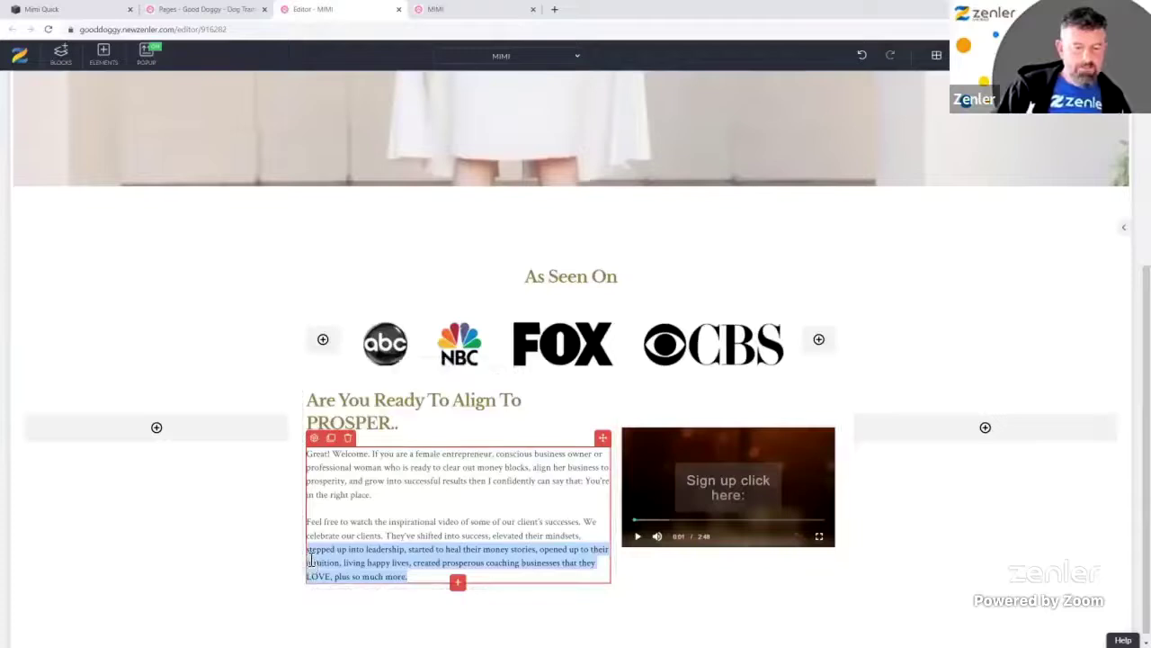
pyautogui.moveTo(310, 560); pyautogui.dragTo(311, 526)
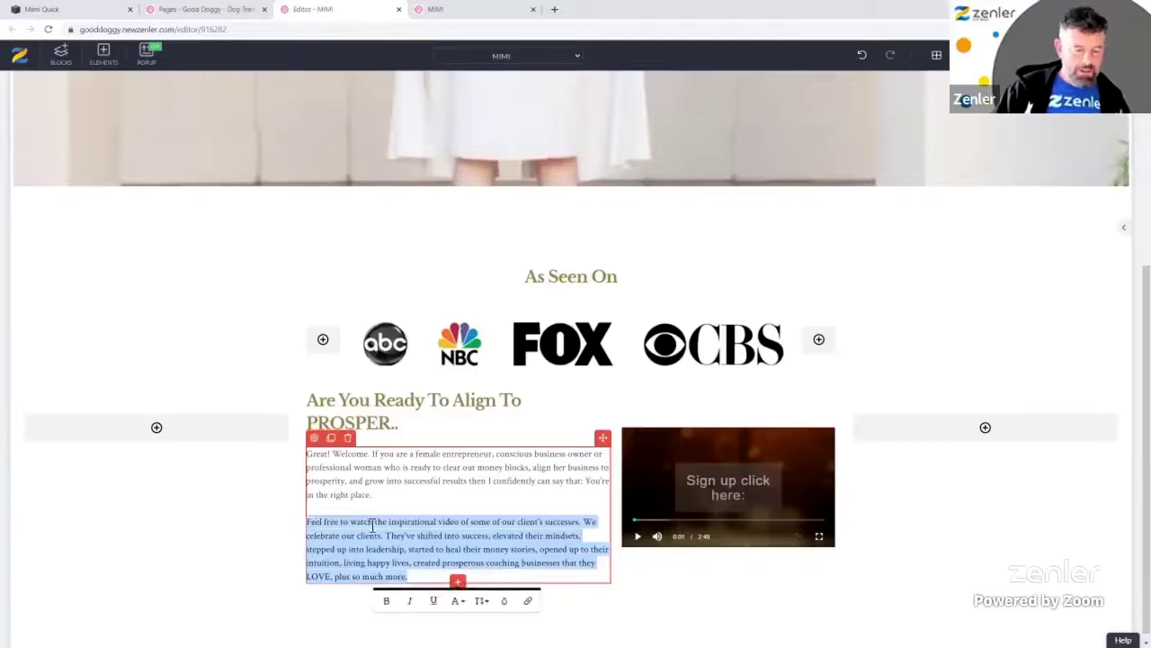
pyautogui.click(532, 589)
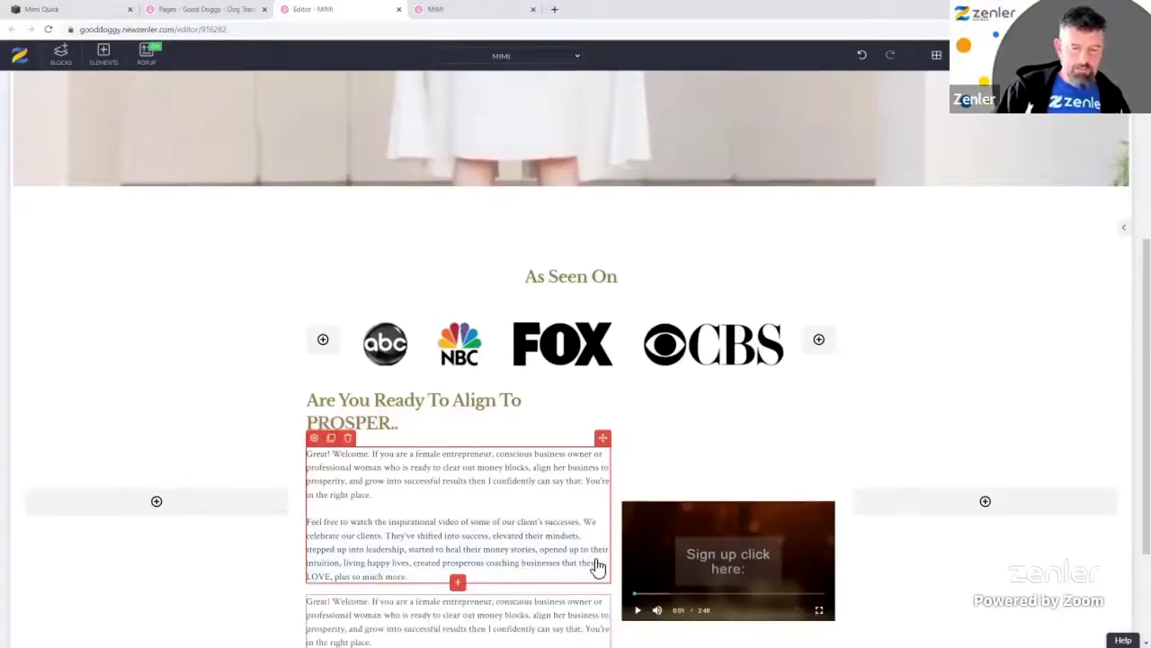
pyautogui.scroll(-2, 560, 555)
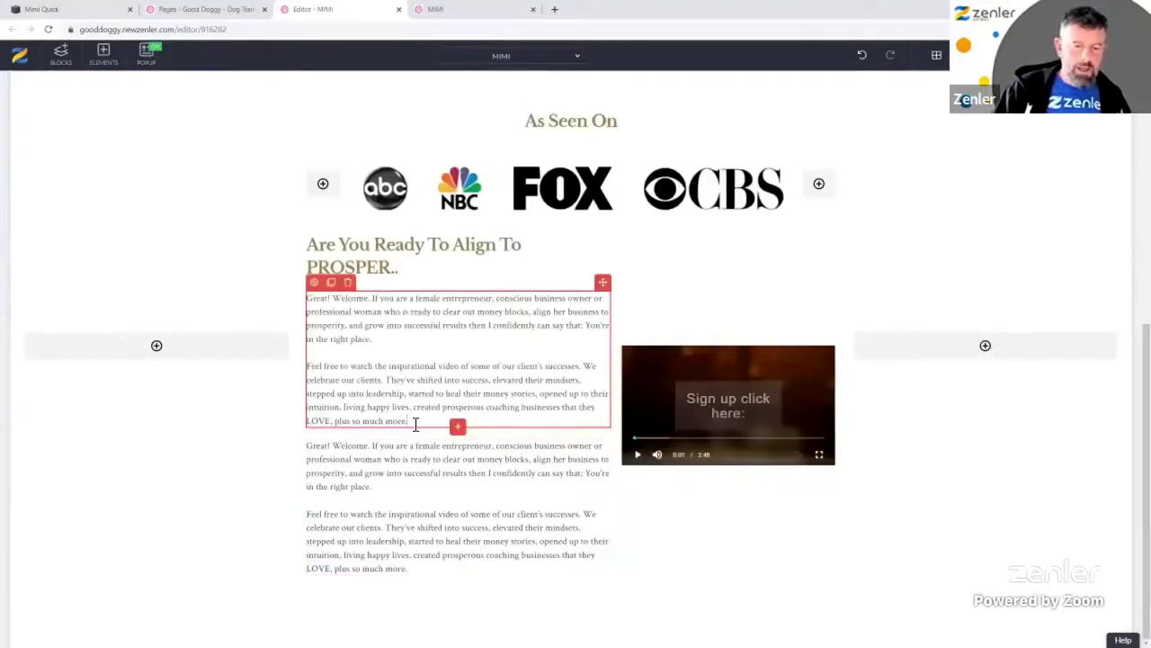
pyautogui.tripleClick(311, 369)
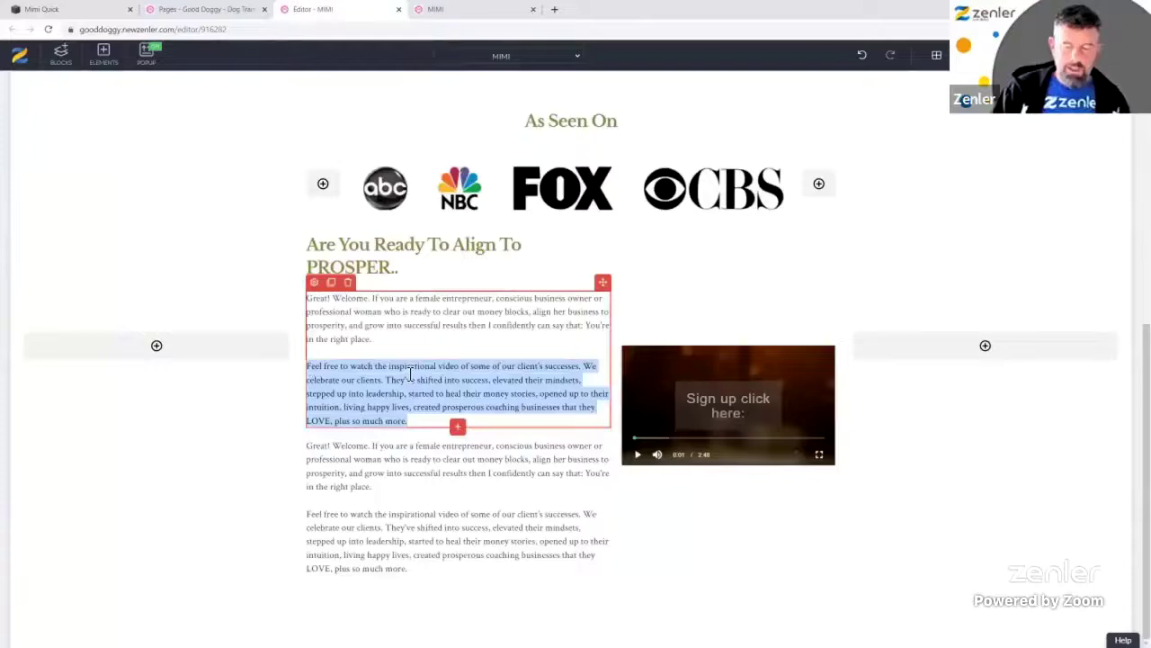
pyautogui.press('BackSpace')
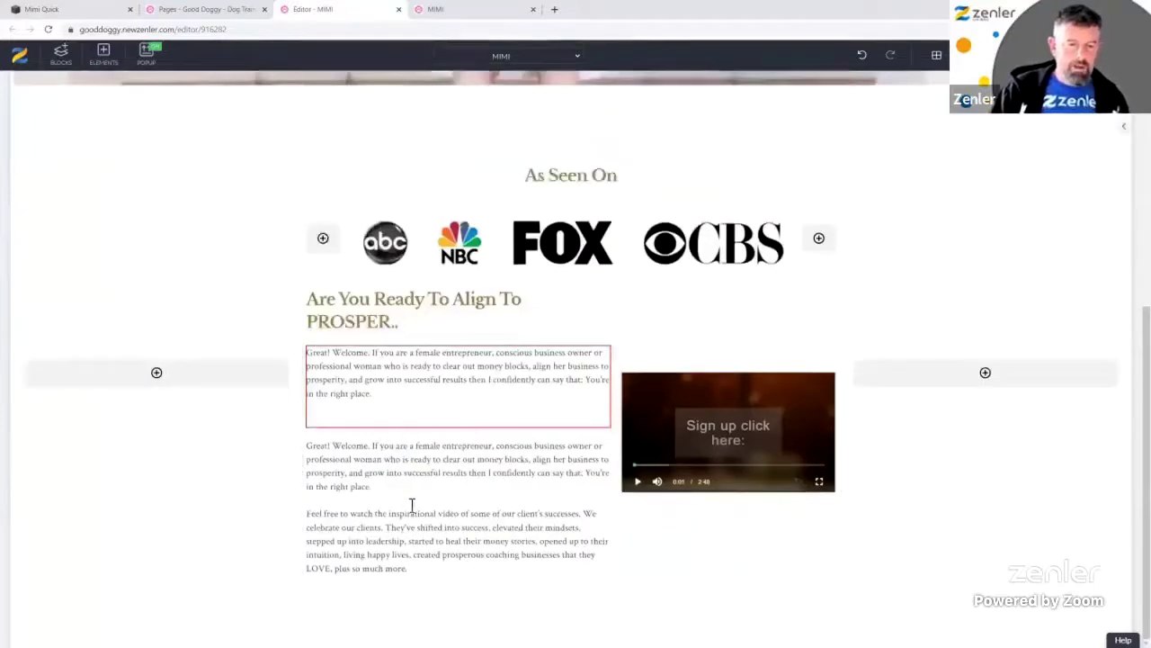
pyautogui.click(563, 591)
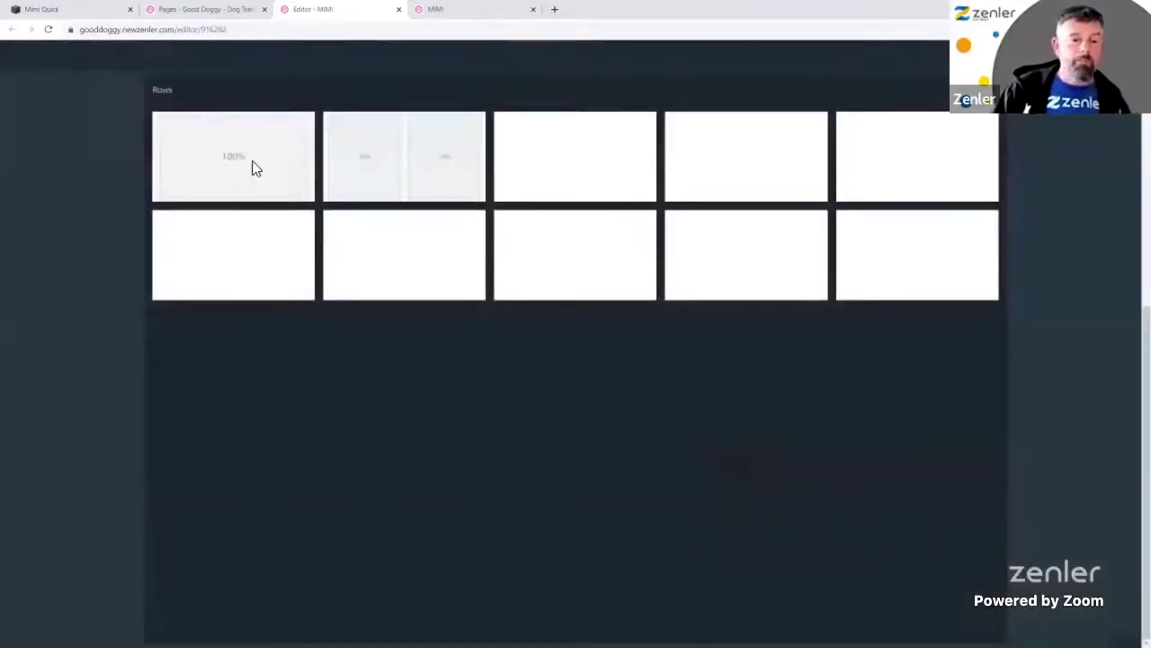
# - Move the cloned block into a new 100% row and remove its 'Great! Welcome…' paragraph
pyautogui.click(334, 197)
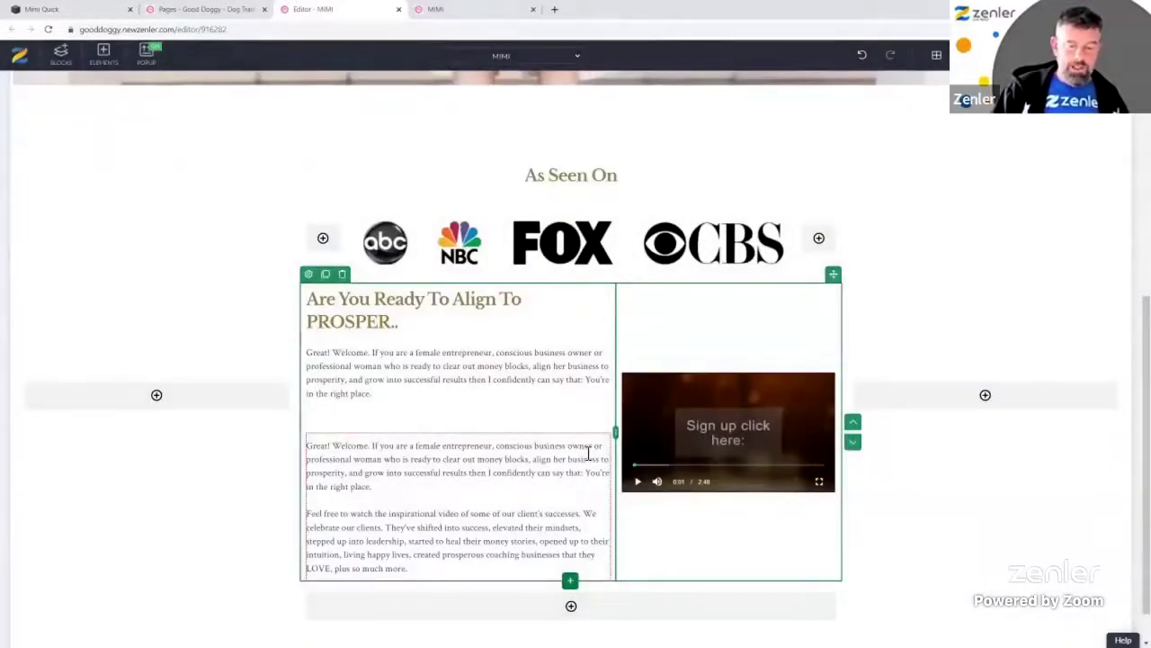
pyautogui.moveTo(605, 431); pyautogui.dragTo(553, 587)
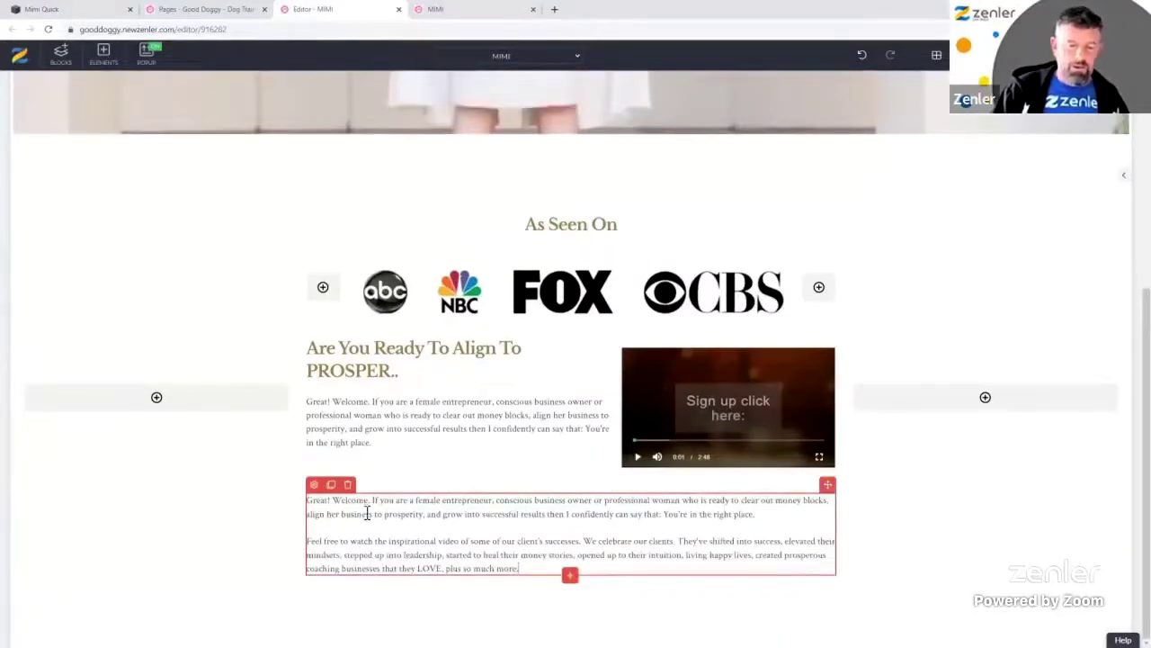
pyautogui.tripleClick(326, 505)
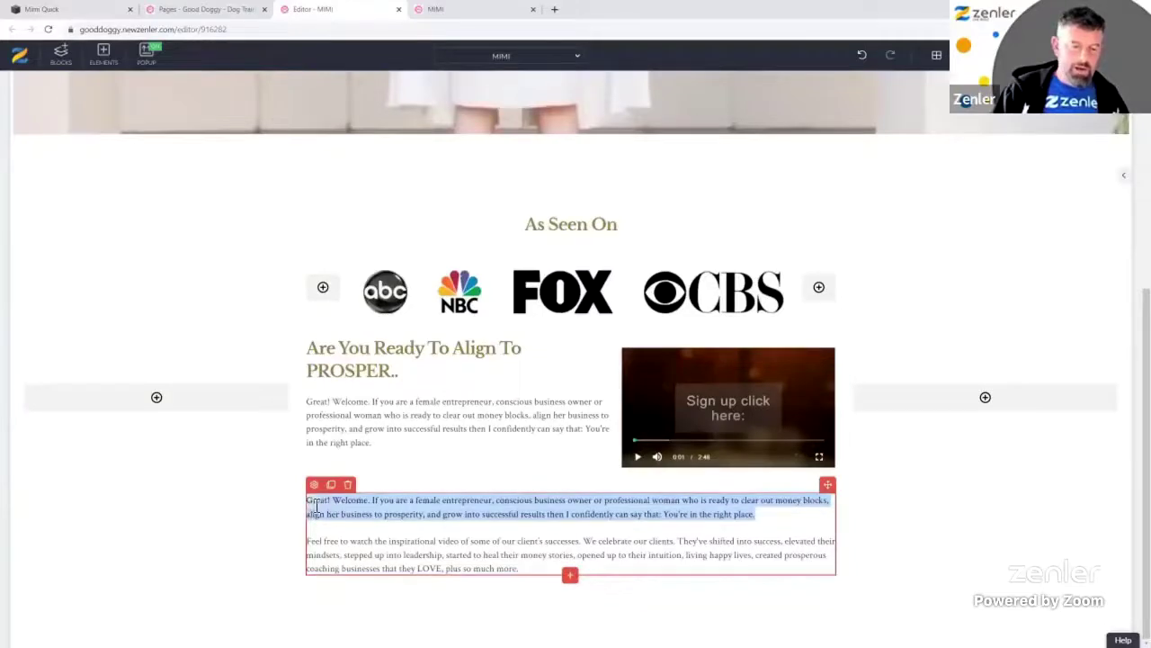
pyautogui.write('G')
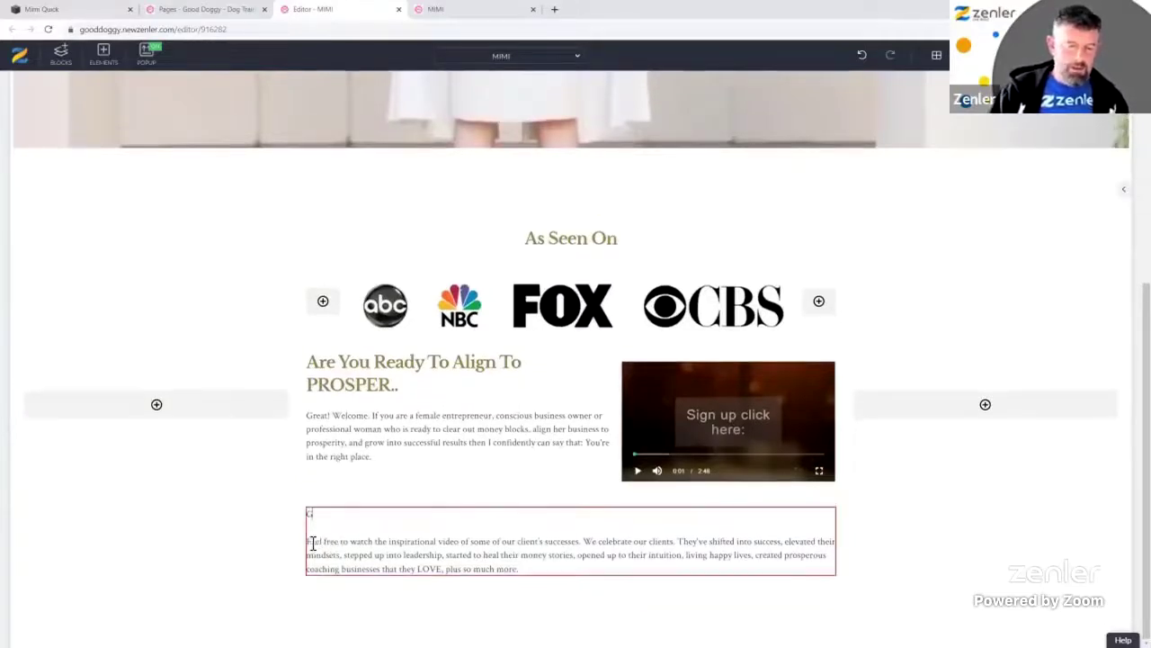
pyautogui.press('Delete')
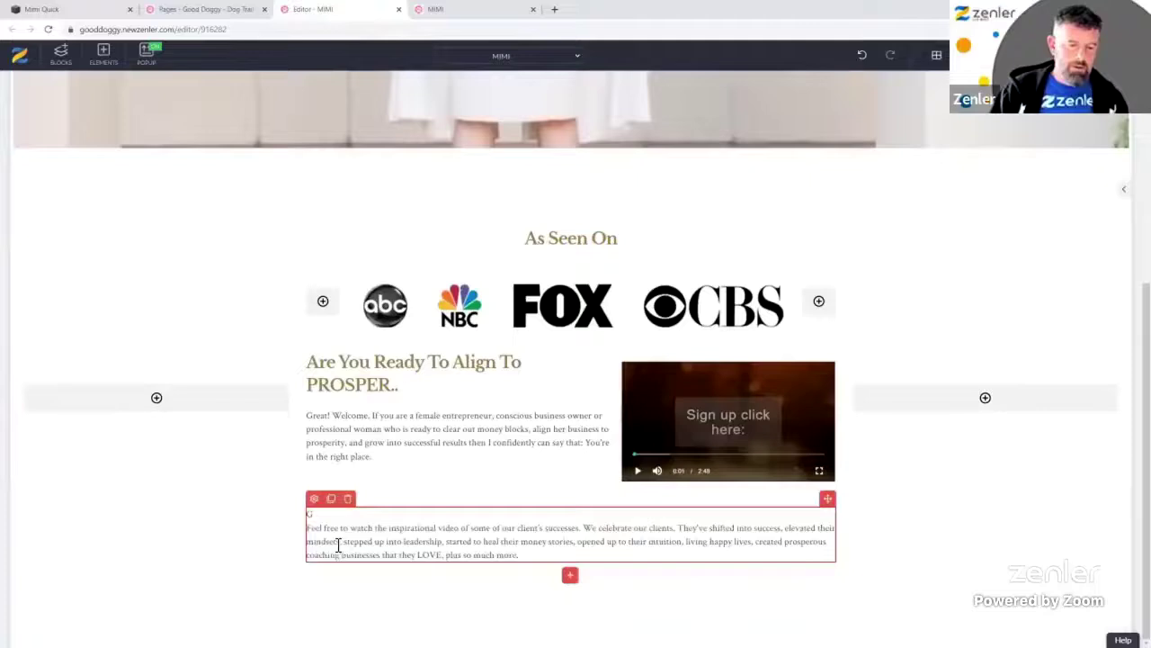
pyautogui.press('Delete')
pyautogui.press('BackSpace')
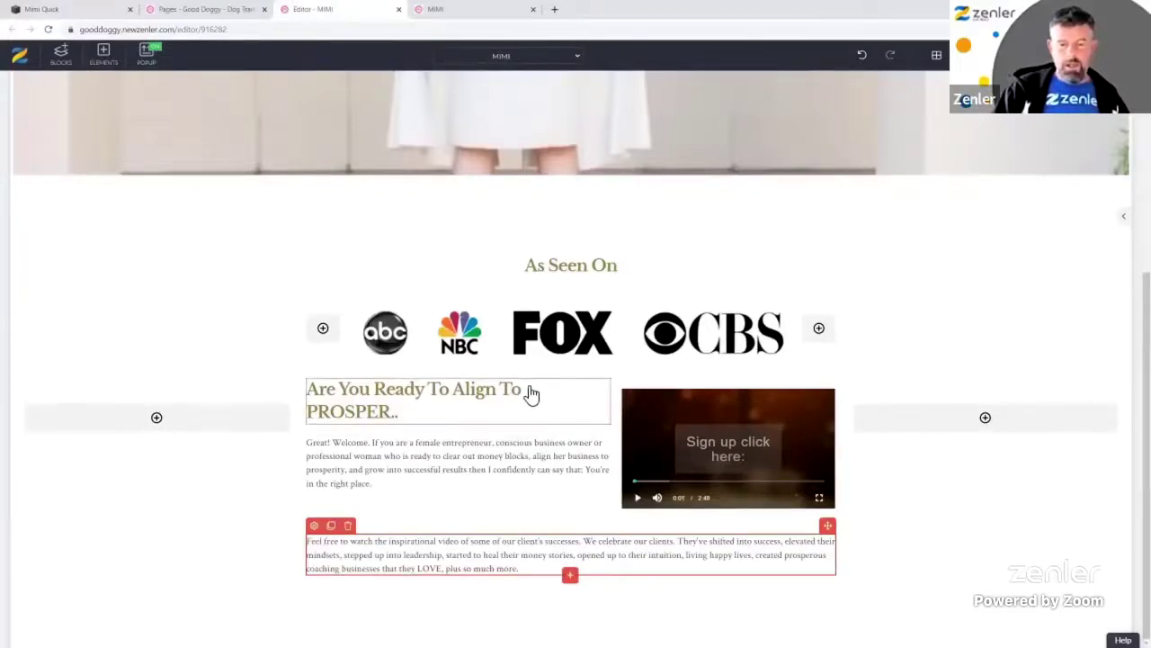
# - Set the heading-and-video row's Vertical Alignment to Top
pyautogui.click(595, 416)
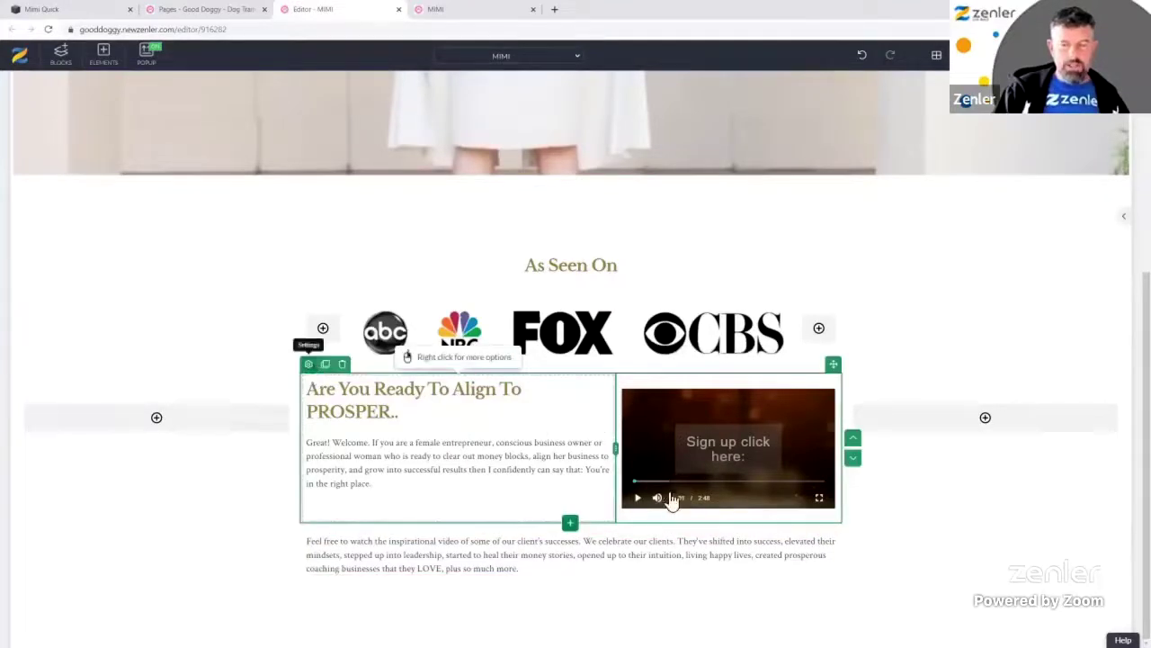
pyautogui.click(708, 494)
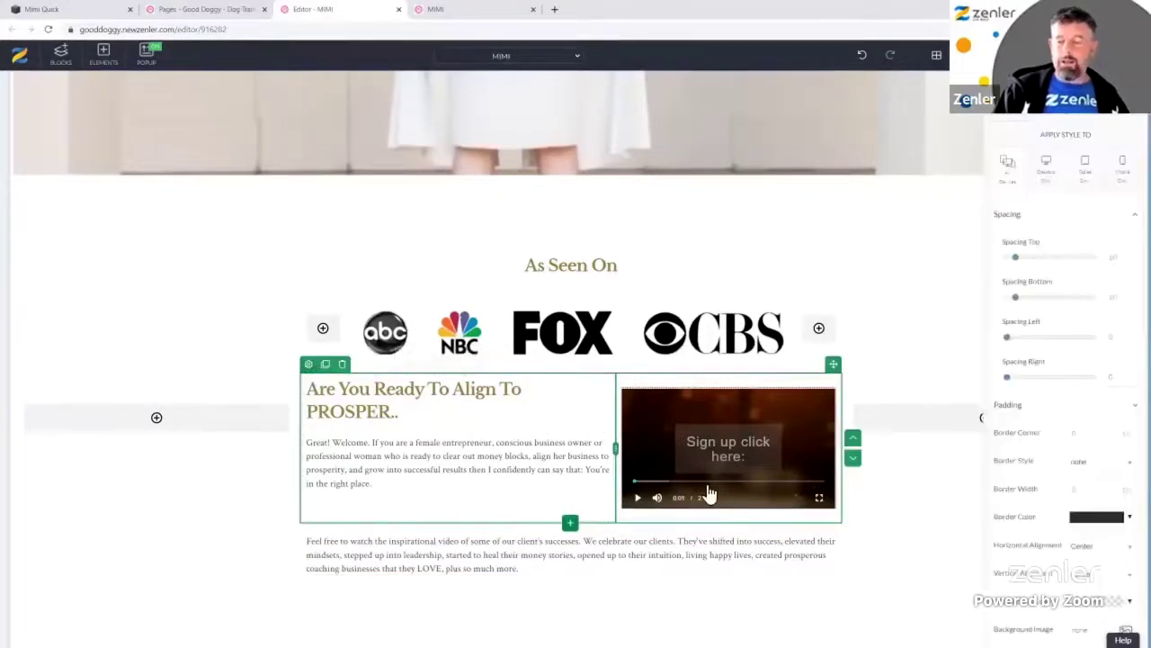
pyautogui.click(1086, 583)
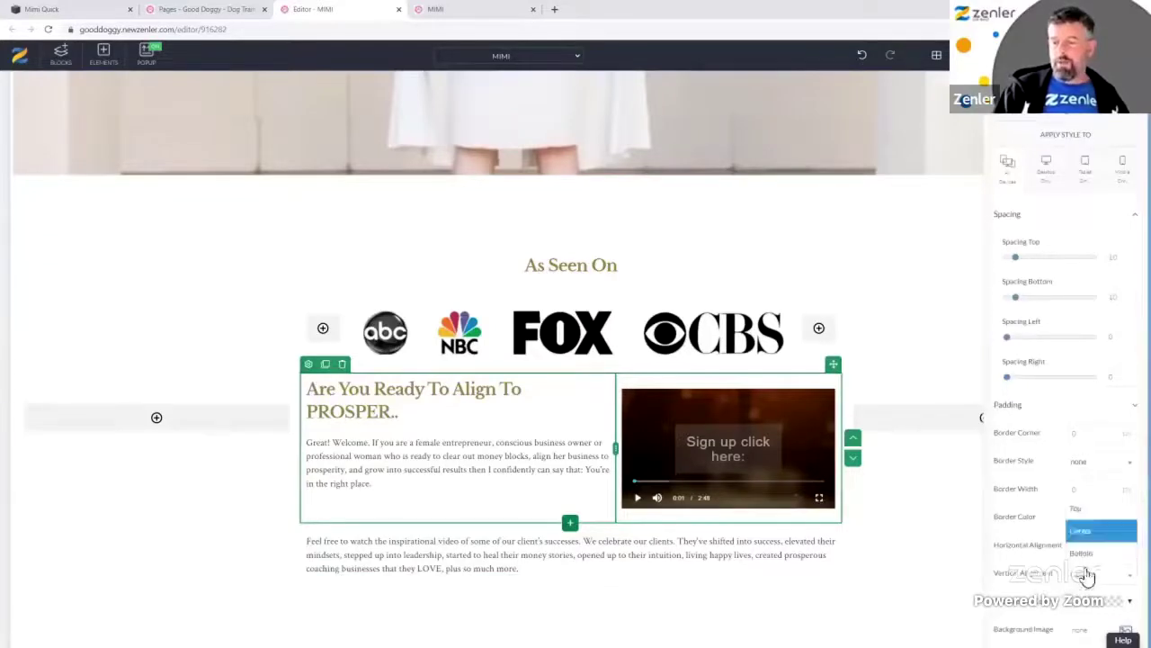
pyautogui.click(1086, 517)
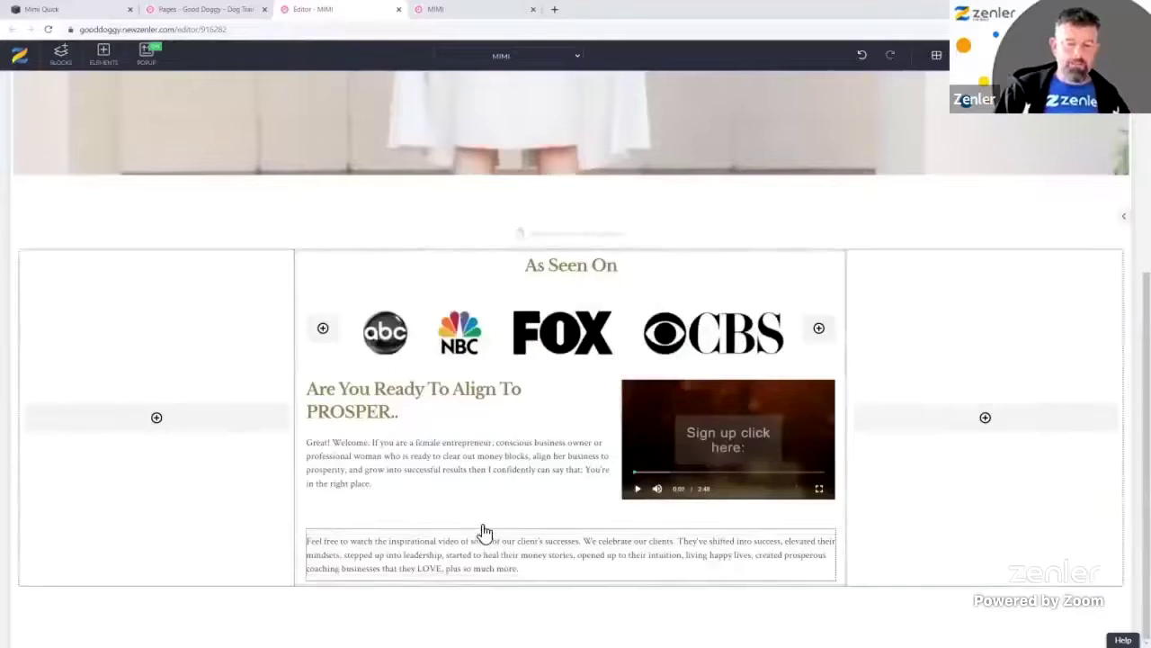
# - Give the 'Feel free to watch…' paragraph's row Spacing Top 20 and Spacing Bottom 0
pyautogui.click(306, 551)
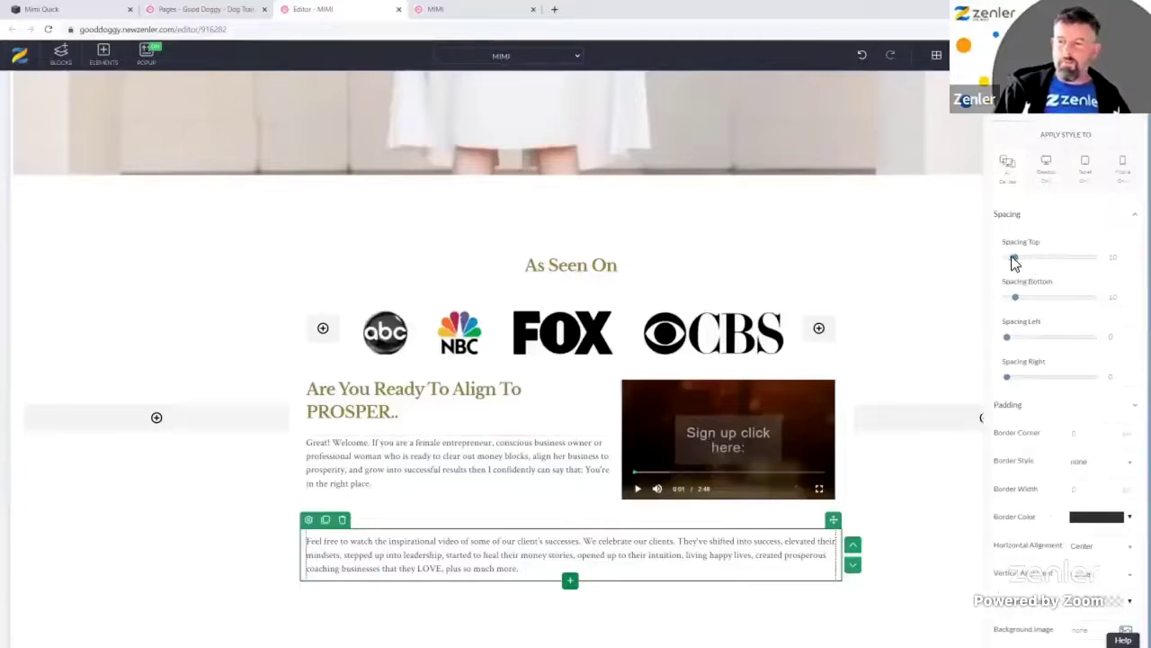
pyautogui.moveTo(1016, 260); pyautogui.dragTo(1002, 263)
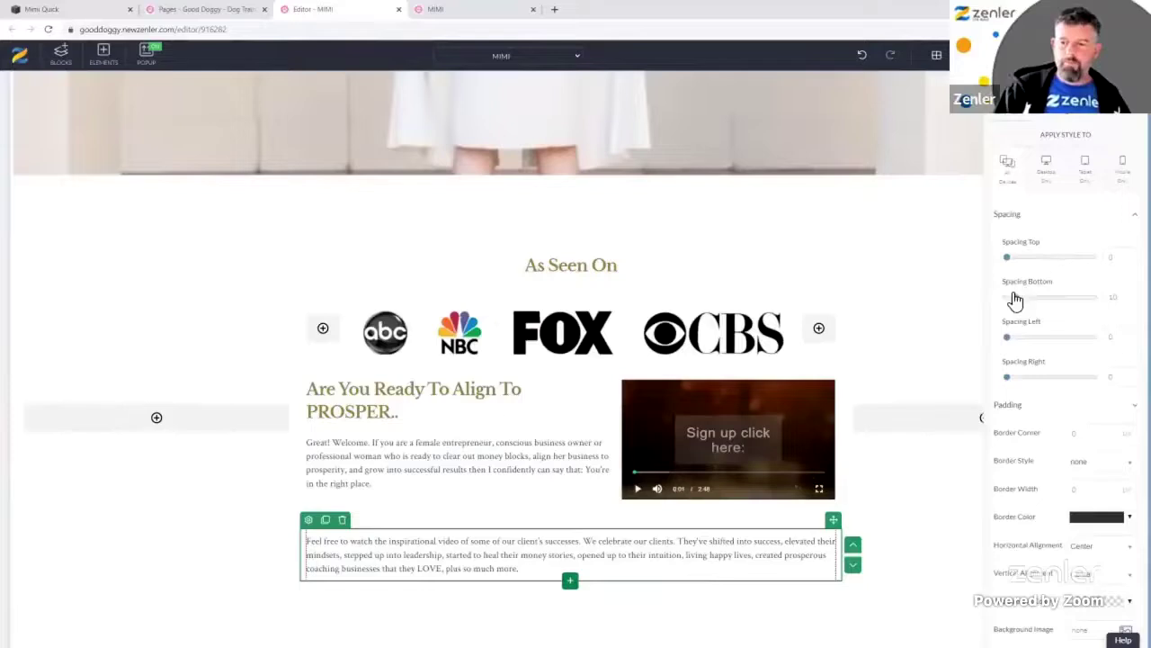
pyautogui.click(991, 304)
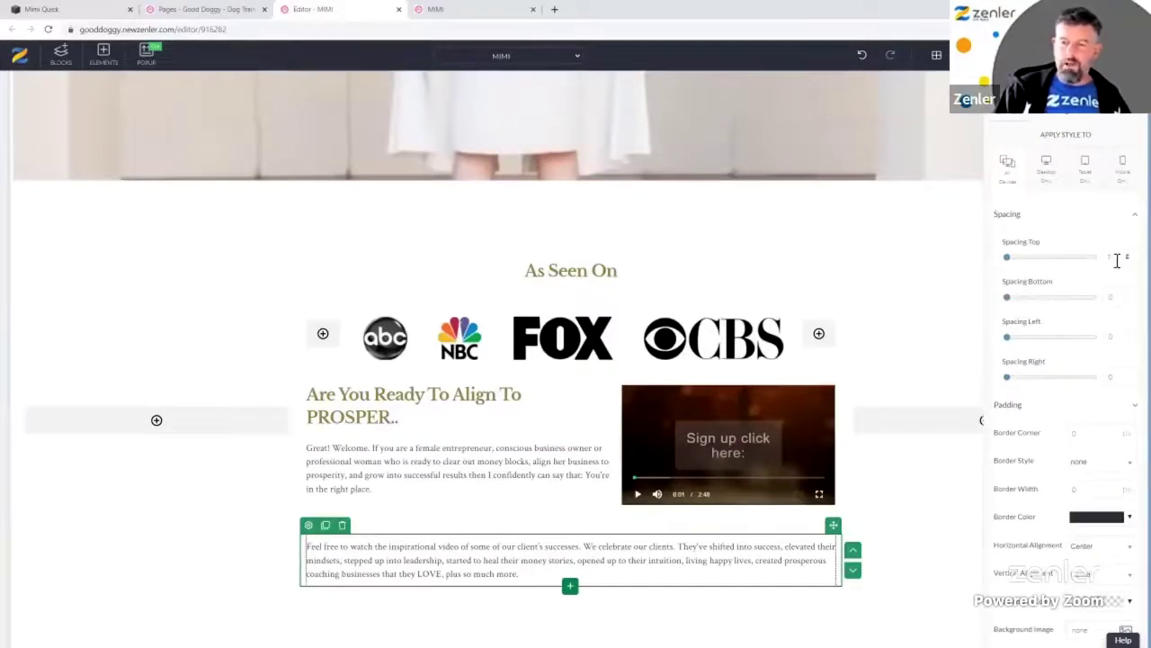
pyautogui.moveTo(1119, 260); pyautogui.dragTo(1107, 271)
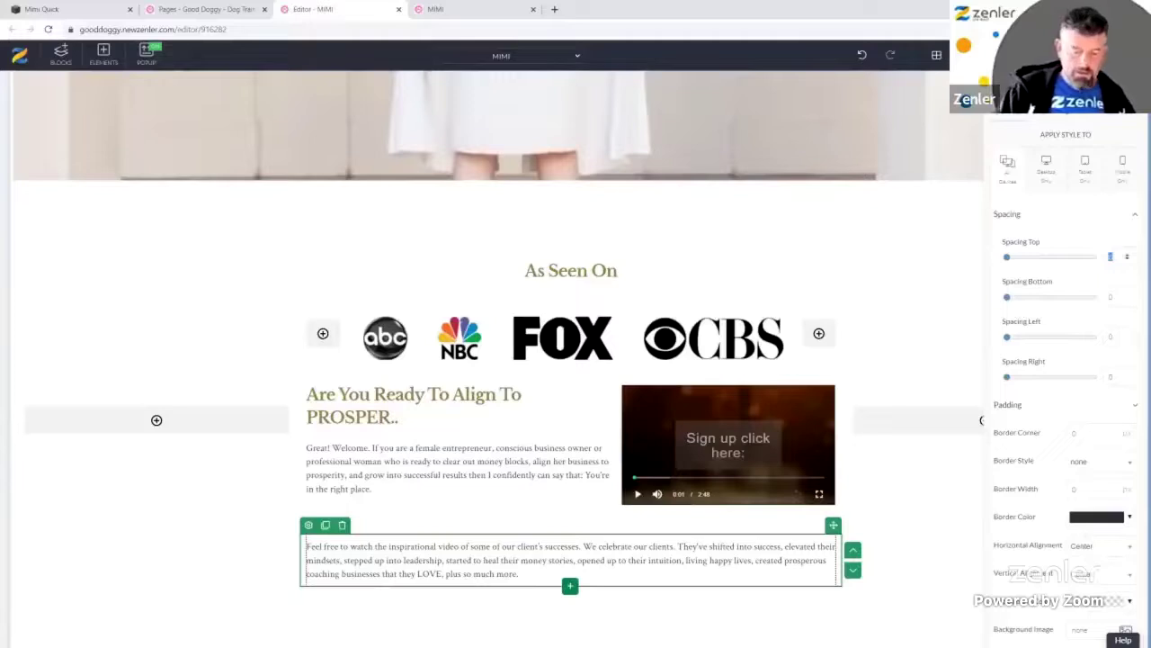
pyautogui.write('20')
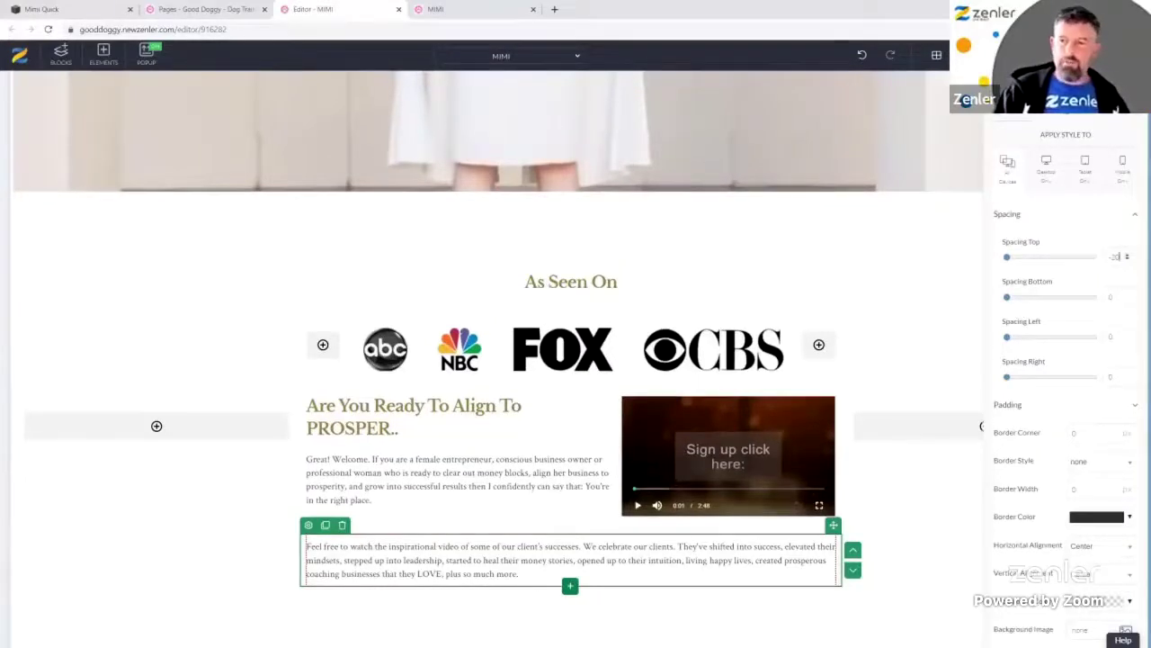
pyautogui.click(1116, 263)
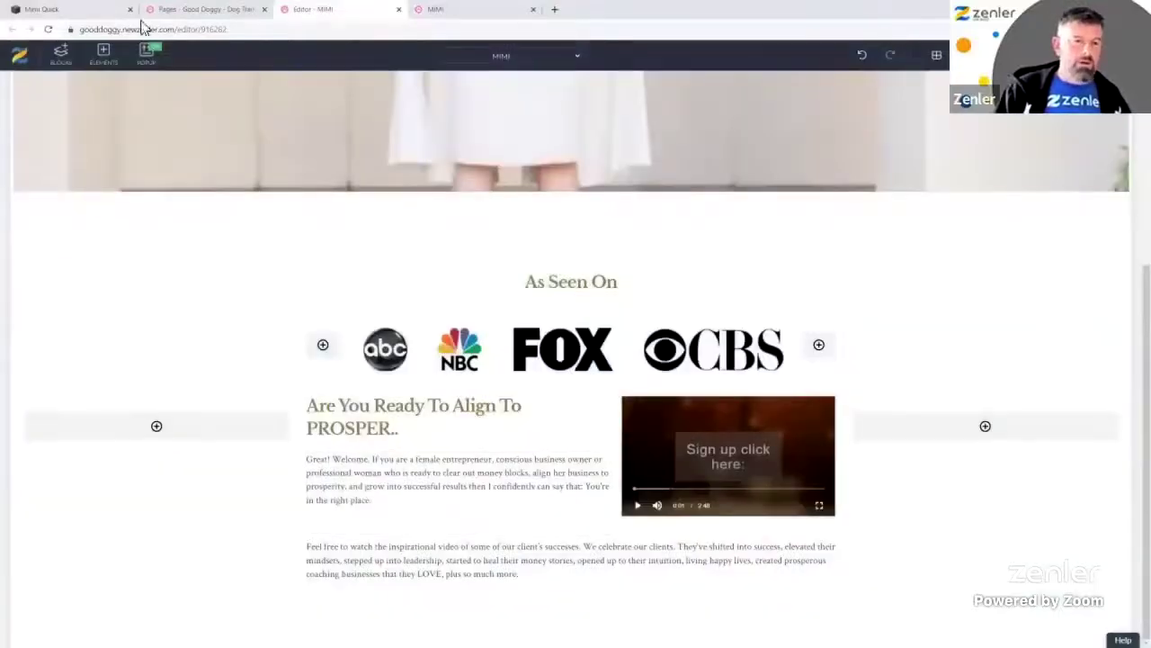
# - Reload the live MIMI page preview and scroll down to check the new section
pyautogui.click(471, 13)
pyautogui.click(49, 30)
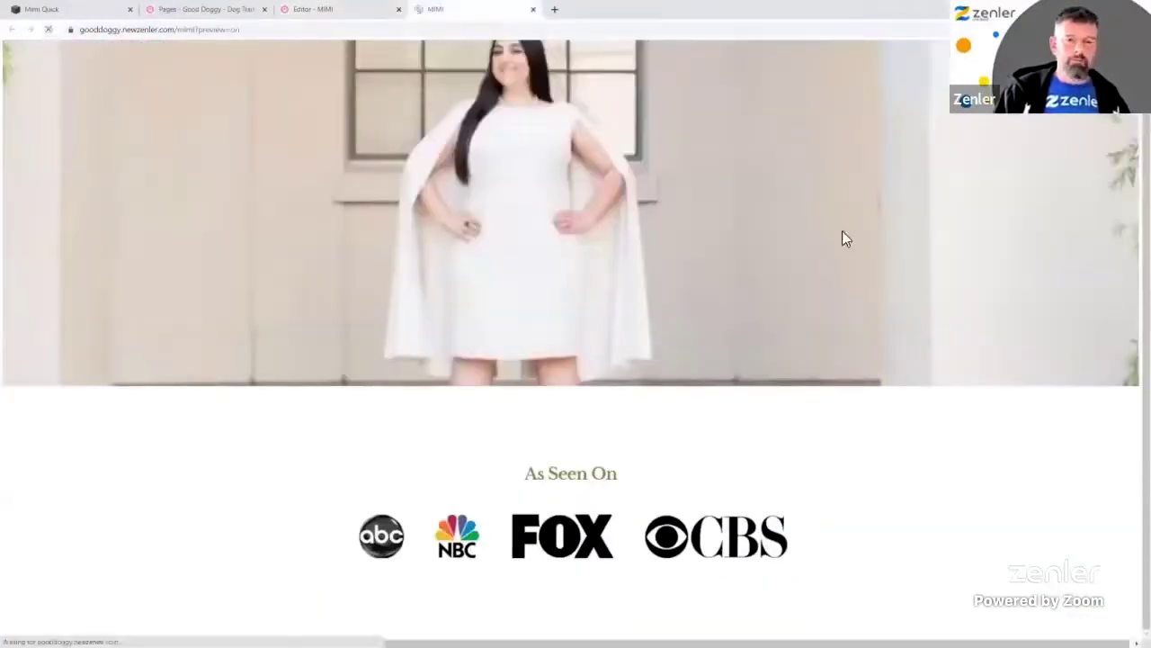
pyautogui.scroll(-2, 811, 261)
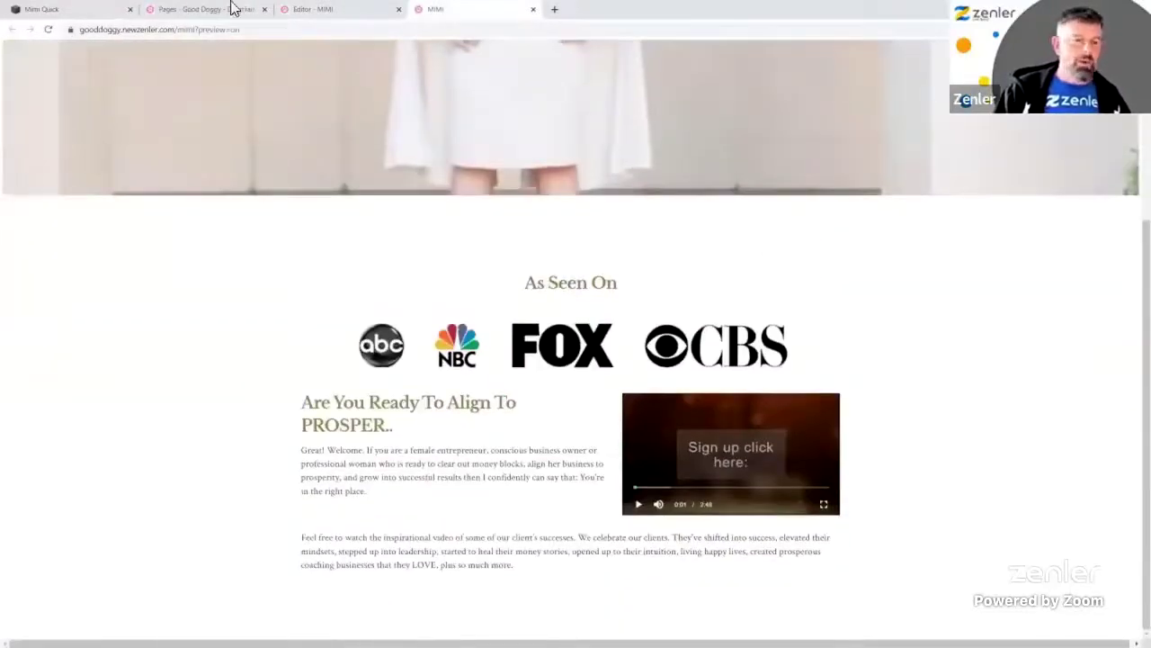
# - On mimiquick.com, copy 'How Can Mimi Quick Help Me?' through 'desire.'
pyautogui.click(198, 11)
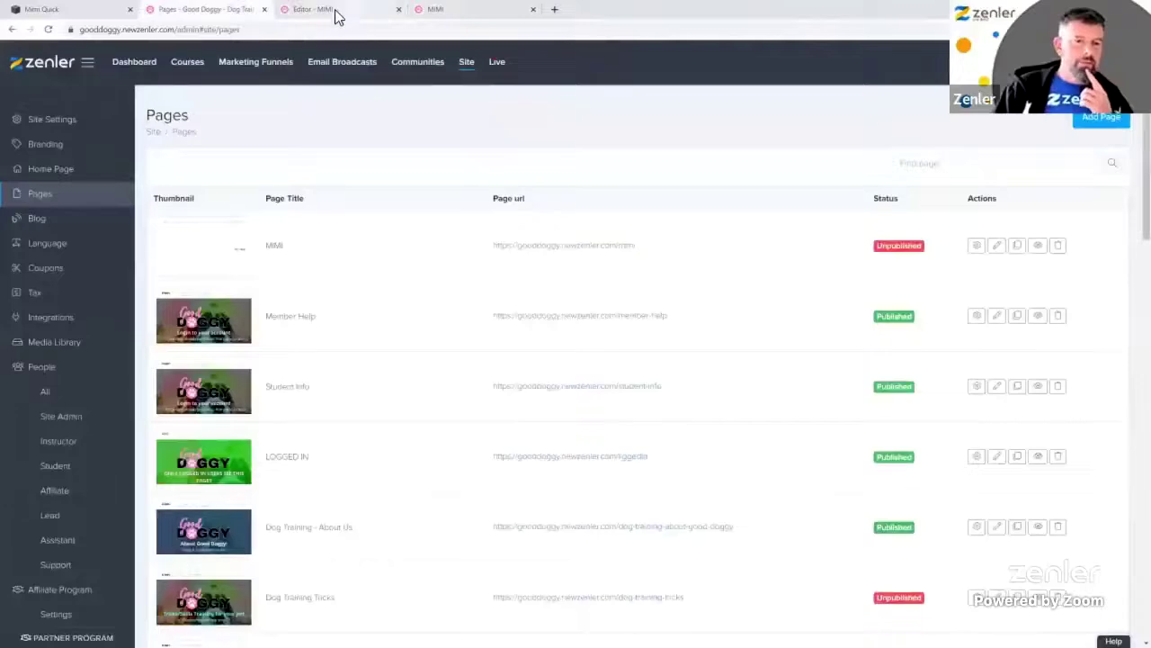
pyautogui.click(340, 9)
pyautogui.hotkey('ctrl', '1')
pyautogui.scroll(-2, 570, 258)
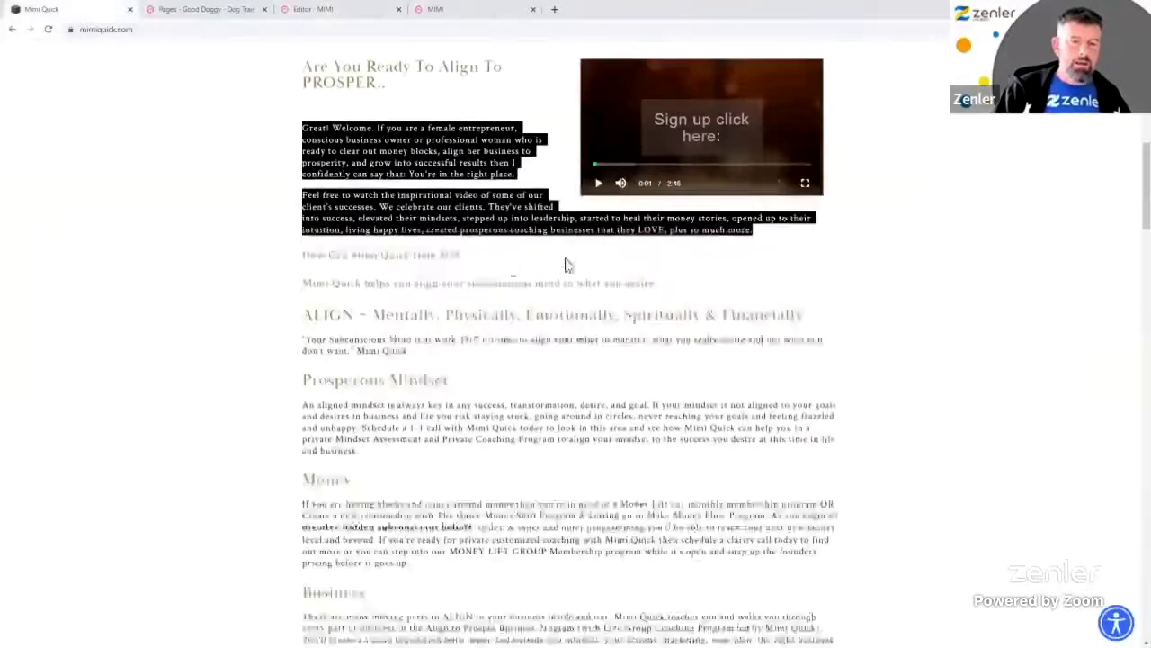
pyautogui.scroll(1, 434, 267)
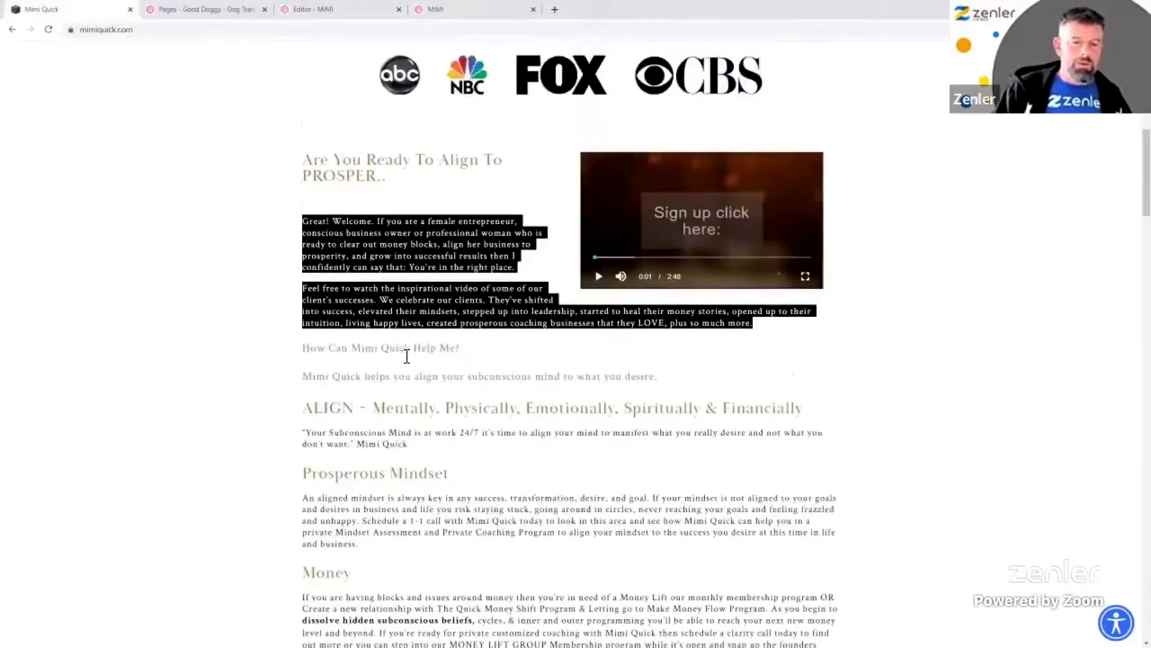
pyautogui.click(450, 356)
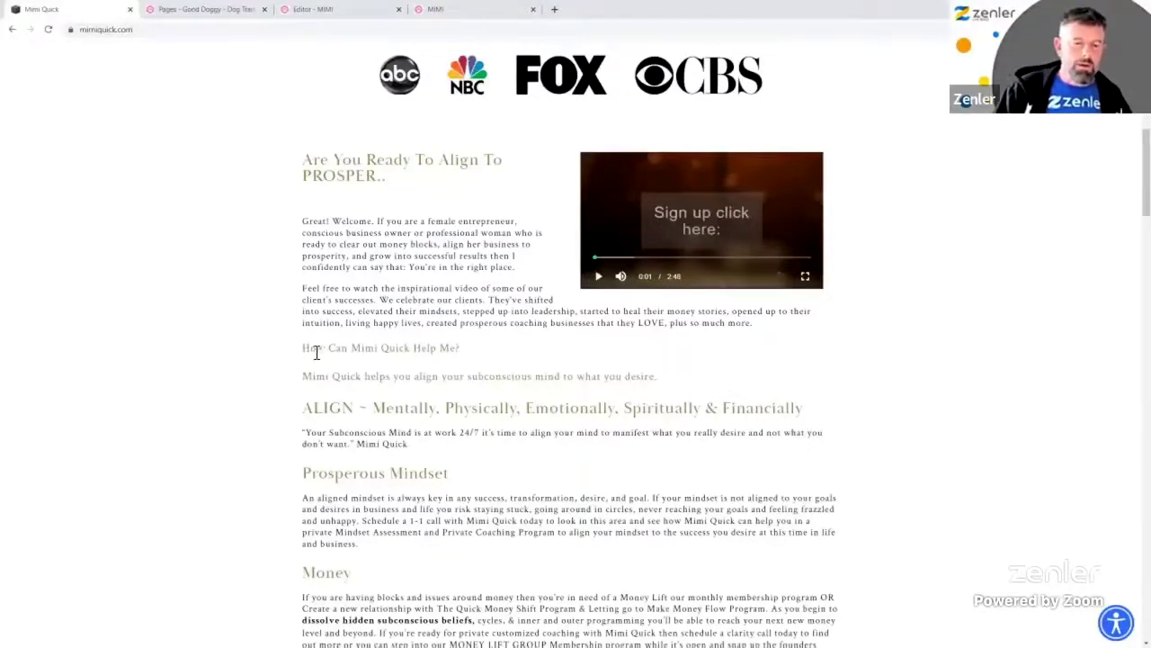
pyautogui.moveTo(306, 350); pyautogui.dragTo(666, 381)
pyautogui.hotkey('ctrl', 'c')
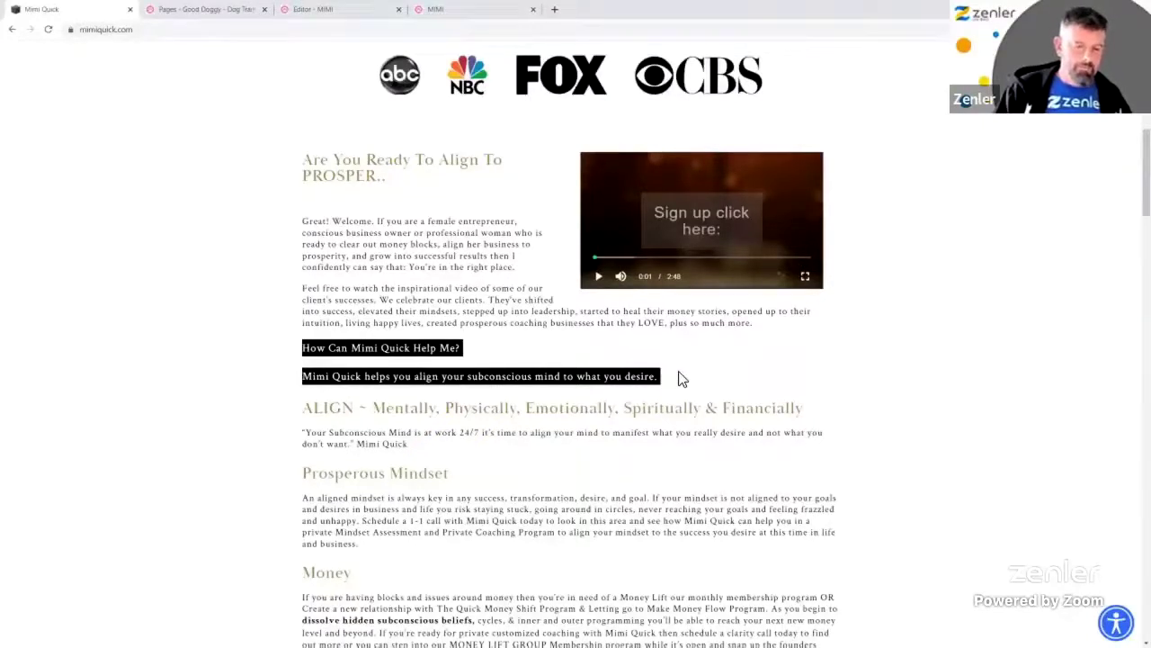
# - Back in the Zenler editor, place the cursor in the 'Feel free to watch' paragraph
pyautogui.click(333, 16)
pyautogui.click(531, 583)
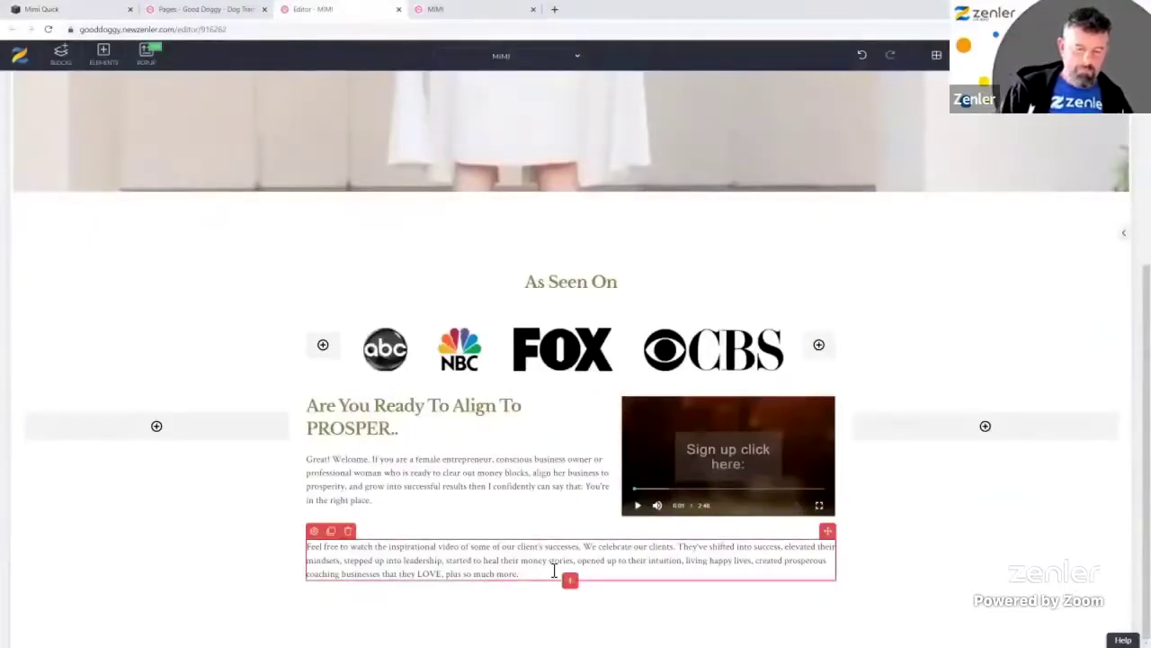
pyautogui.click(554, 572)
# - Paste the question and answer below the paragraph, putting the answer sentence on its own line
pyautogui.press('Return')
pyautogui.hotkey('ctrl', 'v')
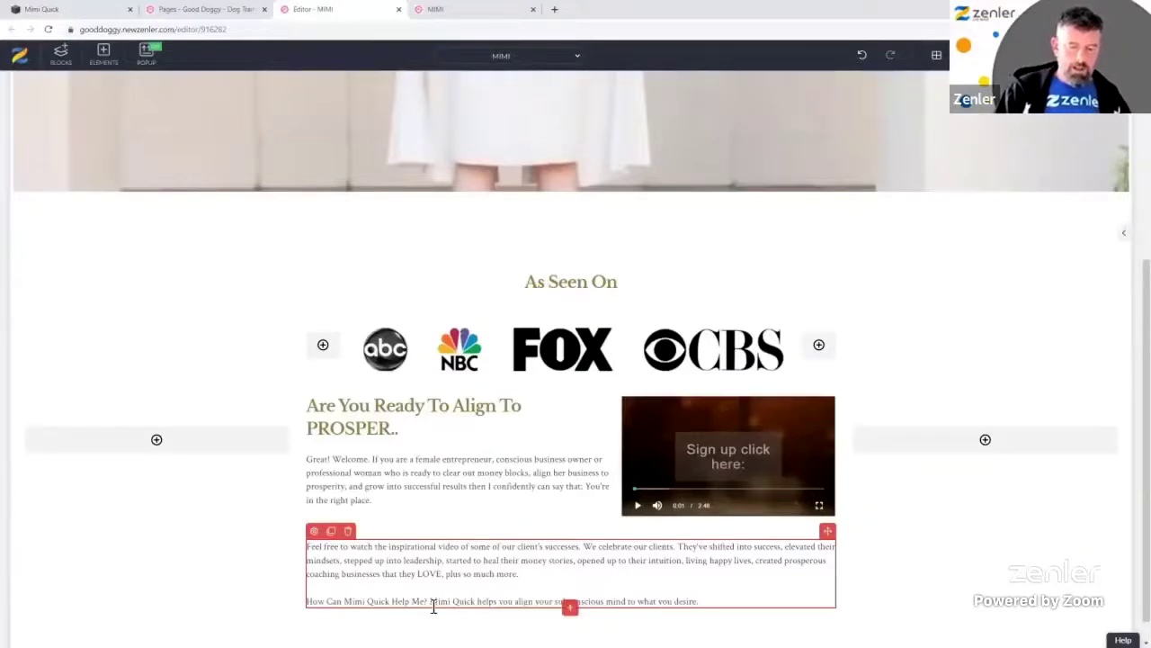
pyautogui.click(103, 11)
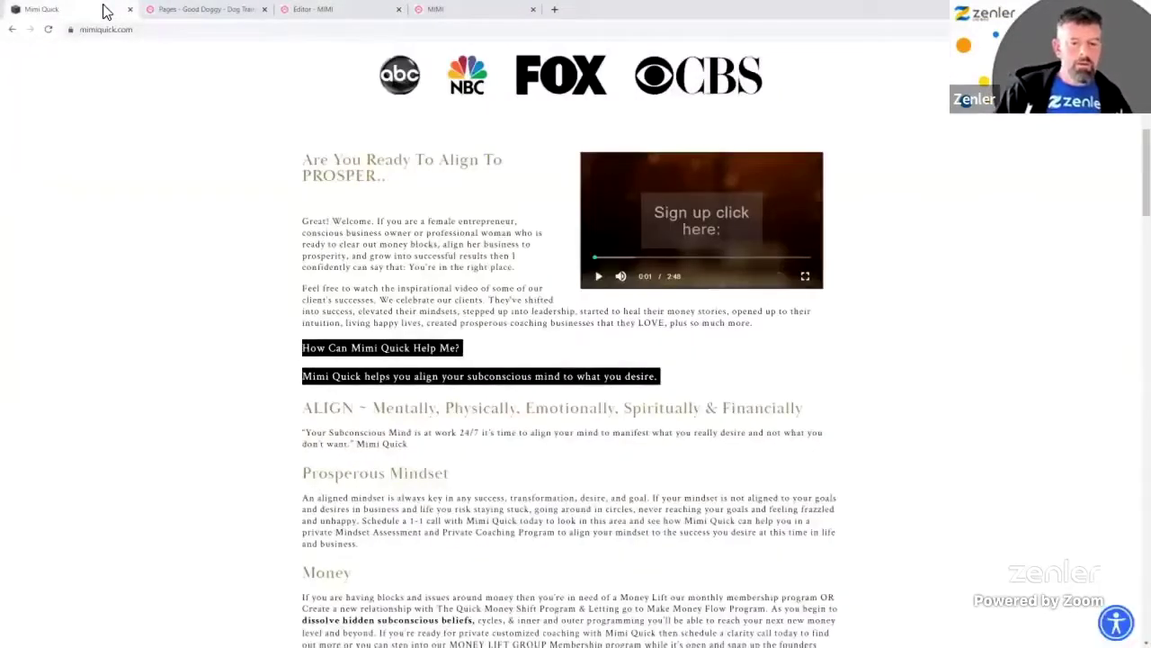
pyautogui.click(231, 11)
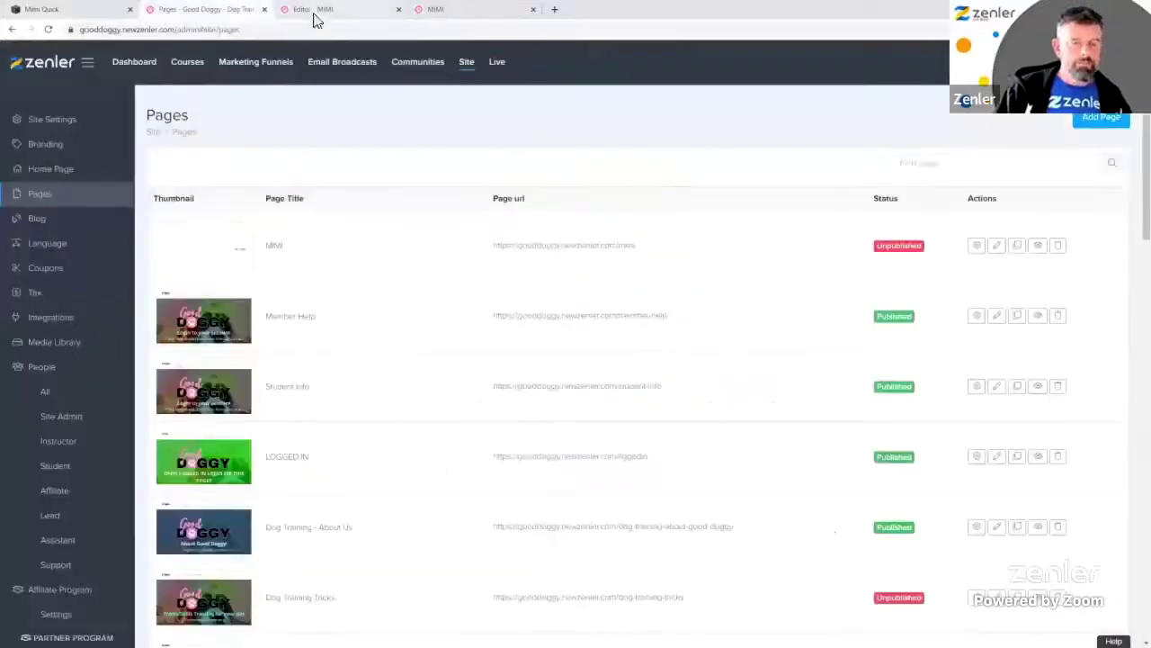
pyautogui.click(314, 10)
pyautogui.click(444, 604)
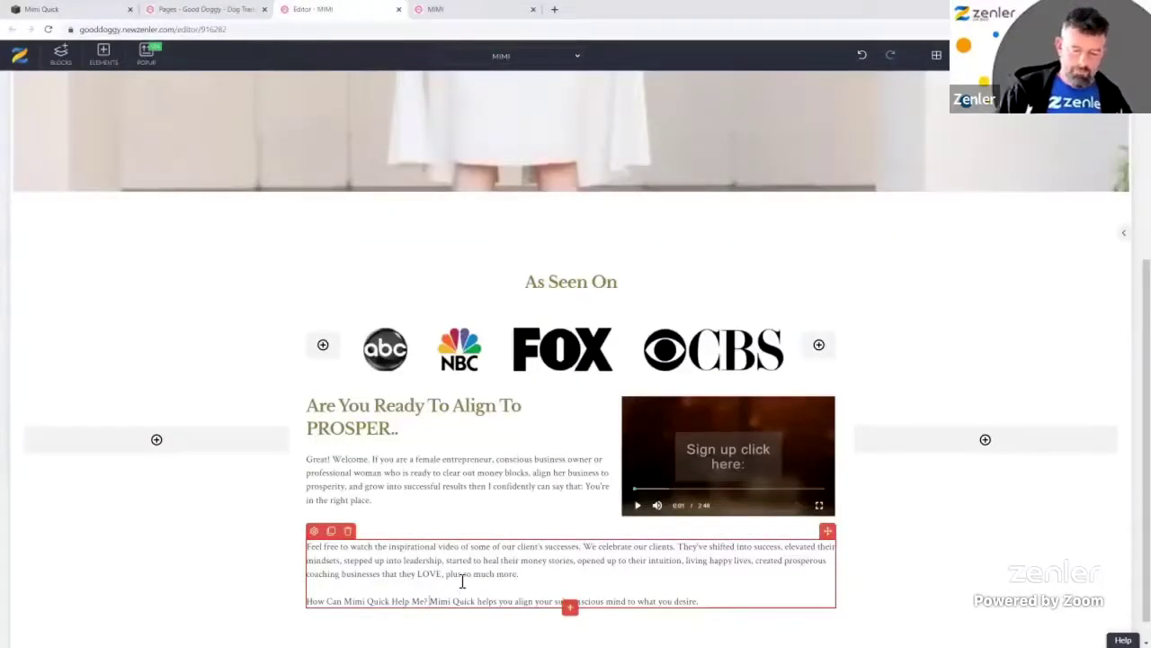
pyautogui.press('Return')
pyautogui.press('Return')
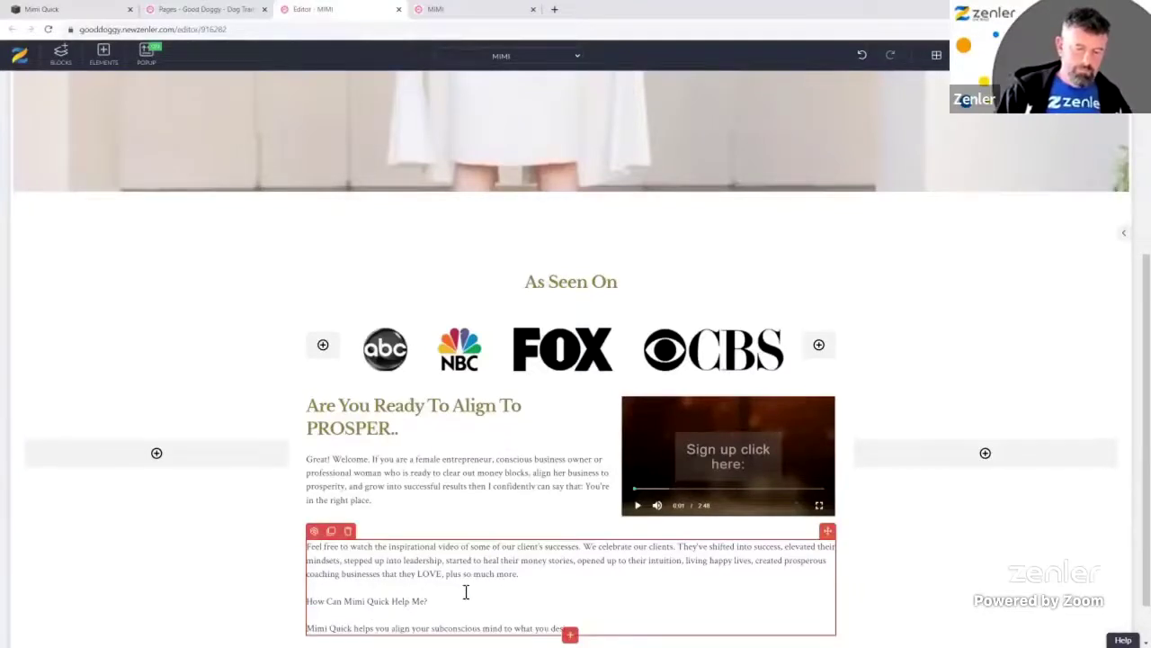
# - Inspect the original 'How Can Mimi Quick Help Me?' heading styles on mimiquick.com
pyautogui.click(72, 10)
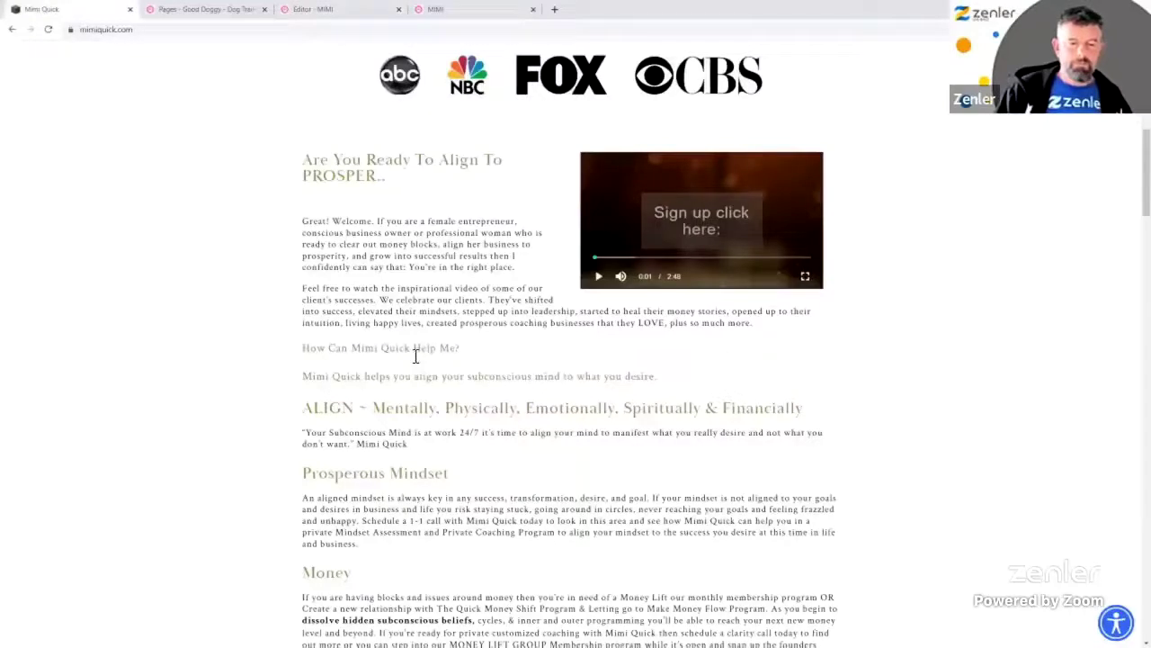
pyautogui.rightClick(504, 358)
pyautogui.click(544, 505)
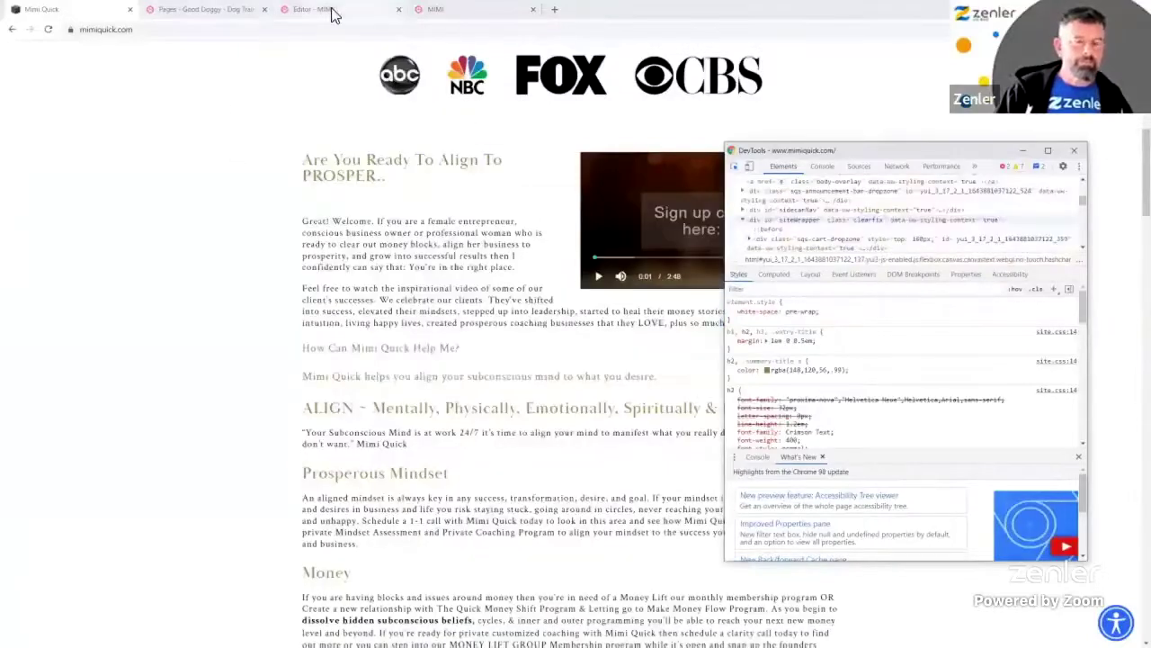
pyautogui.click(332, 11)
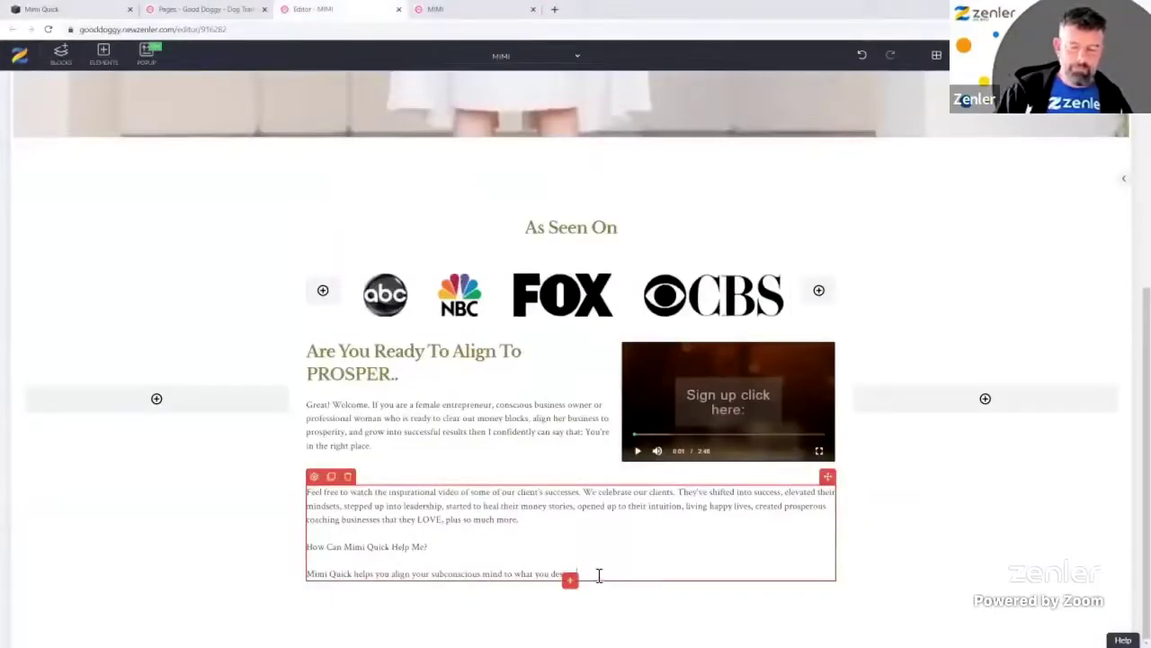
# - Recolour the 'How Can Mimi Quick Help Me?' lines to #938045
pyautogui.keyDown('shift'); pyautogui.click(312, 550); pyautogui.keyUp('shift')
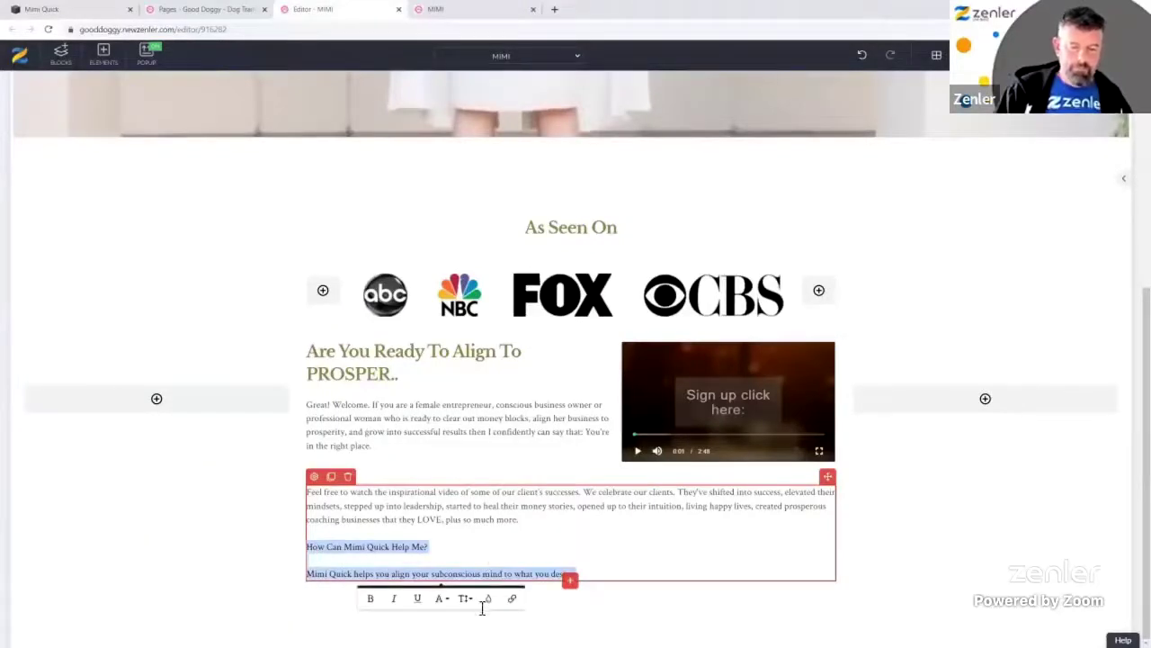
pyautogui.click(490, 601)
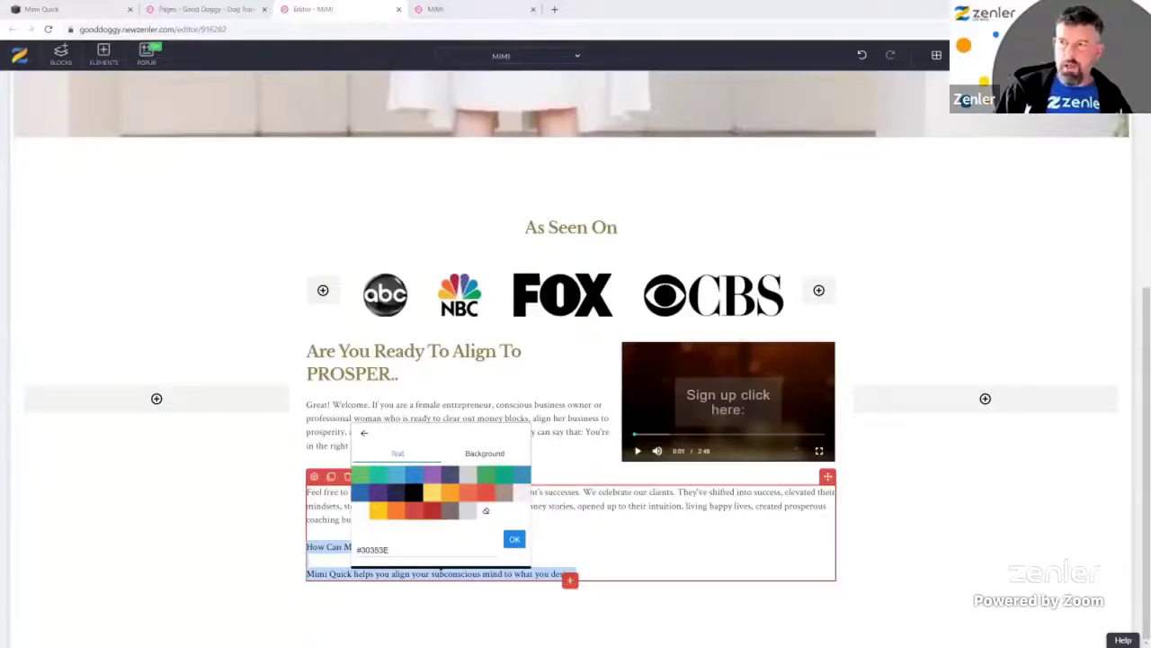
pyautogui.moveTo(392, 551)
pyautogui.mouseDown()
pyautogui.moveTo(360, 552)
pyautogui.moveTo(393, 543)
pyautogui.mouseUp()
pyautogui.write('#938045')
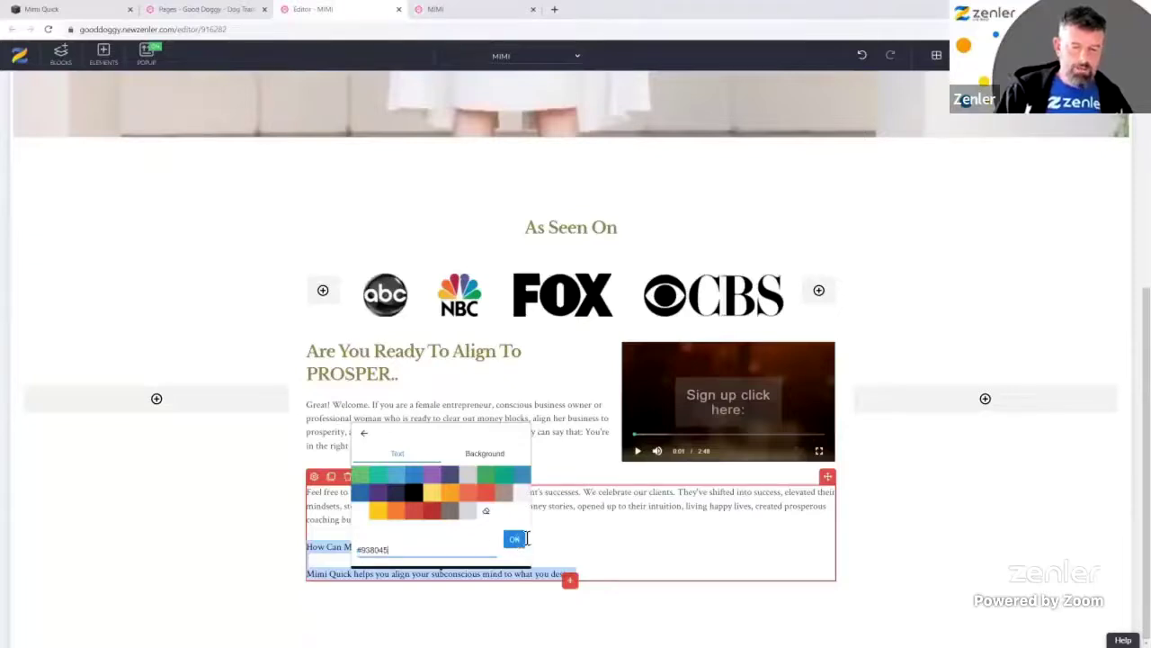
pyautogui.click(517, 540)
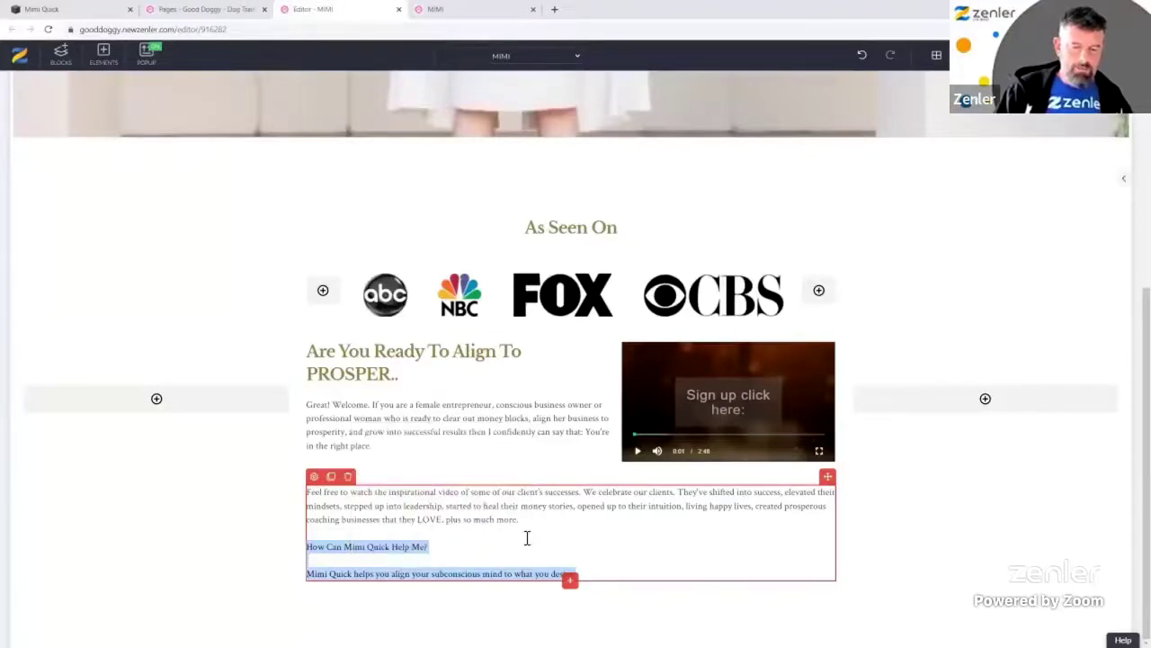
pyautogui.click(617, 566)
# - Pick a larger font size for both lines
pyautogui.moveTo(606, 576); pyautogui.dragTo(310, 550)
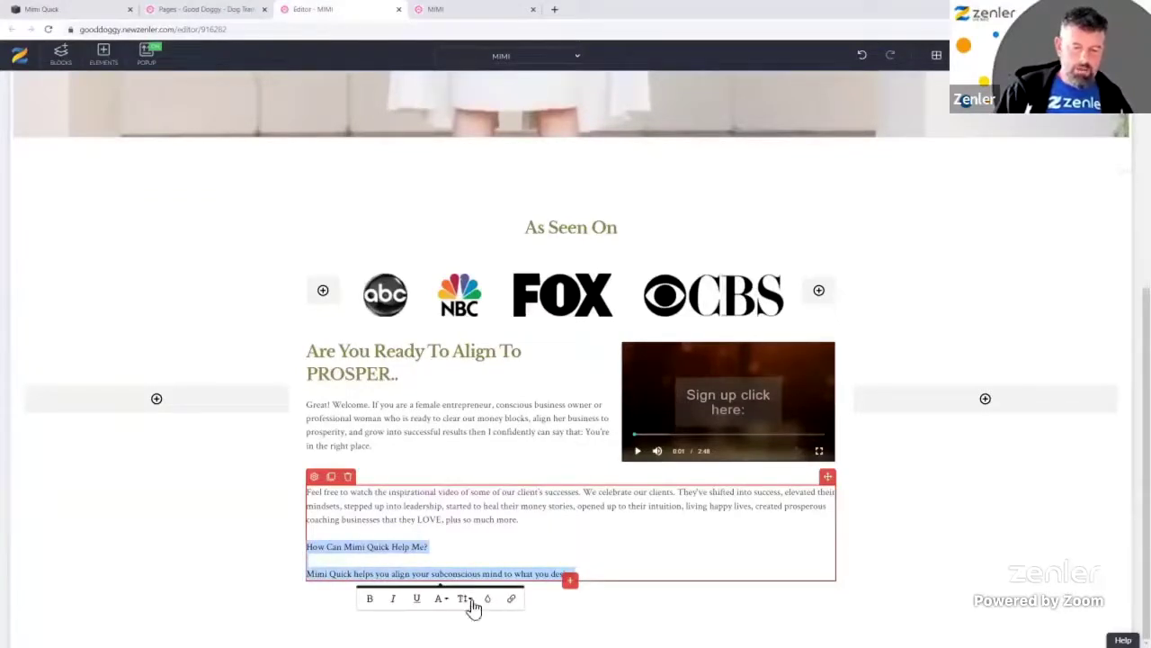
pyautogui.click(474, 608)
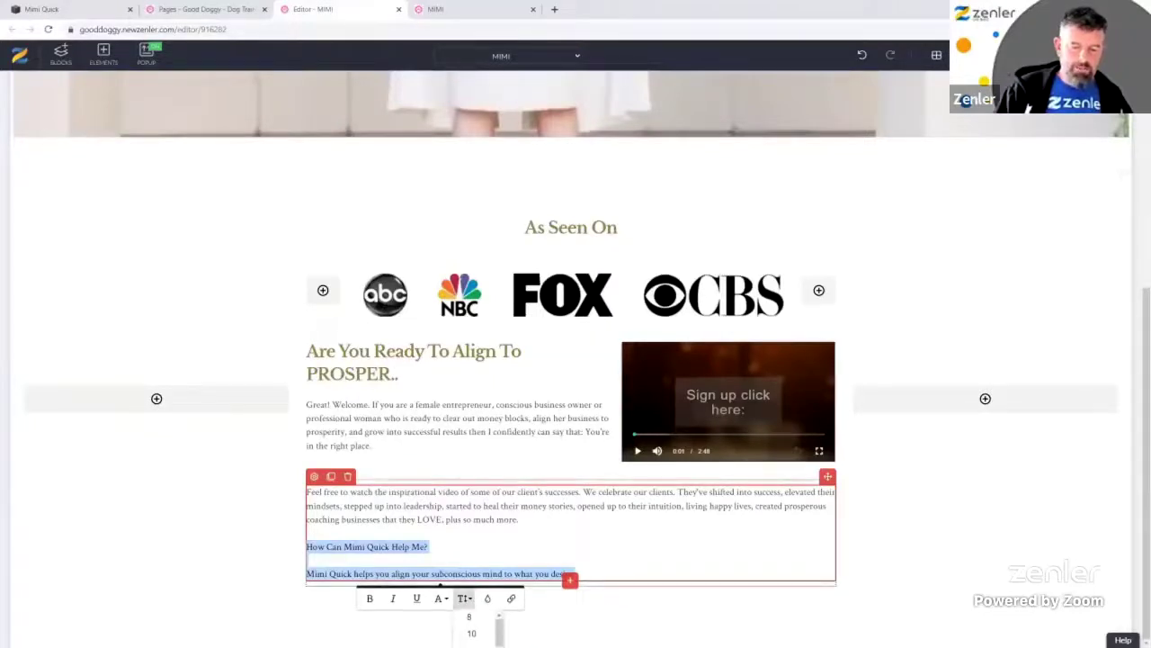
pyautogui.scroll(-5, 477, 630)
pyautogui.scroll(-3, 477, 630)
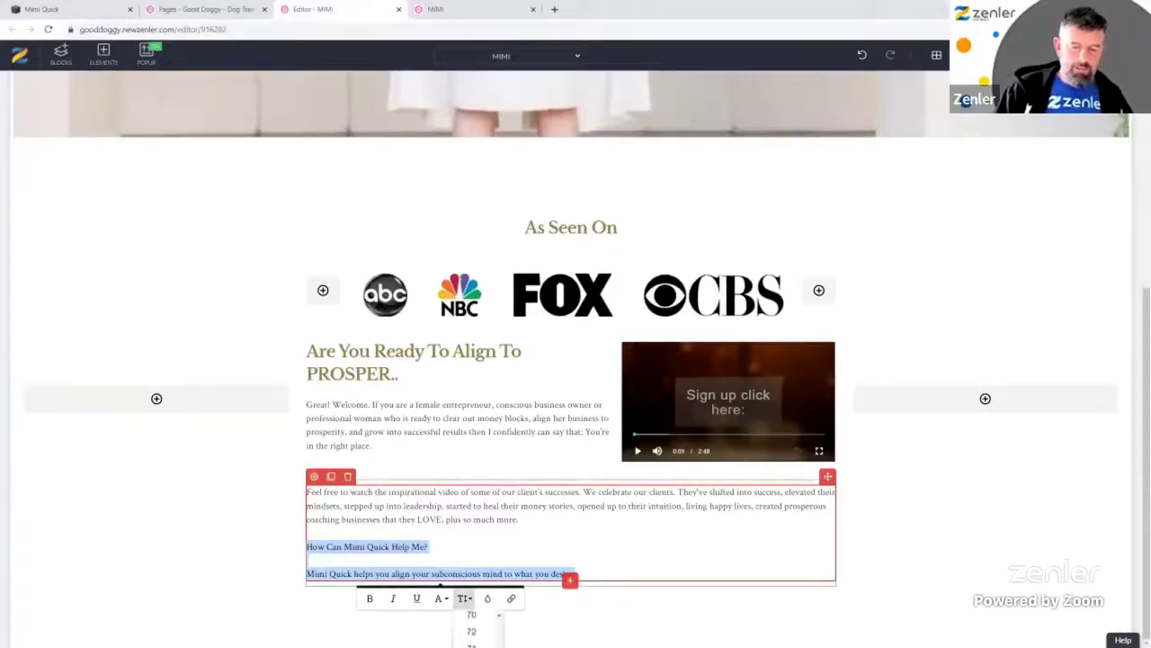
pyautogui.scroll(3, 477, 630)
pyautogui.scroll(4, 476, 630)
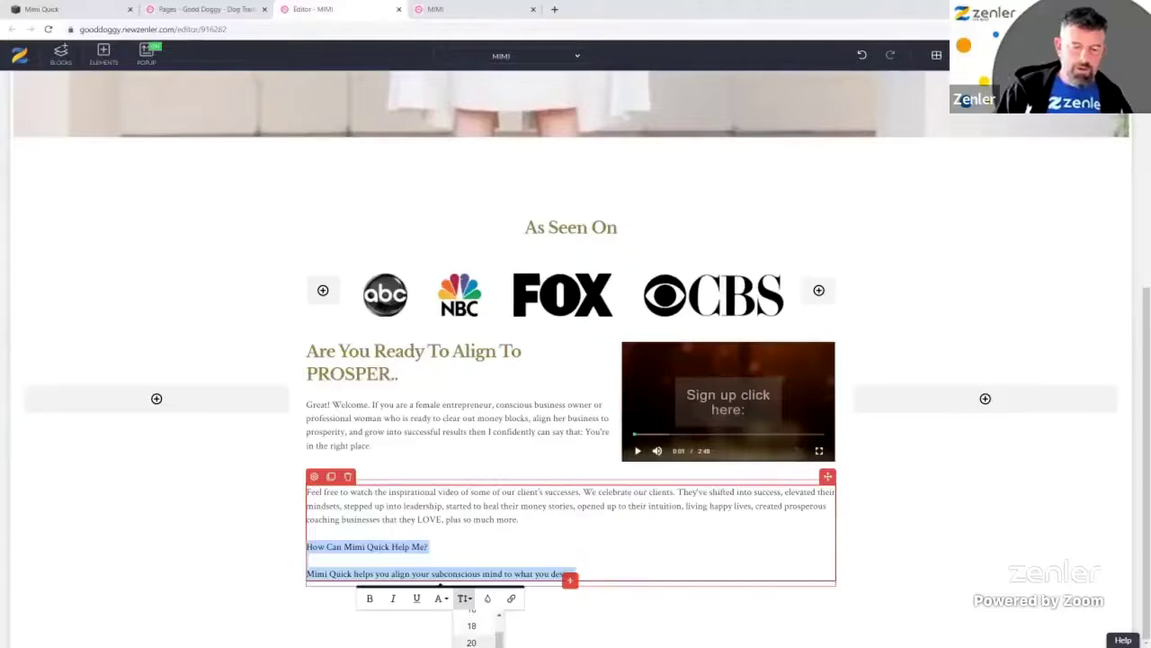
pyautogui.click(471, 625)
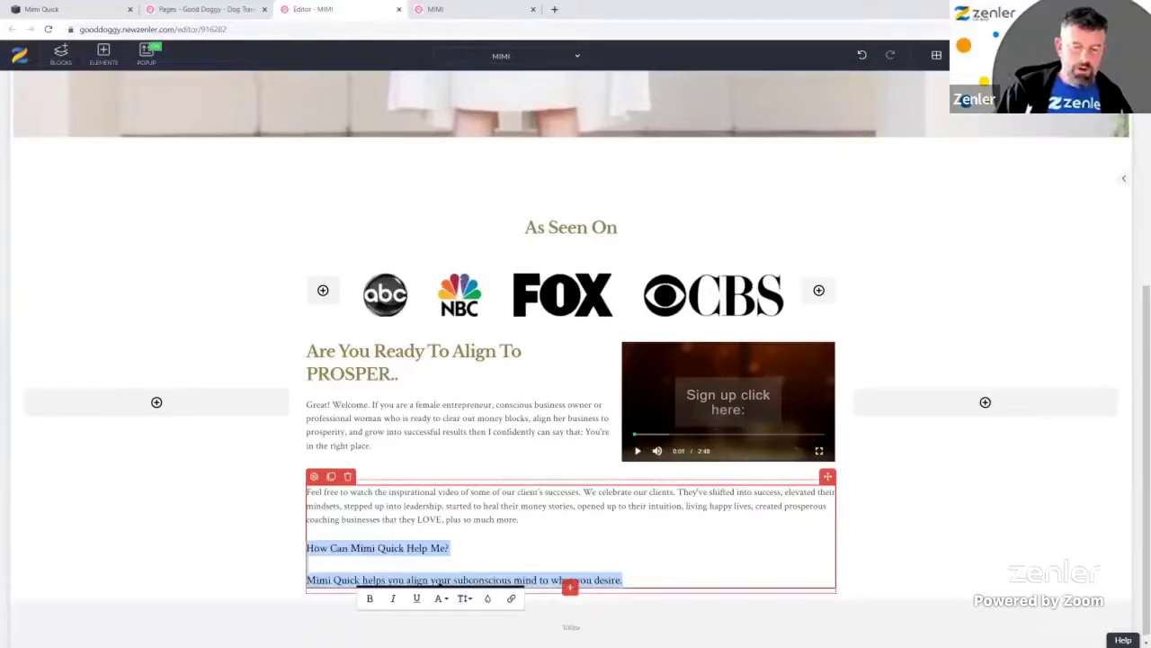
pyautogui.click(730, 580)
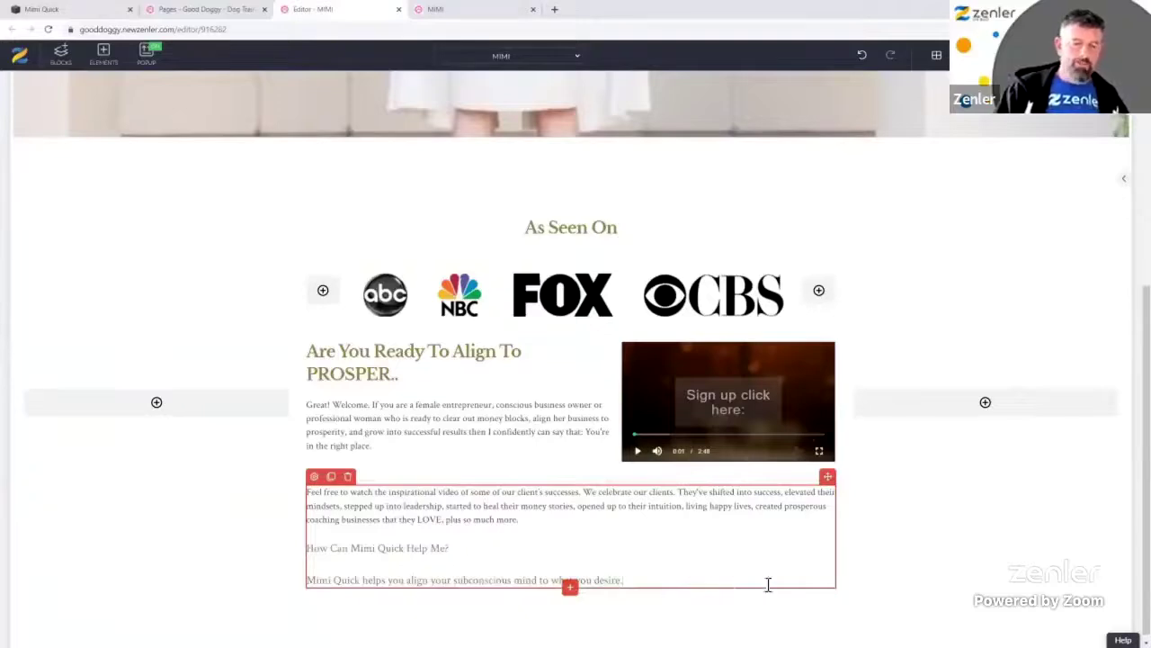
# - Inspect the ALIGN heading's styling on the live Mimi Quick site
pyautogui.click(70, 13)
pyautogui.hotkey('ctrl', 'shift', 'c')
pyautogui.click(385, 412)
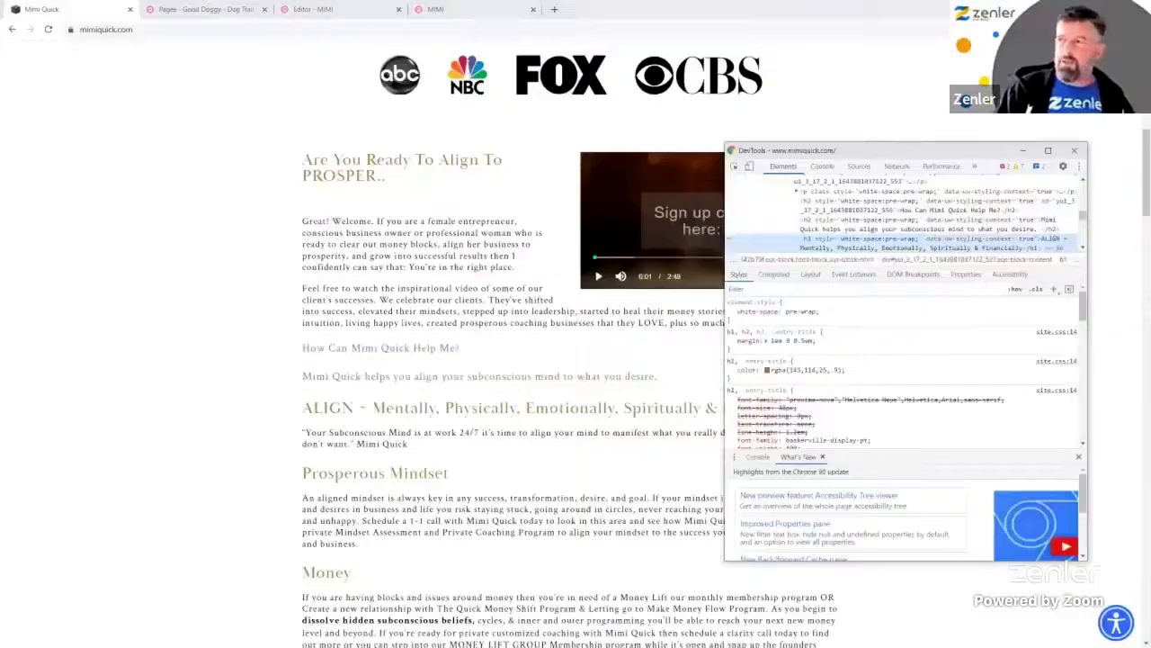
# - Copy the ALIGN tagline, then duplicate the PROSPER heading and move the copy below the answer
pyautogui.press('F12')
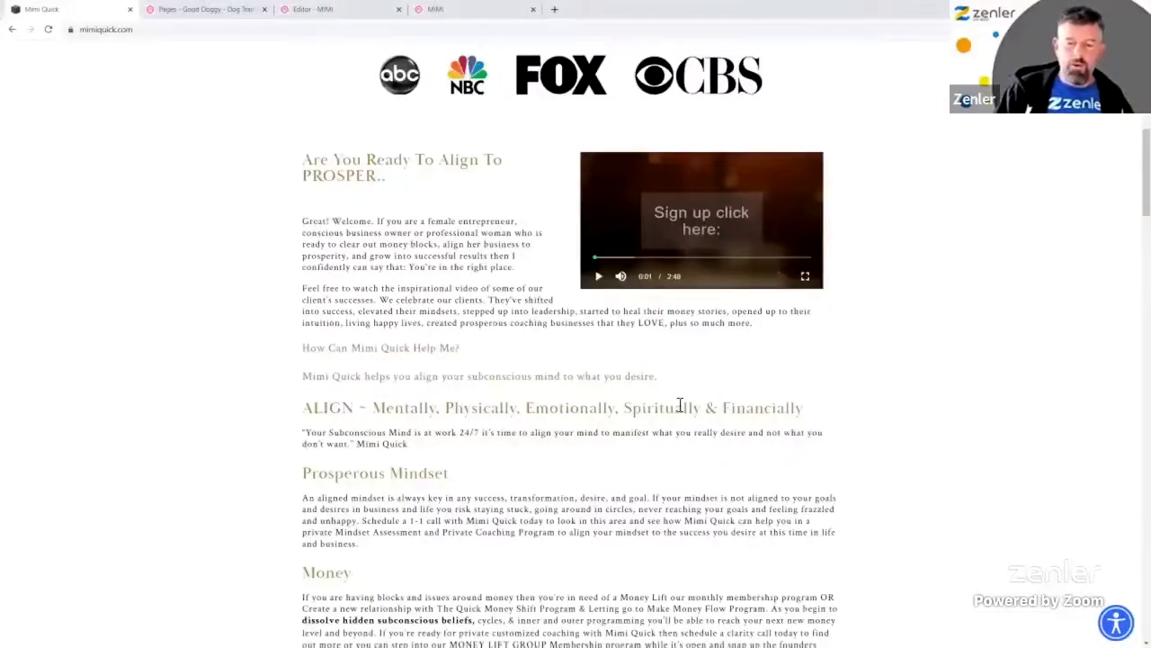
pyautogui.moveTo(806, 411); pyautogui.dragTo(308, 412)
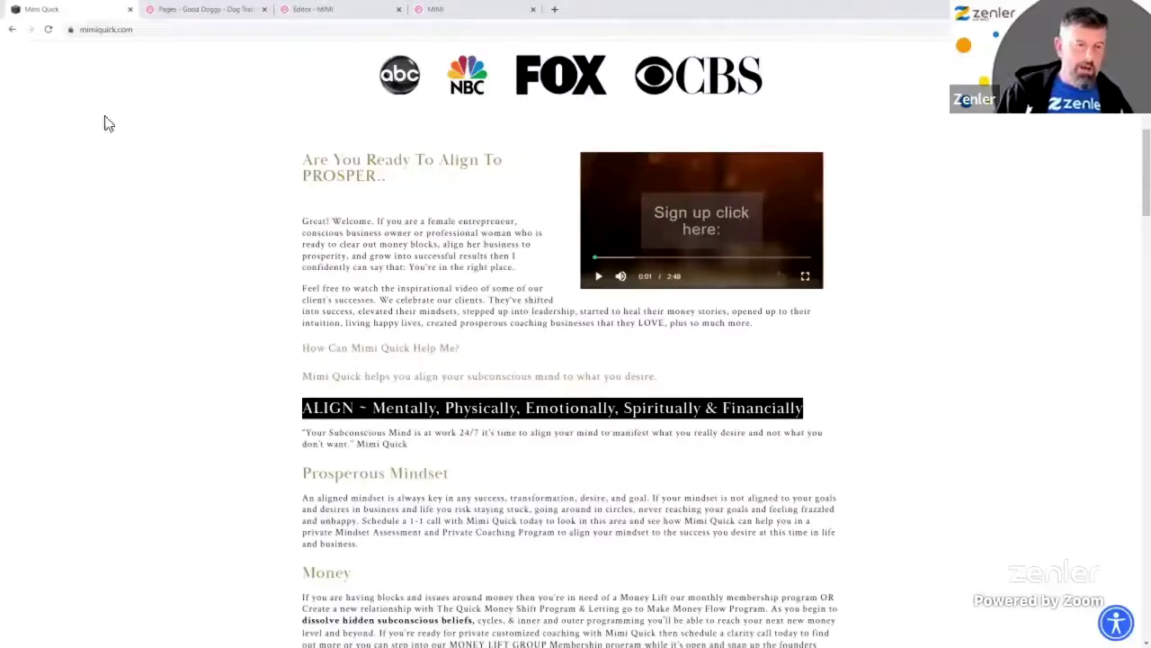
pyautogui.click(318, 9)
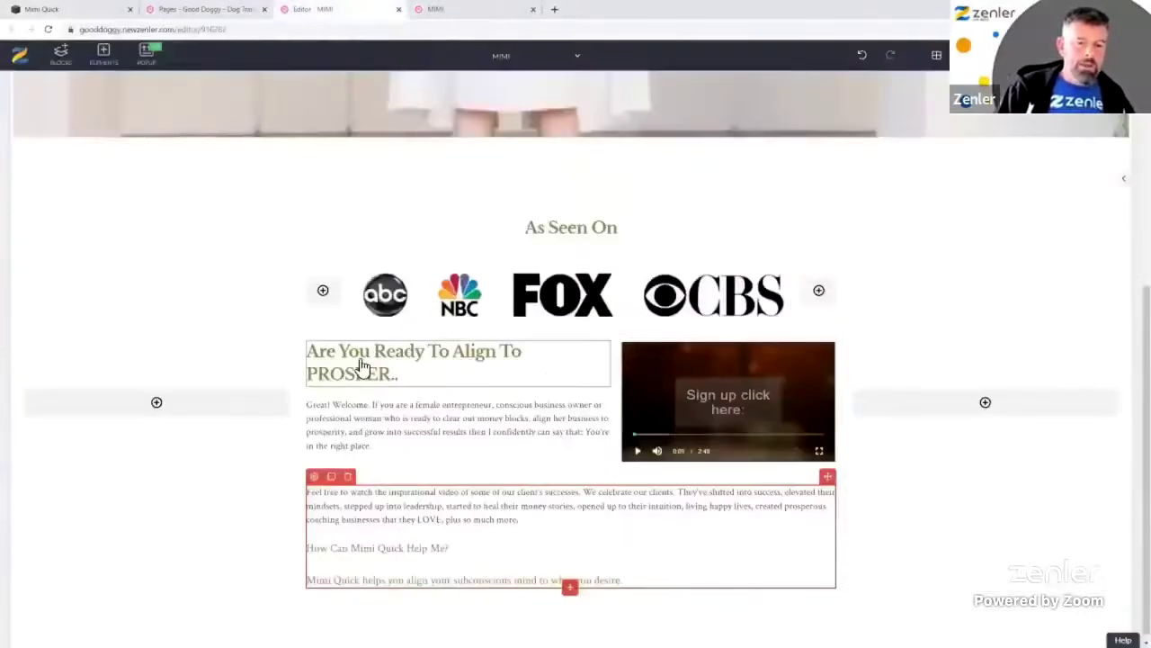
pyautogui.click(376, 357)
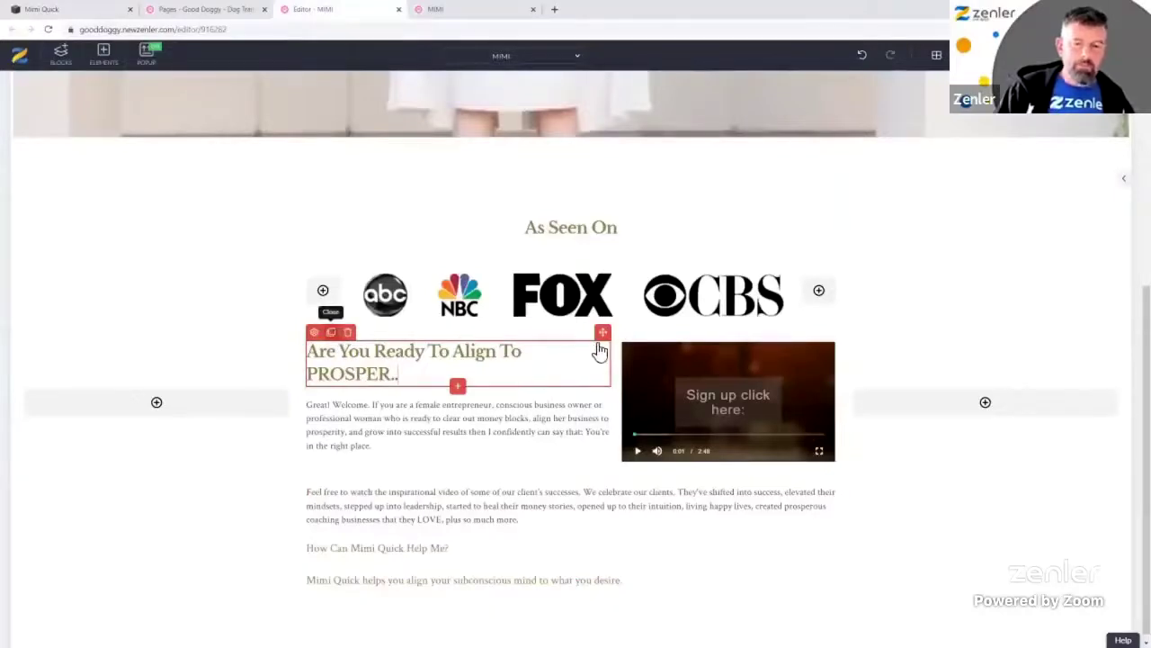
pyautogui.moveTo(603, 332); pyautogui.dragTo(591, 413)
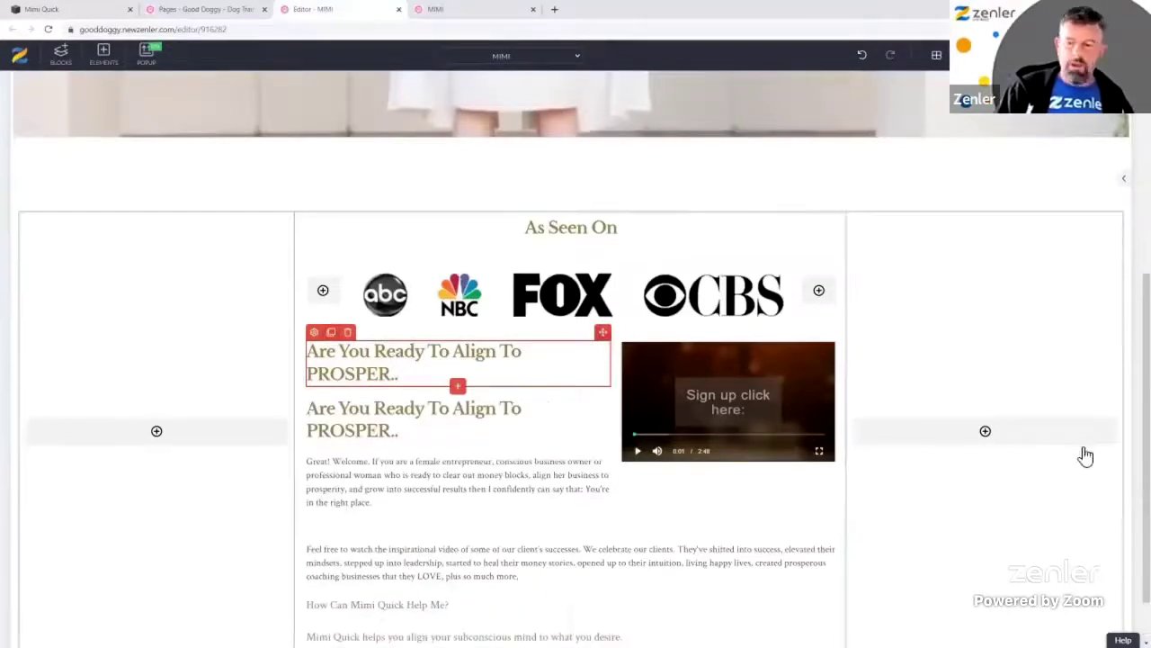
pyautogui.scroll(-1, 1053, 463)
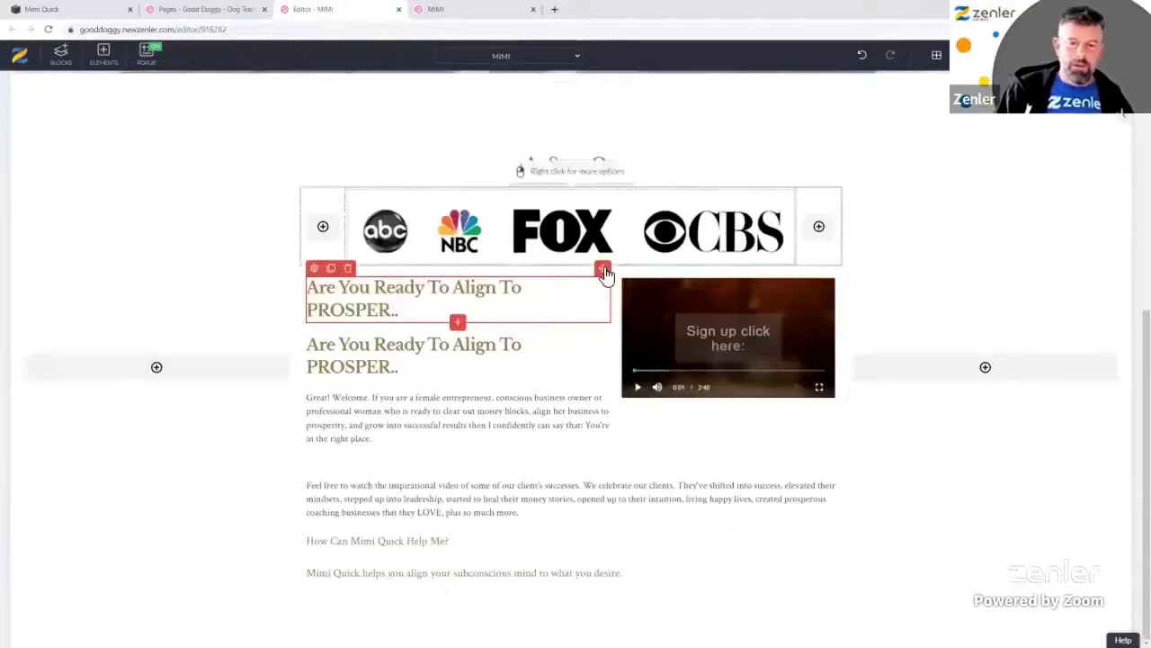
pyautogui.moveTo(604, 270); pyautogui.dragTo(473, 583)
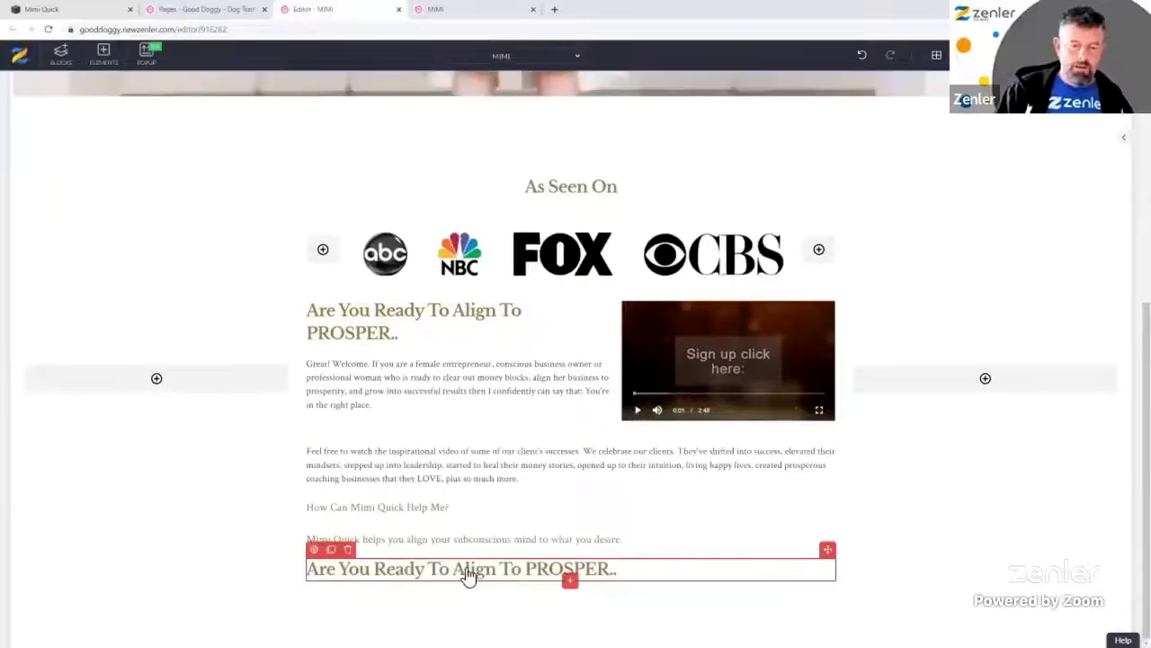
# - Replace the copied heading with 'ALIGN ~ Mentally, Physically, Emotionally, Spiritually & Financially'
pyautogui.doubleClick(470, 569)
pyautogui.hotkey('ctrl', 'v')
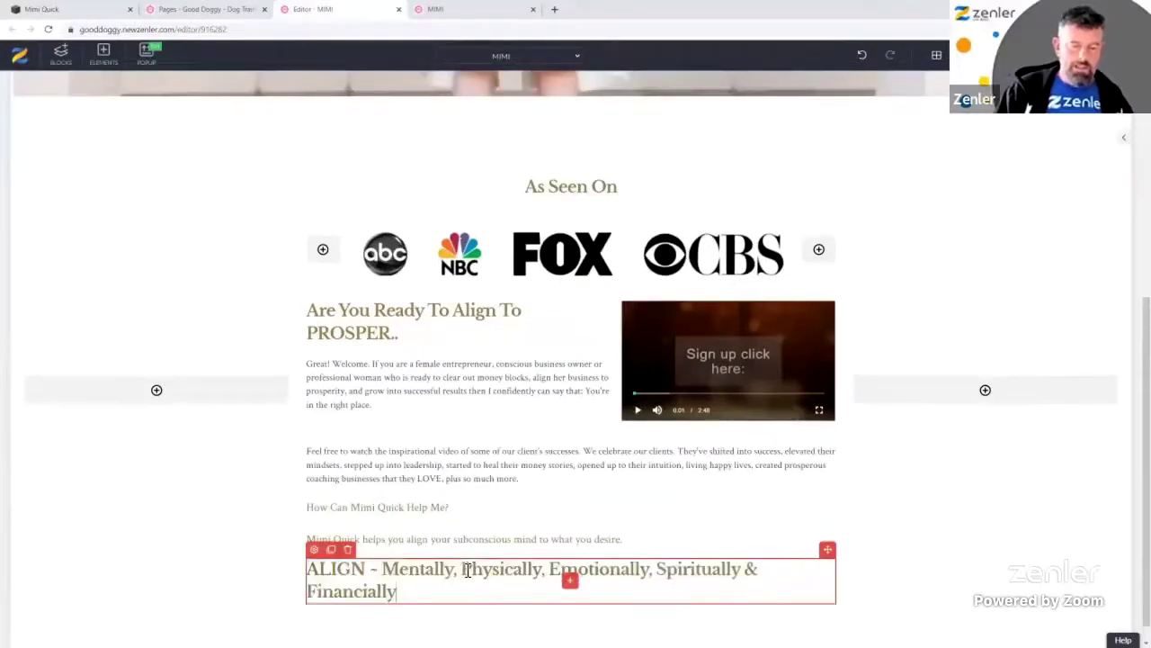
pyautogui.click(58, 15)
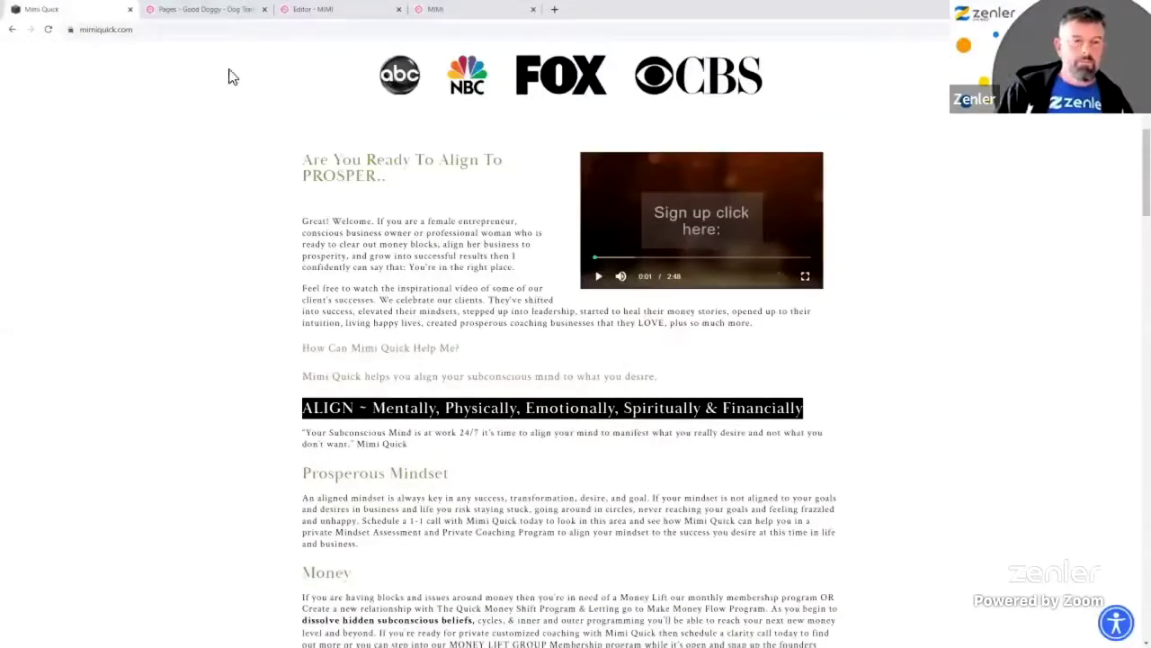
pyautogui.click(207, 16)
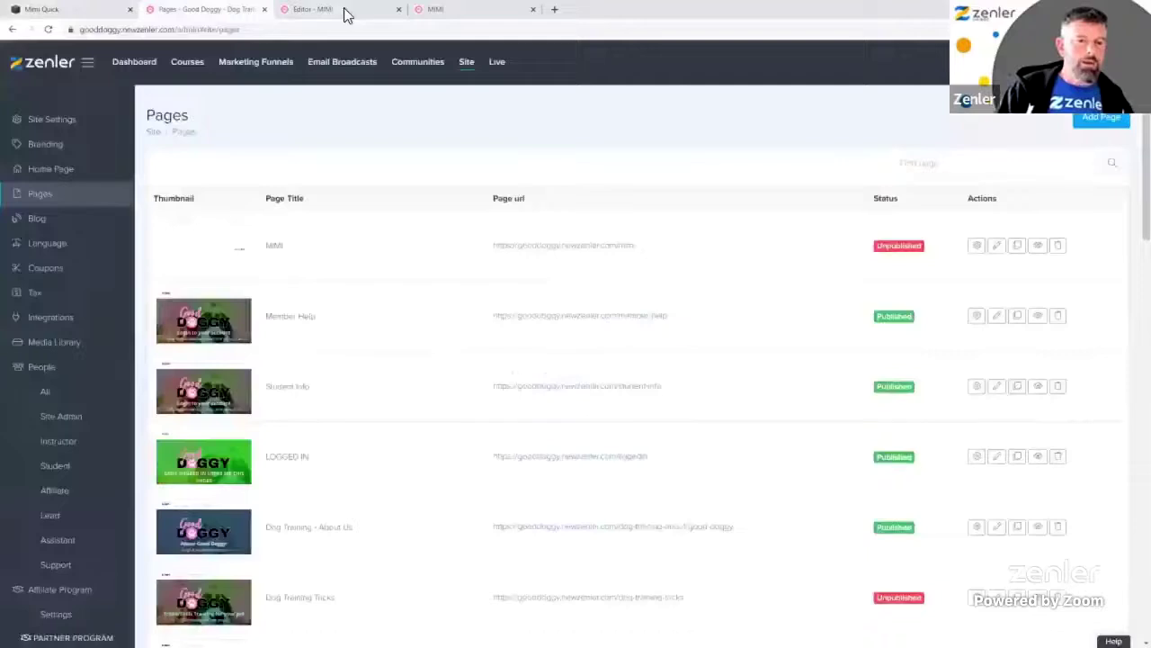
pyautogui.click(344, 16)
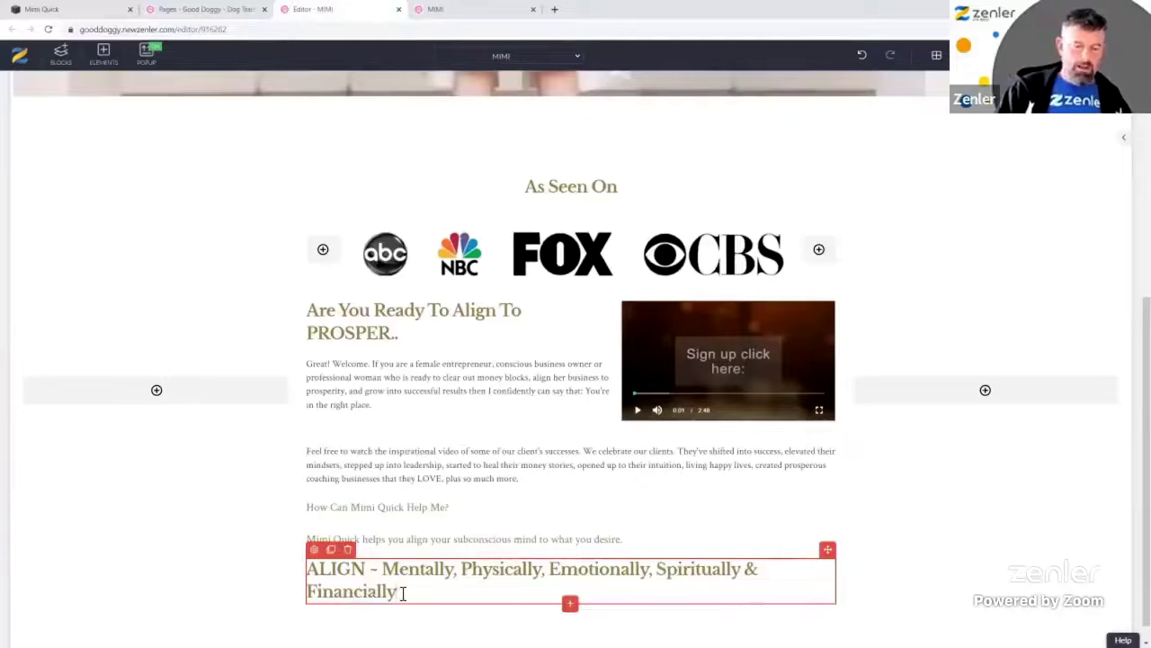
# - Set the ALIGN heading's font size to 26
pyautogui.moveTo(403, 592); pyautogui.dragTo(308, 567)
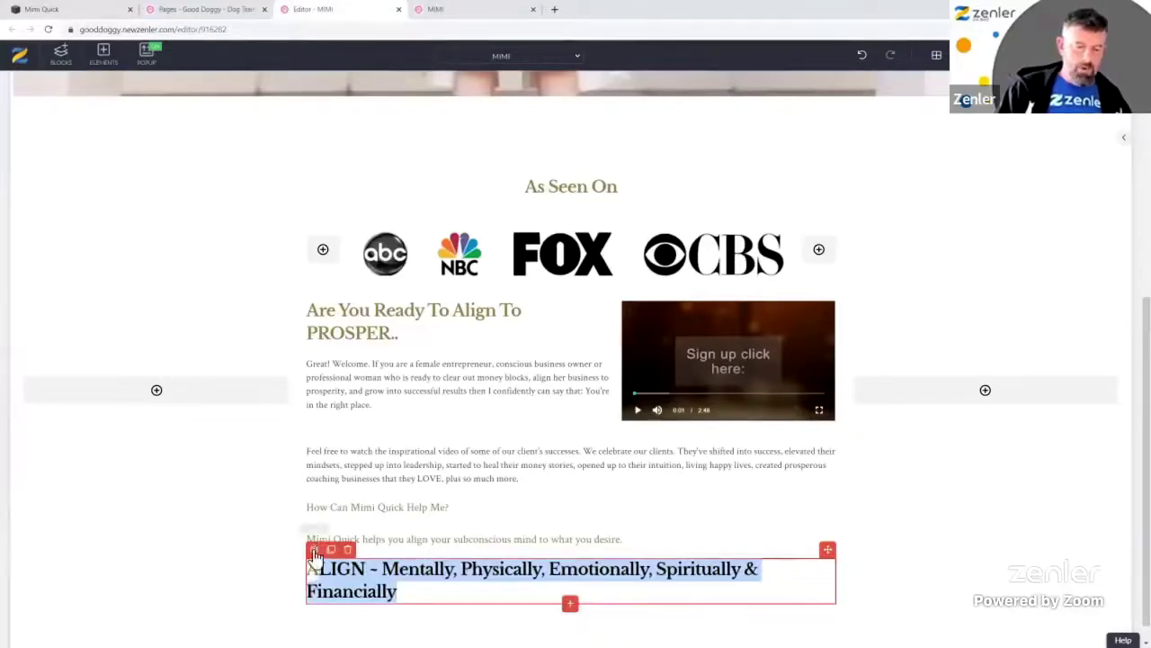
pyautogui.click(501, 560)
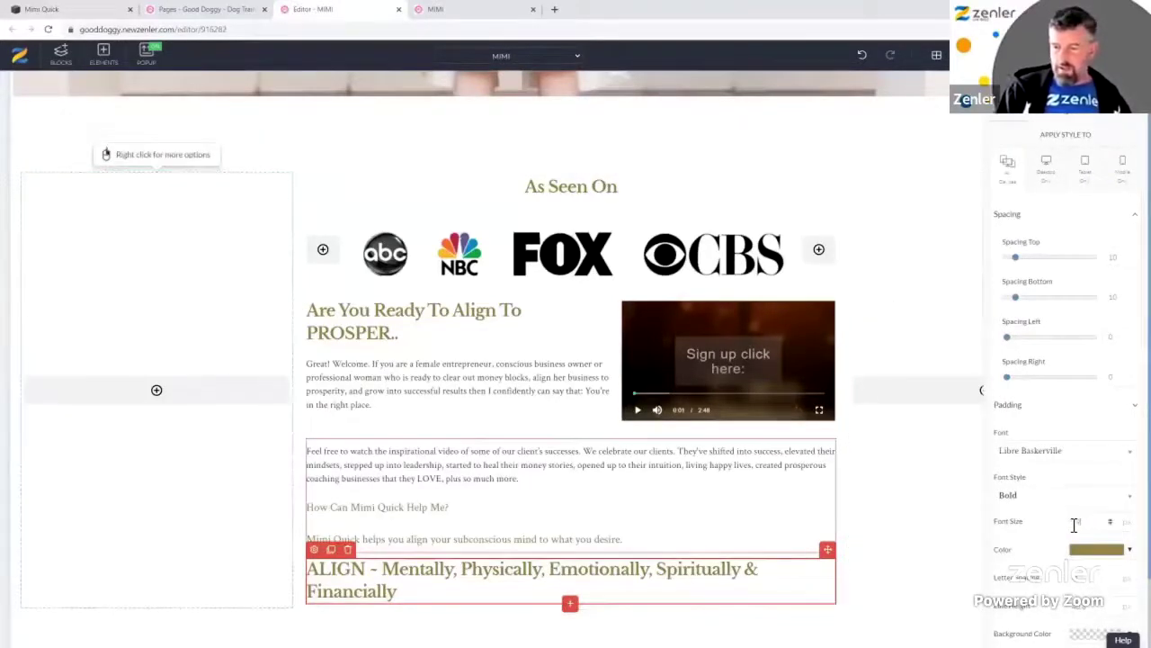
pyautogui.doubleClick(1061, 527)
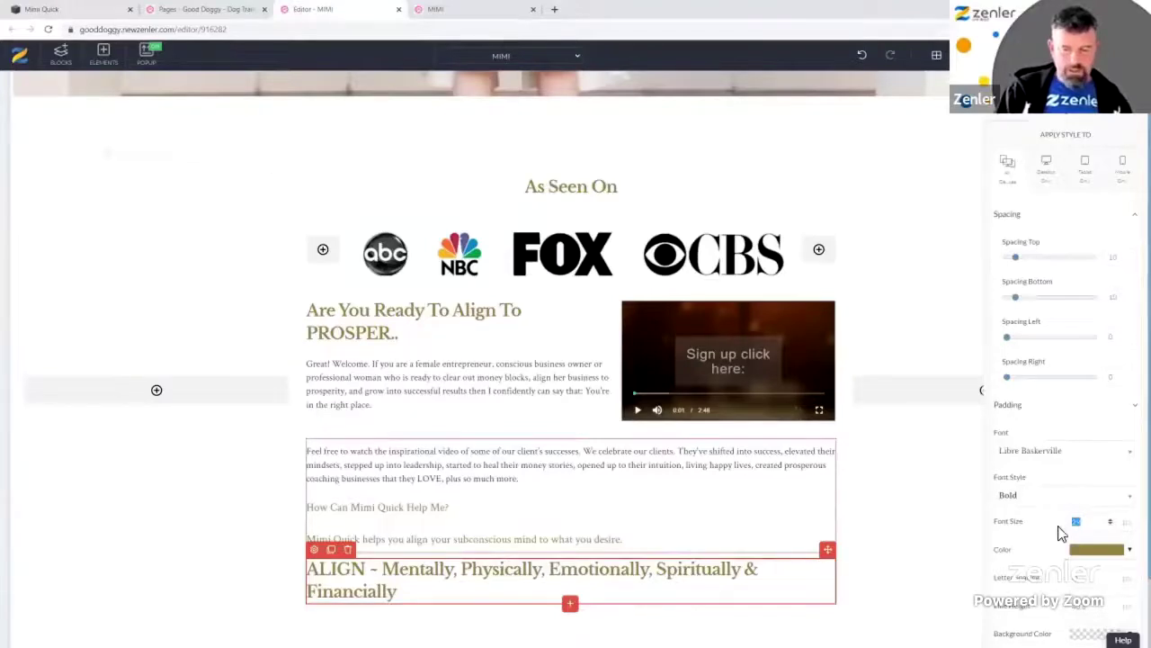
pyautogui.write('26')
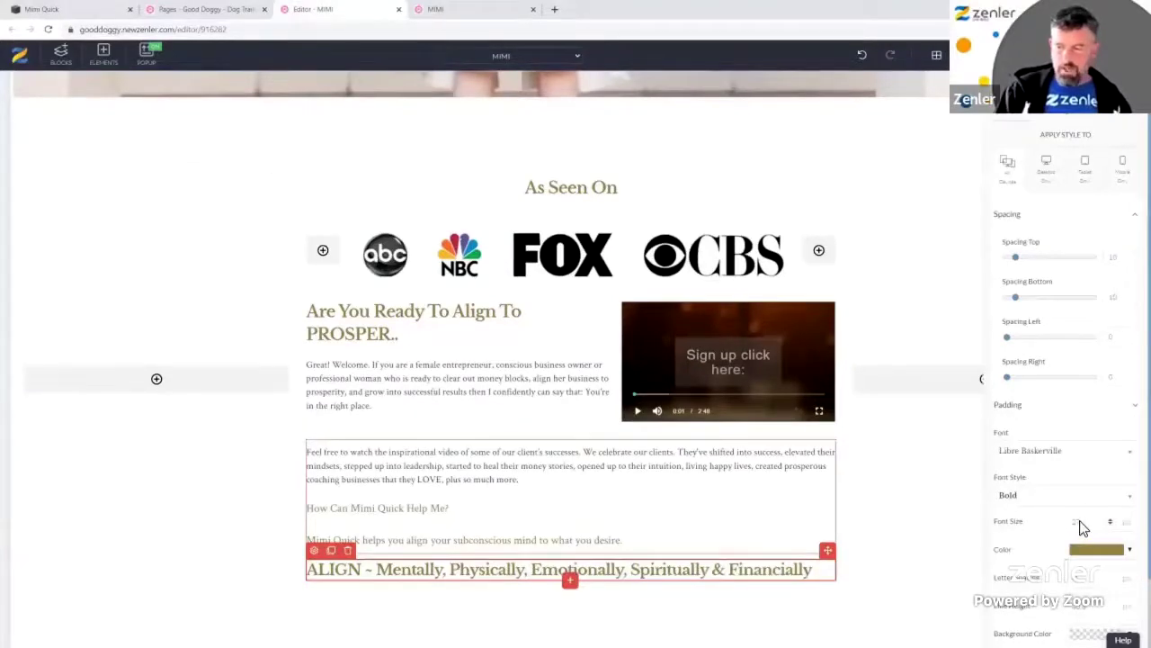
pyautogui.press('BackSpace')
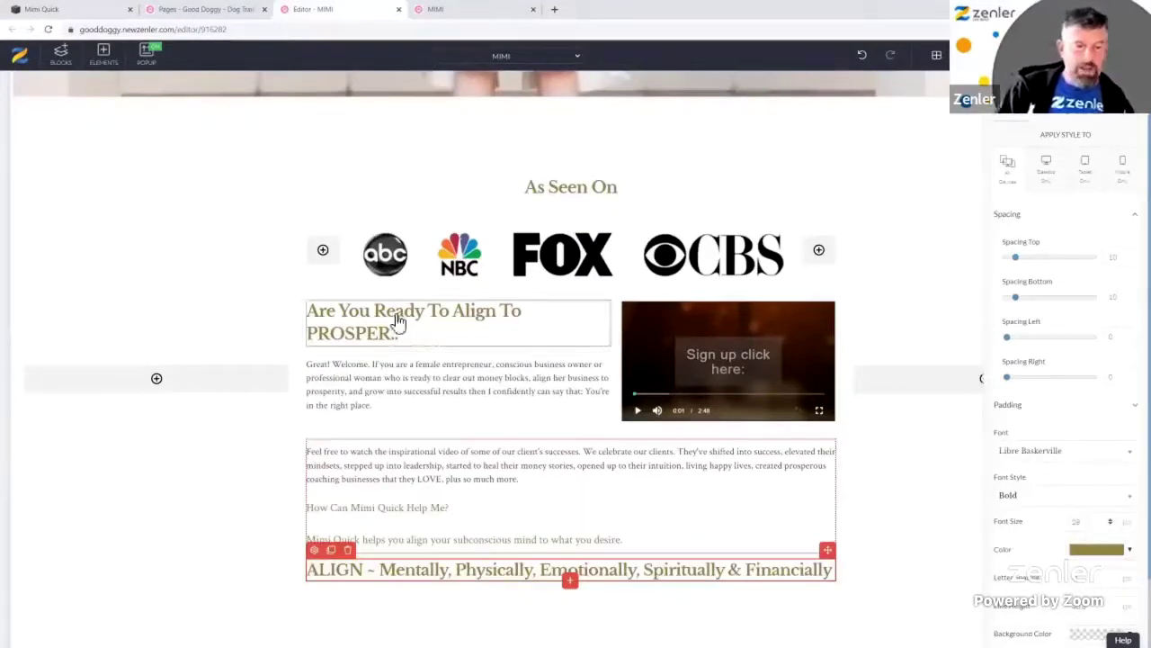
# - Set the 'Are You Ready To Align To PROSPER..' heading's font size to 28
pyautogui.click(362, 326)
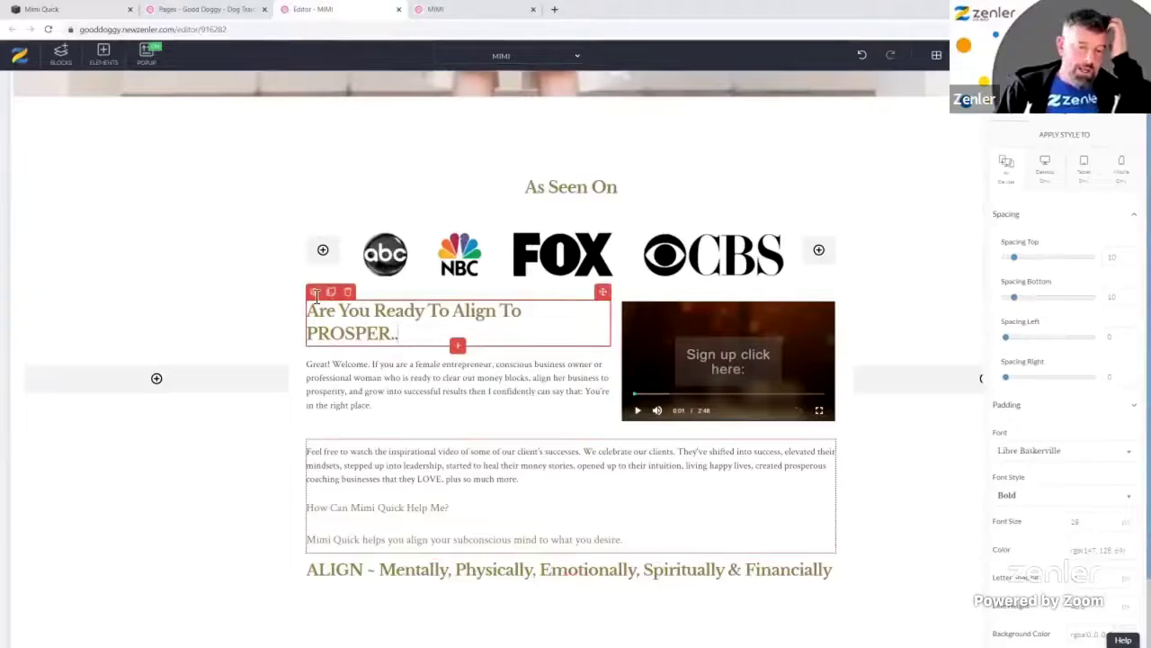
pyautogui.click(314, 293)
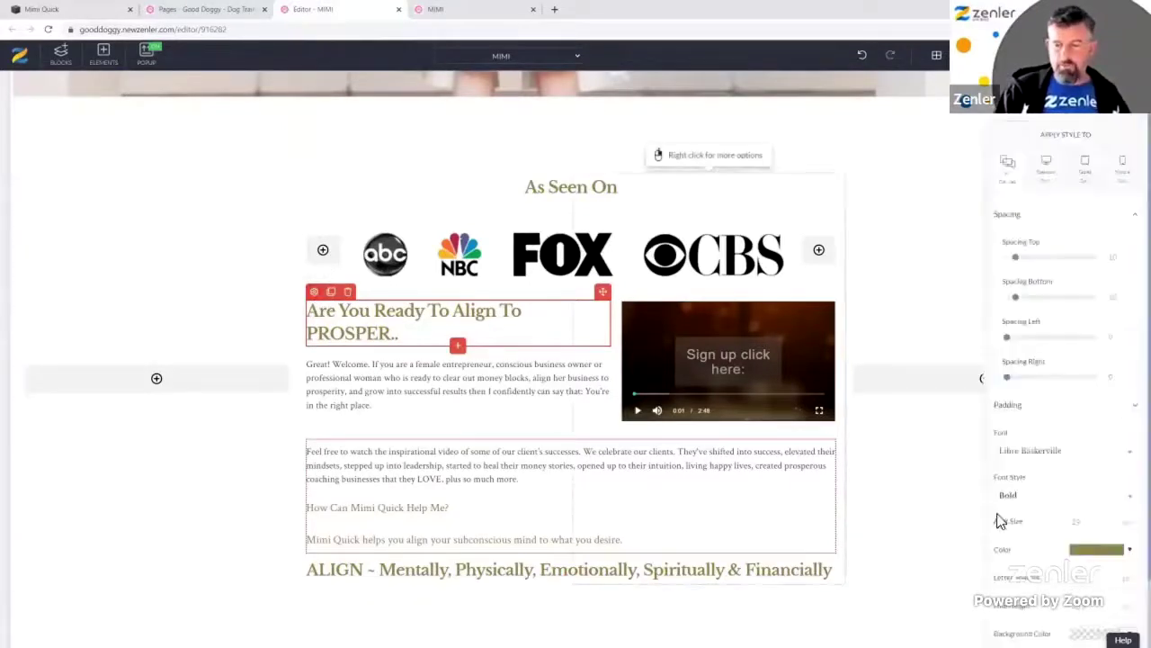
pyautogui.doubleClick(1072, 521)
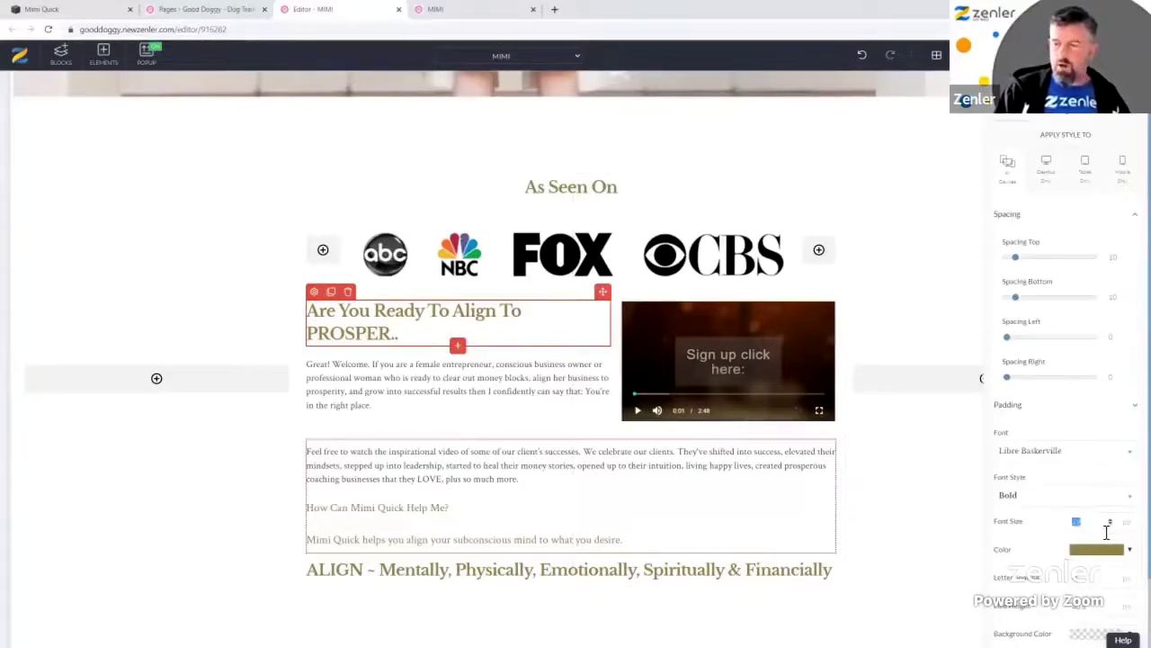
pyautogui.write('28')
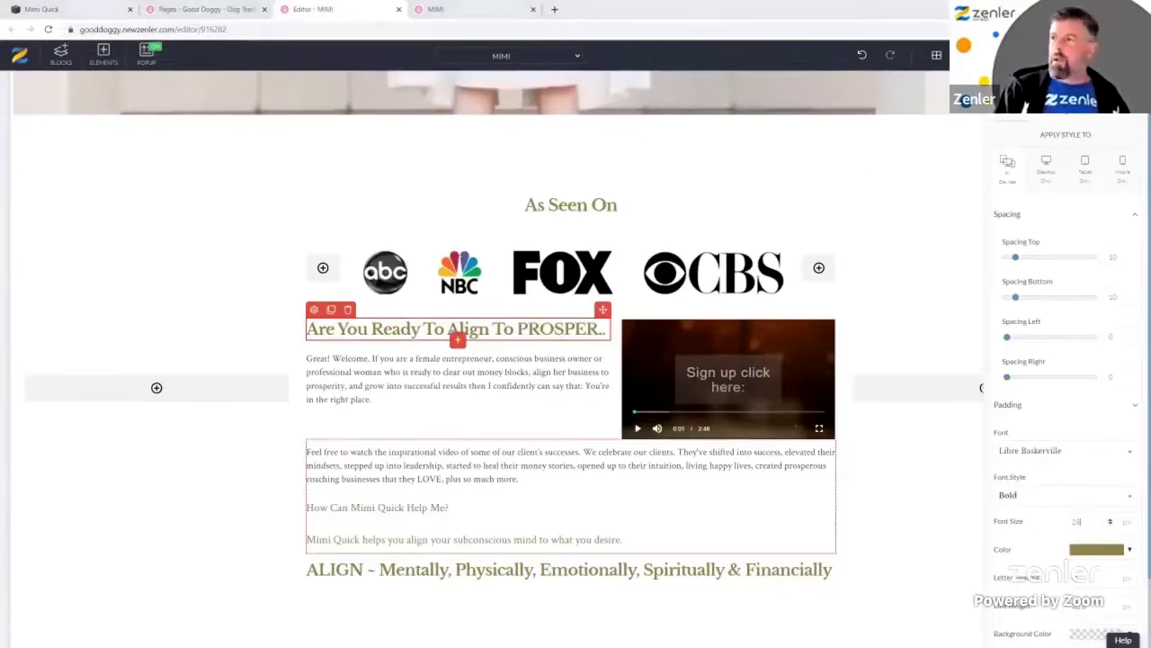
pyautogui.hotkey('alt', 'Tab')
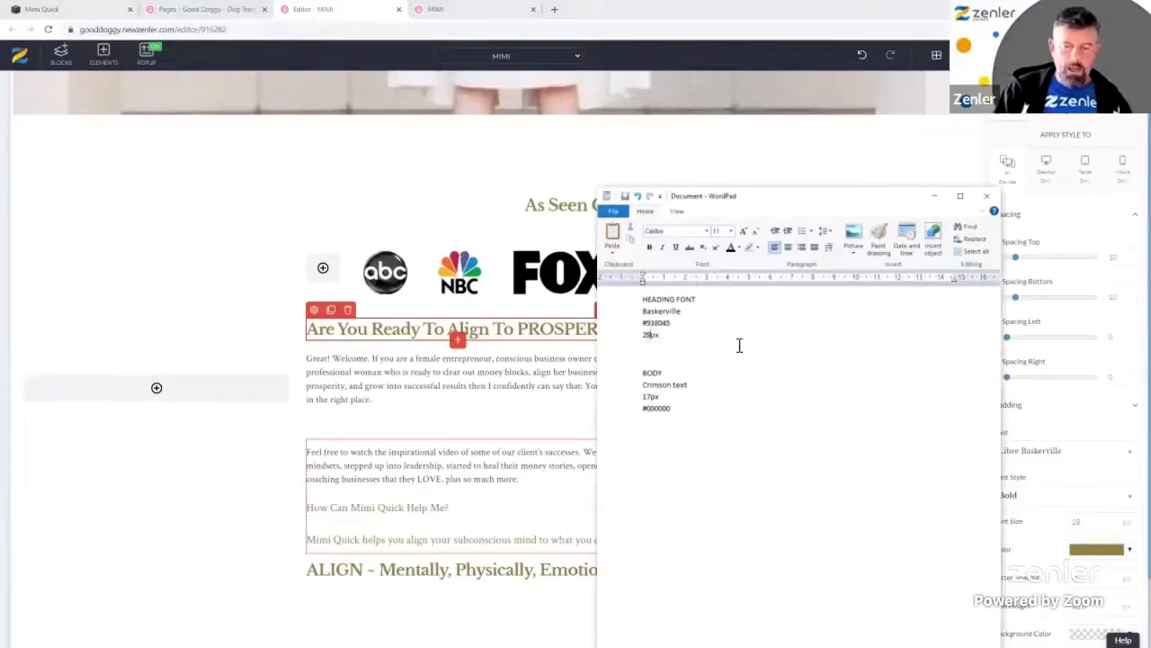
pyautogui.hotkey('alt', 'Tab')
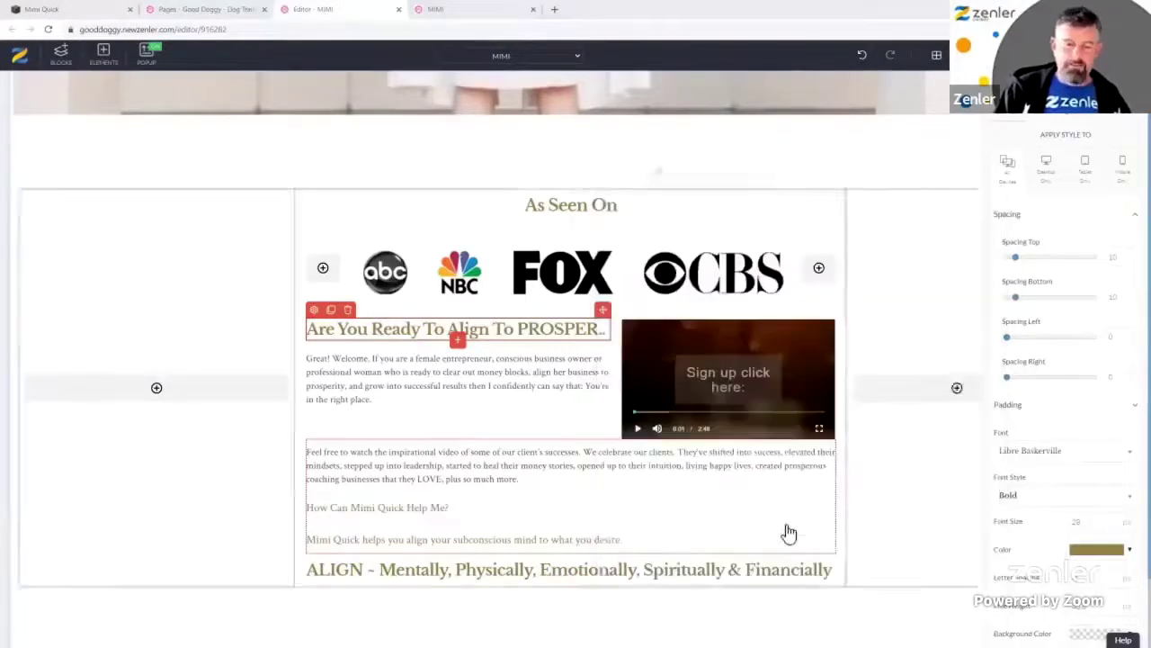
pyautogui.click(66, 11)
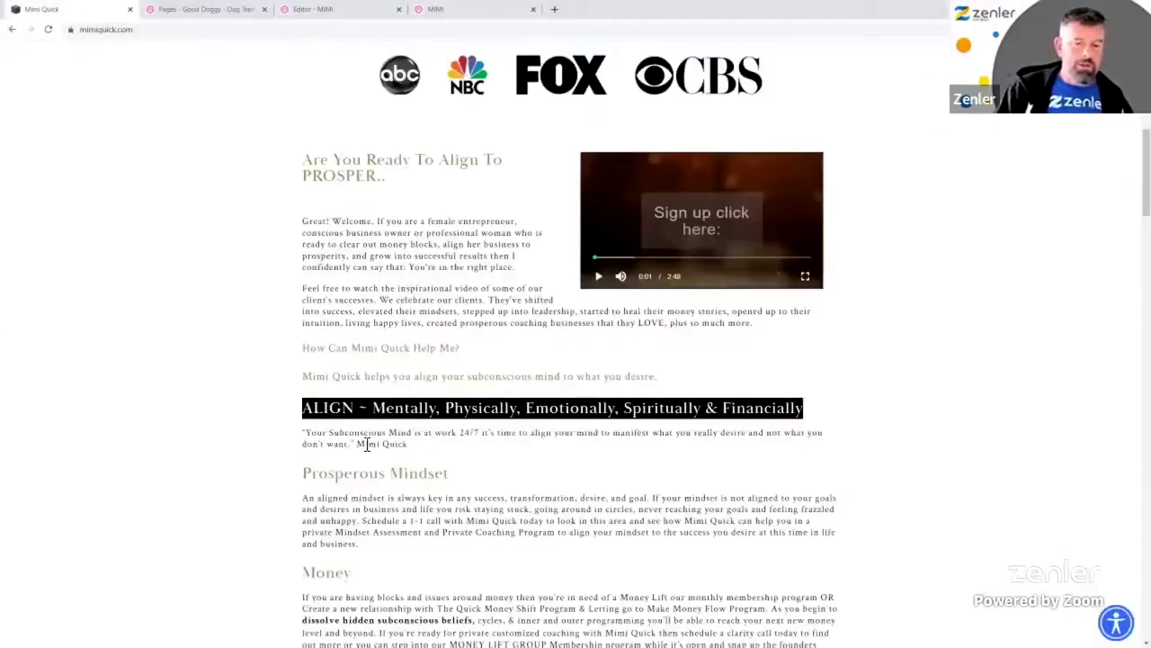
# - Duplicate the welcome paragraph and move the copy below the ALIGN heading
pyautogui.moveTo(324, 435); pyautogui.dragTo(399, 444)
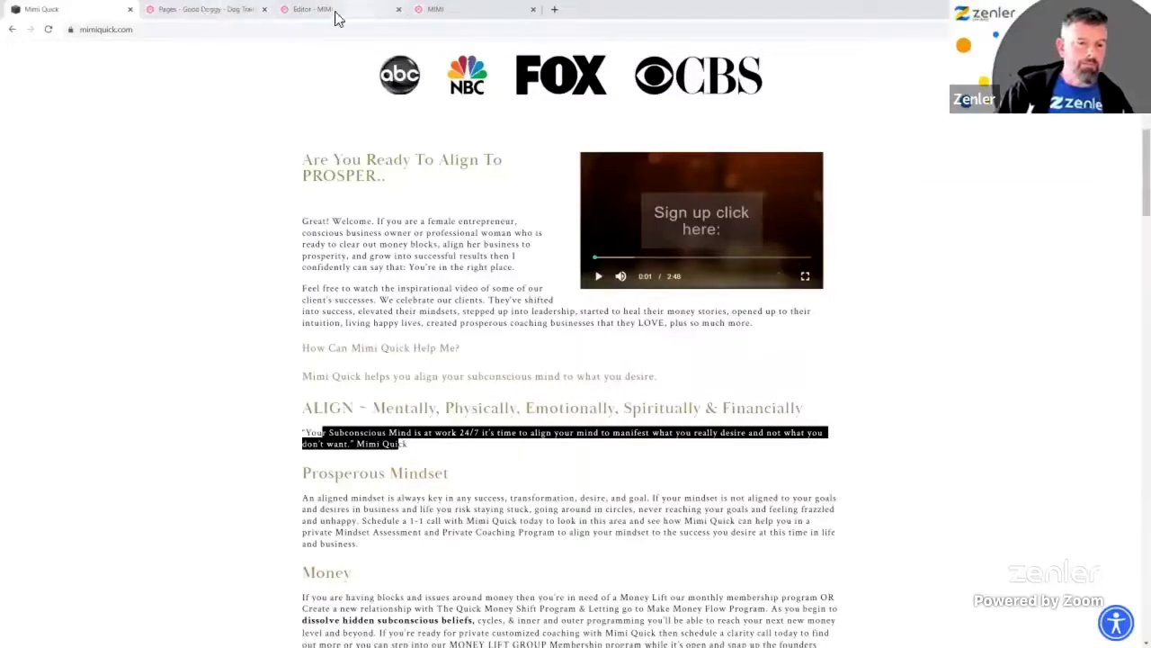
pyautogui.click(334, 16)
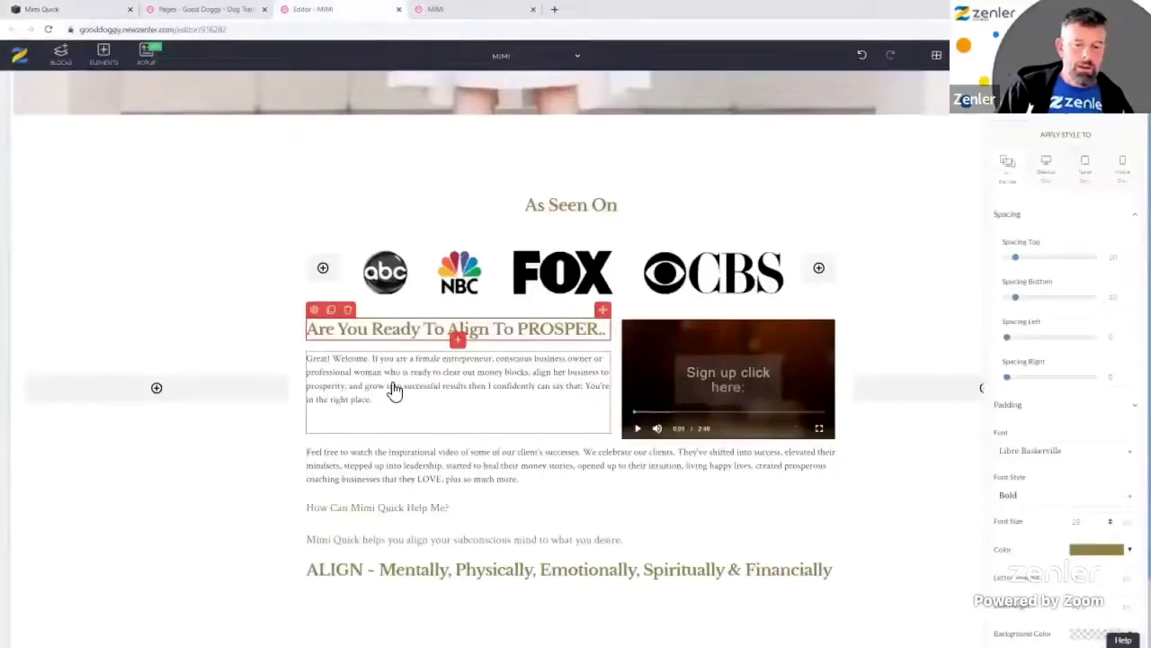
pyautogui.click(339, 322)
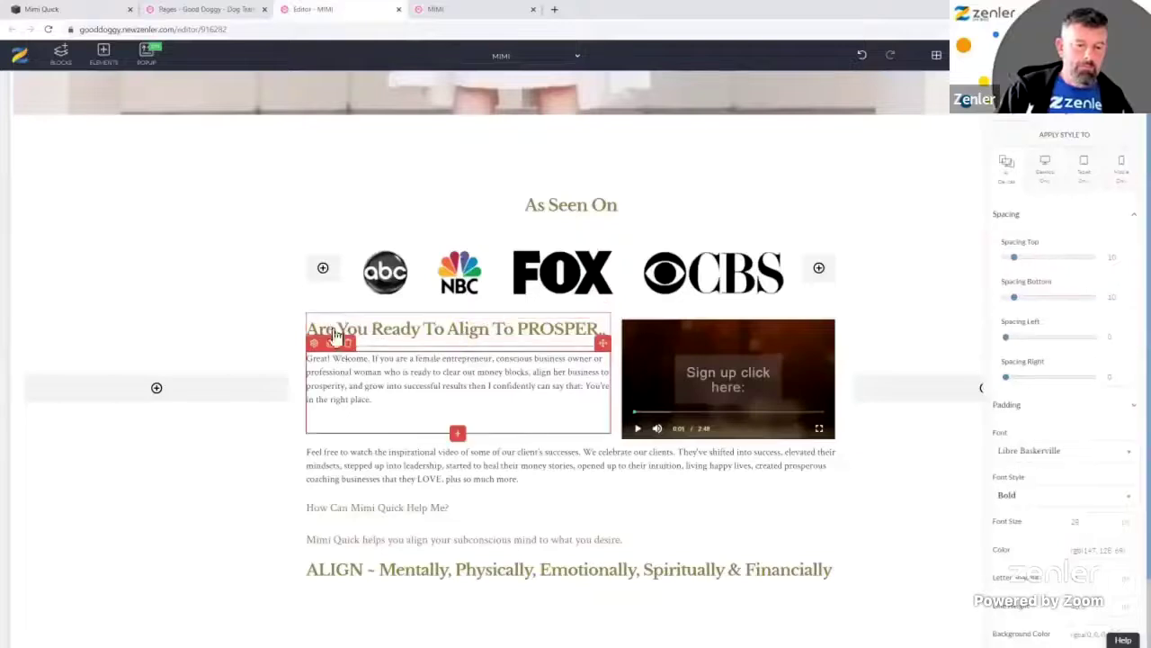
pyautogui.hotkey('ctrl', 'd')
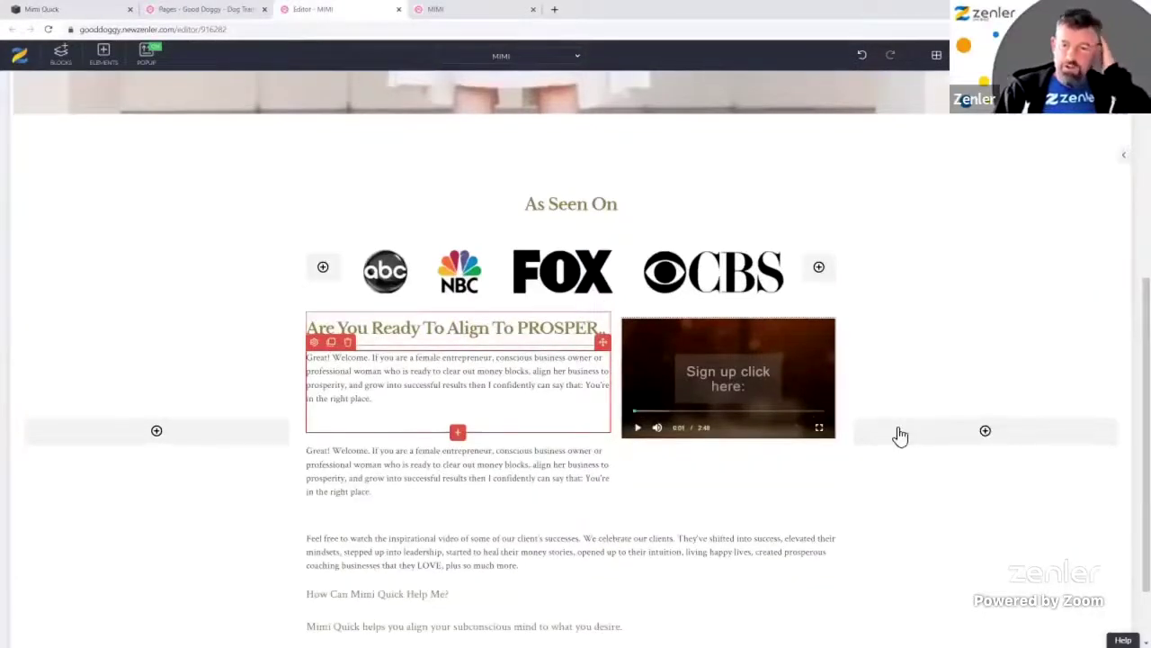
pyautogui.scroll(-1, 900, 436)
pyautogui.moveTo(607, 258); pyautogui.dragTo(84, 15)
# - Replace the copied paragraph's text with the 'Your Subconscious Mind is at work 24/7…' quote
pyautogui.click(85, 15)
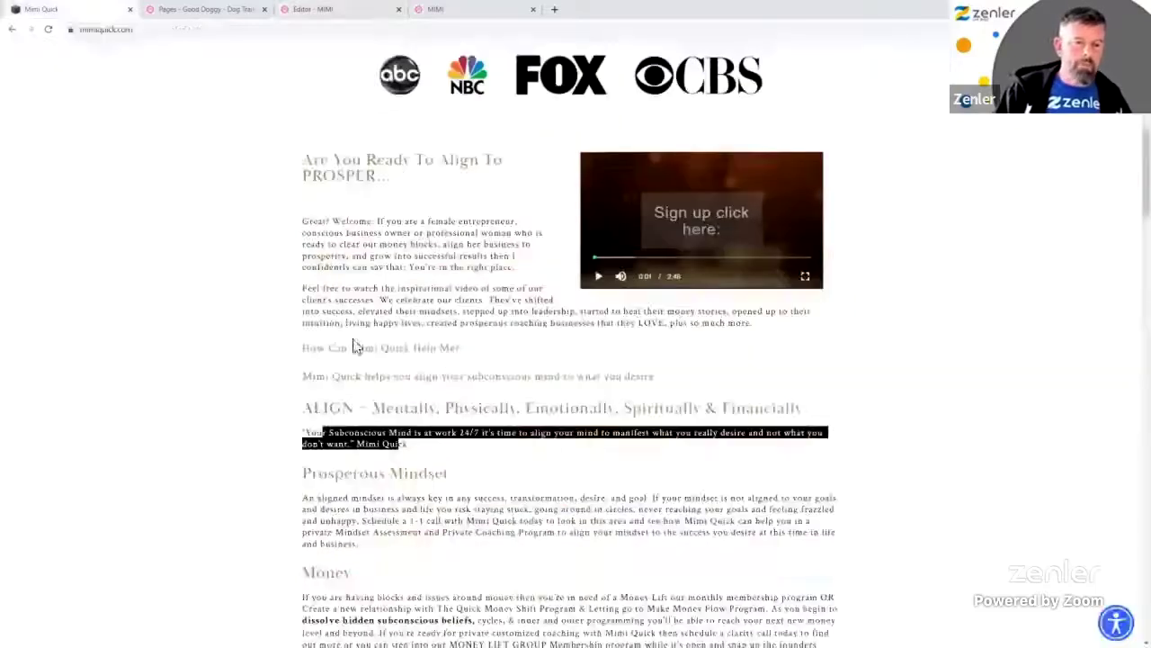
pyautogui.click(468, 468)
pyautogui.moveTo(411, 447); pyautogui.dragTo(291, 438)
pyautogui.hotkey('ctrl', 'c')
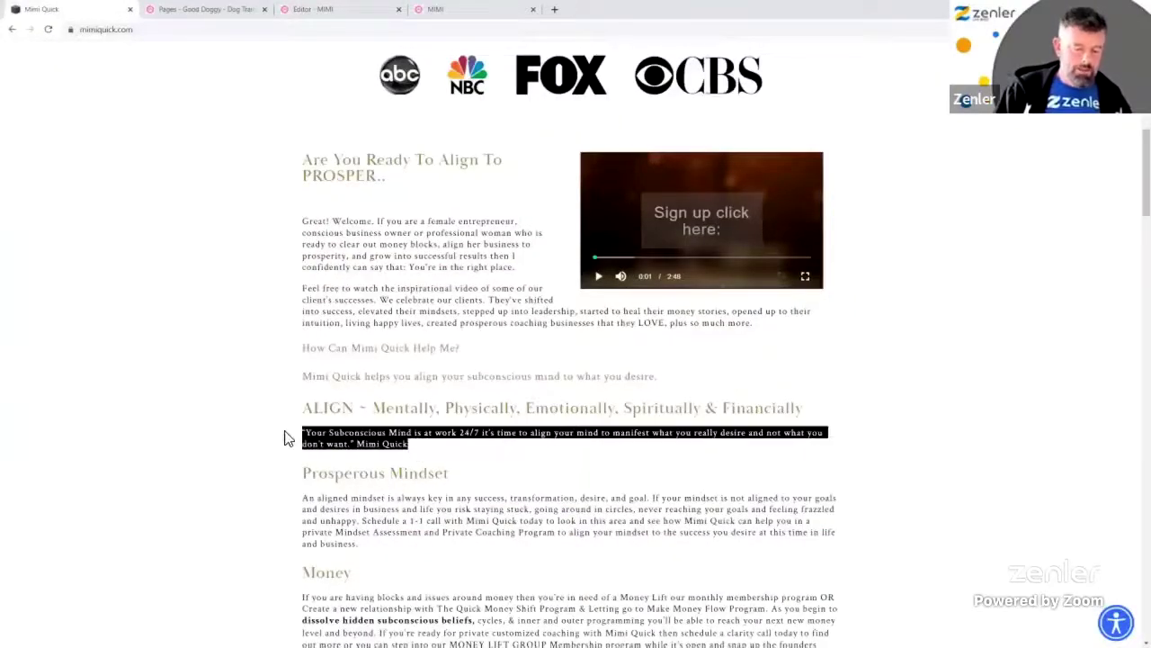
pyautogui.click(331, 12)
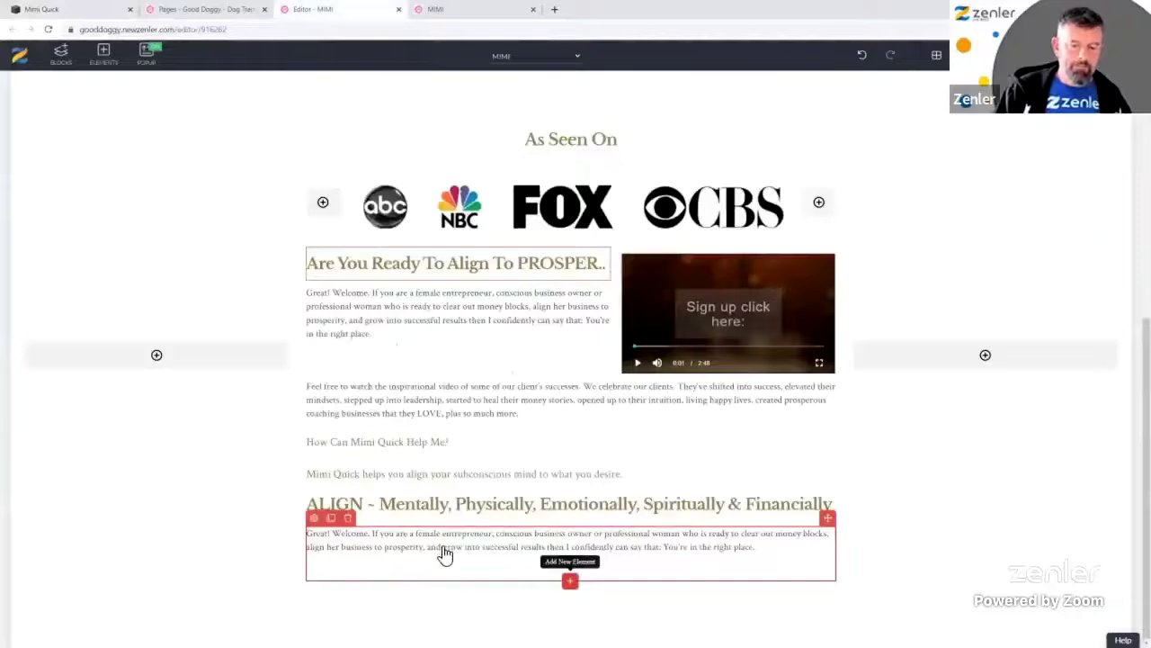
pyautogui.tripleClick(444, 553)
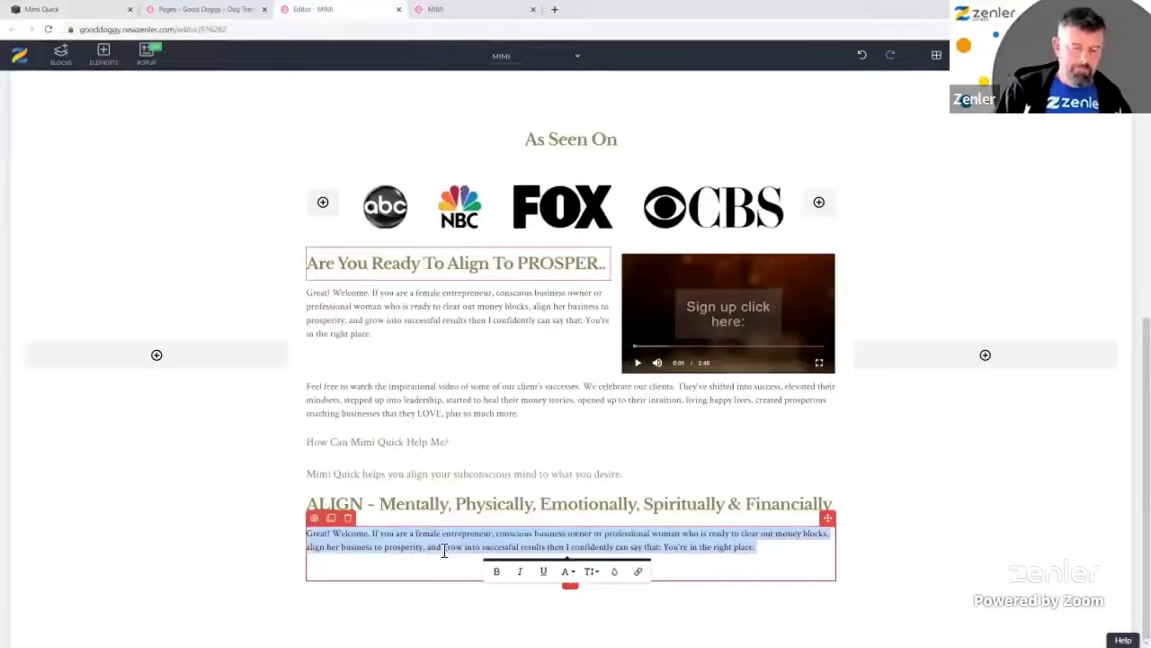
pyautogui.hotkey('ctrl', 'v')
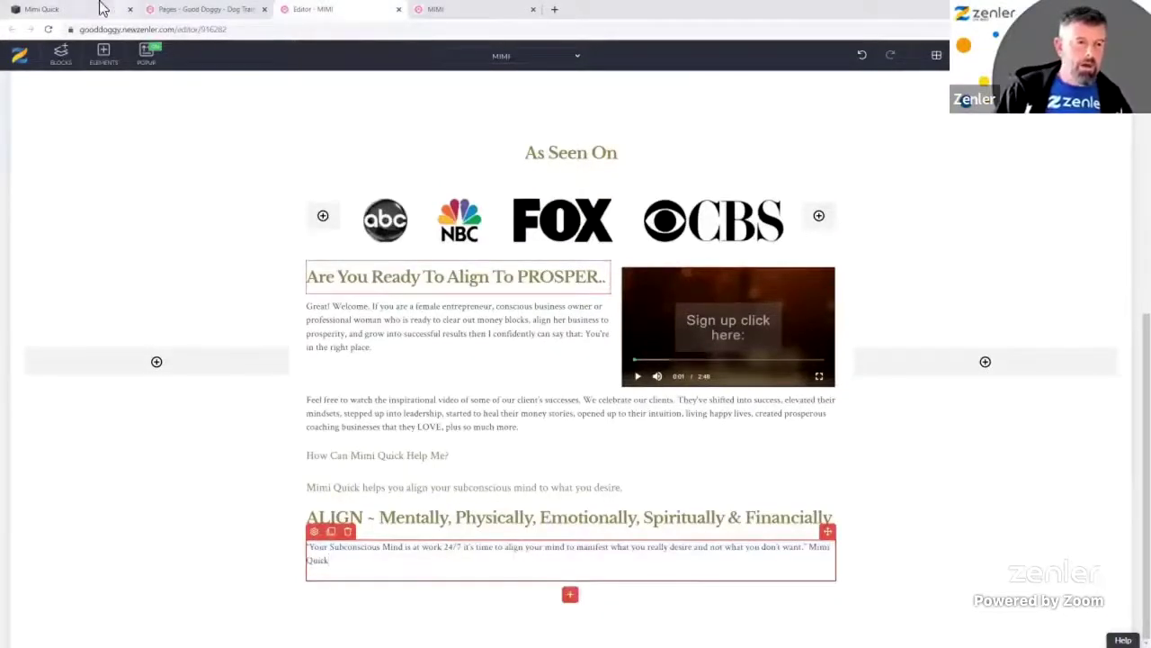
# - Copy the Prosperous Mindset heading from the live site and select the ALIGN heading in the editor
pyautogui.click(84, 13)
pyautogui.moveTo(454, 478); pyautogui.dragTo(285, 476)
pyautogui.hotkey('ctrl', 'c')
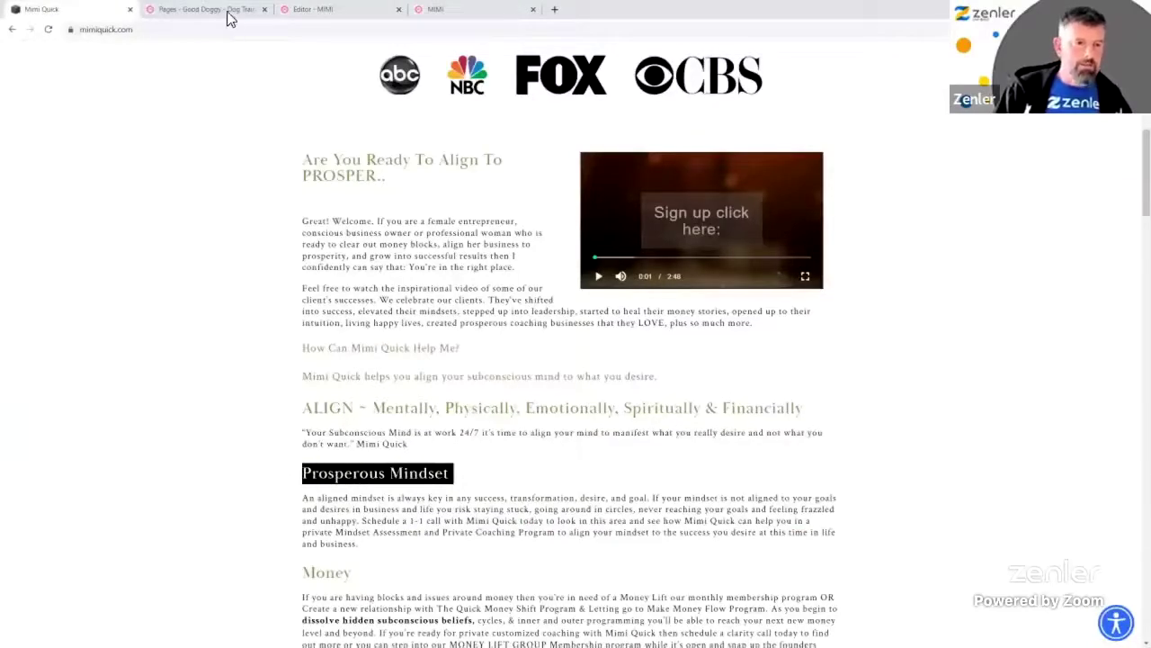
pyautogui.click(218, 11)
pyautogui.click(318, 11)
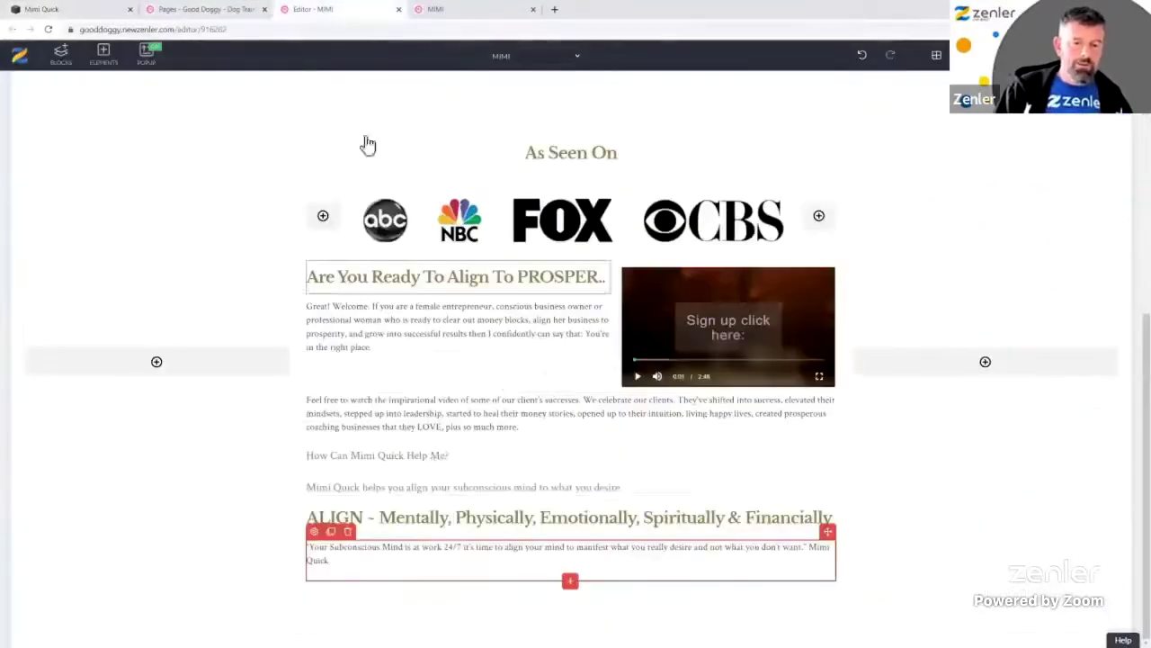
pyautogui.click(420, 517)
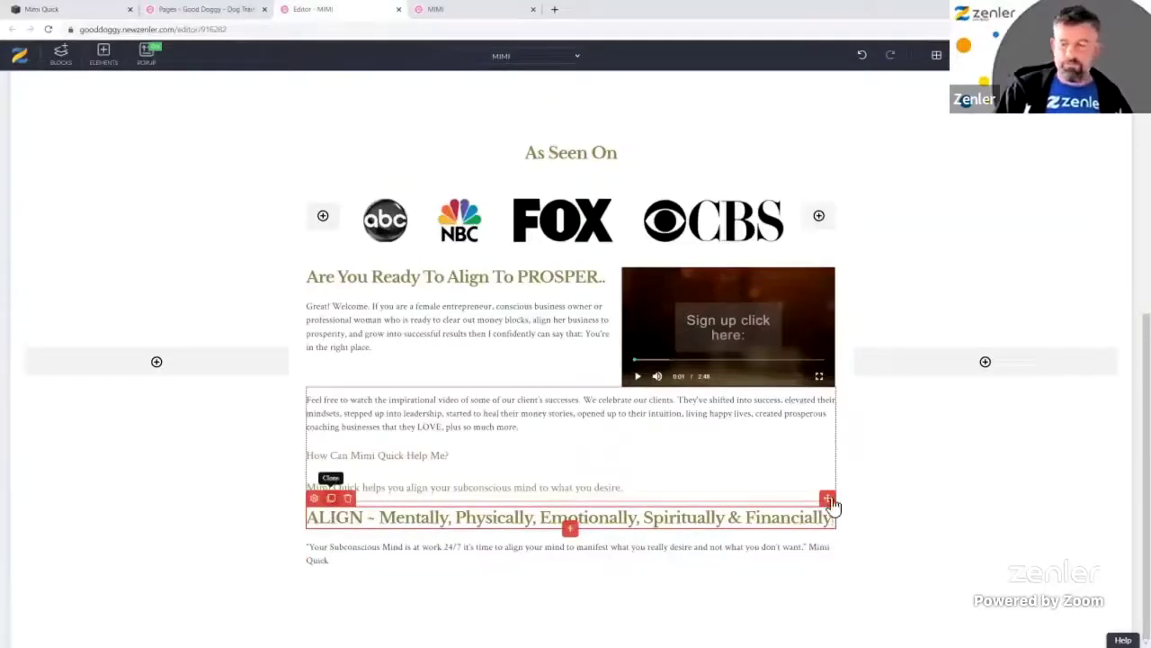
# - Duplicate the ALIGN heading below the quote and retitle it Prosperous Mindset
pyautogui.moveTo(829, 500)
pyautogui.mouseDown()
pyautogui.moveTo(511, 609)
pyautogui.moveTo(518, 623)
pyautogui.moveTo(504, 594)
pyautogui.moveTo(435, 609)
pyautogui.mouseUp()
pyautogui.tripleClick(435, 609)
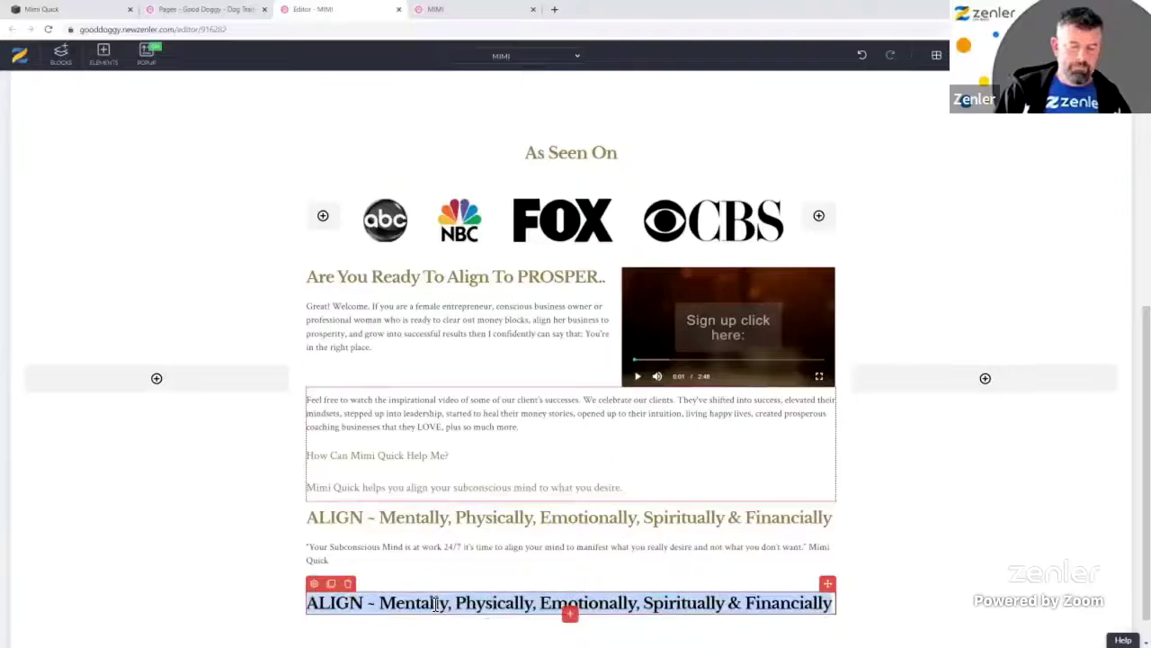
pyautogui.hotkey('ctrl', 'v')
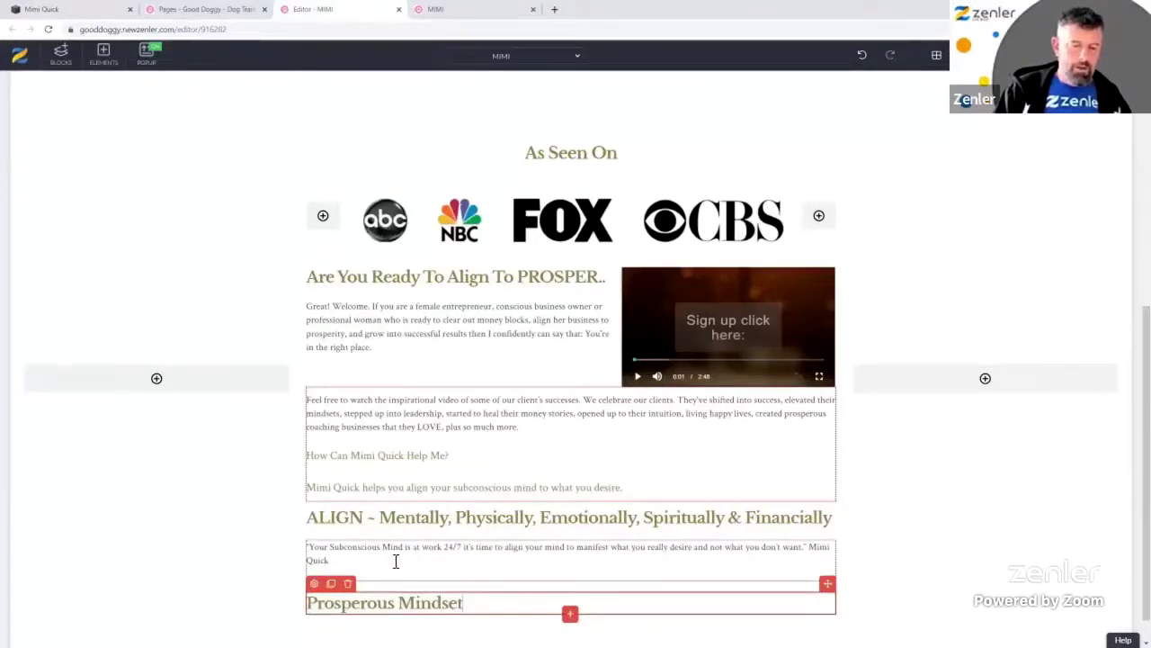
pyautogui.click(396, 560)
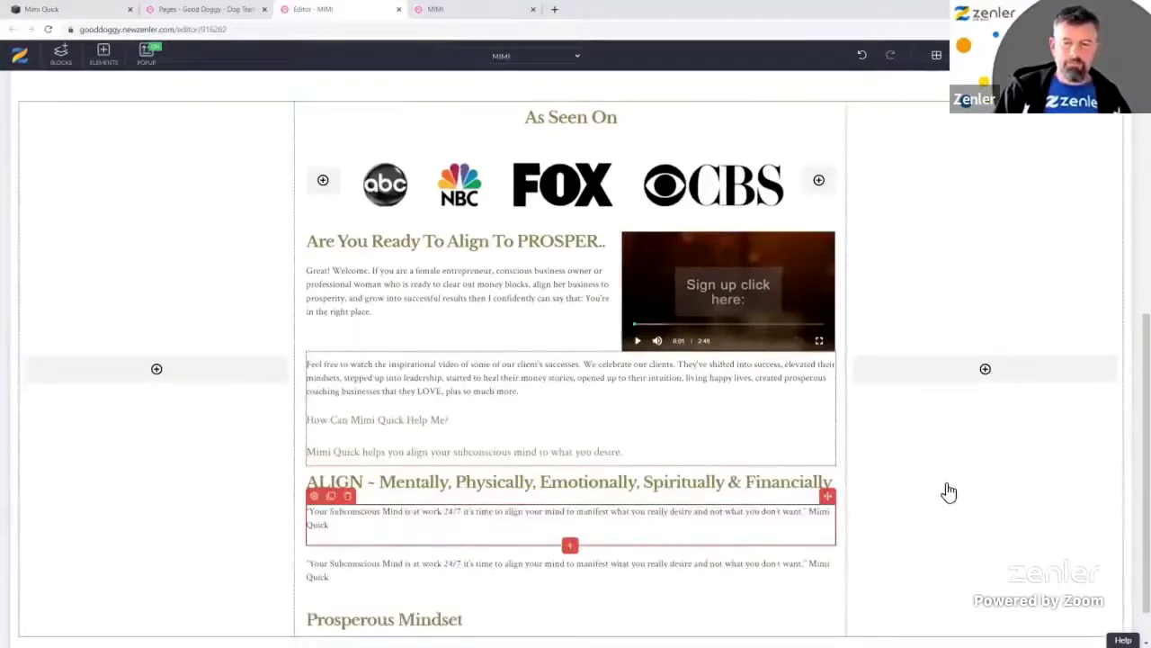
# - Place the Prosperous Mindset heading between the two quotes, with a copy after the second
pyautogui.scroll(-1, 882, 503)
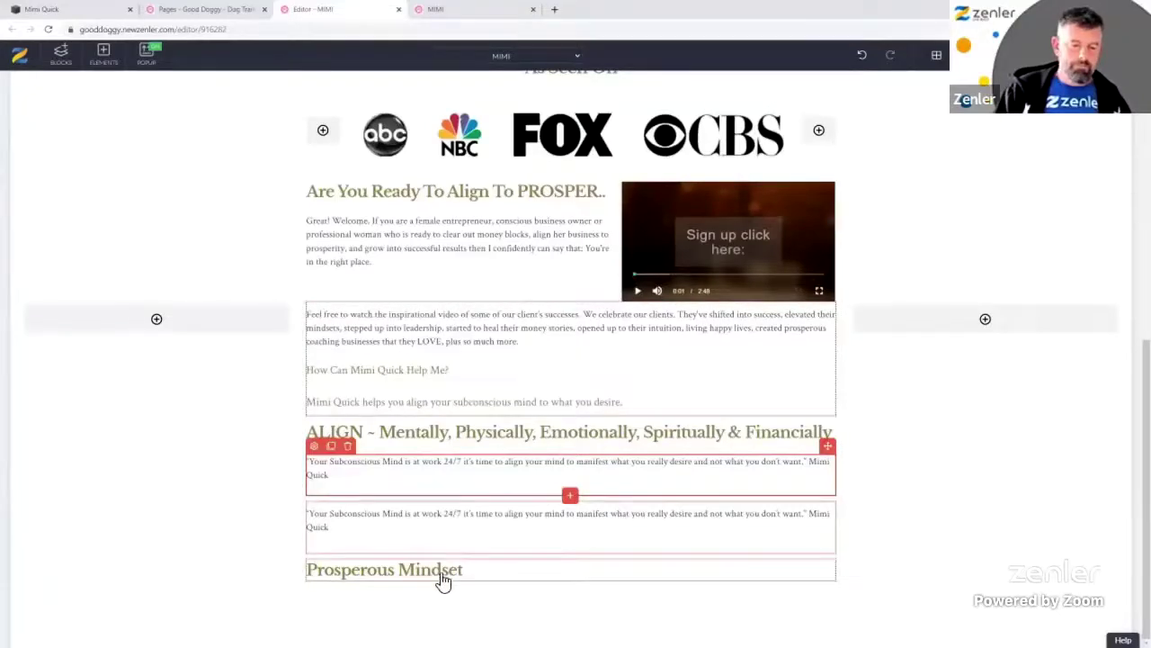
pyautogui.click(529, 572)
pyautogui.moveTo(827, 546); pyautogui.dragTo(632, 497)
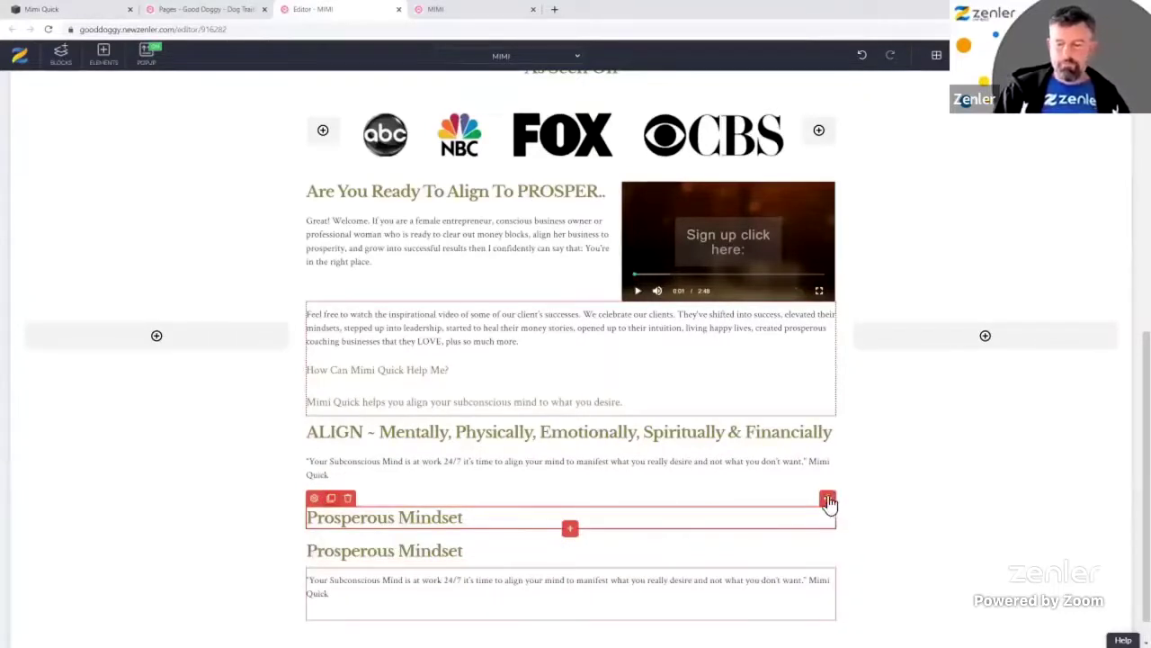
pyautogui.moveTo(827, 497); pyautogui.dragTo(386, 283)
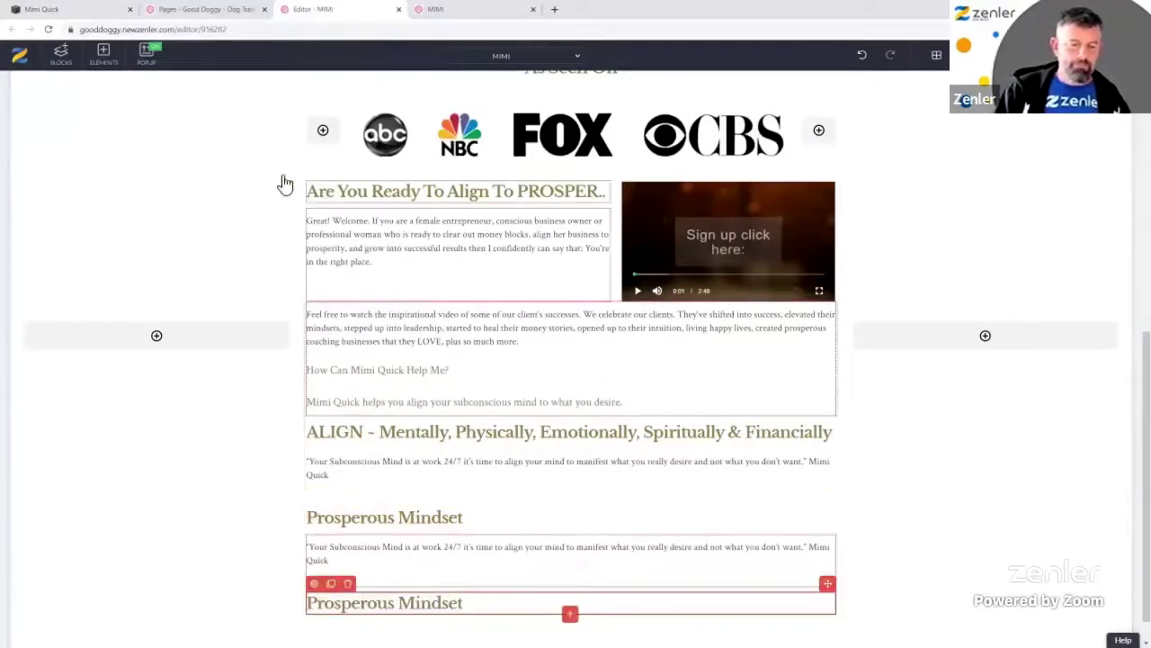
# - Compare the editor layout with the live Mimi Quick page
pyautogui.click(99, 22)
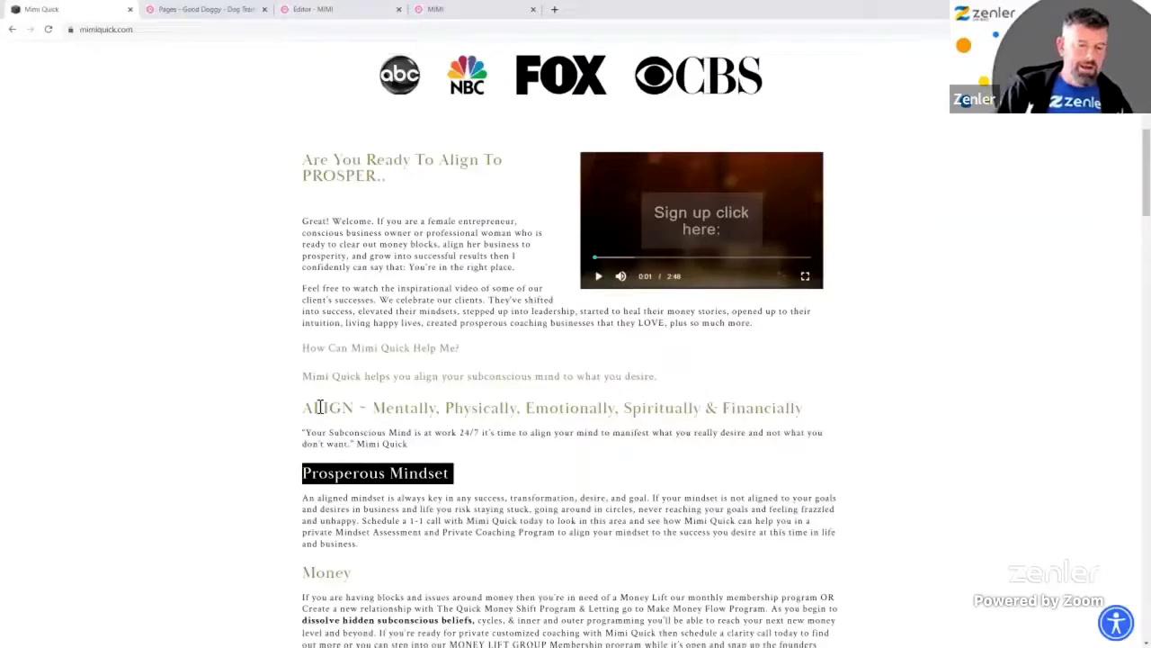
pyautogui.click(334, 11)
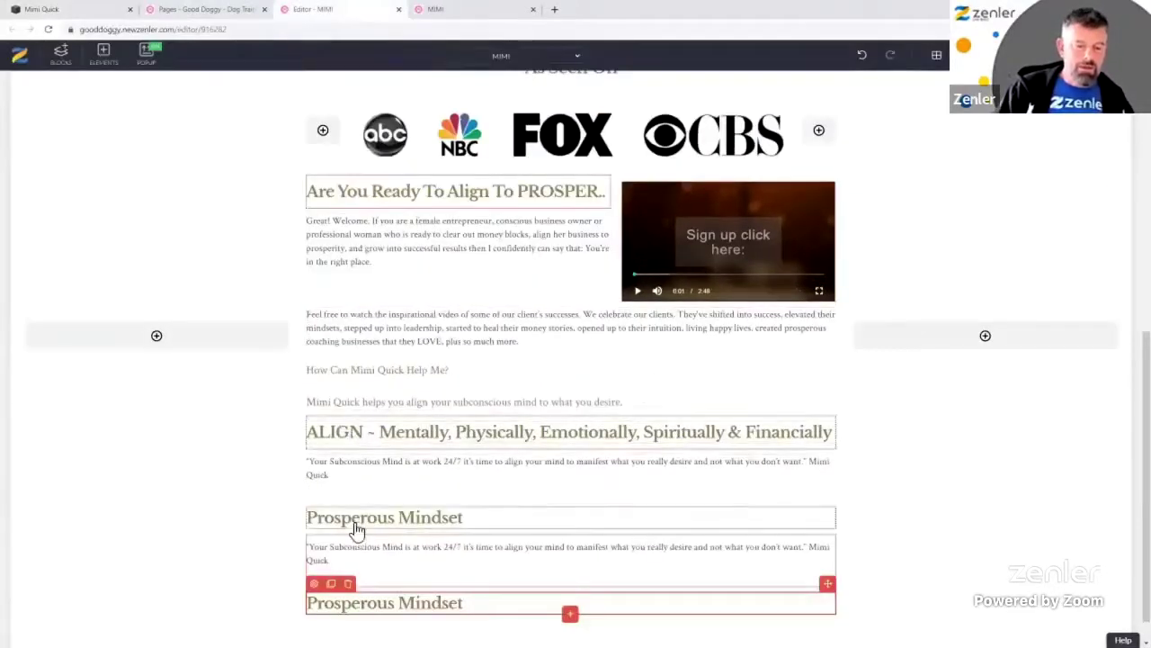
pyautogui.click(72, 9)
pyautogui.click(374, 563)
# - Replace the quote under Prosperous Mindset with the 'An aligned mindset…' paragraph
pyautogui.moveTo(366, 550); pyautogui.dragTo(302, 506)
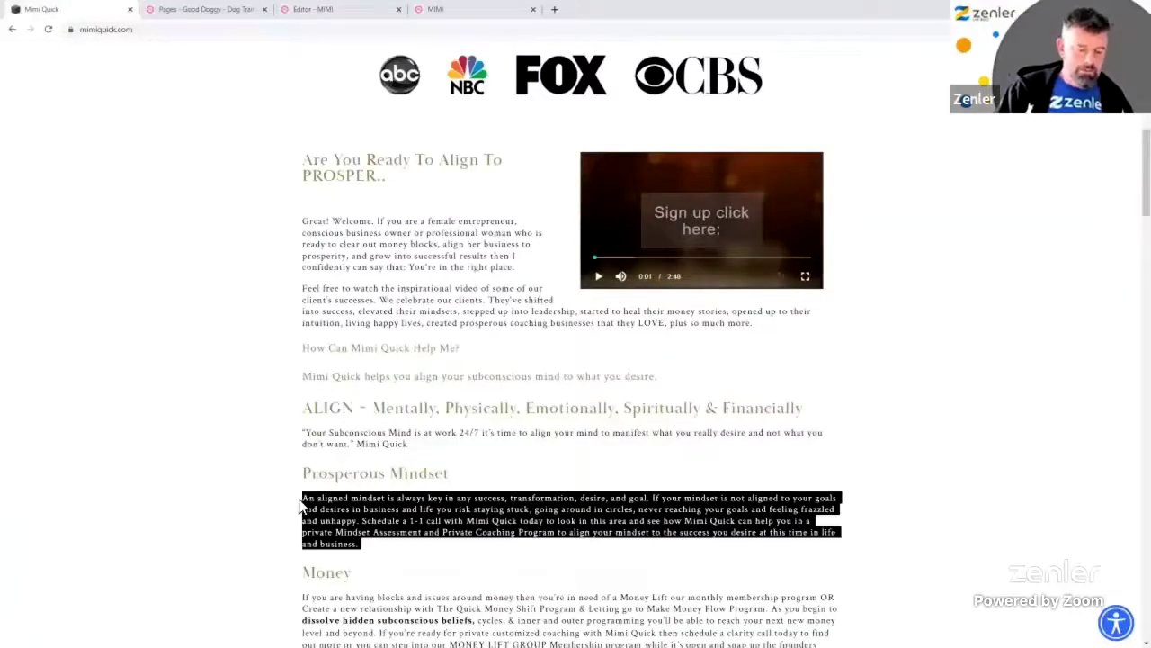
pyautogui.click(315, 10)
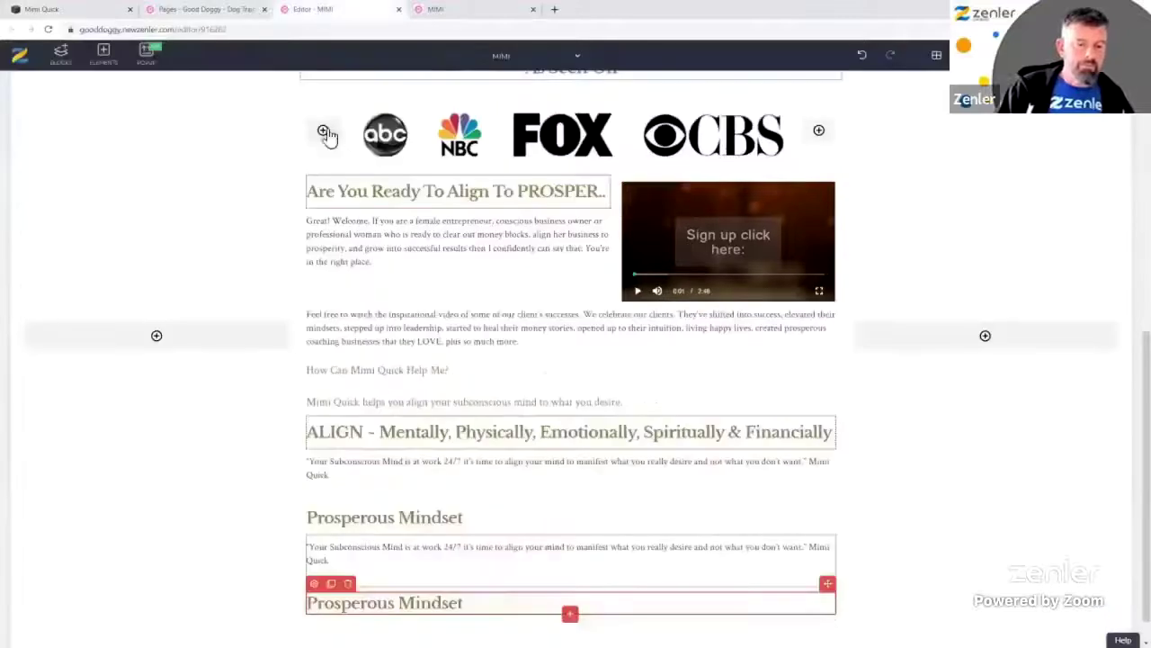
pyautogui.click(340, 564)
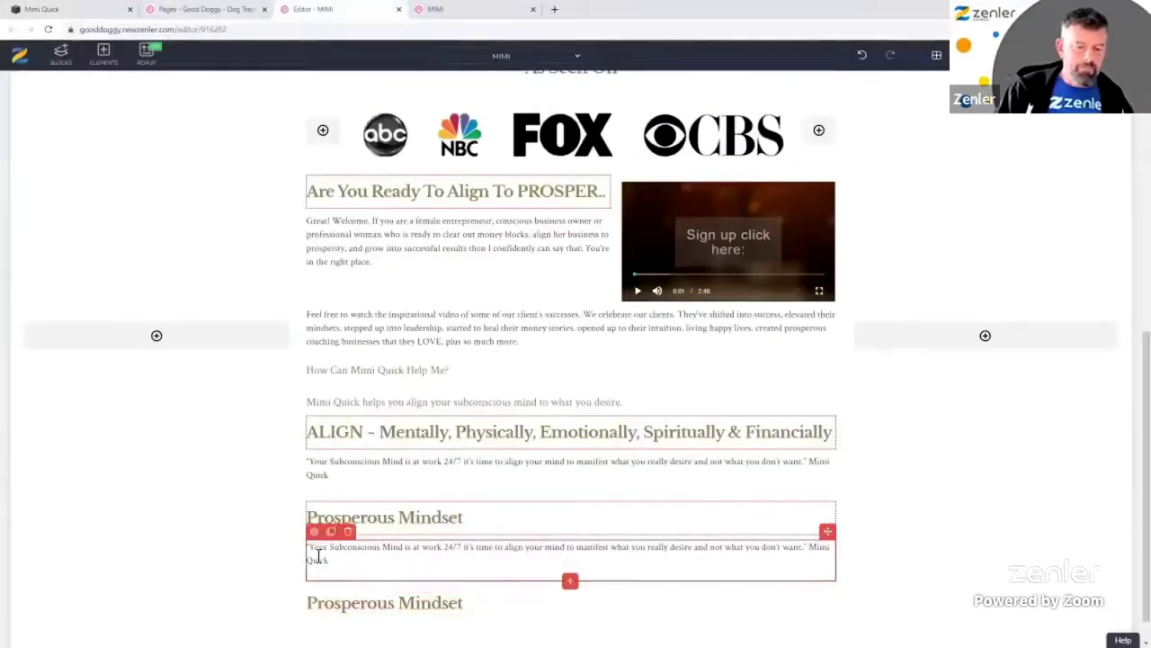
pyautogui.tripleClick(310, 548)
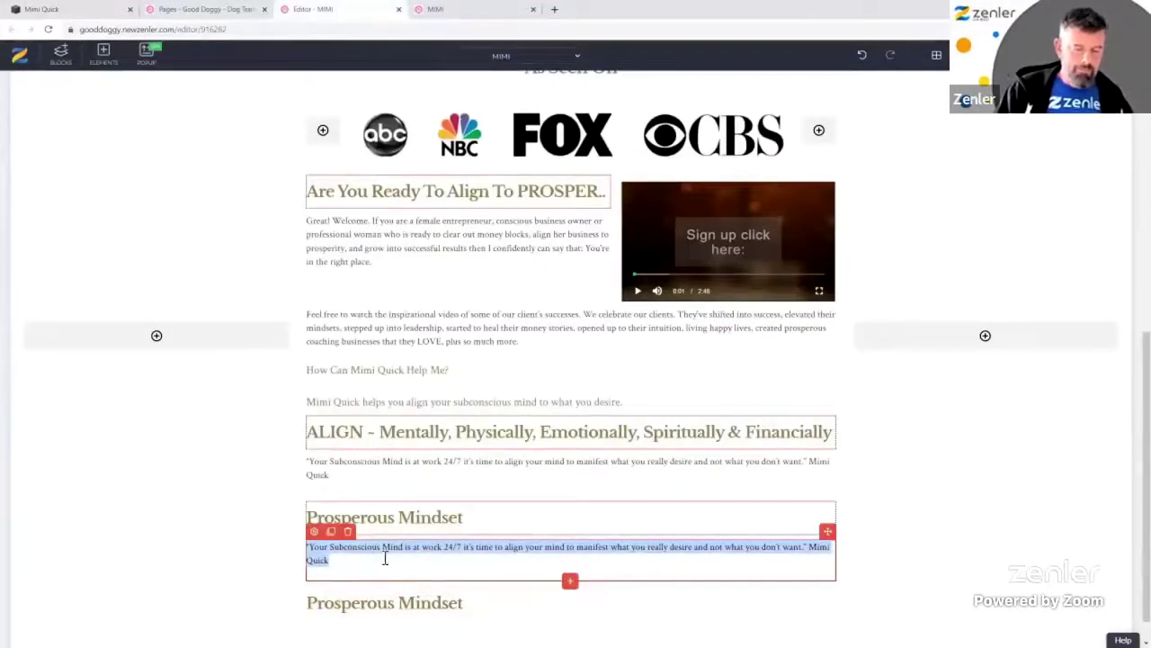
pyautogui.write('An aligned mindset is always key to any success, transformation, desire, and goal. If your mindset is not aligned to your goals and desires in business and life you risk staying stuck, going around in circles, never reaching your goals and feeling frazzled and unhappy. Schedule a 1-1 call with Mimi Quick today to look in this area and see how Mimi Quick can help you in a private Mindset Assessment and Private Coaching Program to align your mindset to the success you desire at this time in life and business.')
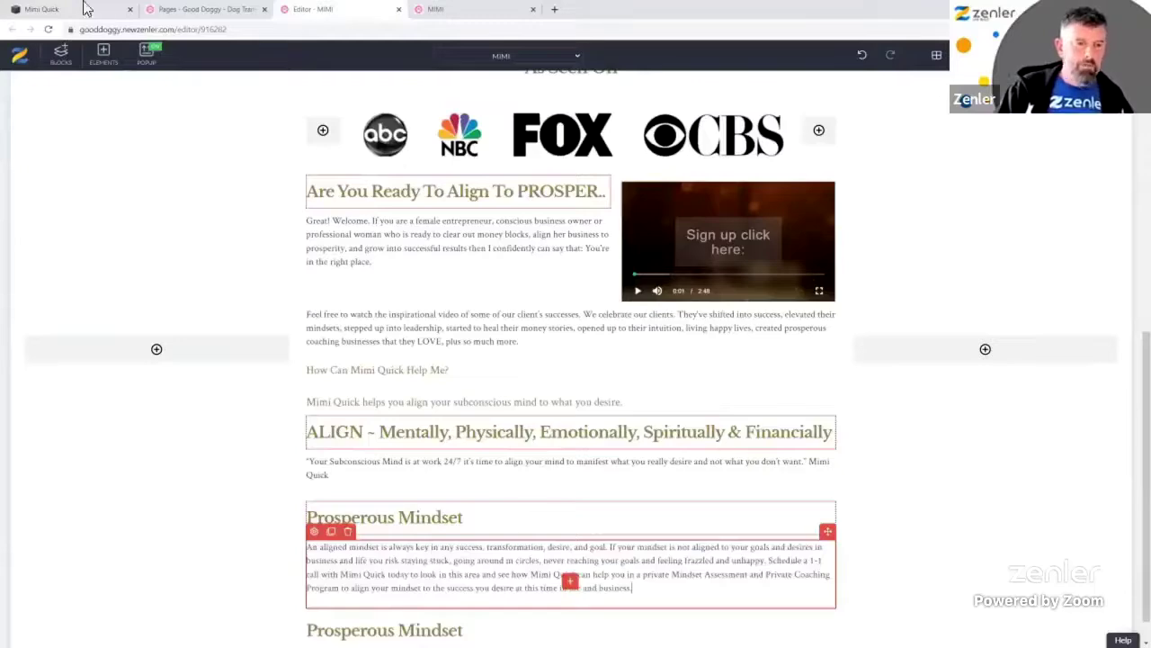
# - Retitle the lower heading Money, copied from the live site
pyautogui.click(71, 9)
pyautogui.doubleClick(325, 574)
pyautogui.hotkey('ctrl', 'c')
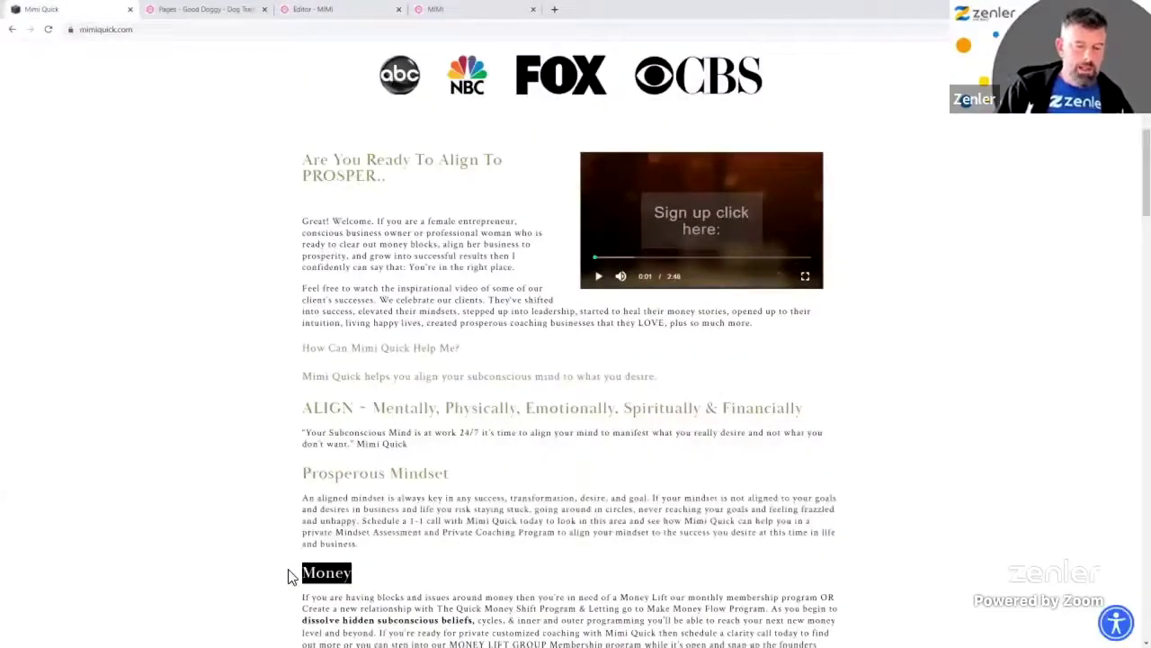
pyautogui.click(305, 10)
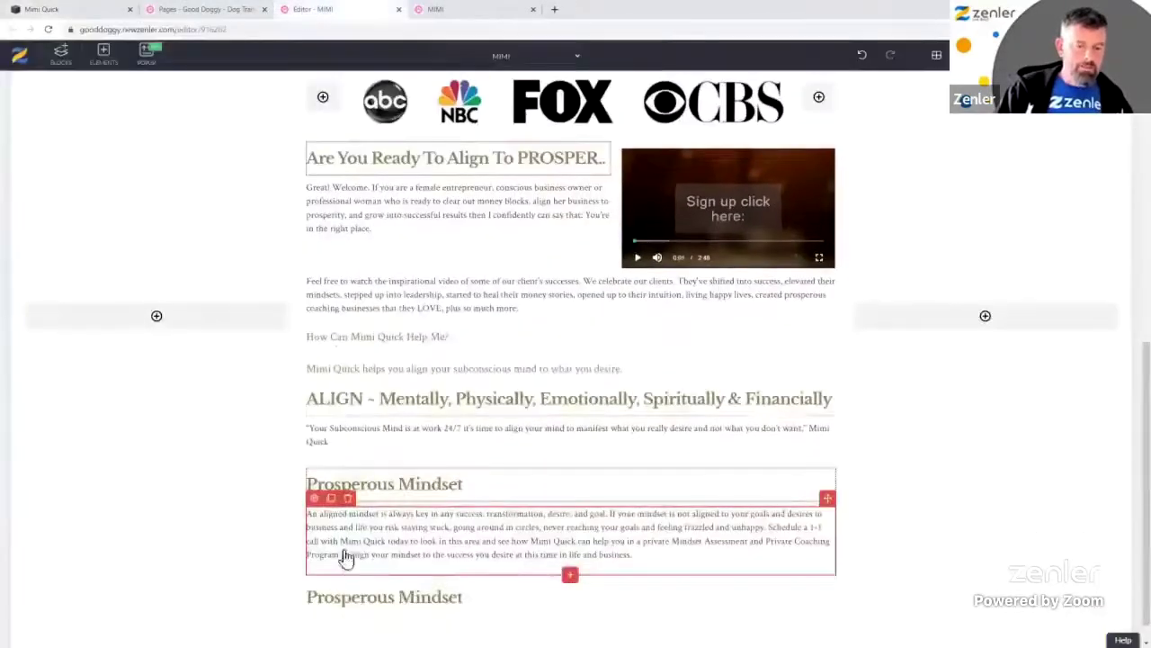
pyautogui.tripleClick(354, 599)
pyautogui.hotkey('ctrl', 'v')
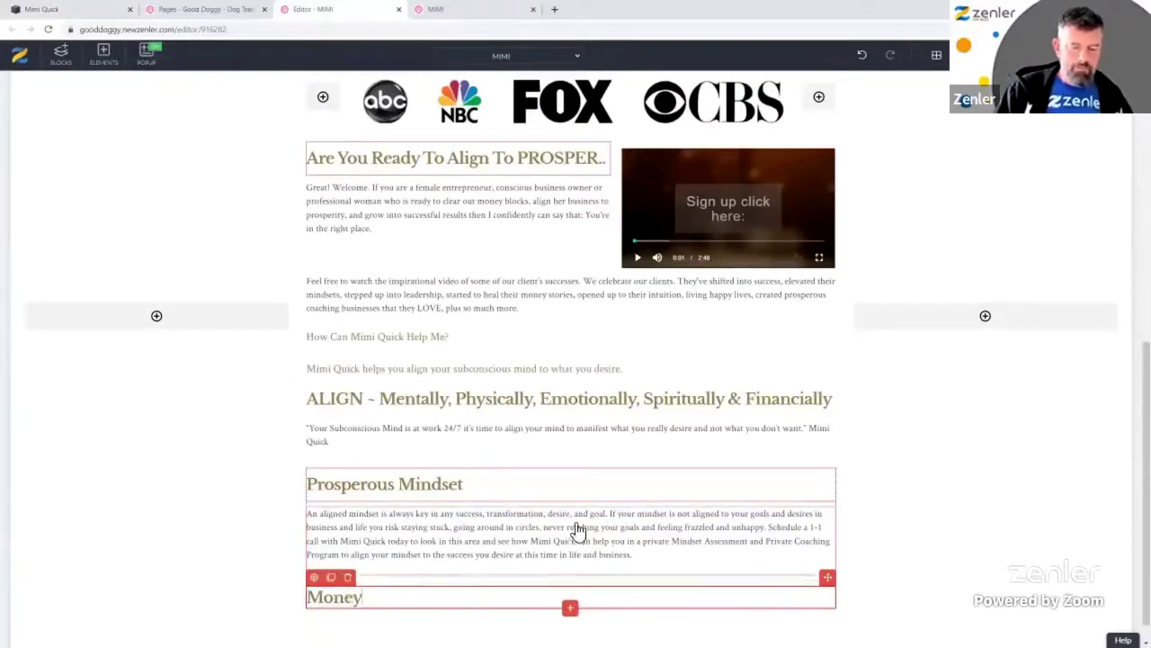
# - Place a copy of the aligned-mindset paragraph under the Money heading
pyautogui.scroll(-1, 943, 509)
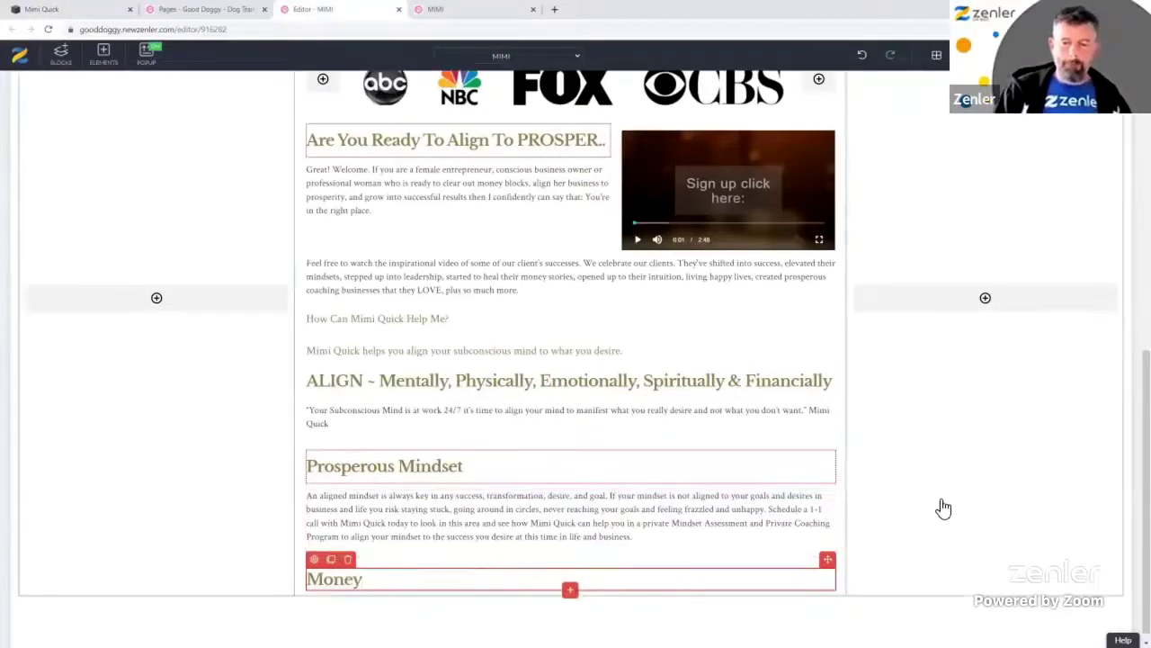
pyautogui.scroll(-1, 918, 496)
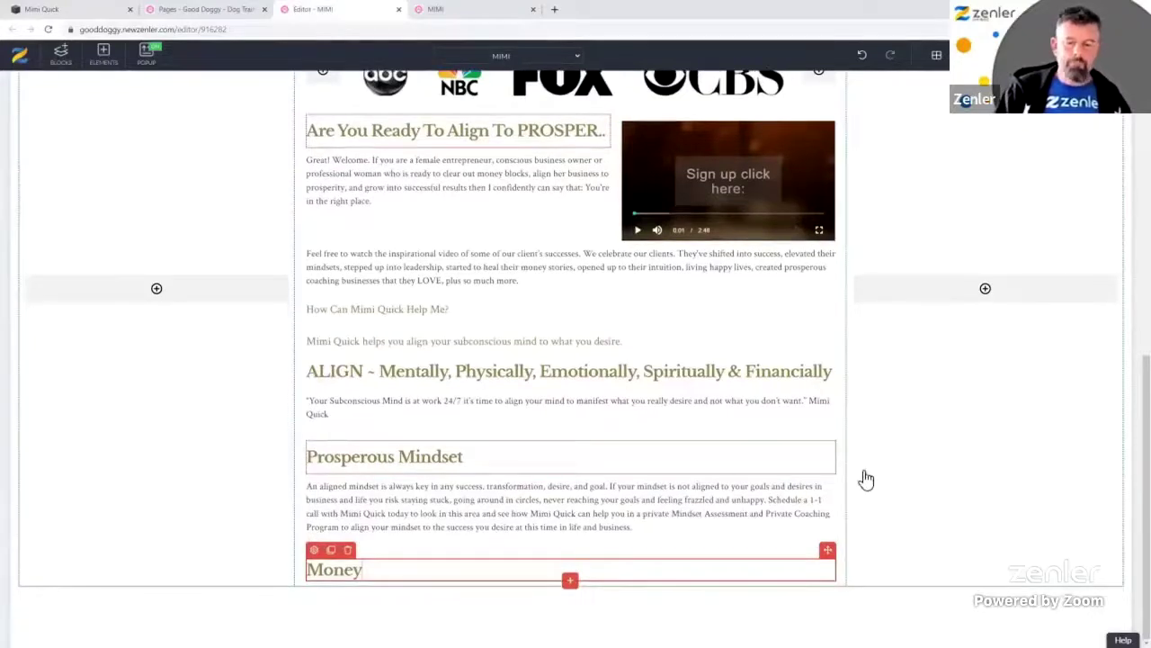
pyautogui.click(469, 501)
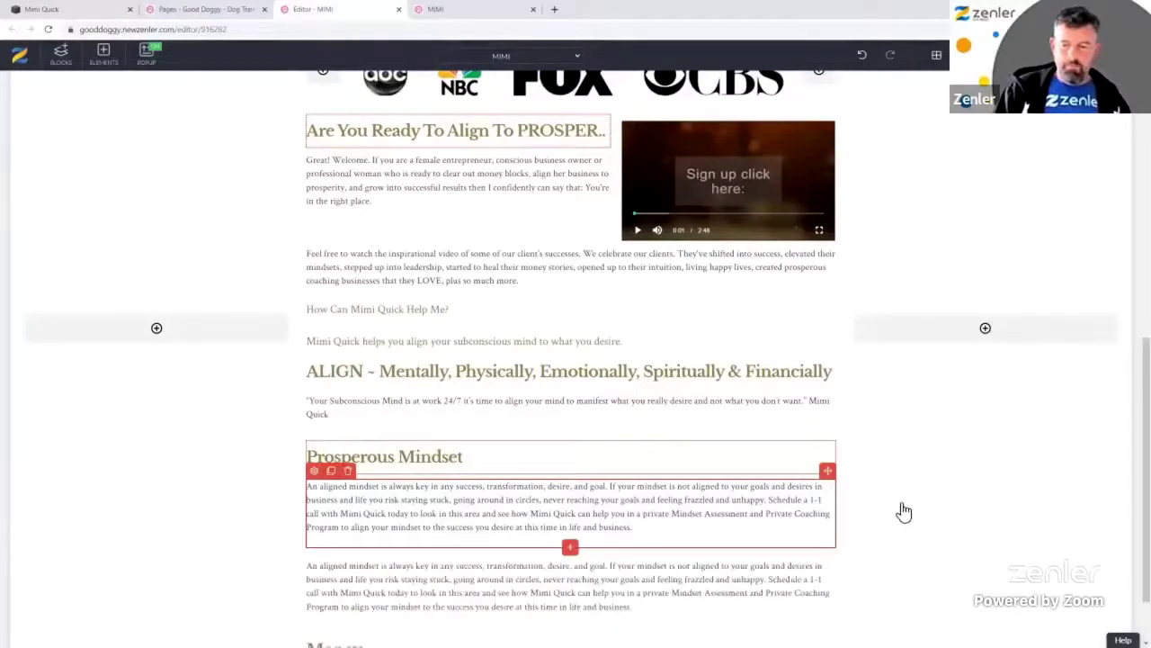
pyautogui.scroll(-1, 904, 511)
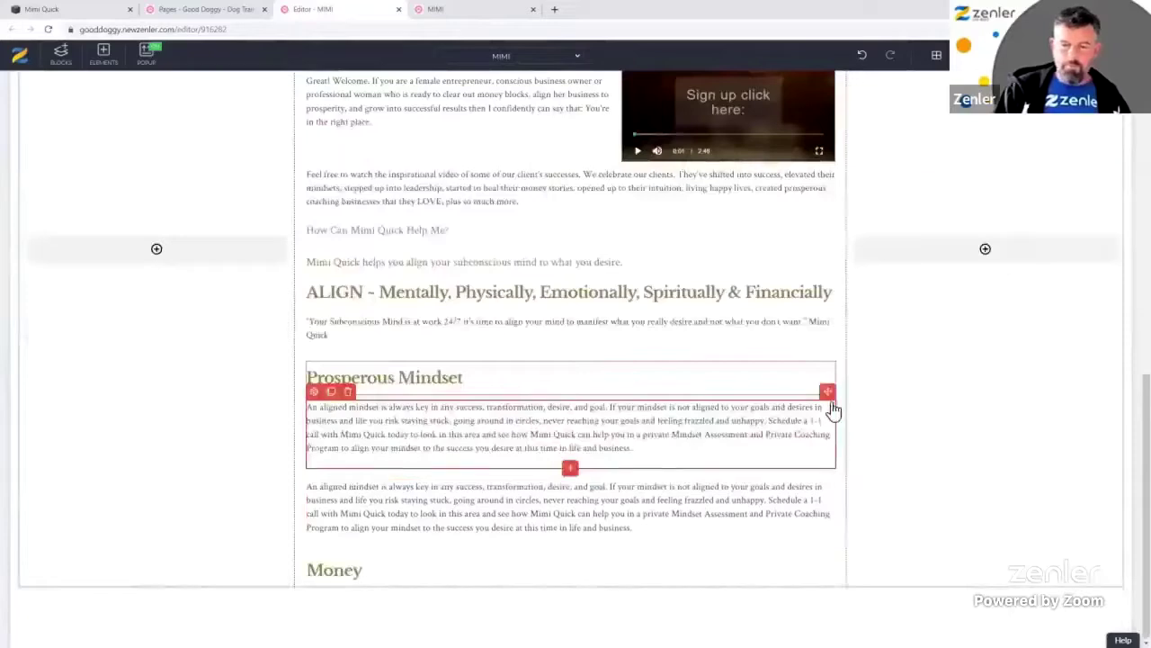
pyautogui.moveTo(829, 393); pyautogui.dragTo(265, 154)
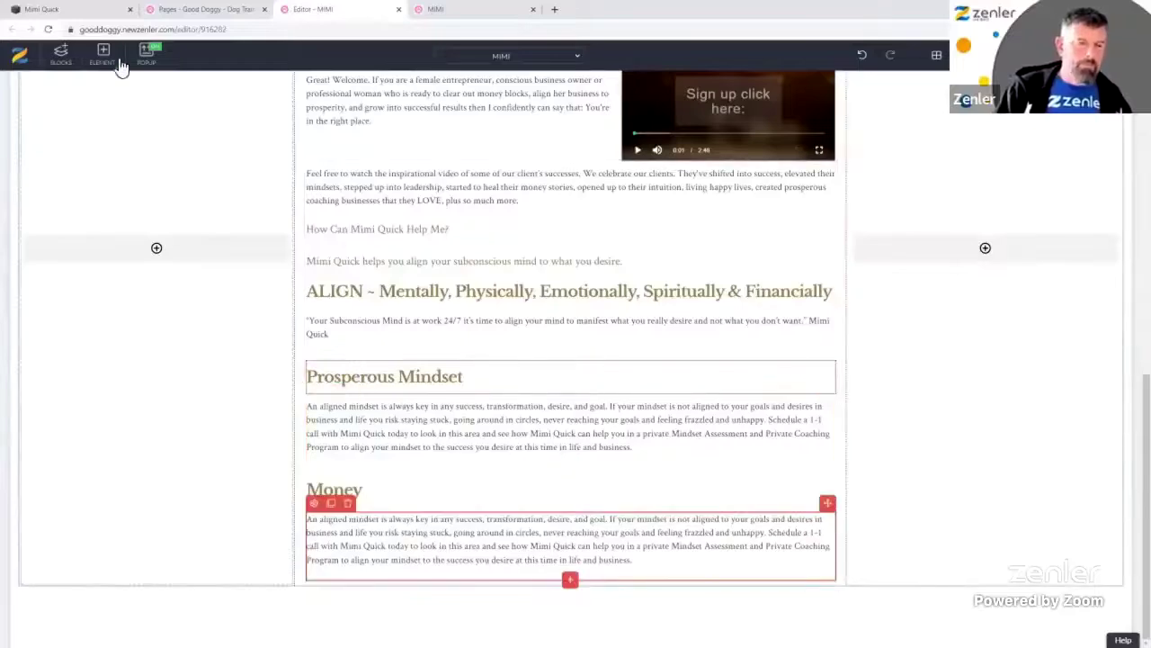
pyautogui.hotkey('ctrl', '1')
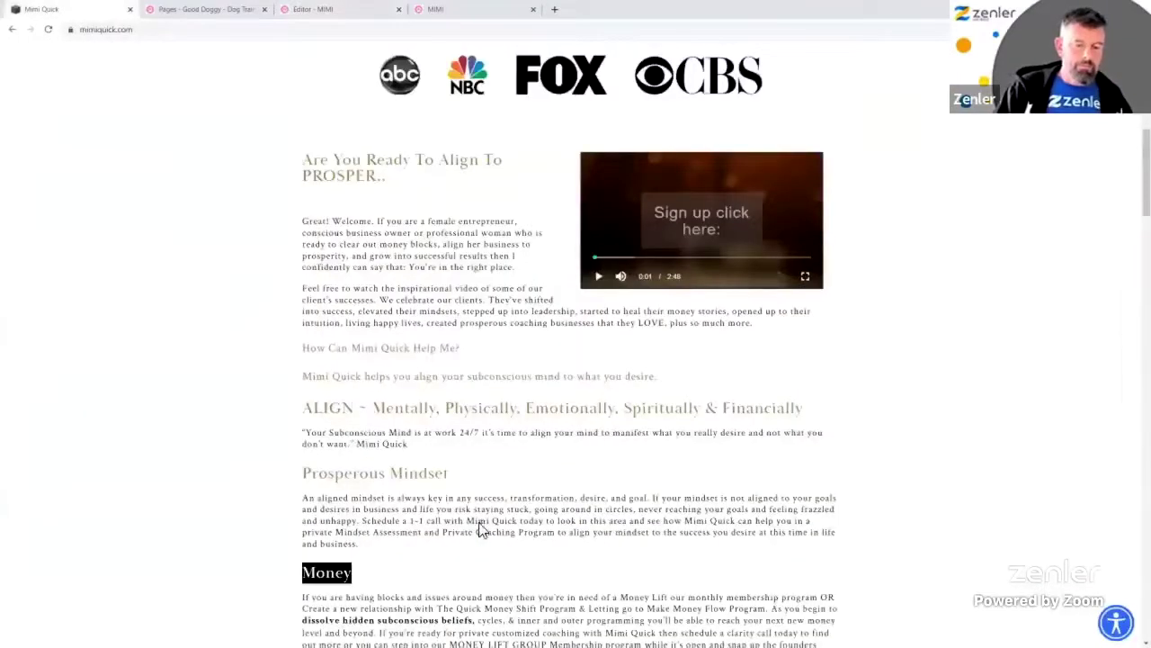
# - Replace the text under Money with the live site's 'If you are having blocks…' paragraph
pyautogui.scroll(-3, 479, 529)
pyautogui.moveTo(409, 376); pyautogui.dragTo(290, 324)
pyautogui.hotkey('ctrl', 'c')
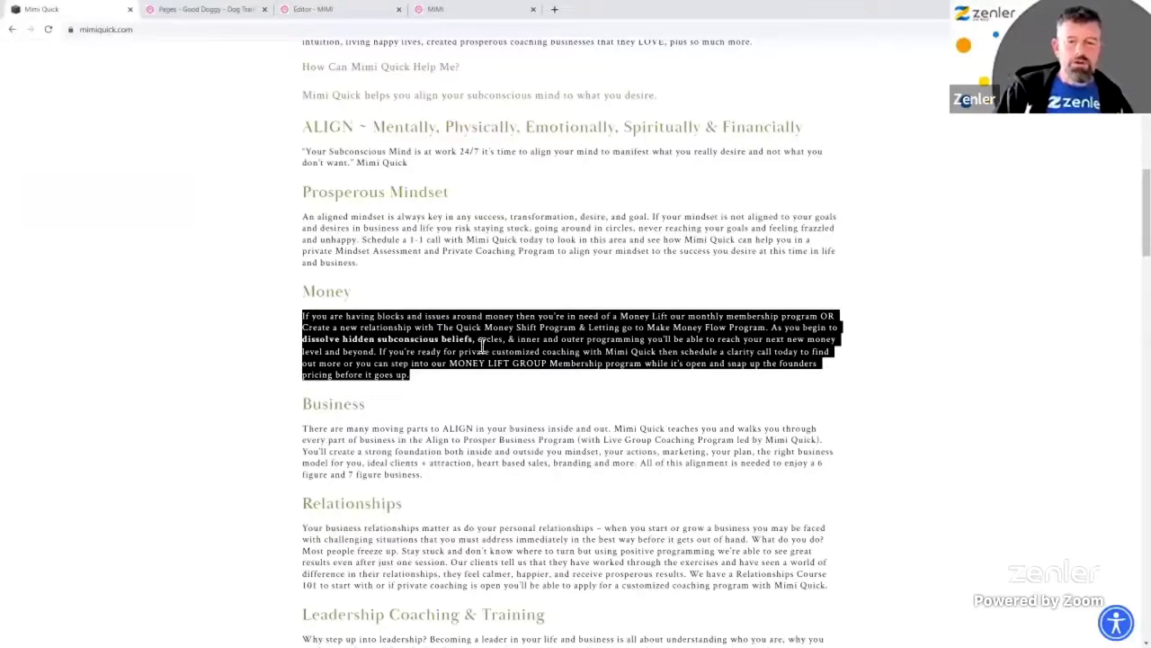
pyautogui.click(341, 13)
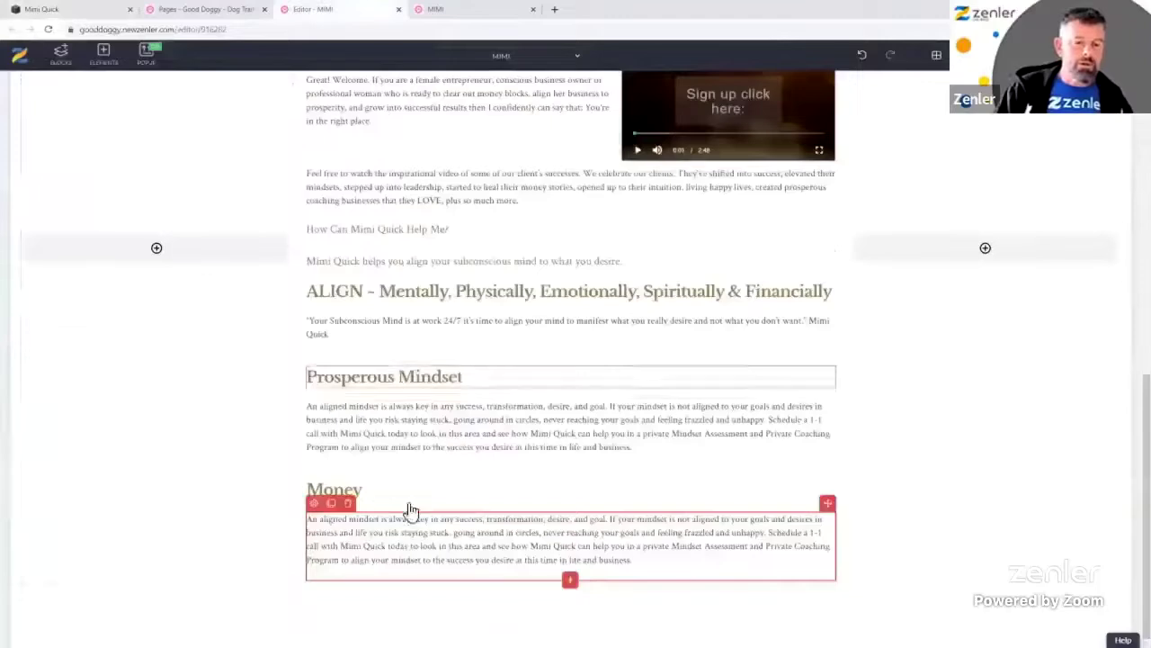
pyautogui.tripleClick(432, 546)
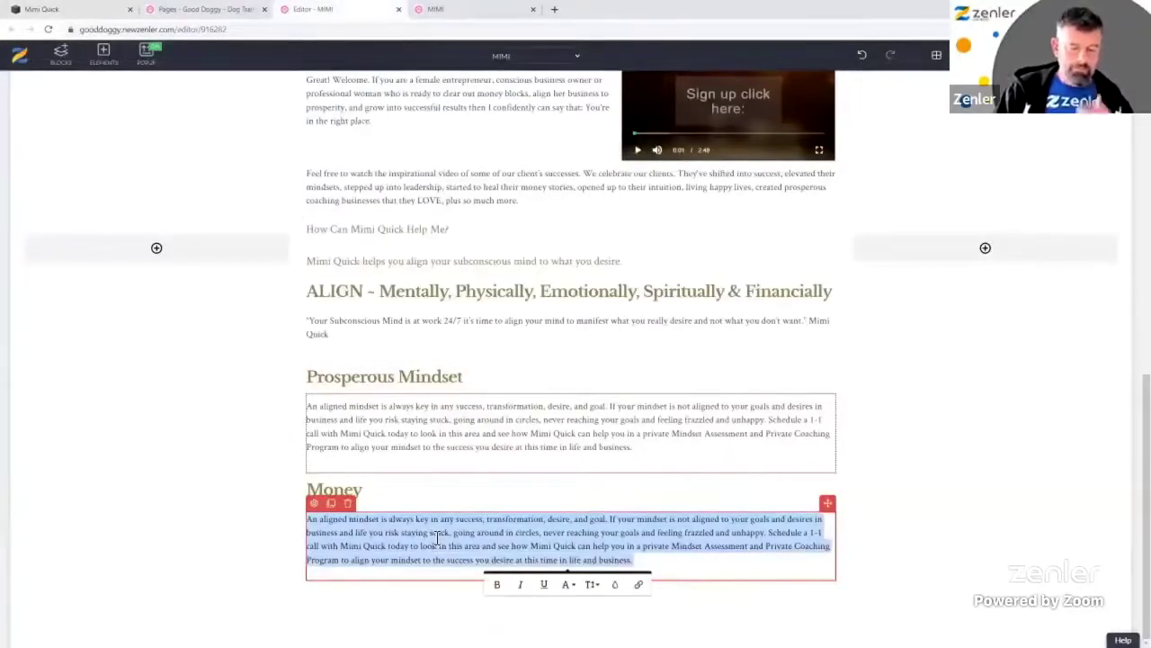
pyautogui.hotkey('ctrl', 'v')
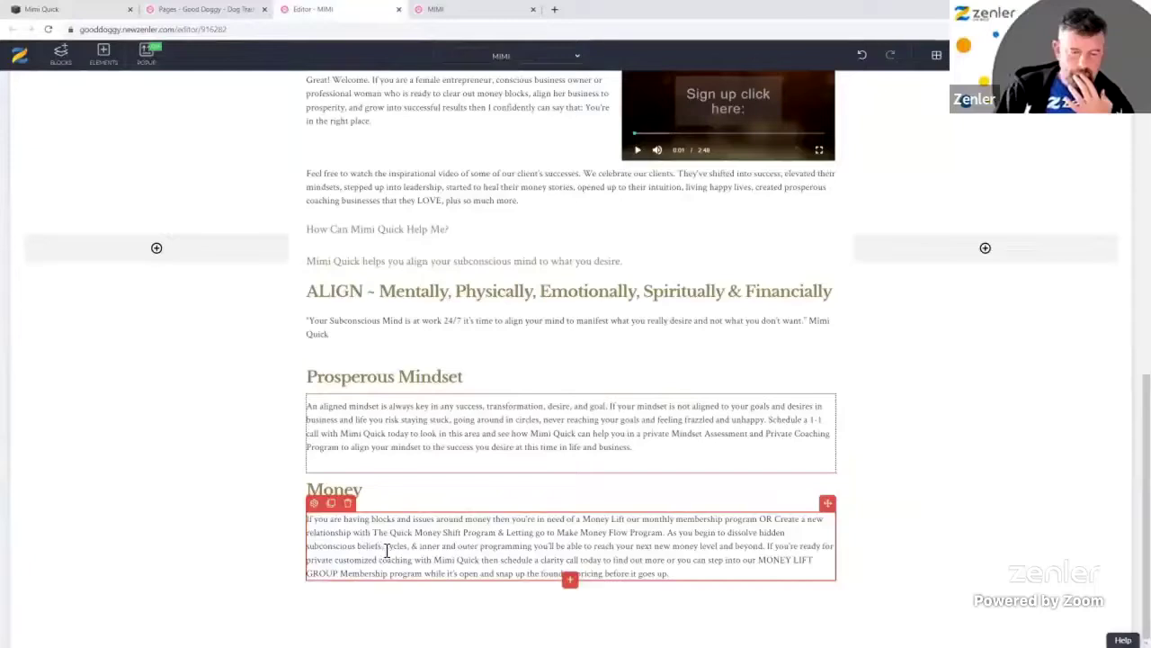
# - Bold the phrase 'dissolve hidden subconscious beliefs'
pyautogui.click(383, 546)
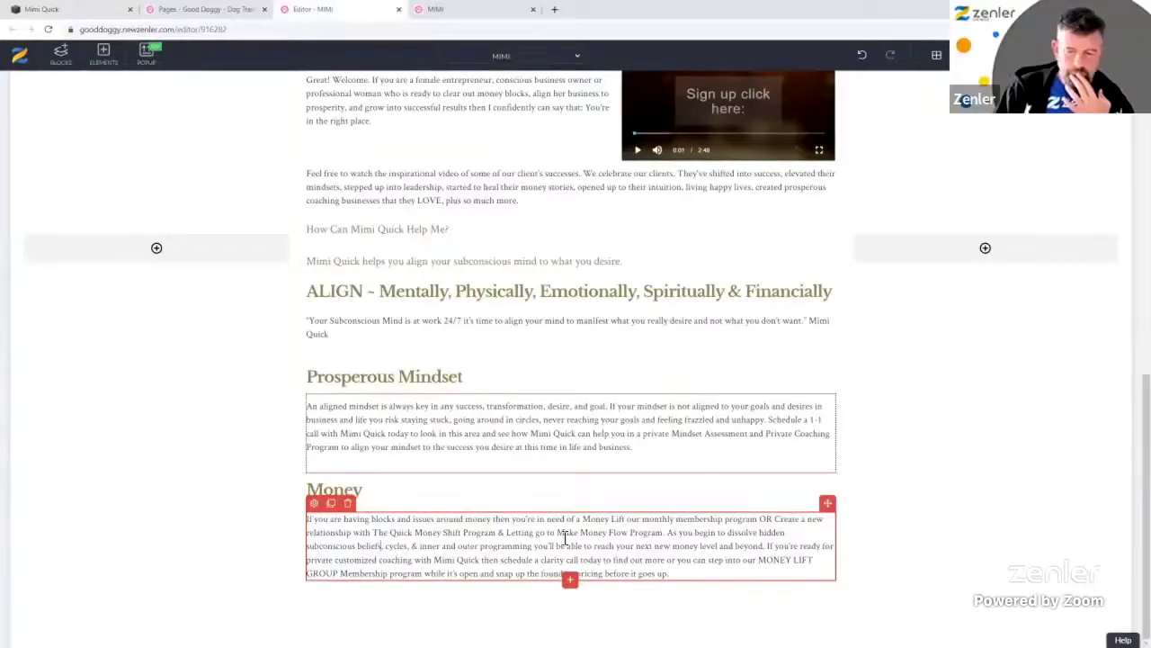
pyautogui.keyDown('shift'); pyautogui.click(729, 532); pyautogui.keyUp('shift')
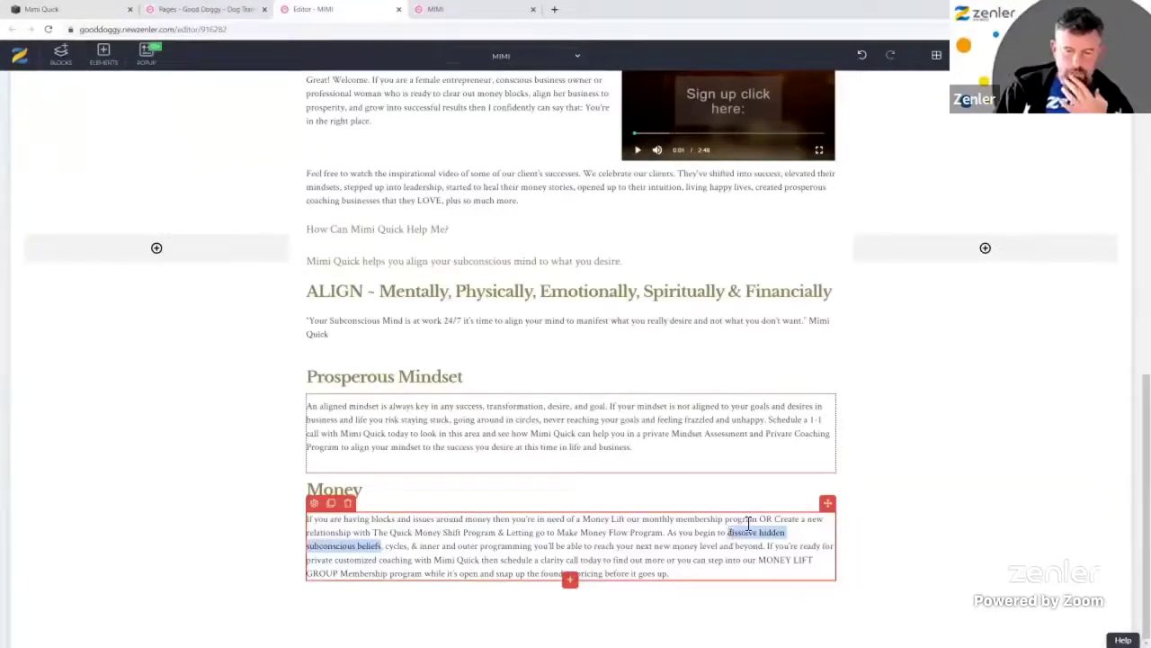
pyautogui.click(475, 572)
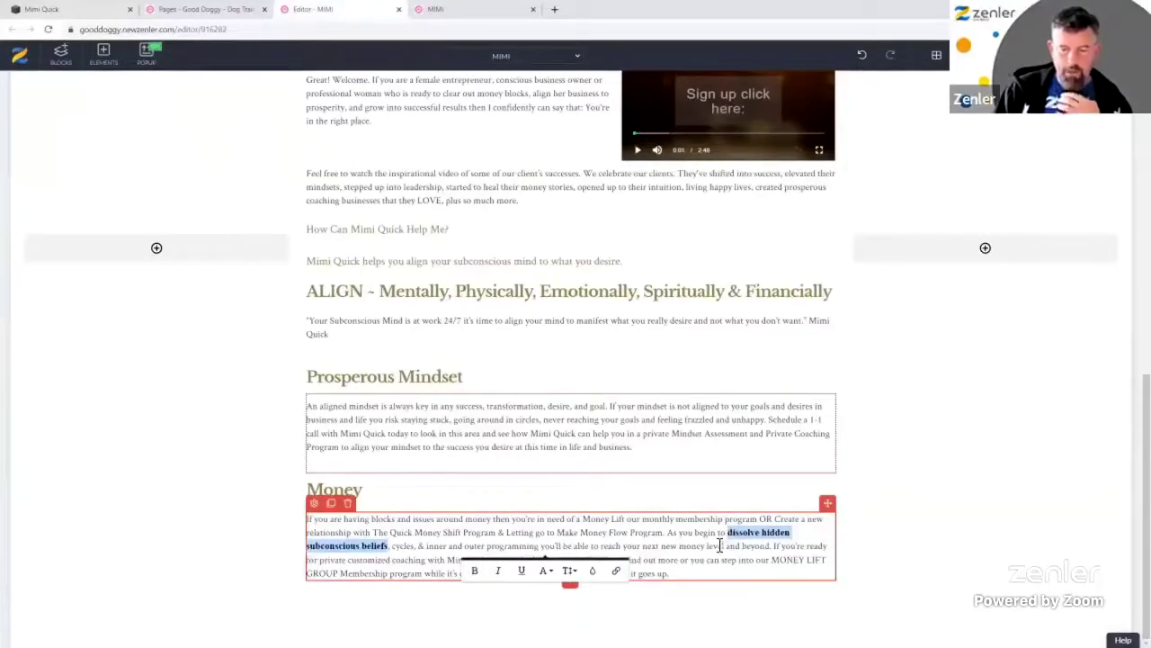
pyautogui.click(719, 545)
# - Move the Money heading copy below the Money paragraph
pyautogui.click(93, 10)
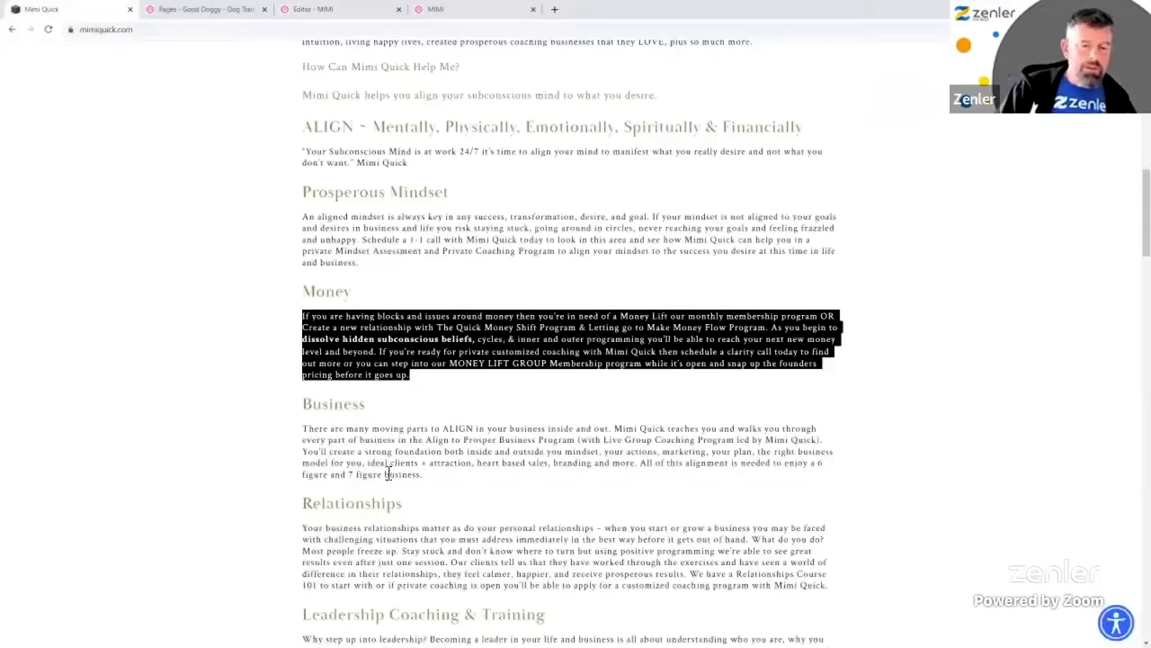
pyautogui.click(311, 10)
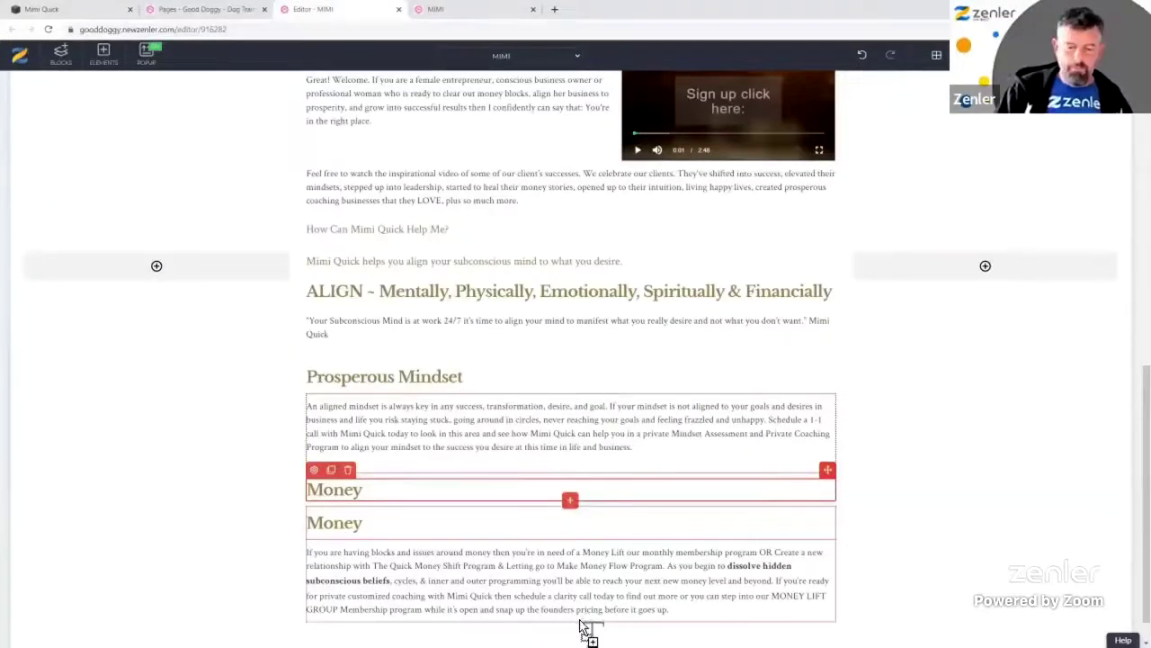
pyautogui.moveTo(580, 627); pyautogui.dragTo(605, 550)
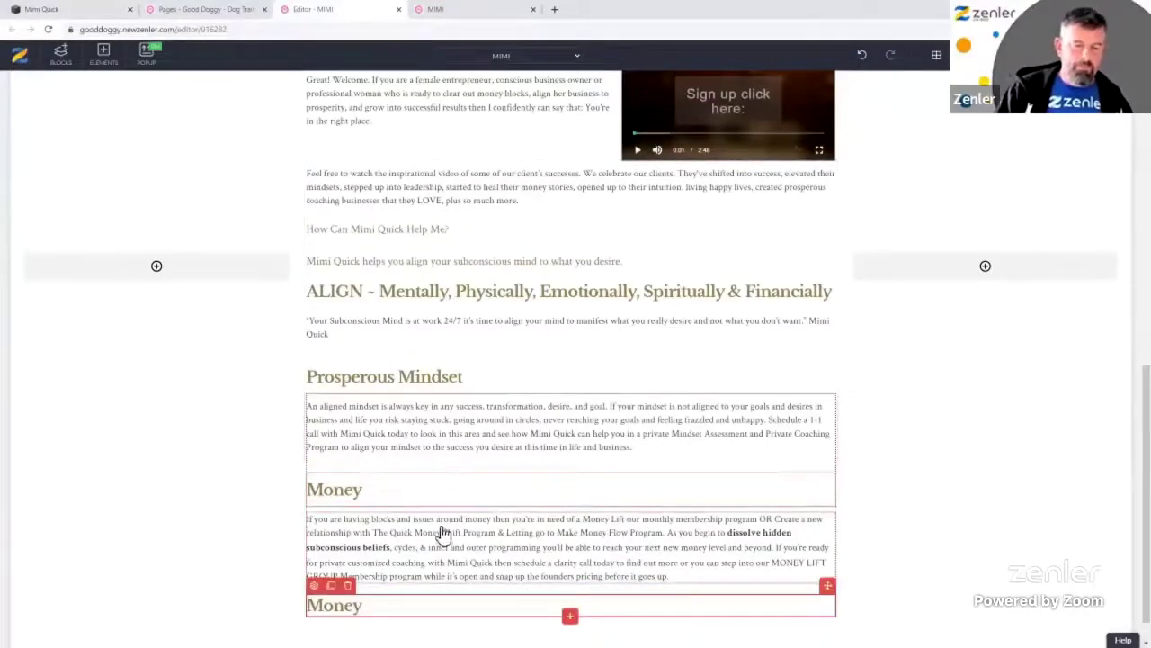
# - Copy the Money paragraph below and retitle the second Money heading Business
pyautogui.click(341, 527)
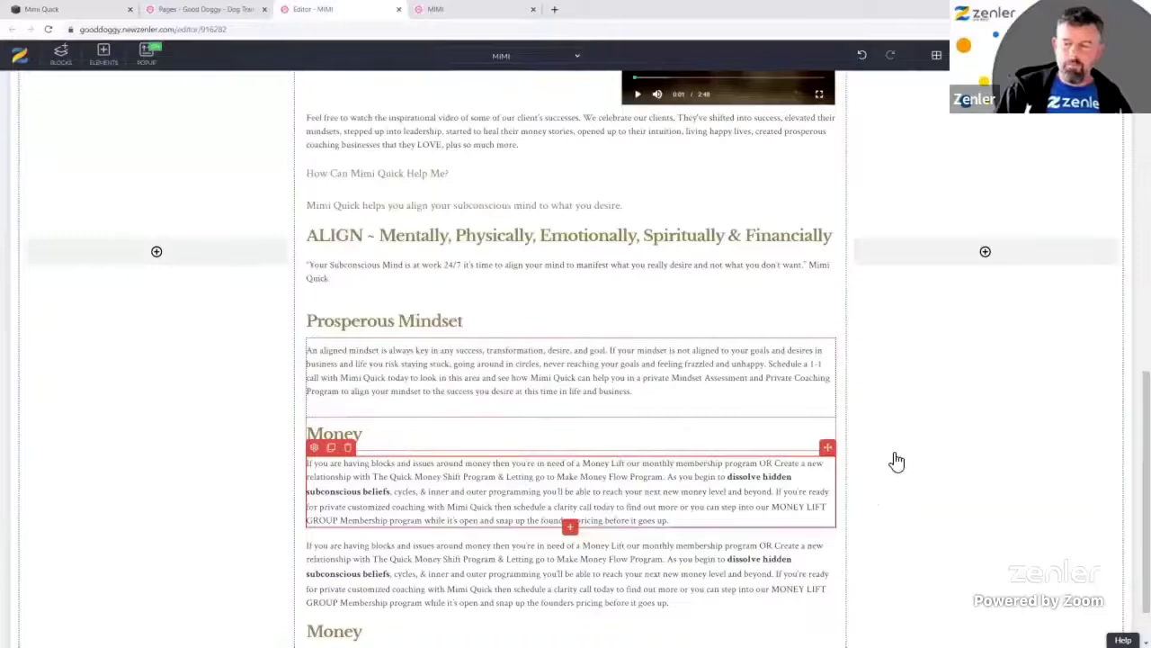
pyautogui.scroll(-1, 891, 460)
pyautogui.moveTo(827, 386); pyautogui.dragTo(72, 13)
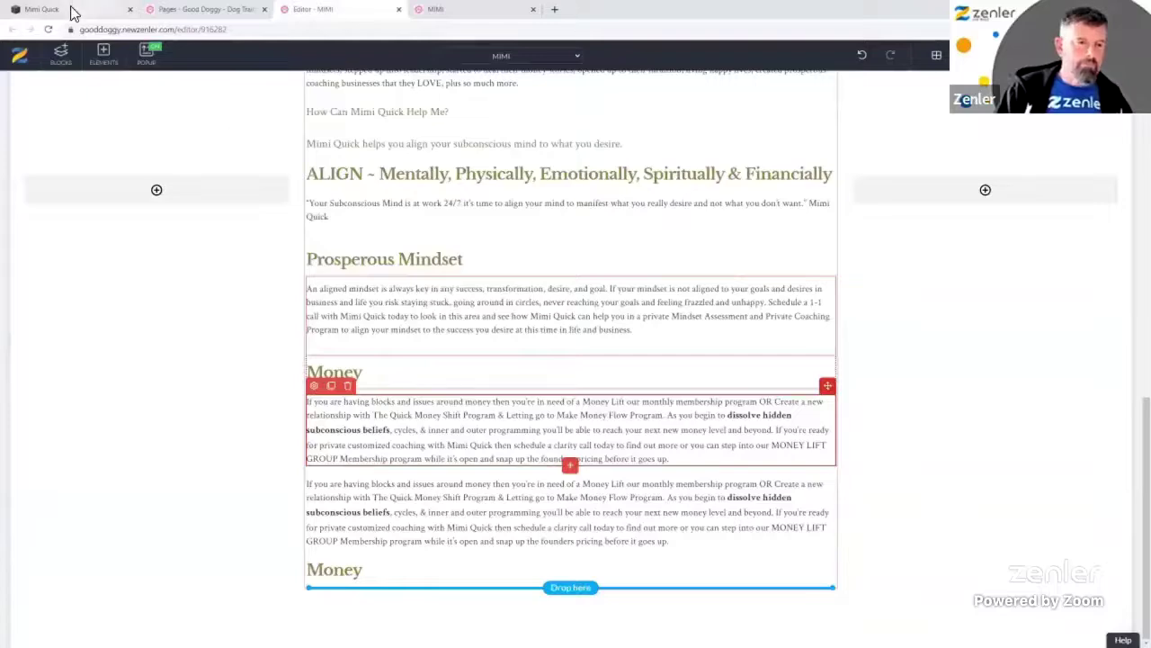
pyautogui.click(72, 11)
pyautogui.moveTo(398, 401); pyautogui.dragTo(252, 396)
pyautogui.hotkey('ctrl', 'c')
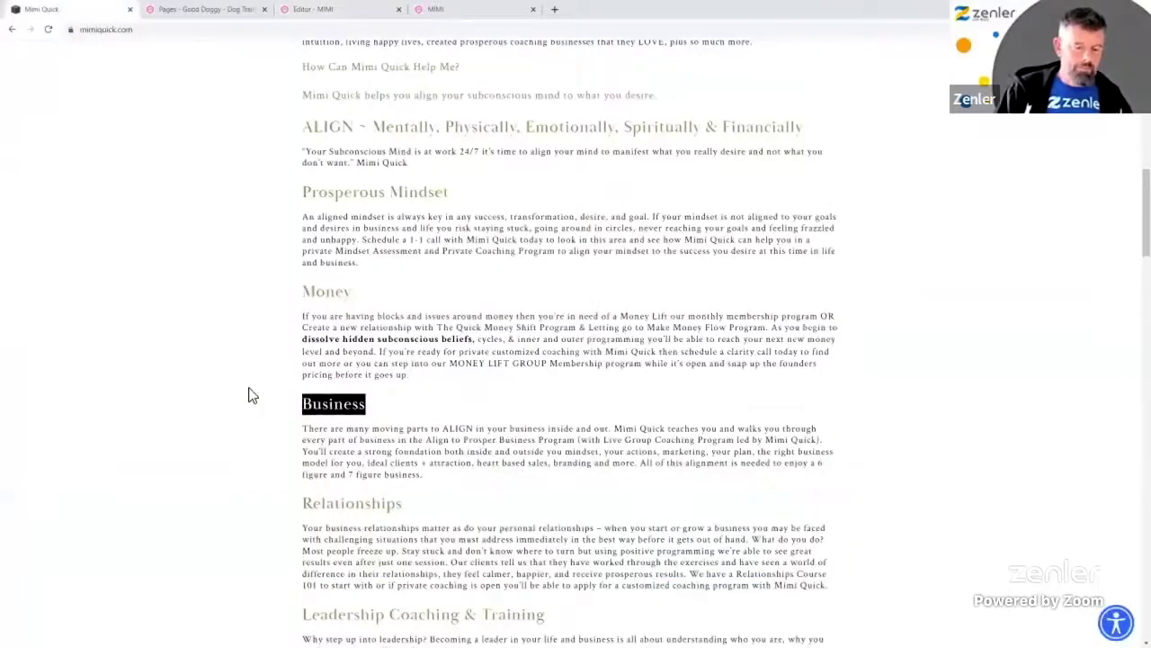
pyautogui.click(306, 11)
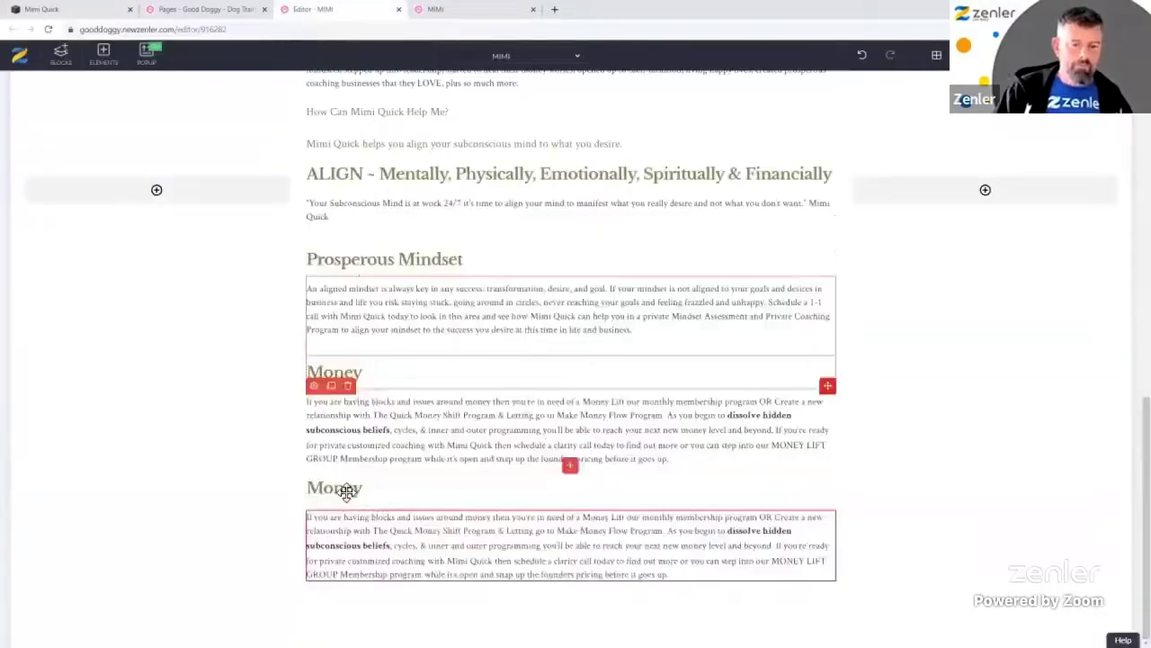
pyautogui.doubleClick(365, 491)
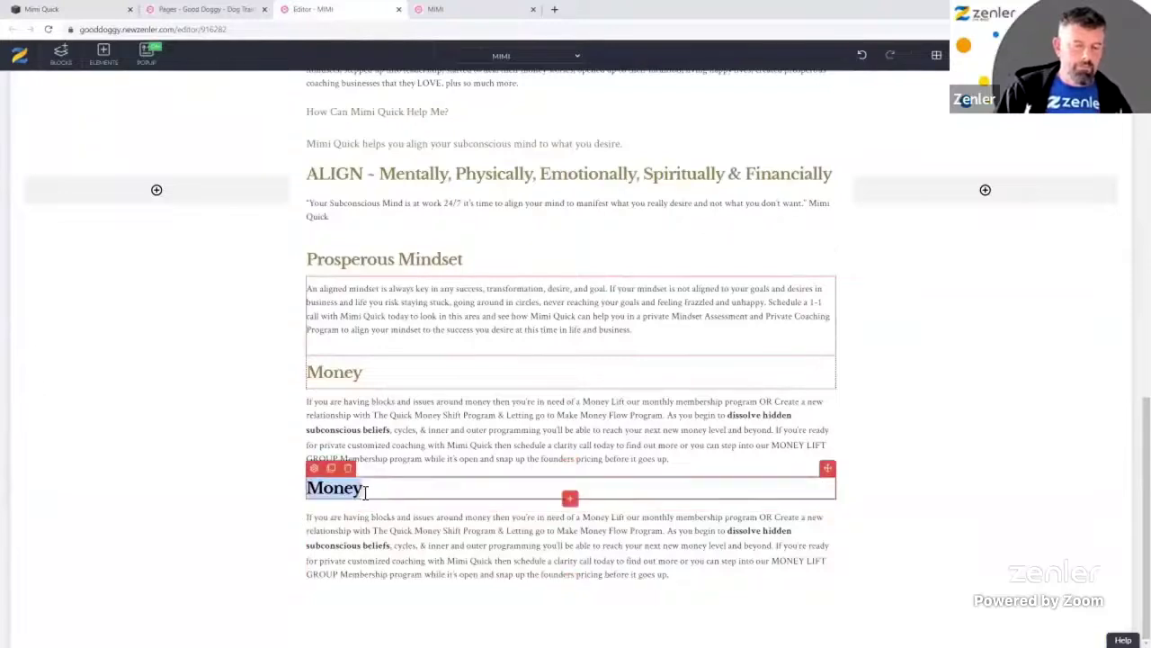
pyautogui.hotkey('ctrl', 'v')
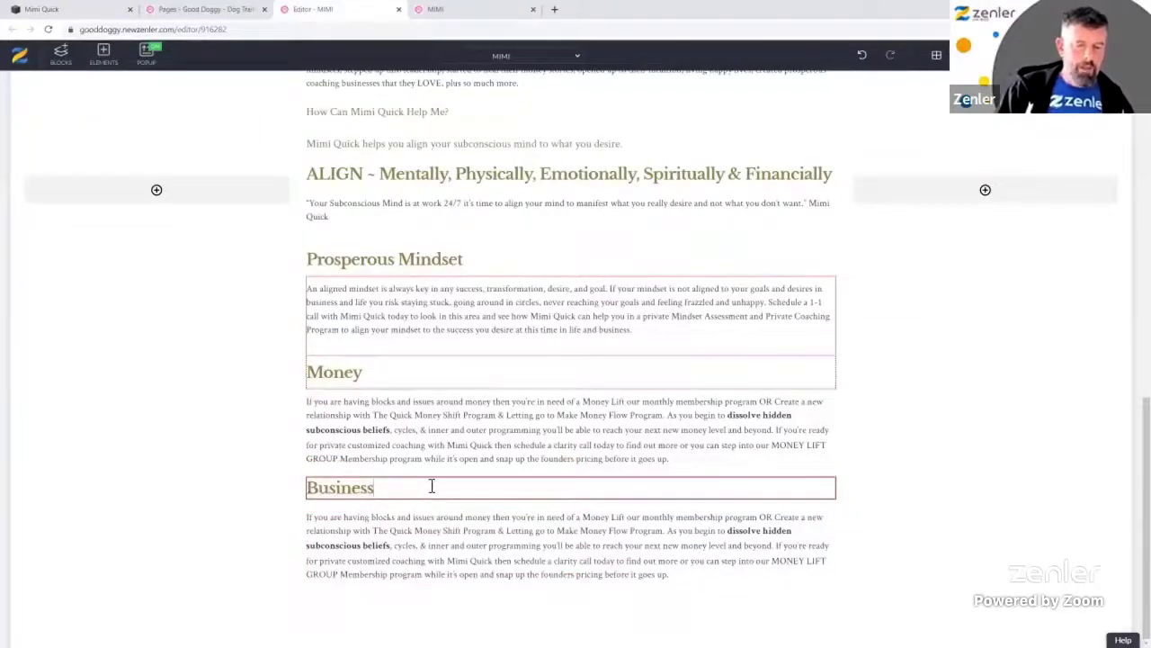
# - Replace the paragraph under Business with 'There are many moving parts to ALIGN in your business…'
pyautogui.click(80, 11)
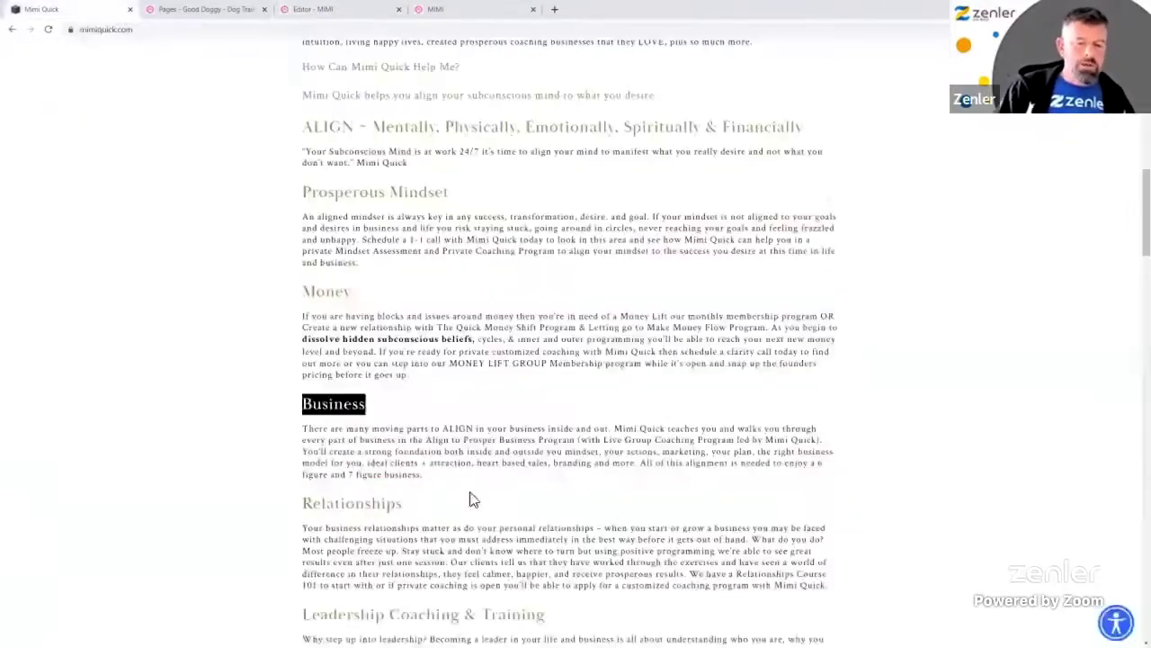
pyautogui.click(406, 451)
pyautogui.moveTo(421, 475); pyautogui.dragTo(305, 429)
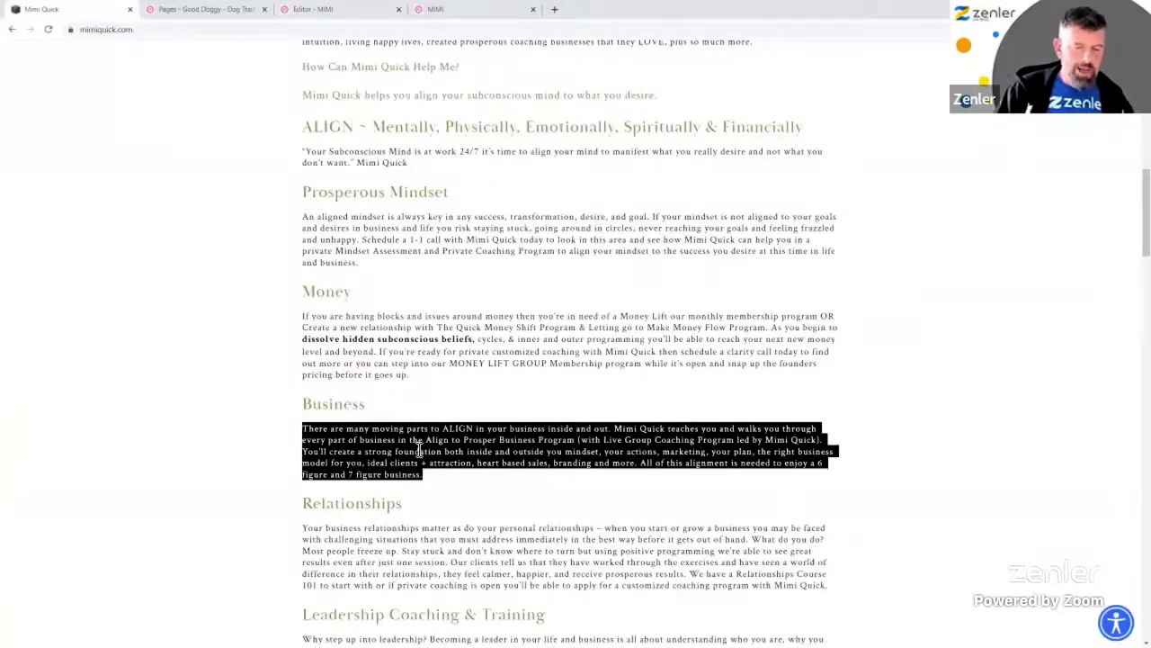
pyautogui.click(329, 12)
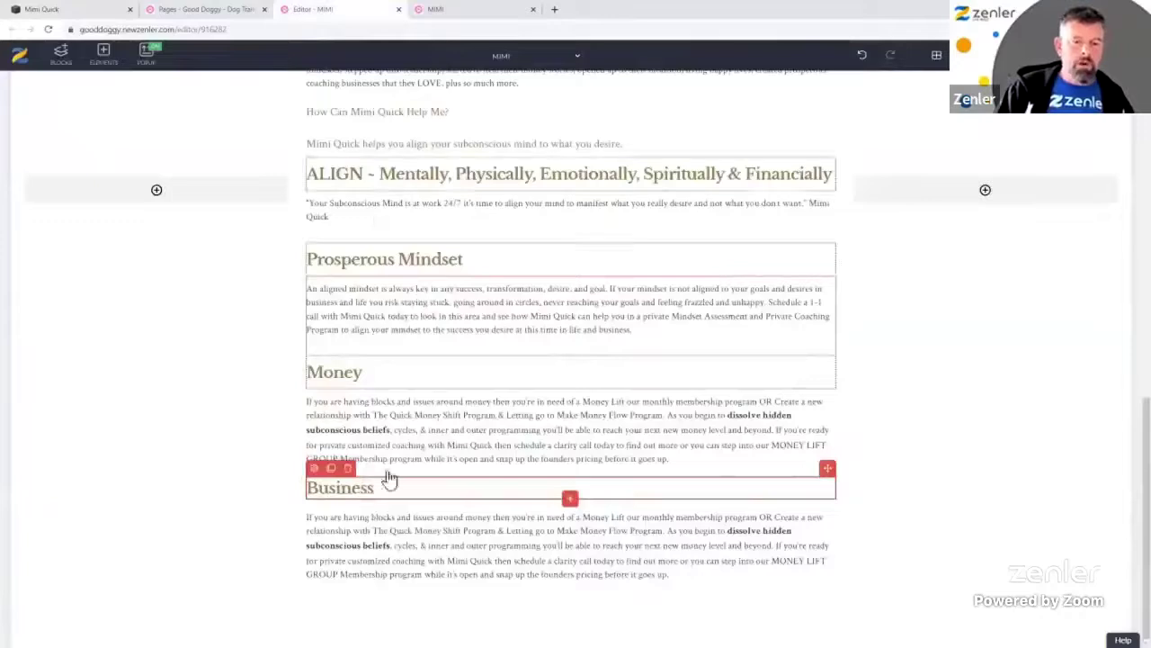
pyautogui.click(404, 549)
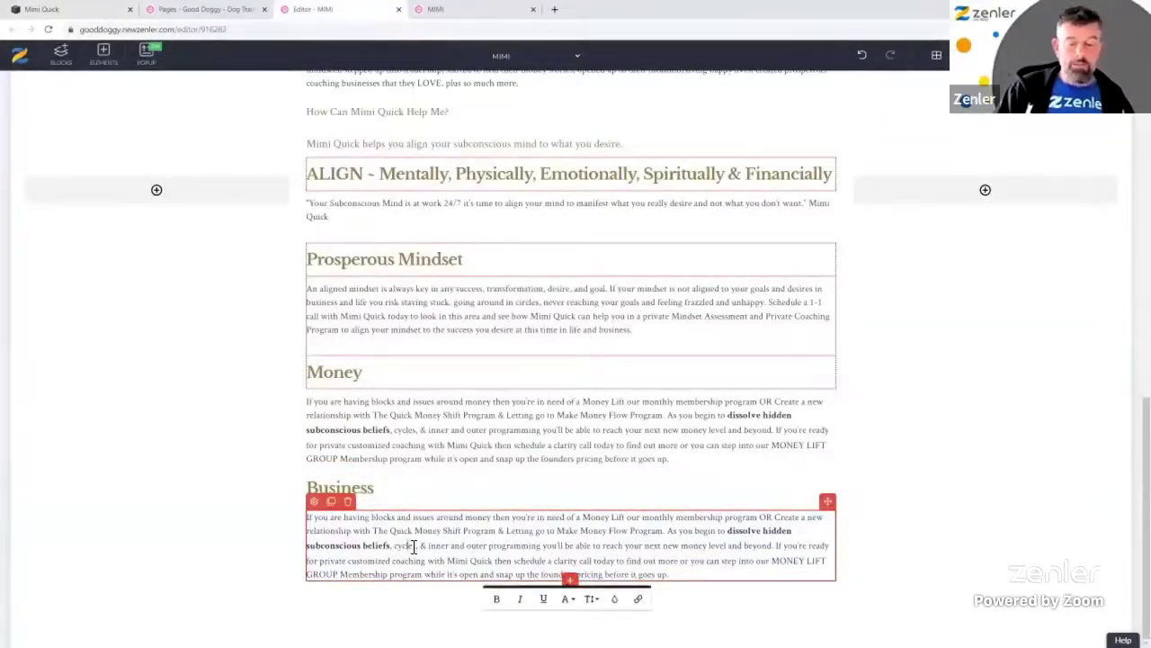
pyautogui.hotkey('ctrl', 'a')
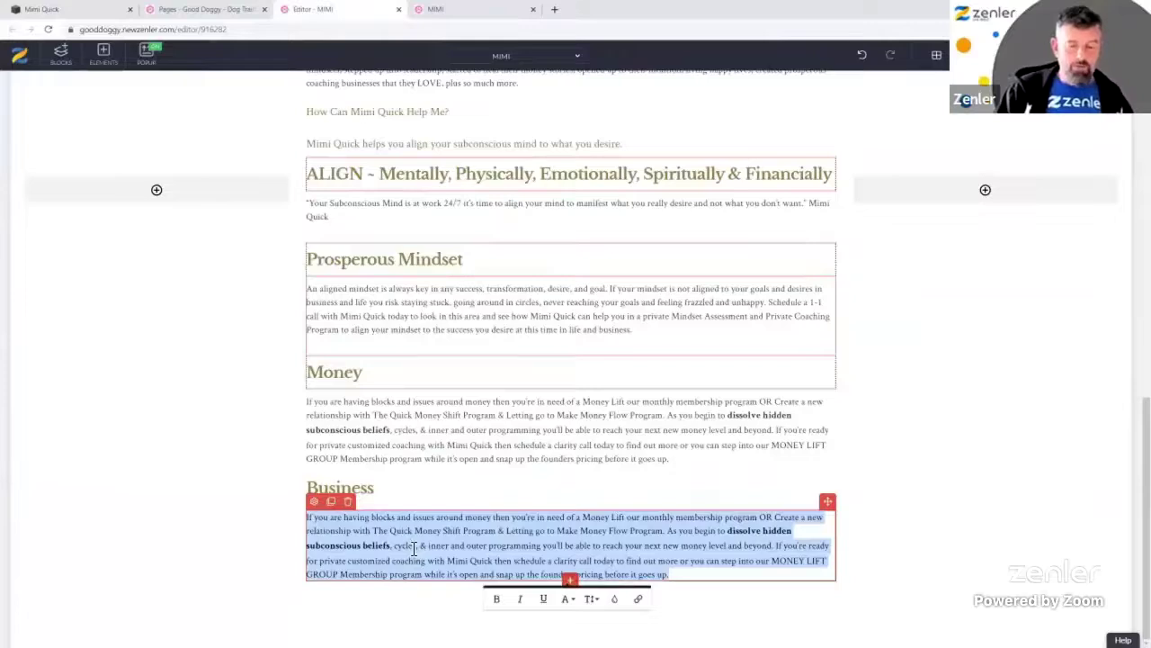
pyautogui.write("There are many moving parts to ALIGN in your business inside and out. Mimi Quick teaches you and walks you through every part of business in the Align to Prosper Business Program (with Live Group Coaching Program led by Mimi Quick). You'll create a strong foundation both inside and outside your mindset, your actions, marketing, your plan, the right business model for you, ideal clients + attraction, heart based sales, branding and more. All of this alignment is needed to enjoy a 6 figure and 7 figure business.")
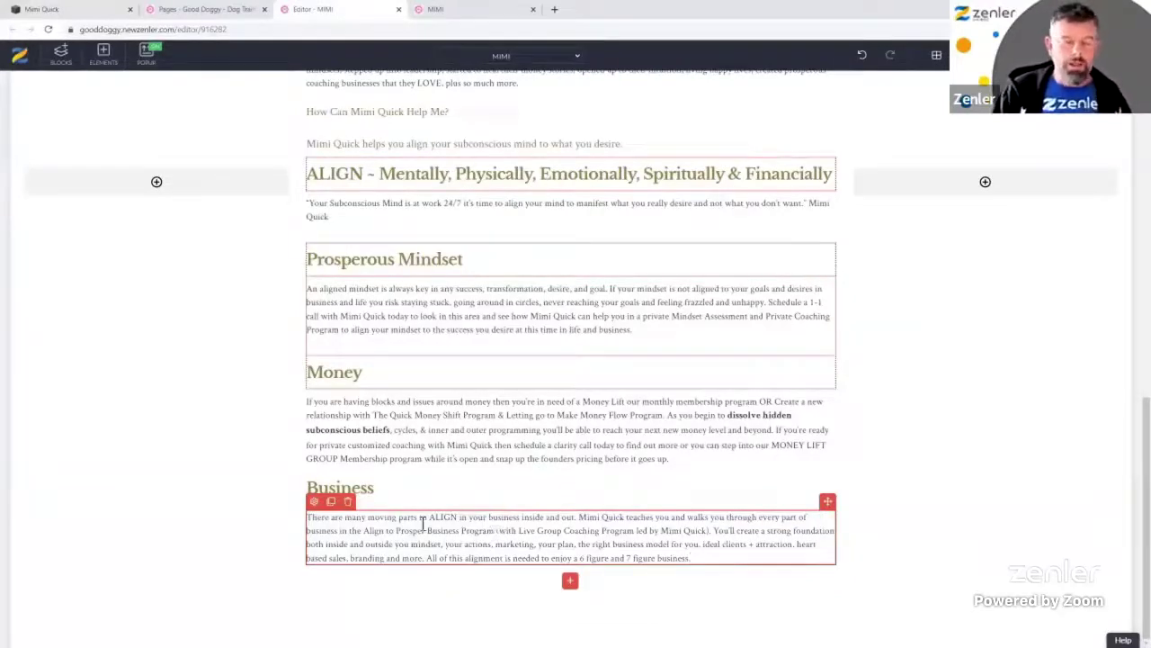
pyautogui.click(372, 495)
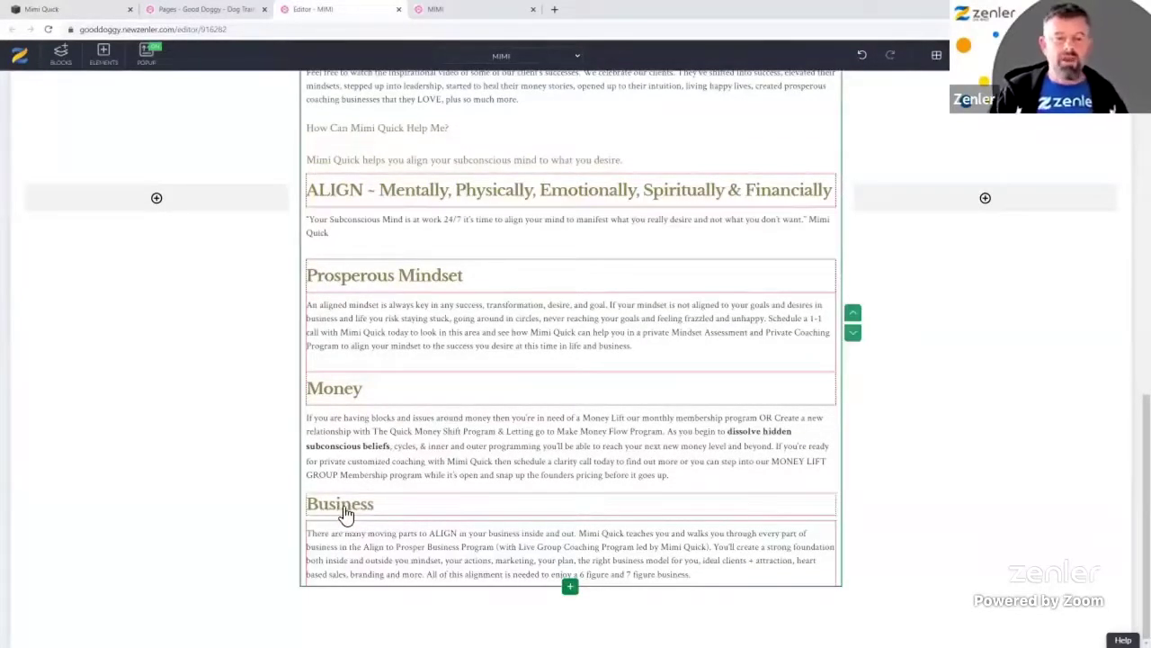
# - Duplicate the Business heading and paragraph and place the copies below the Business section
pyautogui.click(351, 510)
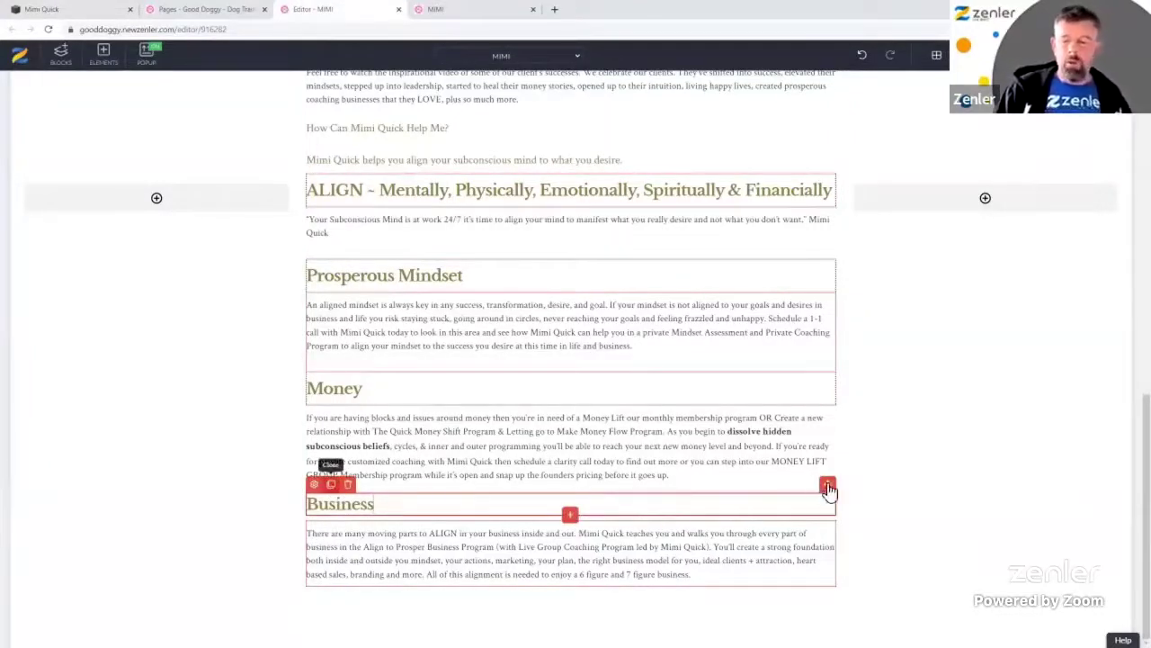
pyautogui.moveTo(834, 488); pyautogui.dragTo(499, 531)
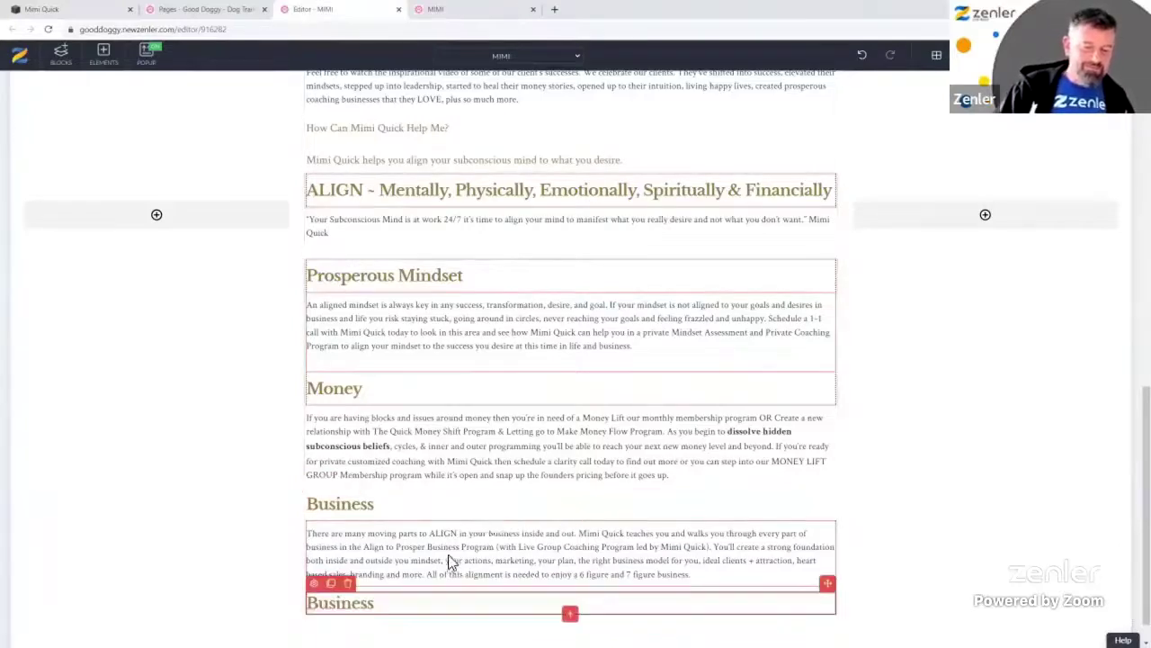
pyautogui.click(356, 542)
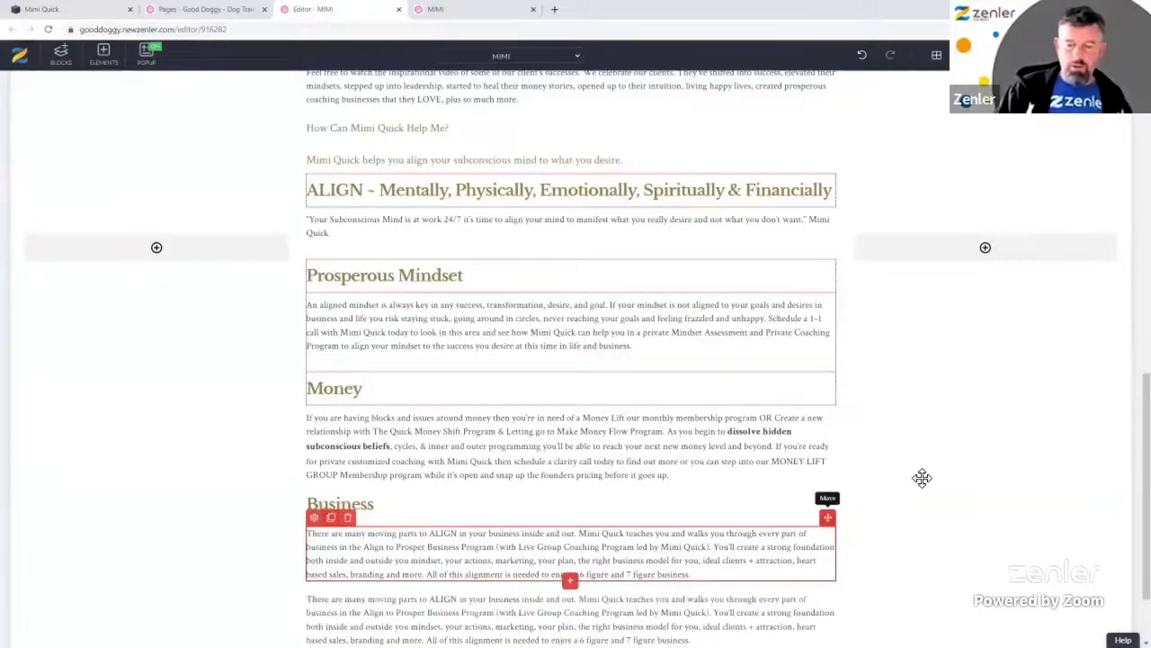
pyautogui.scroll(-1, 921, 479)
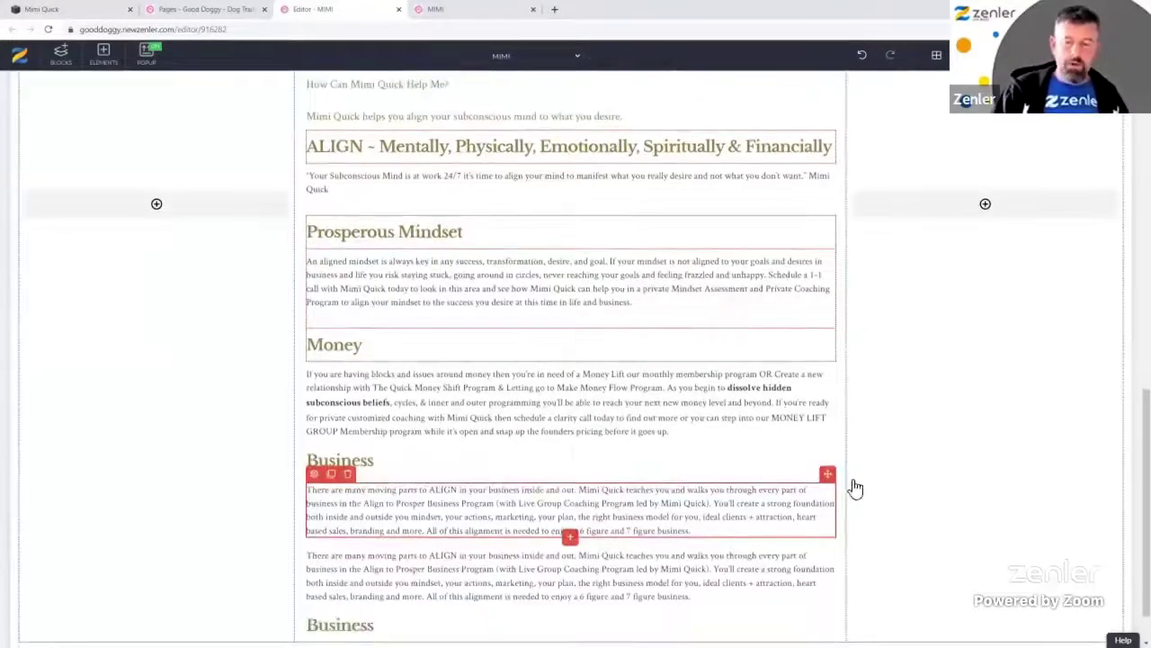
pyautogui.scroll(-1, 829, 478)
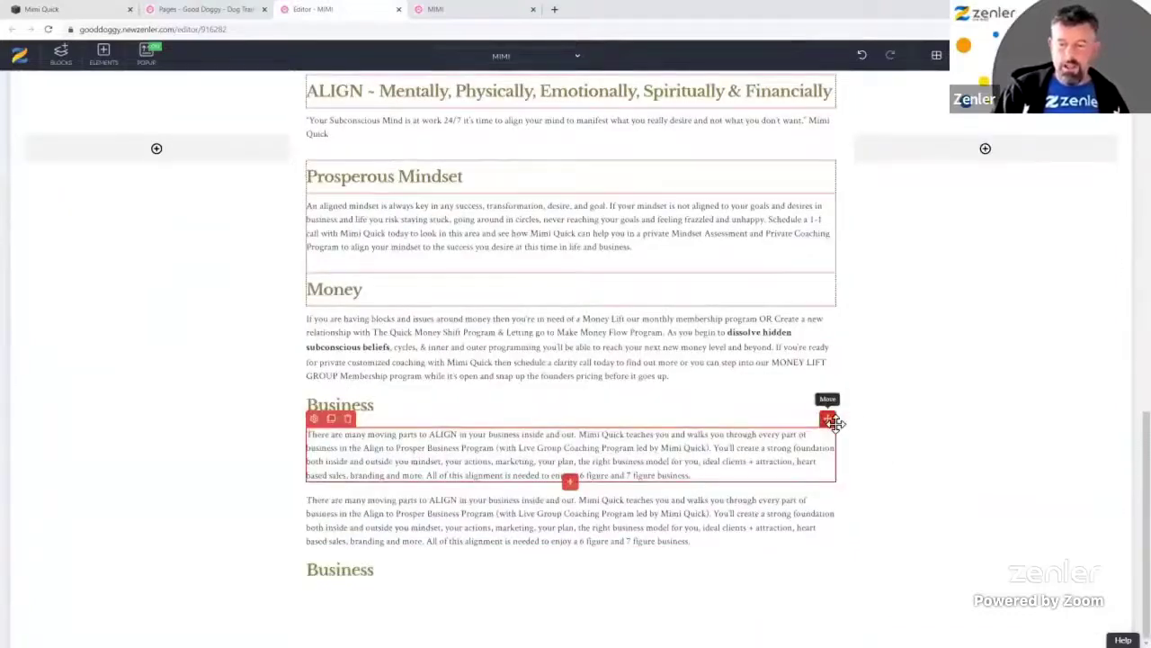
pyautogui.moveTo(829, 421); pyautogui.dragTo(389, 575)
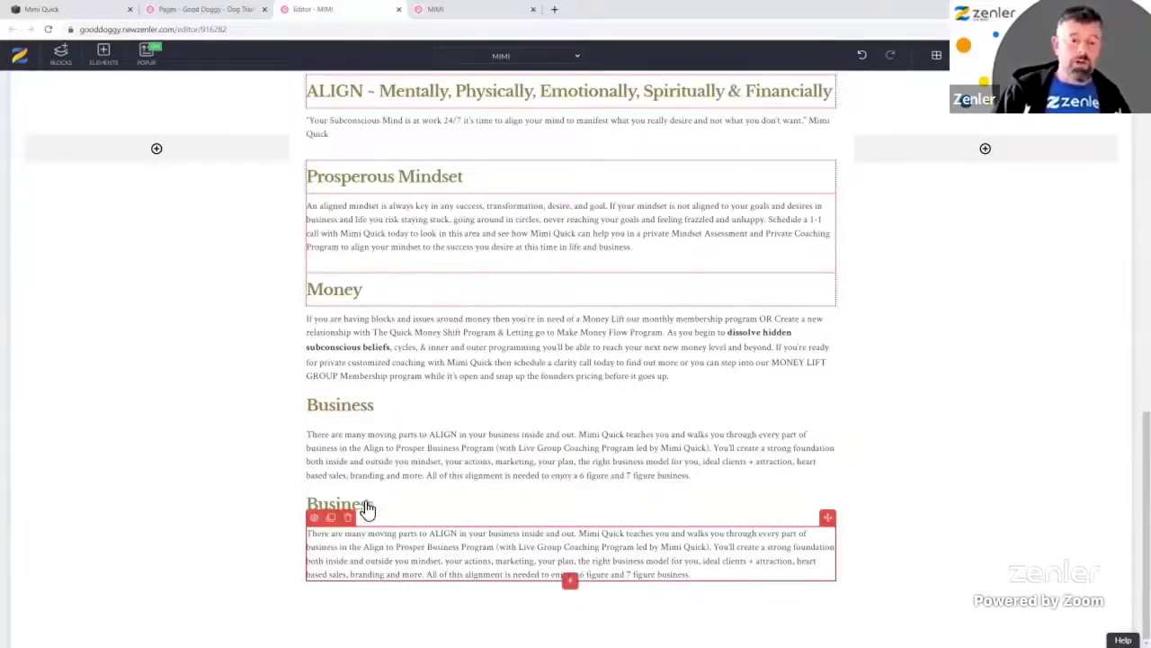
# - Replace the lower copied heading with the 'Relationships' title from the live Mimi Quick site
pyautogui.click(94, 12)
pyautogui.moveTo(411, 509); pyautogui.dragTo(289, 508)
pyautogui.hotkey('ctrl', 'c')
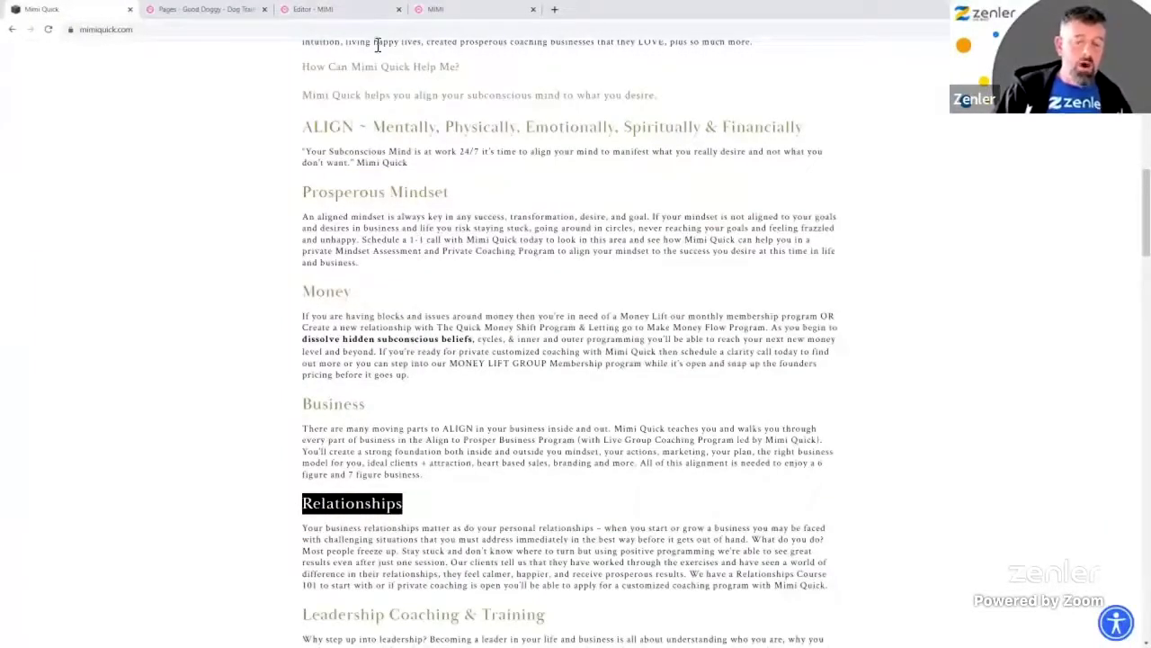
pyautogui.click(363, 18)
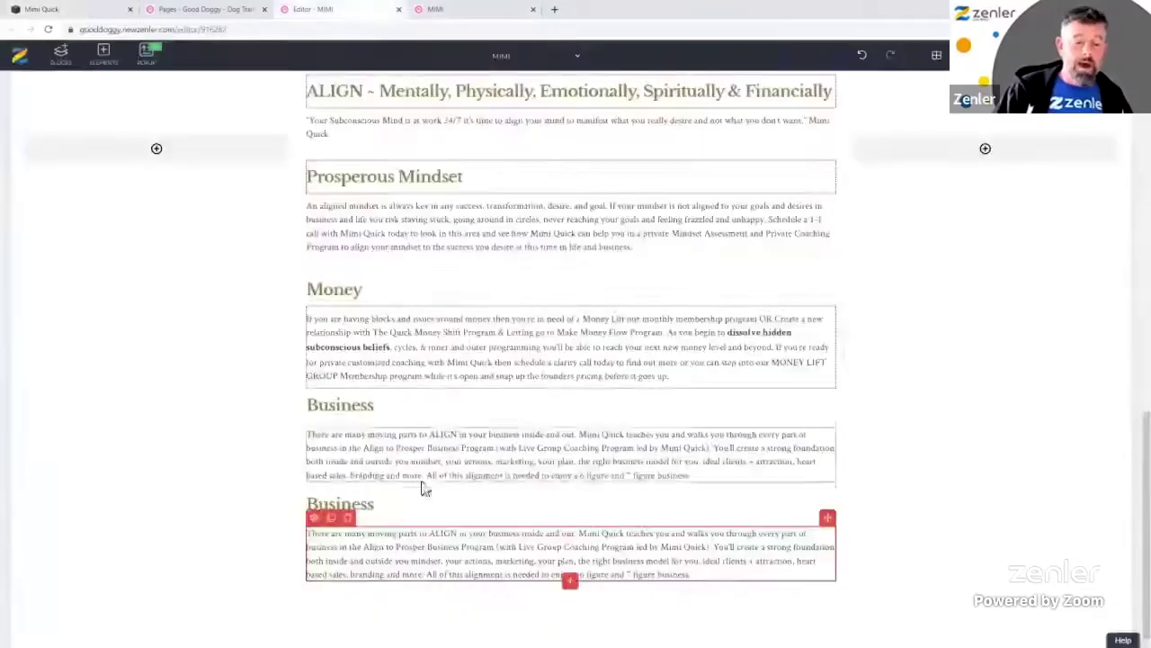
pyautogui.doubleClick(367, 506)
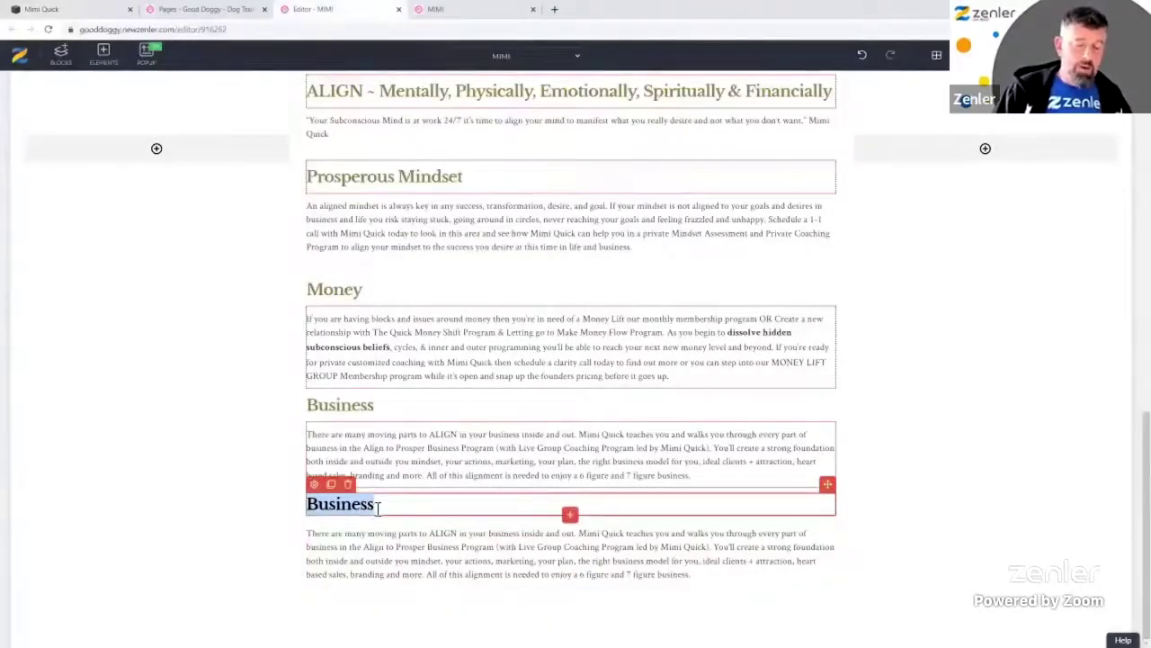
pyautogui.hotkey('ctrl', 'v')
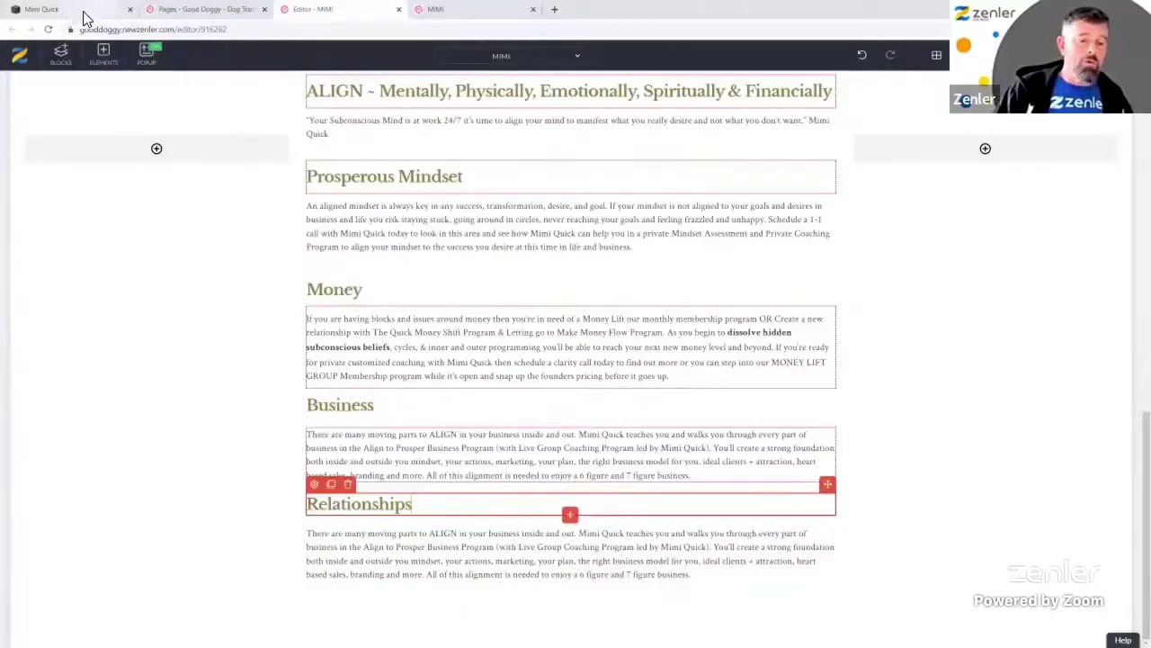
# - Replace the lower copied paragraph with the 'Your business relationships matter…' text from the live site
pyautogui.click(77, 11)
pyautogui.moveTo(833, 591); pyautogui.dragTo(306, 532)
pyautogui.hotkey('ctrl', 'c')
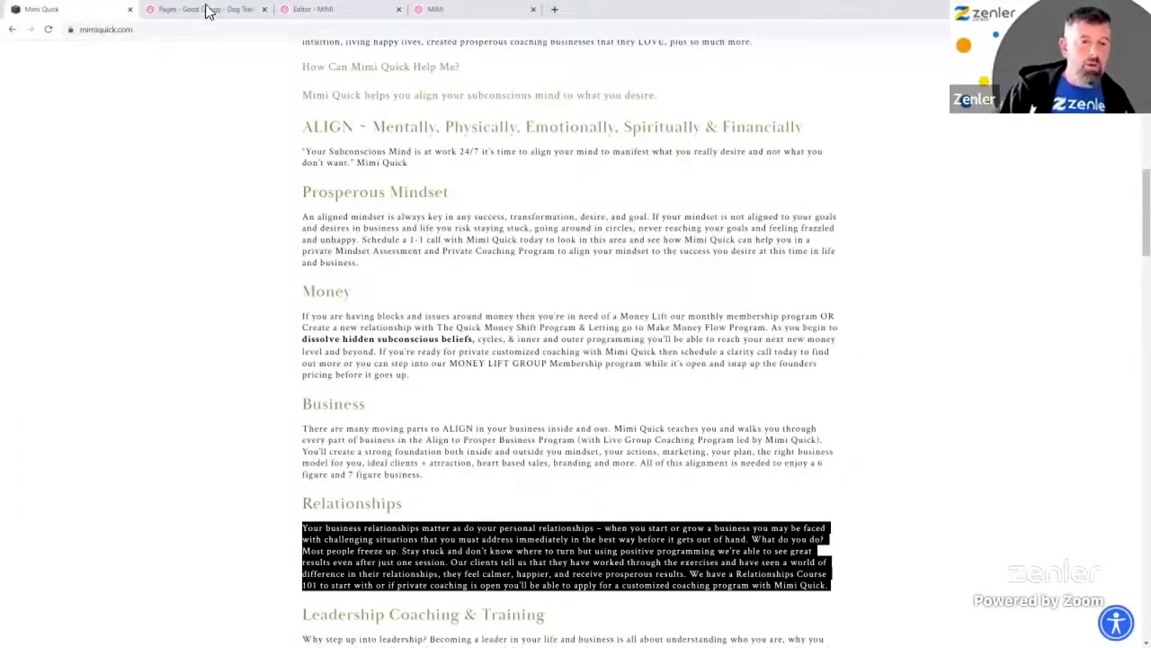
pyautogui.click(327, 11)
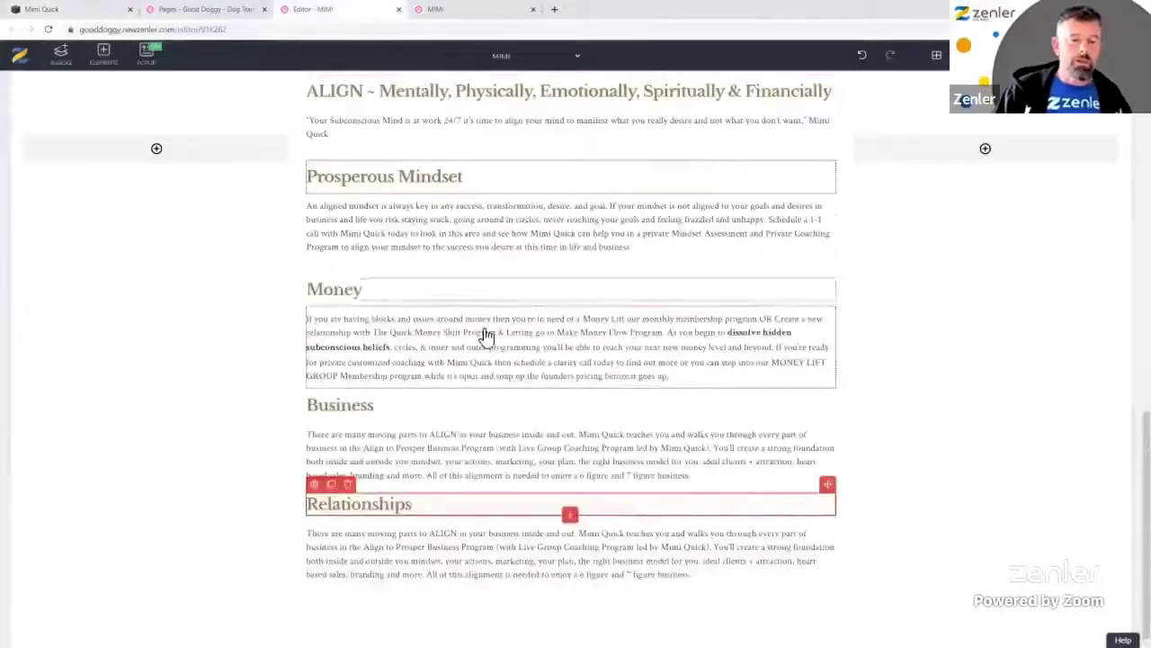
pyautogui.tripleClick(442, 561)
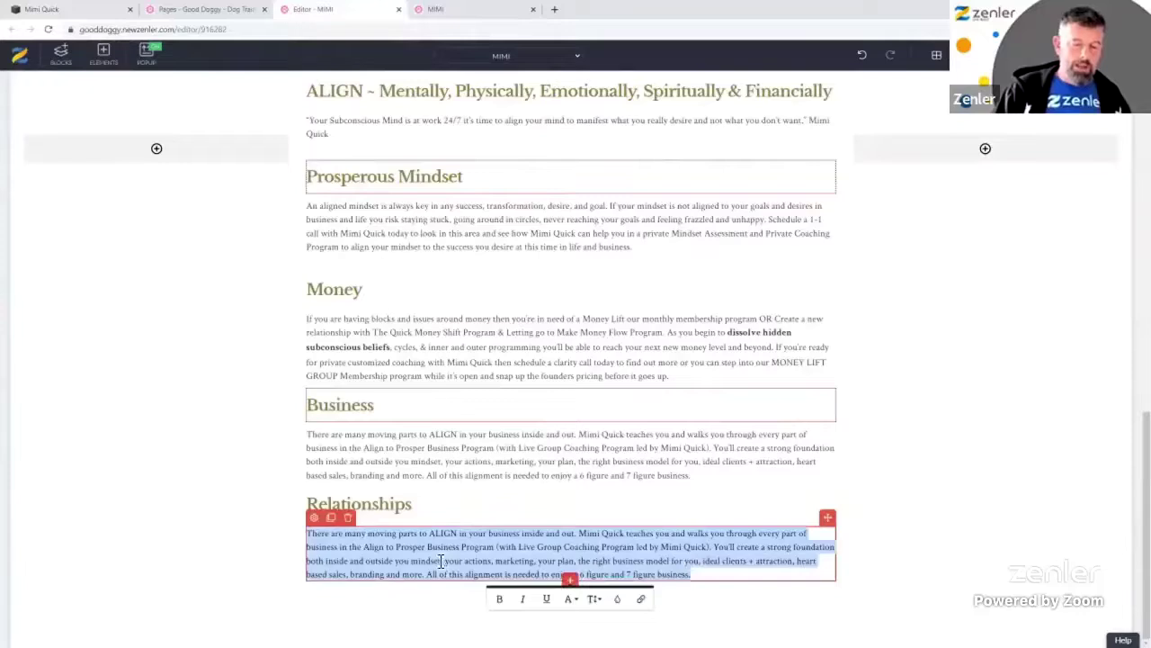
pyautogui.hotkey('ctrl', 'v')
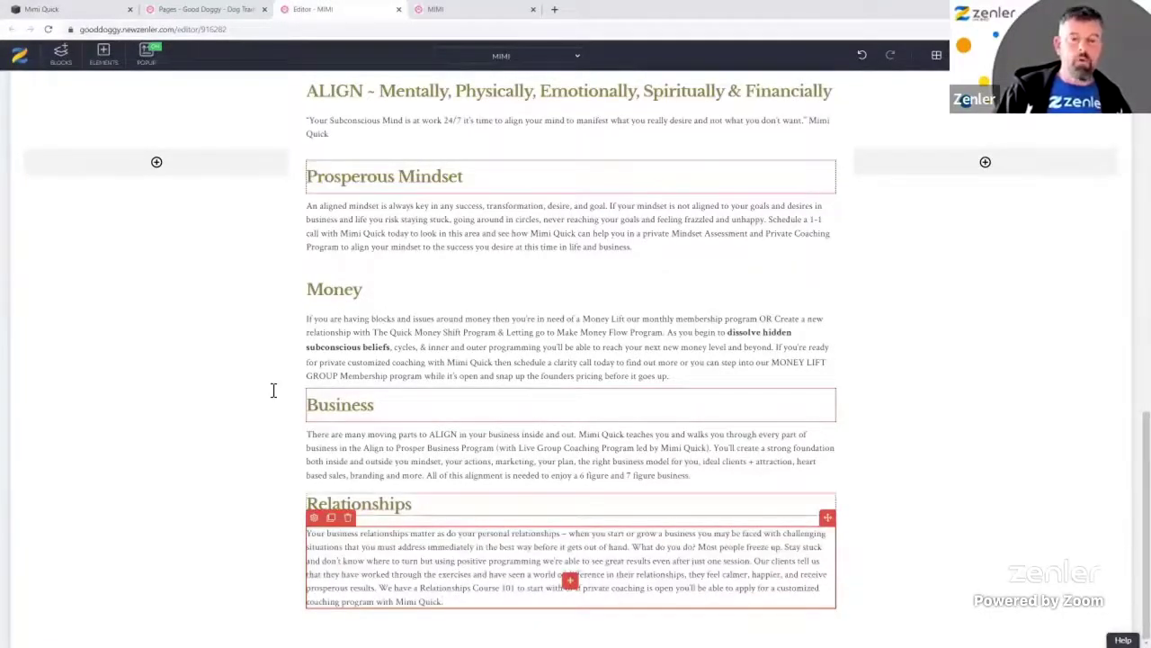
pyautogui.click(75, 13)
pyautogui.scroll(-3, 592, 468)
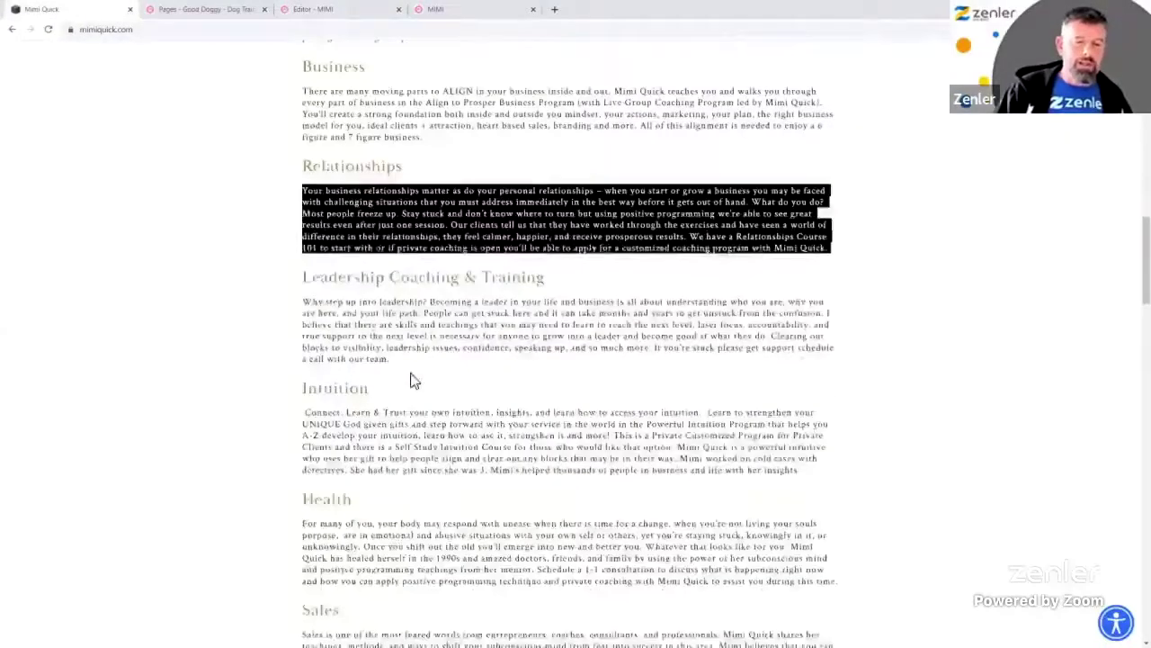
# - Duplicate the Relationships heading below its paragraph and rename it 'Leadership Coaching & Training'
pyautogui.moveTo(550, 340); pyautogui.dragTo(261, 338)
pyautogui.hotkey('ctrl', 'c')
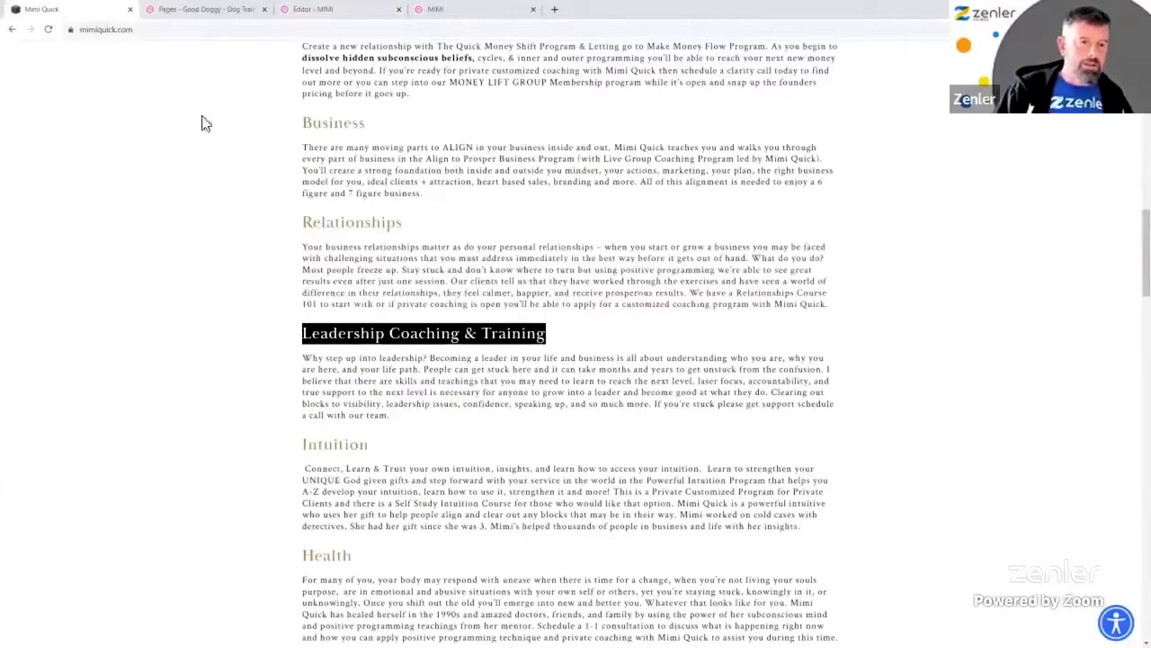
pyautogui.scroll(-3, 205, 123)
pyautogui.scroll(2, 180, 217)
pyautogui.scroll(2, 180, 217)
pyautogui.click(308, 11)
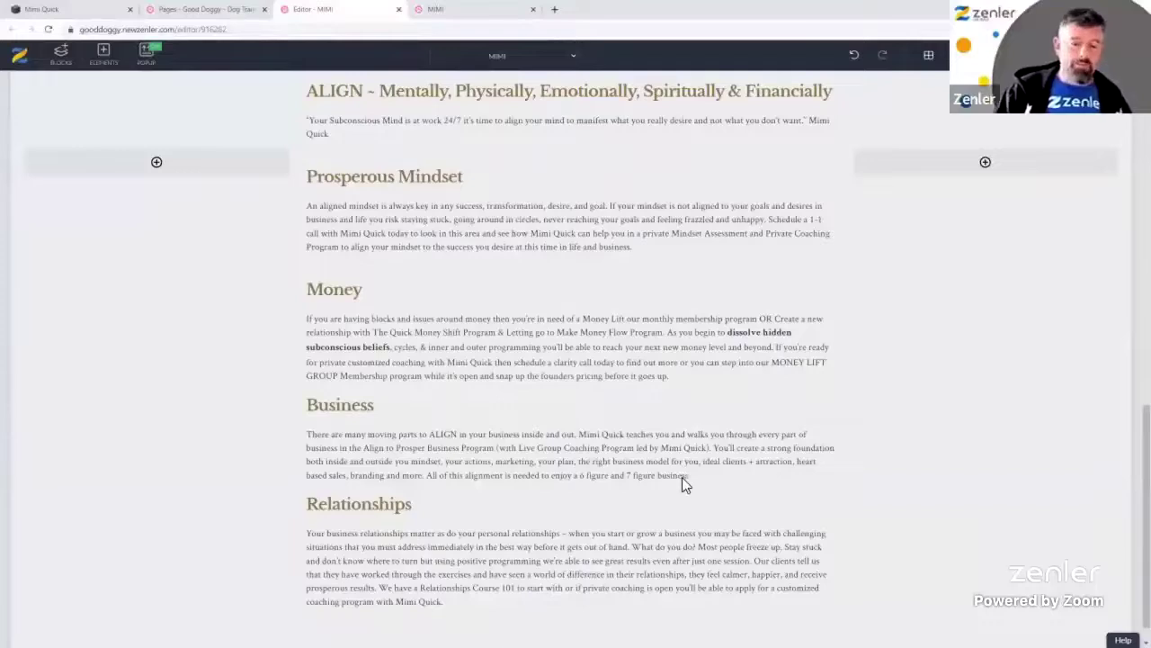
pyautogui.scroll(-1, 604, 447)
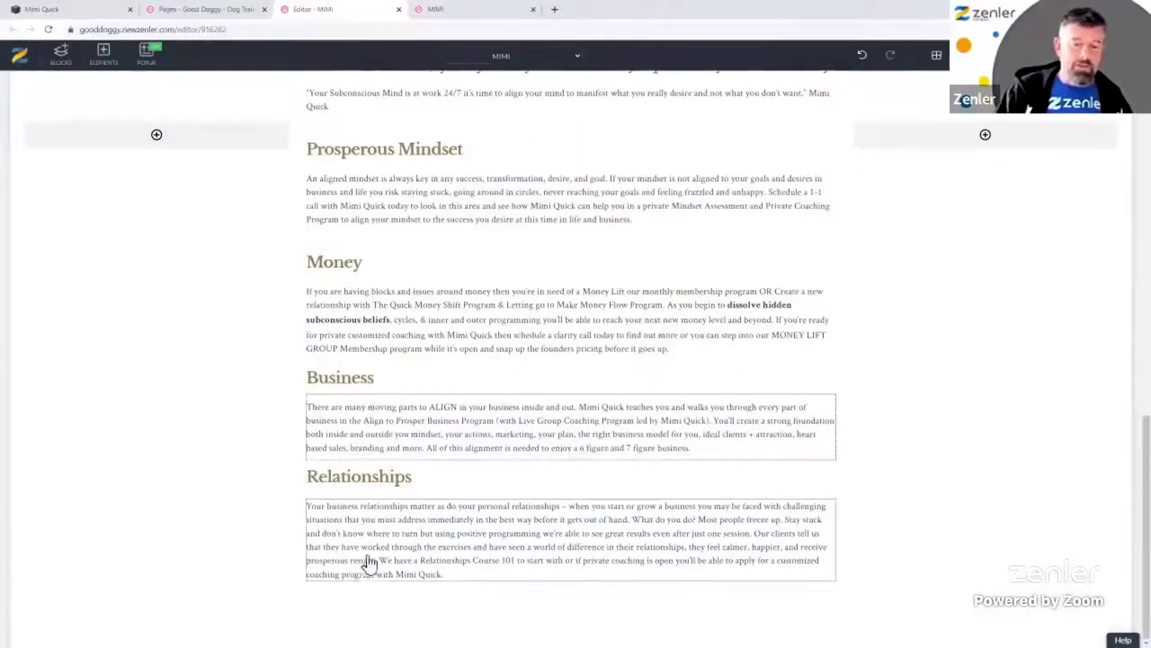
pyautogui.click(374, 483)
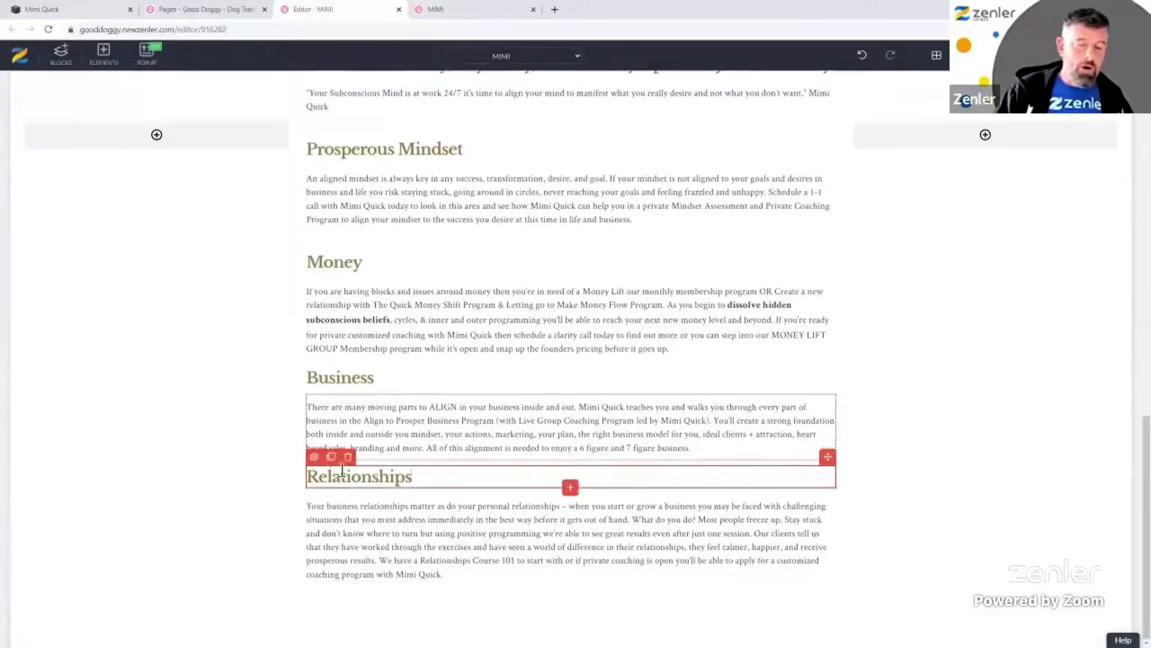
pyautogui.click(333, 461)
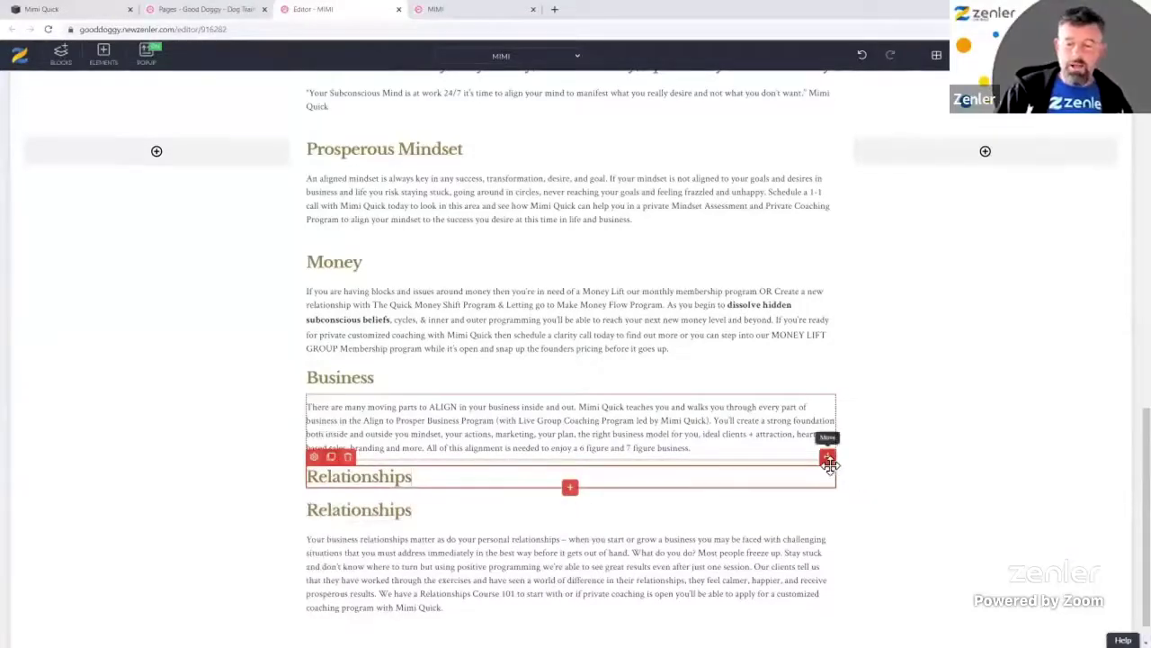
pyautogui.moveTo(827, 457); pyautogui.dragTo(466, 561)
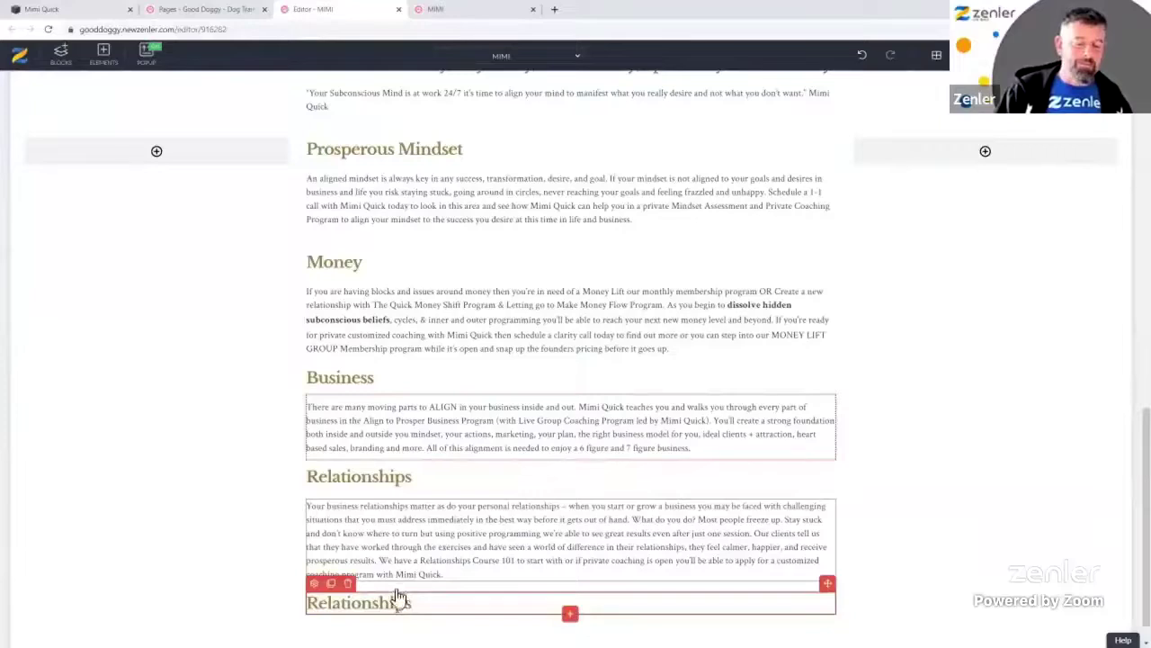
pyautogui.scroll(-1, 378, 604)
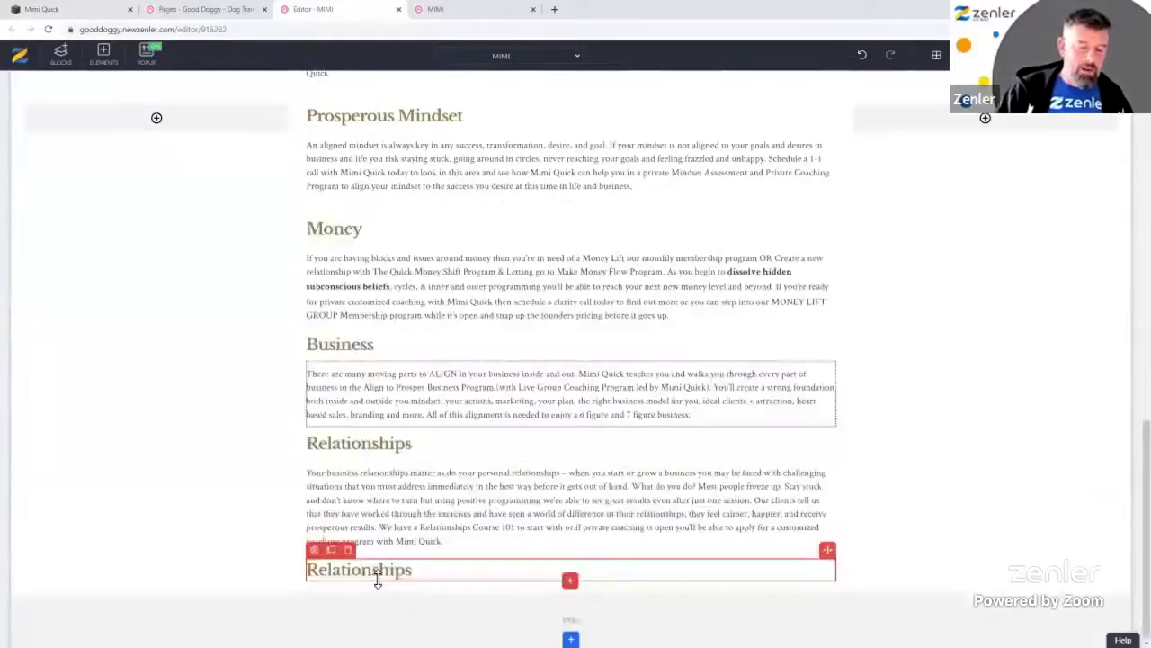
pyautogui.doubleClick(383, 573)
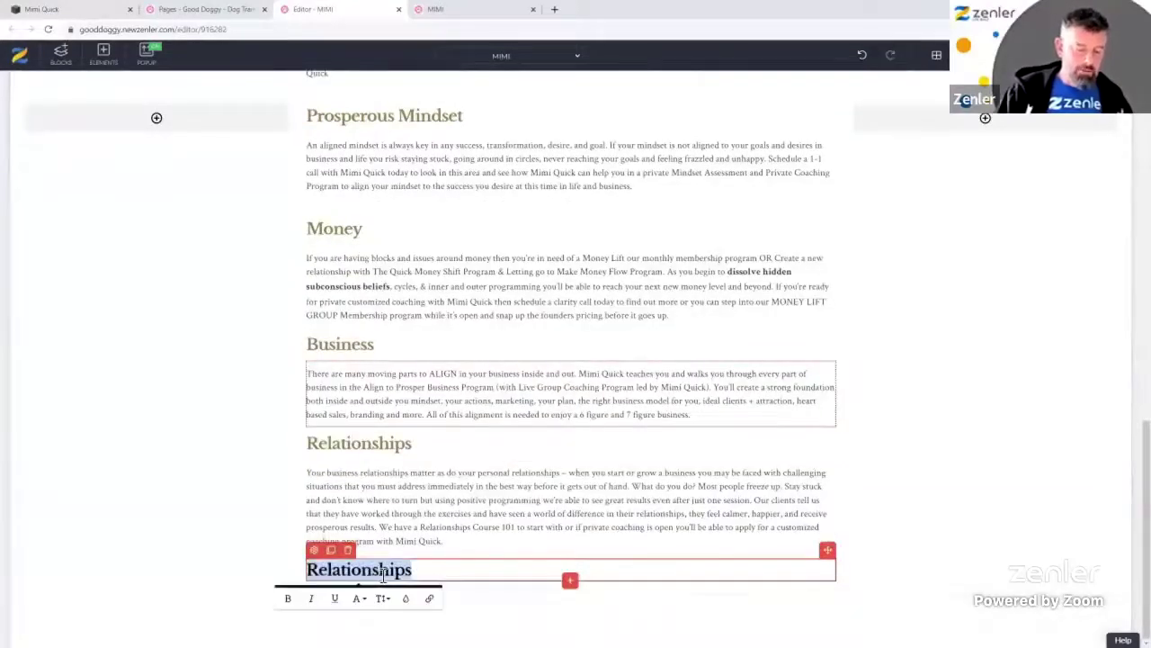
pyautogui.hotkey('ctrl', 'v')
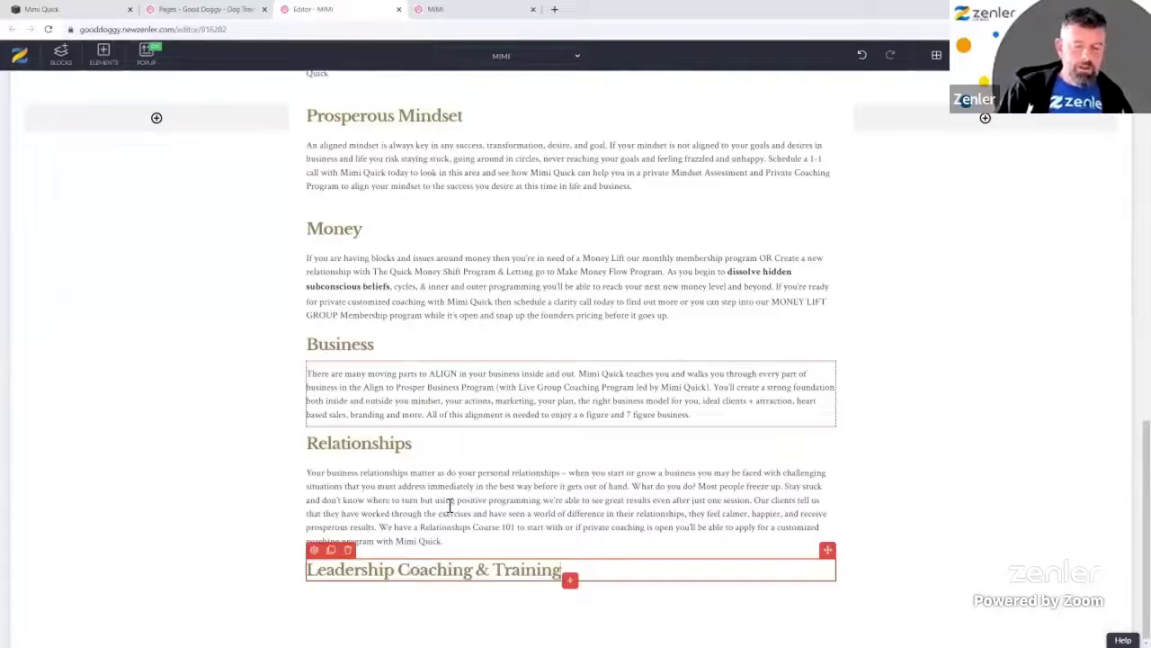
# - Duplicate the Relationships paragraph and move the copy under the Leadership Coaching & Training heading
pyautogui.click(447, 506)
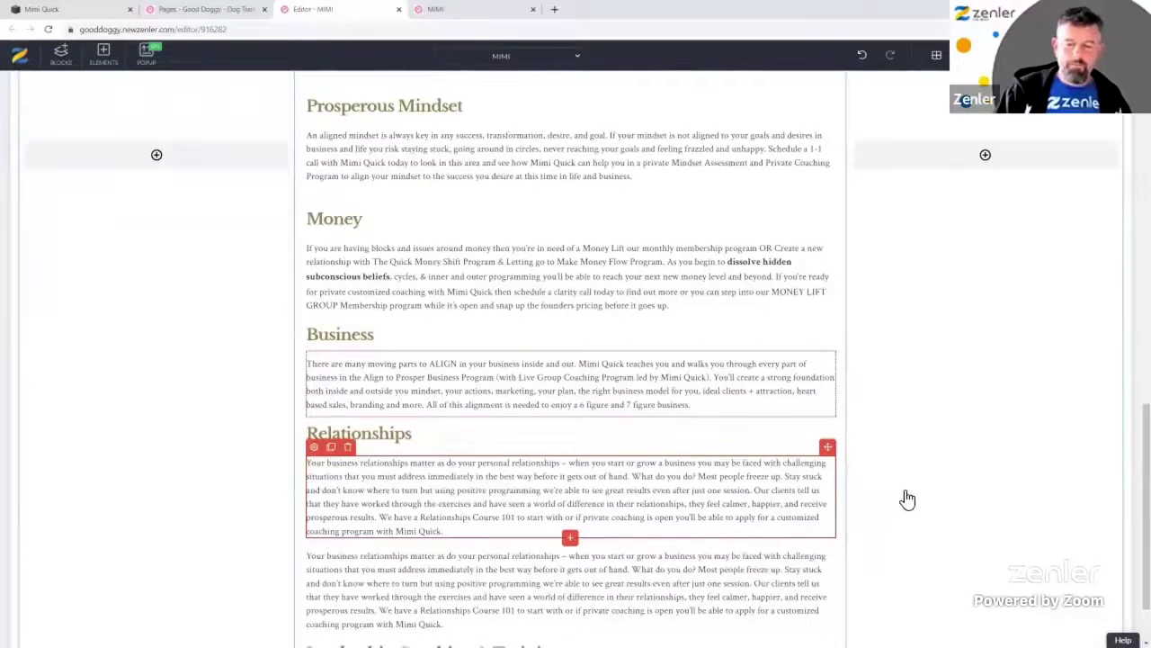
pyautogui.scroll(-1, 908, 499)
pyautogui.click(621, 483)
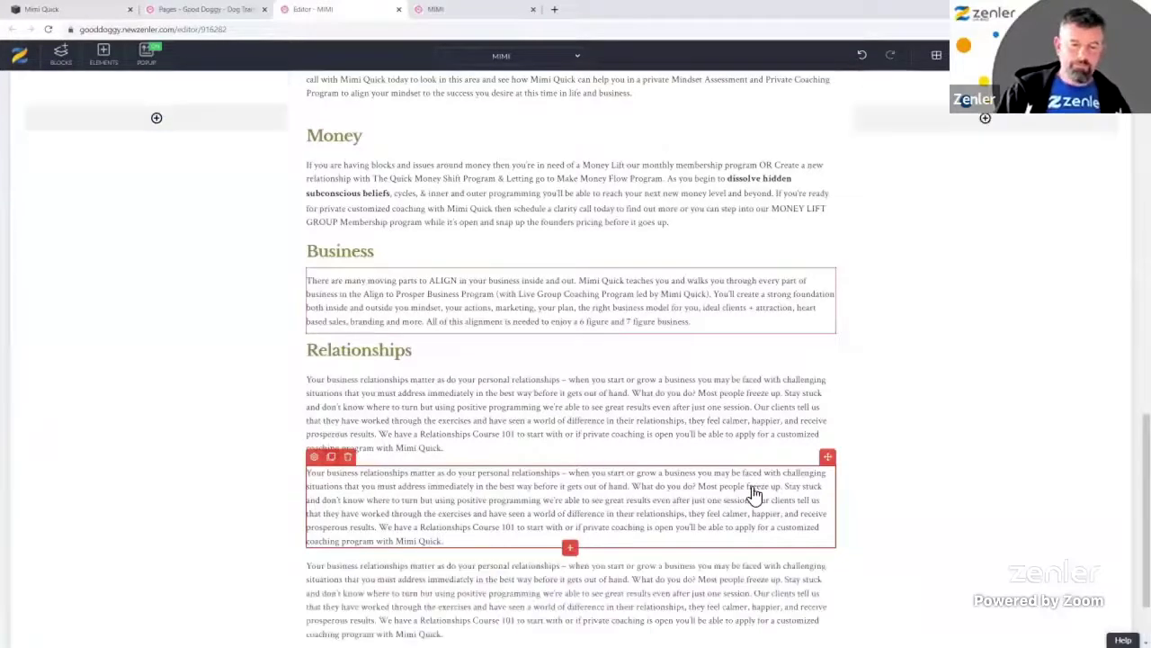
pyautogui.scroll(-1, 967, 518)
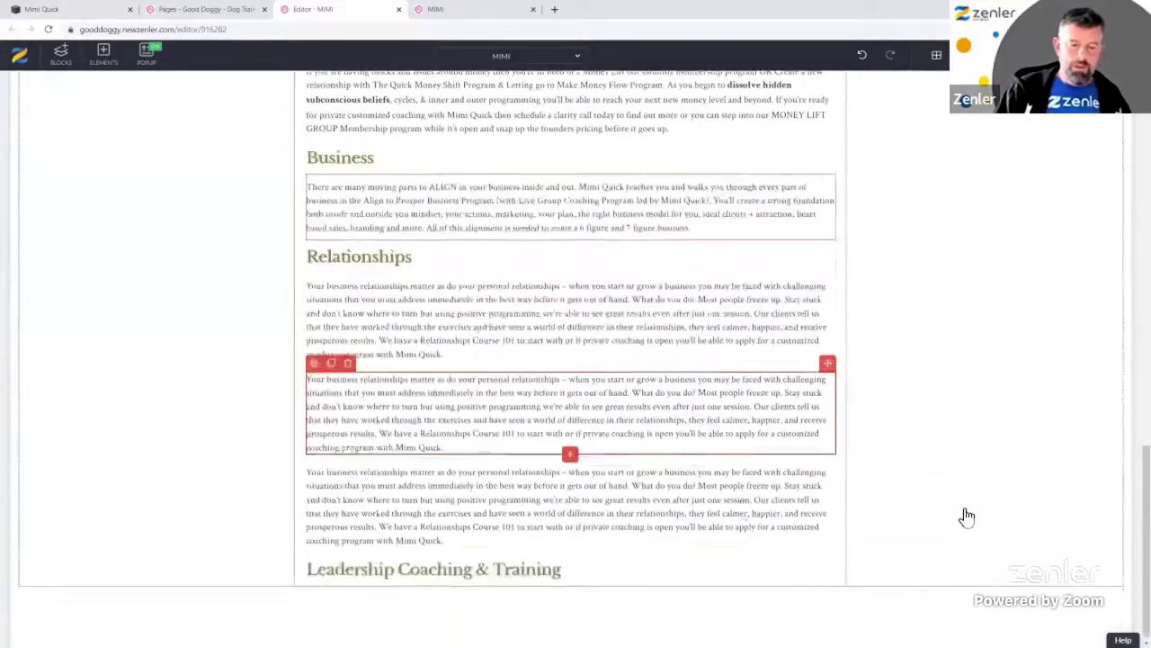
pyautogui.click(814, 459)
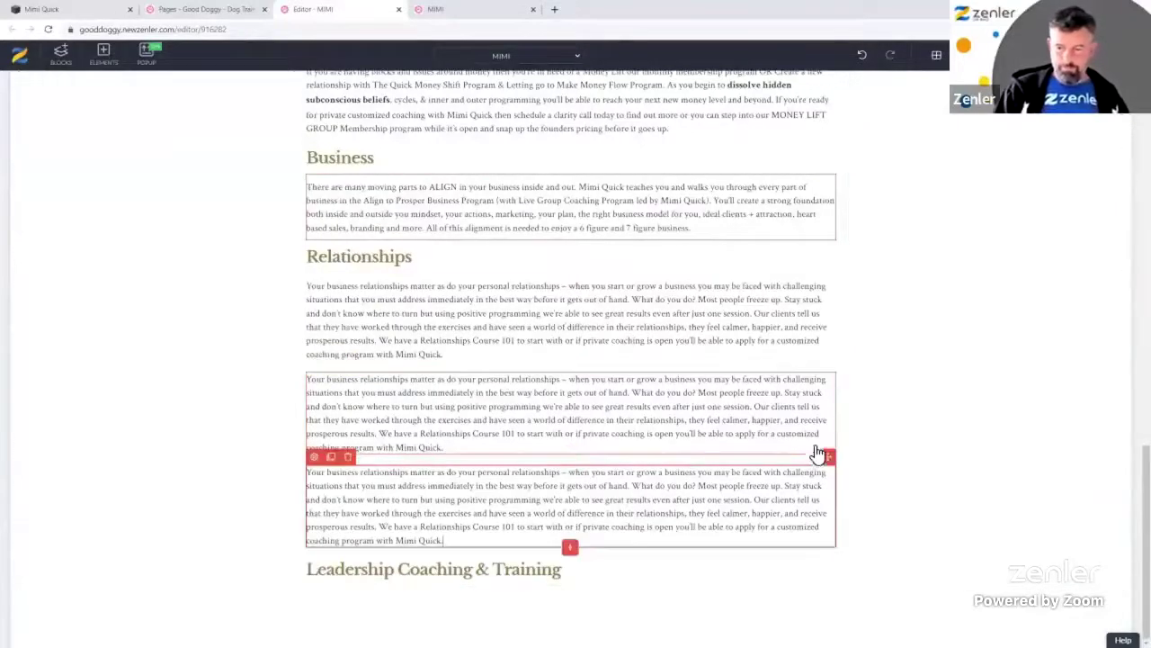
pyautogui.moveTo(832, 458); pyautogui.dragTo(540, 550)
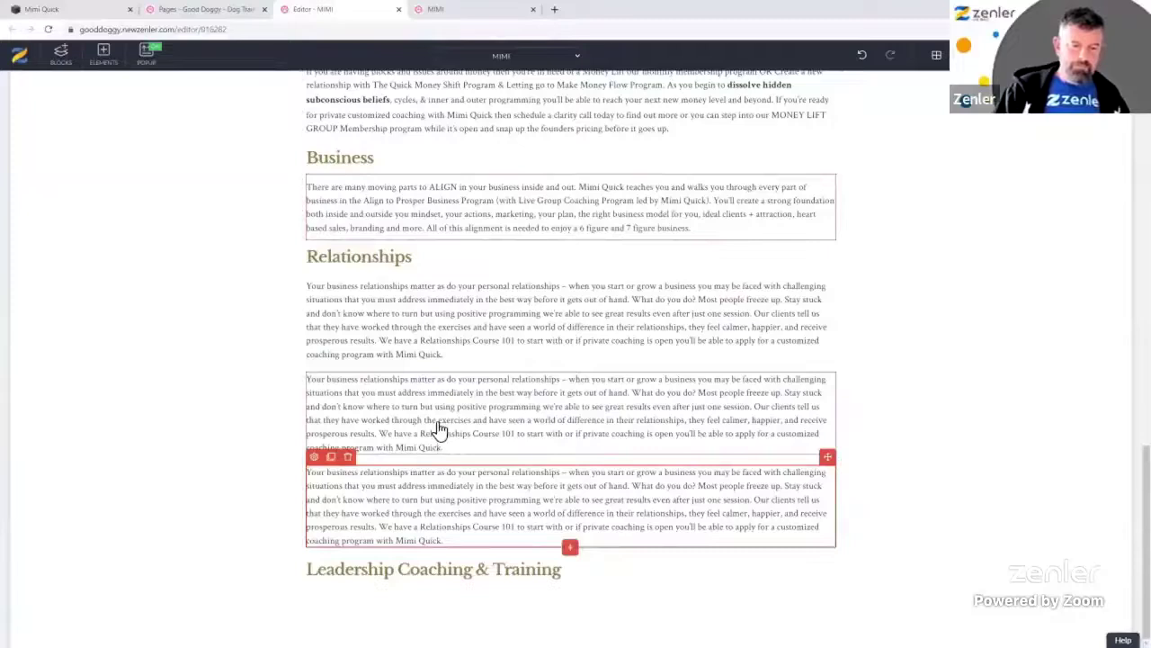
pyautogui.moveTo(827, 459); pyautogui.dragTo(500, 576)
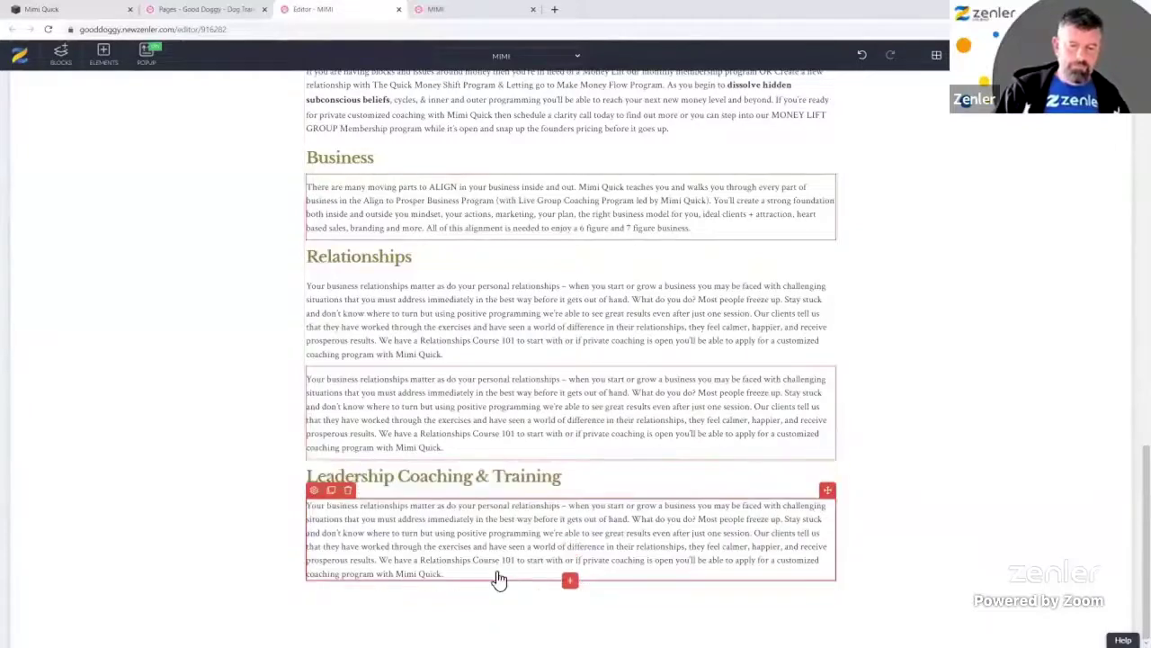
# - Replace the paragraph under the Leadership heading with the leadership text from the live site
pyautogui.click(348, 393)
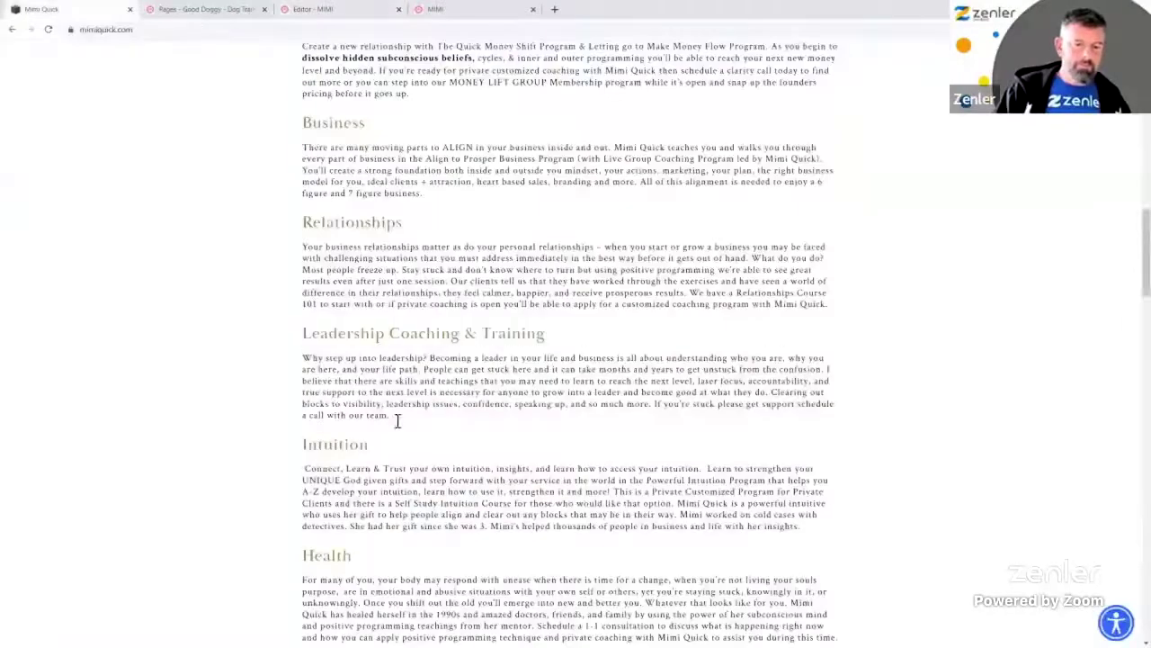
pyautogui.moveTo(390, 417); pyautogui.dragTo(279, 365)
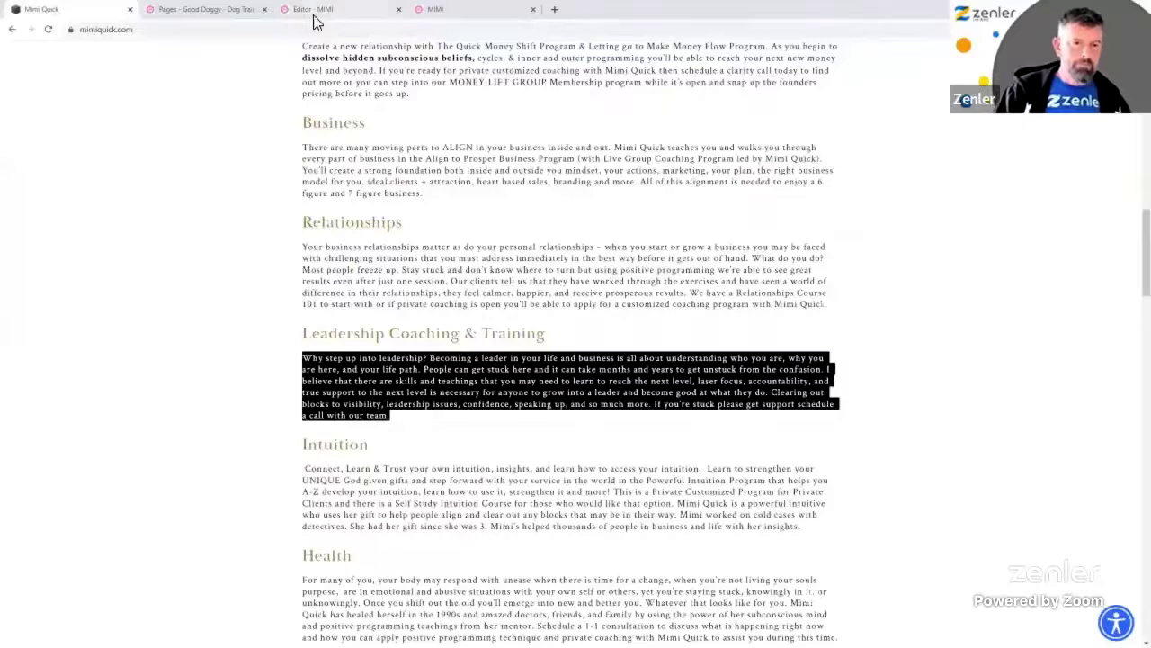
pyautogui.click(314, 10)
pyautogui.click(555, 184)
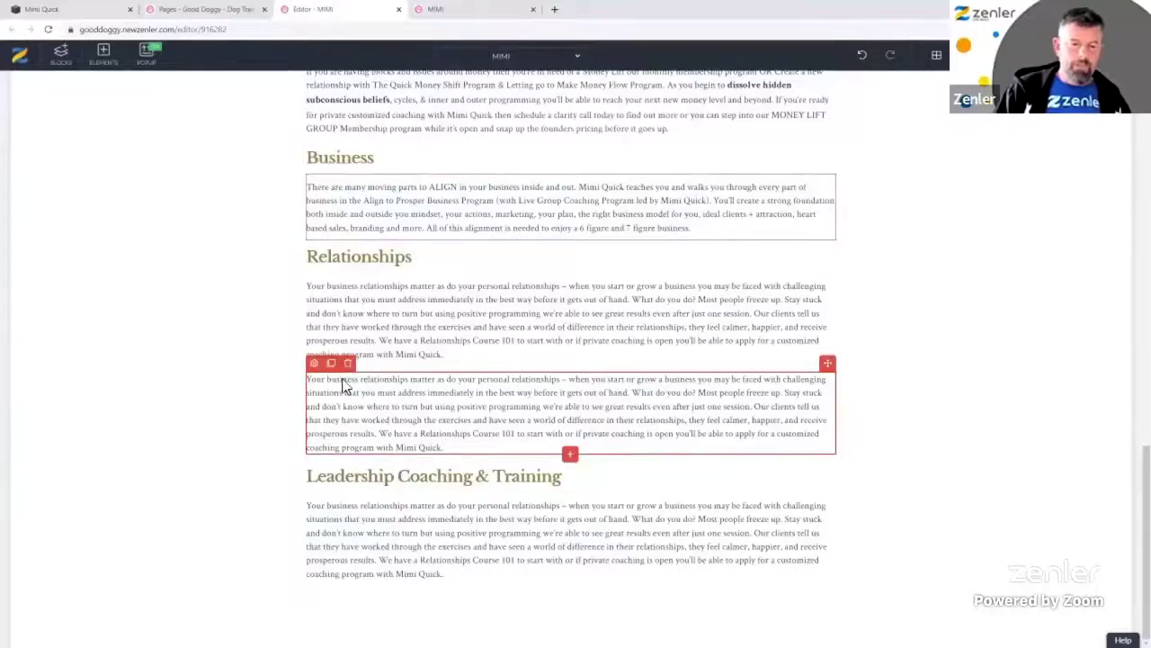
pyautogui.click(403, 509)
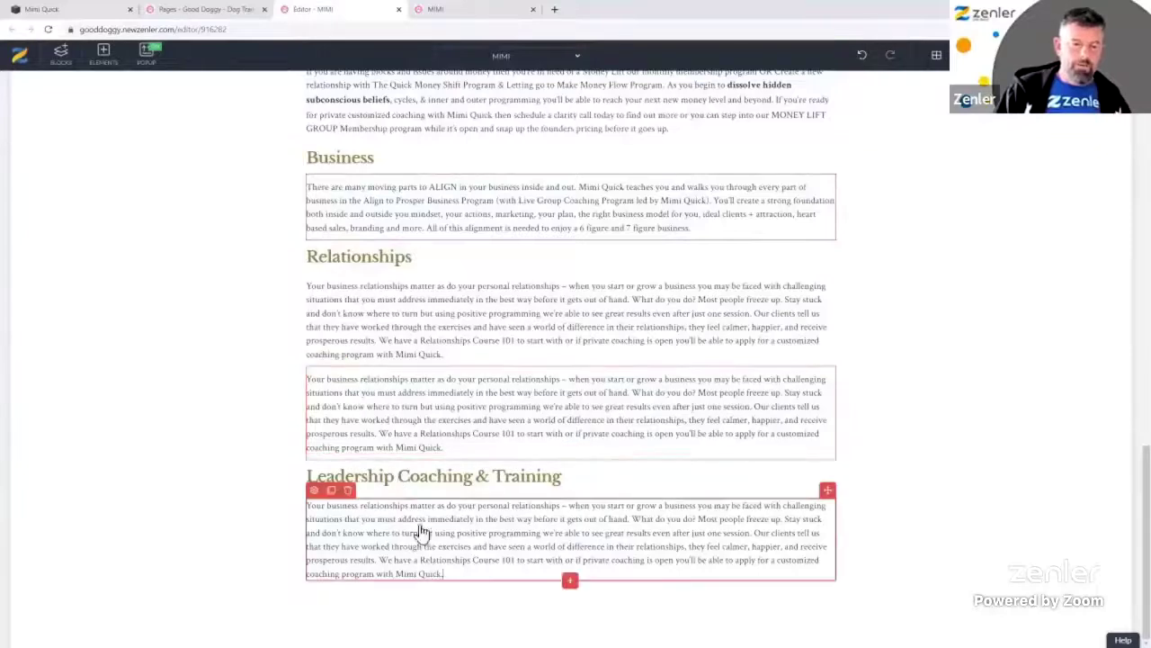
pyautogui.tripleClick(475, 547)
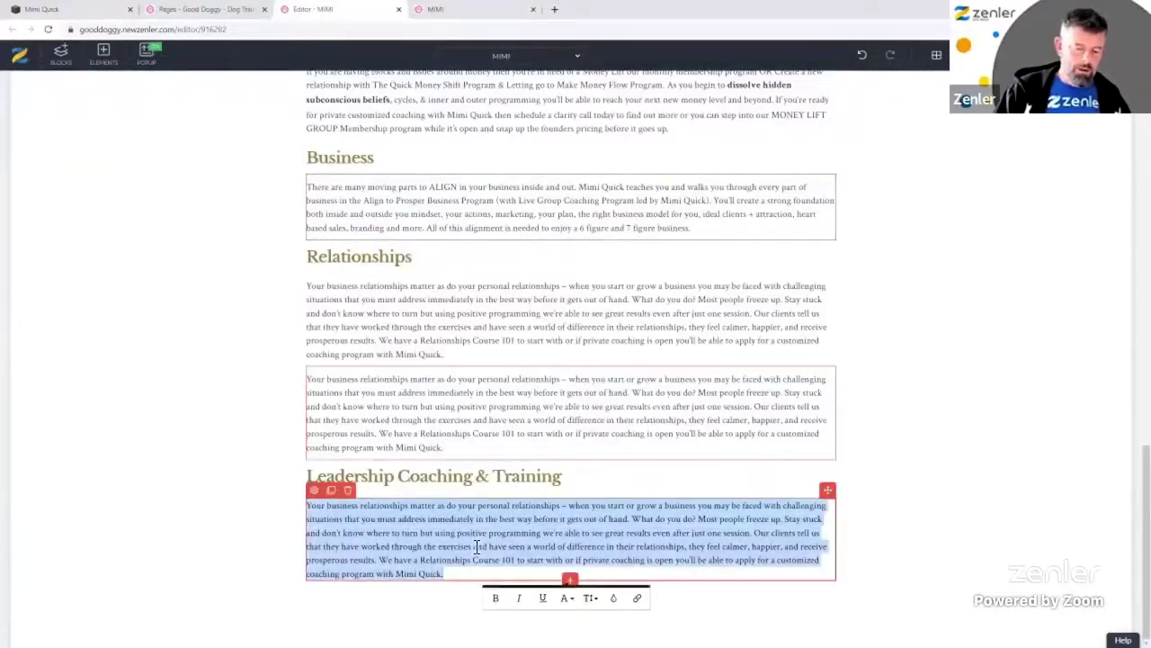
pyautogui.write("Why step up into leadership? Becoming a leader in your life and business is all about understanding who you are, why you are here, and your life path. People can get stuck here and it can take months and years to get unstuck from the confusion. I believe that there are skills and teachings that you may need to learn to reach the next level, laser focus, accountability, and true support to the next level is necessary for anyone to grow into a leader and become good at what they do. Clearing our blocks to visibility, leadership issues, confidence, speaking up, and so much more. If you're stuck please get support schedule a call with our team.")
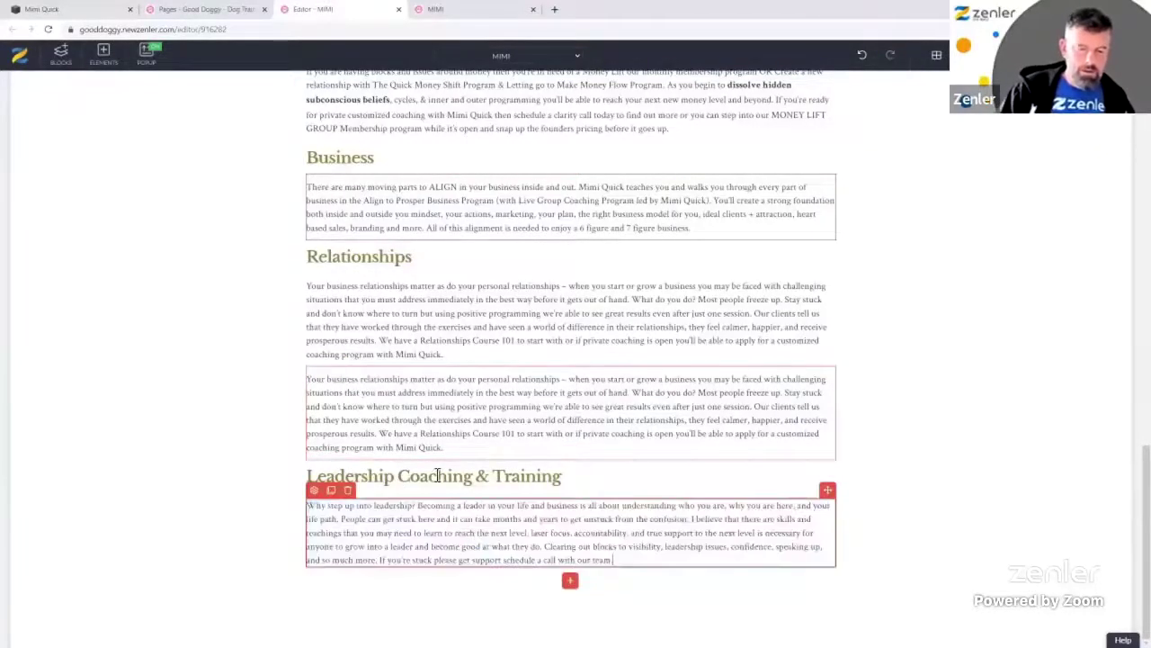
# - Delete the leftover duplicate Relationships paragraph
pyautogui.click(362, 404)
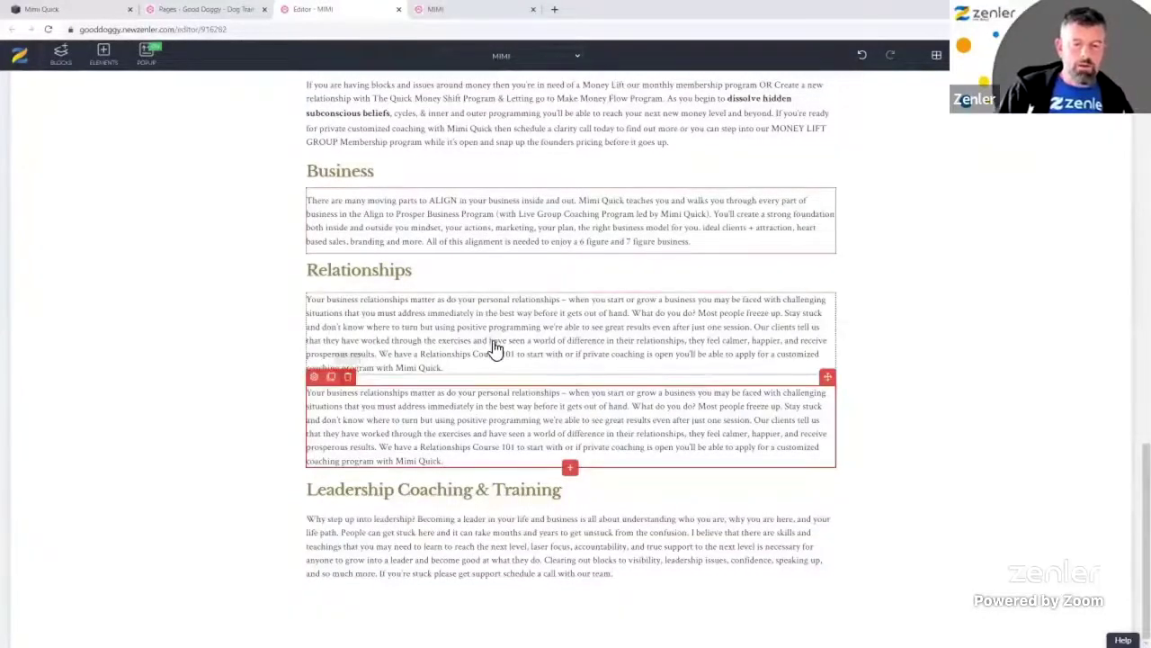
pyautogui.click(348, 376)
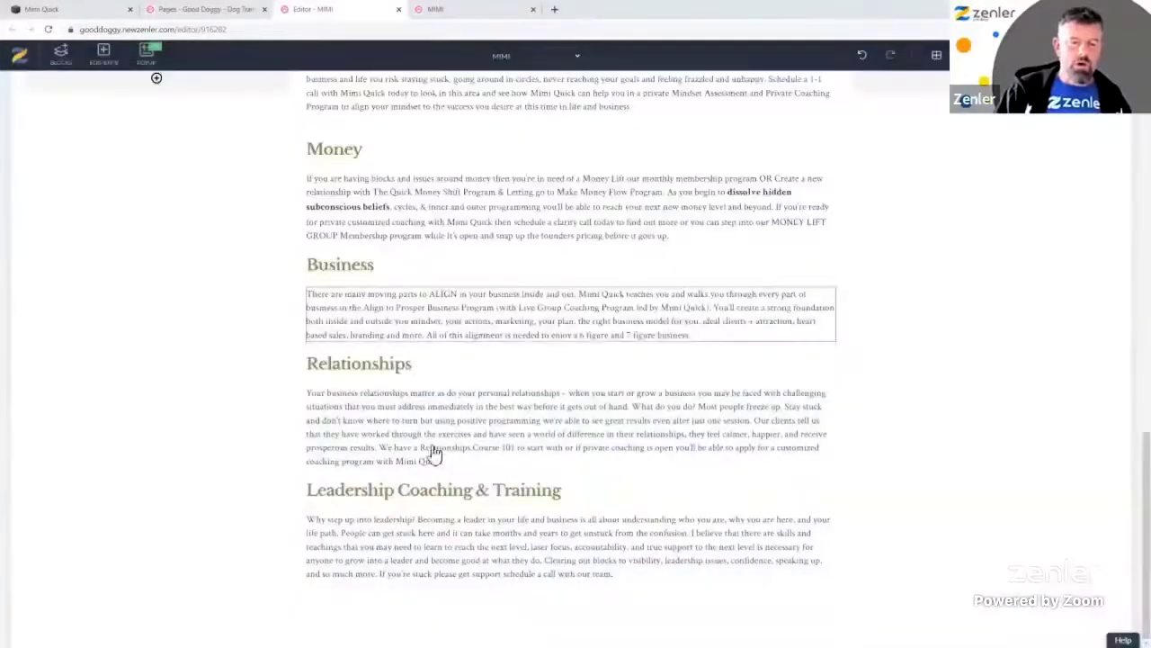
pyautogui.click(407, 500)
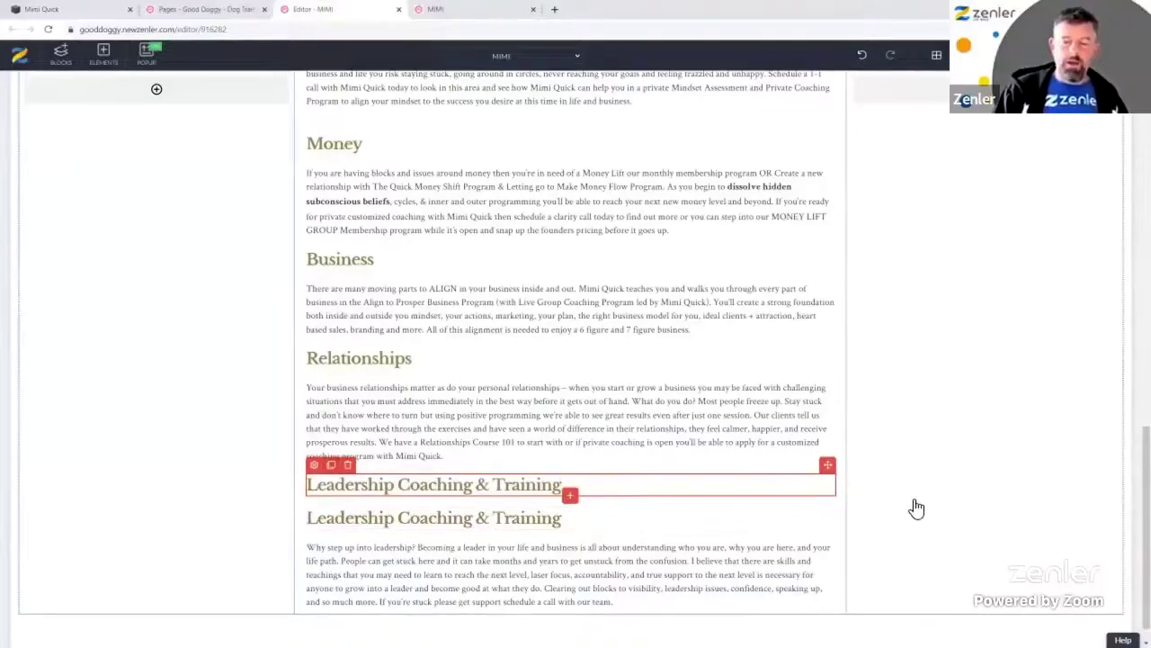
# - Move the duplicated Leadership heading to the page bottom and rename it 'Intuition'
pyautogui.scroll(-1, 917, 509)
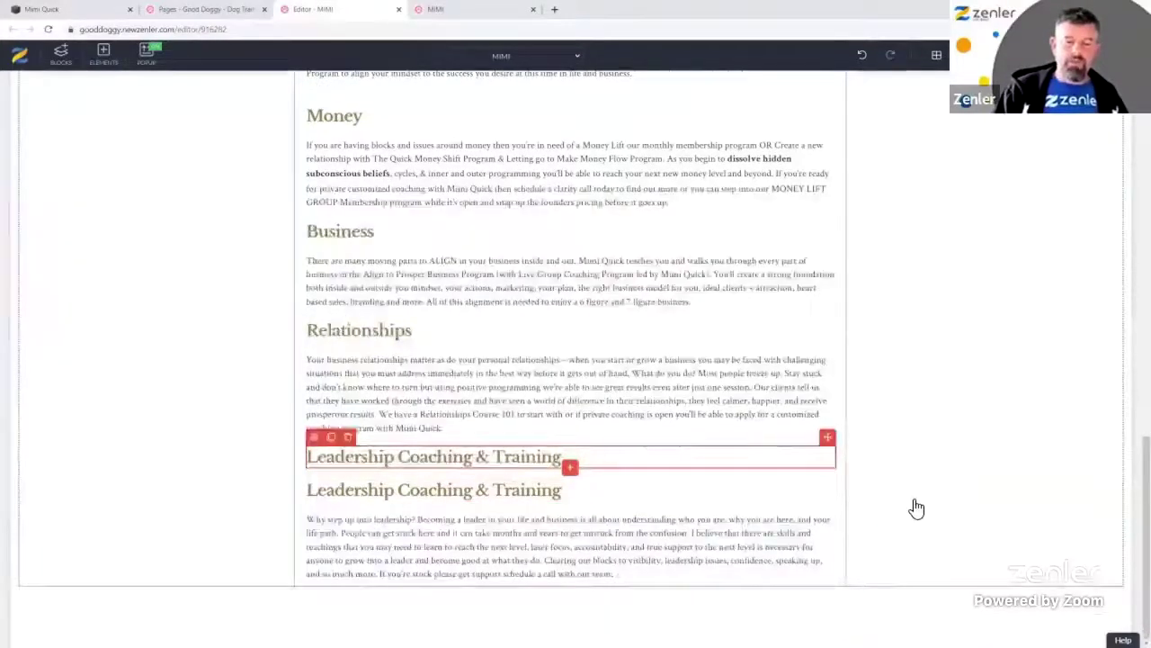
pyautogui.moveTo(827, 438); pyautogui.dragTo(515, 584)
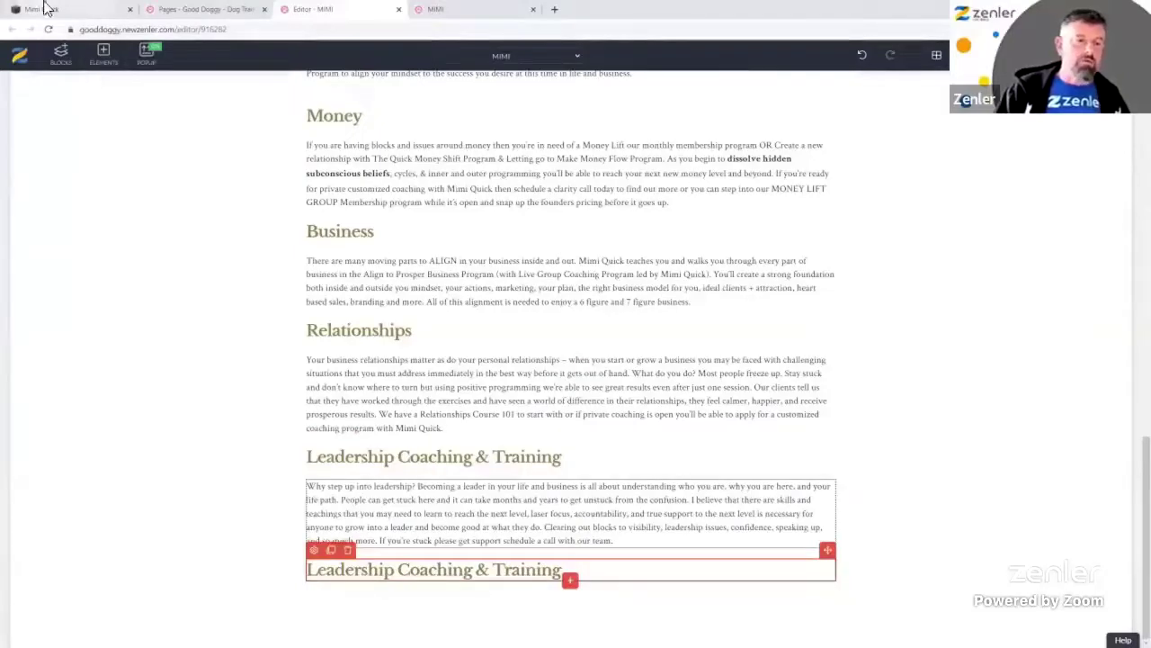
pyautogui.click(79, 12)
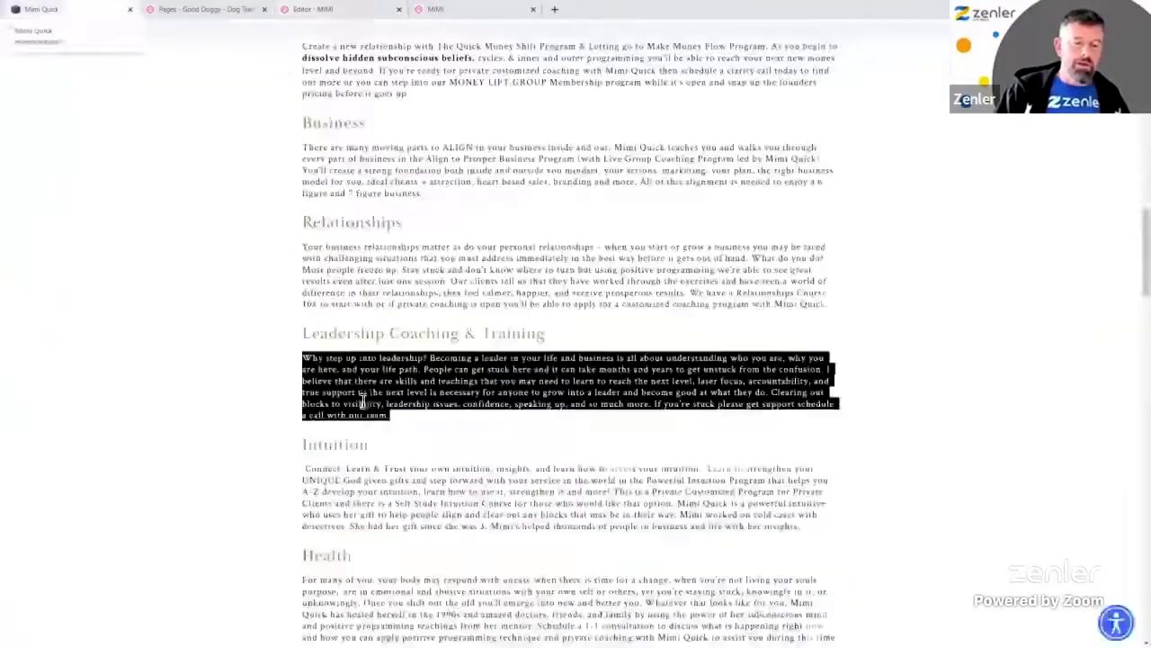
pyautogui.moveTo(376, 453); pyautogui.dragTo(296, 446)
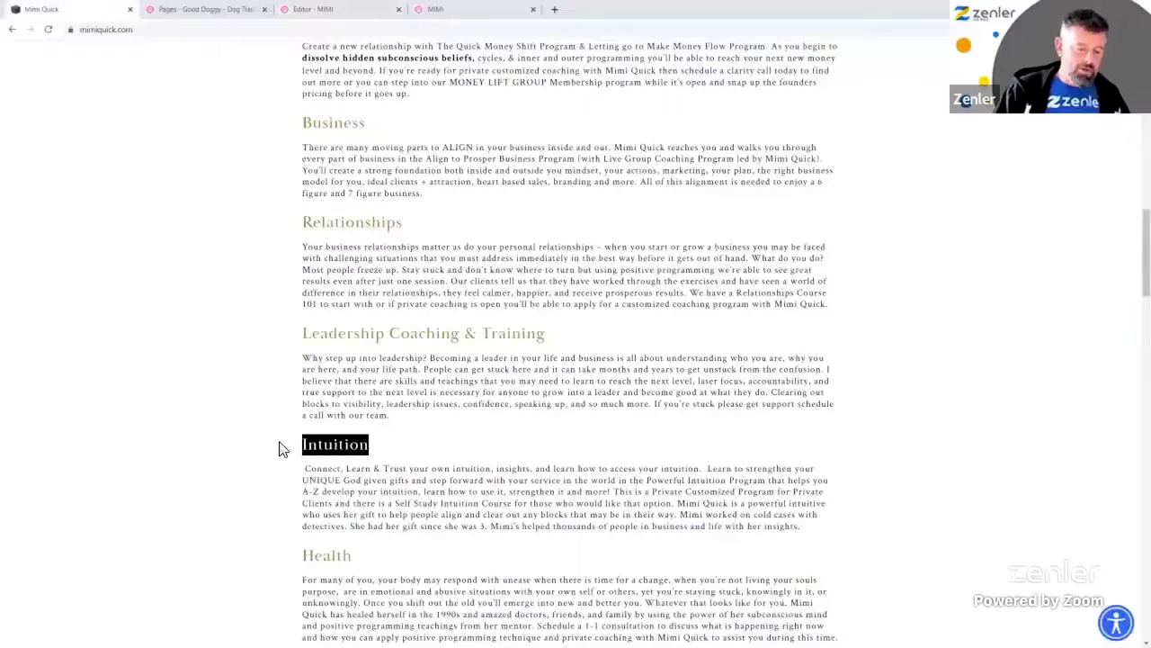
pyautogui.click(347, 13)
pyautogui.doubleClick(435, 572)
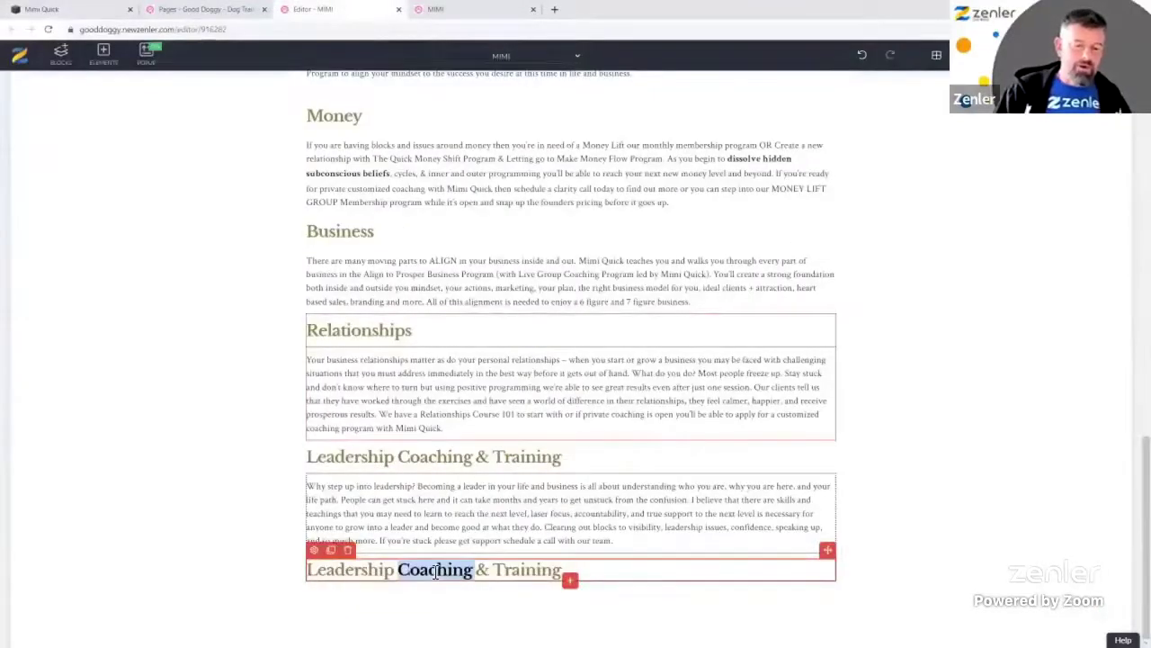
pyautogui.tripleClick(456, 572)
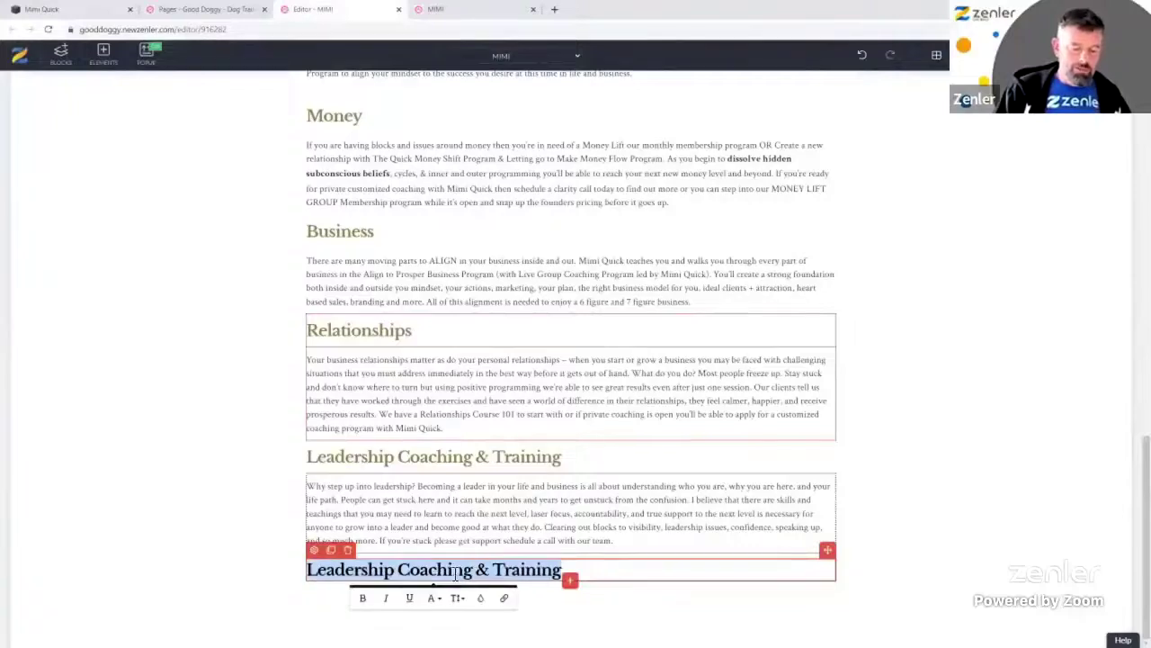
pyautogui.write('Intuition')
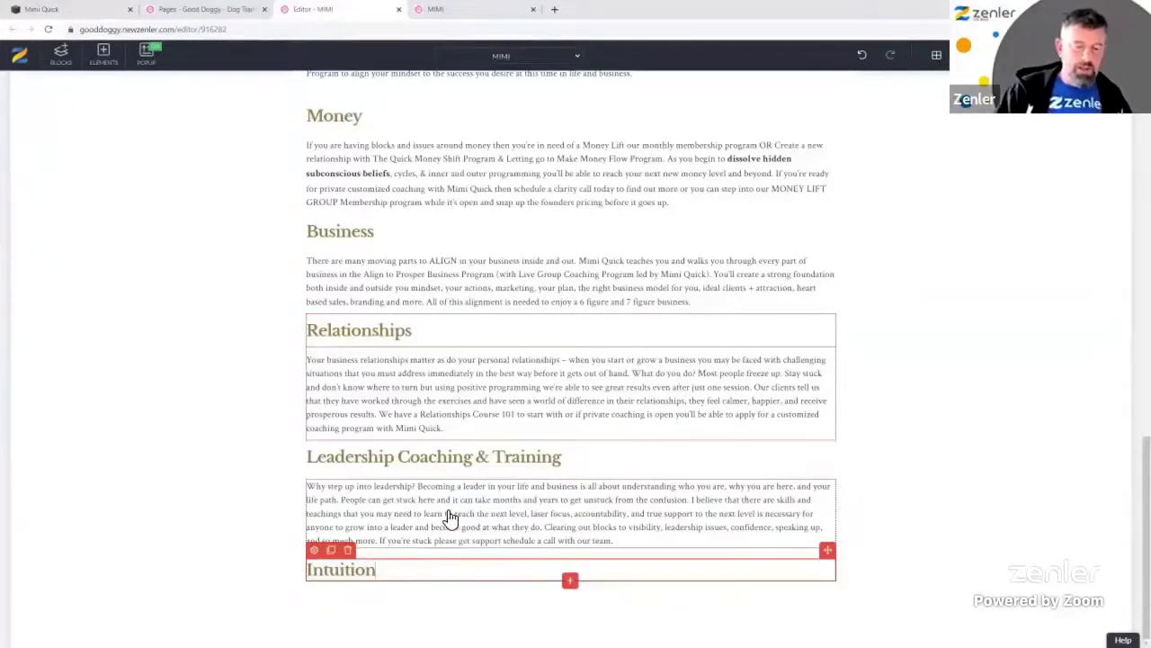
pyautogui.click(393, 517)
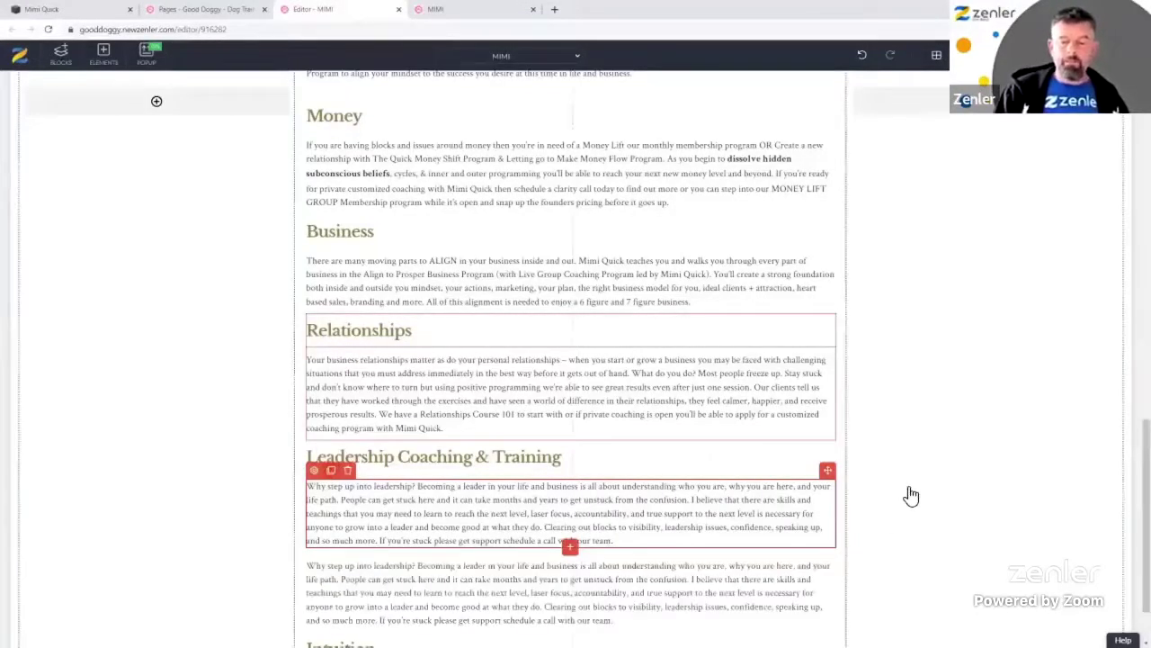
# - Move the copied paragraph under Intuition and fill it with the 'Connect, Learn & Trust your own intuition…' text
pyautogui.scroll(-1, 911, 496)
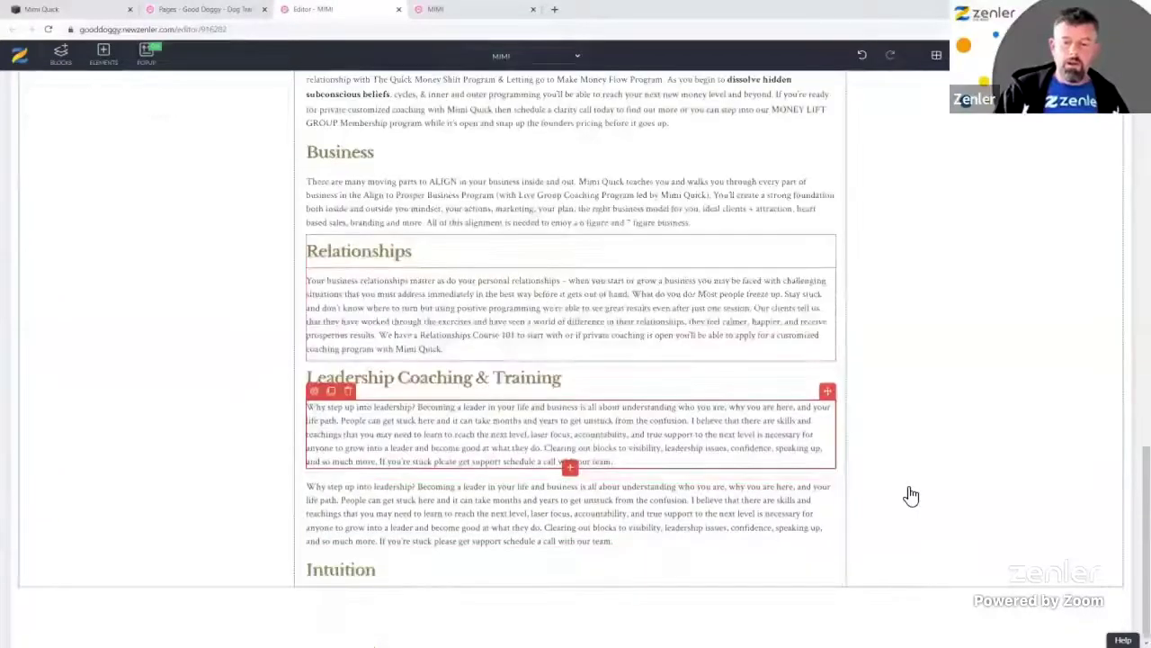
pyautogui.click(529, 511)
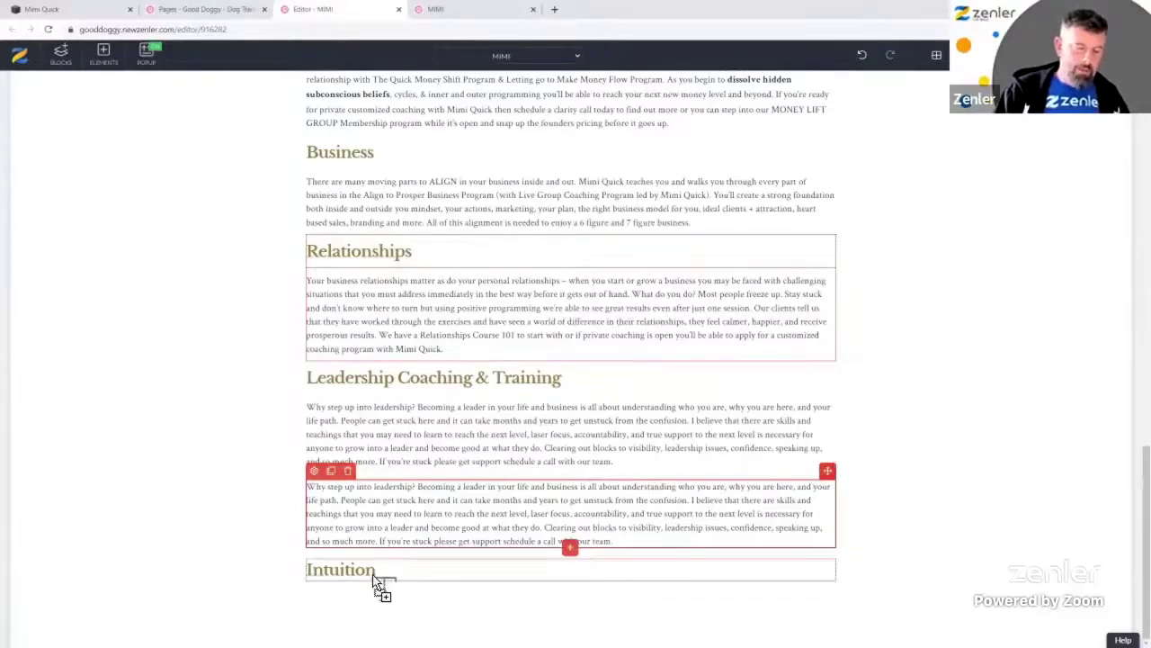
pyautogui.moveTo(376, 585); pyautogui.dragTo(604, 528)
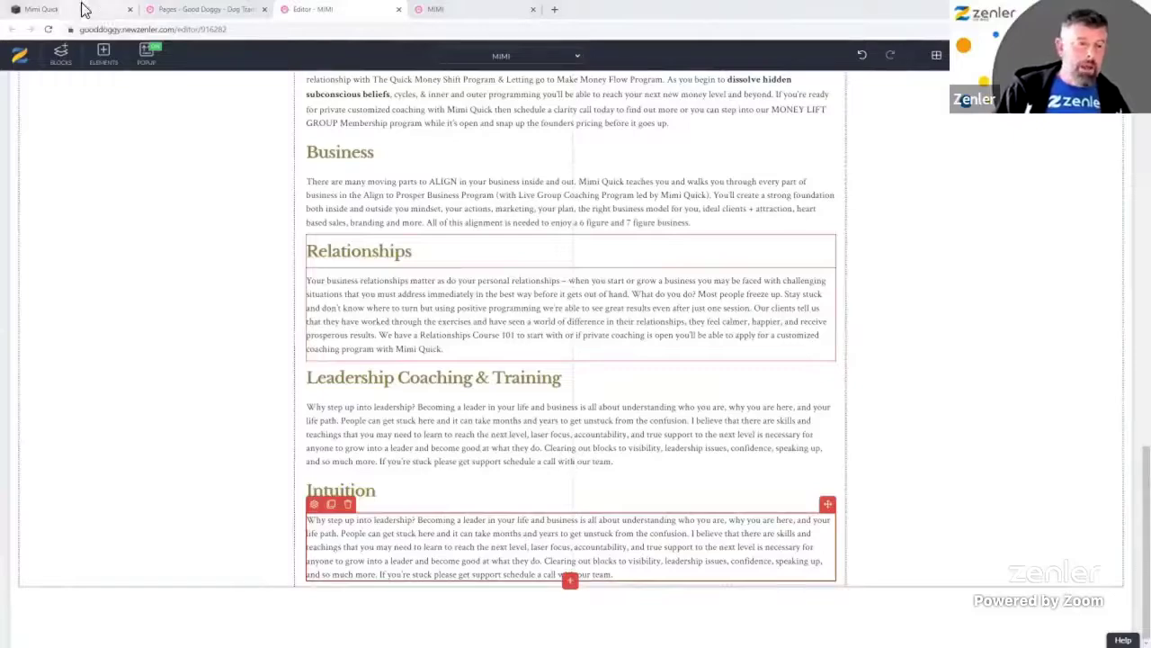
pyautogui.hotkey('ctrl', '1')
pyautogui.moveTo(812, 533); pyautogui.dragTo(309, 470)
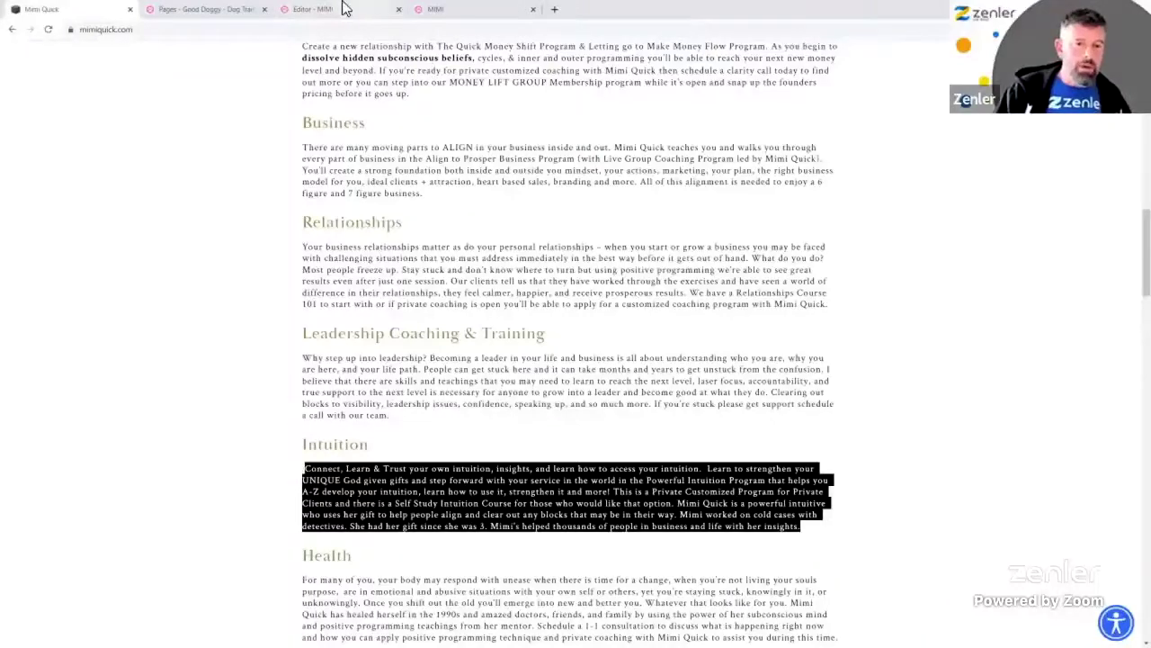
pyautogui.hotkey('ctrl', '3')
pyautogui.doubleClick(414, 536)
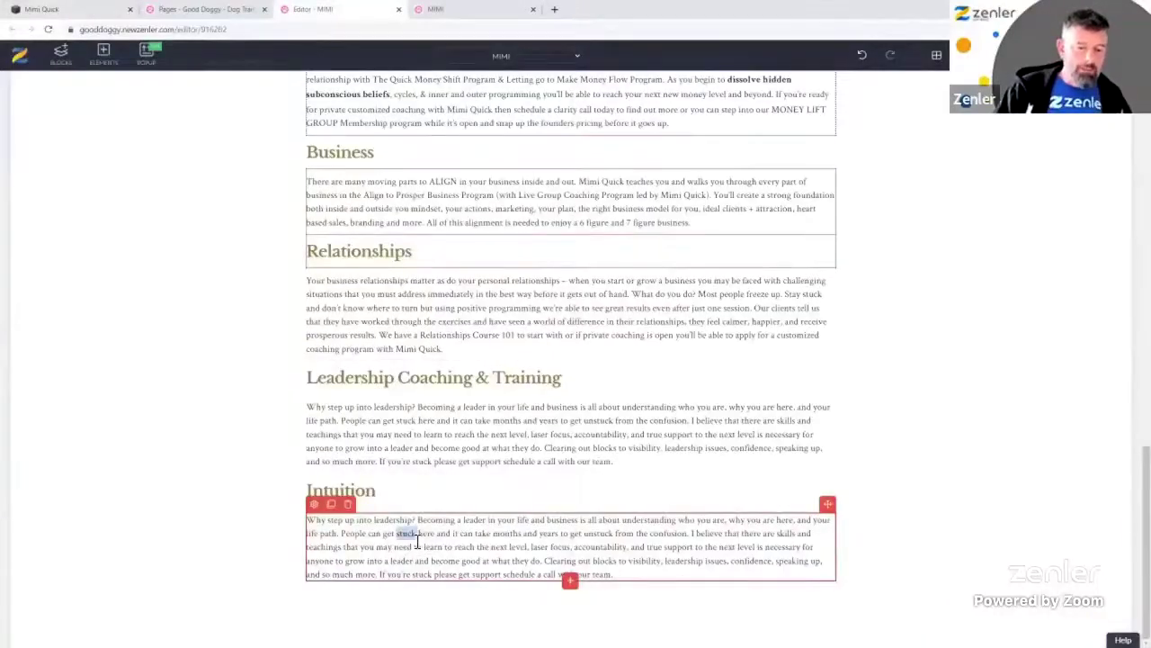
pyautogui.hotkey('ctrl', 'a')
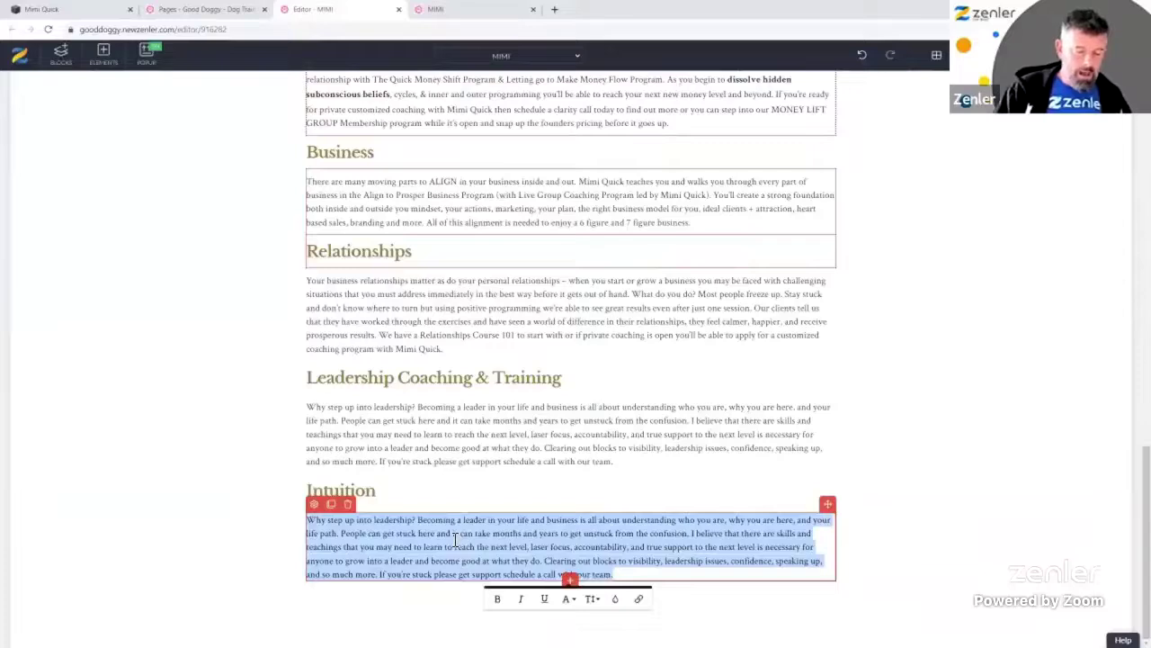
pyautogui.write("Connect, Learn & Trust your own intuition, insights, and learn how to access your intuition. Learn to strengthen your UNIQUE God given gifts and step forward with your service in the world in the Powerful Intuition Program that helps you A-Z develop your intuition, learn how to use it, strengthen it and more! This is a Private Customized Program for Private Clients and there is a Self Study Intuition Course for those who would like that option. Mimi Quick is a powerful intuitive who uses her gift to help people align and clear out any blocks that may be in their way. Mimi worked on cold cases with detectives. She had her gift since she was 3. Mimi's helped thousands of people in business and life with her insights.")
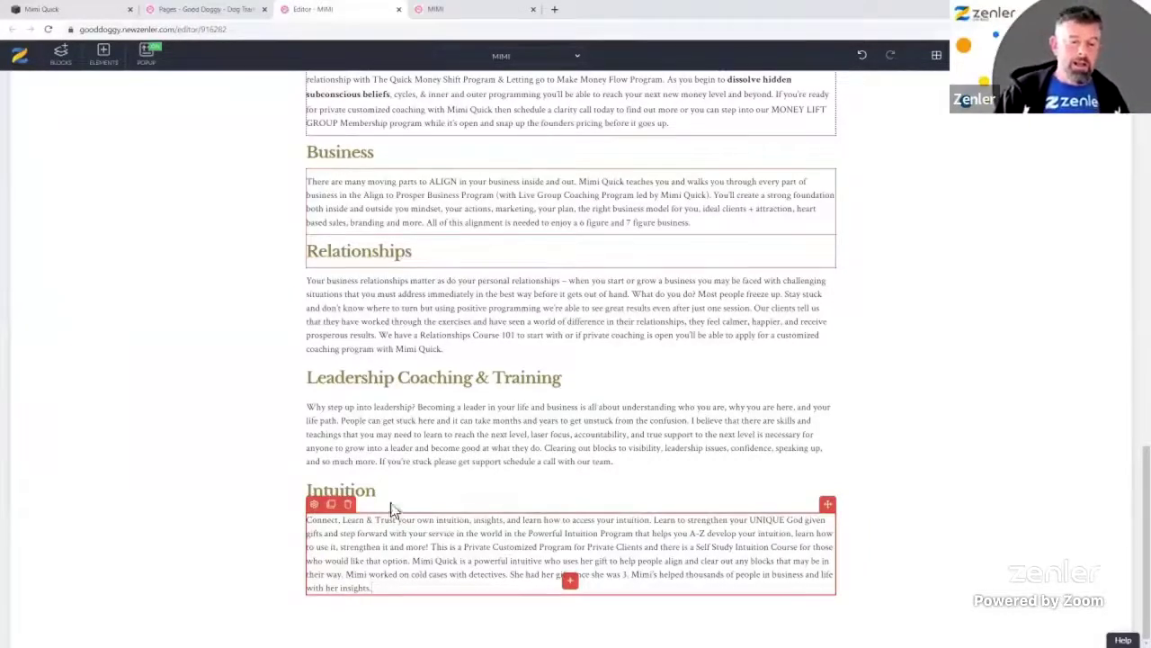
pyautogui.click(376, 500)
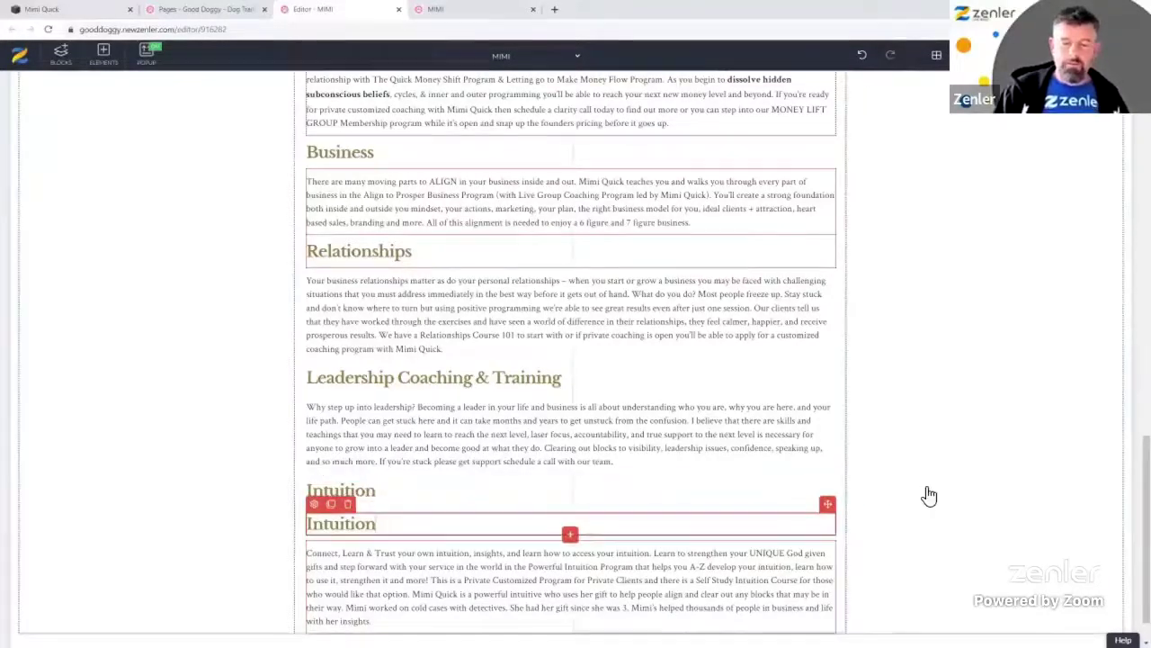
# - Move the copied Intuition heading below the Intuition paragraph and rename it 'Health'
pyautogui.scroll(-1, 929, 496)
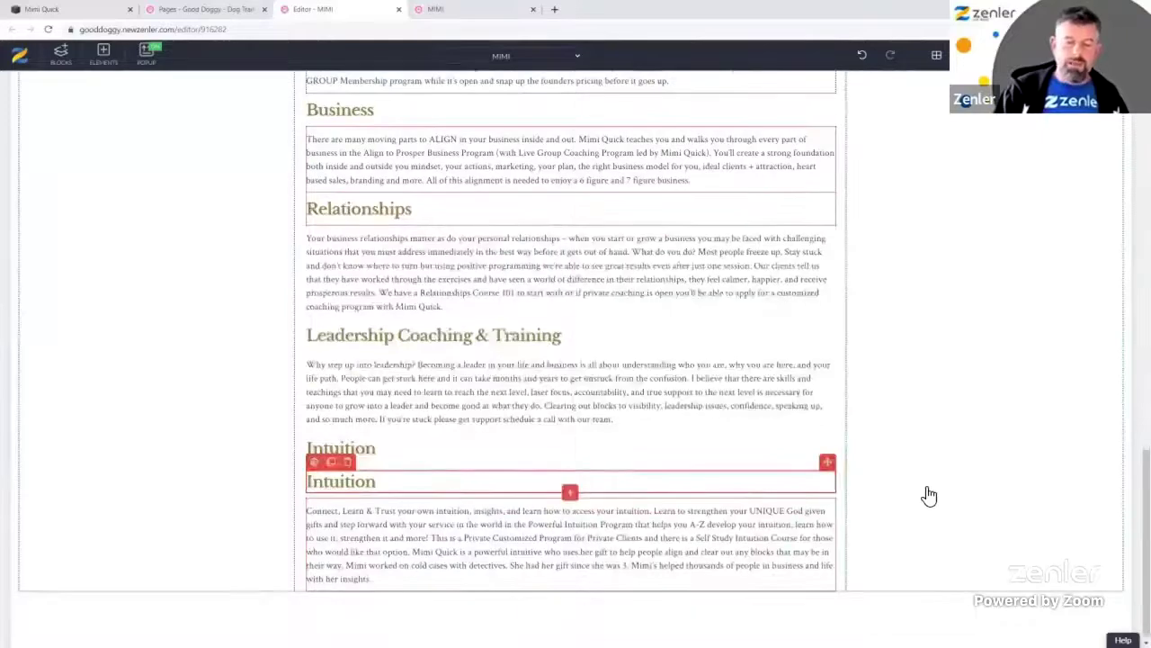
pyautogui.scroll(-1, 904, 480)
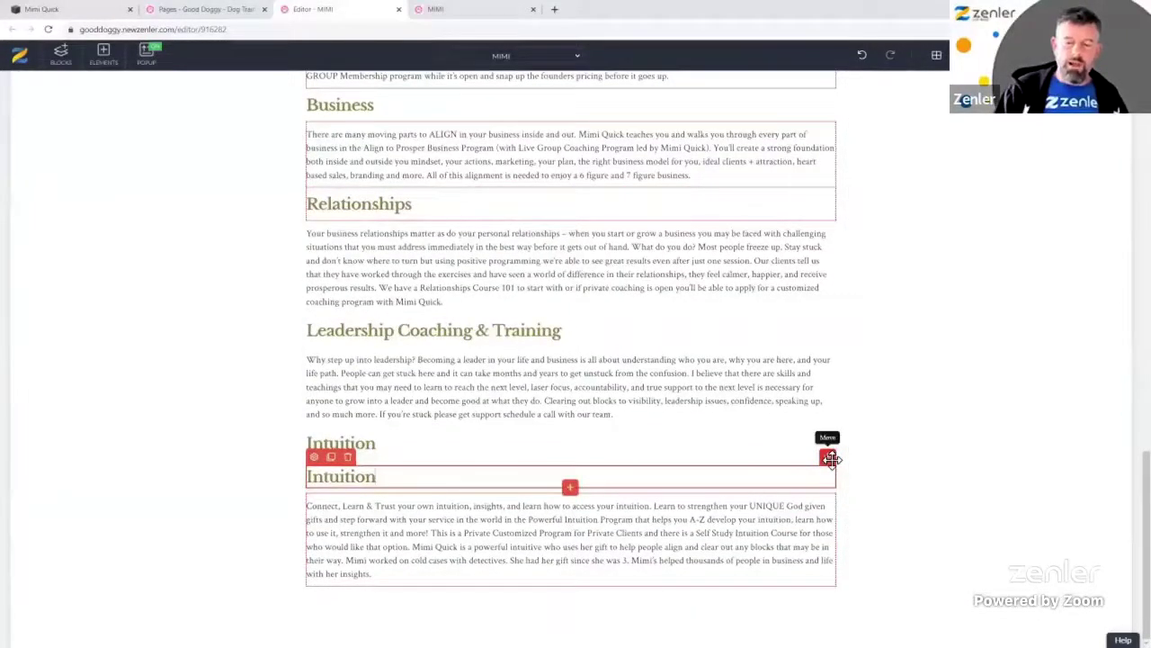
pyautogui.moveTo(488, 588); pyautogui.dragTo(484, 591)
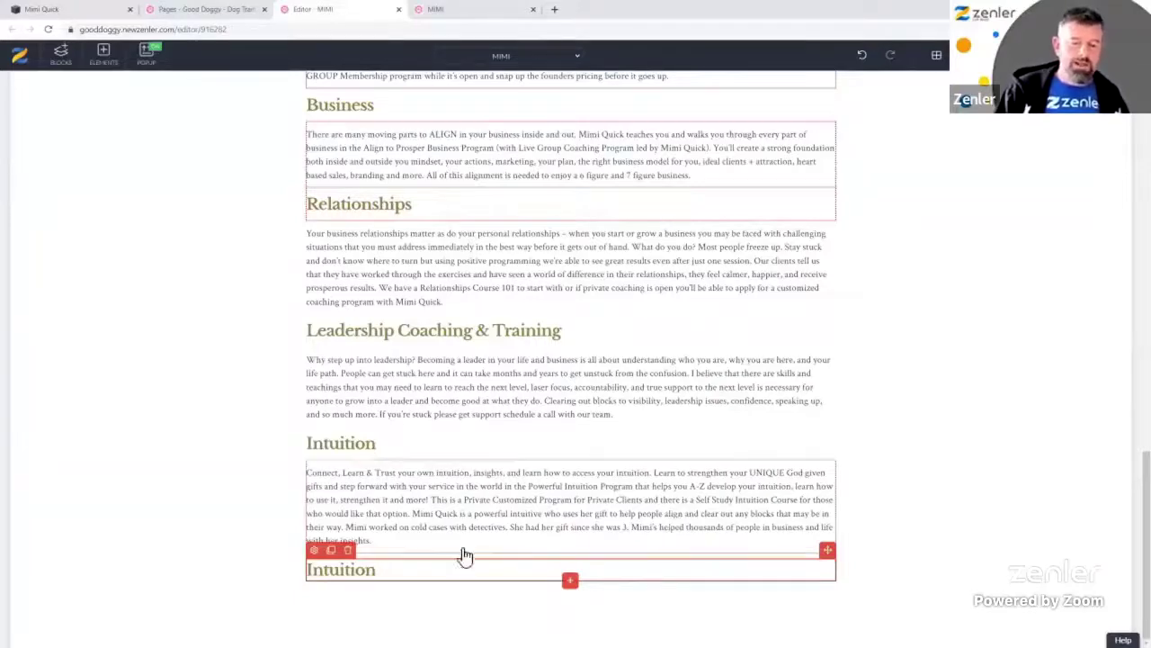
pyautogui.hotkey('ctrl', '1')
pyautogui.scroll(-3, 296, 336)
pyautogui.doubleClick(286, 334)
pyautogui.hotkey('ctrl', 'c')
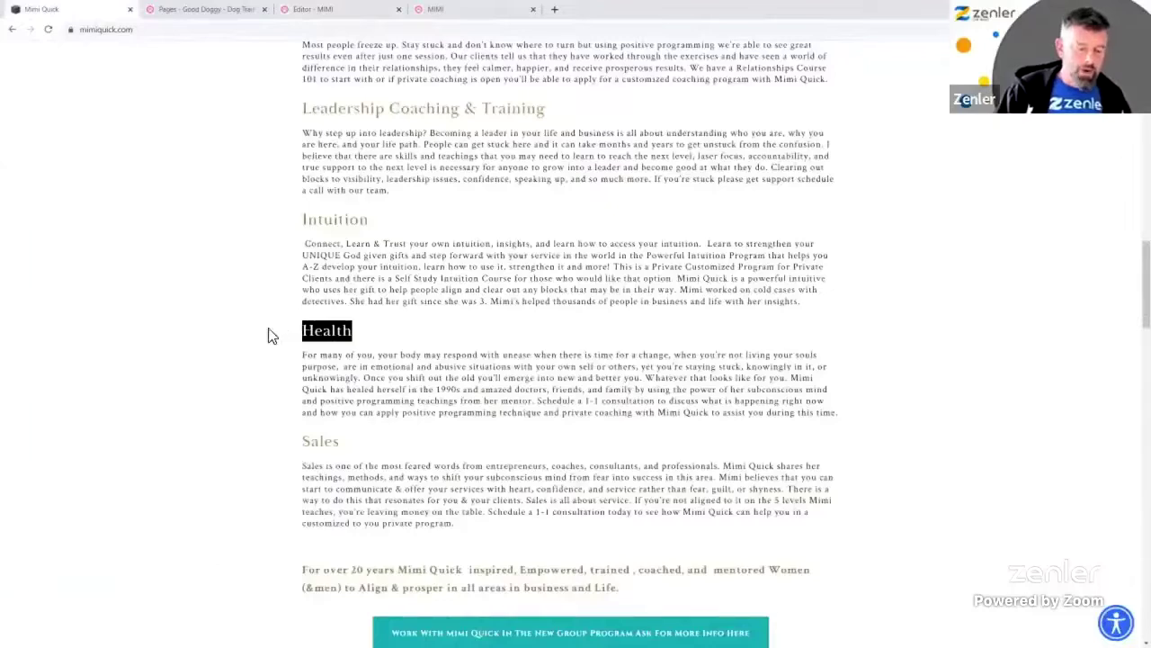
pyautogui.click(354, 14)
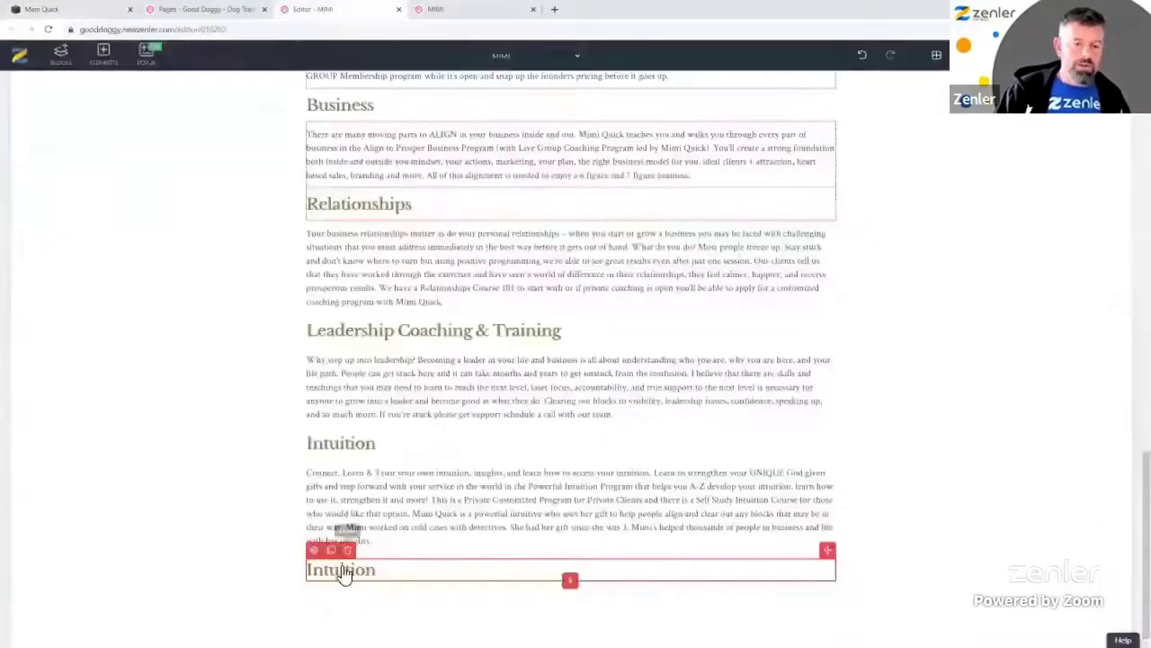
pyautogui.doubleClick(347, 572)
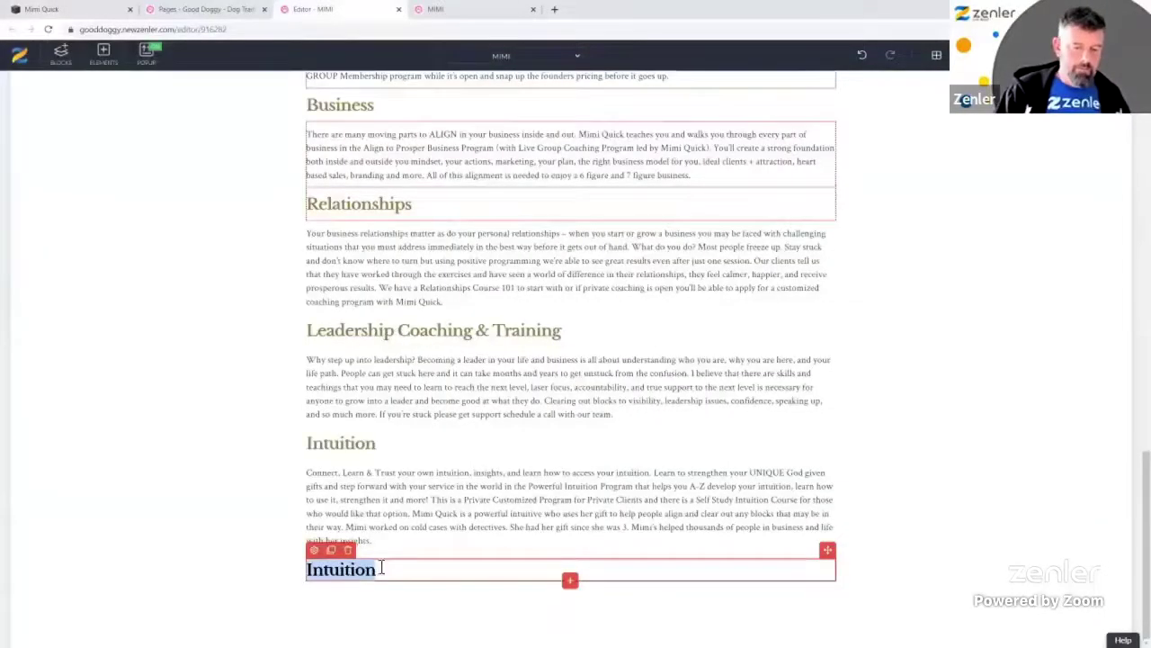
pyautogui.hotkey('ctrl', 'v')
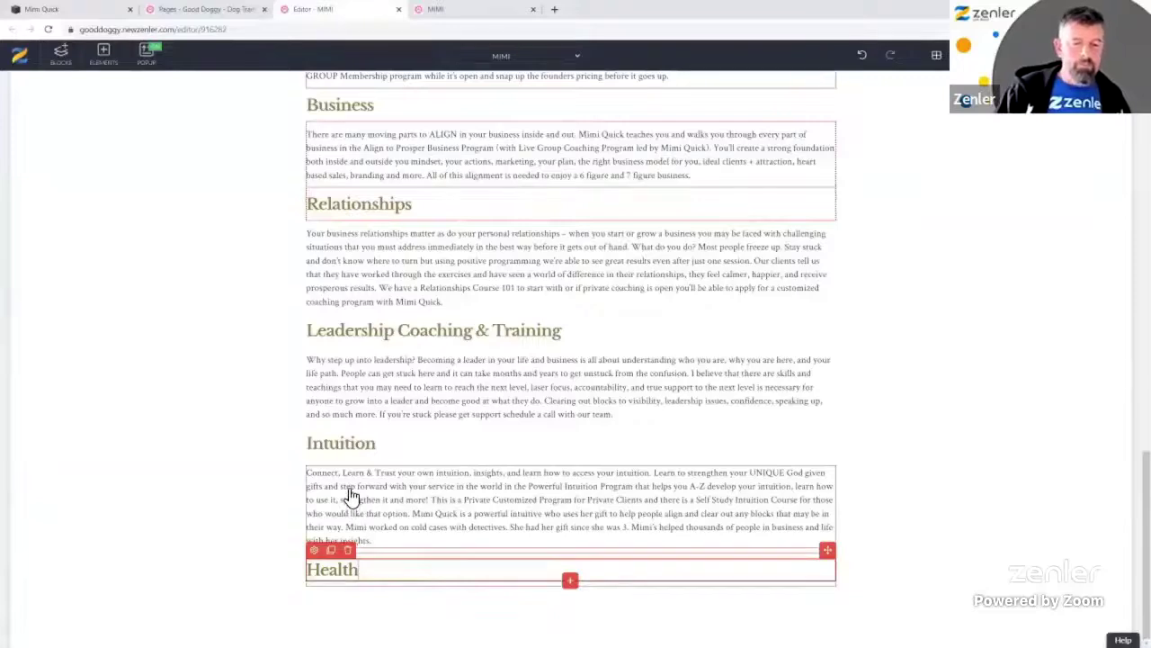
pyautogui.click(354, 487)
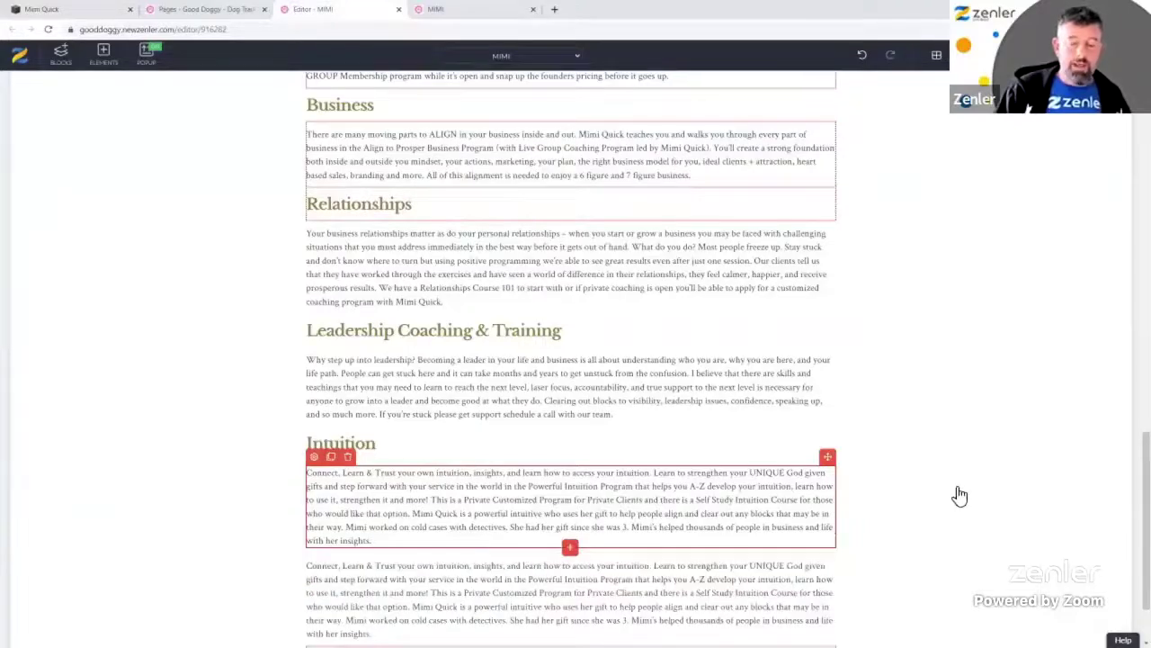
# - Move the duplicated paragraph below Health and fill it with the 'For many of you, your body may respond with unease…' text
pyautogui.scroll(-1, 960, 491)
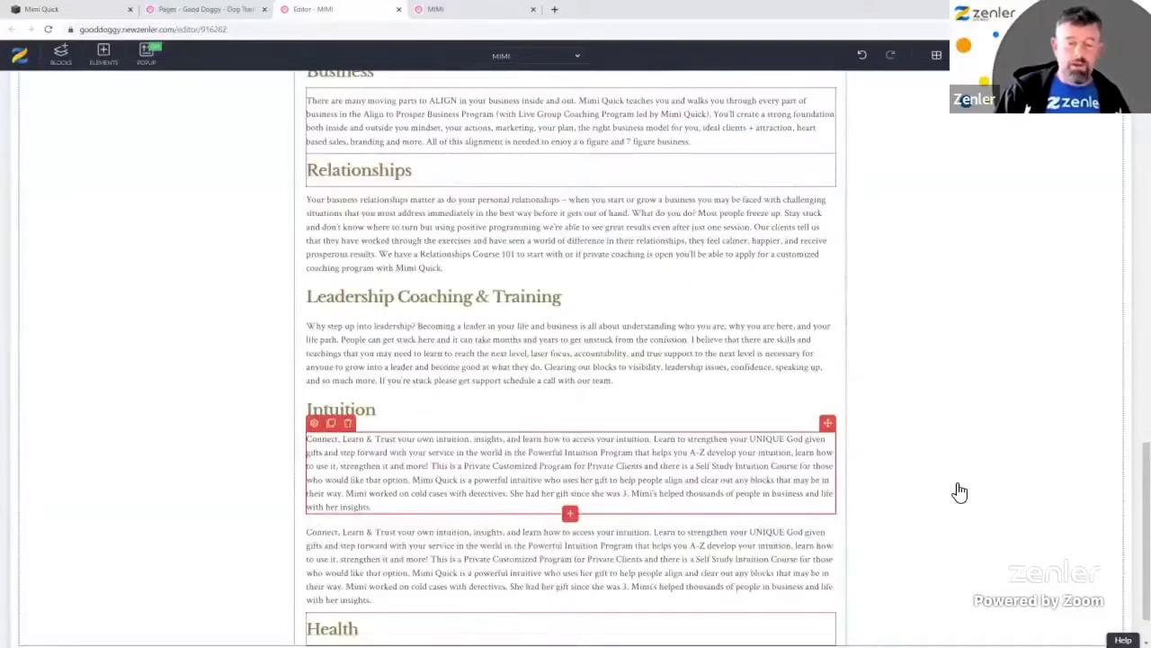
pyautogui.scroll(-2, 960, 490)
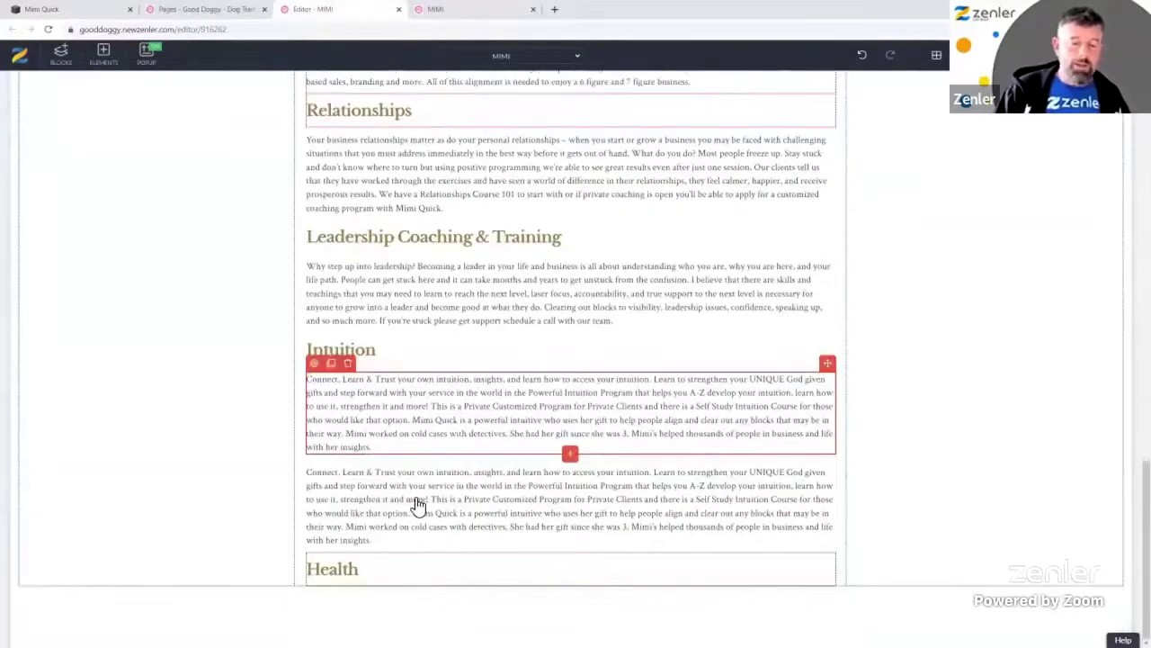
pyautogui.click(503, 514)
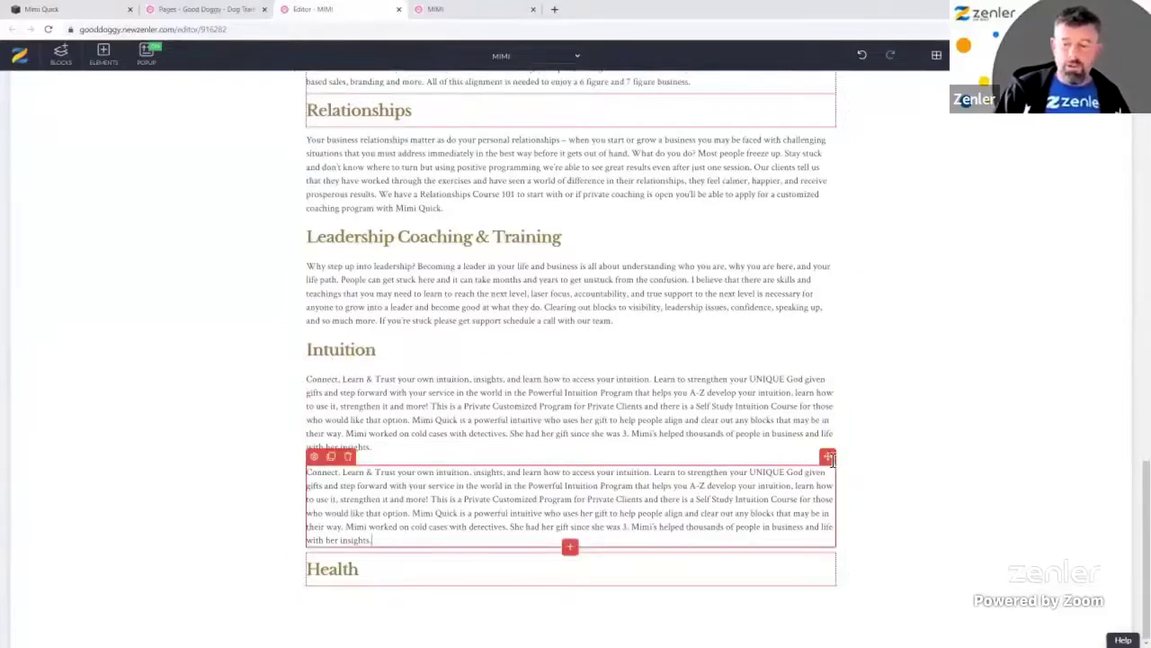
pyautogui.moveTo(828, 459)
pyautogui.mouseDown()
pyautogui.moveTo(483, 571)
pyautogui.moveTo(463, 596)
pyautogui.moveTo(482, 412)
pyautogui.moveTo(403, 272)
pyautogui.mouseUp()
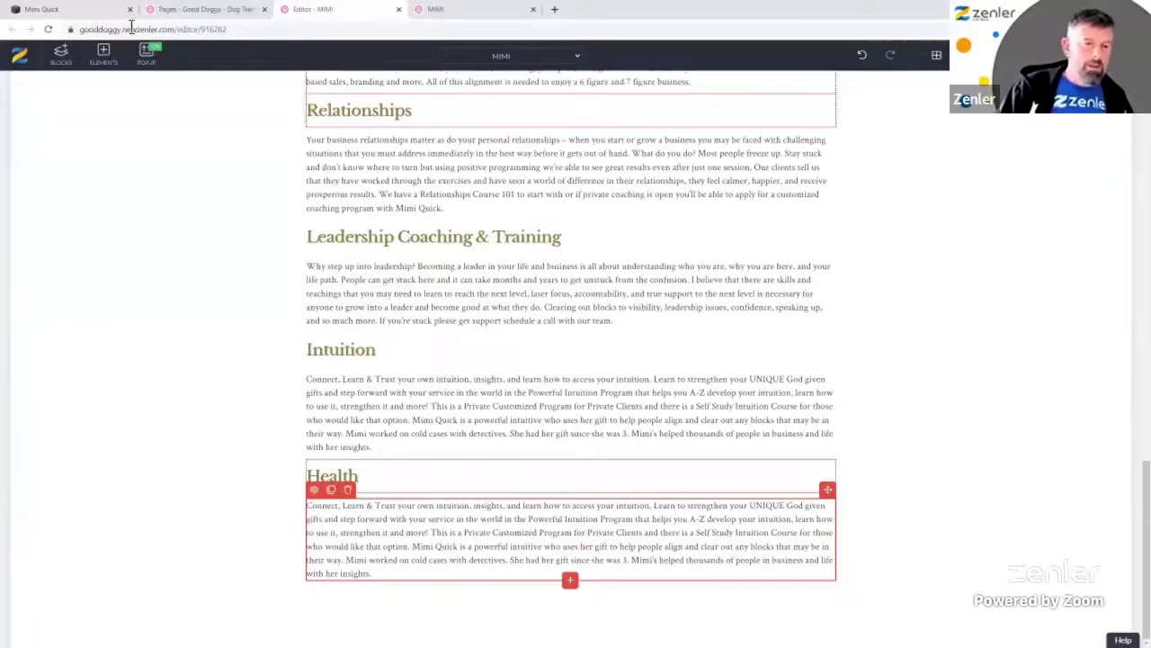
pyautogui.click(77, 16)
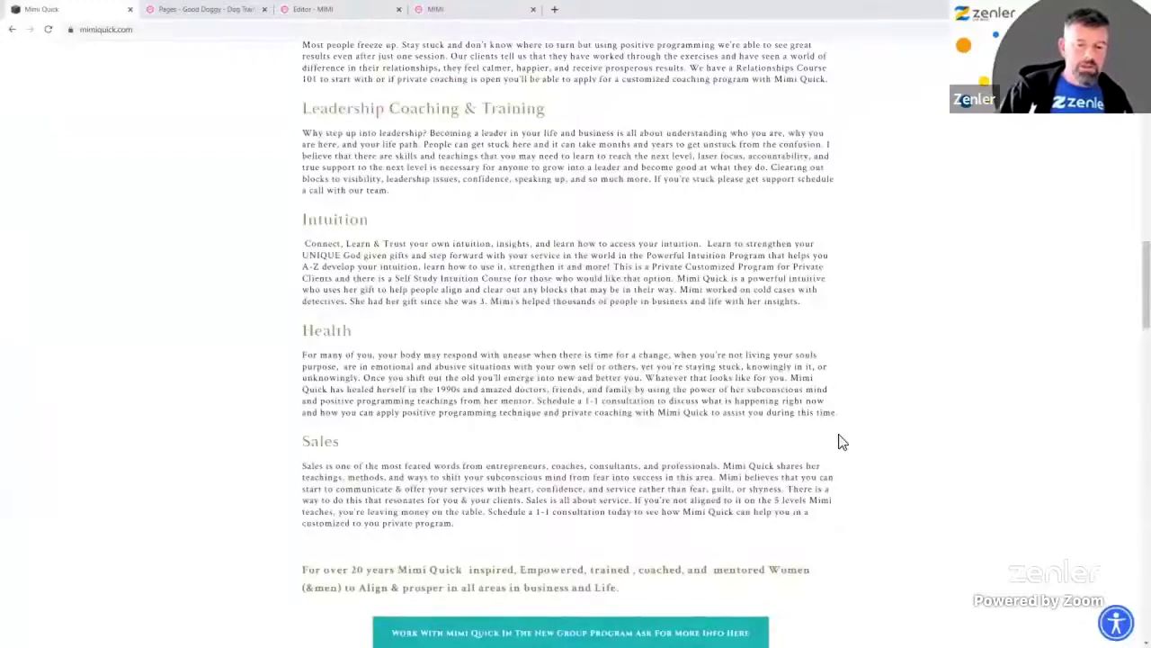
pyautogui.moveTo(332, 379); pyautogui.dragTo(299, 359)
pyautogui.hotkey('ctrl', 'c')
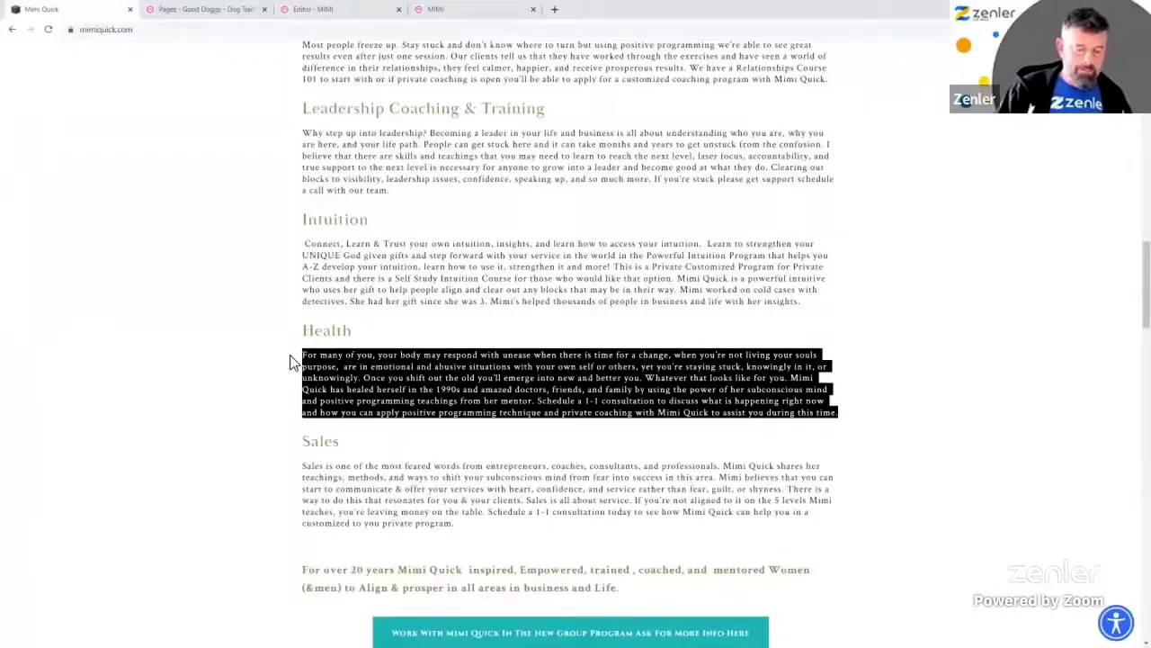
pyautogui.click(342, 13)
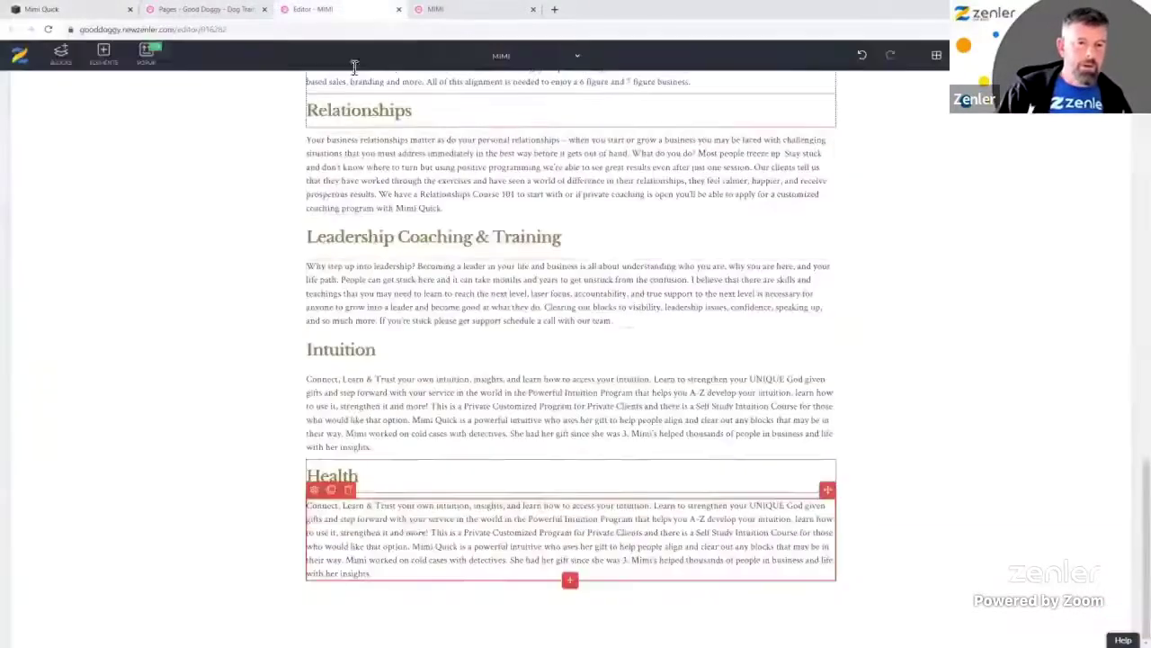
pyautogui.doubleClick(404, 547)
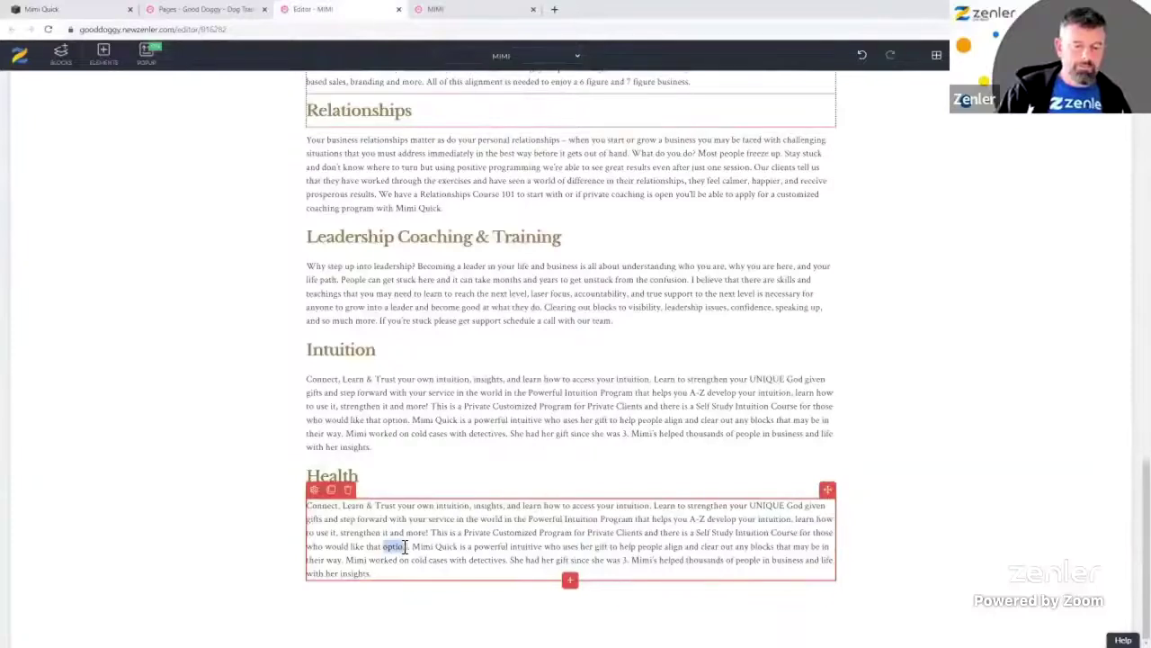
pyautogui.tripleClick(435, 552)
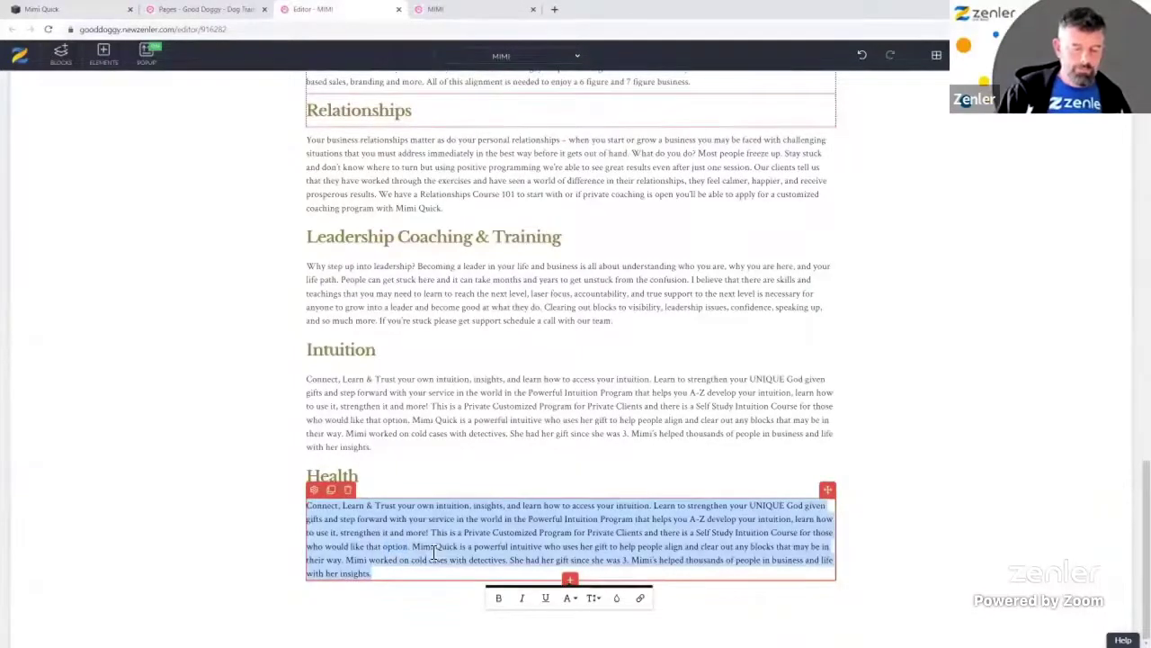
pyautogui.hotkey('ctrl', 'v')
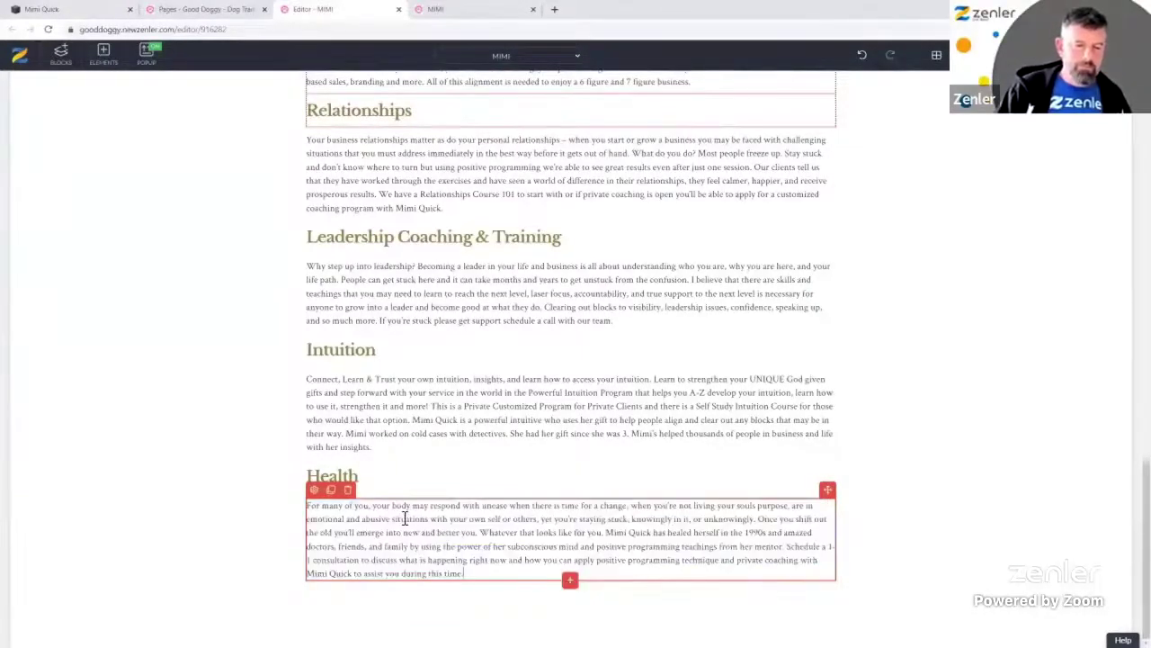
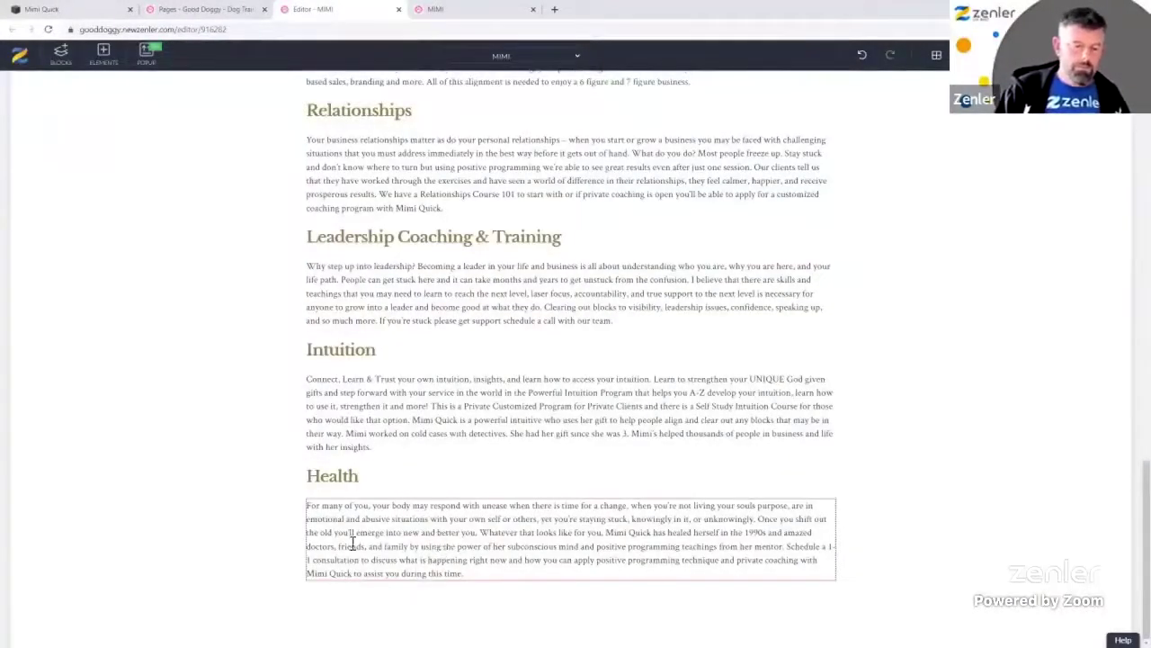
# - Clone the Health heading and drag the copy down above the duplicated Health paragraph
pyautogui.click(440, 536)
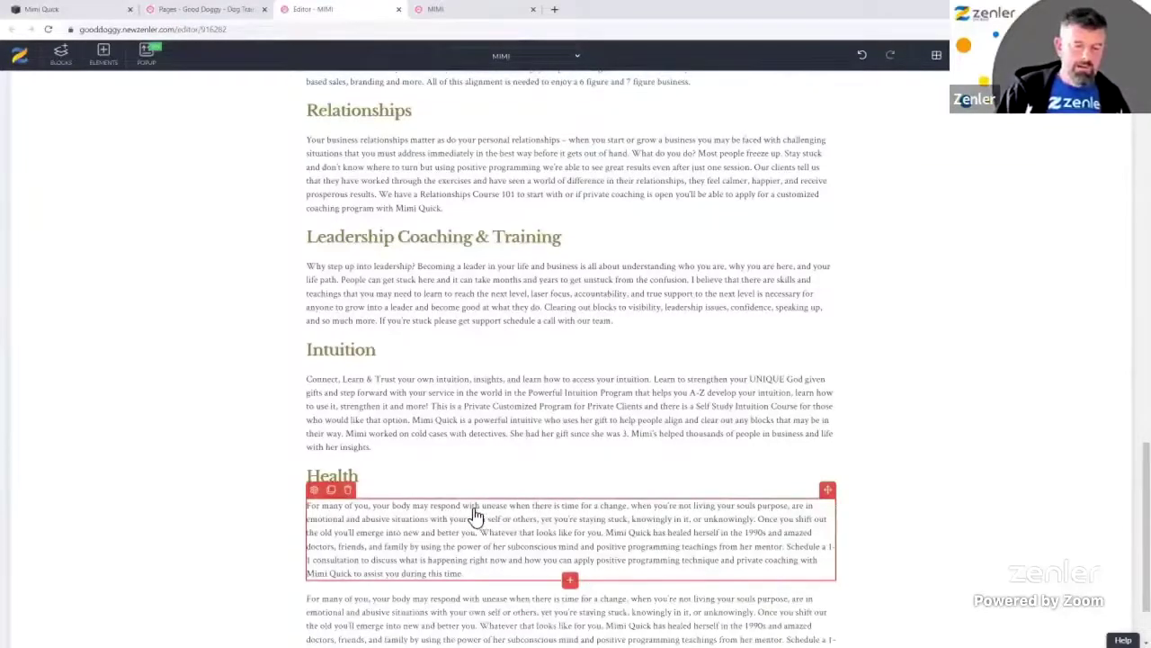
pyautogui.scroll(-1, 474, 514)
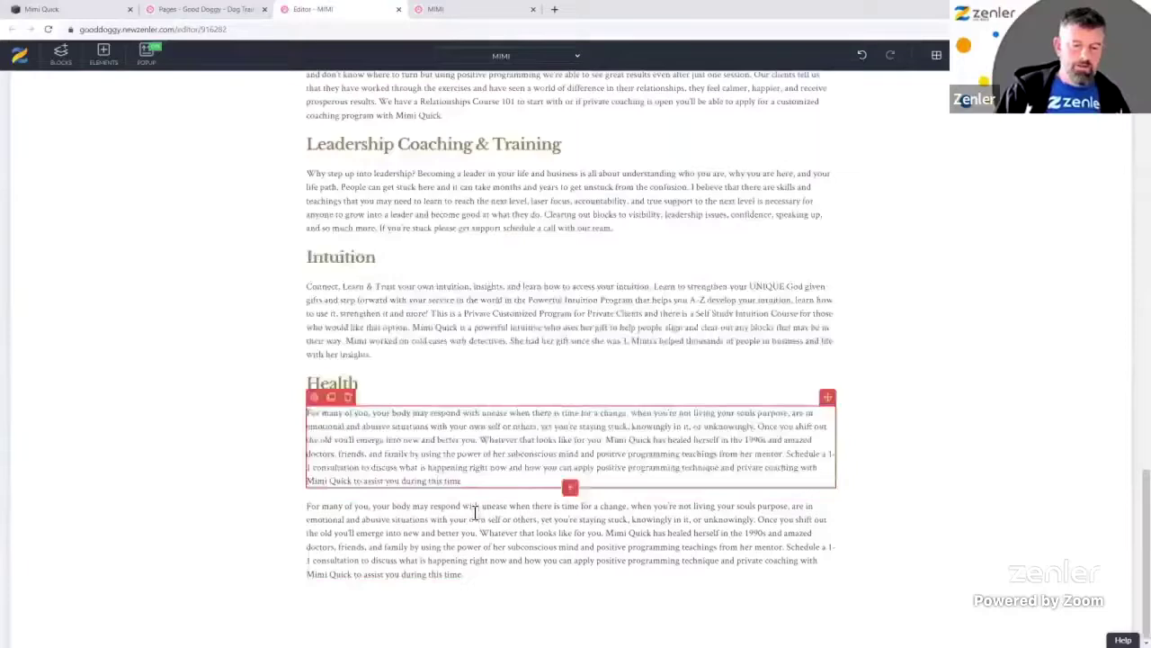
pyautogui.click(348, 383)
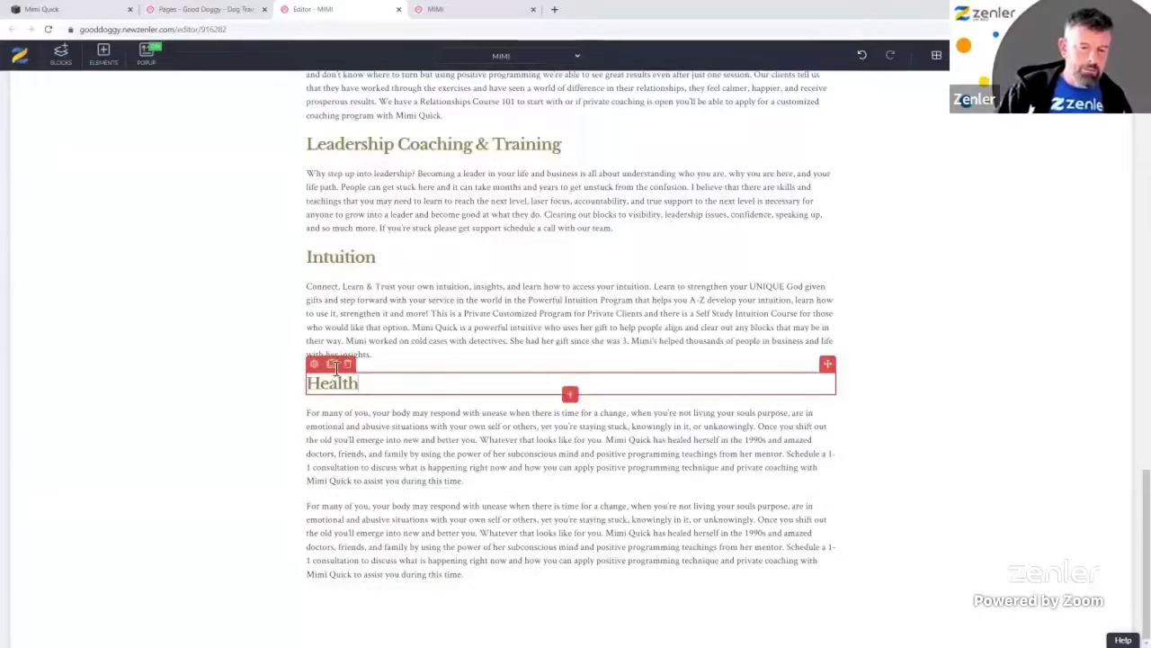
pyautogui.click(829, 366)
pyautogui.moveTo(829, 365); pyautogui.dragTo(72, 14)
# - Replace the copied Health heading and paragraph with the live site's Sales heading and text
pyautogui.click(67, 11)
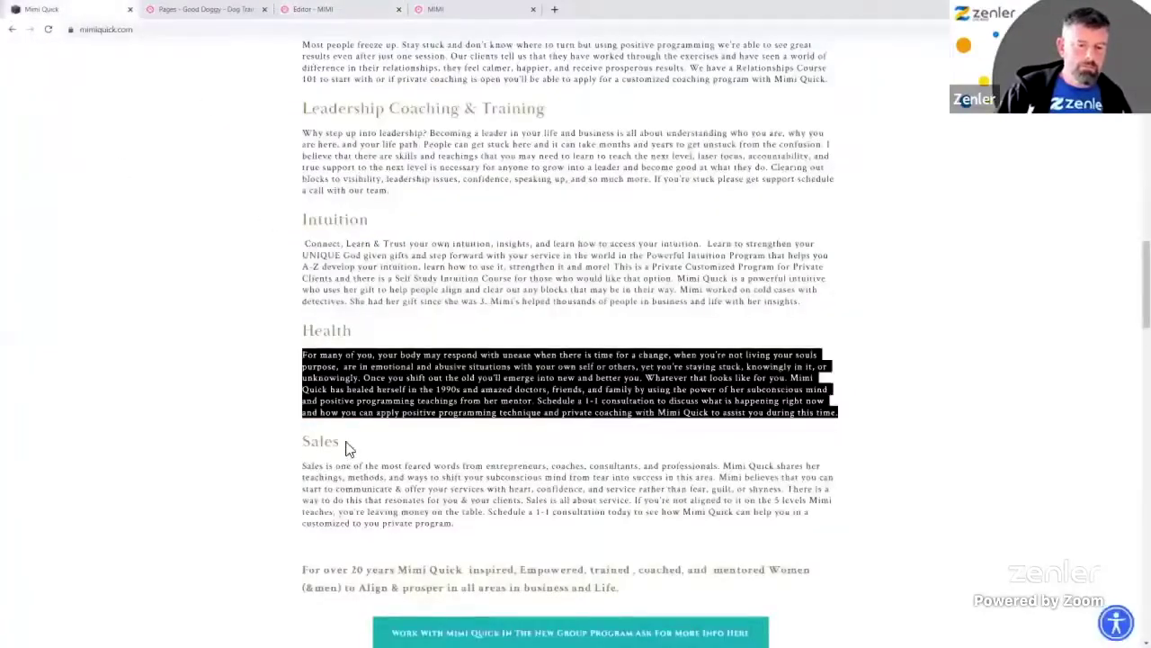
pyautogui.moveTo(347, 450); pyautogui.dragTo(292, 440)
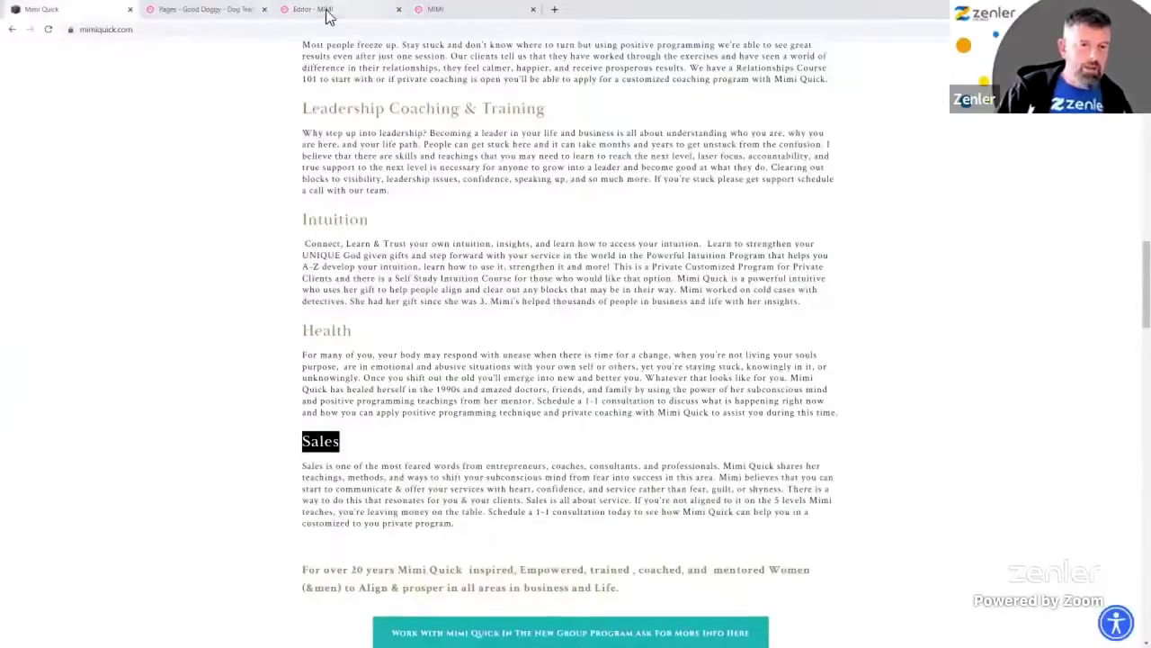
pyautogui.click(327, 9)
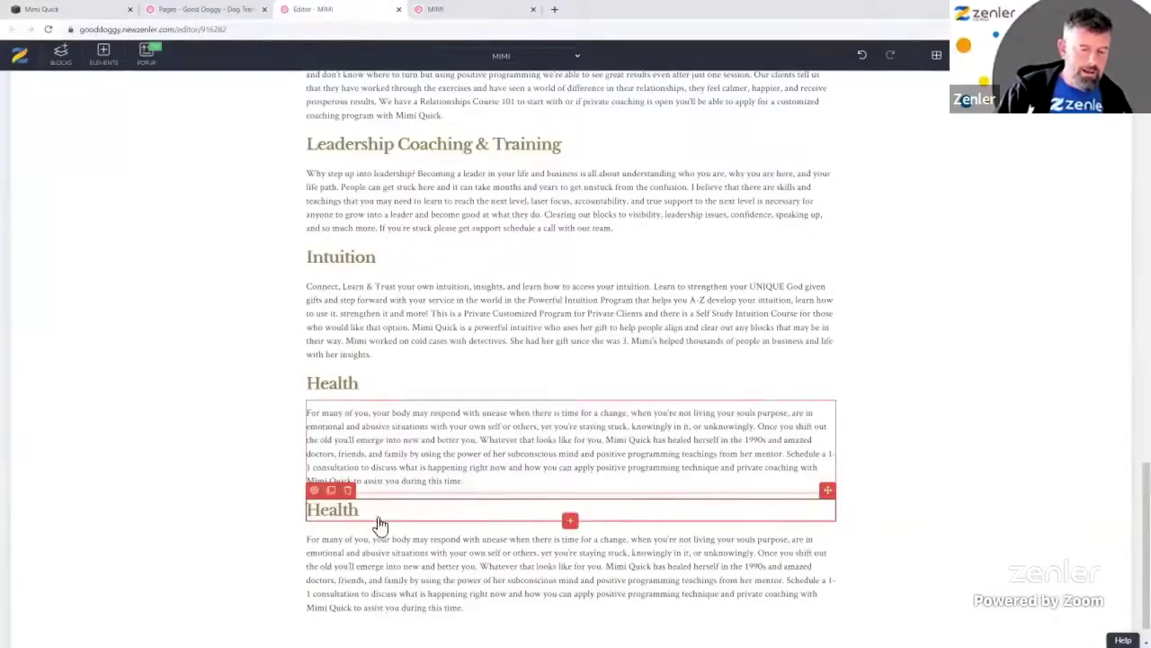
pyautogui.doubleClick(379, 520)
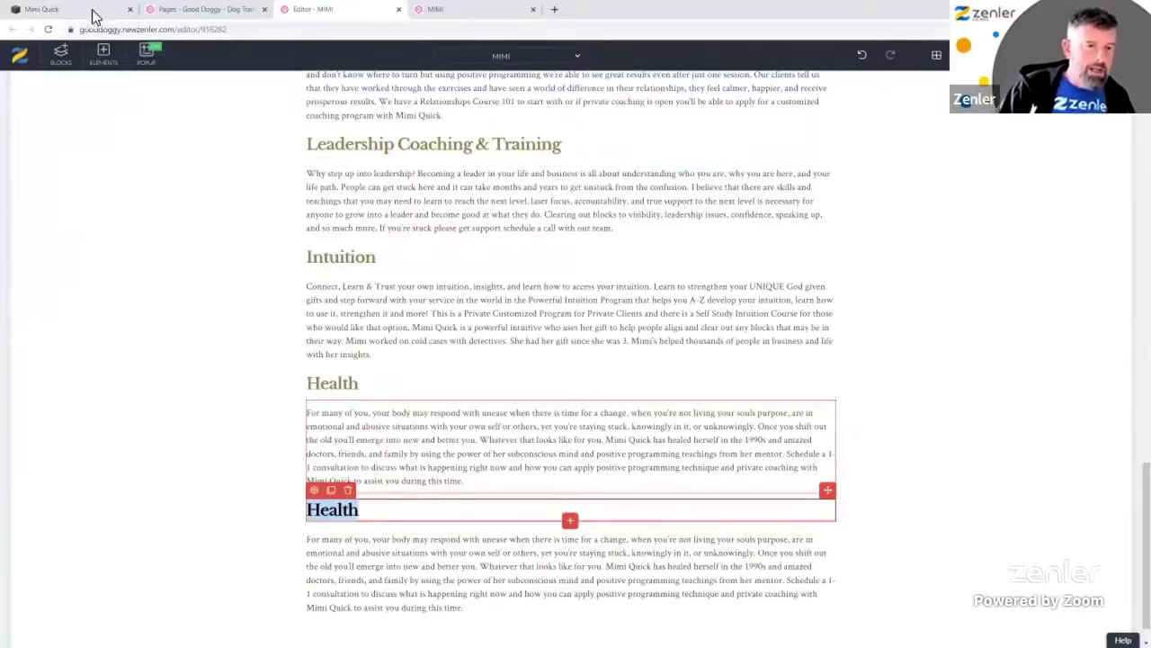
pyautogui.click(101, 18)
pyautogui.moveTo(471, 532); pyautogui.dragTo(303, 466)
pyautogui.hotkey('ctrl', 'c')
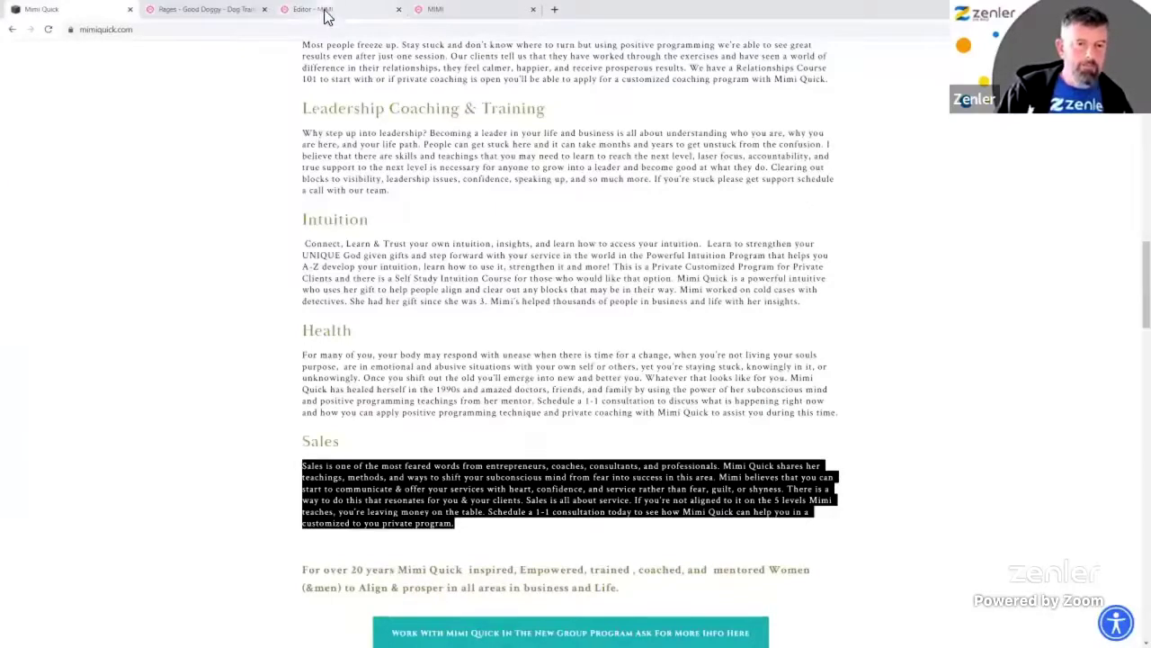
pyautogui.click(327, 17)
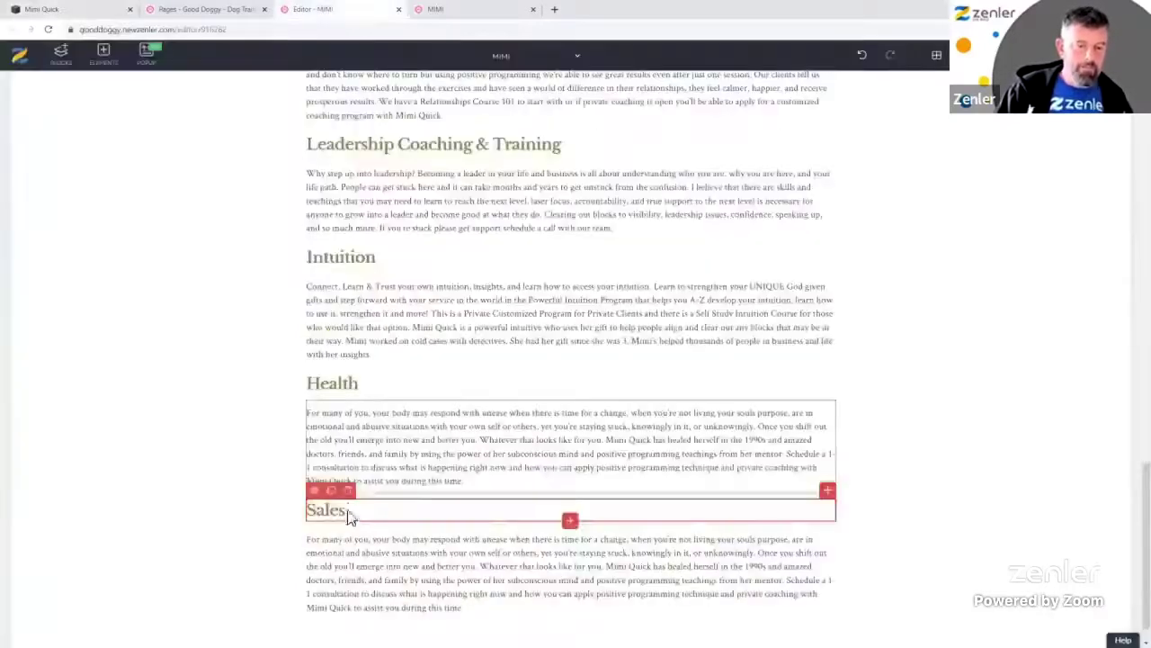
pyautogui.tripleClick(456, 576)
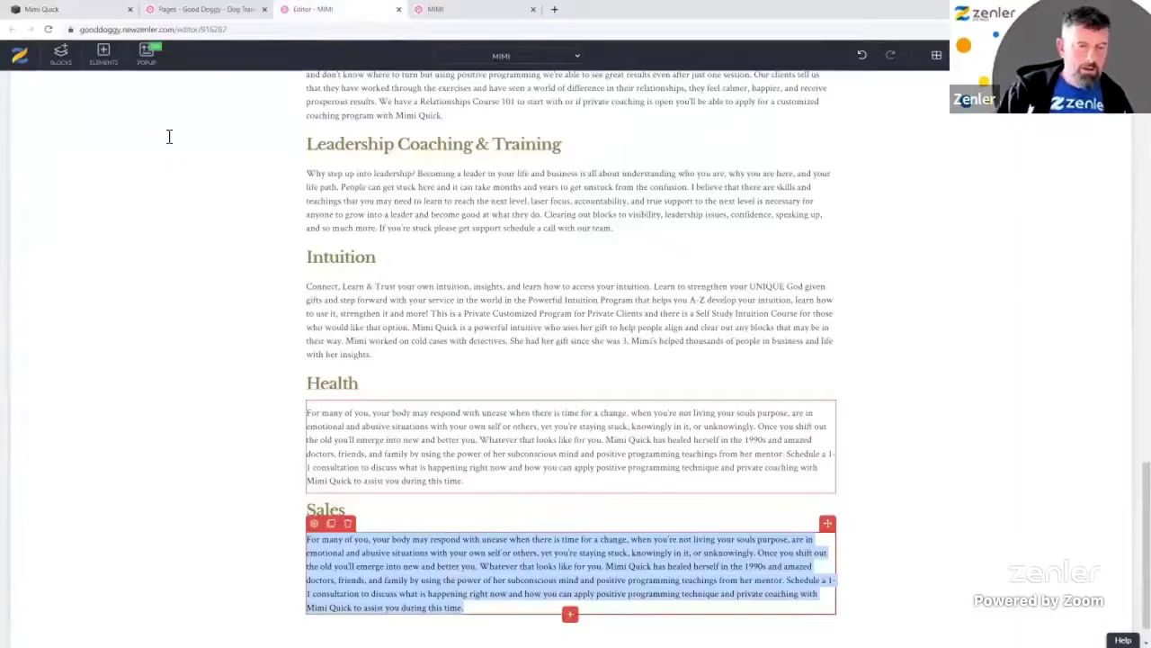
pyautogui.hotkey('ctrl', 'v')
# - Copy the live site's 'For over 20 years' paragraph and start a new line below Sales
pyautogui.click(63, 9)
pyautogui.scroll(-1, 573, 526)
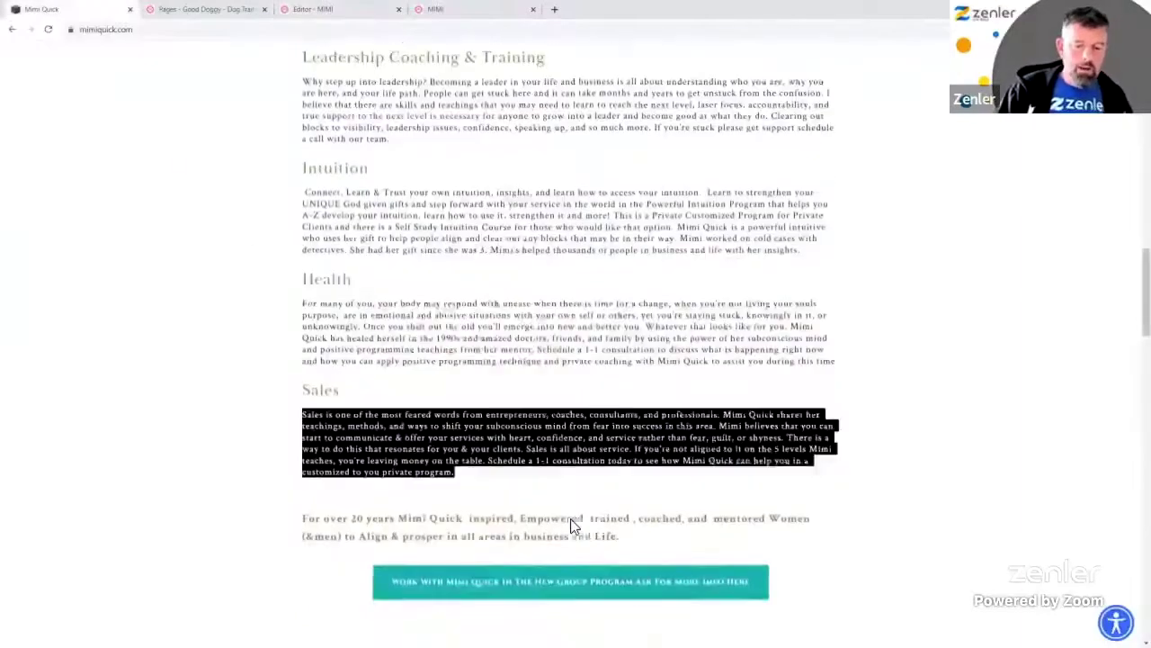
pyautogui.scroll(-3, 573, 526)
pyautogui.scroll(3, 625, 317)
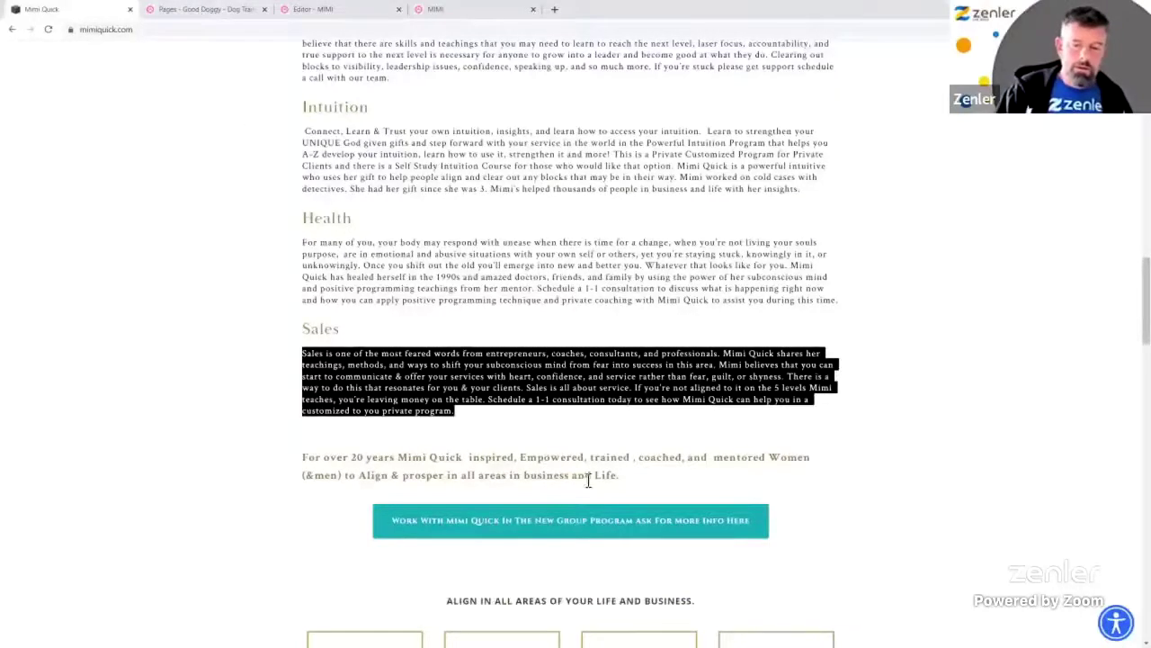
pyautogui.moveTo(620, 487); pyautogui.dragTo(291, 462)
pyautogui.hotkey('ctrl', 'c')
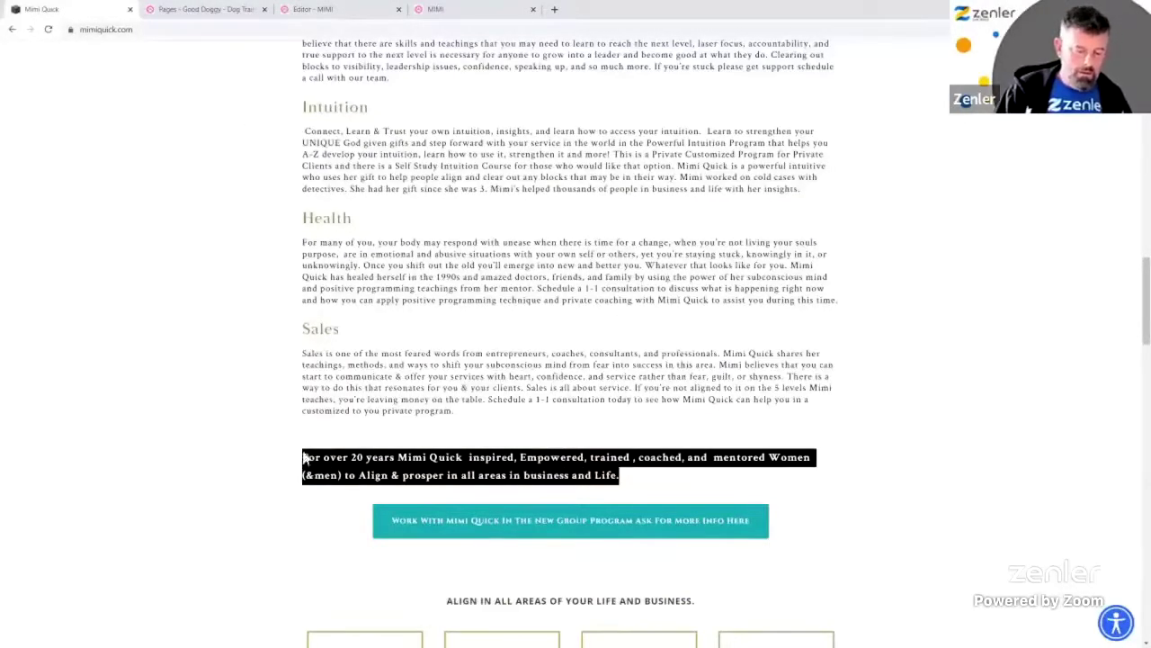
pyautogui.click(163, 11)
pyautogui.click(347, 9)
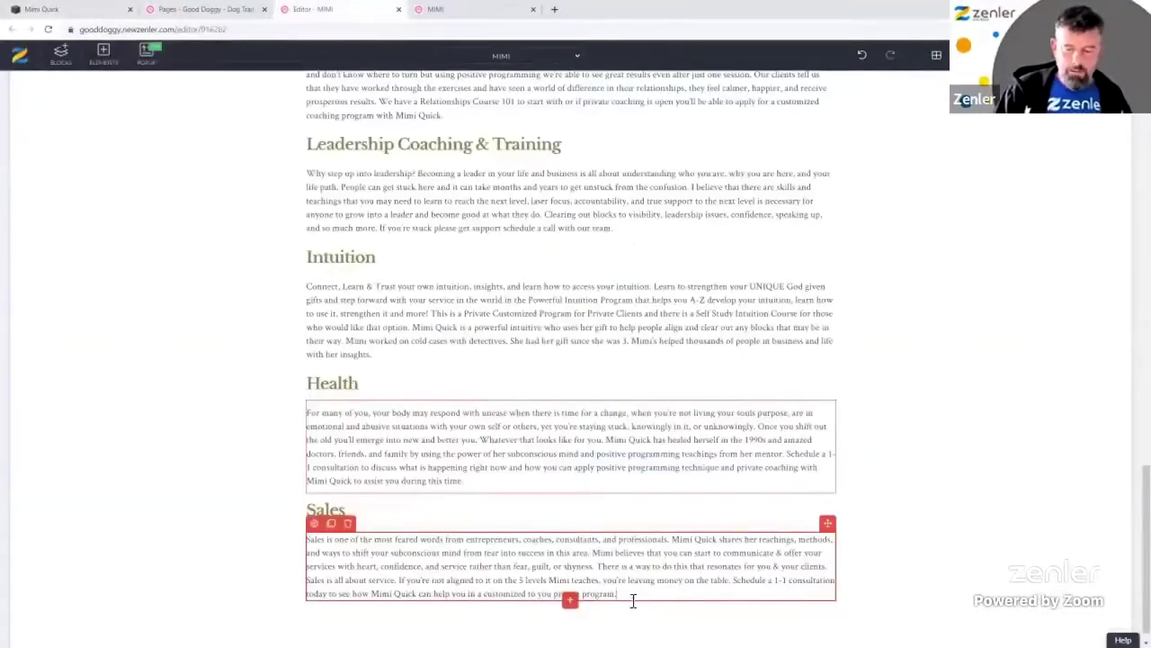
pyautogui.press('Return')
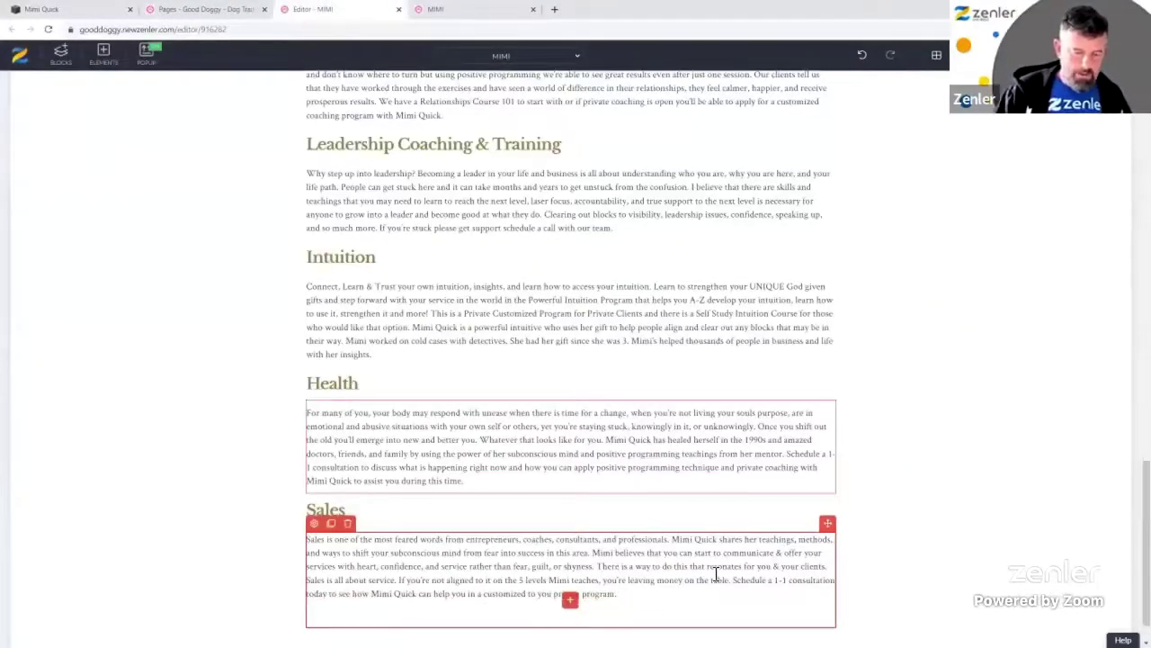
# - Paste the 'For over 20 years' paragraph below the Sales text and compare with the live site
pyautogui.hotkey('ctrl', 'v')
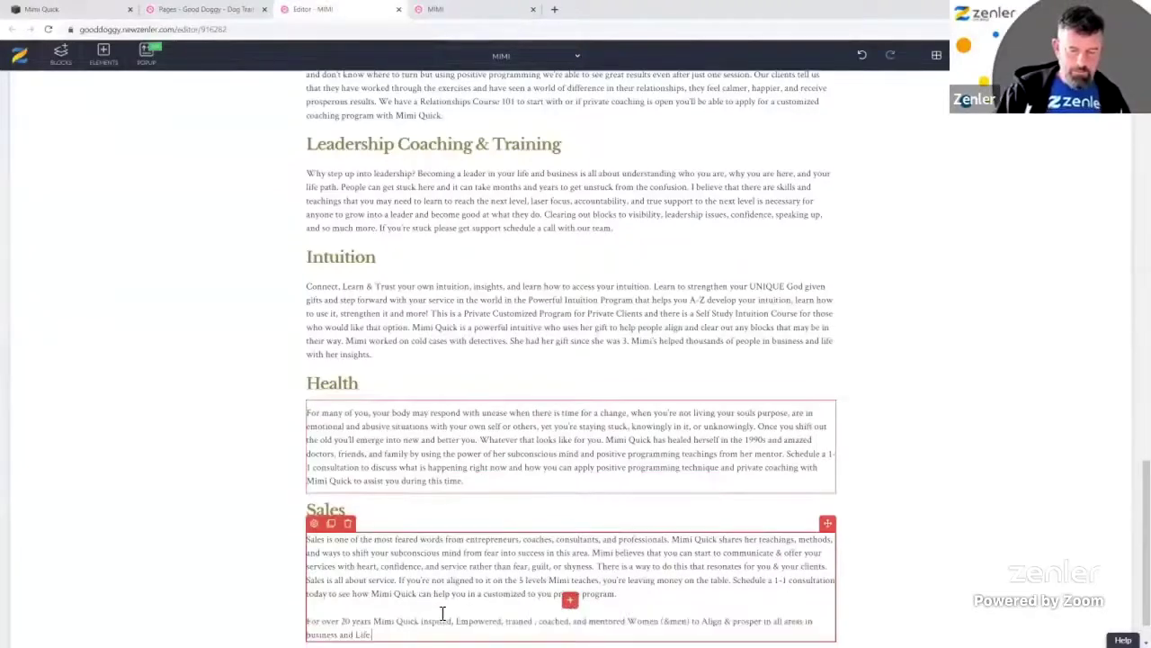
pyautogui.click(51, 11)
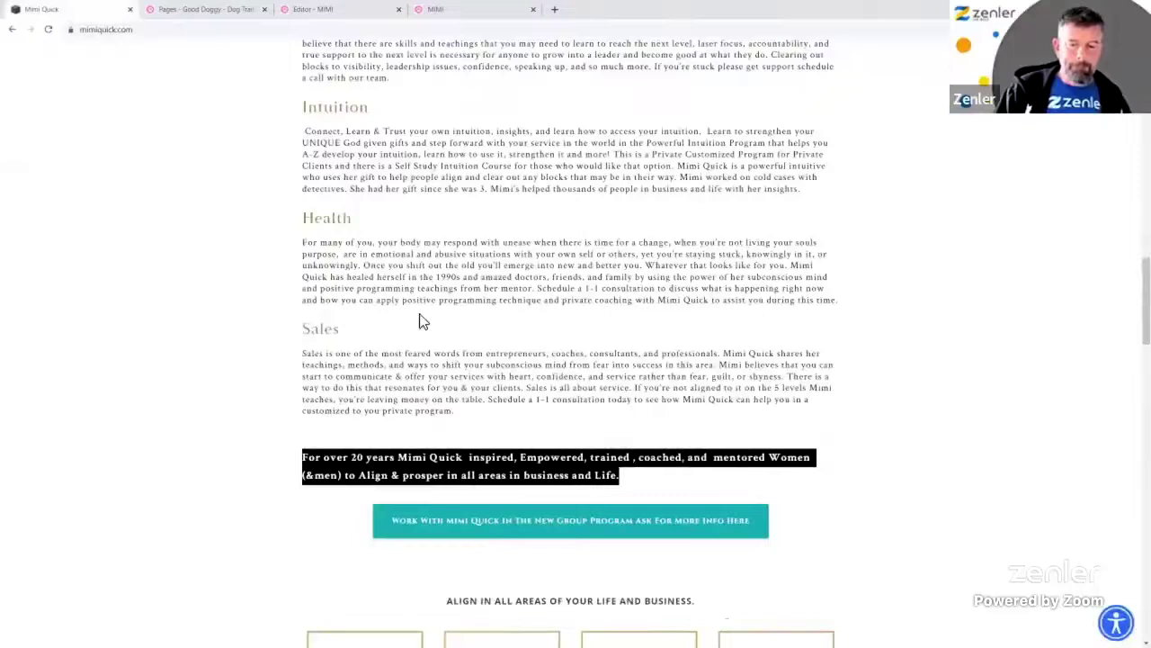
pyautogui.click(208, 10)
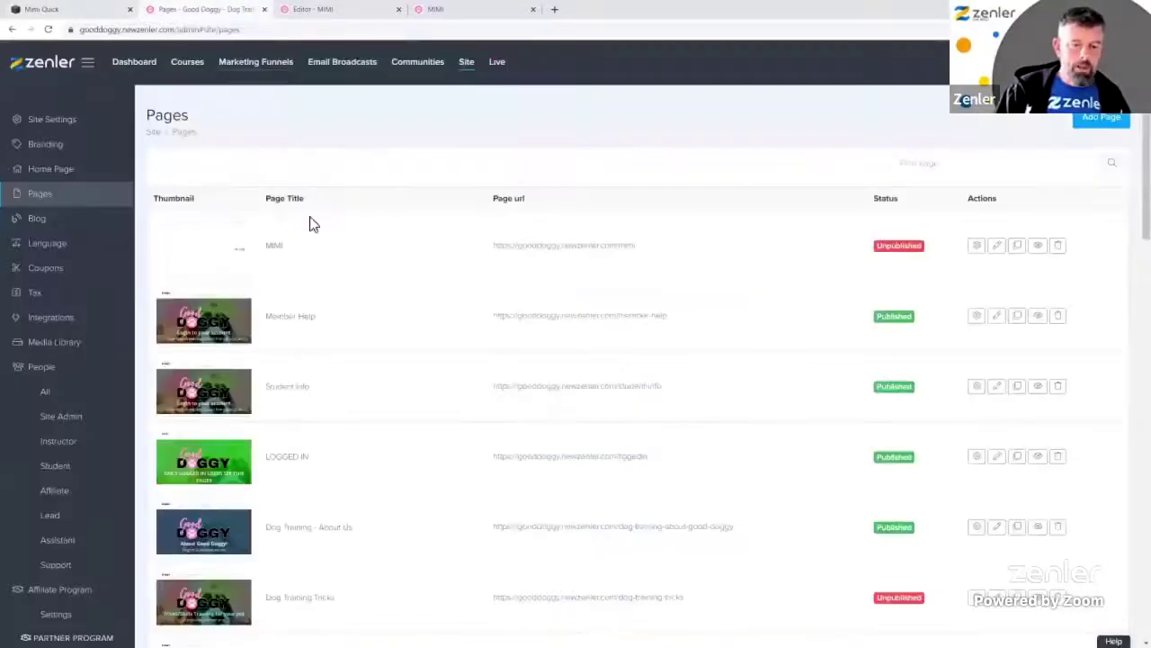
pyautogui.click(342, 9)
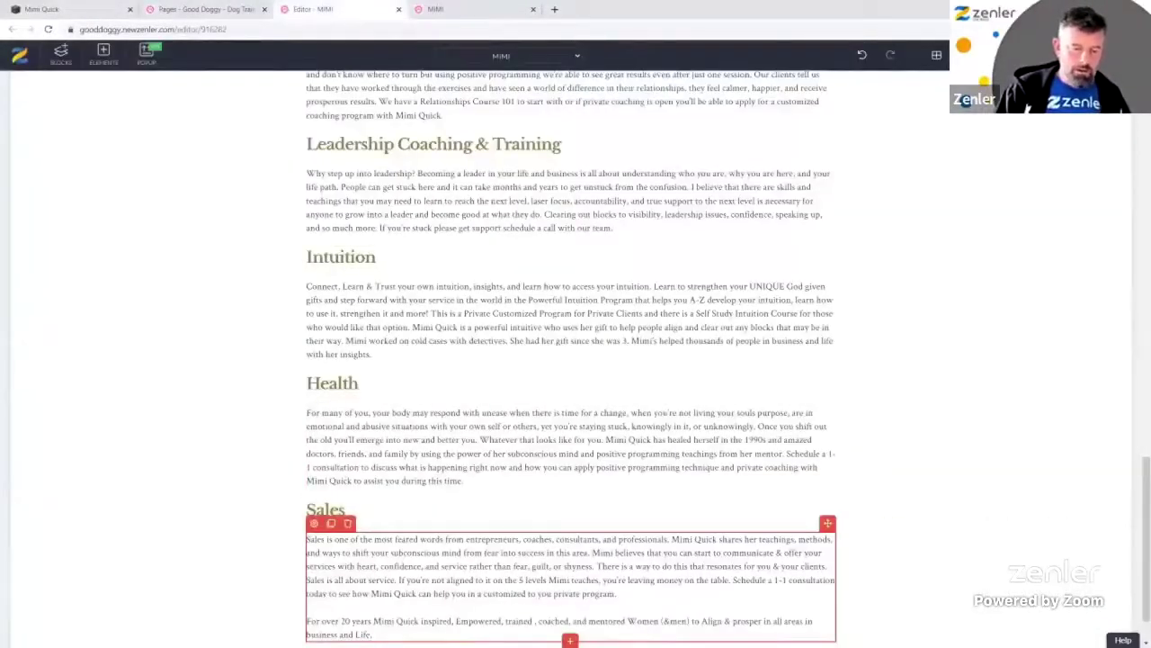
# - Set the 'For over 20 years' paragraph's text size to 20
pyautogui.tripleClick(344, 623)
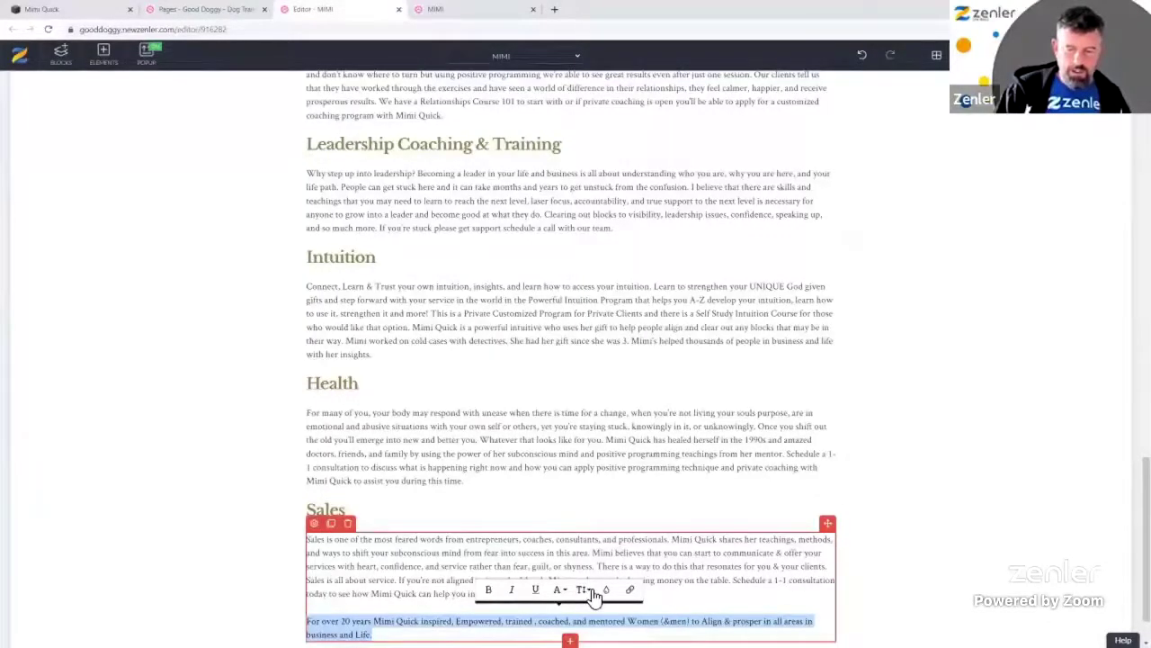
pyautogui.click(589, 592)
pyautogui.scroll(-1, 592, 625)
pyautogui.scroll(-6, 592, 625)
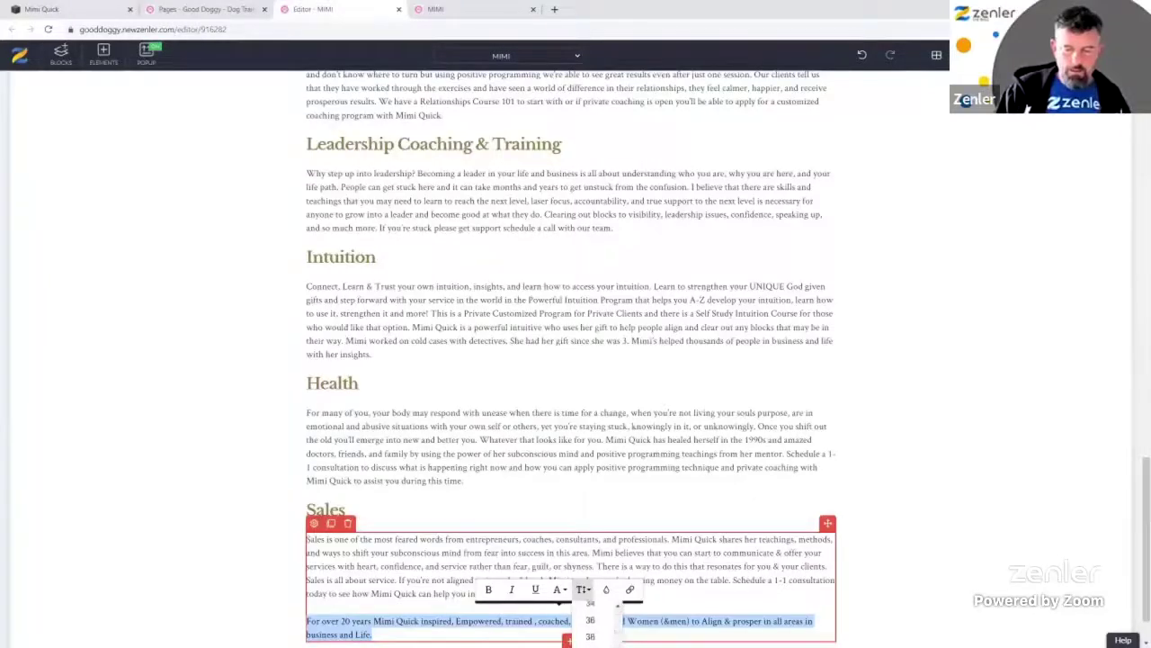
pyautogui.scroll(3, 601, 627)
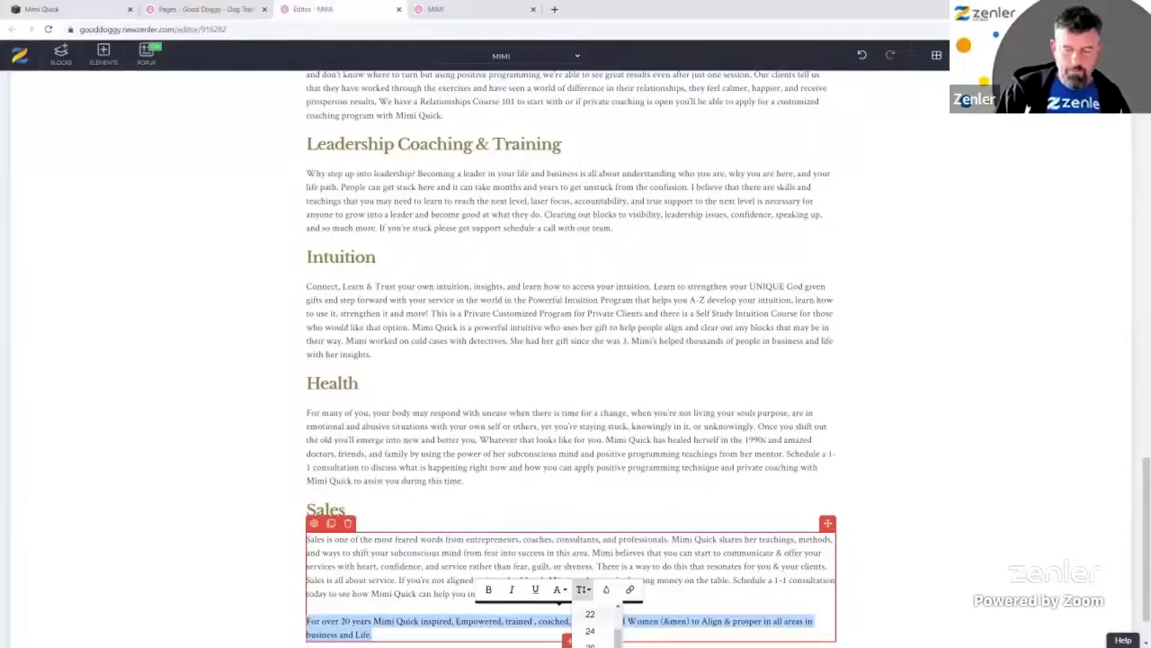
pyautogui.scroll(2, 614, 634)
pyautogui.scroll(-1, 593, 625)
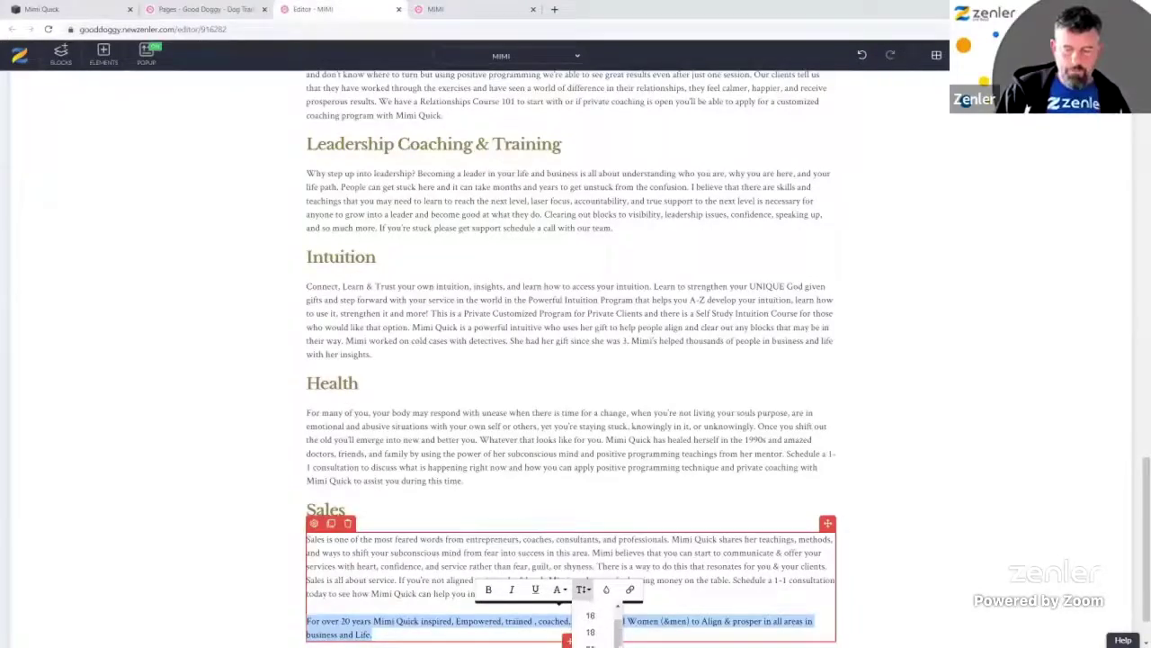
pyautogui.scroll(3, 594, 625)
pyautogui.scroll(-2, 593, 625)
pyautogui.scroll(1, 594, 614)
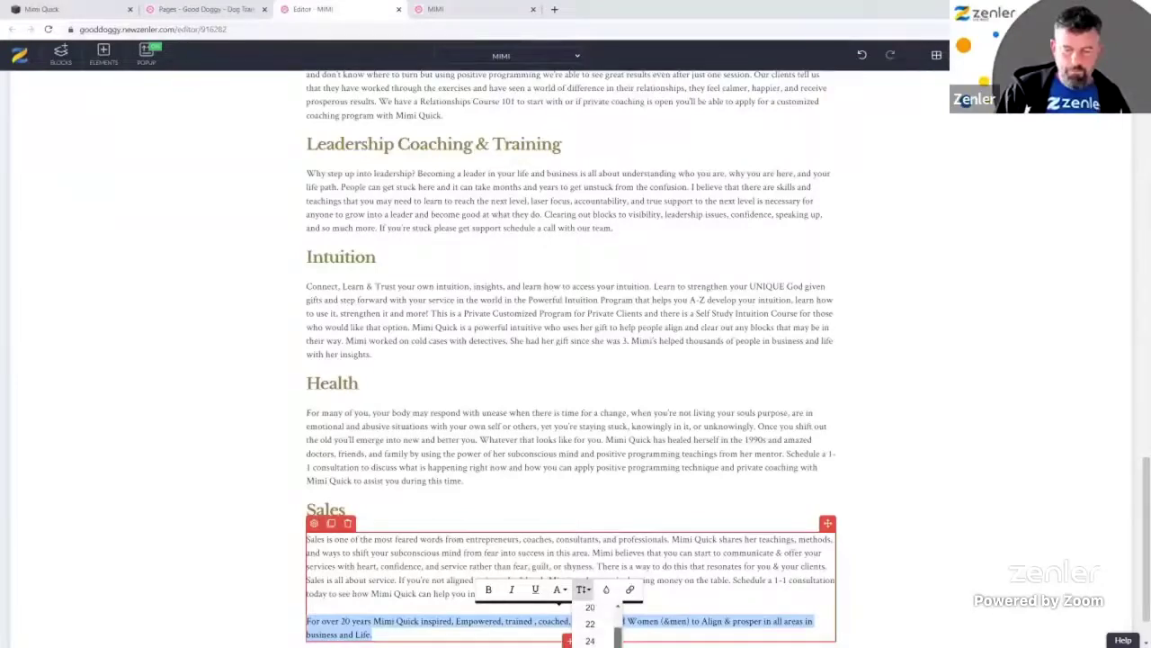
pyautogui.click(594, 608)
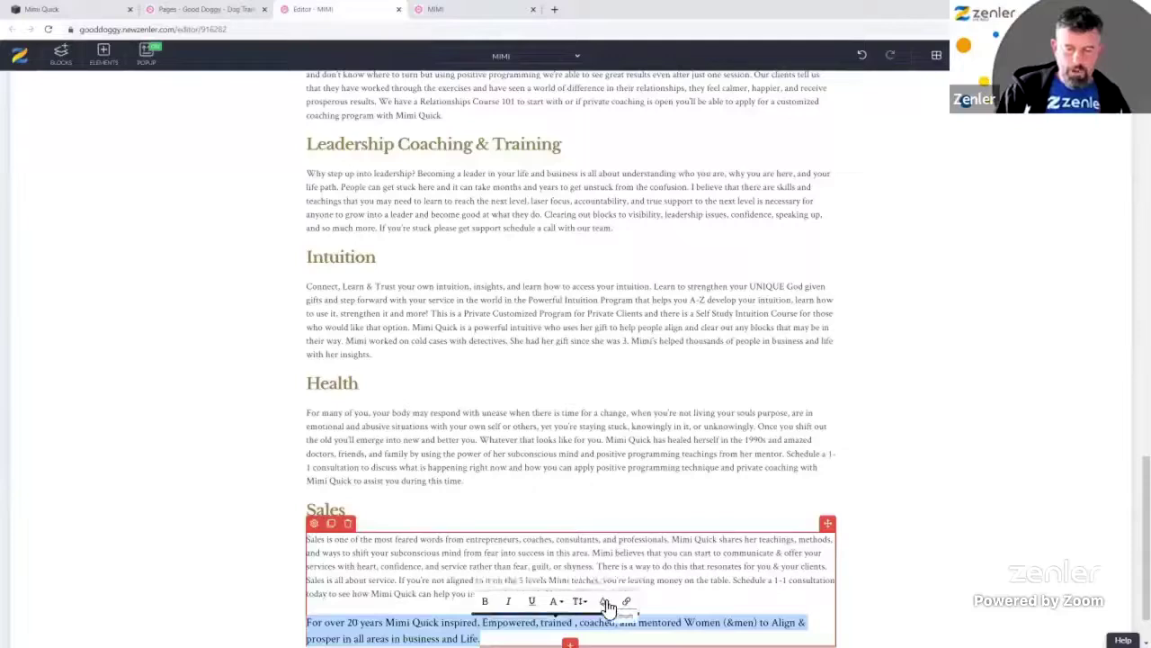
# - Colour the paragraph text gold, #938045
pyautogui.click(603, 601)
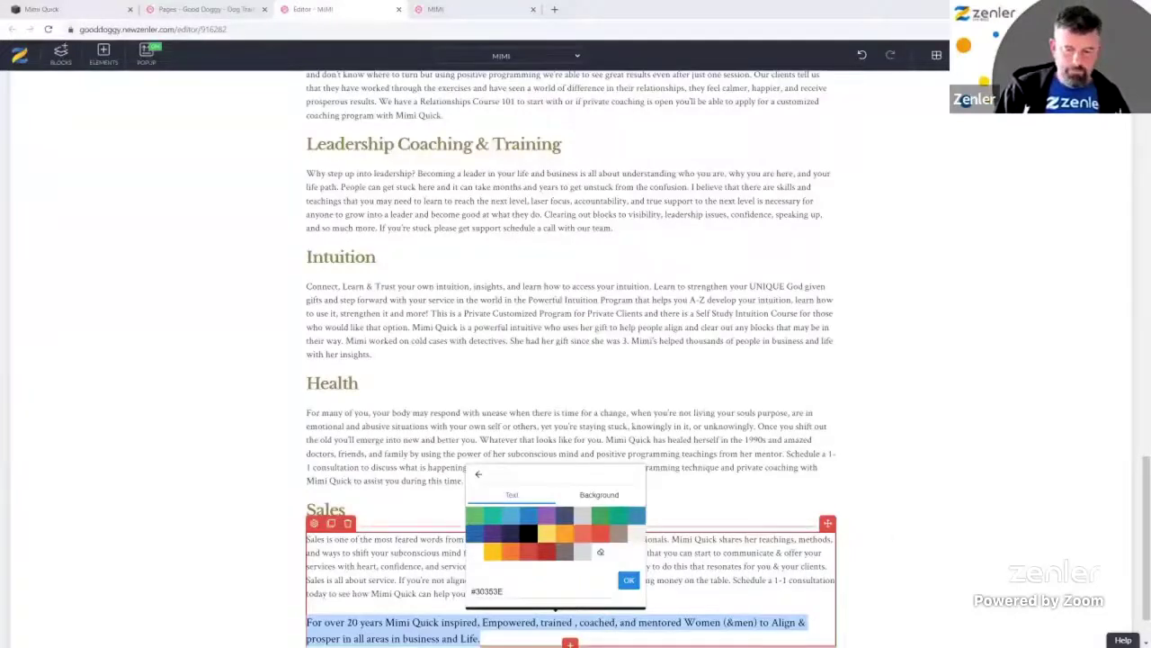
pyautogui.moveTo(517, 595); pyautogui.dragTo(468, 596)
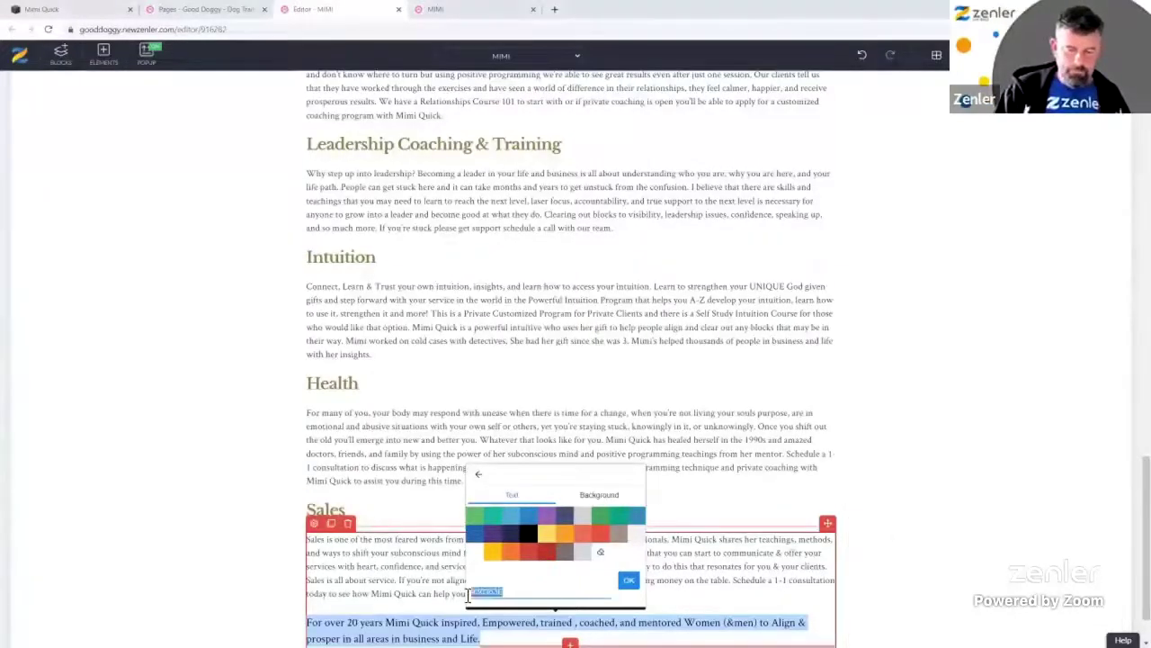
pyautogui.write('#938045')
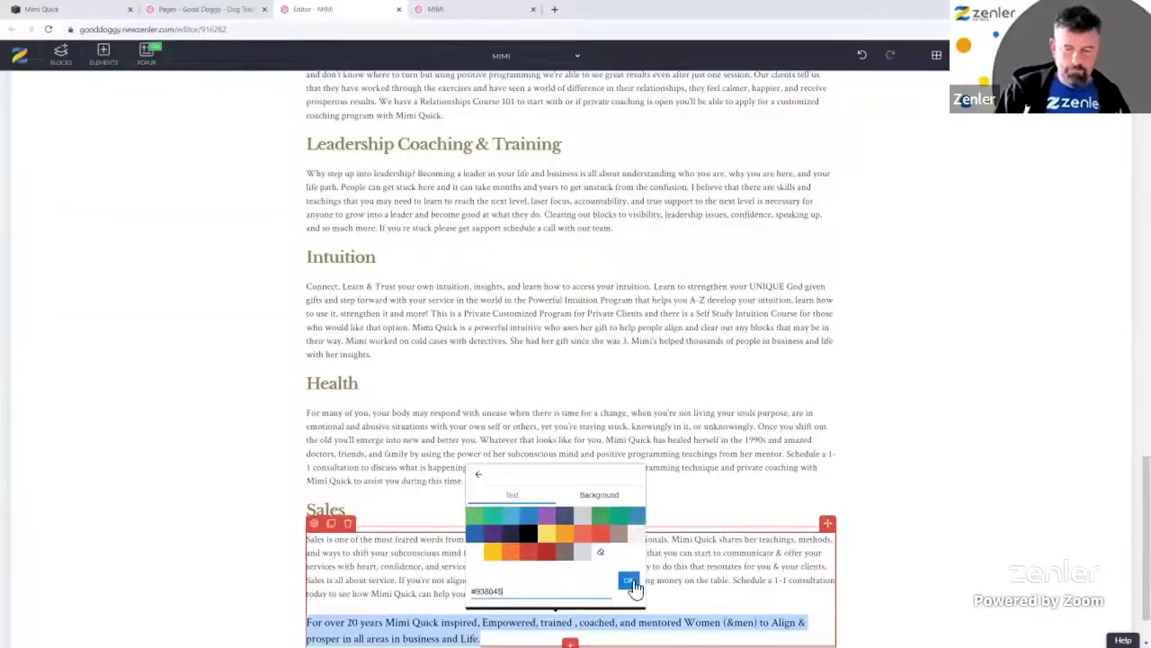
pyautogui.click(79, 12)
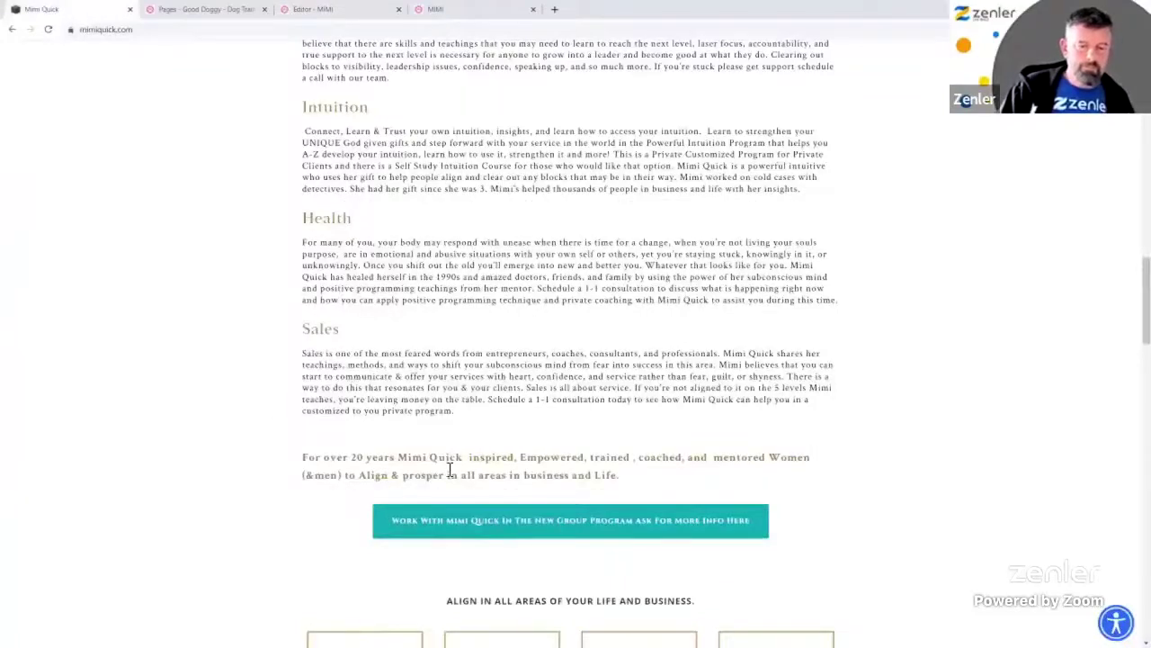
# - Deselect the Sales block and reload the MIMI page preview to show the latest edits
pyautogui.click(208, 12)
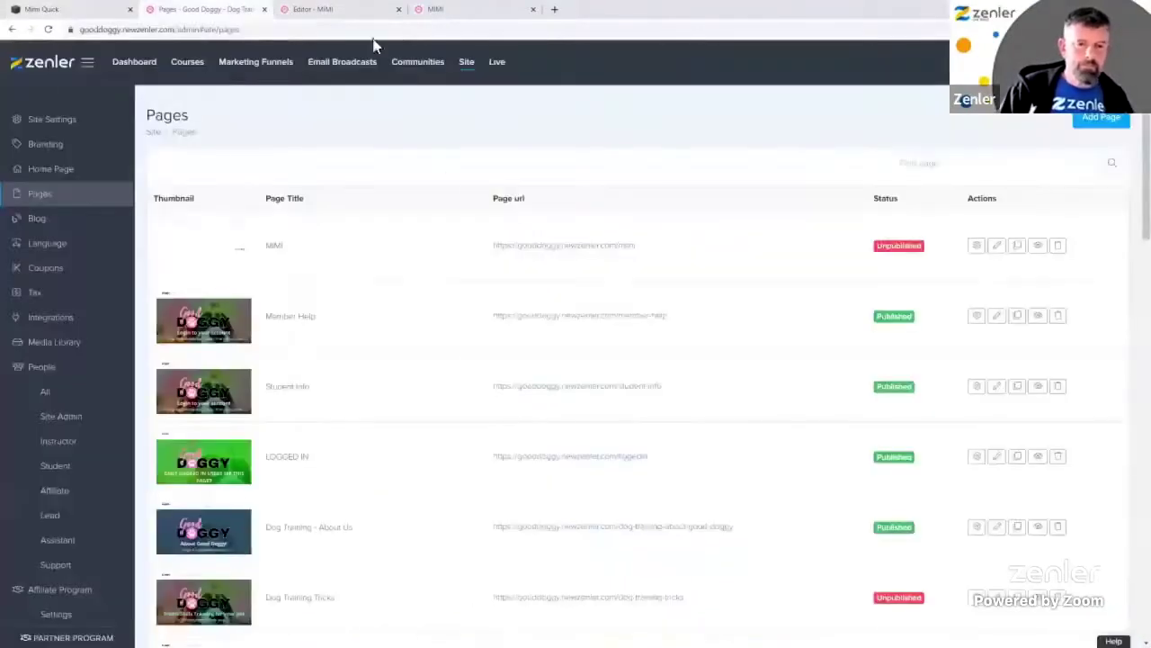
pyautogui.click(342, 12)
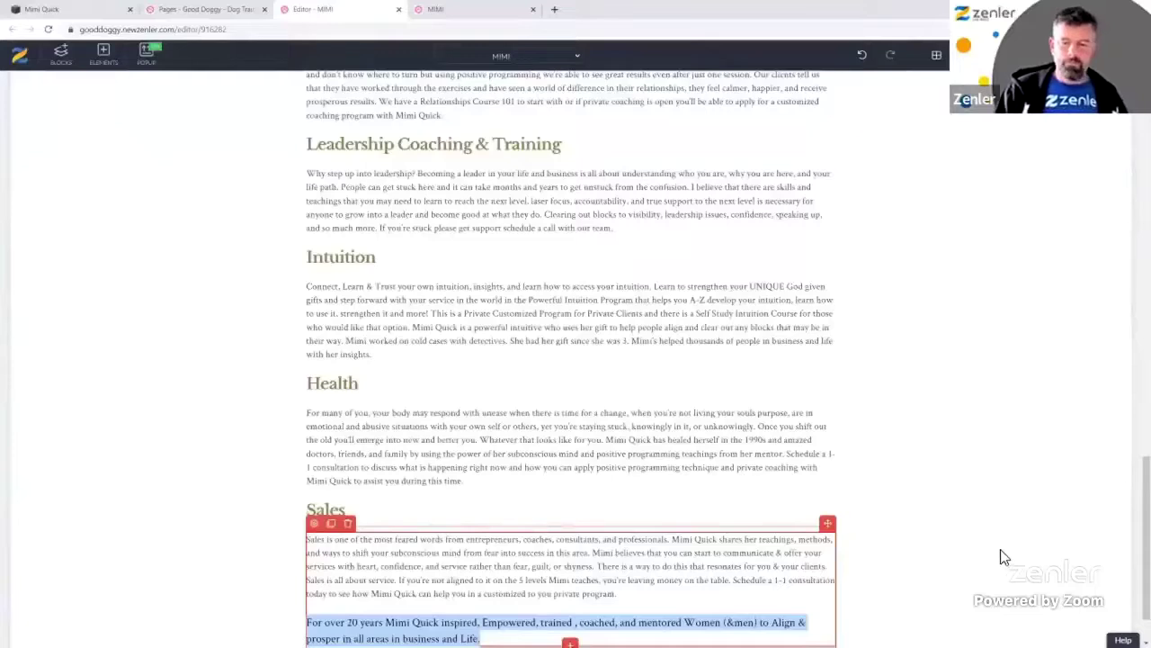
pyautogui.scroll(-1, 946, 532)
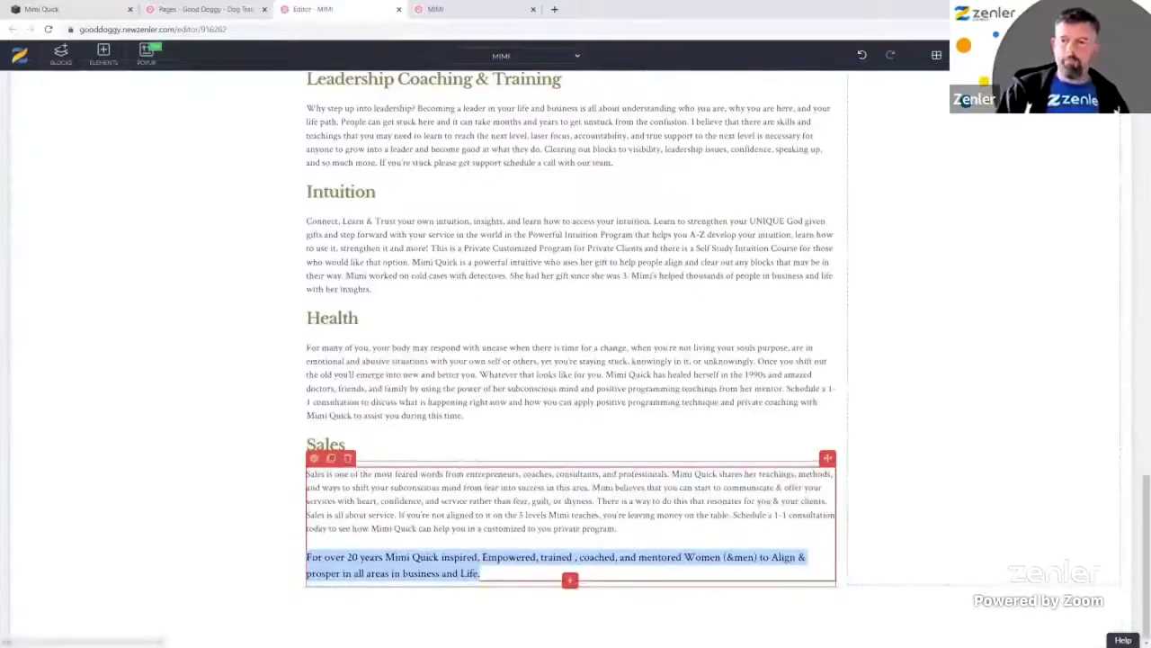
pyautogui.click(1058, 438)
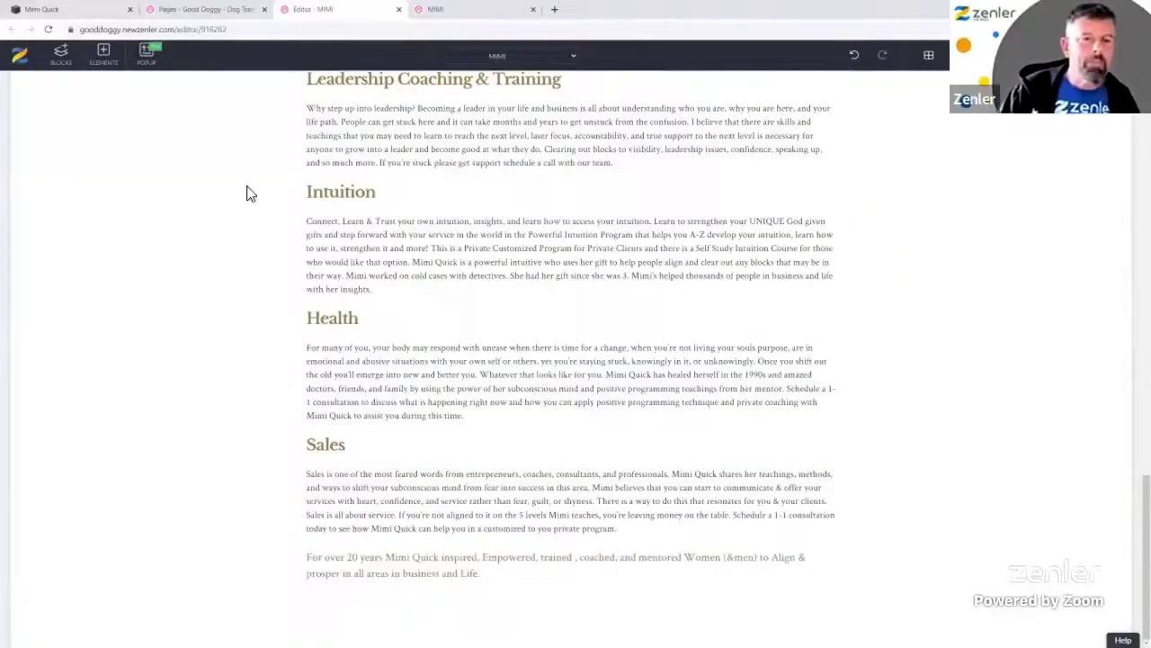
pyautogui.click(495, 12)
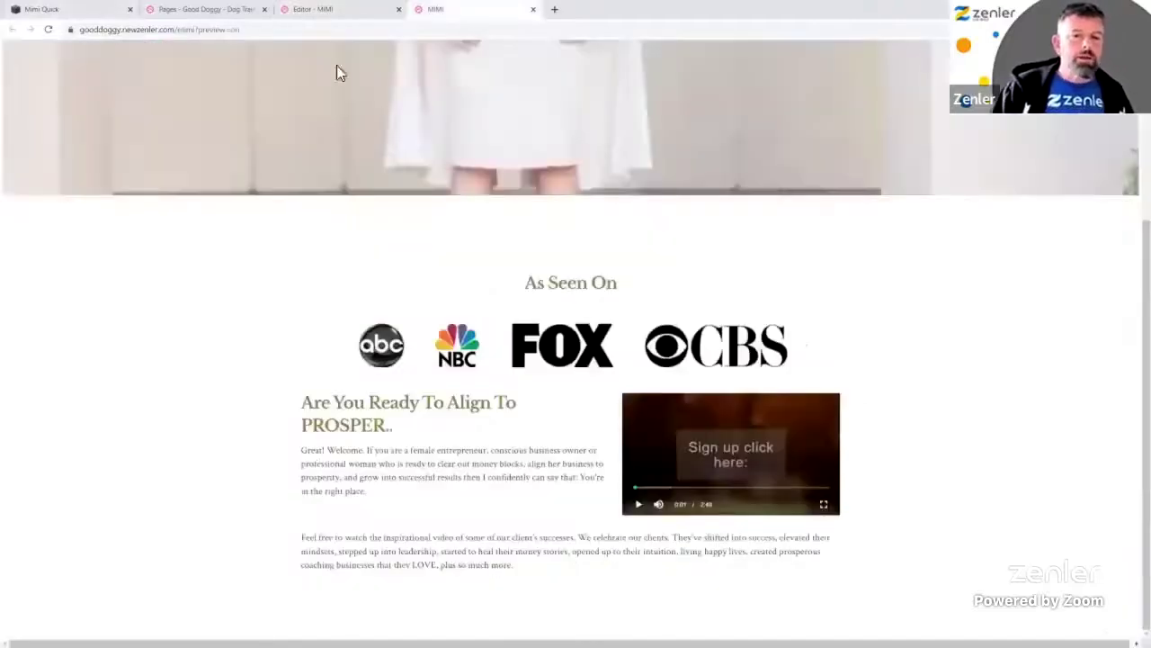
pyautogui.click(48, 28)
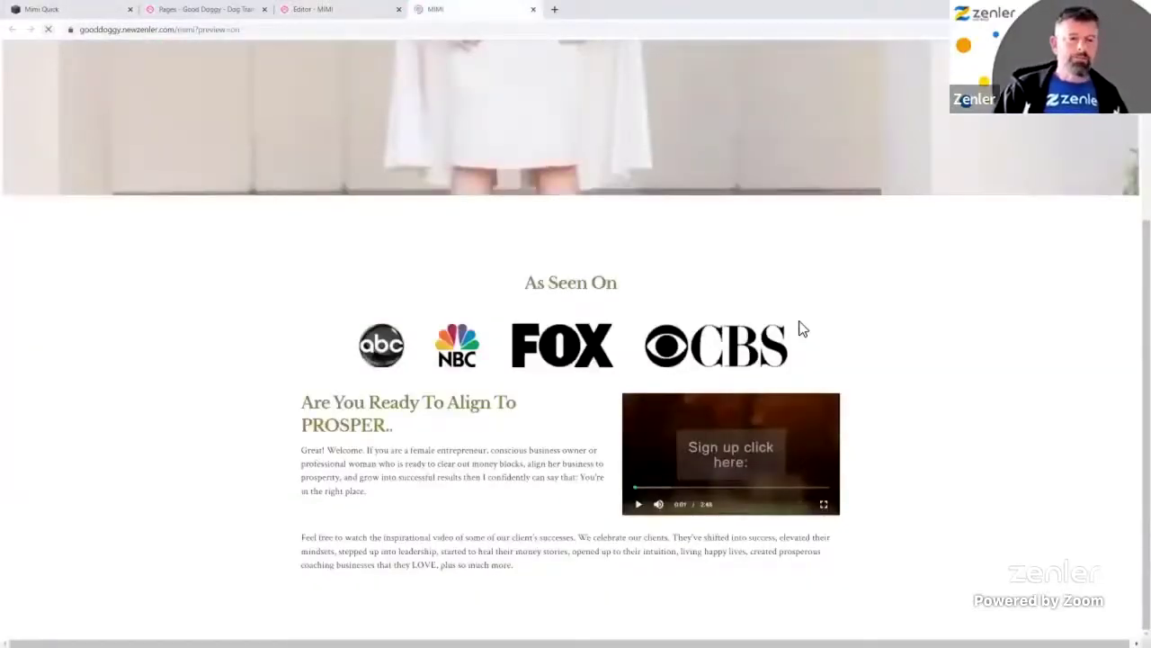
pyautogui.scroll(-4, 923, 337)
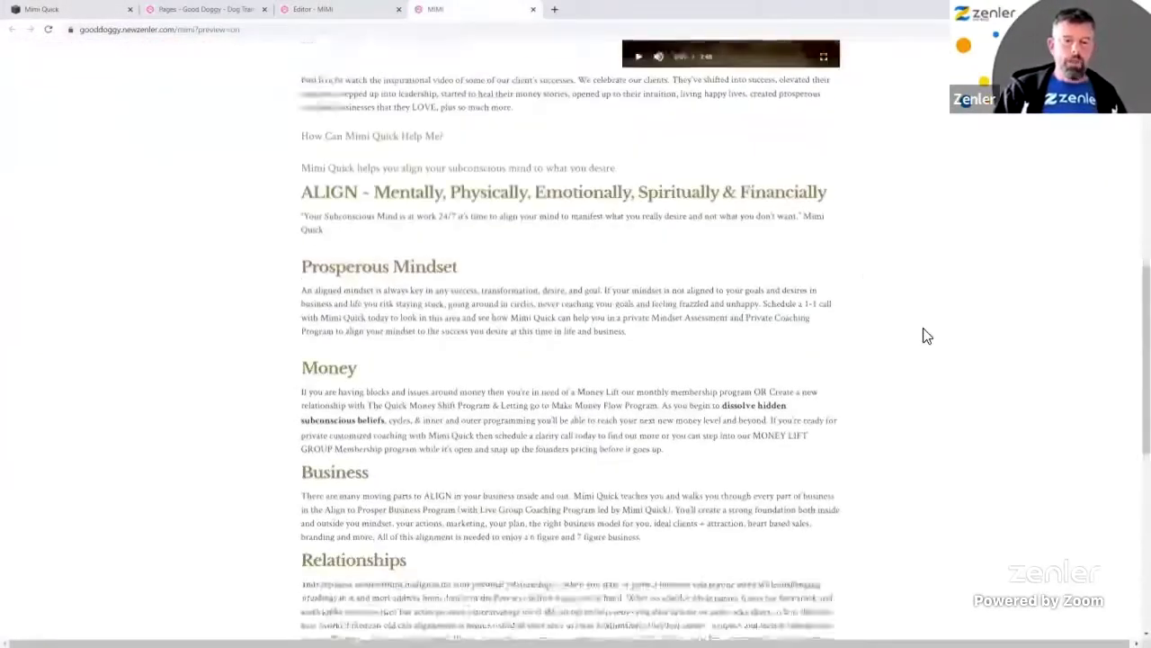
pyautogui.scroll(-2, 923, 336)
pyautogui.scroll(15, 923, 331)
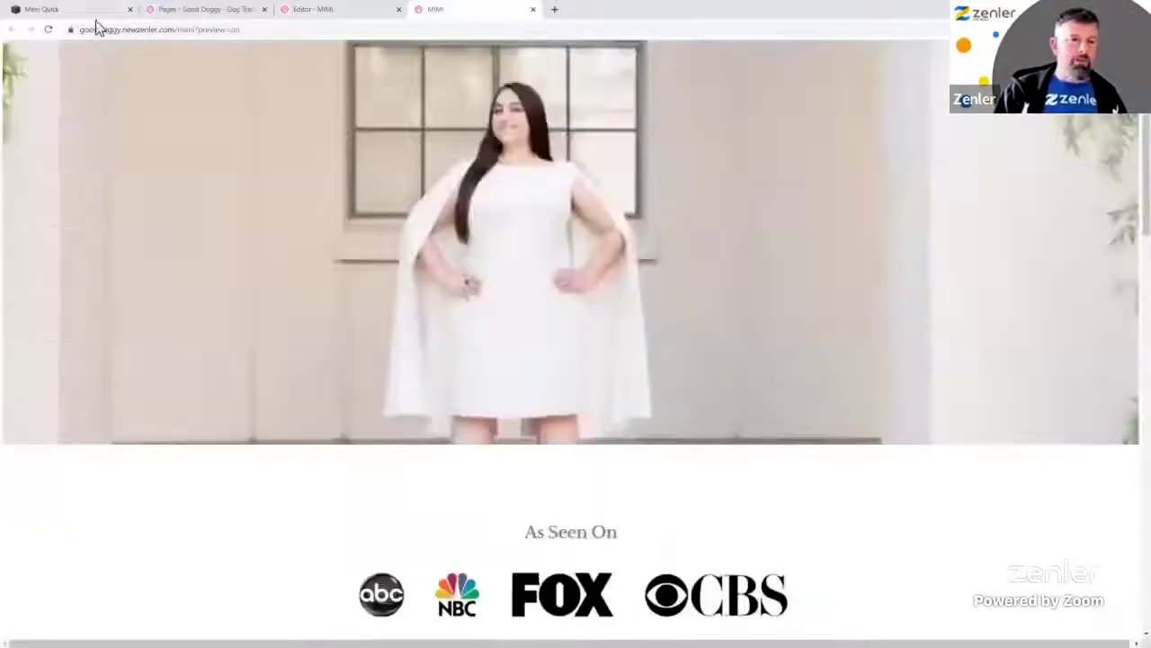
# - Compare the preview's ending with the live site's Sales section and teal group-program button
pyautogui.click(84, 10)
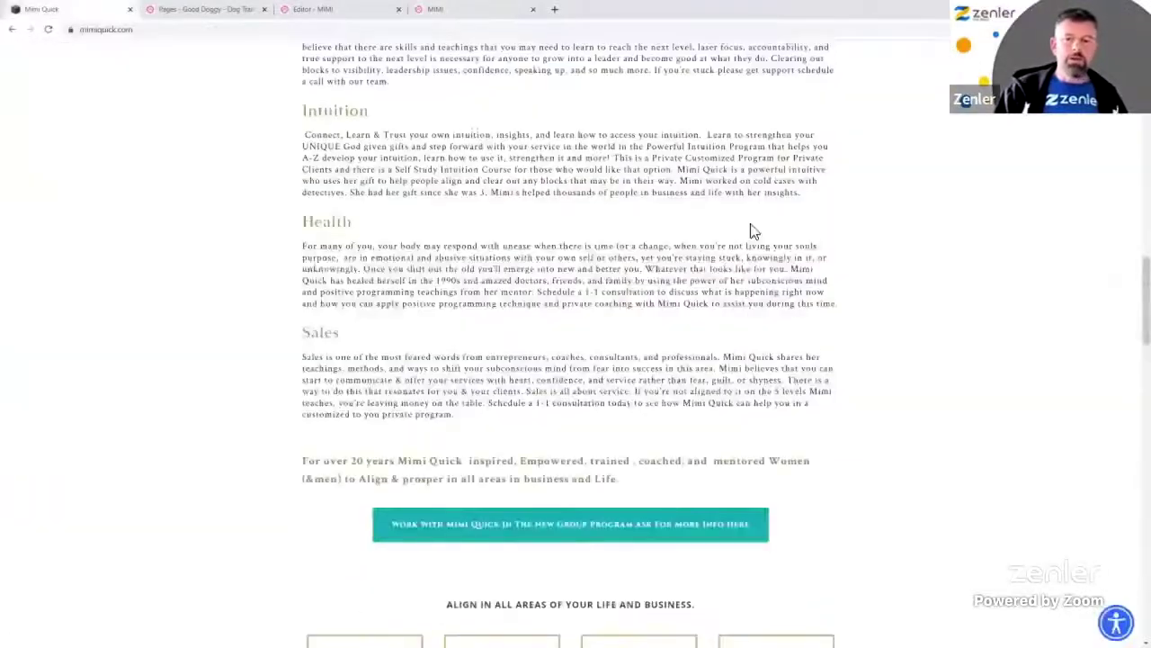
pyautogui.scroll(2, 769, 188)
pyautogui.scroll(10, 787, 139)
pyautogui.scroll(-6, 773, 159)
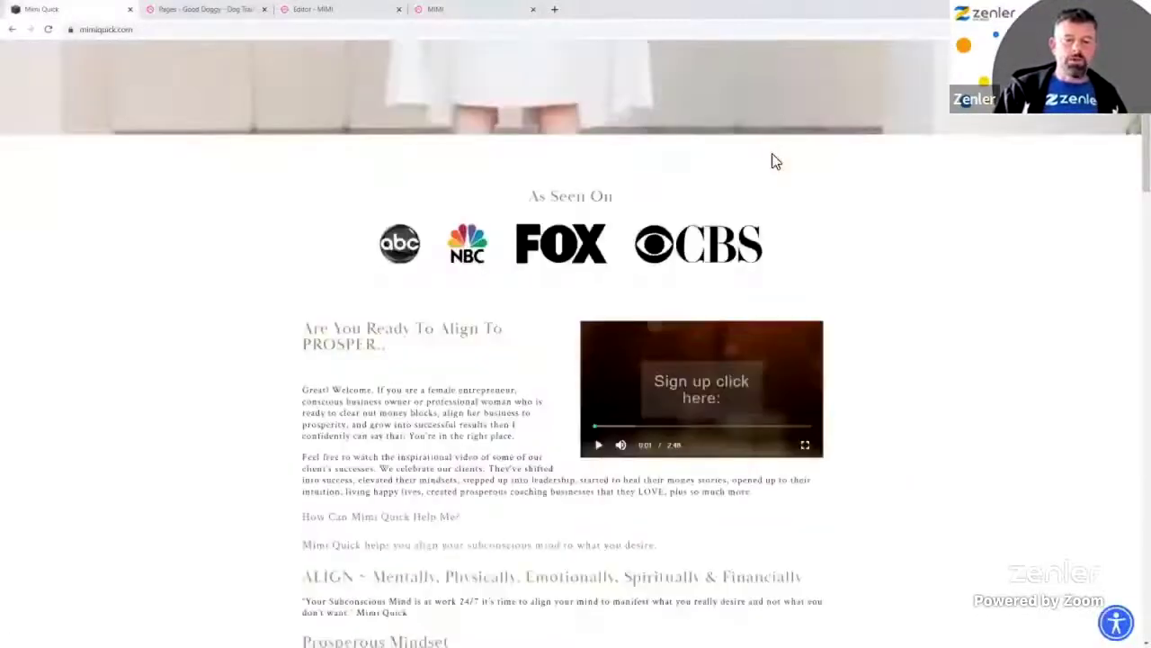
pyautogui.scroll(-5, 775, 160)
pyautogui.click(434, 9)
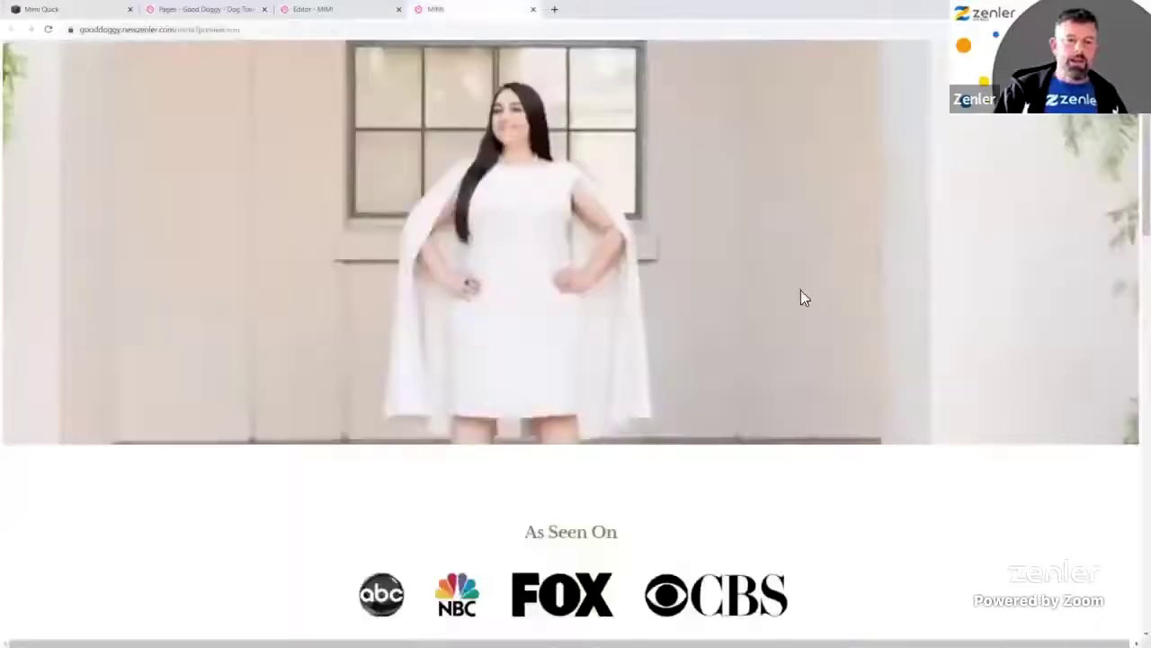
pyautogui.scroll(-12, 808, 288)
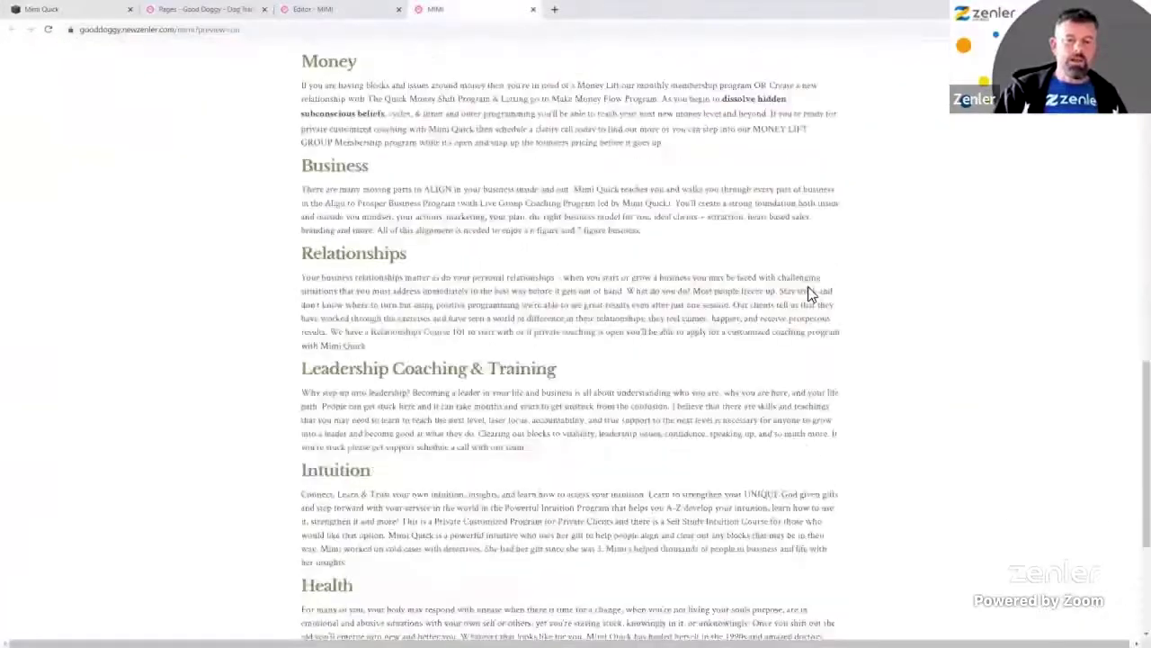
pyautogui.scroll(-3, 807, 292)
pyautogui.scroll(10, 809, 291)
pyautogui.scroll(-3, 814, 290)
pyautogui.scroll(-8, 819, 289)
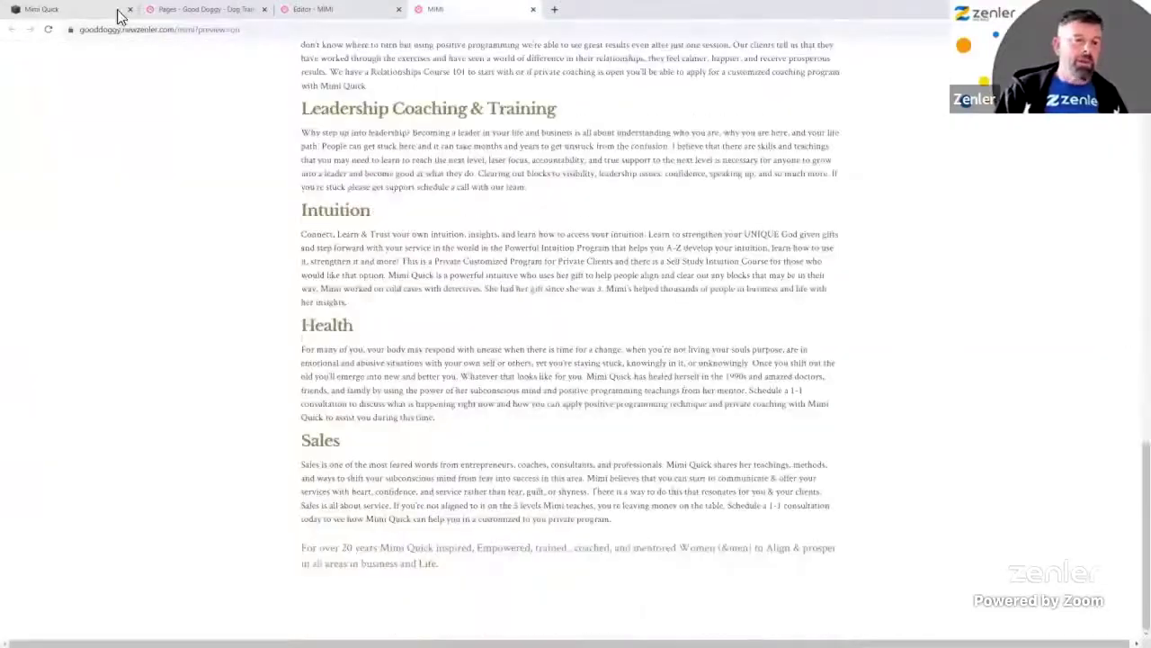
pyautogui.click(102, 15)
pyautogui.scroll(-5, 527, 352)
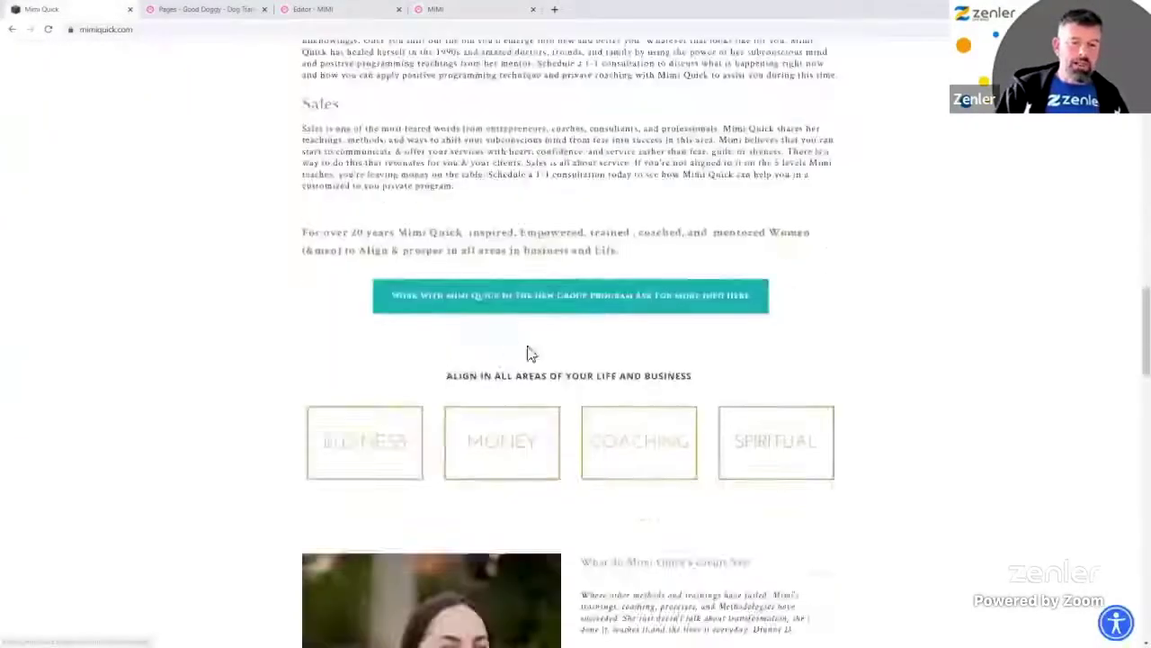
pyautogui.scroll(2, 420, 350)
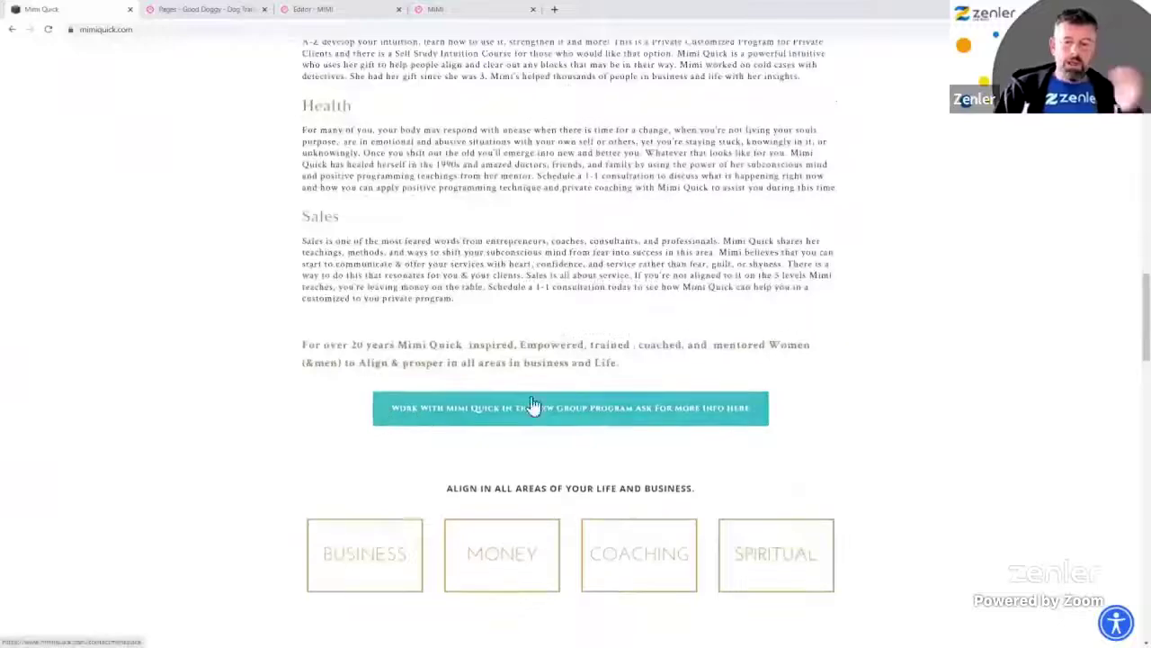
pyautogui.rightClick(439, 409)
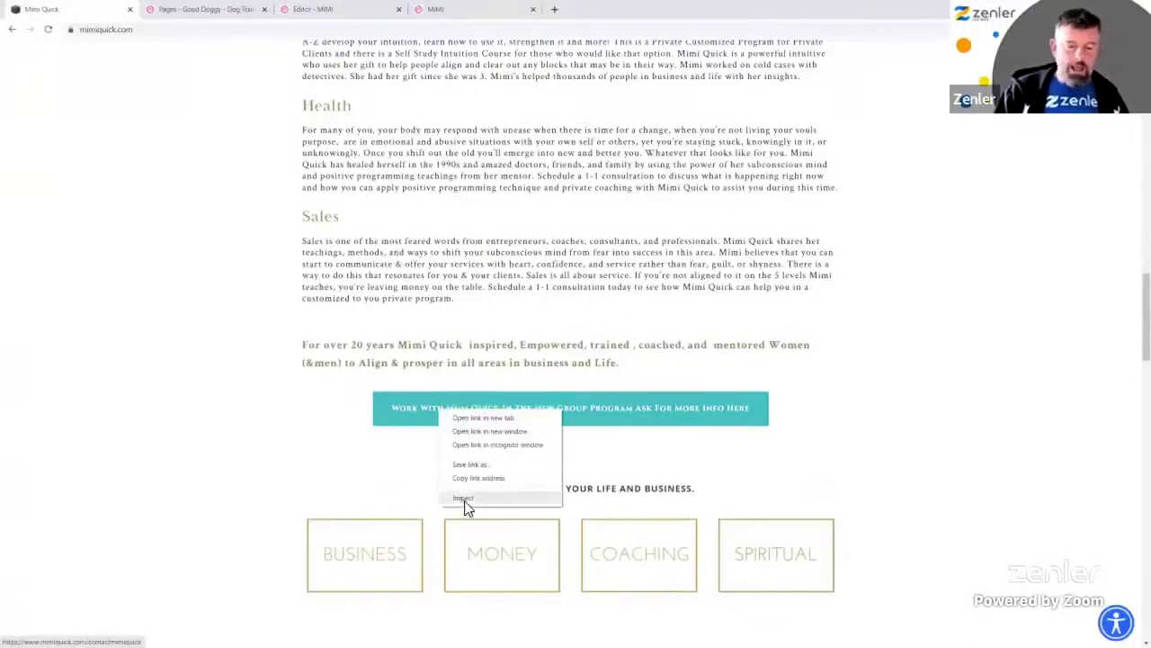
# - Open Chrome DevTools on the live site and reposition its window
pyautogui.click(465, 503)
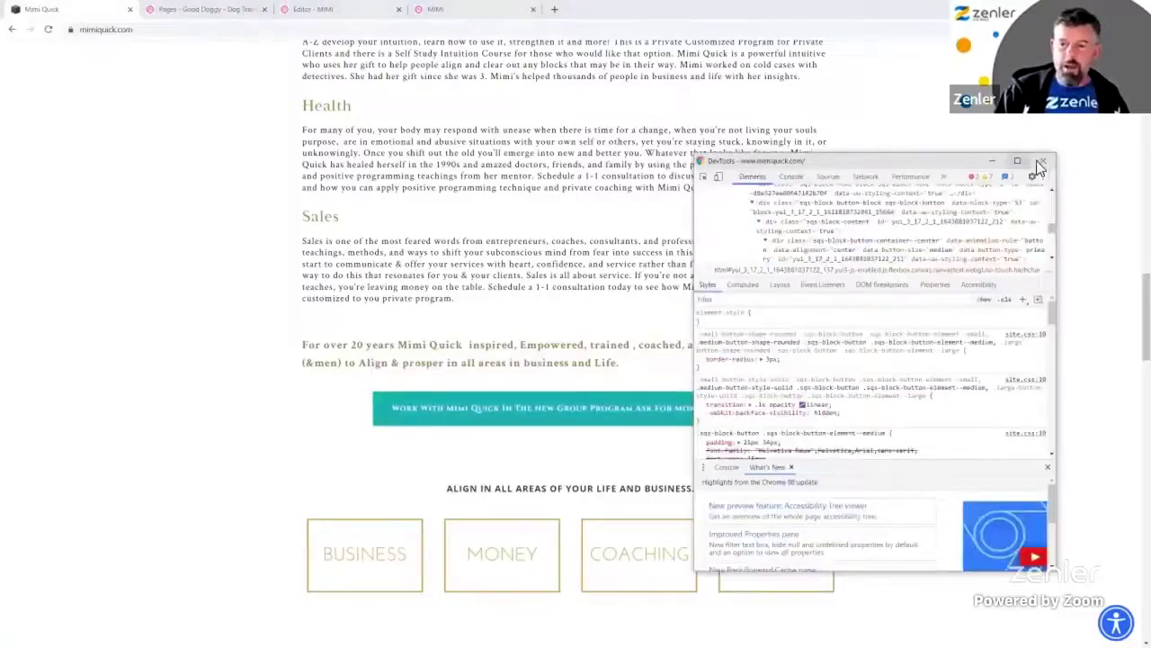
pyautogui.click(1041, 168)
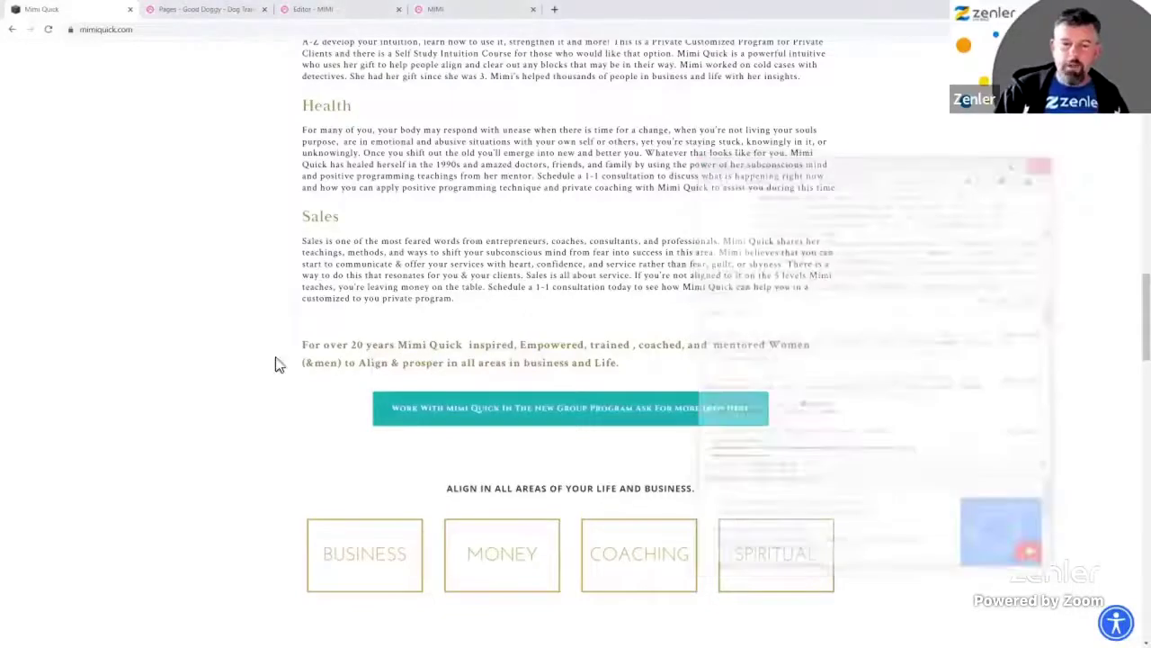
pyautogui.rightClick(340, 414)
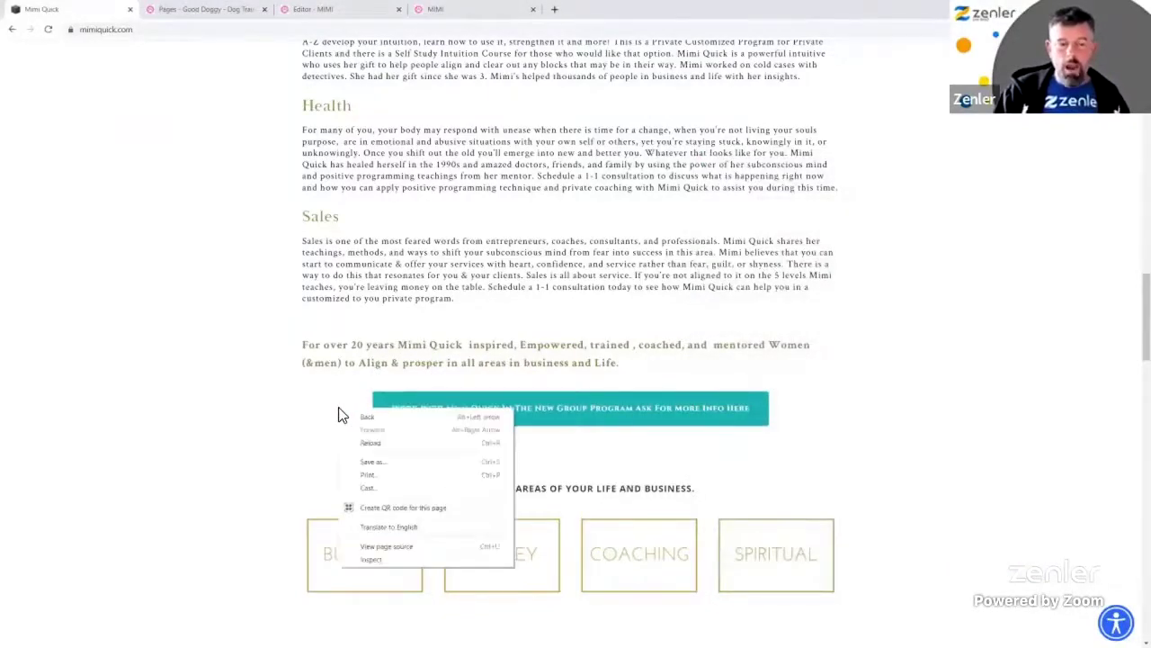
pyautogui.click(386, 565)
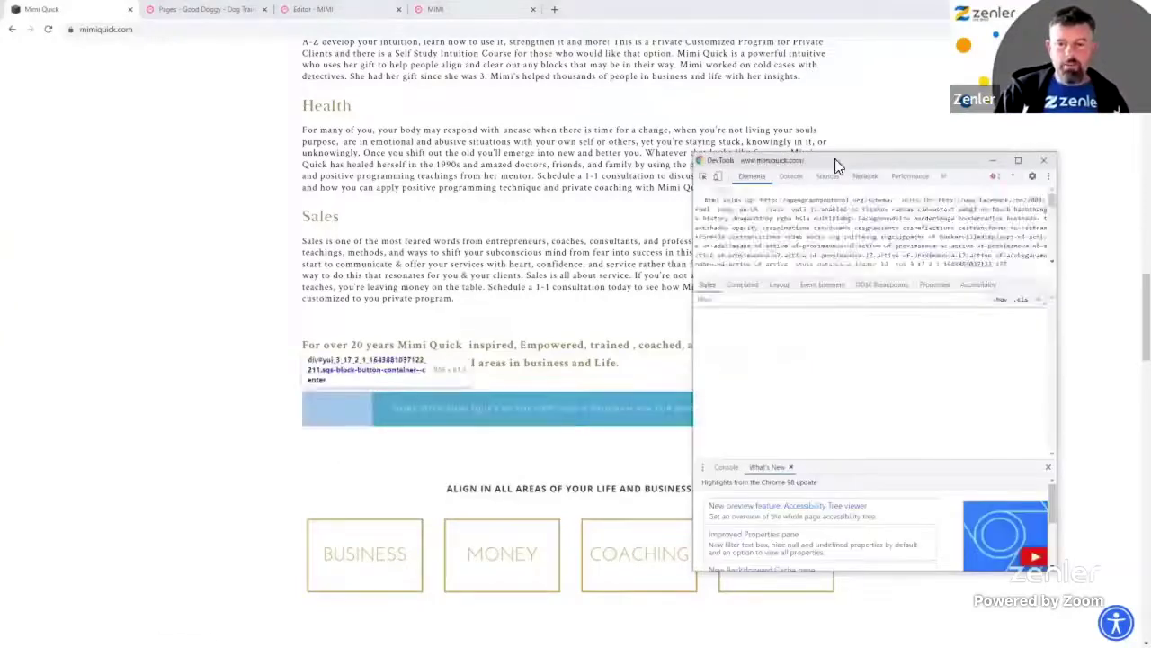
pyautogui.moveTo(832, 157); pyautogui.dragTo(859, 131)
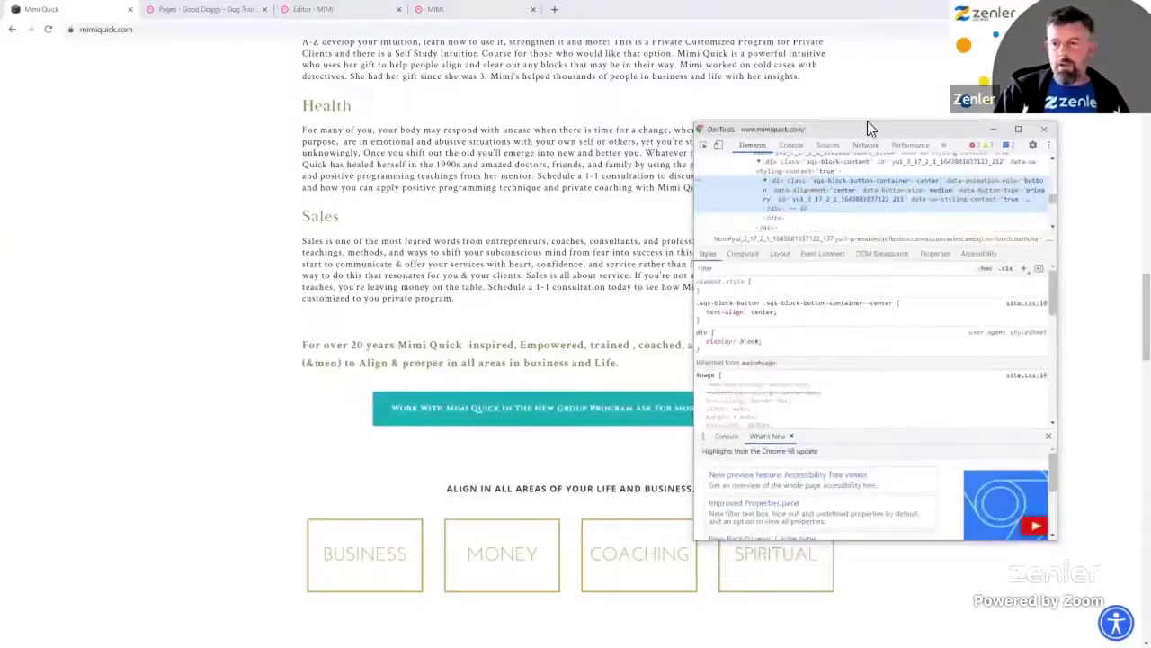
pyautogui.moveTo(869, 126); pyautogui.dragTo(926, 92)
# - Pick the teal group-program button and copy its #19b3b1 background colour
pyautogui.click(763, 112)
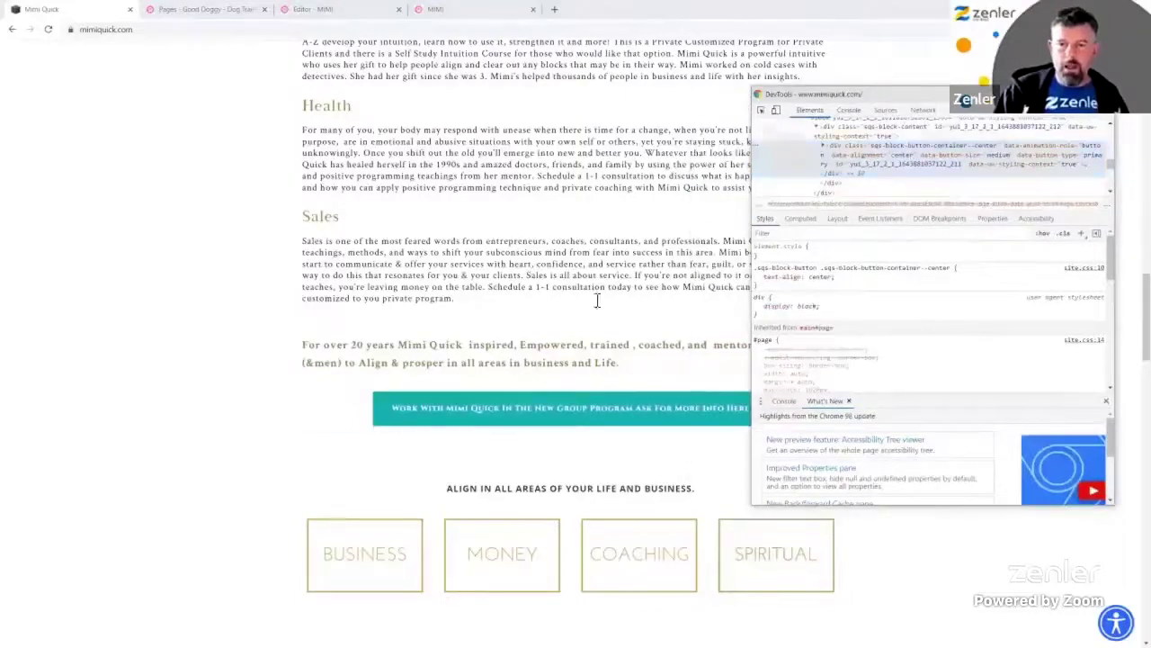
pyautogui.click(460, 426)
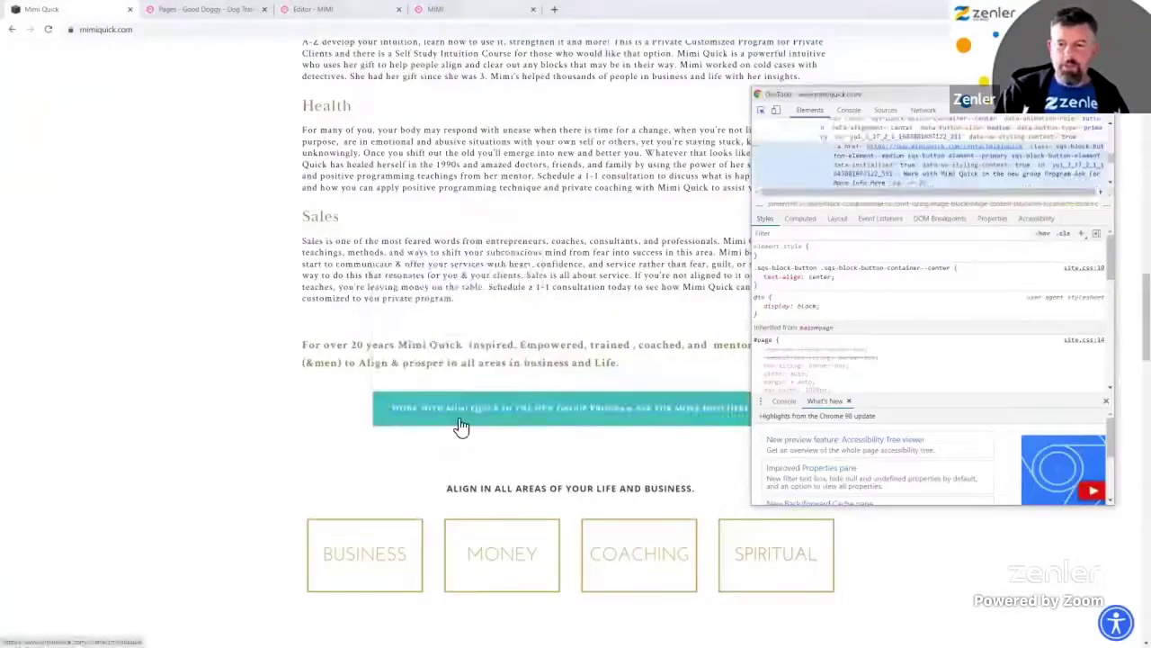
pyautogui.scroll(-5, 797, 356)
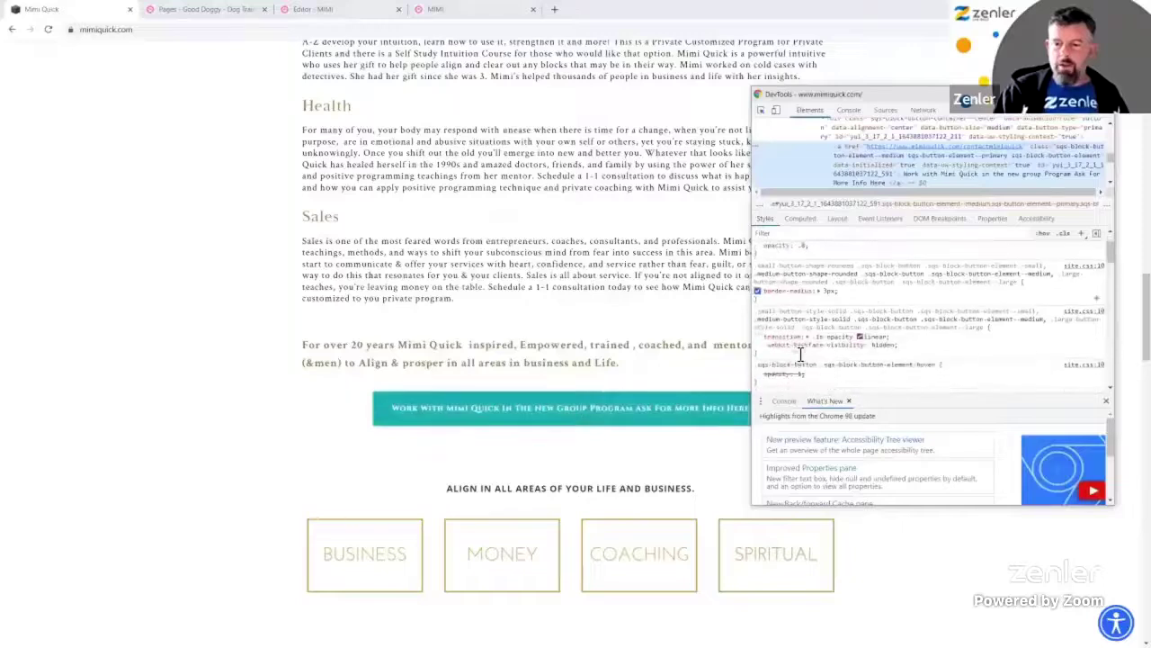
pyautogui.scroll(-3, 798, 356)
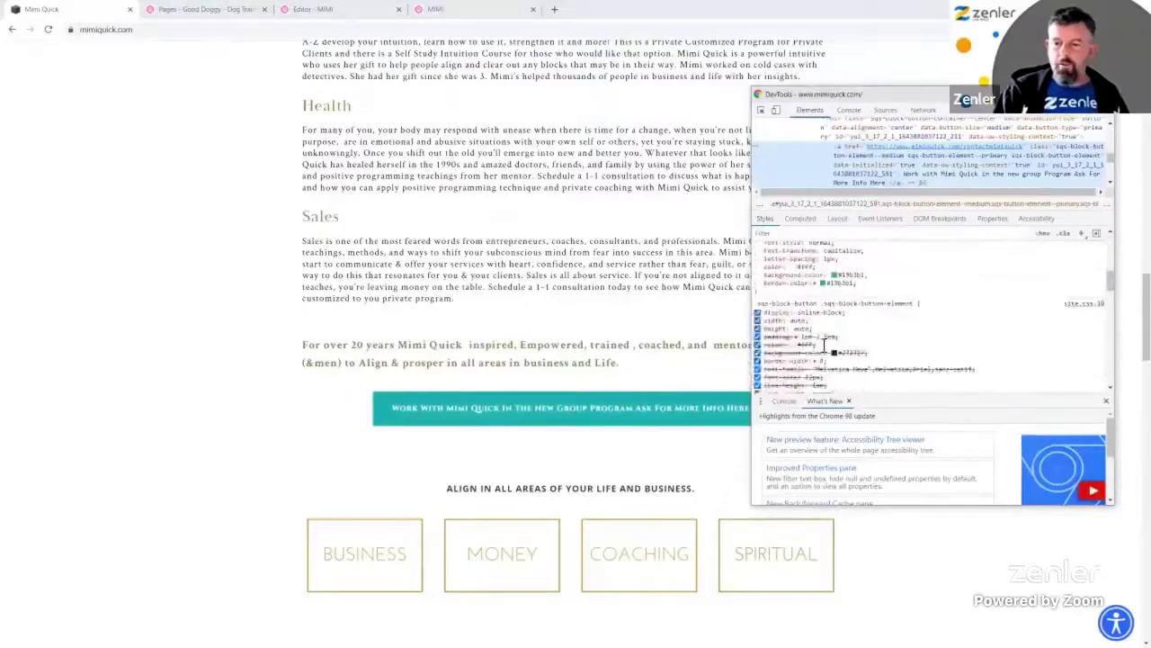
pyautogui.click(859, 275)
pyautogui.hotkey('ctrl', 'c')
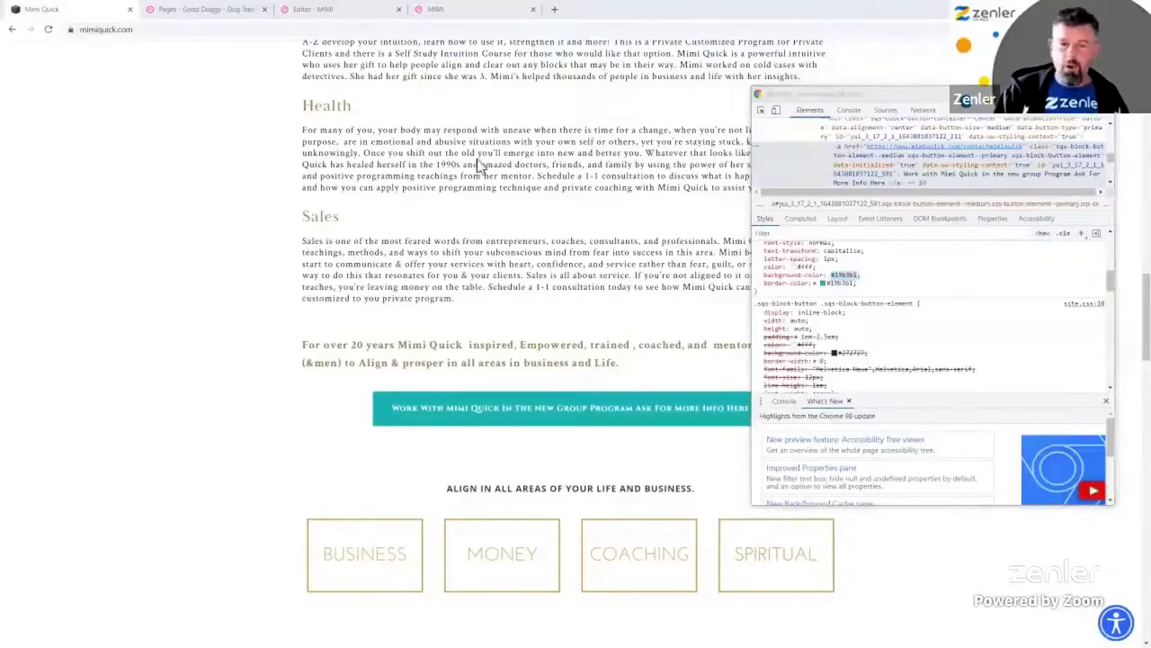
pyautogui.hotkey('alt', 'Tab')
# - Record 'BUTTON: #19b3b1' in the WordPad font notes
pyautogui.click(401, 362)
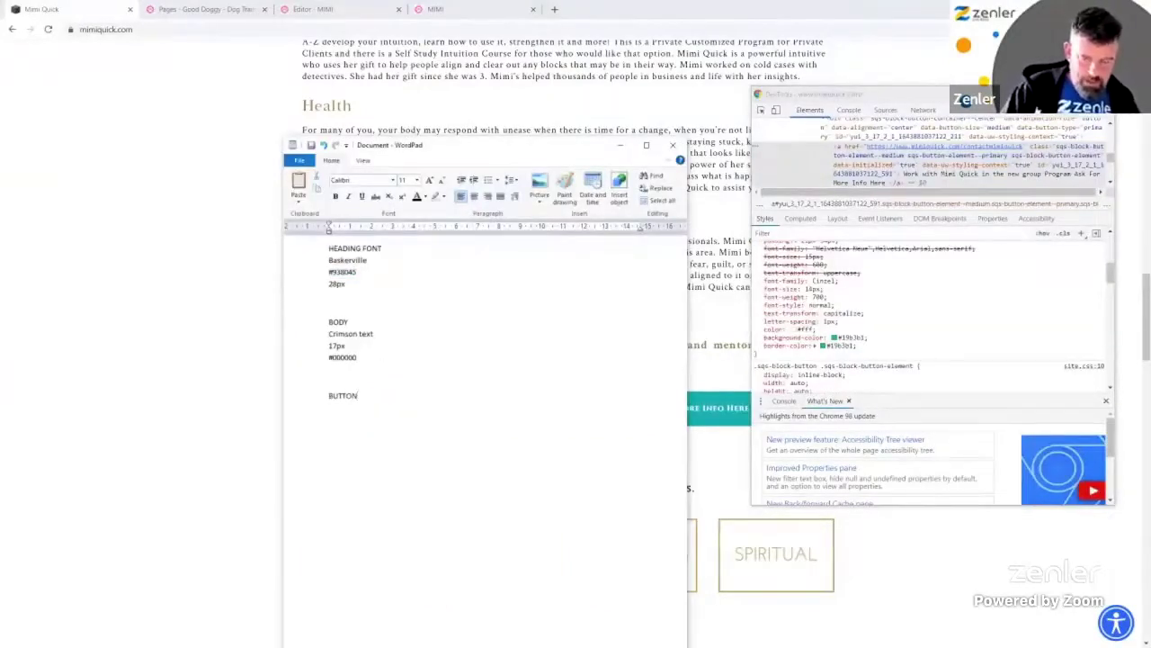
pyautogui.write('BUTTON:')
pyautogui.hotkey('ctrl', 'v')
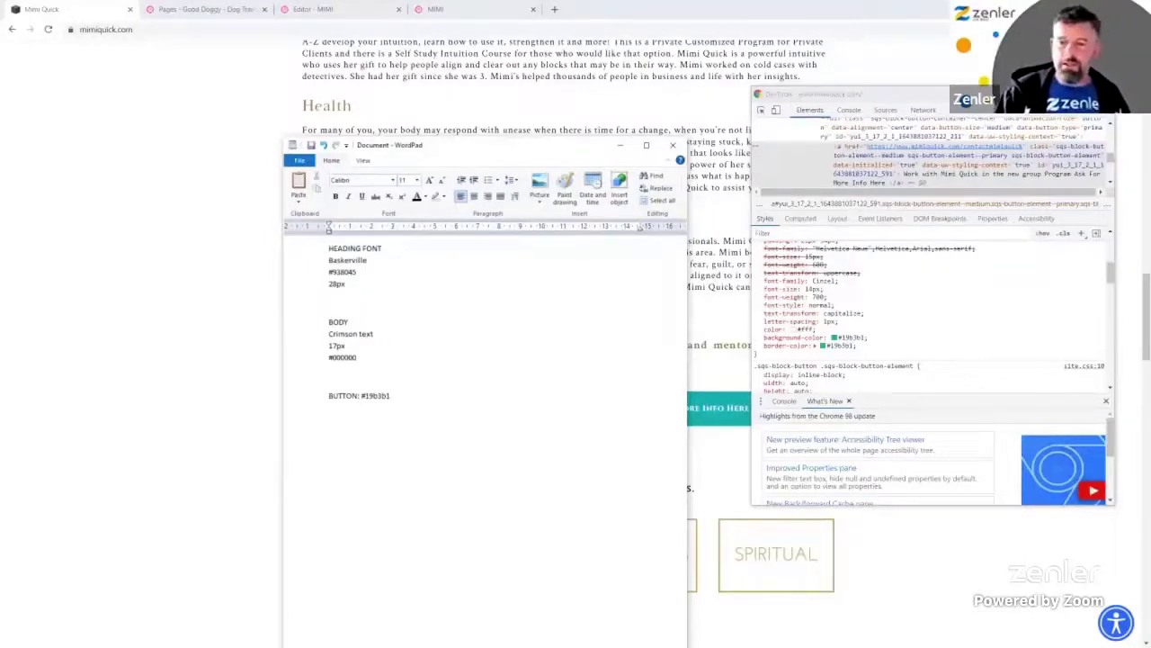
pyautogui.hotkey('alt', 'Tab')
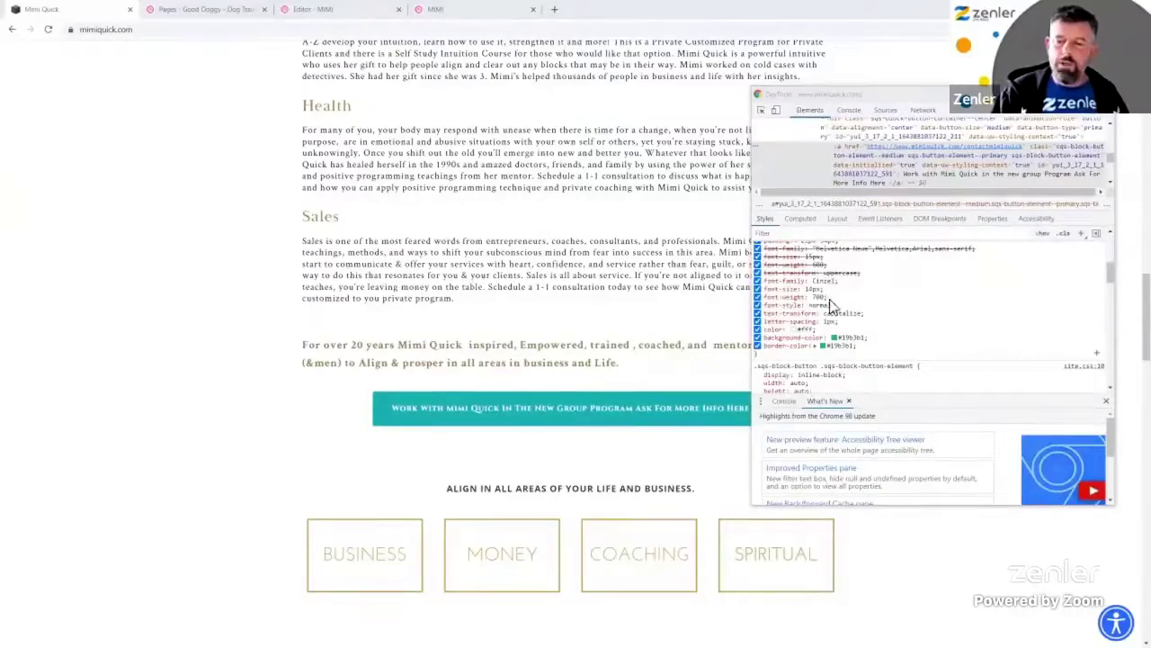
# - Add the button's Cinzel, 14px, weight 700 font CSS to the notes, then close DevTools
pyautogui.moveTo(828, 300); pyautogui.dragTo(766, 286)
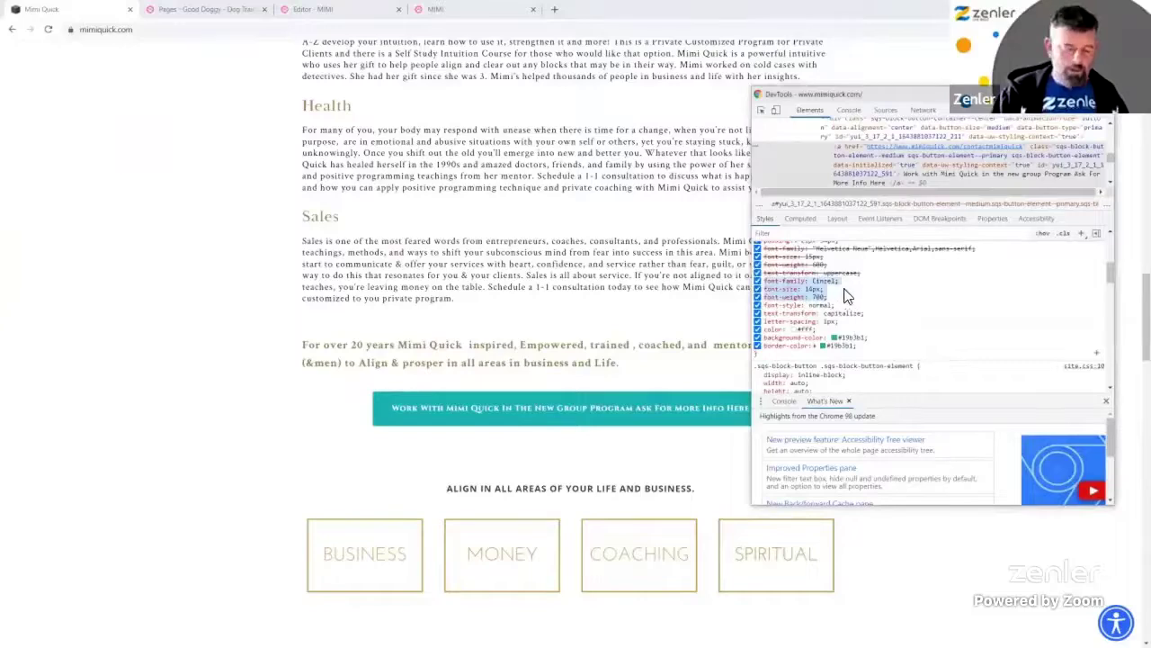
pyautogui.hotkey('alt', 'Tab')
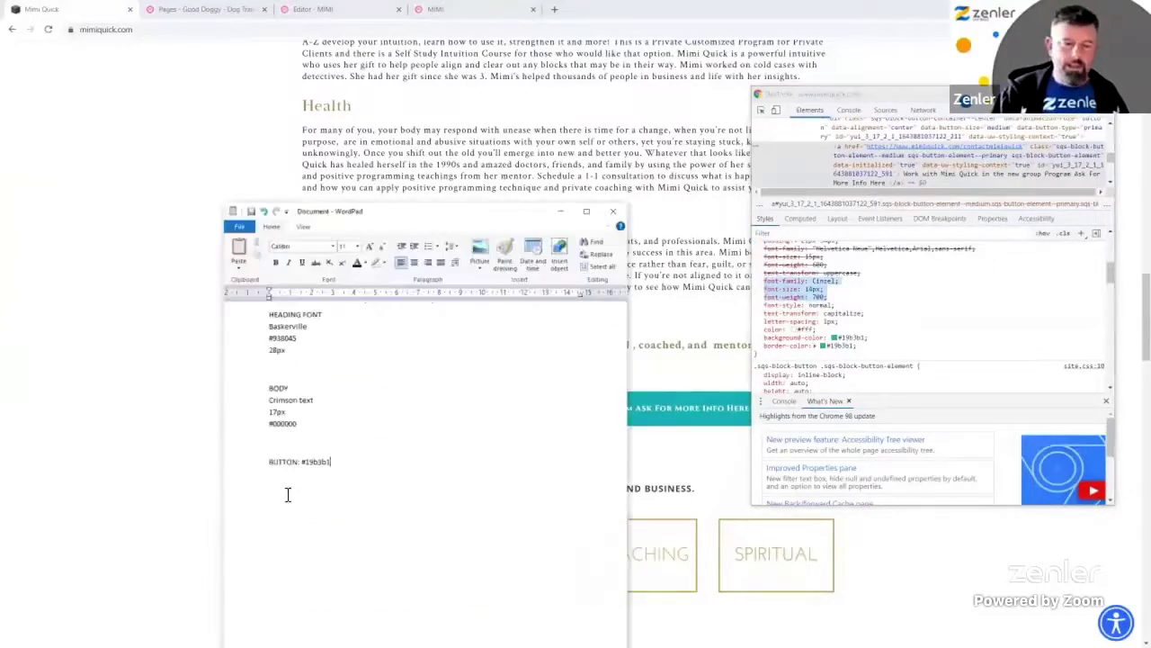
pyautogui.write('font-family: Cinzel;    font-size: 14px;    font-weight: 700;')
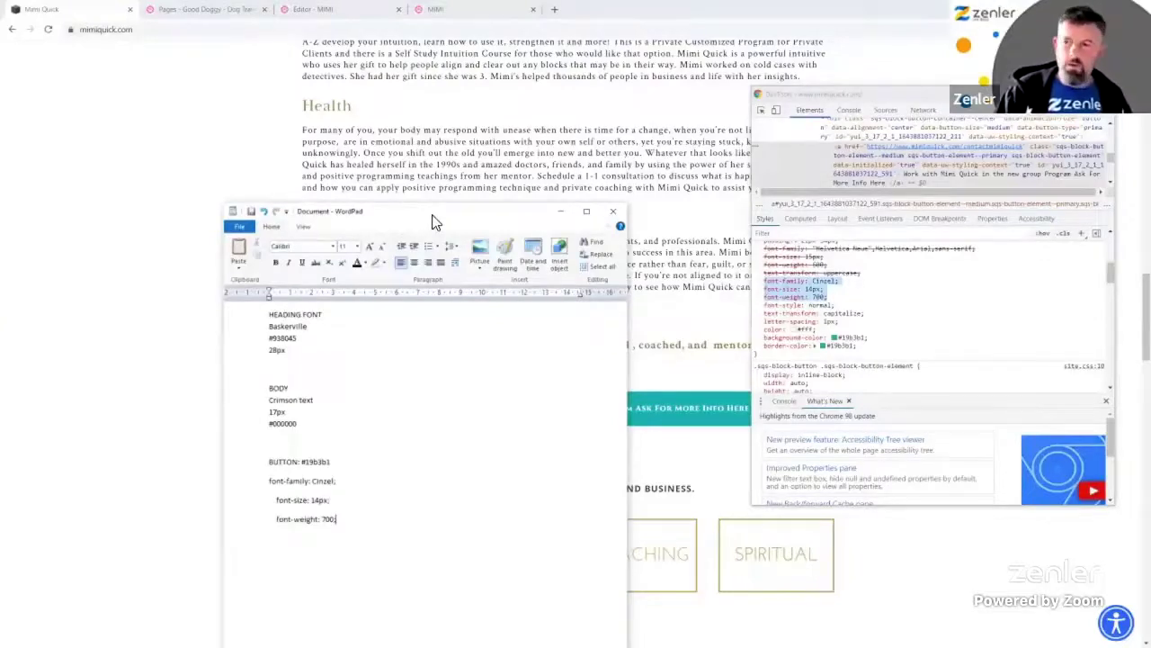
pyautogui.click(560, 210)
pyautogui.moveTo(899, 94); pyautogui.dragTo(866, 95)
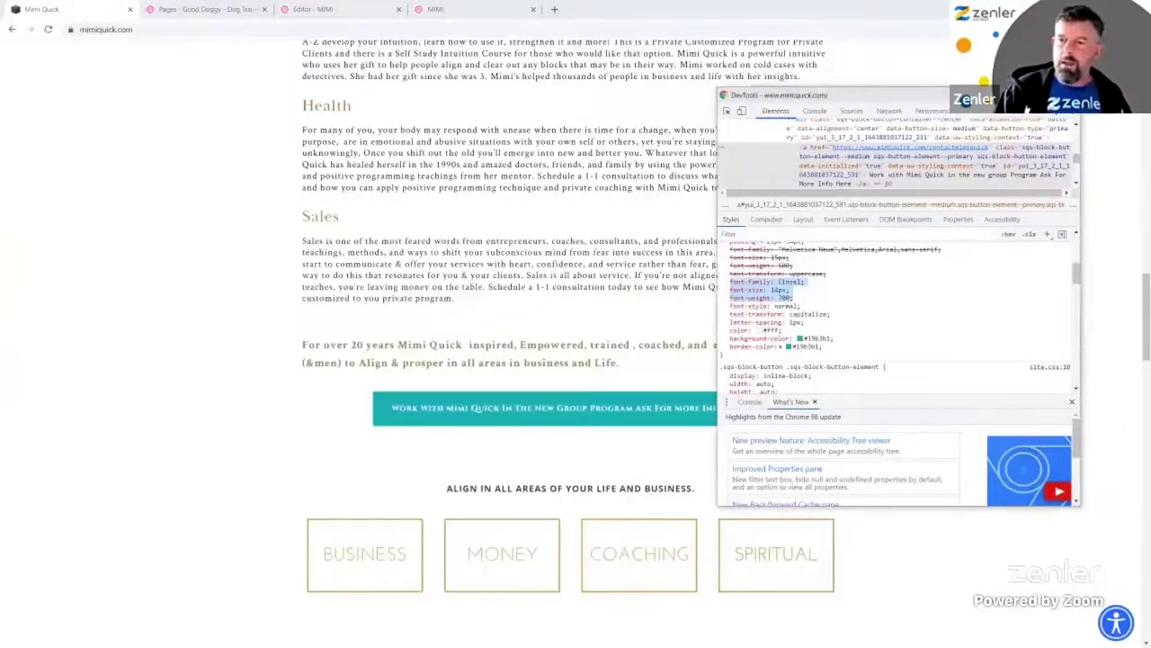
pyautogui.click(450, 304)
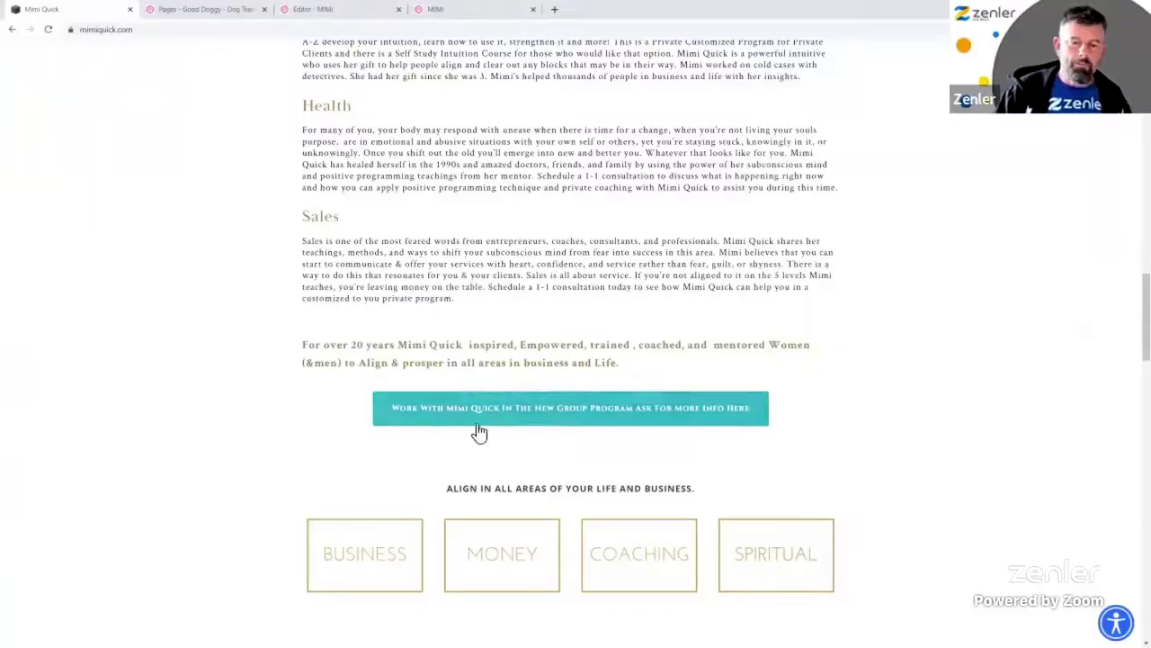
pyautogui.click(761, 416)
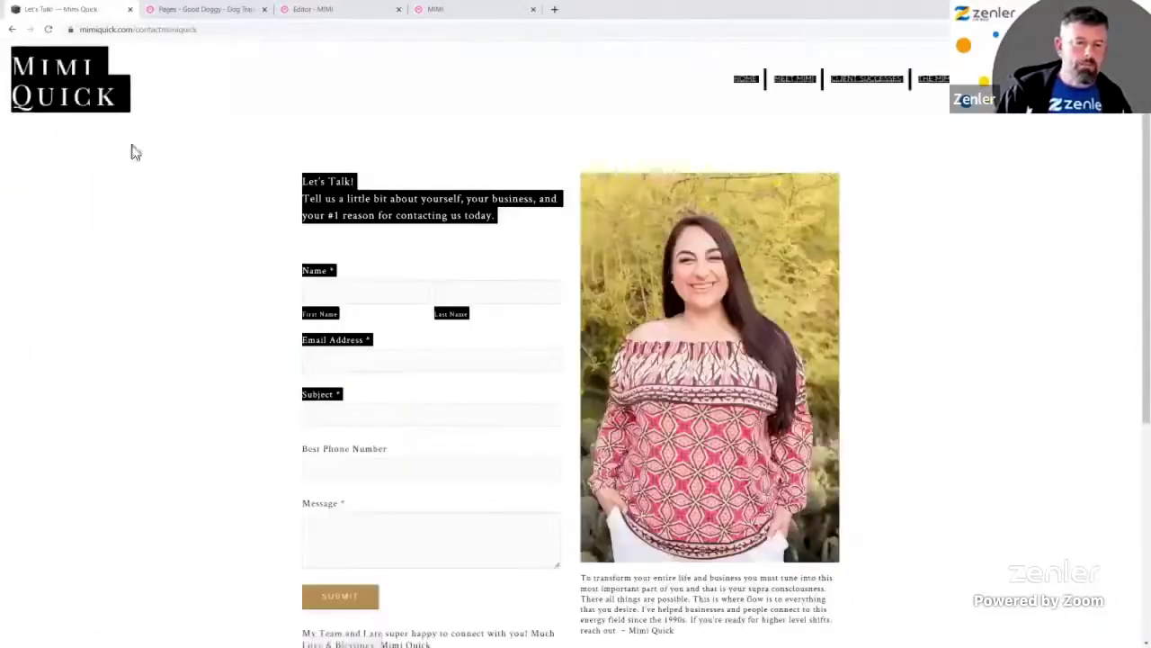
pyautogui.click(12, 29)
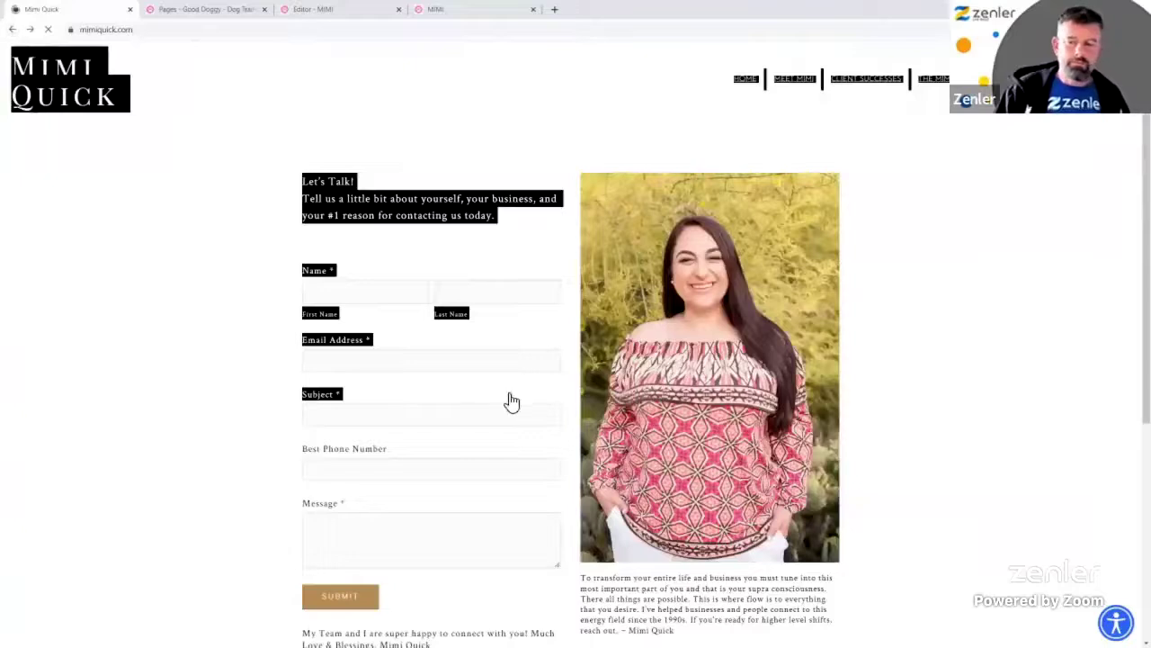
pyautogui.moveTo(761, 412); pyautogui.dragTo(512, 407)
pyautogui.rightClick(512, 406)
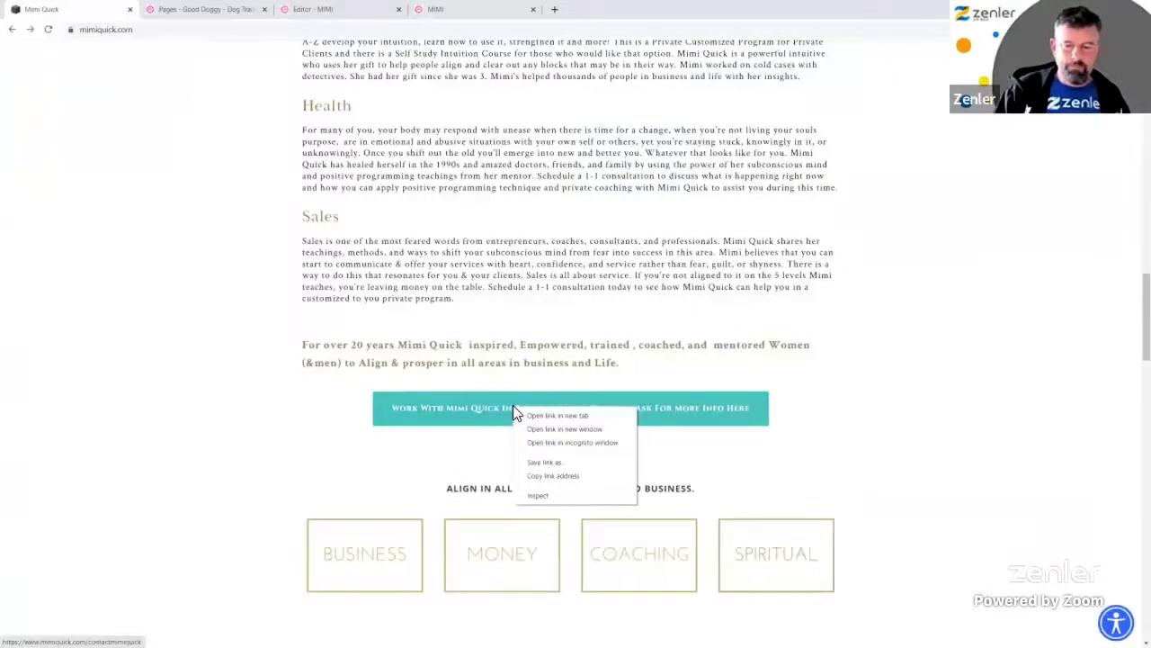
pyautogui.click(952, 467)
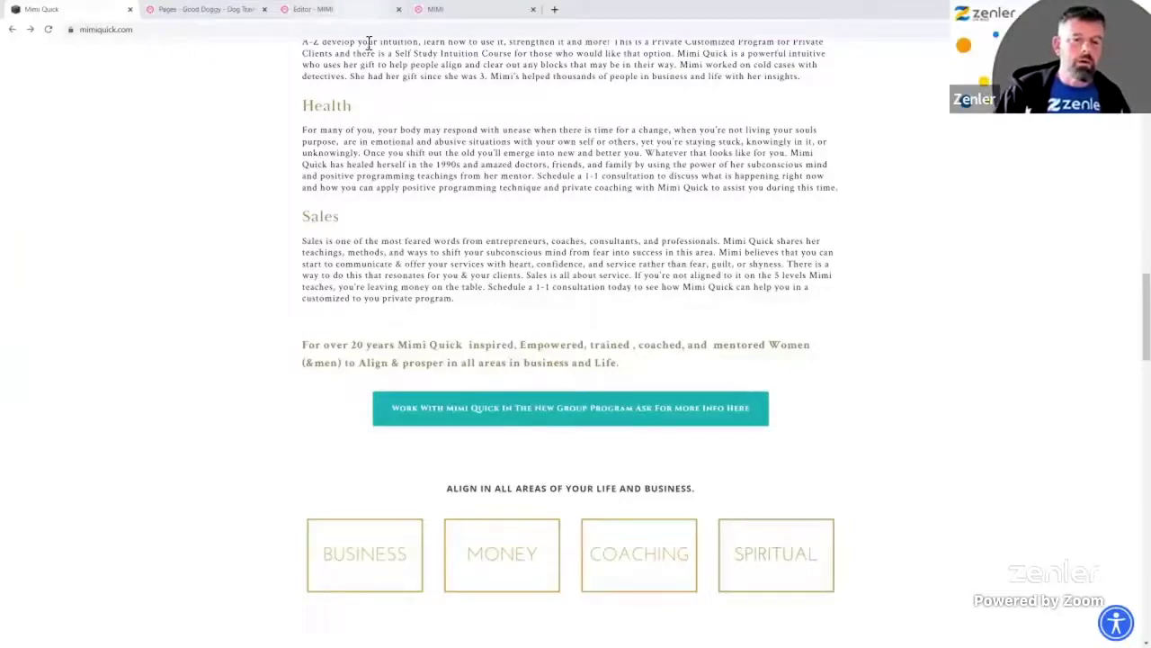
pyautogui.click(355, 9)
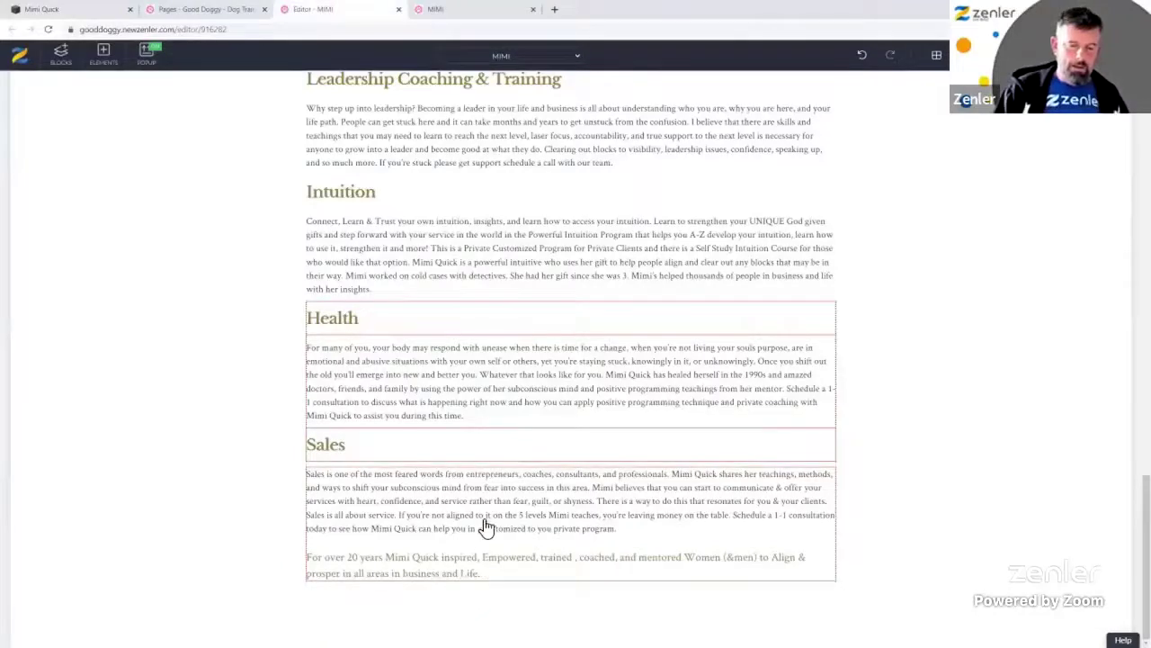
# - Insert a Button element below the 'For over 20 years' paragraph on the MIMI page
pyautogui.click(475, 580)
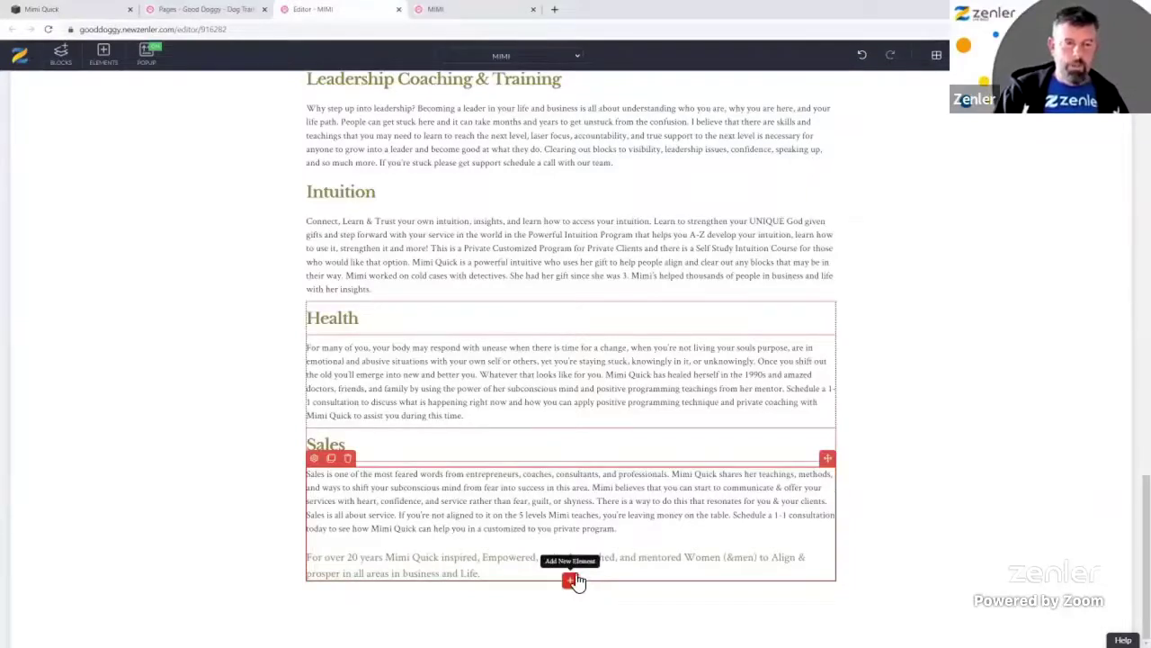
pyautogui.click(570, 581)
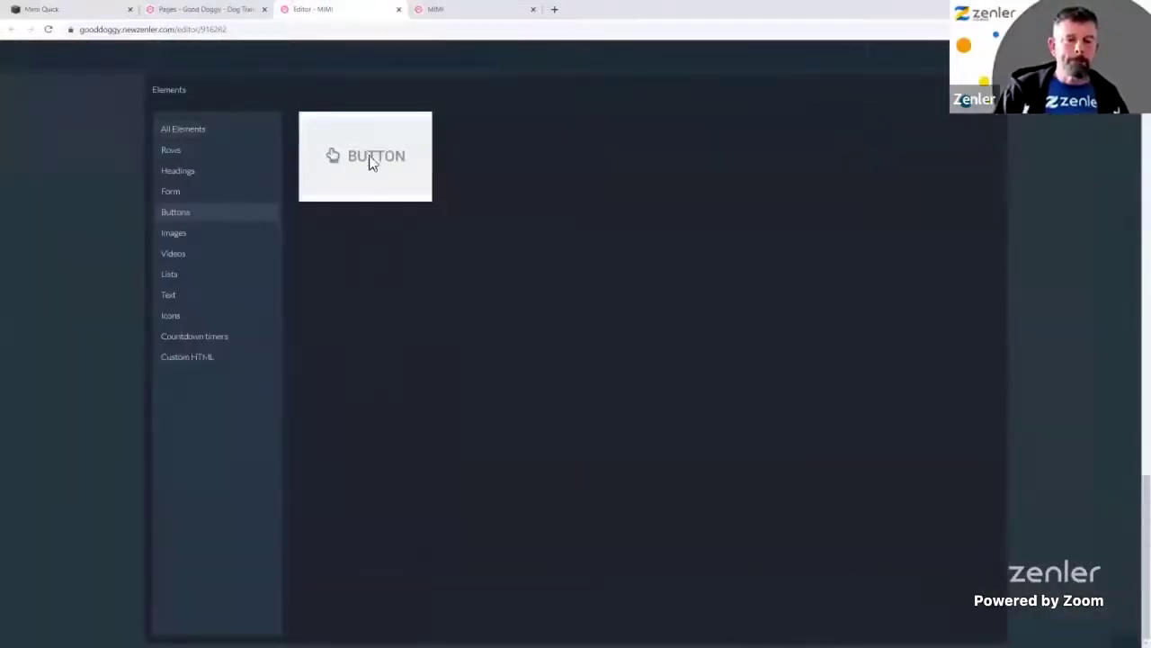
pyautogui.click(497, 259)
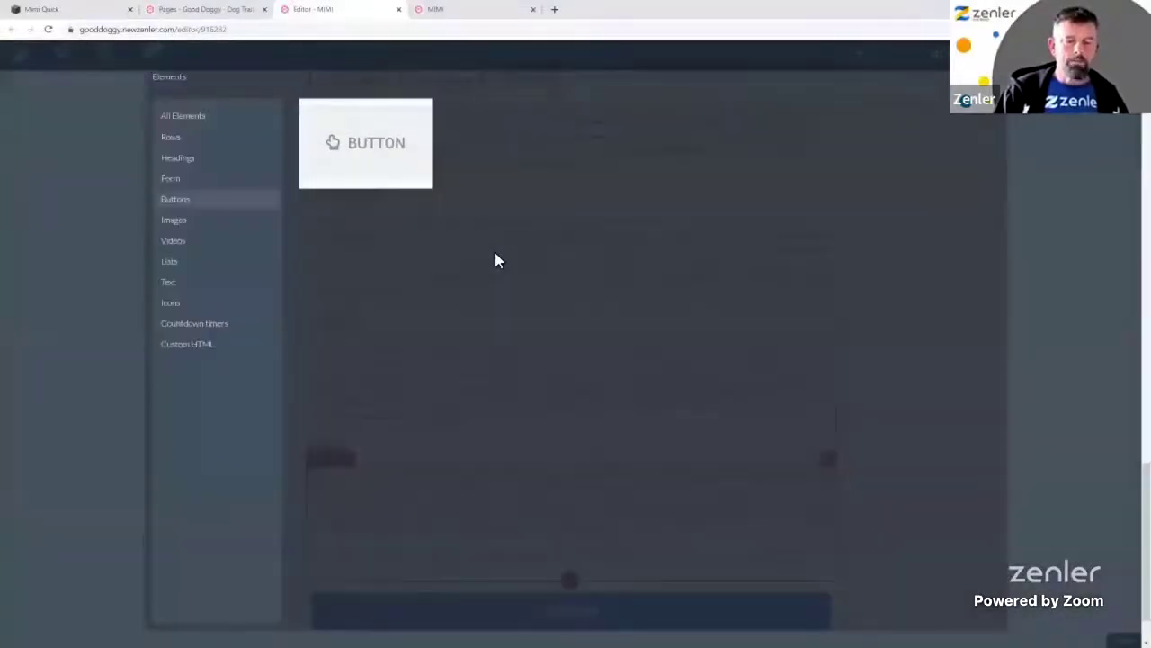
pyautogui.moveTo(340, 605)
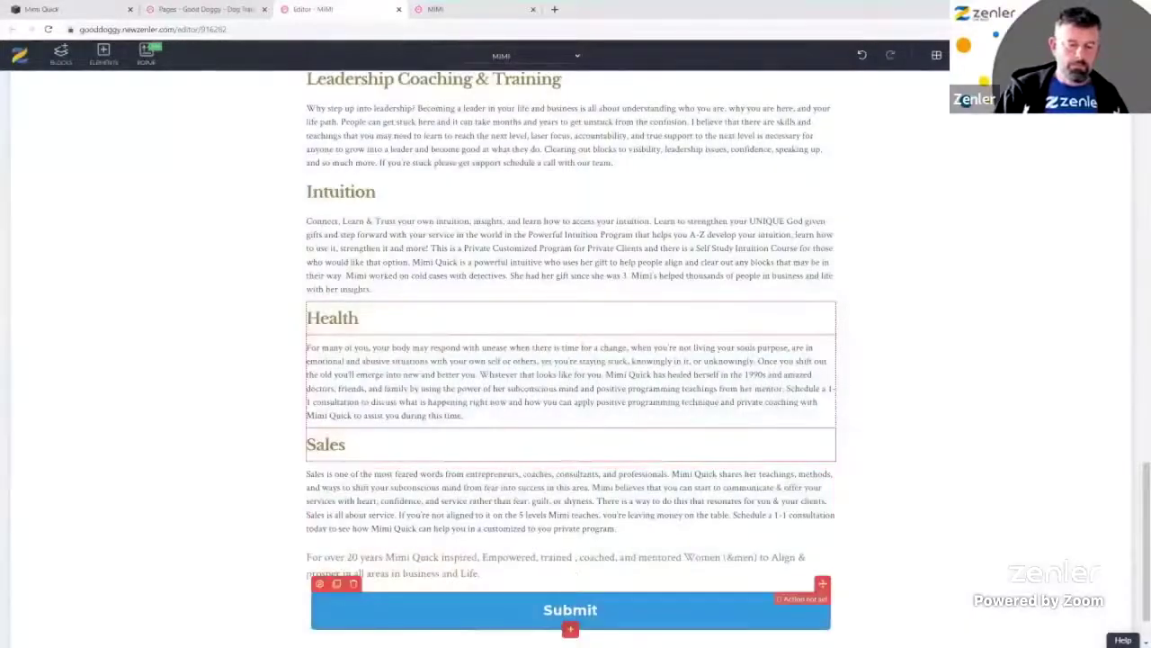
pyautogui.click(65, 11)
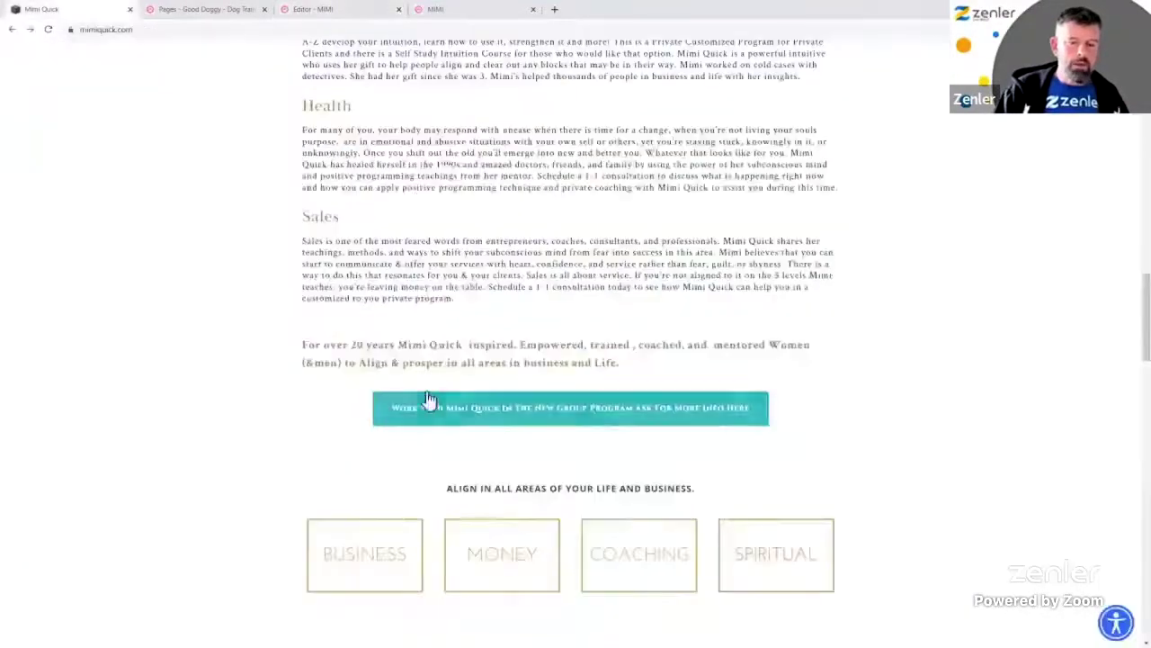
pyautogui.click(207, 11)
# - Set the button's background colour to teal #19b3b1
pyautogui.click(306, 10)
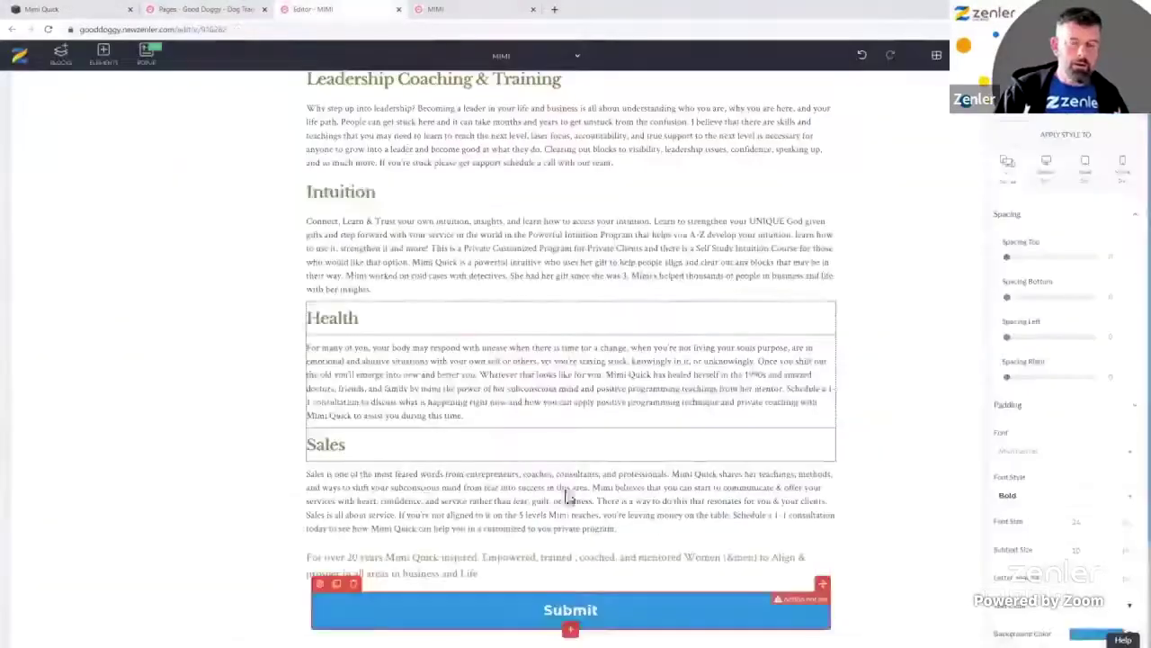
pyautogui.scroll(-2, 1050, 539)
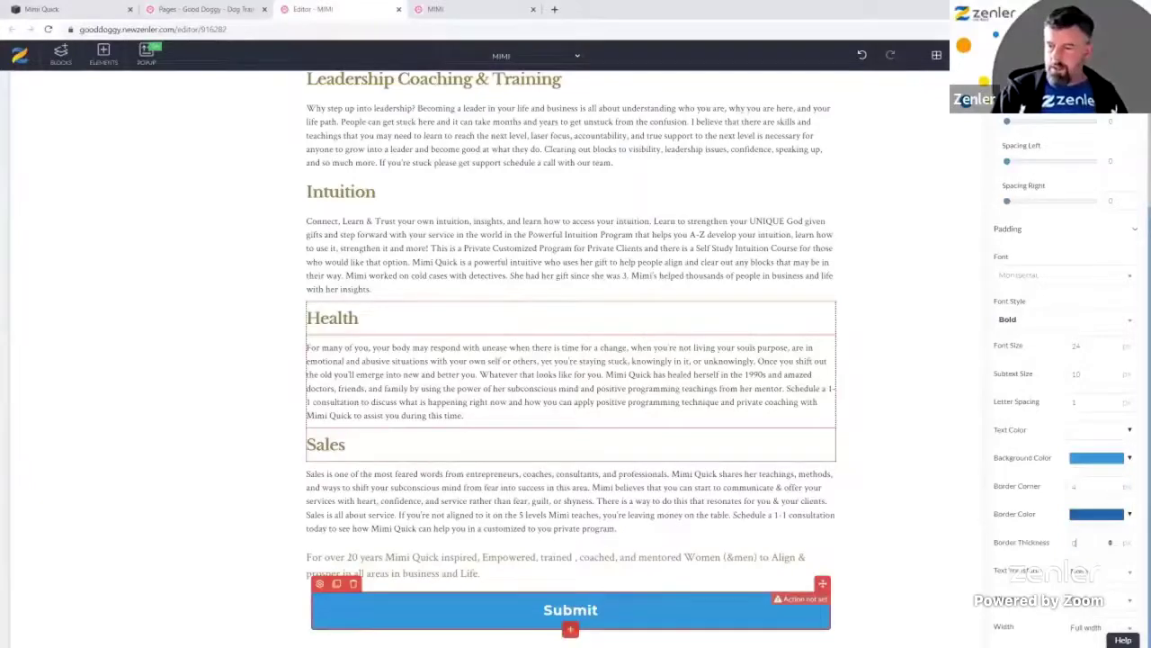
pyautogui.click(1130, 457)
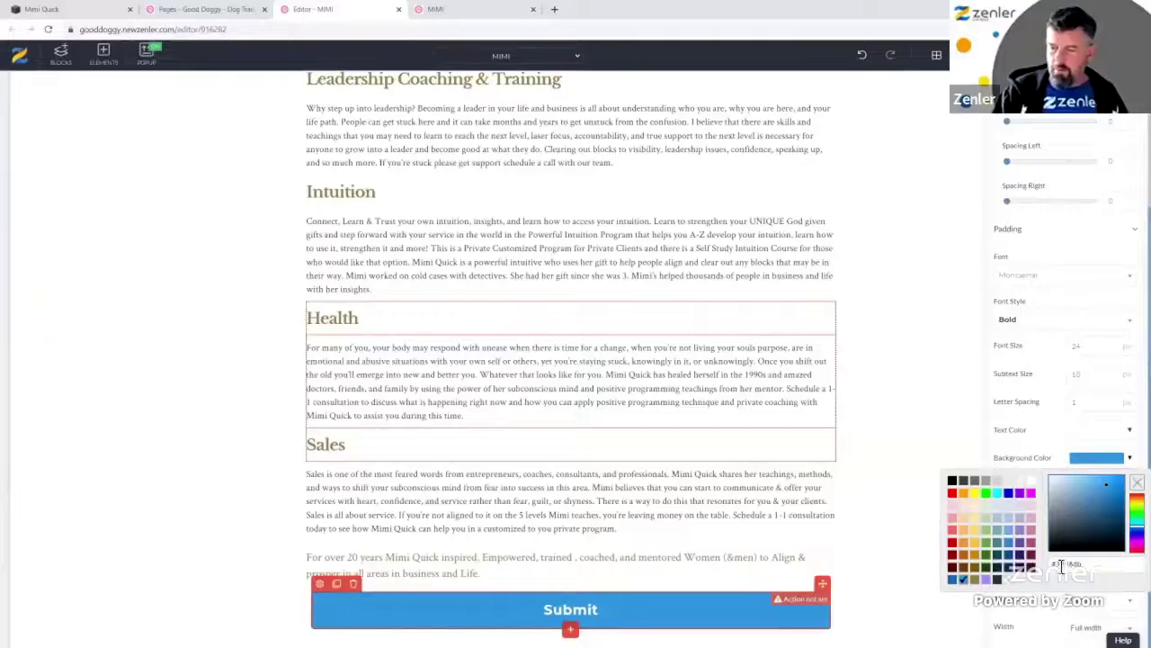
pyautogui.doubleClick(1089, 566)
pyautogui.write('#1f91b6')
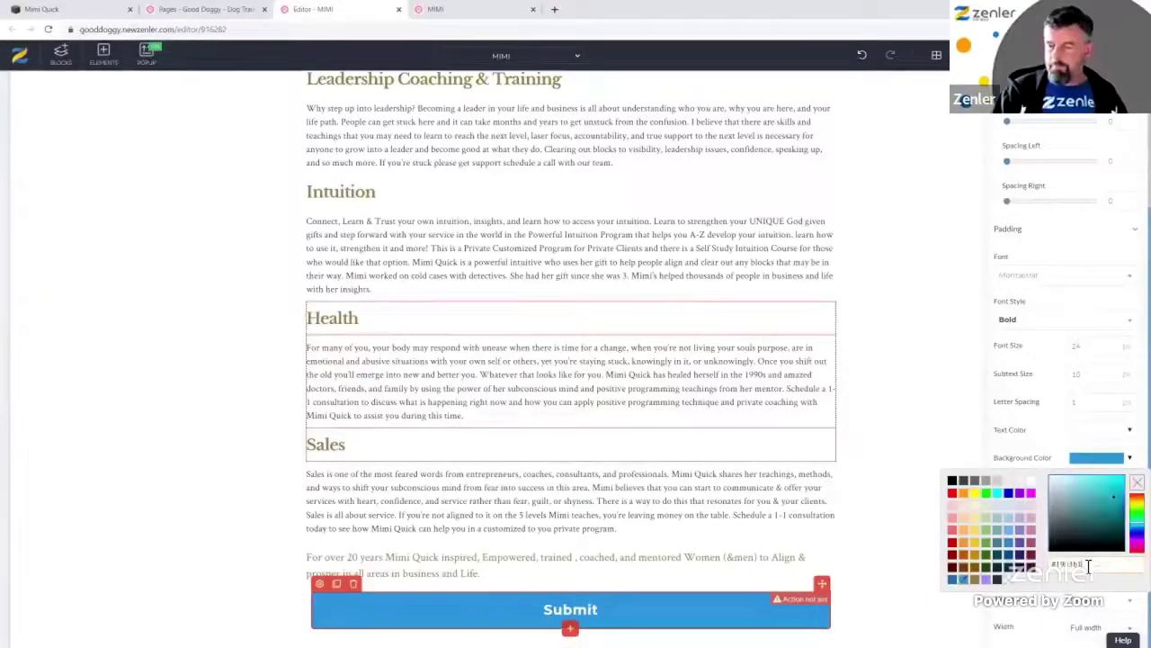
pyautogui.click(1024, 448)
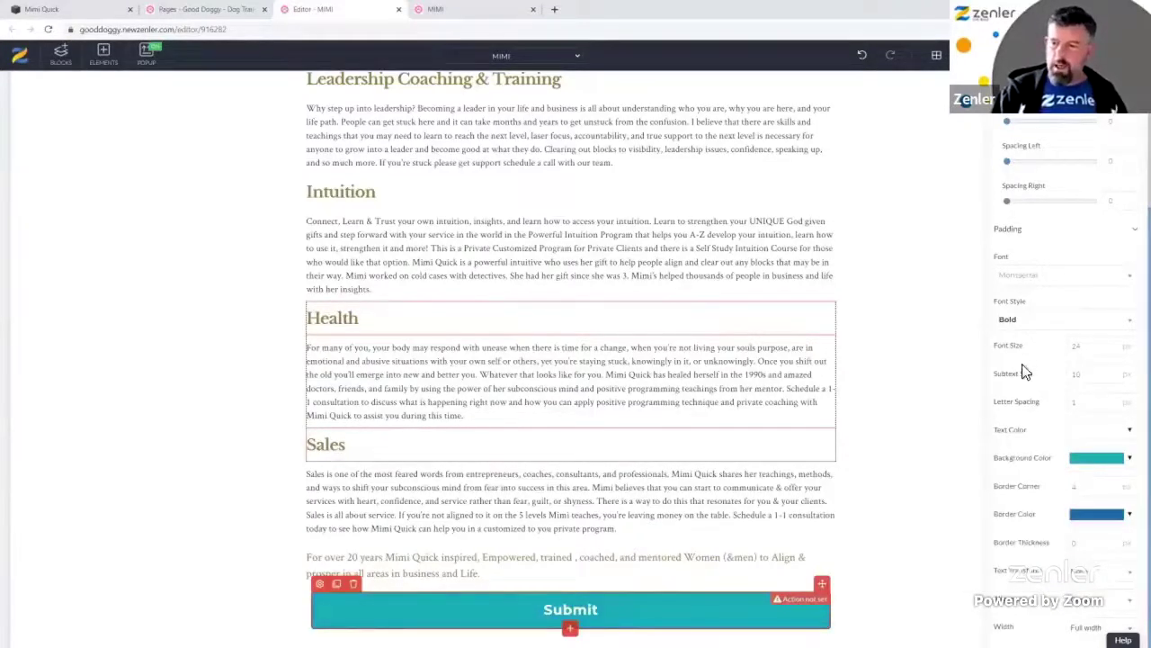
# - Give the button Cinzel font at size 14 and Normal width
pyautogui.click(1052, 275)
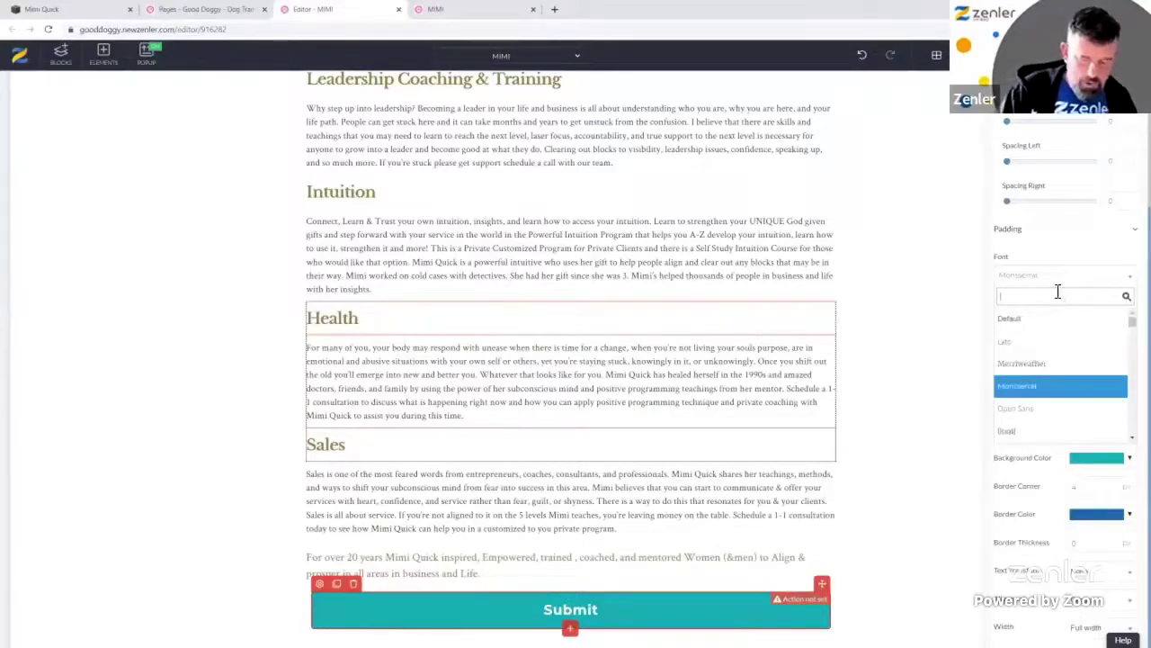
pyautogui.write('cin')
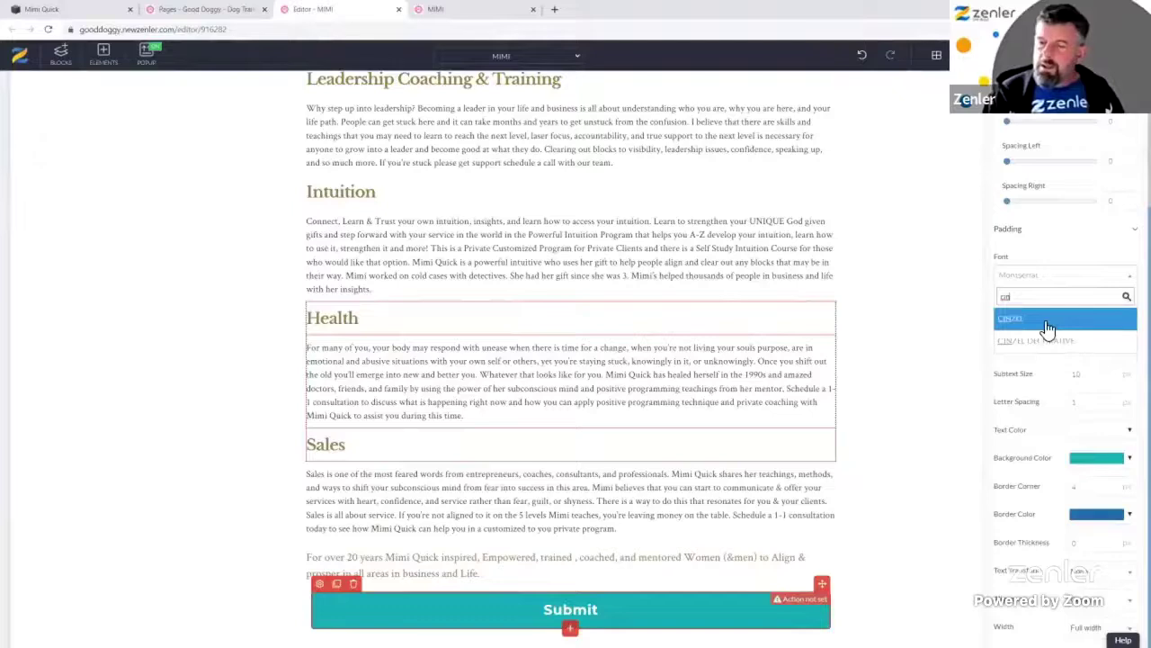
pyautogui.click(1048, 324)
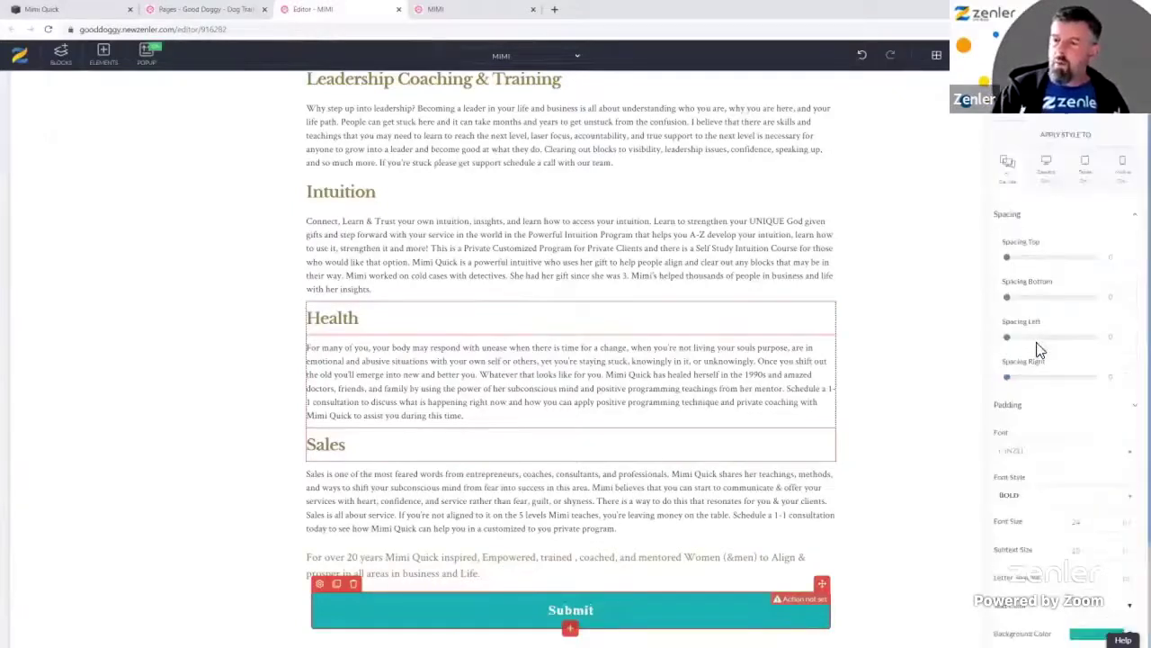
pyautogui.scroll(-2, 1087, 529)
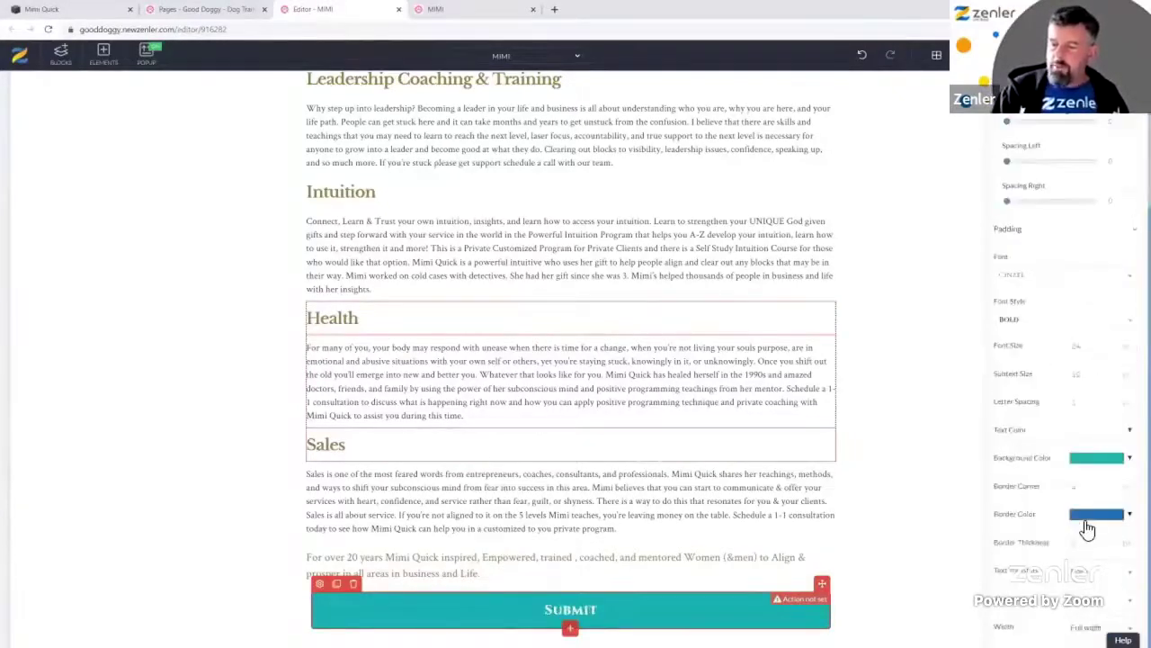
pyautogui.doubleClick(1068, 350)
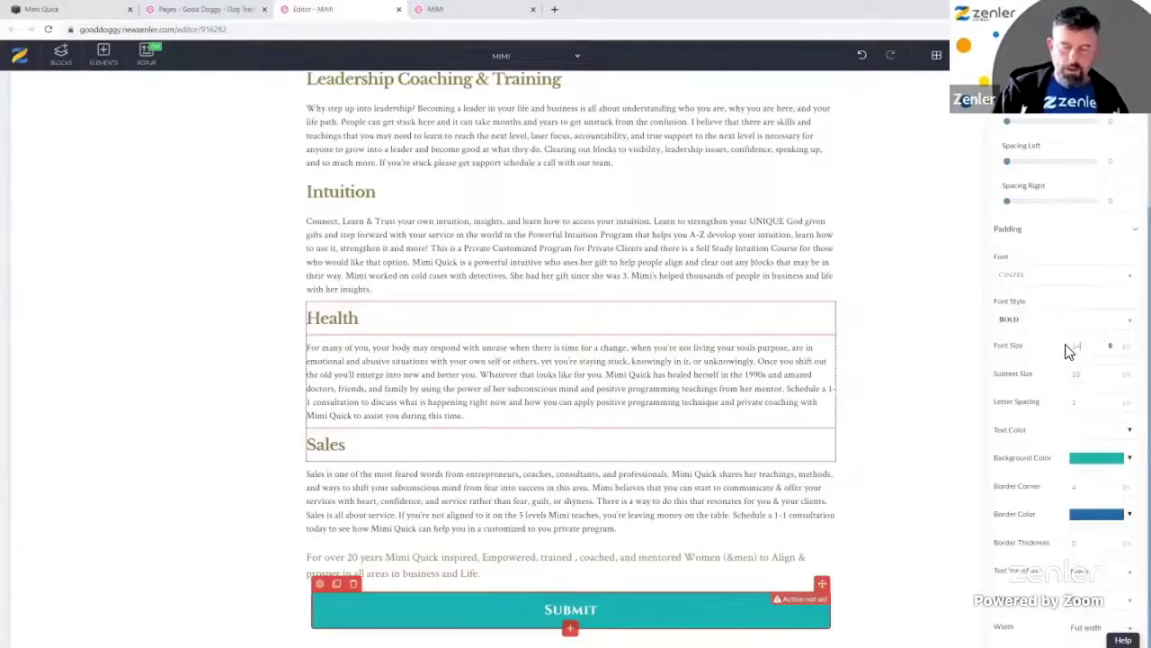
pyautogui.write('14')
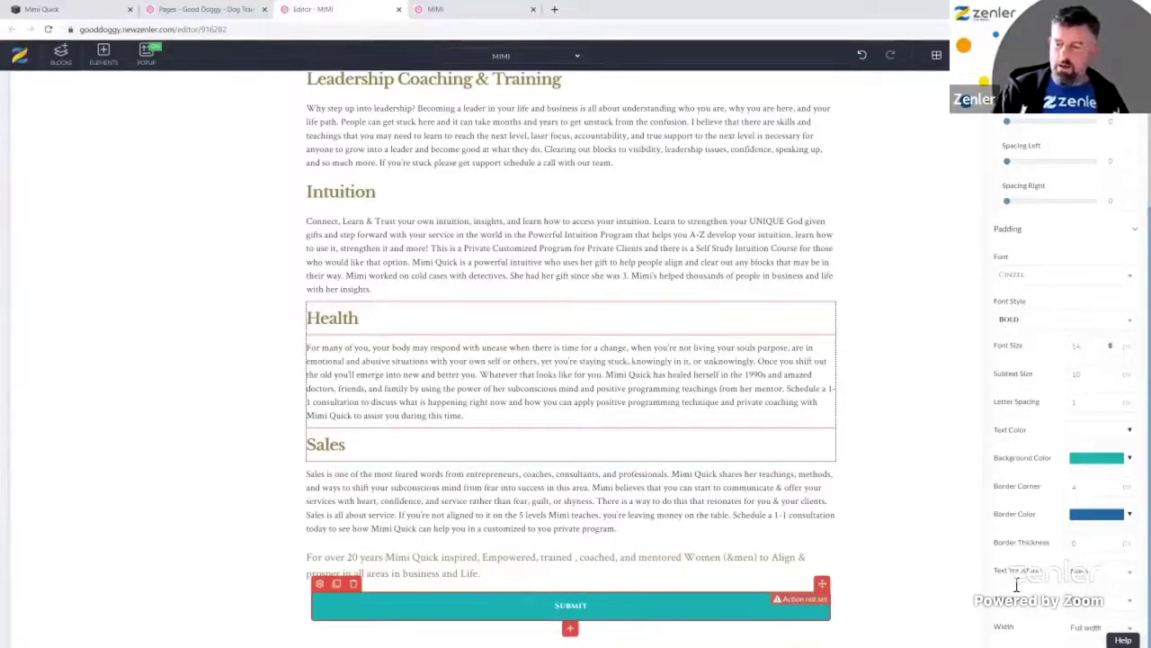
pyautogui.click(1085, 623)
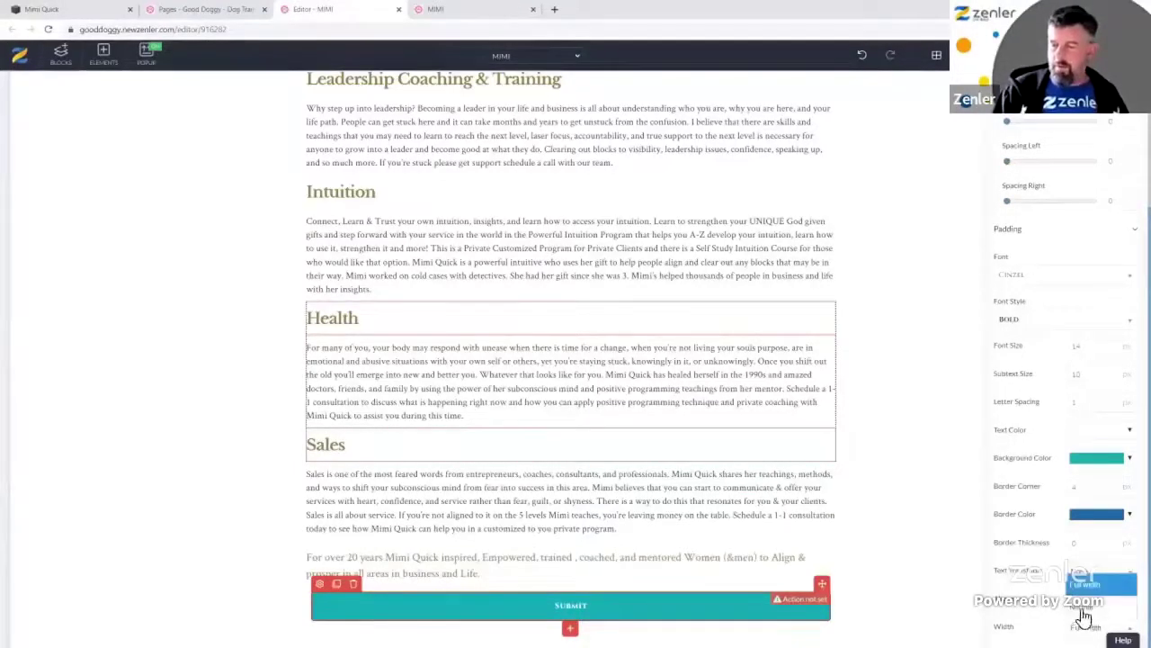
pyautogui.click(1079, 600)
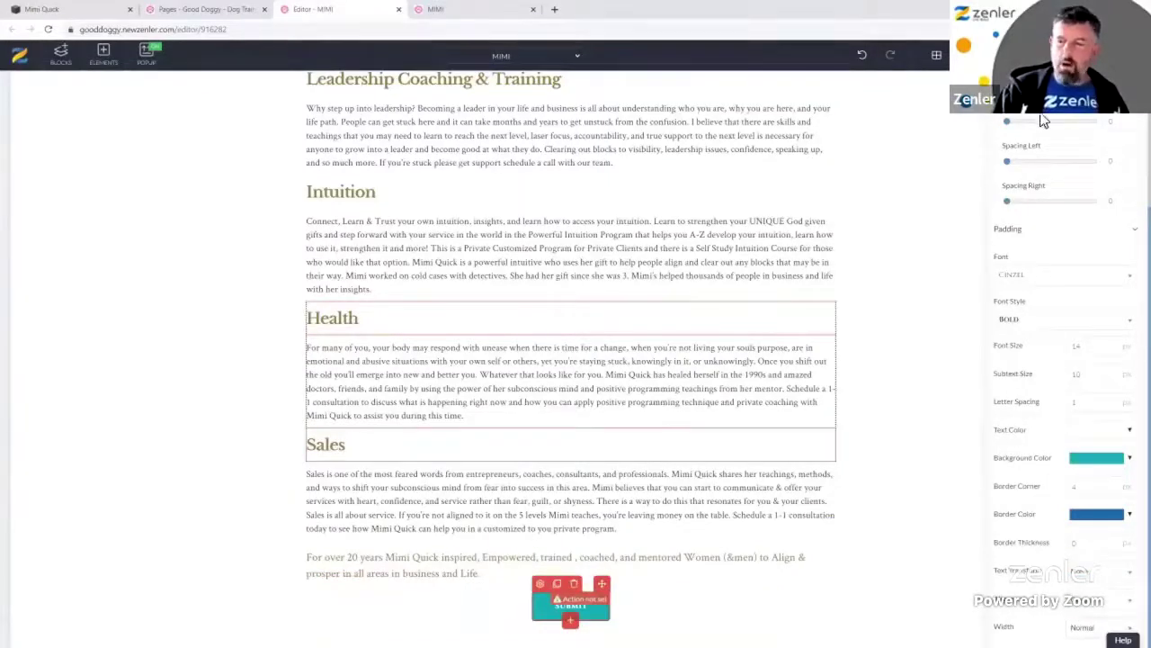
pyautogui.scroll(1, 1047, 185)
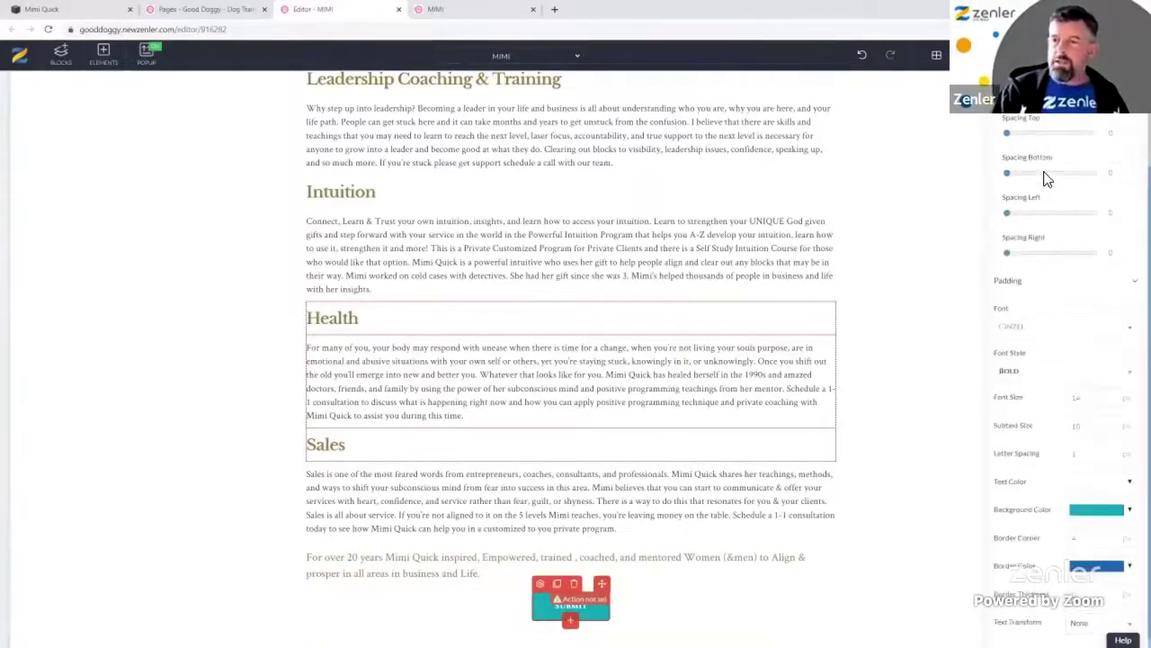
pyautogui.scroll(2, 1043, 135)
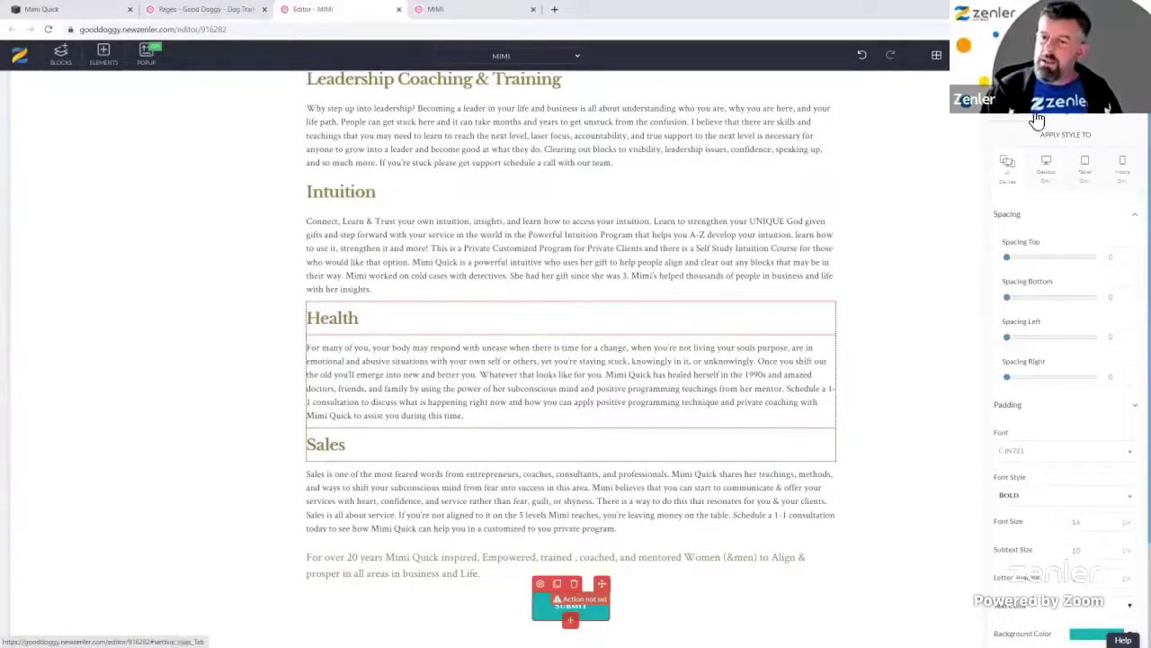
pyautogui.click(1083, 127)
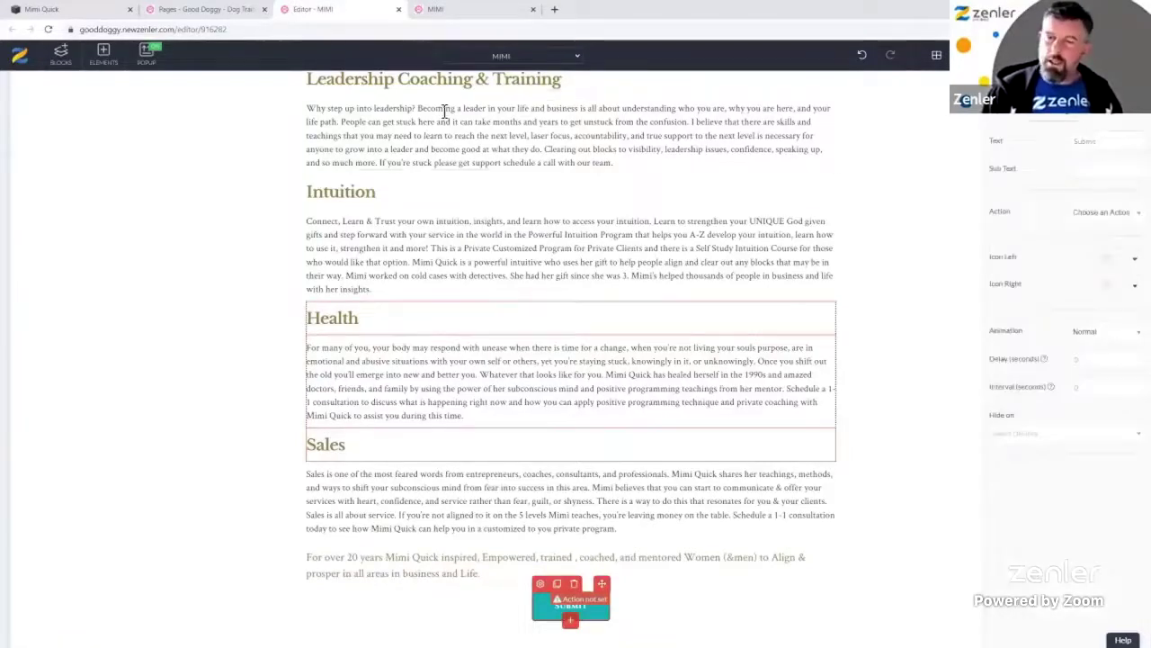
# - Change the button label from 'Submit' to 'WORK WITH MIMI QUICK IN THE NEW GROUP PROGRAM ASK FOR MORE INFO HERE'
pyautogui.click(51, 10)
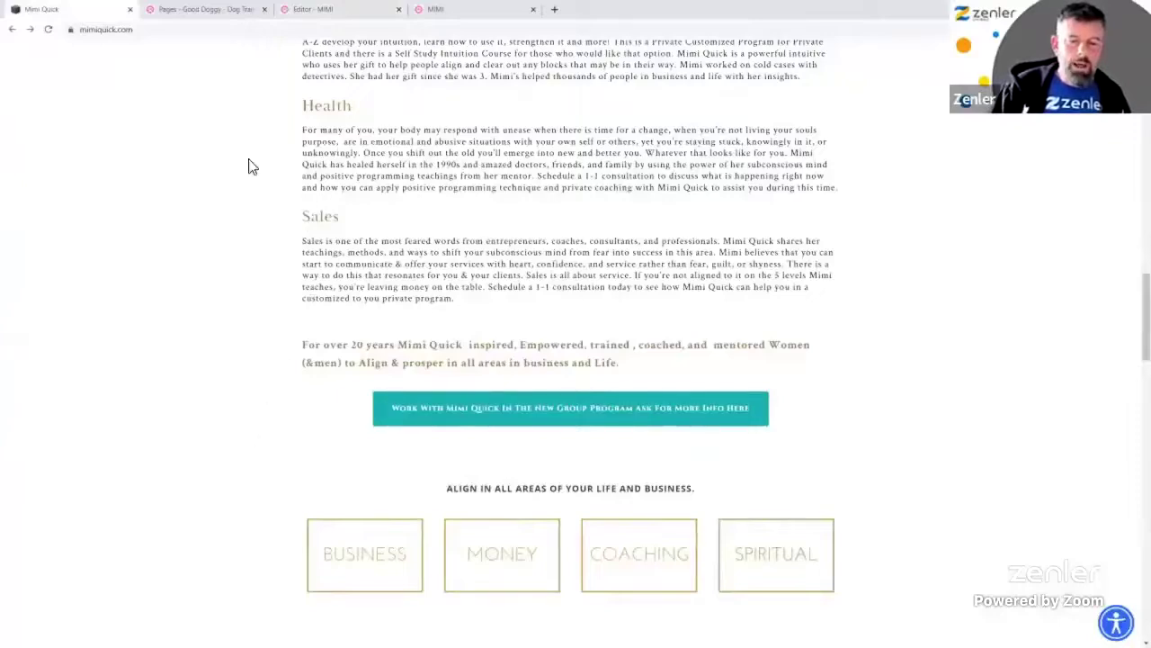
pyautogui.click(333, 16)
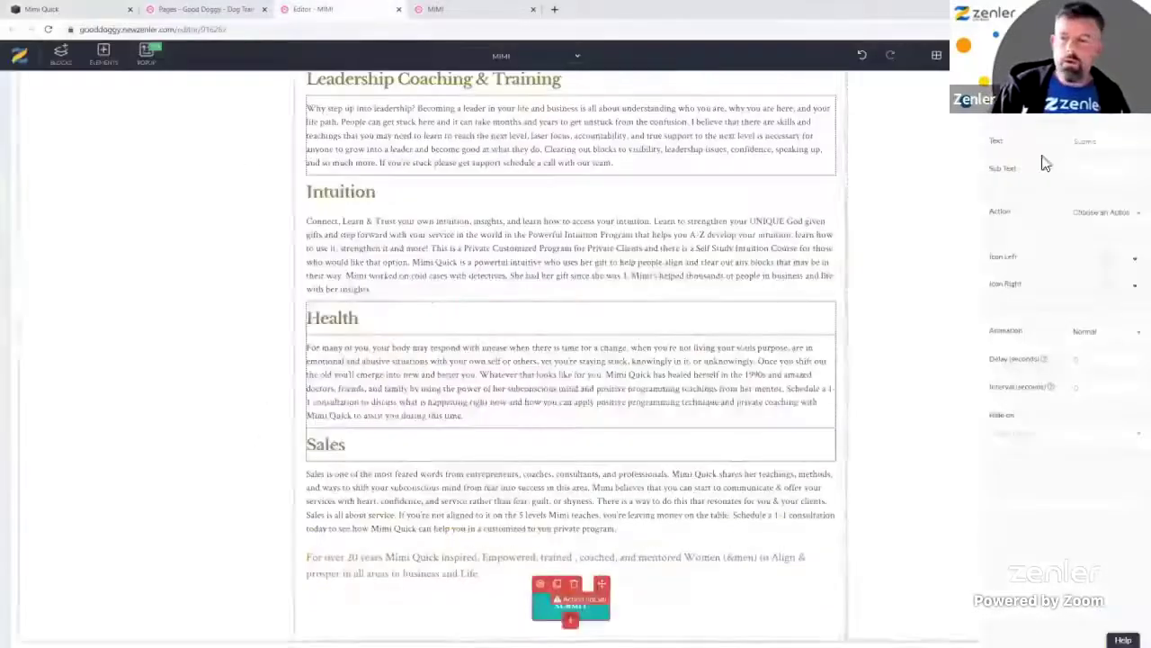
pyautogui.moveTo(1105, 142); pyautogui.dragTo(1063, 145)
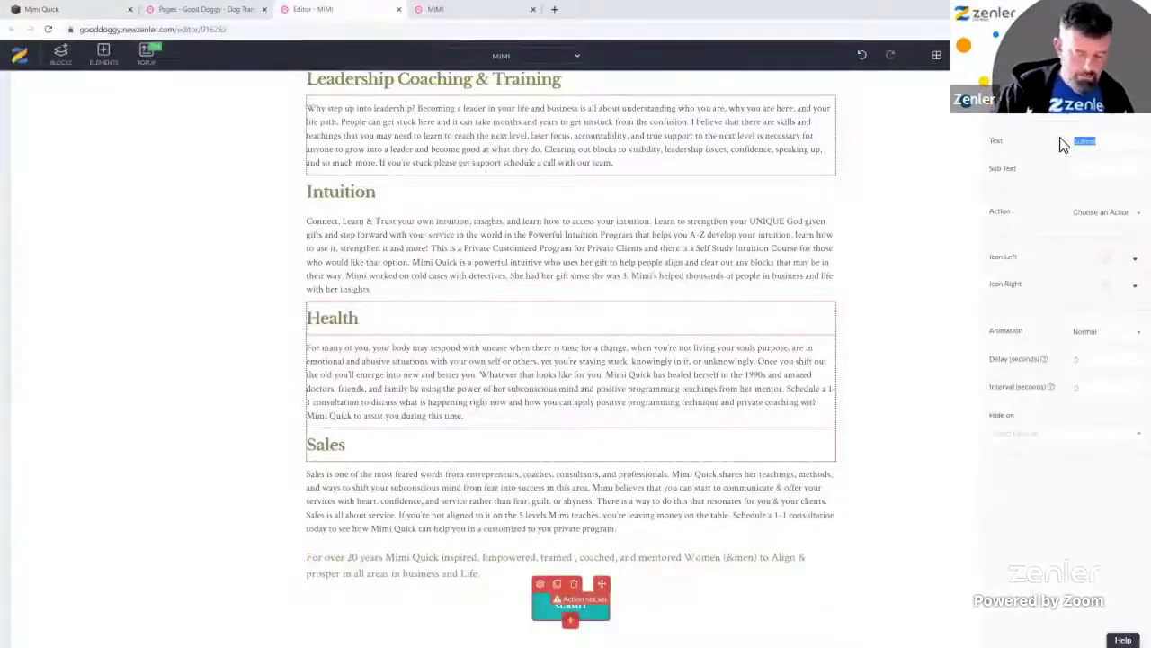
pyautogui.write('WORK')
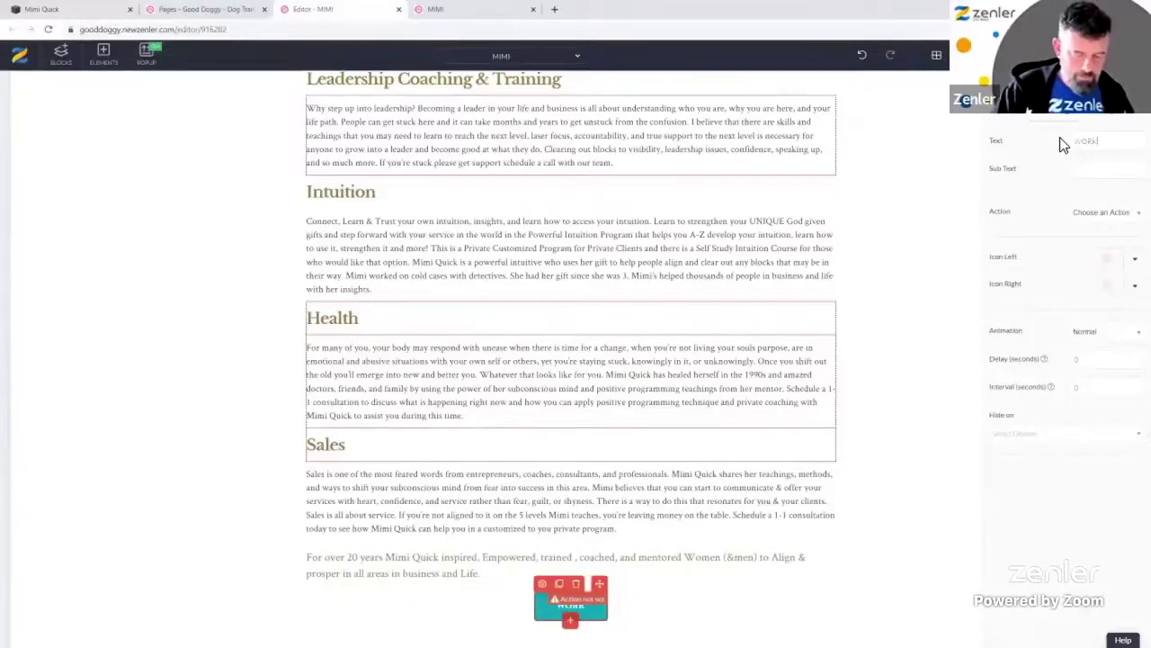
pyautogui.write(' WITH MIMI')
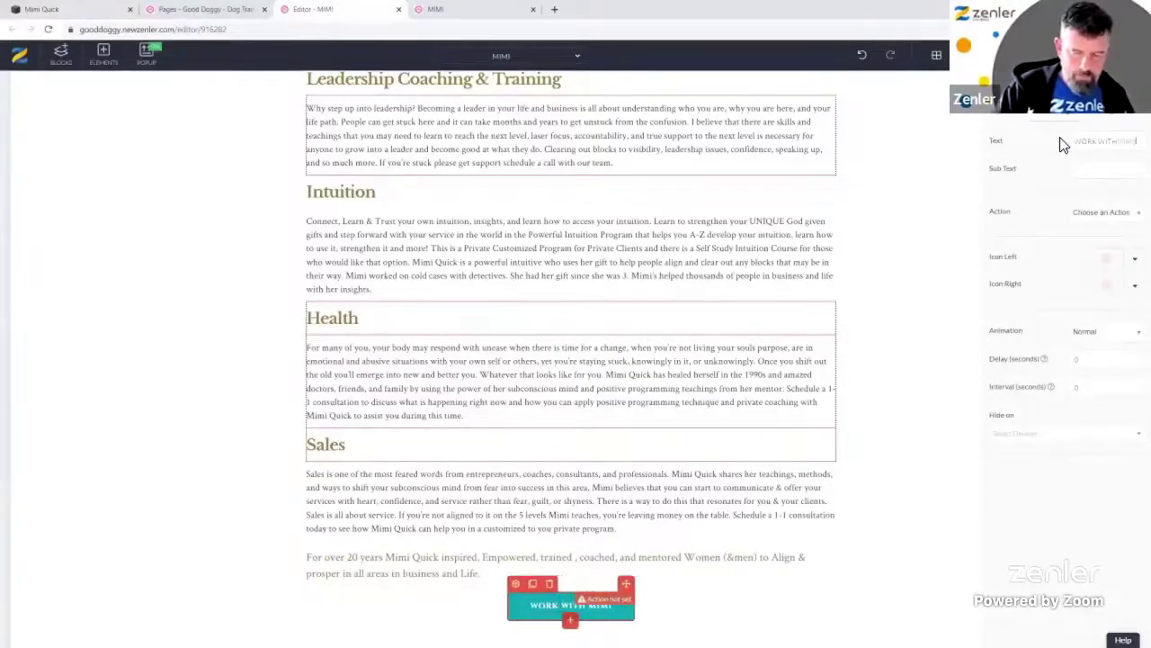
pyautogui.write(' QU')
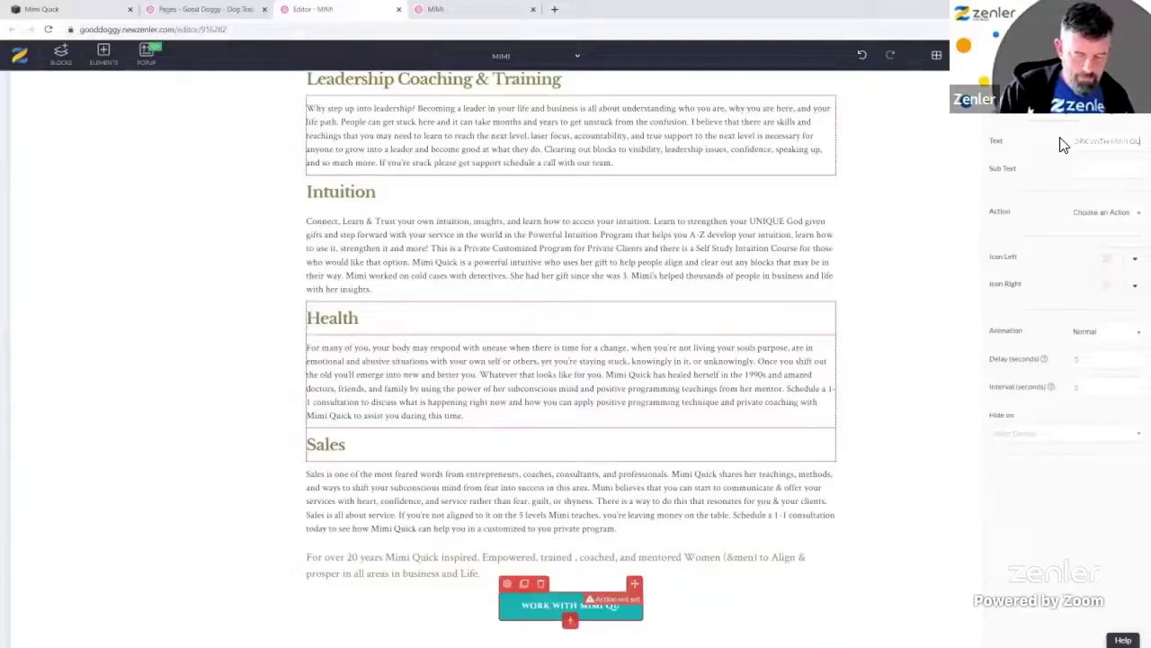
pyautogui.write('ICK IN THE')
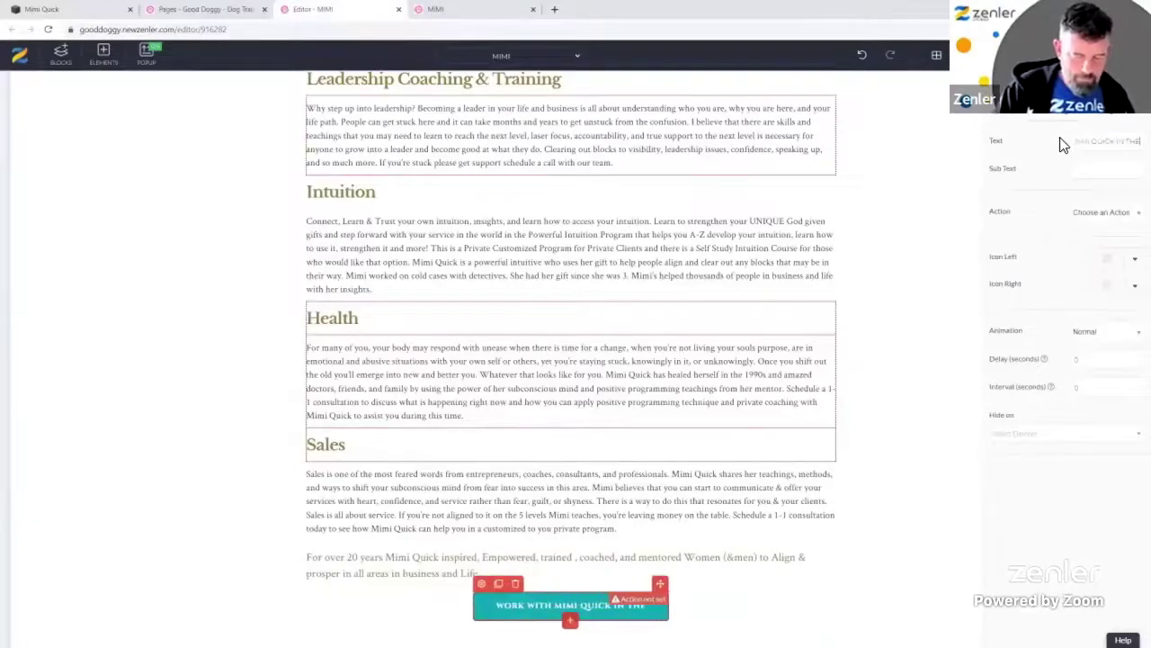
pyautogui.write(' NEW GROUP')
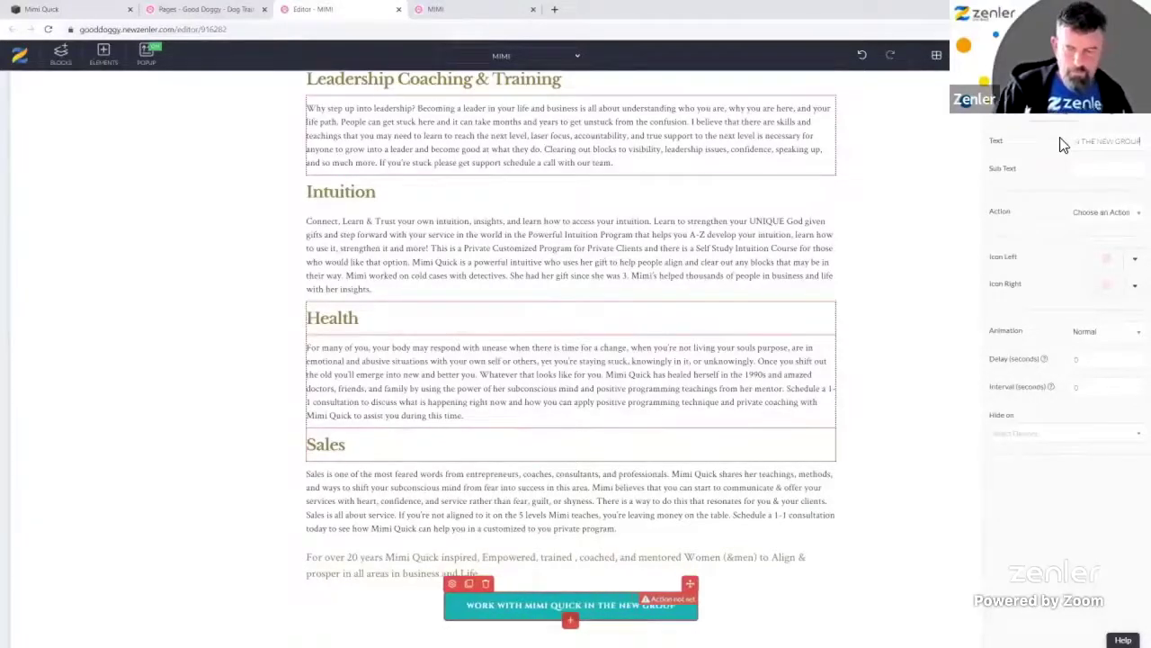
pyautogui.click(81, 10)
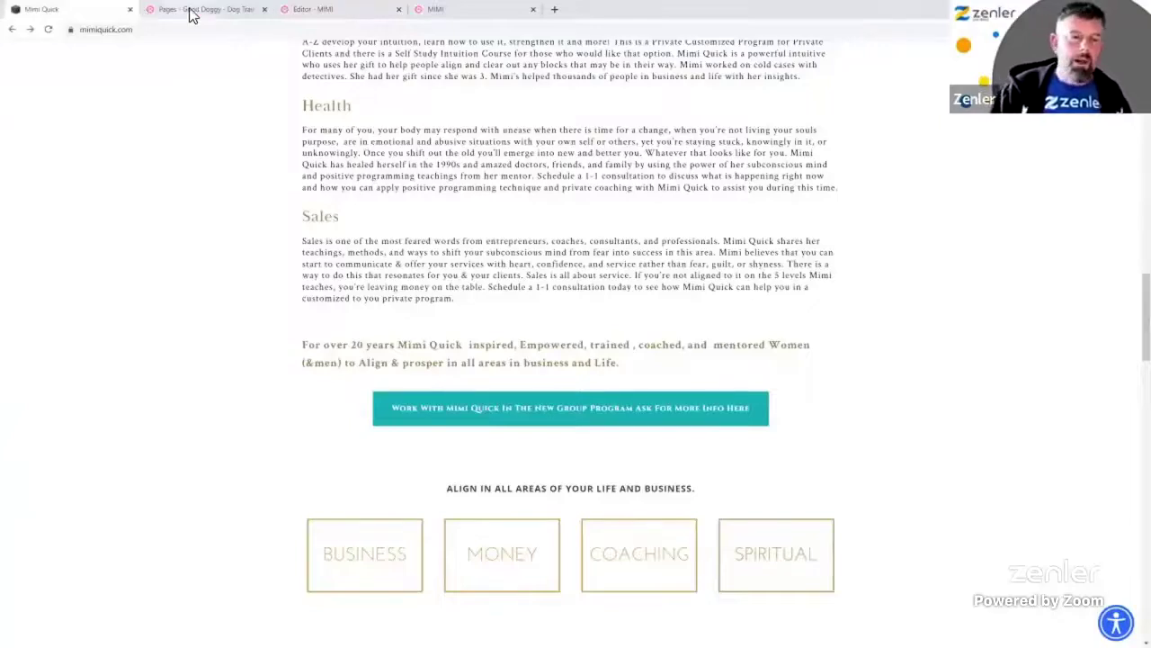
pyautogui.click(364, 14)
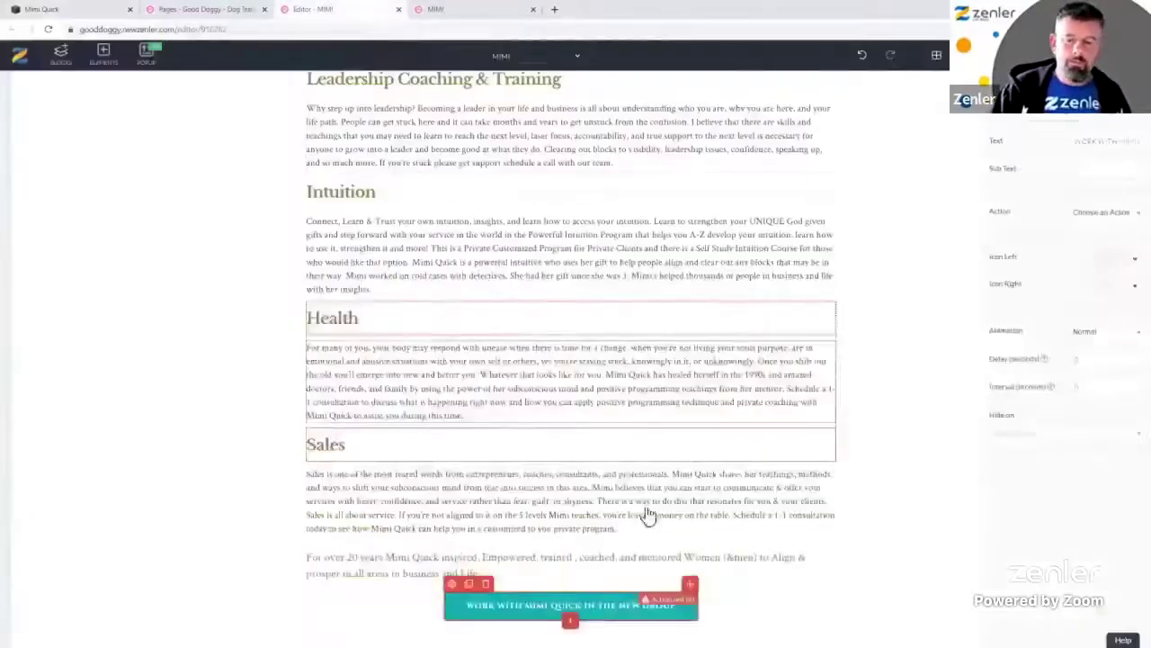
pyautogui.tripleClick(1107, 142)
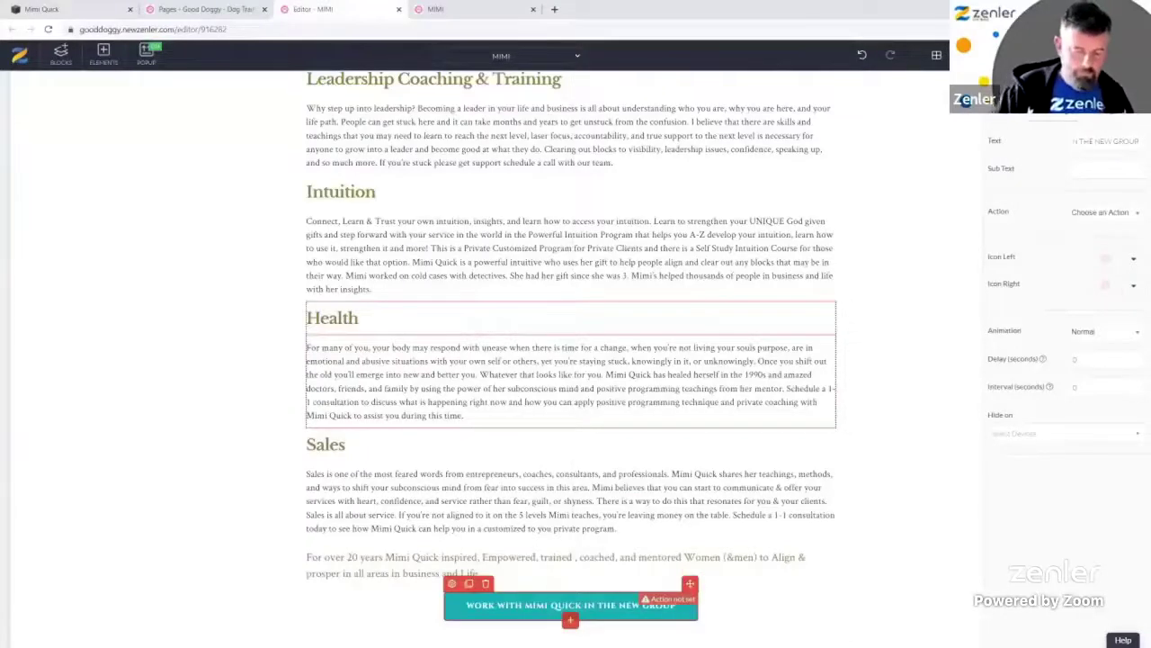
pyautogui.write('P')
pyautogui.write('ROGRAM')
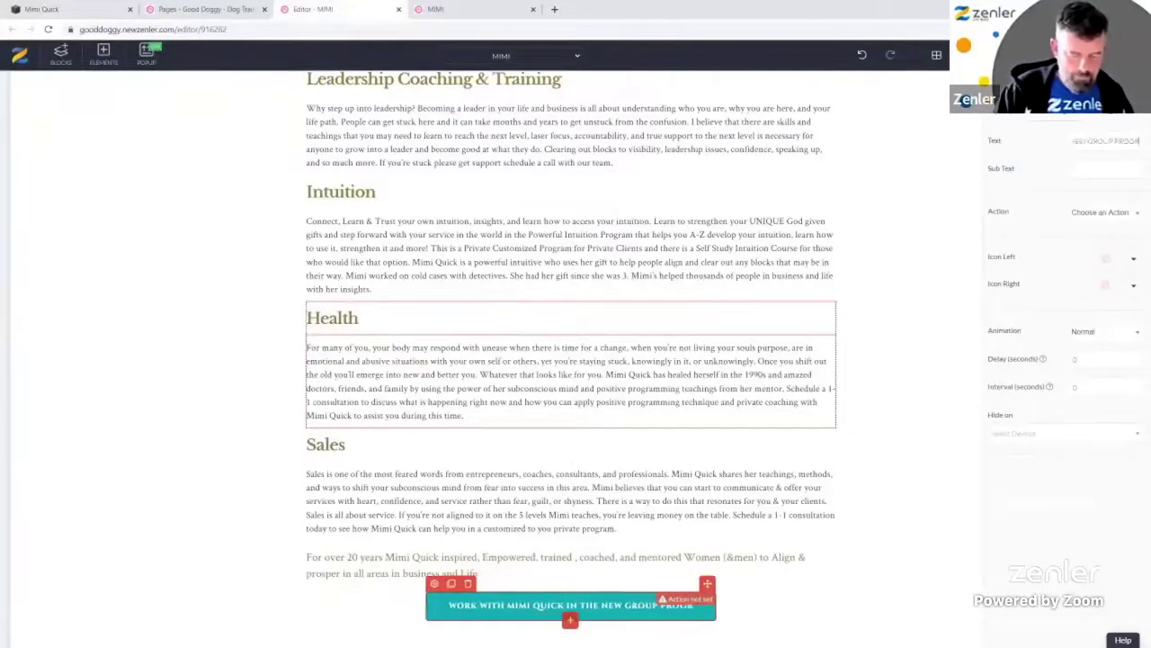
pyautogui.write(' ASK FOR')
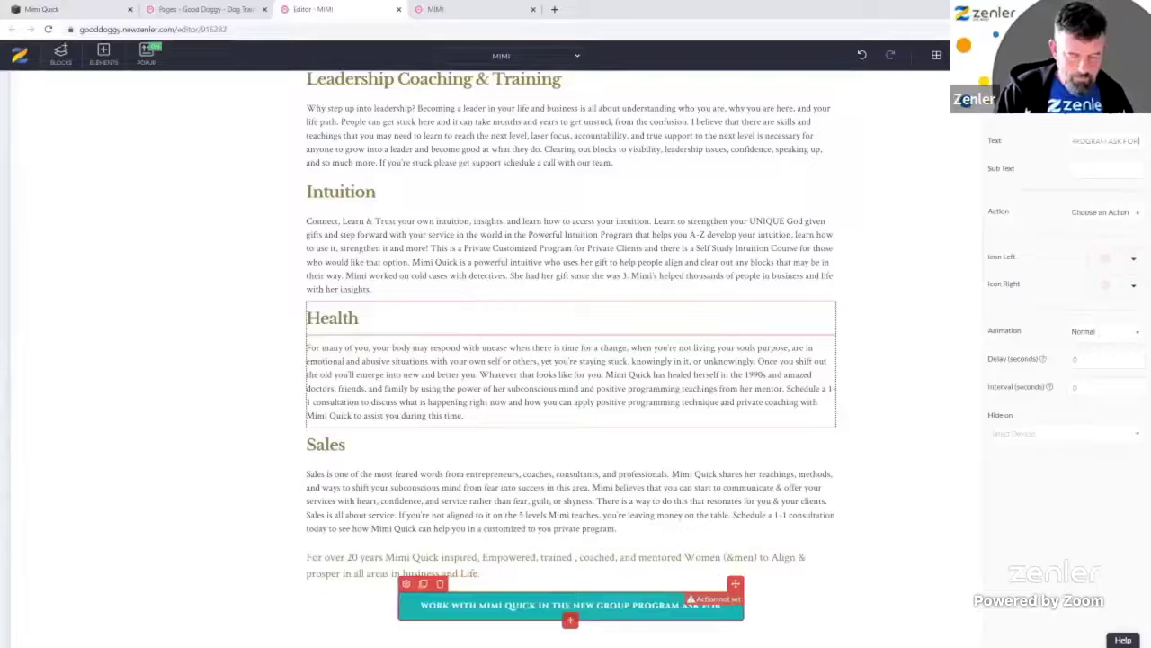
pyautogui.write(' MORE !NFO HERE')
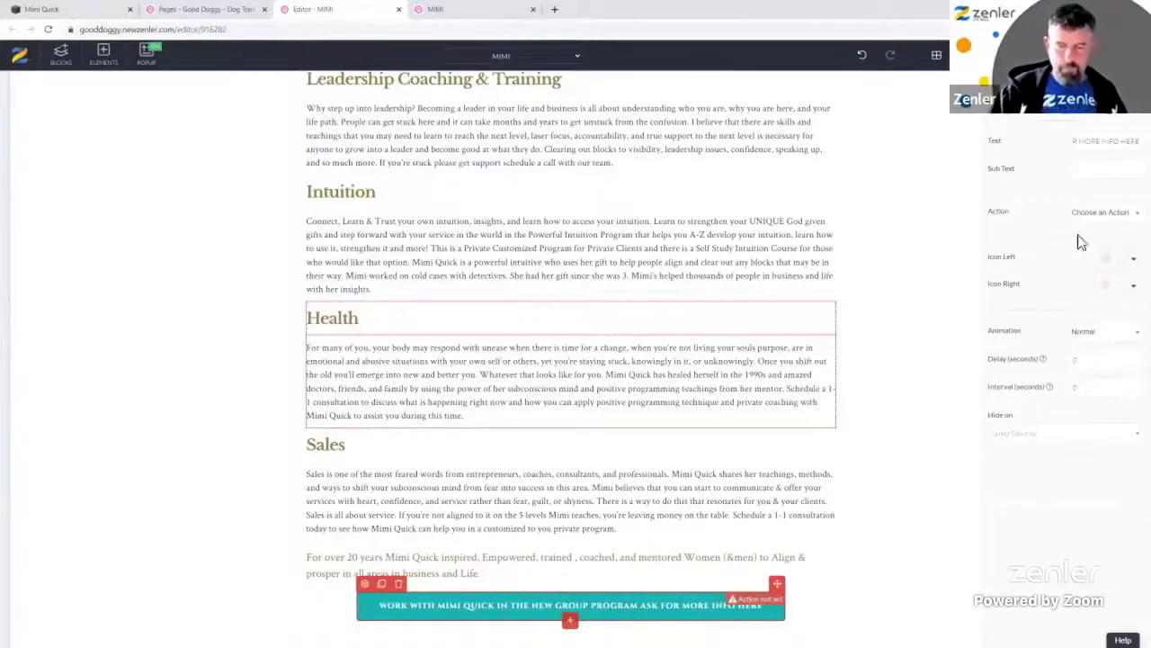
pyautogui.click(642, 486)
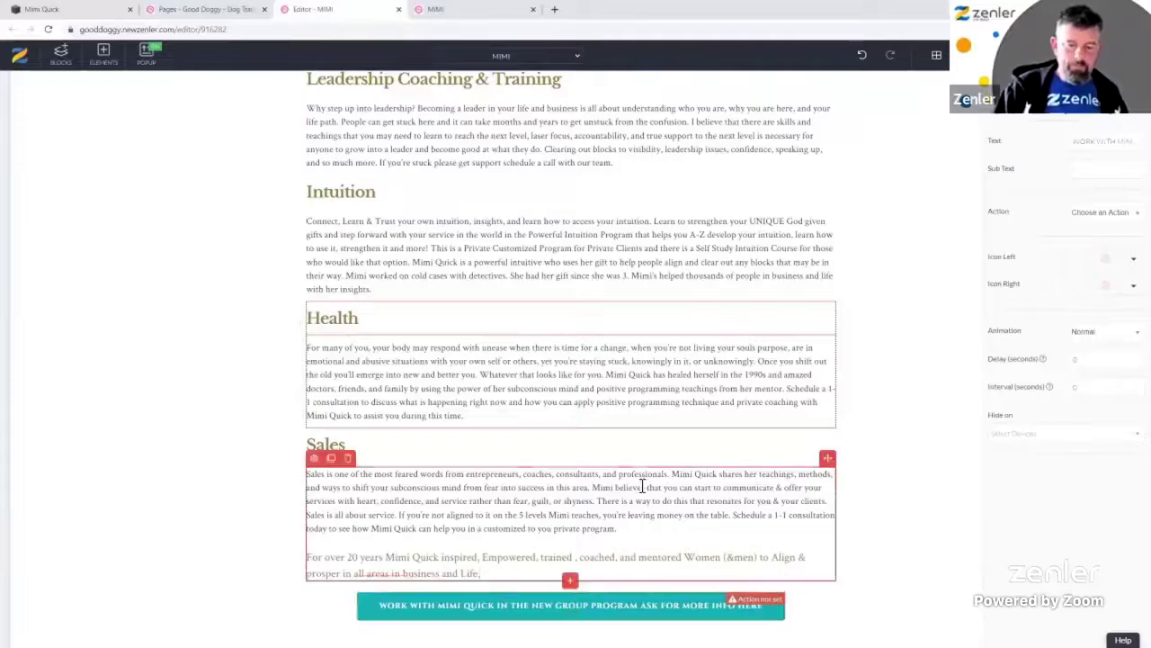
pyautogui.click(90, 10)
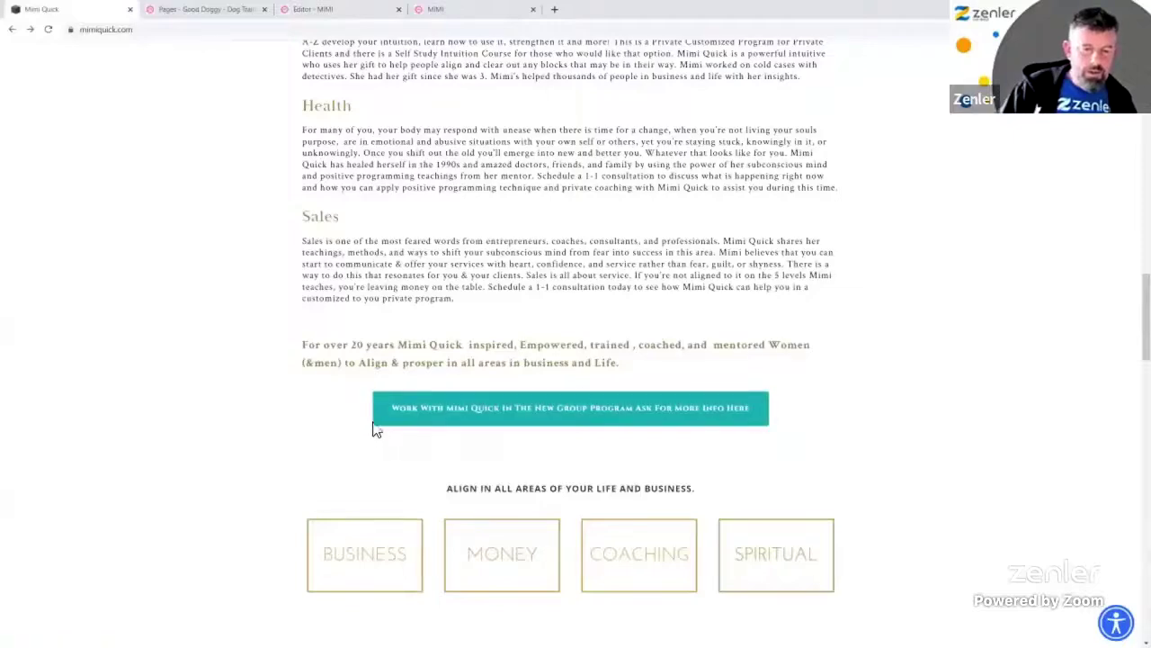
pyautogui.click(338, 11)
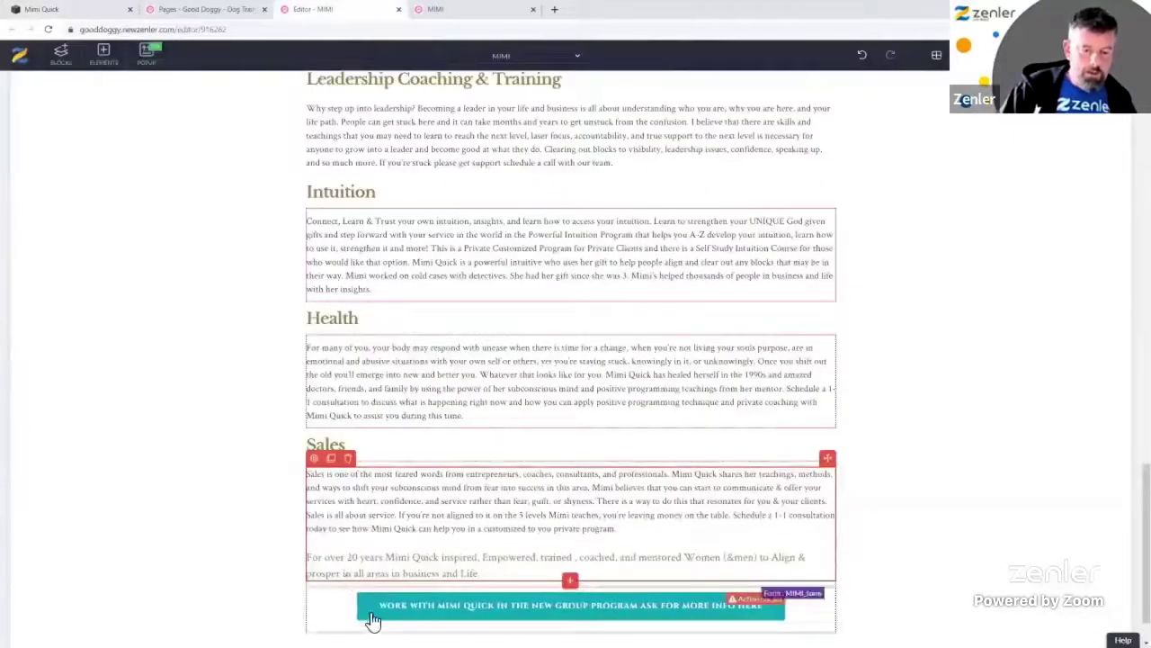
# - Set the button's Border Corner rounding to 1
pyautogui.click(483, 603)
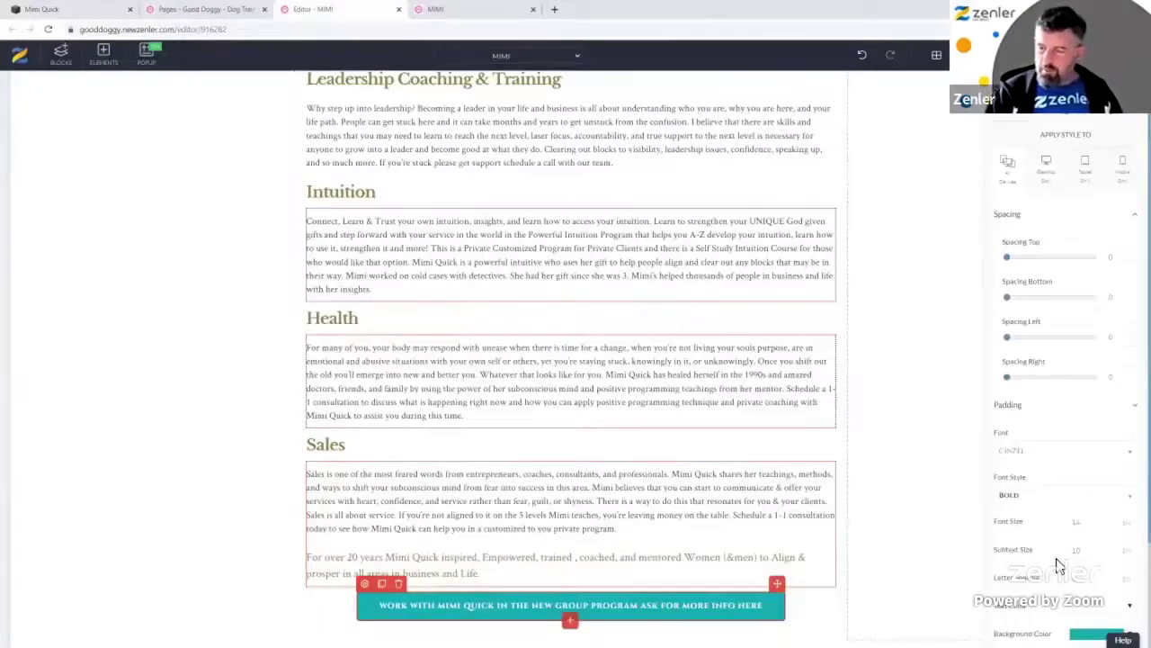
pyautogui.scroll(-2, 1058, 565)
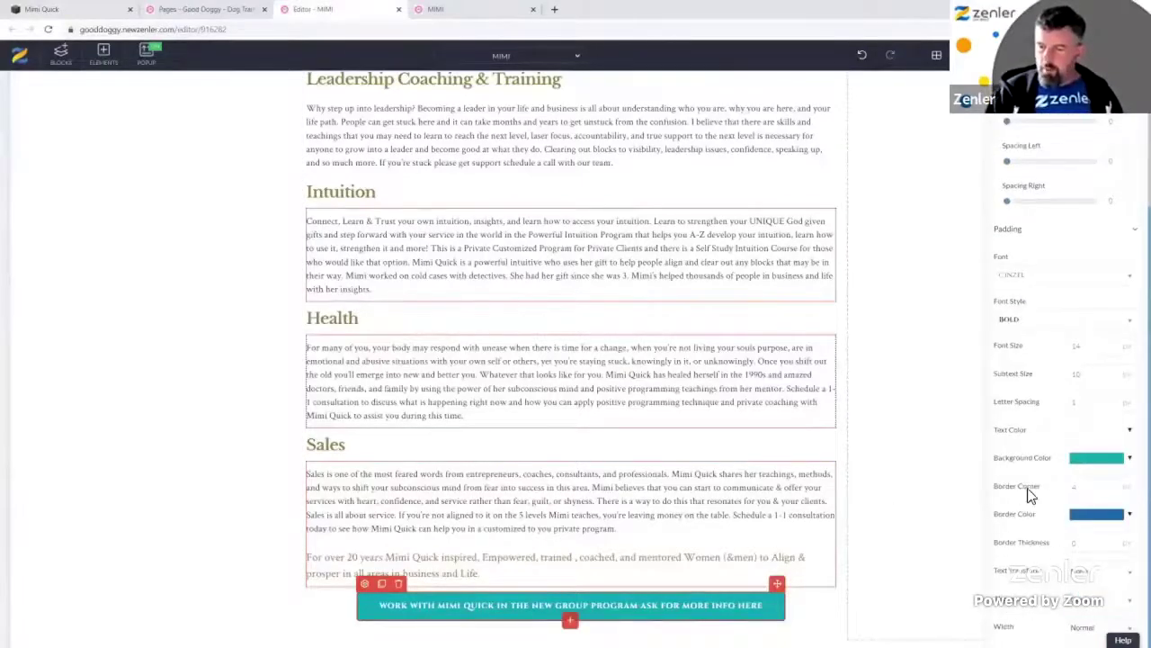
pyautogui.click(1072, 489)
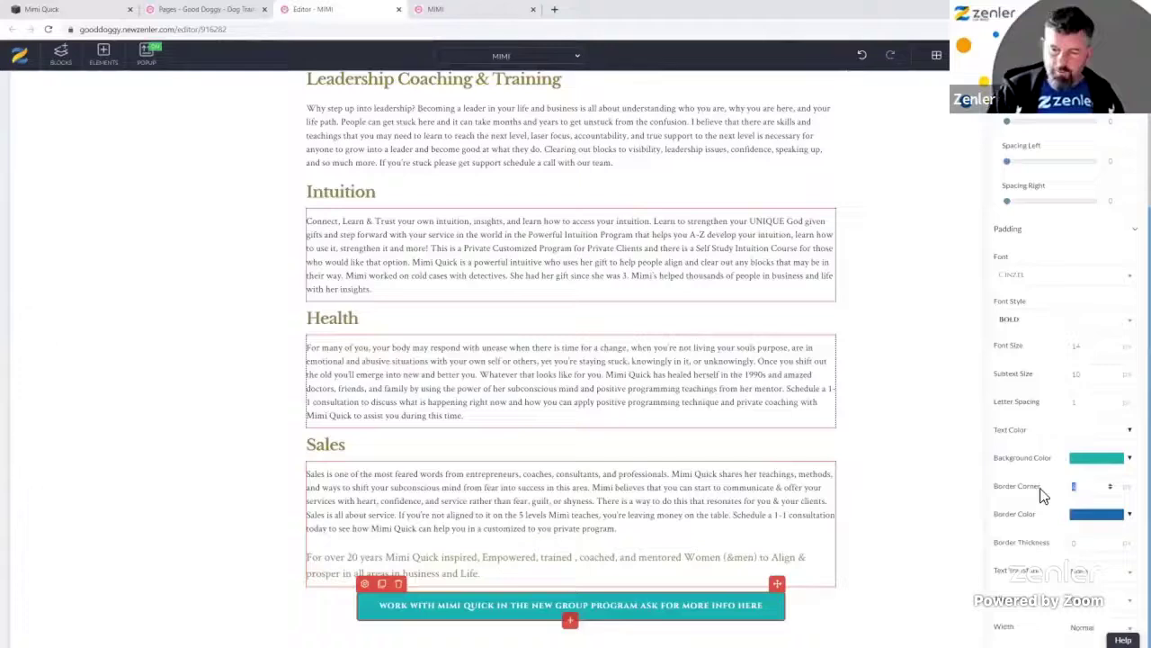
pyautogui.write('1')
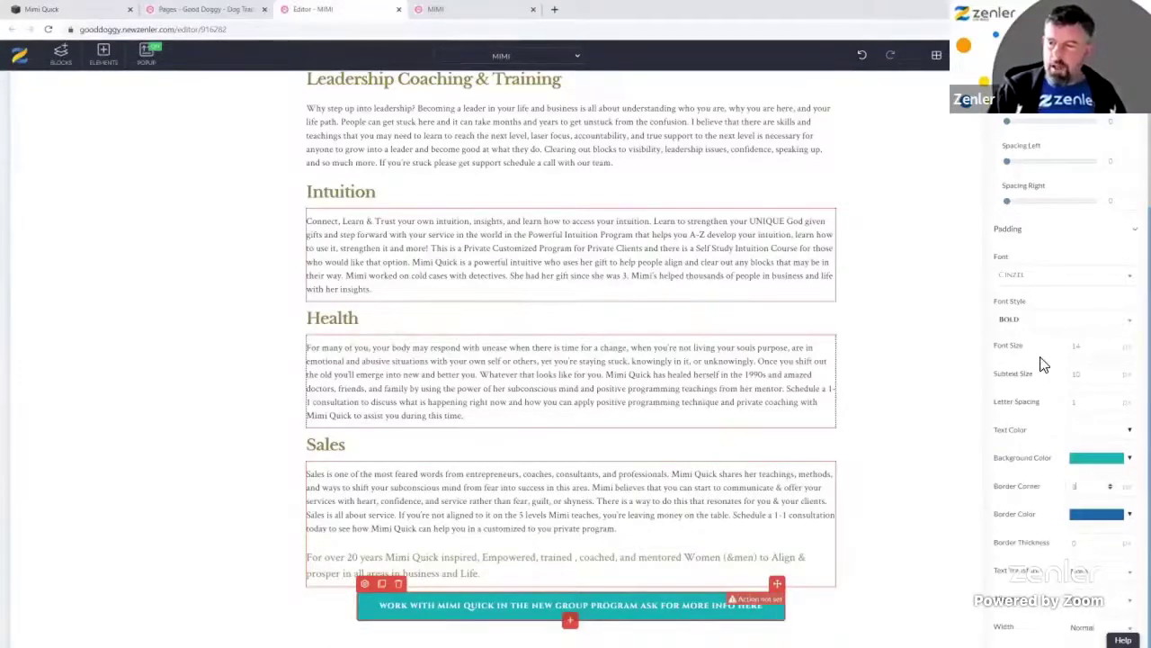
pyautogui.scroll(2, 1044, 365)
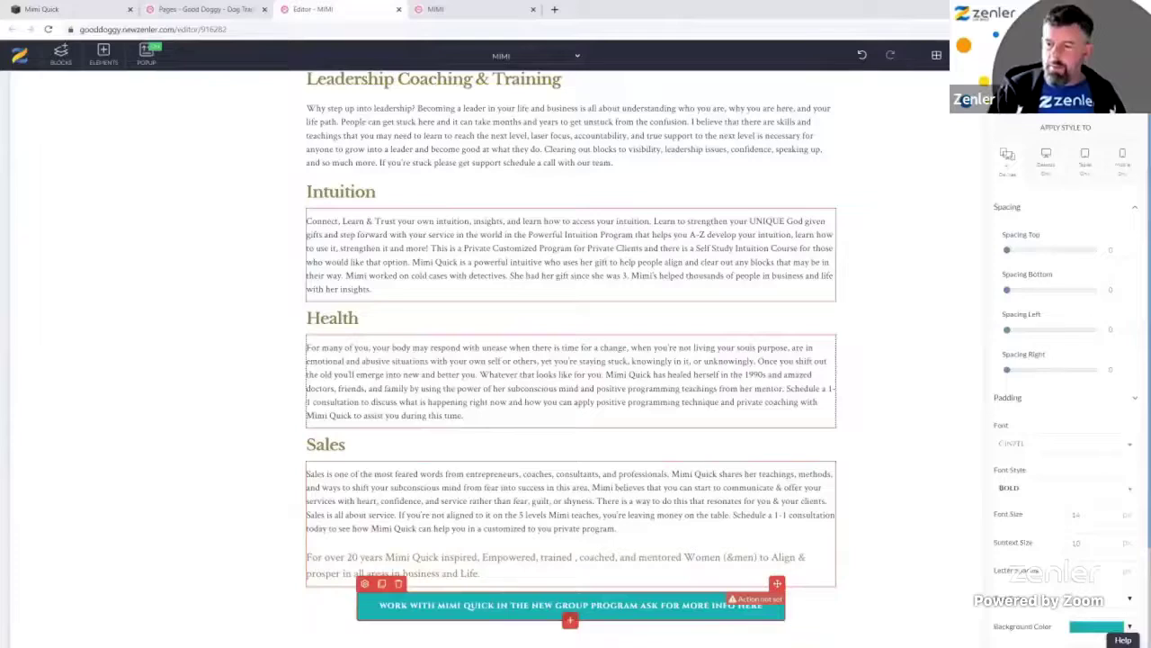
# - Set the button's top and bottom padding to 10 and compare it with the live site
pyautogui.click(1061, 400)
pyautogui.scroll(-2, 1057, 403)
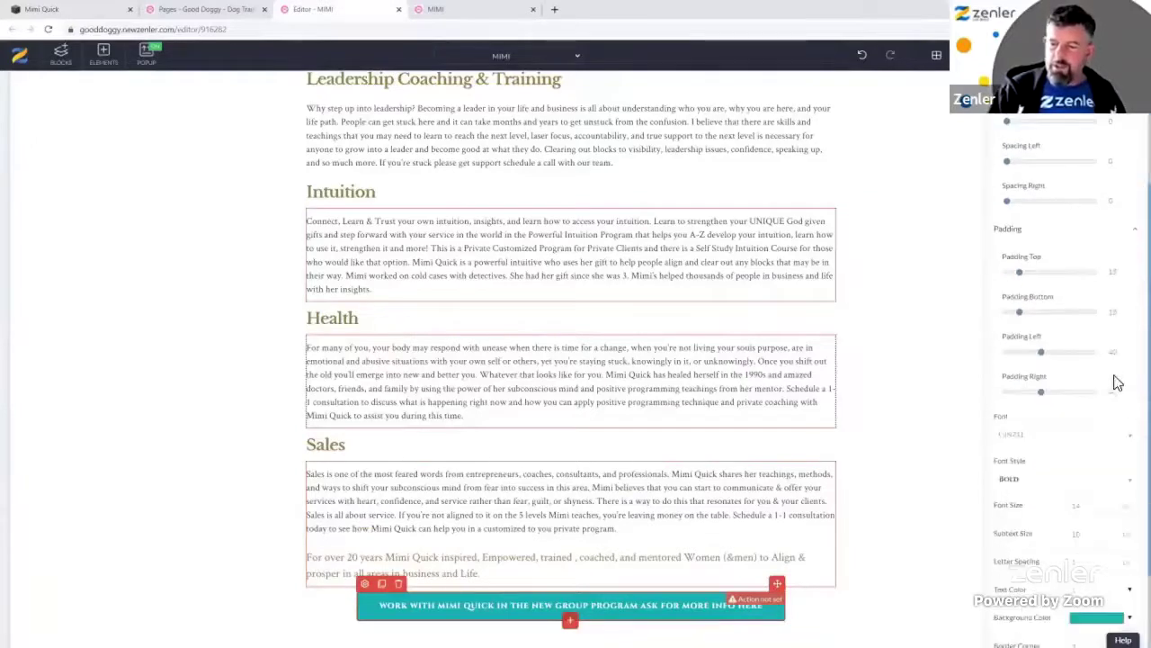
pyautogui.doubleClick(1110, 273)
pyautogui.write('10')
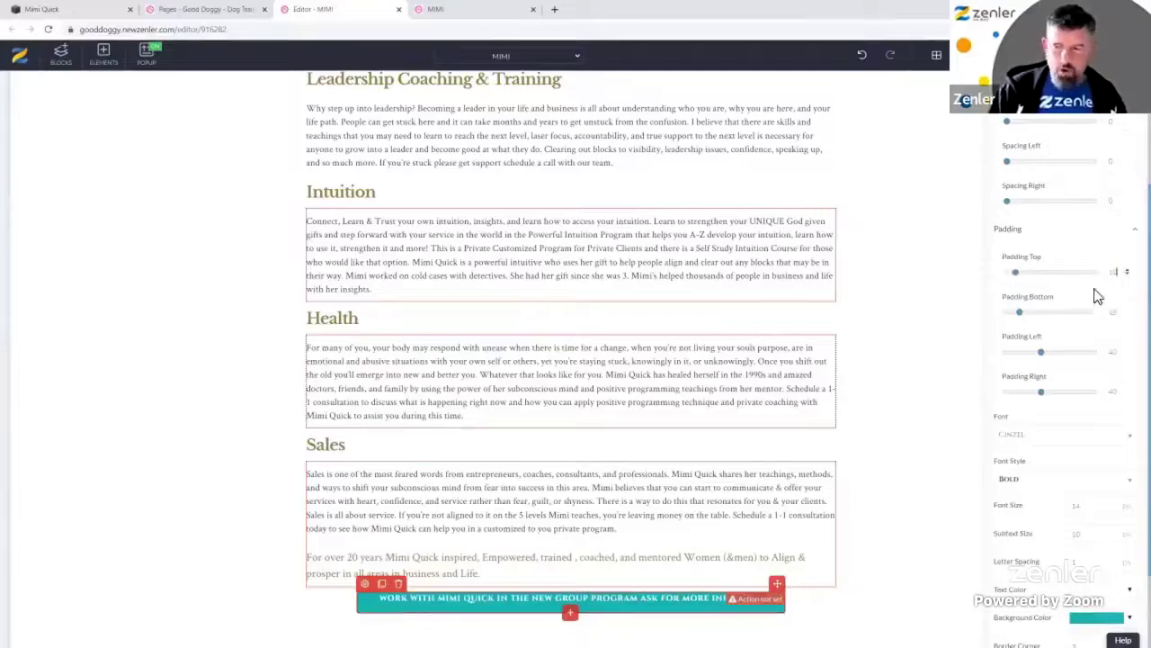
pyautogui.doubleClick(1114, 312)
pyautogui.write('10')
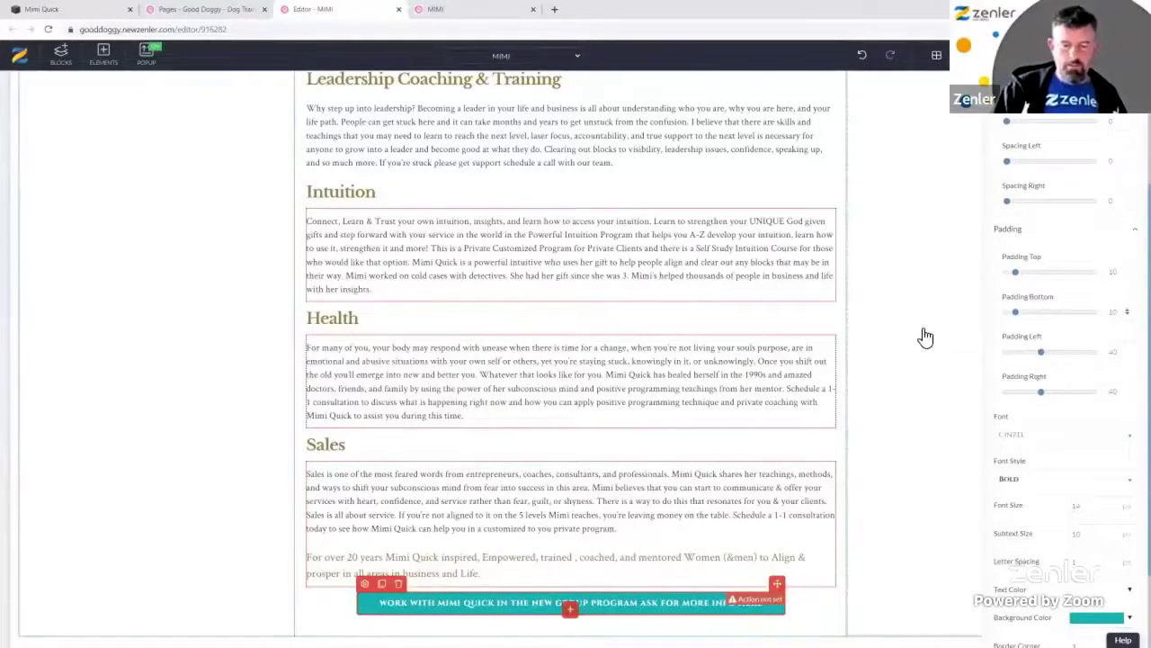
pyautogui.click(52, 9)
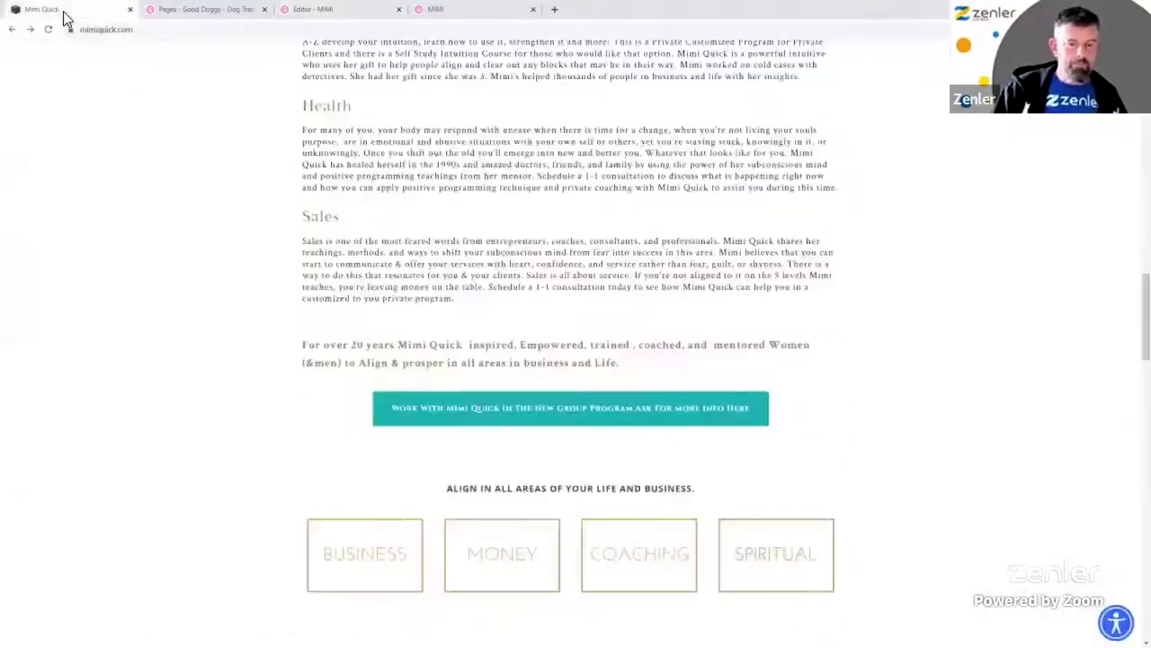
pyautogui.click(322, 11)
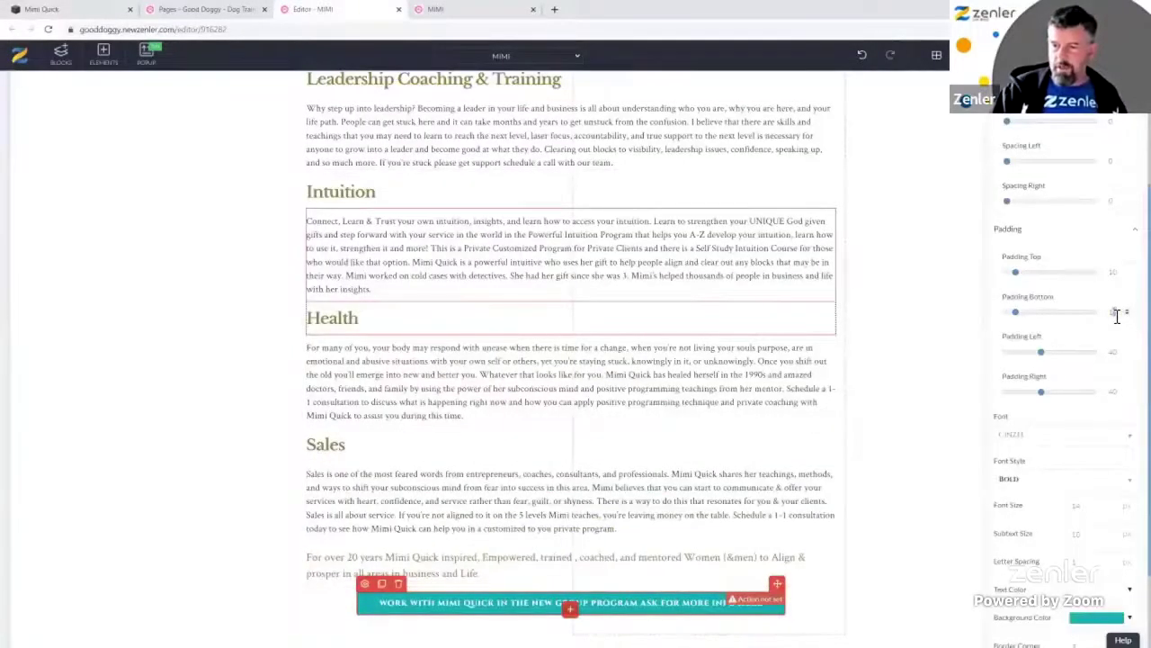
pyautogui.scroll(5, 1116, 315)
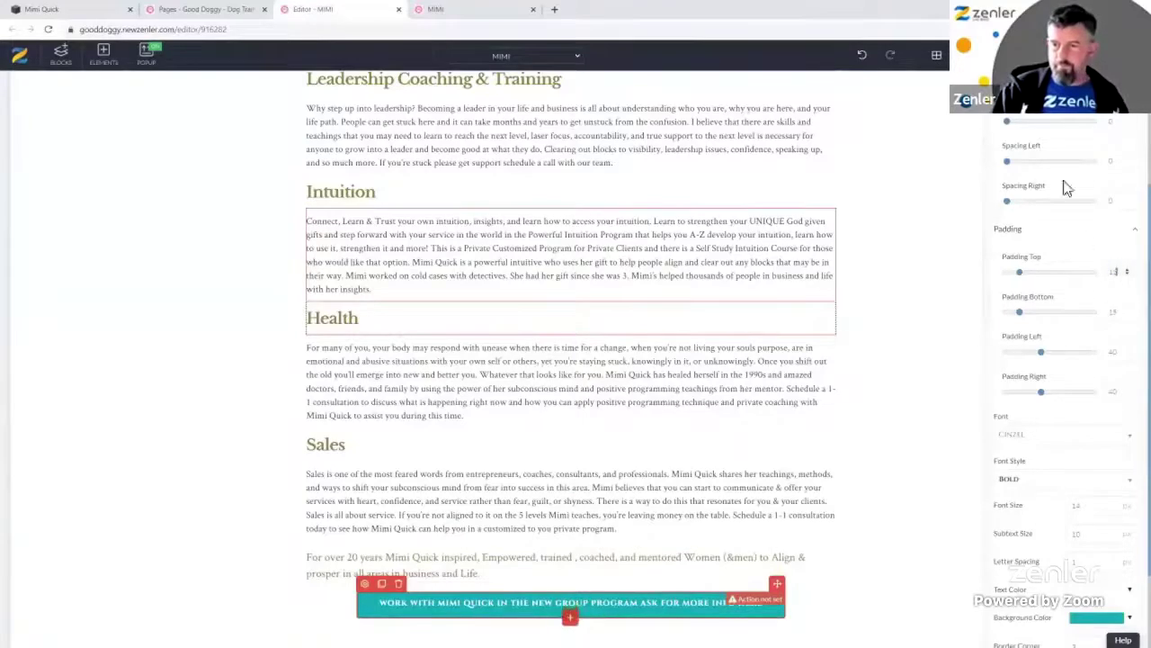
pyautogui.scroll(5, 1116, 270)
pyautogui.click(761, 453)
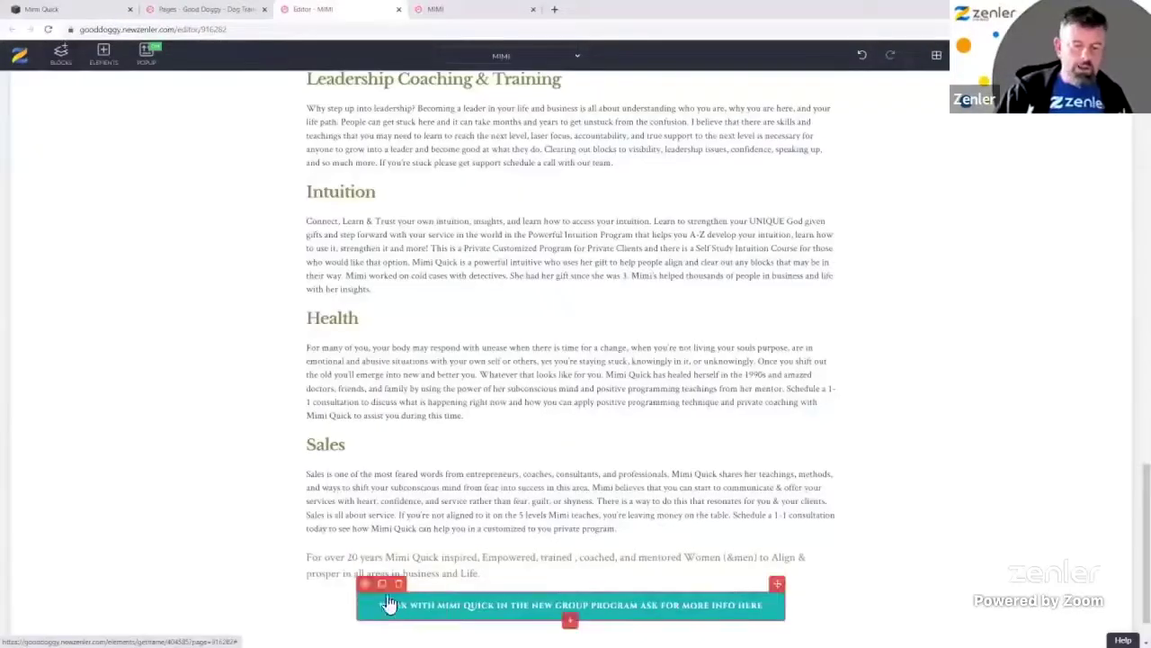
# - Open the bottom button's Action list, then close it with 'Choose an Action' still set
pyautogui.click(373, 598)
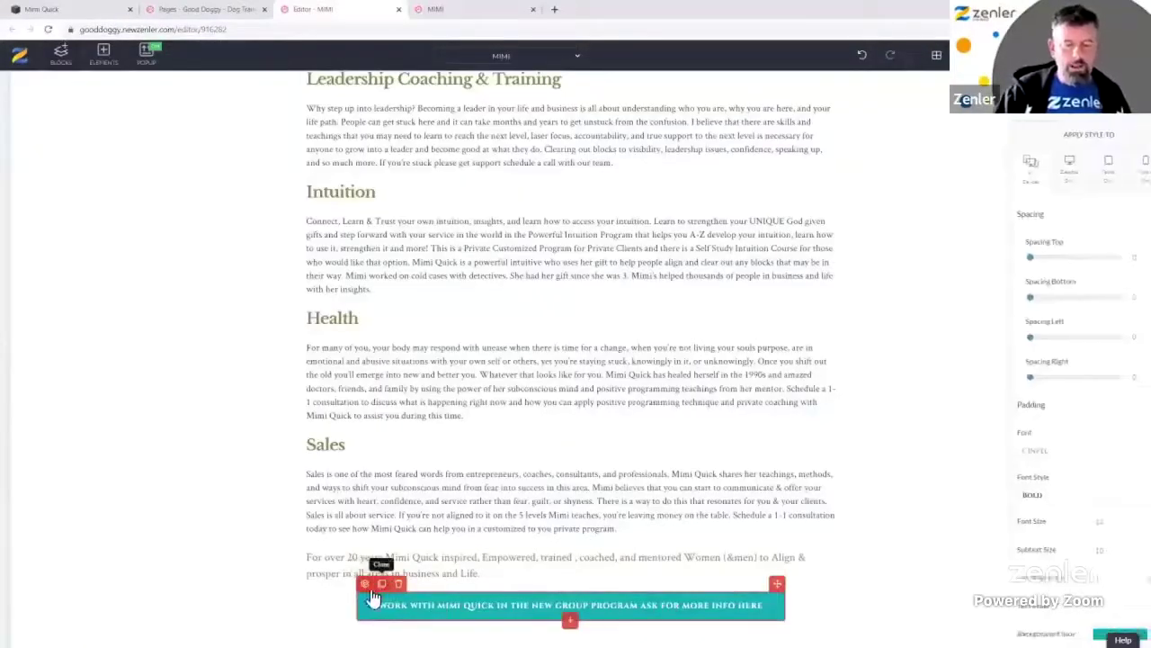
pyautogui.click(1048, 124)
pyautogui.click(1123, 218)
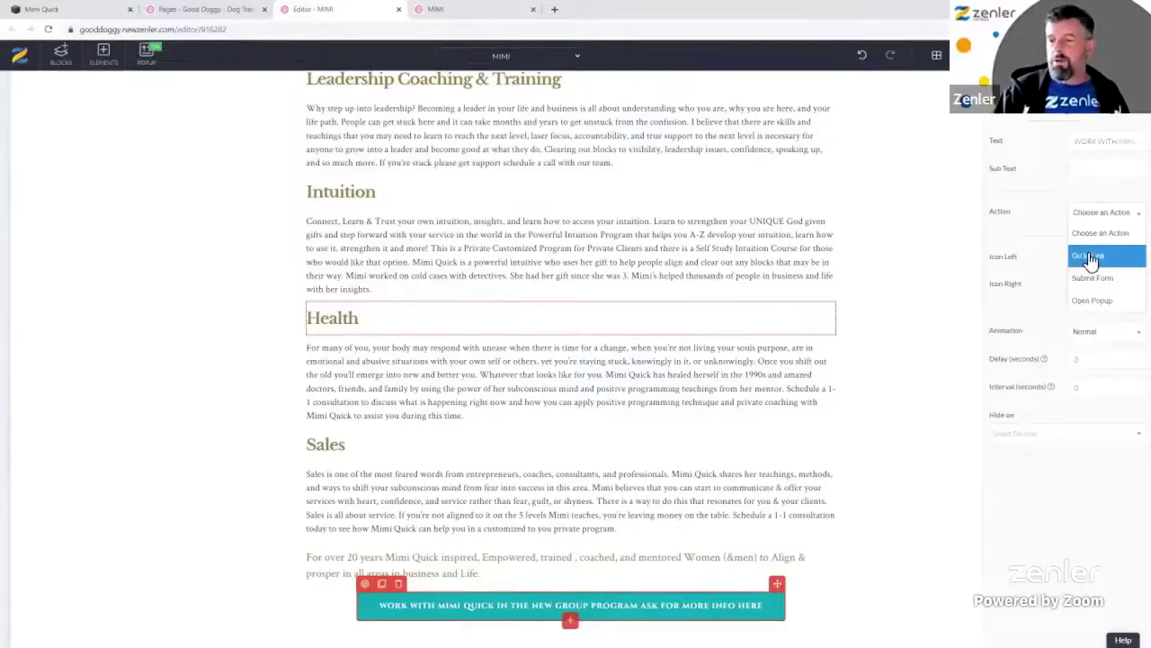
pyautogui.click(1032, 228)
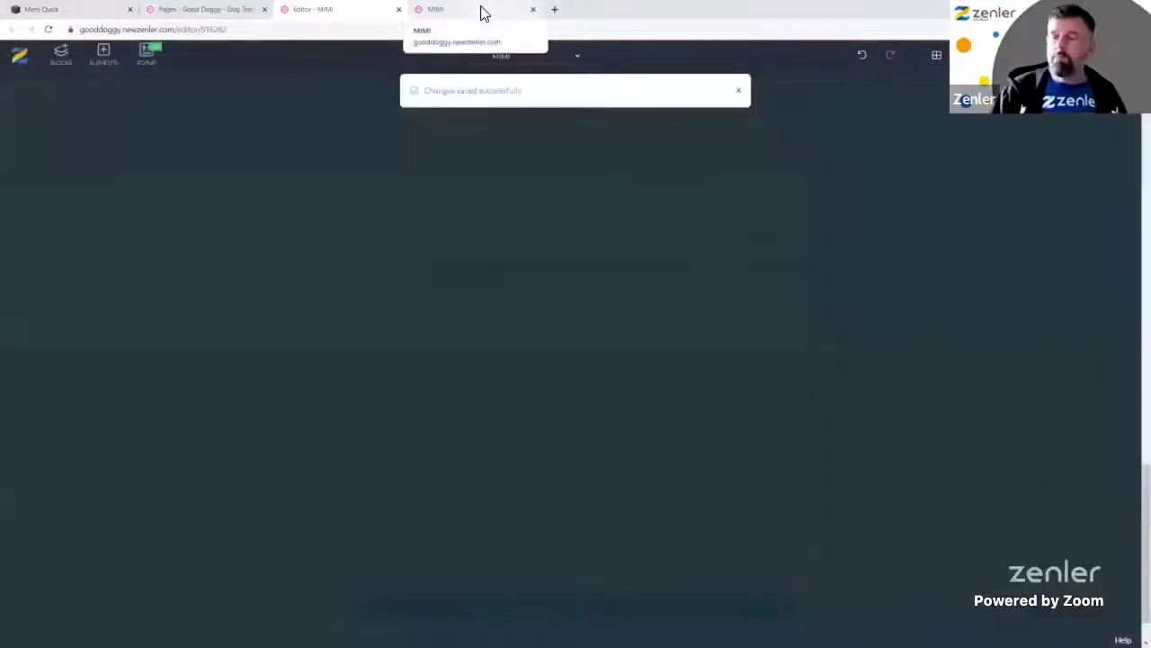
# - Reload the MIMI preview tab and scroll through the latest changes
pyautogui.click(483, 12)
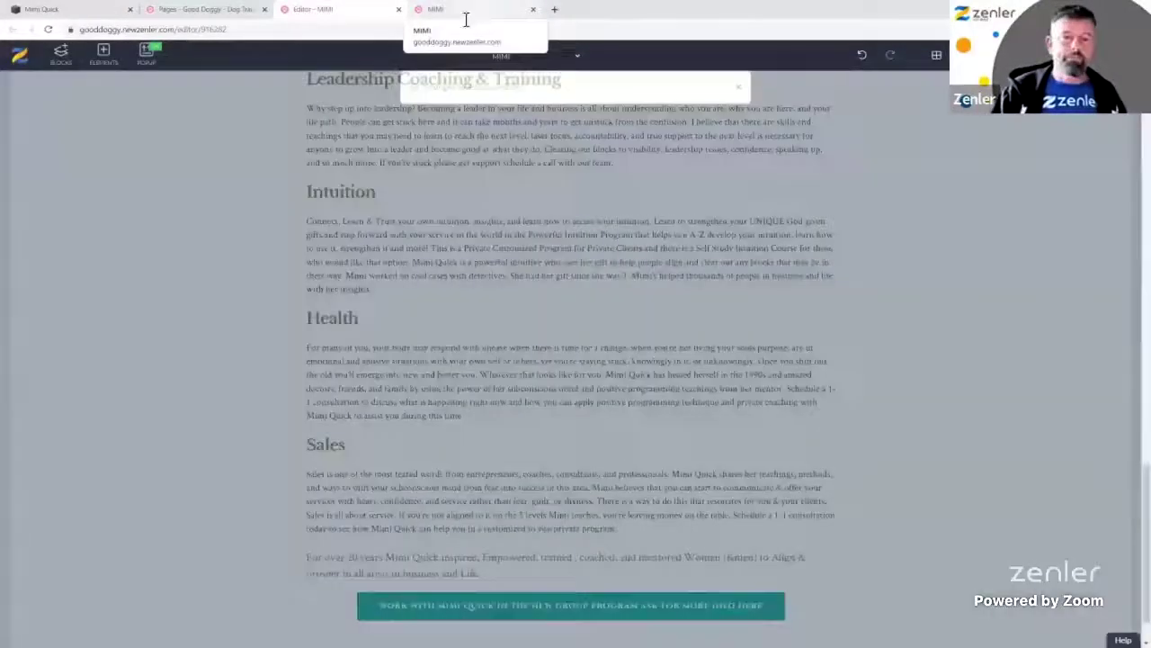
pyautogui.click(47, 29)
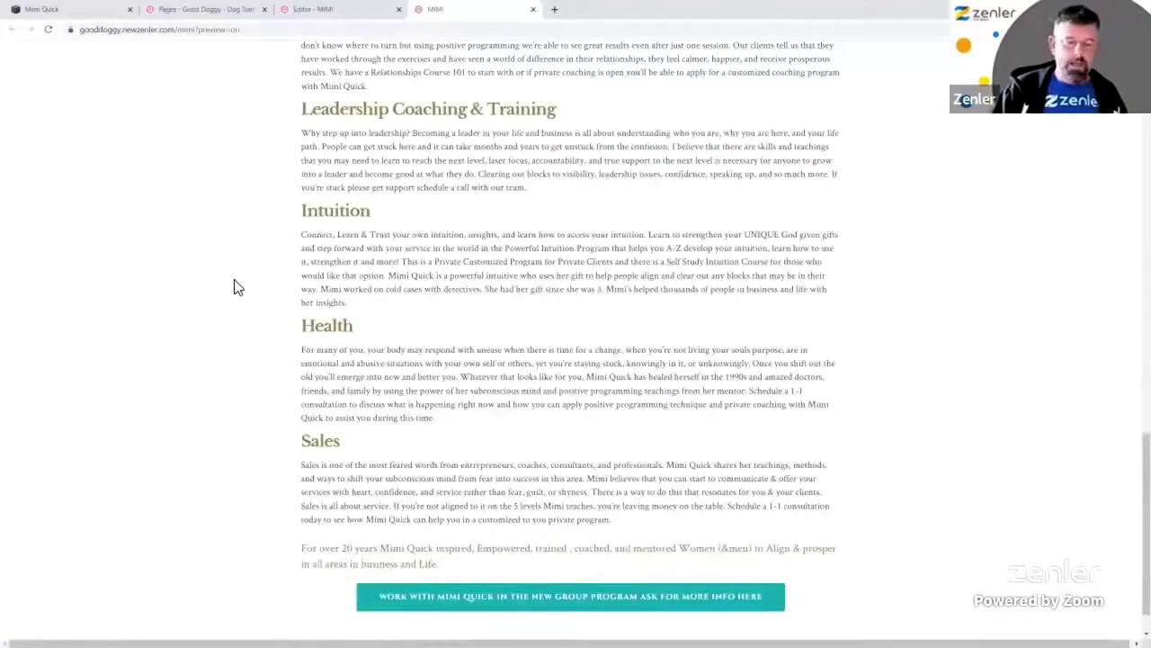
pyautogui.scroll(-1, 234, 285)
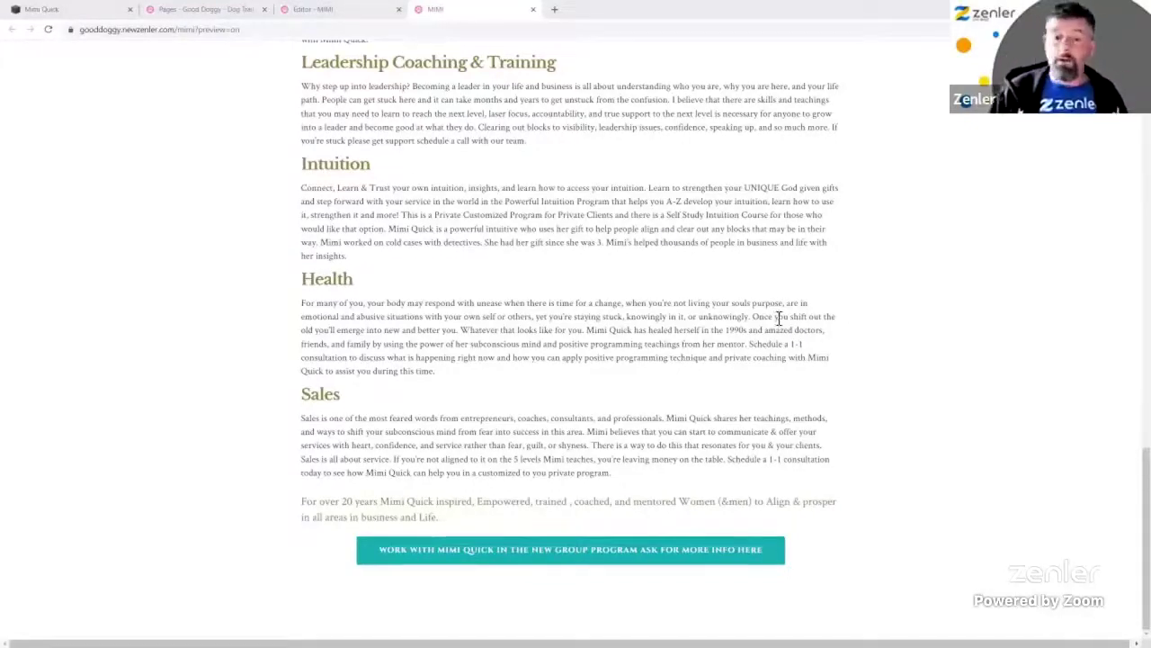
pyautogui.scroll(5, 897, 326)
# - Back in the editor, switch the MIMI page to its mobile layout
pyautogui.hotkey('ctrl', 'shift', 'Tab')
pyautogui.scroll(10, 940, 333)
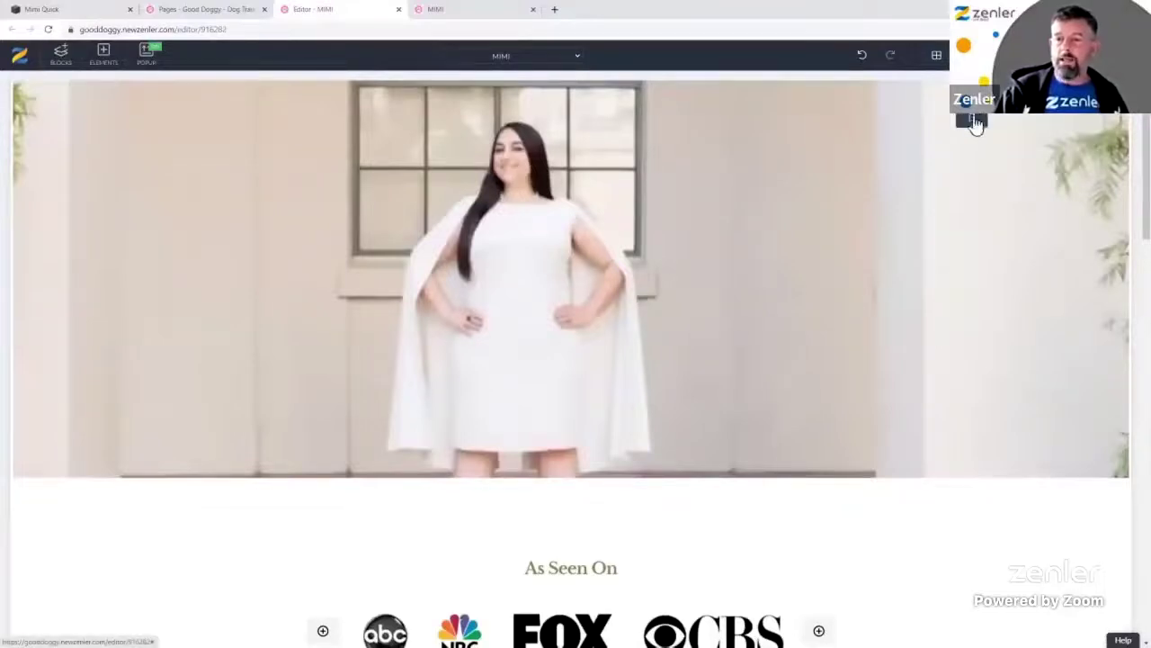
pyautogui.click(973, 124)
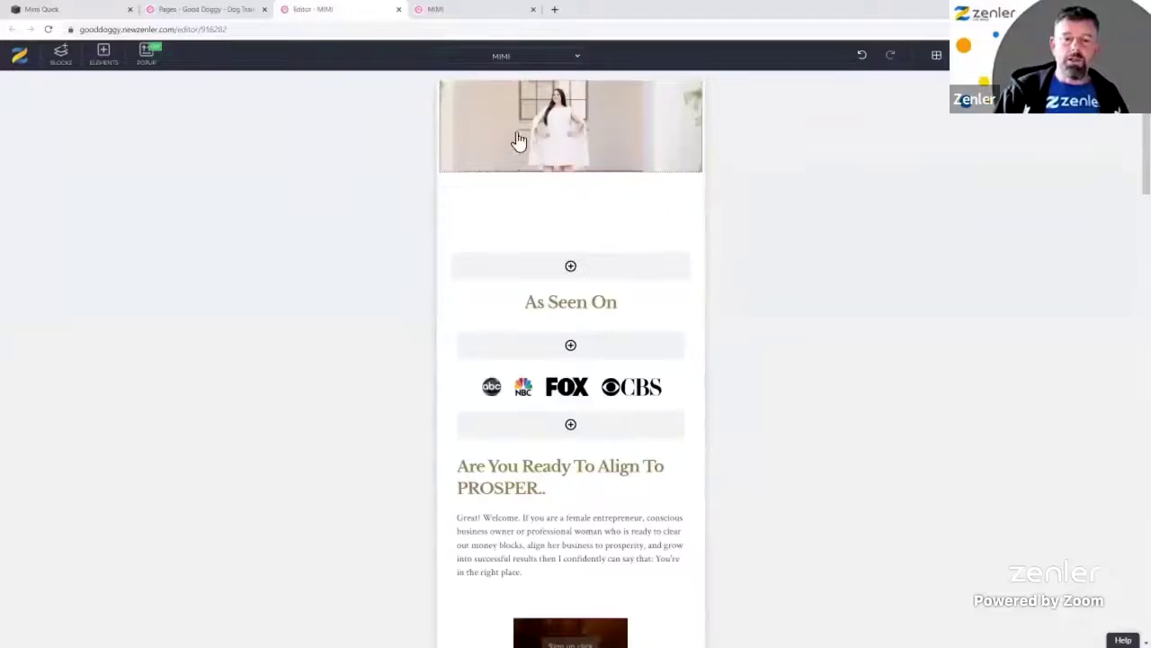
# - Shrink the mobile spacer under the hero image from 100px to about 37px and review
pyautogui.scroll(-2, 668, 241)
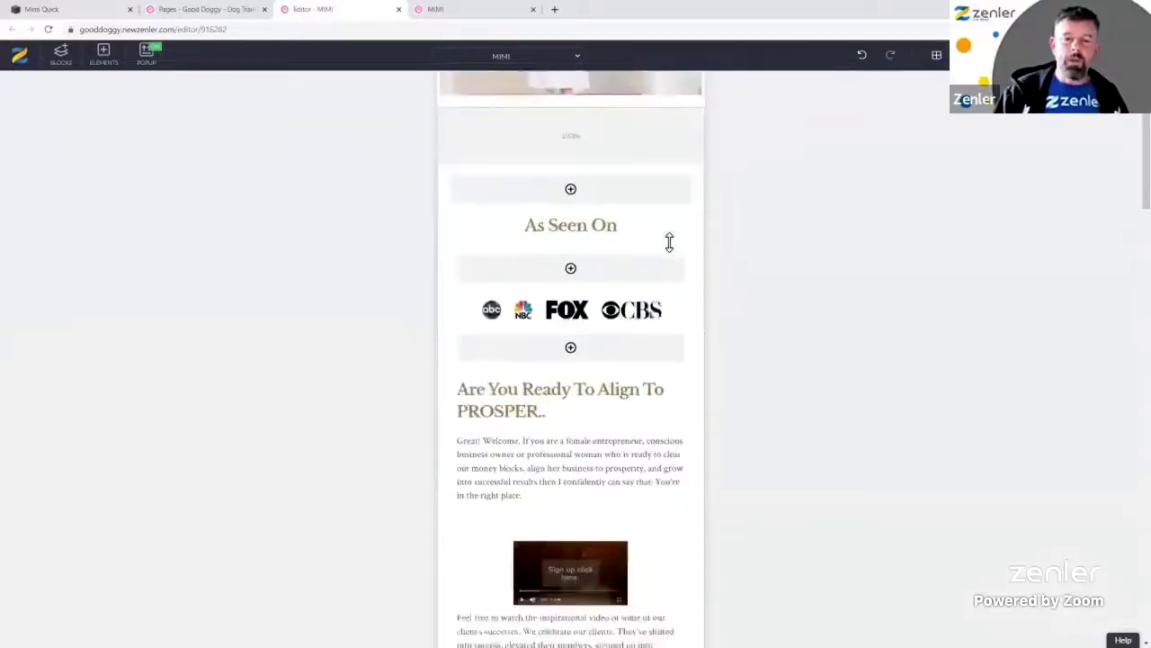
pyautogui.scroll(2, 668, 241)
pyautogui.moveTo(617, 237); pyautogui.dragTo(622, 193)
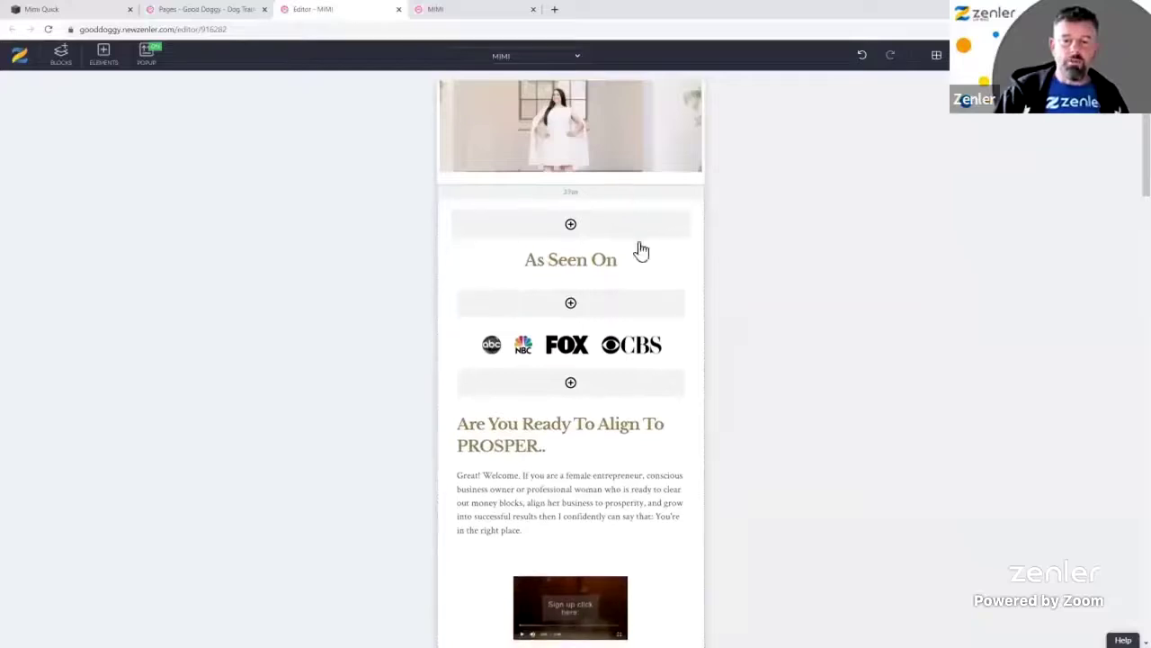
pyautogui.scroll(-2, 683, 423)
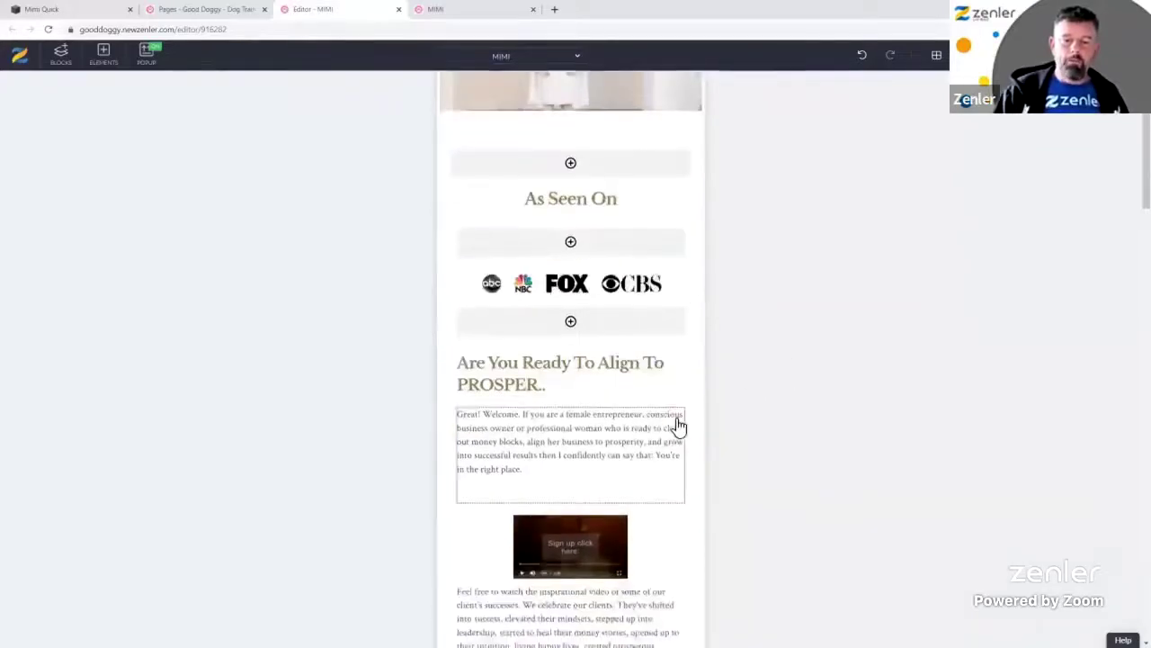
pyautogui.scroll(1, 665, 416)
pyautogui.scroll(1, 551, 207)
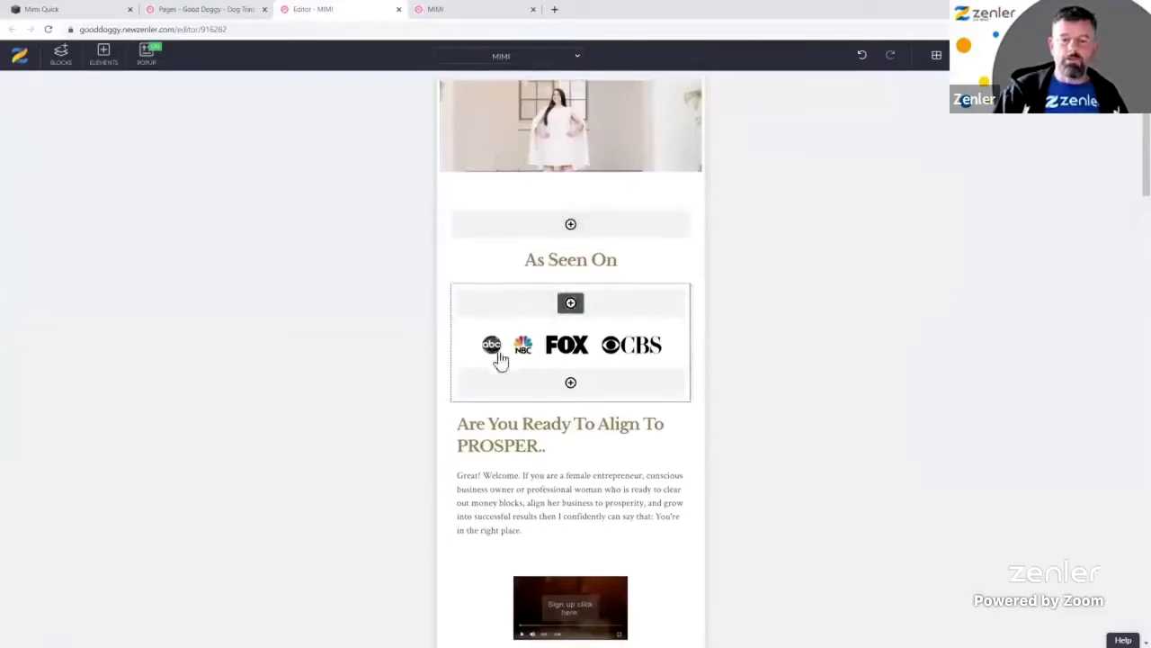
pyautogui.scroll(-10, 605, 279)
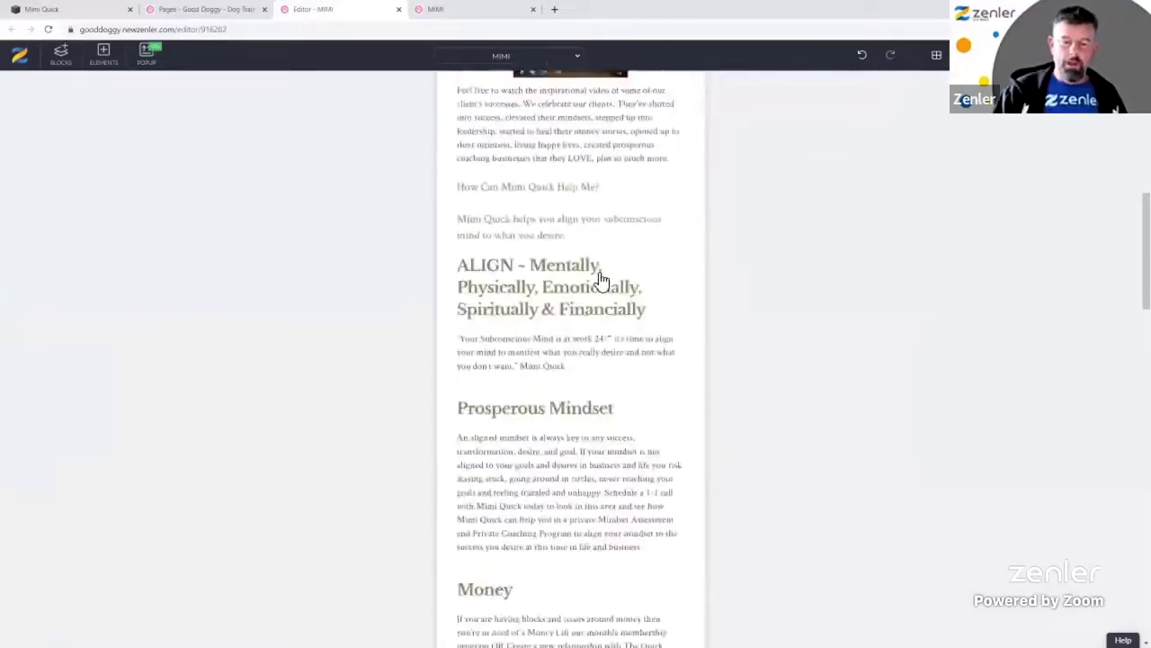
pyautogui.scroll(-4, 600, 281)
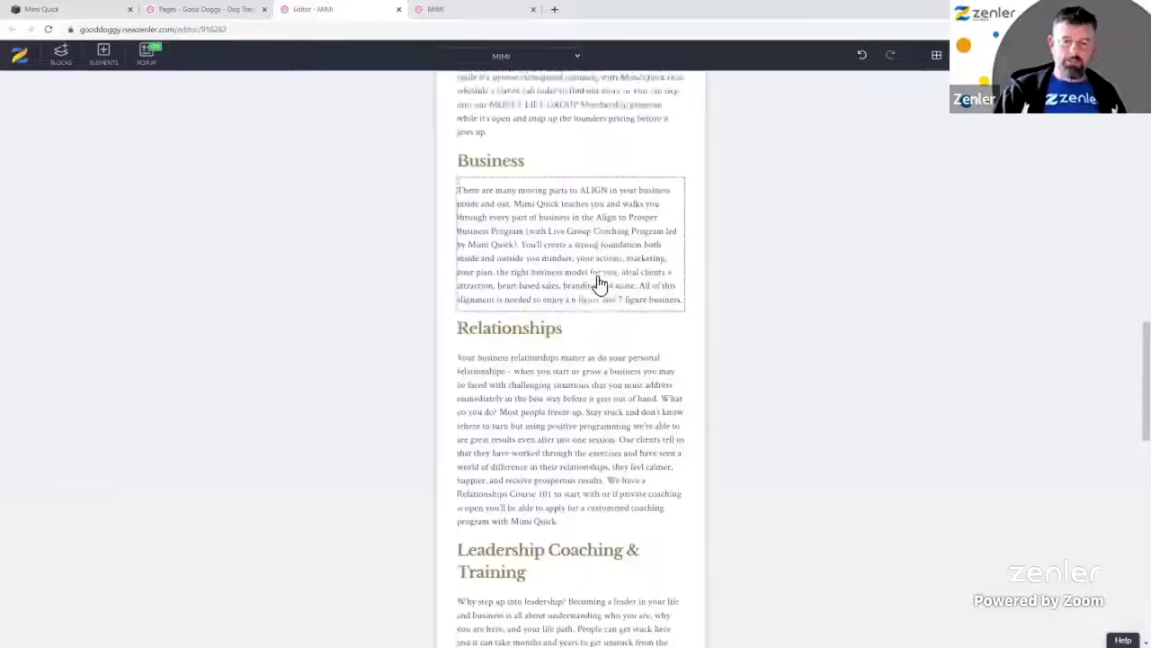
pyautogui.scroll(8, 601, 282)
pyautogui.scroll(3, 601, 282)
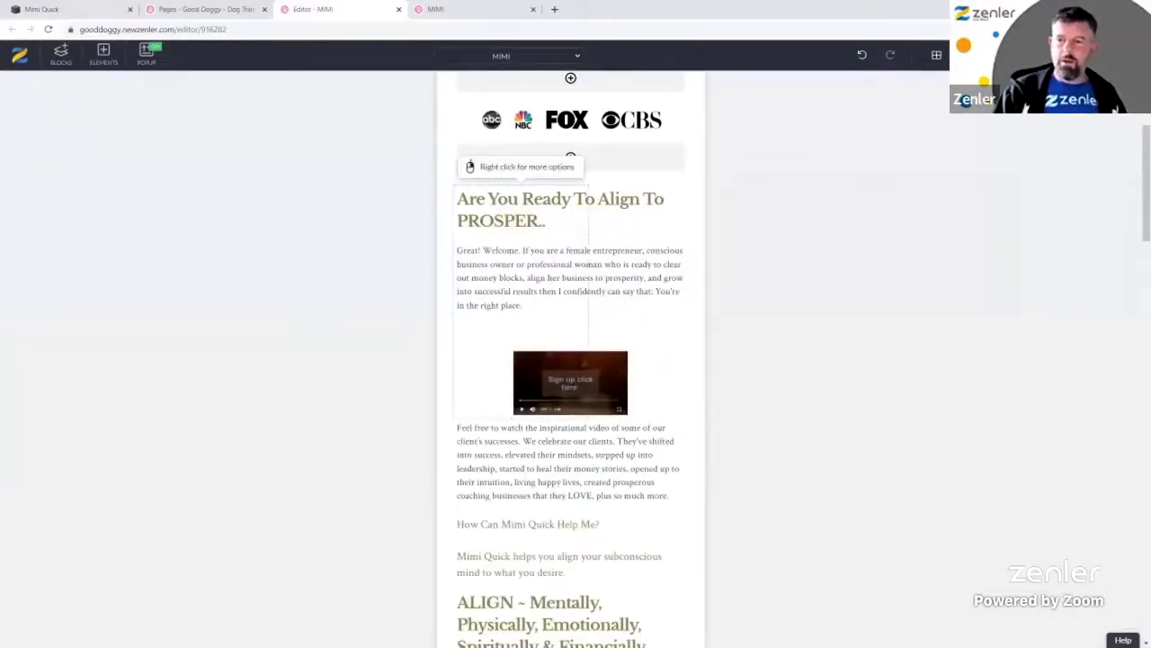
# - Switch the MIMI page editor back to the desktop layout
pyautogui.click(972, 115)
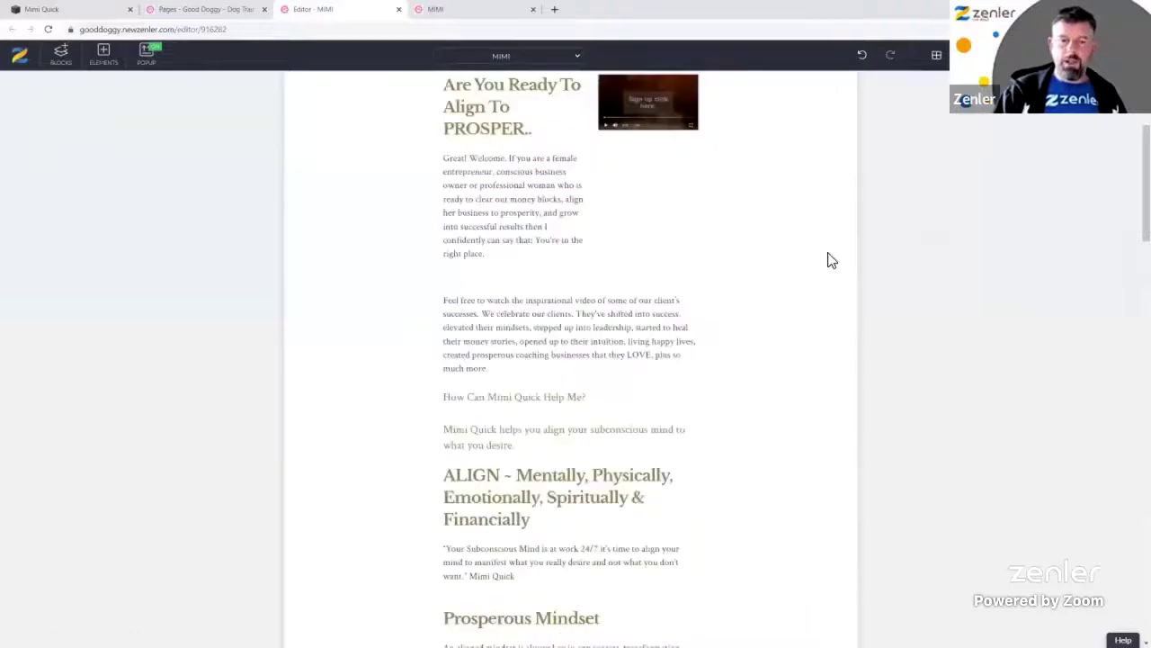
pyautogui.scroll(4, 827, 260)
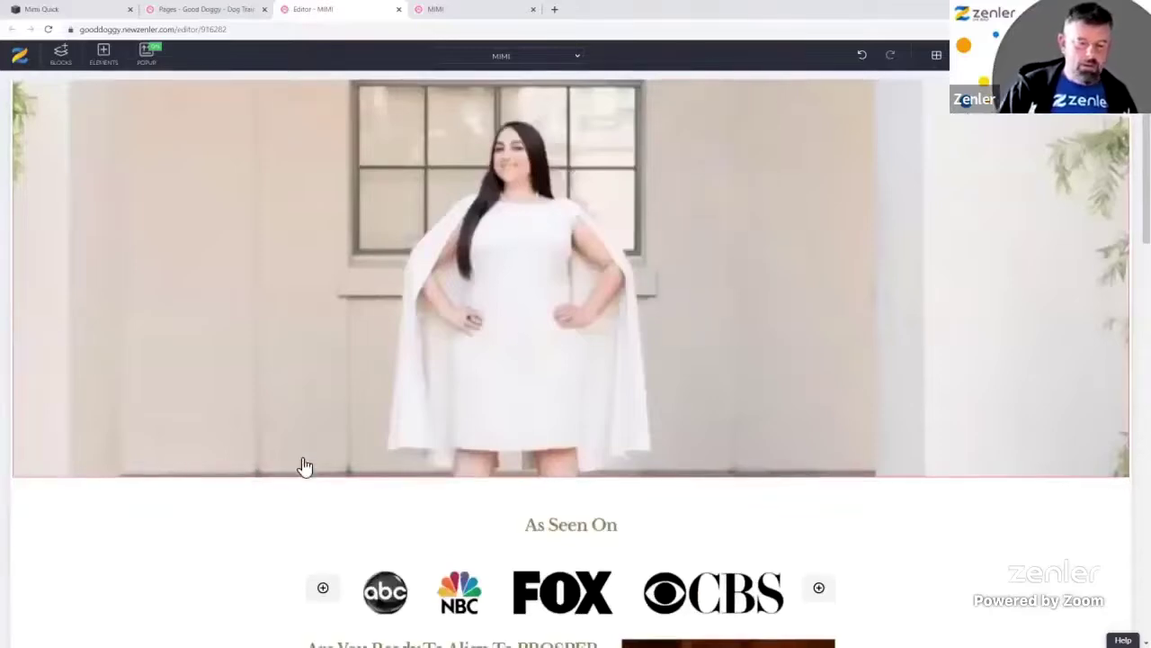
pyautogui.scroll(-10, 305, 466)
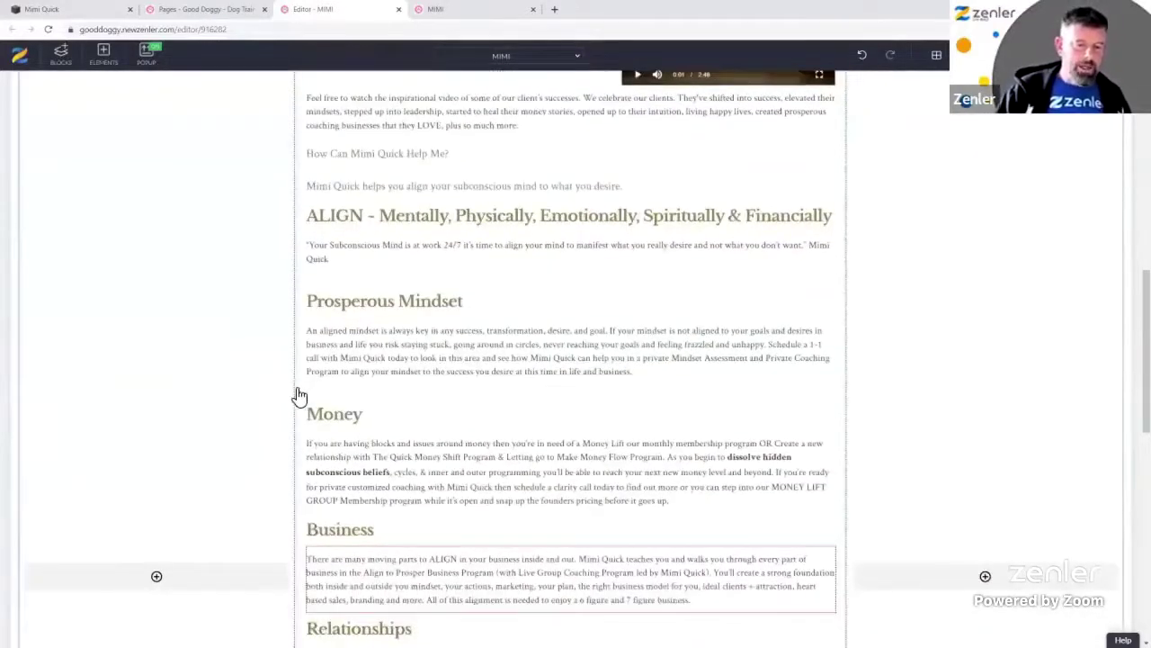
pyautogui.scroll(3, 219, 358)
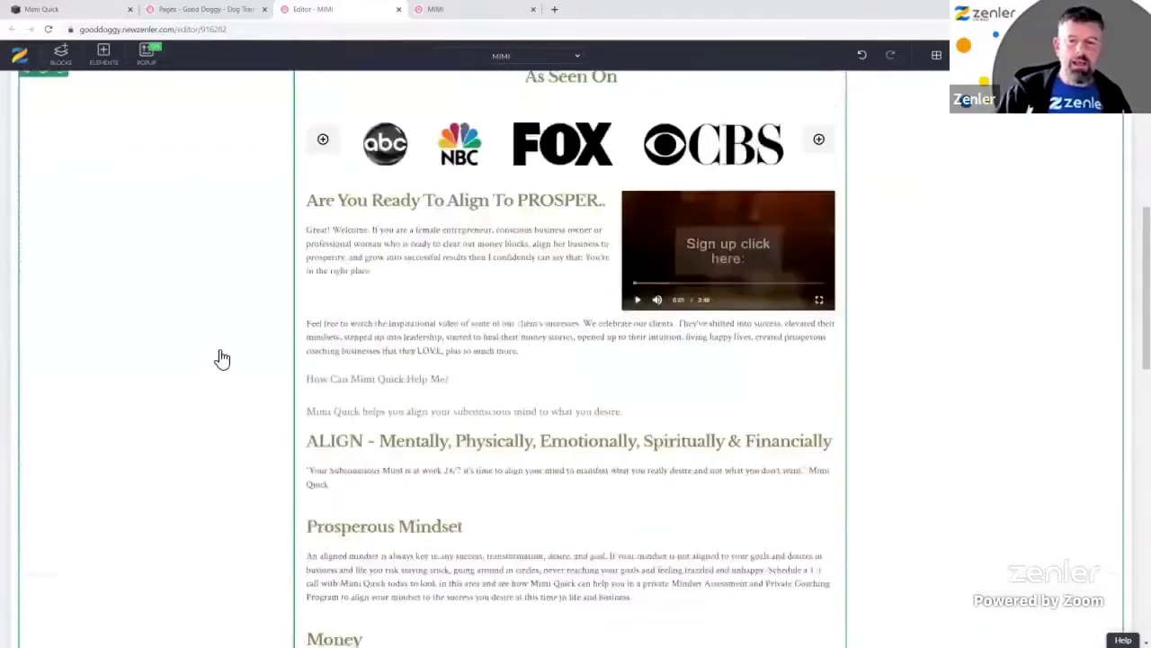
pyautogui.scroll(1, 222, 358)
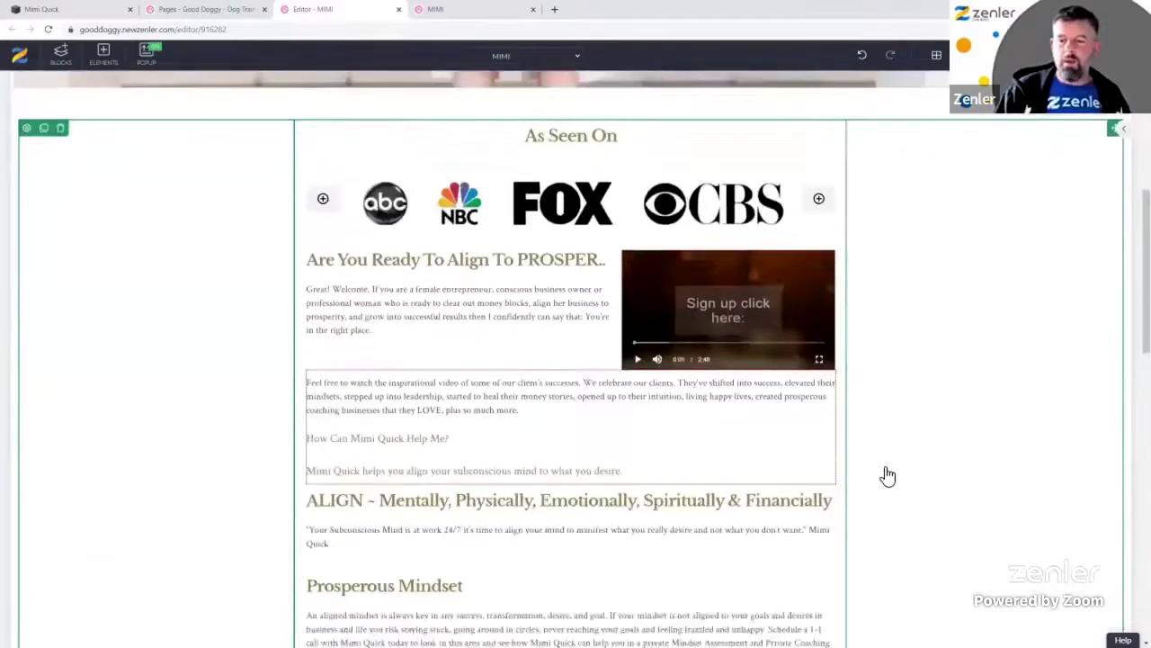
pyautogui.scroll(-5, 886, 474)
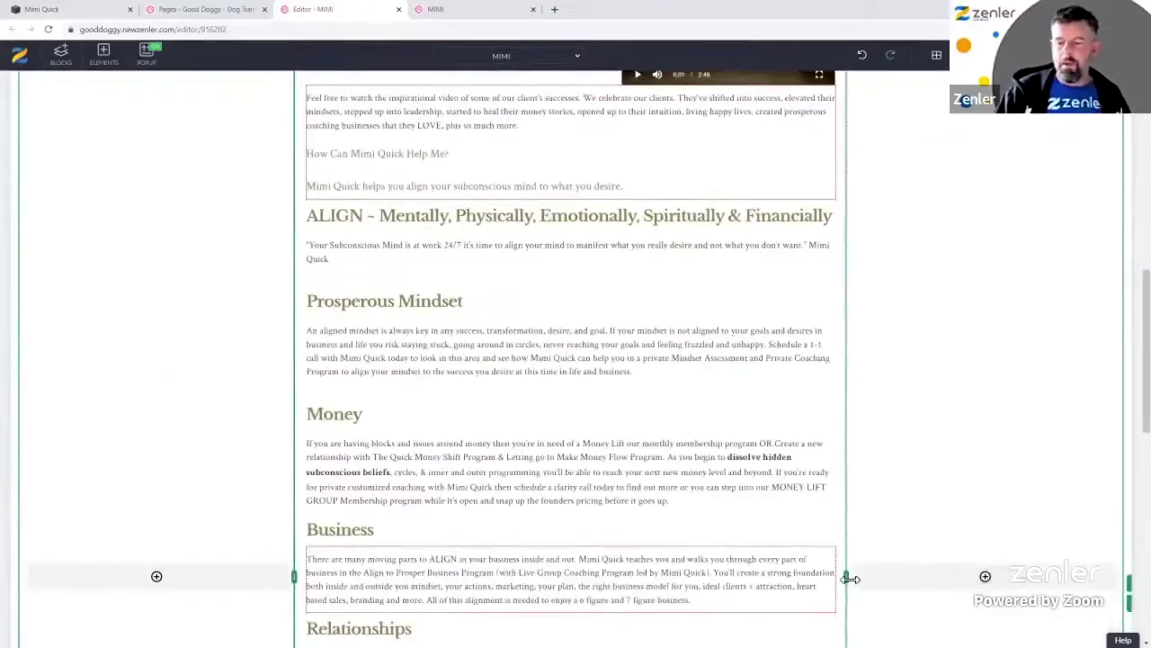
# - Widen the main content column outward on both the right and left sides
pyautogui.moveTo(845, 577); pyautogui.dragTo(938, 578)
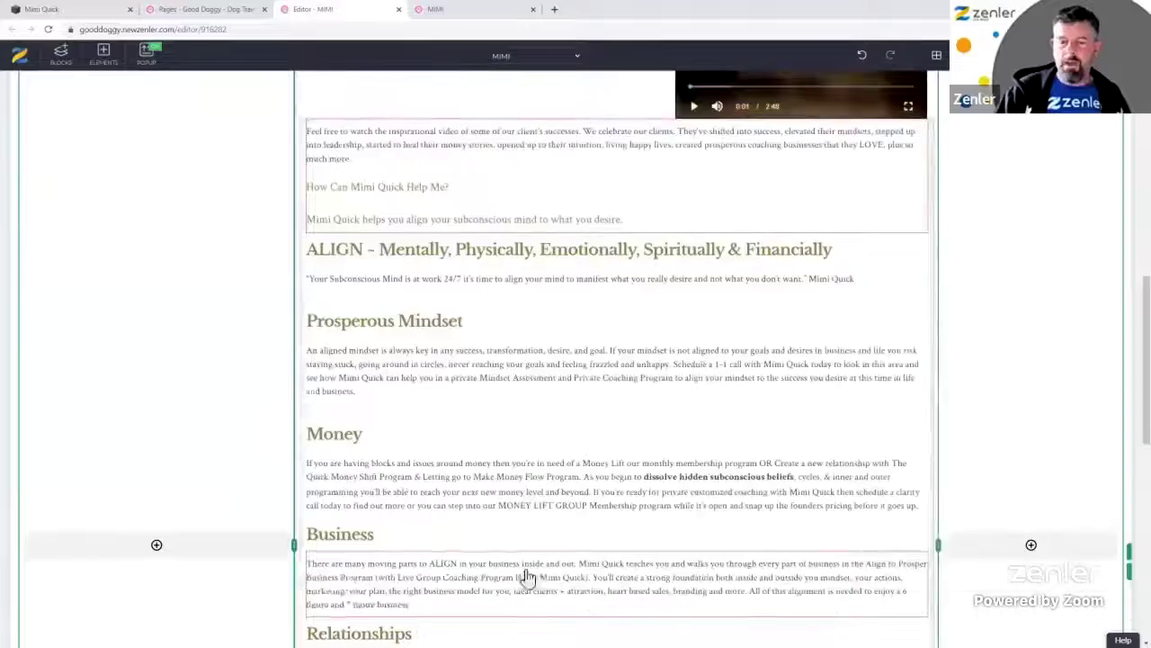
pyautogui.moveTo(296, 544); pyautogui.dragTo(249, 552)
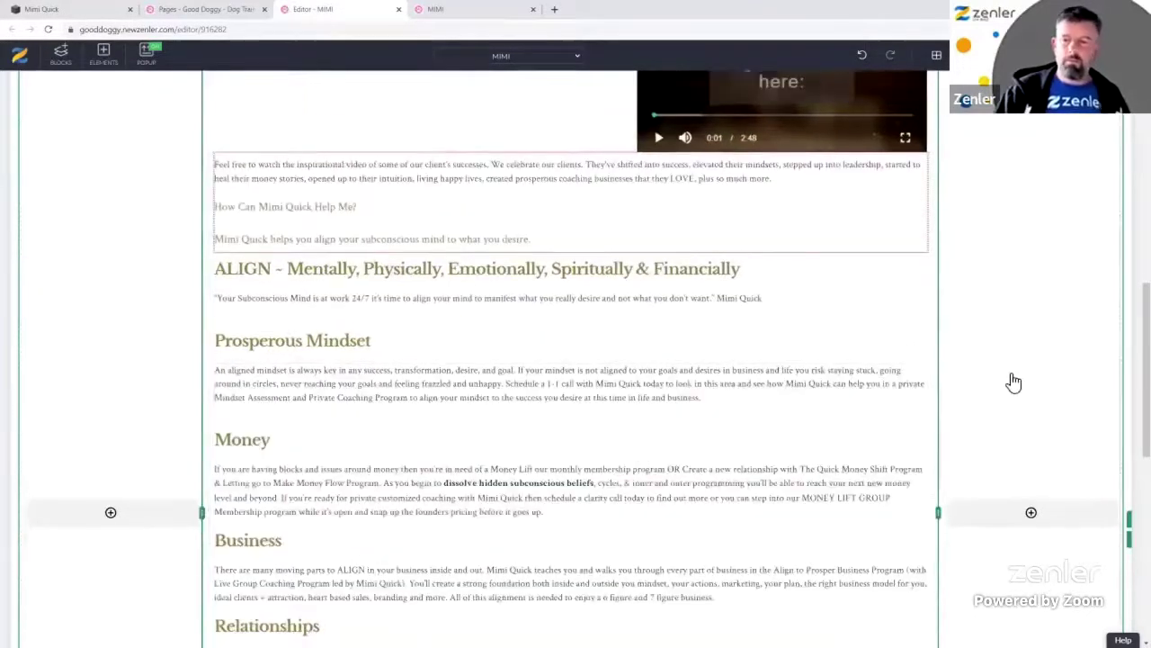
pyautogui.scroll(4, 1010, 382)
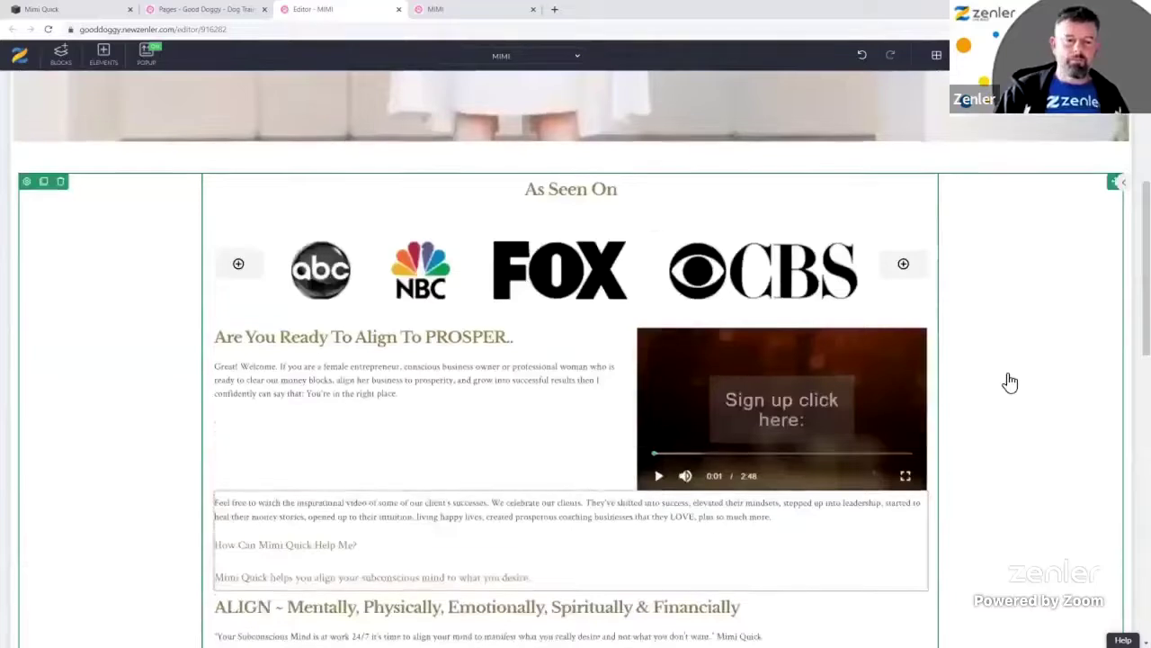
pyautogui.scroll(1, 1007, 383)
pyautogui.scroll(-2, 998, 383)
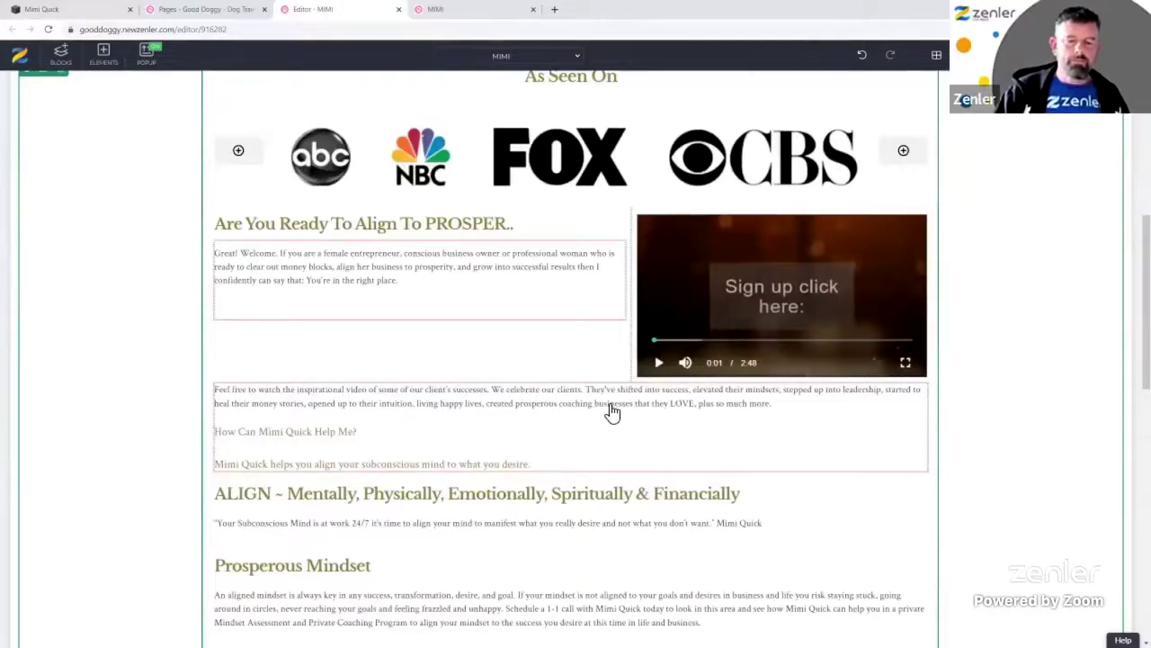
# - Move the 'Feel free to watch' text block into the left column under the welcome text
pyautogui.click(531, 466)
pyautogui.moveTo(537, 466); pyautogui.dragTo(219, 396)
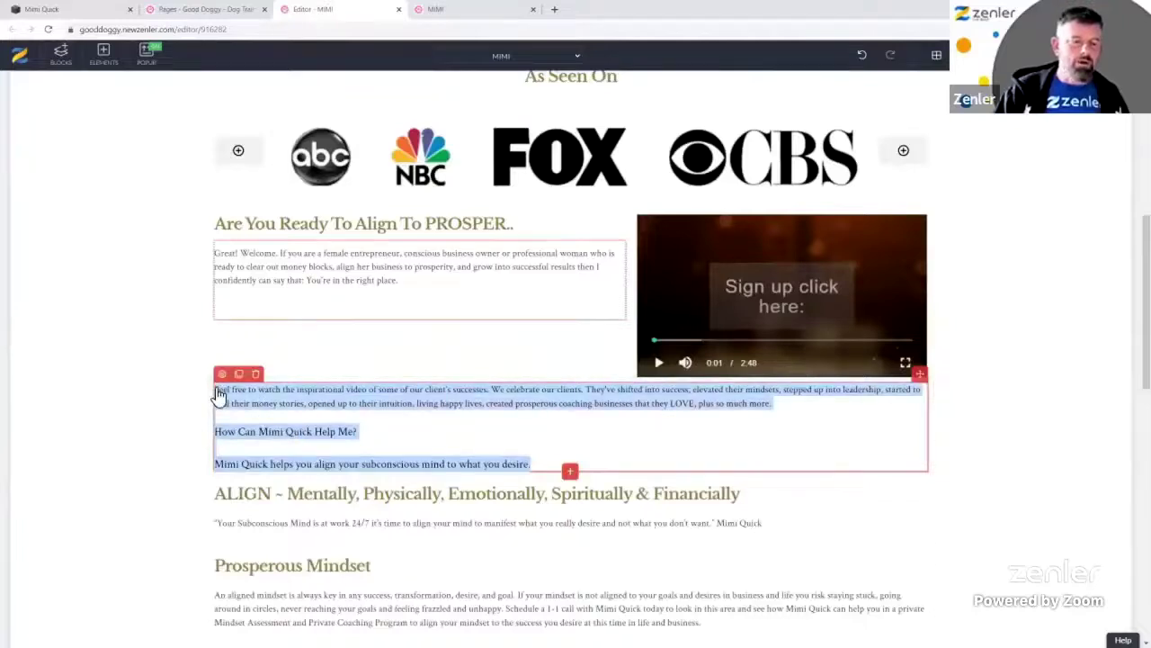
pyautogui.click(404, 444)
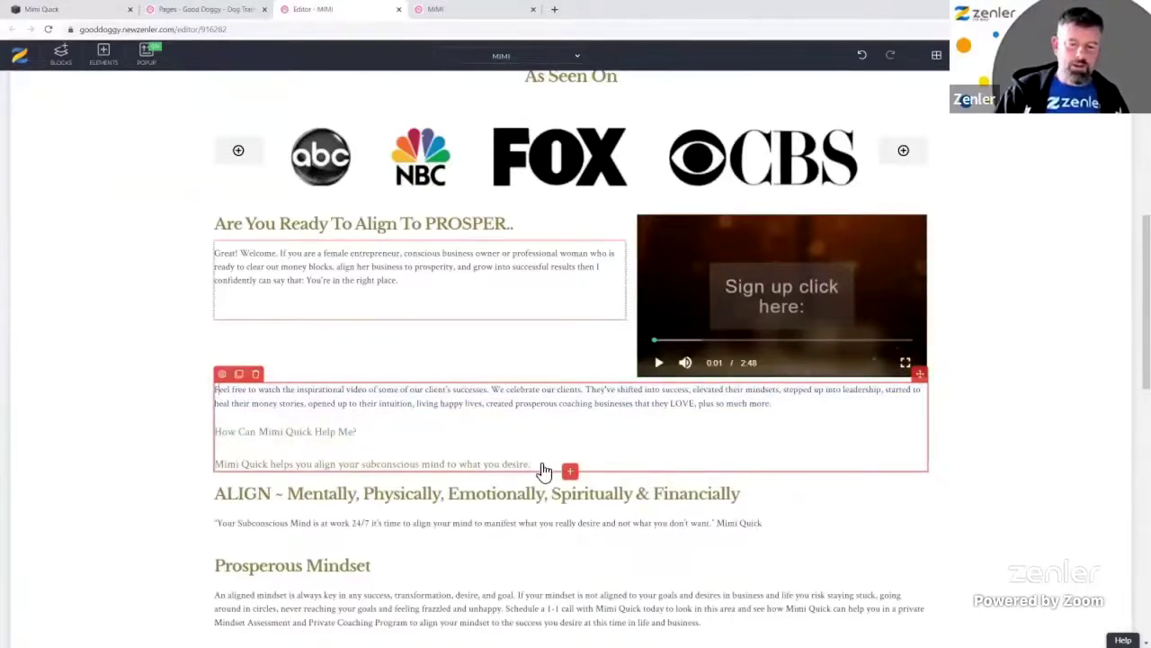
pyautogui.moveTo(341, 442); pyautogui.dragTo(219, 398)
pyautogui.moveTo(923, 378); pyautogui.dragTo(423, 331)
pyautogui.moveTo(928, 387); pyautogui.dragTo(387, 301)
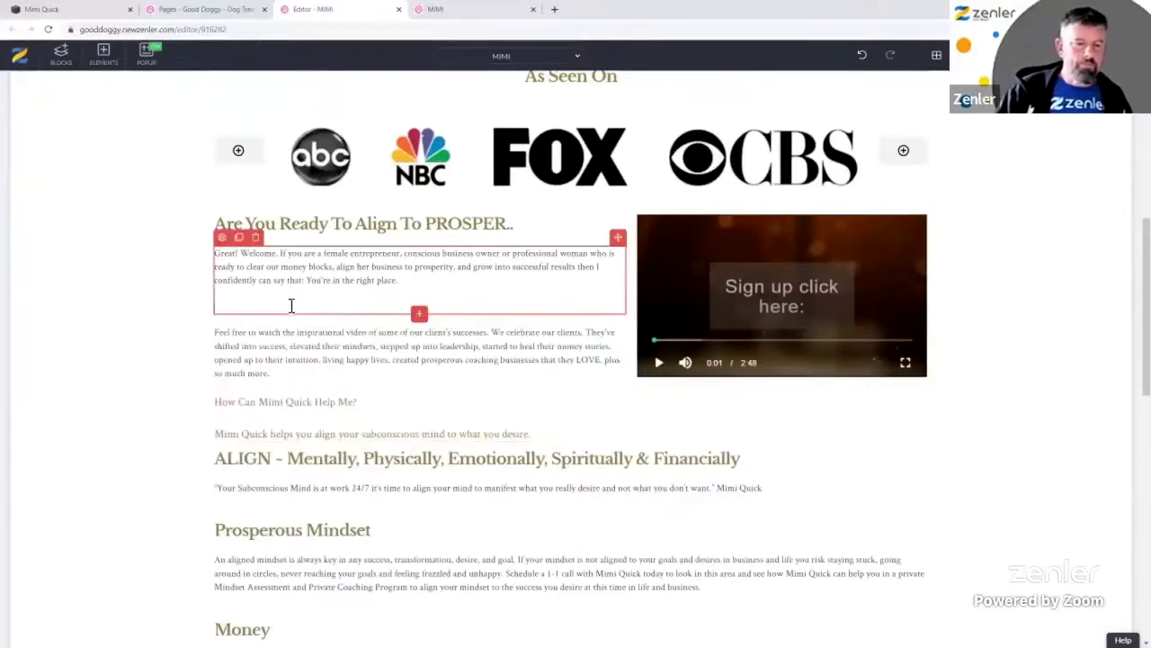
# - Delete the empty line after the welcome paragraph's 'place.'
pyautogui.click(252, 308)
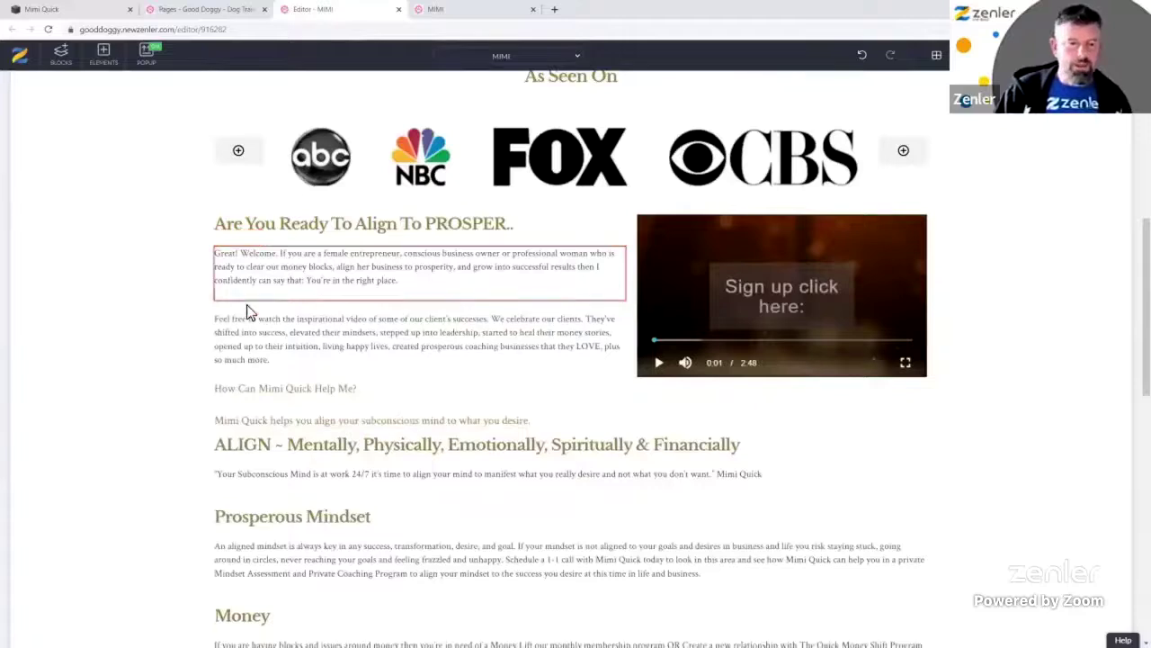
pyautogui.press('BackSpace')
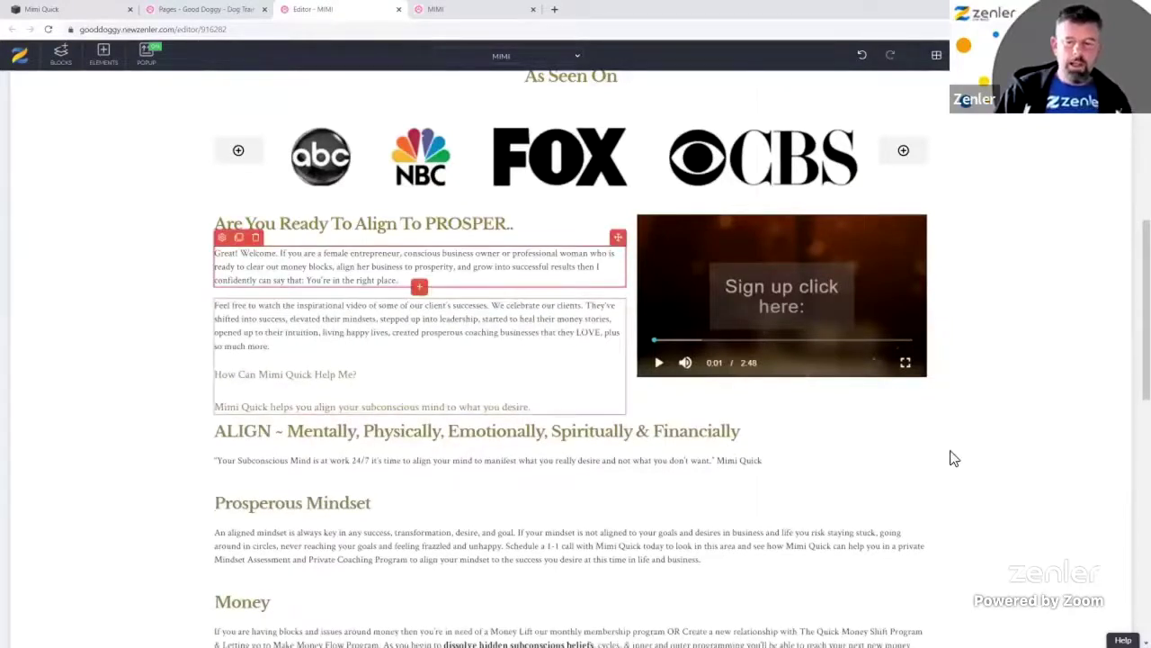
pyautogui.click(989, 457)
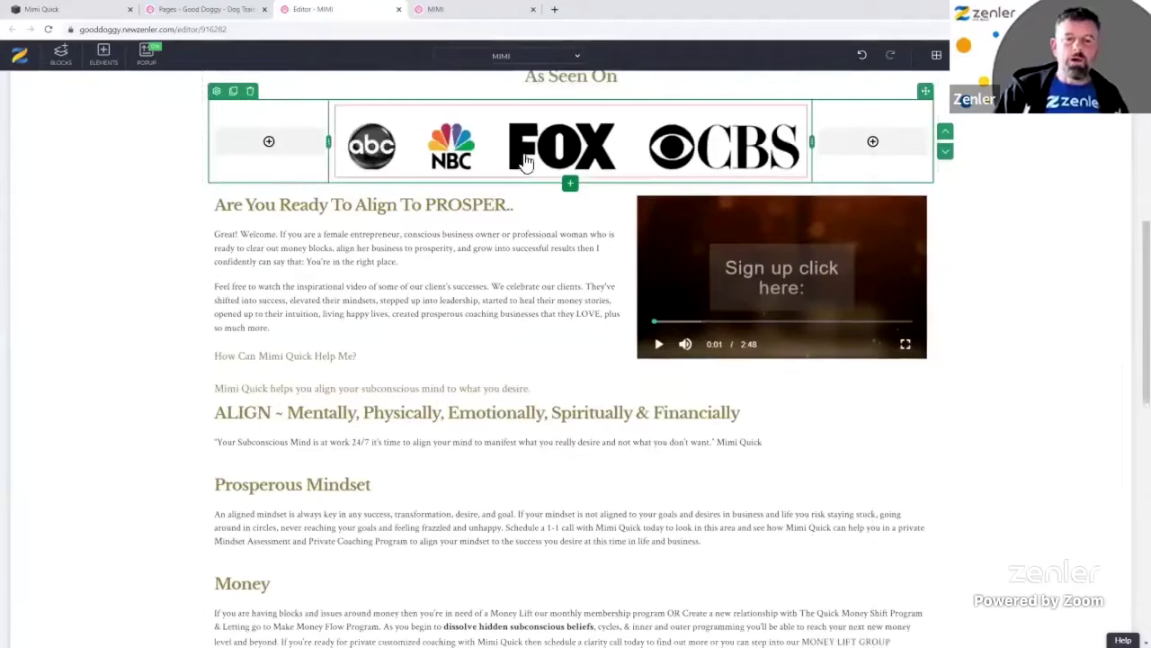
# - Shrink and centre the As Seen On logo, giving its row 0 top and 51 bottom spacing
pyautogui.click(768, 176)
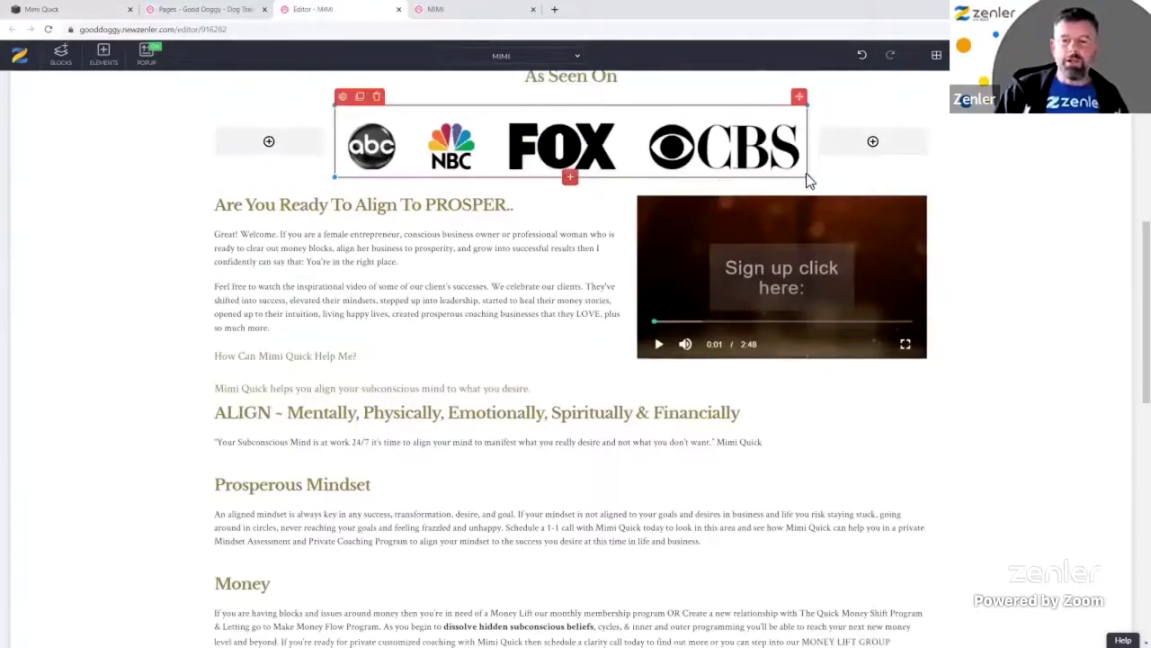
pyautogui.moveTo(808, 178); pyautogui.dragTo(779, 173)
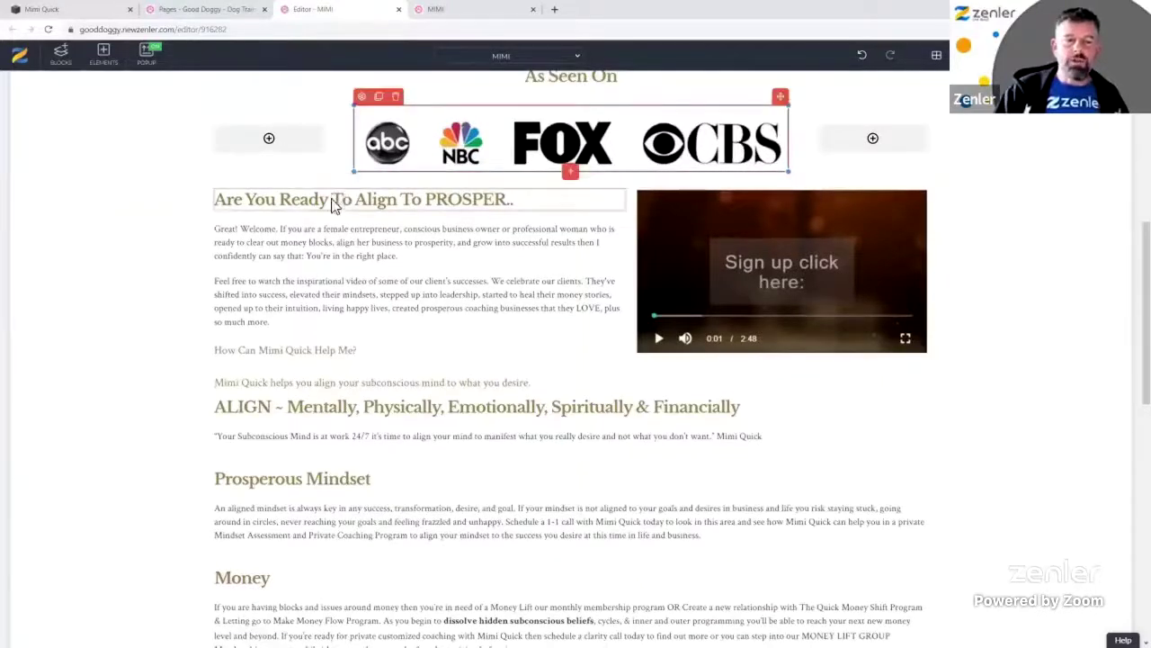
pyautogui.click(211, 159)
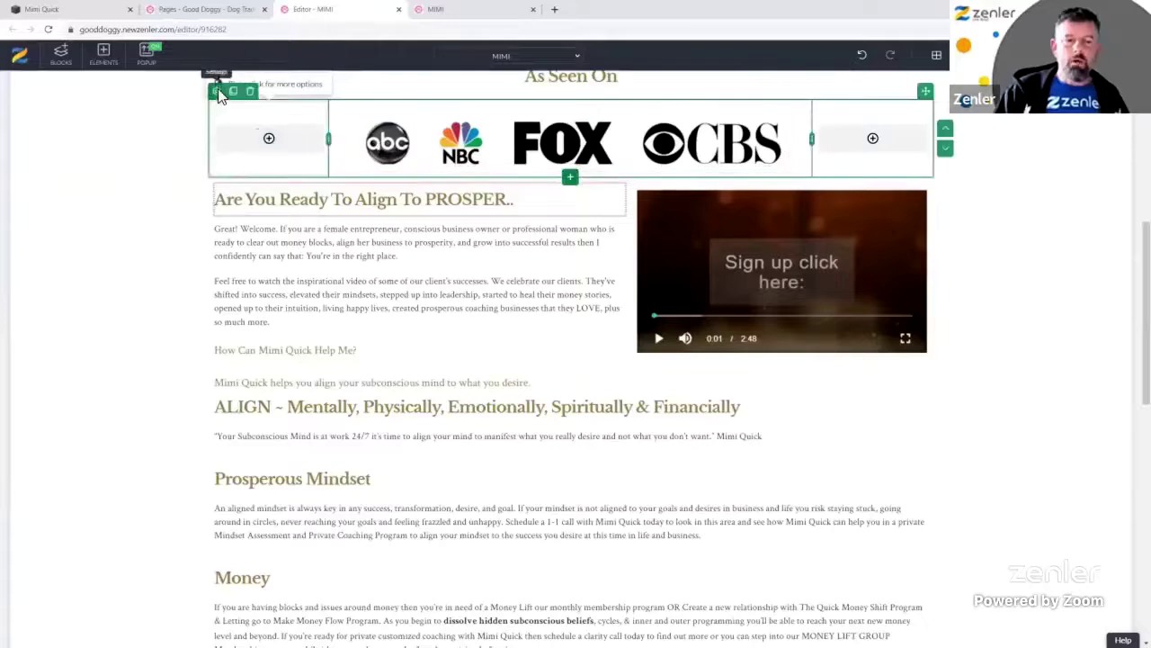
pyautogui.click(216, 91)
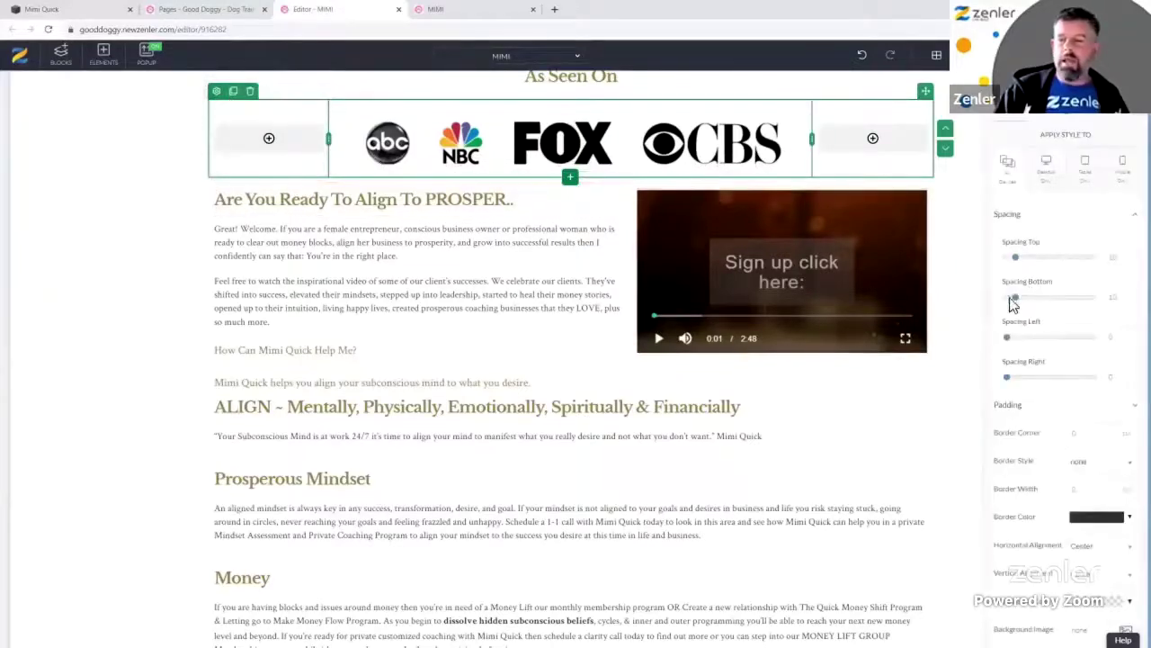
pyautogui.moveTo(1018, 306); pyautogui.dragTo(1050, 303)
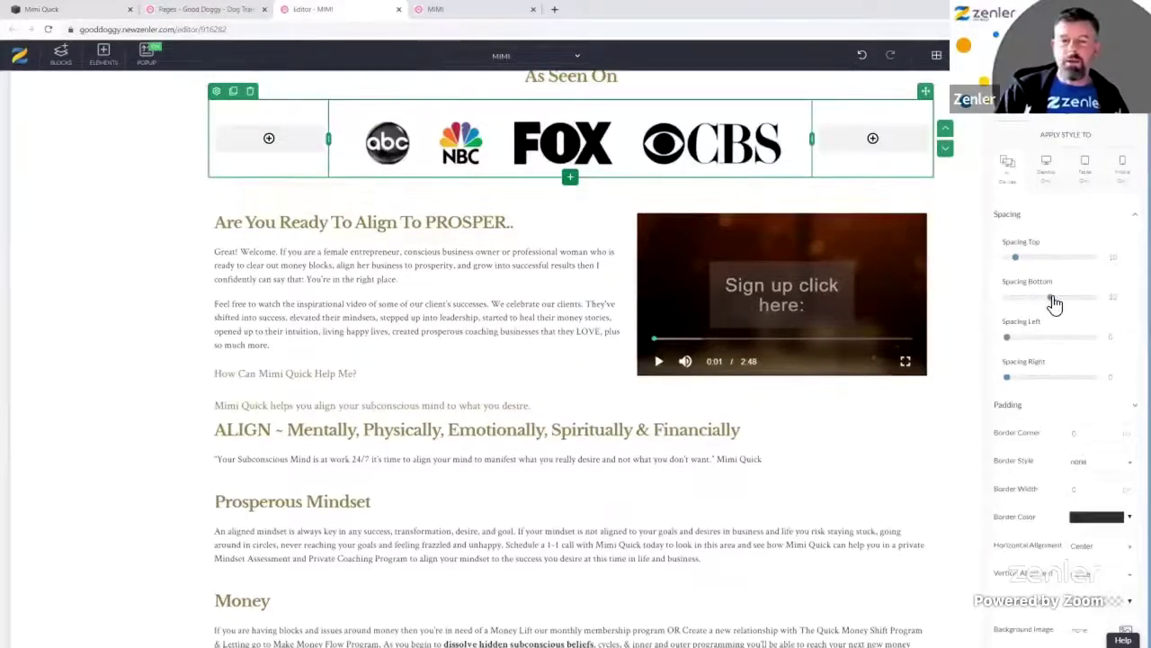
pyautogui.scroll(3, 807, 241)
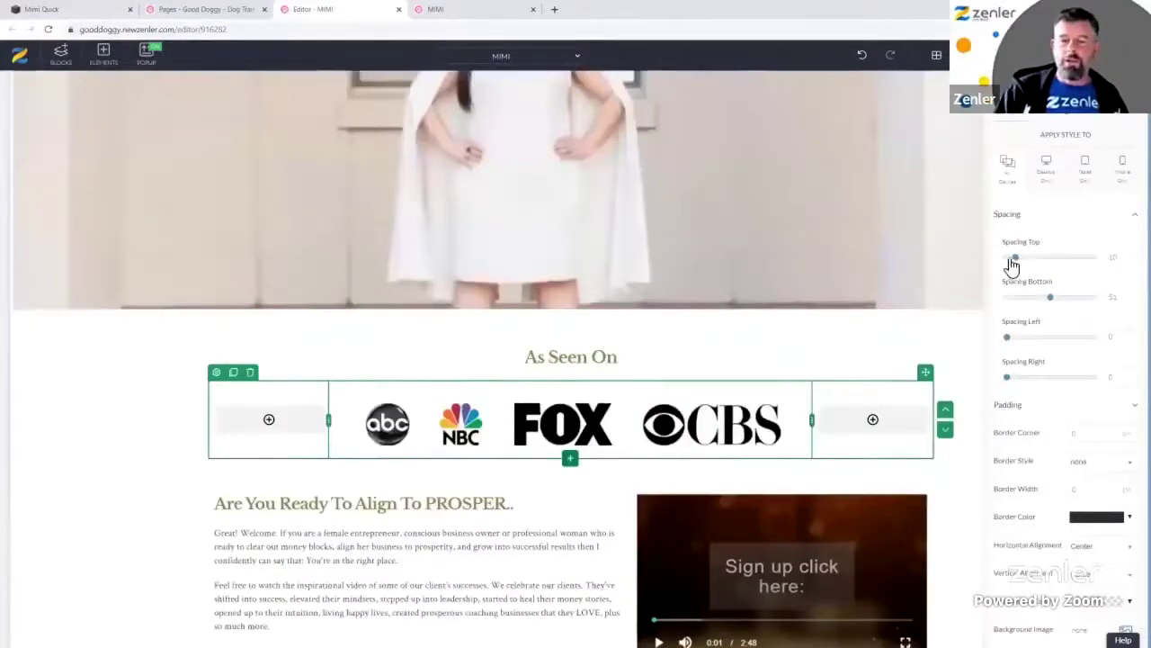
pyautogui.moveTo(1013, 264); pyautogui.dragTo(984, 264)
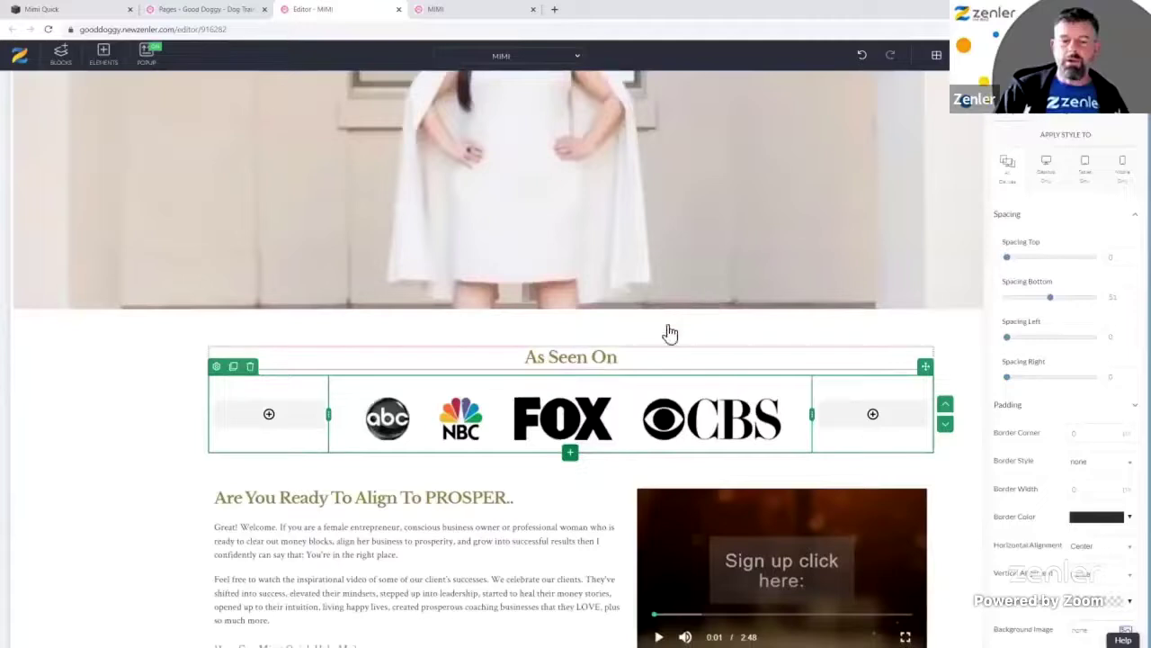
pyautogui.click(406, 326)
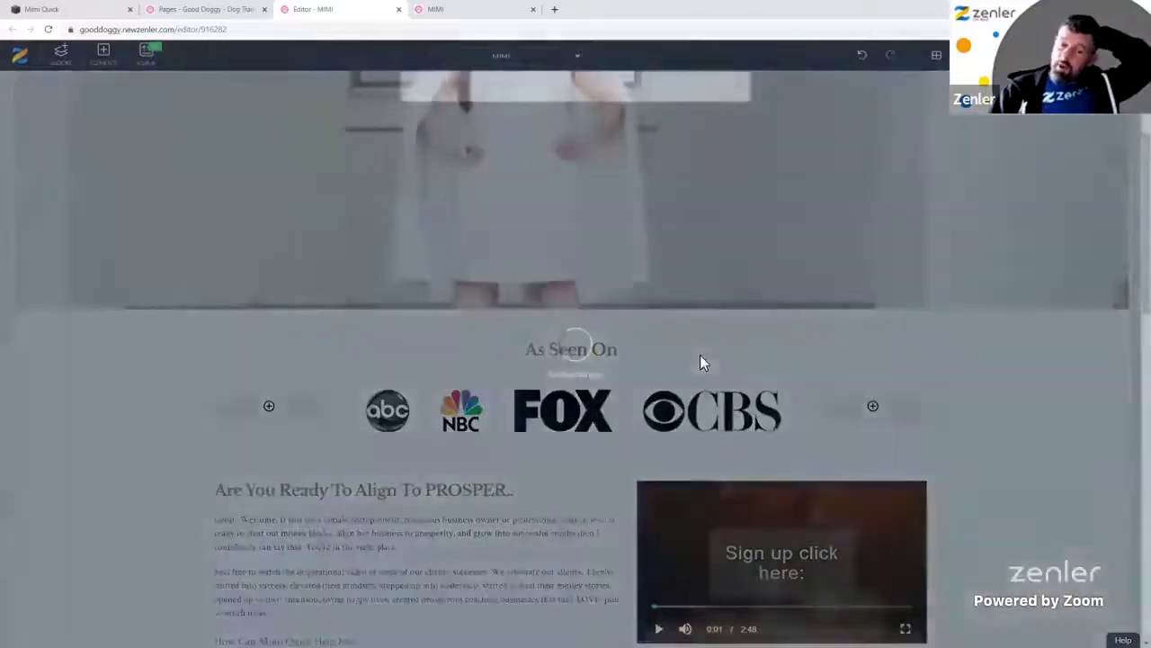
# - Reload the MIMI preview to check the latest edits, then return to the editor
pyautogui.hotkey('ctrl', 'Tab')
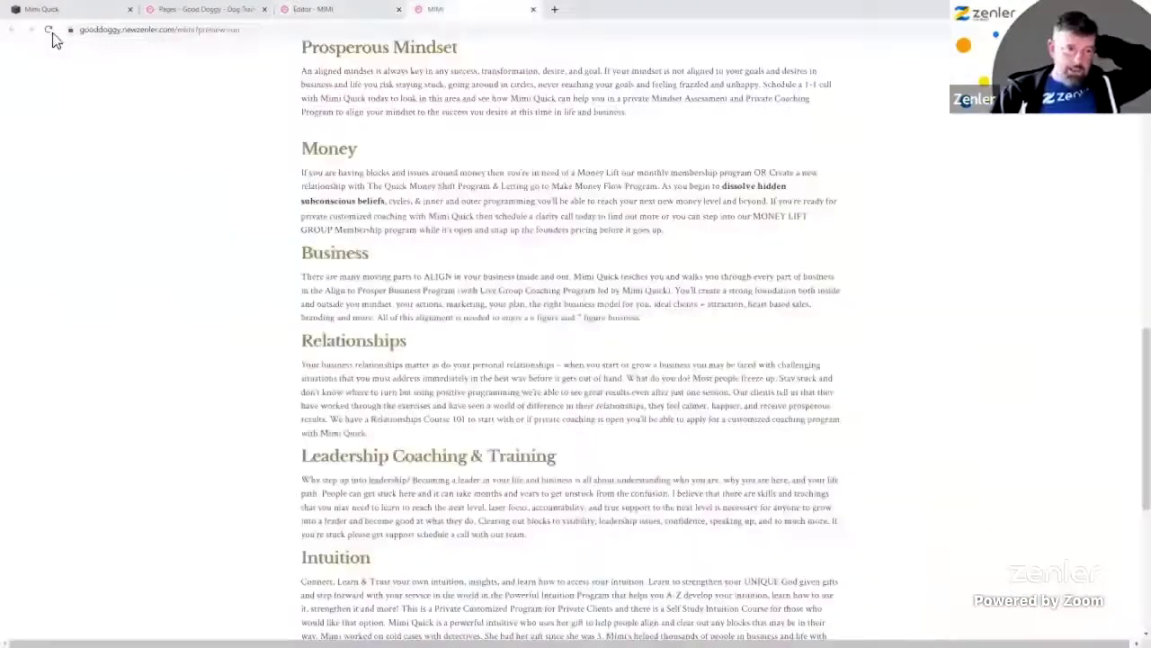
pyautogui.press('F5')
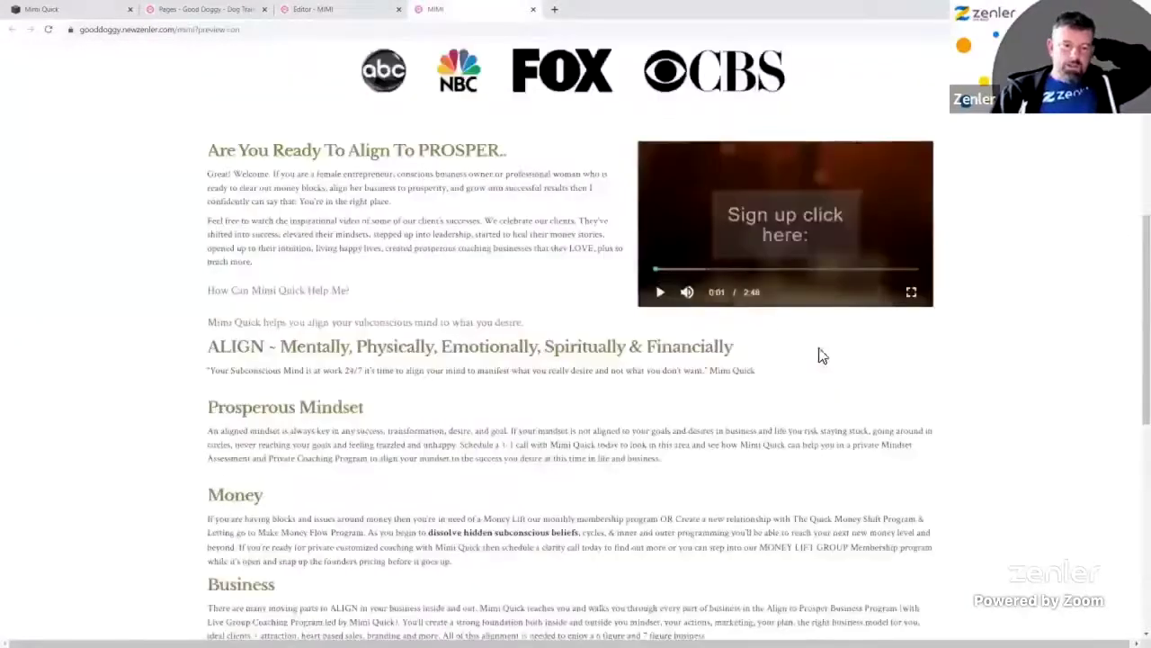
pyautogui.scroll(-15, 707, 245)
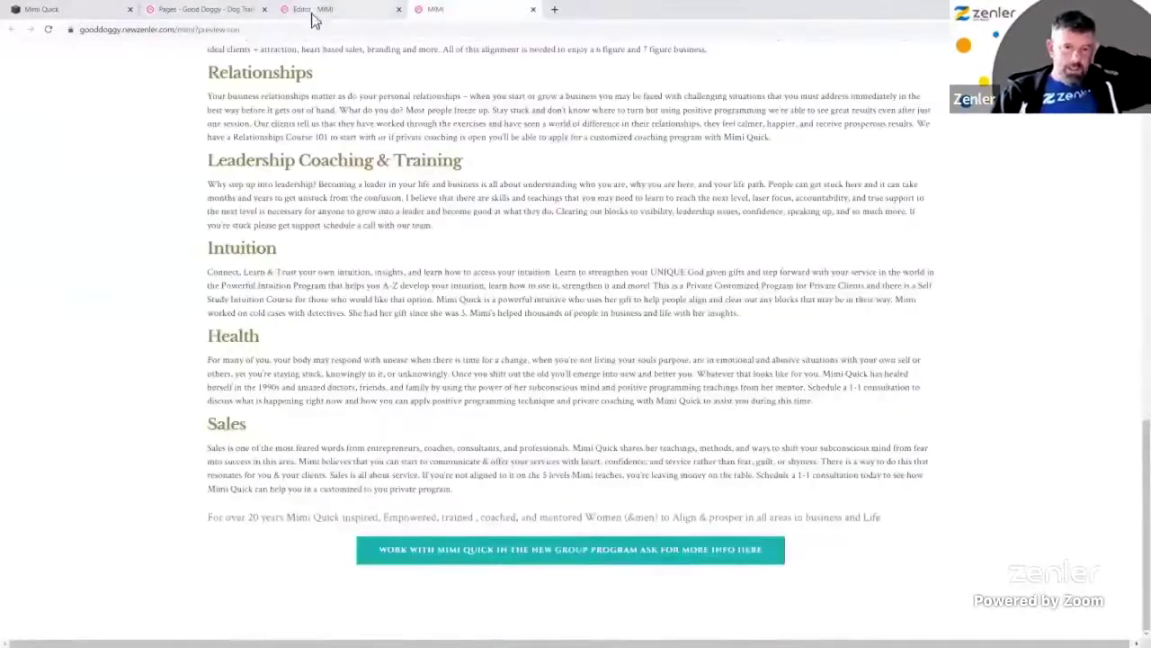
pyautogui.click(305, 11)
# - On the Mimi Quick site, highlight the ALIGN IN ALL AREAS heading
pyautogui.hotkey('ctrl', '1')
pyautogui.scroll(-3, 565, 344)
pyautogui.moveTo(451, 268); pyautogui.dragTo(756, 261)
pyautogui.scroll(1, 536, 359)
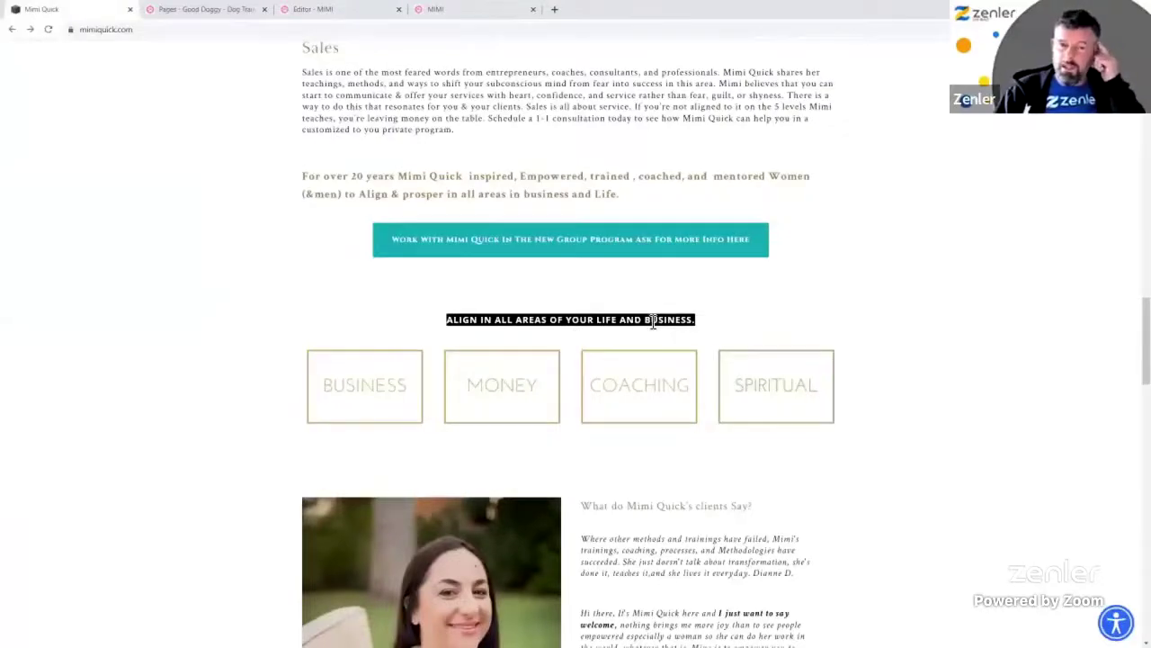
# - Select the full 'ALIGN IN ALL AREAS OF YOUR LIFE AND BUSINESS.' heading on mimiquick.com
pyautogui.click(754, 323)
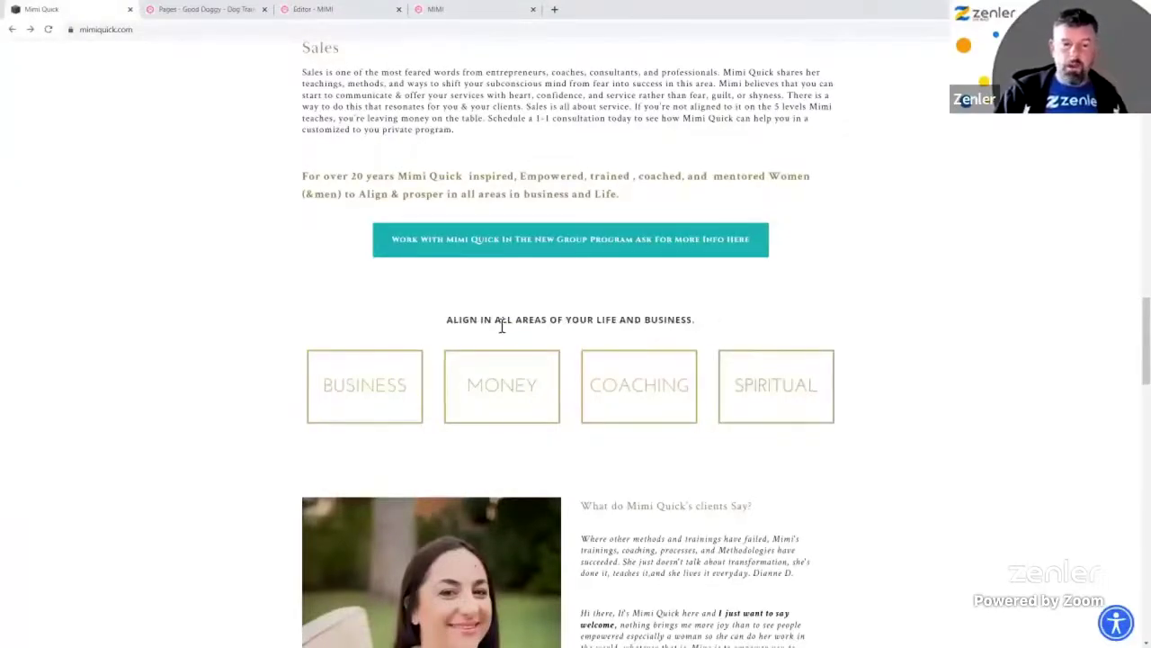
pyautogui.moveTo(469, 322); pyautogui.dragTo(651, 322)
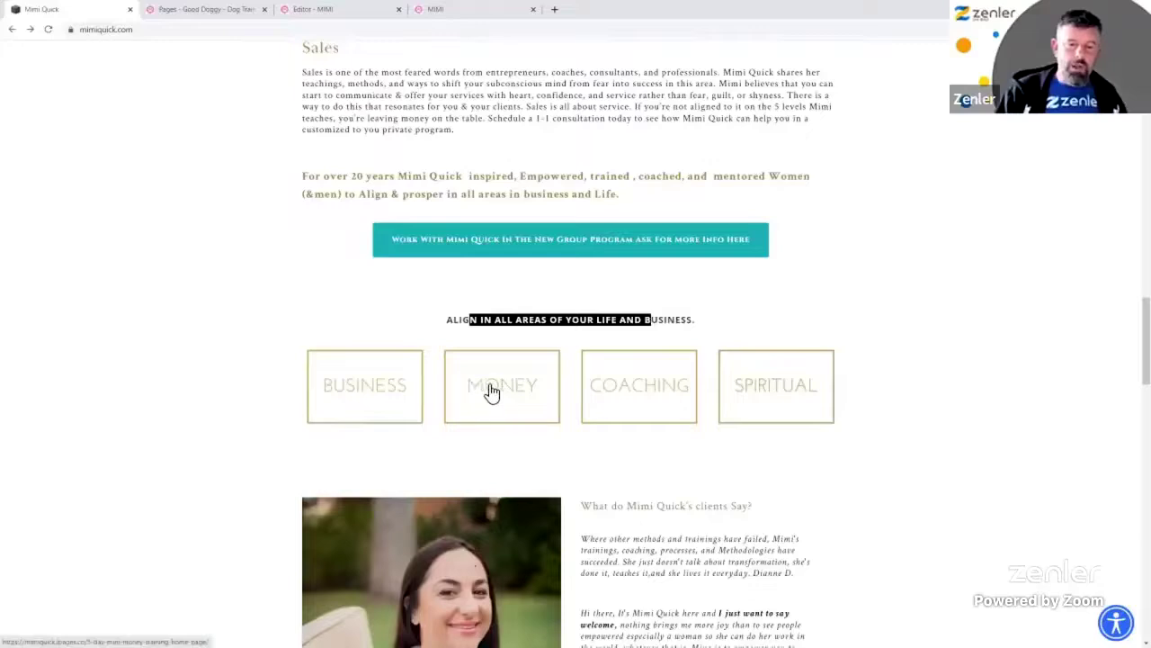
pyautogui.click(710, 332)
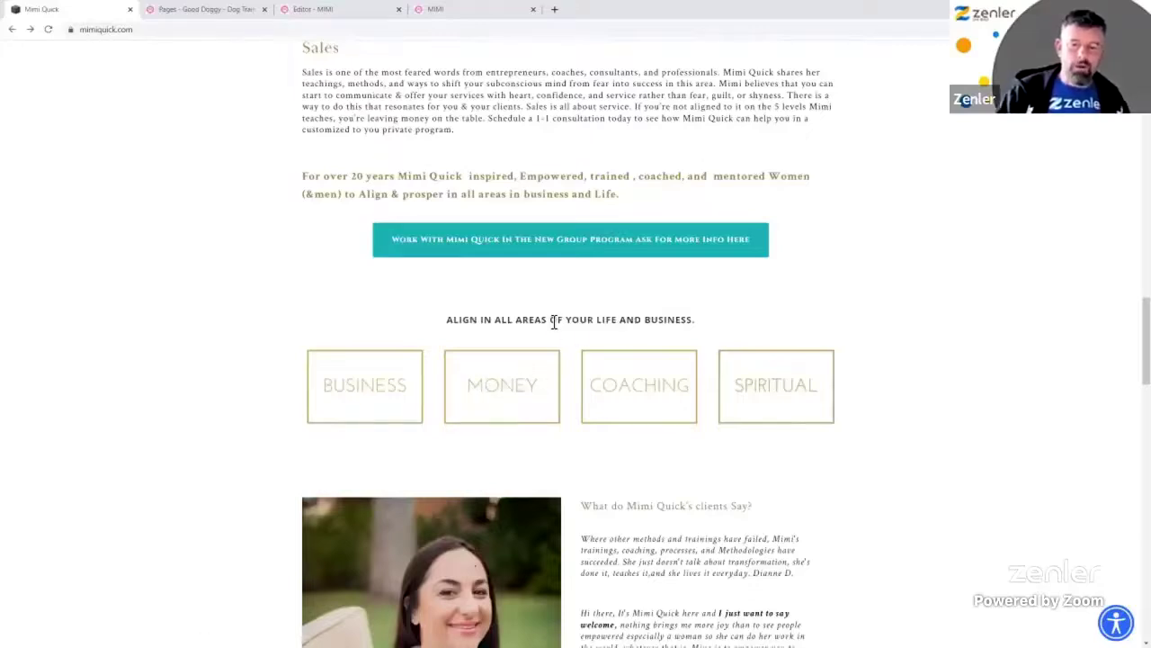
pyautogui.moveTo(703, 324); pyautogui.dragTo(403, 315)
pyautogui.hotkey('ctrl', 'c')
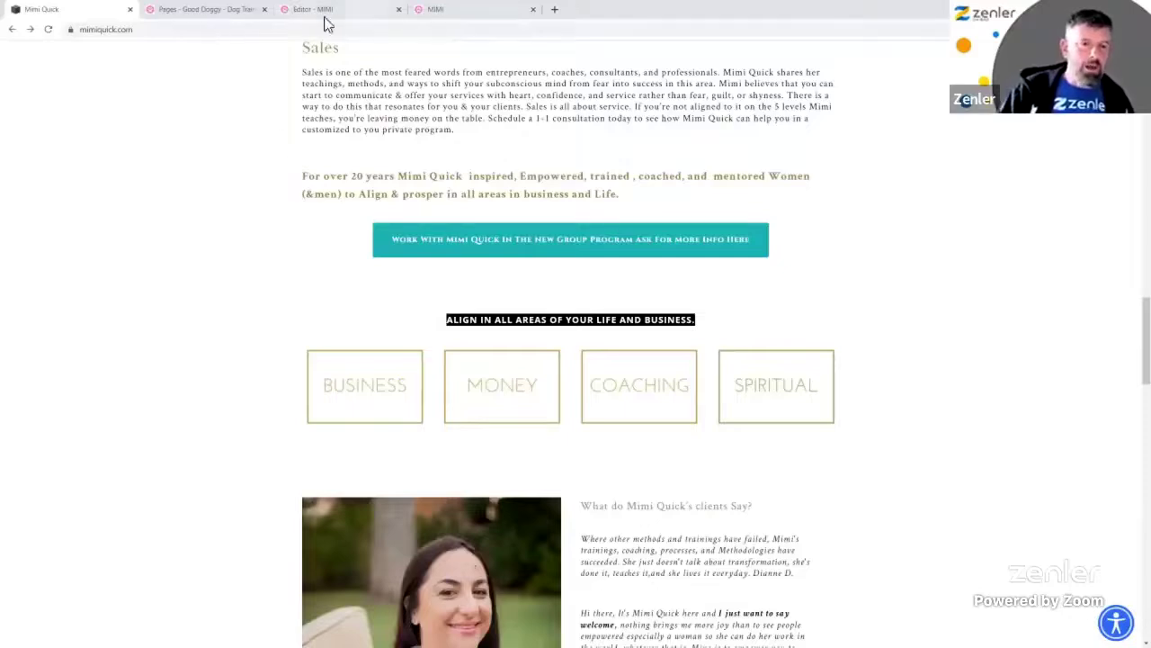
# - Return to the Editor - MIMI tab after a brief look back at the Mimi Quick site
pyautogui.click(324, 10)
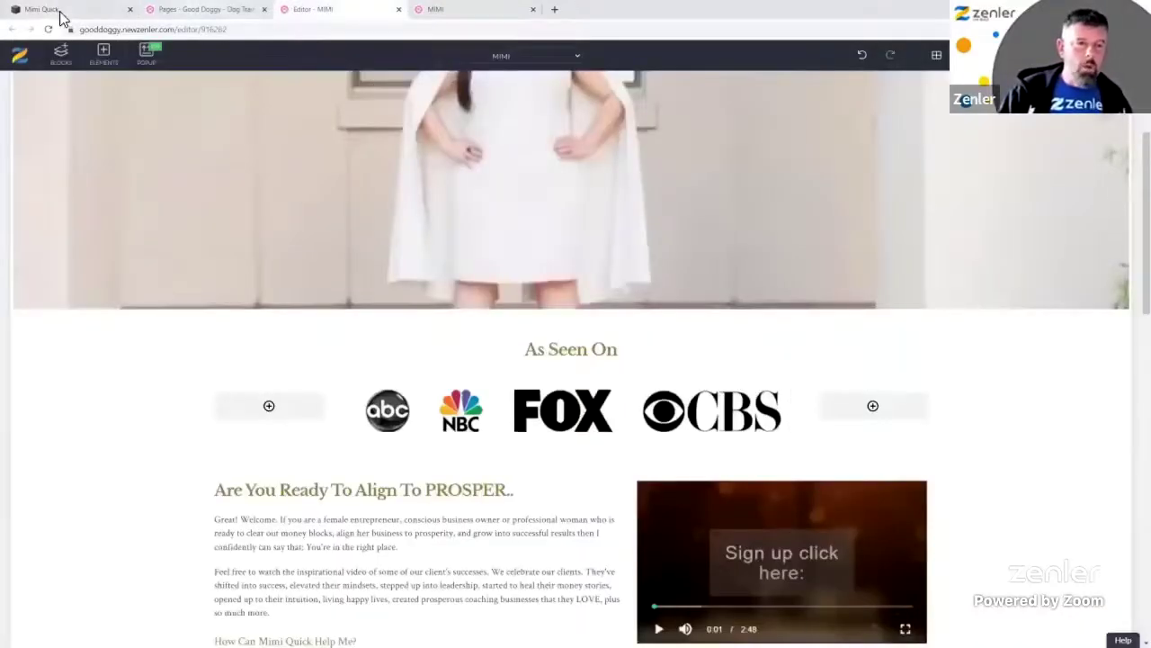
pyautogui.click(51, 10)
pyautogui.scroll(-1, 510, 463)
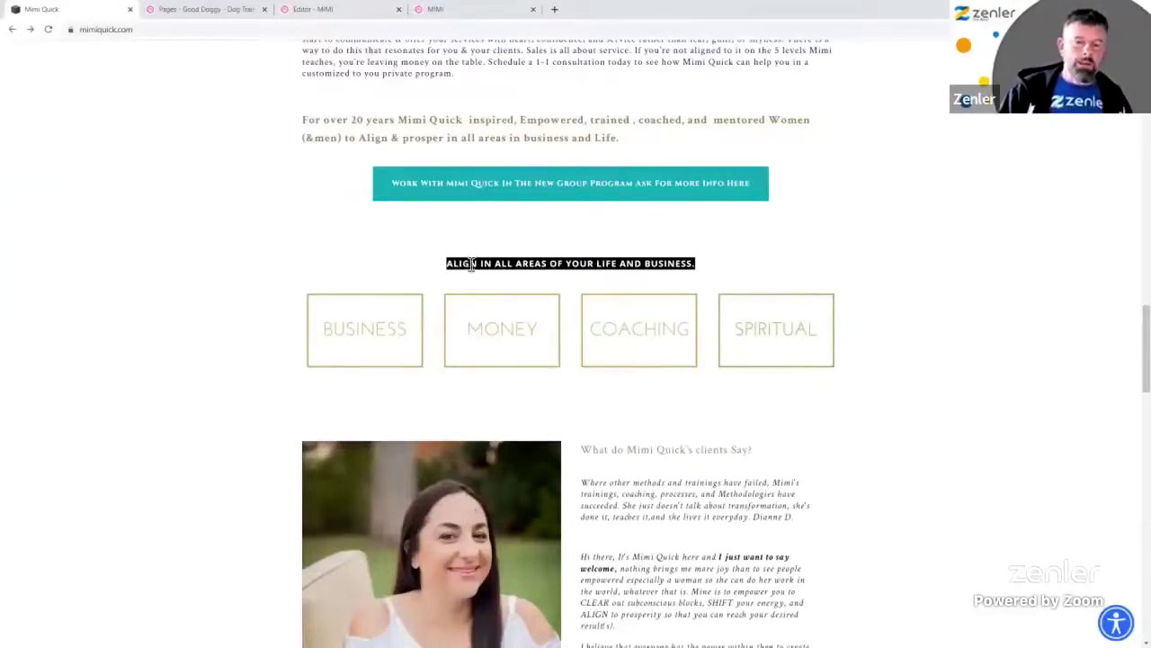
pyautogui.click(329, 14)
pyautogui.scroll(-10, 589, 441)
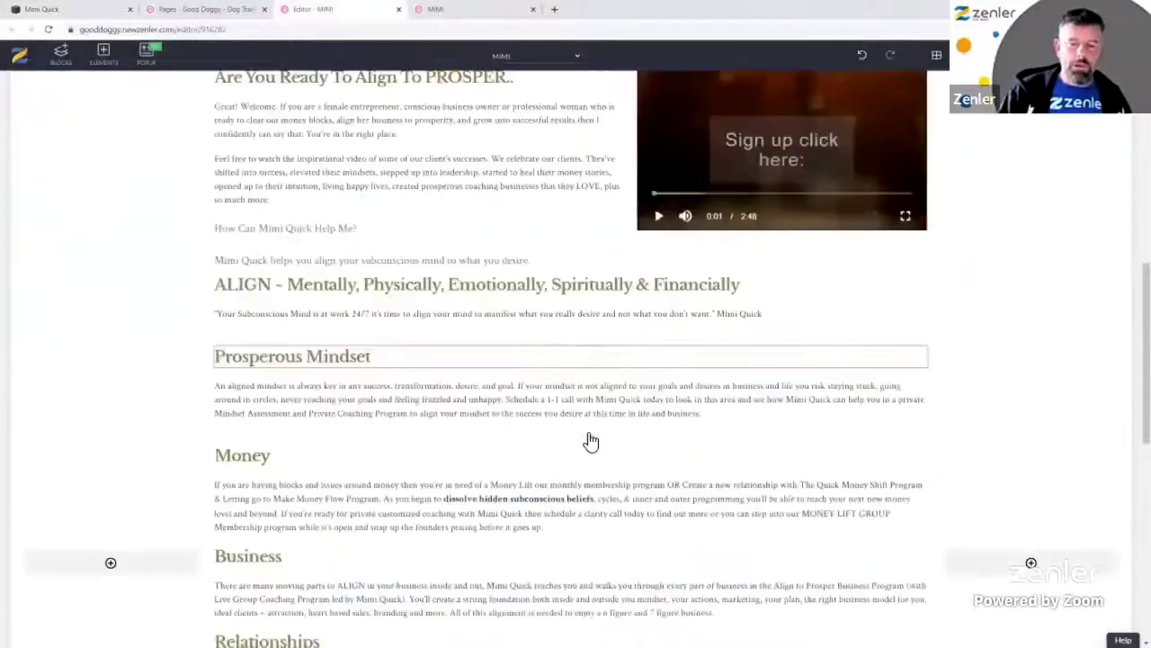
# - Duplicate the Health paragraph and move the copy below the Work with Mimi Quick button
pyautogui.scroll(-3, 537, 574)
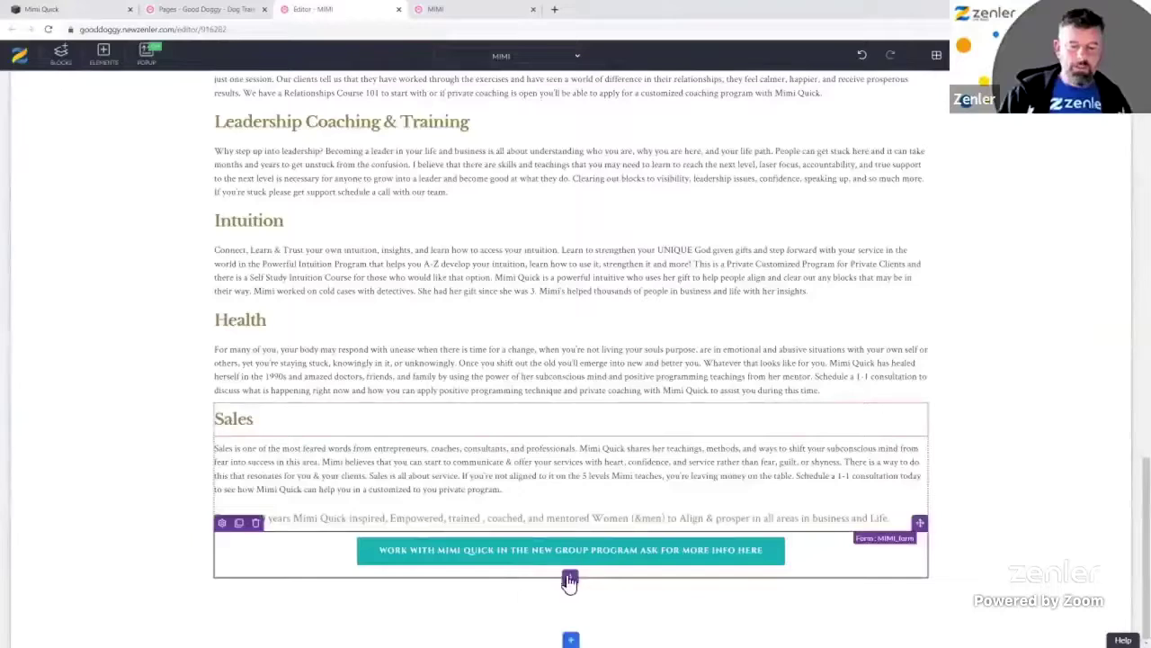
pyautogui.click(570, 579)
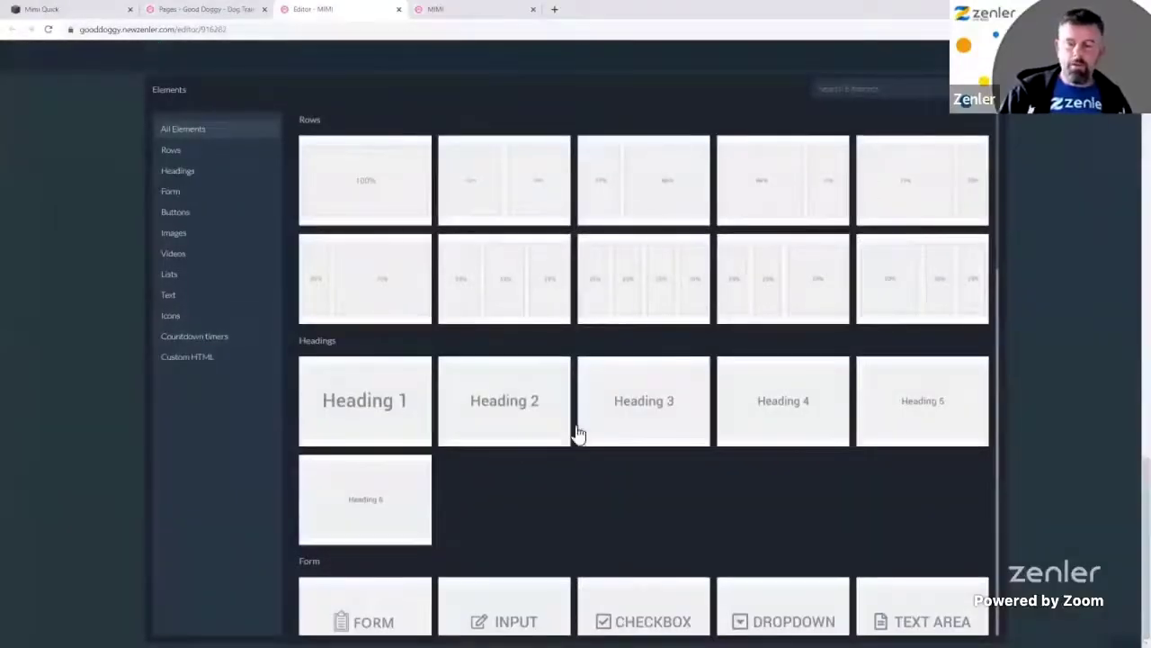
pyautogui.click(441, 483)
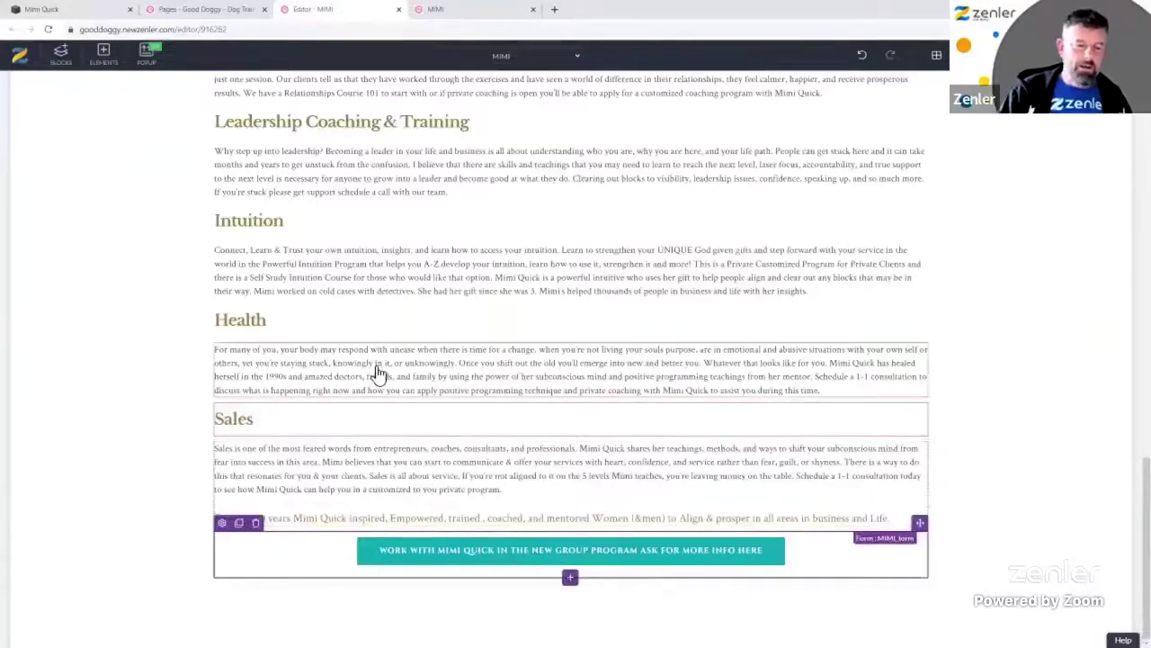
pyautogui.click(238, 334)
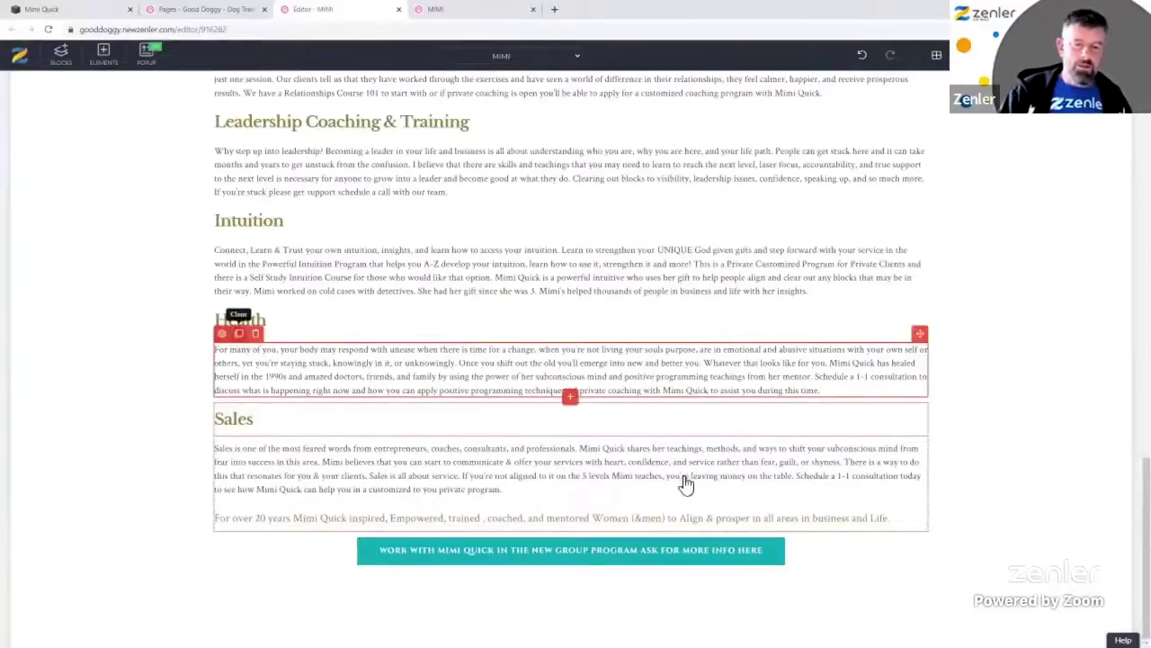
pyautogui.scroll(-1, 989, 423)
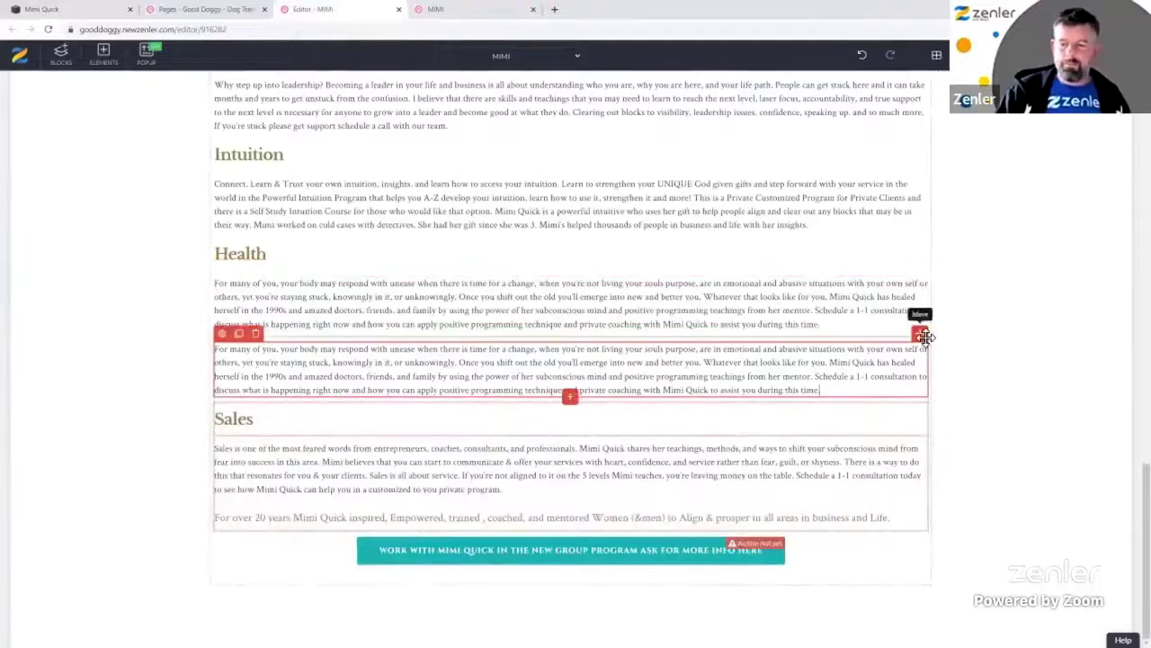
pyautogui.moveTo(917, 347)
pyautogui.mouseDown()
pyautogui.moveTo(642, 570)
pyautogui.moveTo(596, 572)
pyautogui.mouseUp()
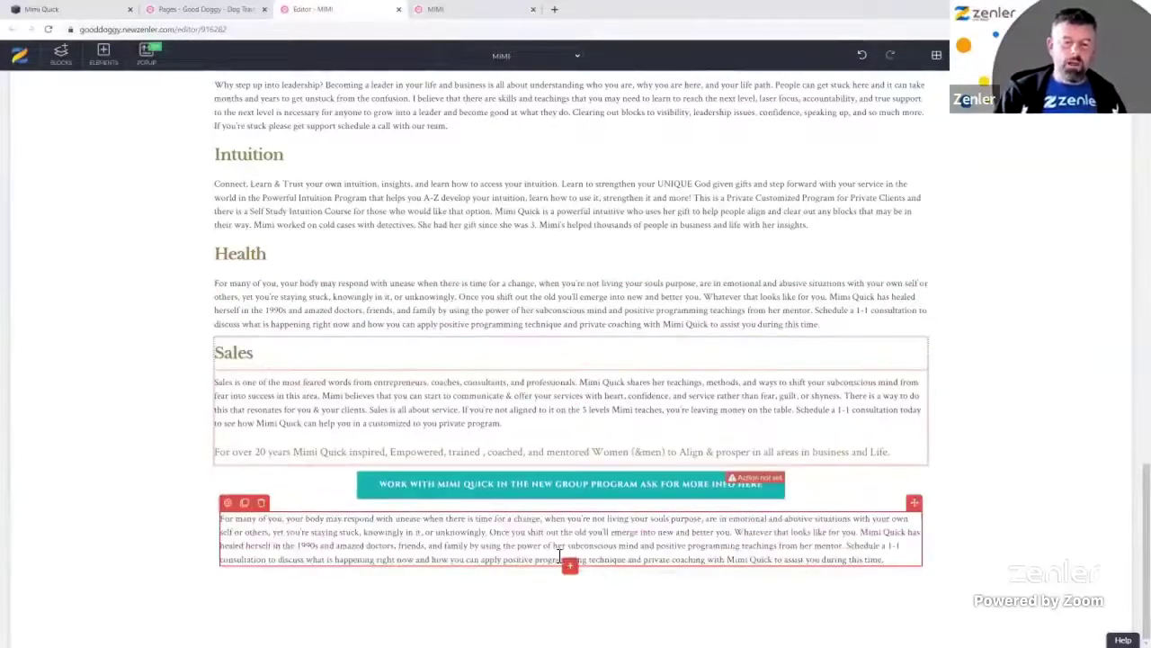
# - Replace the copy's text with the pasted 'ALIGN IN ALL AREAS OF YOUR LIFE AND BUSINESS.'
pyautogui.tripleClick(632, 546)
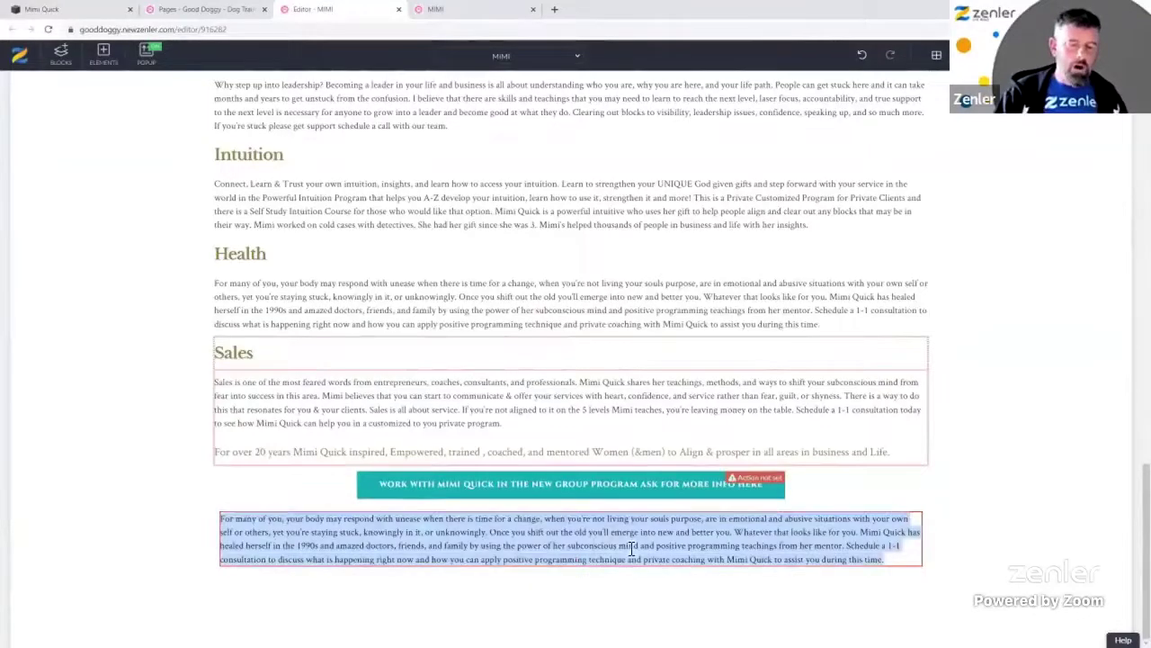
pyautogui.hotkey('ctrl', 'v')
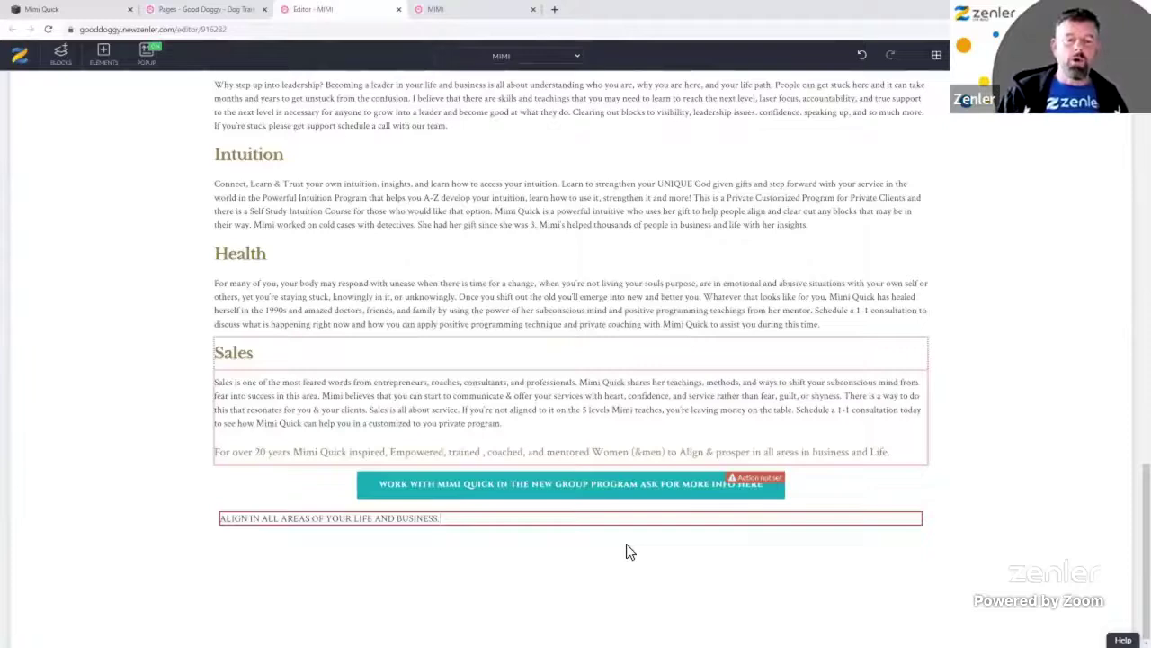
pyautogui.click(478, 530)
pyautogui.scroll(1, 360, 529)
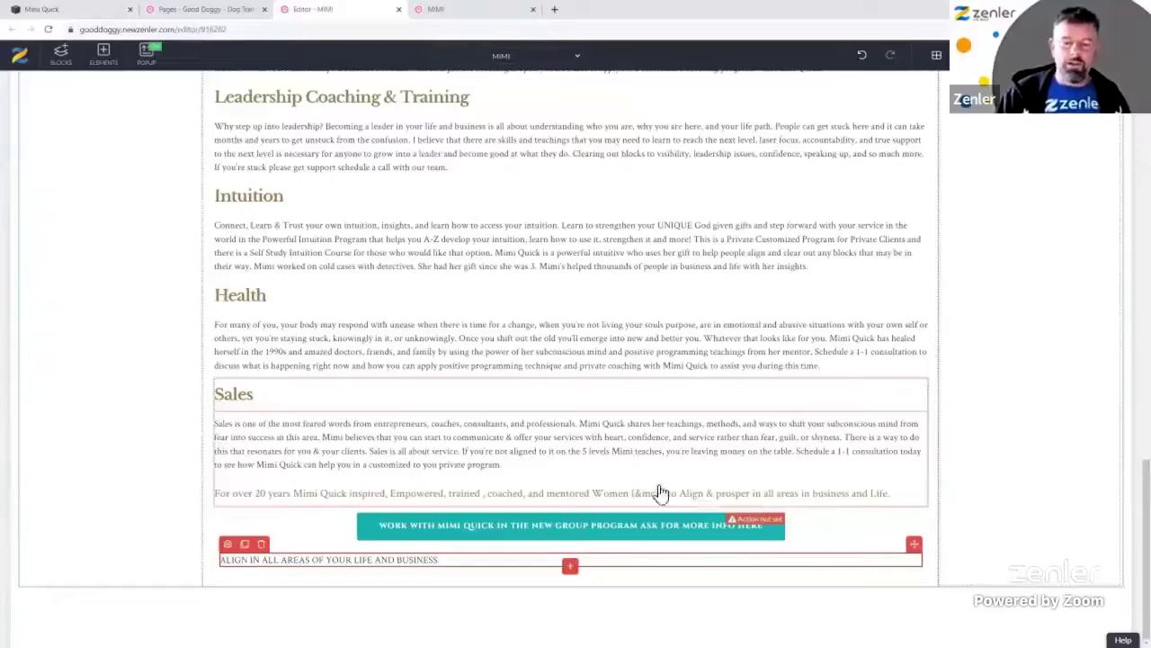
# - Center-align the ALIGN IN ALL AREAS line and colour its text olive gold
pyautogui.click(228, 546)
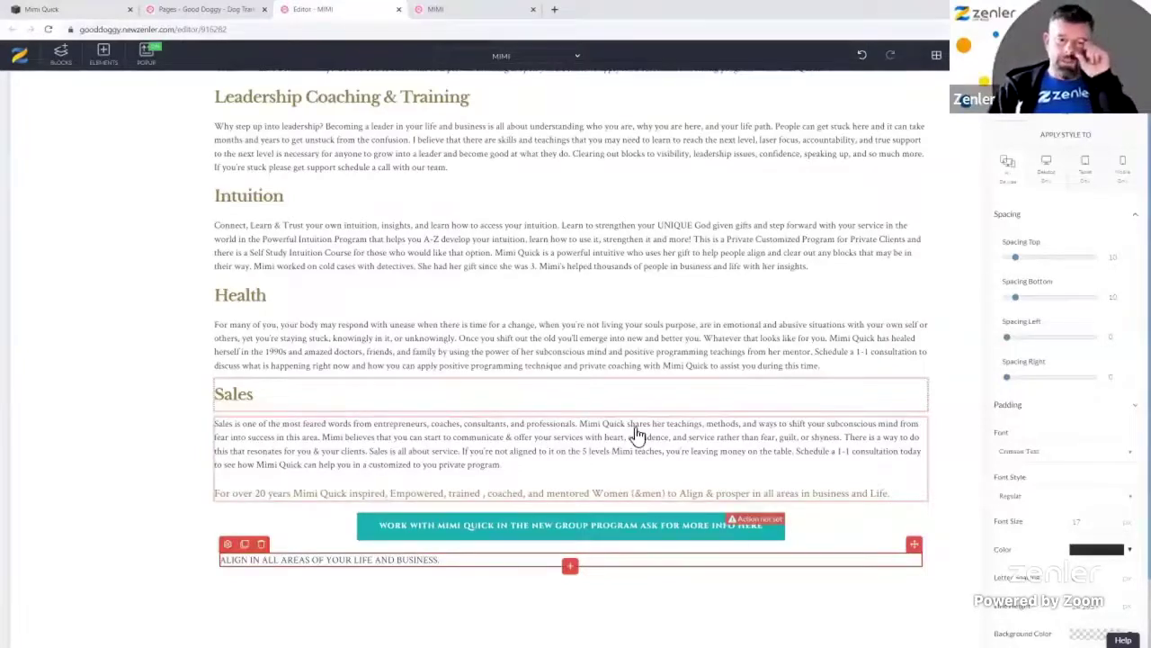
pyautogui.scroll(-1, 1012, 543)
pyautogui.scroll(-2, 1012, 542)
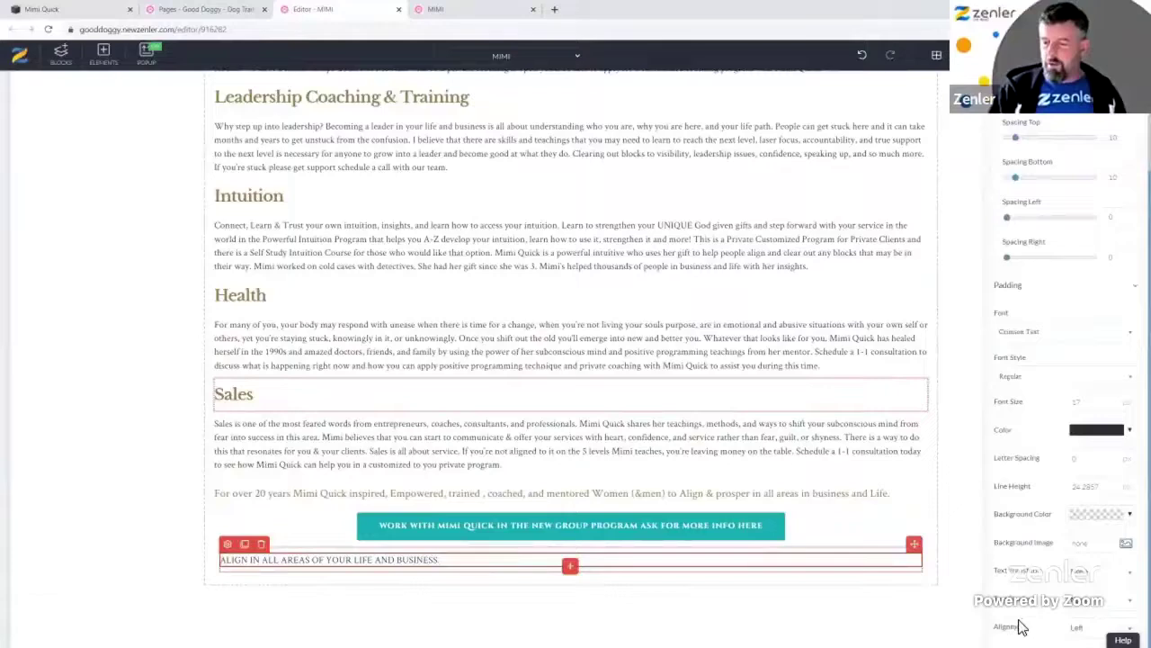
pyautogui.click(1099, 570)
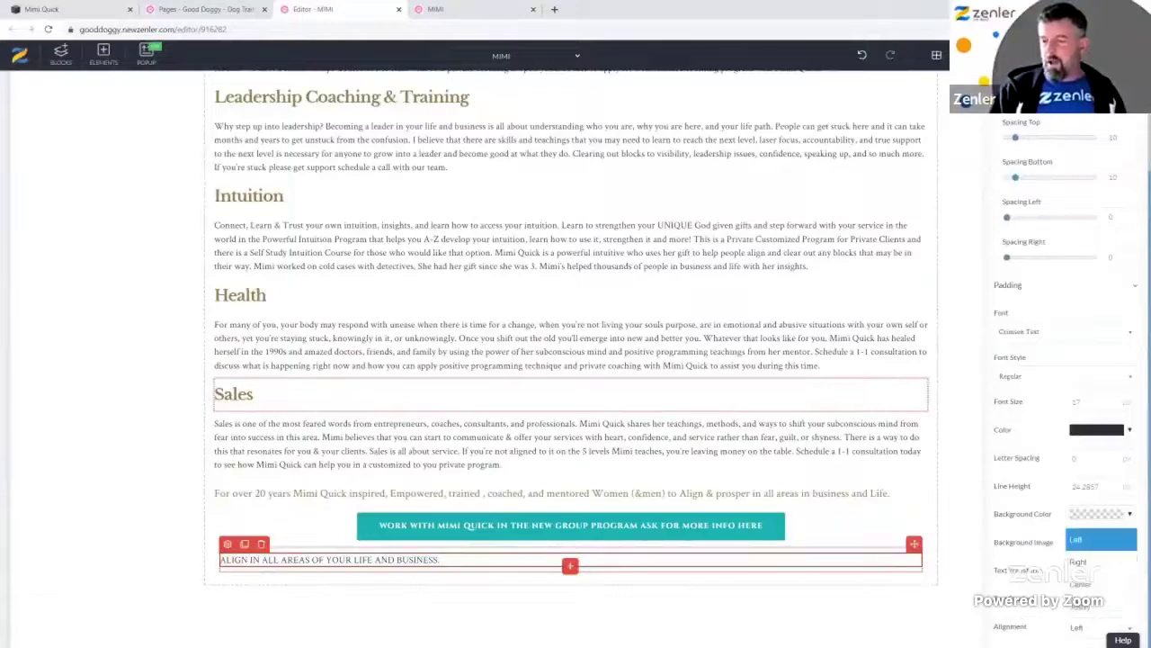
pyautogui.click(1099, 584)
pyautogui.click(1097, 429)
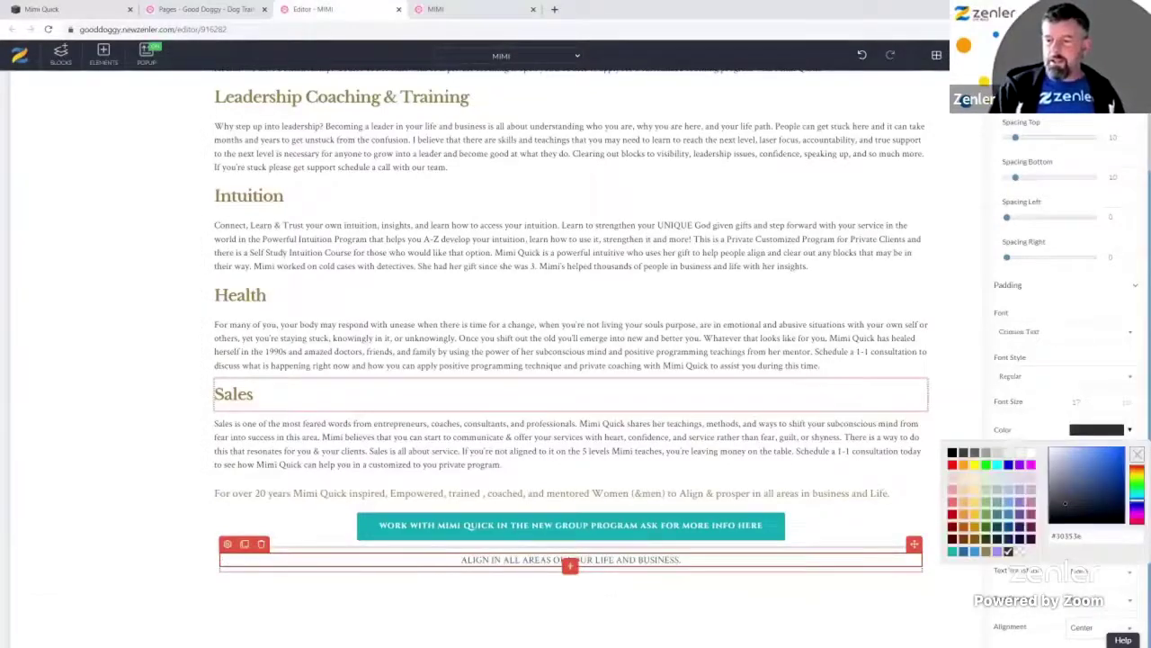
pyautogui.click(992, 551)
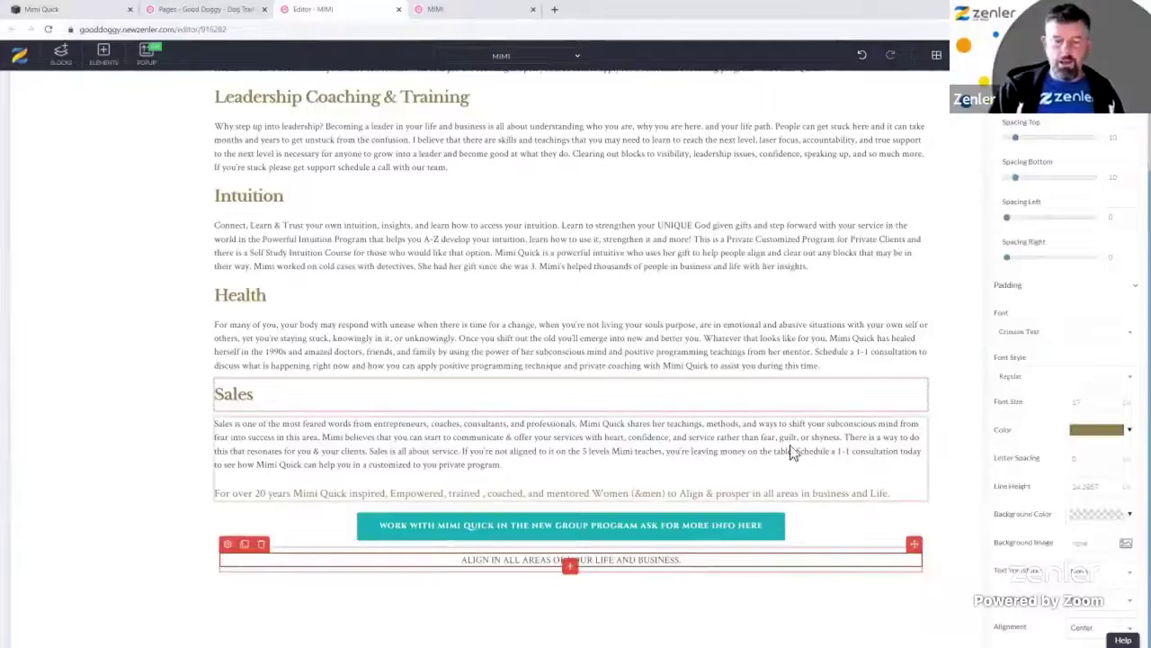
# - Inspect the live site's ALIGN heading: an h3 in 16px Open Sans, colour #1A1A1A
pyautogui.click(80, 16)
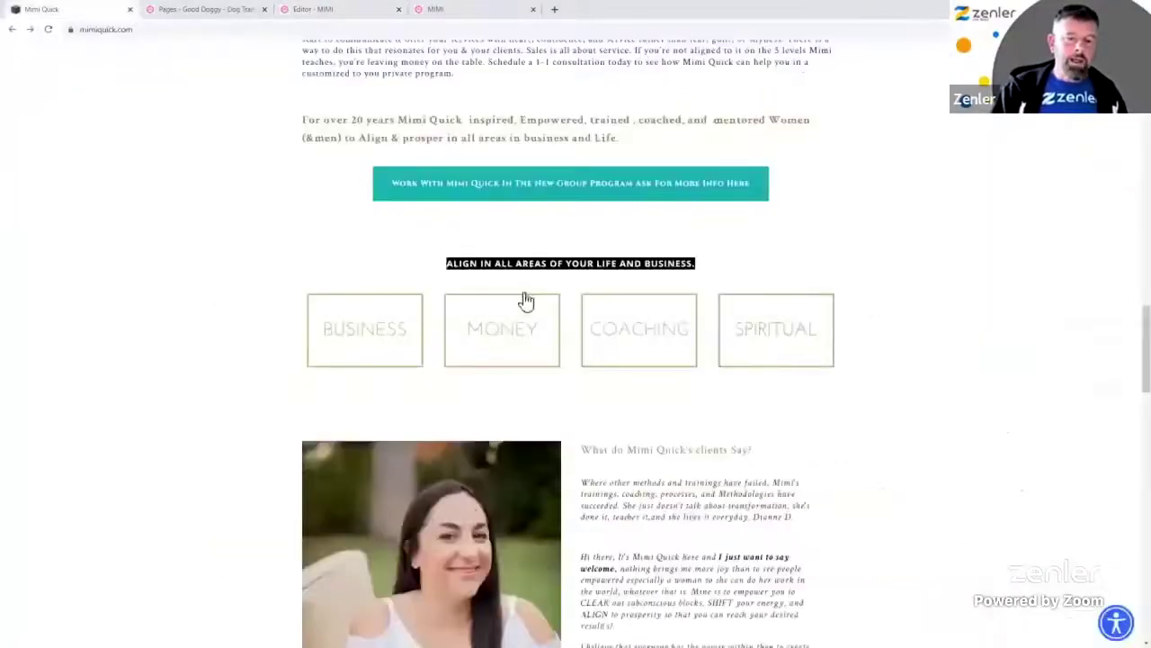
pyautogui.click(653, 268)
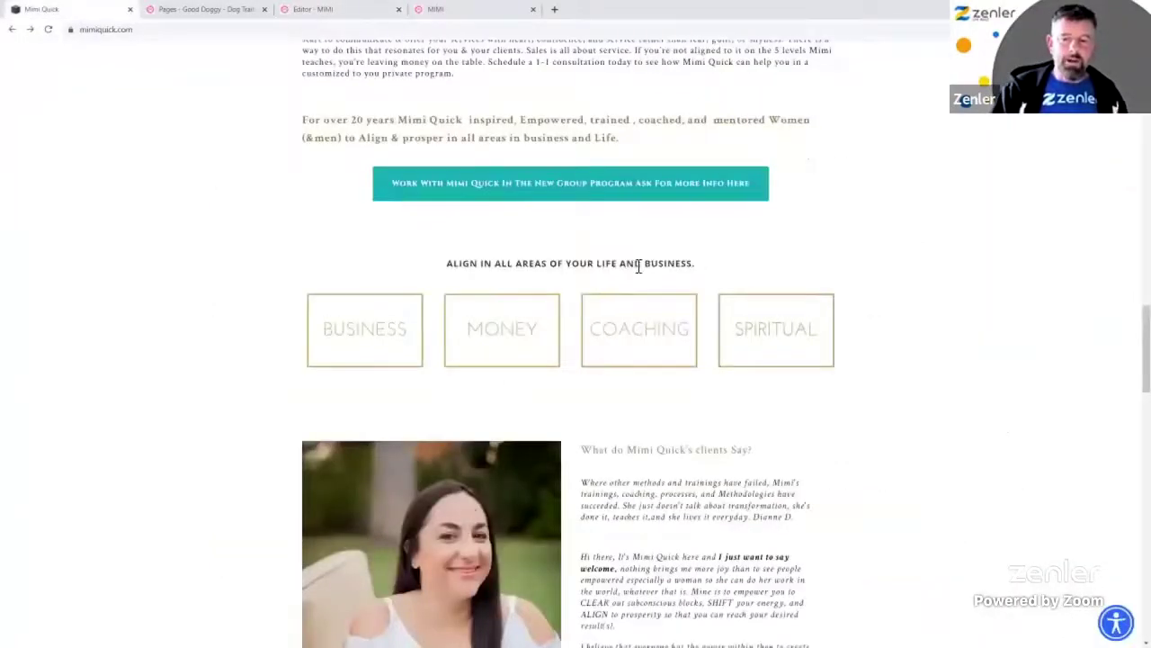
pyautogui.rightClick(639, 266)
pyautogui.press('Escape')
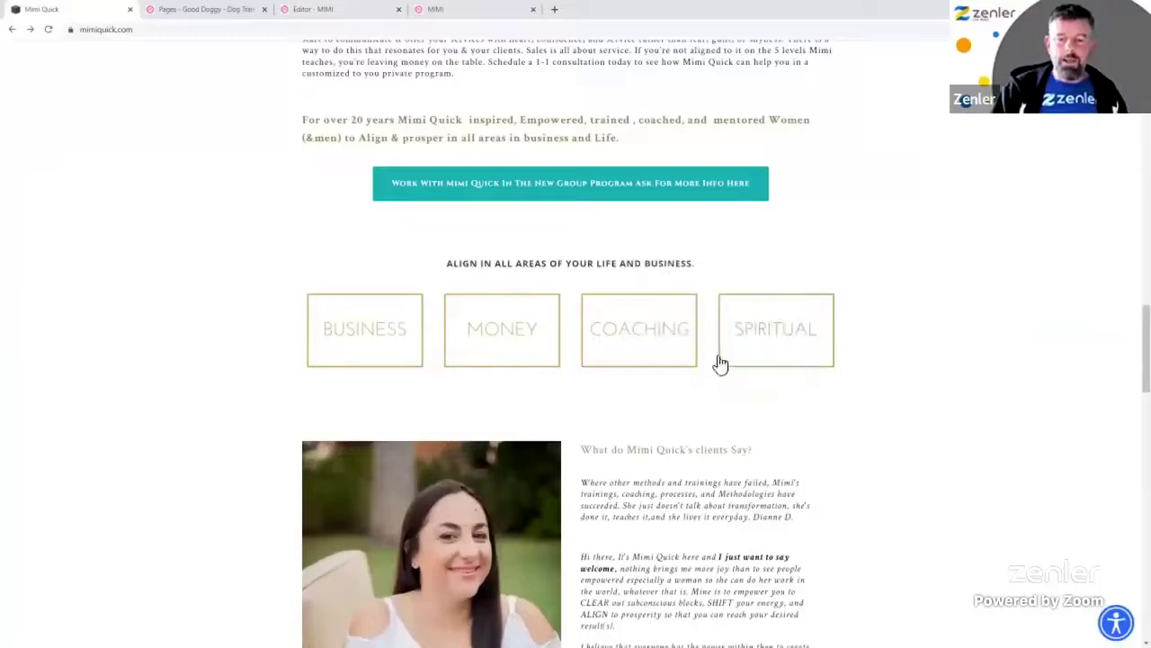
pyautogui.click(727, 110)
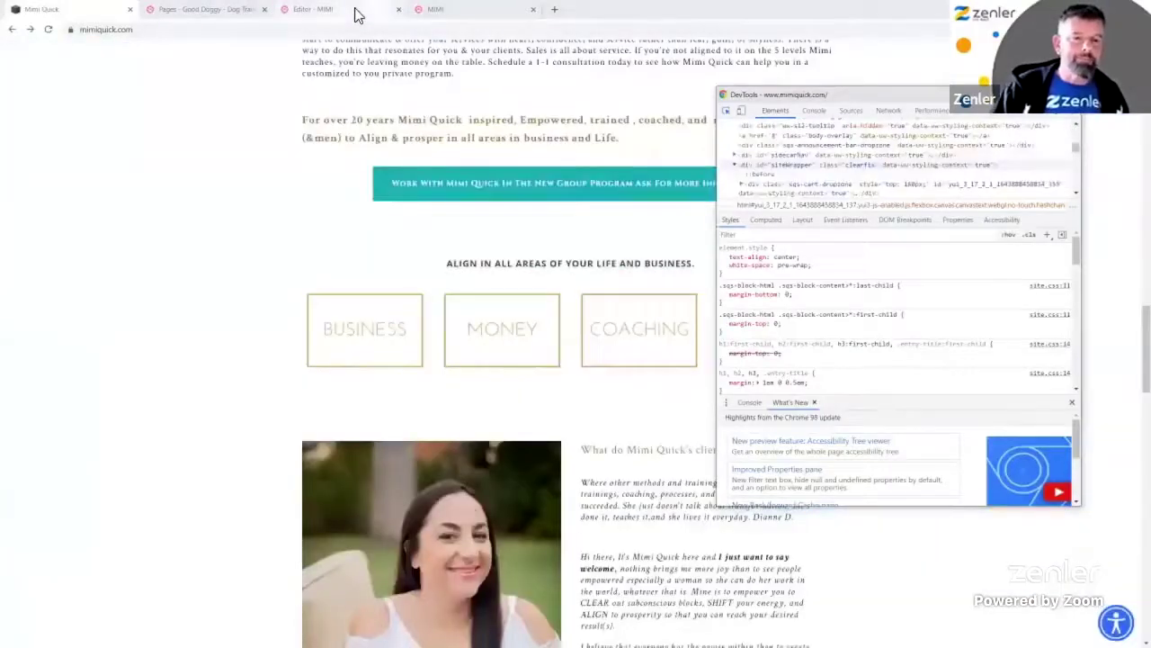
# - Set the 'Align in all areas' line's font to Open Sans and its colour to black
pyautogui.click(355, 15)
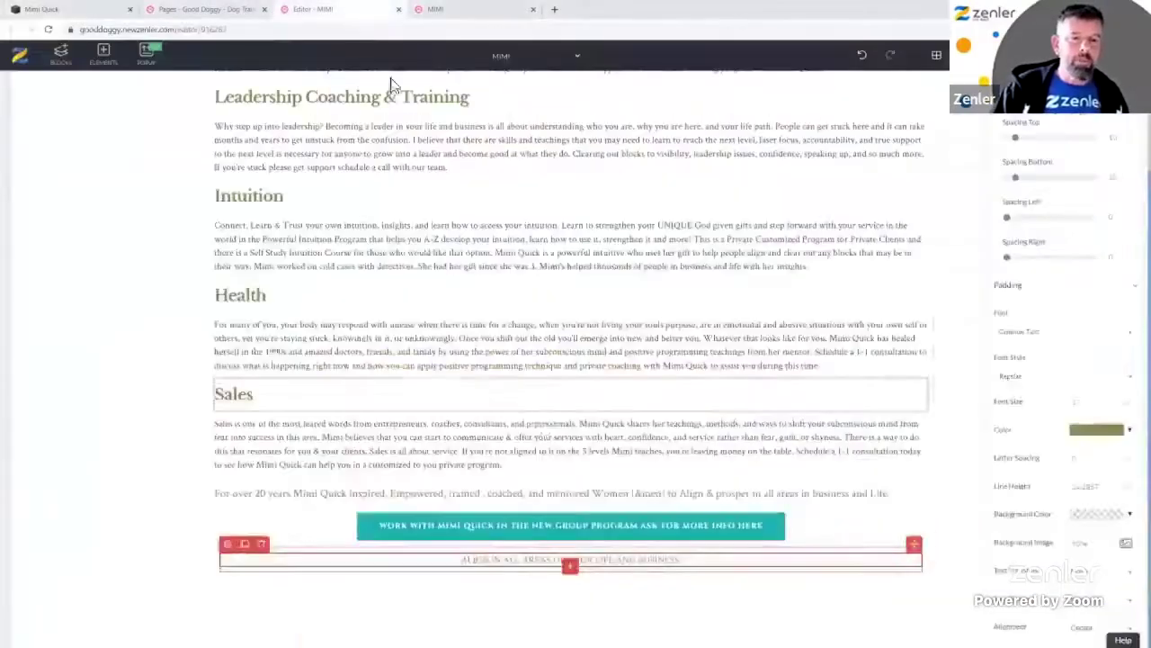
pyautogui.click(1061, 332)
pyautogui.write('open')
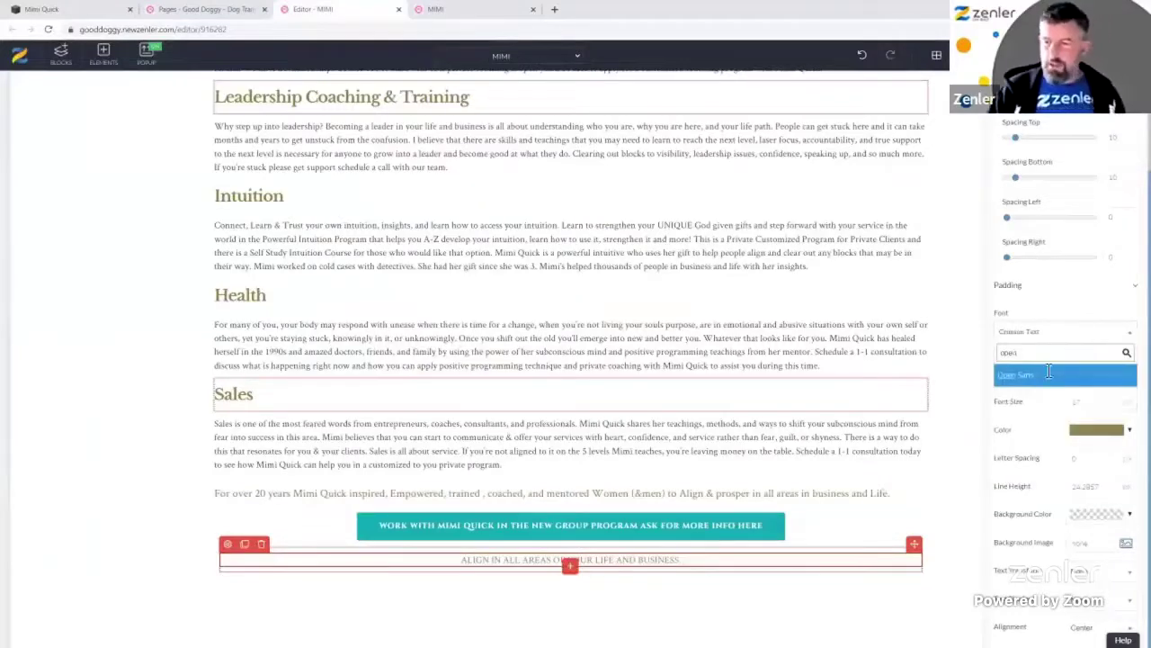
pyautogui.click(1028, 377)
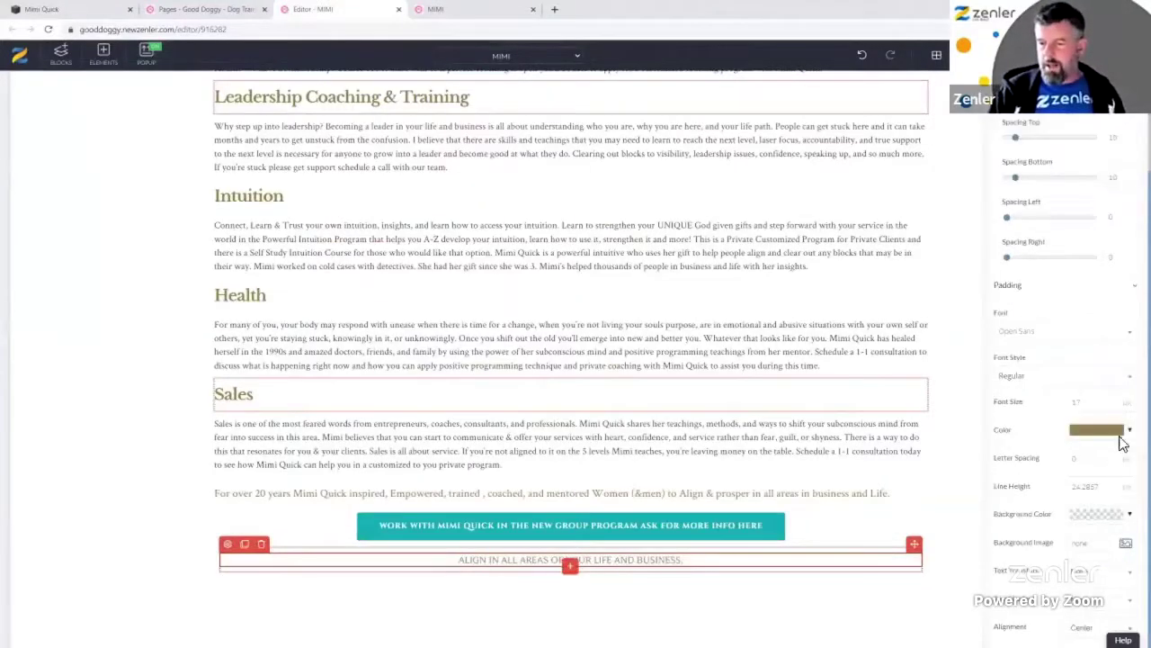
pyautogui.click(1096, 429)
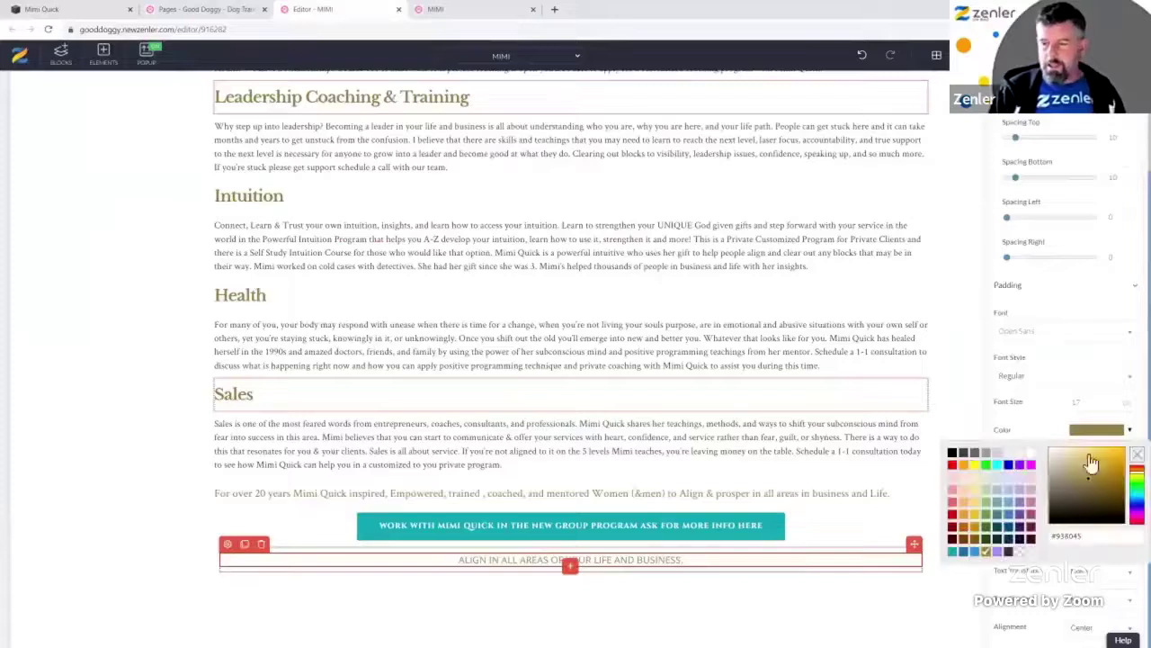
pyautogui.click(954, 454)
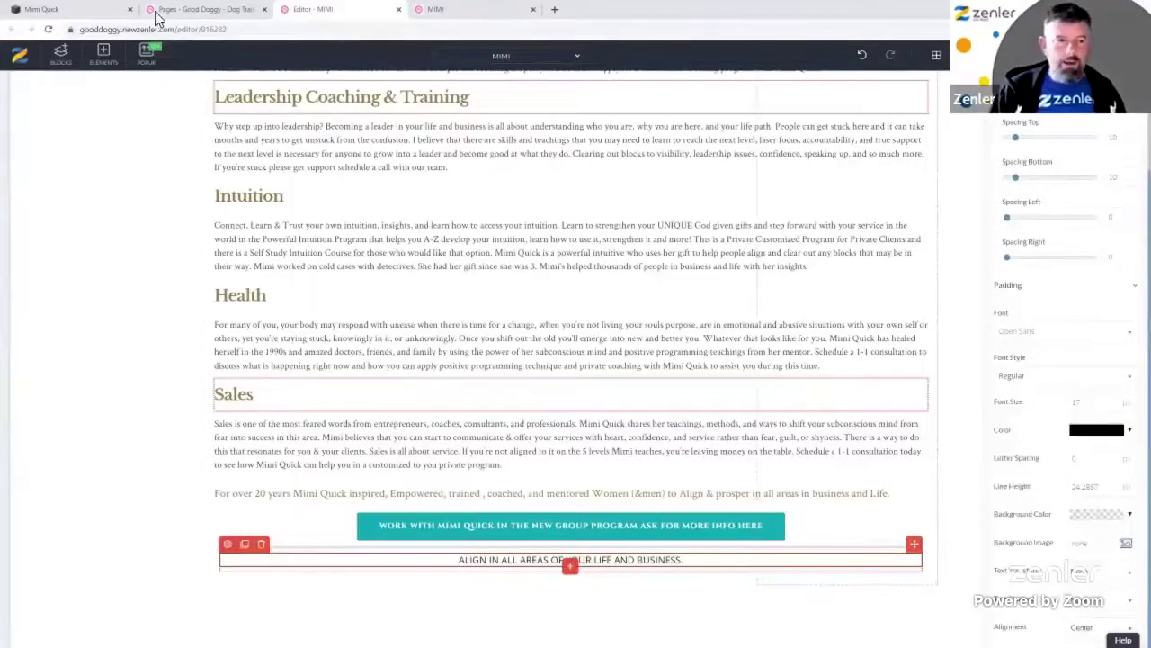
# - Set the line's font style to Semi-bold, checking it against the live site
pyautogui.click(76, 11)
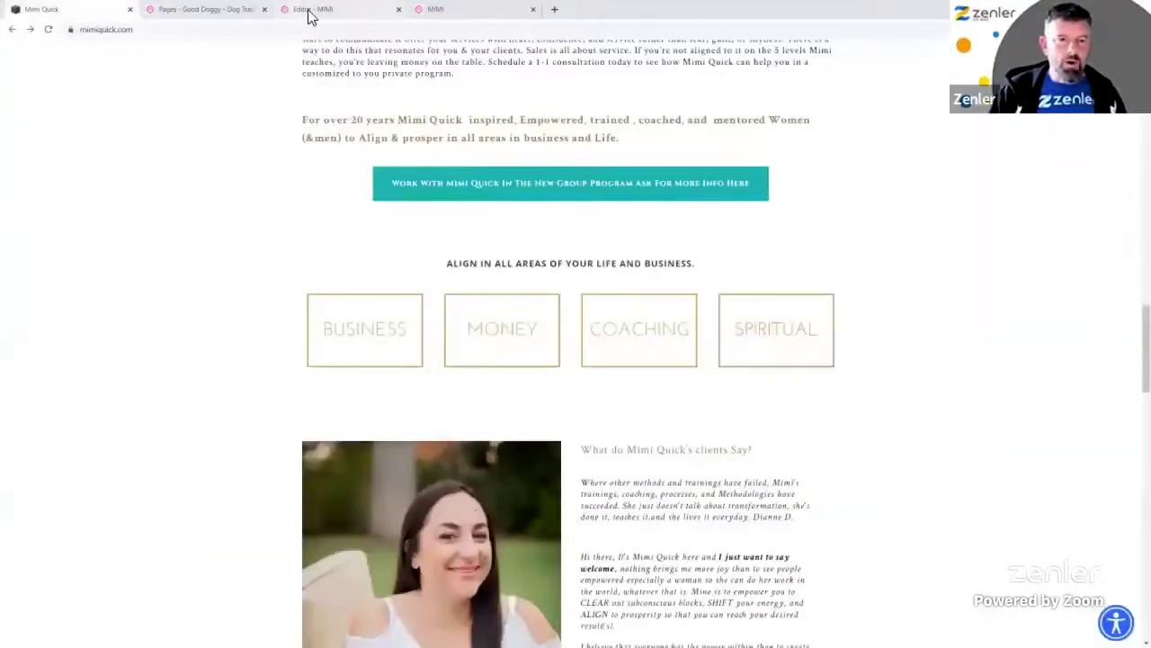
pyautogui.click(311, 11)
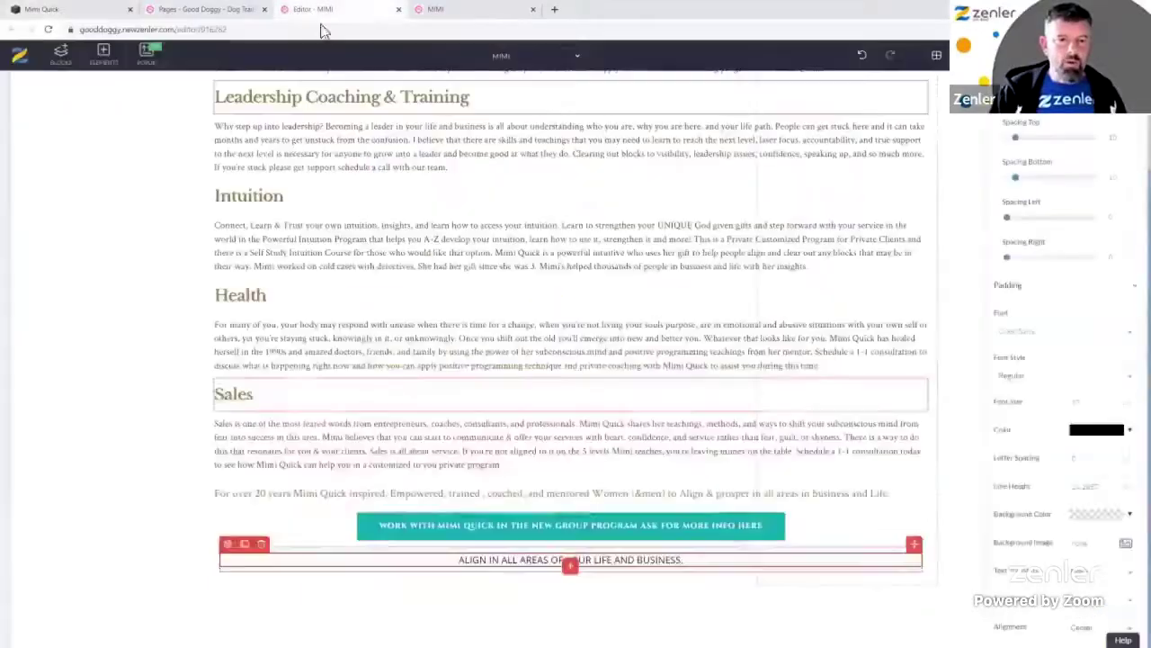
pyautogui.click(1107, 384)
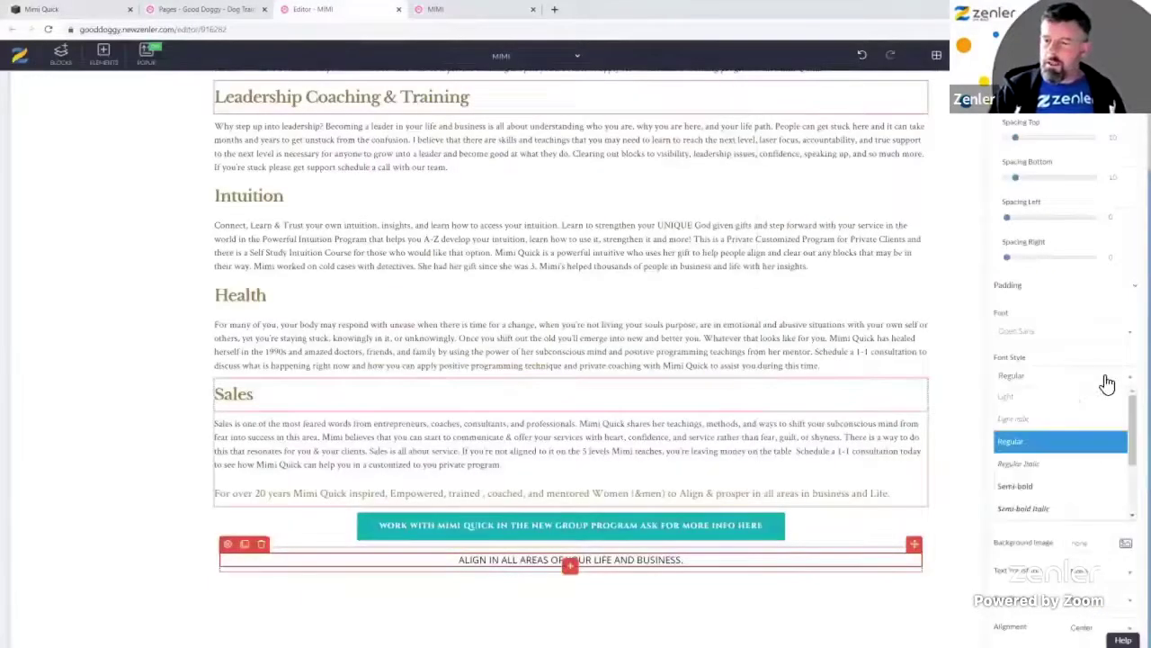
pyautogui.click(1022, 490)
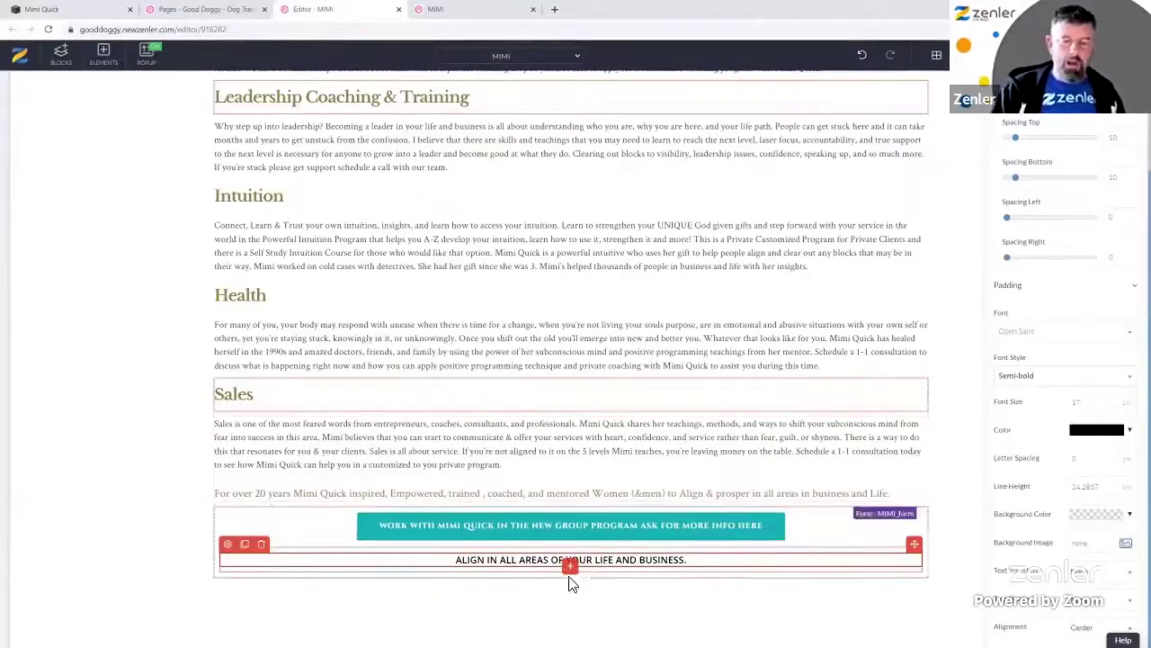
pyautogui.click(79, 16)
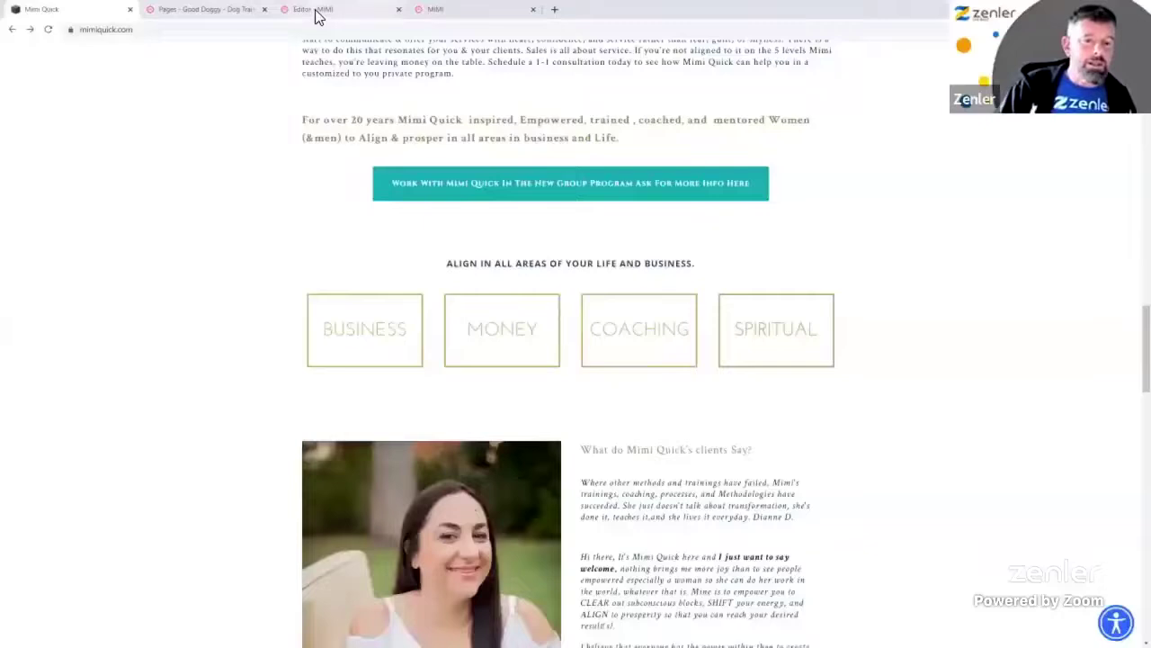
pyautogui.click(315, 11)
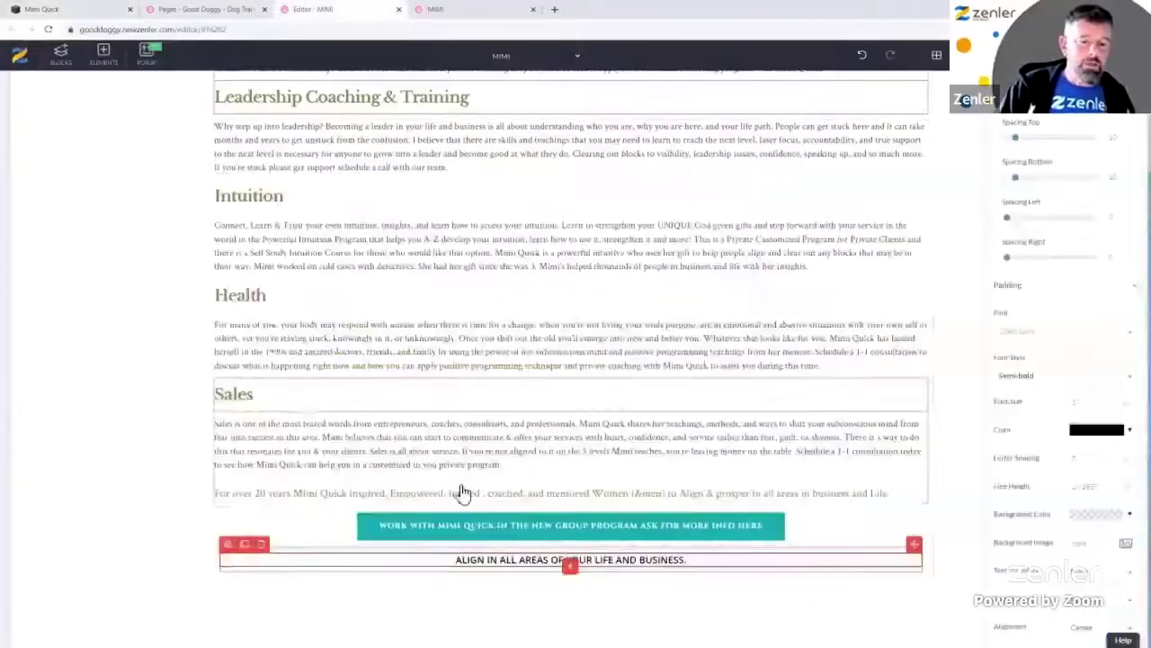
# - Add a four-column row below the 'Align in all areas' line
pyautogui.click(561, 592)
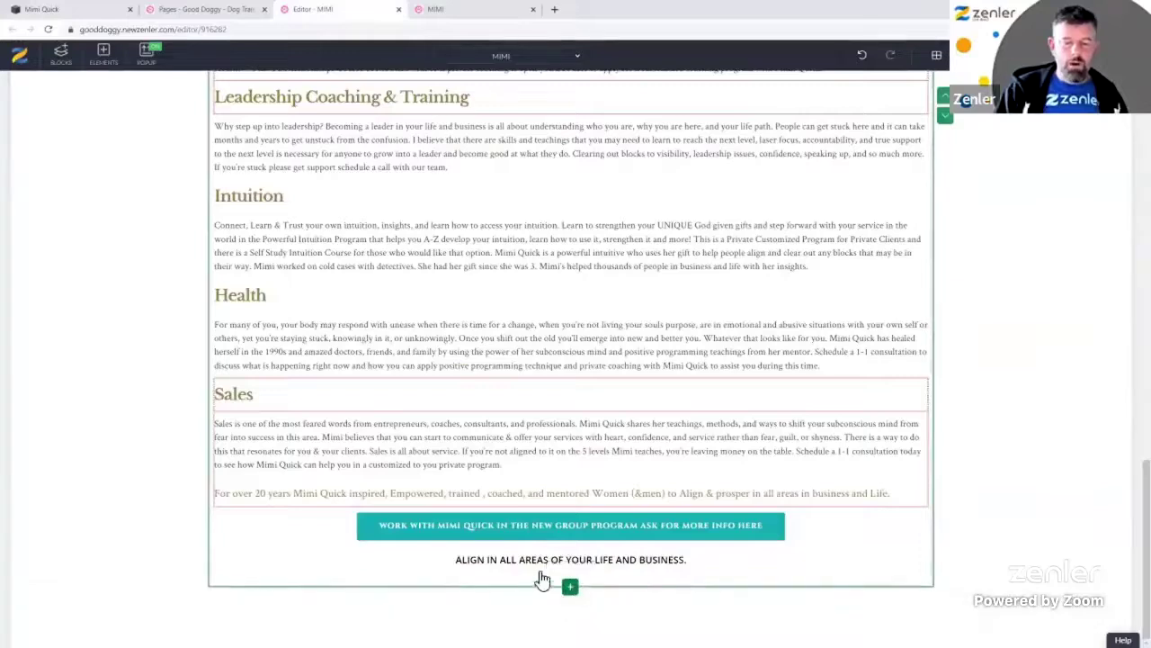
pyautogui.click(581, 590)
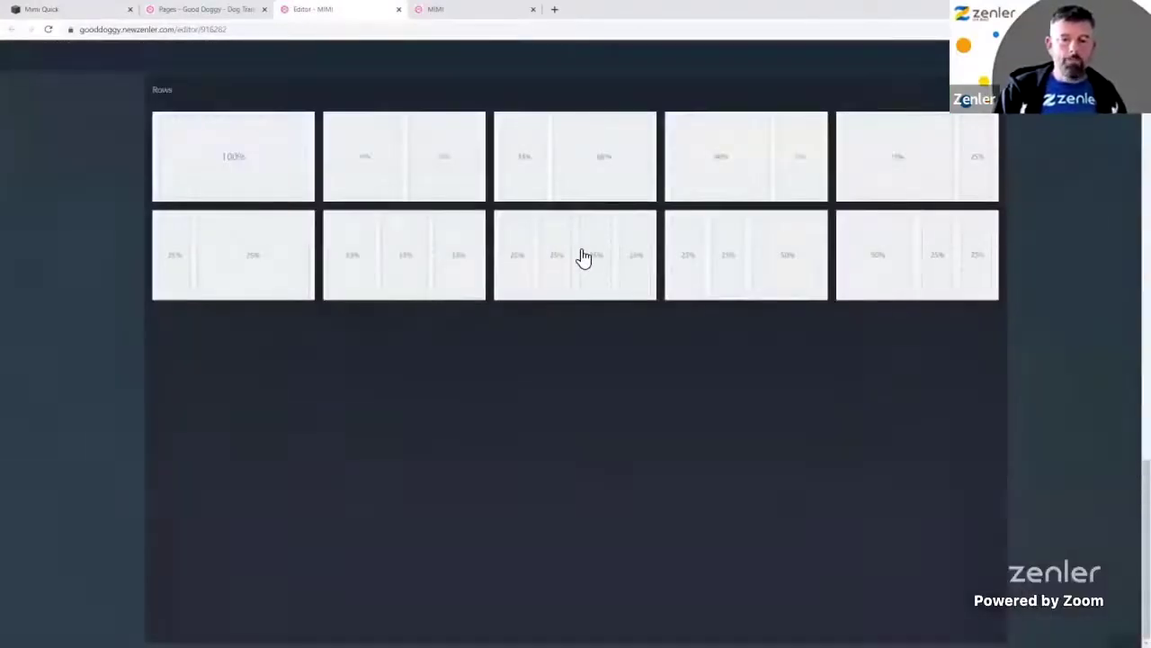
pyautogui.click(583, 257)
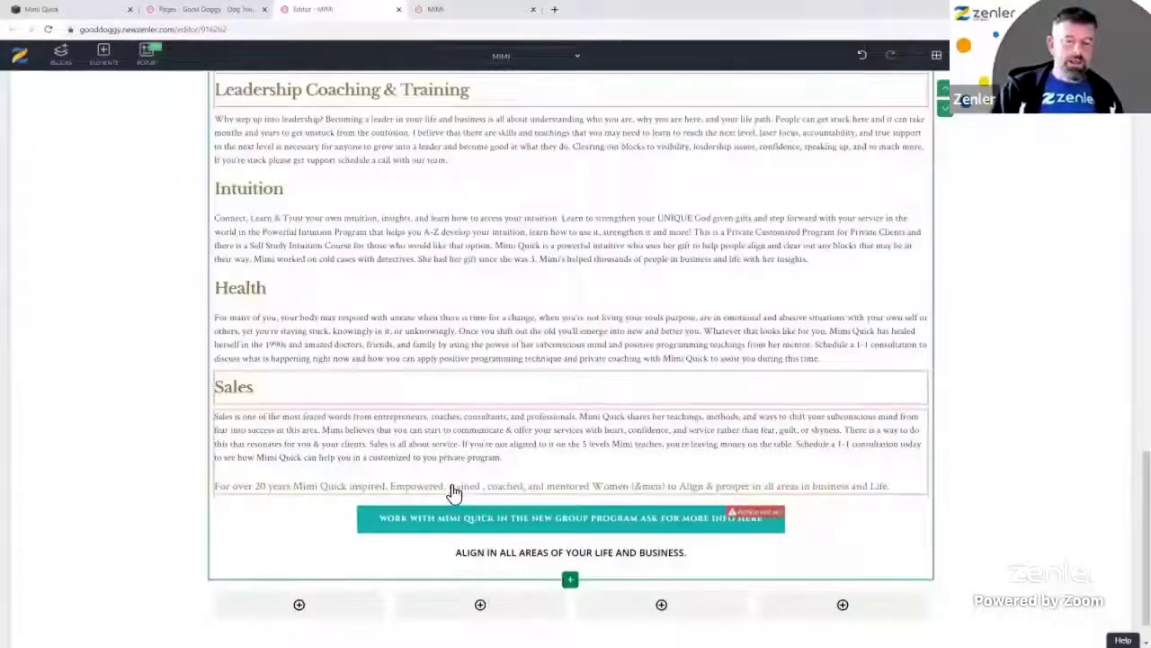
pyautogui.scroll(-1, 453, 493)
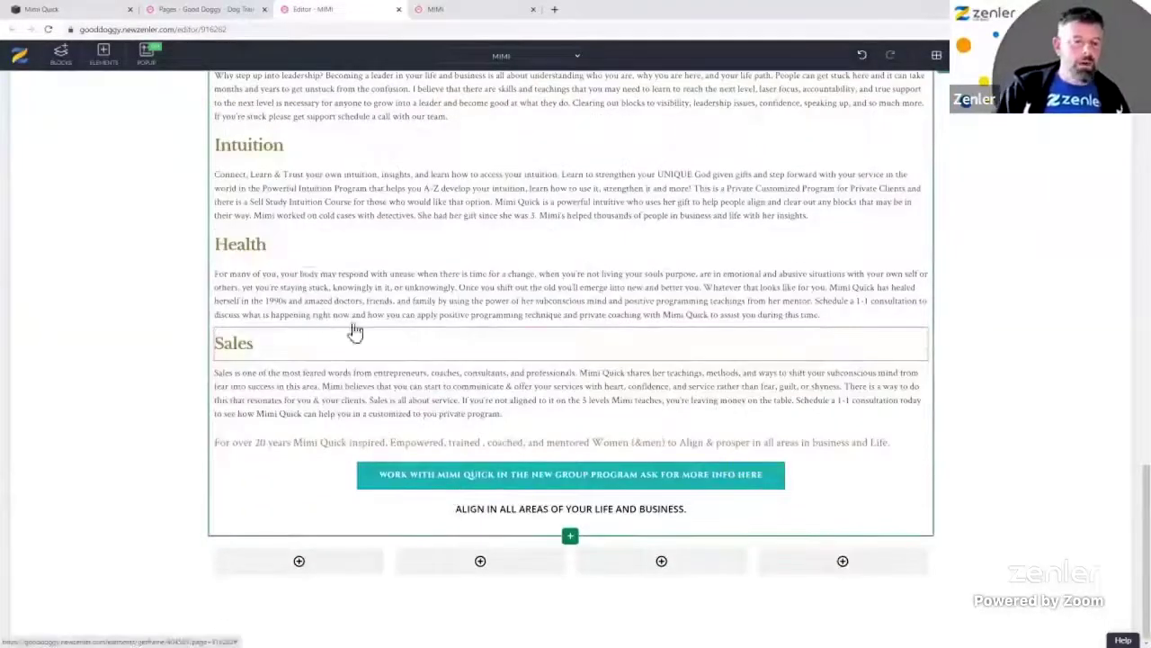
# - Place a Submit button in the first column and give it the Outline Button style
pyautogui.click(306, 567)
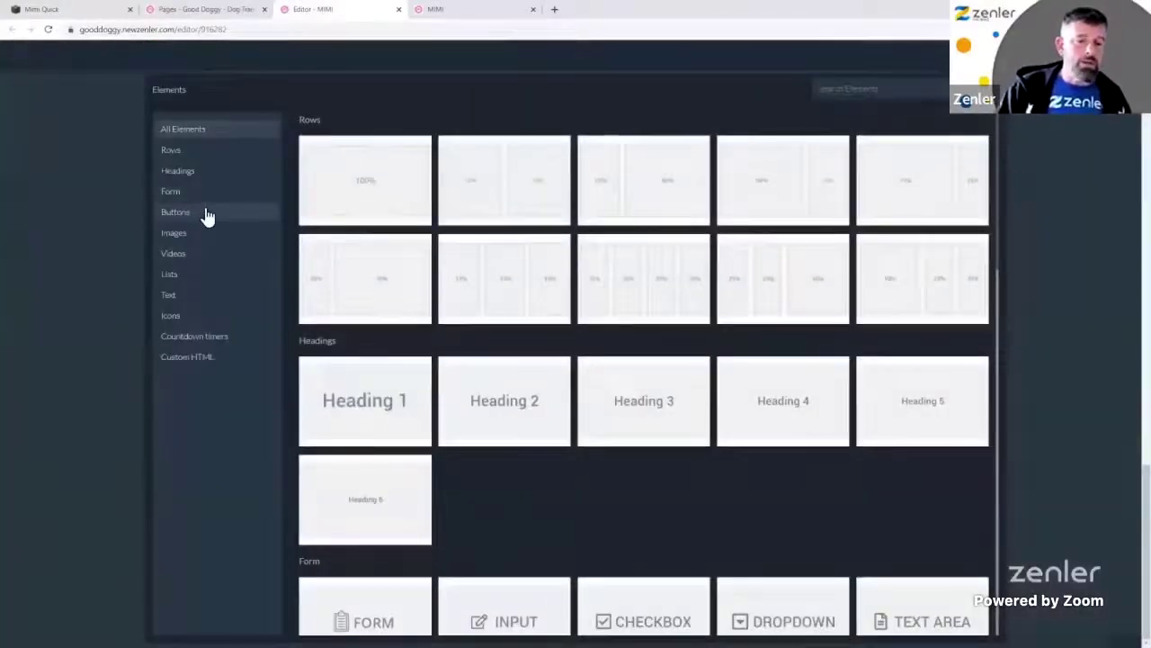
pyautogui.click(205, 214)
pyautogui.click(477, 182)
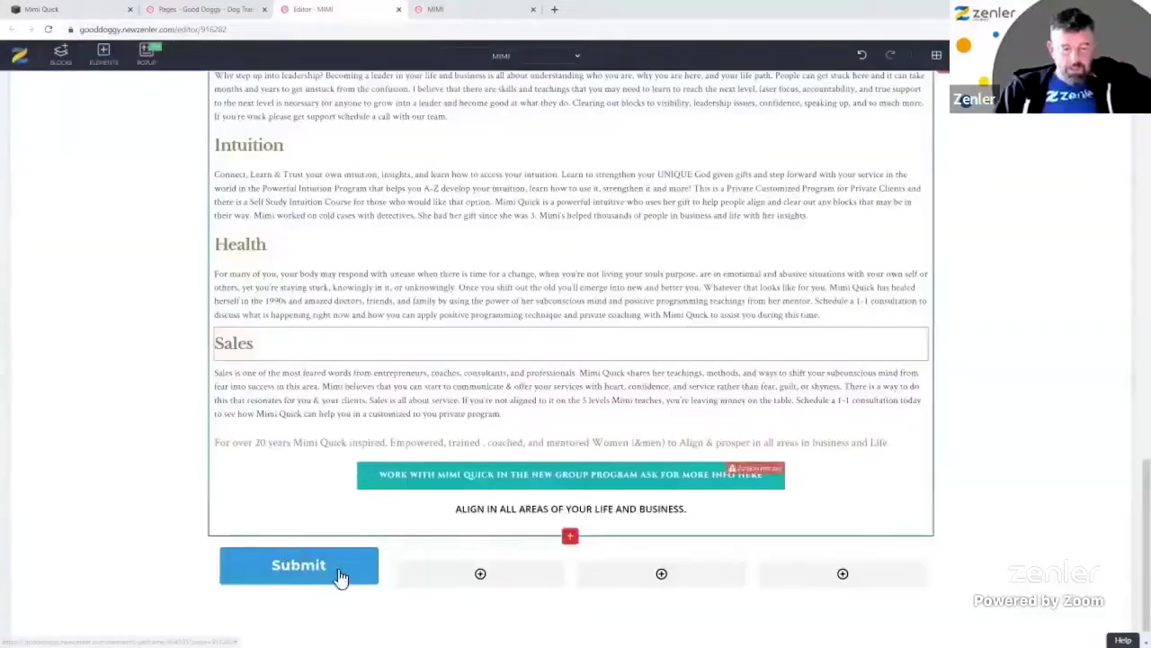
pyautogui.click(340, 577)
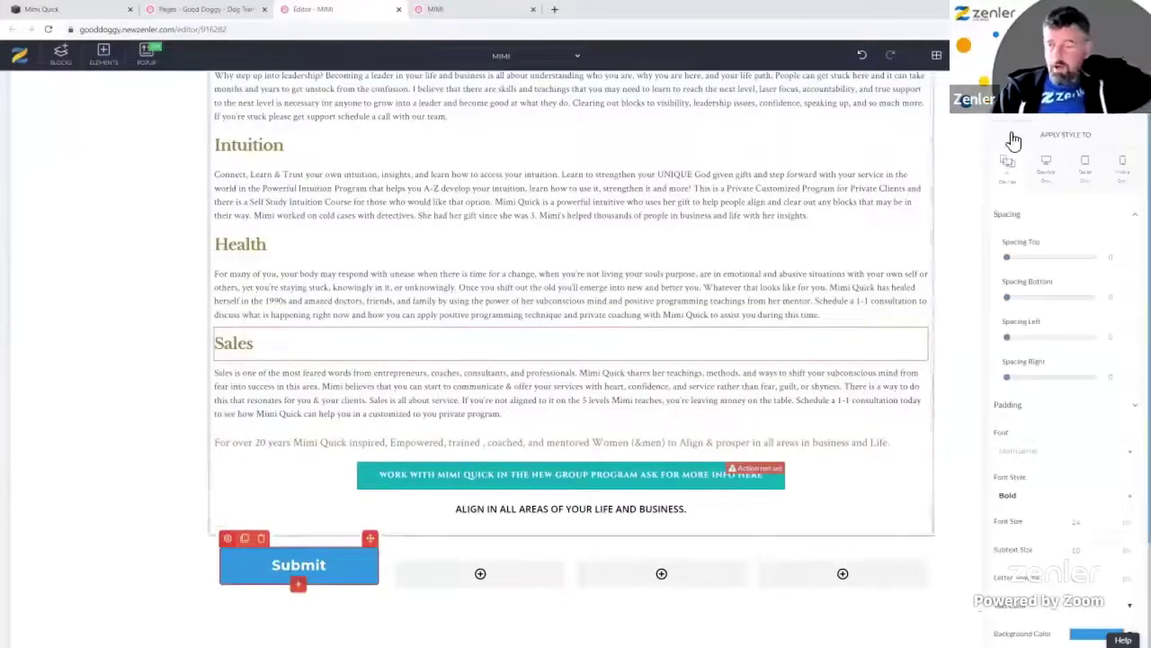
pyautogui.click(1108, 120)
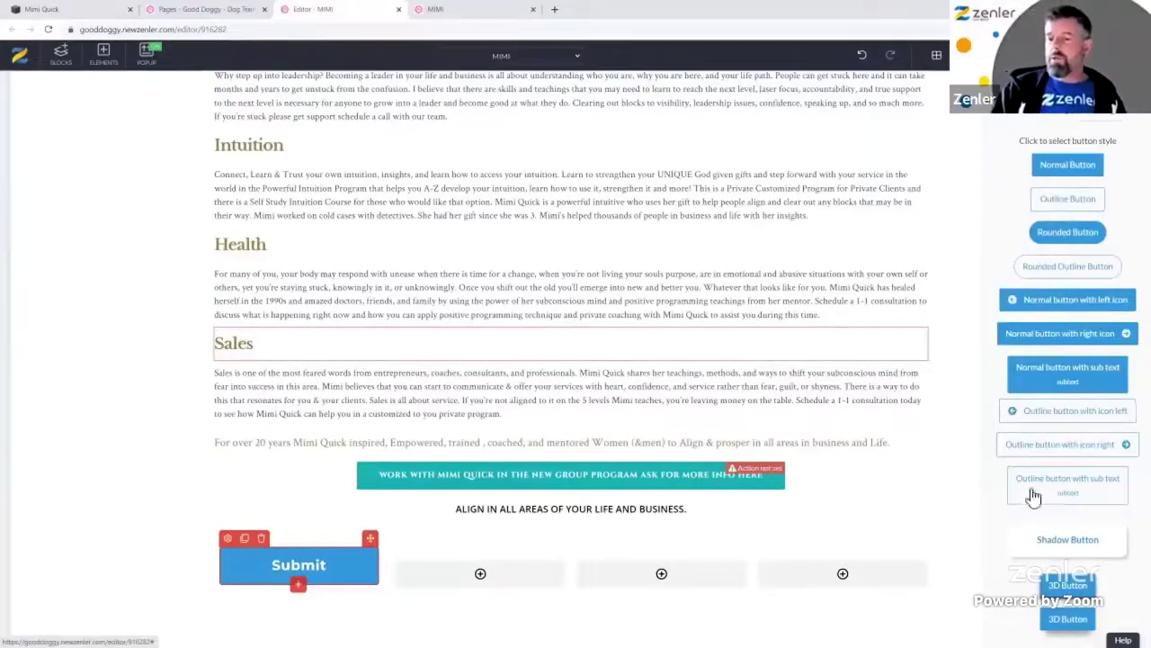
pyautogui.click(1070, 200)
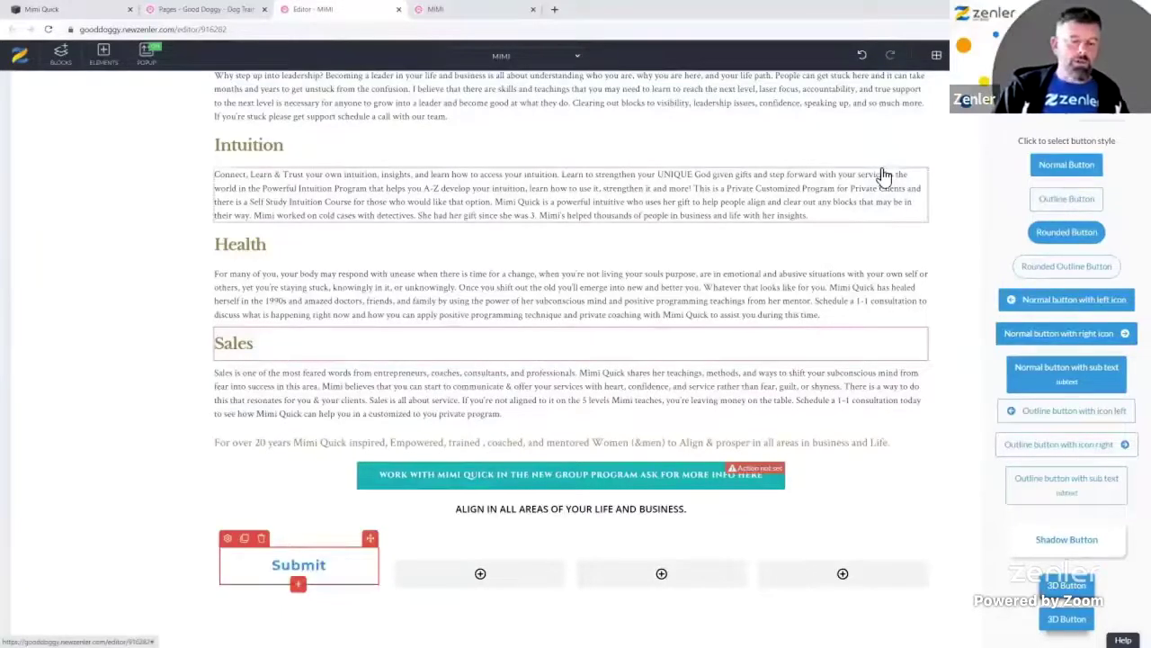
pyautogui.click(506, 64)
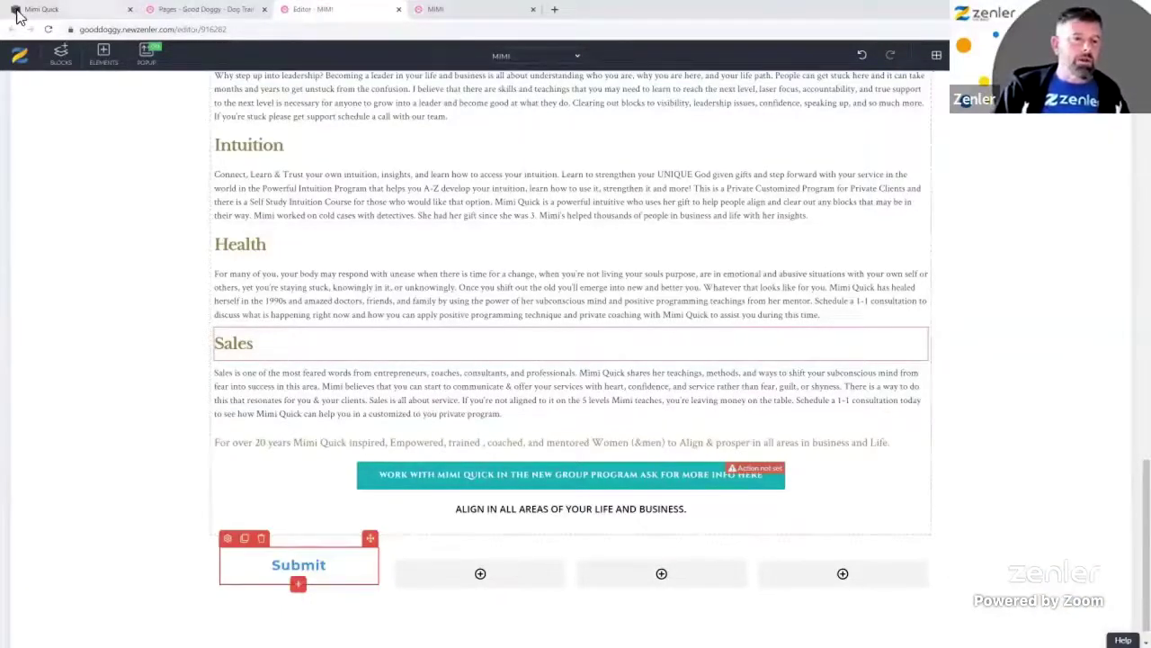
pyautogui.click(11, 12)
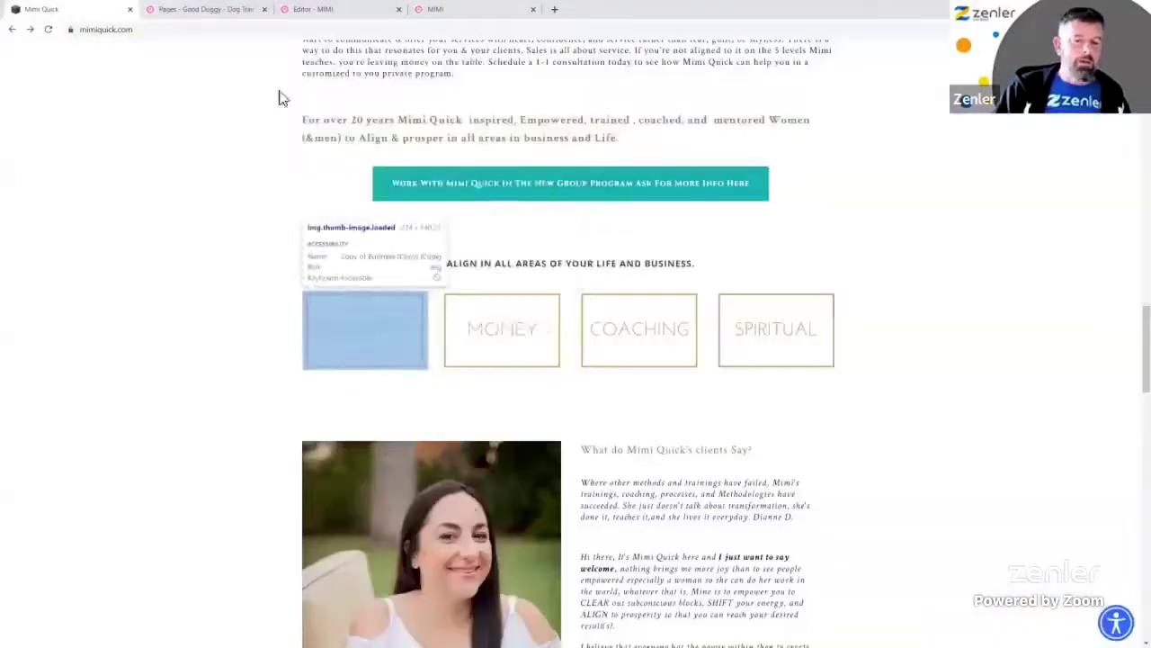
pyautogui.click(334, 11)
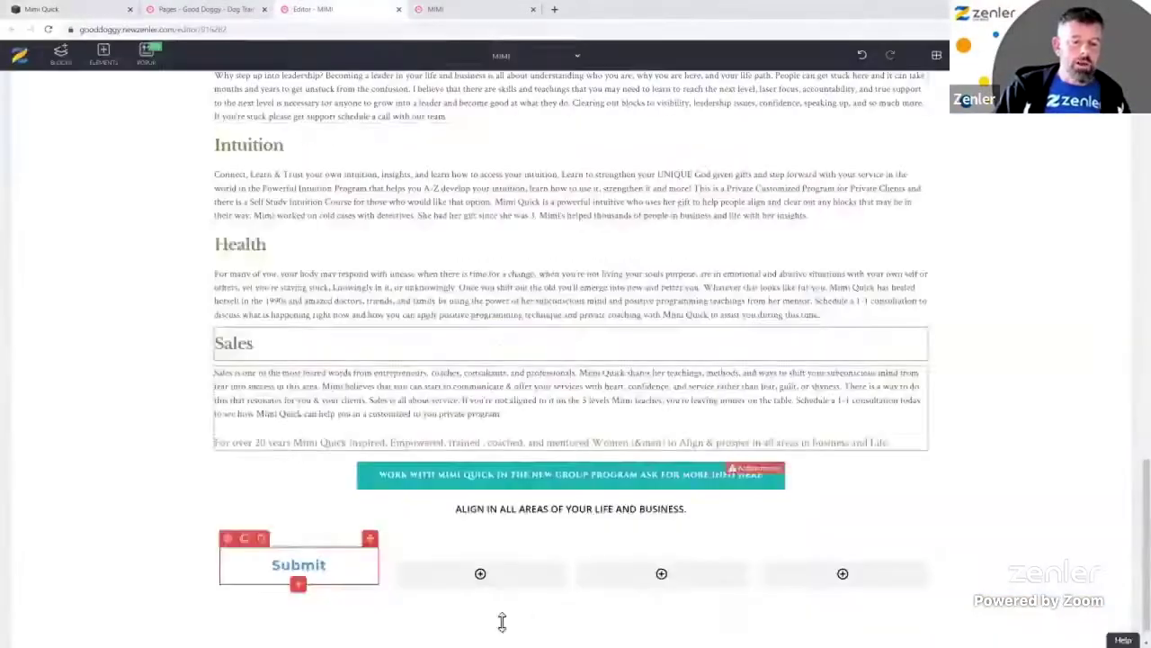
pyautogui.click(342, 543)
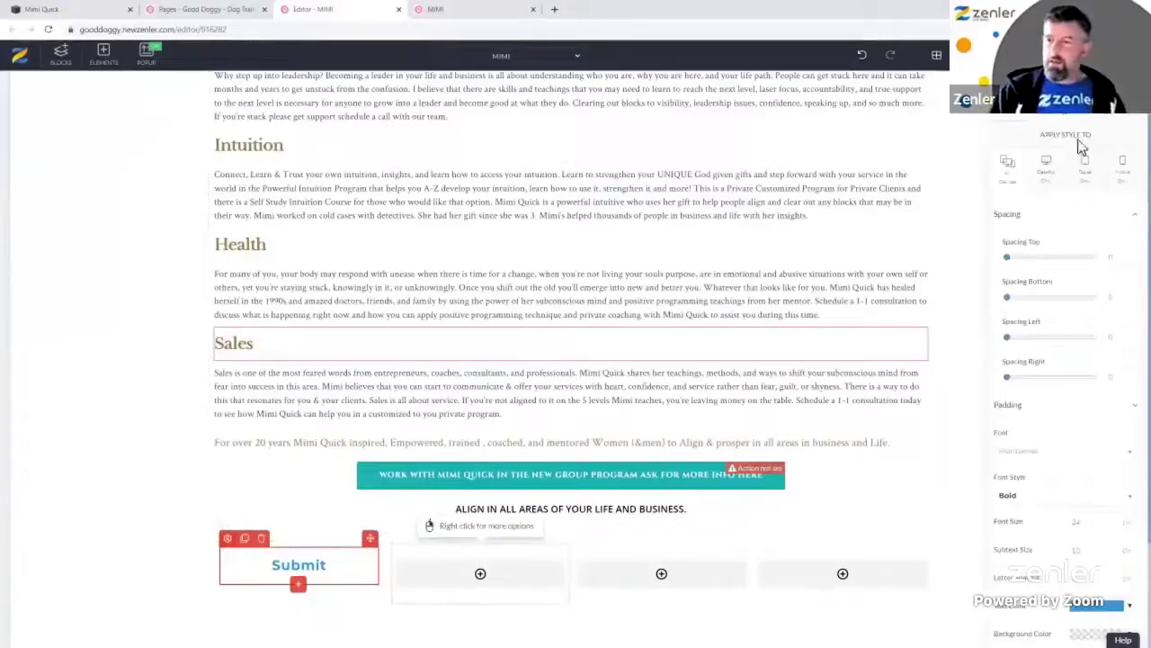
# - Change the button's label from 'Submit' to BUSINESS
pyautogui.click(1088, 151)
pyautogui.moveTo(1103, 147); pyautogui.dragTo(1067, 149)
pyautogui.write('BUSINESS')
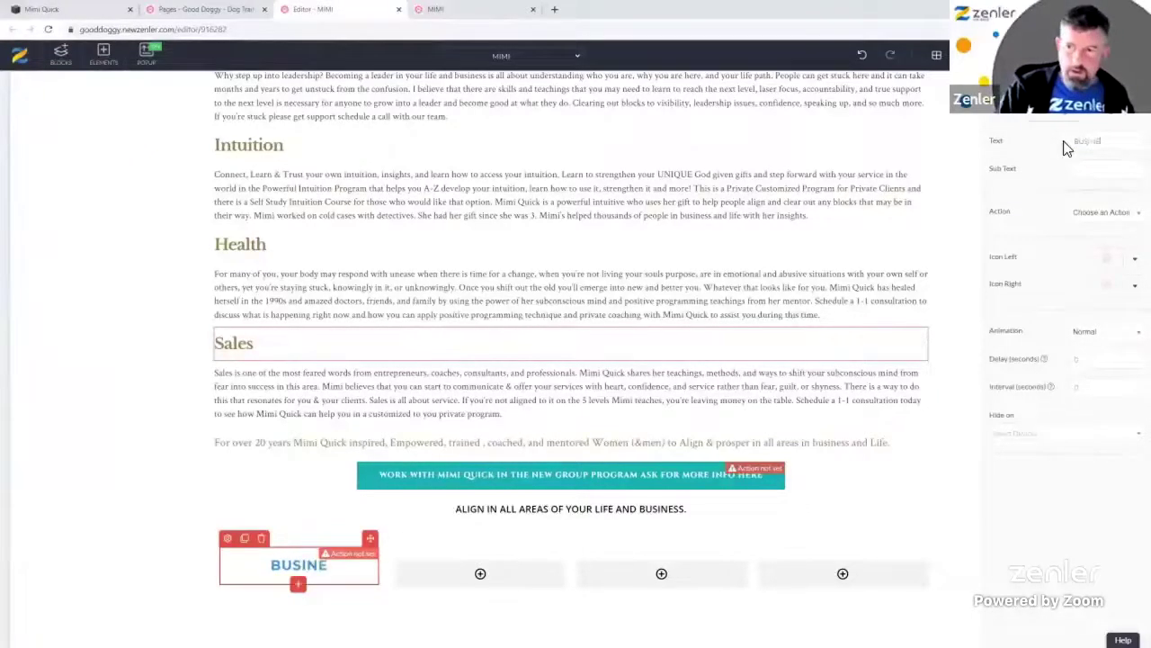
# - Make the button's text and border olive-gold, with a border thickness of 2
pyautogui.click(1017, 119)
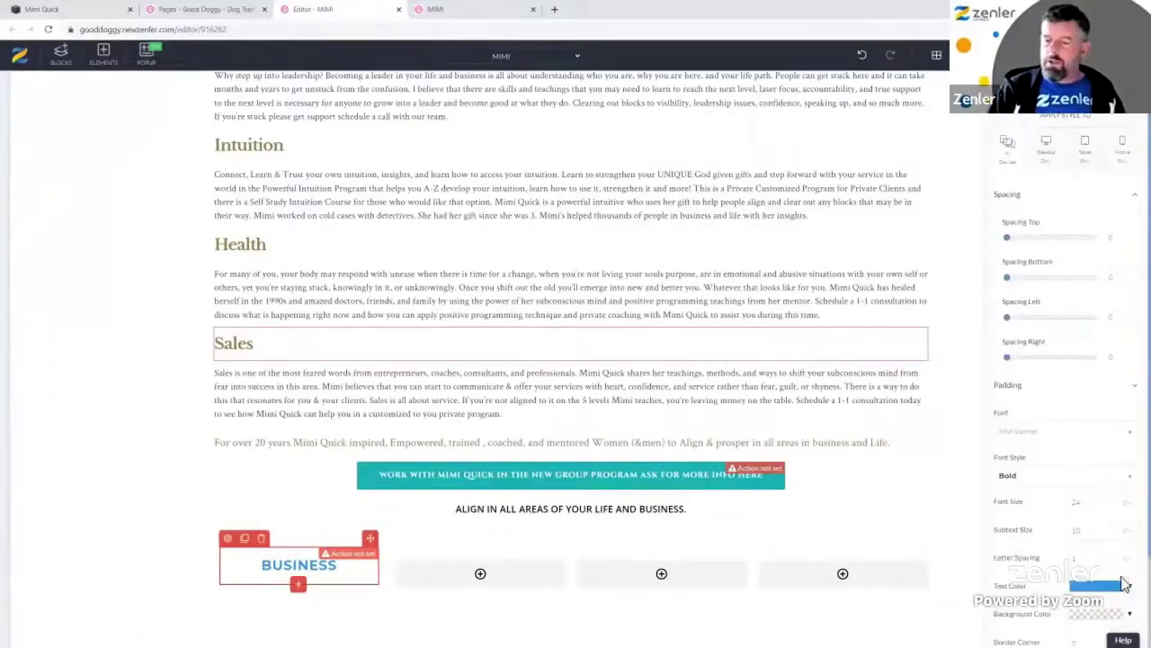
pyautogui.scroll(-2, 1123, 585)
pyautogui.click(1096, 429)
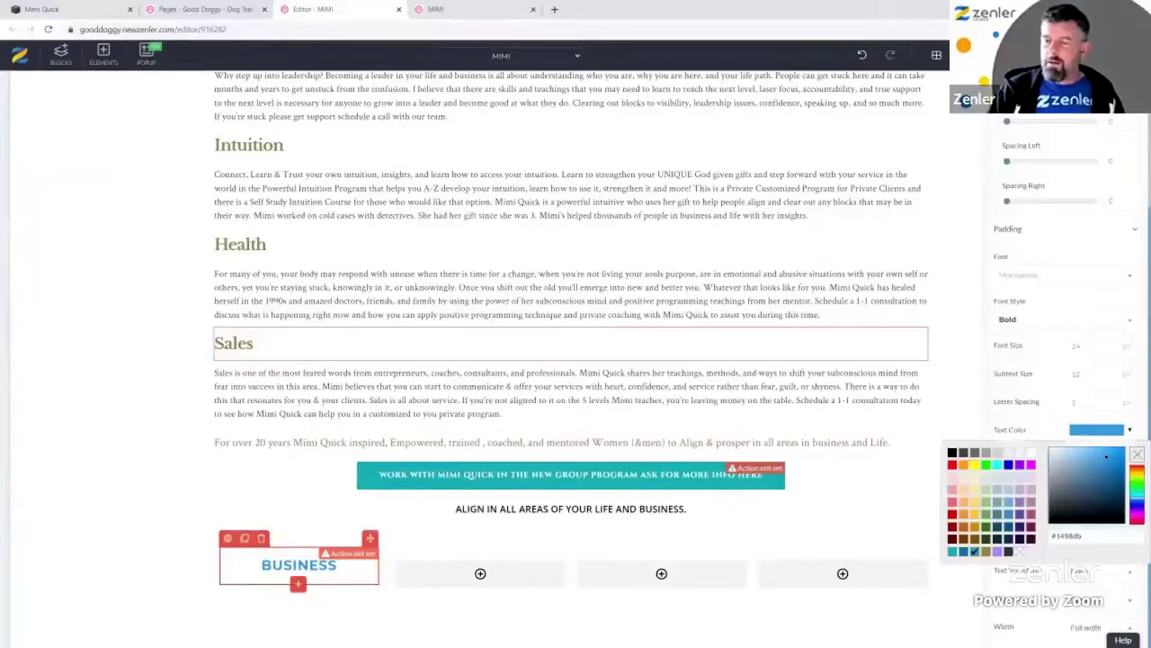
pyautogui.click(990, 565)
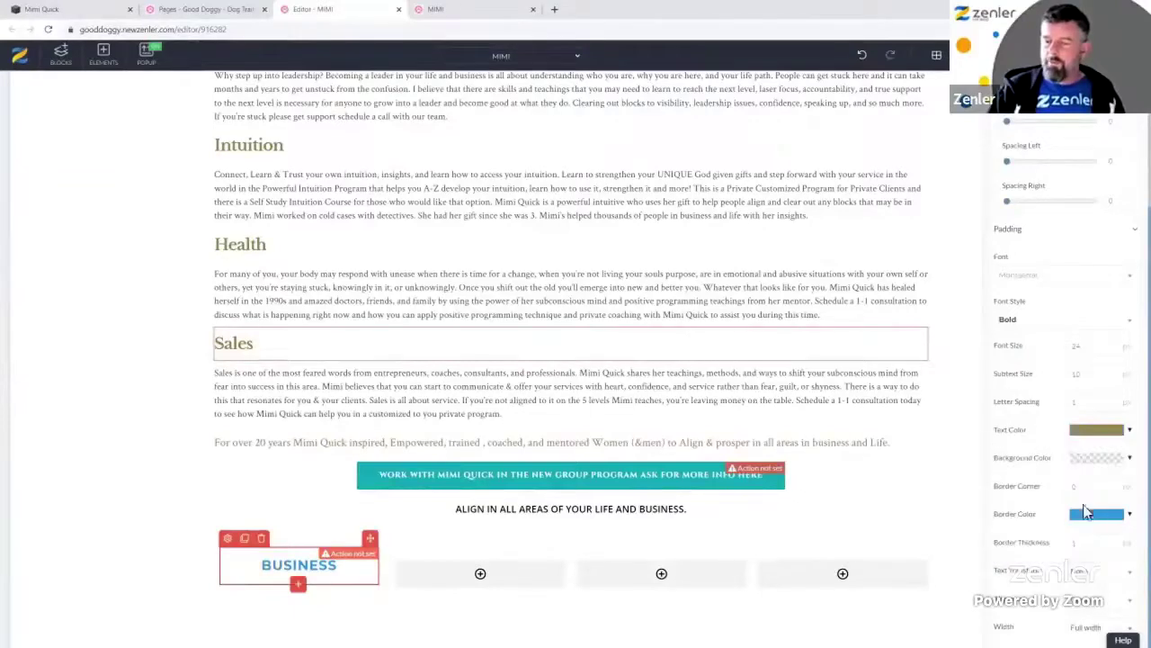
pyautogui.click(1111, 516)
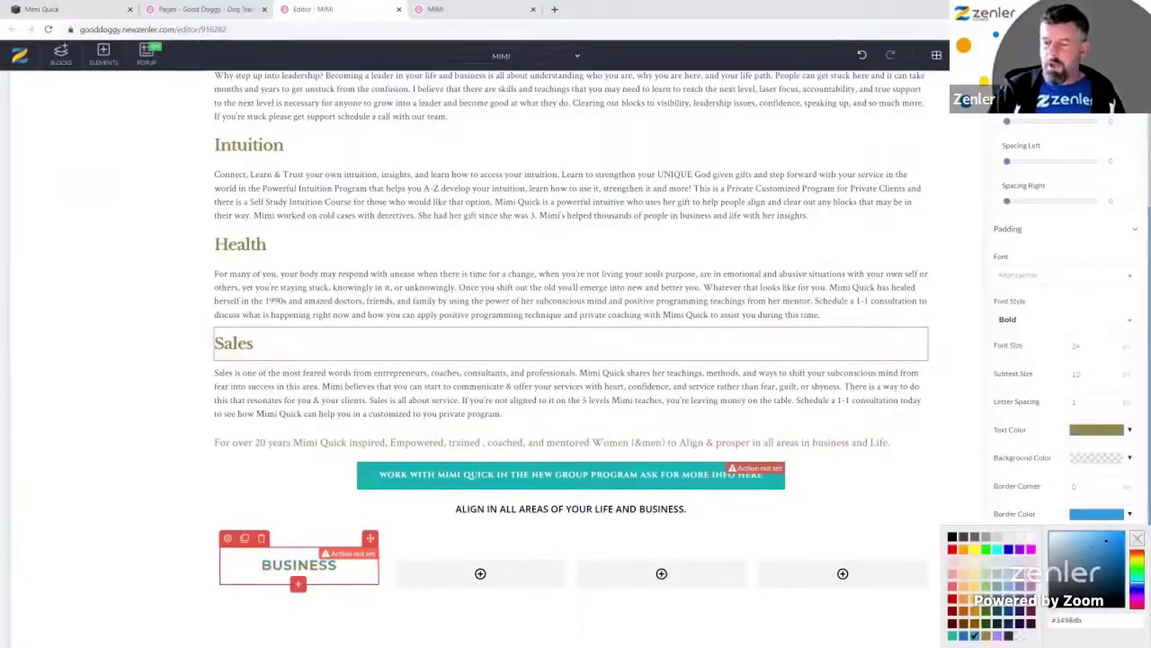
pyautogui.click(1019, 586)
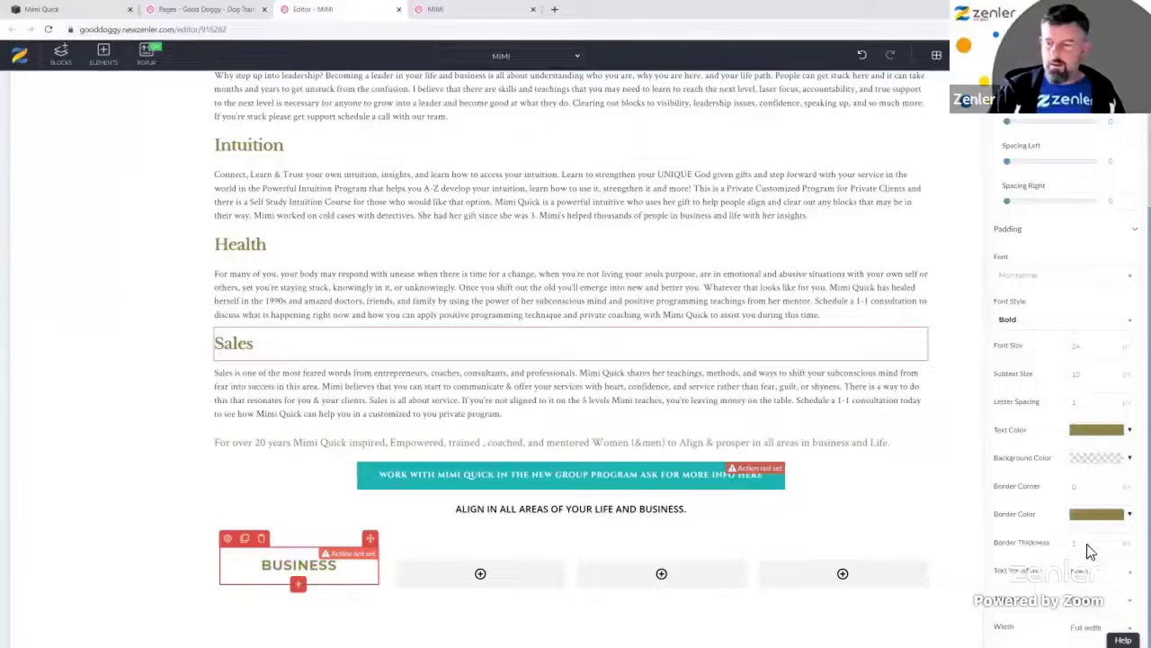
pyautogui.moveTo(1086, 544); pyautogui.dragTo(1066, 550)
pyautogui.write('2')
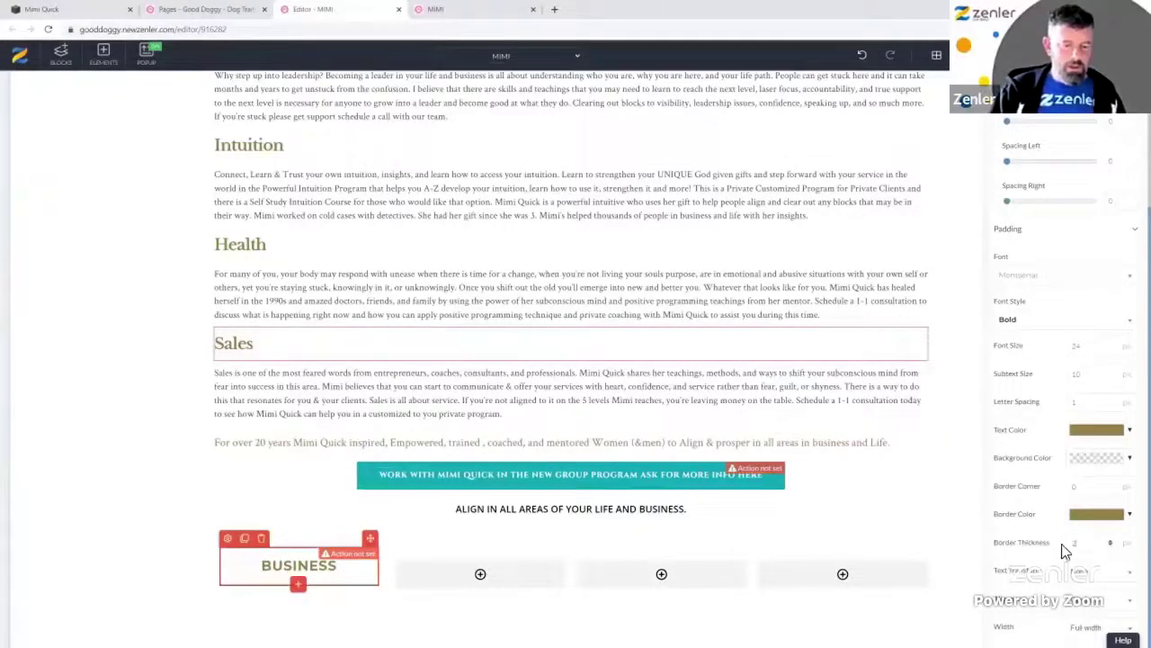
pyautogui.click(90, 16)
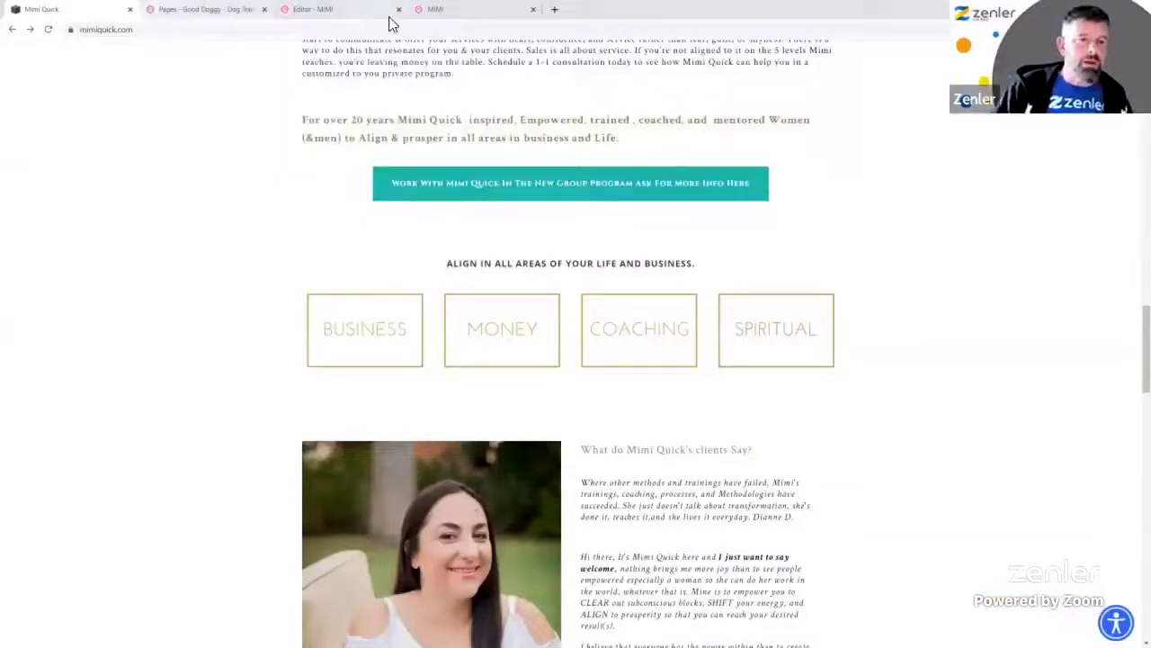
# - Set the BUSINESS button's font to Open Sans
pyautogui.click(352, 10)
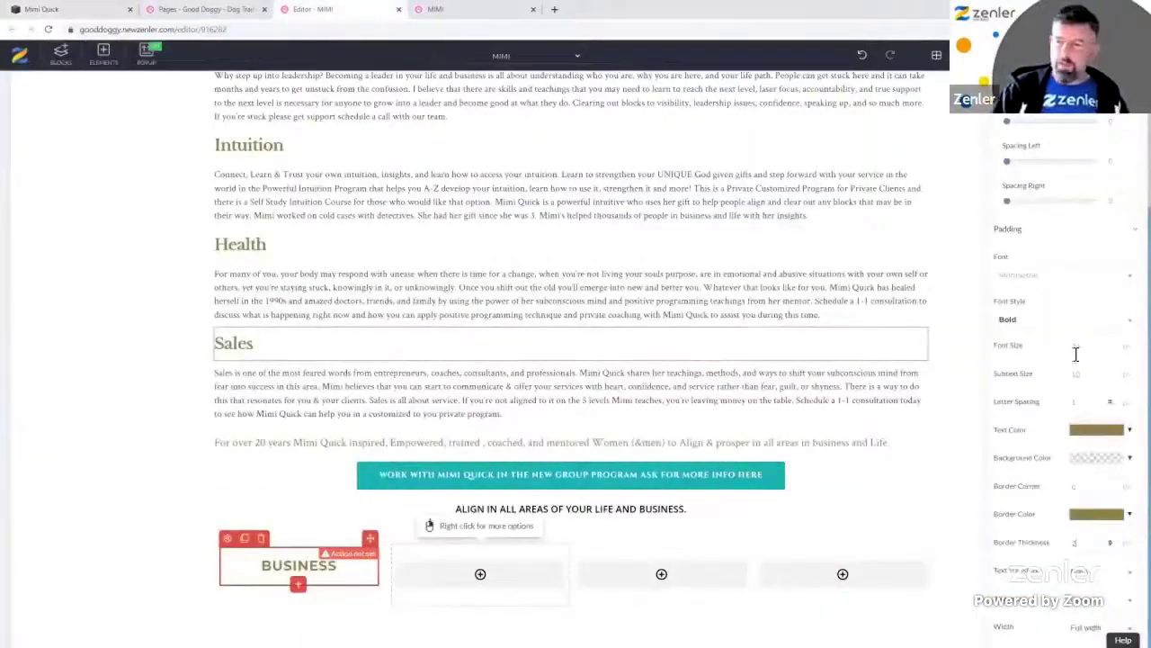
pyautogui.click(1065, 277)
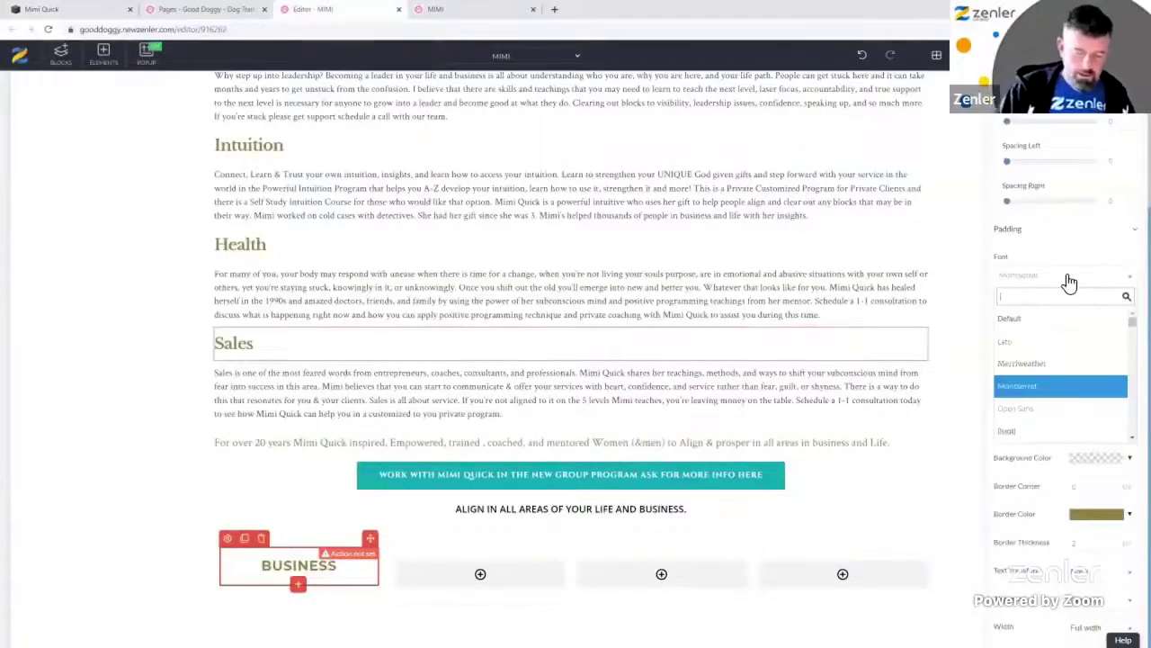
pyautogui.write('op')
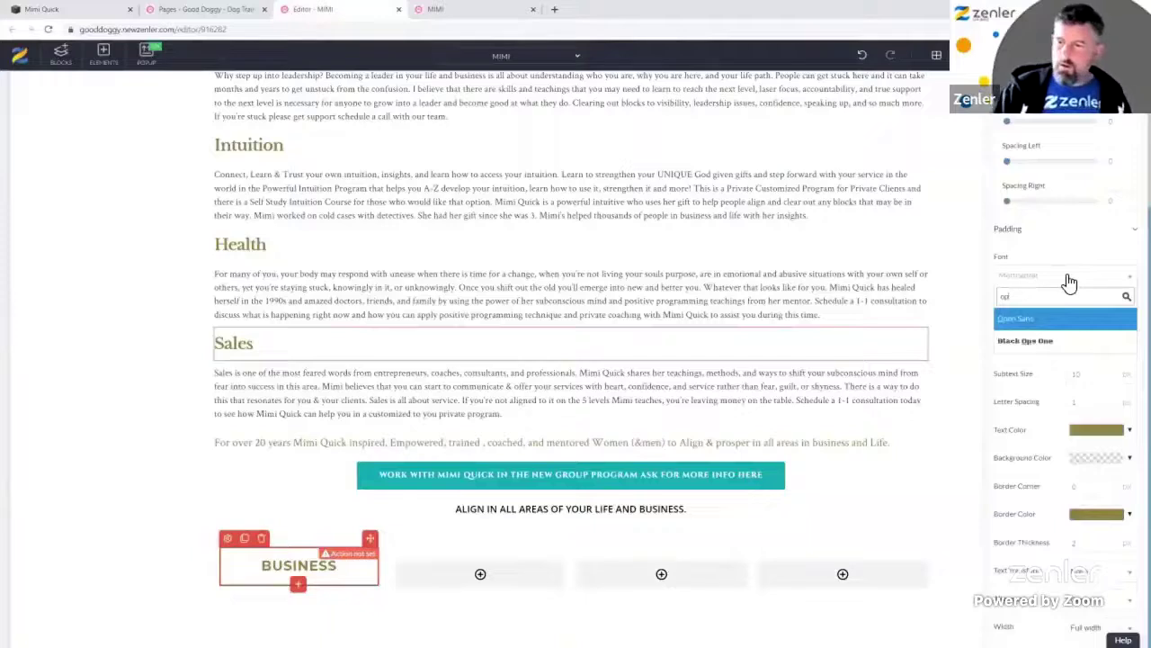
pyautogui.click(1028, 322)
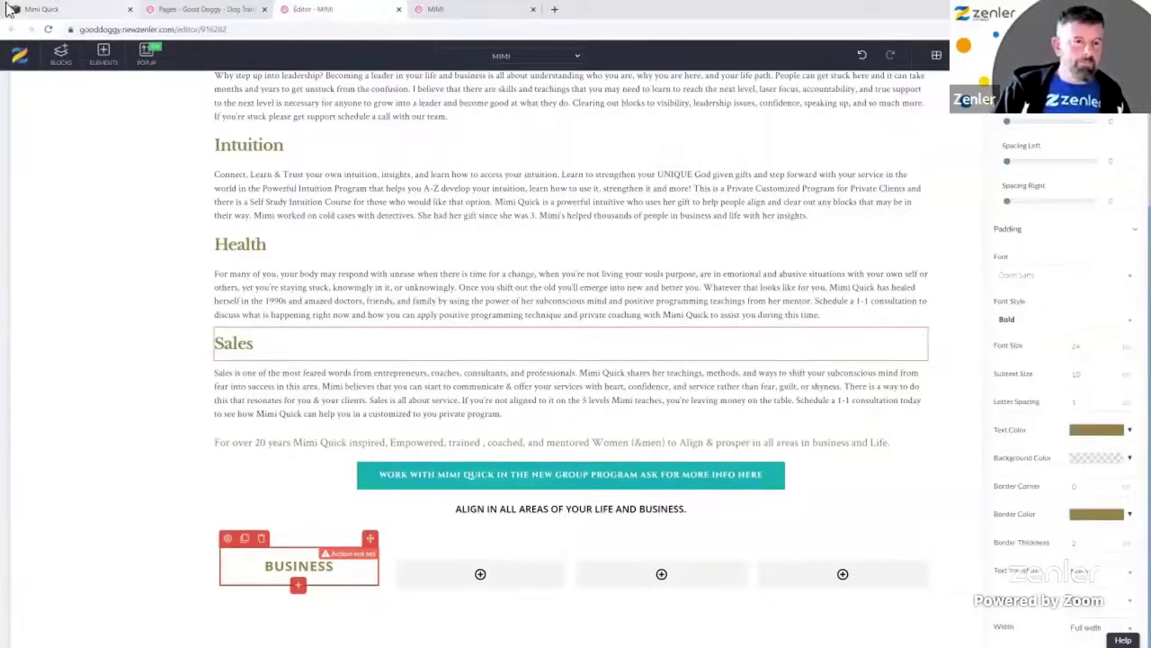
# - Set the button's font style to Regular and its width to Normal
pyautogui.click(45, 10)
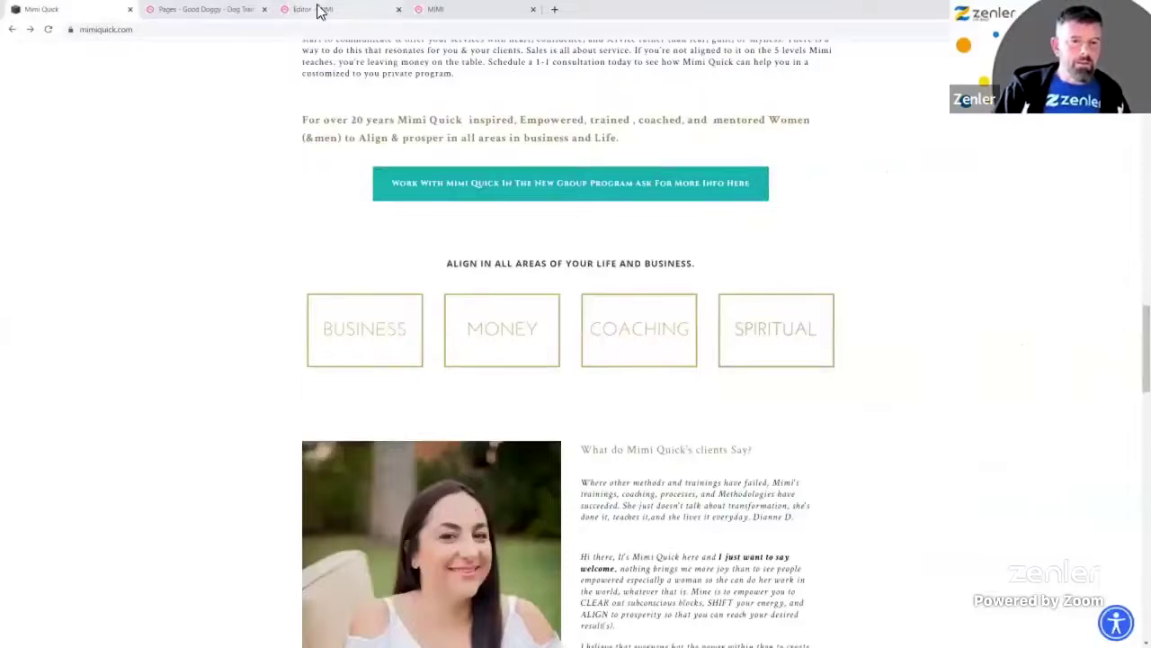
pyautogui.click(316, 9)
pyautogui.click(1077, 322)
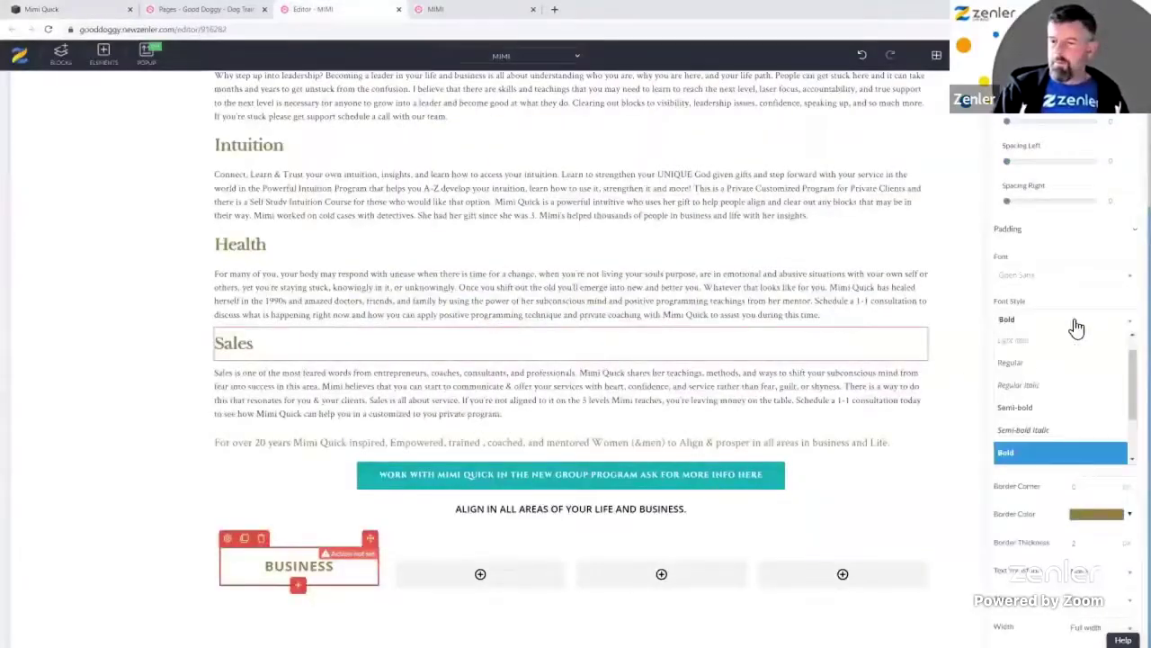
pyautogui.scroll(1, 1025, 371)
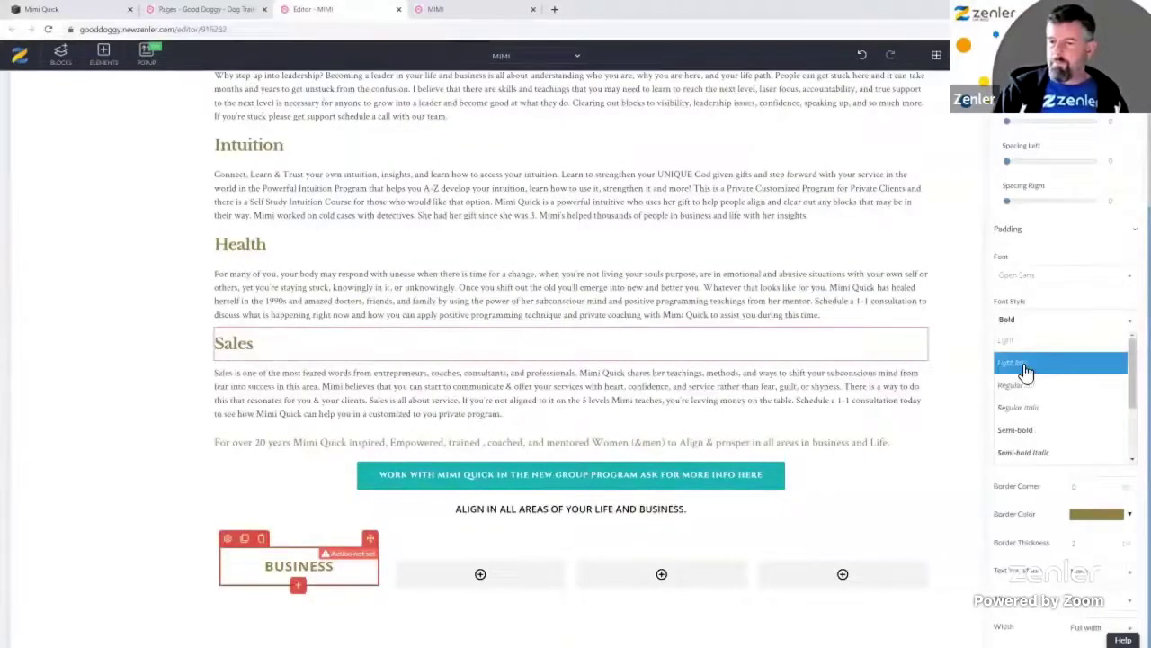
pyautogui.click(1019, 347)
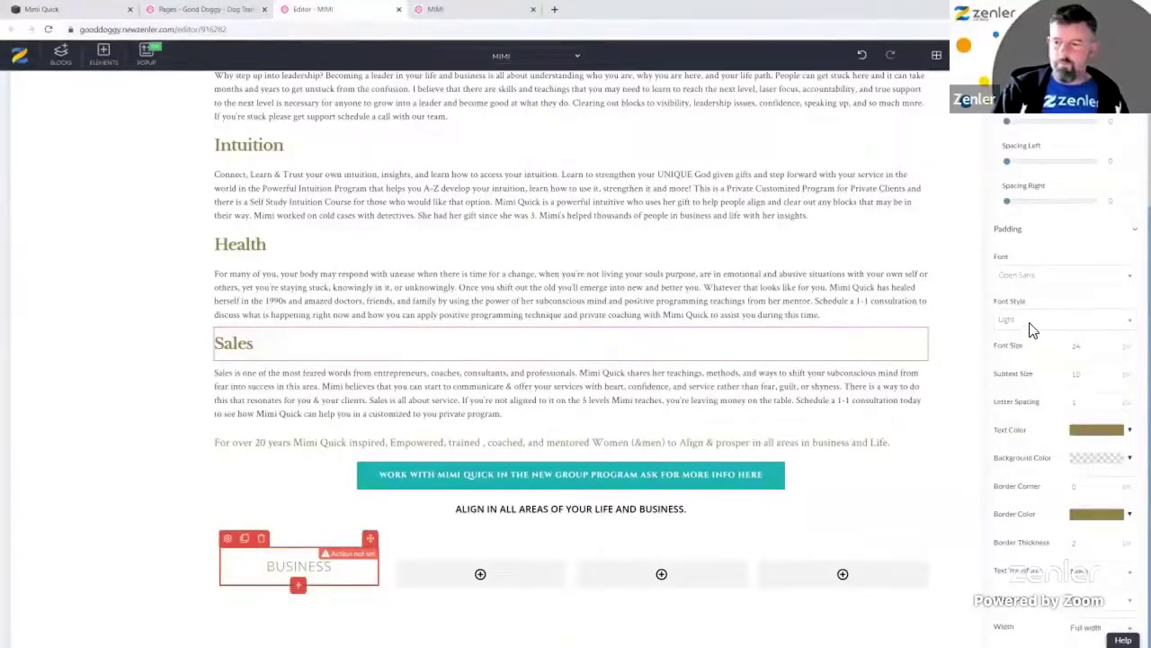
pyautogui.click(1033, 325)
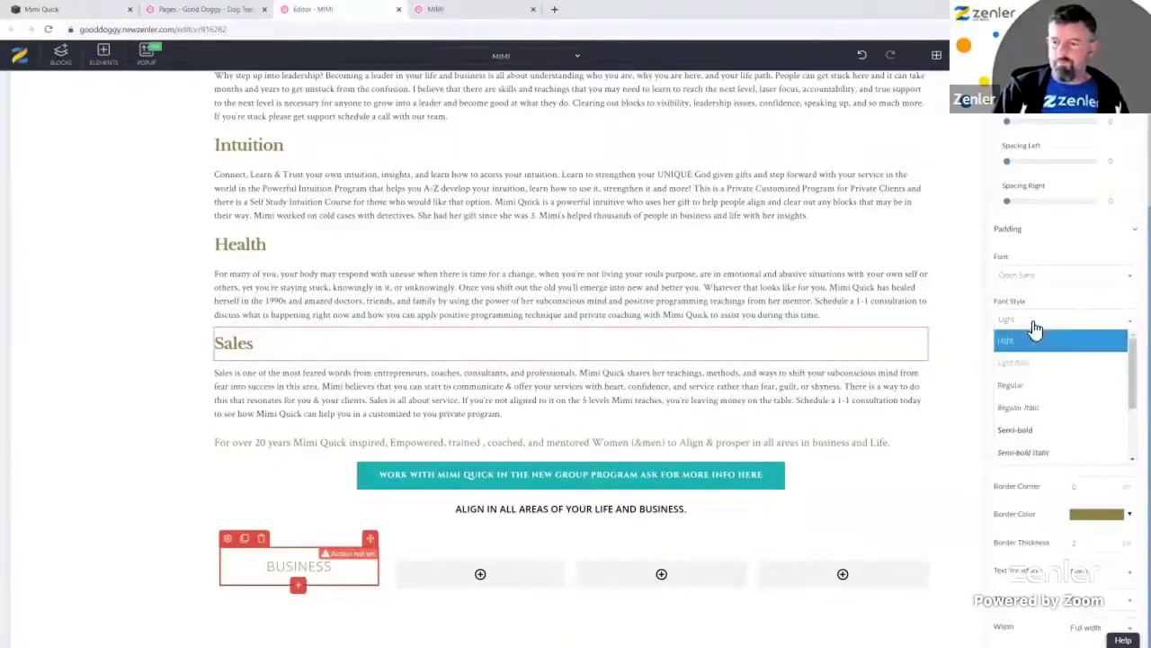
pyautogui.click(1041, 387)
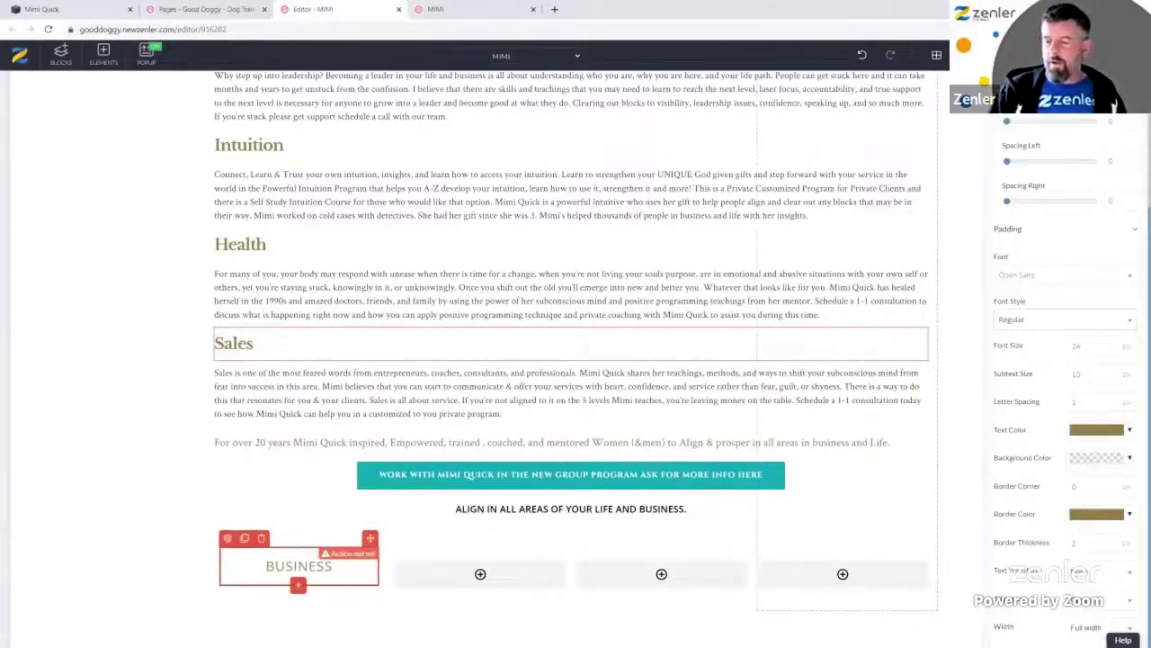
pyautogui.click(1093, 627)
pyautogui.click(1084, 603)
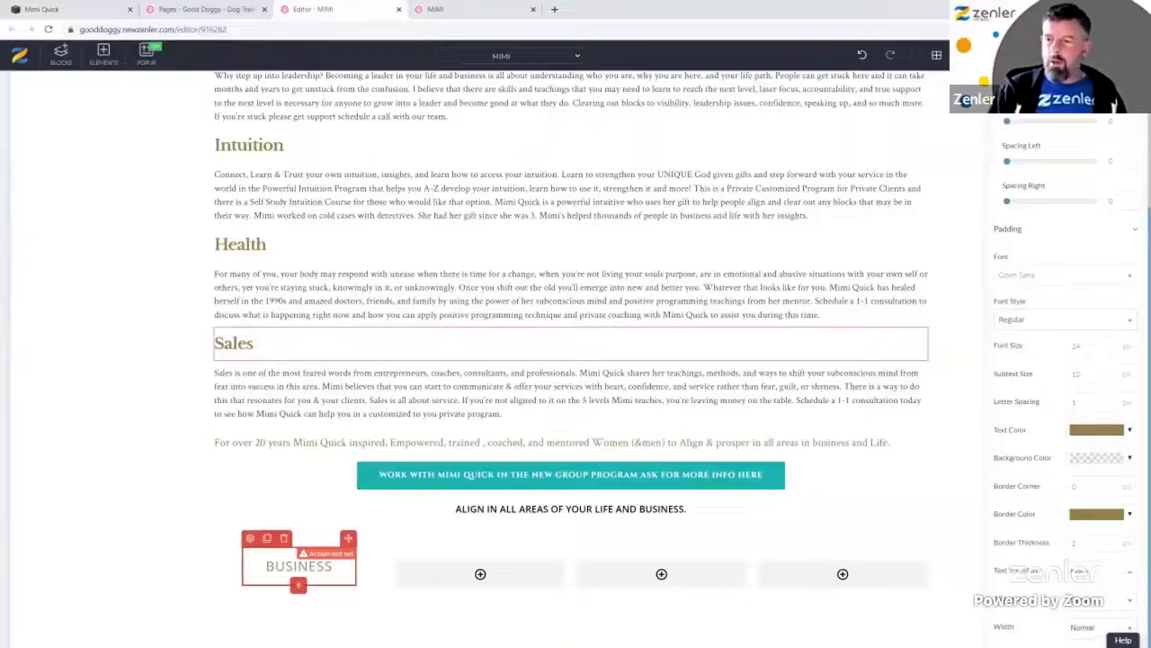
# - Give the BUSINESS button Padding Top and Padding Bottom of 80
pyautogui.click(1106, 235)
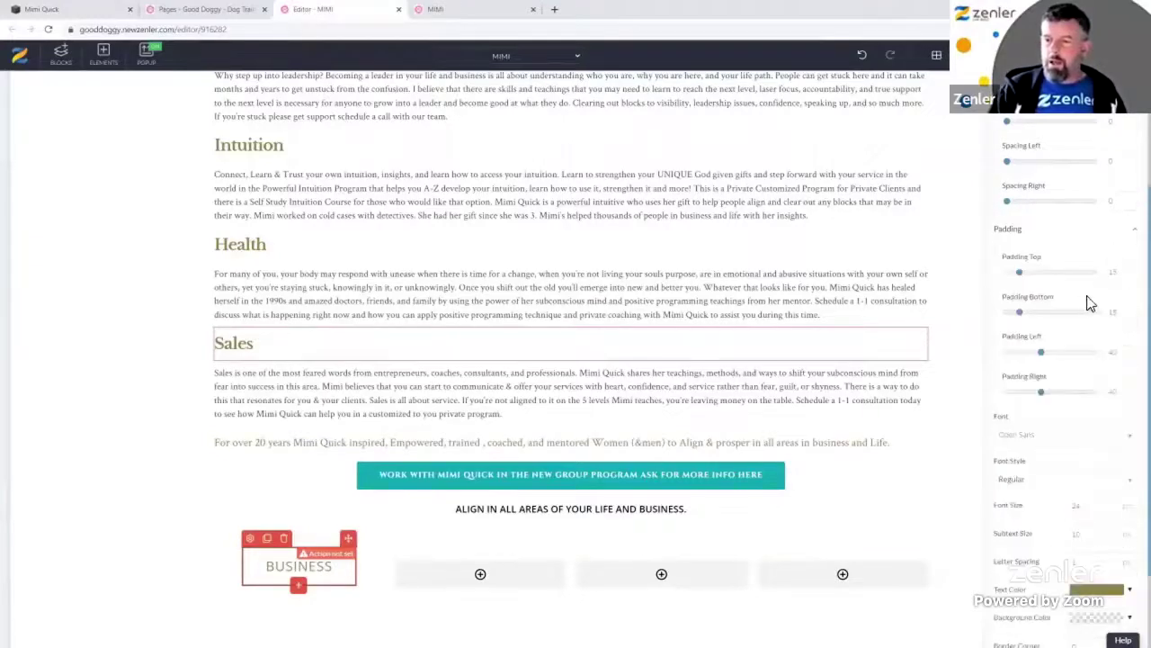
pyautogui.moveTo(1019, 271); pyautogui.dragTo(1043, 319)
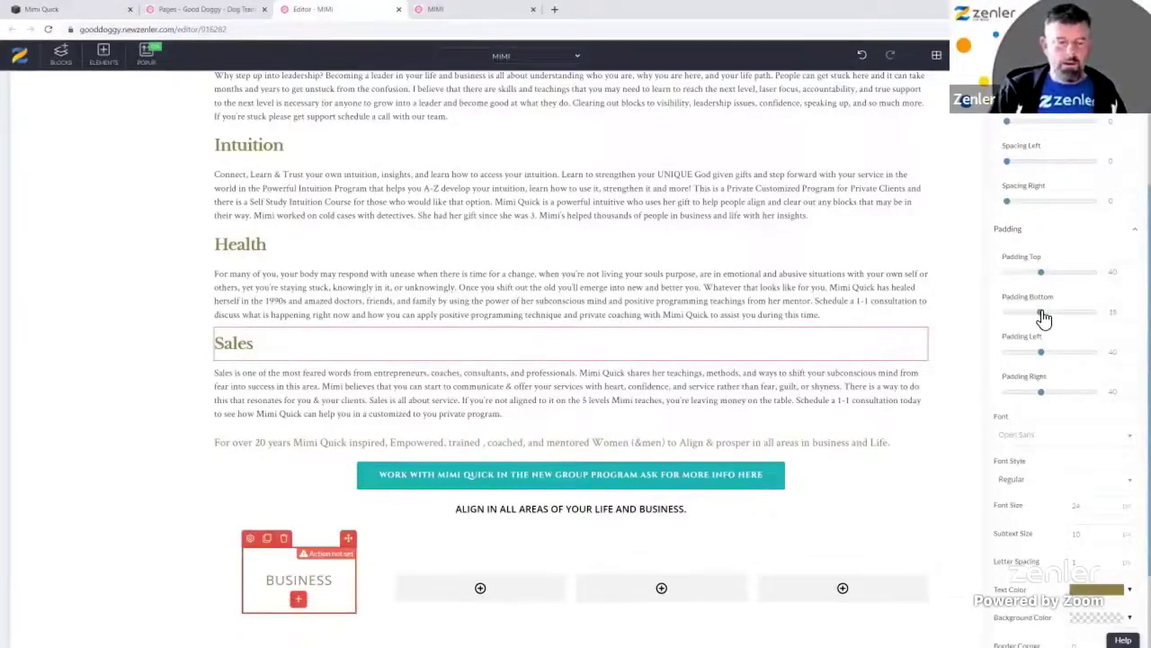
pyautogui.moveTo(1045, 282); pyautogui.dragTo(1072, 321)
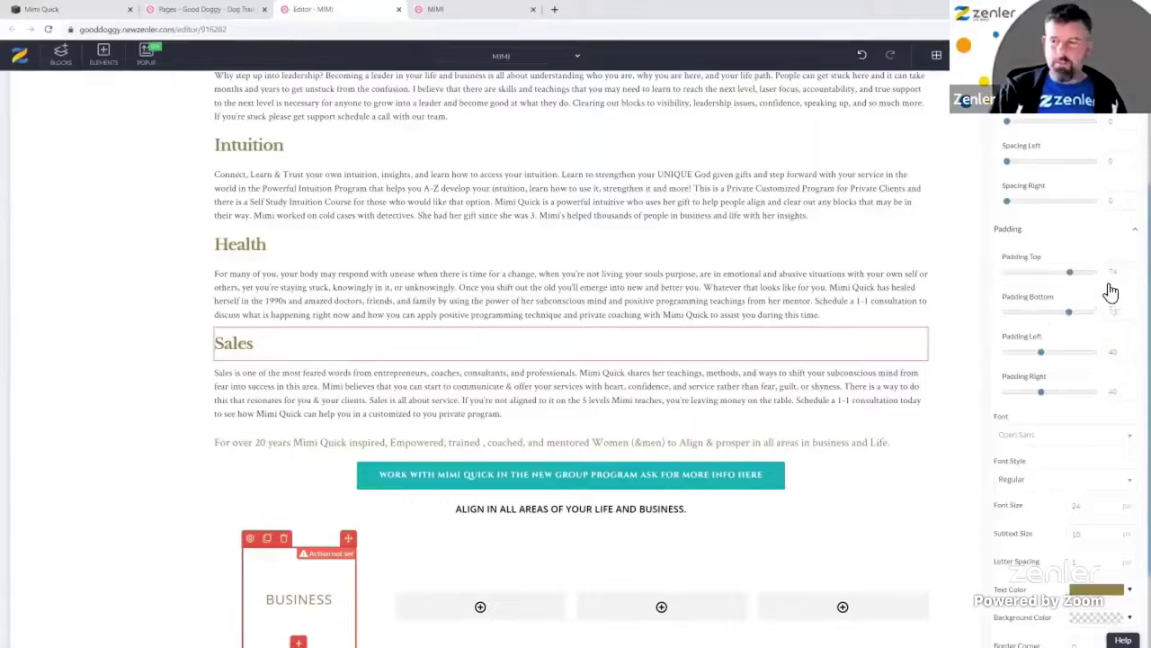
pyautogui.write('80')
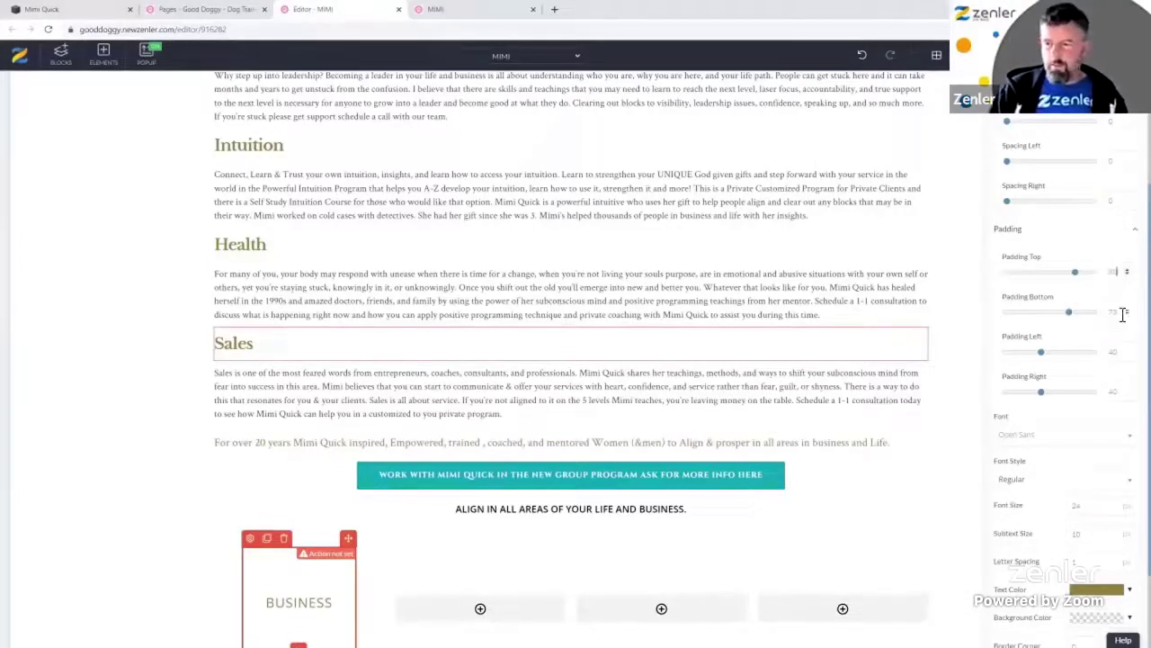
pyautogui.write('80')
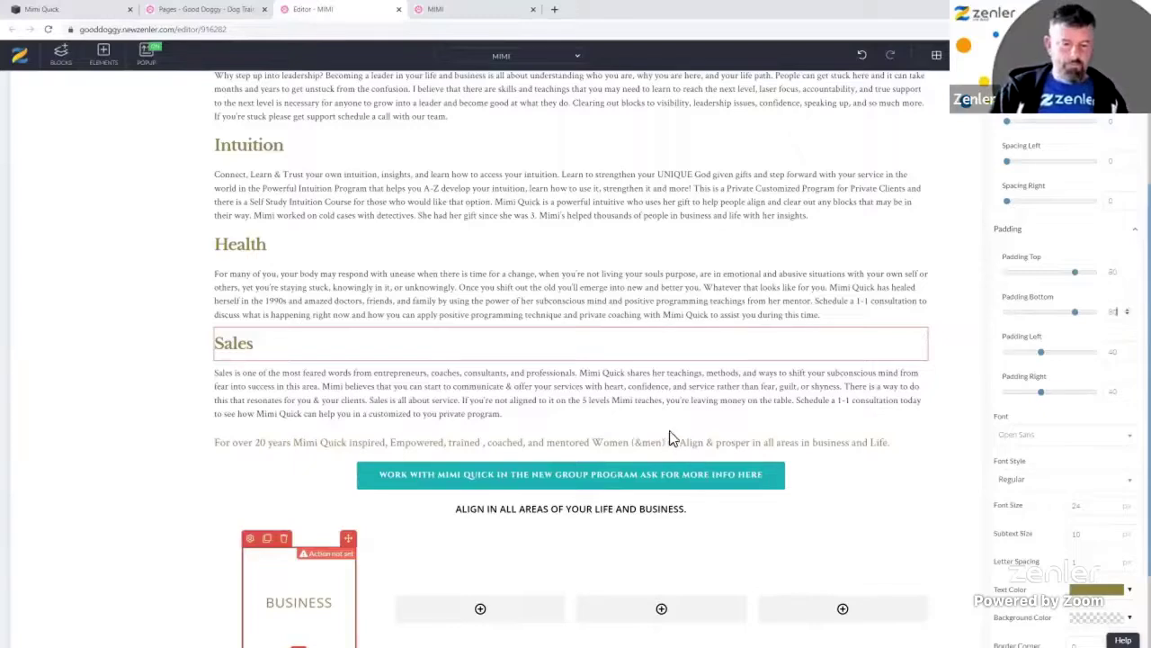
pyautogui.scroll(-1, 776, 475)
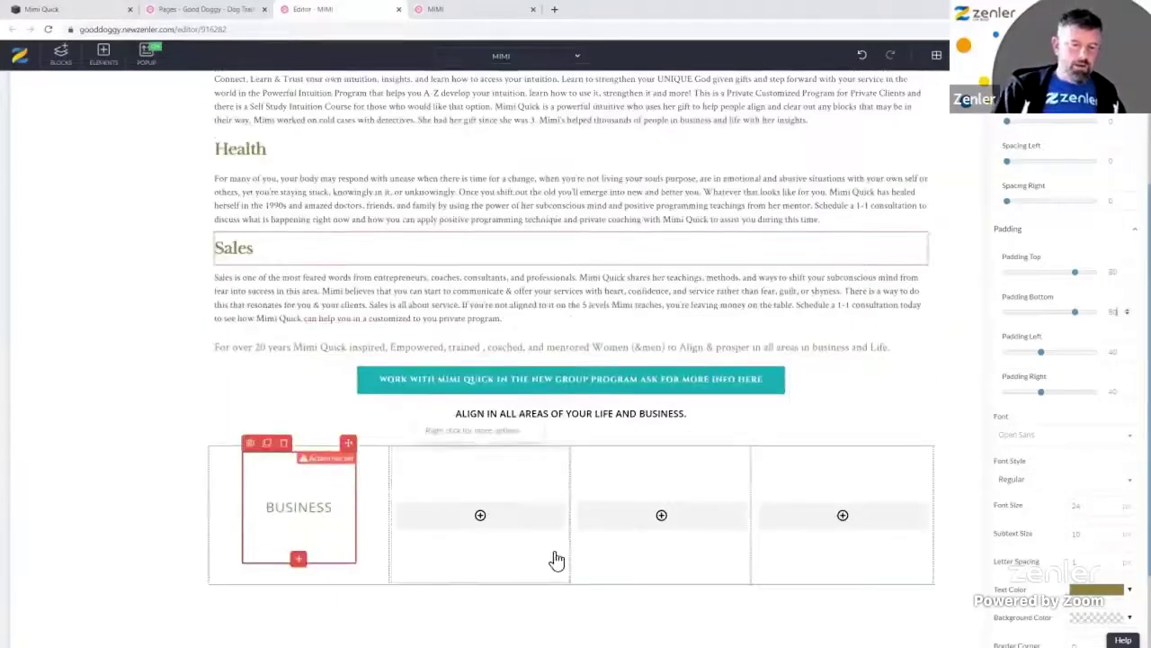
pyautogui.click(138, 501)
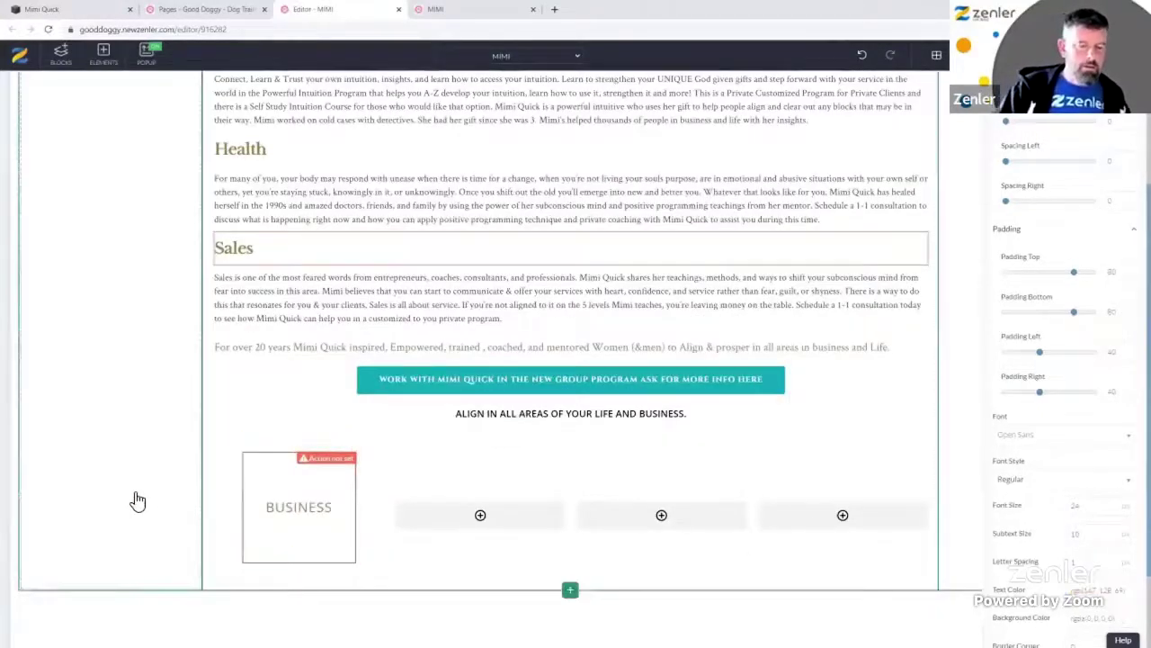
# - Change the BUSINESS label's font size from 24 to 32
pyautogui.click(81, 16)
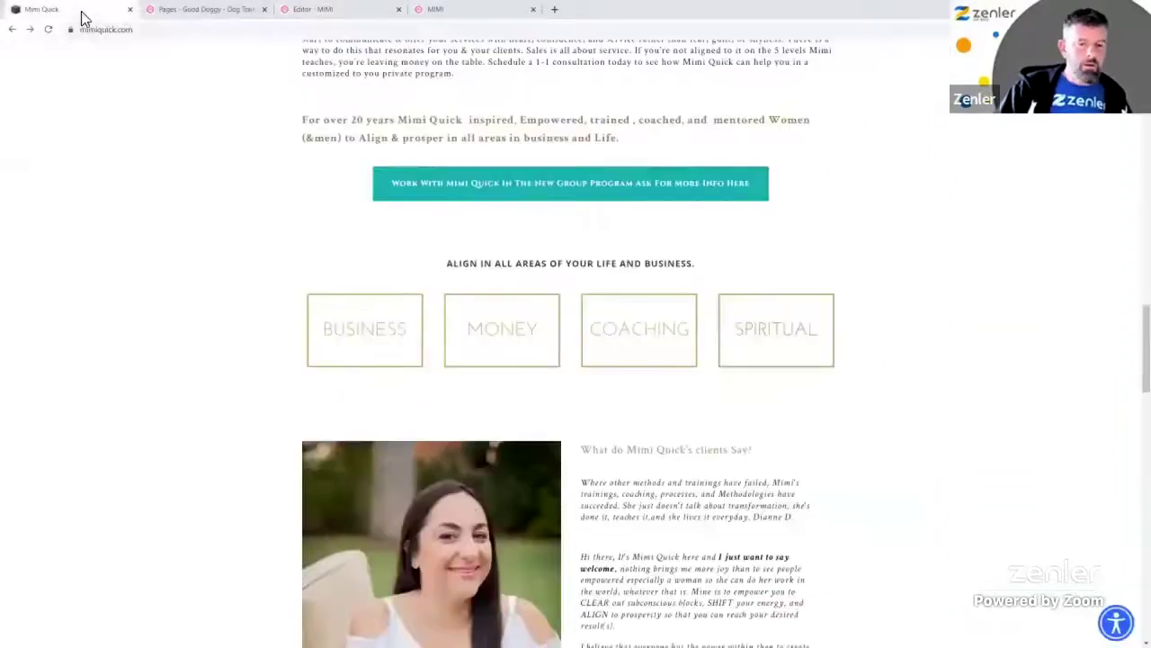
pyautogui.click(320, 11)
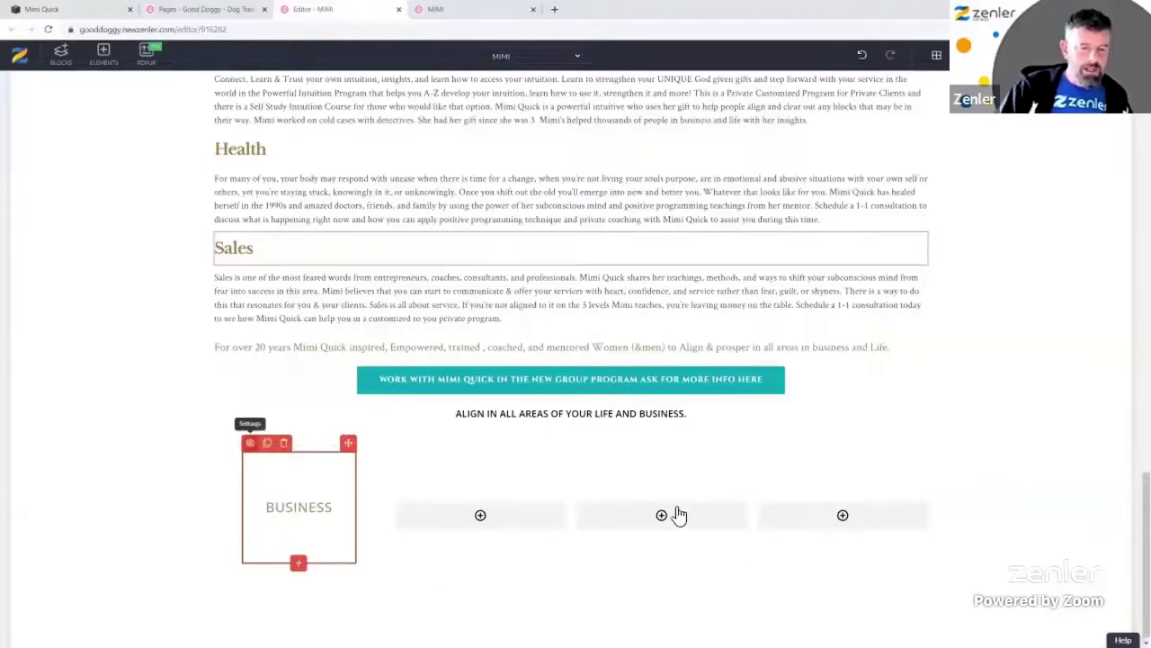
pyautogui.click(960, 440)
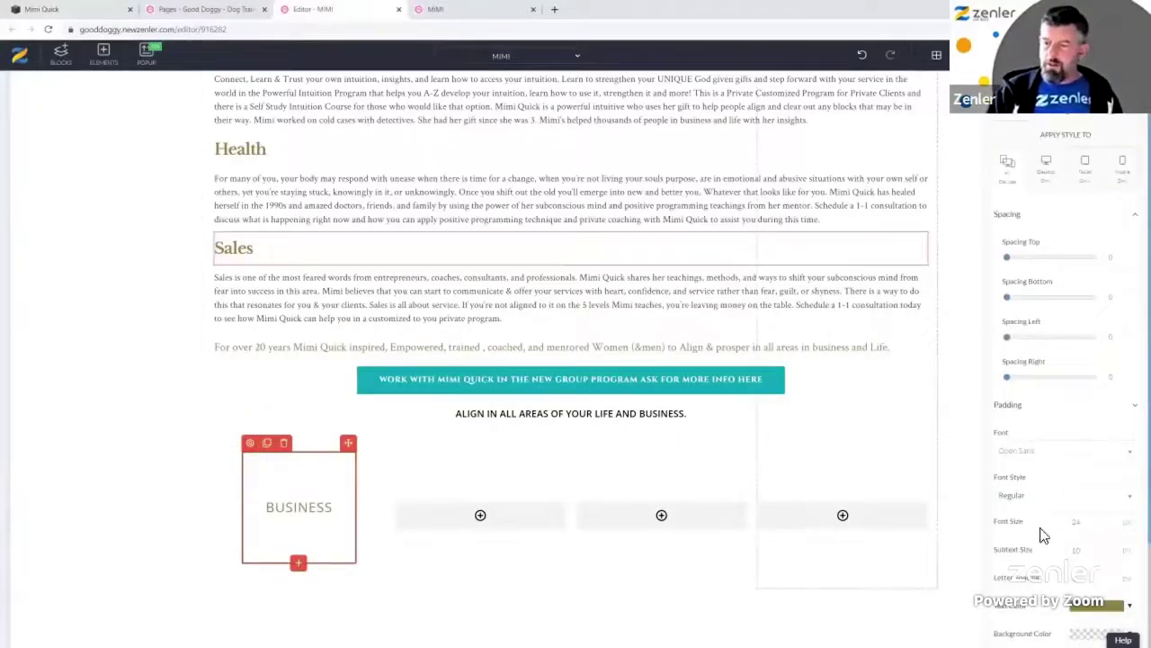
pyautogui.moveTo(1088, 527); pyautogui.dragTo(1053, 527)
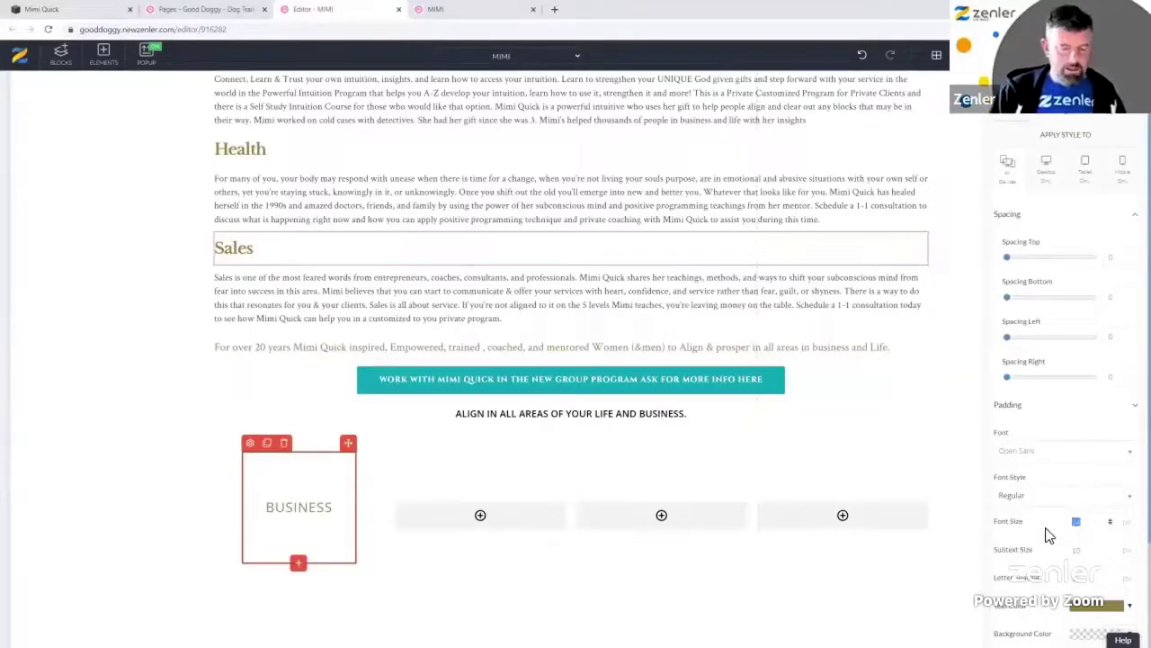
pyautogui.write('32')
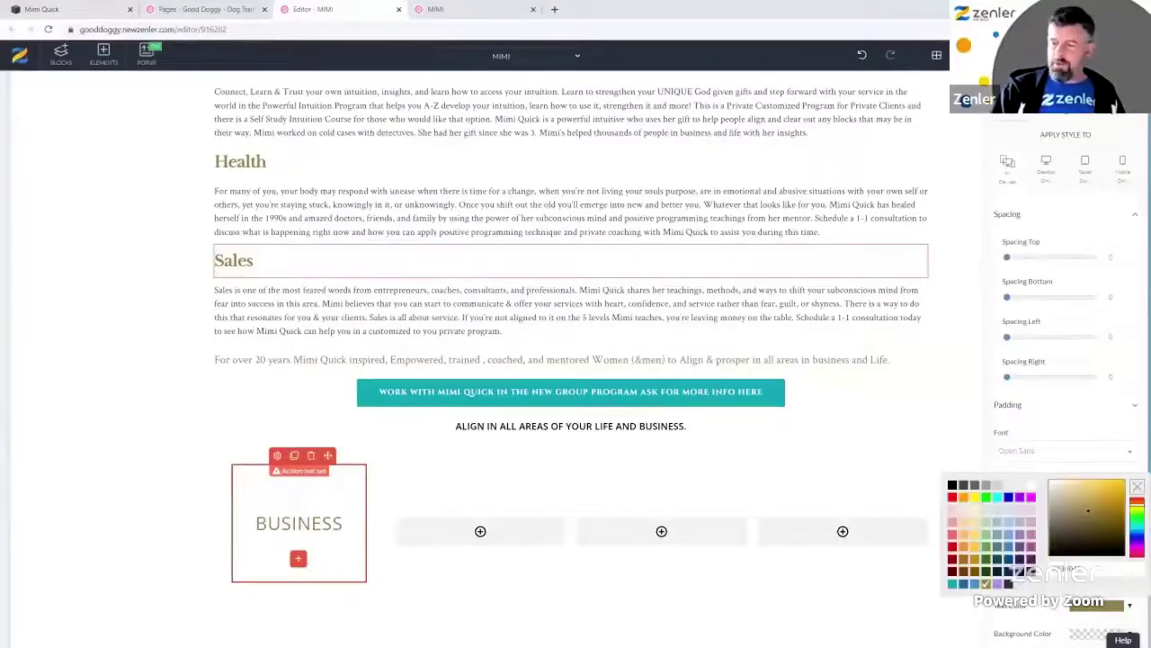
# - Change the BUSINESS button's text colour to a gold shade
pyautogui.click(1088, 500)
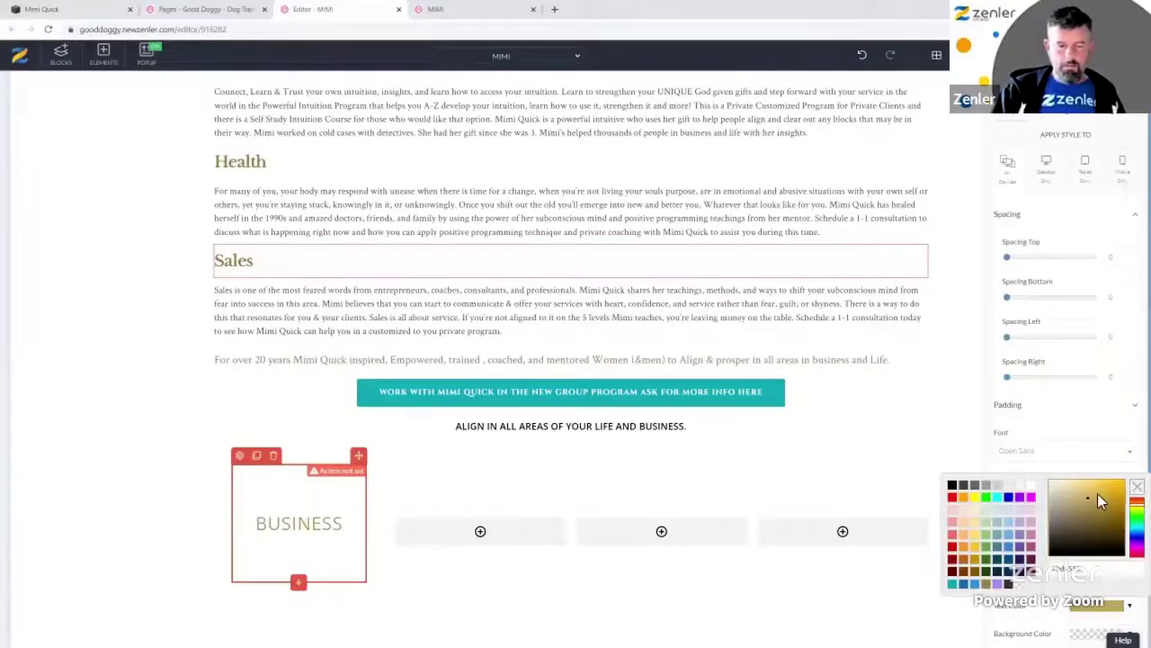
pyautogui.click(1097, 493)
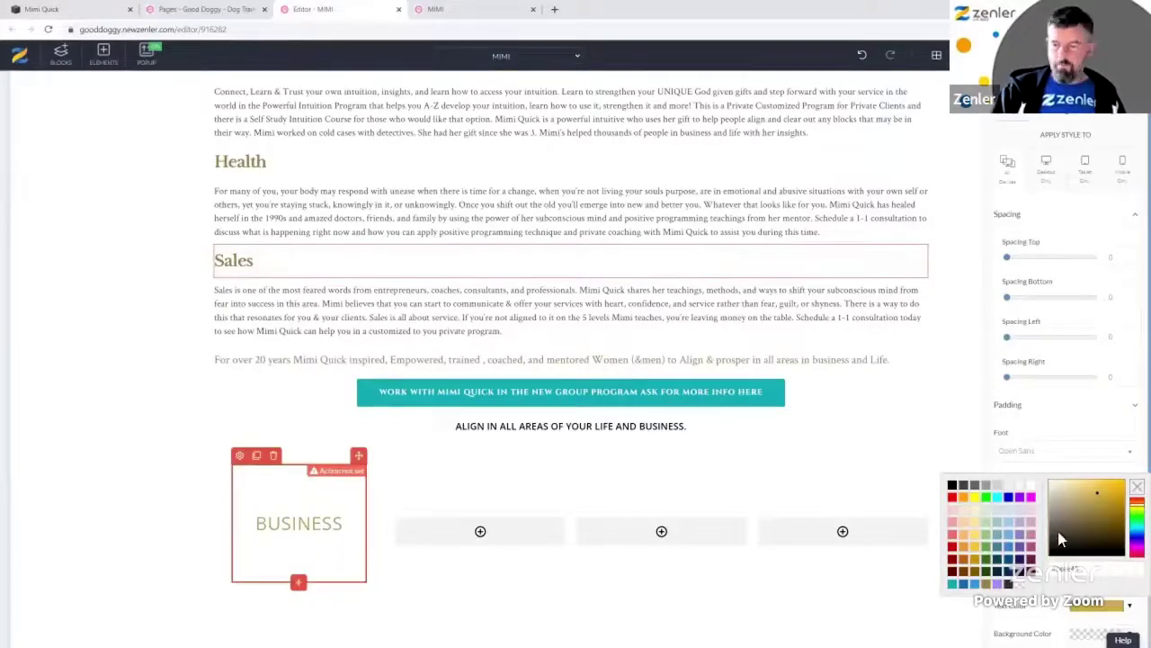
pyautogui.moveTo(1087, 572); pyautogui.dragTo(1056, 571)
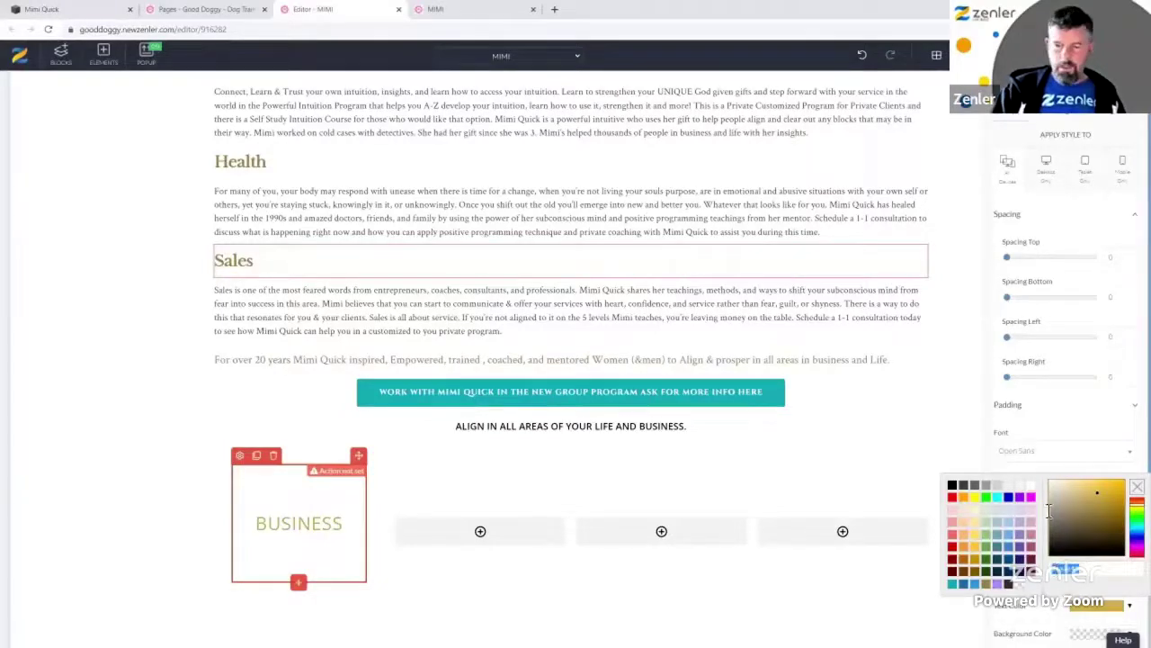
pyautogui.click(562, 494)
pyautogui.click(562, 494)
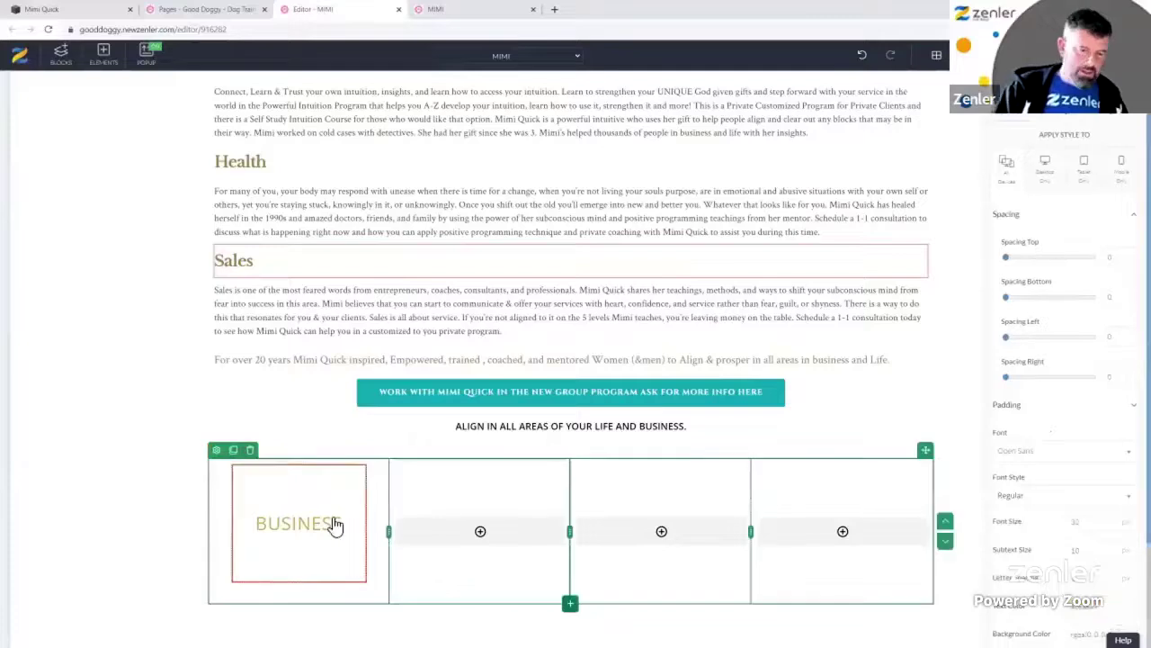
pyautogui.click(334, 525)
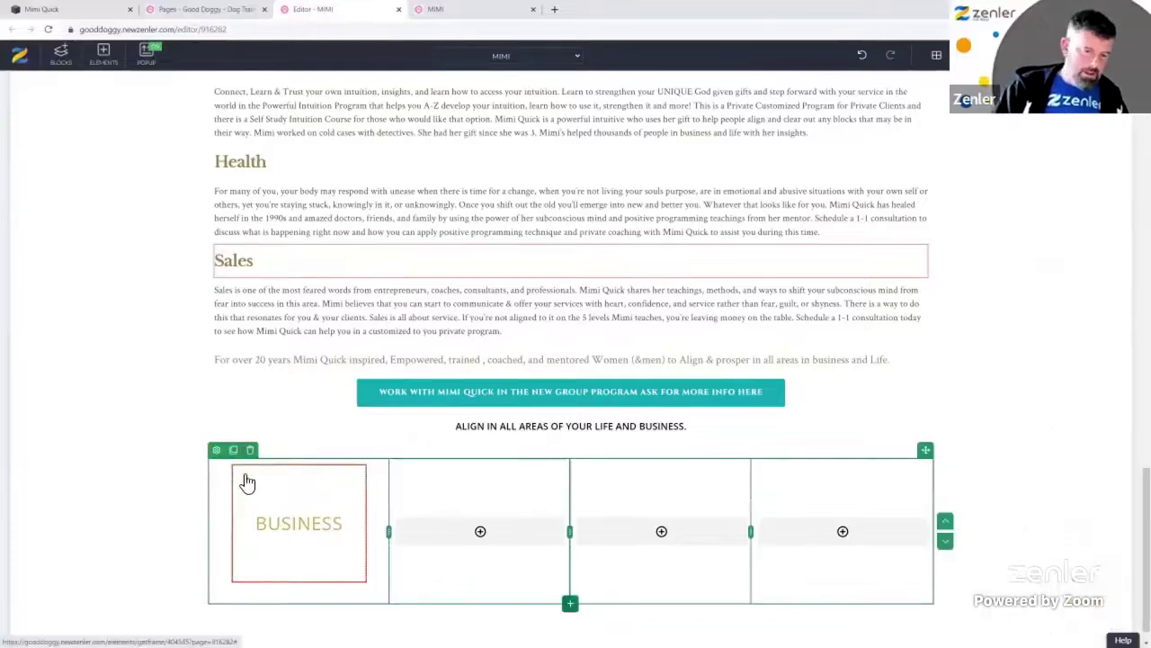
# - Paste the gold colour value into the button's border colour
pyautogui.click(253, 530)
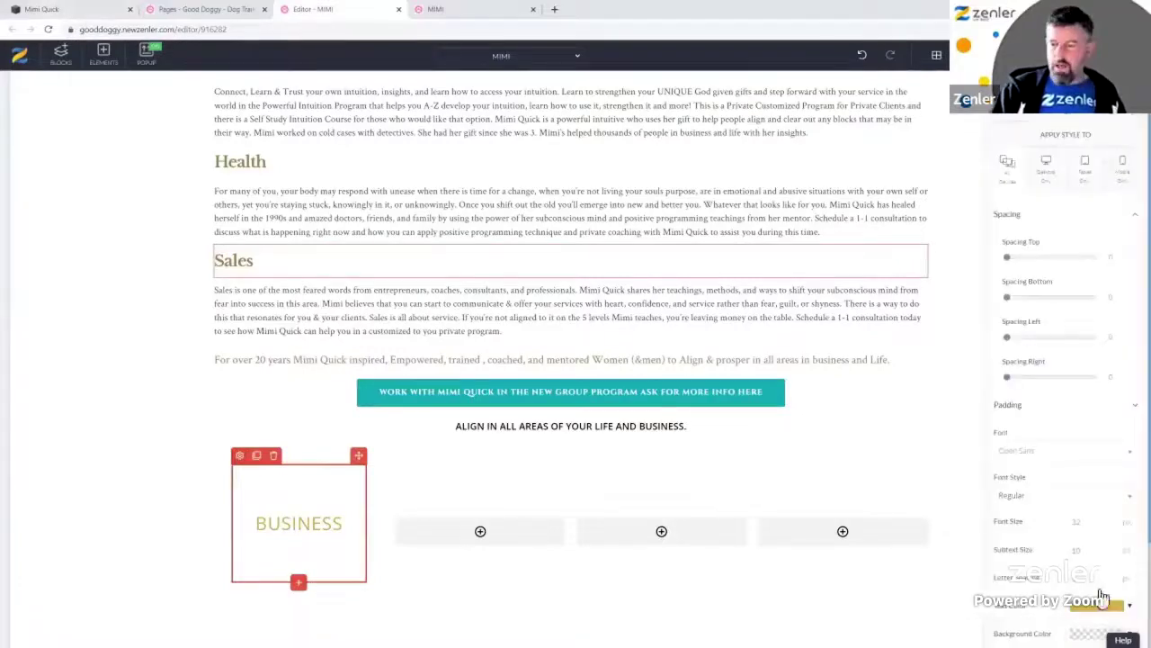
pyautogui.scroll(-2, 1102, 597)
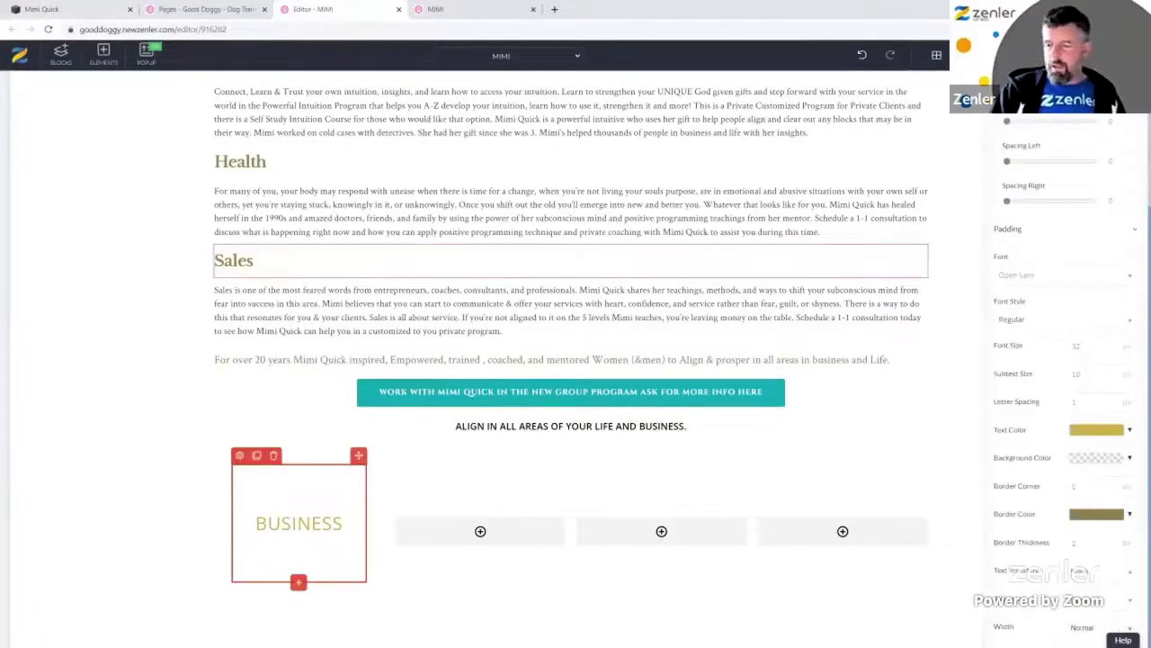
pyautogui.click(1096, 514)
pyautogui.moveTo(1088, 627); pyautogui.dragTo(1019, 625)
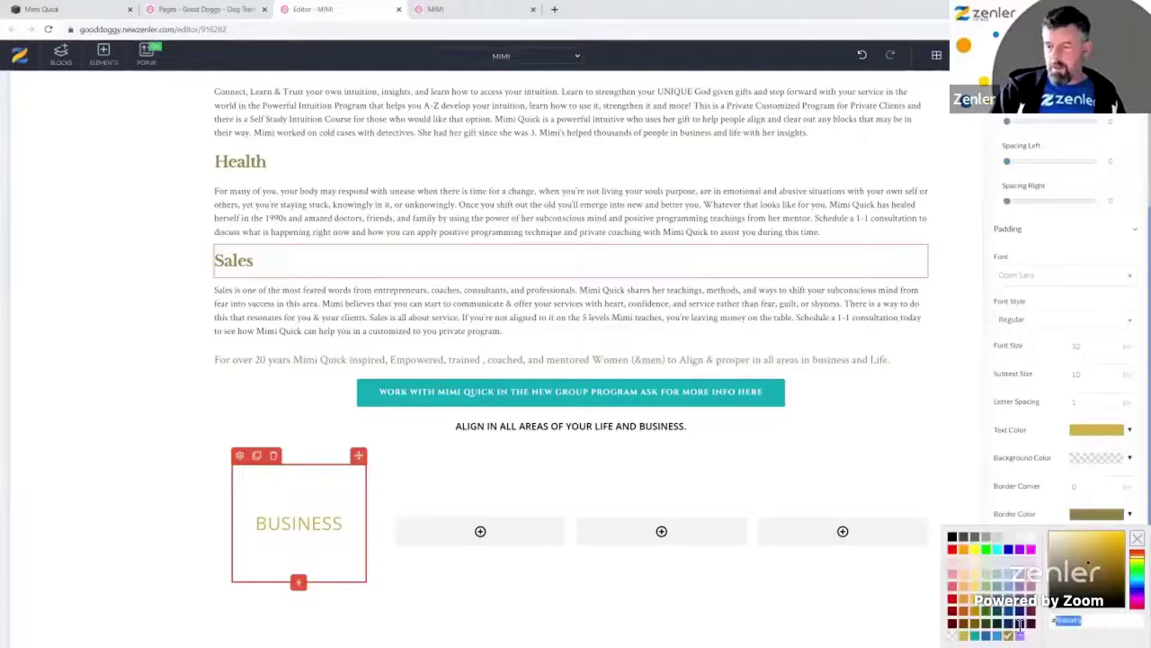
pyautogui.hotkey('ctrl', 'v')
pyautogui.click(514, 573)
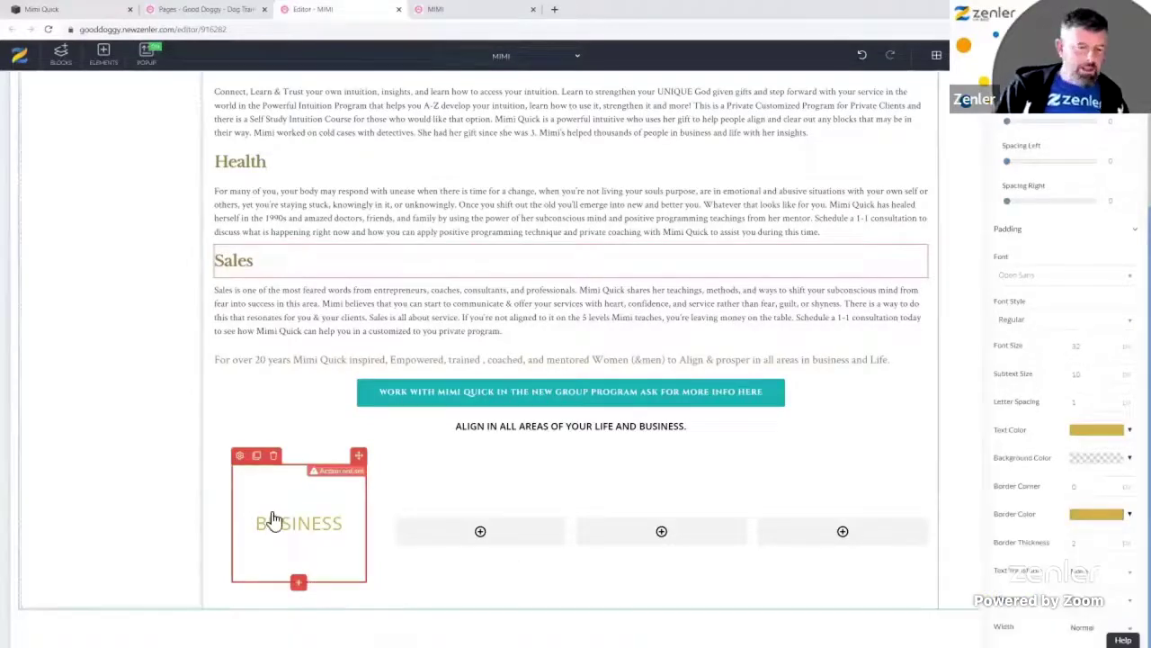
# - Clone the BUSINESS button into the second, third and fourth columns
pyautogui.click(258, 457)
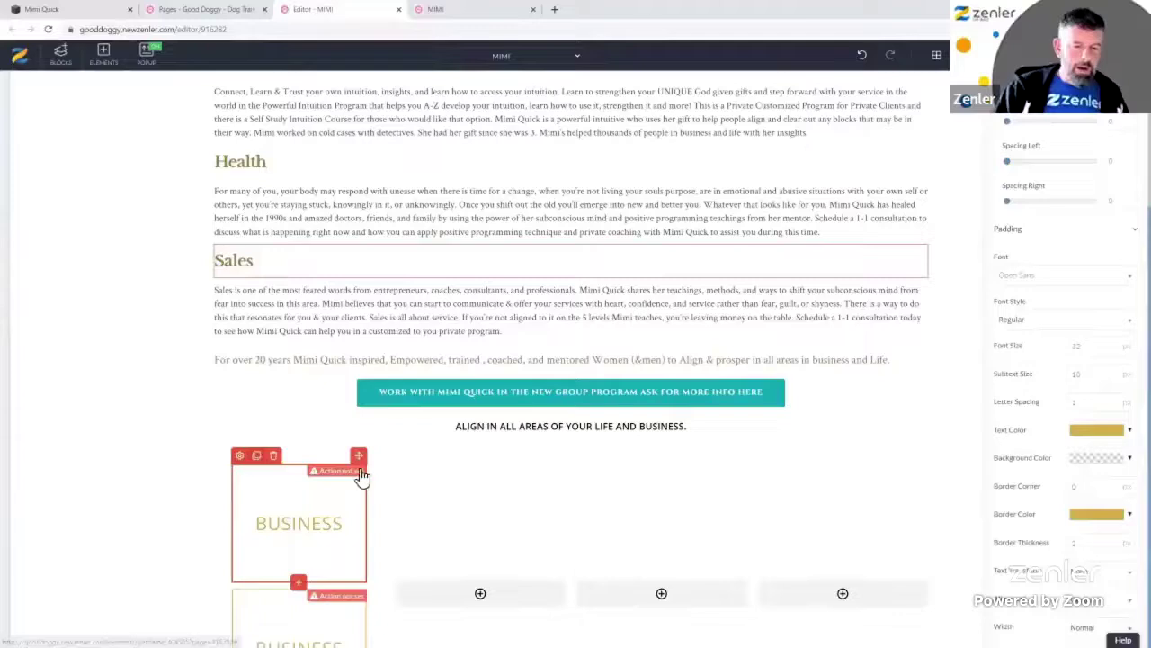
pyautogui.moveTo(359, 456)
pyautogui.mouseDown()
pyautogui.moveTo(453, 590)
pyautogui.moveTo(461, 574)
pyautogui.mouseUp()
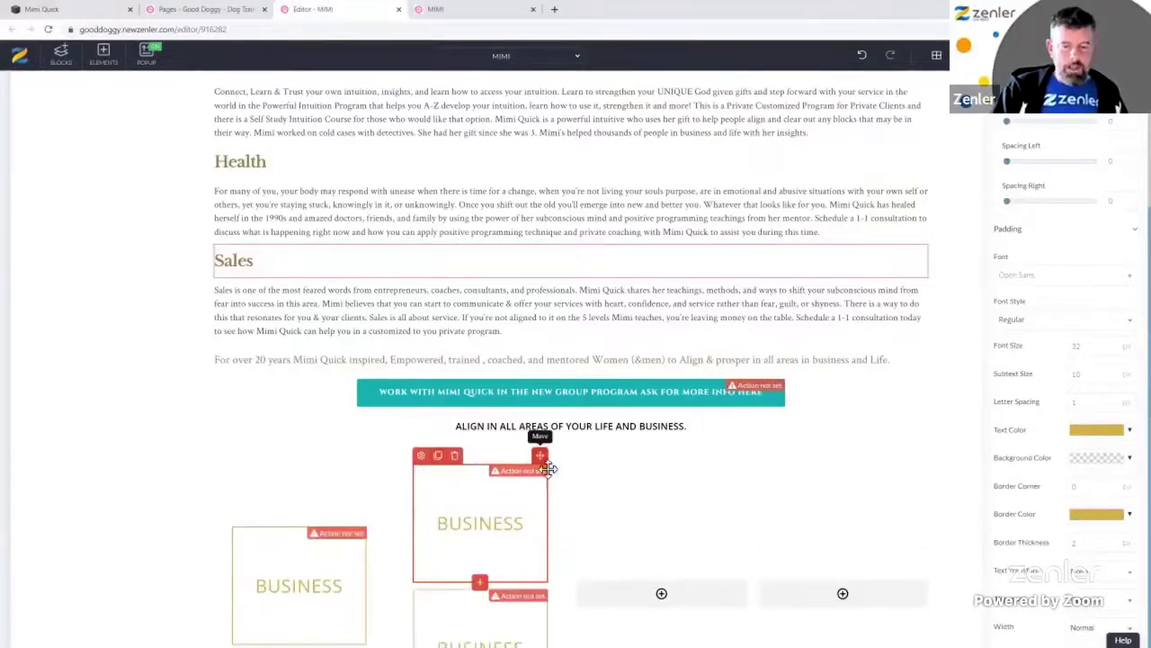
pyautogui.moveTo(548, 469); pyautogui.dragTo(613, 587)
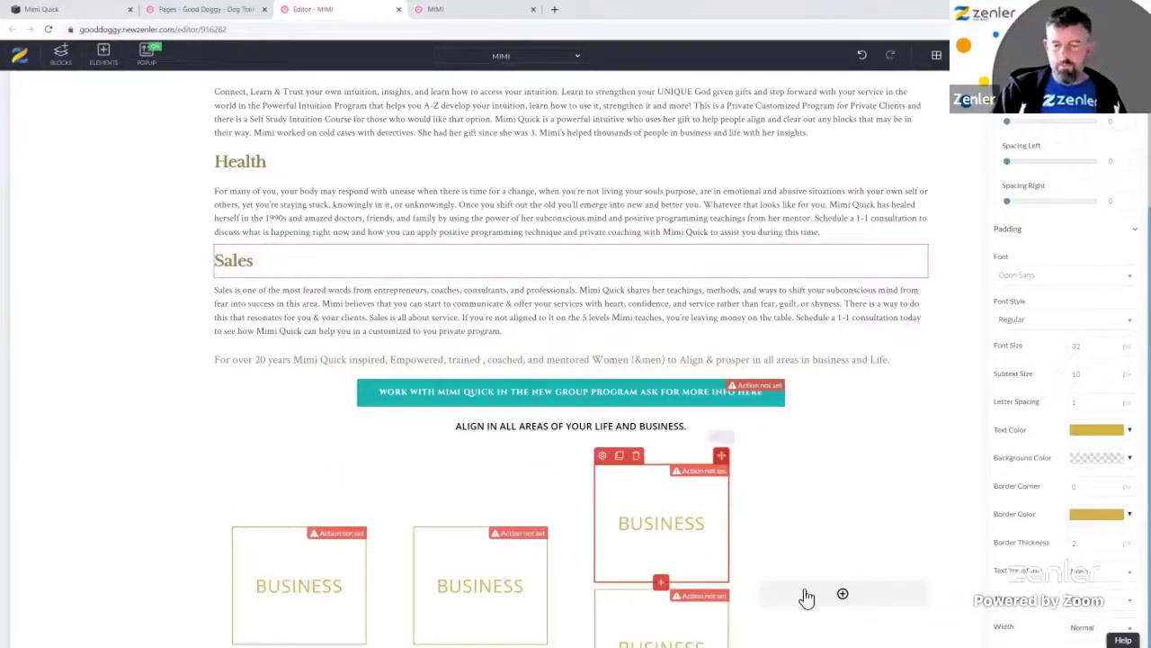
pyautogui.click(801, 594)
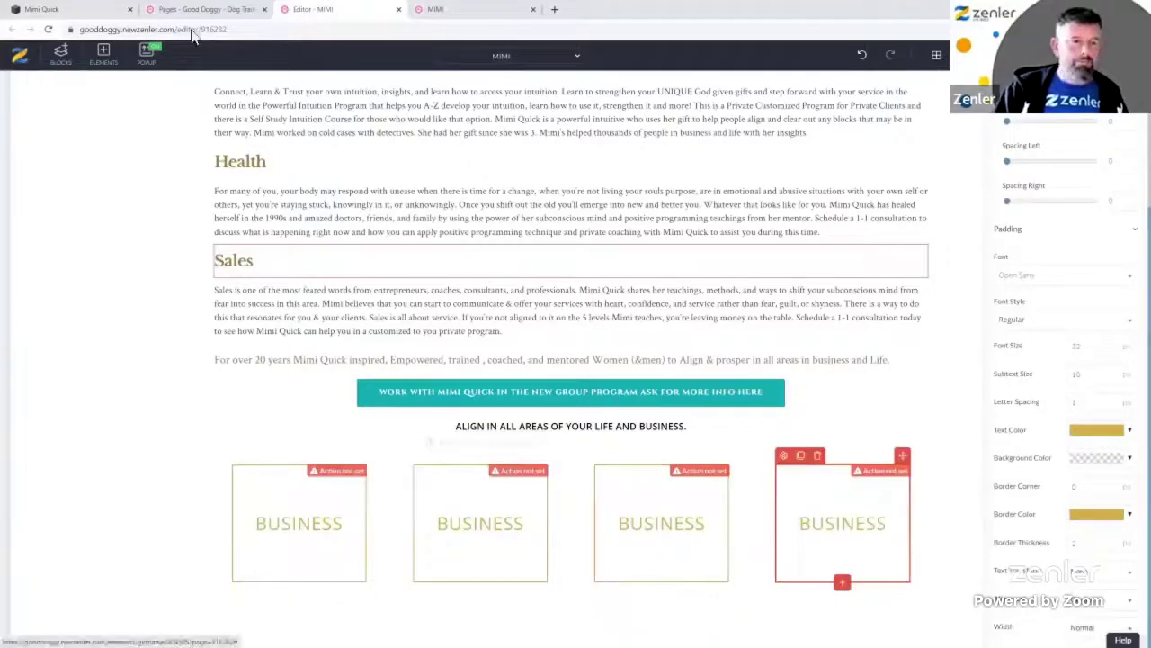
pyautogui.click(98, 10)
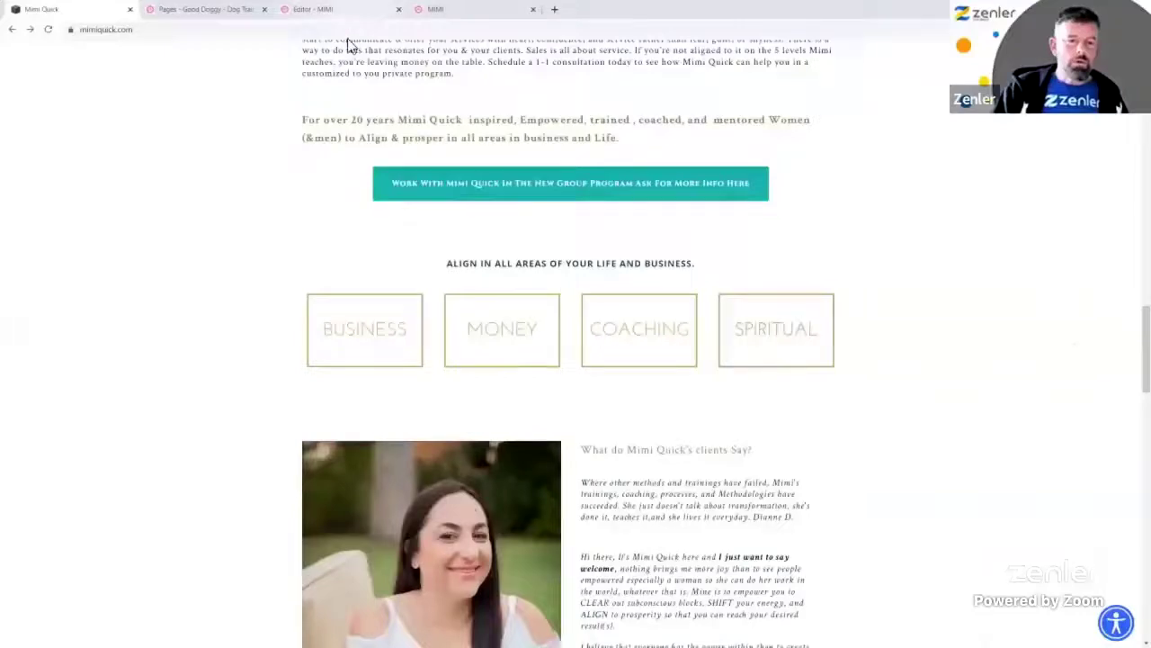
pyautogui.click(342, 9)
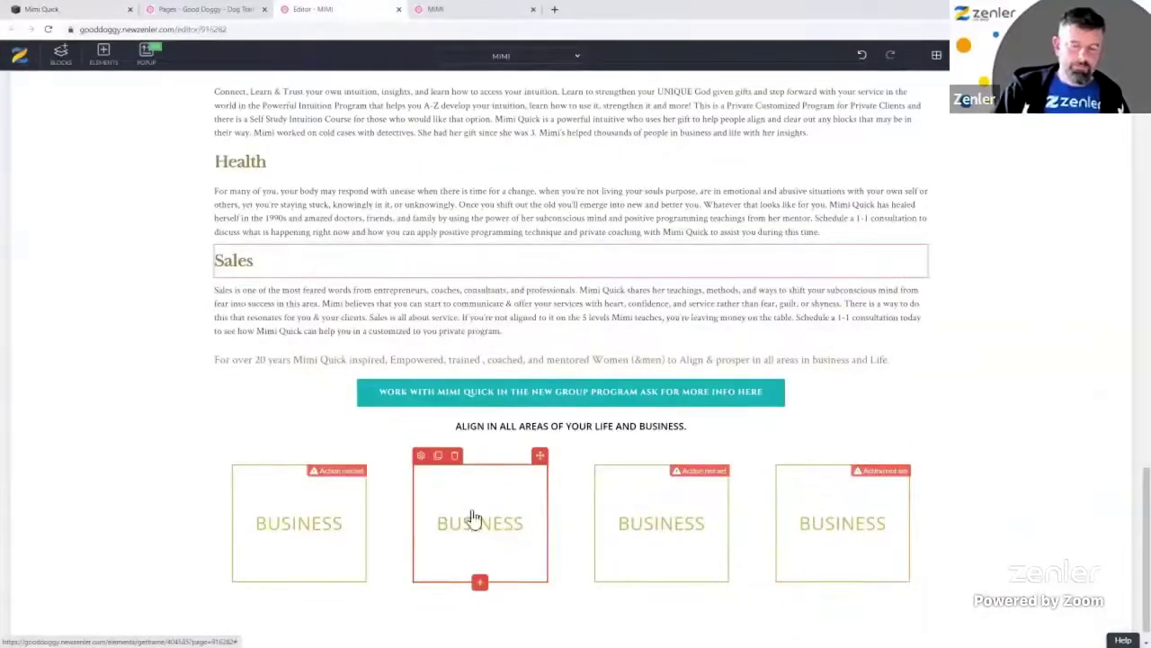
# - Replace the copied buttons' labels with MONEY, COACHING and SPIRITUAL in columns two to four
pyautogui.click(420, 456)
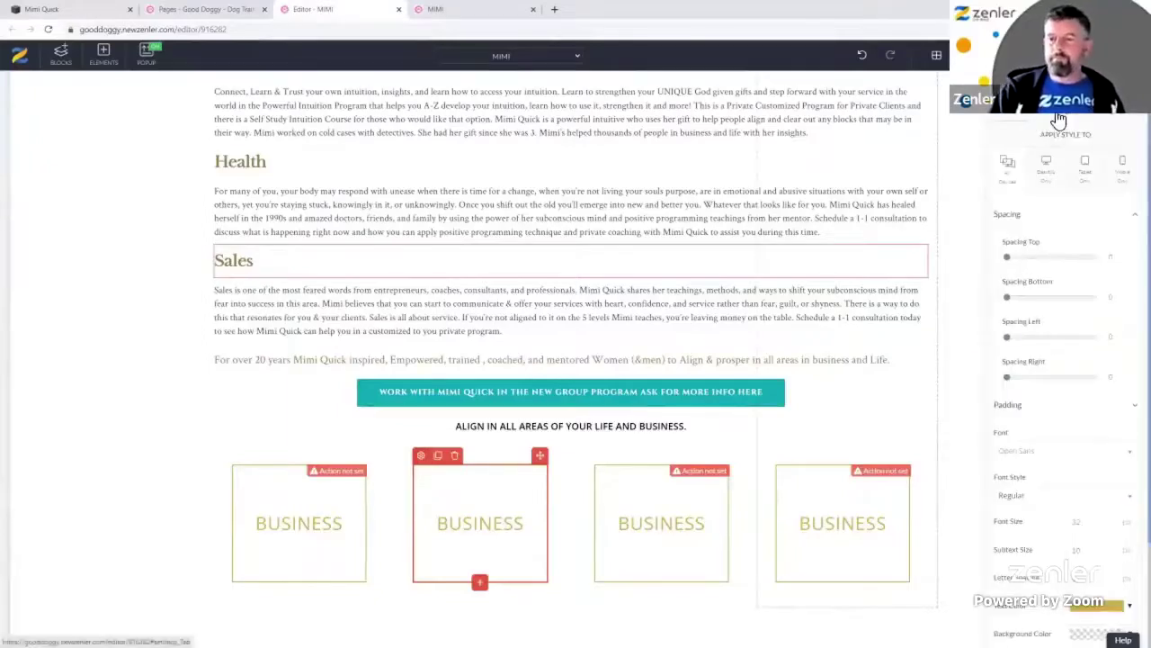
pyautogui.click(1108, 142)
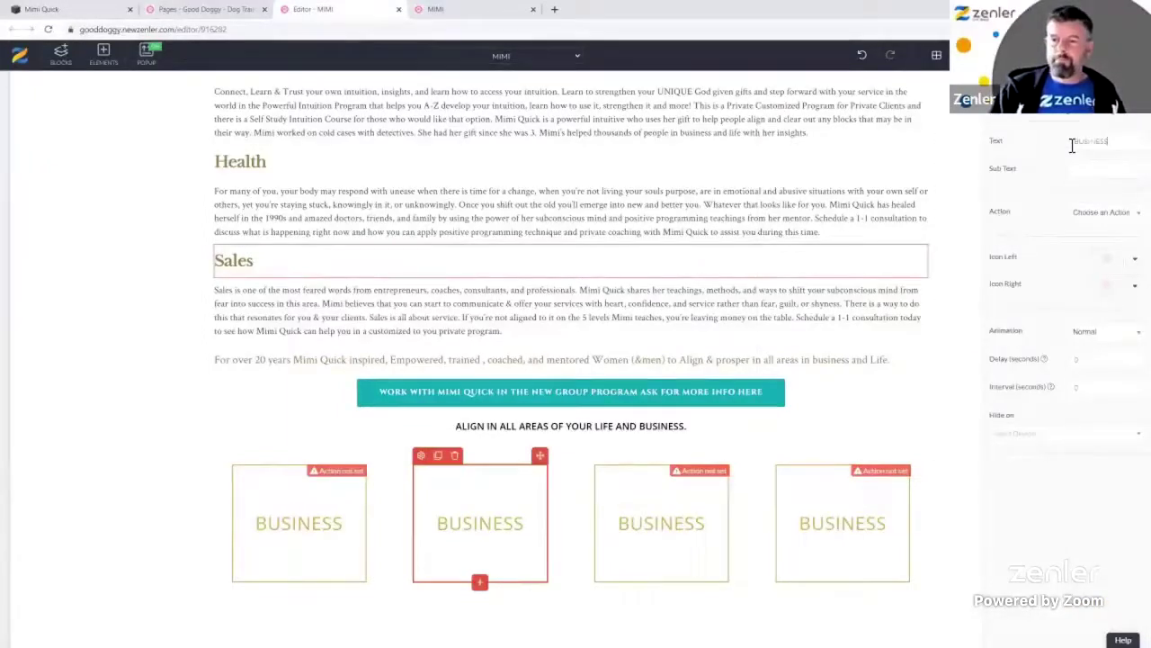
pyautogui.write('M')
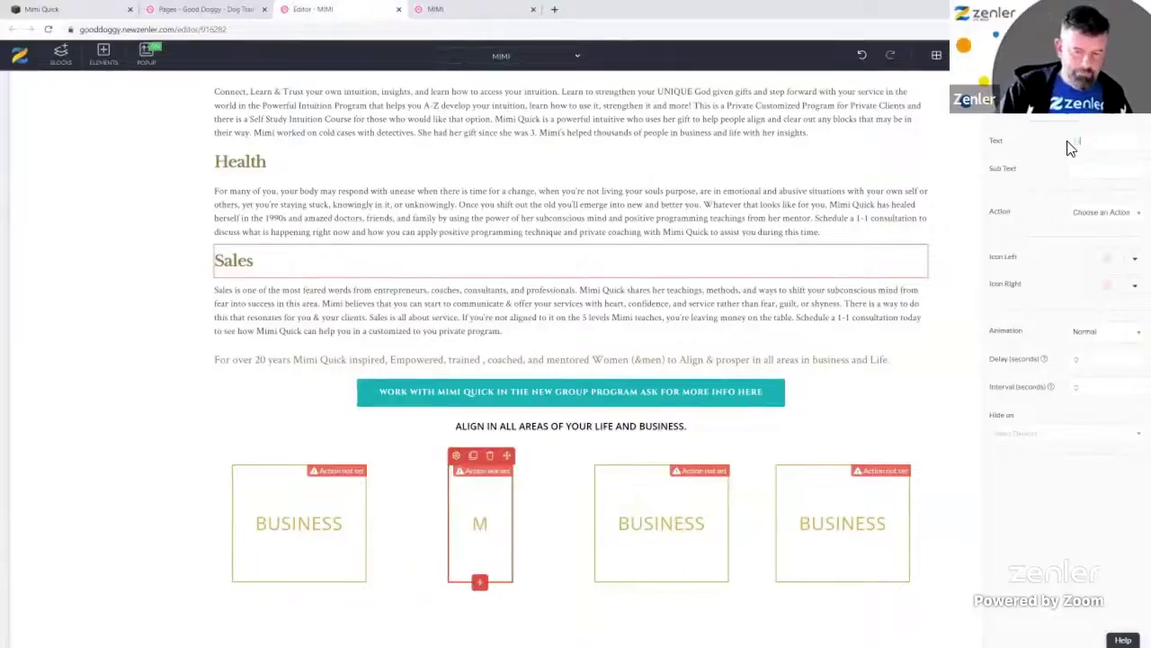
pyautogui.write('ONEY')
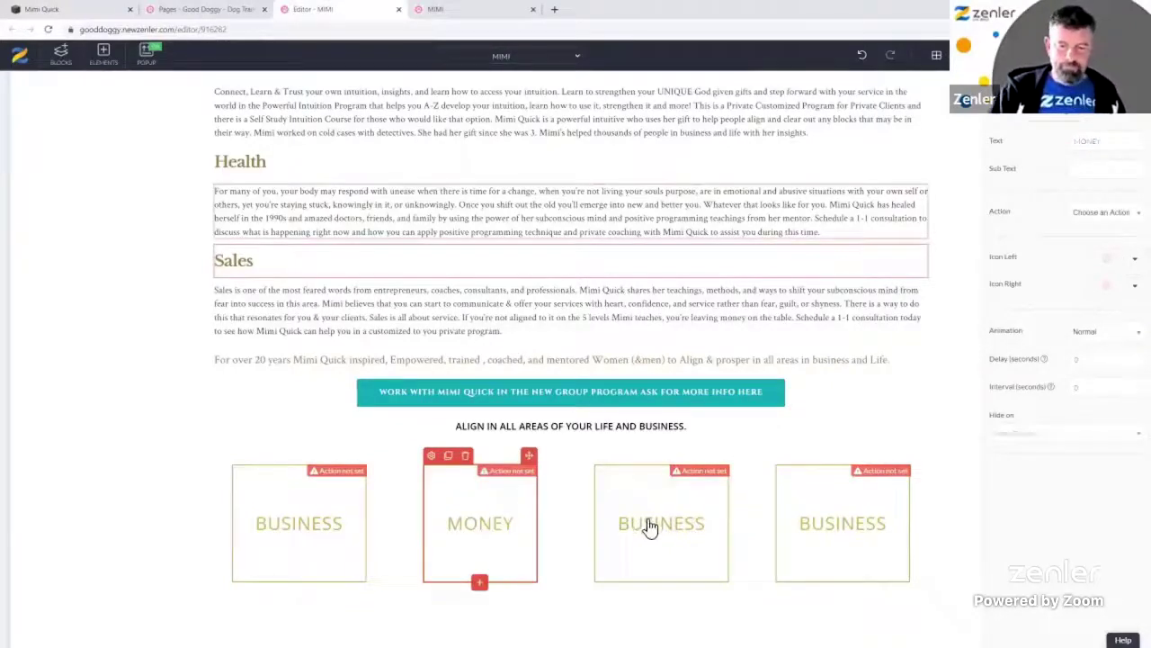
pyautogui.click(679, 528)
pyautogui.click(603, 455)
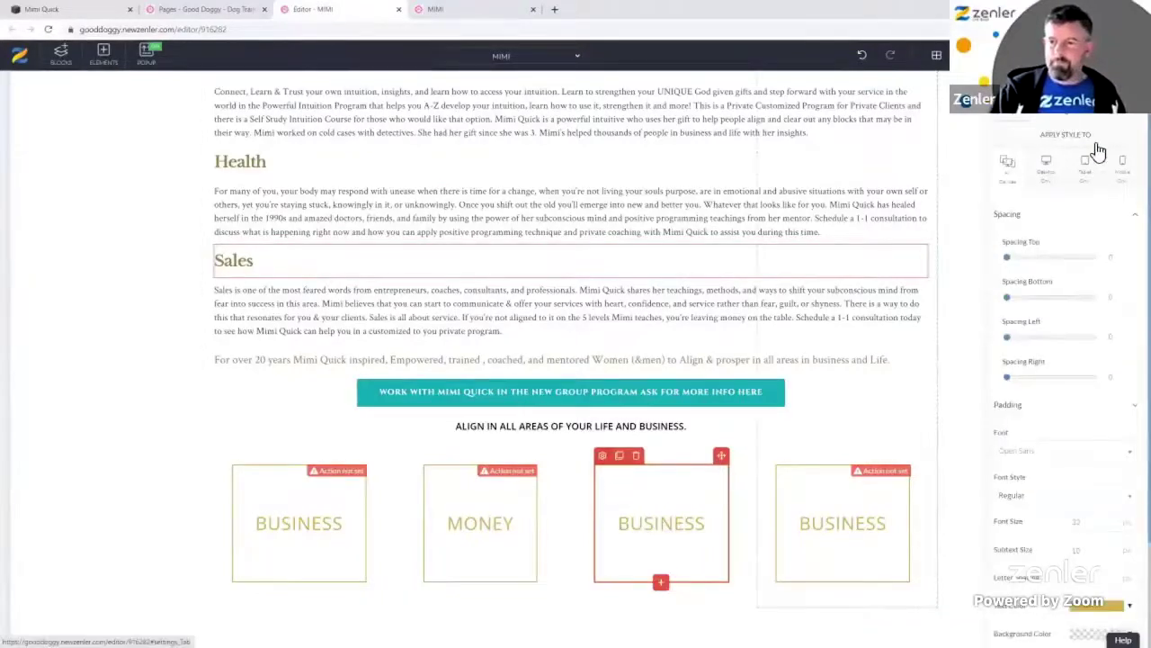
pyautogui.moveTo(1110, 145); pyautogui.dragTo(1060, 146)
pyautogui.write('C')
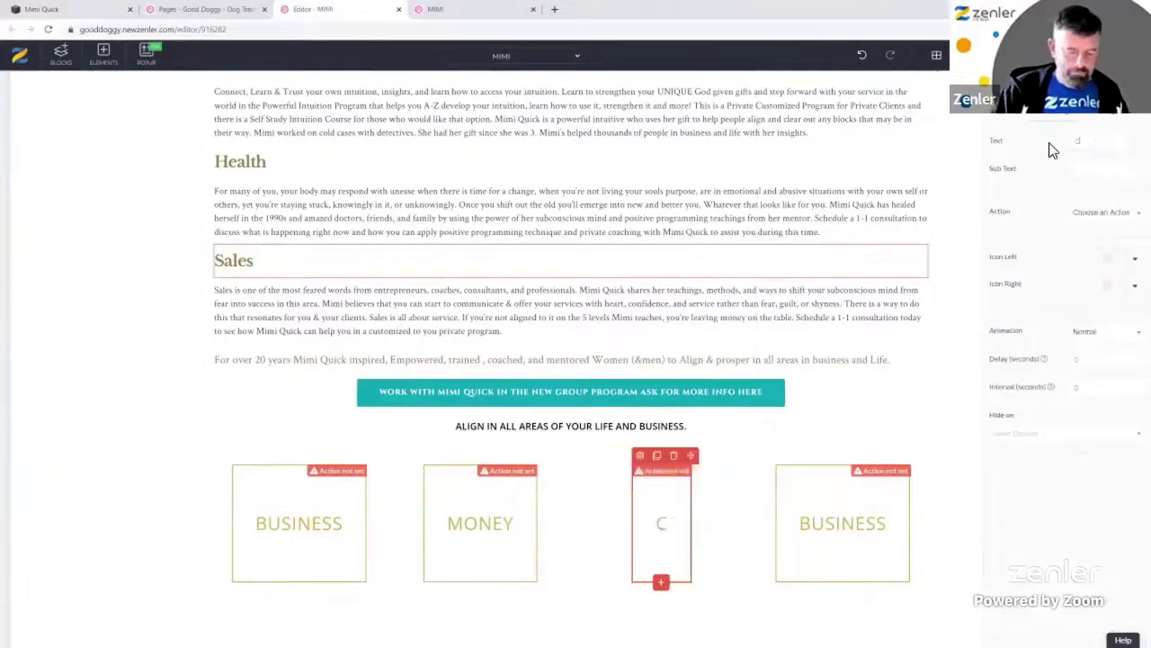
pyautogui.write('OAC')
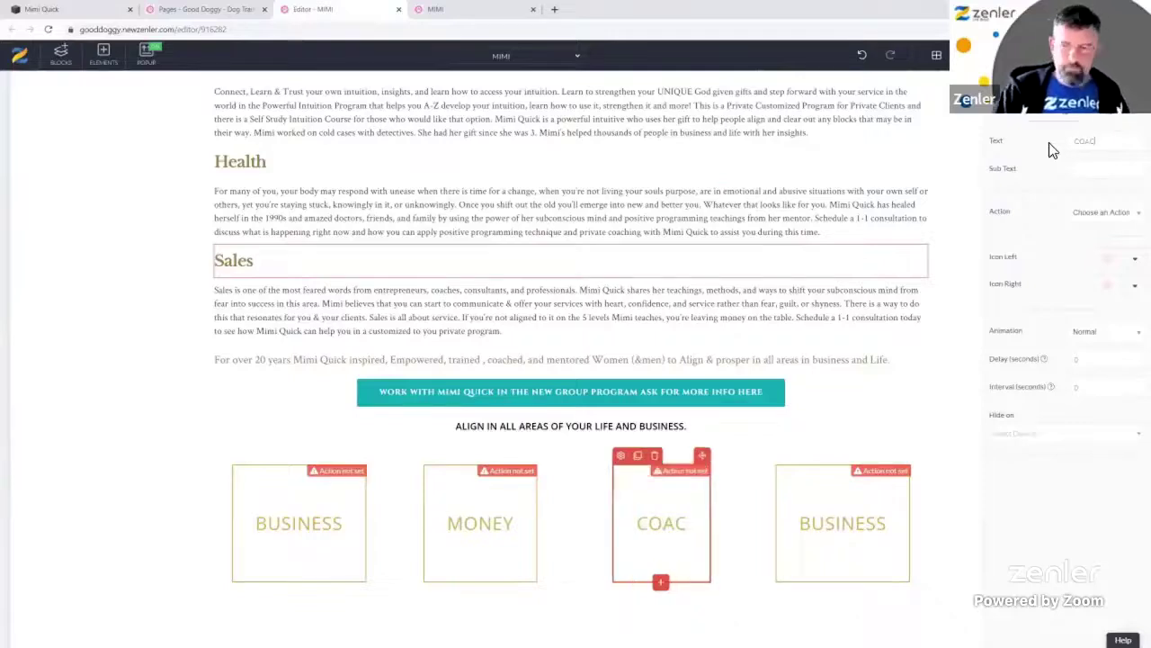
pyautogui.write('HING')
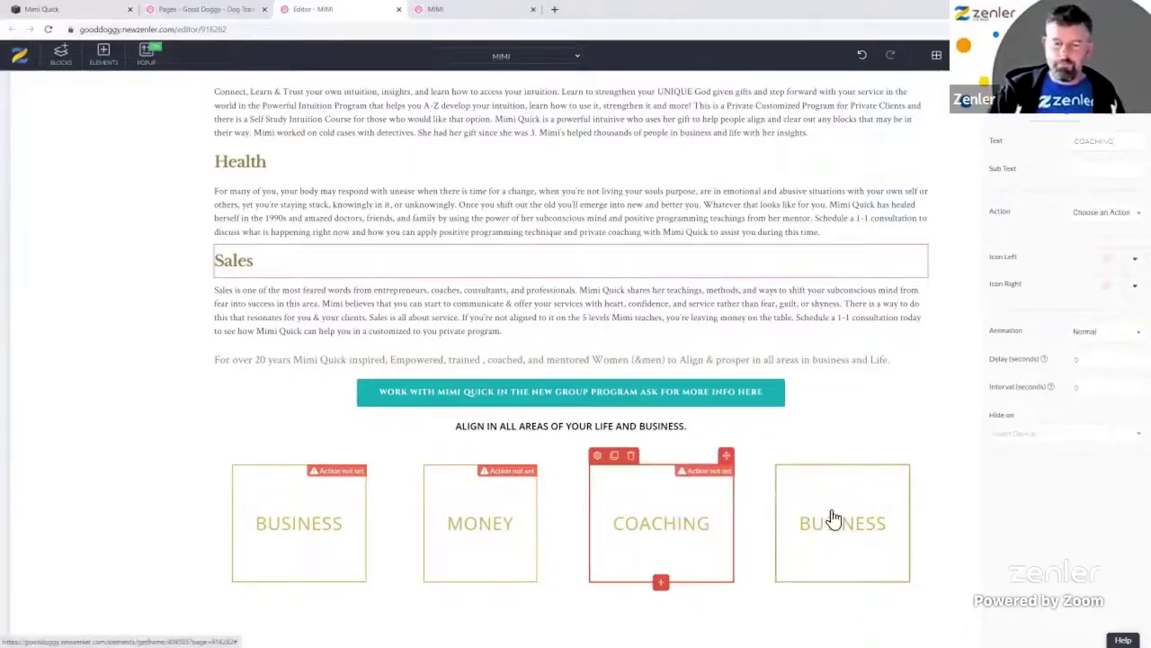
pyautogui.click(794, 477)
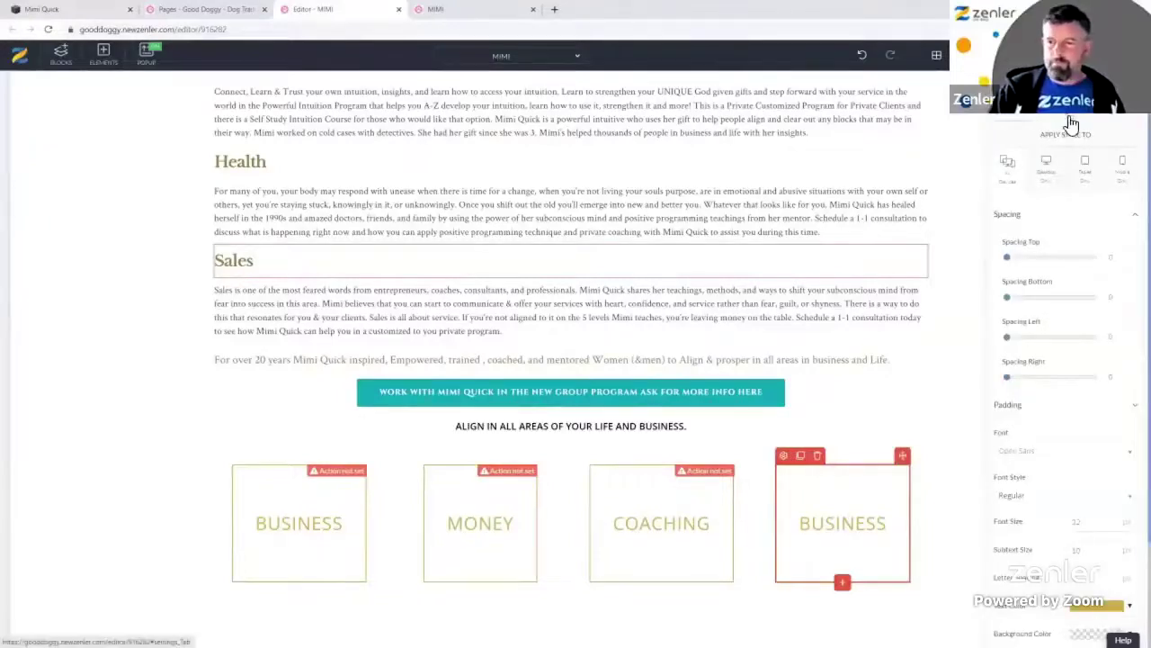
pyautogui.click(1089, 146)
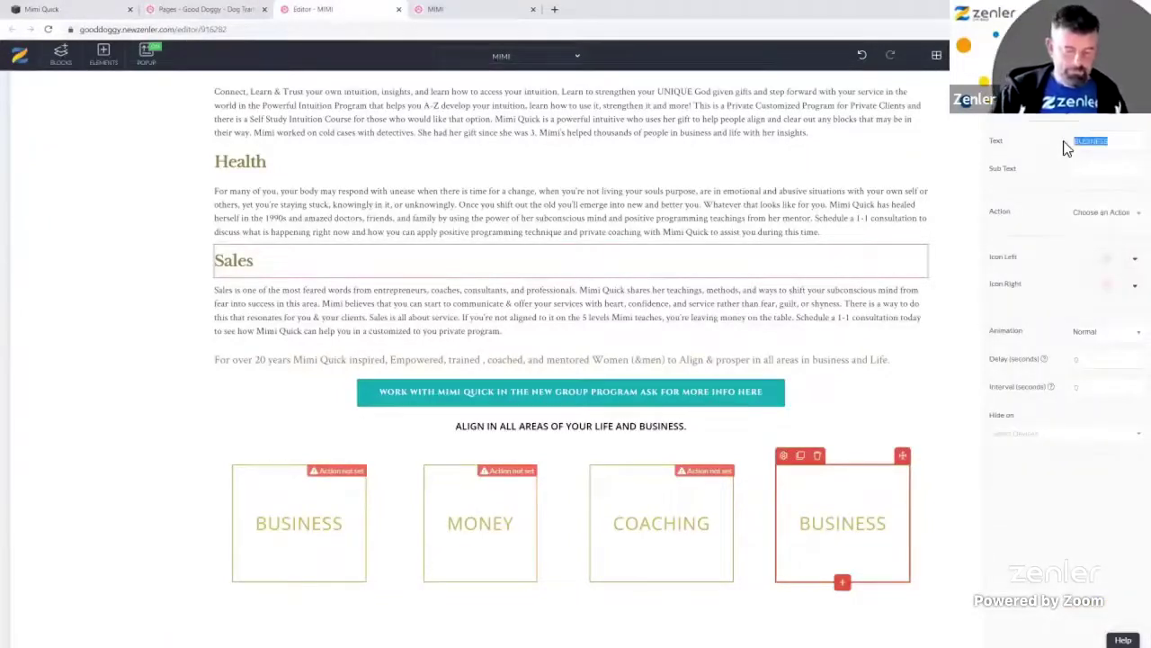
pyautogui.write('SPIR')
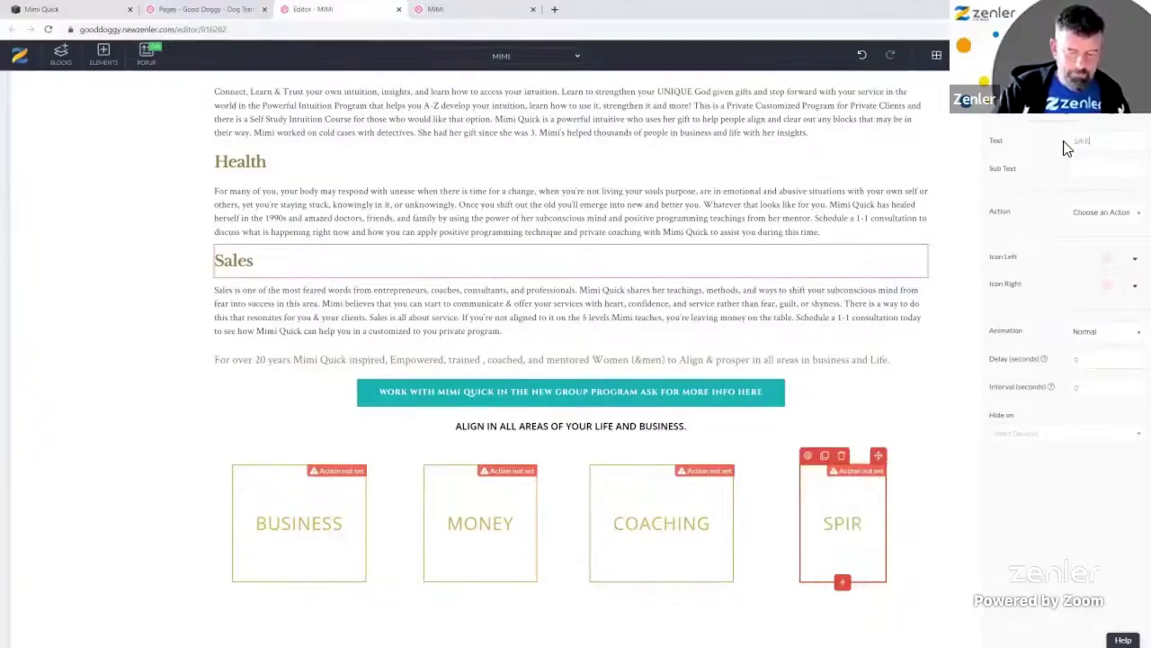
pyautogui.write('ITUAL')
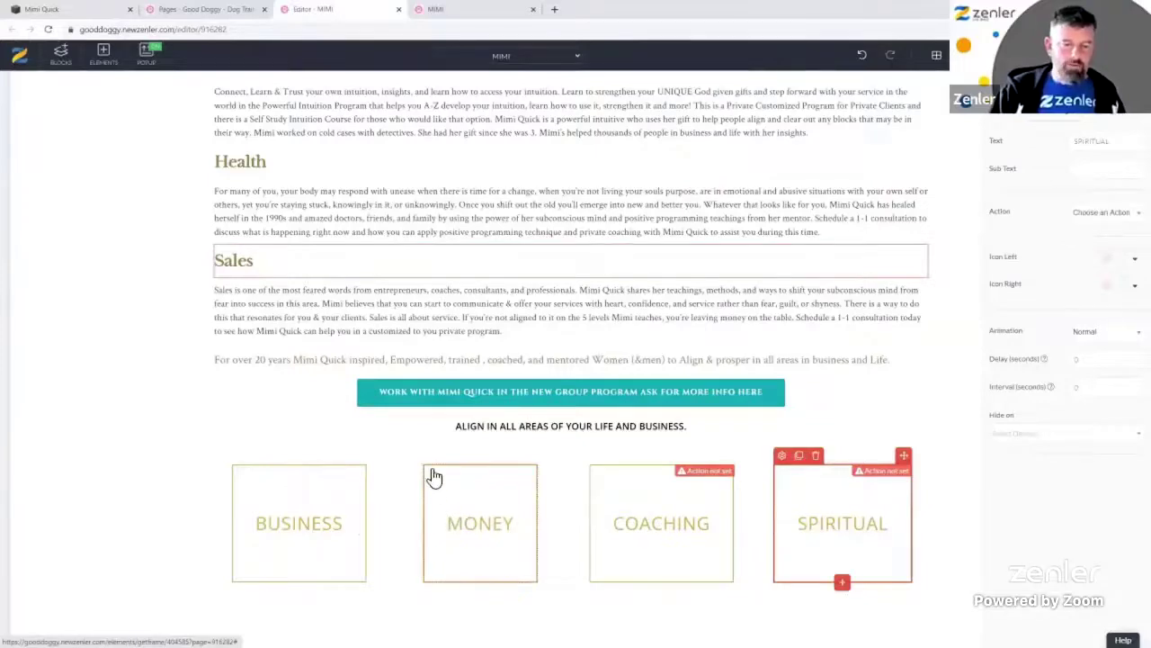
pyautogui.click(431, 481)
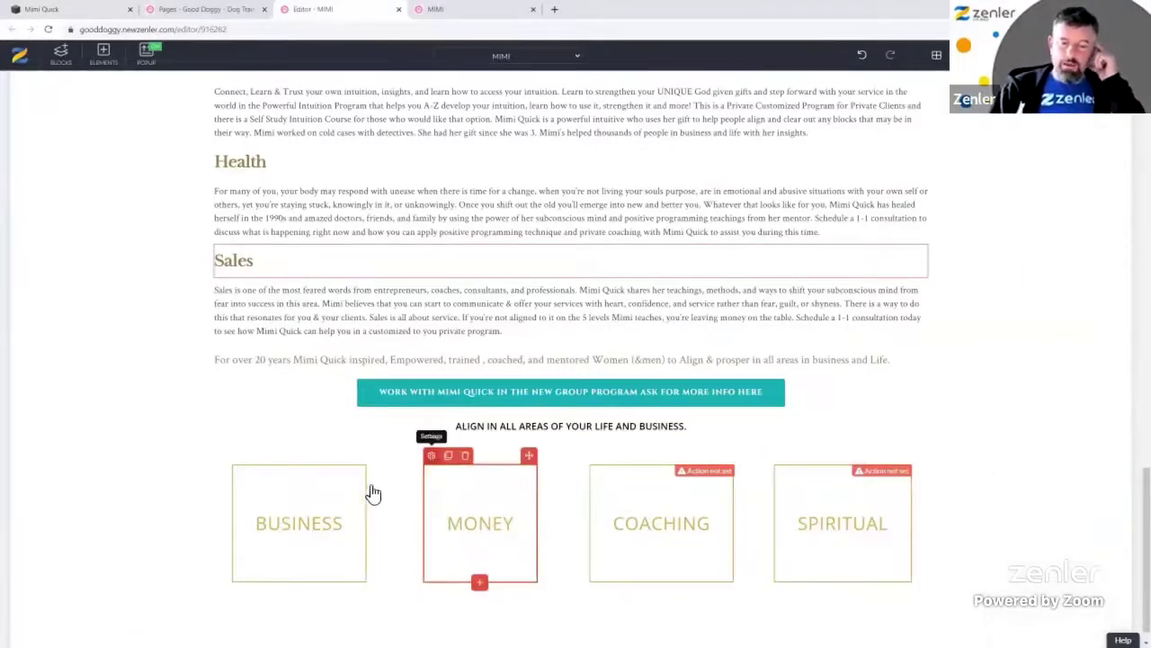
# - Switch the MONEY and COACHING boxes from Normal to Full width
pyautogui.click(563, 492)
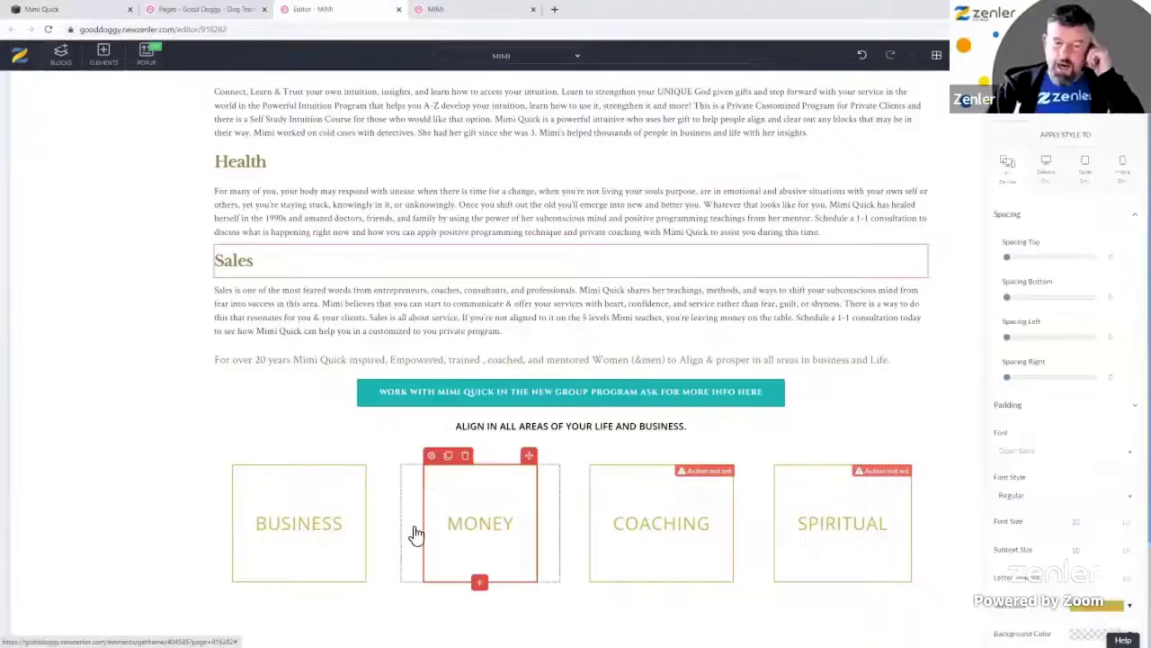
pyautogui.scroll(-1, 1039, 517)
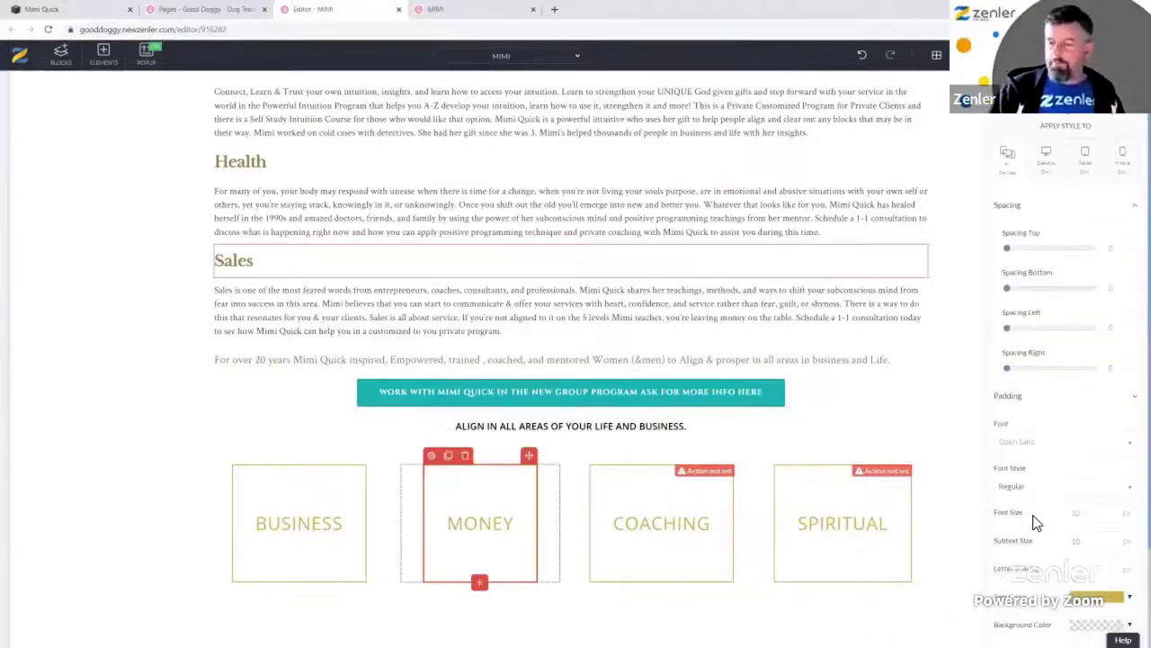
pyautogui.scroll(-3, 1031, 539)
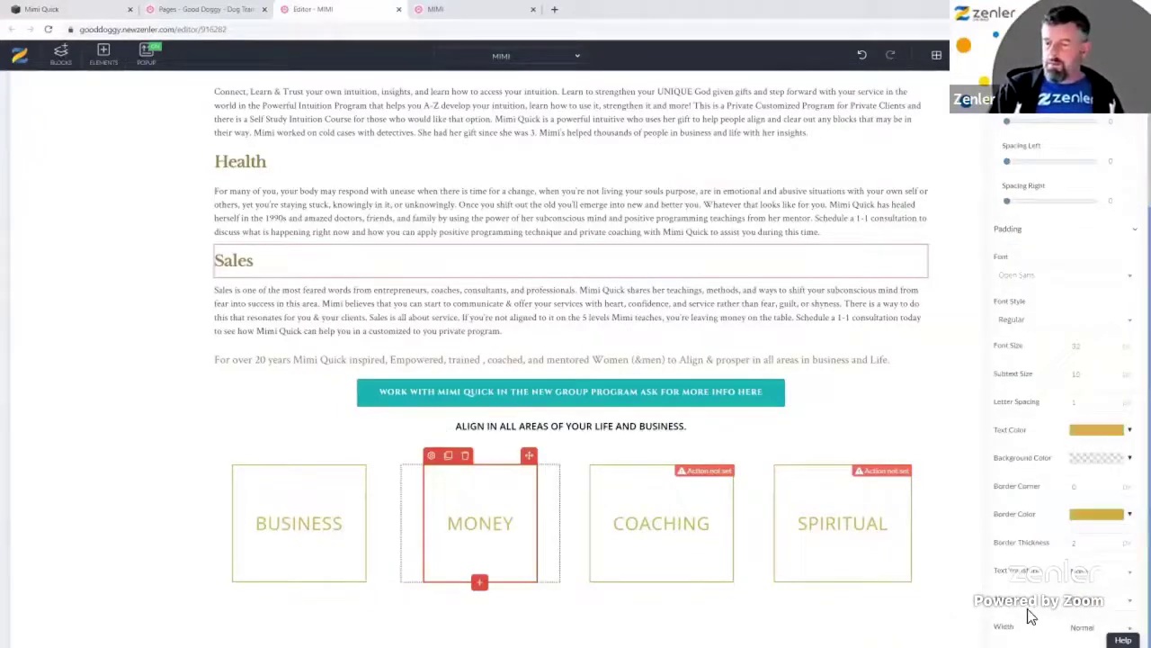
pyautogui.click(1088, 627)
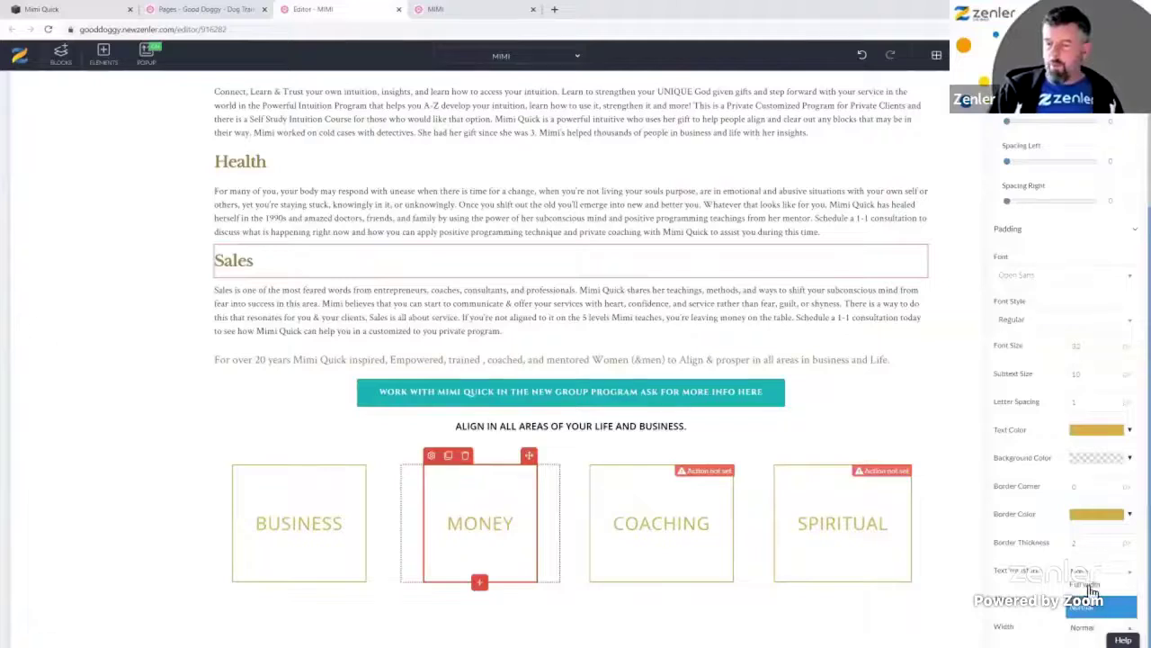
pyautogui.click(1084, 604)
pyautogui.click(622, 485)
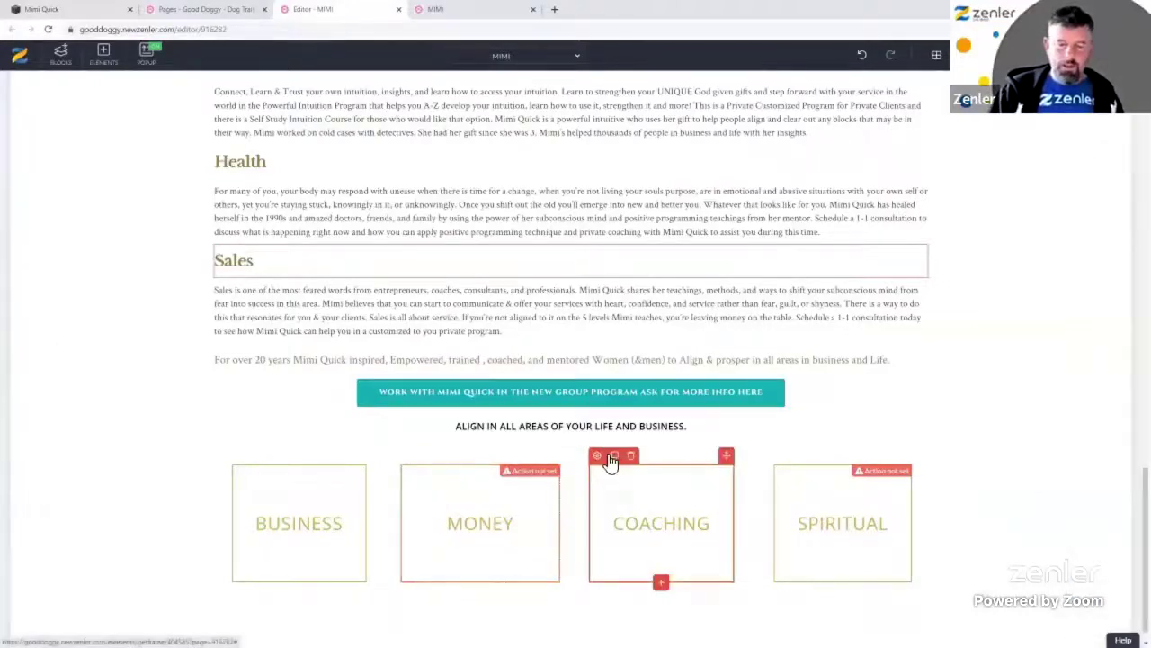
pyautogui.click(673, 549)
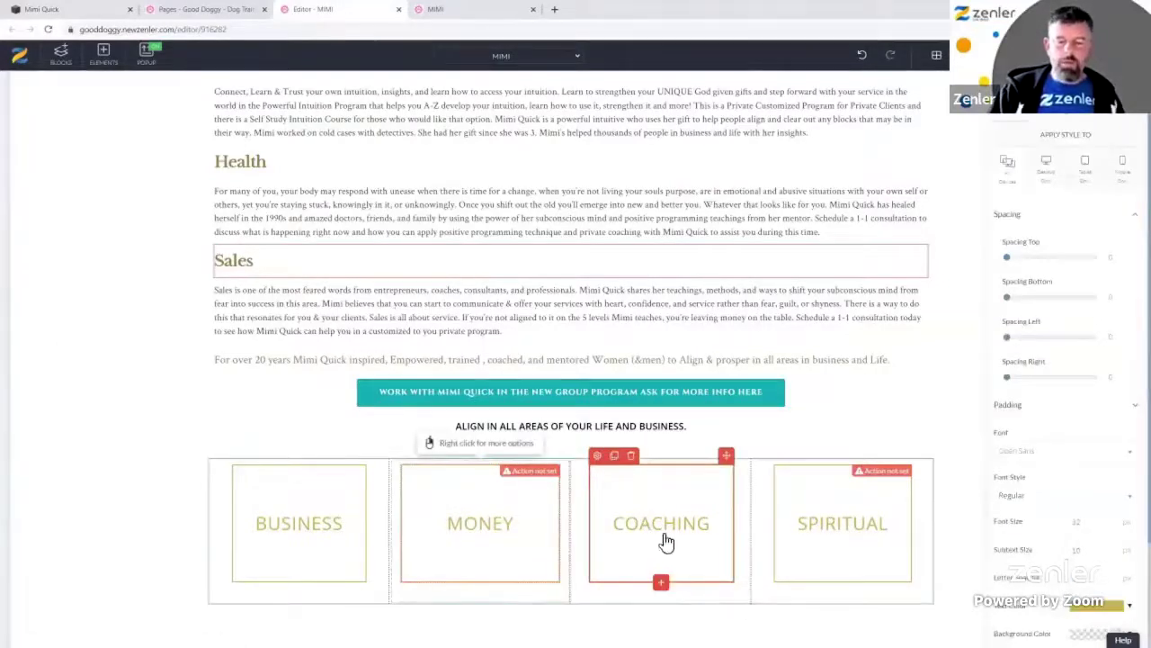
pyautogui.scroll(-2, 1043, 546)
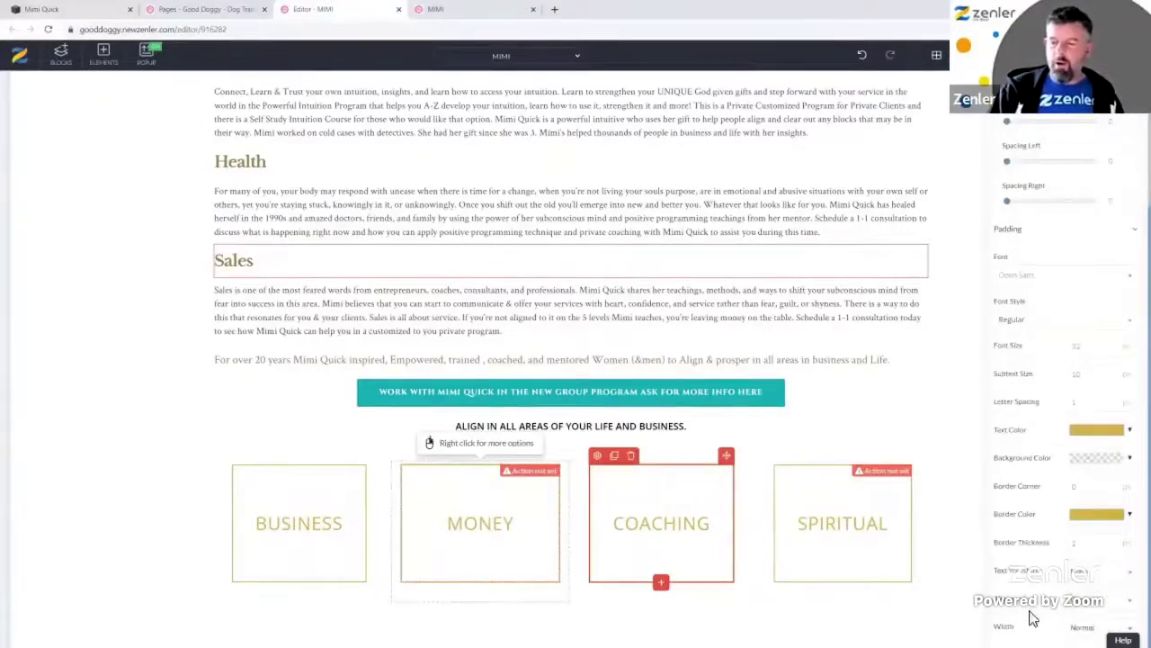
pyautogui.click(1093, 598)
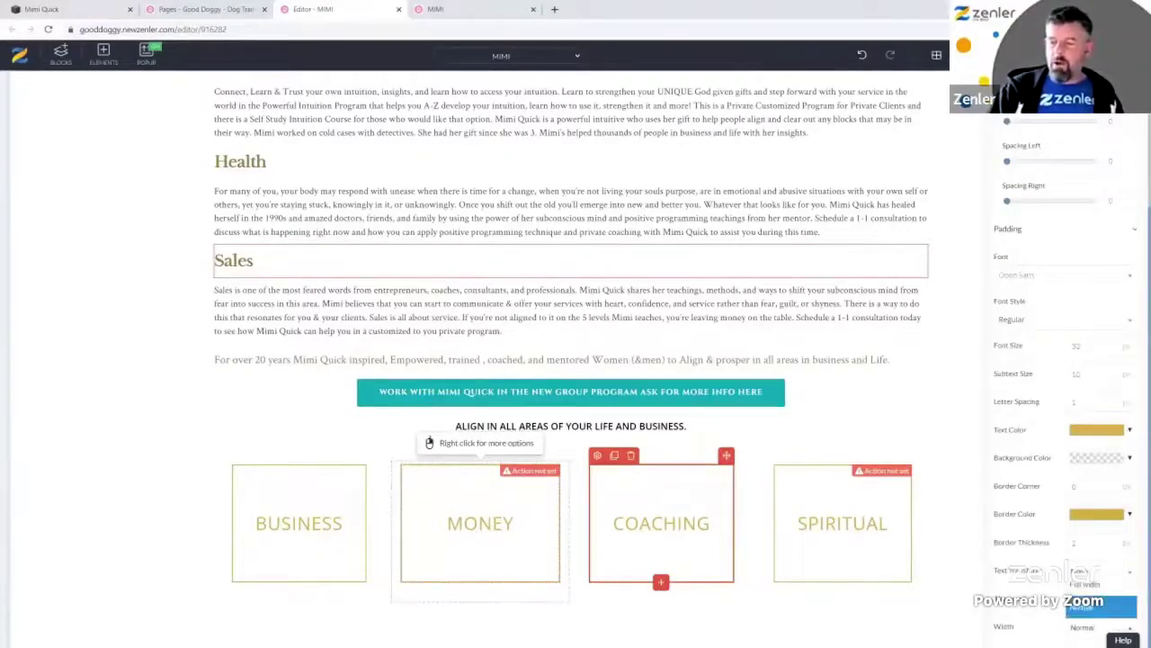
# - Switch the SPIRITUAL and BUSINESS boxes to Full width as well
pyautogui.click(787, 482)
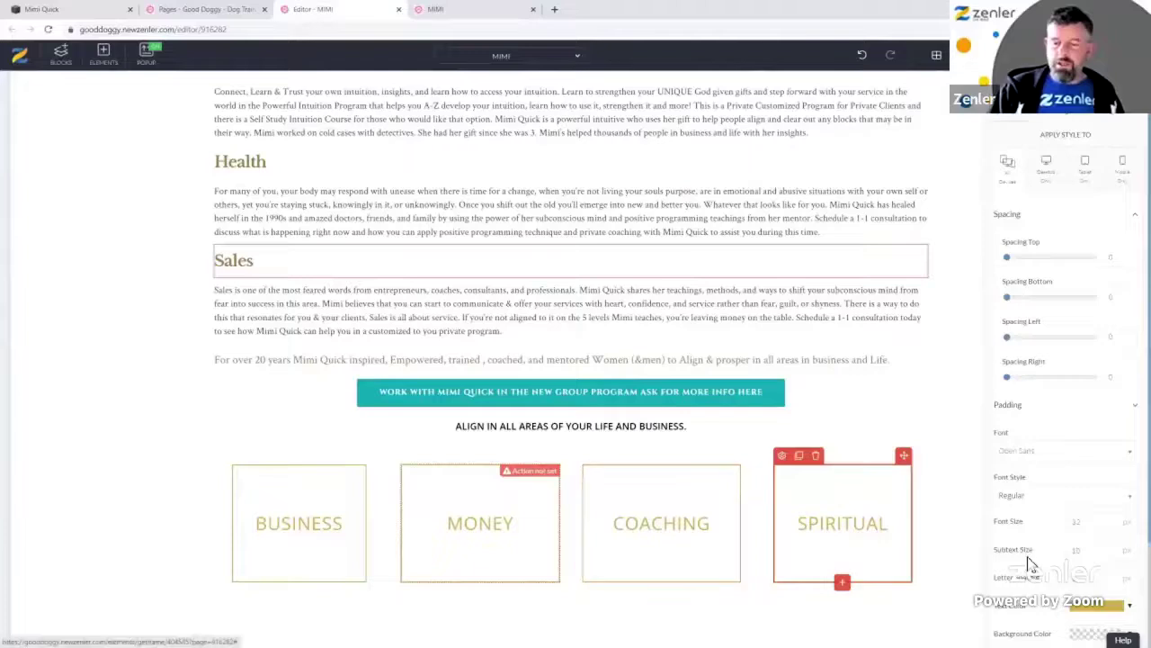
pyautogui.scroll(-2, 1030, 567)
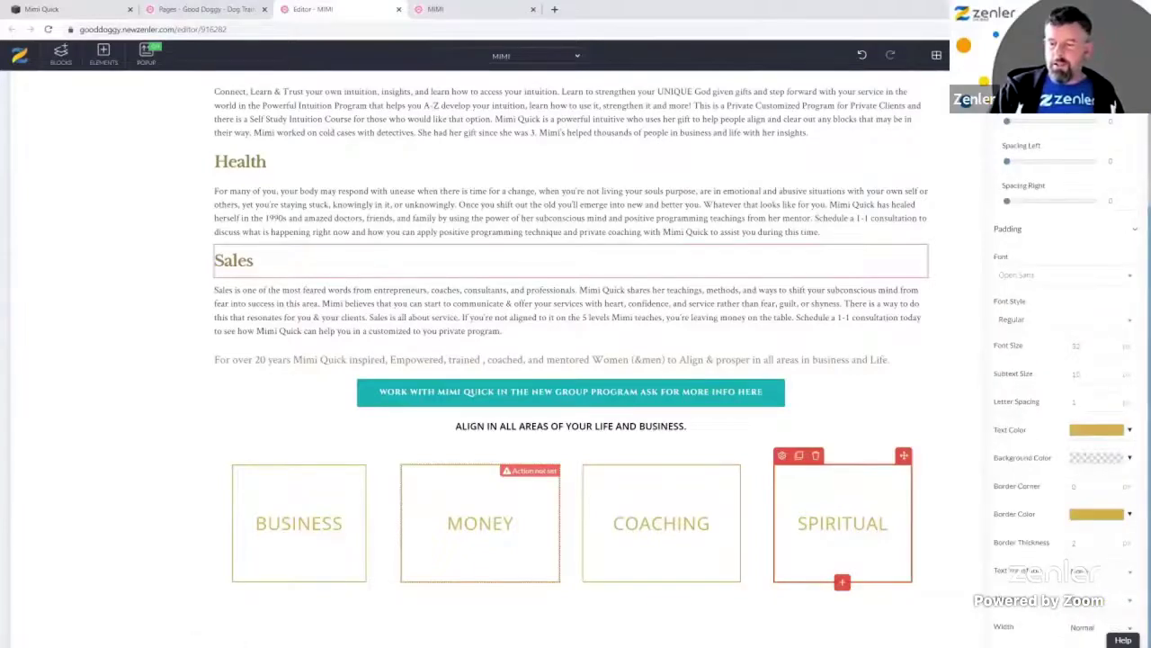
pyautogui.click(1088, 627)
pyautogui.click(1089, 586)
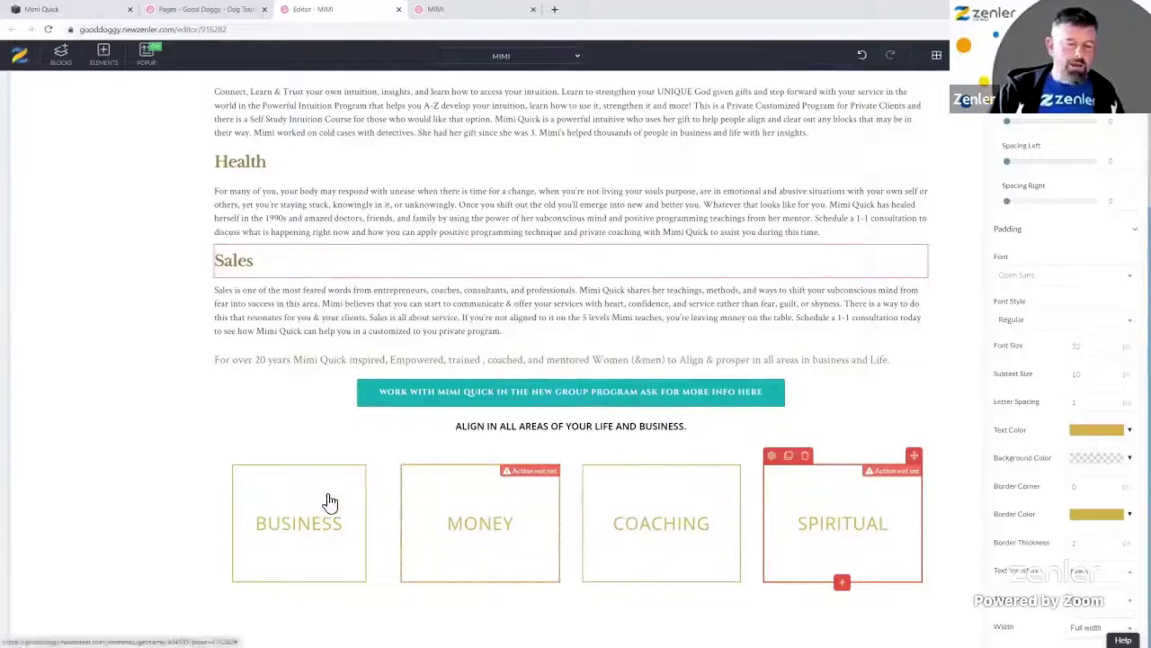
pyautogui.click(247, 466)
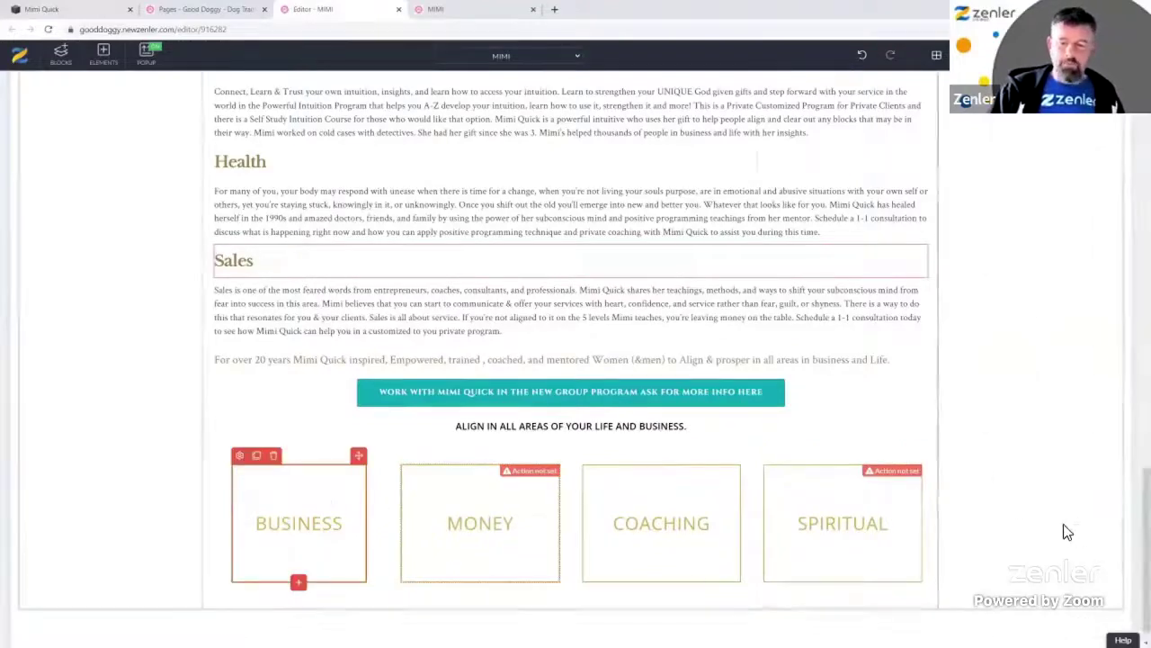
pyautogui.scroll(-2, 1047, 568)
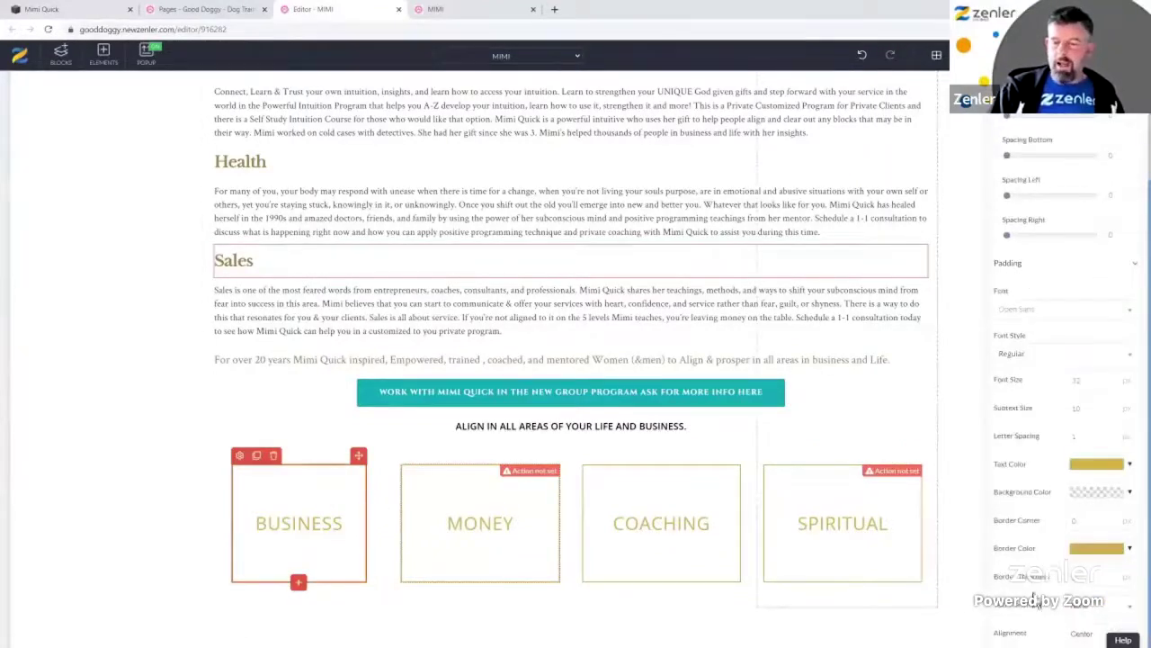
pyautogui.scroll(-1, 1037, 601)
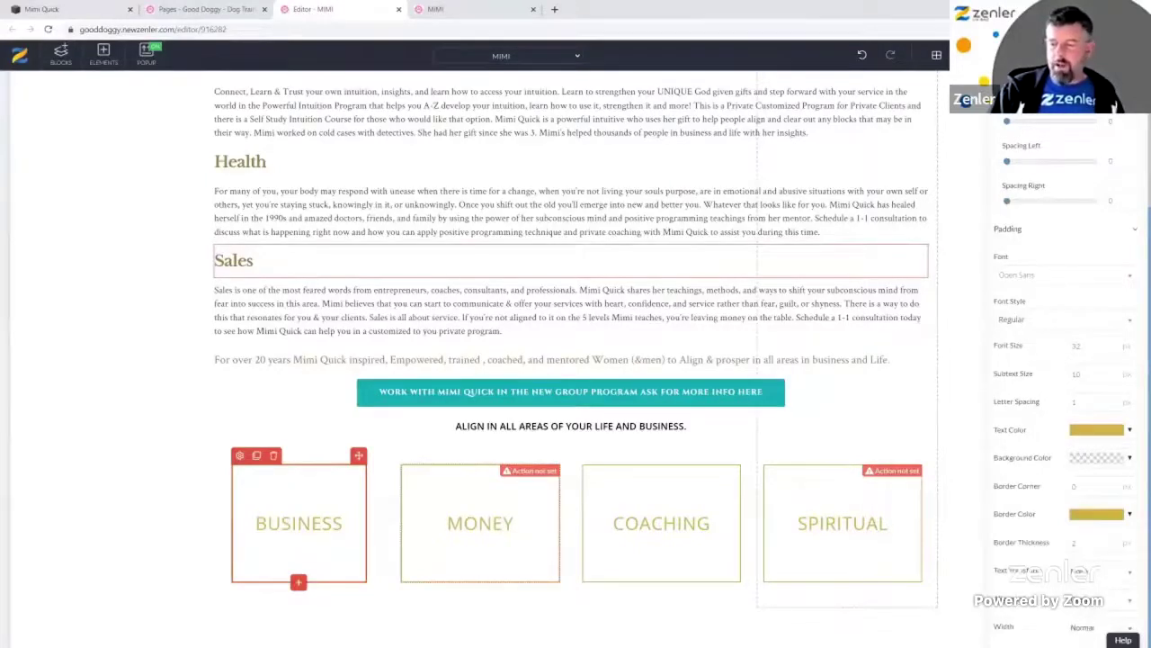
pyautogui.click(1084, 627)
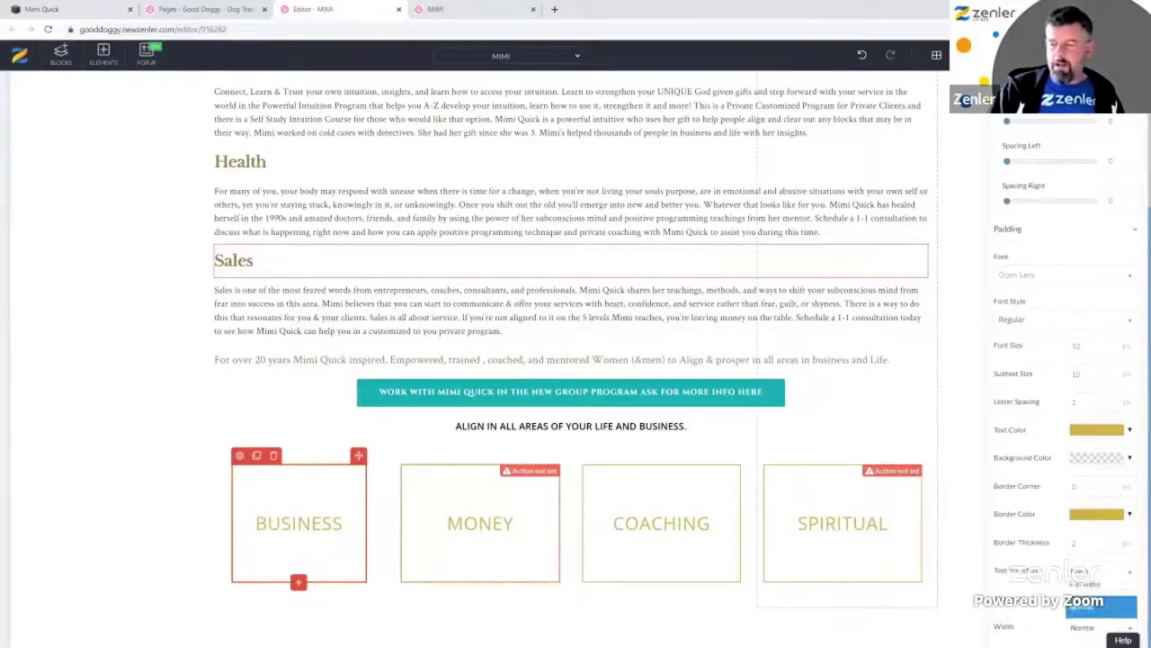
pyautogui.click(1084, 585)
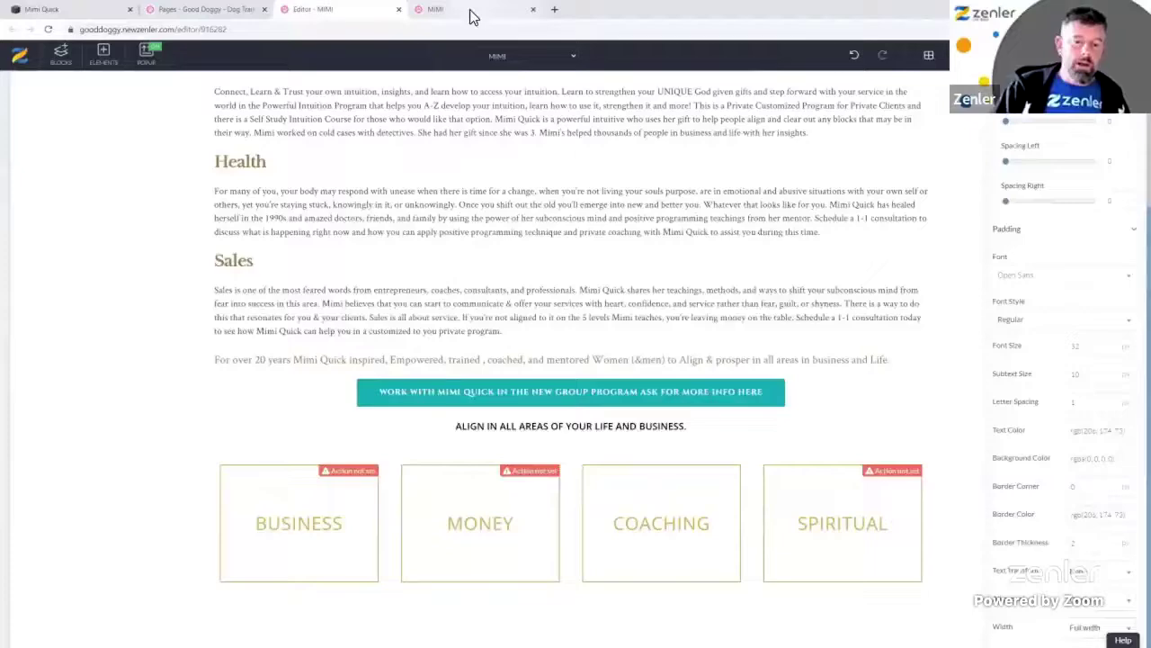
# - Refresh the MIMI preview to show the four gold-outlined boxes, then compare with mimiquick.com's section
pyautogui.hotkey('ctrl', 'Tab')
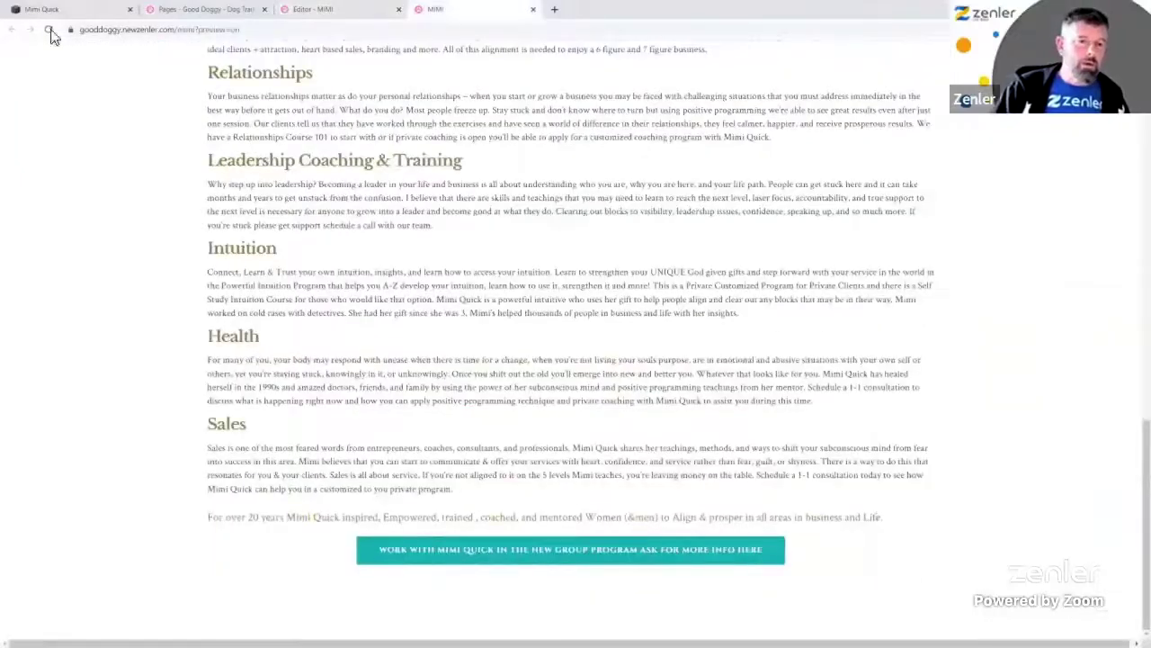
pyautogui.click(48, 29)
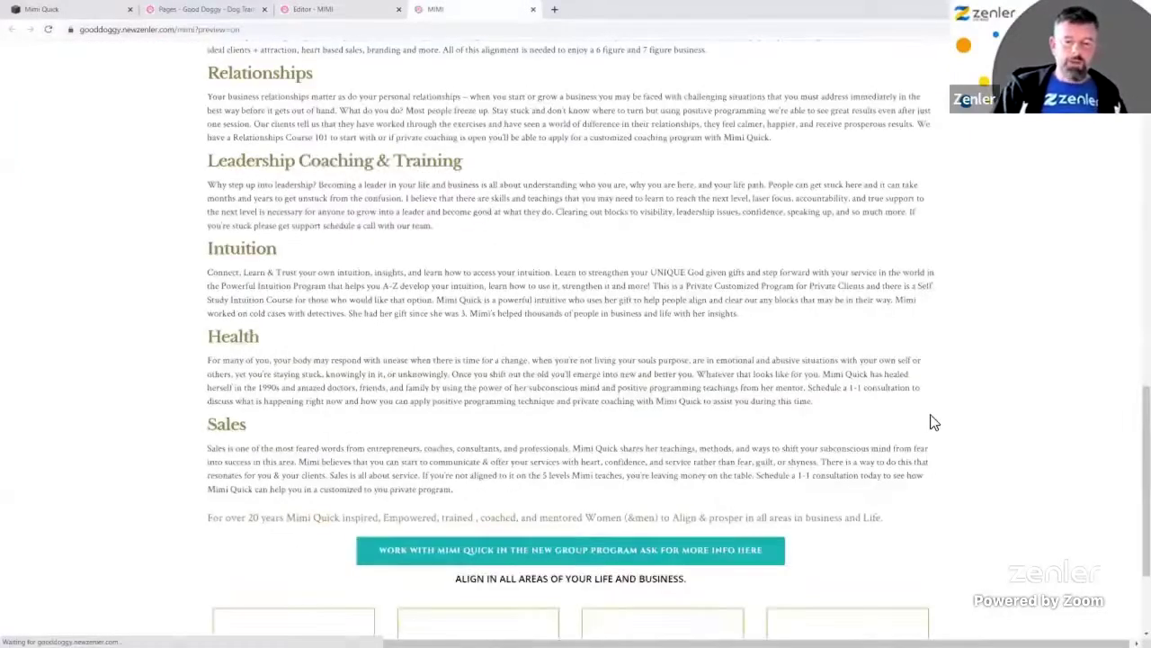
pyautogui.scroll(-2, 930, 419)
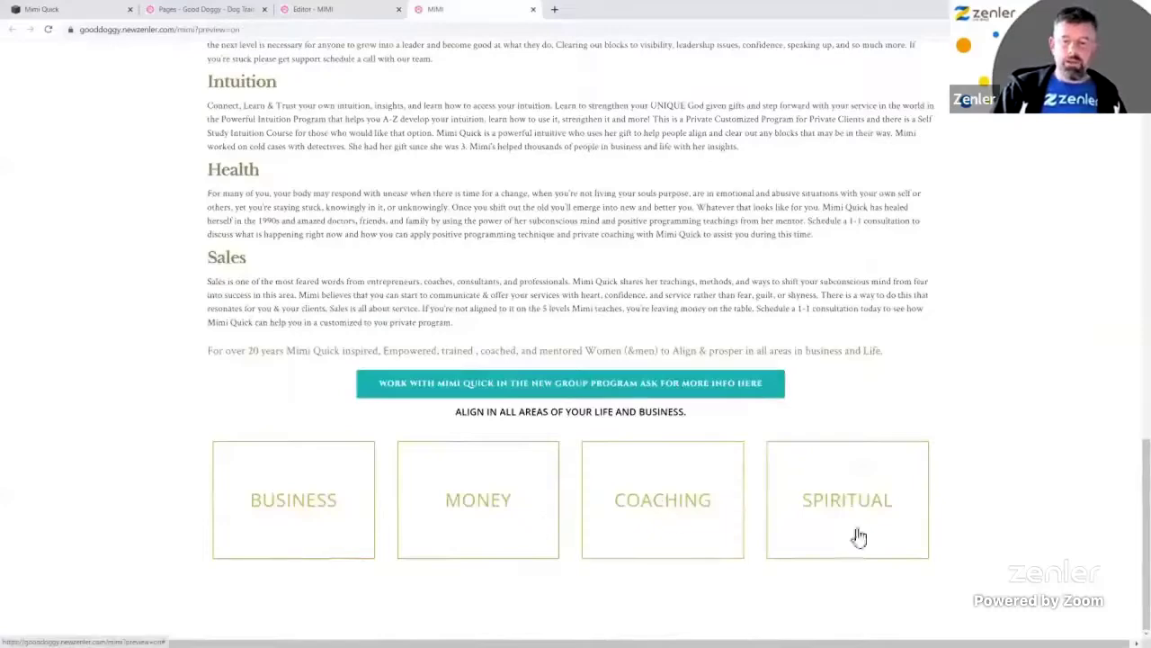
pyautogui.click(63, 11)
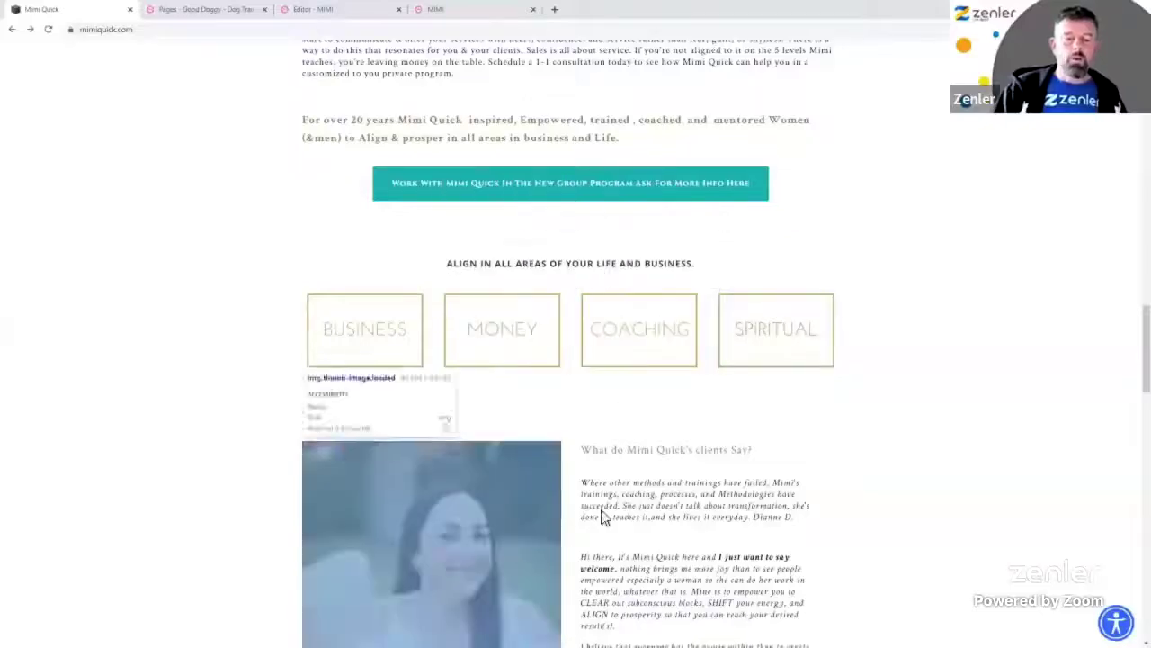
pyautogui.scroll(-3, 766, 486)
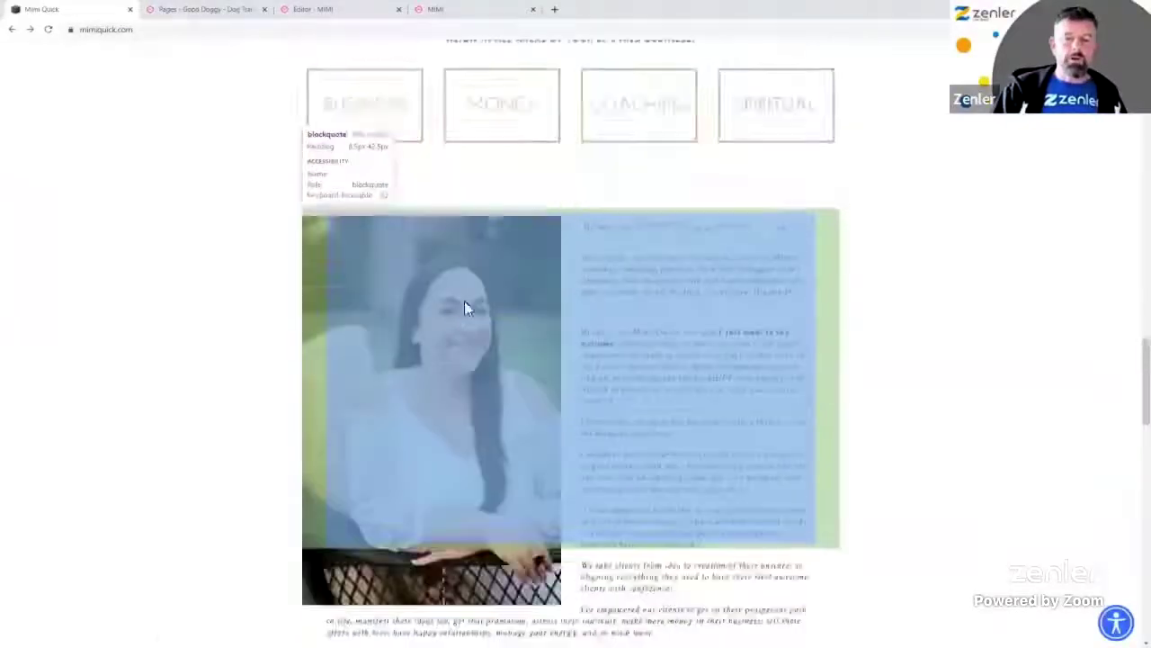
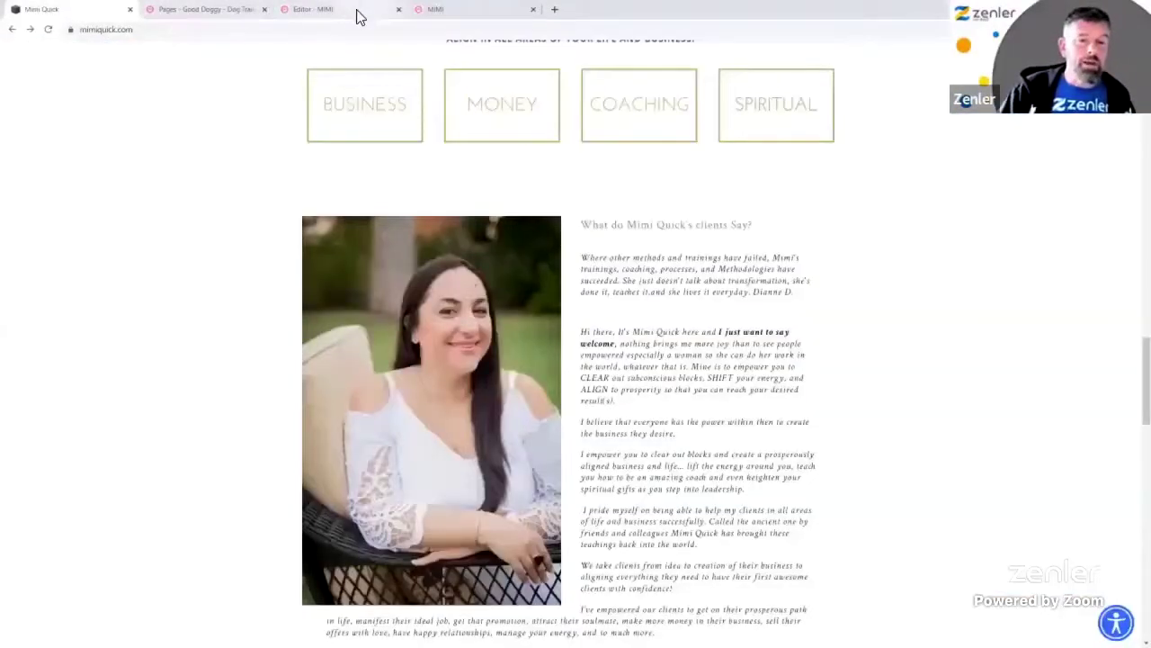
# - Add a two-column row under the Business, Money, Coaching and Spiritual tiles and open the left column's image elements
pyautogui.click(356, 11)
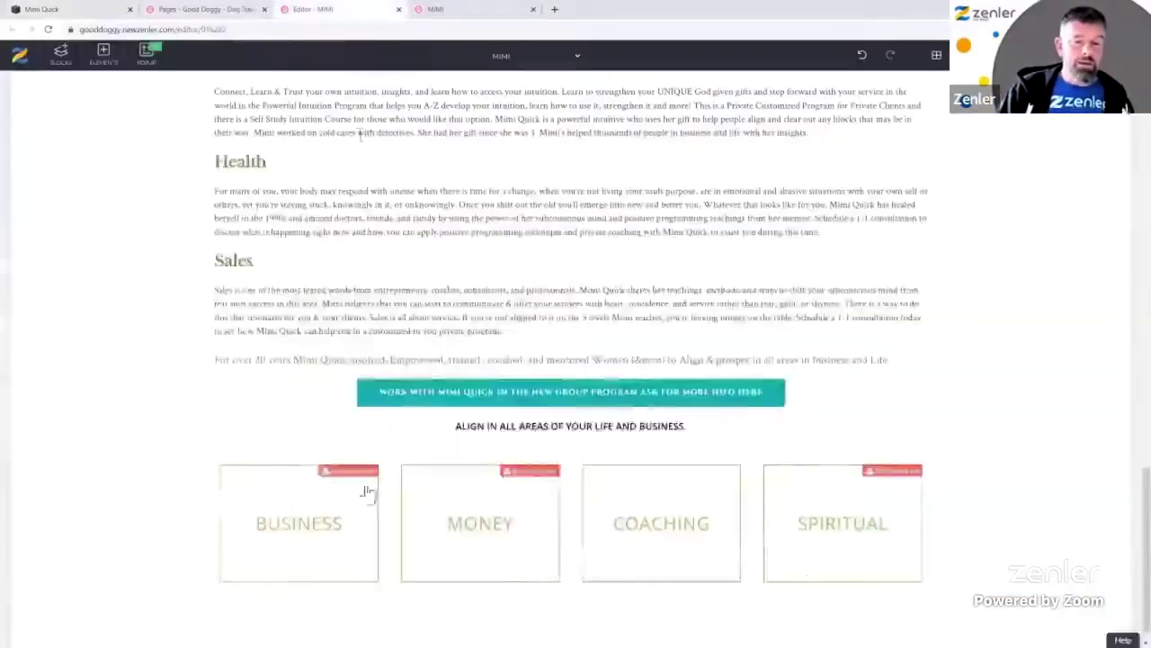
pyautogui.moveTo(504, 611)
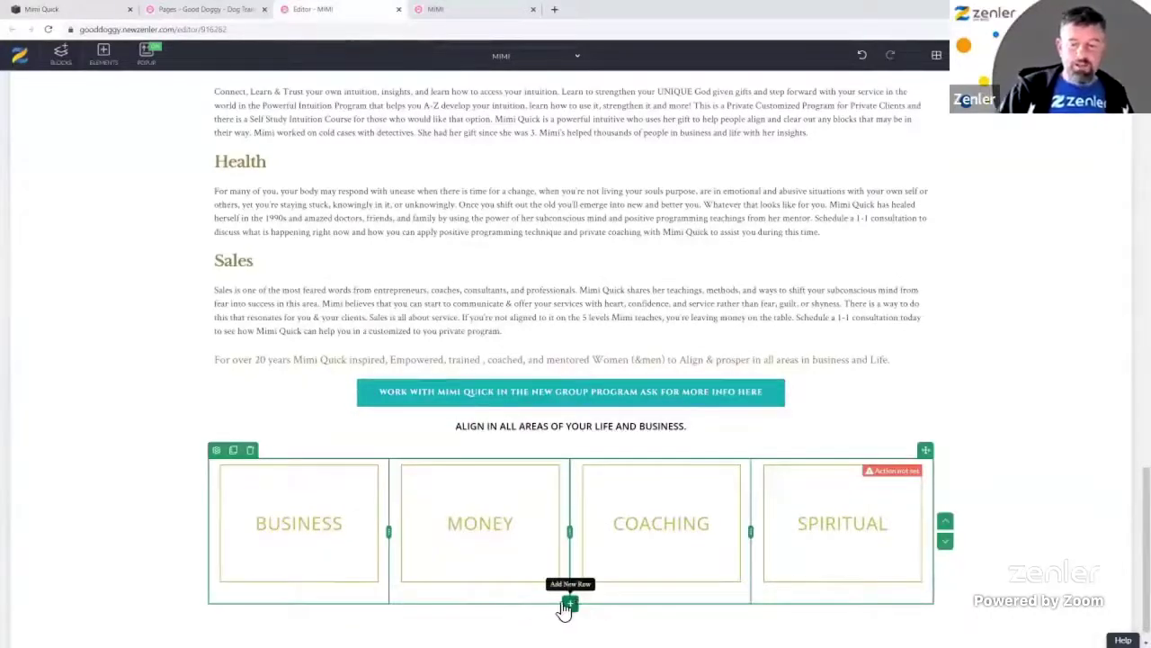
pyautogui.click(569, 605)
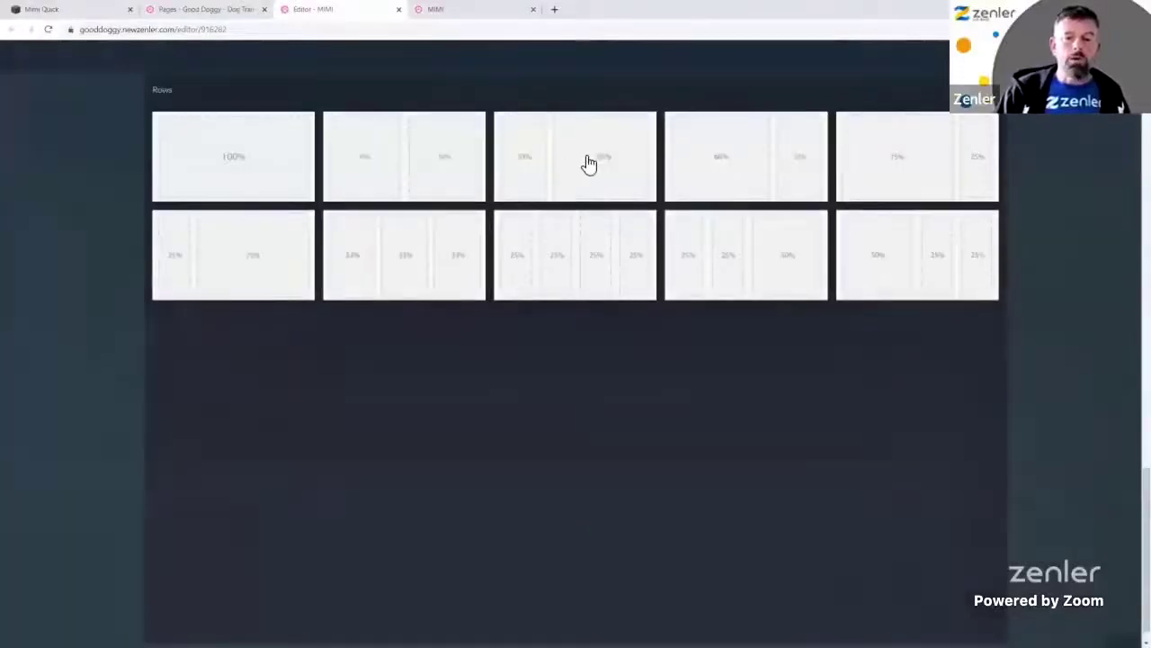
pyautogui.click(644, 220)
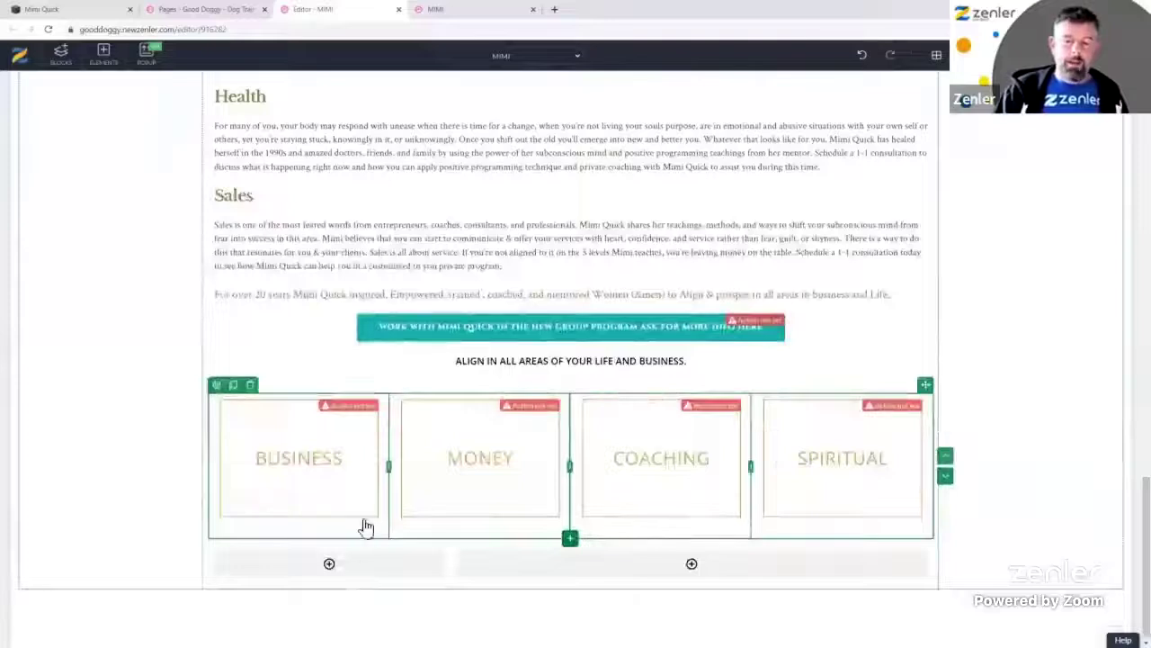
pyautogui.moveTo(328, 566)
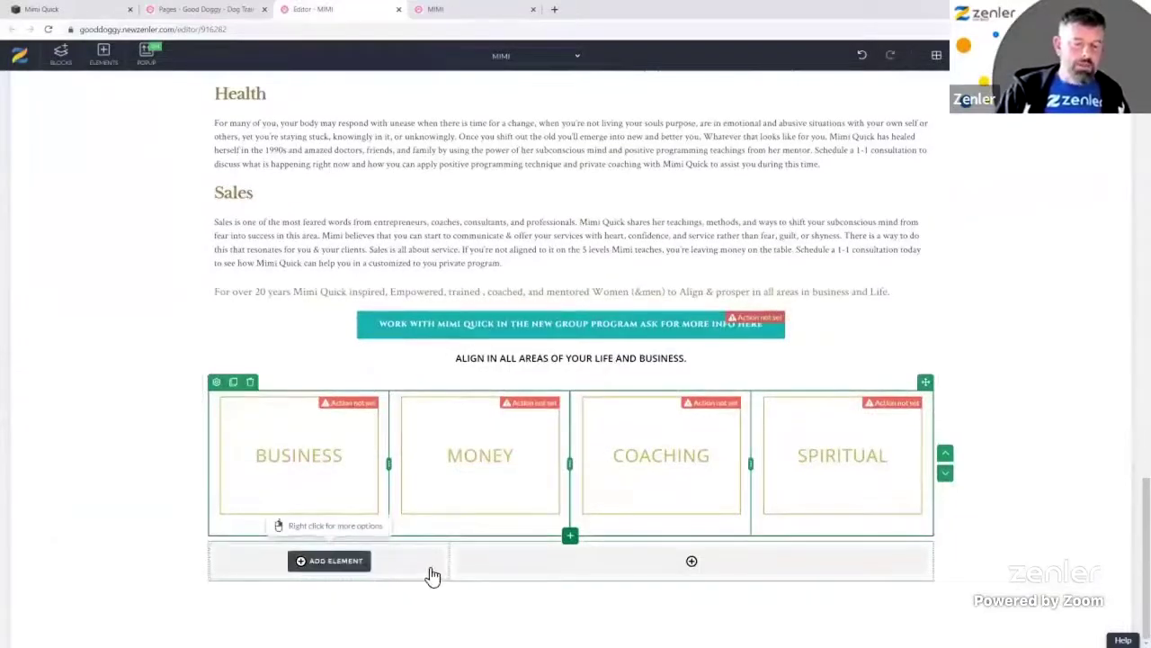
pyautogui.click(430, 576)
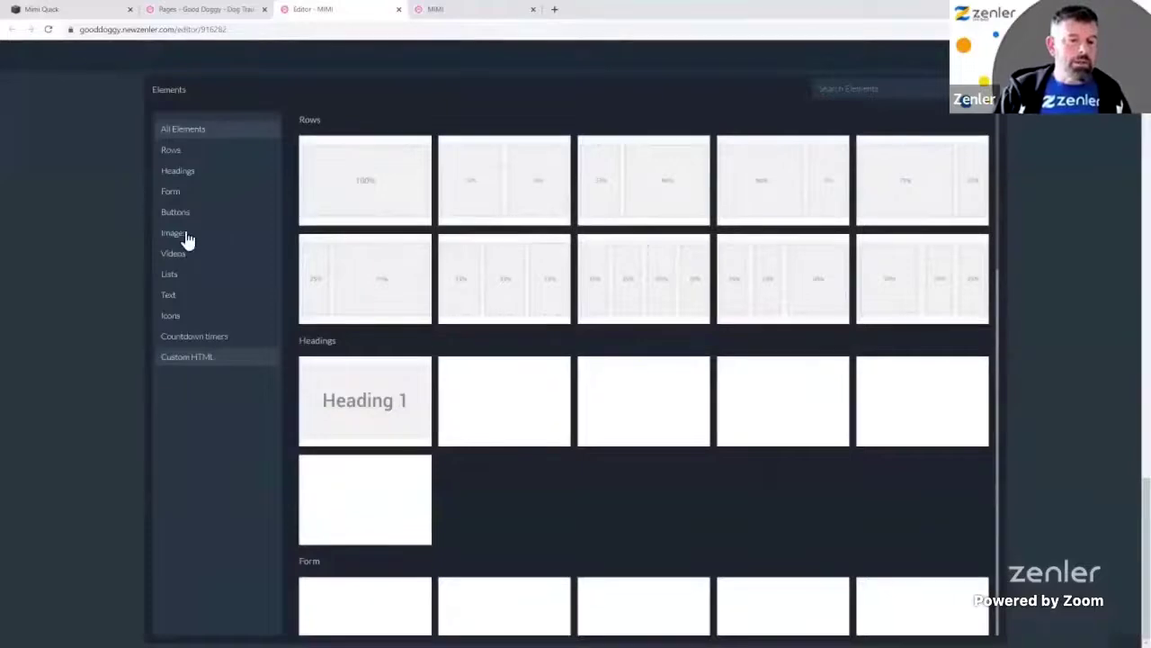
pyautogui.click(180, 233)
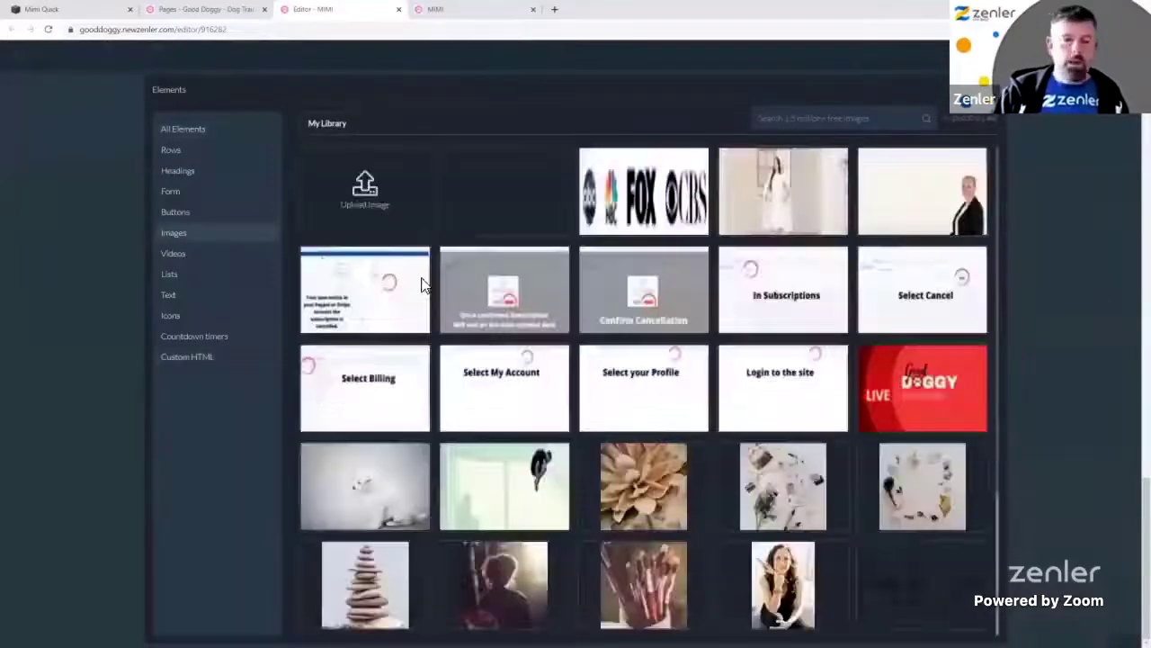
# - Upload mimi.JPG without cropping into the new row's left column
pyautogui.click(368, 189)
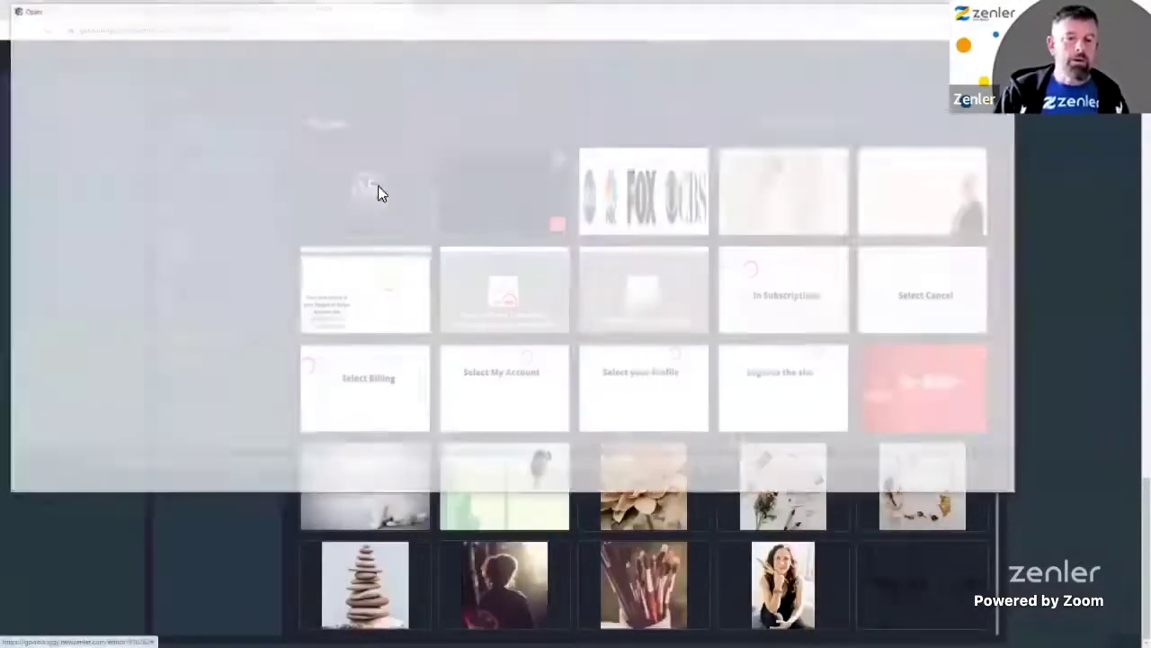
pyautogui.click(311, 90)
pyautogui.click(931, 481)
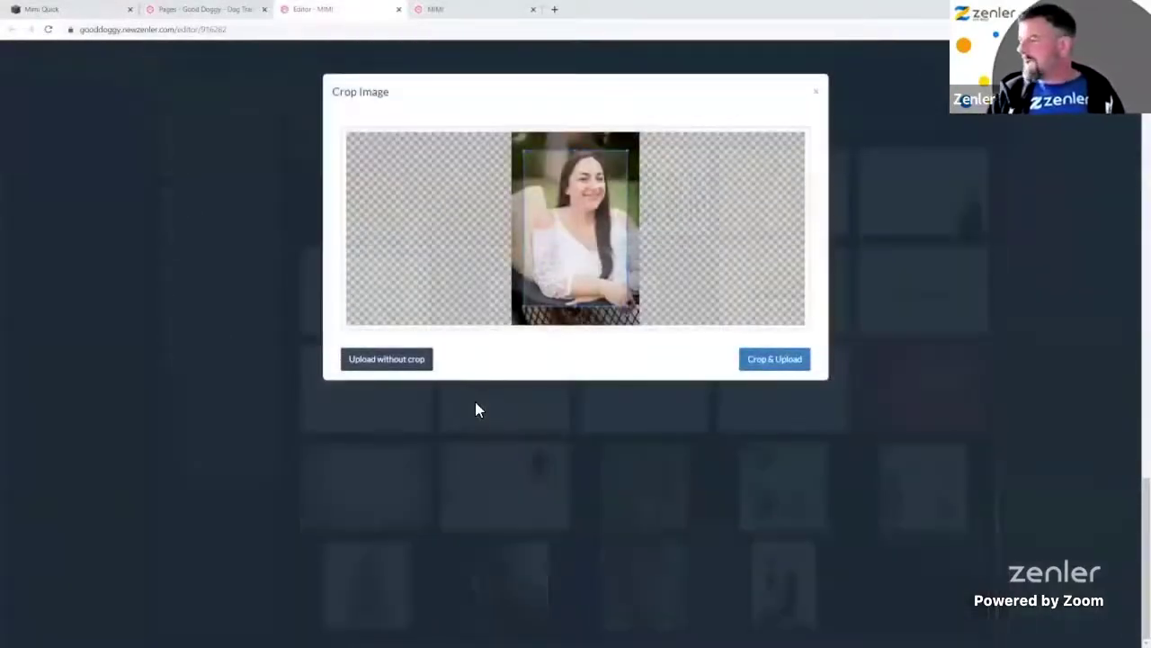
pyautogui.click(393, 363)
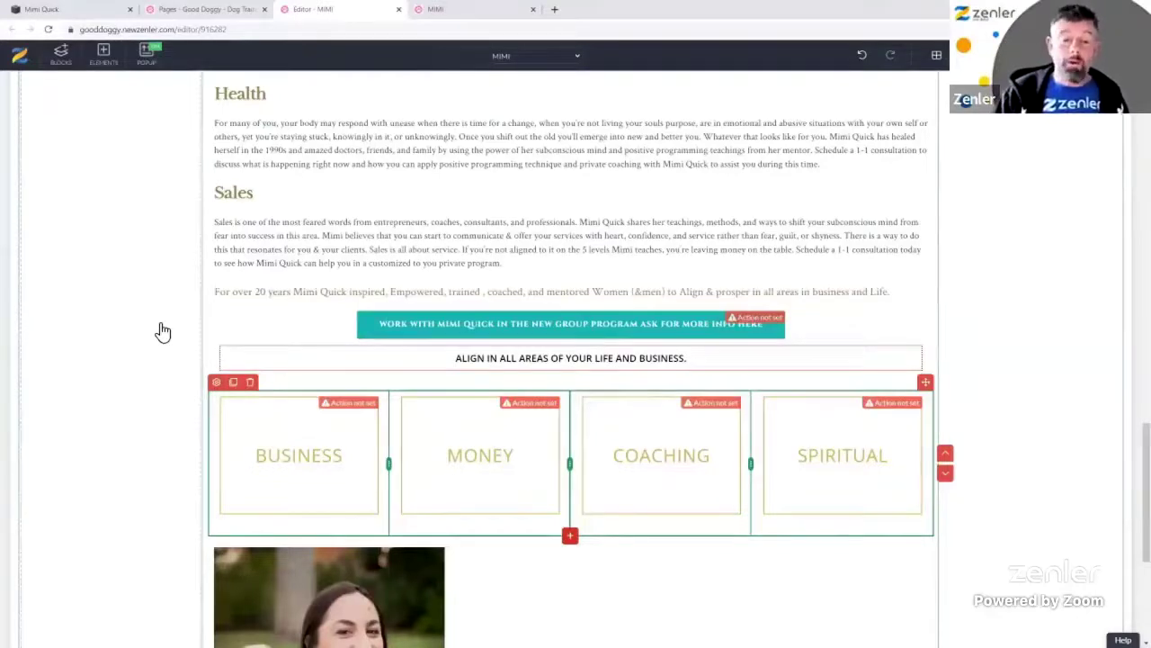
# - With the browser zoomed out, drag the duplicated Sales text block into the right column beside the photo
pyautogui.scroll(-3, 1012, 450)
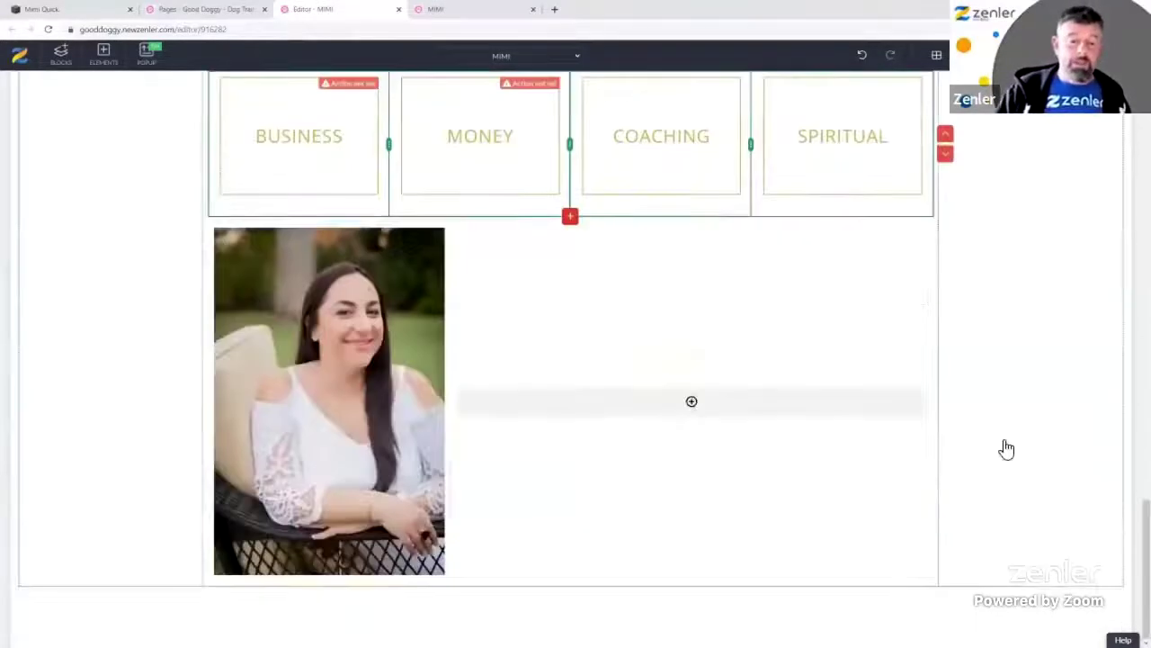
pyautogui.scroll(2, 755, 387)
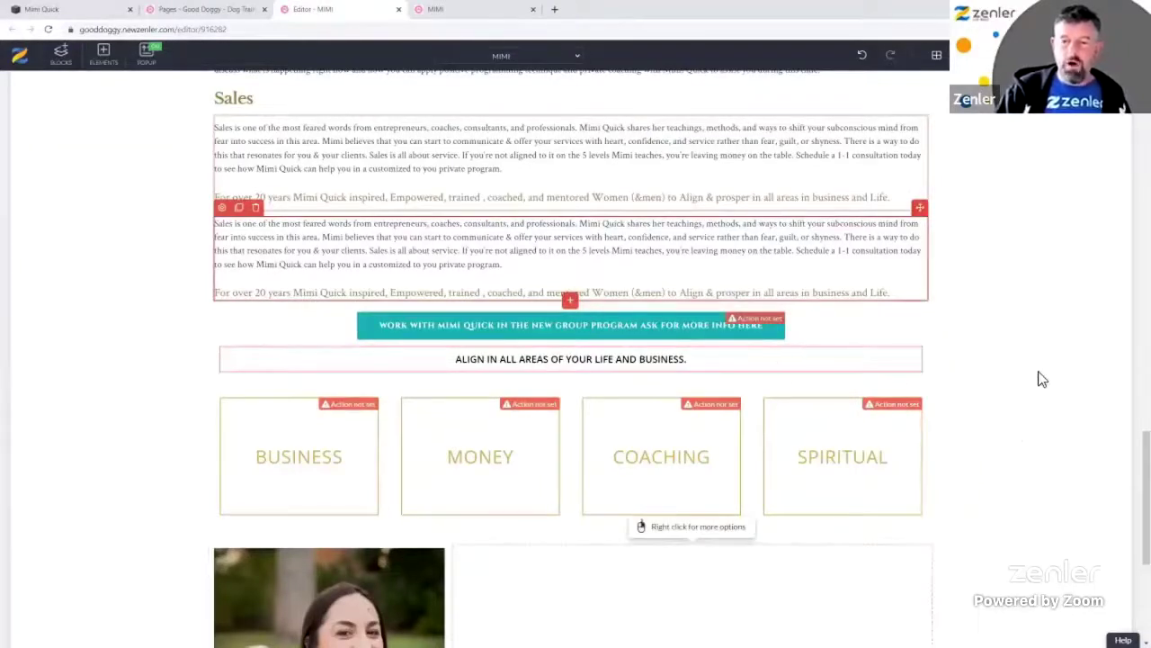
pyautogui.scroll(-1, 1041, 380)
pyautogui.scroll(-3, 1043, 380)
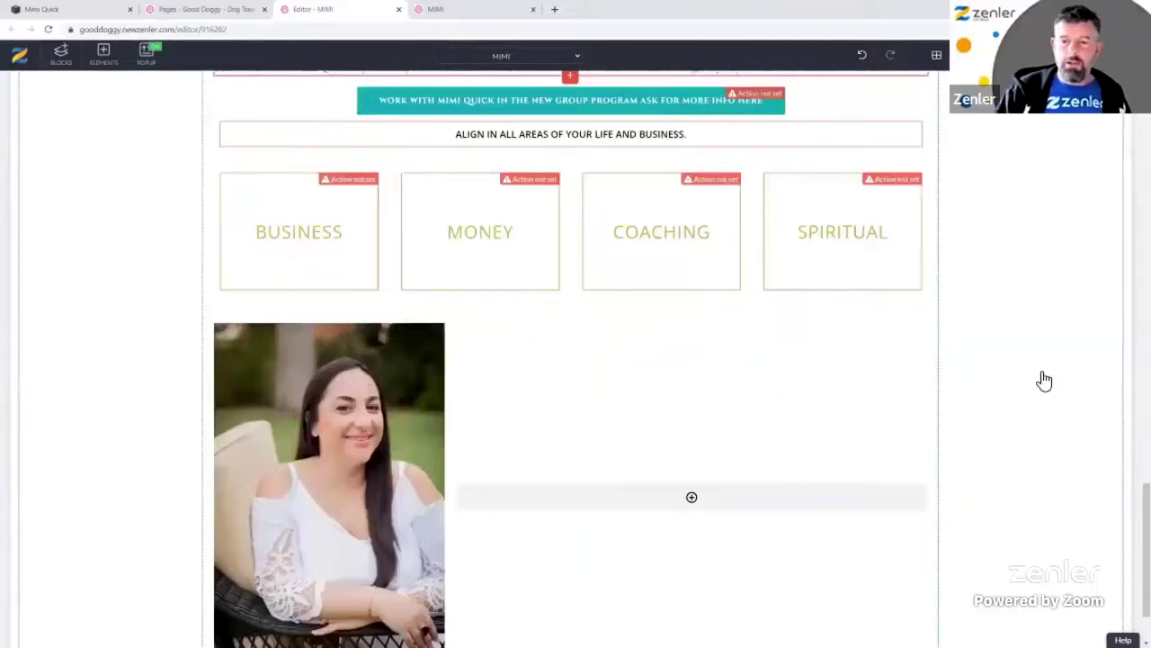
pyautogui.scroll(1, 1043, 379)
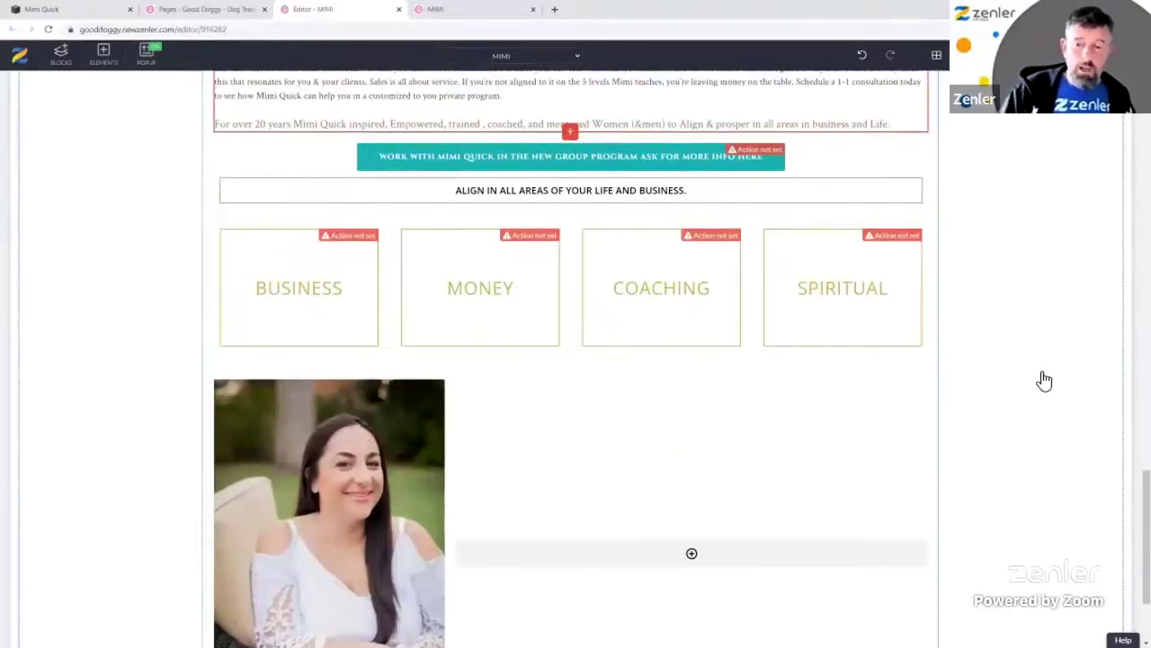
pyautogui.hotkey('ctrl', '-')
pyautogui.hotkey('ctrl', '-')
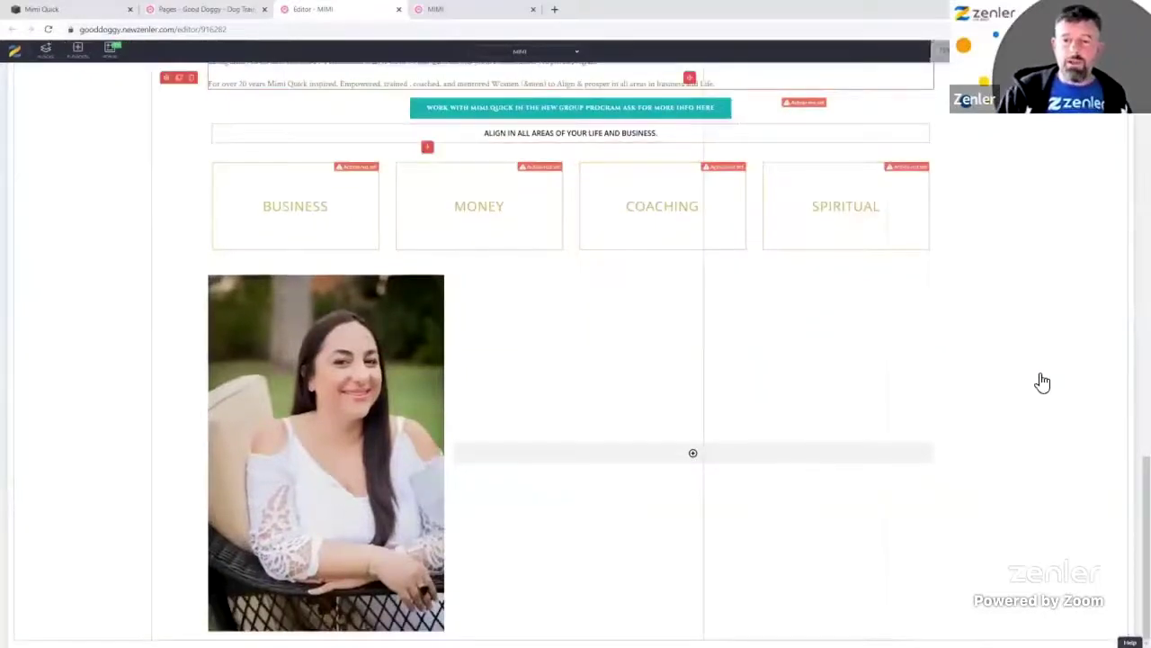
pyautogui.scroll(2, 1041, 381)
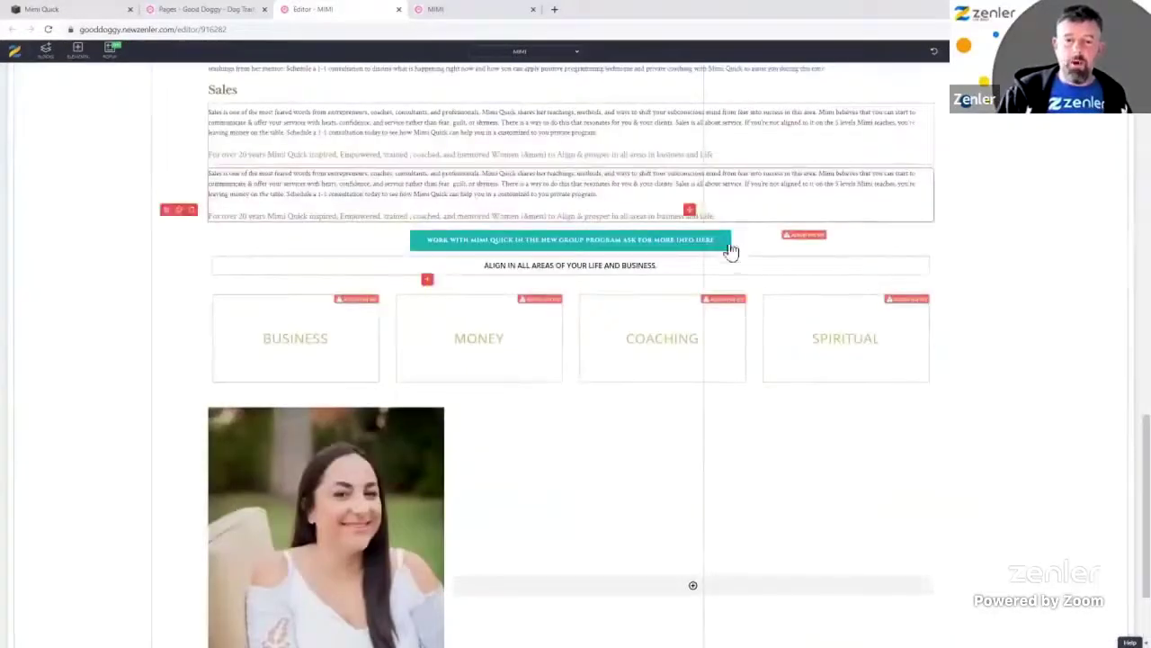
pyautogui.scroll(1, 711, 297)
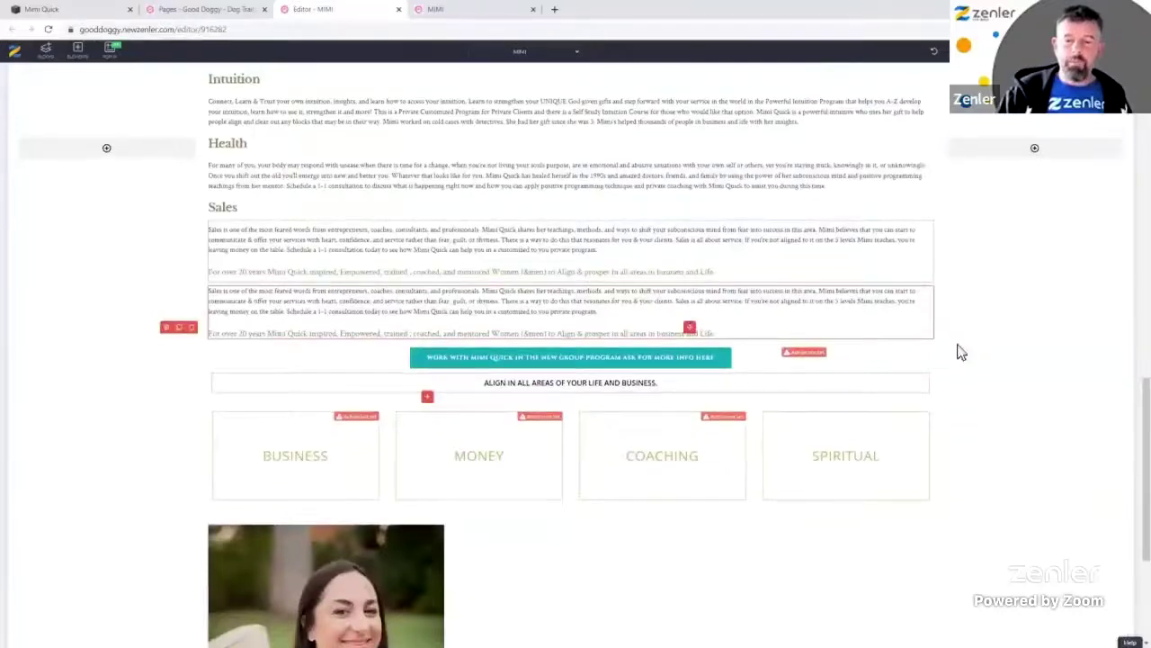
pyautogui.scroll(-2, 963, 353)
pyautogui.moveTo(690, 191); pyautogui.dragTo(662, 569)
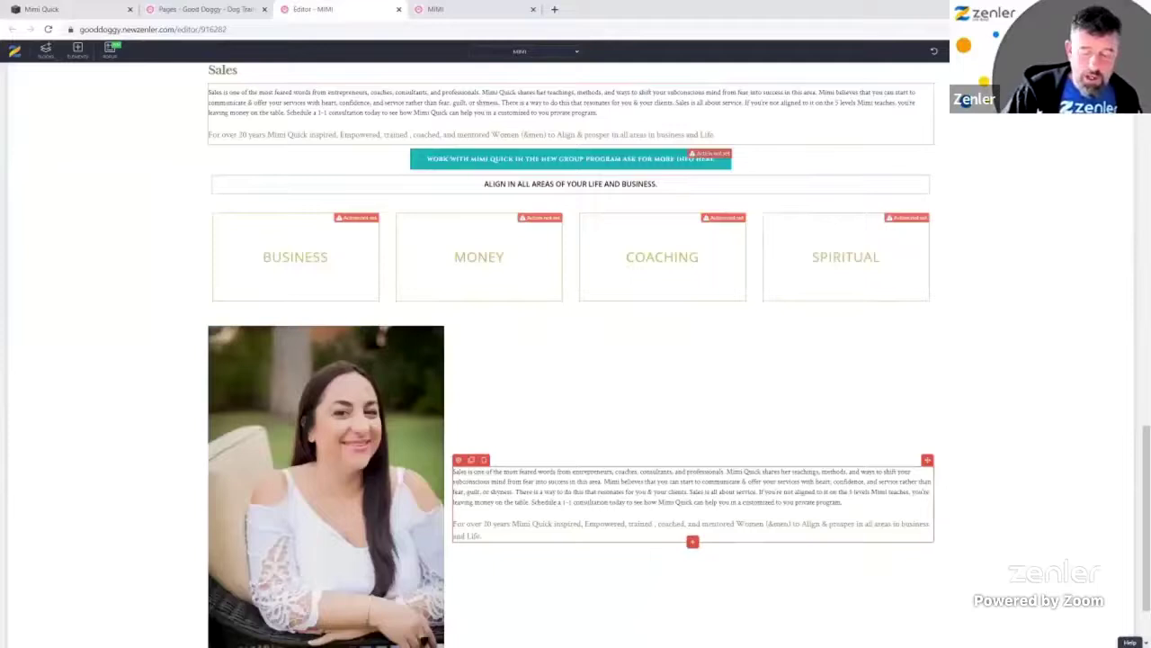
pyautogui.hotkey('ctrl', '0')
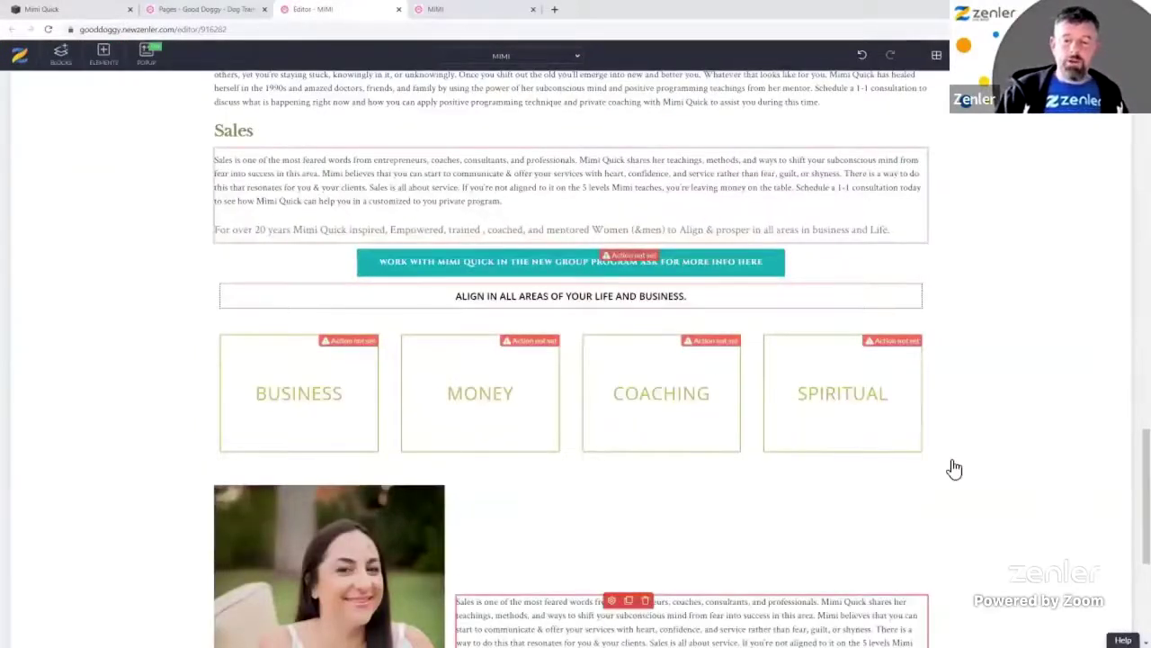
pyautogui.scroll(-1, 954, 469)
pyautogui.scroll(-2, 954, 469)
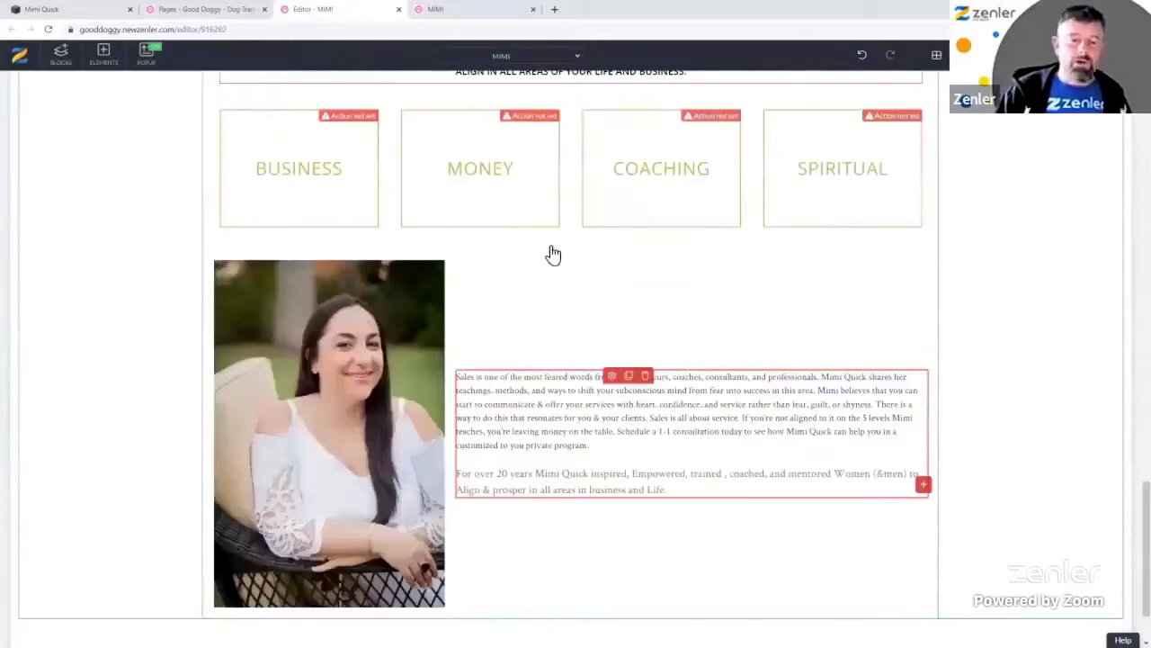
pyautogui.scroll(-1, 531, 252)
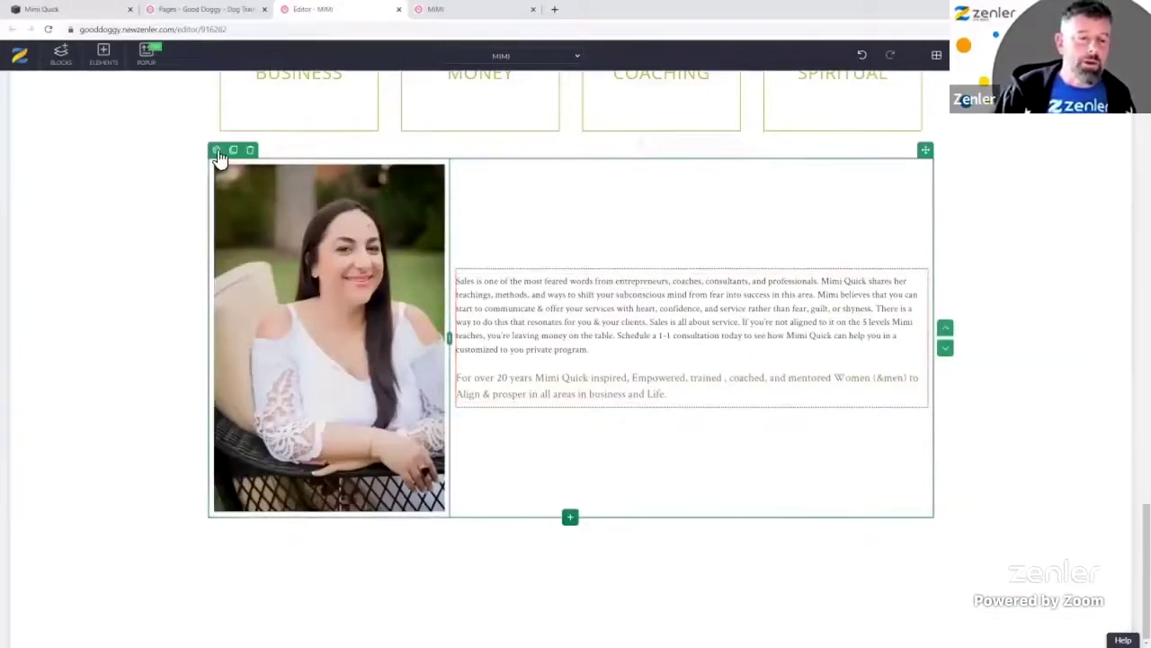
pyautogui.scroll(1, 467, 269)
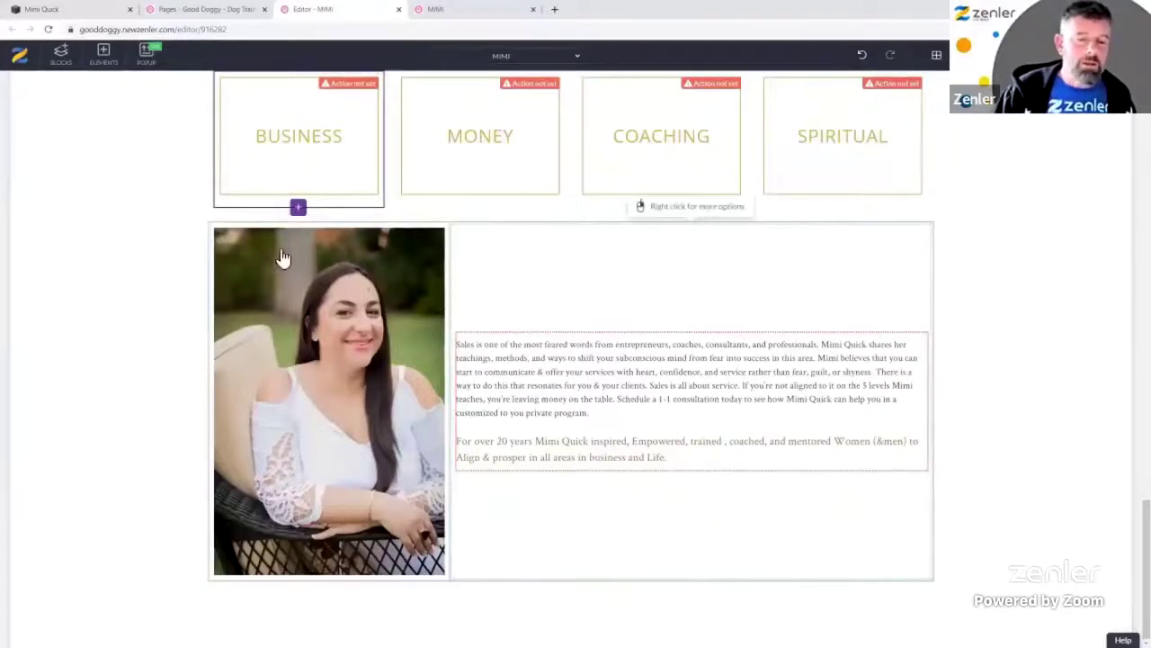
# - Set the photo row's vertical alignment to Top and switch to the live mimiquick.com page
pyautogui.click(216, 214)
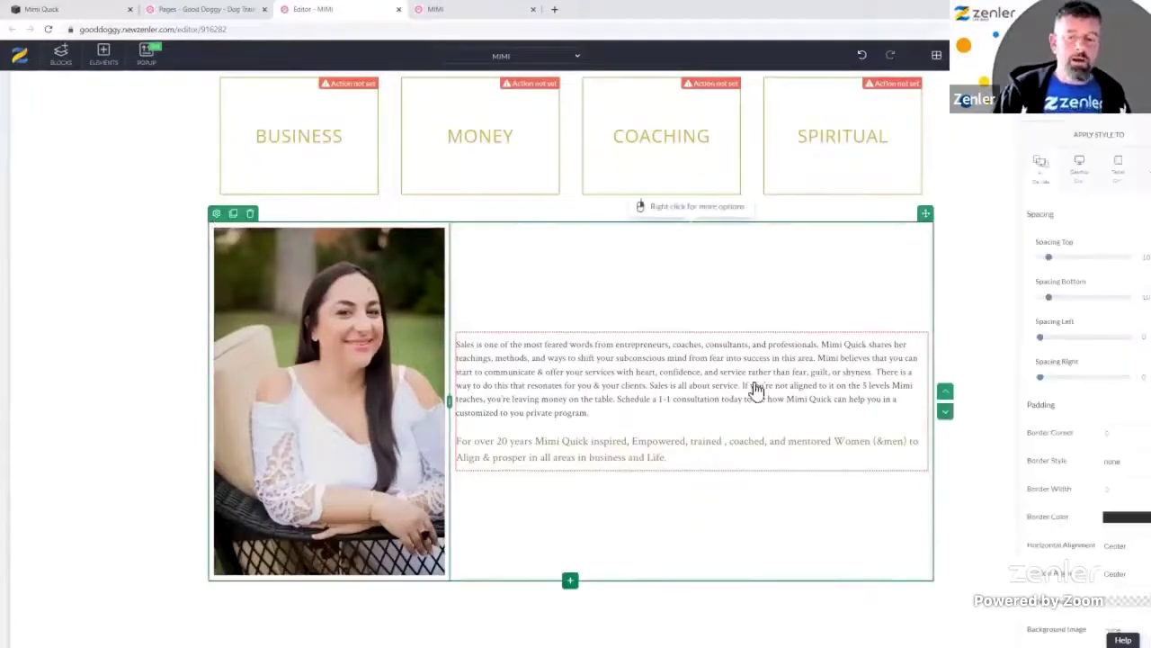
pyautogui.click(1093, 575)
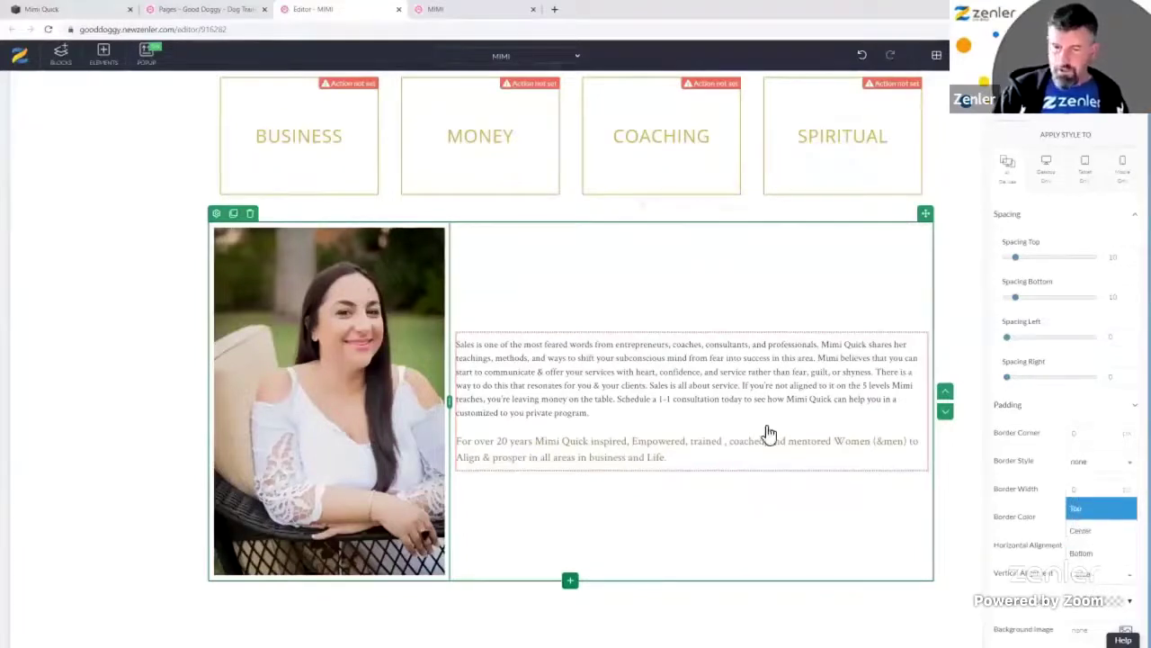
pyautogui.press('Return')
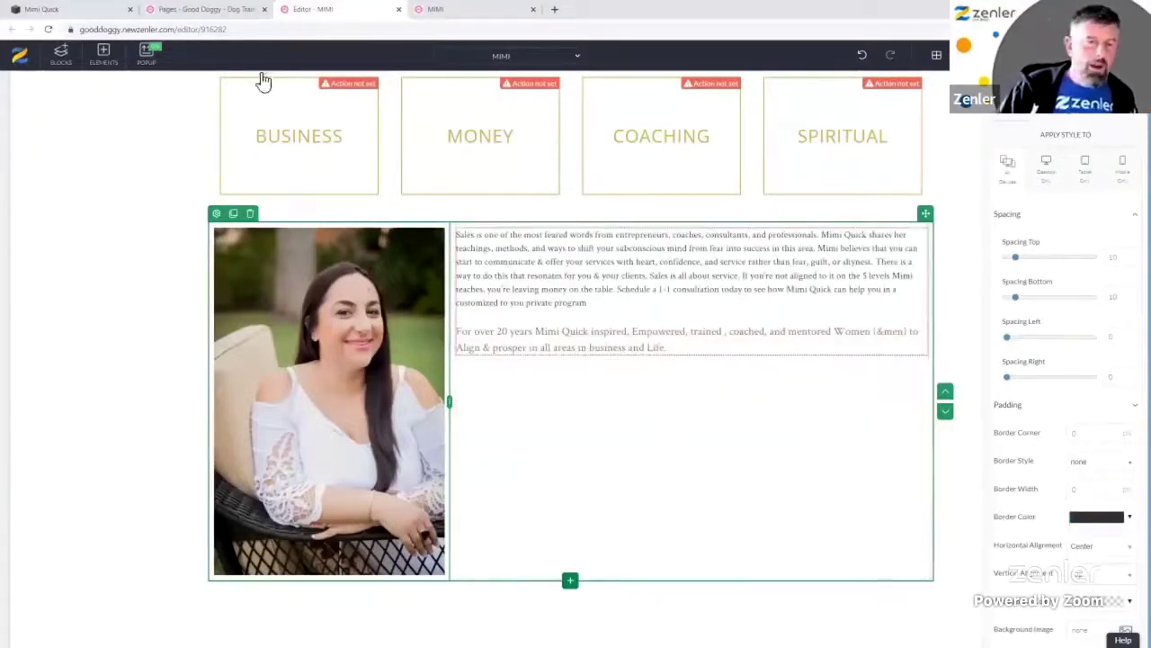
pyautogui.click(81, 11)
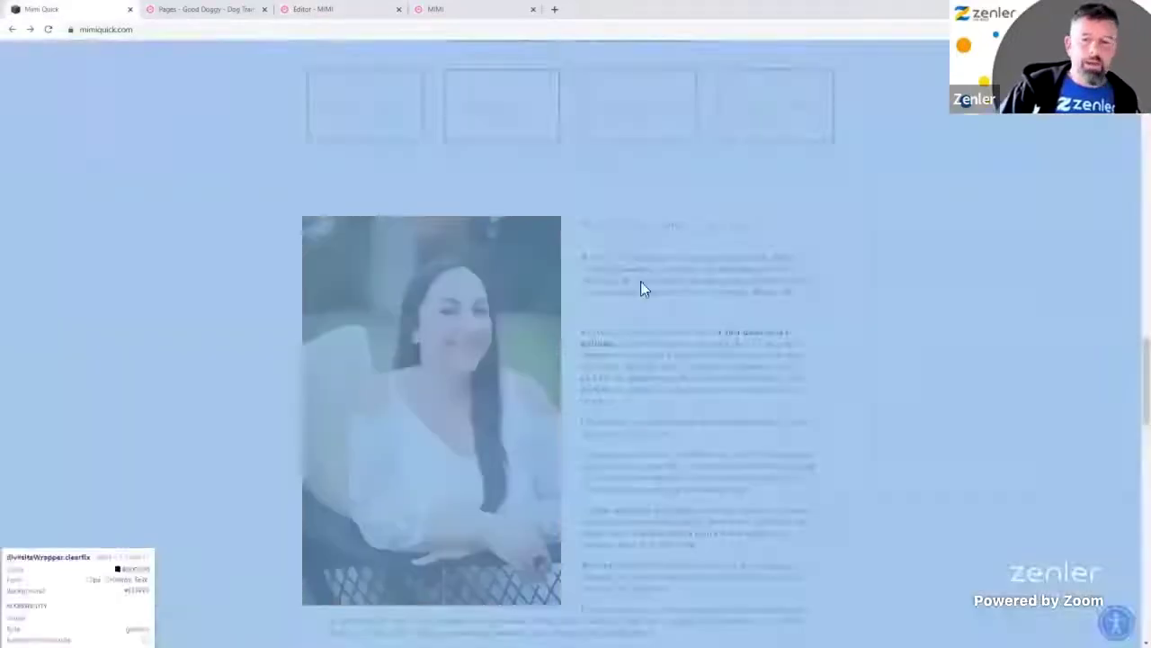
# - Inspect the testimonial heading on the live site, then return to the MIMI page editor
pyautogui.scroll(2, 673, 232)
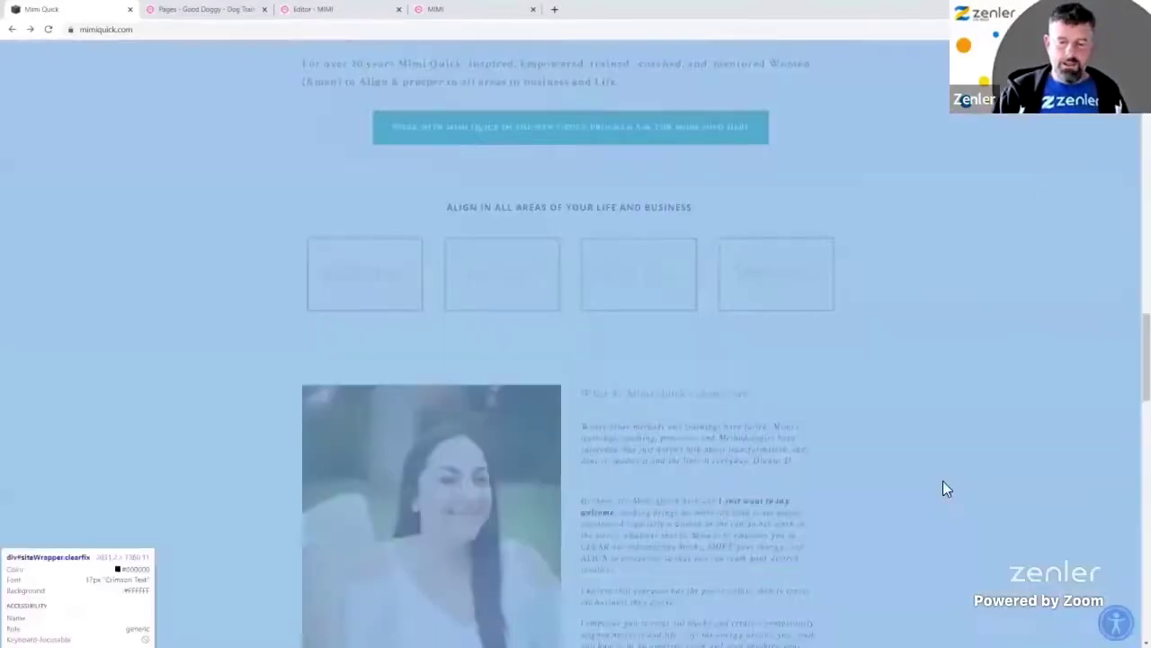
pyautogui.scroll(-2, 894, 492)
pyautogui.scroll(-1, 892, 489)
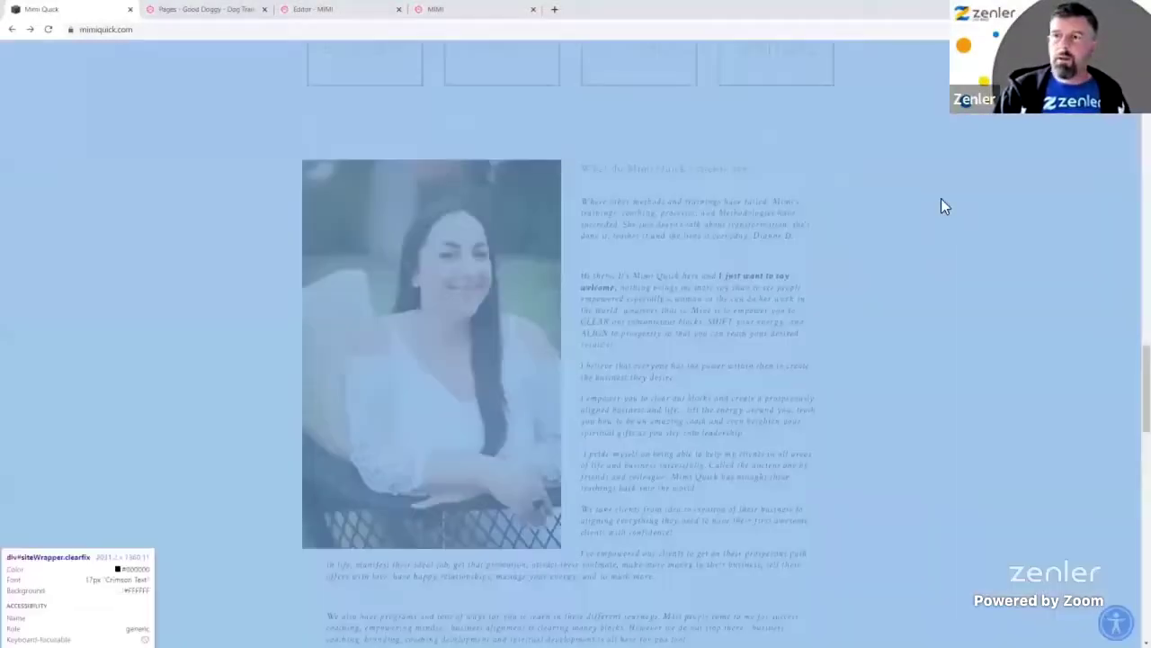
pyautogui.click(941, 206)
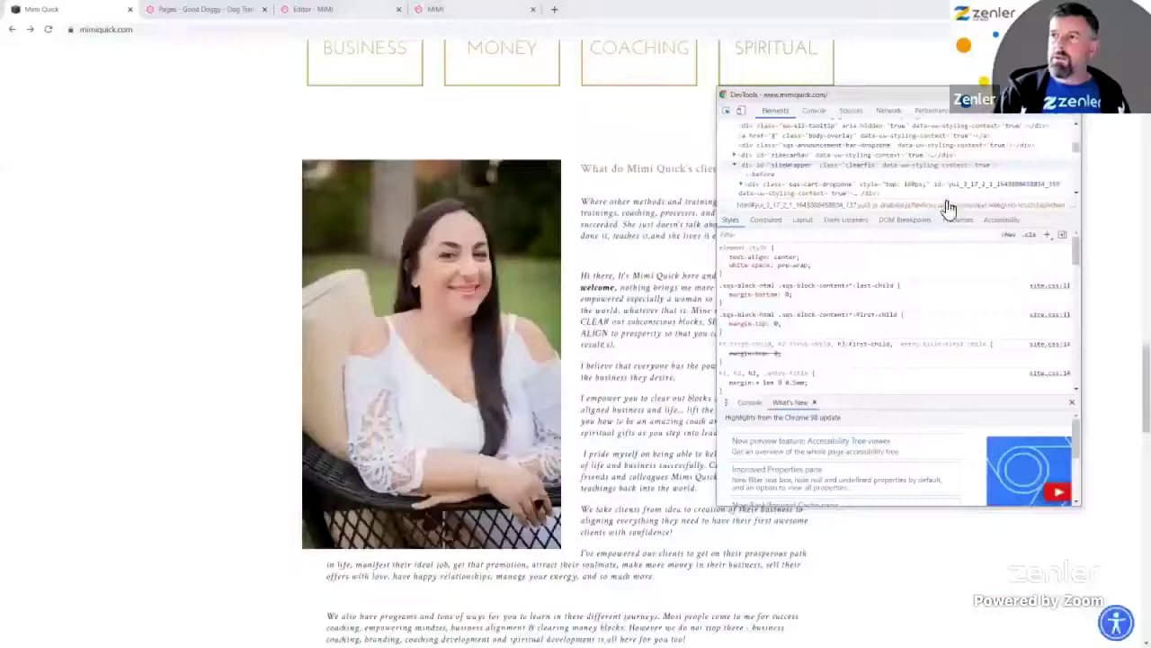
pyautogui.moveTo(755, 169); pyautogui.dragTo(587, 170)
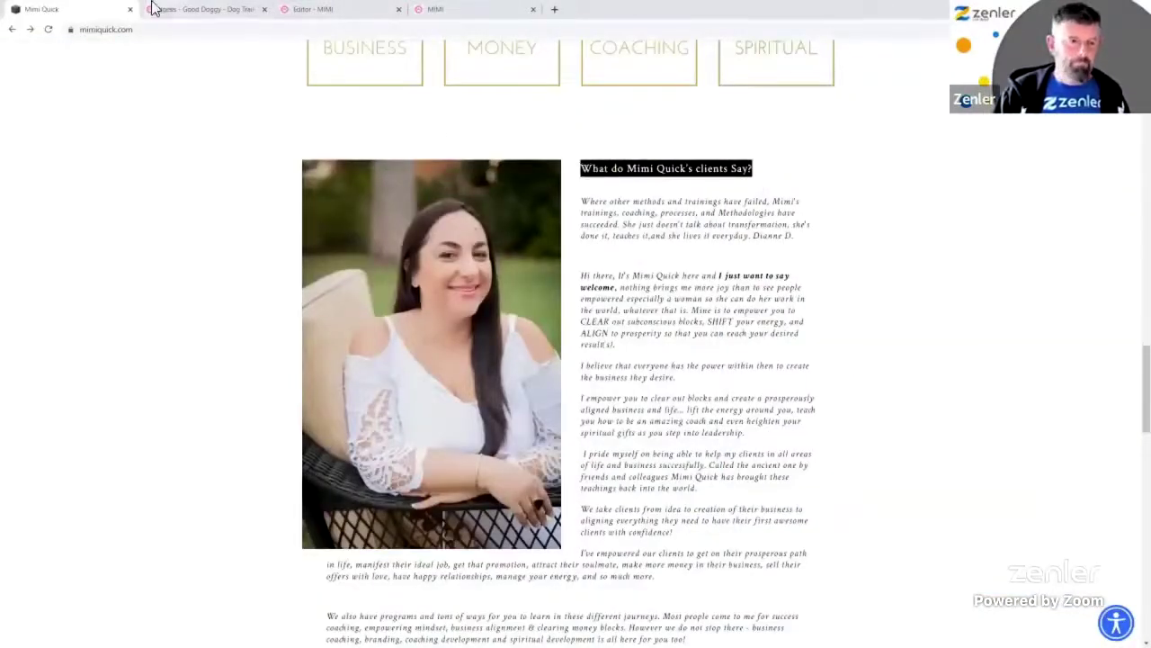
pyautogui.click(357, 9)
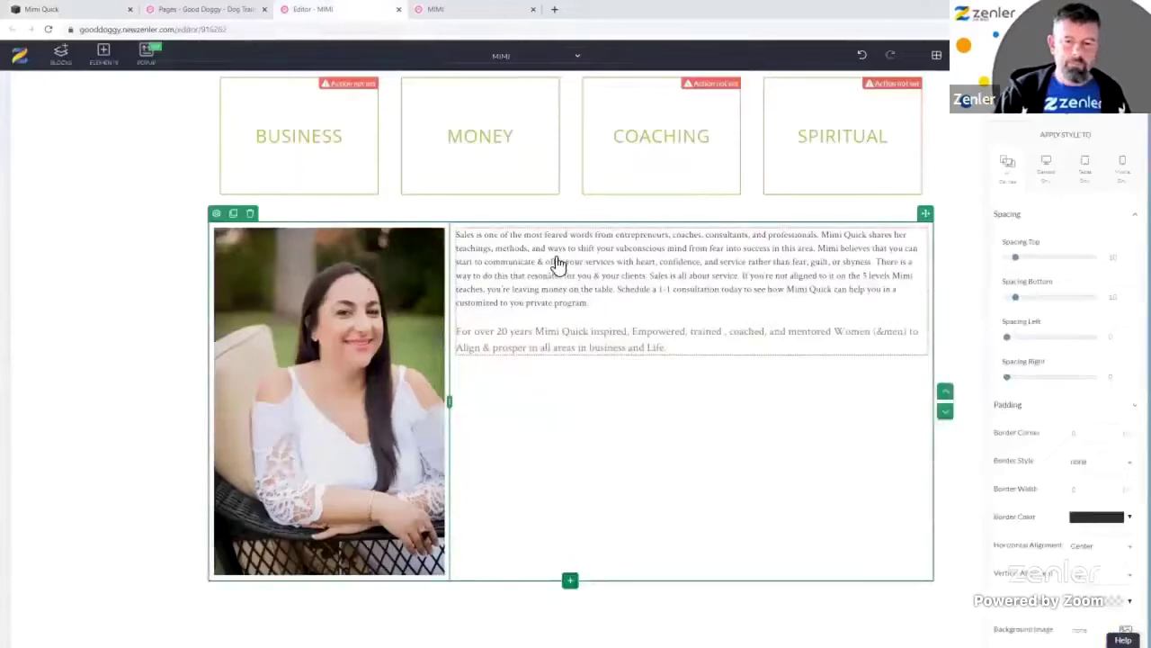
# - Paste "What do Mimi Quick's clients Say?" over the second paragraph of the Sales block
pyautogui.click(670, 350)
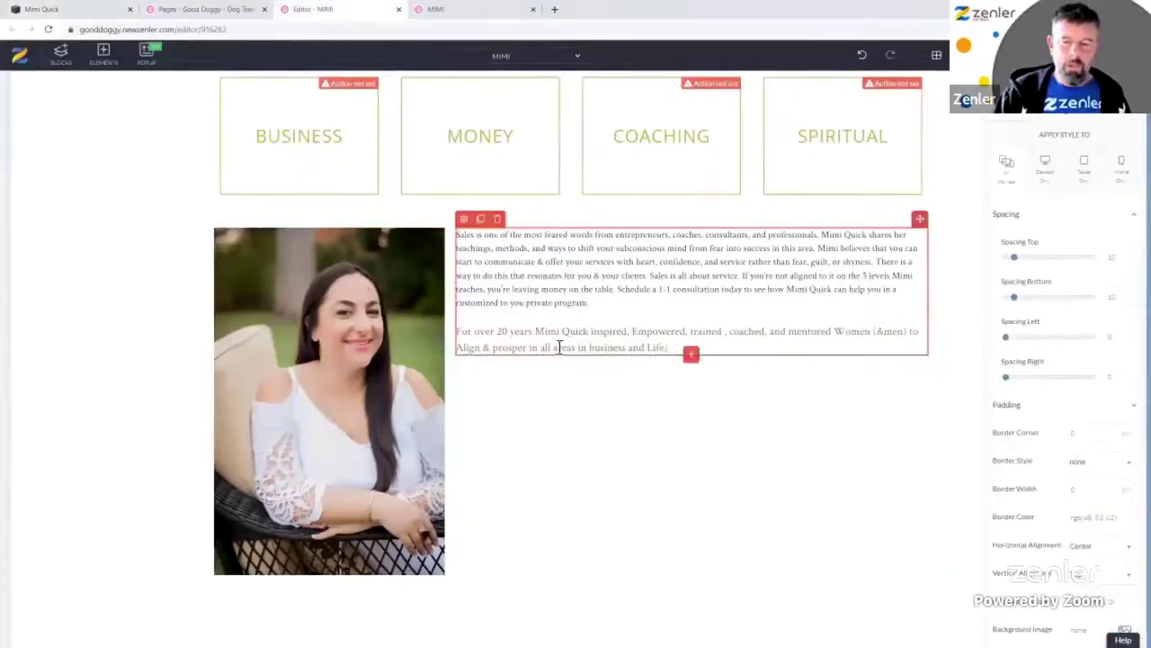
pyautogui.keyDown('shift'); pyautogui.click(460, 335); pyautogui.keyUp('shift')
pyautogui.keyDown('shift'); pyautogui.click(457, 335); pyautogui.keyUp('shift')
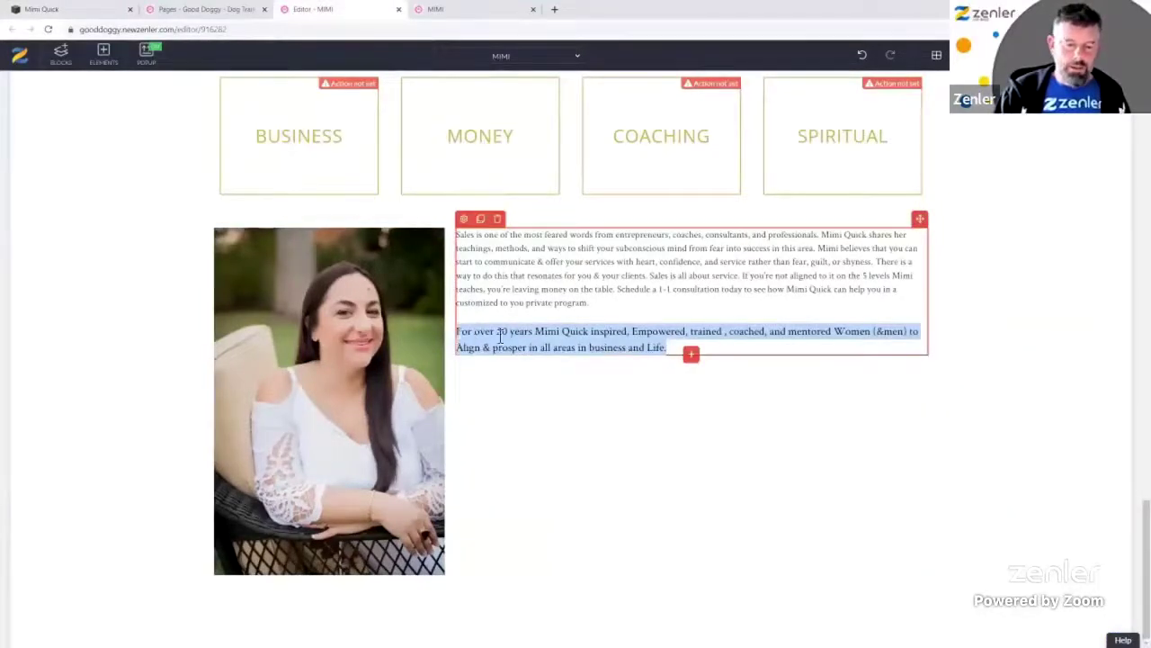
pyautogui.write("What do Mimi Quick's clients say?")
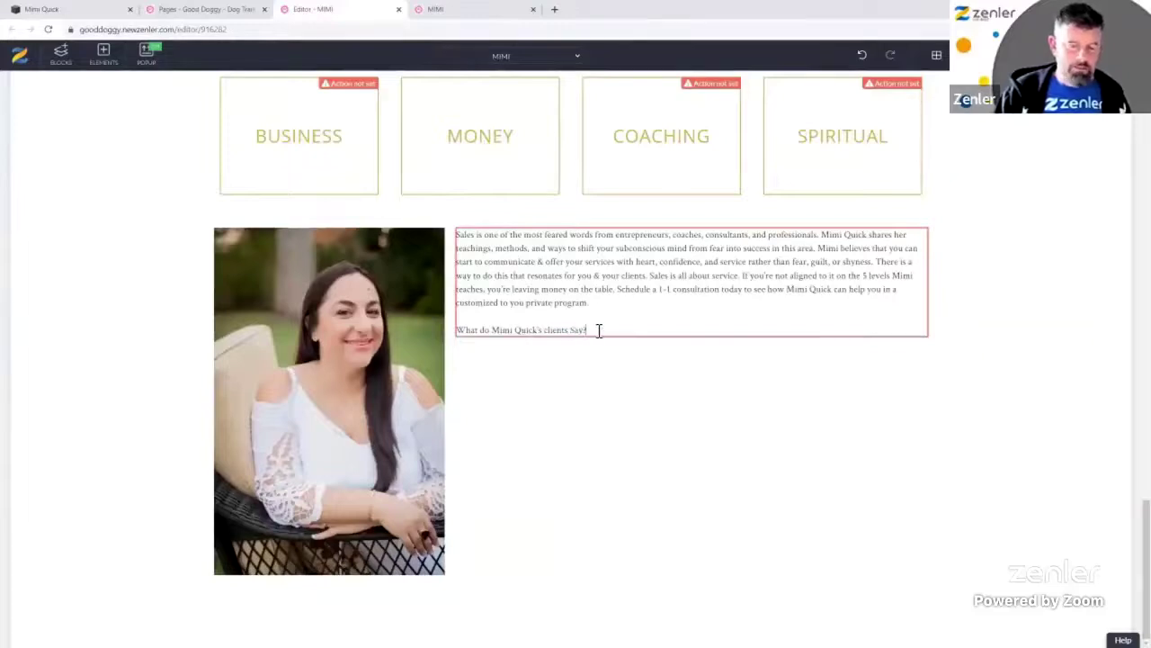
pyautogui.tripleClick(463, 331)
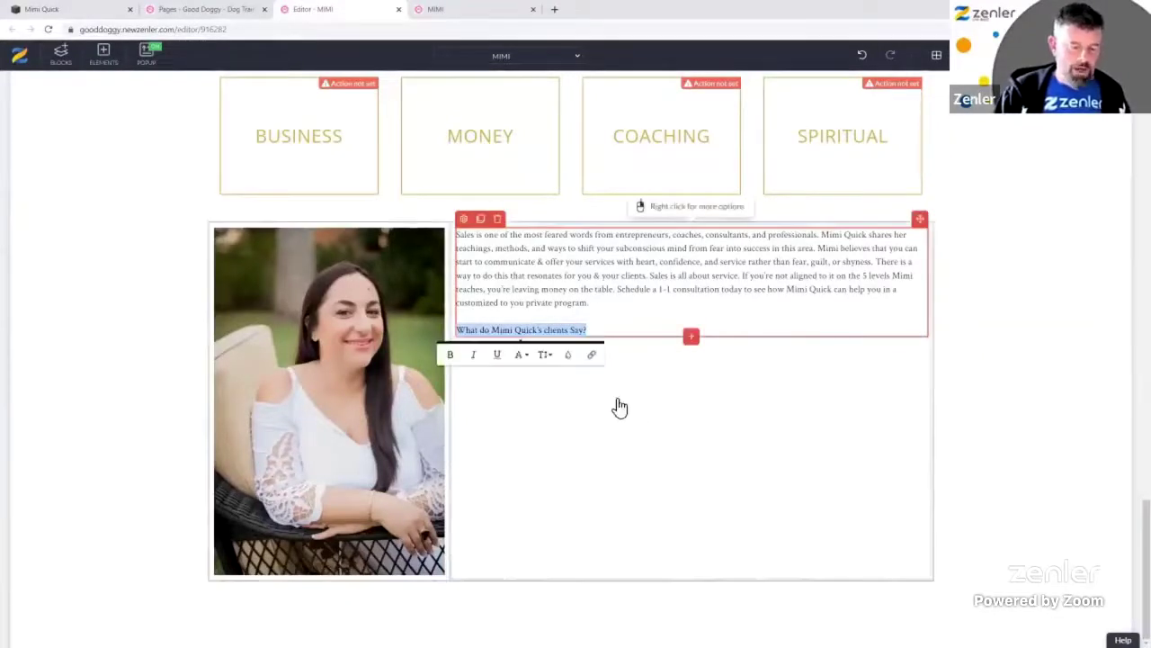
pyautogui.click(686, 406)
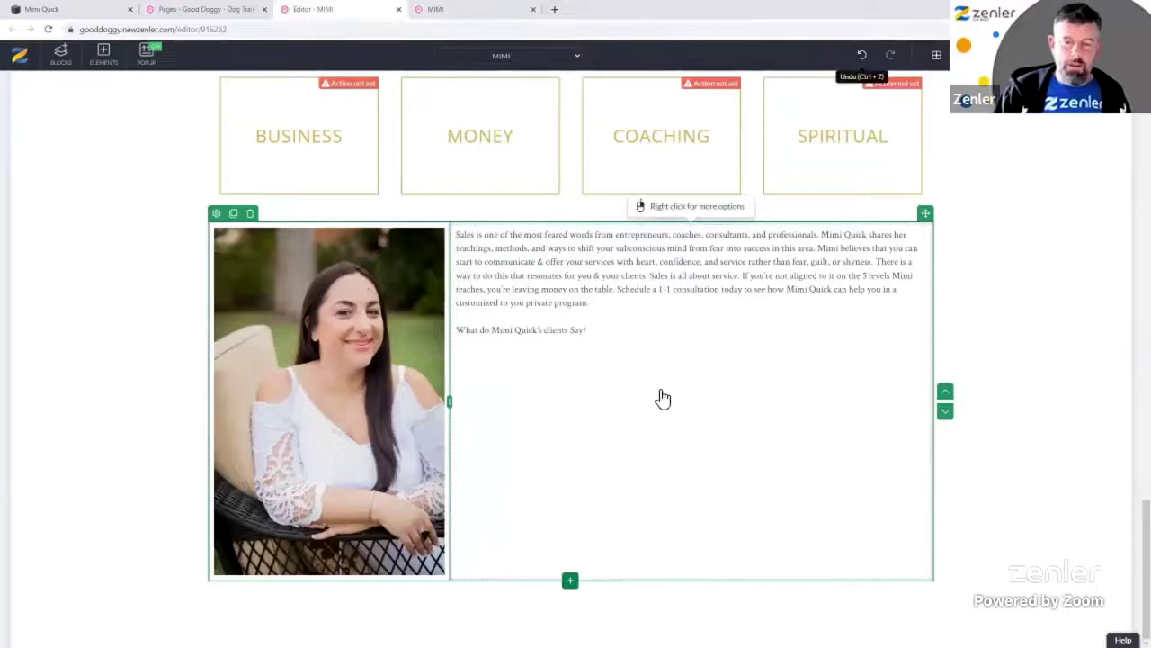
pyautogui.scroll(3, 656, 400)
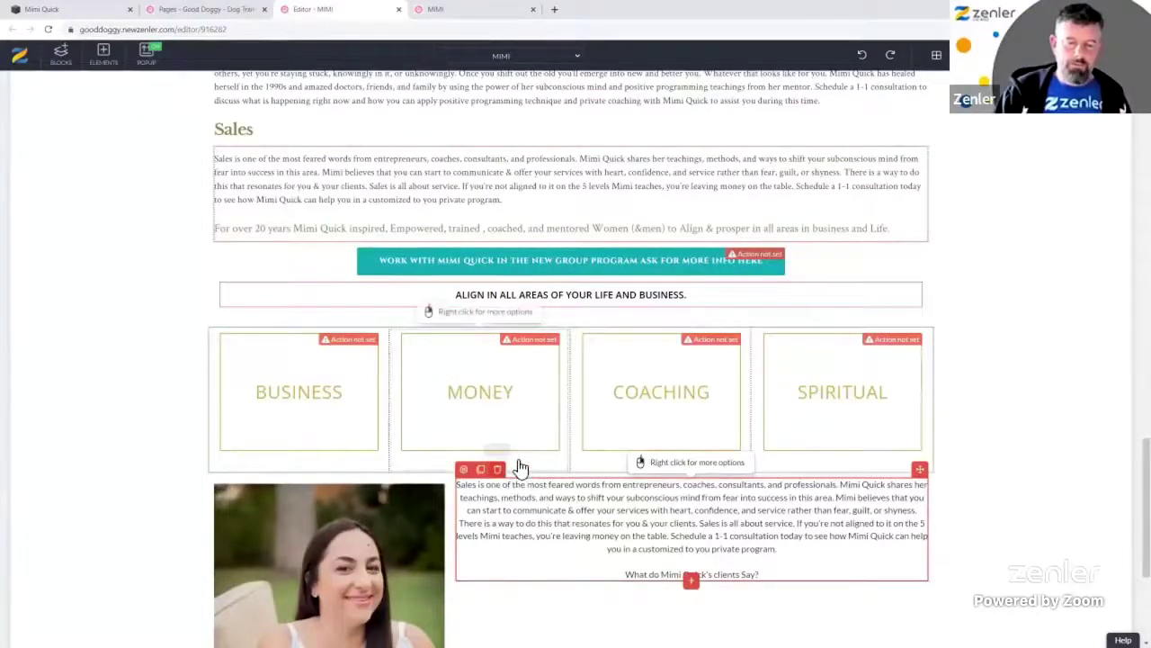
# - Delete the old text block beside the photo and drag in a fresh copy of the Sales text
pyautogui.click(500, 469)
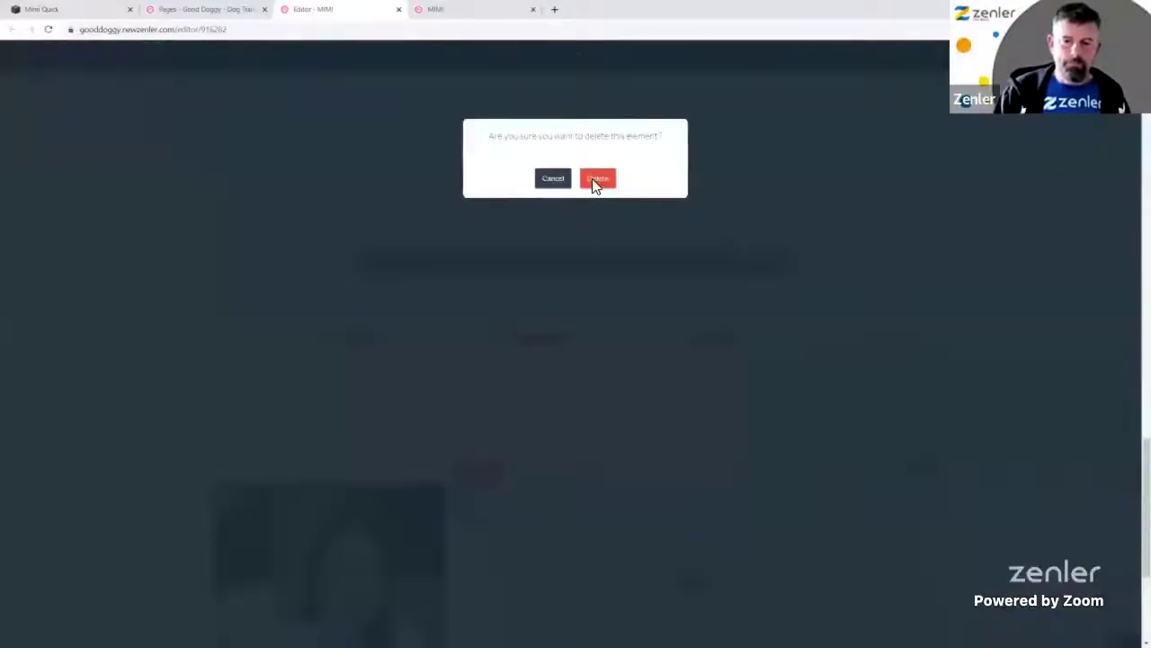
pyautogui.click(599, 183)
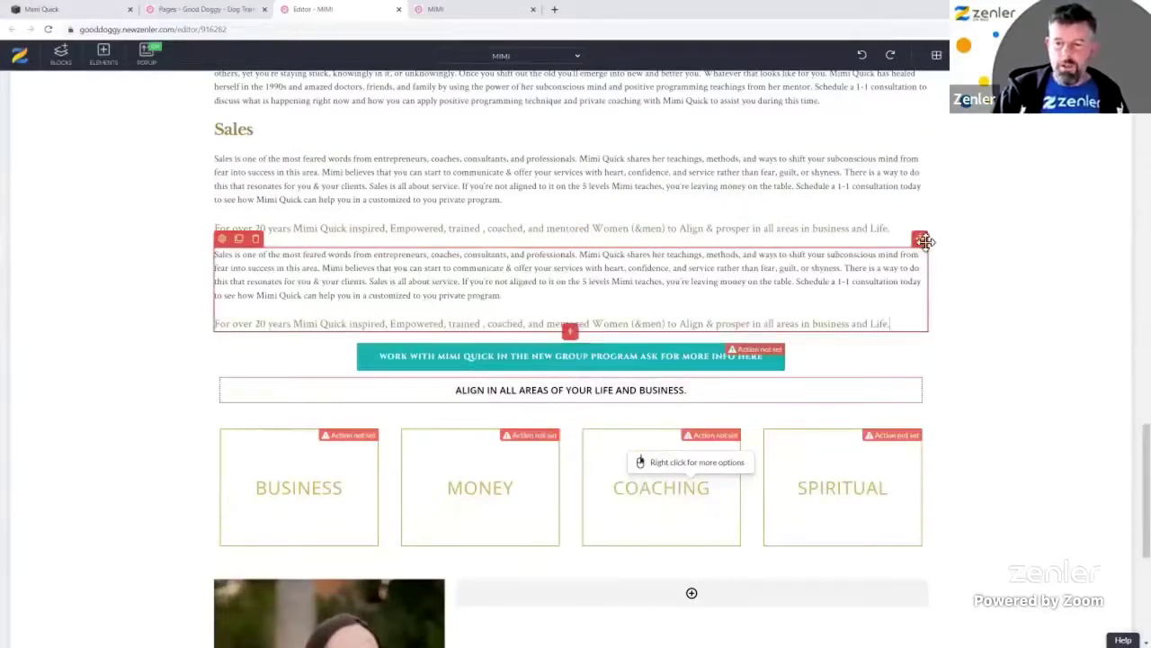
pyautogui.moveTo(752, 479); pyautogui.dragTo(594, 420)
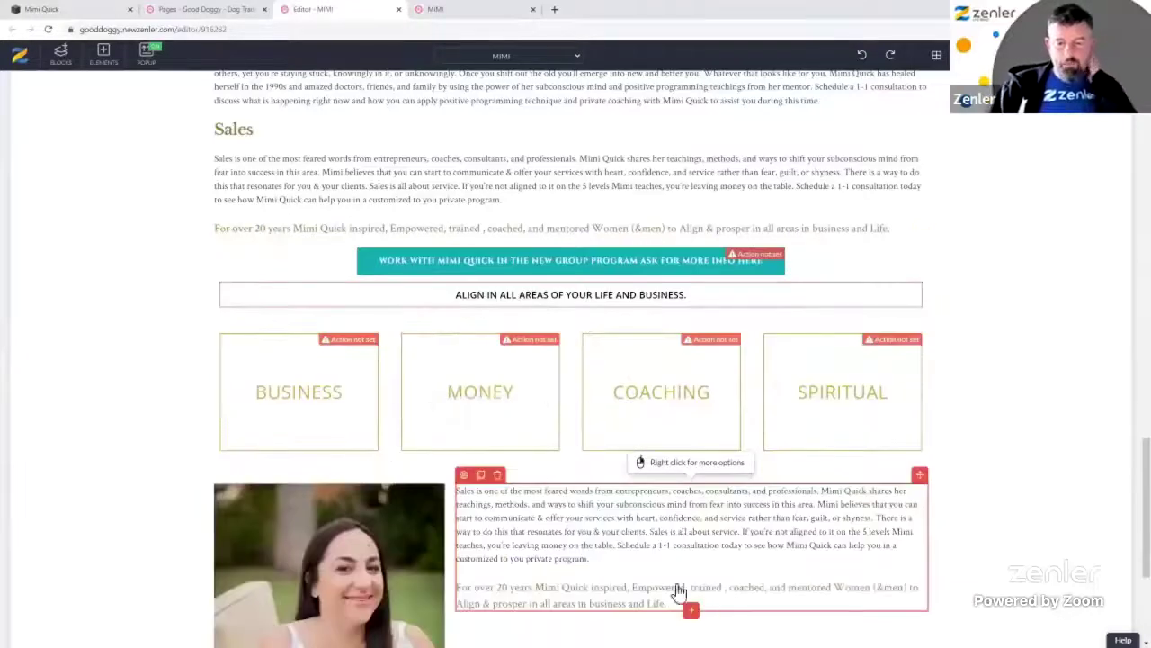
# - Copy the "What do Mimi Quick's clients Say?" heading from the live site
pyautogui.click(88, 11)
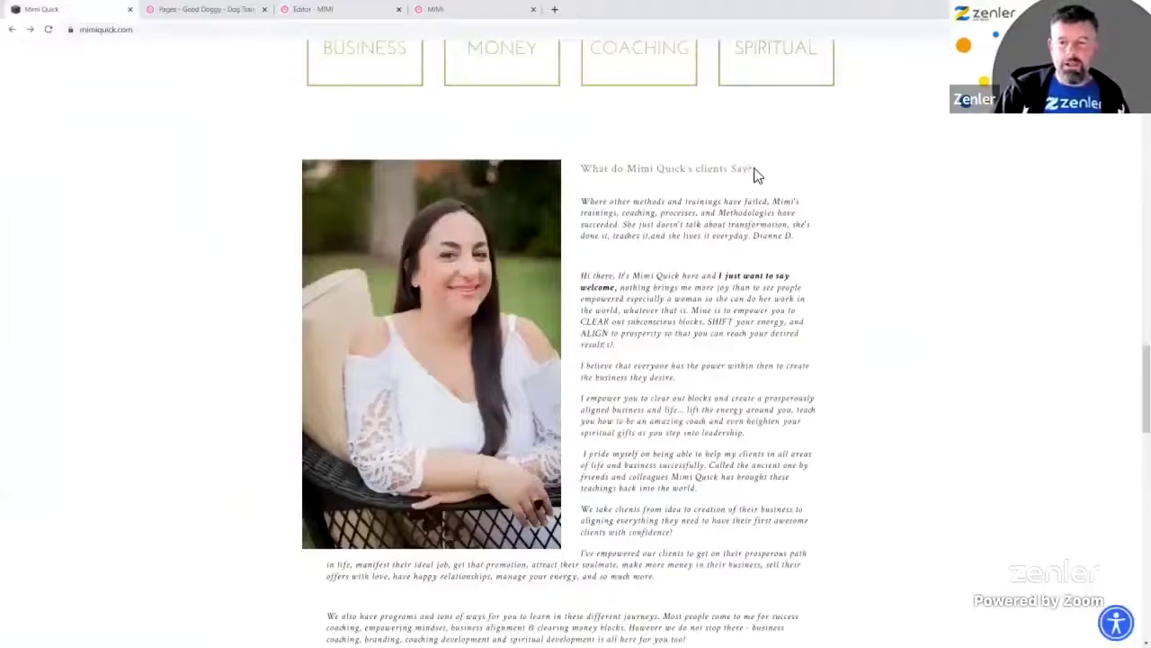
pyautogui.moveTo(761, 173); pyautogui.dragTo(586, 171)
pyautogui.hotkey('ctrl', 'c')
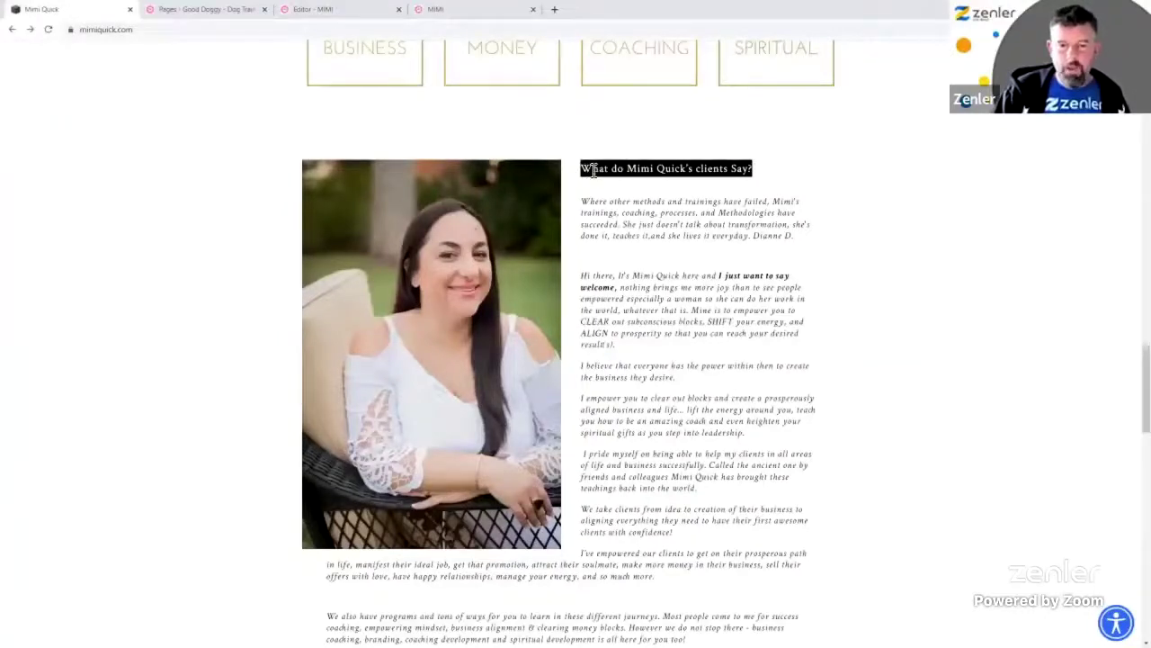
pyautogui.click(186, 10)
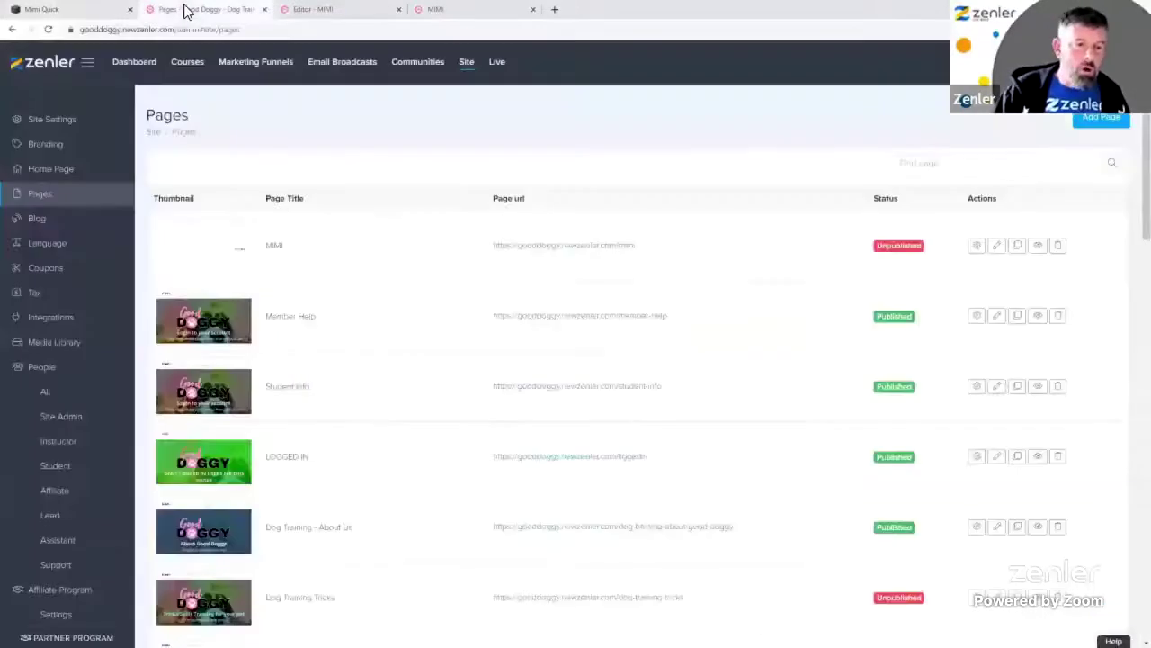
pyautogui.click(326, 12)
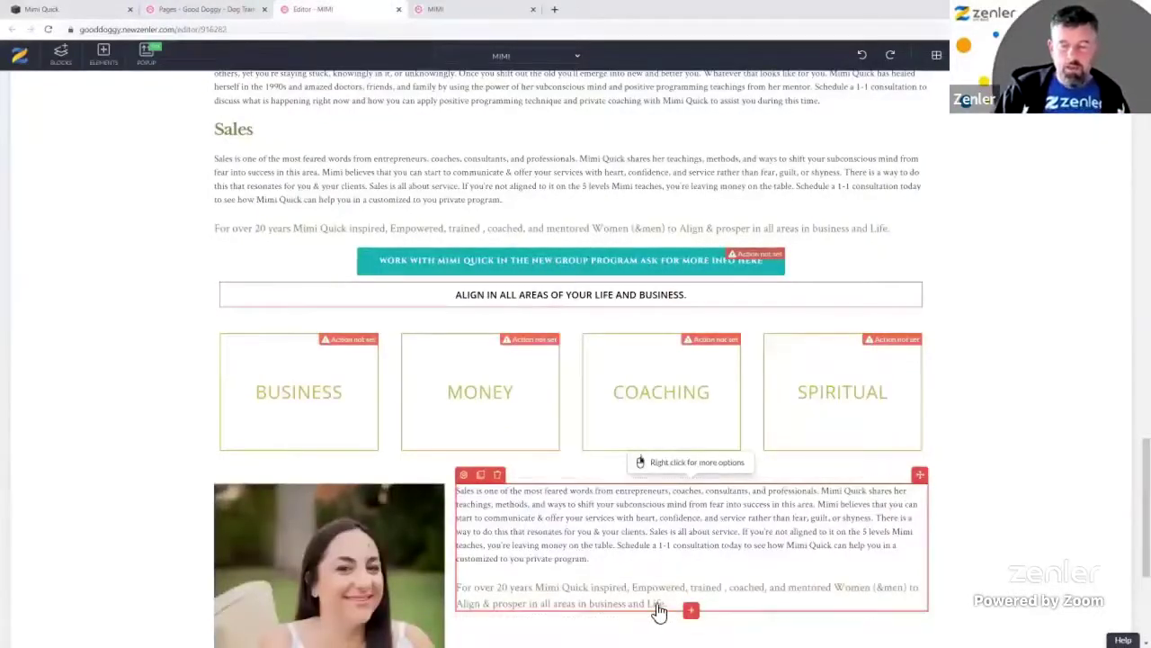
# - Paste the heading over the "For over 20 years" paragraph and remove the stray F
pyautogui.moveTo(670, 605); pyautogui.dragTo(456, 587)
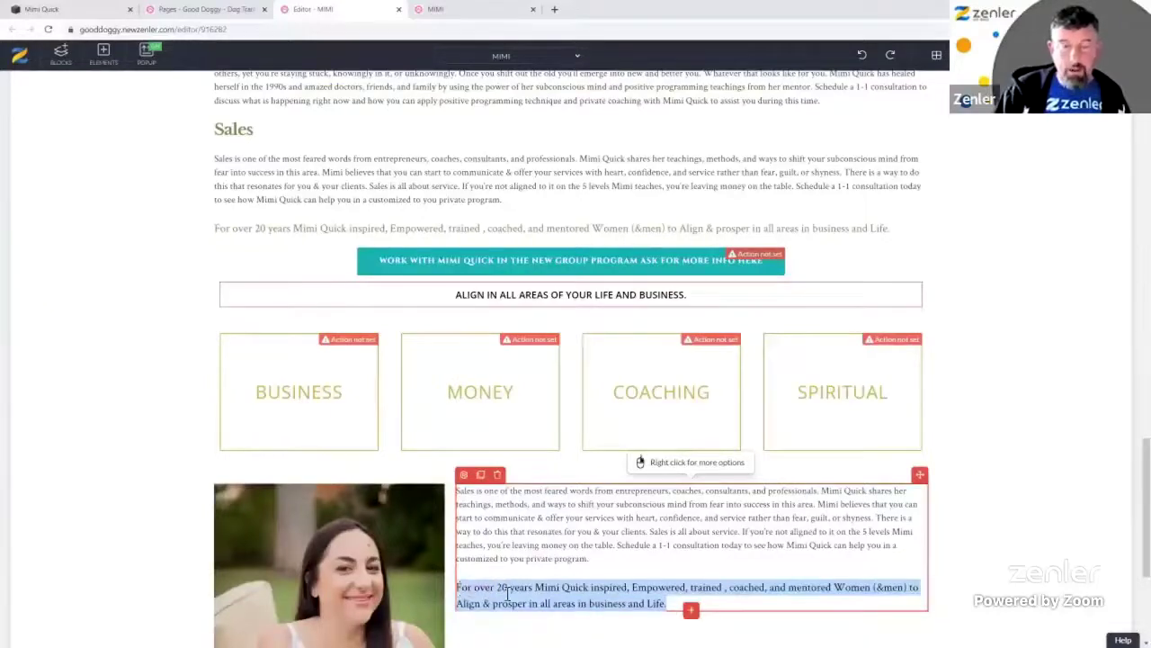
pyautogui.click(633, 593)
pyautogui.moveTo(536, 588); pyautogui.dragTo(581, 587)
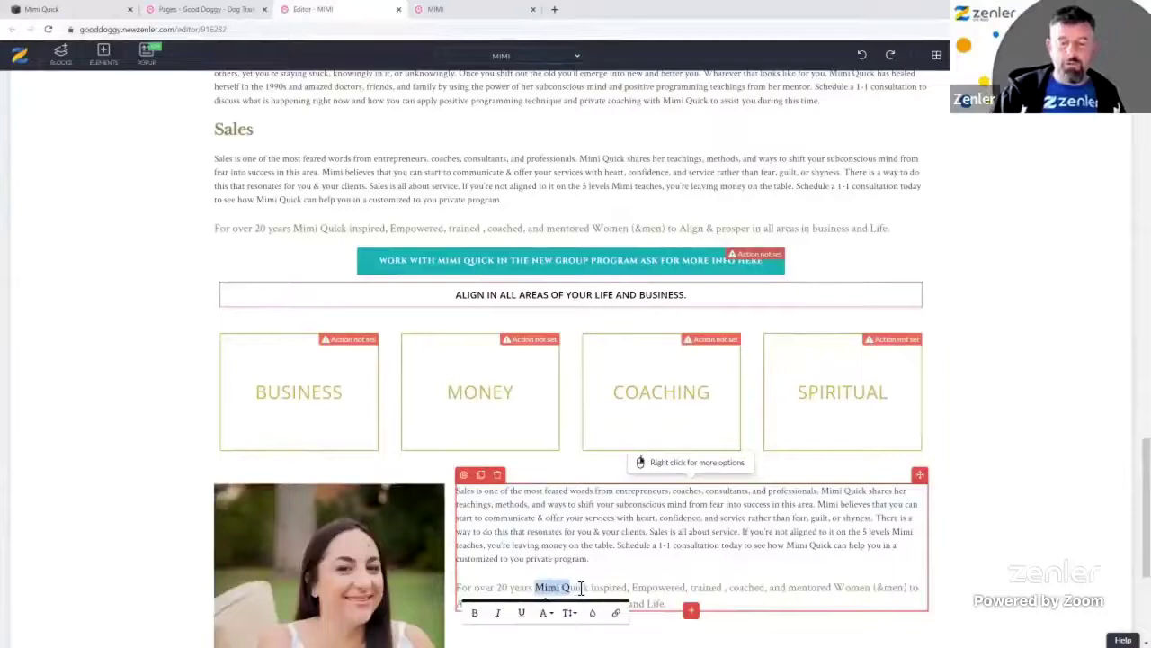
pyautogui.click(670, 596)
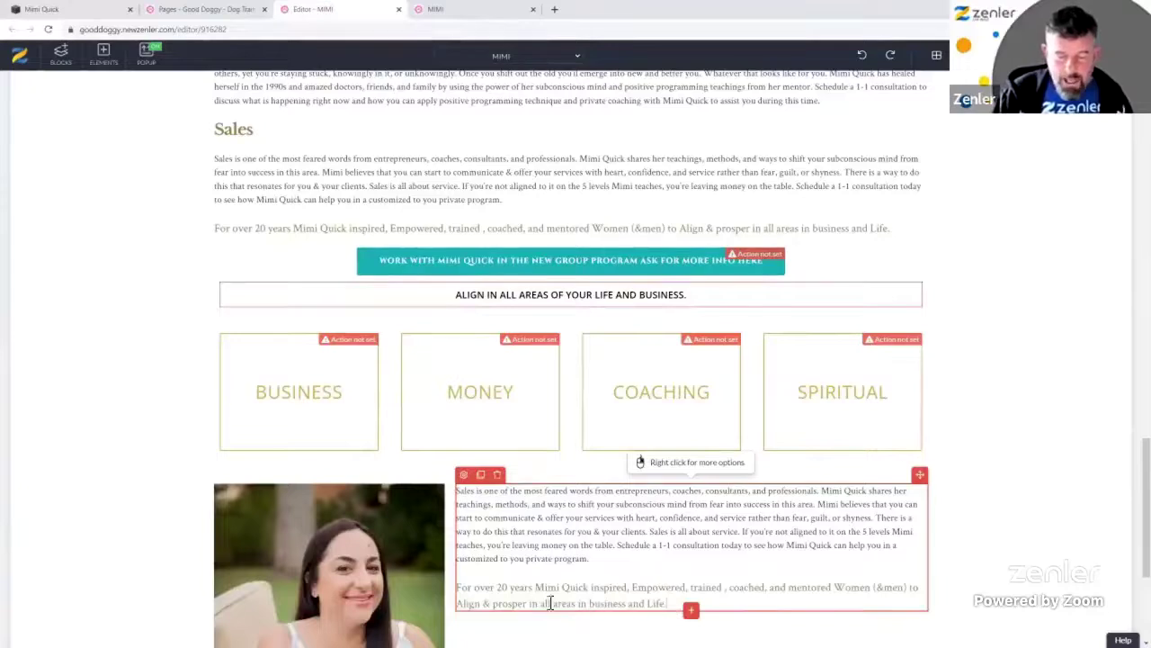
pyautogui.moveTo(487, 589); pyautogui.dragTo(475, 589)
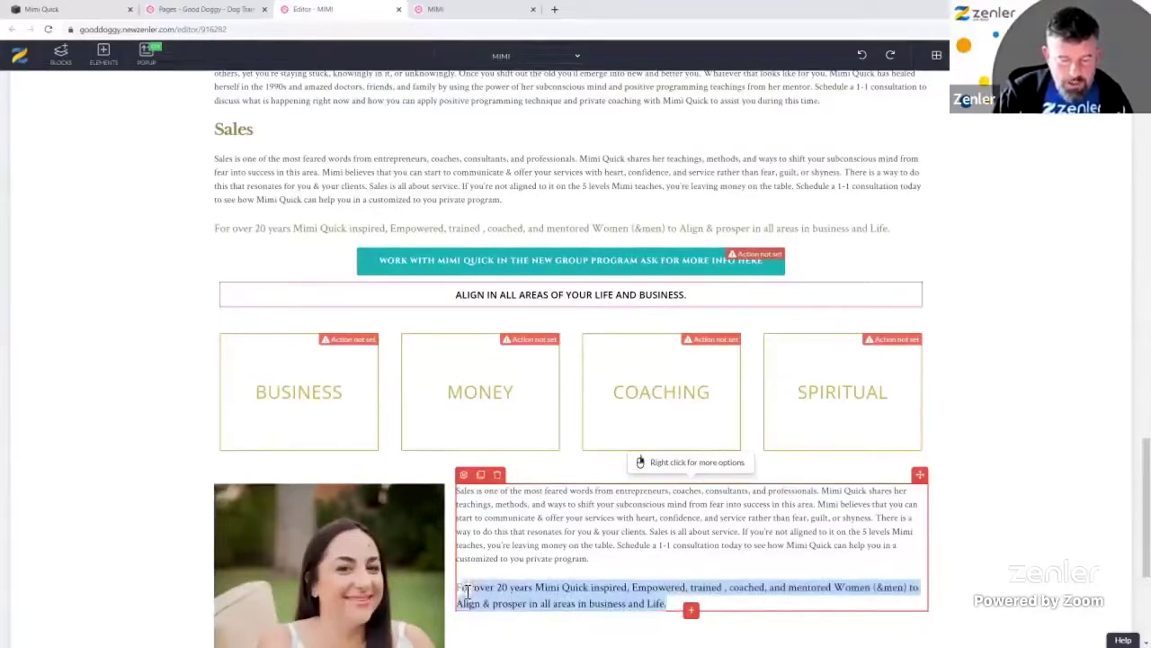
pyautogui.moveTo(473, 593); pyautogui.dragTo(458, 586)
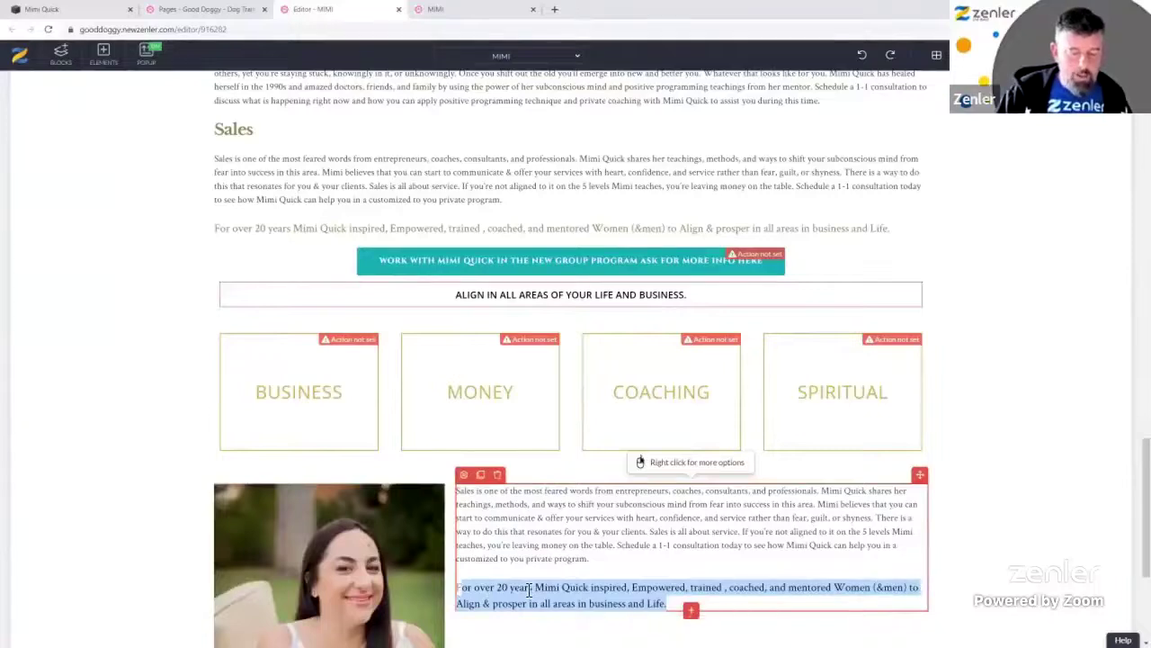
pyautogui.hotkey('ctrl', 'v')
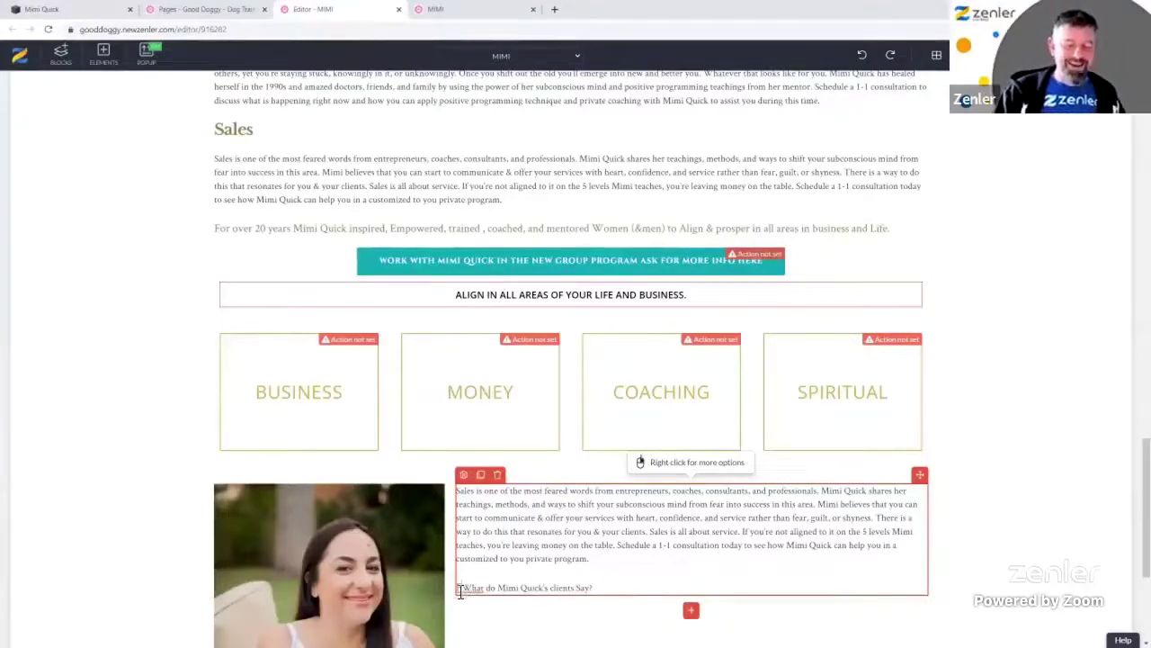
pyautogui.click(500, 590)
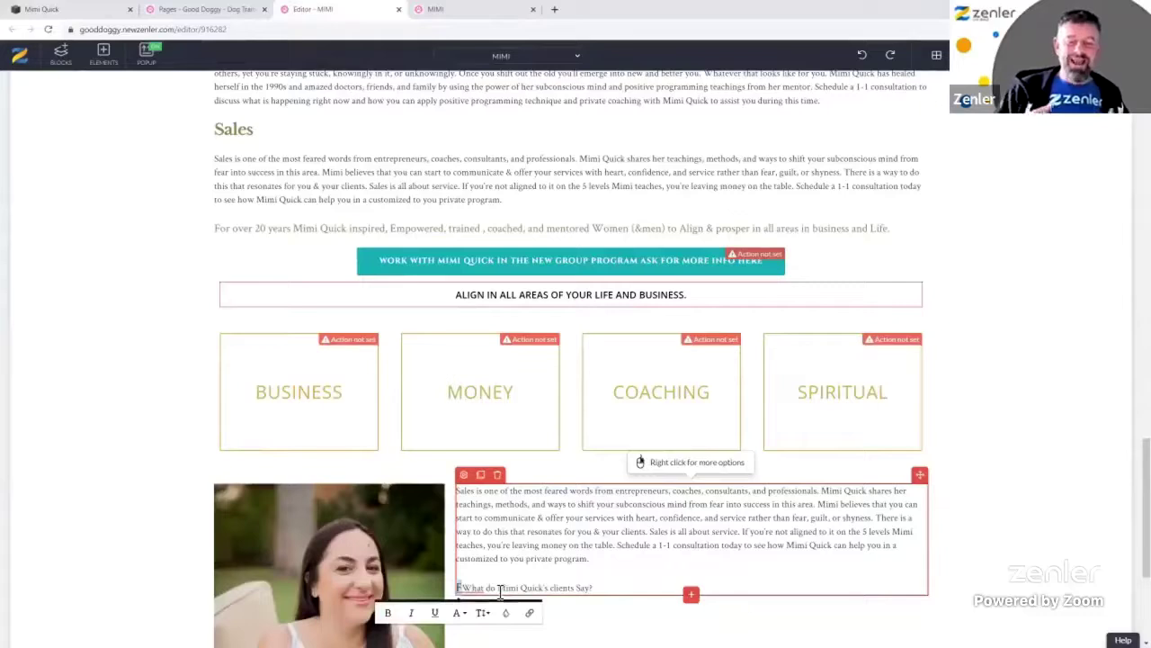
pyautogui.press('BackSpace')
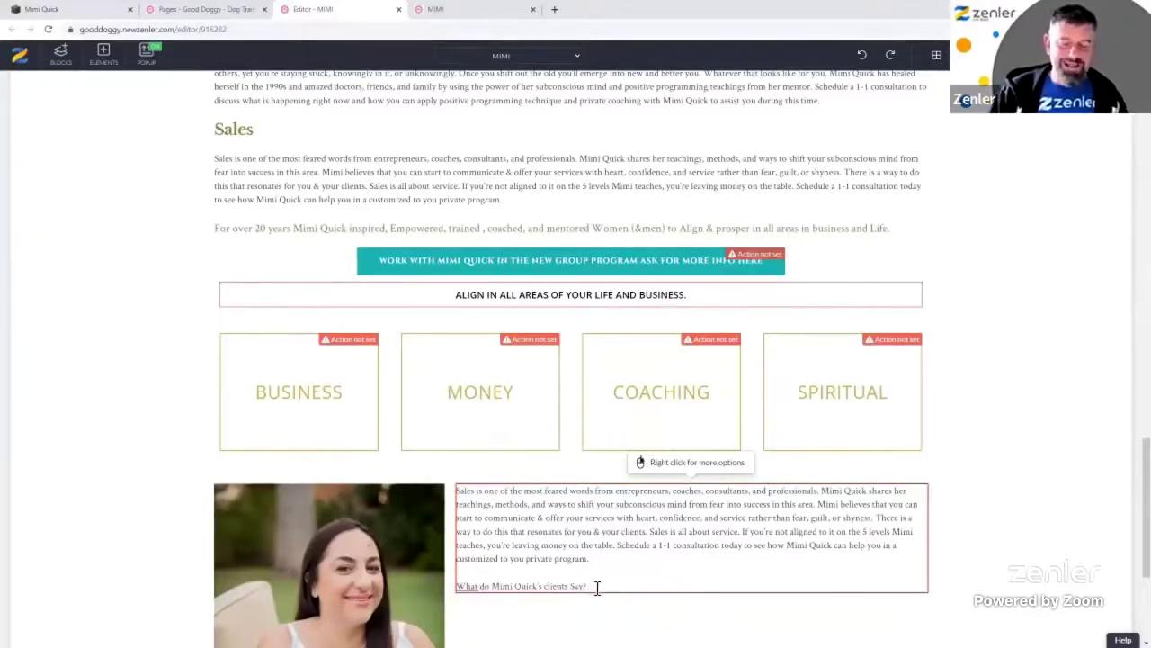
pyautogui.moveTo(585, 589); pyautogui.dragTo(461, 590)
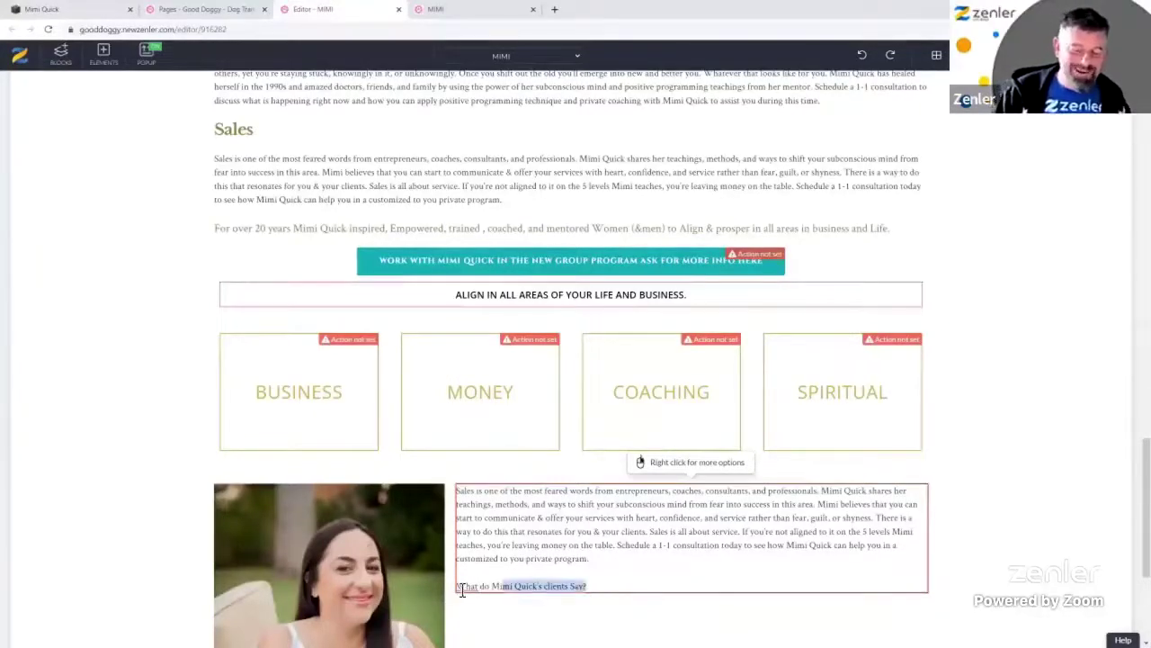
pyautogui.tripleClick(608, 588)
# - Color the clients heading gold with hex #938045
pyautogui.scroll(-3, 998, 518)
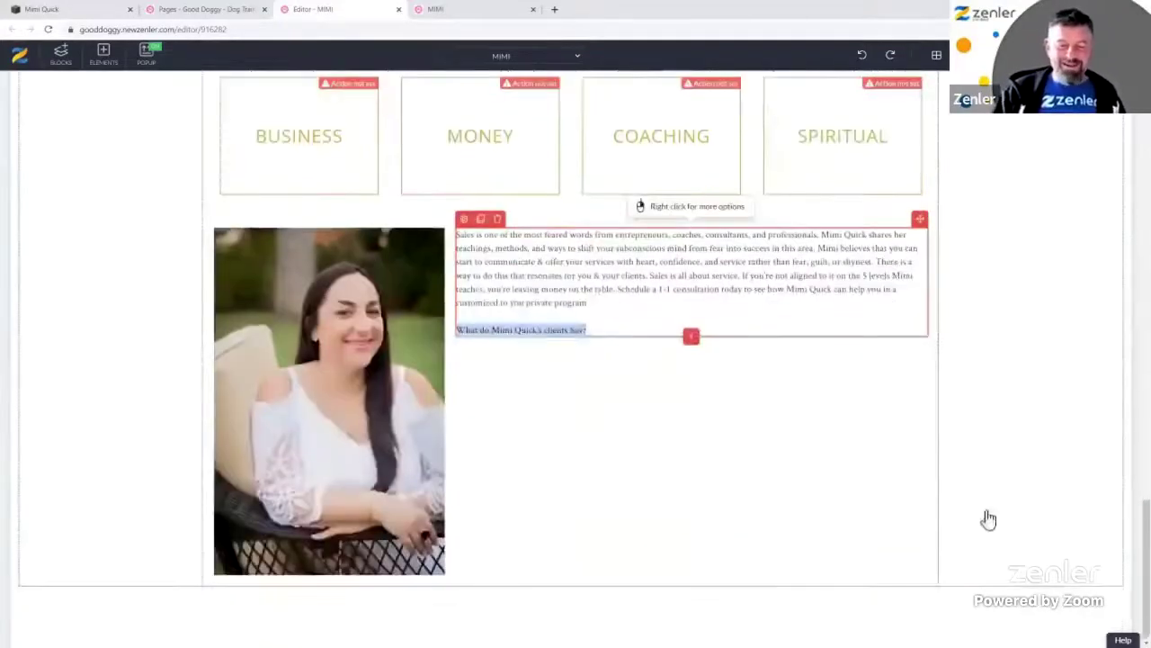
pyautogui.click(600, 333)
pyautogui.keyDown('shift'); pyautogui.click(463, 331); pyautogui.keyUp('shift')
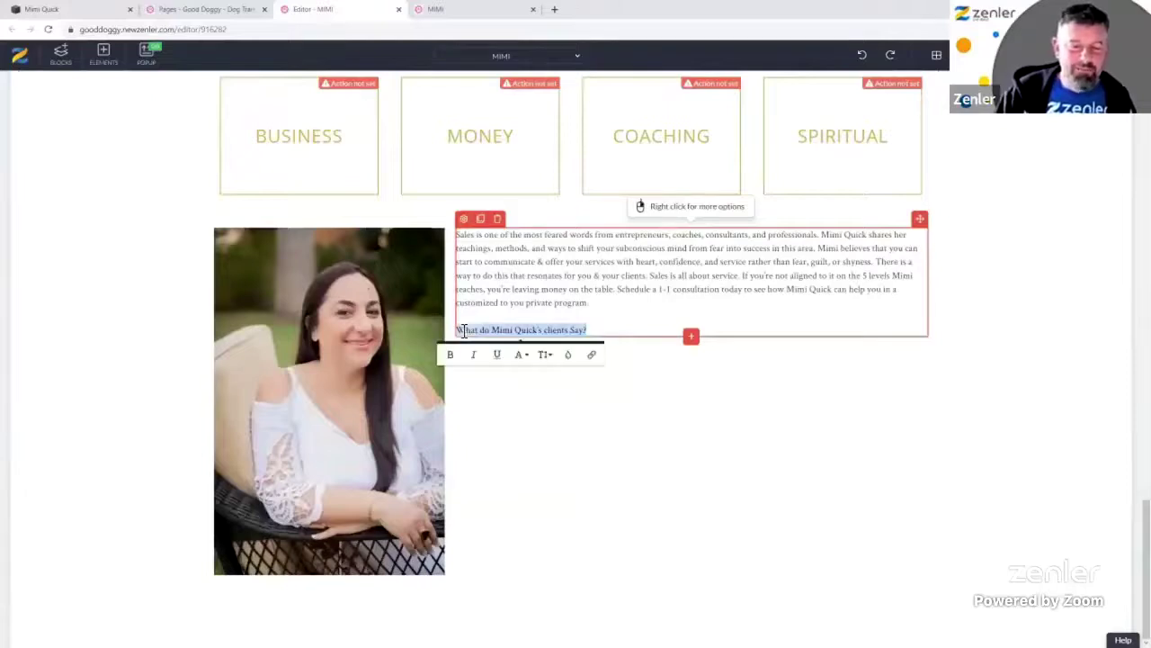
pyautogui.click(569, 356)
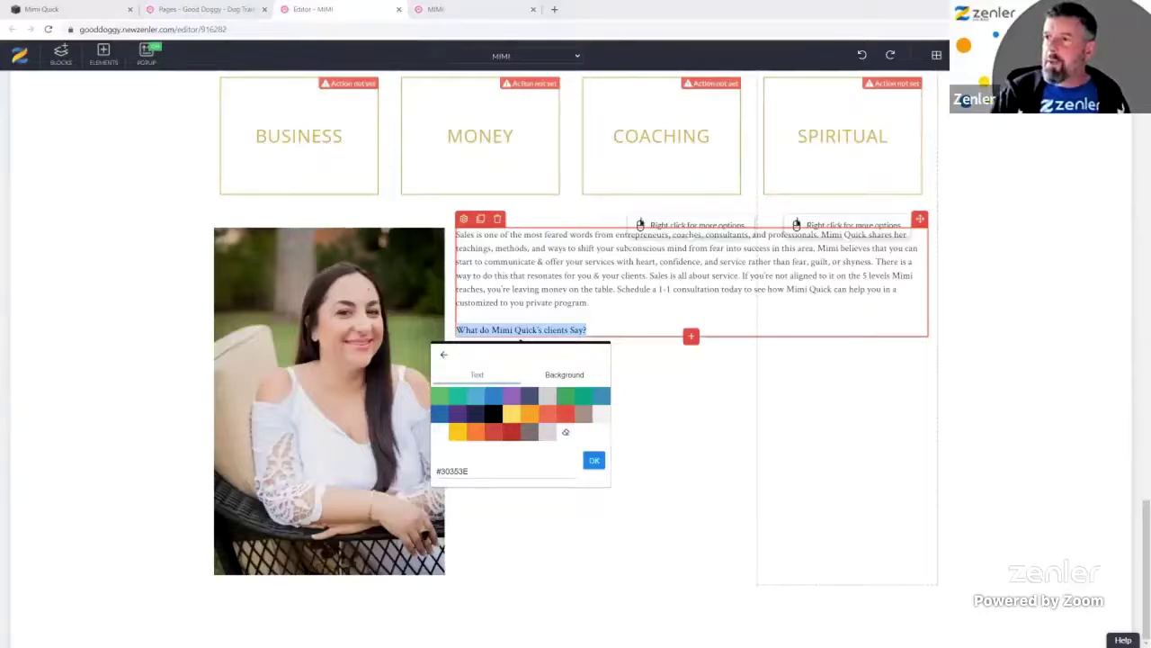
pyautogui.moveTo(486, 473); pyautogui.dragTo(439, 475)
pyautogui.write('#938045')
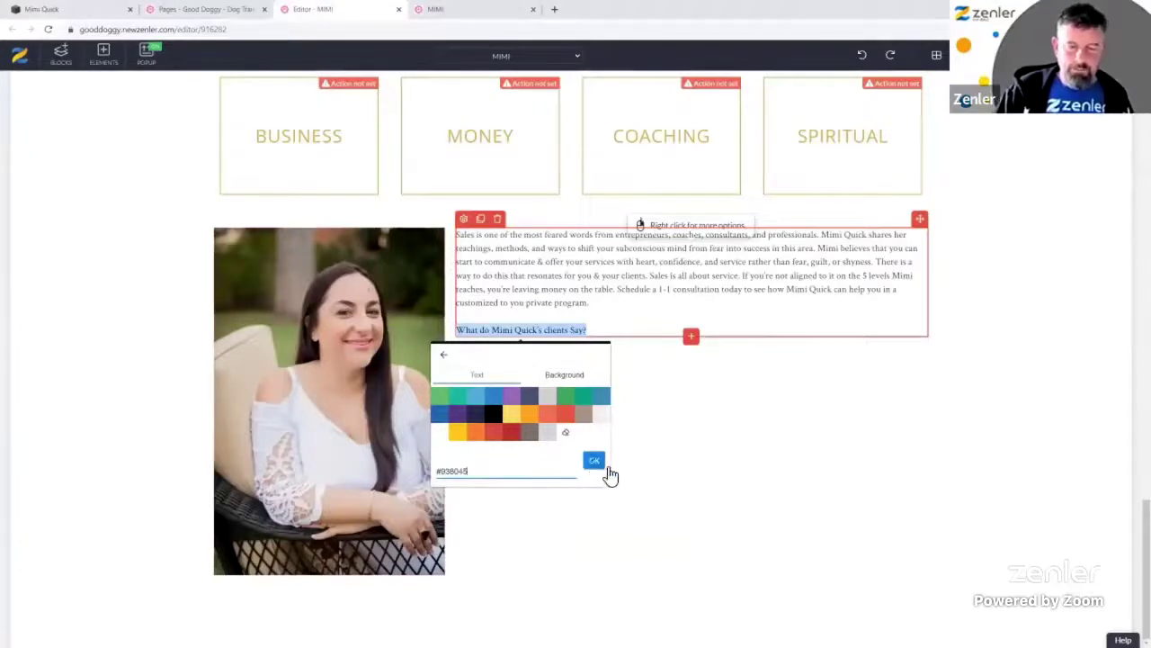
pyautogui.click(596, 469)
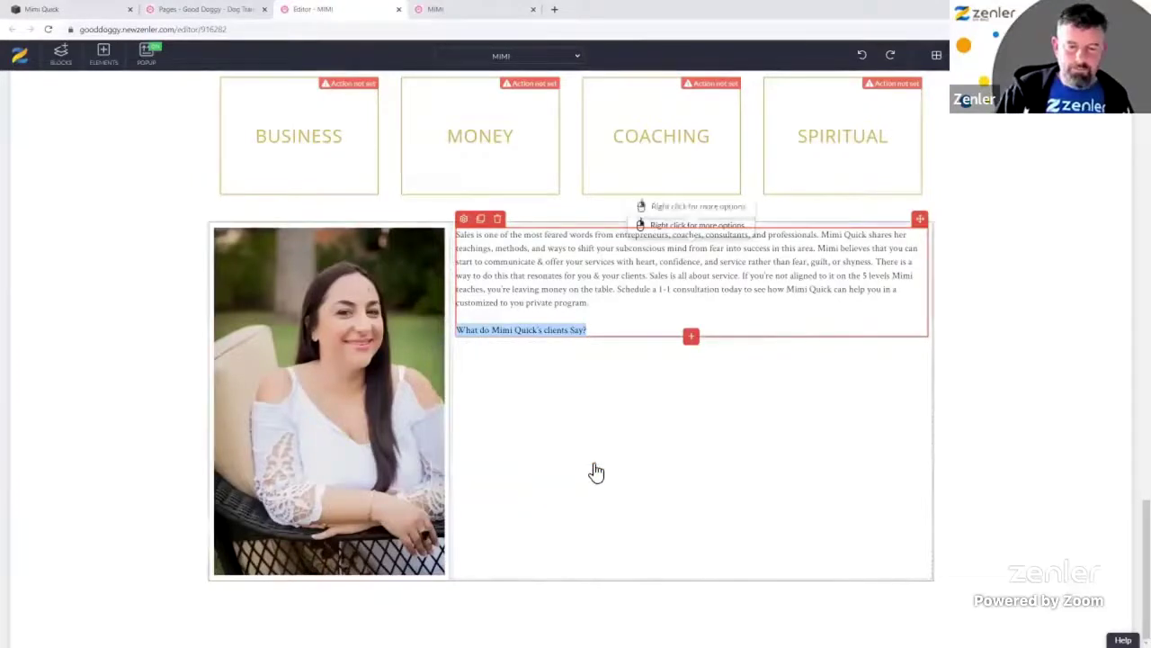
pyautogui.click(617, 333)
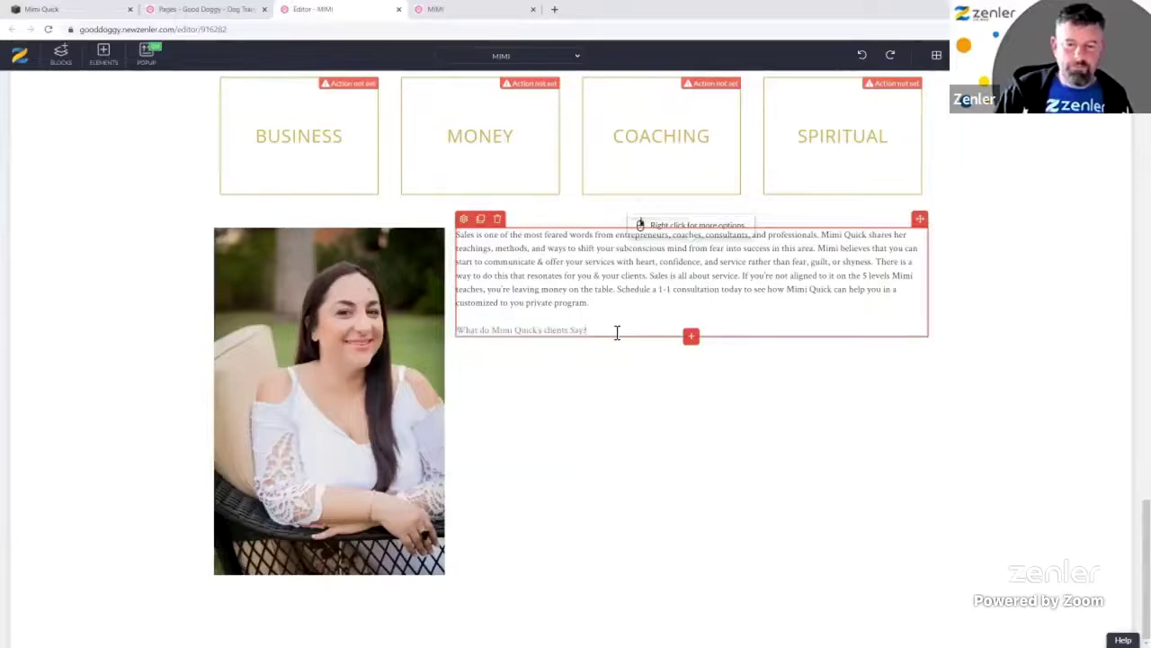
# - Set the clients heading font size to 20
pyautogui.tripleClick(472, 331)
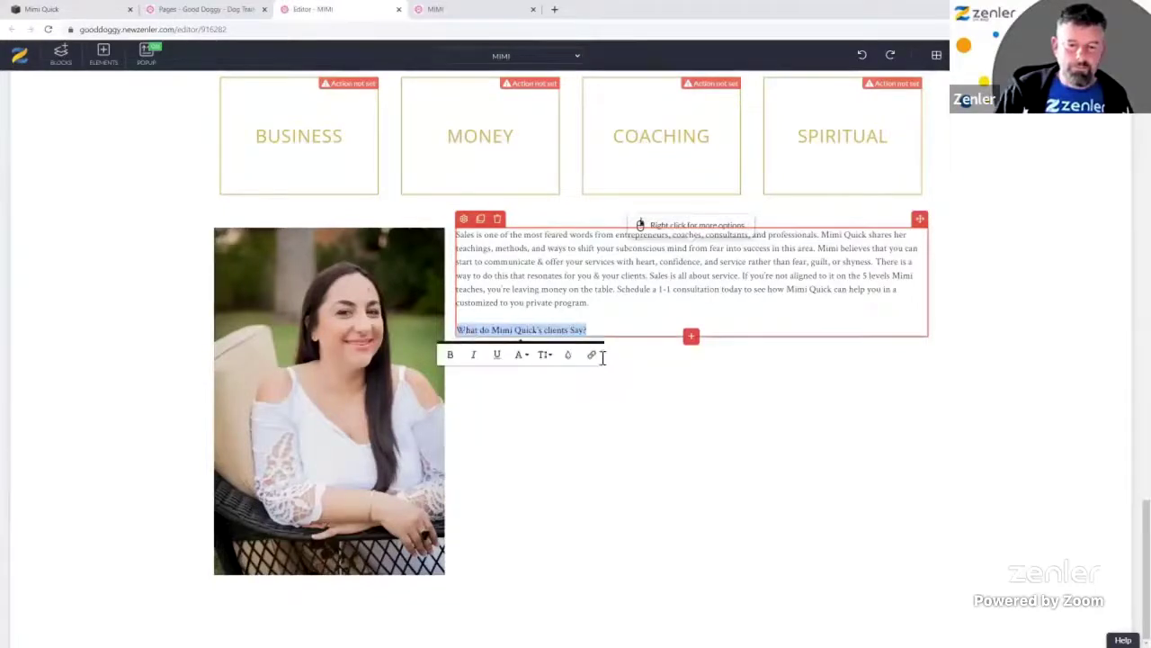
pyautogui.click(545, 355)
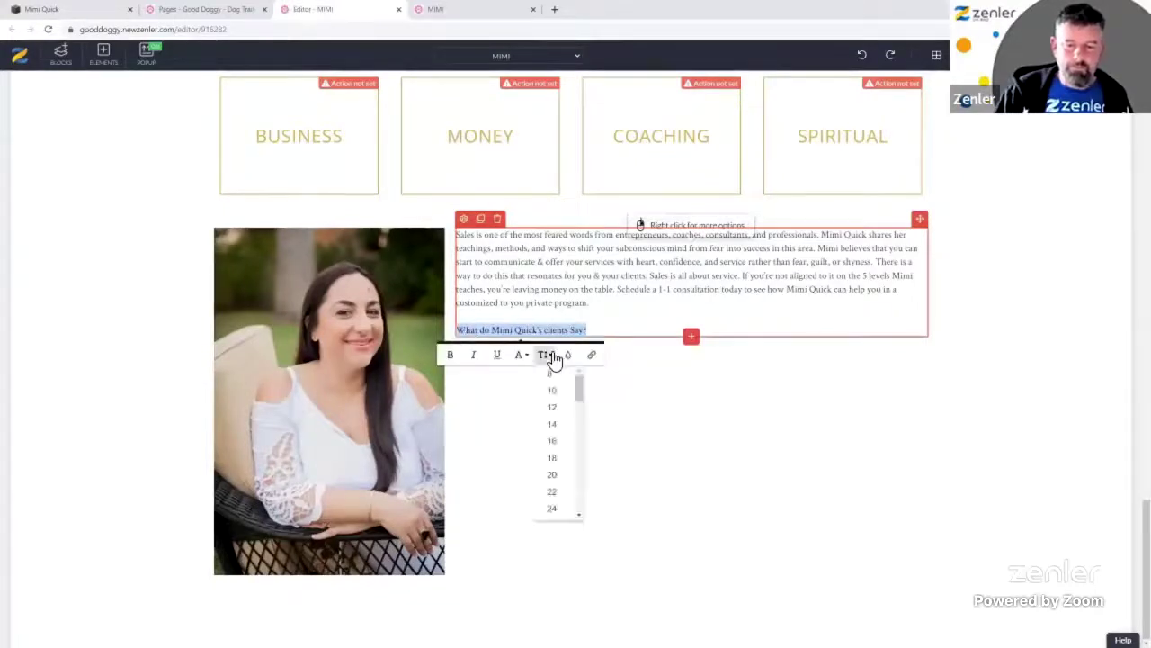
pyautogui.click(585, 476)
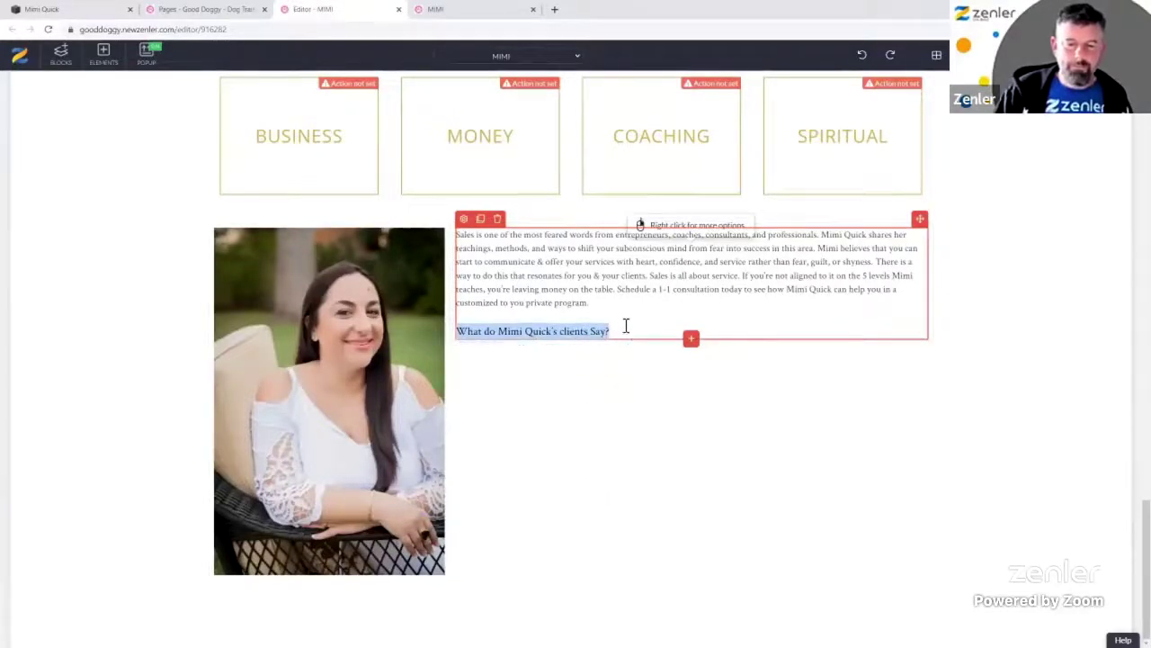
pyautogui.click(626, 332)
# - Delete the sales paragraph above the heading and add blank lines below it
pyautogui.moveTo(586, 303); pyautogui.dragTo(456, 234)
pyautogui.hotkey('ctrl', 'c')
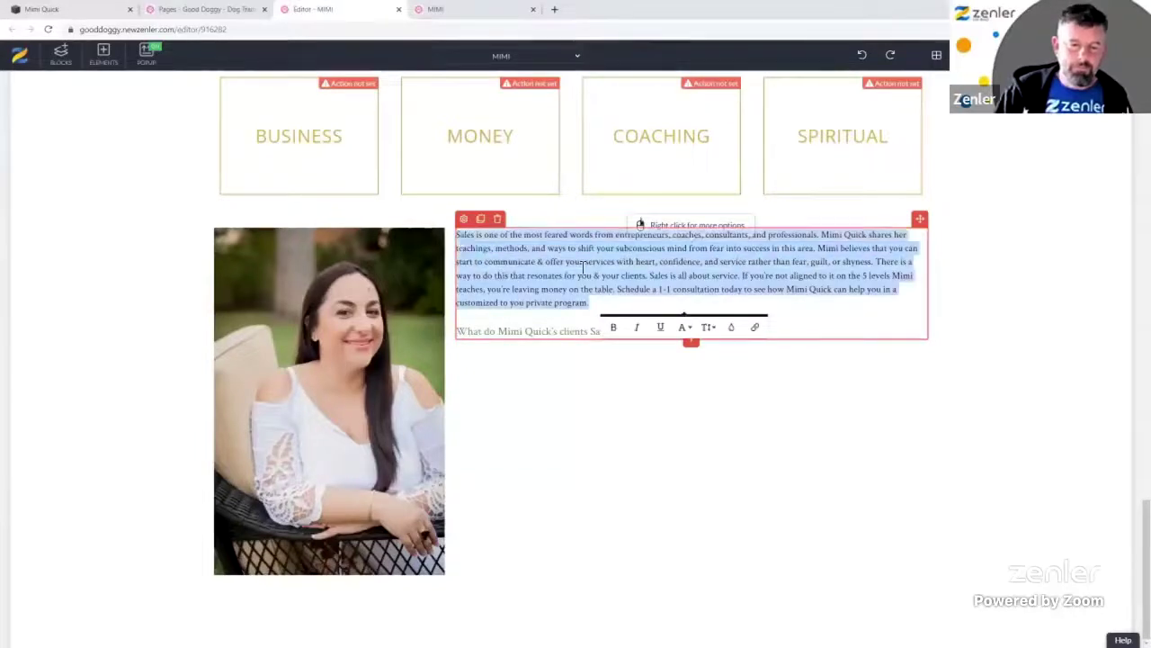
pyautogui.press('BackSpace')
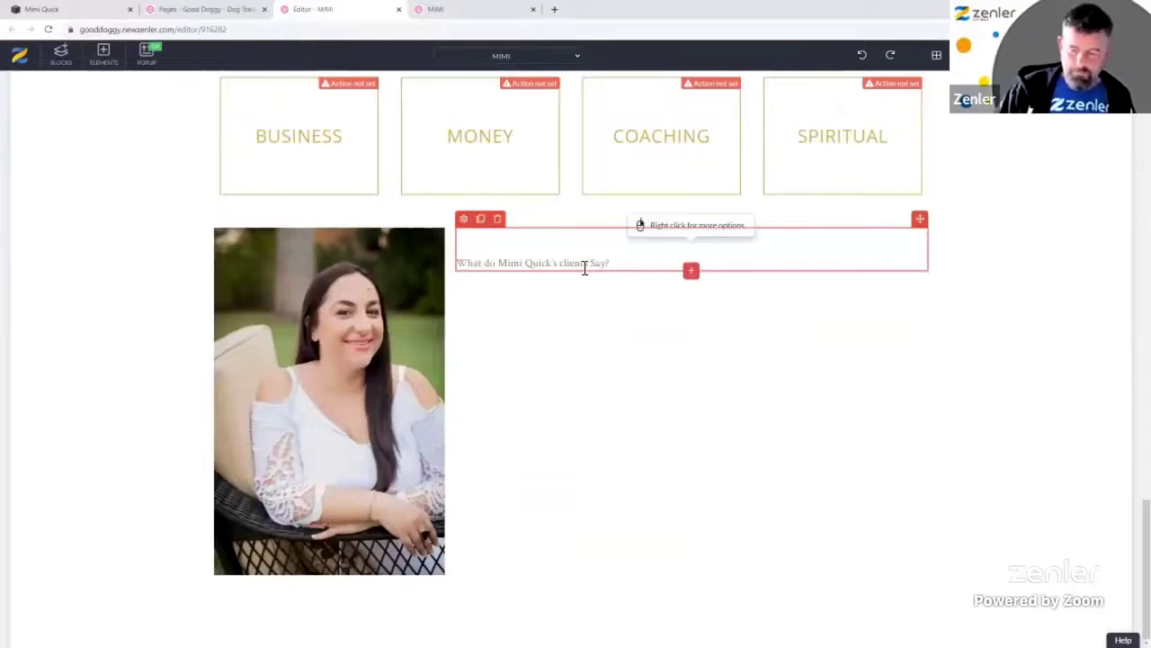
pyautogui.press('Delete')
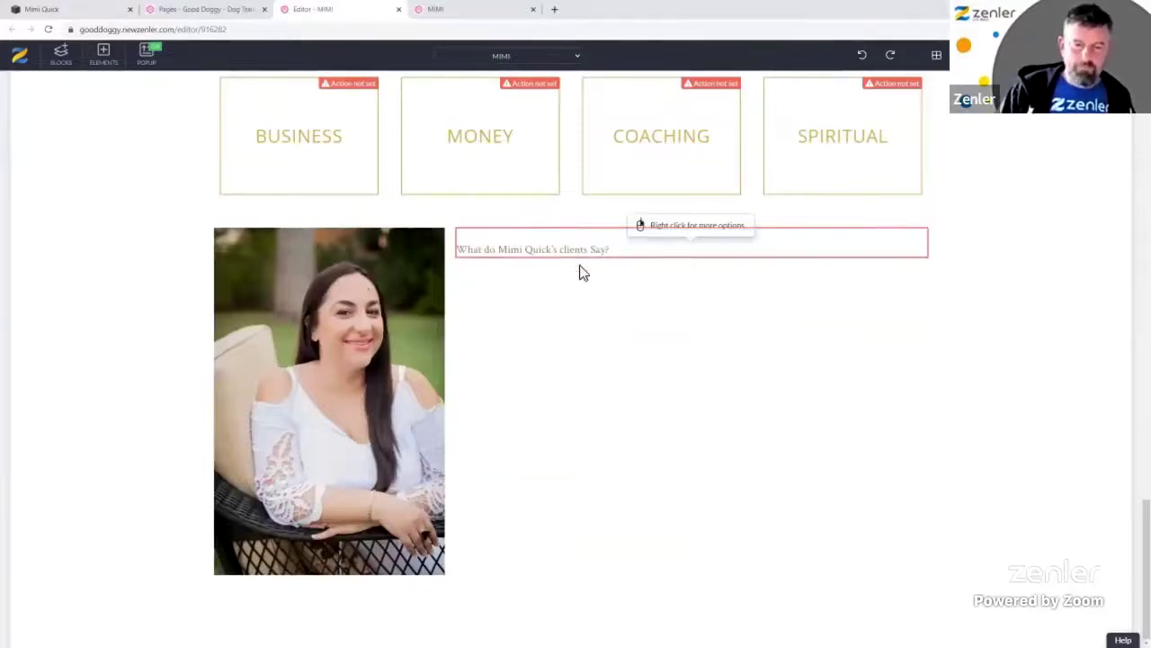
pyautogui.press('Delete')
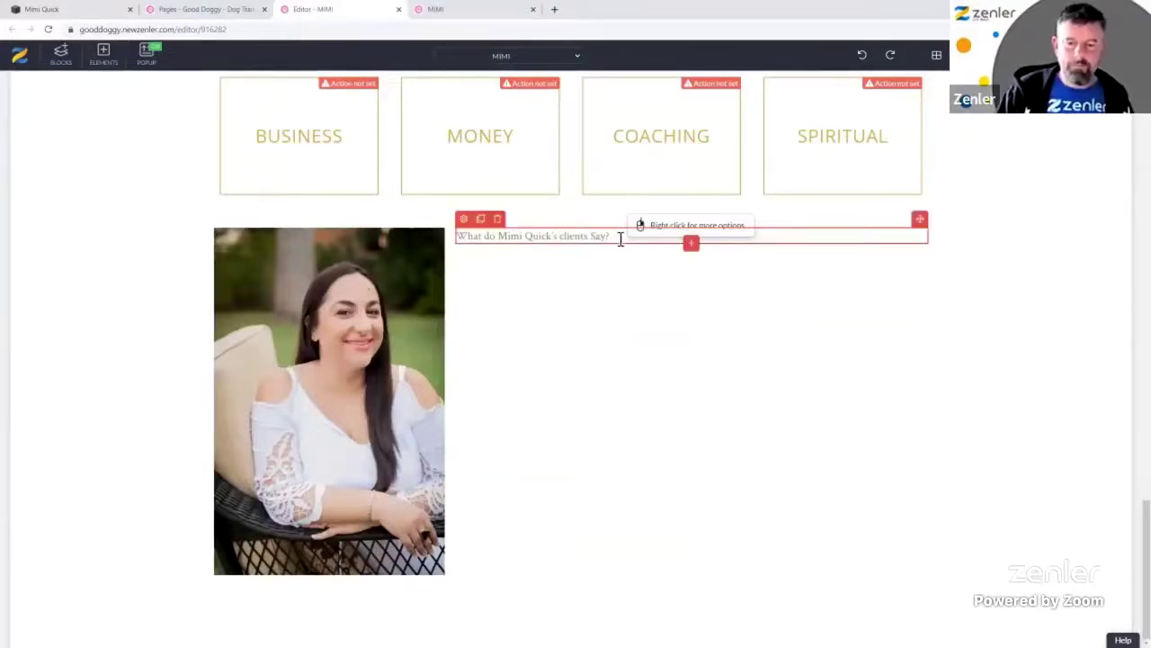
pyautogui.press('Return')
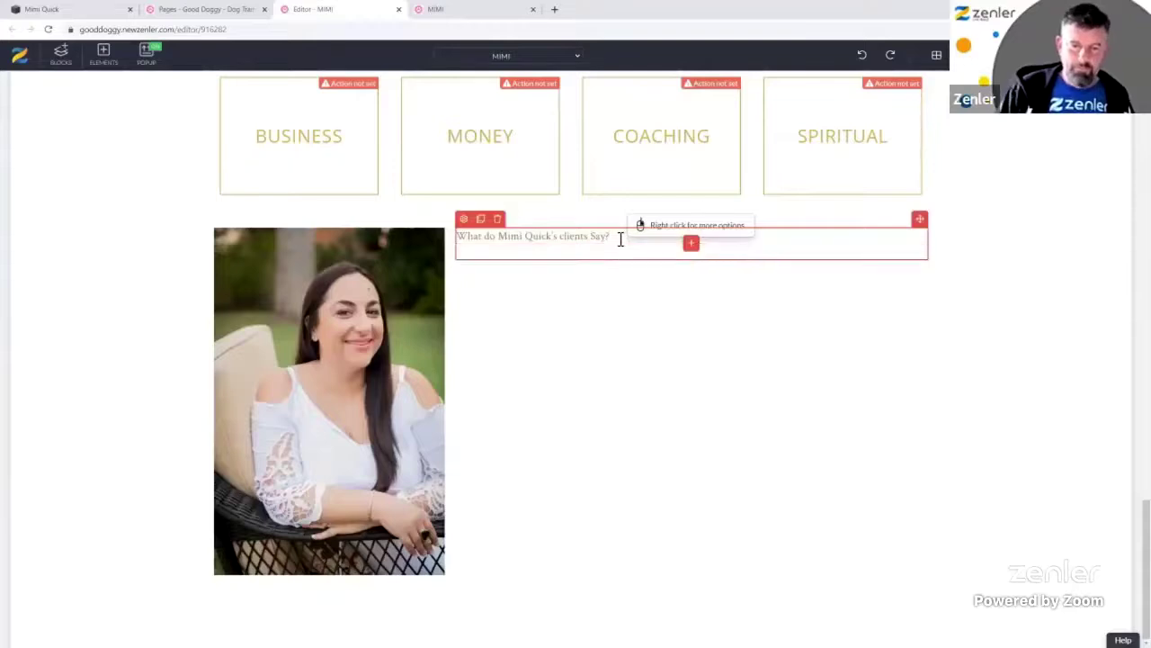
pyautogui.press('Return')
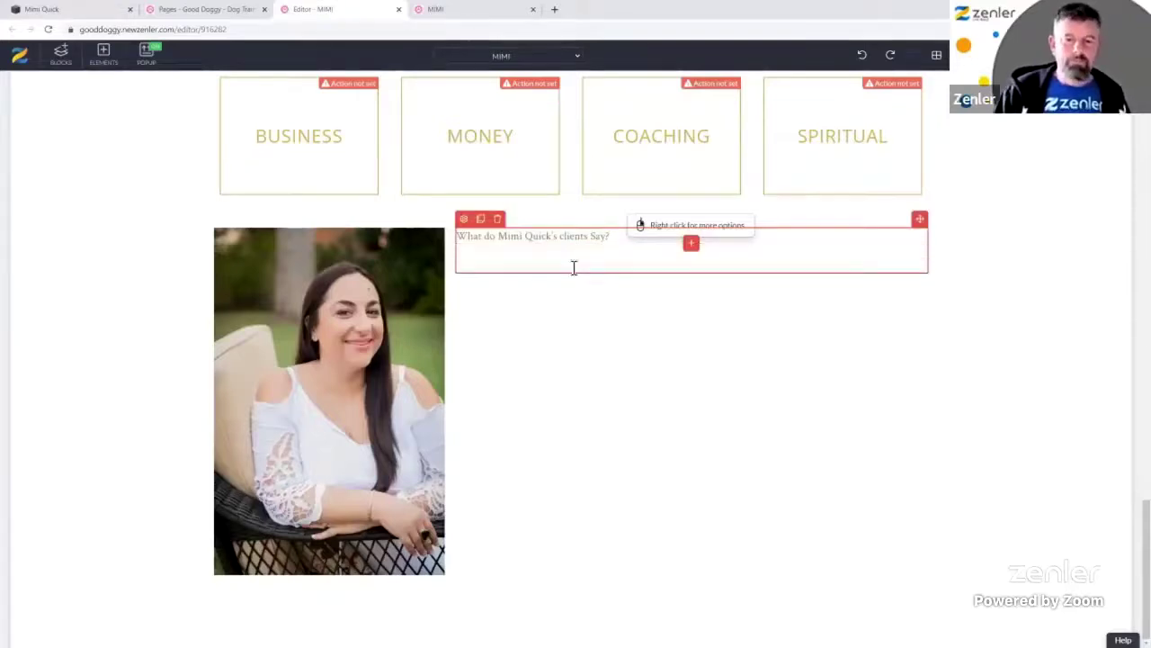
pyautogui.hotkey('ctrl', 'v')
# - Copy the testimonial paragraph from the live site and paste it over the sales paragraph
pyautogui.click(59, 11)
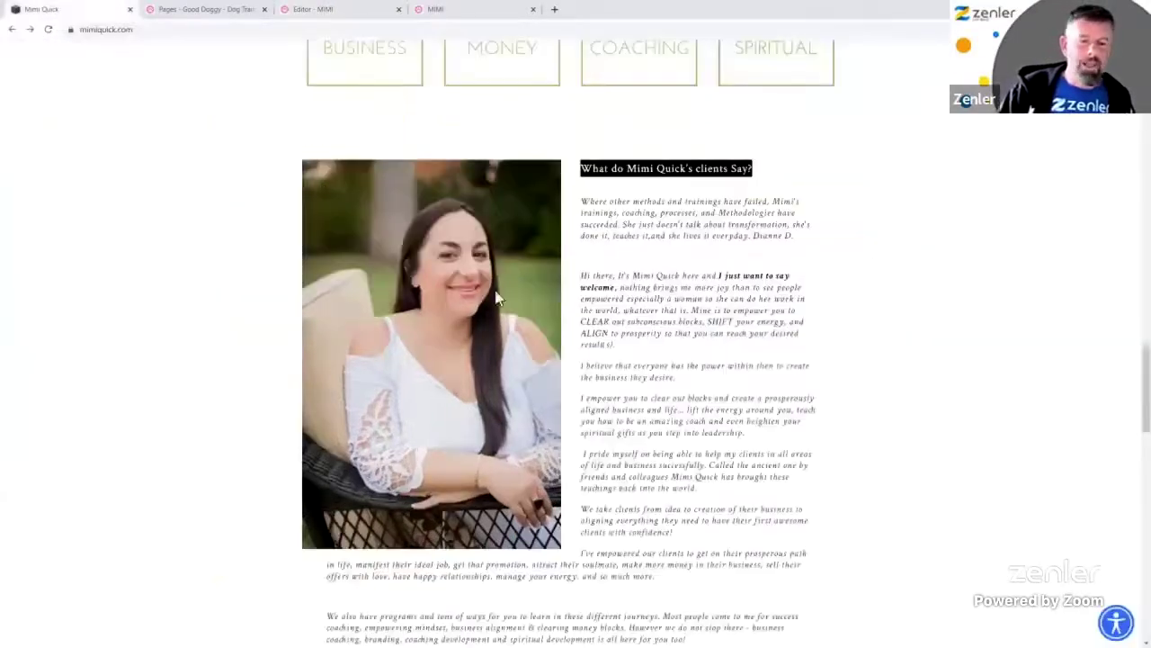
pyautogui.moveTo(804, 237); pyautogui.dragTo(581, 209)
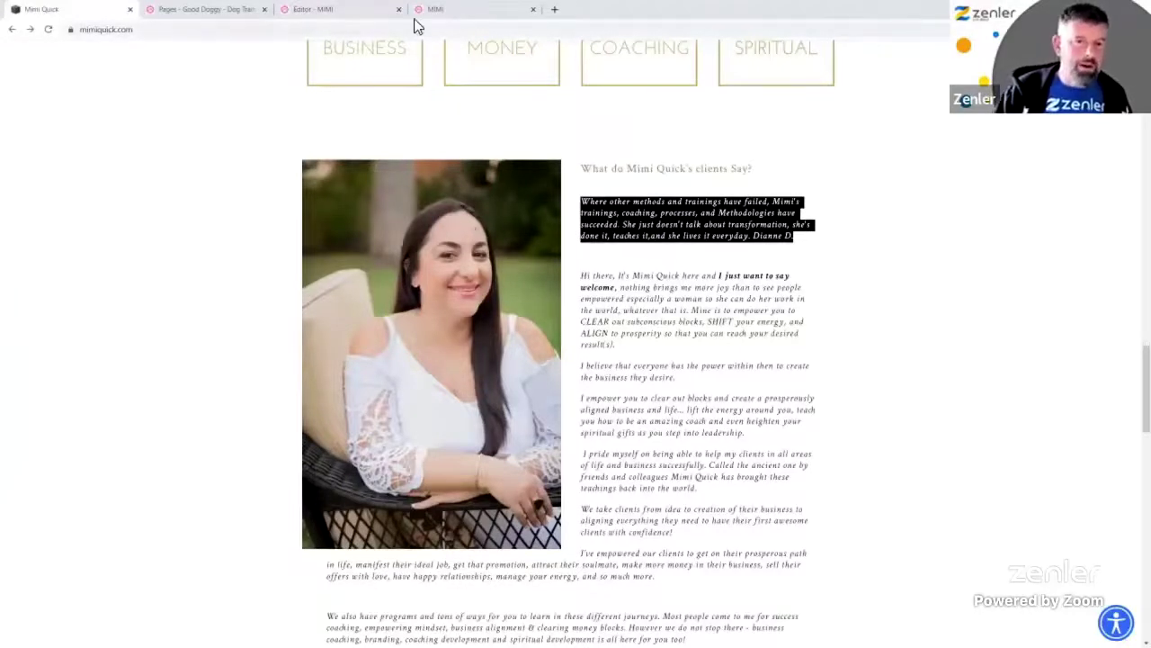
pyautogui.click(349, 12)
pyautogui.click(612, 338)
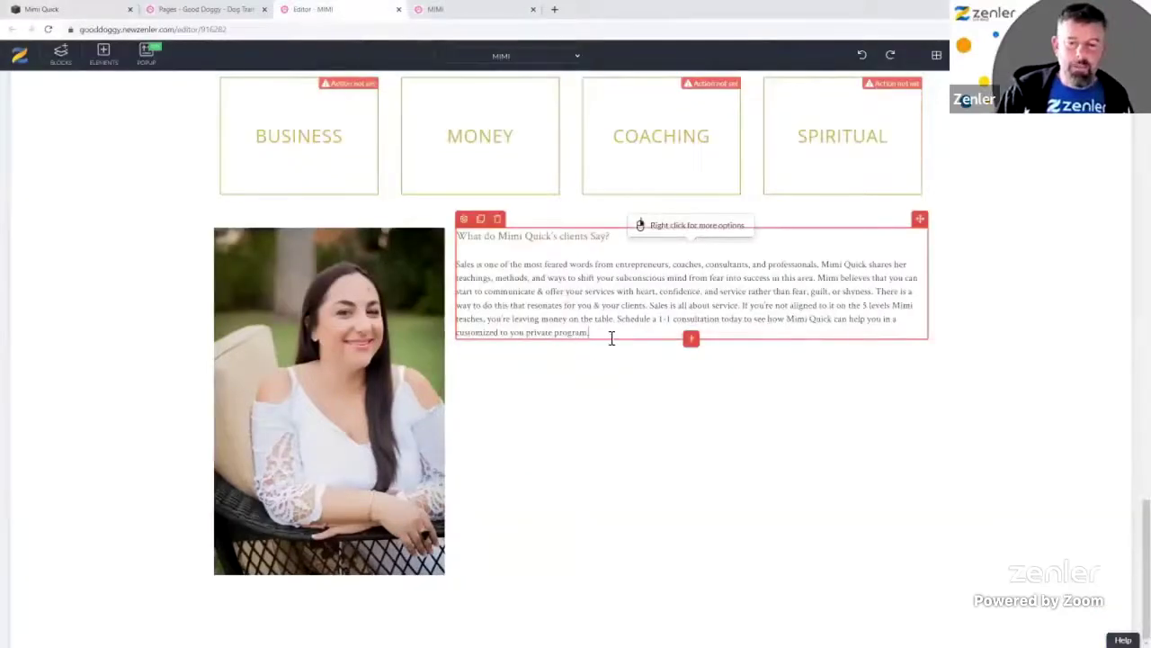
pyautogui.tripleClick(465, 263)
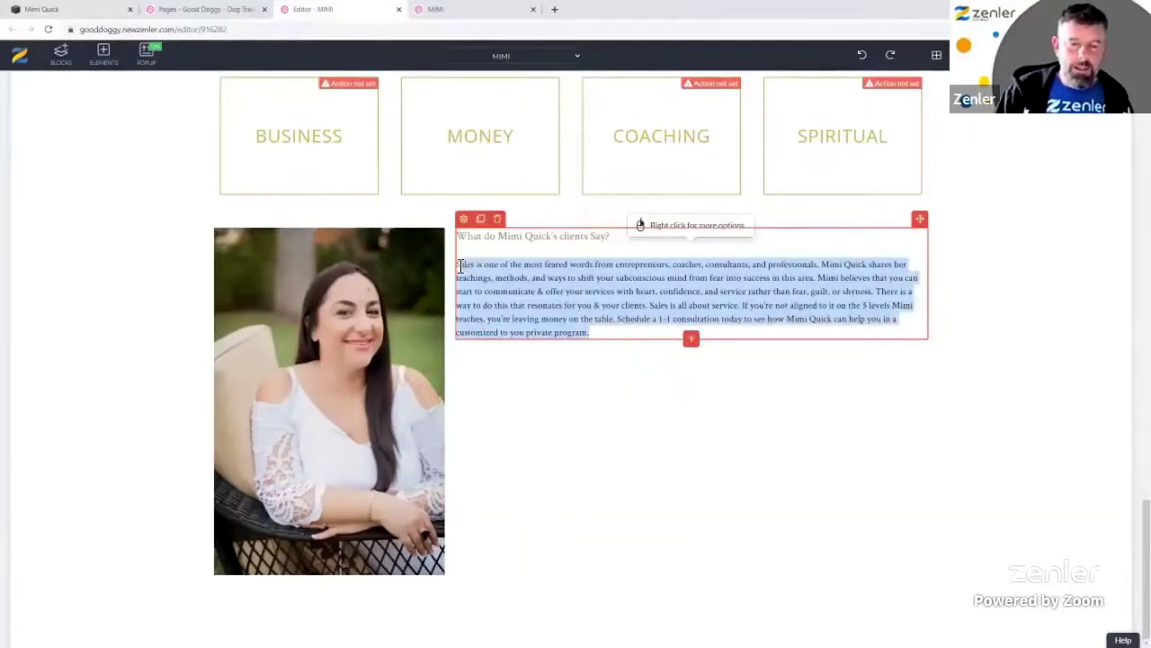
pyautogui.hotkey('ctrl', 'v')
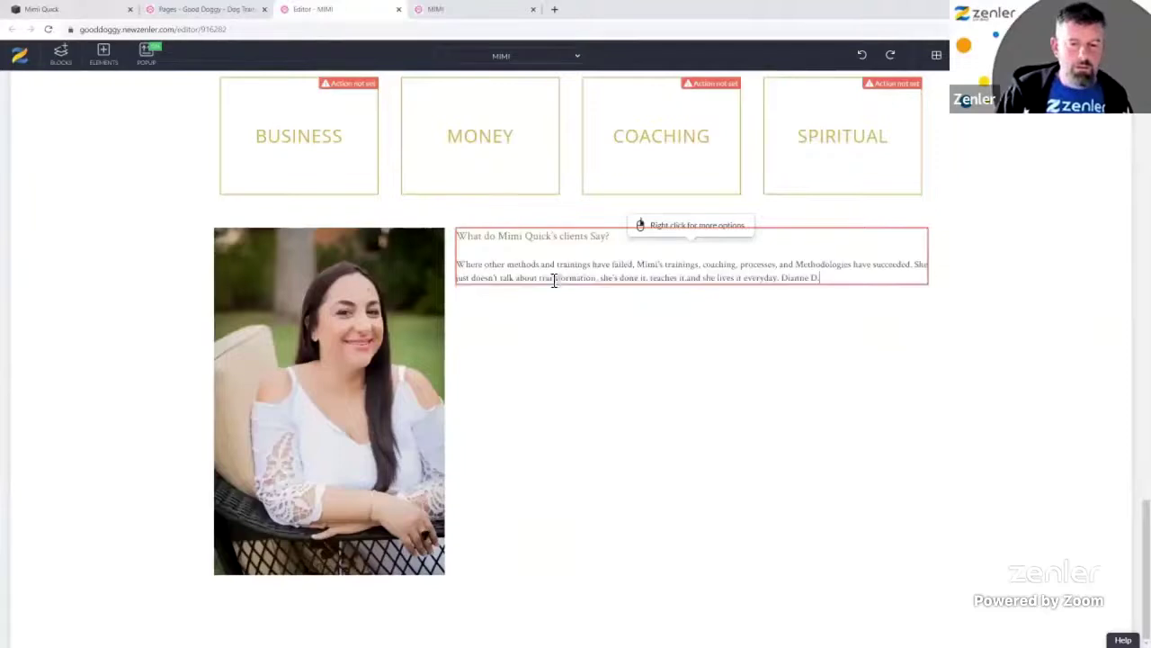
pyautogui.click(658, 304)
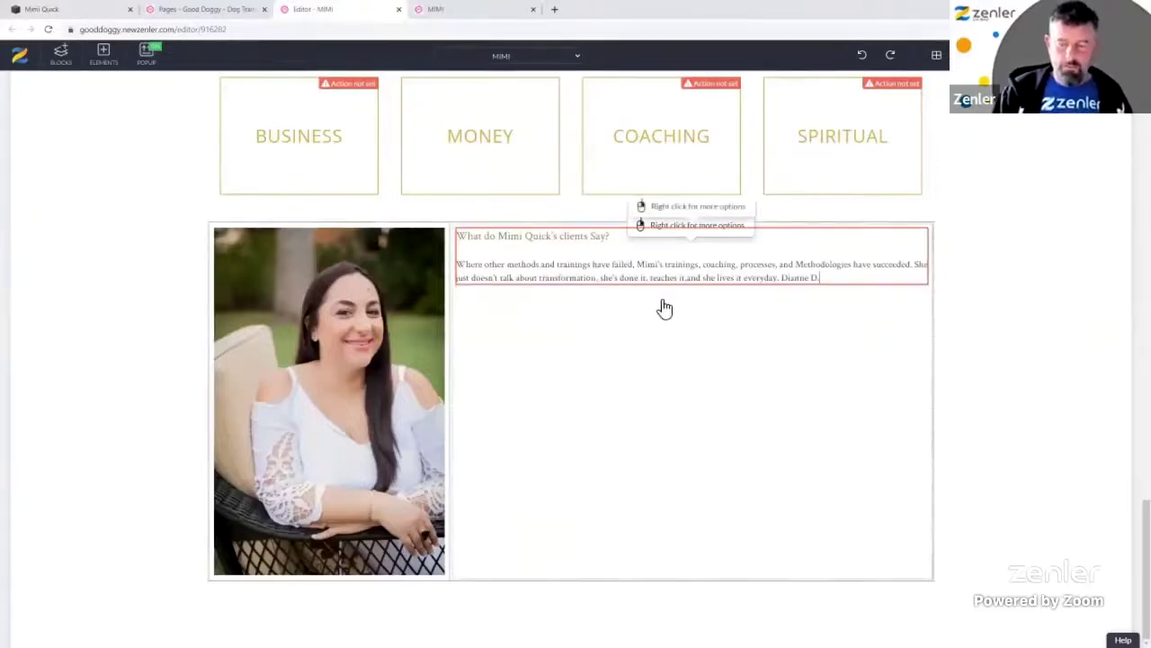
# - Paste the live site's paragraphs from "Hi there" to "confidence!" below the testimonial
pyautogui.click(97, 11)
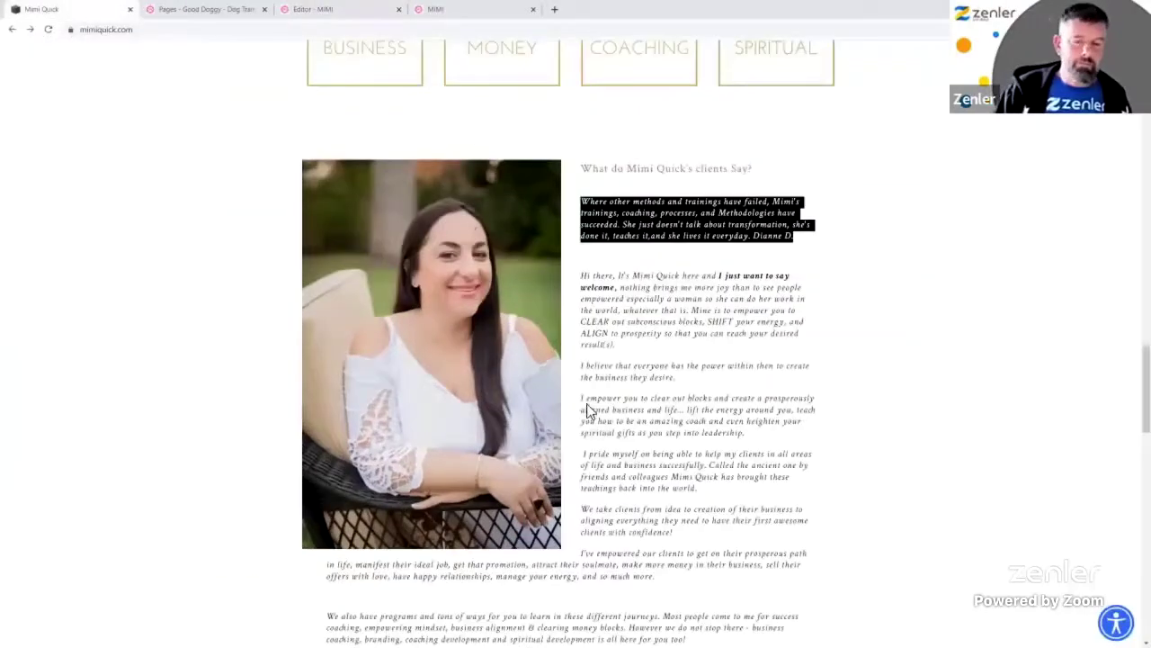
pyautogui.click(691, 340)
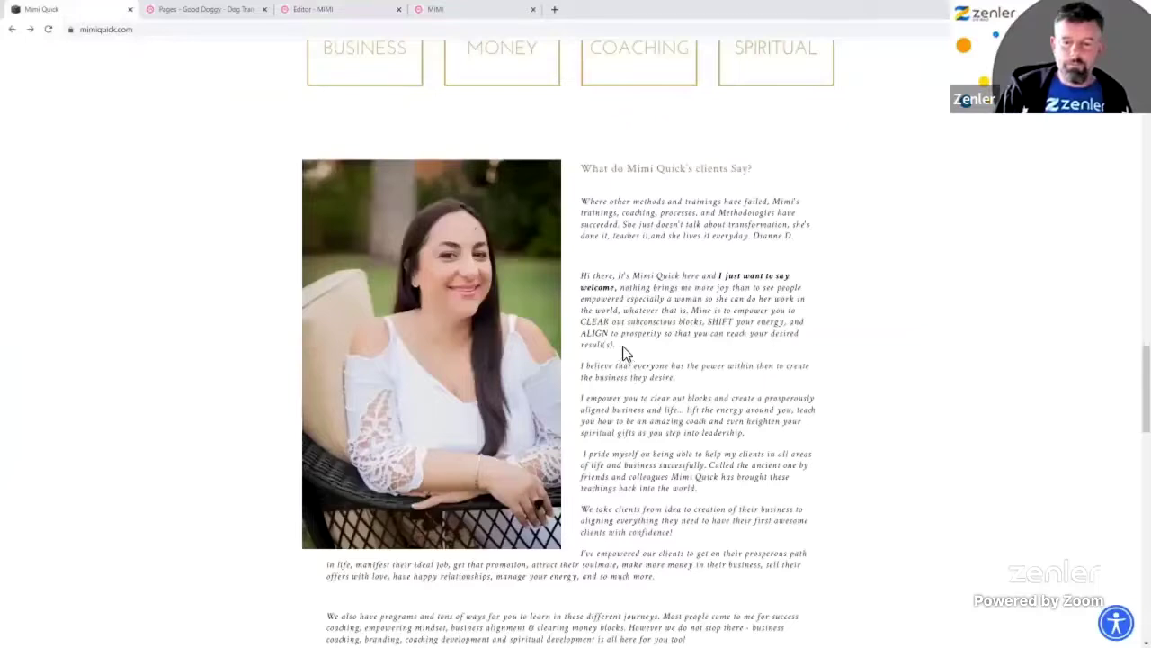
pyautogui.moveTo(611, 346); pyautogui.dragTo(576, 282)
pyautogui.moveTo(676, 378); pyautogui.dragTo(576, 274)
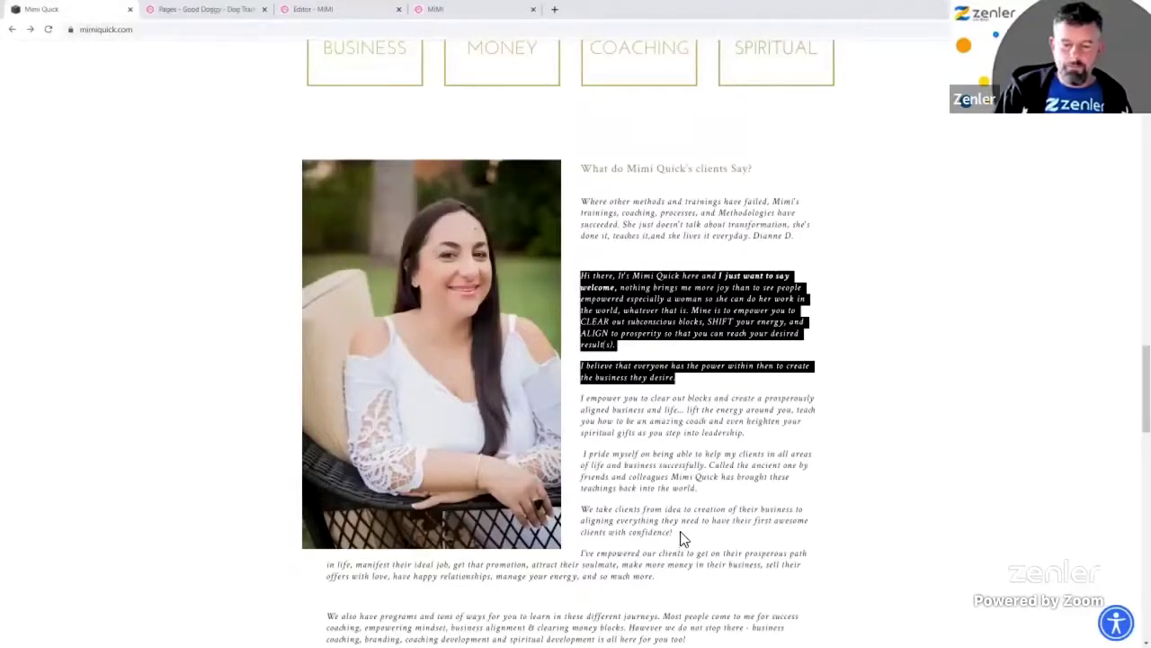
pyautogui.moveTo(681, 538); pyautogui.dragTo(592, 290)
pyautogui.hotkey('ctrl', 'c')
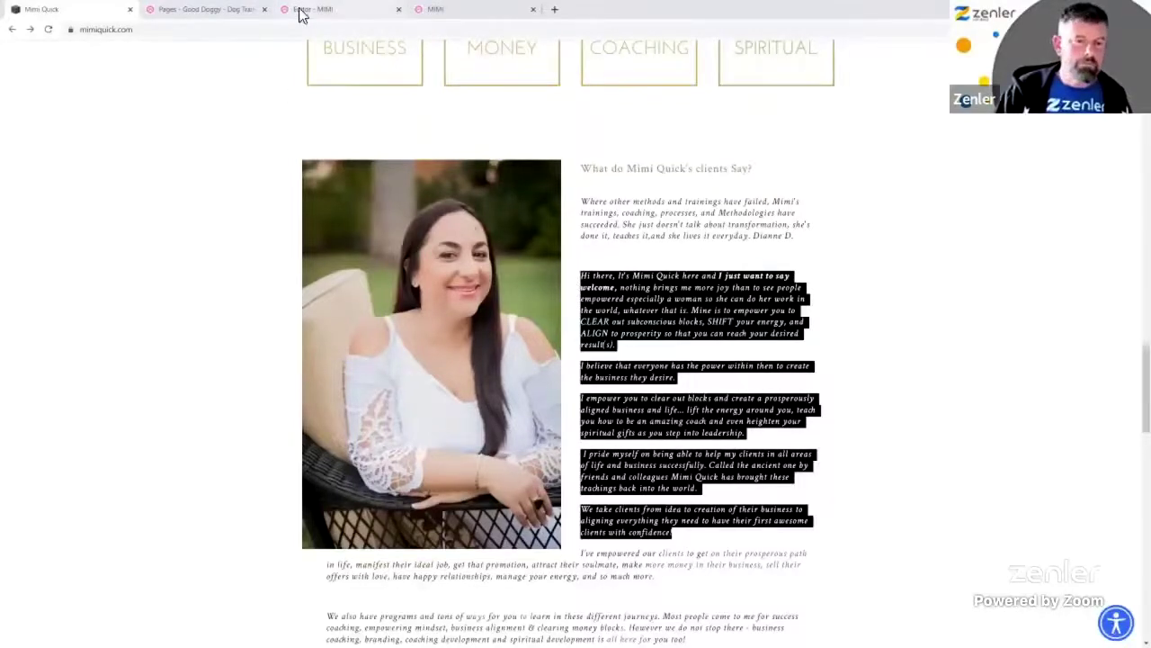
pyautogui.click(300, 11)
pyautogui.click(609, 304)
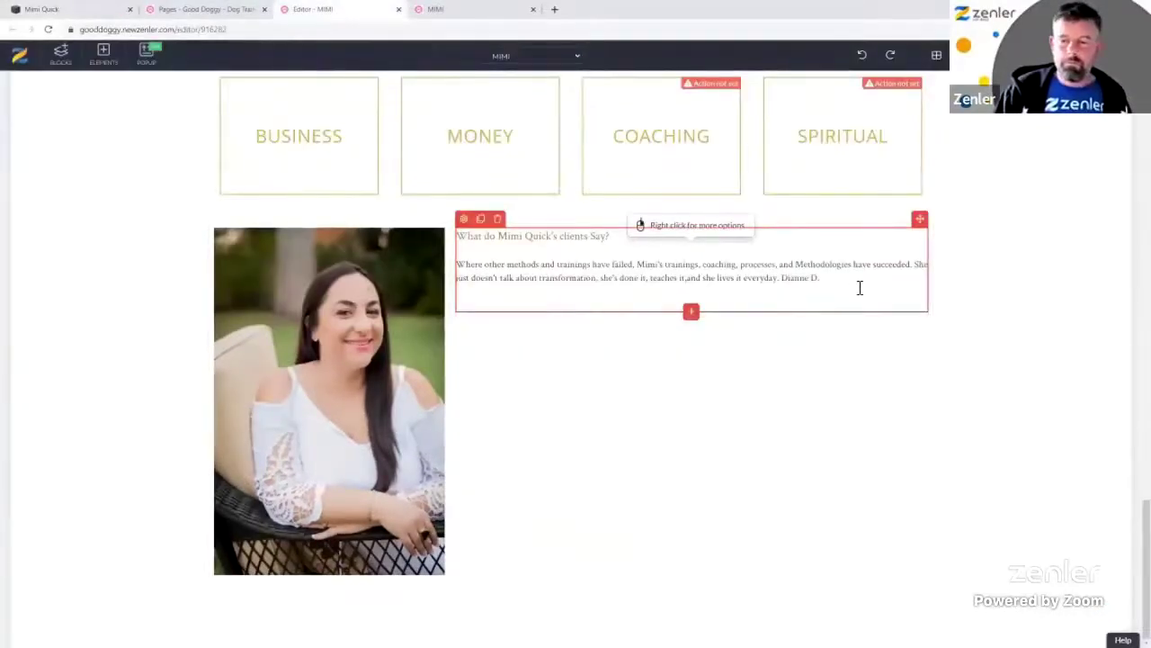
pyautogui.press('Return')
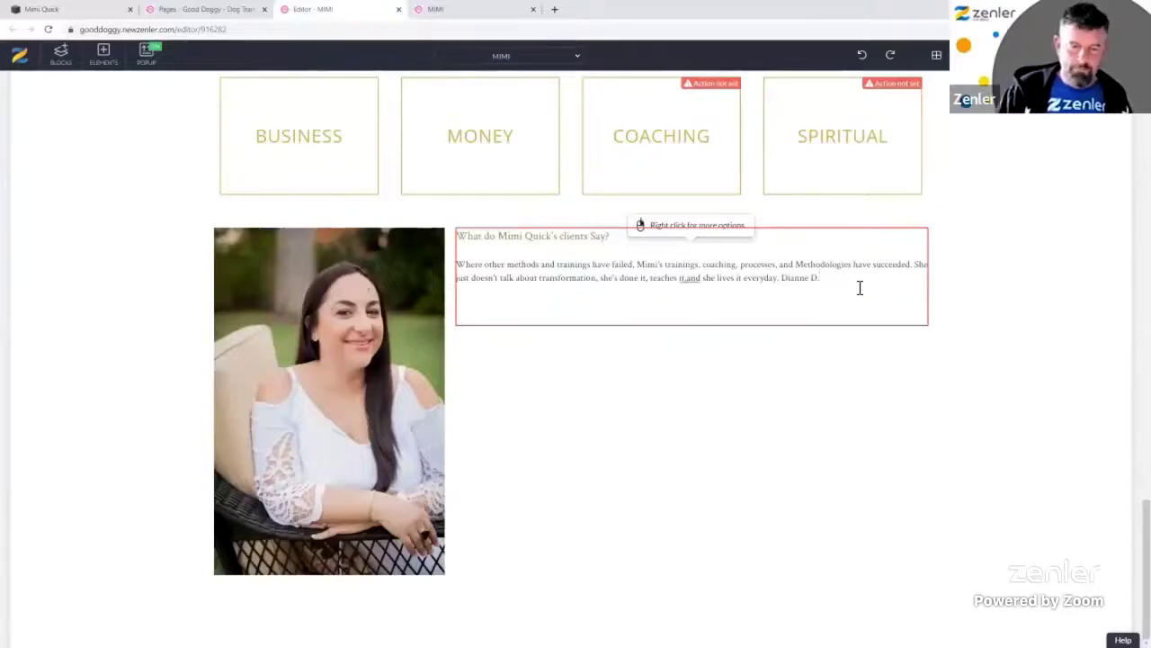
pyautogui.hotkey('ctrl', 'v')
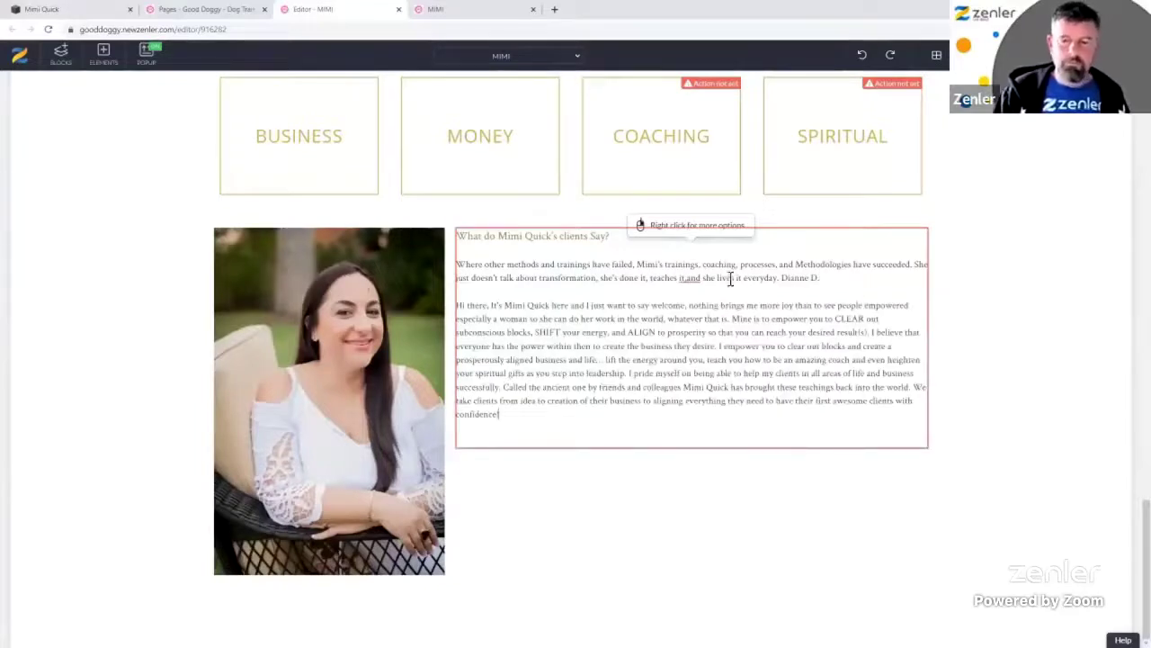
# - Break "I believe that", "I pride myself" and "We take clients" into separate paragraphs, matching the live site
pyautogui.click(98, 9)
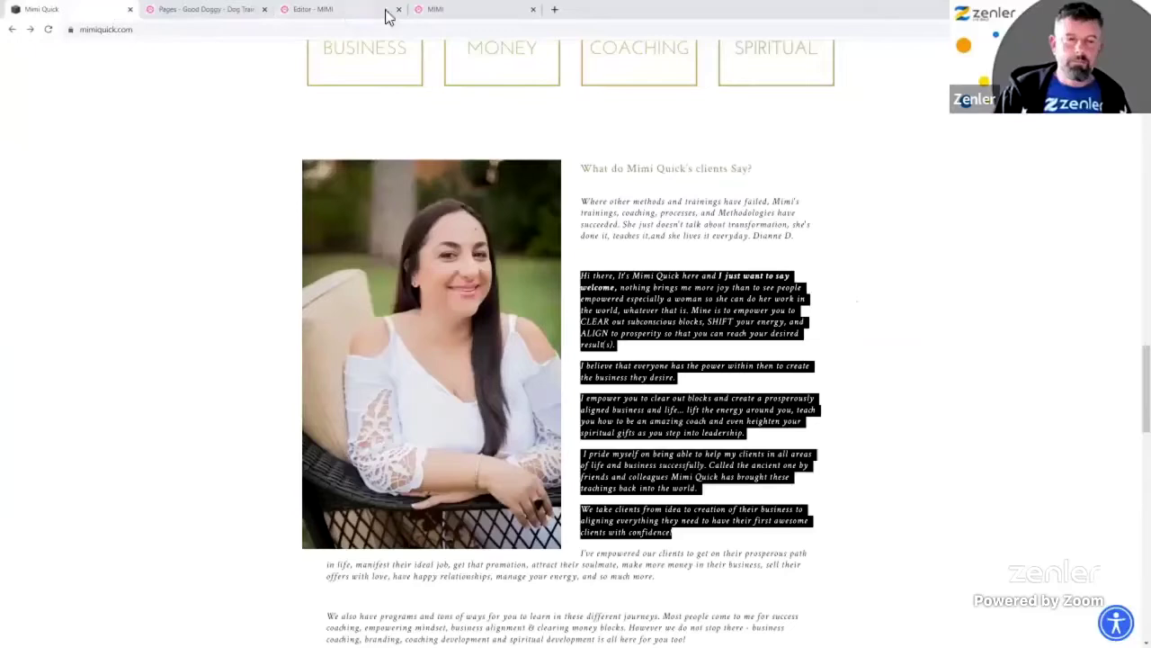
pyautogui.click(353, 12)
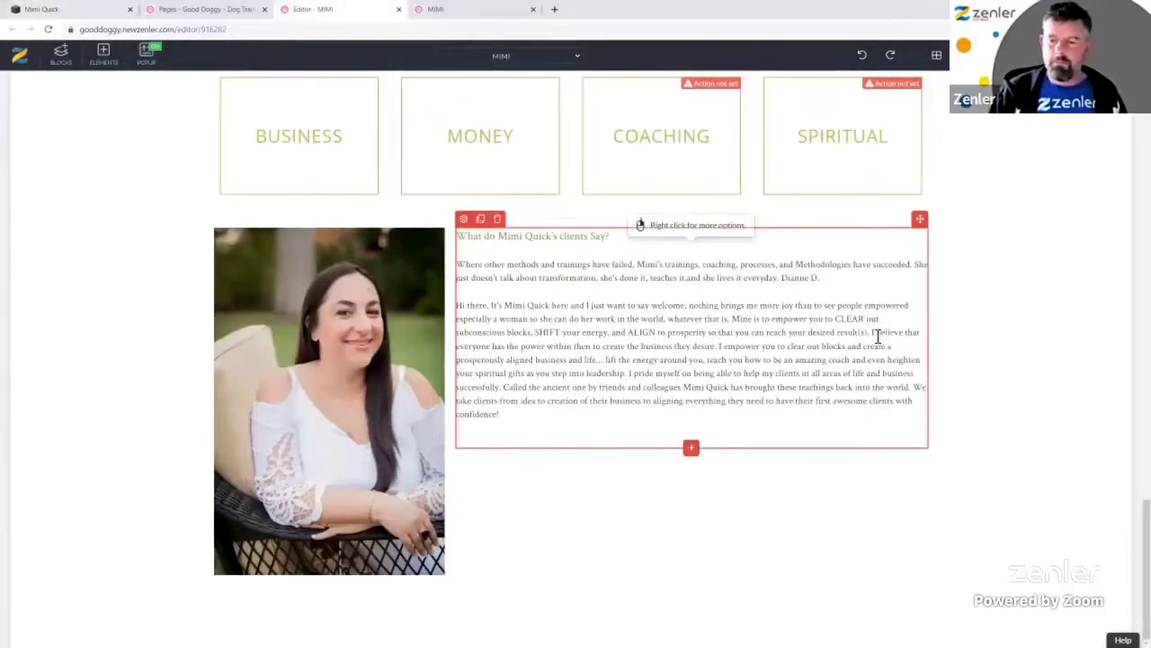
pyautogui.press('Return')
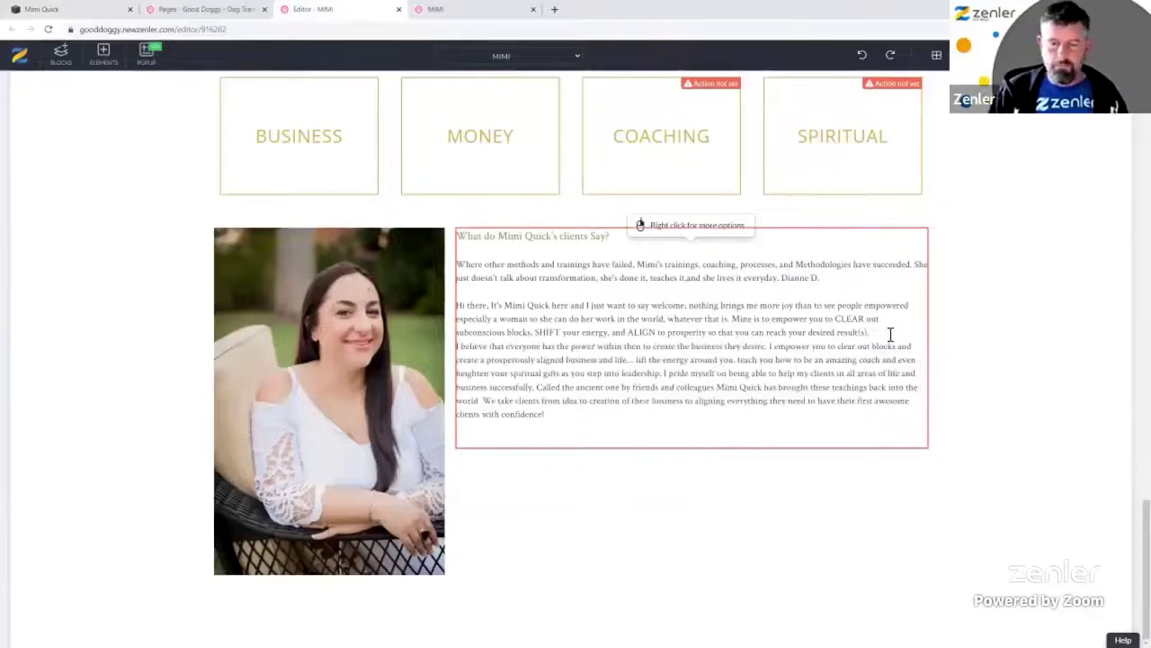
pyautogui.click(86, 13)
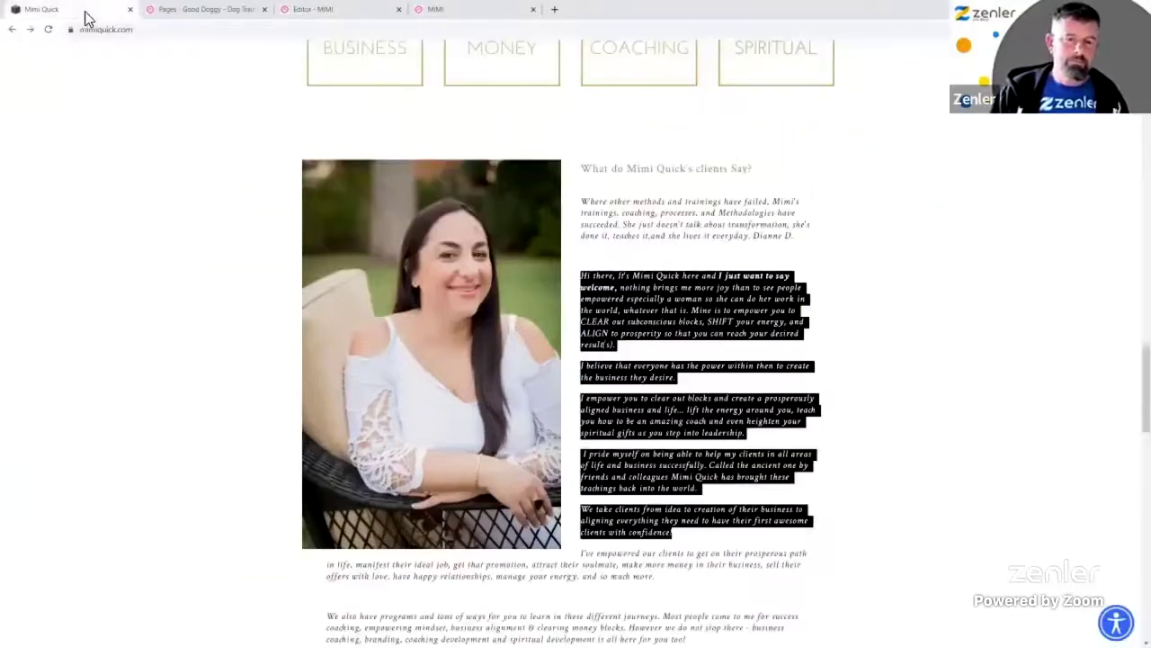
pyautogui.click(348, 12)
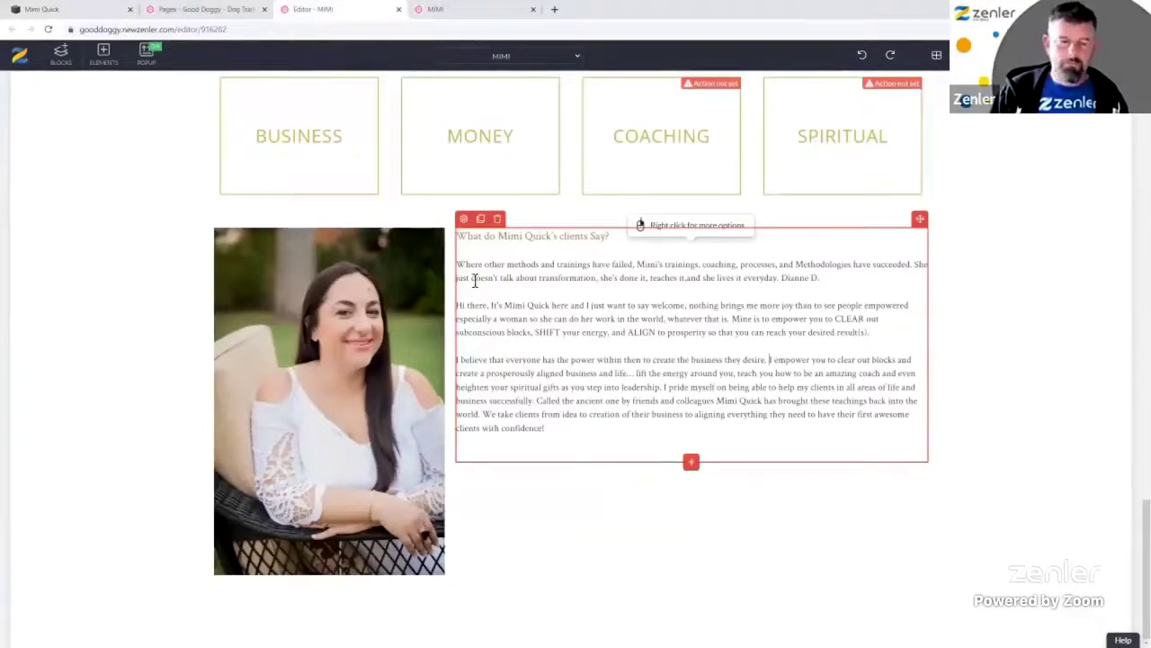
pyautogui.click(90, 12)
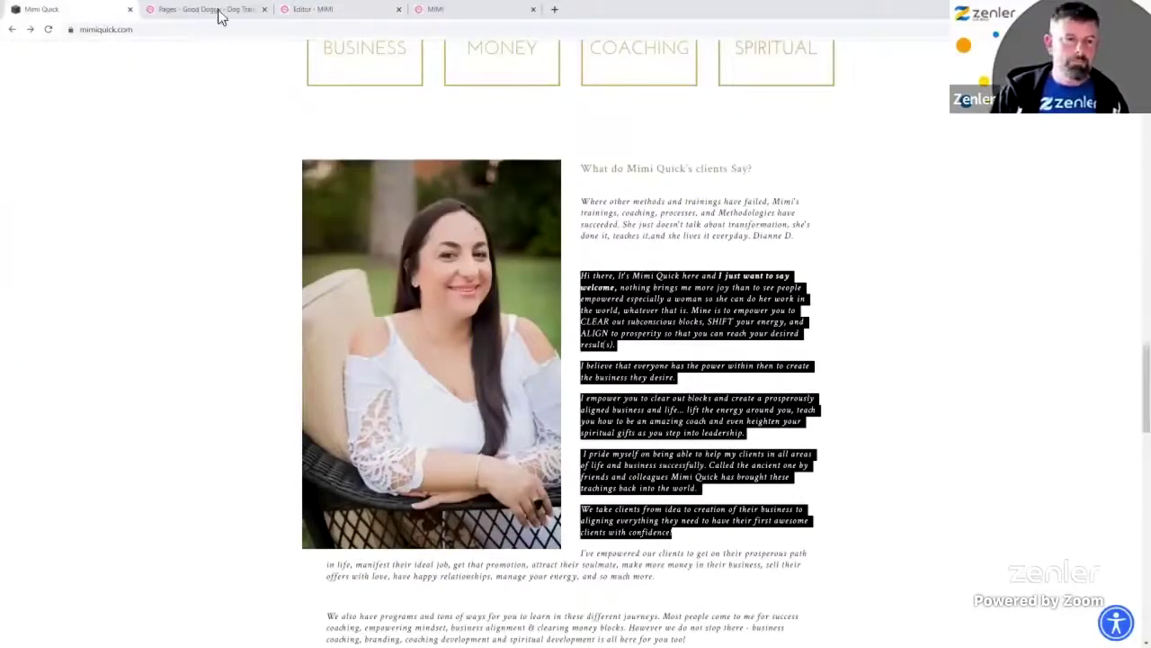
pyautogui.click(323, 10)
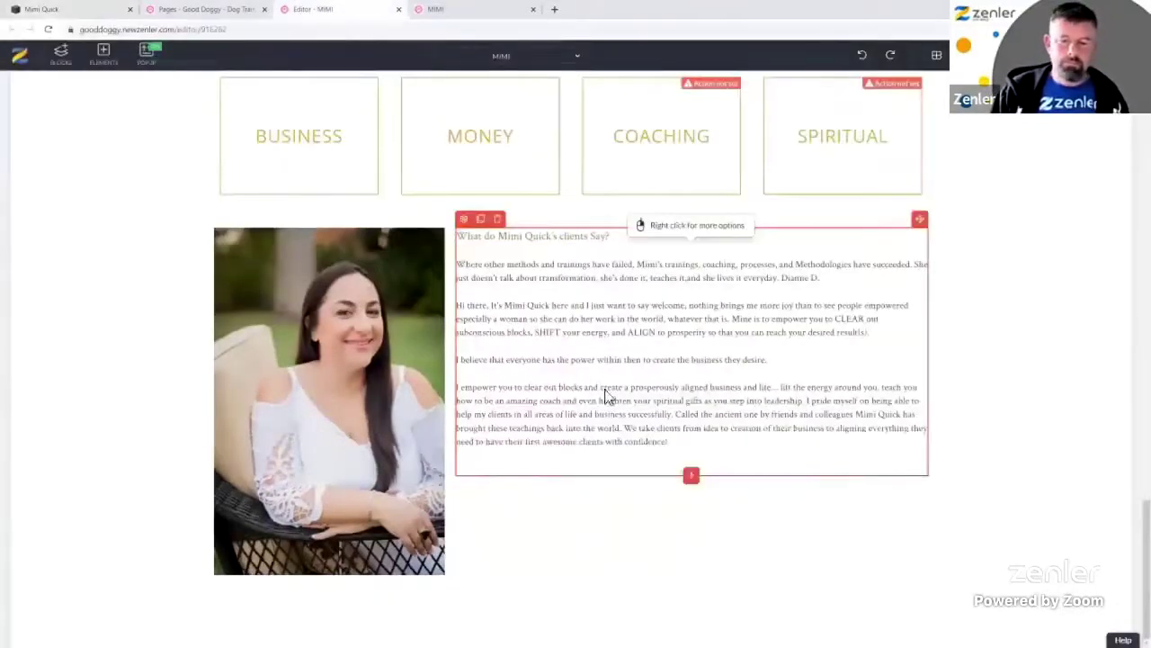
pyautogui.click(809, 403)
pyautogui.press('Return')
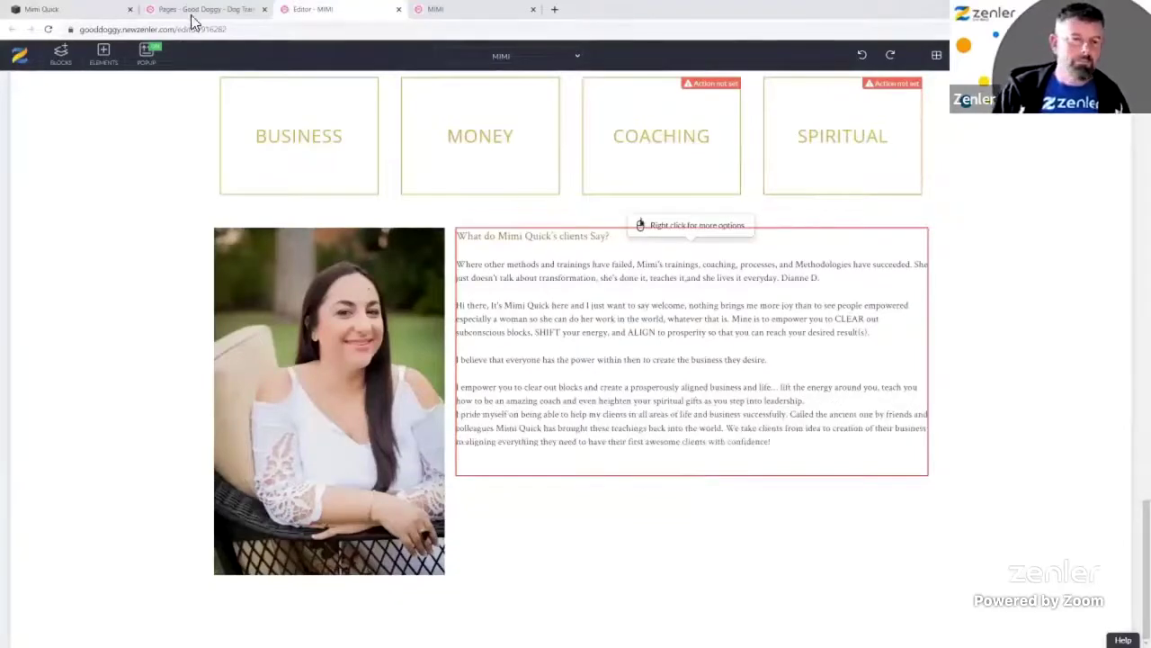
pyautogui.click(89, 10)
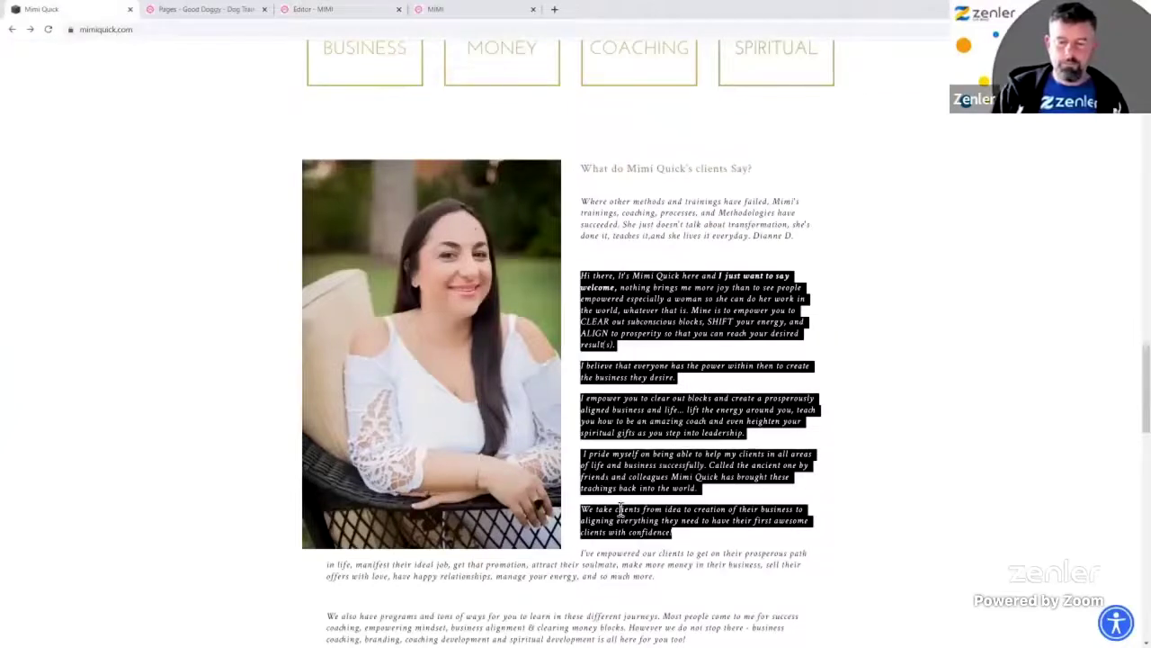
pyautogui.click(360, 10)
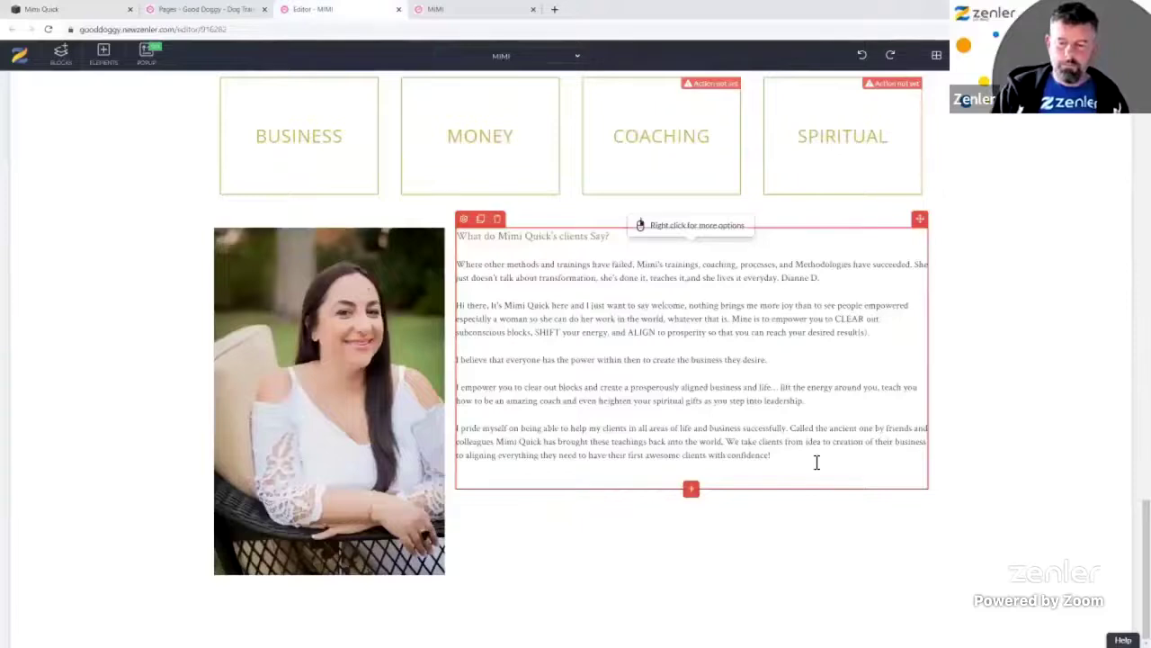
pyautogui.click(729, 442)
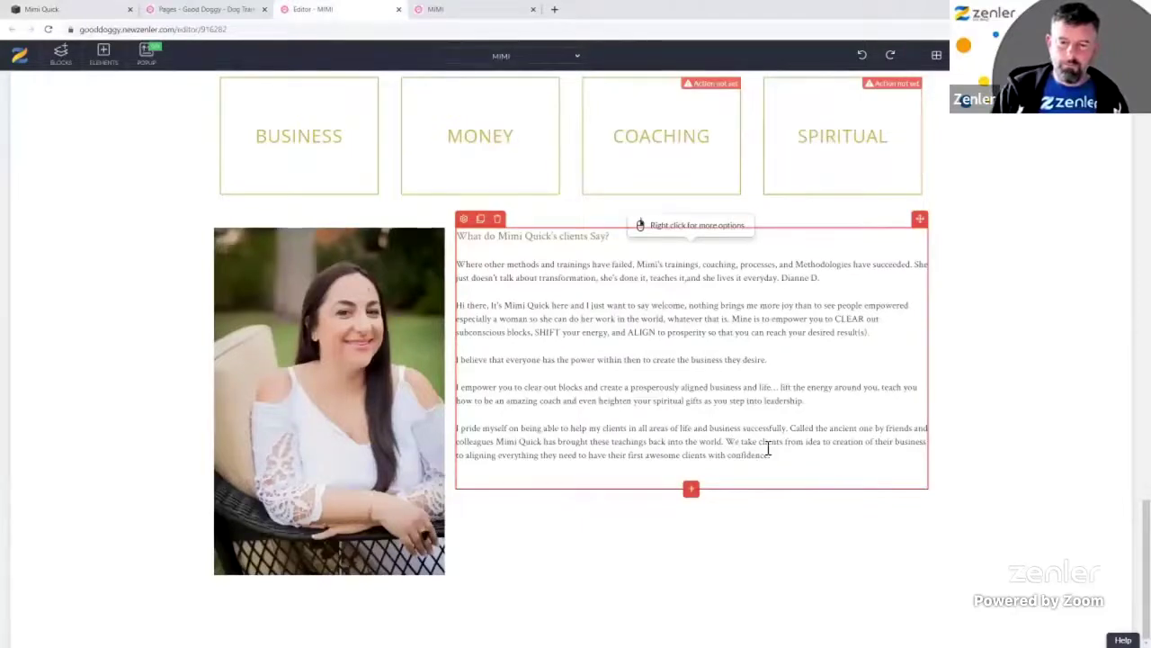
pyautogui.press('Return')
pyautogui.press('Return')
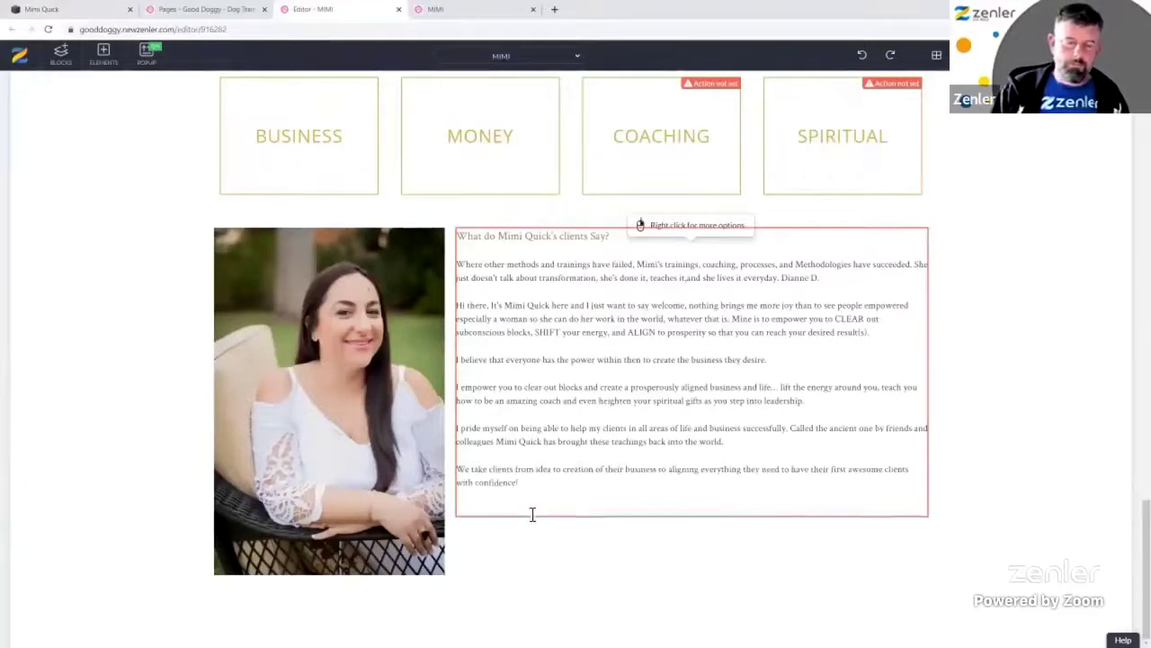
# - Add the "I've empowered our clients" paragraph after "with confidence!"
pyautogui.click(77, 12)
pyautogui.scroll(-3, 673, 452)
pyautogui.moveTo(658, 356); pyautogui.dragTo(585, 332)
pyautogui.hotkey('ctrl', 'c')
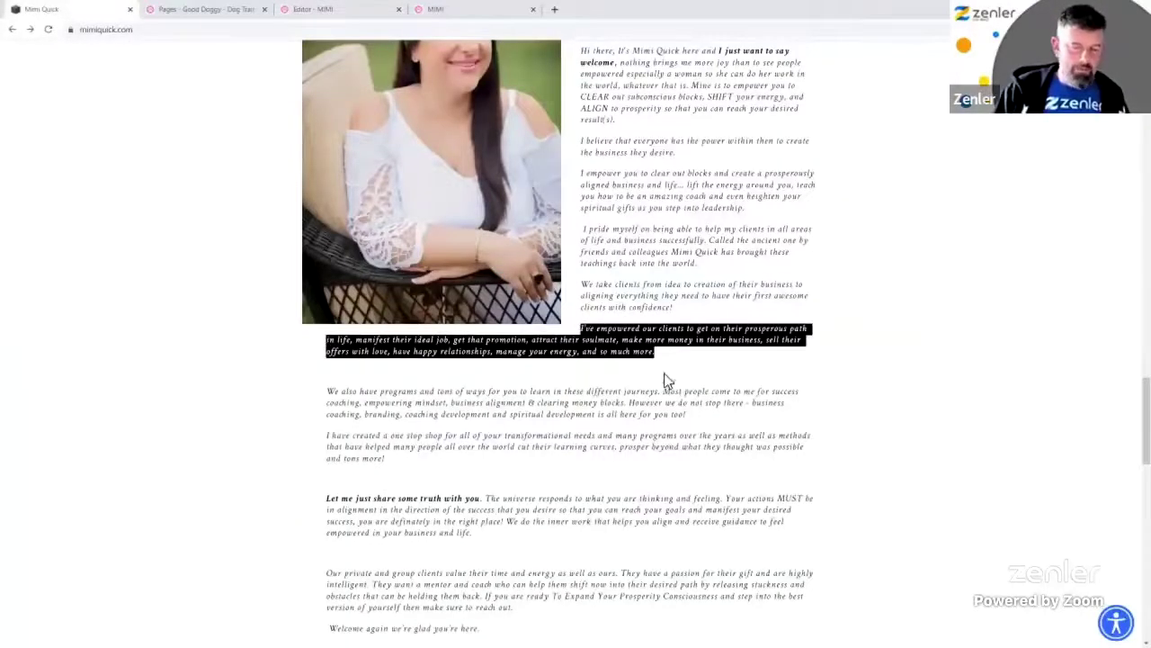
pyautogui.click(322, 12)
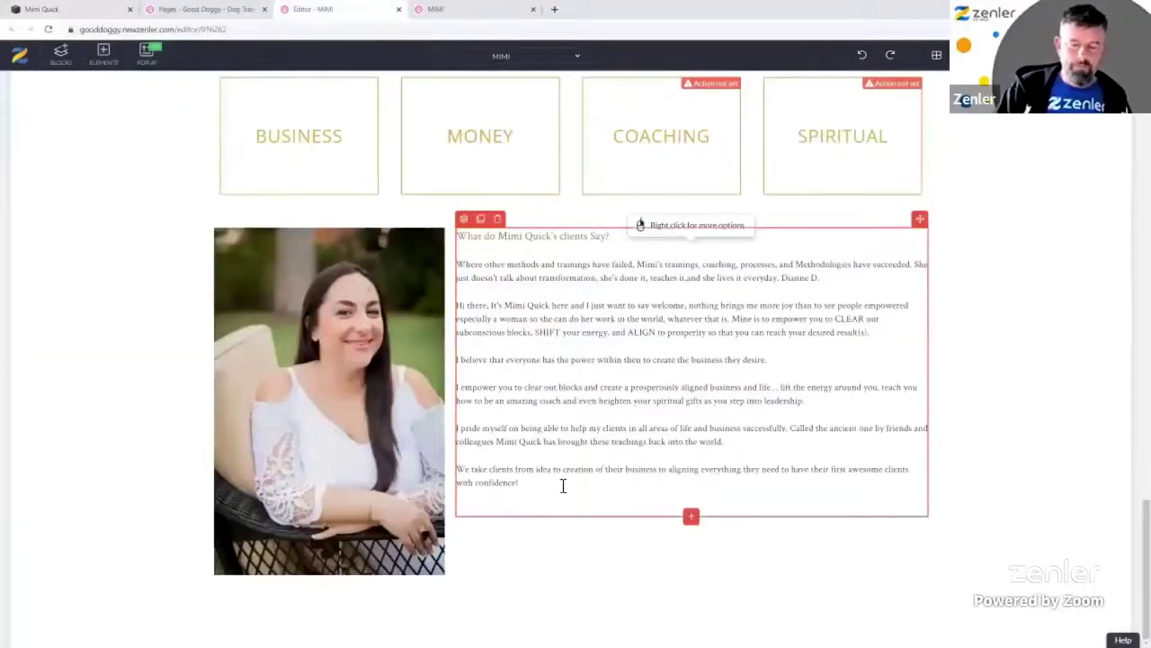
pyautogui.press('Return')
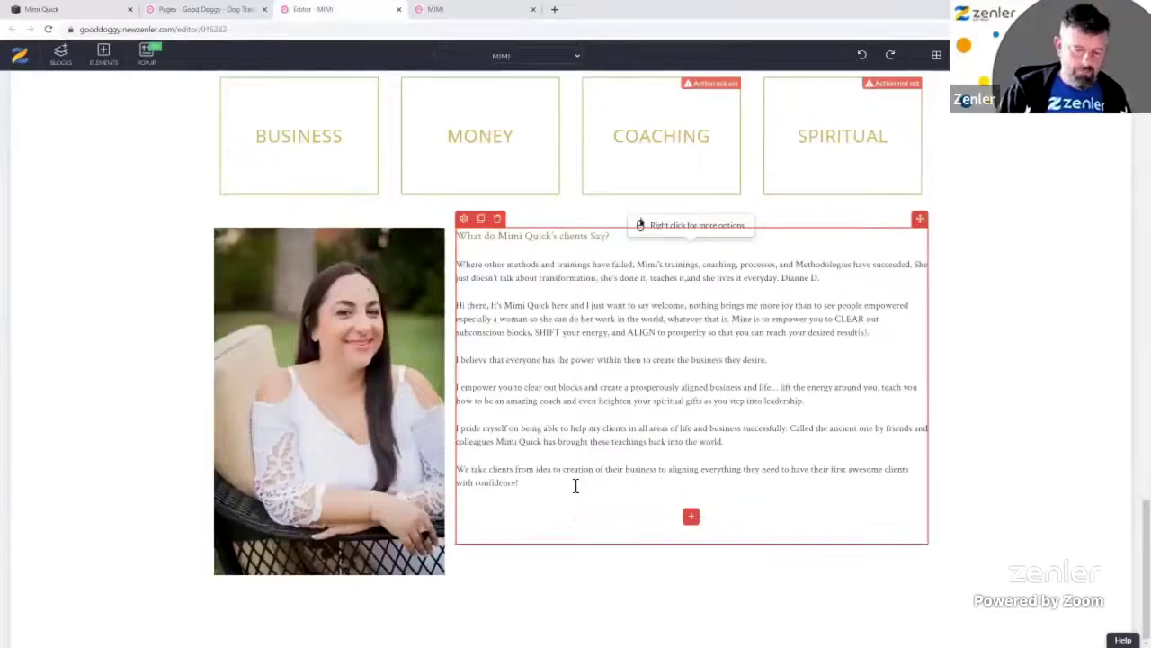
pyautogui.hotkey('ctrl', 'v')
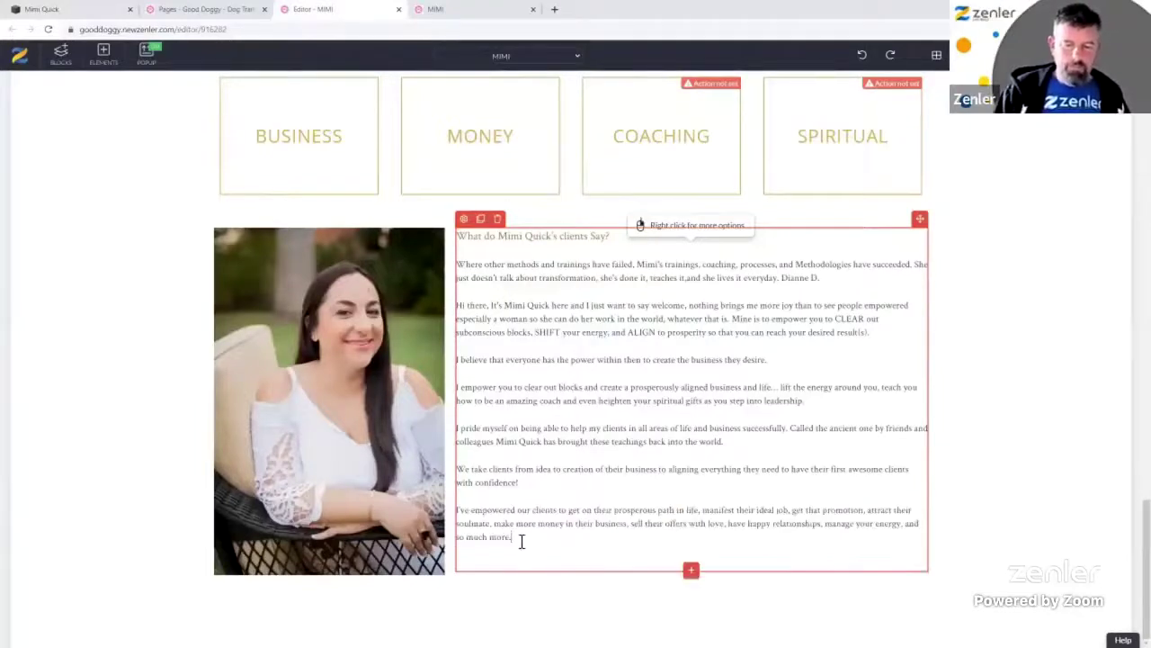
# - Make all the testimonial and welcome text italic
pyautogui.keyDown('shift'); pyautogui.click(465, 273); pyautogui.keyUp('shift')
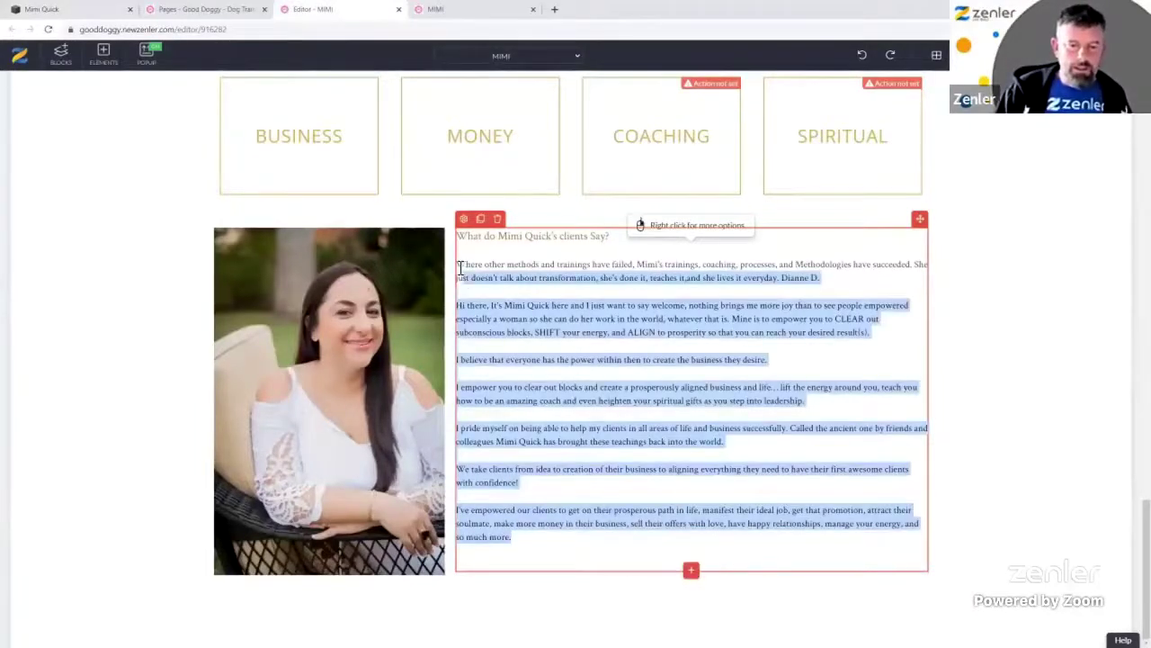
pyautogui.keyDown('shift'); pyautogui.click(458, 265); pyautogui.keyUp('shift')
pyautogui.click(645, 563)
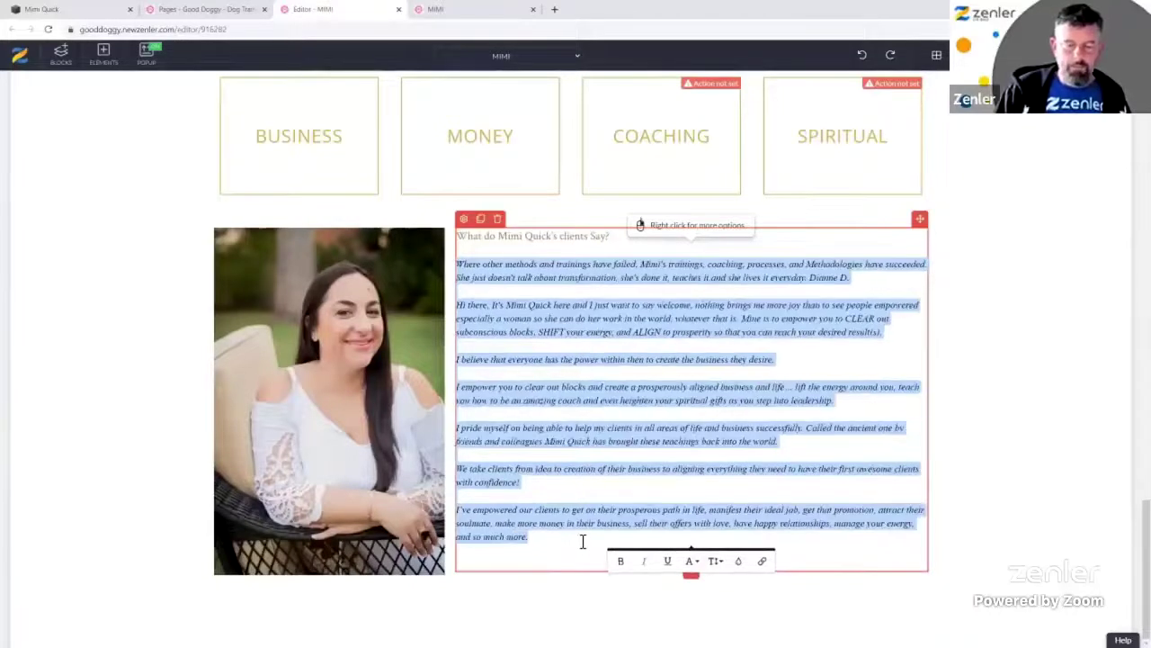
# - Shrink the portrait's column so the italic testimonial text gets a wider column beside it
pyautogui.click(578, 547)
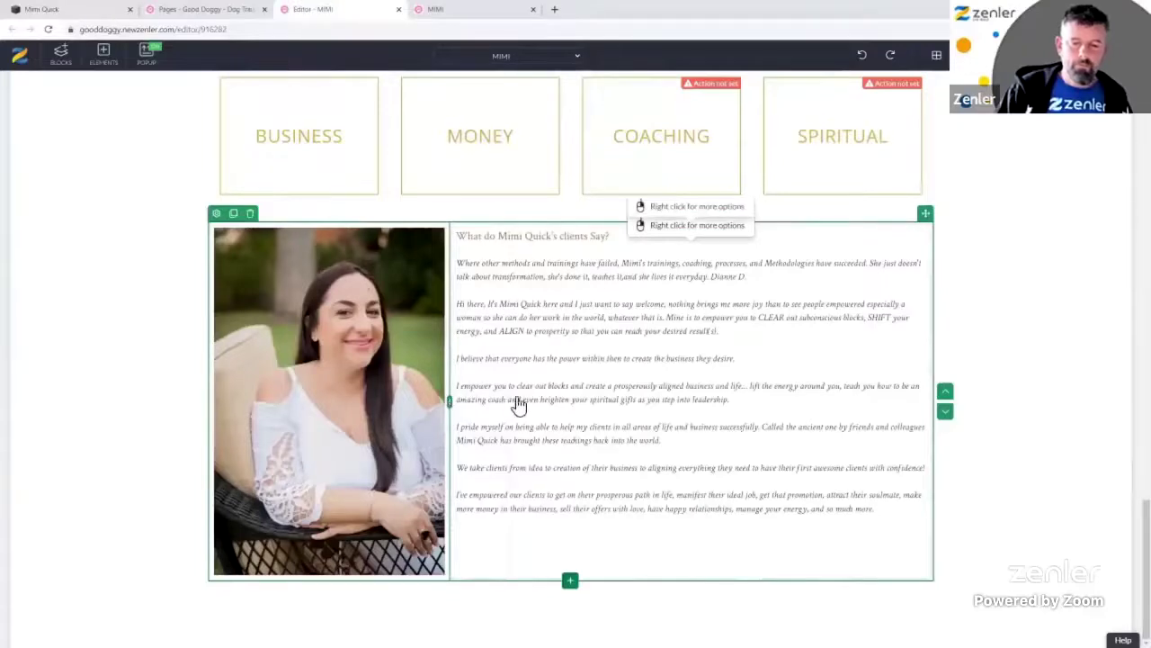
pyautogui.moveTo(590, 413); pyautogui.dragTo(589, 412)
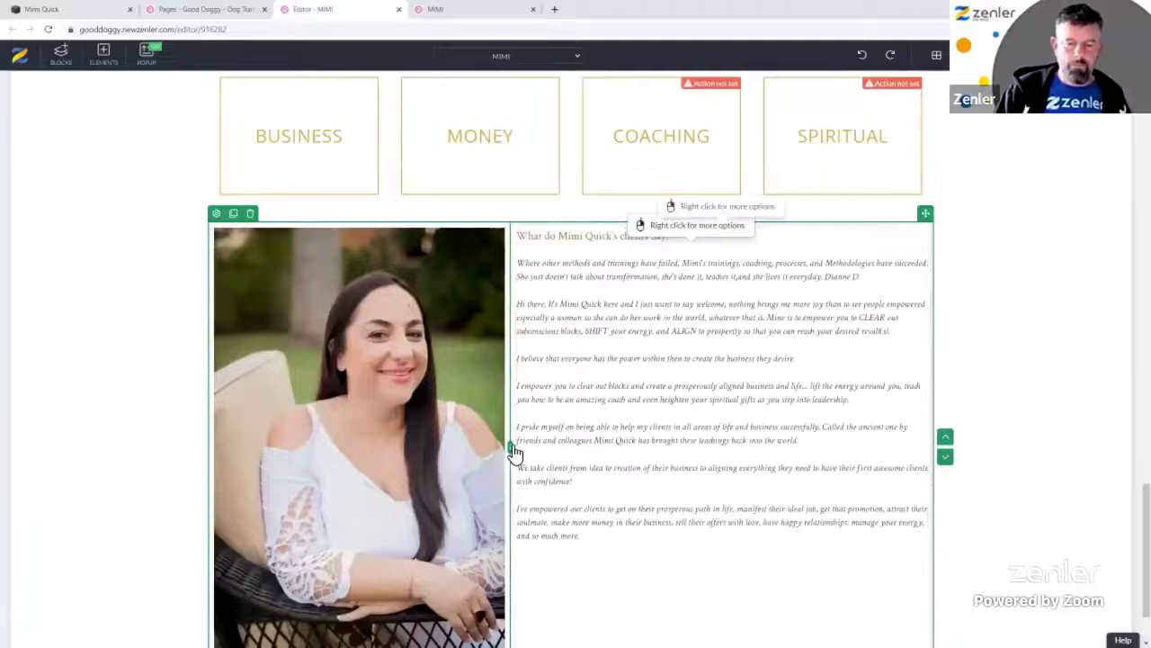
pyautogui.moveTo(512, 446); pyautogui.dragTo(486, 449)
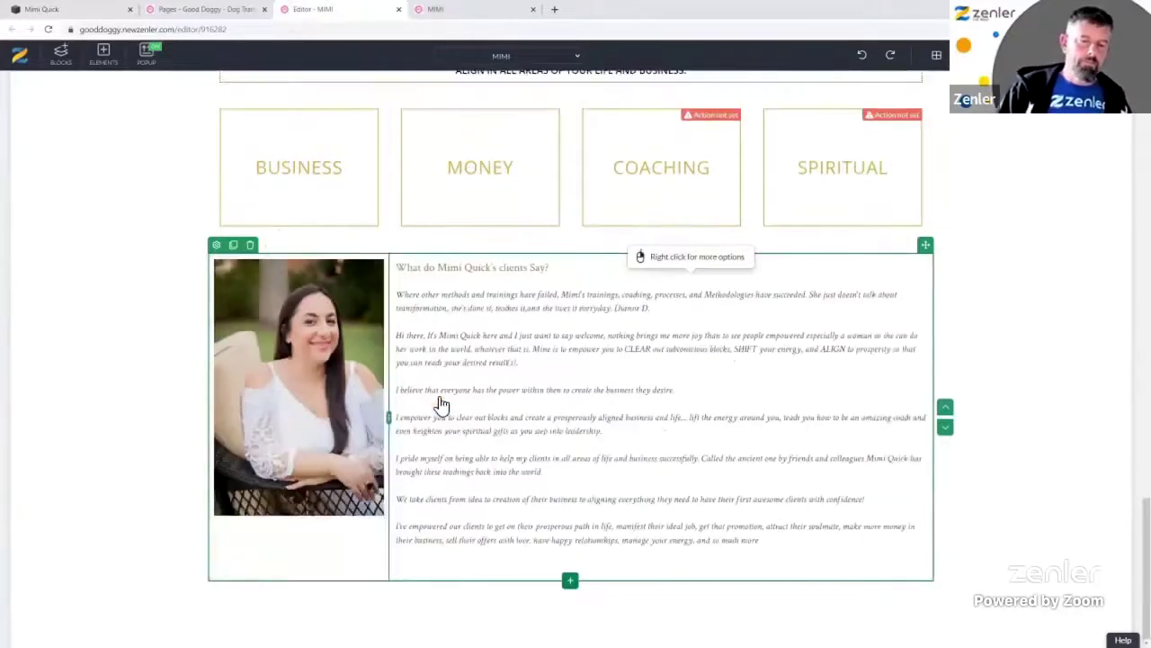
# - After comparing with the live mimiquick.com page, widen the photo column back to half width
pyautogui.click(65, 10)
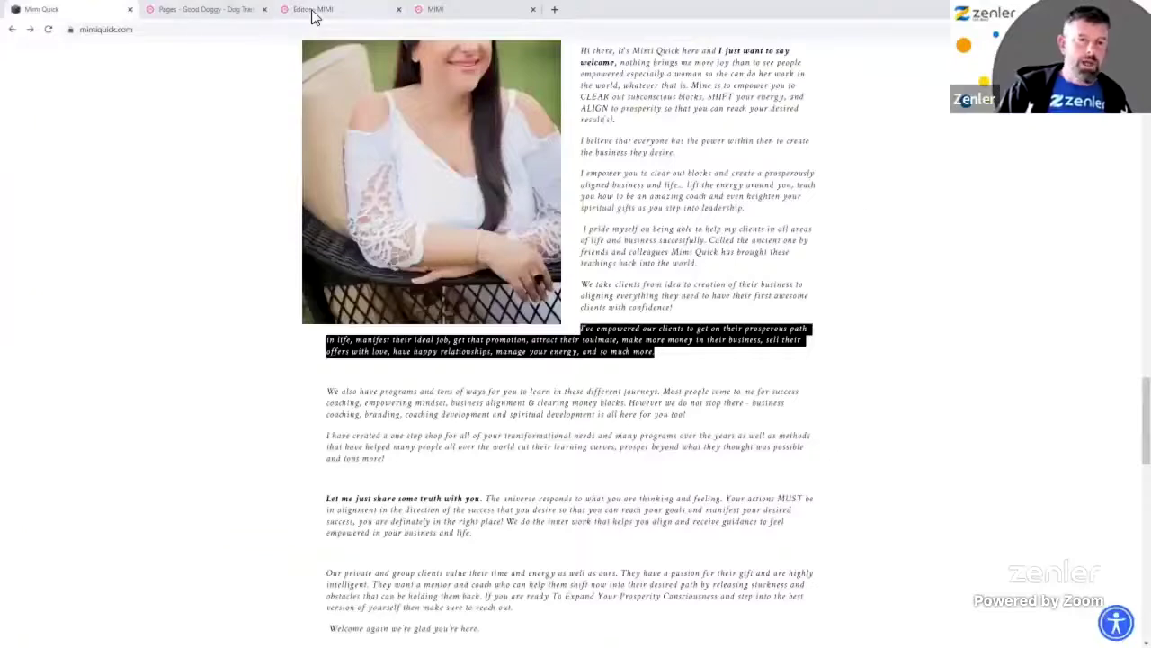
pyautogui.click(314, 11)
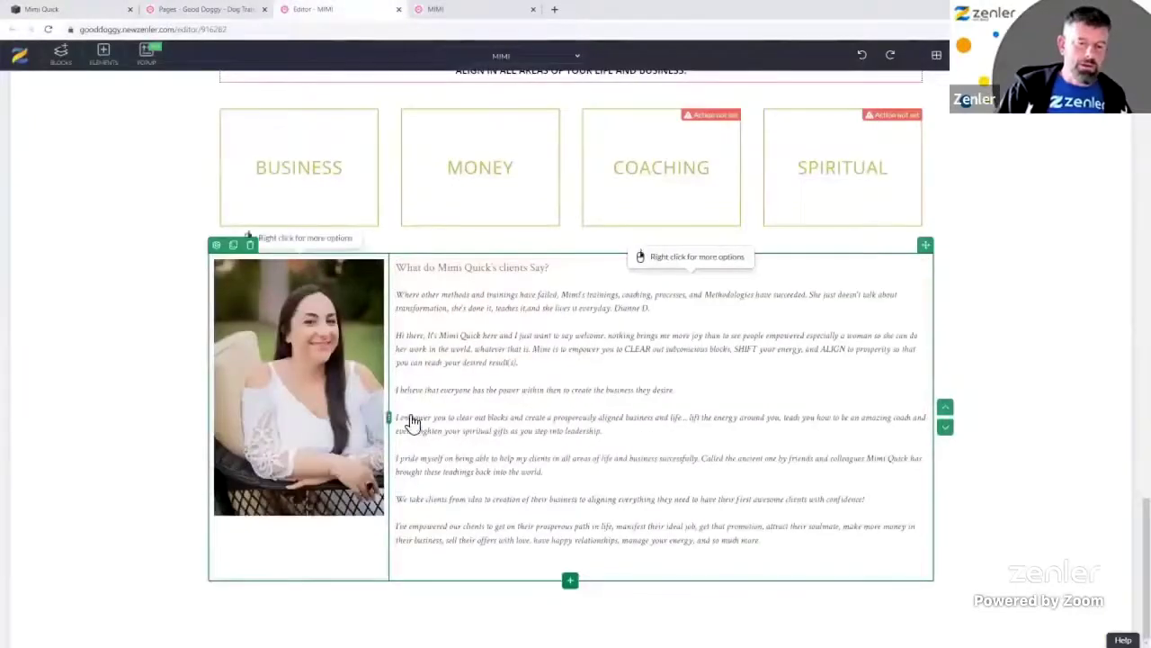
pyautogui.moveTo(483, 416); pyautogui.dragTo(481, 418)
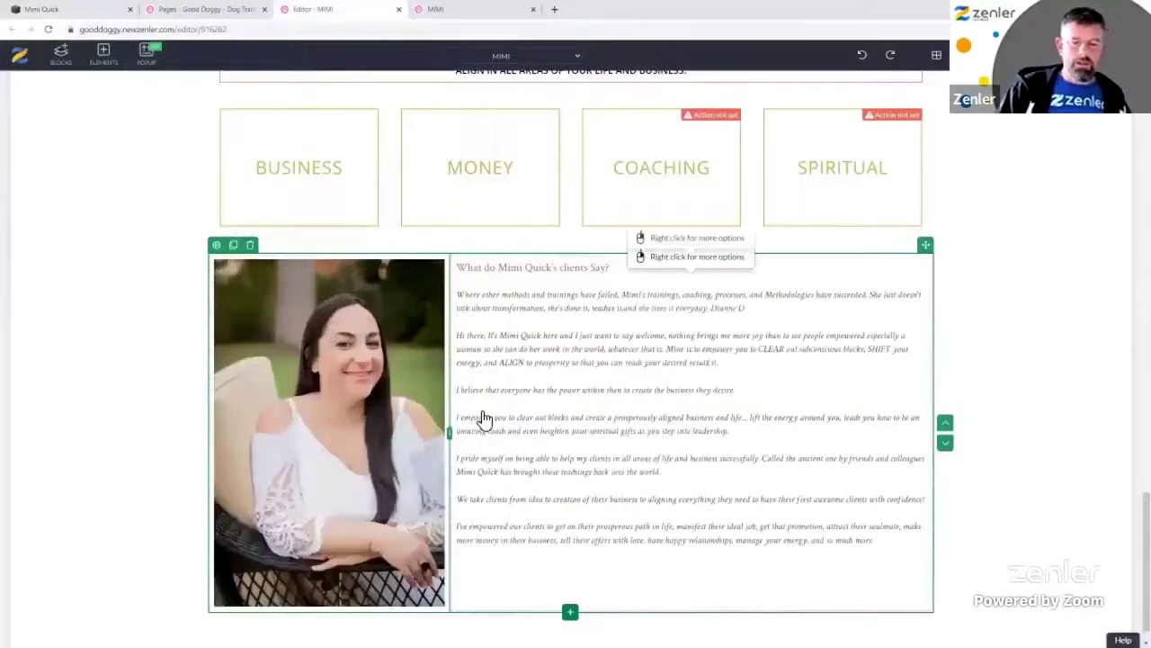
# - Paste the live site's 'We also have programs…' paragraph at the end of the testimonial and italicize it
pyautogui.click(88, 12)
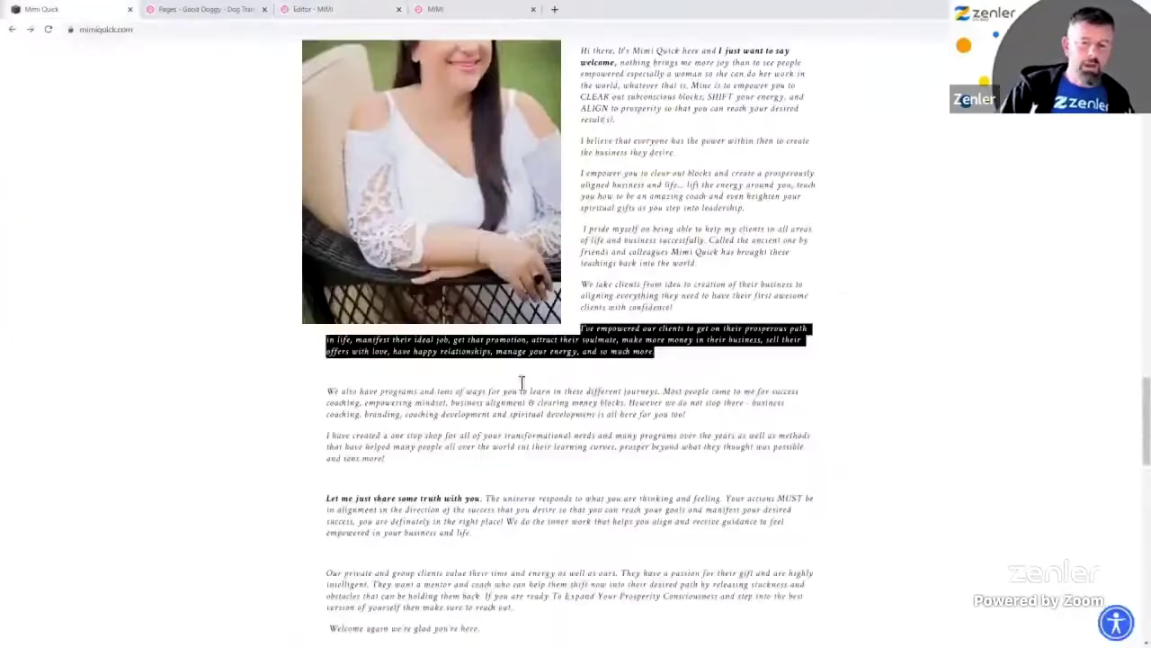
pyautogui.moveTo(688, 416); pyautogui.dragTo(324, 395)
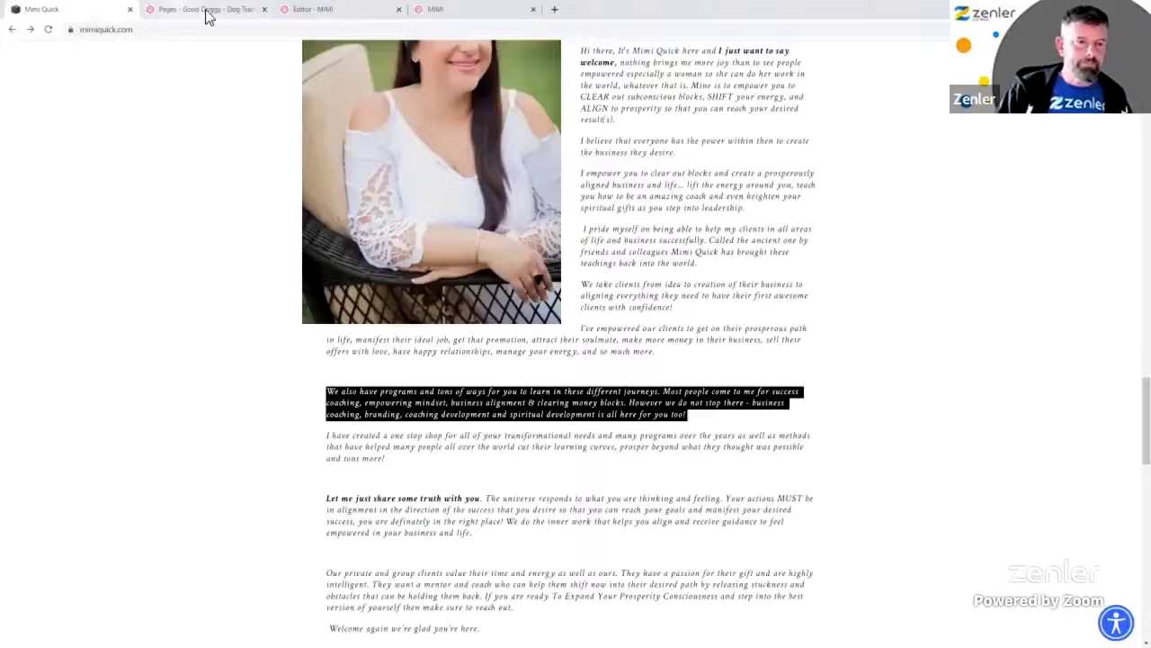
pyautogui.click(308, 10)
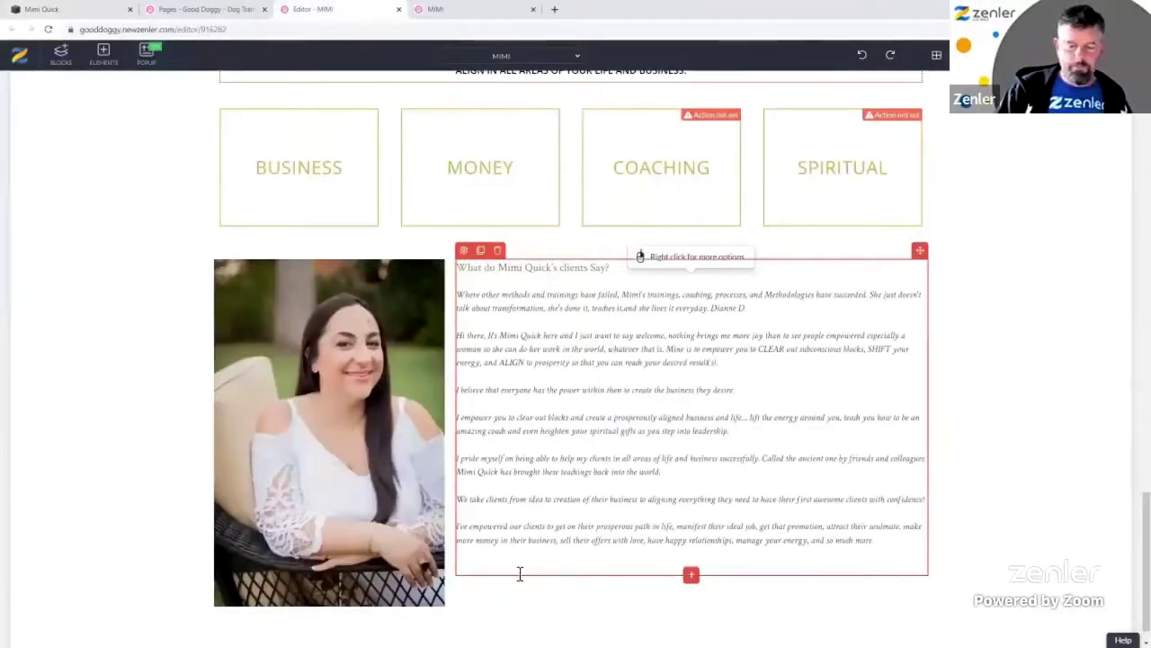
pyautogui.hotkey('ctrl', 'v')
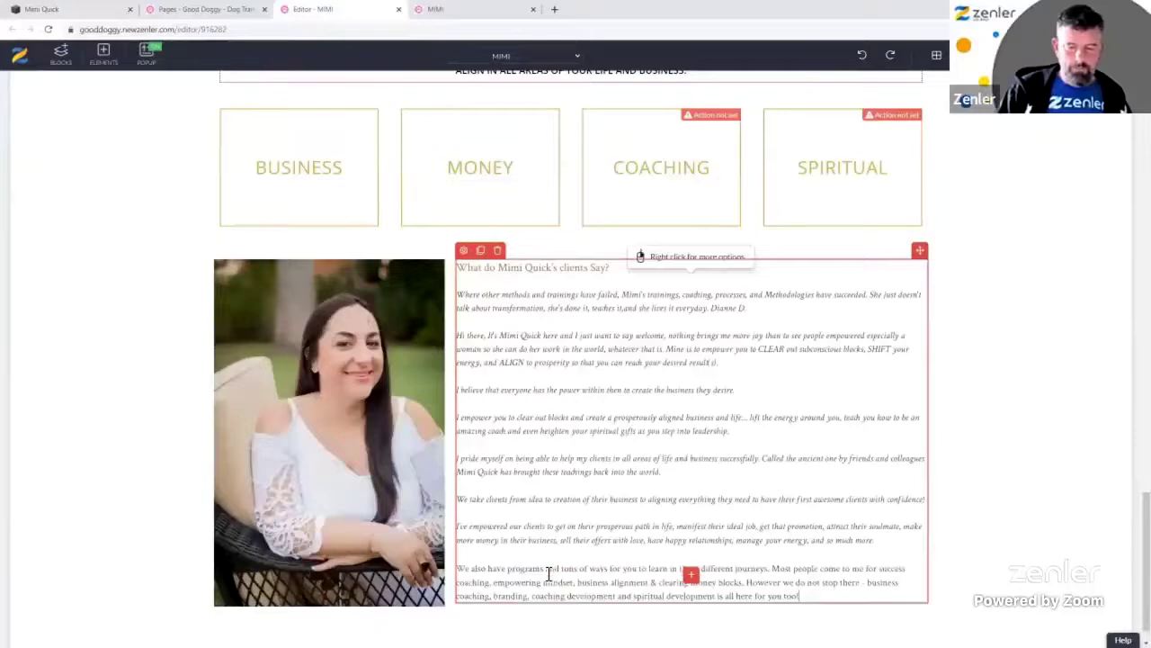
pyautogui.moveTo(812, 601); pyautogui.dragTo(557, 598)
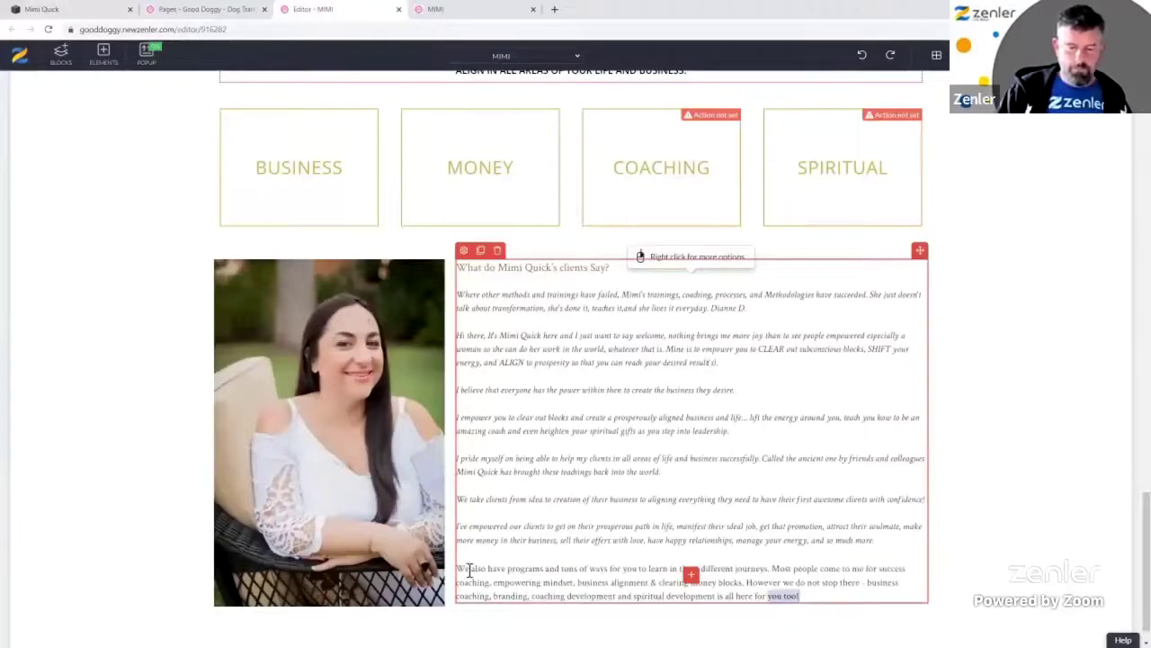
pyautogui.moveTo(464, 570); pyautogui.dragTo(461, 572)
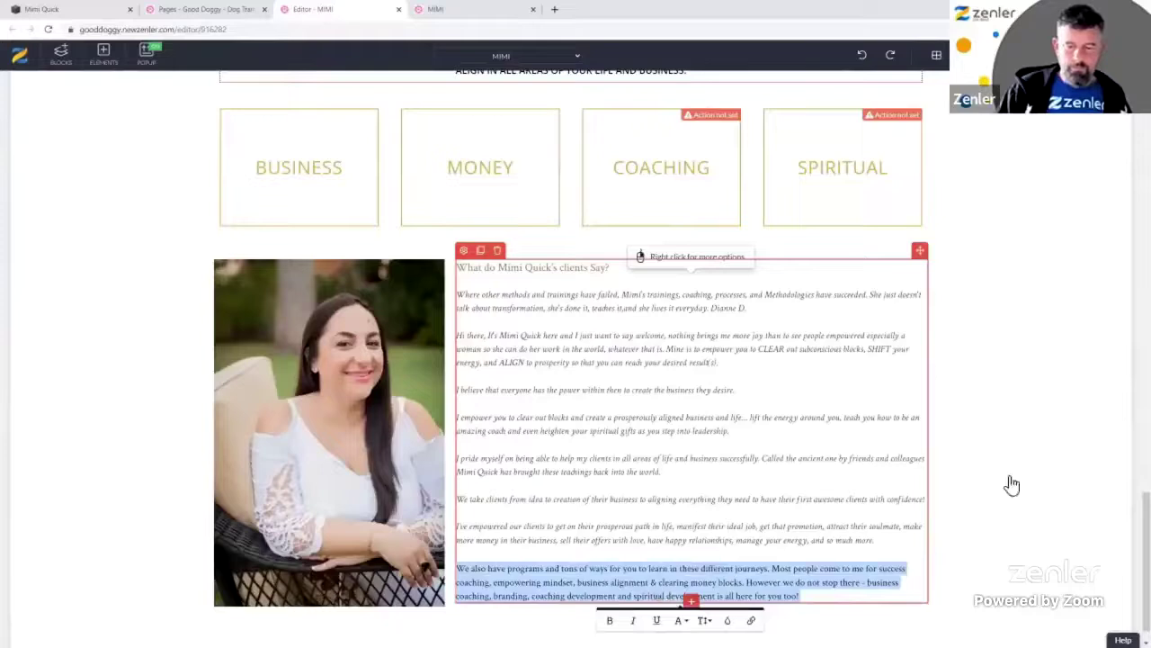
pyautogui.hotkey('ctrl', 'i')
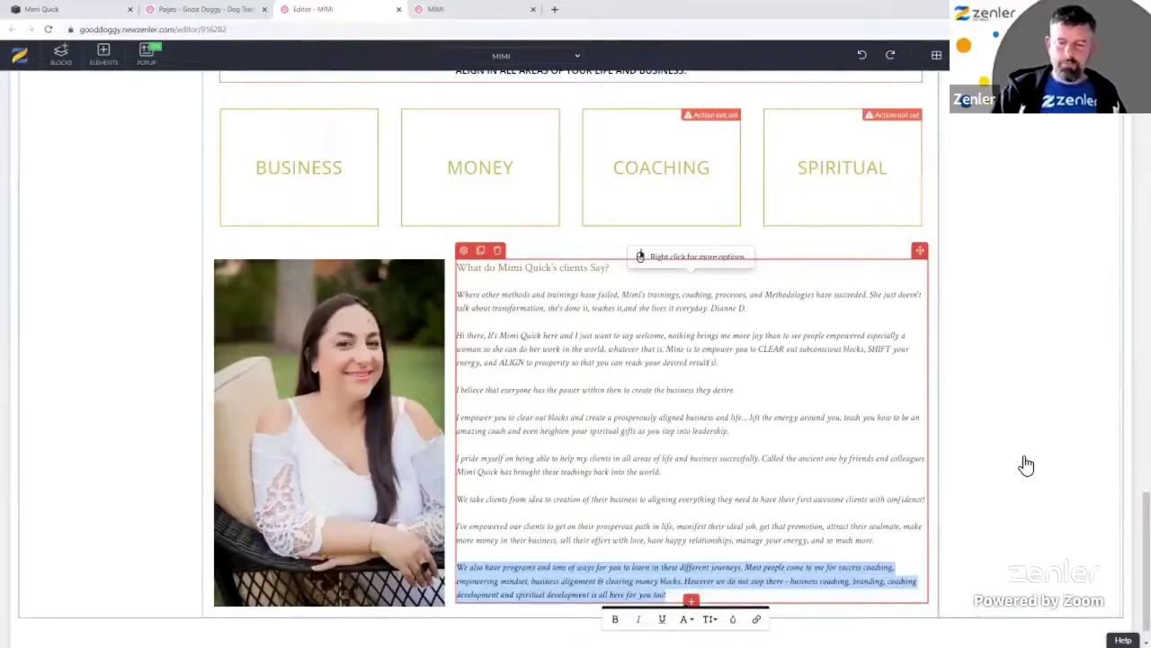
pyautogui.scroll(-1, 806, 564)
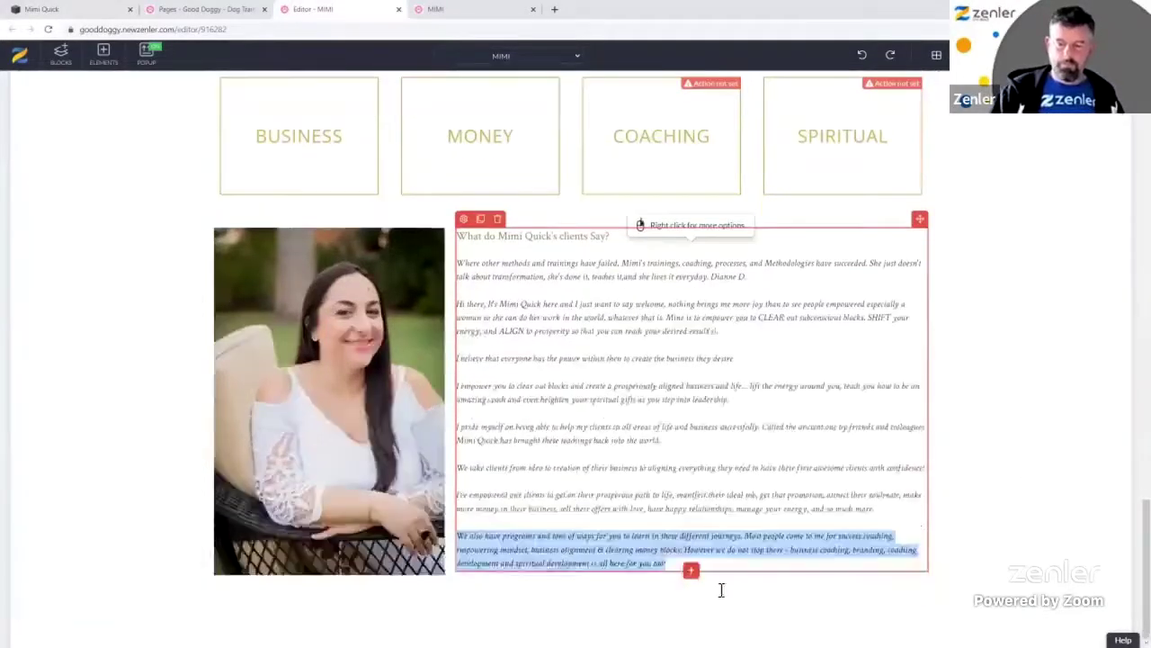
pyautogui.click(441, 572)
# - Shrink the photo slightly and add a 100% single-column row below the testimonial section
pyautogui.moveTo(447, 581); pyautogui.dragTo(445, 577)
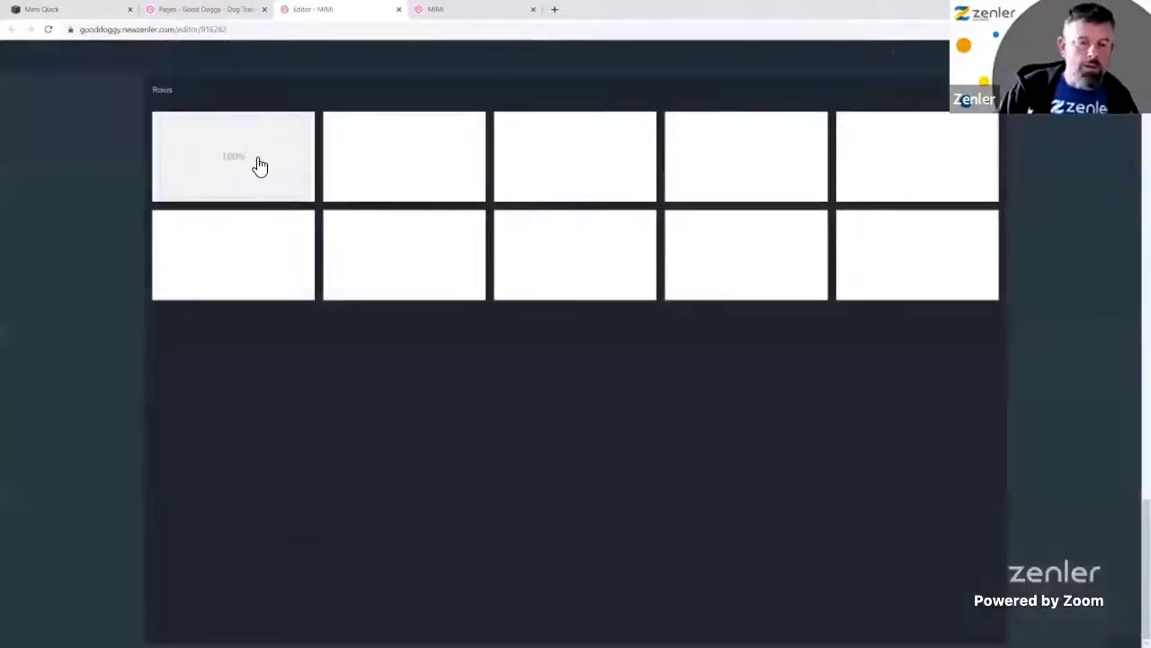
pyautogui.click(259, 168)
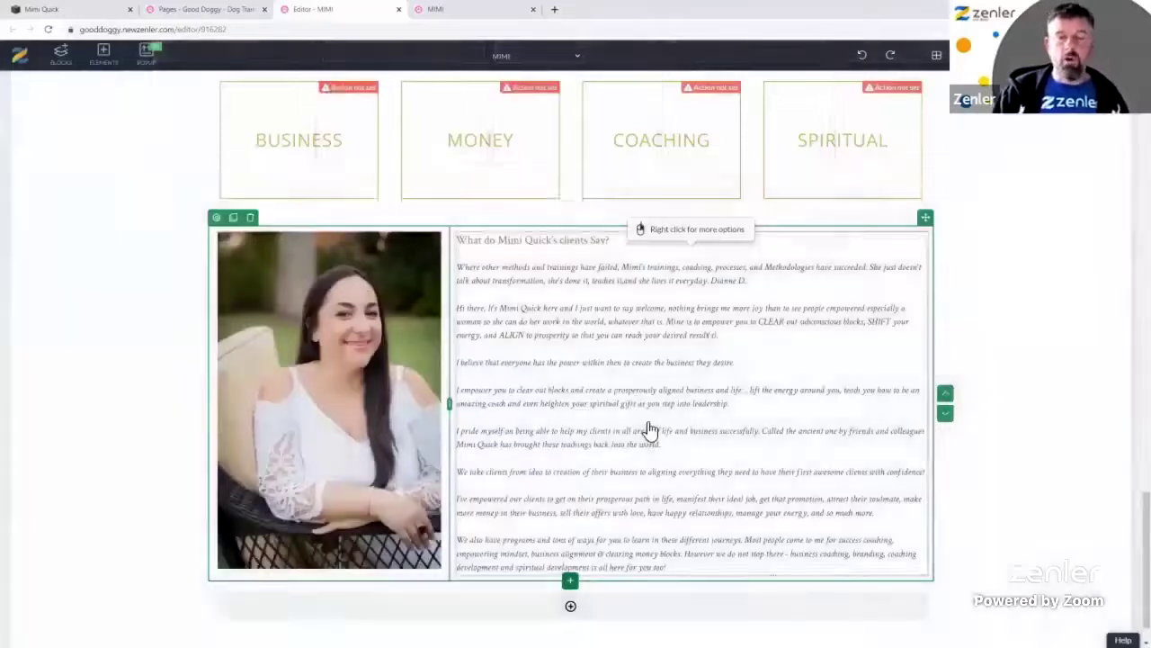
pyautogui.scroll(-1, 670, 423)
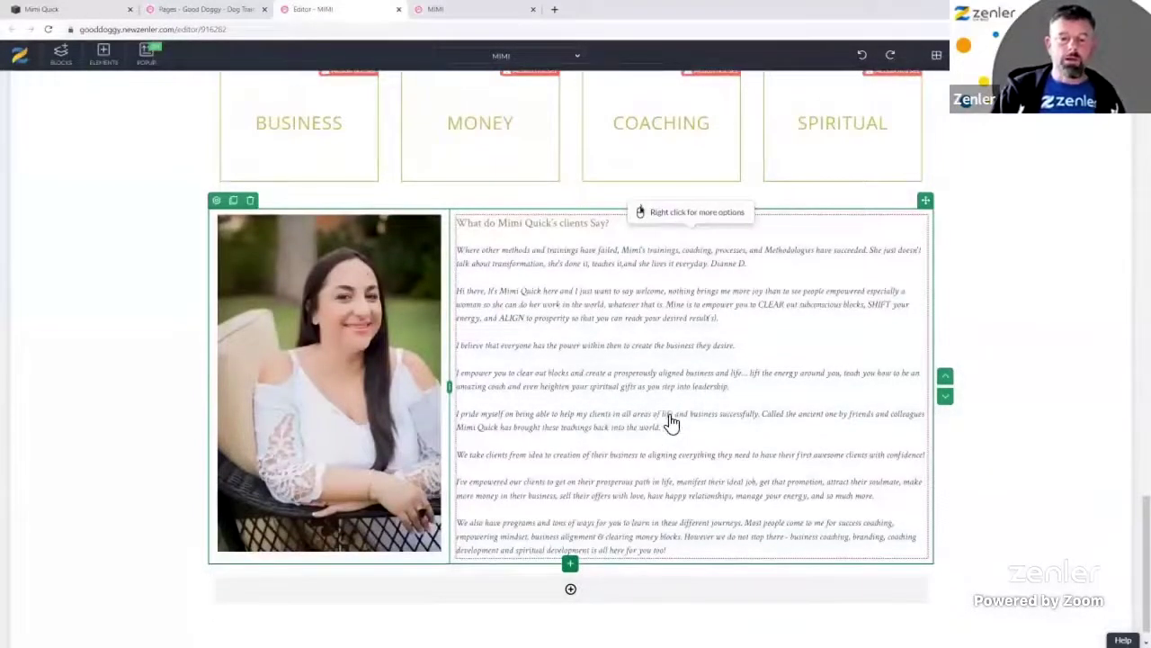
pyautogui.scroll(-1, 670, 423)
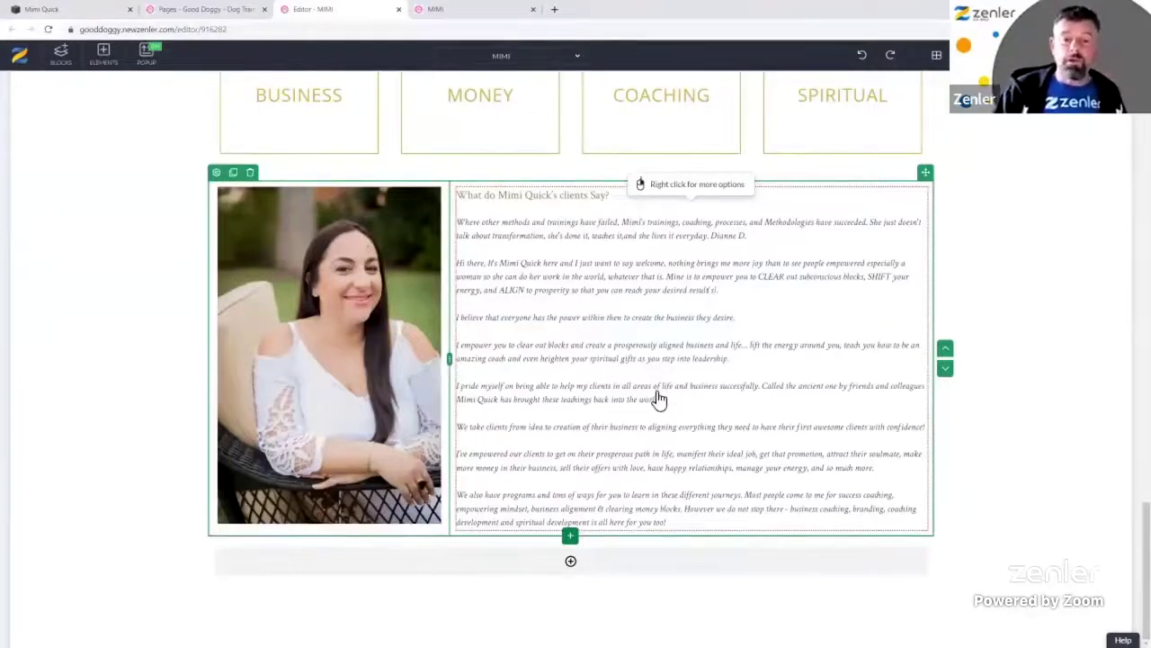
# - Move the duplicated clients text block into the new full-width row
pyautogui.click(543, 360)
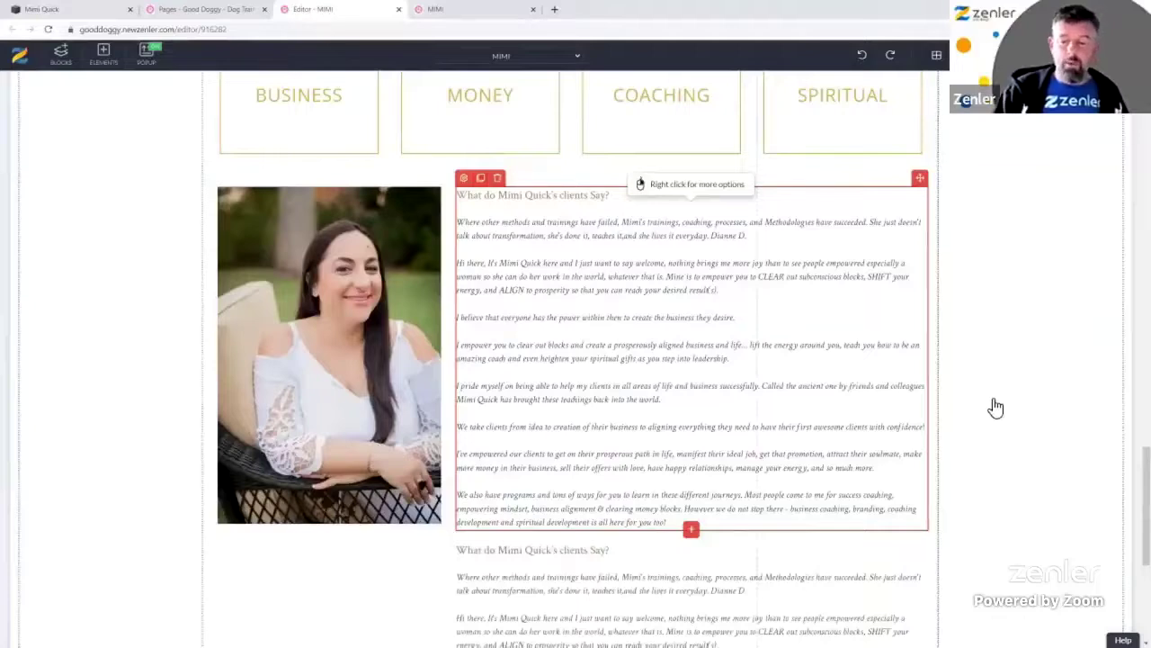
pyautogui.scroll(-4, 995, 407)
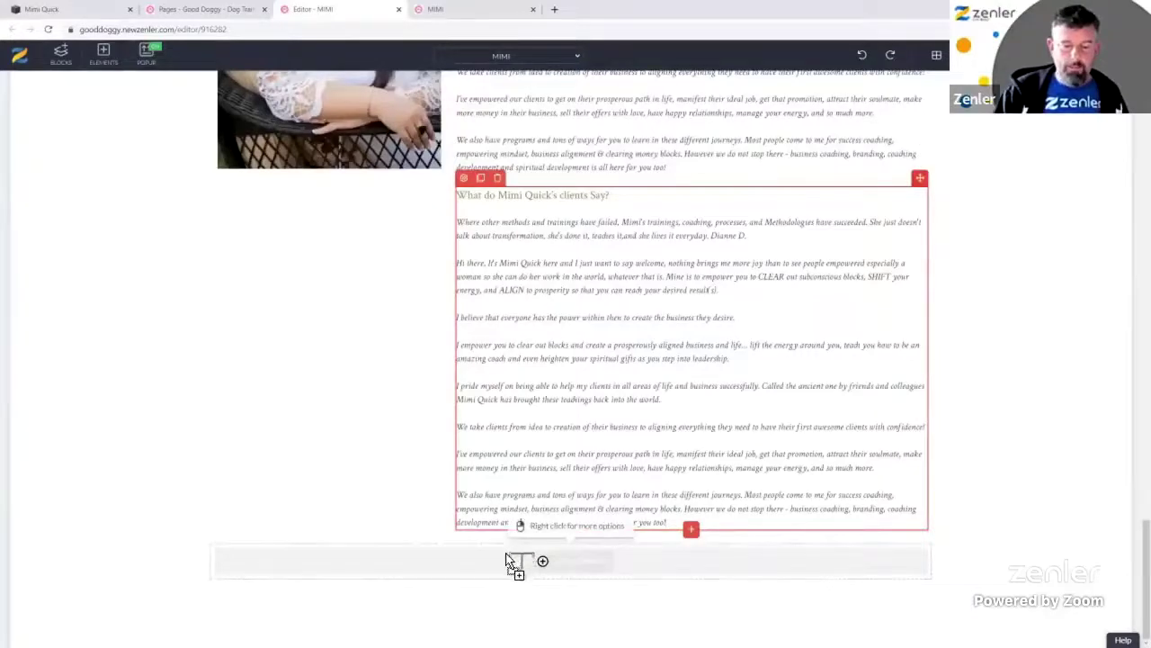
pyautogui.moveTo(507, 559); pyautogui.dragTo(506, 561)
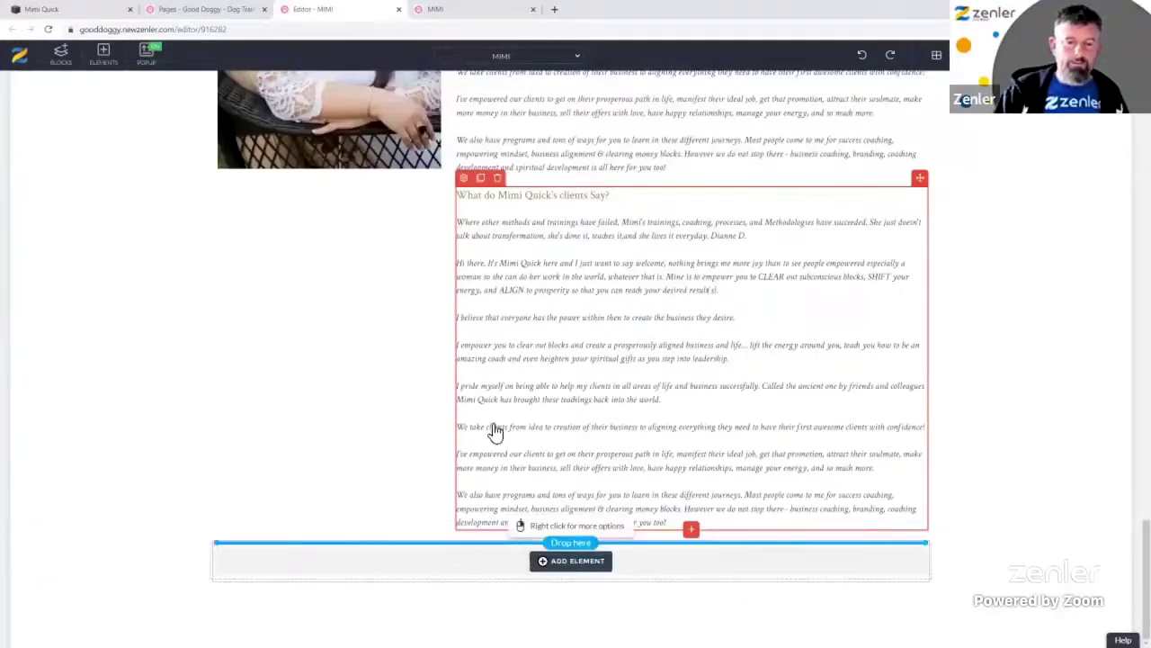
pyautogui.moveTo(400, 206); pyautogui.dragTo(270, 135)
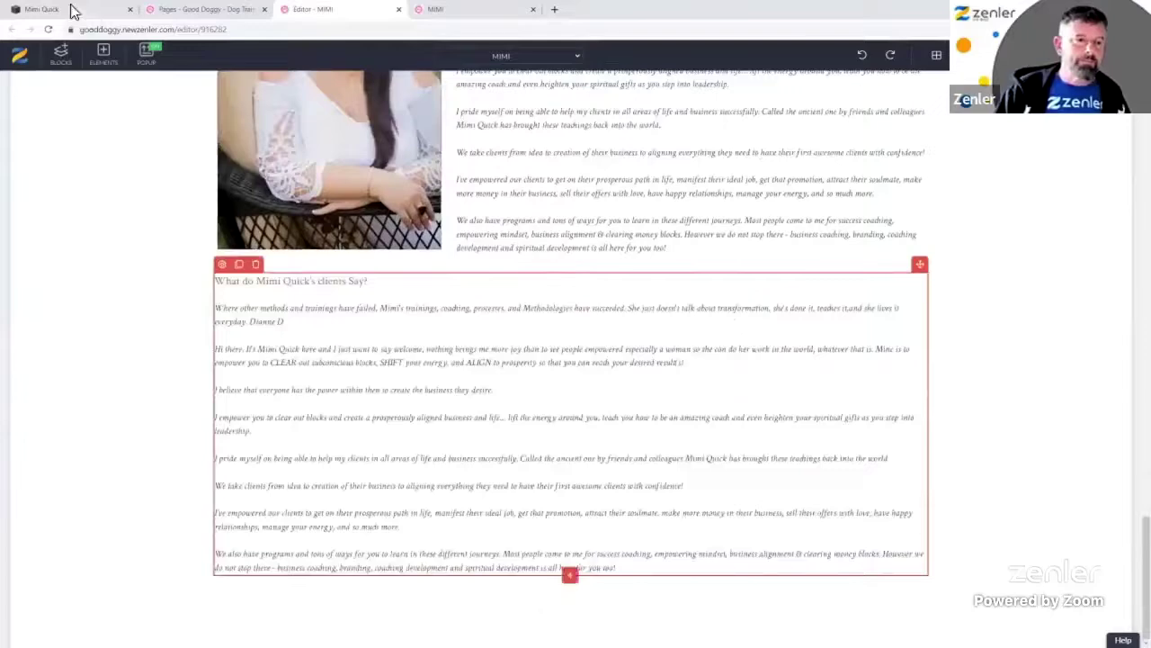
# - On the live Mimi Quick site, select and copy the 'I have created a one stop shop' paragraph
pyautogui.hotkey('ctrl', '1')
pyautogui.scroll(-2, 452, 401)
pyautogui.moveTo(385, 347); pyautogui.dragTo(326, 322)
pyautogui.hotkey('ctrl', 'c')
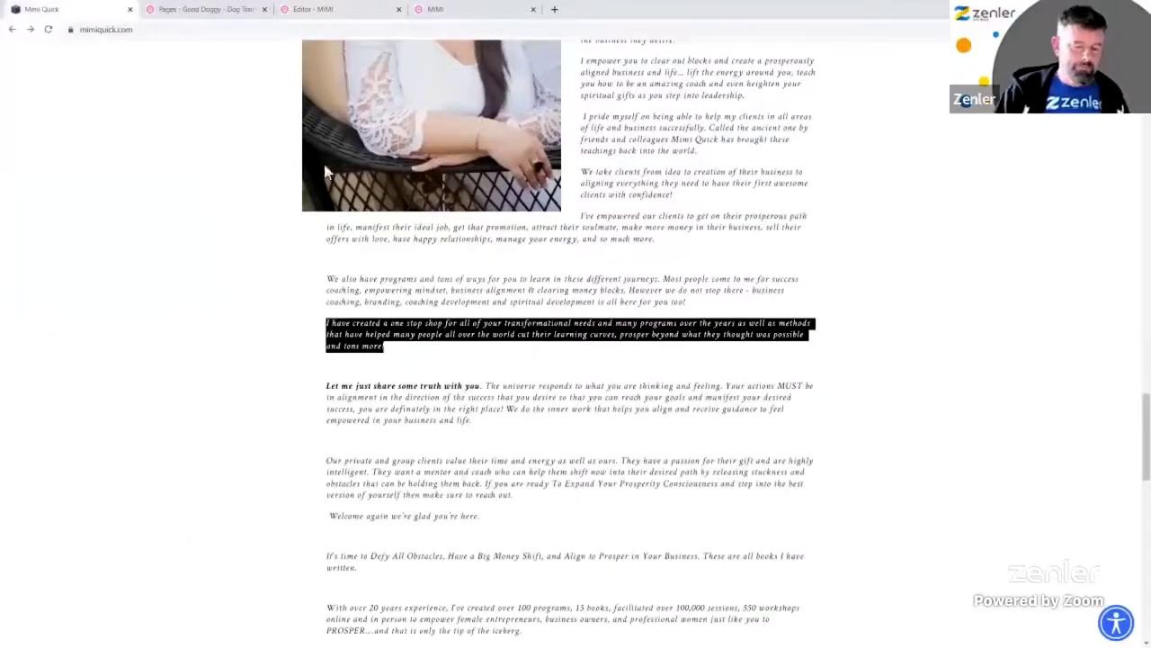
# - Delete the 'What do Mimi Quick's clients Say?' heading and paste the one-stop-shop paragraph over the first testimonial
pyautogui.click(328, 9)
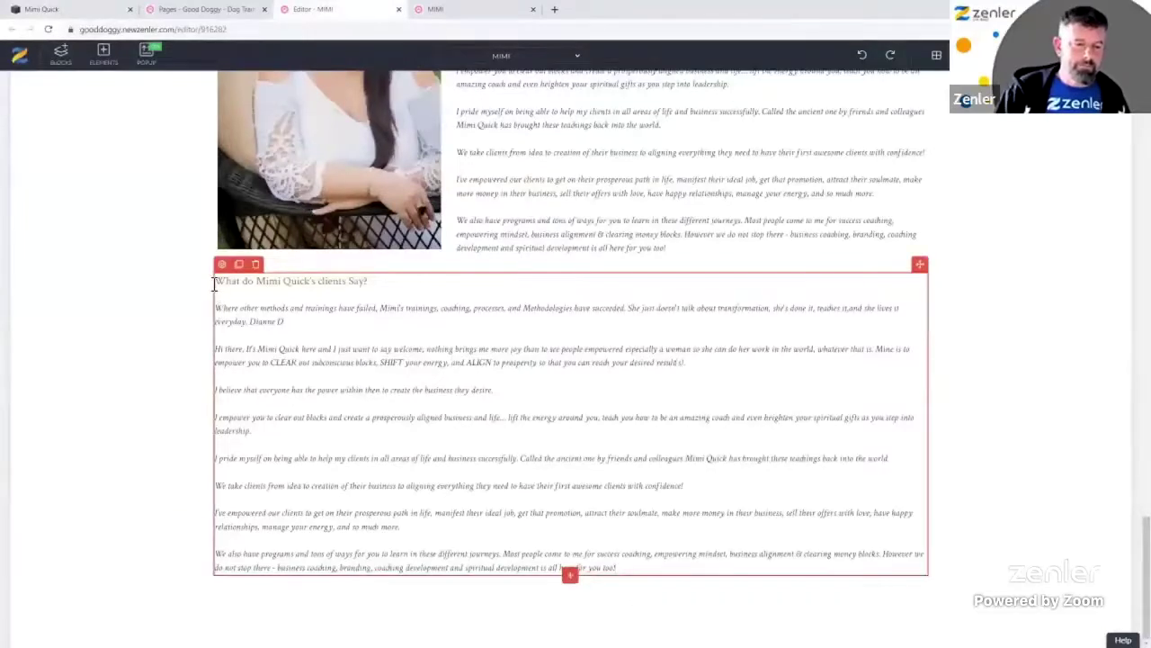
pyautogui.click(286, 305)
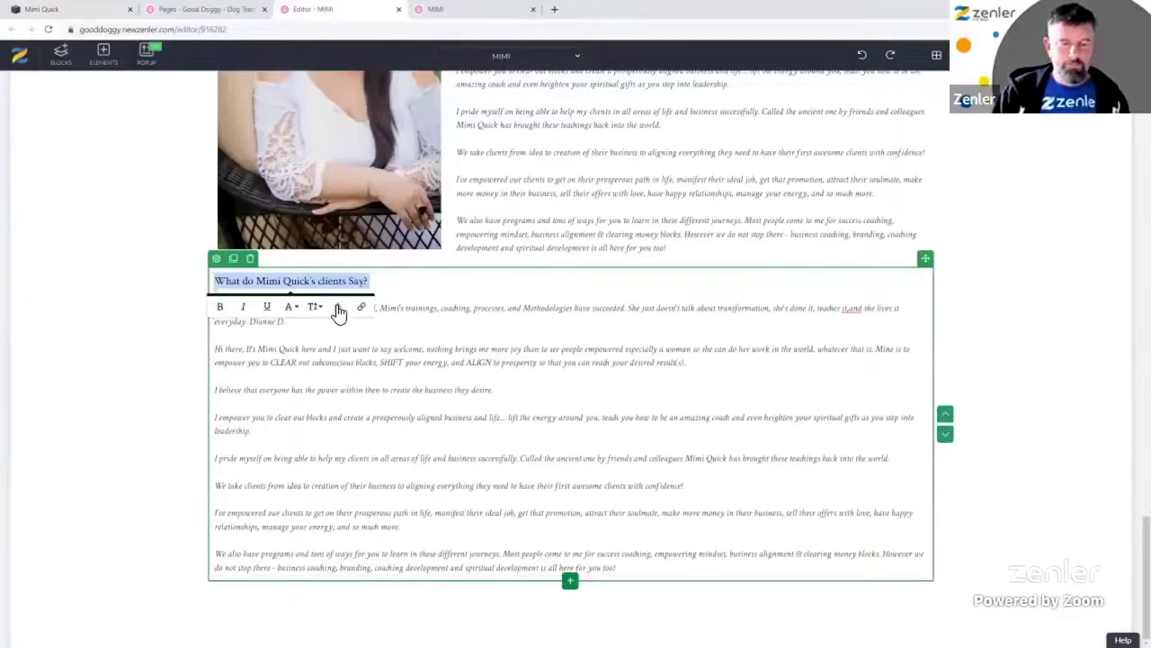
pyautogui.press('BackSpace')
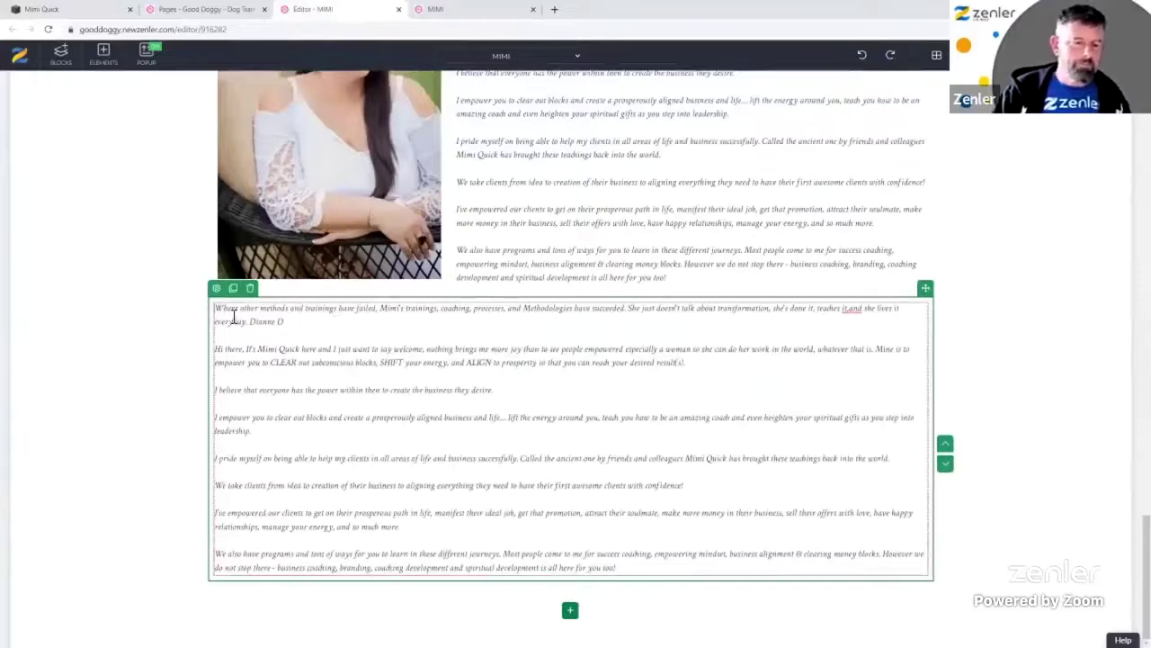
pyautogui.tripleClick(231, 313)
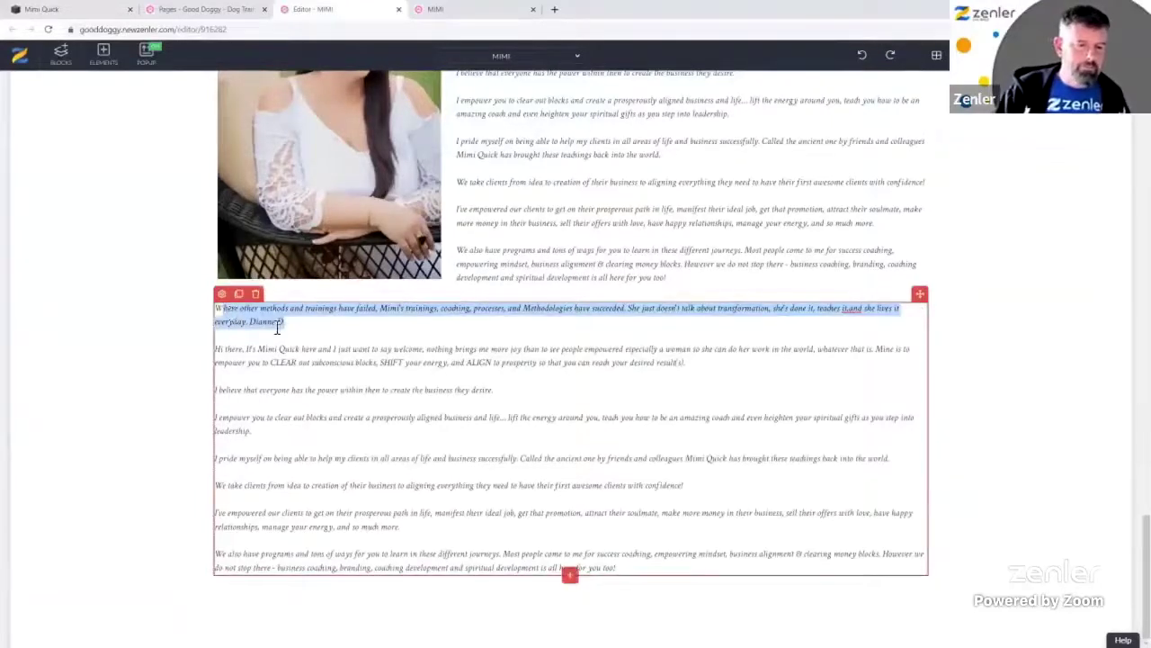
pyautogui.hotkey('ctrl', 'v')
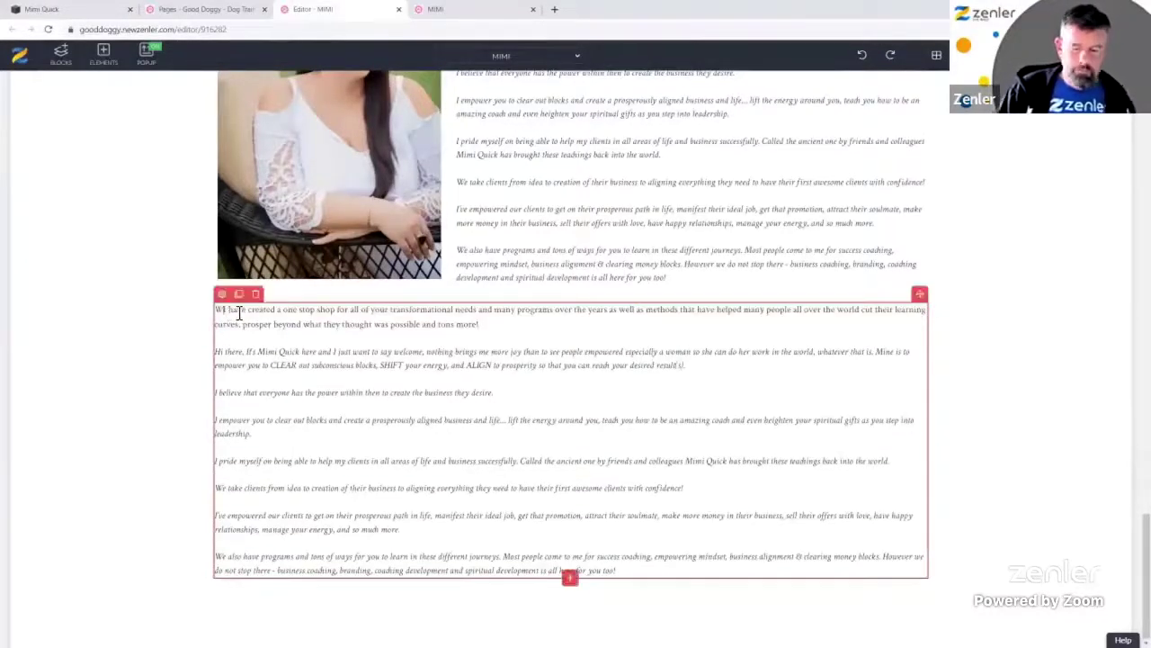
# - Replace the 'Hi there' paragraph with the live site's 'Let me just share some truth' paragraph
pyautogui.click(98, 11)
pyautogui.moveTo(474, 424); pyautogui.dragTo(328, 394)
pyautogui.hotkey('ctrl', 'c')
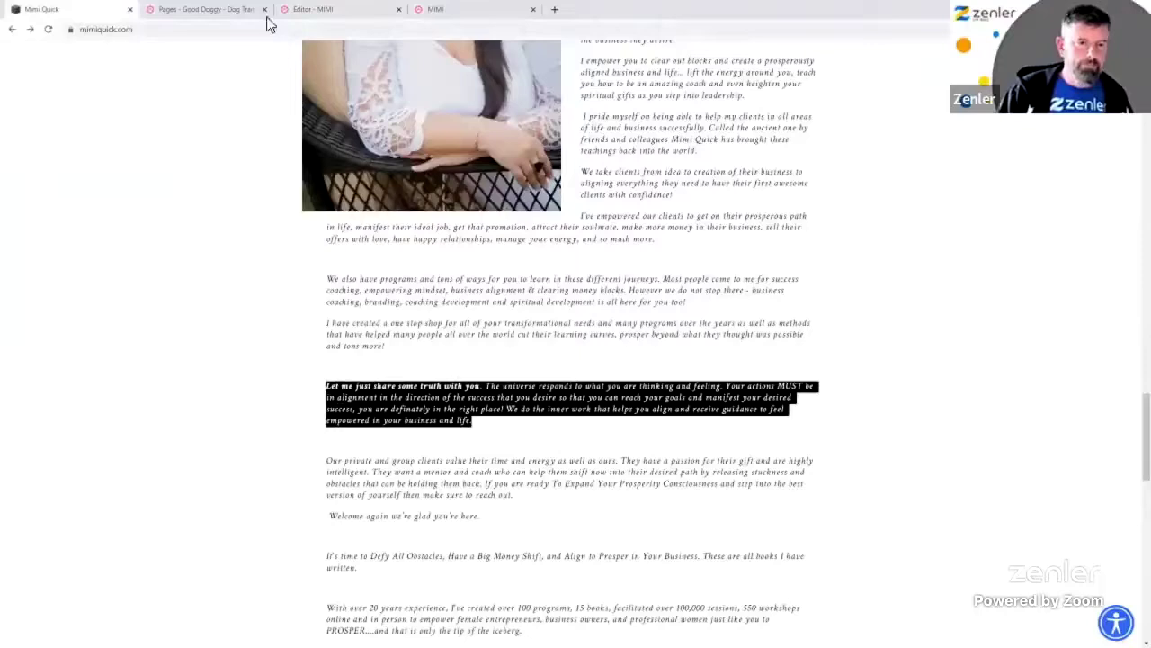
pyautogui.click(317, 10)
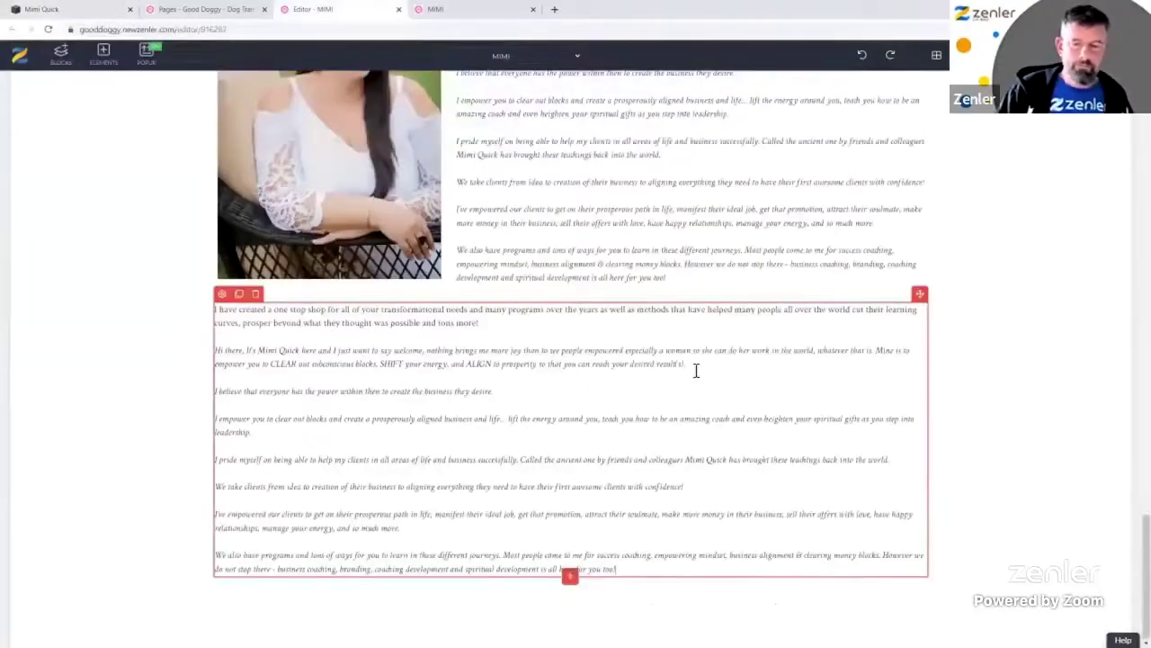
pyautogui.tripleClick(219, 350)
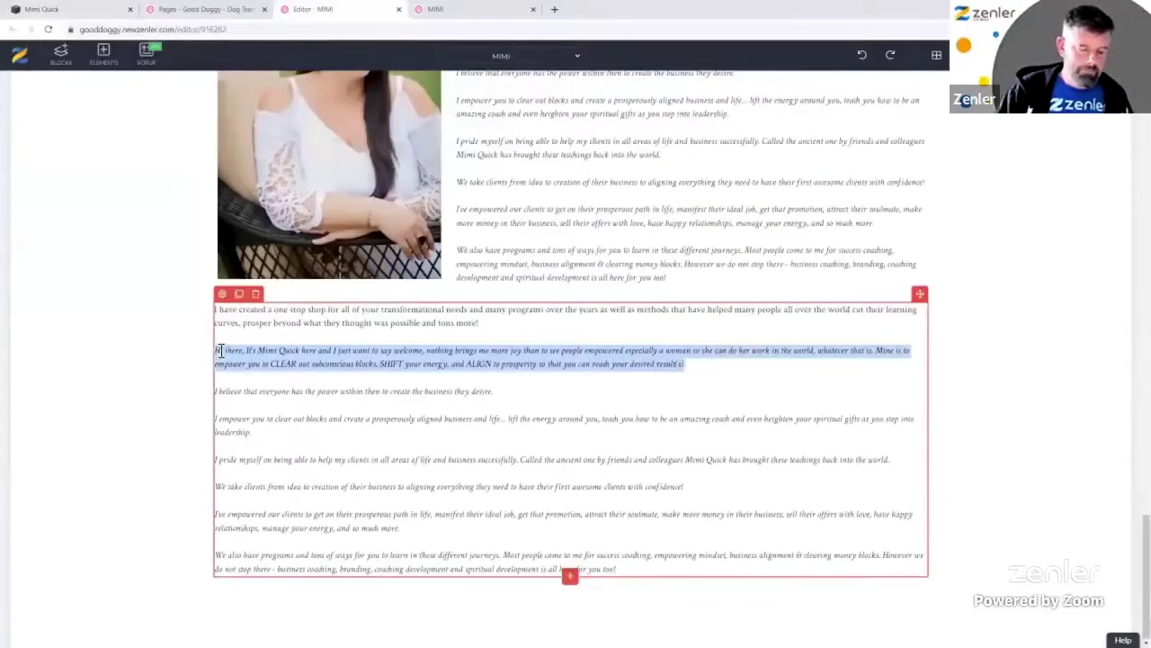
pyautogui.hotkey('ctrl', 'v')
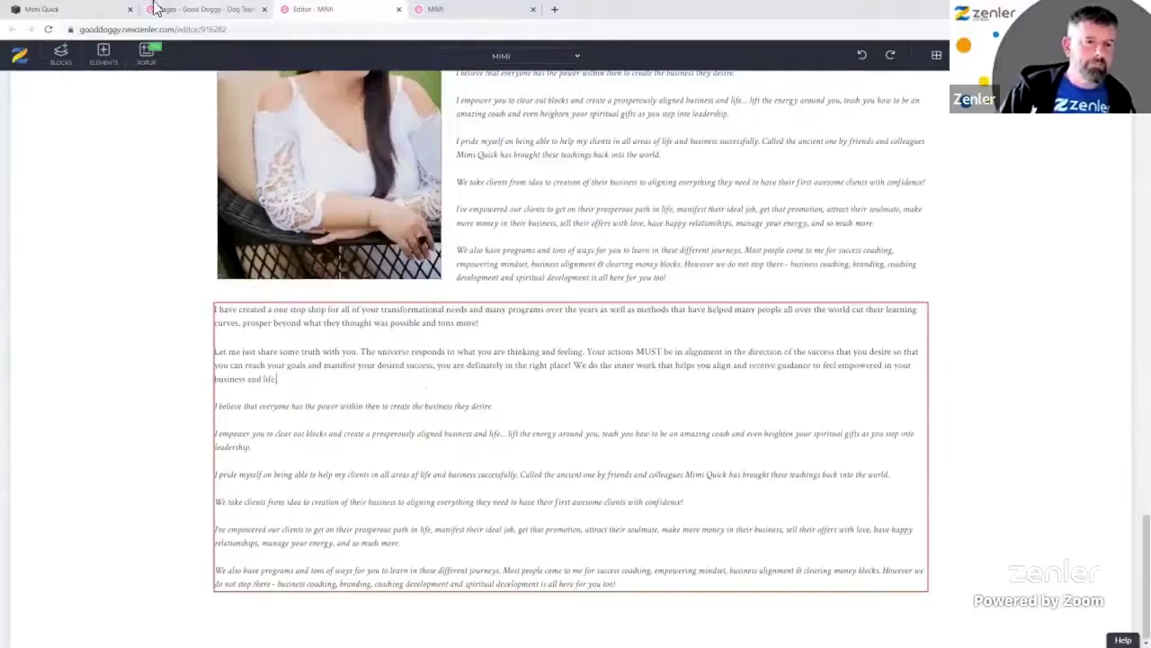
# - Replace the 'I believe that everyone' line with the 'Our private and group clients' paragraph
pyautogui.click(106, 8)
pyautogui.moveTo(517, 496); pyautogui.dragTo(330, 463)
pyautogui.hotkey('ctrl', 'c')
pyautogui.click(329, 11)
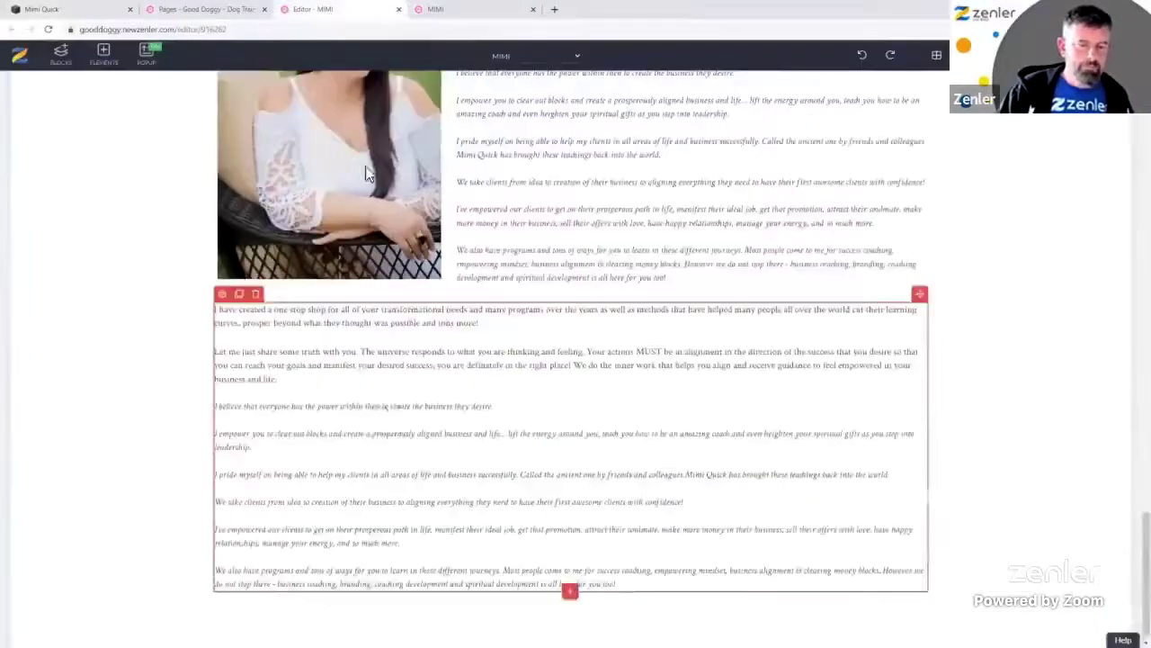
pyautogui.moveTo(492, 406); pyautogui.dragTo(221, 407)
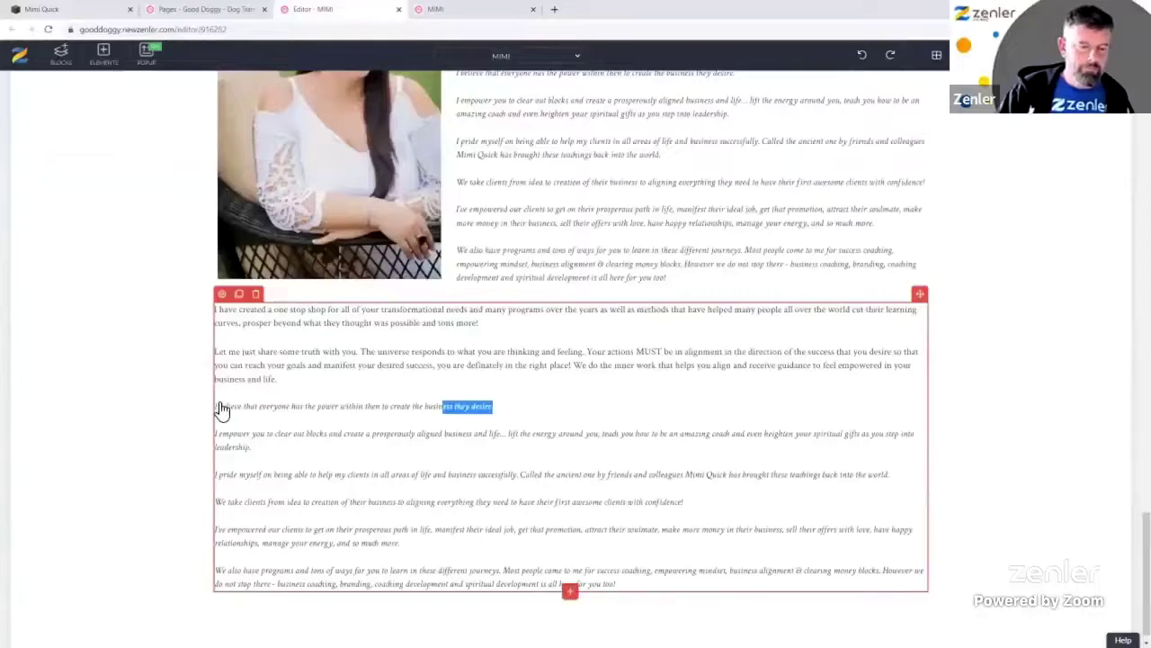
pyautogui.click(218, 410)
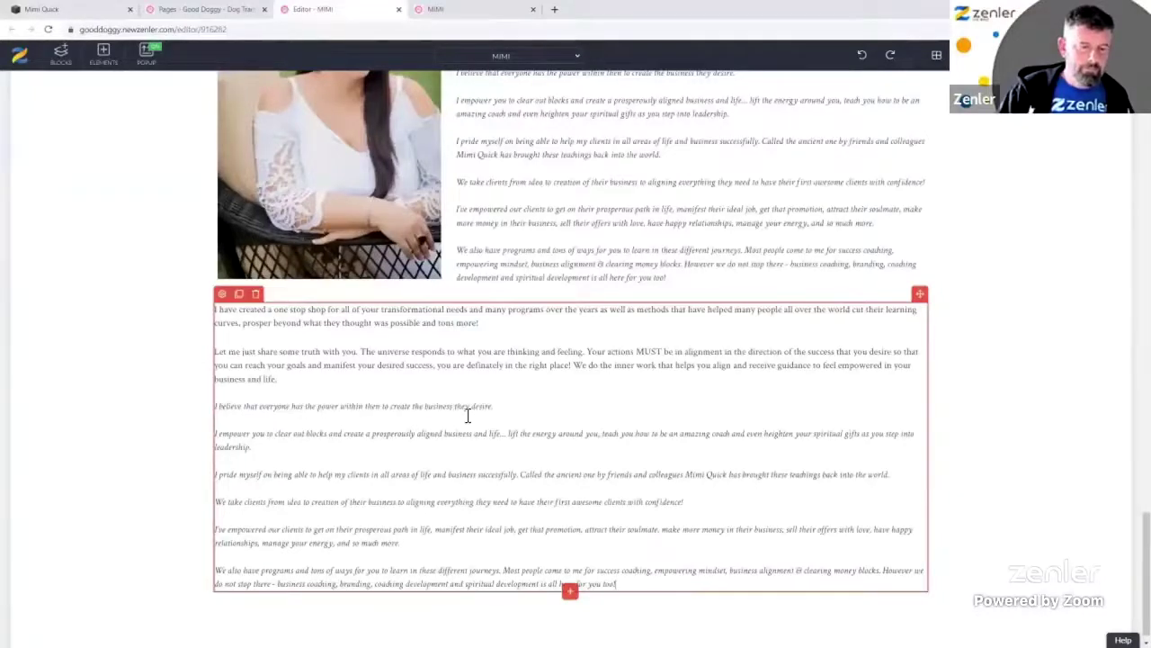
pyautogui.hotkey('ctrl', 'v')
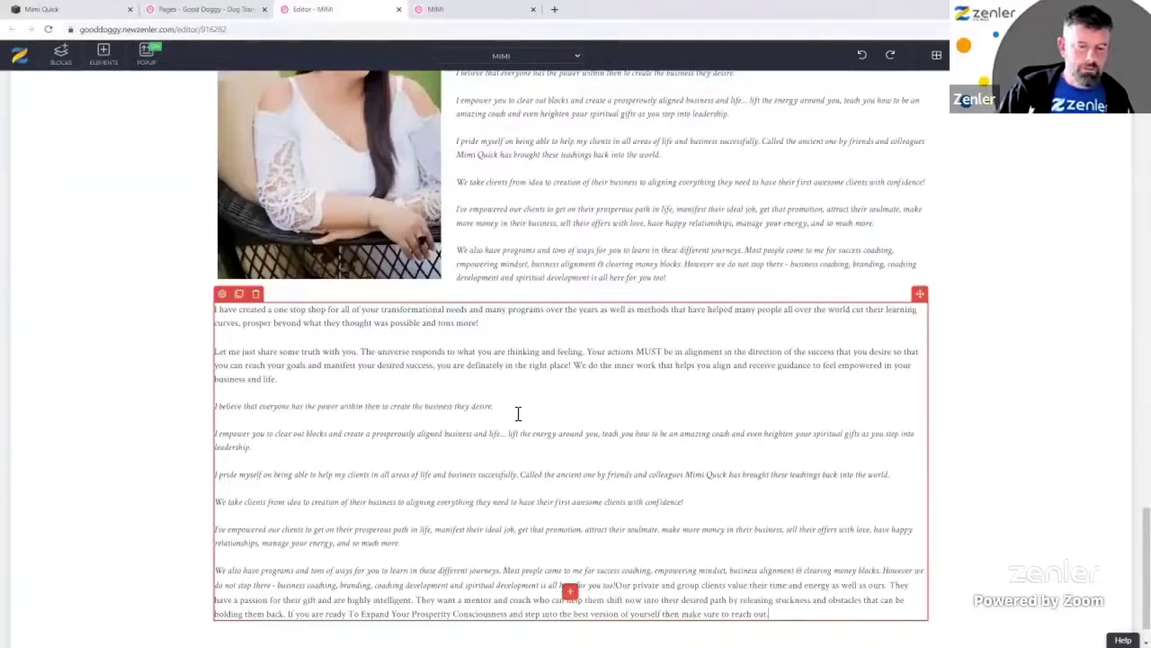
pyautogui.tripleClick(360, 405)
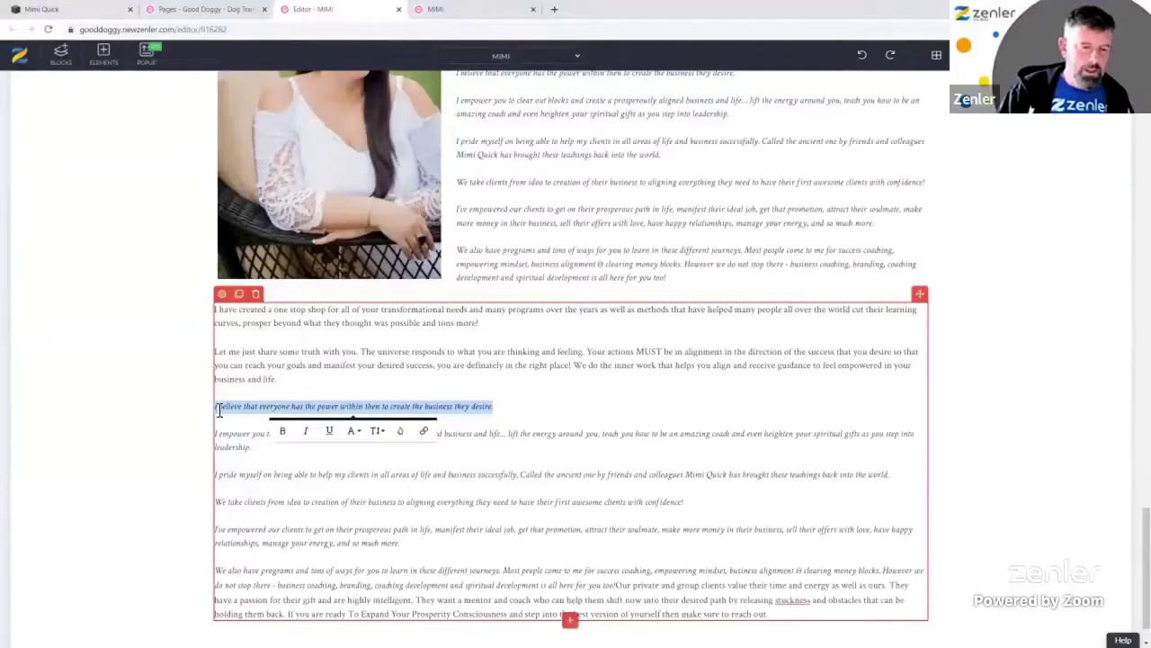
pyautogui.hotkey('ctrl', 'v')
# - Replace the 'I empower you' paragraph with the welcome line copied from the live site
pyautogui.click(103, 16)
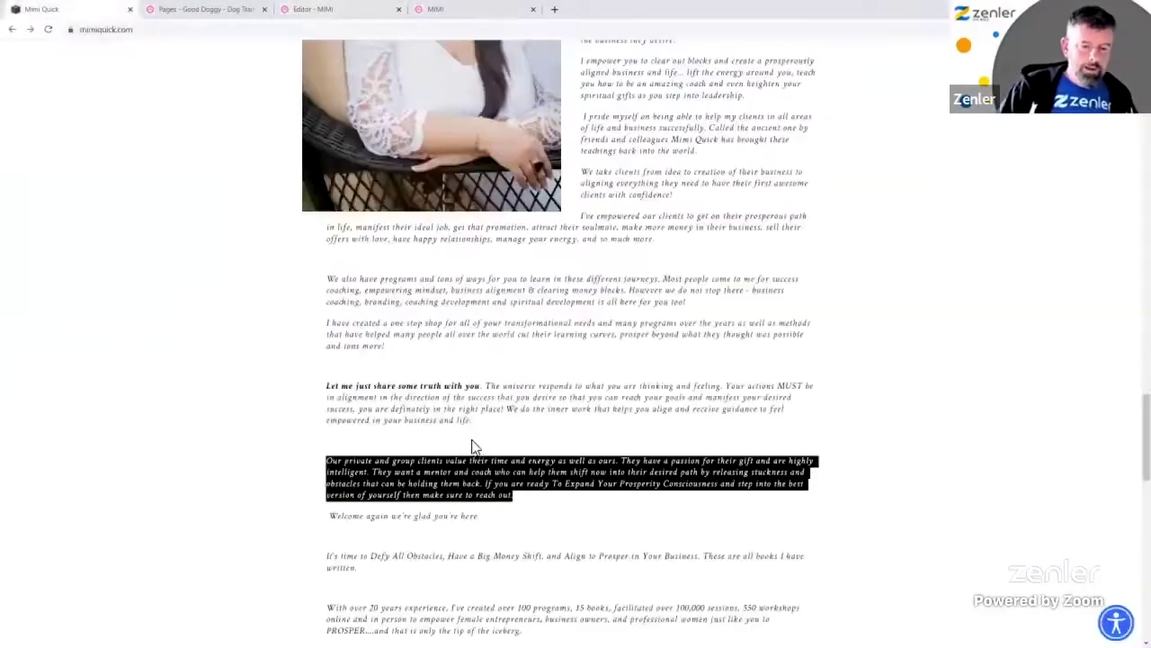
pyautogui.scroll(-3, 474, 446)
pyautogui.moveTo(482, 292); pyautogui.dragTo(332, 297)
pyautogui.hotkey('ctrl', 'c')
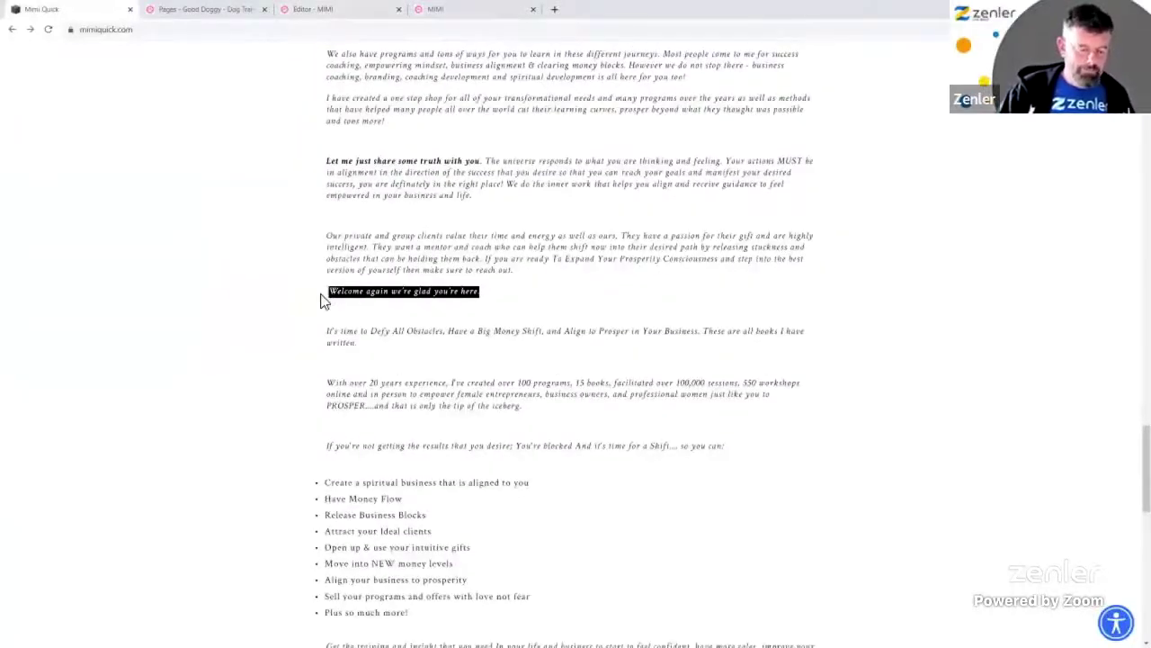
pyautogui.click(310, 16)
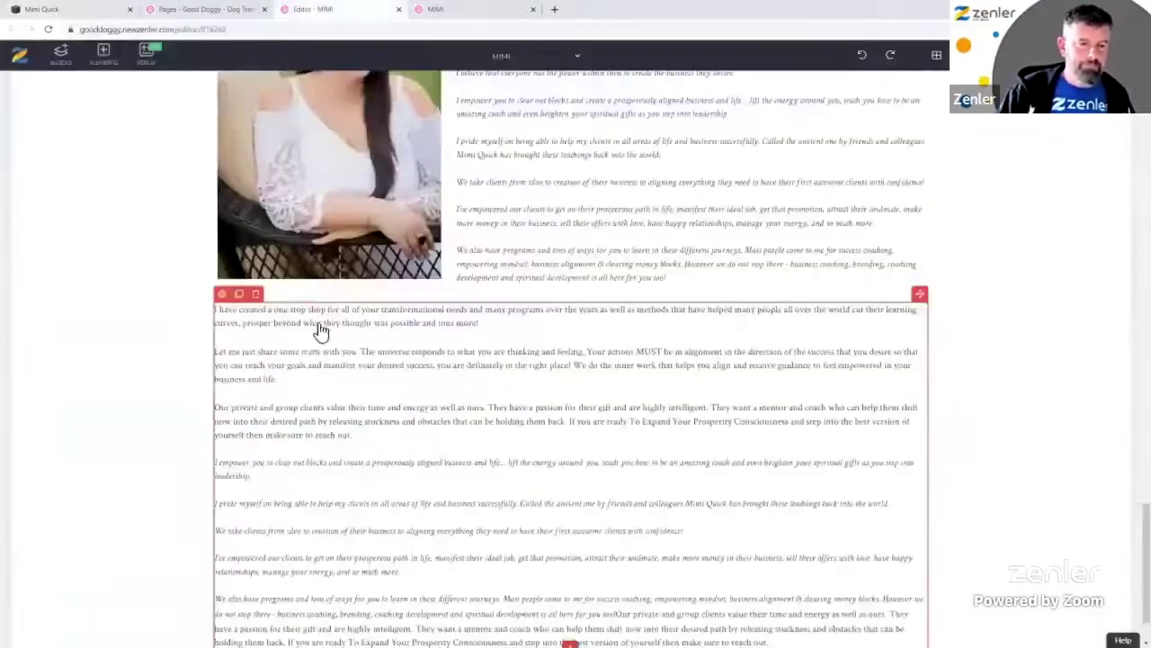
pyautogui.scroll(-2, 372, 413)
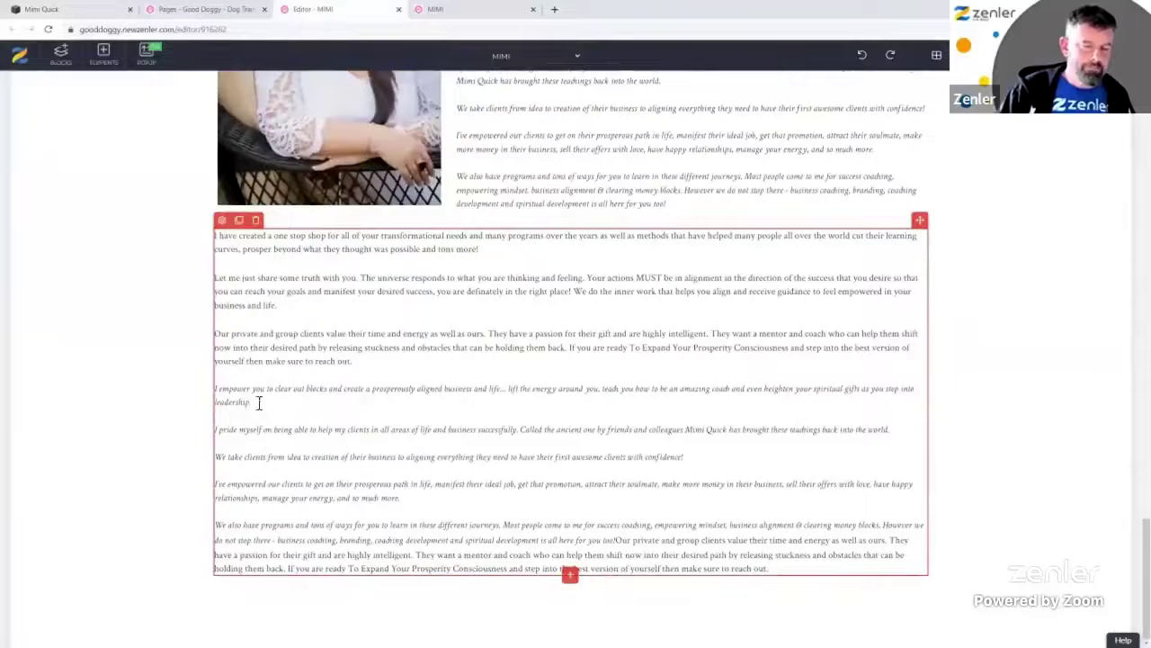
pyautogui.tripleClick(218, 391)
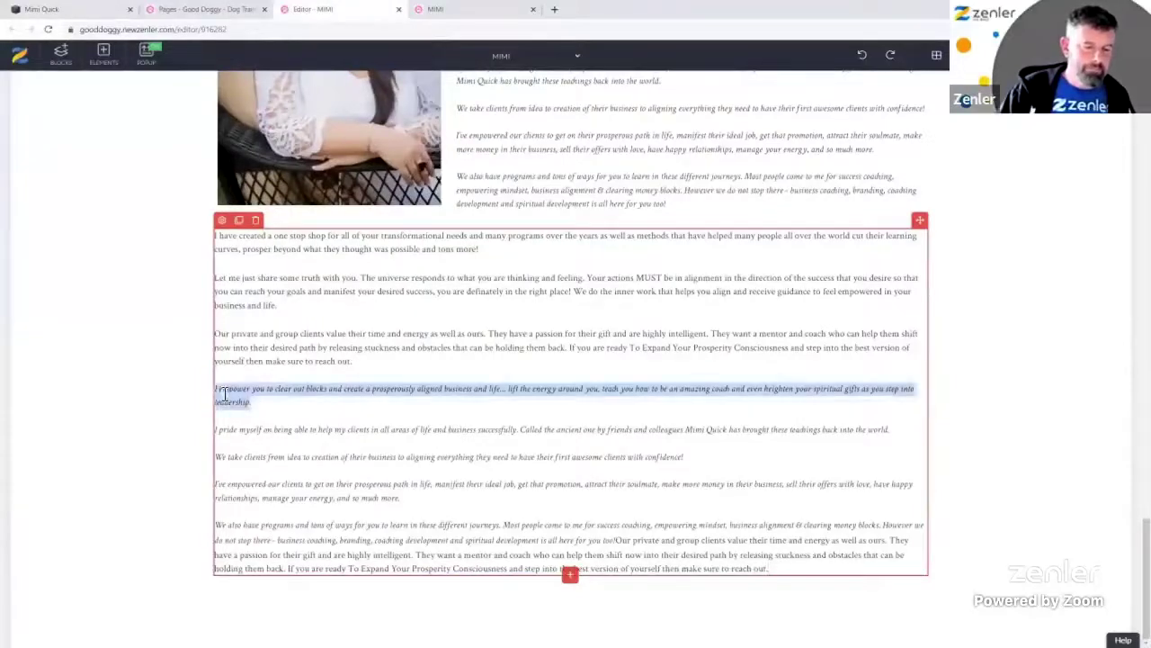
pyautogui.hotkey('ctrl', 'v')
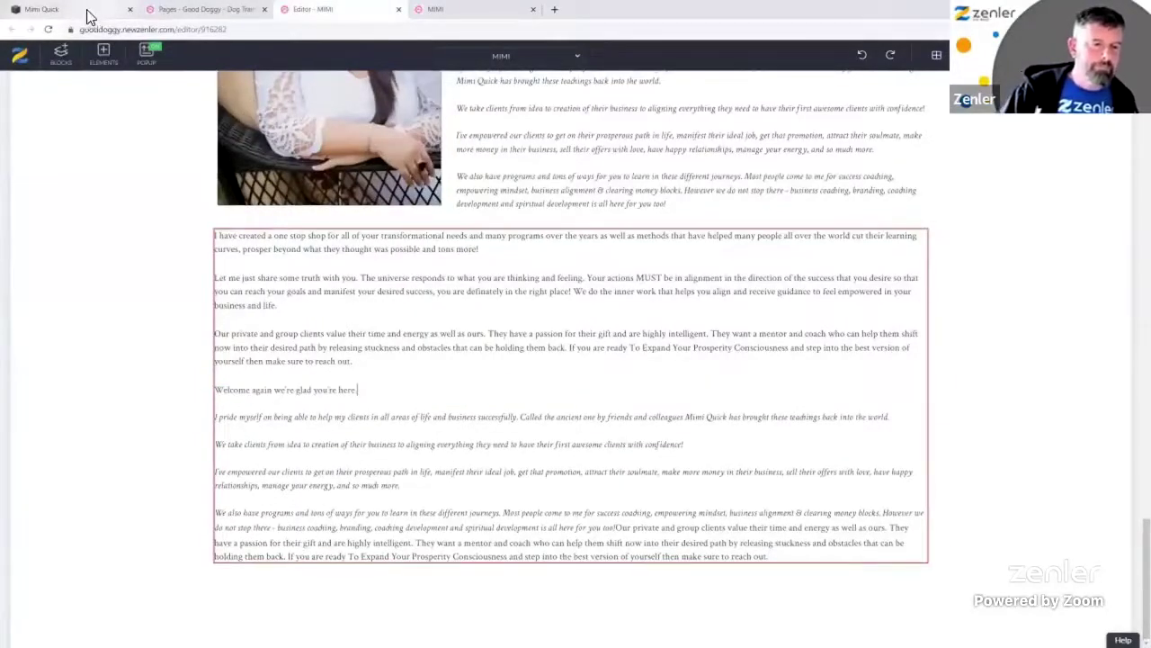
# - Replace the 'I pride myself' paragraph with the 'It's time to Defy All Obstacles' paragraph
pyautogui.click(87, 15)
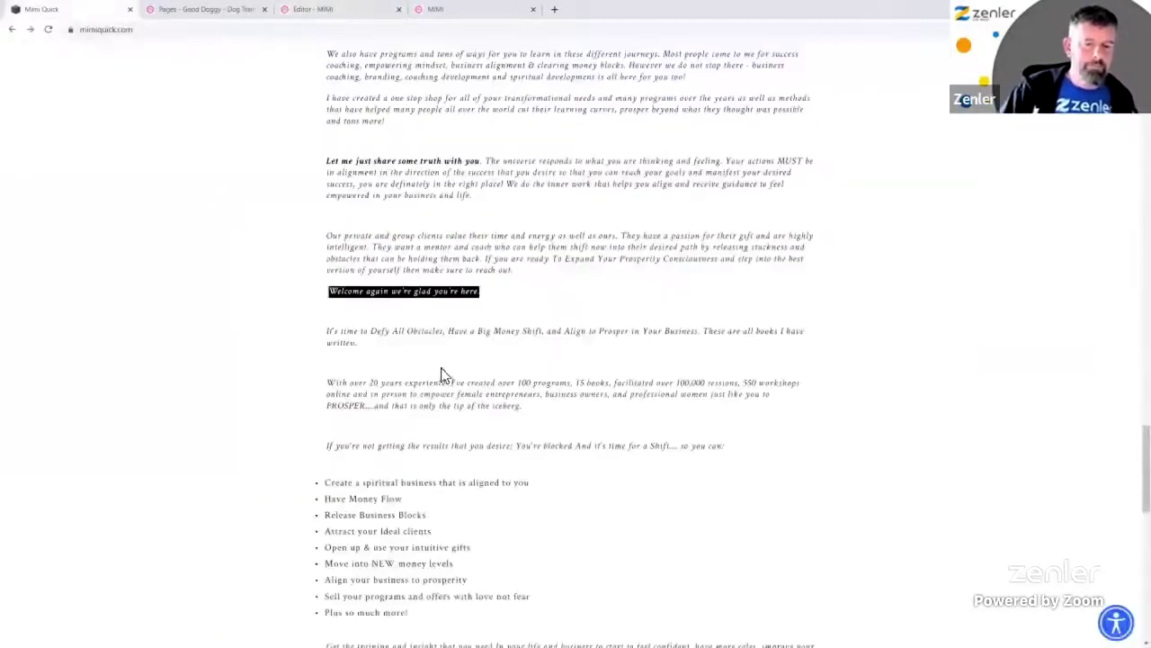
pyautogui.tripleClick(322, 338)
pyautogui.hotkey('ctrl', 'c')
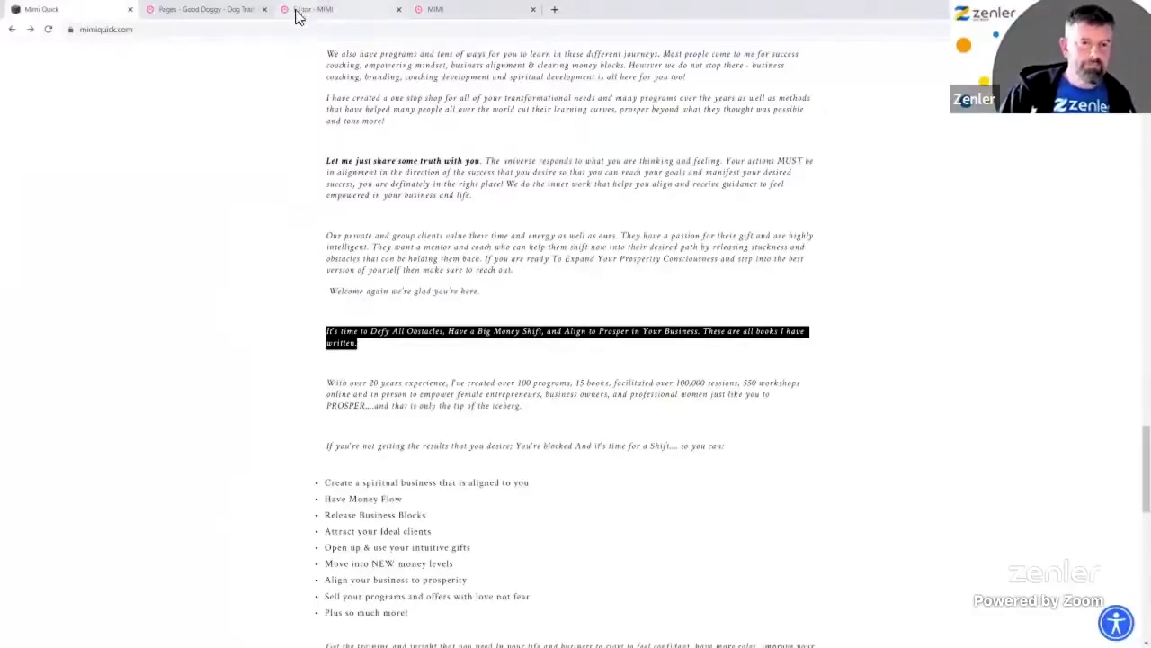
pyautogui.click(301, 11)
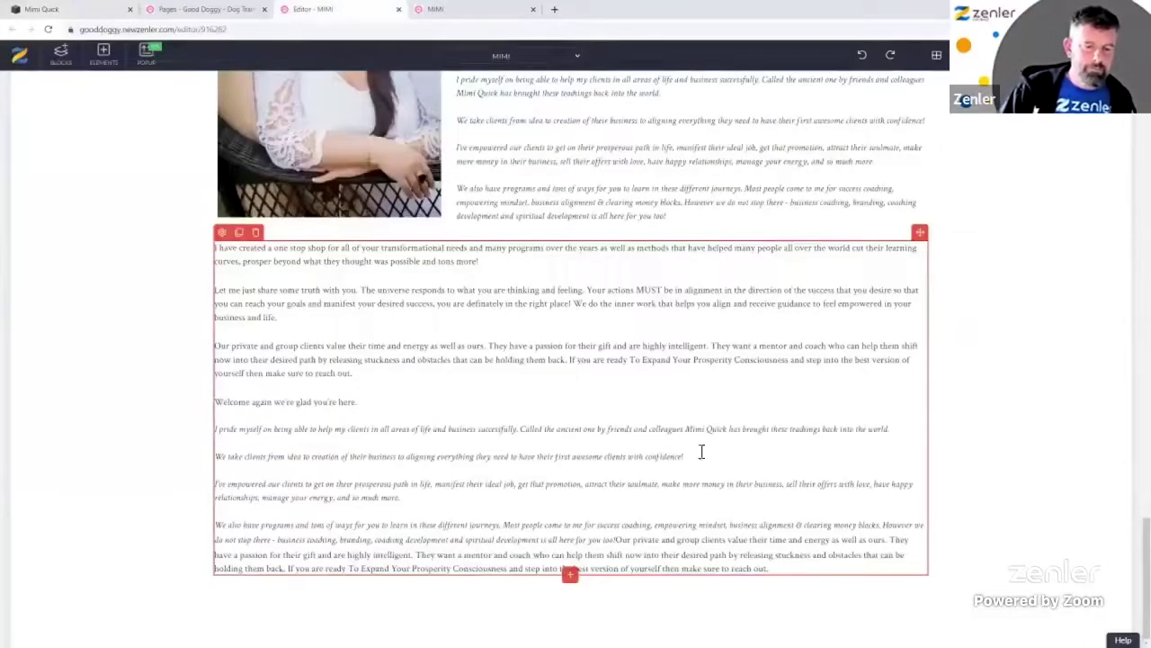
pyautogui.tripleClick(219, 430)
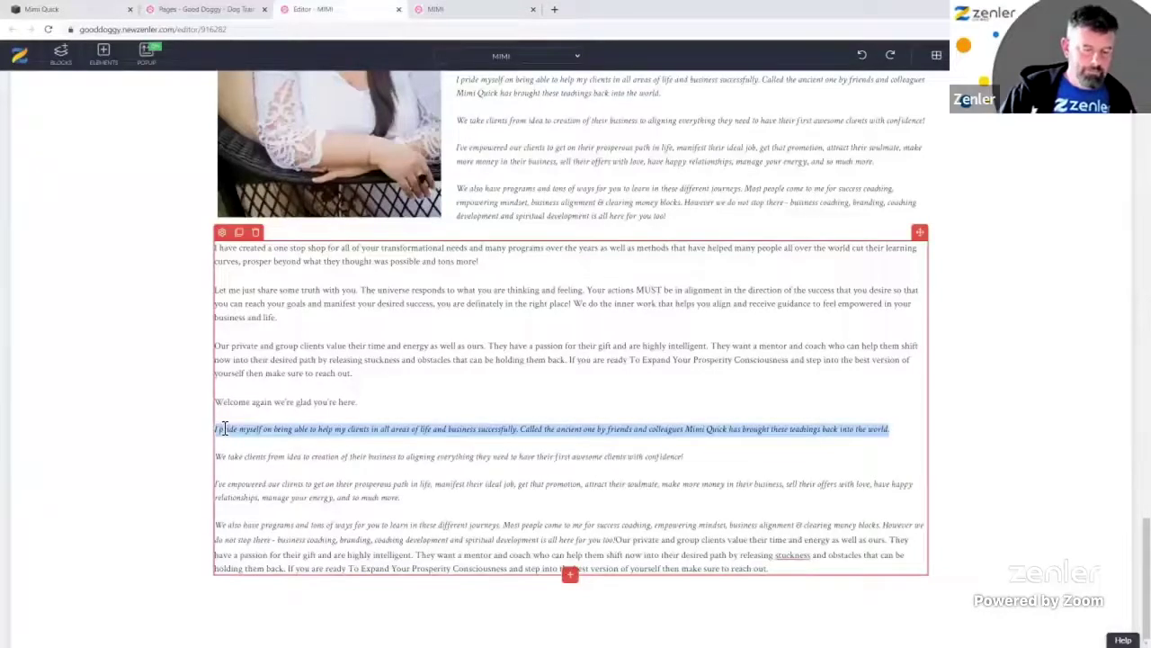
pyautogui.hotkey('ctrl', 'v')
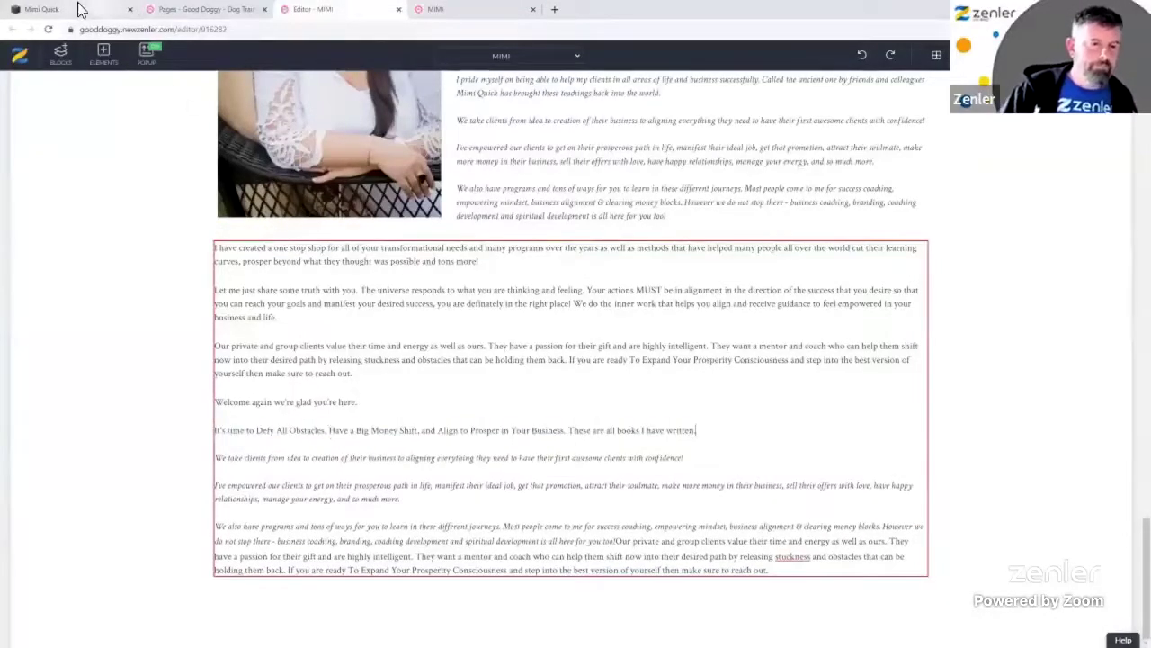
# - Copy the 'With over 20 years experience' paragraph to replace the 'We take clients' paragraph
pyautogui.click(79, 9)
pyautogui.click(543, 415)
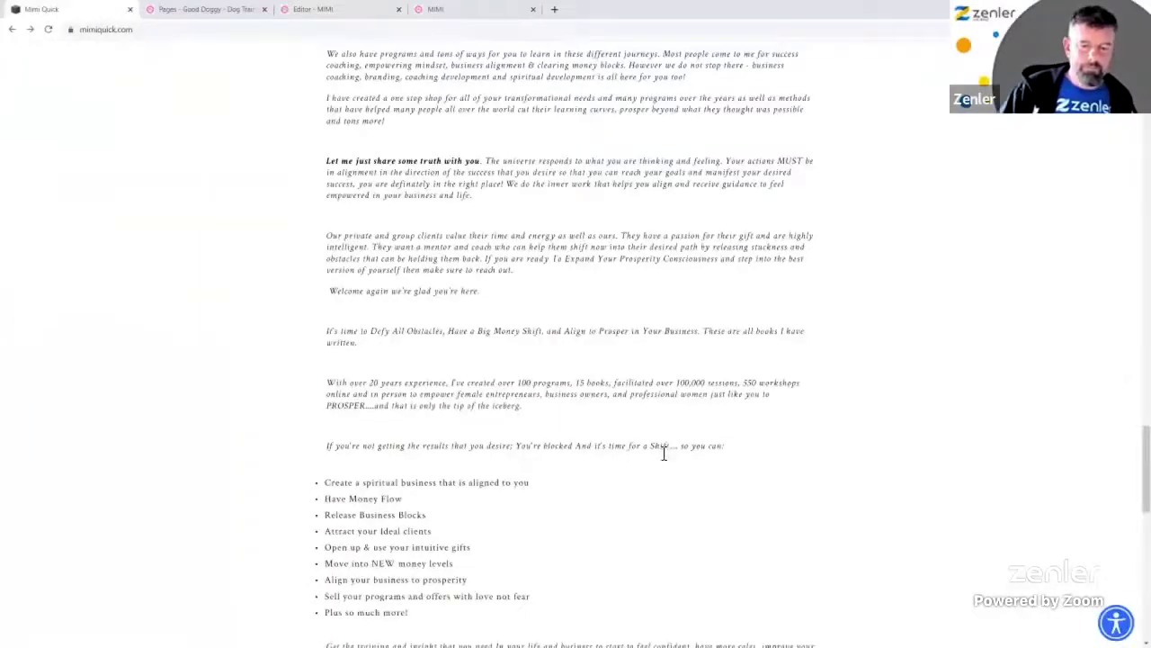
pyautogui.moveTo(522, 408); pyautogui.dragTo(317, 383)
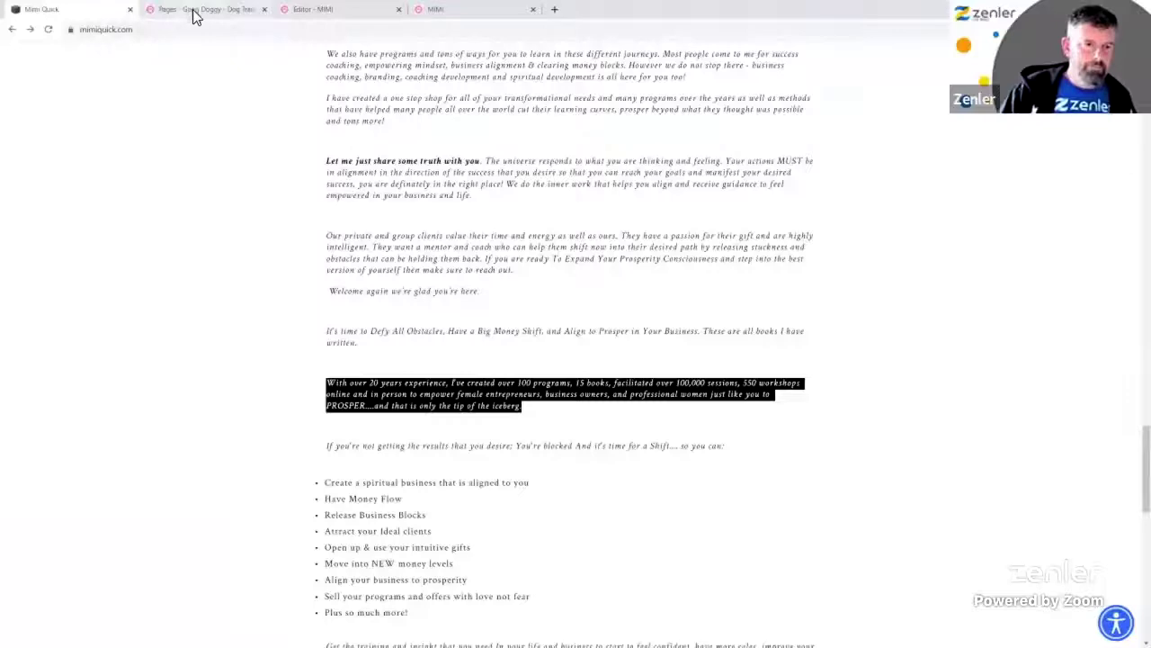
pyautogui.click(200, 11)
pyautogui.click(334, 11)
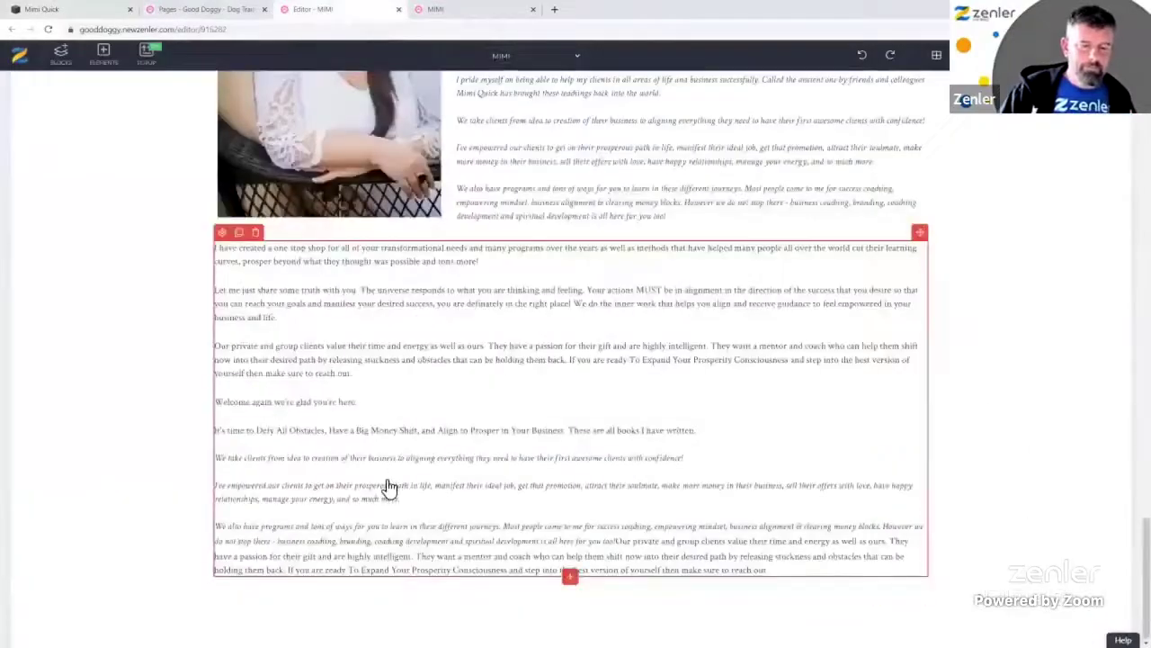
pyautogui.tripleClick(227, 463)
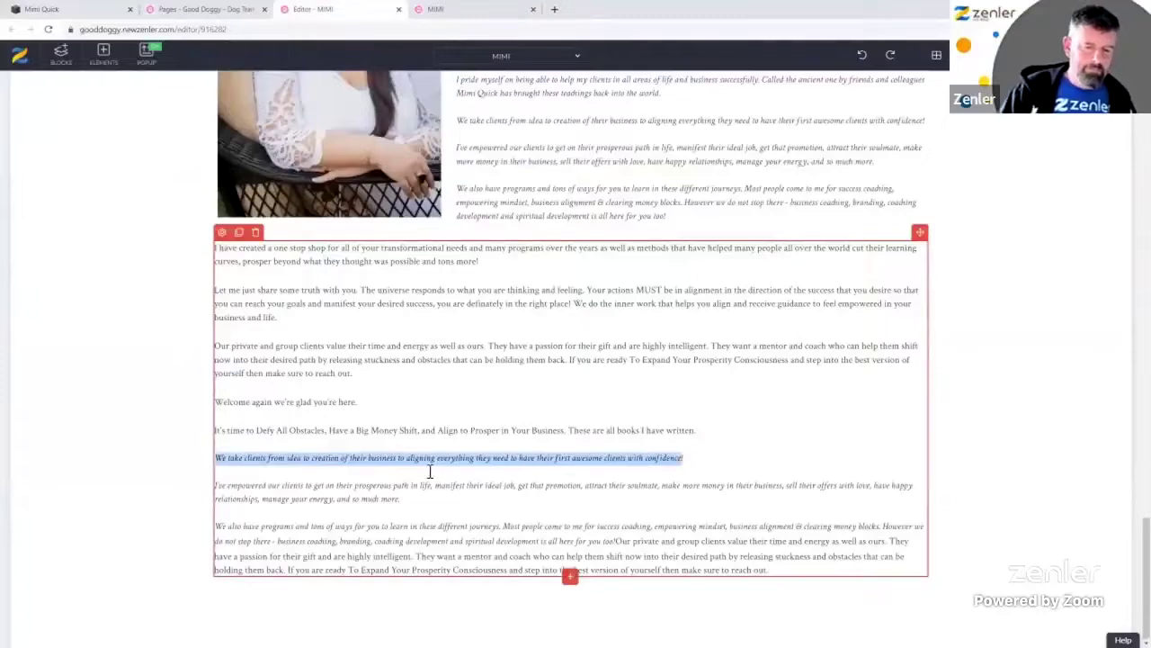
# - Replace the 'I've empowered our clients' paragraph with the 'If you're not getting the results' line
pyautogui.click(44, 11)
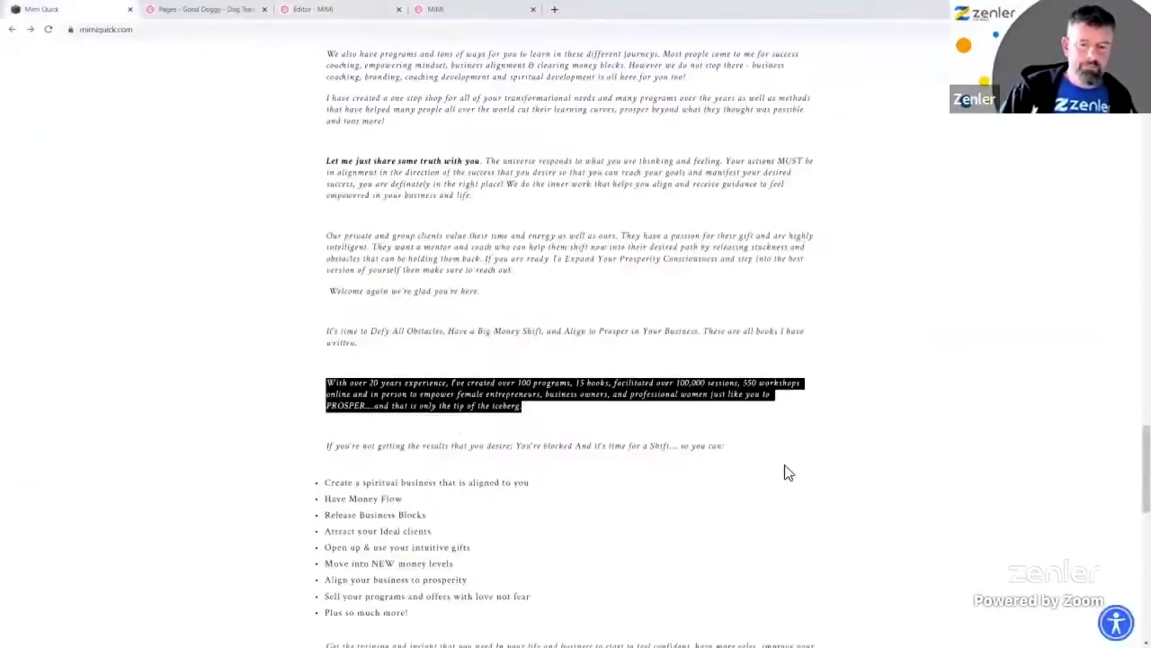
pyautogui.moveTo(725, 446); pyautogui.dragTo(322, 445)
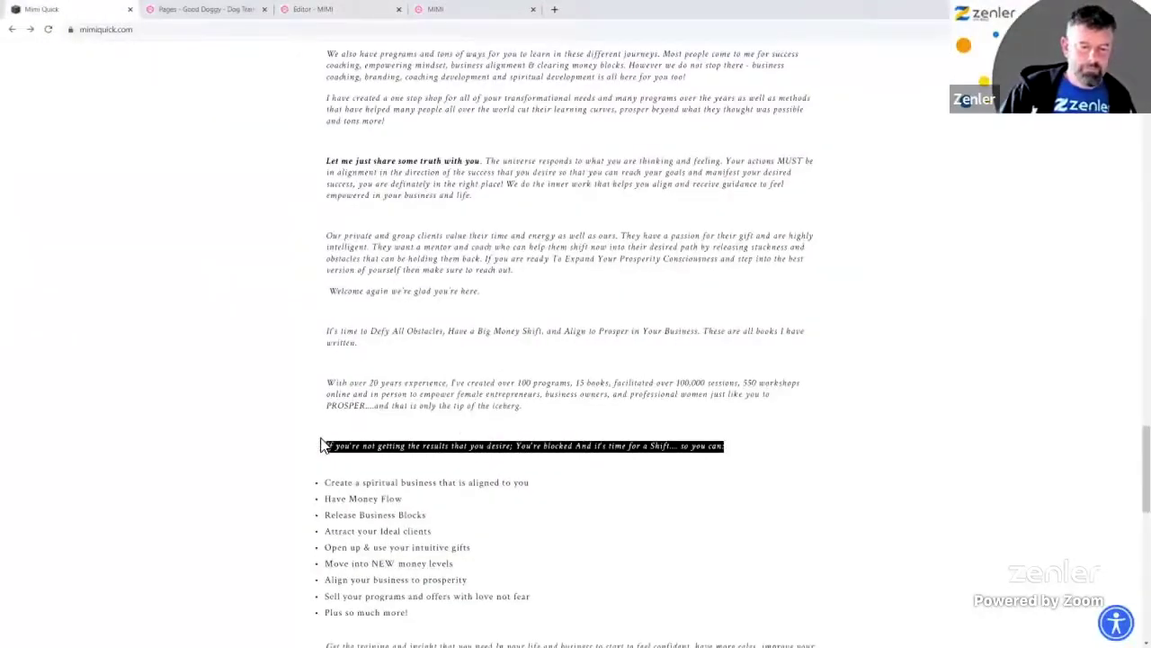
pyautogui.scroll(-2, 257, 399)
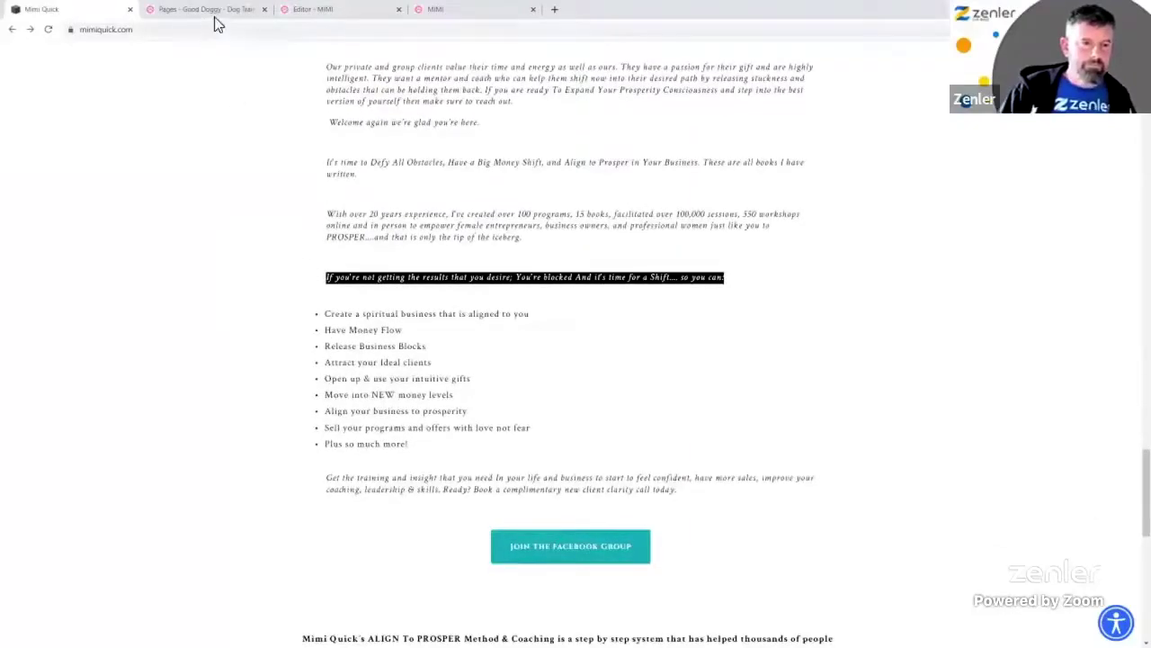
pyautogui.click(329, 12)
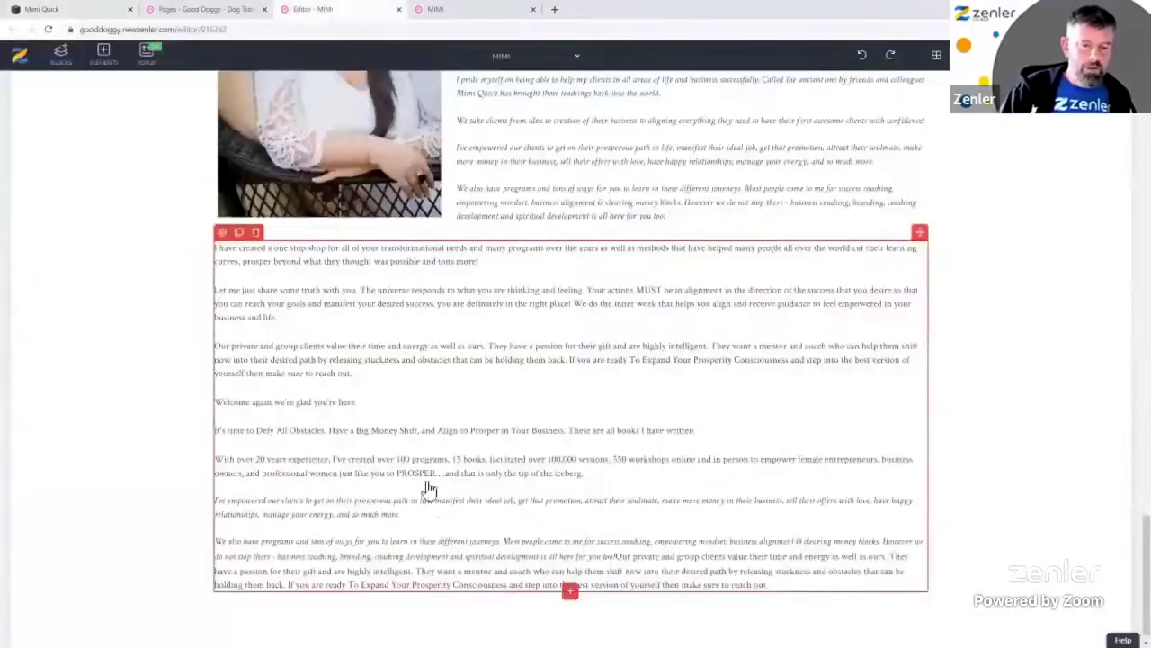
pyautogui.tripleClick(222, 504)
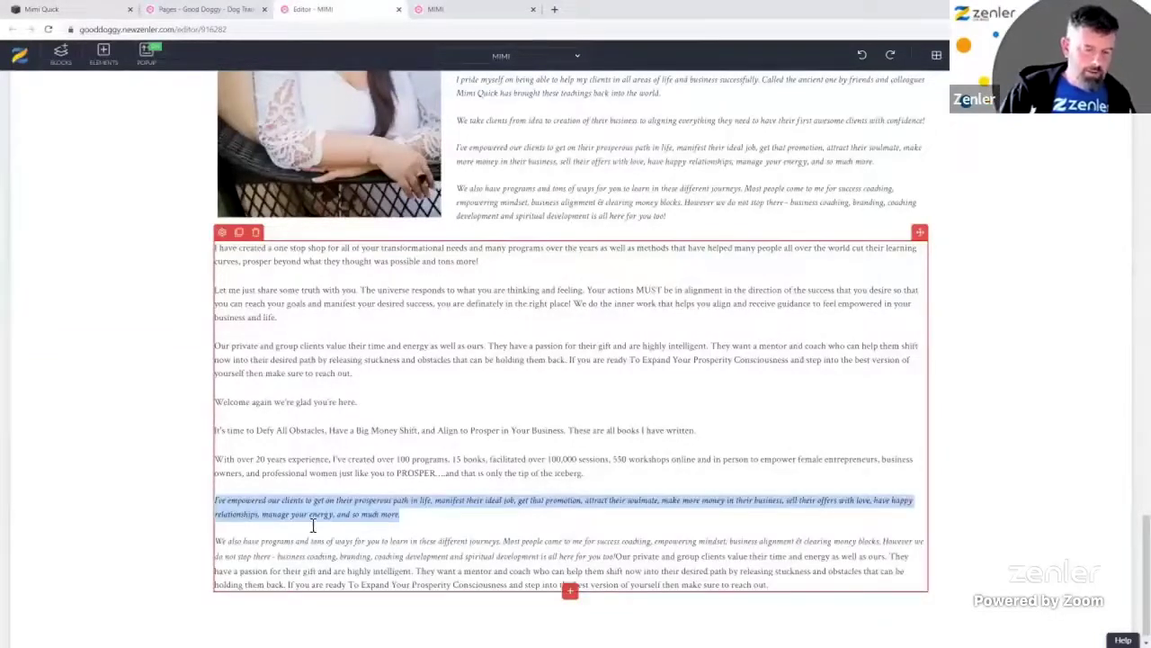
pyautogui.write("If you're not getting the results that you desire; You're blocked And it's time for a Shift.... so you can")
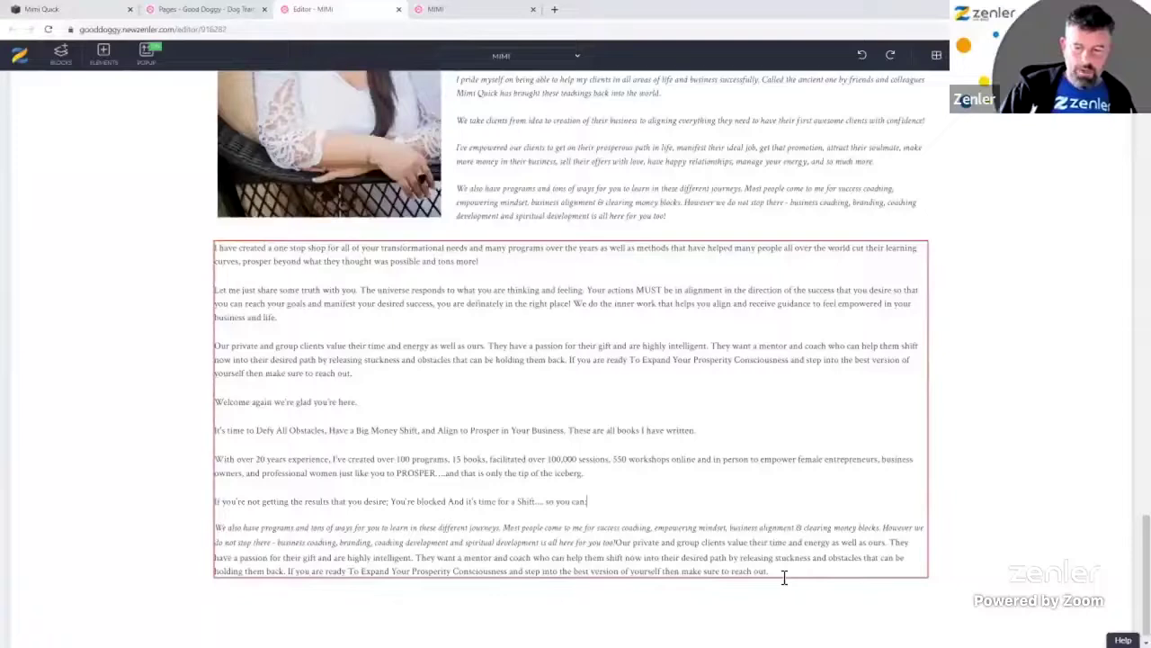
# - Delete the leftover 'We also have programs' paragraph and the empty last line
pyautogui.tripleClick(220, 529)
pyautogui.press('BackSpace')
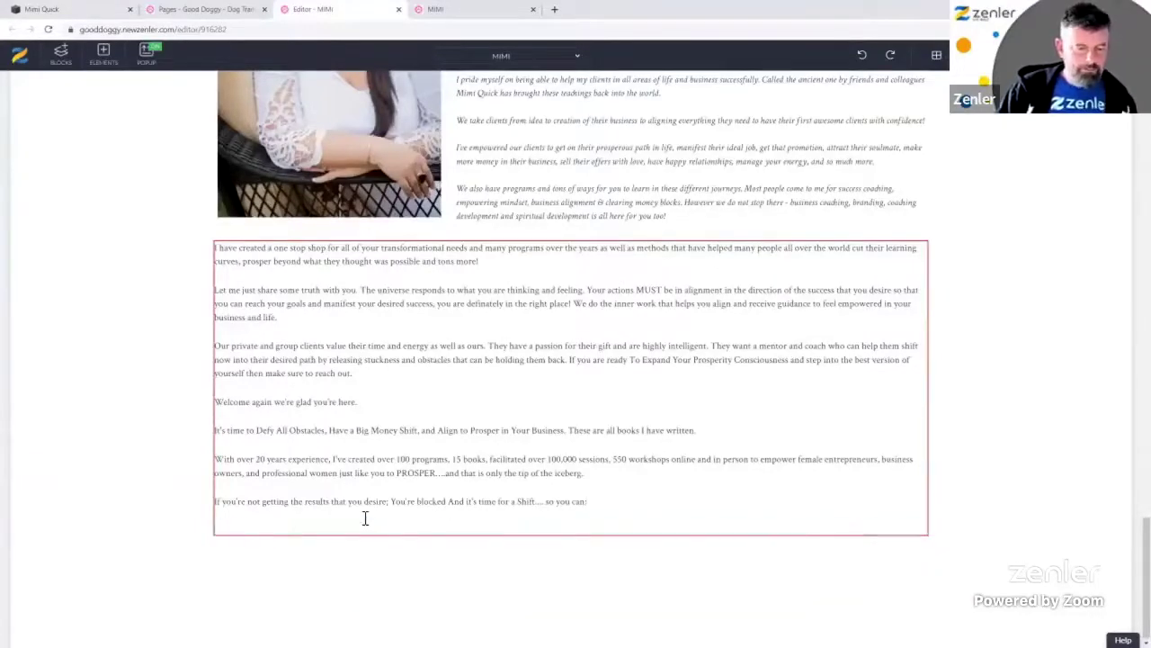
pyautogui.press('BackSpace')
pyautogui.scroll(1, 385, 519)
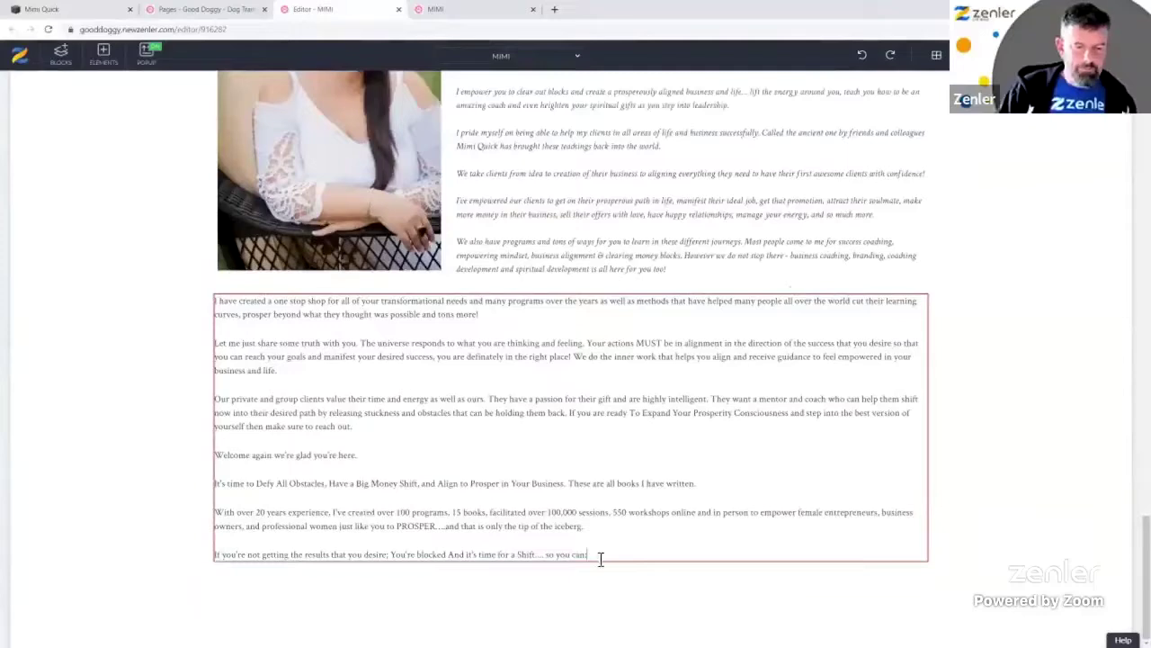
# - Italicize every paragraph in the lower text block, then compare it with the live mimiquick.com page
pyautogui.hotkey('ctrl', 'a')
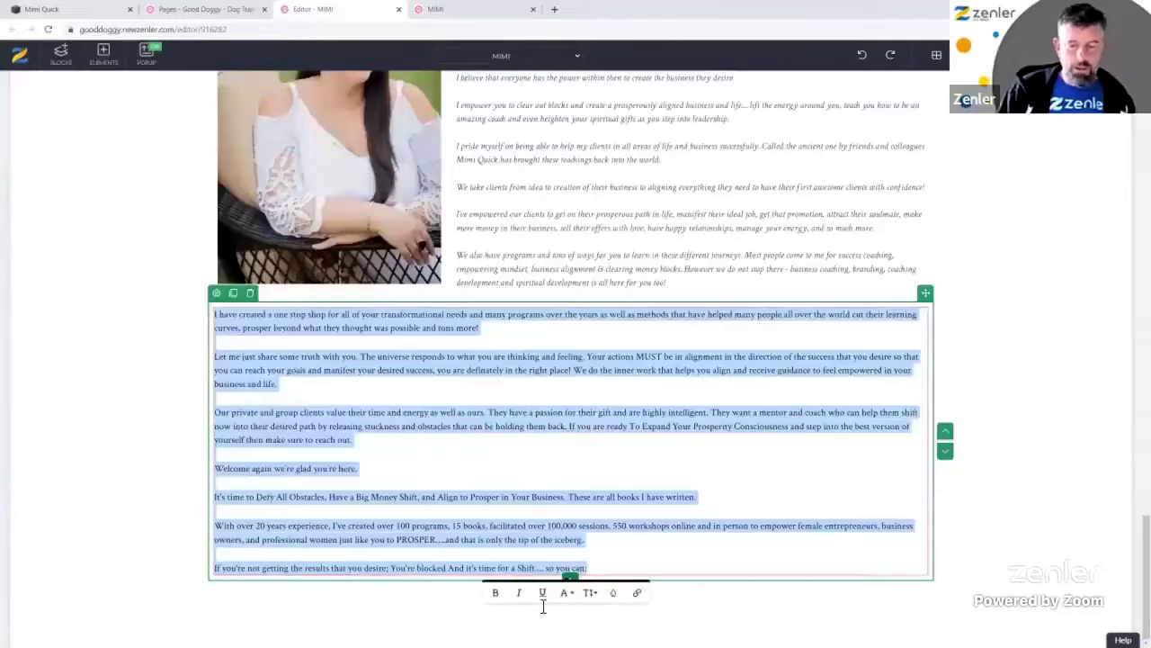
pyautogui.click(521, 593)
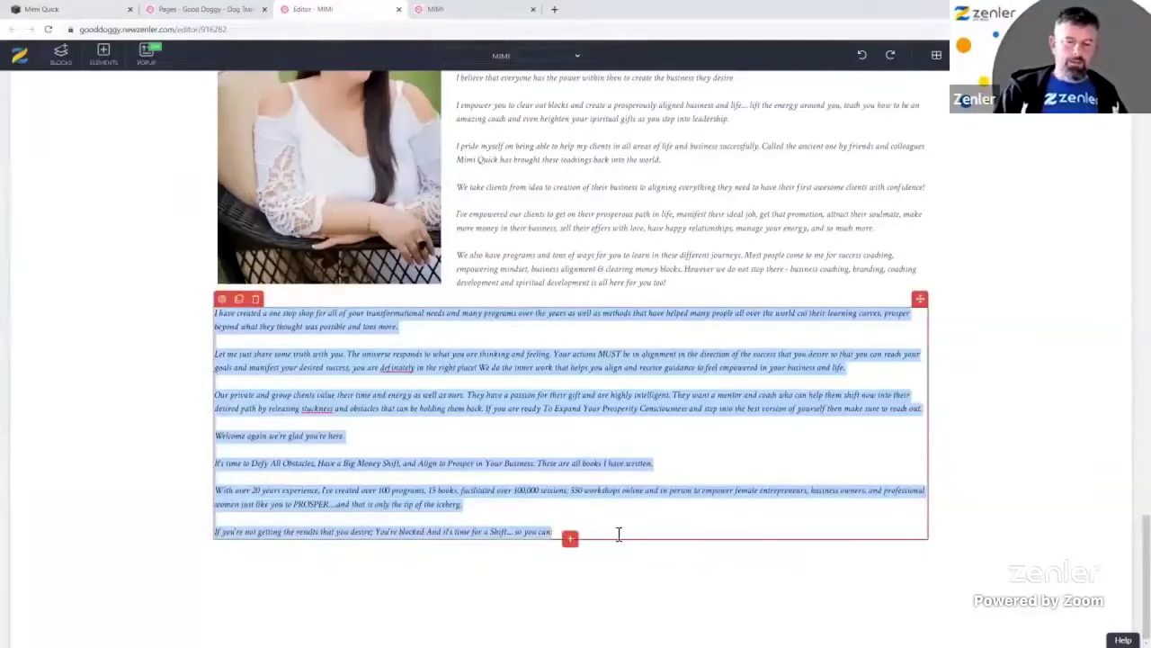
pyautogui.click(633, 522)
pyautogui.scroll(1, 611, 505)
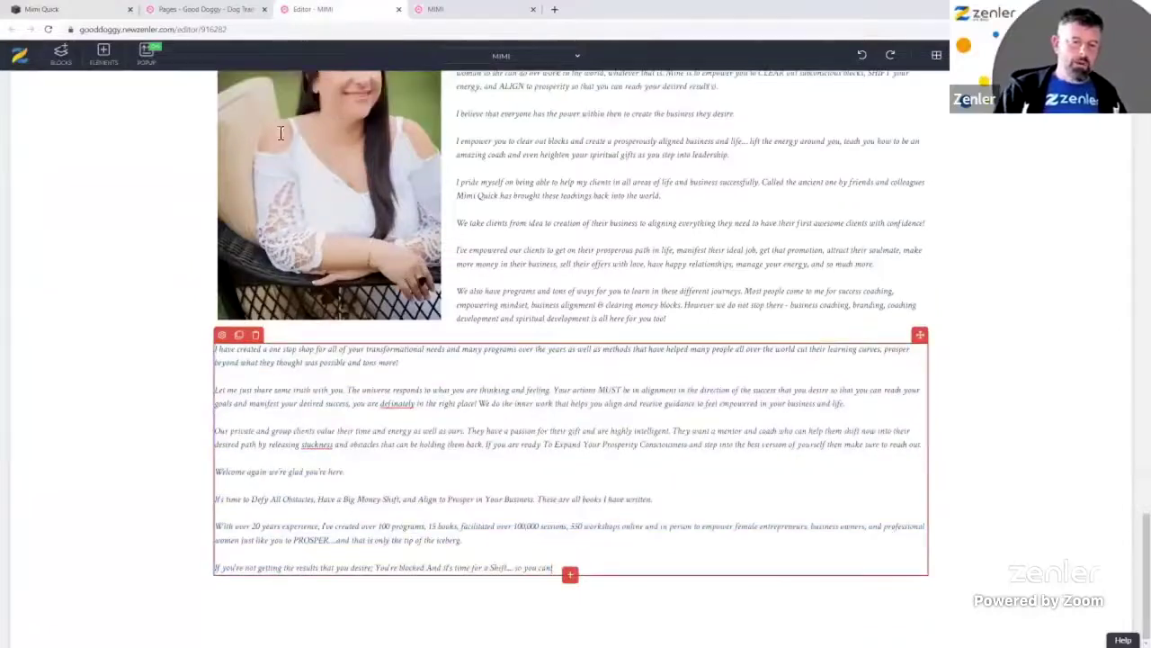
pyautogui.click(92, 11)
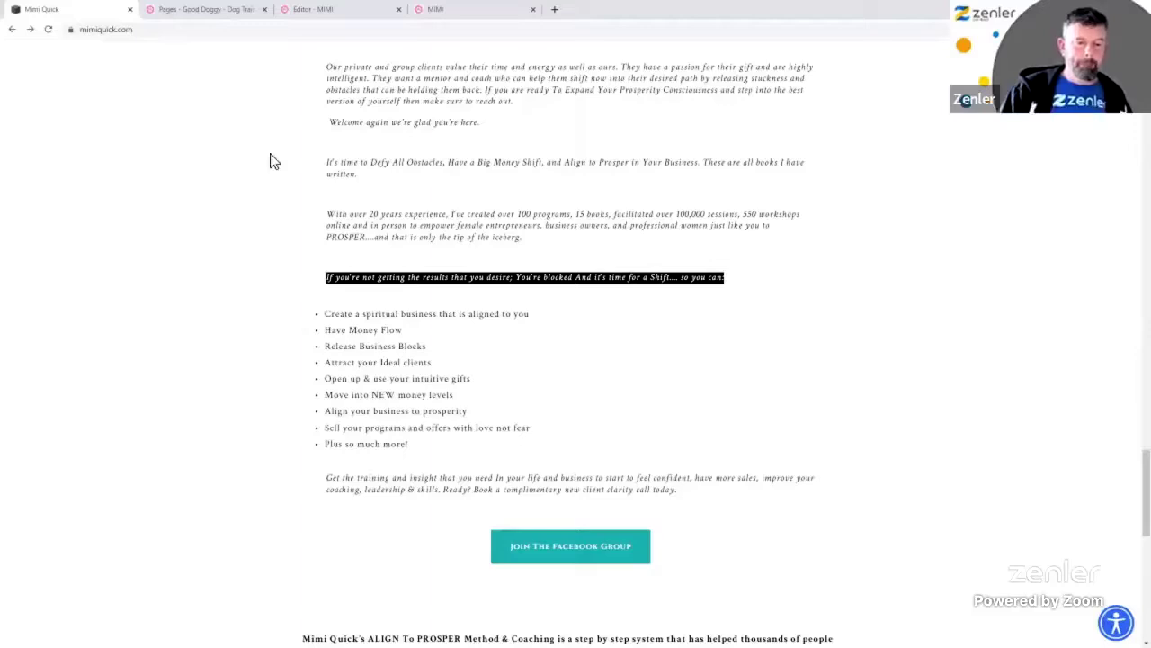
pyautogui.click(332, 13)
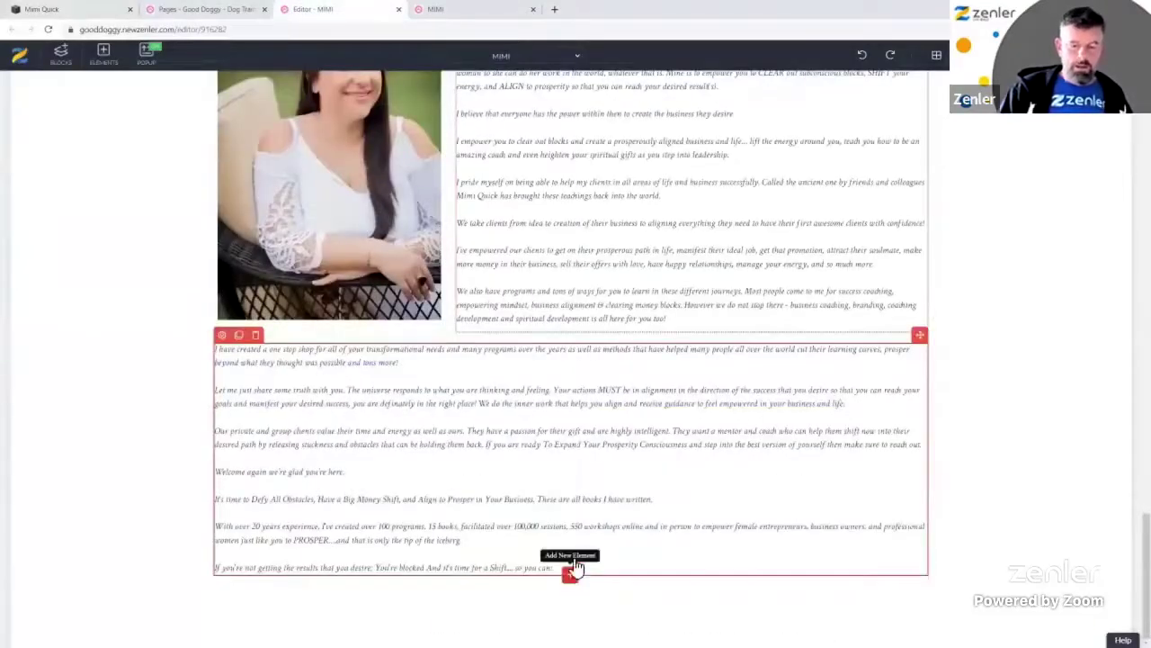
# - Add a two-column 50/50 row below the text block
pyautogui.click(595, 485)
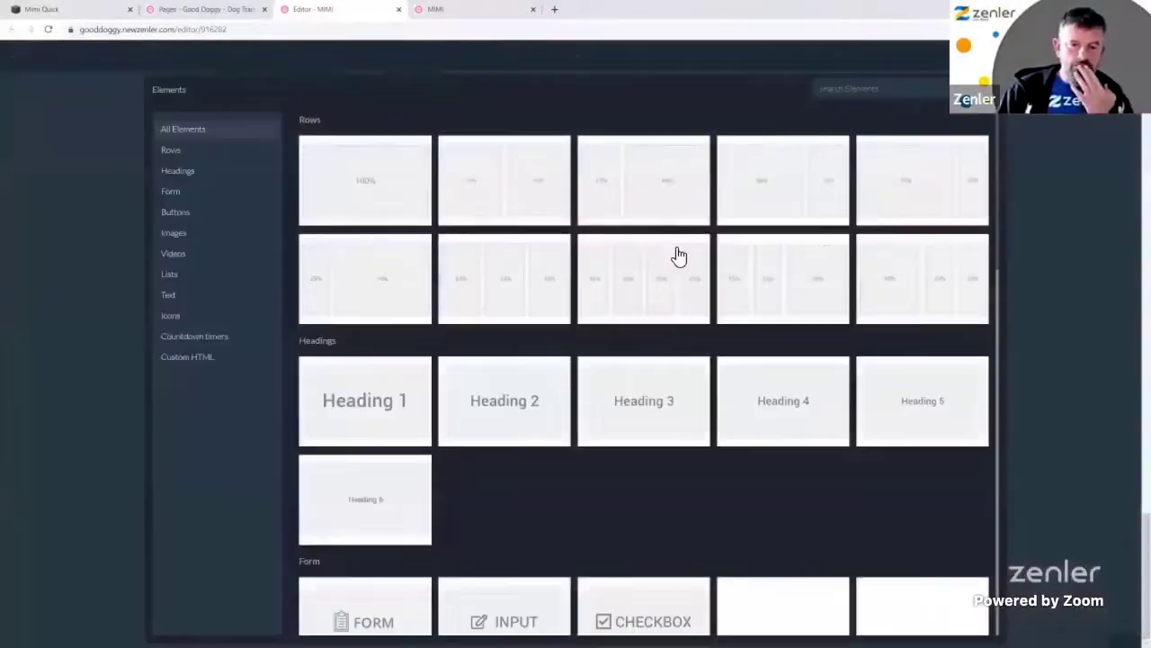
pyautogui.click(490, 184)
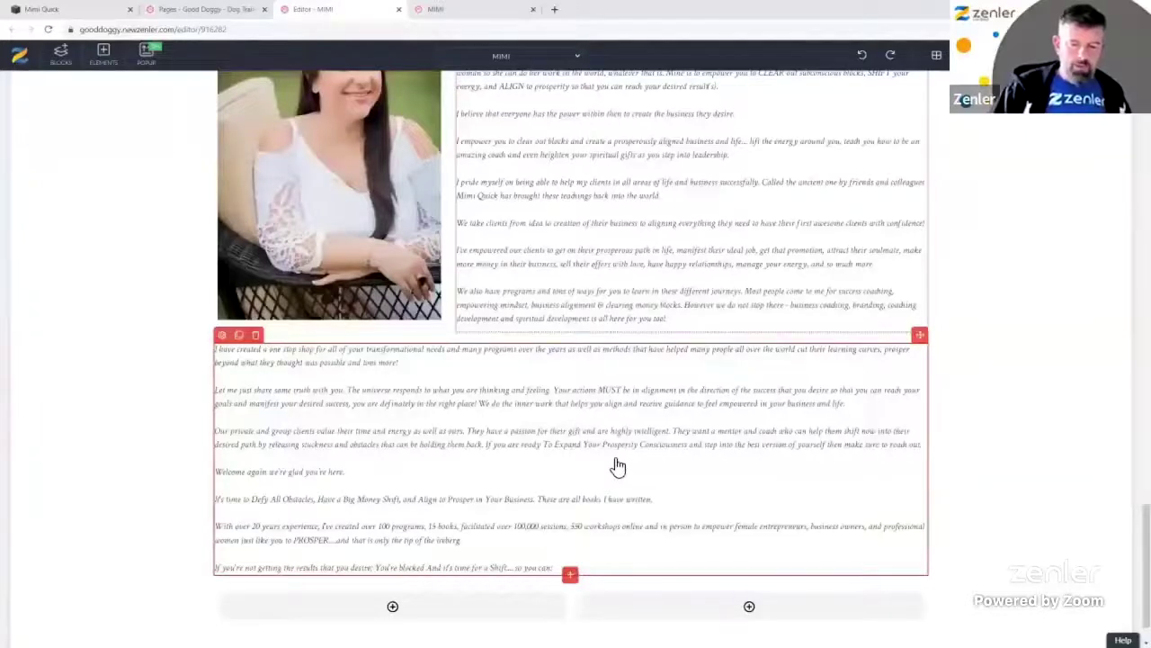
pyautogui.scroll(-1, 618, 466)
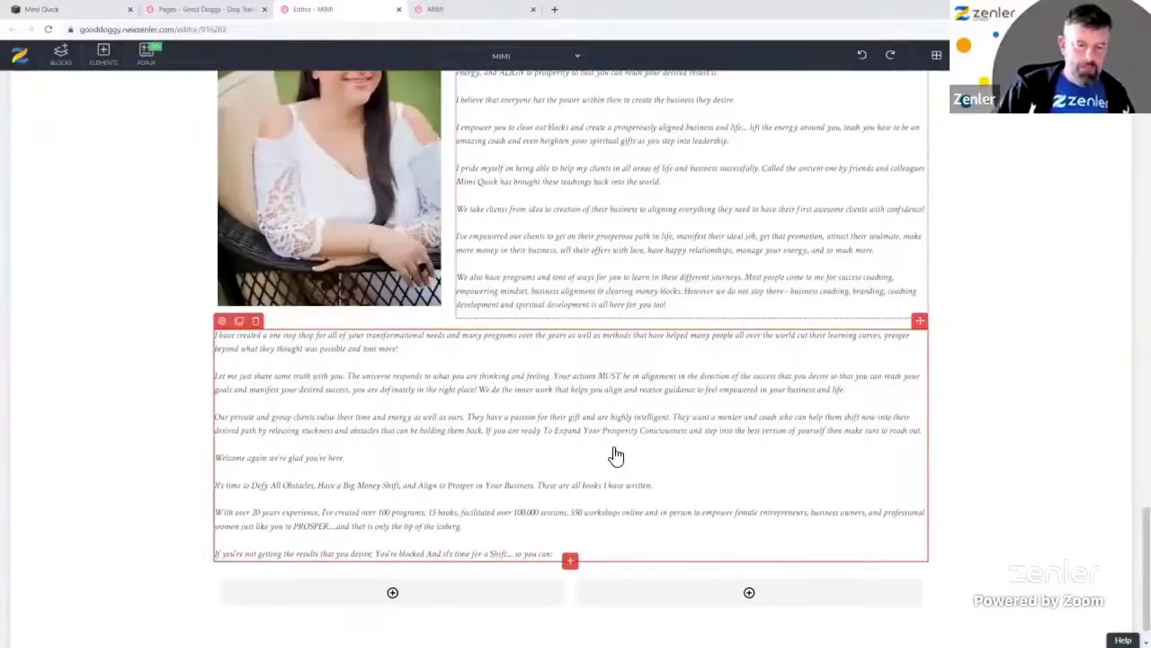
pyautogui.scroll(-1, 611, 456)
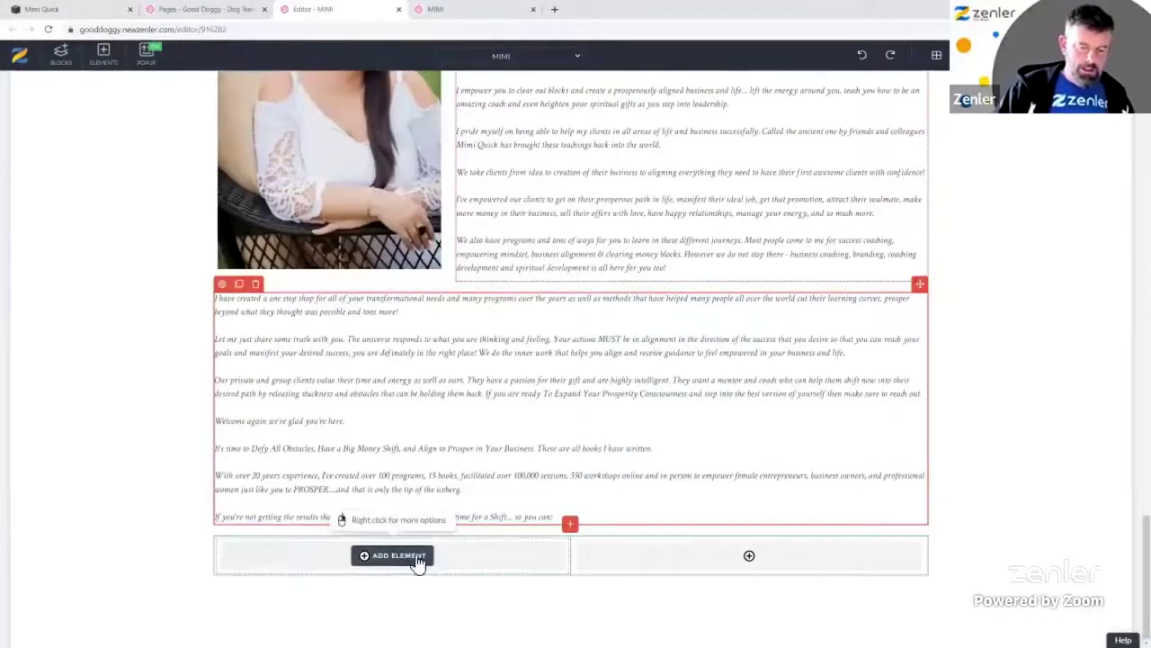
# - Insert a bulleted list element into the left column from the Lists category
pyautogui.click(419, 555)
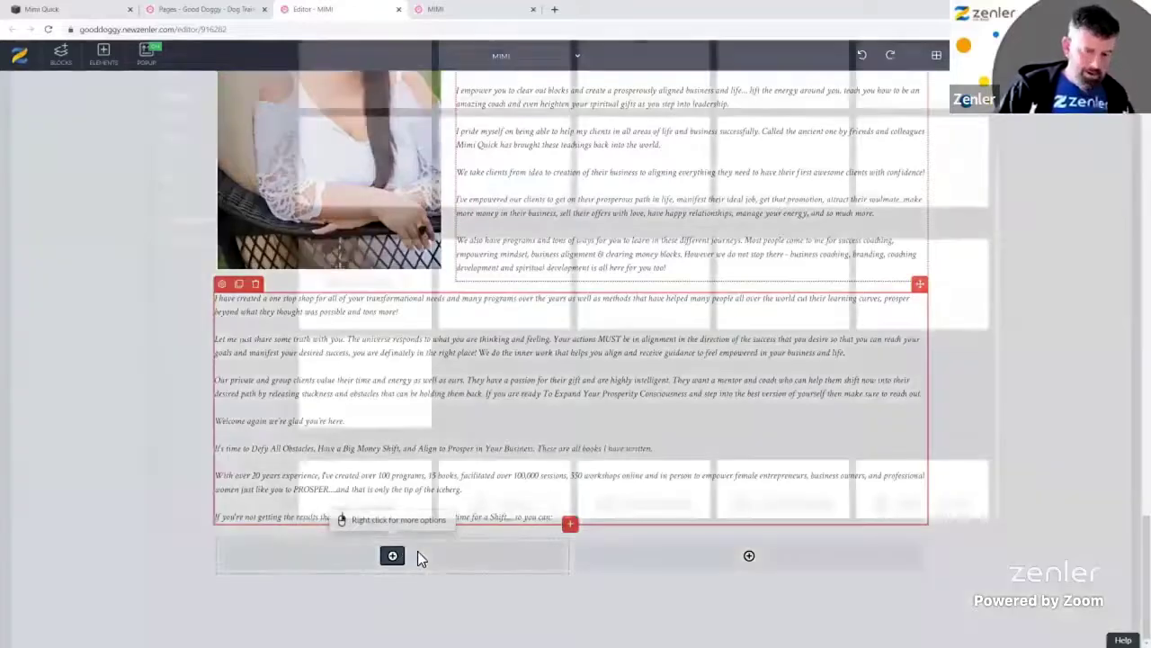
pyautogui.click(176, 274)
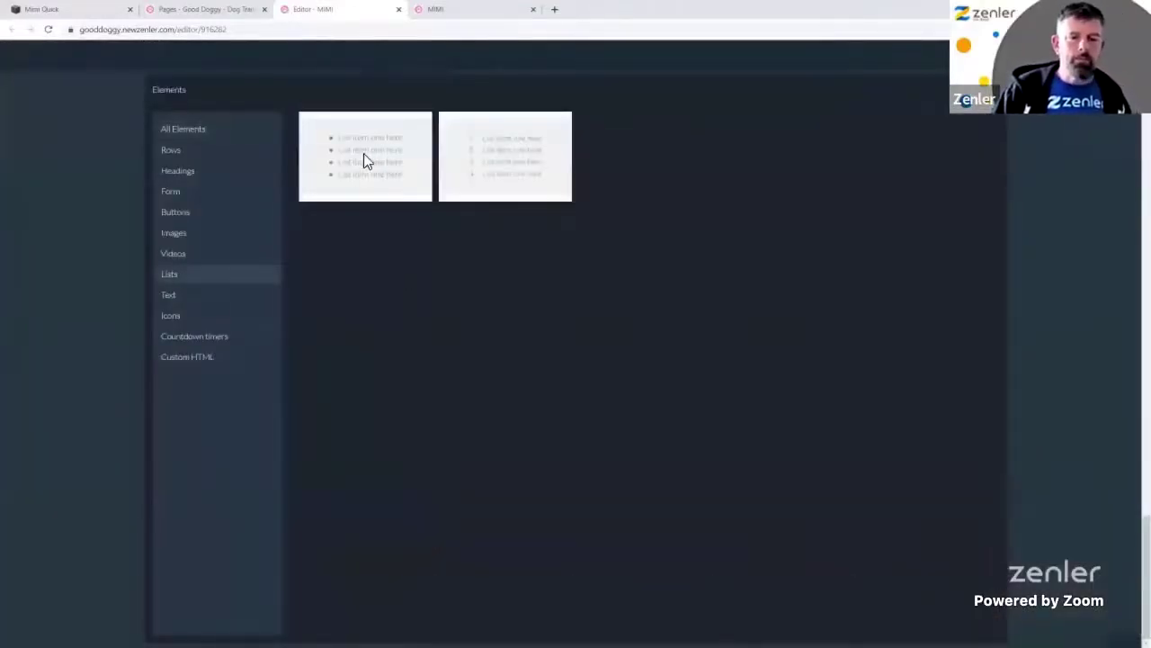
pyautogui.click(448, 191)
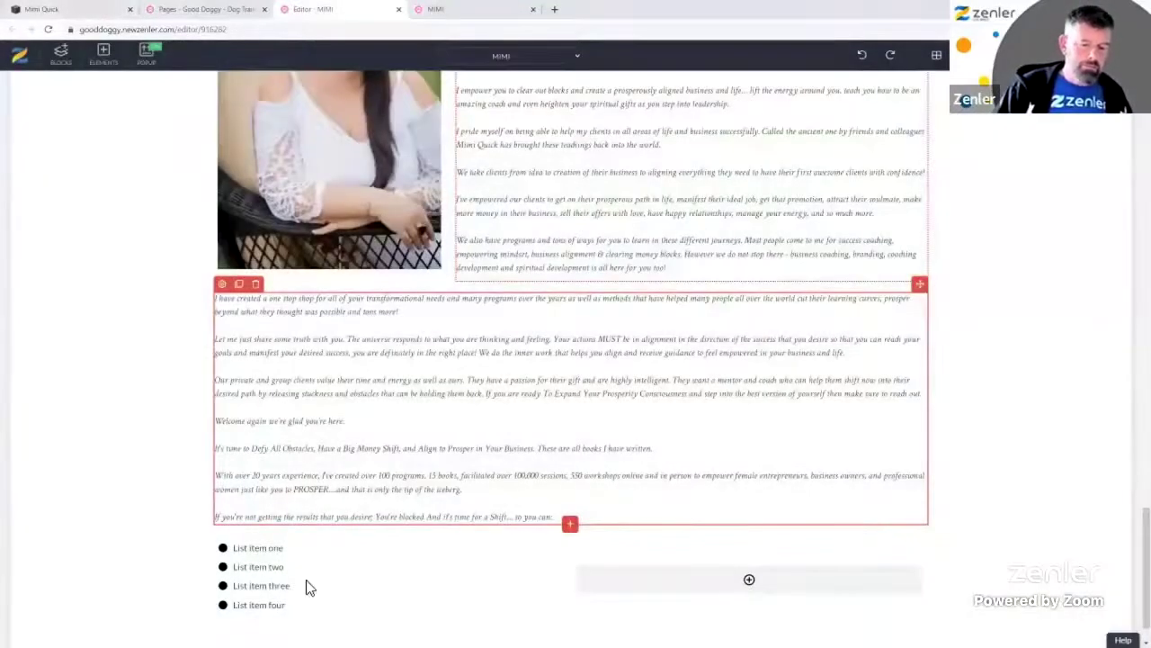
# - Replace List item one with 'Create a spiritual business that is aligned to you' from the live site
pyautogui.click(295, 581)
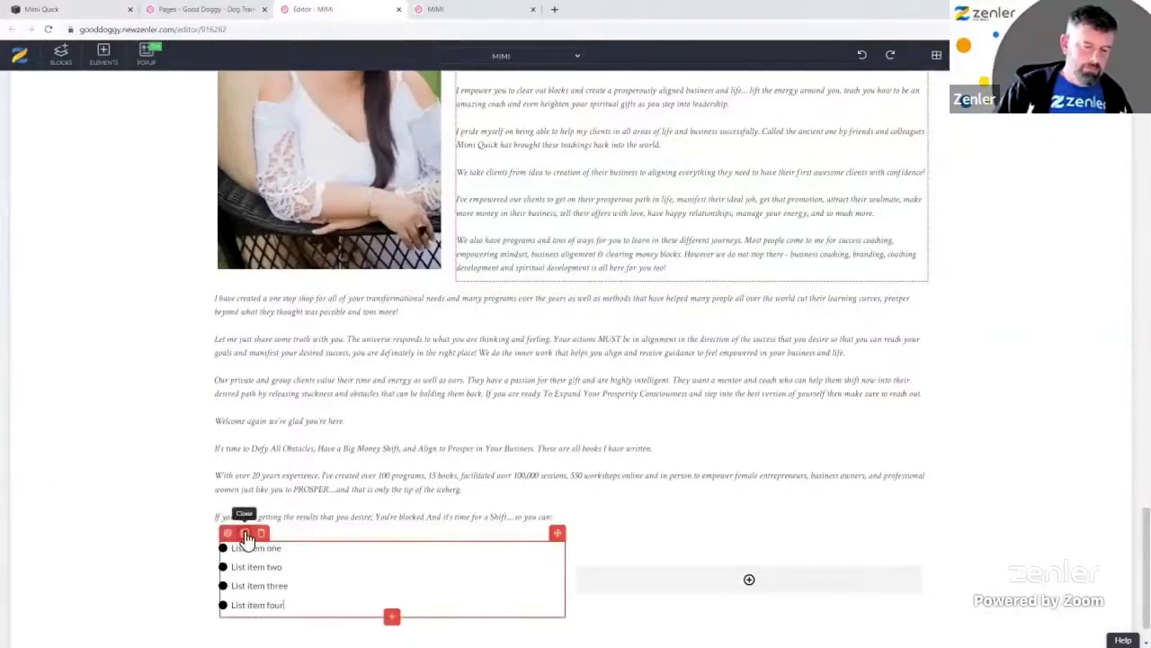
pyautogui.click(61, 14)
pyautogui.click(446, 338)
pyautogui.moveTo(528, 324); pyautogui.dragTo(342, 313)
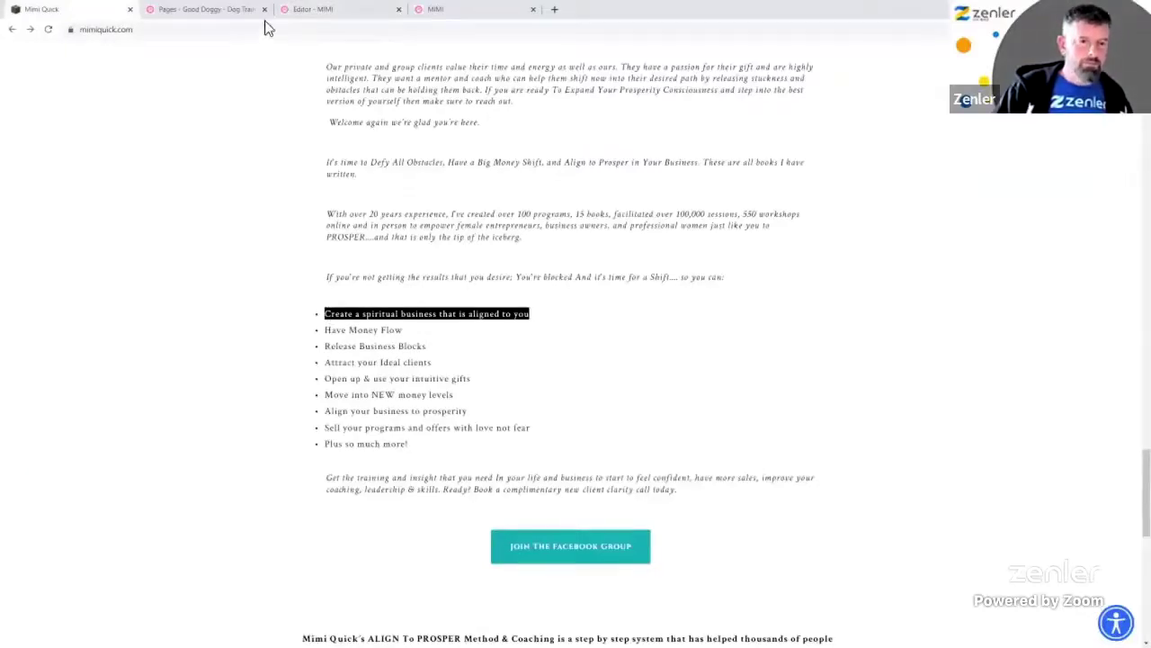
pyautogui.click(311, 9)
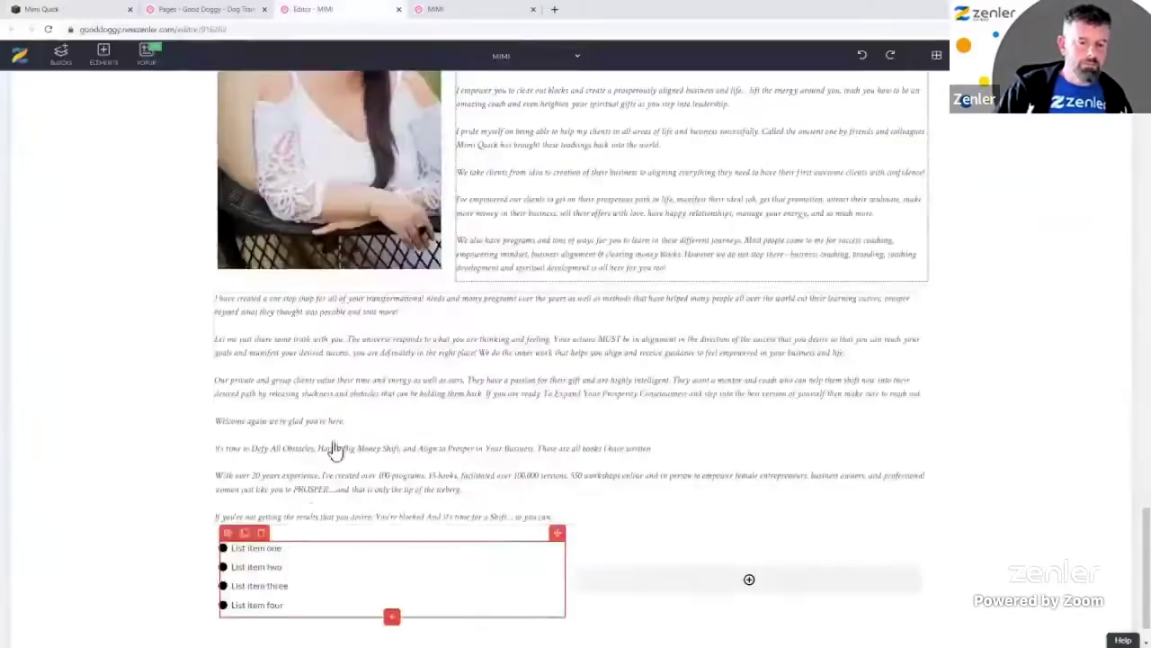
pyautogui.click(313, 567)
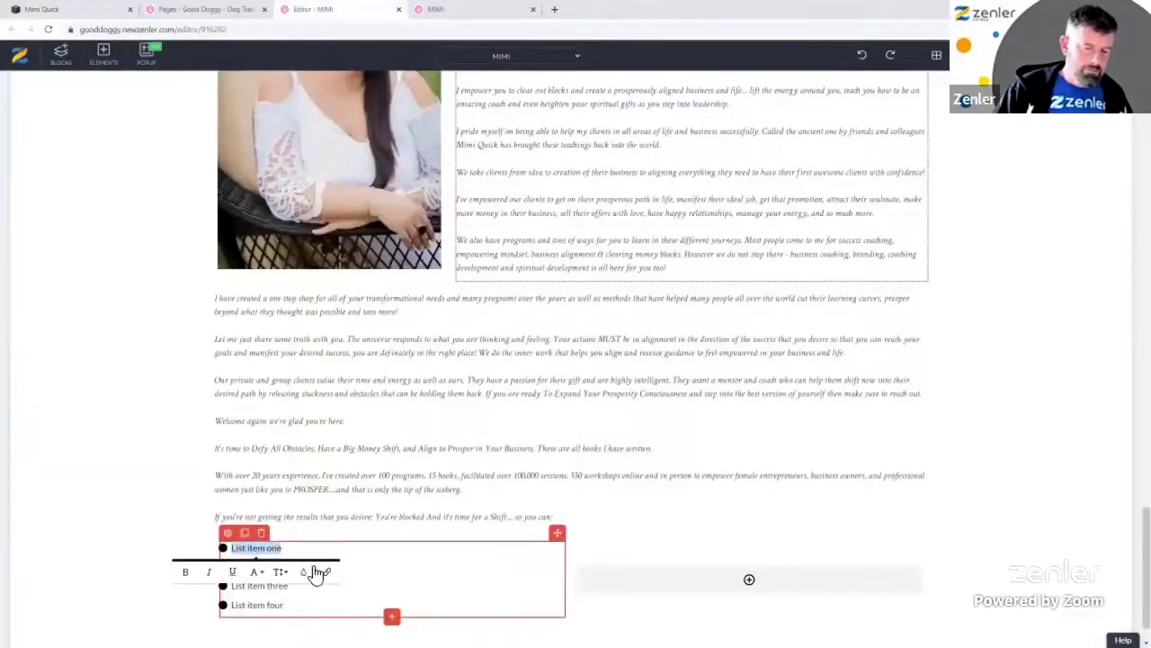
pyautogui.write('Create a spiritual business that is aligned to you')
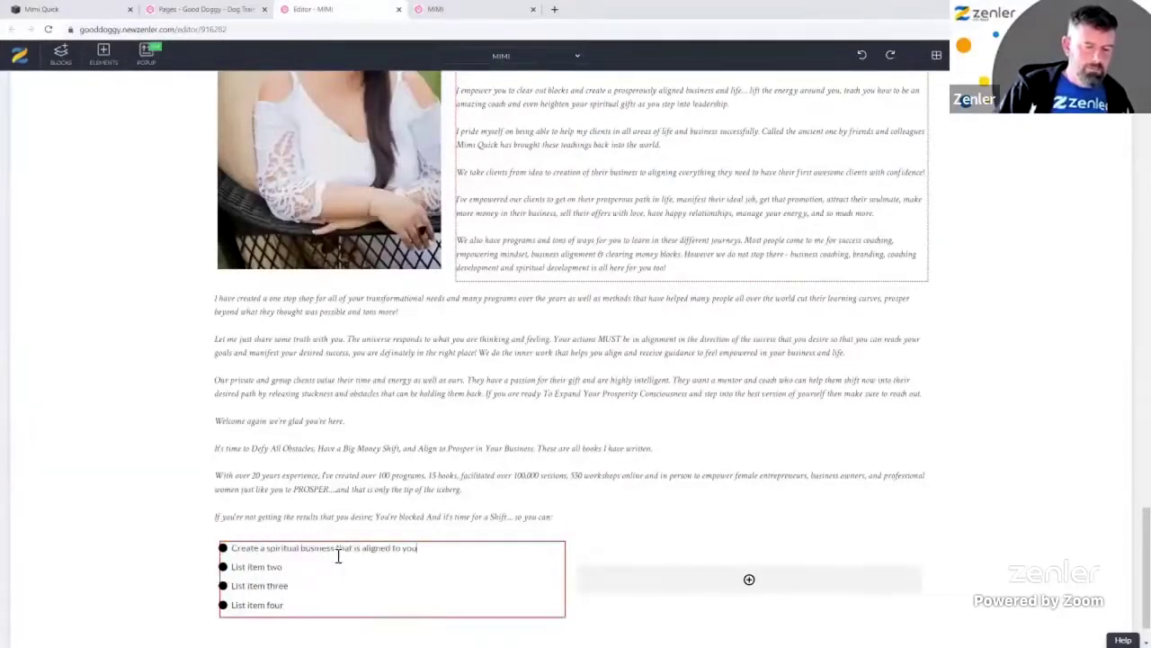
# - Fill the next placeholders with 'Have Money Flow' and 'Release Business Blocks' copied from the live site
pyautogui.click(77, 11)
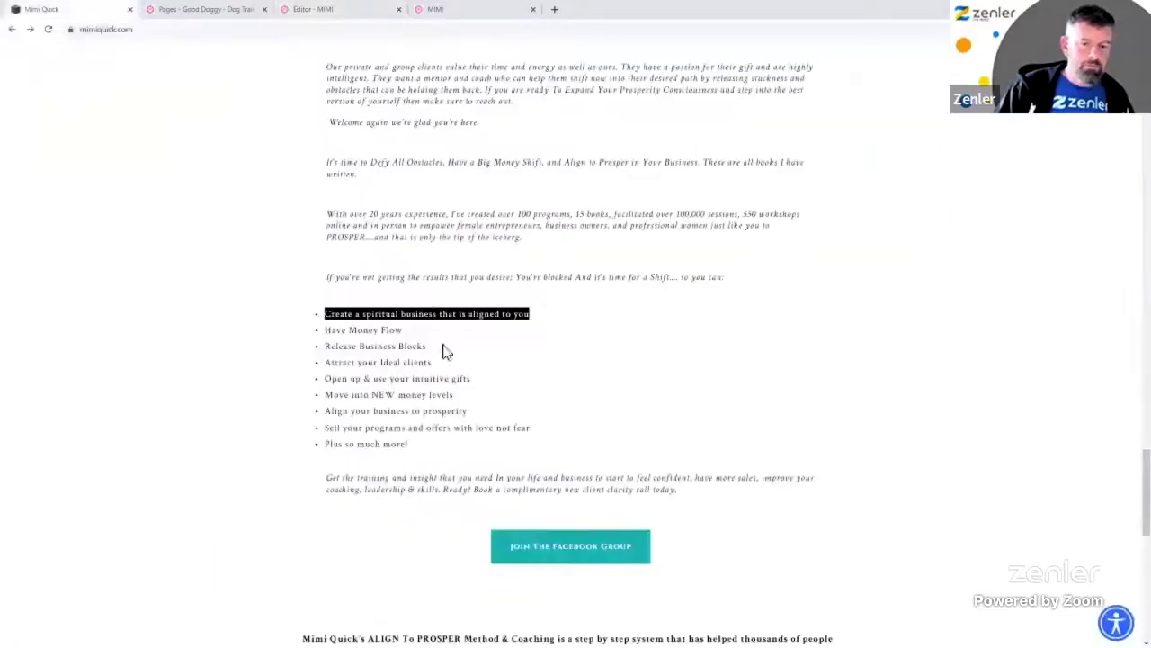
pyautogui.moveTo(405, 331); pyautogui.dragTo(334, 331)
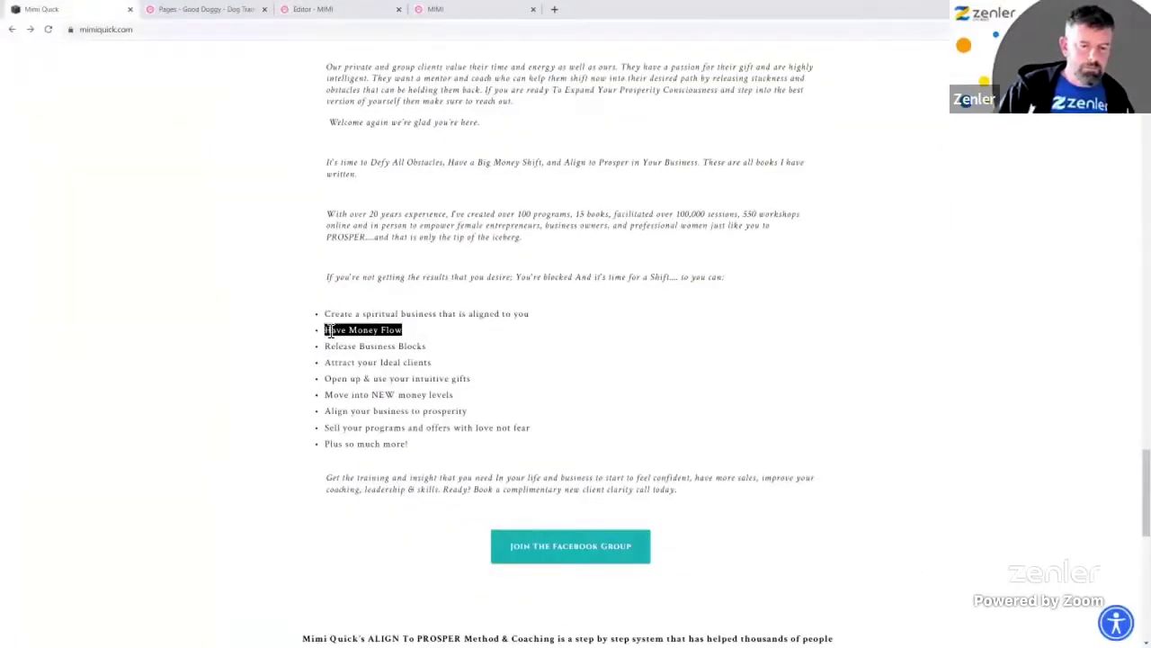
pyautogui.click(329, 9)
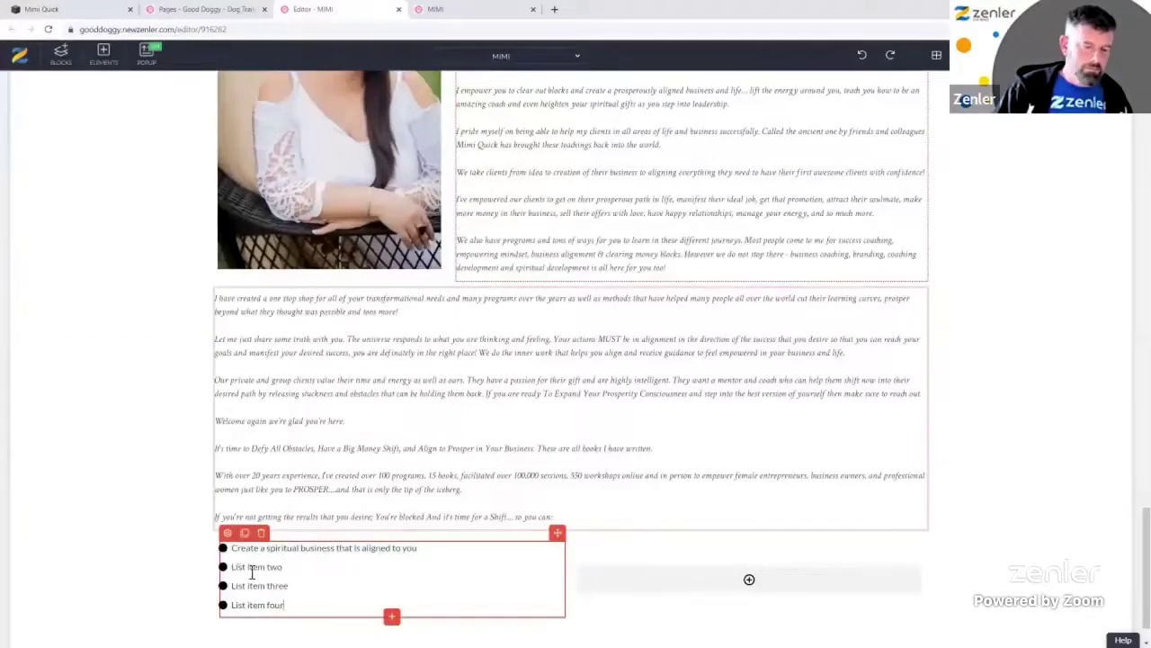
pyautogui.tripleClick(358, 575)
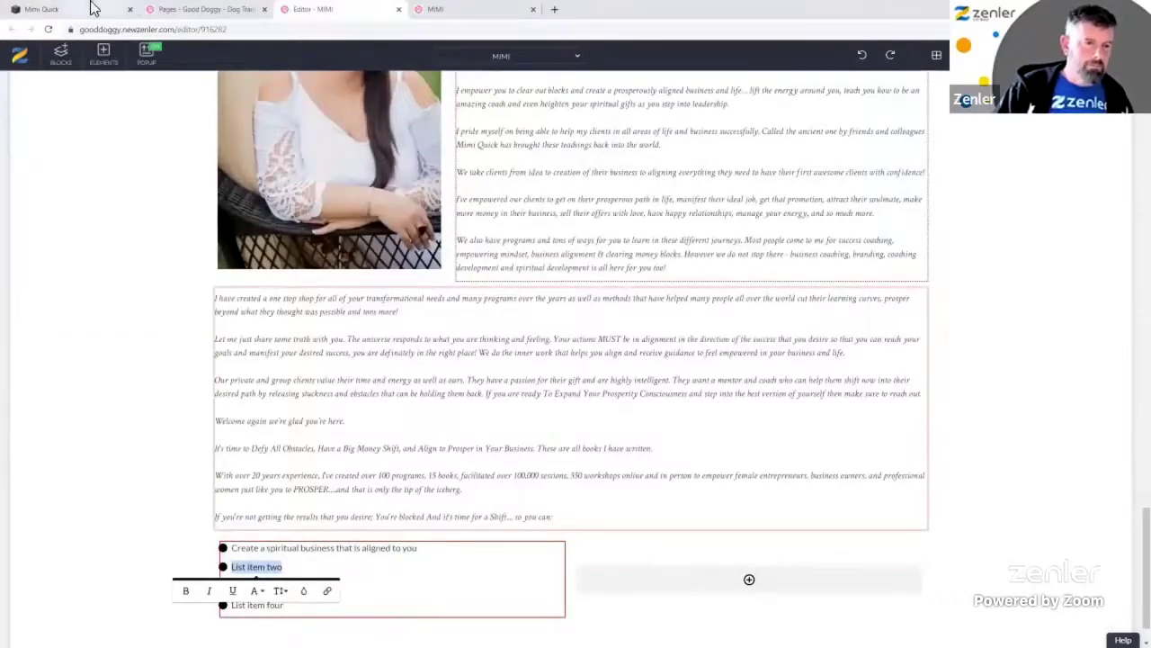
pyautogui.click(92, 9)
pyautogui.moveTo(428, 347); pyautogui.dragTo(329, 352)
pyautogui.hotkey('ctrl', 'c')
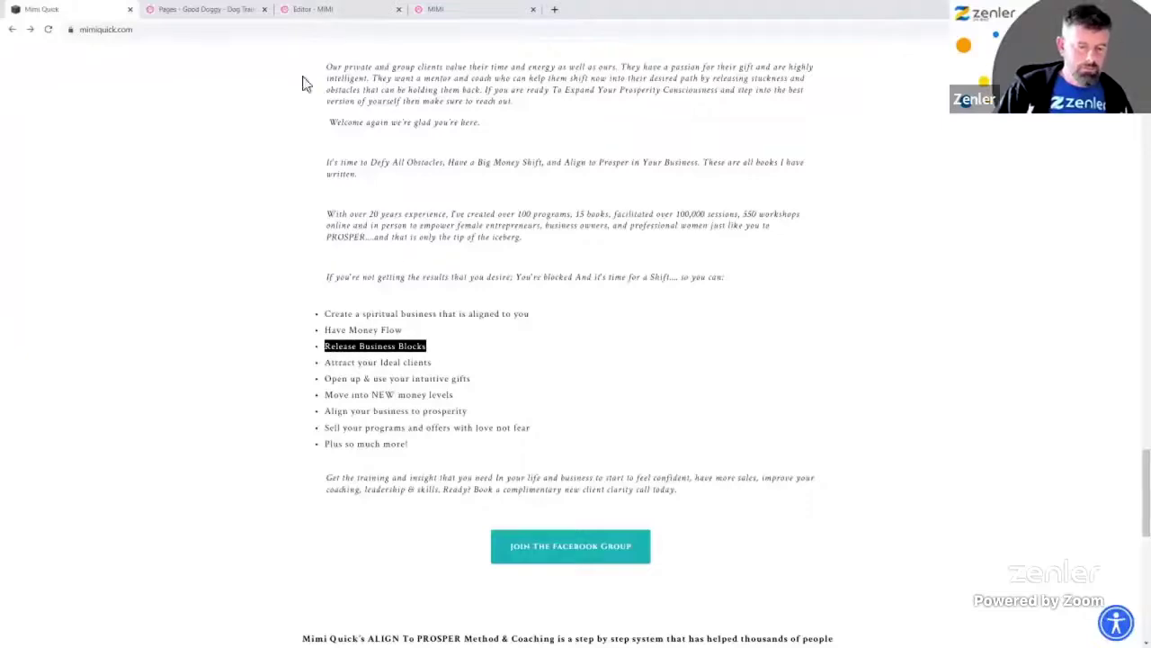
pyautogui.click(304, 10)
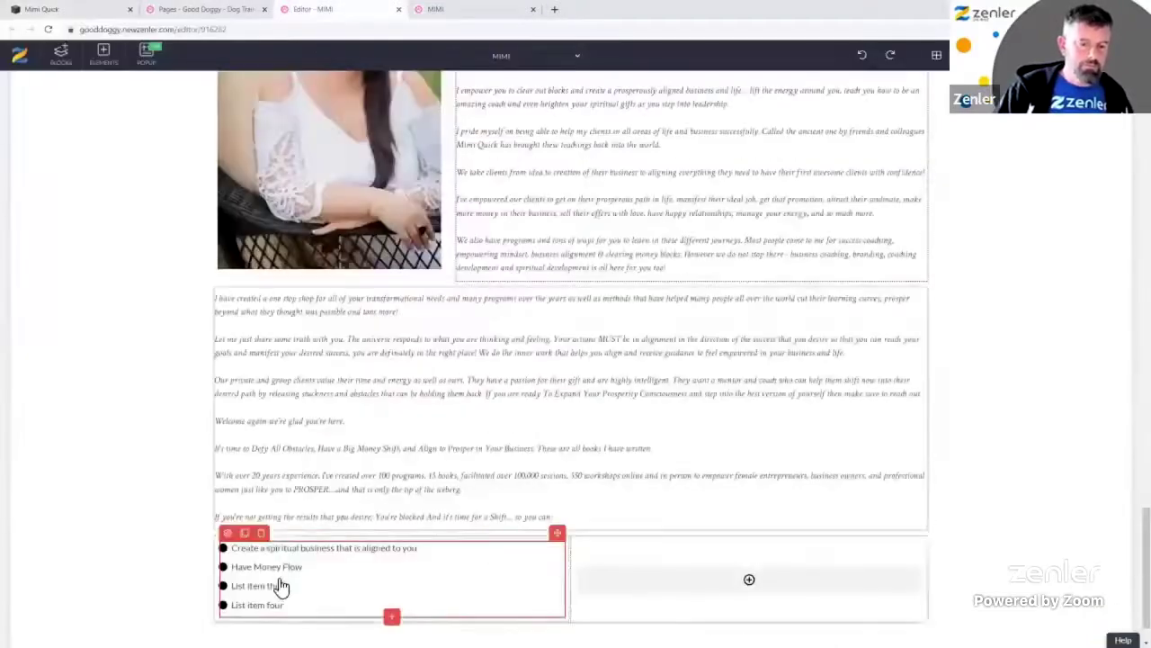
pyautogui.moveTo(235, 589); pyautogui.dragTo(345, 585)
pyautogui.hotkey('ctrl', 'v')
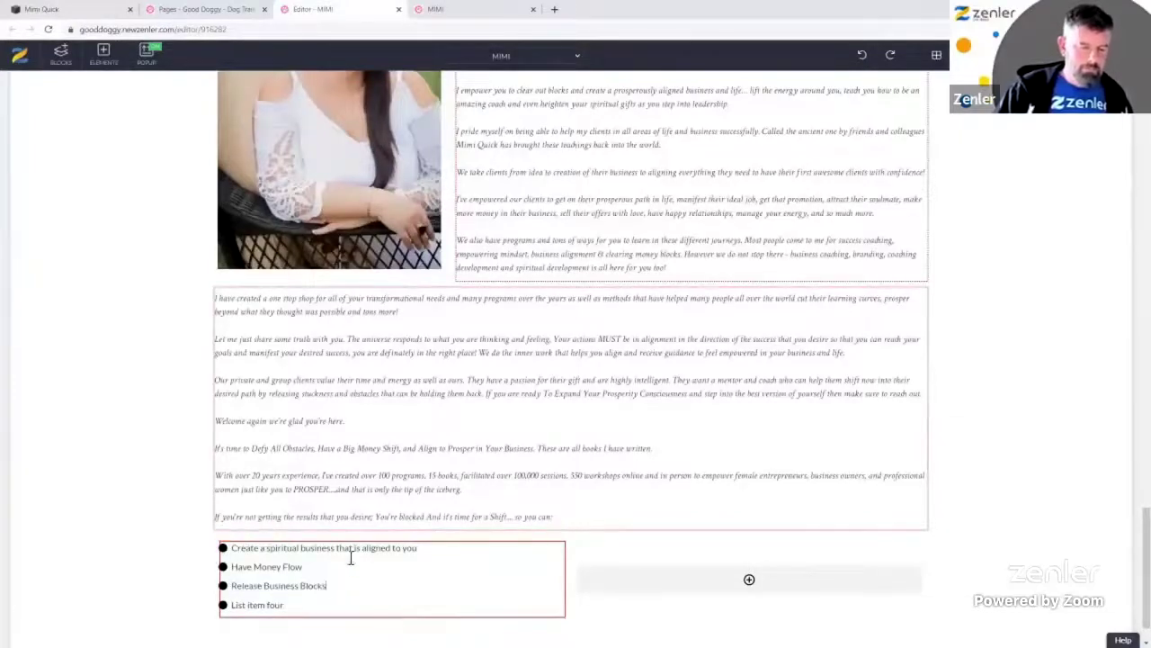
# - Replace List item four with 'Attract your Ideal clients' copied from the live site
pyautogui.click(78, 11)
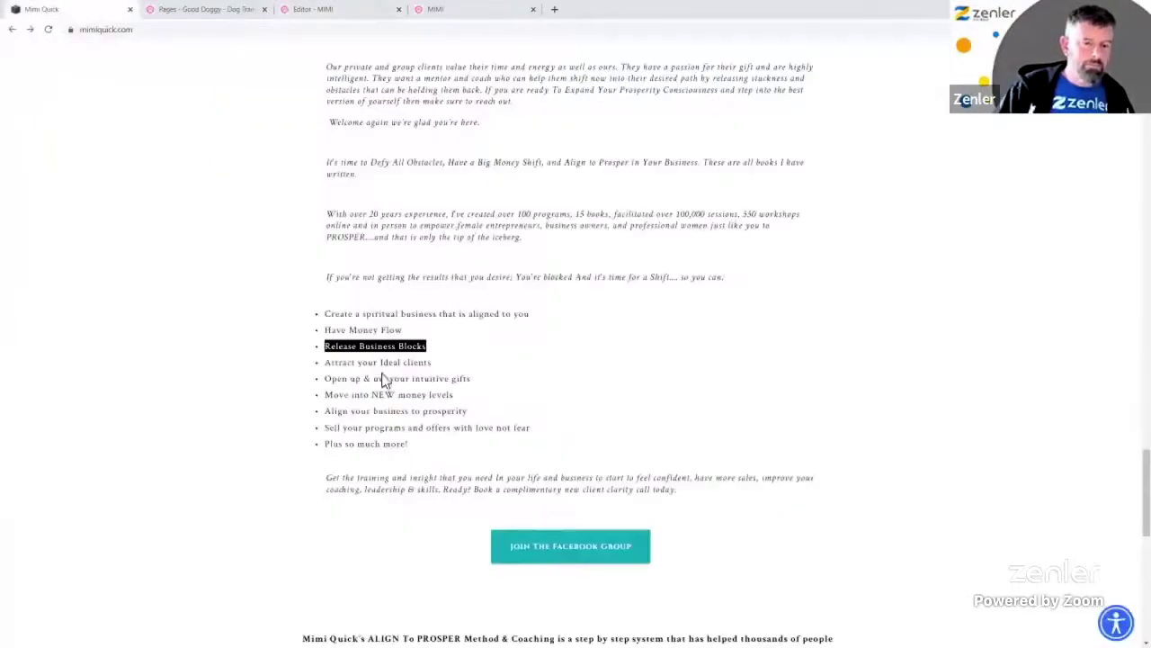
pyautogui.moveTo(432, 362); pyautogui.dragTo(330, 364)
pyautogui.hotkey('ctrl', 'c')
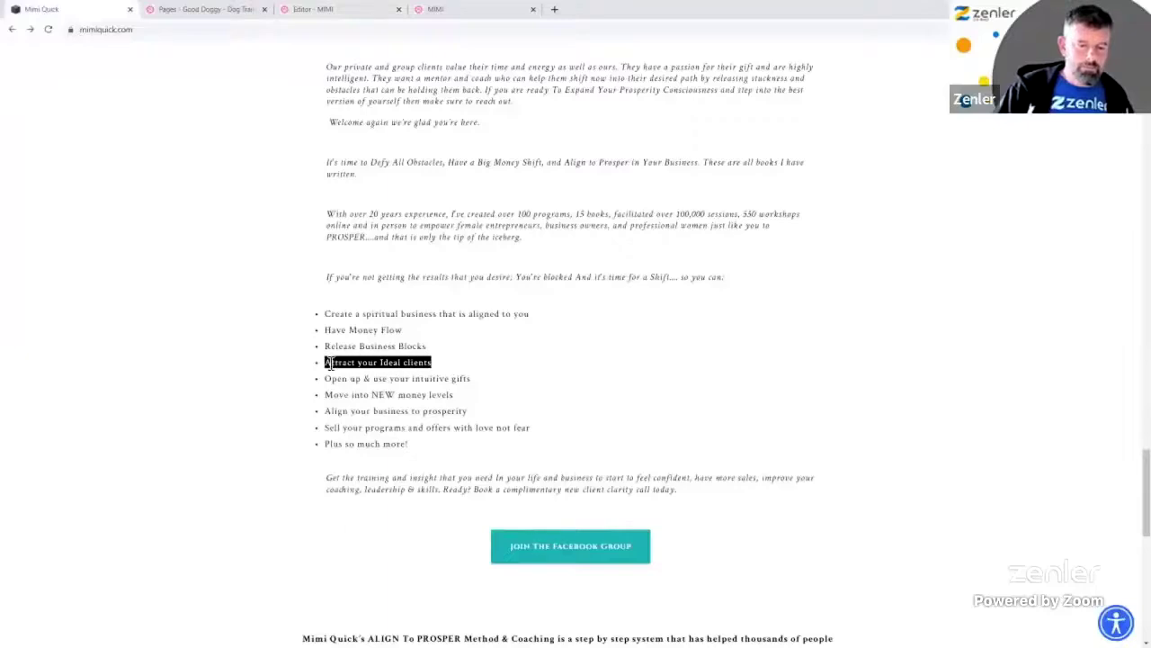
pyautogui.click(348, 10)
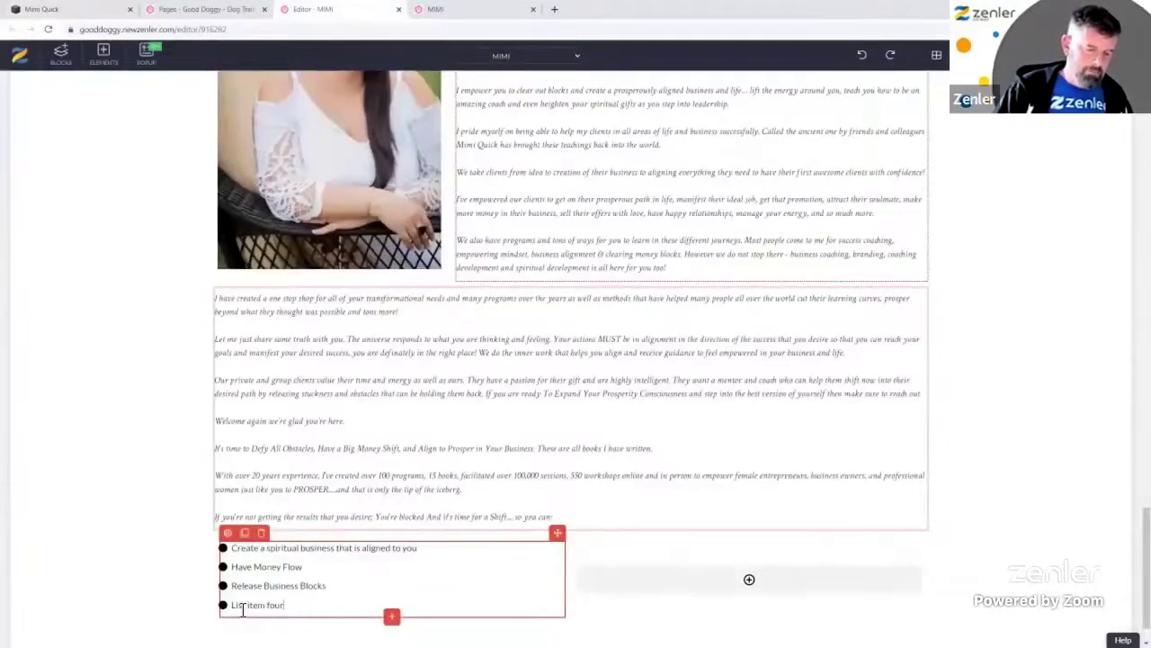
pyautogui.tripleClick(237, 609)
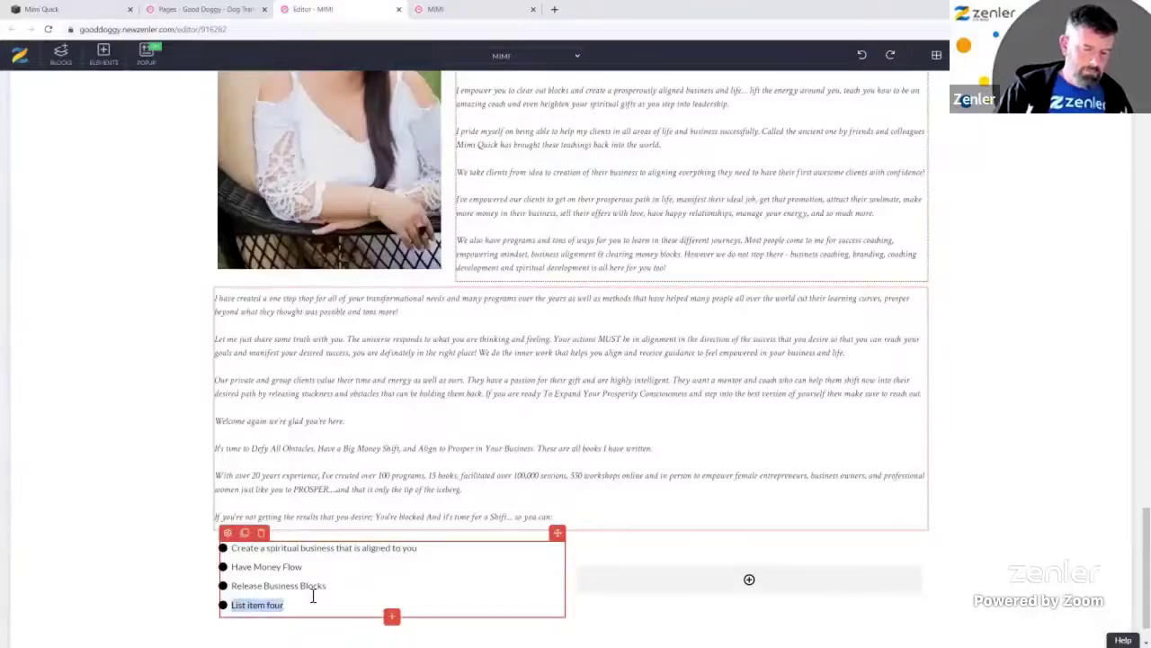
pyautogui.hotkey('ctrl', 'v')
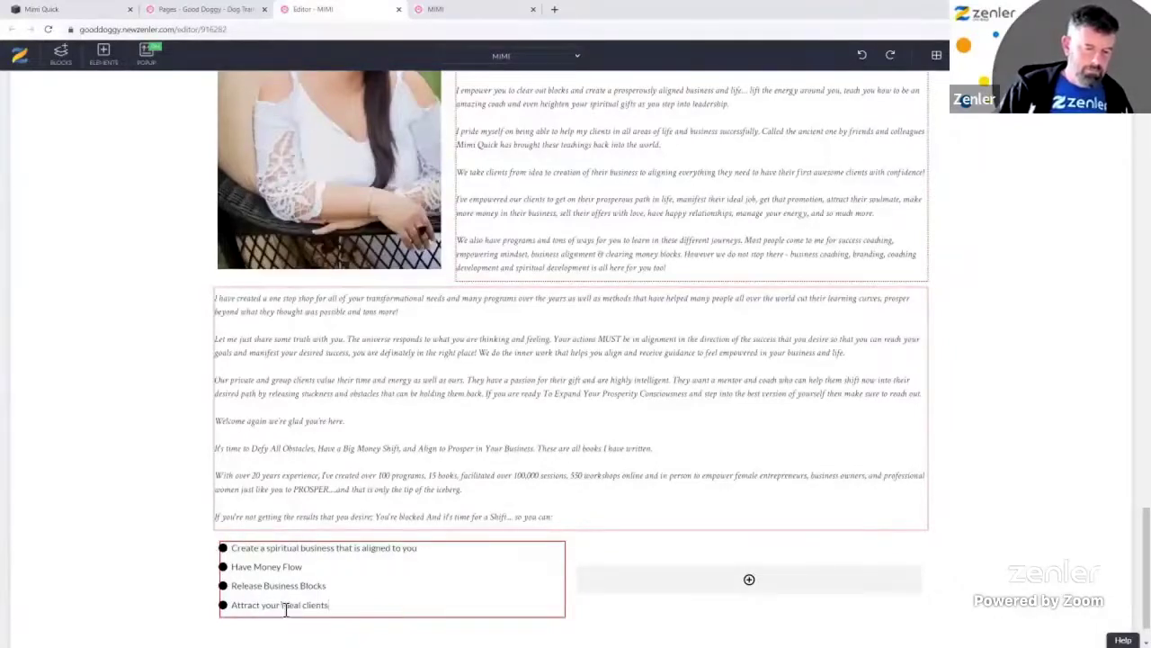
# - Set the list's bullet icon colour to gold #938045
pyautogui.click(283, 607)
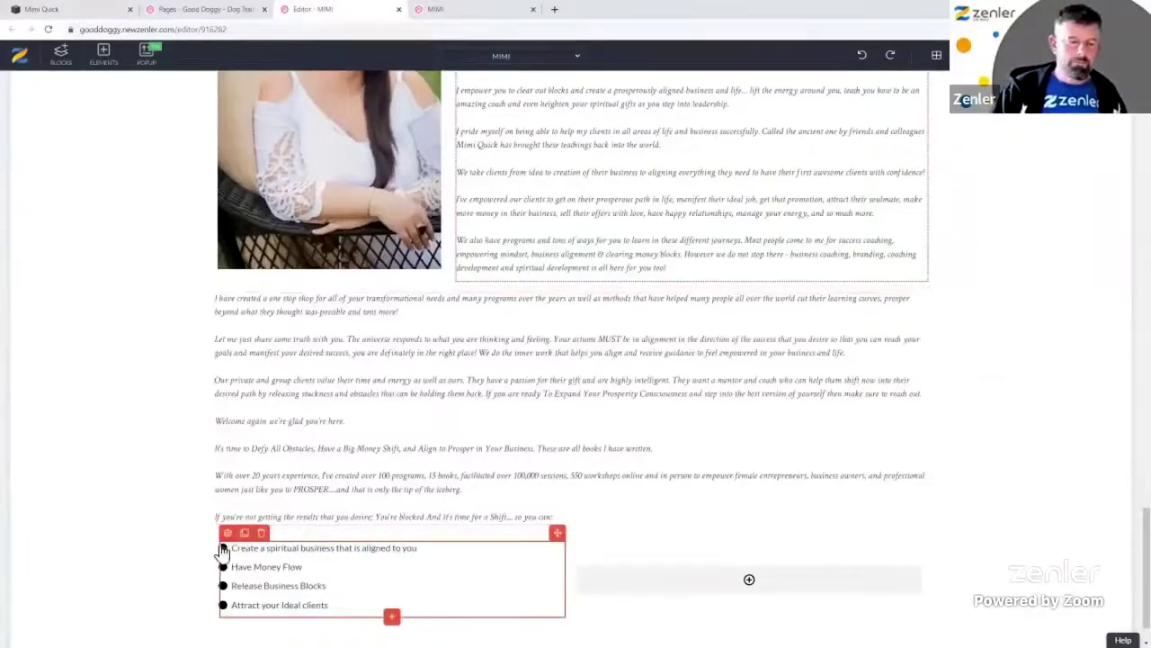
pyautogui.click(459, 540)
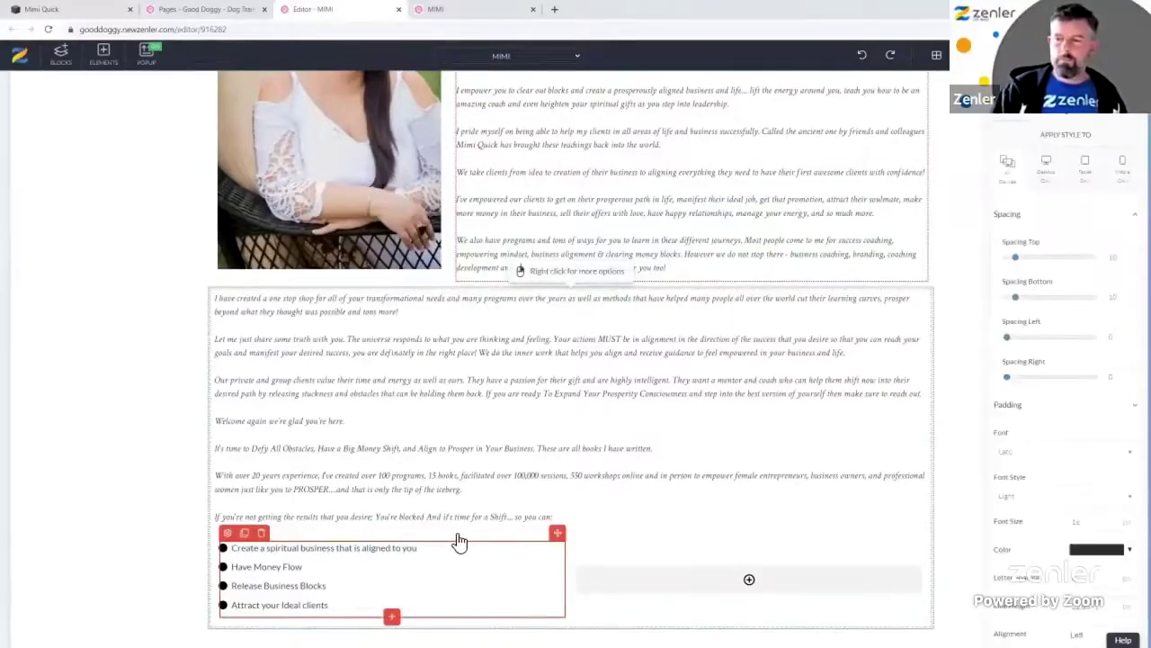
pyautogui.click(1052, 116)
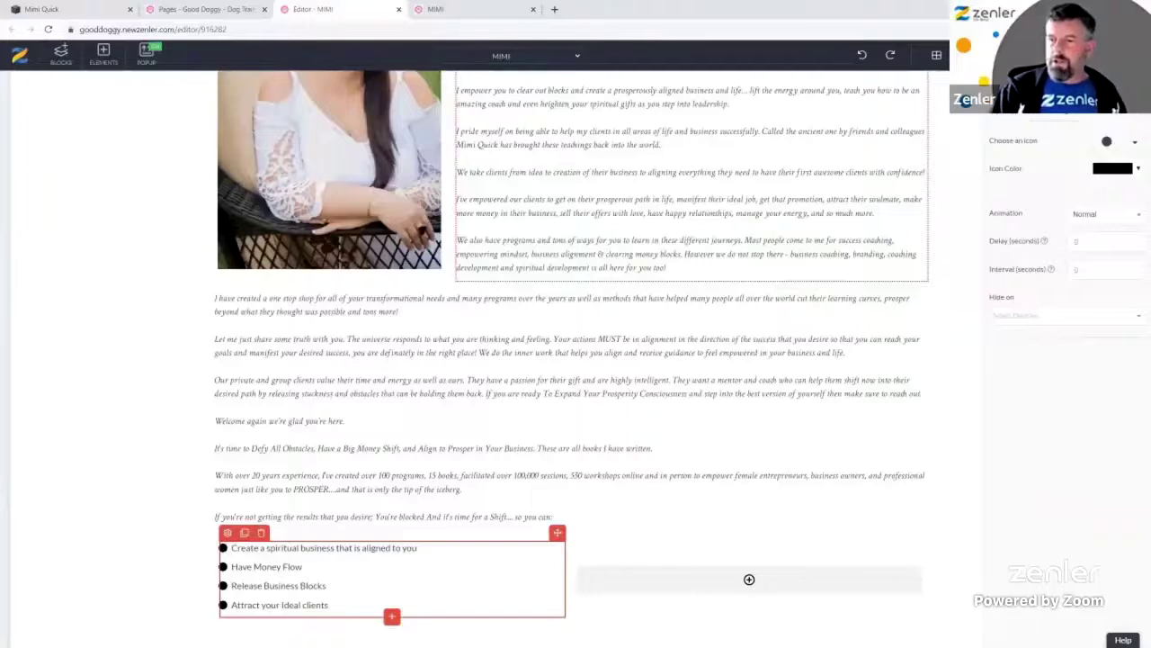
pyautogui.click(1119, 141)
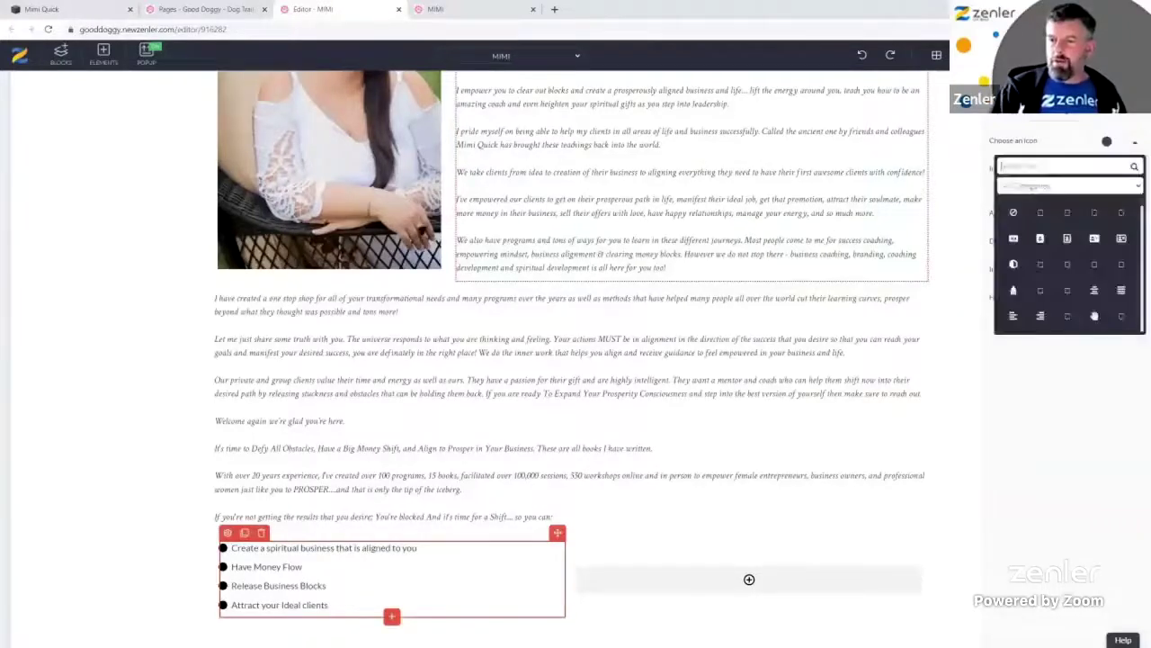
pyautogui.click(1067, 146)
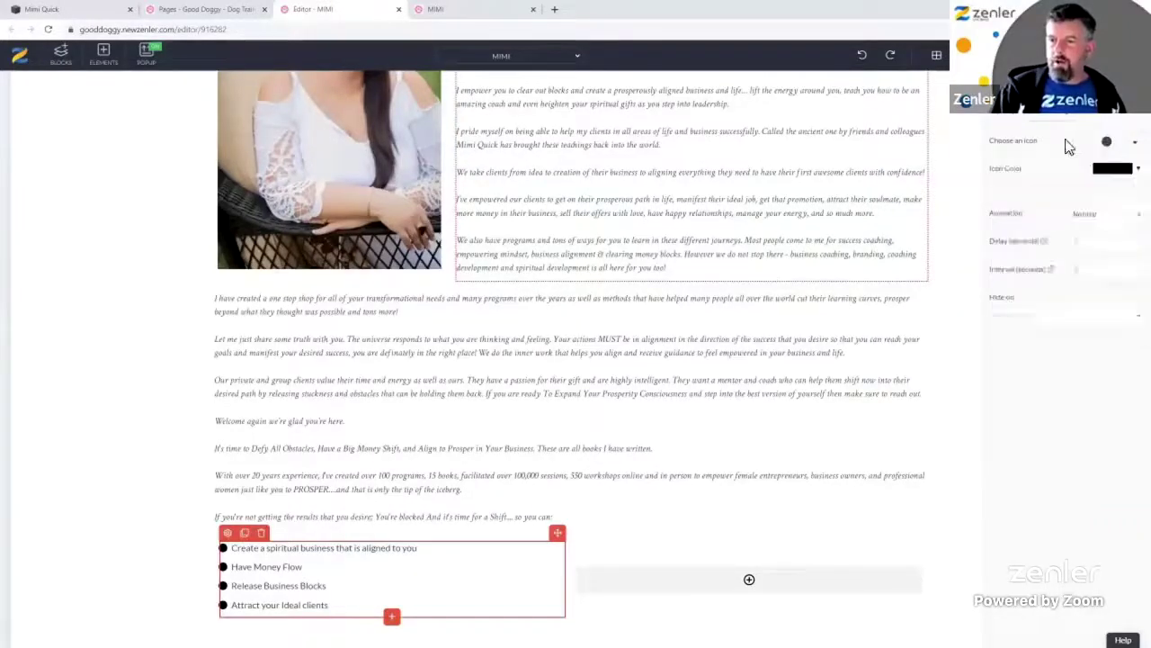
pyautogui.click(1113, 168)
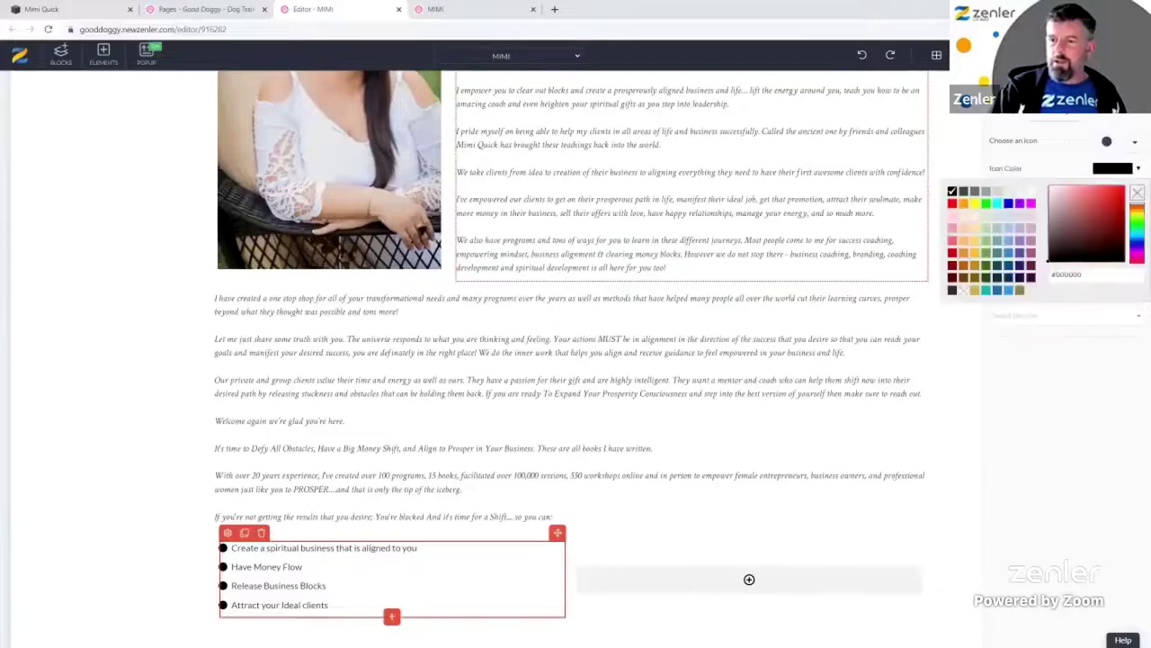
pyautogui.click(1020, 291)
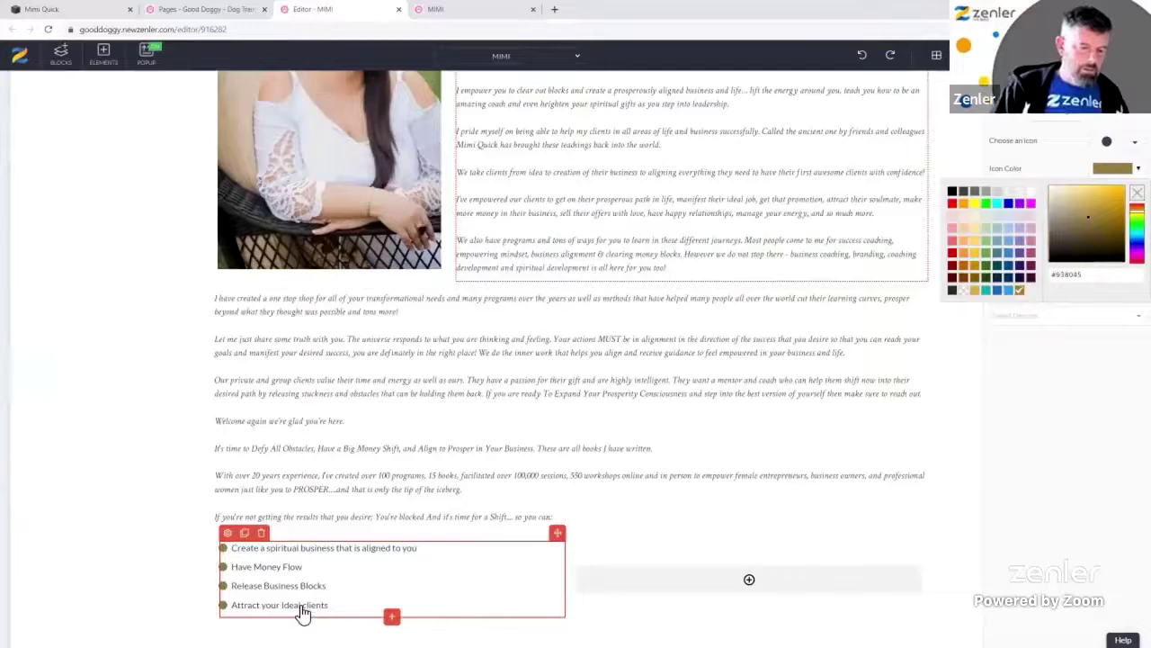
# - Add a fifth bullet that repeats 'Attract your Ideal clients'
pyautogui.moveTo(332, 606); pyautogui.dragTo(224, 610)
pyautogui.hotkey('ctrl', 'c')
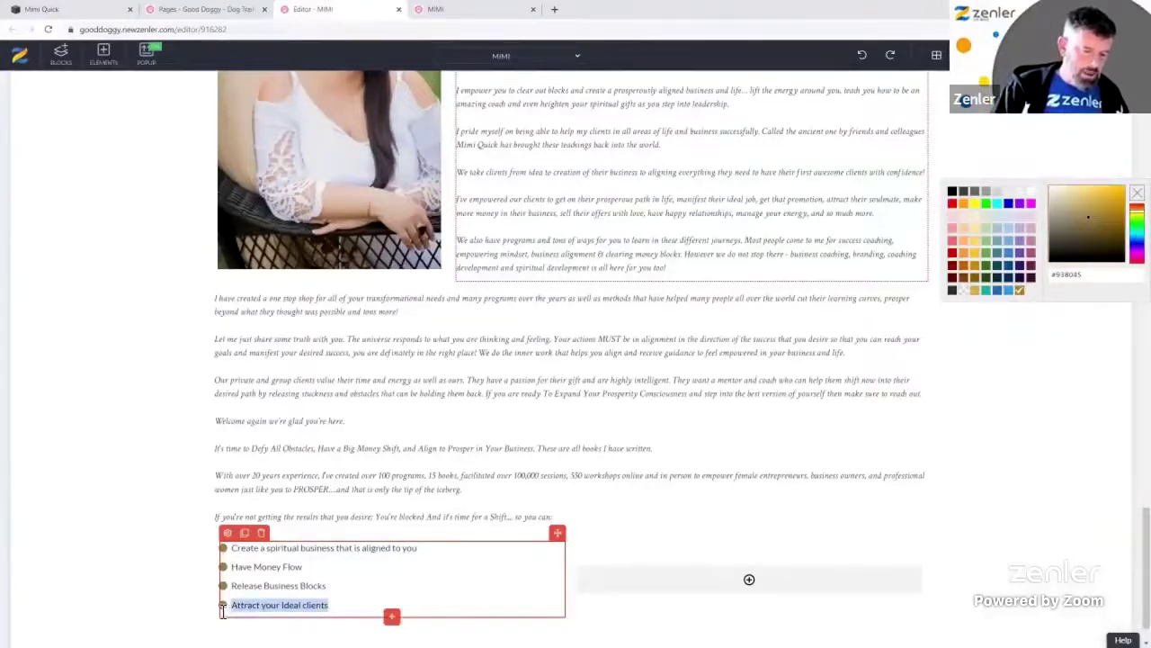
pyautogui.click(338, 608)
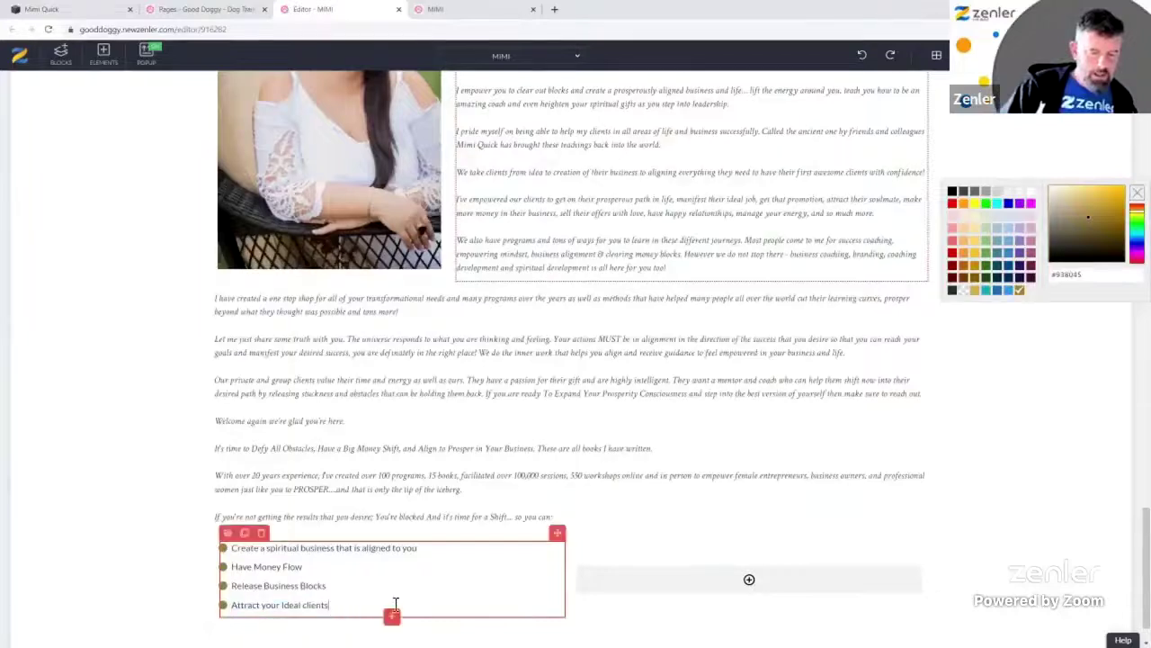
pyautogui.press('Return')
pyautogui.hotkey('ctrl', 'v')
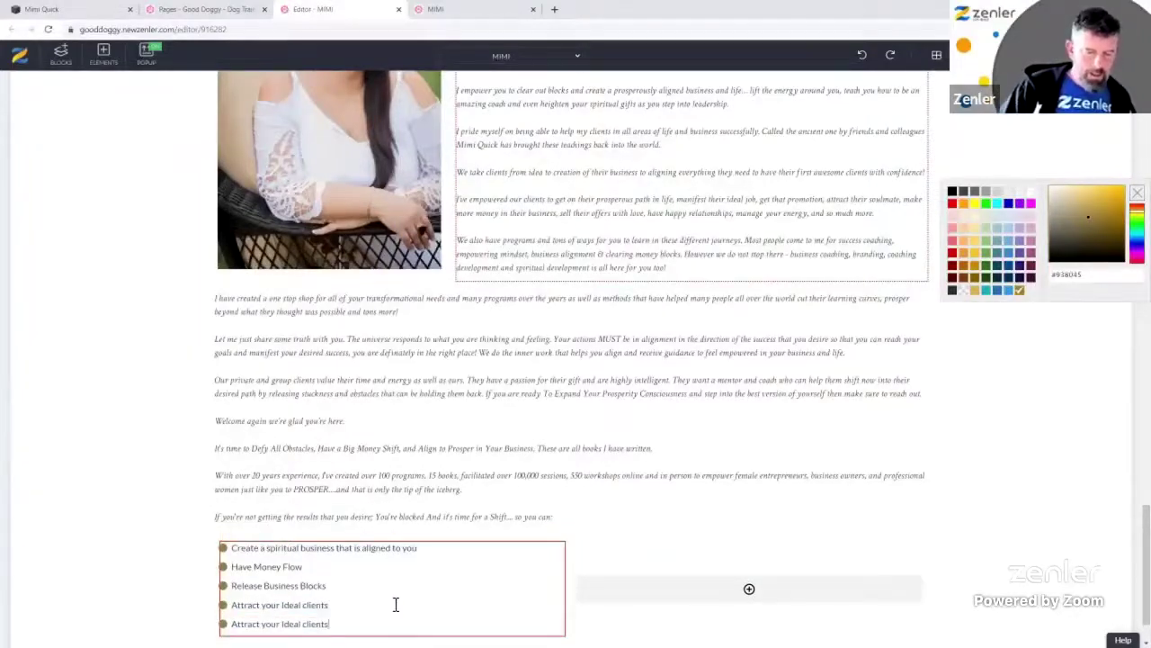
# - Replace the fifth bullet's text with 'Open up & use your intuitive gifts' from the live site
pyautogui.click(200, 11)
pyautogui.click(84, 10)
pyautogui.moveTo(477, 385); pyautogui.dragTo(328, 381)
pyautogui.hotkey('ctrl', 'c')
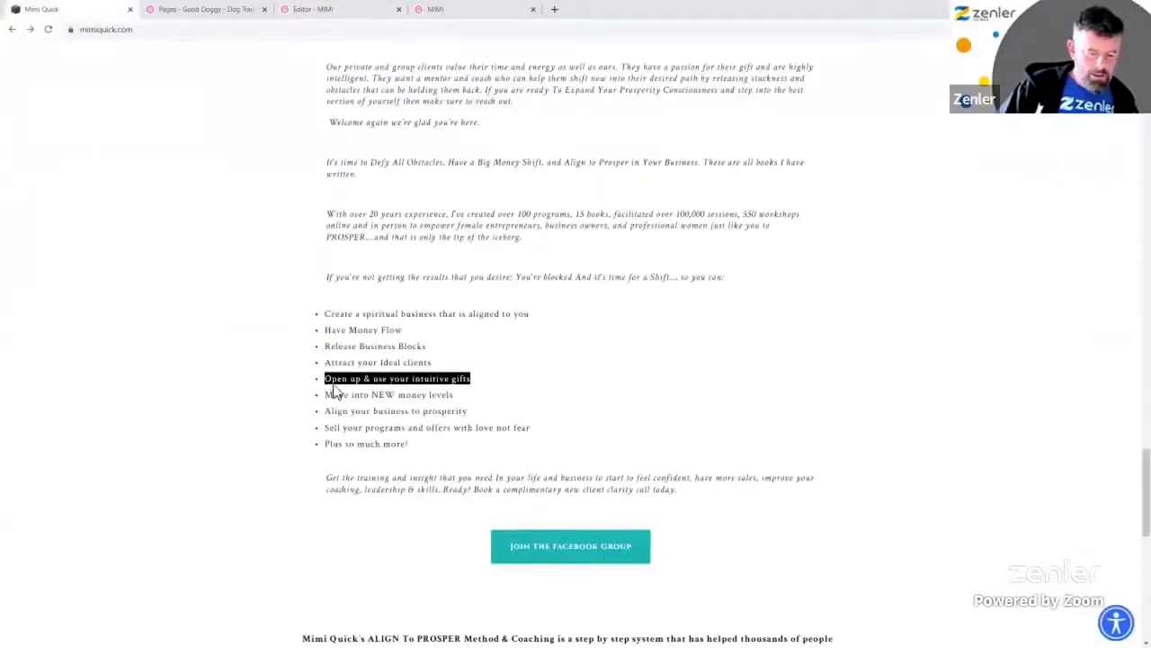
pyautogui.click(360, 11)
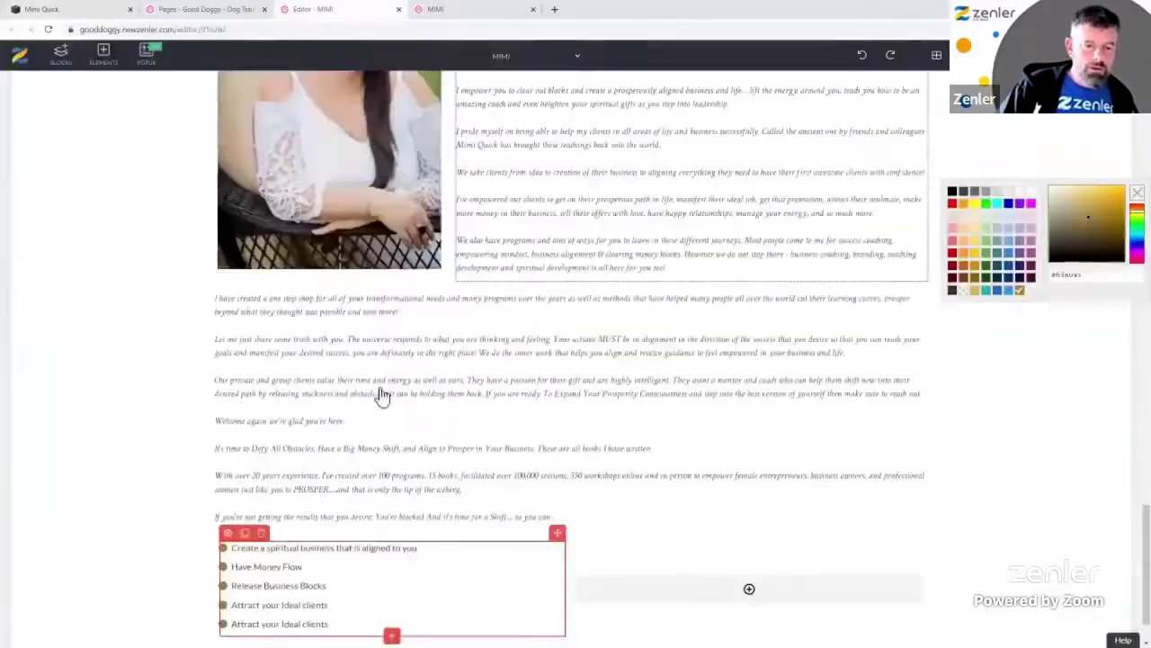
pyautogui.moveTo(331, 623); pyautogui.dragTo(235, 623)
pyautogui.hotkey('ctrl', 'v')
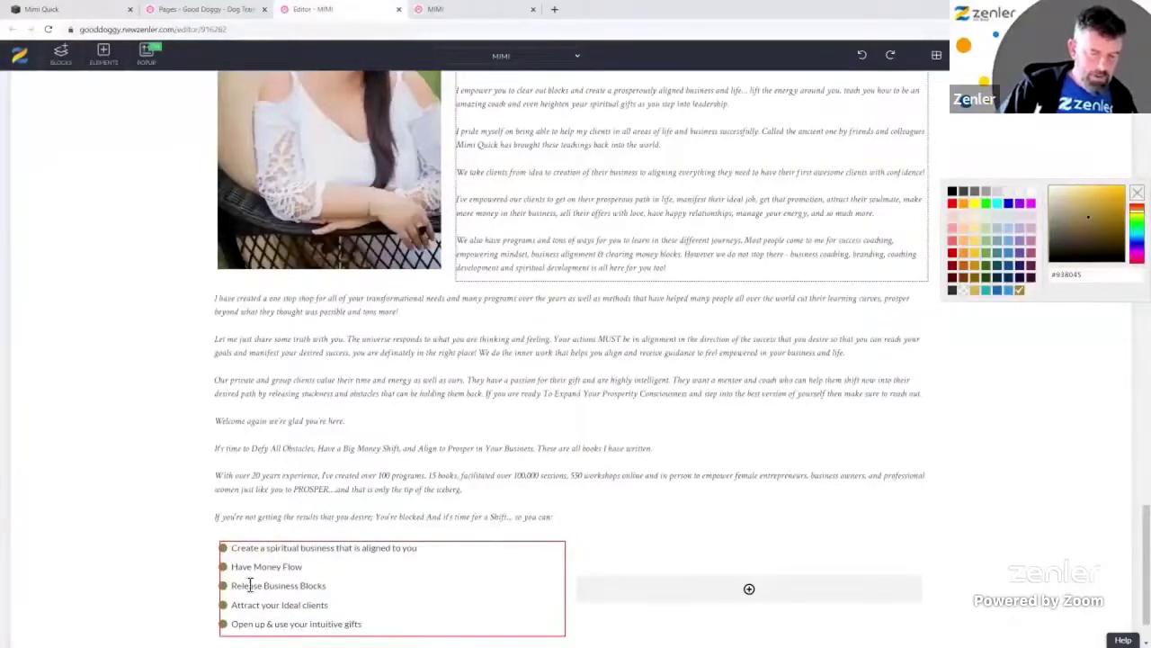
# - Style the list in Crimson Text with olive-gold text, then clone the list block
pyautogui.hotkey('ctrl', 'a')
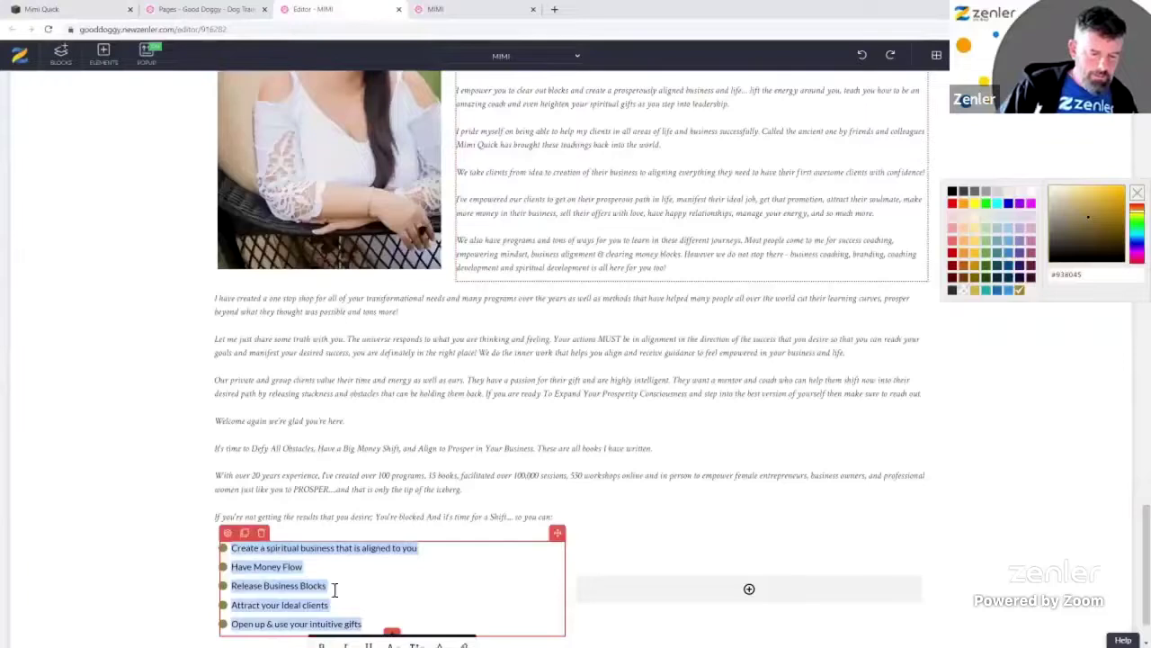
pyautogui.scroll(-1, 449, 540)
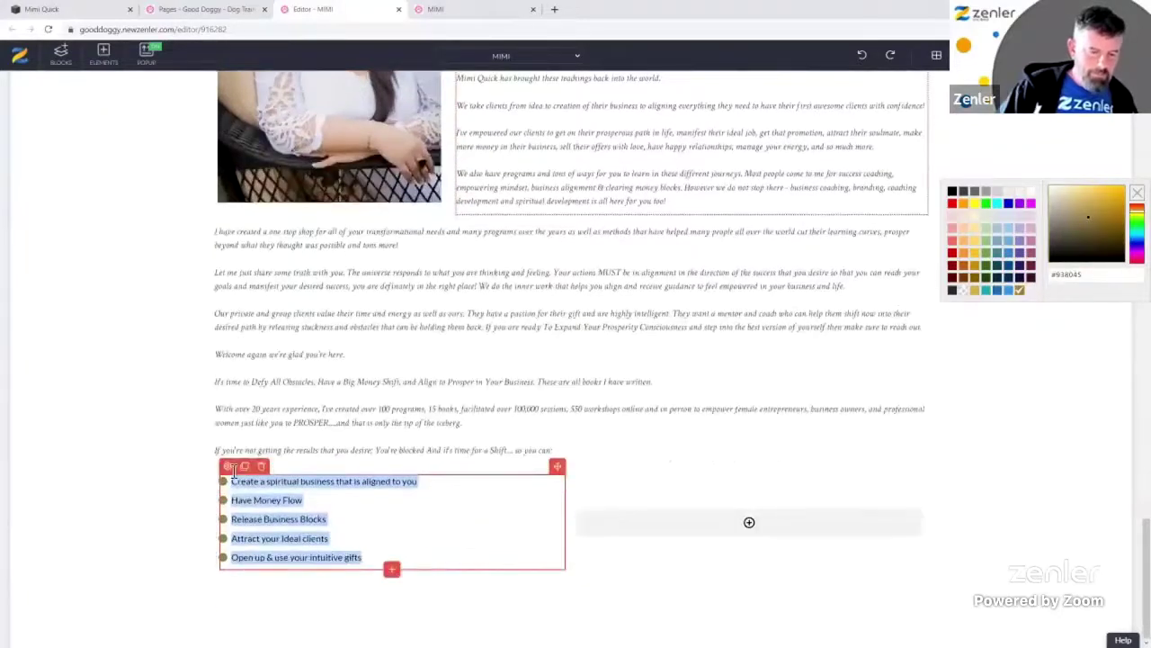
pyautogui.click(393, 503)
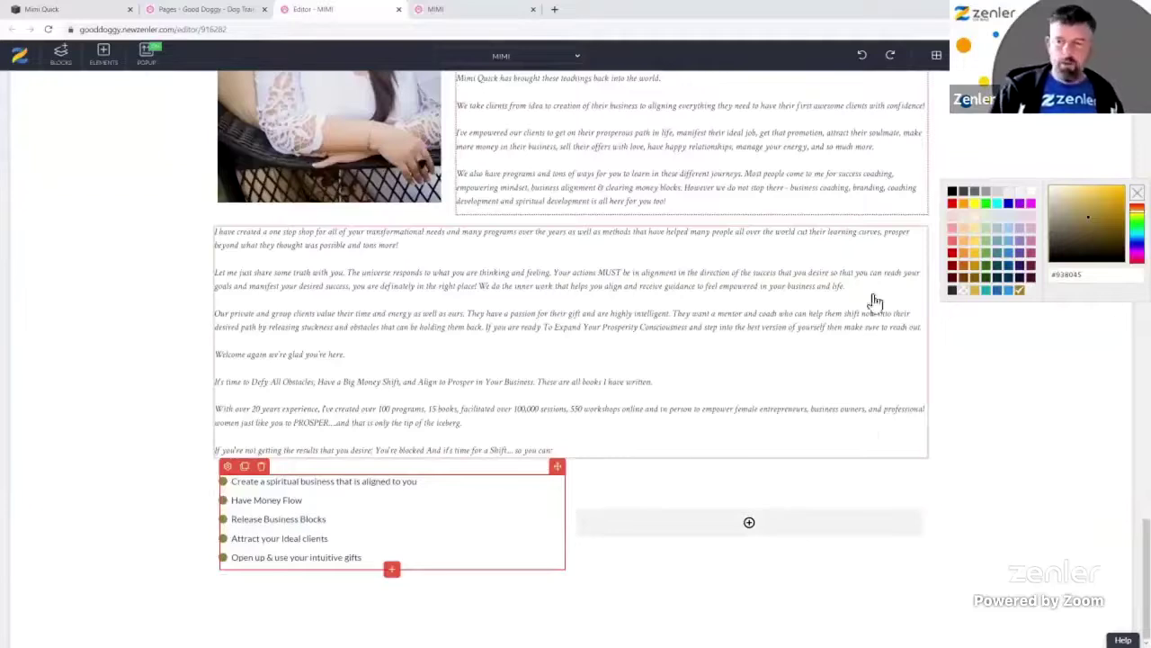
pyautogui.click(228, 467)
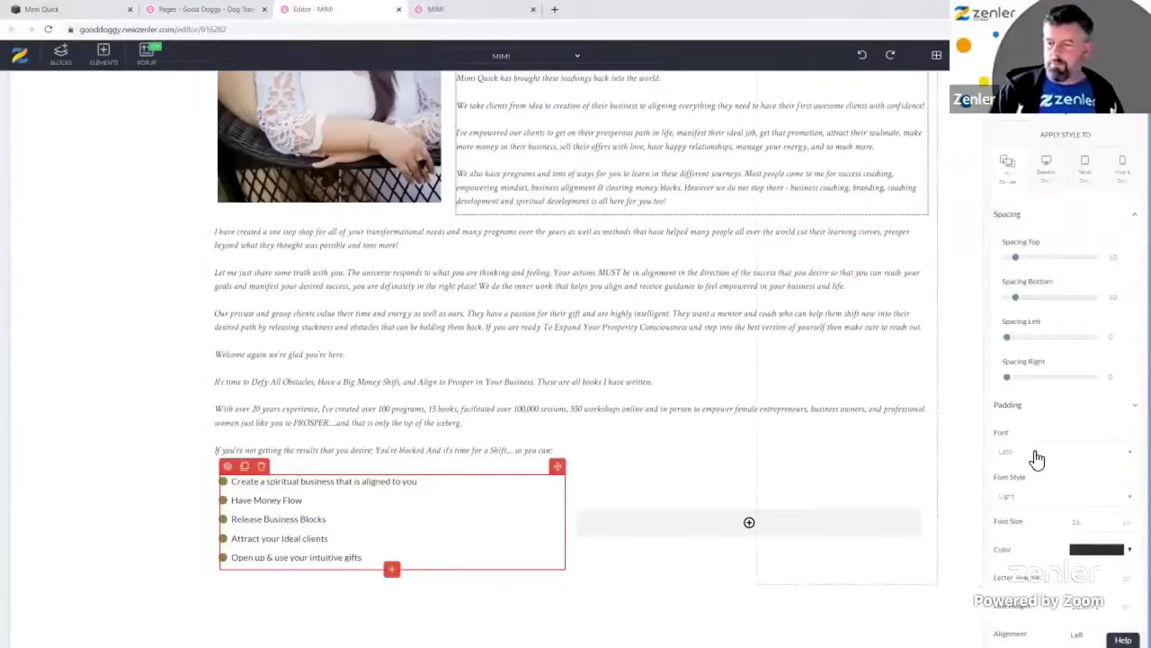
pyautogui.click(1061, 452)
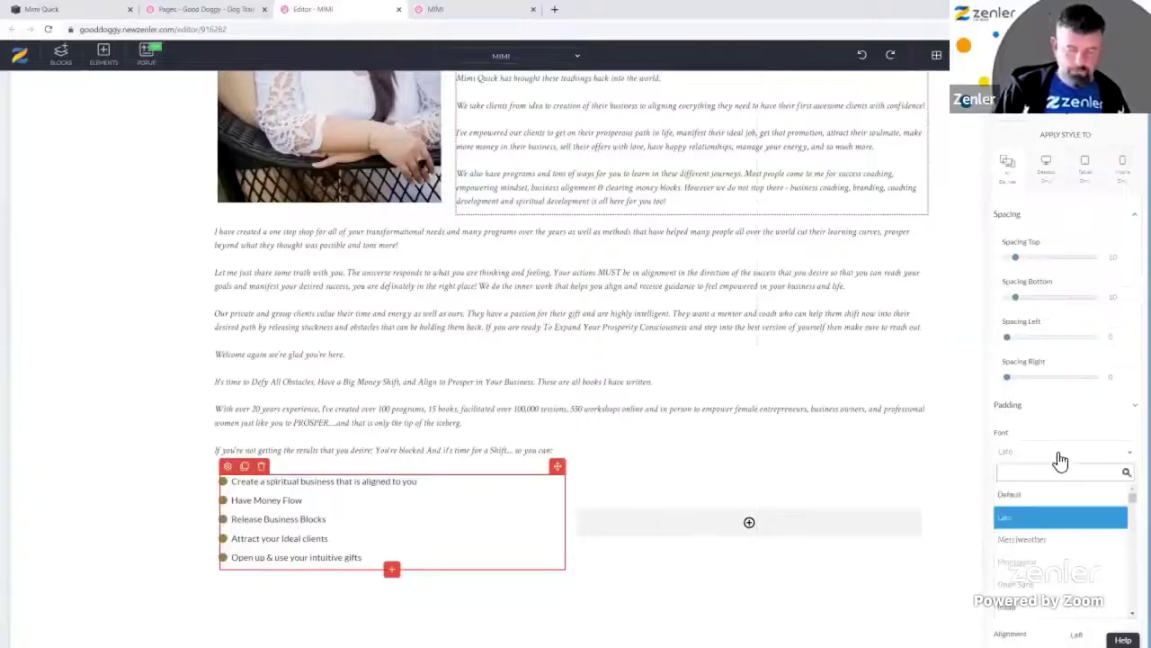
pyautogui.write('cri')
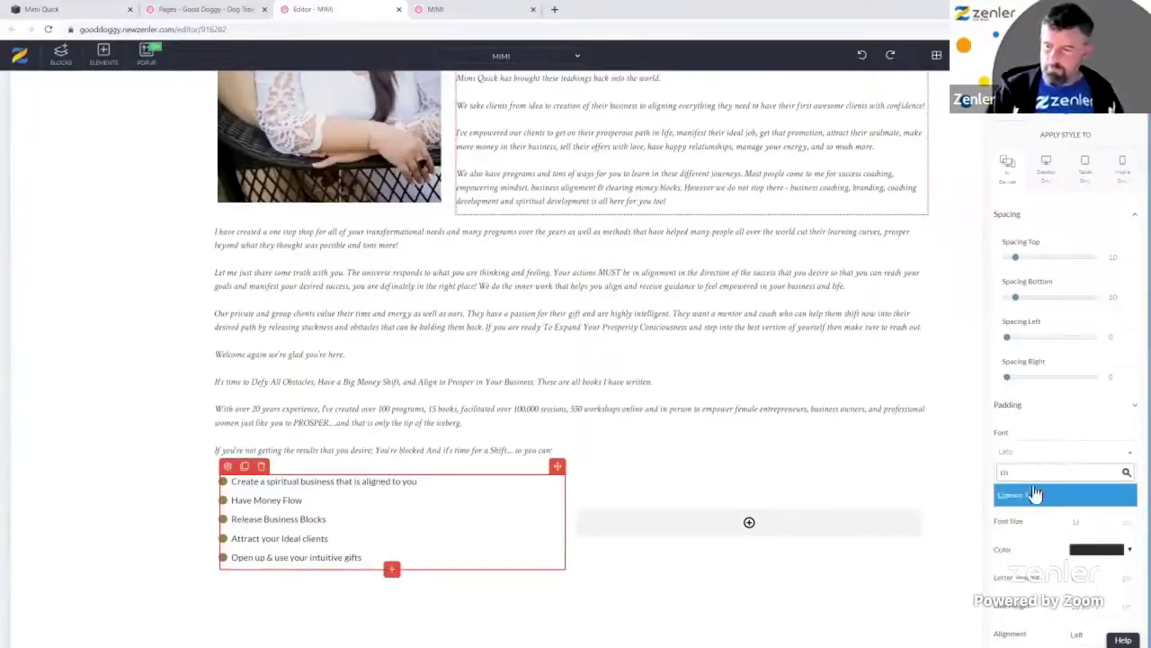
pyautogui.click(1035, 496)
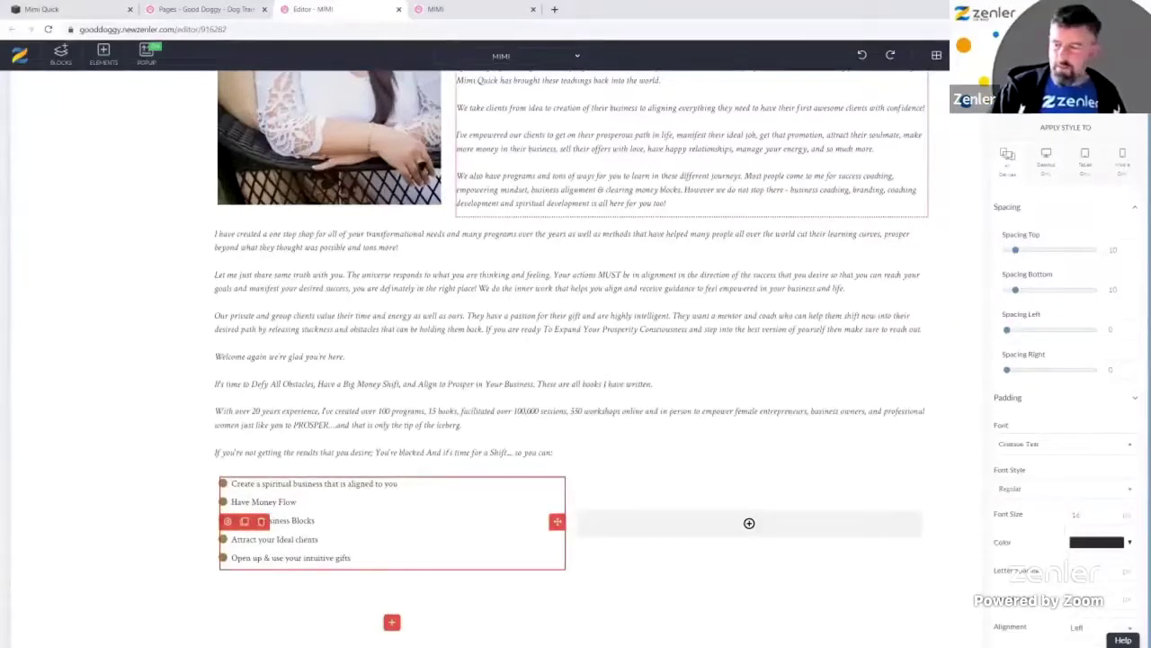
pyautogui.click(1125, 543)
pyautogui.click(1024, 529)
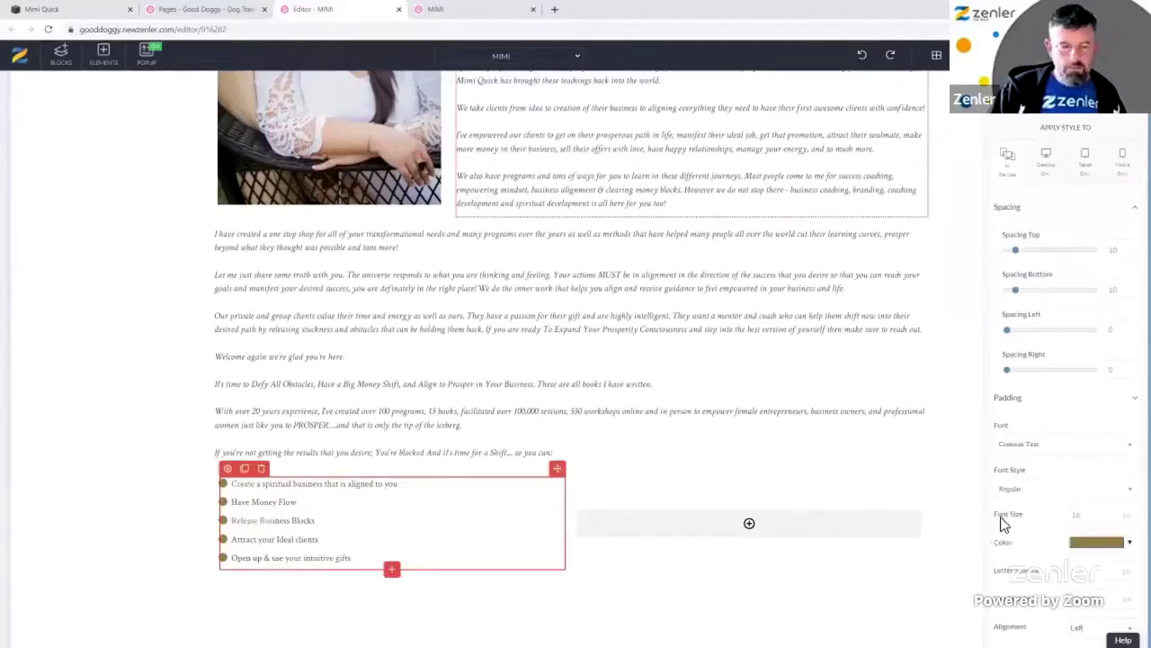
pyautogui.click(244, 468)
# - Move the list copy into the right column and replace its first item with 'Move into NEW money levels'
pyautogui.moveTo(557, 469); pyautogui.dragTo(651, 532)
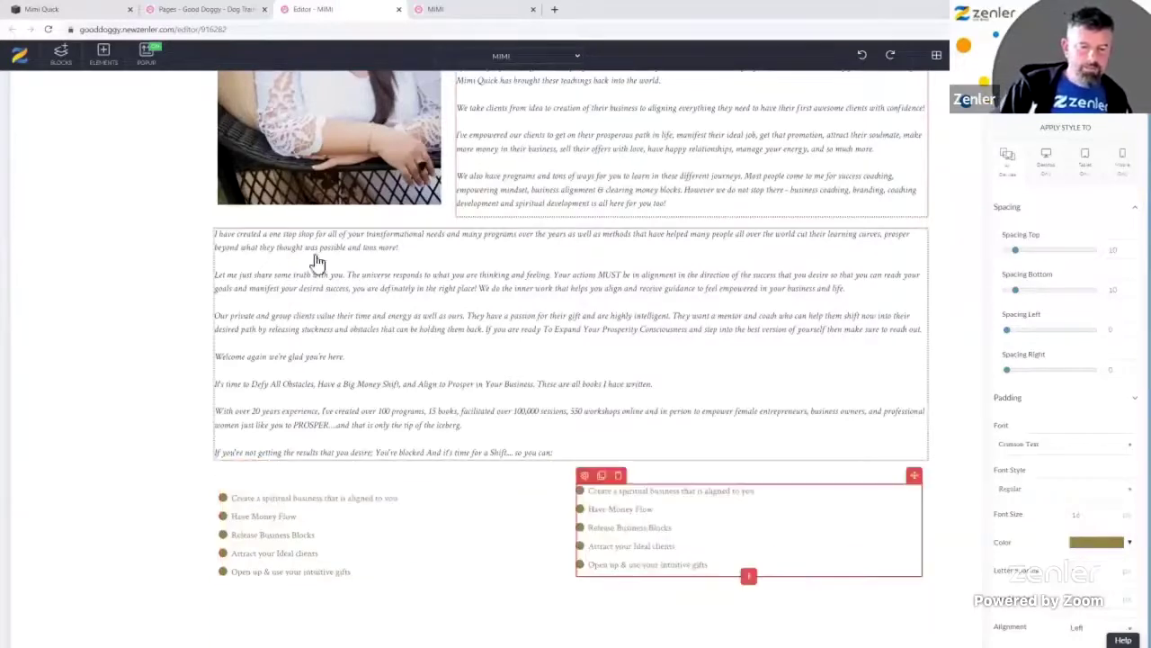
pyautogui.click(96, 11)
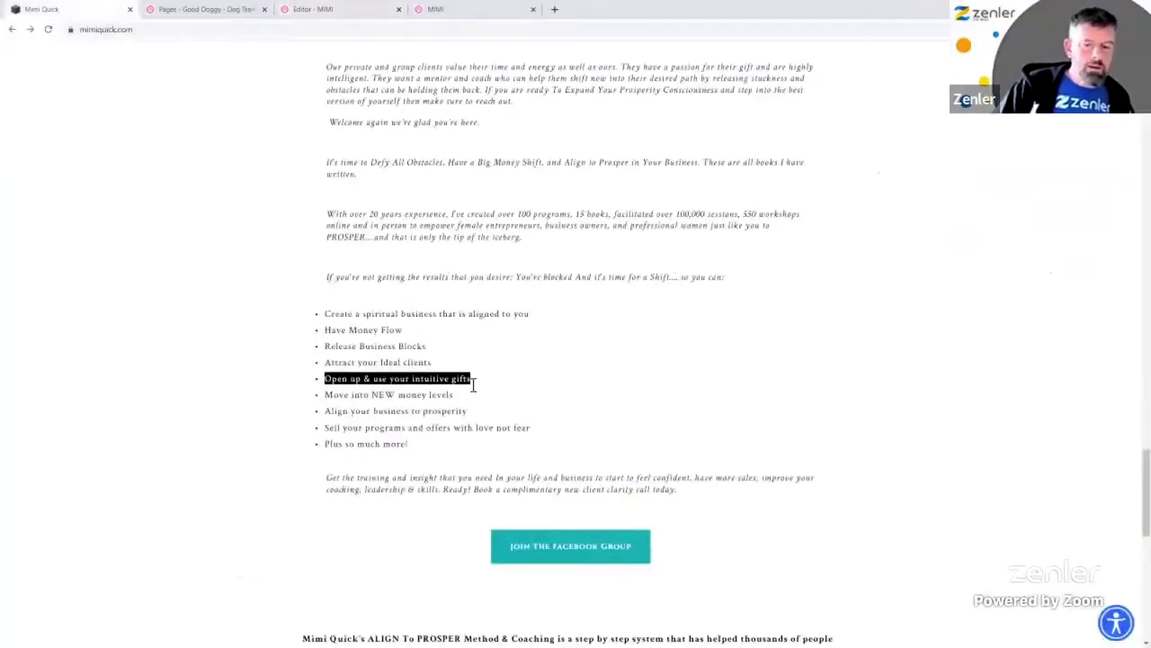
pyautogui.moveTo(463, 404); pyautogui.dragTo(333, 401)
pyautogui.hotkey('ctrl', 'c')
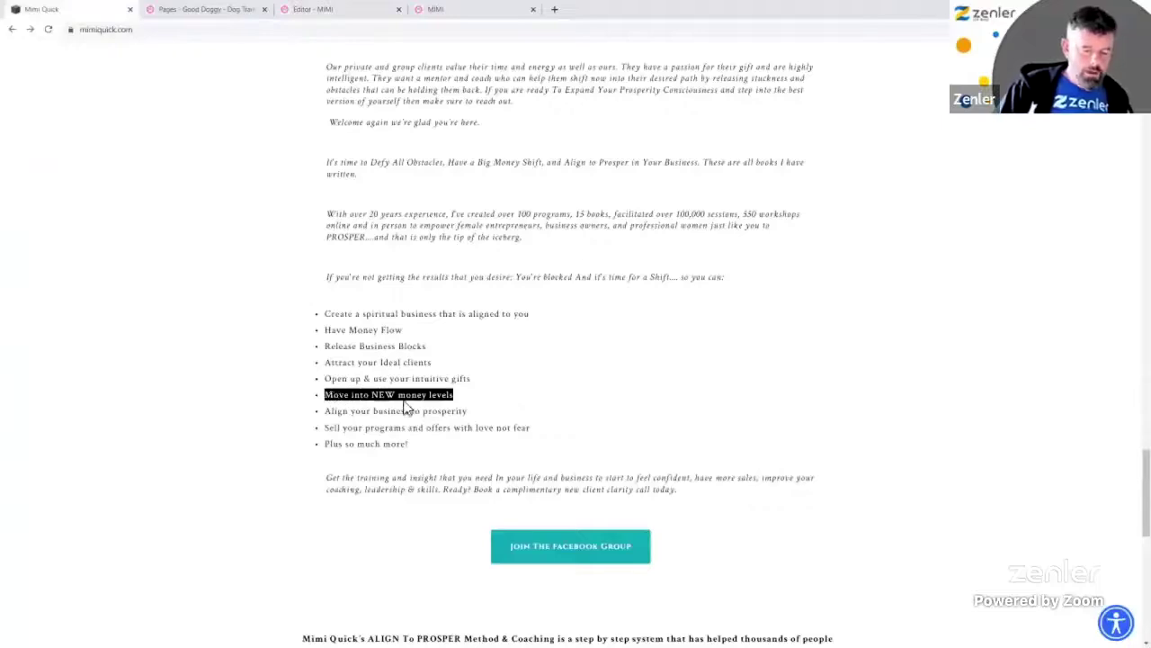
pyautogui.click(352, 9)
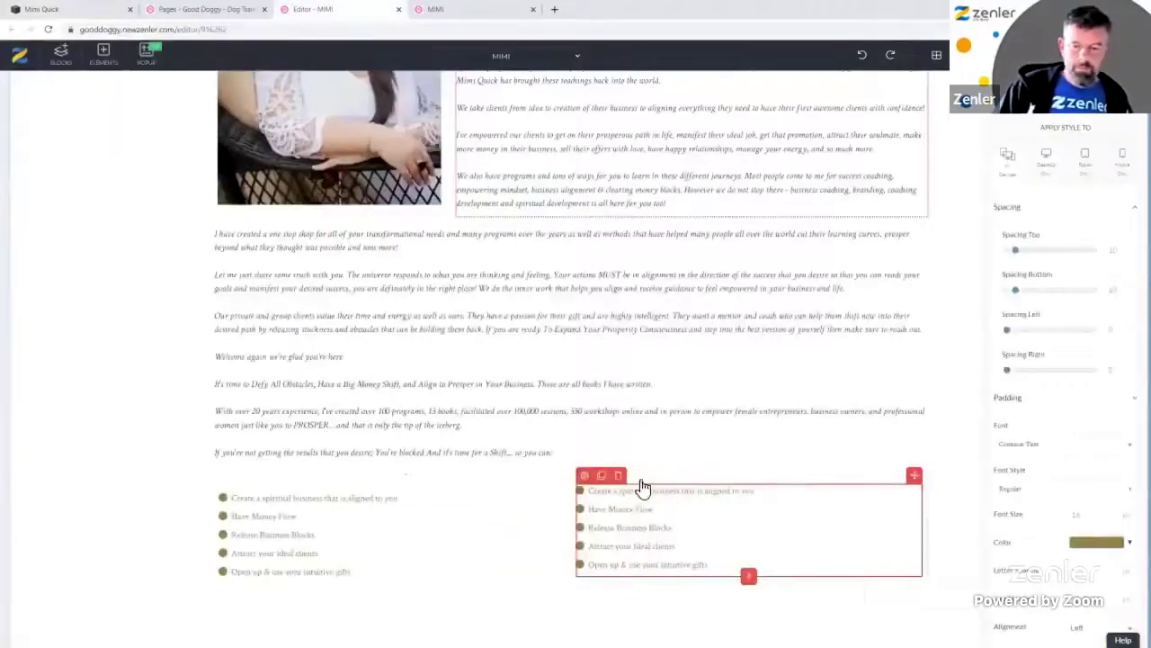
pyautogui.moveTo(778, 493); pyautogui.dragTo(591, 491)
pyautogui.hotkey('ctrl', 'v')
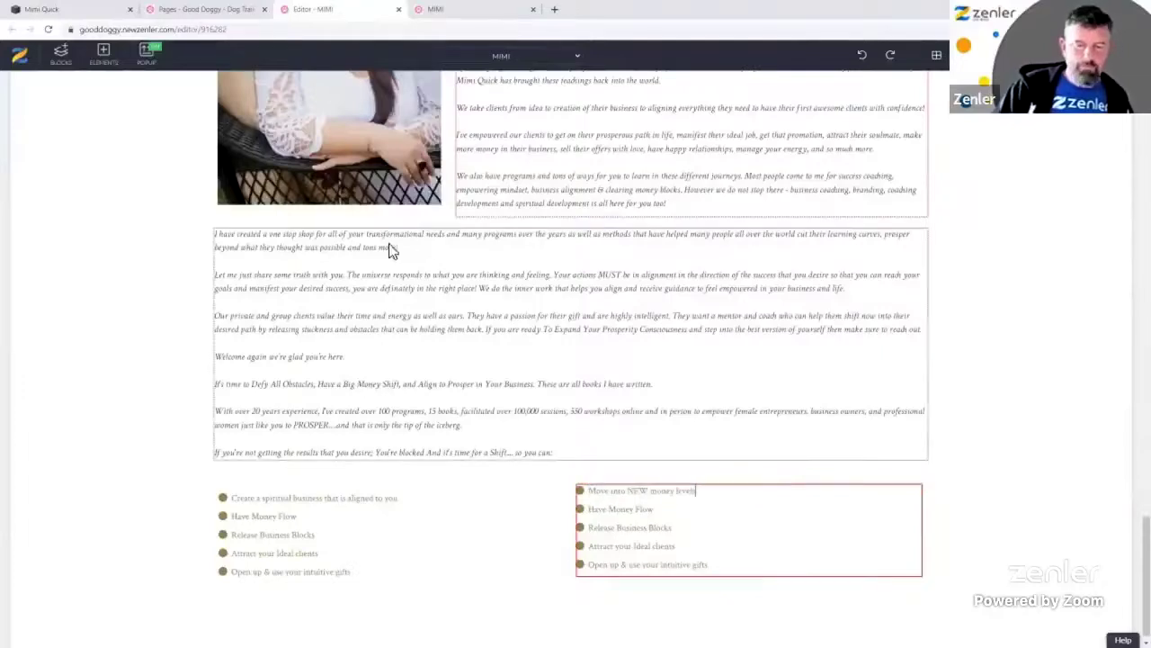
# - Replace 'Have Money Flow' and 'Release Business Blocks' with 'Align your business to prosperity' and 'Sell your programs…'
pyautogui.click(189, 9)
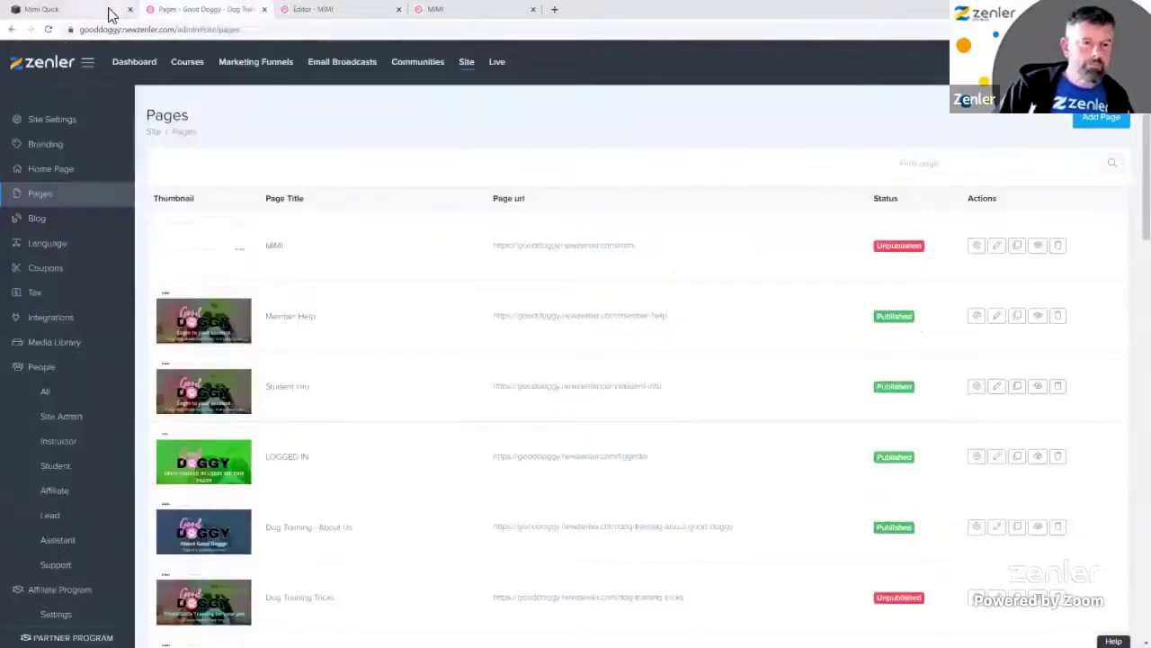
pyautogui.click(111, 11)
pyautogui.moveTo(490, 419); pyautogui.dragTo(326, 416)
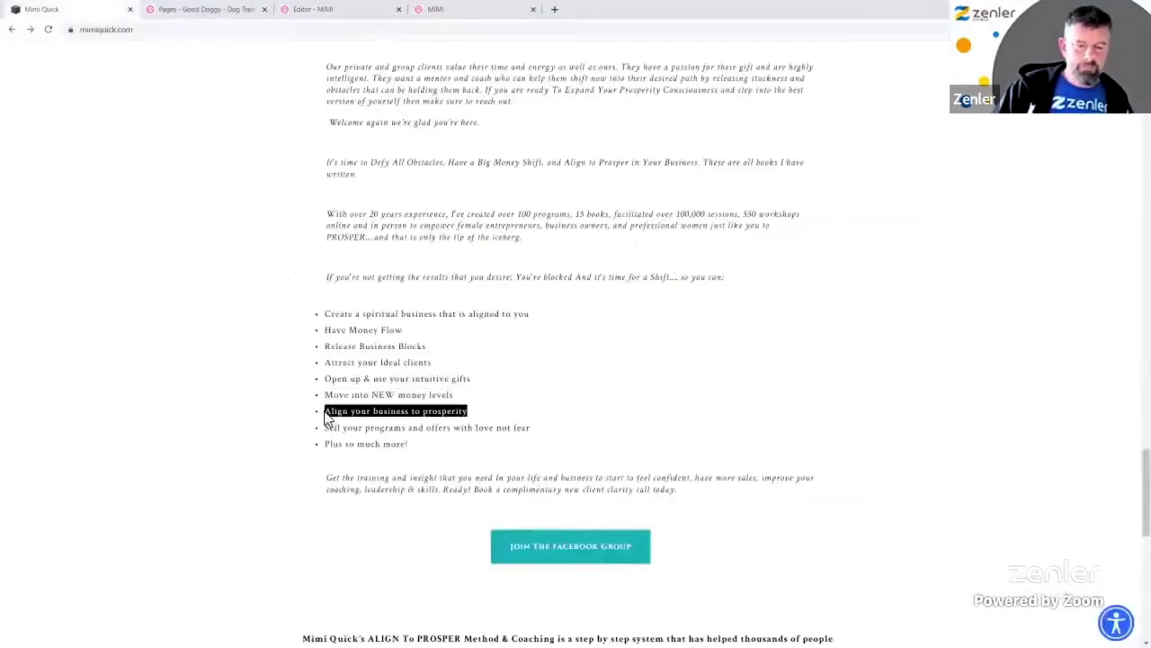
pyautogui.click(310, 9)
pyautogui.moveTo(655, 510); pyautogui.dragTo(595, 511)
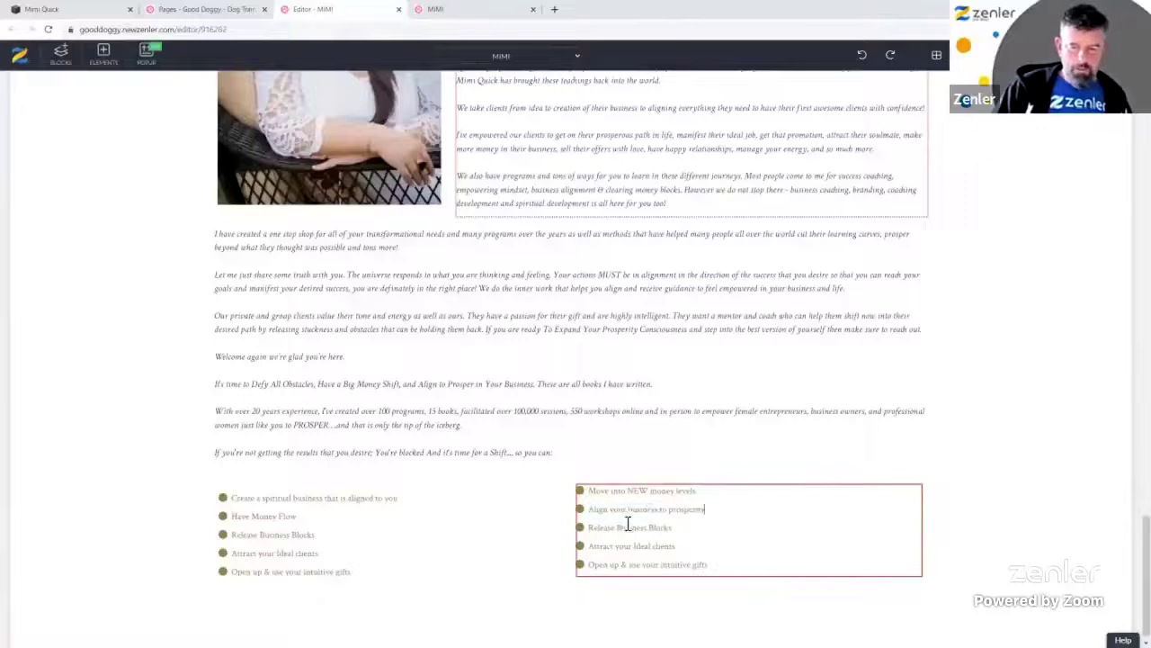
pyautogui.click(71, 11)
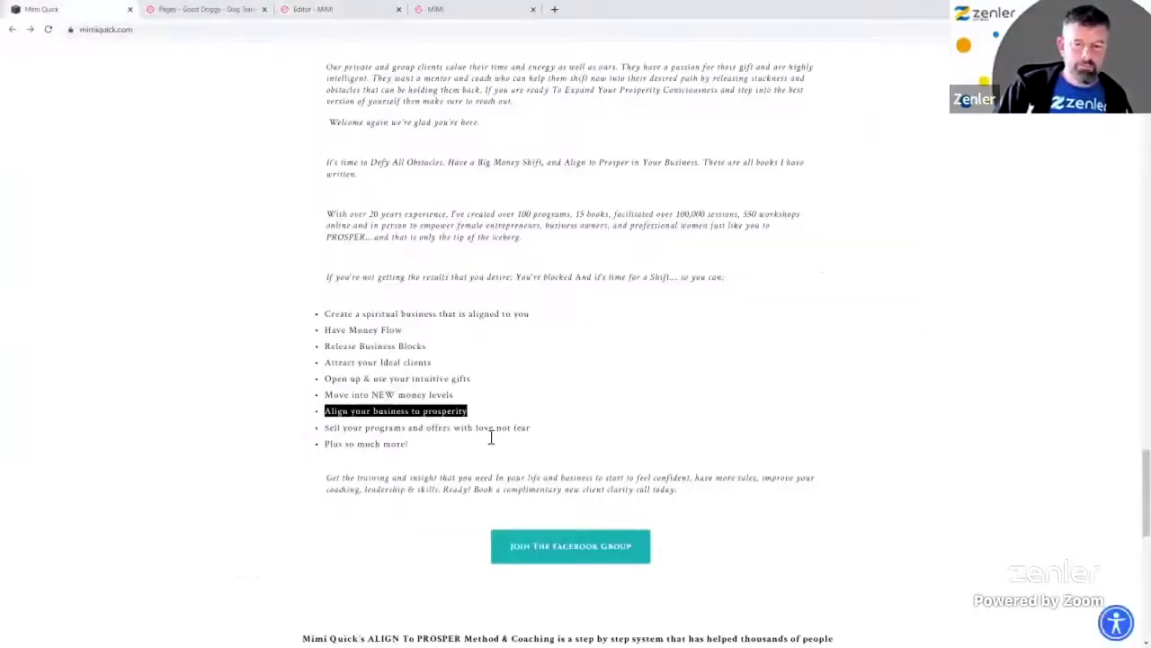
pyautogui.click(537, 431)
pyautogui.moveTo(553, 432); pyautogui.dragTo(511, 429)
pyautogui.moveTo(396, 433); pyautogui.dragTo(332, 433)
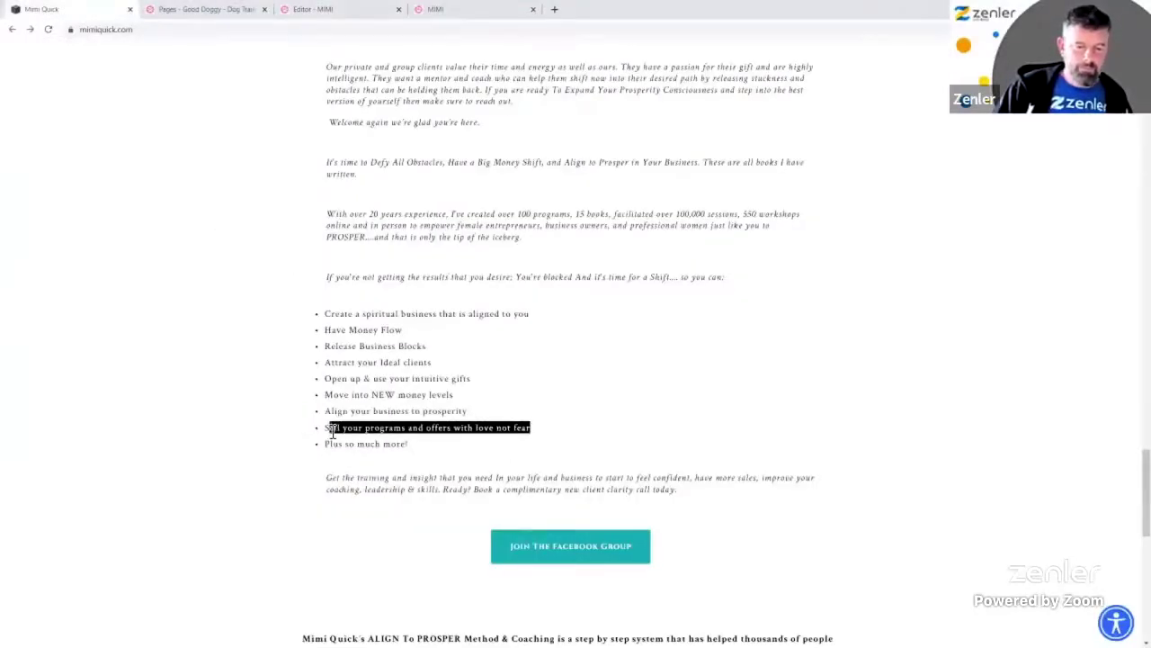
pyautogui.click(316, 10)
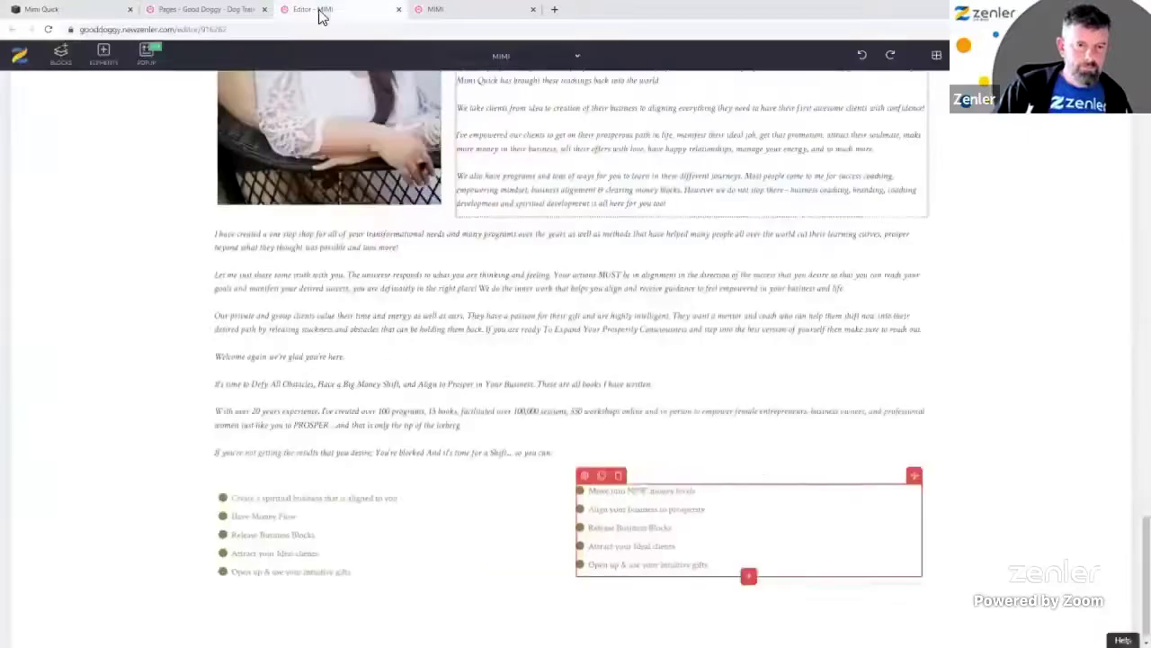
pyautogui.moveTo(673, 531); pyautogui.dragTo(594, 534)
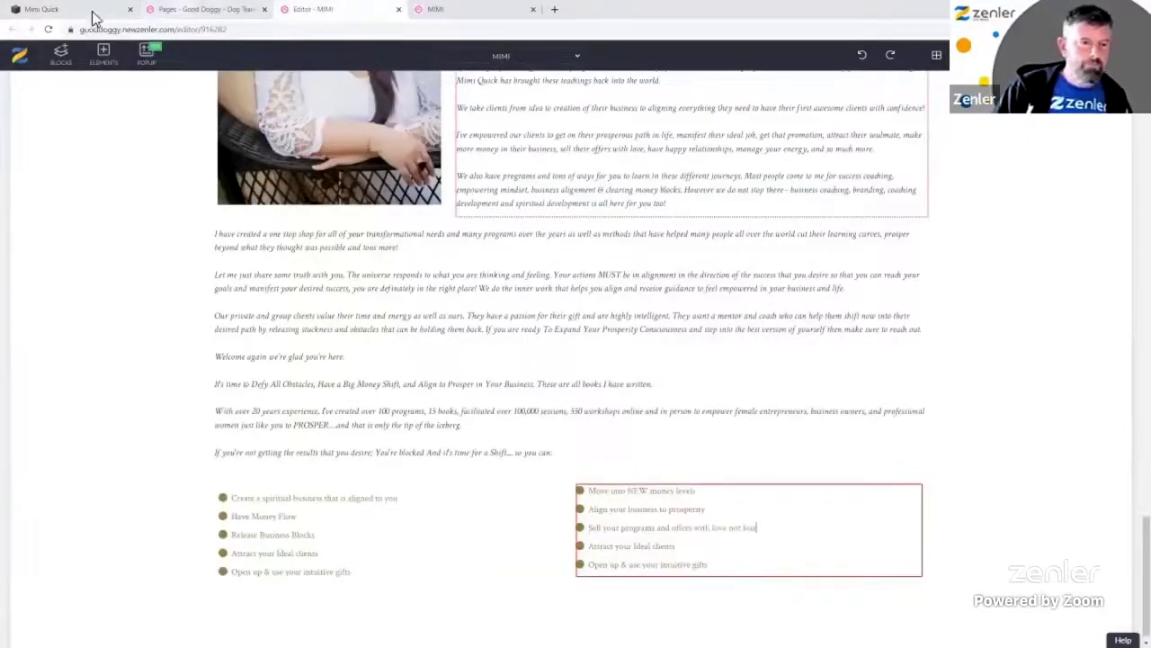
# - Replace the right list's last item with 'Plus so much more!' from the Mimi Quick site
pyautogui.click(50, 9)
pyautogui.moveTo(423, 449); pyautogui.dragTo(324, 444)
pyautogui.hotkey('ctrl', 'c')
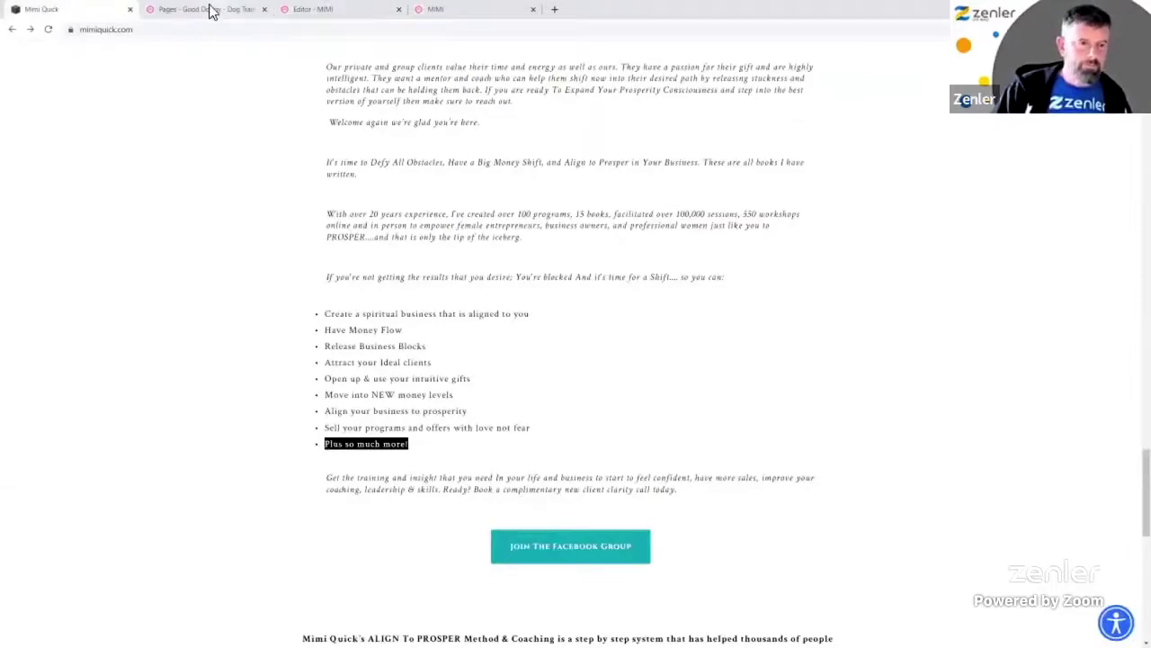
pyautogui.click(210, 9)
pyautogui.click(357, 14)
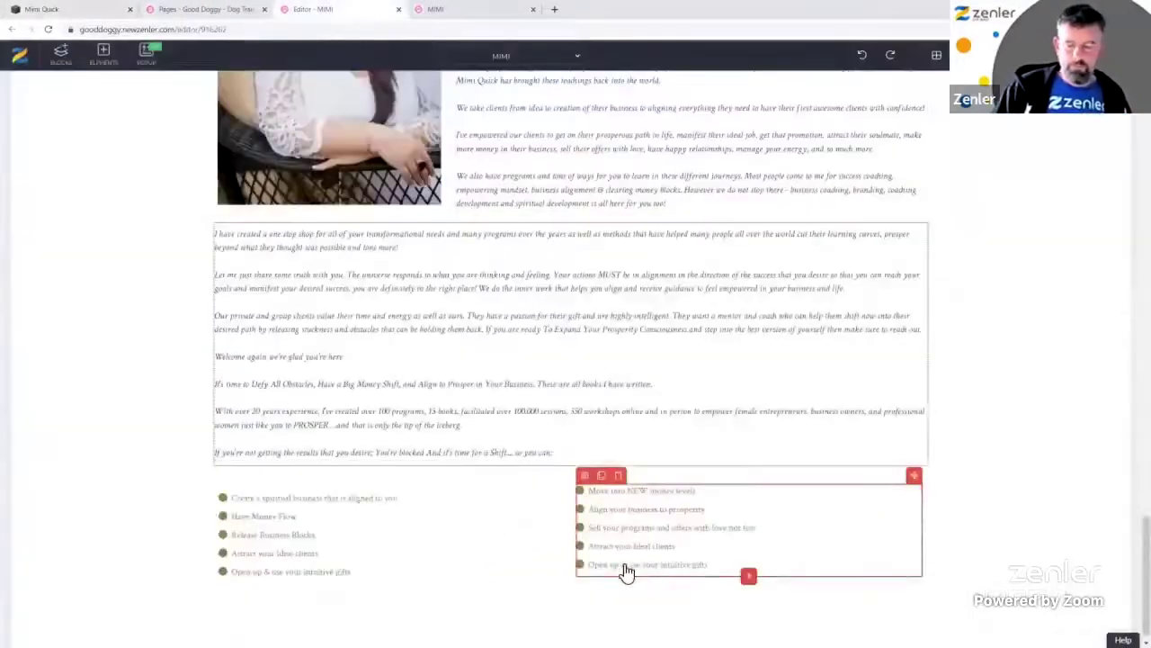
pyautogui.moveTo(727, 571); pyautogui.dragTo(592, 565)
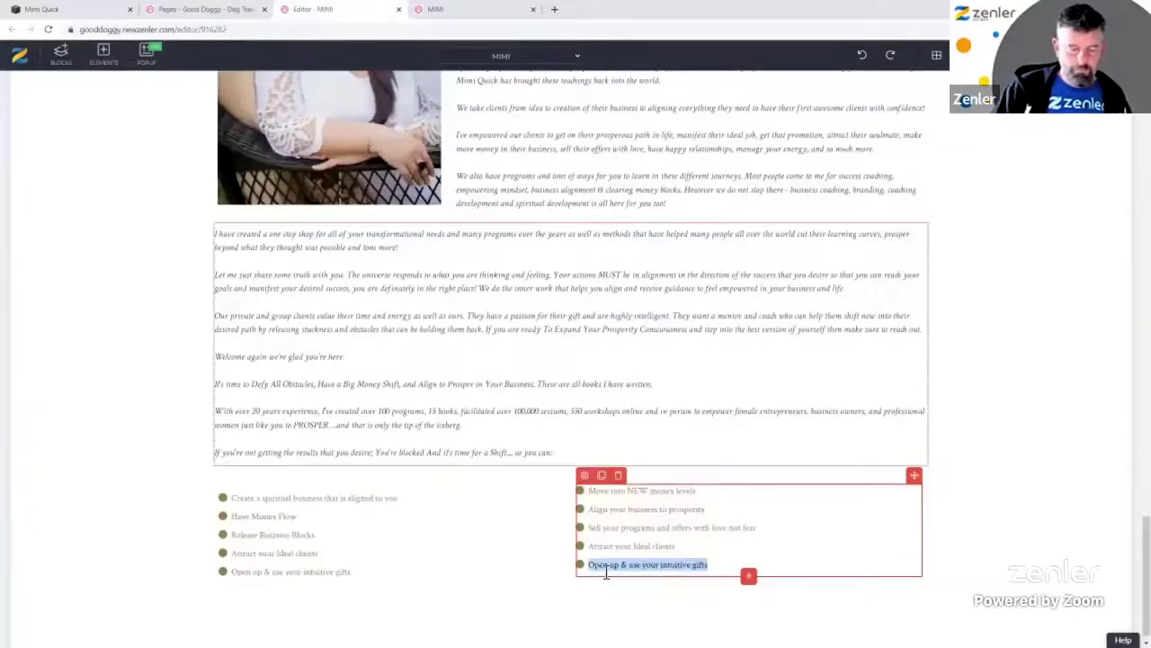
pyautogui.hotkey('ctrl', 'v')
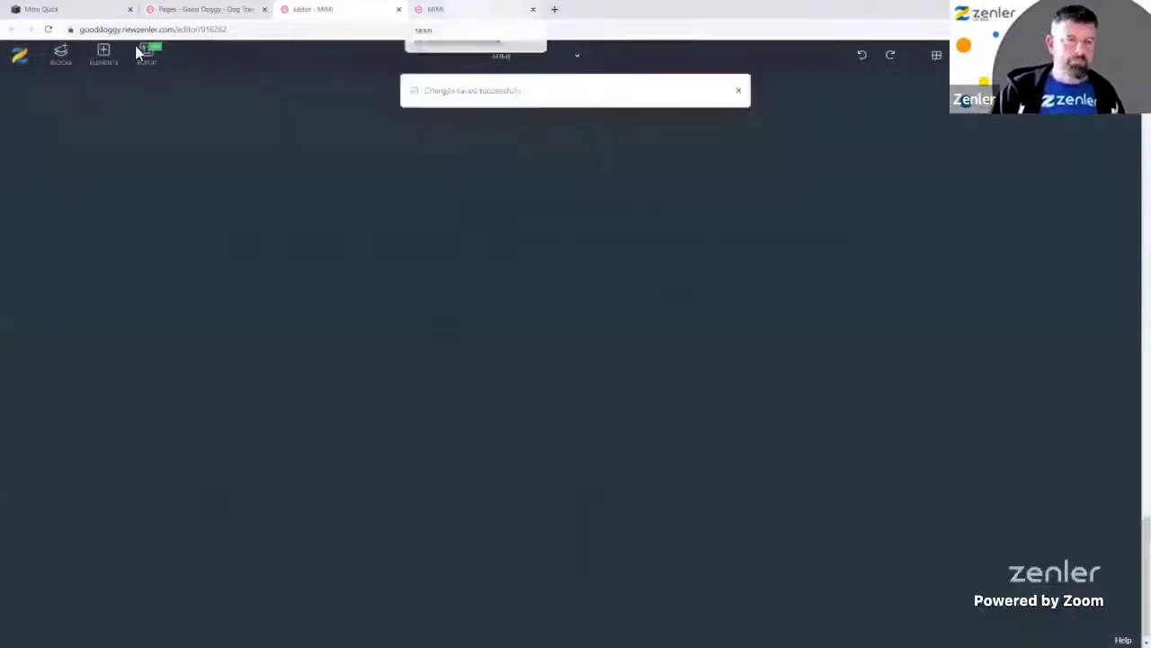
# - Review the saved page in the MIMI preview tab, scrolling through the lists
pyautogui.click(456, 11)
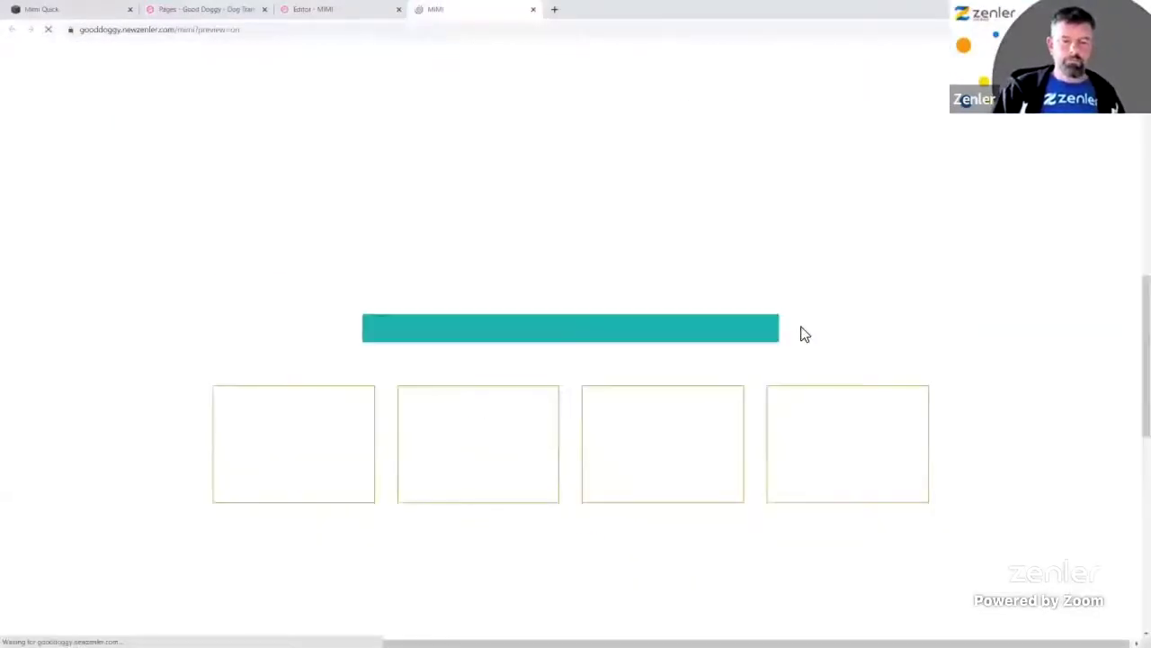
pyautogui.scroll(-2, 819, 337)
pyautogui.scroll(-8, 812, 333)
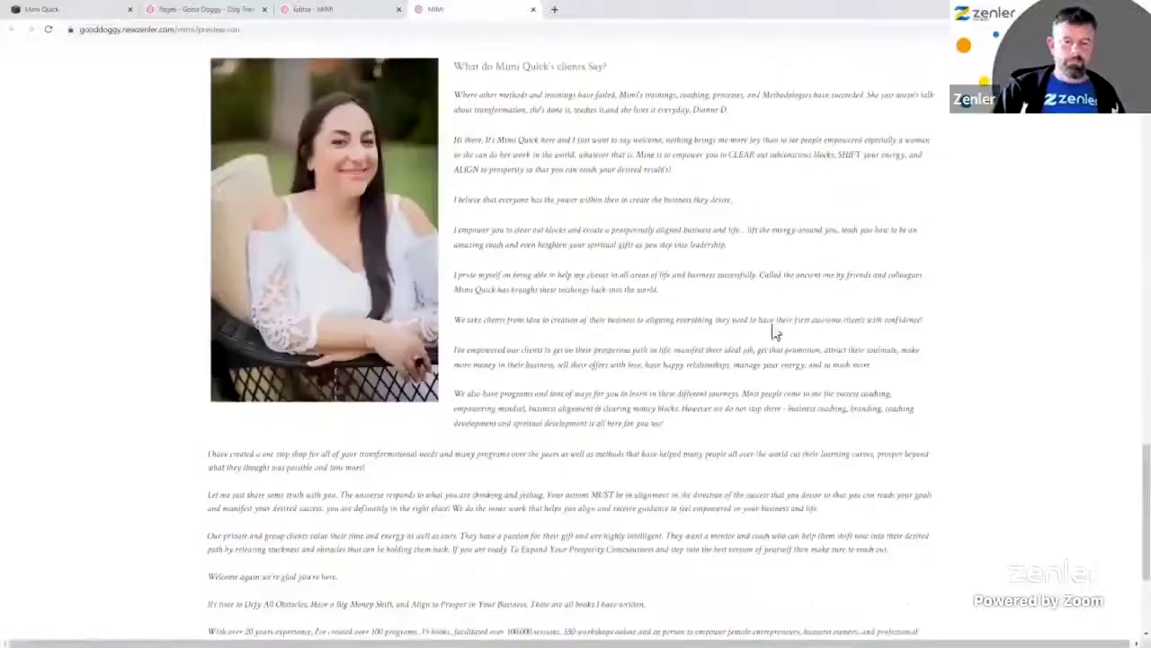
pyautogui.scroll(5, 851, 372)
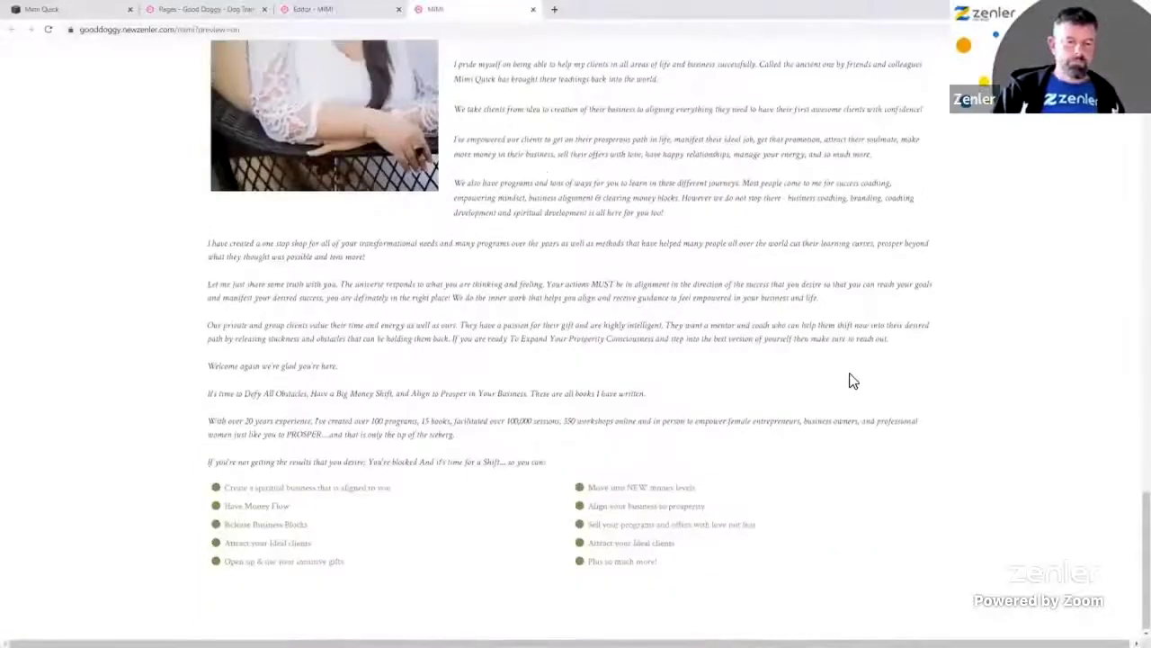
pyautogui.scroll(4, 852, 375)
pyautogui.scroll(-10, 851, 382)
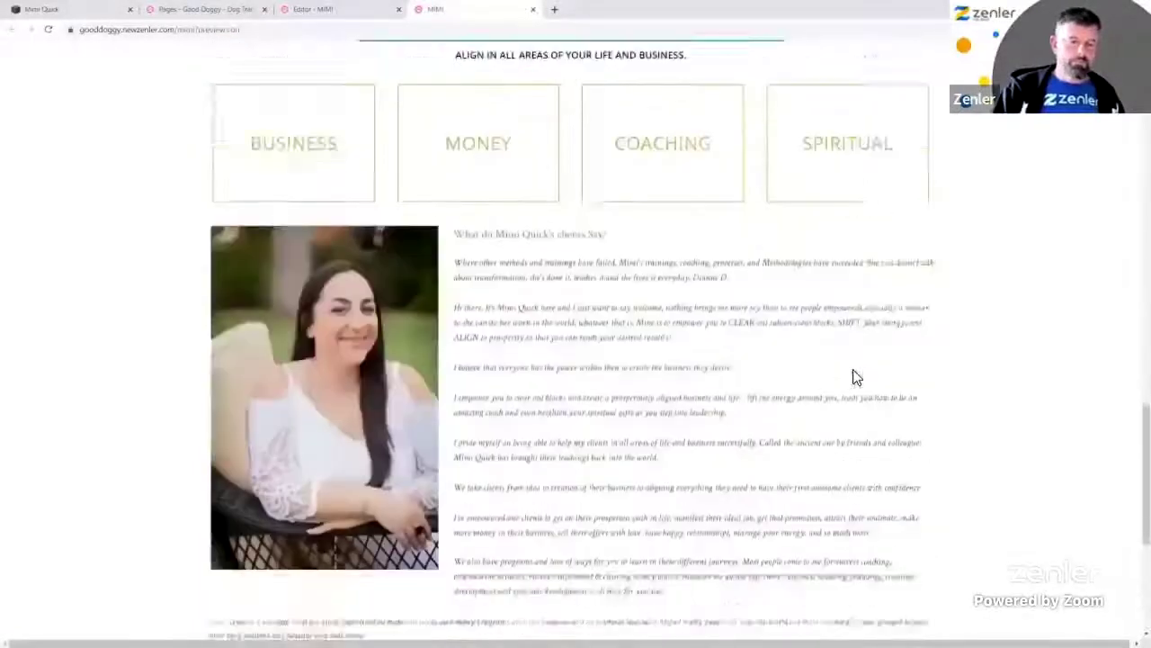
pyautogui.scroll(3, 809, 385)
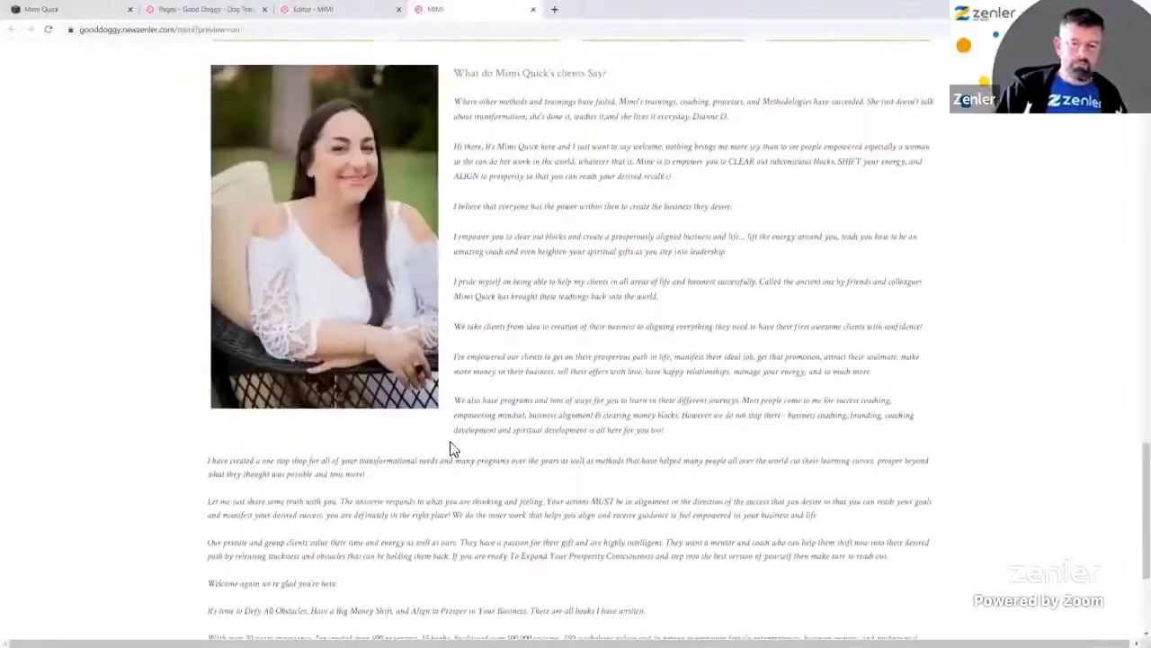
# - Enlarge the testimonial photo to span the testimonial text's height and recheck it in preview
pyautogui.click(316, 18)
pyautogui.scroll(5, 547, 393)
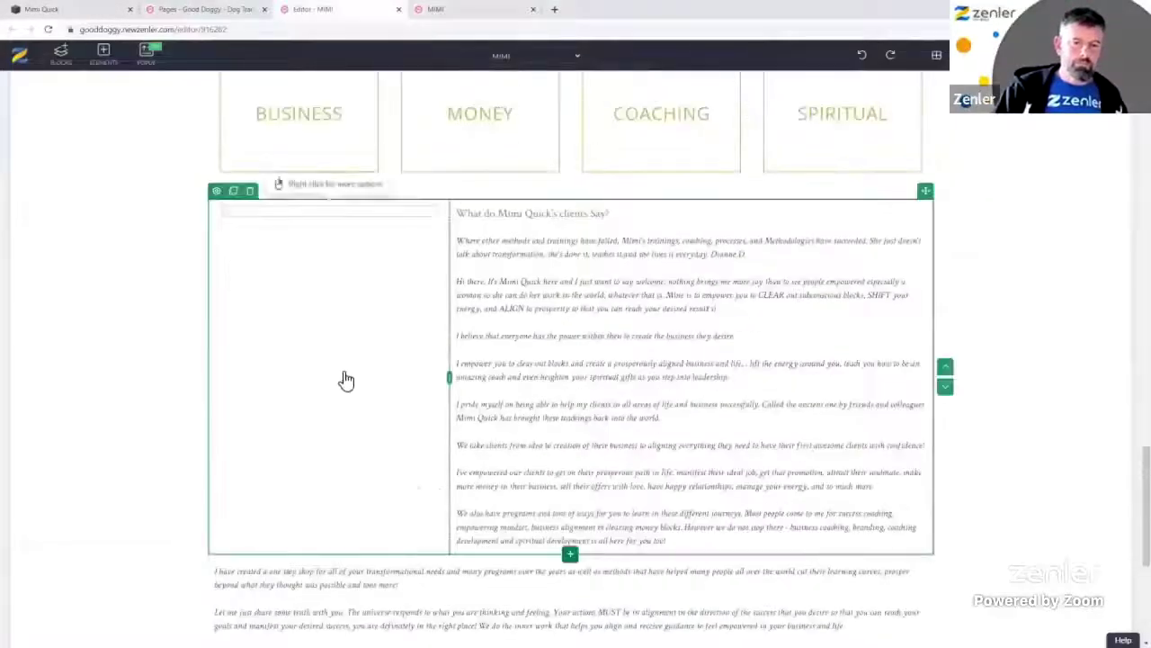
pyautogui.click(387, 504)
pyautogui.moveTo(441, 540); pyautogui.dragTo(458, 557)
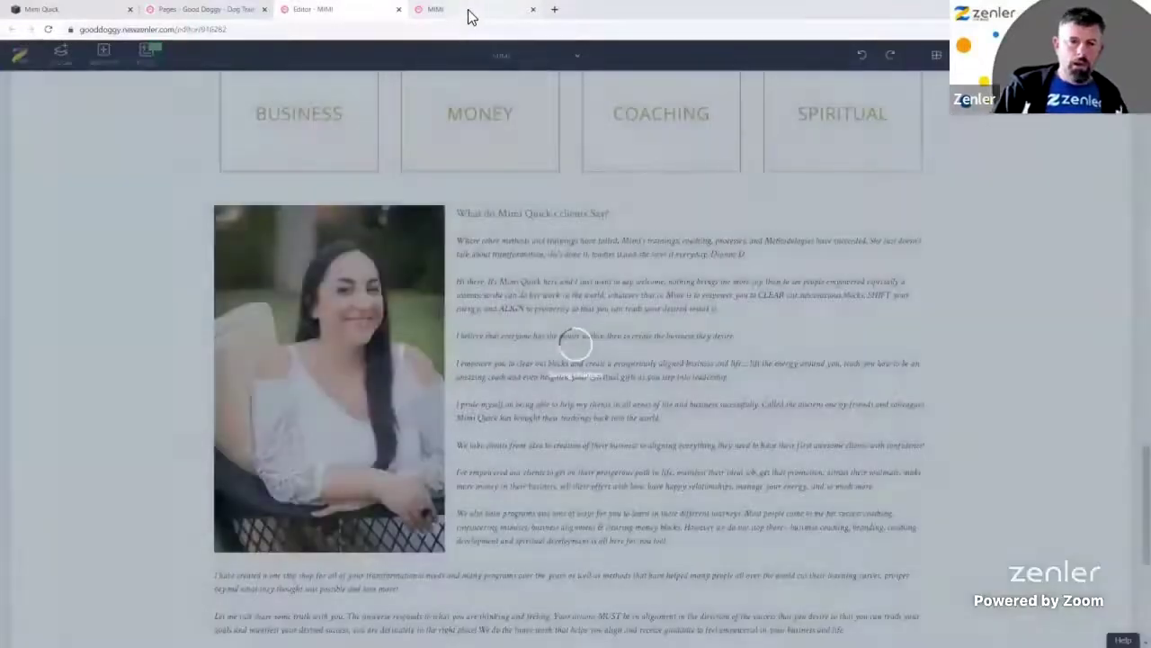
pyautogui.click(469, 10)
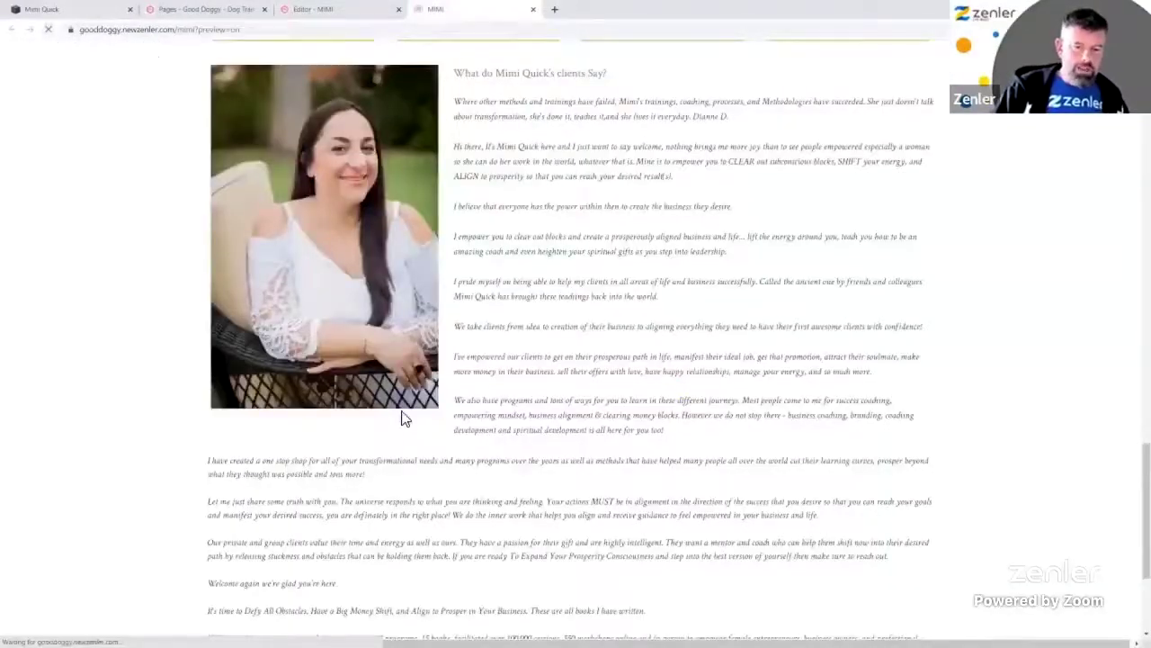
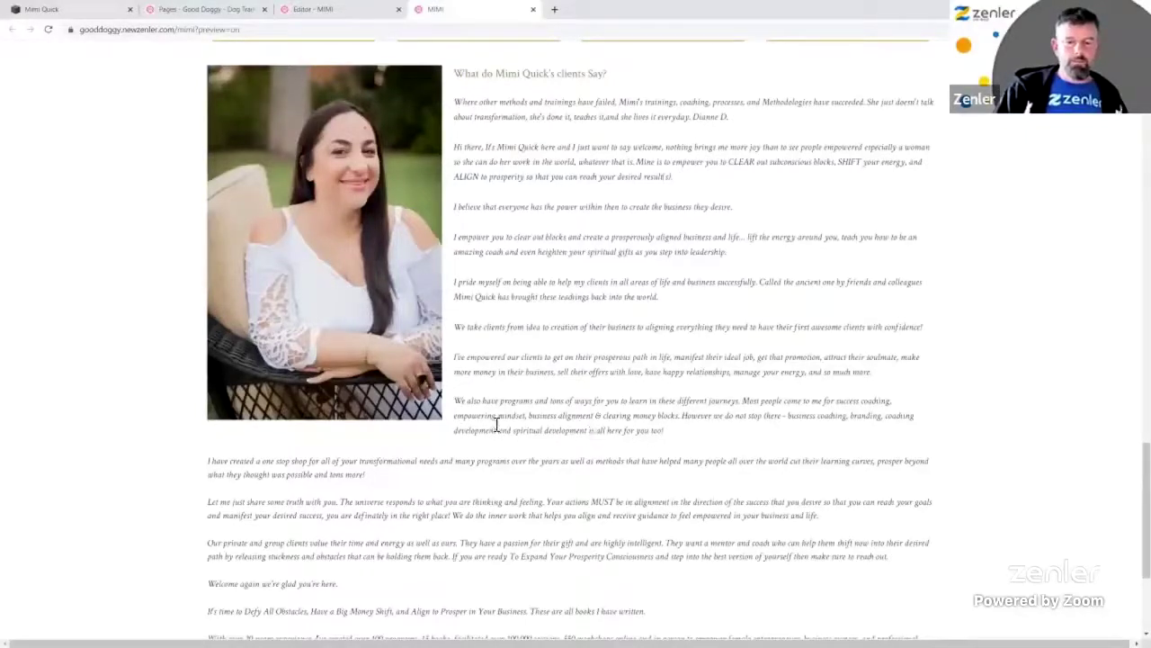
# - Cut the 'However we do not stop there…' sentence and paste it at the lower text block's start
pyautogui.click(328, 27)
pyautogui.scroll(-2, 684, 544)
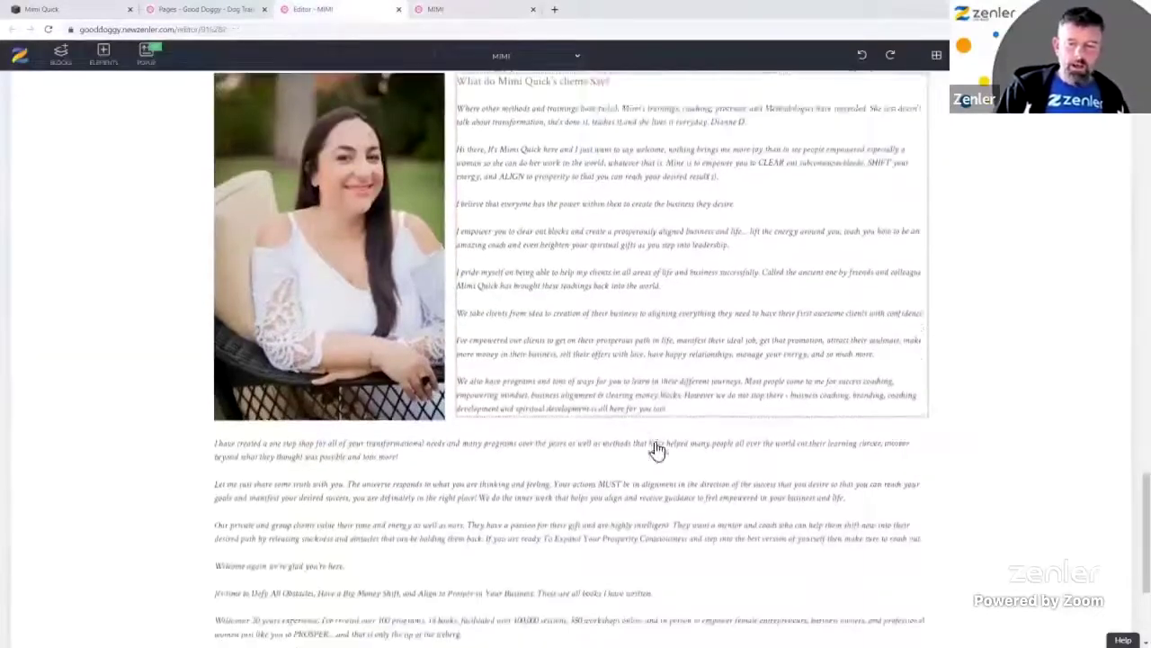
pyautogui.click(679, 376)
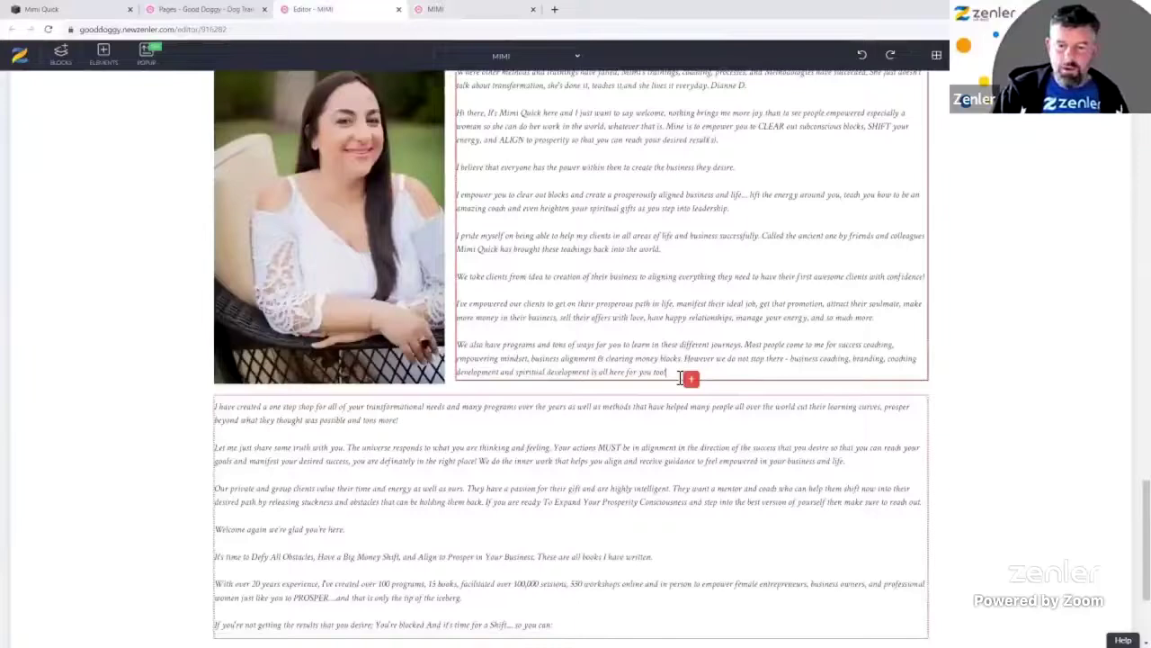
pyautogui.keyDown('shift'); pyautogui.click(687, 360); pyautogui.keyUp('shift')
pyautogui.hotkey('ctrl', 'c')
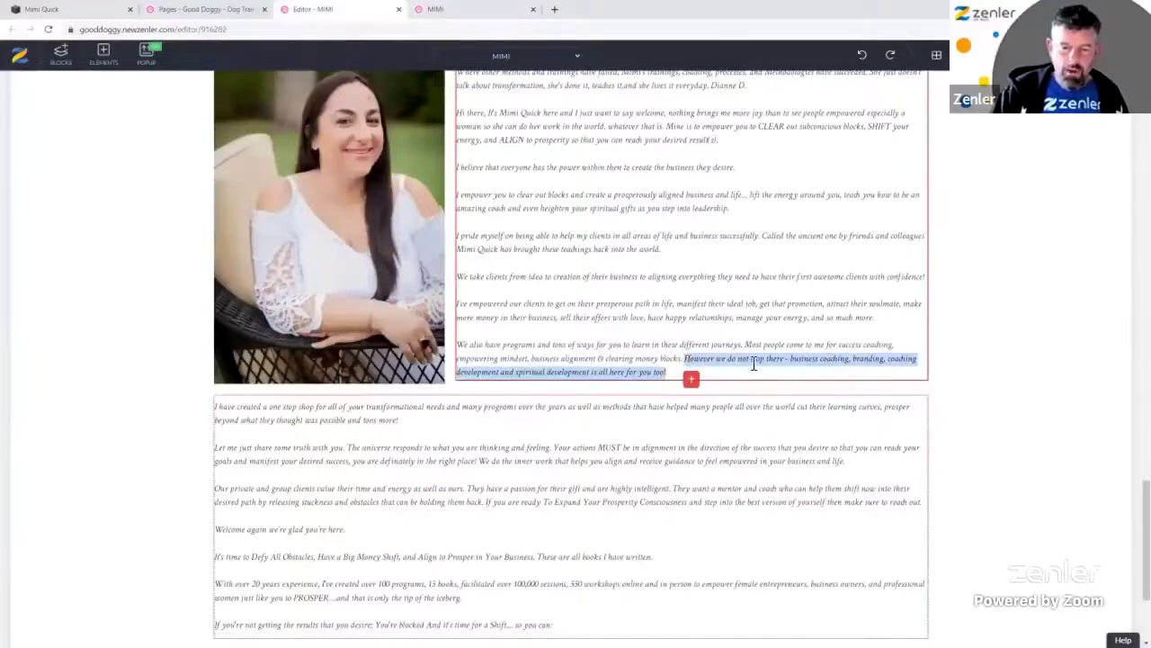
pyautogui.press('BackSpace')
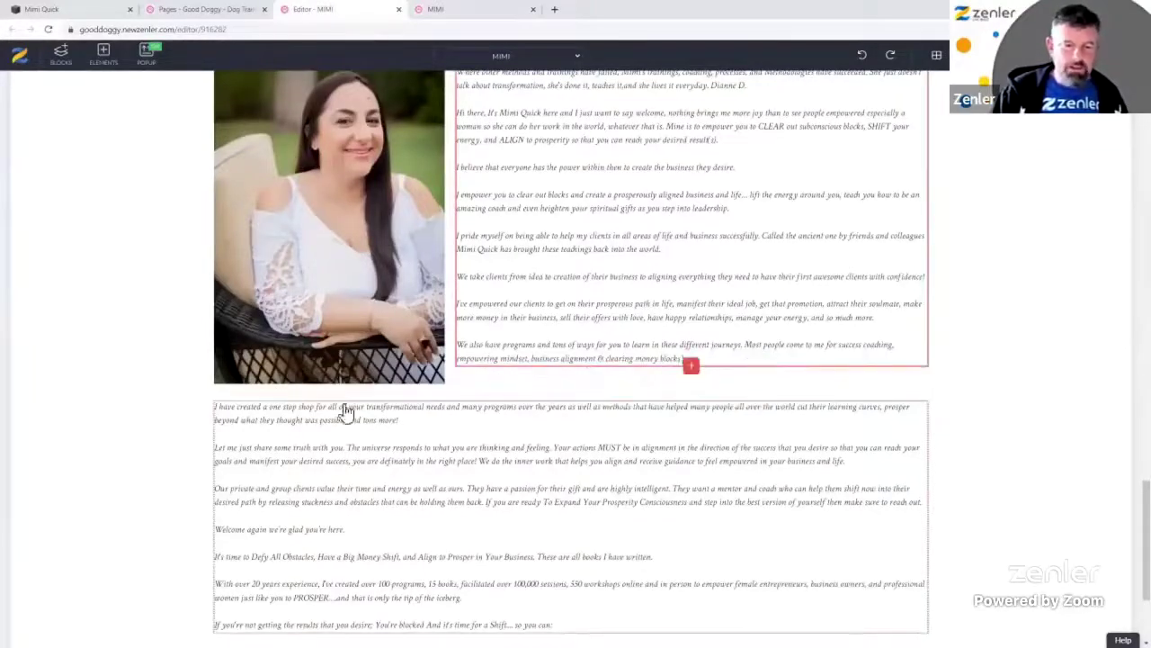
pyautogui.click(219, 409)
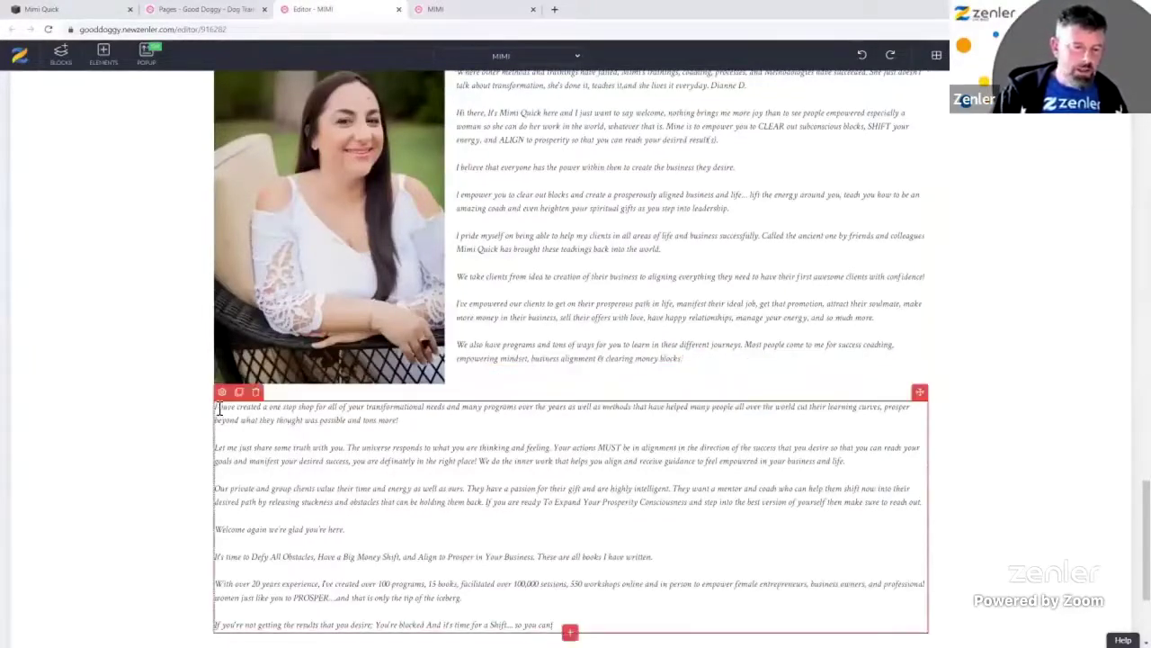
pyautogui.click(297, 422)
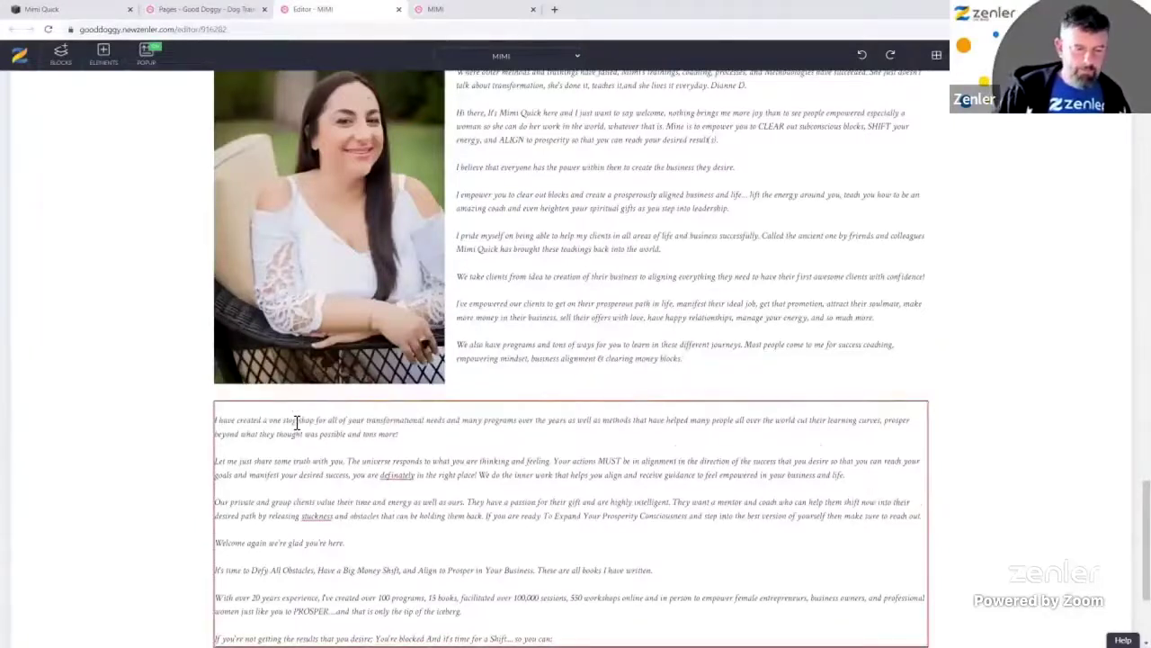
pyautogui.hotkey('ctrl', 'v')
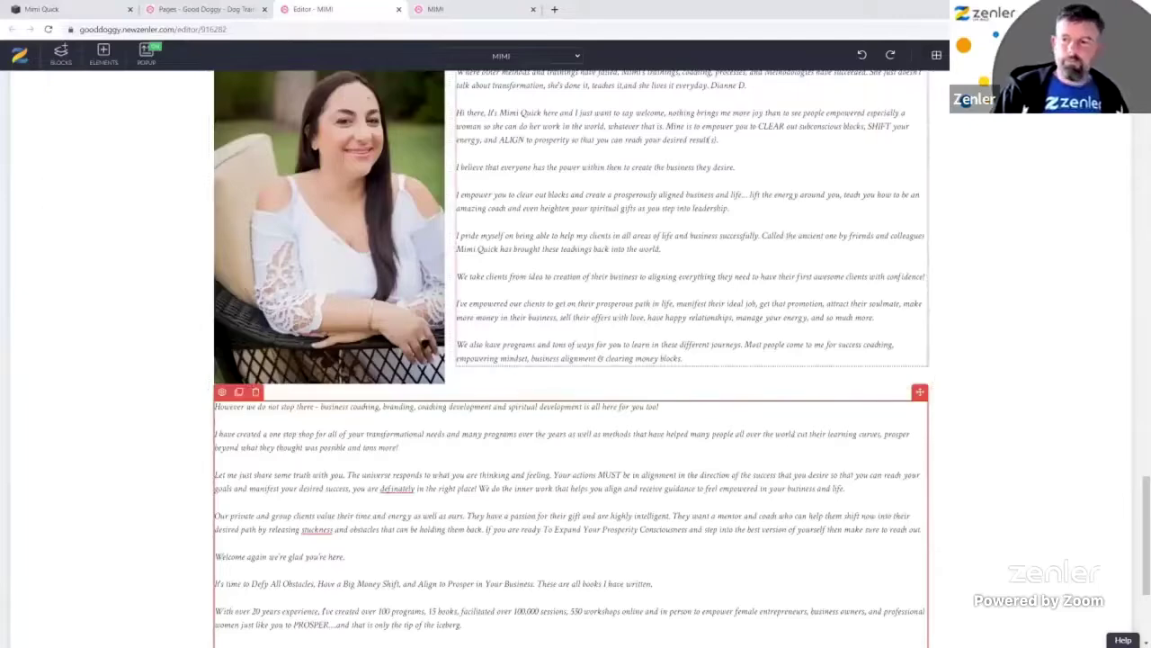
pyautogui.click(471, 13)
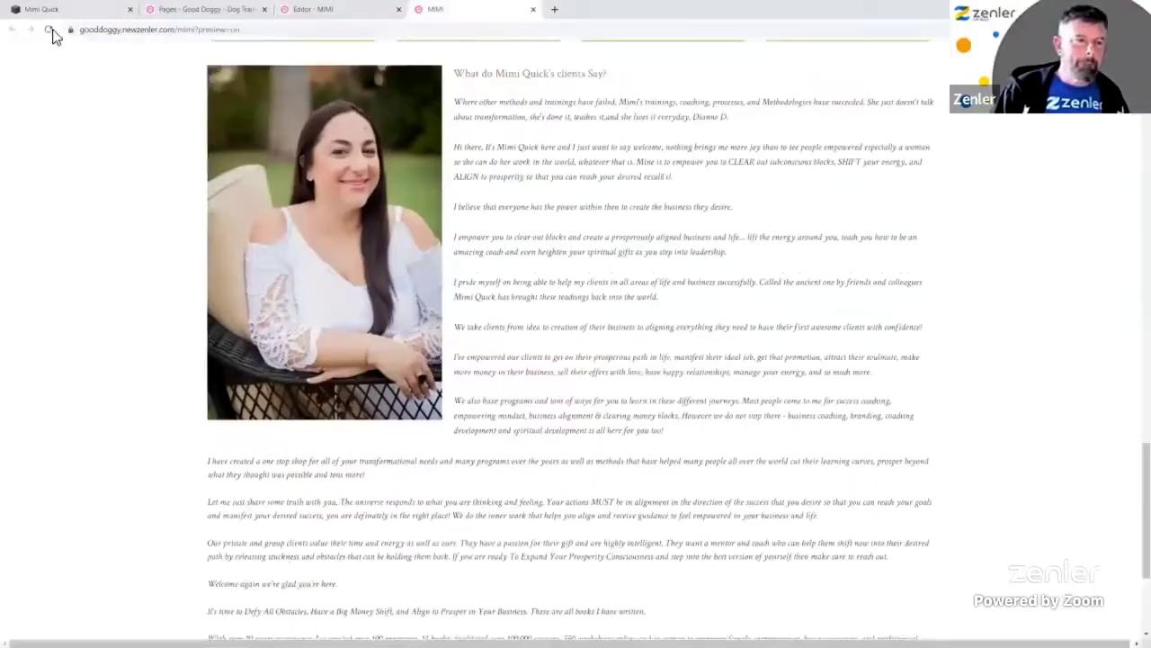
# - Reload the preview and check that the moved 'However…' sentence appears correctly
pyautogui.press('F5')
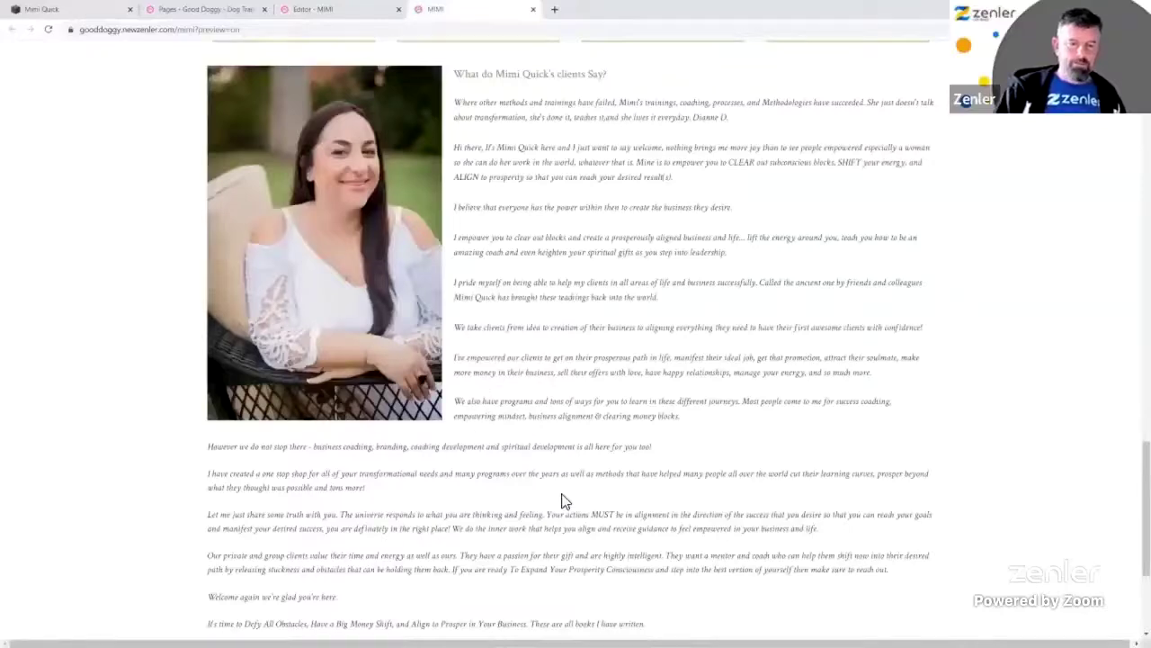
pyautogui.scroll(1, 558, 490)
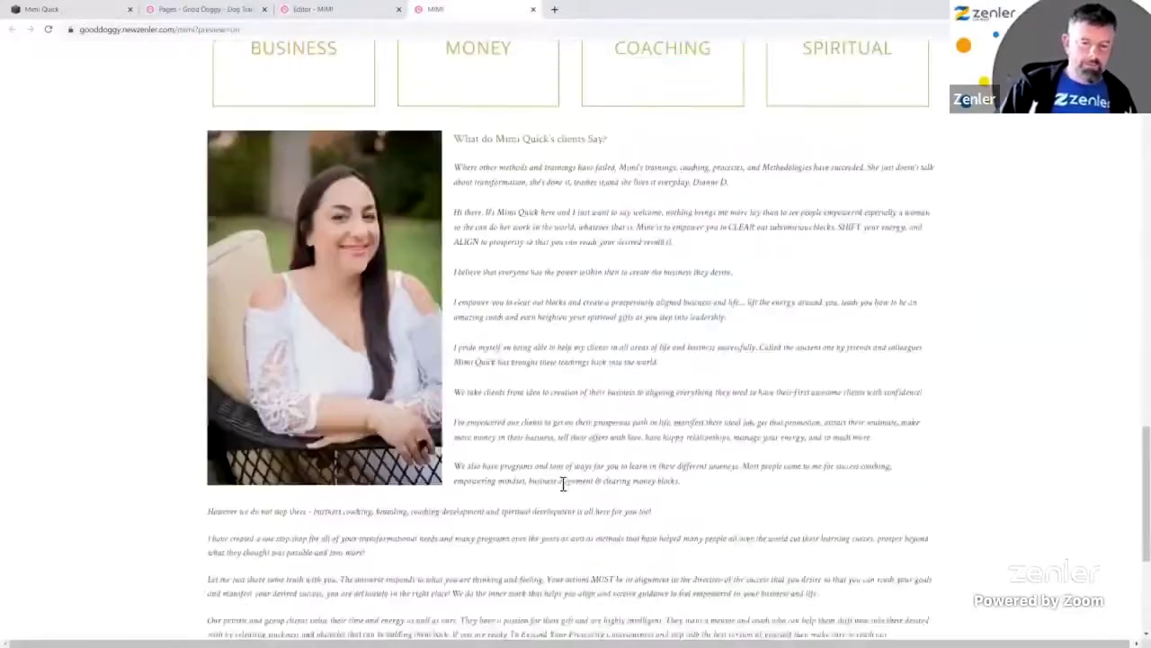
pyautogui.scroll(-5, 559, 484)
pyautogui.scroll(3, 509, 306)
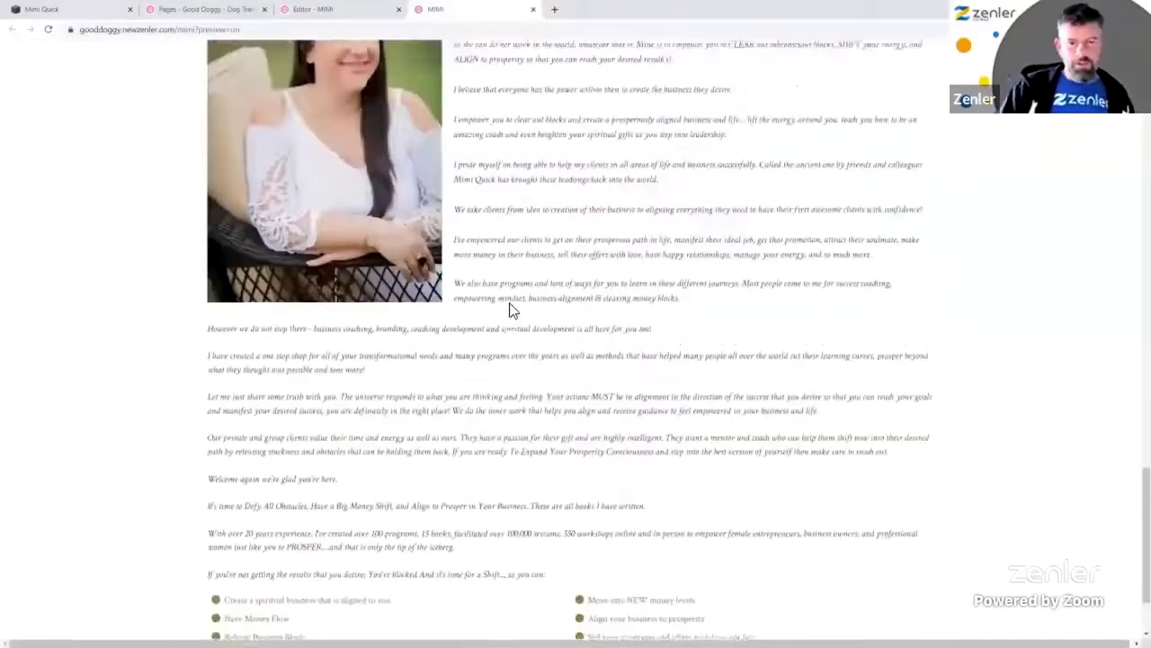
pyautogui.scroll(1, 513, 307)
pyautogui.scroll(-4, 512, 307)
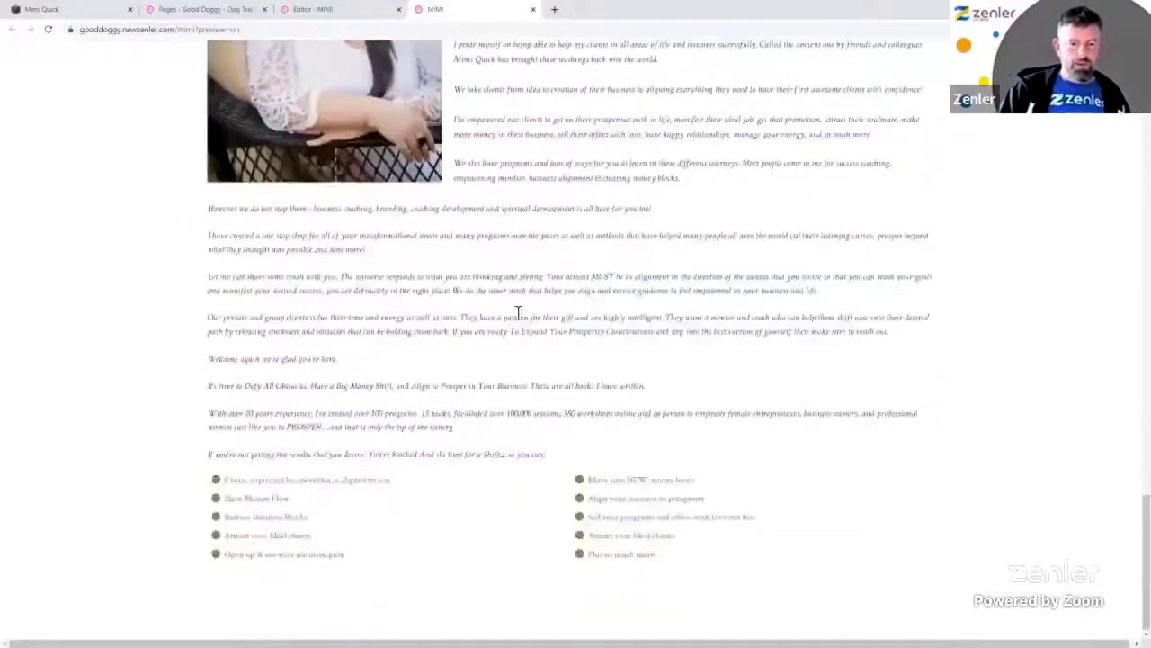
# - Copy the 'Get the training…' paragraph from the original Mimi Quick site
pyautogui.click(91, 18)
pyautogui.scroll(-3, 642, 369)
pyautogui.scroll(2, 620, 395)
pyautogui.moveTo(683, 383); pyautogui.dragTo(315, 364)
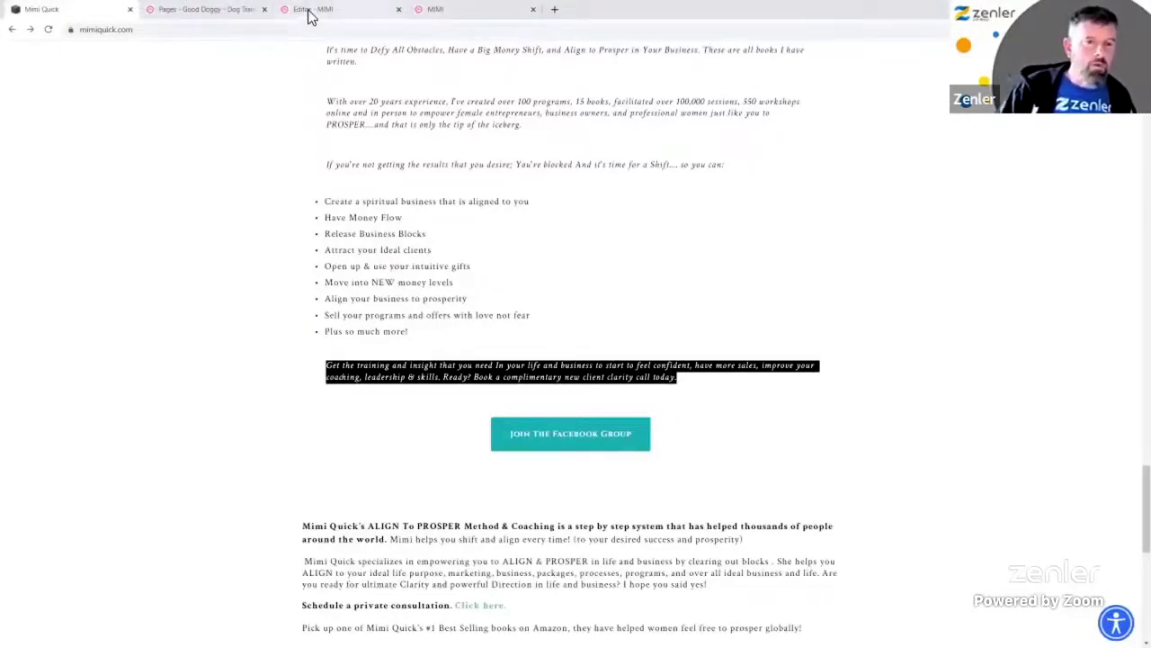
pyautogui.hotkey('ctrl', '3')
pyautogui.scroll(-3, 462, 437)
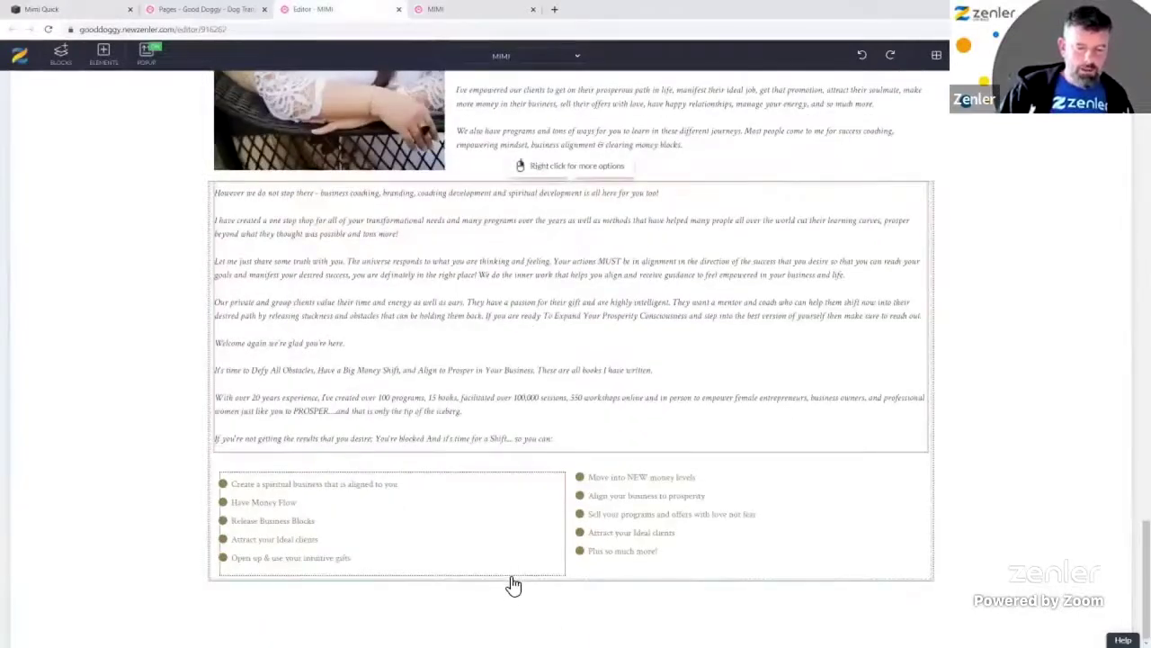
# - Place a duplicate of the long text block below the two bullet lists
pyautogui.moveTo(563, 599)
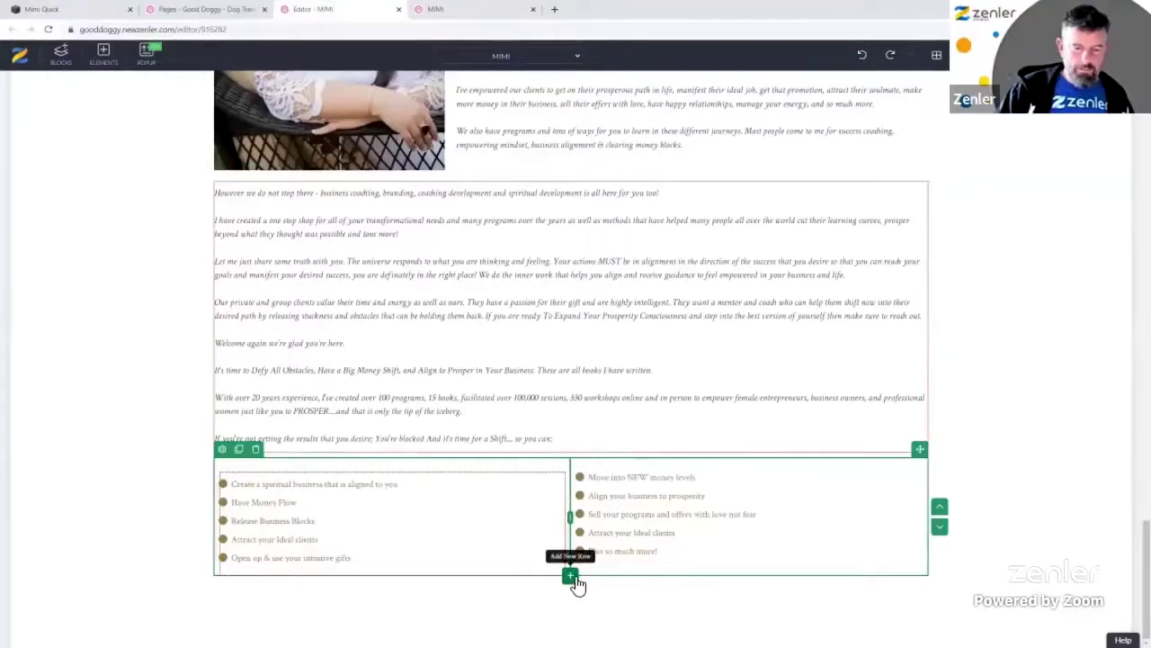
pyautogui.click(567, 582)
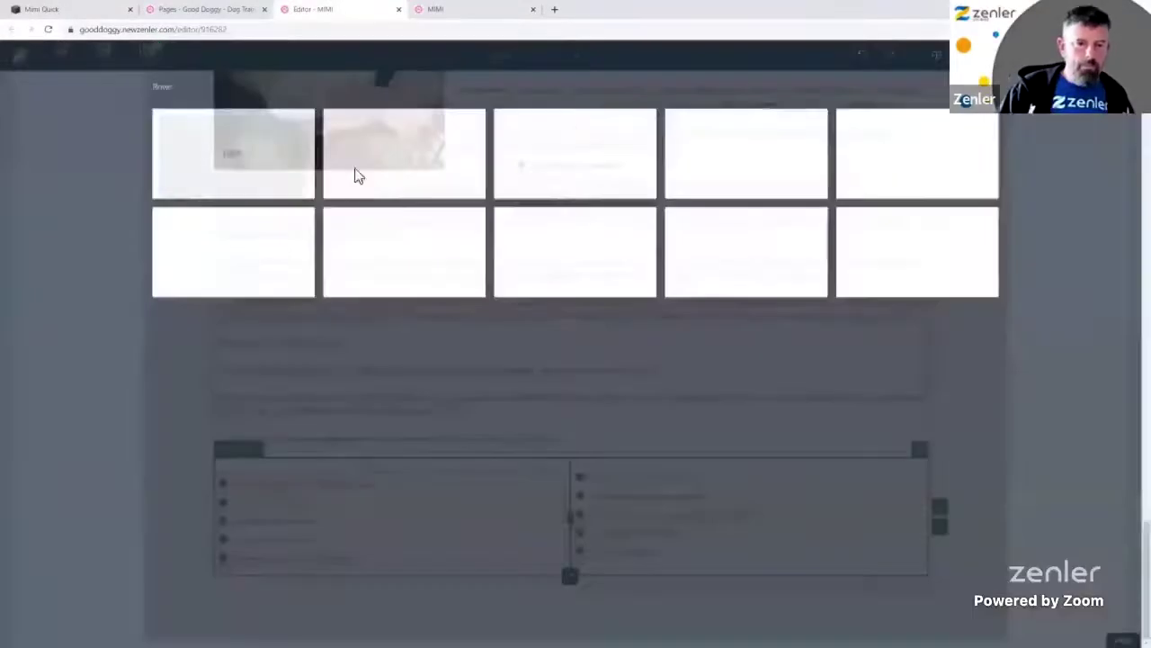
pyautogui.click(388, 337)
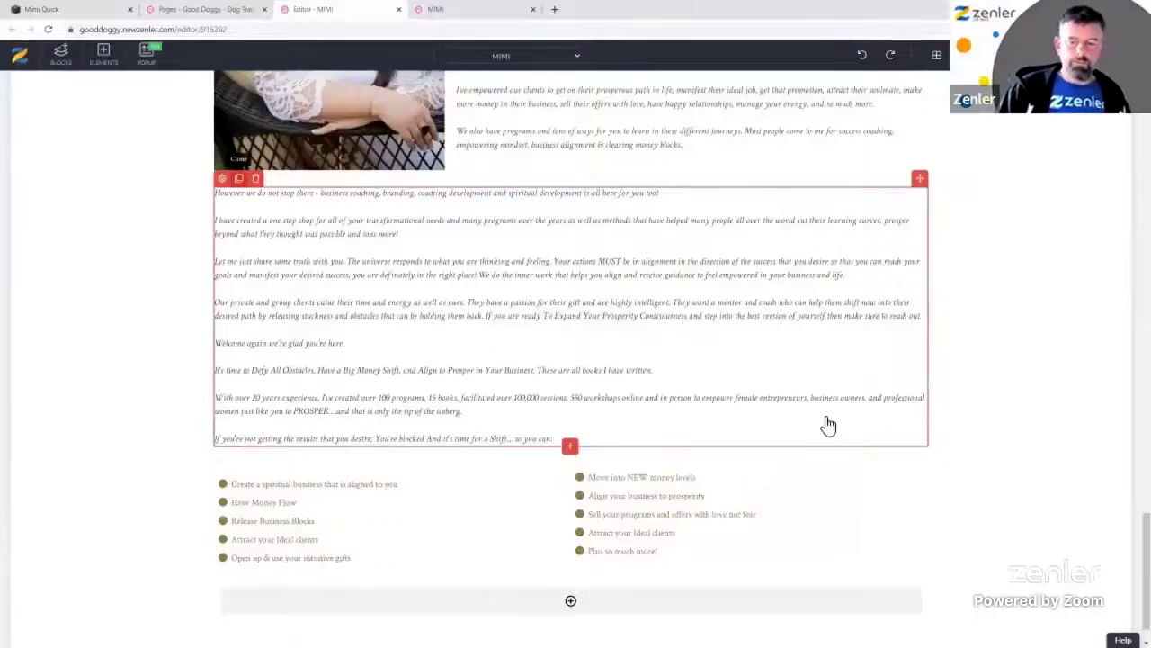
pyautogui.scroll(-3, 831, 428)
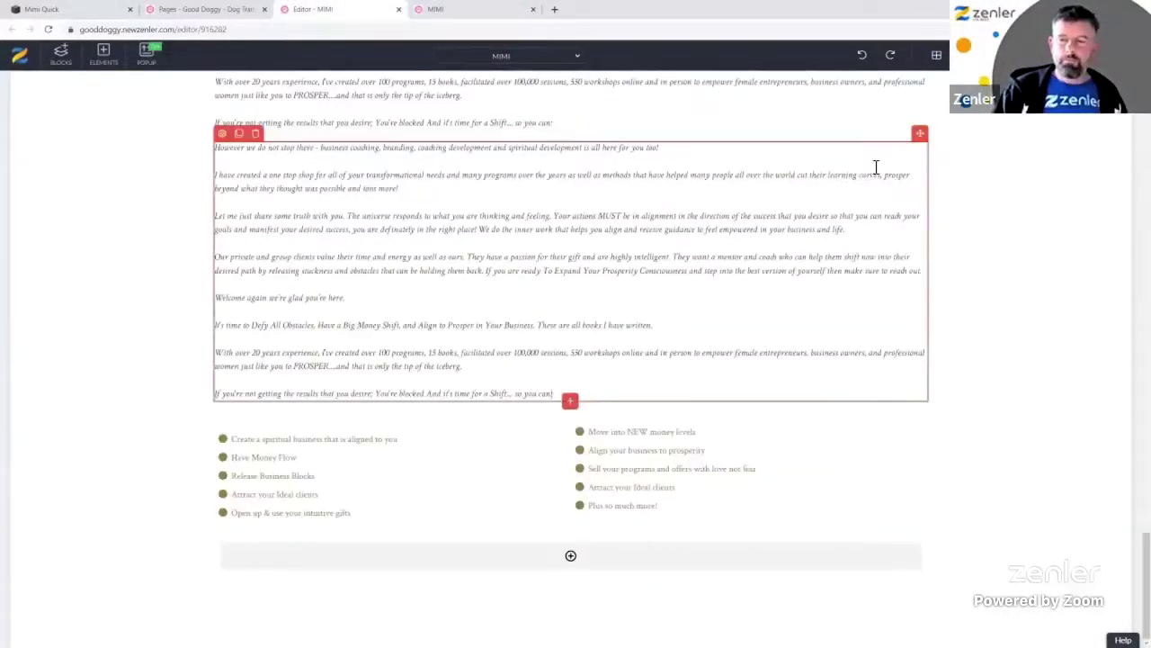
pyautogui.moveTo(919, 133); pyautogui.dragTo(509, 547)
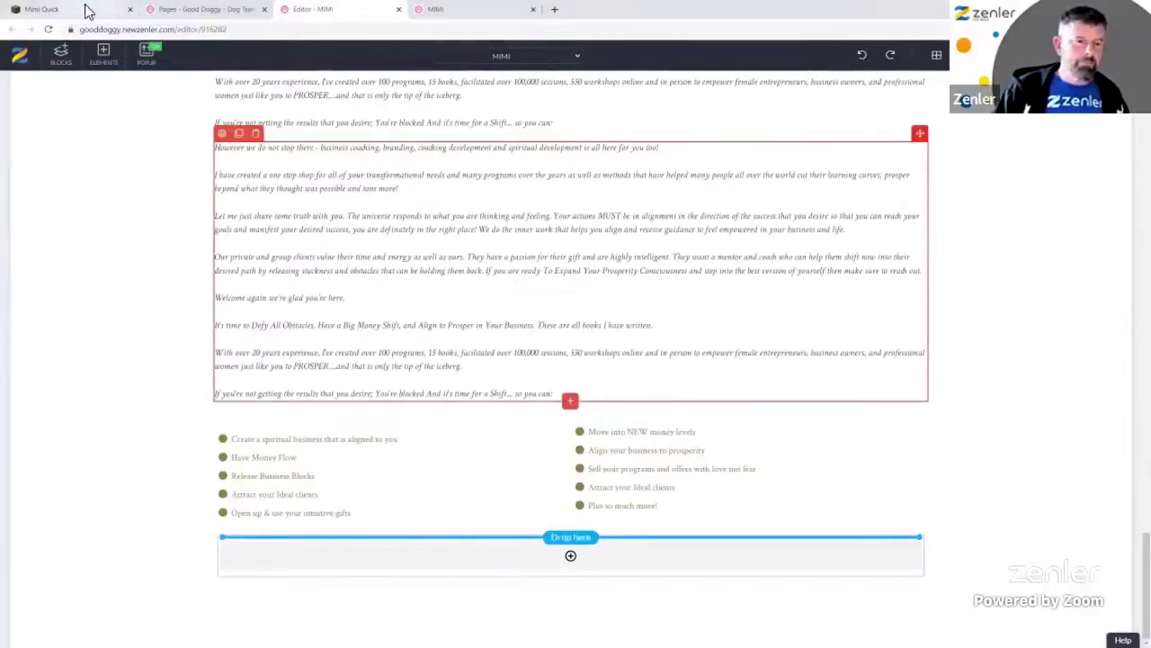
# - Select the 'Get the training…' paragraph on the original Mimi Quick site
pyautogui.click(85, 9)
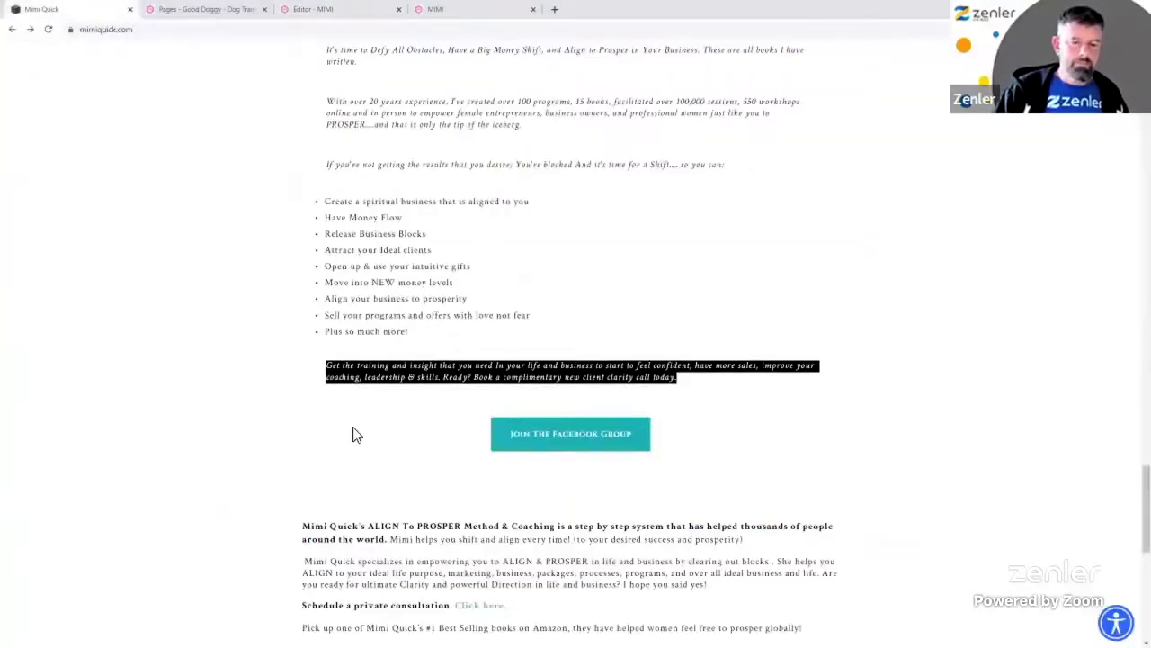
pyautogui.scroll(2, 353, 433)
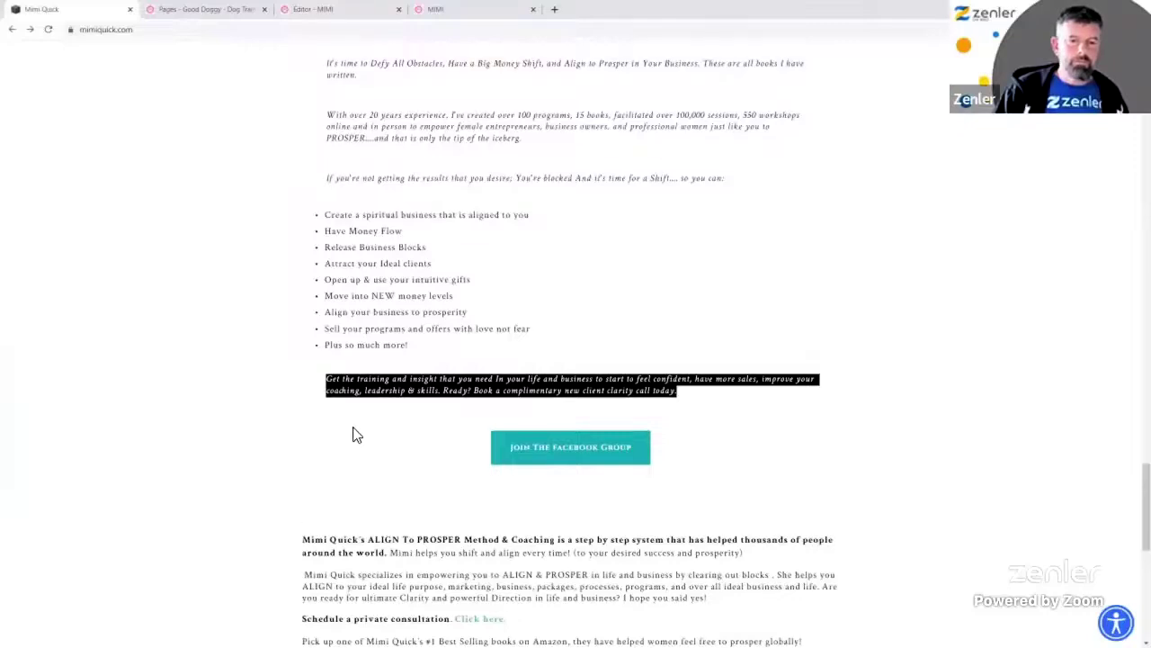
pyautogui.moveTo(355, 317); pyautogui.dragTo(461, 430)
pyautogui.click(362, 15)
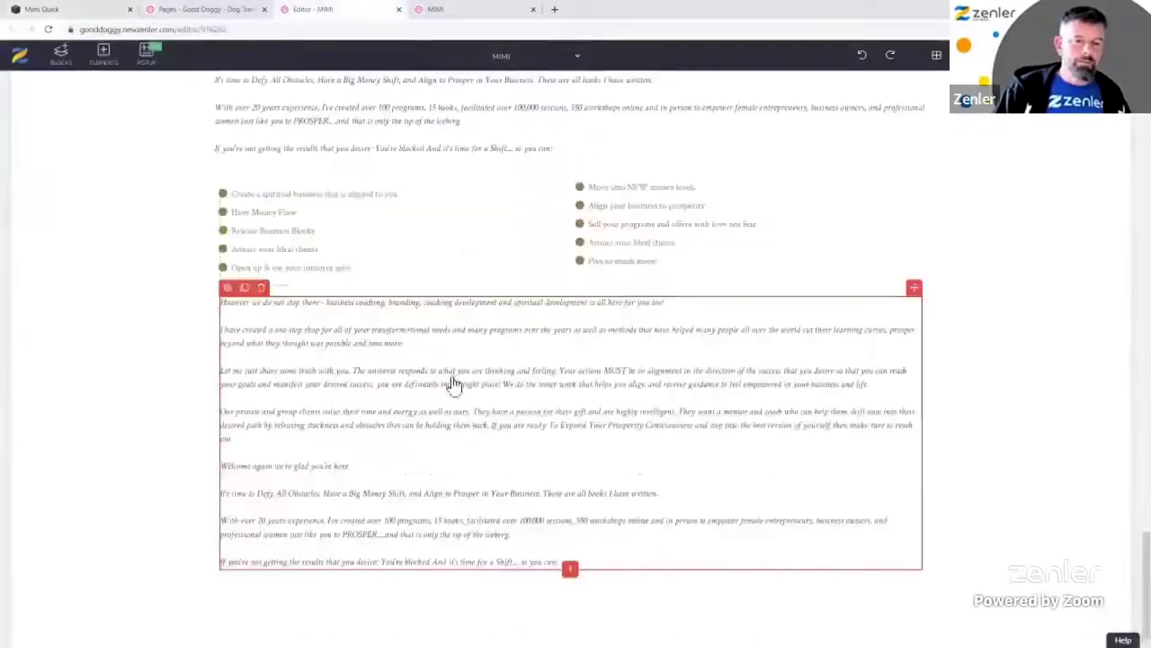
pyautogui.scroll(1, 371, 360)
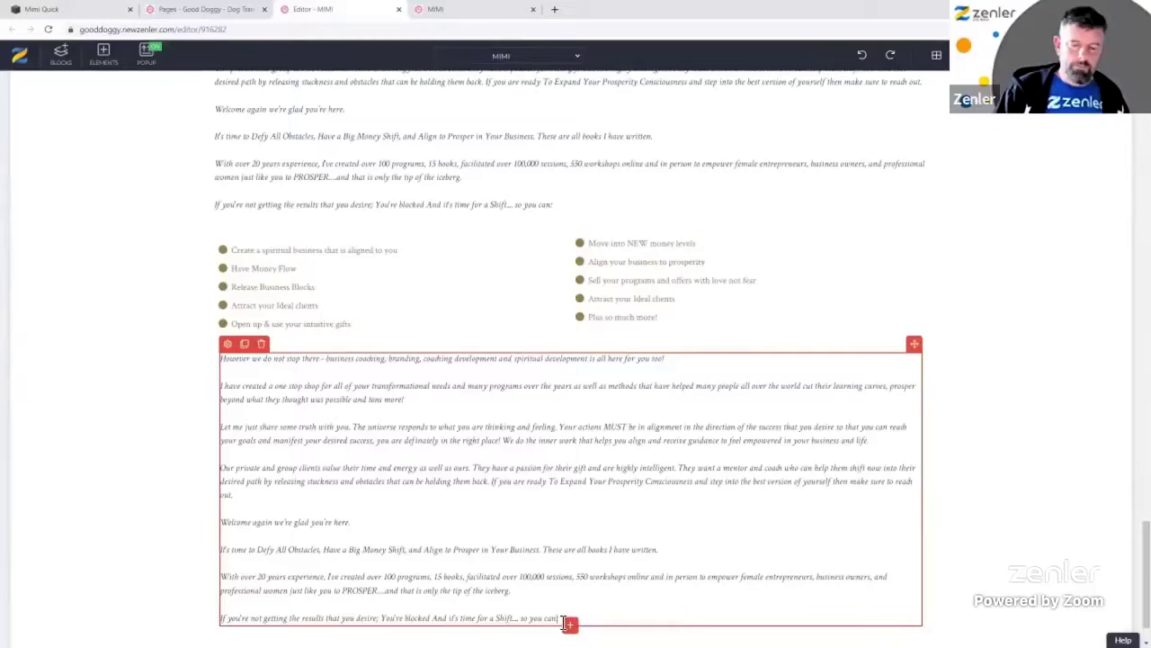
pyautogui.click(79, 11)
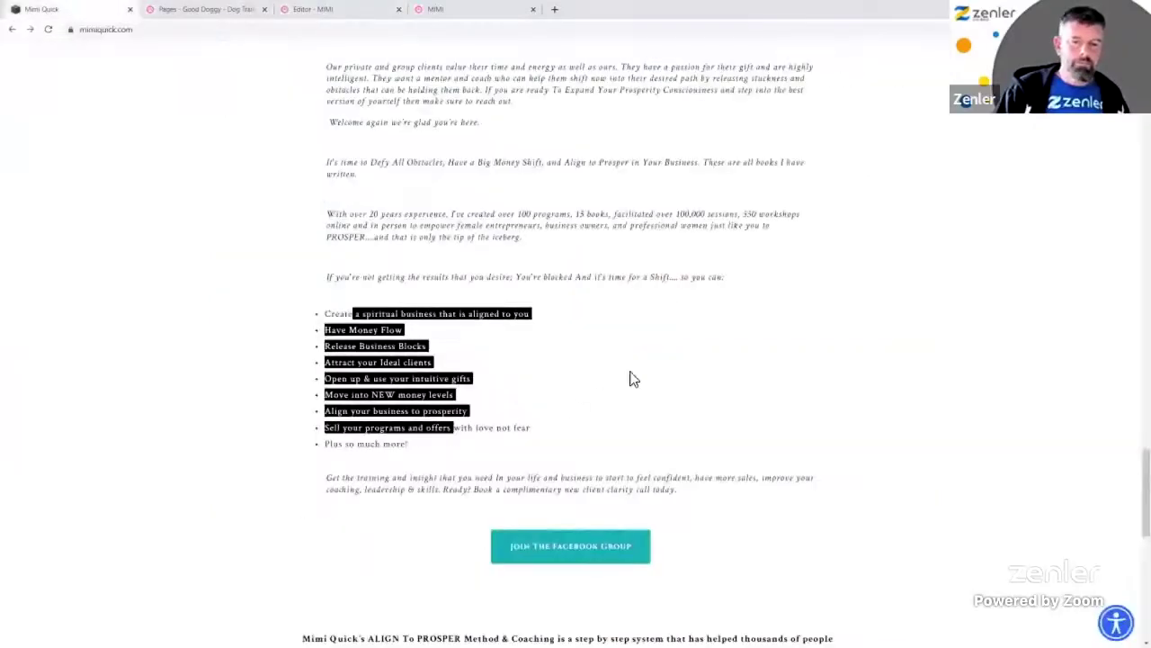
pyautogui.click(643, 360)
pyautogui.moveTo(682, 493); pyautogui.dragTo(329, 479)
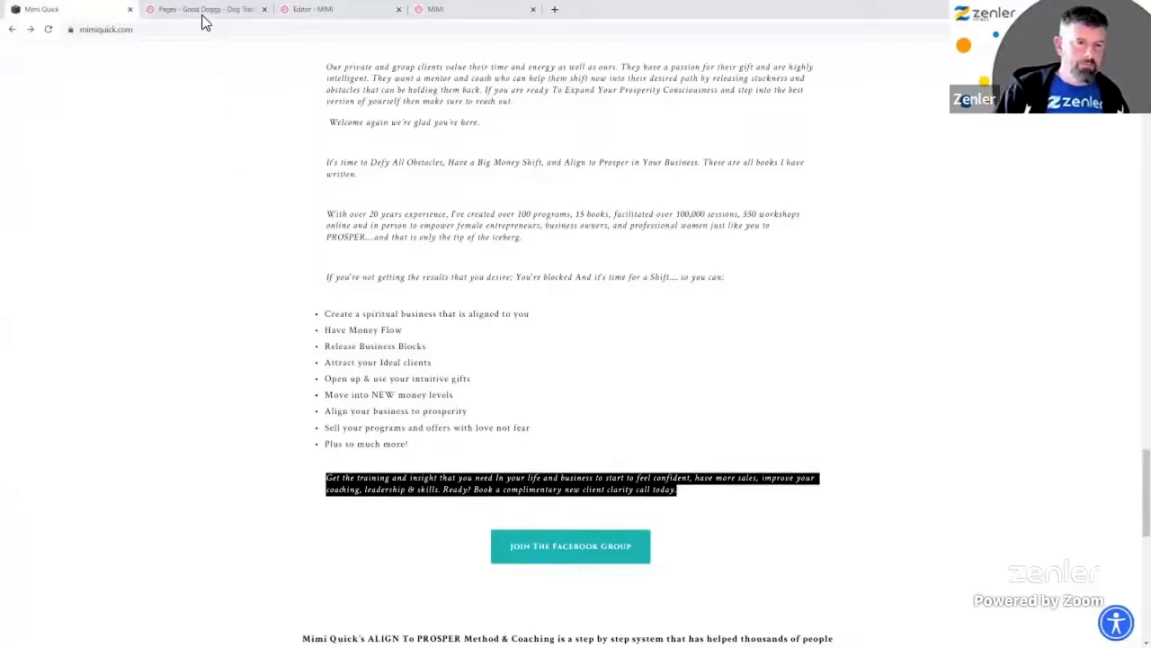
# - Replace the duplicate block's text with the copied 'Get the training…' paragraph
pyautogui.click(304, 16)
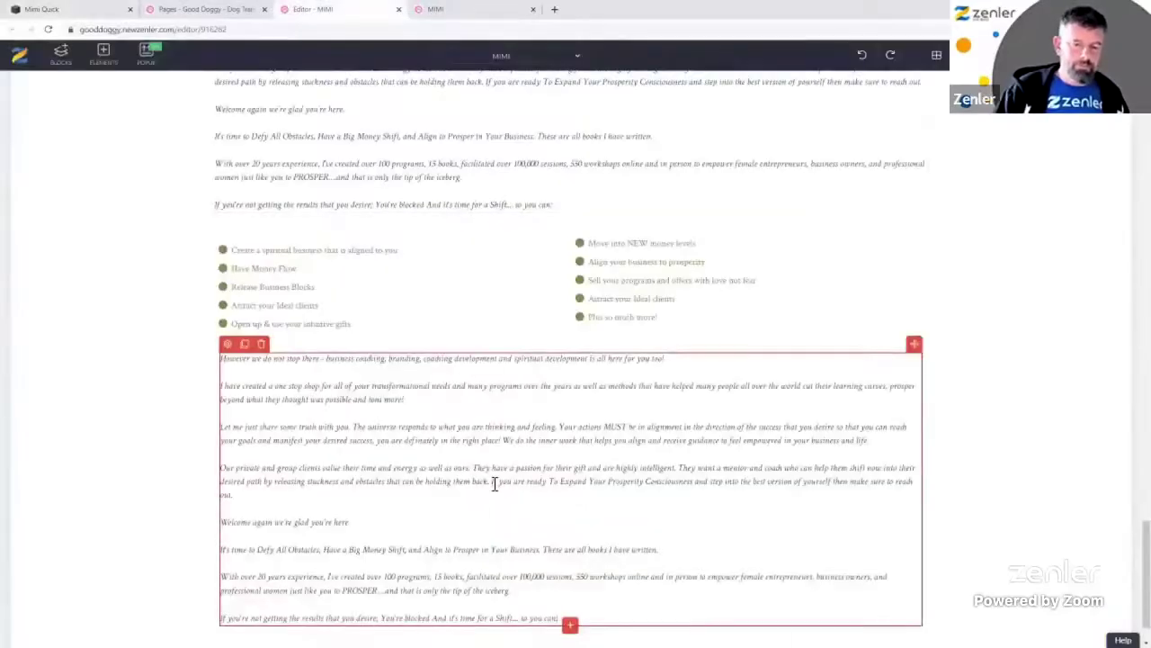
pyautogui.hotkey('ctrl', 'a')
pyautogui.write('Get the training and insight that you need In your life and business to start to feel confident, have more sales, improve your coaching, leadership & skills. Ready? Book a complimentary new client clarity call today!')
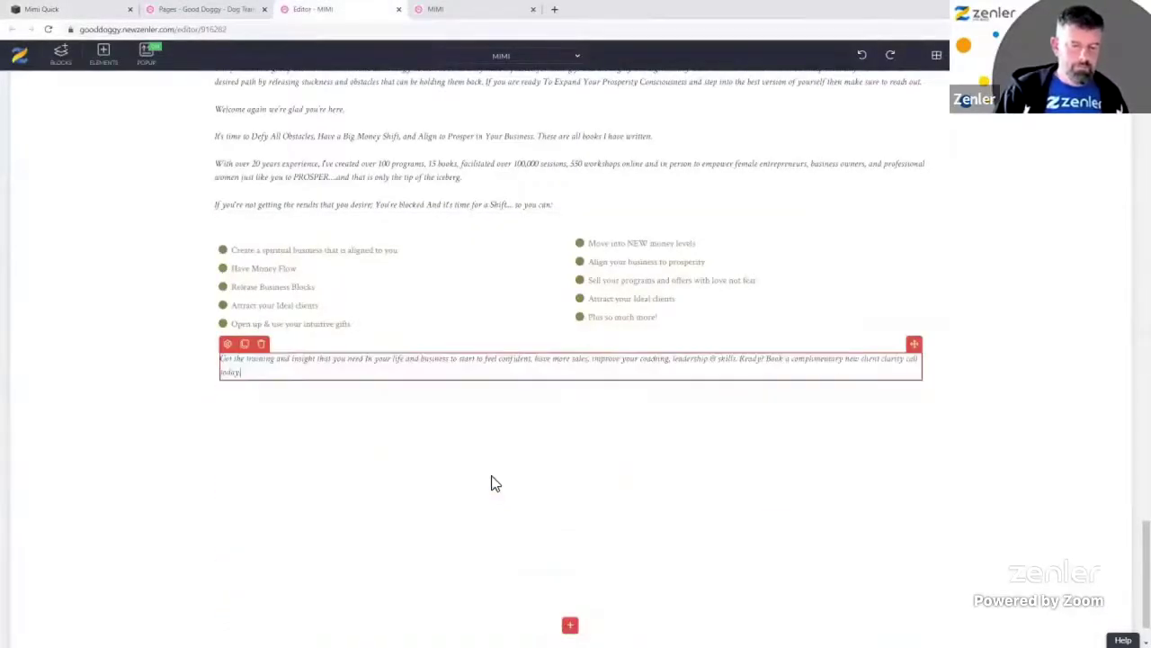
pyautogui.tripleClick(221, 365)
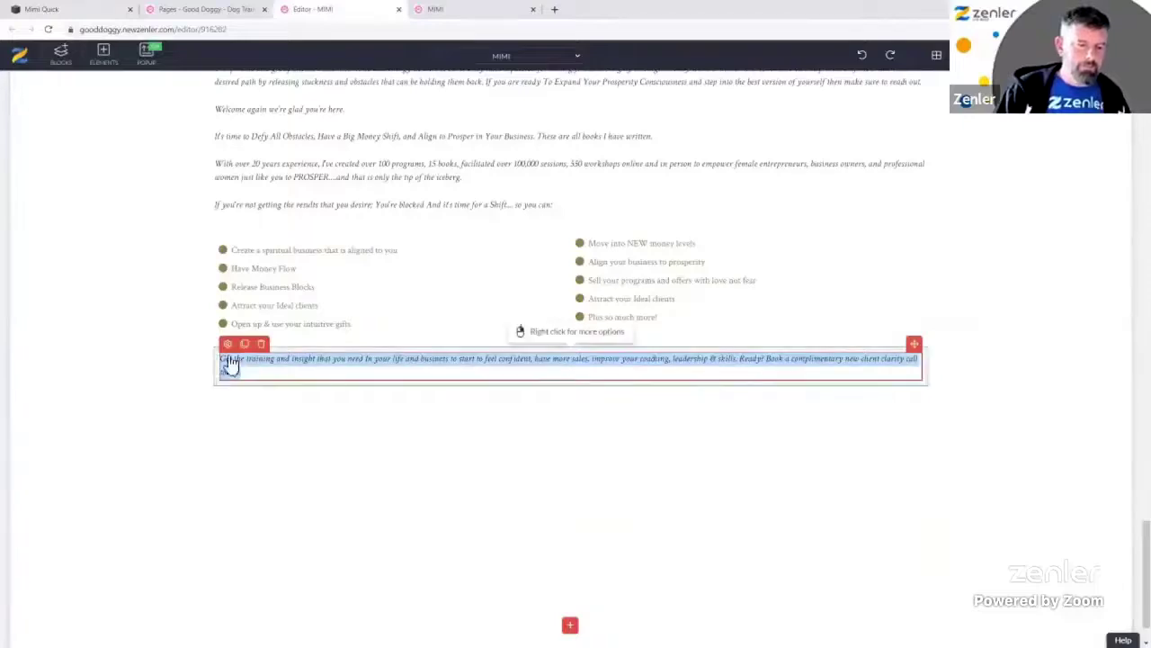
pyautogui.scroll(2, 517, 403)
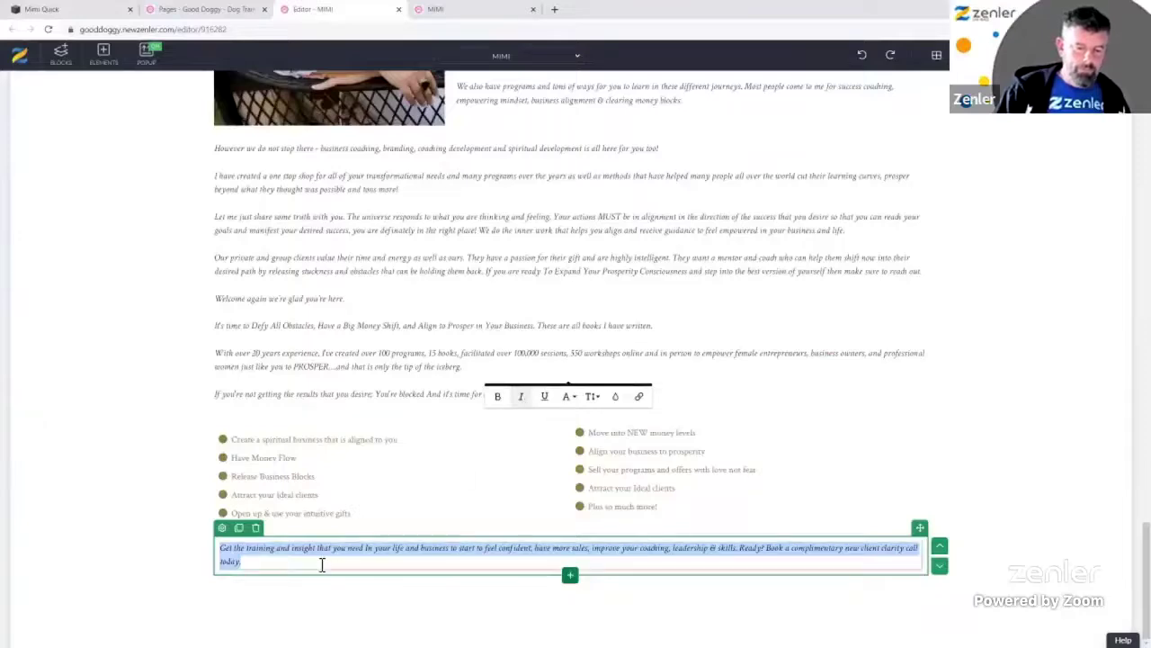
# - Change the closing paragraph's font style from italic to Regular
pyautogui.click(342, 615)
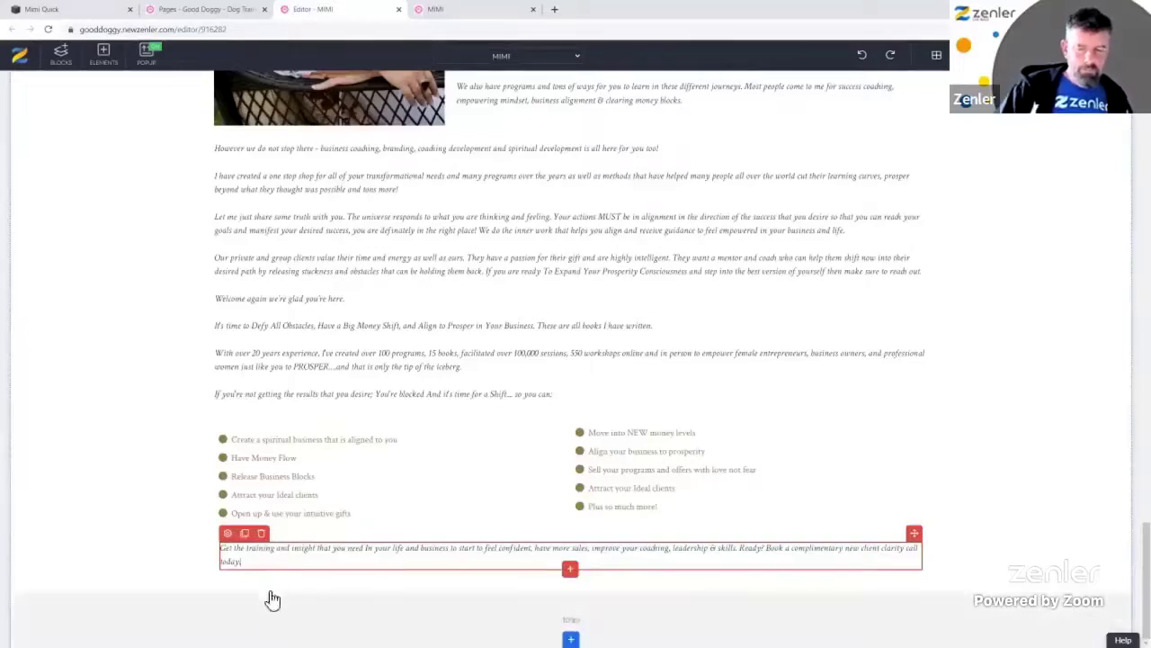
pyautogui.tripleClick(228, 551)
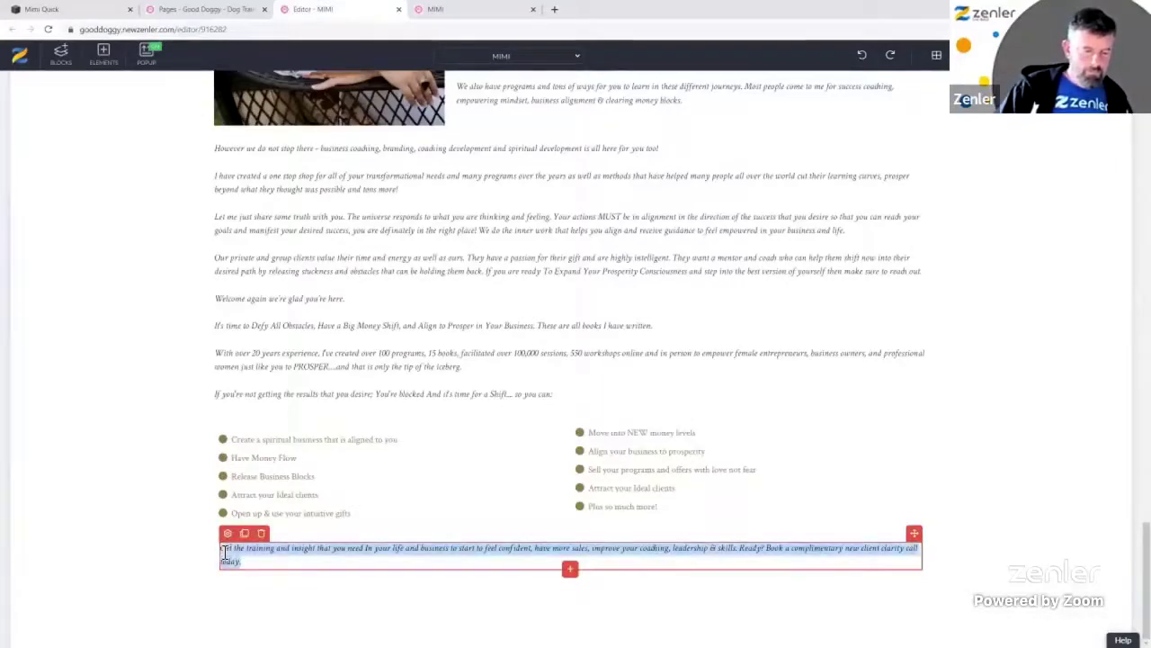
pyautogui.click(325, 557)
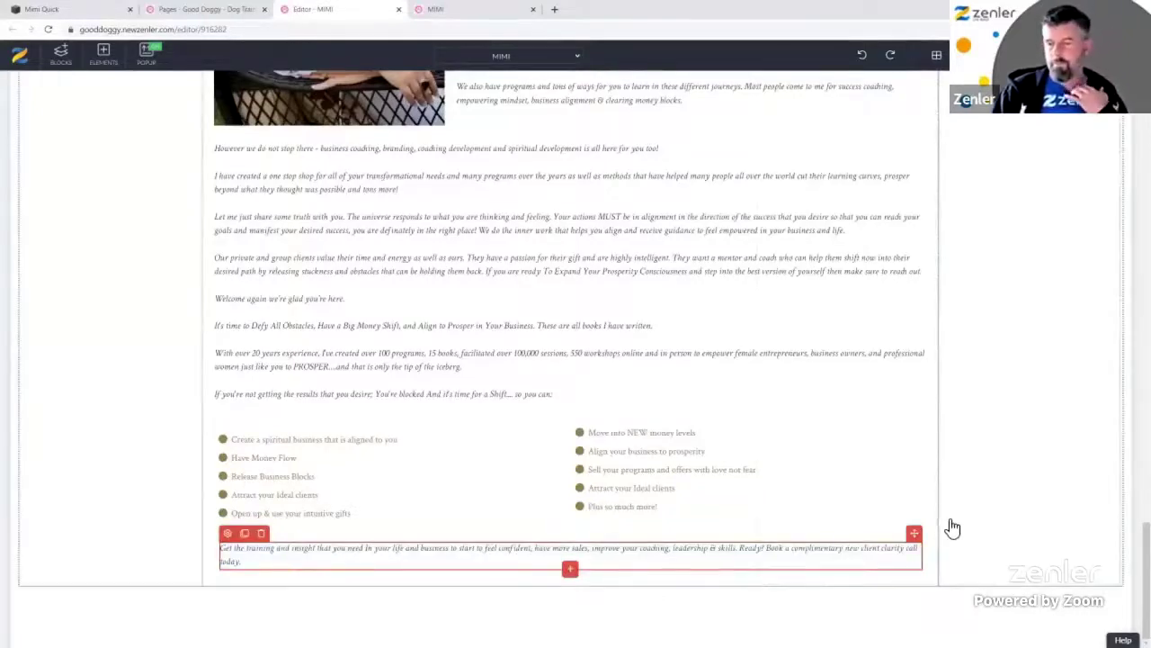
pyautogui.click(603, 524)
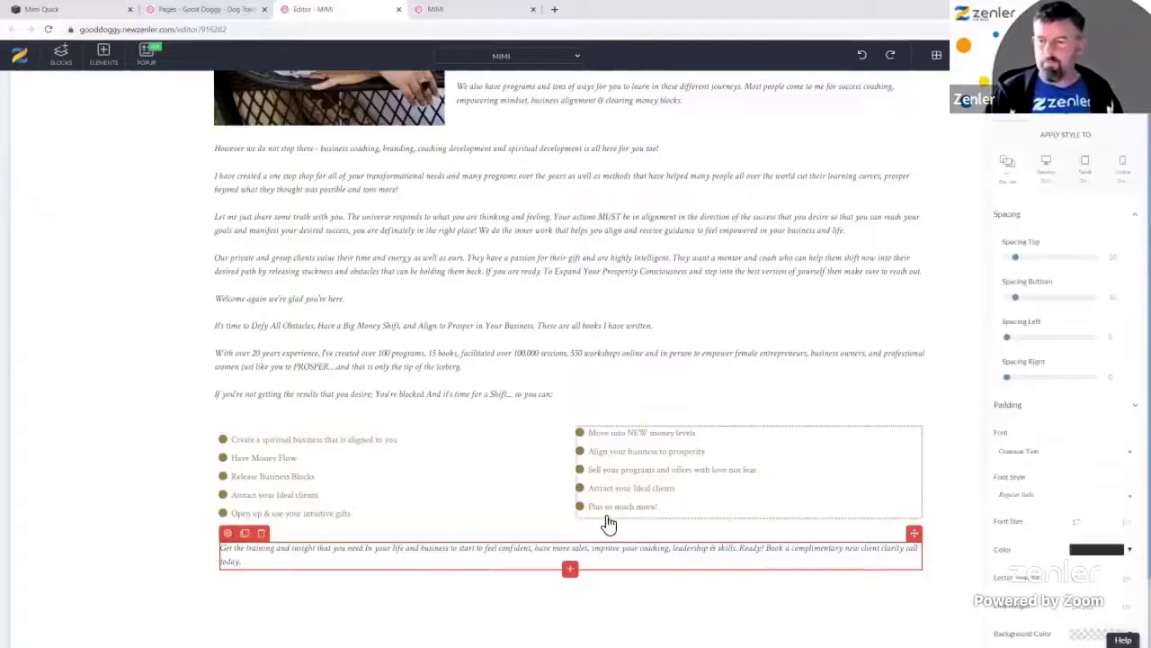
pyautogui.click(1064, 504)
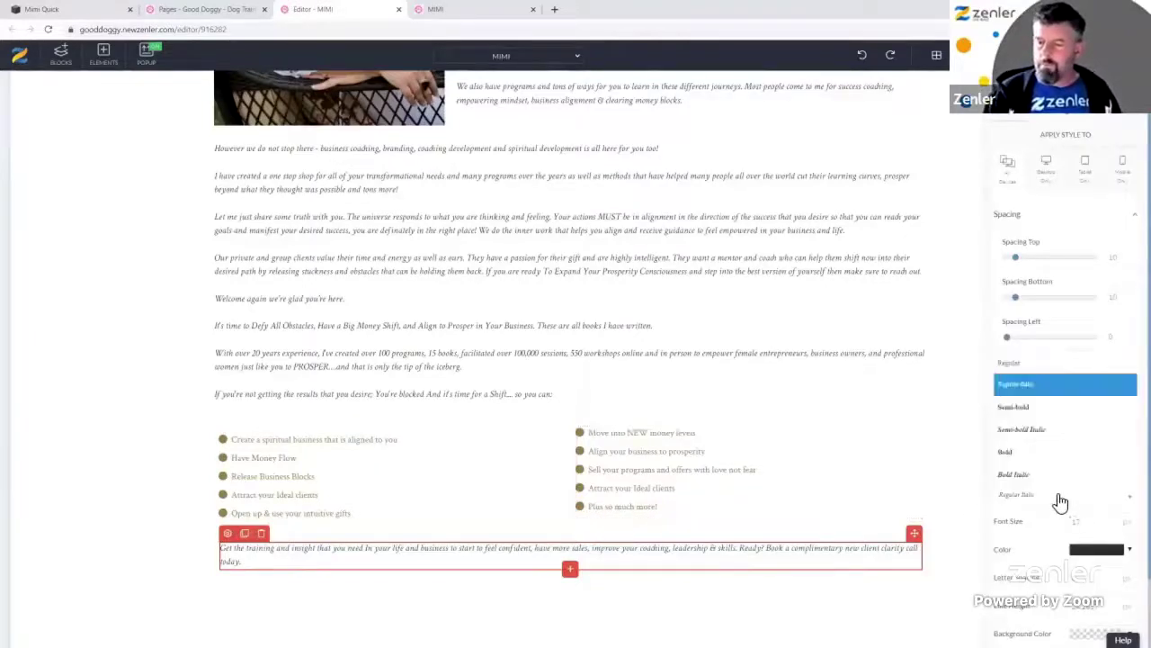
pyautogui.click(1007, 382)
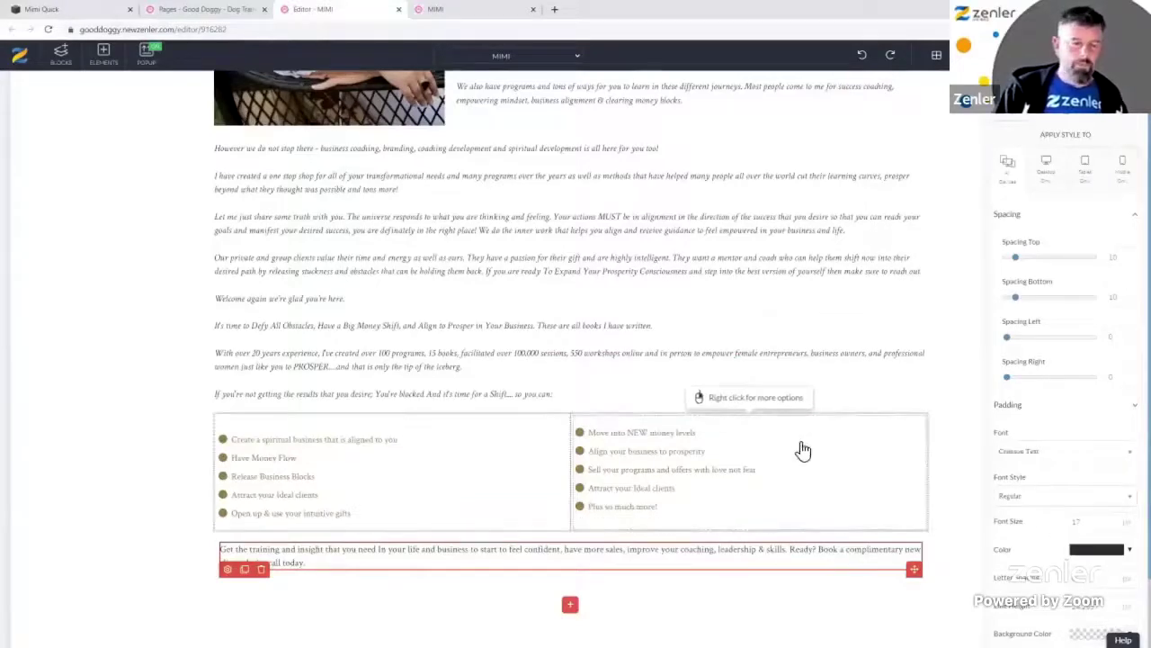
pyautogui.scroll(-1, 607, 299)
pyautogui.scroll(6, 686, 321)
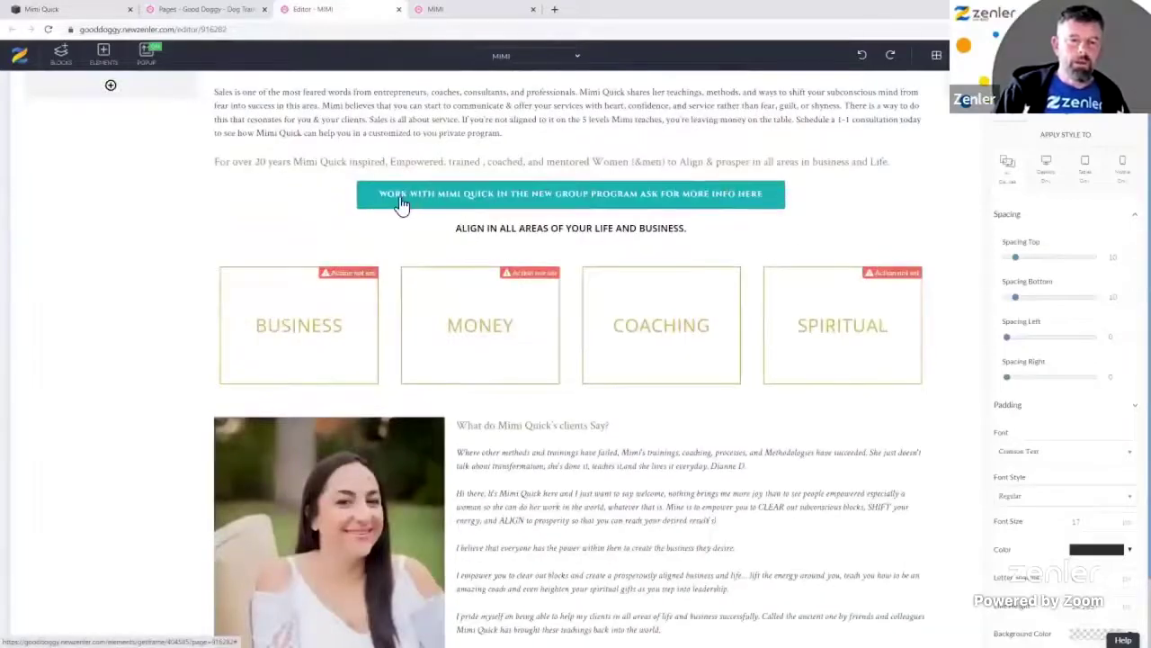
# - Drag the teal 'Work with Mimi Quick' button down to just below the 'Get the training…' paragraph
pyautogui.click(378, 206)
pyautogui.click(382, 173)
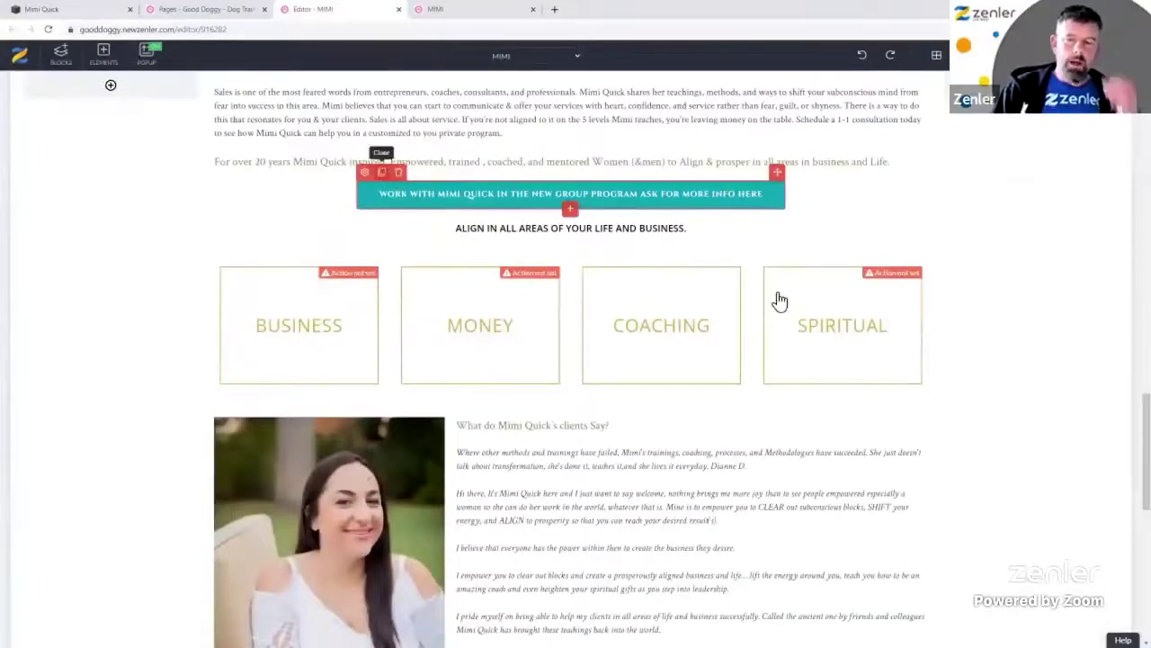
pyautogui.moveTo(779, 176); pyautogui.dragTo(992, 475)
pyautogui.scroll(-4, 992, 464)
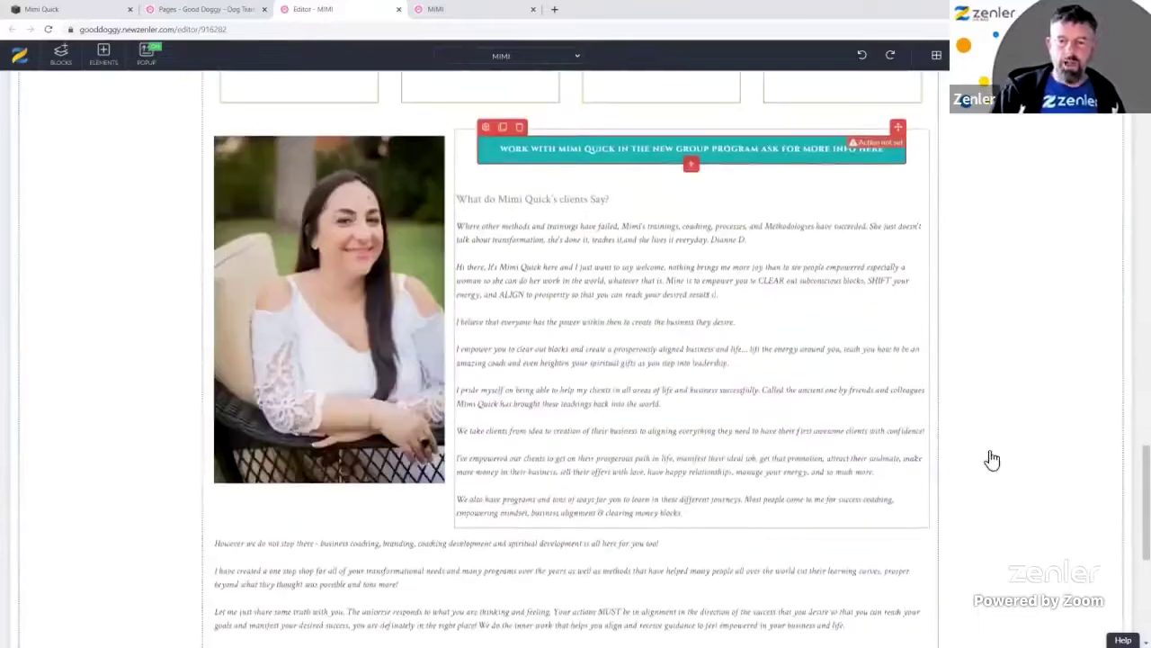
pyautogui.scroll(-2, 902, 107)
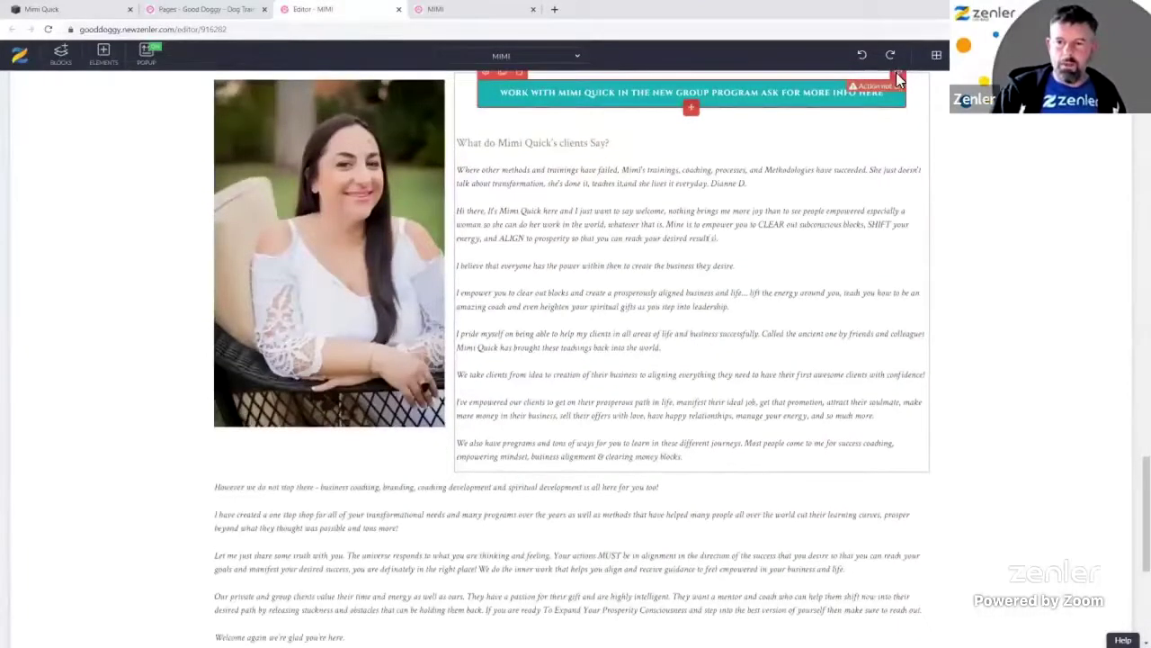
pyautogui.moveTo(901, 77); pyautogui.dragTo(999, 481)
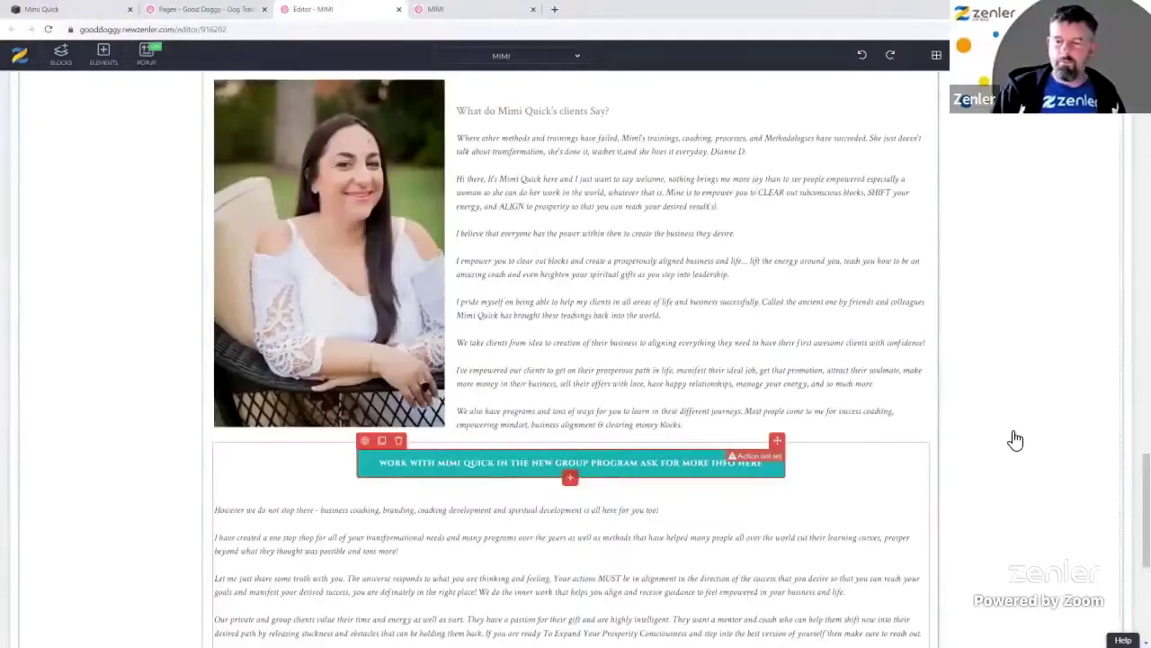
pyautogui.scroll(-4, 1016, 438)
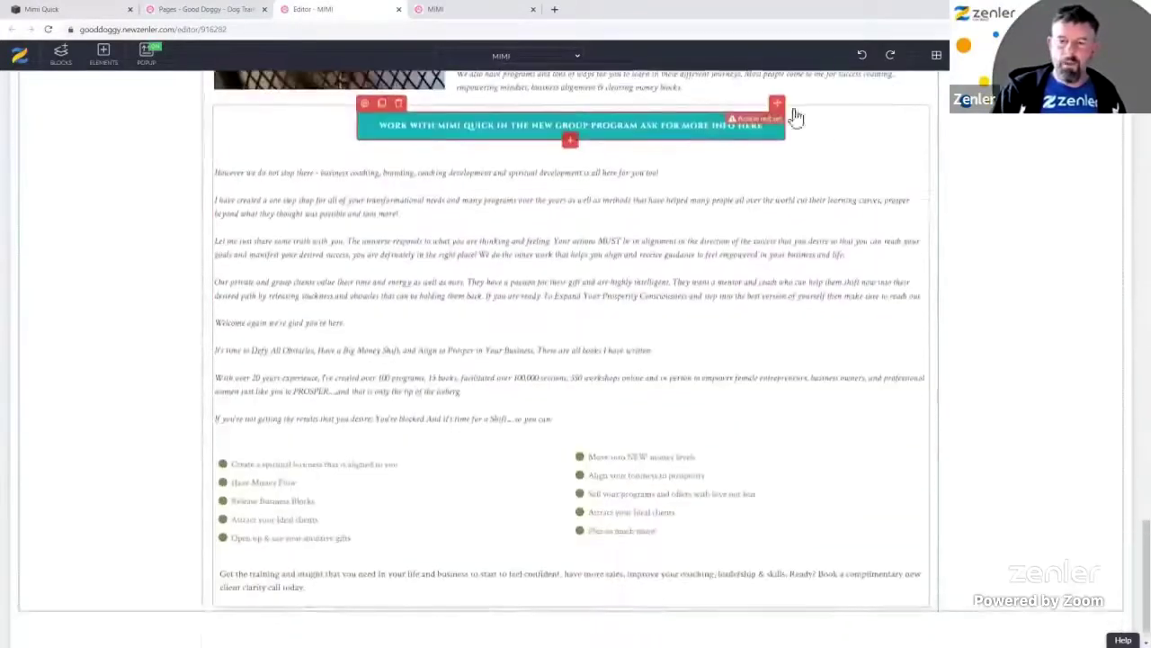
pyautogui.moveTo(777, 104); pyautogui.dragTo(960, 531)
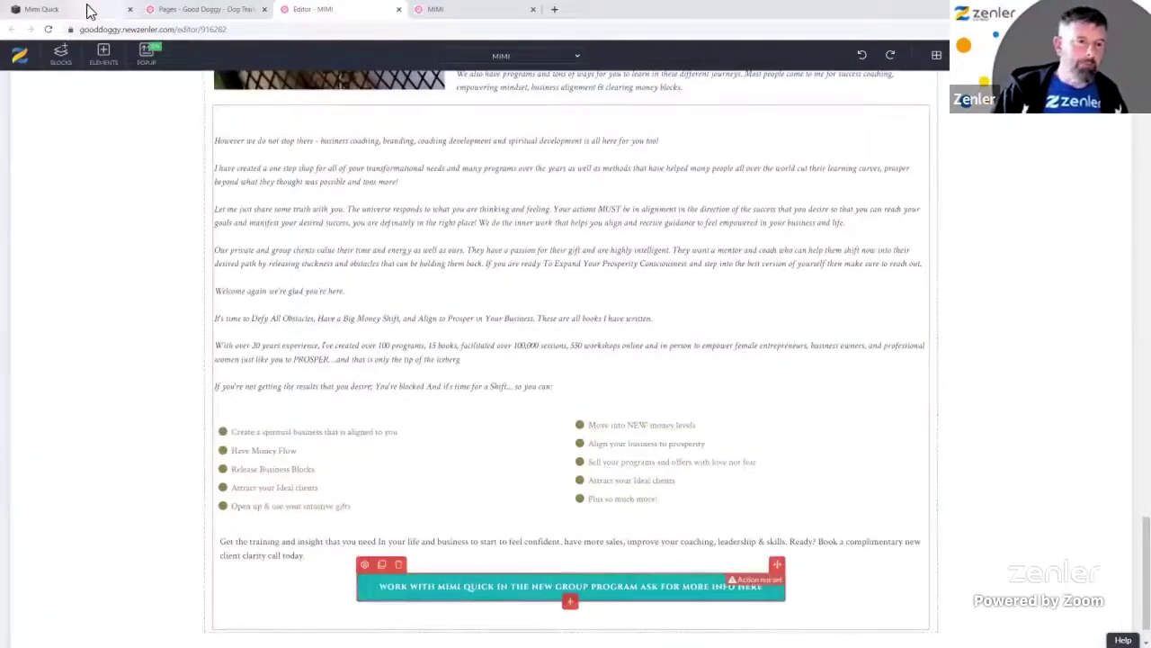
pyautogui.click(90, 11)
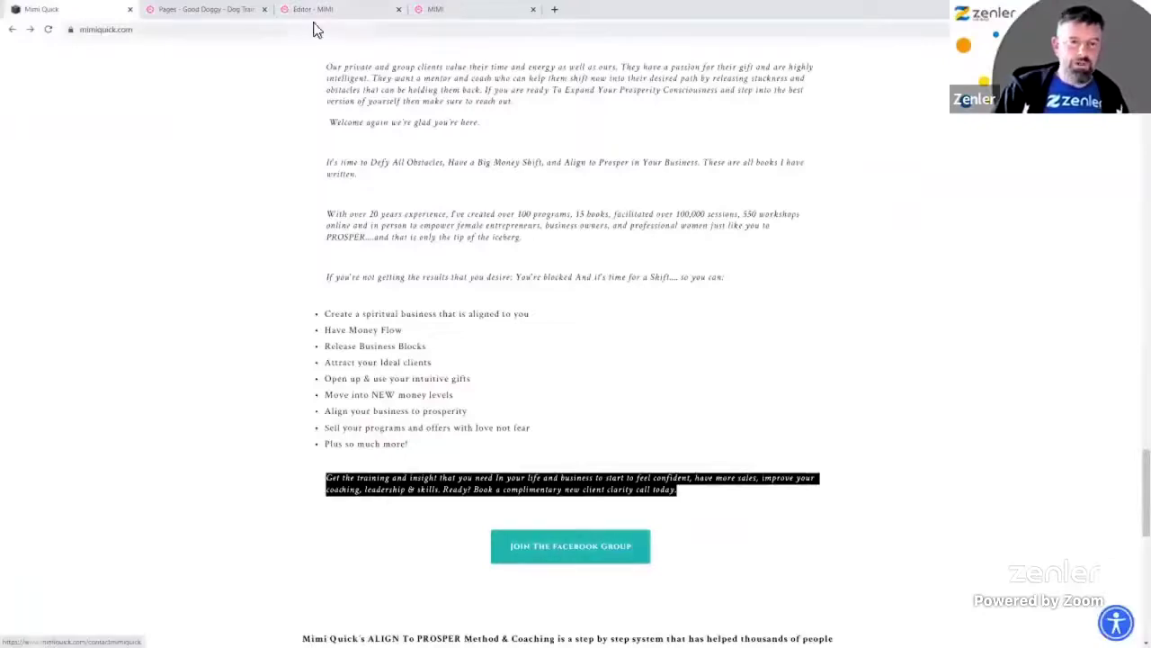
pyautogui.click(351, 13)
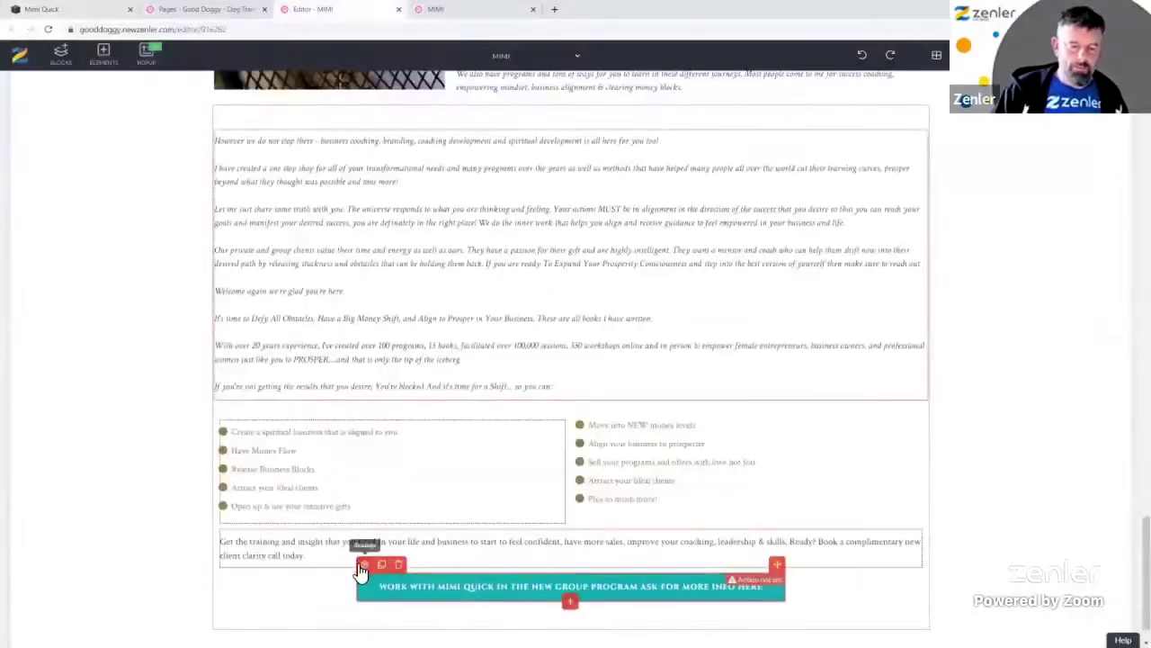
# - Relabel the moved teal button 'JOIN THE FACEBOOK GROUP'
pyautogui.click(391, 584)
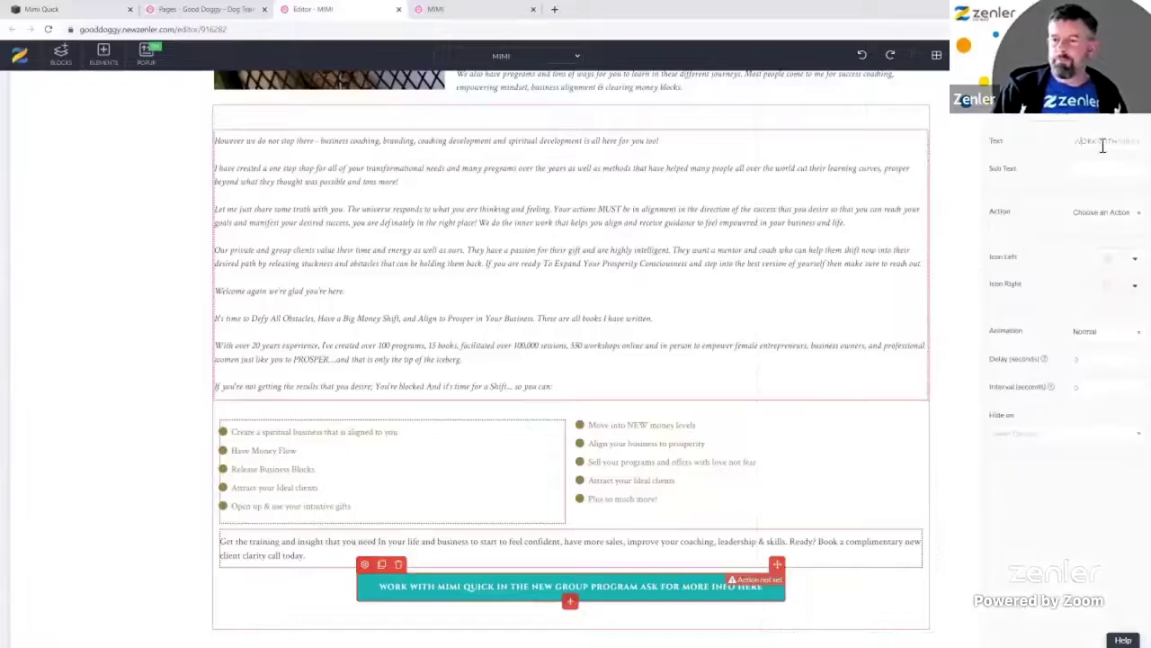
pyautogui.press('BackSpace')
pyautogui.write('JOIN THE')
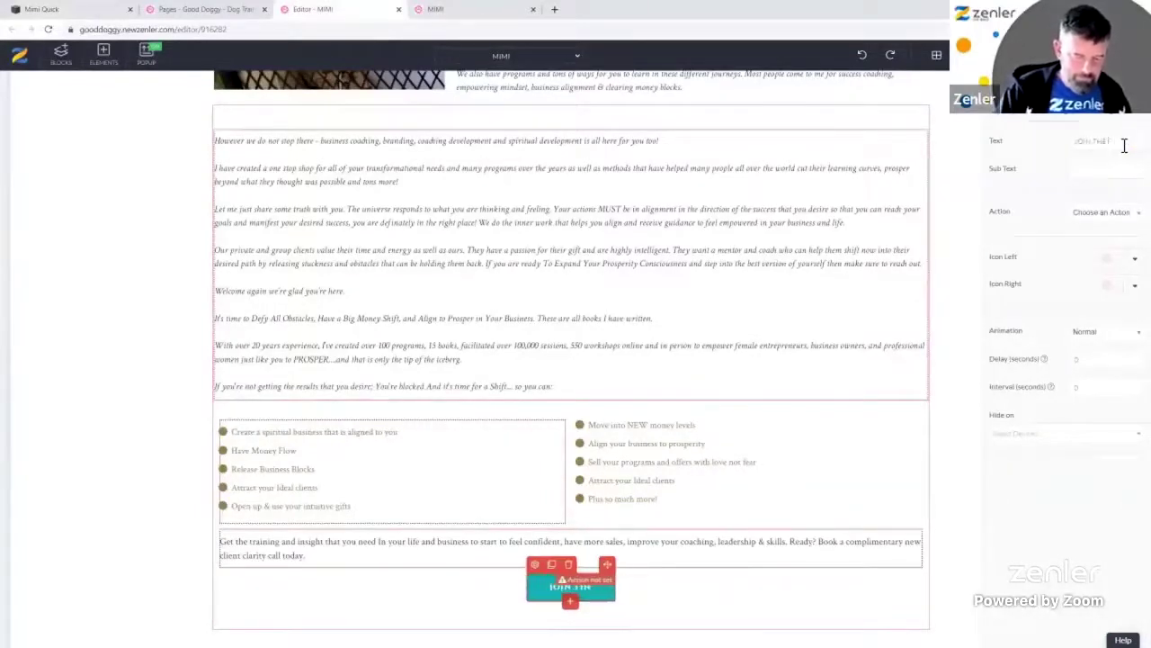
pyautogui.write(' FACEBOOK GROUP')
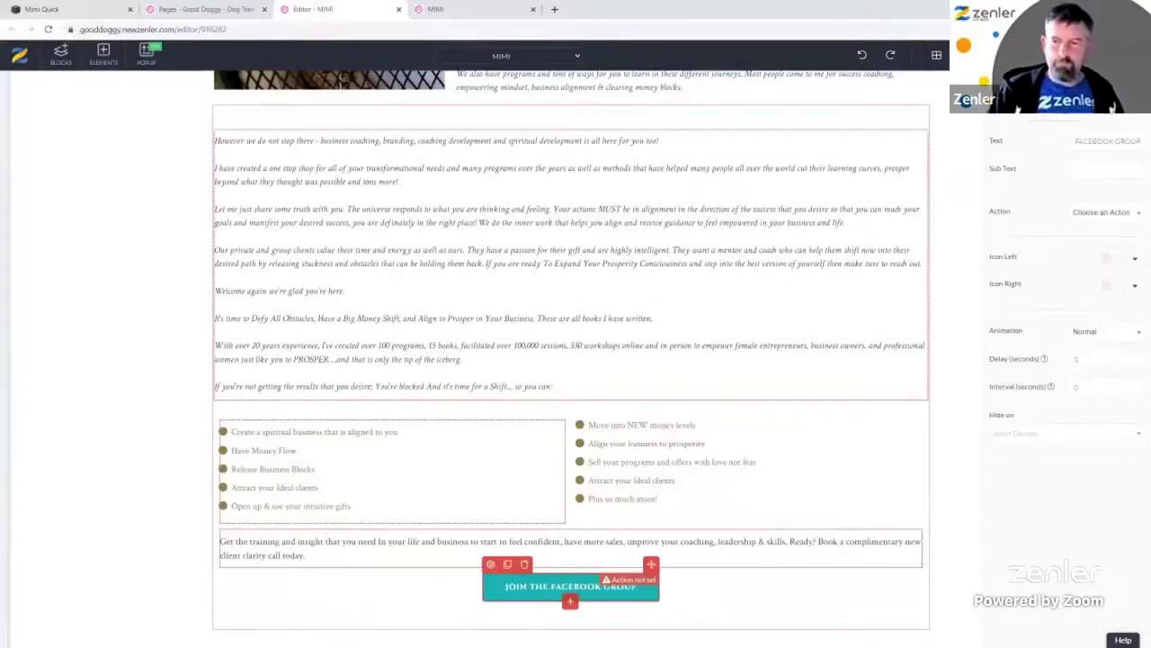
pyautogui.click(43, 9)
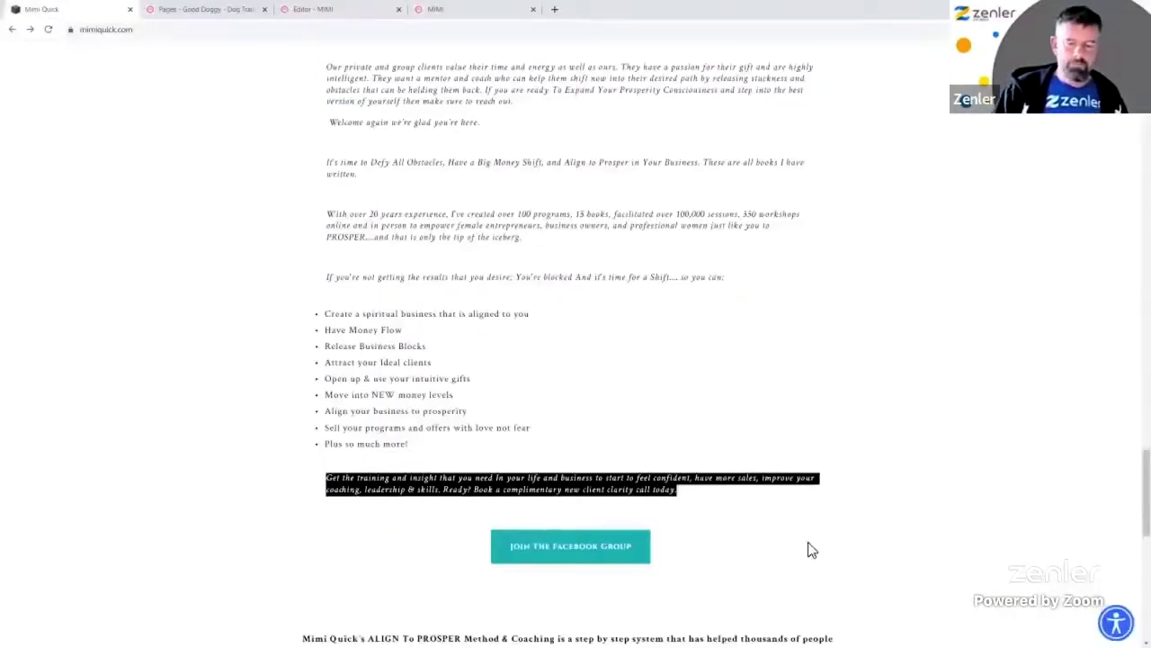
pyautogui.click(808, 549)
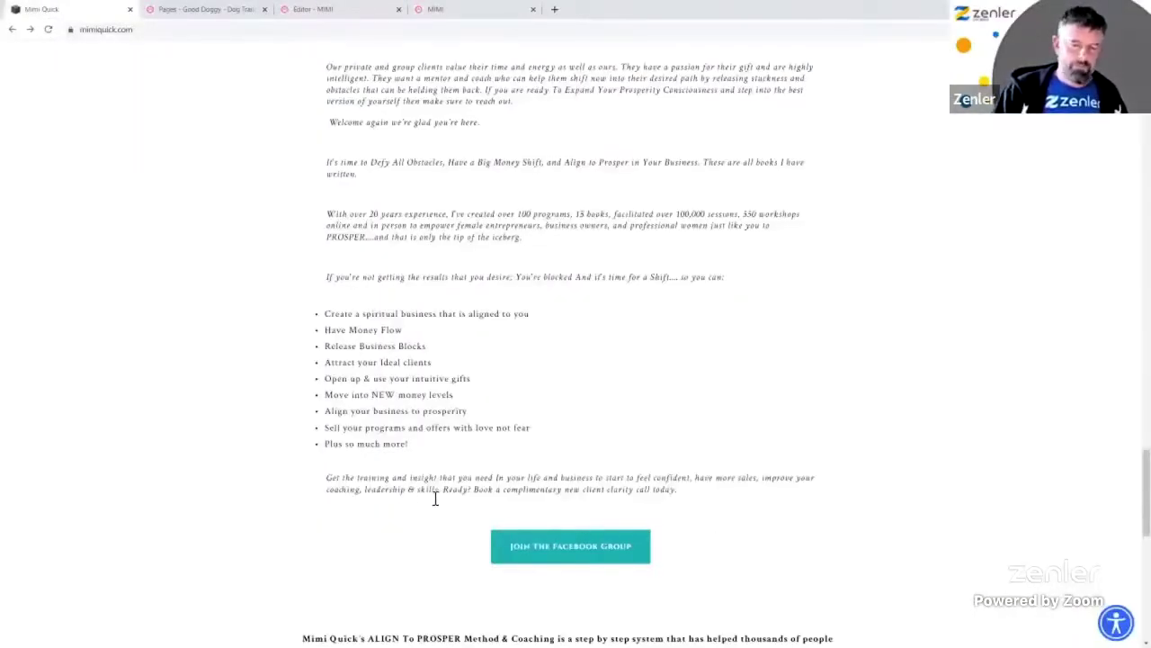
pyautogui.scroll(-2, 711, 535)
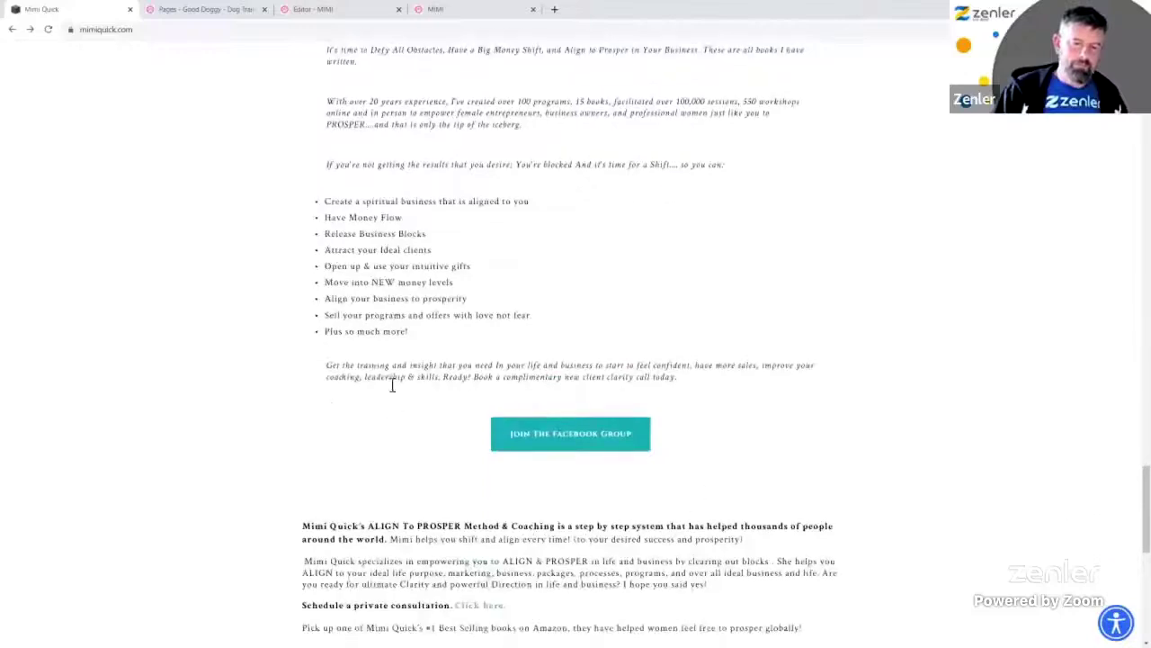
# - Set the closing paragraph's font style back to Regular Italic
pyautogui.click(323, 11)
pyautogui.scroll(-1, 367, 477)
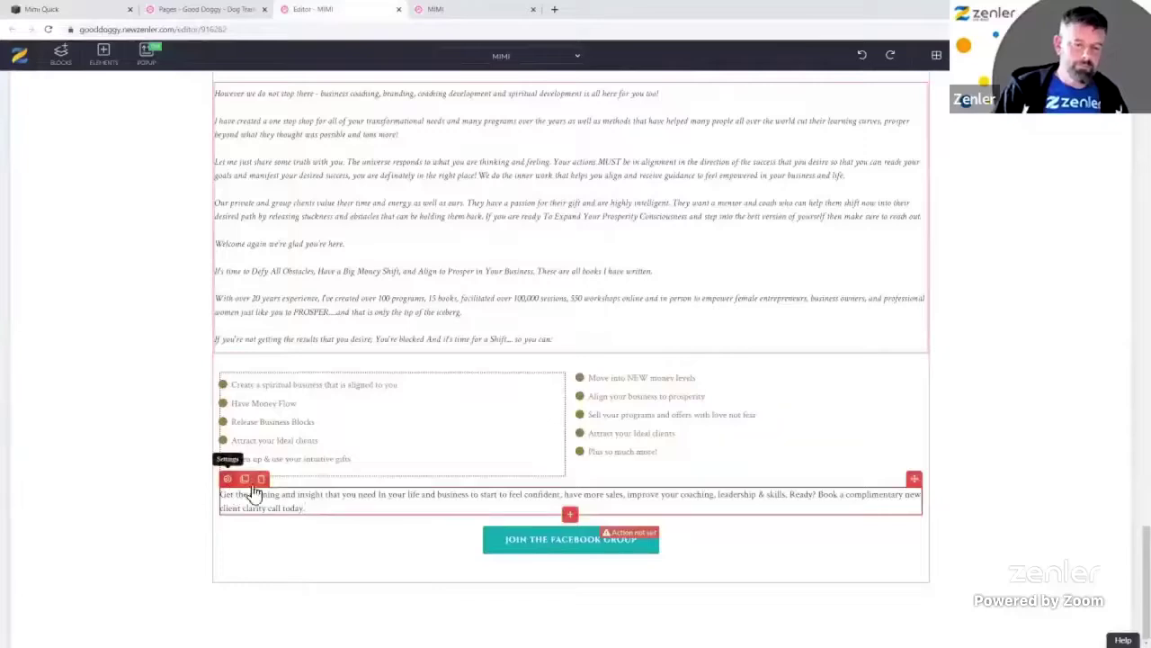
pyautogui.click(228, 481)
pyautogui.click(1034, 500)
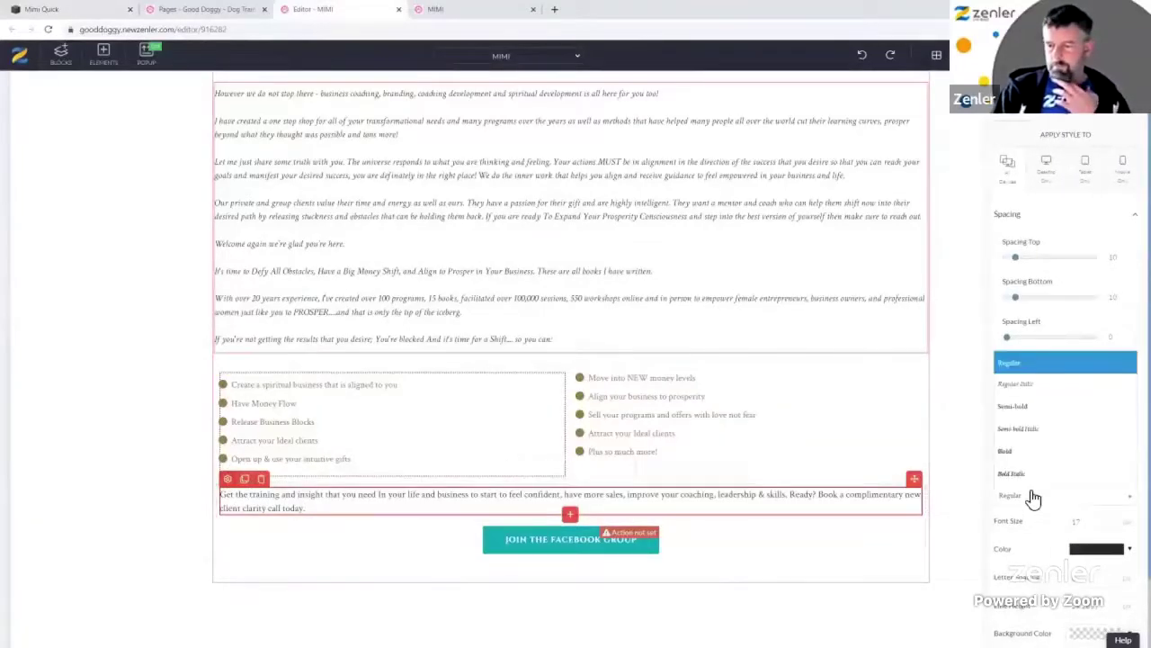
pyautogui.click(683, 567)
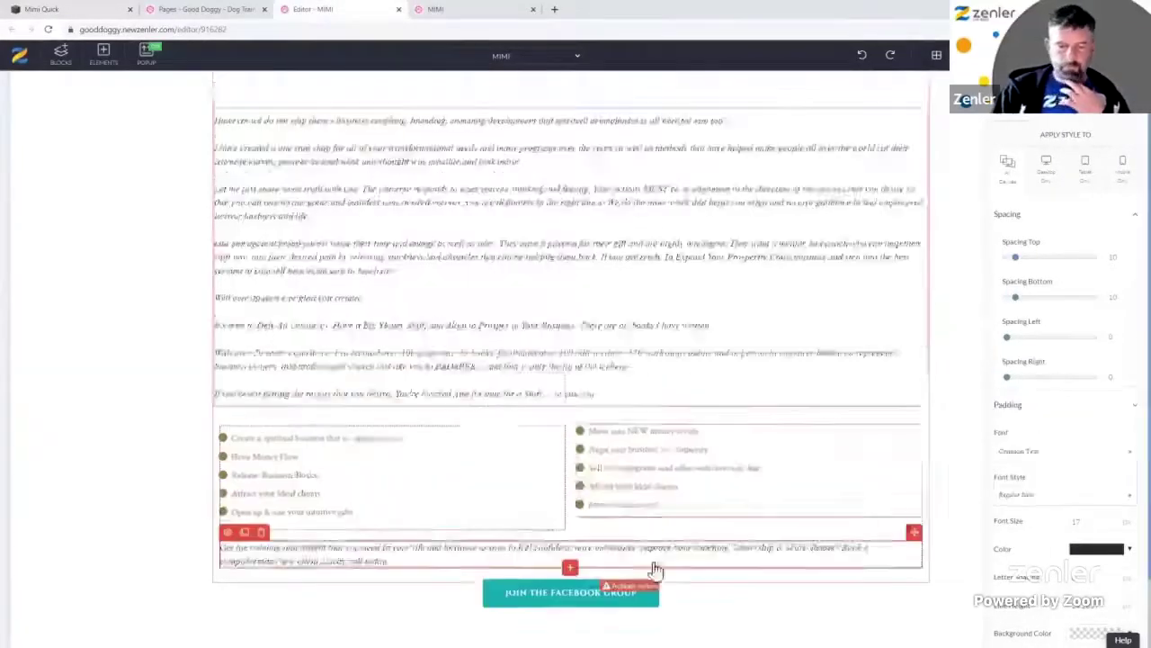
pyautogui.scroll(-1, 656, 531)
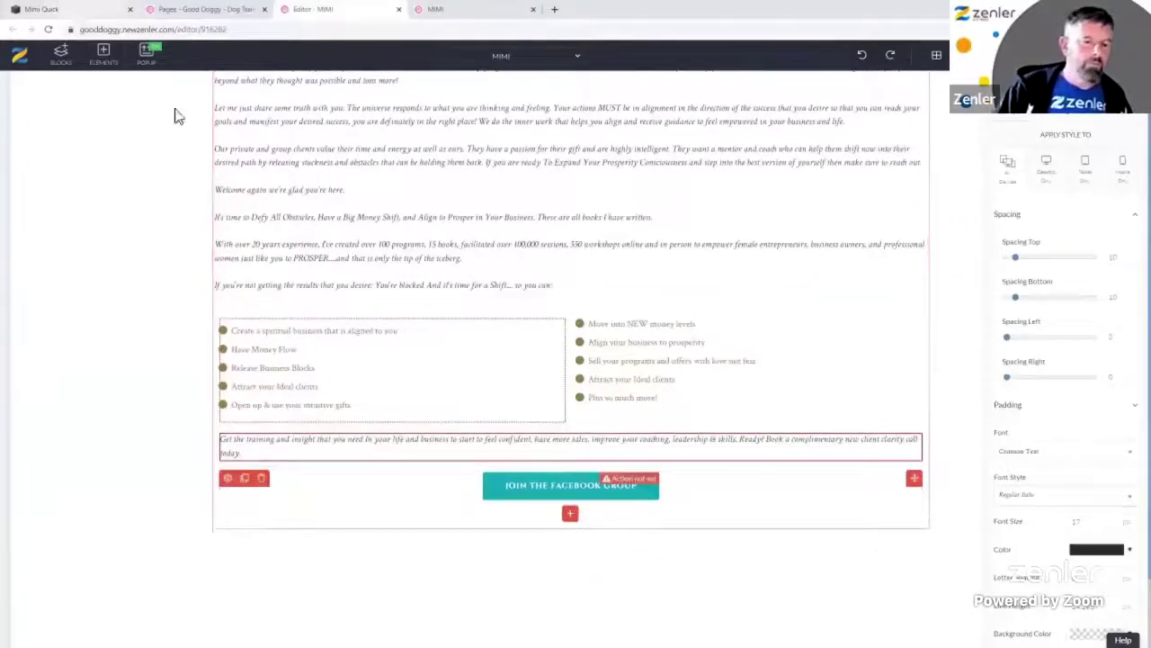
pyautogui.hotkey('ctrl', '1')
pyautogui.scroll(-3, 504, 432)
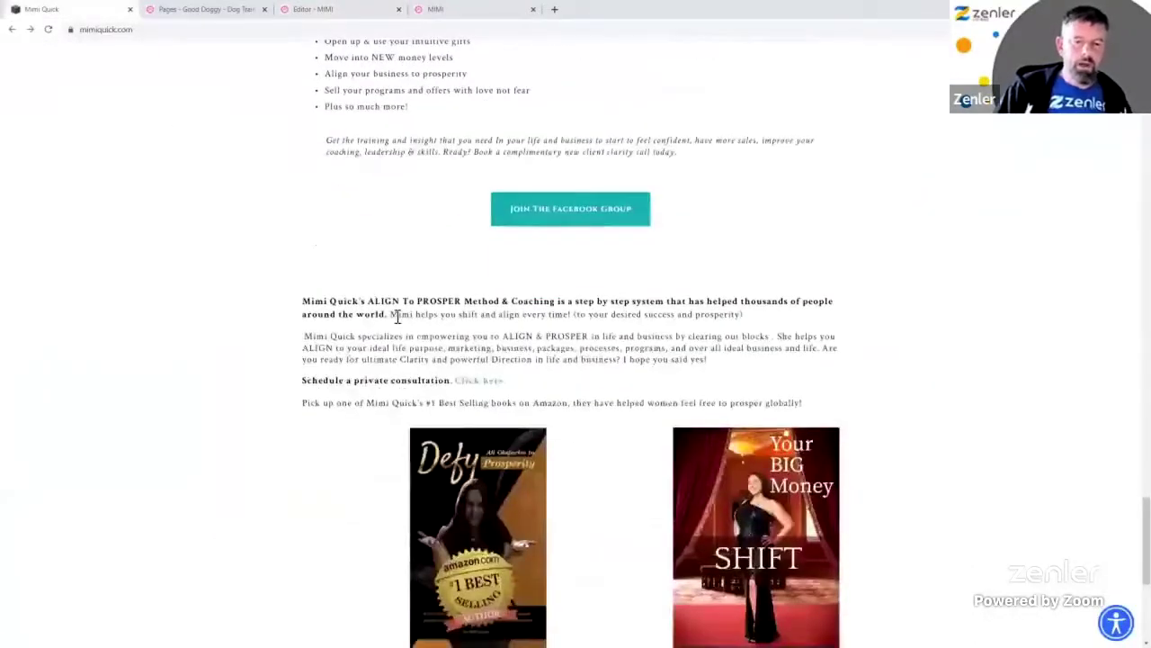
# - Copy the four 'ALIGN To PROSPER' paragraphs from the live Mimi Quick site
pyautogui.moveTo(346, 304); pyautogui.dragTo(831, 415)
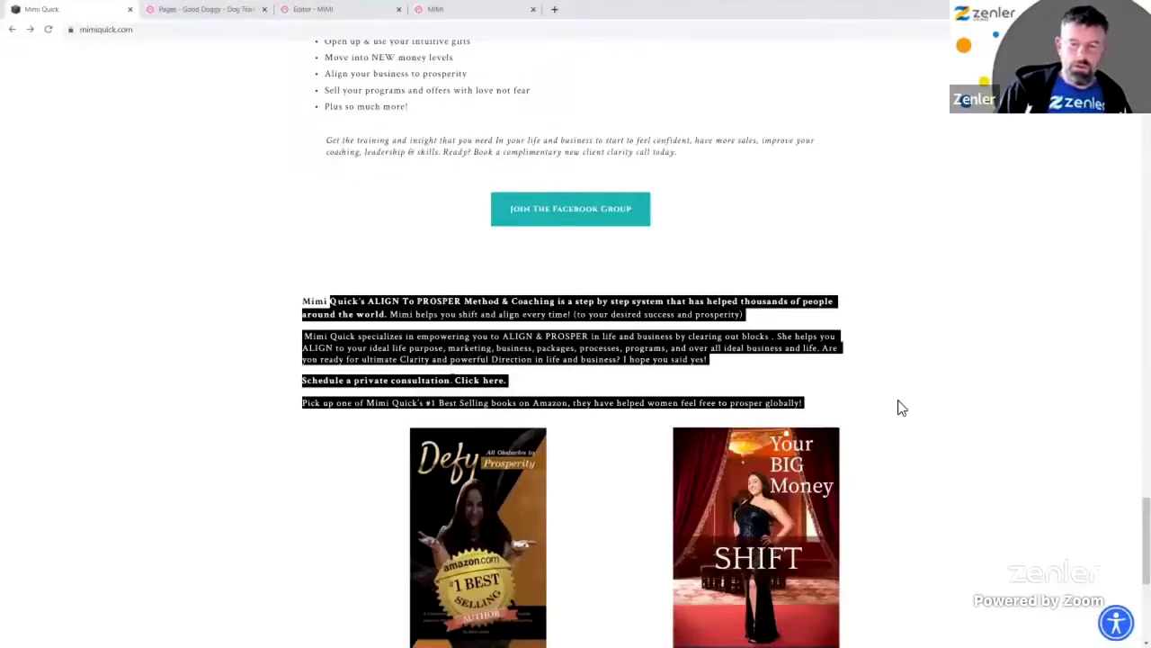
pyautogui.click(633, 331)
pyautogui.moveTo(302, 306); pyautogui.dragTo(826, 412)
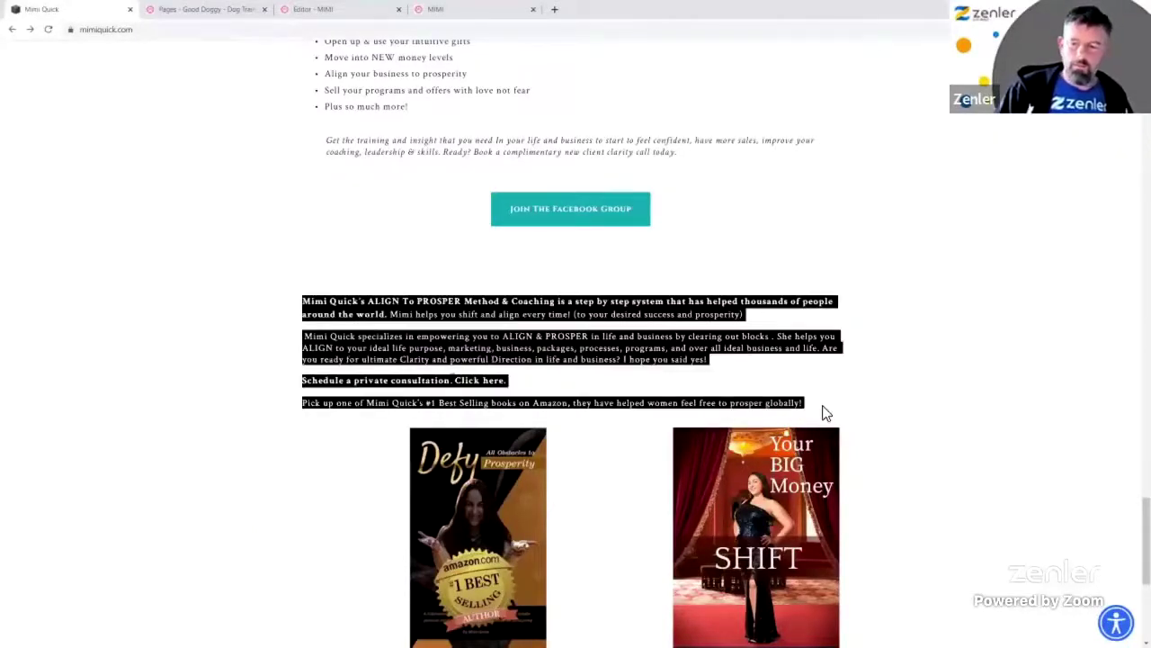
# - Move a cloned text block below the Facebook Group button and paste the ALIGN To PROSPER text into it
pyautogui.click(327, 11)
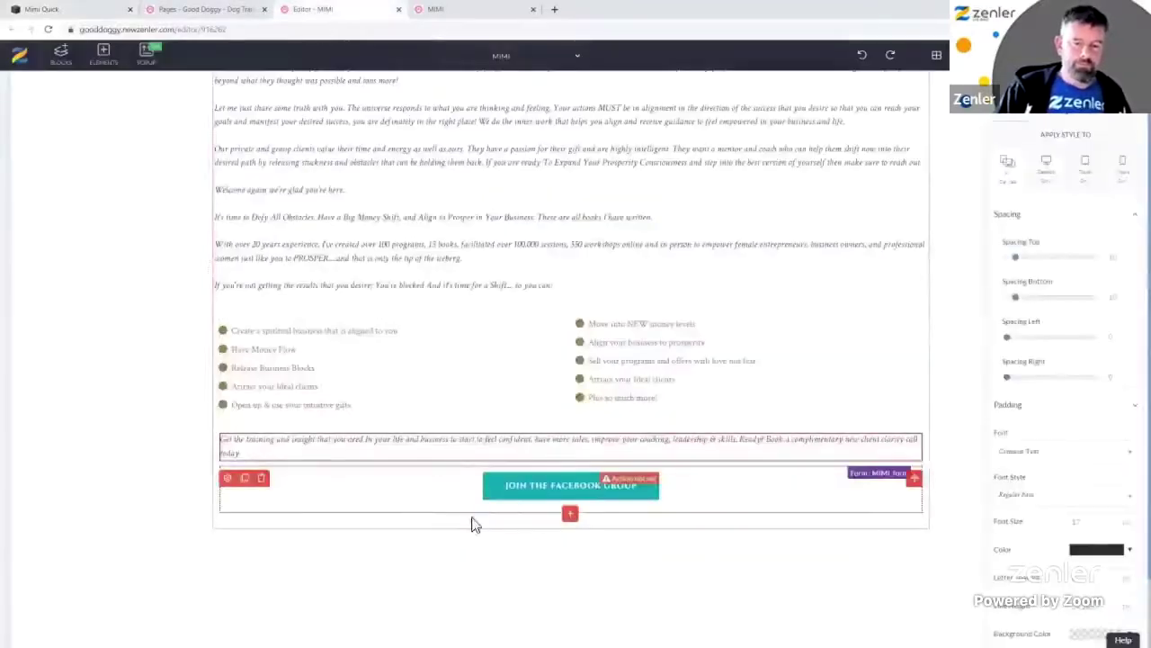
pyautogui.scroll(1, 264, 456)
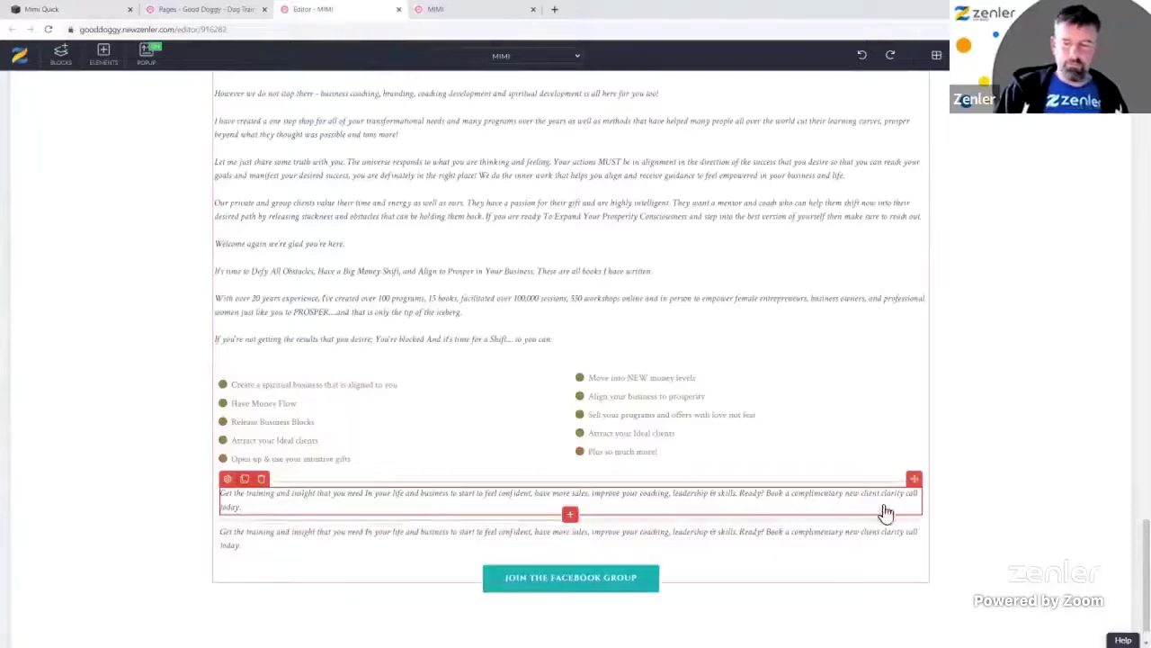
pyautogui.moveTo(914, 477)
pyautogui.mouseDown()
pyautogui.moveTo(596, 612)
pyautogui.moveTo(663, 576)
pyautogui.mouseUp()
pyautogui.scroll(-1, 1023, 490)
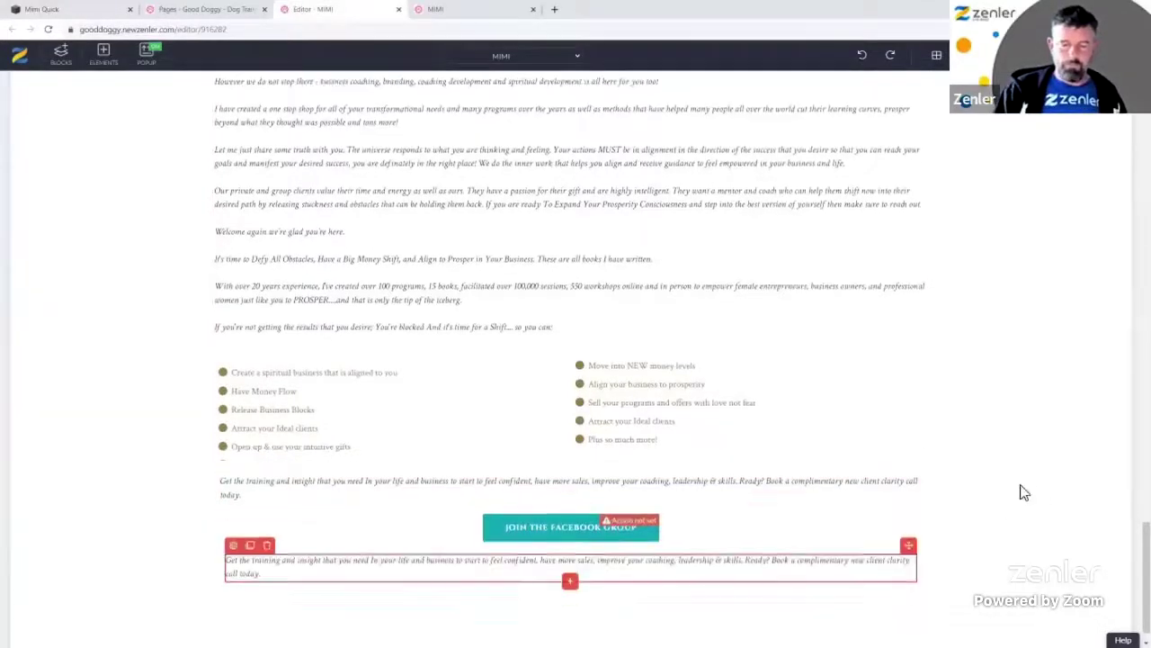
pyautogui.tripleClick(322, 553)
pyautogui.write("Mimi Quick's ALIGN To PROSPER Method & Coaching is a step by step system that has helped thousands of people around the world. Mimi helps you shift and align every time!! to your desired success and prosperity! Mimi Quick specializes in empowering you to ALIGN & PROSPER in life and business by clearing out blocks . She helps you ALIGN to your ideal life purpose, marketing, business, packages, processes, programs, and over all ideal business and life. Are you ready for ultimate Clarity and powerful Direction in life and business? I hope you said yes! Schedule a private consultation. Click here. Pick up one of Mimi Quick's #1 Best Selling books on Amazon, they have helped women feel free to prosper globally!")
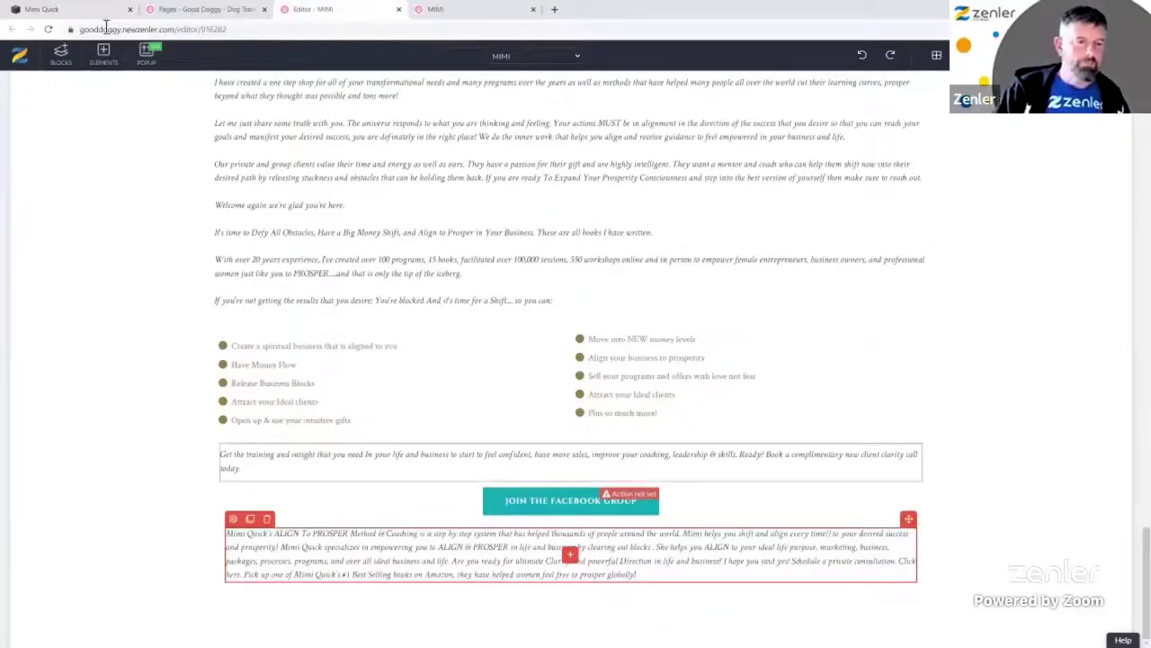
pyautogui.click(72, 16)
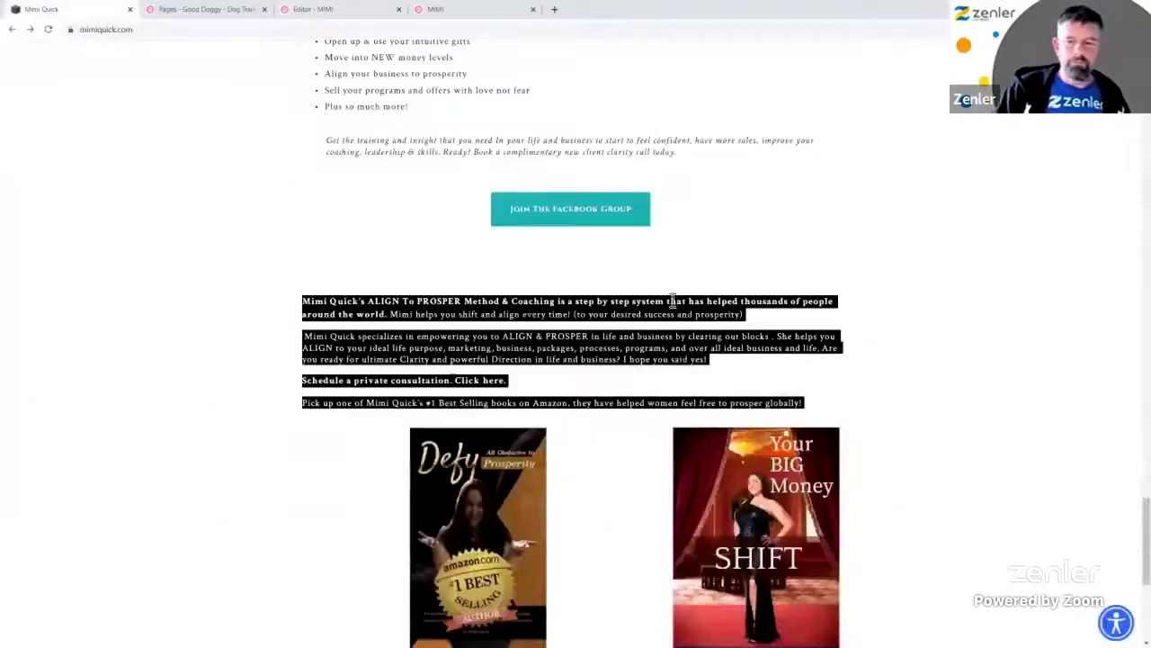
pyautogui.click(320, 11)
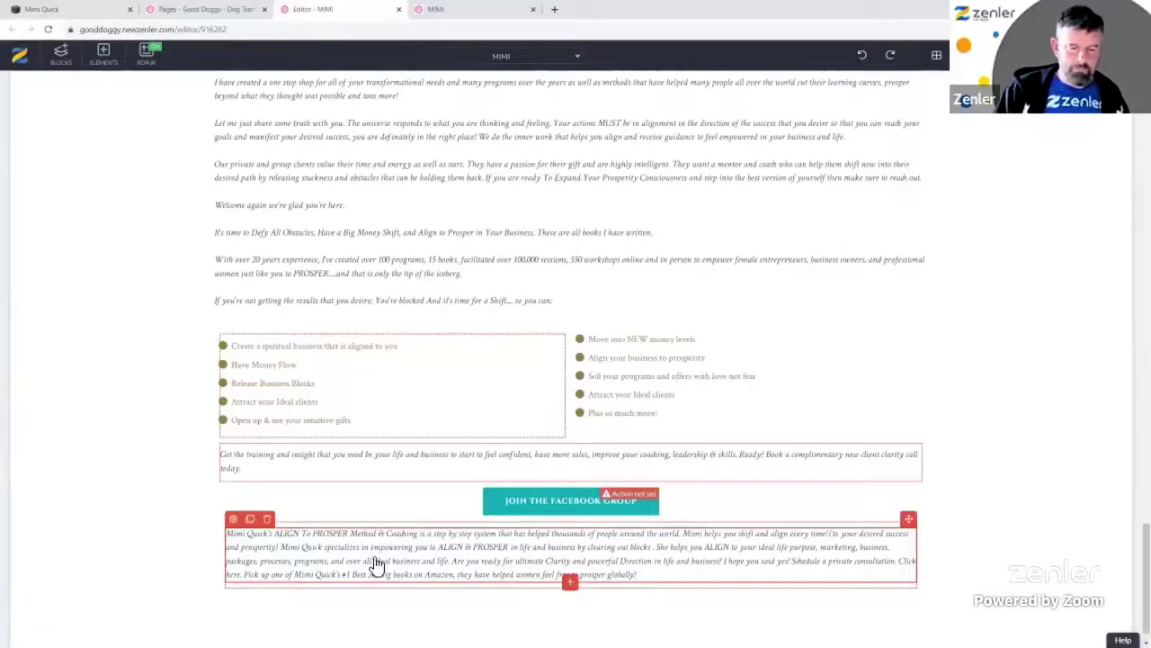
# - Start new paragraphs at 'Are you ready' and 'Mimi Quick specializes'
pyautogui.click(463, 564)
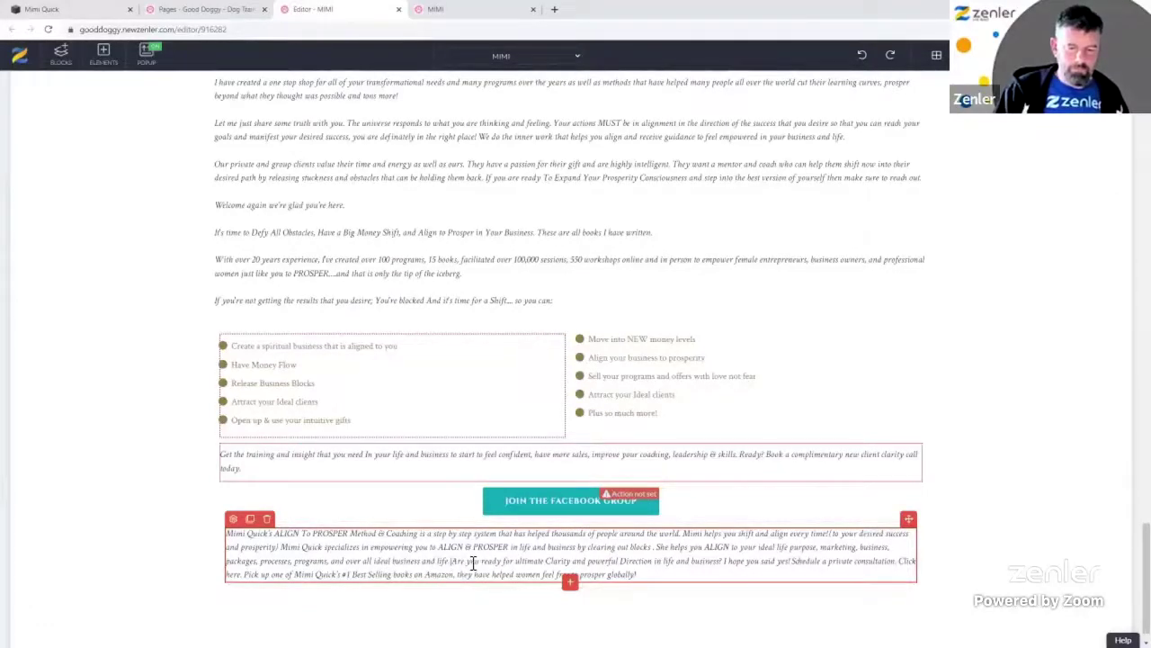
pyautogui.press('Return')
pyautogui.press('Return')
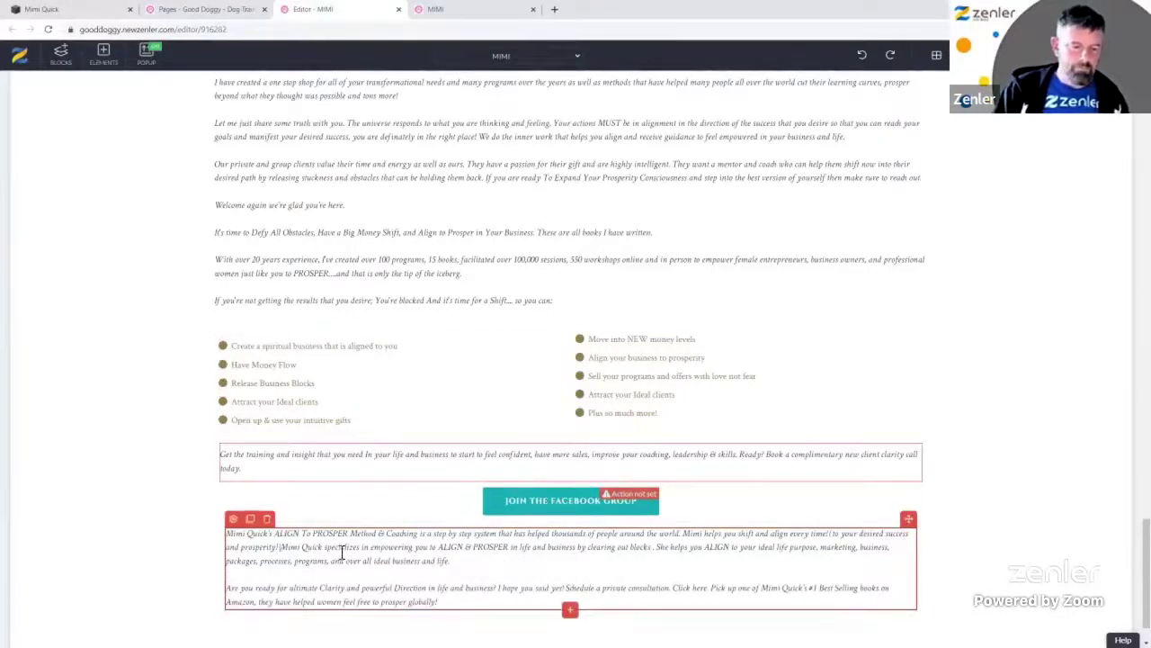
pyautogui.press('Return')
pyautogui.press('Return')
pyautogui.click(70, 12)
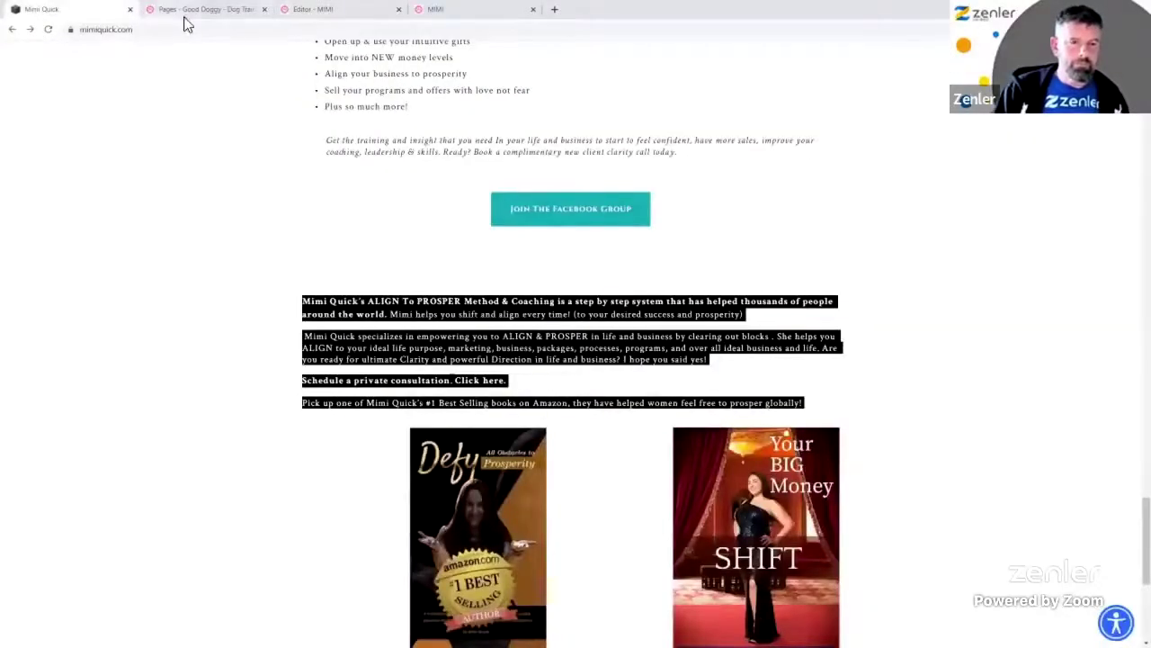
pyautogui.click(314, 10)
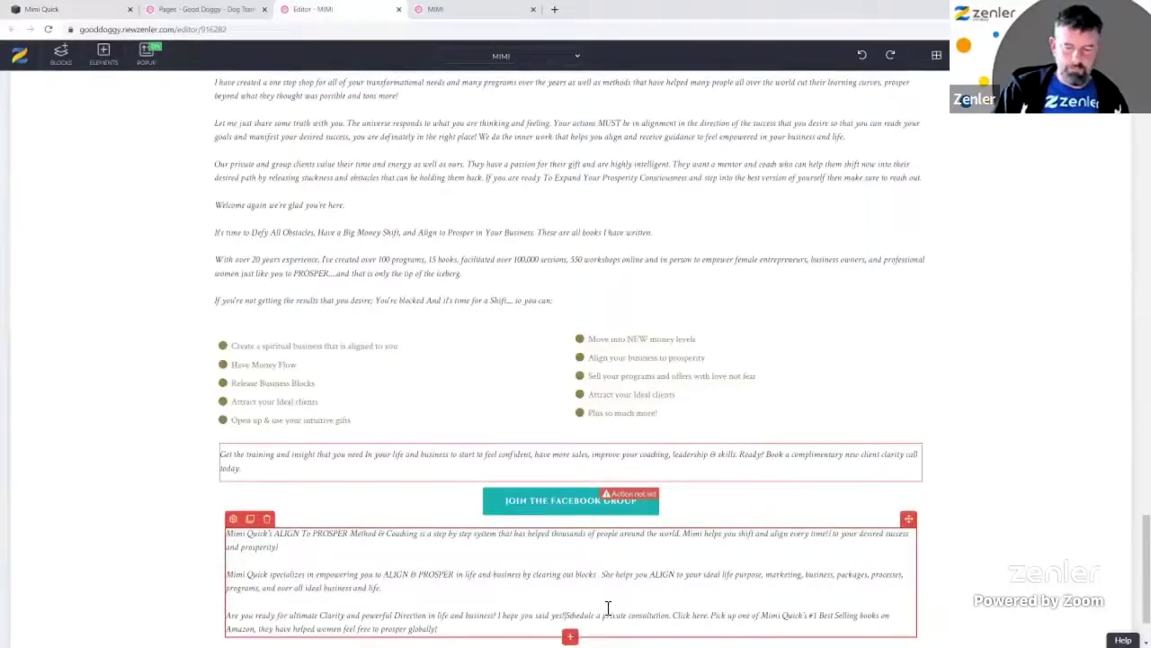
# - Put the consultation sentence and the 'Pick up one…' book sentence on their own lines
pyautogui.press('Return')
pyautogui.scroll(-2, 658, 561)
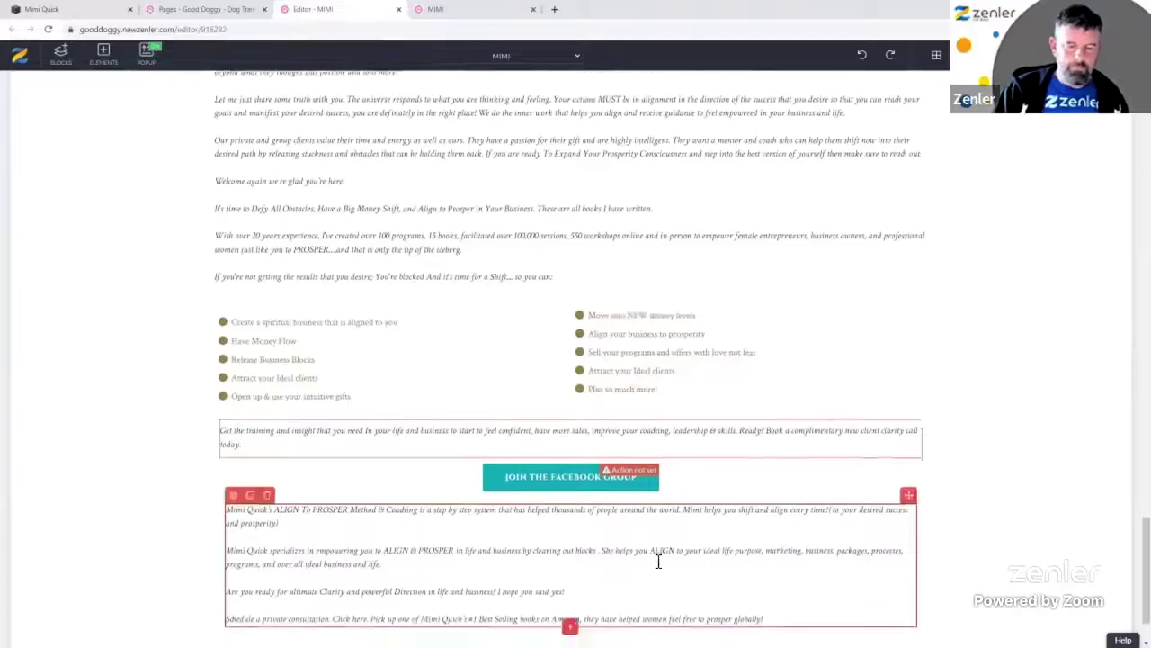
pyautogui.click(97, 15)
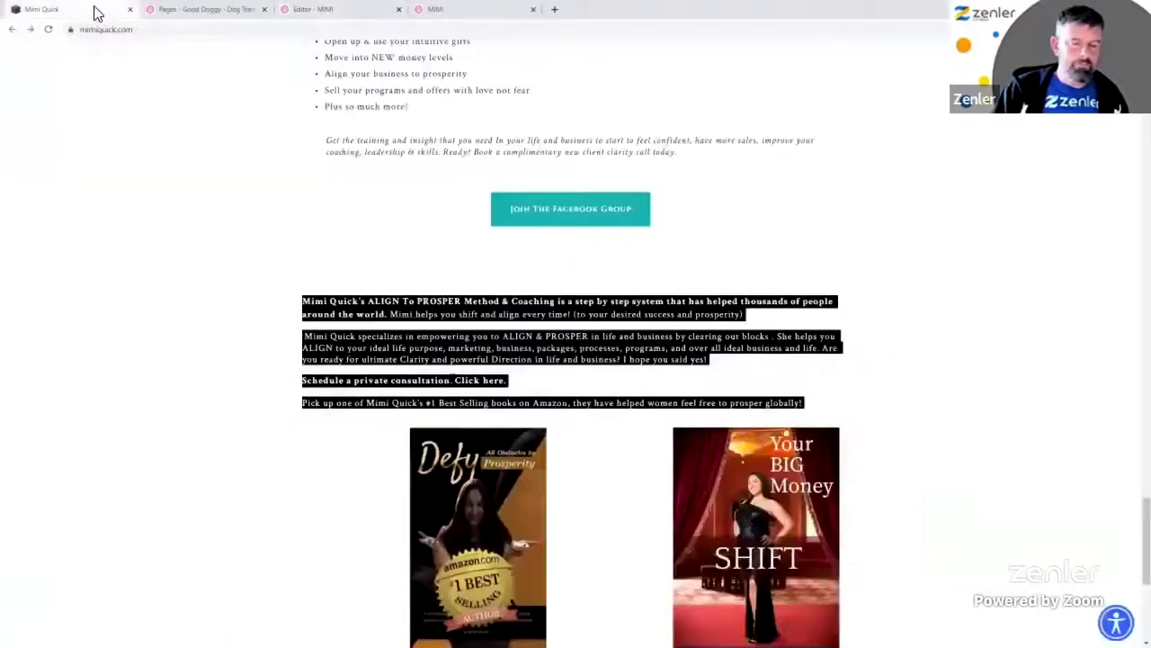
pyautogui.click(321, 15)
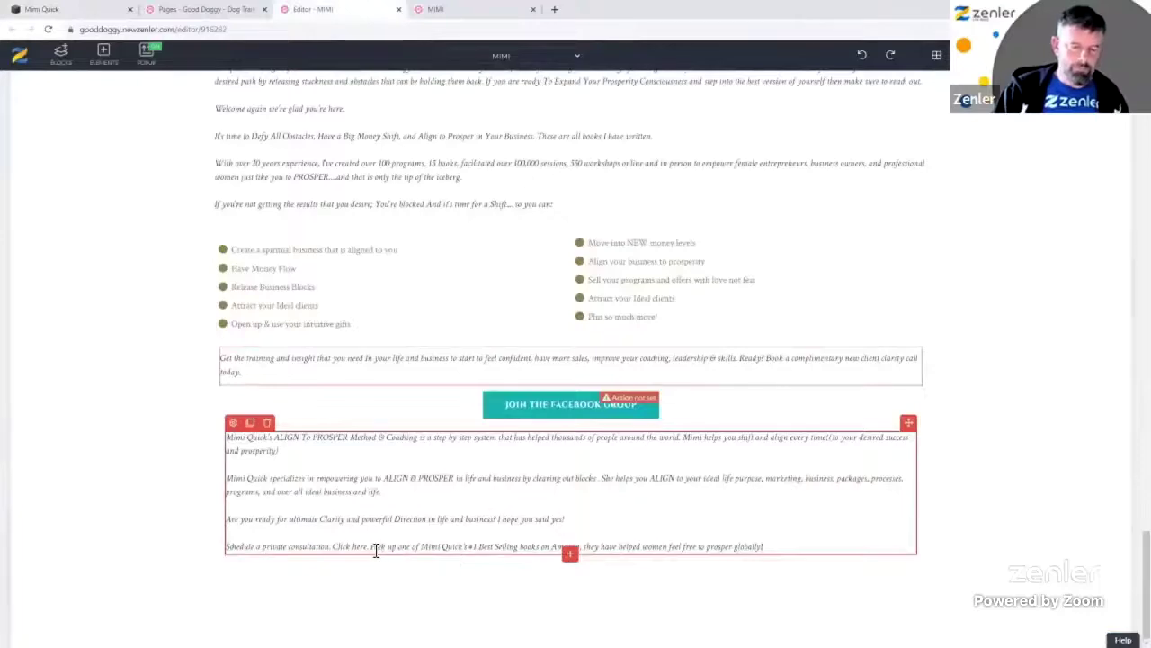
pyautogui.press('Return')
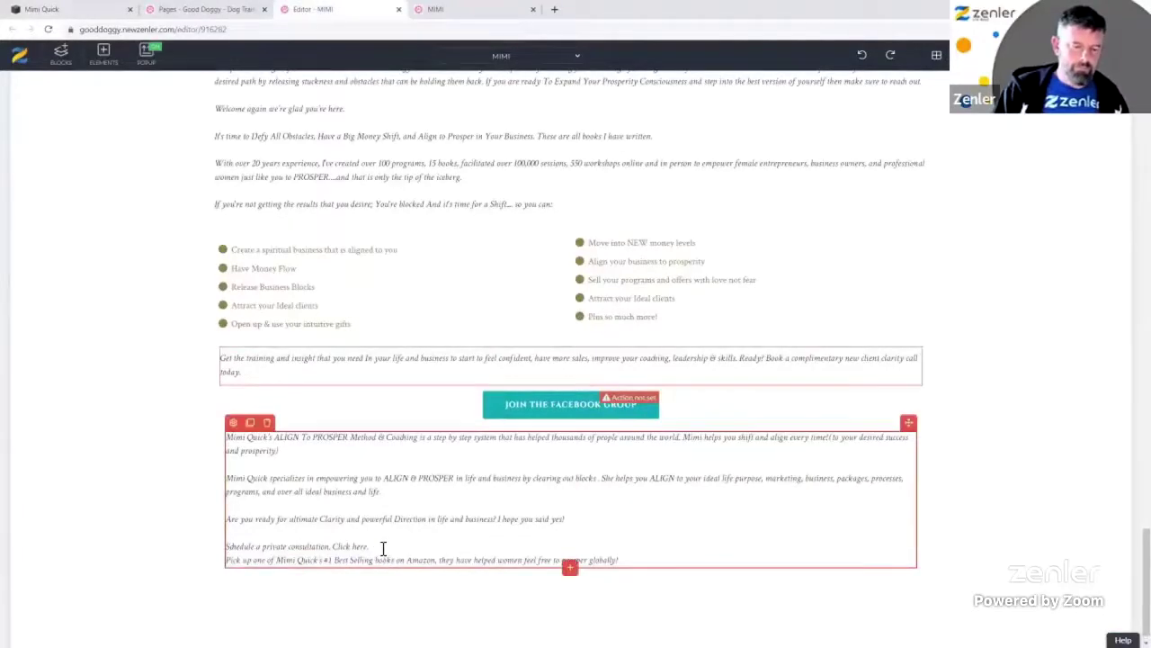
pyautogui.moveTo(383, 548); pyautogui.dragTo(234, 548)
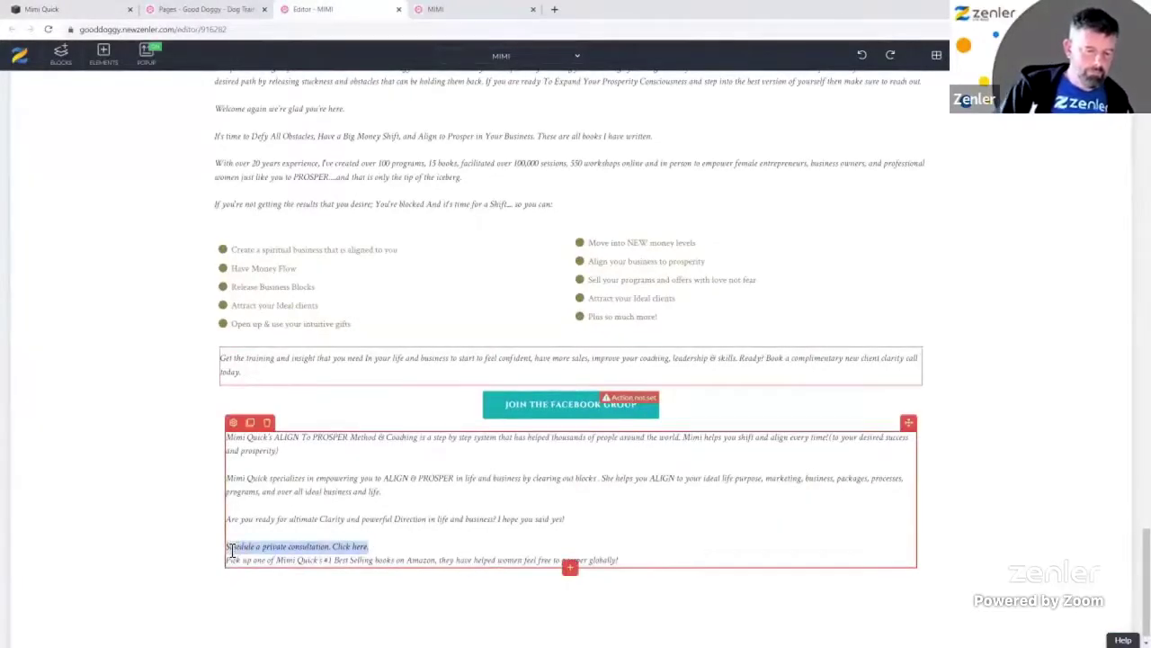
pyautogui.click(450, 540)
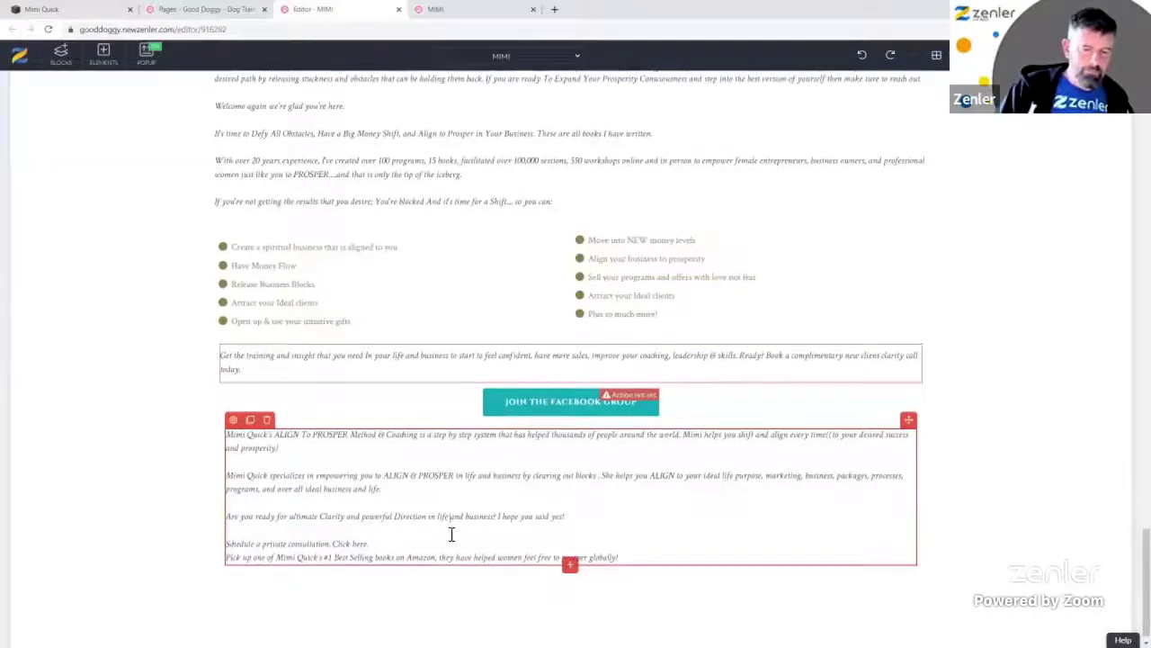
pyautogui.scroll(-1, 452, 537)
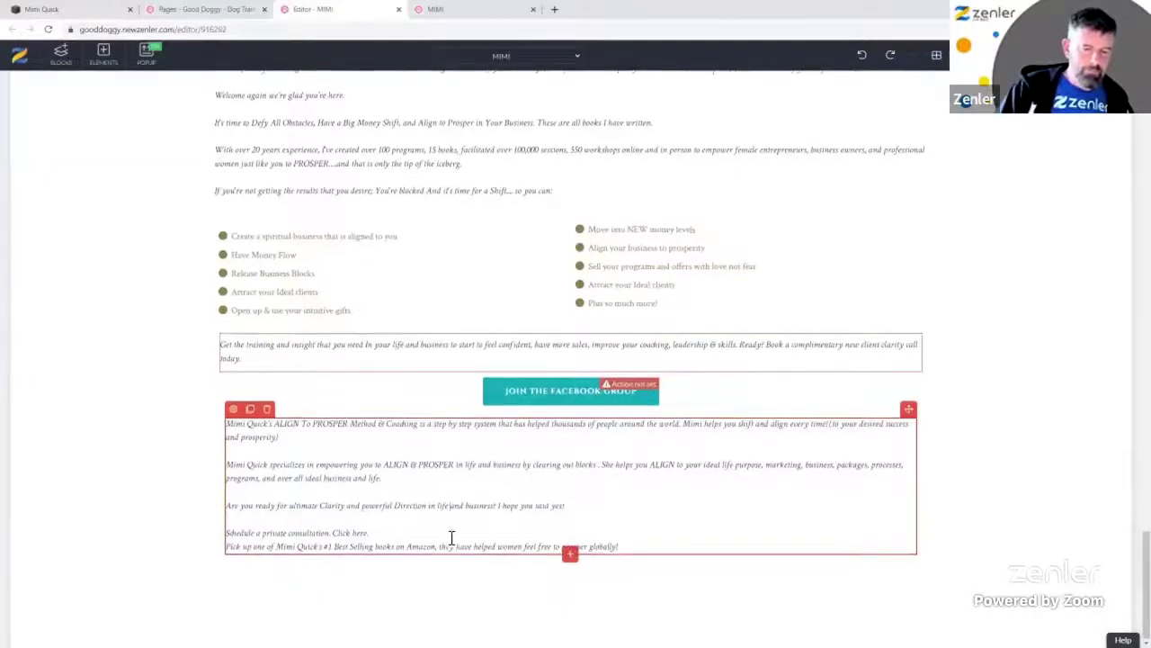
pyautogui.click(373, 537)
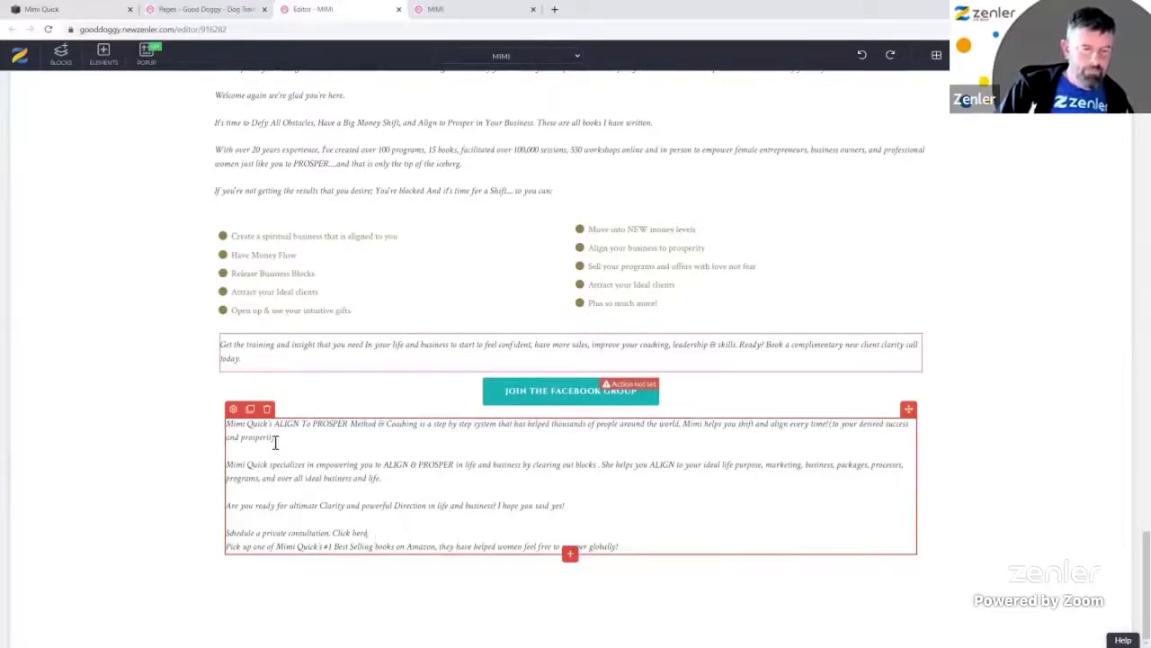
pyautogui.click(233, 409)
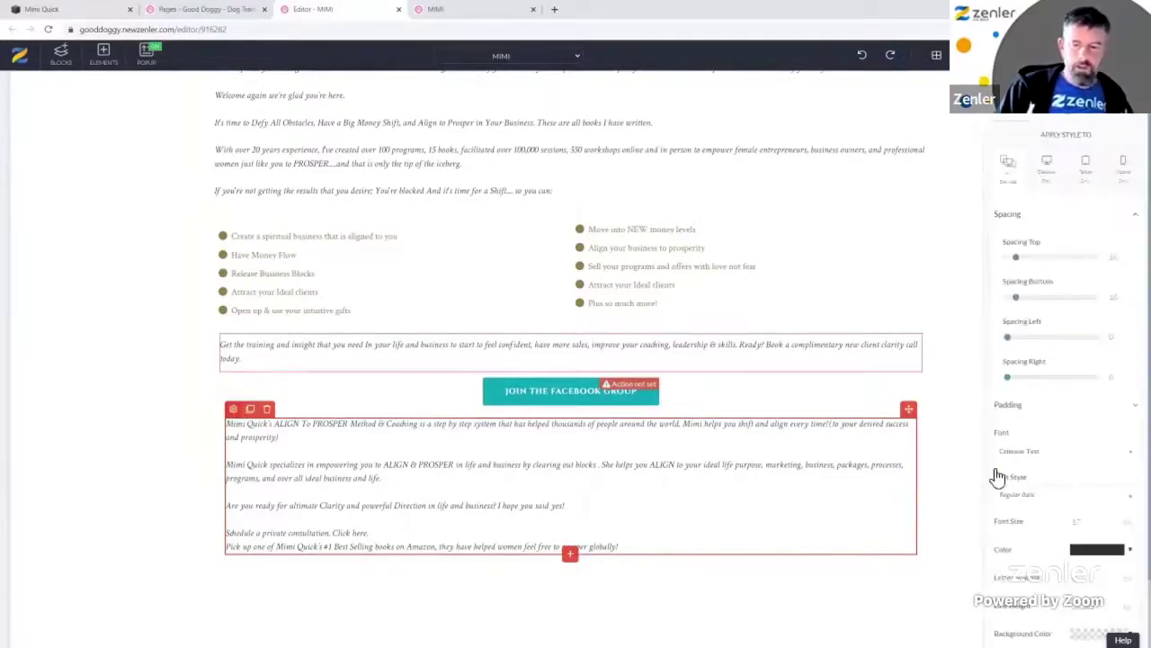
# - Set the text block's font style to Regular and bold the words ALIGN and PROSPER
pyautogui.click(1024, 500)
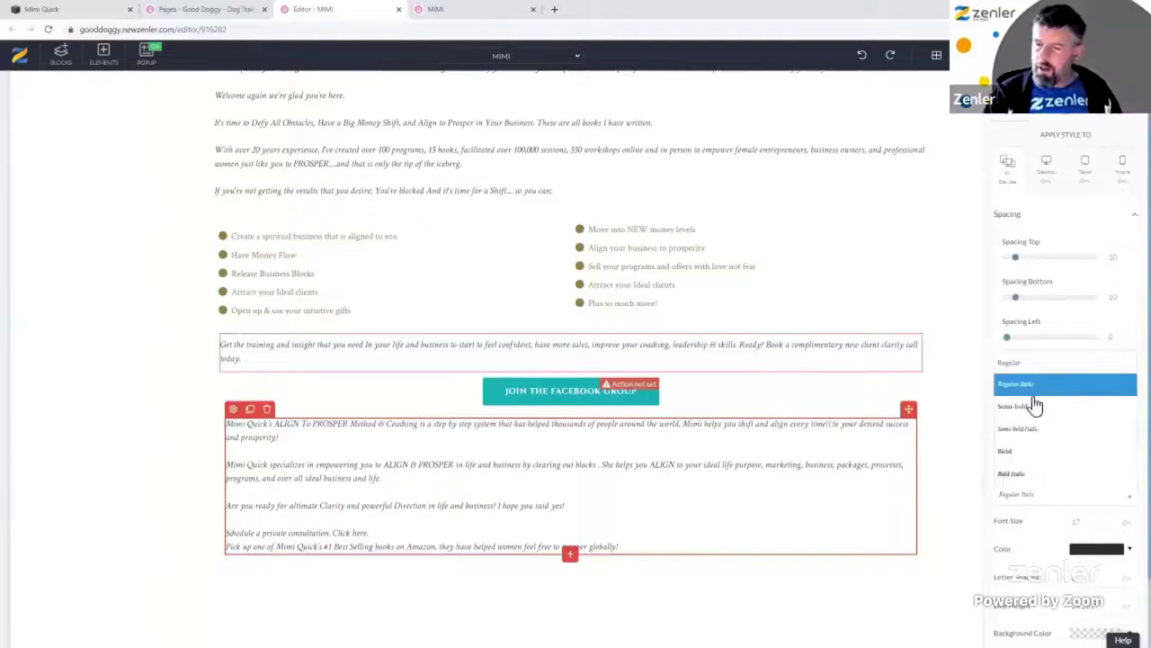
pyautogui.click(1018, 363)
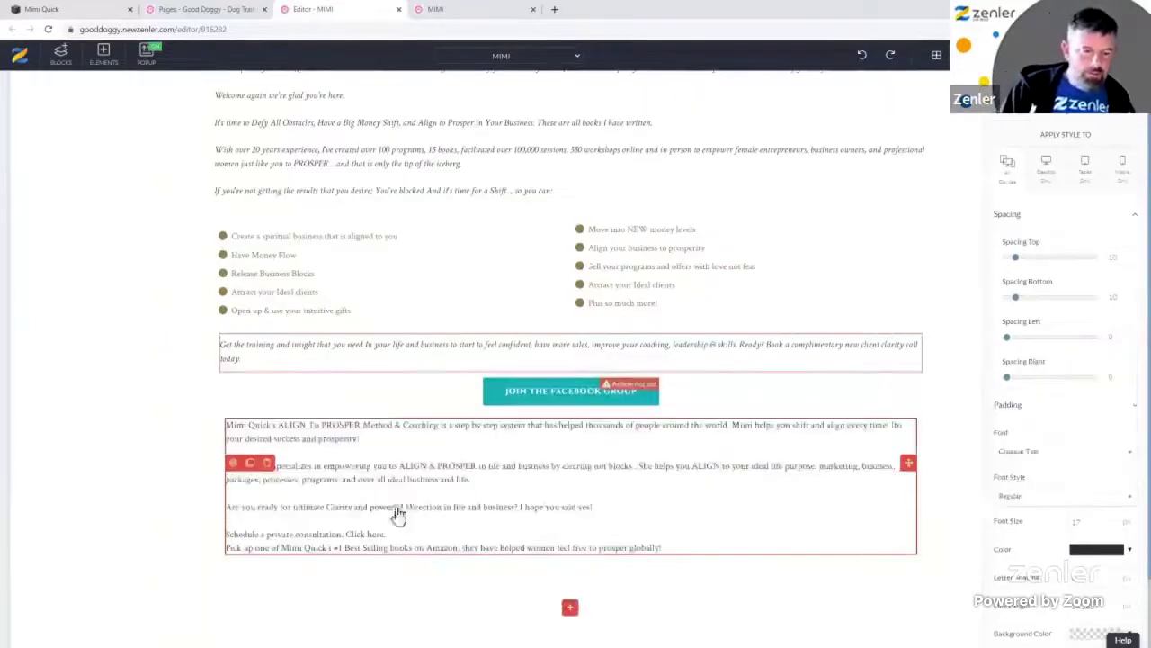
pyautogui.click(331, 429)
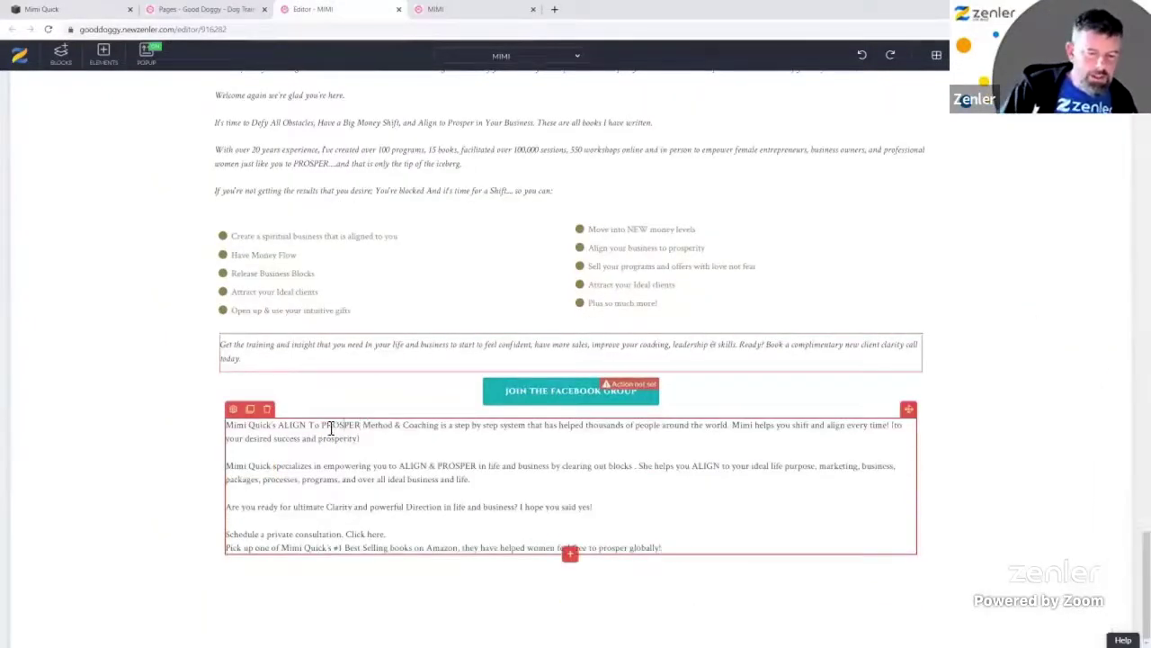
pyautogui.moveTo(325, 428); pyautogui.dragTo(326, 428)
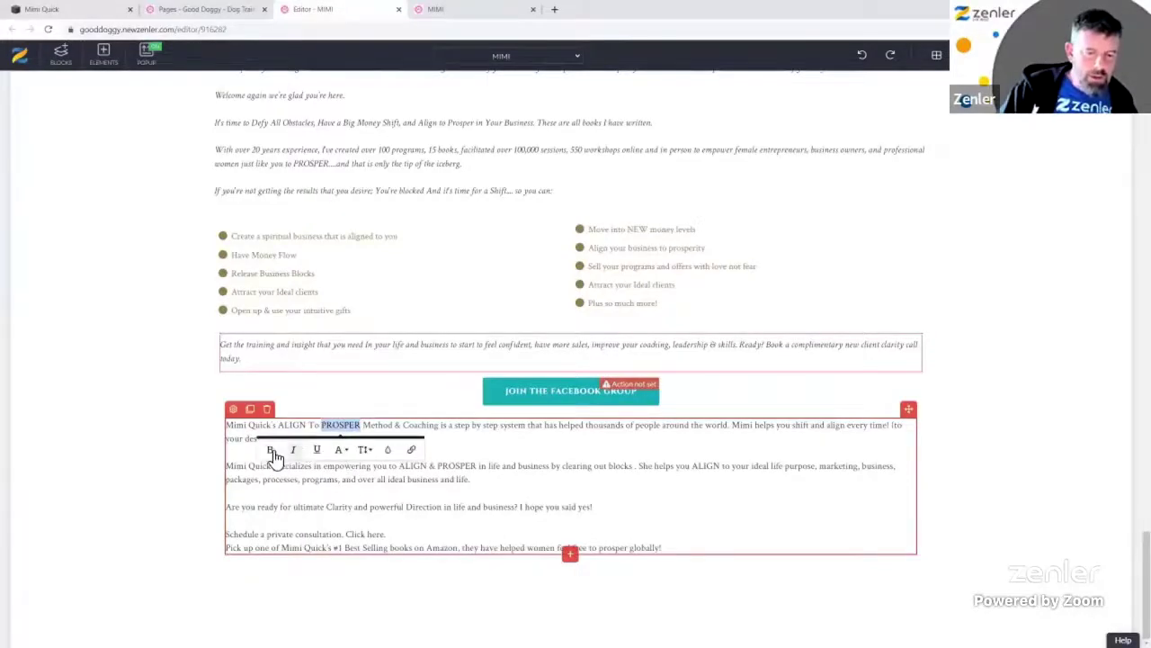
pyautogui.moveTo(309, 427); pyautogui.dragTo(278, 429)
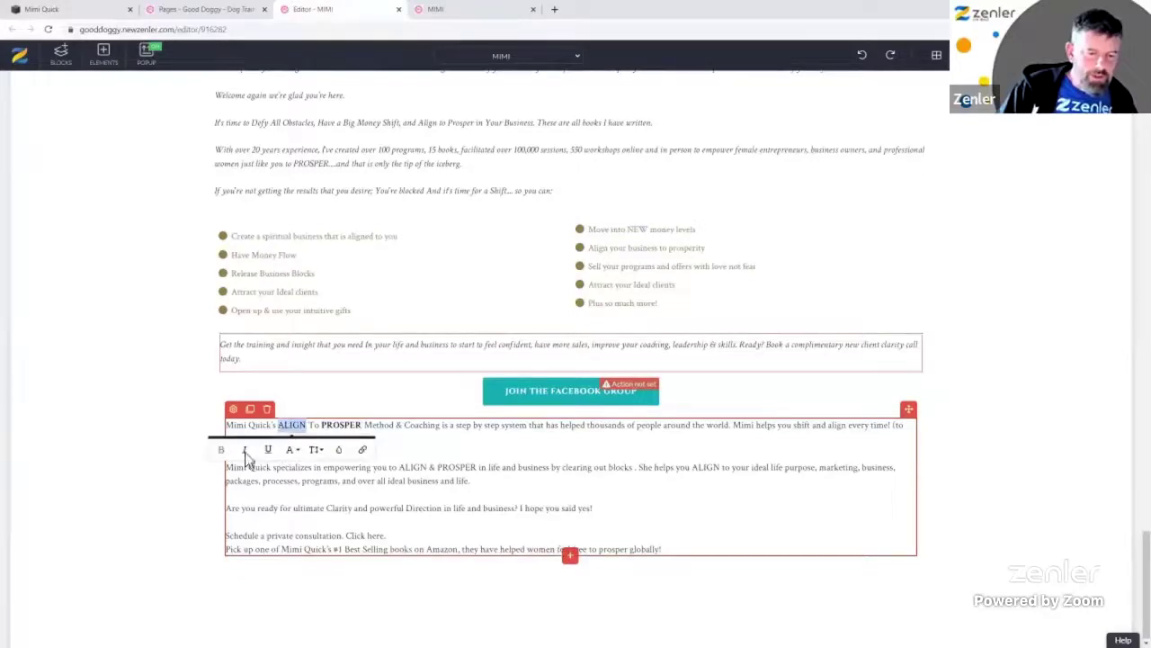
pyautogui.click(403, 535)
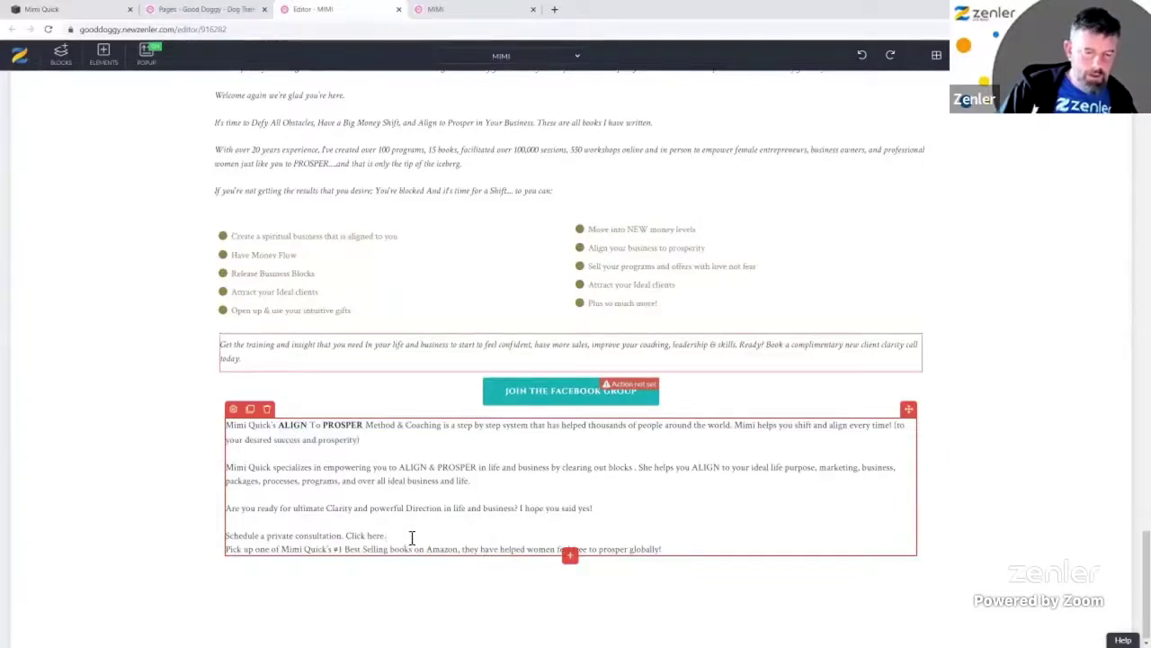
# - Make the 'Schedule a private consultation. Click here.' line bold and a larger font size
pyautogui.moveTo(334, 538); pyautogui.dragTo(246, 546)
pyautogui.click(235, 560)
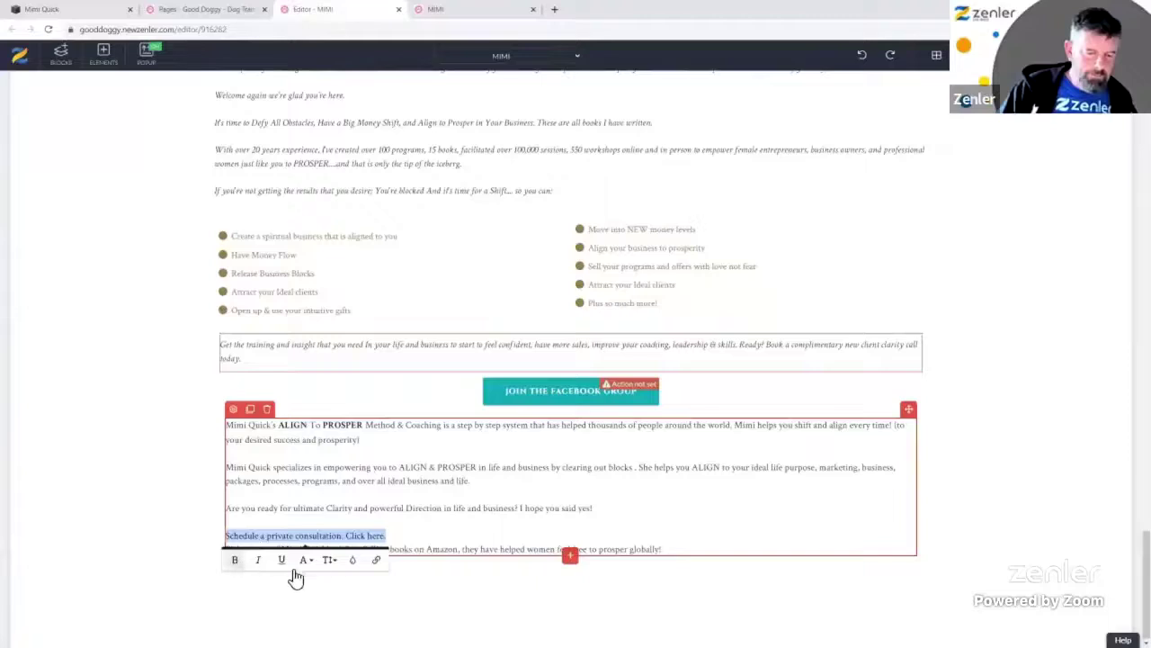
pyautogui.click(347, 565)
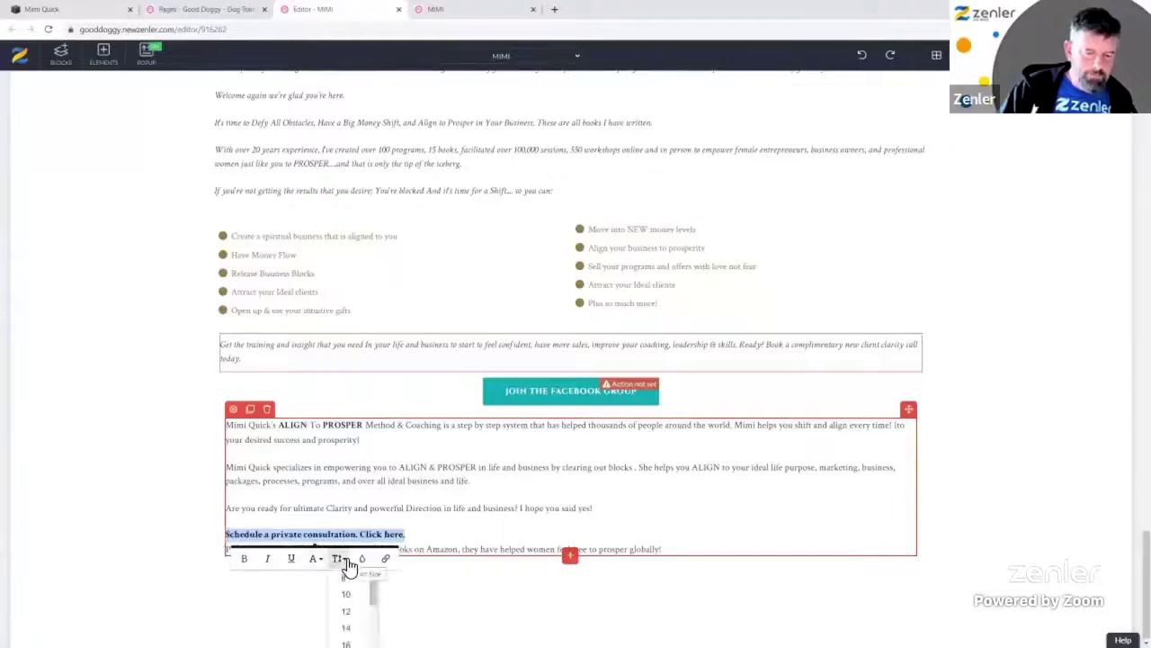
pyautogui.scroll(-3, 355, 603)
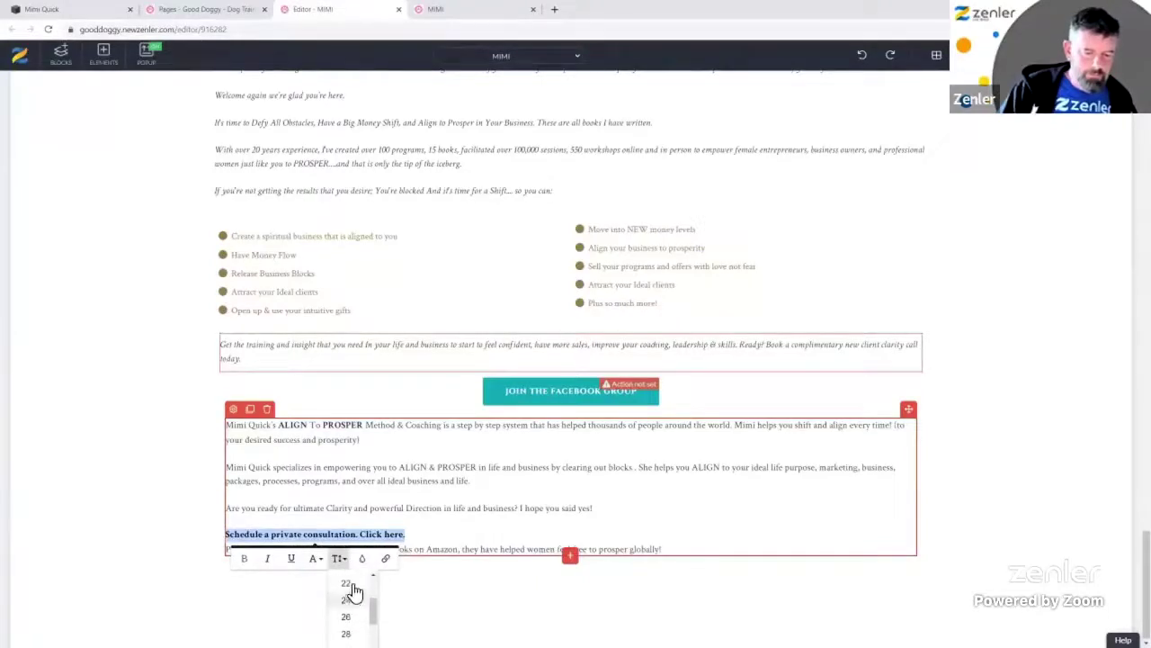
pyautogui.scroll(2, 354, 598)
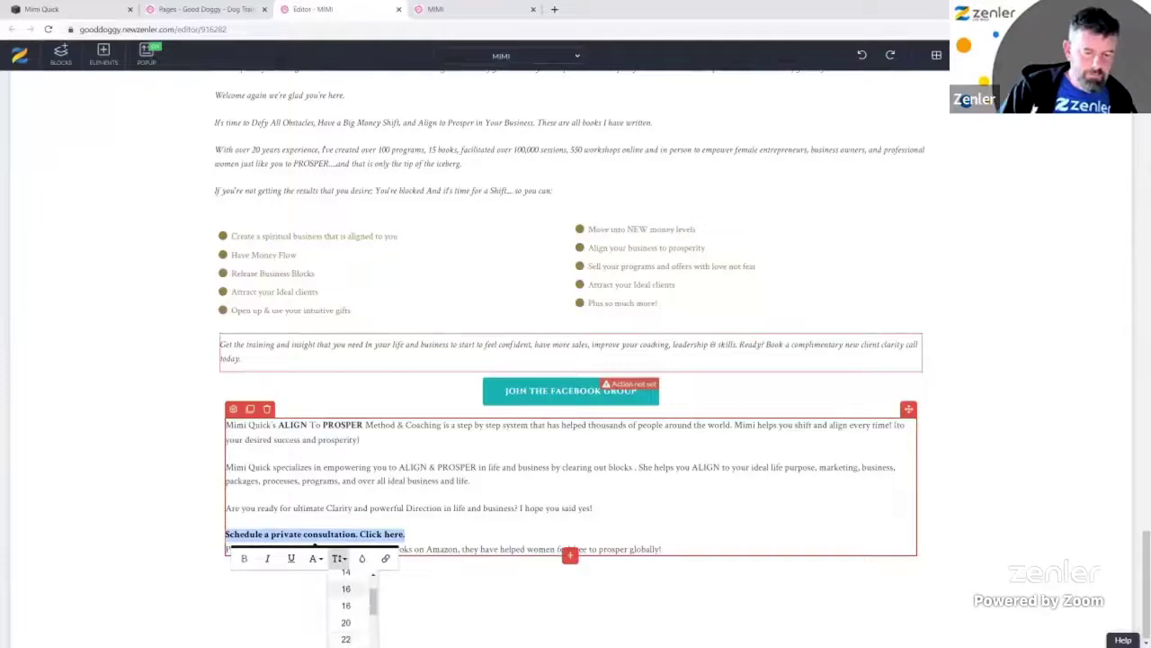
pyautogui.click(364, 620)
pyautogui.click(463, 543)
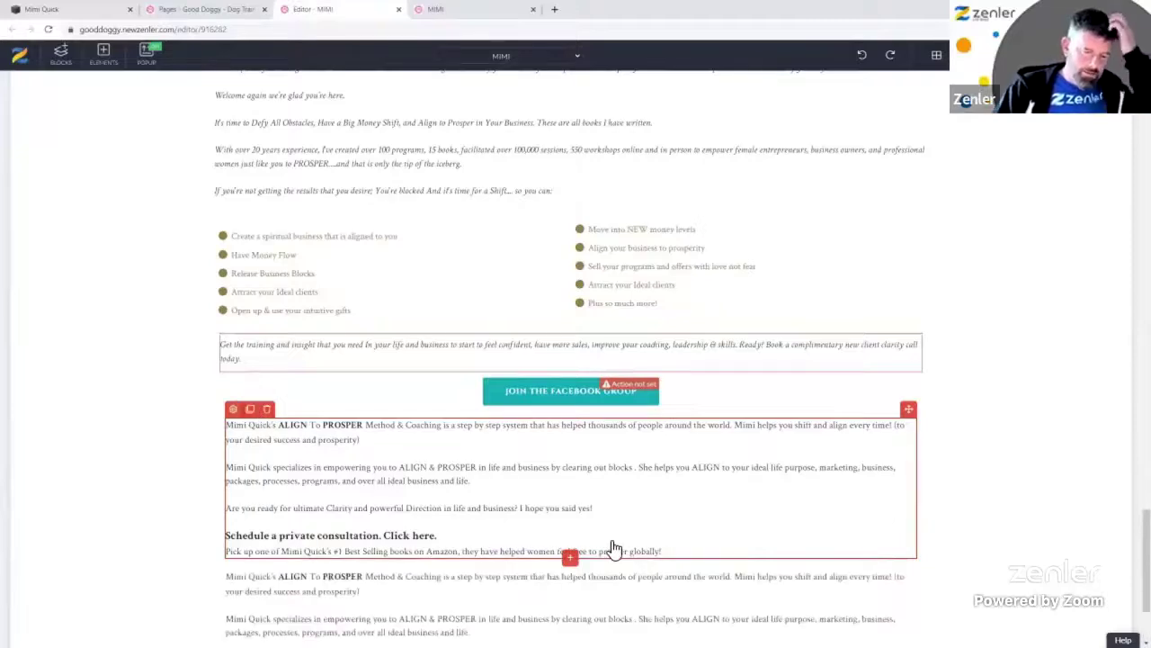
pyautogui.scroll(-3, 571, 523)
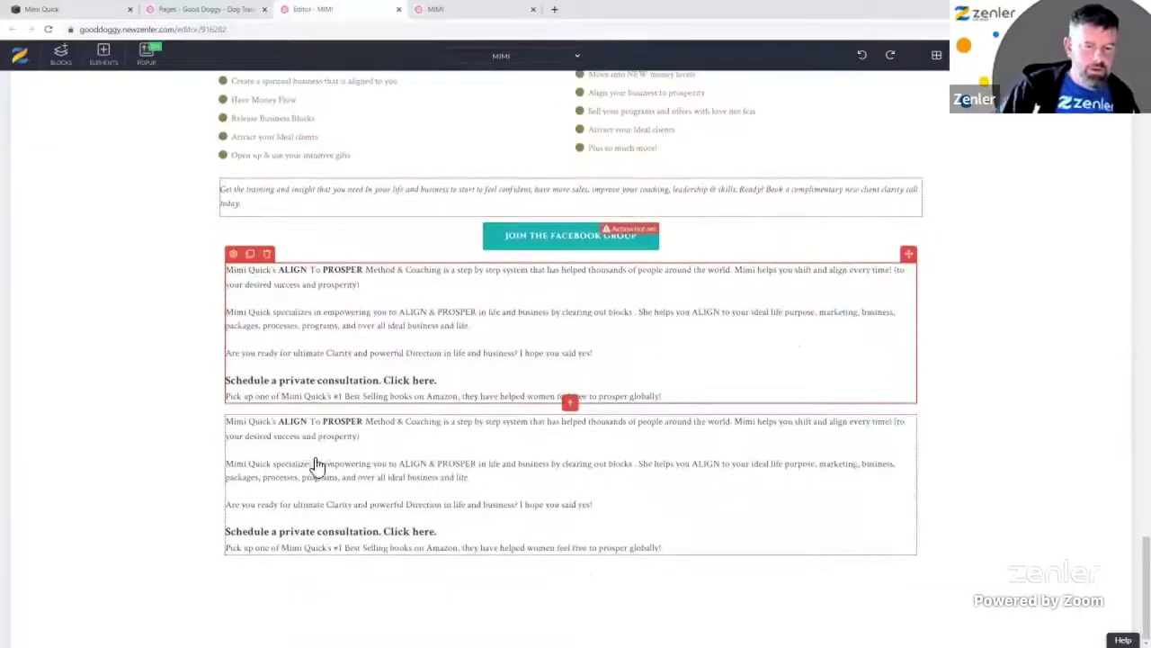
# - Trim the duplicate block down to just the 'Pick up one… Best Selling books' sentence
pyautogui.click(356, 500)
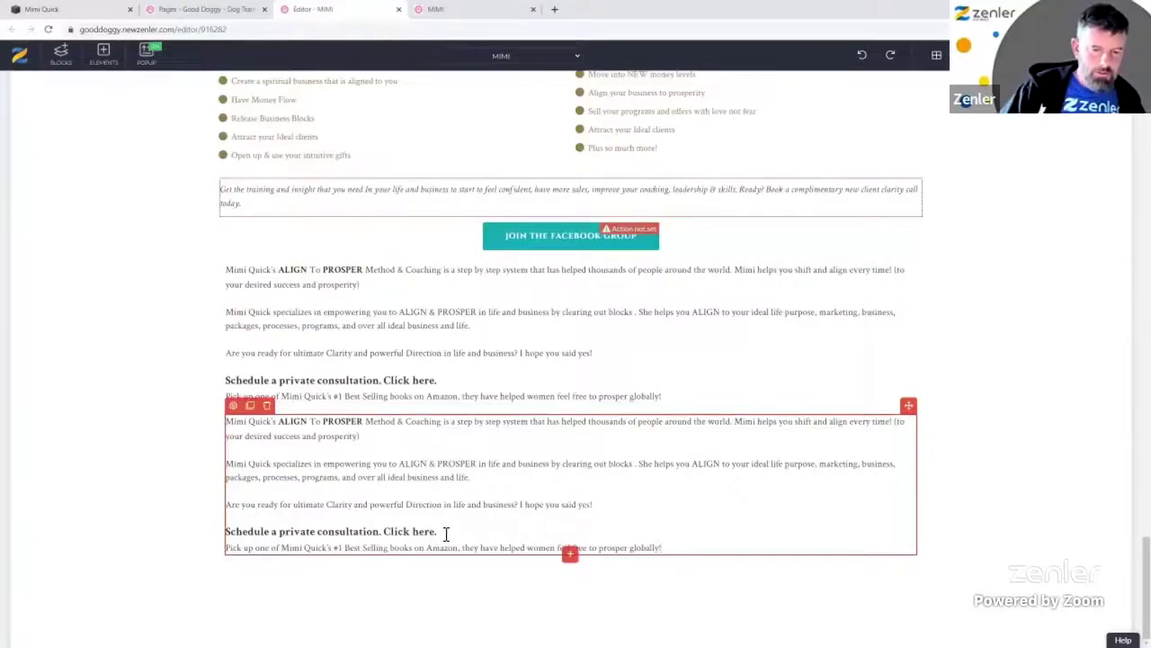
pyautogui.keyDown('shift'); pyautogui.click(232, 424); pyautogui.keyUp('shift')
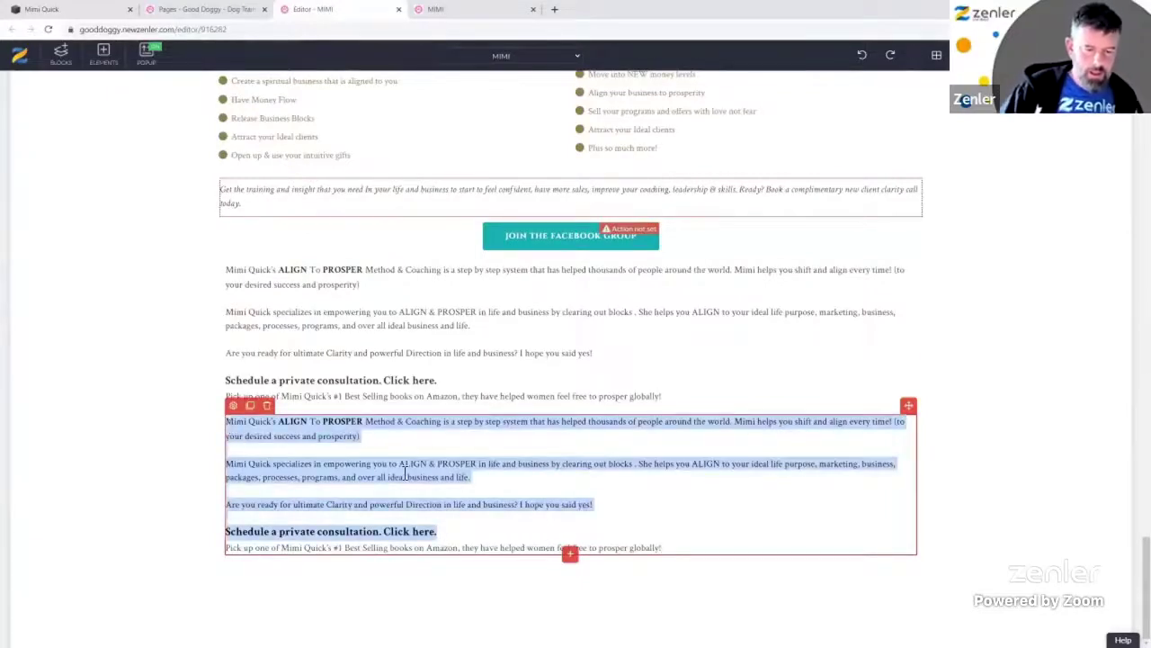
pyautogui.press('BackSpace')
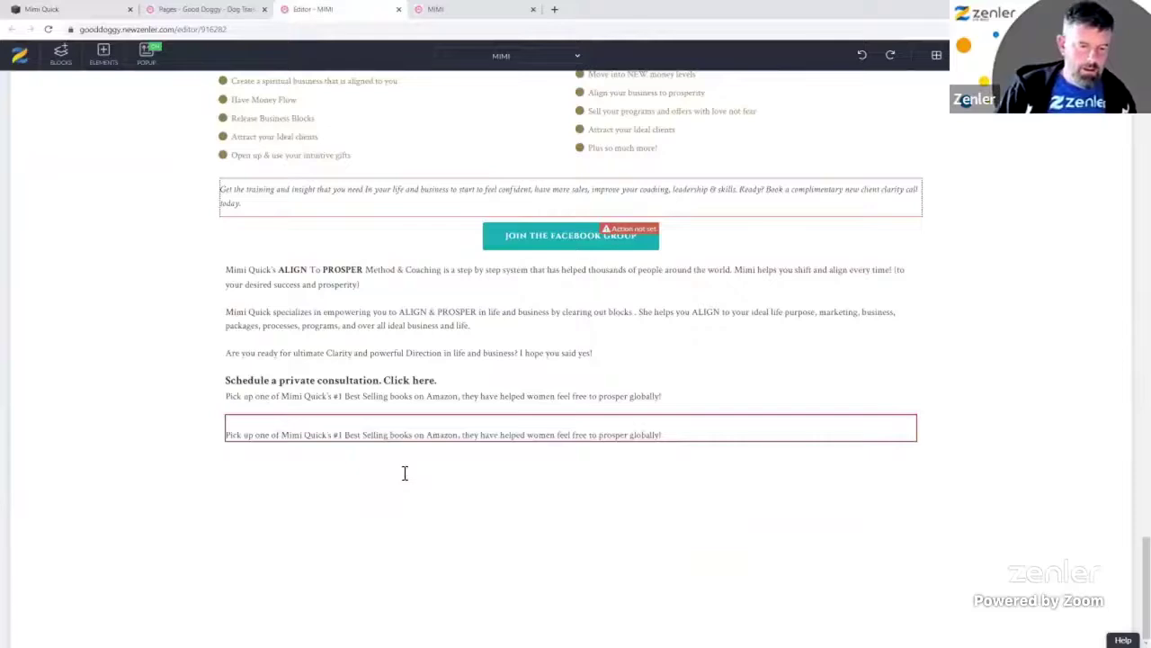
pyautogui.scroll(1, 360, 478)
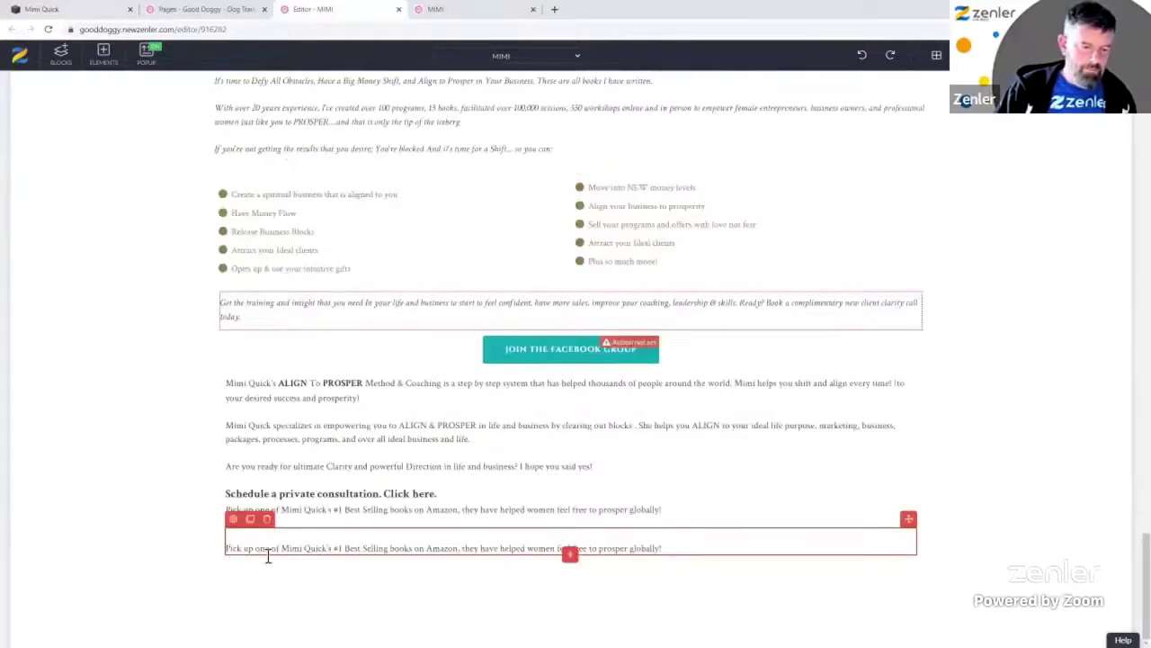
# - Delete the repeated Best Selling books line from the upper text block
pyautogui.click(702, 531)
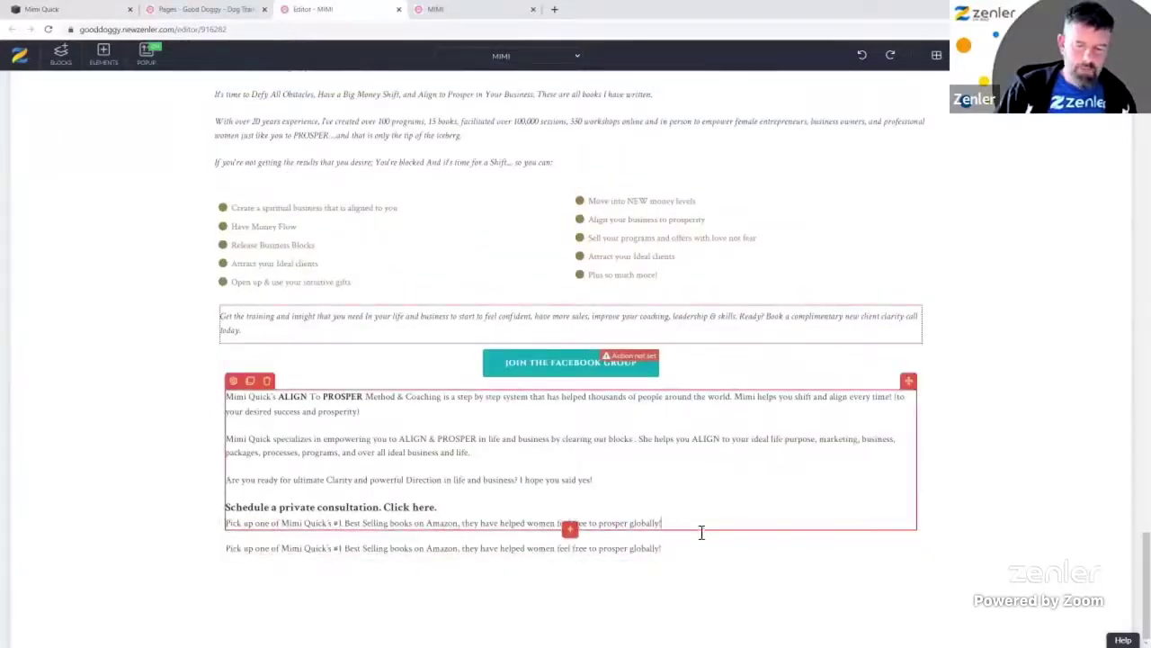
pyautogui.keyDown('shift'); pyautogui.click(232, 531); pyautogui.keyUp('shift')
pyautogui.press('BackSpace')
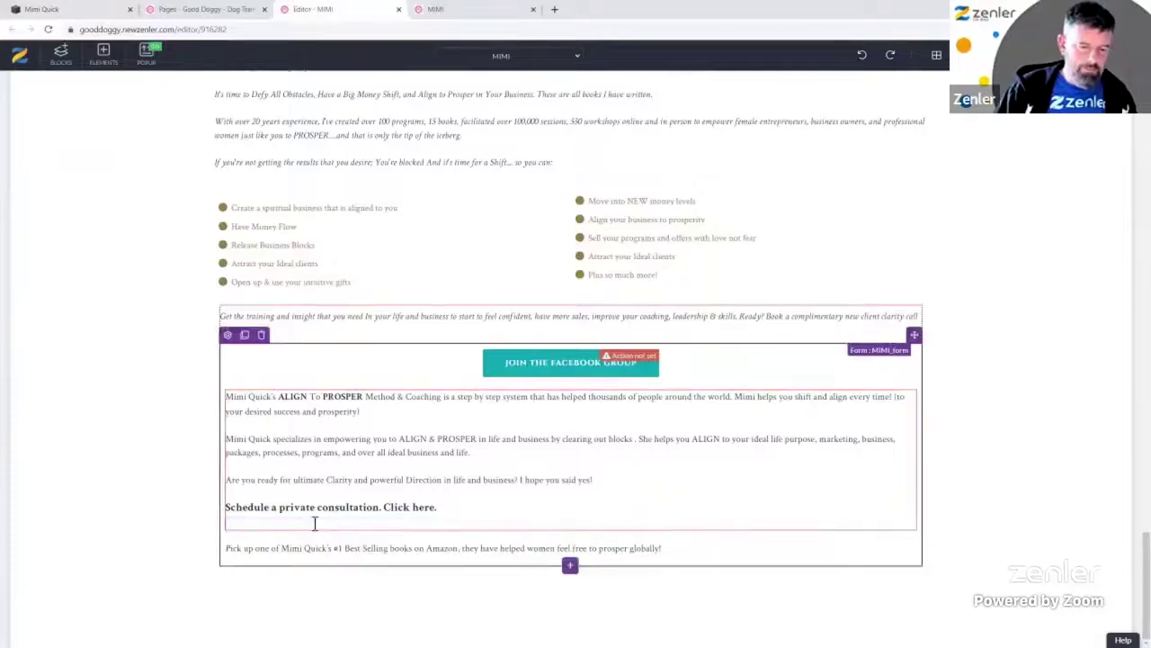
# - Duplicate the JOIN THE FACEBOOK GROUP button, place the copy under the consultation heading, and align it left
pyautogui.click(532, 372)
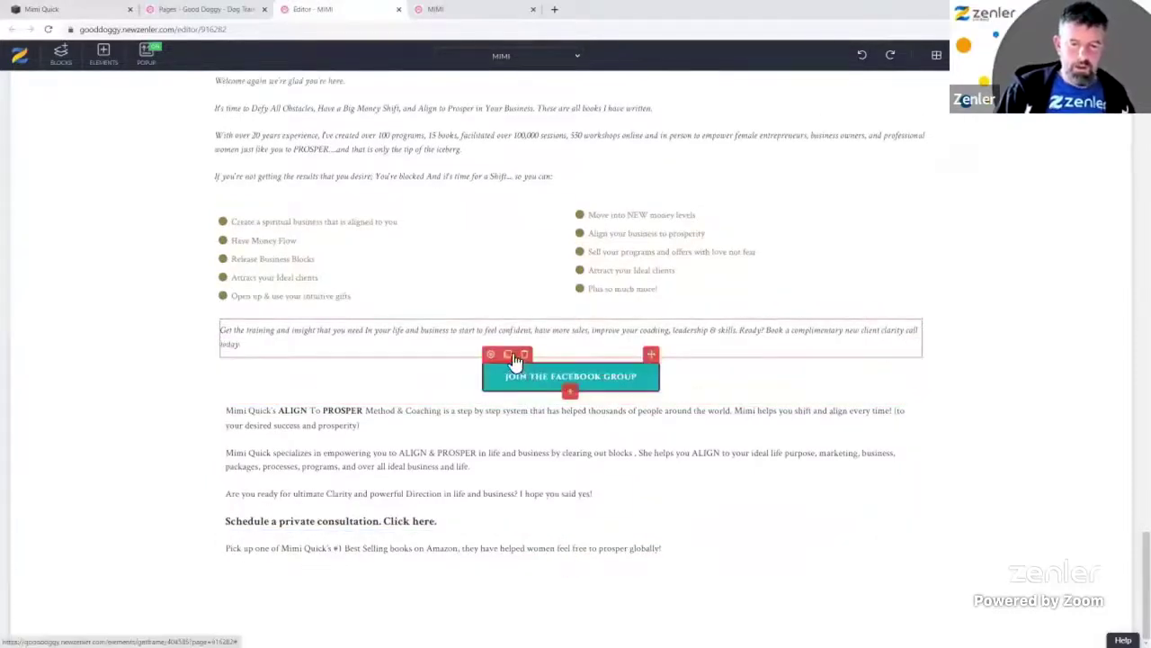
pyautogui.click(572, 393)
pyautogui.moveTo(651, 353); pyautogui.dragTo(323, 574)
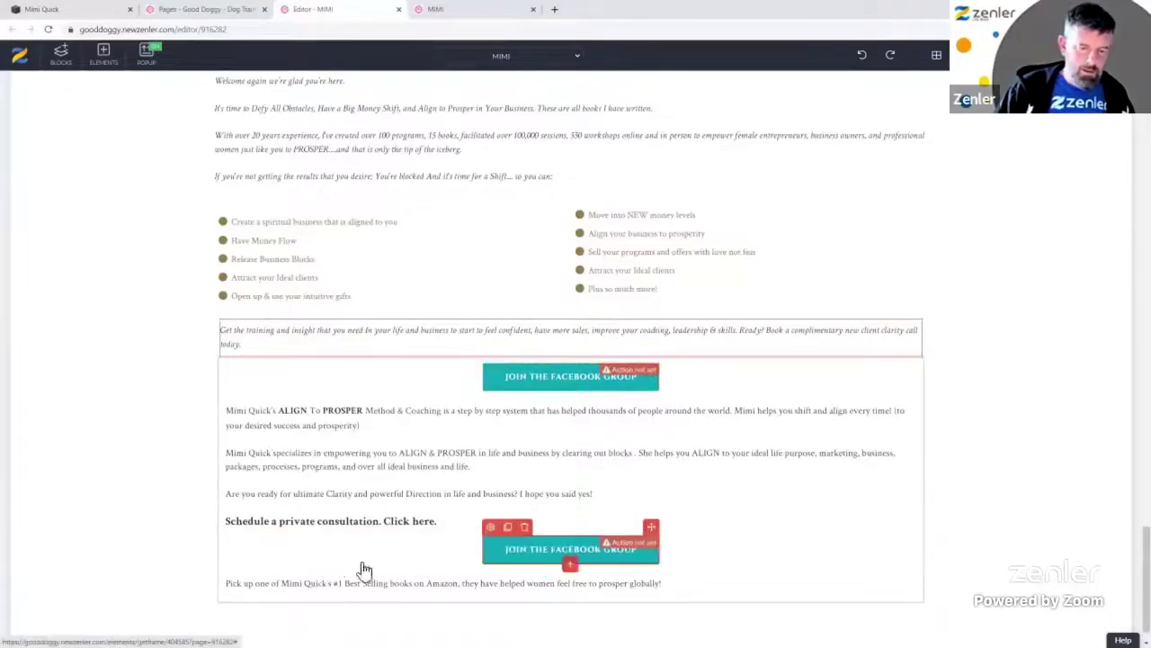
pyautogui.click(492, 529)
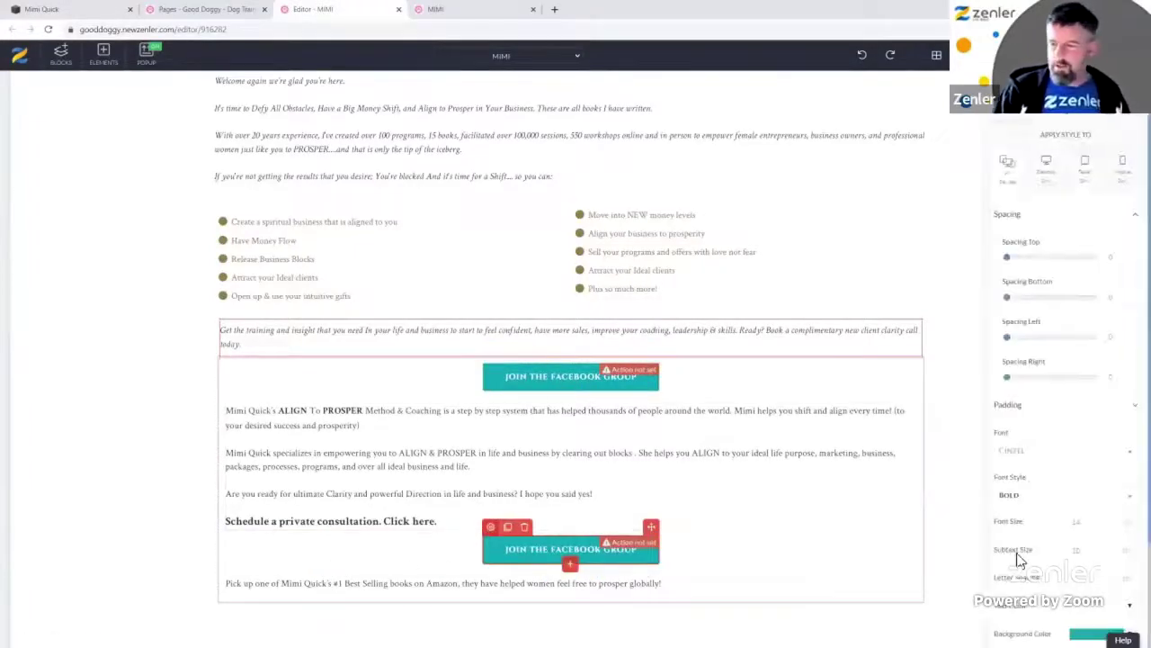
pyautogui.scroll(-2, 1030, 571)
pyautogui.click(1106, 597)
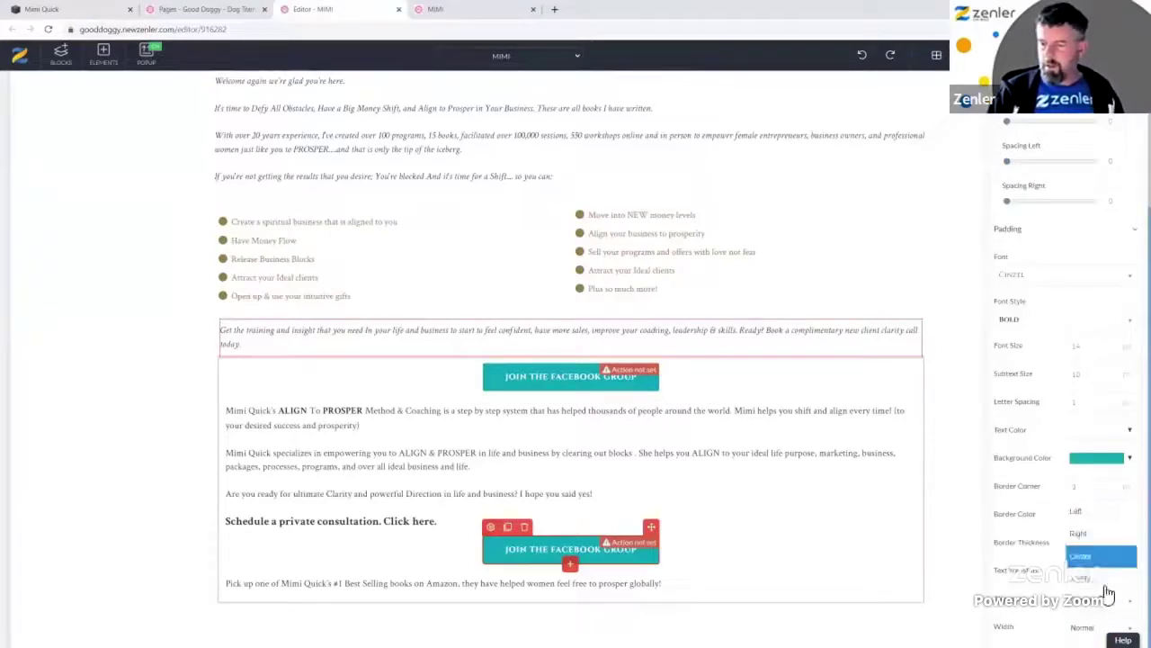
pyautogui.click(1089, 513)
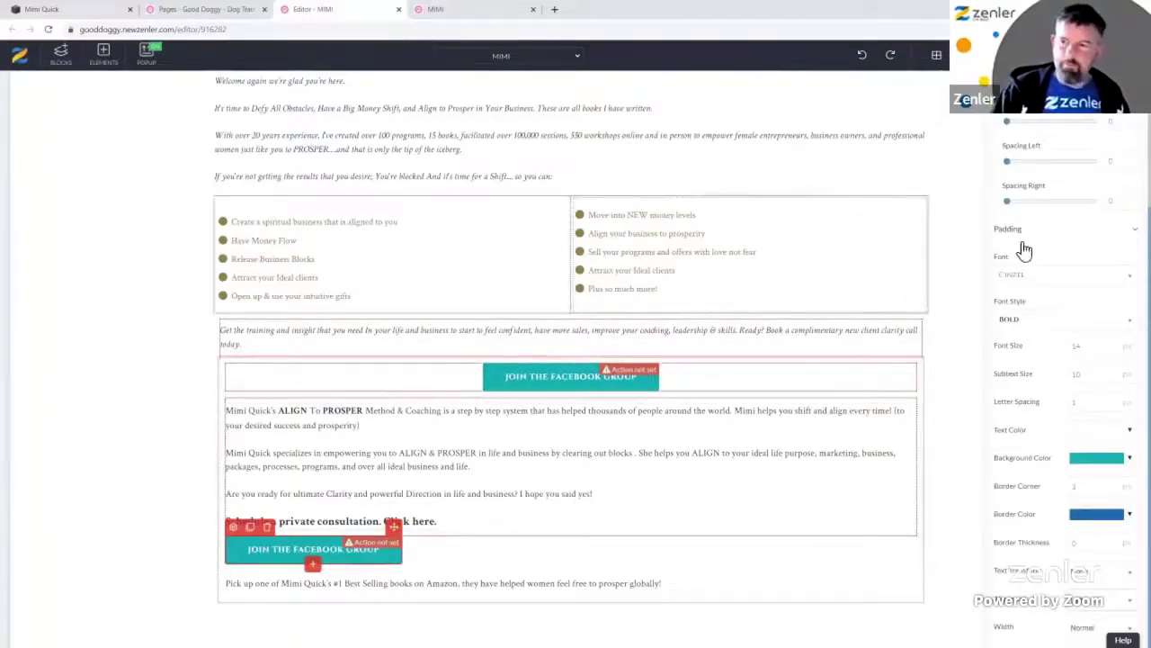
pyautogui.scroll(3, 1025, 250)
# - Relabel the copied button 'Click here' and give it an olive-gold background
pyautogui.click(1073, 140)
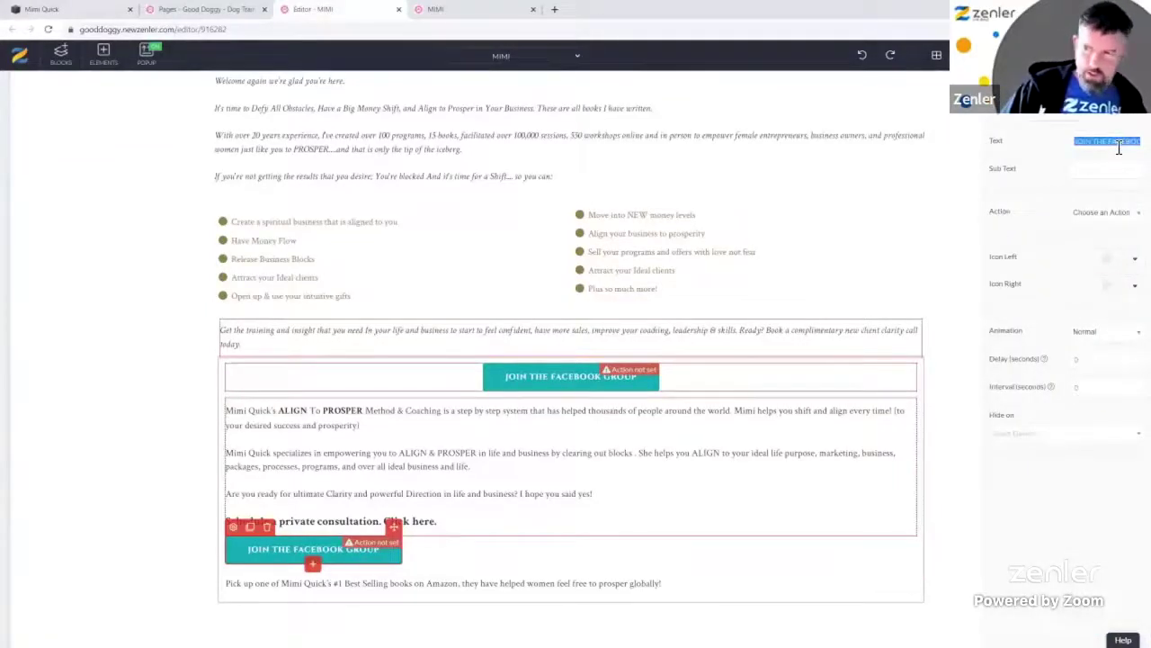
pyautogui.press('BackSpace')
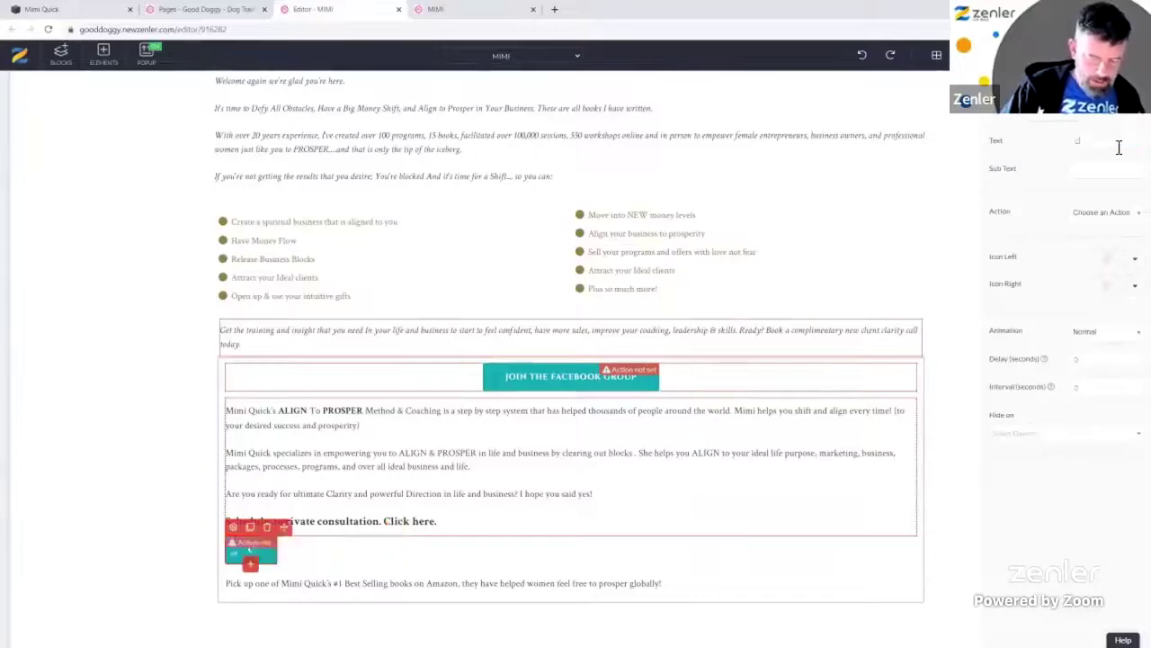
pyautogui.write('Click here')
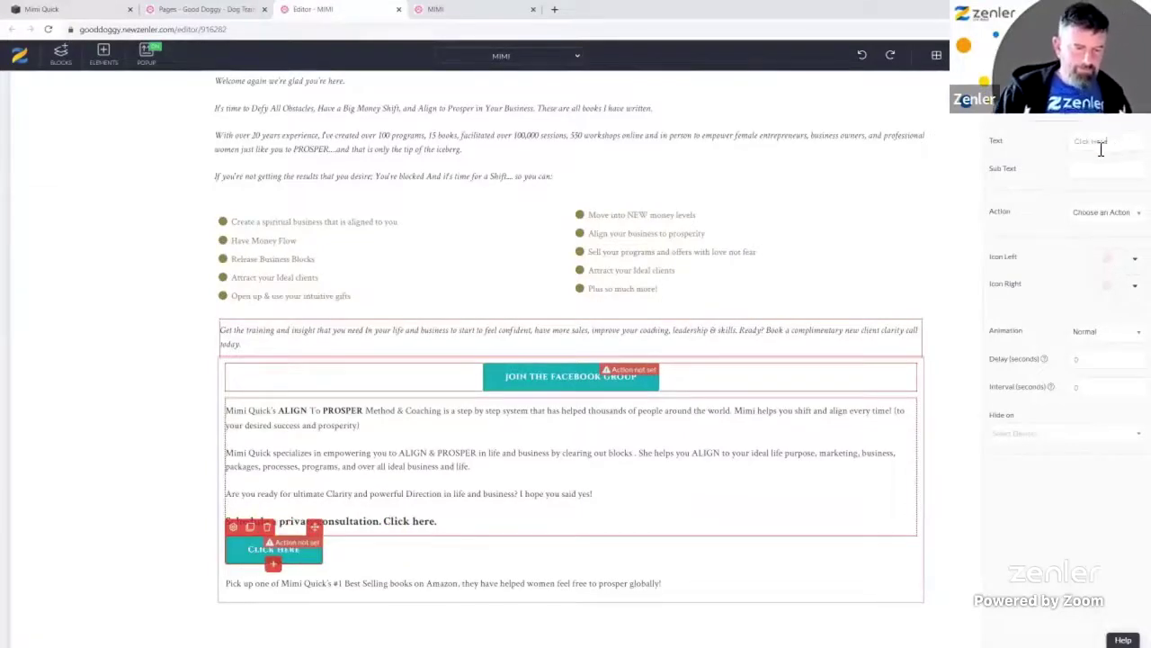
pyautogui.click(1010, 117)
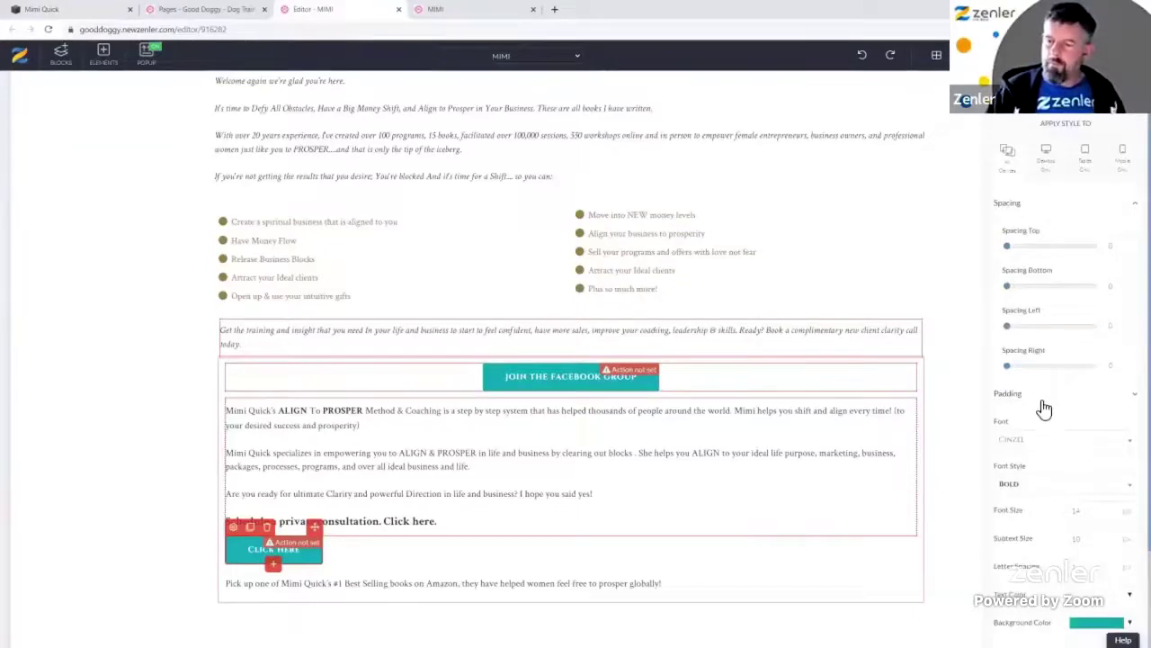
pyautogui.scroll(-2, 1042, 405)
pyautogui.click(1096, 464)
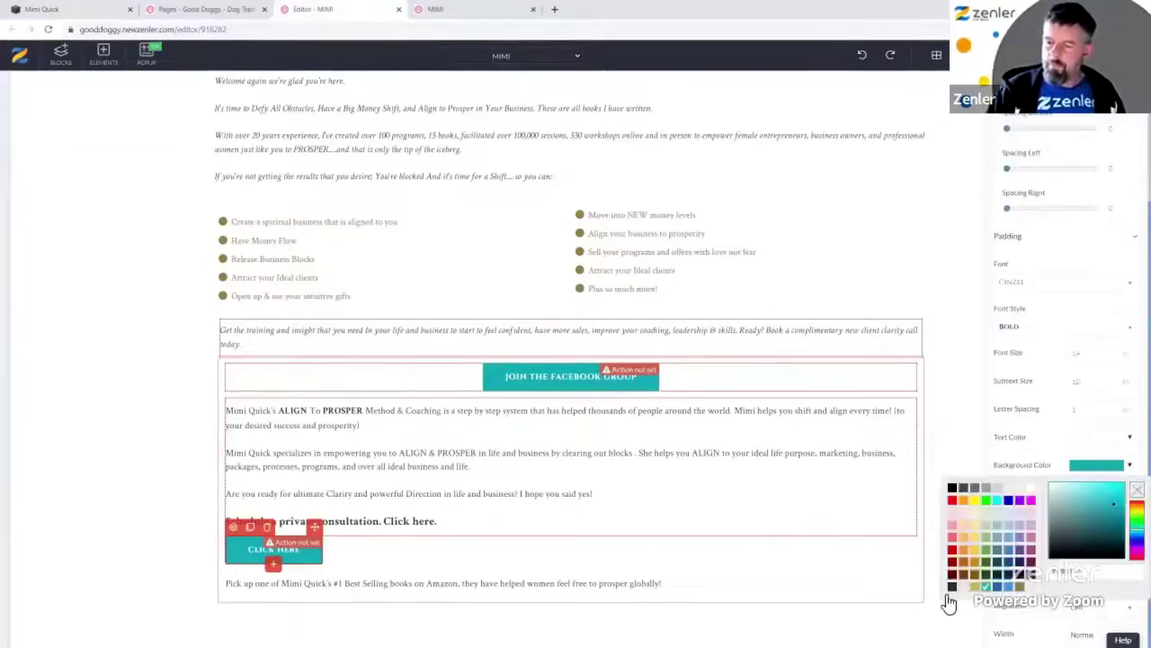
pyautogui.click(1020, 586)
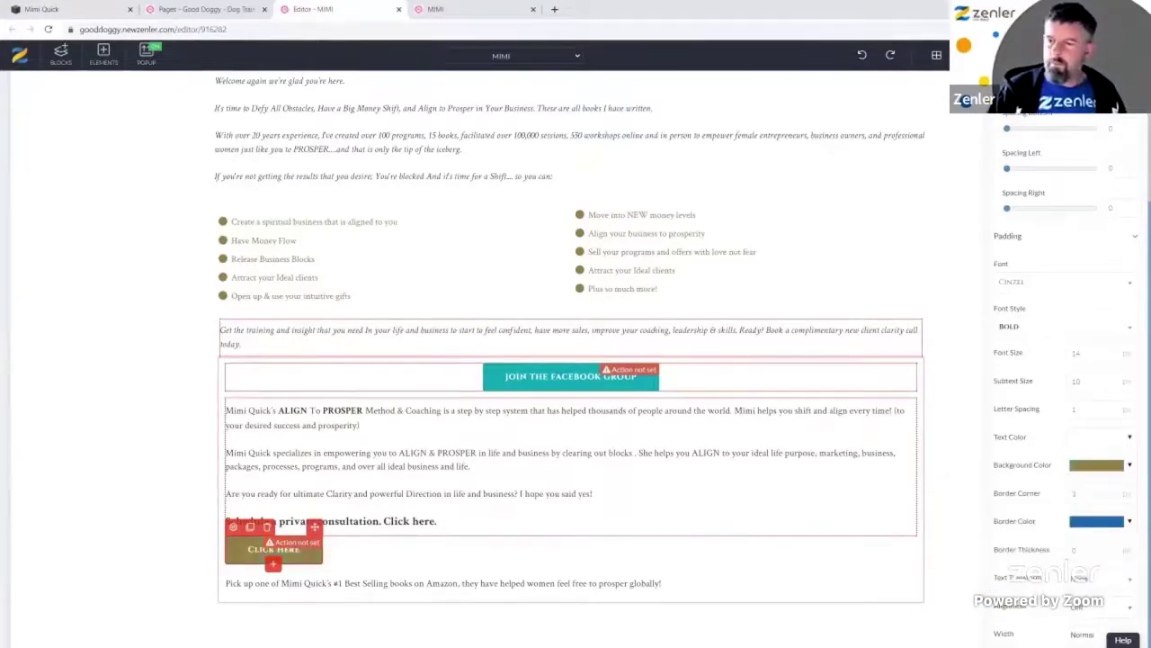
# - Reduce the button's top and bottom padding, with the bottom set to 8
pyautogui.click(1106, 235)
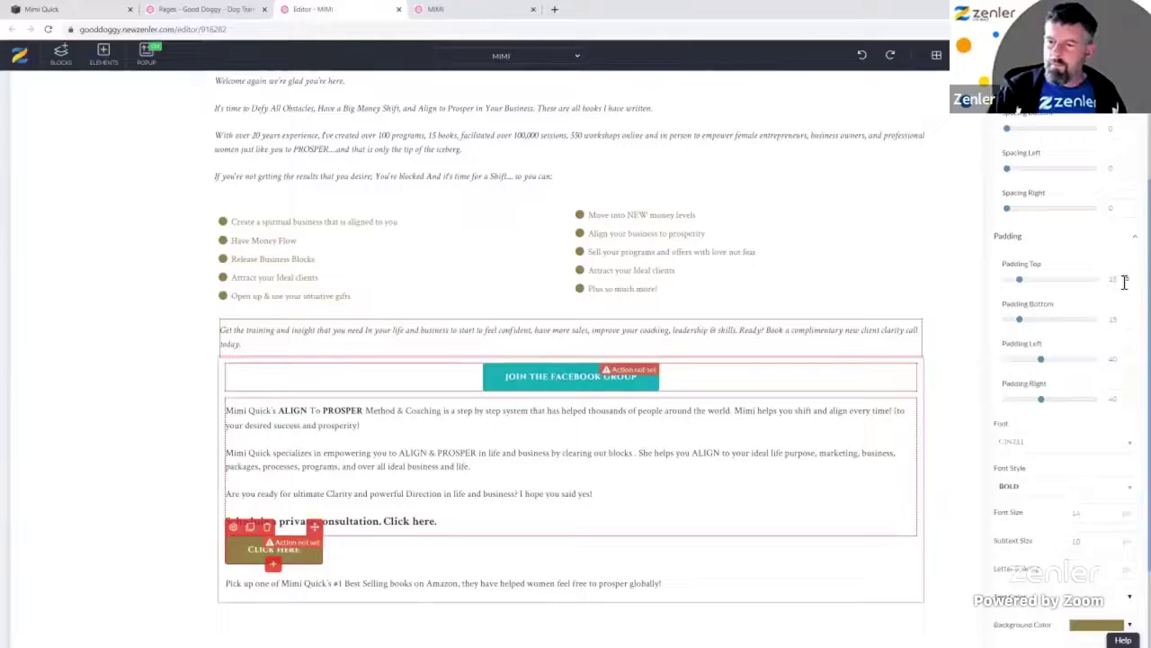
pyautogui.click(1112, 281)
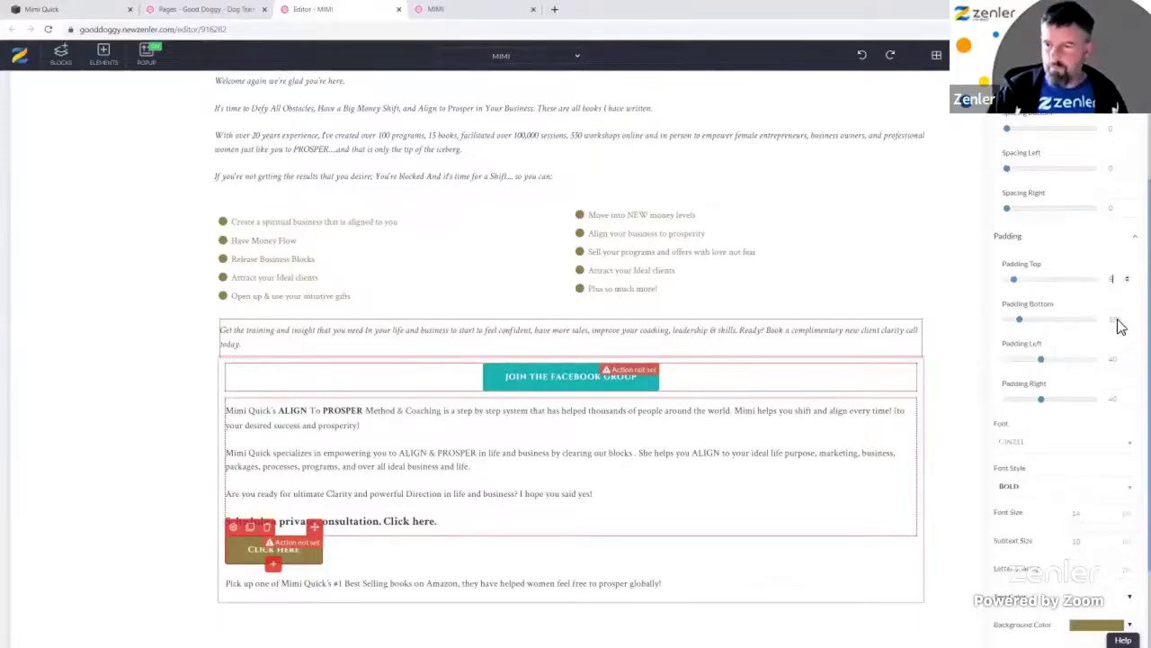
pyautogui.press('BackSpace')
pyautogui.click(1112, 320)
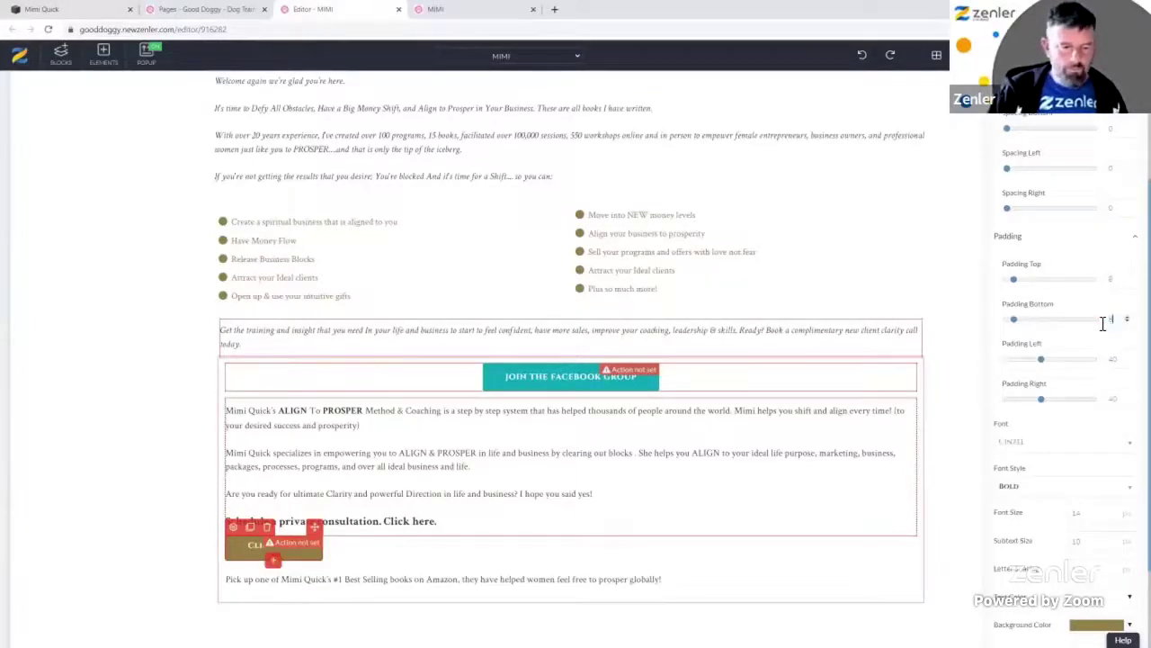
pyautogui.press('BackSpace')
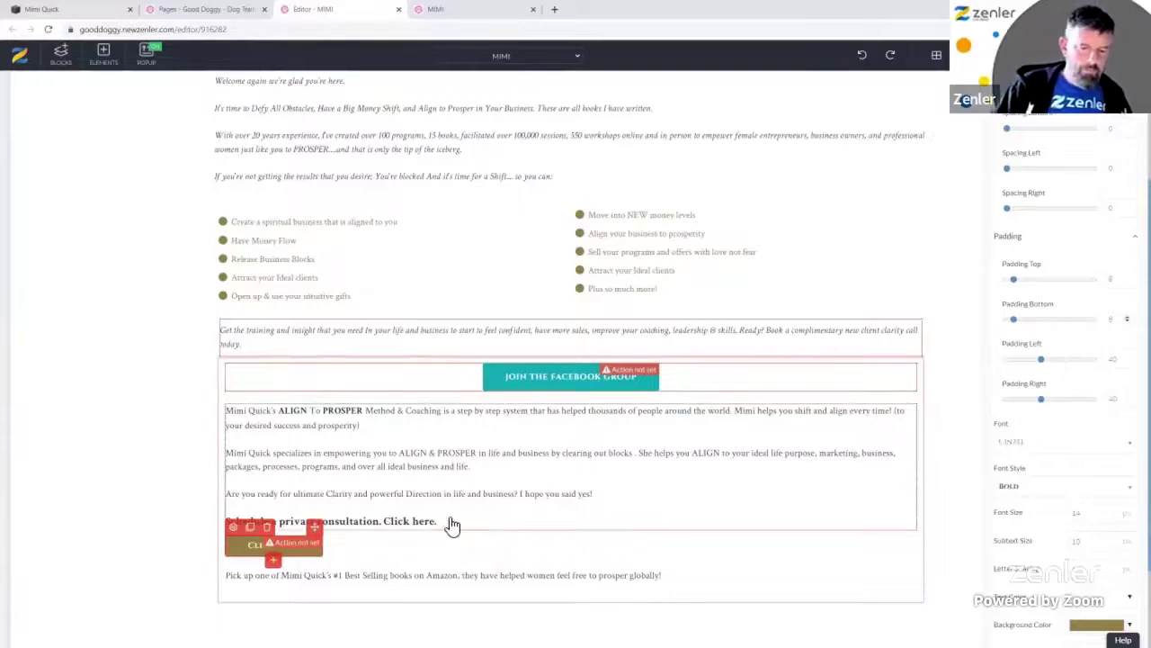
# - Delete 'Click here.' from the consultation heading text
pyautogui.click(453, 523)
pyautogui.moveTo(437, 520); pyautogui.dragTo(387, 523)
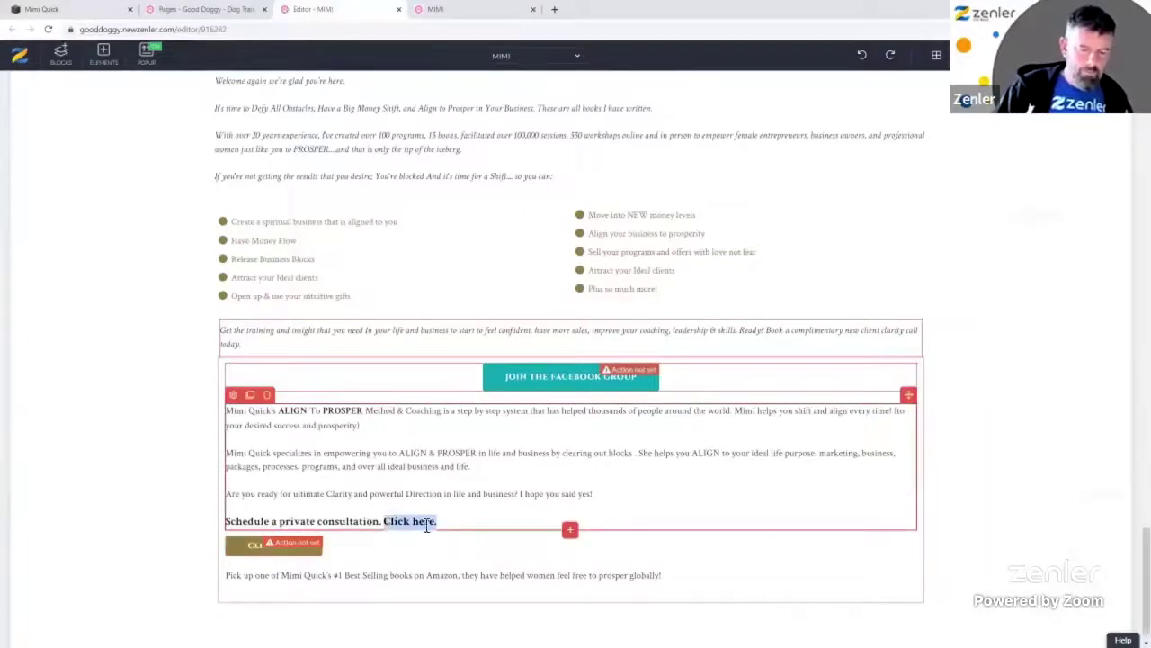
pyautogui.press('BackSpace')
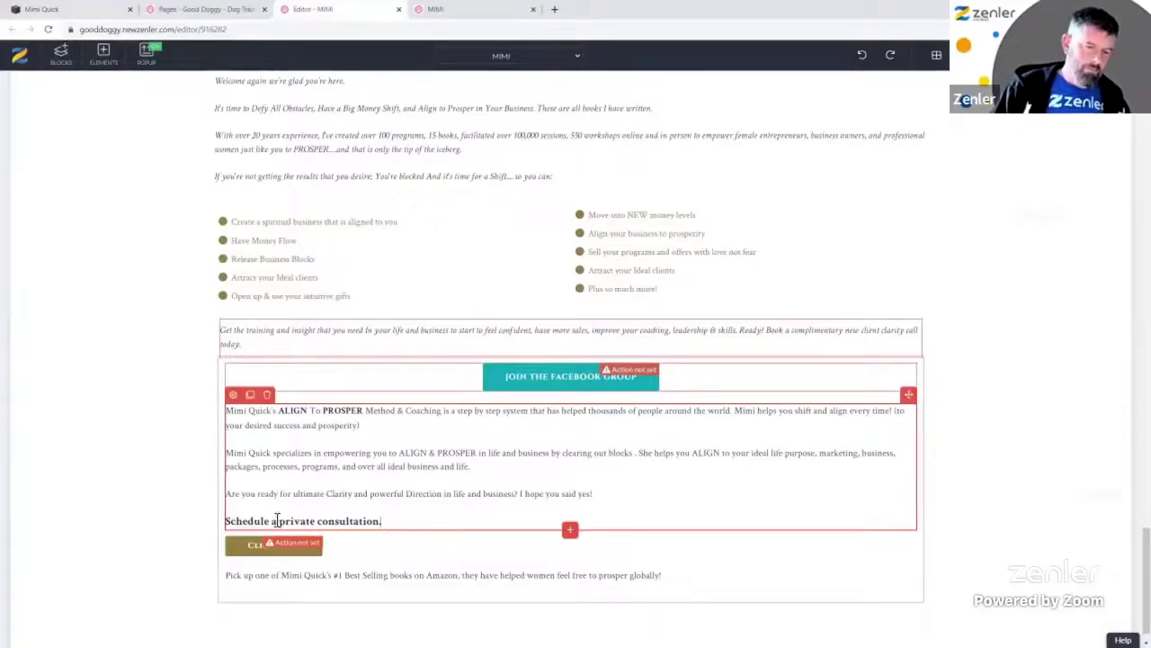
# - Italicize the 'Pick up one of Mimi Quick's #1 Best Selling books…' paragraph
pyautogui.keyDown('shift'); pyautogui.click(233, 523); pyautogui.keyUp('shift')
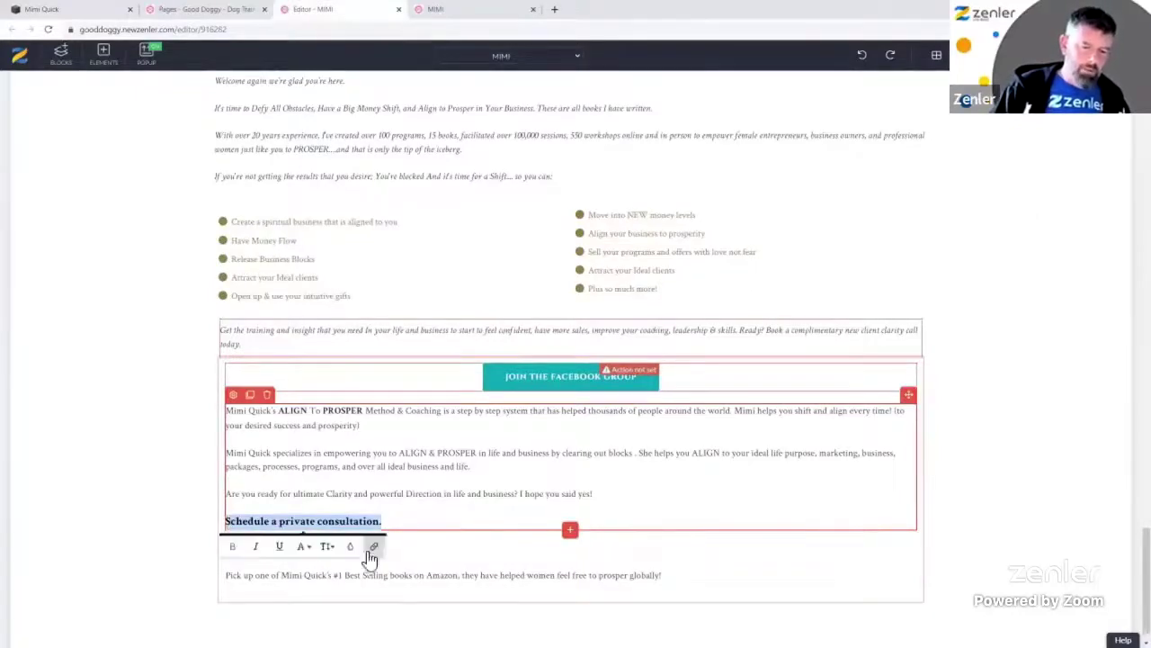
pyautogui.click(371, 547)
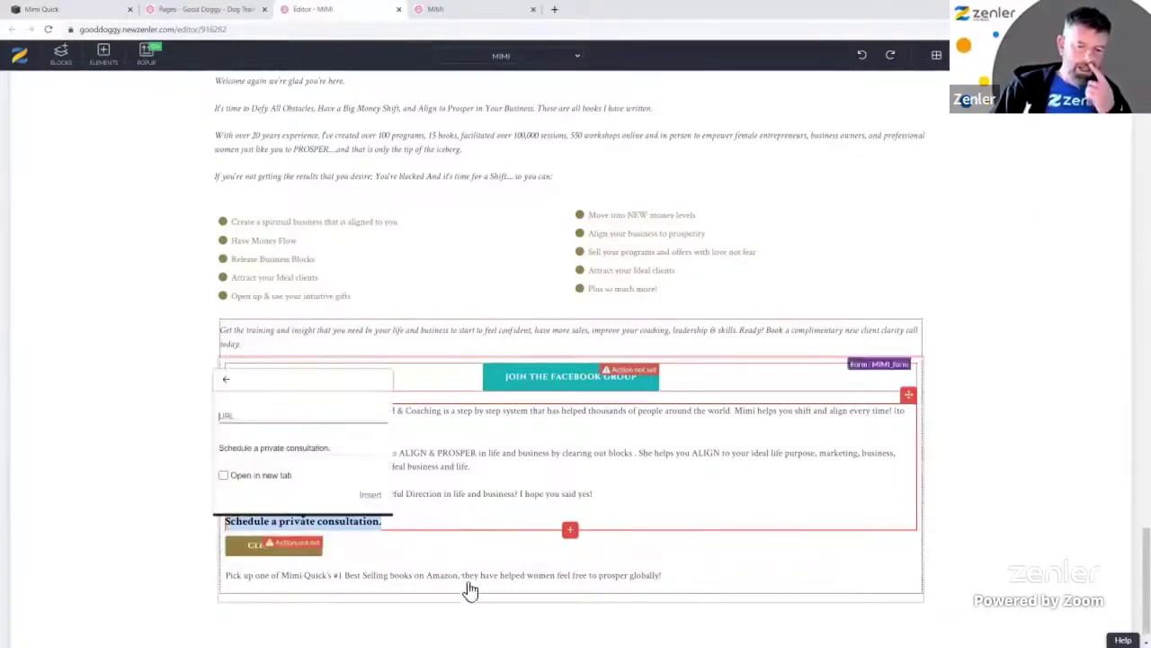
pyautogui.click(677, 578)
pyautogui.moveTo(678, 578); pyautogui.dragTo(223, 584)
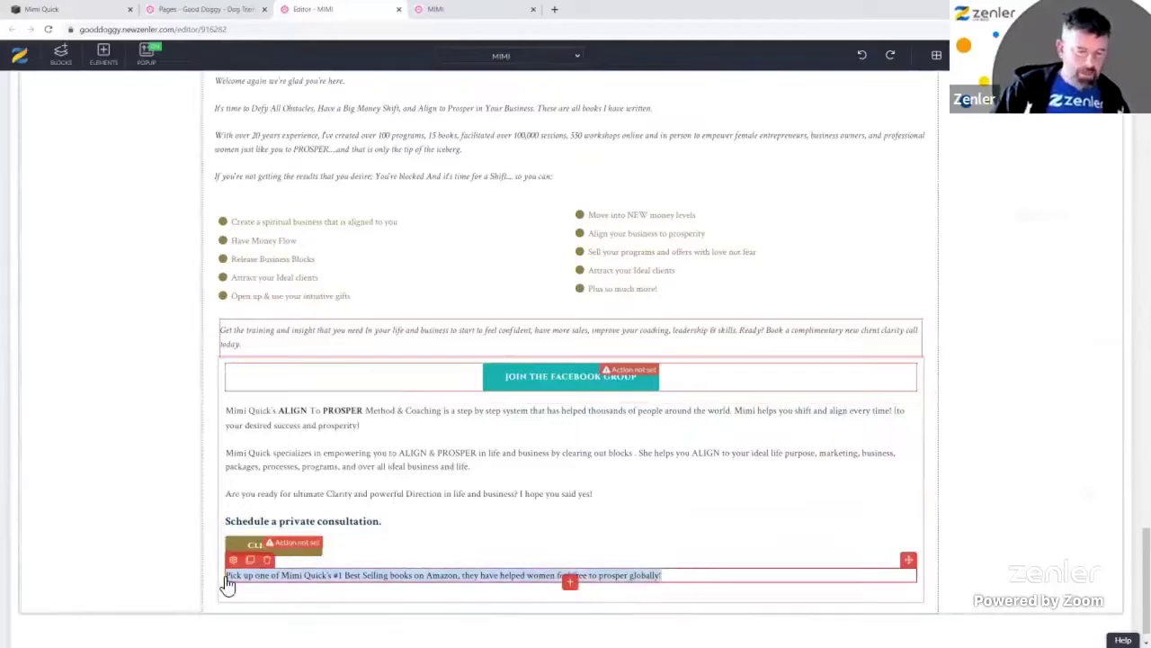
pyautogui.click(396, 599)
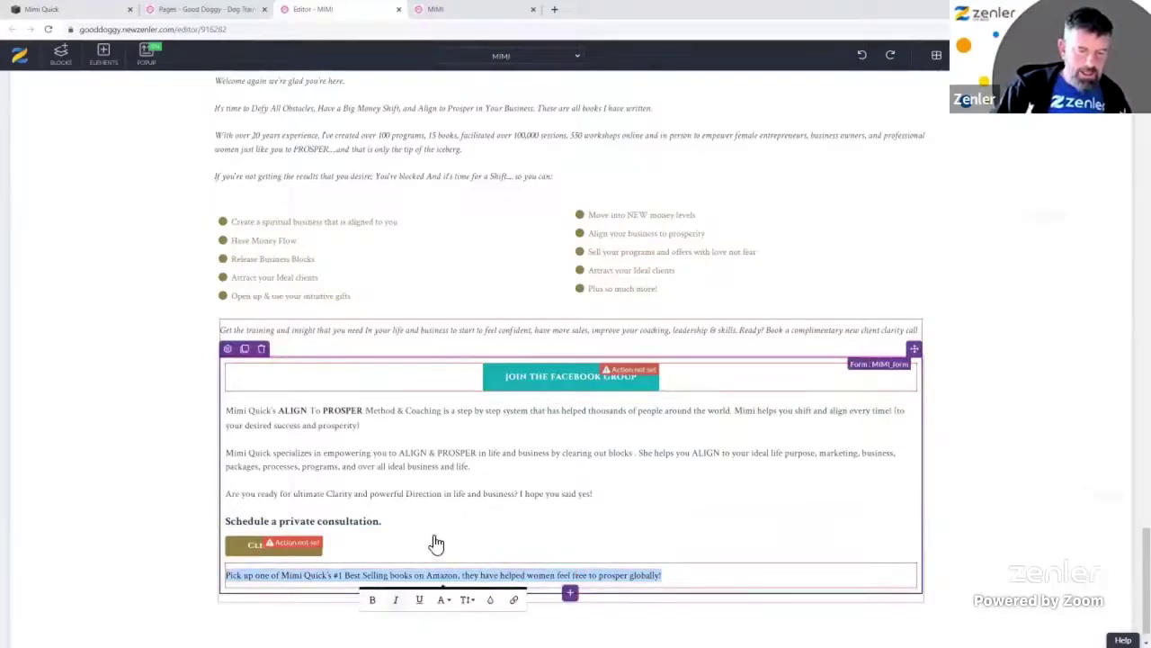
pyautogui.click(604, 382)
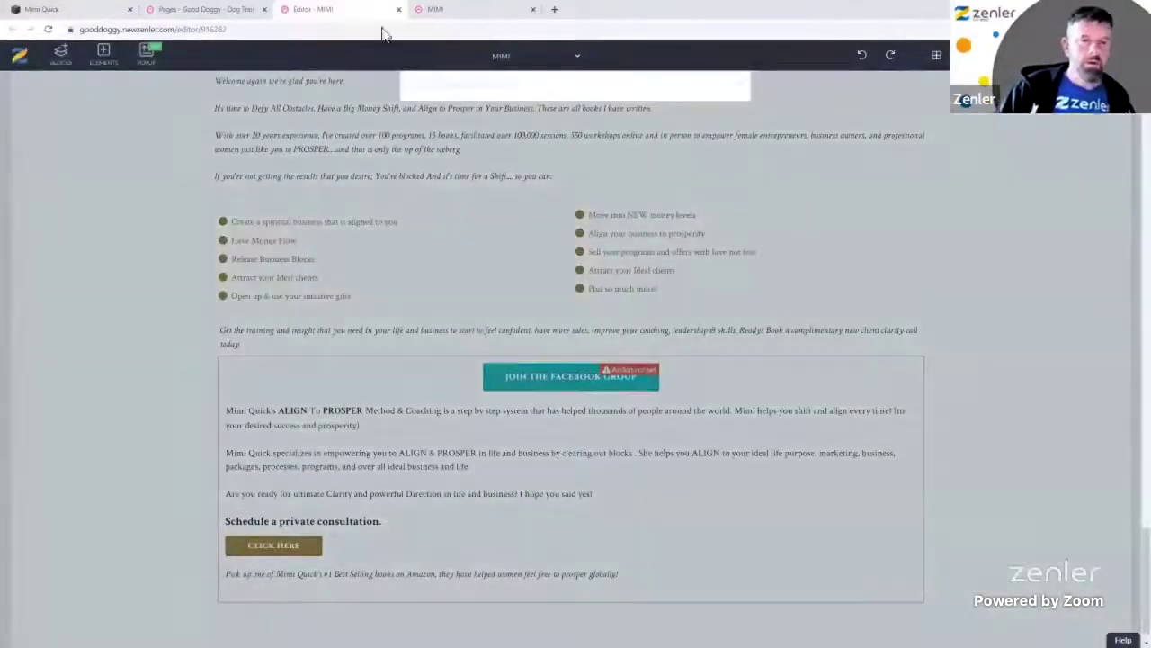
# - Reload the MIMI page preview to show the latest changes
pyautogui.click(435, 9)
pyautogui.click(48, 29)
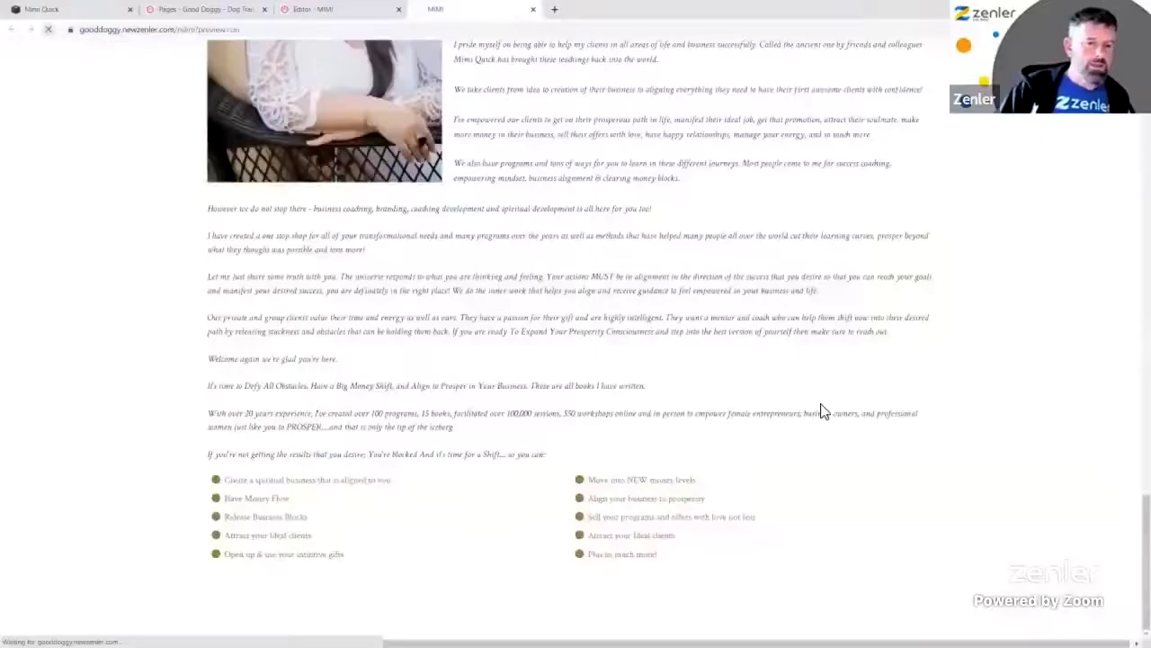
pyautogui.scroll(-20, 812, 457)
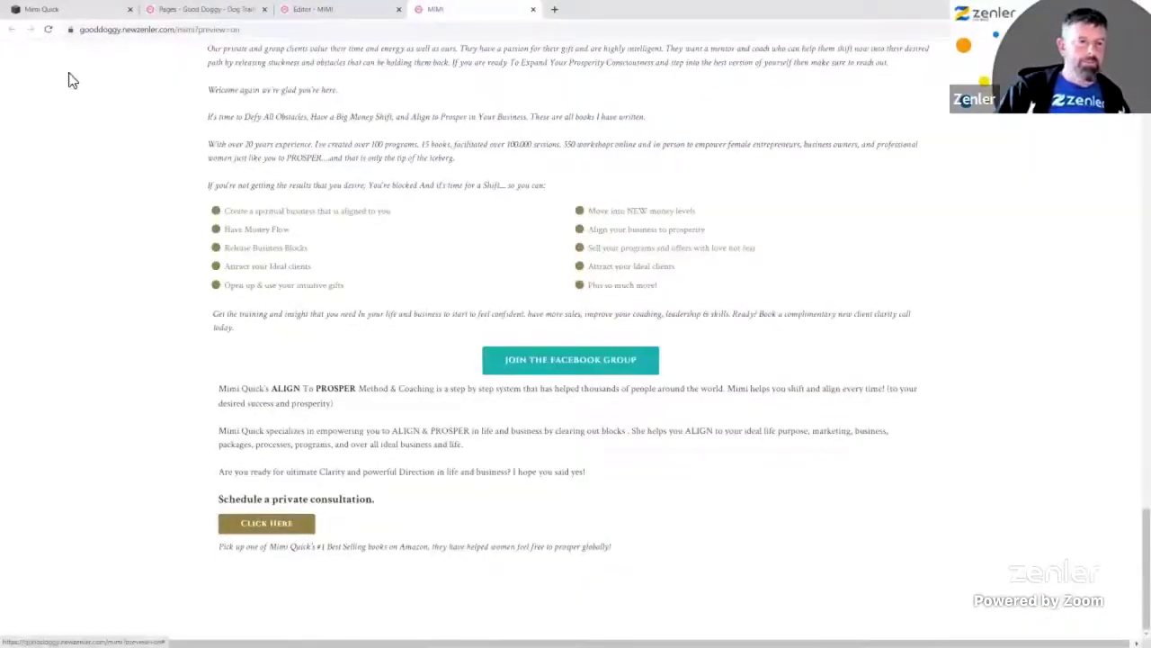
# - Scroll to the book covers on the live mimiquick.com site, then bring up the SITE 1-MIMI image folder
pyautogui.click(76, 9)
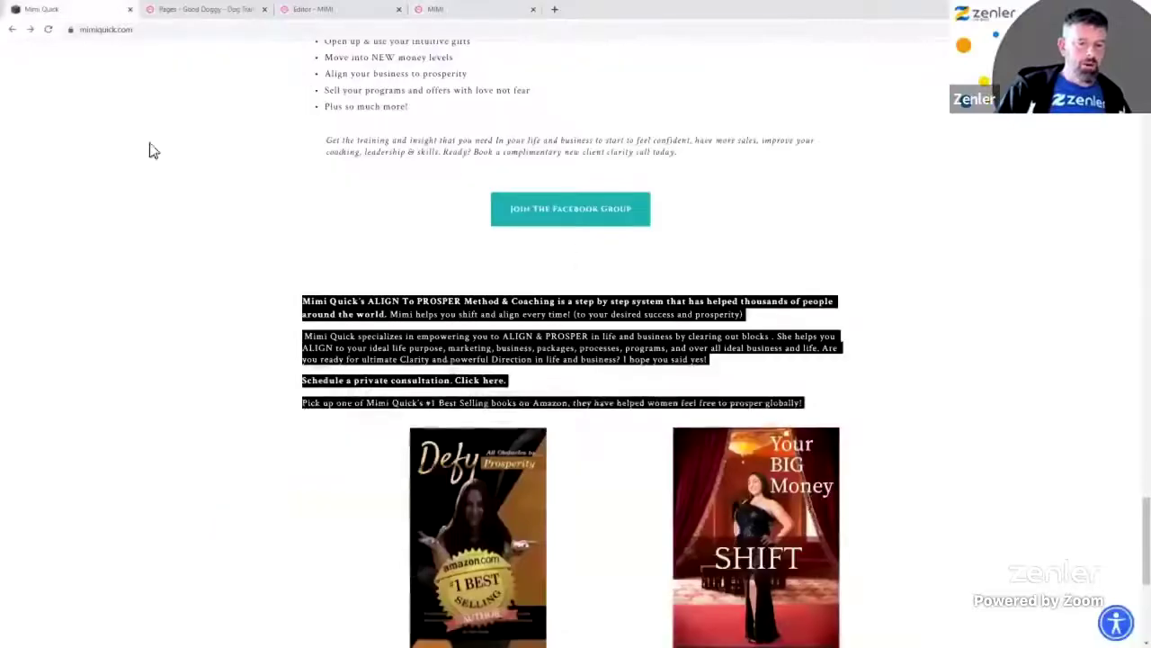
pyautogui.click(995, 373)
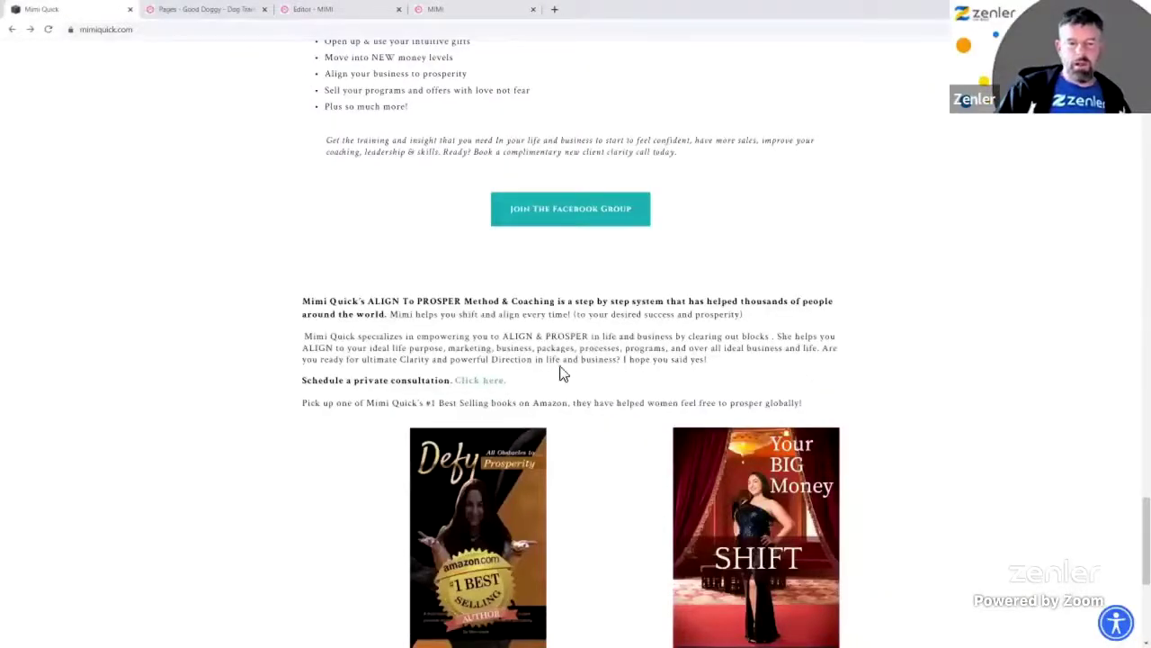
pyautogui.scroll(-5, 561, 373)
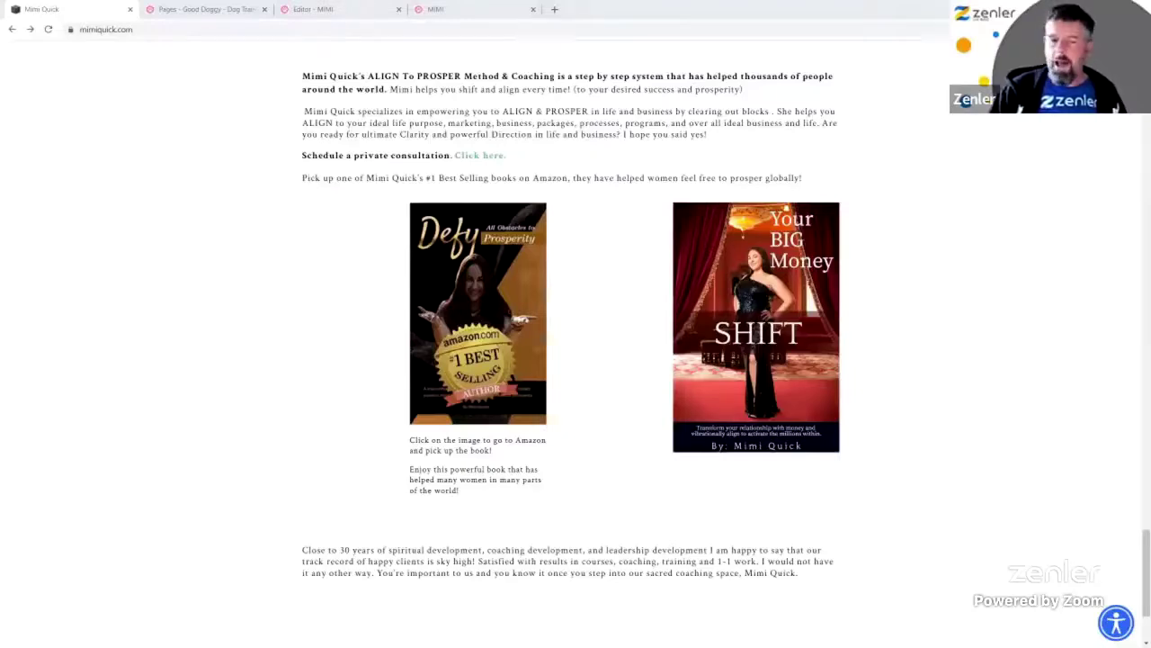
pyautogui.hotkey('alt', 'Tab')
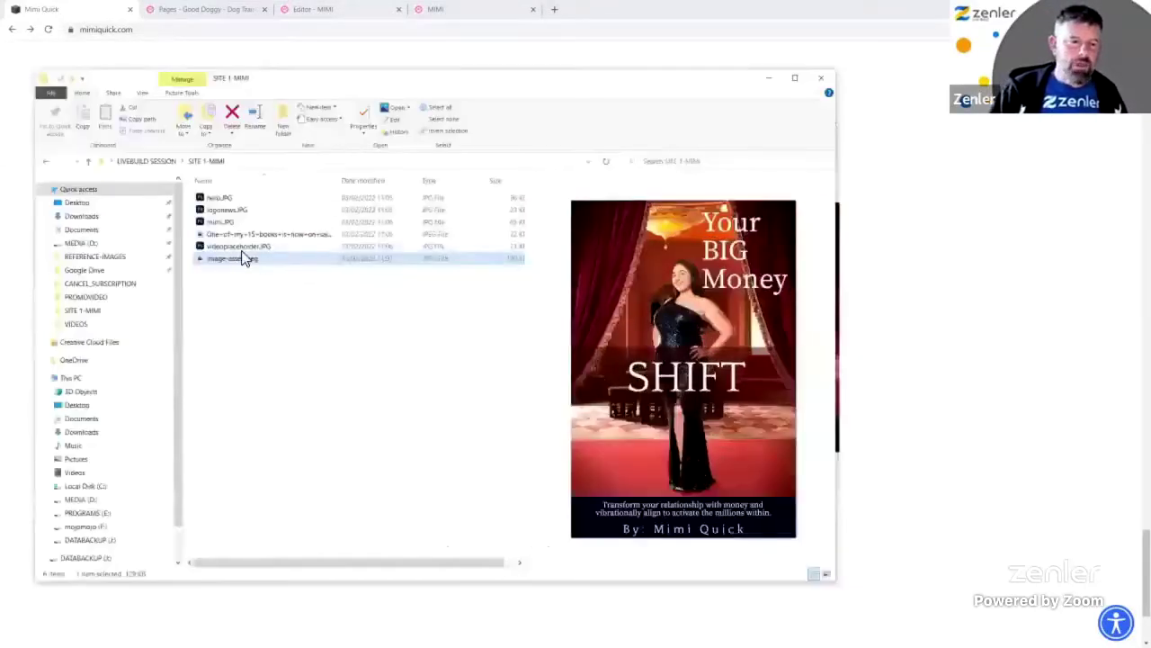
# - Compare the Defy and SHIFT (image-asset.jpeg) cover images, then close the SITE 1-MIMI folder
pyautogui.click(226, 236)
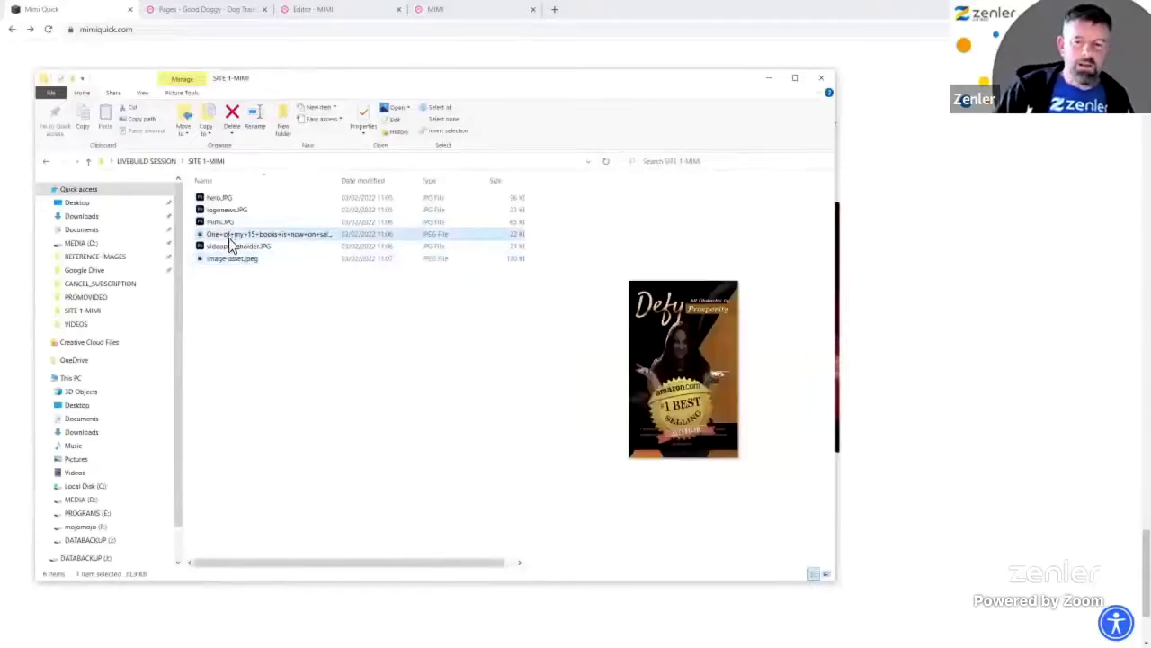
pyautogui.click(232, 260)
pyautogui.click(235, 235)
pyautogui.click(237, 260)
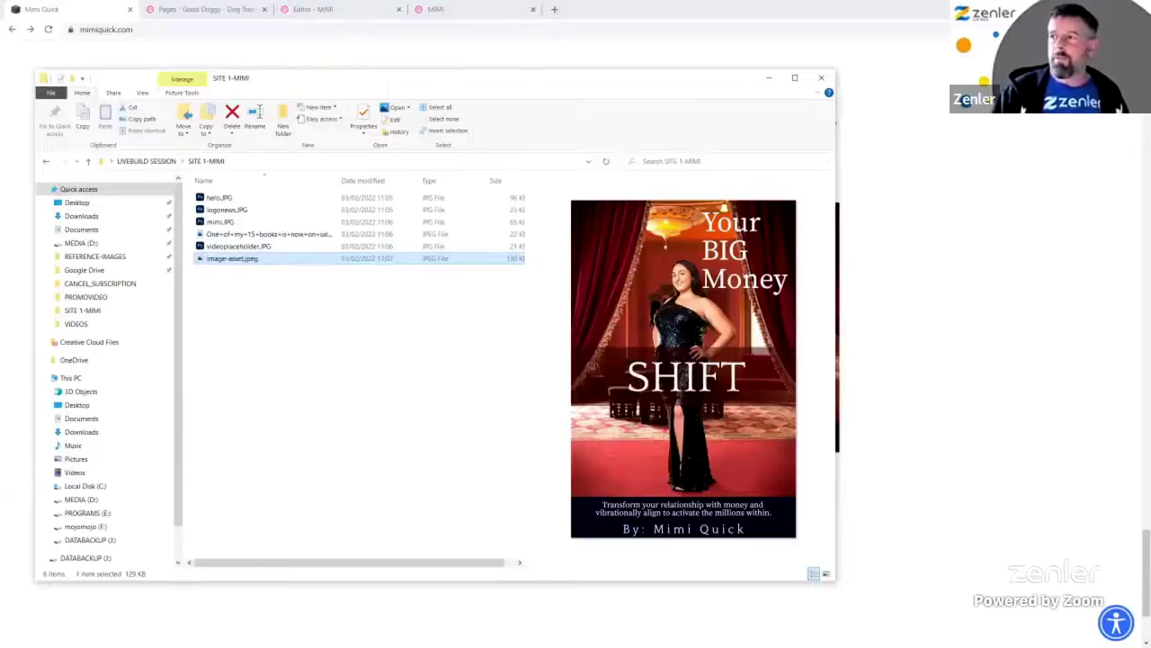
pyautogui.click(945, 388)
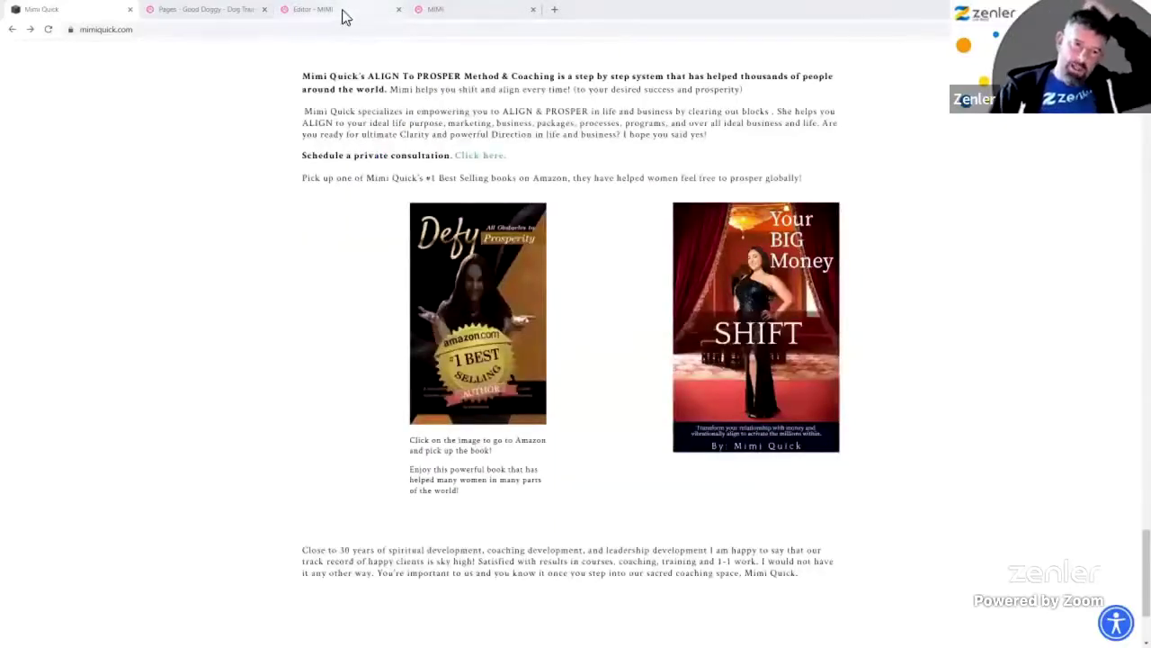
# - Add a 25/25/25/25 four-column row below the Best Selling books section
pyautogui.click(376, 13)
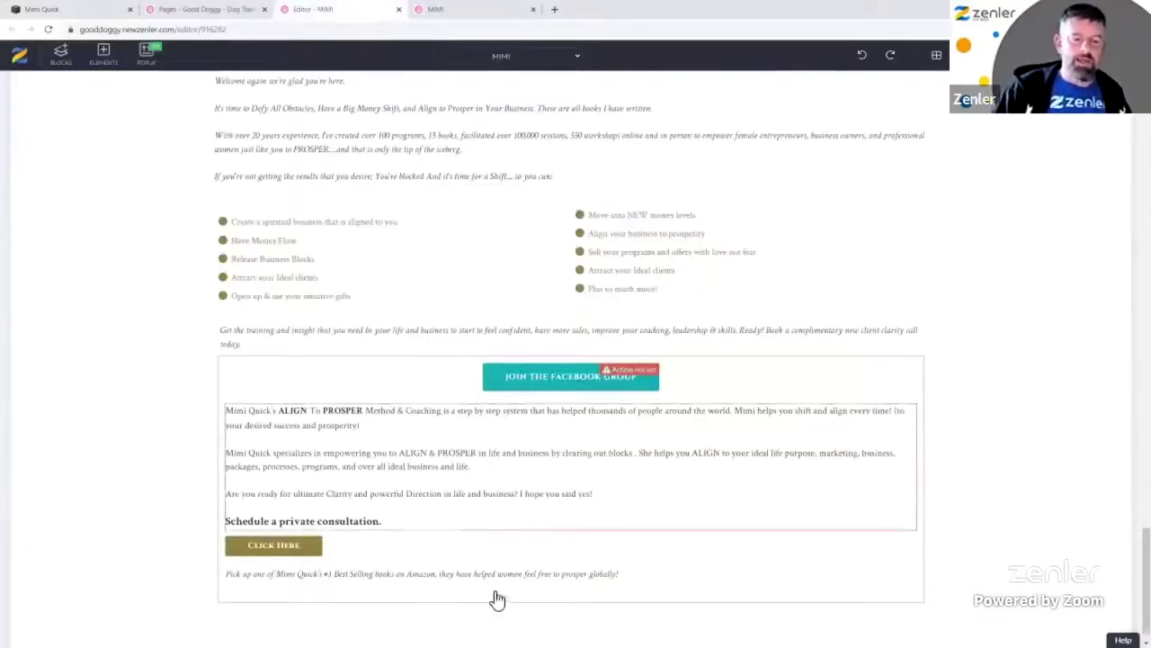
pyautogui.scroll(-1, 581, 511)
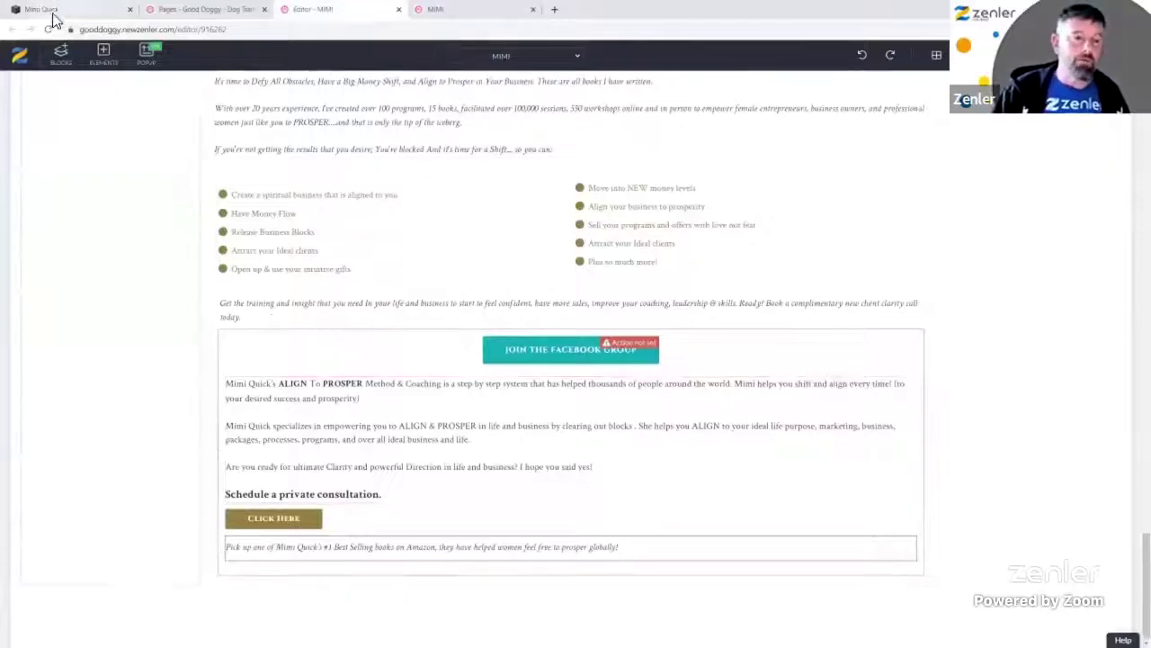
pyautogui.click(65, 12)
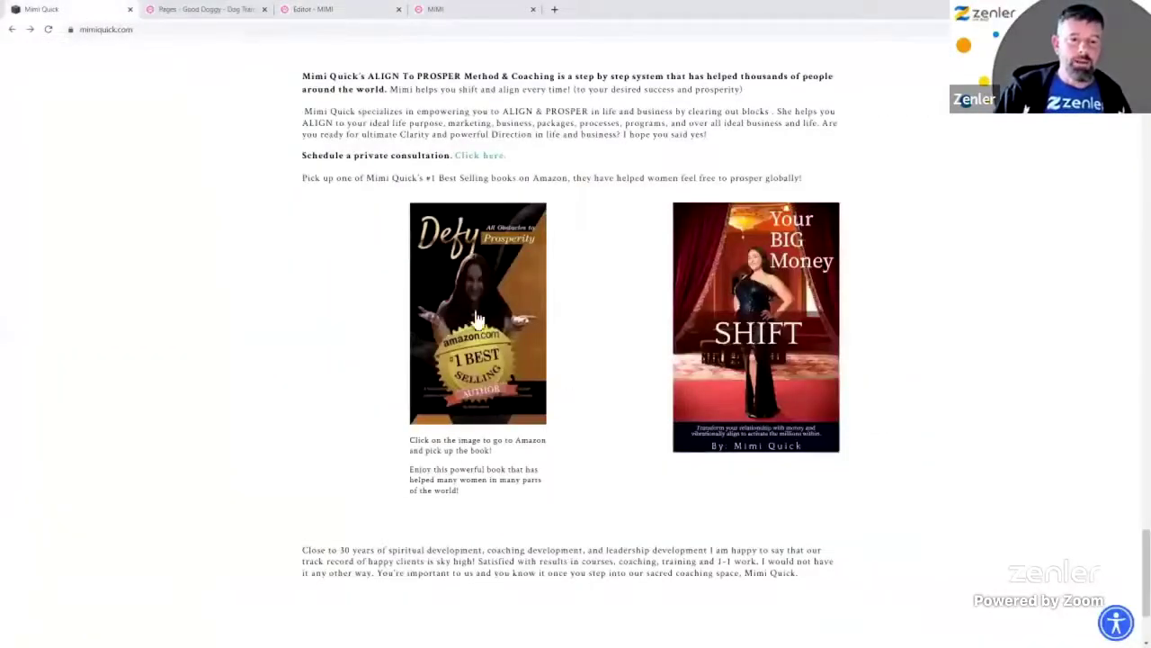
pyautogui.click(435, 17)
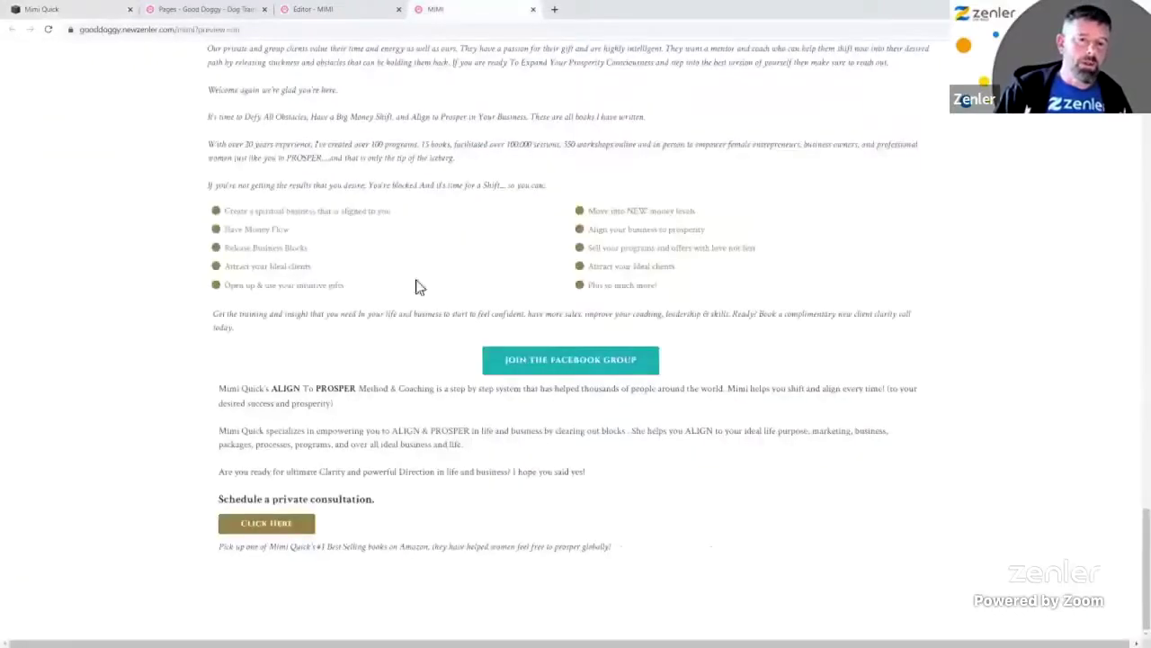
pyautogui.click(334, 13)
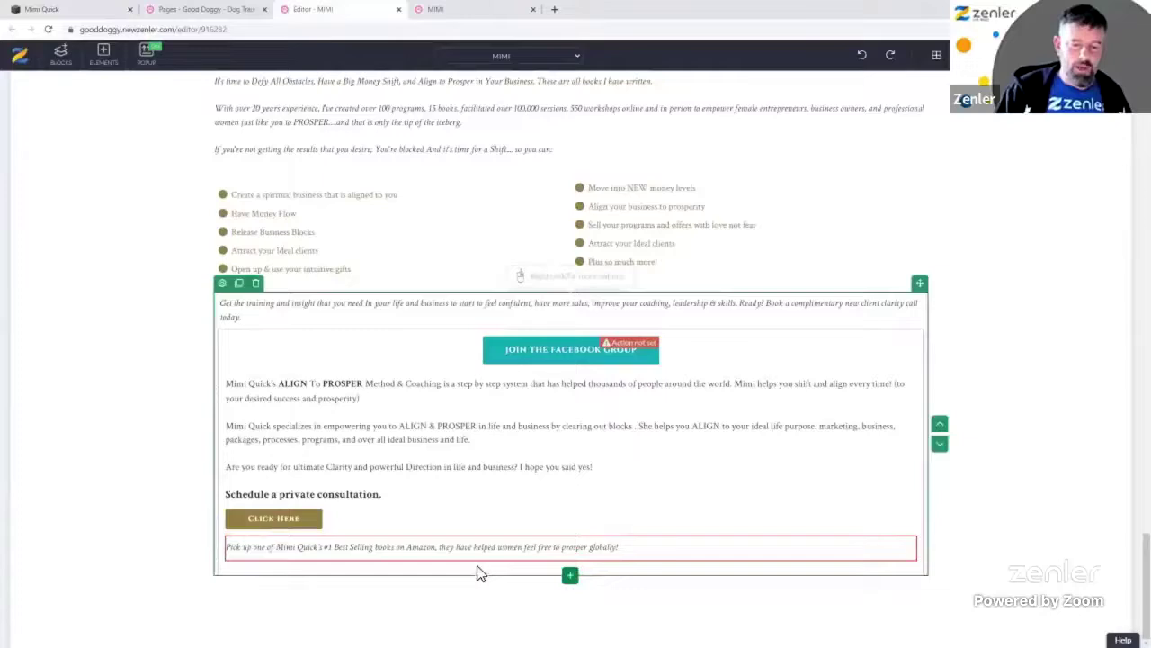
pyautogui.click(569, 575)
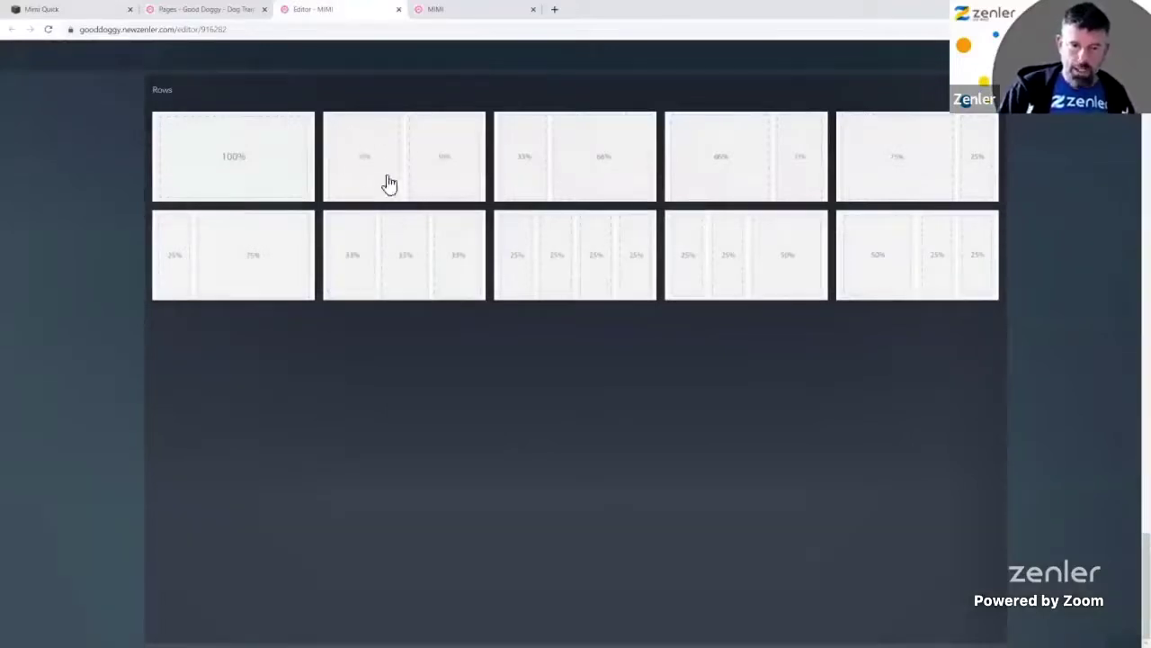
pyautogui.click(600, 258)
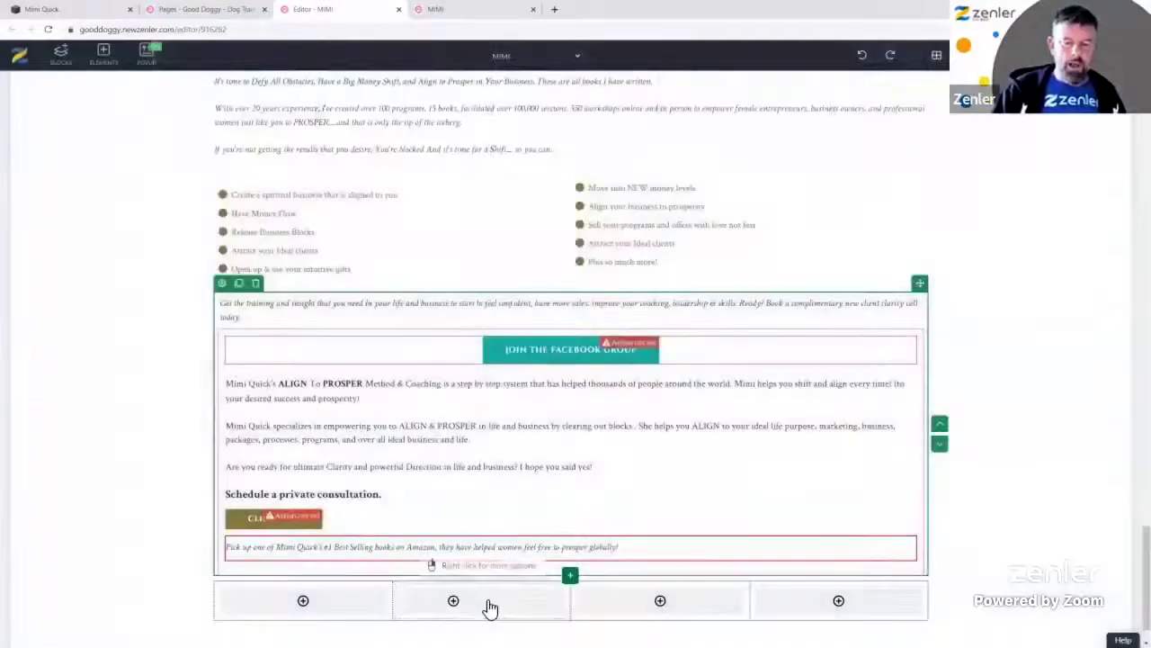
# - Upload the Defy book cover without cropping into the row's second column
pyautogui.click(490, 602)
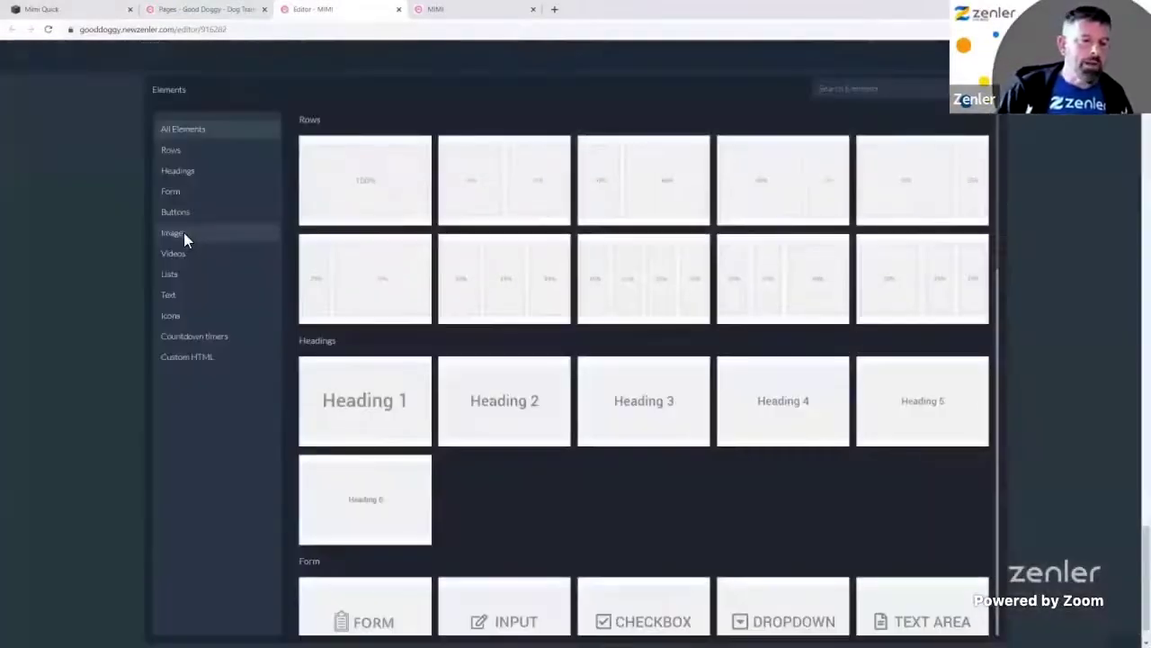
pyautogui.click(186, 232)
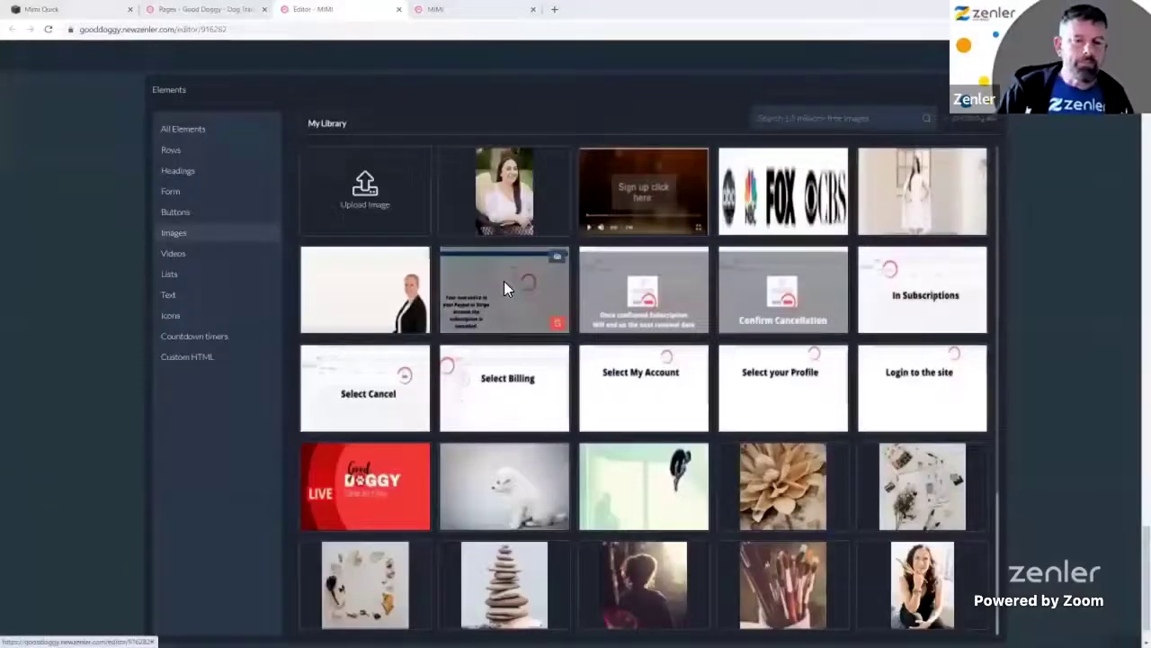
pyautogui.click(365, 193)
pyautogui.click(373, 94)
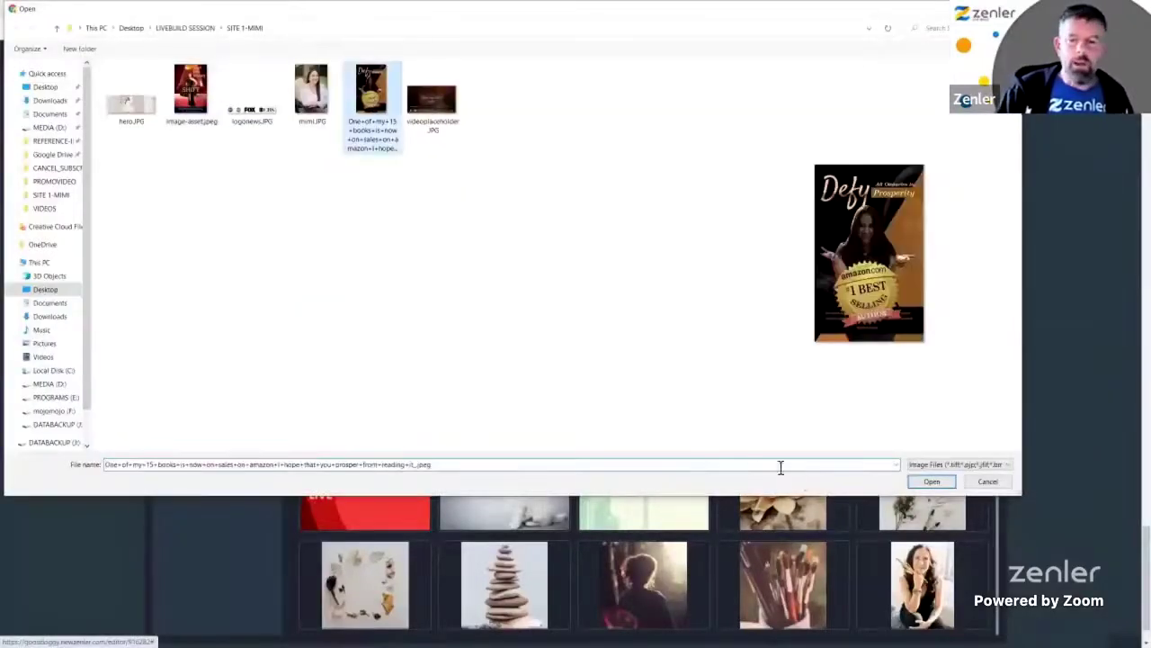
pyautogui.click(930, 481)
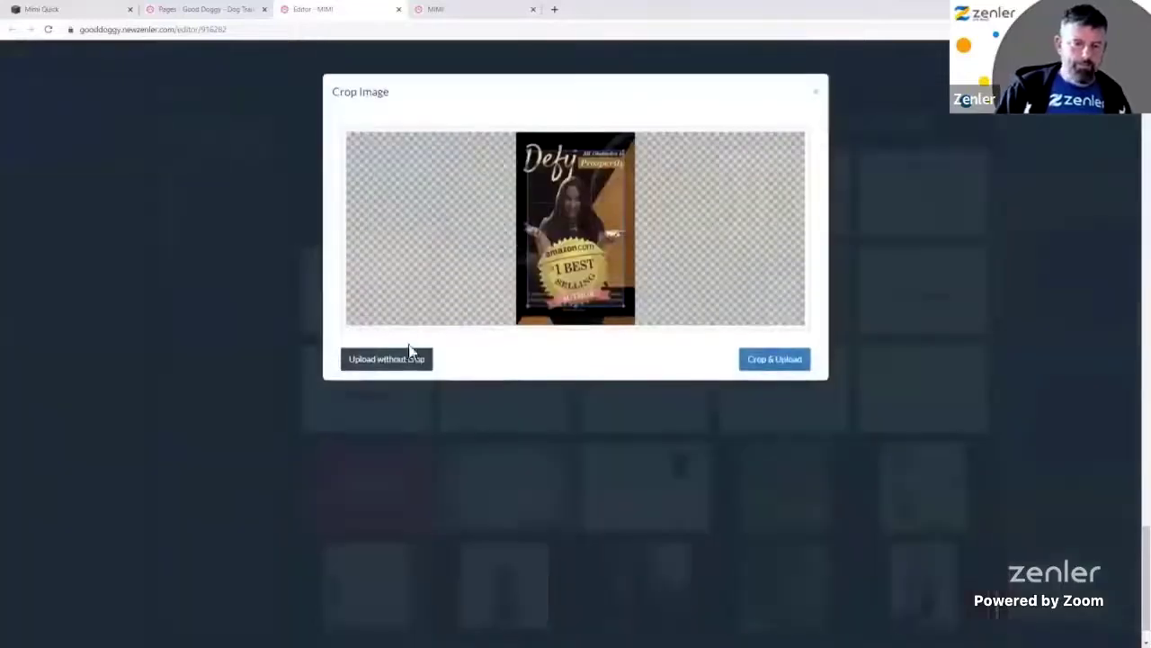
pyautogui.click(414, 357)
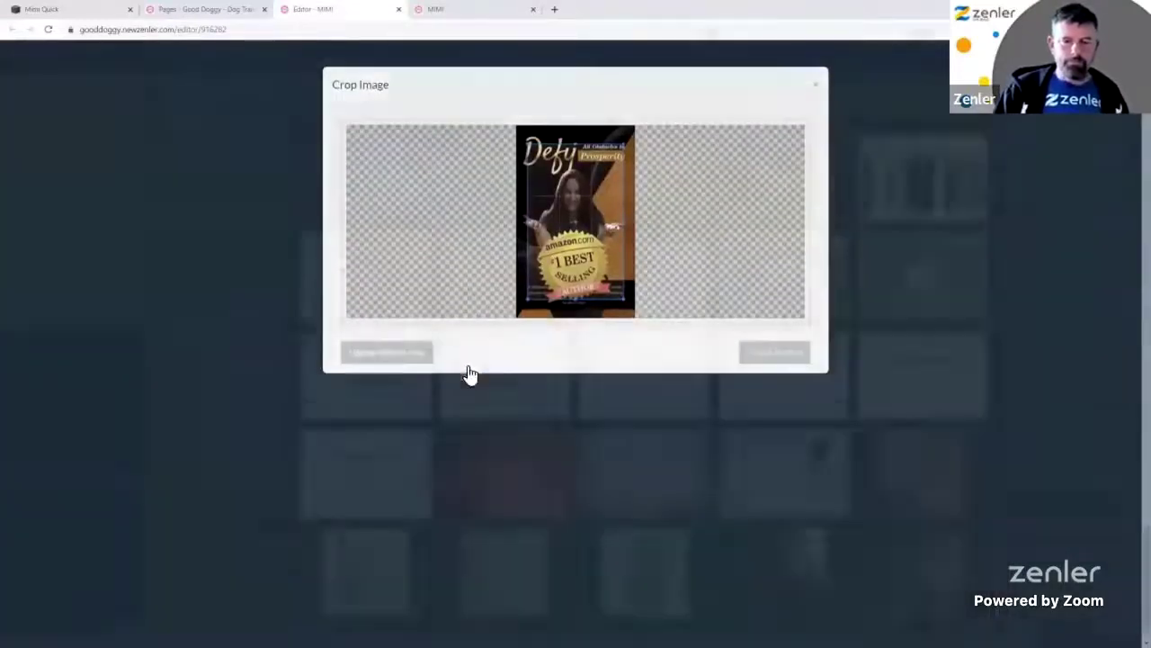
pyautogui.scroll(-3, 706, 481)
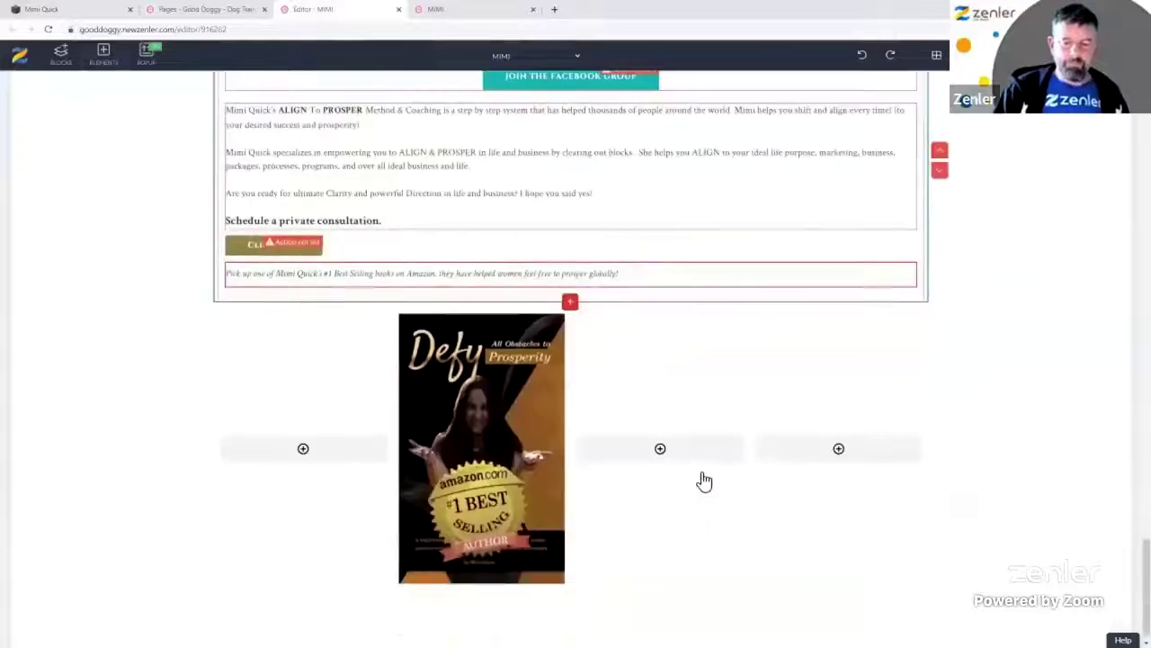
# - Upload the SHIFT book cover without cropping into the row's third column
pyautogui.click(659, 436)
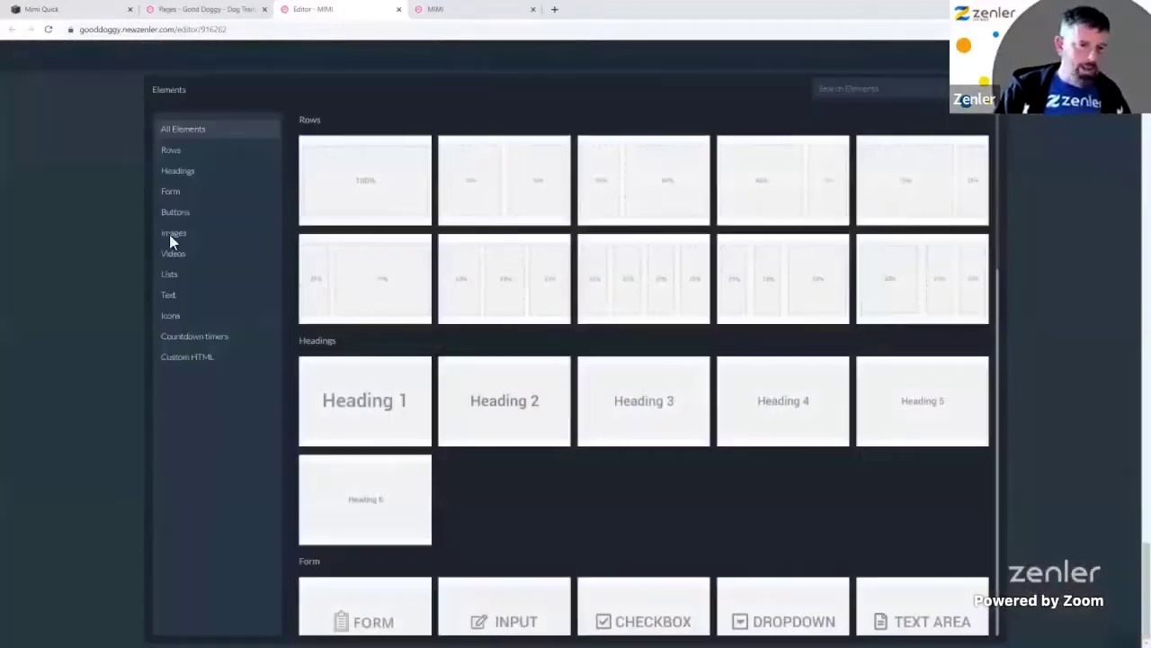
pyautogui.click(175, 237)
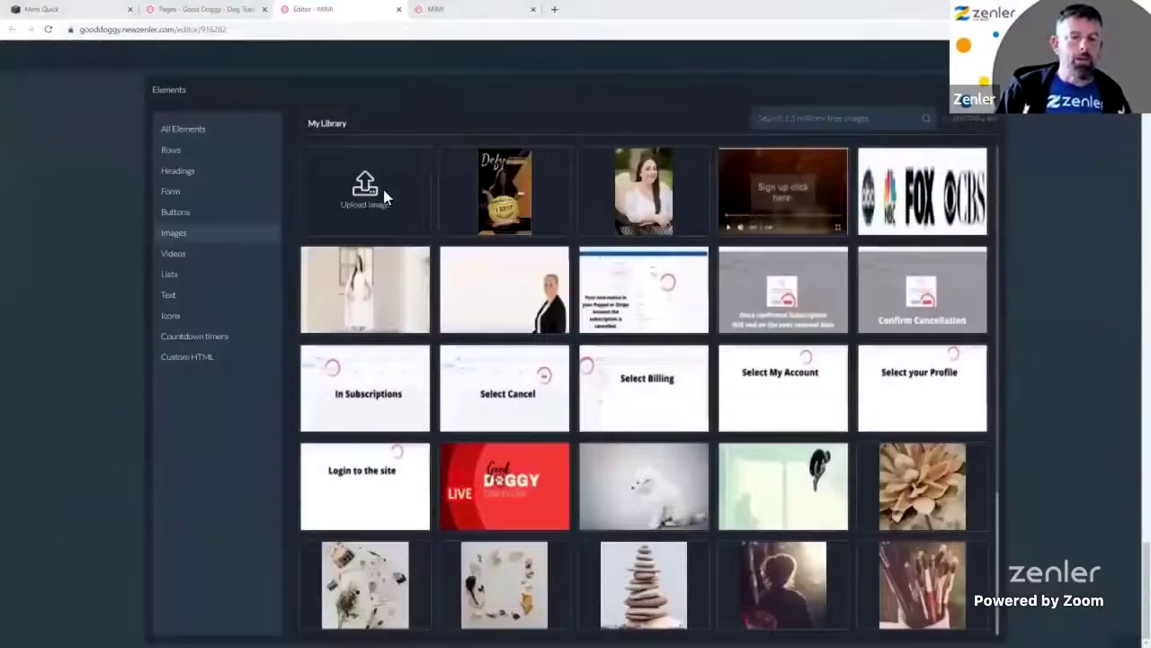
pyautogui.click(383, 194)
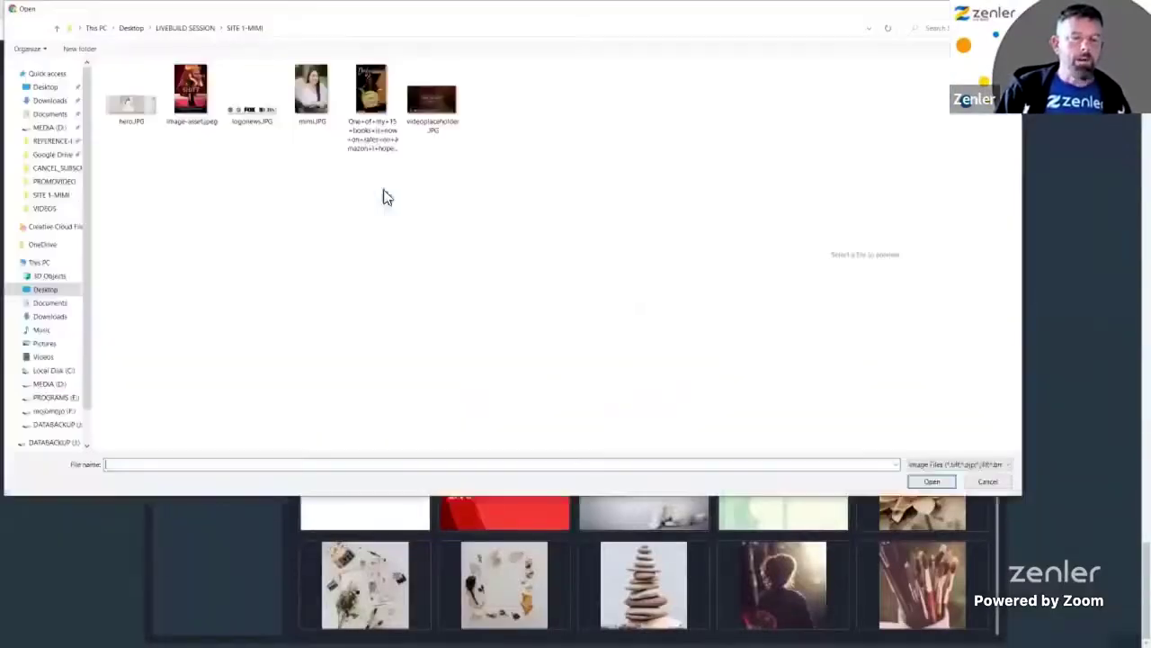
pyautogui.click(191, 90)
pyautogui.click(946, 482)
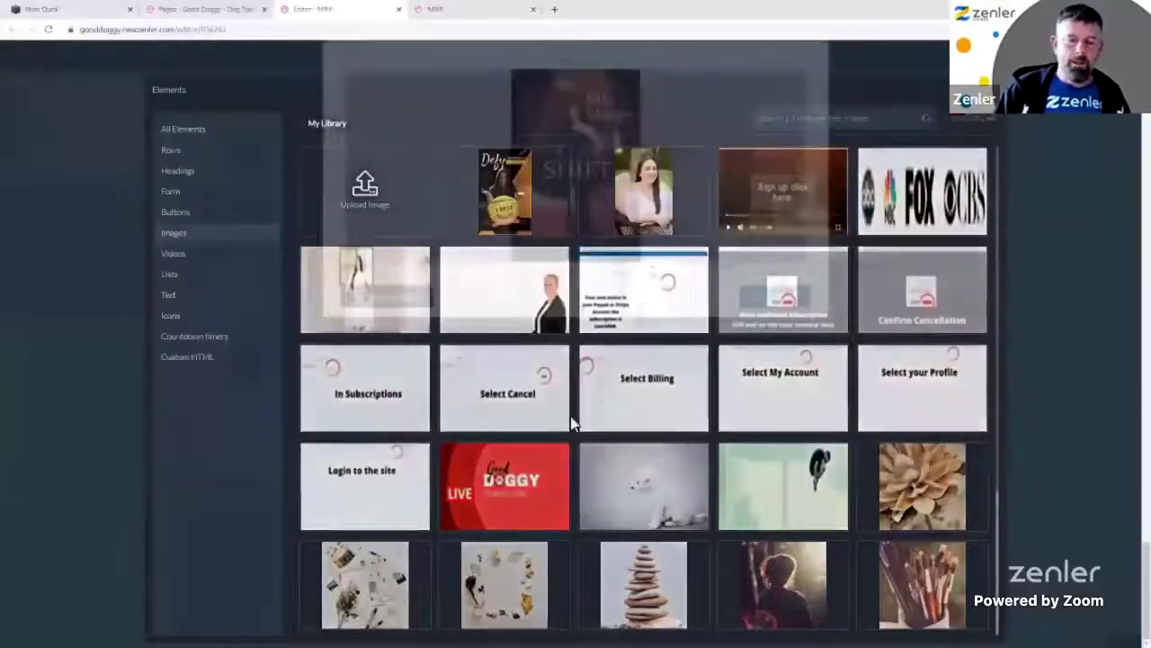
pyautogui.click(387, 359)
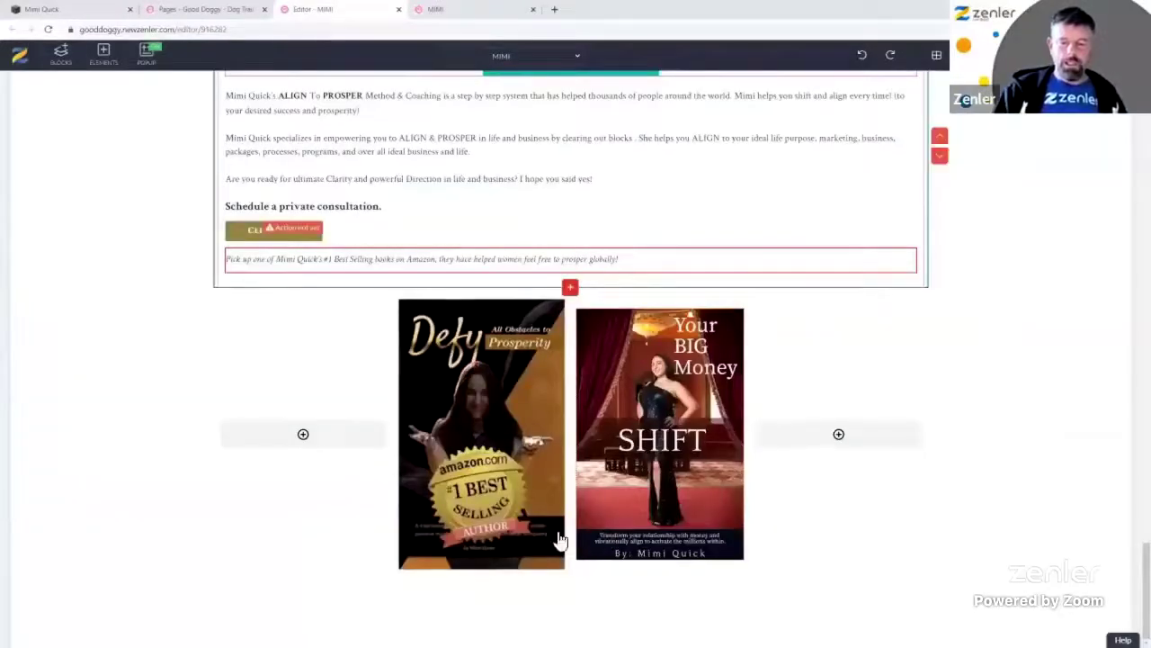
# - Resize the Defy cover so it matches the SHIFT cover
pyautogui.moveTo(547, 549)
pyautogui.moveTo(567, 571); pyautogui.dragTo(563, 567)
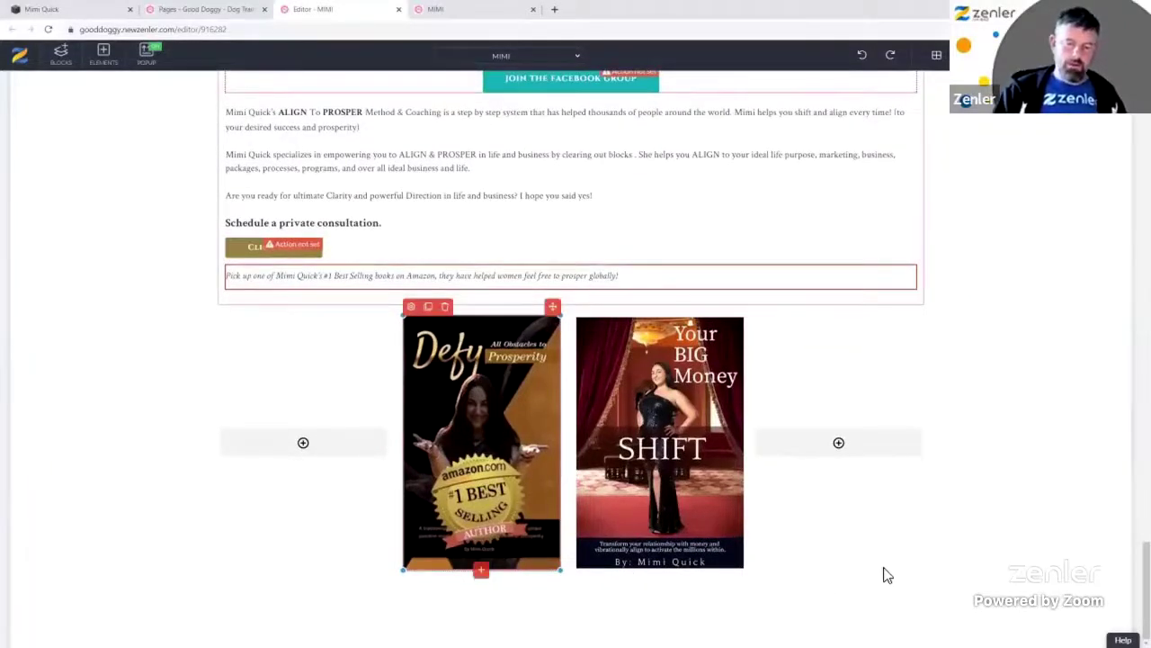
pyautogui.click(820, 570)
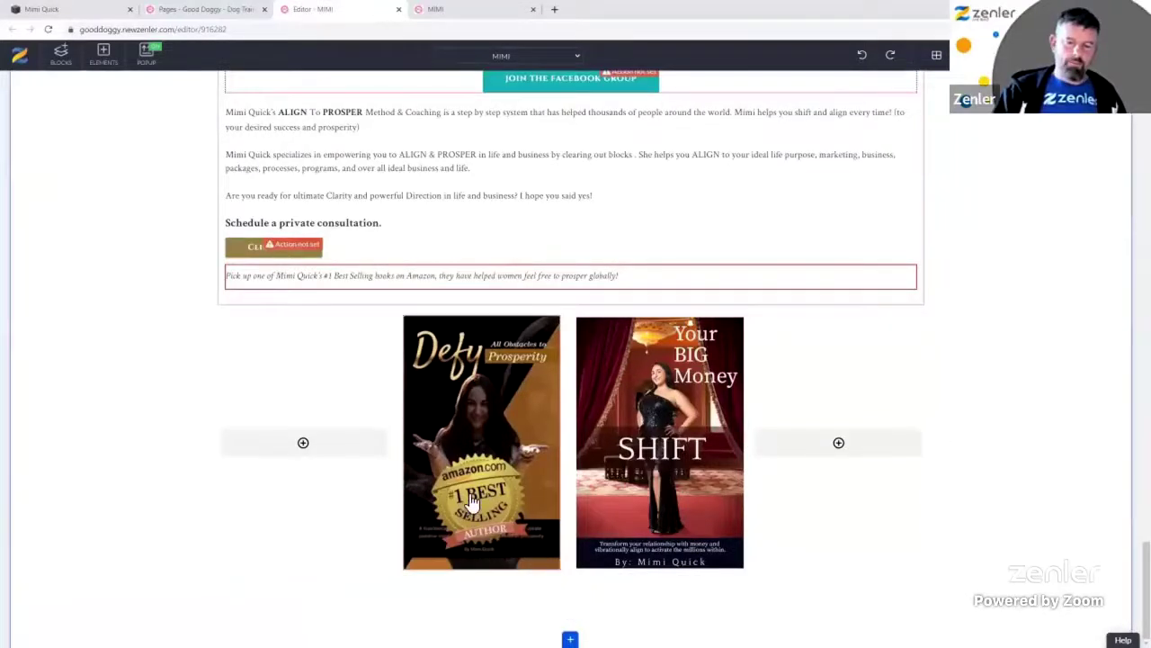
pyautogui.click(470, 500)
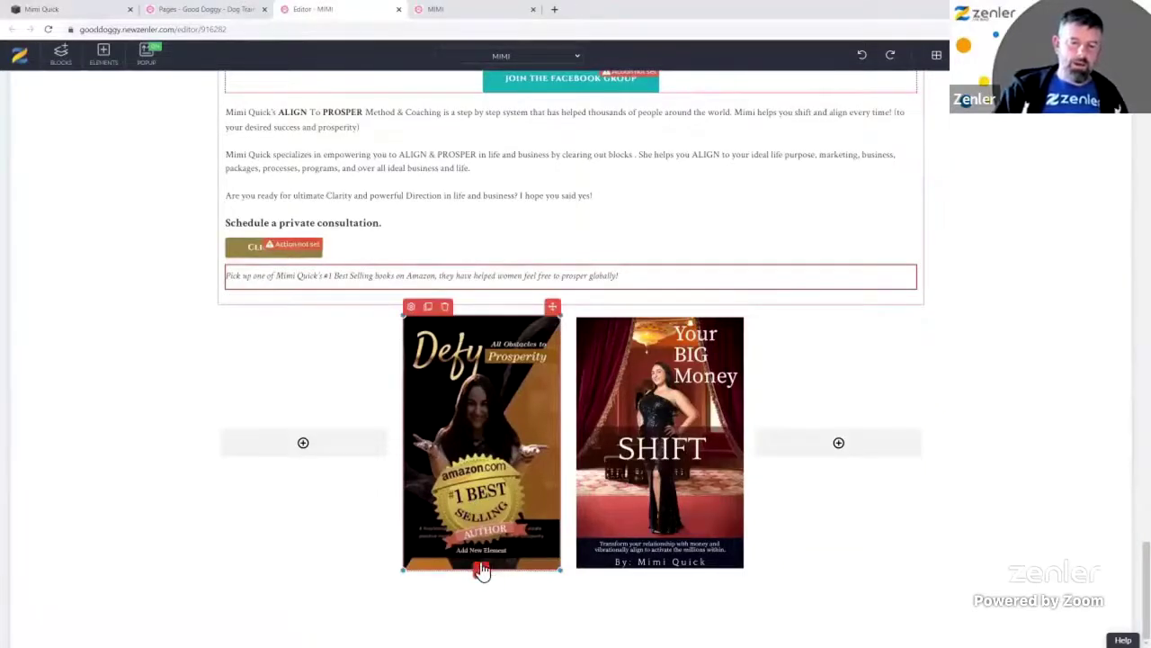
pyautogui.click(486, 572)
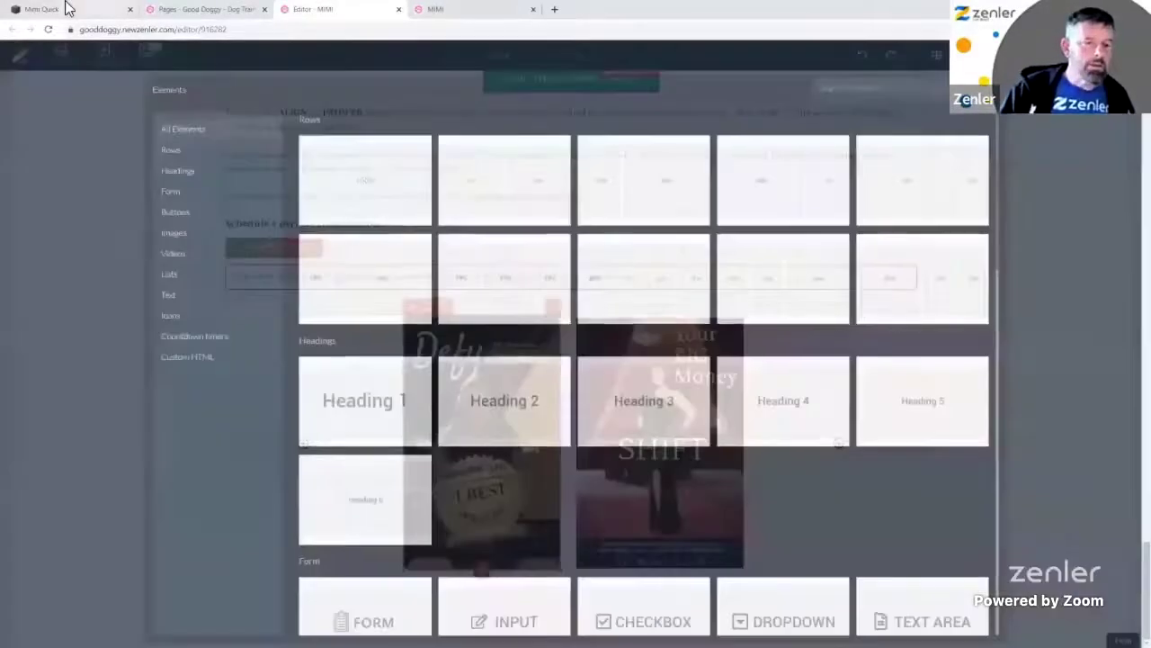
# - Copy the Defy caption from the live site and place a duplicated paragraph beneath the Defy cover
pyautogui.click(63, 9)
pyautogui.moveTo(475, 502); pyautogui.dragTo(401, 443)
pyautogui.hotkey('ctrl', 'c')
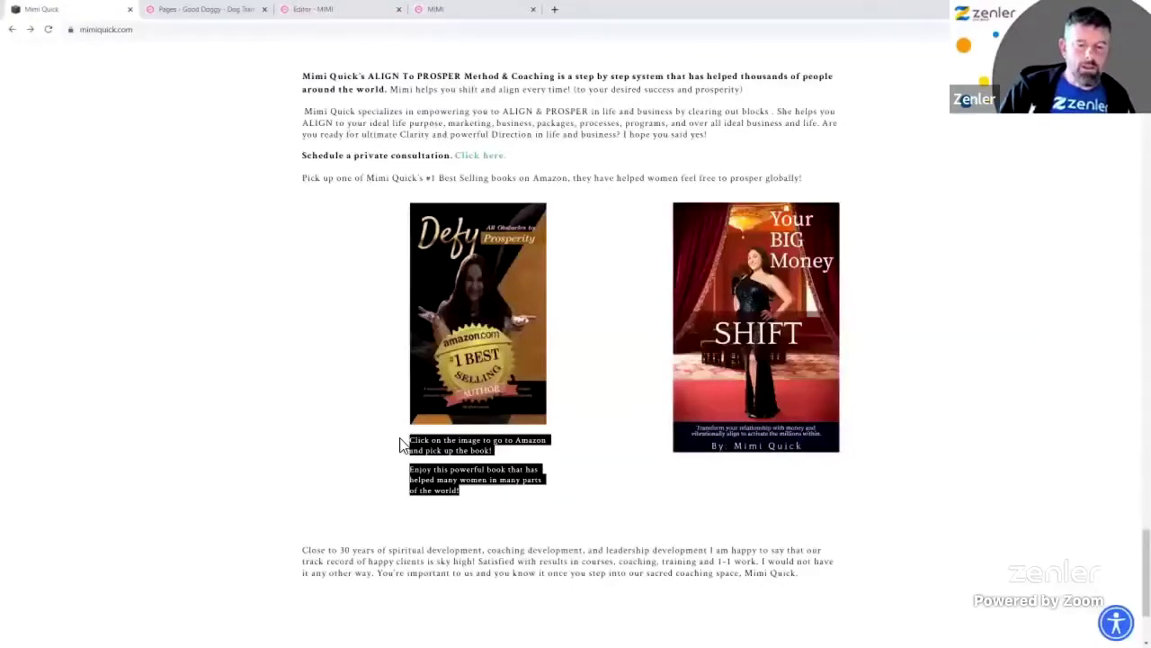
pyautogui.click(441, 9)
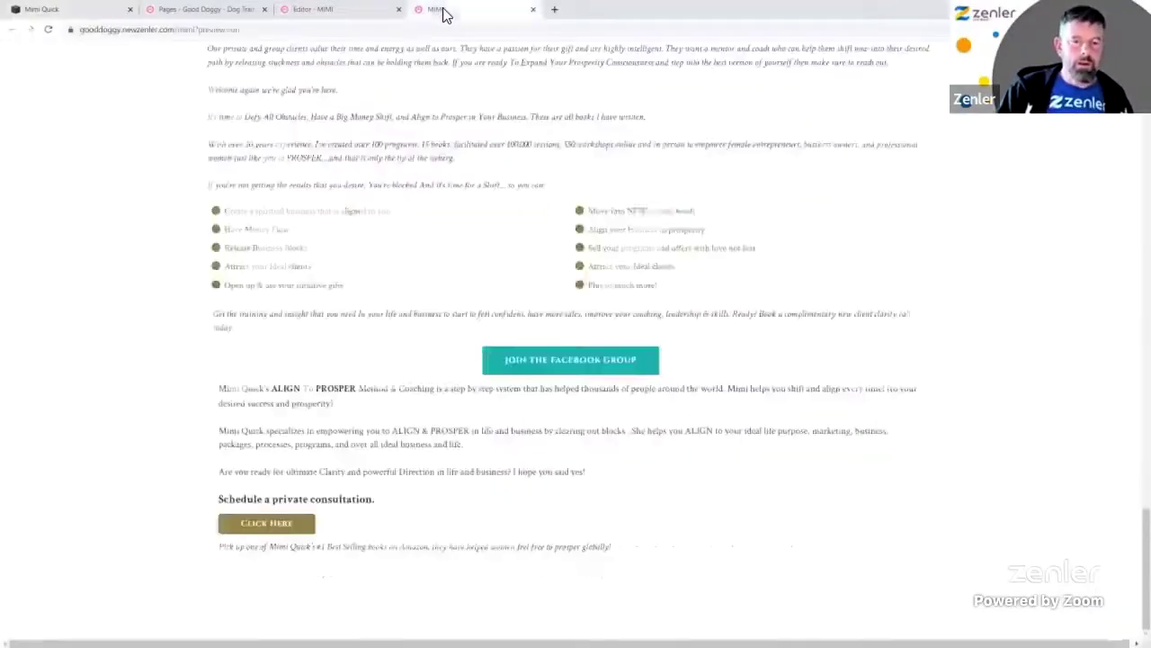
pyautogui.hotkey('ctrl', 'shift', 'Tab')
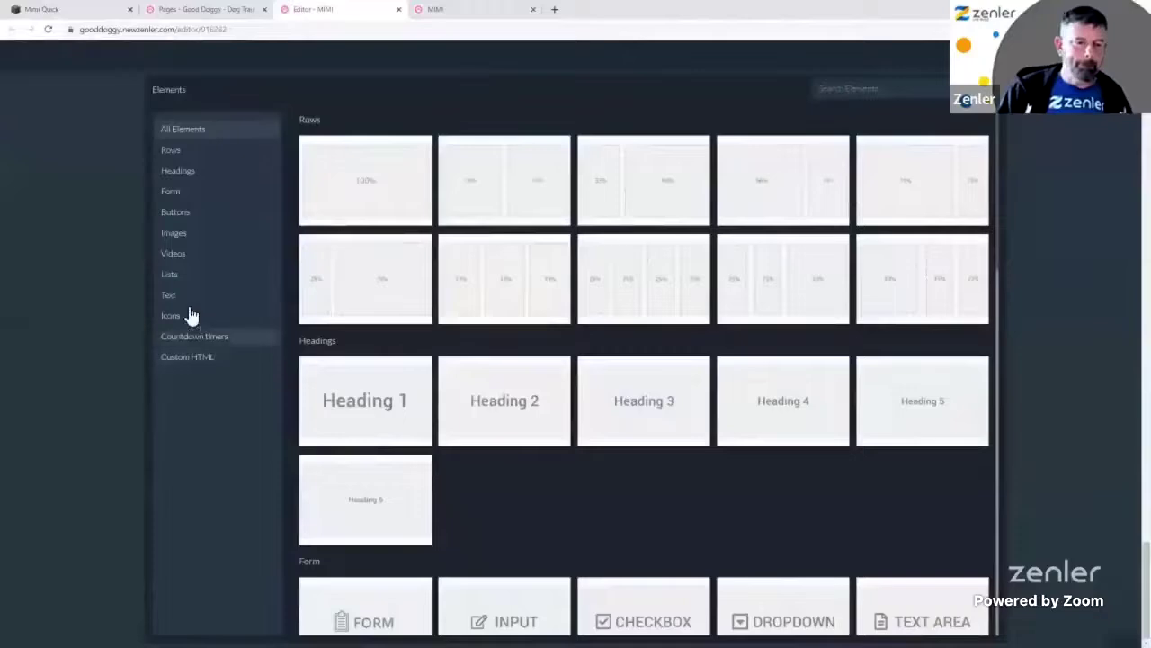
pyautogui.click(182, 297)
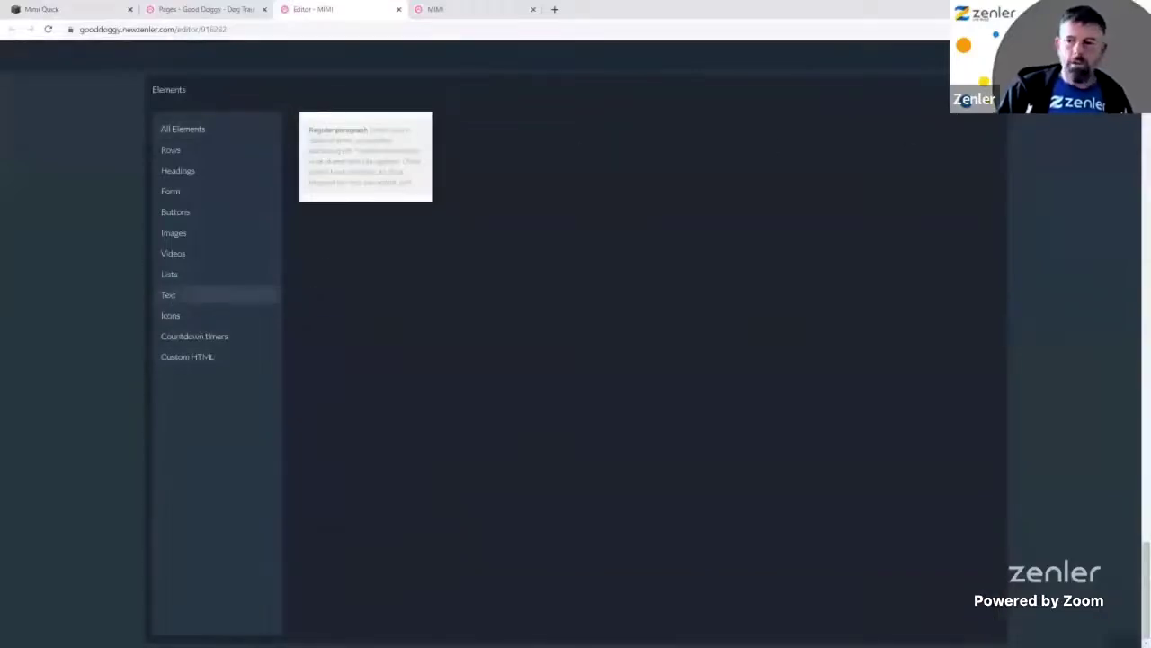
pyautogui.moveTo(735, 379); pyautogui.dragTo(306, 268)
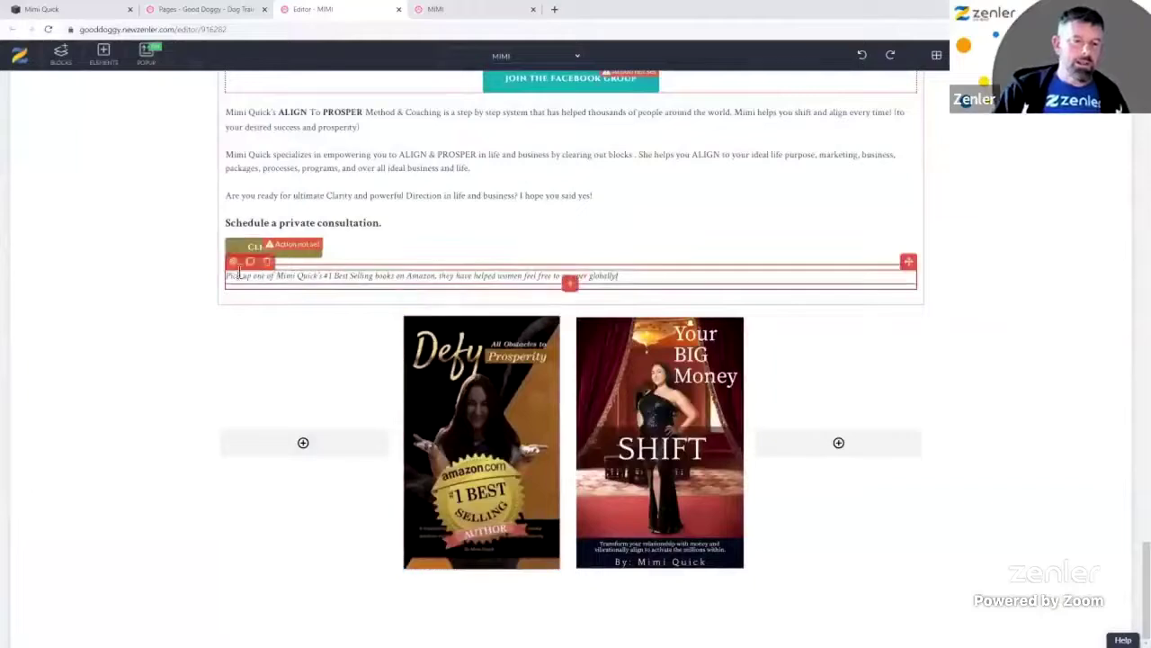
pyautogui.click(256, 264)
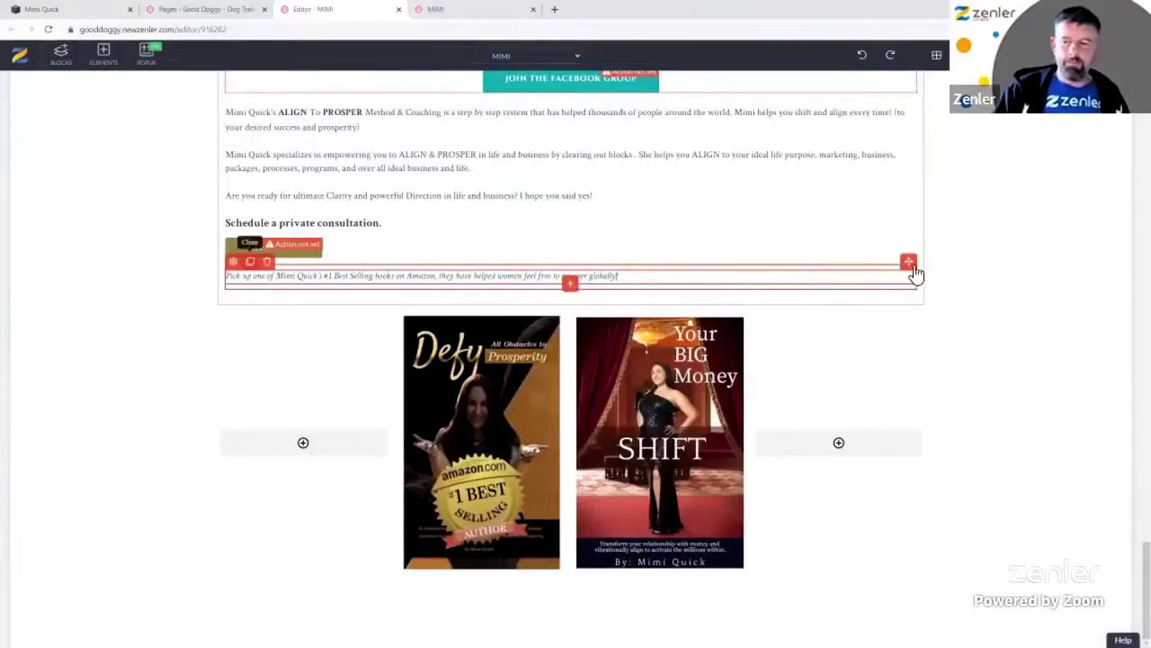
pyautogui.moveTo(913, 267); pyautogui.dragTo(634, 593)
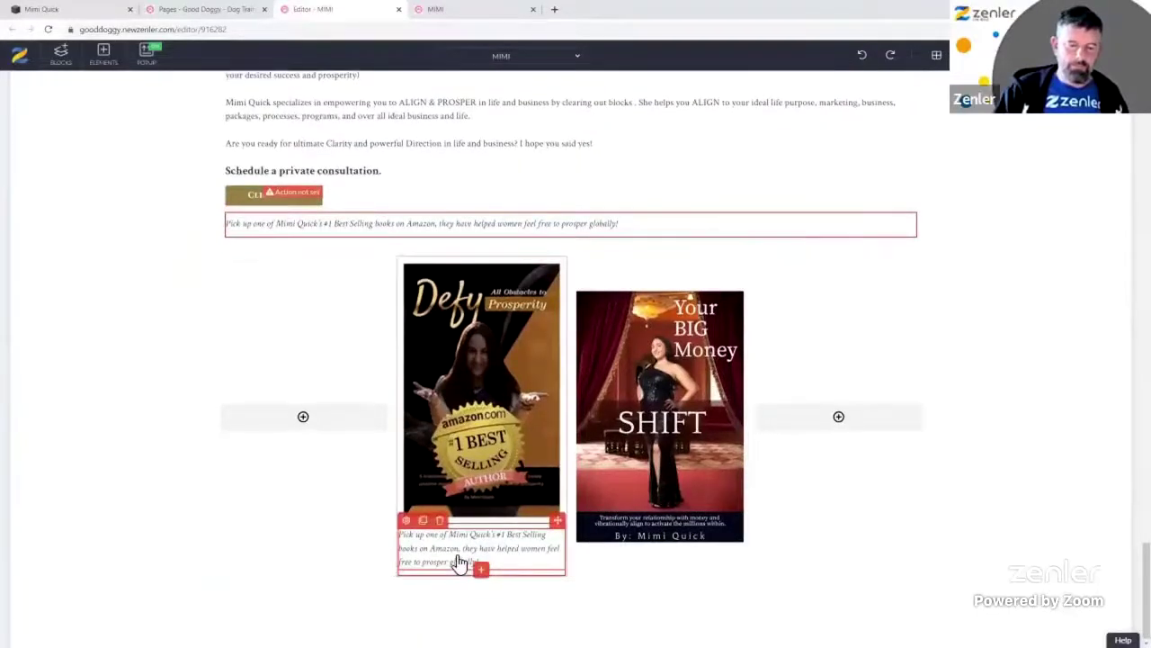
# - Paste the Amazon caption, break it onto two lines, and bold 'Click on the image'
pyautogui.tripleClick(467, 559)
pyautogui.hotkey('ctrl', 'v')
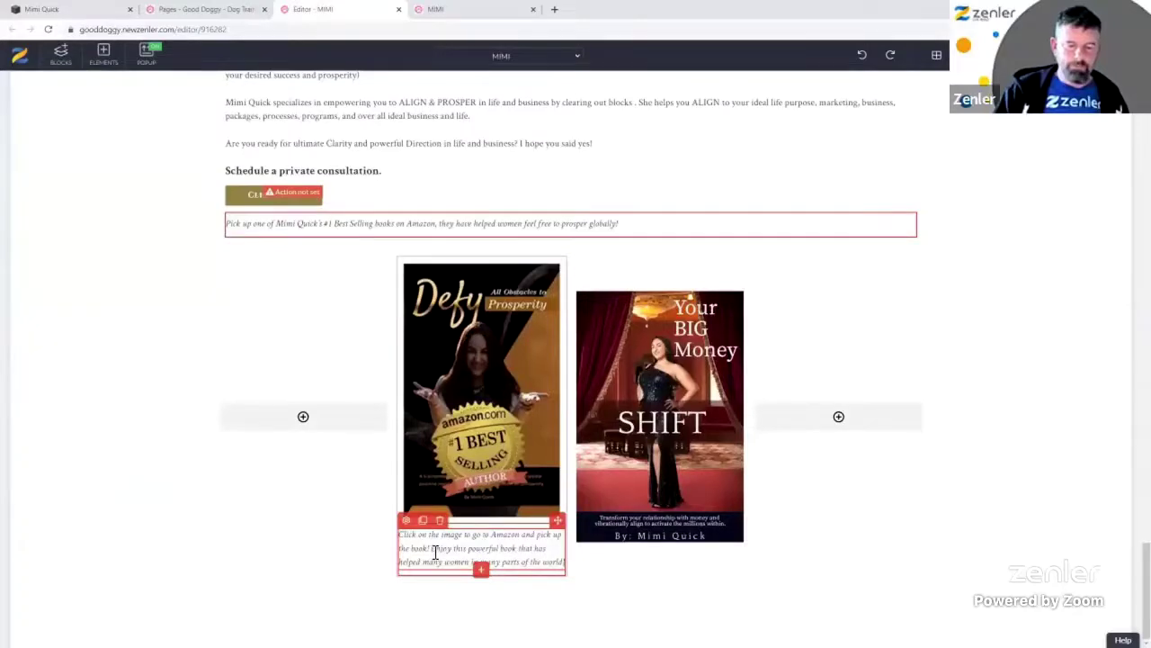
pyautogui.press('Return')
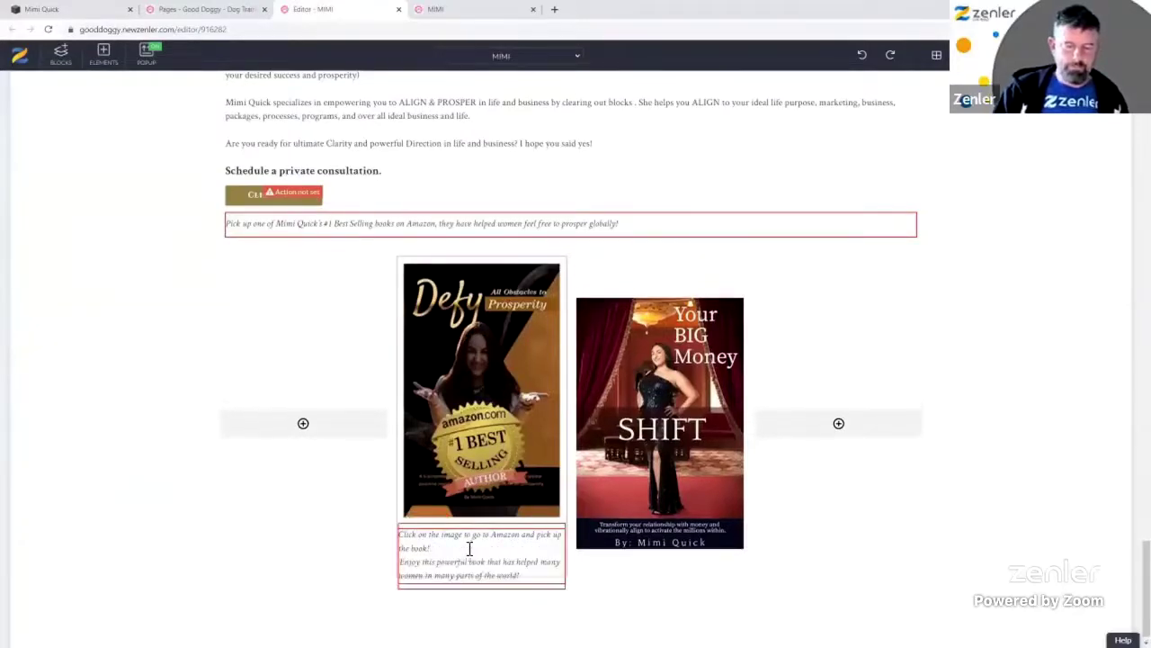
pyautogui.moveTo(466, 537); pyautogui.dragTo(407, 537)
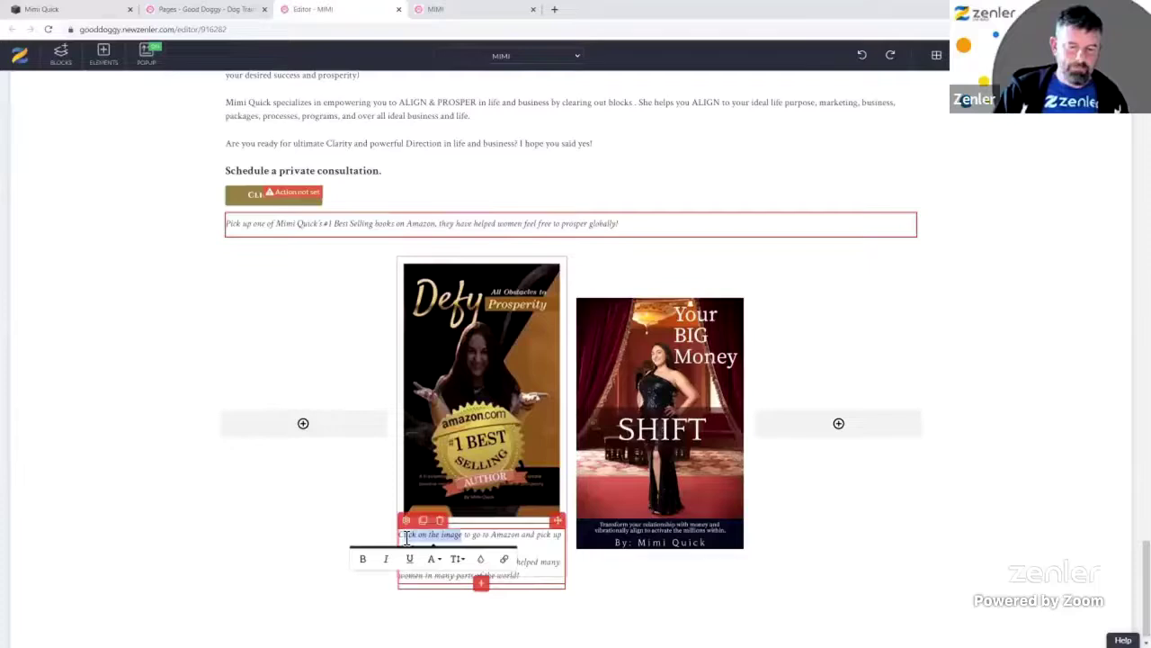
pyautogui.click(364, 559)
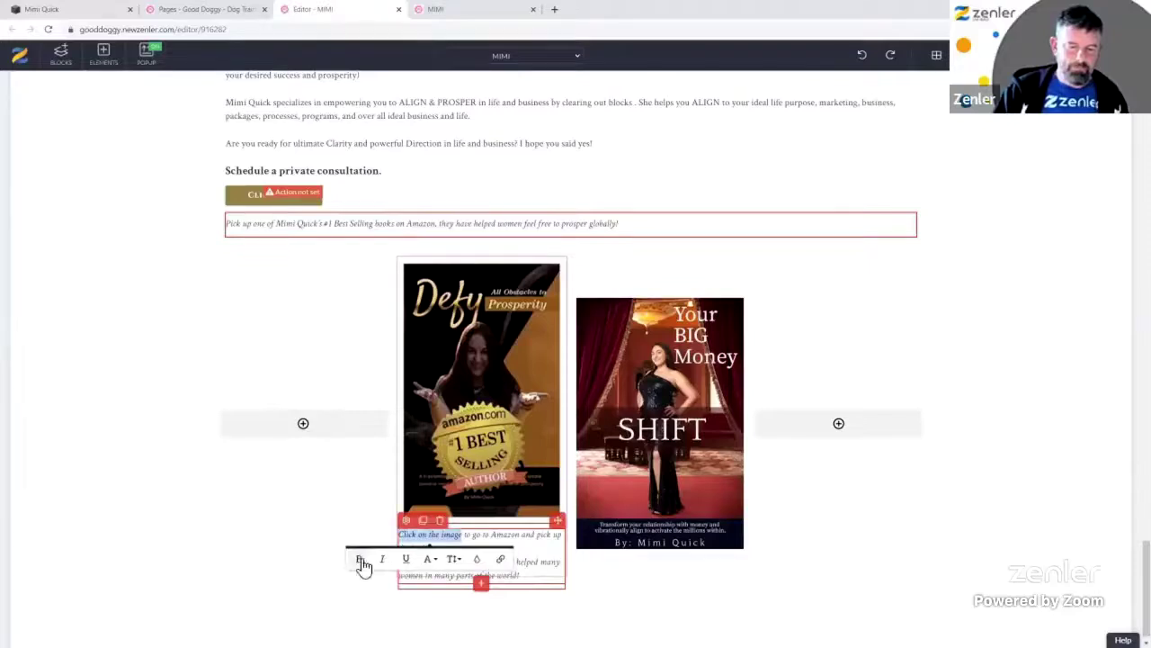
pyautogui.click(655, 586)
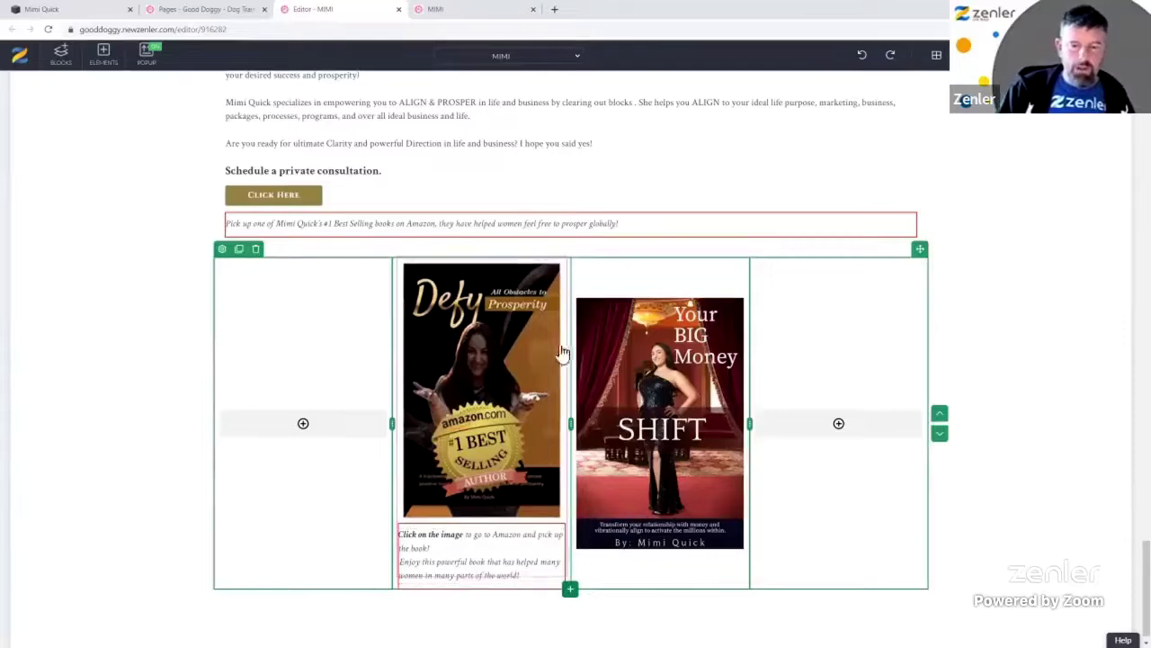
# - Set the book-cover row's vertical alignment to Top
pyautogui.click(223, 250)
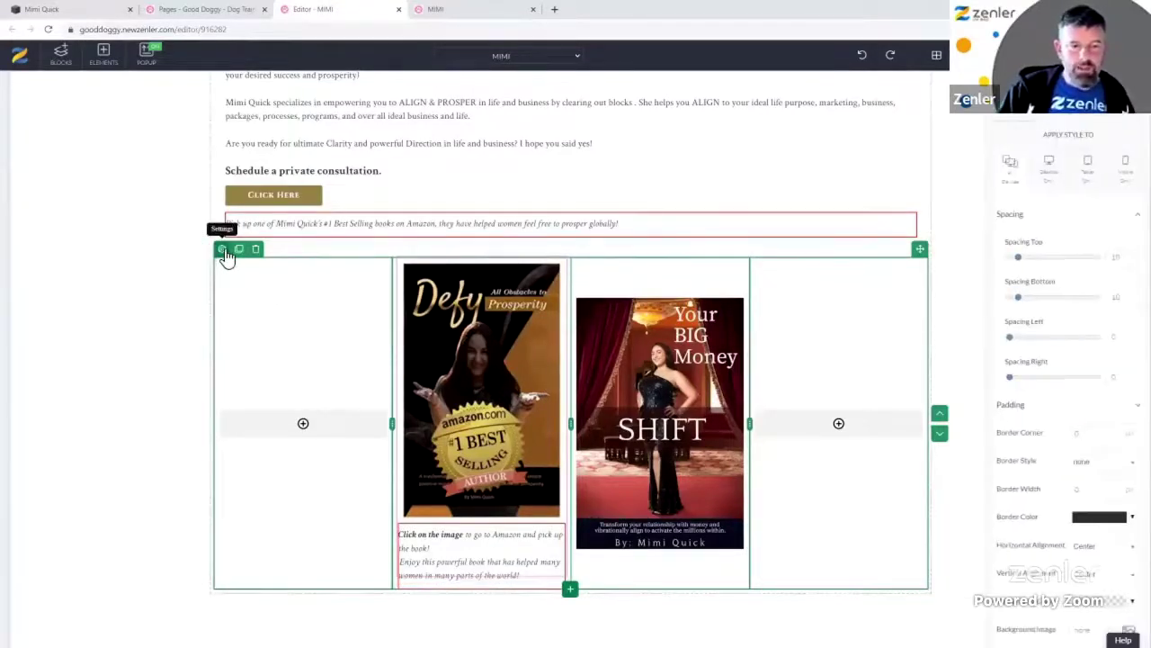
pyautogui.click(1084, 580)
pyautogui.click(1088, 511)
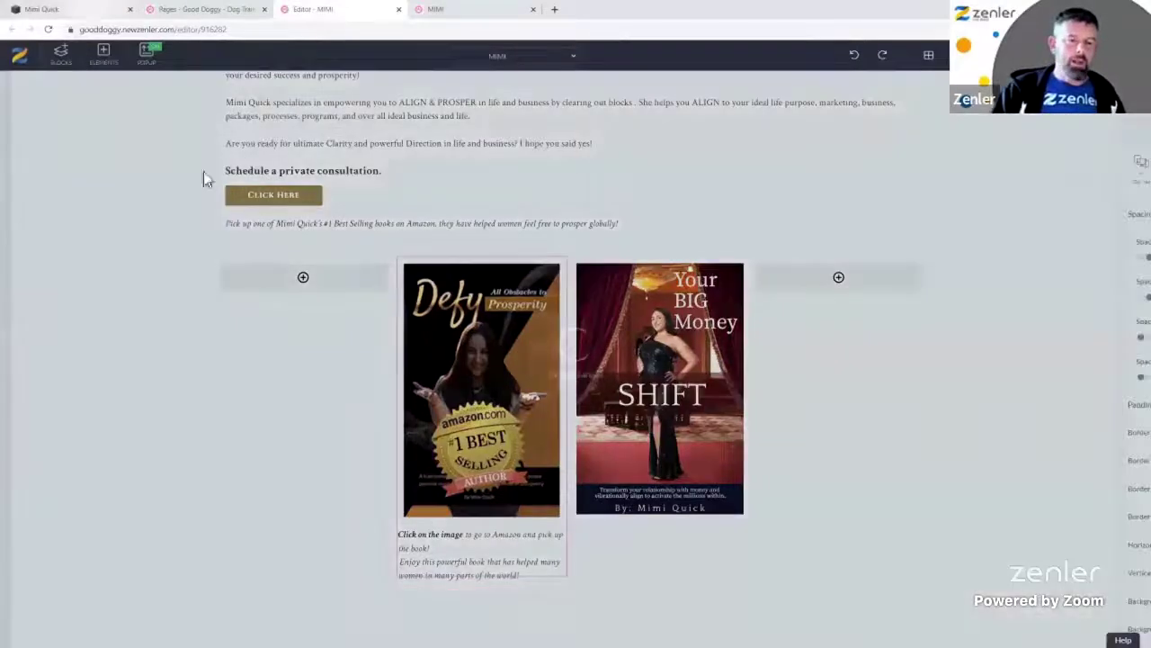
# - Copy the 'Close to 30 years…' paragraph from the live Mimi Quick page
pyautogui.click(86, 16)
pyautogui.scroll(-3, 594, 465)
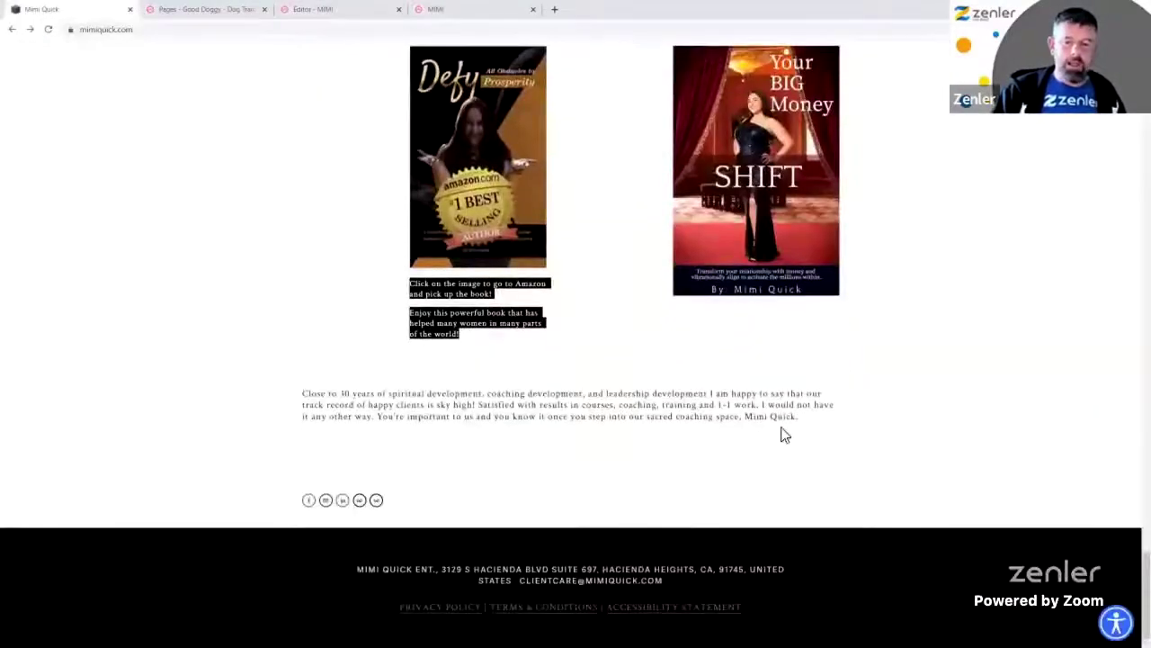
pyautogui.moveTo(808, 432); pyautogui.dragTo(305, 396)
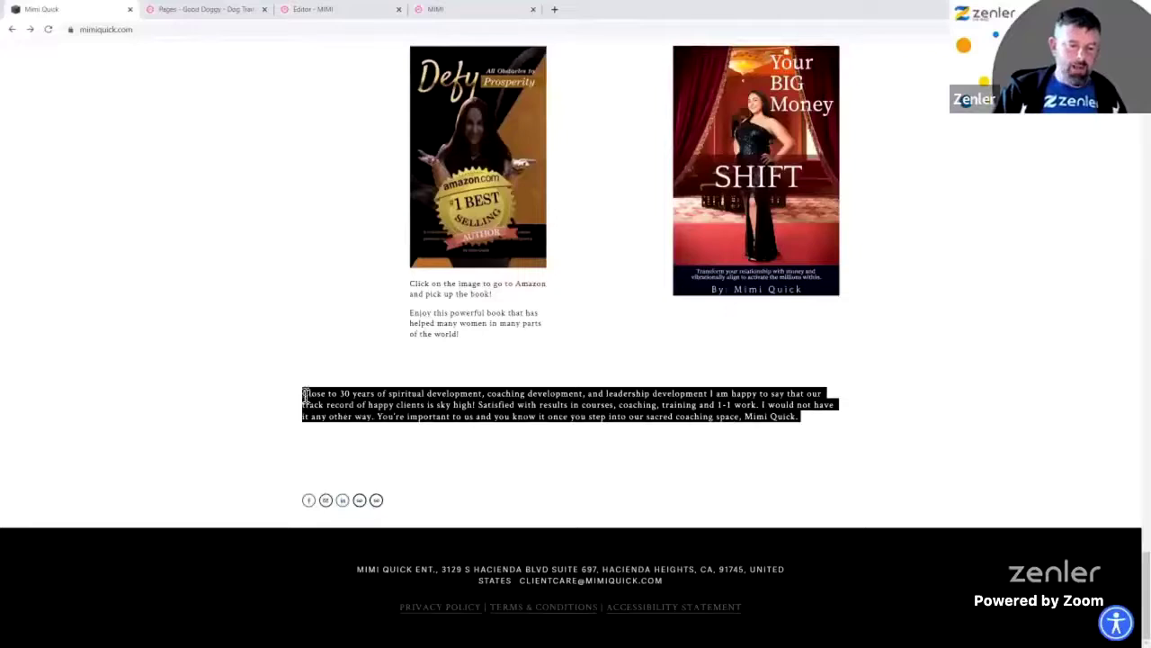
pyautogui.click(315, 11)
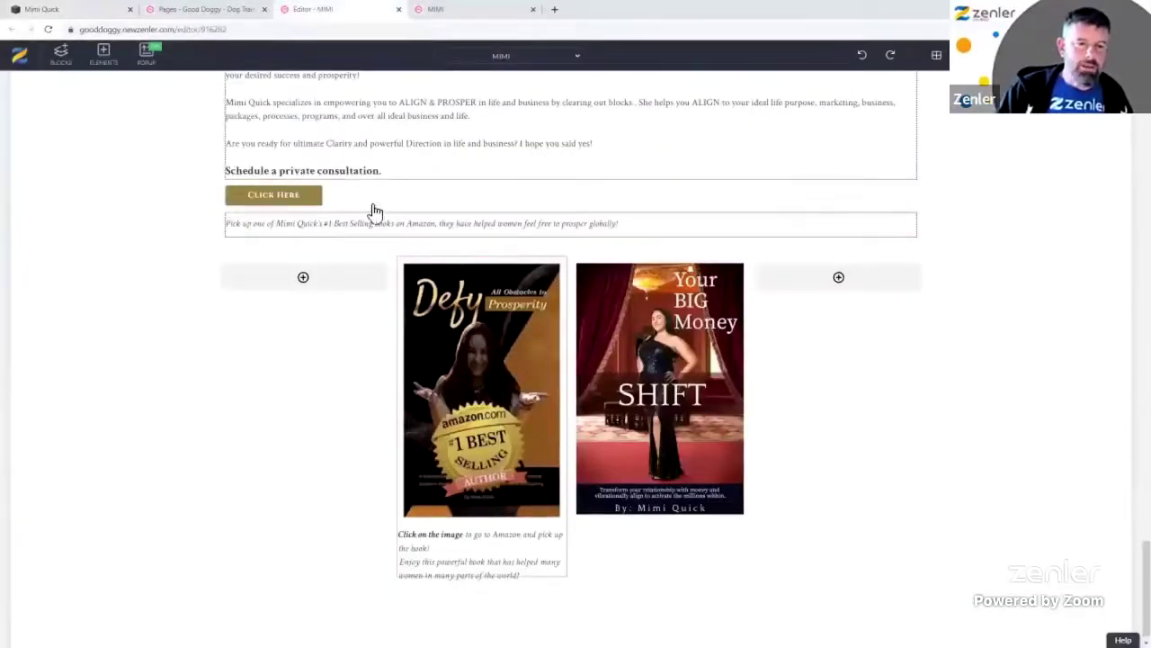
pyautogui.click(368, 232)
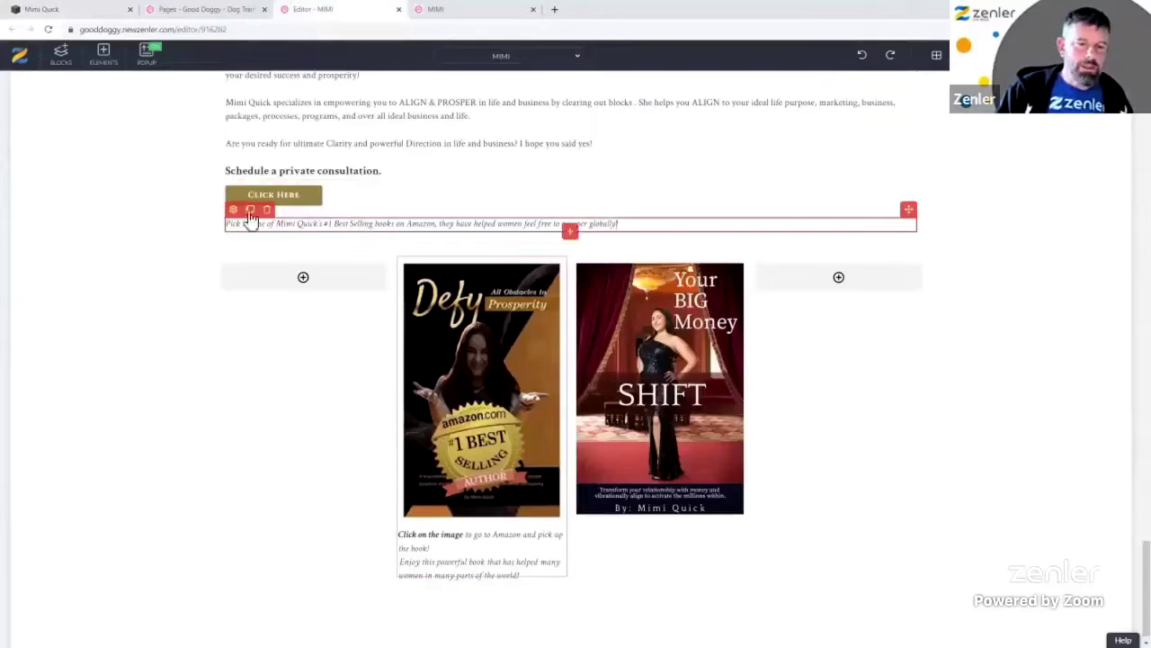
pyautogui.scroll(-1, 480, 599)
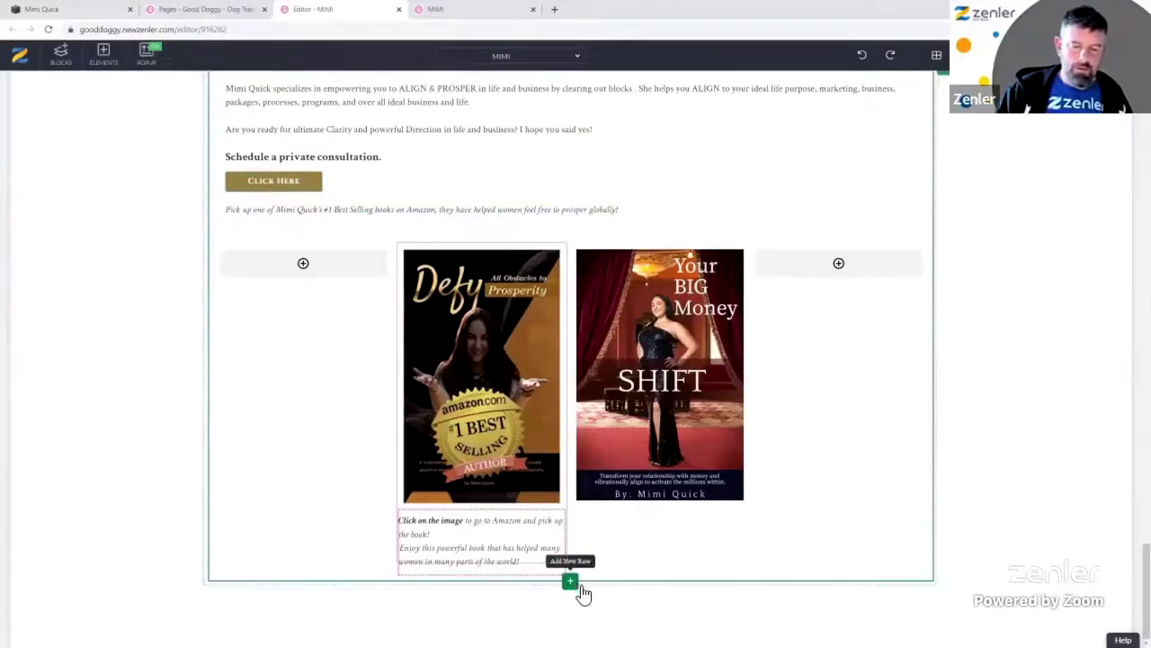
# - Add a new single-column row below the book covers by deleting the second column of a two-column row
pyautogui.click(337, 263)
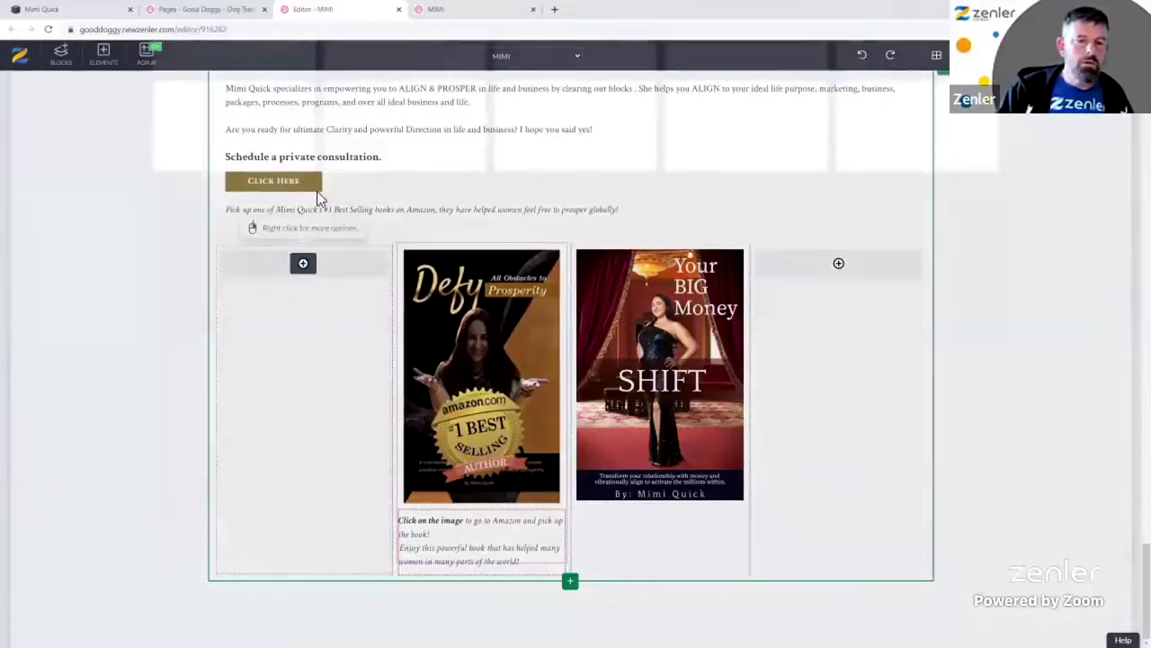
pyautogui.click(258, 149)
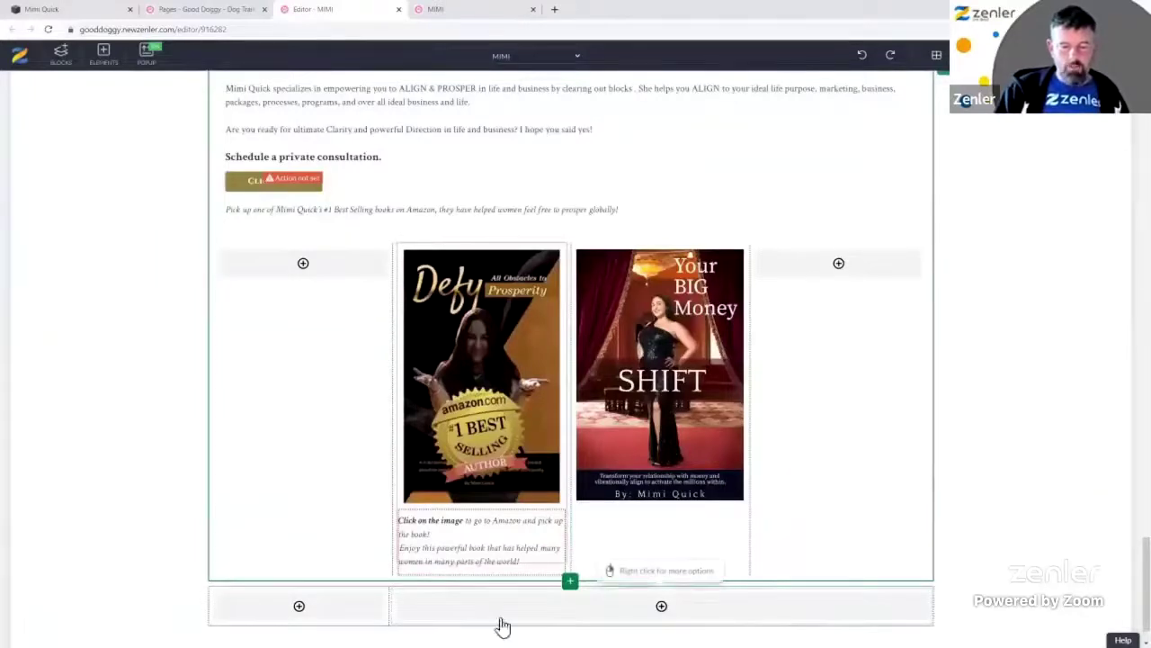
pyautogui.moveTo(351, 612)
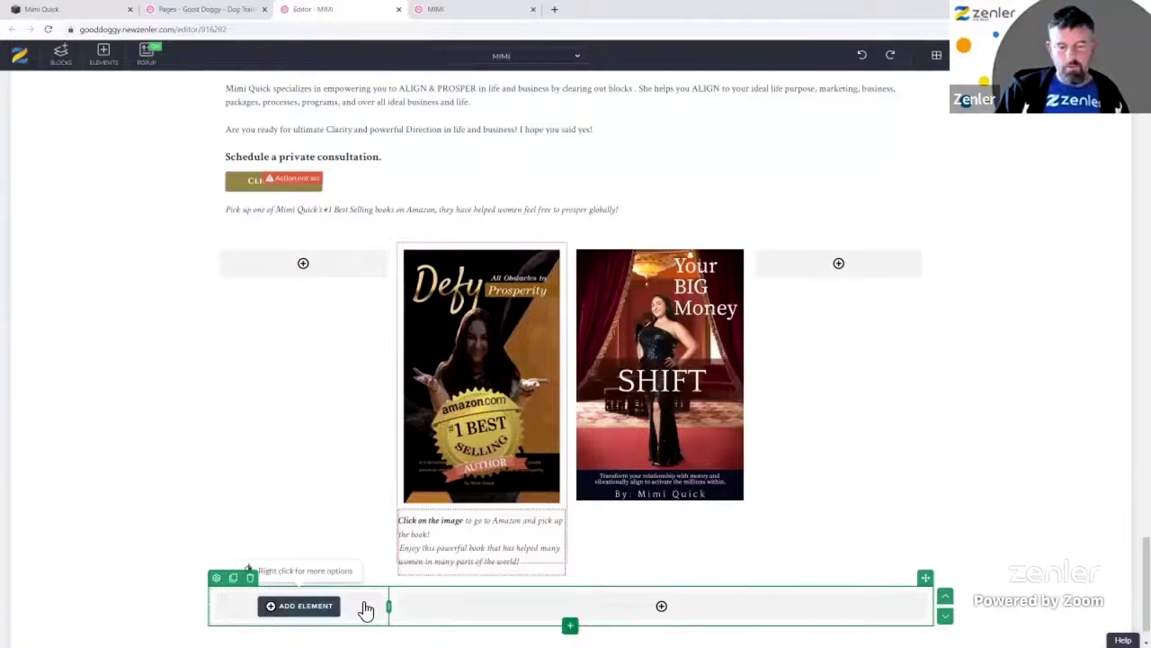
pyautogui.rightClick(365, 611)
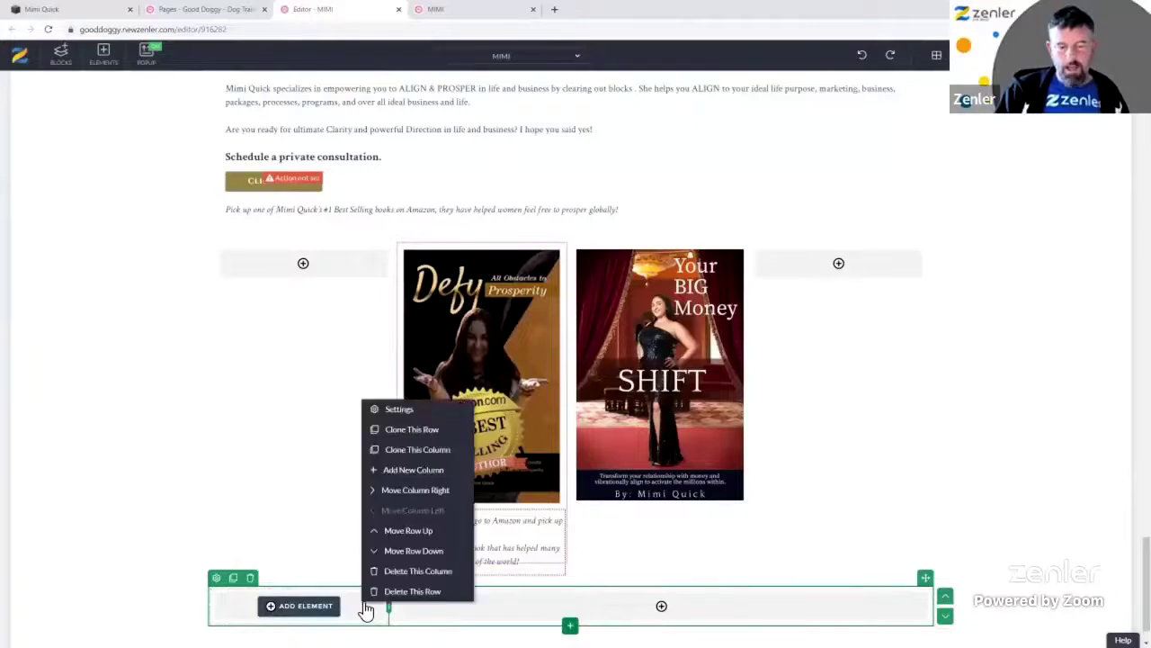
pyautogui.click(426, 579)
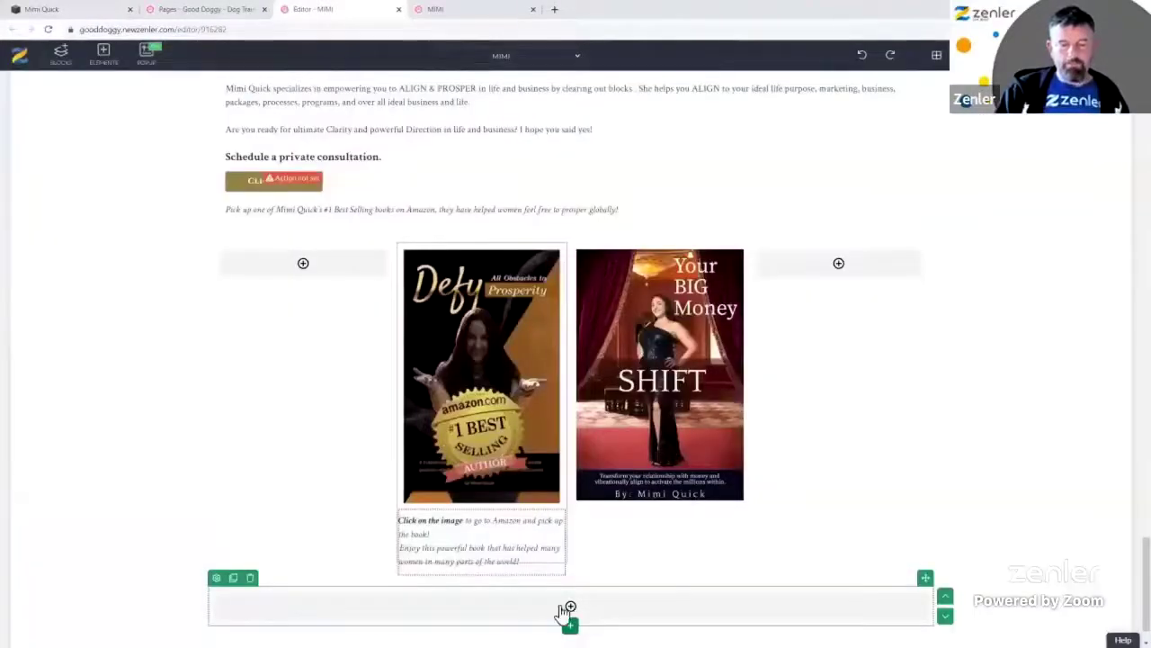
# - Put a copy of the italic text line in the new row, paste the closing paragraph, and set it to Regular
pyautogui.click(288, 227)
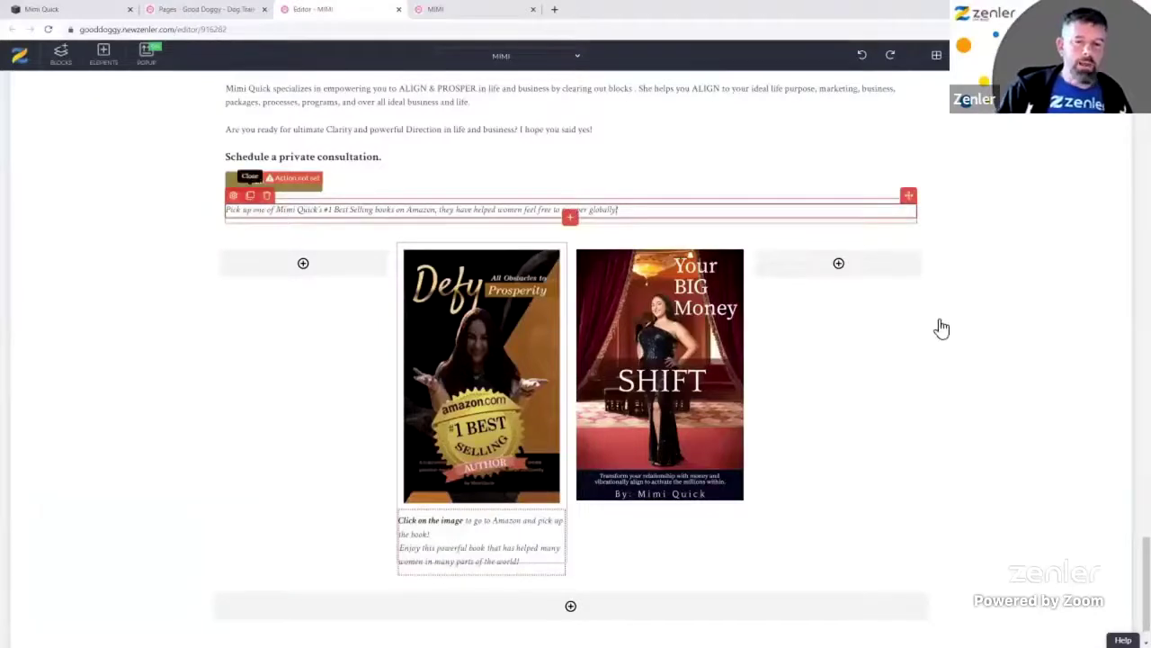
pyautogui.hotkey('ctrl', 'd')
pyautogui.scroll(-1, 912, 311)
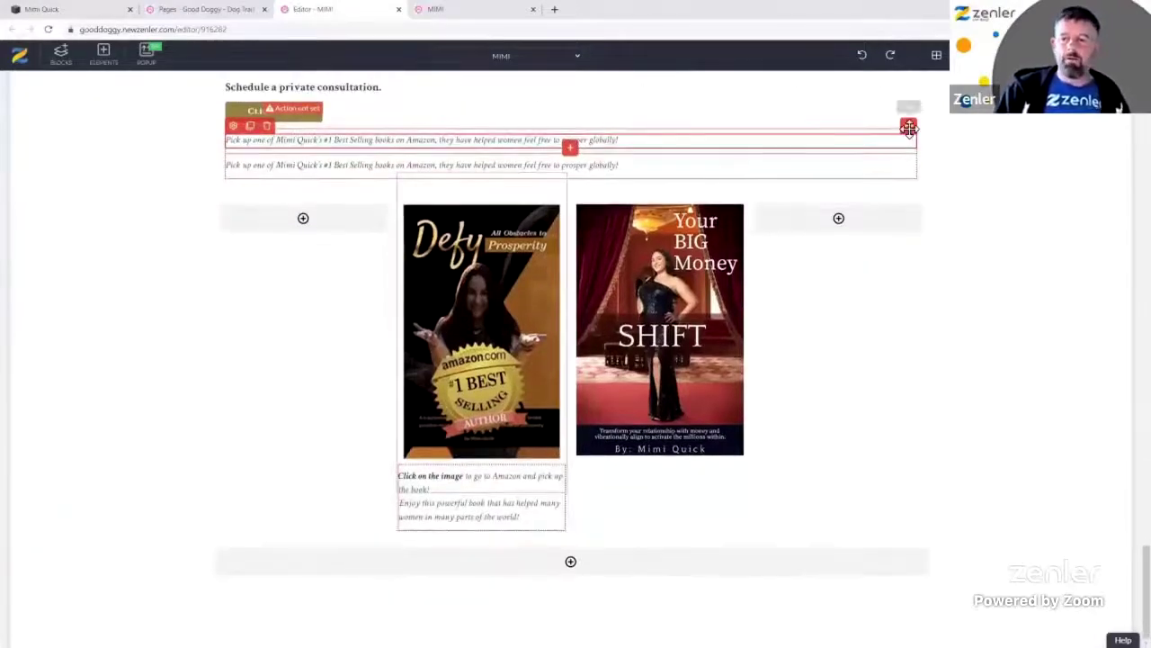
pyautogui.moveTo(910, 128); pyautogui.dragTo(410, 598)
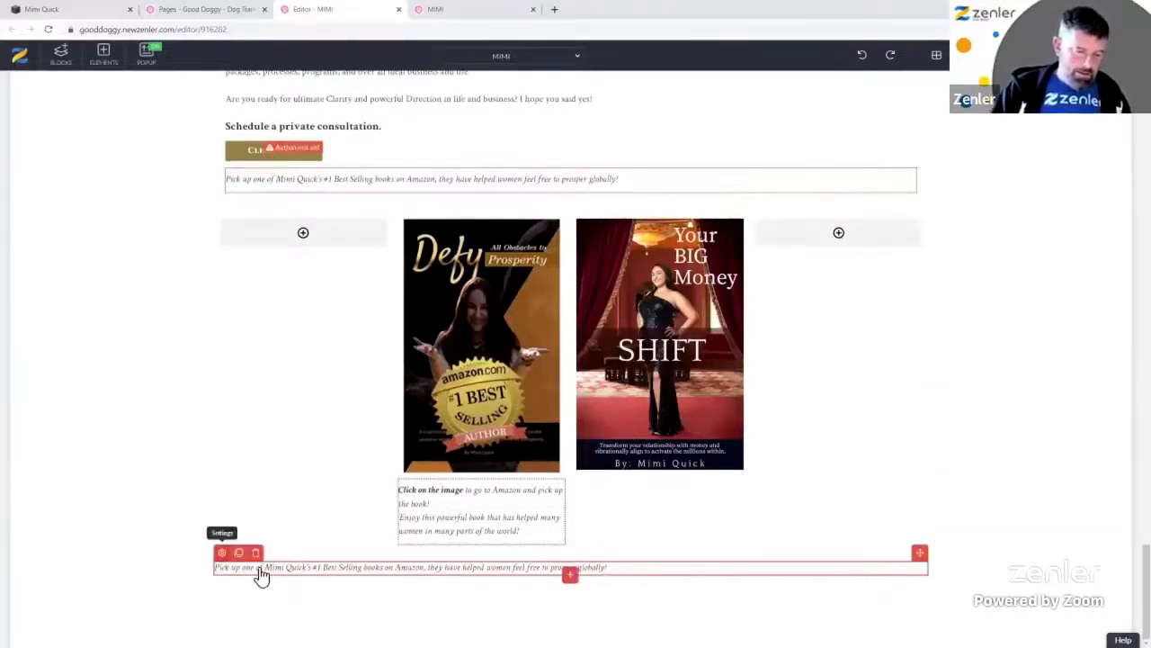
pyautogui.tripleClick(262, 572)
pyautogui.write("Close to 30 years of spiritual development, coaching development, and leadership development I am happy to say that our track record of happy clients is sky high! Satisfied with results in courses, coaching, training and 1:1 work. I would not have it any other way. You're important to us and you know it once you step into our sacred coaching space. Mimi Quick")
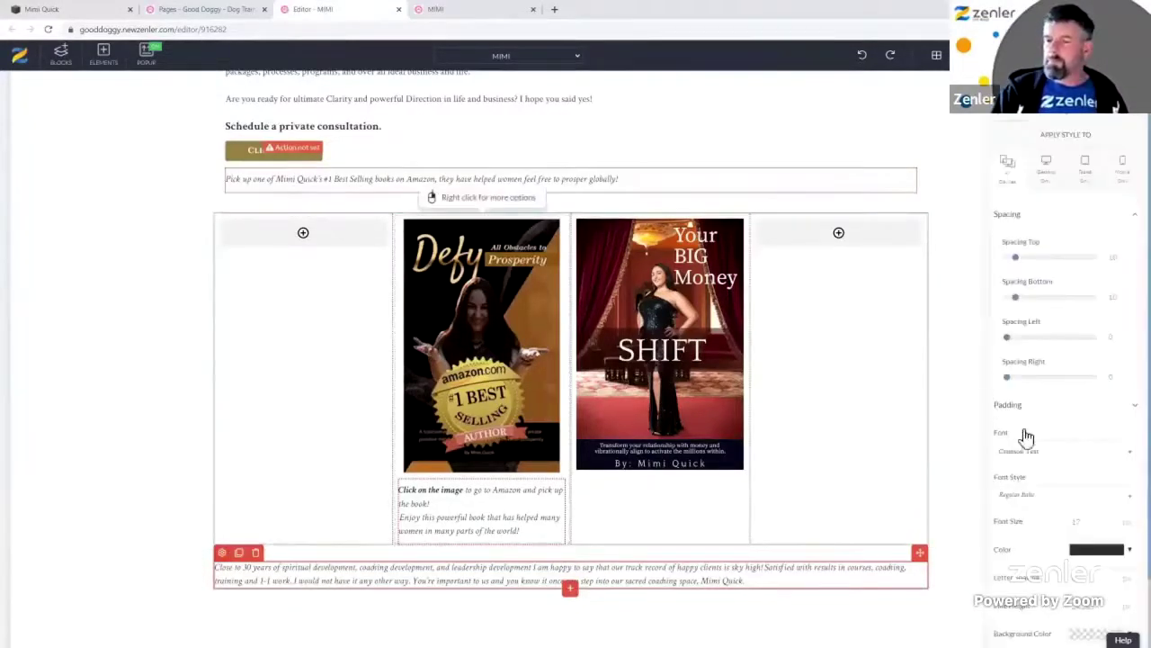
pyautogui.click(1043, 504)
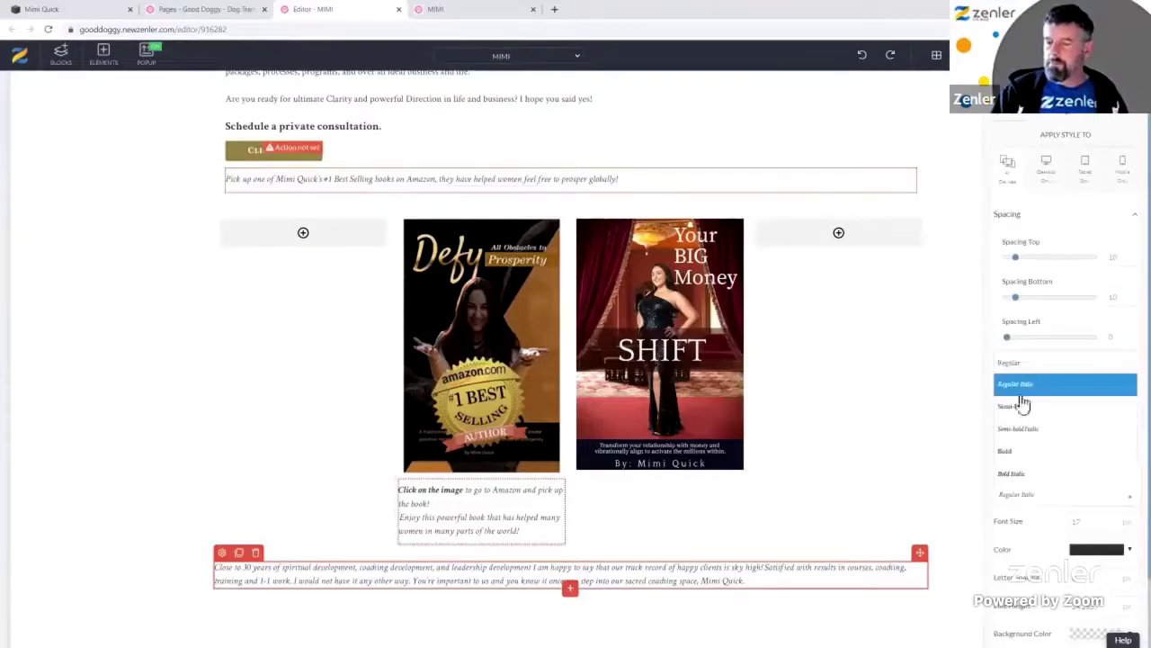
pyautogui.click(1013, 366)
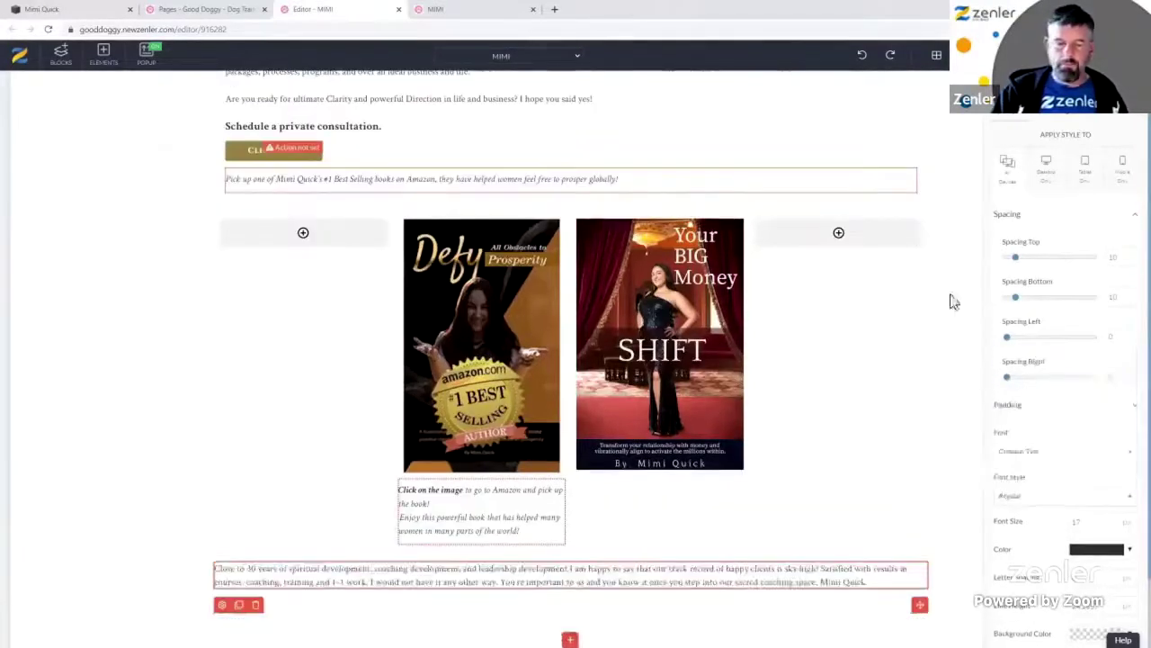
# - Save with Ctrl+S, reload the preview, and compare it with the live Mimi Quick page
pyautogui.click(891, 415)
pyautogui.hotkey('ctrl', 's')
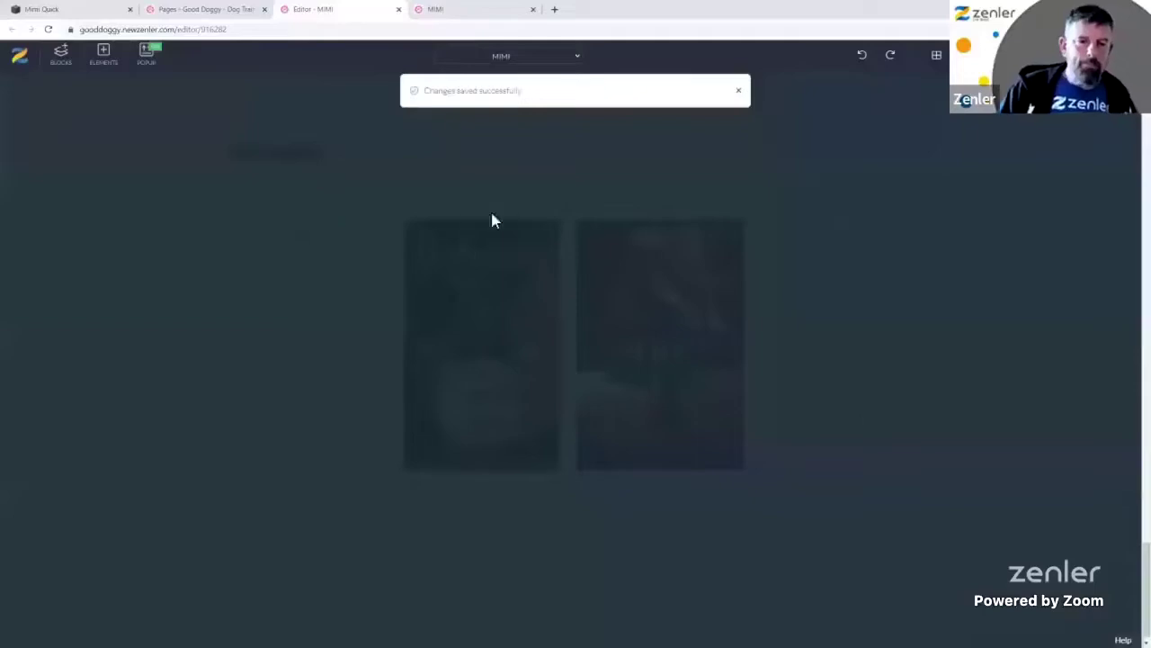
pyautogui.click(462, 17)
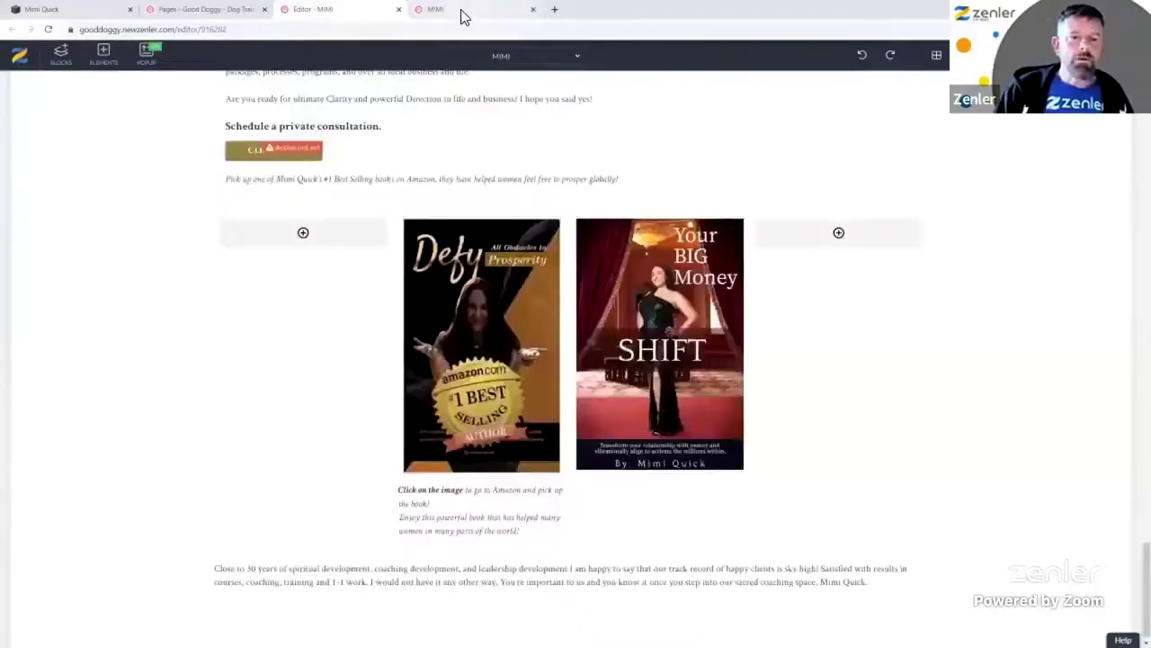
pyautogui.click(49, 30)
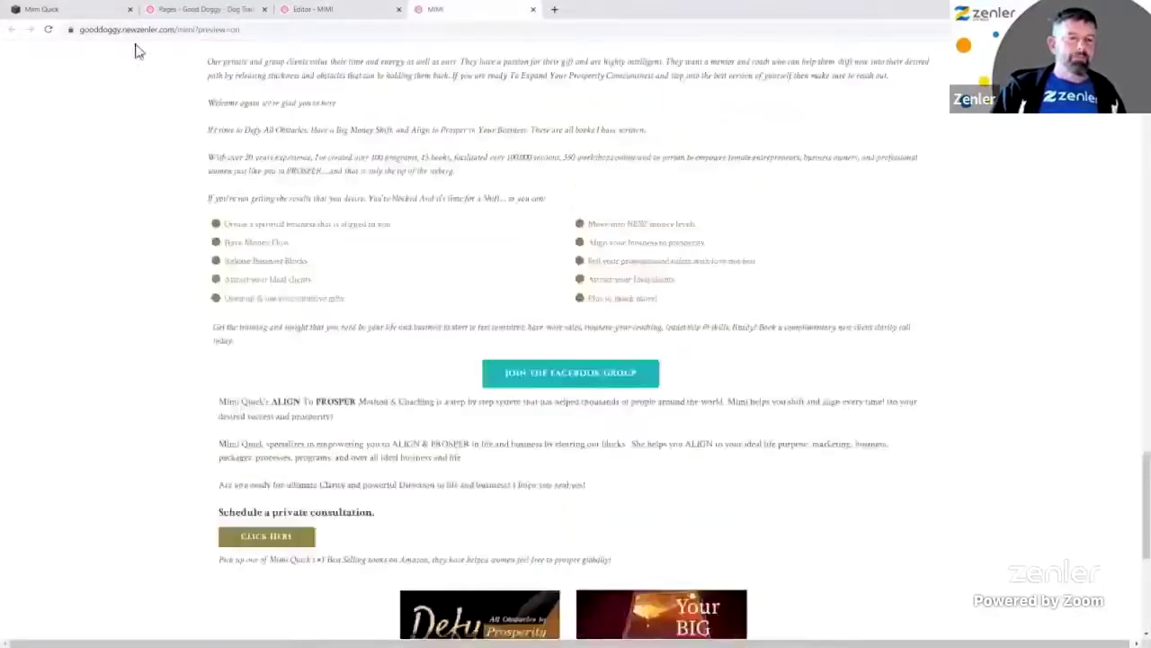
pyautogui.click(95, 13)
pyautogui.scroll(3, 776, 288)
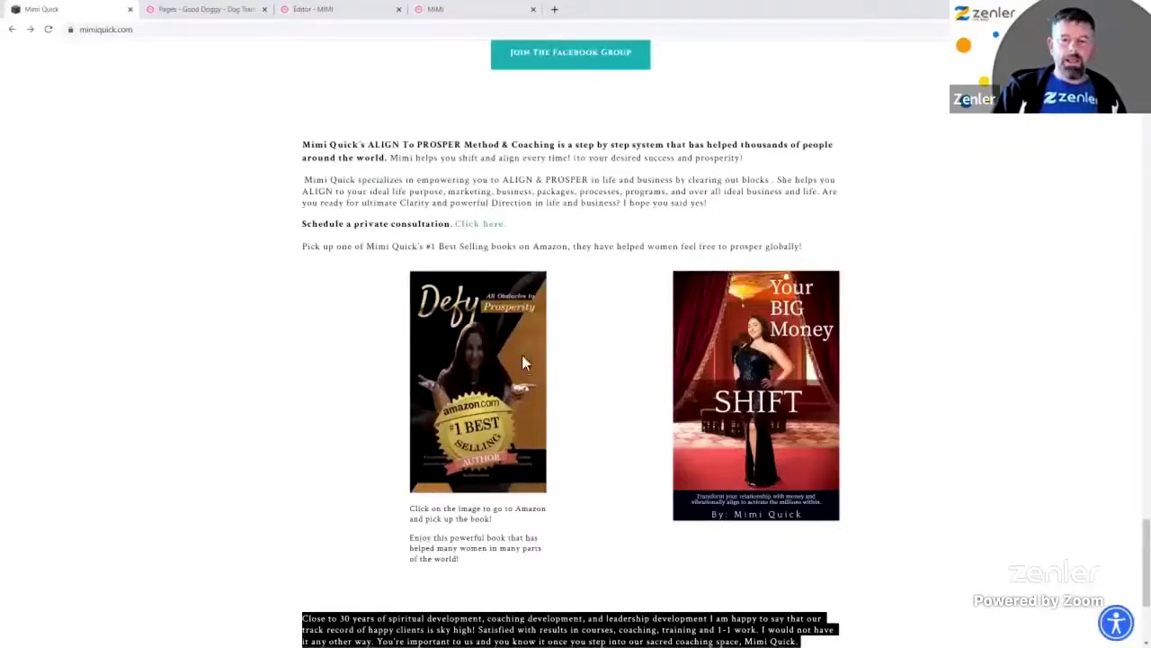
# - Give the Defy book cover about 10 of left spacing in its image settings
pyautogui.click(304, 11)
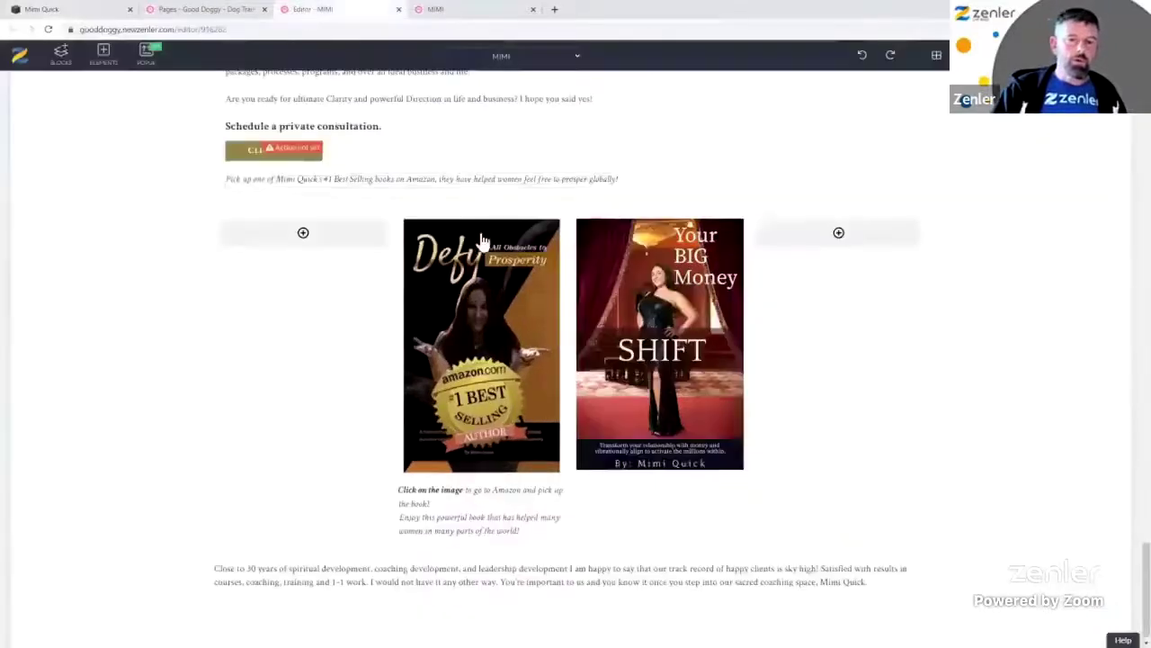
pyautogui.click(482, 302)
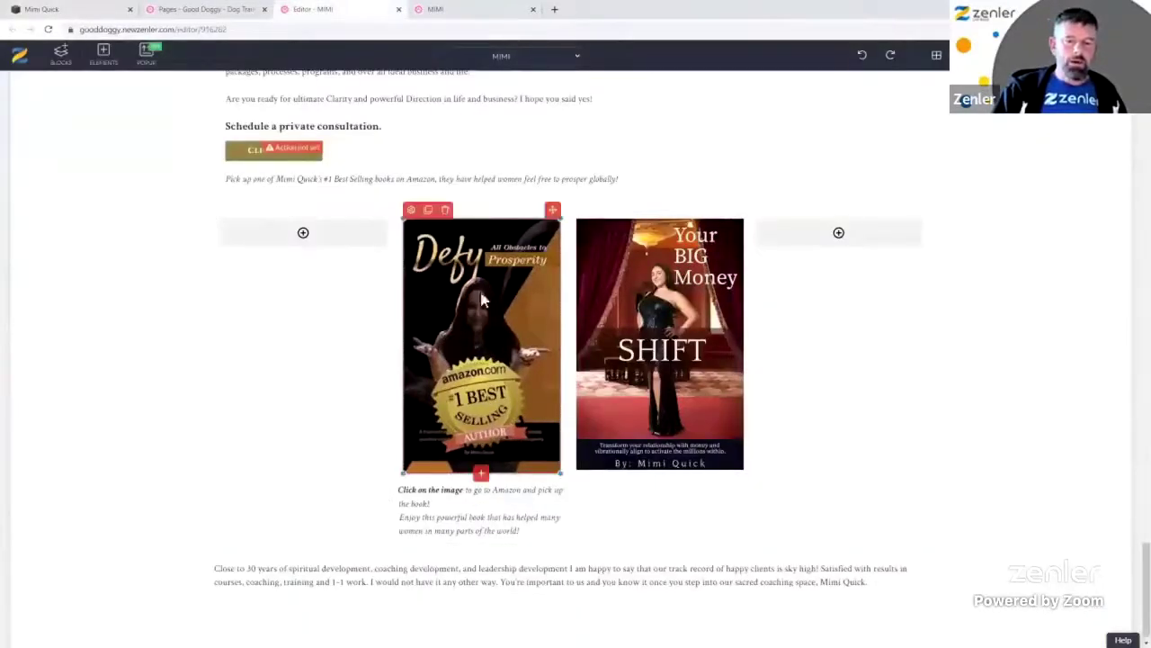
pyautogui.click(411, 211)
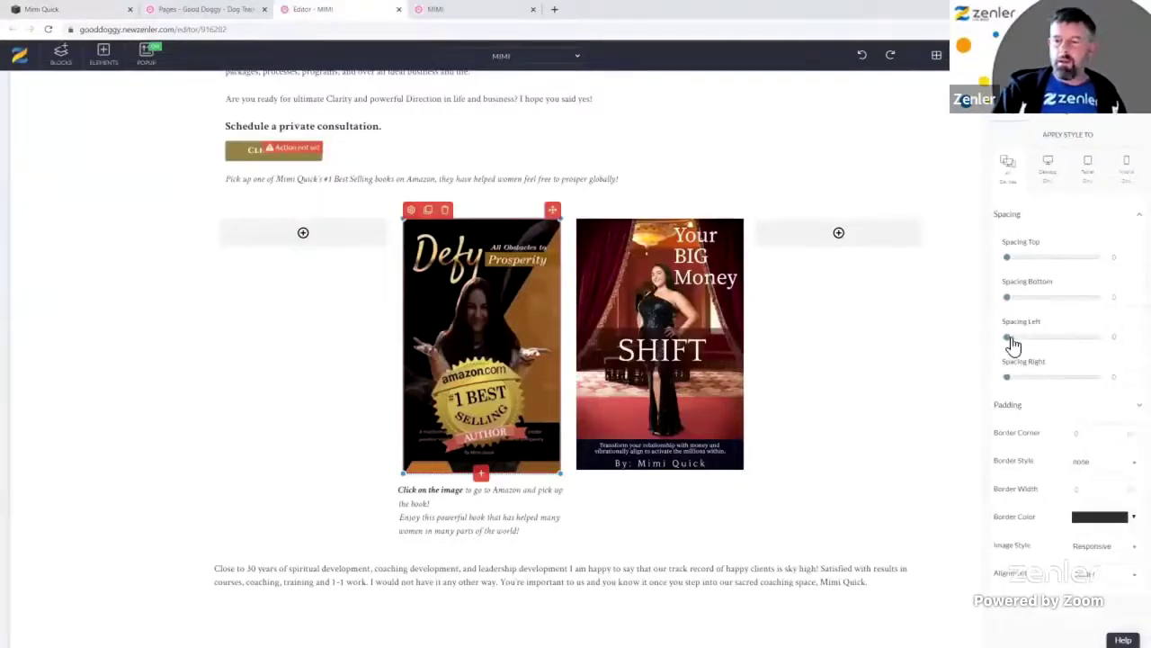
pyautogui.moveTo(1011, 343)
pyautogui.mouseDown()
pyautogui.moveTo(1044, 345)
pyautogui.moveTo(1001, 348)
pyautogui.mouseUp()
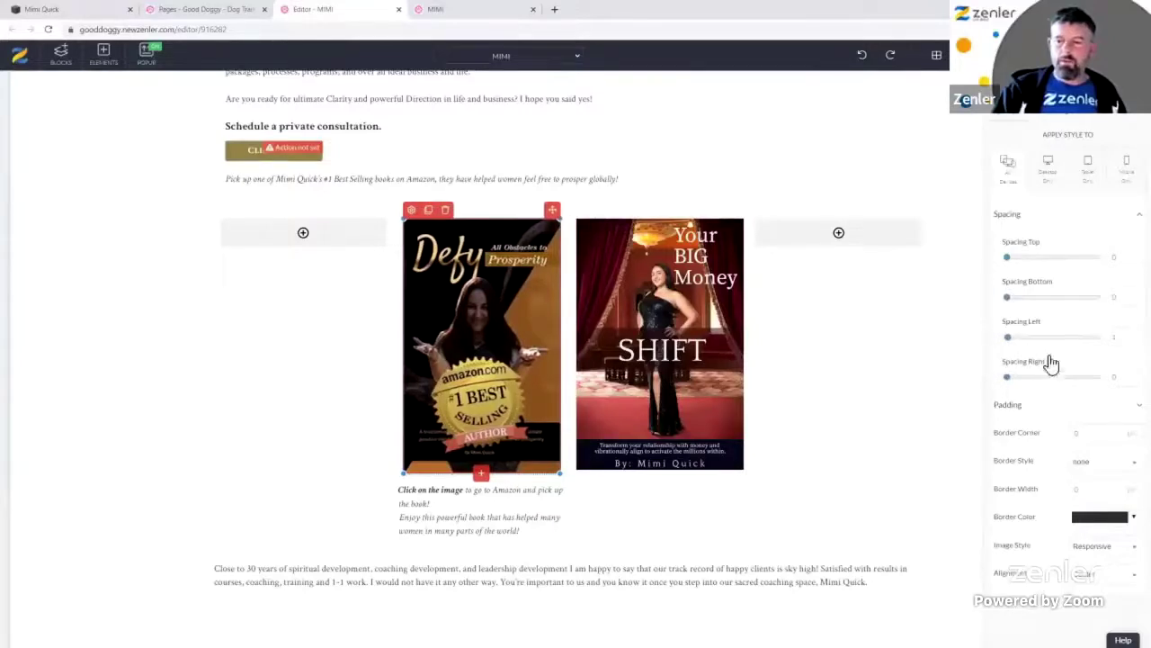
# - Widen the Defy and SHIFT book columns and add left spacing to the SHIFT cover
pyautogui.click(386, 249)
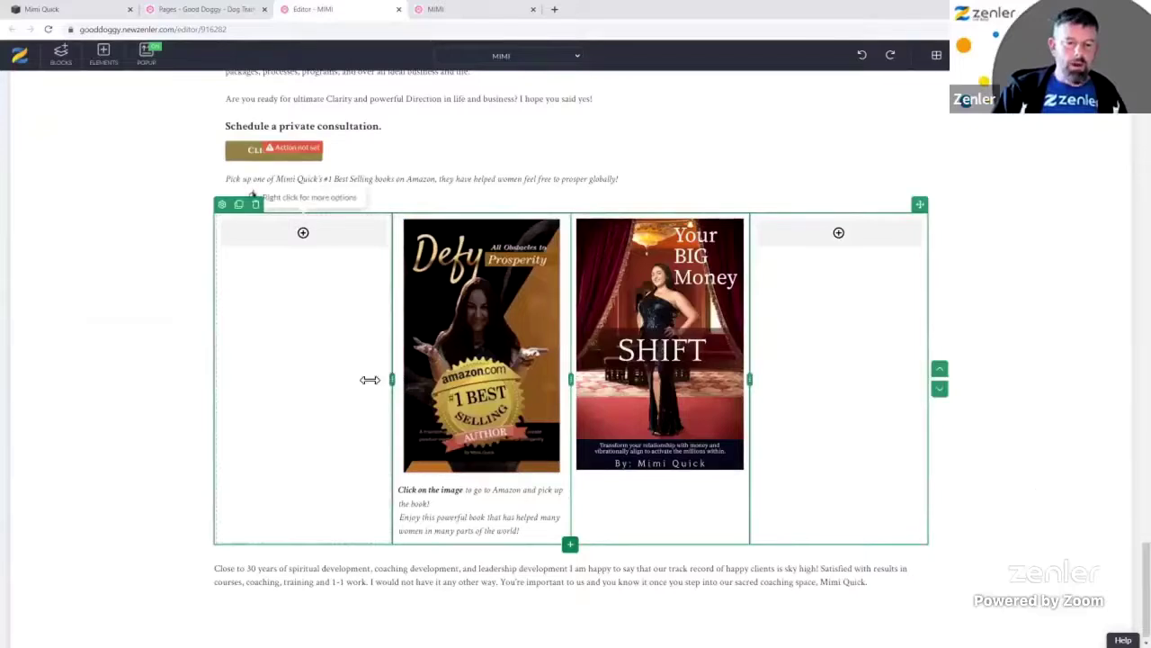
pyautogui.moveTo(570, 401); pyautogui.dragTo(750, 406)
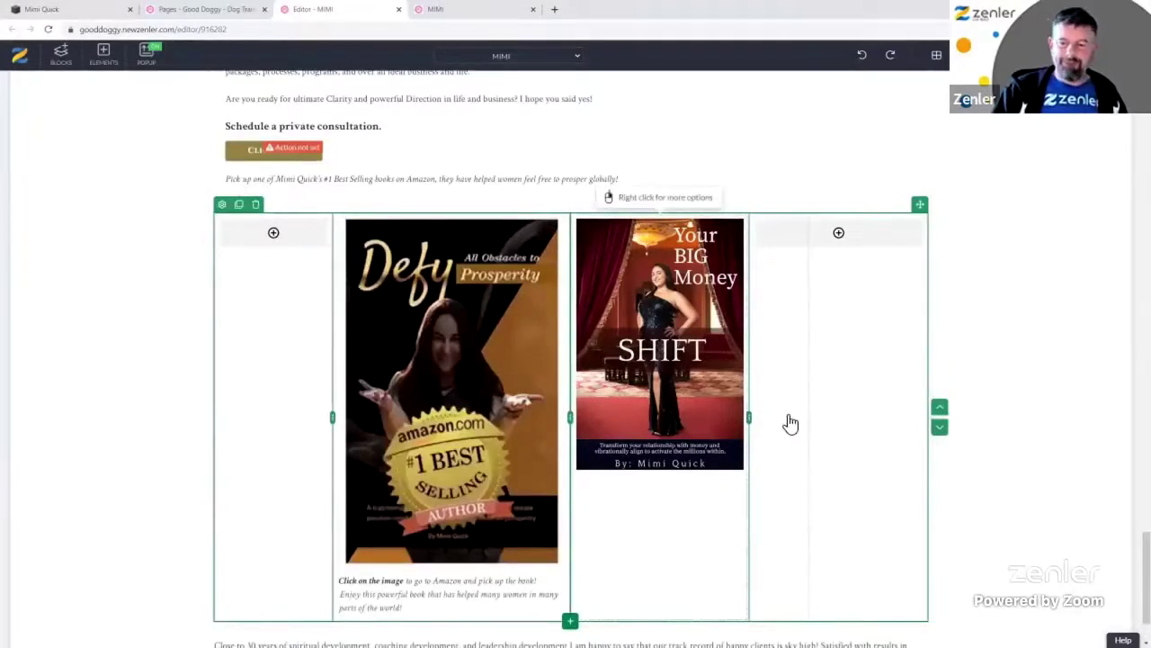
pyautogui.moveTo(794, 423); pyautogui.dragTo(804, 423)
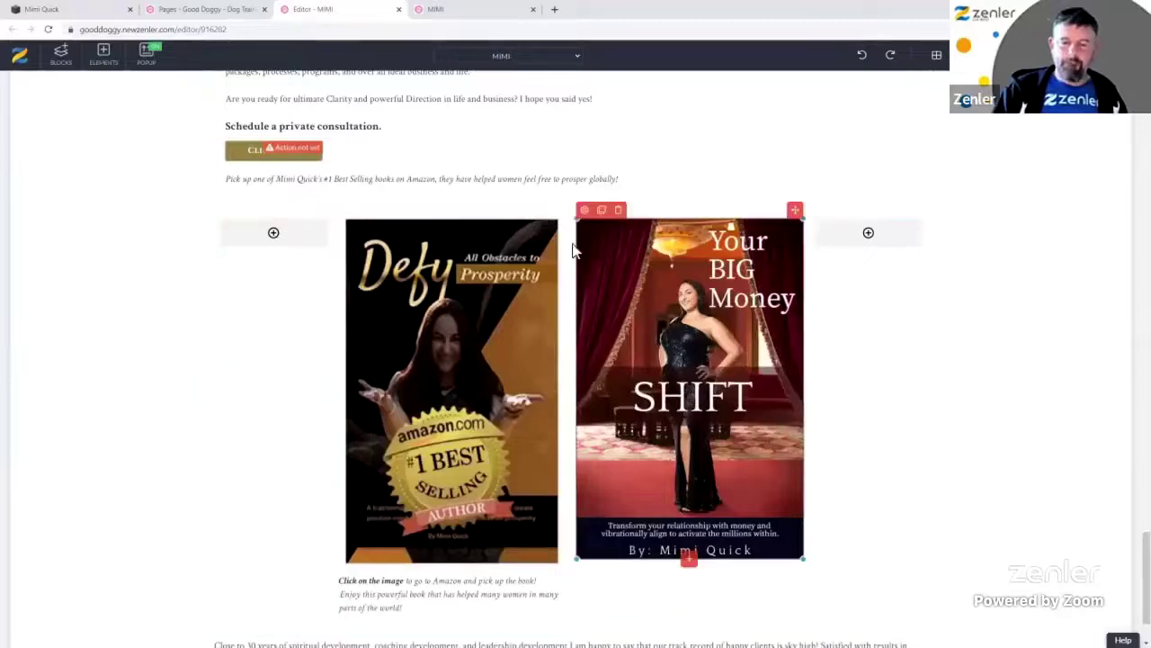
pyautogui.click(584, 212)
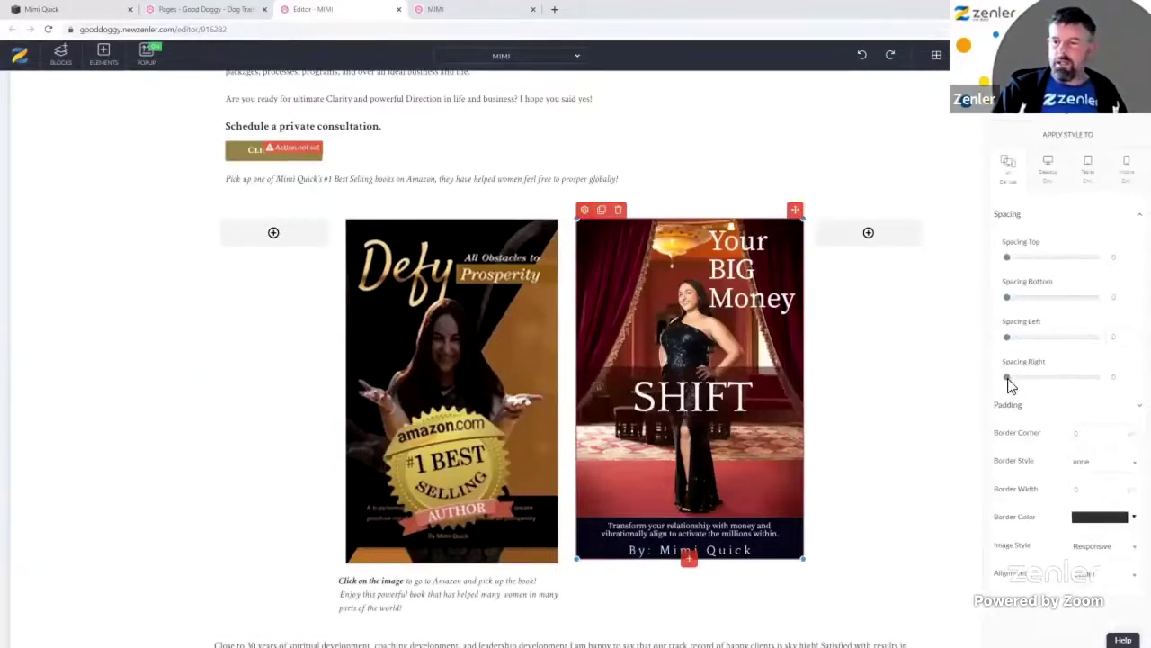
pyautogui.moveTo(1009, 346)
pyautogui.mouseDown()
pyautogui.moveTo(1054, 346)
pyautogui.moveTo(1004, 344)
pyautogui.mouseUp()
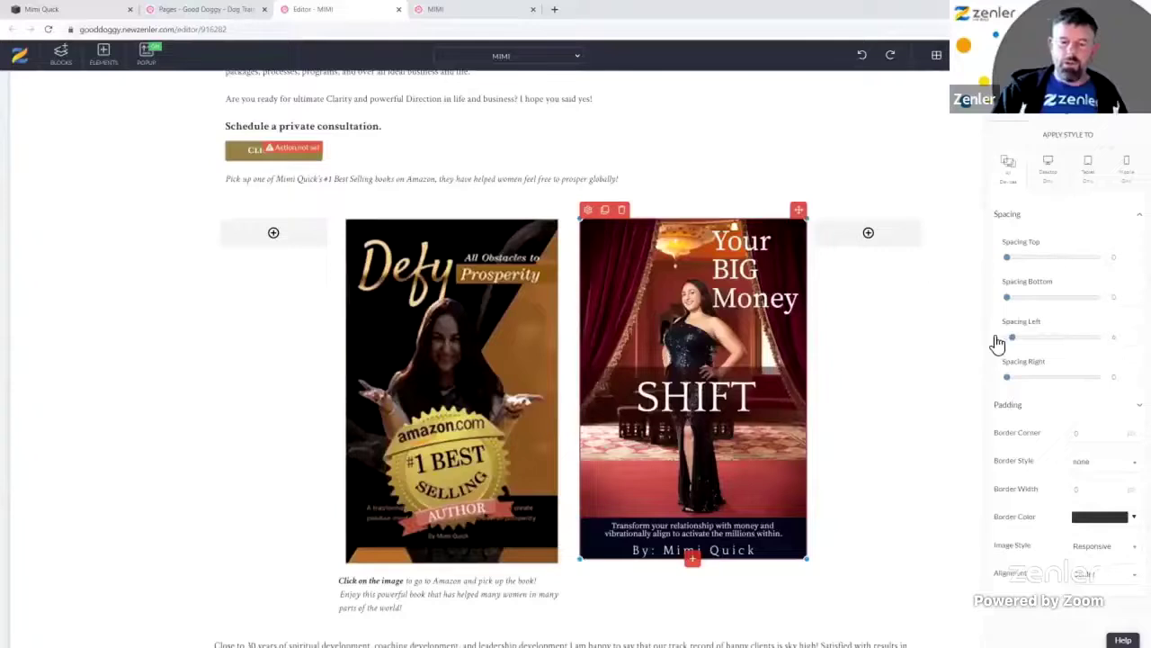
# - Undo the accidental Defy cover shrink and resize the SHIFT cover to match it
pyautogui.click(459, 499)
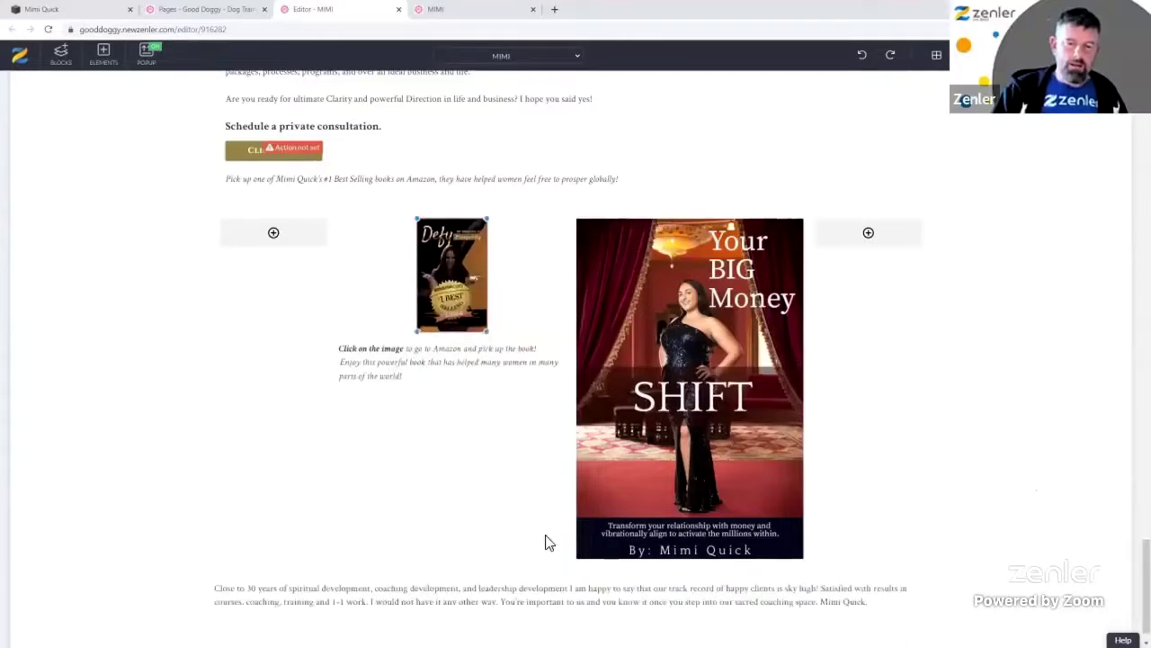
pyautogui.hotkey('ctrl', 'z')
pyautogui.hotkey('ctrl', 'z')
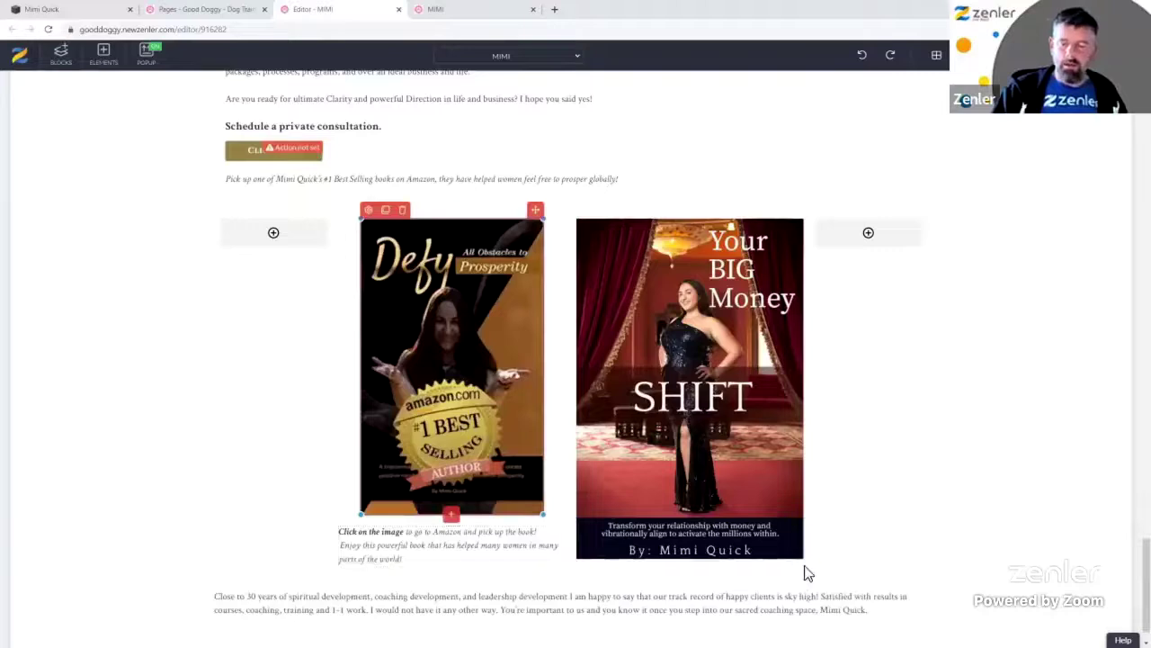
pyautogui.click(733, 487)
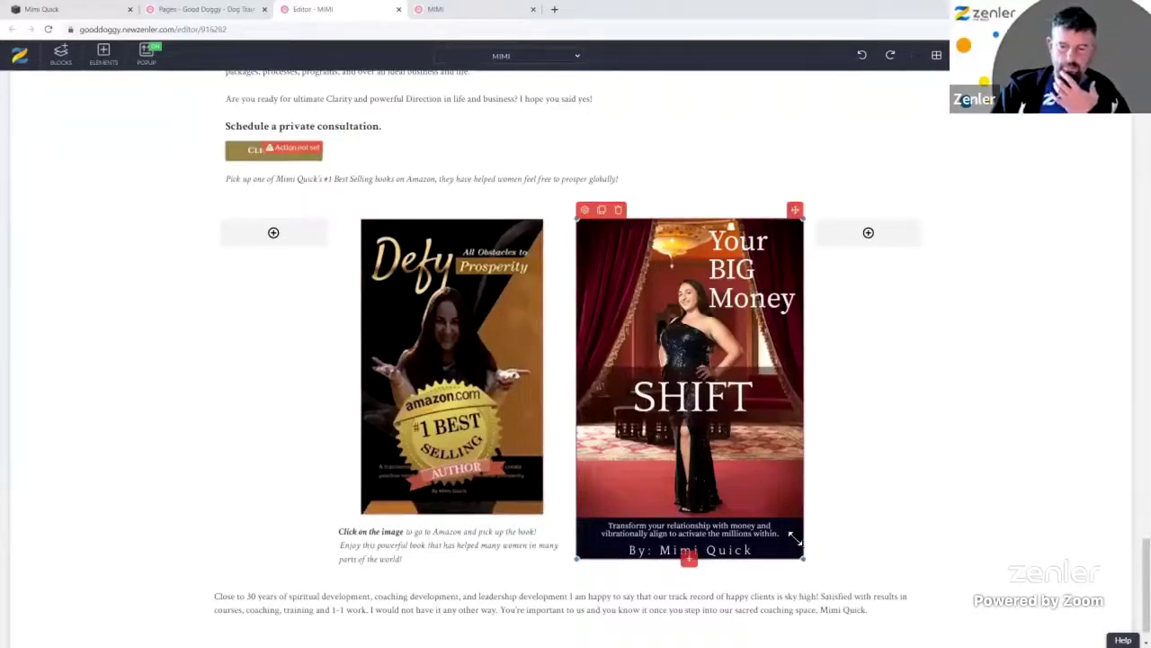
pyautogui.moveTo(795, 538); pyautogui.dragTo(789, 534)
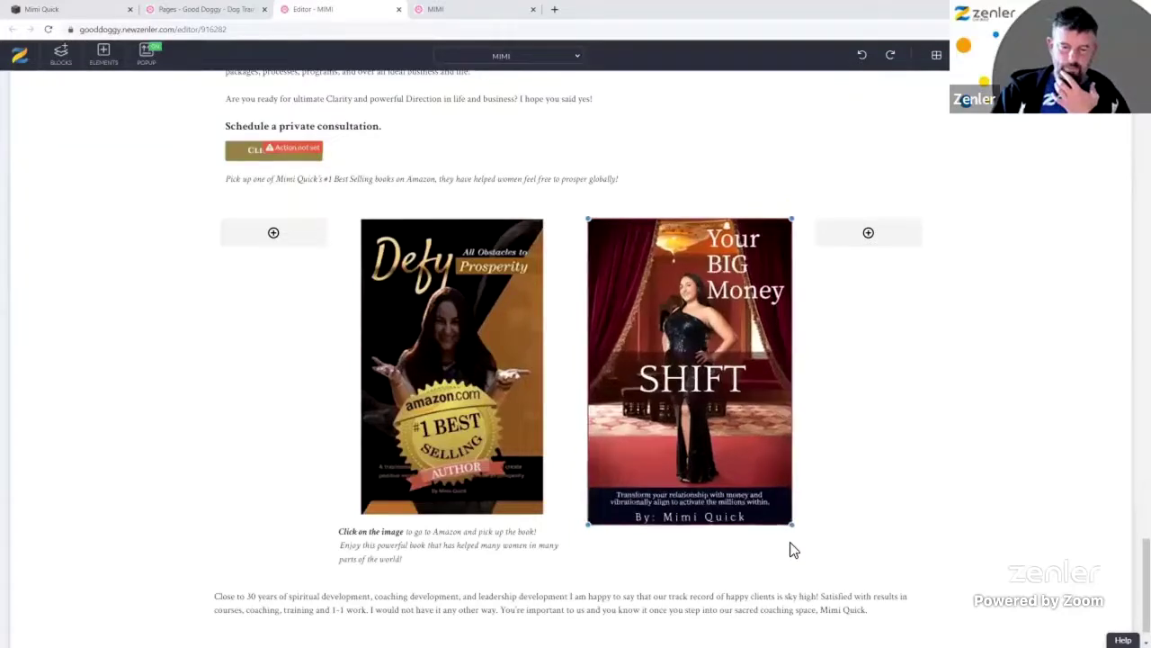
pyautogui.moveTo(793, 548); pyautogui.dragTo(789, 544)
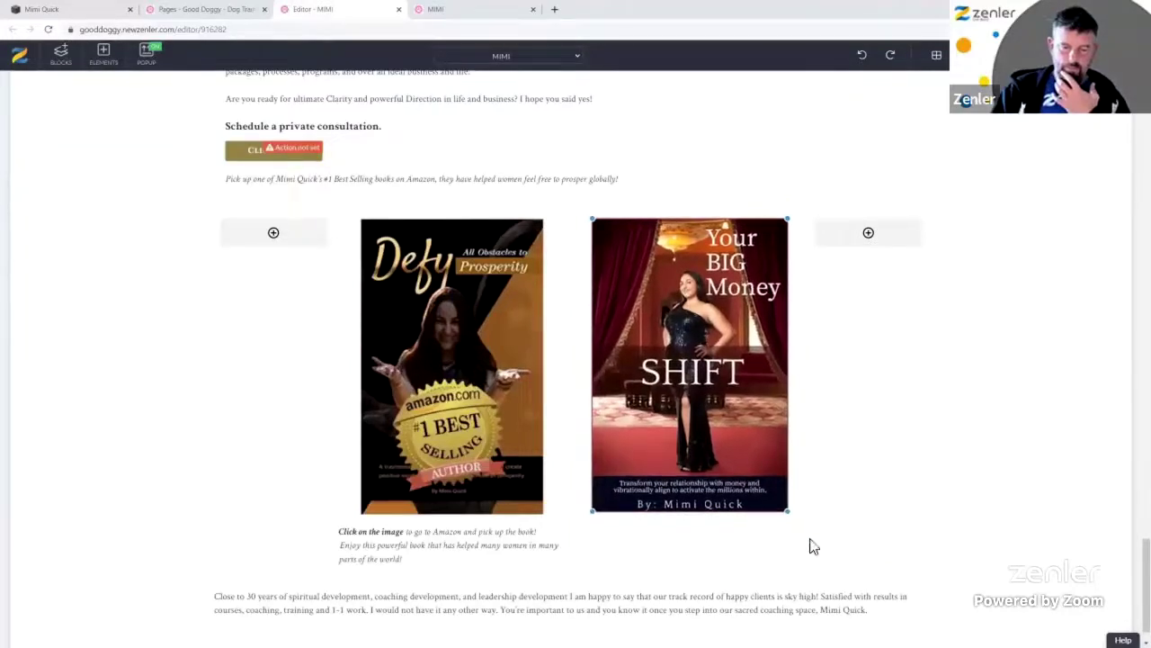
# - Move the book caption beneath both covers and set its Text Alignment to Center
pyautogui.click(454, 545)
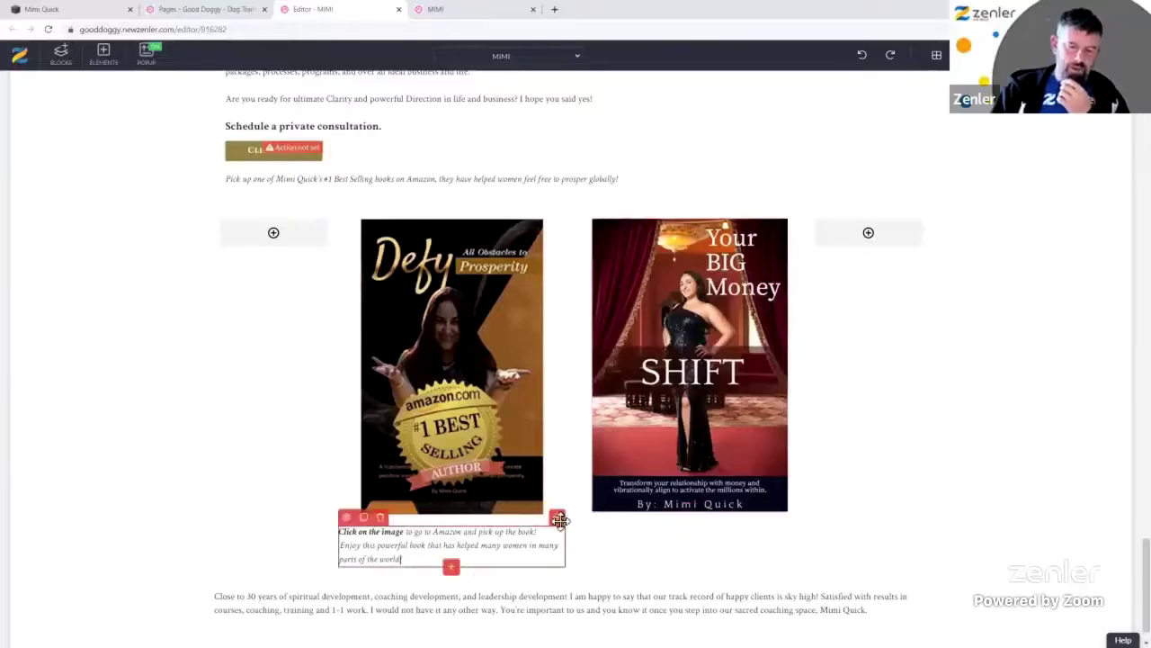
pyautogui.moveTo(559, 520); pyautogui.dragTo(585, 529)
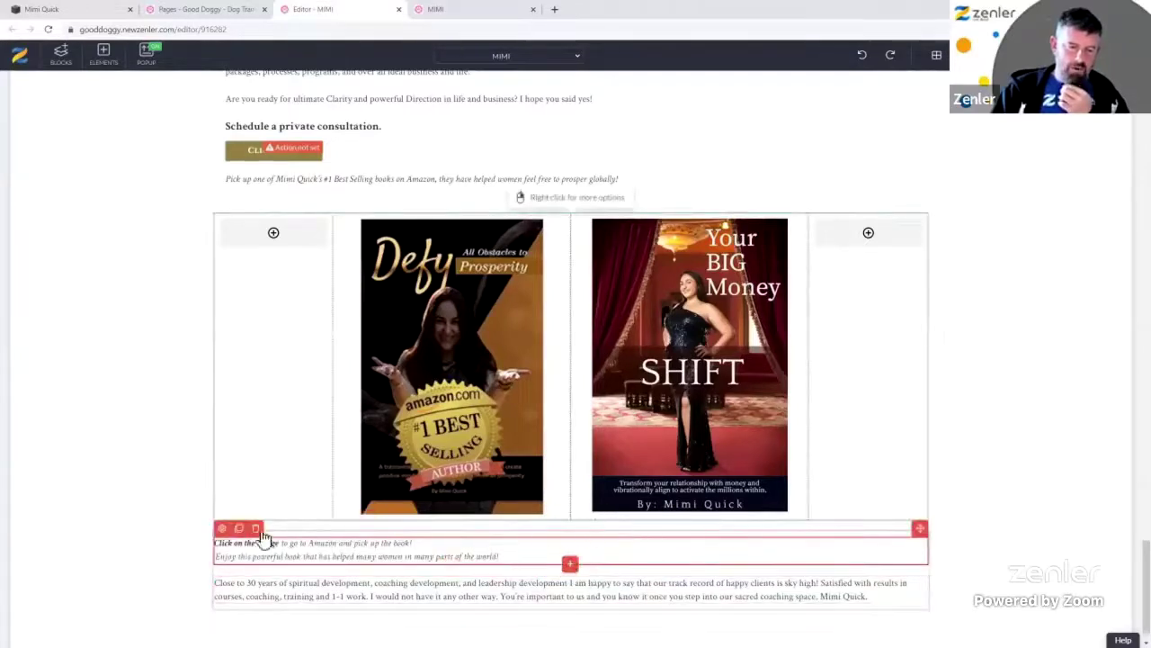
pyautogui.click(225, 530)
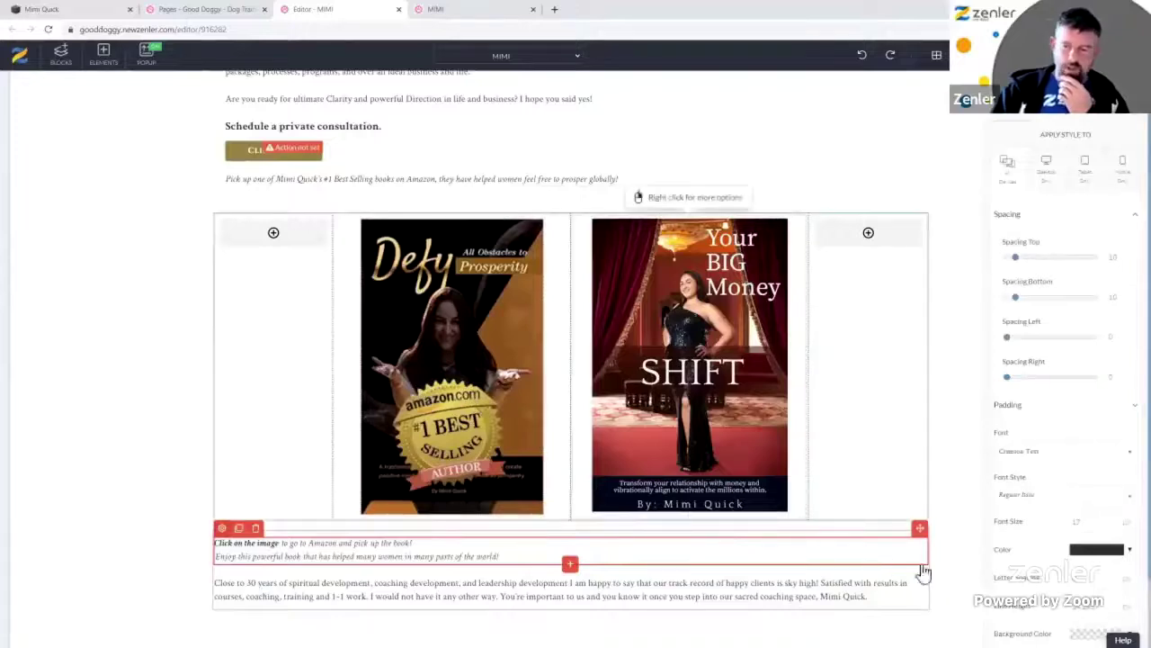
pyautogui.scroll(-2, 1039, 589)
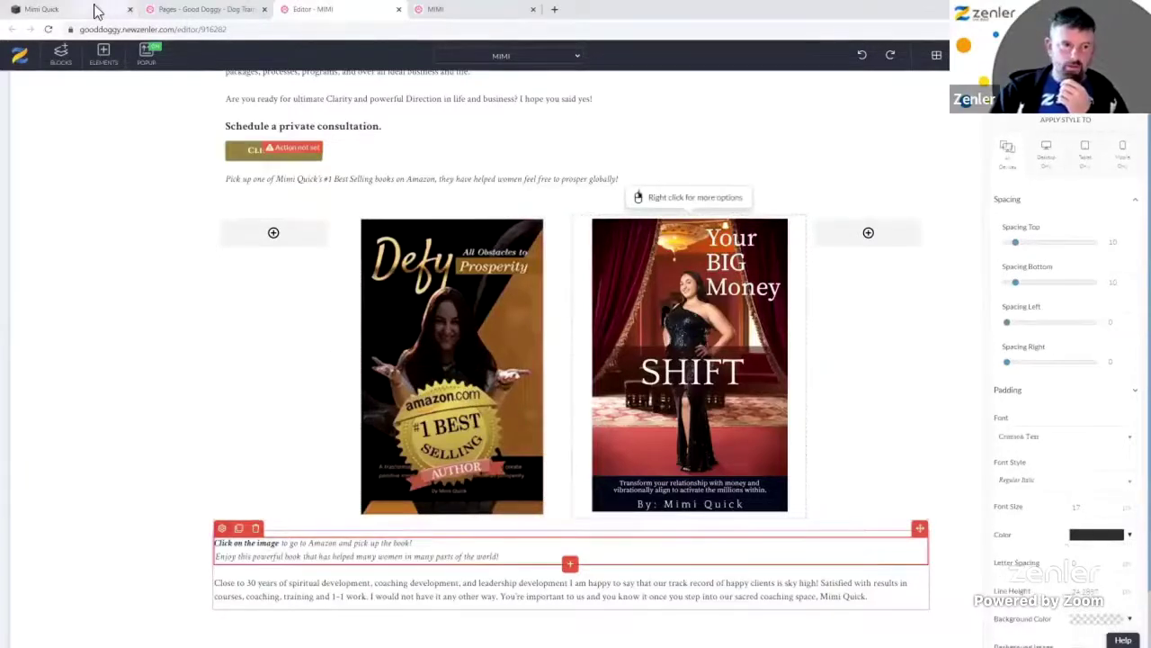
pyautogui.hotkey('ctrl', '1')
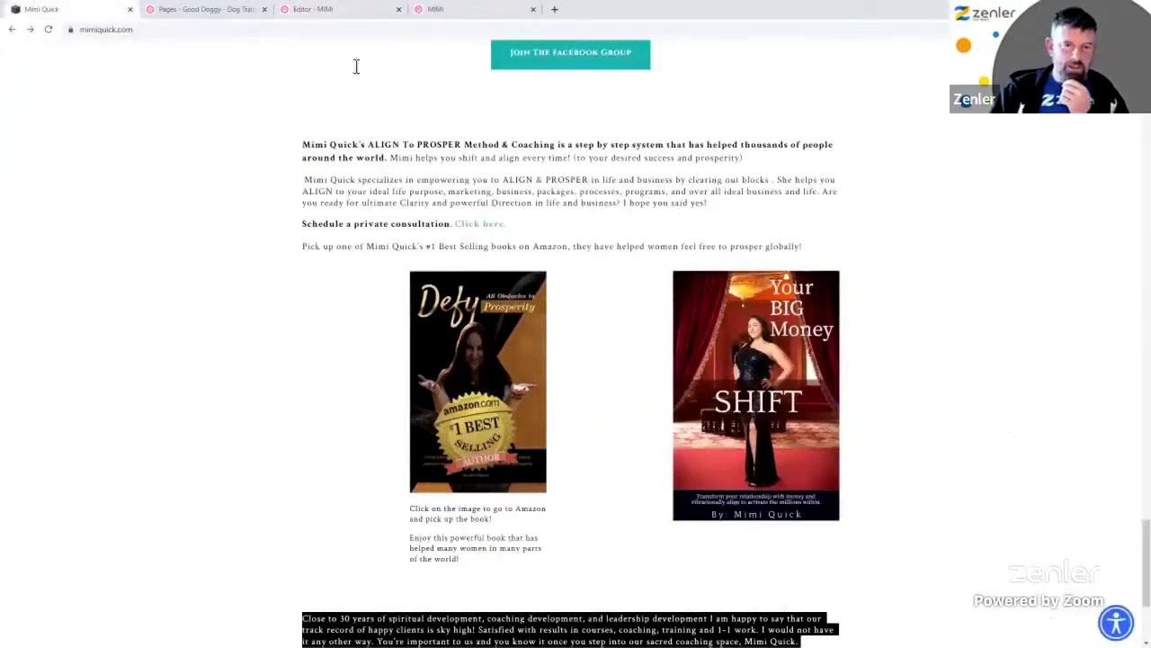
pyautogui.click(349, 13)
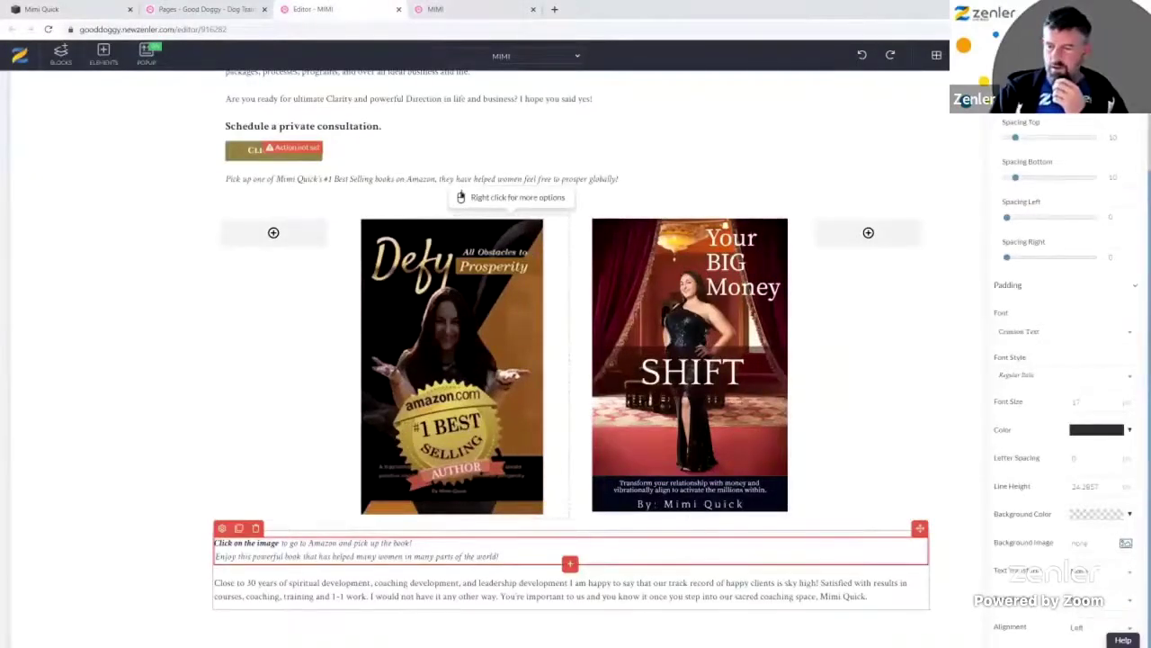
pyautogui.click(1079, 570)
pyautogui.click(1081, 584)
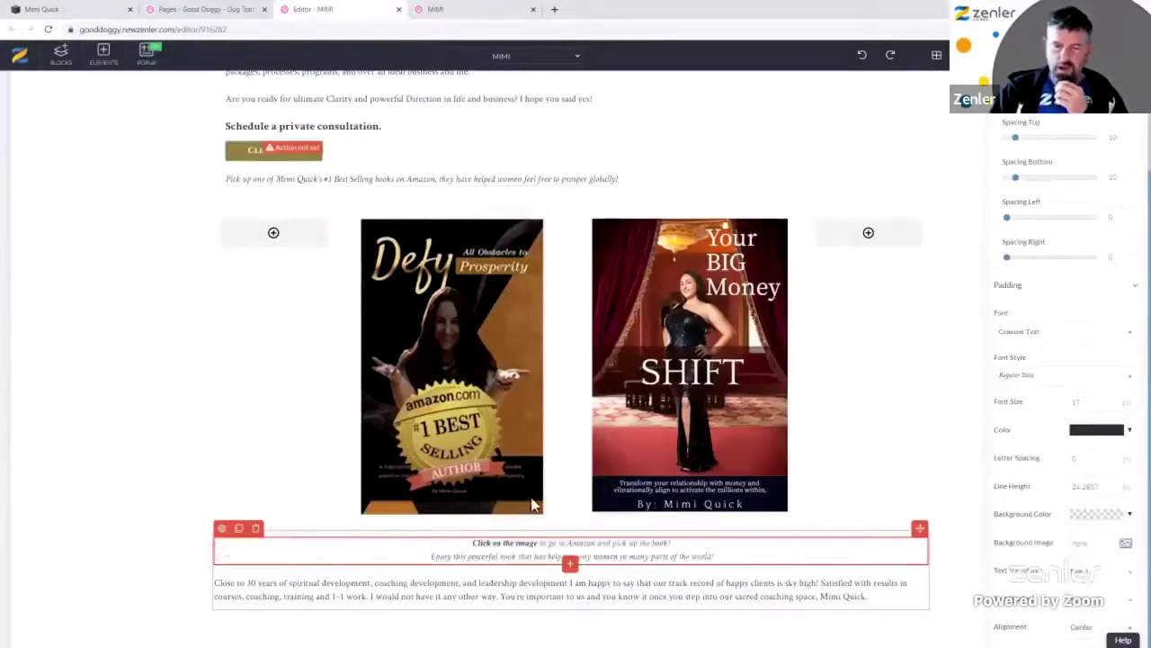
pyautogui.click(241, 154)
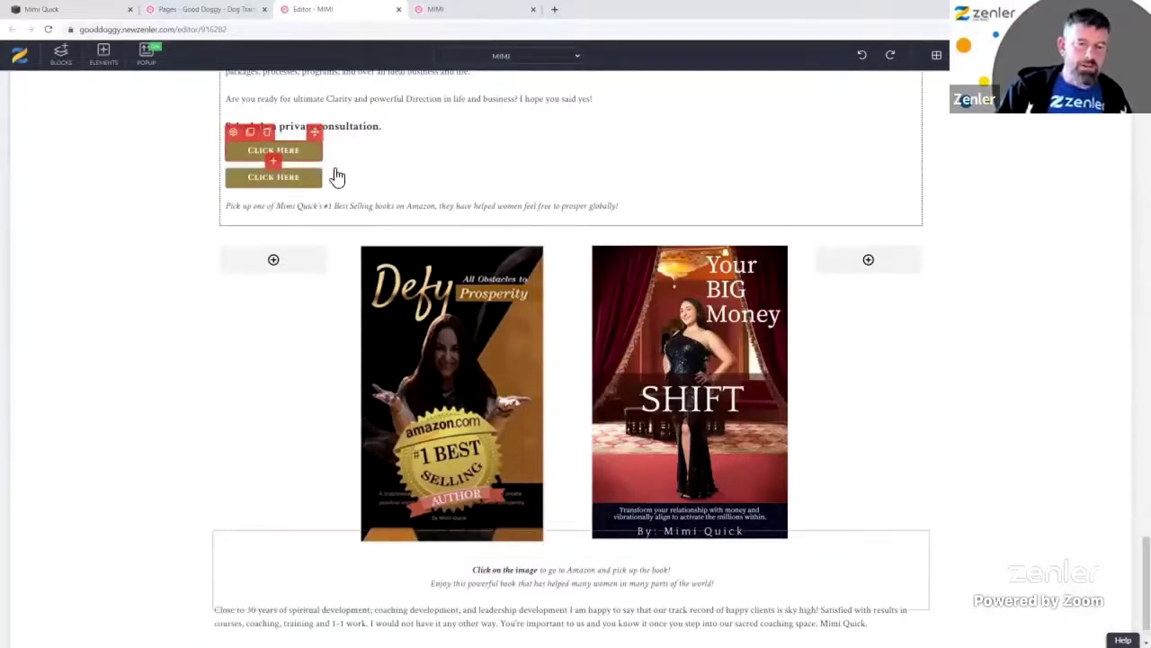
# - Put a CLICK HERE button under the Defy cover and its duplicate under the SHIFT cover
pyautogui.moveTo(319, 135); pyautogui.dragTo(462, 523)
pyautogui.click(358, 522)
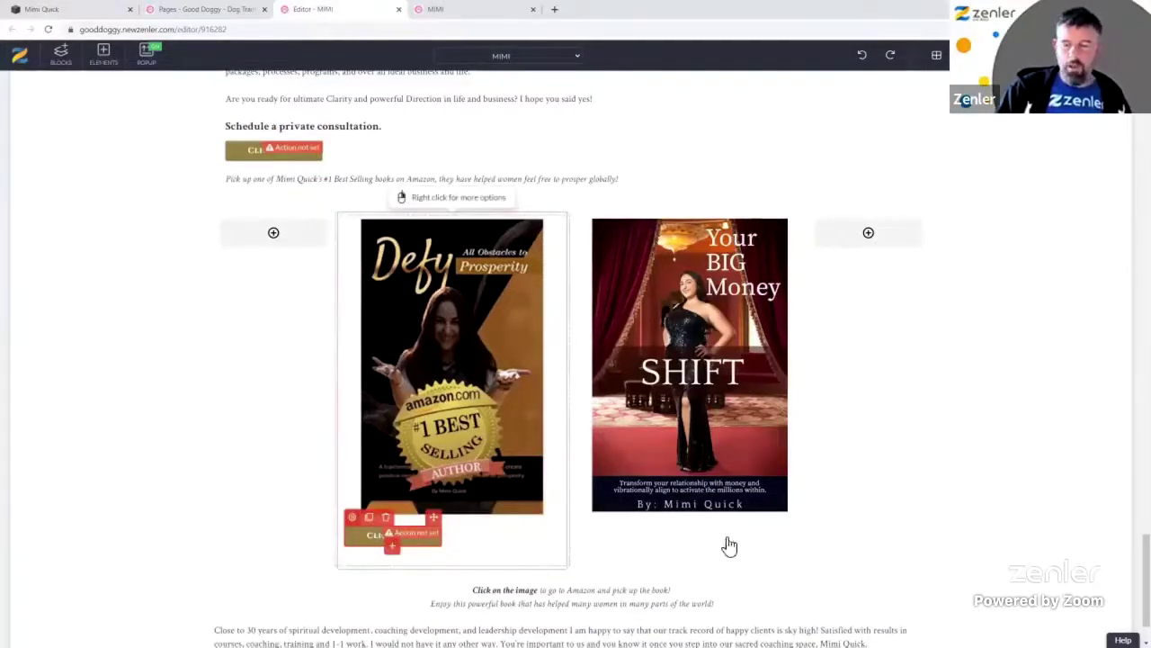
pyautogui.scroll(-2, 1054, 589)
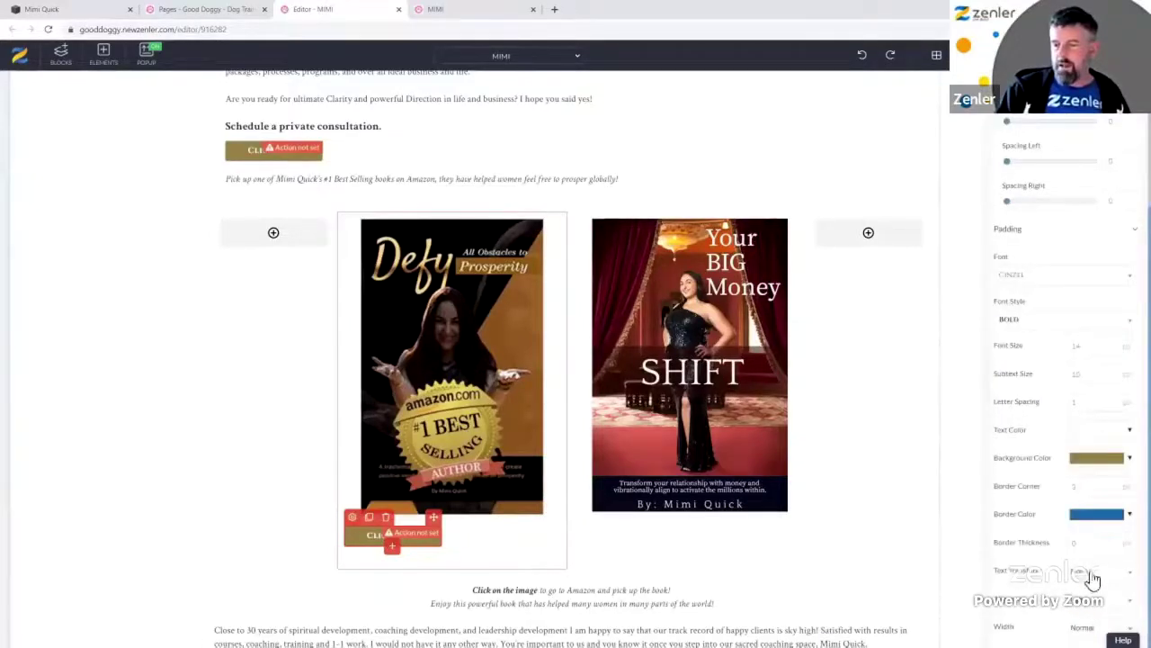
pyautogui.click(1089, 572)
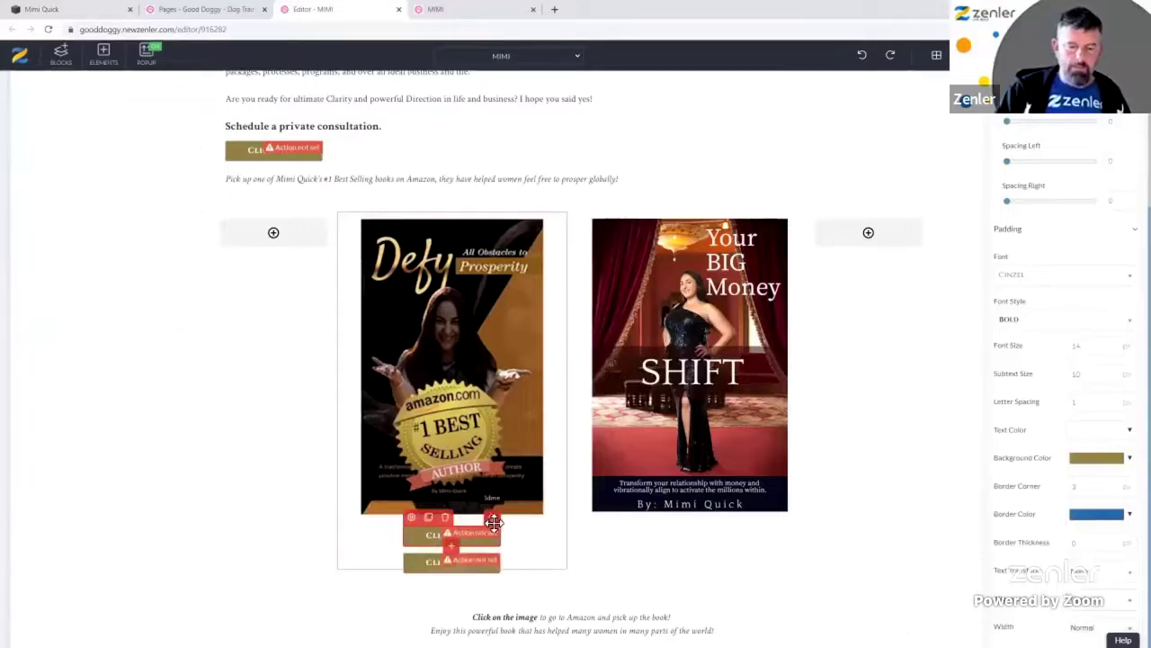
pyautogui.moveTo(501, 520); pyautogui.dragTo(682, 521)
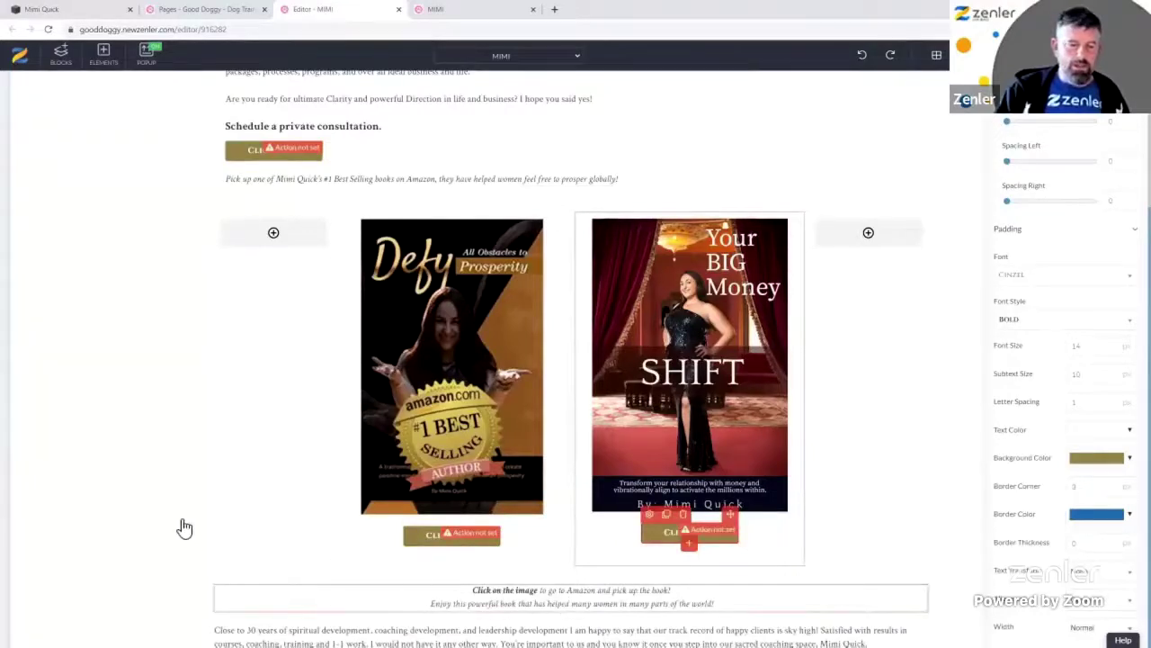
pyautogui.click(494, 555)
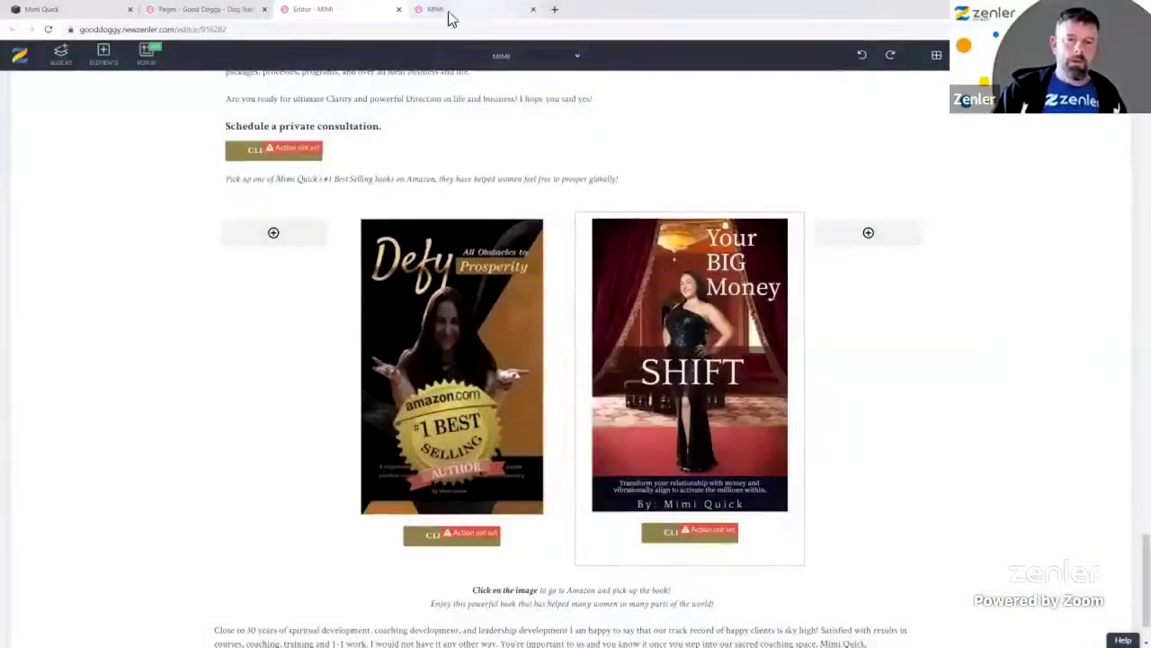
# - Reload the MIMI preview to check both covers with their buttons
pyautogui.click(450, 14)
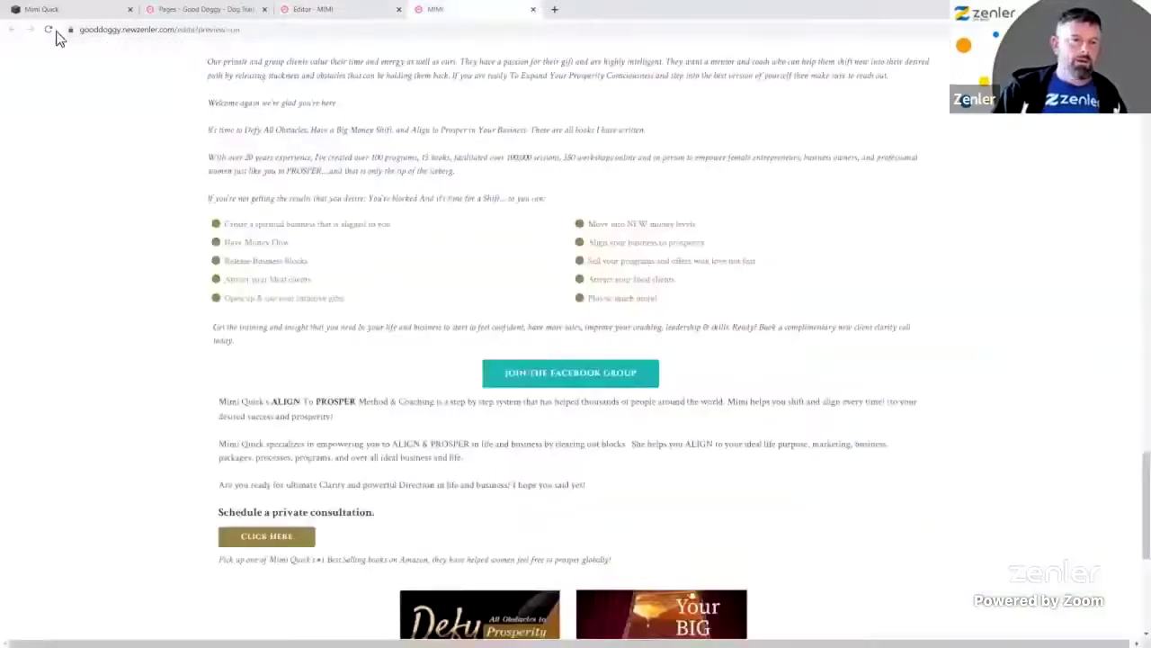
pyautogui.press('F5')
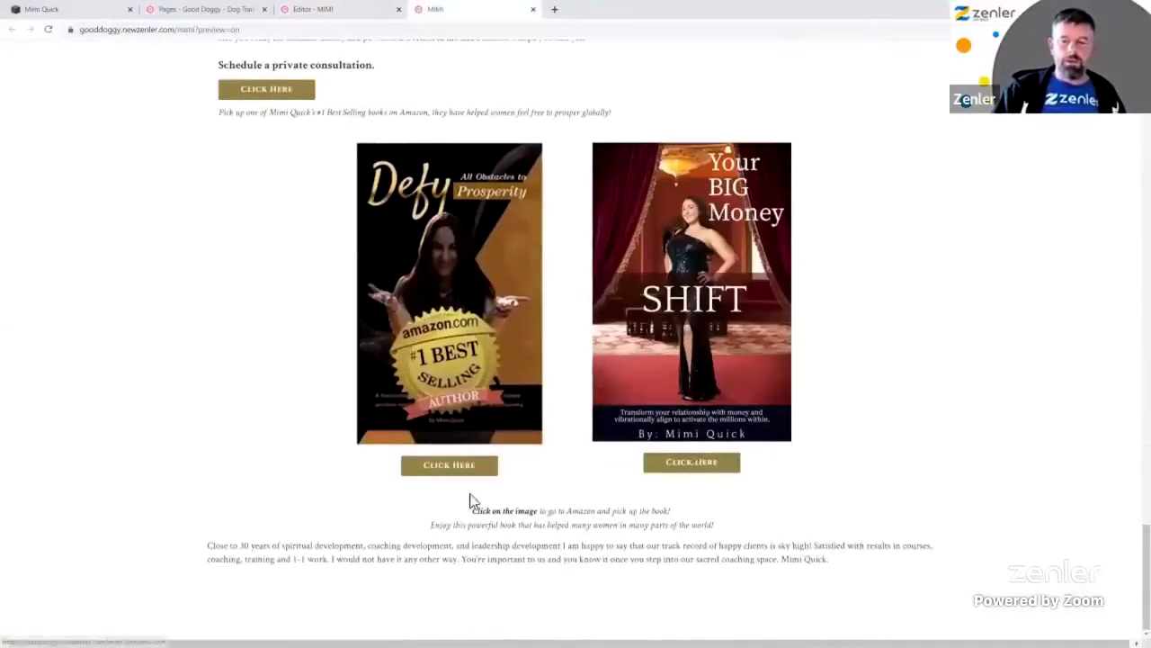
pyautogui.scroll(4, 972, 459)
pyautogui.scroll(20, 976, 450)
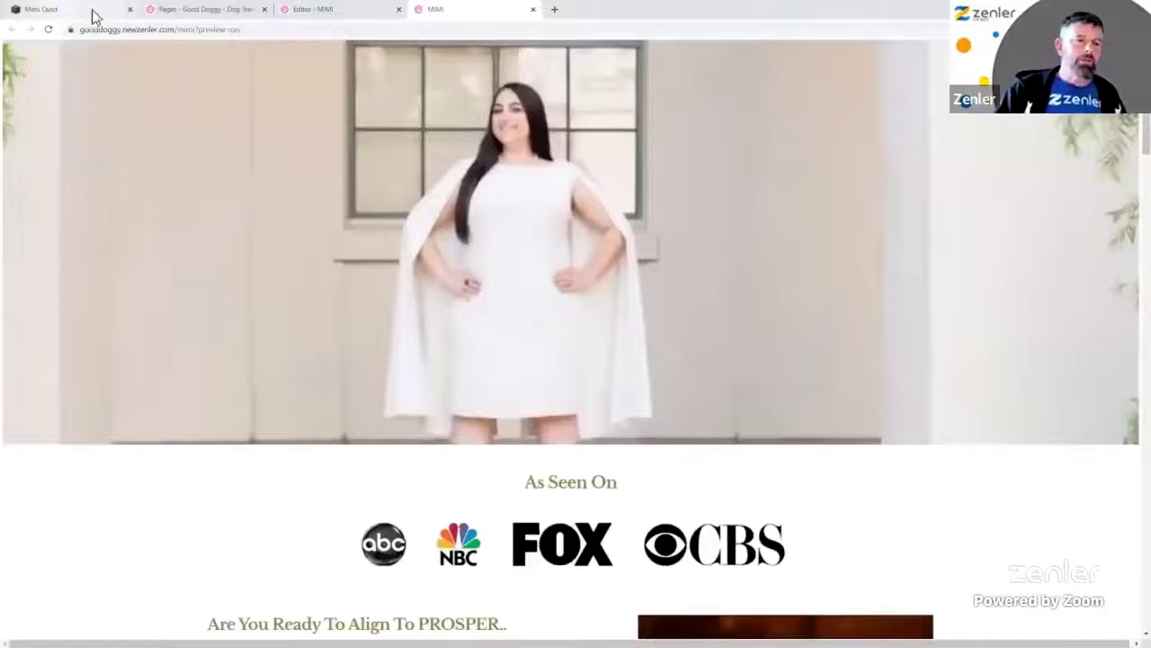
# - Bring up the original Mimi Quick site and scroll to its top
pyautogui.click(95, 17)
pyautogui.scroll(15, 746, 153)
pyautogui.scroll(12, 762, 96)
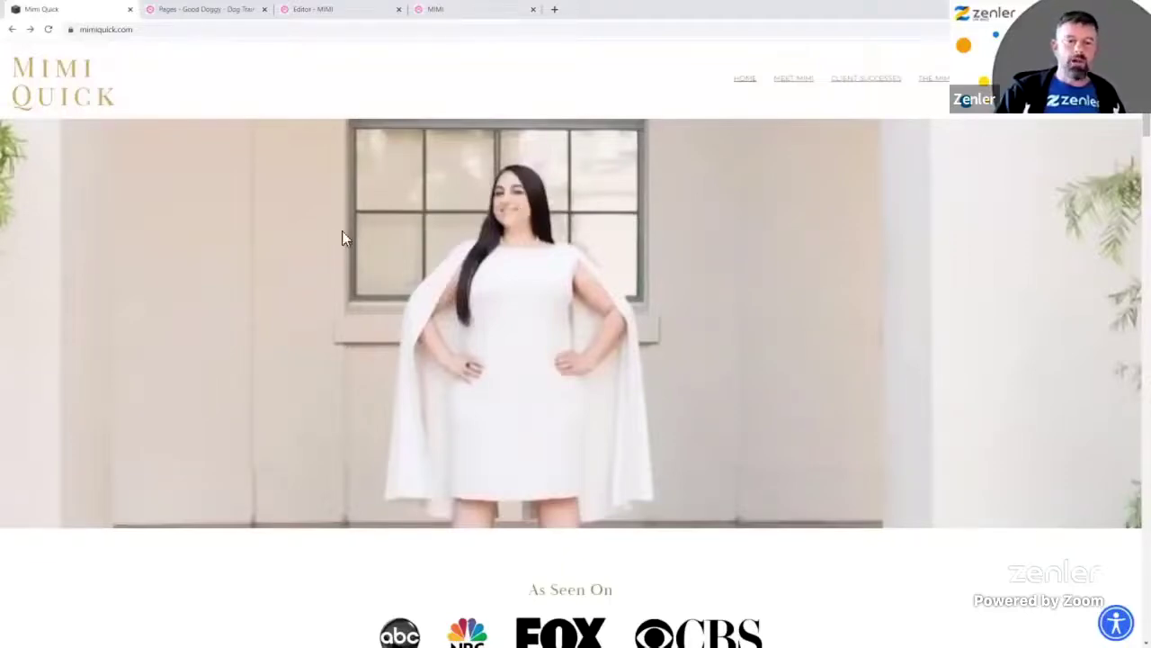
# - Scroll through mimiquick.com, then return to the rebuilt MIMI preview page
pyautogui.scroll(-15, 759, 386)
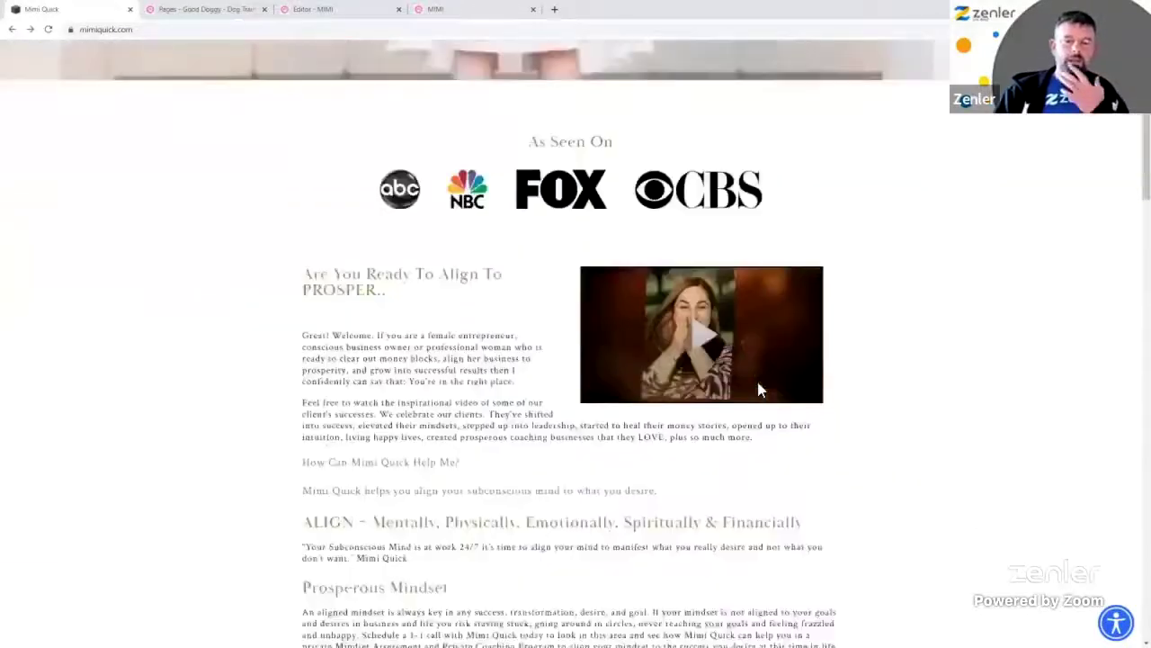
pyautogui.scroll(-3, 759, 389)
pyautogui.press('Home')
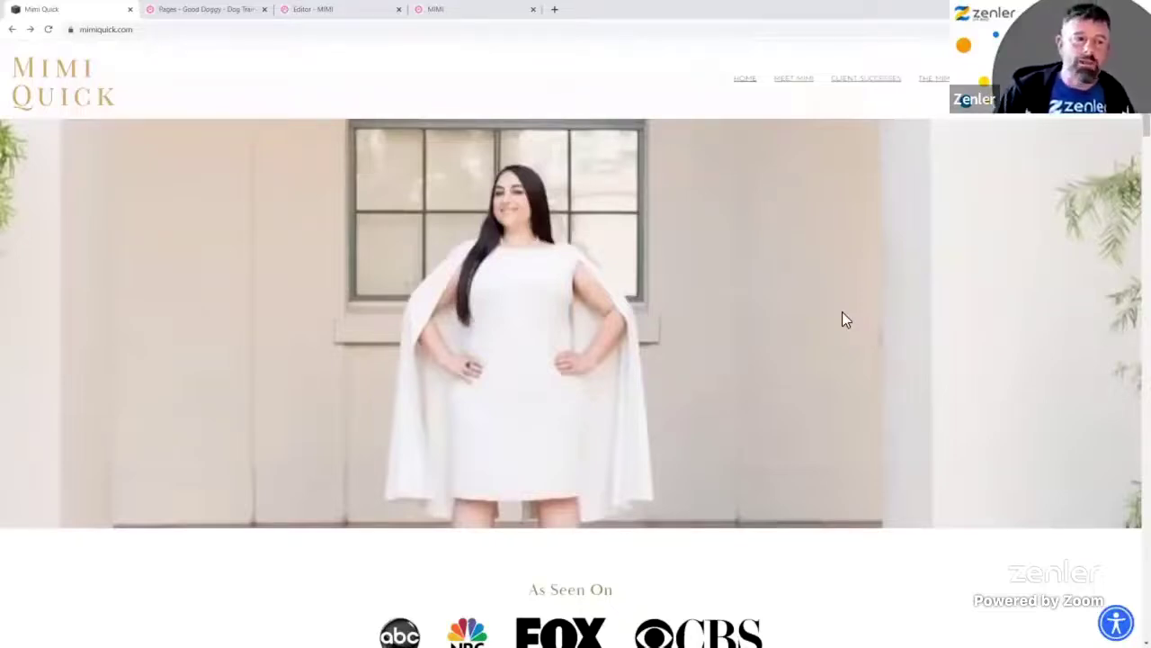
pyautogui.moveTo(109, 99); pyautogui.dragTo(105, 91)
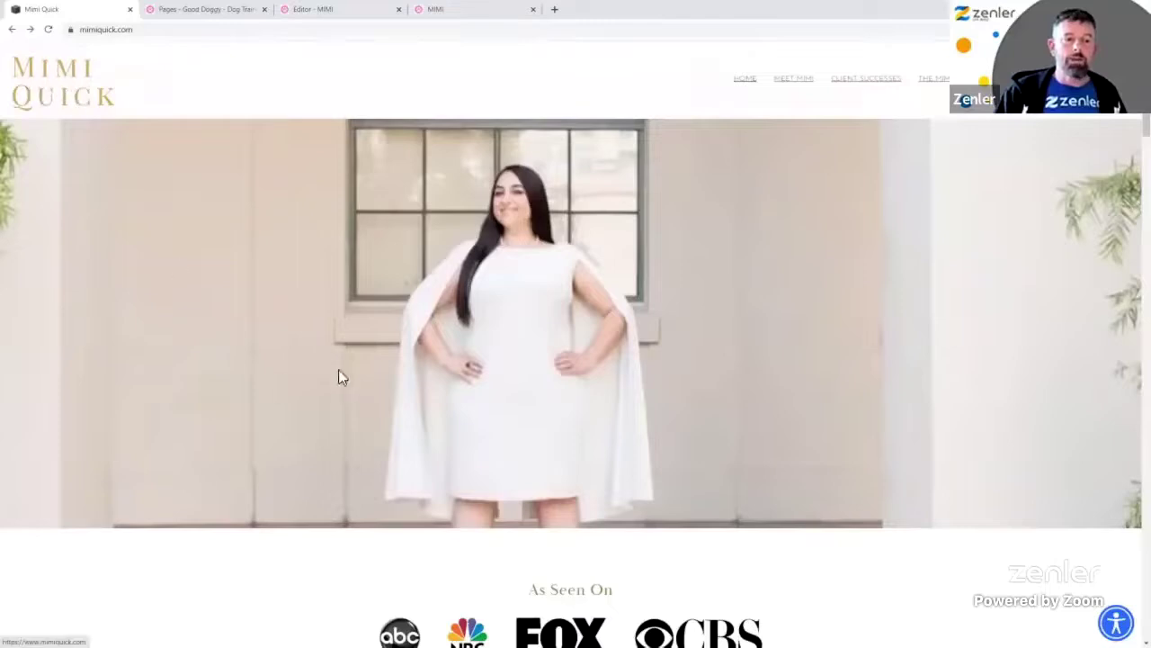
pyautogui.click(465, 12)
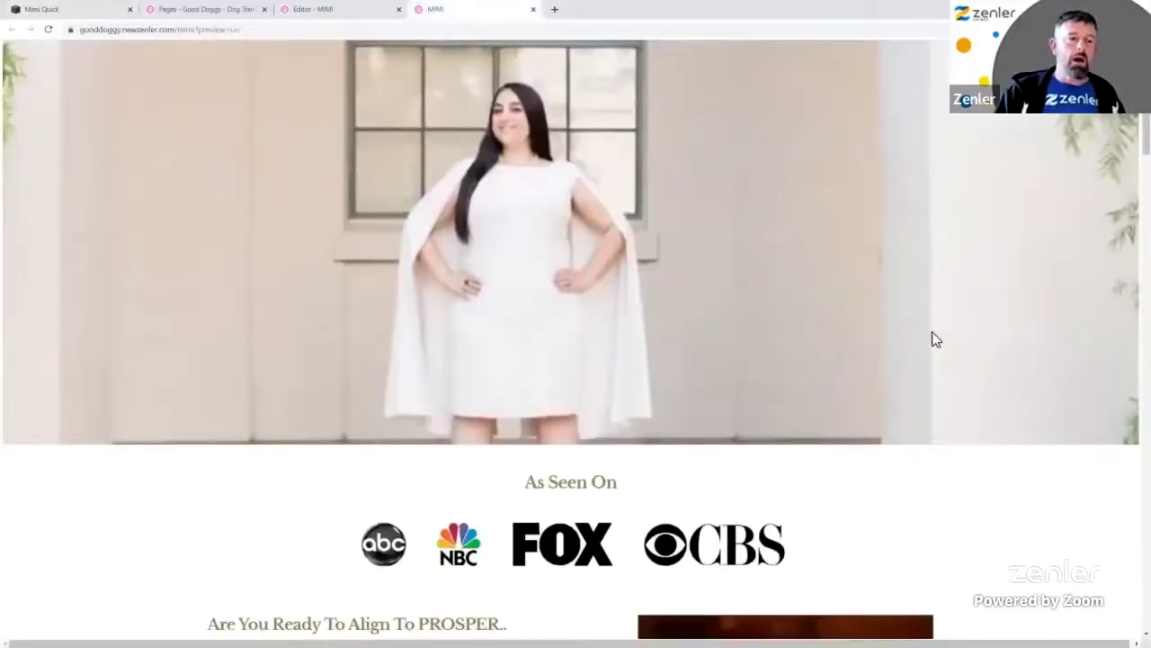
pyautogui.scroll(-10, 936, 339)
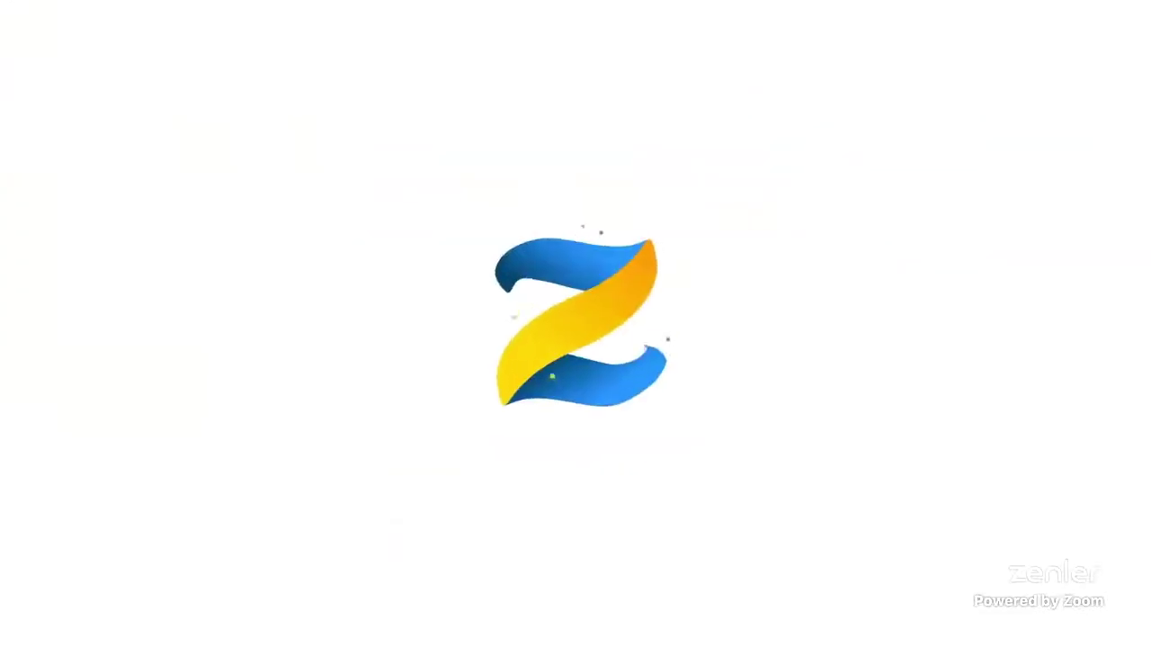
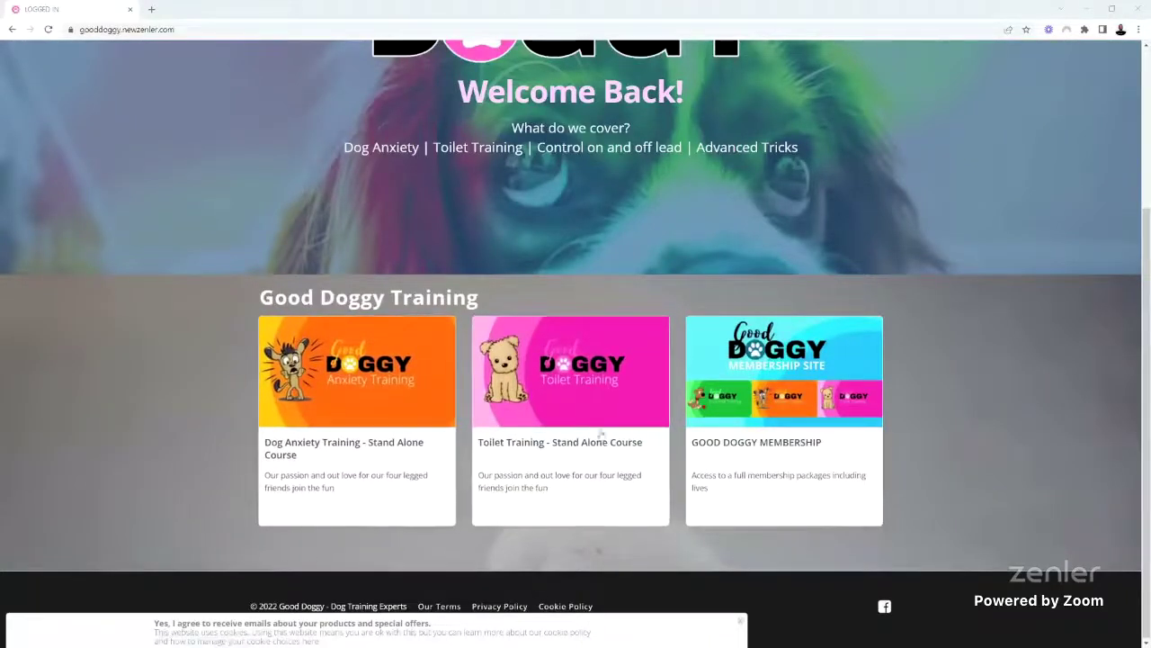
# - Dismiss the cookie notice and open the Dog Anxiety Training card to reach its checkout page
pyautogui.scroll(3, 601, 432)
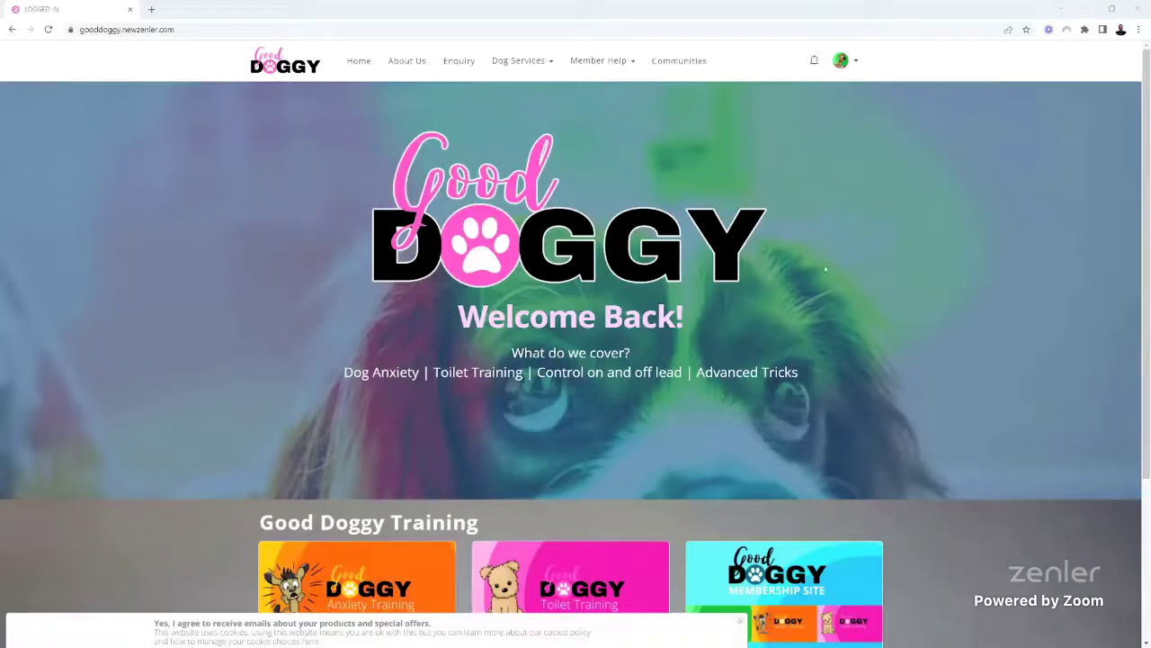
pyautogui.scroll(-3, 824, 269)
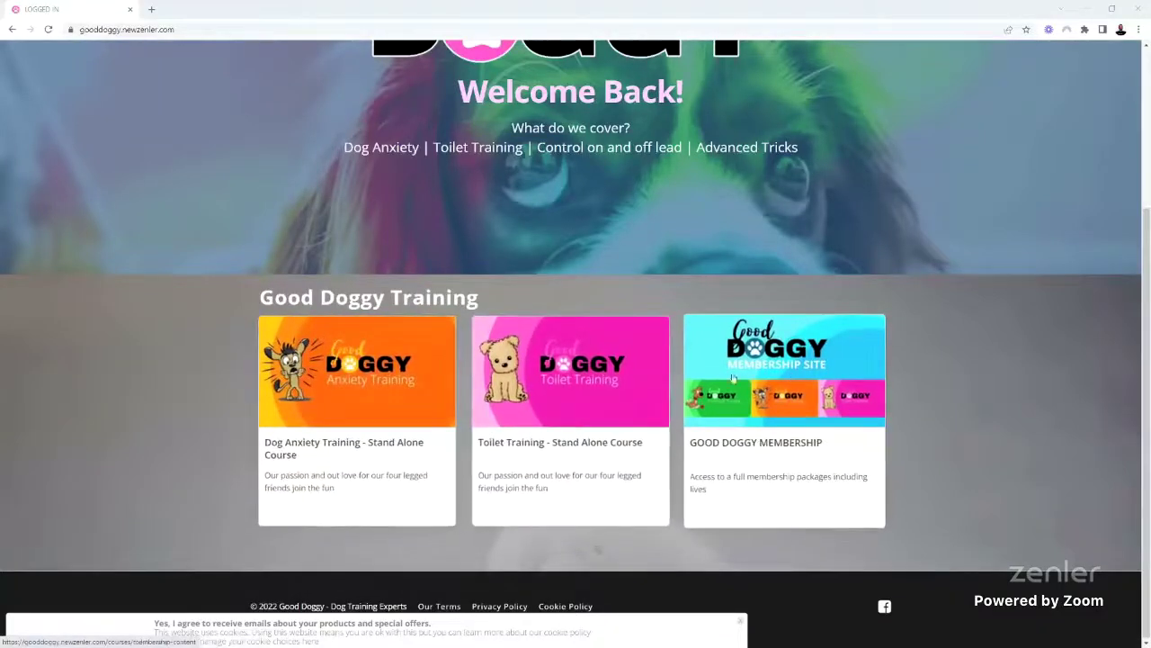
pyautogui.click(742, 623)
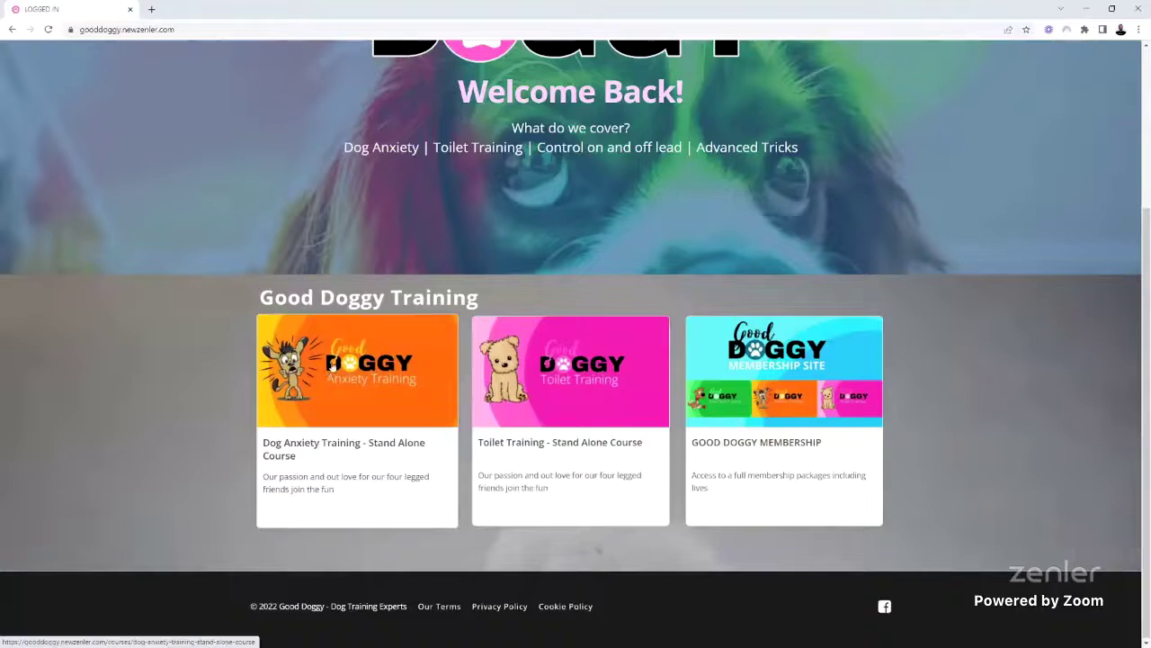
pyautogui.click(376, 363)
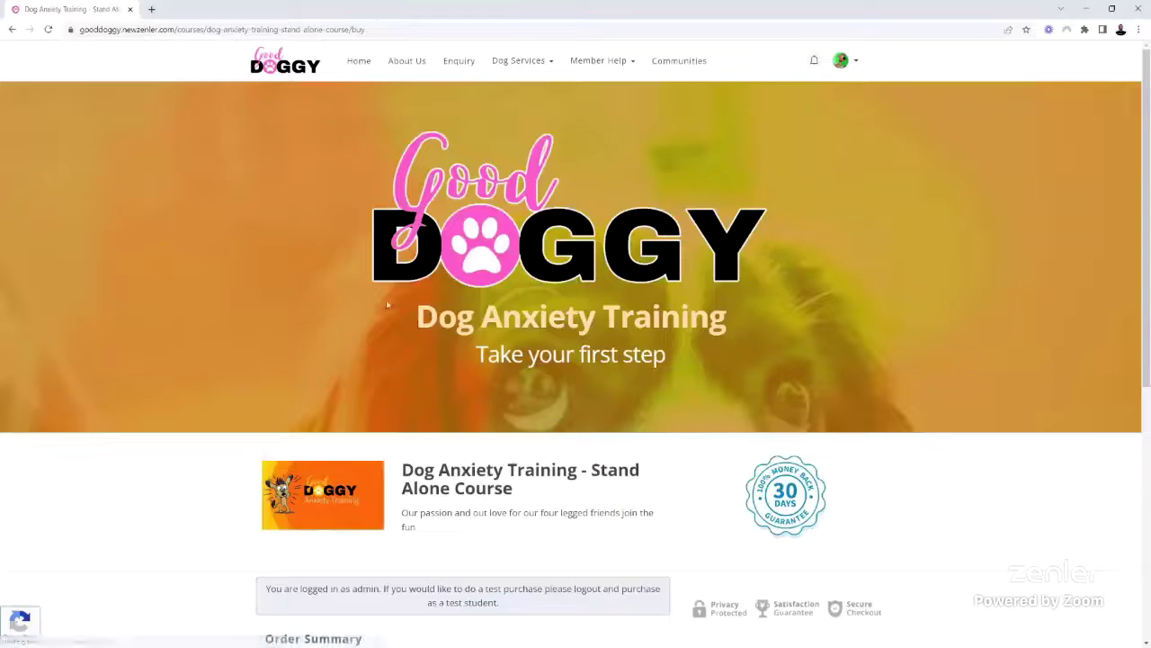
# - Go back from checkout to the Dog Anxiety Training sales page and scroll through it
pyautogui.click(10, 31)
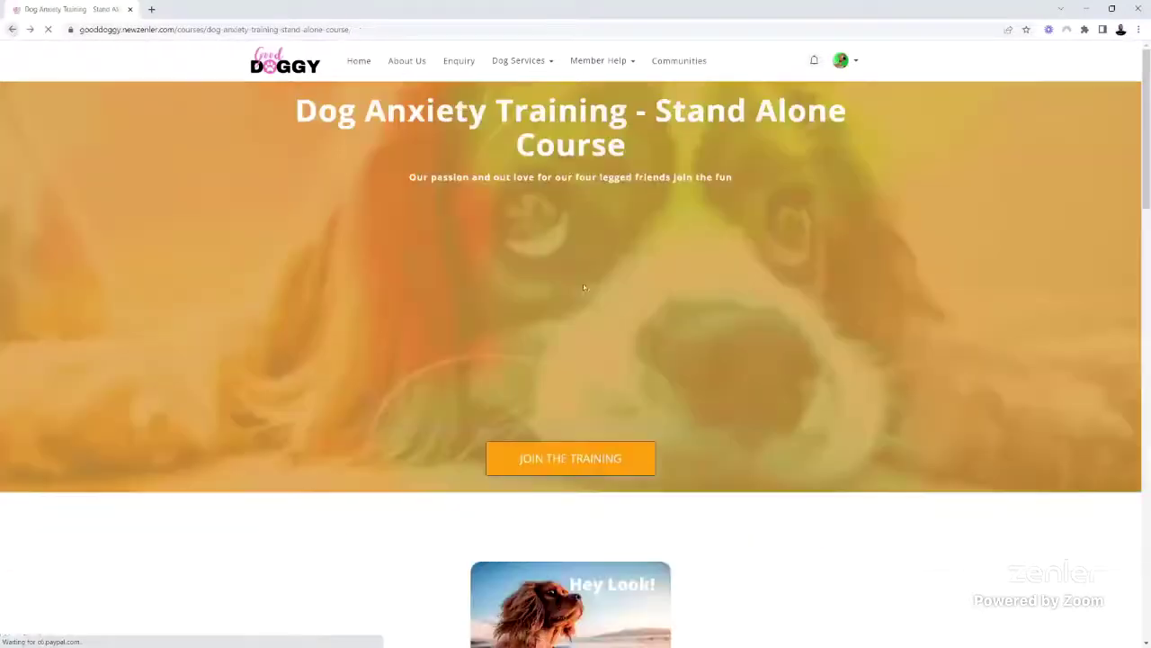
pyautogui.scroll(-3, 756, 289)
pyautogui.scroll(-2, 756, 289)
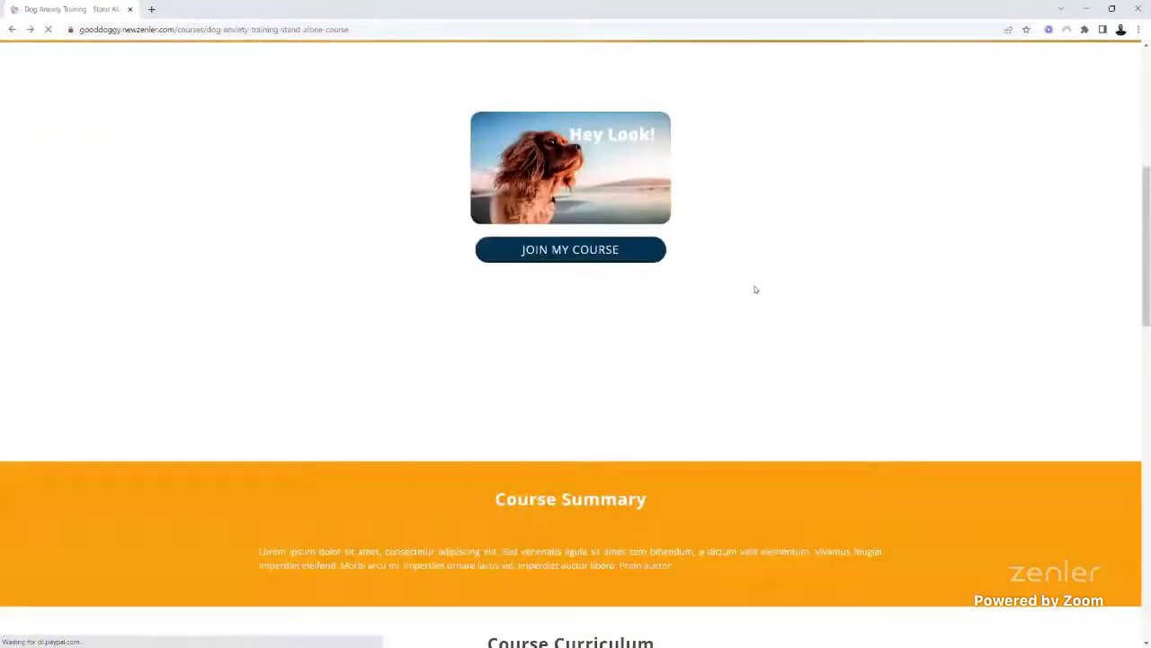
pyautogui.scroll(5, 629, 261)
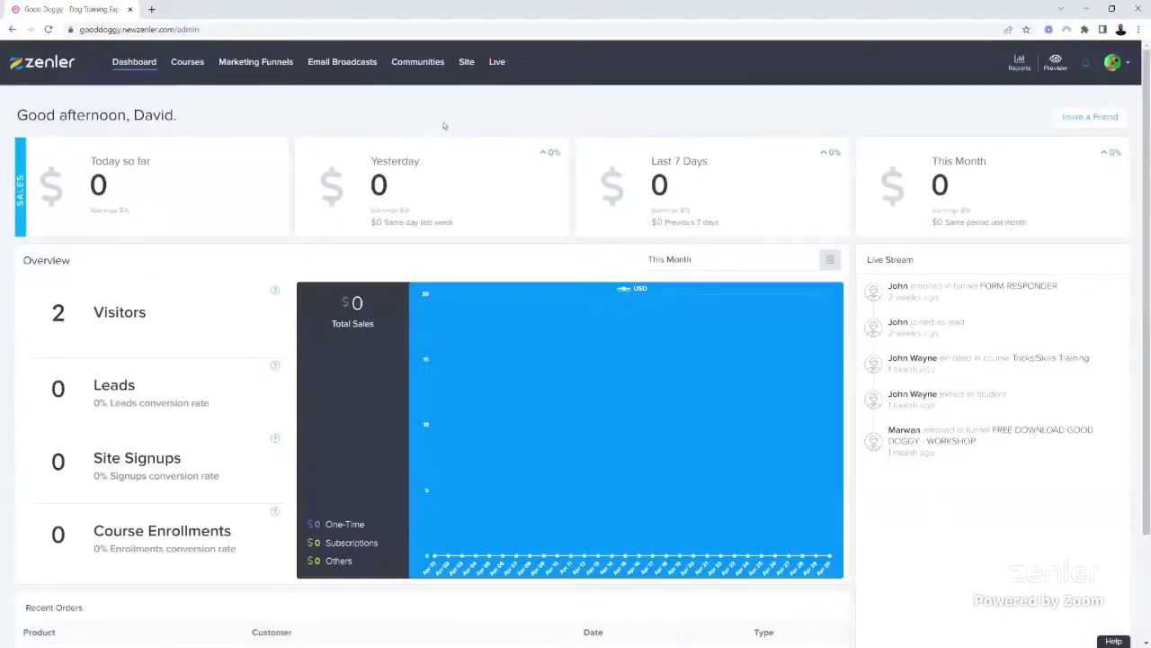
# - Open the Site Pages list and scroll to the Dog Training centre based in Cornwall page
pyautogui.click(466, 63)
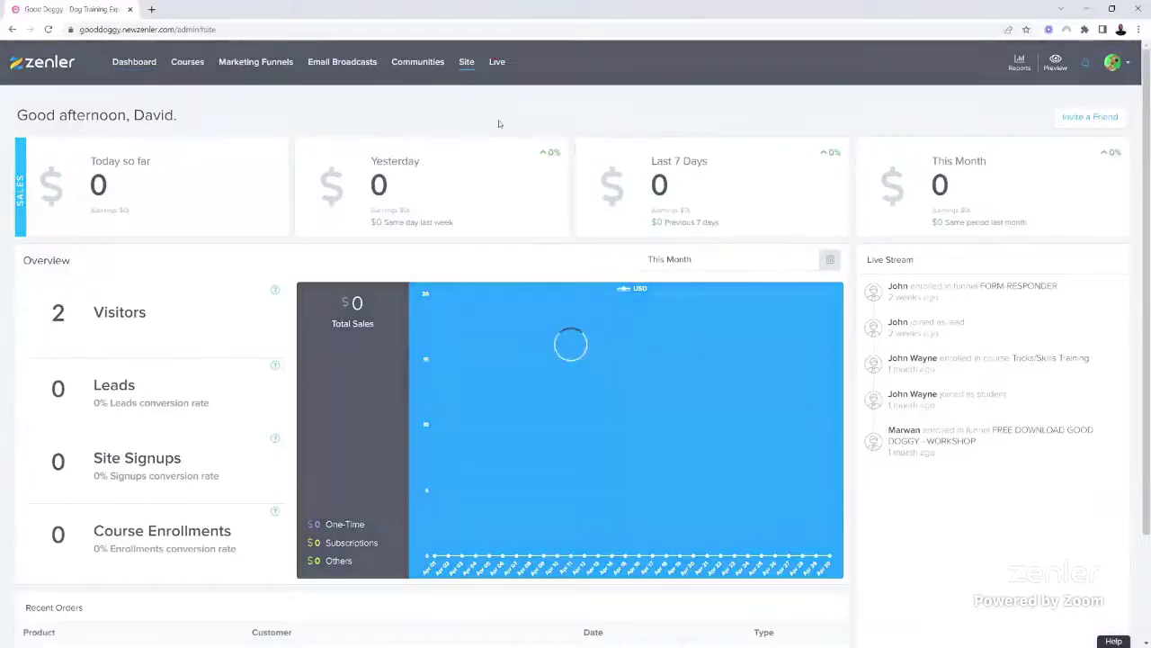
pyautogui.click(41, 194)
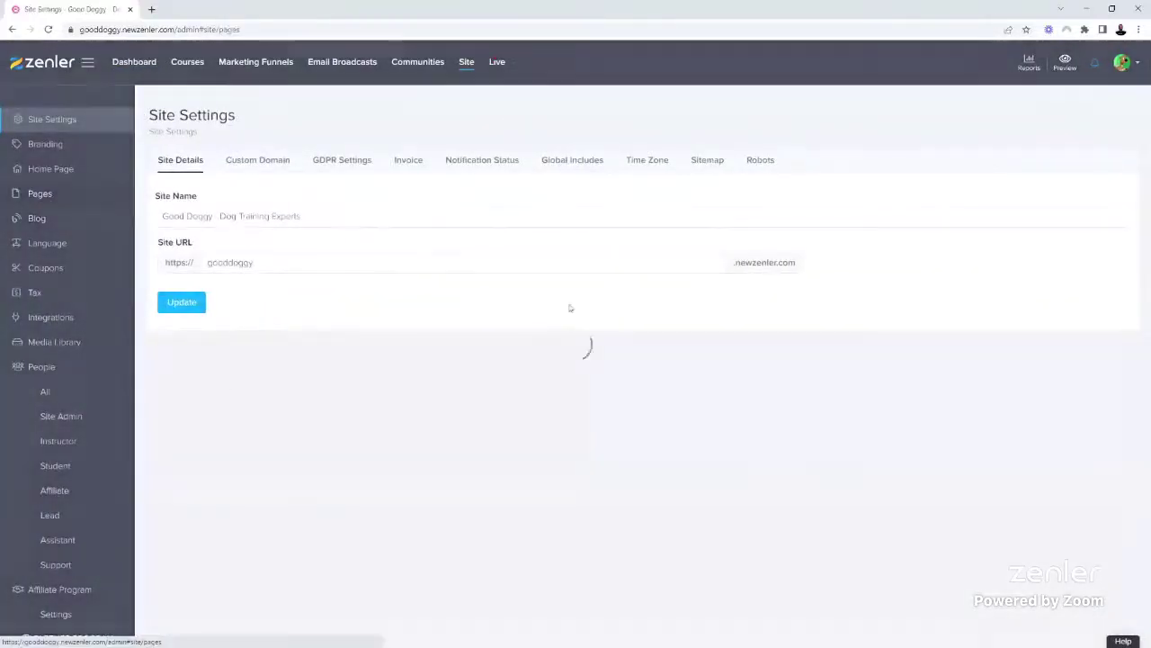
pyautogui.scroll(-2, 590, 359)
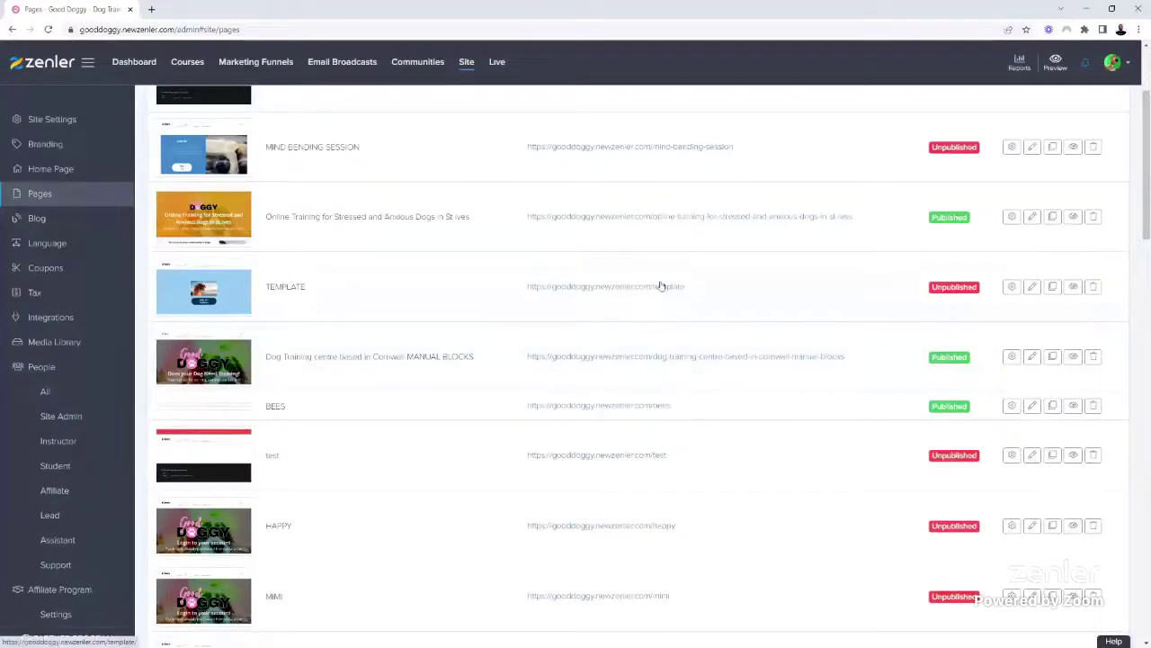
pyautogui.scroll(-15, 726, 312)
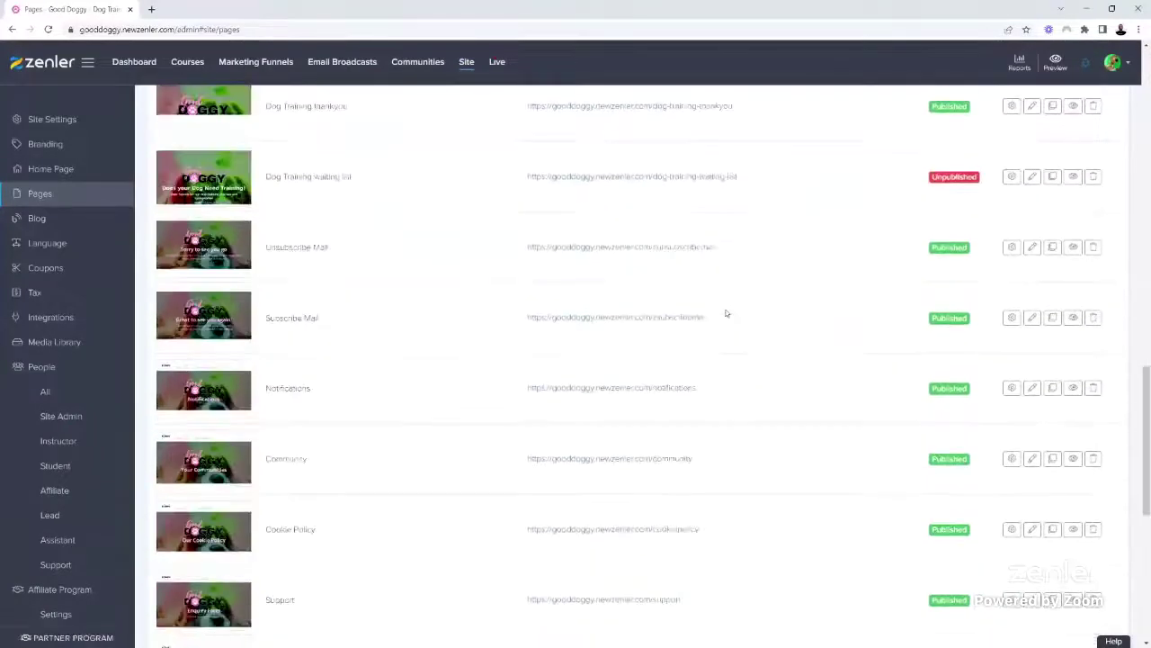
pyautogui.scroll(-2, 726, 312)
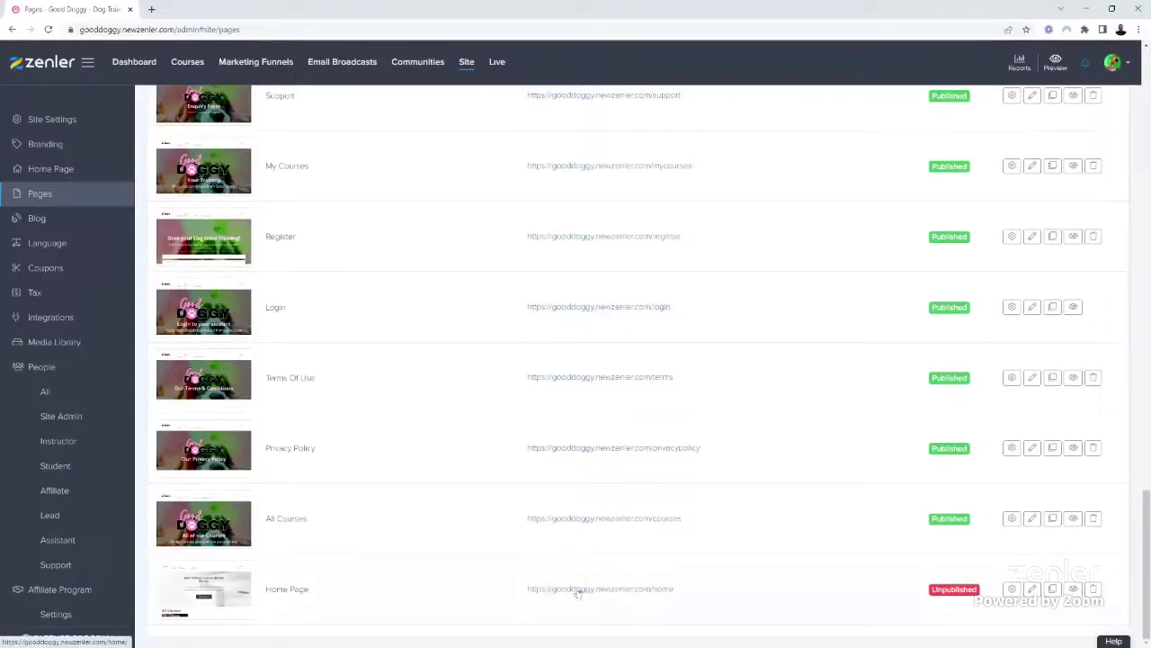
pyautogui.scroll(10, 727, 497)
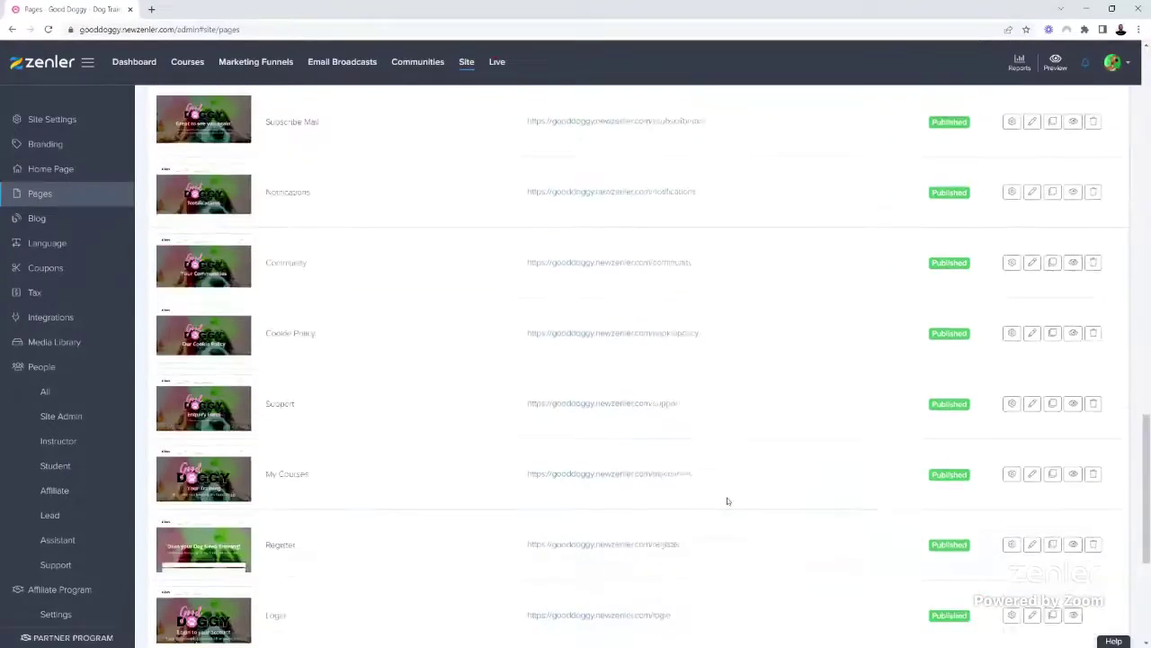
pyautogui.scroll(3, 733, 497)
pyautogui.scroll(1, 746, 492)
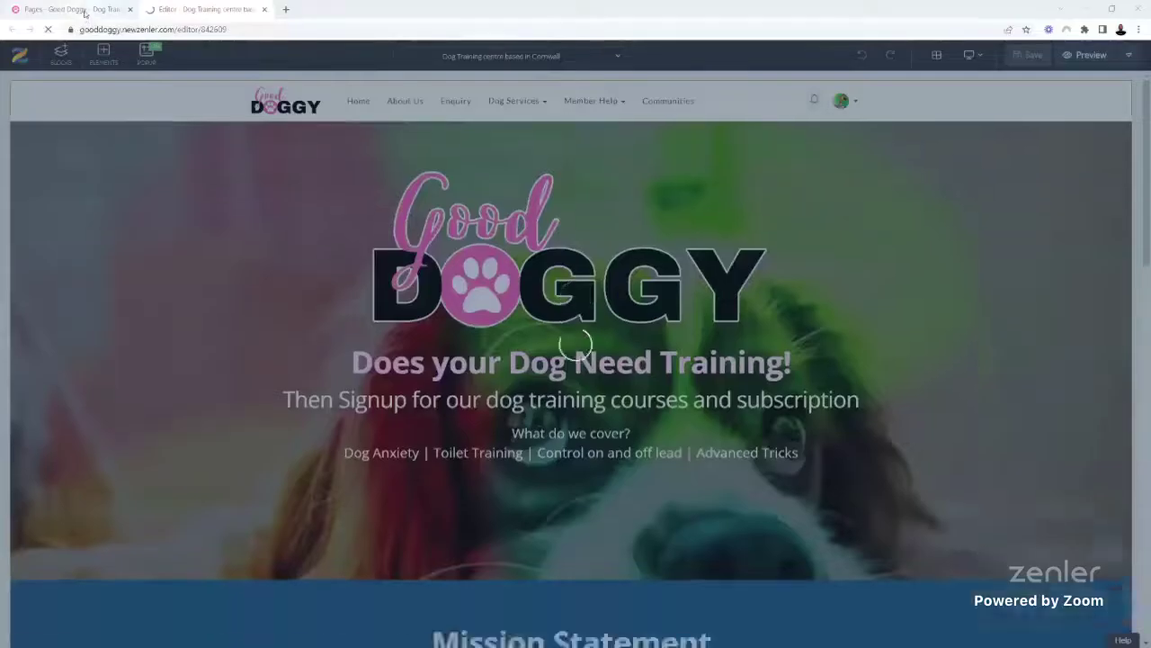
# - Check the Home Page settings, leaving the logged-out home page unchanged
pyautogui.click(83, 10)
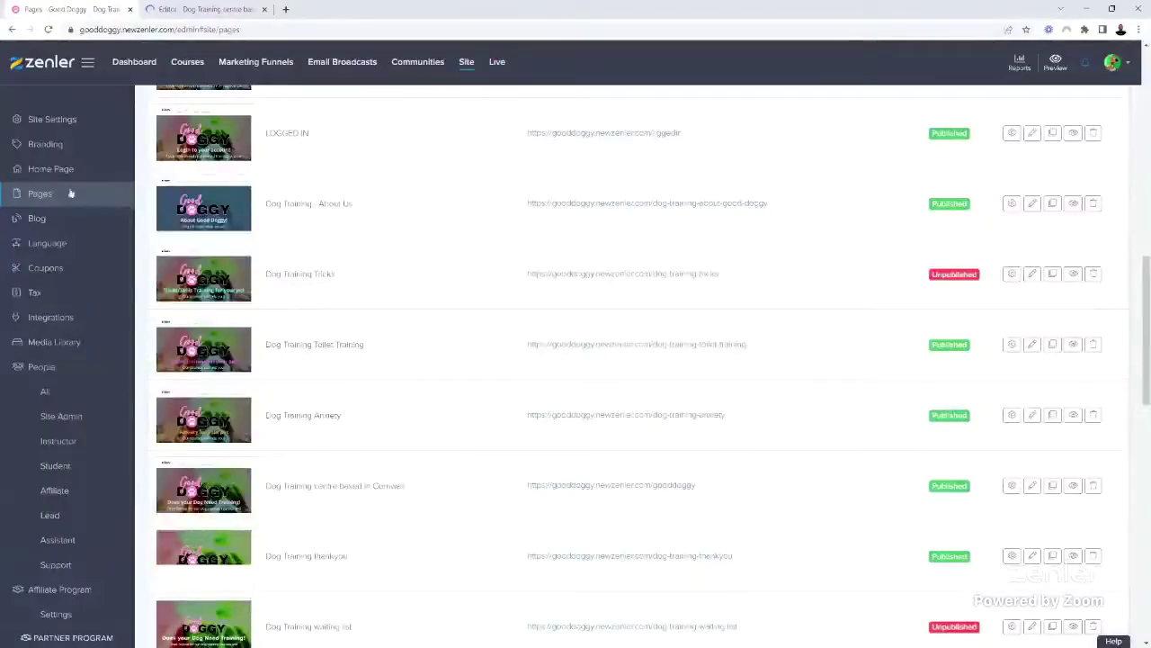
pyautogui.click(48, 170)
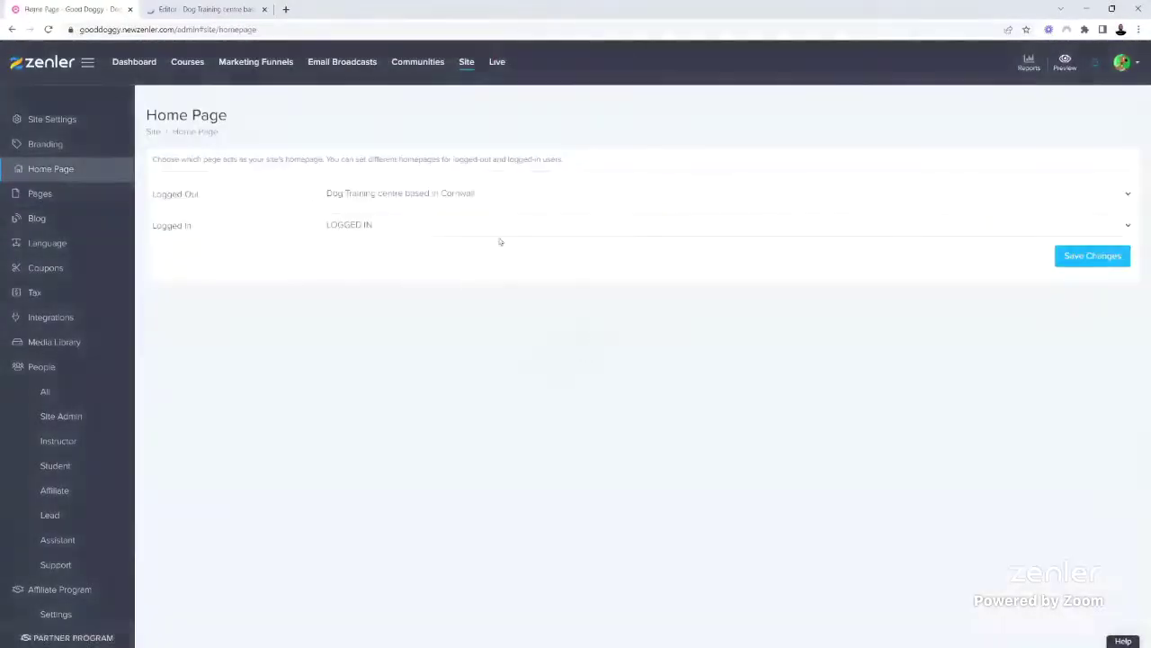
pyautogui.click(338, 194)
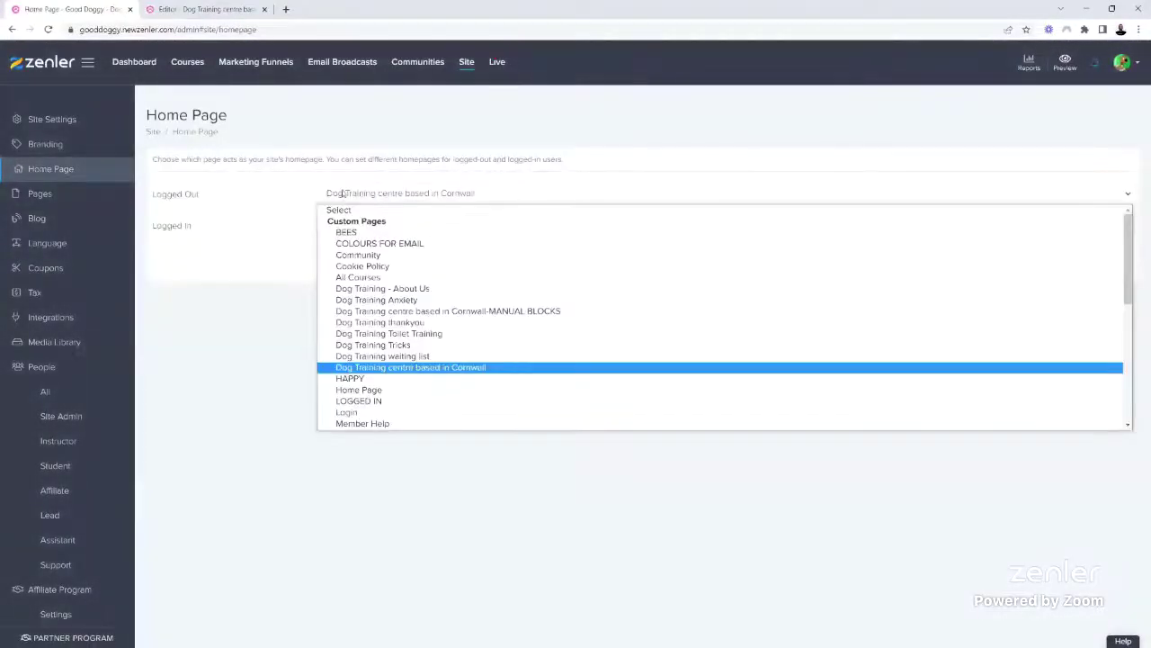
pyautogui.click(247, 249)
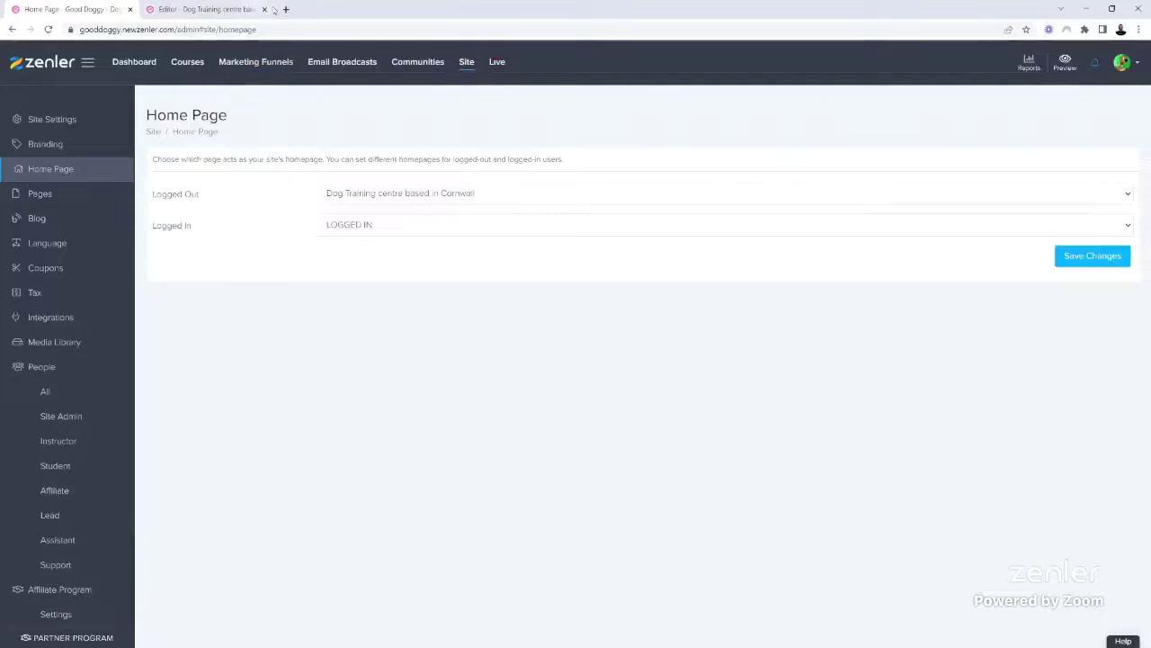
# - Load the site's web address in a new browser tab to view the live site
pyautogui.moveTo(174, 30); pyautogui.dragTo(84, 36)
pyautogui.hotkey('ctrl', 'c')
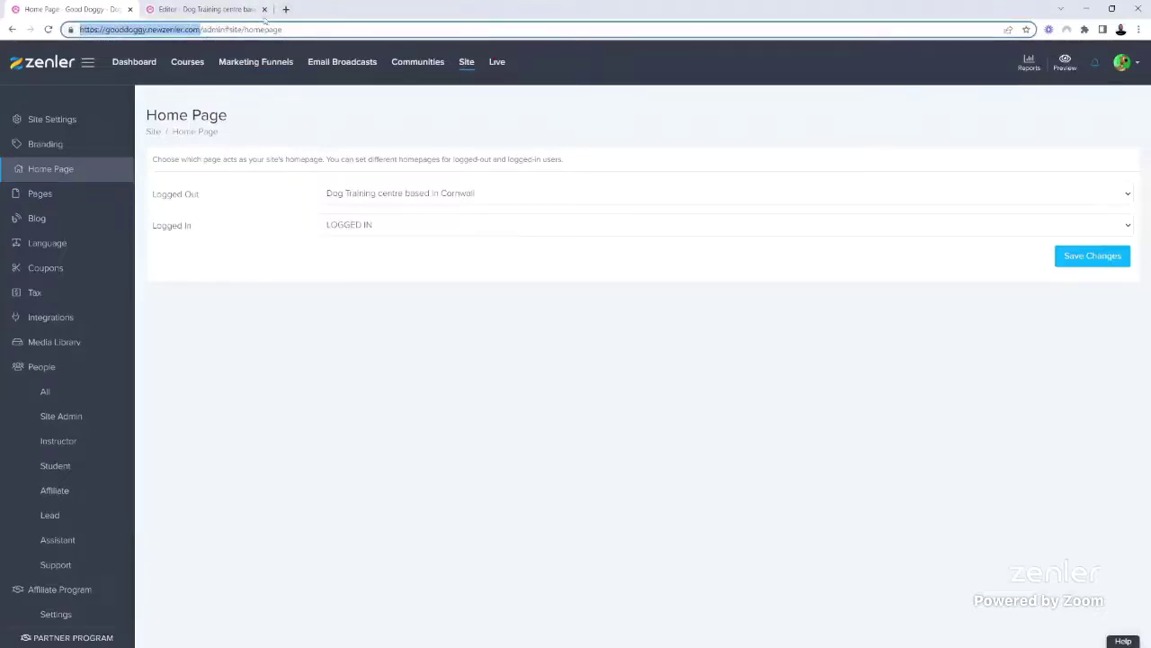
pyautogui.hotkey('ctrl', 't')
pyautogui.hotkey('ctrl', 'v')
pyautogui.press('Return')
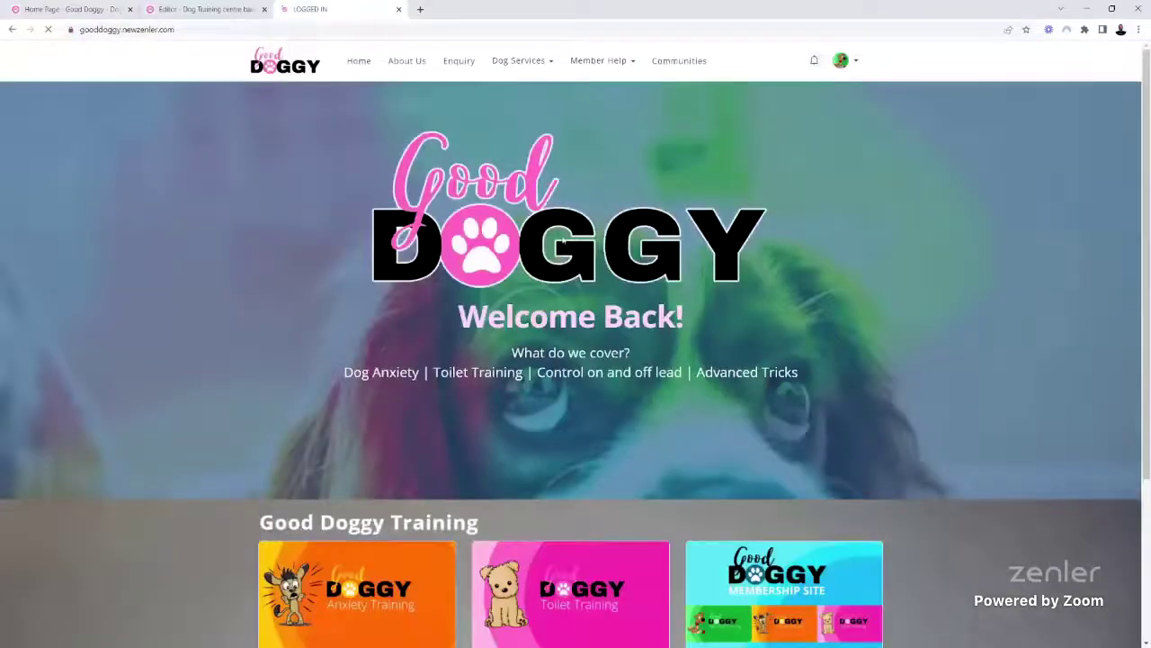
pyautogui.scroll(-2, 576, 259)
pyautogui.scroll(2, 576, 259)
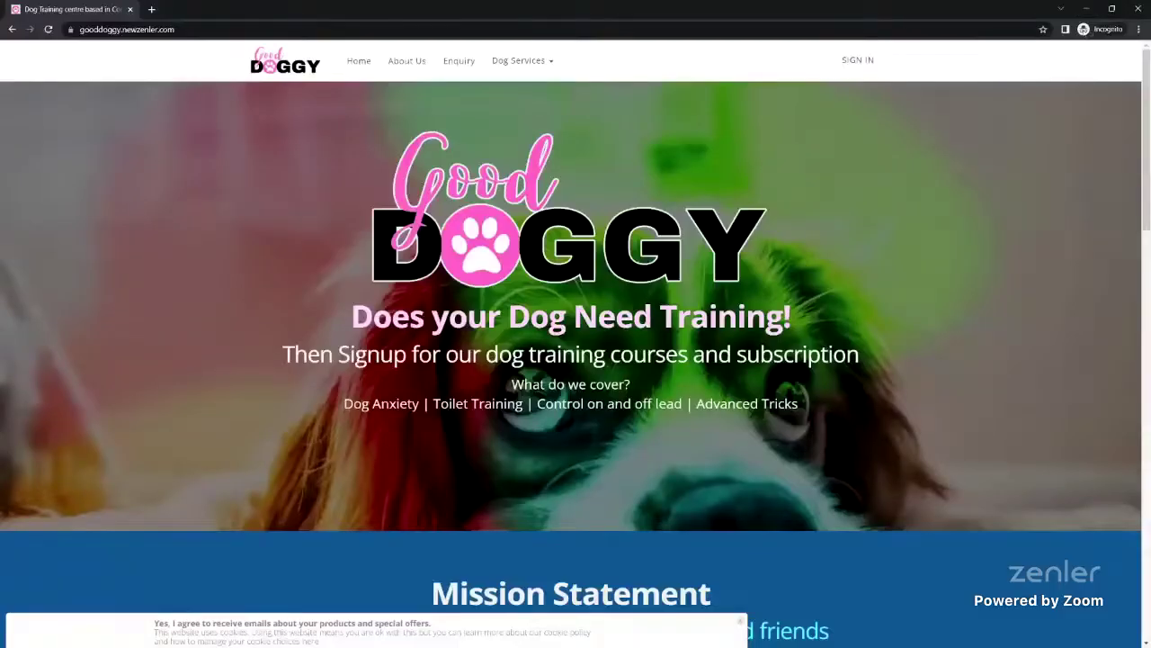
pyautogui.scroll(-10, 870, 220)
pyautogui.scroll(-3, 868, 224)
pyautogui.scroll(2, 869, 221)
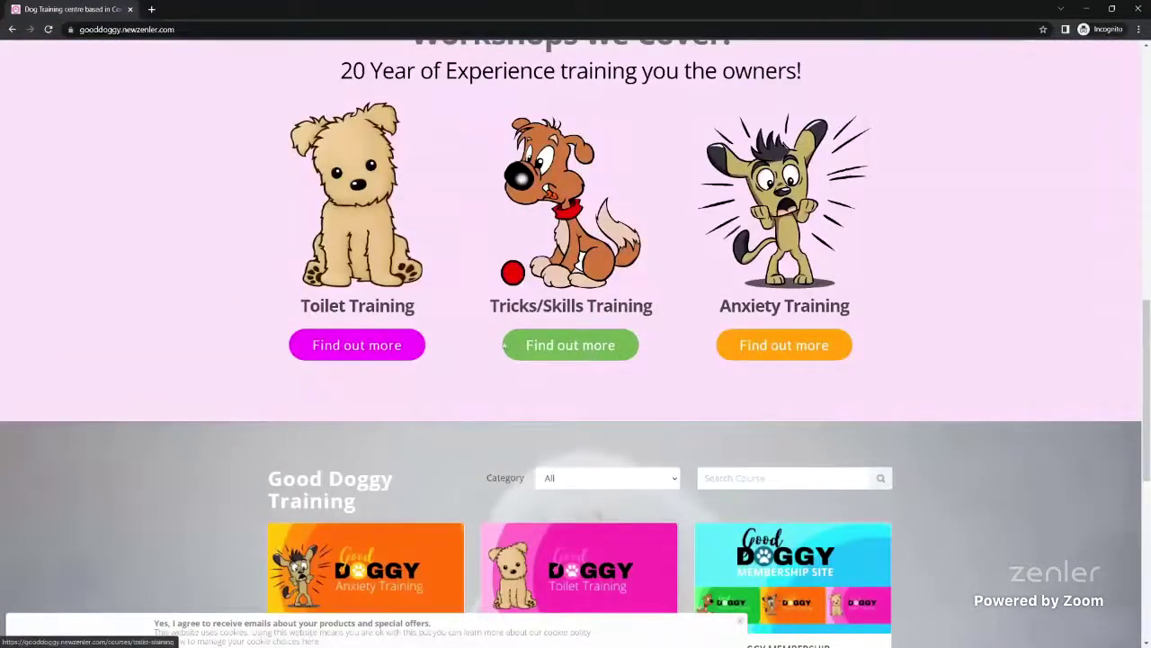
pyautogui.scroll(-3, 411, 344)
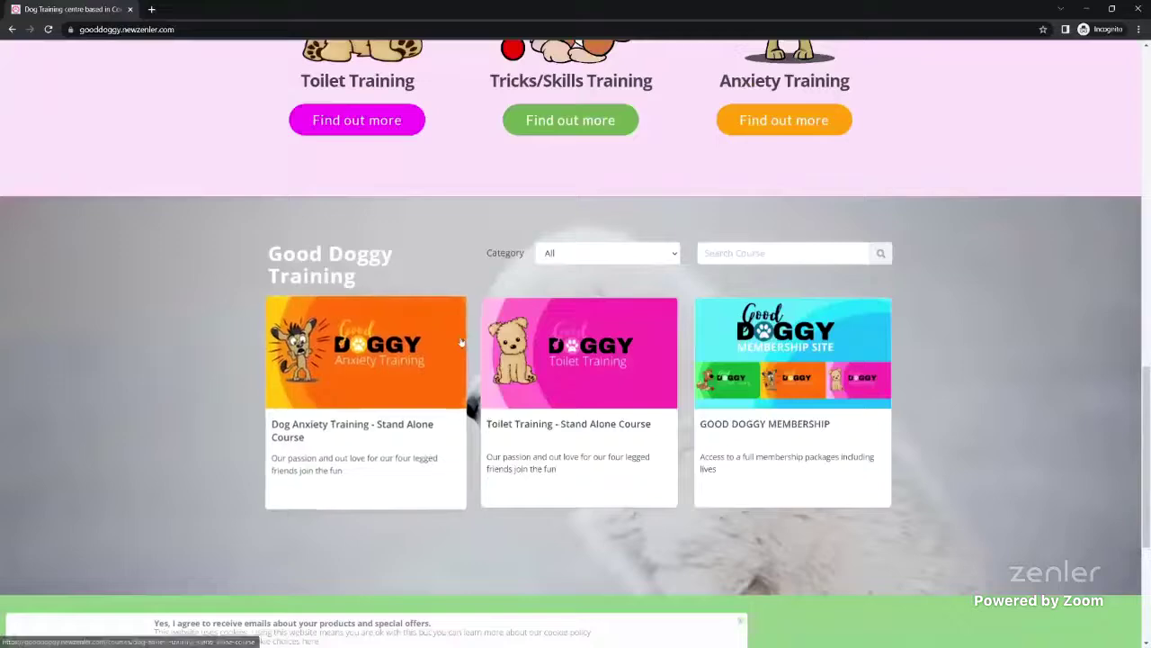
pyautogui.scroll(6, 460, 342)
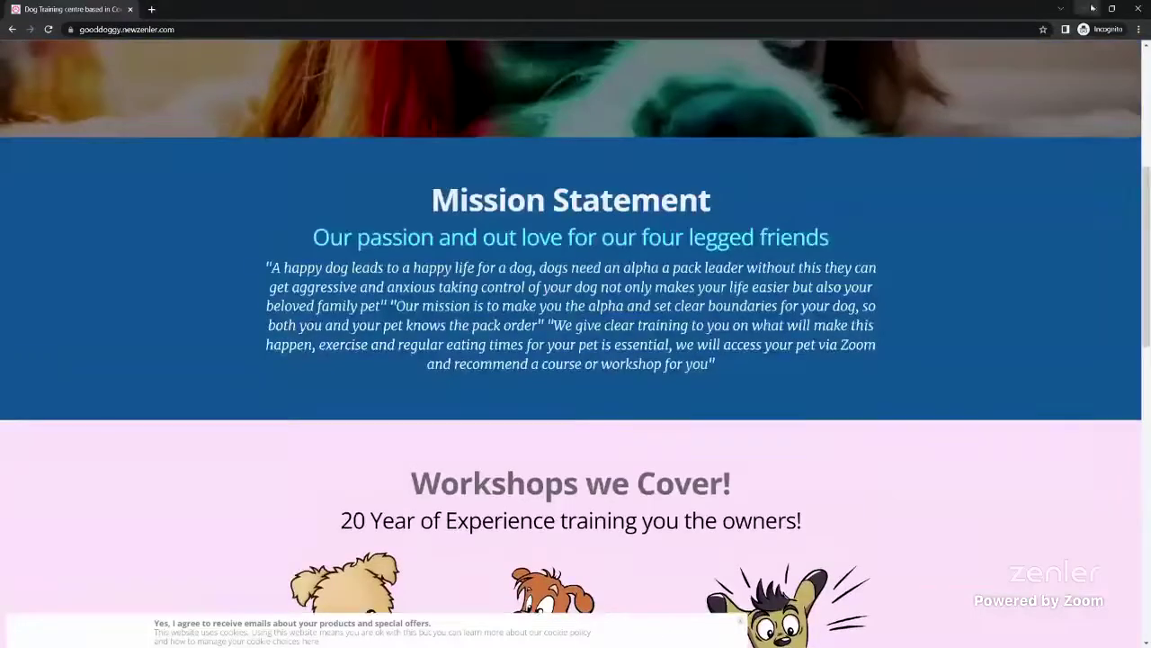
pyautogui.click(1086, 9)
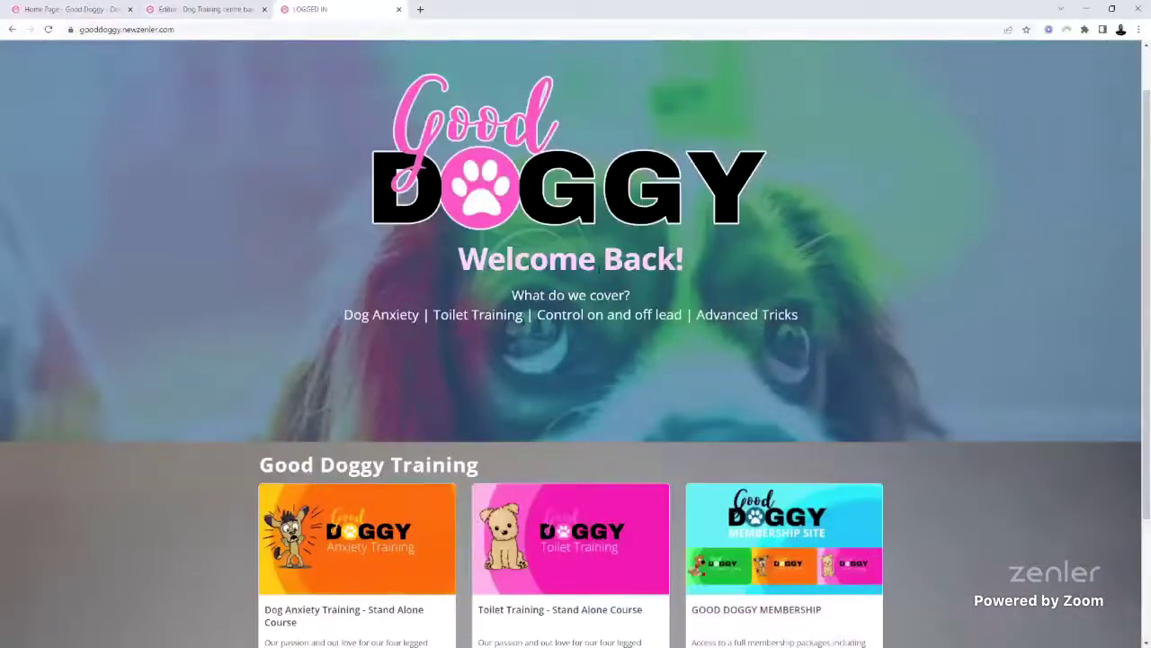
pyautogui.scroll(-2, 648, 282)
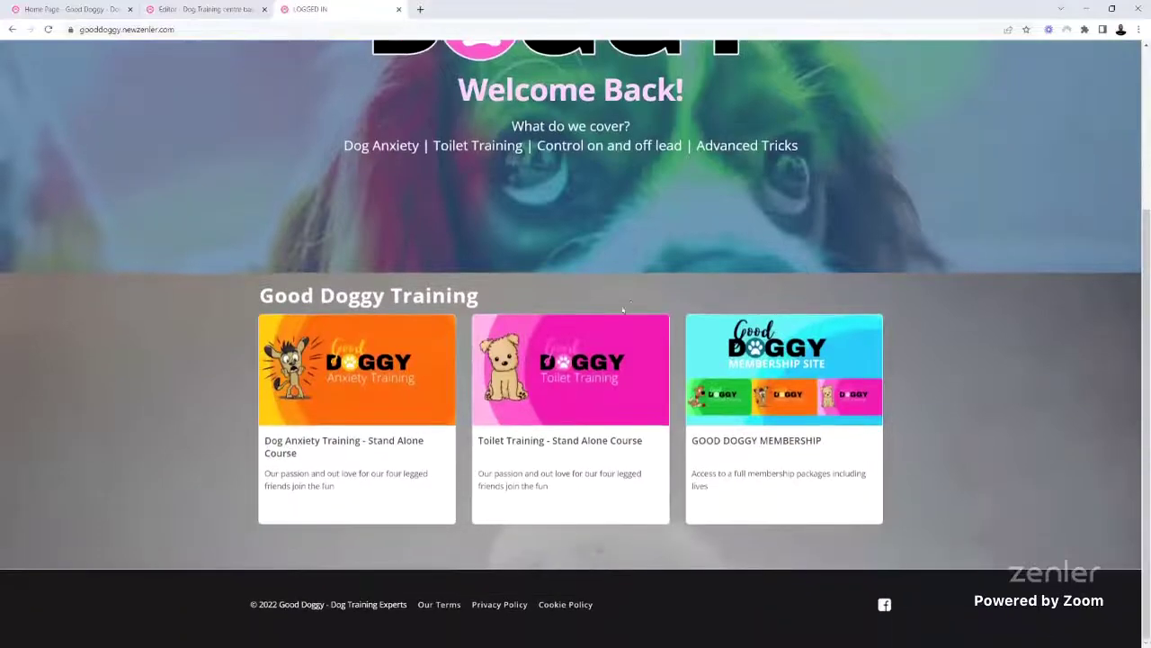
pyautogui.scroll(3, 337, 387)
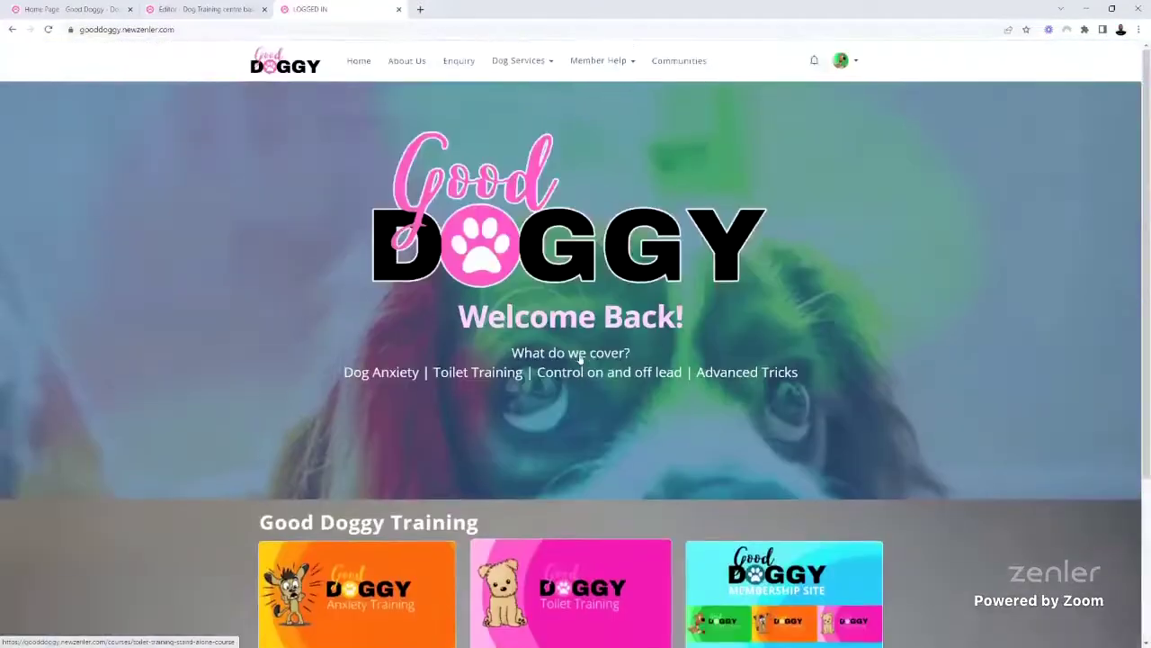
pyautogui.scroll(-3, 580, 354)
pyautogui.scroll(3, 580, 354)
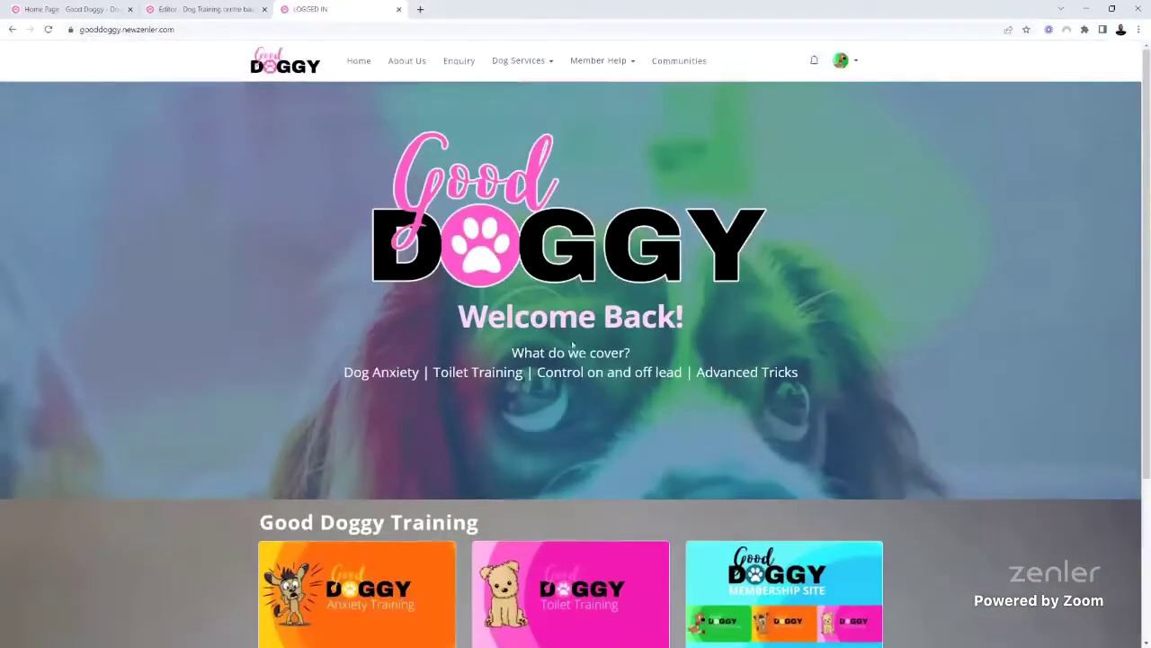
pyautogui.click(219, 13)
pyautogui.click(399, 9)
pyautogui.scroll(-2, 831, 347)
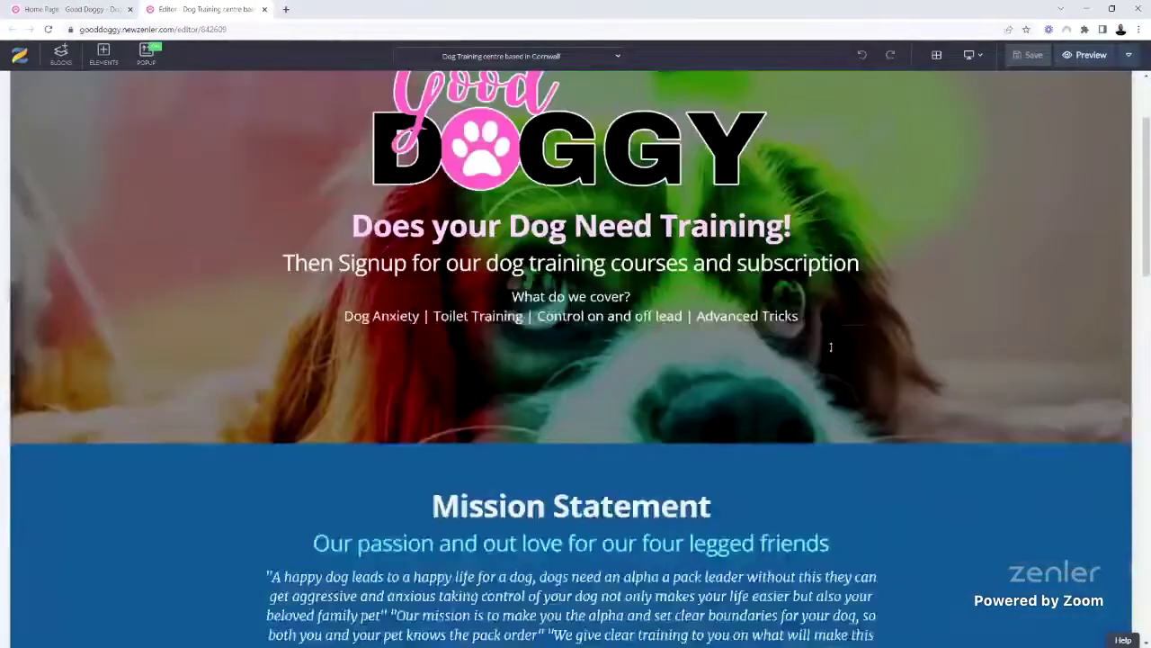
pyautogui.scroll(-6, 831, 347)
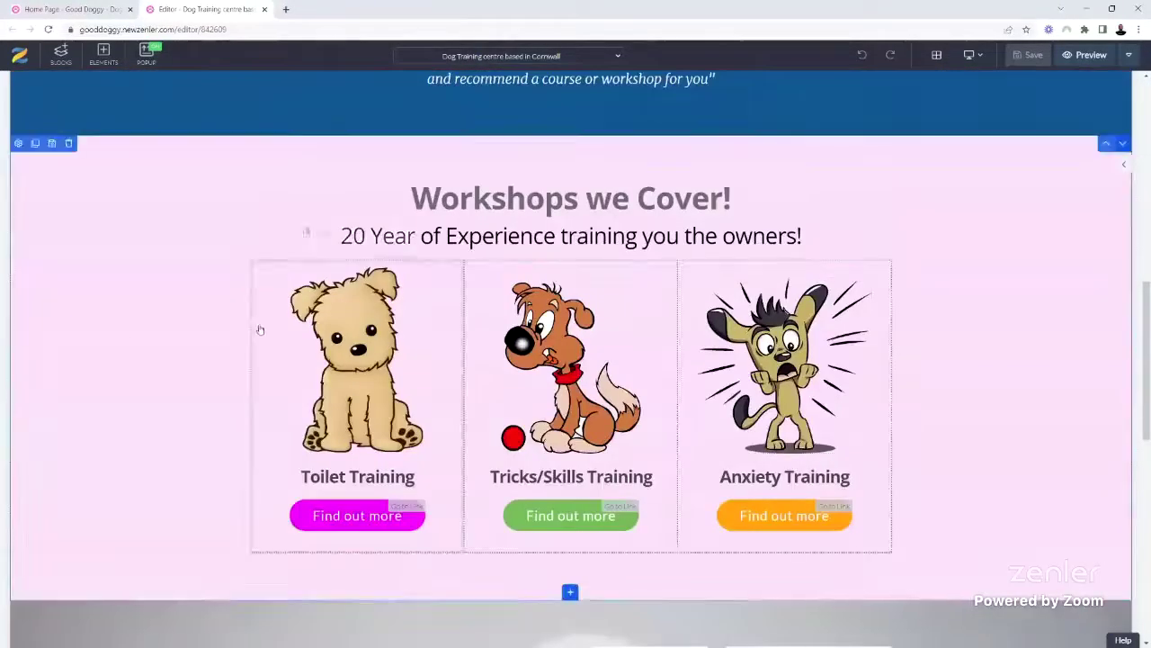
pyautogui.scroll(-4, 260, 330)
pyautogui.scroll(3, 387, 270)
pyautogui.scroll(-3, 245, 418)
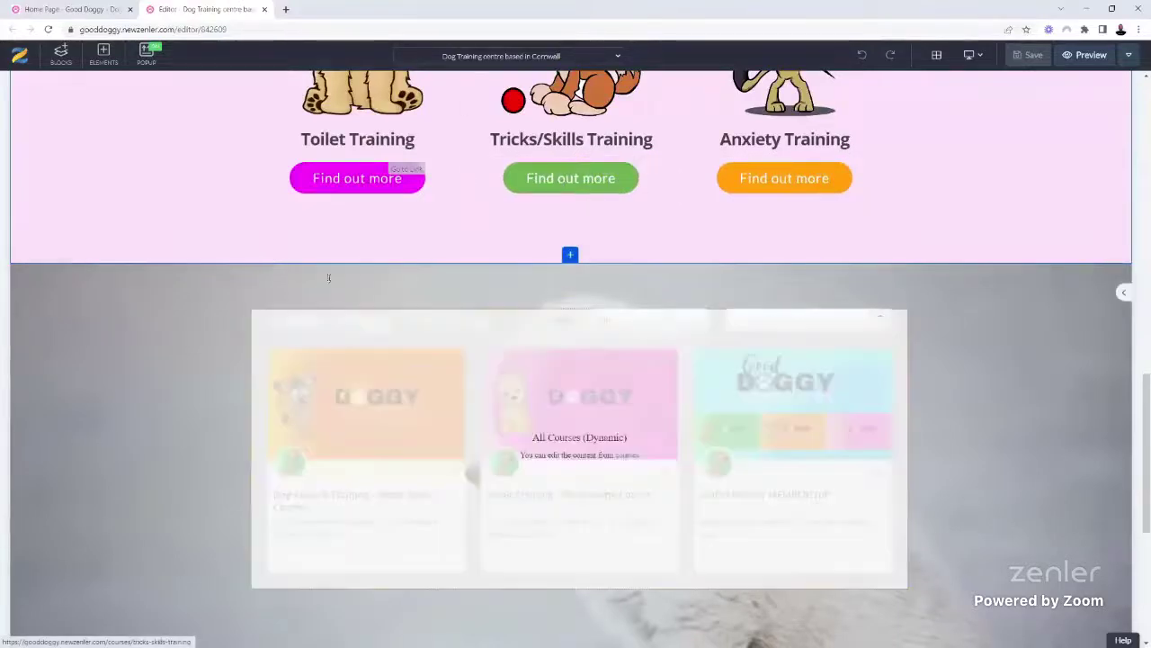
pyautogui.scroll(3, 238, 354)
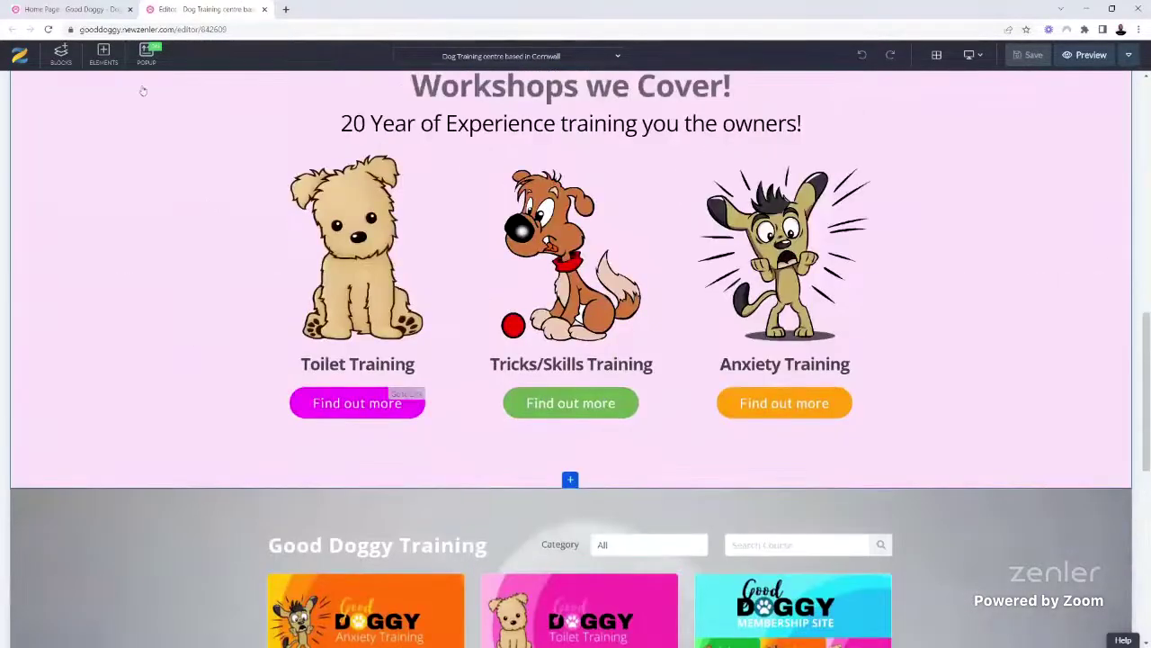
pyautogui.click(70, 9)
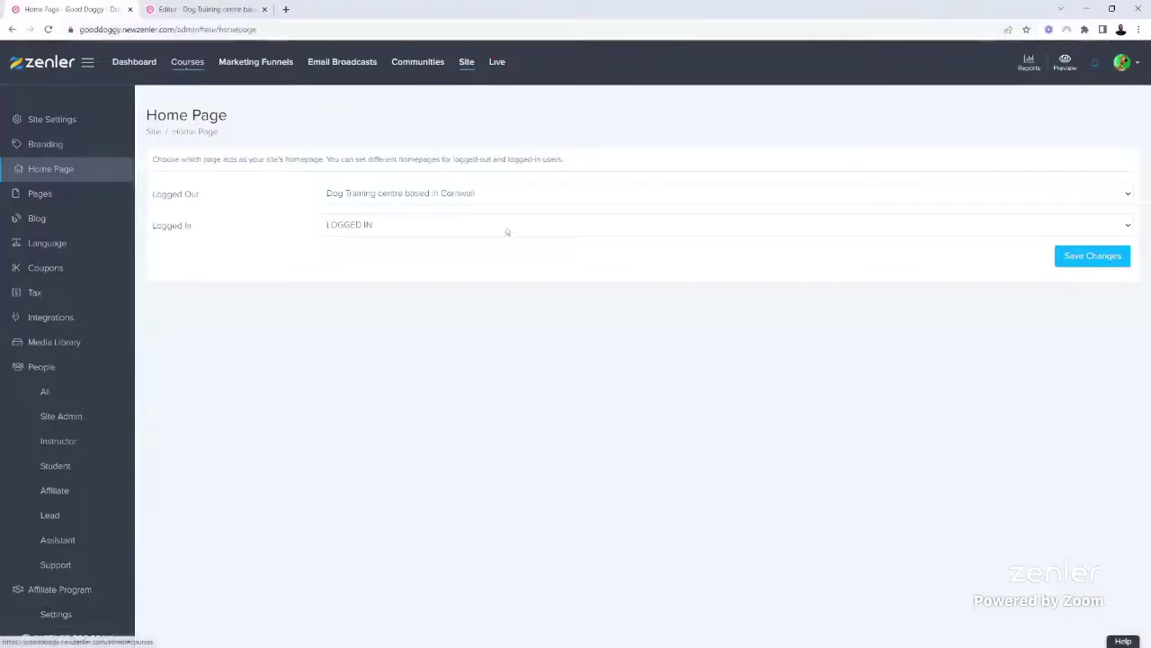
pyautogui.click(187, 61)
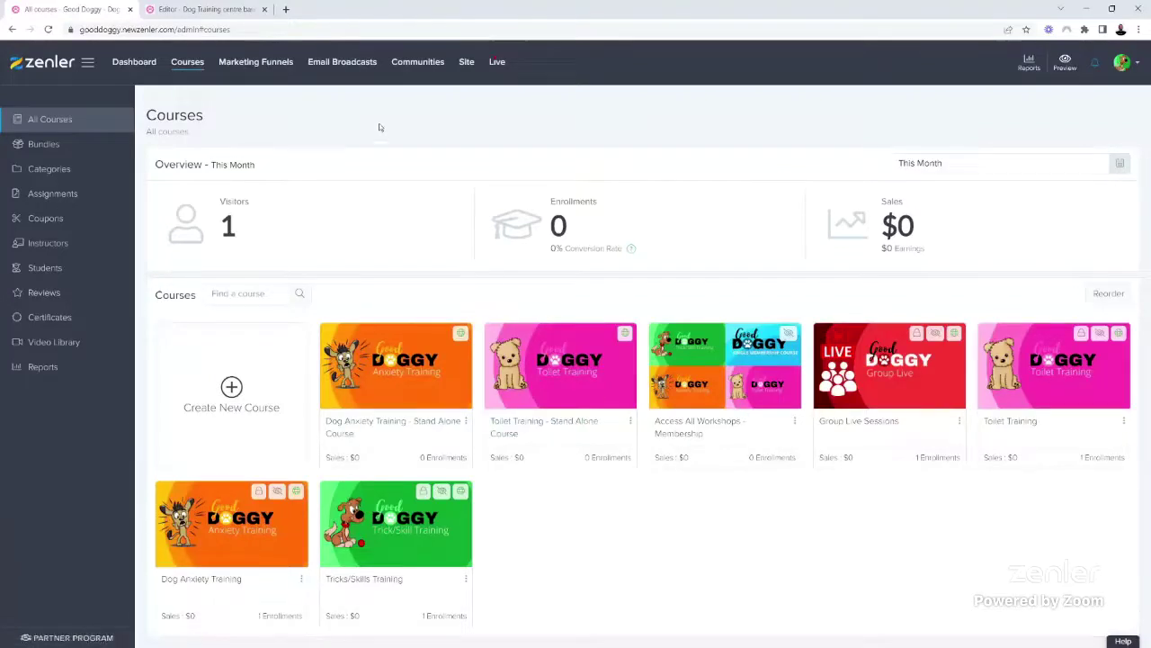
pyautogui.click(216, 9)
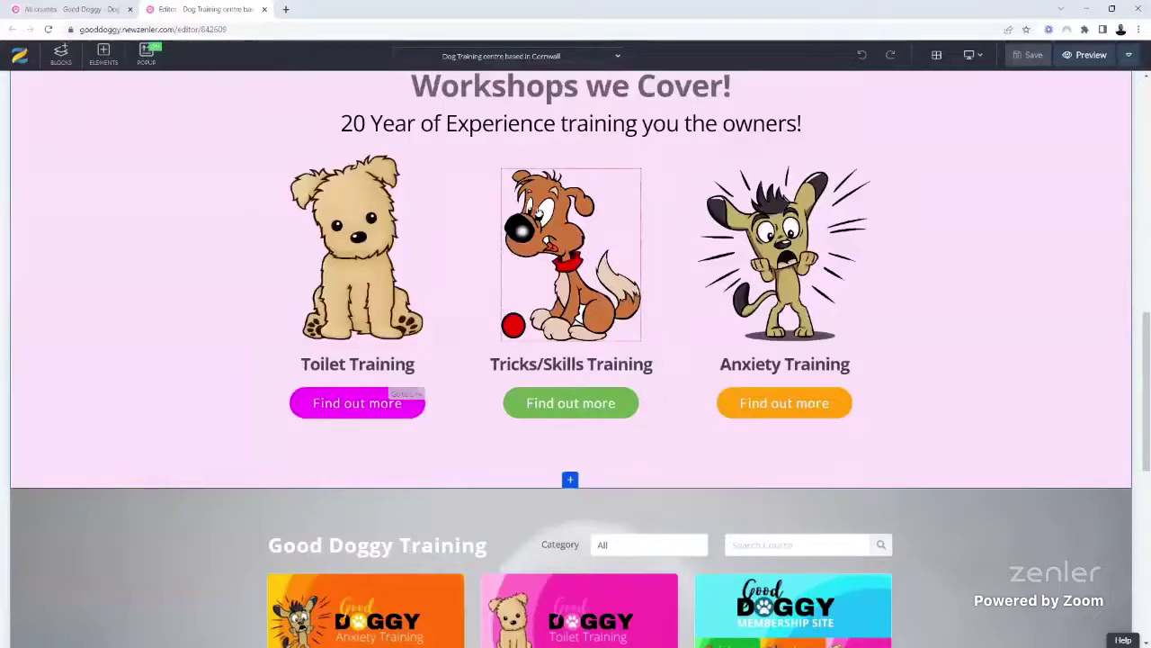
# - Delete the Workshops we Cover! section from the Cornwall page
pyautogui.scroll(-1, 571, 269)
pyautogui.scroll(4, 360, 360)
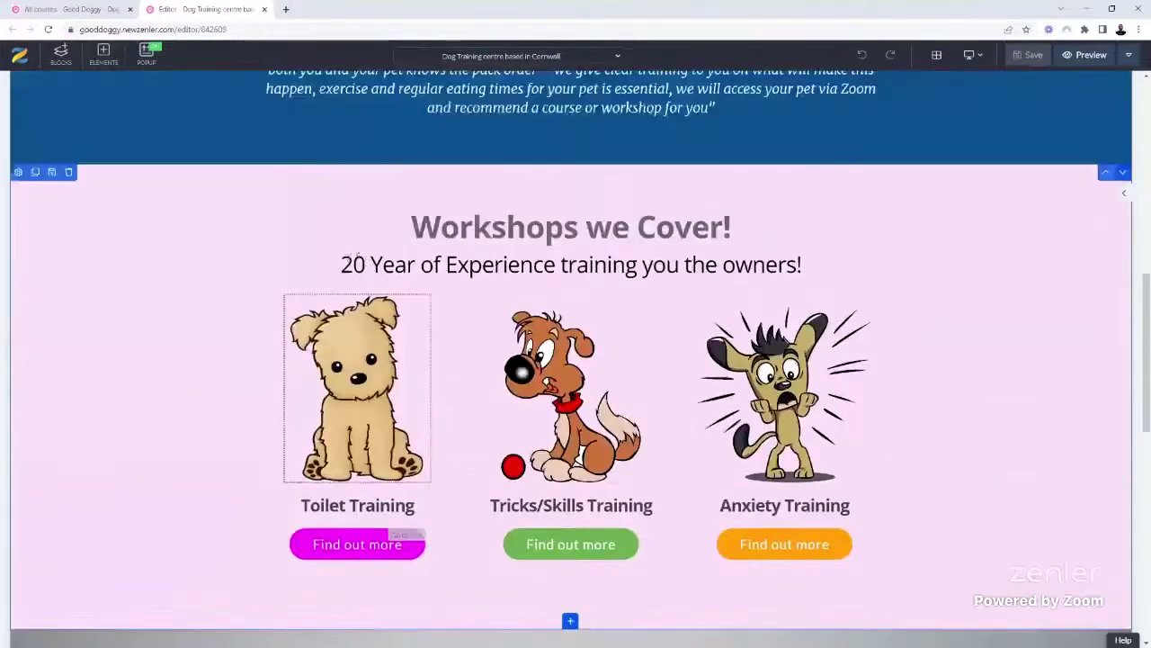
pyautogui.scroll(-2, 162, 369)
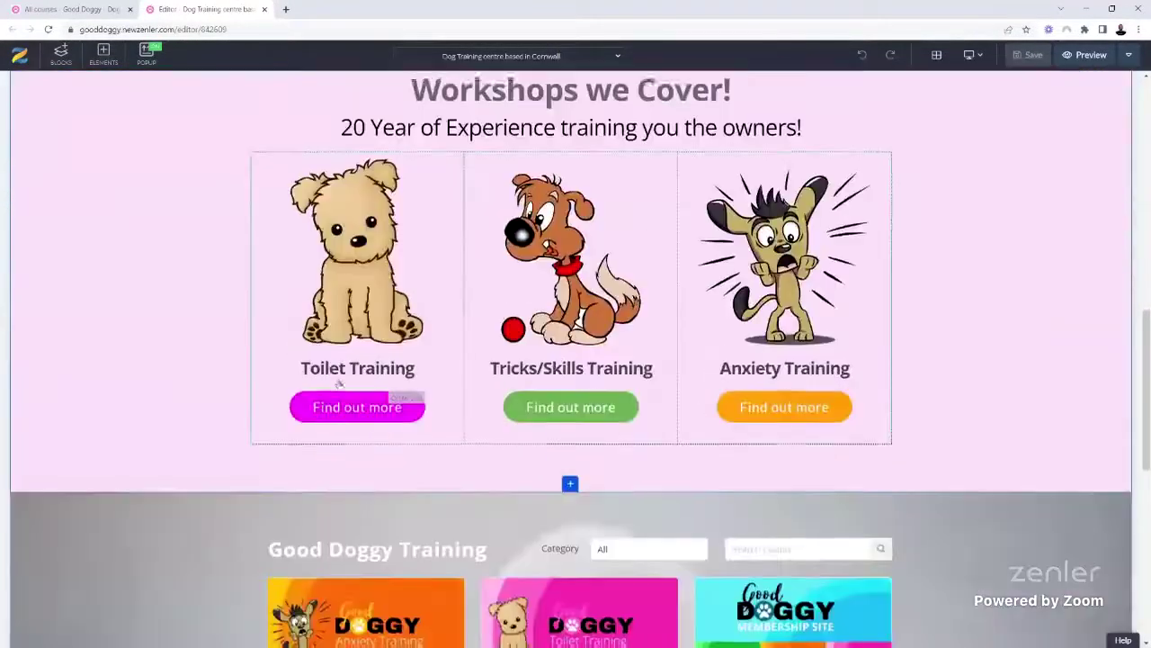
pyautogui.scroll(2, 189, 375)
pyautogui.scroll(1, 189, 375)
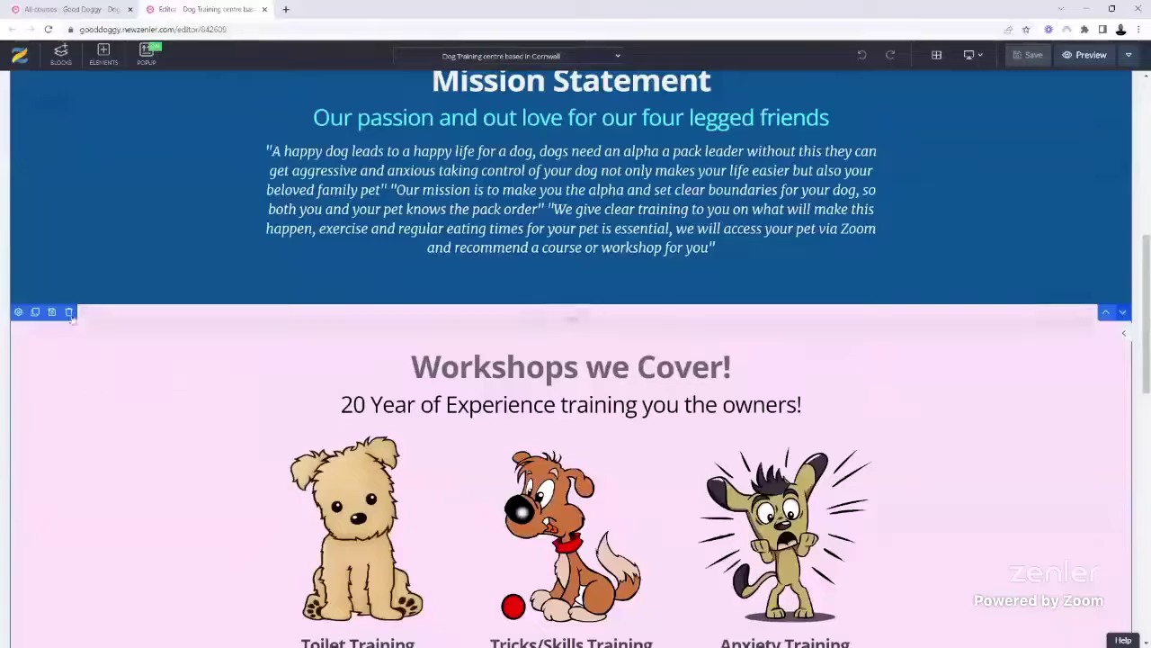
pyautogui.press('Delete')
pyautogui.click(599, 175)
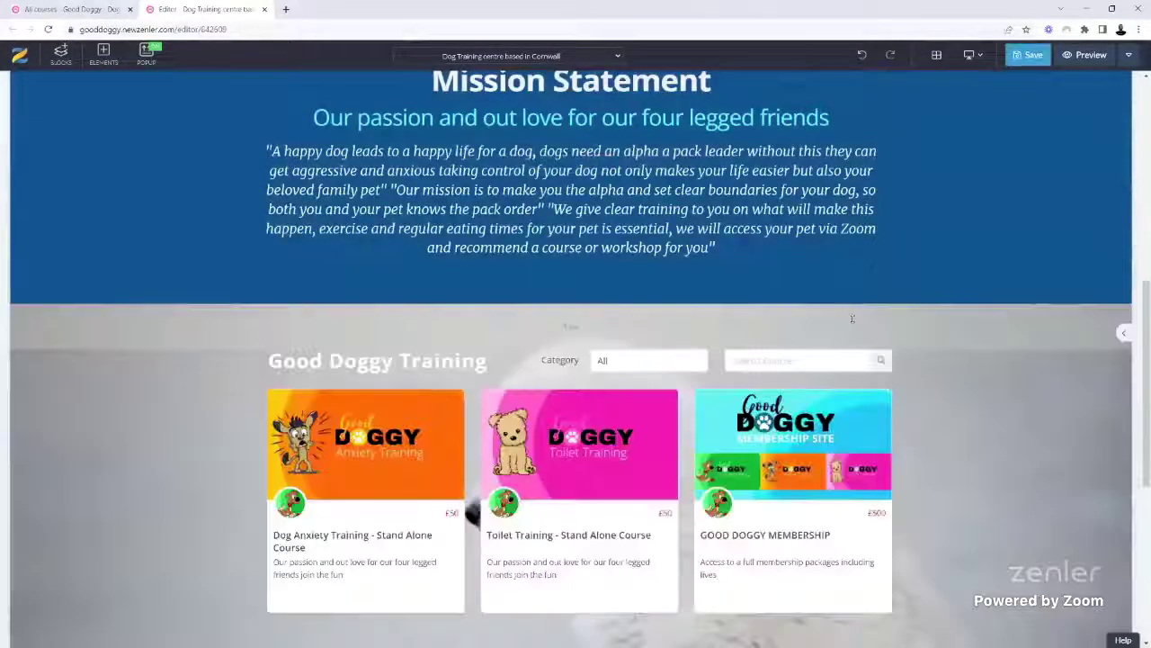
# - Place an Empty block above the Mission Statement section
pyautogui.scroll(2, 856, 322)
pyautogui.scroll(-3, 856, 322)
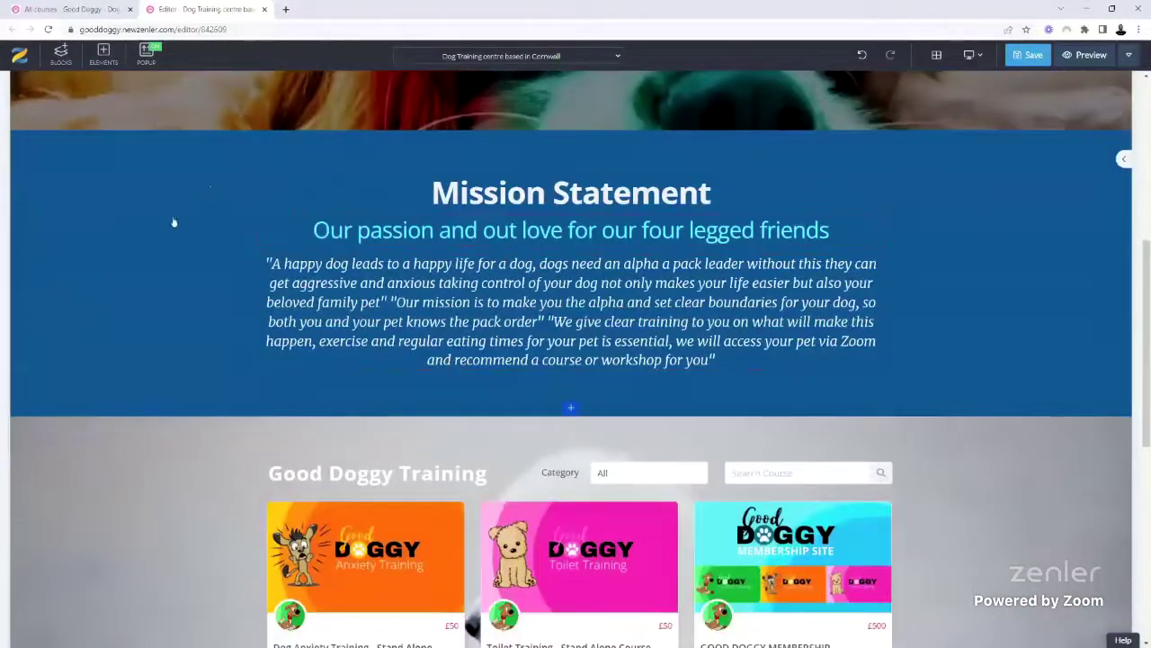
pyautogui.click(60, 54)
pyautogui.click(45, 167)
pyautogui.moveTo(55, 206); pyautogui.dragTo(576, 194)
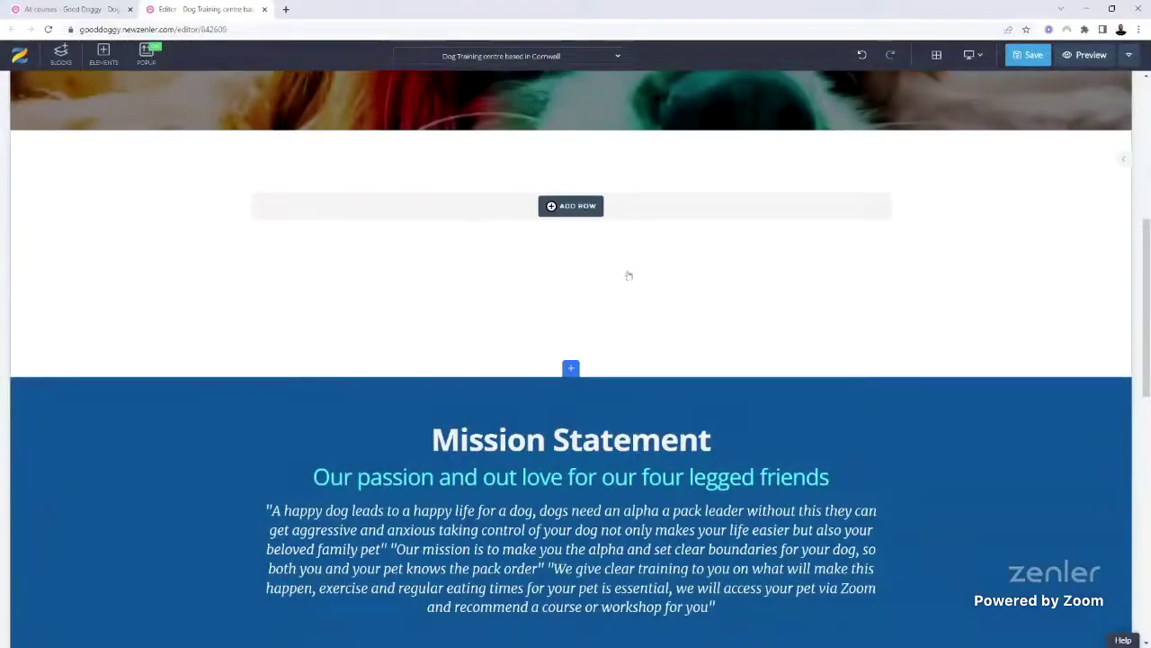
pyautogui.scroll(-4, 663, 342)
pyautogui.scroll(-2, 661, 343)
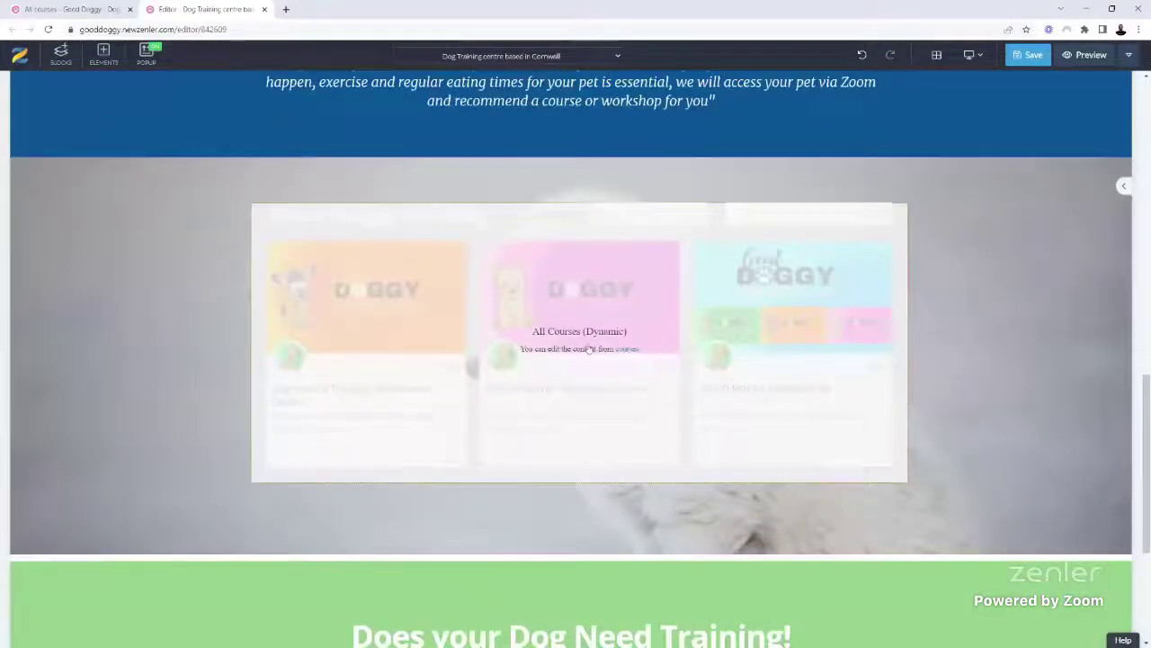
# - Add a 25%/75% two-column row to the empty block, browsing image elements without adding one
pyautogui.scroll(7, 555, 317)
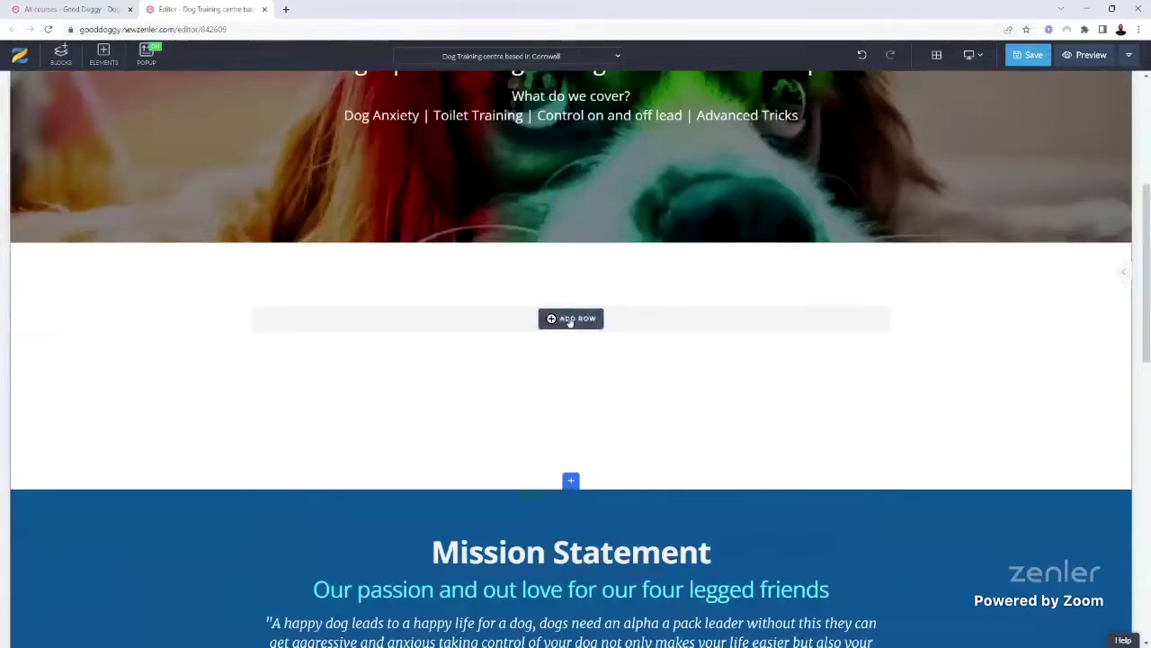
pyautogui.click(571, 318)
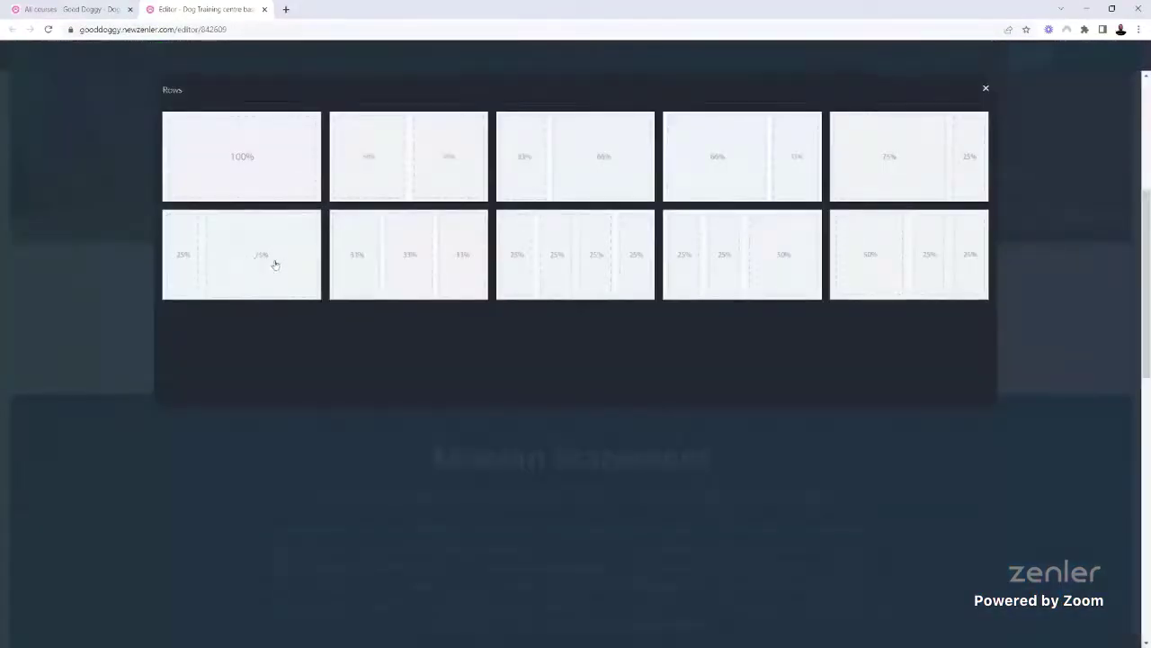
pyautogui.click(272, 265)
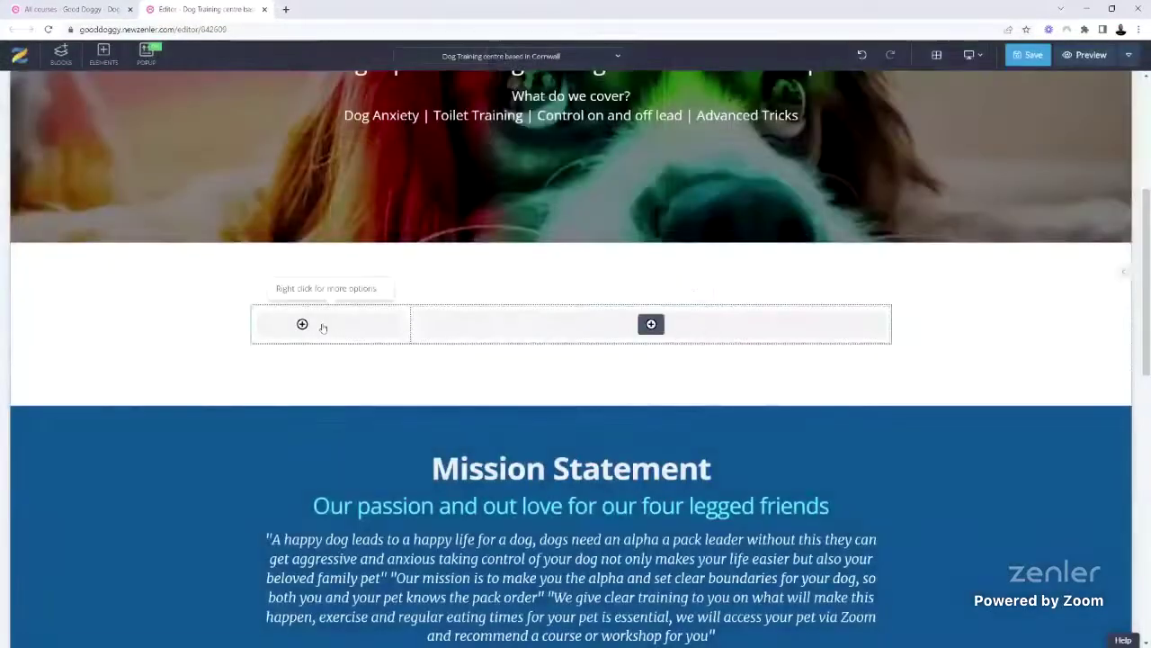
pyautogui.click(376, 330)
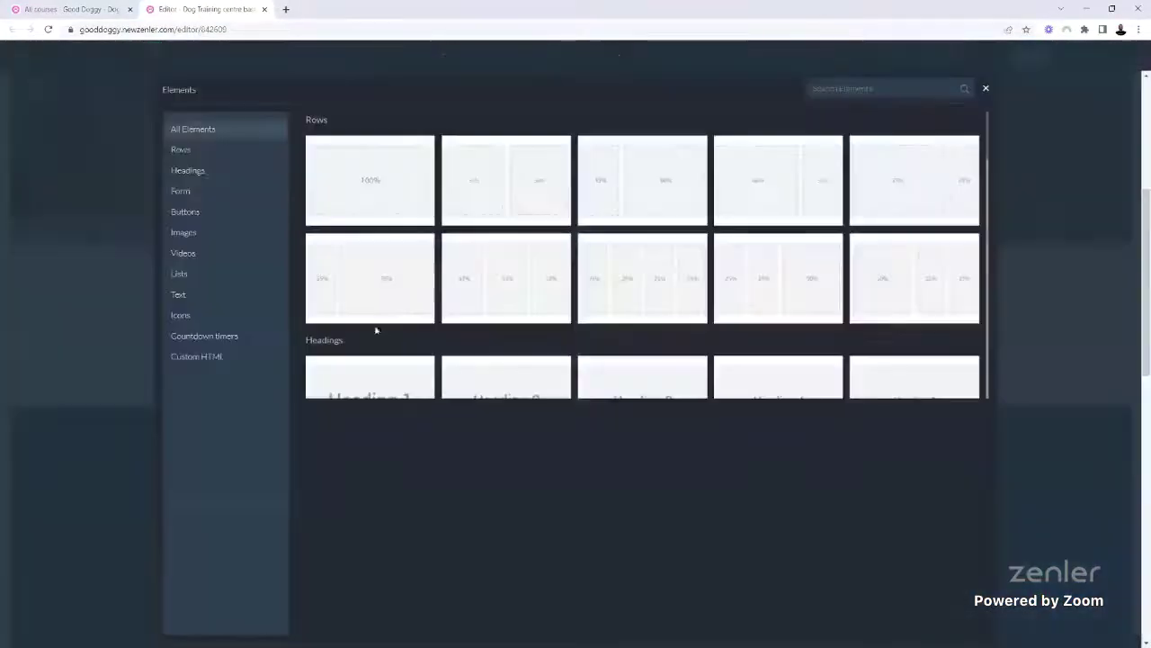
pyautogui.click(194, 234)
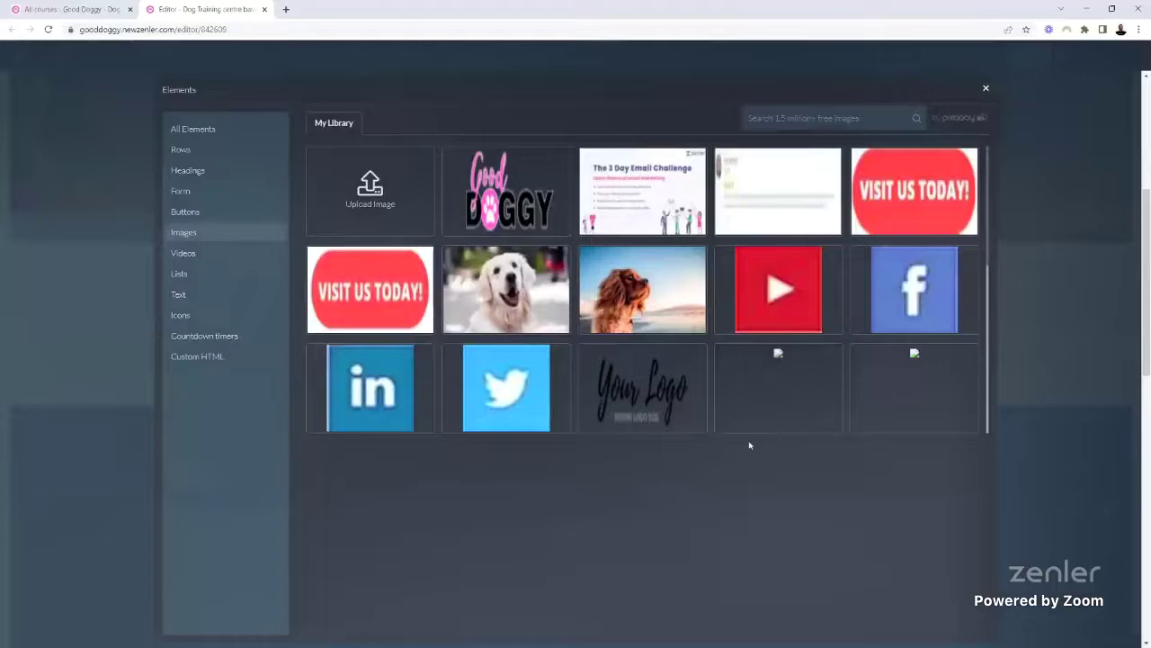
pyautogui.click(985, 88)
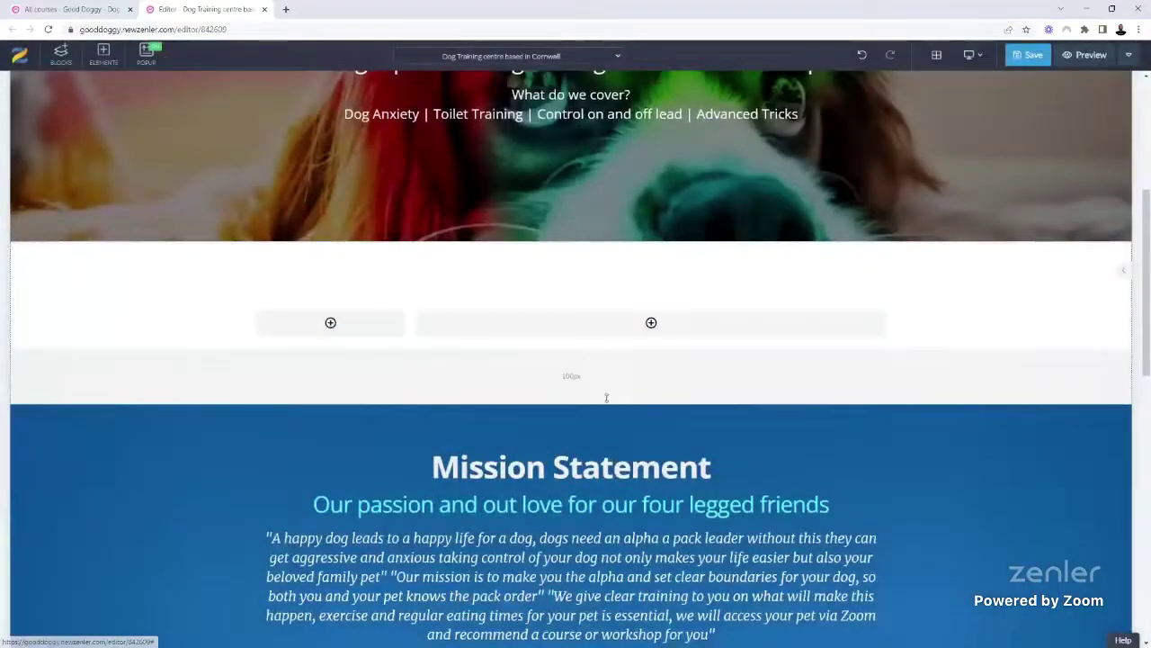
pyautogui.scroll(-6, 376, 283)
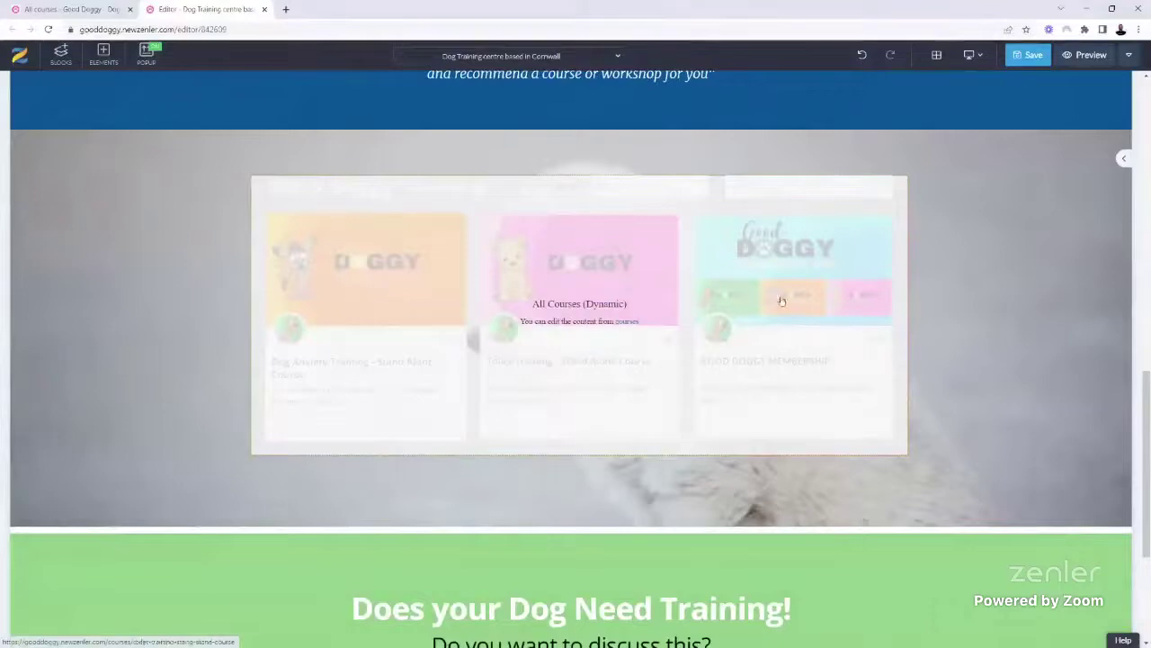
pyautogui.scroll(5, 837, 305)
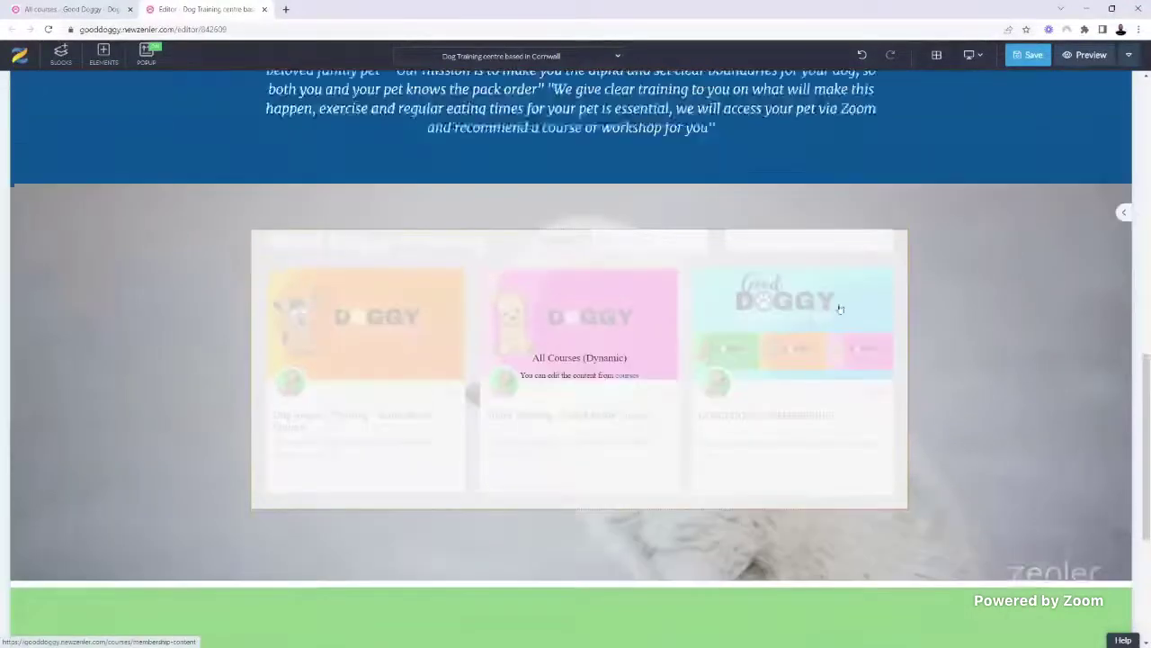
# - Upload Membership bundle.jpg uncropped as the image in the row's left column
pyautogui.click(341, 381)
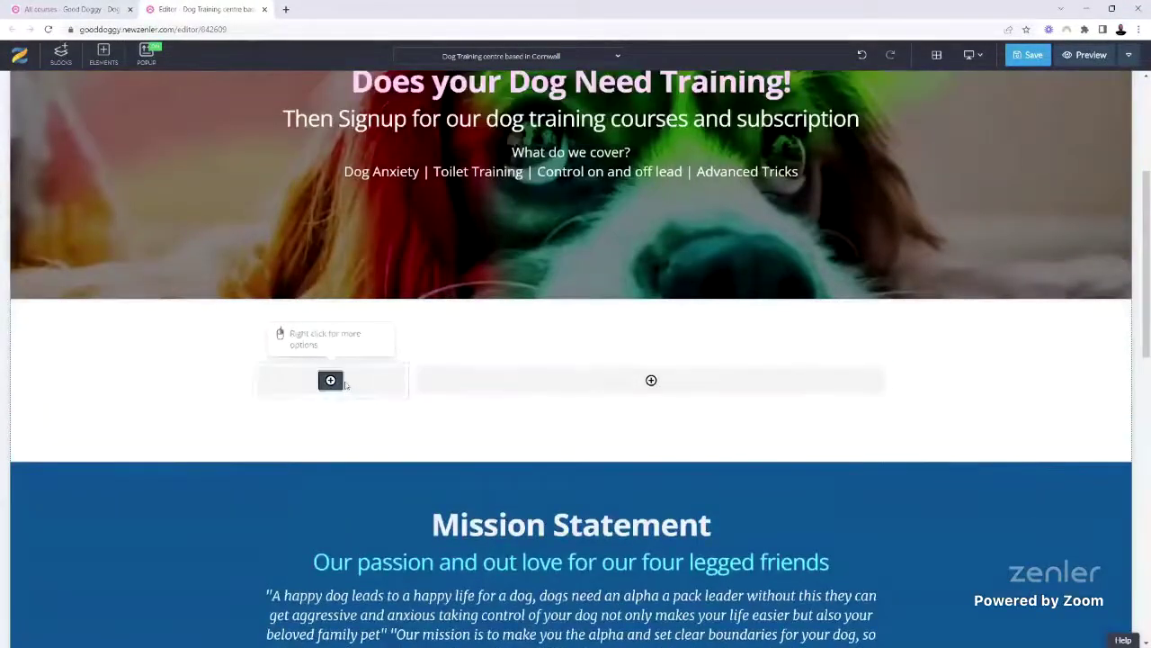
pyautogui.click(189, 234)
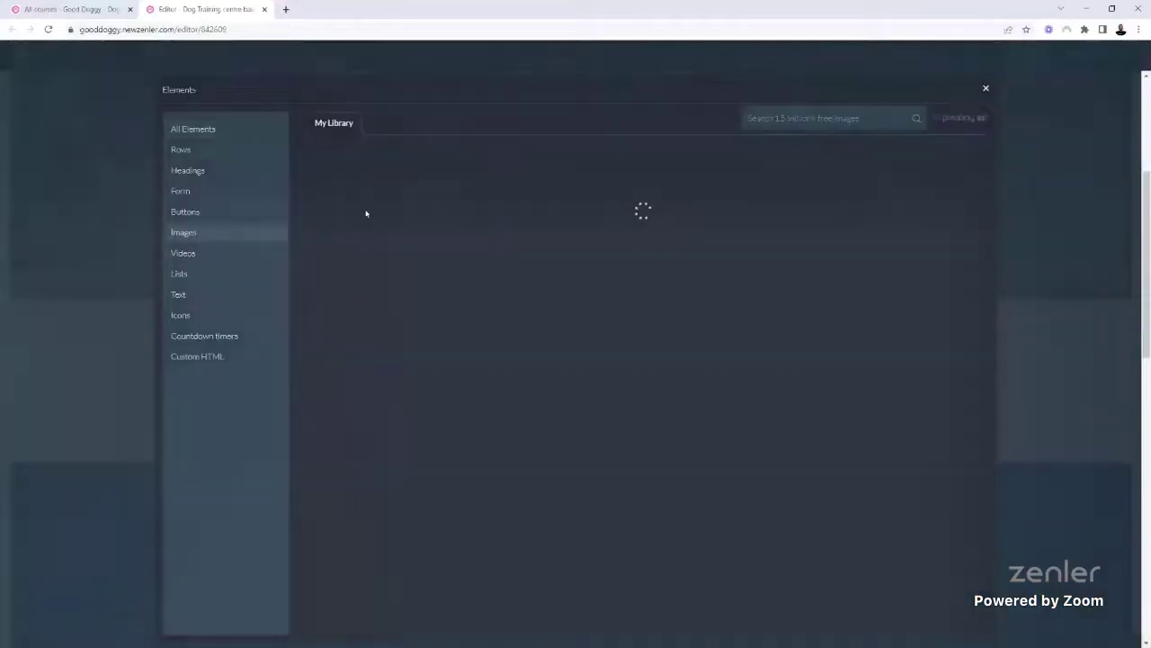
pyautogui.click(371, 188)
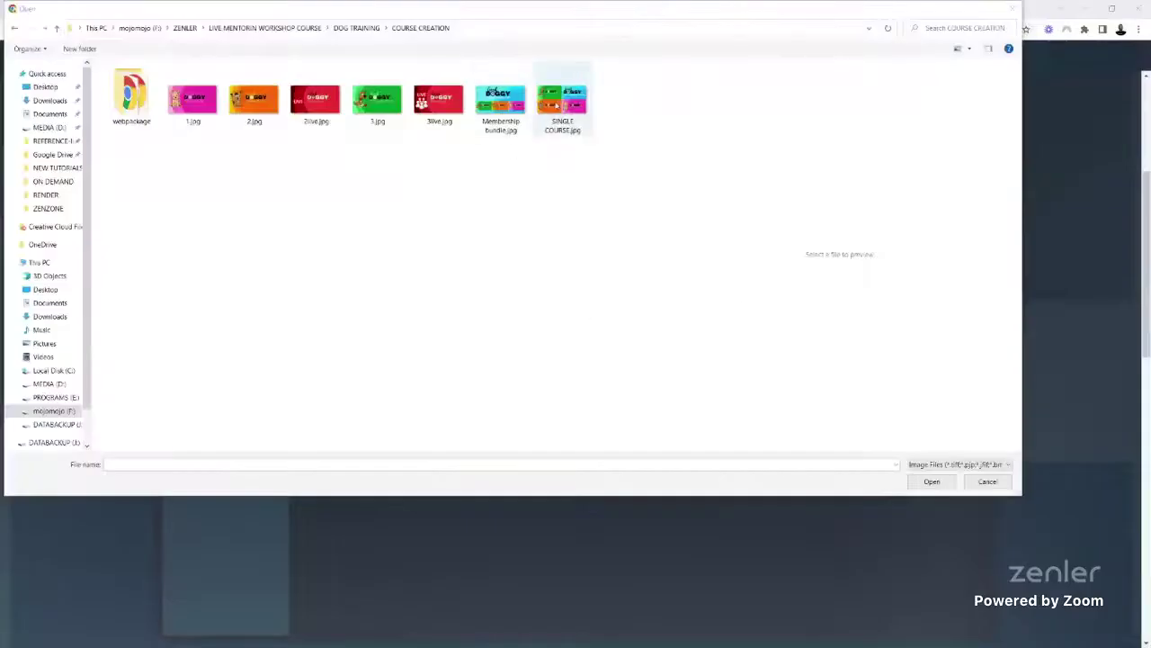
pyautogui.click(500, 99)
pyautogui.click(556, 103)
pyautogui.click(500, 99)
pyautogui.click(551, 110)
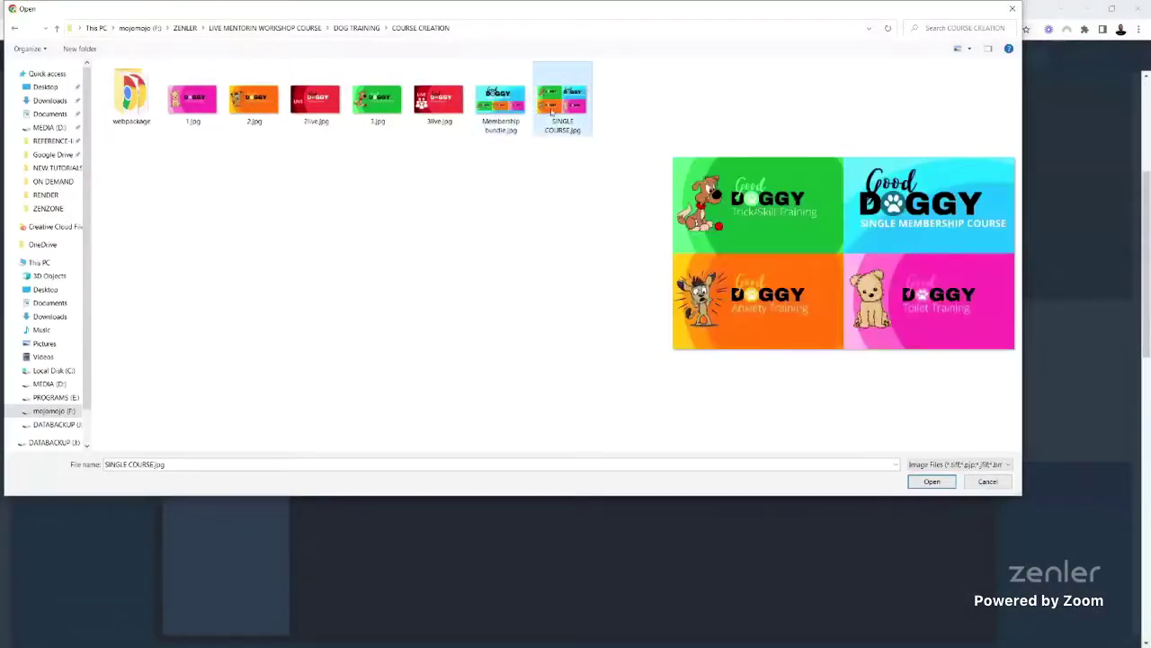
pyautogui.click(519, 108)
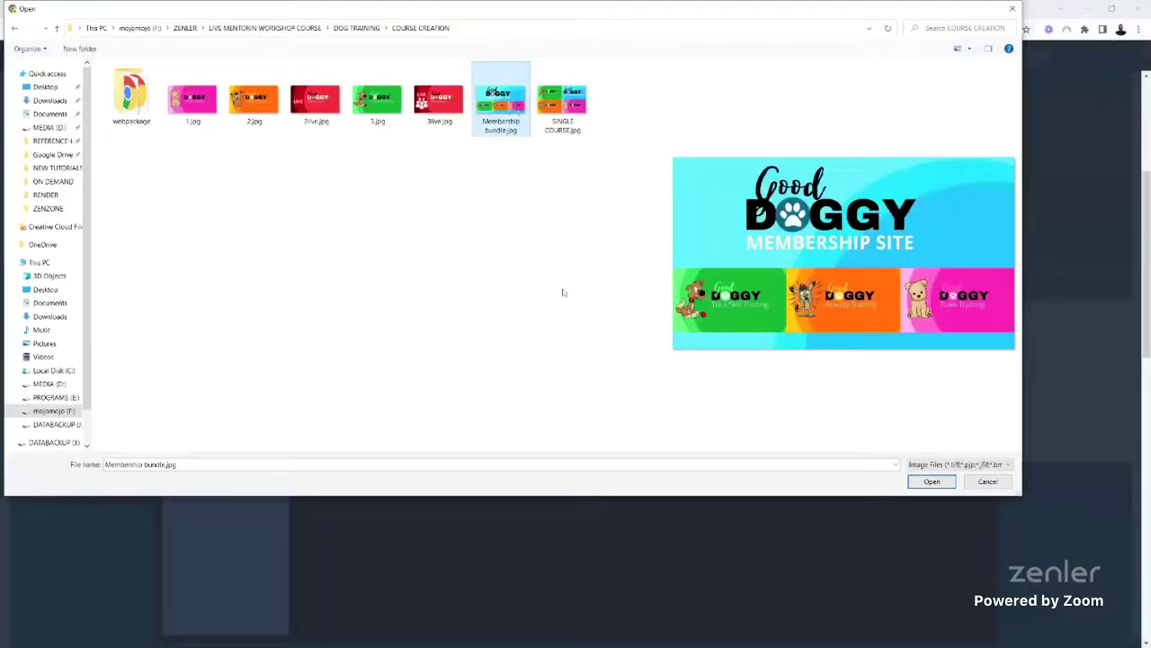
pyautogui.click(933, 483)
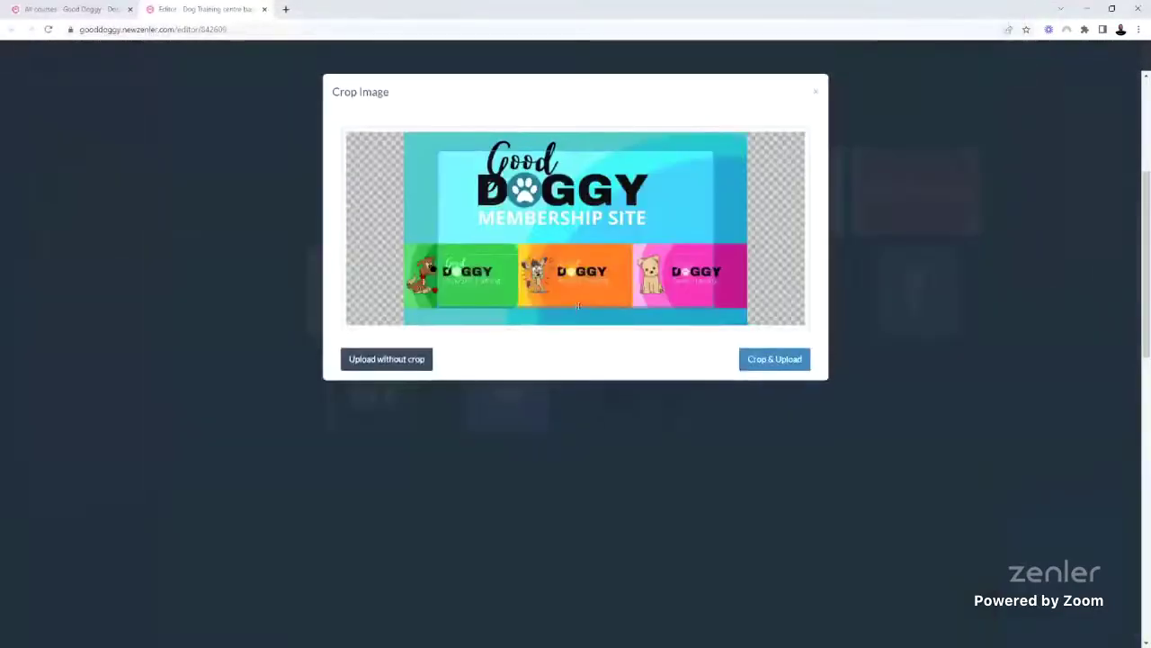
pyautogui.click(386, 359)
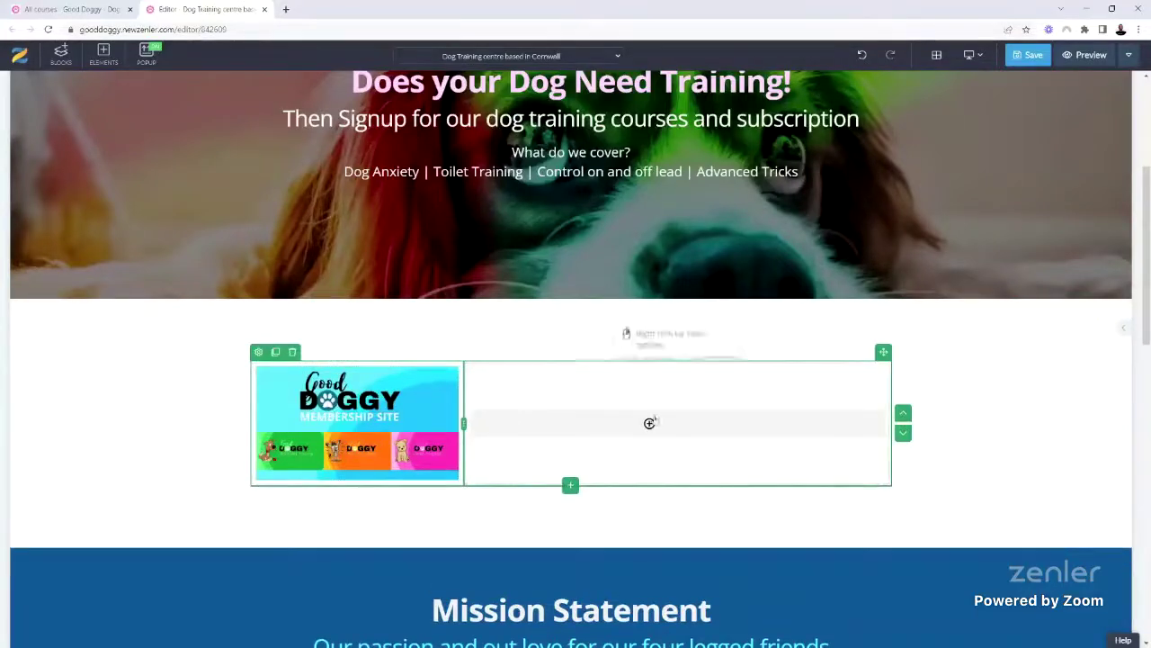
pyautogui.scroll(-1, 665, 425)
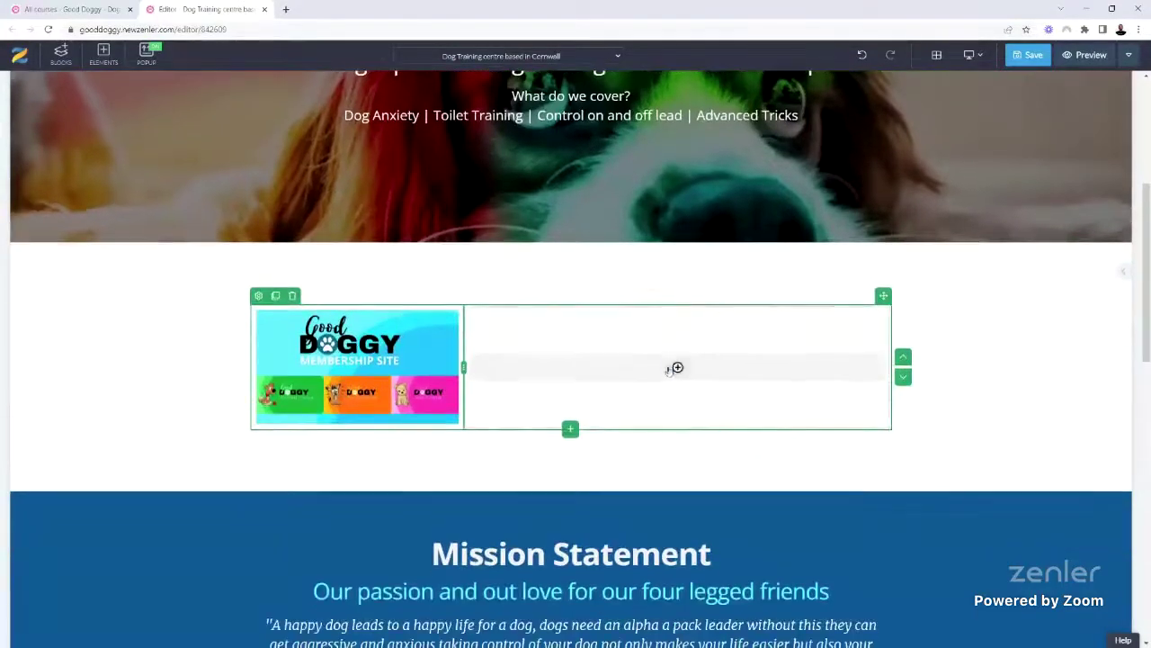
# - Add a Heading 1 reading 'Good Doggy Training Site' in the right column
pyautogui.click(679, 367)
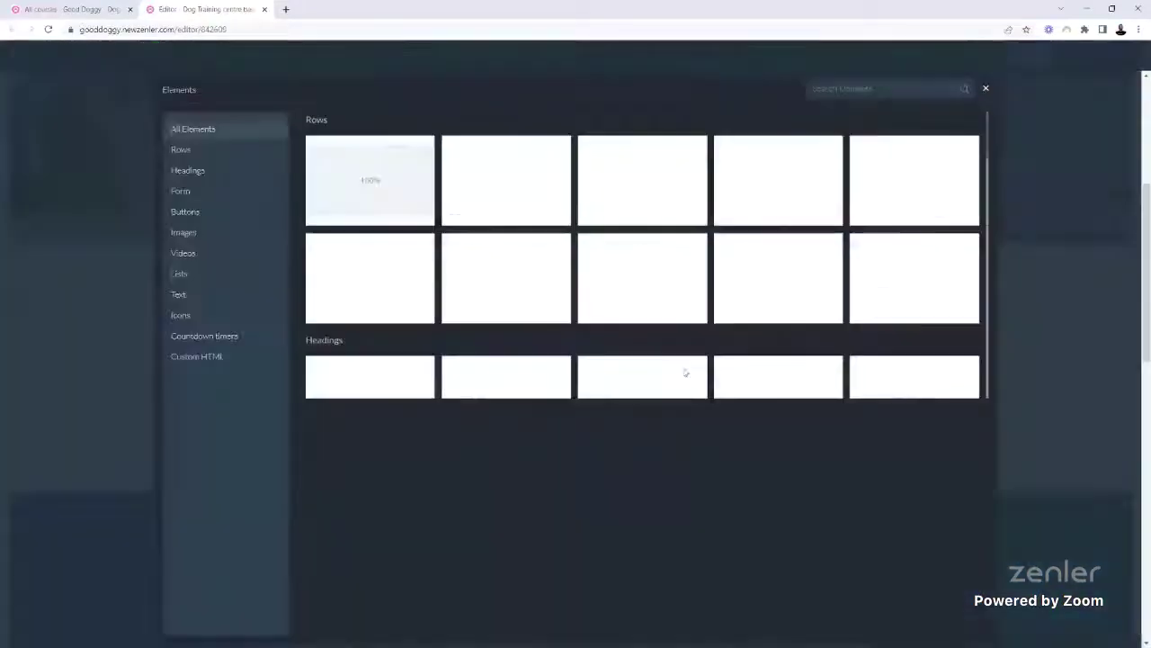
pyautogui.click(200, 173)
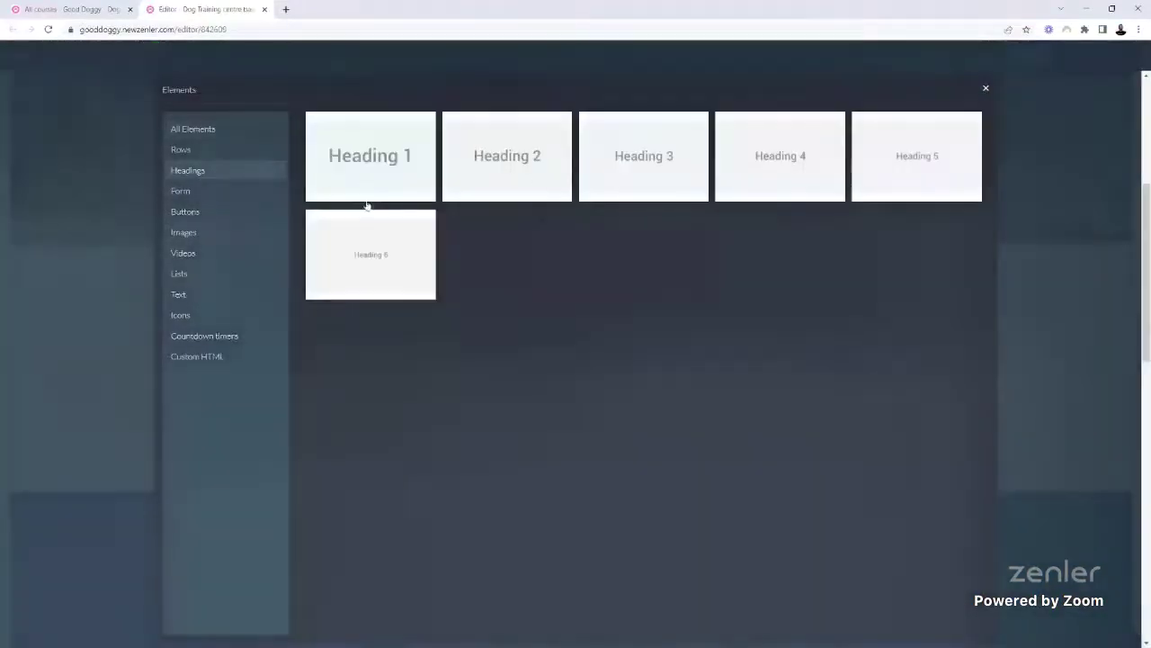
pyautogui.click(370, 156)
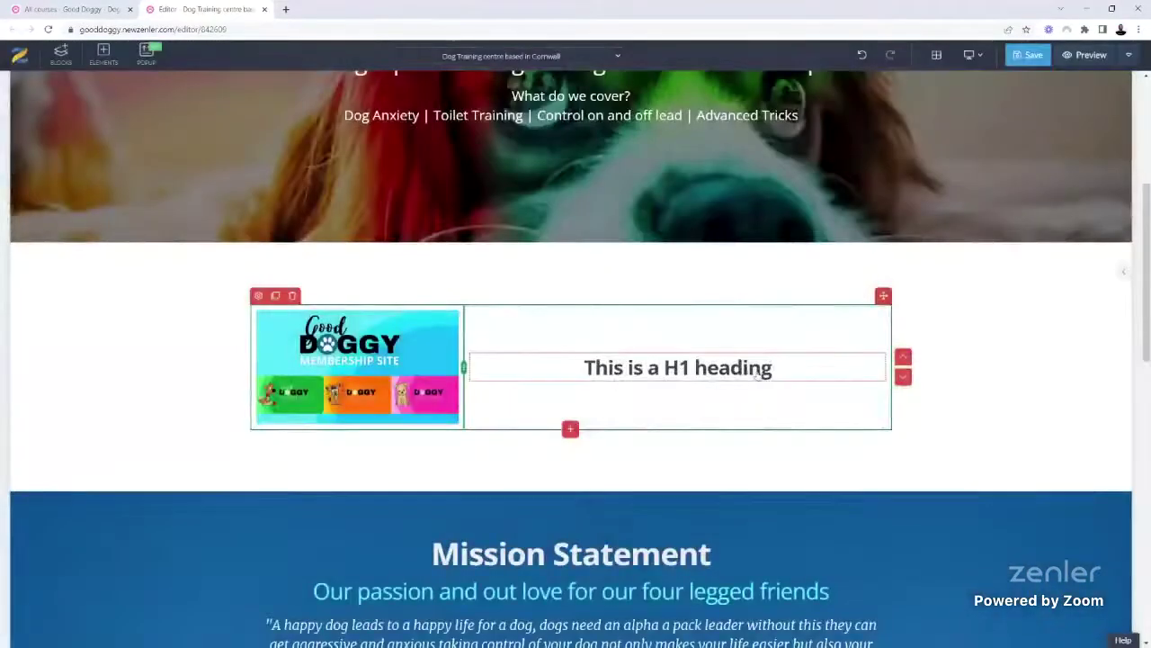
pyautogui.click(772, 367)
pyautogui.moveTo(772, 367); pyautogui.dragTo(534, 369)
pyautogui.write('Go')
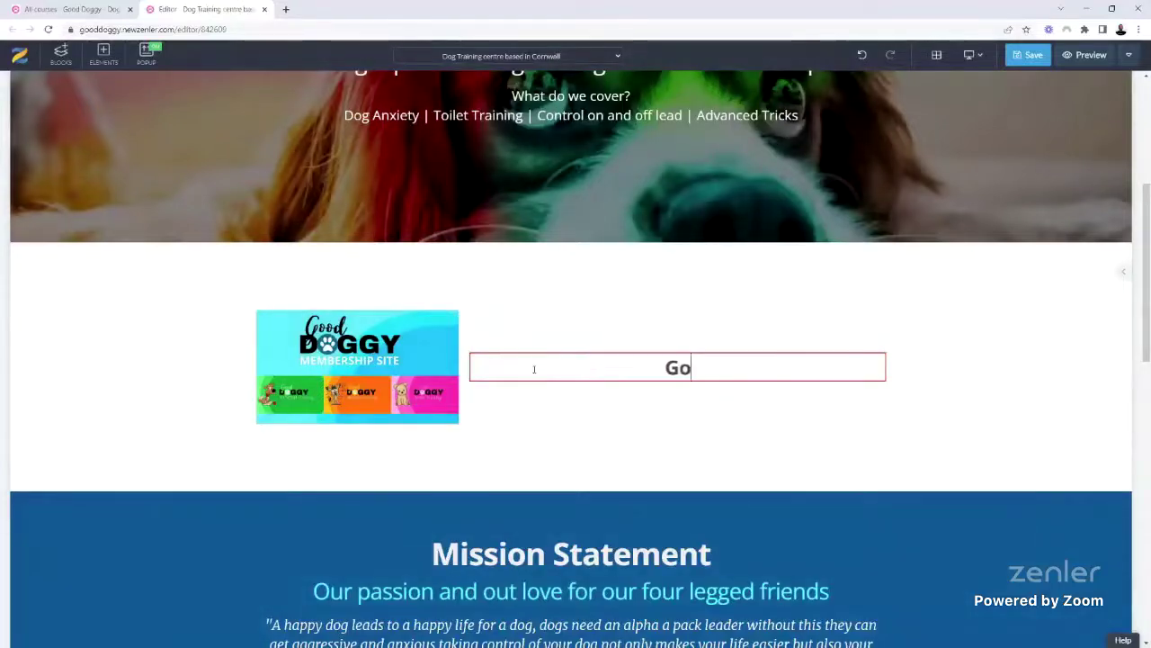
pyautogui.write('od Doggy ')
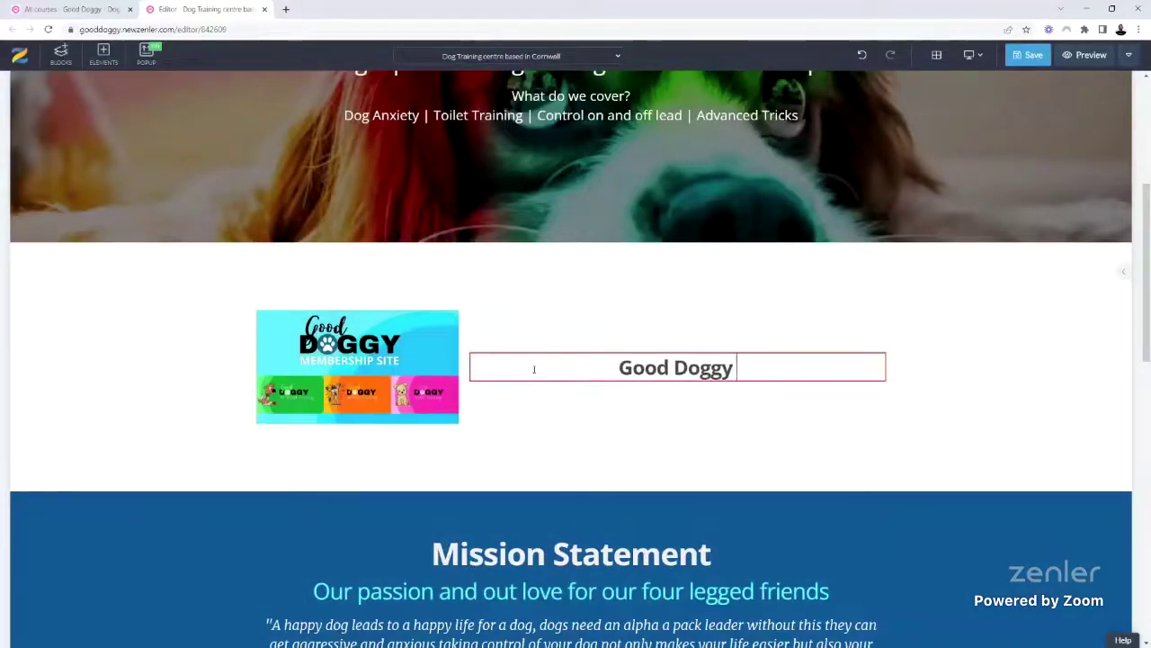
pyautogui.write('TRaining Site')
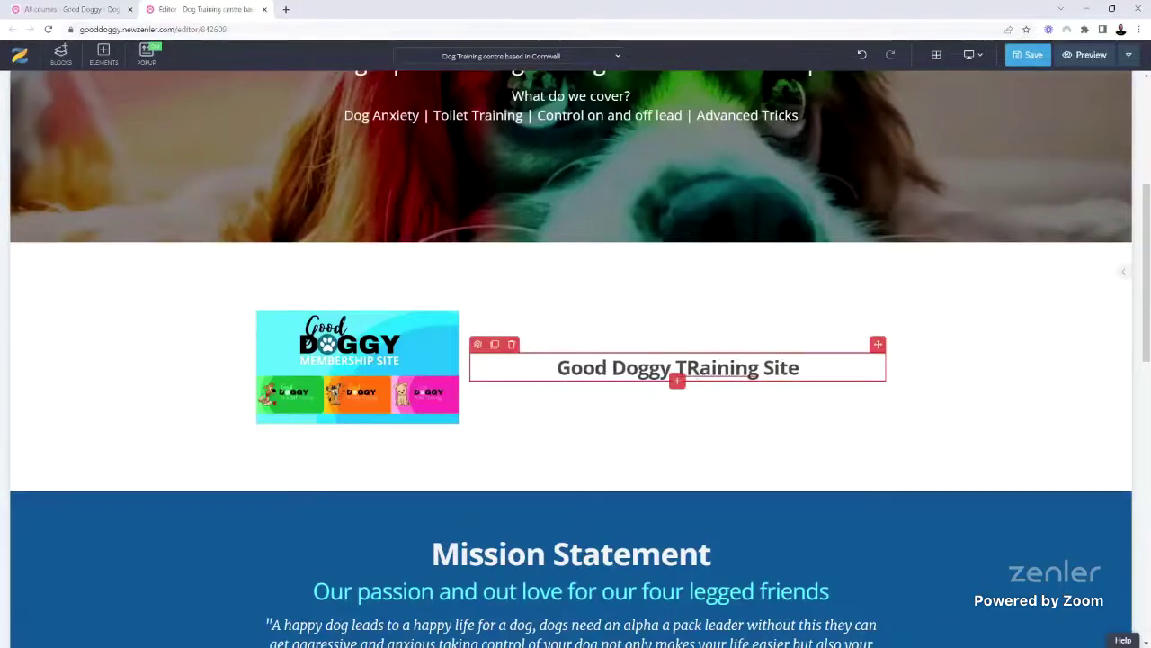
pyautogui.moveTo(687, 369); pyautogui.dragTo(699, 369)
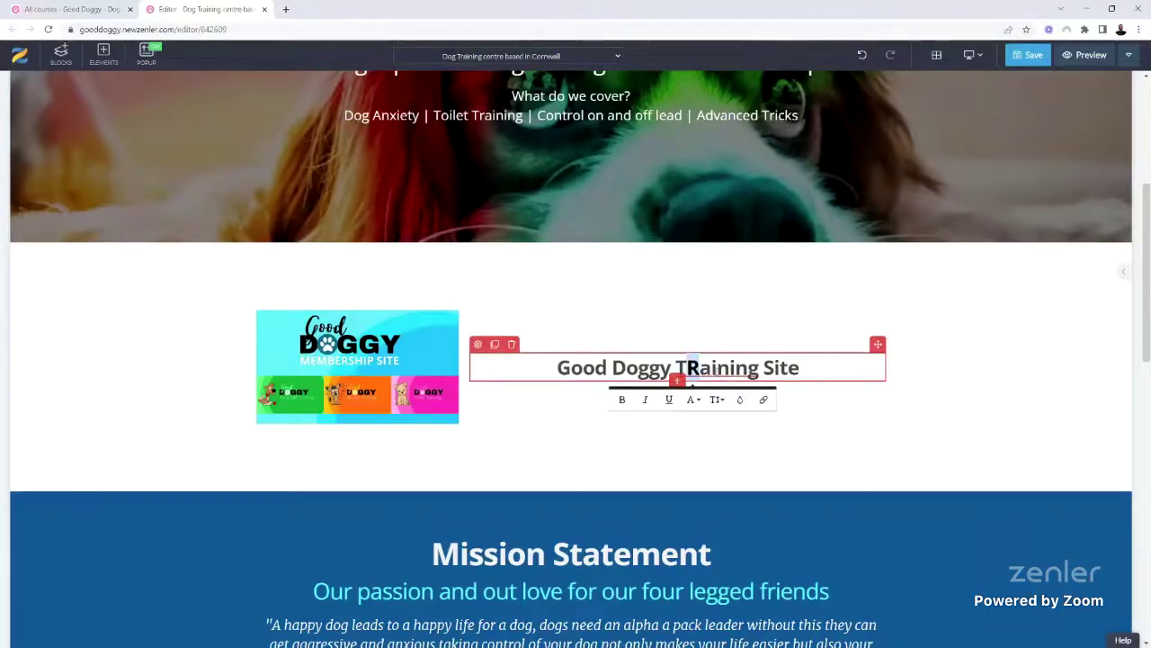
pyautogui.write('r')
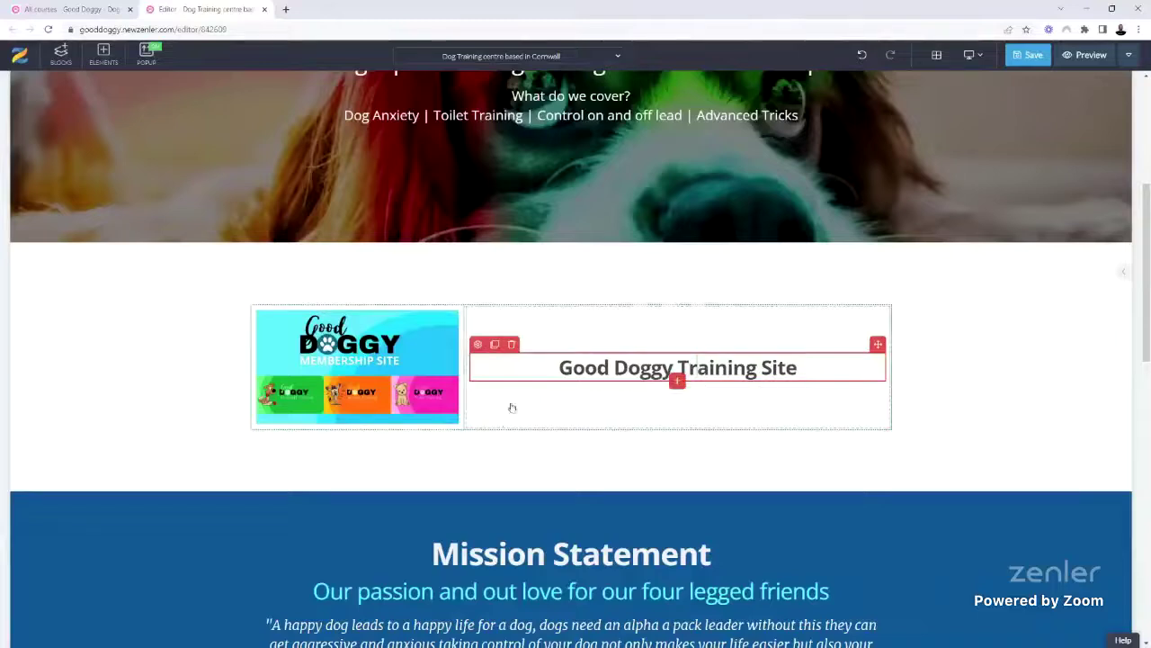
# - Set the logo-and-heading row's vertical alignment to Top
pyautogui.click(506, 423)
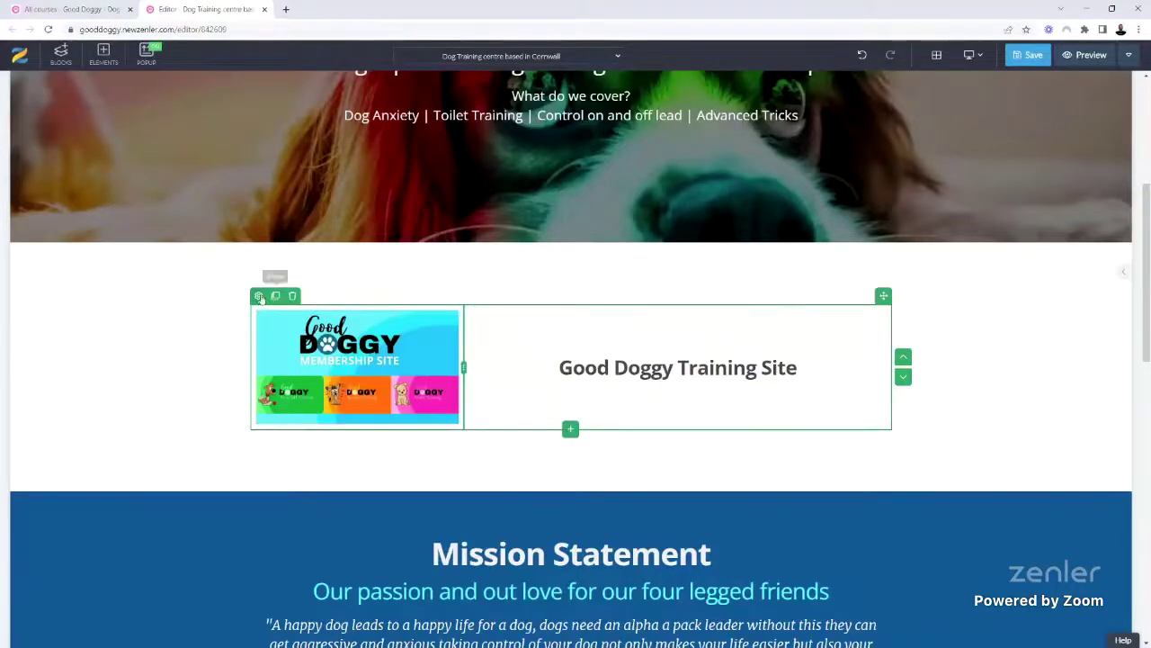
pyautogui.click(258, 295)
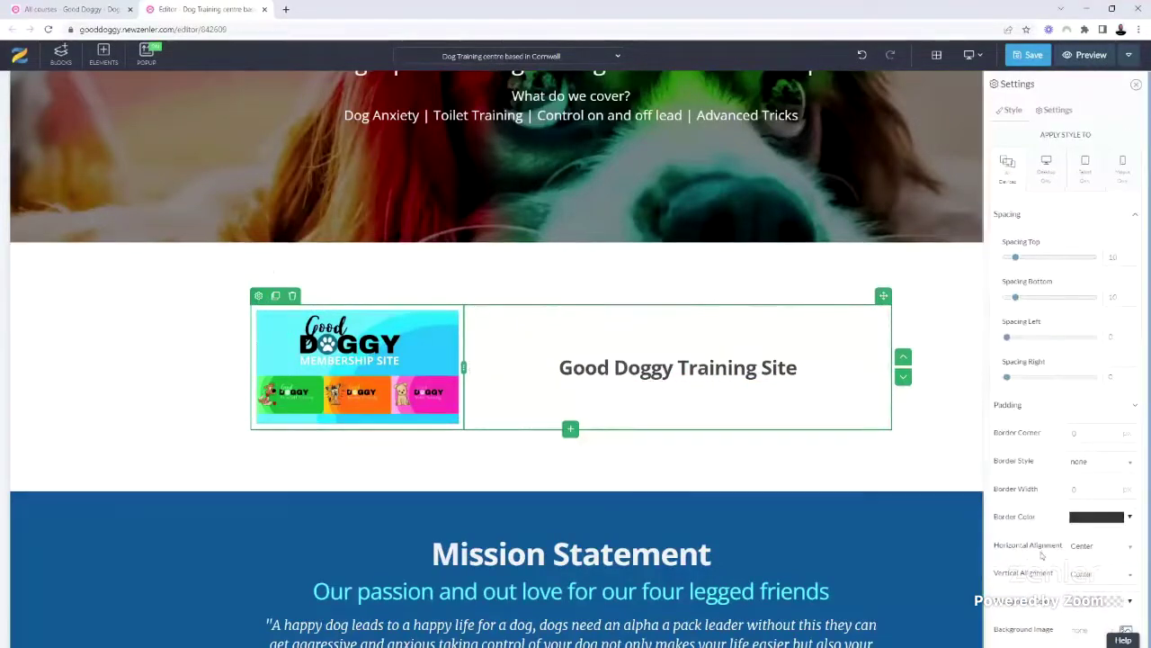
pyautogui.click(1091, 580)
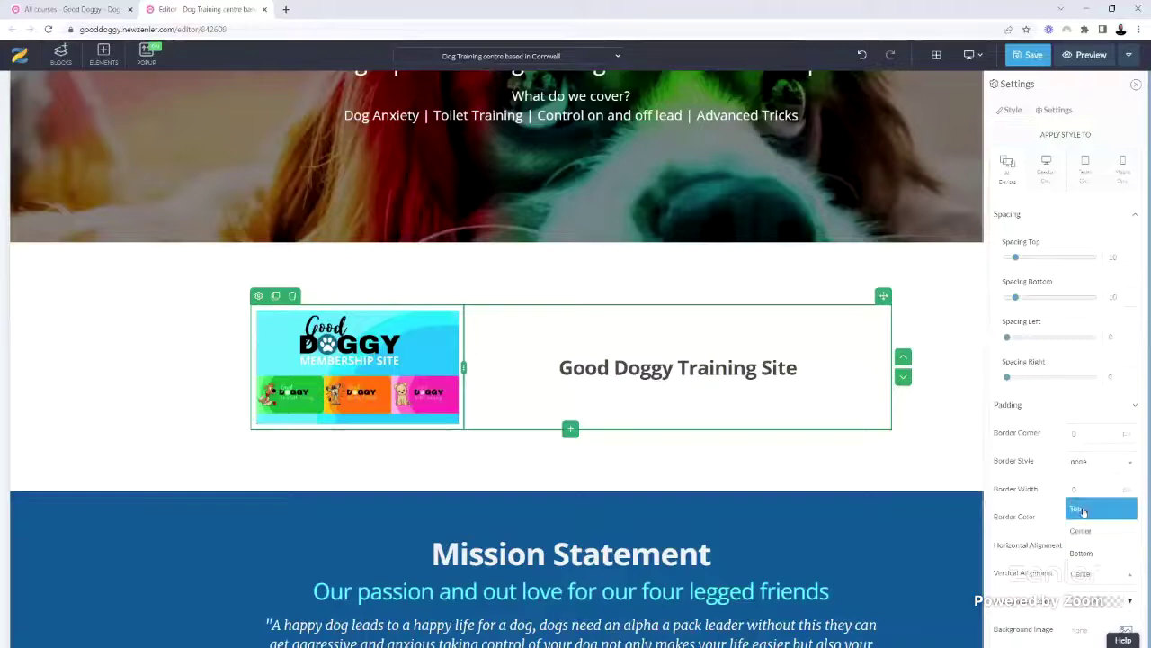
pyautogui.click(1084, 510)
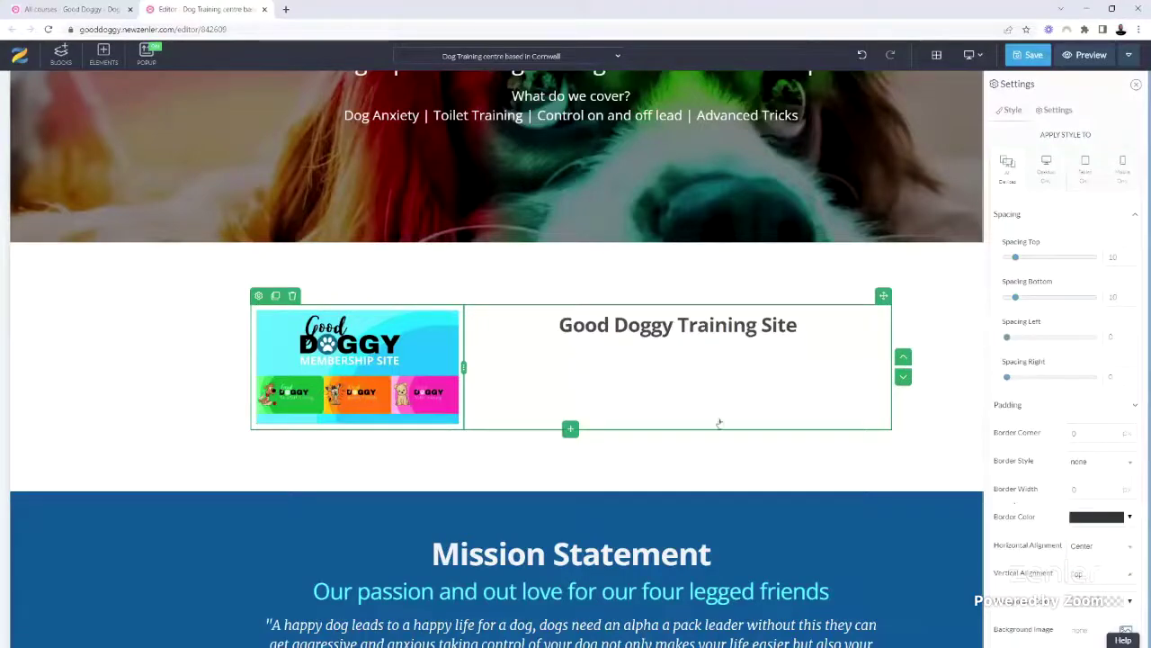
pyautogui.click(676, 331)
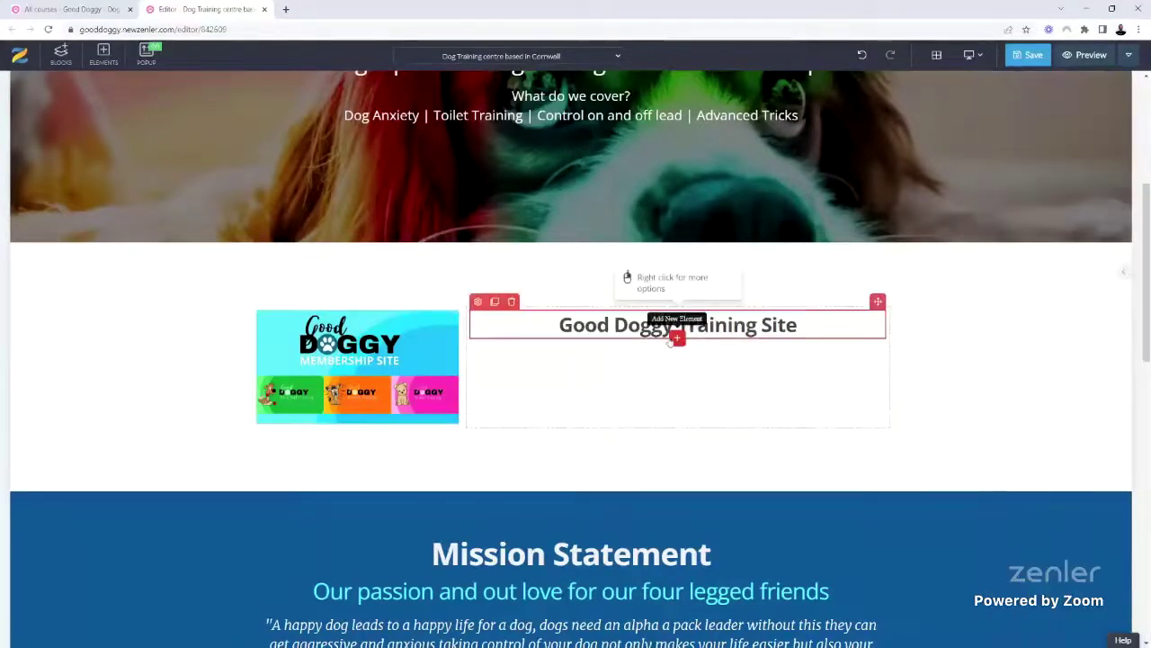
pyautogui.click(677, 337)
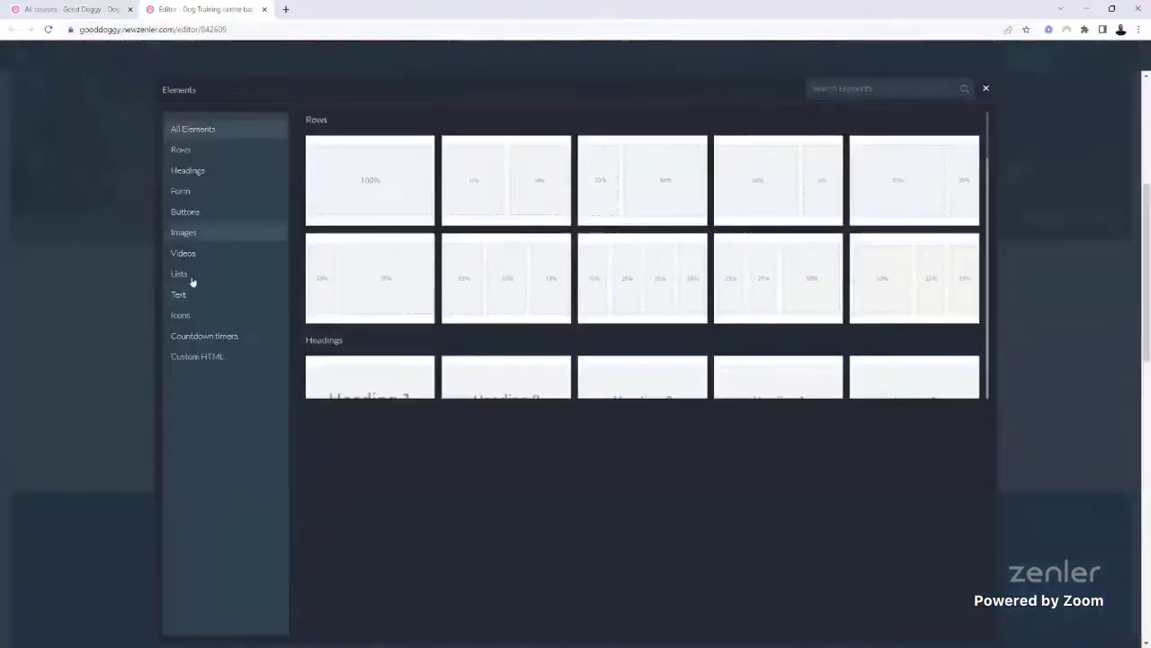
# - Insert a regular text paragraph under the heading
pyautogui.click(194, 297)
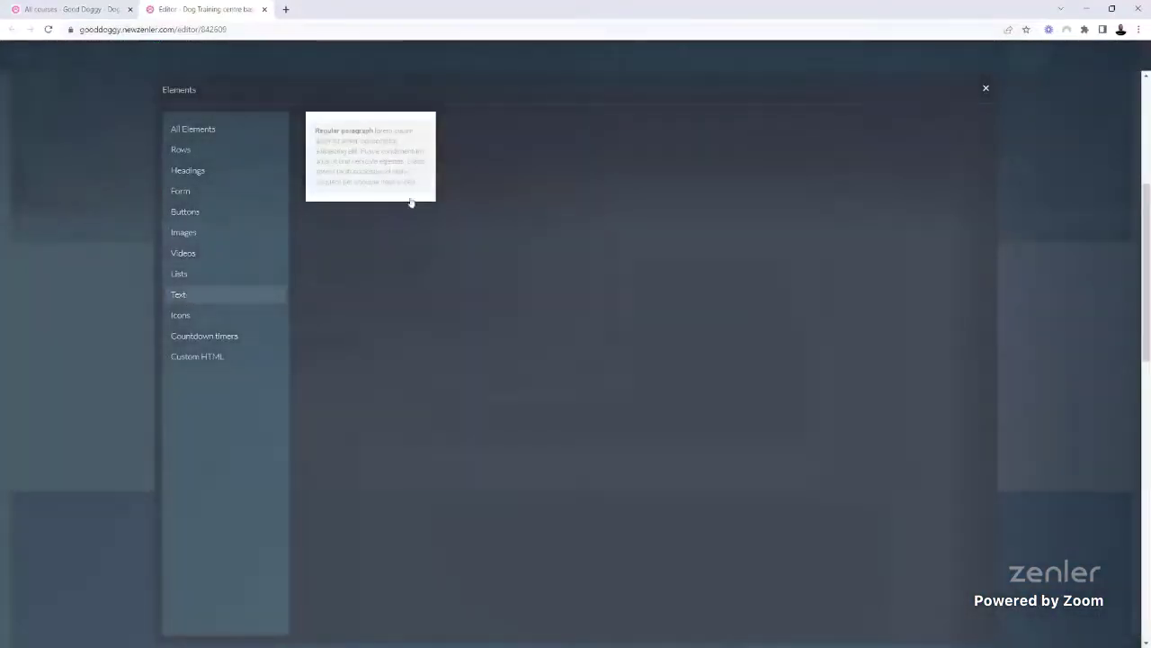
pyautogui.click(414, 200)
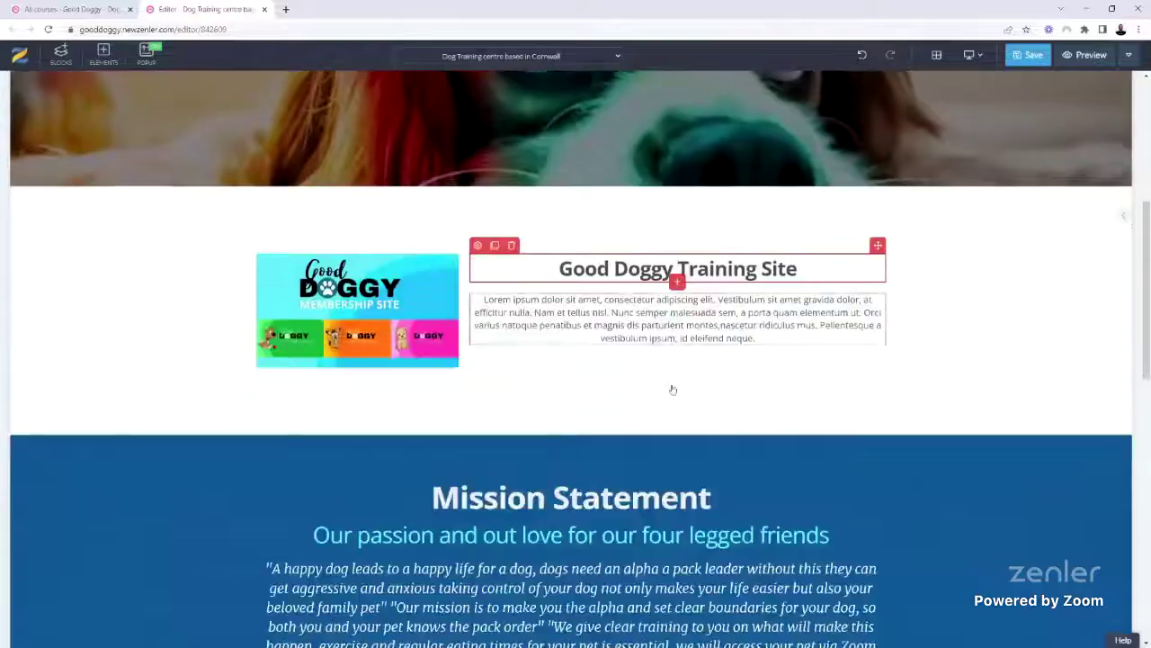
pyautogui.scroll(-5, 672, 389)
pyautogui.scroll(-2, 672, 390)
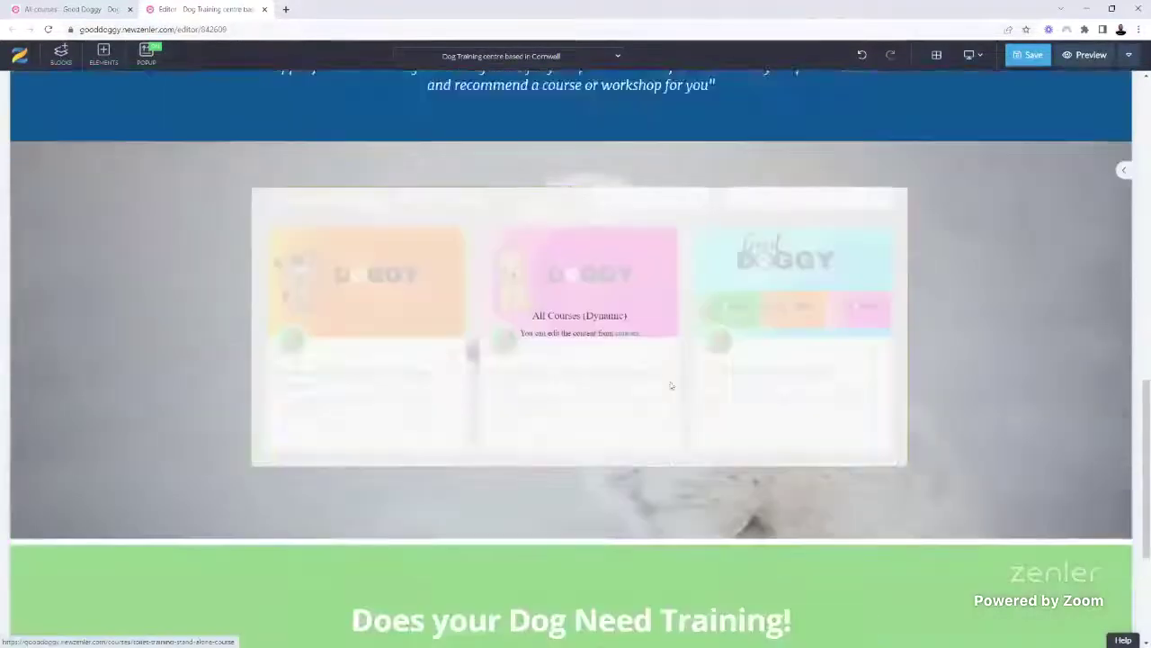
pyautogui.scroll(6, 672, 378)
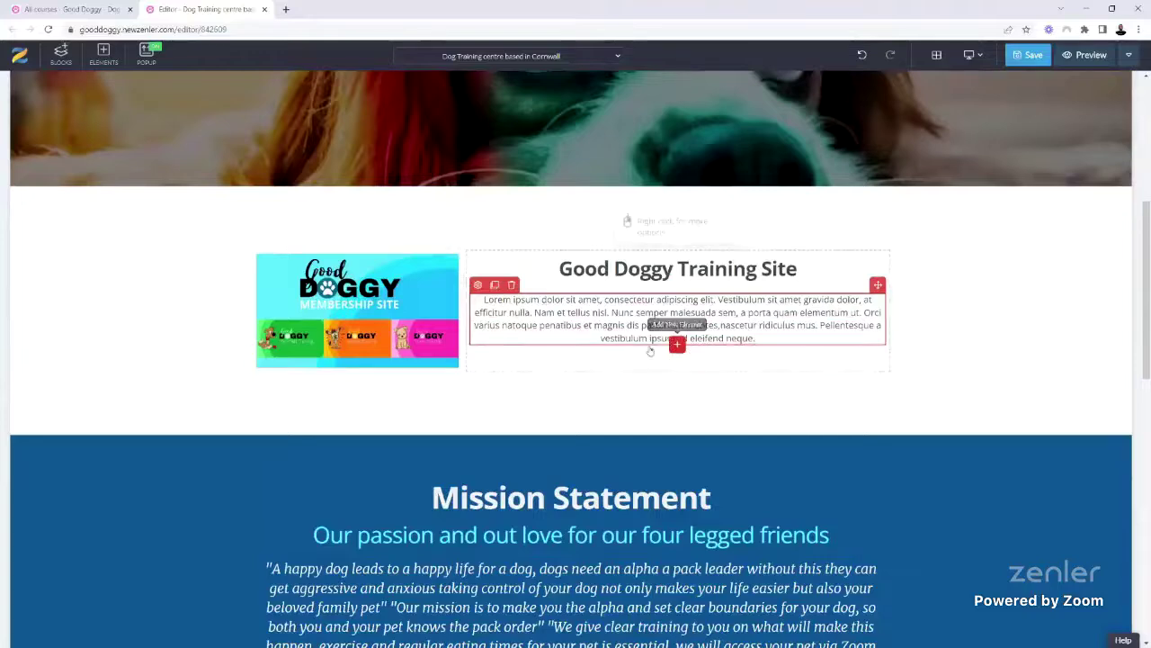
# - Add a button below the paragraph and give it a rounded style
pyautogui.click(677, 343)
pyautogui.click(270, 212)
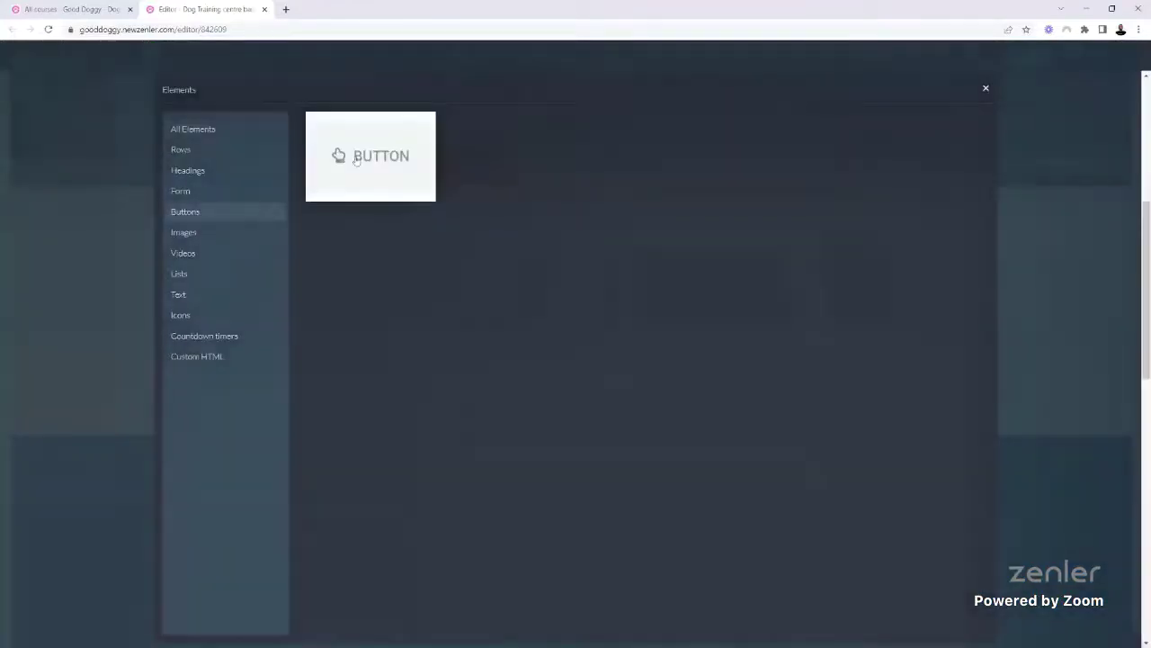
pyautogui.click(370, 155)
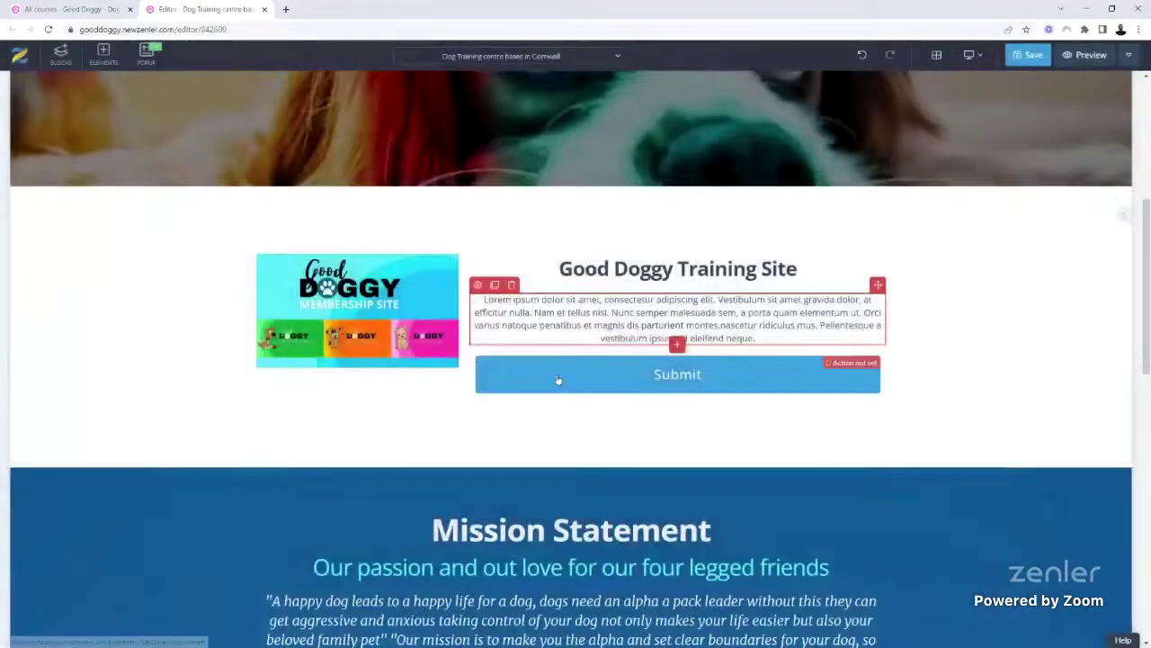
pyautogui.click(483, 347)
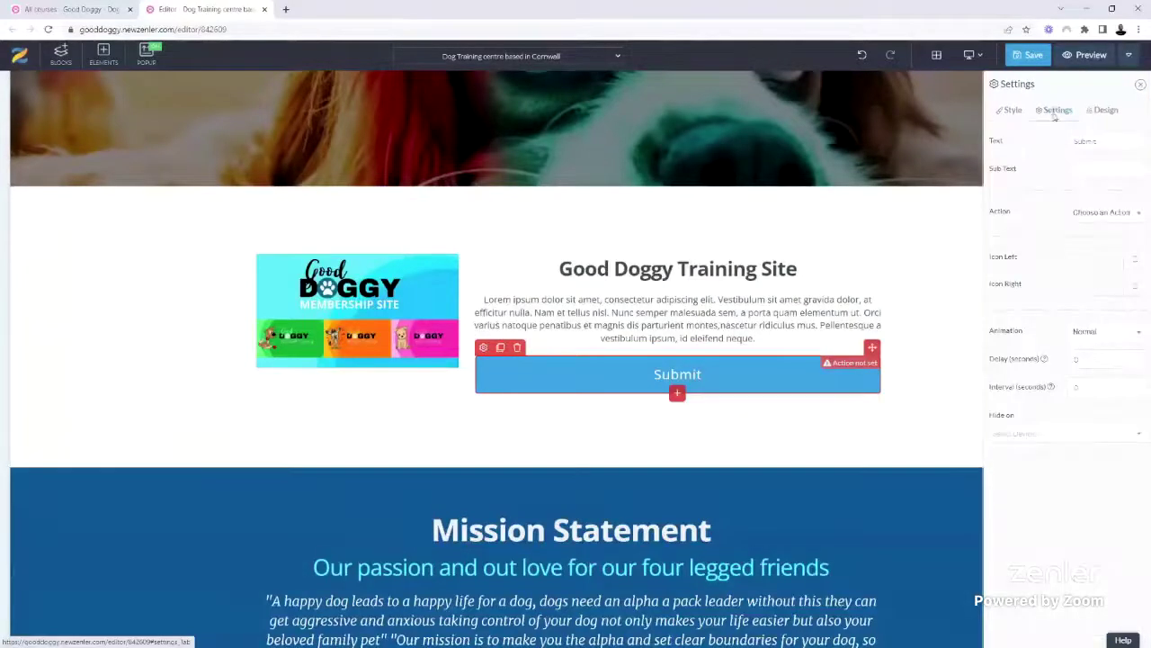
pyautogui.click(1106, 111)
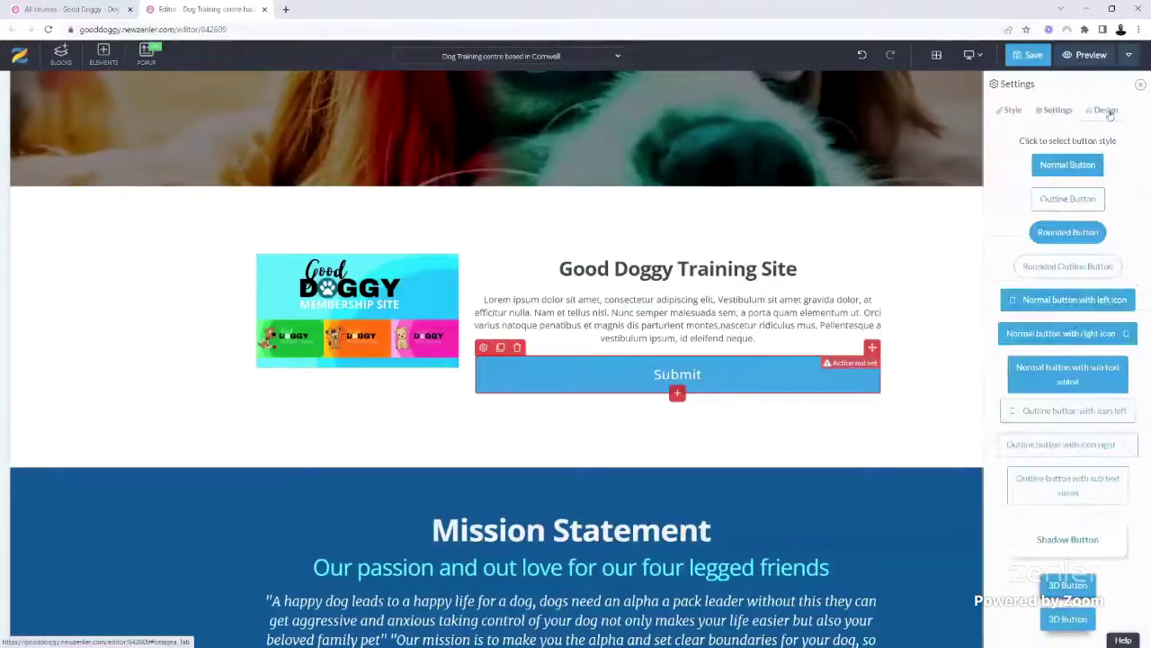
pyautogui.click(1046, 234)
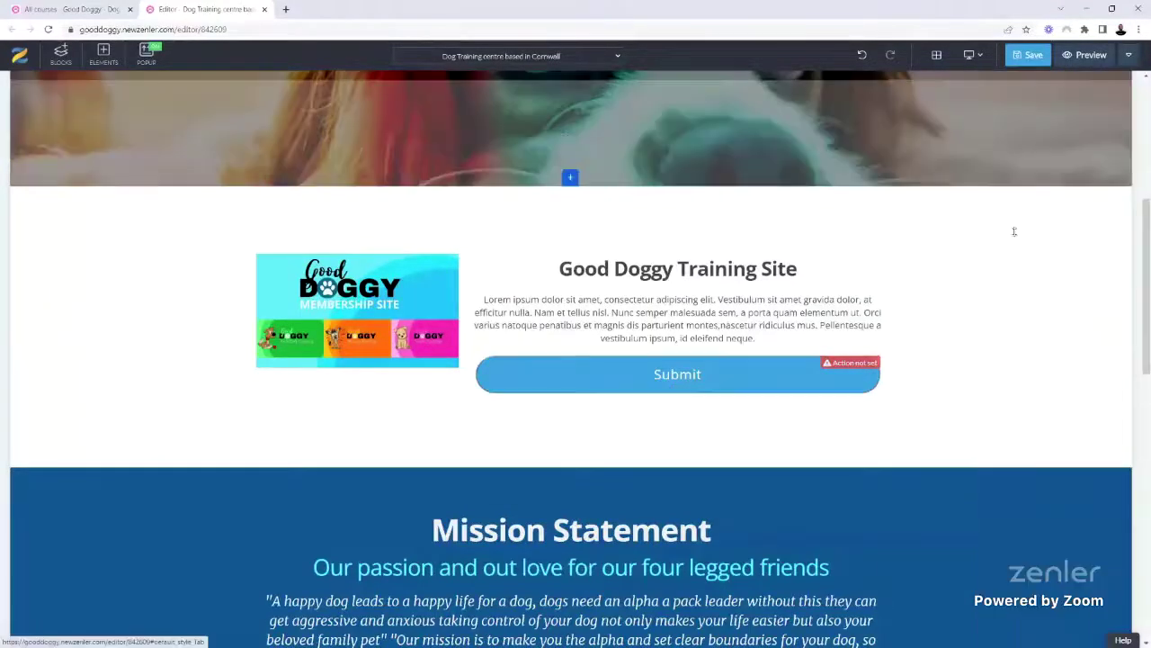
# - Make the Submit button normal width with semi-bold text at font size 16
pyautogui.moveTo(514, 378)
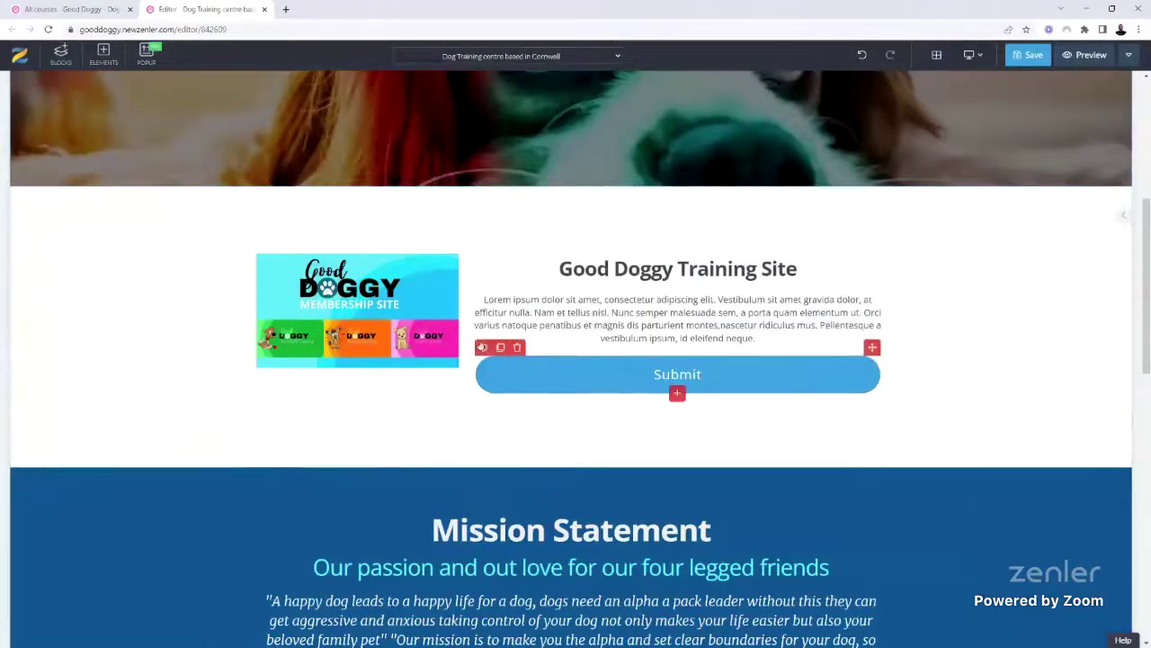
pyautogui.click(483, 347)
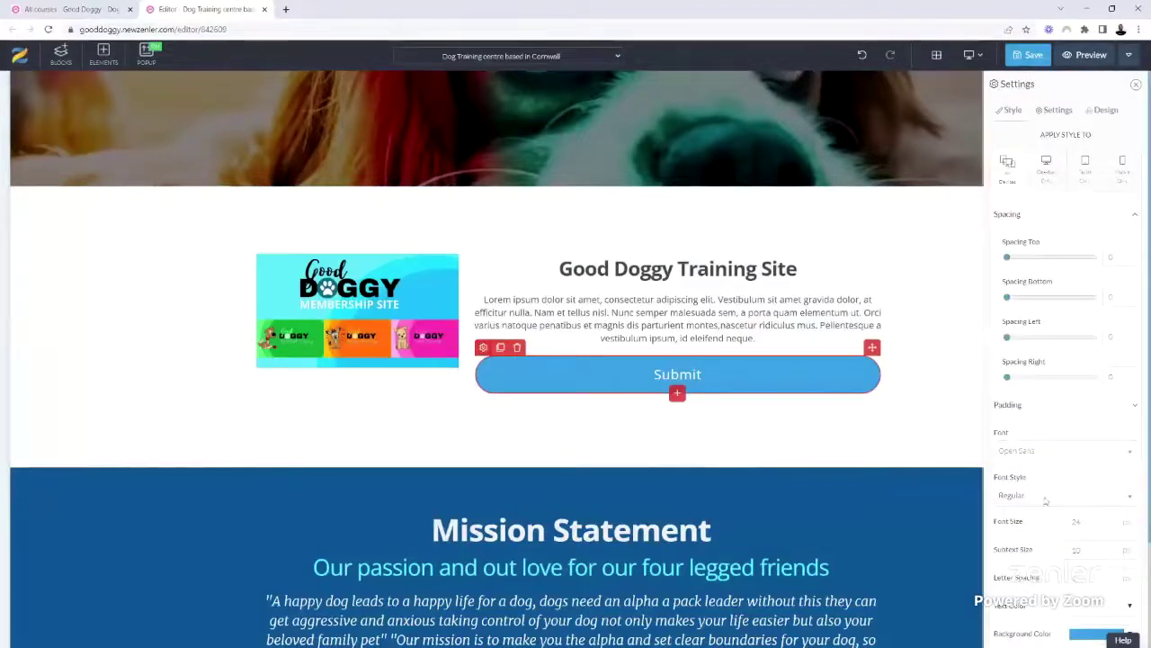
pyautogui.scroll(-3, 1061, 360)
pyautogui.click(1085, 623)
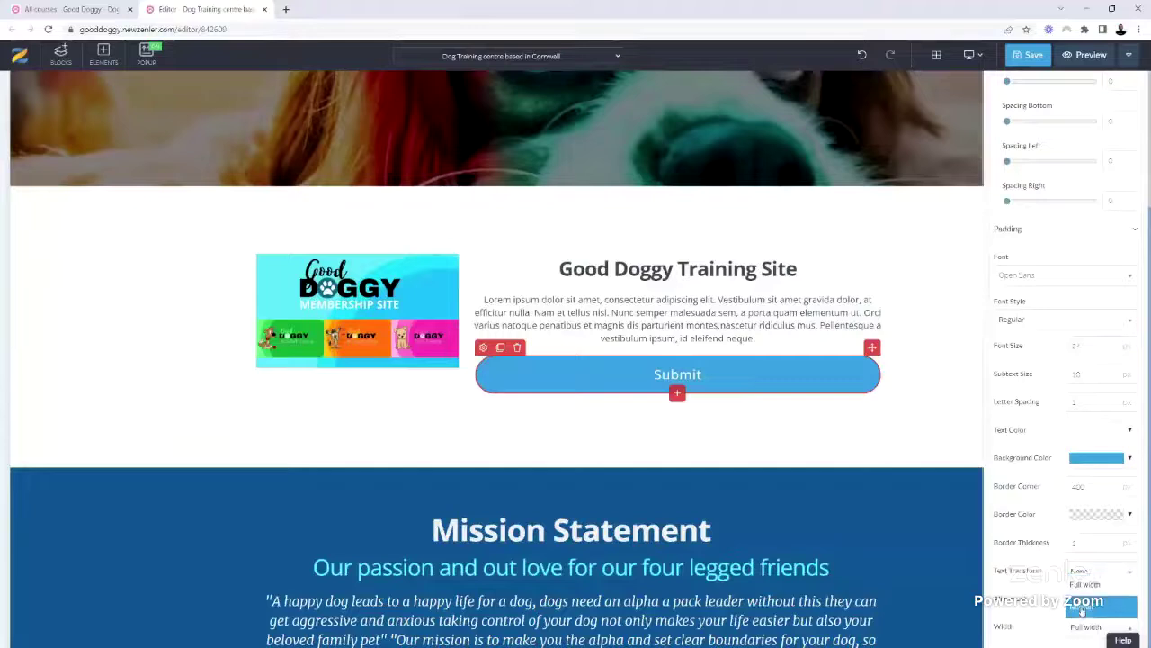
pyautogui.click(1082, 609)
pyautogui.moveTo(1084, 346); pyautogui.dragTo(1067, 346)
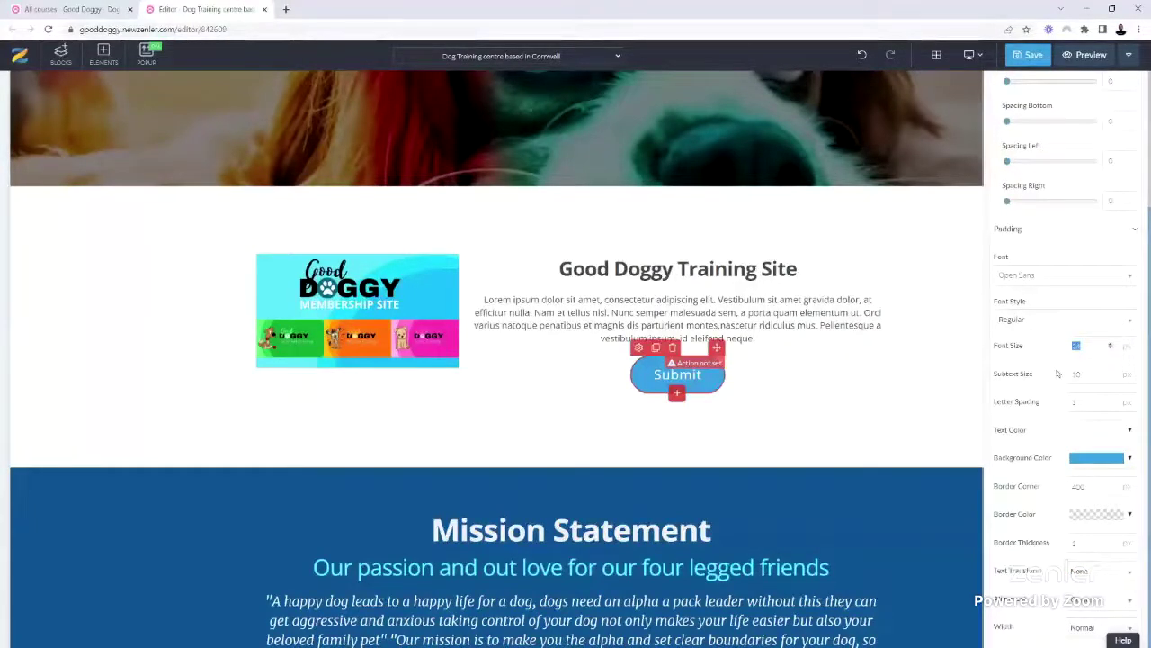
pyautogui.write('1')
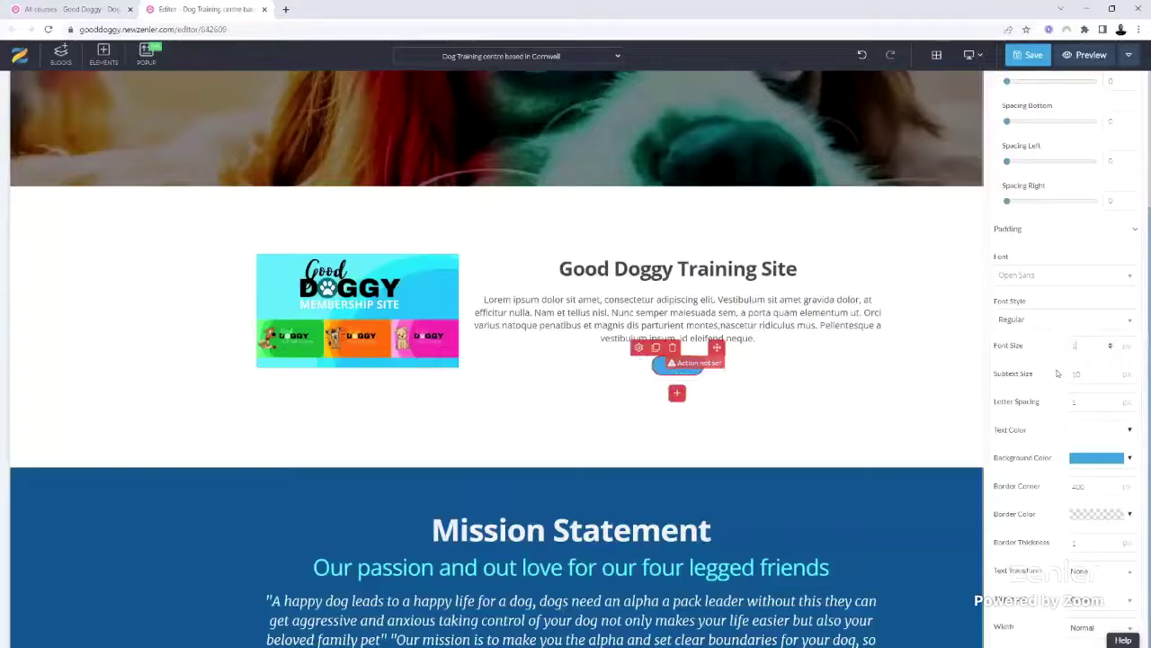
pyautogui.write('6')
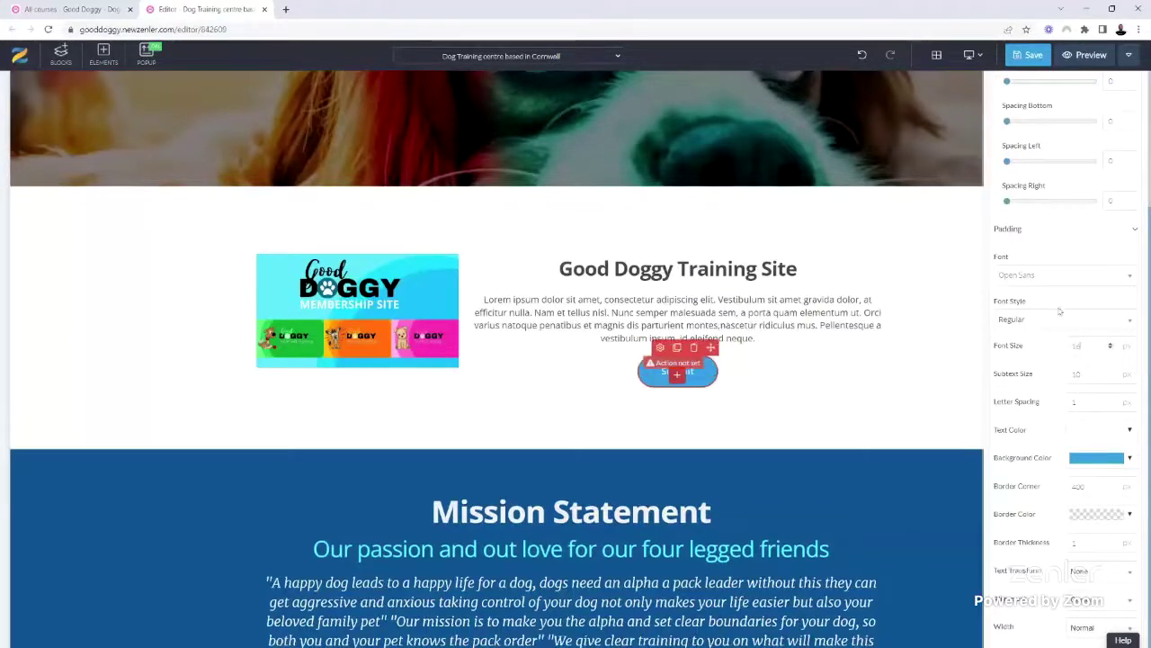
pyautogui.click(1043, 323)
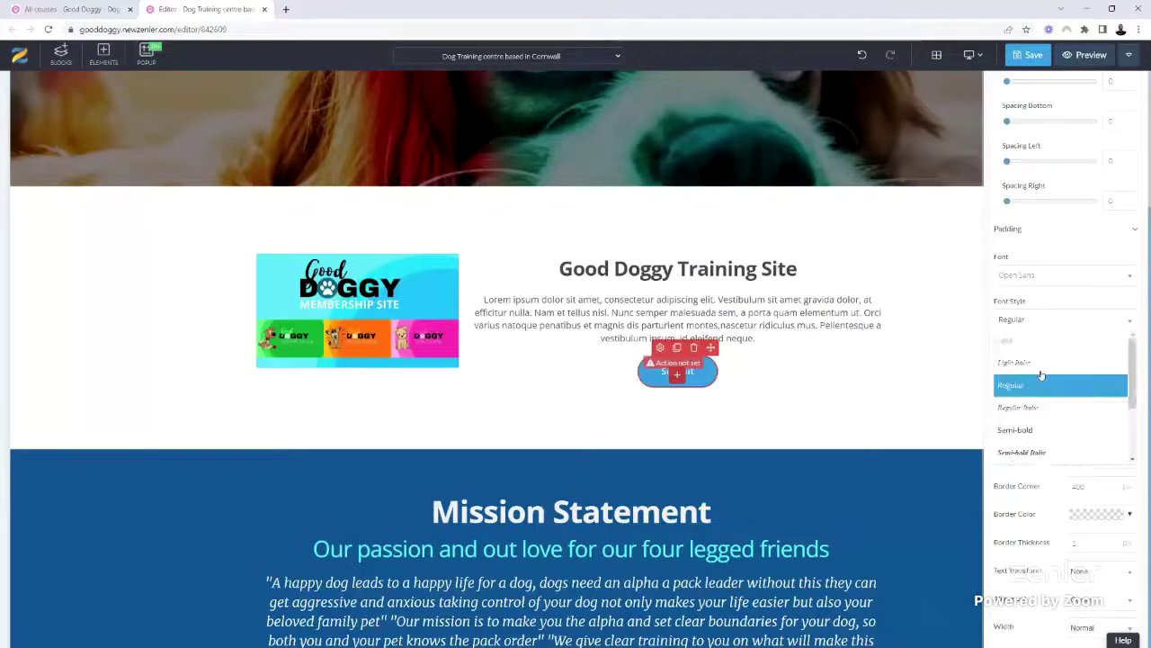
pyautogui.click(1041, 431)
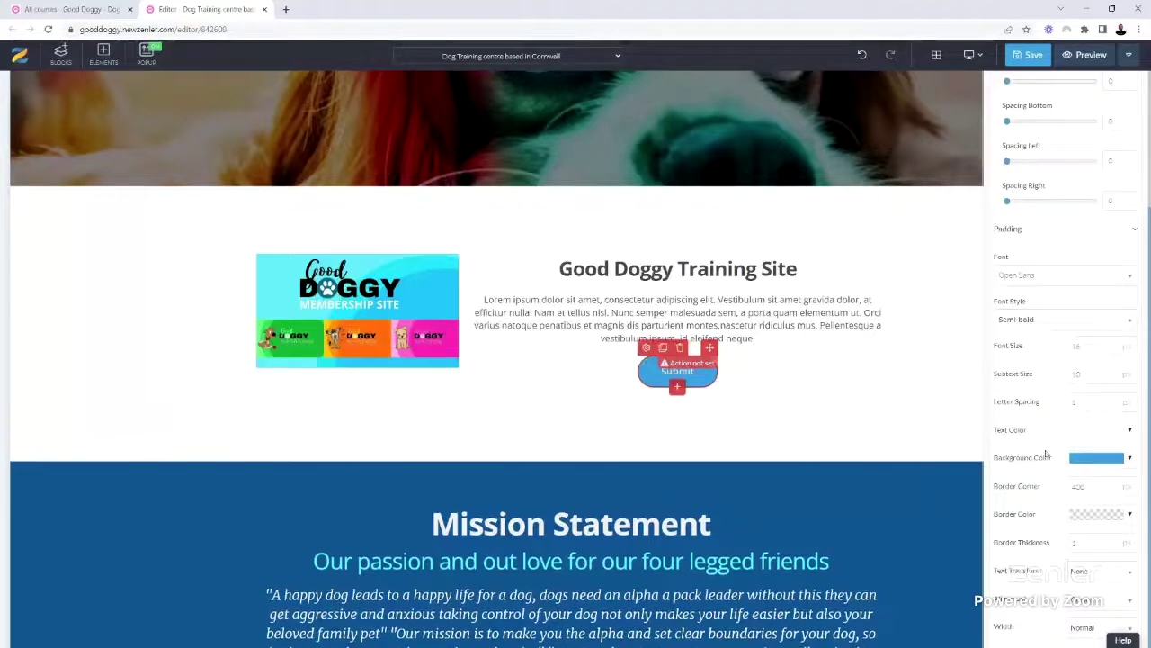
# - Remove the button's fill, make its text strong blue, and set font size 18
pyautogui.click(1130, 459)
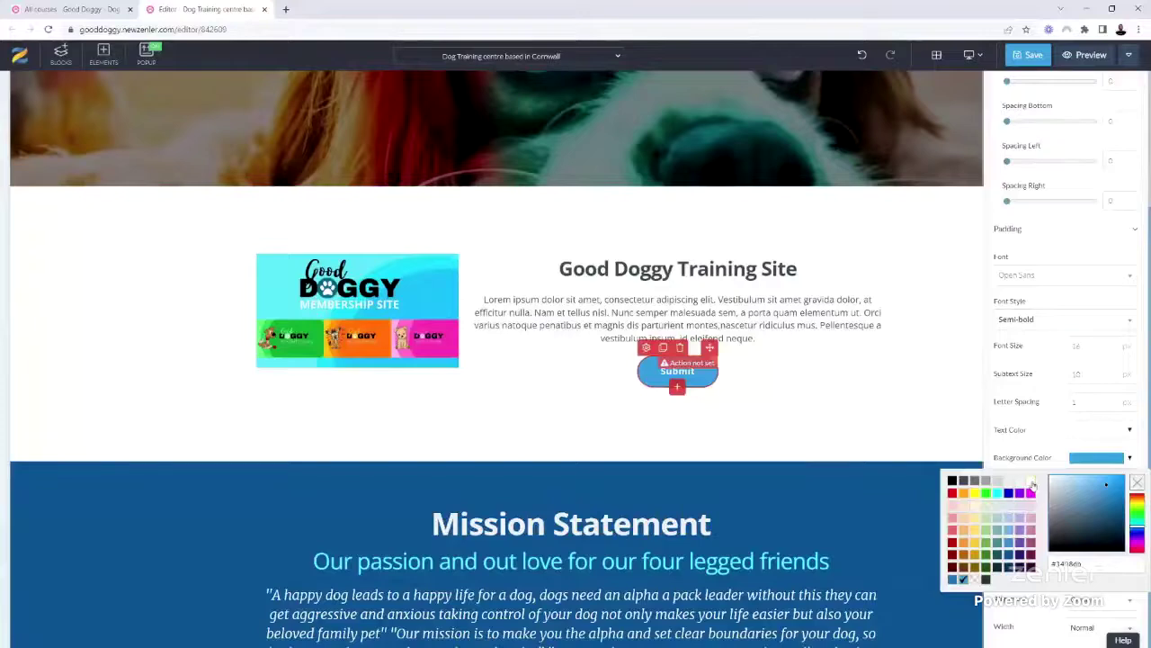
pyautogui.click(1032, 480)
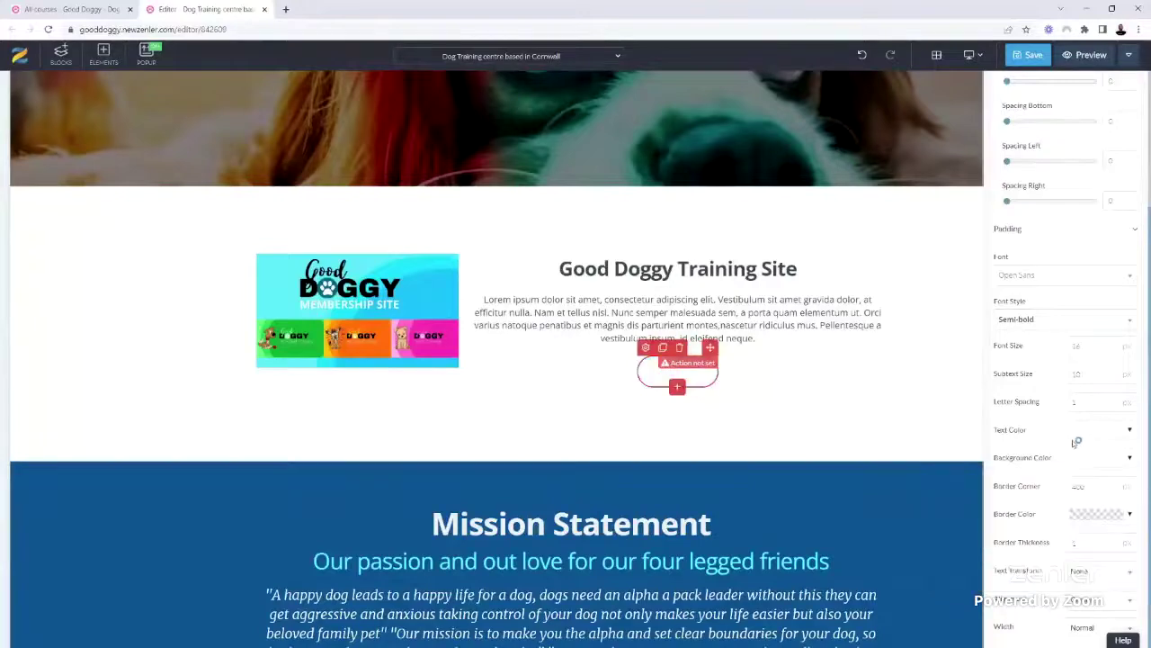
pyautogui.click(1129, 431)
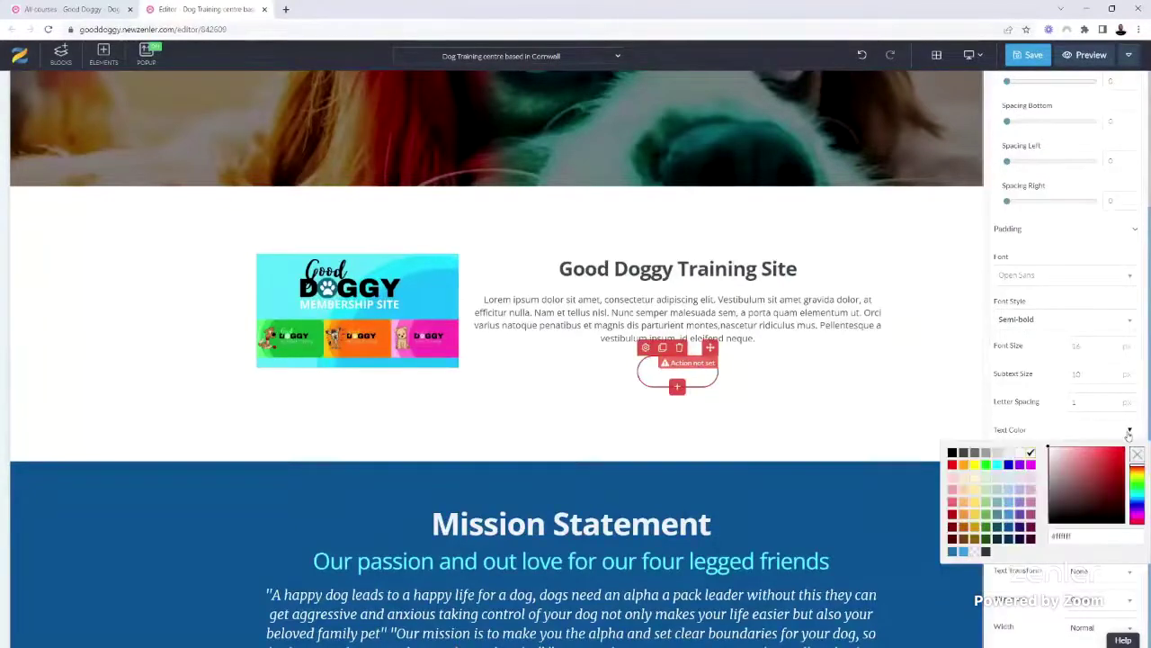
pyautogui.click(1008, 504)
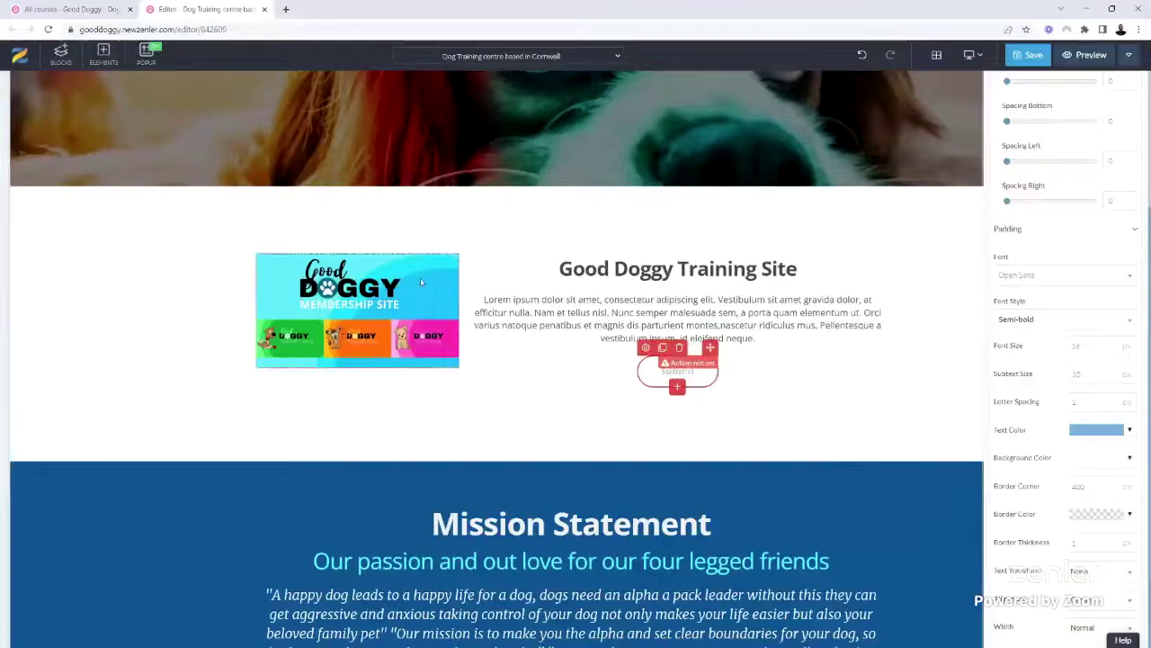
pyautogui.click(1132, 431)
pyautogui.click(1023, 577)
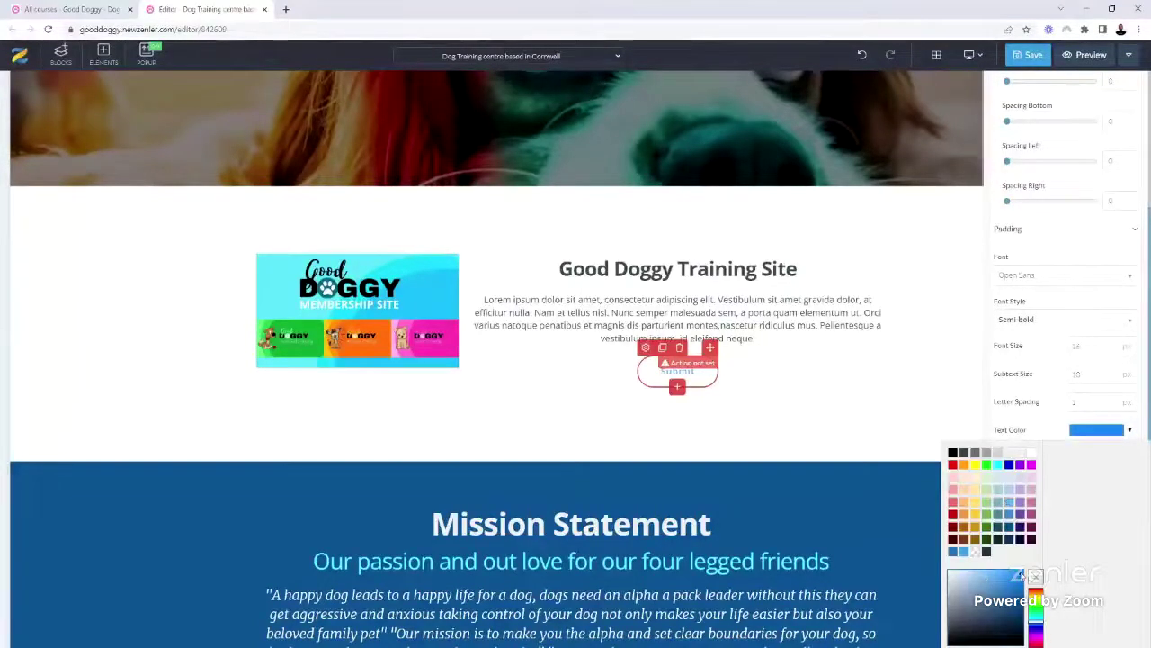
pyautogui.click(1080, 345)
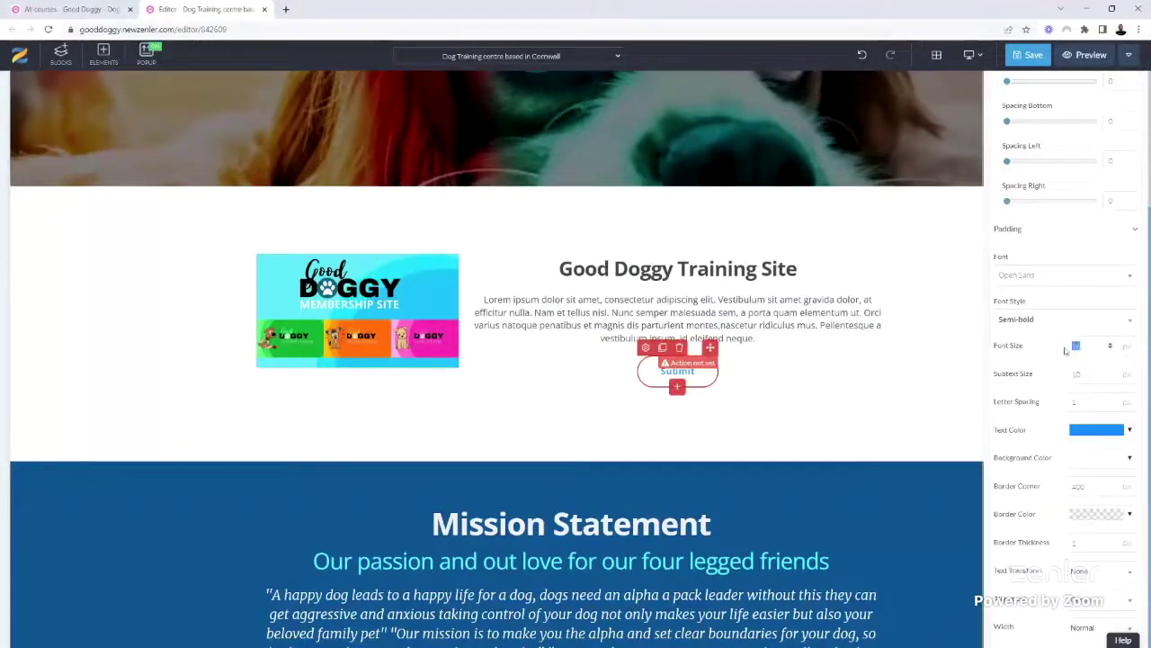
pyautogui.write('18')
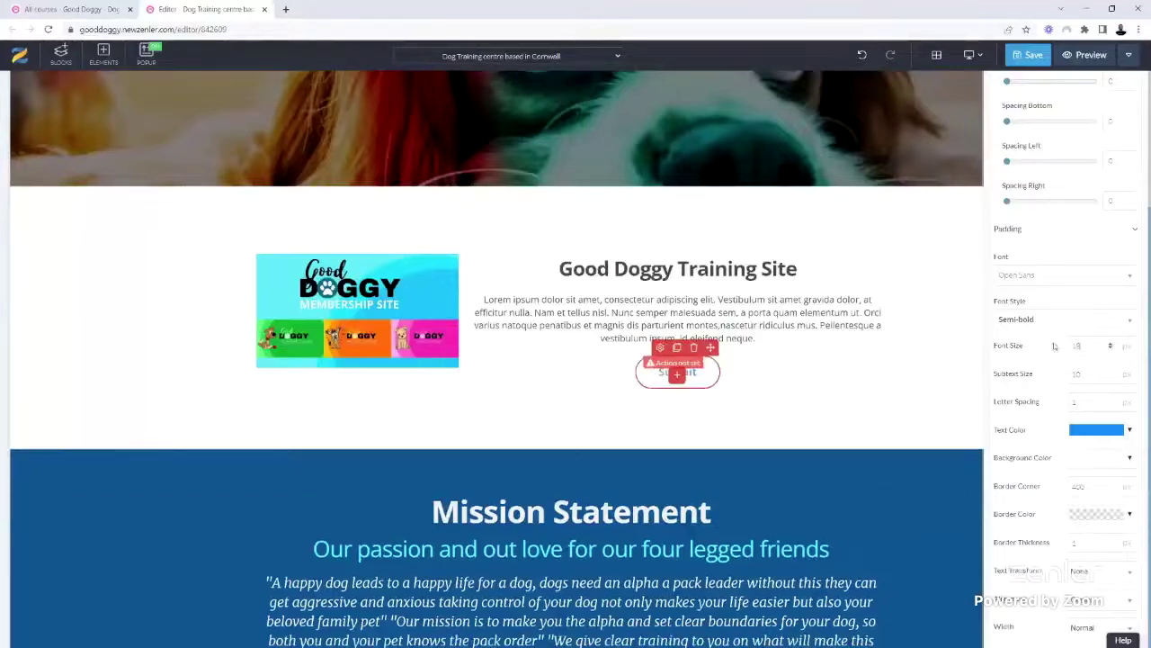
# - Set the Submit button's top and bottom padding to 8
pyautogui.click(1136, 233)
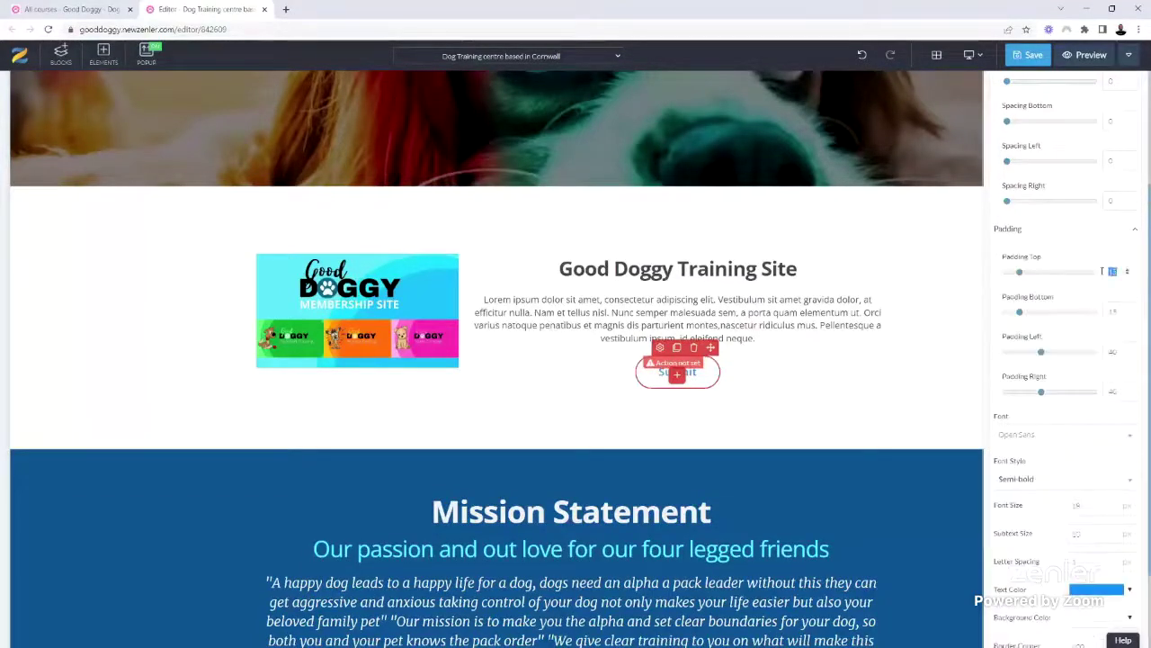
pyautogui.write('8')
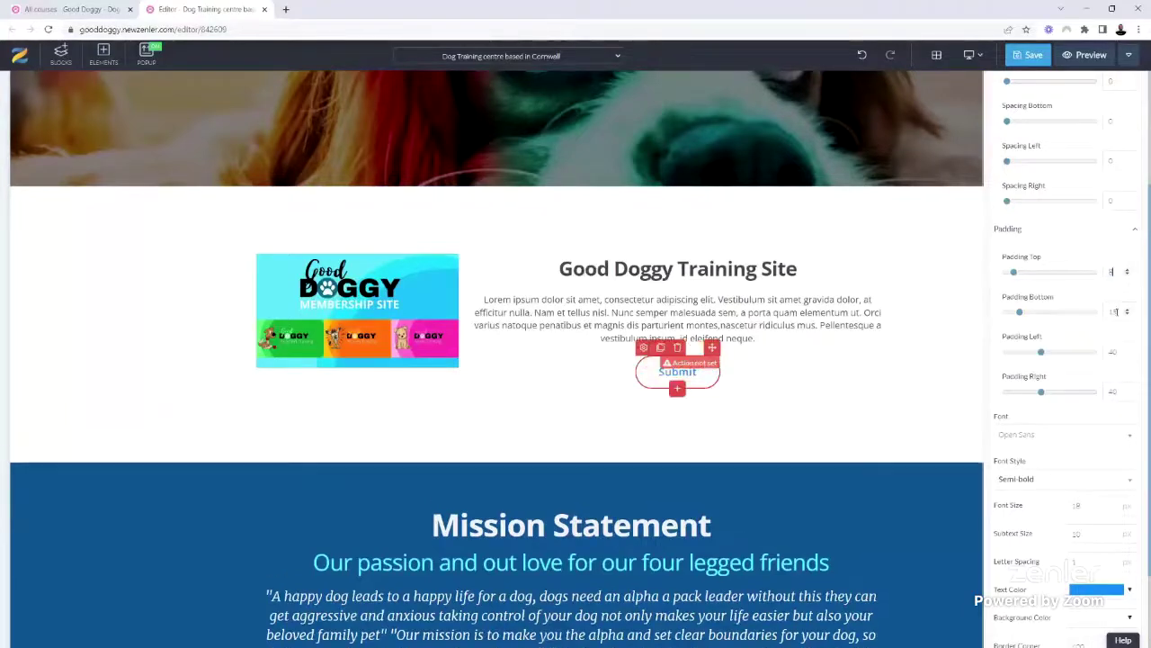
pyautogui.doubleClick(1112, 312)
pyautogui.write('8')
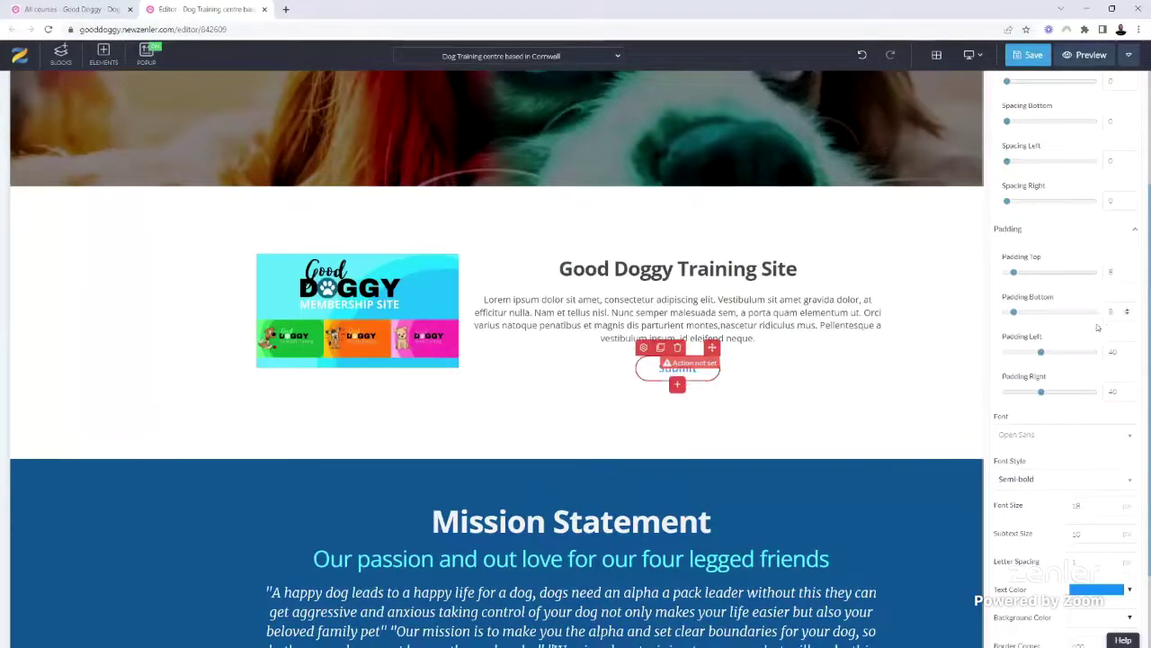
pyautogui.scroll(-3, 1045, 540)
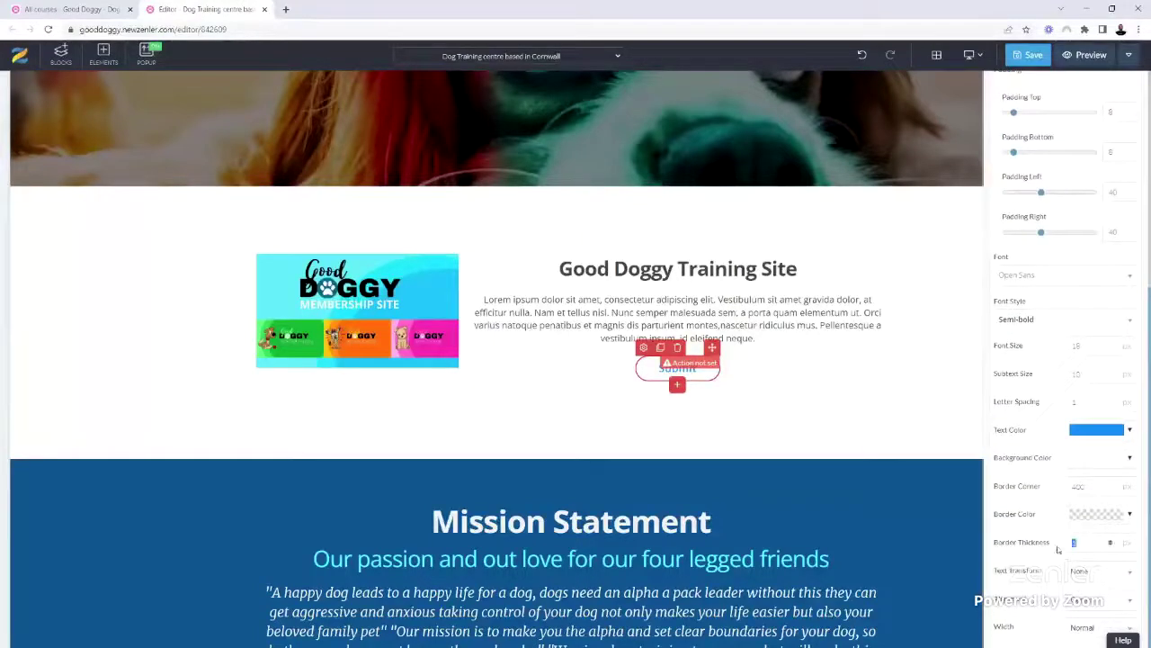
# - Give the button a blue border of thickness 4 and side padding of 60
pyautogui.write('4')
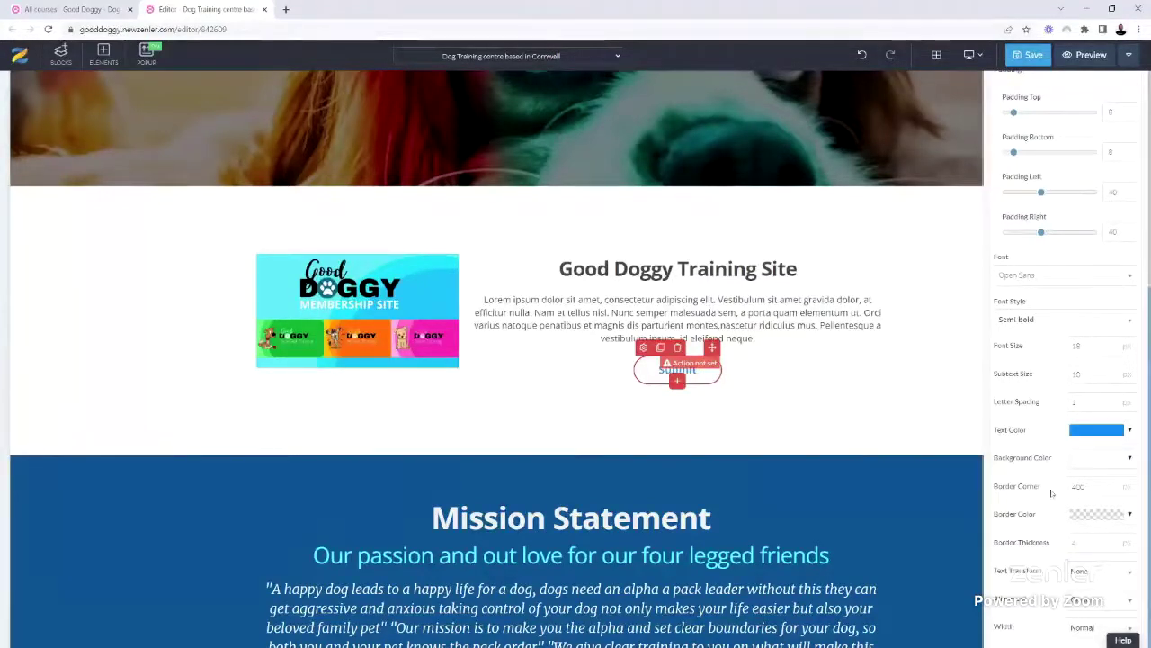
pyautogui.click(1130, 514)
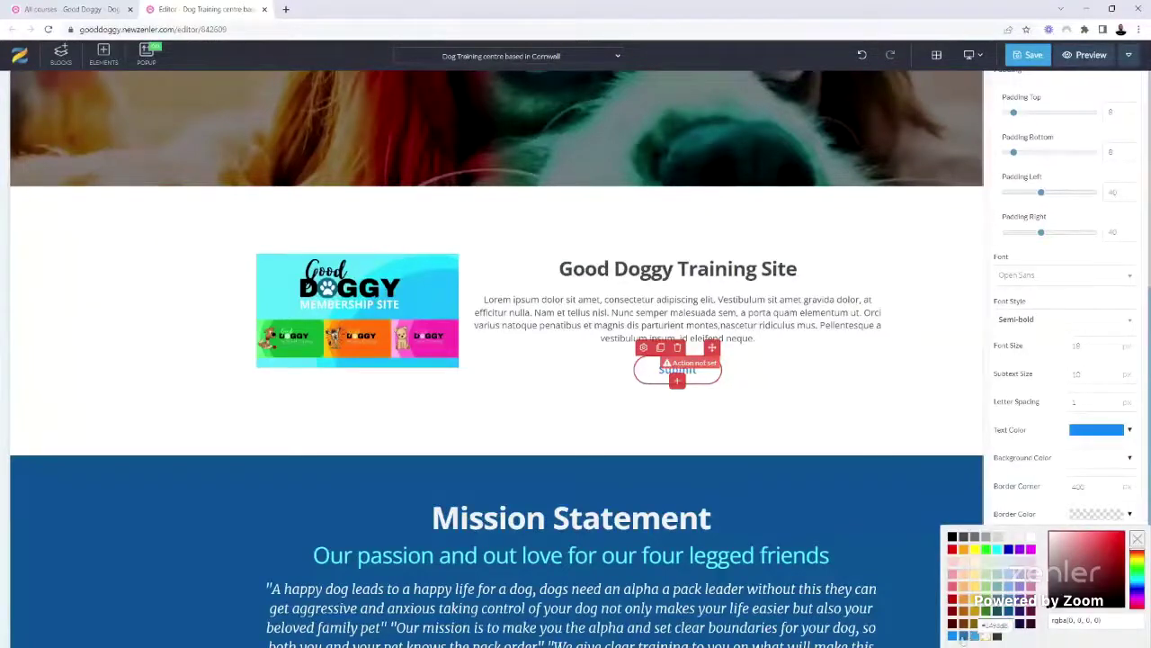
pyautogui.click(953, 635)
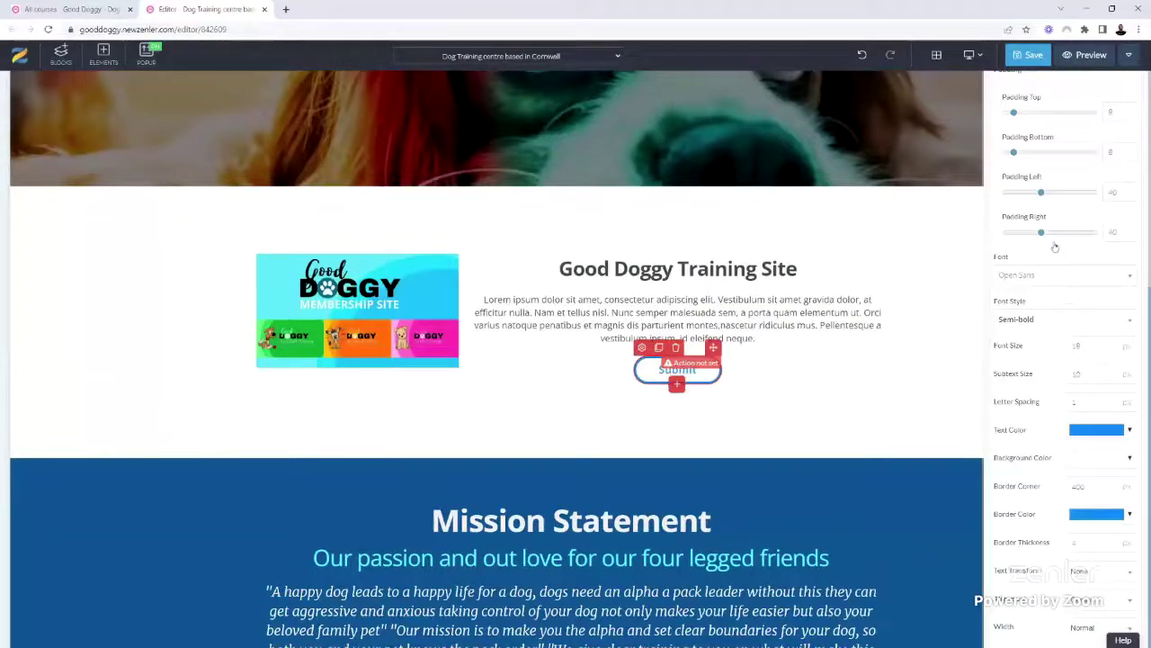
pyautogui.scroll(1, 1049, 256)
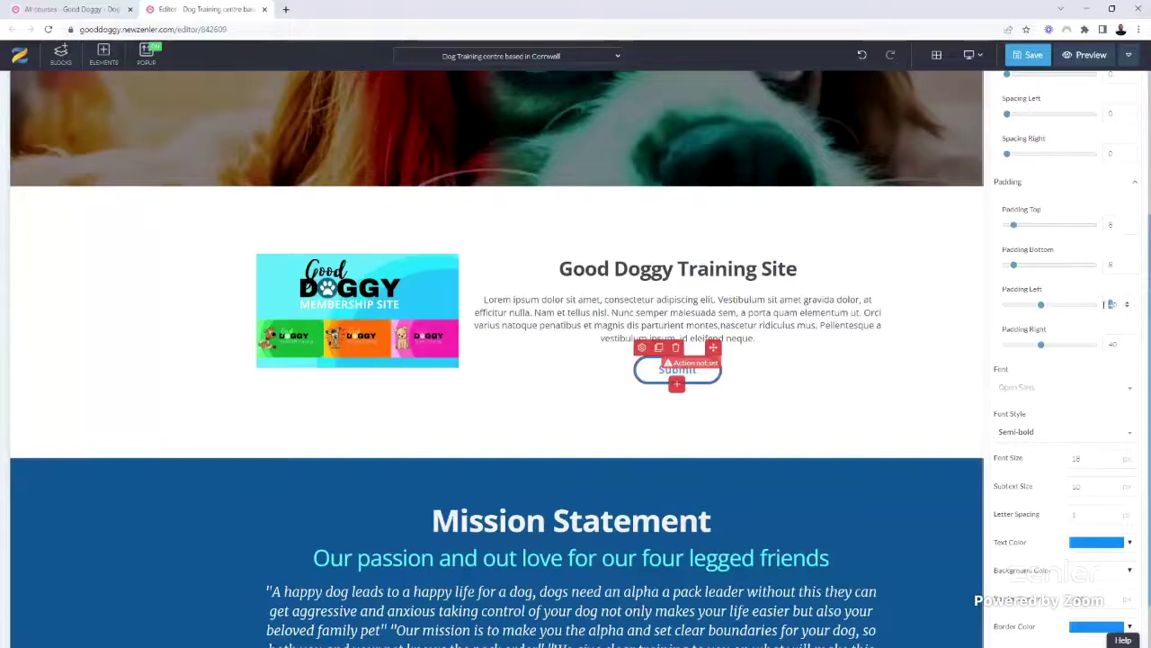
pyautogui.write('0')
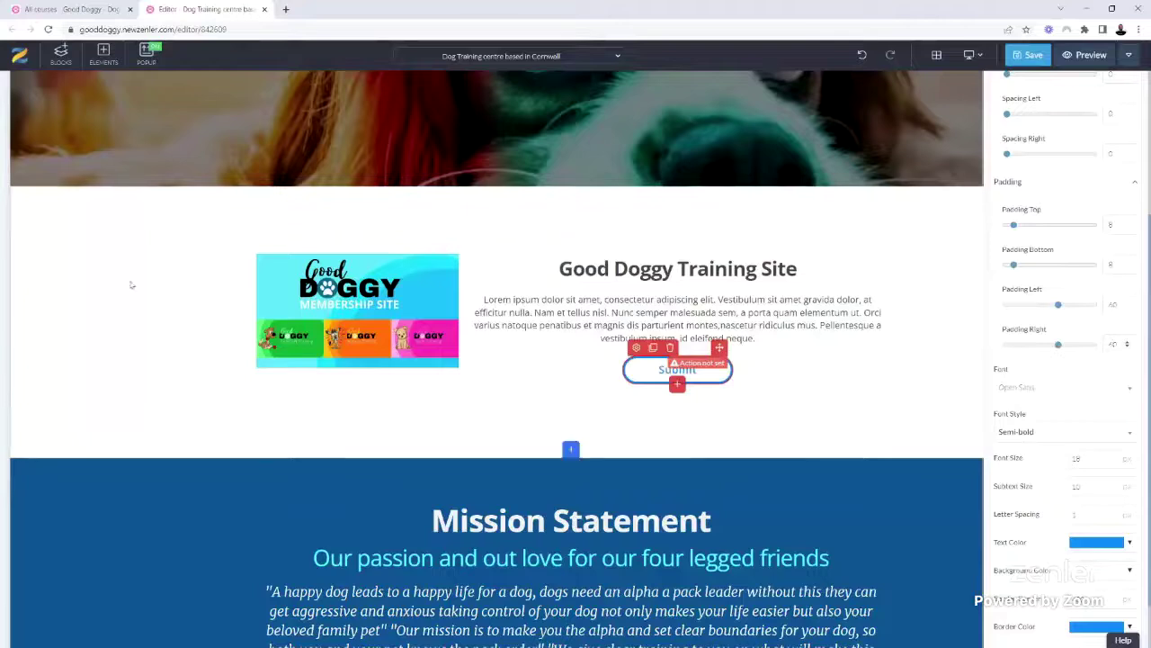
pyautogui.click(42, 224)
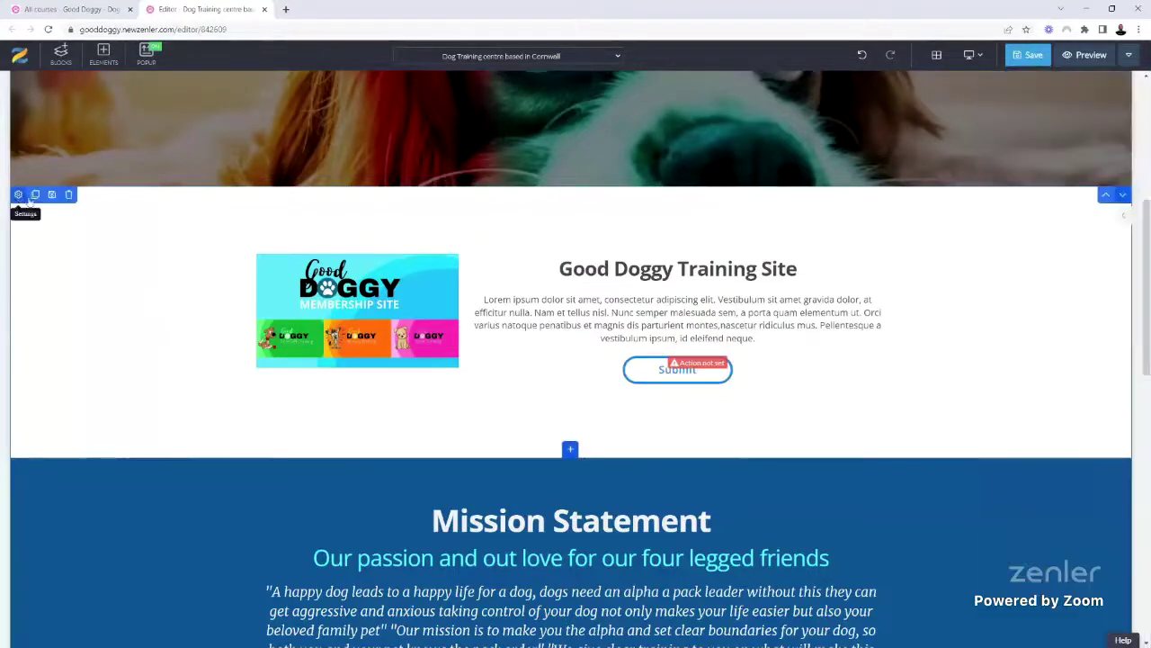
# - Set the red-dog photo as the Good Doggy section's background image
pyautogui.click(18, 195)
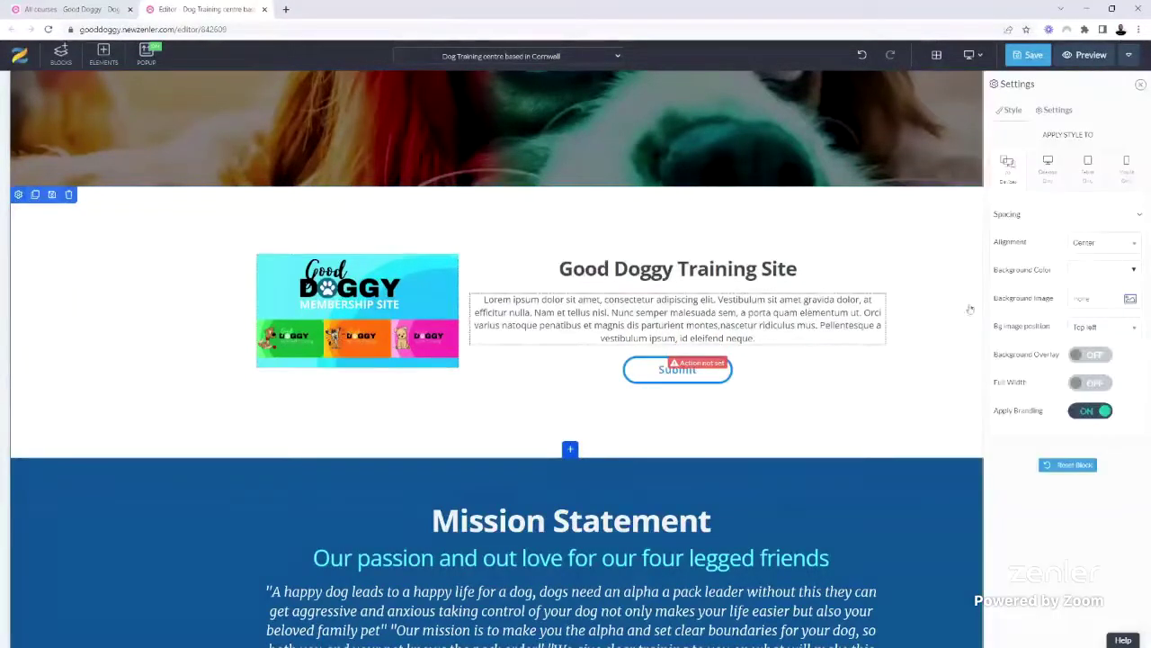
pyautogui.click(1129, 299)
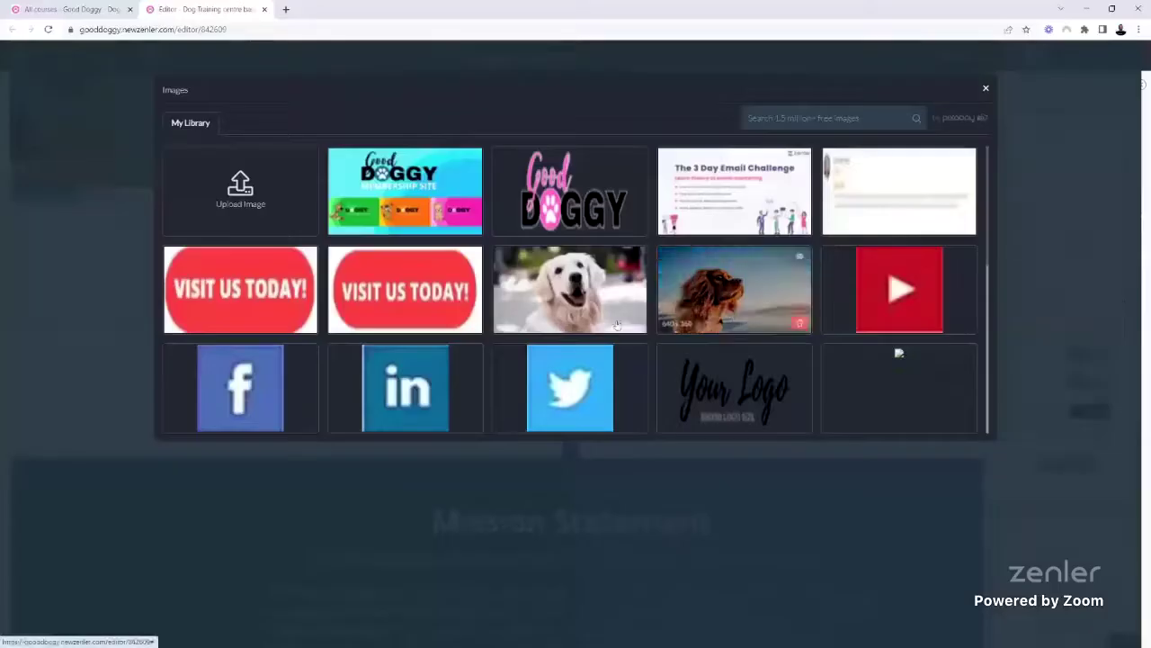
pyautogui.click(569, 295)
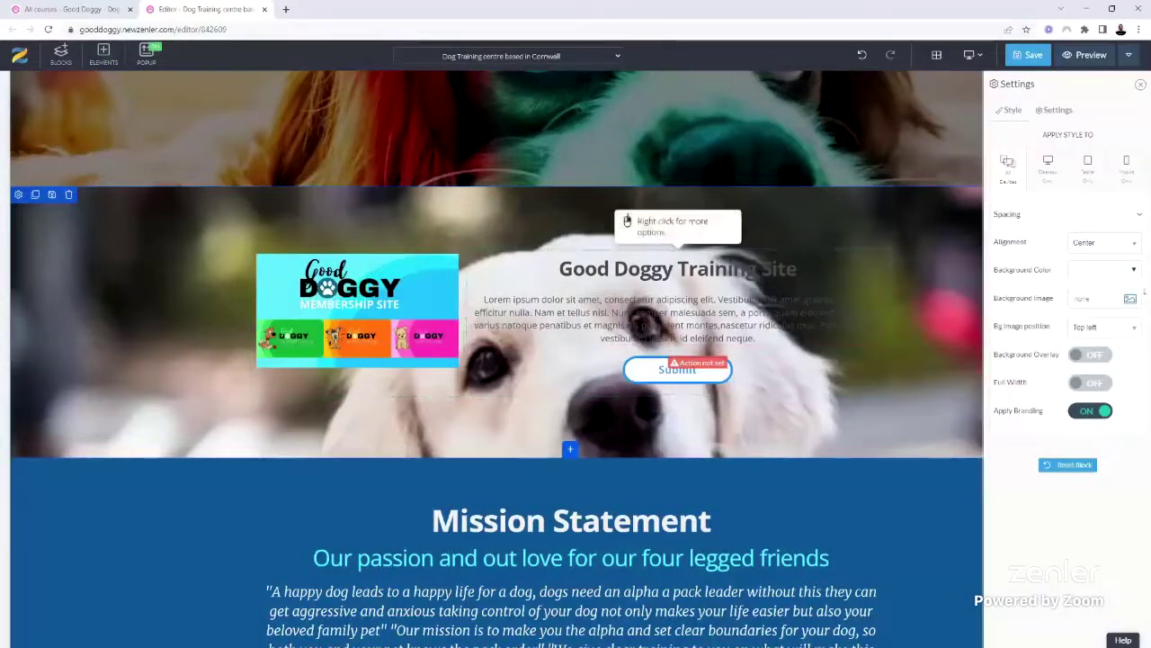
pyautogui.click(1128, 300)
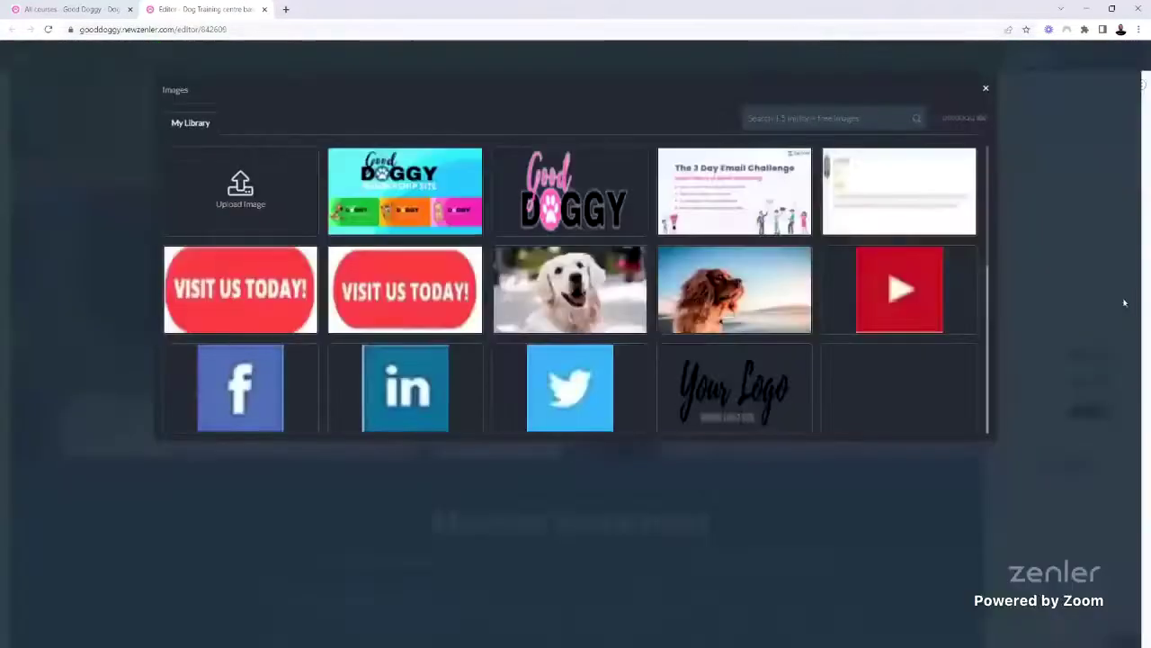
pyautogui.click(707, 286)
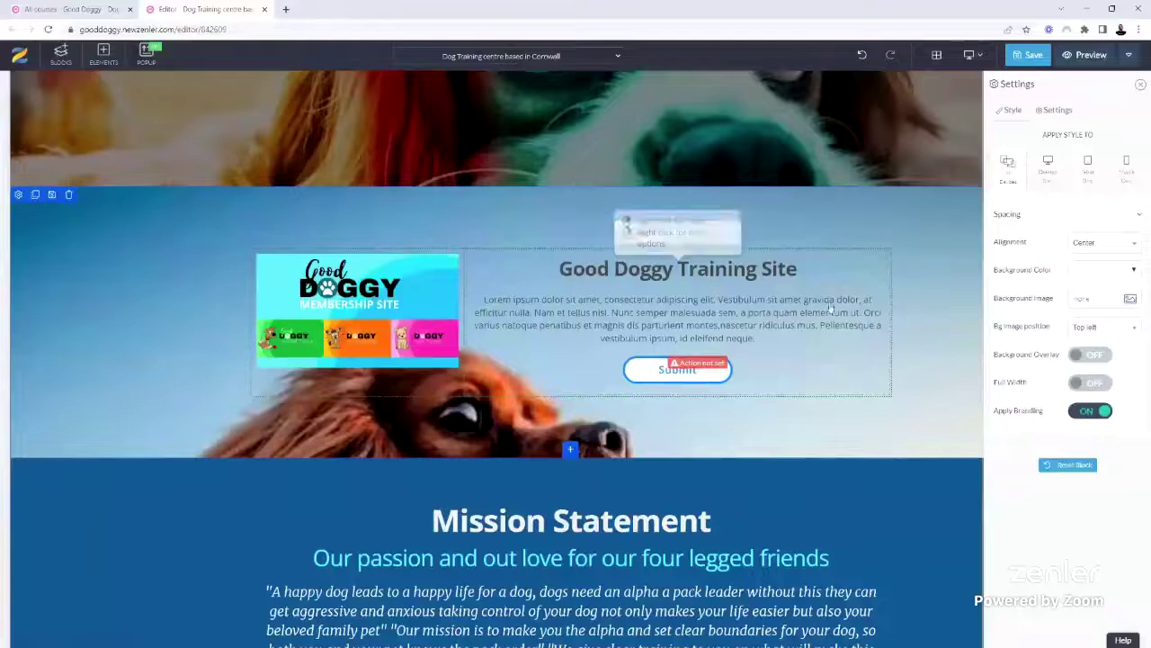
# - Add a white background overlay and set the background image position to Center center
pyautogui.click(1095, 356)
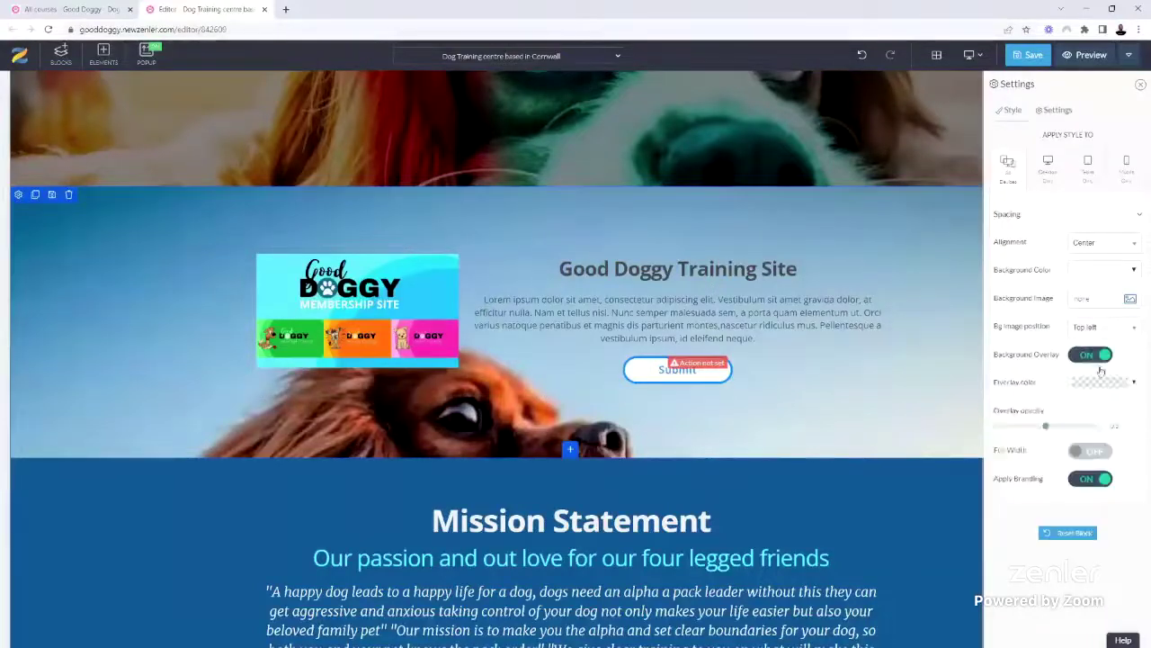
pyautogui.click(1133, 384)
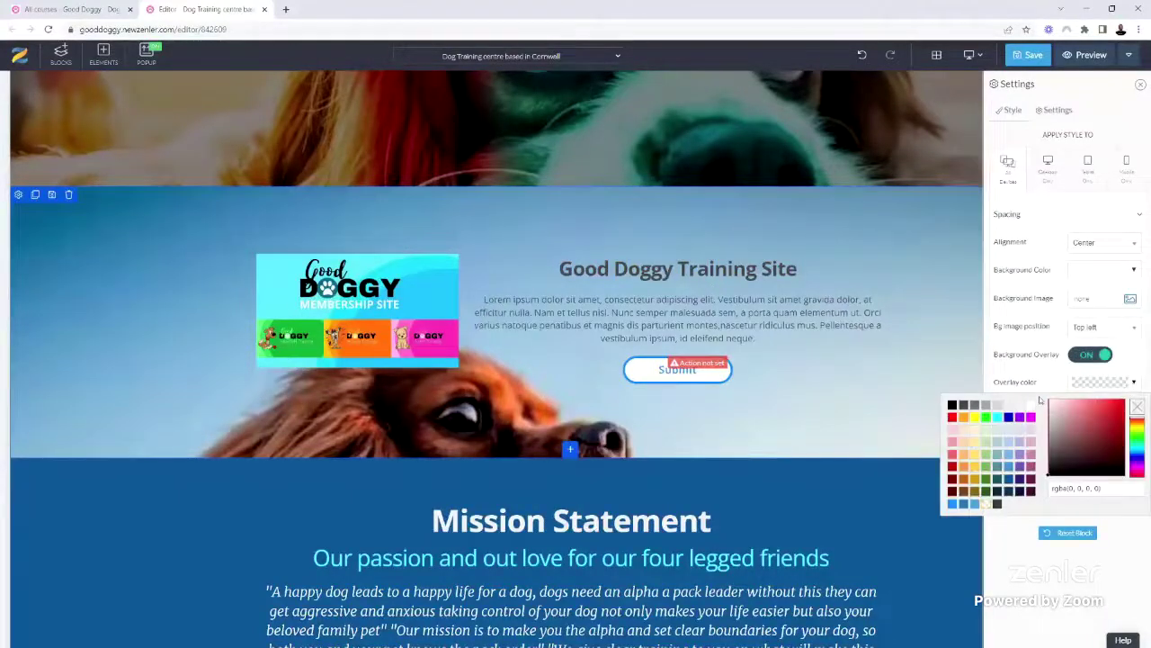
pyautogui.click(1035, 403)
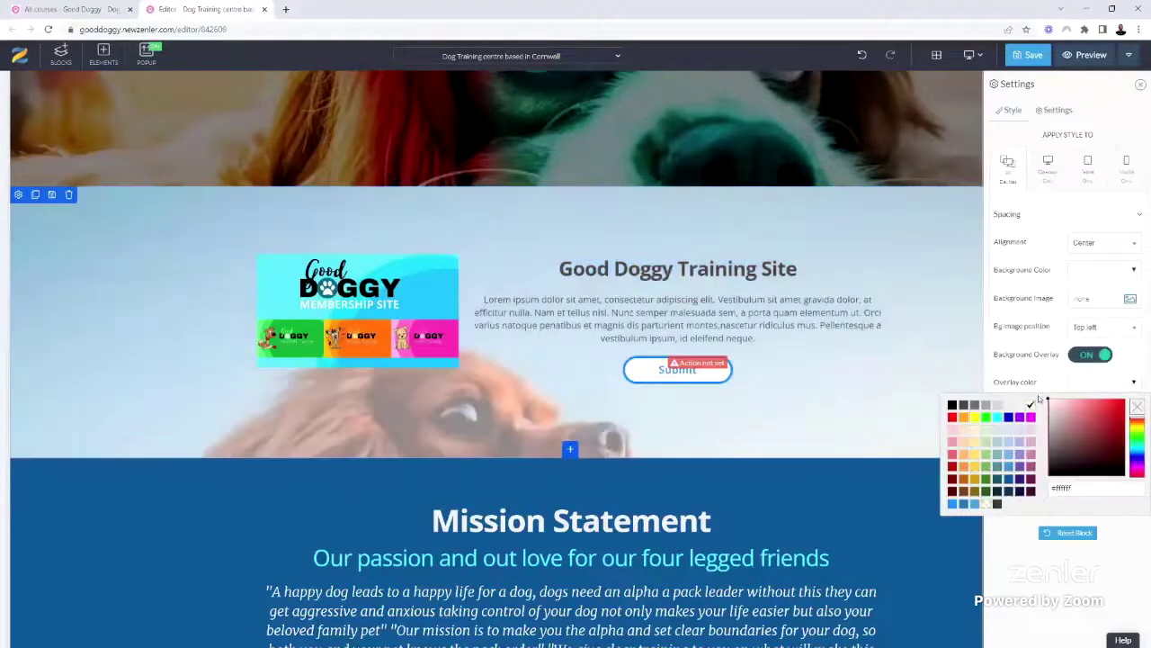
pyautogui.click(1010, 349)
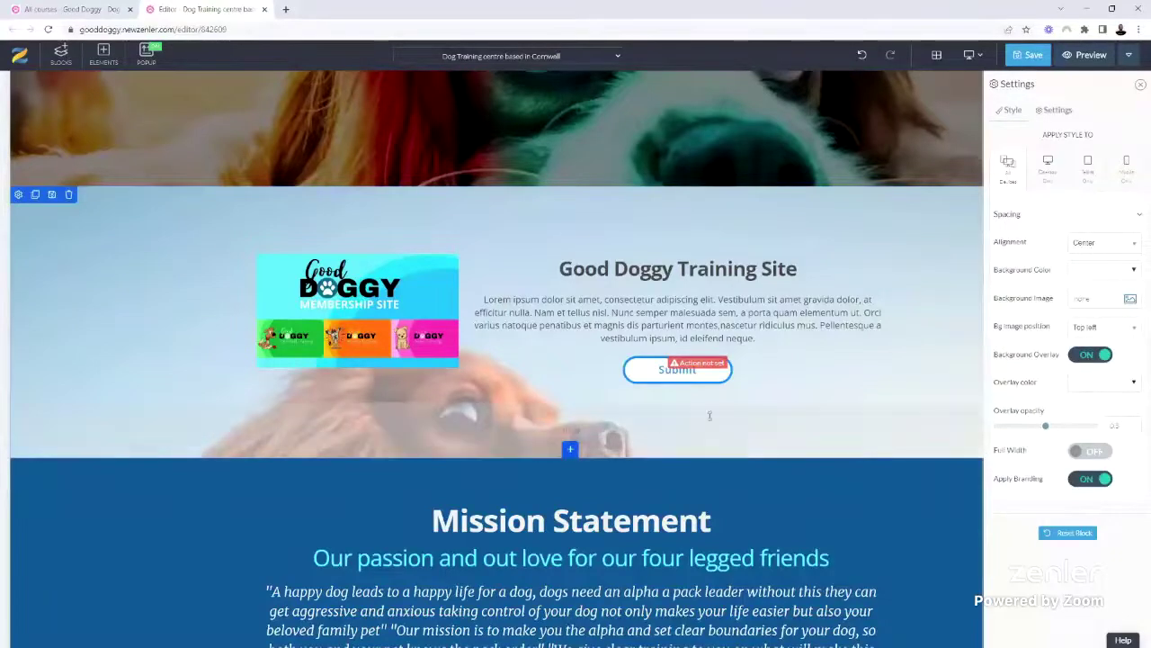
pyautogui.click(1110, 332)
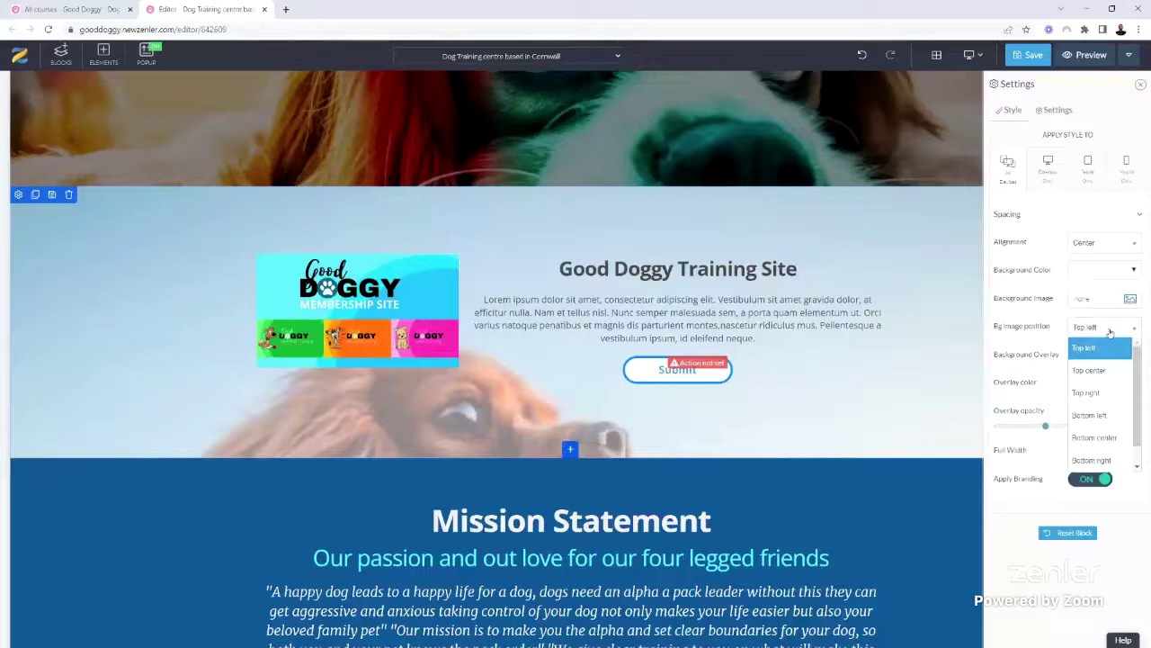
pyautogui.scroll(-1, 1099, 382)
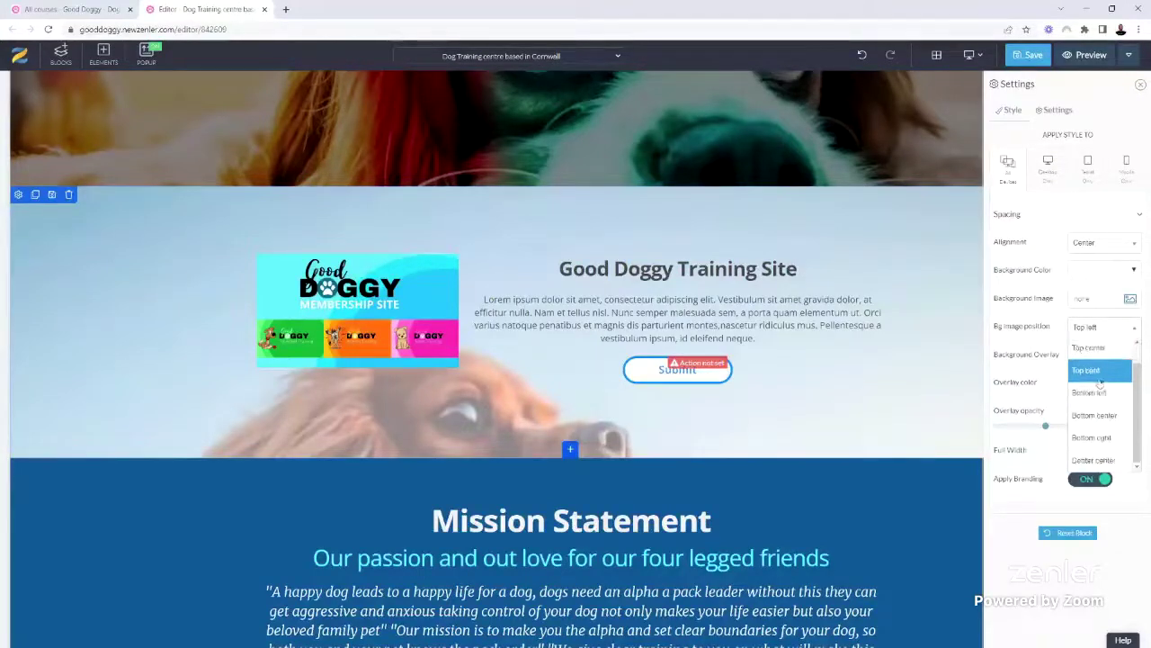
pyautogui.click(1091, 460)
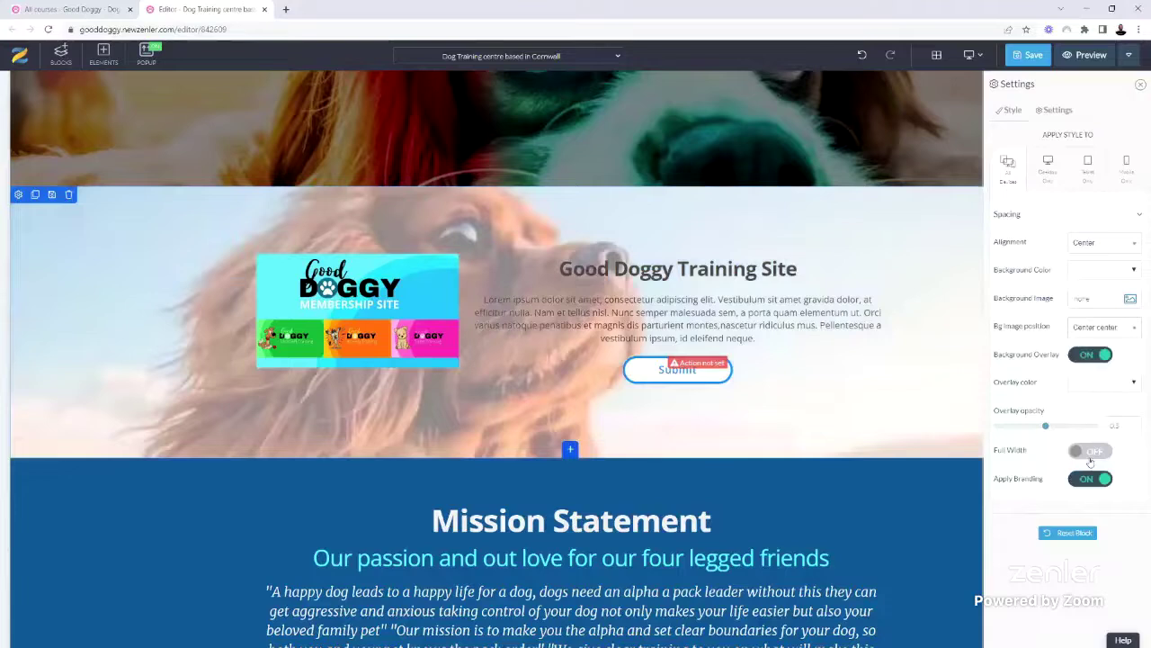
pyautogui.click(275, 443)
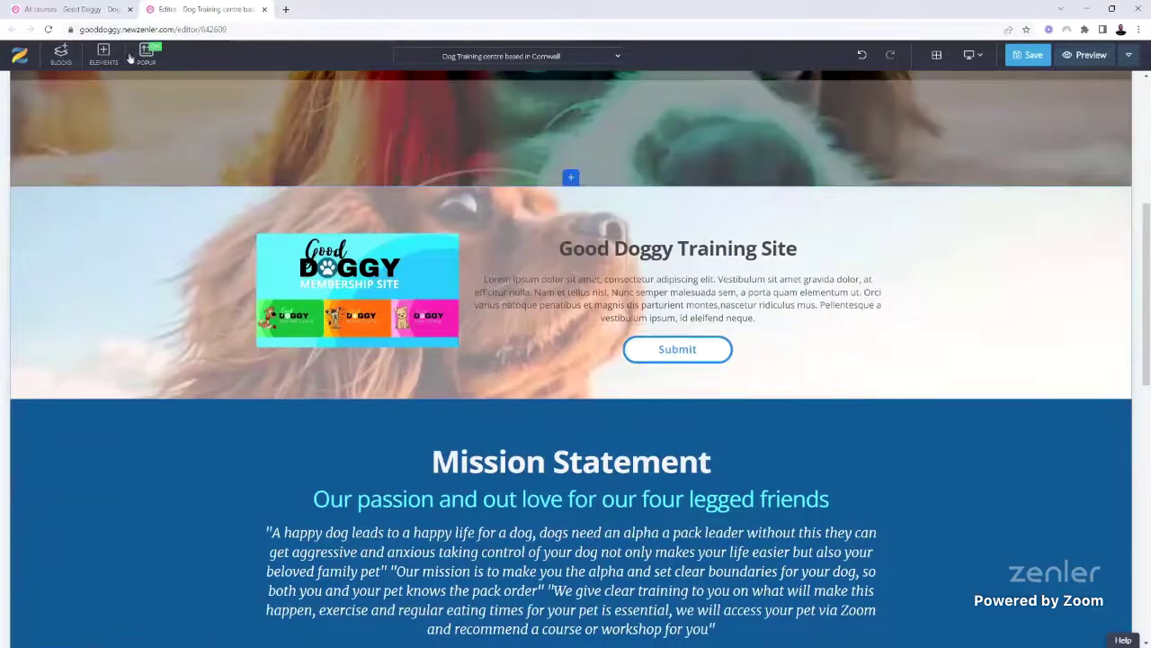
# - Open the GOOD DOGGY MEMBERSHIP bundle's pages under Courses > Bundles
pyautogui.click(83, 10)
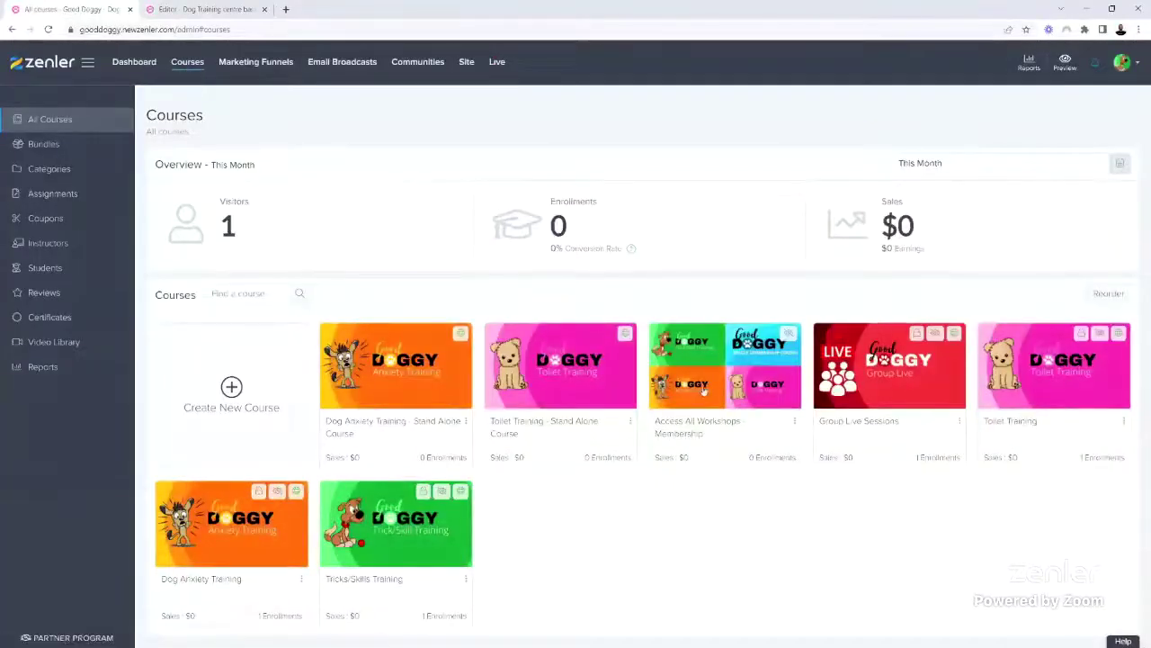
pyautogui.click(43, 144)
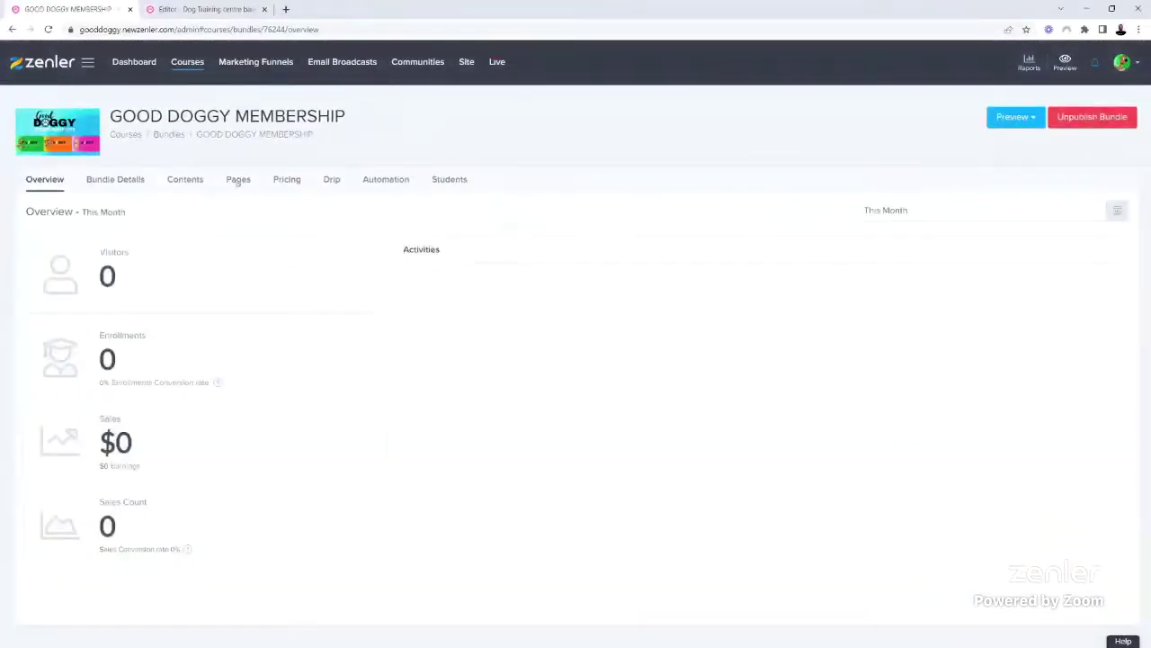
pyautogui.click(239, 179)
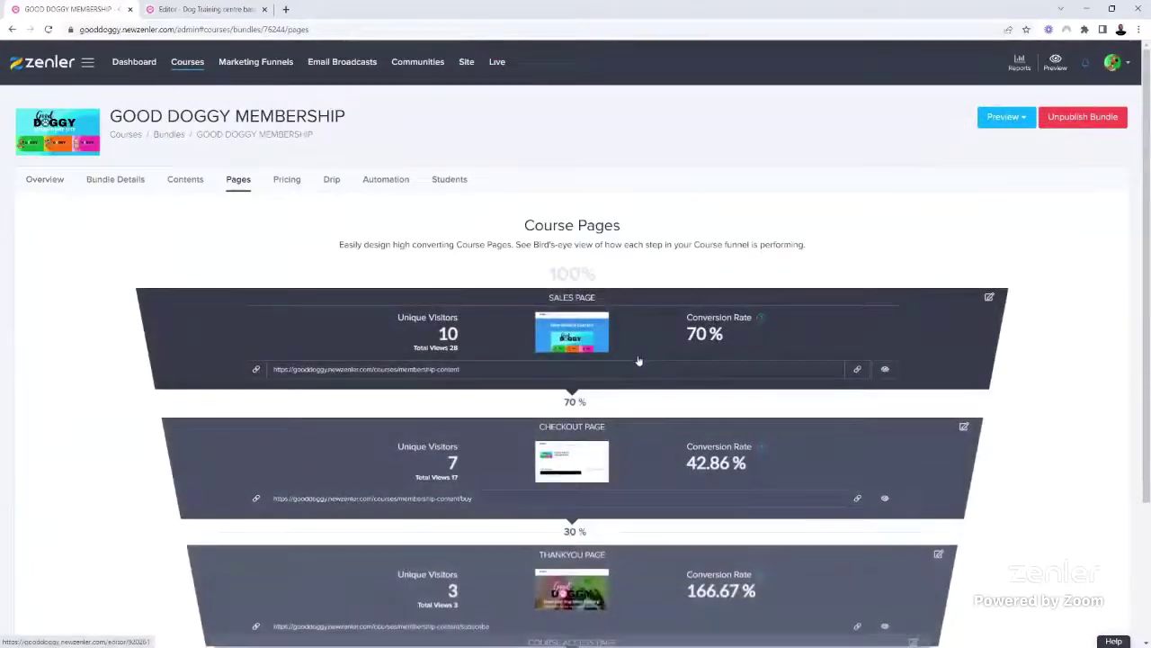
pyautogui.scroll(-1, 638, 360)
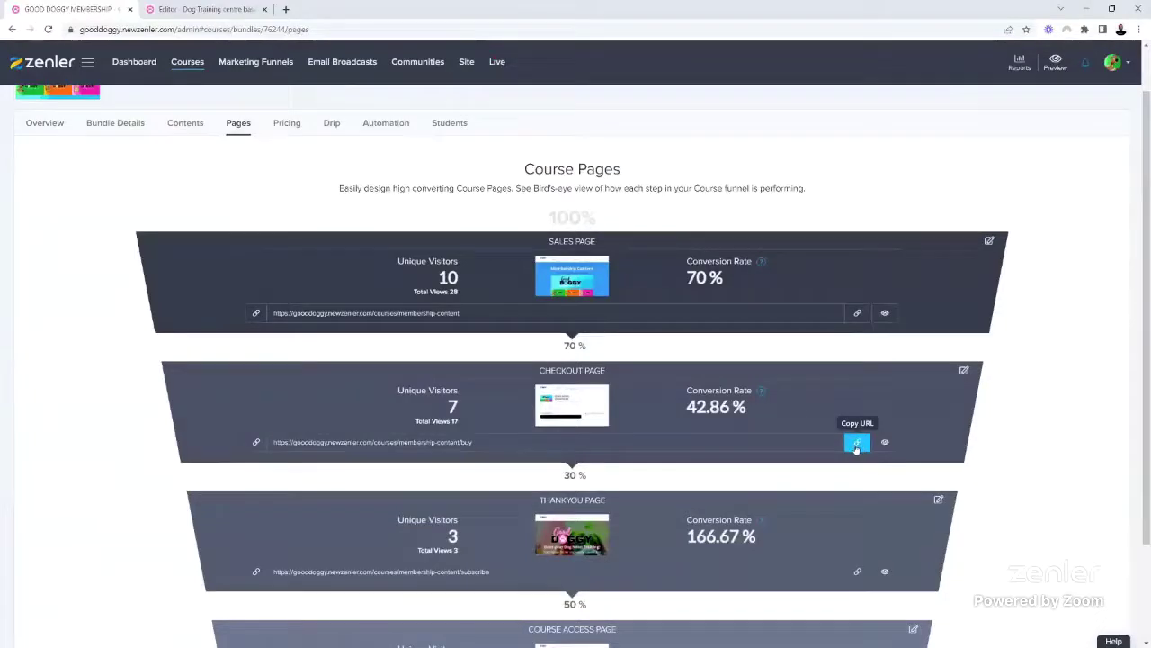
pyautogui.scroll(-1, 777, 490)
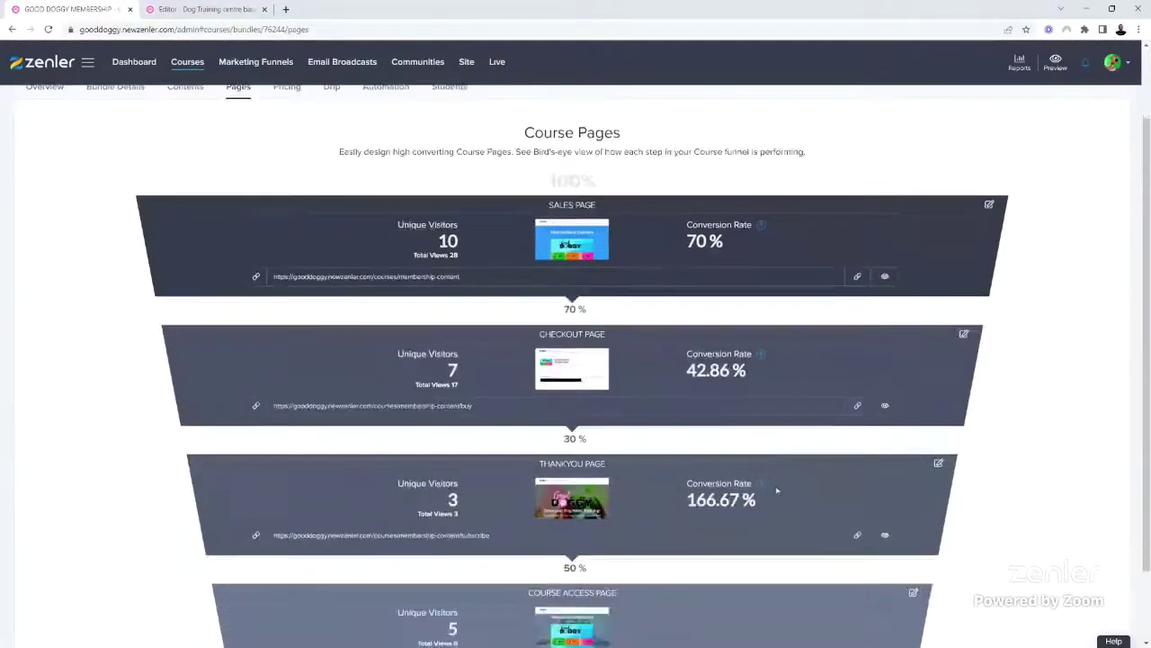
pyautogui.scroll(-1, 777, 490)
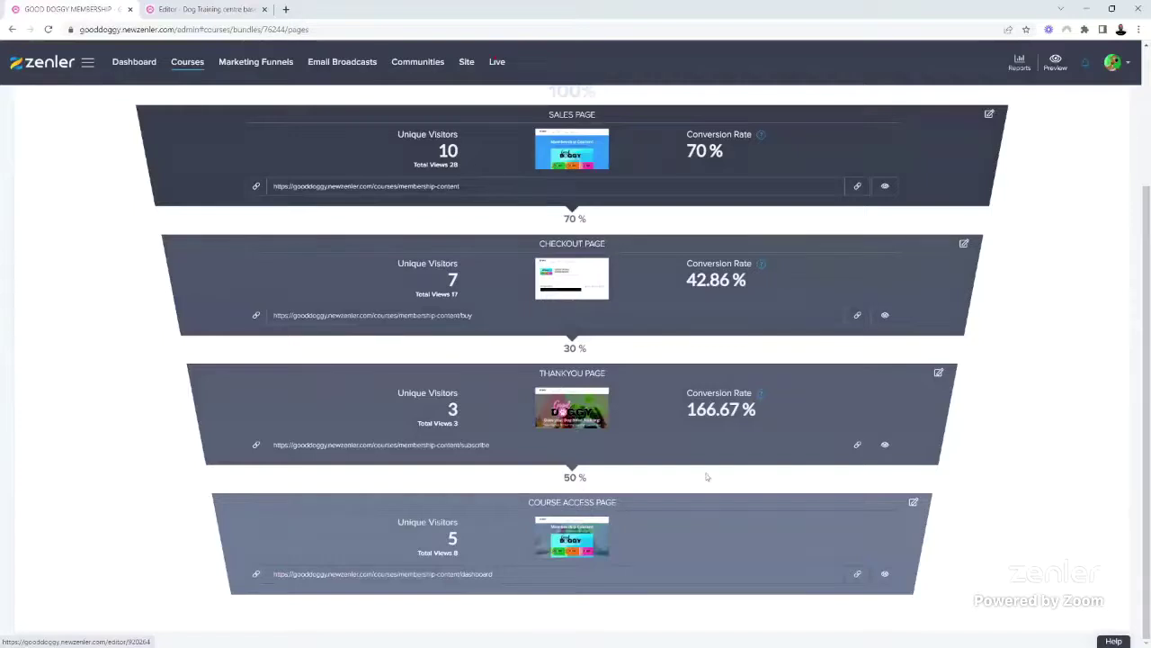
pyautogui.scroll(2, 707, 476)
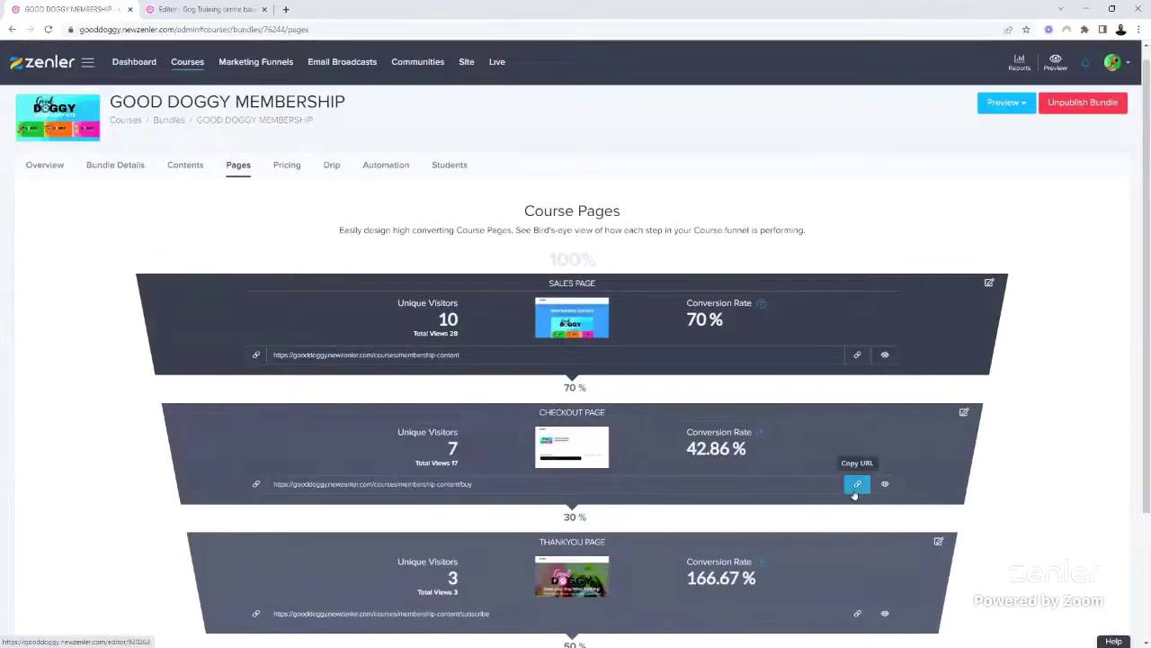
# - Copy the Sales Page URL and go back to the editor tab
pyautogui.click(857, 356)
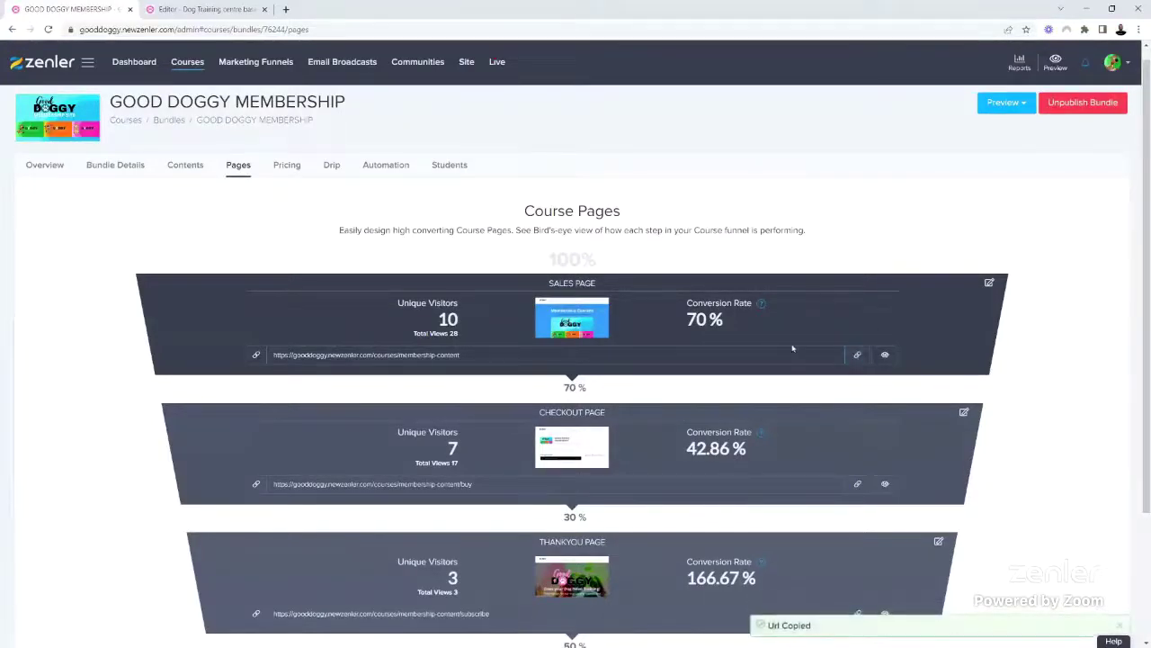
pyautogui.click(858, 356)
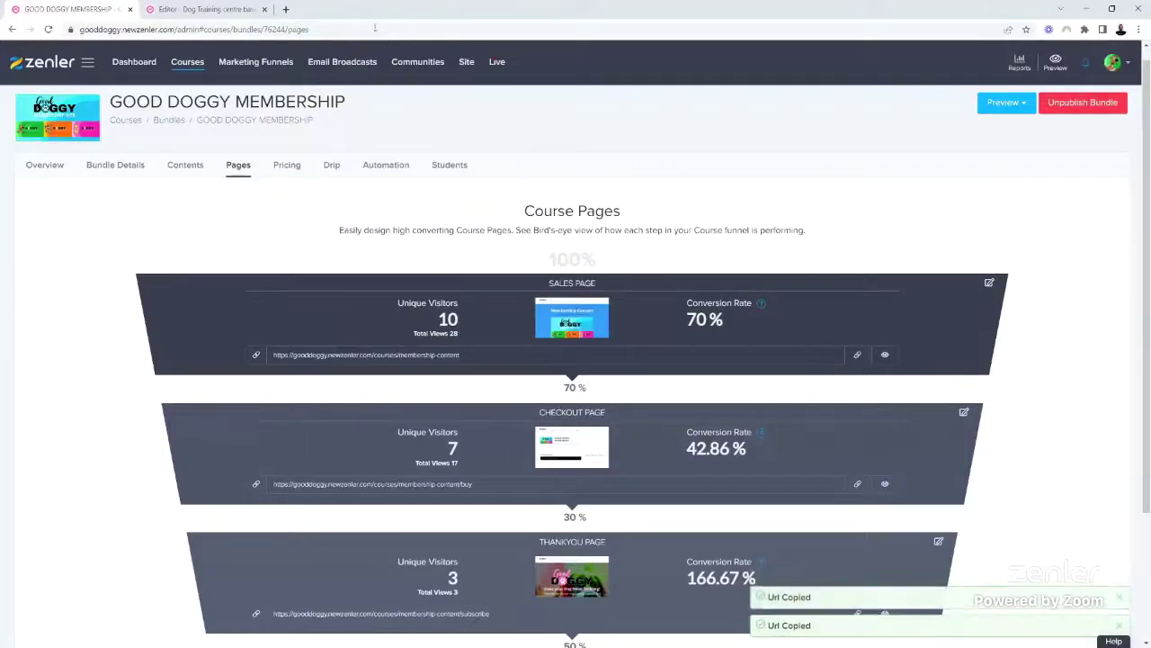
pyautogui.click(213, 10)
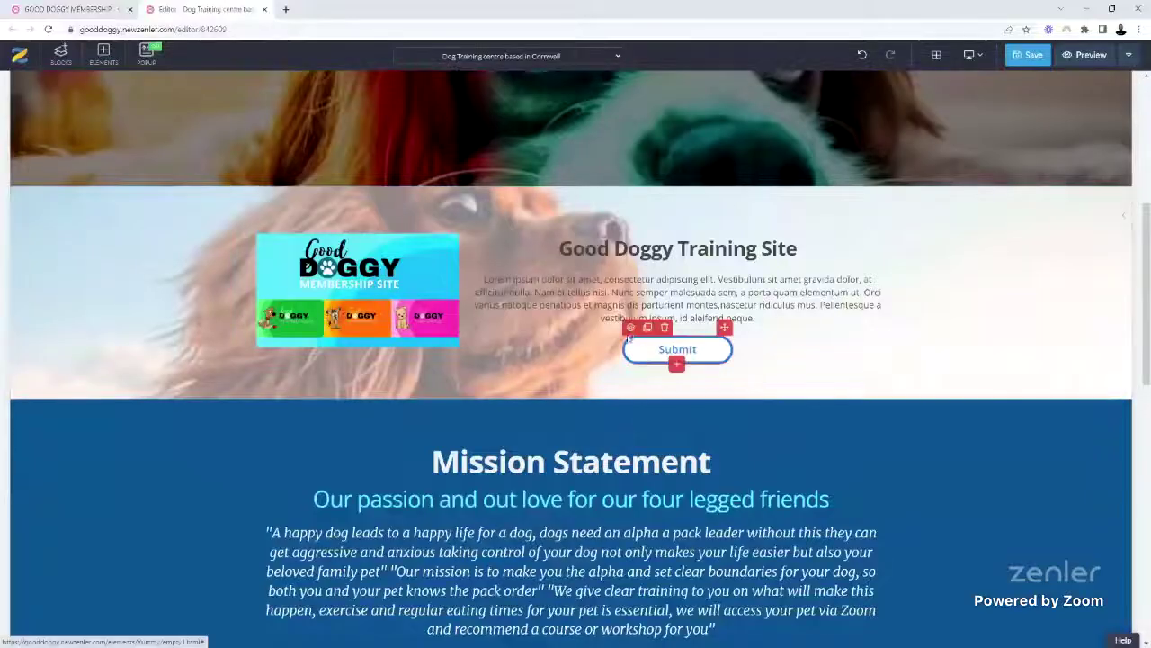
# - Relabel the Submit button 'JOIN OUR MEMBERSHIP' and set its action to Go to Link
pyautogui.click(631, 327)
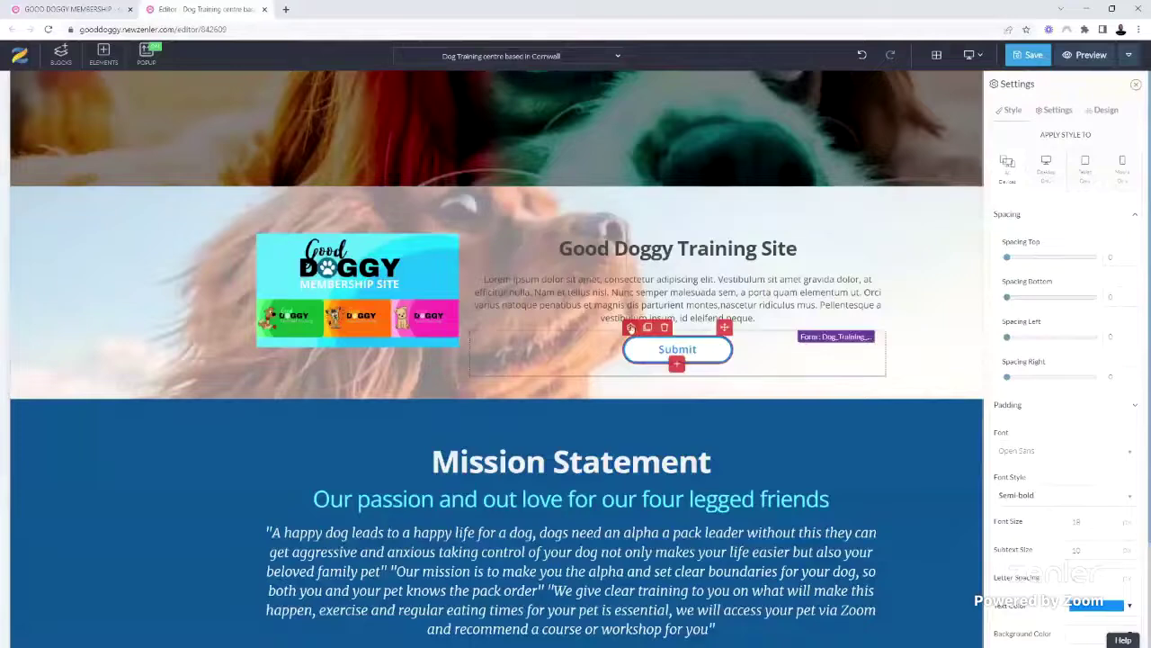
pyautogui.click(1058, 111)
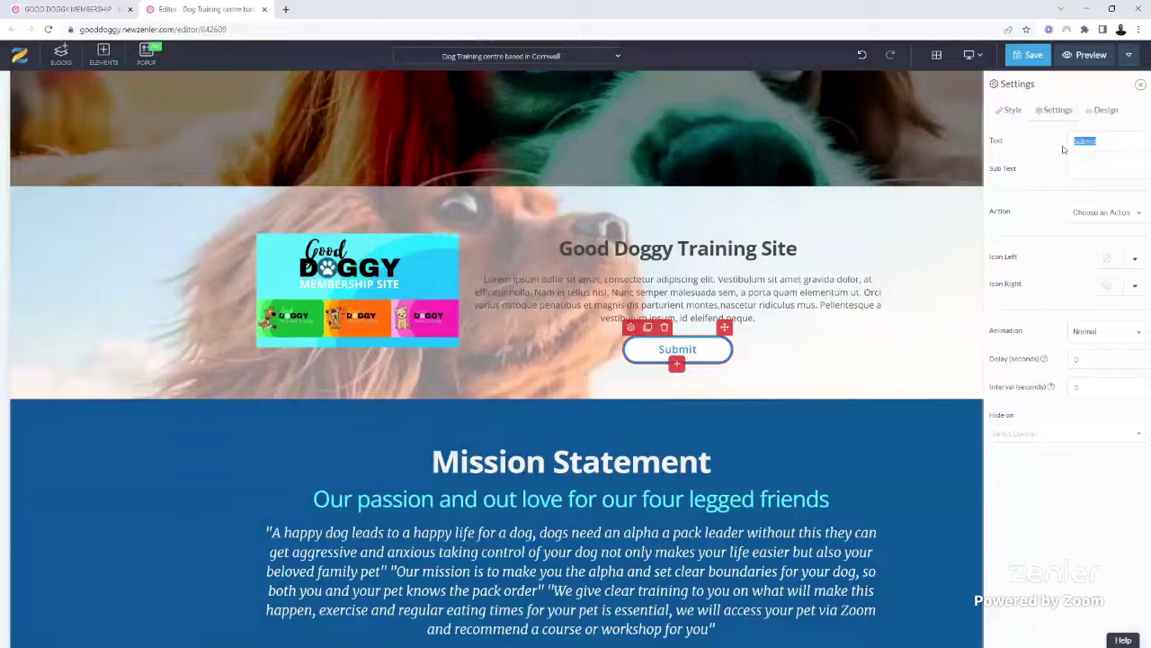
pyautogui.write('JOIN')
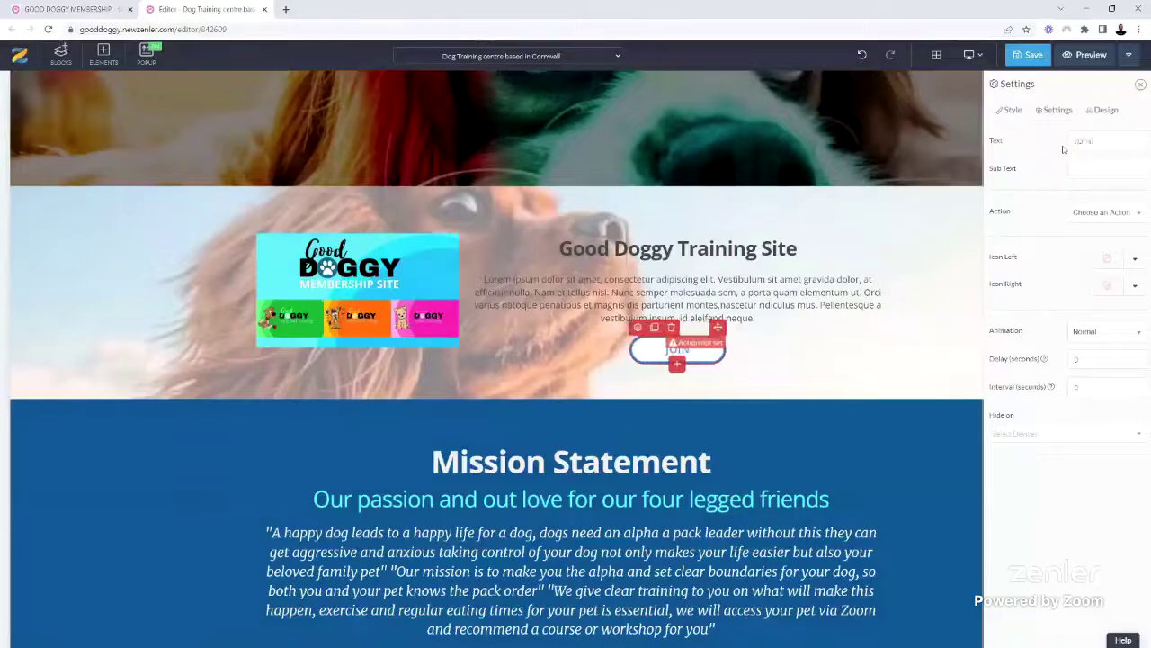
pyautogui.write(' OUR MEMBE')
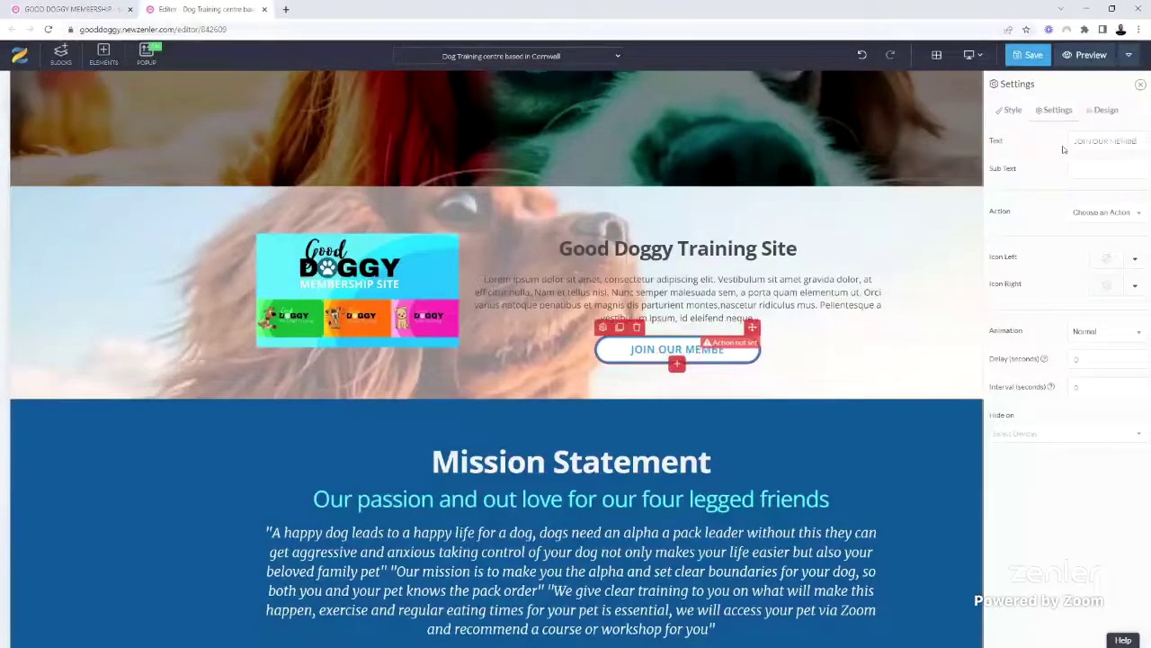
pyautogui.write('RSHIP')
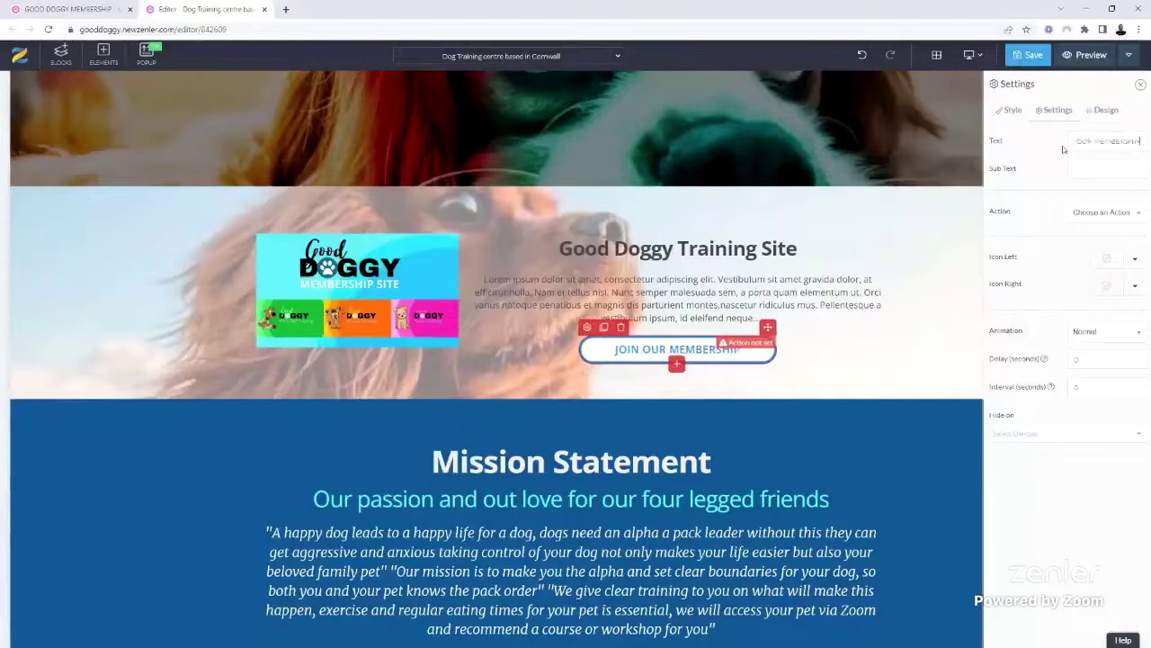
pyautogui.click(1122, 222)
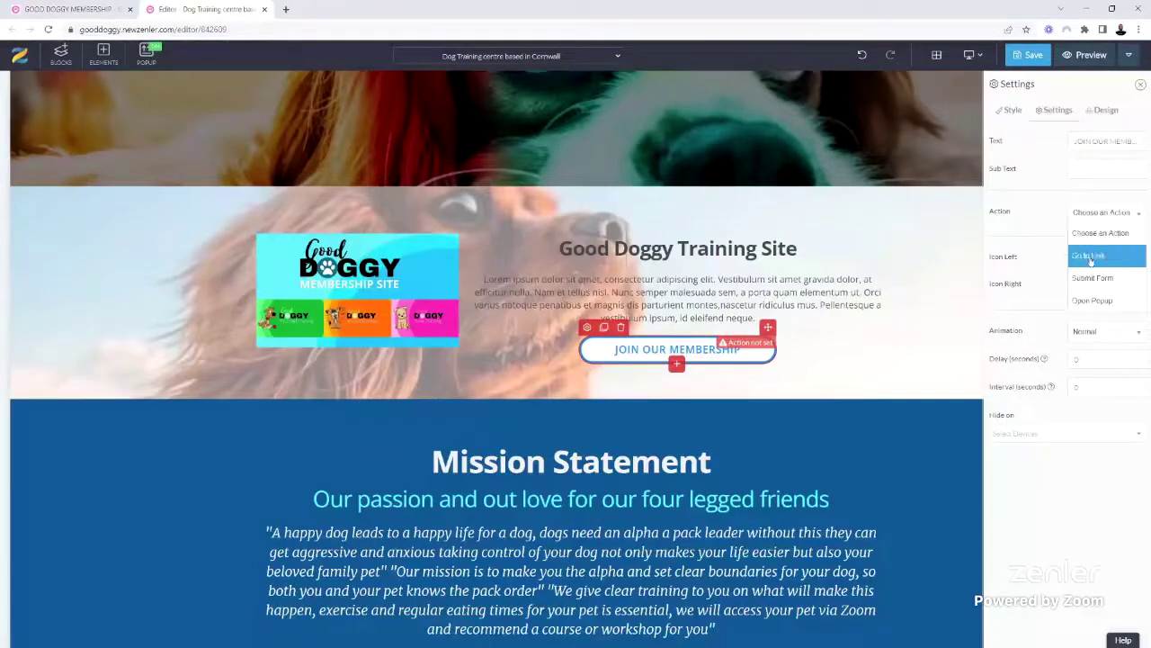
pyautogui.click(1071, 261)
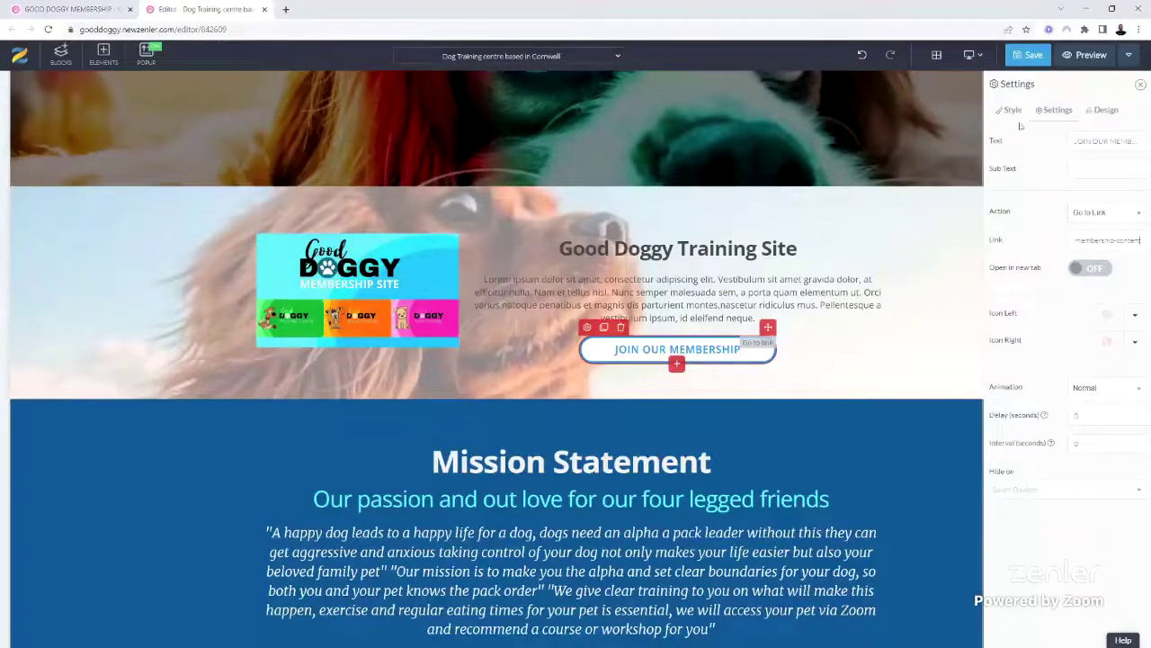
# - Save the page, then select the membership logo and its row
pyautogui.click(1029, 57)
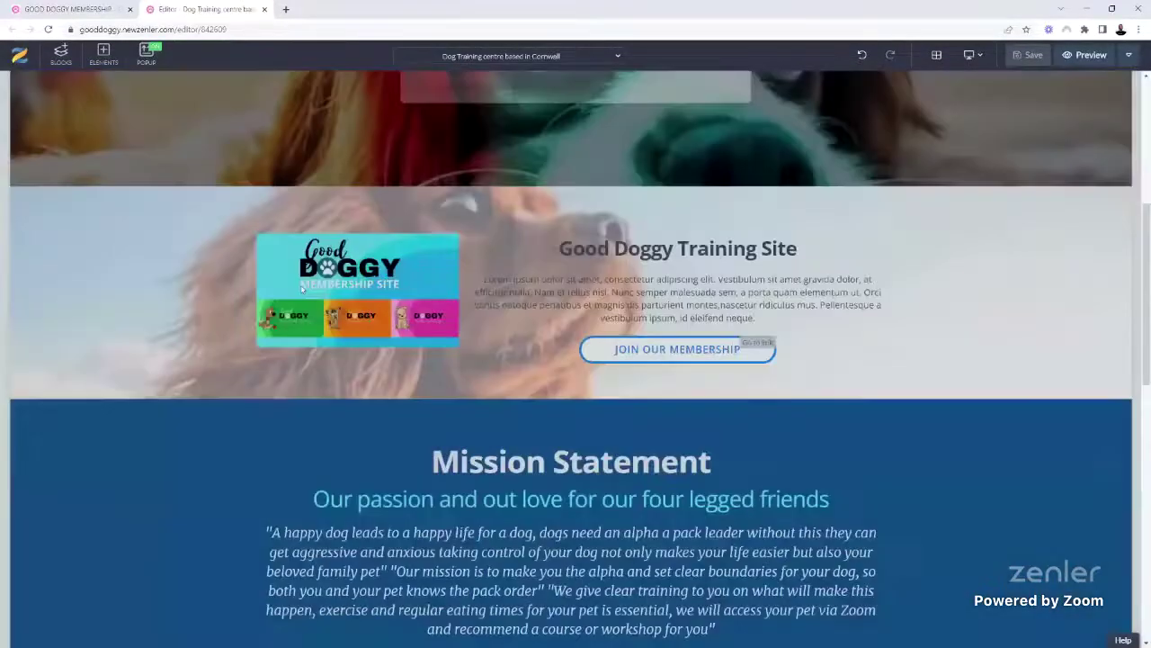
pyautogui.click(303, 286)
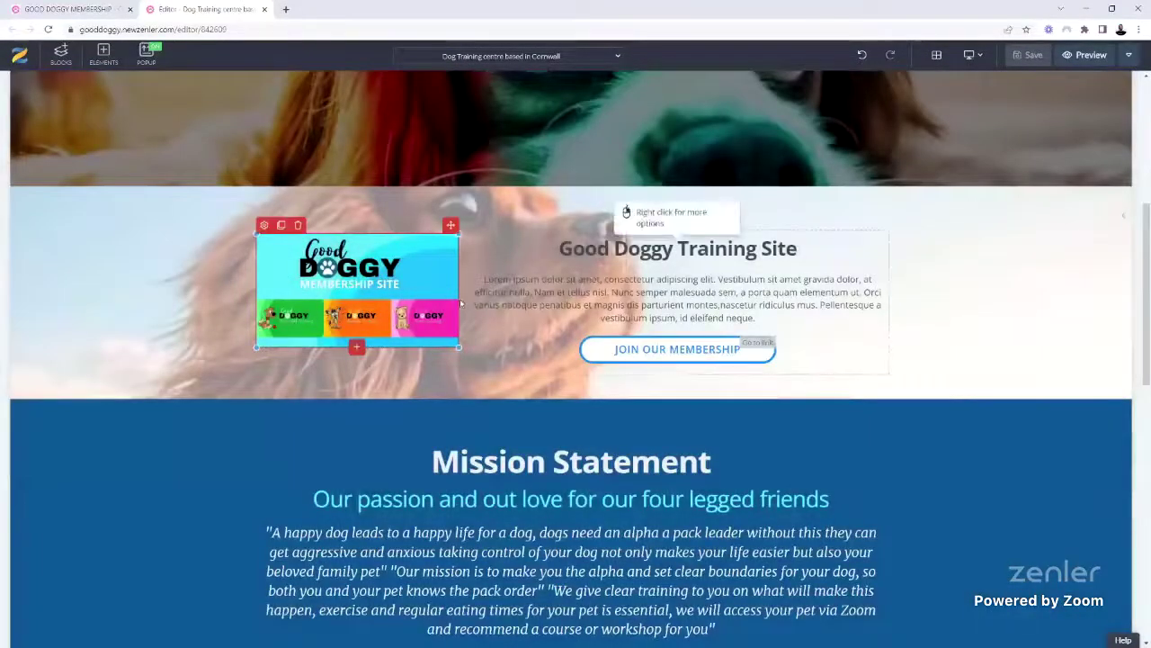
pyautogui.click(464, 351)
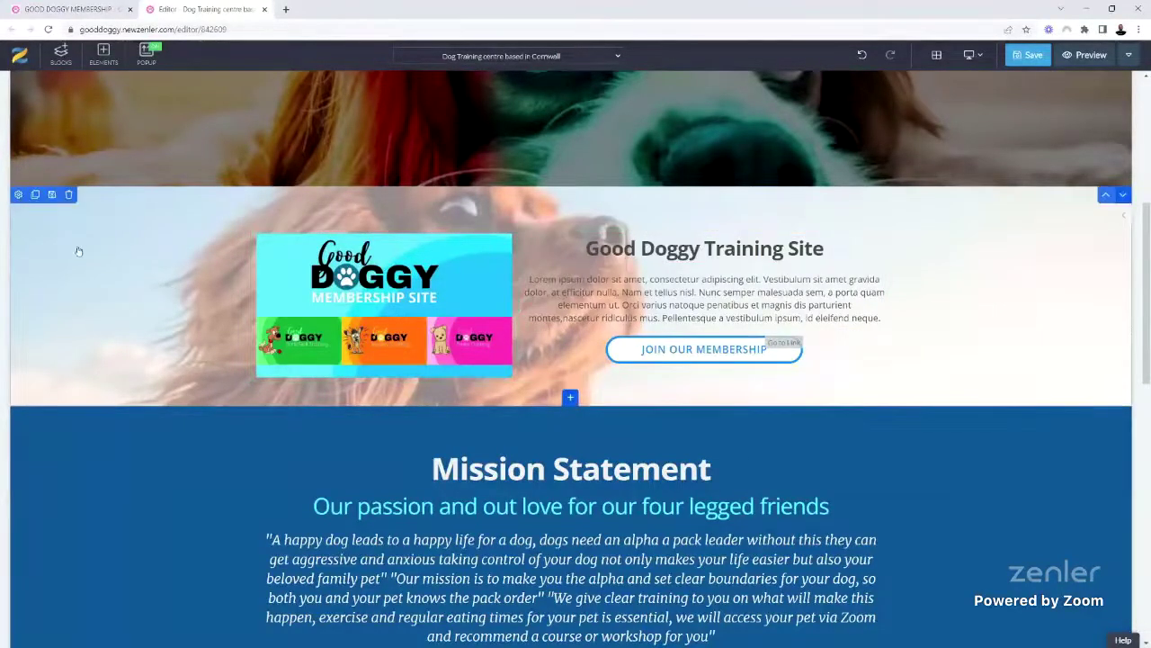
# - Raise the hero section's overlay opacity and make the Lorem ipsum paragraph semi-bold
pyautogui.click(18, 195)
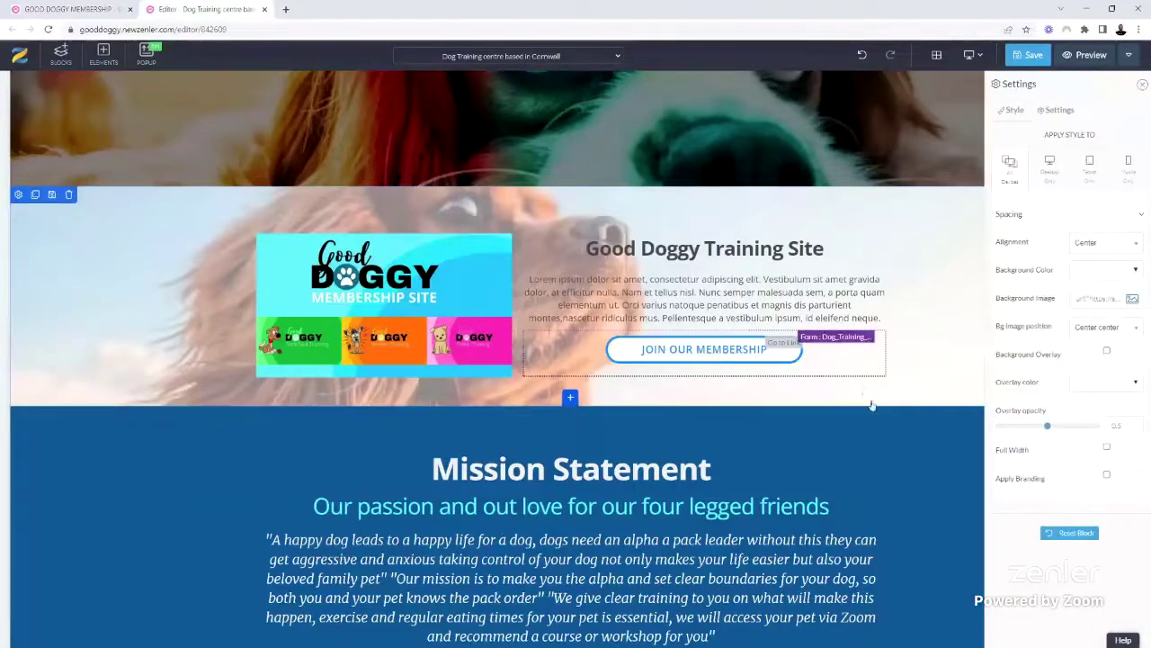
pyautogui.moveTo(1060, 429); pyautogui.dragTo(1073, 427)
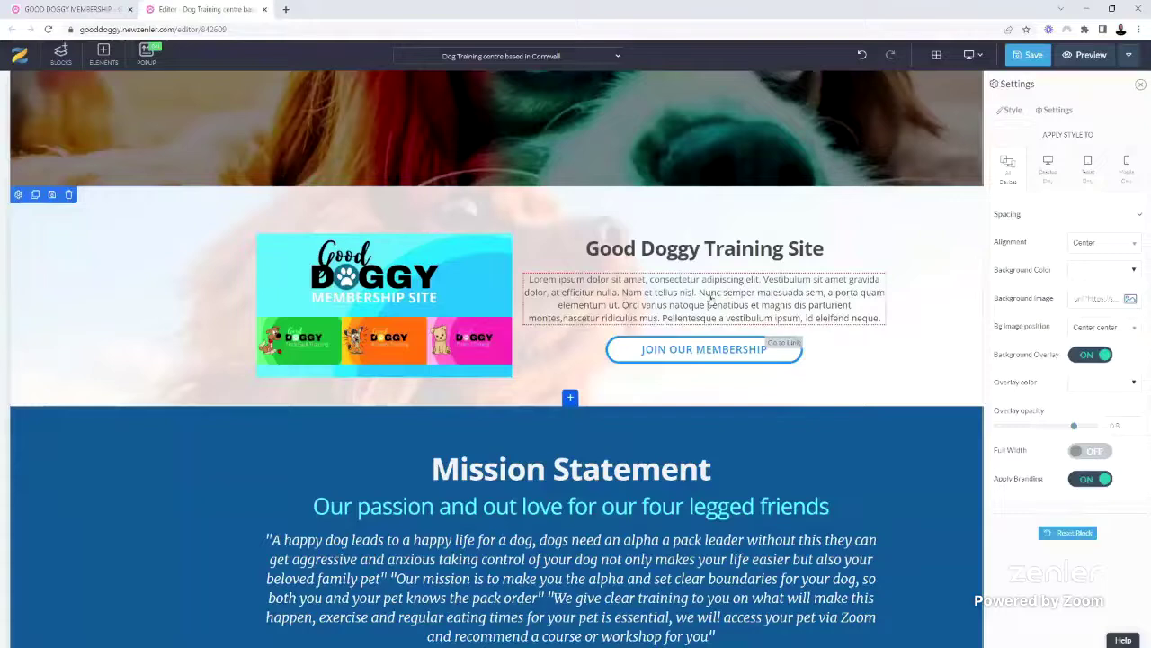
pyautogui.click(601, 292)
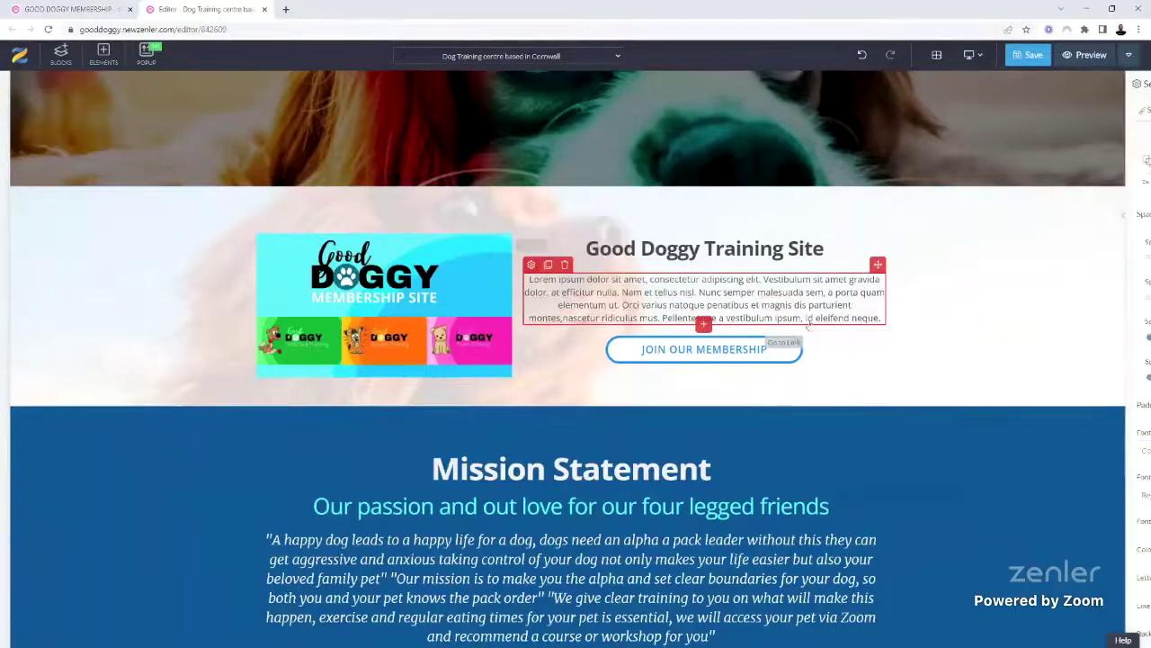
pyautogui.click(1029, 496)
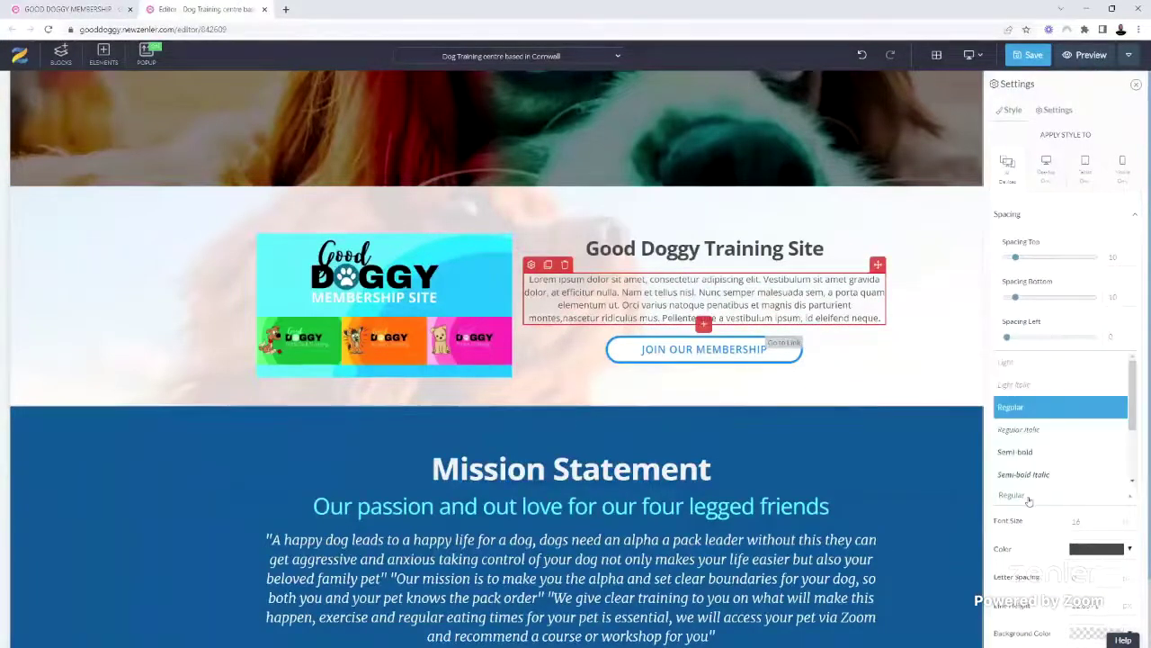
pyautogui.click(1017, 452)
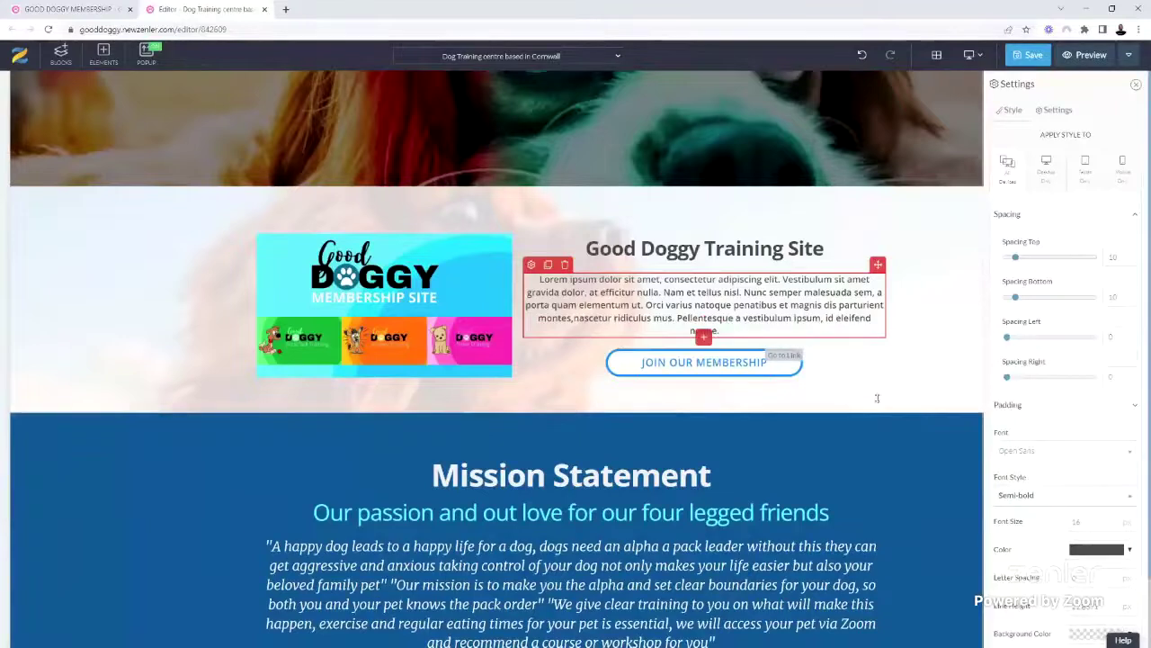
pyautogui.click(277, 284)
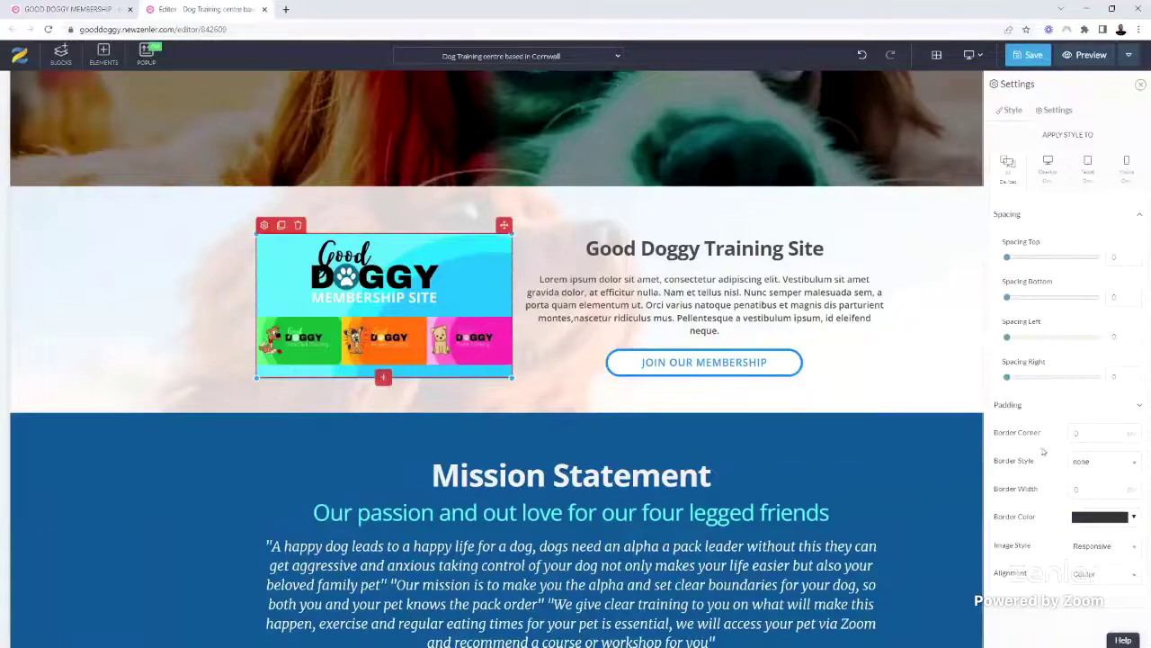
# - Give the membership logo a solid white border
pyautogui.click(1112, 468)
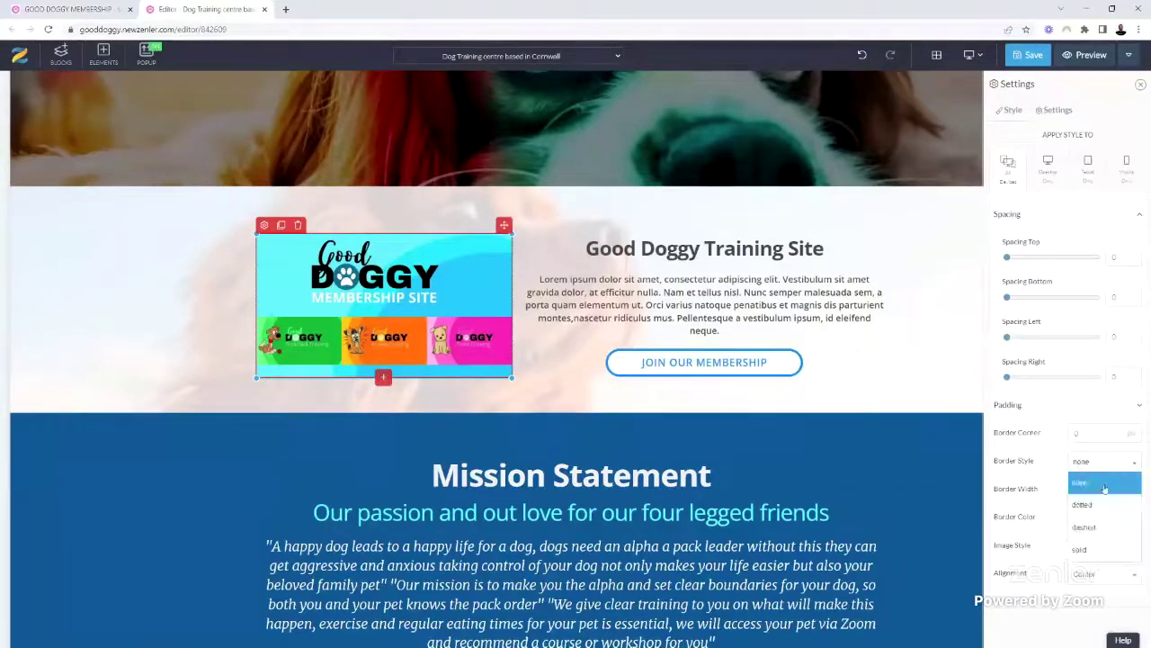
pyautogui.click(1084, 551)
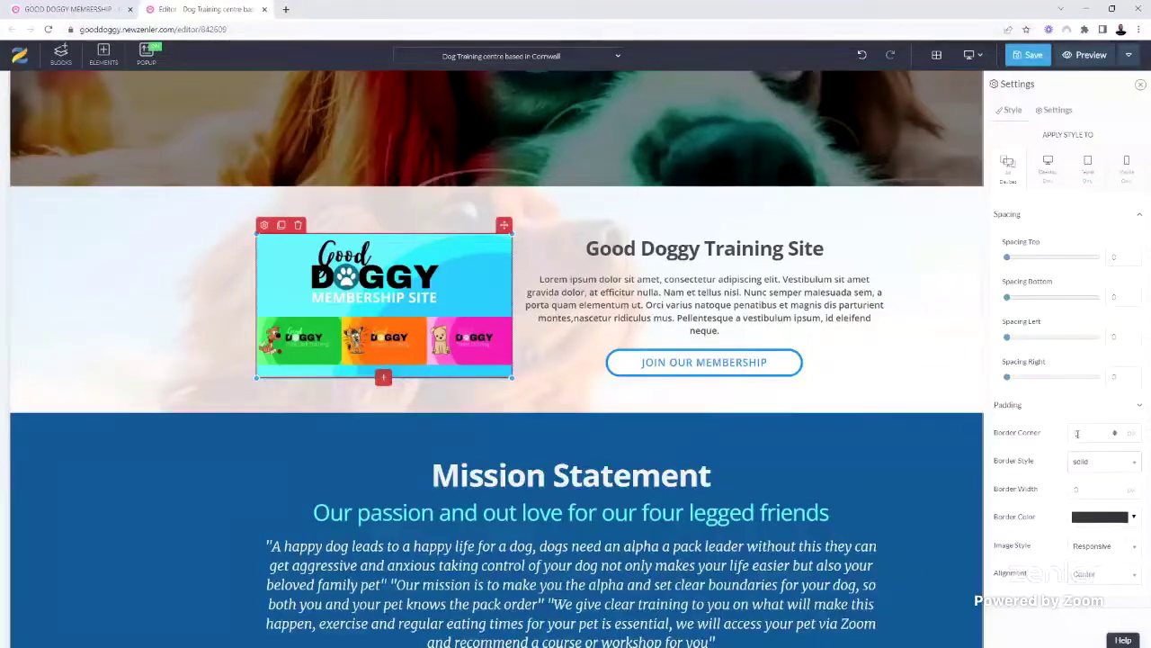
pyautogui.write('10')
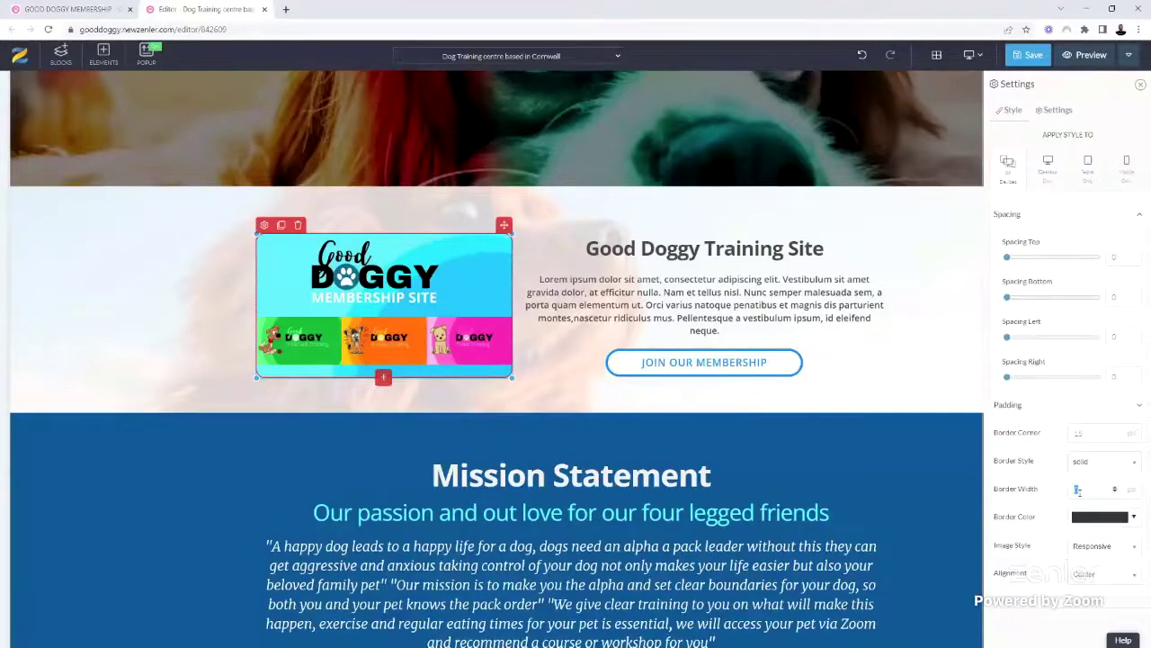
pyautogui.write('3')
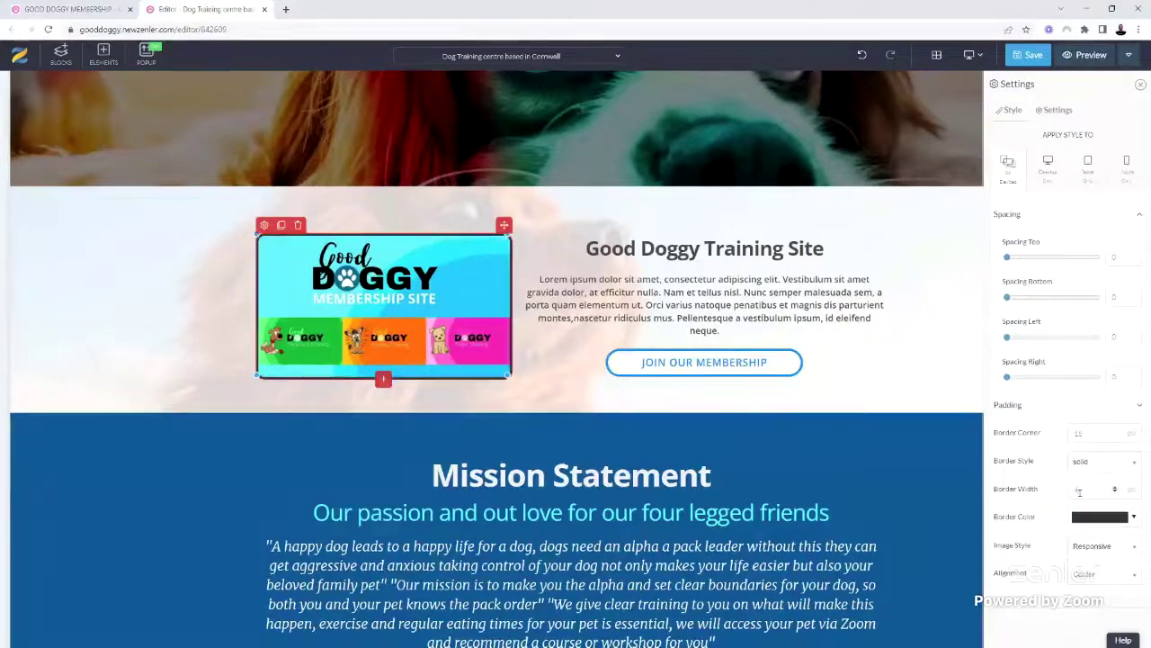
pyautogui.click(1131, 522)
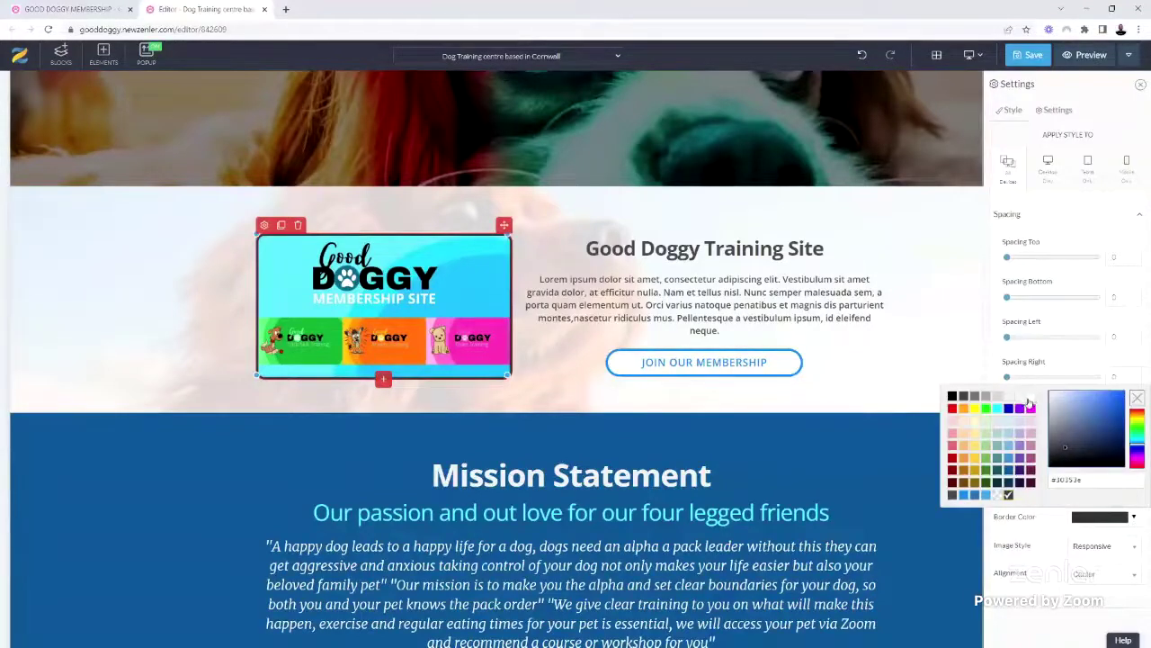
pyautogui.click(1029, 398)
pyautogui.click(158, 310)
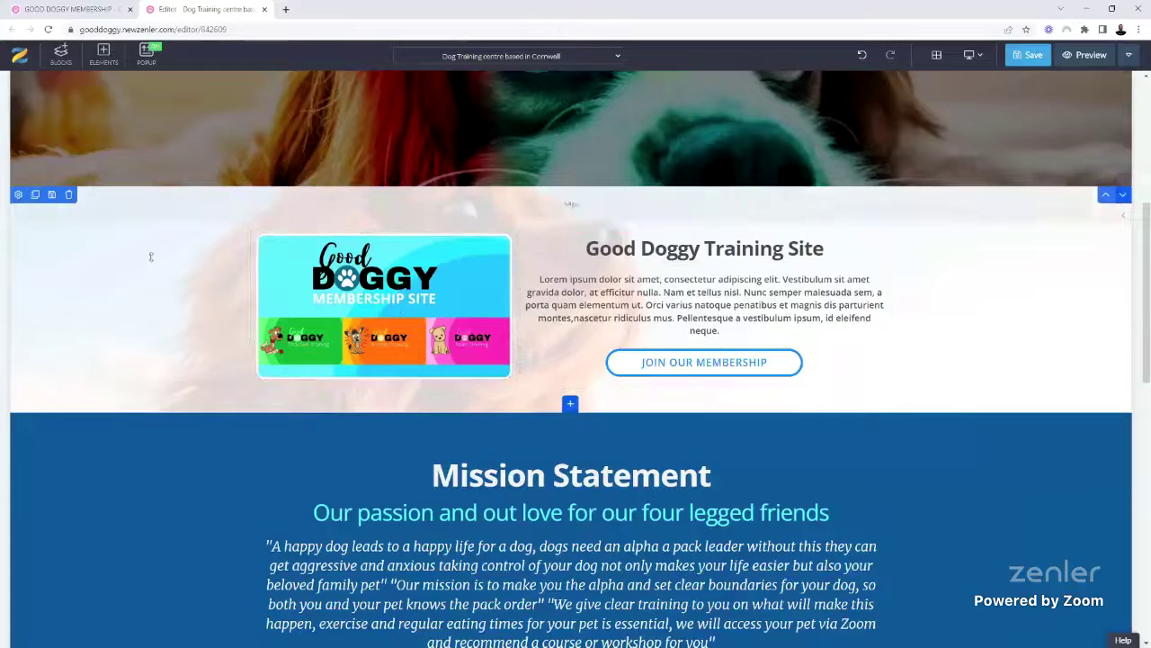
# - Replace 'Training Site' with 'Membership' in the heading, then select the whole section
pyautogui.scroll(-1, 707, 392)
pyautogui.scroll(-6, 707, 393)
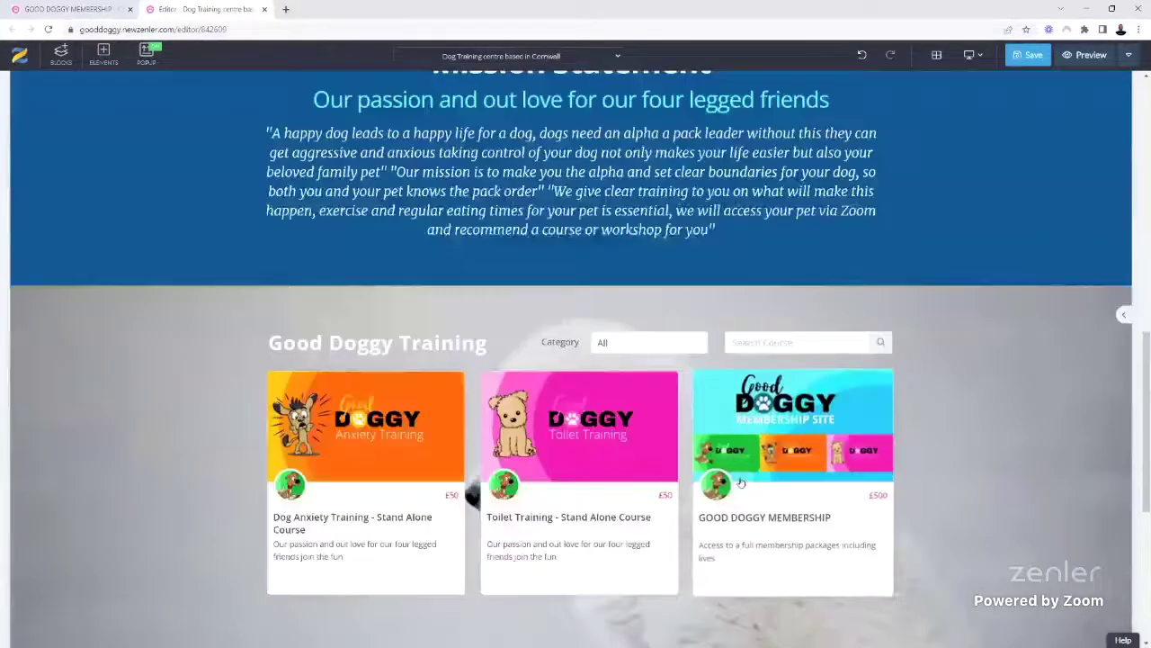
pyautogui.scroll(7, 745, 270)
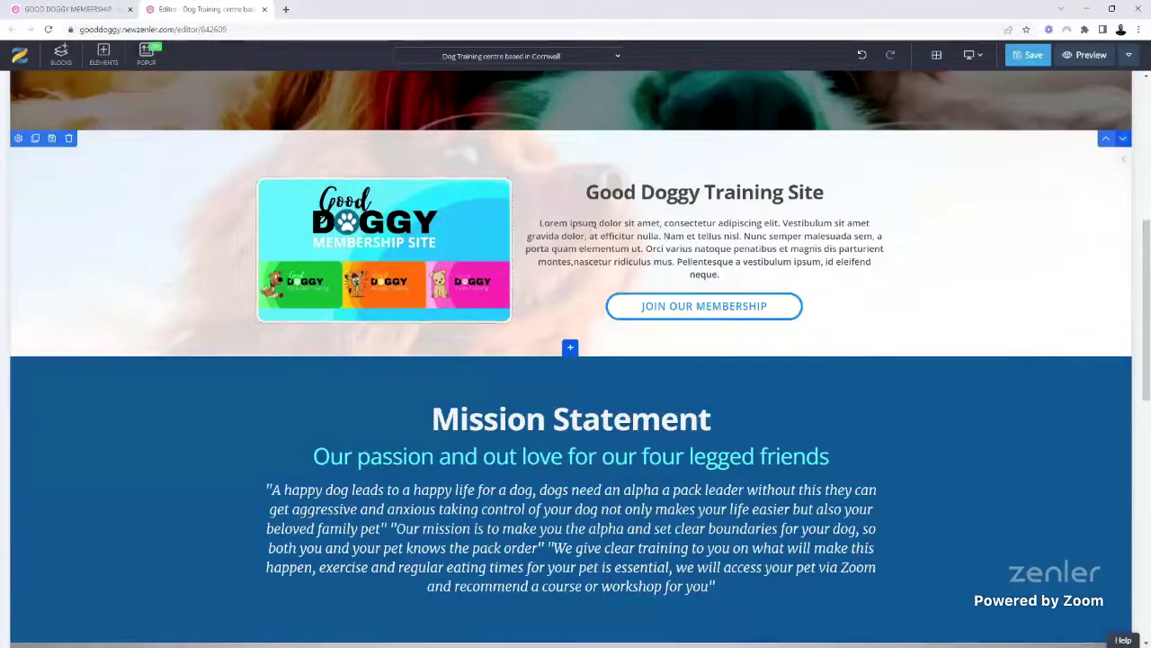
pyautogui.click(822, 191)
pyautogui.moveTo(823, 191); pyautogui.dragTo(704, 192)
pyautogui.write('M')
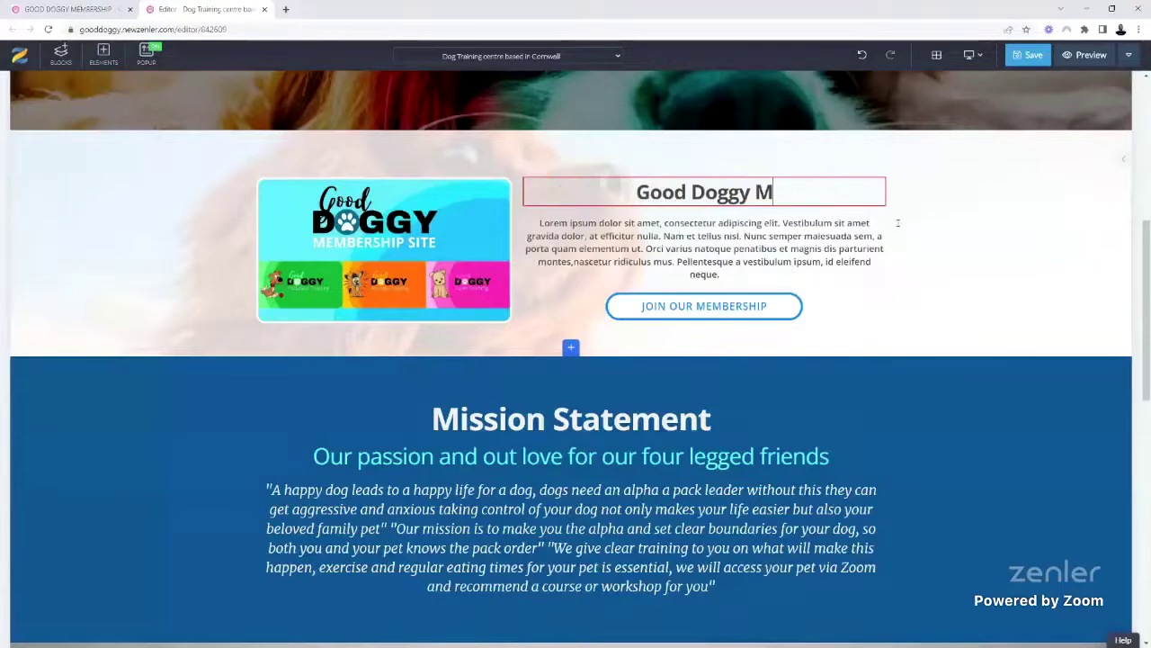
pyautogui.write('embersh')
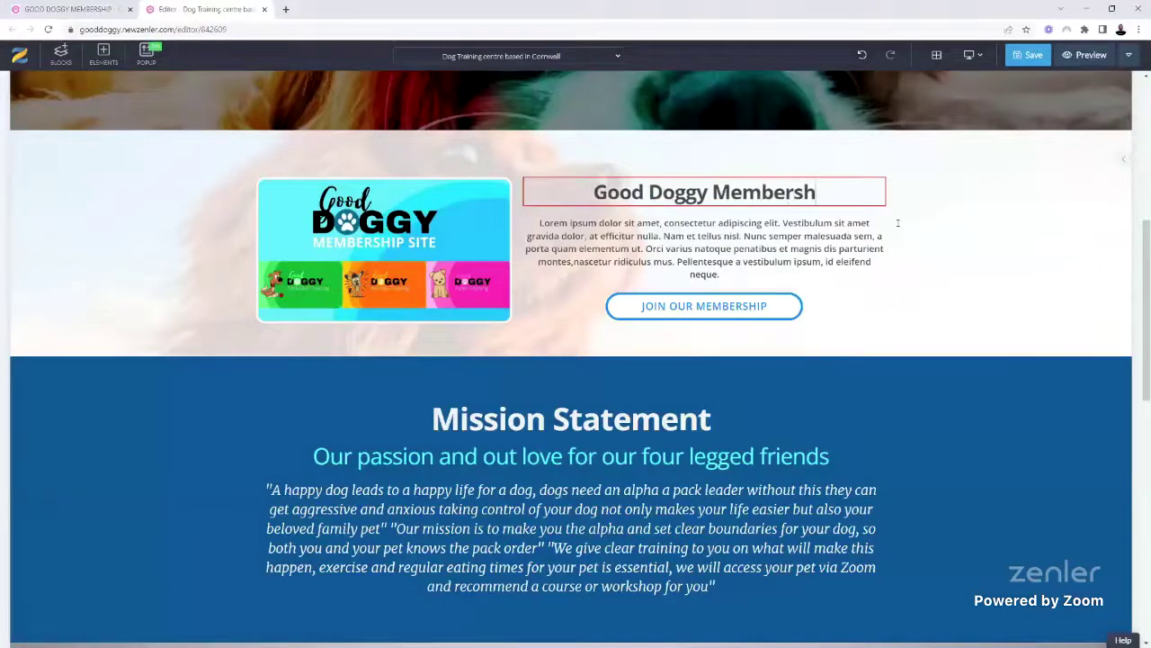
pyautogui.write('ip')
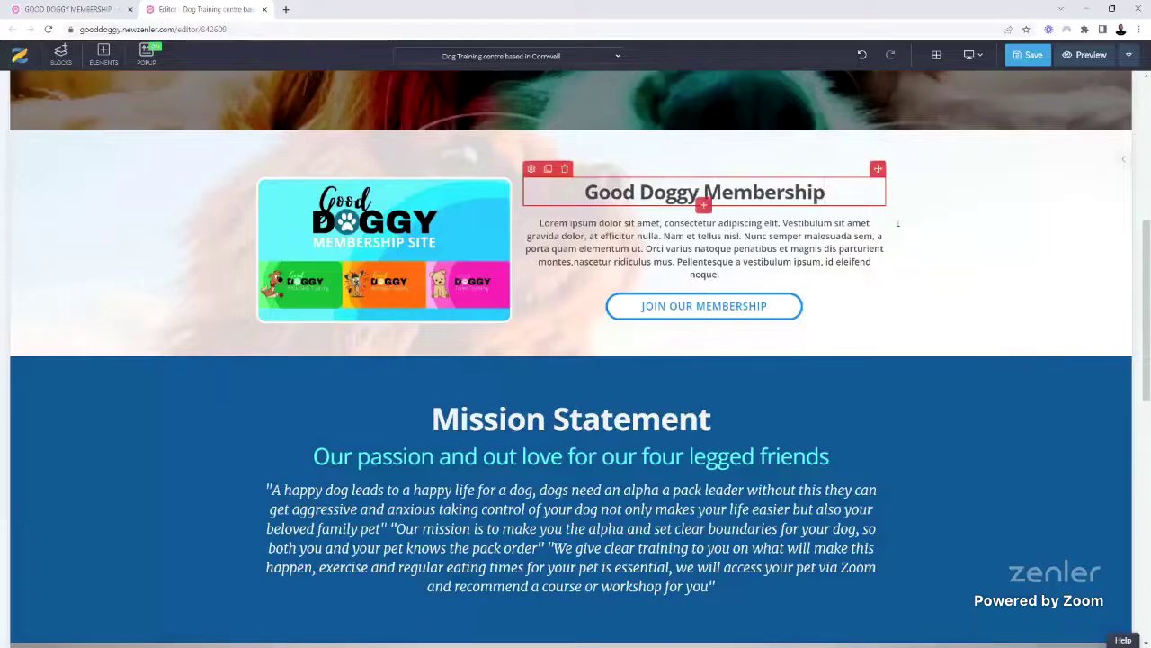
pyautogui.click(704, 206)
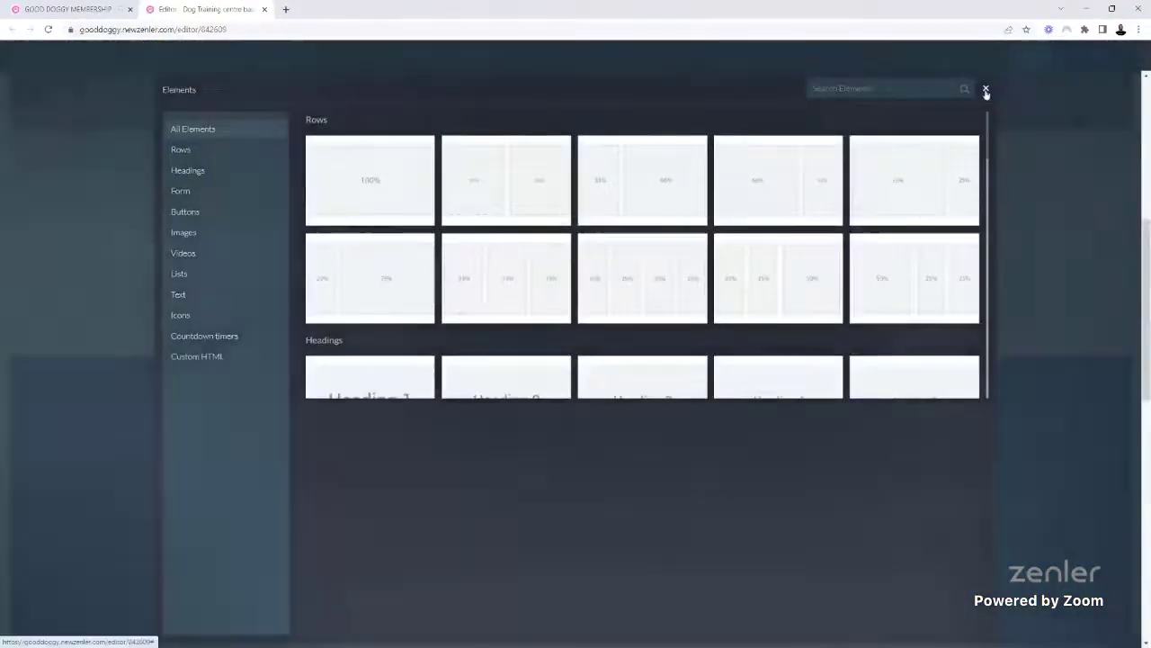
pyautogui.click(986, 91)
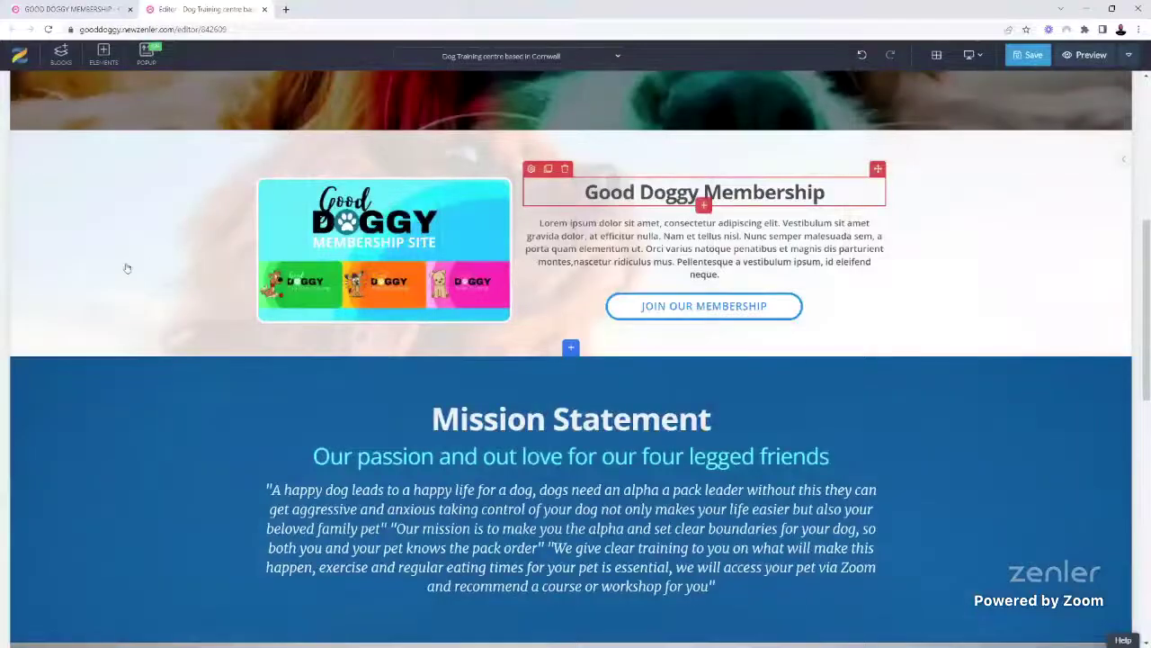
pyautogui.click(118, 262)
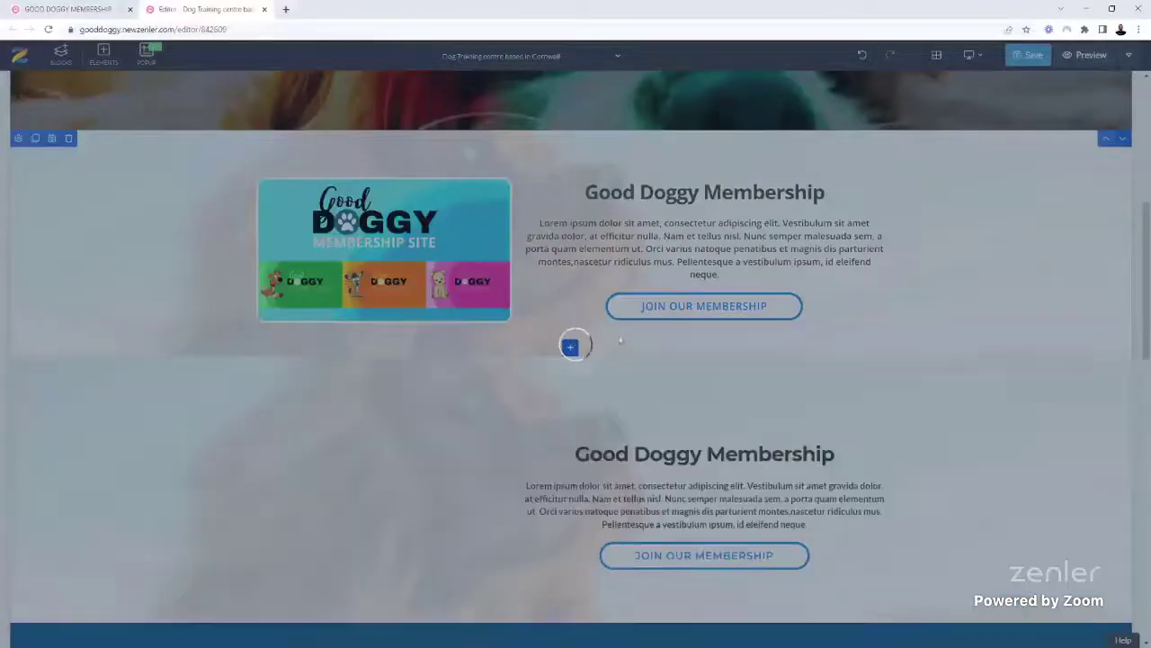
# - Add two new columns to the row in the duplicated membership section
pyautogui.scroll(-3, 237, 450)
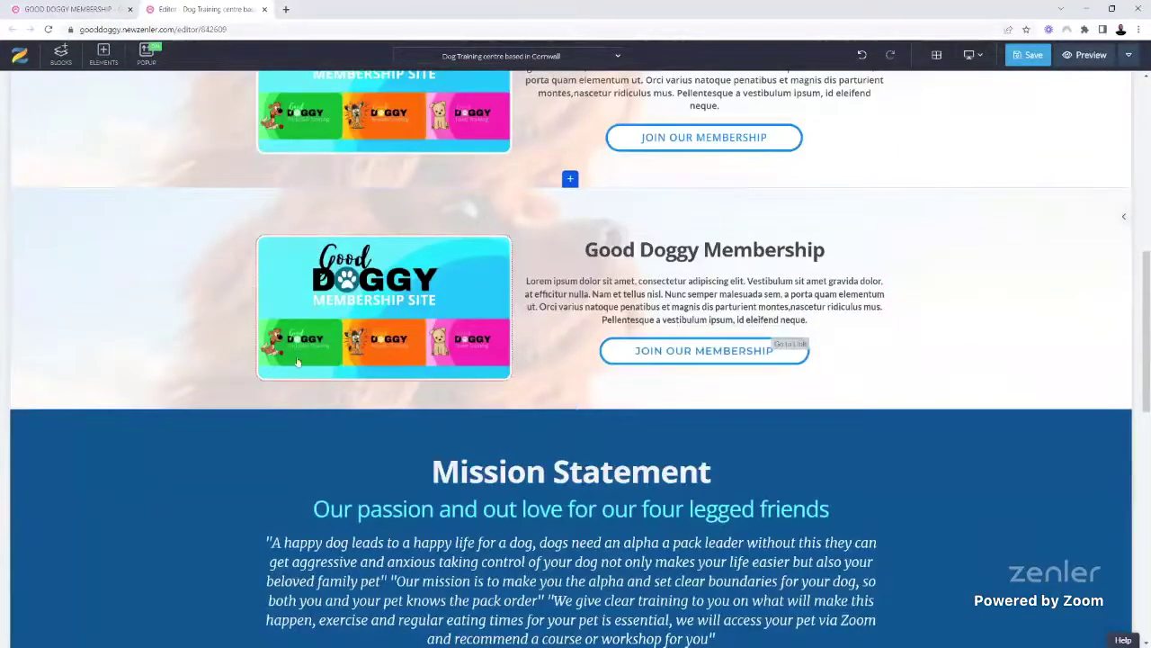
pyautogui.click(520, 388)
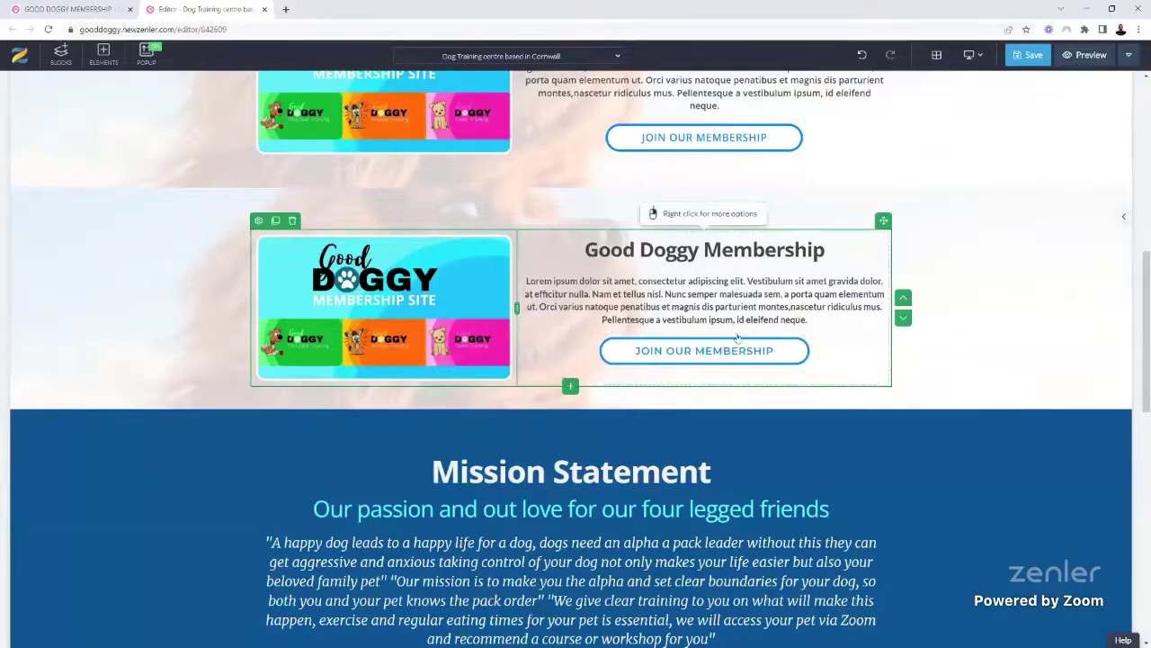
pyautogui.rightClick(887, 371)
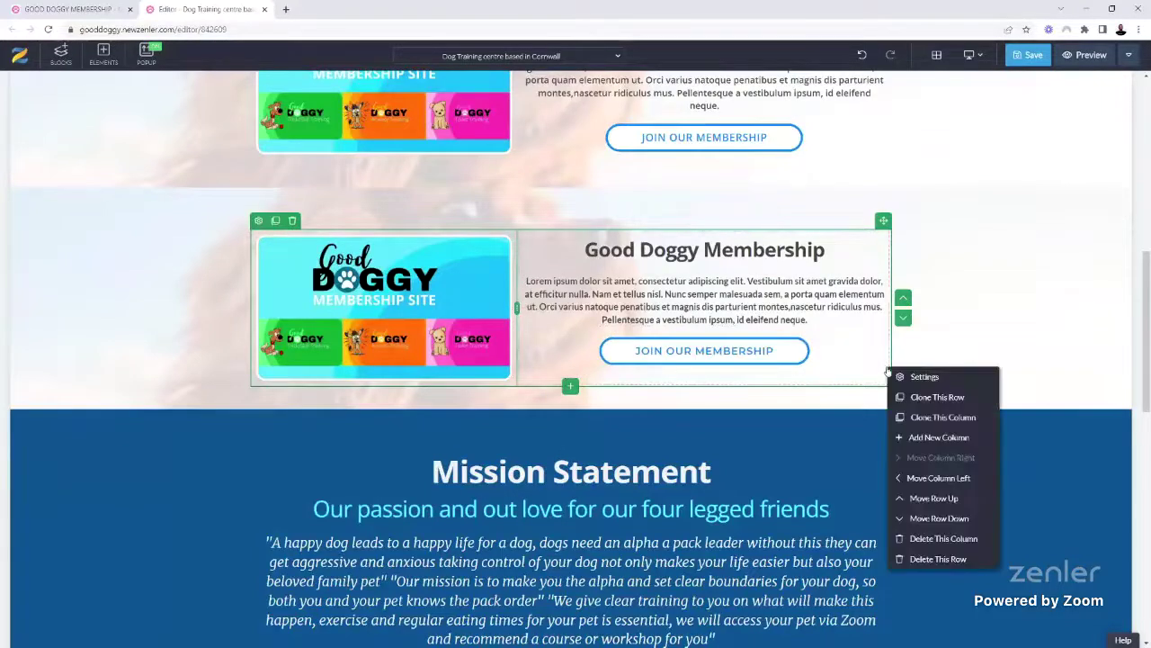
pyautogui.click(906, 438)
pyautogui.rightClick(848, 331)
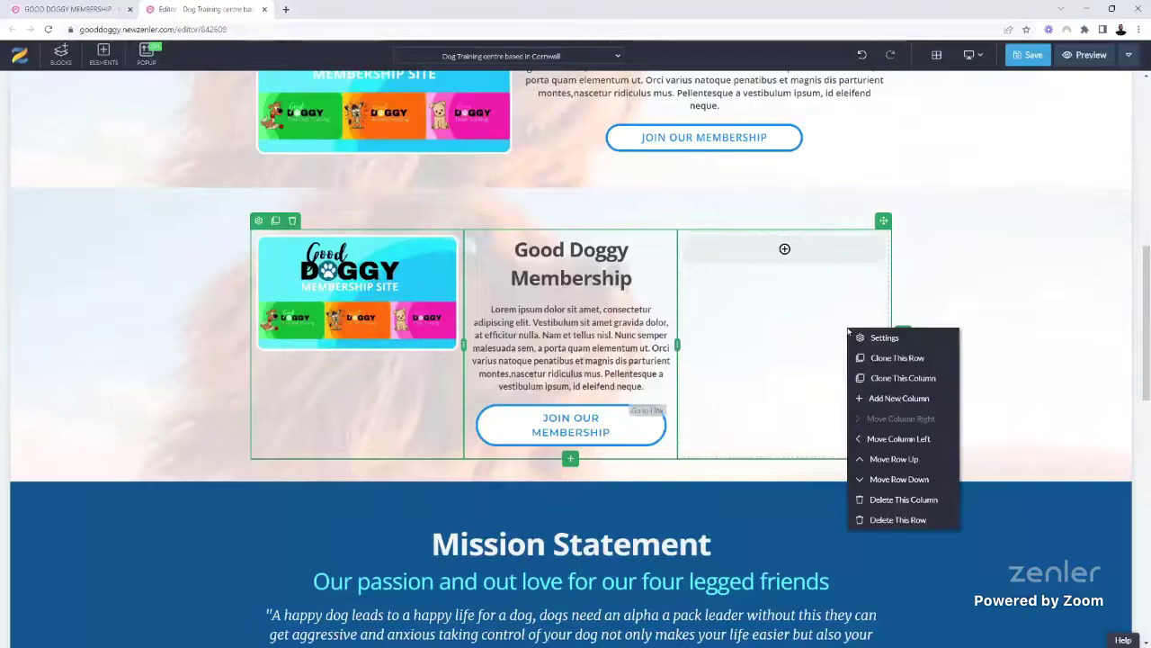
pyautogui.click(873, 397)
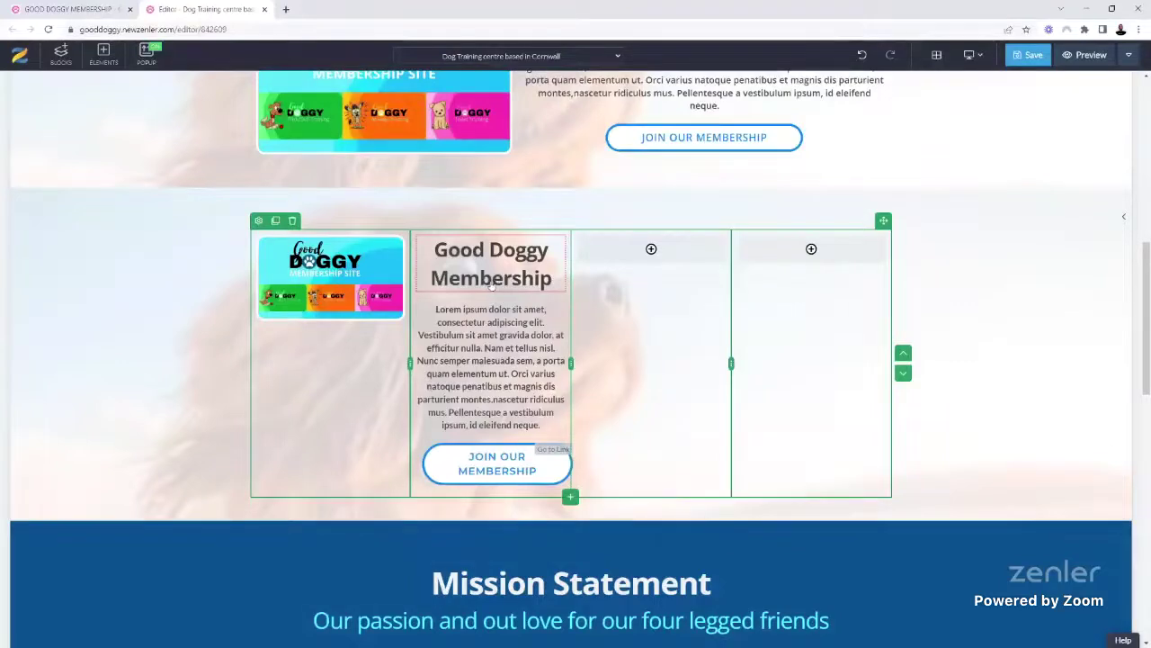
# - Delete one of the empty columns, leaving three
pyautogui.click(491, 284)
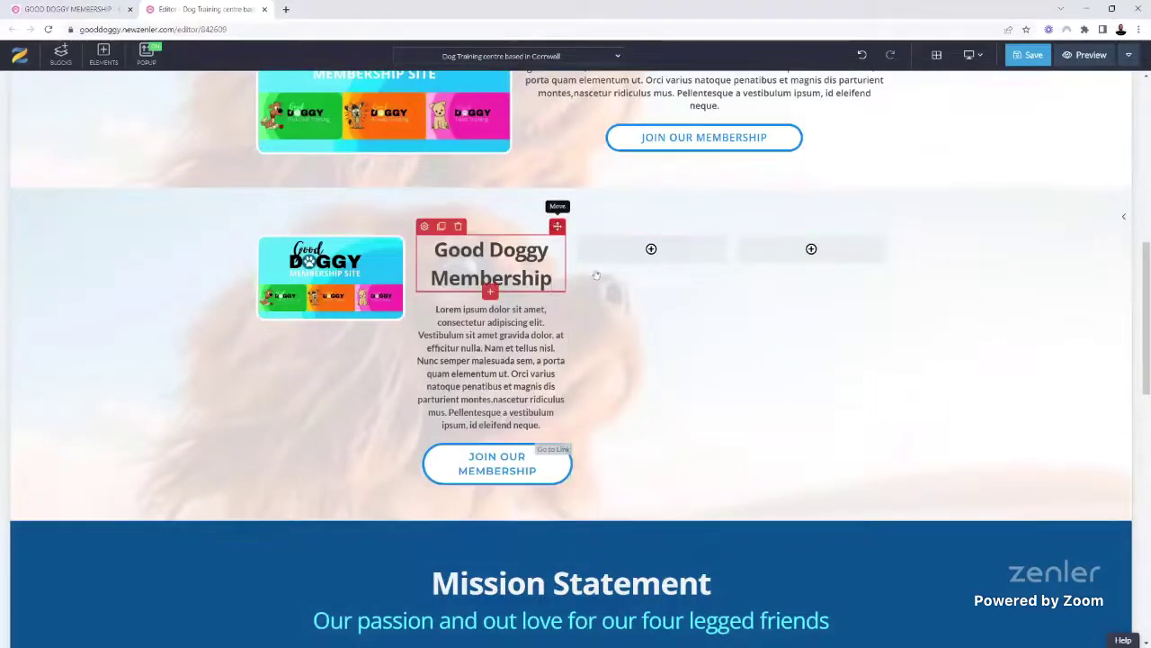
pyautogui.rightClick(688, 325)
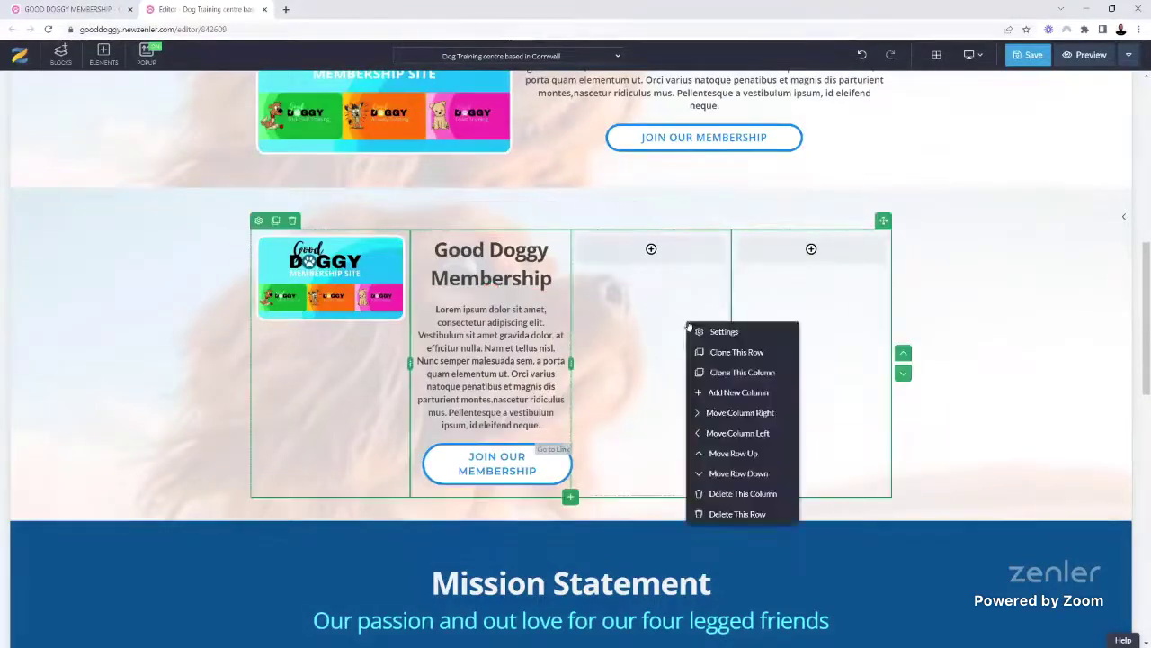
pyautogui.click(740, 493)
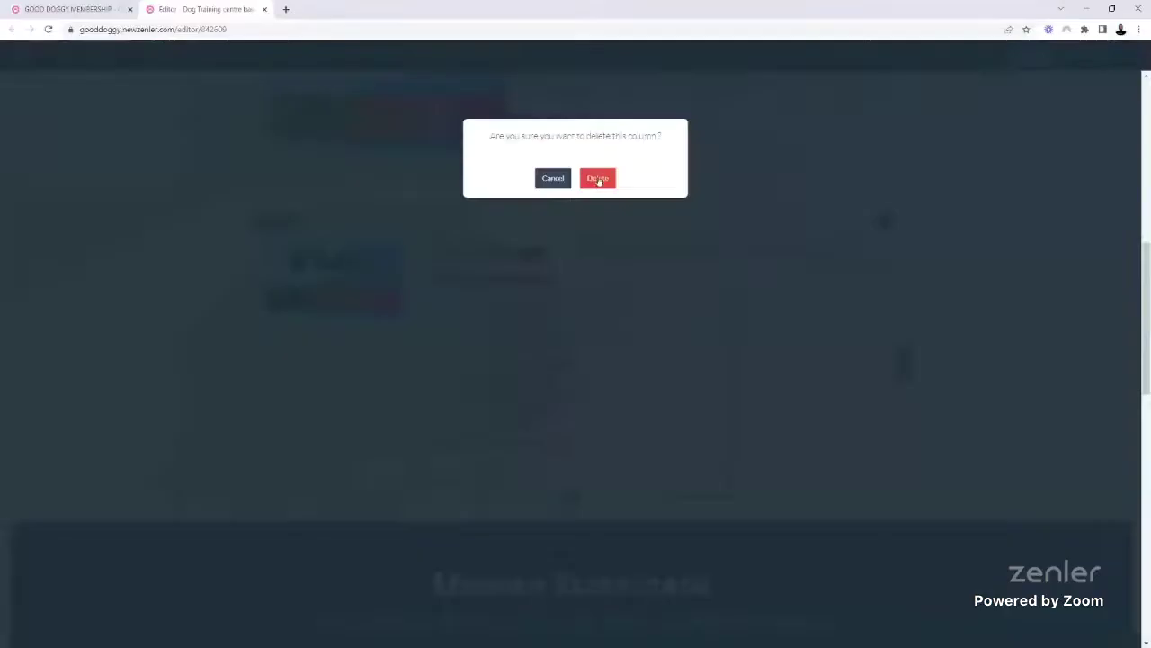
pyautogui.click(598, 179)
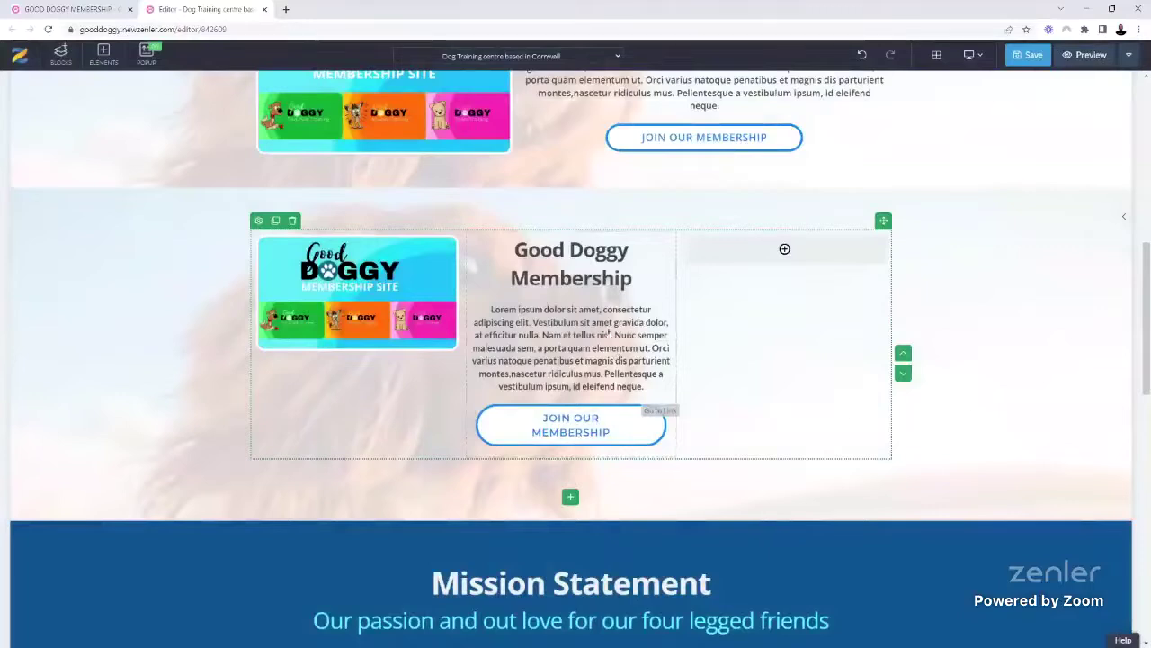
# - Stack the heading, Lorem paragraph and Join button beneath the image in the left column
pyautogui.click(580, 269)
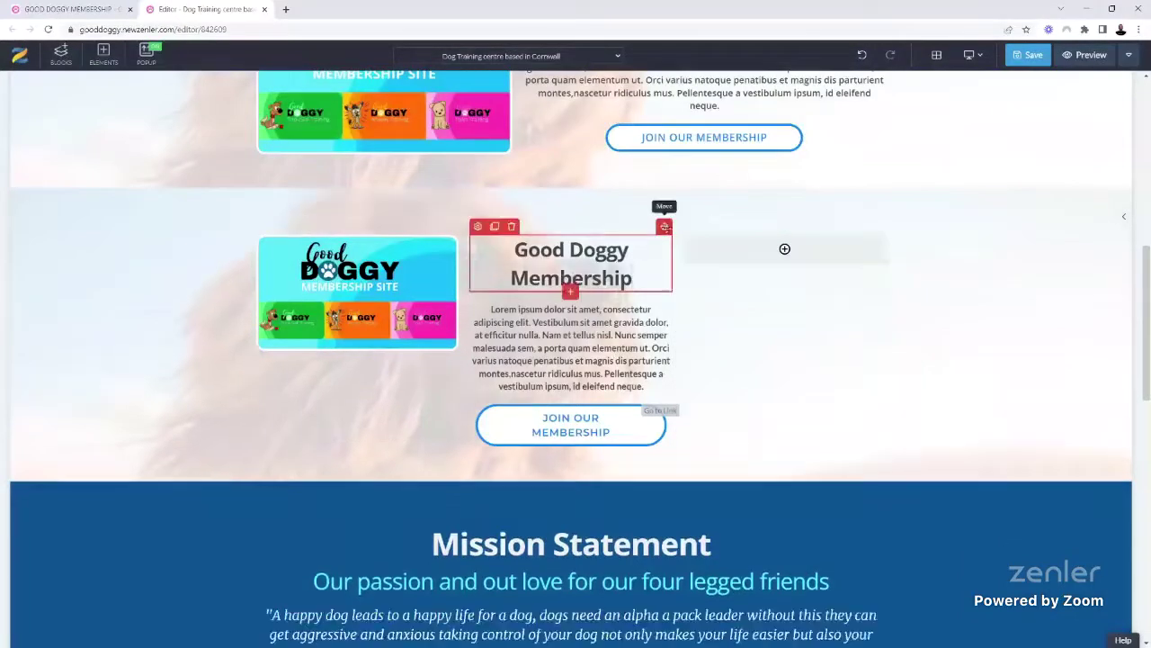
pyautogui.moveTo(369, 348)
pyautogui.mouseDown()
pyautogui.moveTo(363, 369)
pyautogui.moveTo(358, 358)
pyautogui.mouseUp()
pyautogui.click(653, 249)
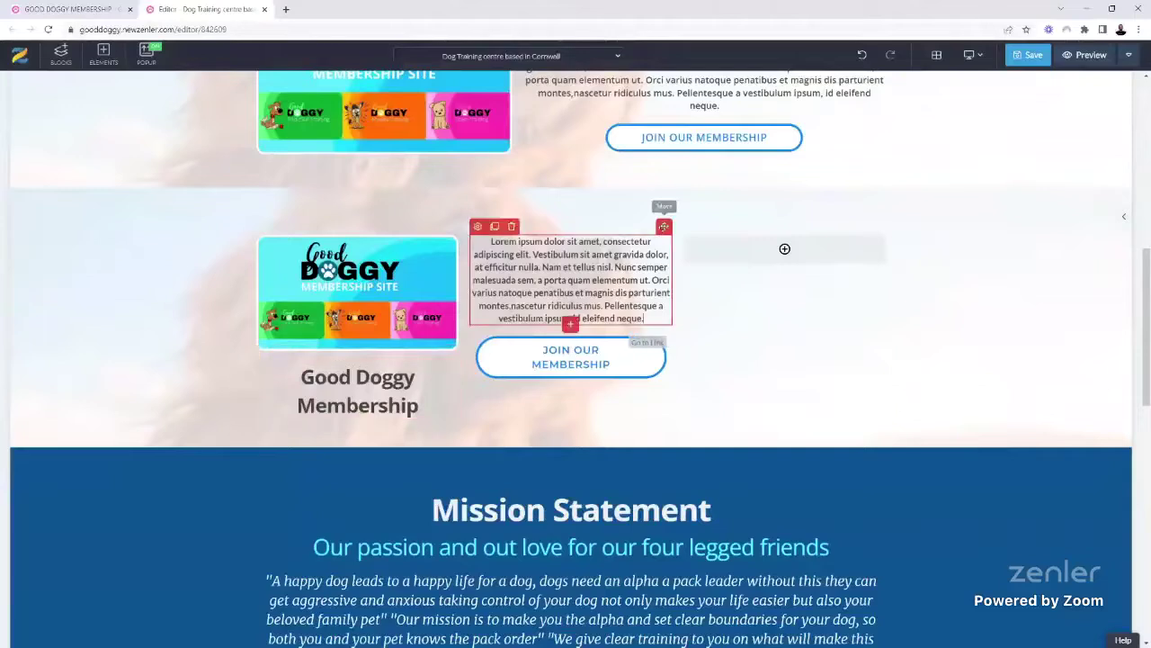
pyautogui.moveTo(664, 226); pyautogui.dragTo(336, 421)
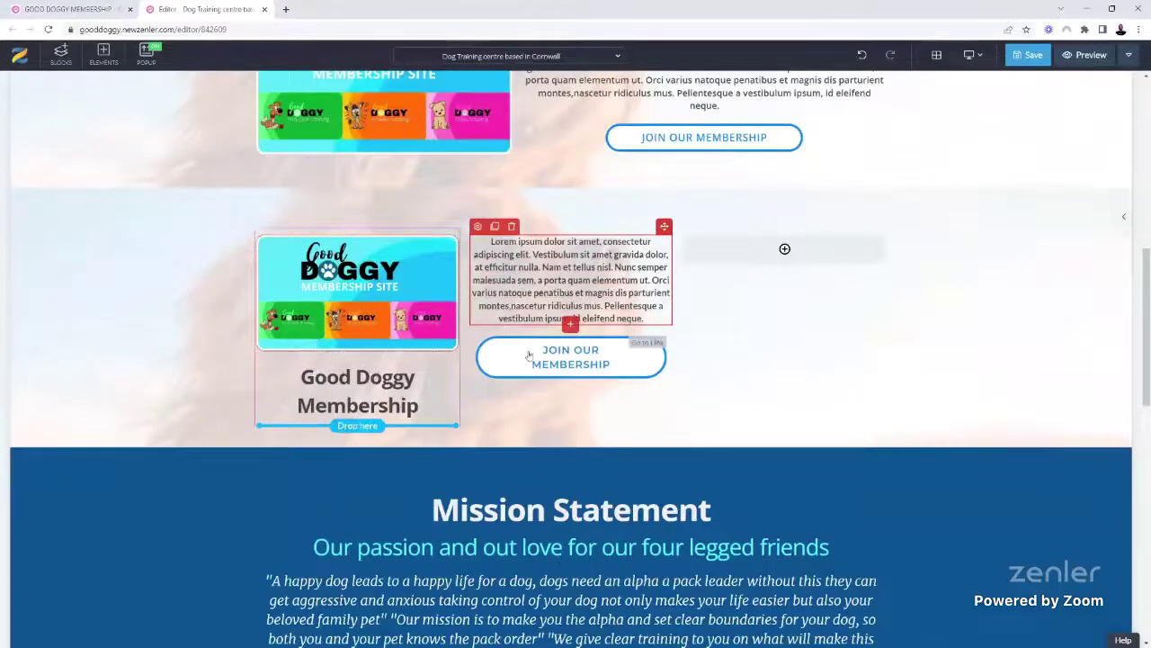
pyautogui.moveTo(529, 355); pyautogui.dragTo(509, 293)
pyautogui.click(540, 260)
pyautogui.moveTo(659, 226); pyautogui.dragTo(332, 528)
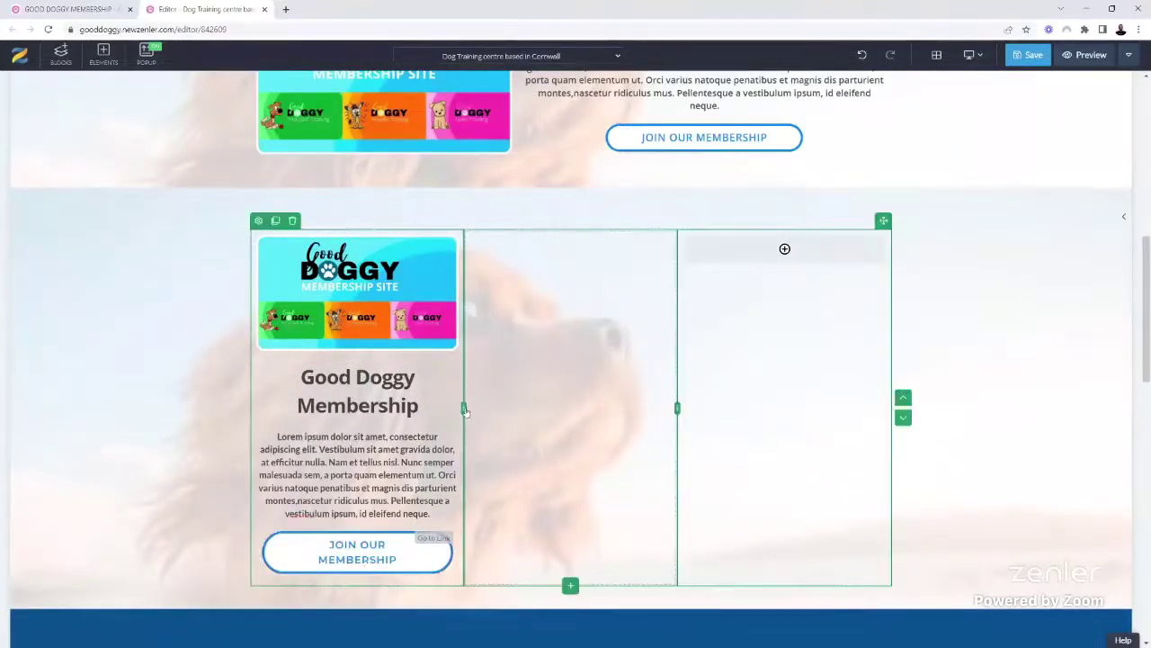
# - Widen the left column and delete the empty middle column
pyautogui.moveTo(600, 410); pyautogui.dragTo(630, 414)
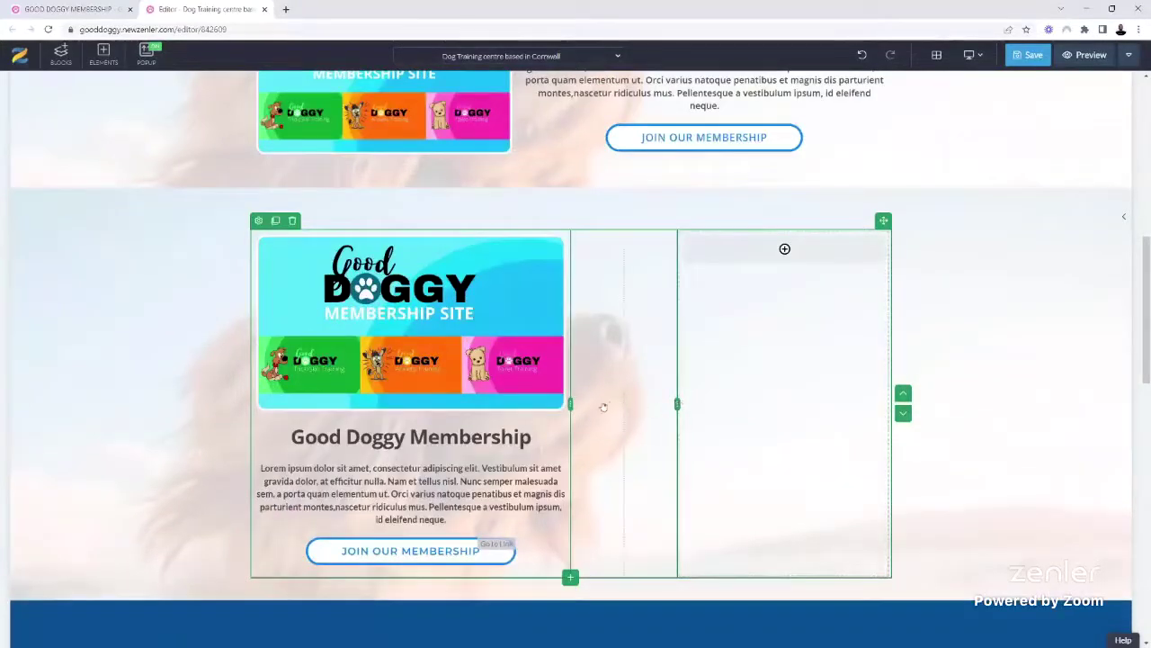
pyautogui.moveTo(608, 407); pyautogui.dragTo(622, 412)
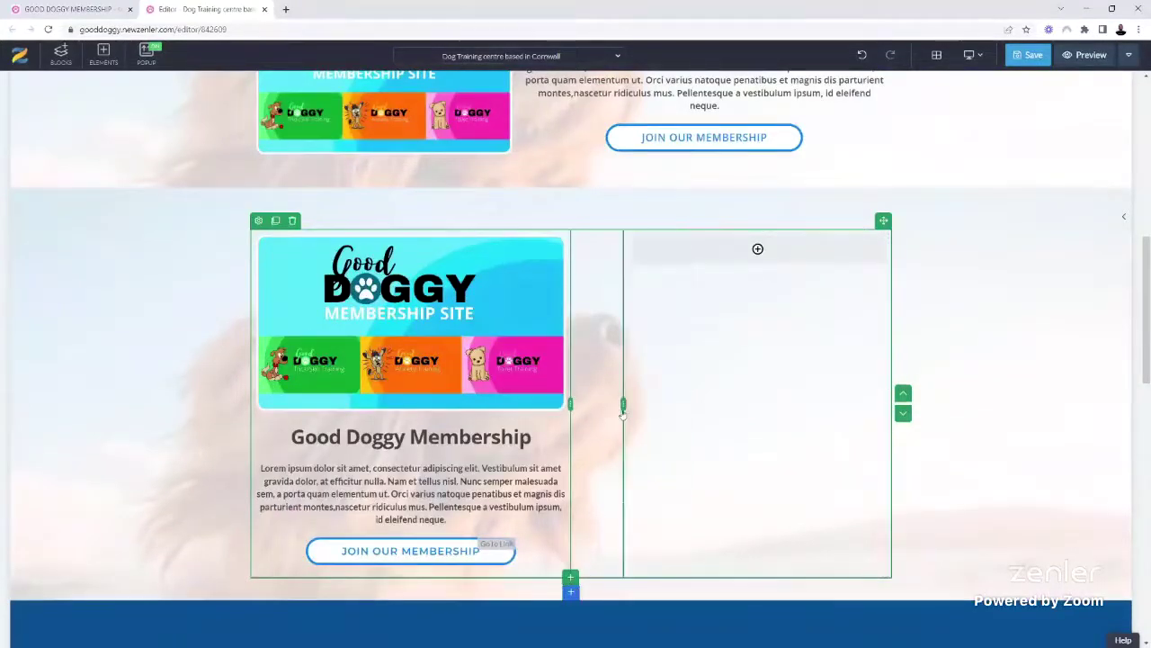
pyautogui.rightClick(604, 372)
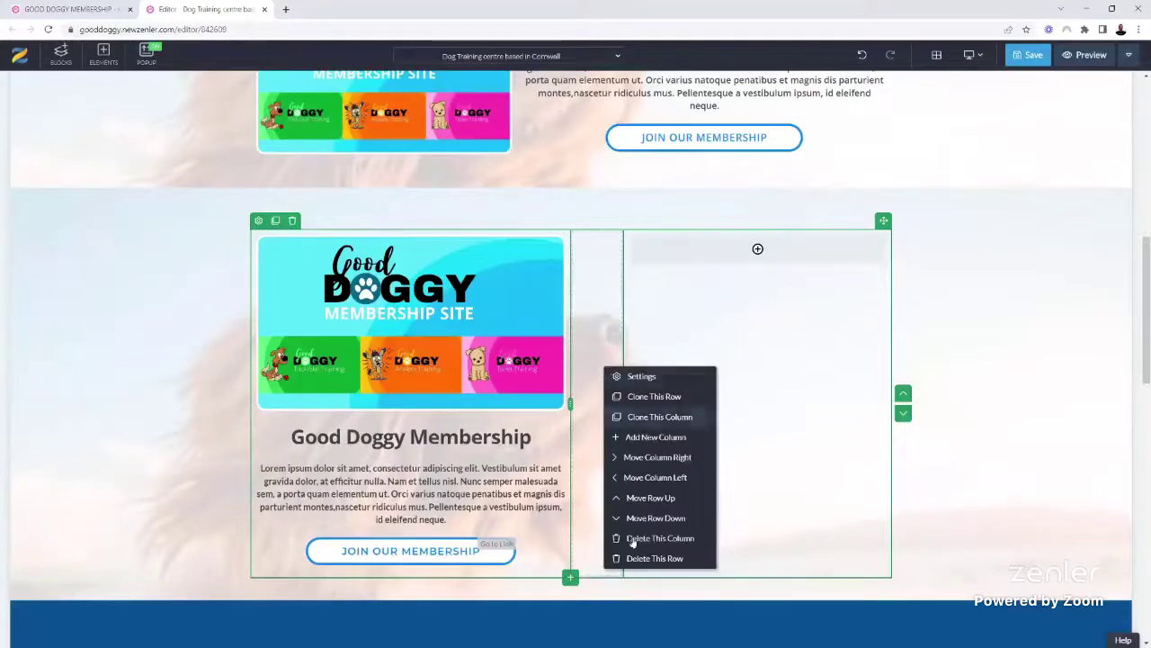
pyautogui.click(596, 406)
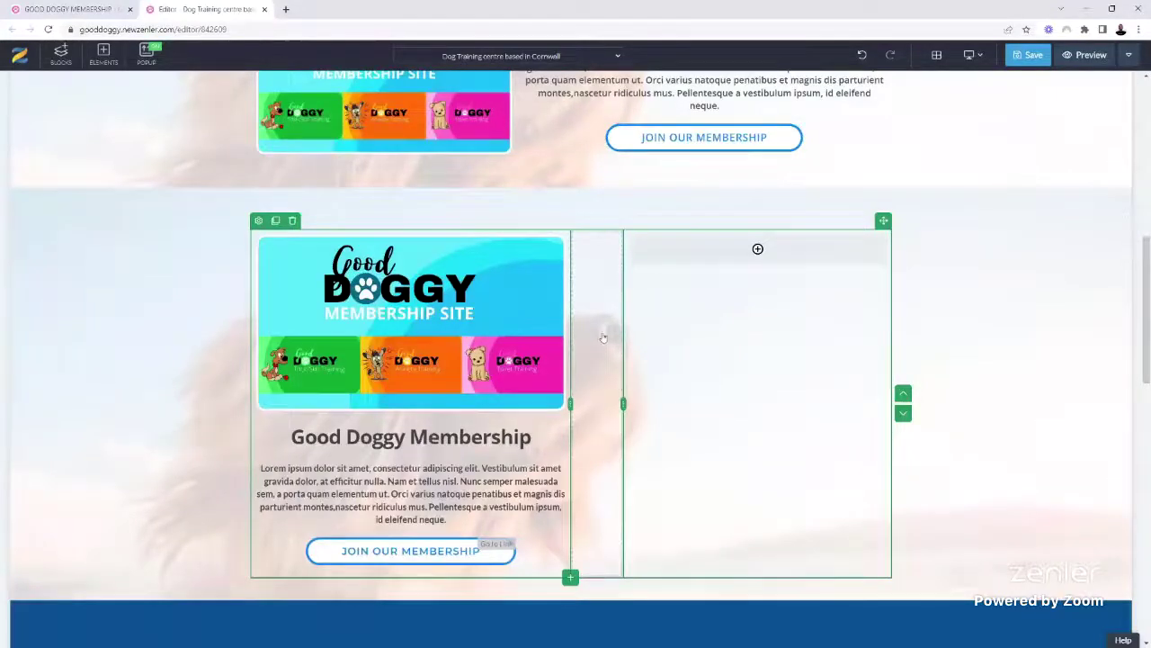
pyautogui.click(588, 237)
pyautogui.click(594, 179)
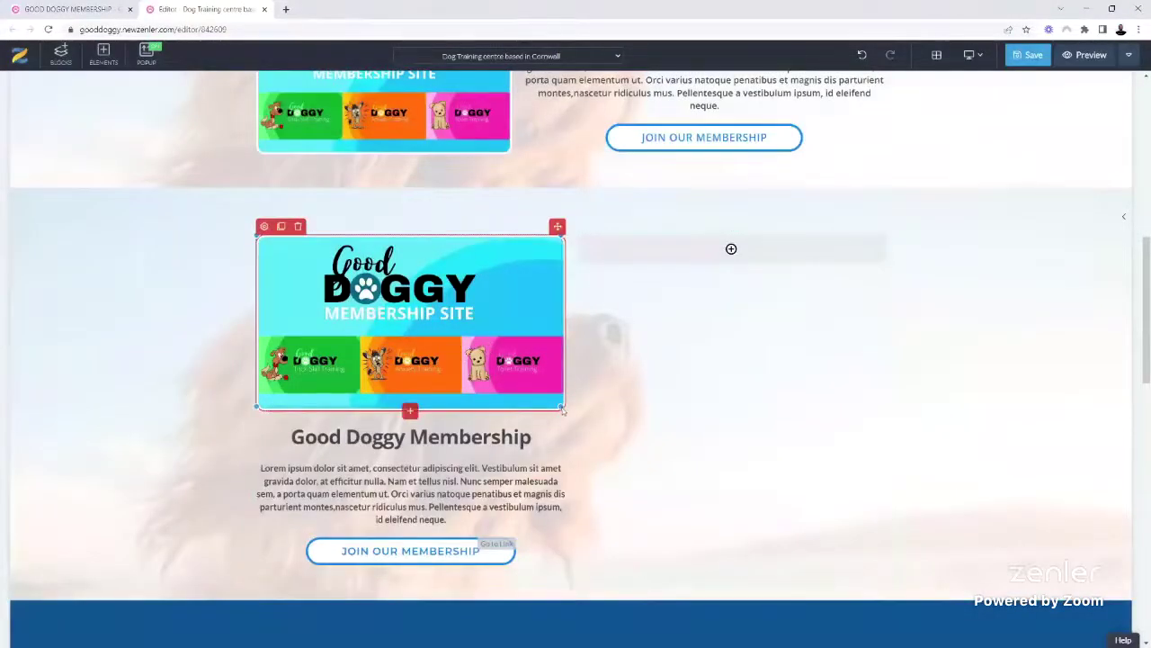
# - Shrink the membership image, then copy it and the heading into the right column
pyautogui.moveTo(561, 407); pyautogui.dragTo(506, 364)
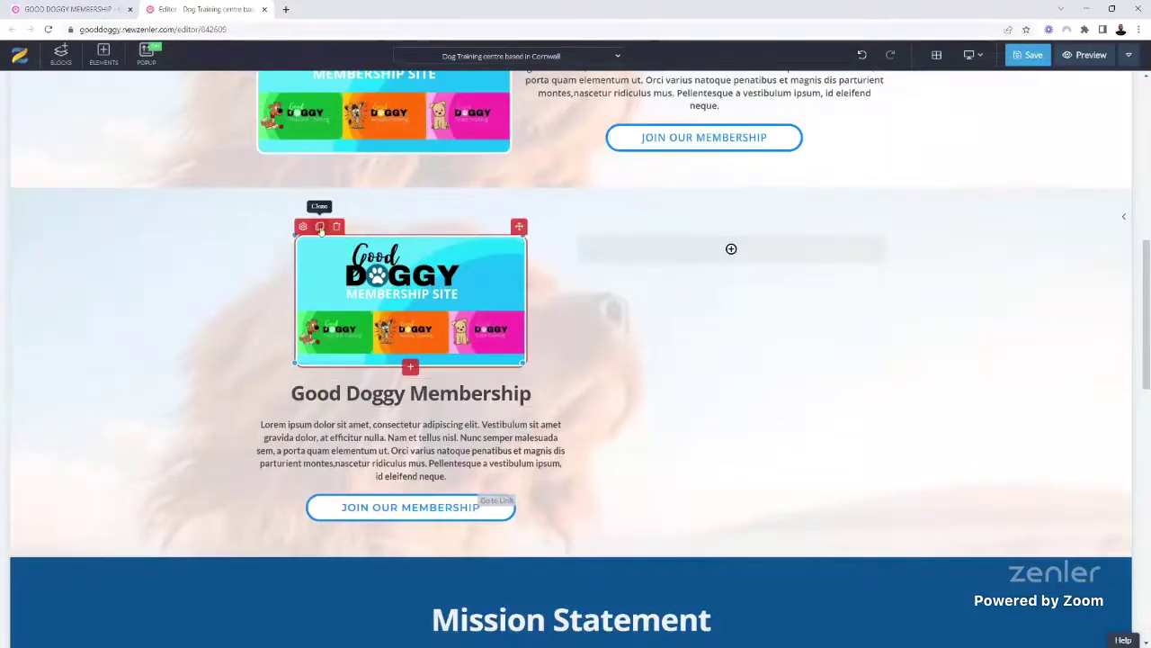
pyautogui.click(320, 225)
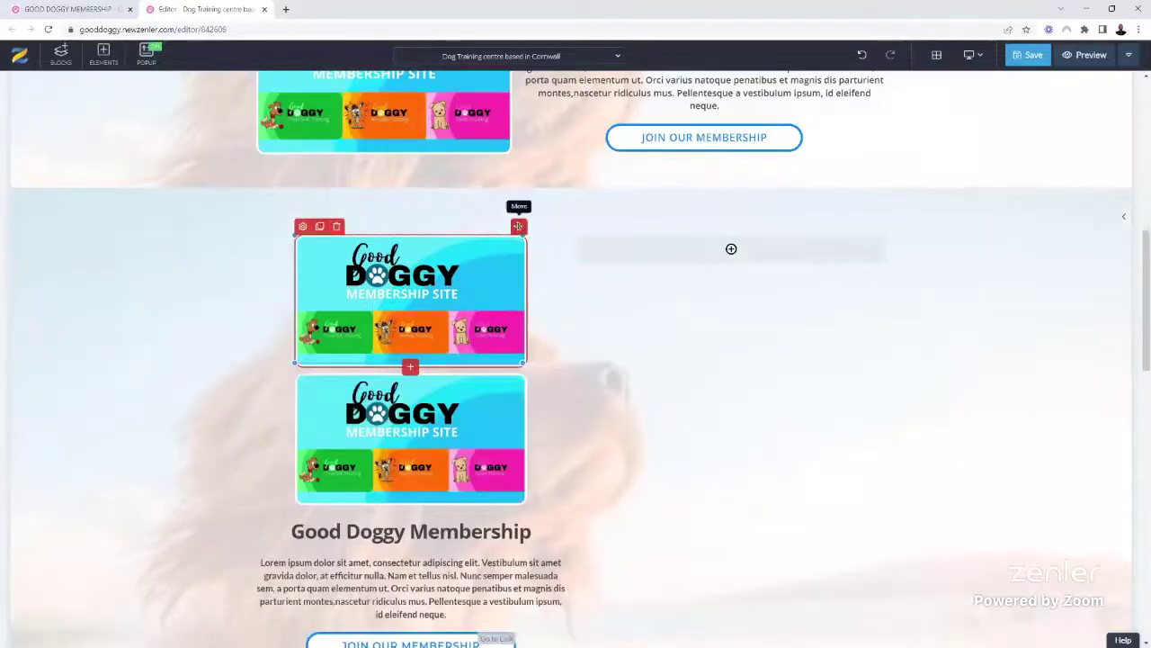
pyautogui.moveTo(645, 248)
pyautogui.mouseDown()
pyautogui.moveTo(681, 252)
pyautogui.moveTo(653, 257)
pyautogui.mouseUp()
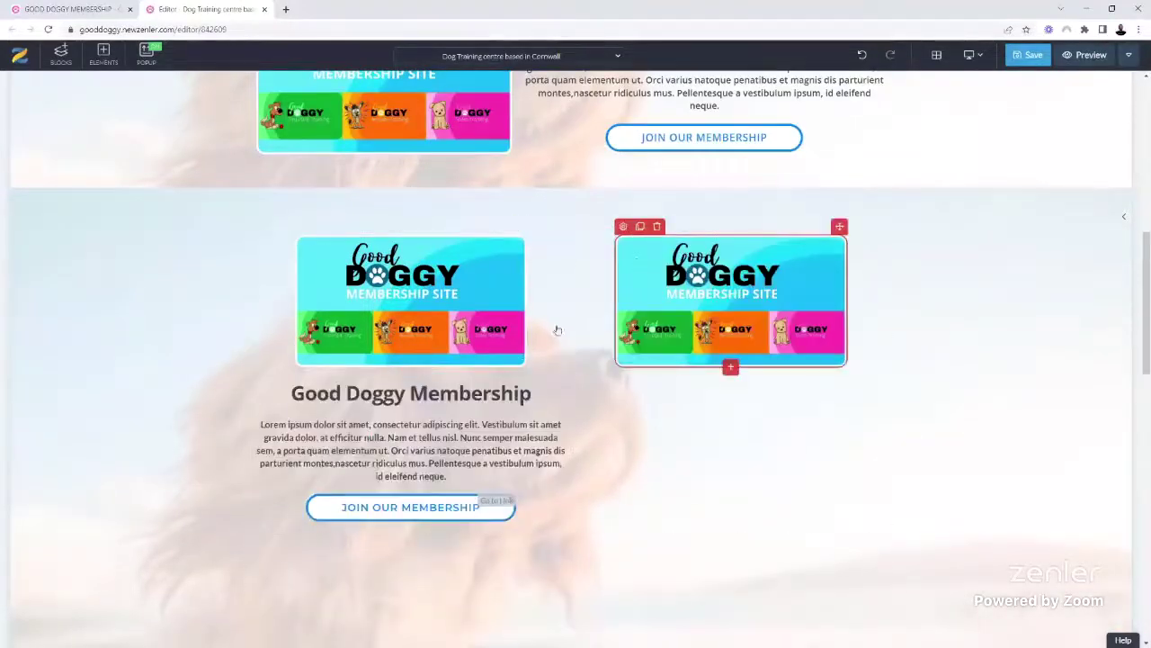
pyautogui.click(317, 400)
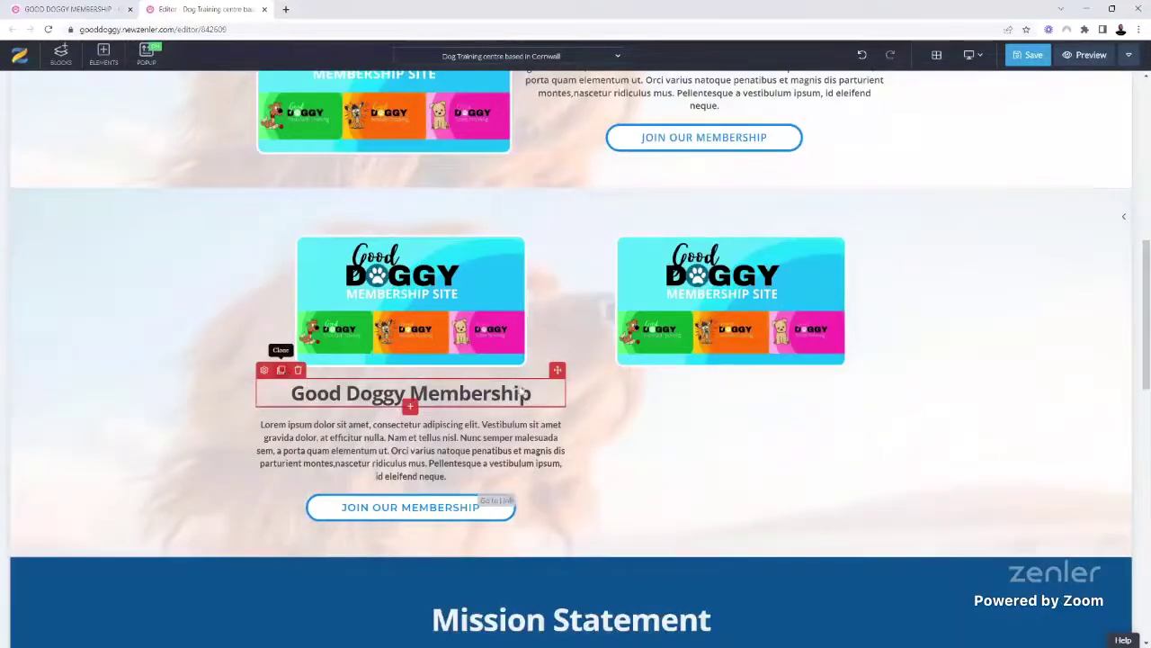
pyautogui.click(281, 369)
pyautogui.moveTo(558, 370); pyautogui.dragTo(684, 373)
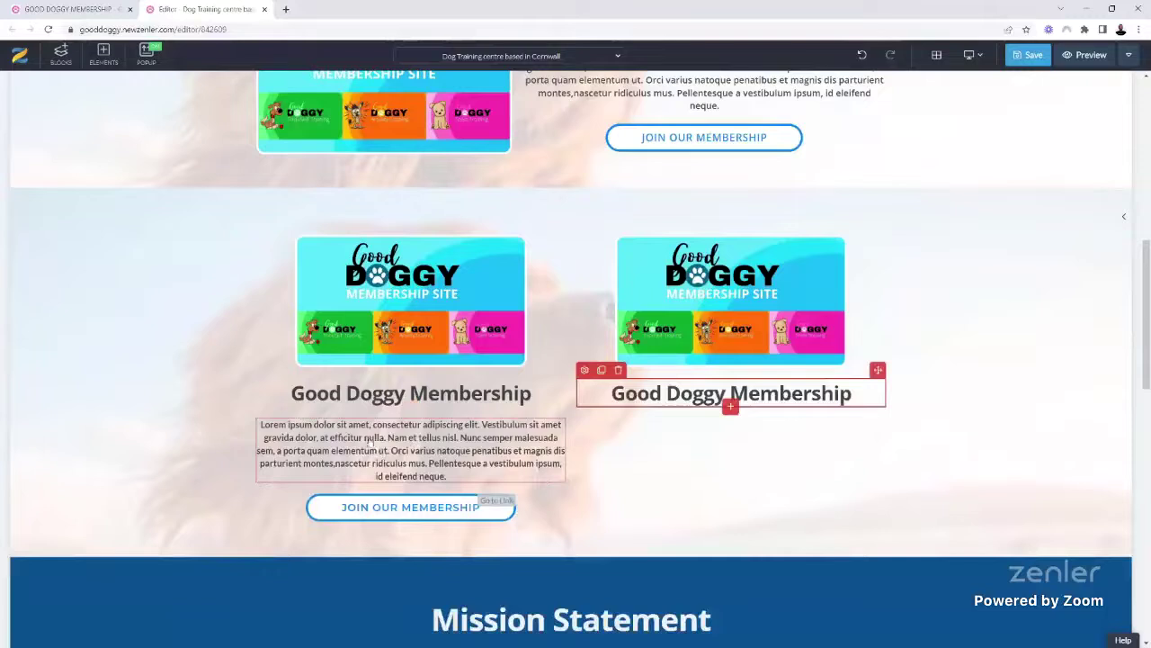
# - Copy the description paragraph and JOIN OUR MEMBERSHIP button under the right heading
pyautogui.click(318, 441)
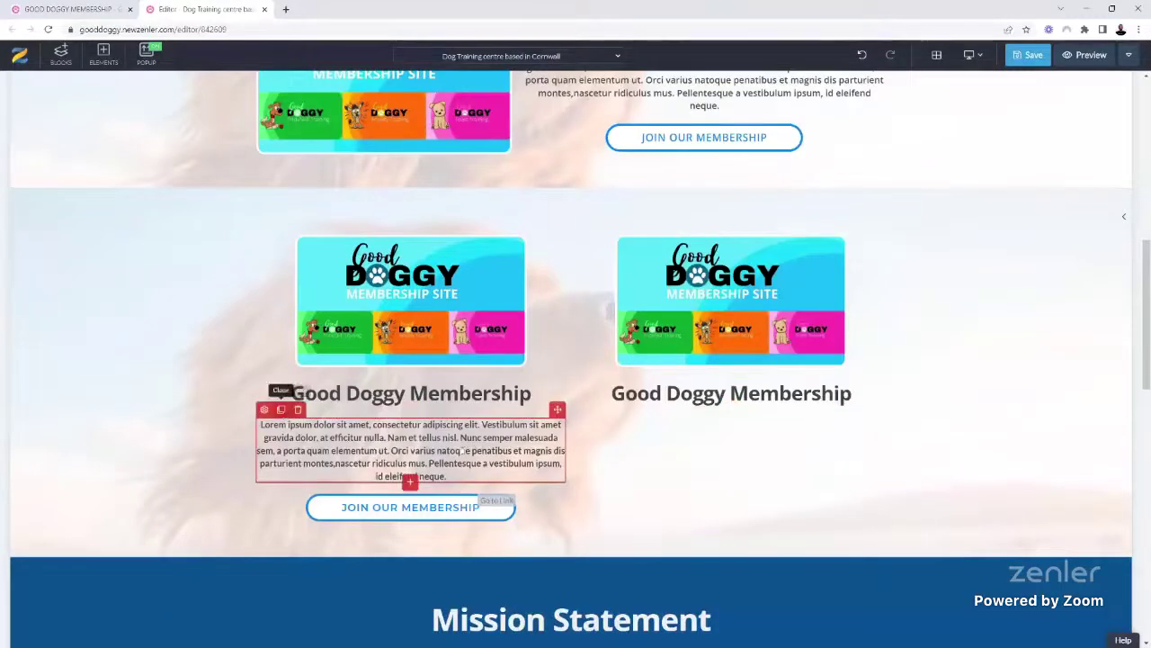
pyautogui.click(280, 409)
pyautogui.moveTo(671, 414); pyautogui.dragTo(698, 407)
pyautogui.moveTo(562, 450); pyautogui.dragTo(469, 492)
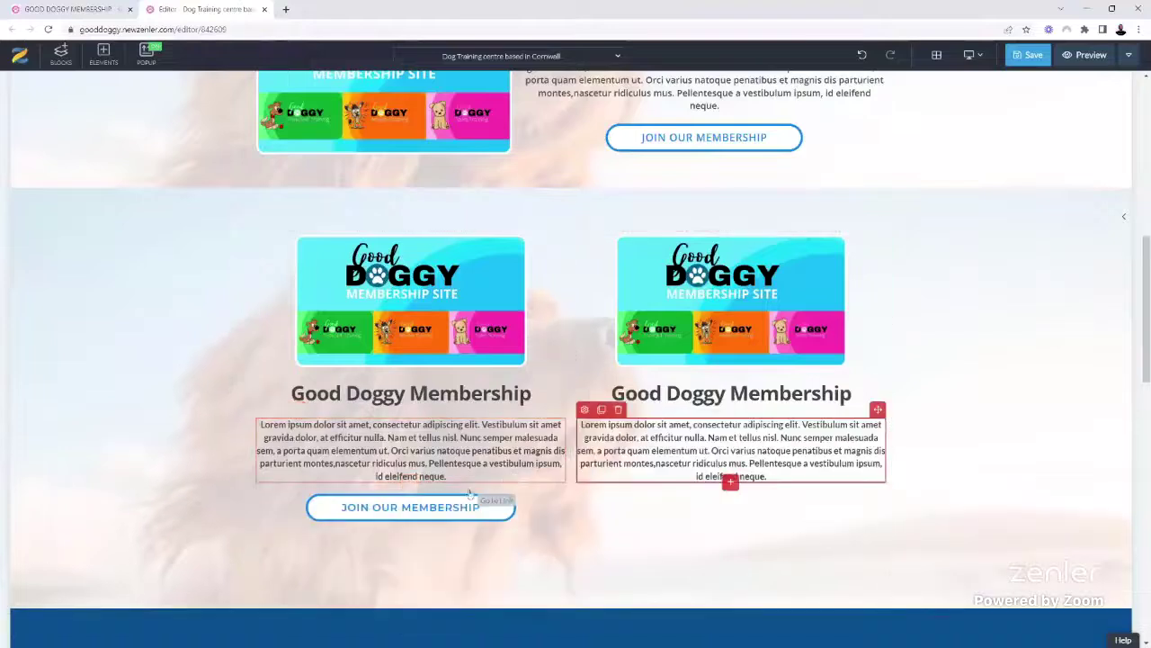
pyautogui.click(330, 516)
pyautogui.click(331, 486)
pyautogui.moveTo(508, 485); pyautogui.dragTo(713, 486)
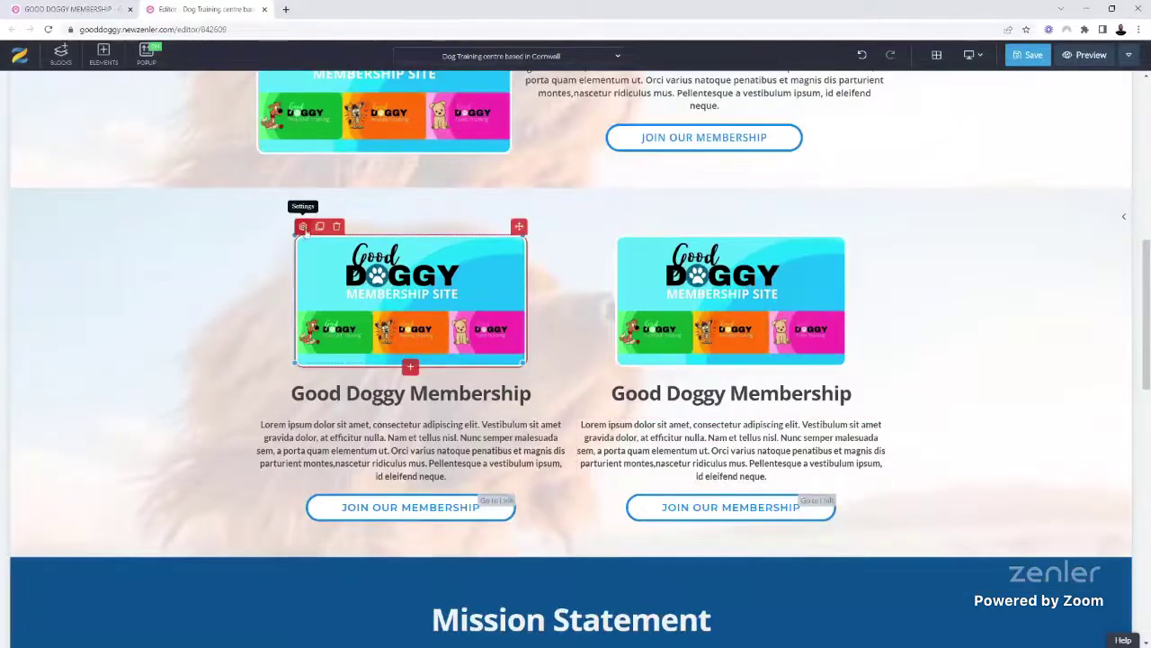
# - Replace the left card image with the uploaded Anxiety Training graphic 2.jpg, uncropped
pyautogui.click(303, 226)
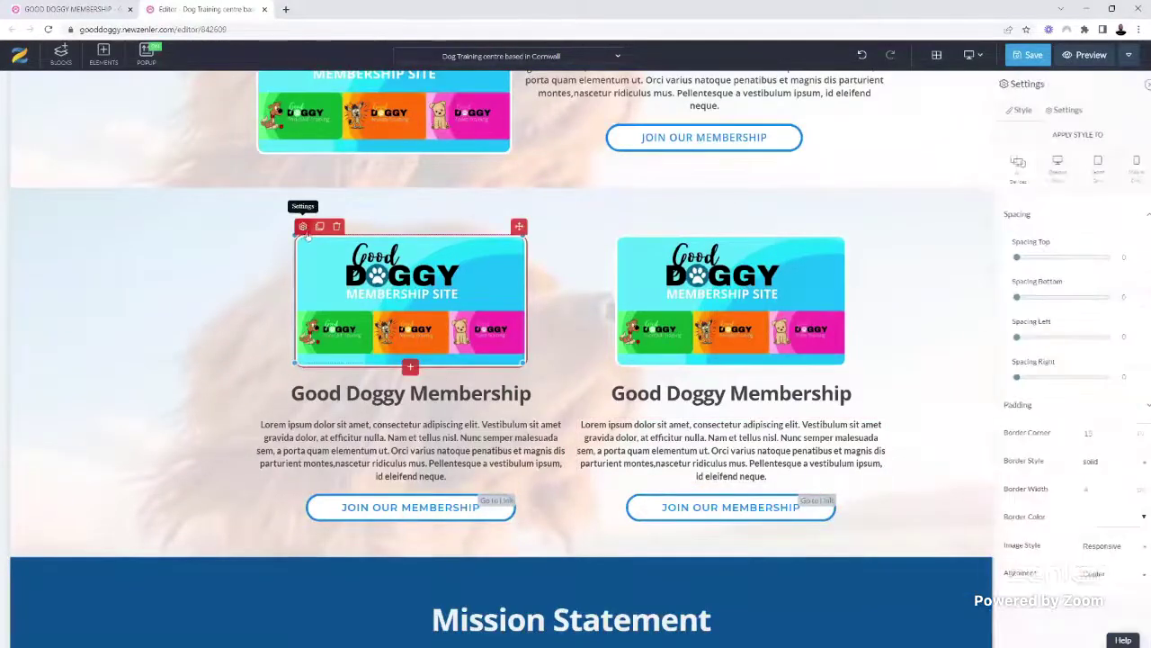
pyautogui.click(1056, 111)
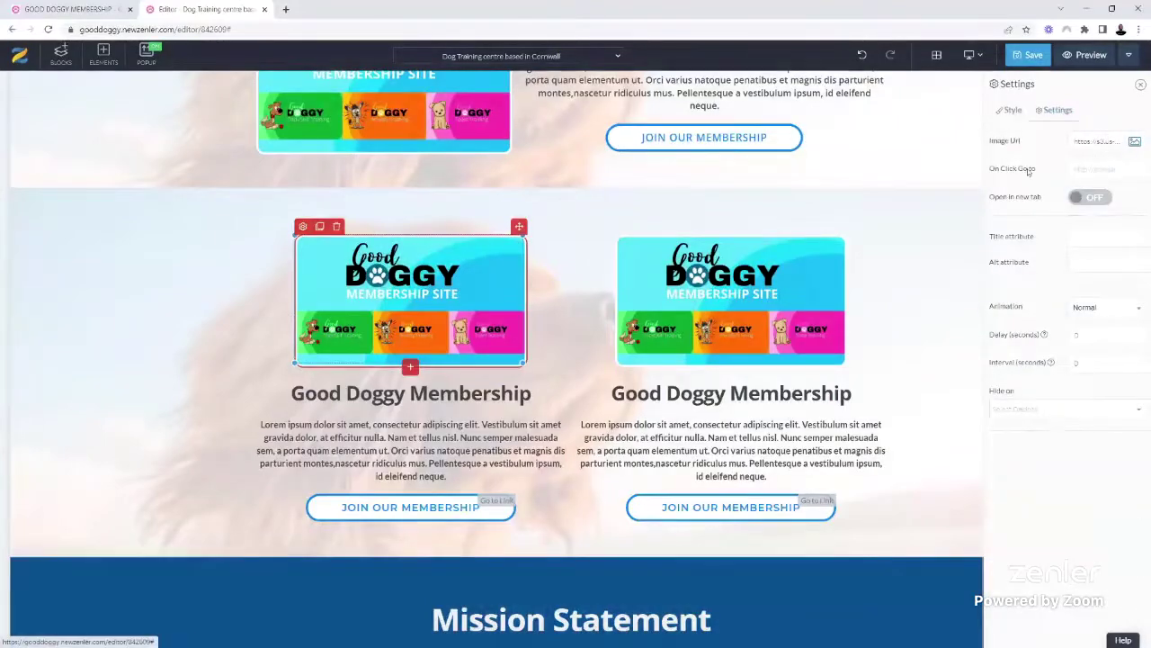
pyautogui.click(1135, 142)
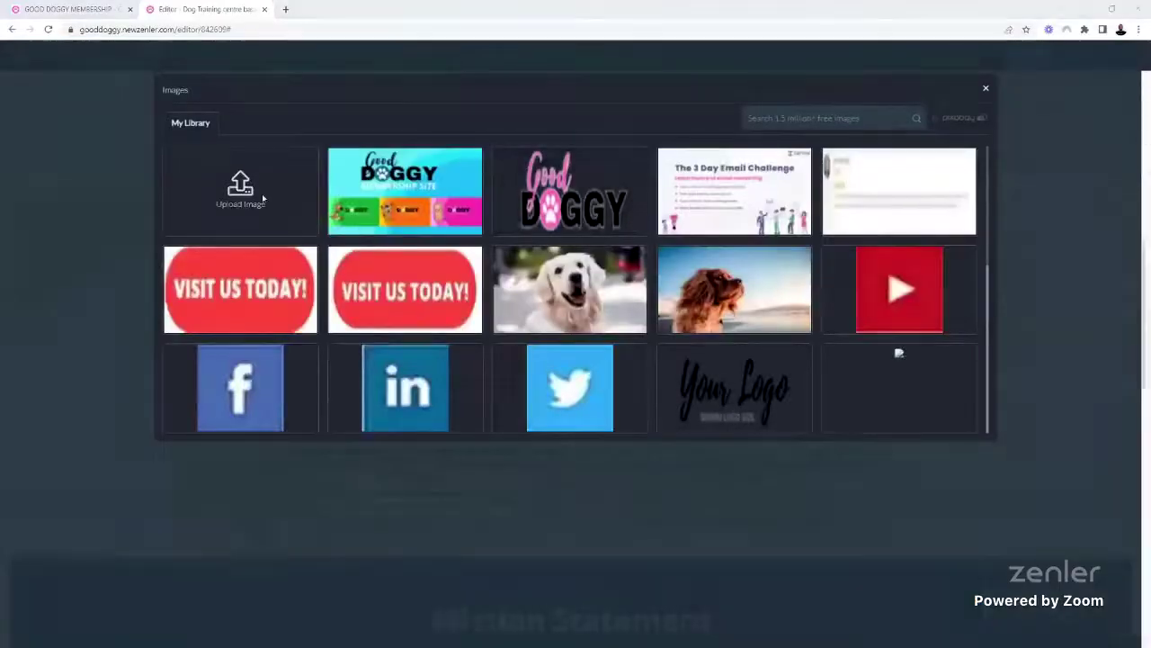
pyautogui.click(261, 198)
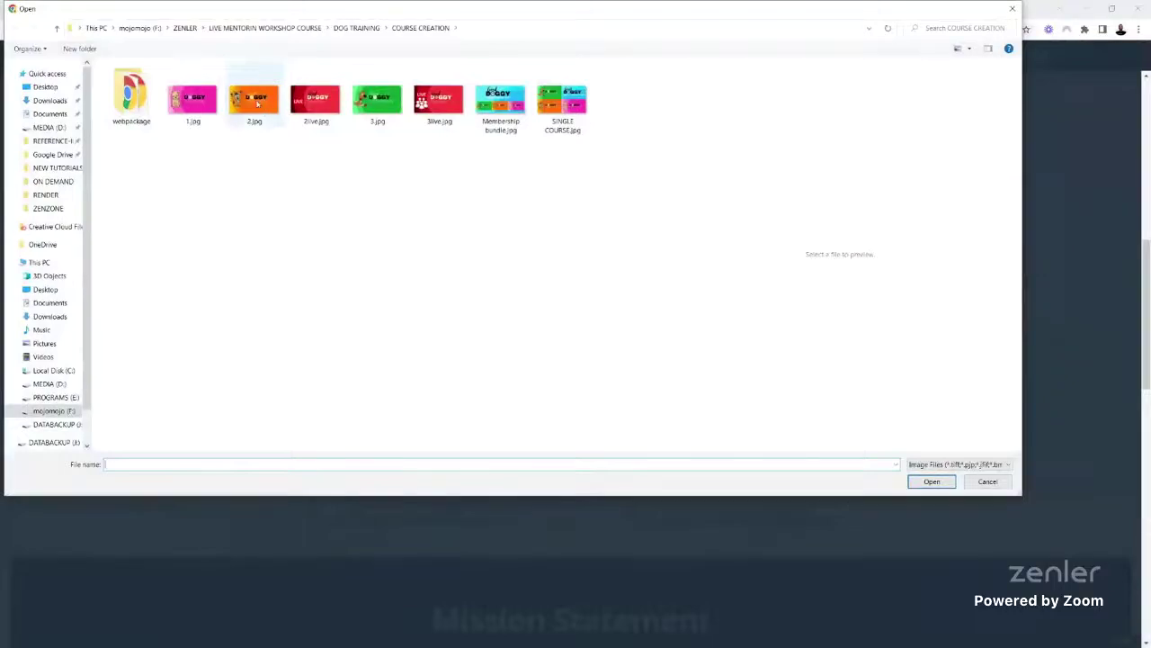
pyautogui.click(257, 104)
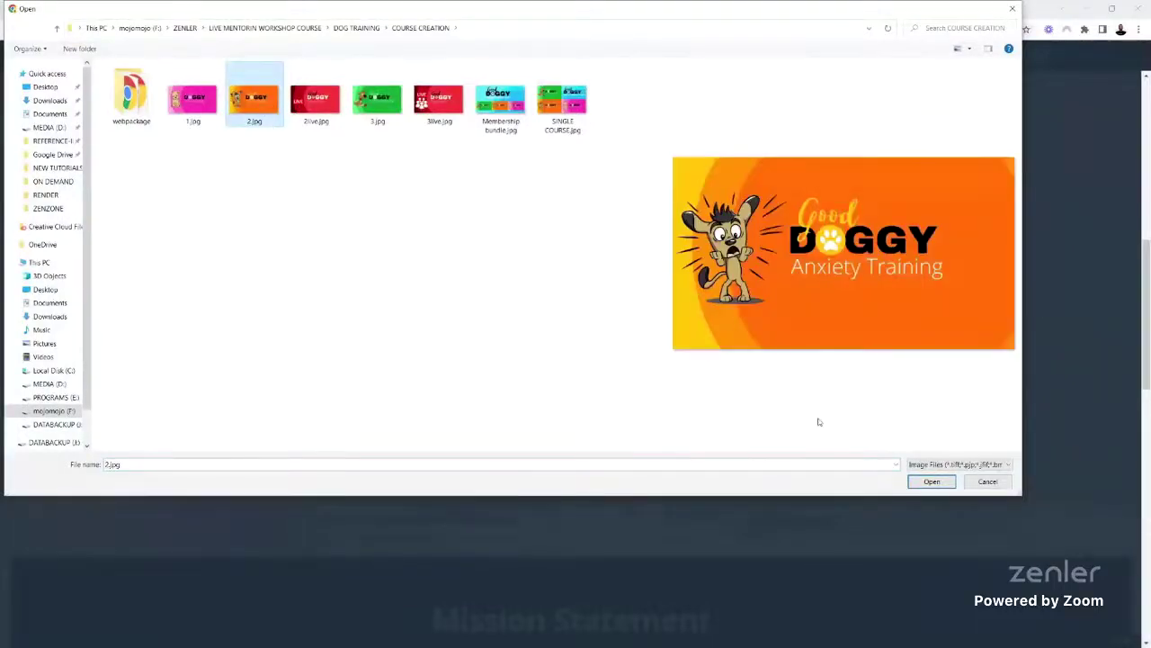
pyautogui.click(931, 481)
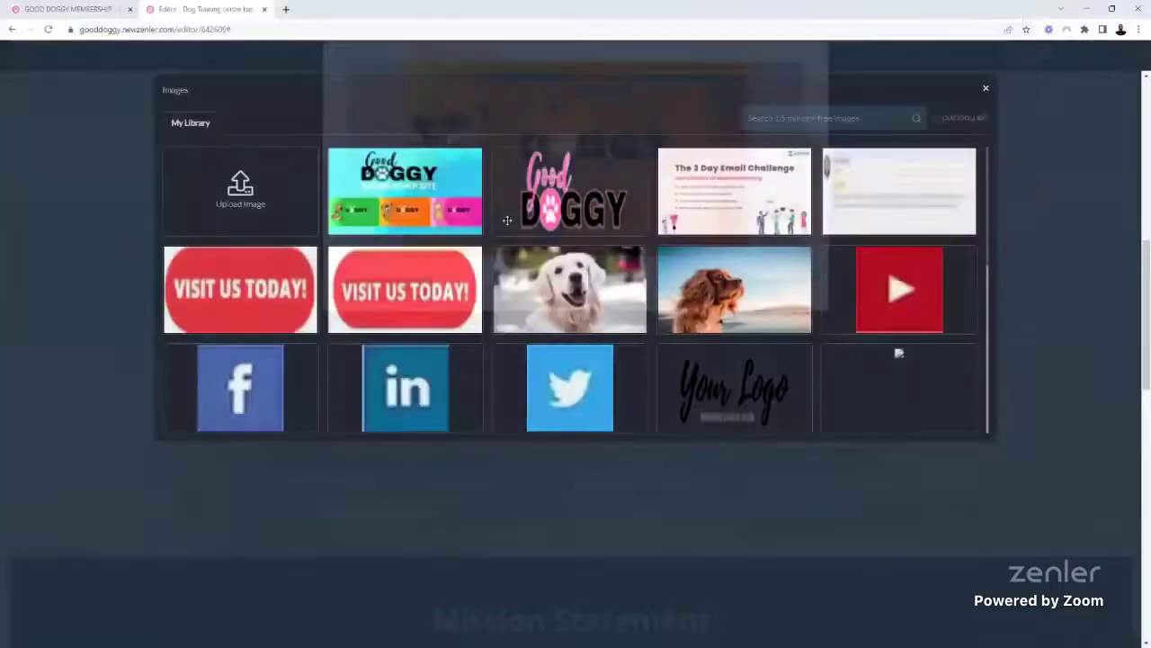
pyautogui.click(378, 360)
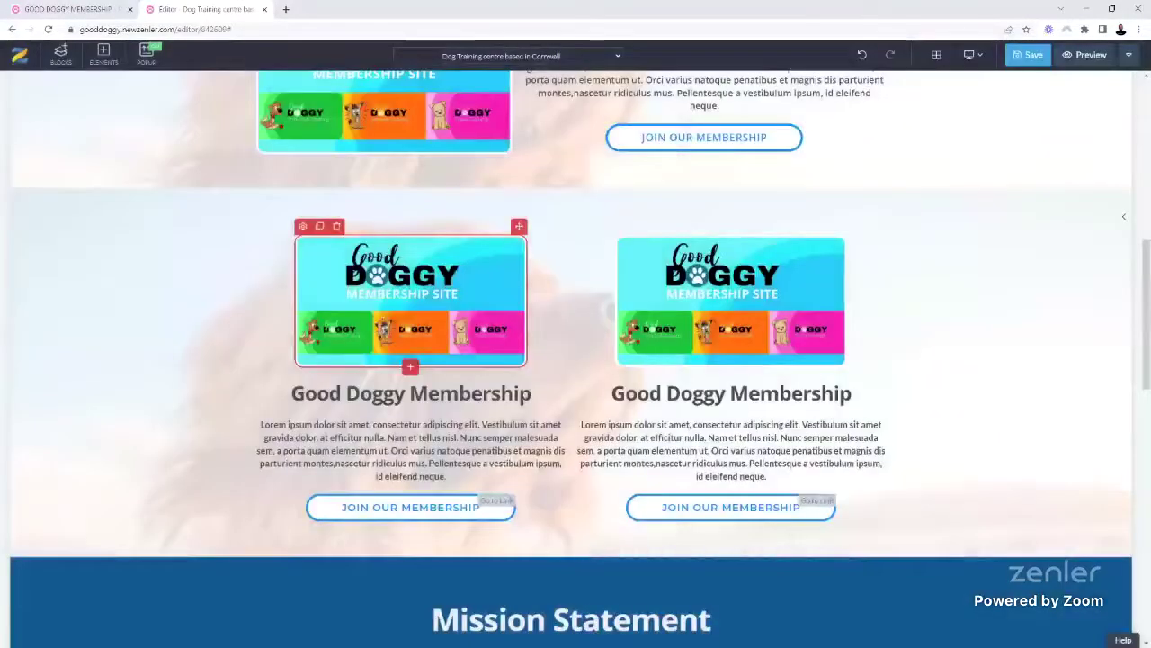
# - Open the school's live site in a new browser tab to check it
pyautogui.click(57, 10)
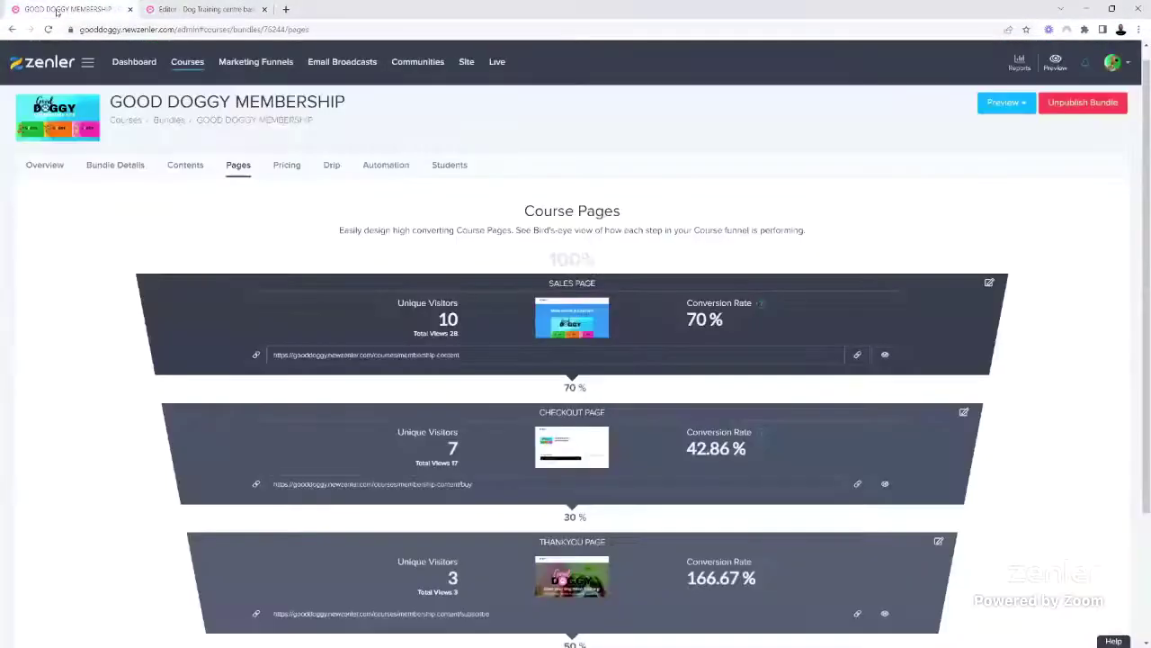
pyautogui.click(203, 10)
pyautogui.hotkey('ctrl', 't')
pyautogui.write('good')
pyautogui.press('Return')
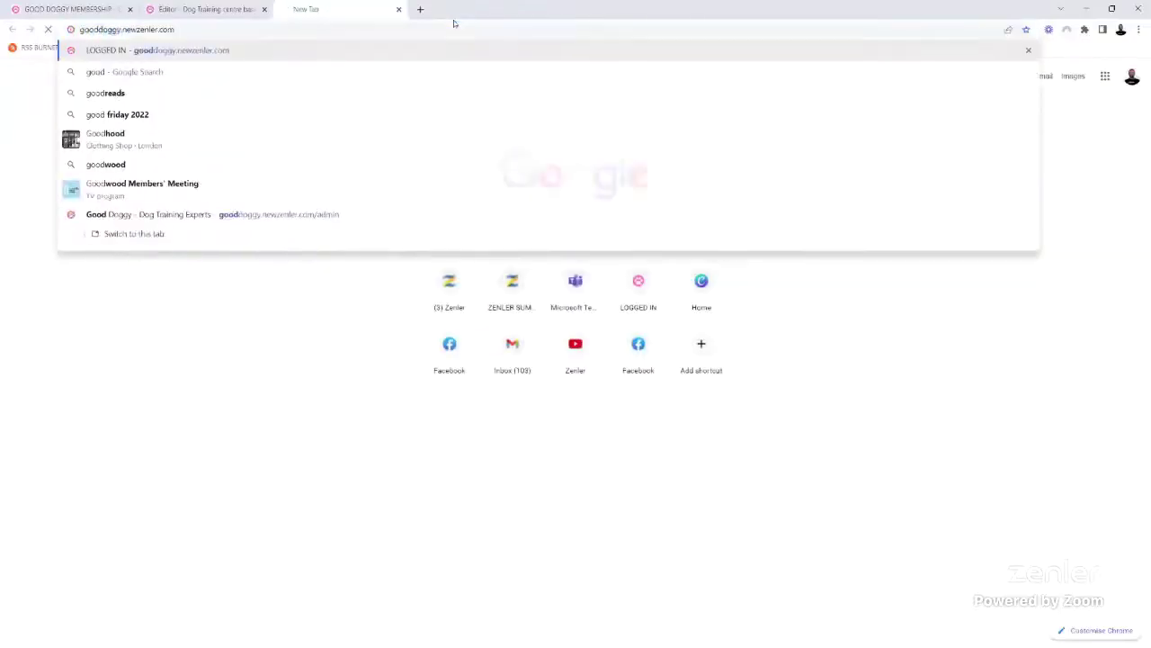
pyautogui.scroll(-3, 376, 387)
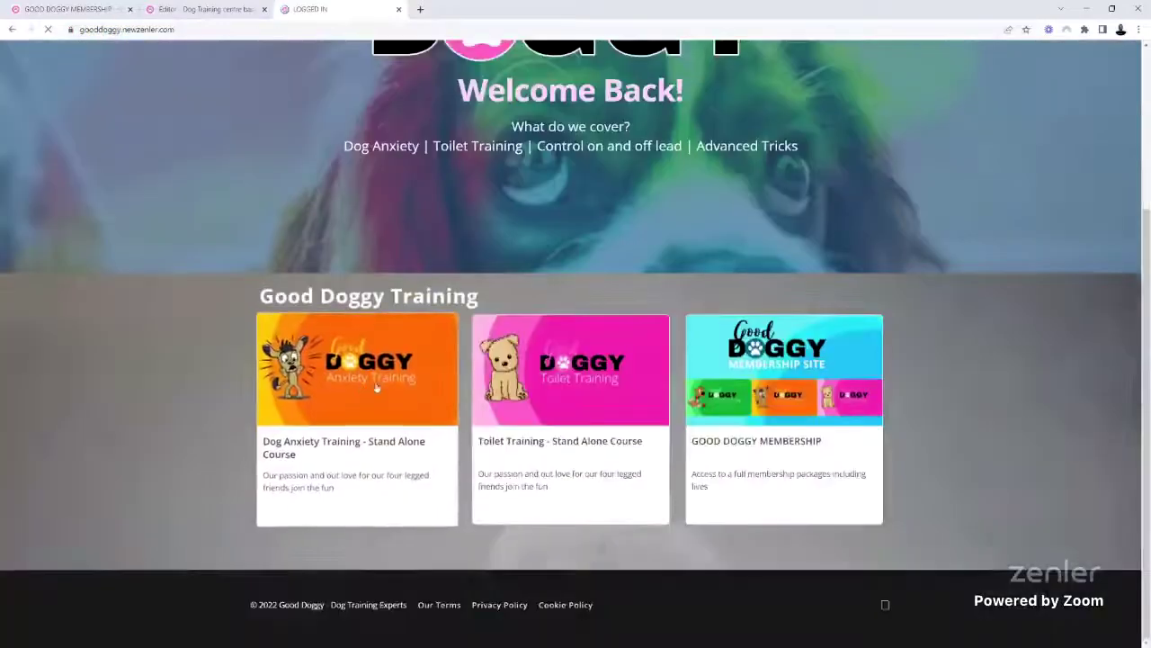
pyautogui.click(205, 9)
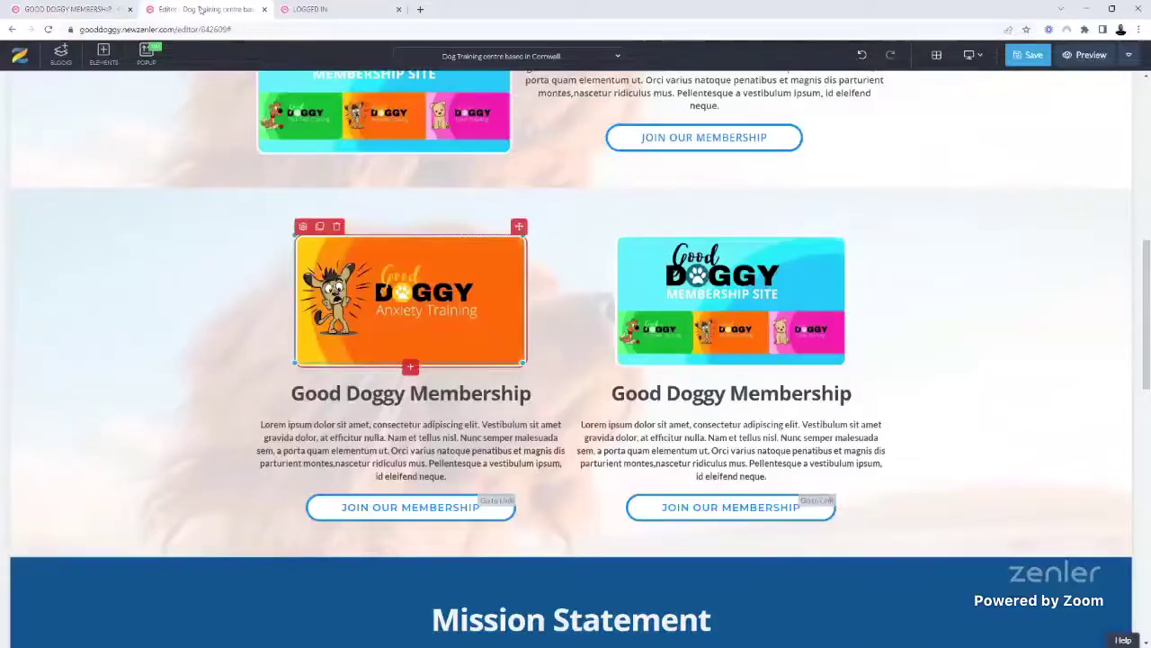
# - Replace the right card image with the Toilet Training graphic 1.jpg, uploaded uncropped
pyautogui.click(647, 268)
pyautogui.click(623, 226)
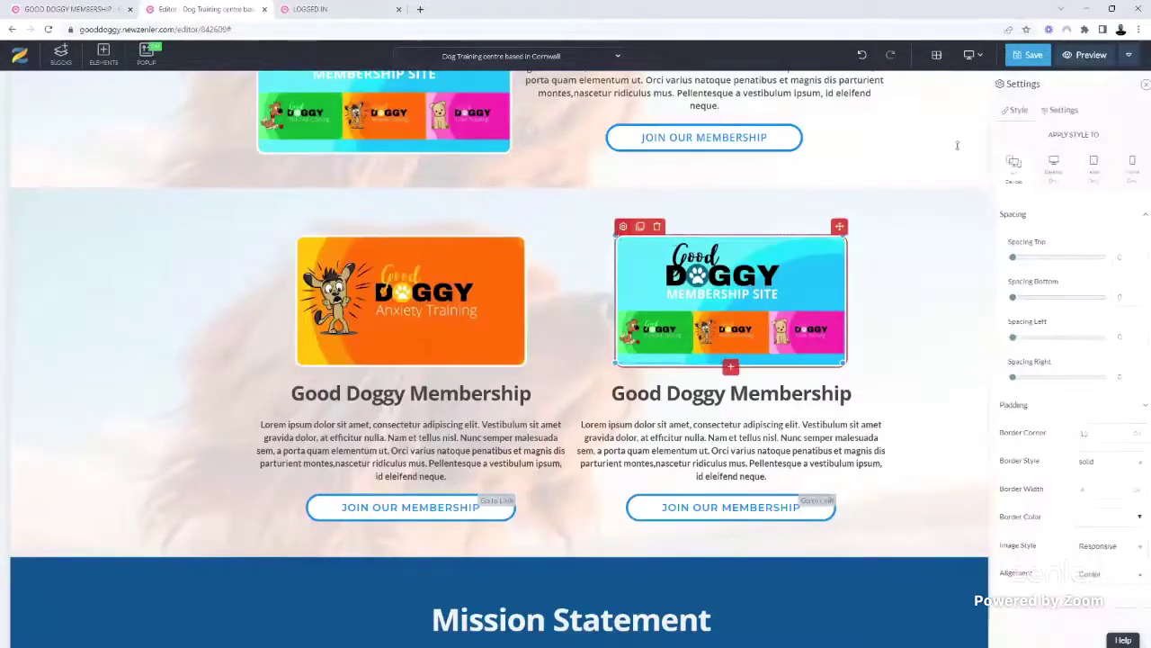
pyautogui.click(1056, 110)
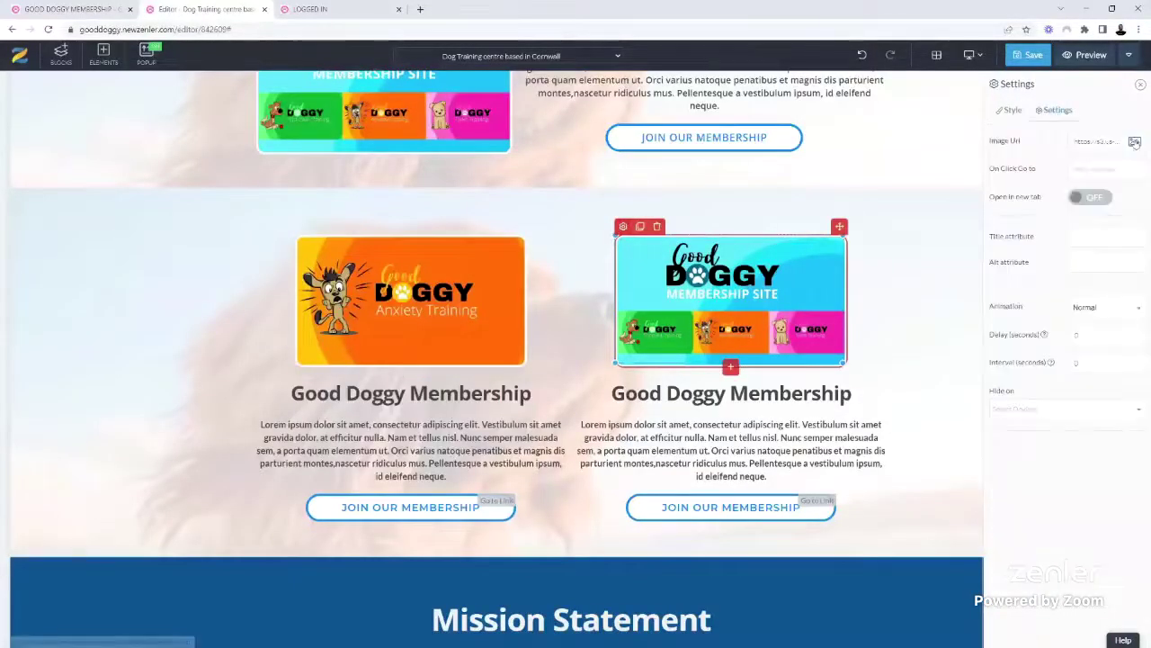
pyautogui.click(1134, 142)
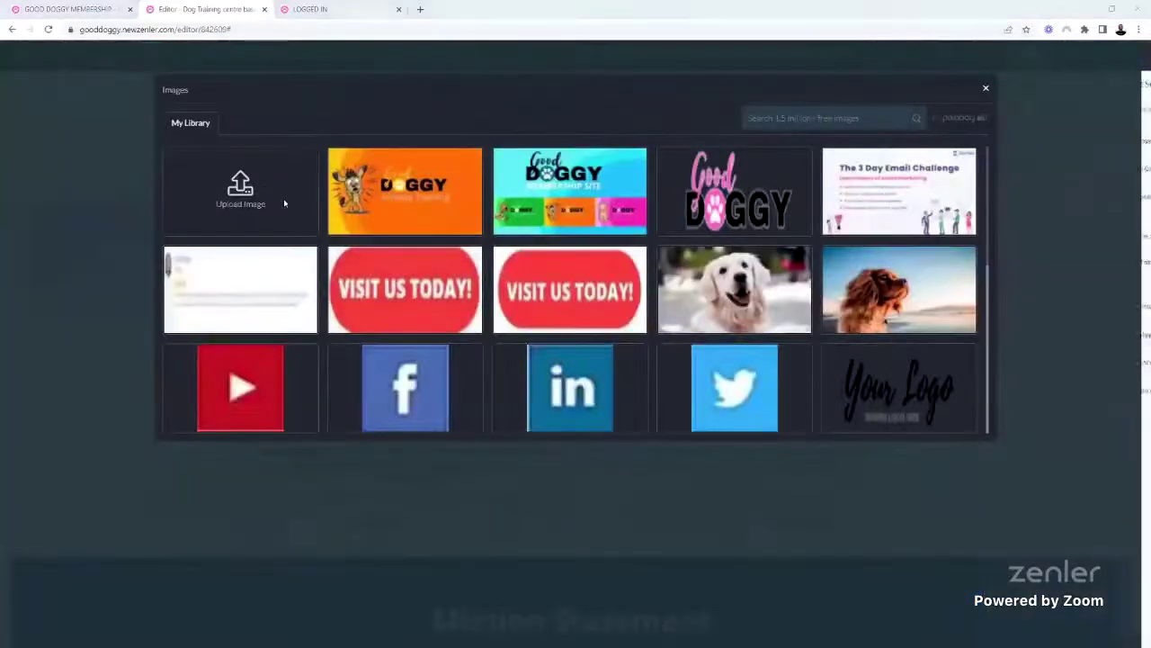
pyautogui.click(284, 202)
pyautogui.click(192, 97)
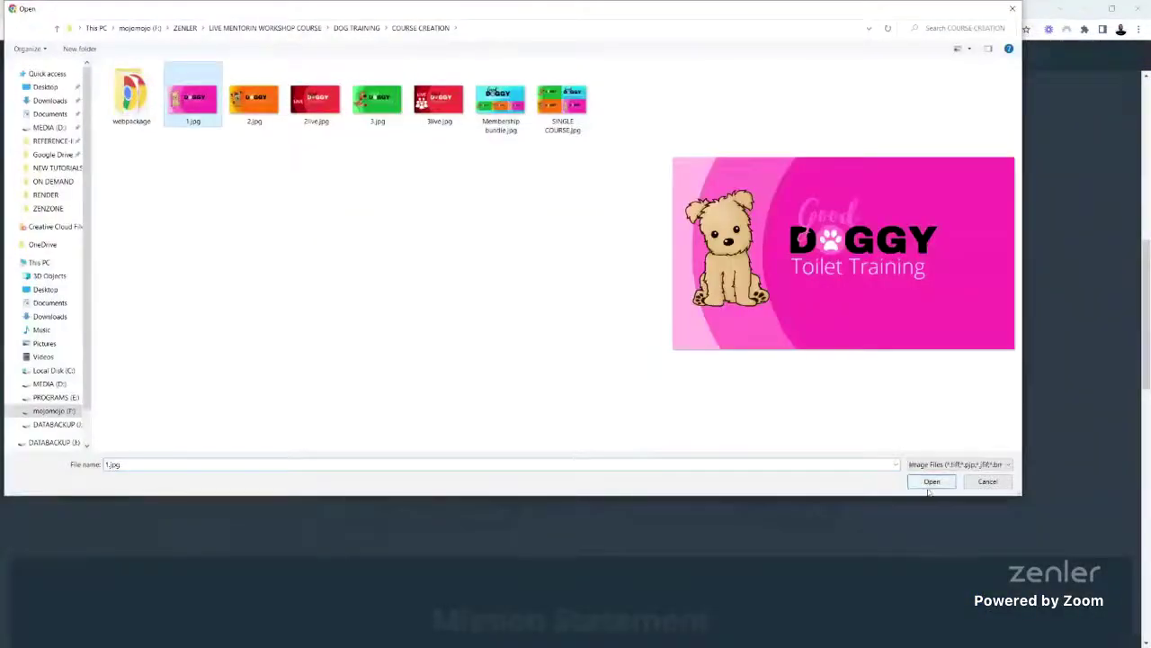
pyautogui.click(930, 483)
pyautogui.click(393, 363)
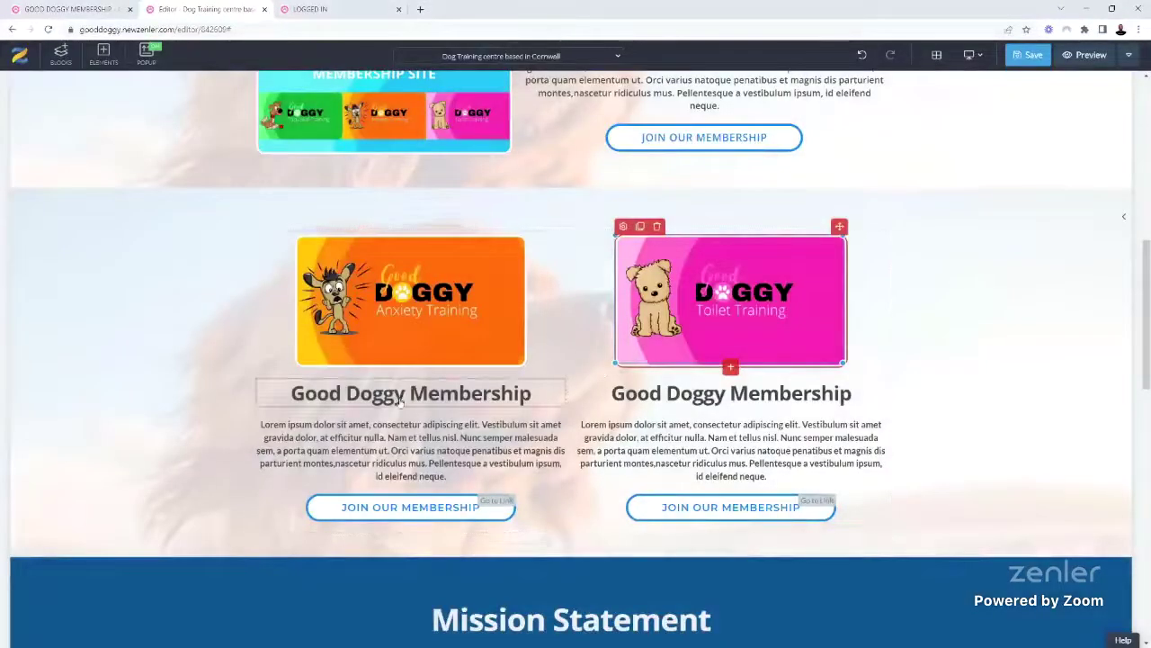
# - Retitle the left card's heading 'Dog Anxiety Course', correcting the 'COurse' capitalisation typo
pyautogui.click(401, 402)
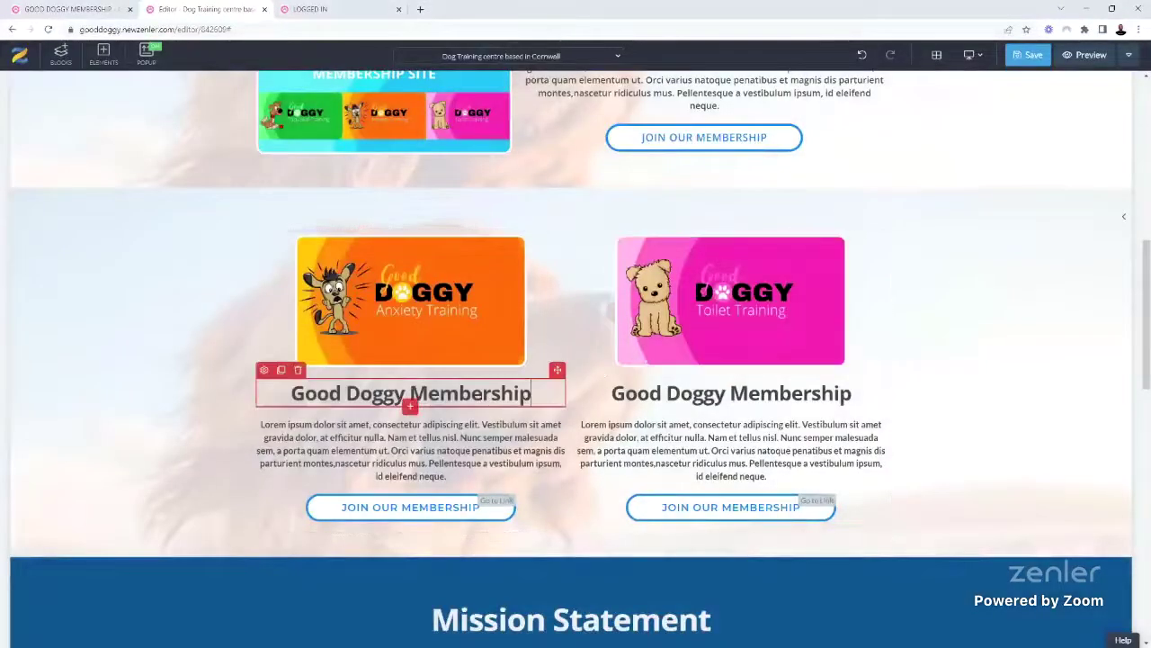
pyautogui.moveTo(530, 393); pyautogui.dragTo(317, 393)
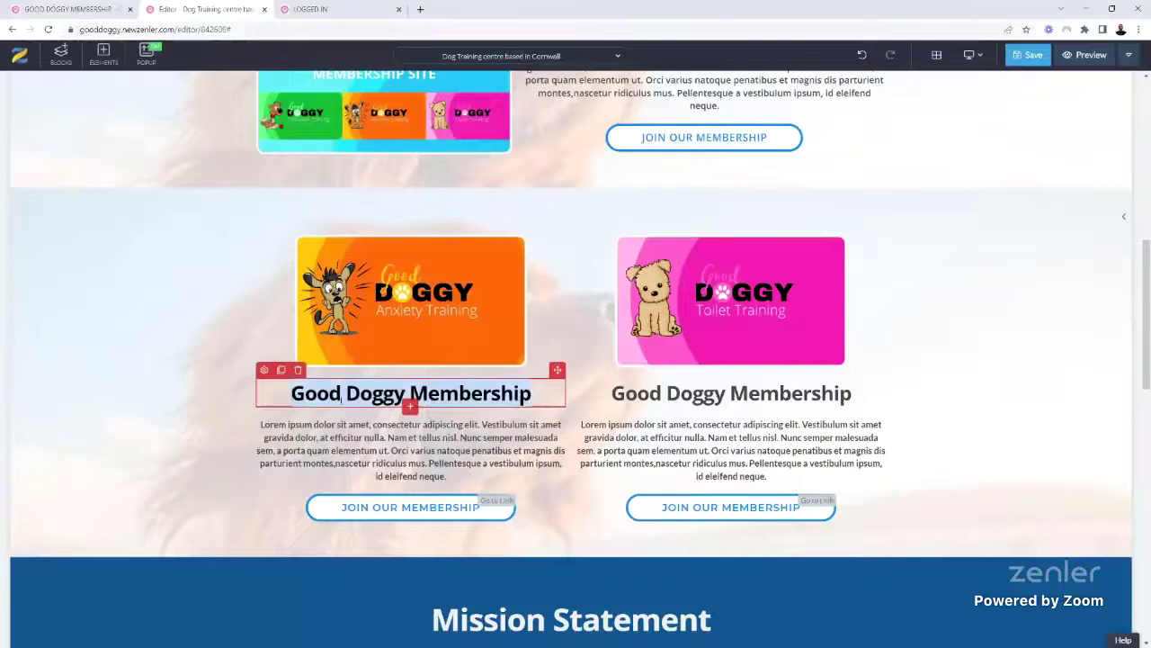
pyautogui.write('Dog')
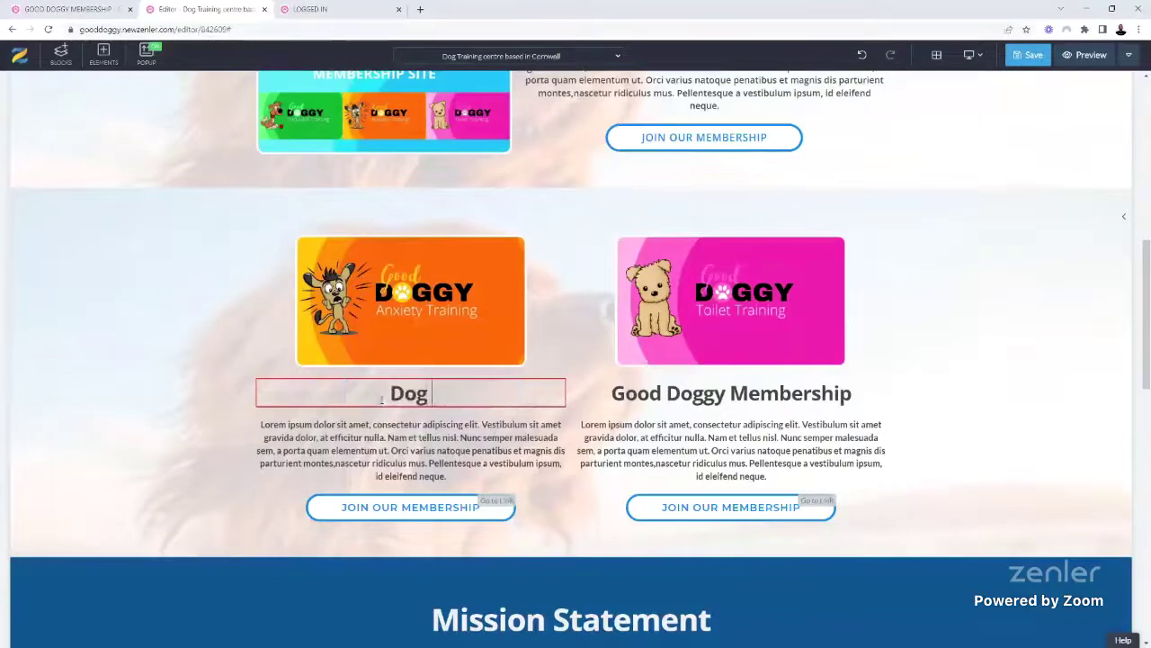
pyautogui.write(' Anxiety')
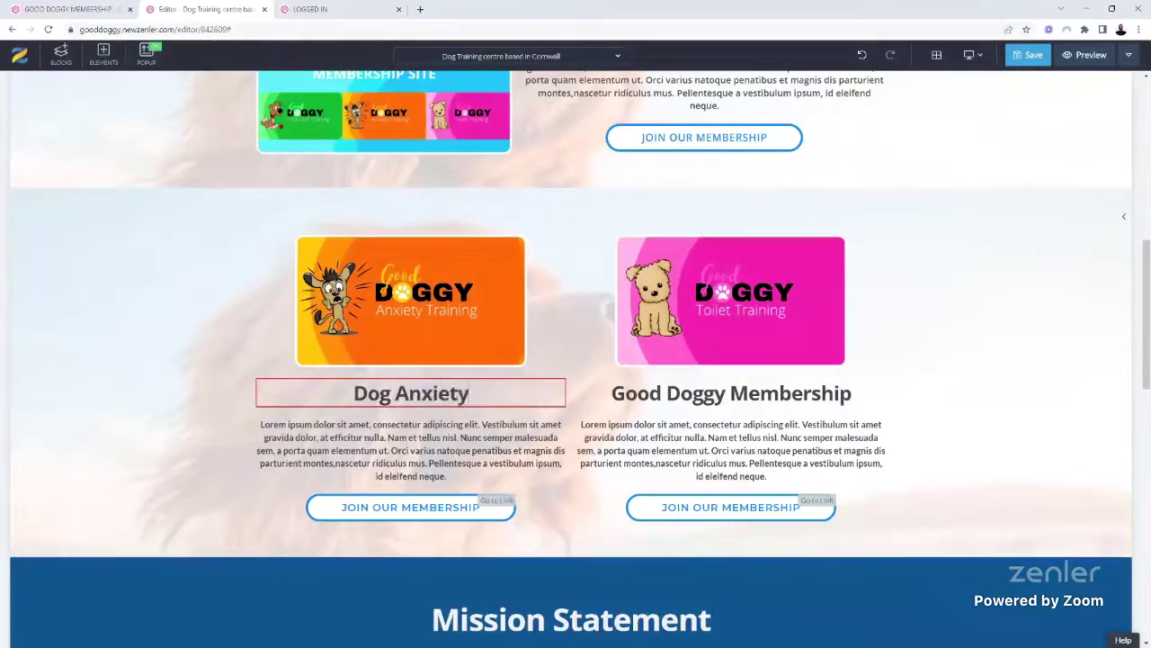
pyautogui.write(' COurse')
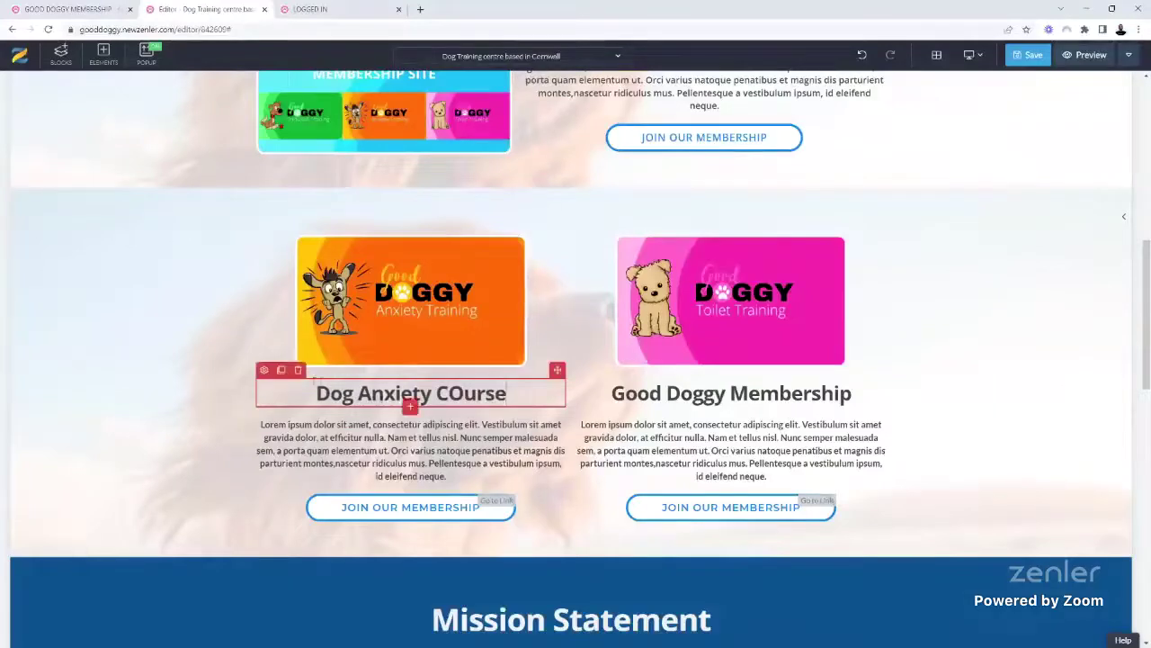
pyautogui.click(456, 393)
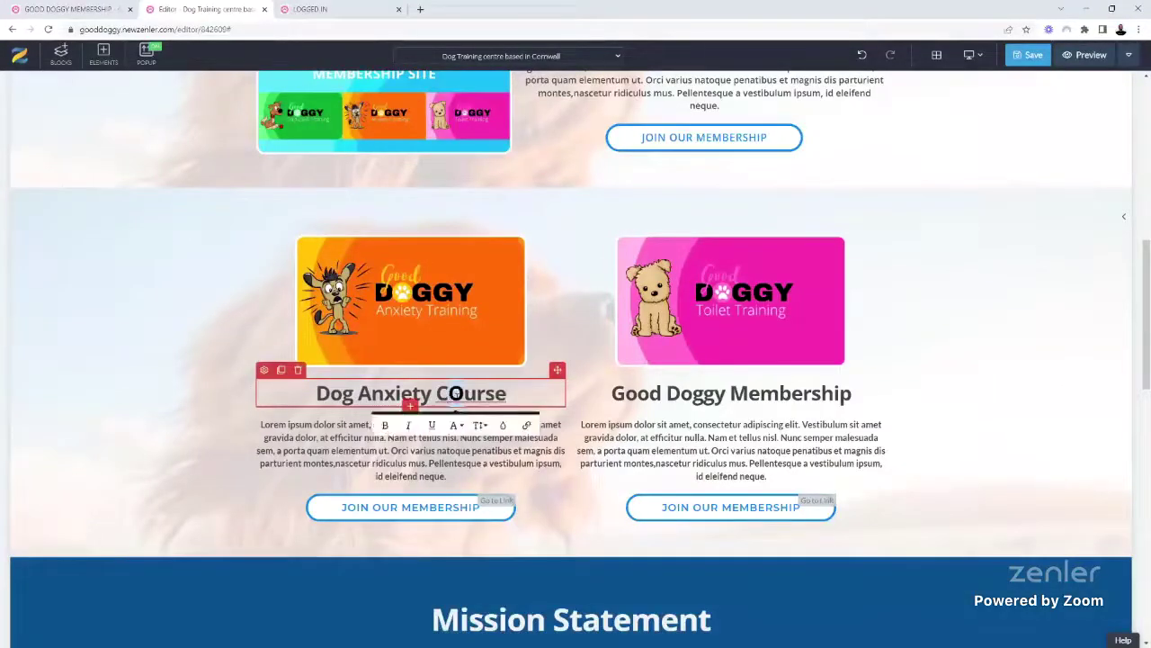
pyautogui.press('BackSpace')
pyautogui.write('o')
# - Retitle the right card's heading 'Toilet Training for your pet', fixing the typing slips
pyautogui.click(853, 393)
pyautogui.moveTo(852, 394); pyautogui.dragTo(597, 406)
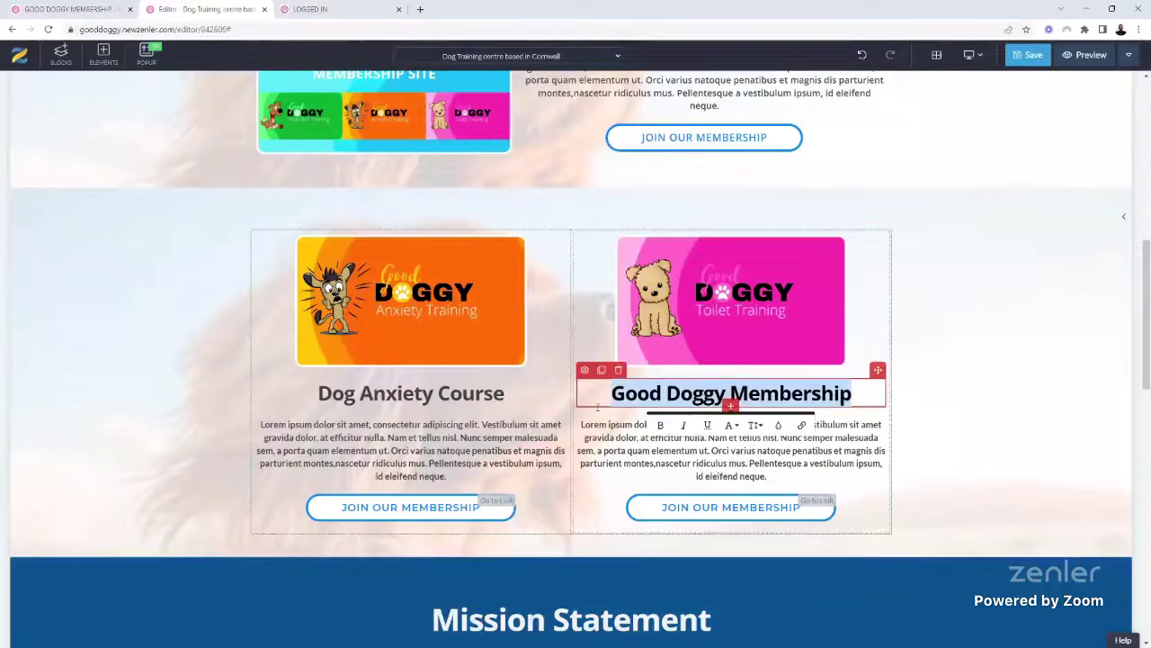
pyautogui.write('Toilet ')
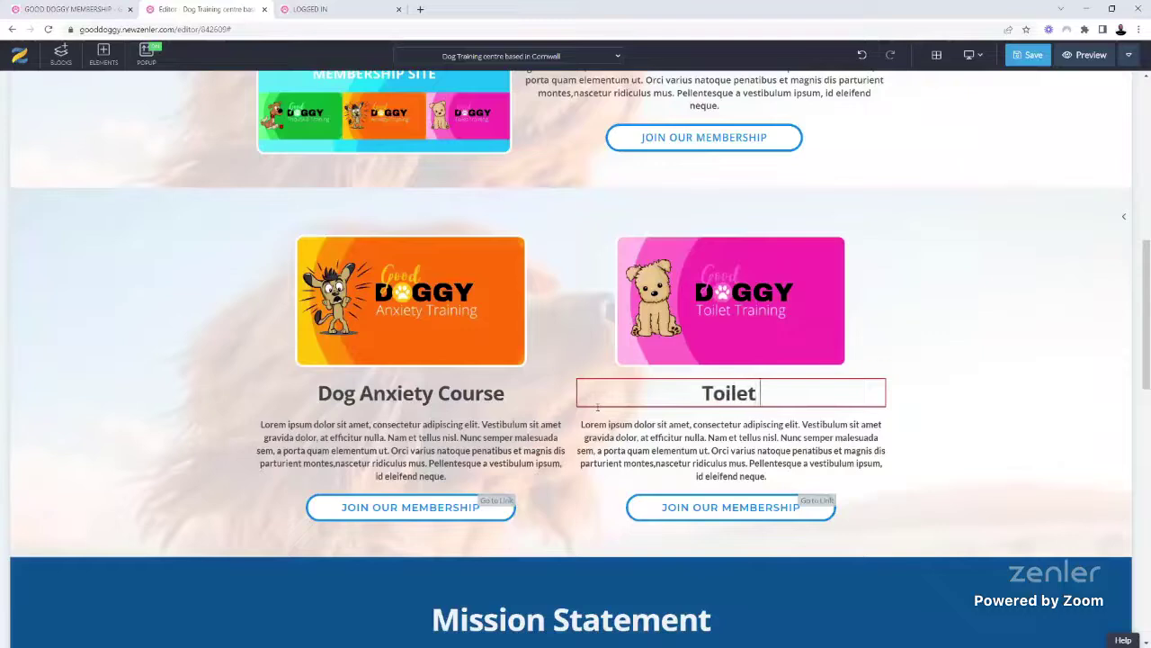
pyautogui.write('Traing')
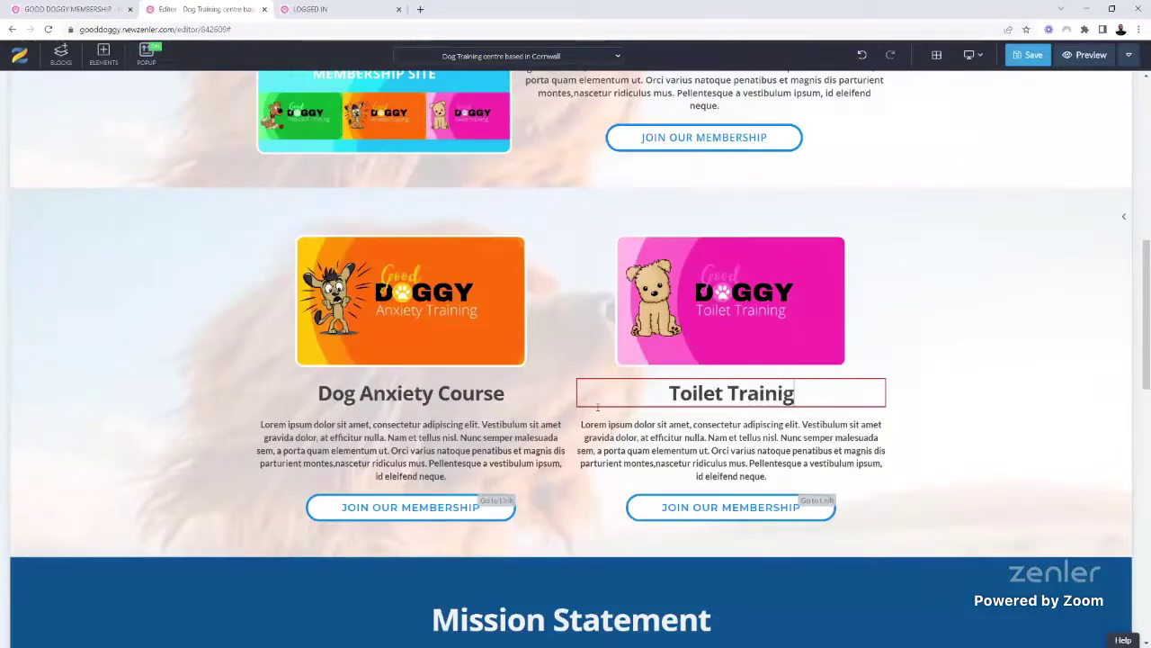
pyautogui.press('BackSpace')
pyautogui.write('i')
pyautogui.press('BackSpace')
pyautogui.write('ing for y')
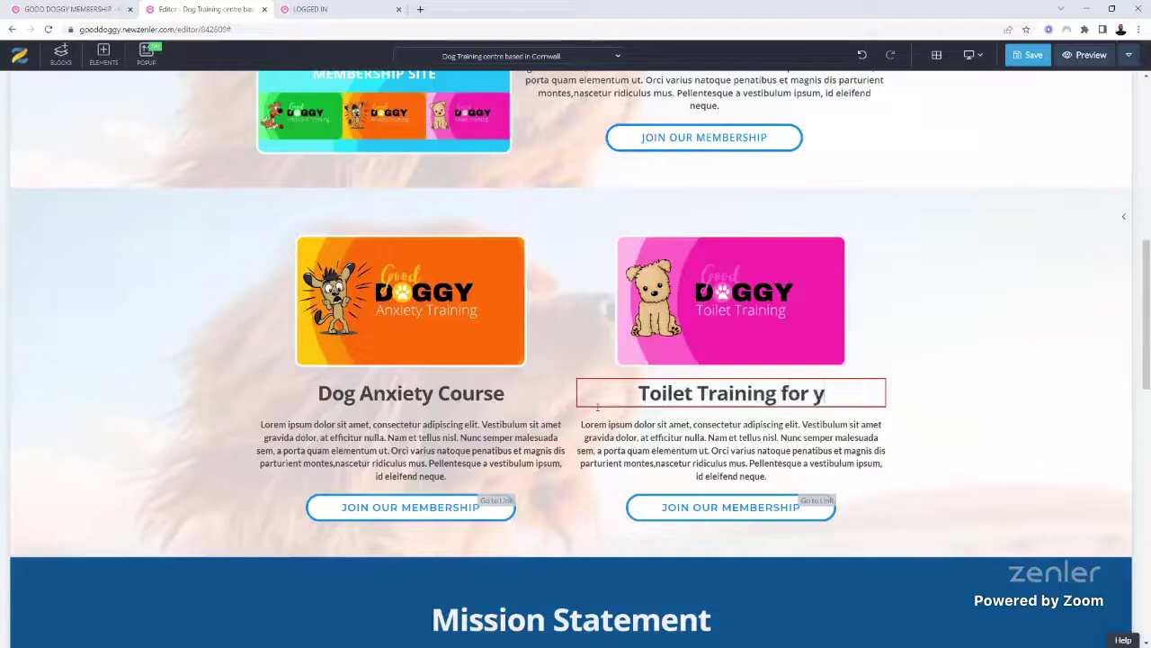
pyautogui.write('our pet')
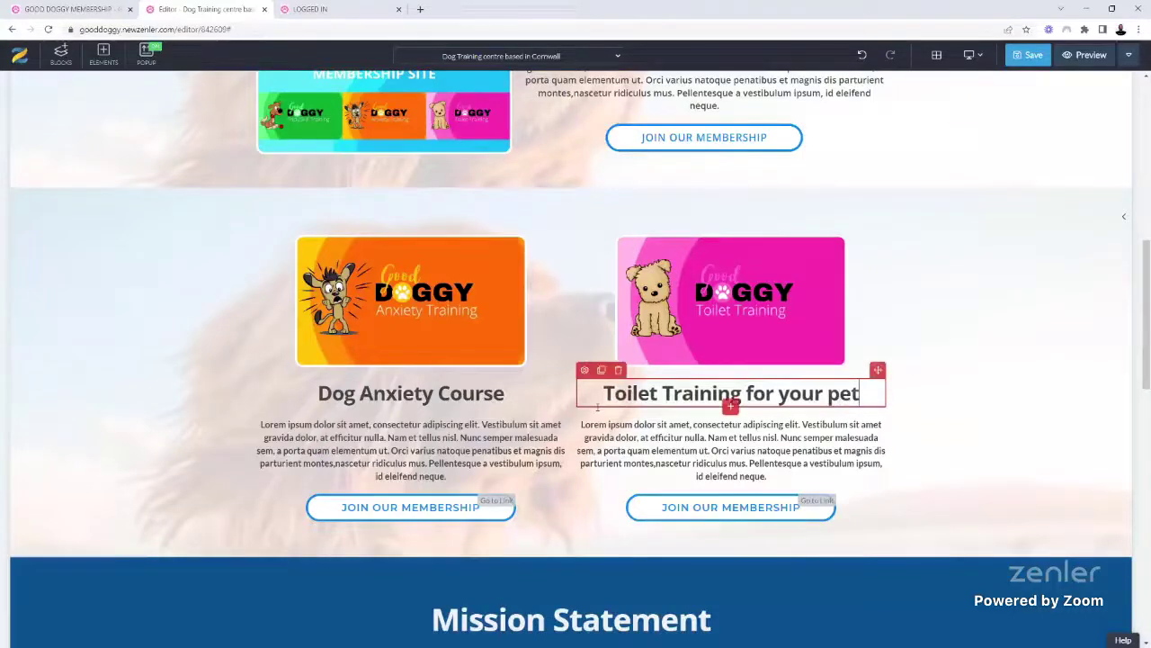
pyautogui.click(394, 518)
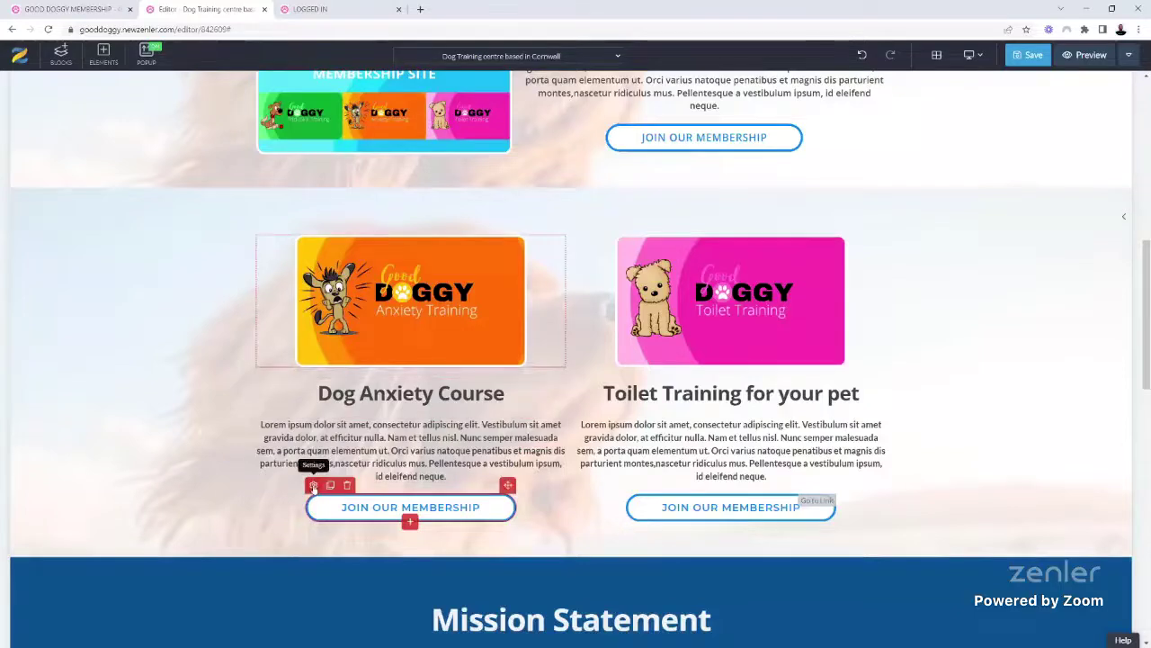
# - Change the Dog Anxiety card's button text to ENROL HERE
pyautogui.click(313, 485)
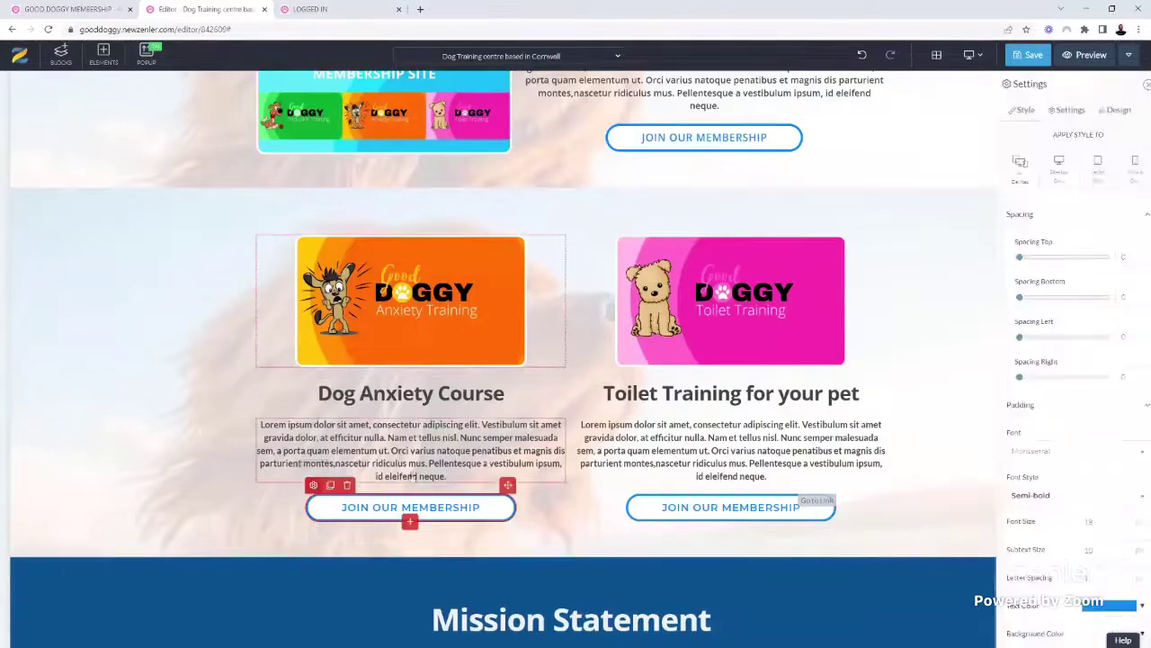
pyautogui.click(1056, 109)
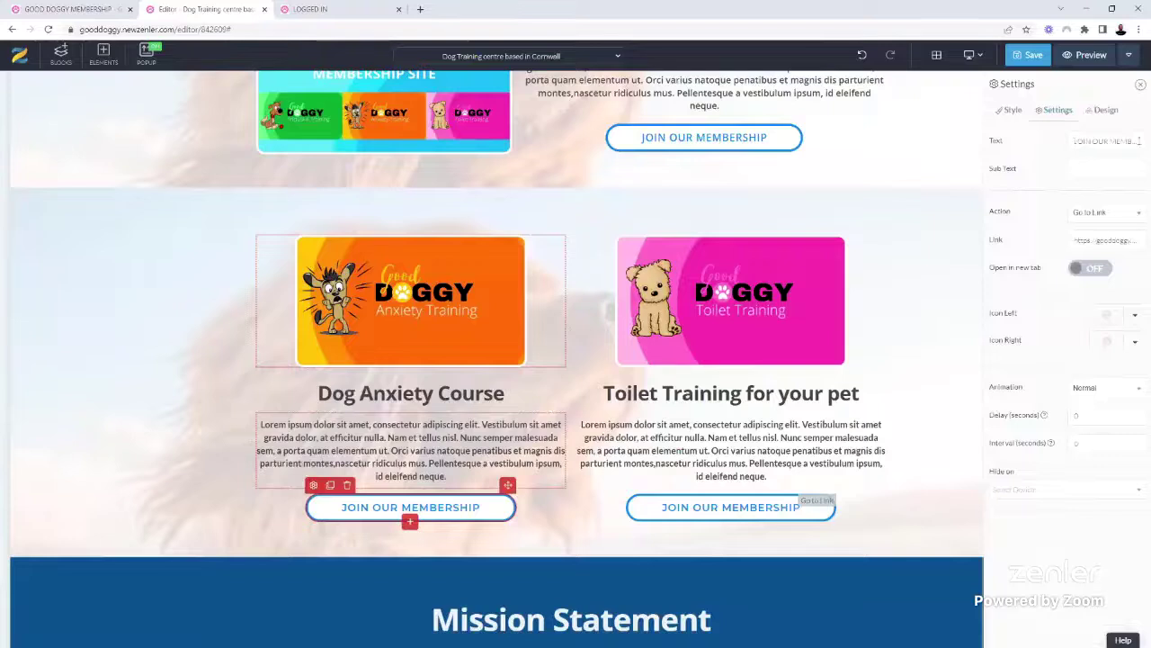
pyautogui.moveTo(1075, 141); pyautogui.dragTo(1138, 142)
pyautogui.write('ENR')
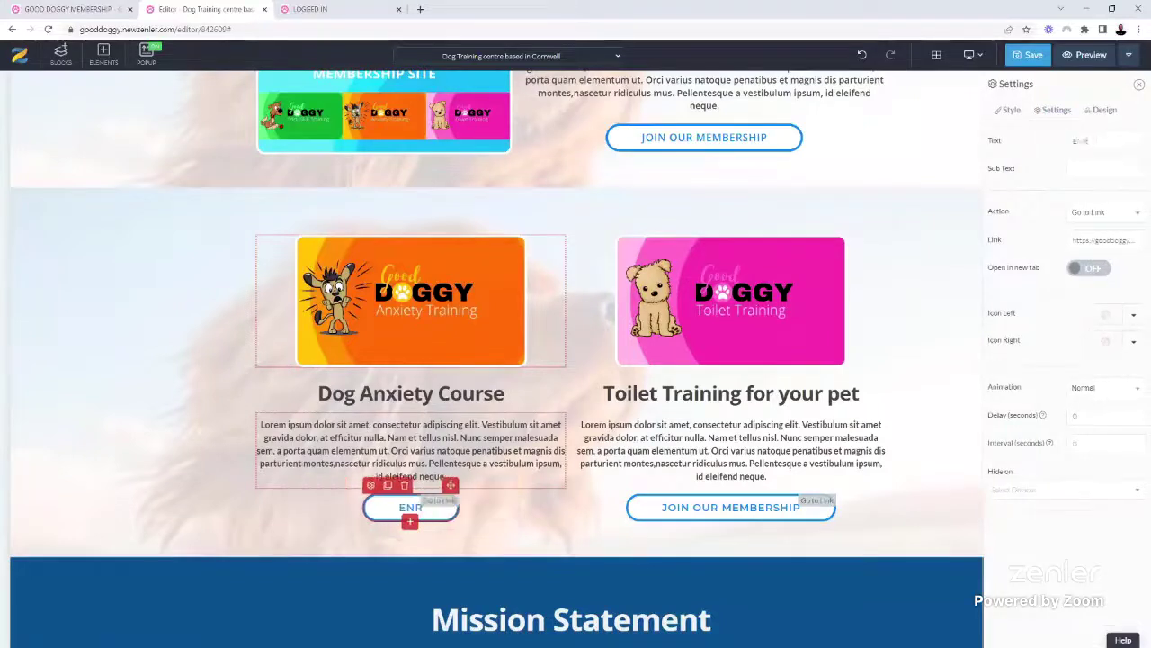
pyautogui.write('OL HERE')
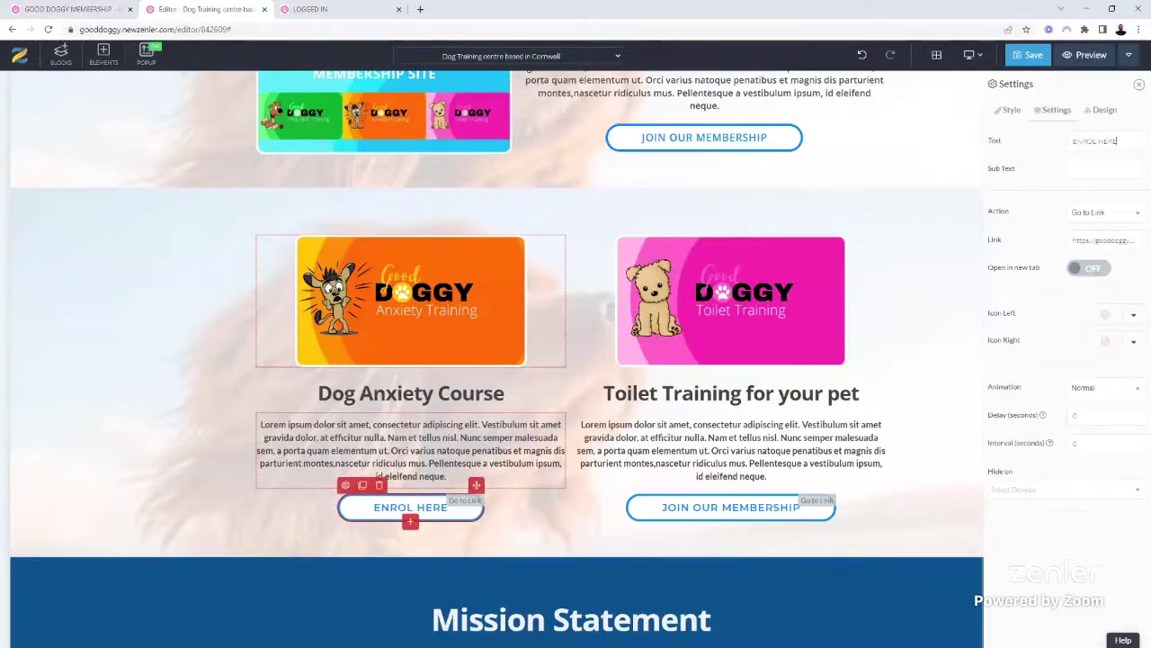
# - Change the Toilet Training card's button text to ENROL HERE
pyautogui.click(640, 502)
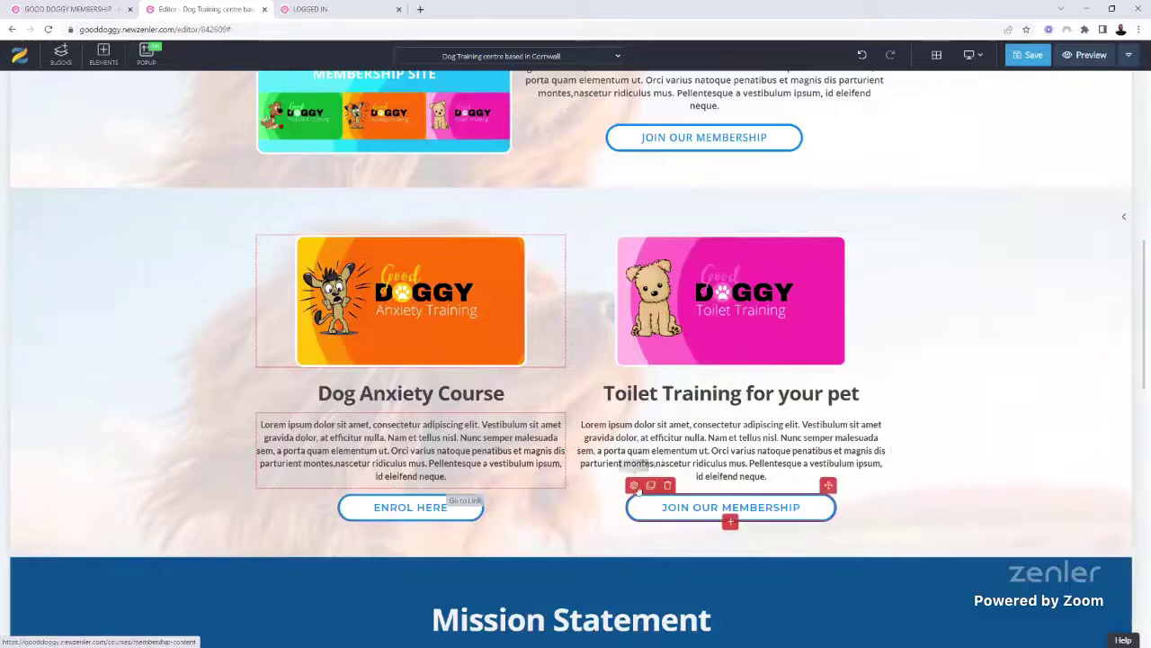
pyautogui.click(633, 485)
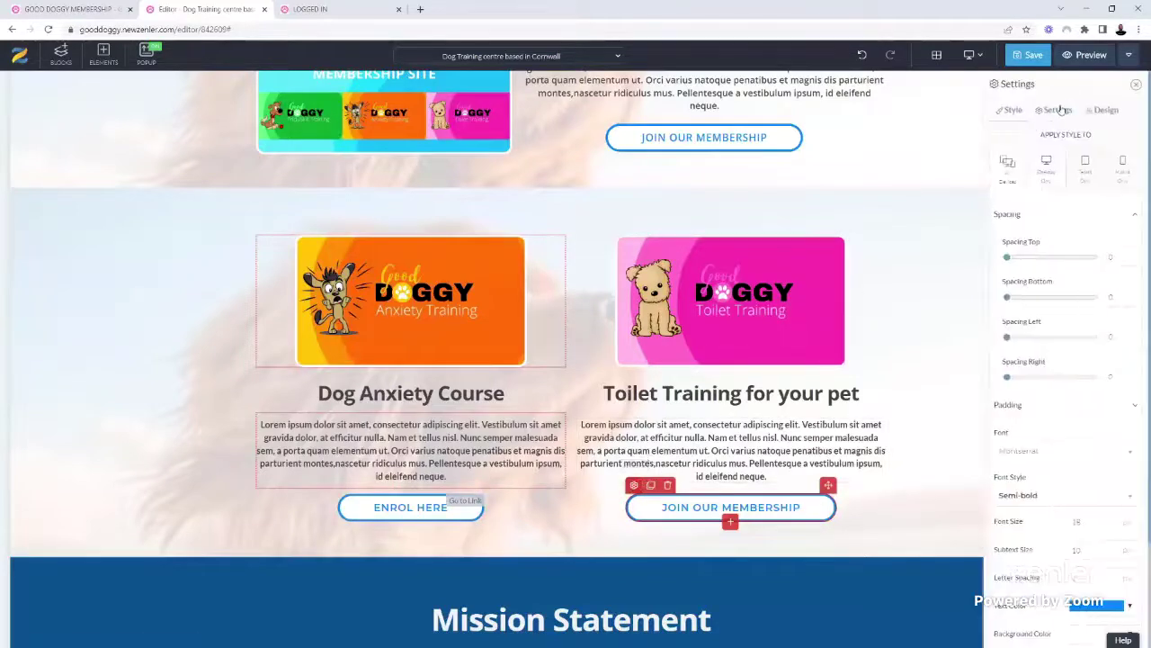
pyautogui.click(1058, 110)
pyautogui.tripleClick(1078, 141)
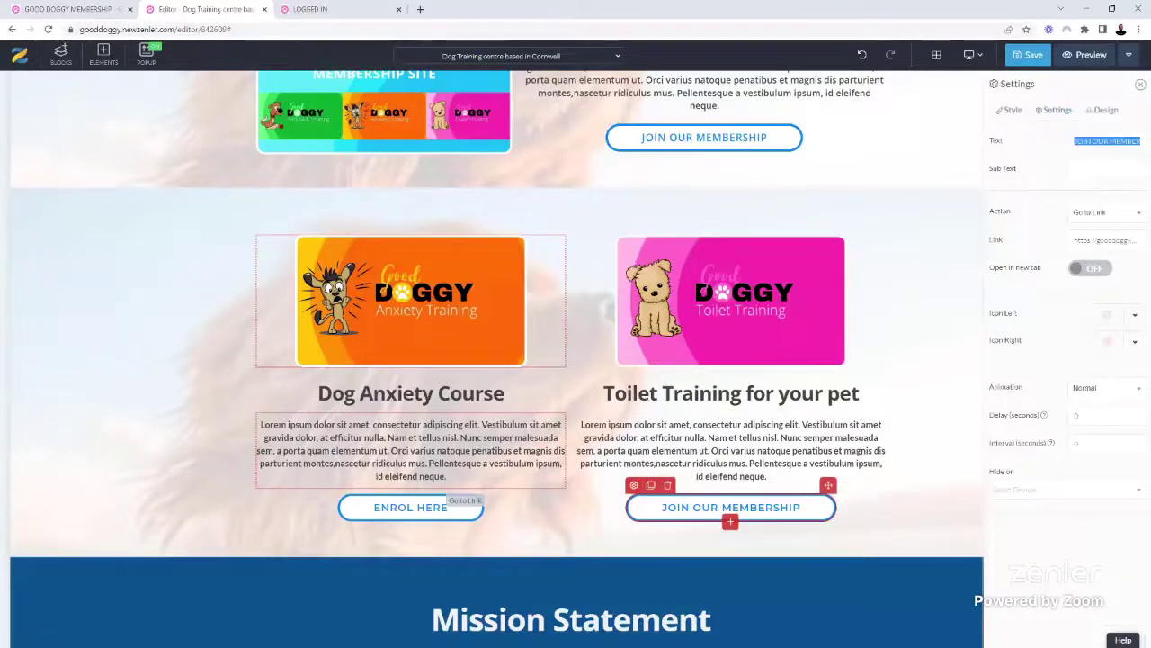
pyautogui.write('ENROL')
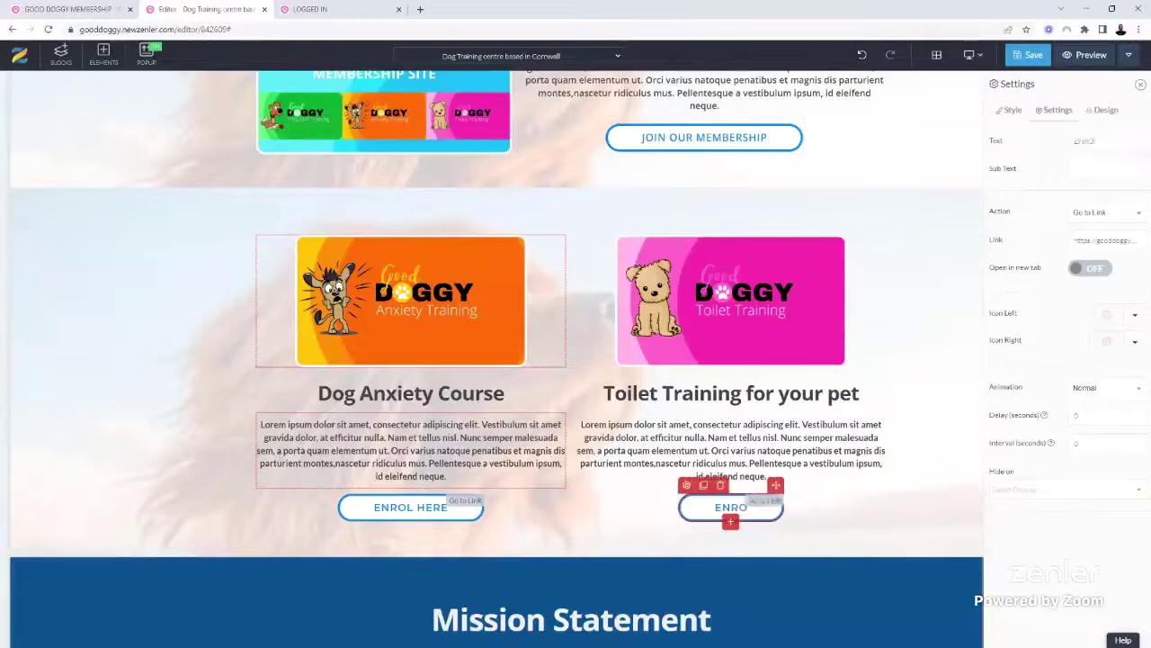
pyautogui.write(' HERE')
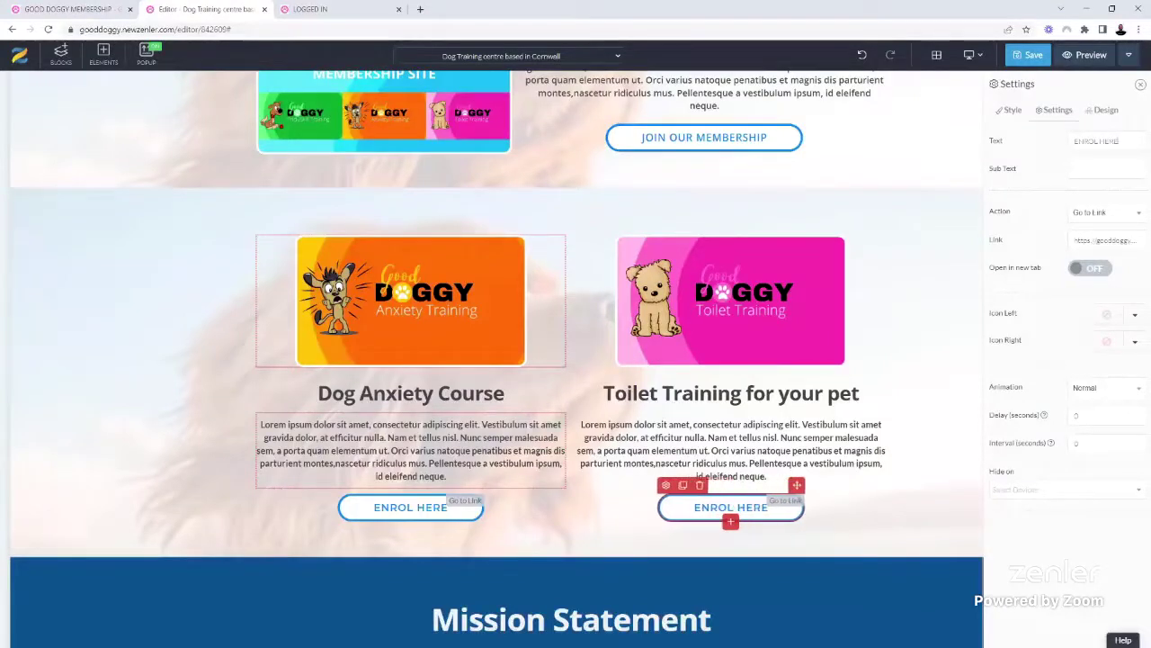
pyautogui.click(1012, 110)
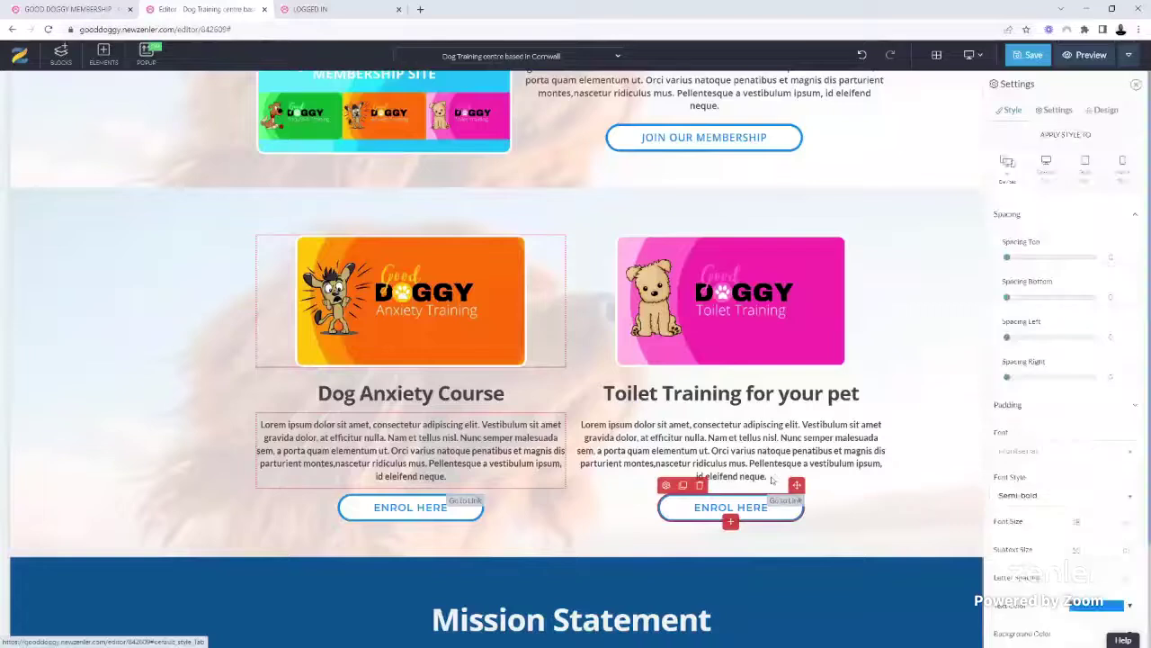
# - Make the Toilet Training button's text and border colour magenta
pyautogui.click(1130, 608)
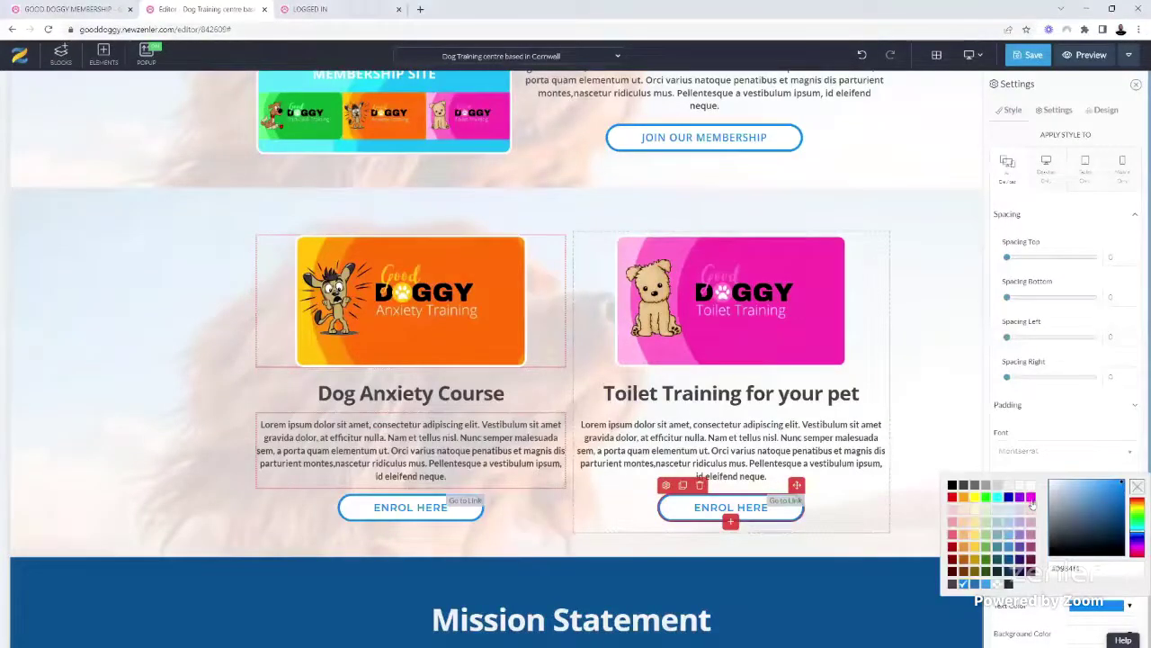
pyautogui.click(1032, 499)
pyautogui.scroll(-2, 1066, 359)
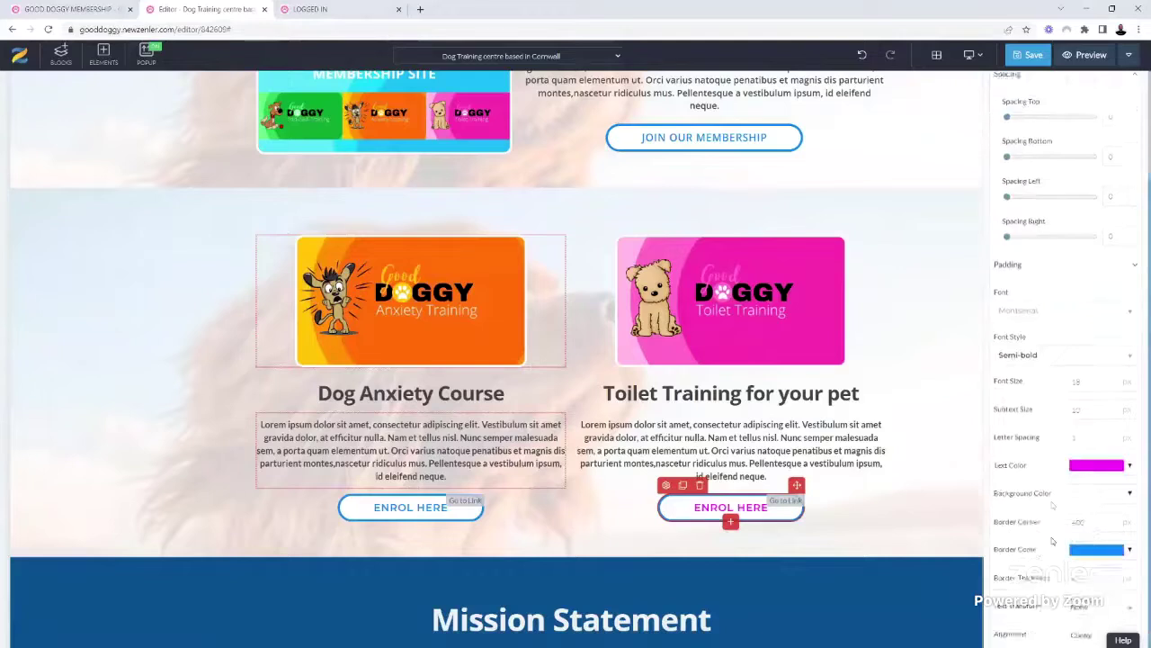
pyautogui.click(1131, 514)
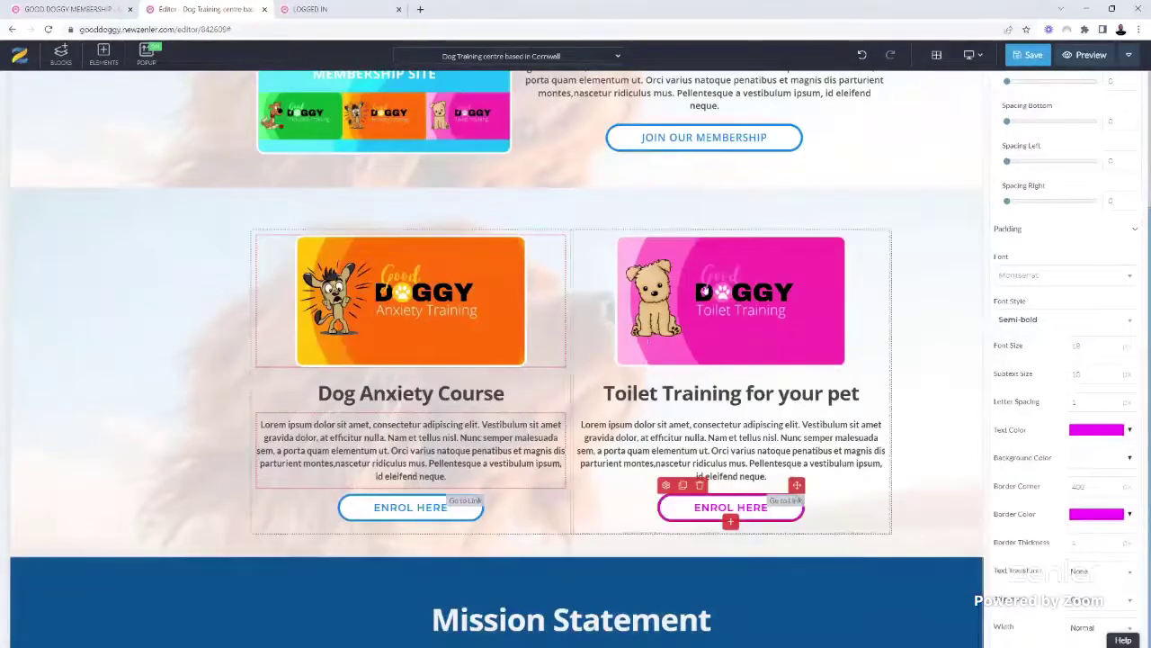
# - Make the Dog Anxiety button's text and border colour orange
pyautogui.click(344, 493)
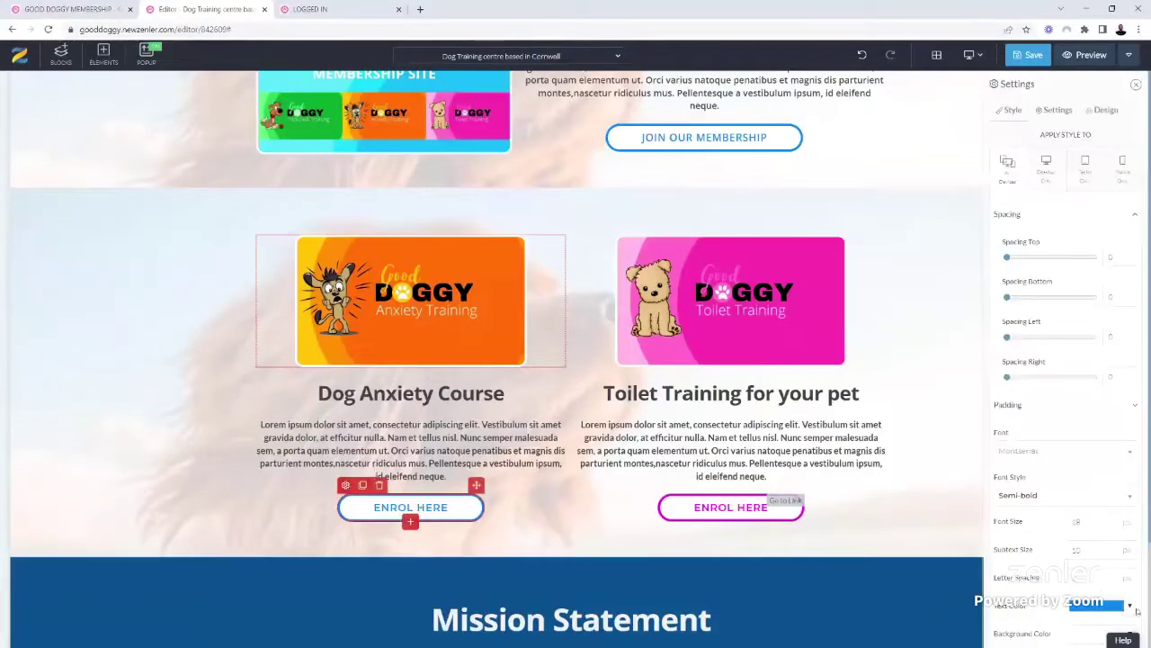
pyautogui.click(1128, 608)
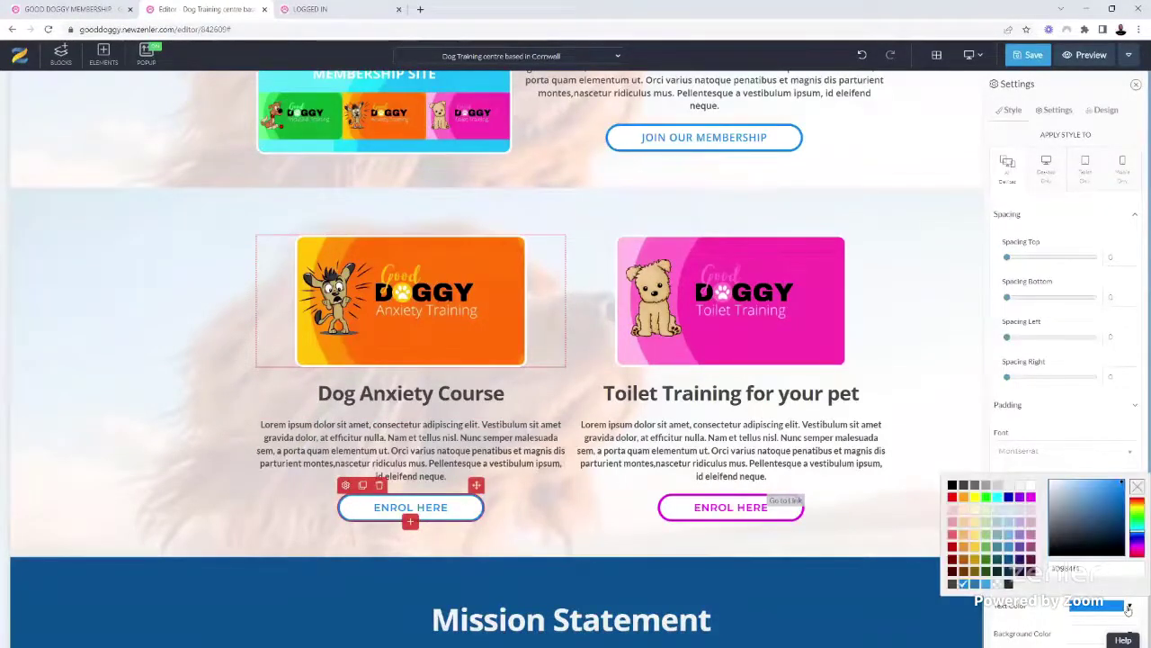
pyautogui.click(965, 497)
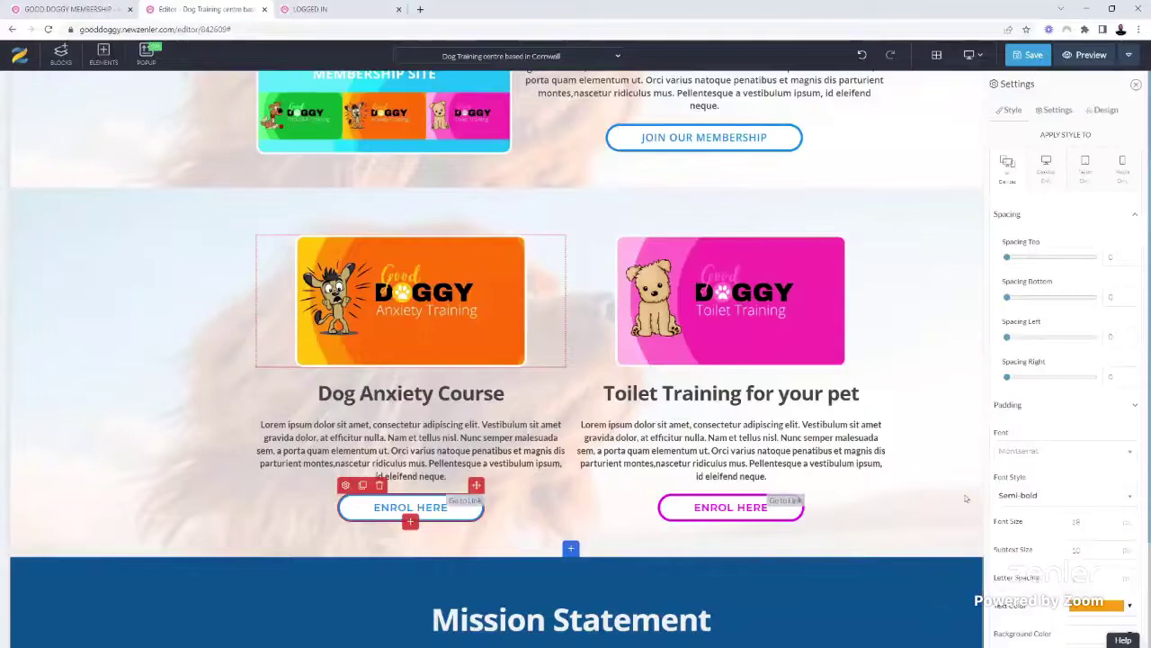
pyautogui.scroll(-2, 1123, 549)
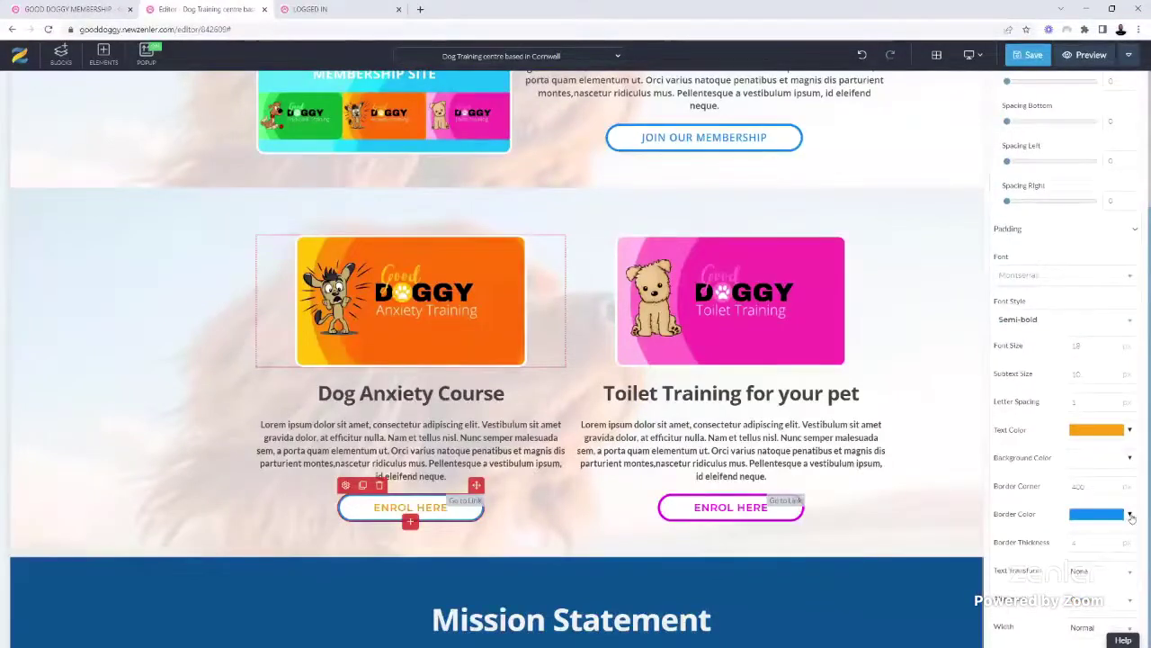
pyautogui.click(1131, 515)
pyautogui.click(965, 550)
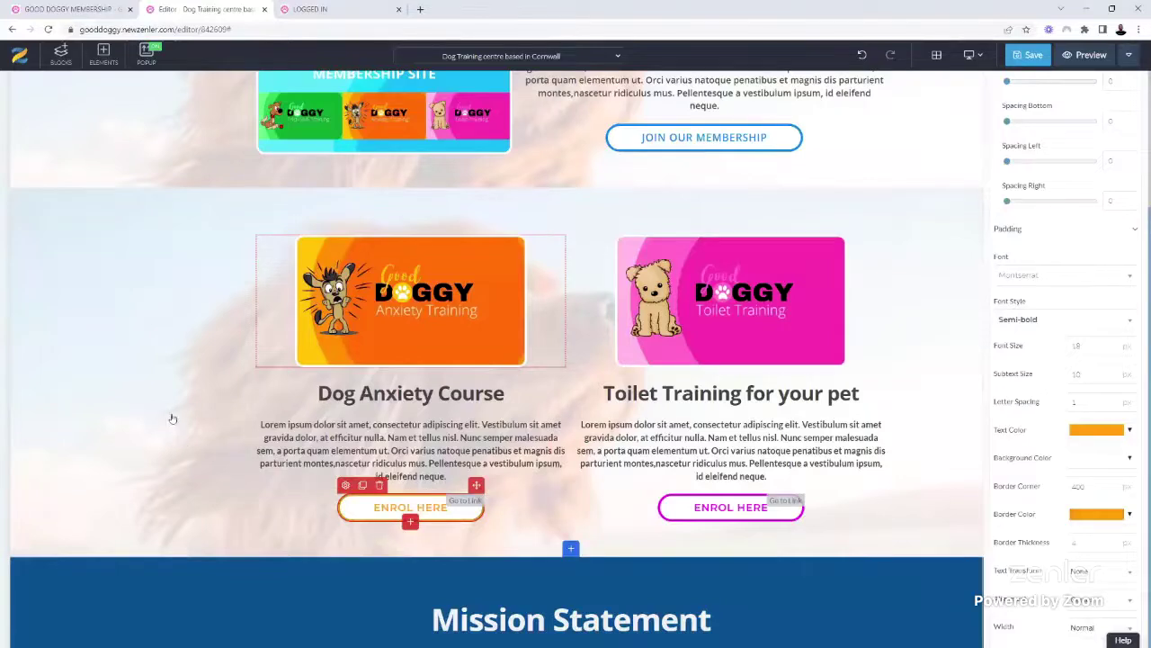
# - Copy the Checkout Page URL of Dog Anxiety Training - Stand Alone Course, then return to the editor
pyautogui.click(90, 13)
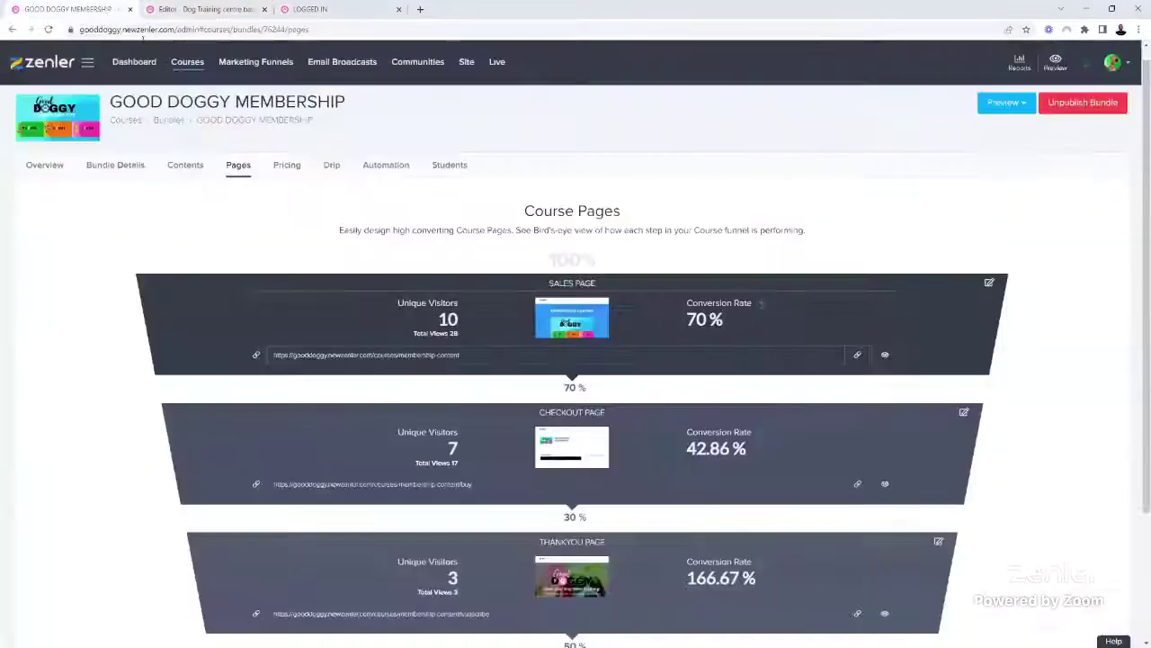
pyautogui.click(185, 62)
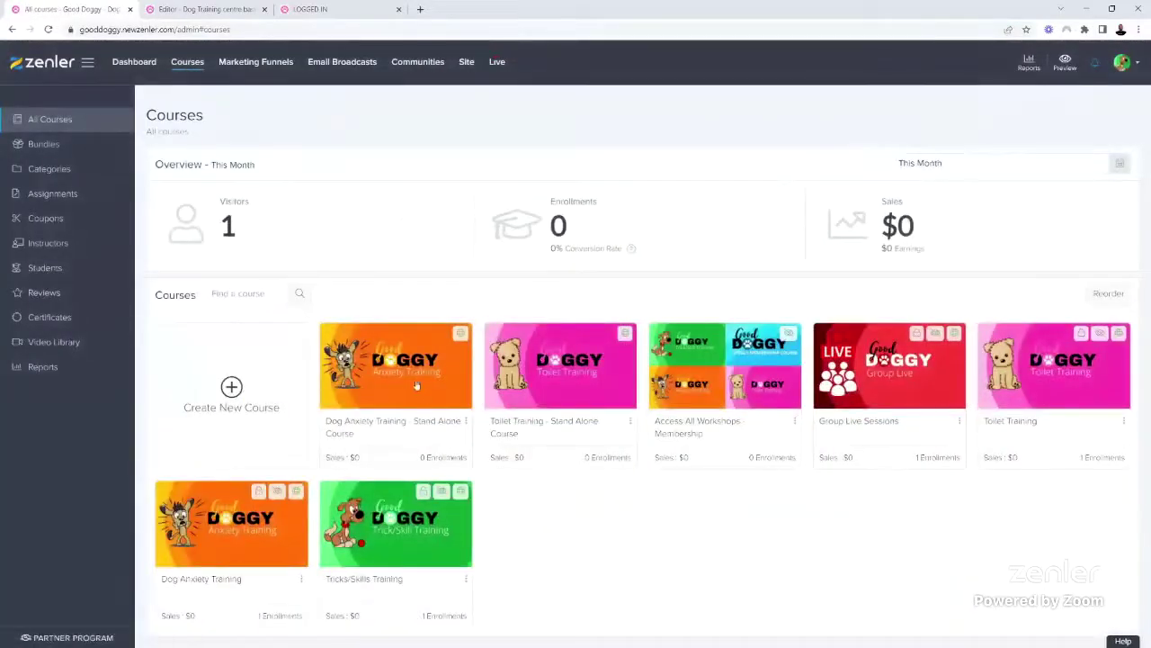
pyautogui.click(398, 384)
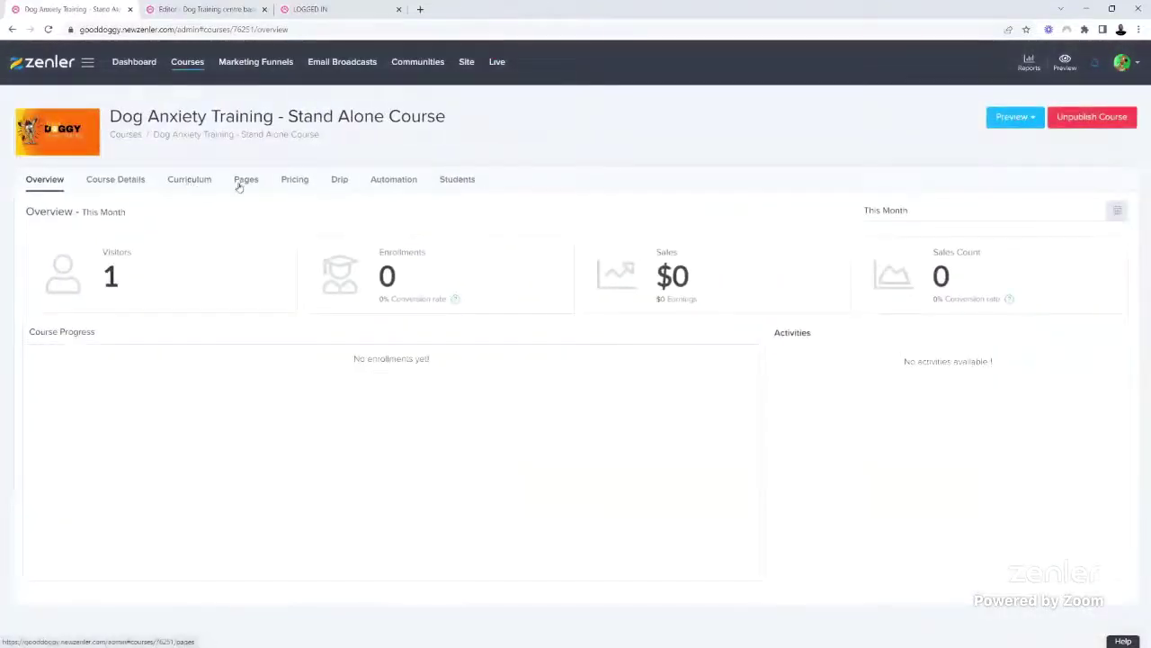
pyautogui.click(240, 184)
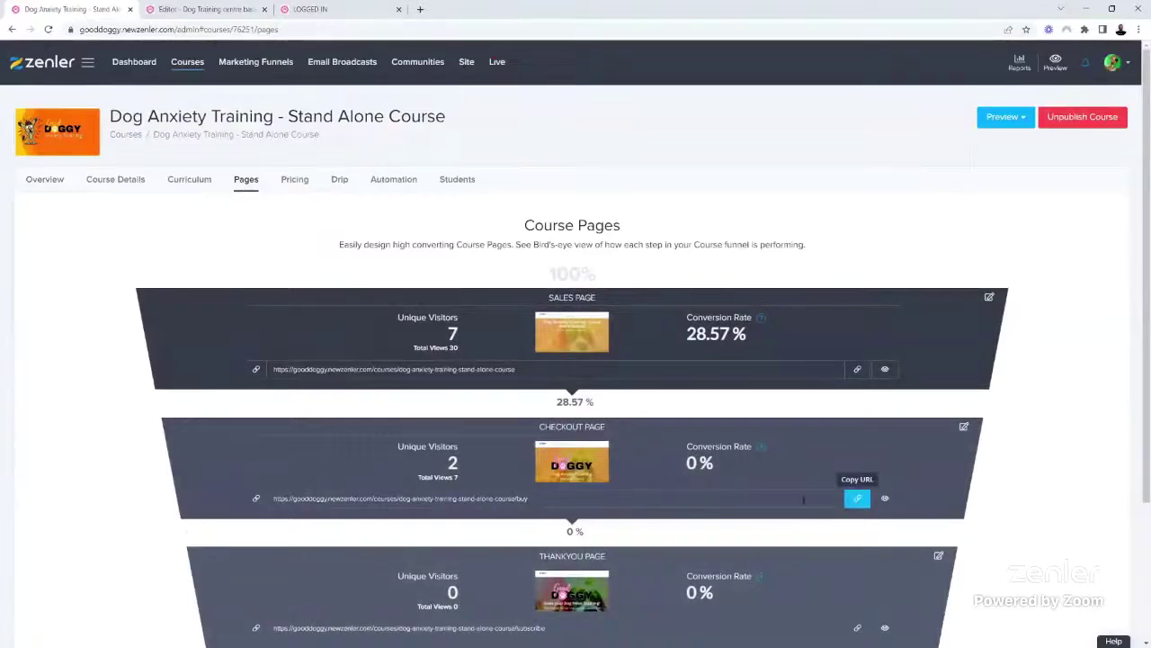
pyautogui.click(857, 497)
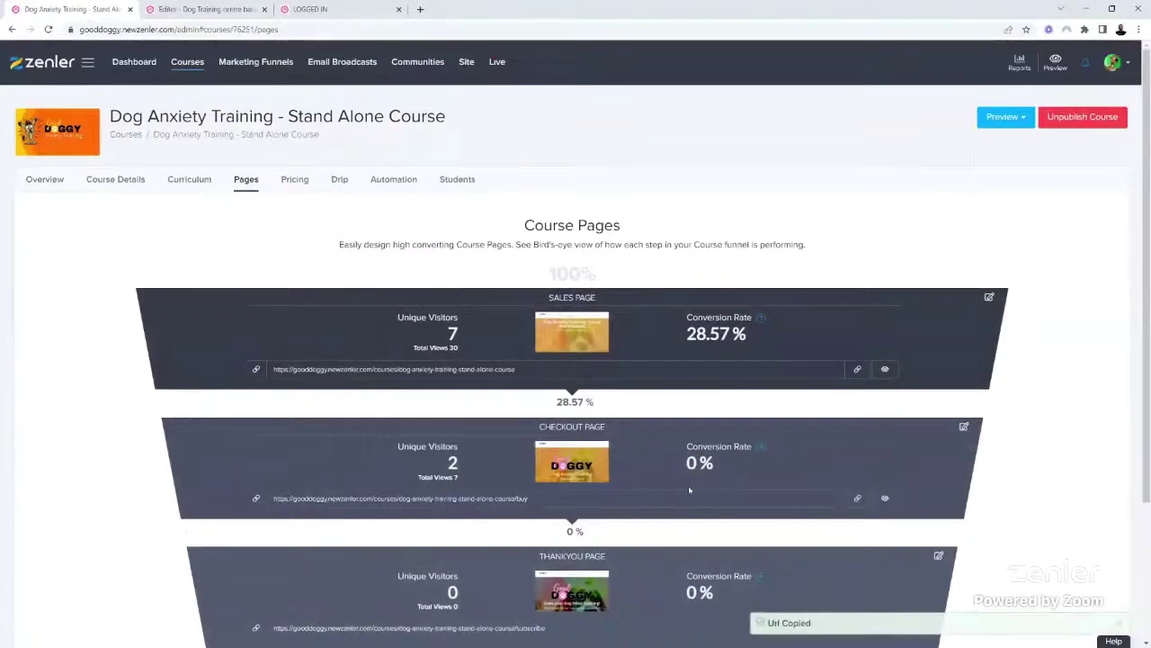
pyautogui.click(203, 11)
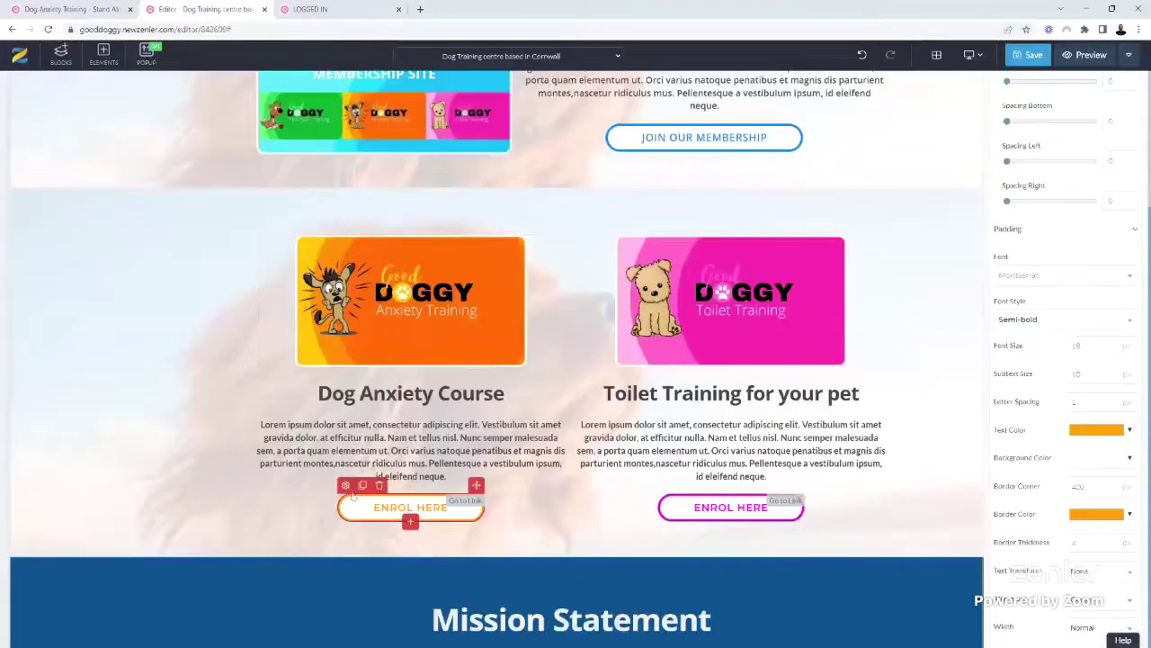
# - Keep the orange ENROL HERE button's action as a URL link and save the page
pyautogui.scroll(3, 1081, 288)
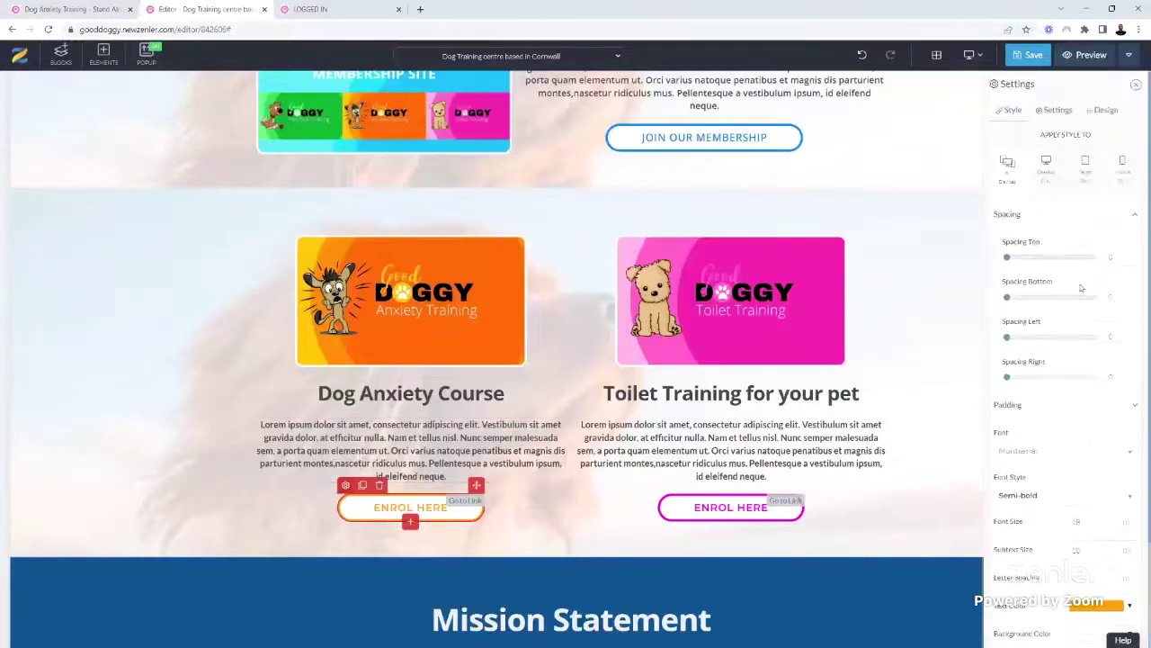
pyautogui.click(1059, 111)
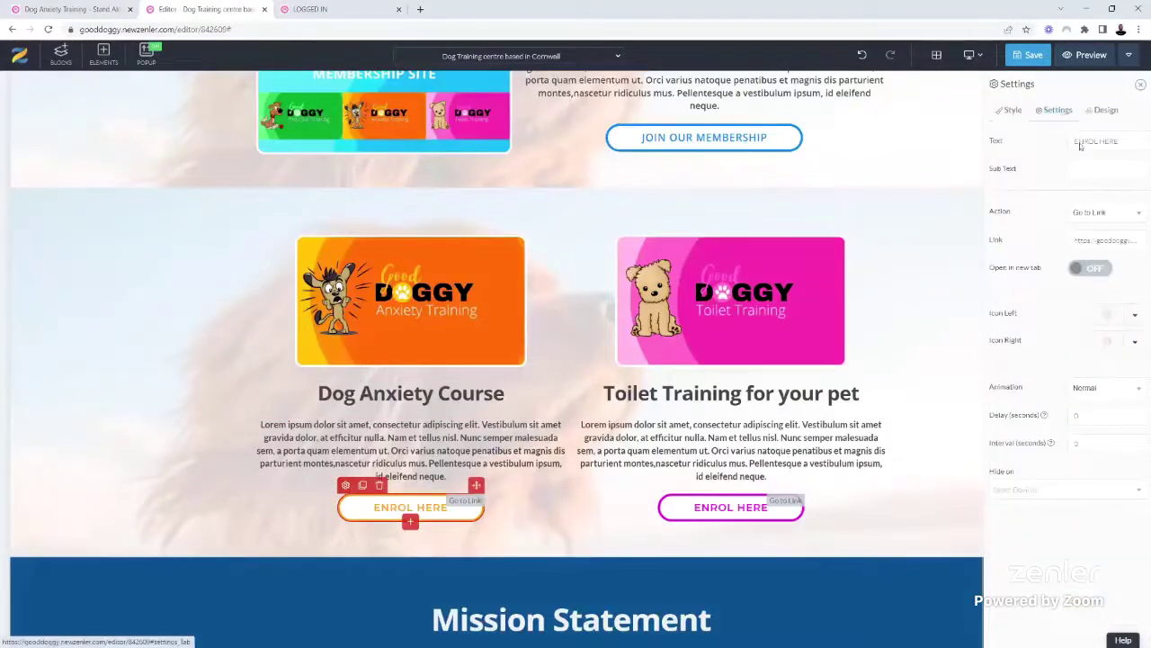
pyautogui.click(1091, 213)
pyautogui.click(1086, 253)
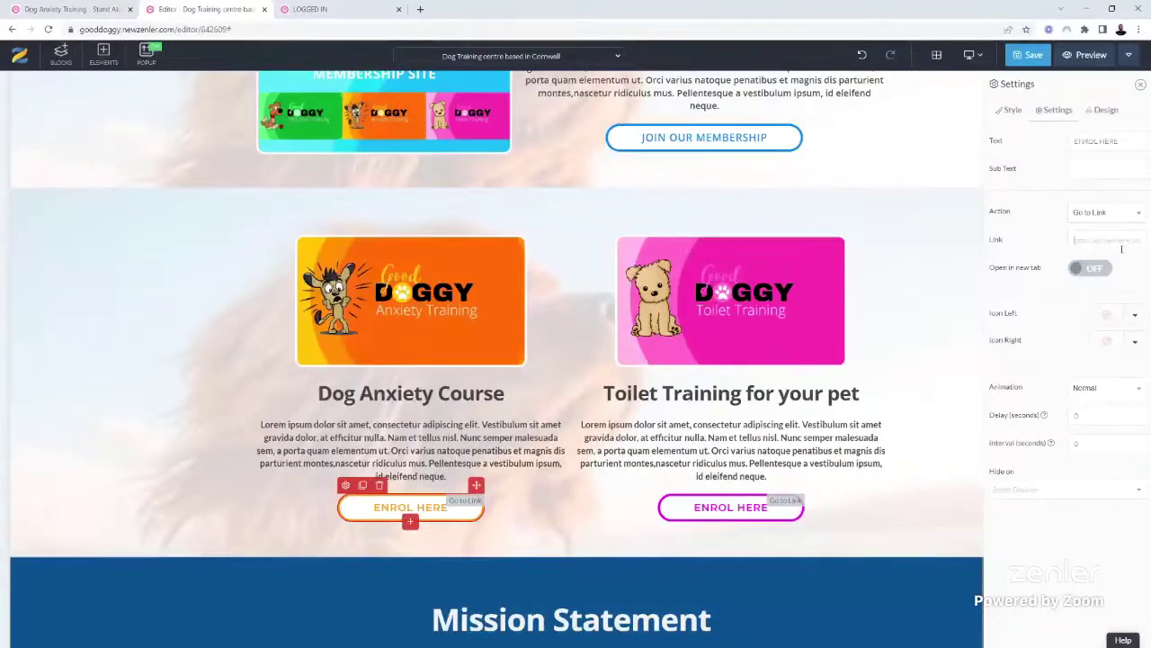
pyautogui.click(1032, 57)
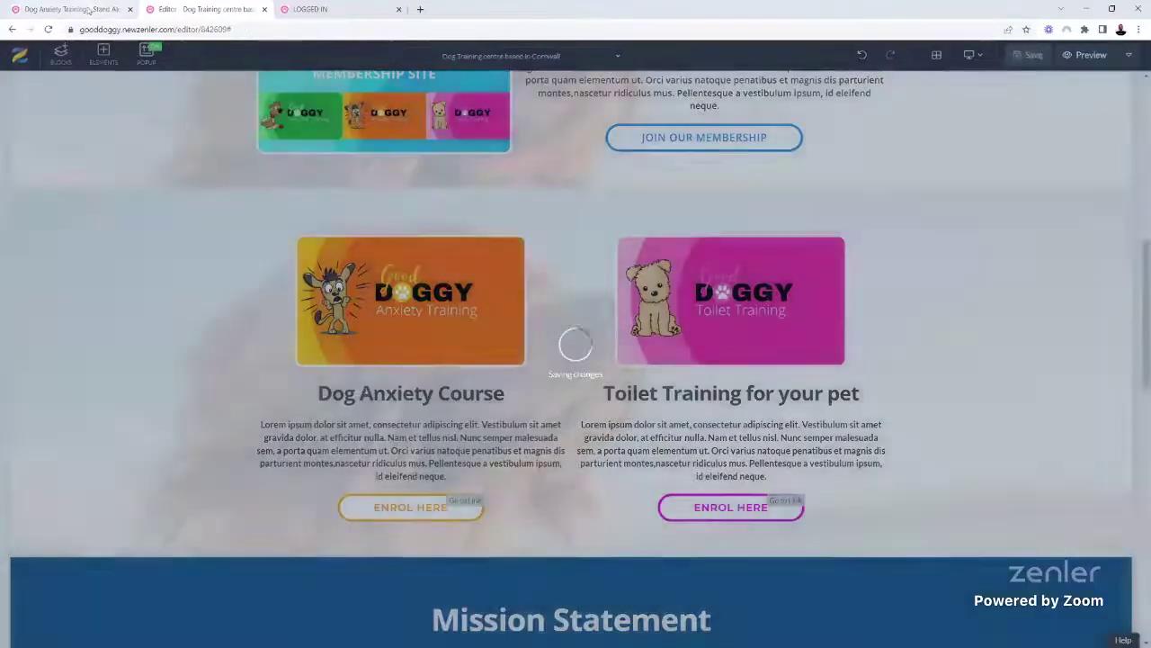
pyautogui.click(72, 9)
# - Copy the Toilet Training - Stand Alone Course checkout page link, then return to the editor
pyautogui.click(200, 72)
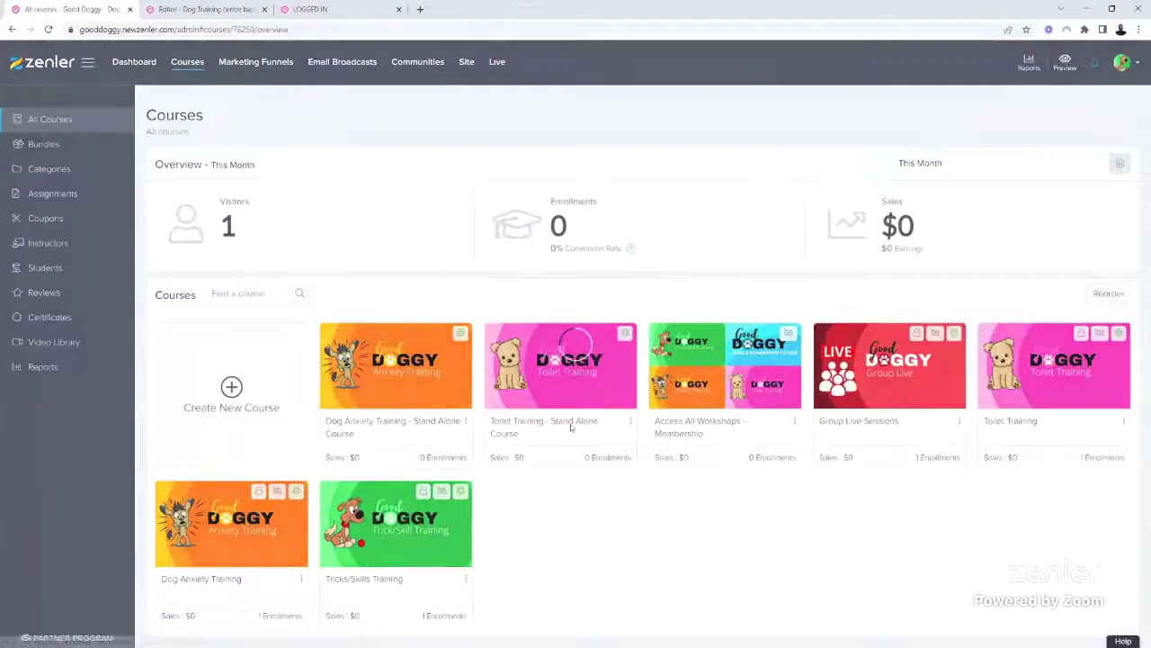
pyautogui.click(570, 422)
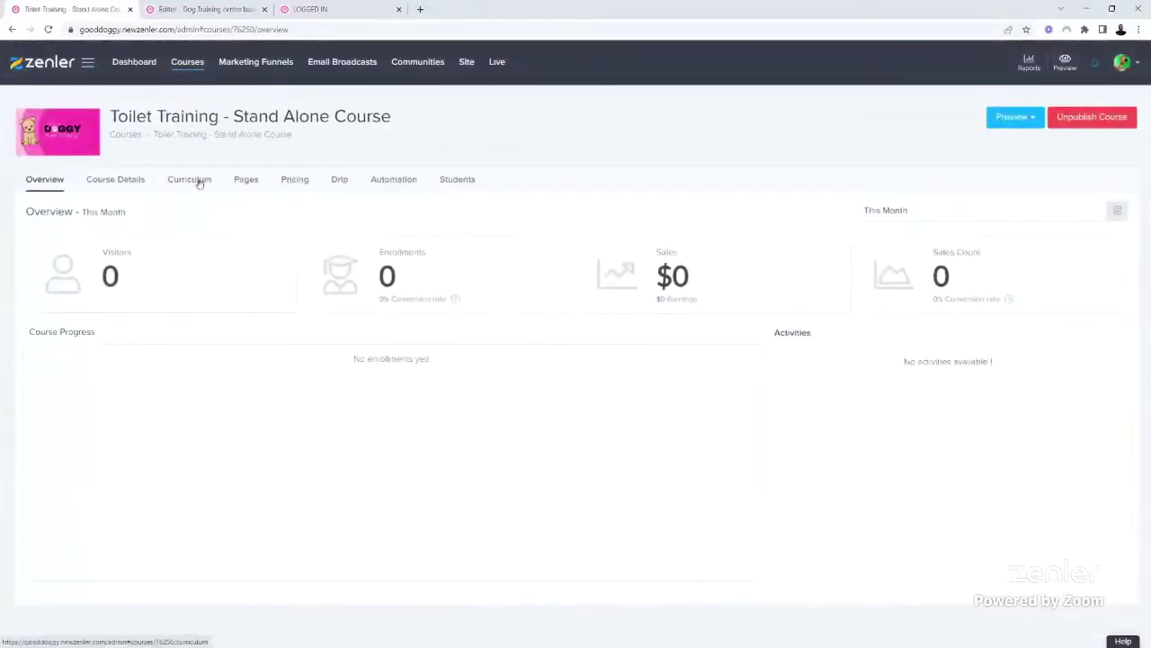
pyautogui.click(248, 181)
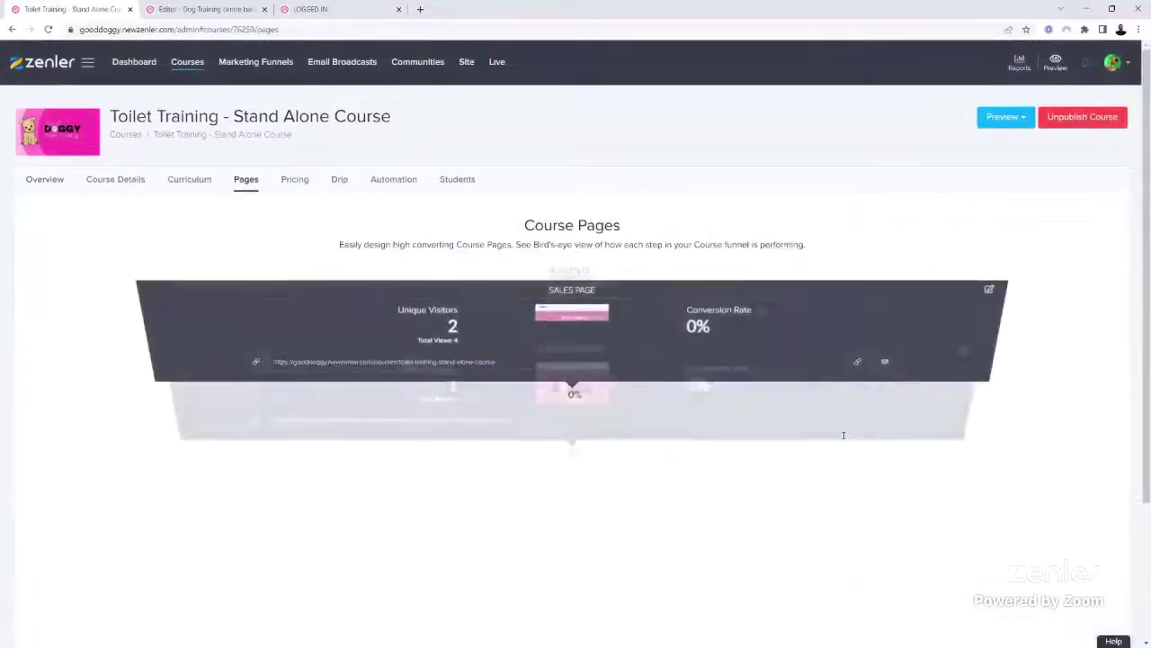
pyautogui.click(857, 498)
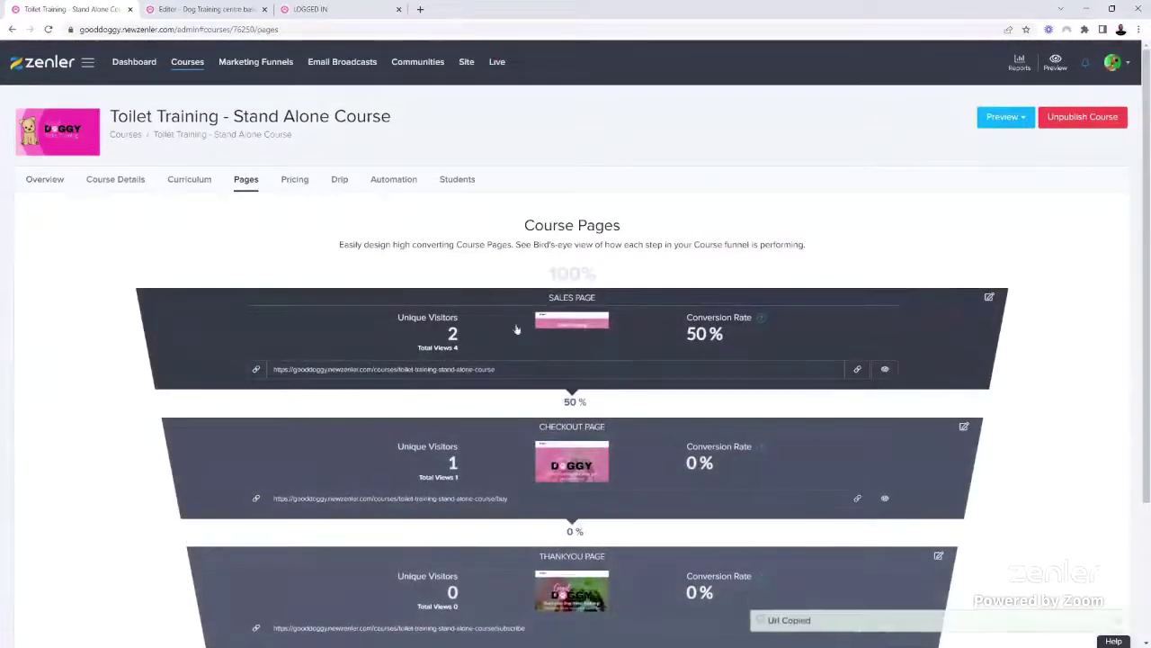
pyautogui.click(199, 13)
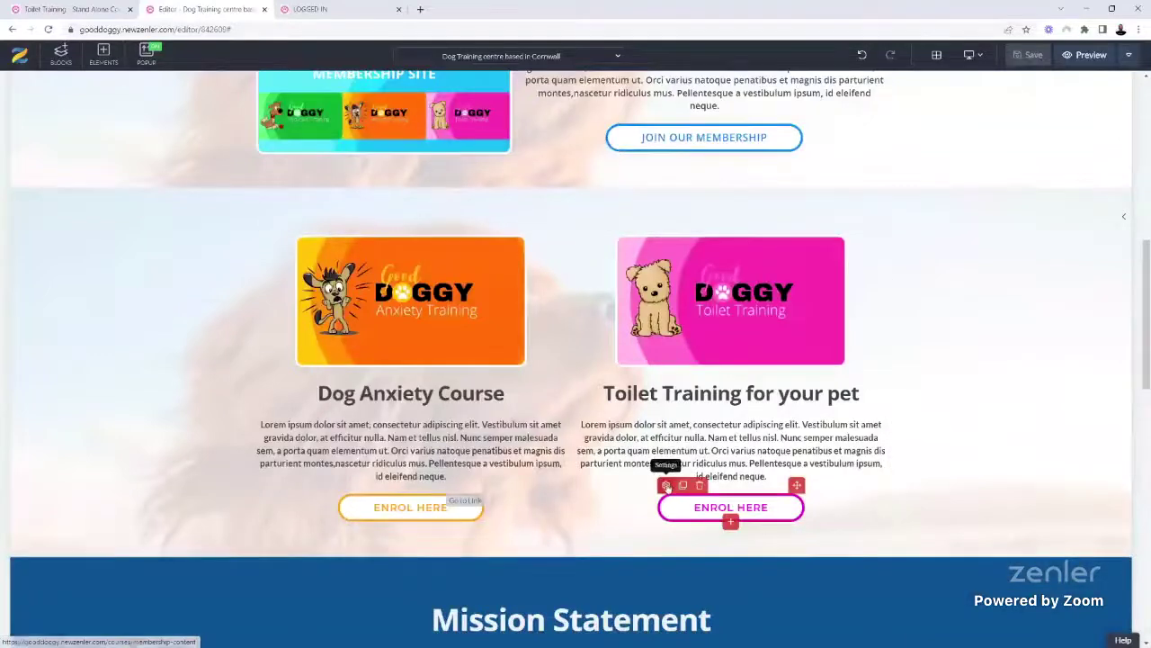
# - Set the pink ENROL HERE button's link to the checkout URL and save
pyautogui.click(666, 485)
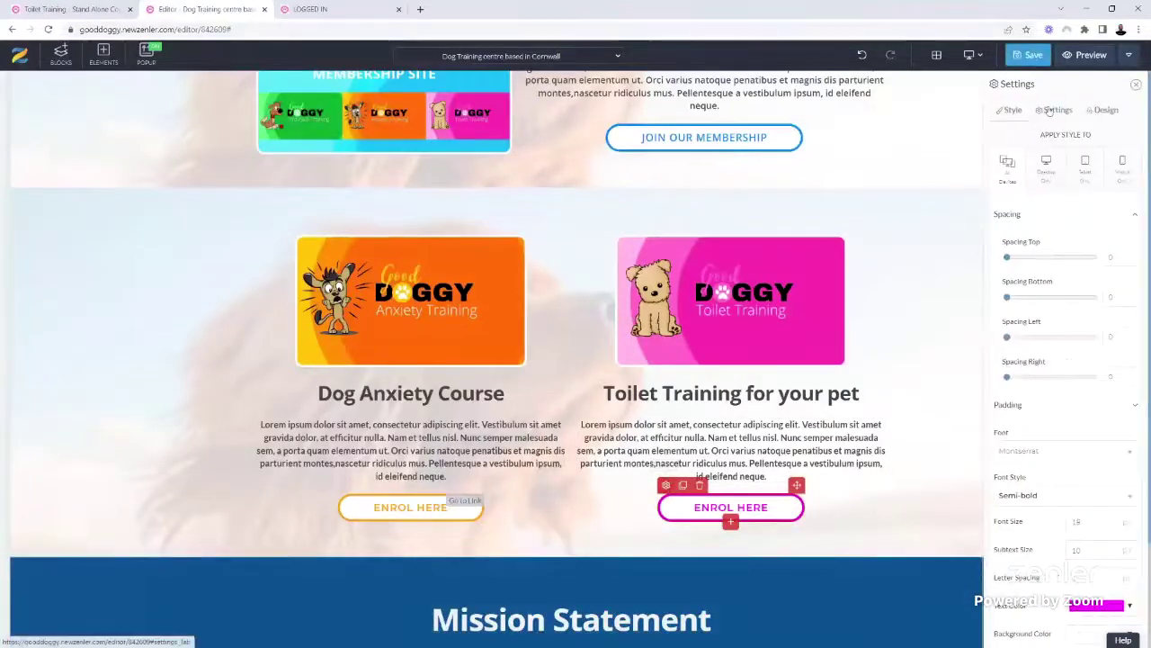
pyautogui.click(1043, 111)
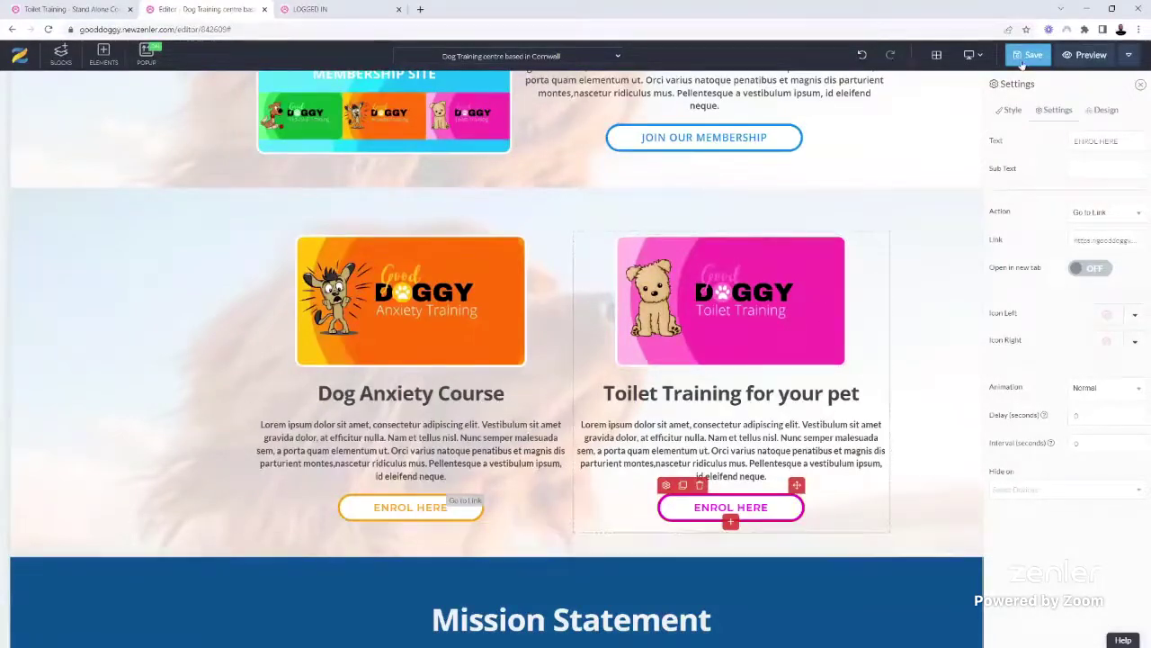
pyautogui.hotkey('ctrl', 's')
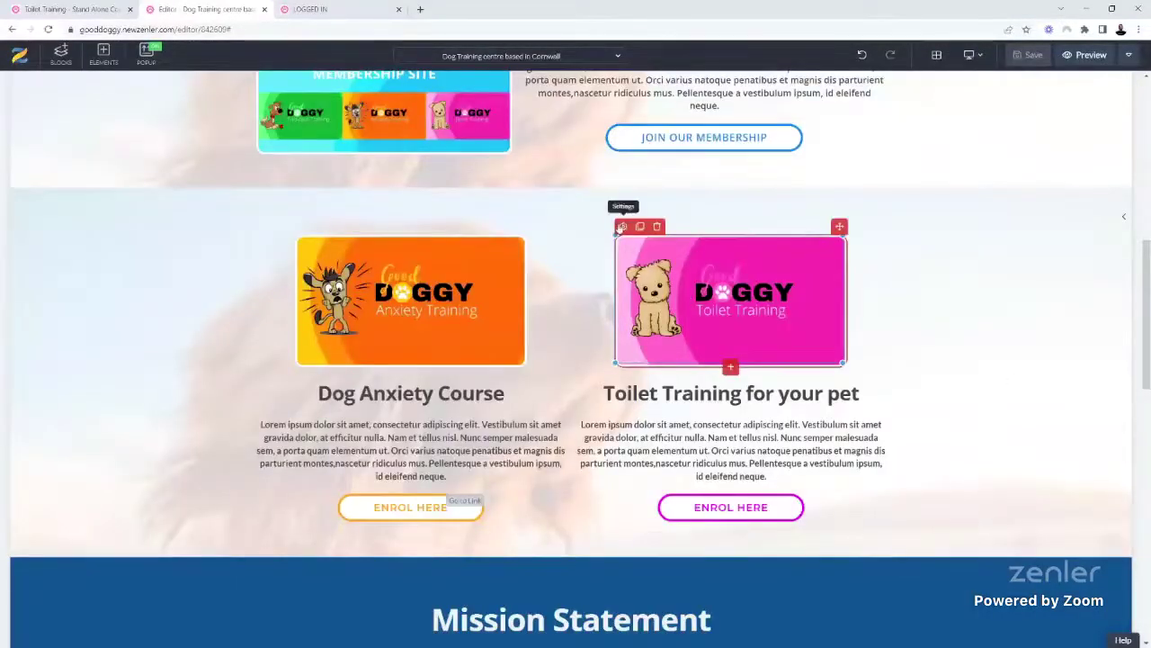
# - Check the Toilet Training image's click-through link and save the page
pyautogui.click(623, 225)
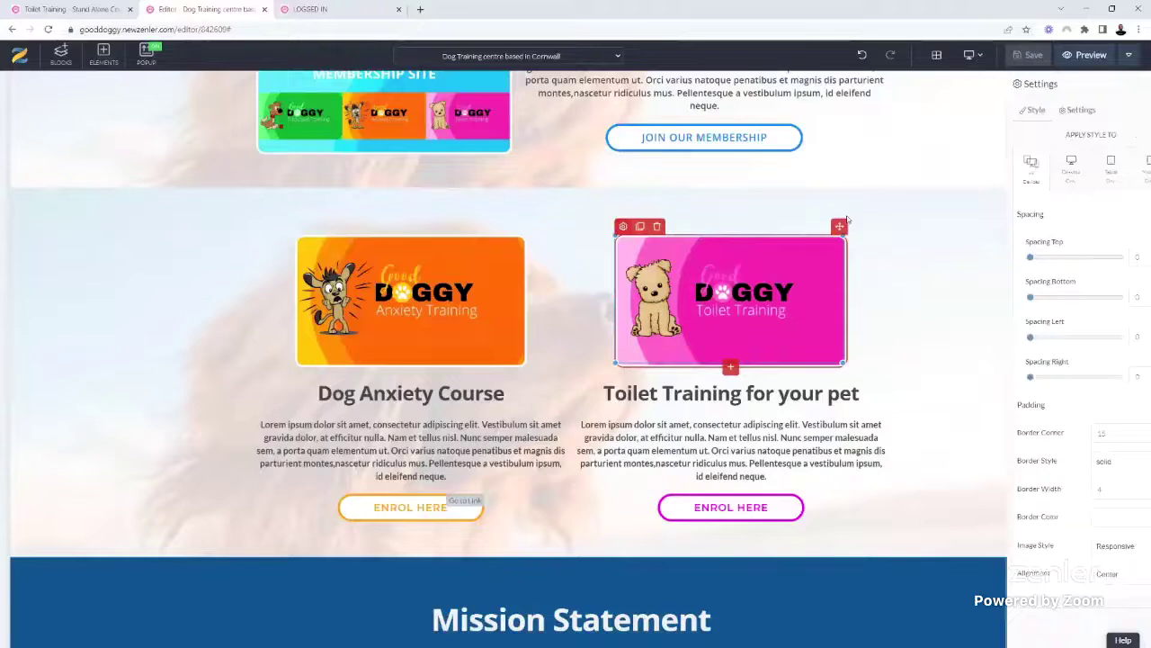
pyautogui.click(1057, 109)
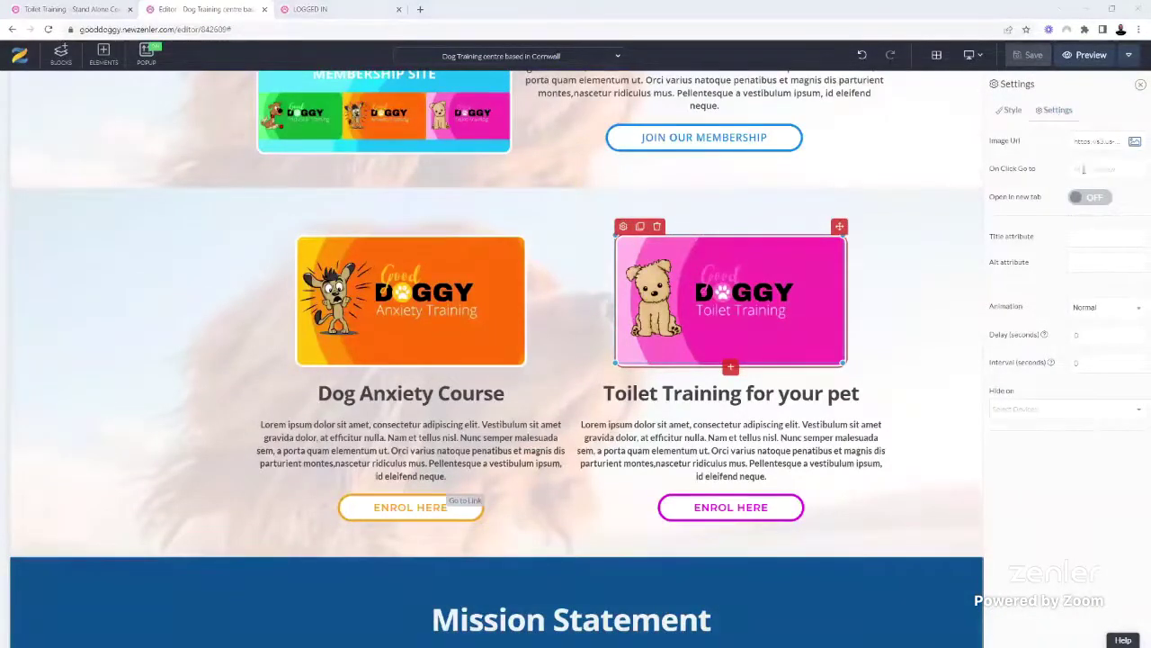
pyautogui.click(1014, 174)
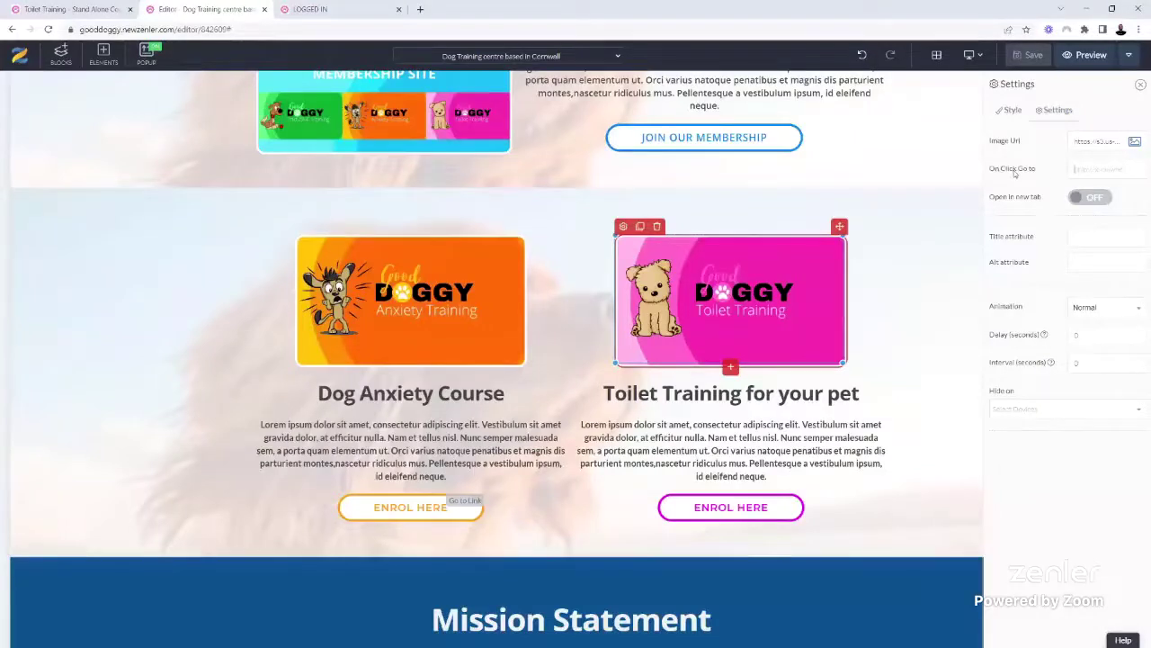
pyautogui.click(1030, 56)
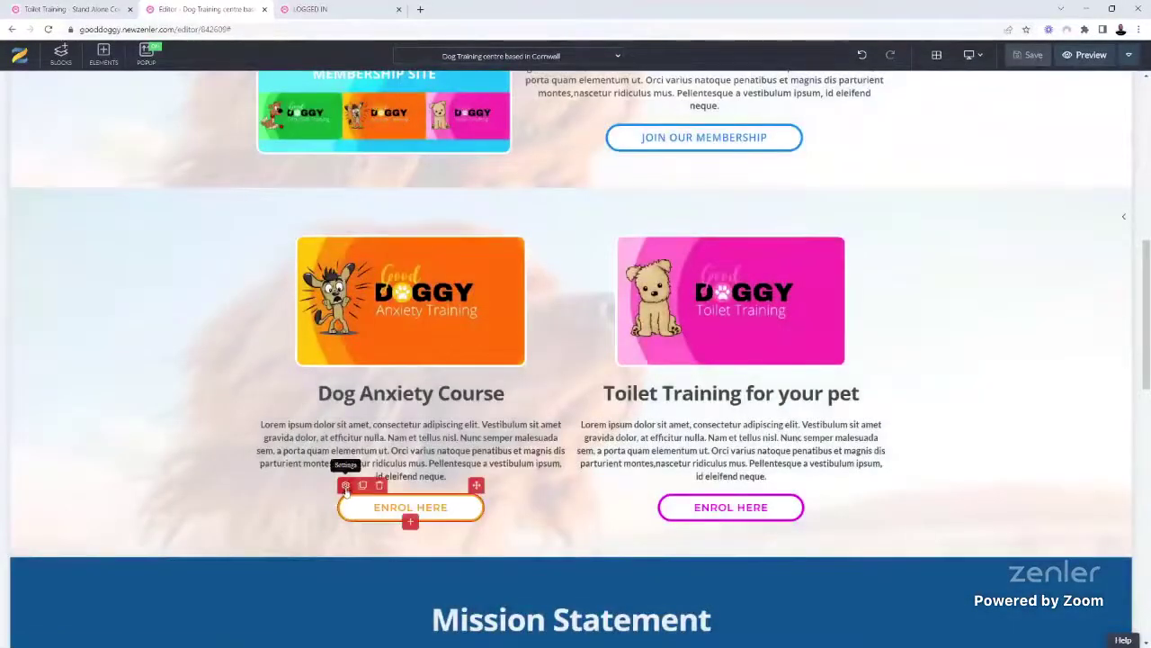
# - Check the orange button's link and the Dog Anxiety image's link, then save
pyautogui.click(345, 486)
pyautogui.click(1052, 112)
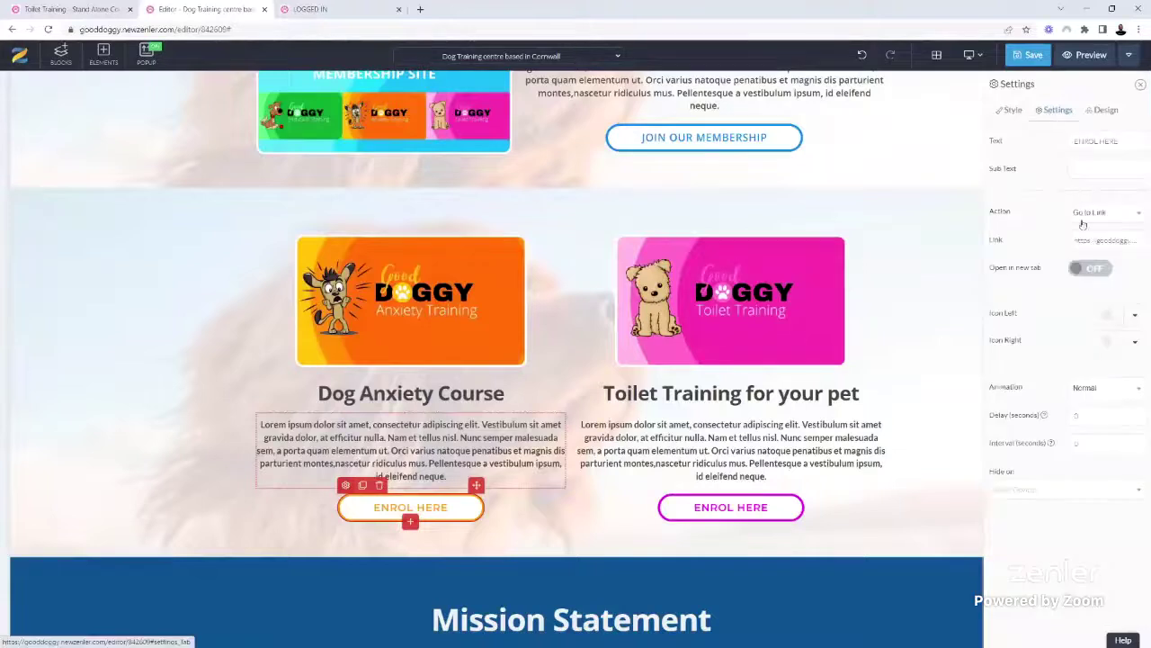
pyautogui.tripleClick(1086, 239)
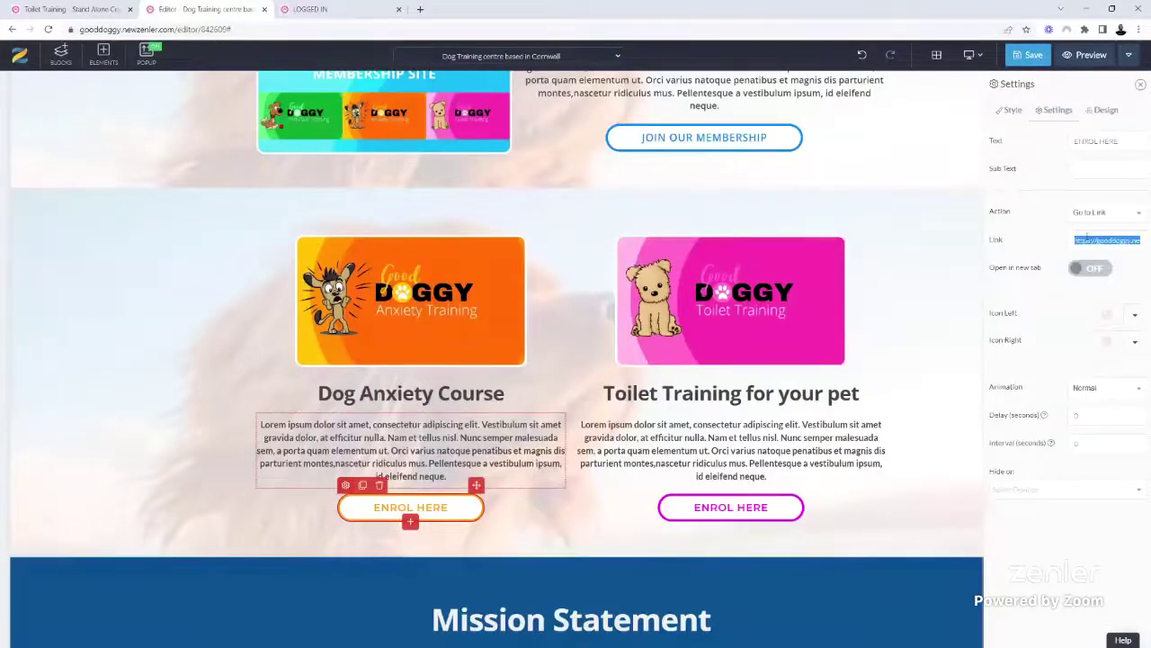
pyautogui.click(450, 297)
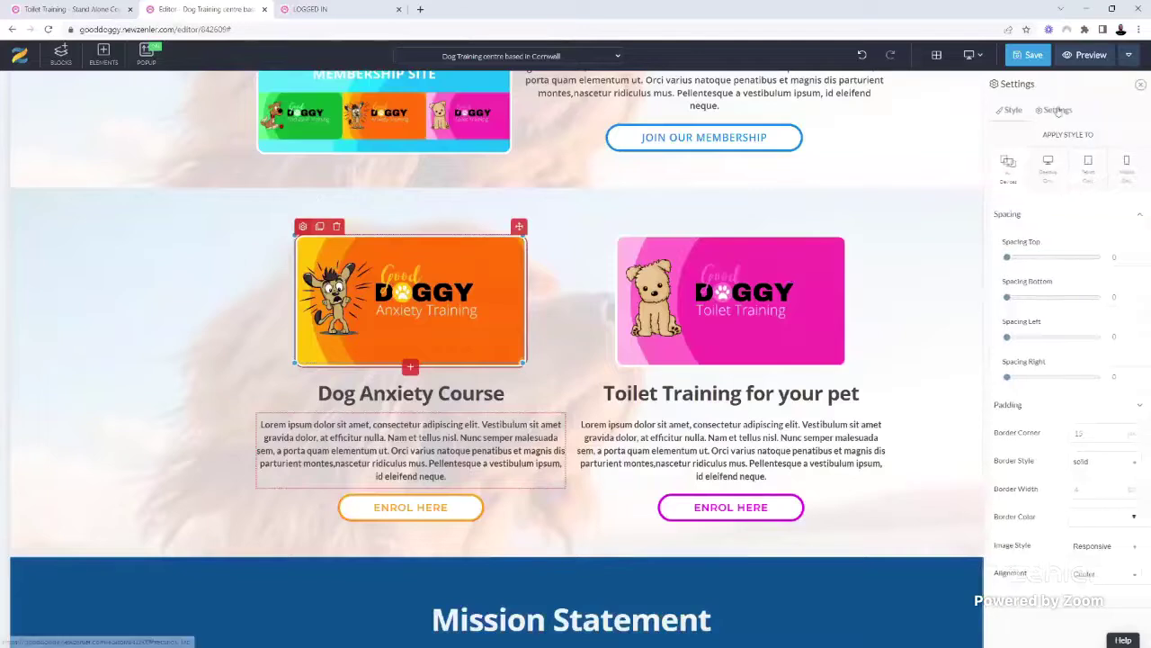
pyautogui.click(1059, 109)
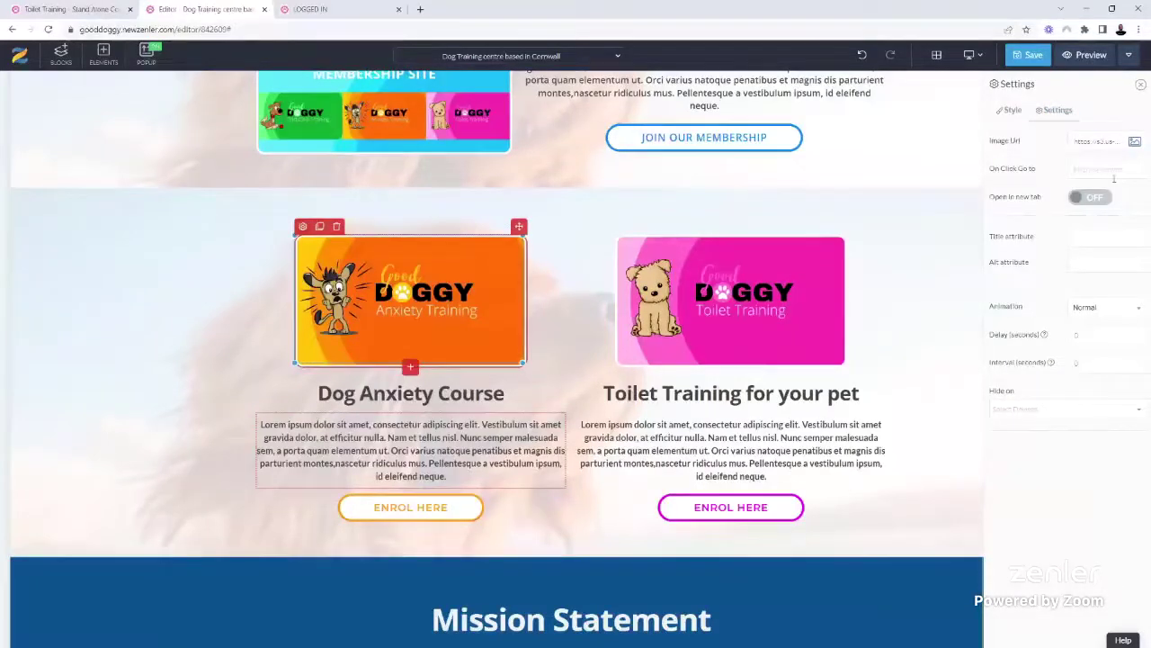
pyautogui.click(1034, 55)
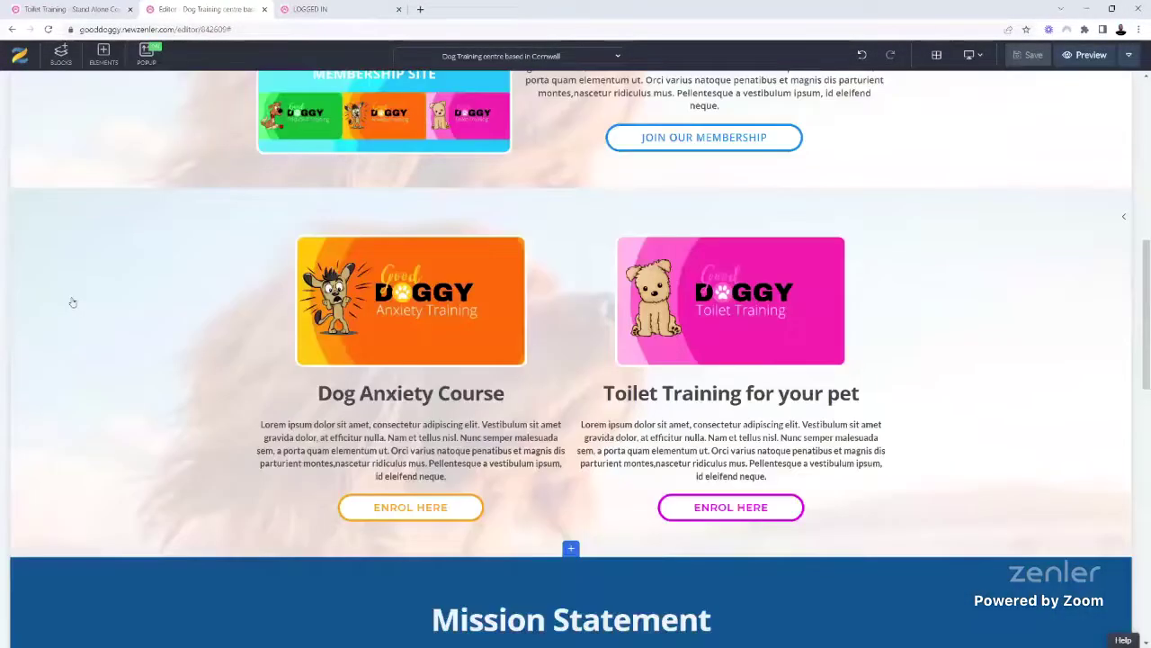
# - Set the section overlay to dark grey and insert the spaniel puppy photo as background
pyautogui.click(18, 196)
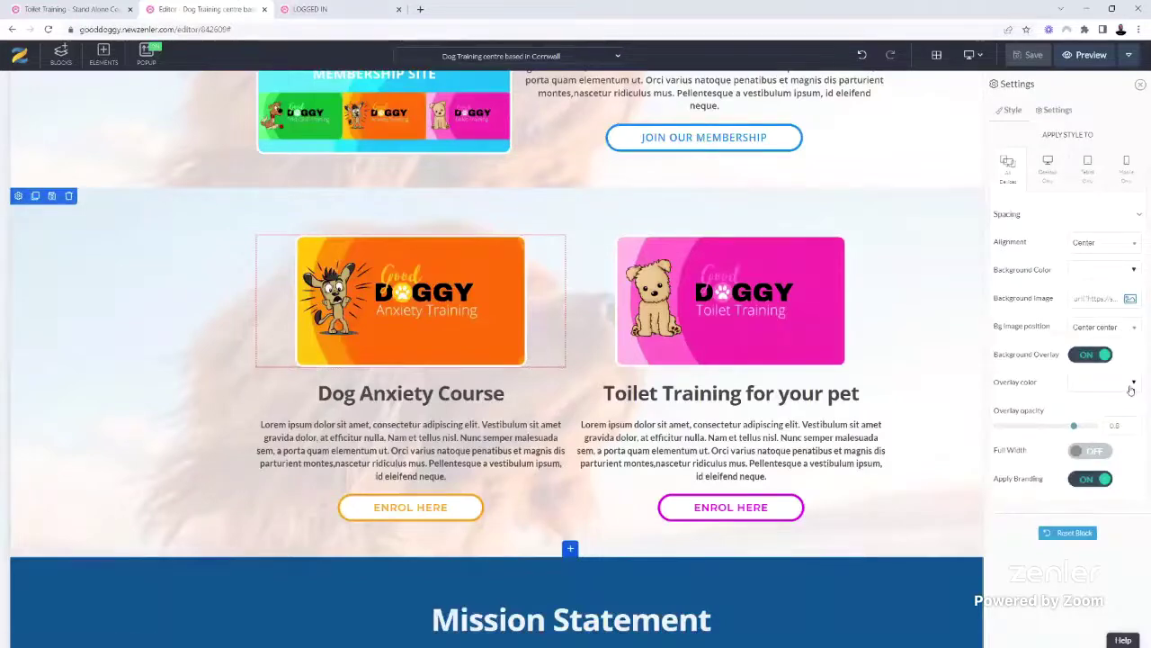
pyautogui.click(1131, 387)
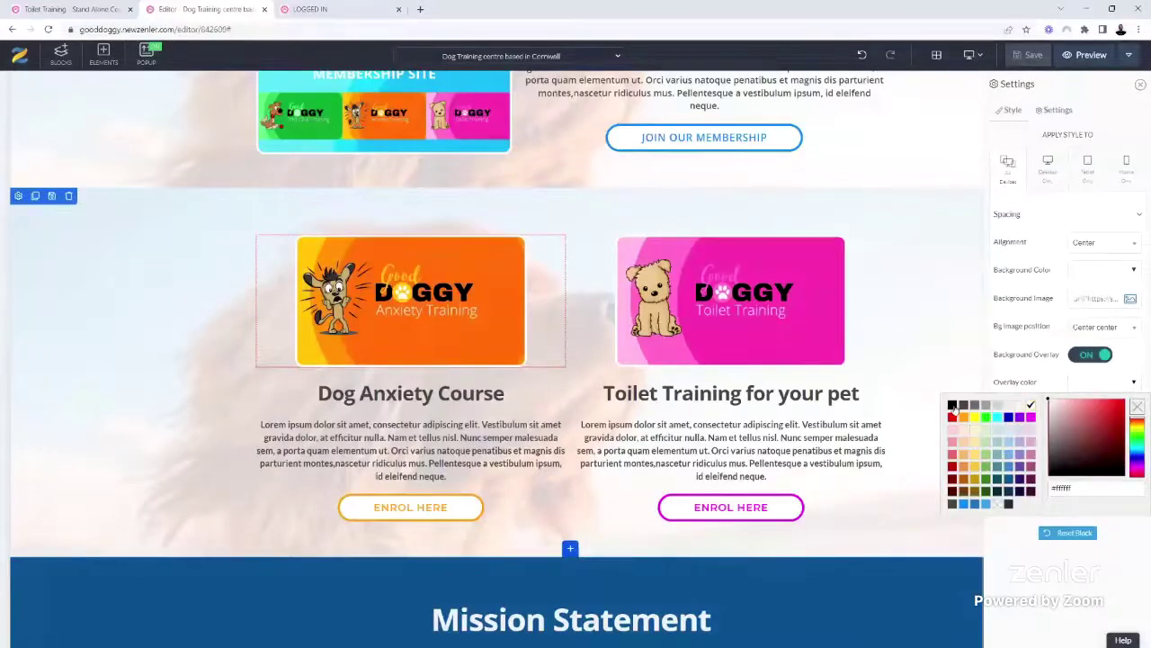
pyautogui.click(963, 406)
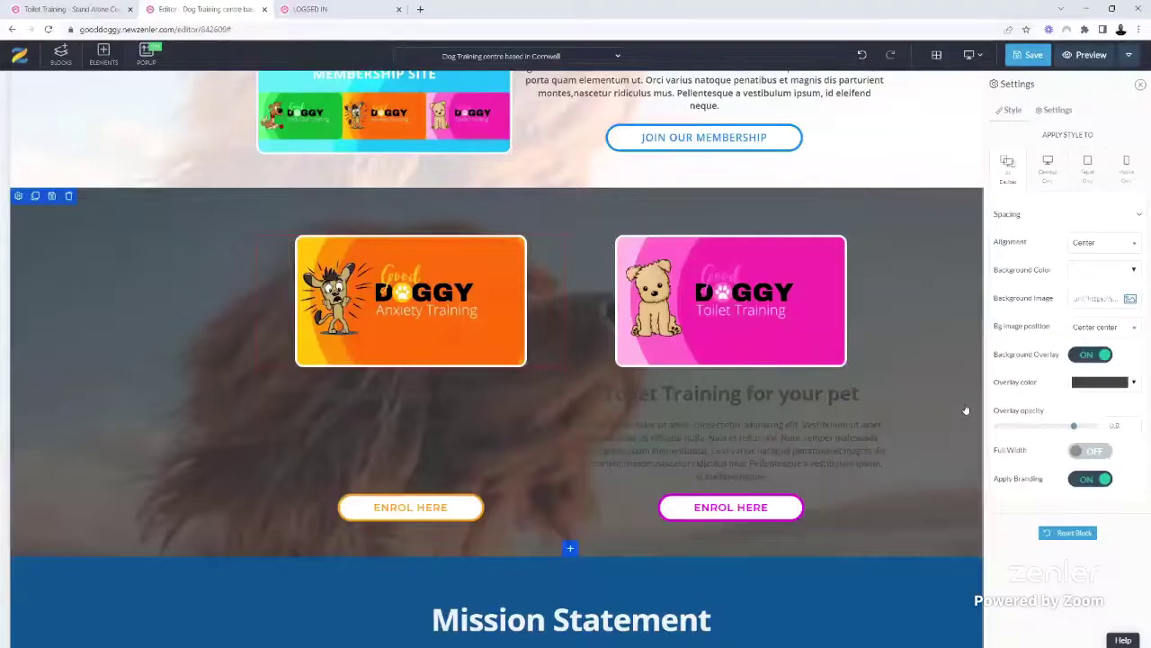
pyautogui.click(1130, 301)
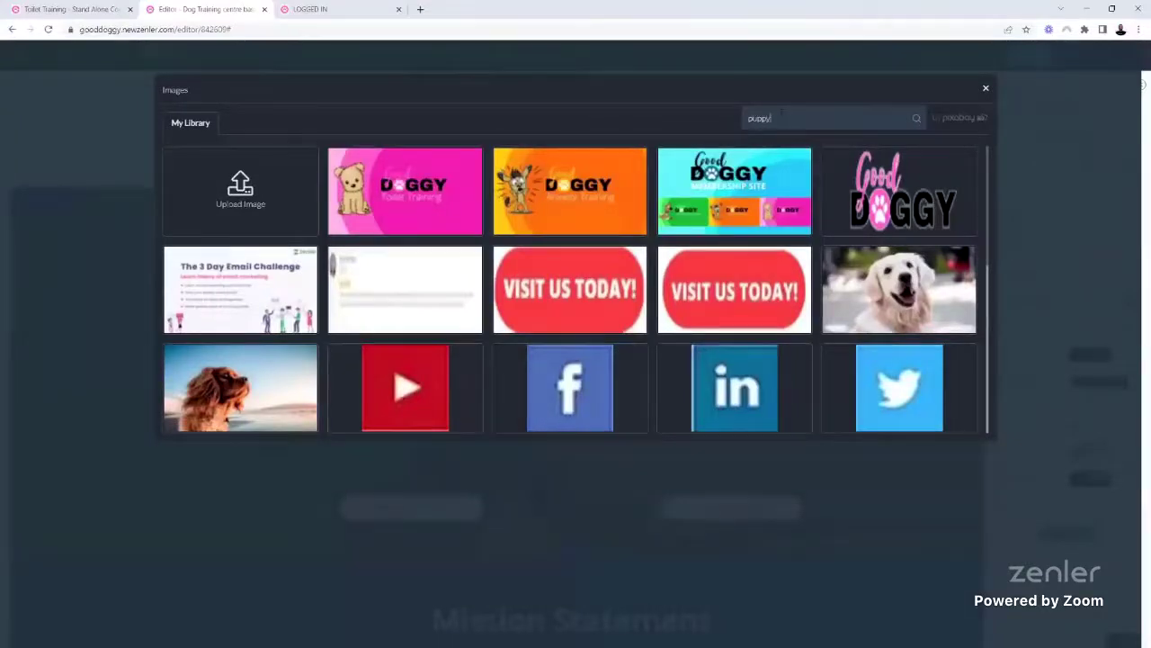
pyautogui.press('Return')
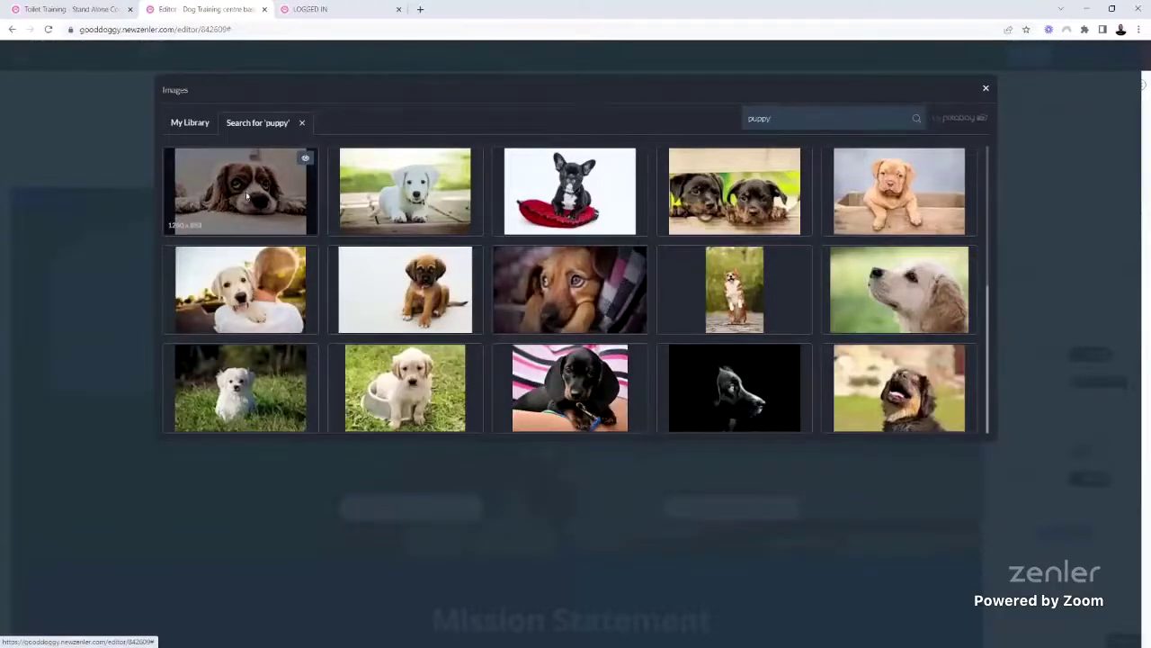
pyautogui.click(246, 196)
pyautogui.click(375, 360)
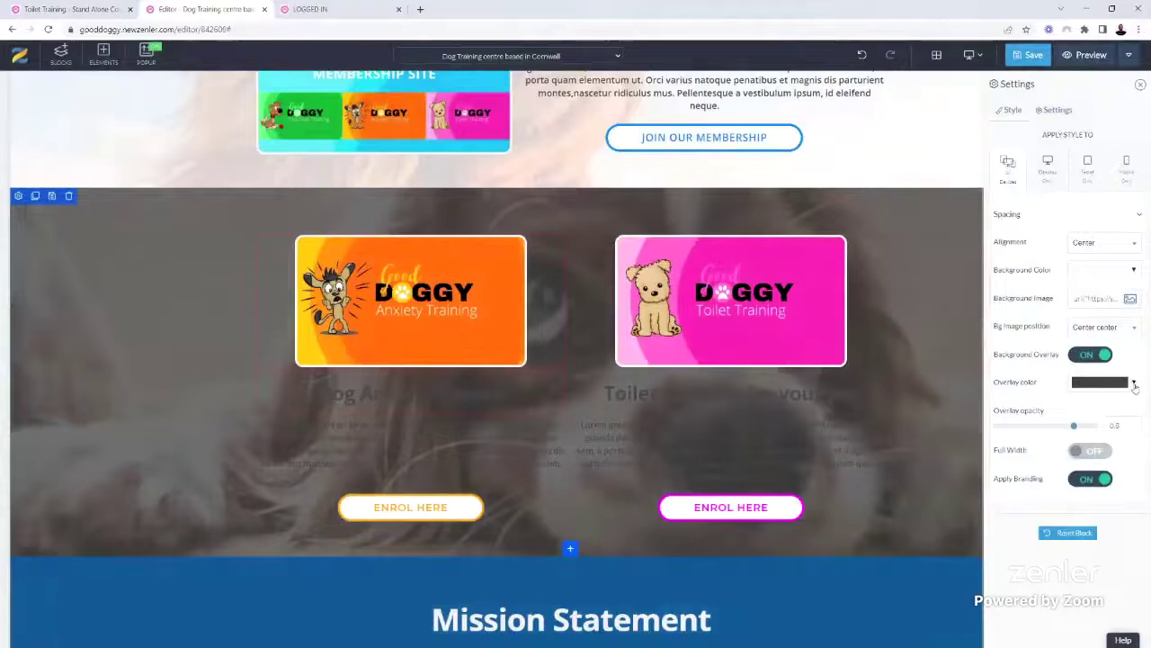
# - Clear the section's overlay colour and lower the overlay opacity to 0.7
pyautogui.click(1133, 383)
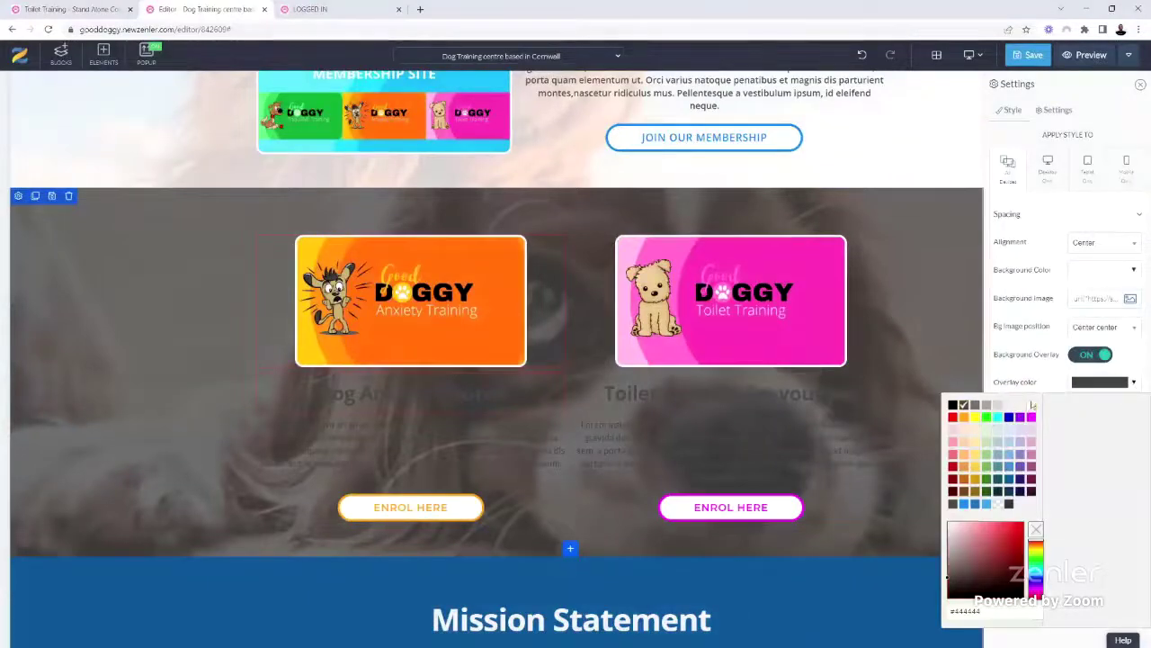
pyautogui.click(1031, 405)
pyautogui.moveTo(1071, 426); pyautogui.dragTo(1065, 427)
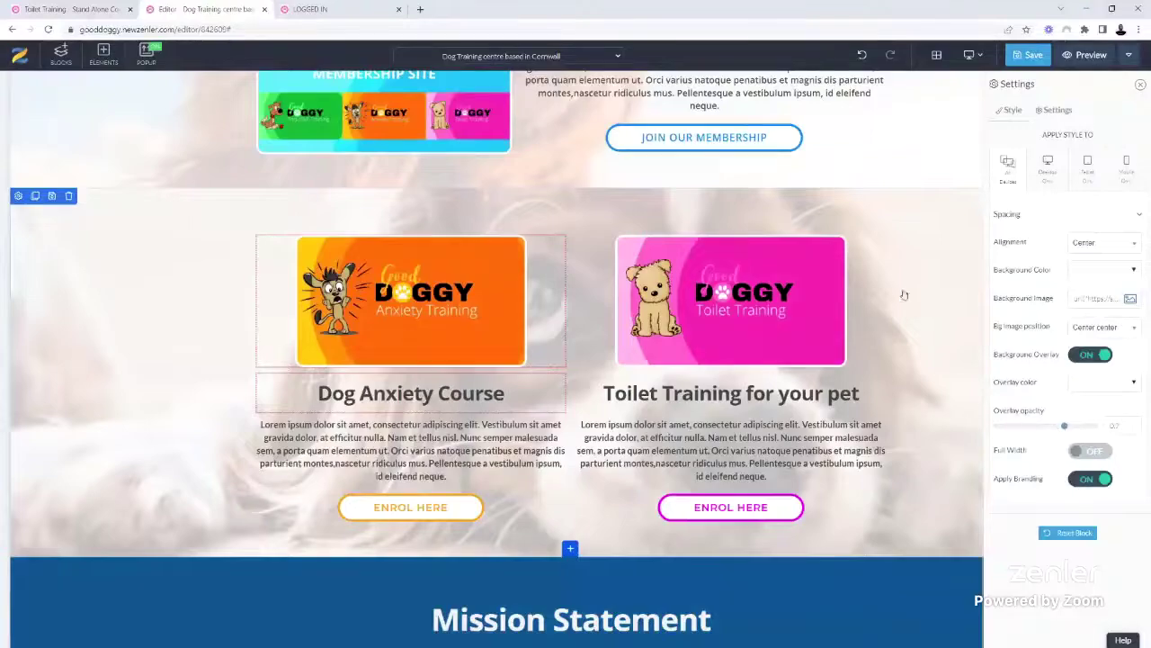
# - Delete the Good Doggy Training course catalog block and review the remaining sections
pyautogui.scroll(3, 878, 307)
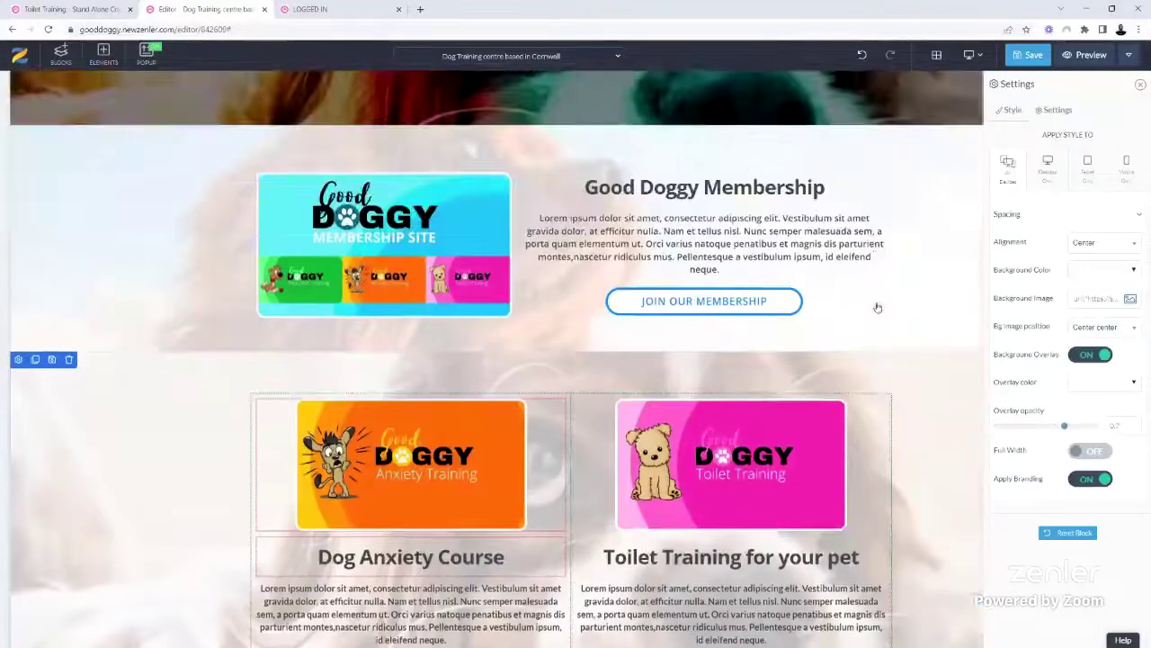
pyautogui.scroll(-5, 878, 308)
pyautogui.scroll(-5, 877, 307)
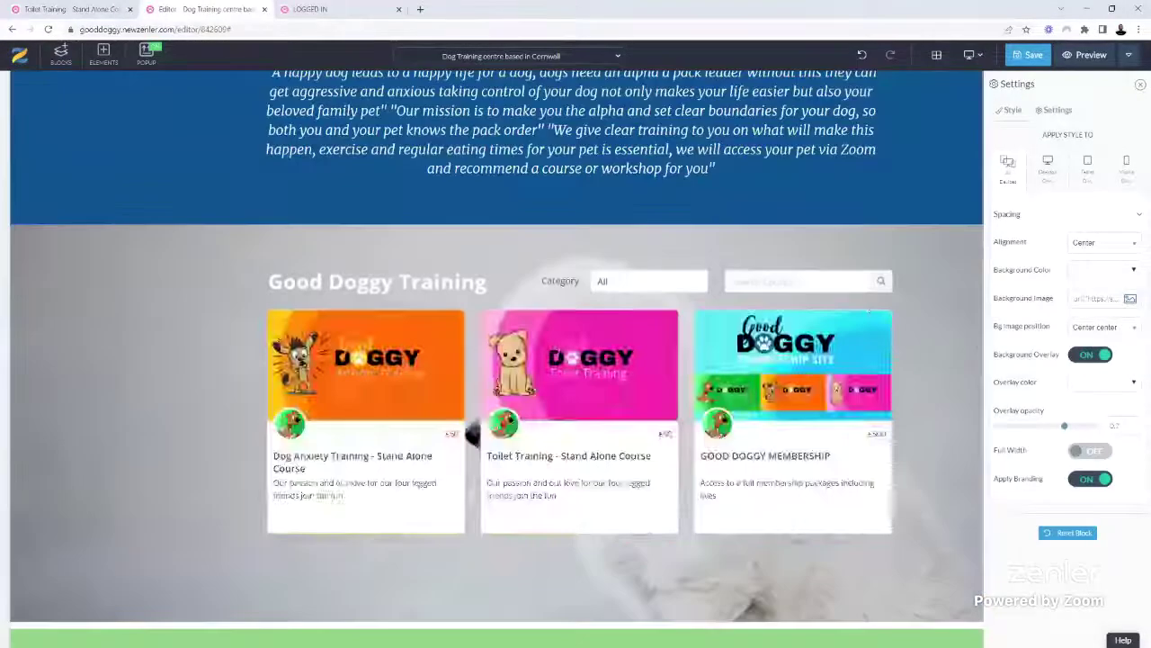
pyautogui.click(82, 323)
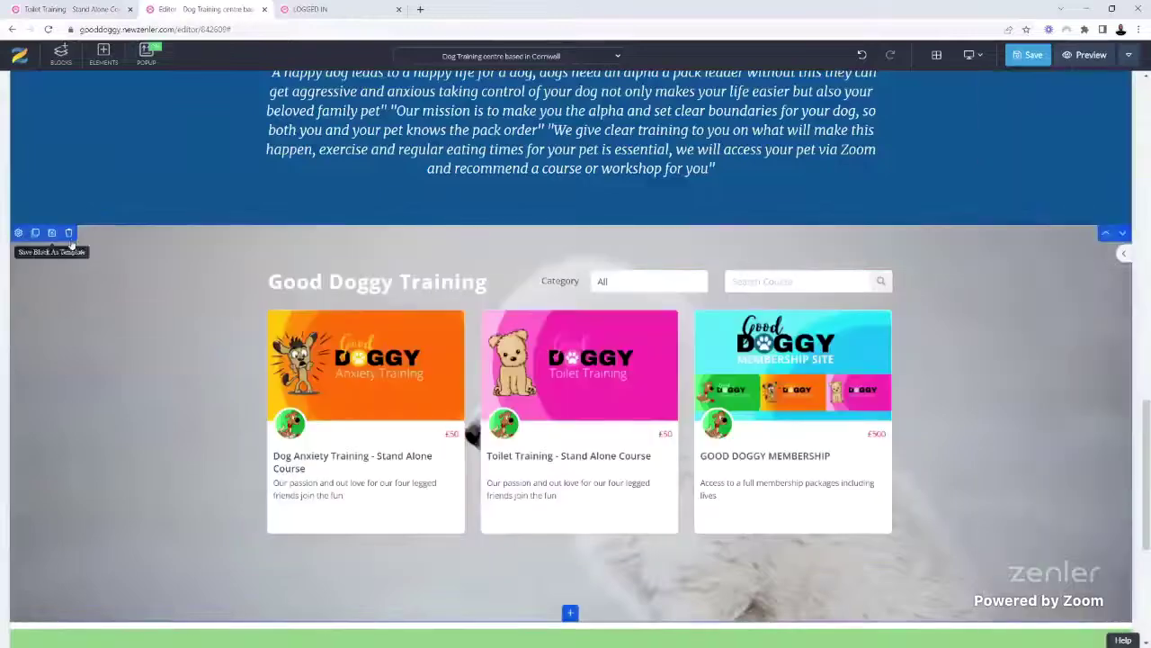
pyautogui.click(68, 232)
pyautogui.click(597, 170)
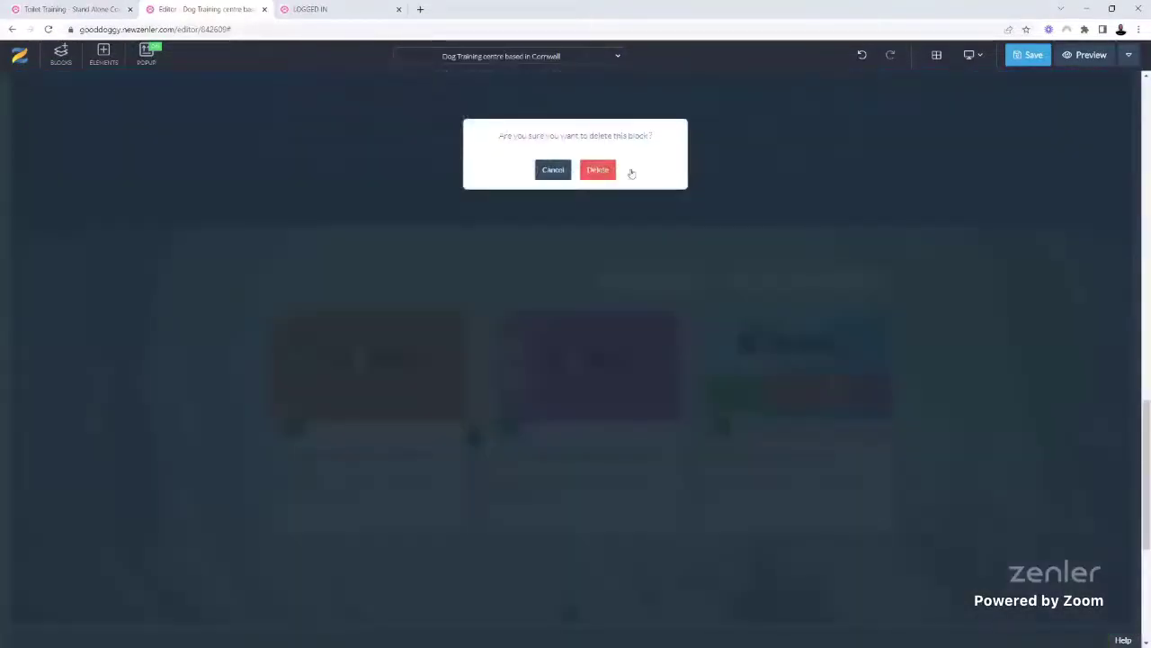
pyautogui.scroll(5, 901, 365)
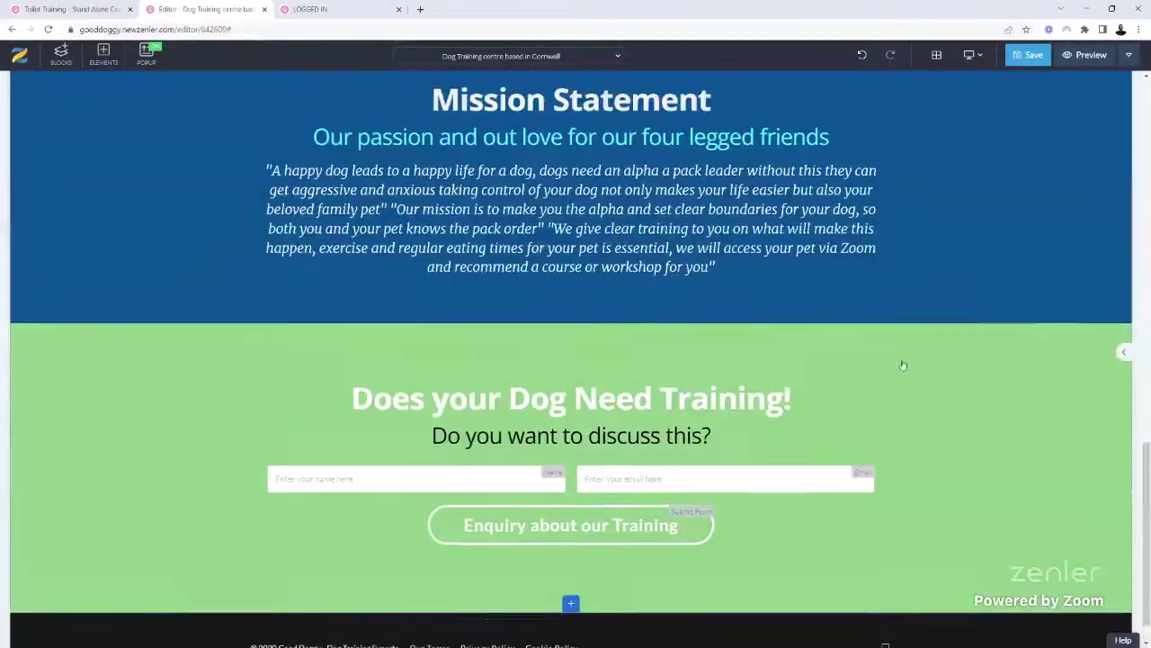
pyautogui.scroll(4, 902, 360)
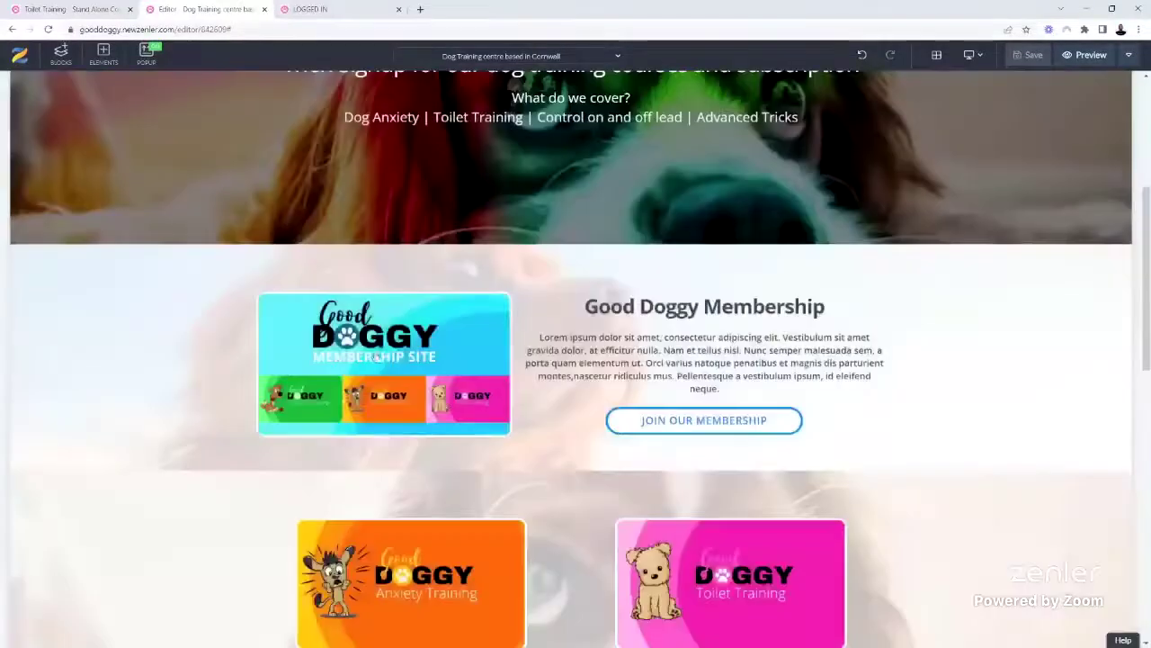
pyautogui.scroll(-5, 569, 336)
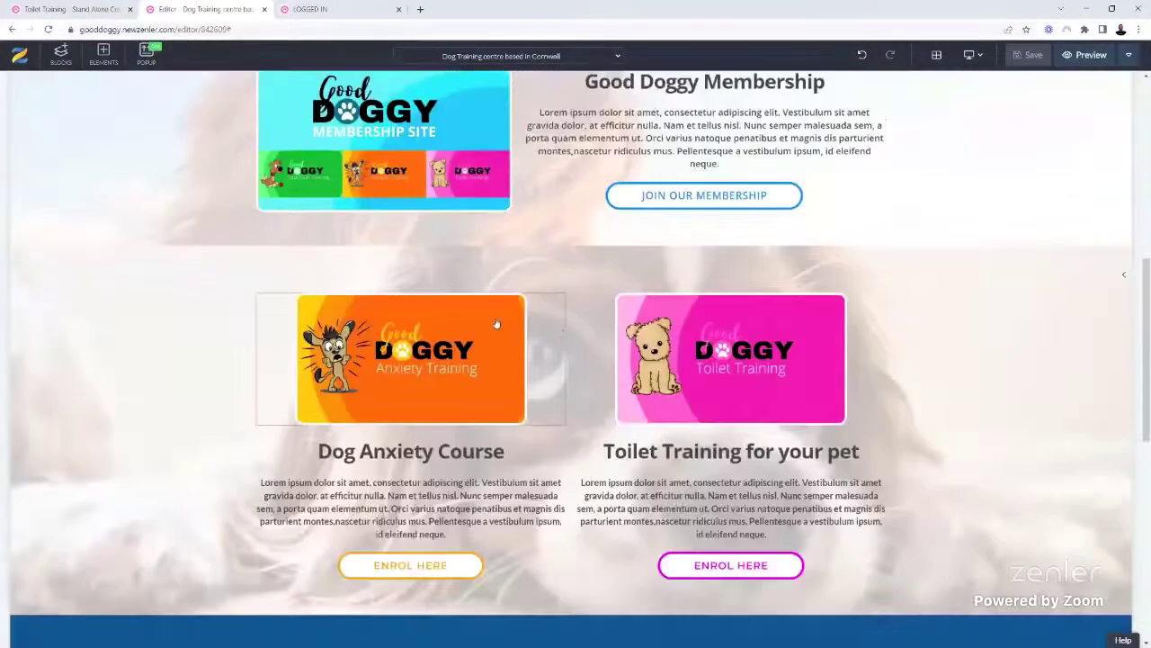
pyautogui.scroll(6, 216, 203)
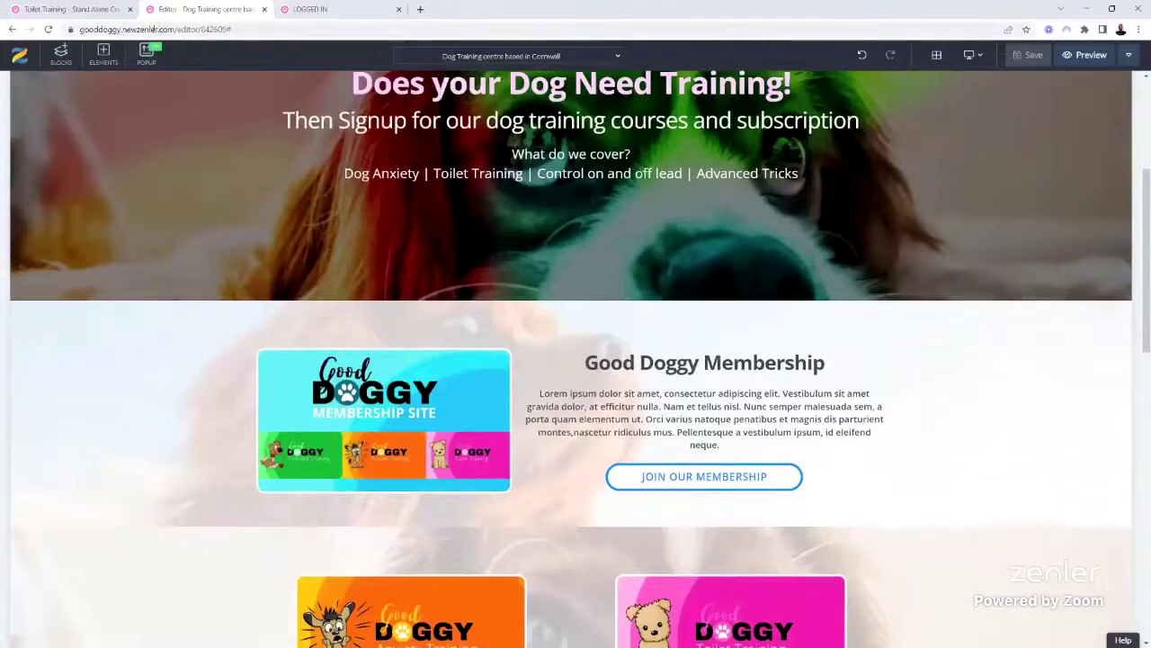
pyautogui.moveTo(172, 29); pyautogui.dragTo(72, 30)
pyautogui.hotkey('ctrl', 'c')
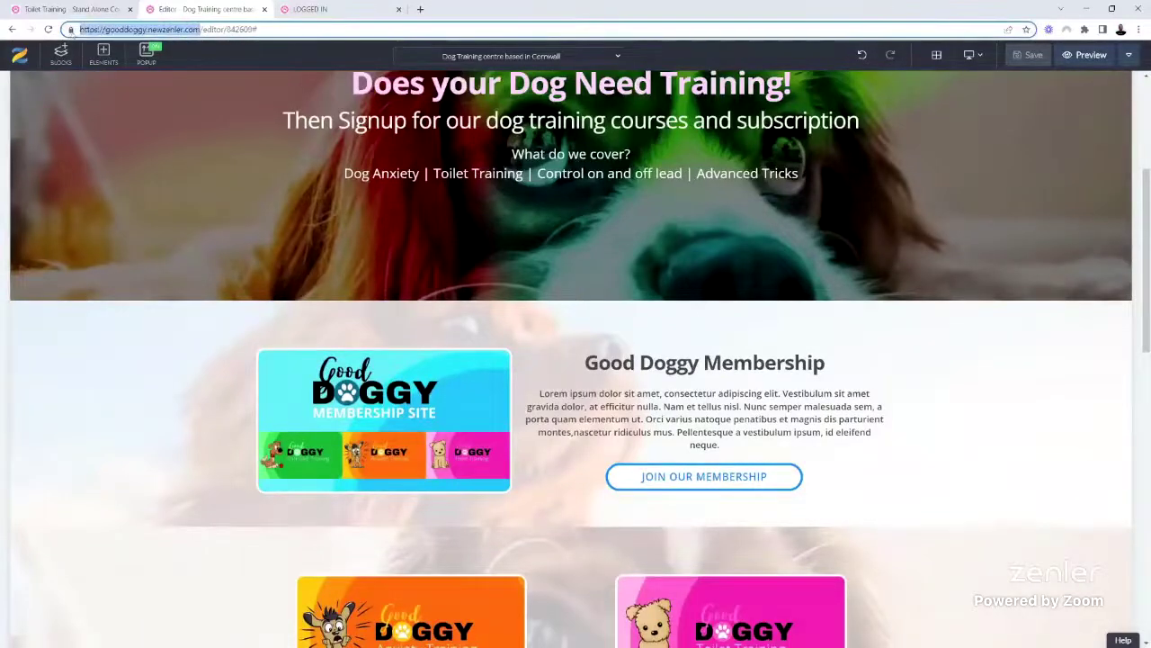
pyautogui.click(1138, 30)
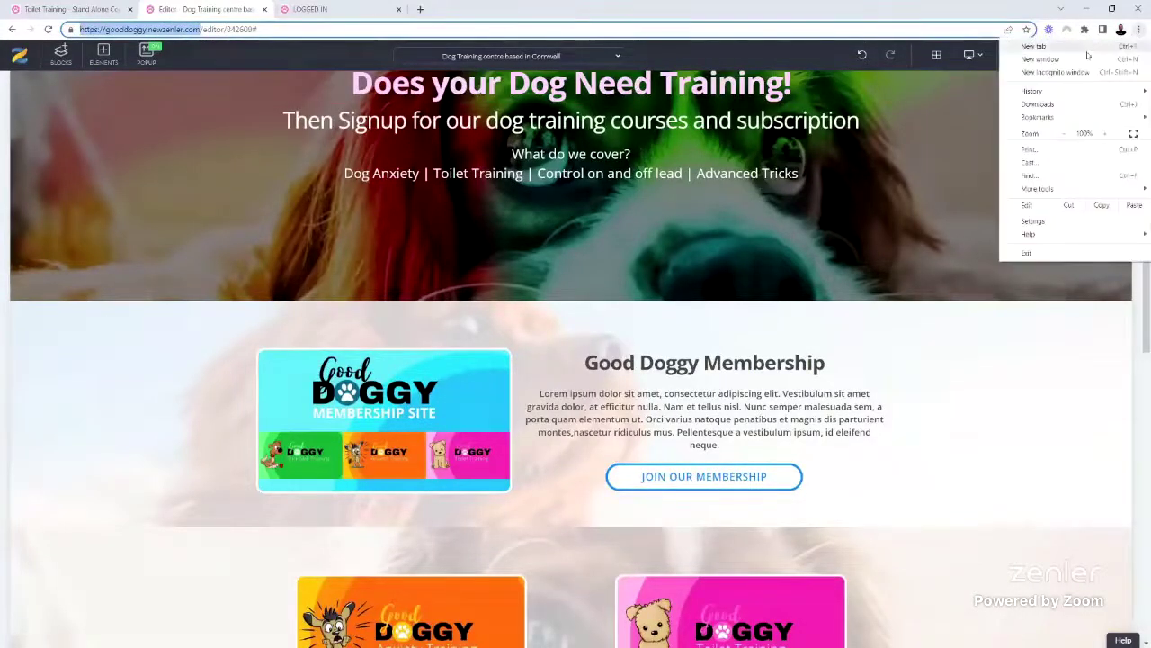
pyautogui.click(1052, 70)
pyautogui.hotkey('ctrl', 'v')
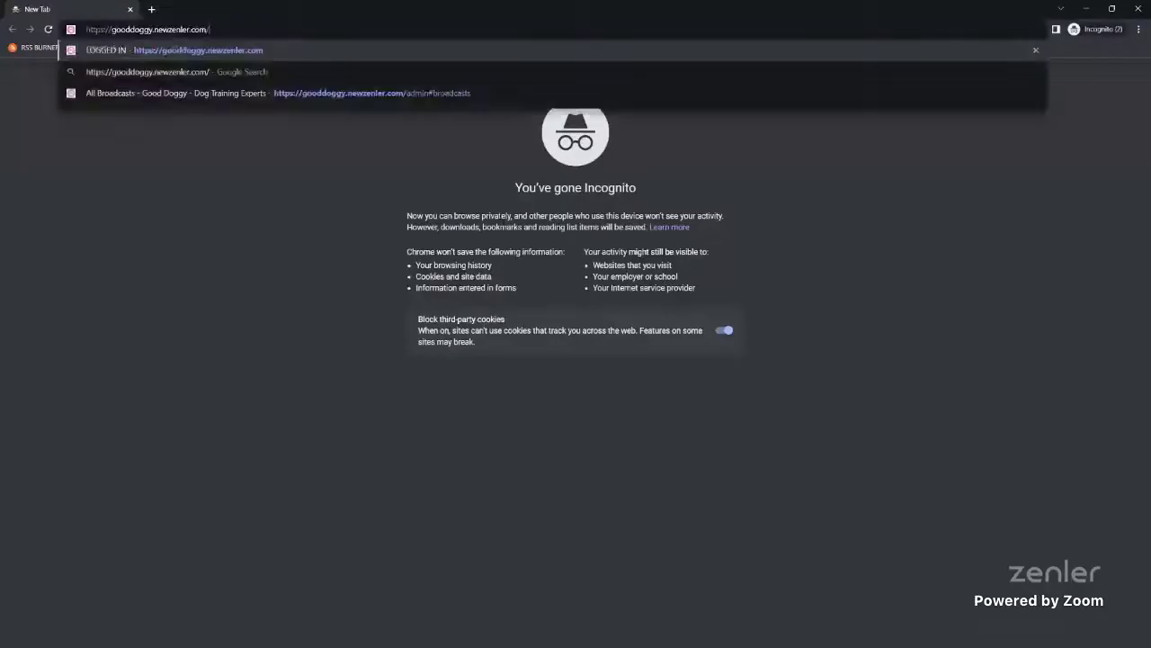
pyautogui.press('Return')
pyautogui.scroll(-5, 743, 258)
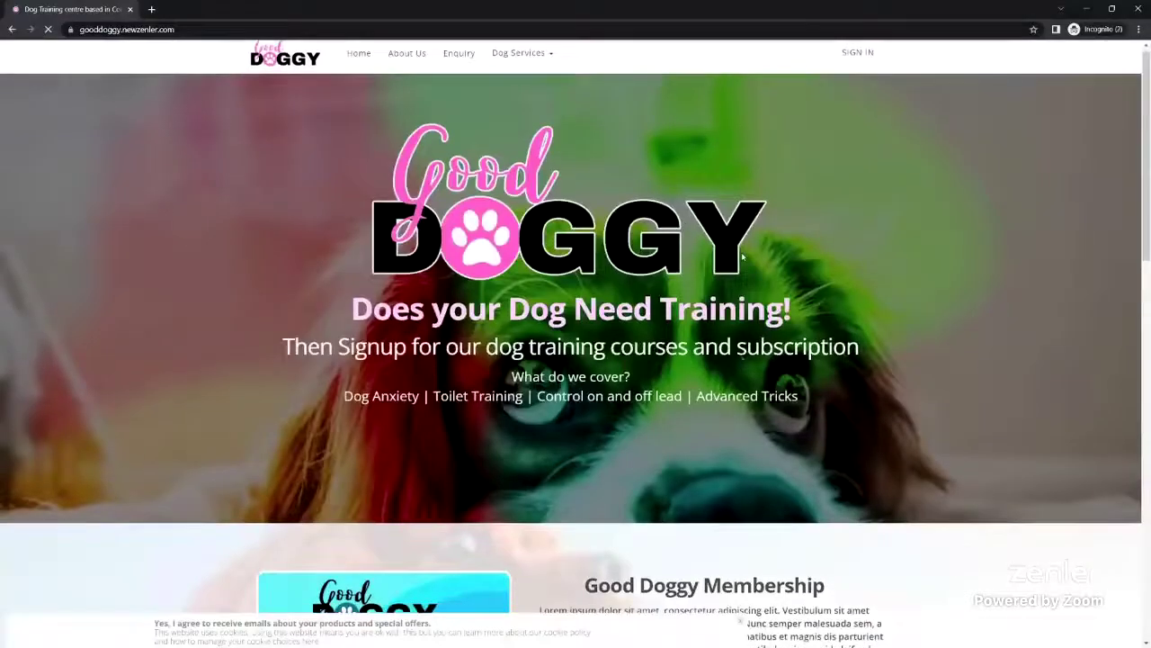
pyautogui.scroll(1, 673, 277)
pyautogui.scroll(1, 672, 277)
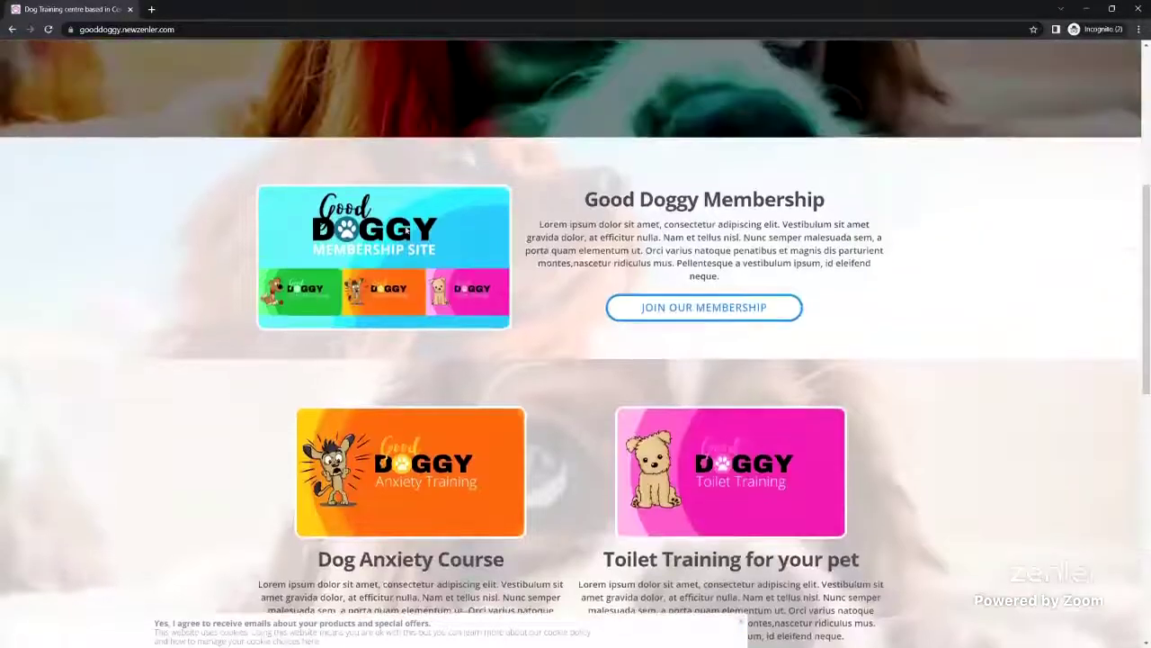
pyautogui.click(679, 308)
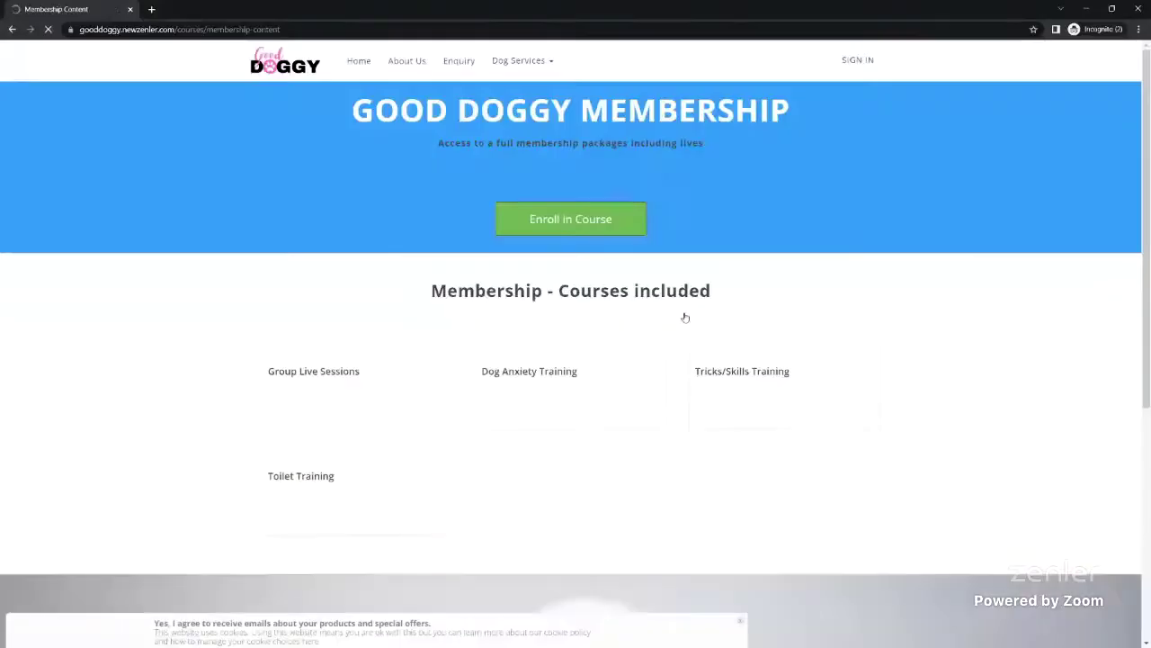
pyautogui.scroll(-2, 647, 171)
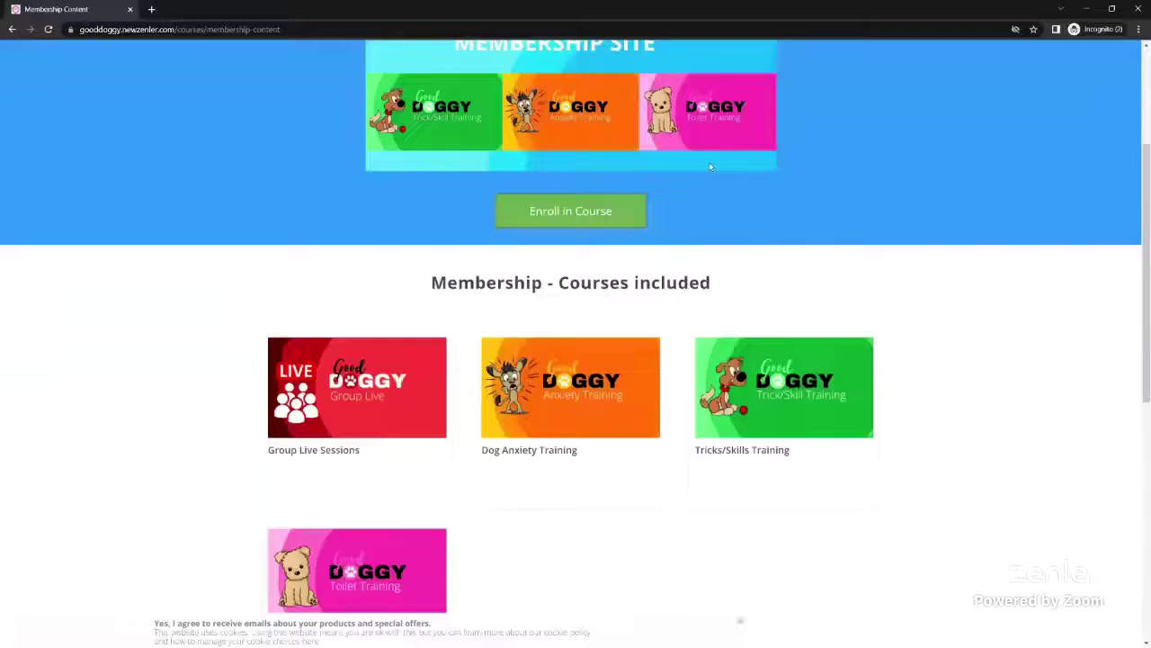
pyautogui.scroll(-7, 700, 205)
pyautogui.scroll(6, 700, 203)
pyautogui.scroll(3, 630, 176)
pyautogui.hotkey('alt', 'Left')
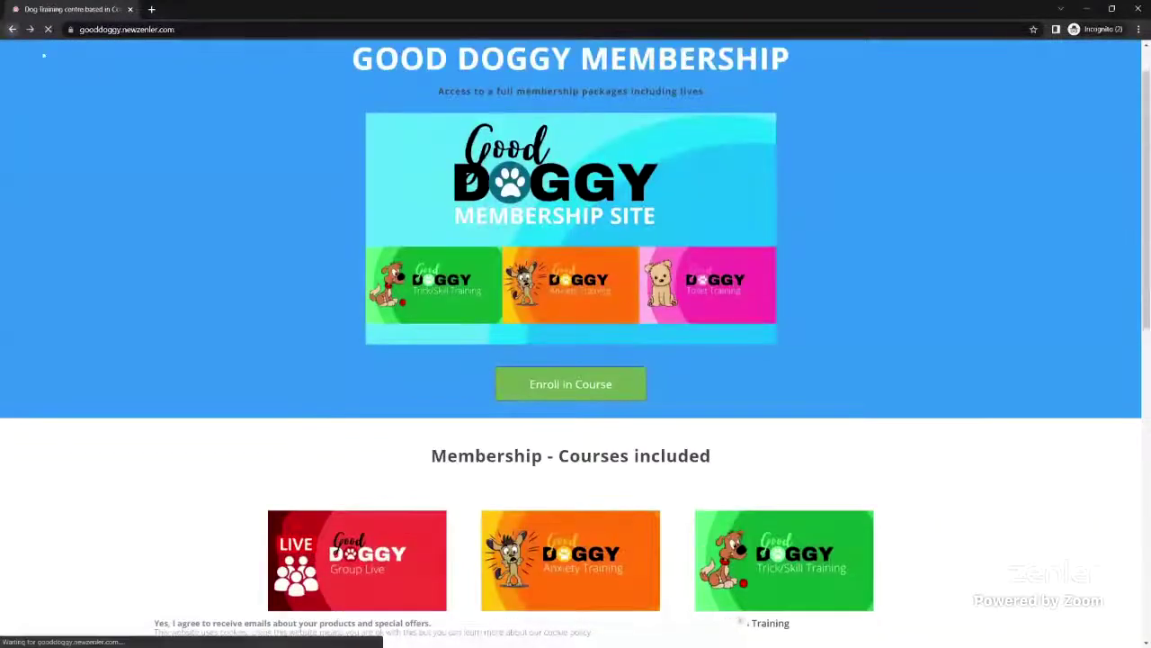
pyautogui.scroll(-1, 622, 297)
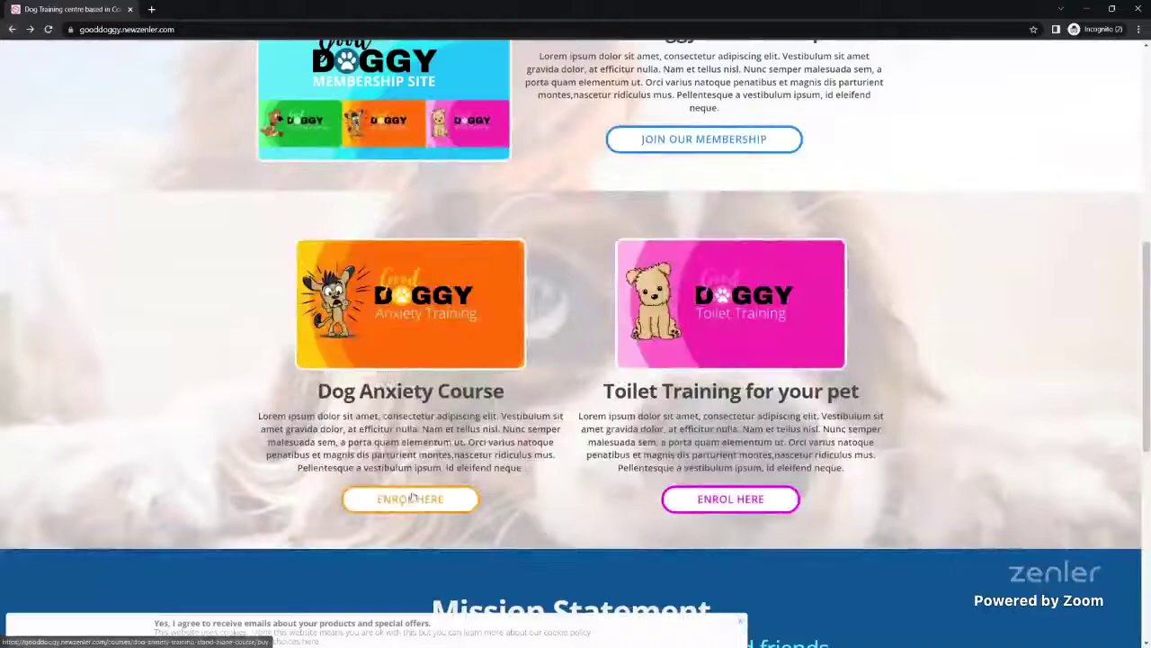
pyautogui.click(440, 500)
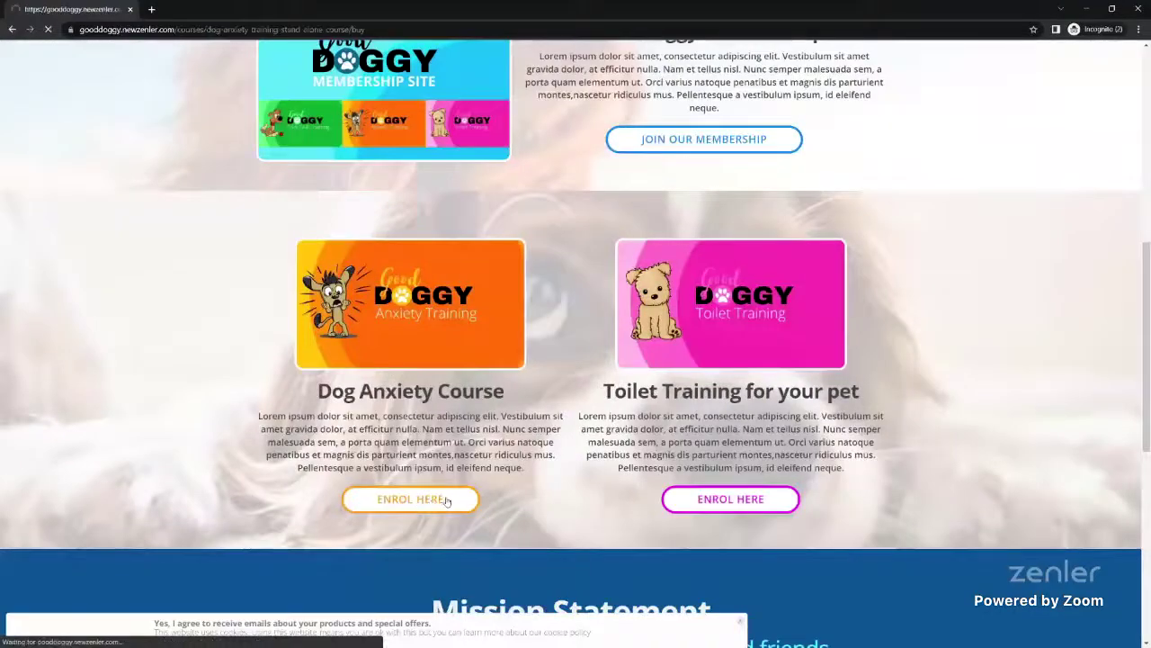
pyautogui.scroll(-4, 670, 322)
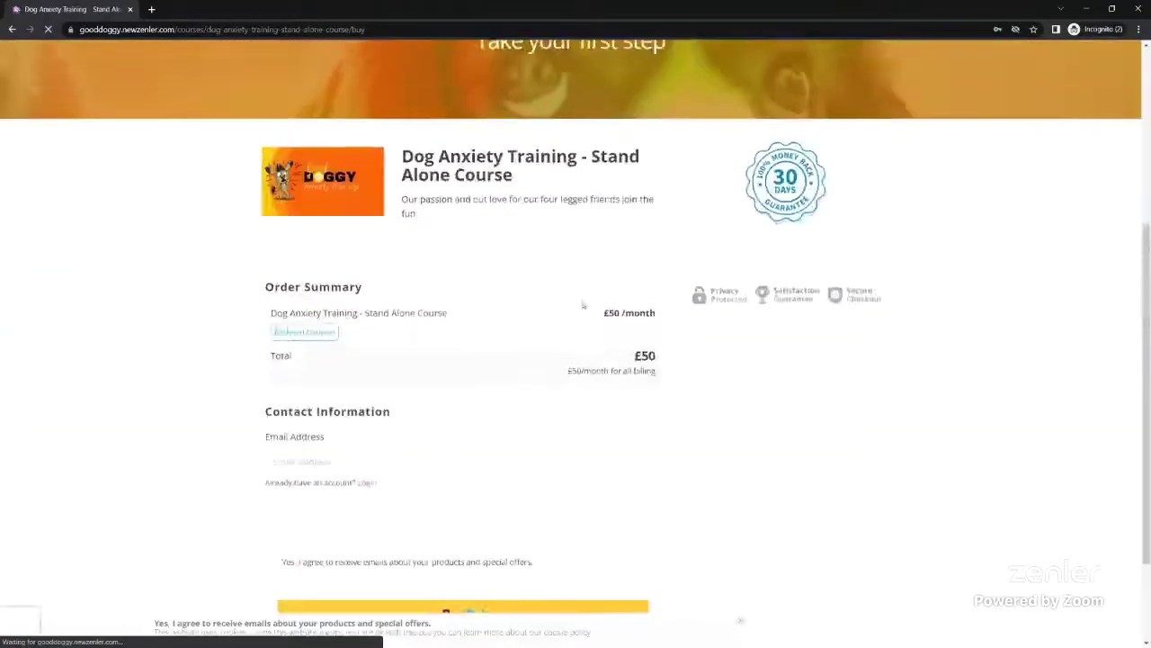
pyautogui.scroll(3, 586, 303)
pyautogui.hotkey('alt', 'Left')
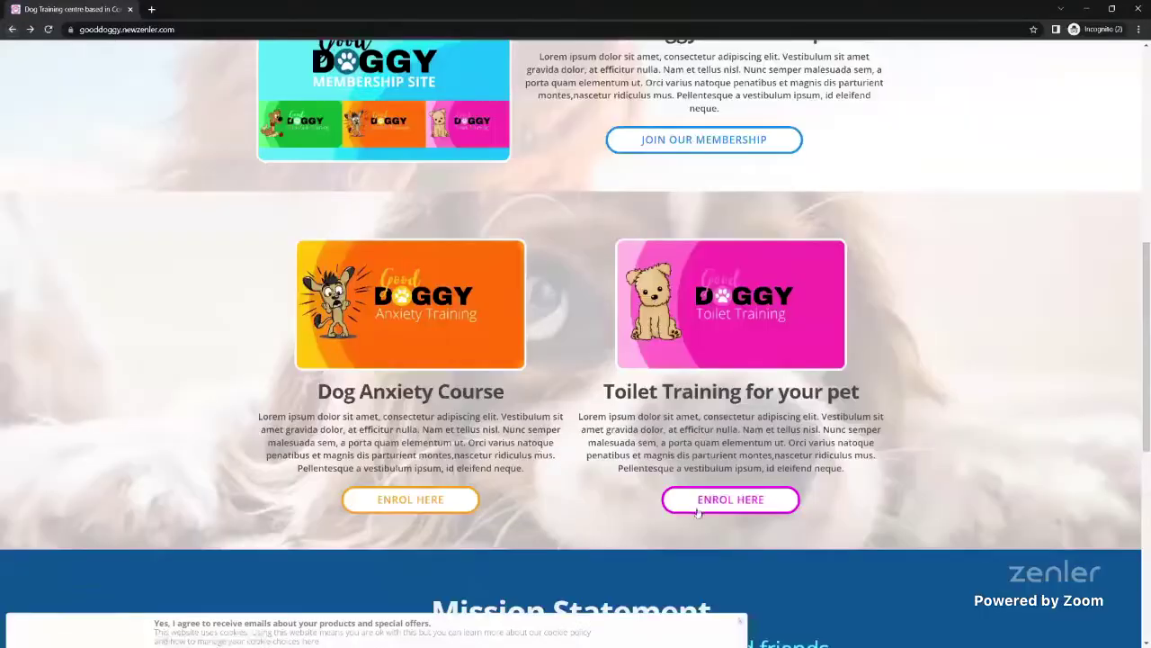
pyautogui.click(716, 490)
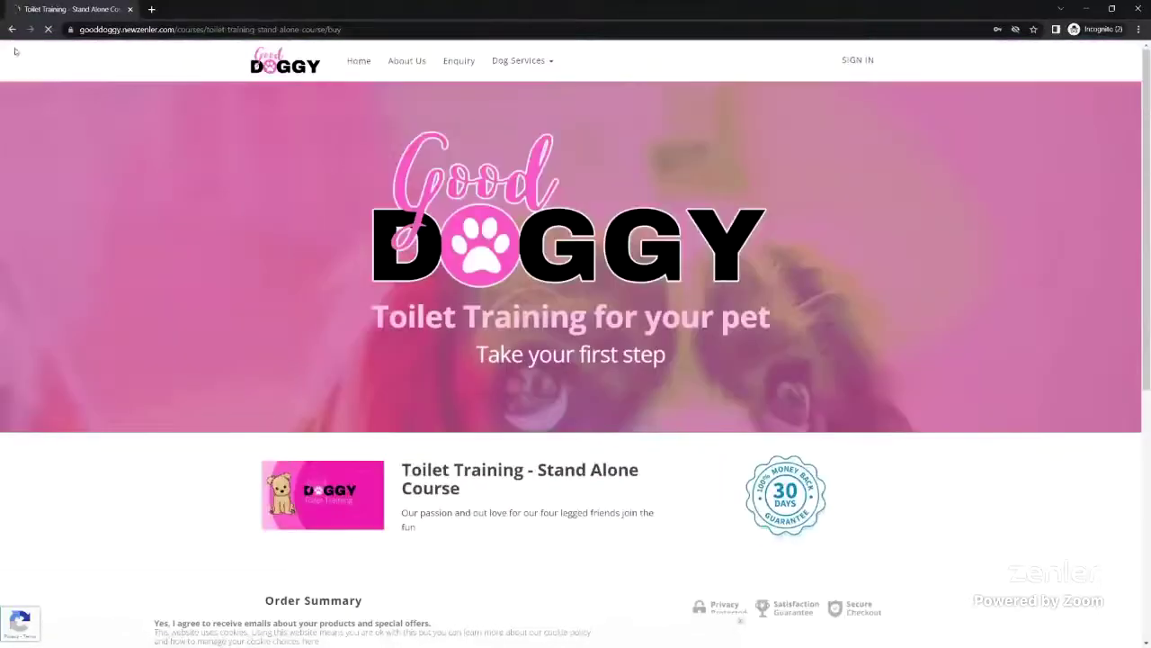
pyautogui.click(12, 29)
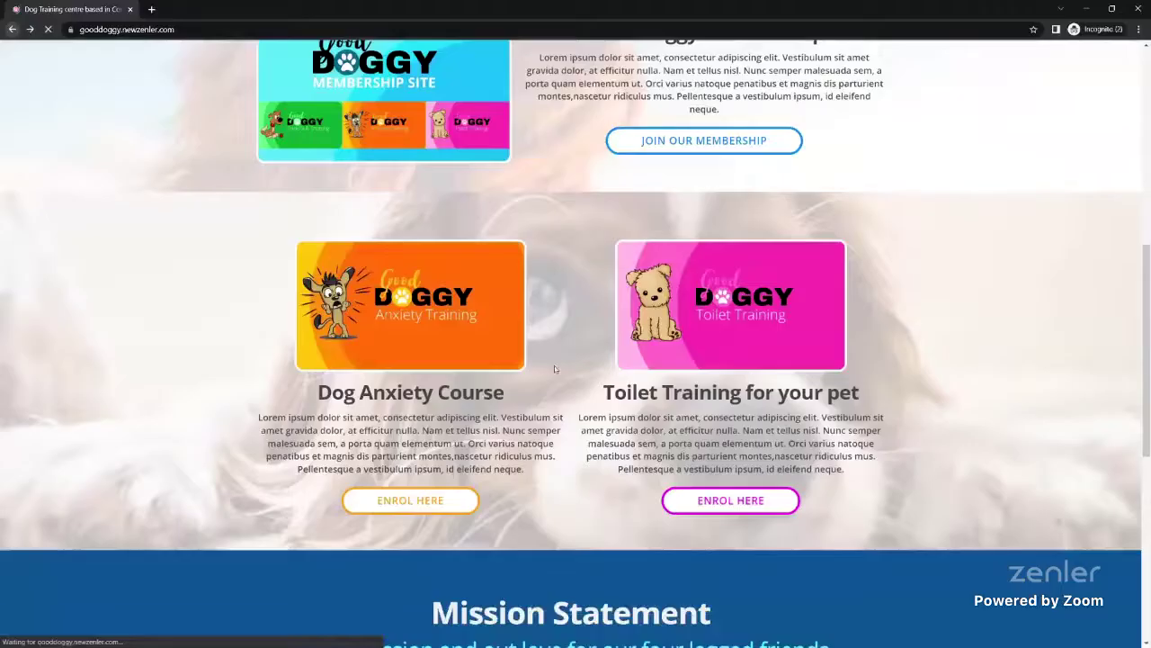
pyautogui.scroll(6, 815, 440)
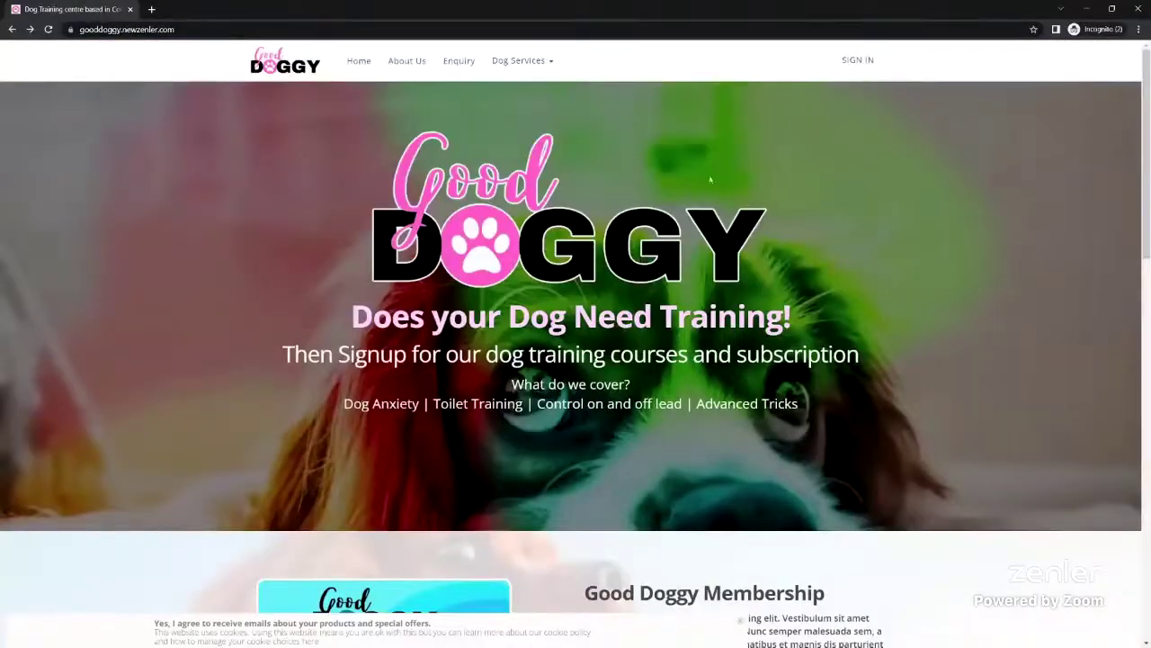
pyautogui.click(1085, 8)
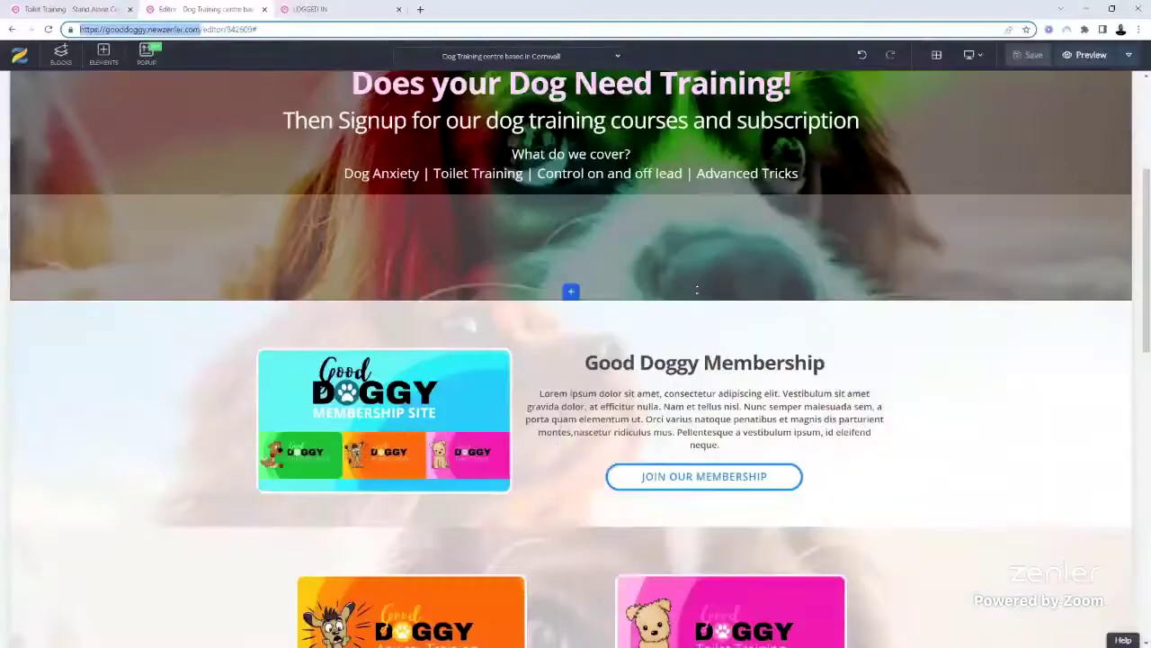
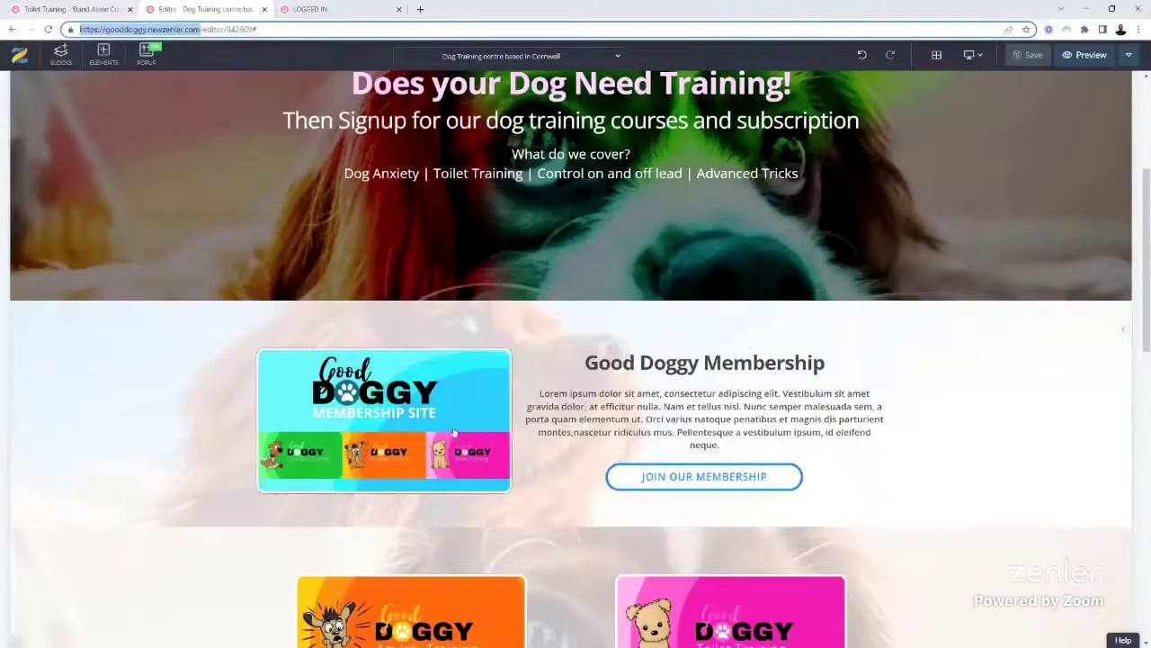
# - Copy the CUSTOM VIDEO funnel's opt-in page URL from Marketing Funnels, then return to the Editor tab
pyautogui.click(65, 11)
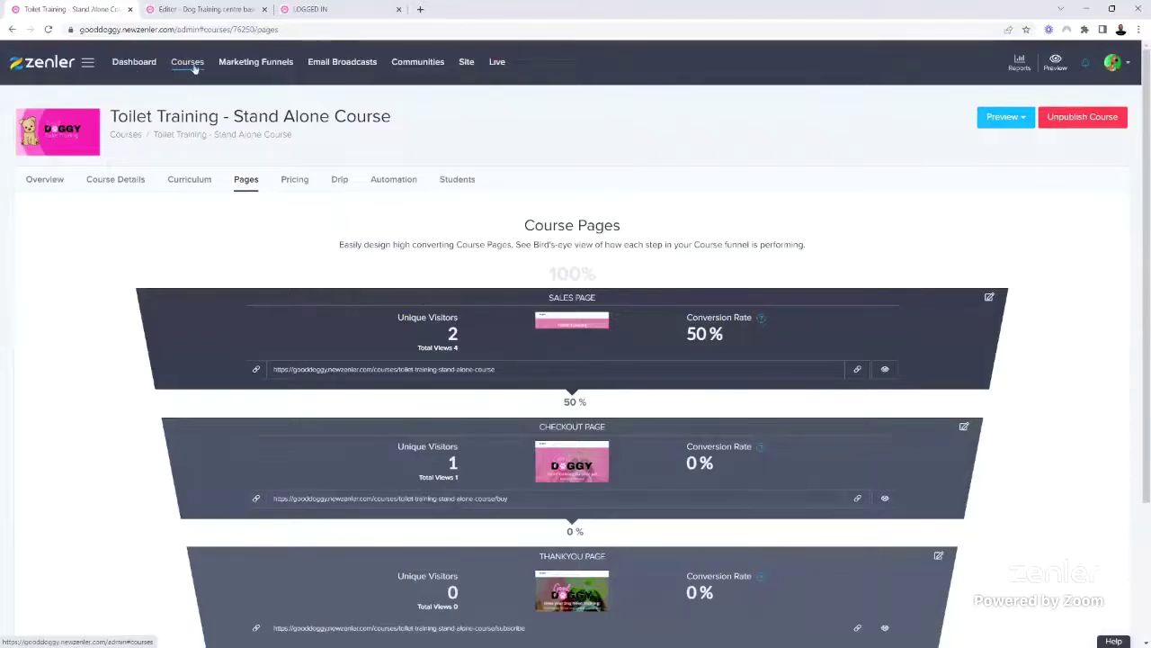
pyautogui.click(190, 65)
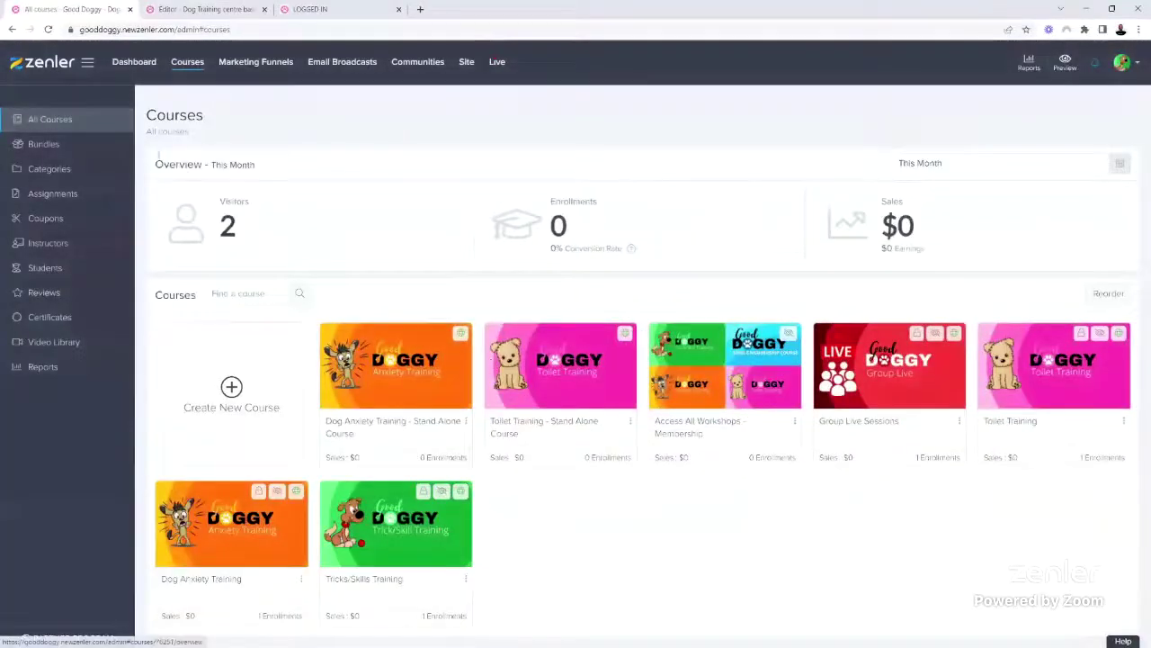
pyautogui.click(45, 144)
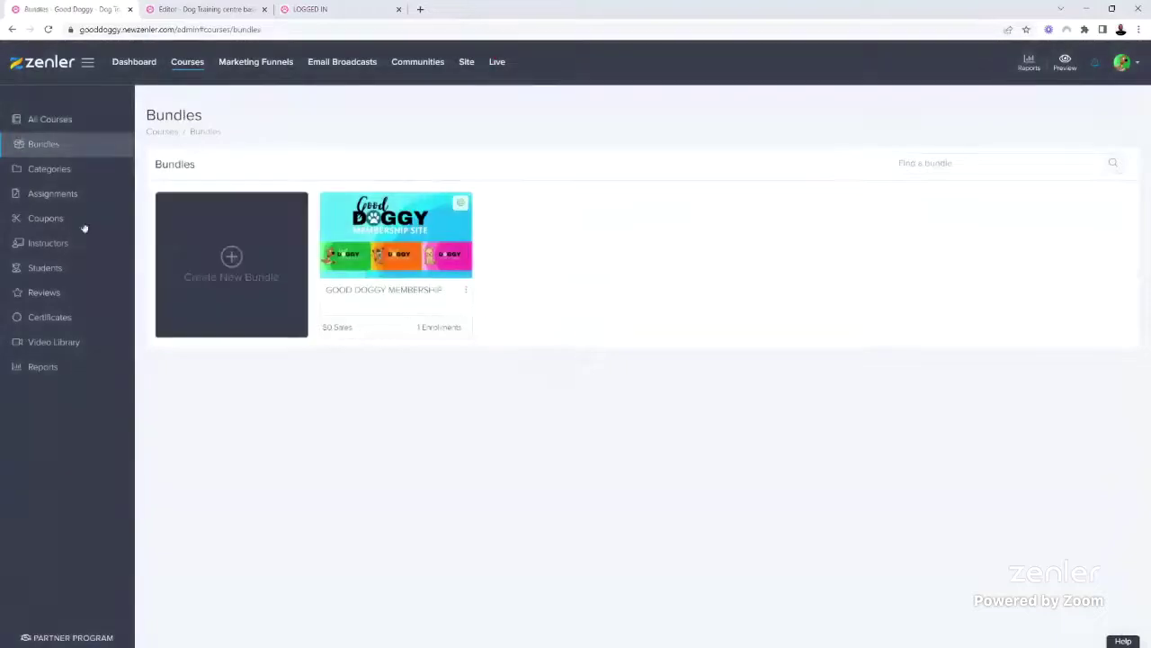
pyautogui.click(256, 64)
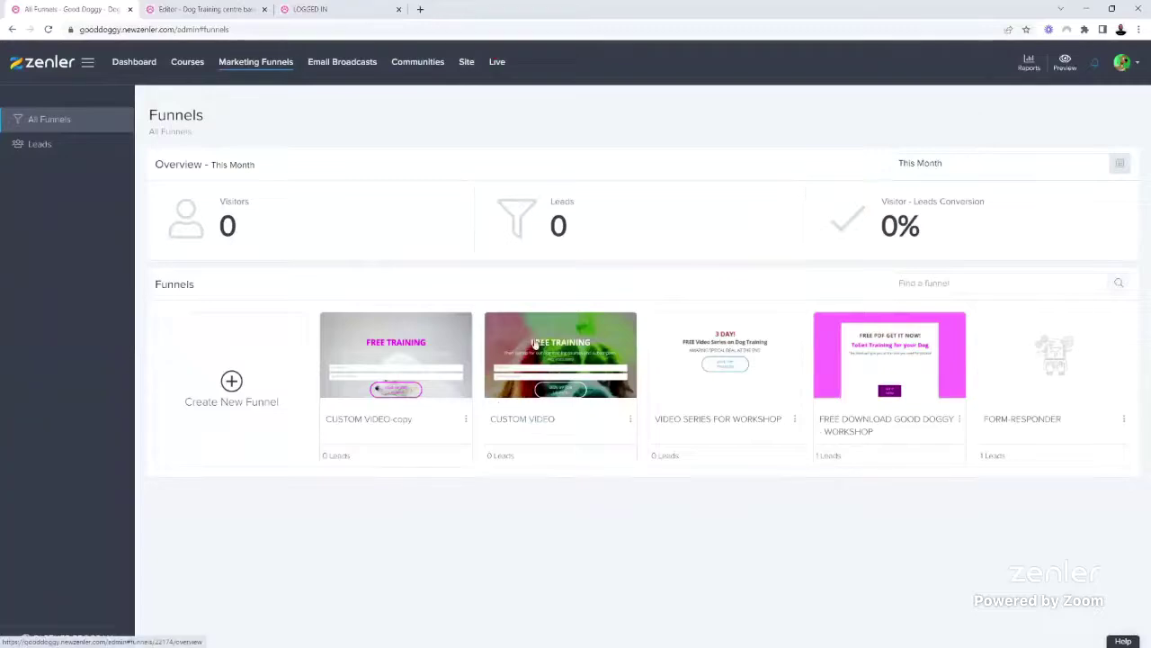
pyautogui.click(565, 365)
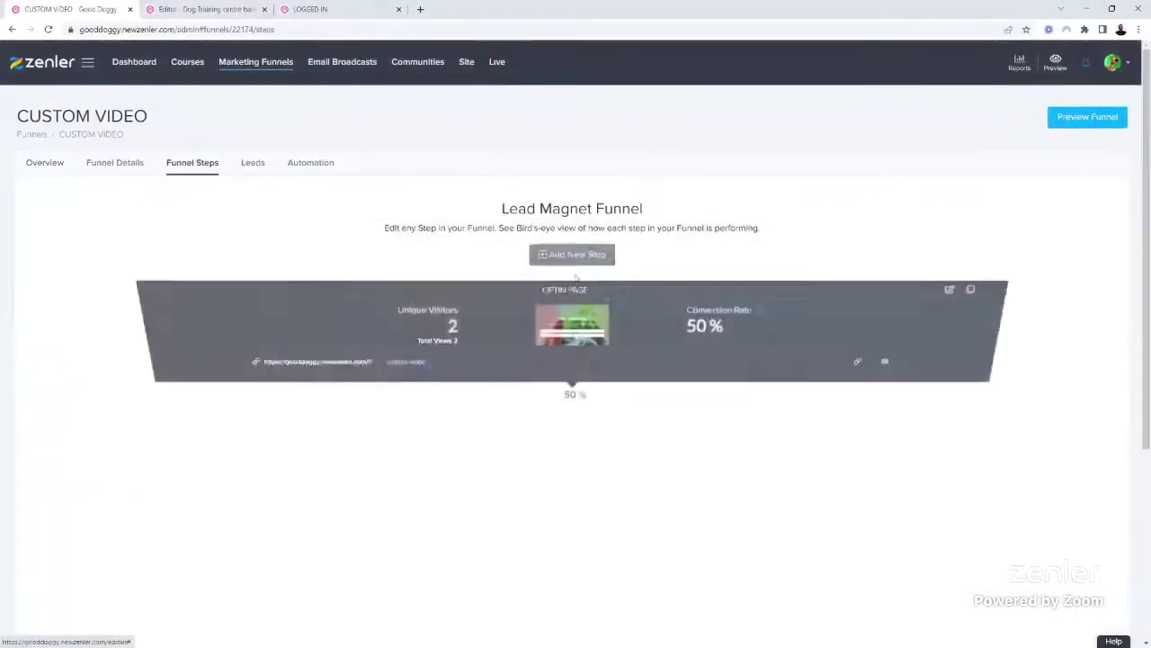
pyautogui.click(857, 387)
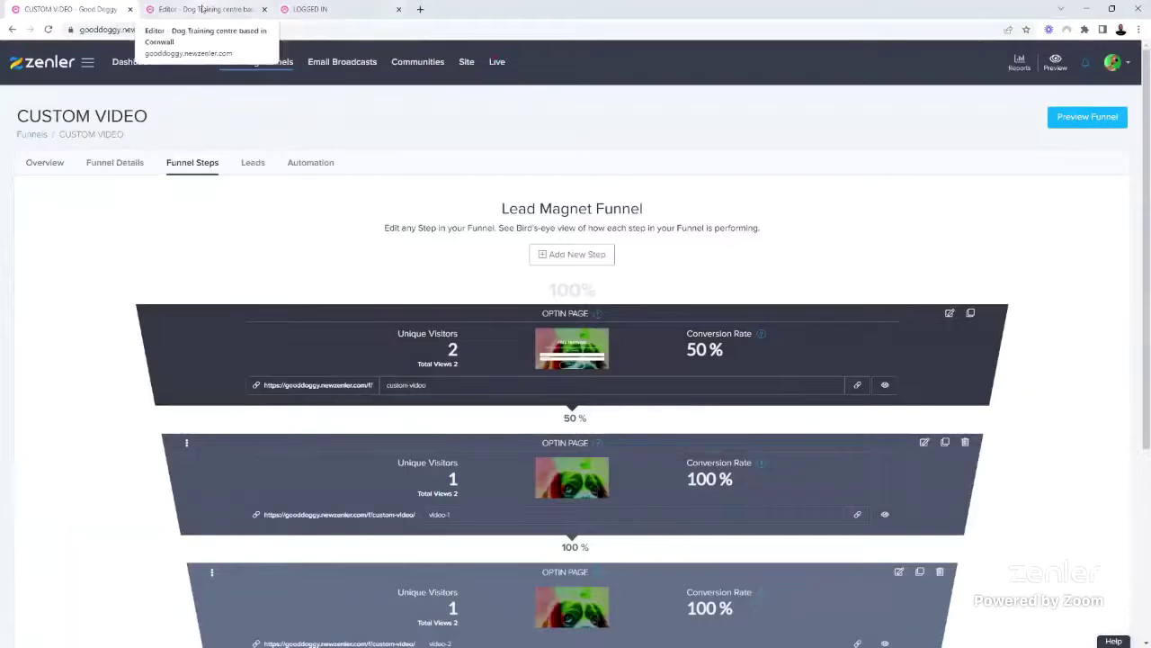
pyautogui.click(202, 9)
# - Add a Regular text paragraph reading 'Just £50 a Month' below the membership description
pyautogui.scroll(-2, 699, 335)
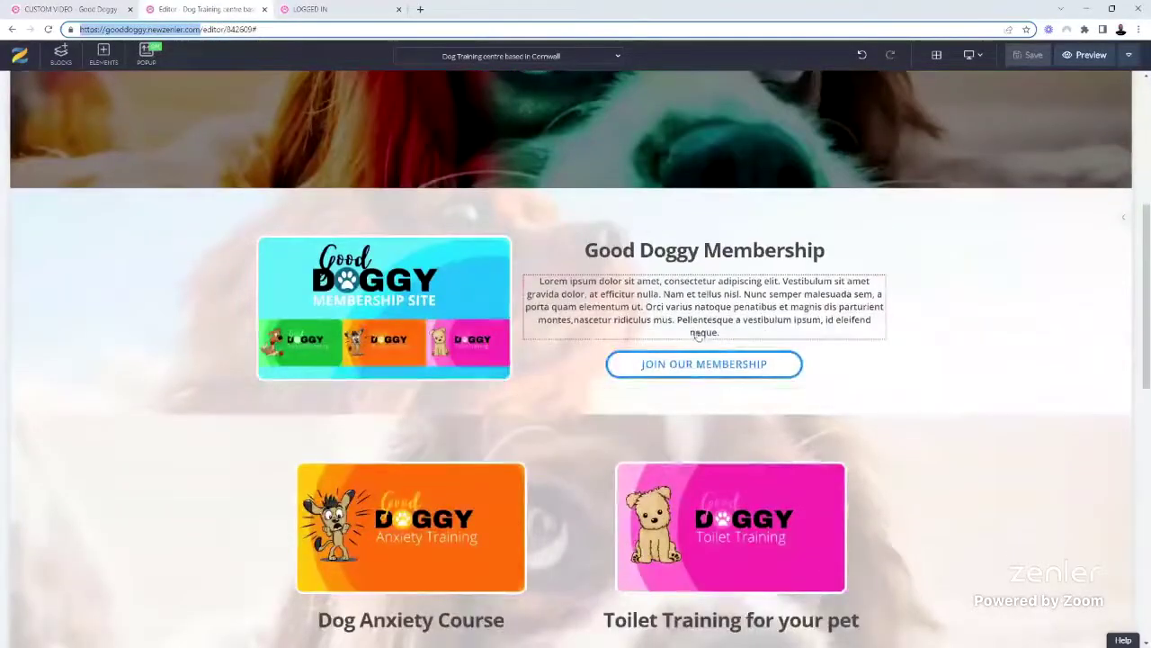
pyautogui.click(699, 336)
pyautogui.doubleClick(703, 321)
pyautogui.click(703, 338)
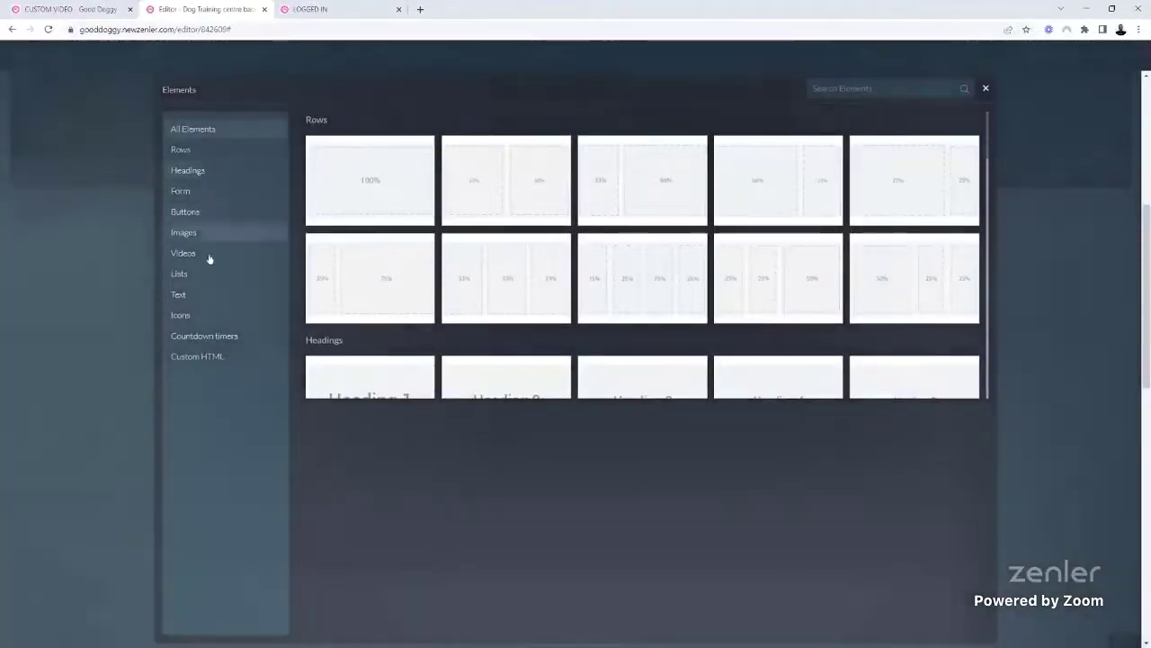
pyautogui.click(193, 296)
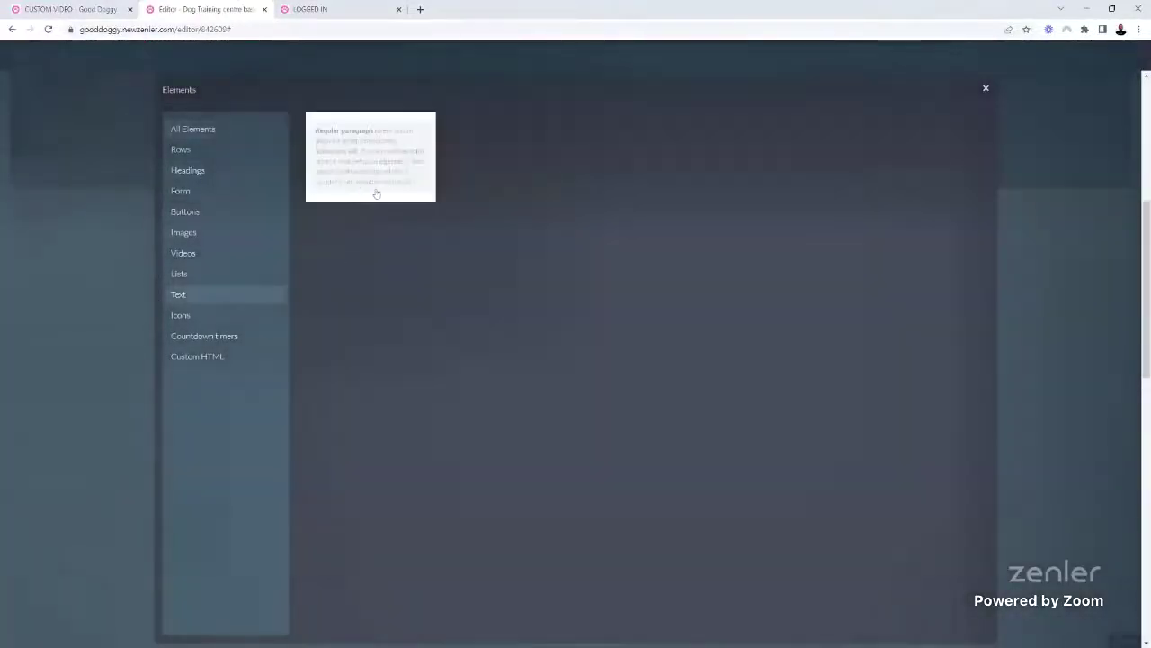
pyautogui.click(377, 194)
pyautogui.moveTo(881, 397); pyautogui.dragTo(528, 357)
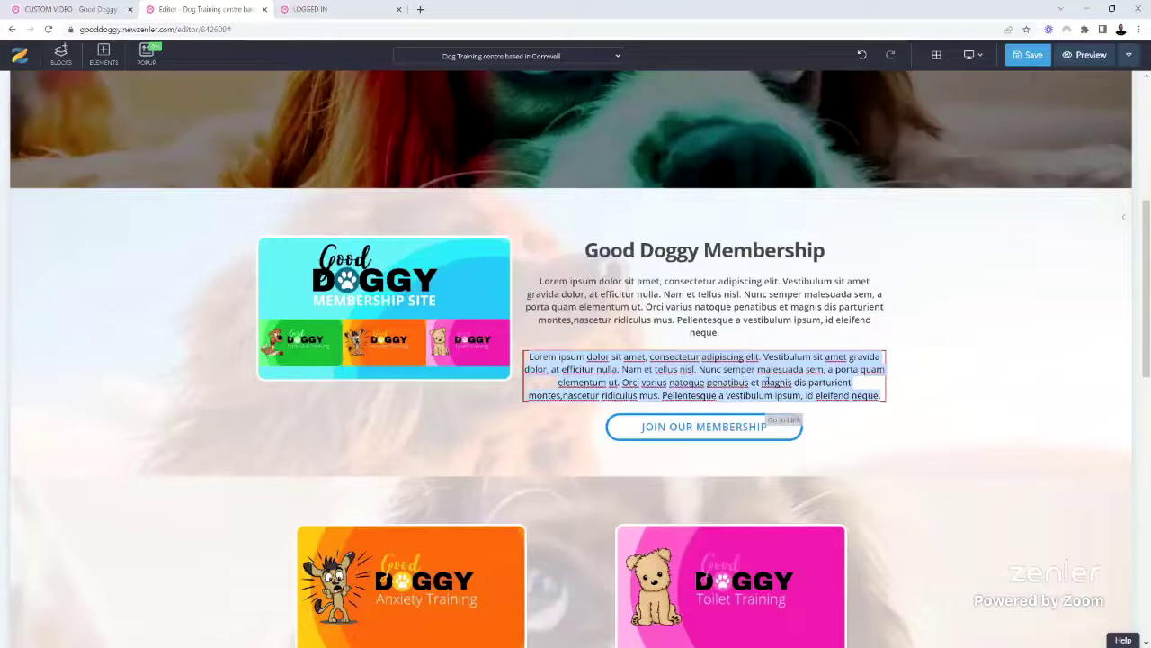
pyautogui.write('Just')
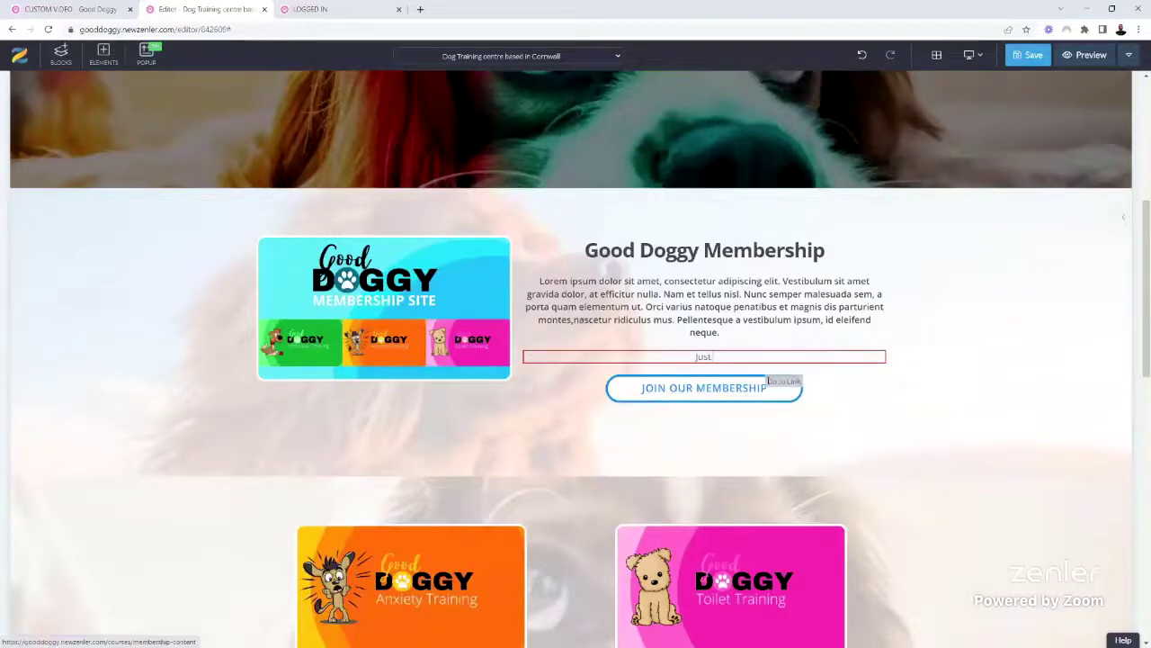
pyautogui.write(' £50 a Month')
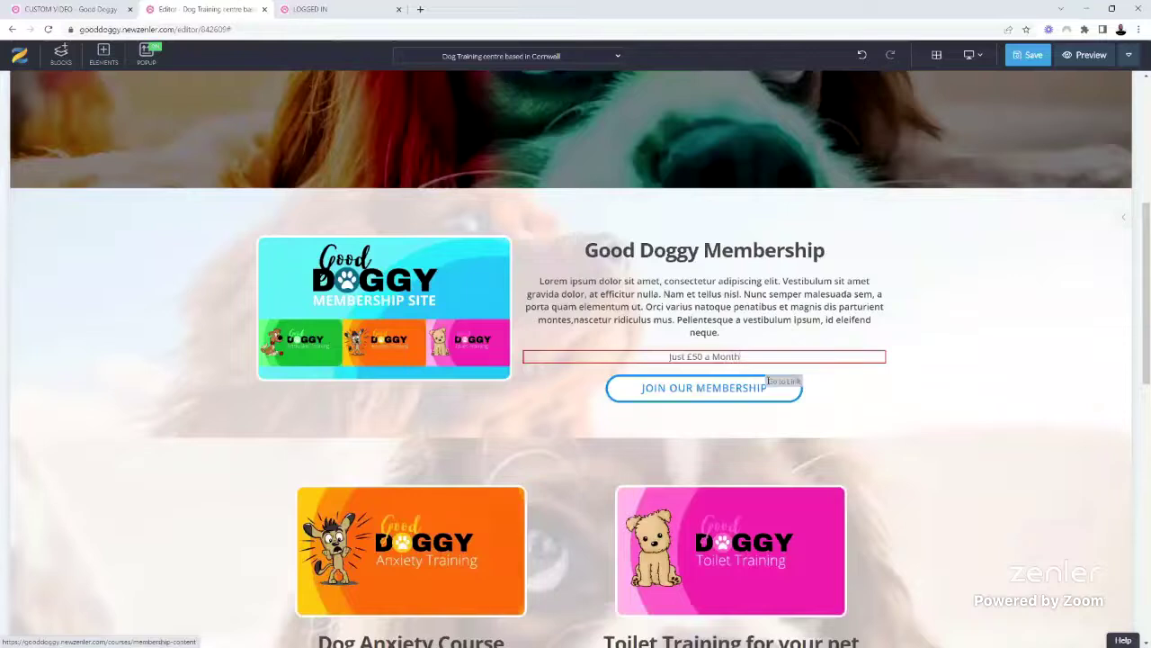
pyautogui.click(668, 353)
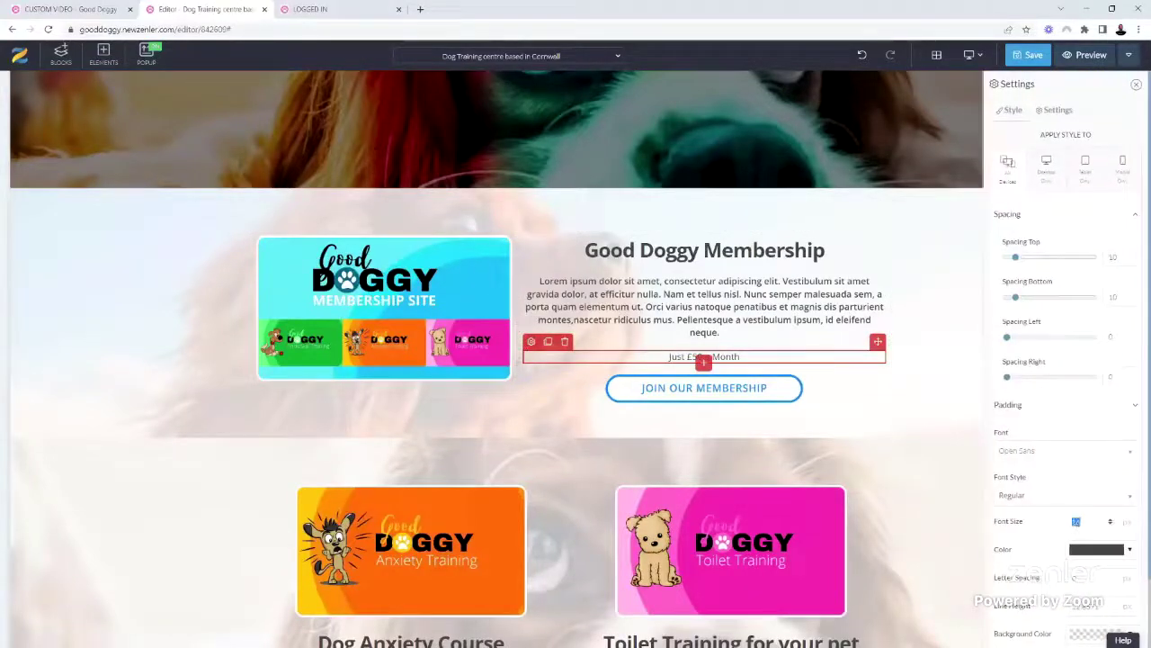
# - Style the price line at size 24, extra bold, in red
pyautogui.write('24')
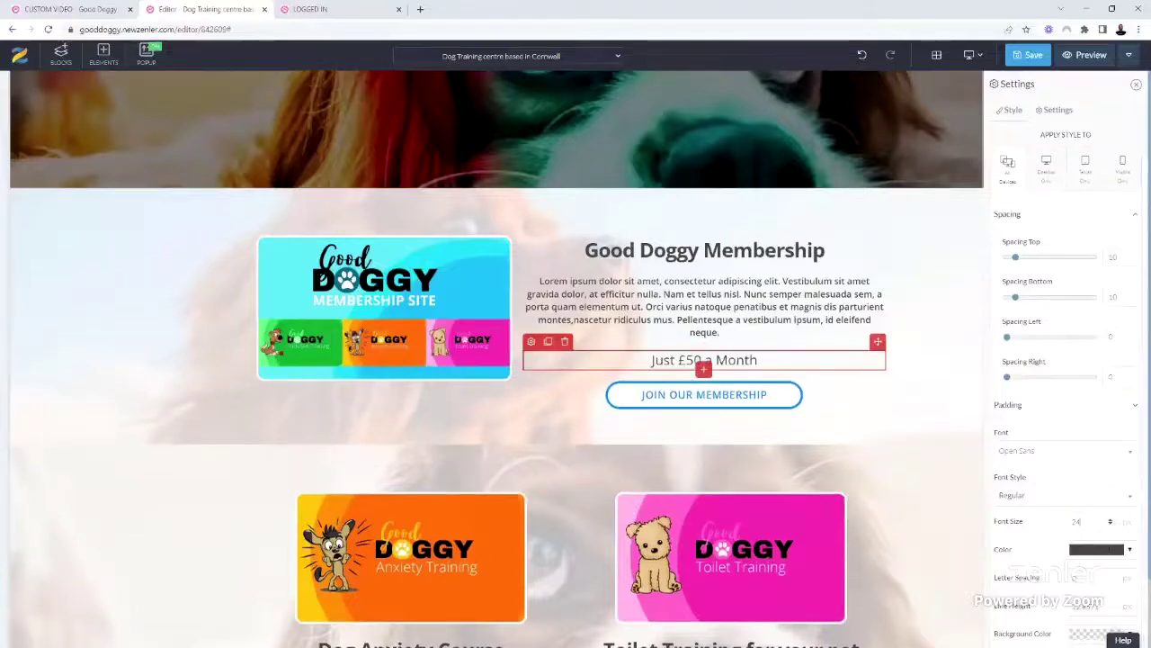
pyautogui.click(1131, 500)
pyautogui.scroll(-2, 1062, 431)
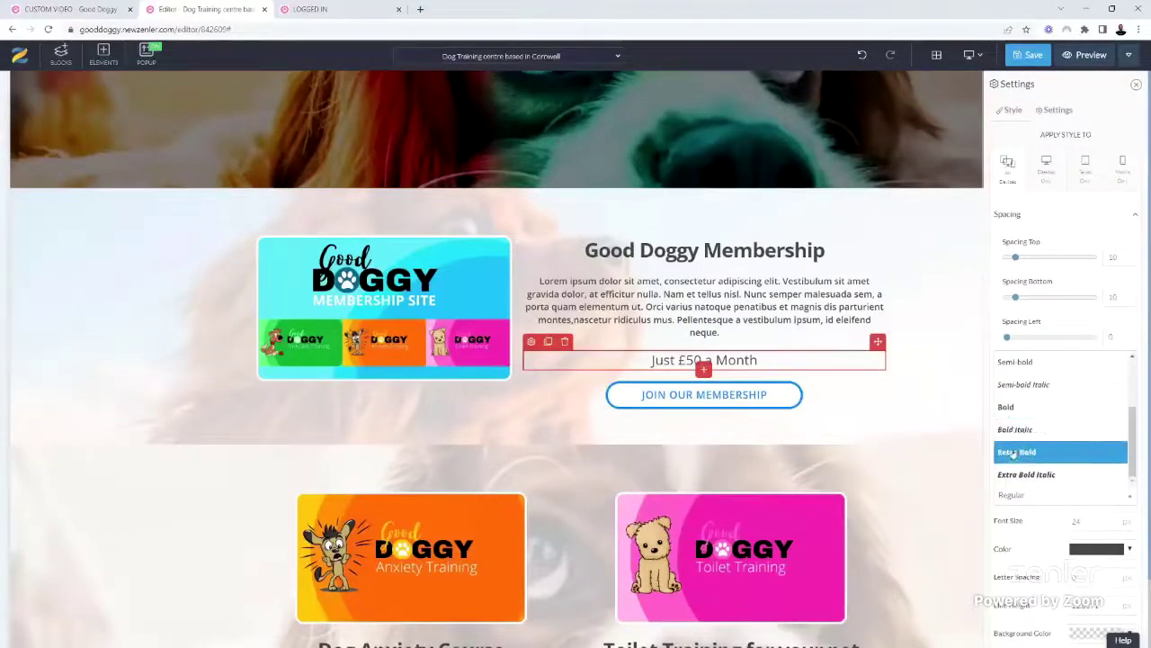
pyautogui.click(1014, 451)
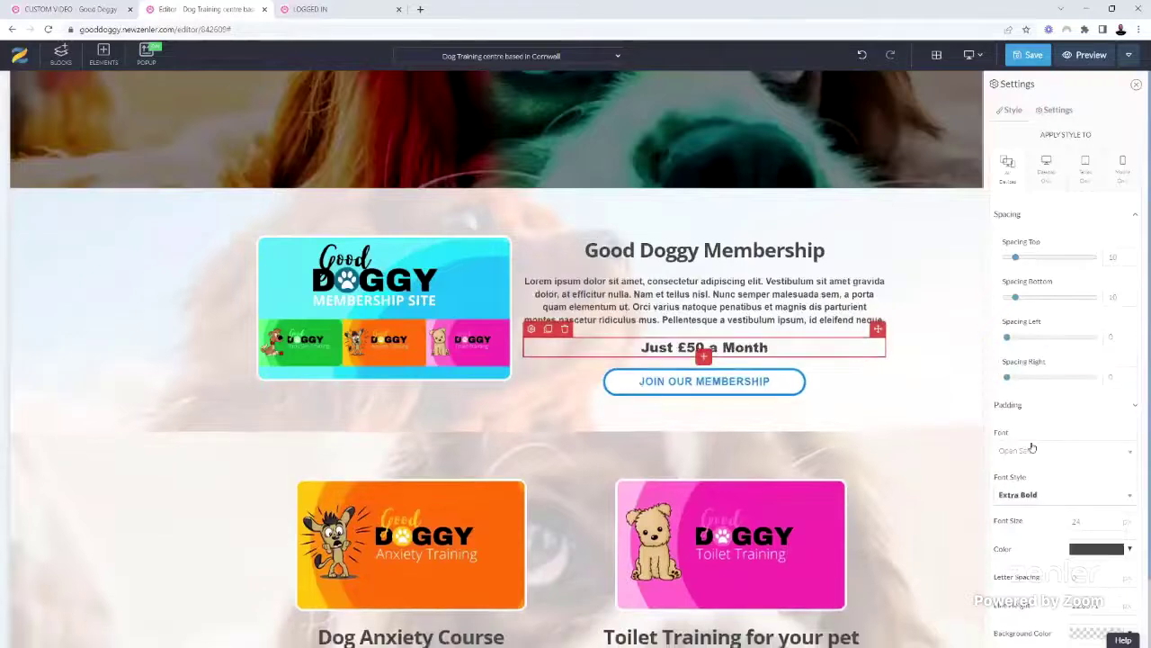
pyautogui.click(1131, 550)
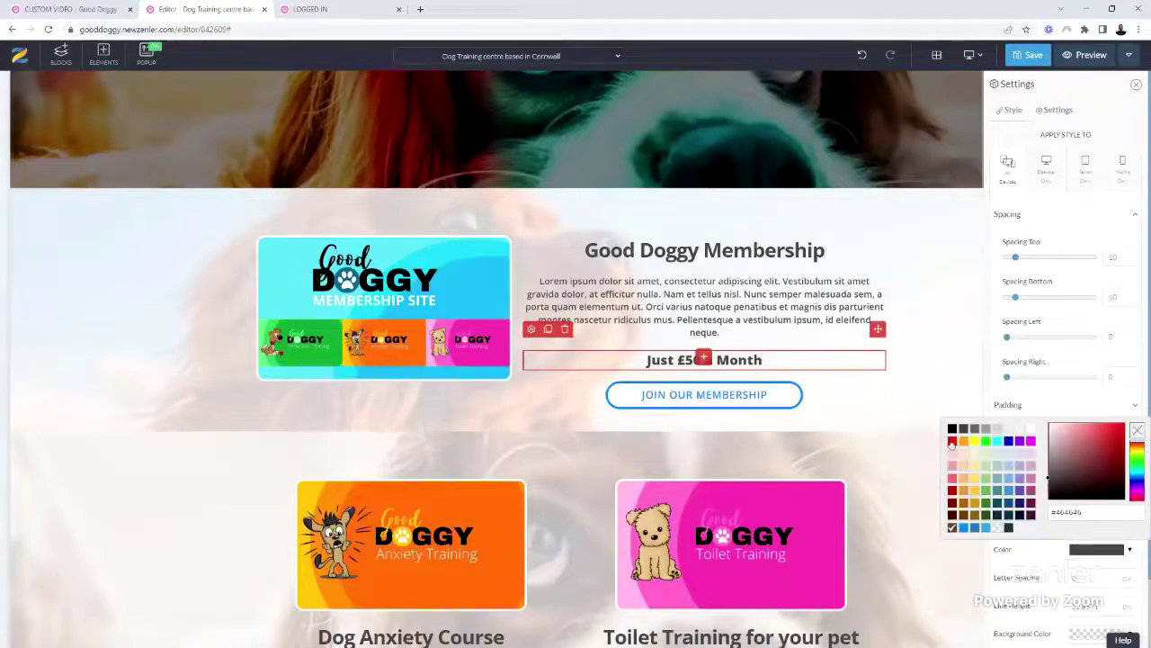
pyautogui.click(952, 440)
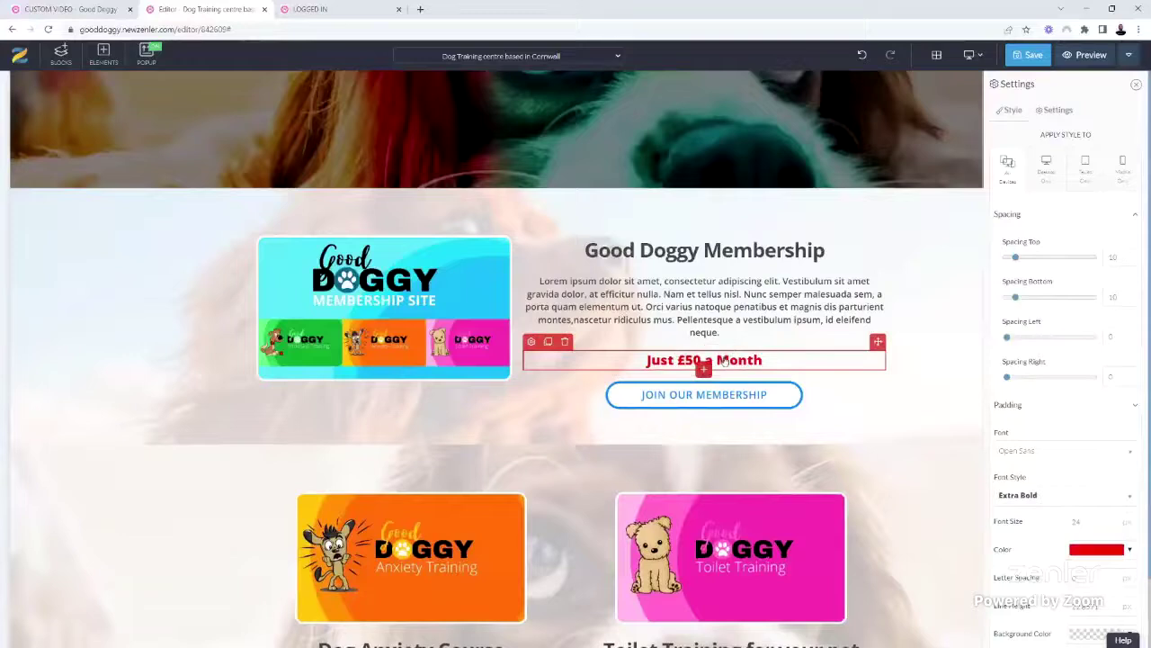
pyautogui.click(678, 359)
# - Reword the line to 'Reduced from £75 £50 a Month', fixing typos, and save
pyautogui.doubleClick(676, 359)
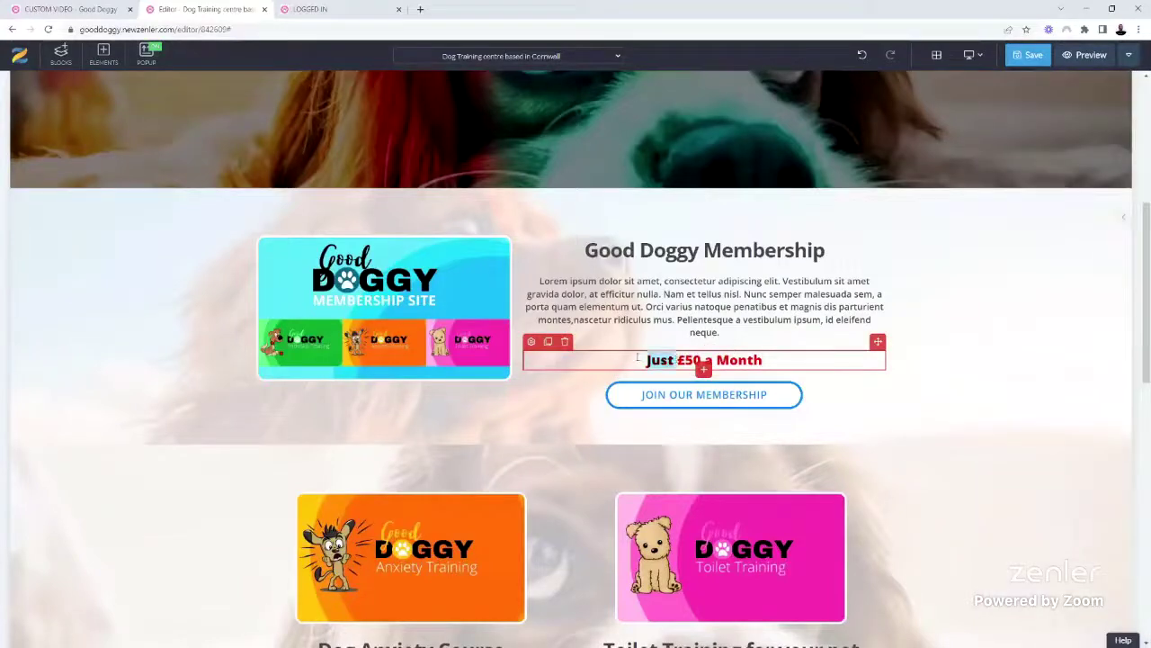
pyautogui.write('Redunced fro')
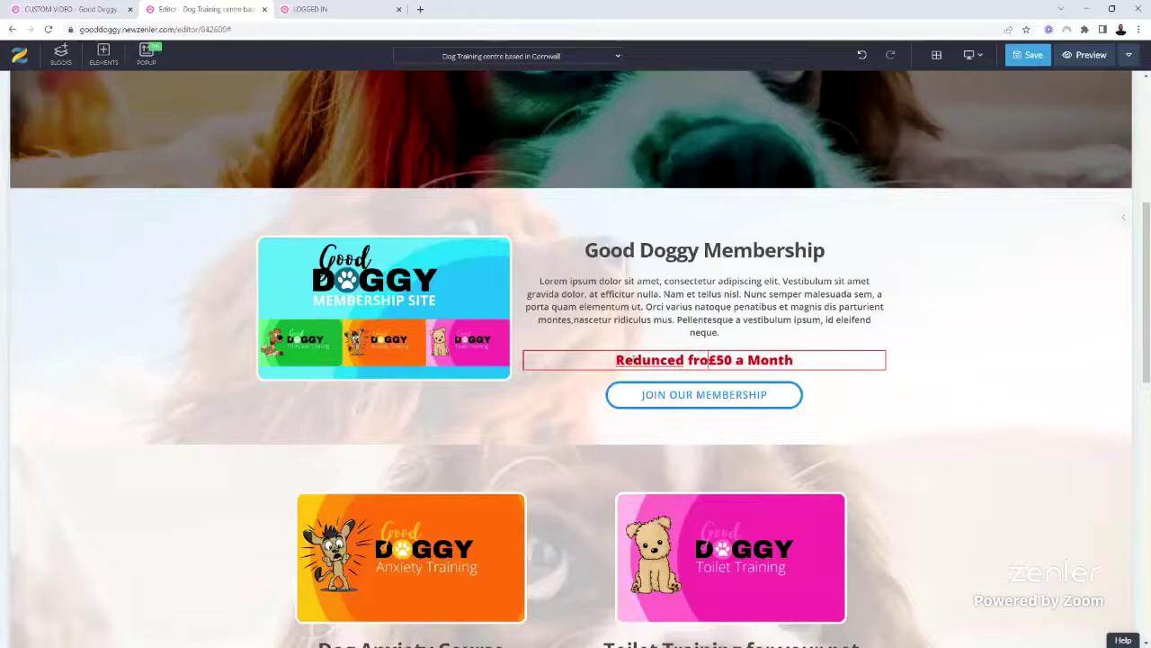
pyautogui.write('m £')
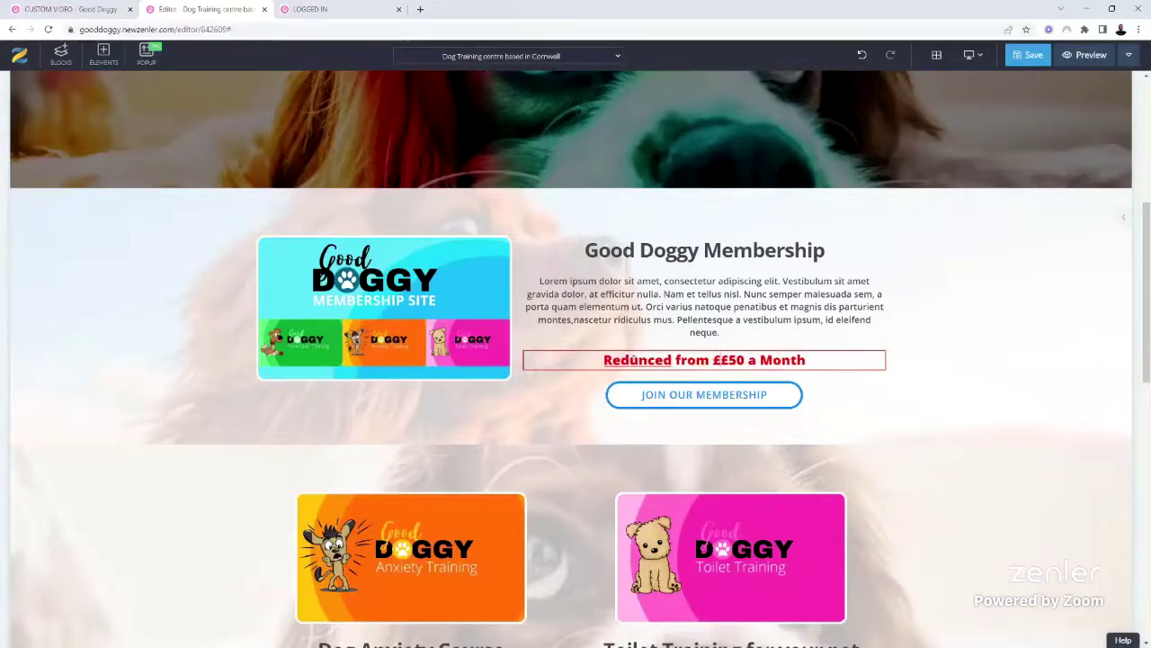
pyautogui.write('75')
pyautogui.click(644, 359)
pyautogui.press('BackSpace')
pyautogui.moveTo(726, 360); pyautogui.dragTo(709, 360)
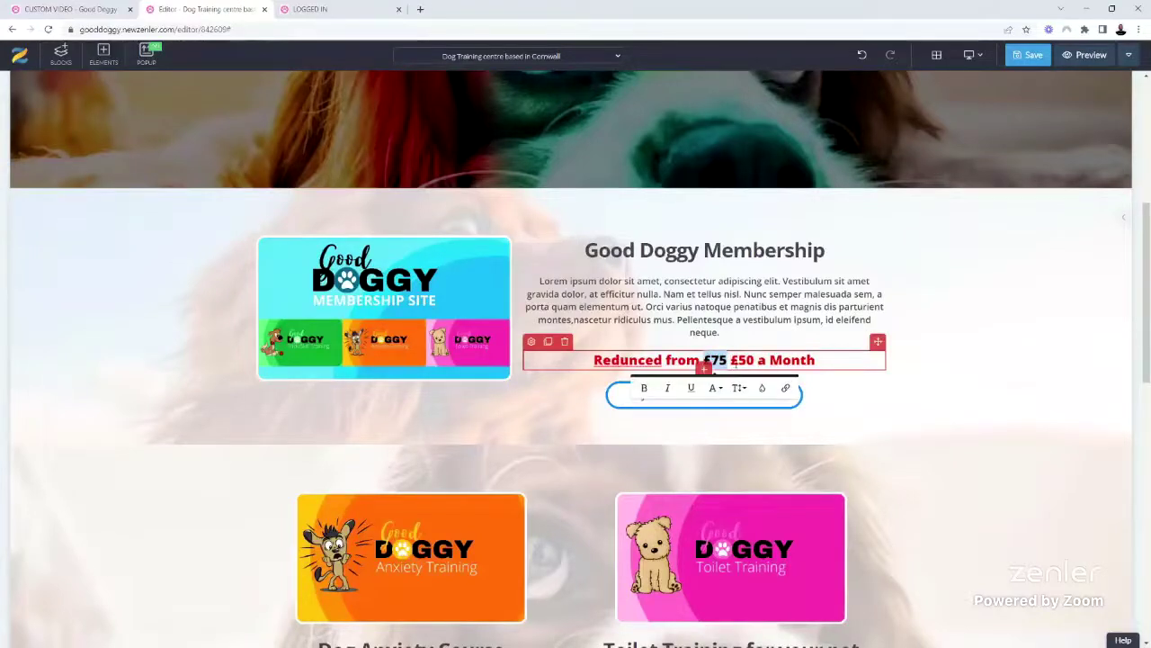
pyautogui.hotkey('ctrl', 's')
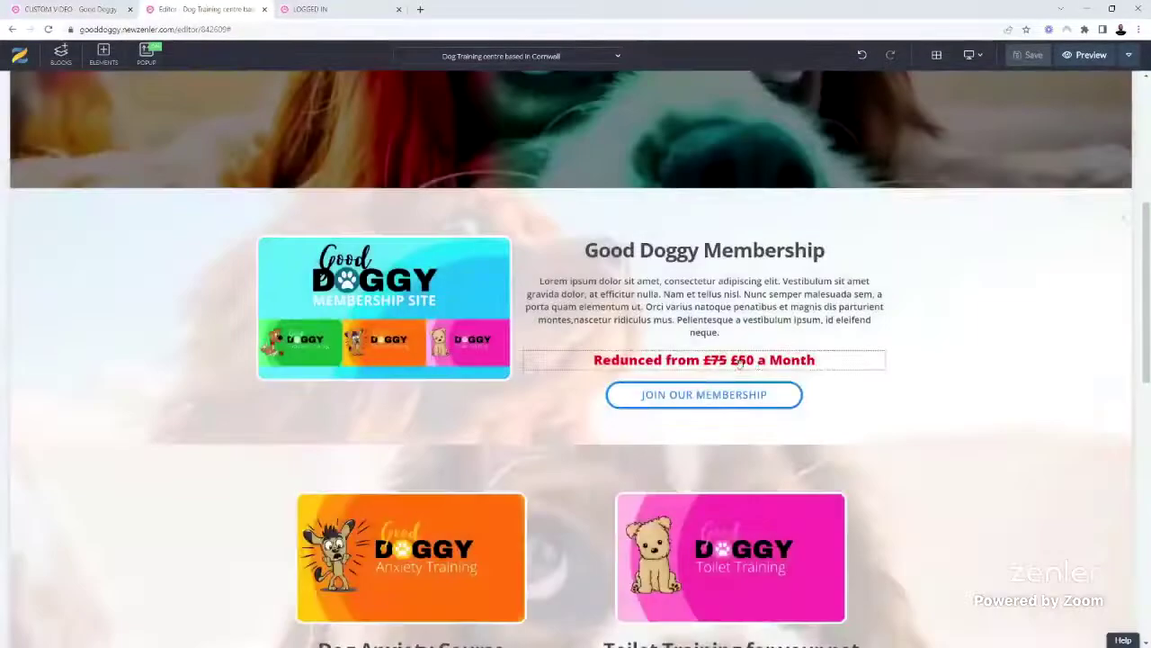
pyautogui.click(635, 359)
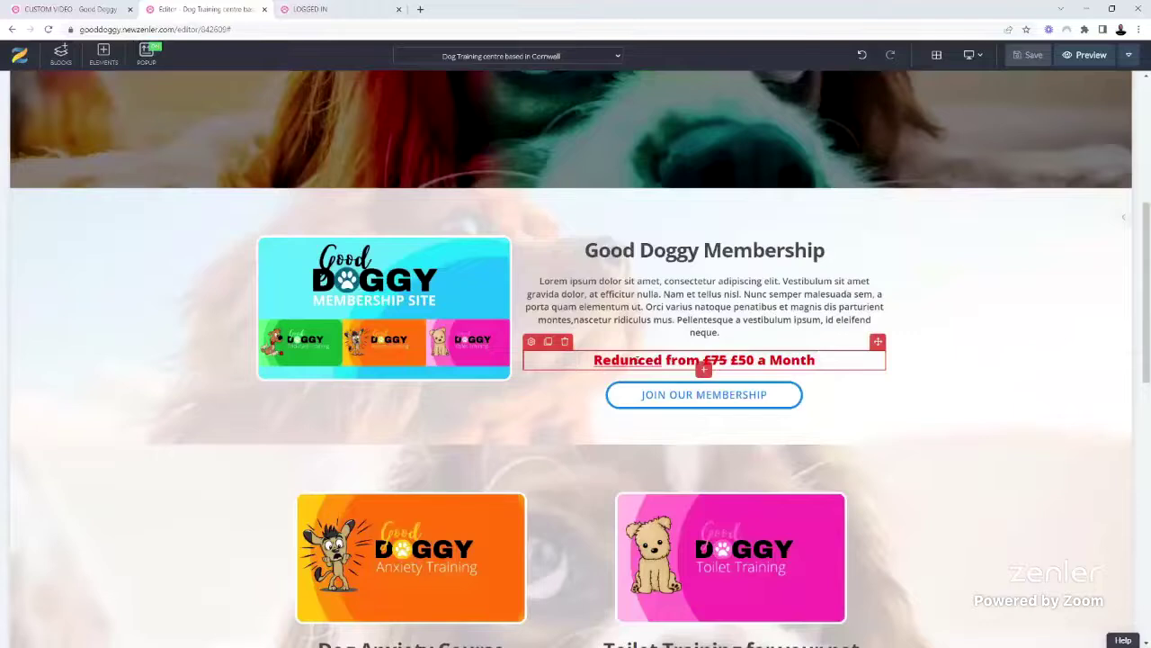
pyautogui.press('BackSpace')
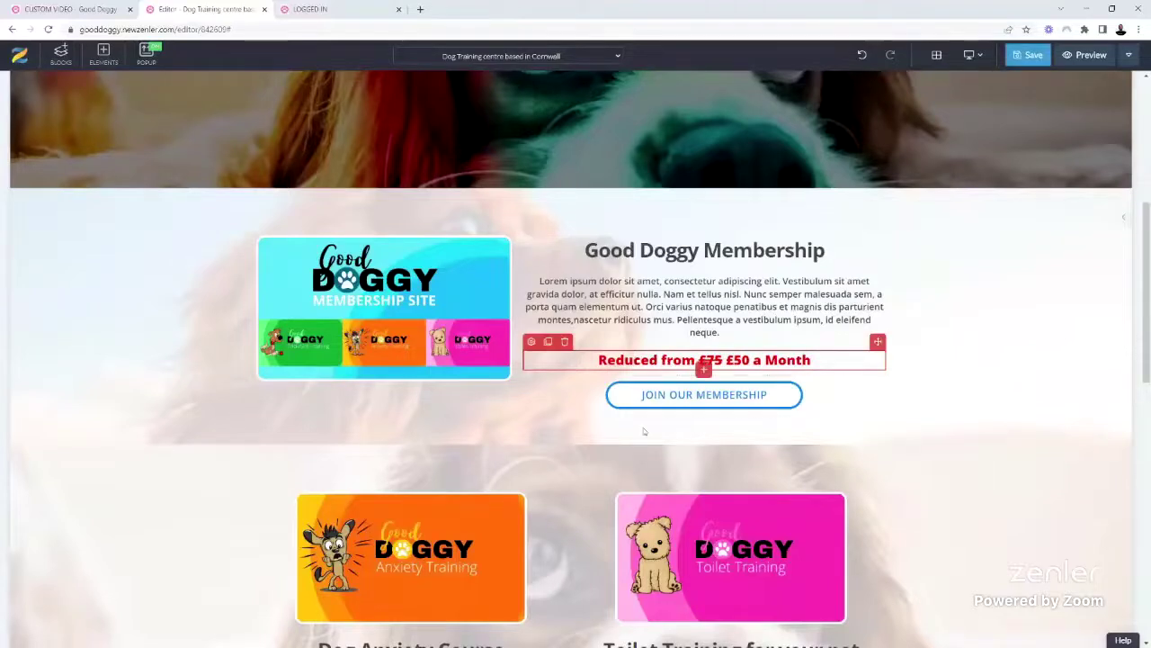
# - Recolour 'Reduced from' and '£50 a Month' black so only £75 stays red
pyautogui.scroll(-1, 653, 409)
pyautogui.scroll(-1, 709, 333)
pyautogui.moveTo(696, 304); pyautogui.dragTo(598, 304)
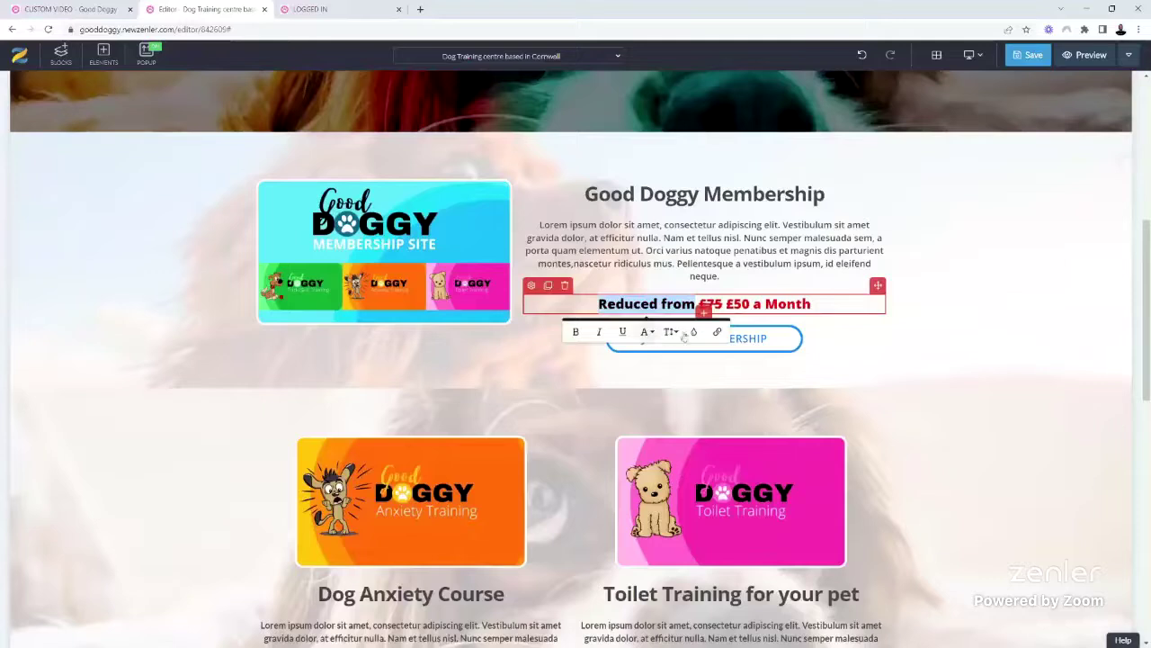
pyautogui.click(693, 332)
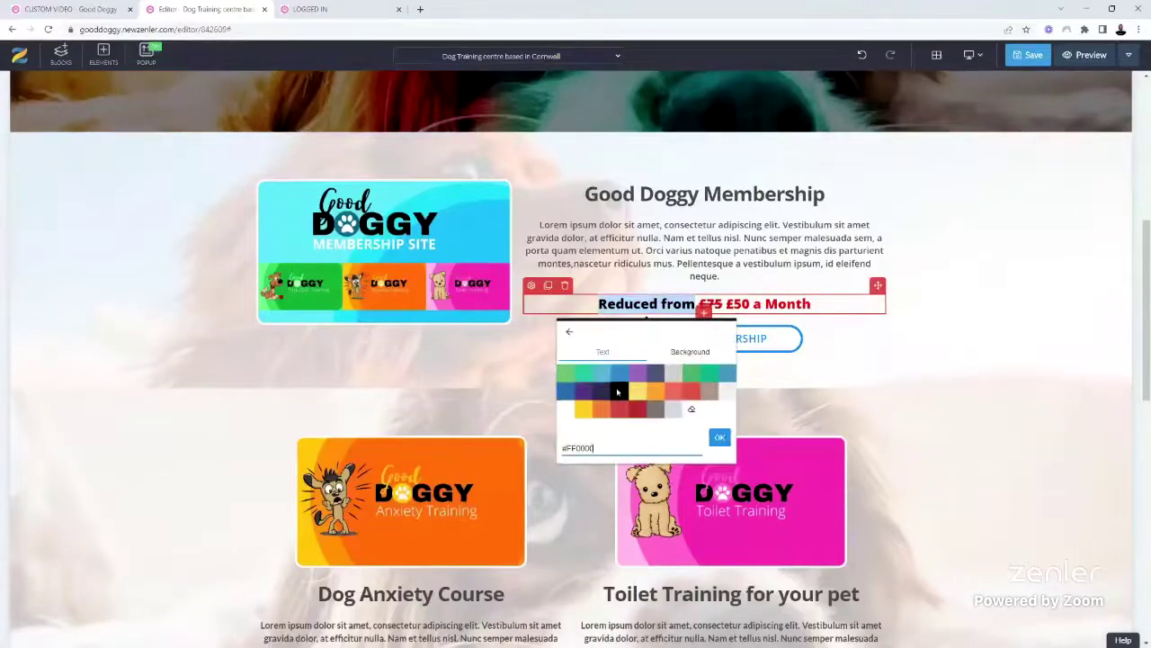
pyautogui.click(618, 391)
pyautogui.click(814, 303)
pyautogui.moveTo(812, 303); pyautogui.dragTo(725, 304)
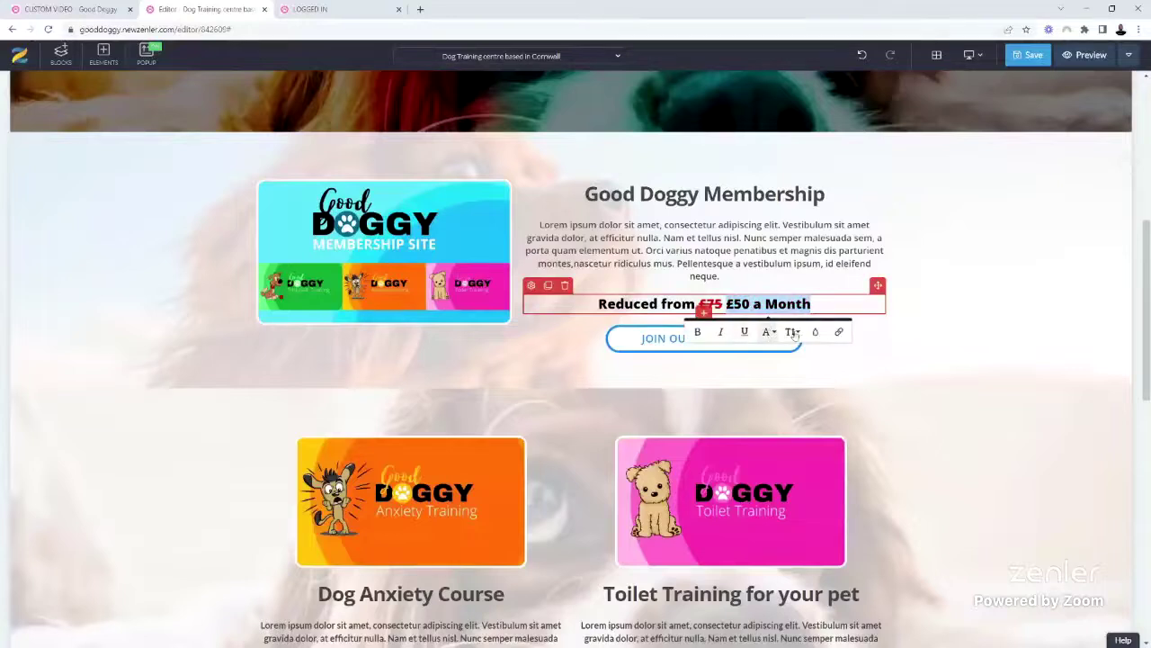
pyautogui.click(817, 333)
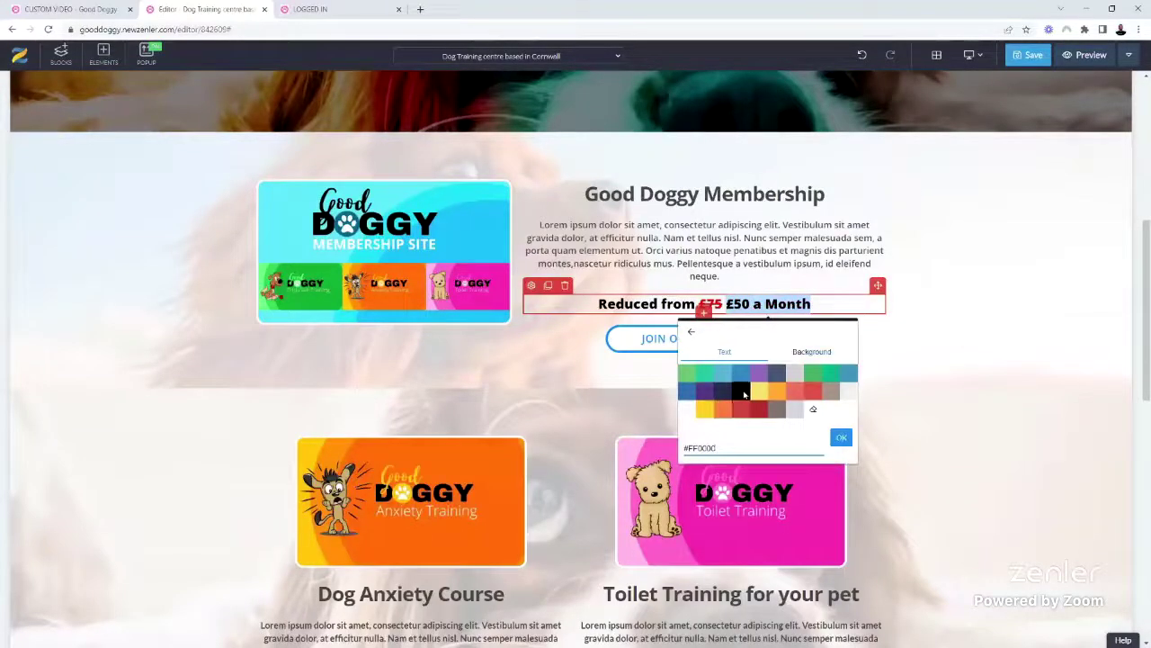
pyautogui.click(740, 390)
pyautogui.click(598, 304)
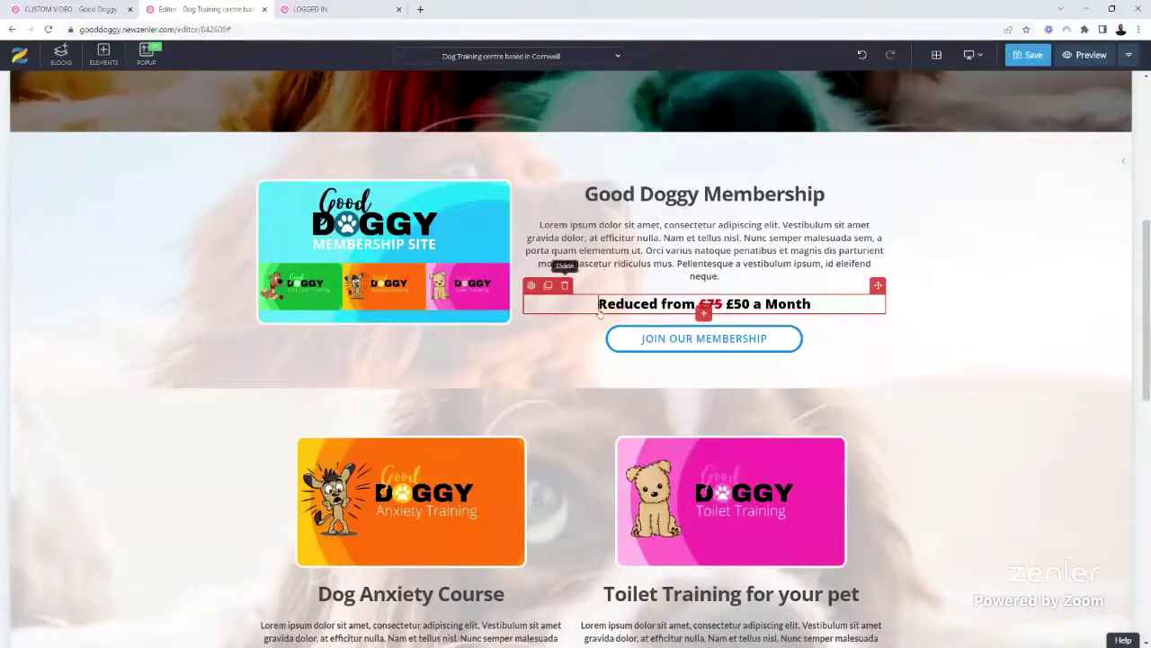
# - Duplicate the price line above Enrol Here in the Dog Anxiety and Toilet Training cards
pyautogui.scroll(-1, 576, 360)
pyautogui.click(548, 172)
pyautogui.scroll(-1, 581, 242)
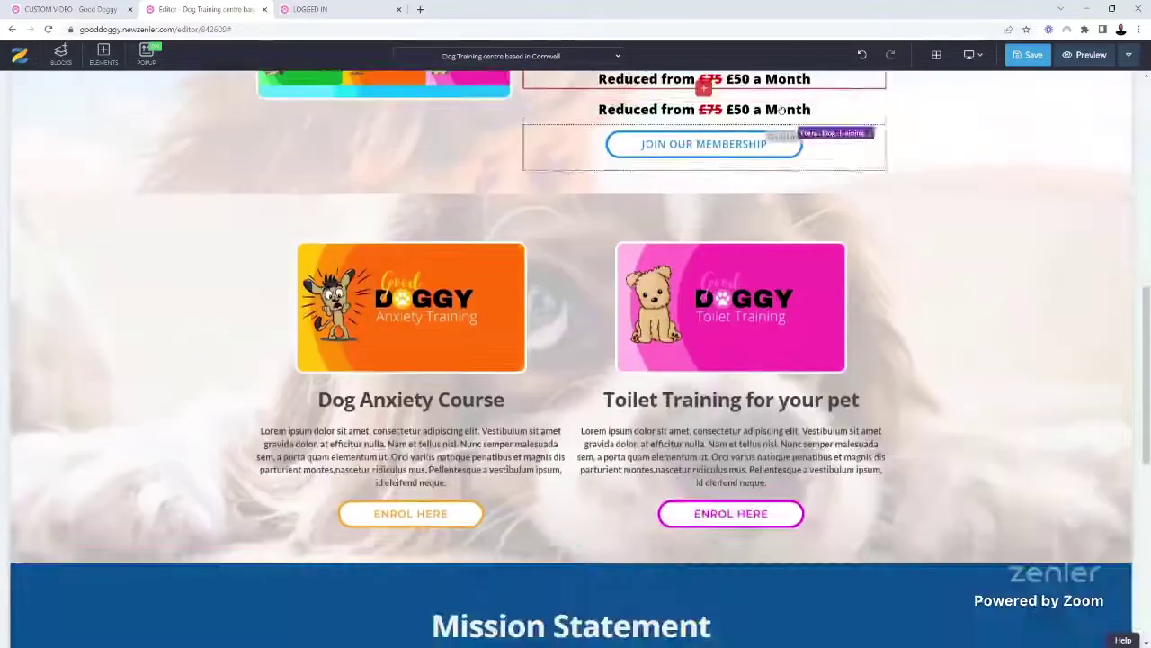
pyautogui.click(877, 104)
pyautogui.moveTo(878, 91); pyautogui.dragTo(416, 505)
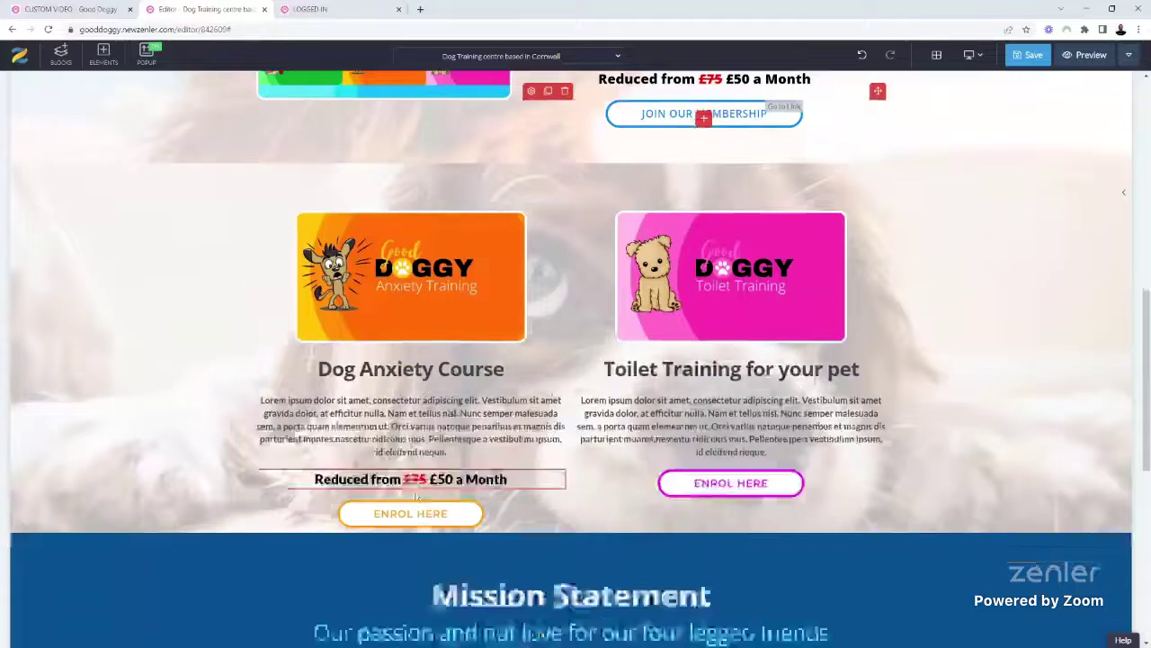
pyautogui.click(280, 461)
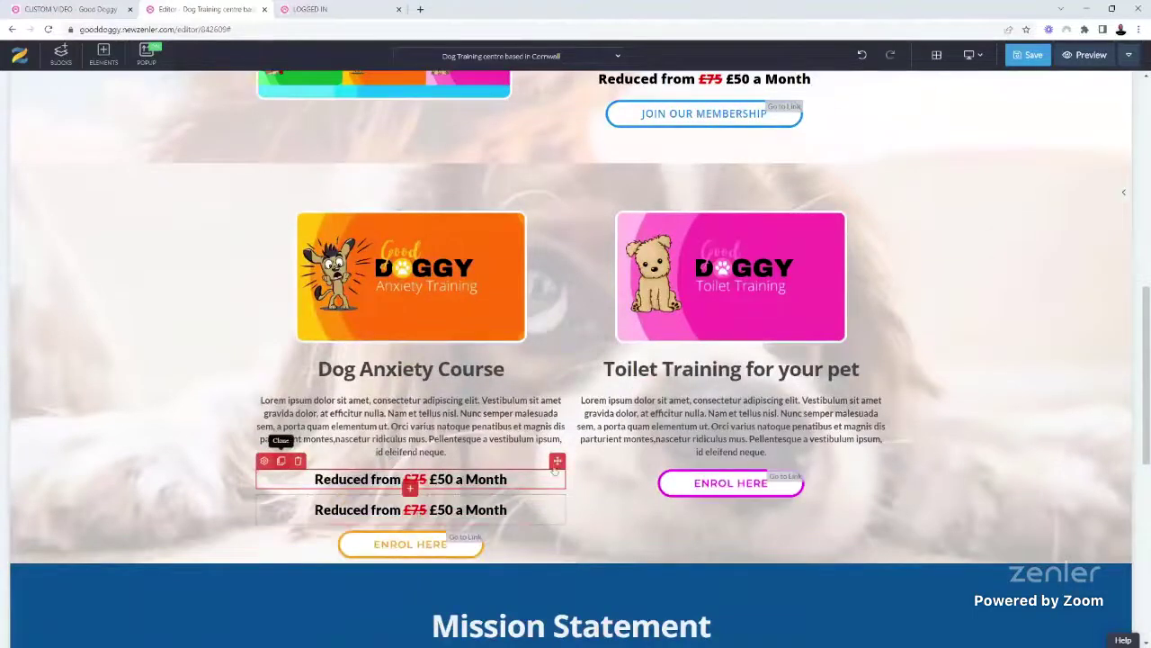
pyautogui.moveTo(697, 440); pyautogui.dragTo(730, 463)
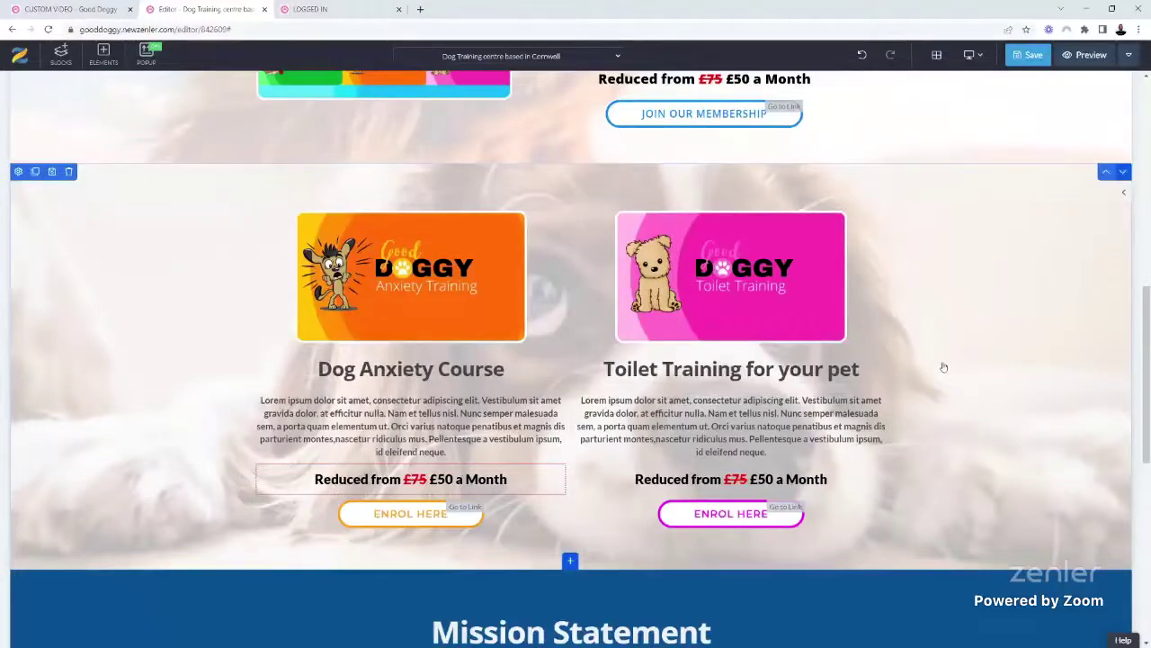
pyautogui.scroll(-4, 944, 365)
pyautogui.scroll(-3, 944, 365)
pyautogui.scroll(9, 945, 366)
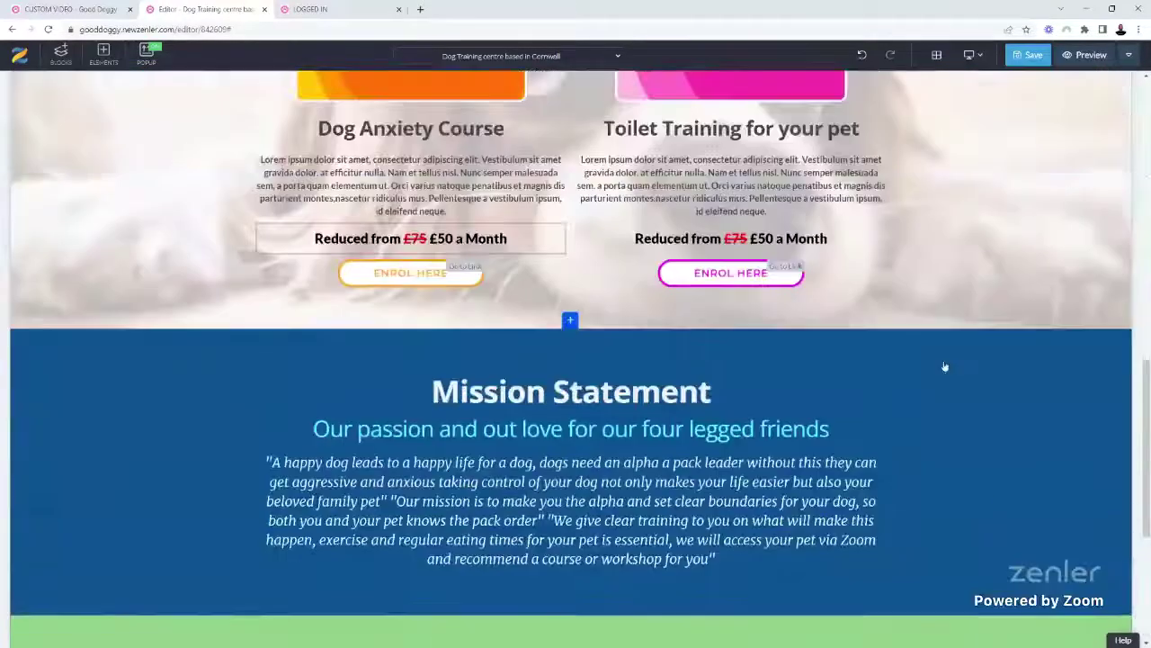
pyautogui.scroll(3, 942, 365)
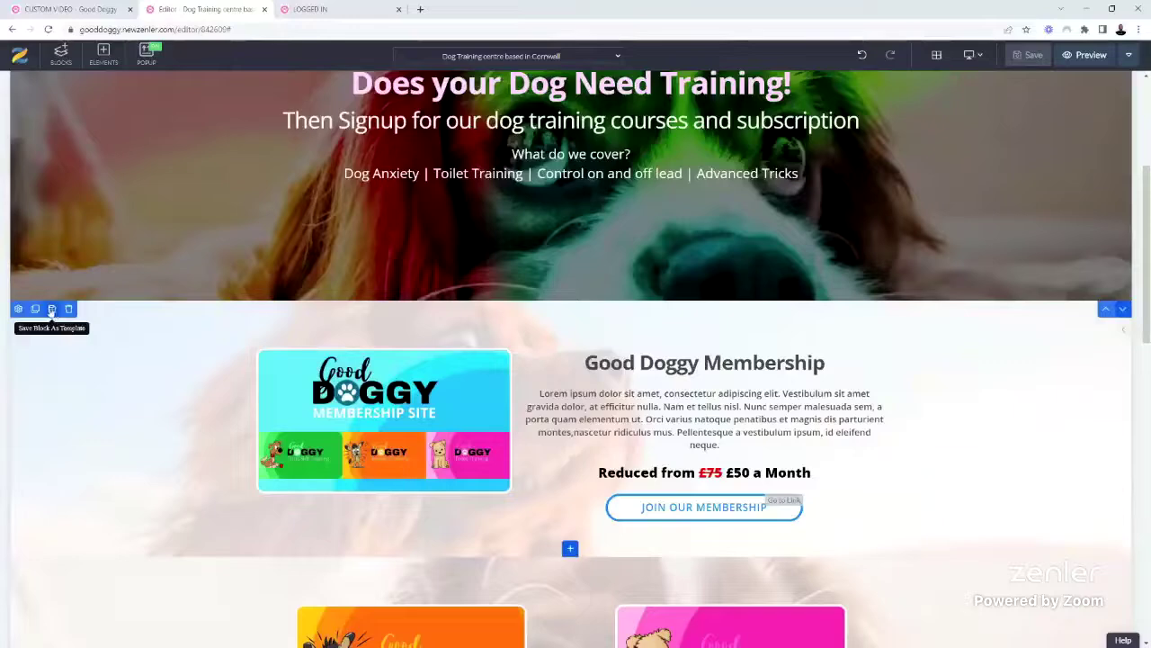
# - Scroll up and down the edited homepage to review the price lines
pyautogui.scroll(-2, 191, 414)
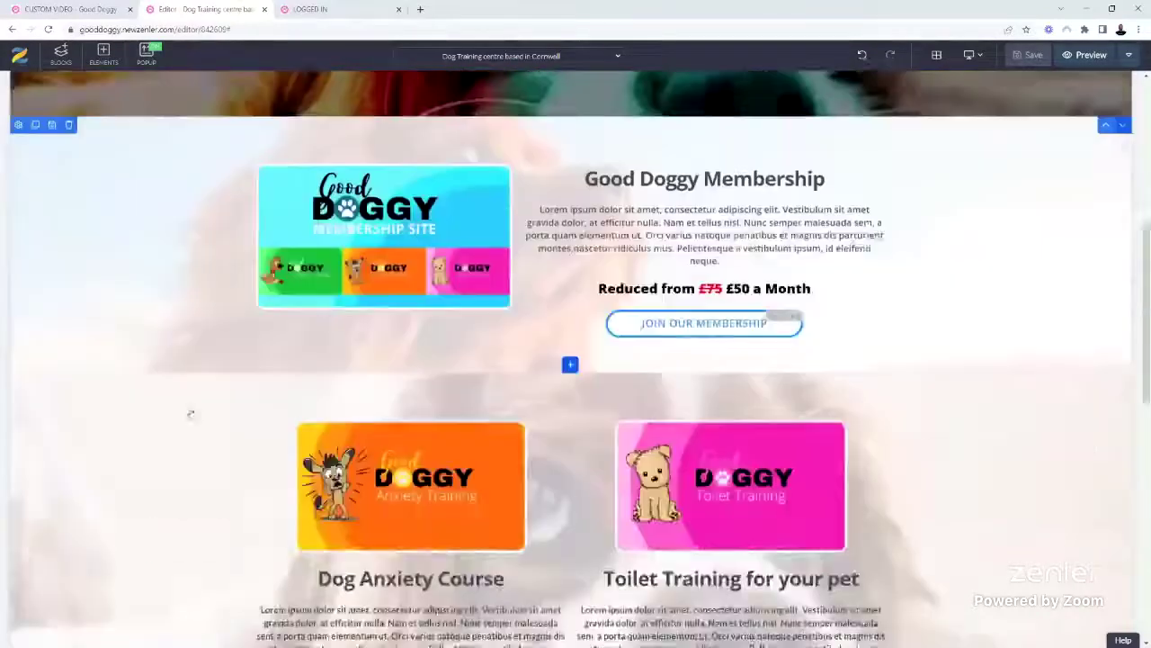
pyautogui.scroll(5, 191, 416)
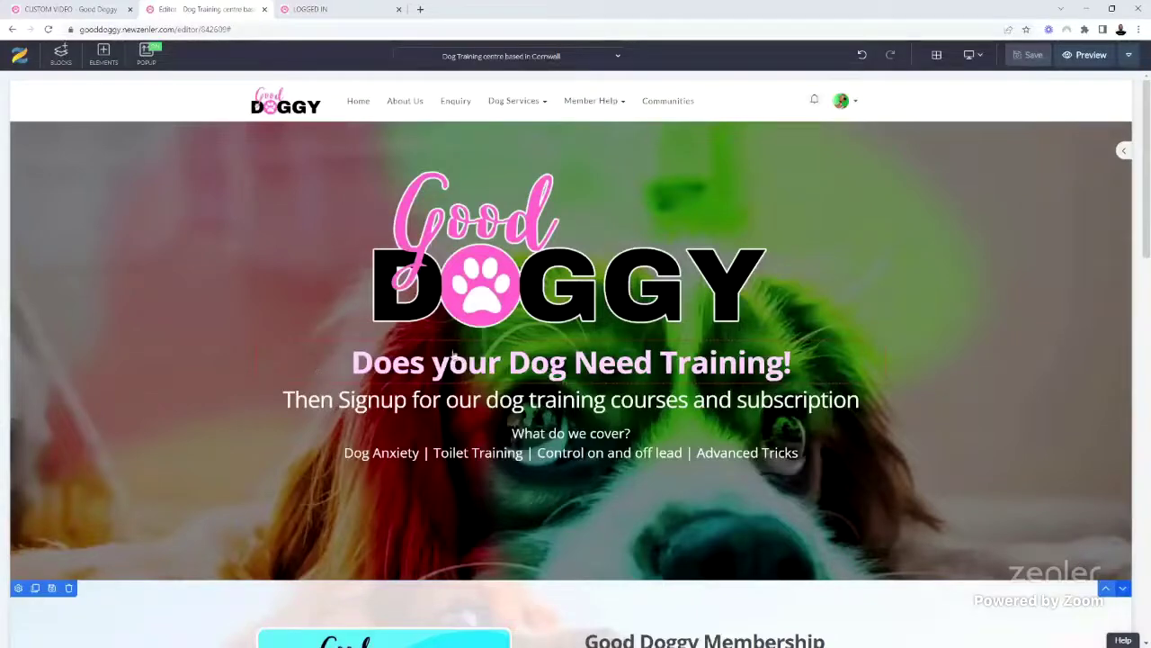
pyautogui.scroll(-3, 477, 355)
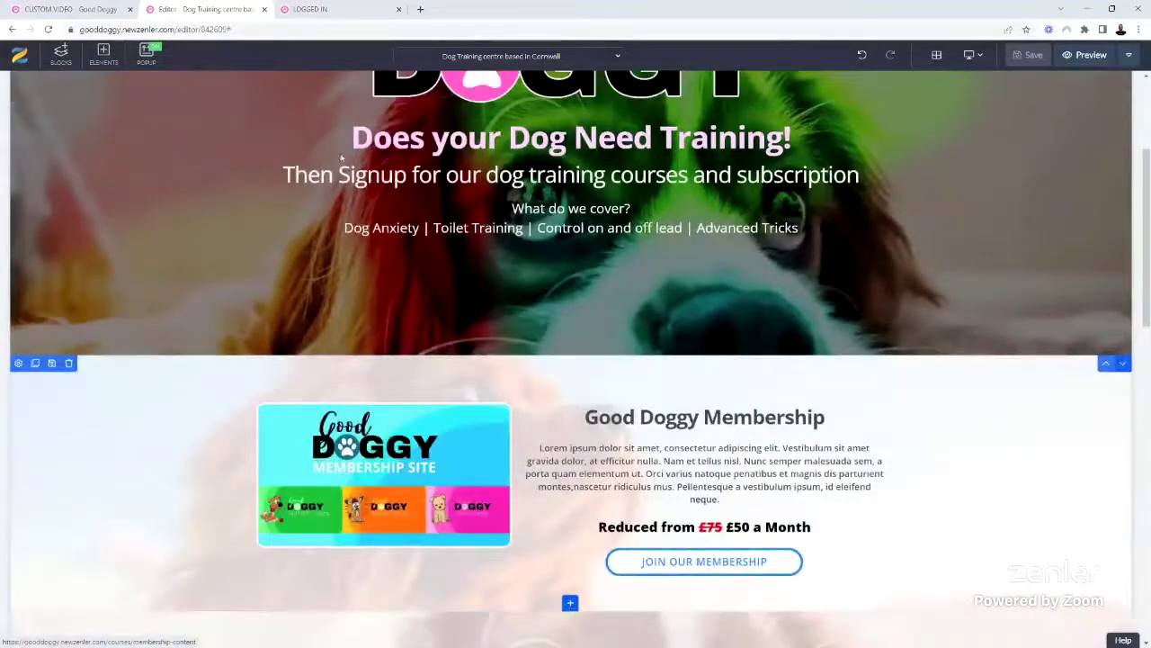
pyautogui.scroll(2, 342, 159)
# - Check the still-empty Blog page under Site, then return to the homepage editor
pyautogui.click(91, 11)
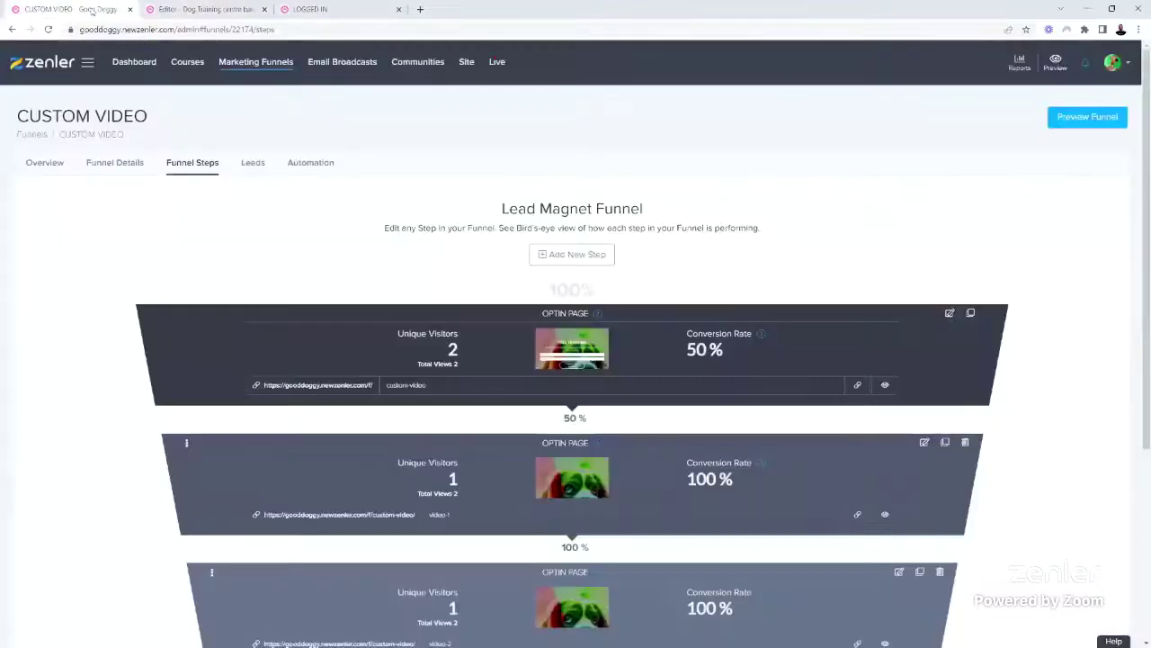
pyautogui.click(465, 61)
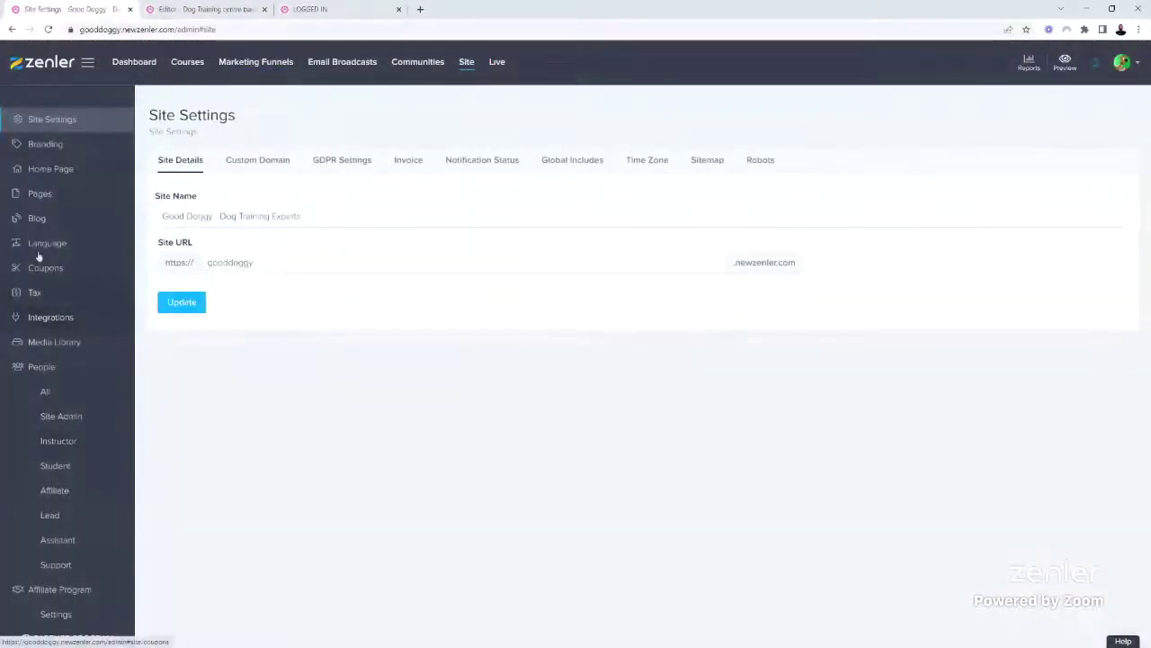
pyautogui.click(40, 219)
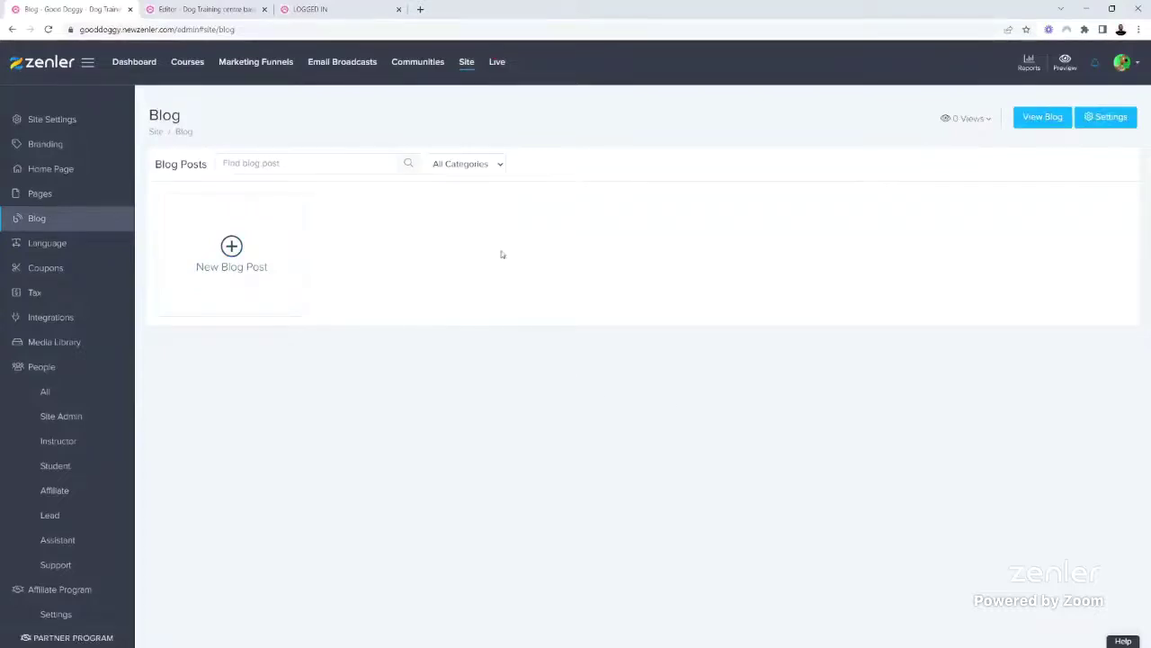
pyautogui.click(219, 9)
pyautogui.scroll(1, 177, 188)
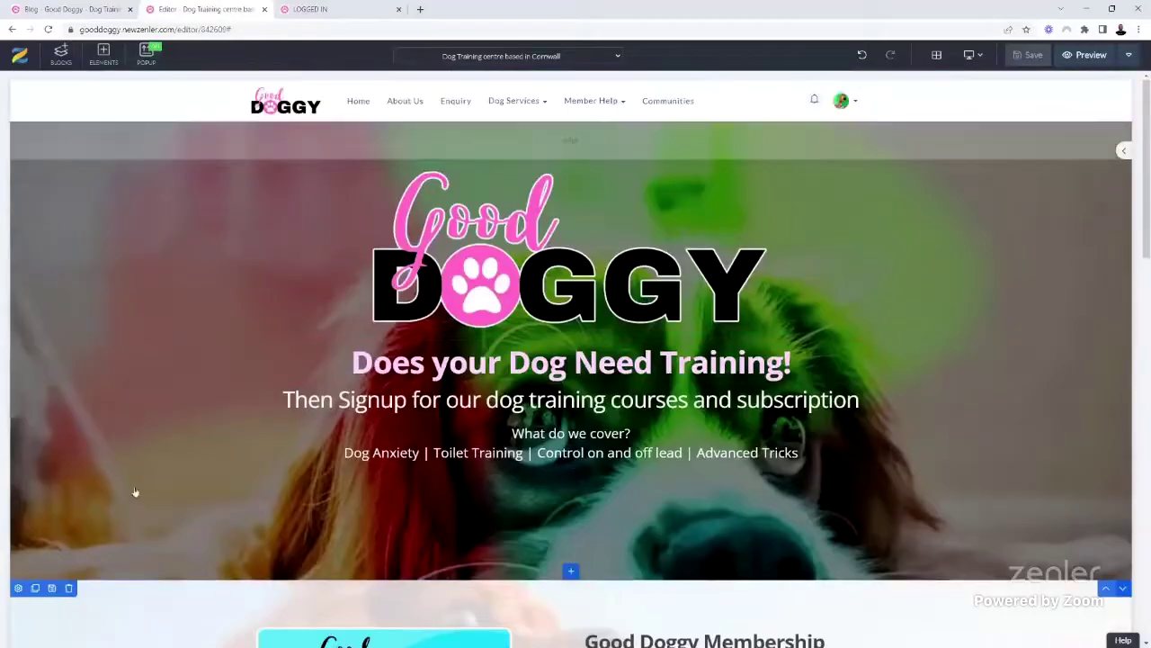
# - In the Blocks library, look through the Courses designs, then the Call to action designs
pyautogui.scroll(-2, 382, 504)
pyautogui.scroll(2, 269, 315)
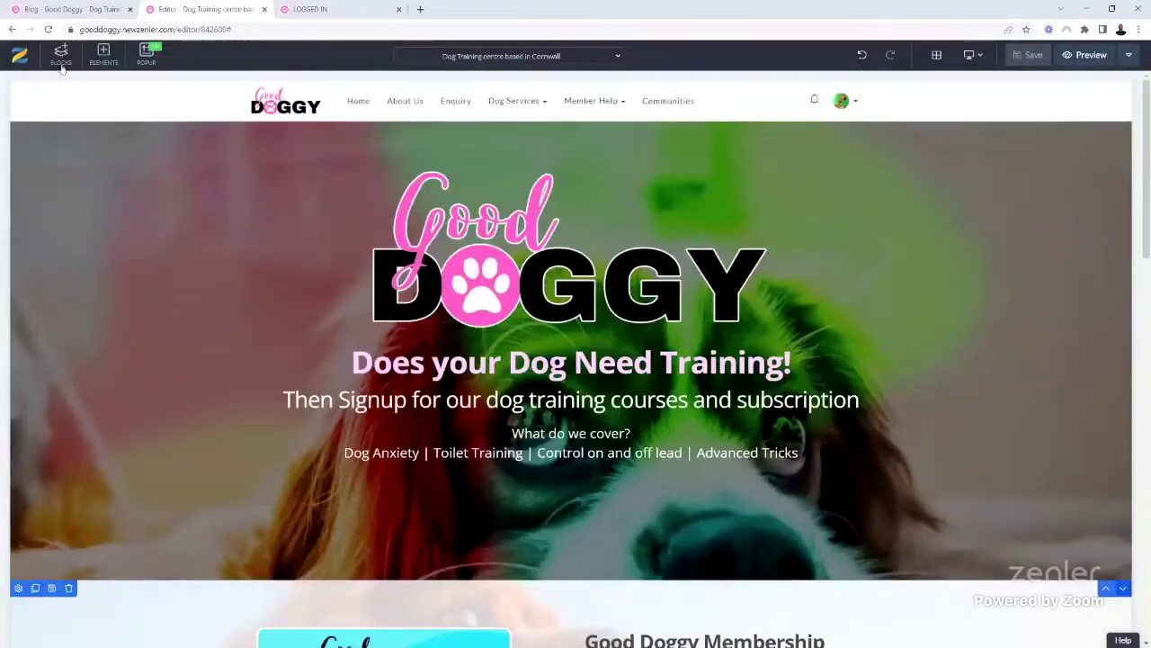
pyautogui.click(61, 54)
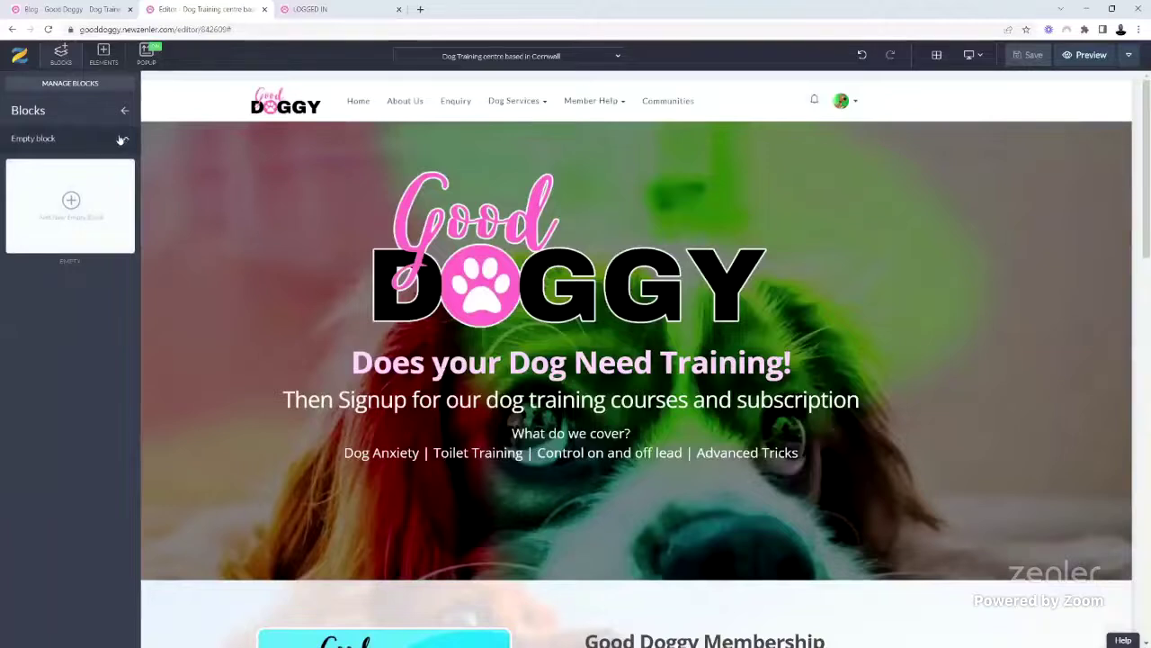
pyautogui.click(122, 139)
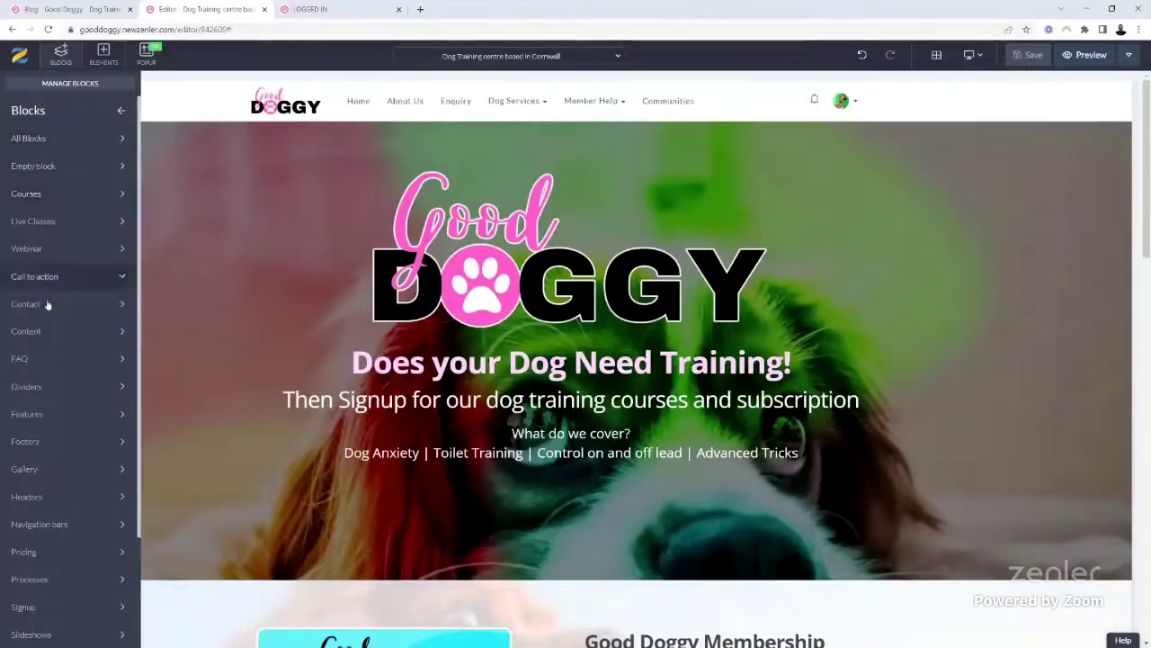
pyautogui.click(72, 194)
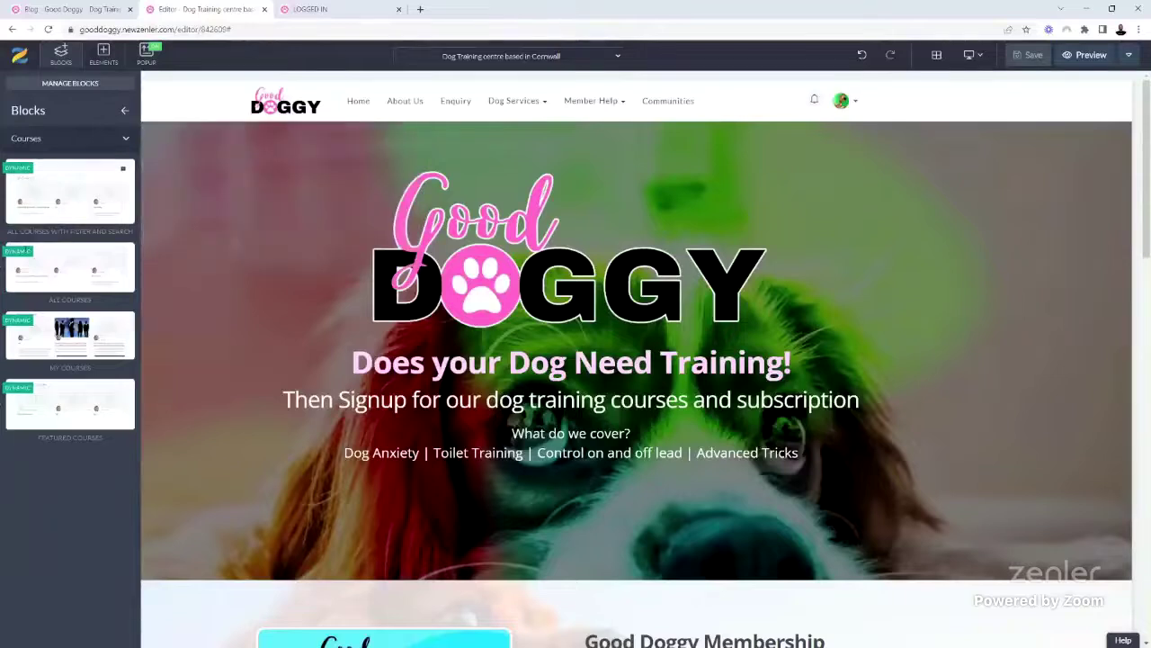
pyautogui.click(124, 141)
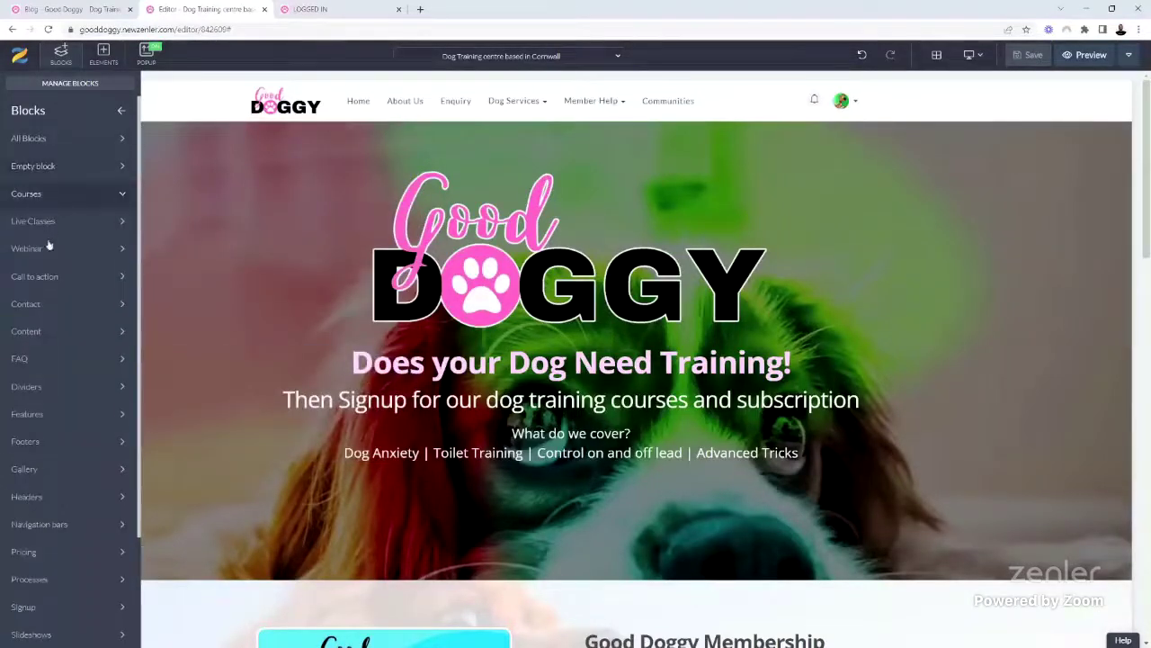
pyautogui.click(61, 278)
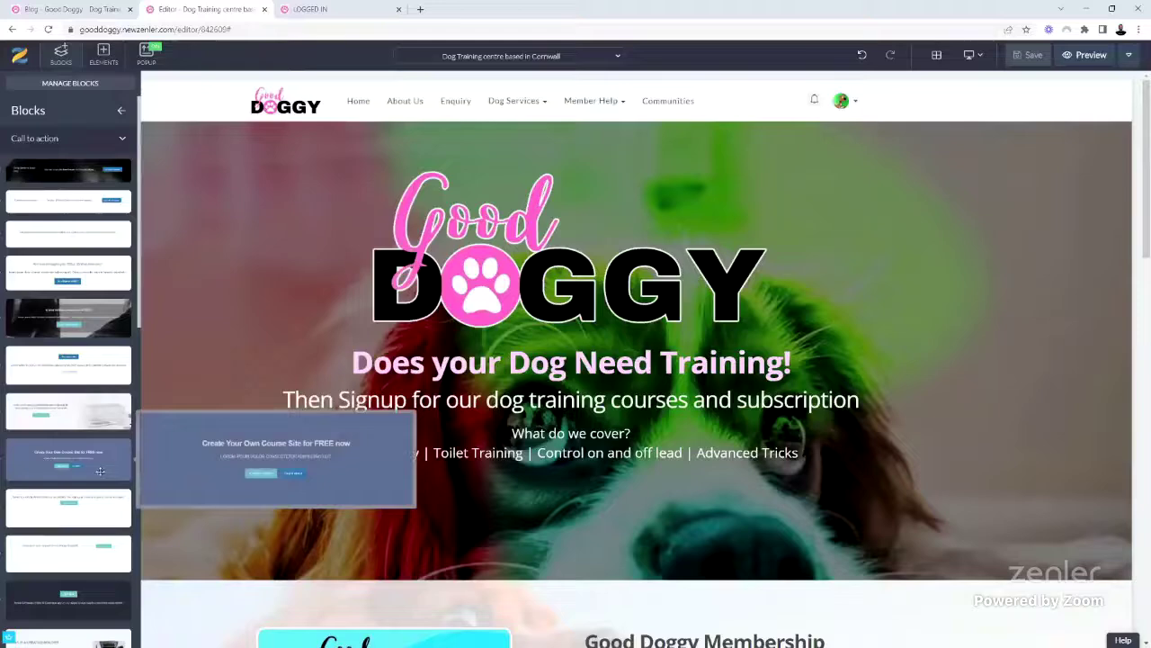
pyautogui.scroll(-1, 91, 462)
pyautogui.scroll(-4, 91, 462)
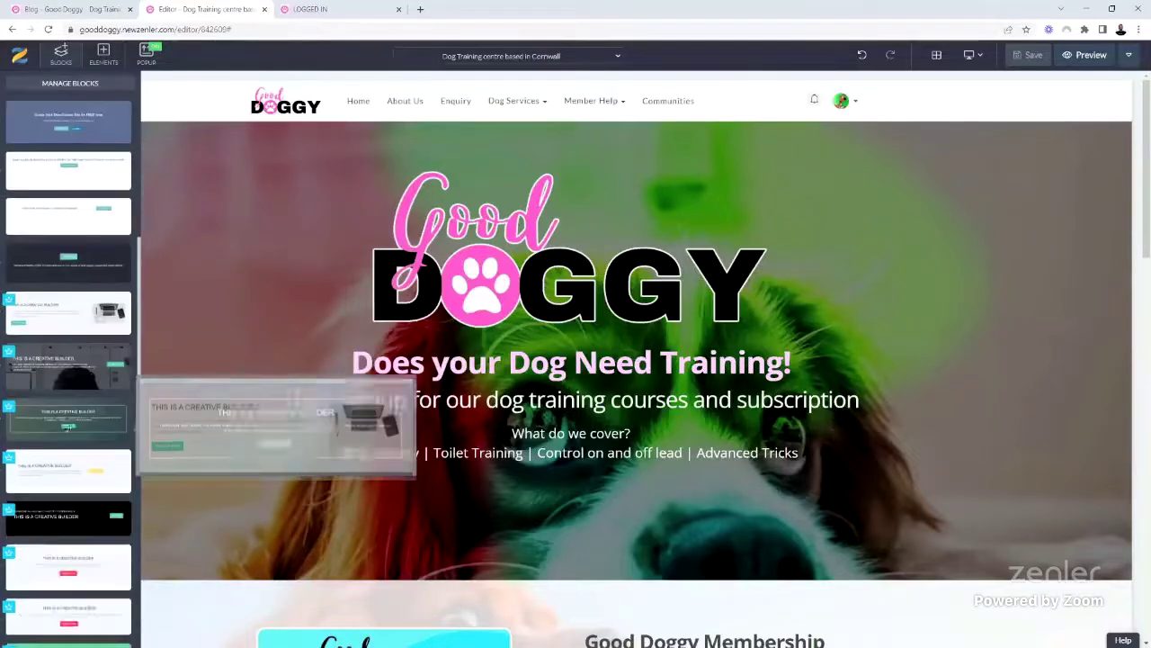
# - Drop the THIS IS A CREATIVE BUILDER block below the hero banner and turn its branding off
pyautogui.moveTo(28, 362); pyautogui.dragTo(726, 454)
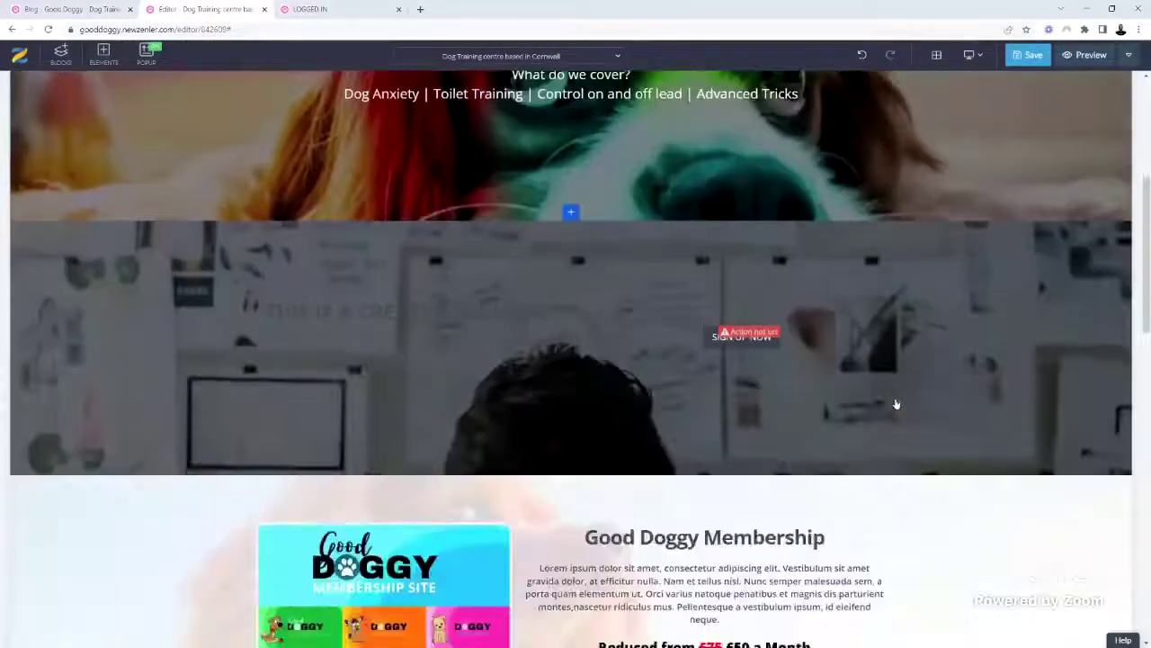
pyautogui.scroll(1, 630, 392)
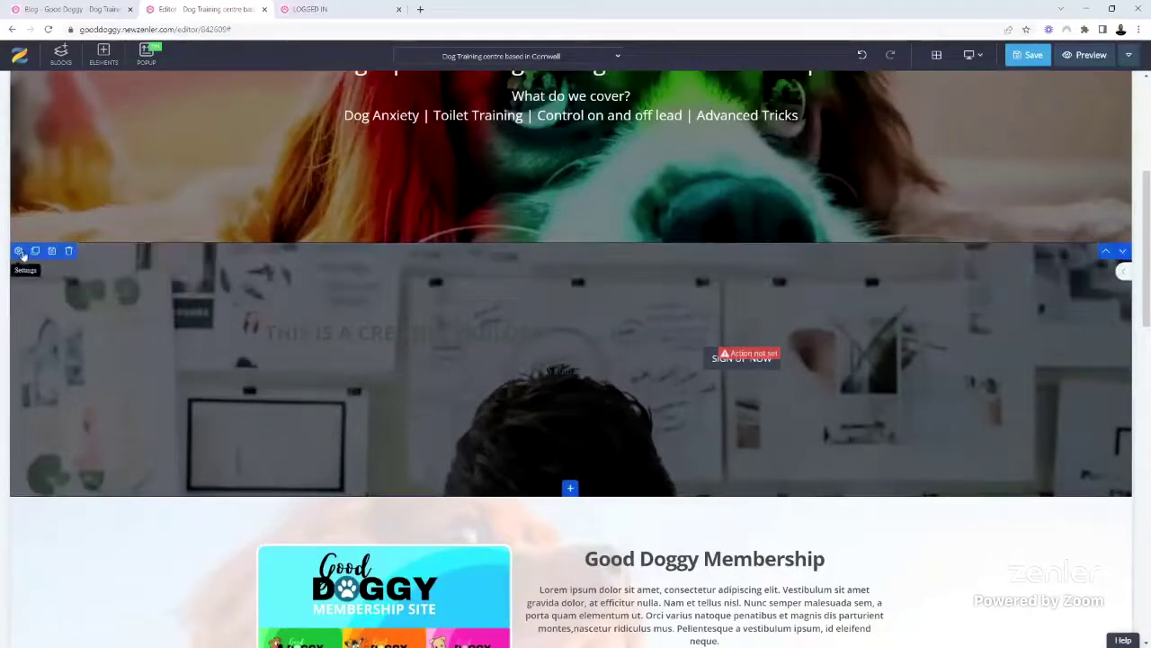
pyautogui.click(18, 251)
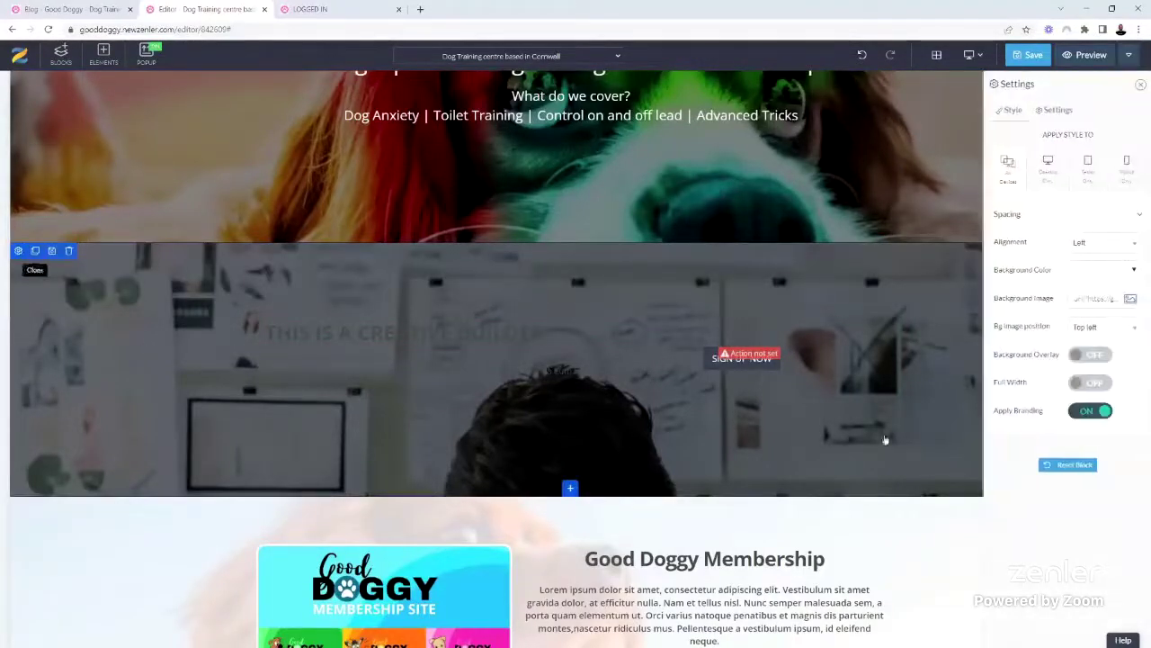
pyautogui.click(1077, 412)
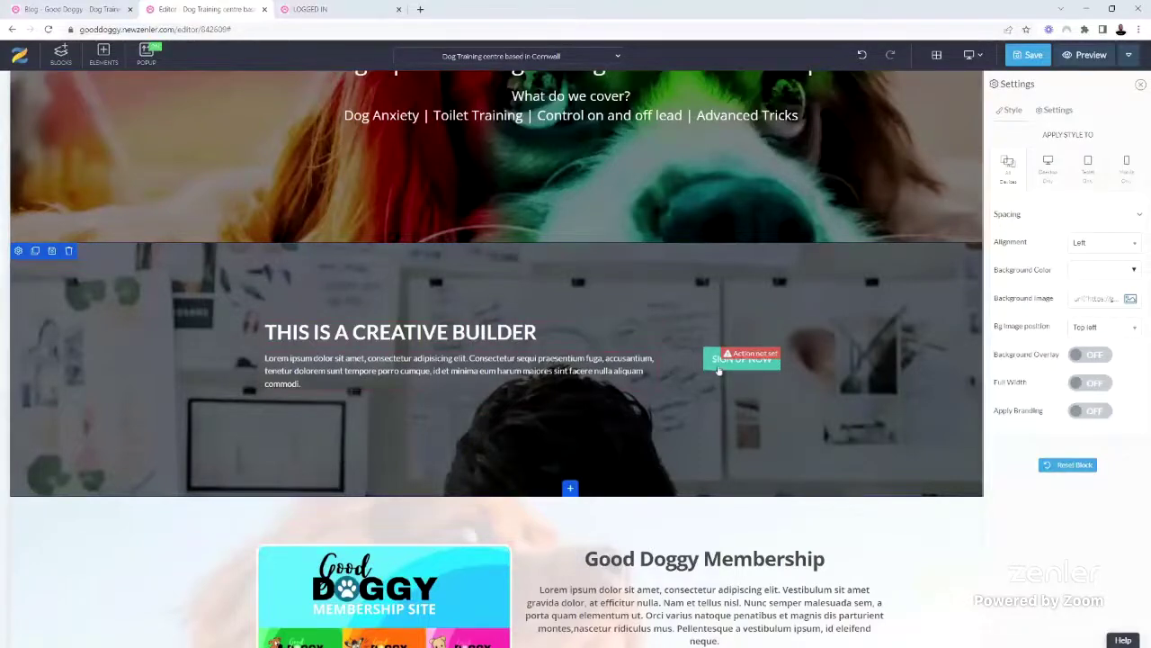
pyautogui.click(1096, 414)
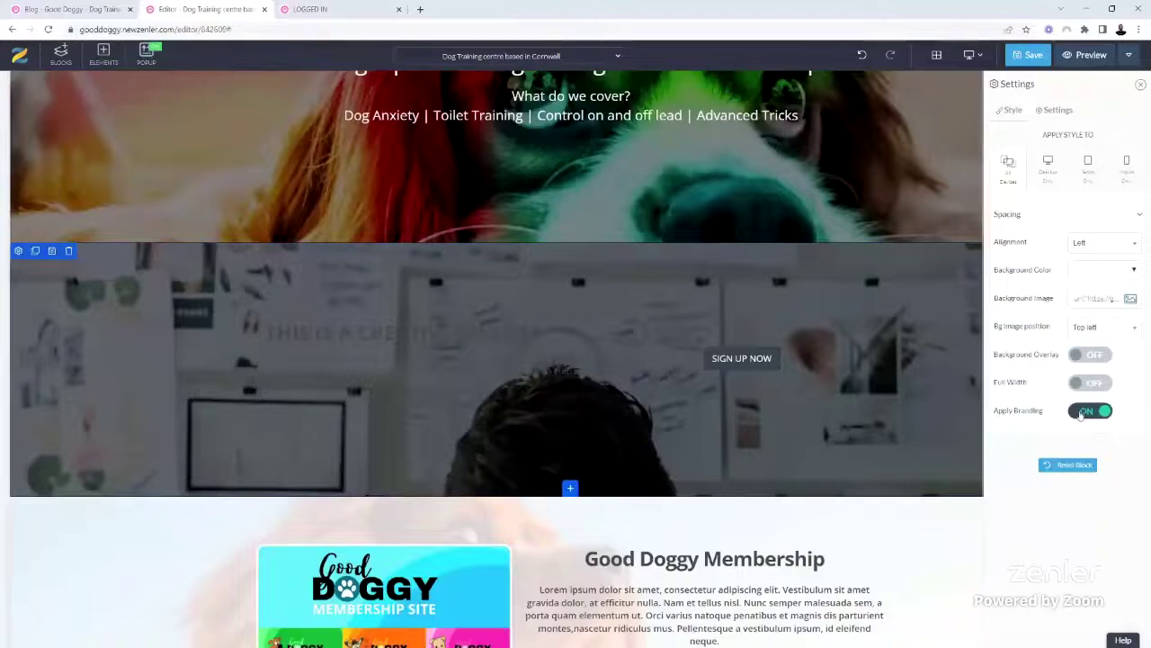
pyautogui.click(1074, 416)
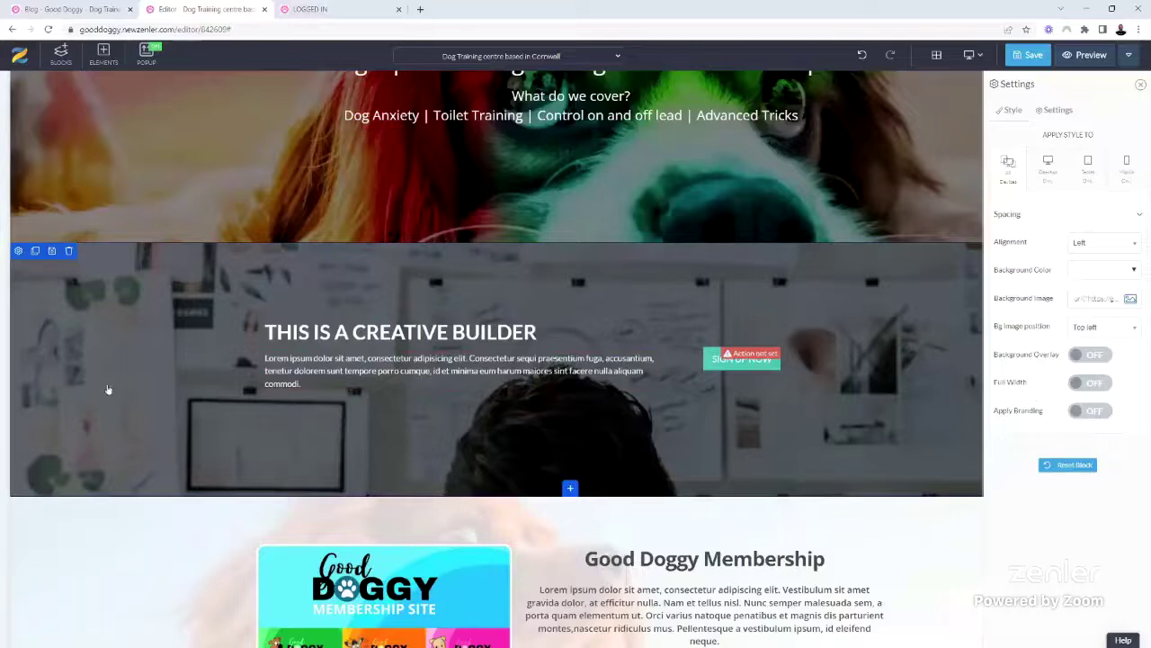
# - Reopen the Blocks library and drag another design toward the page
pyautogui.click(61, 54)
pyautogui.moveTo(567, 458); pyautogui.dragTo(882, 423)
pyautogui.scroll(-2, 746, 449)
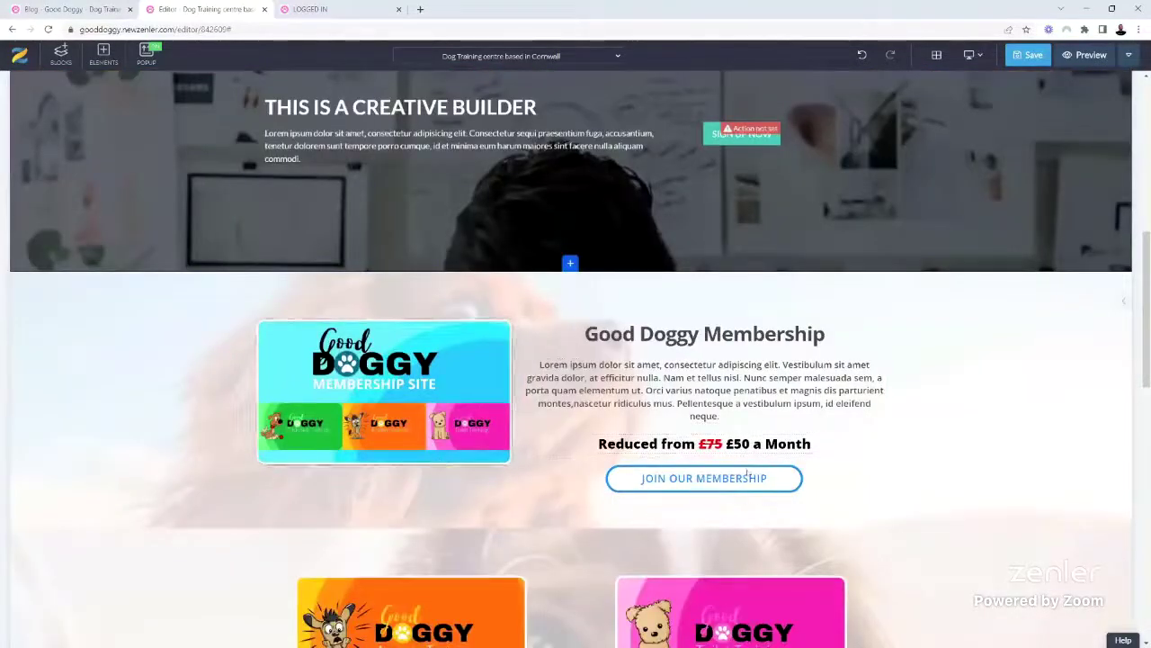
pyautogui.scroll(4, 294, 379)
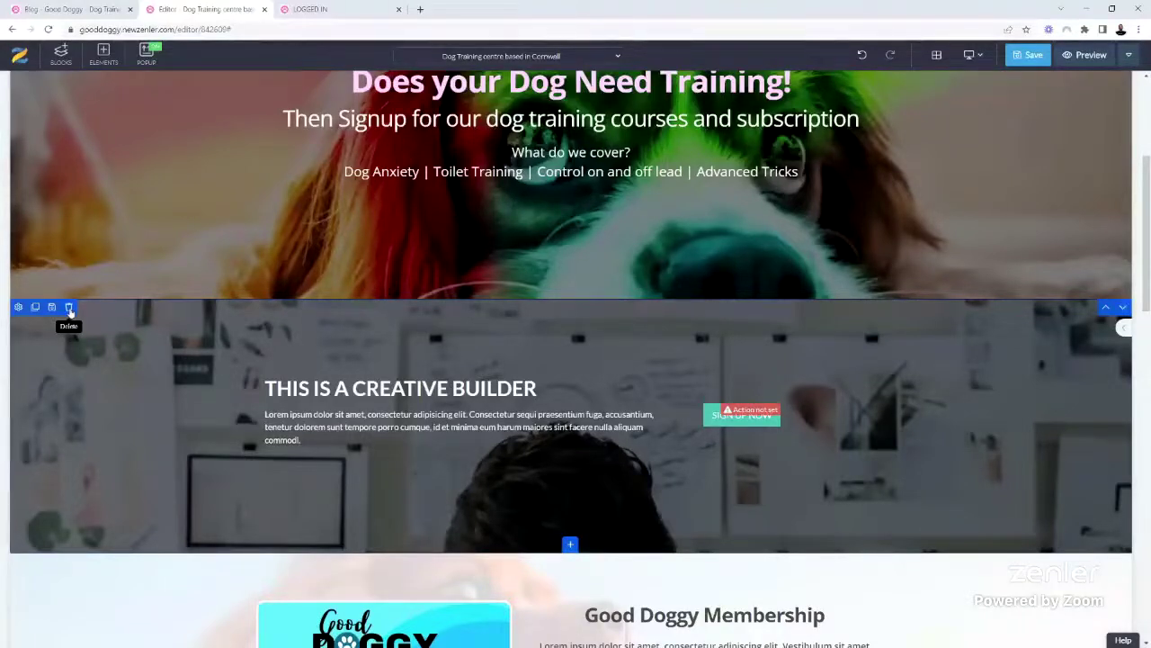
# - Delete the CREATIVE BUILDER section and drag an Empty block below the membership section
pyautogui.click(79, 316)
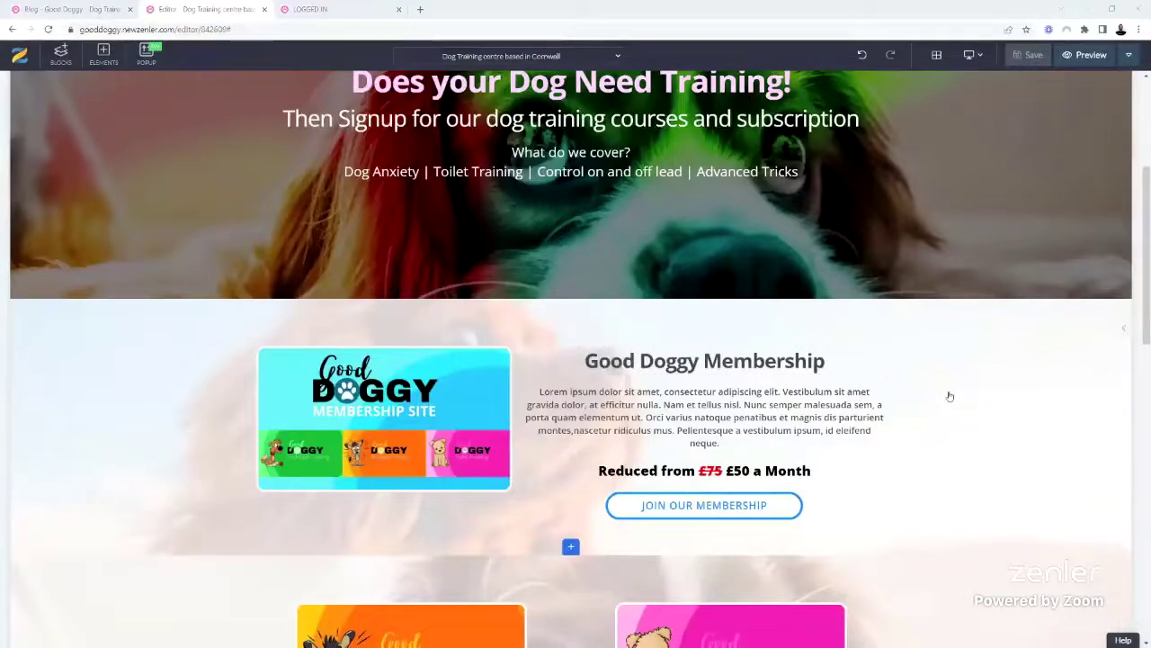
pyautogui.scroll(-2, 949, 397)
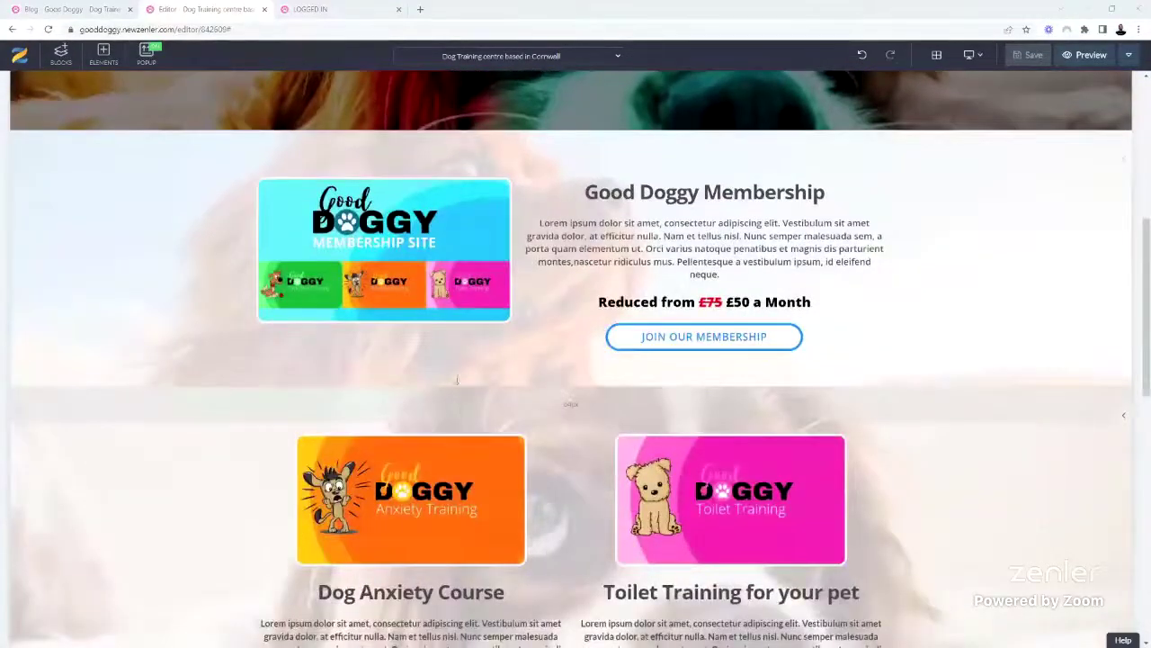
pyautogui.click(59, 56)
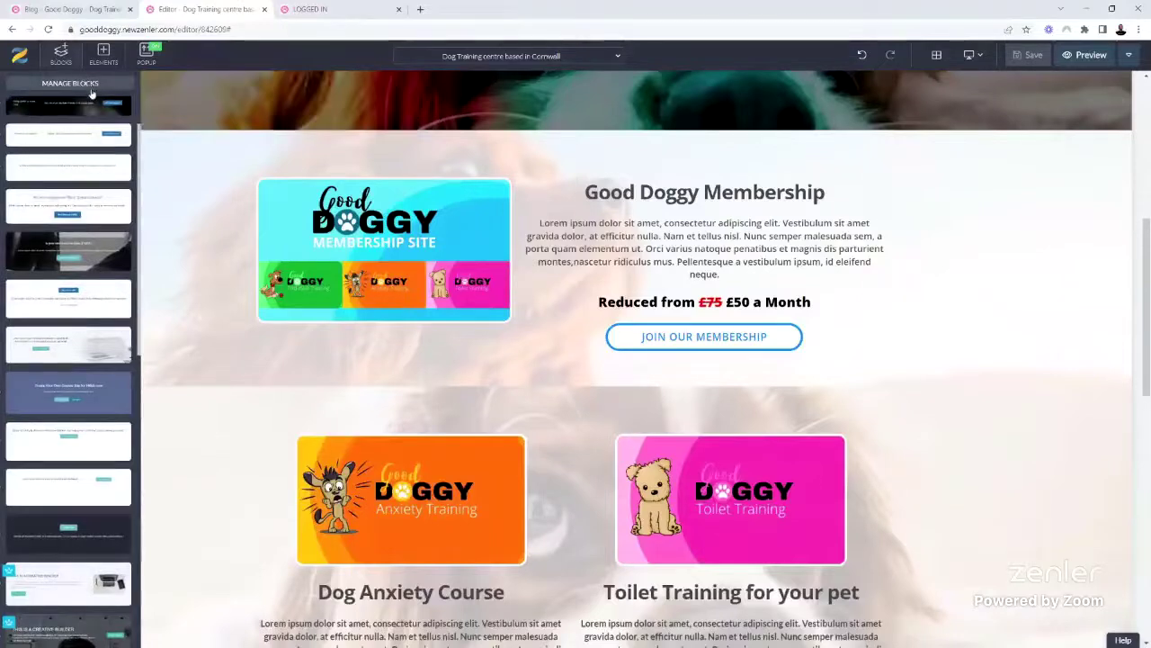
pyautogui.click(112, 137)
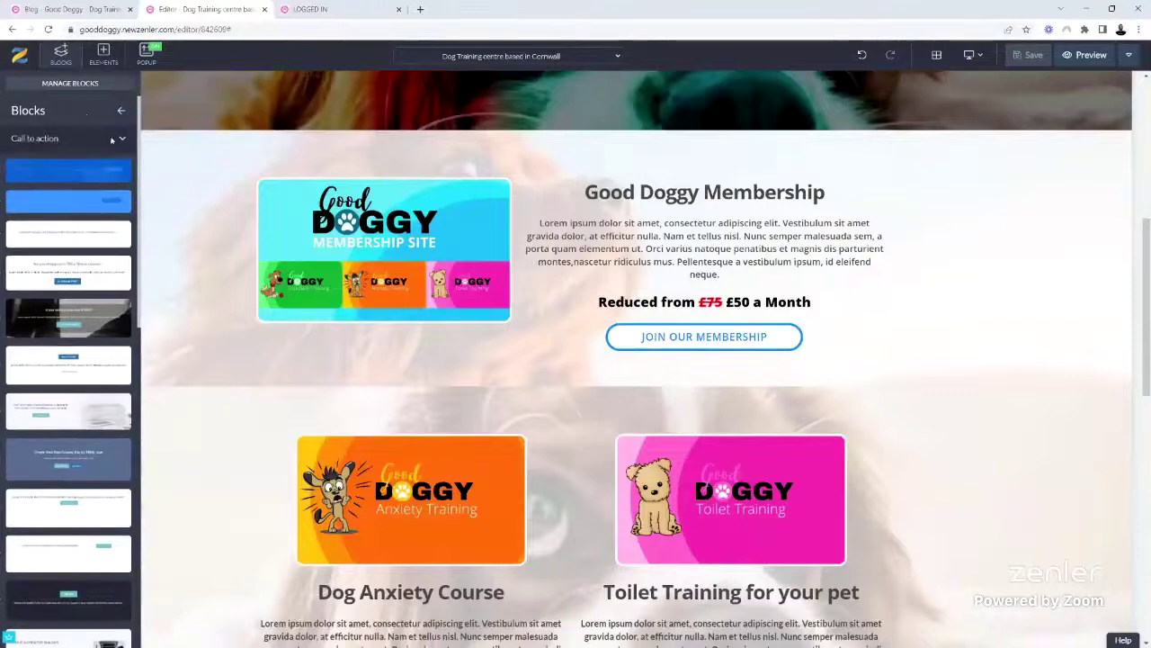
pyautogui.click(115, 141)
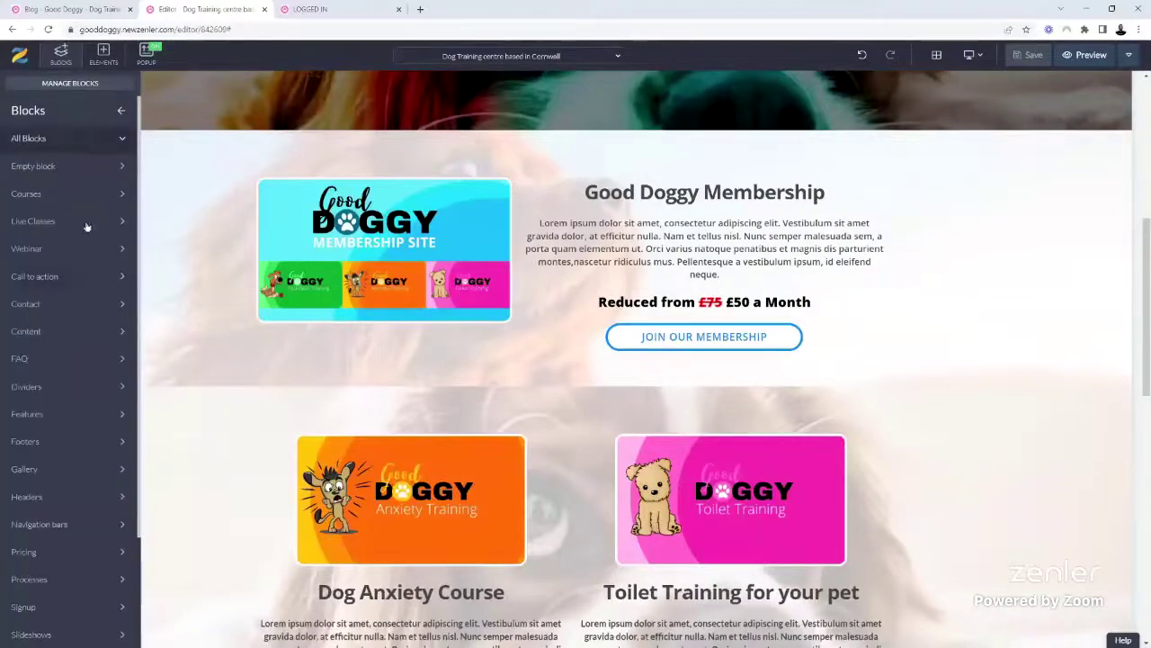
pyautogui.click(49, 385)
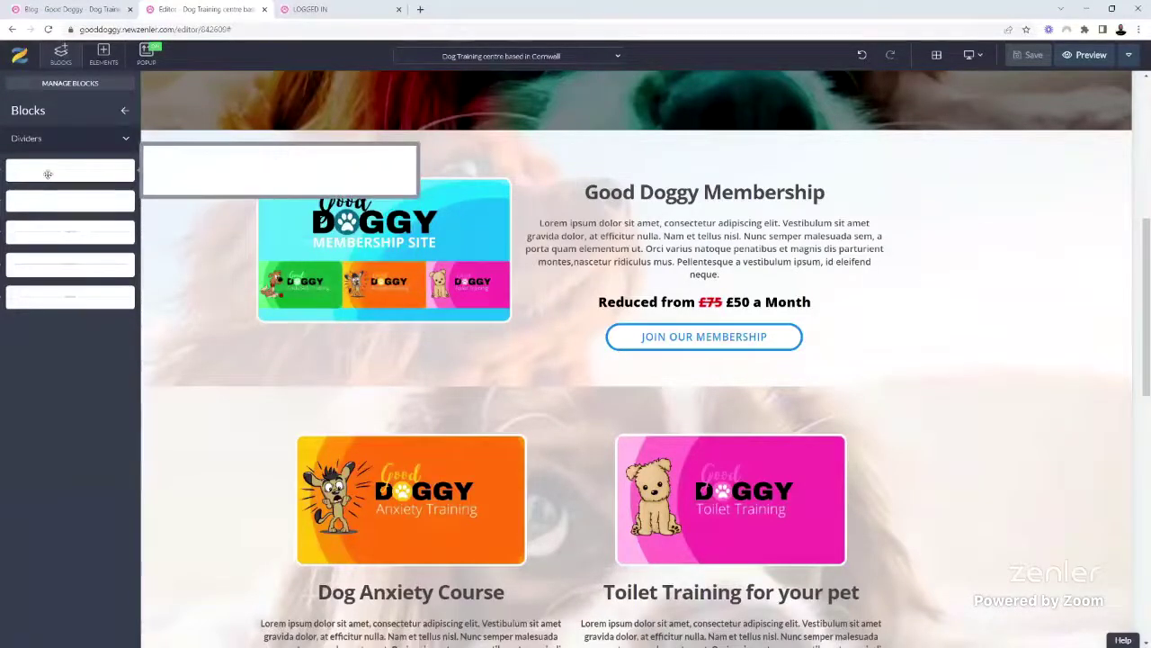
pyautogui.click(127, 138)
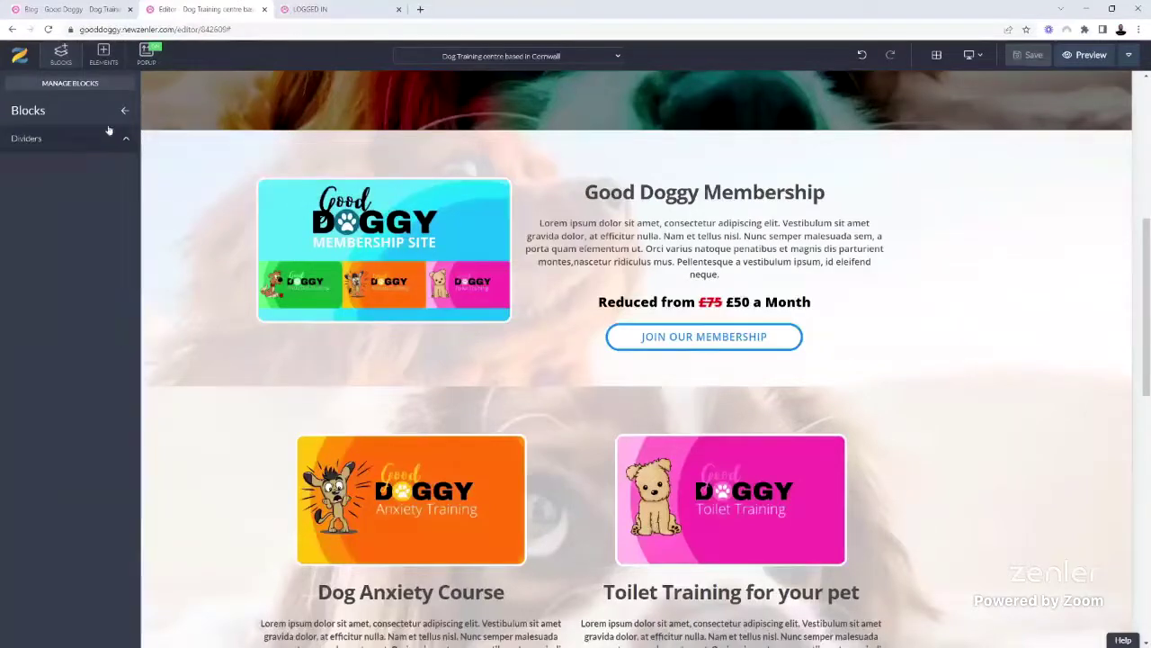
pyautogui.click(54, 169)
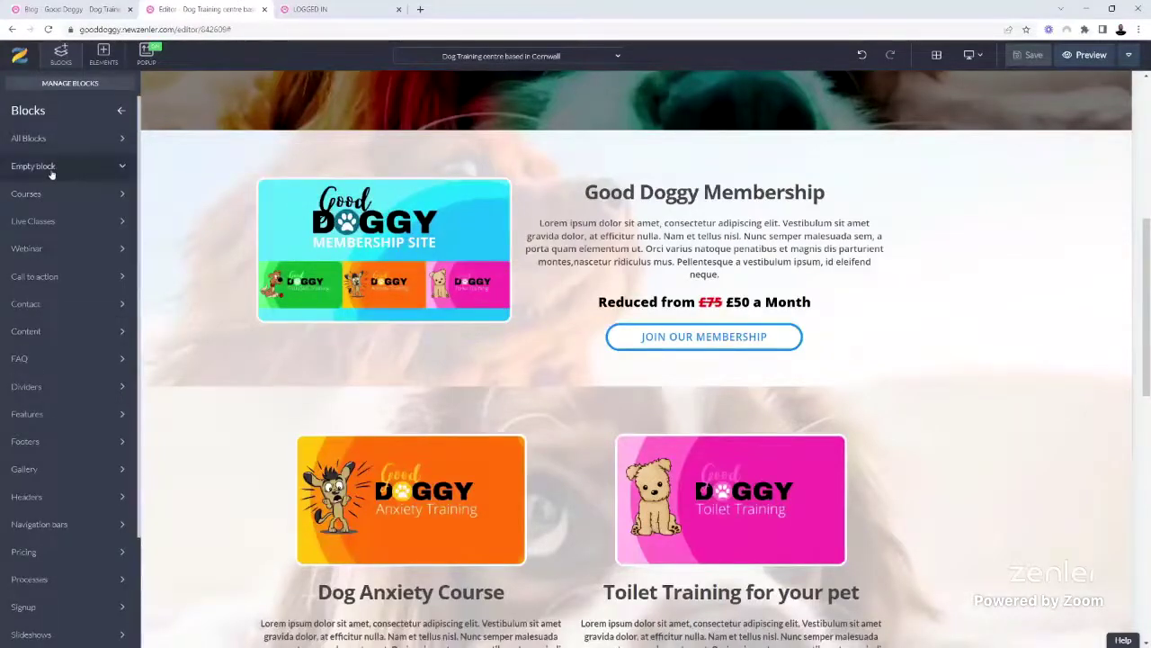
pyautogui.moveTo(67, 221); pyautogui.dragTo(535, 442)
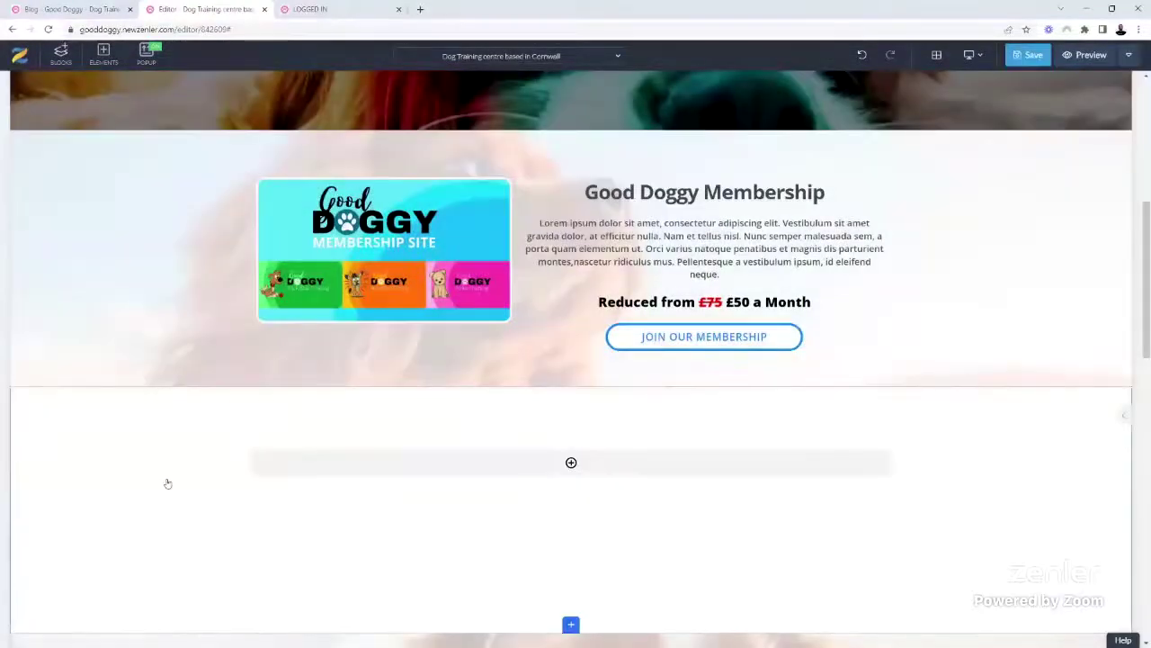
# - Set the new empty block's background colour to orange and save the page
pyautogui.click(18, 395)
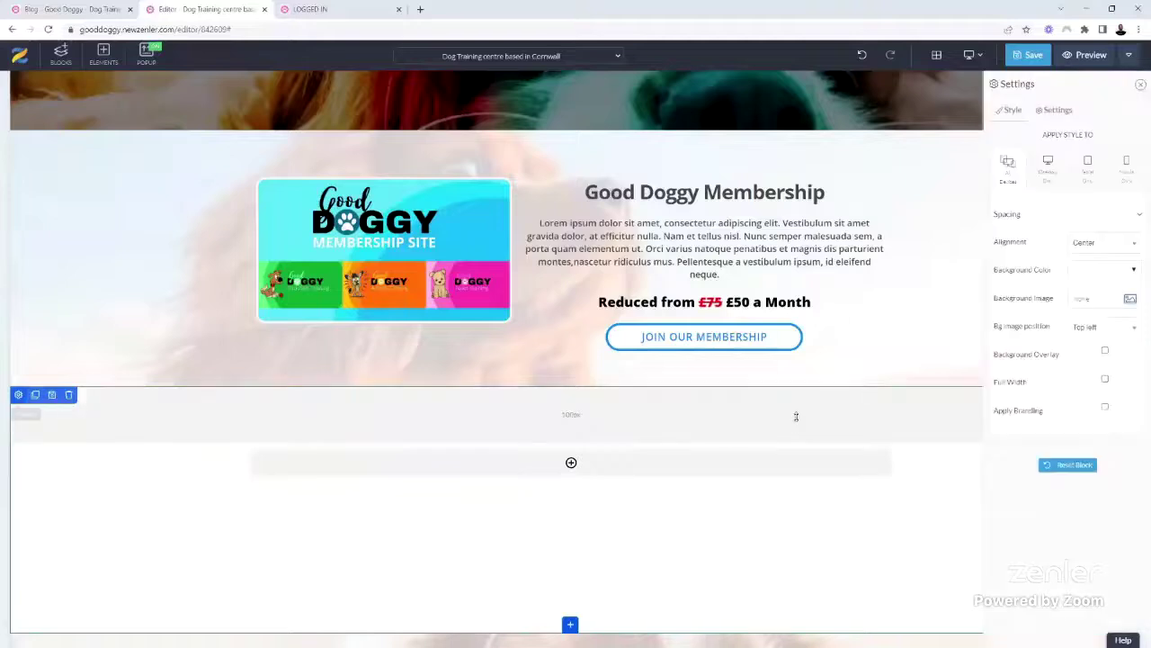
pyautogui.click(1133, 272)
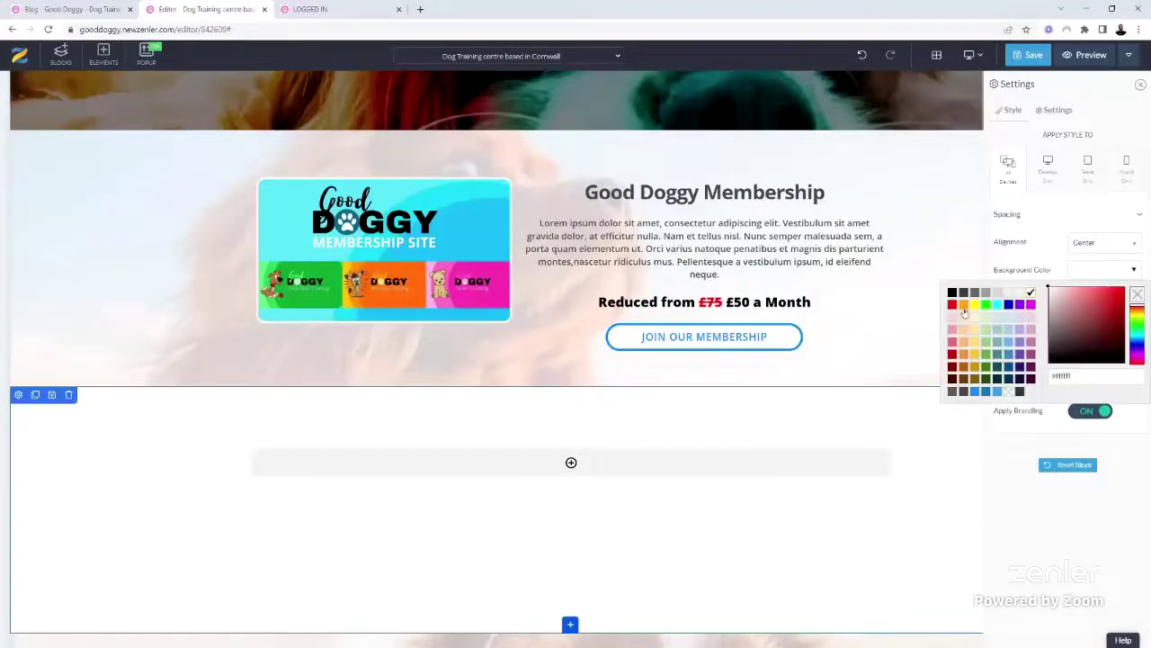
pyautogui.click(619, 482)
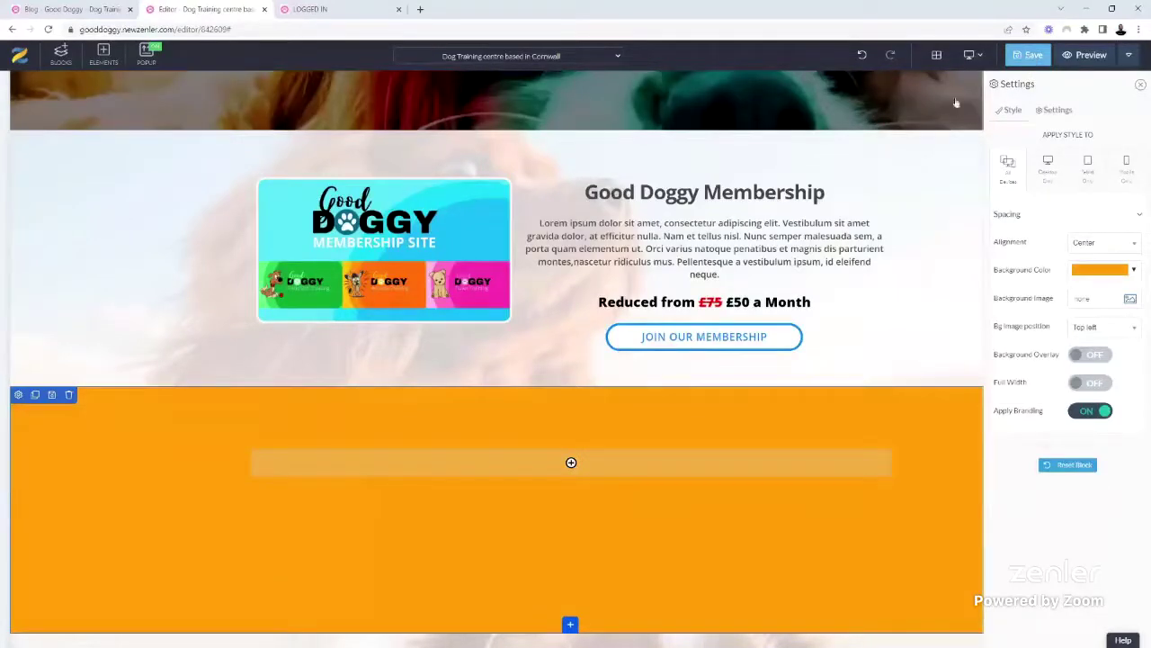
pyautogui.hotkey('ctrl', 's')
pyautogui.click(525, 56)
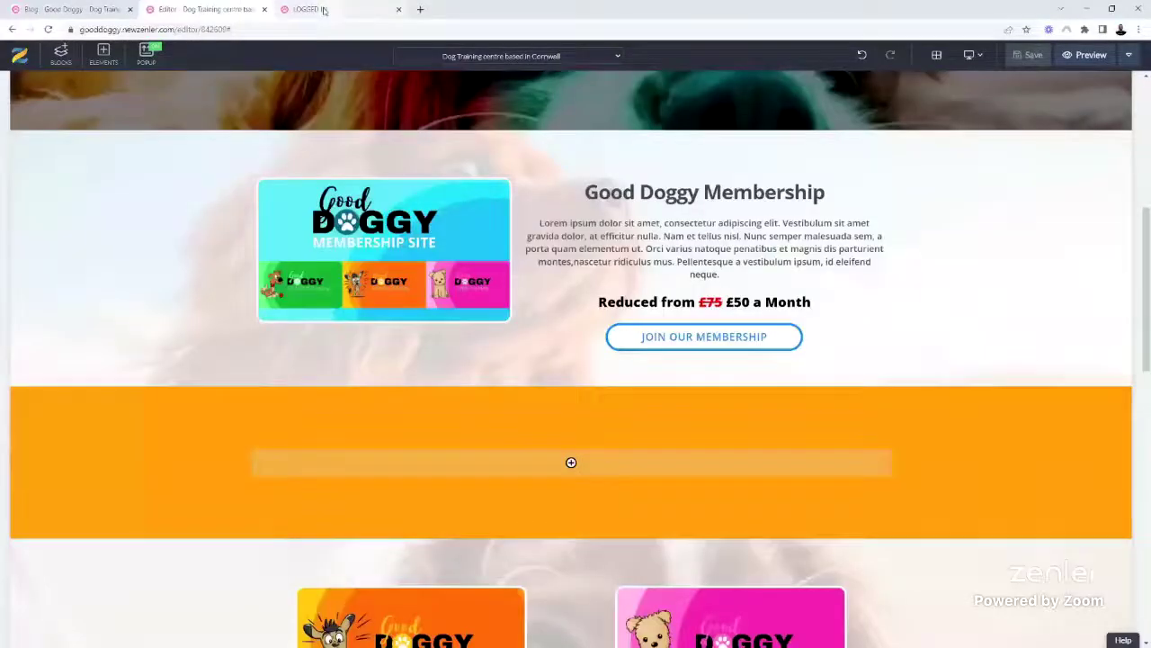
pyautogui.click(323, 10)
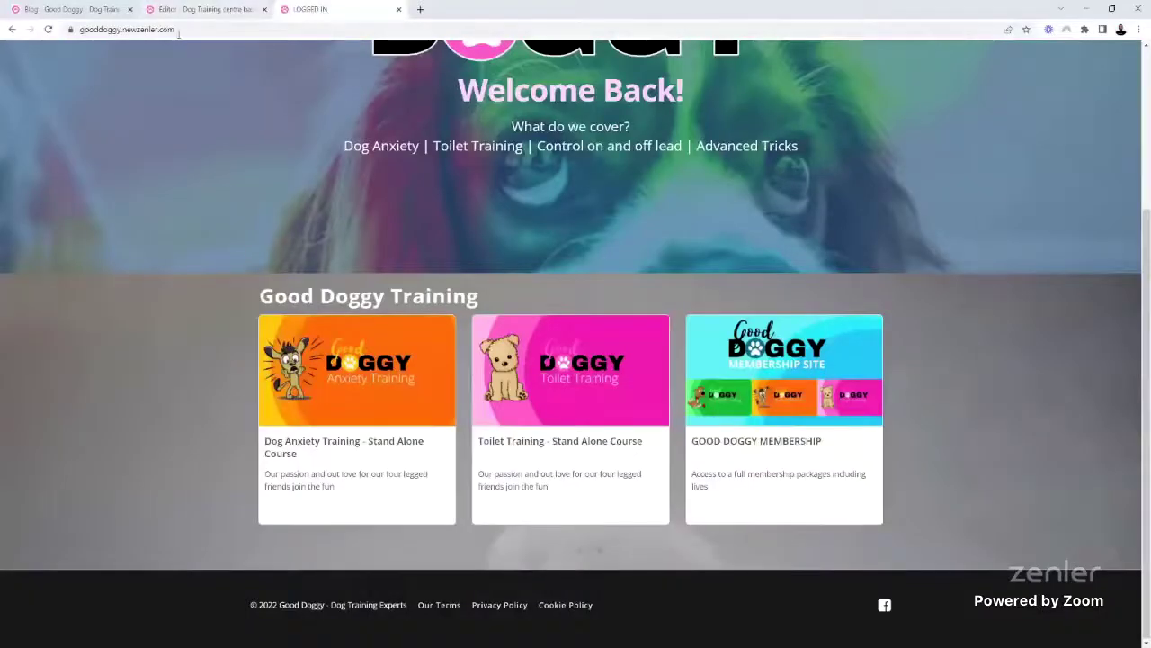
pyautogui.click(89, 29)
pyautogui.hotkey('ctrl', 'c')
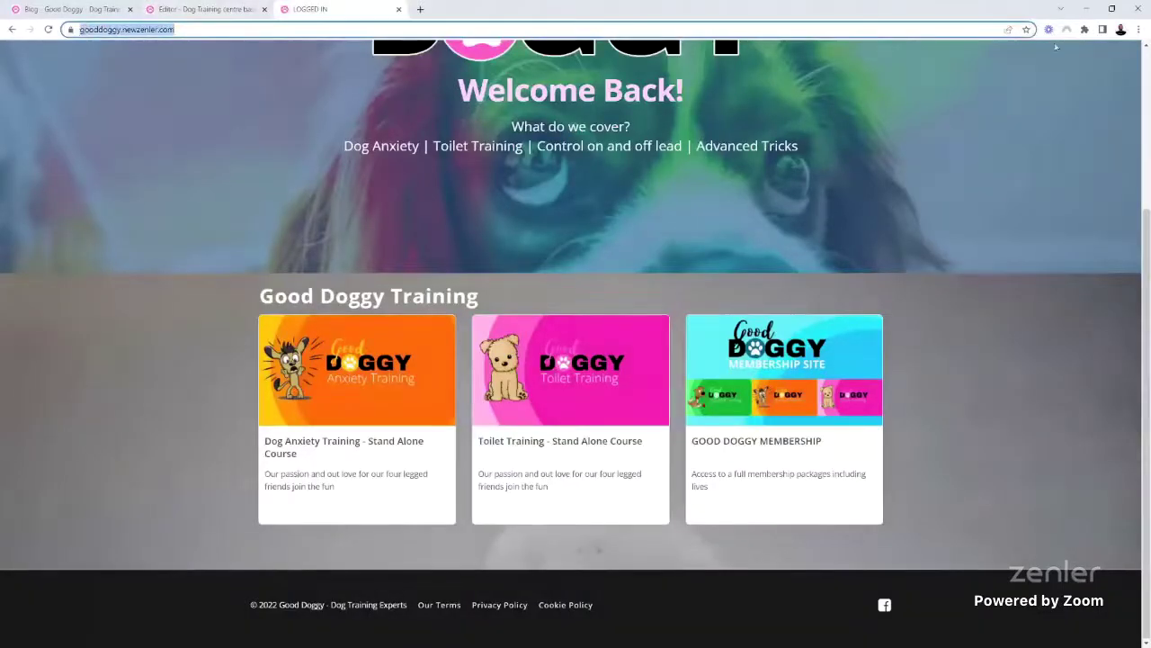
pyautogui.click(1137, 30)
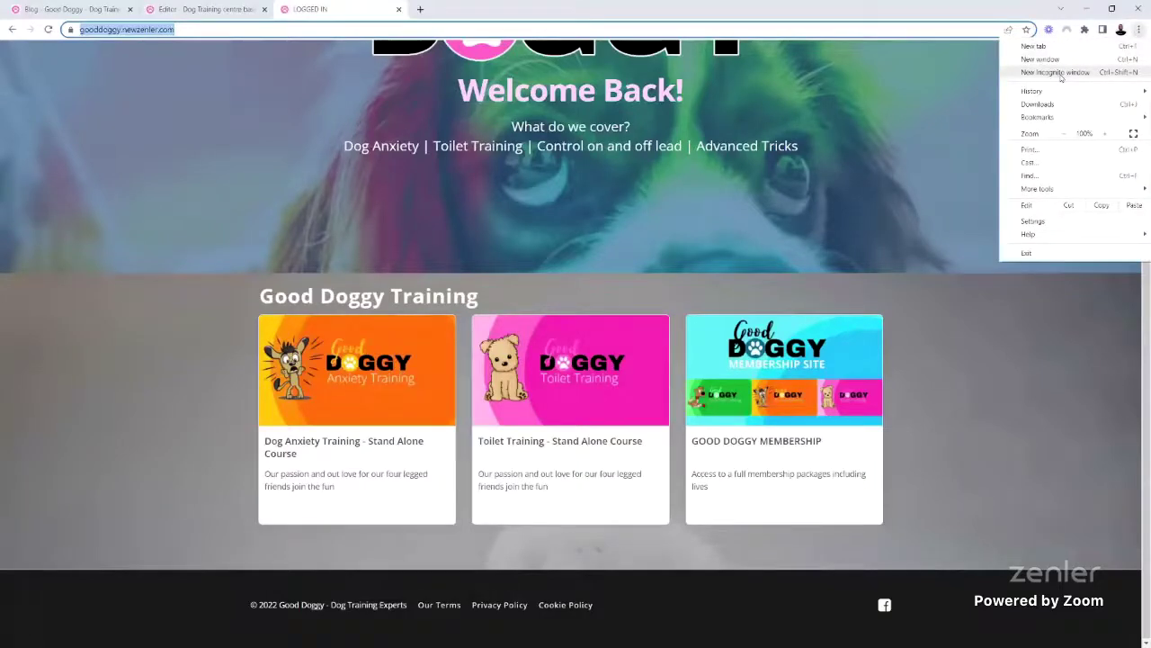
pyautogui.click(1060, 75)
pyautogui.hotkey('ctrl', 'v')
pyautogui.press('Return')
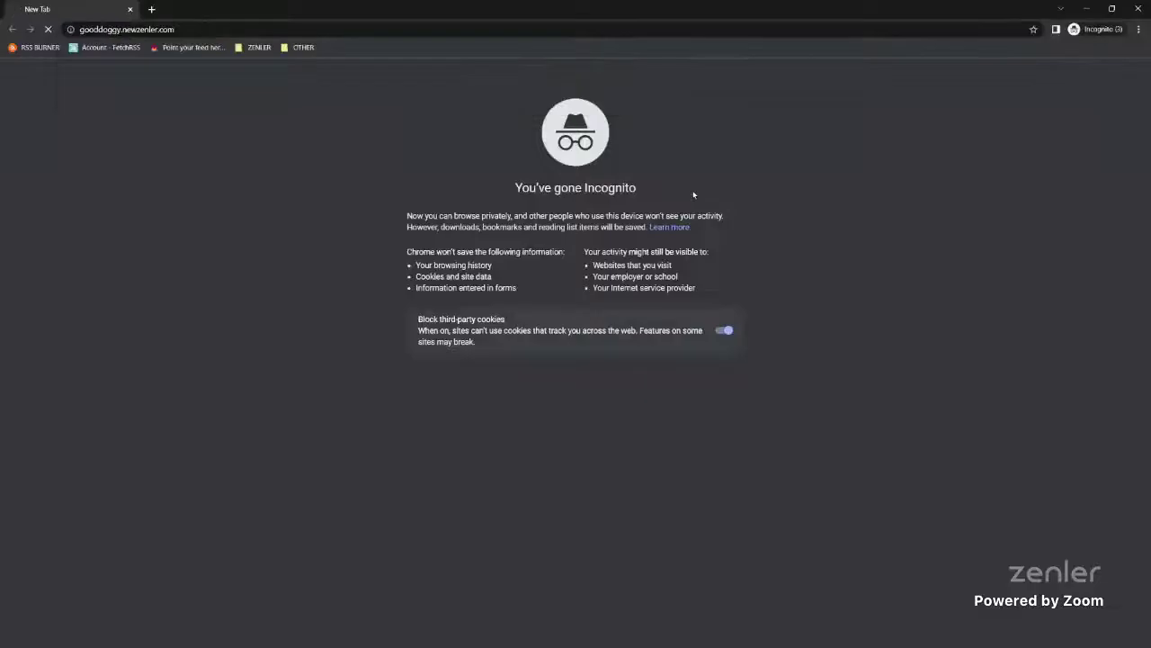
pyautogui.scroll(-3, 711, 270)
pyautogui.scroll(-4, 459, 212)
pyautogui.scroll(1, 456, 200)
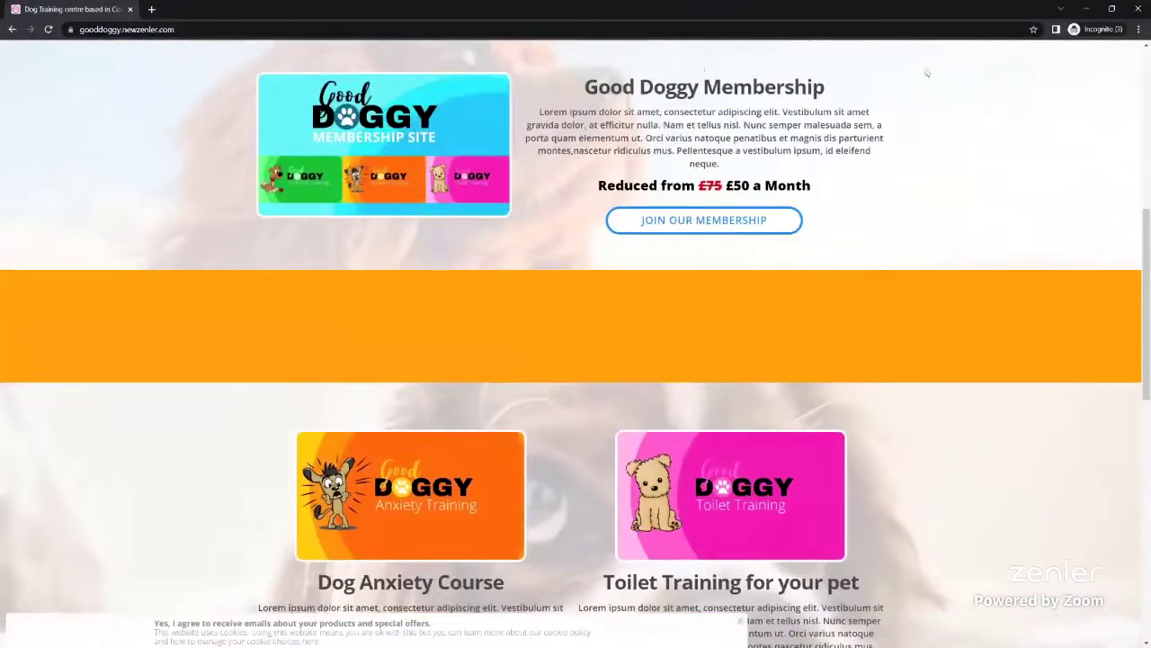
pyautogui.click(1086, 9)
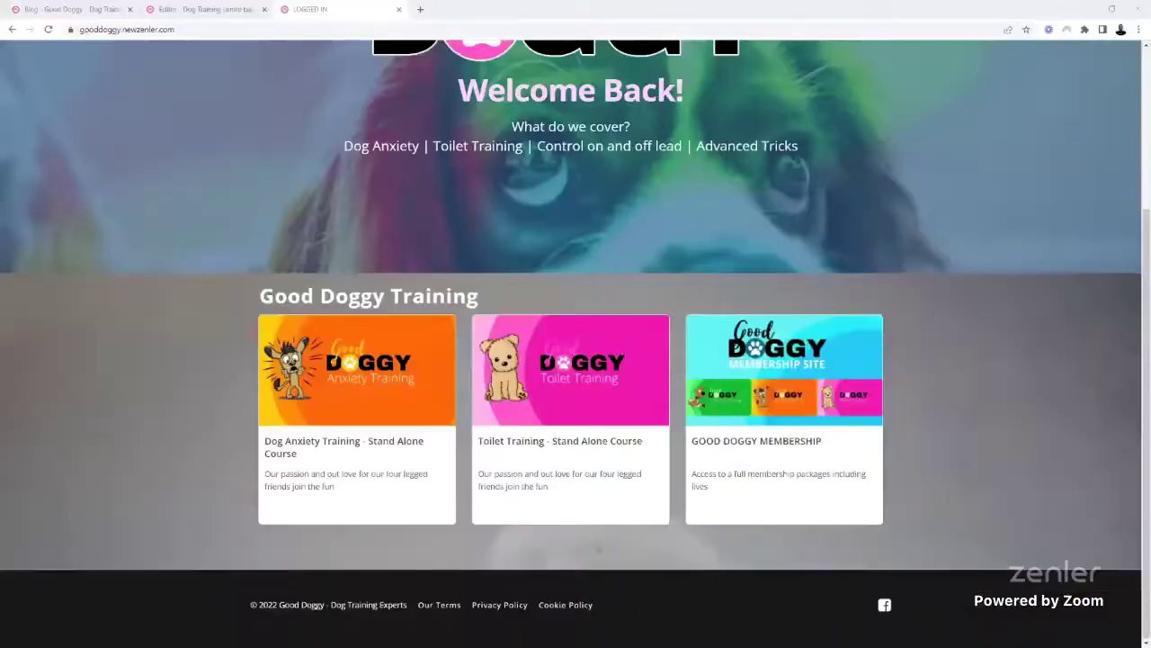
pyautogui.click(188, 11)
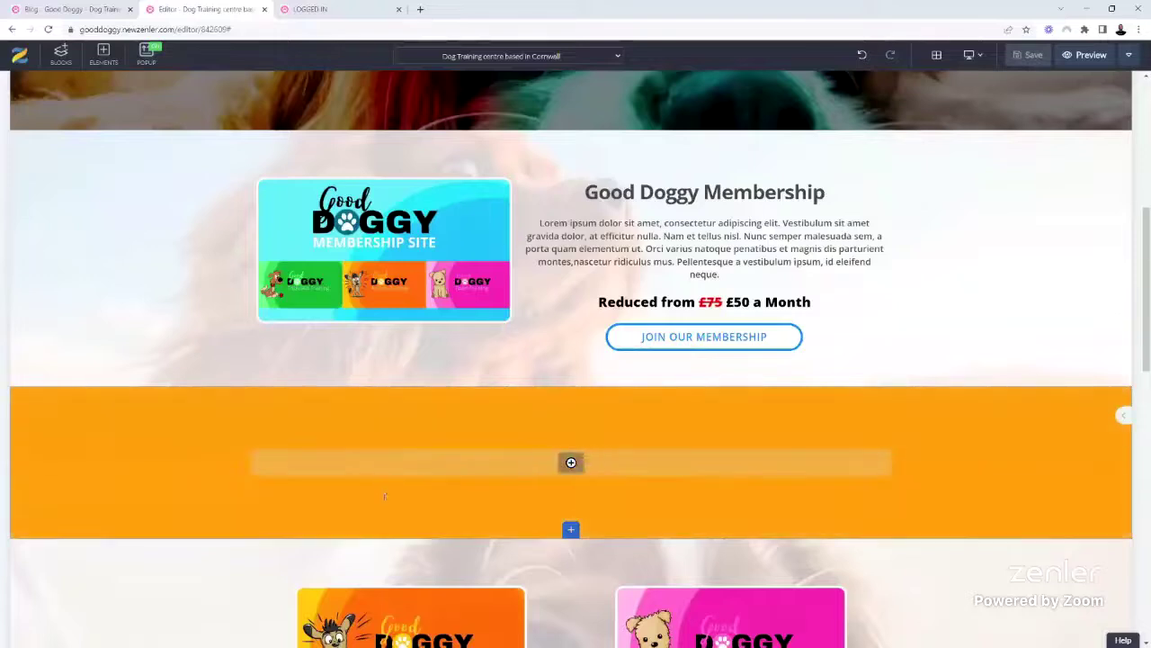
# - Drag the orange section's top and bottom padding up to leave a thin strip, then save
pyautogui.moveTo(383, 439); pyautogui.dragTo(387, 384)
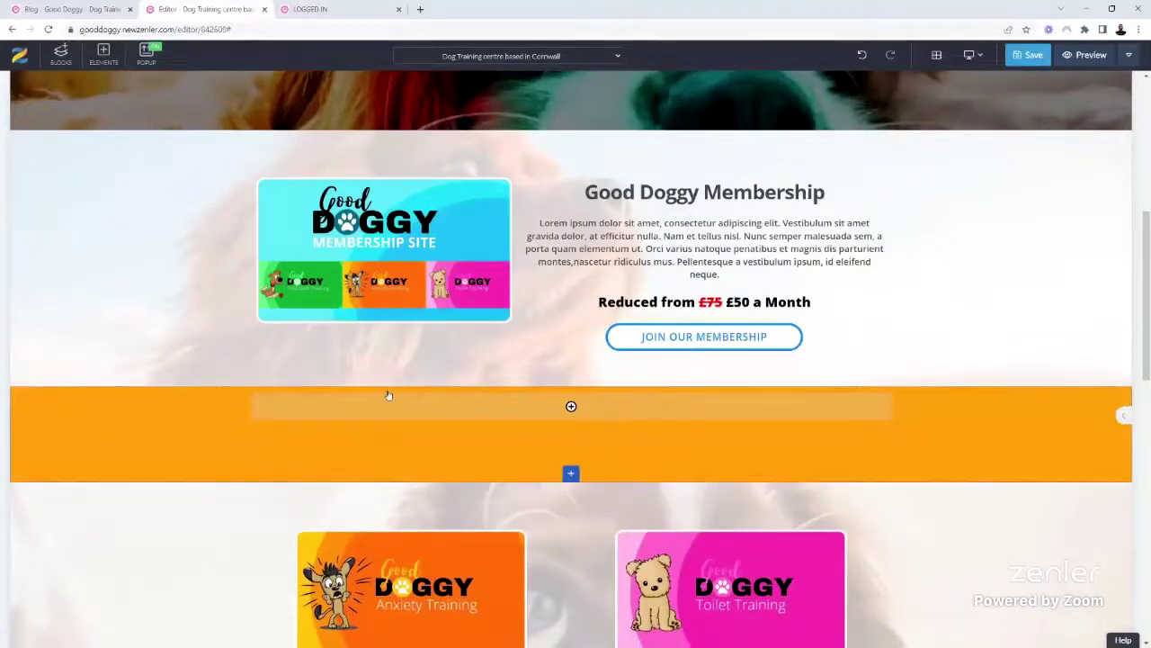
pyautogui.moveTo(376, 479); pyautogui.dragTo(394, 428)
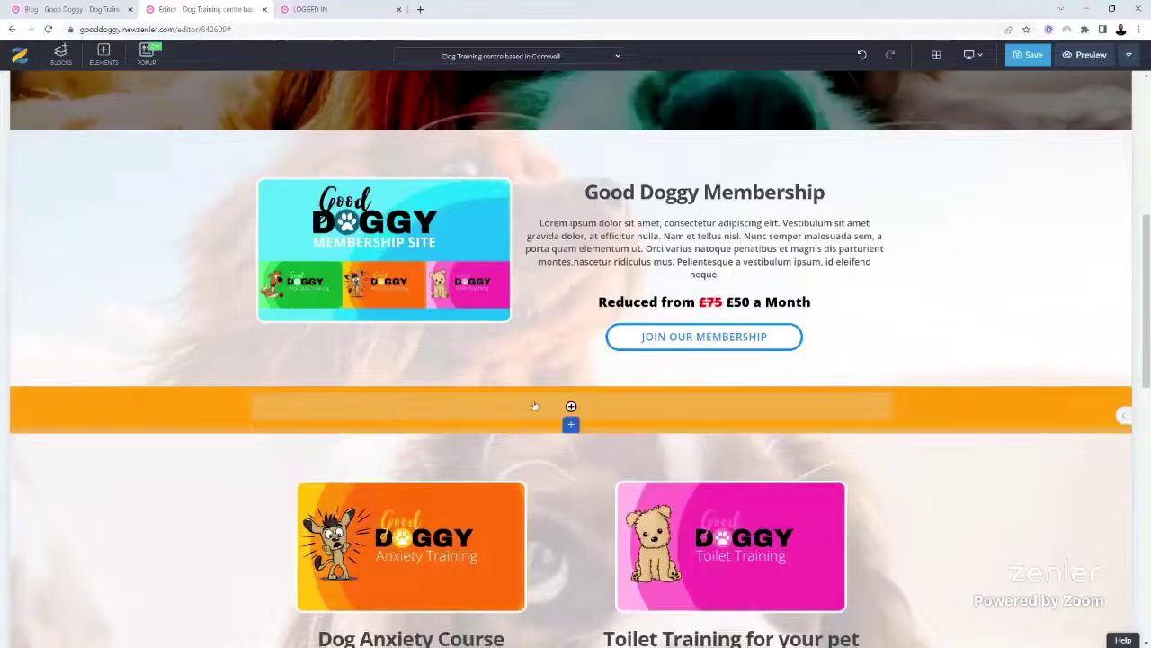
pyautogui.hotkey('ctrl', 's')
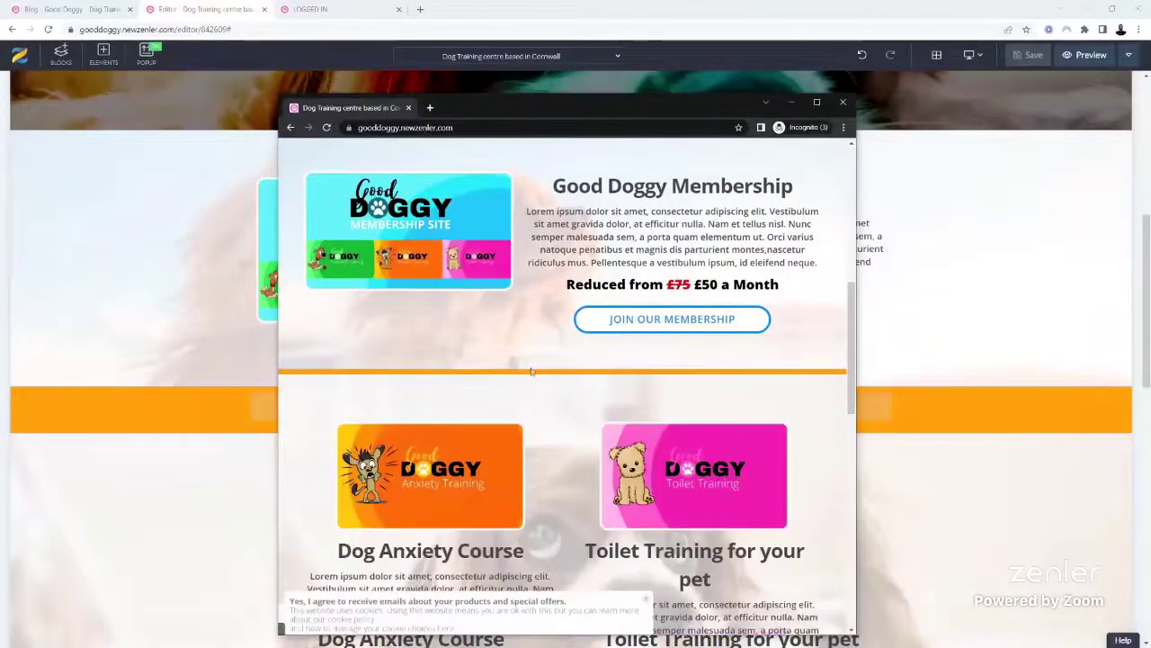
# - Enlarge the incognito window and scroll through the live site before returning to the editor
pyautogui.click(816, 101)
pyautogui.scroll(-2, 969, 303)
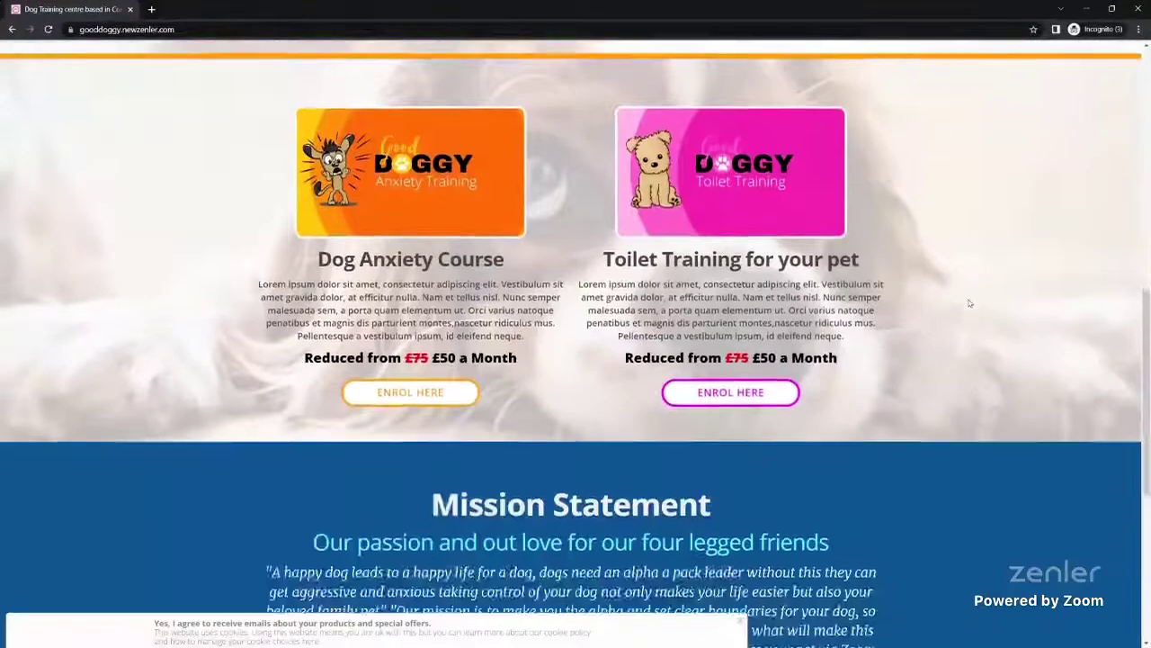
pyautogui.scroll(3, 621, 317)
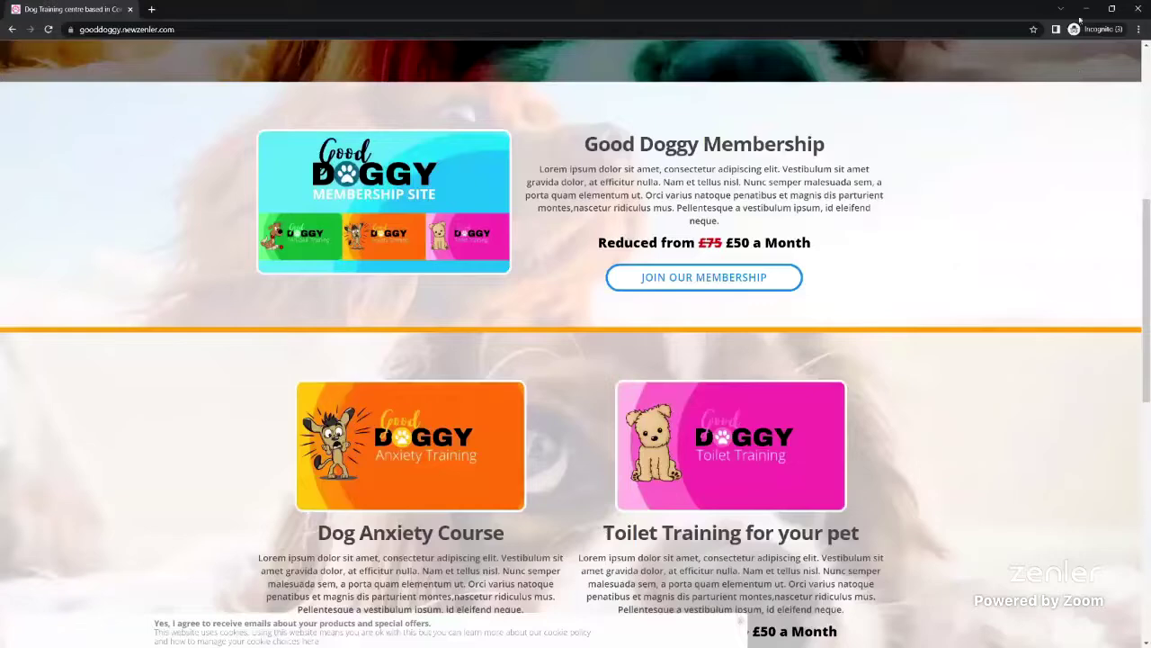
pyautogui.hotkey('alt', 'Tab')
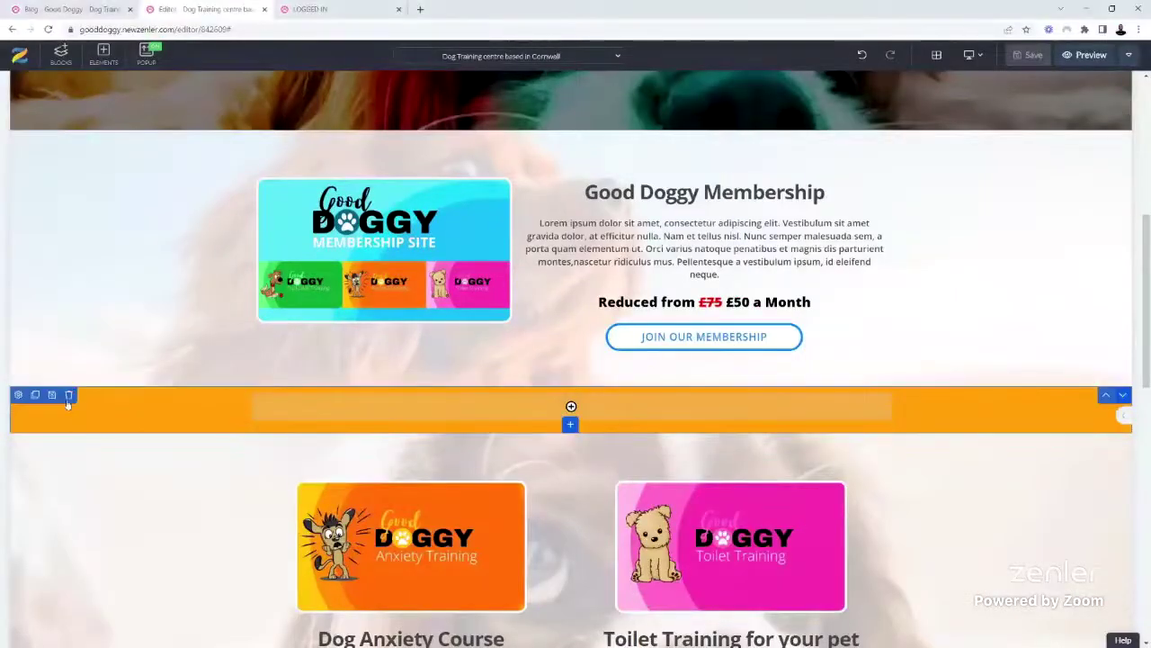
# - Duplicate the orange strip section, delete the duplicate, and save the homepage
pyautogui.click(36, 394)
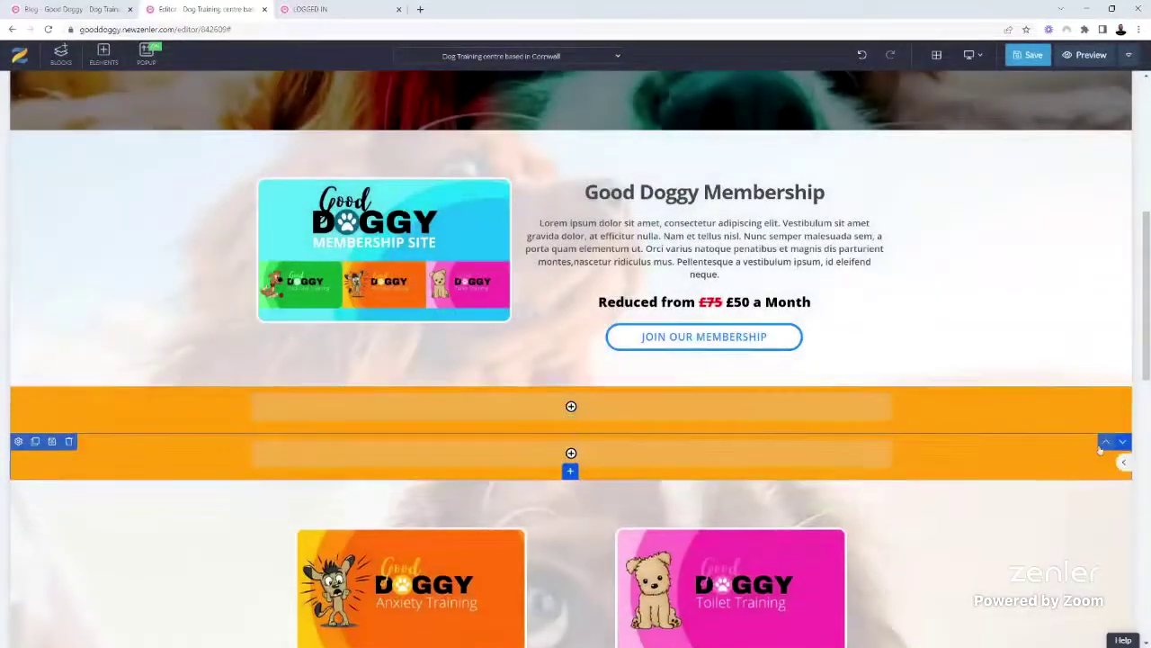
pyautogui.click(1122, 442)
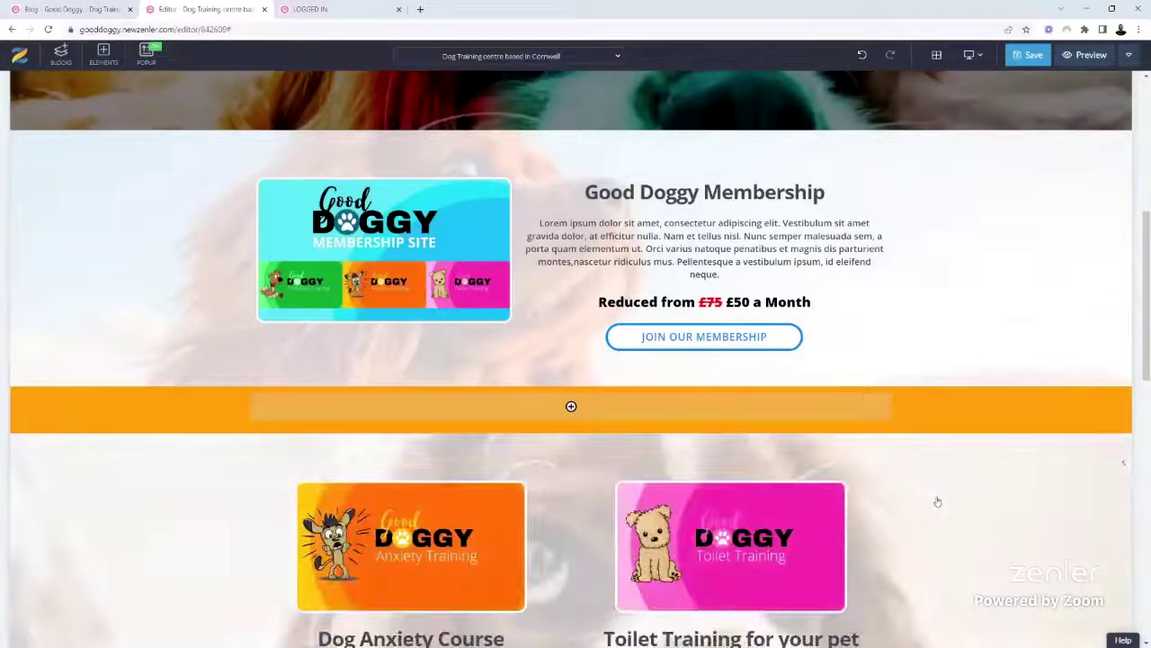
pyautogui.scroll(-5, 935, 501)
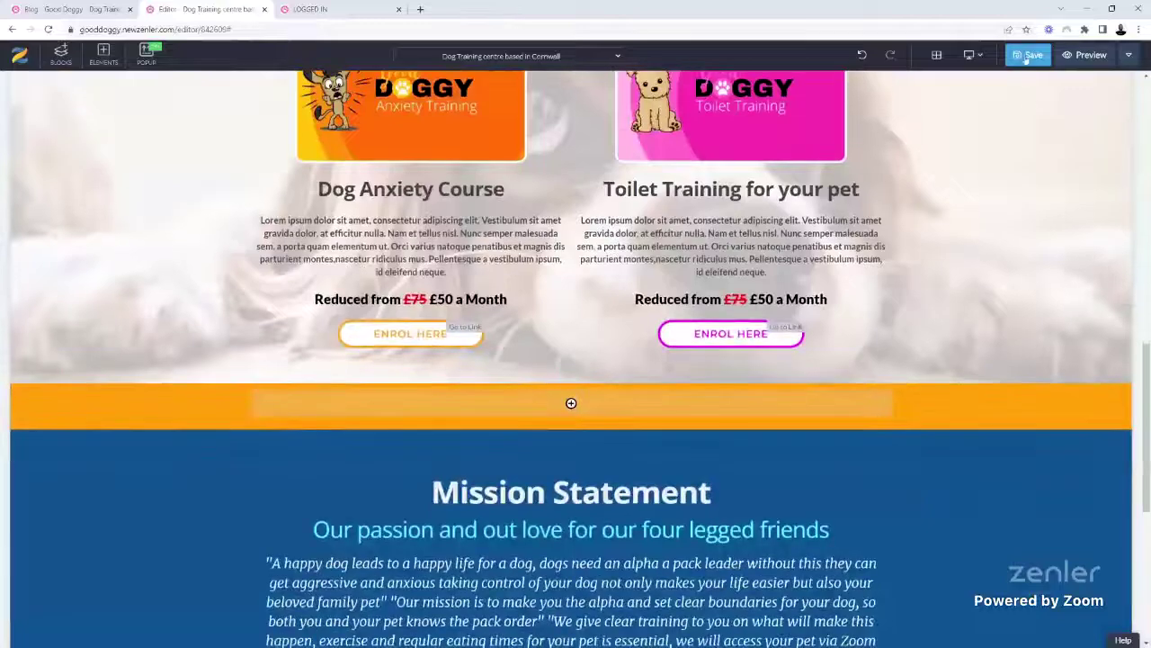
pyautogui.click(1029, 54)
# - Reload the live site, maximise it, and review the membership and course sections
pyautogui.hotkey('alt', 'Tab')
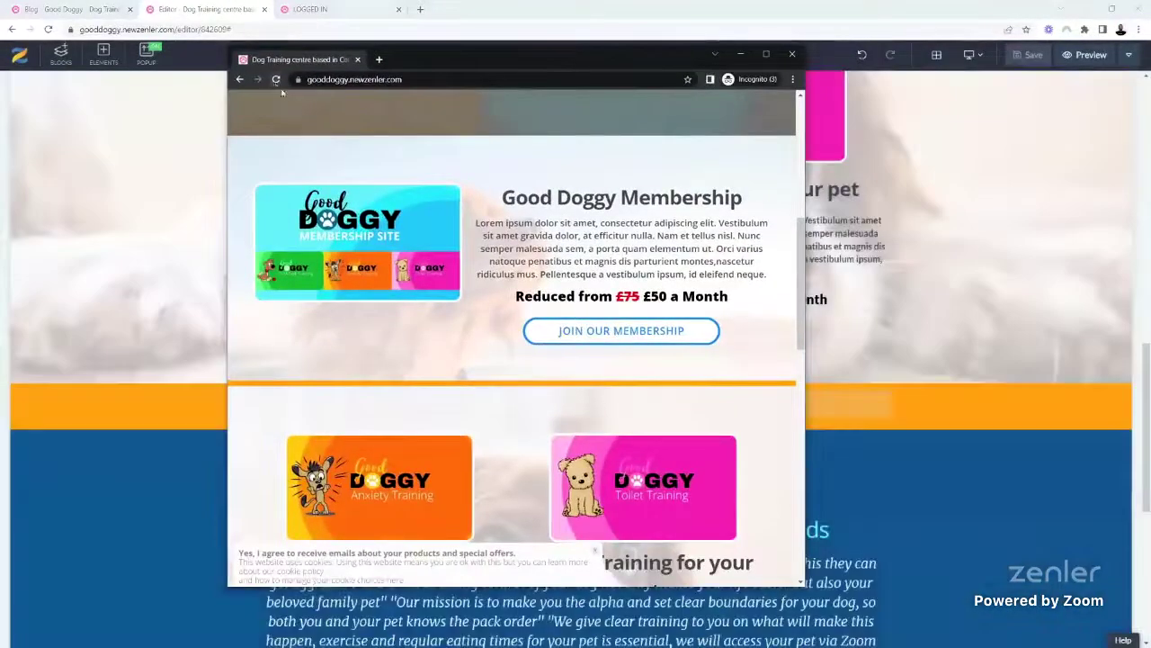
pyautogui.click(276, 80)
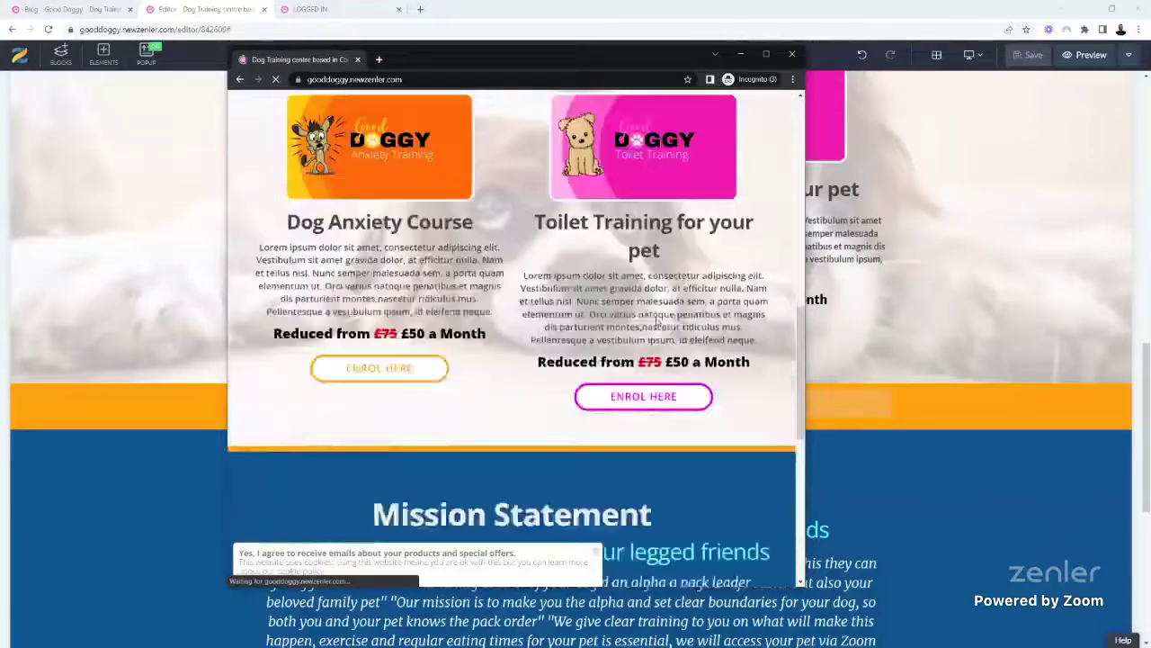
pyautogui.scroll(5, 585, 414)
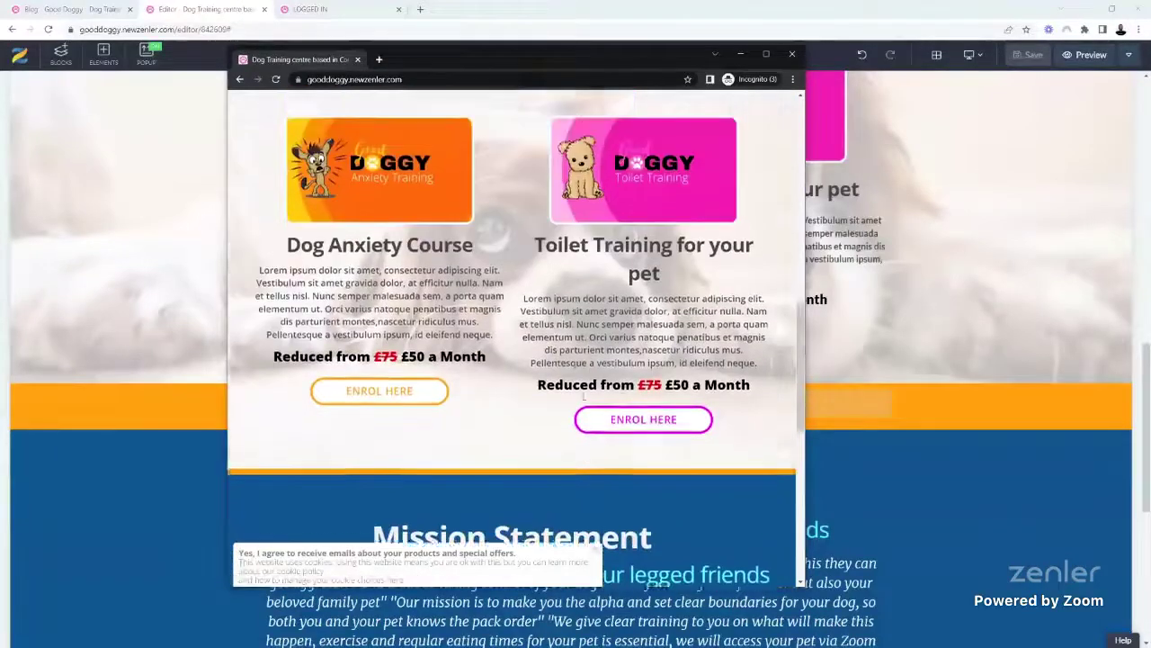
pyautogui.scroll(5, 582, 393)
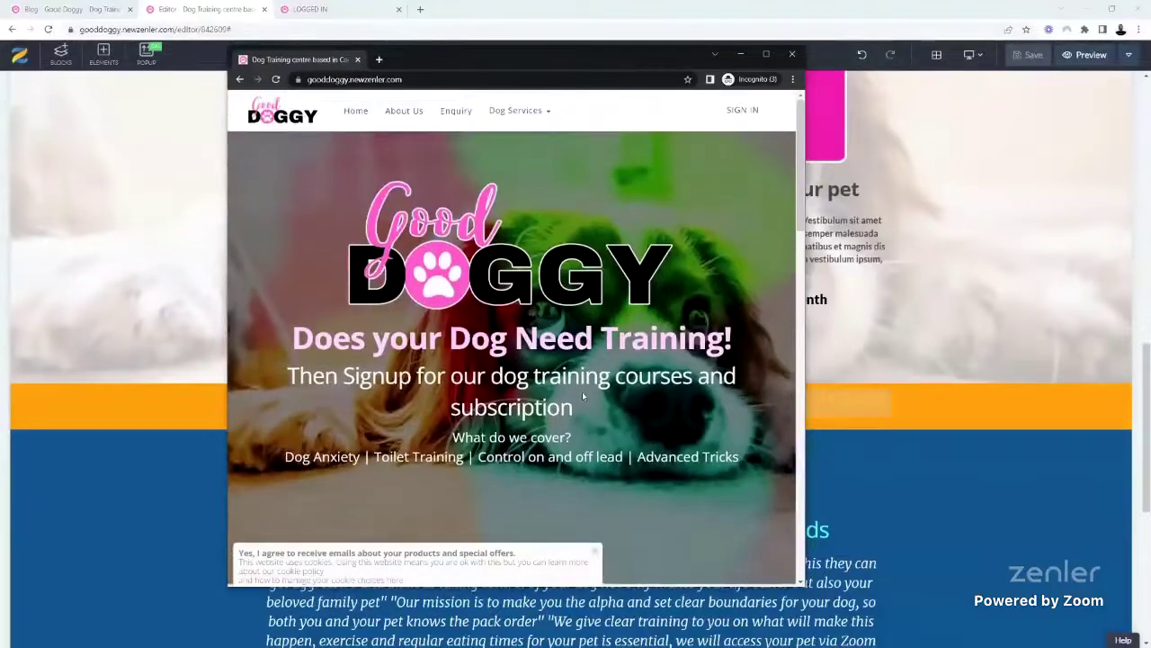
pyautogui.scroll(-3, 583, 396)
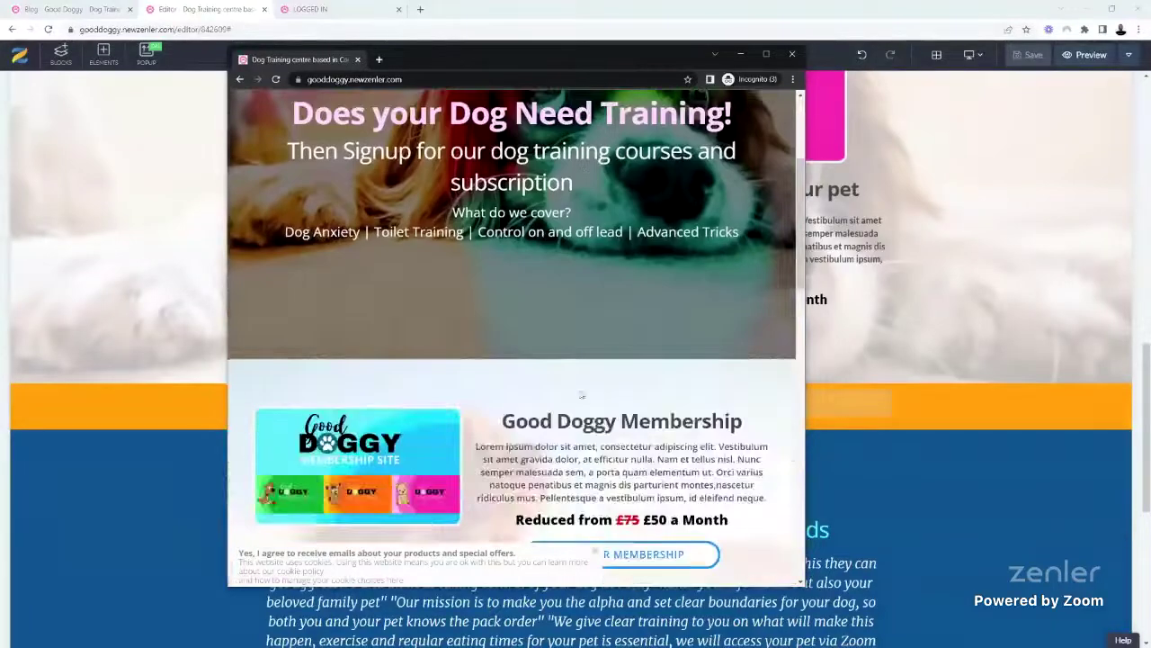
pyautogui.click(766, 54)
pyautogui.scroll(-1, 756, 284)
pyautogui.scroll(-8, 755, 285)
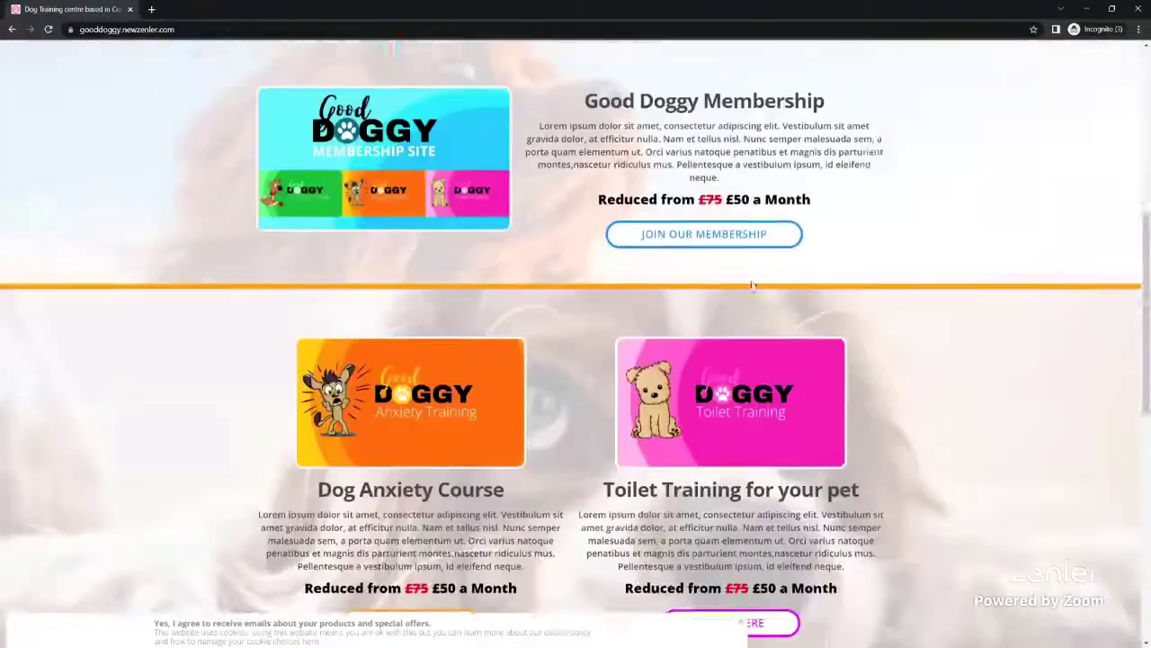
pyautogui.scroll(4, 755, 285)
pyautogui.scroll(4, 756, 286)
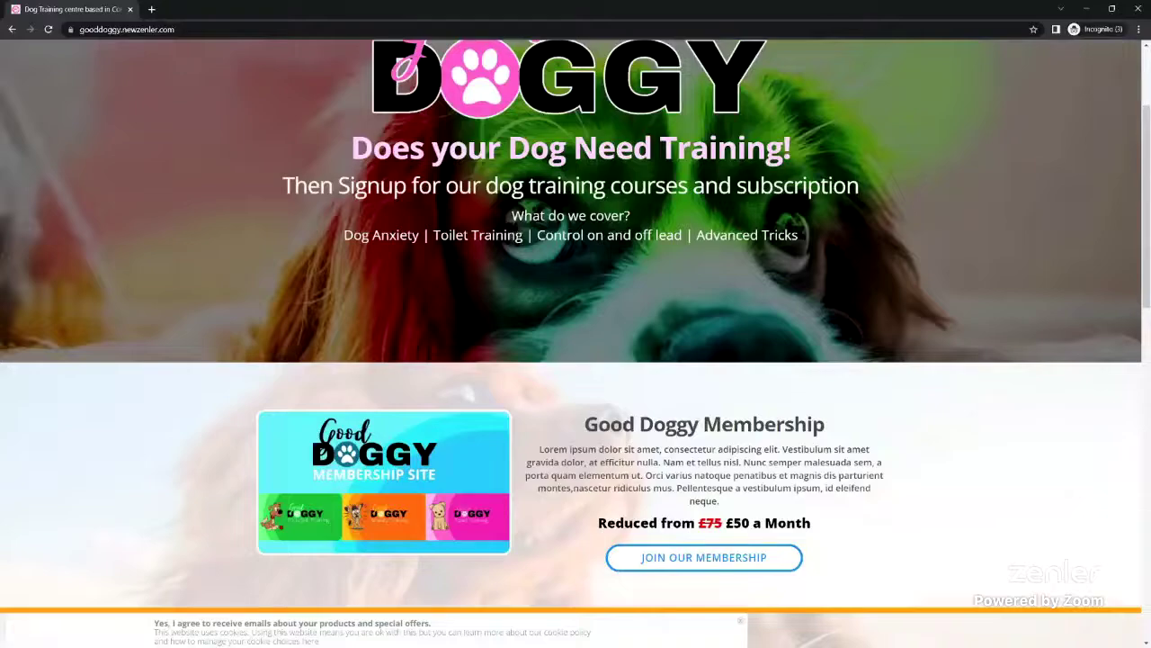
pyautogui.hotkey('alt', 'Tab')
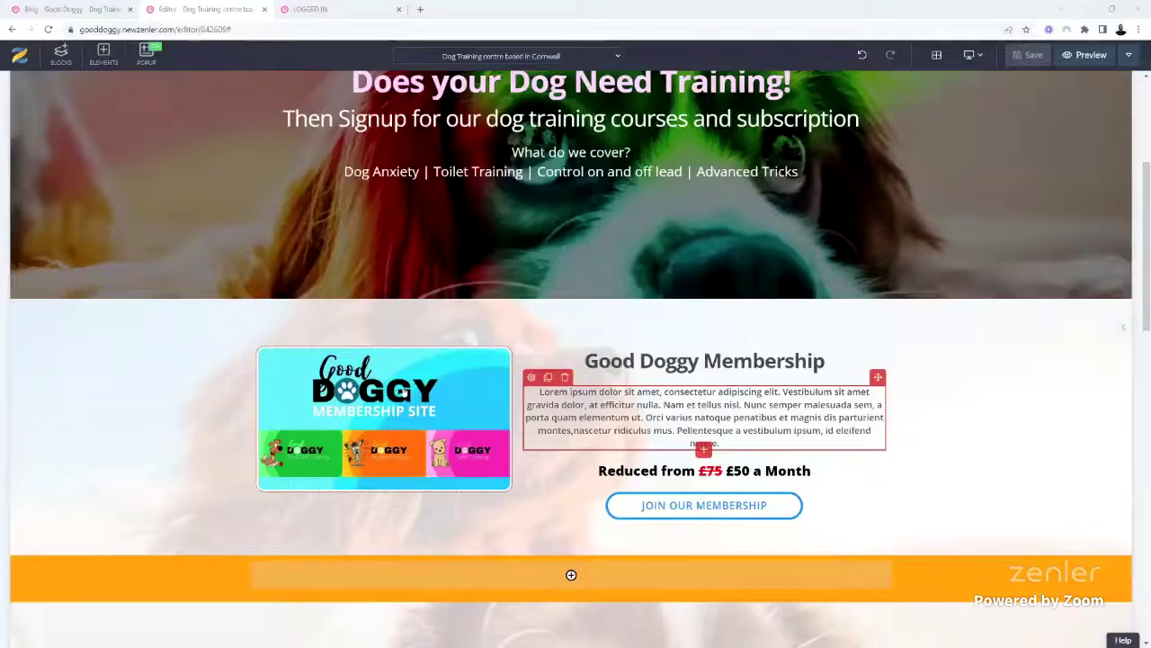
# - Select the Good Doggy Membership image and open its gear settings
pyautogui.click(280, 385)
pyautogui.click(263, 338)
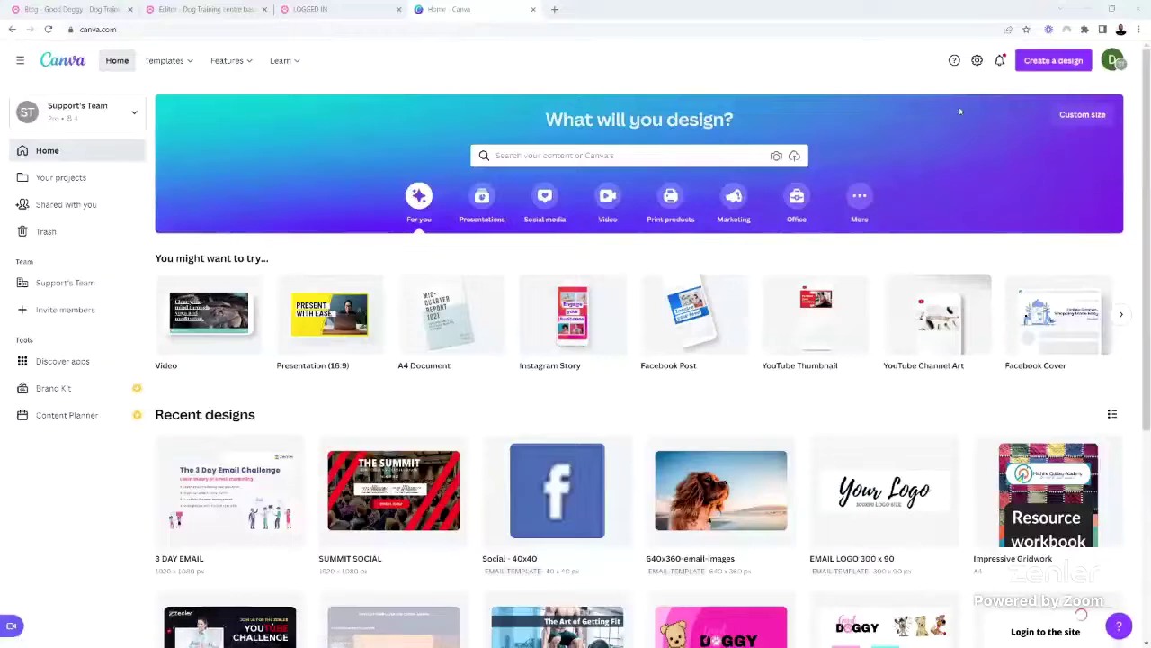
# - Create a custom-size Canva design of 500 px width and 500 px height
pyautogui.click(1054, 61)
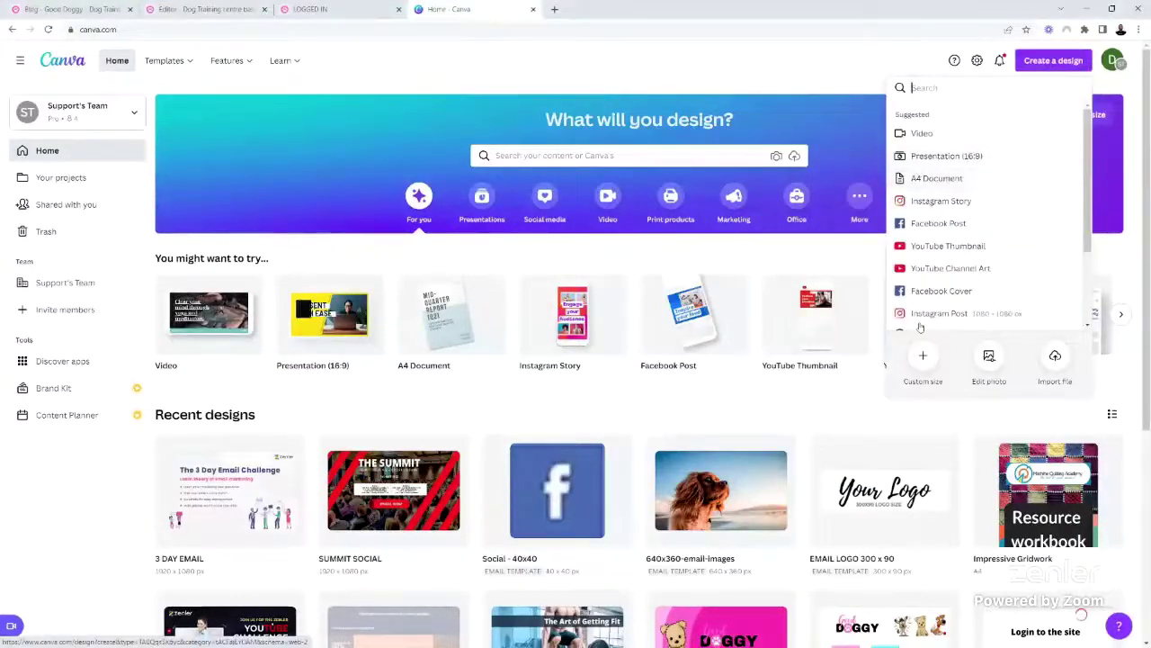
pyautogui.click(923, 358)
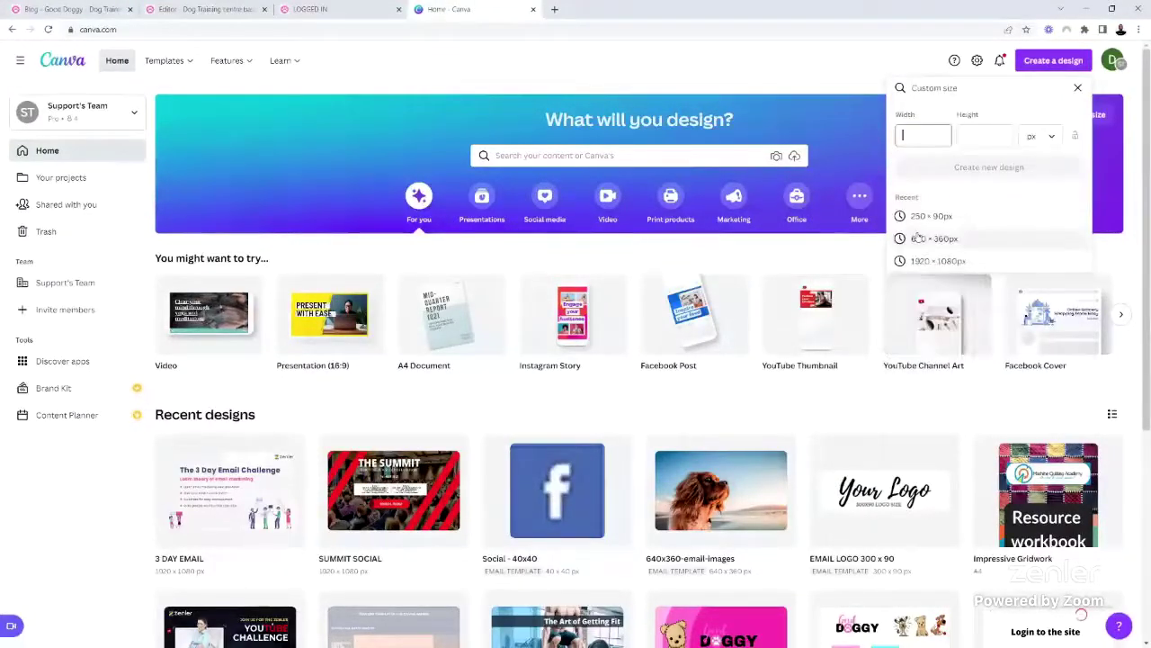
pyautogui.write('500')
pyautogui.click(968, 135)
pyautogui.write('500')
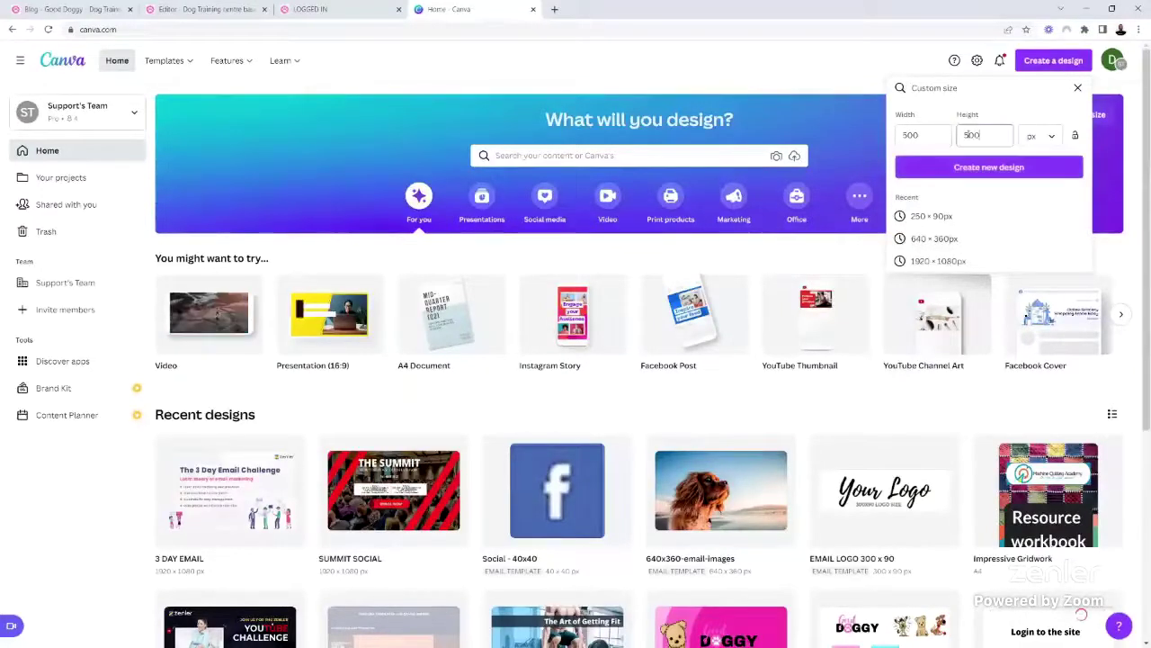
pyautogui.click(975, 170)
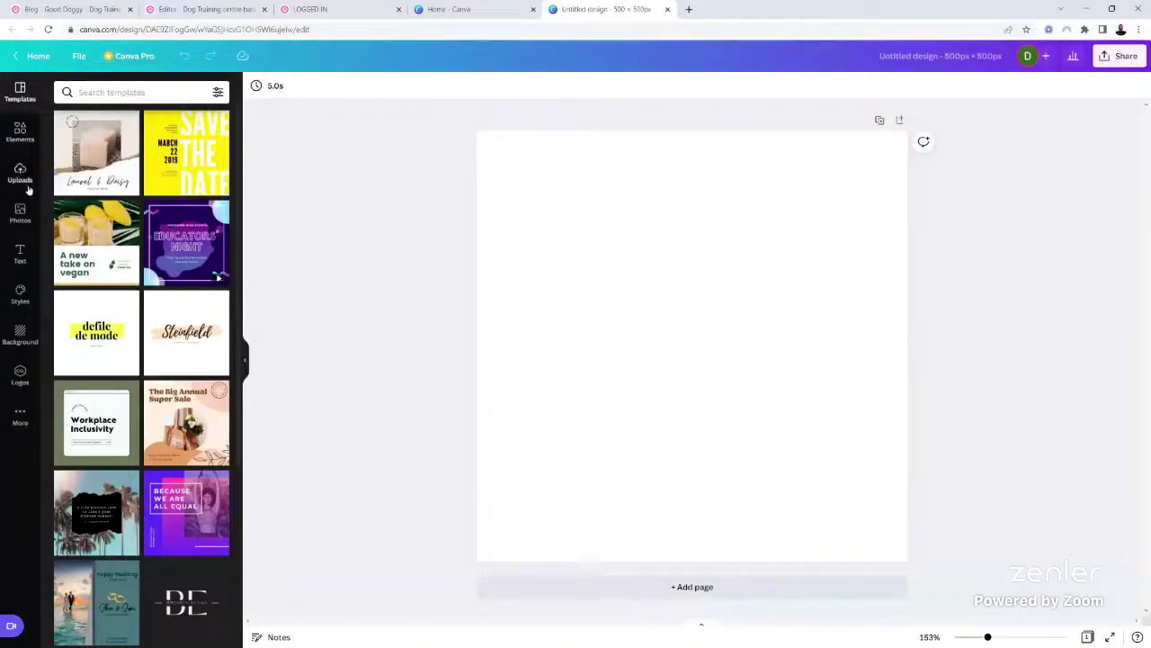
# - Search stock photos for 'dog' and set the pink-background dog photo as the page background
pyautogui.click(20, 214)
pyautogui.click(116, 95)
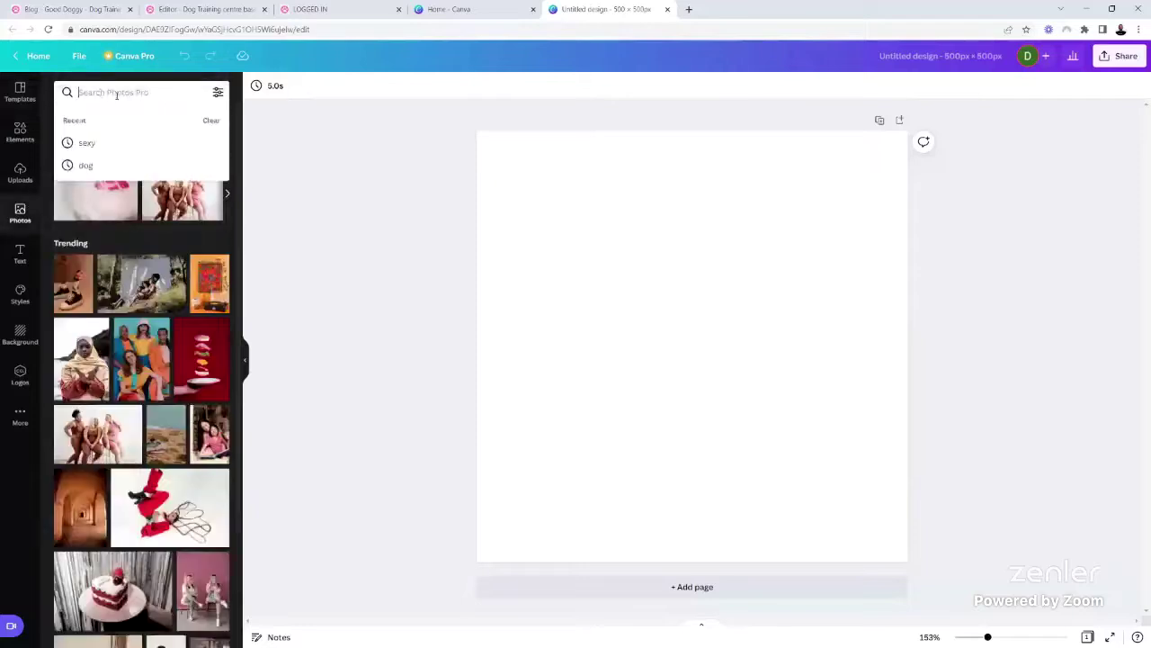
pyautogui.write('dog')
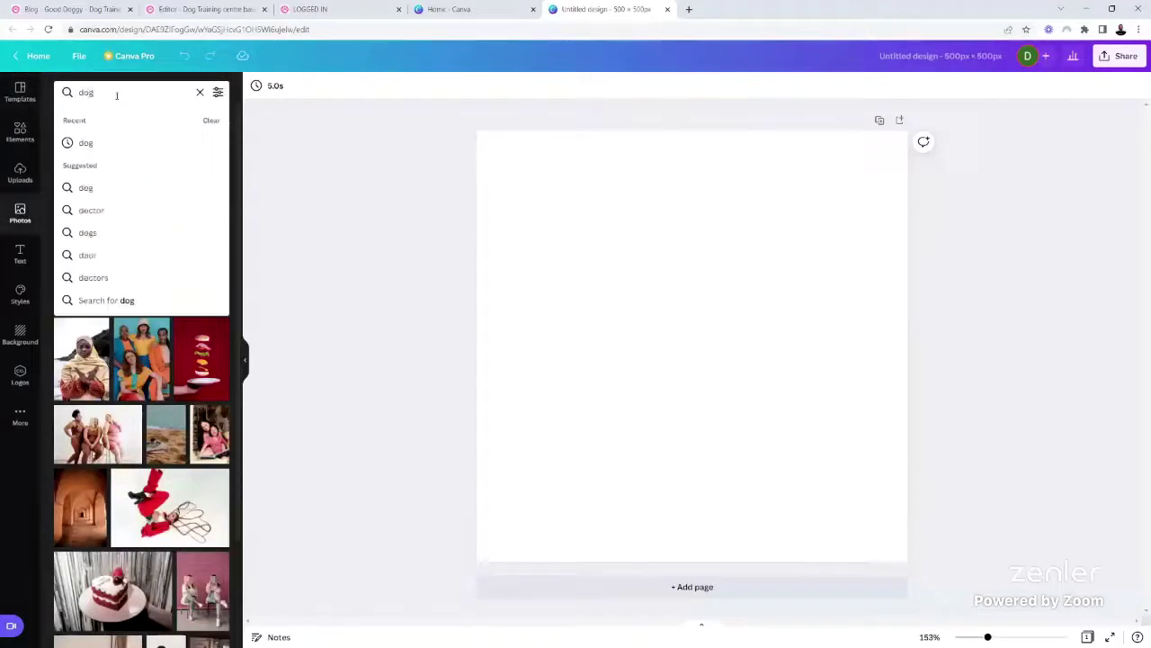
pyautogui.press('Return')
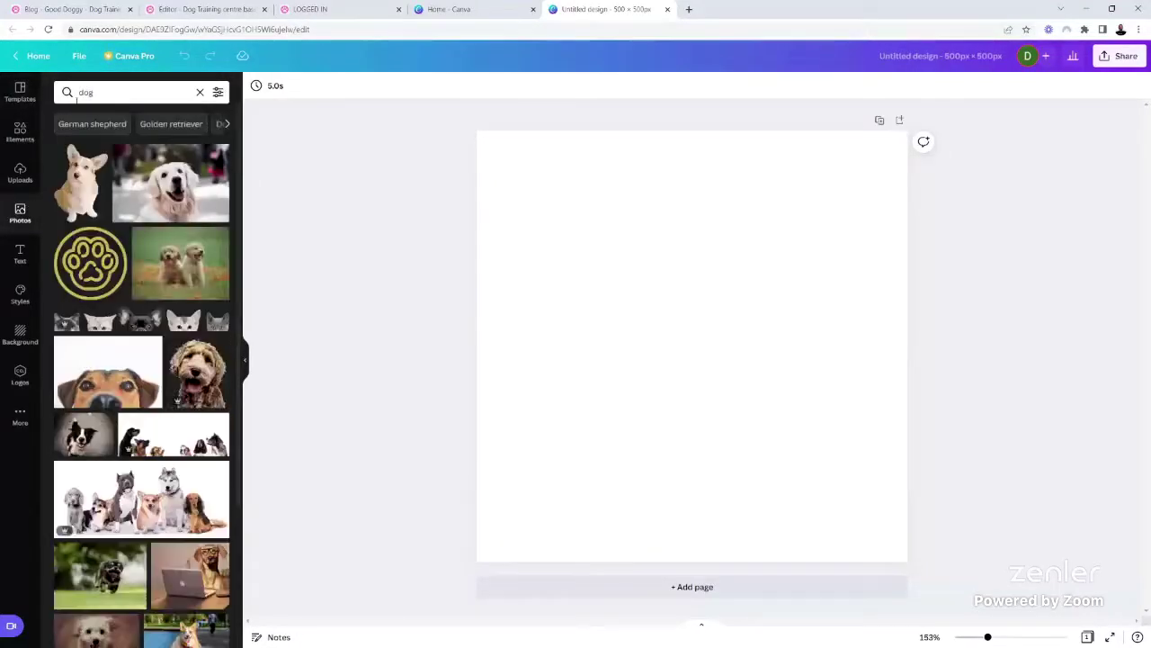
pyautogui.scroll(-2, 186, 258)
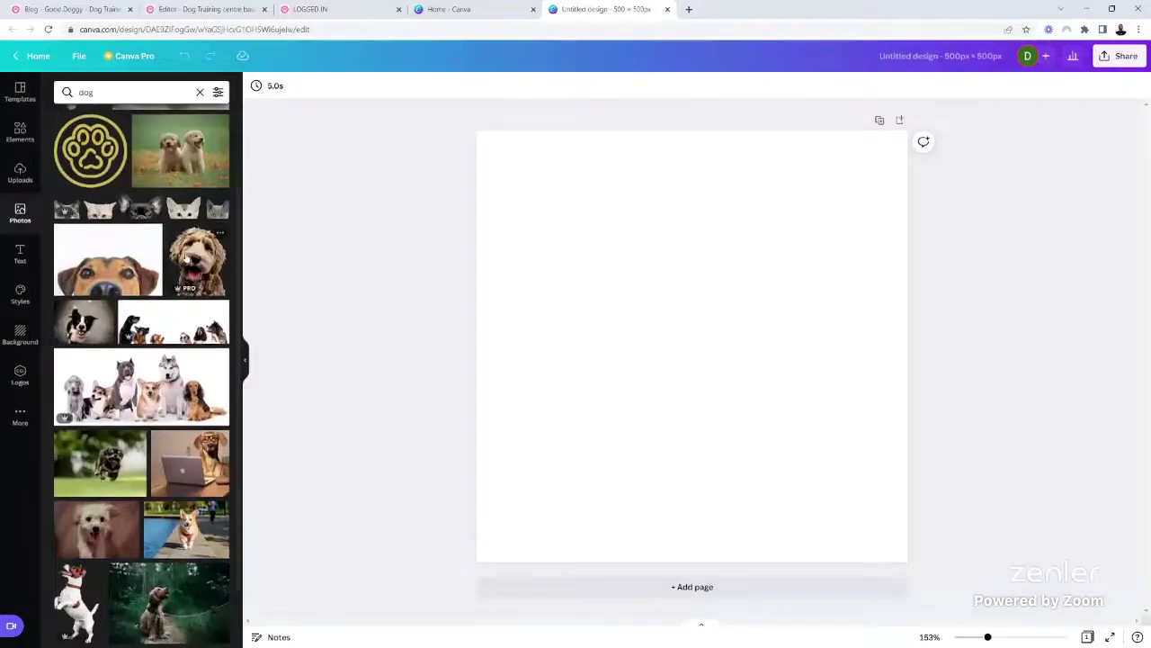
pyautogui.scroll(-1, 186, 258)
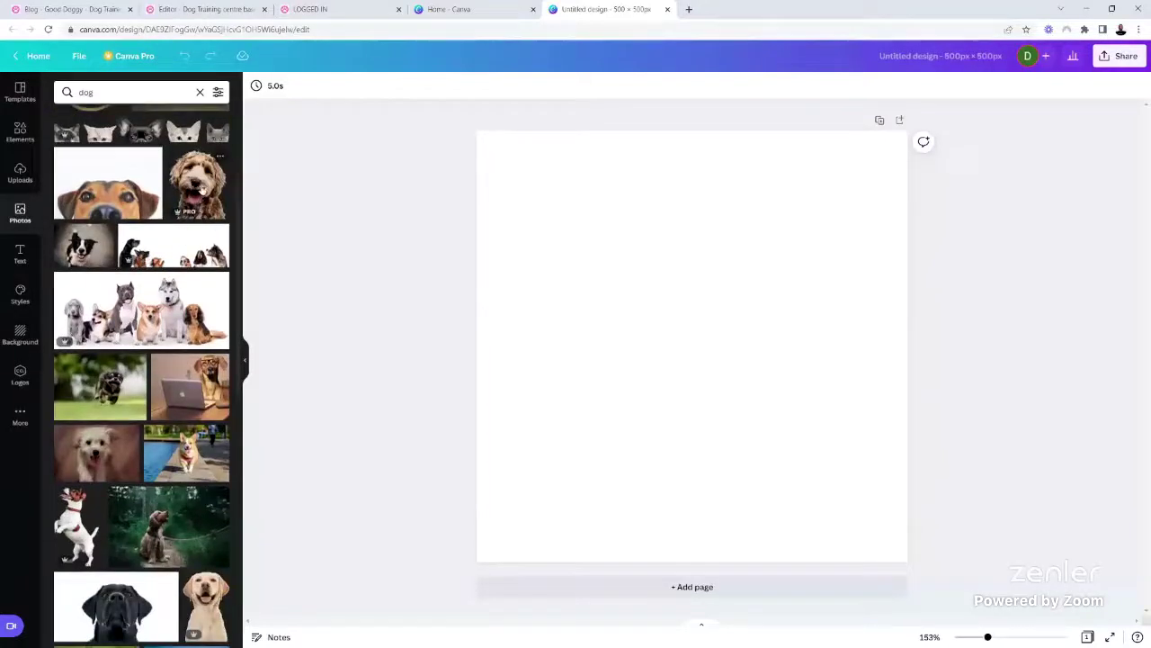
pyautogui.scroll(-5, 166, 253)
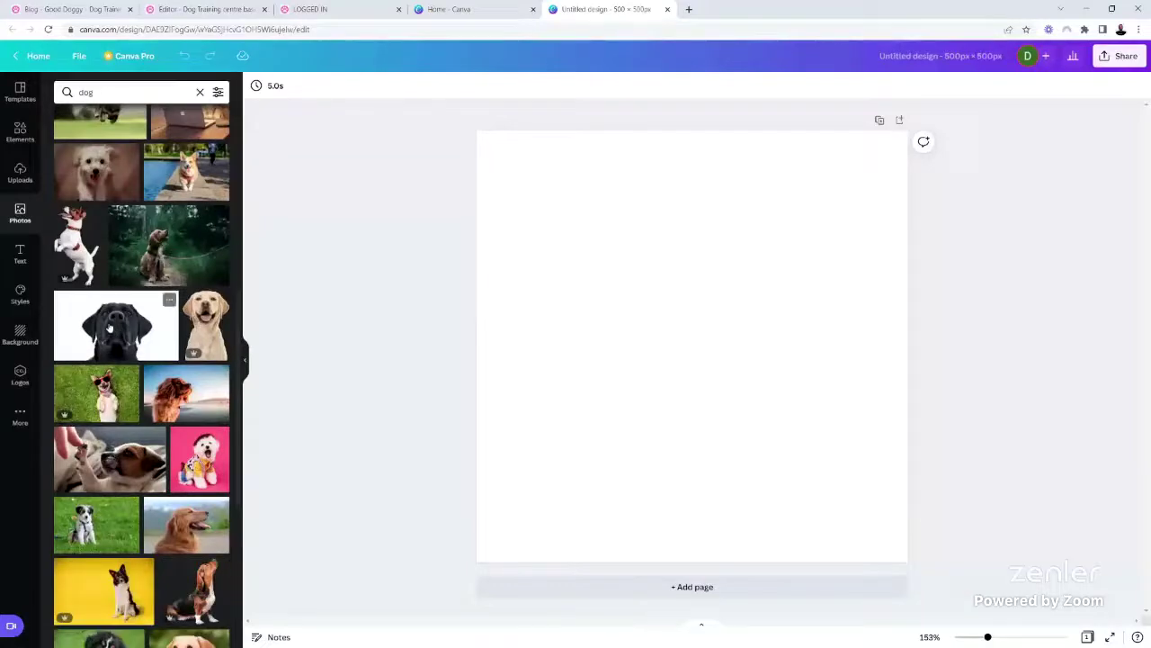
pyautogui.moveTo(191, 459); pyautogui.dragTo(604, 301)
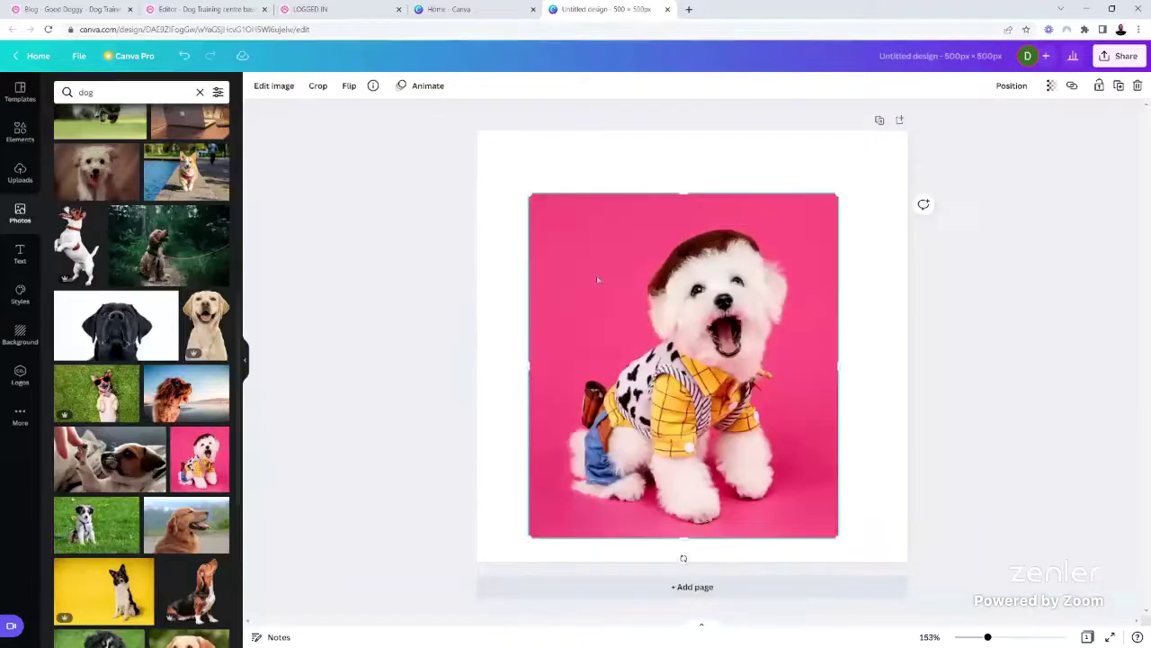
pyautogui.rightClick(576, 248)
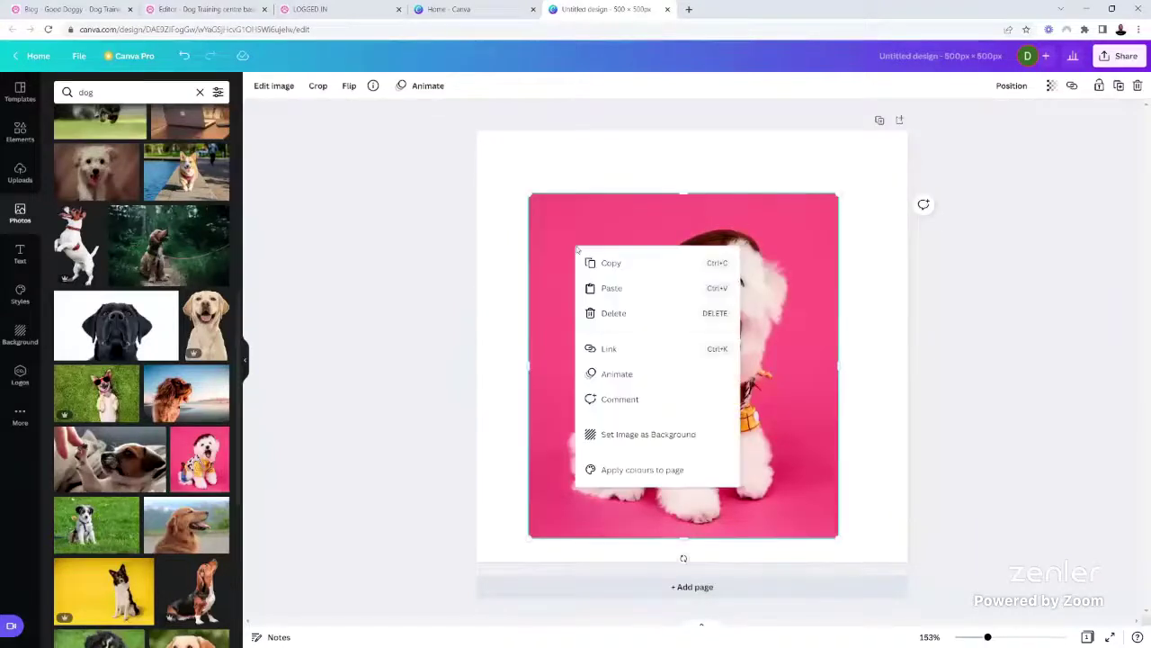
pyautogui.click(613, 435)
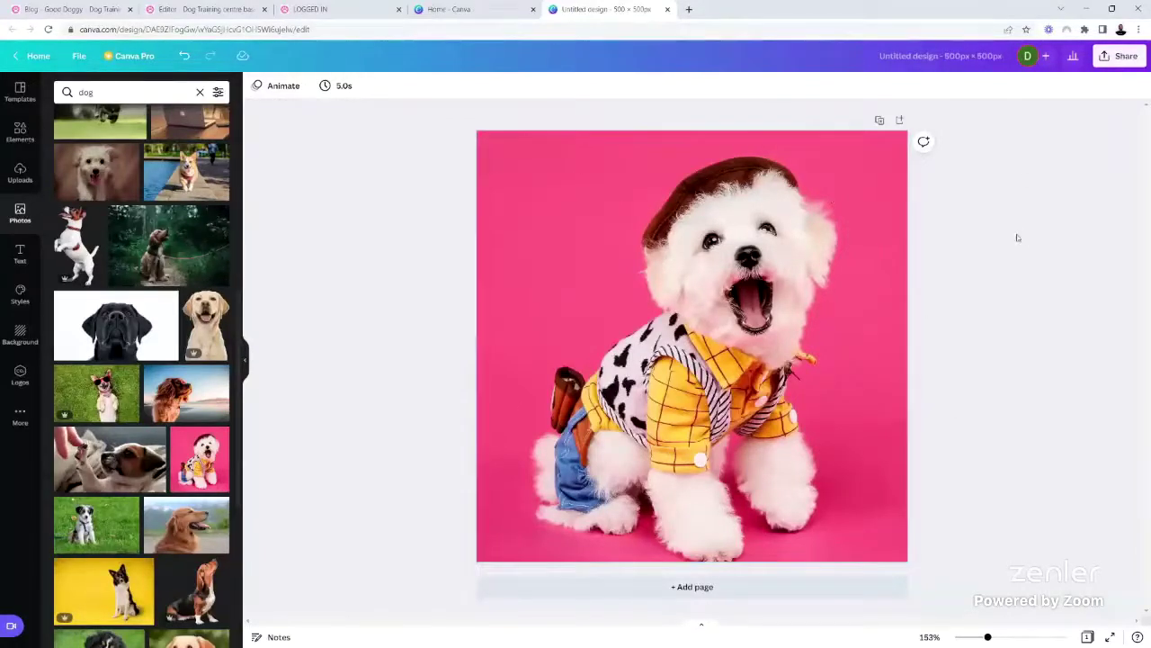
# - Download the design as a JPG at quality 70, saving these download settings
pyautogui.click(1114, 54)
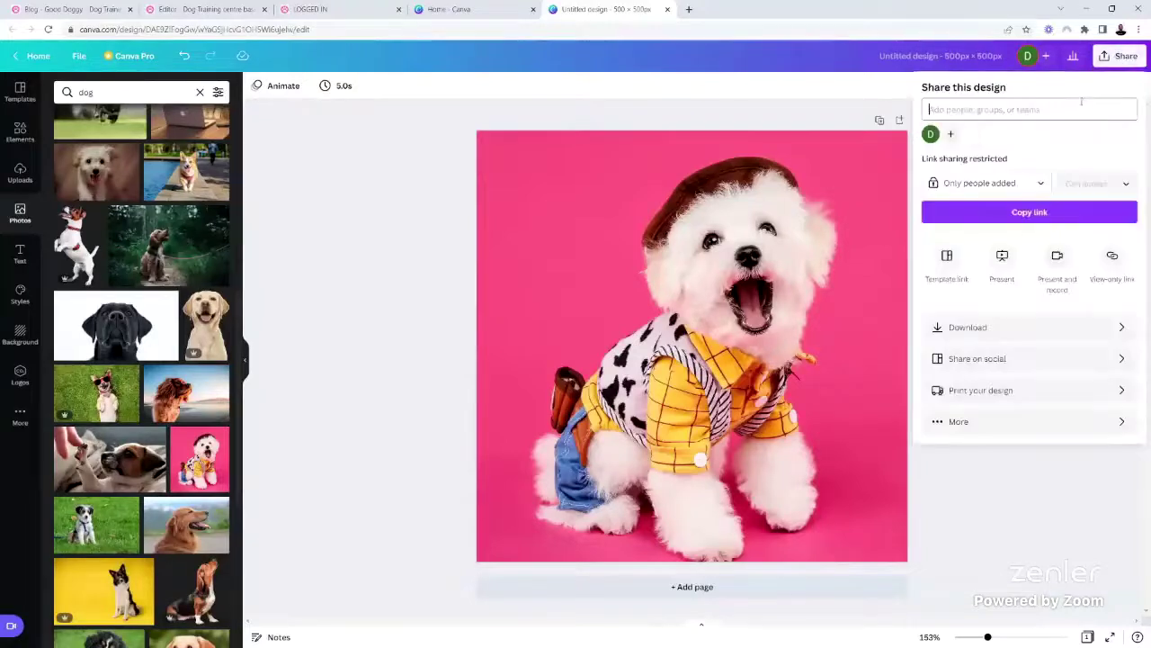
pyautogui.click(975, 327)
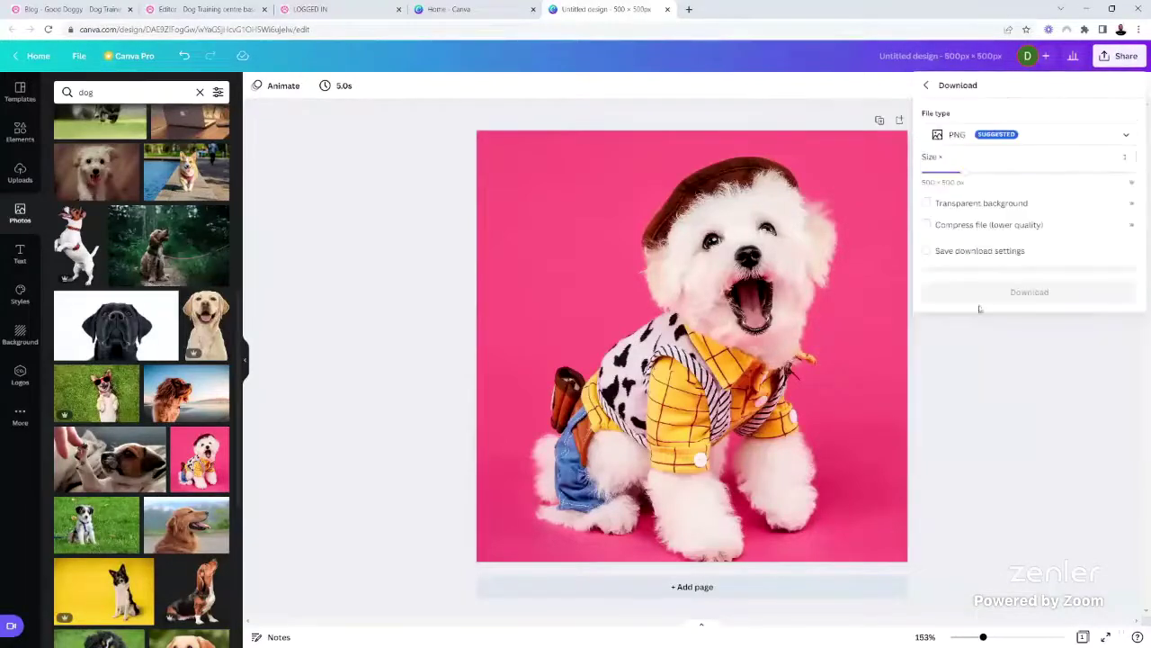
pyautogui.click(1021, 135)
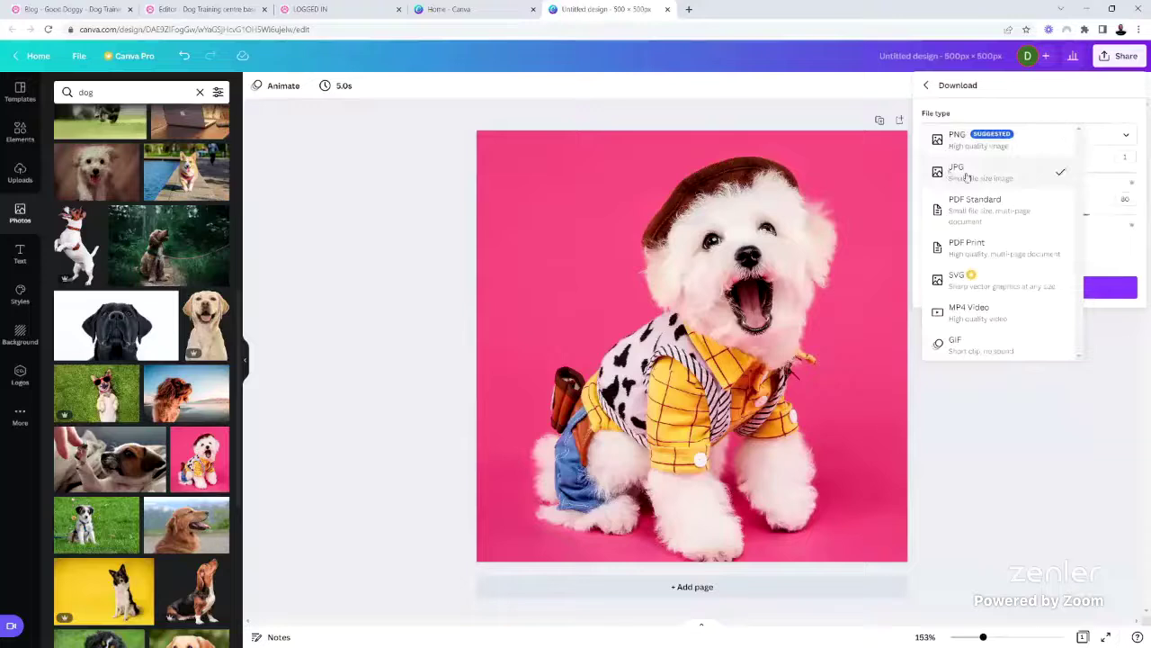
pyautogui.click(953, 173)
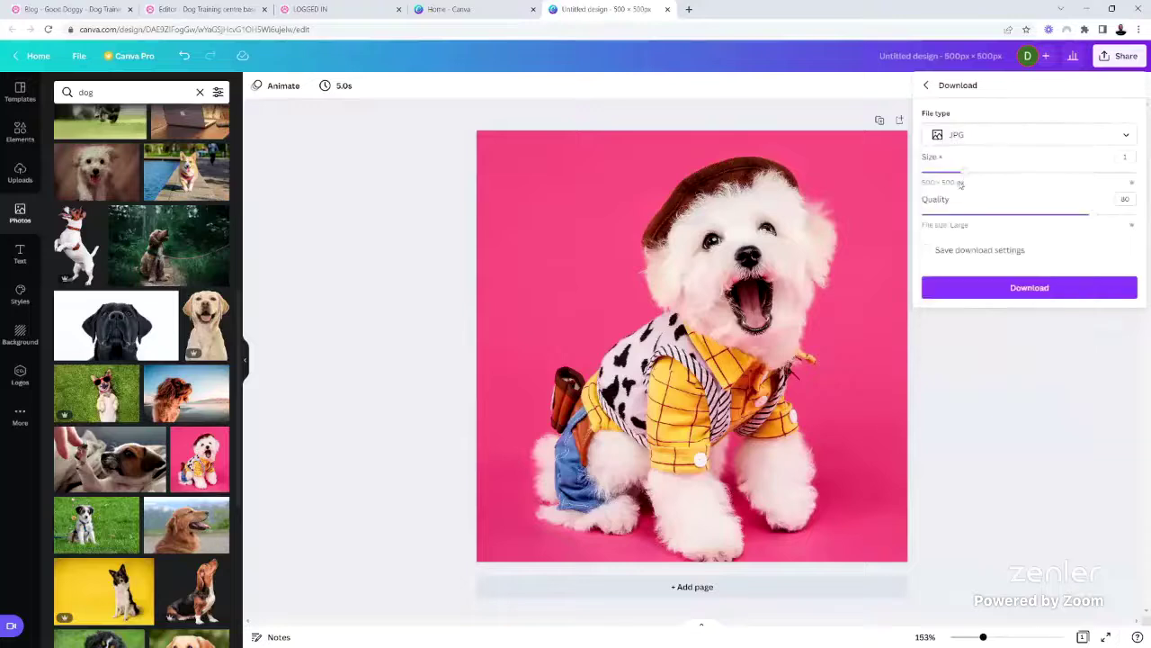
pyautogui.click(1120, 199)
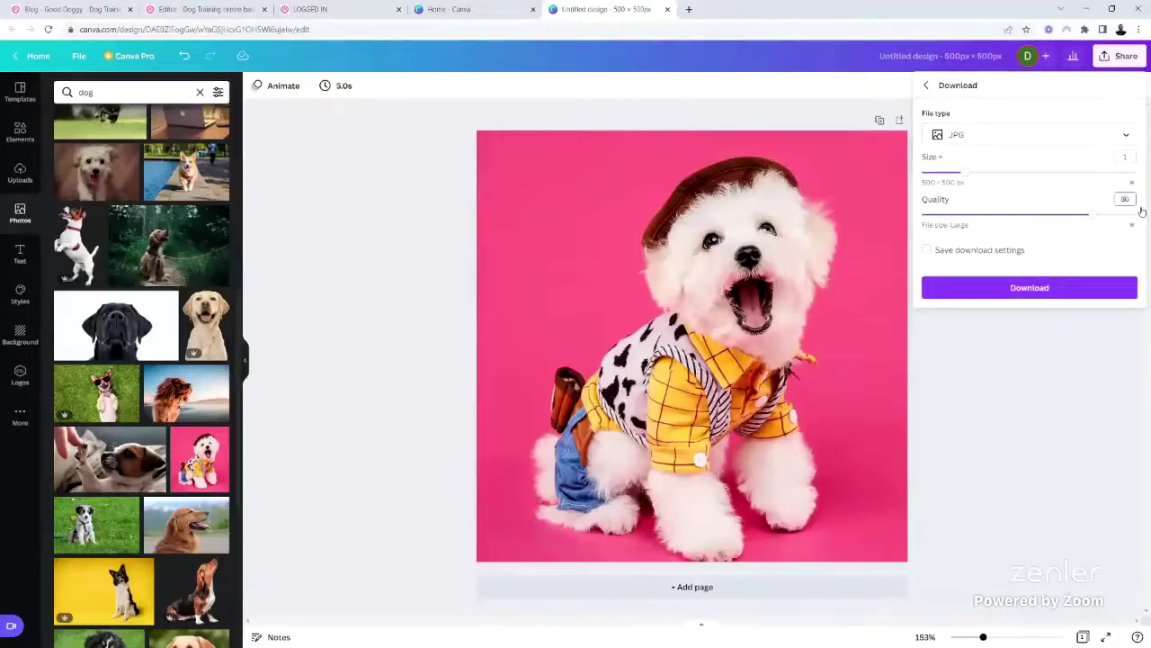
pyautogui.write('70')
pyautogui.click(1108, 248)
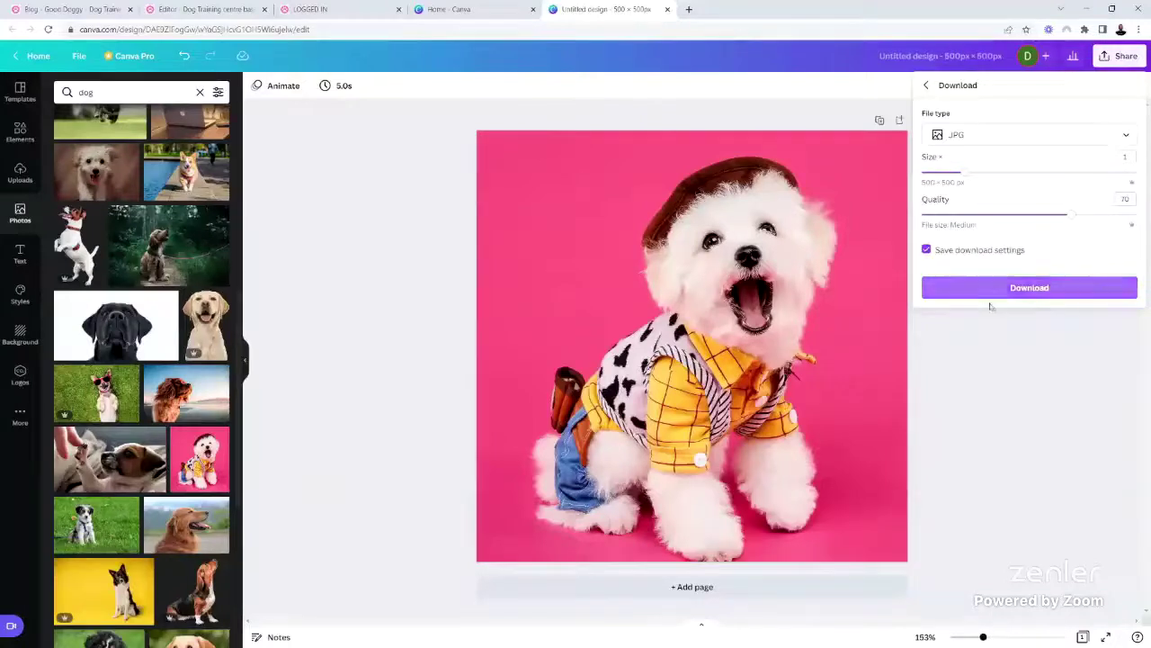
pyautogui.click(1014, 290)
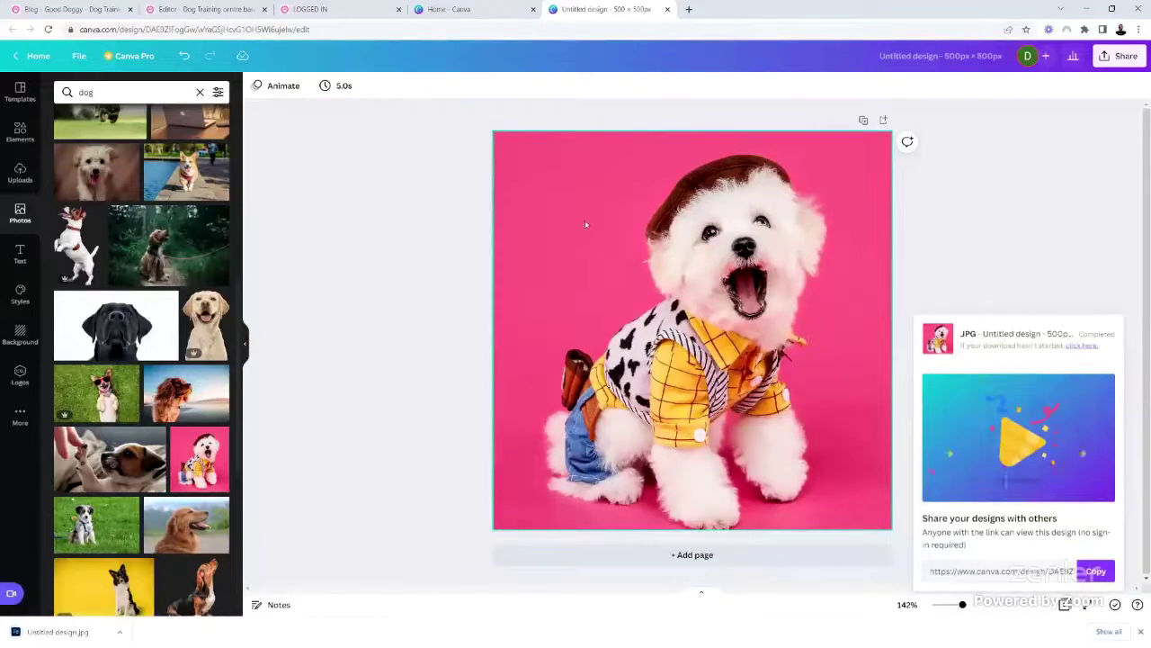
# - Detach the pink dog photo from the page background and delete it
pyautogui.click(548, 179)
pyautogui.rightClick(547, 179)
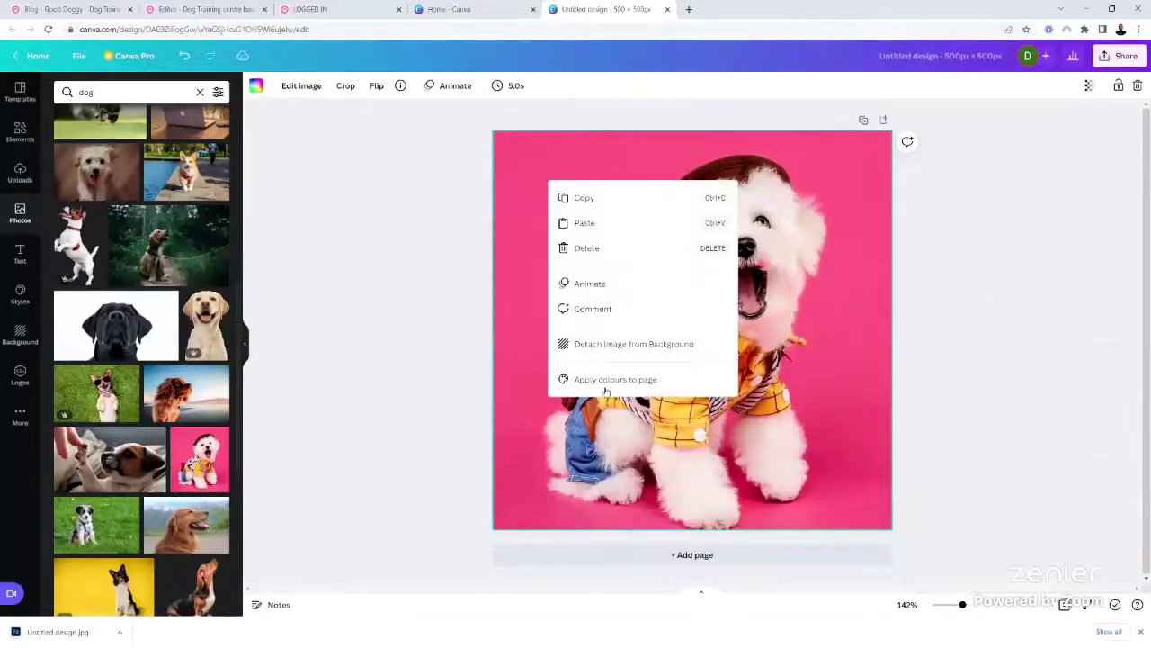
pyautogui.click(587, 347)
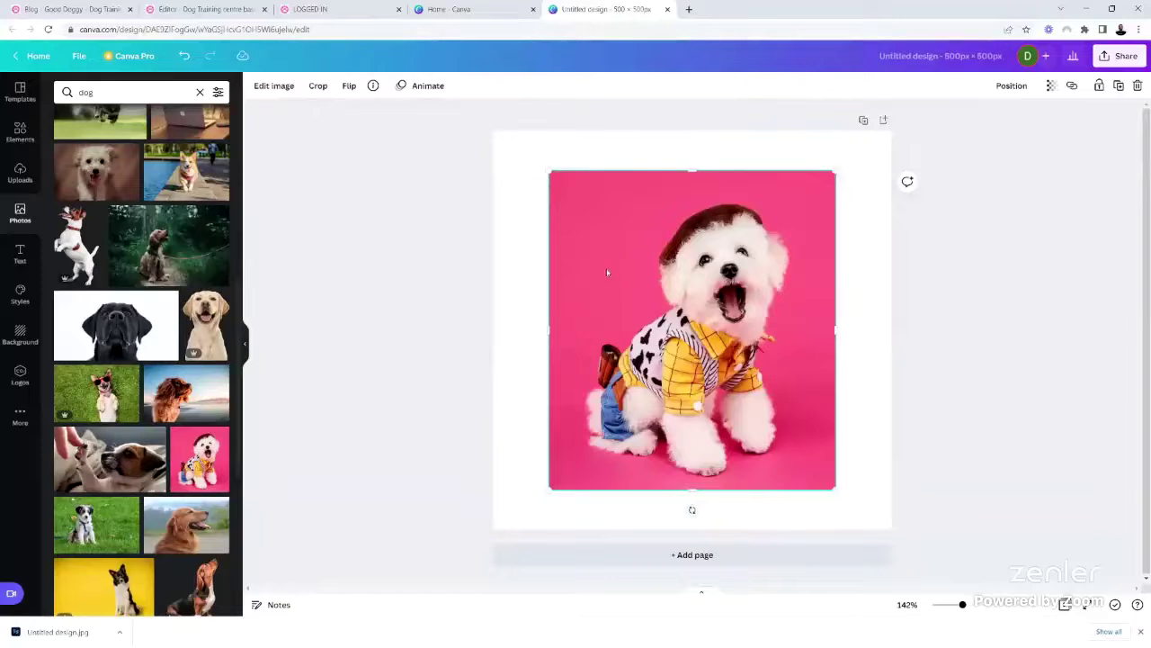
pyautogui.press('Delete')
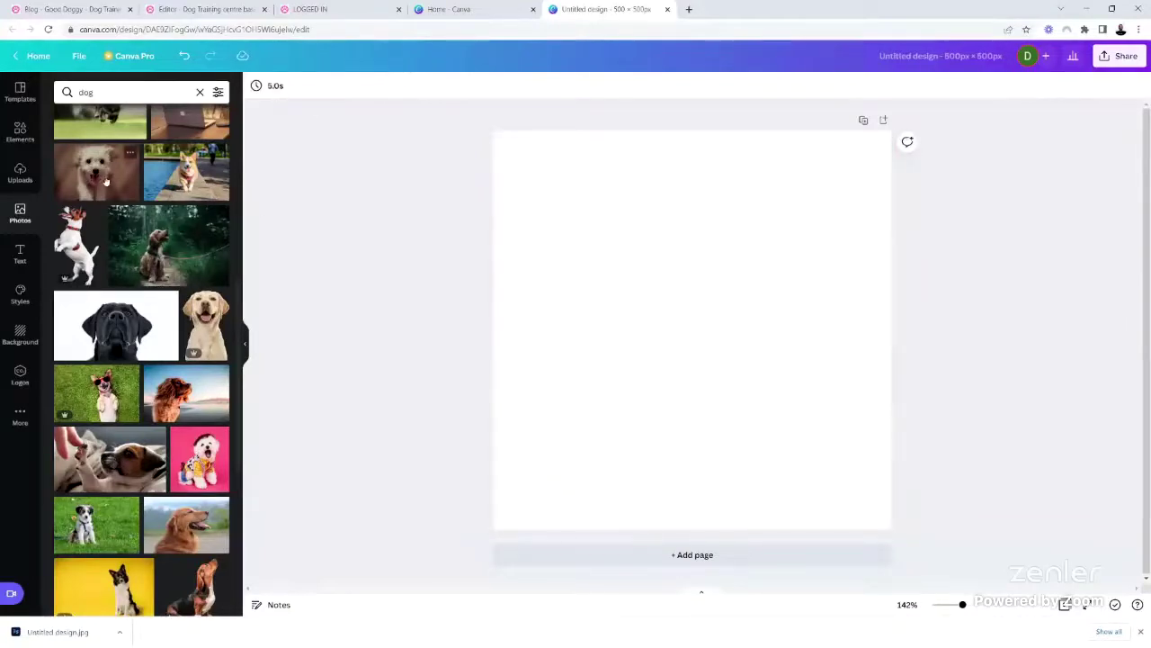
# - Set the white dog on brown photo as the background and show the downloaded JPG's folder
pyautogui.click(96, 171)
pyautogui.rightClick(612, 288)
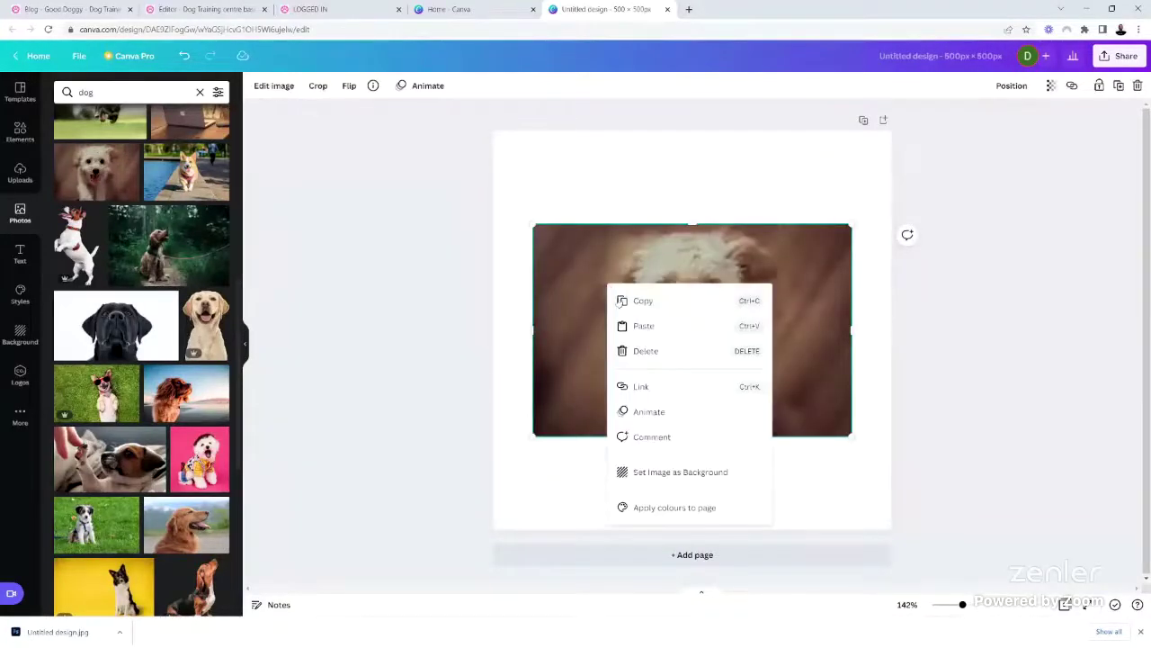
pyautogui.click(644, 475)
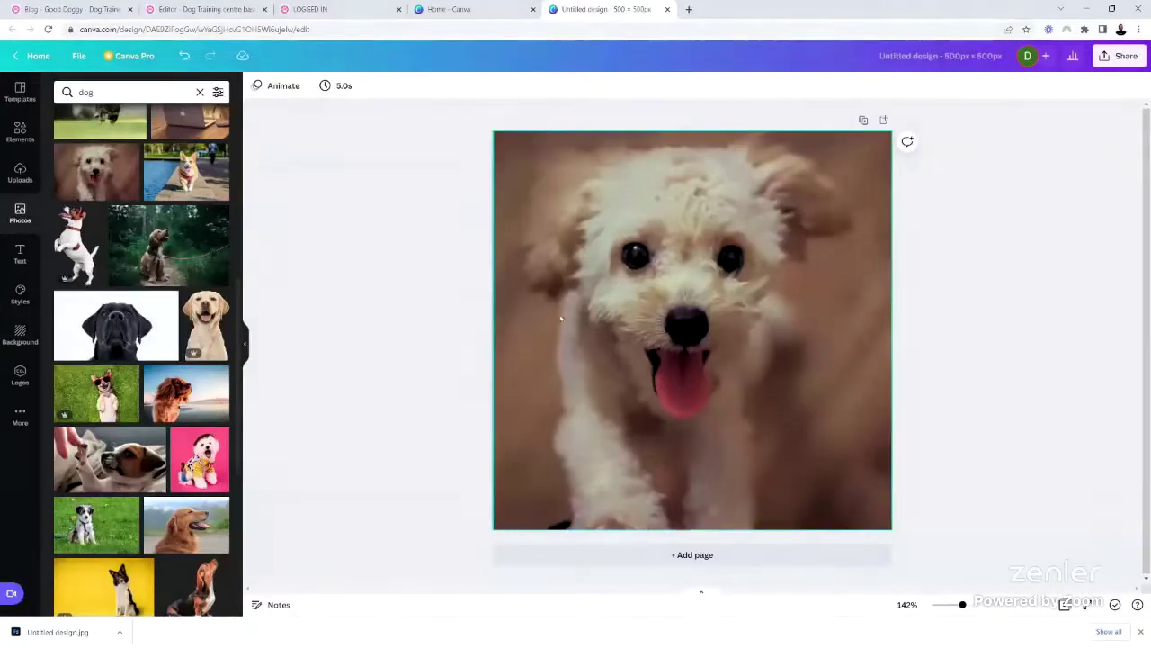
pyautogui.click(121, 636)
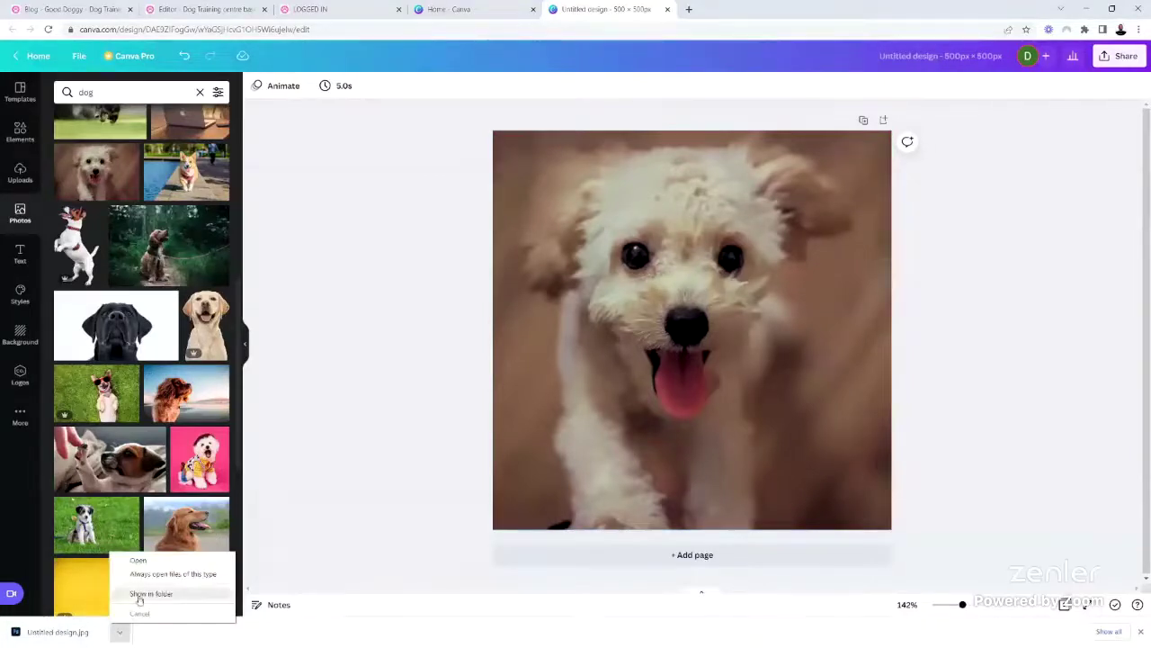
pyautogui.click(144, 595)
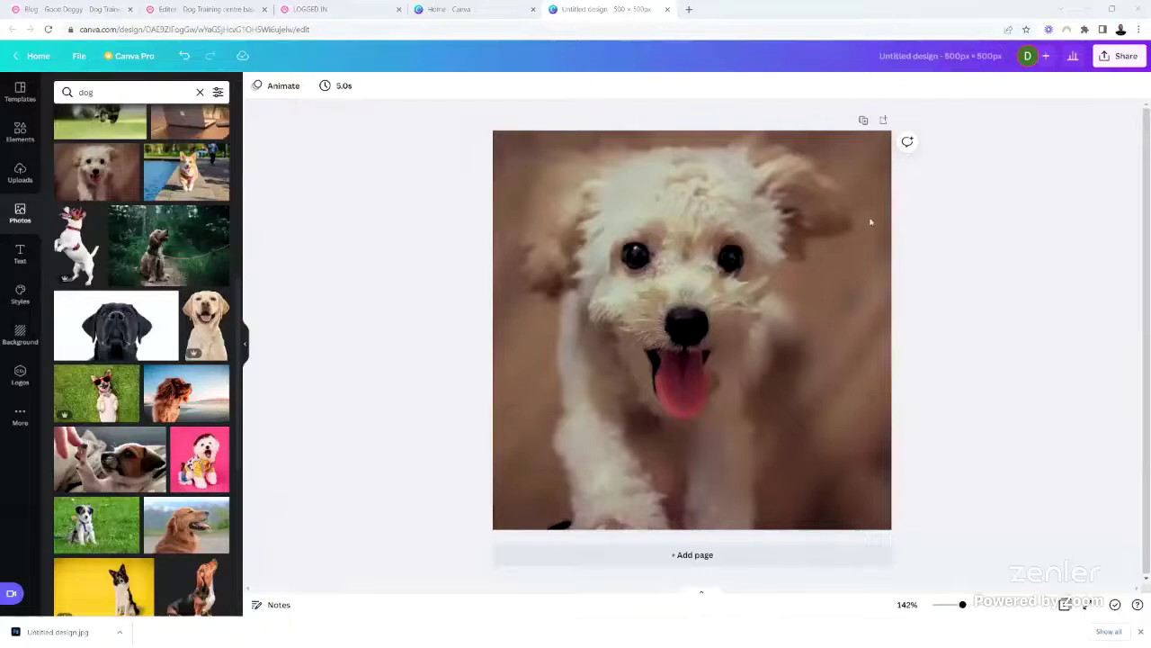
# - Rename Untitled design.jpg in Downloads to square.jpg and minimise the folder window
pyautogui.moveTo(871, 222); pyautogui.dragTo(285, 135)
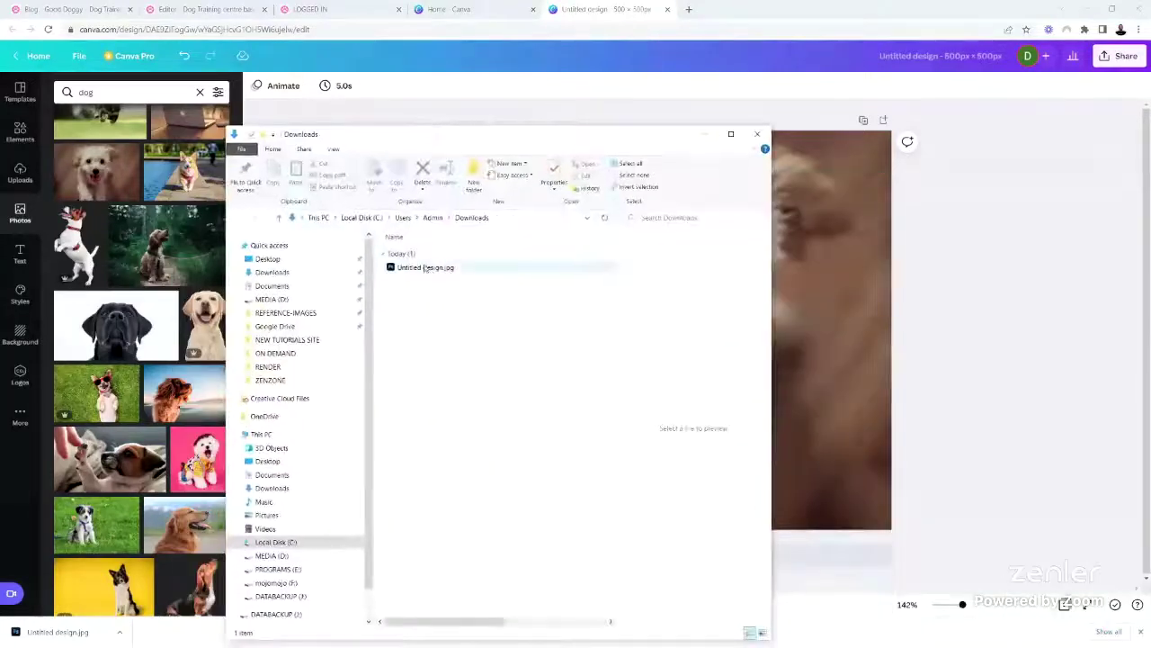
pyautogui.click(423, 269)
pyautogui.press('F2')
pyautogui.write('square')
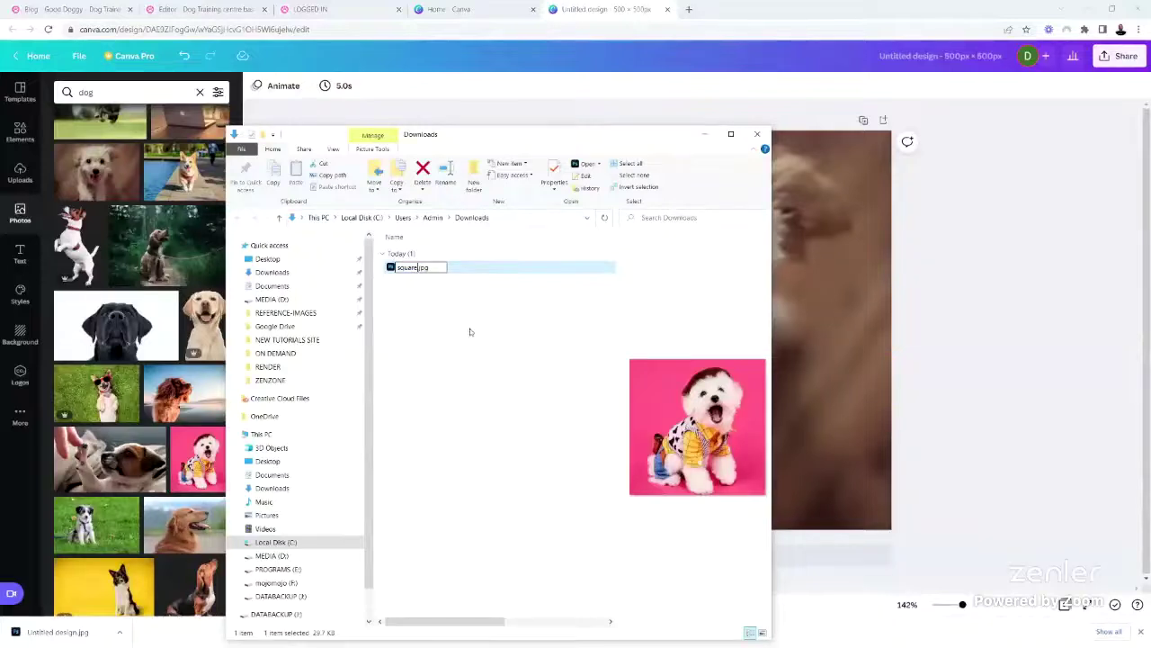
pyautogui.click(467, 335)
pyautogui.press('super+Down')
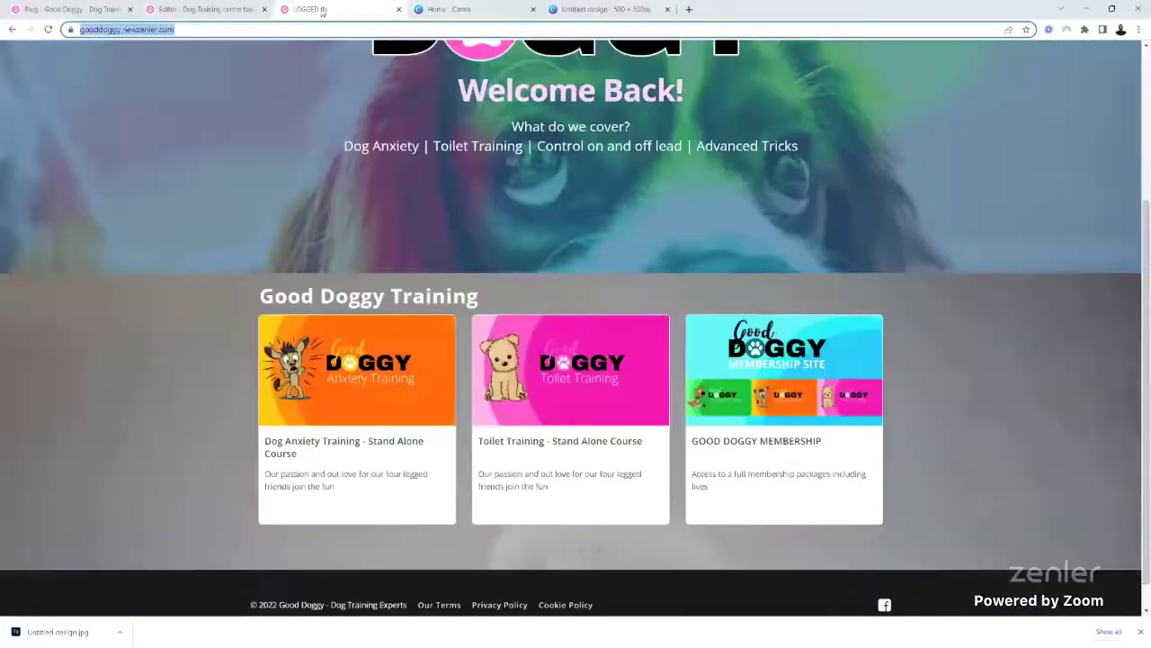
pyautogui.click(323, 11)
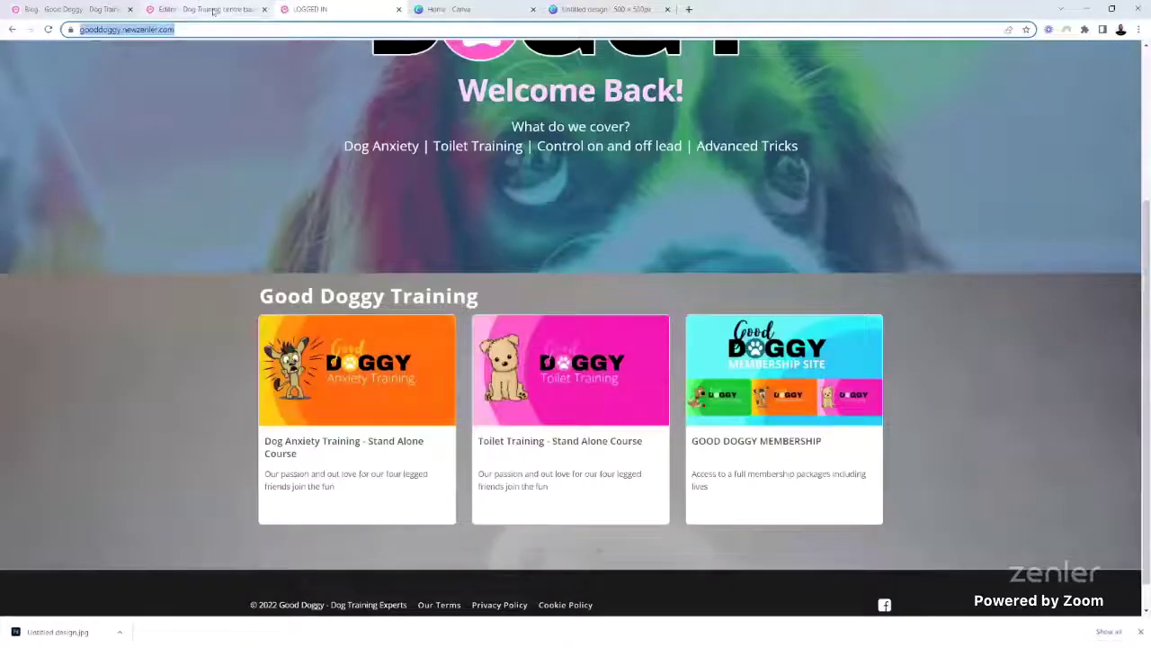
# - Upload square.jpg from Downloads, uncropped, as a new image below the membership picture
pyautogui.click(214, 11)
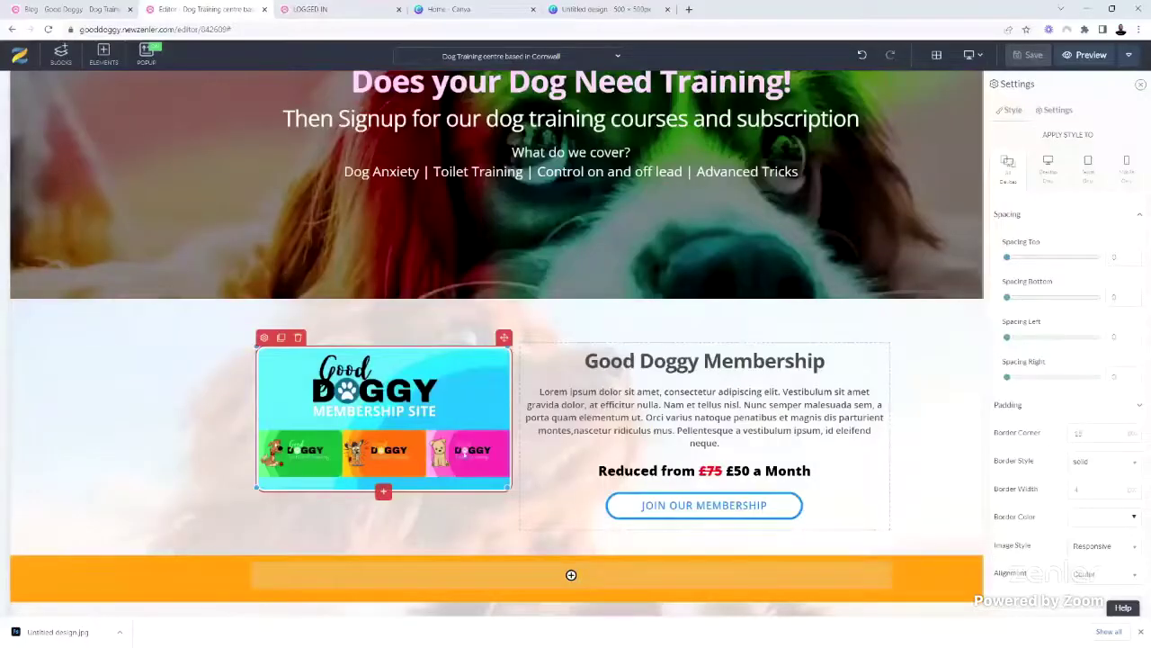
pyautogui.scroll(-1, 498, 344)
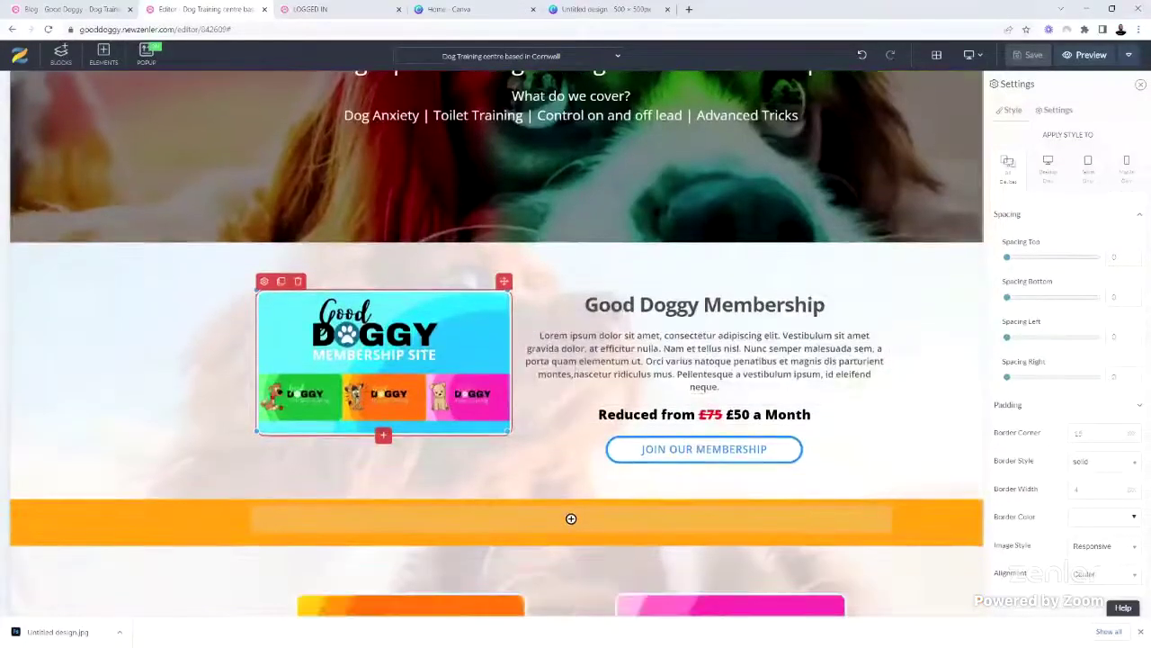
pyautogui.scroll(-2, 545, 404)
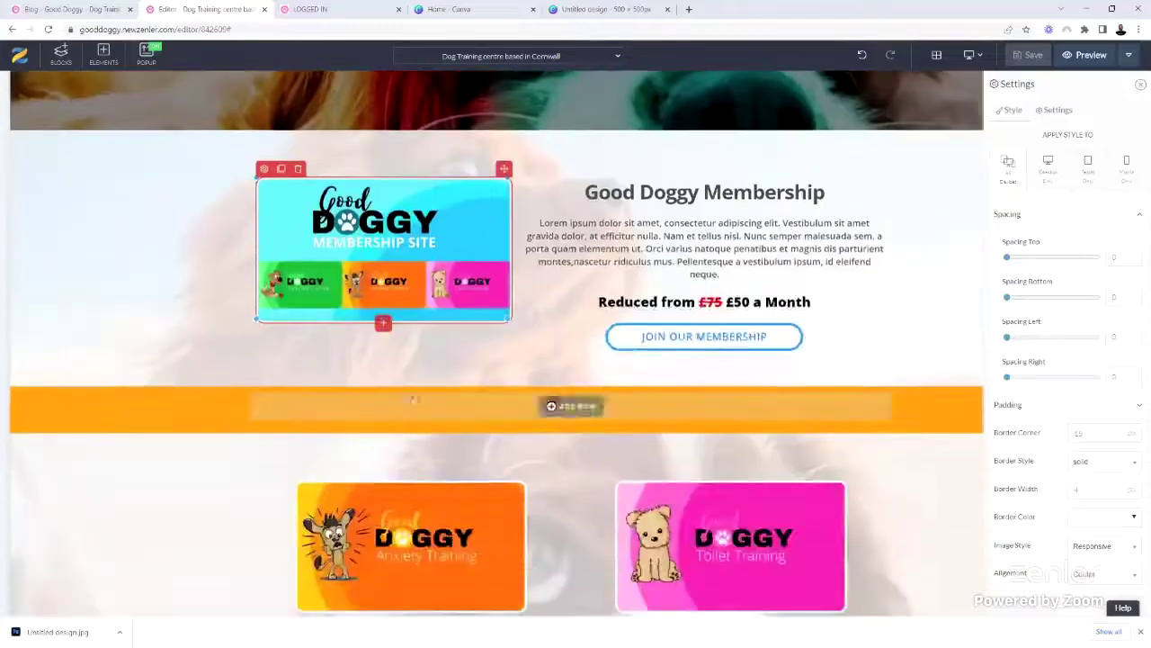
pyautogui.click(383, 325)
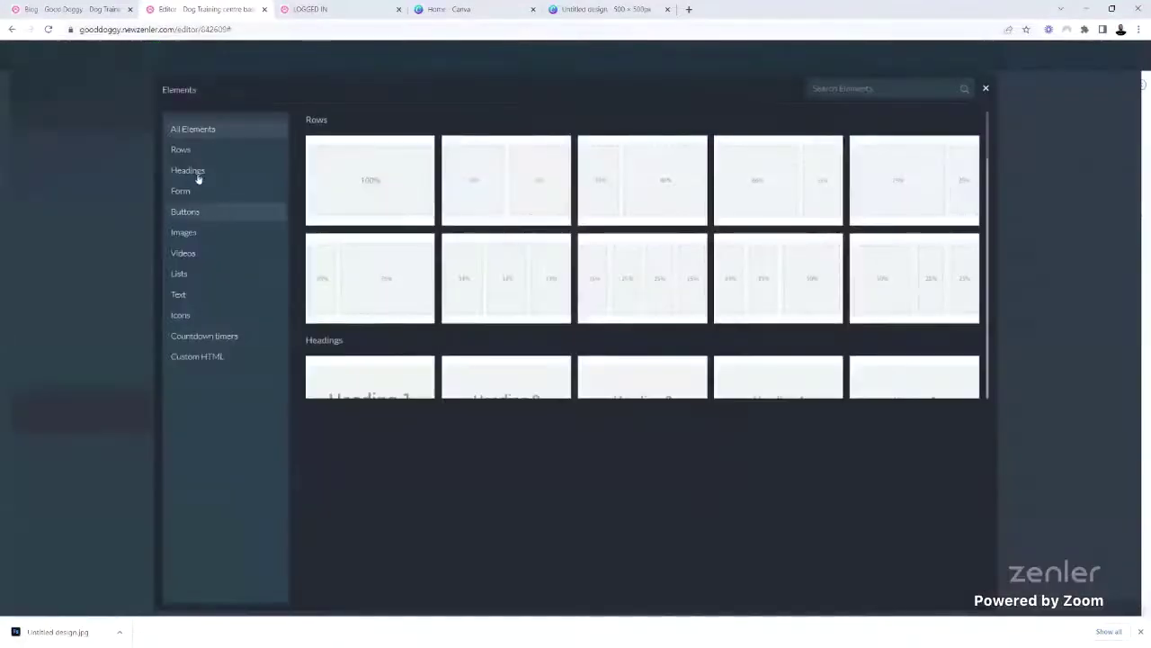
pyautogui.click(260, 237)
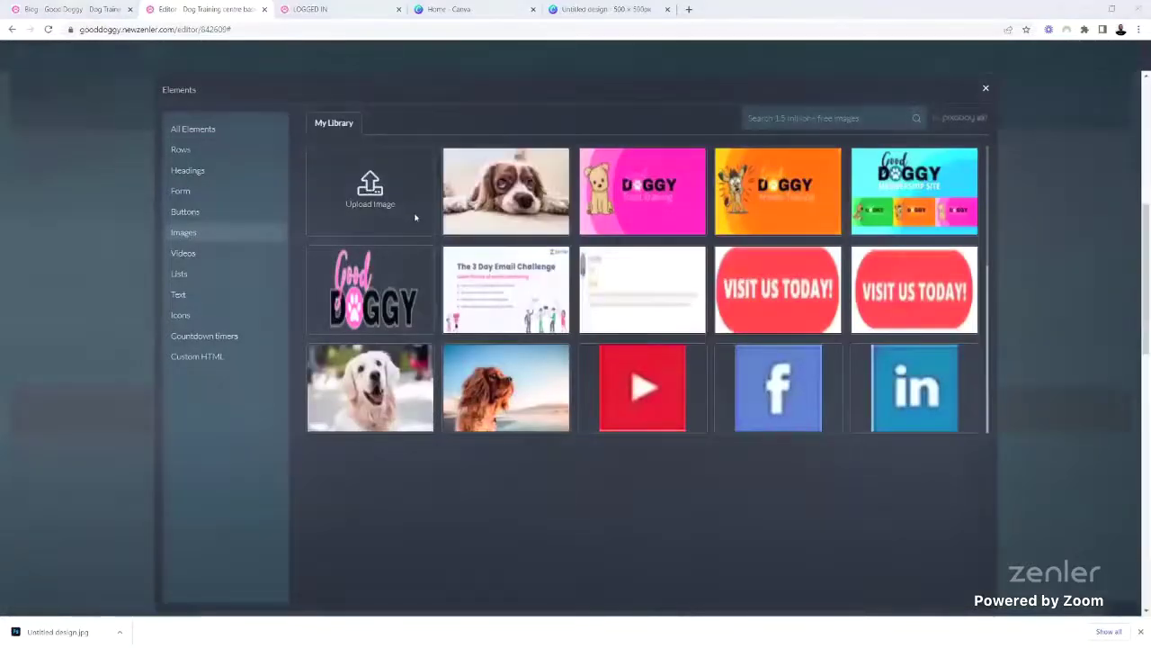
pyautogui.click(415, 216)
pyautogui.click(49, 100)
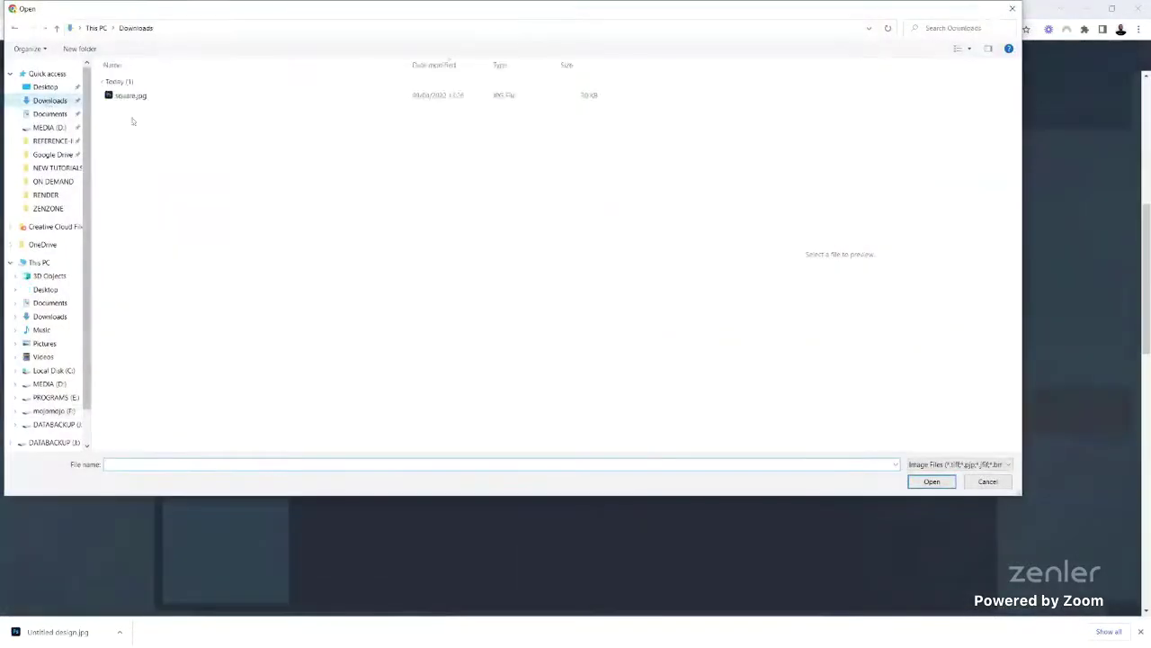
pyautogui.click(130, 96)
pyautogui.click(931, 481)
pyautogui.click(386, 360)
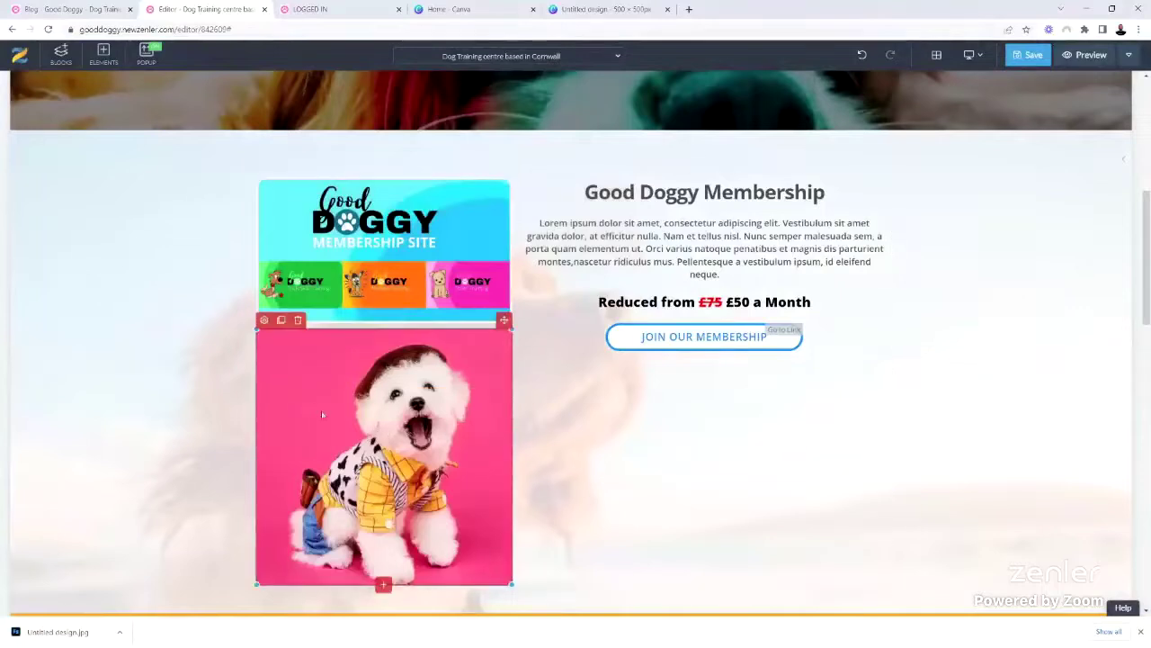
# - Give the dog image border corner 300 and a solid border of width 8
pyautogui.click(264, 320)
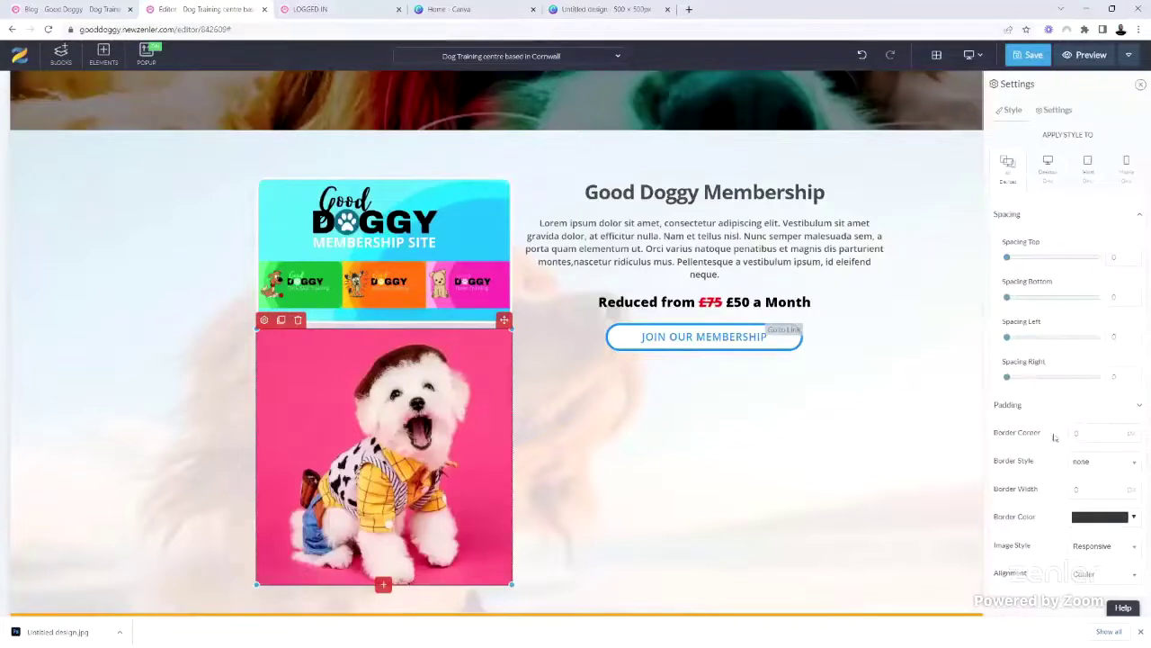
pyautogui.click(1083, 433)
pyautogui.write('300')
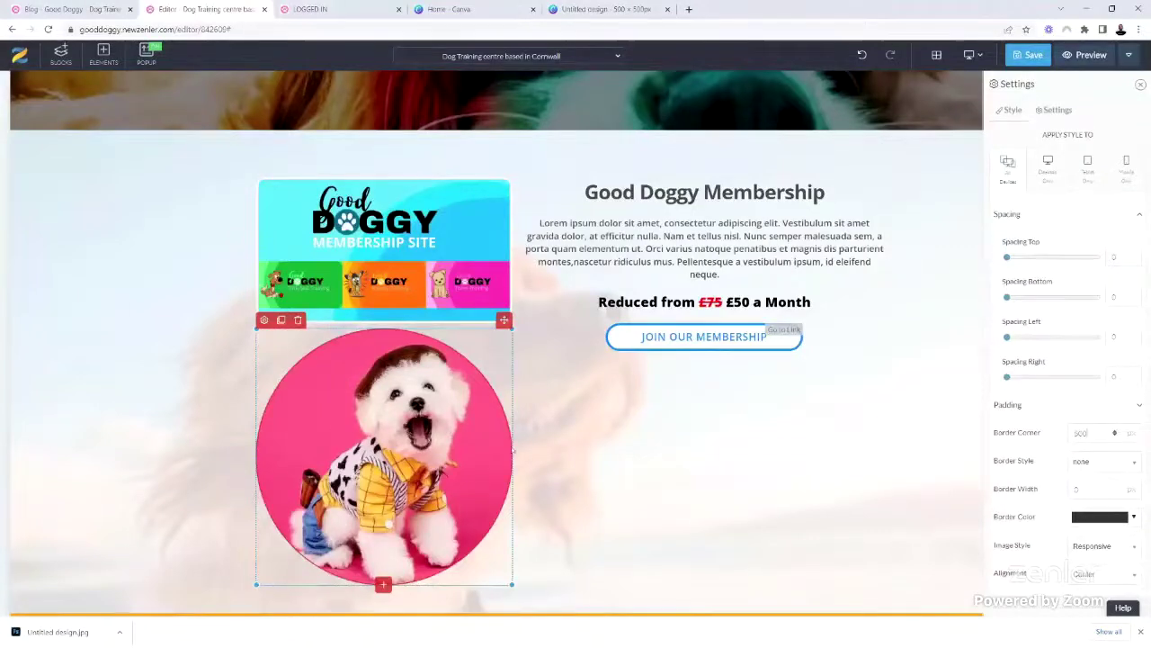
pyautogui.click(1113, 465)
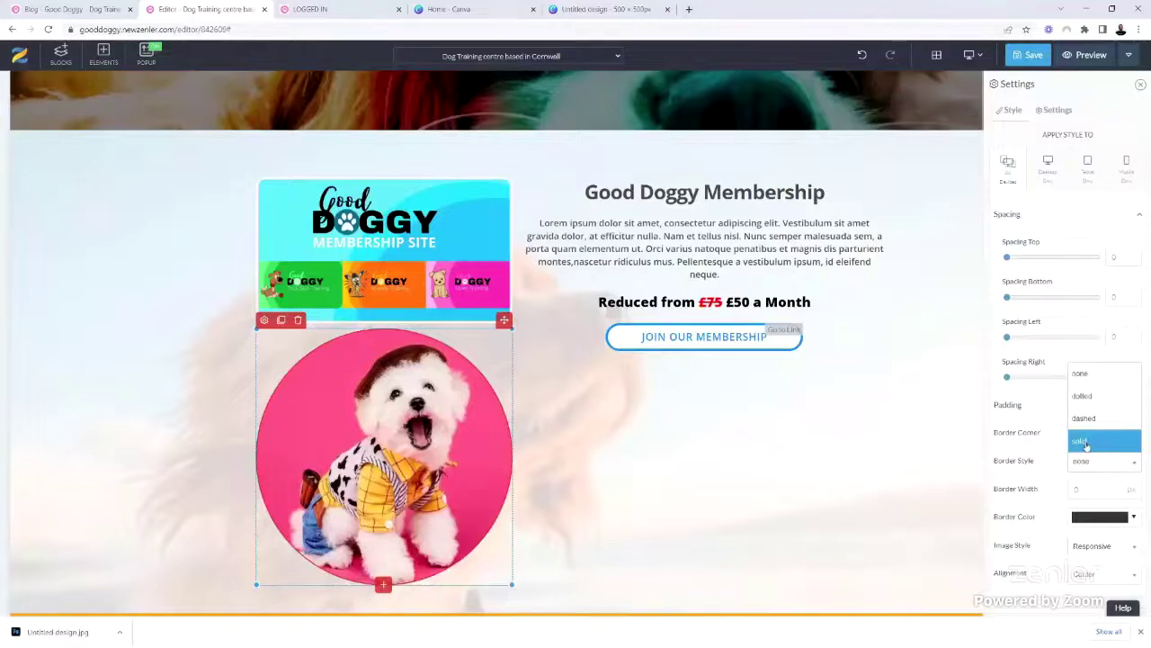
pyautogui.click(1085, 442)
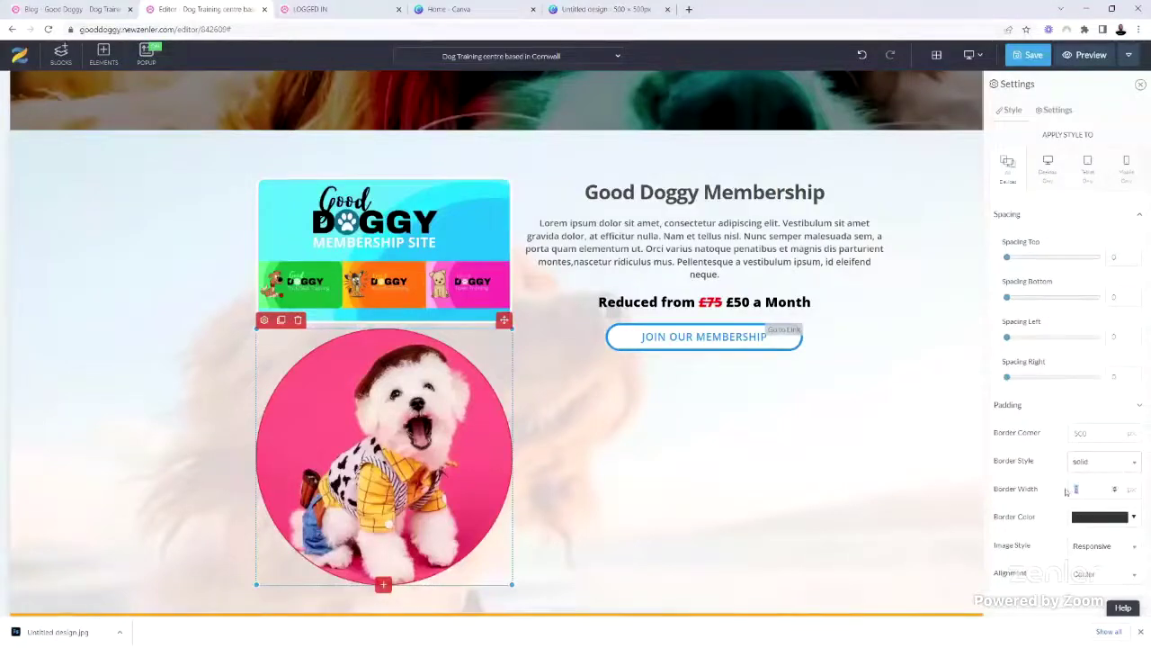
pyautogui.write('8')
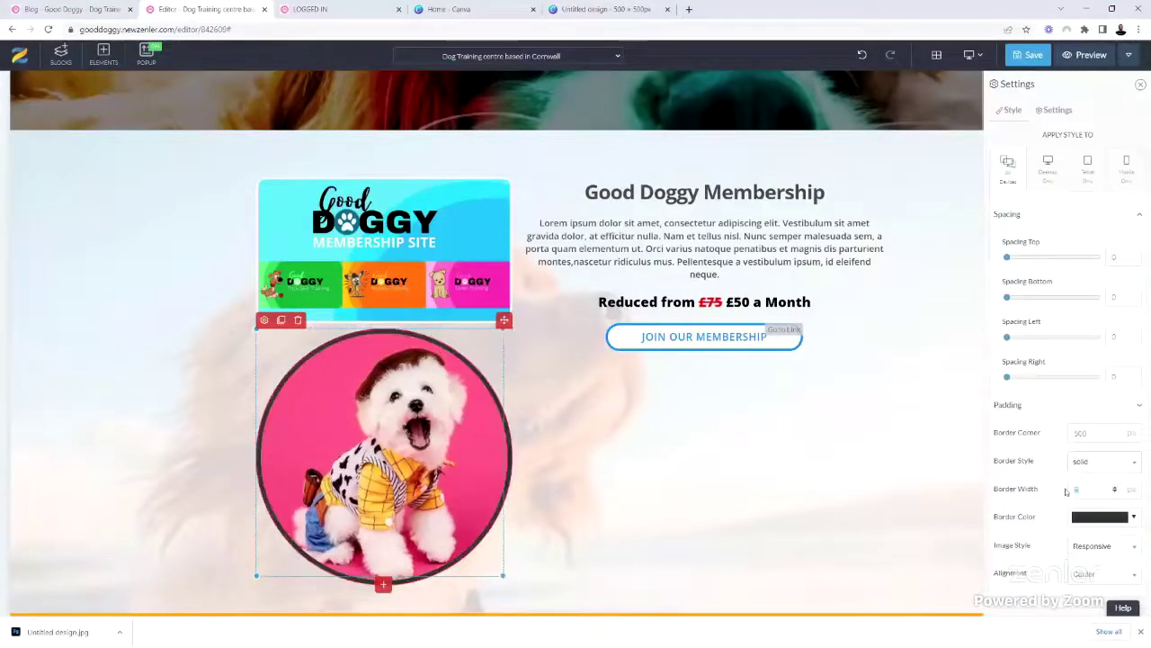
pyautogui.click(638, 490)
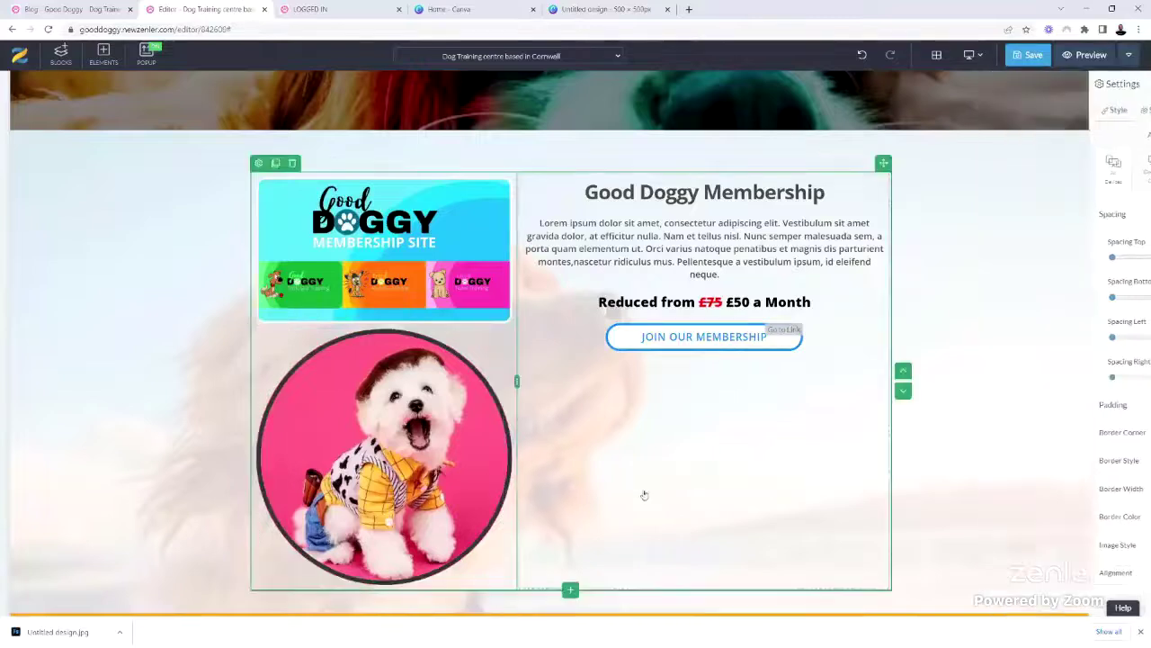
# - Shrink the round dog image, move it into the text column, then delete it
pyautogui.moveTo(506, 584); pyautogui.dragTo(434, 491)
pyautogui.moveTo(568, 306); pyautogui.dragTo(739, 289)
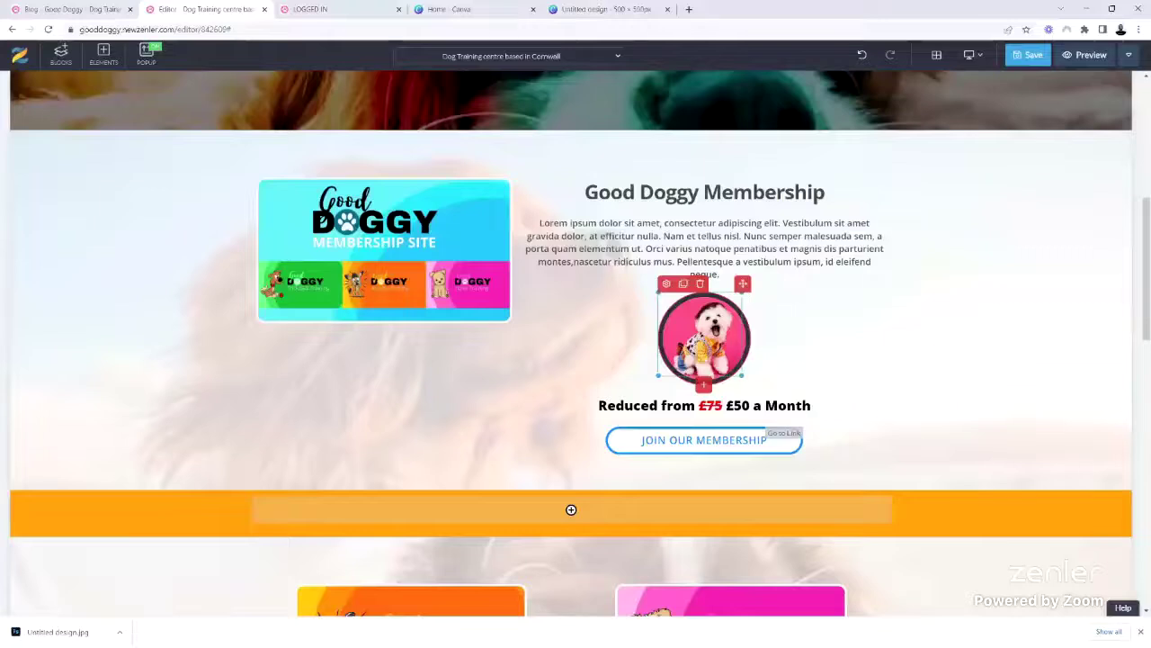
pyautogui.press('Delete')
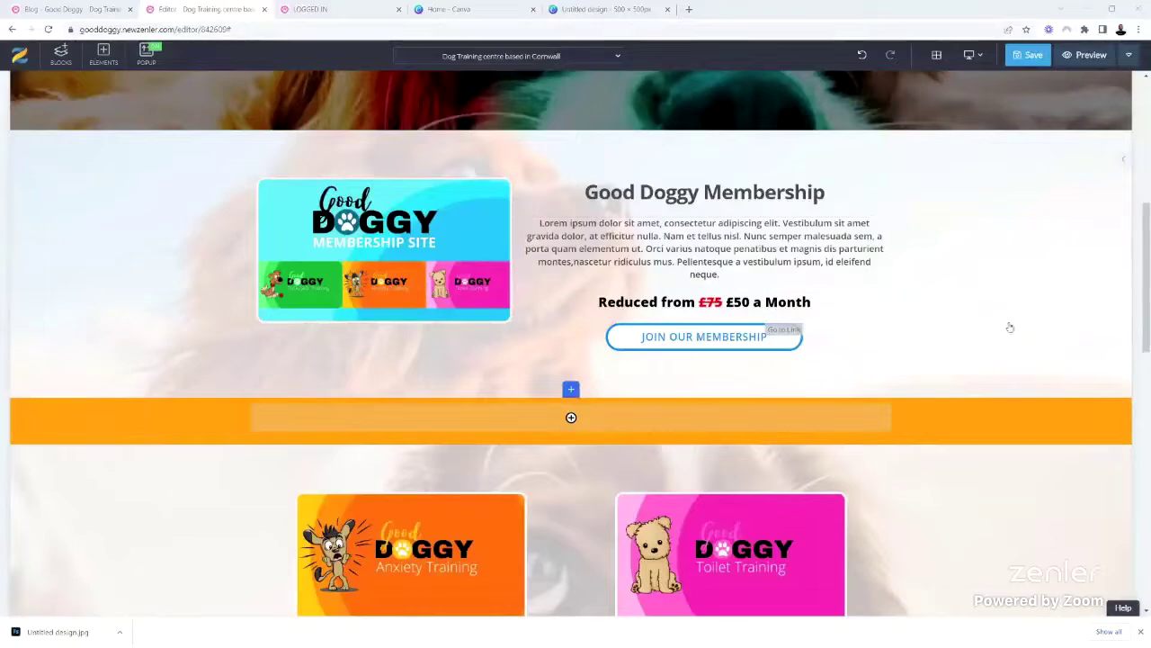
# - Set the Good Doggy Membership picture's Animation to Pulse in its Settings tab and save
pyautogui.scroll(1, 977, 321)
pyautogui.scroll(2, 977, 321)
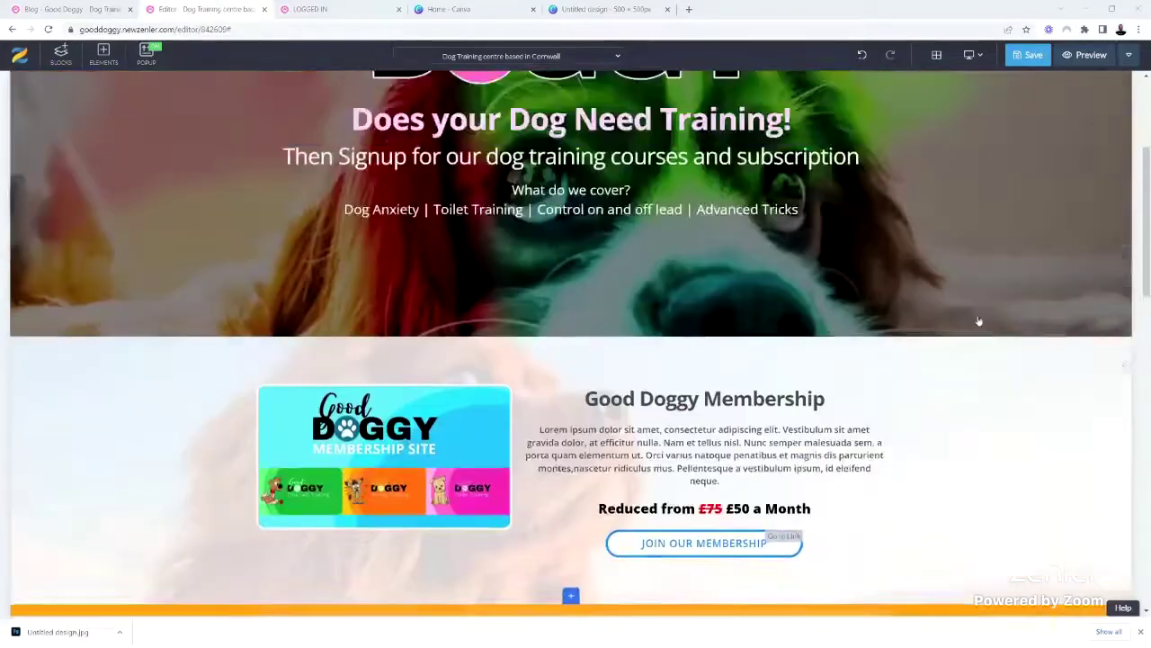
pyautogui.scroll(-3, 974, 320)
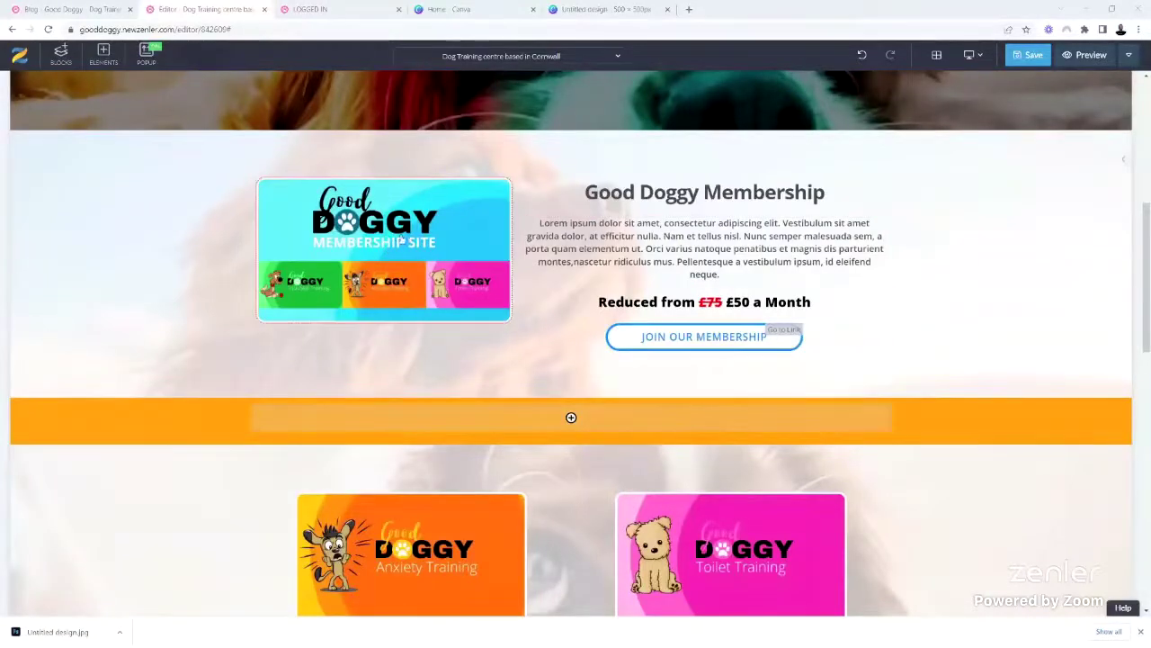
pyautogui.click(367, 241)
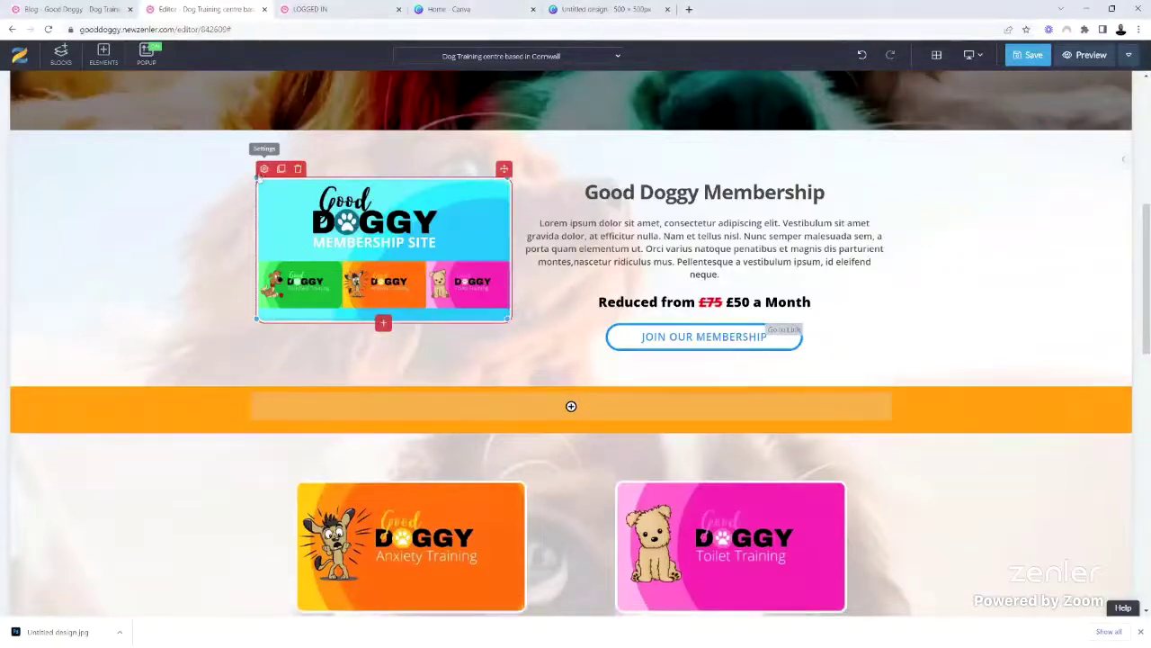
pyautogui.click(263, 168)
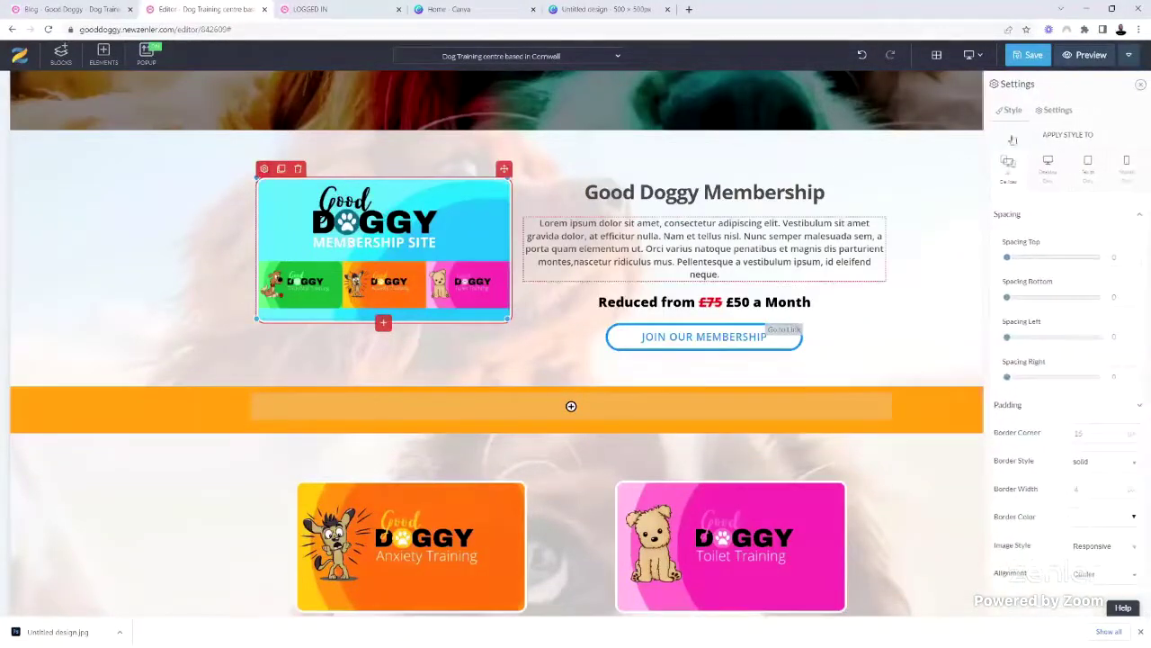
pyautogui.click(1056, 112)
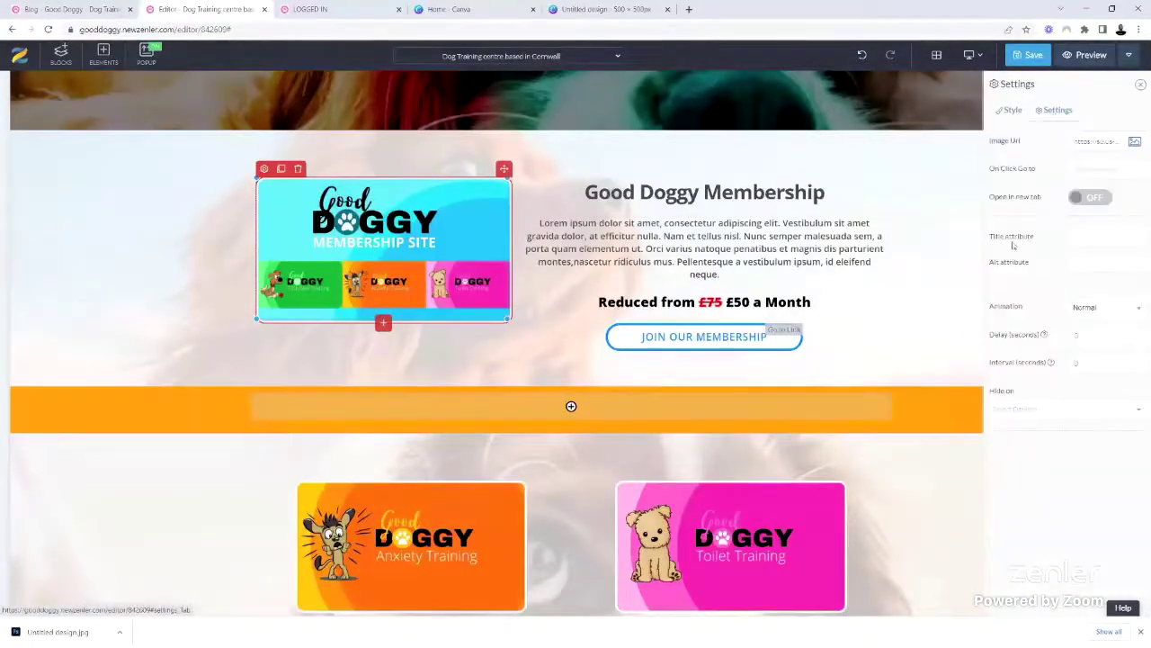
pyautogui.click(1100, 310)
pyautogui.scroll(-10, 1098, 347)
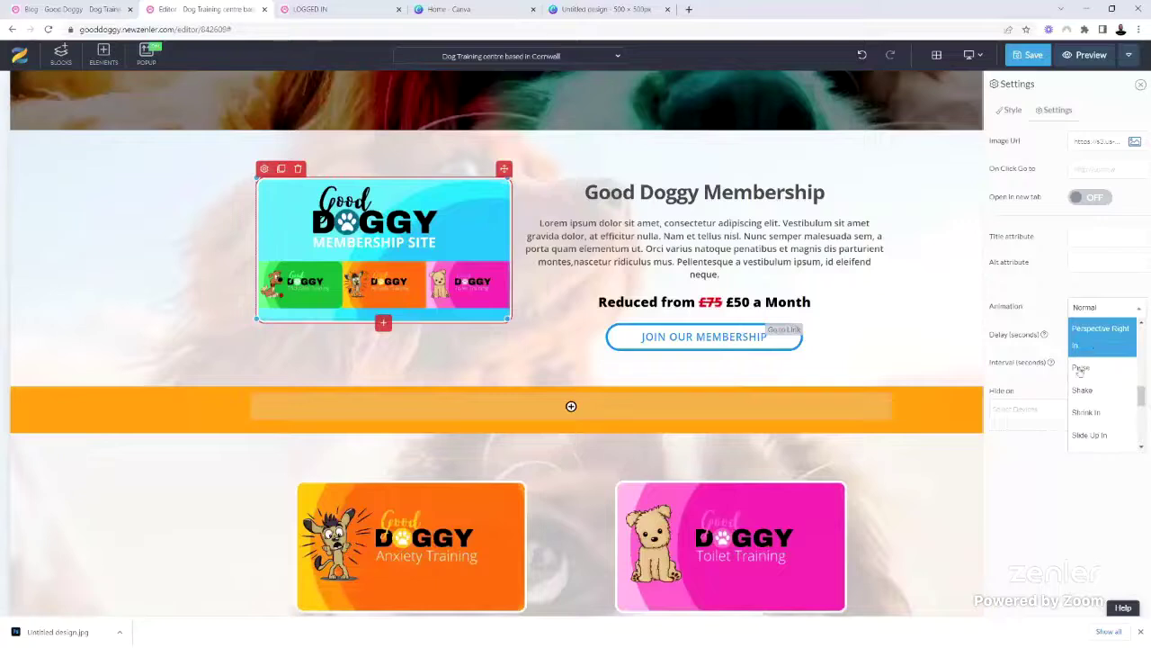
pyautogui.click(1087, 369)
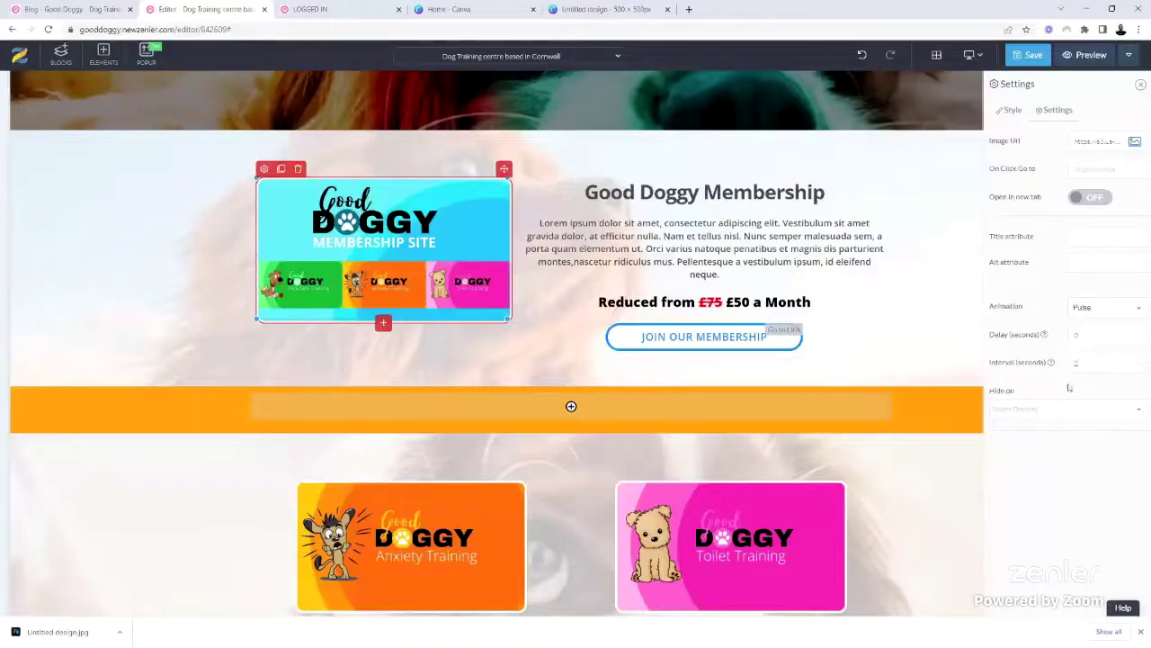
pyautogui.click(1023, 56)
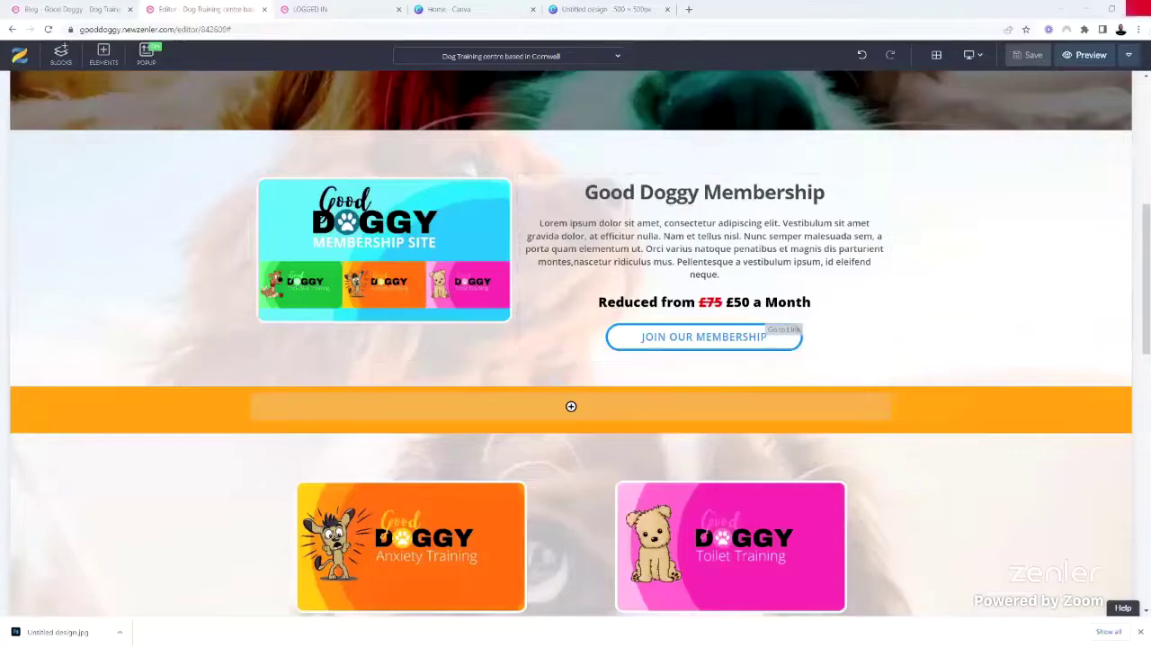
# - Load gooddoggy.newzenler.com in a new incognito window and scroll to the membership section
pyautogui.click(1139, 29)
pyautogui.click(1070, 78)
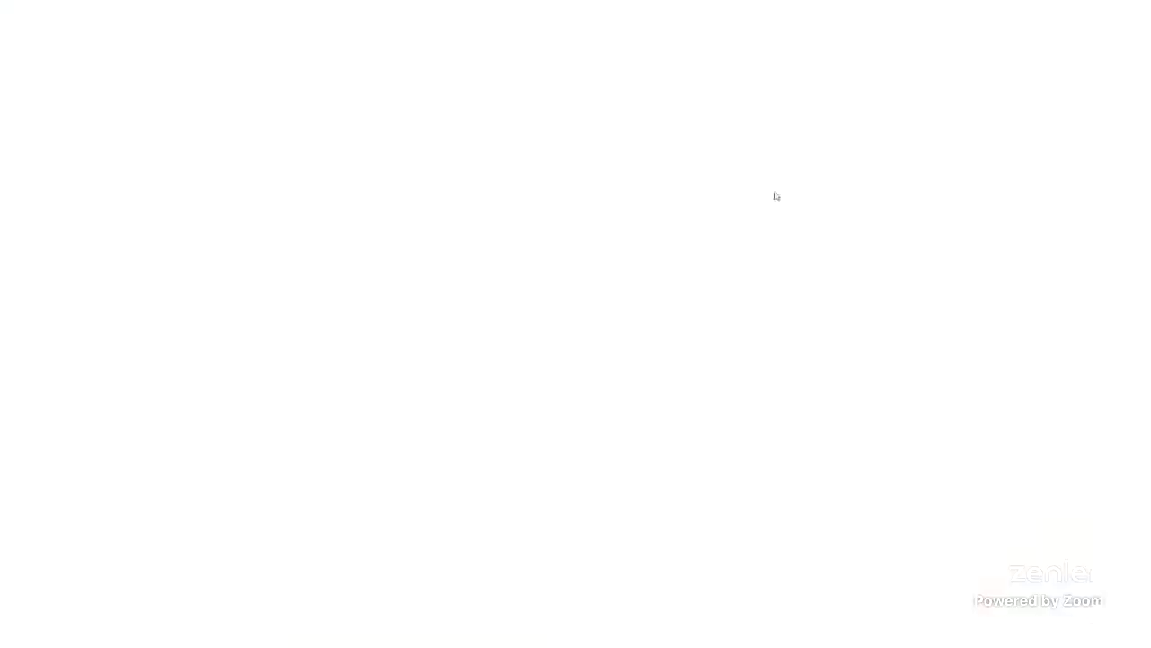
pyautogui.write('https://gooddoggy.newzenler.com/')
pyautogui.press('Return')
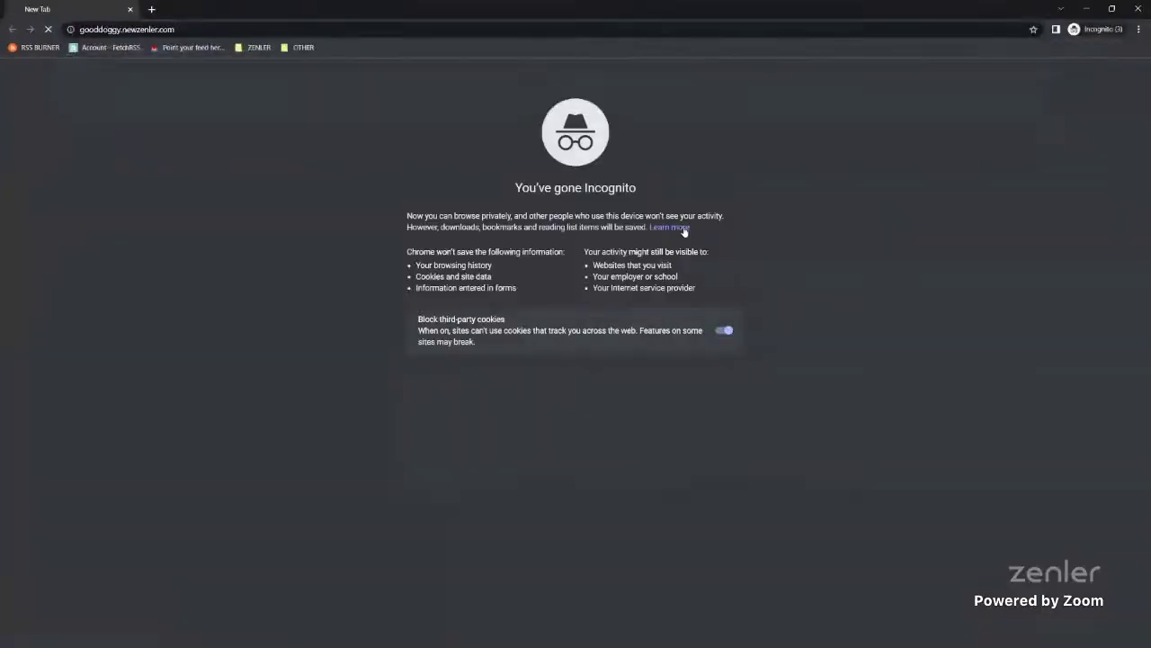
pyautogui.scroll(-4, 763, 306)
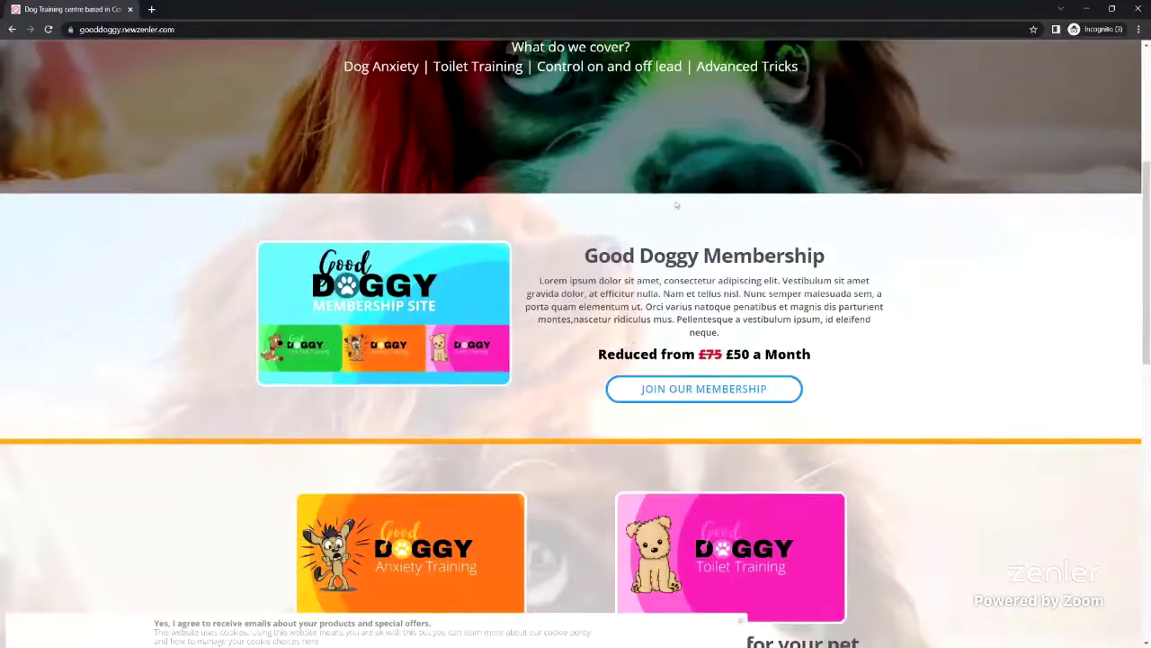
# - Back in the editor, set the membership section's Animation to Perspective Left In and save
pyautogui.click(1087, 8)
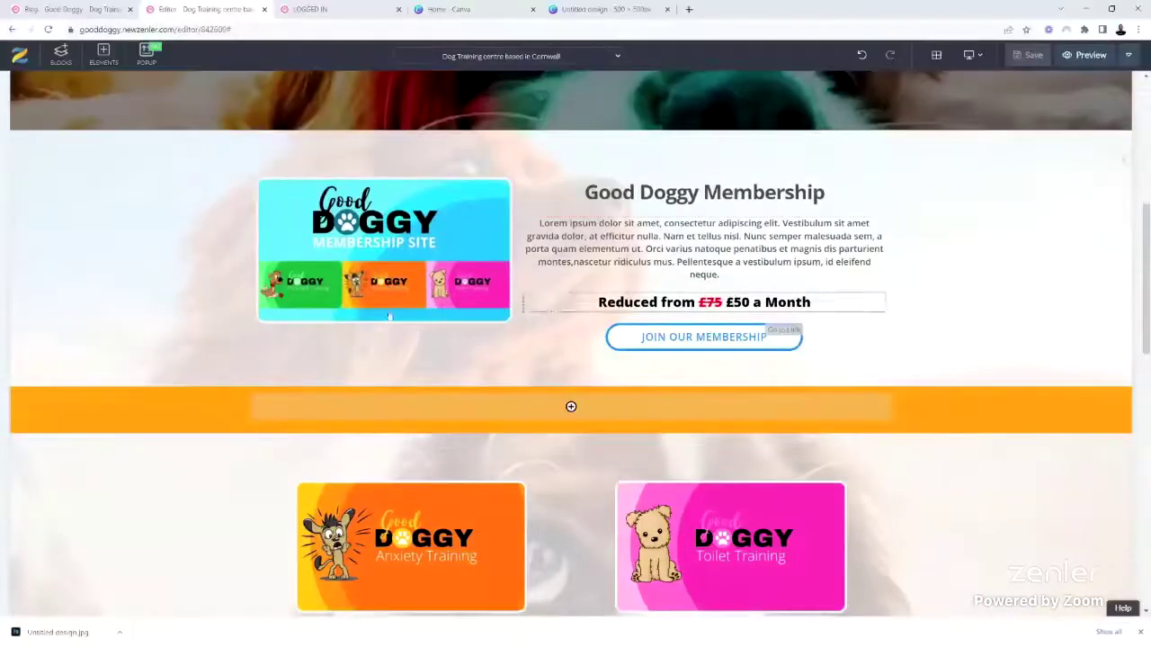
pyautogui.click(128, 229)
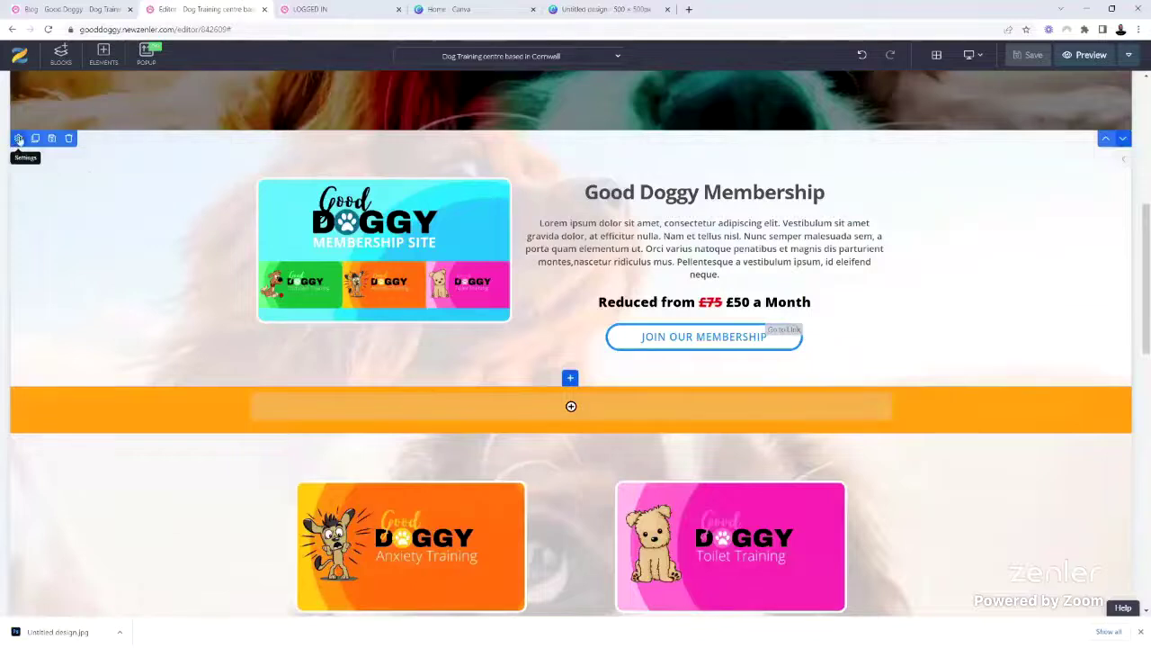
pyautogui.click(18, 139)
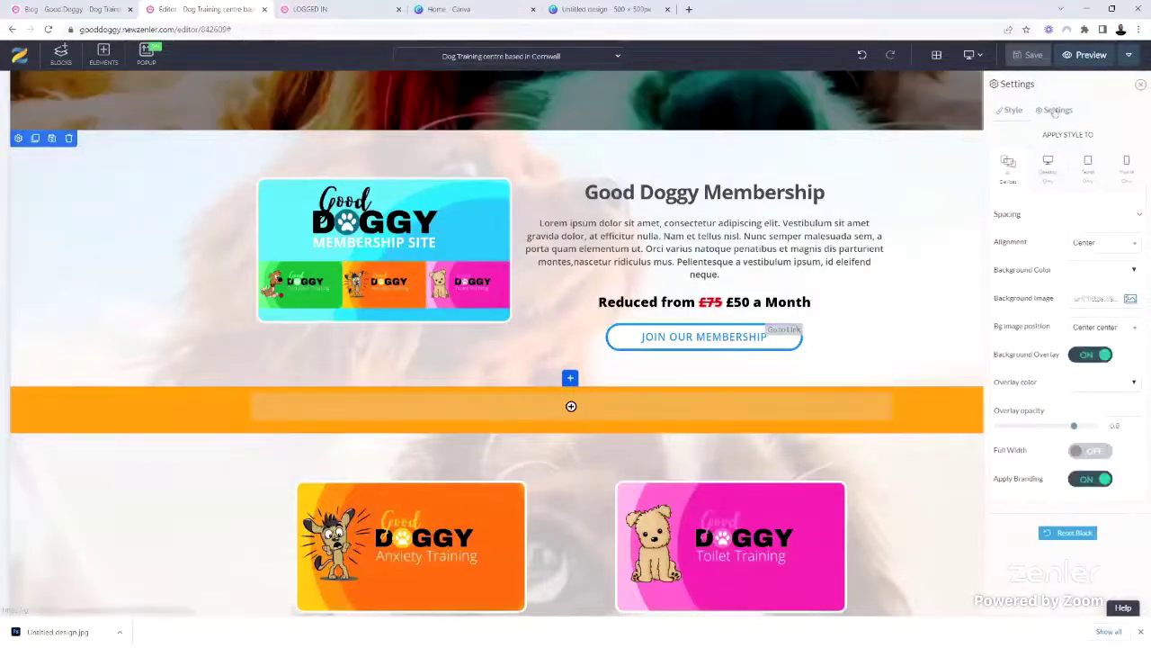
pyautogui.click(1066, 110)
pyautogui.click(1112, 148)
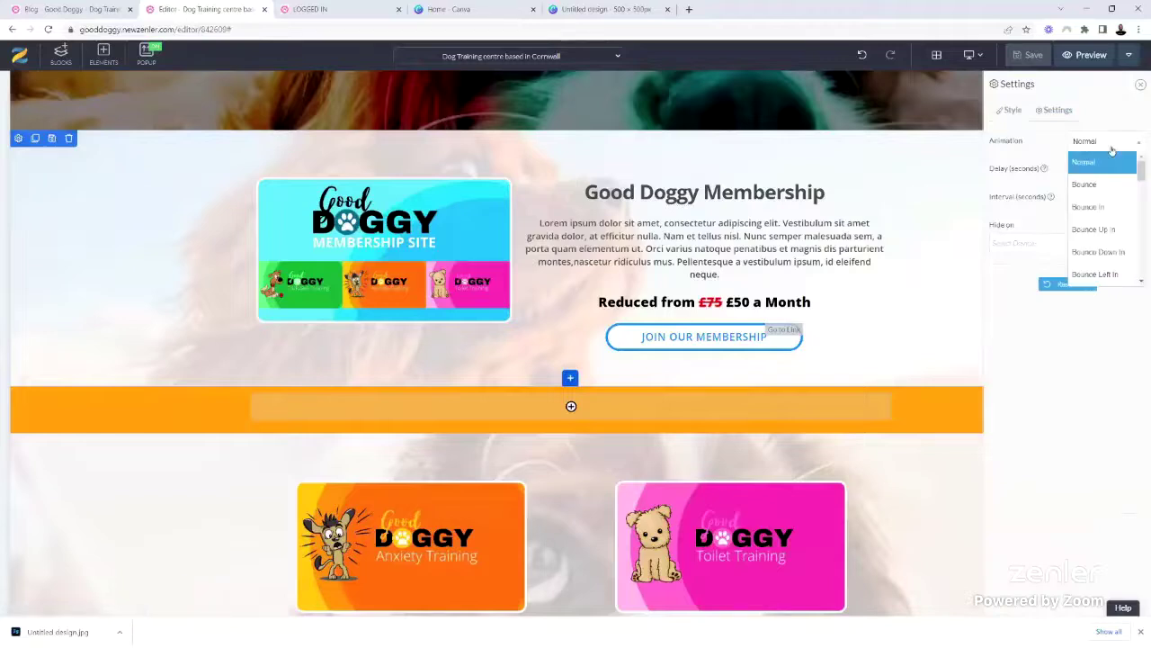
pyautogui.scroll(-5, 1114, 187)
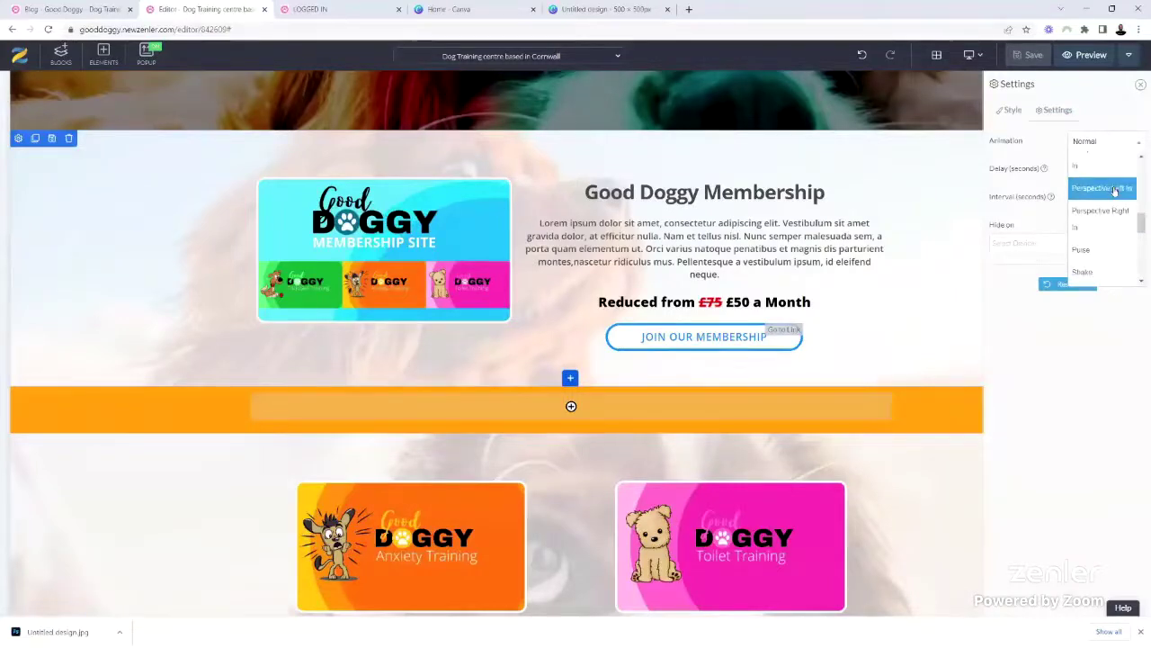
pyautogui.scroll(-2, 1114, 190)
pyautogui.click(1101, 189)
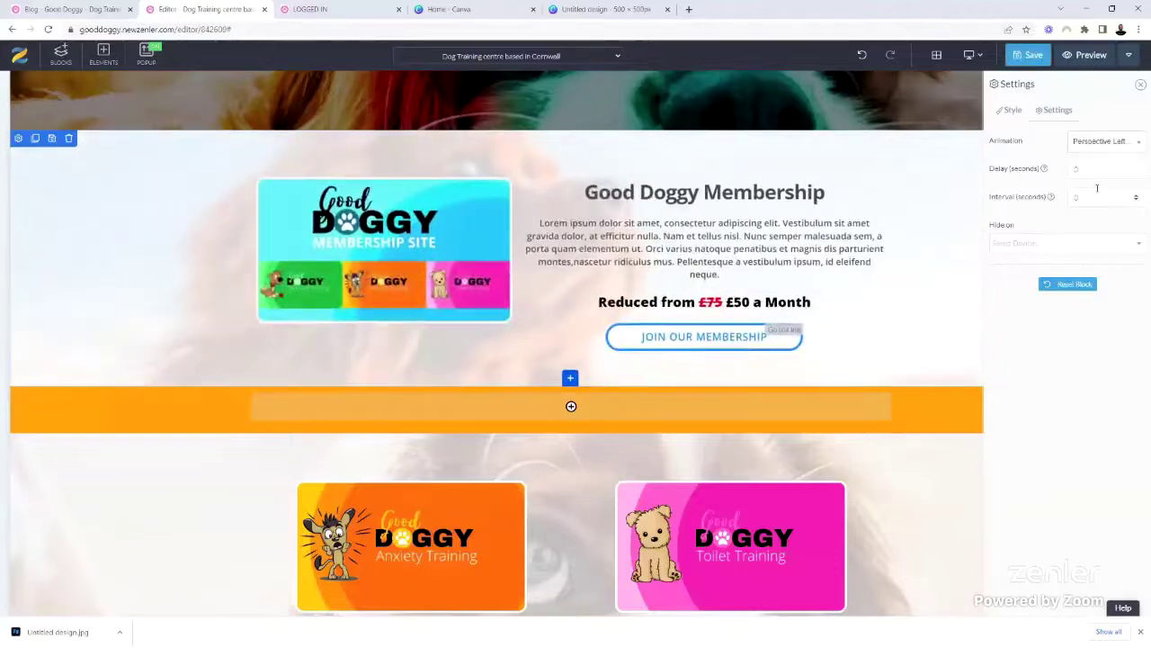
pyautogui.click(1030, 55)
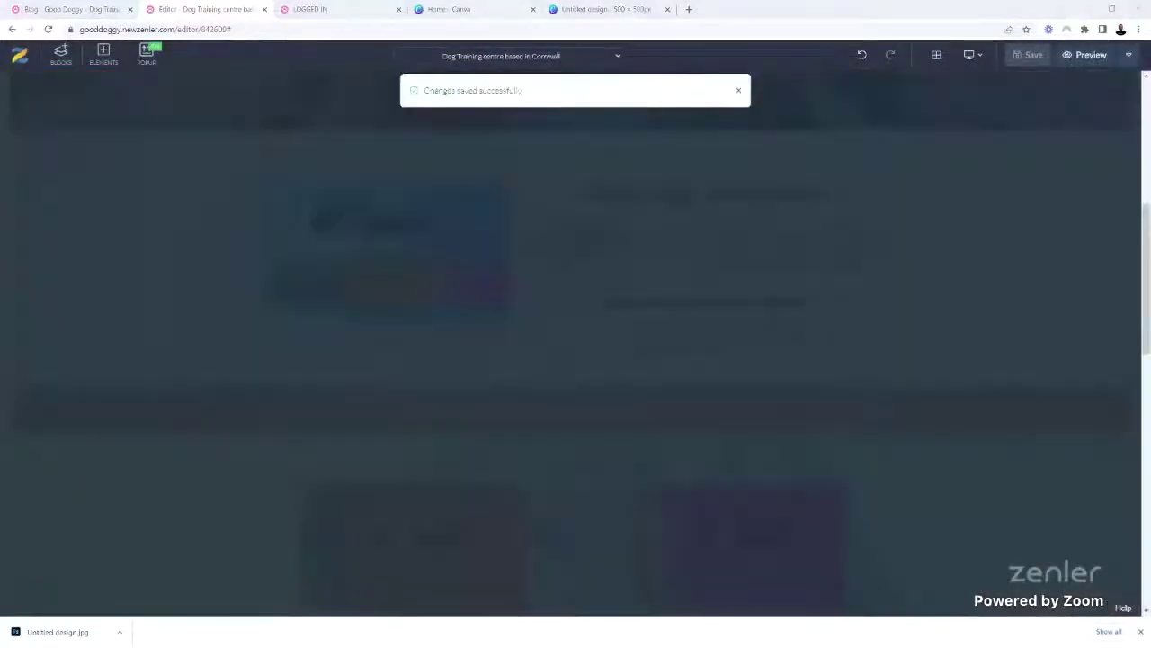
# - Reload the live homepage in the private window and scroll up and down to watch the animations
pyautogui.hotkey('alt', 'Tab')
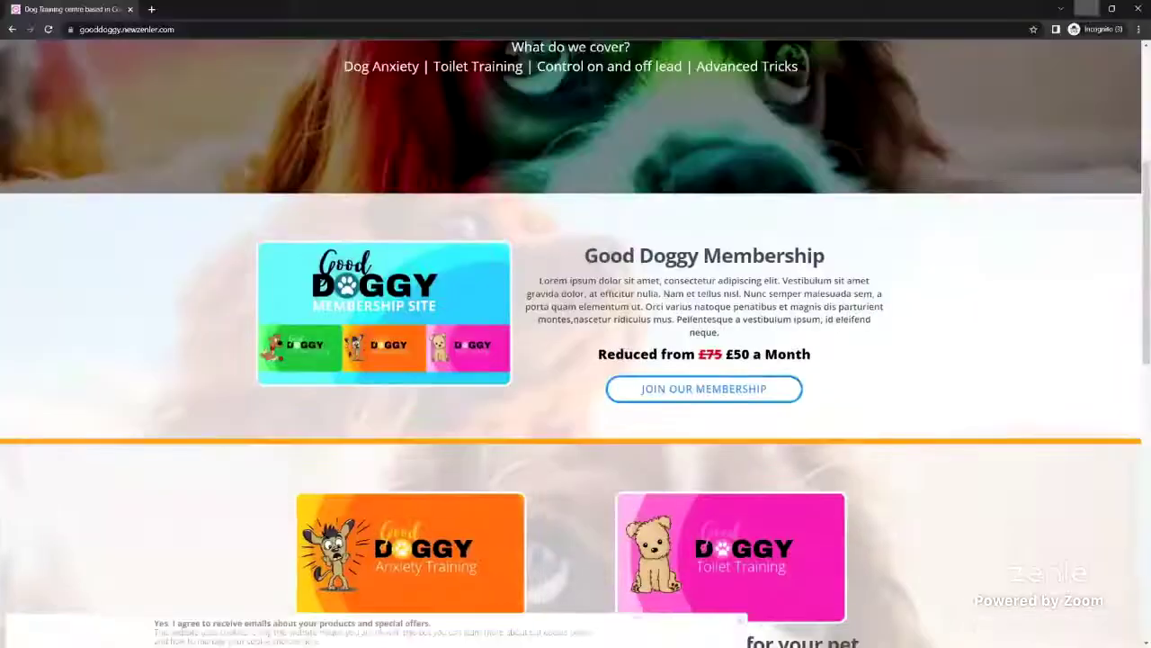
pyautogui.click(48, 29)
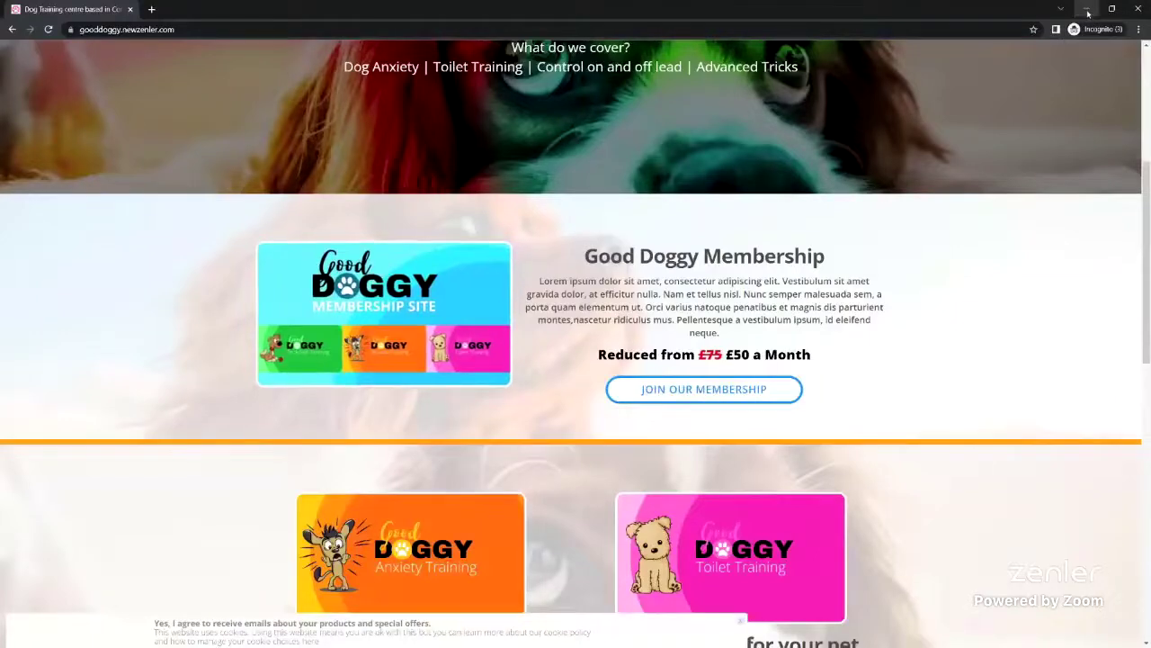
pyautogui.scroll(-1, 861, 277)
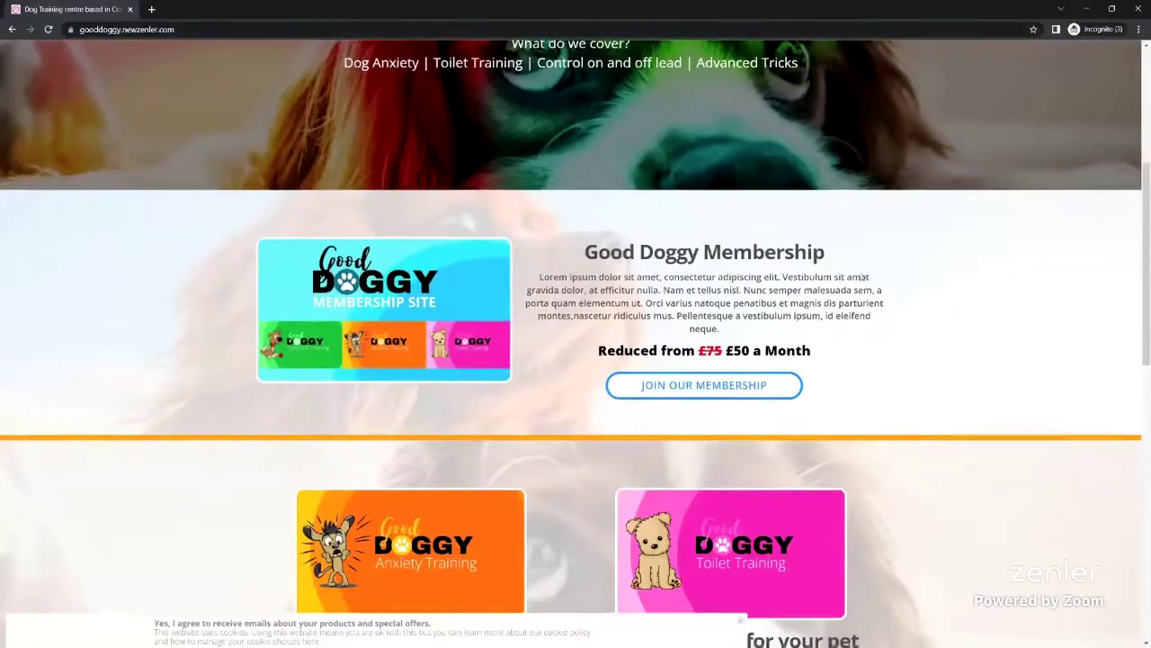
pyautogui.scroll(-8, 862, 277)
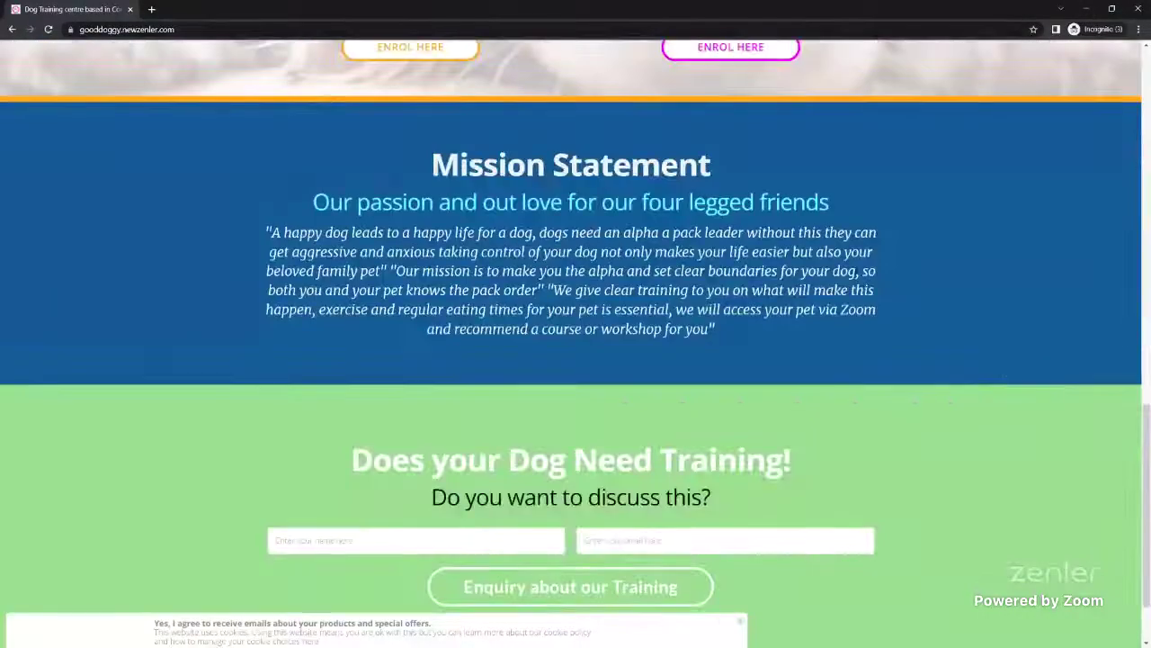
pyautogui.scroll(10, 859, 278)
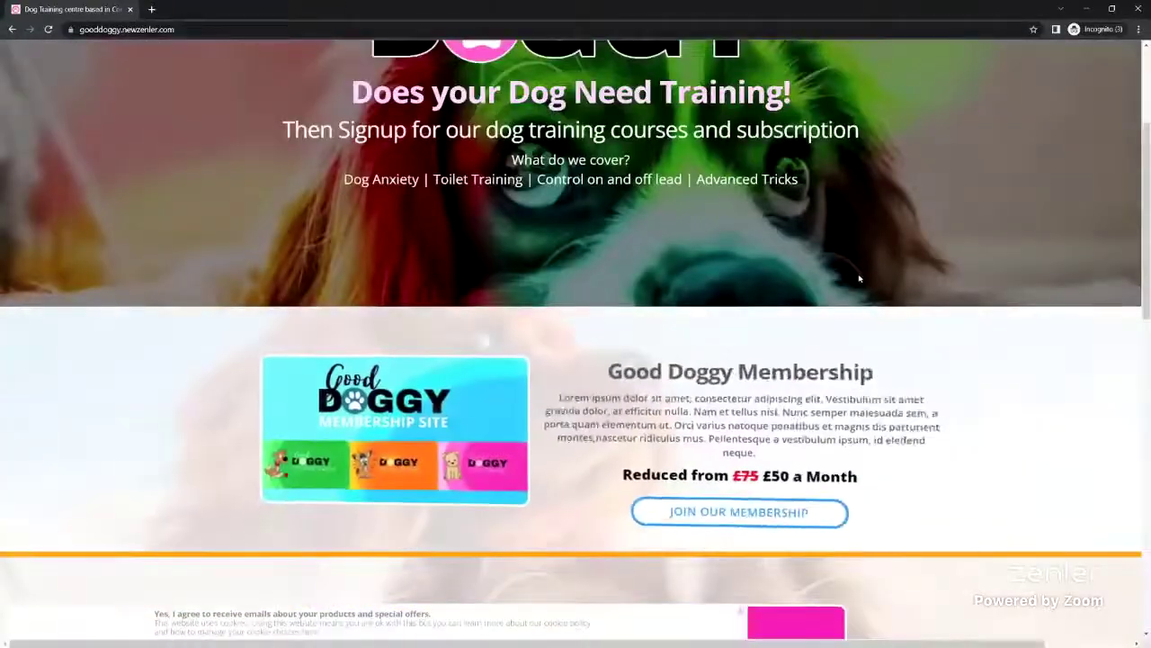
pyautogui.scroll(-5, 859, 278)
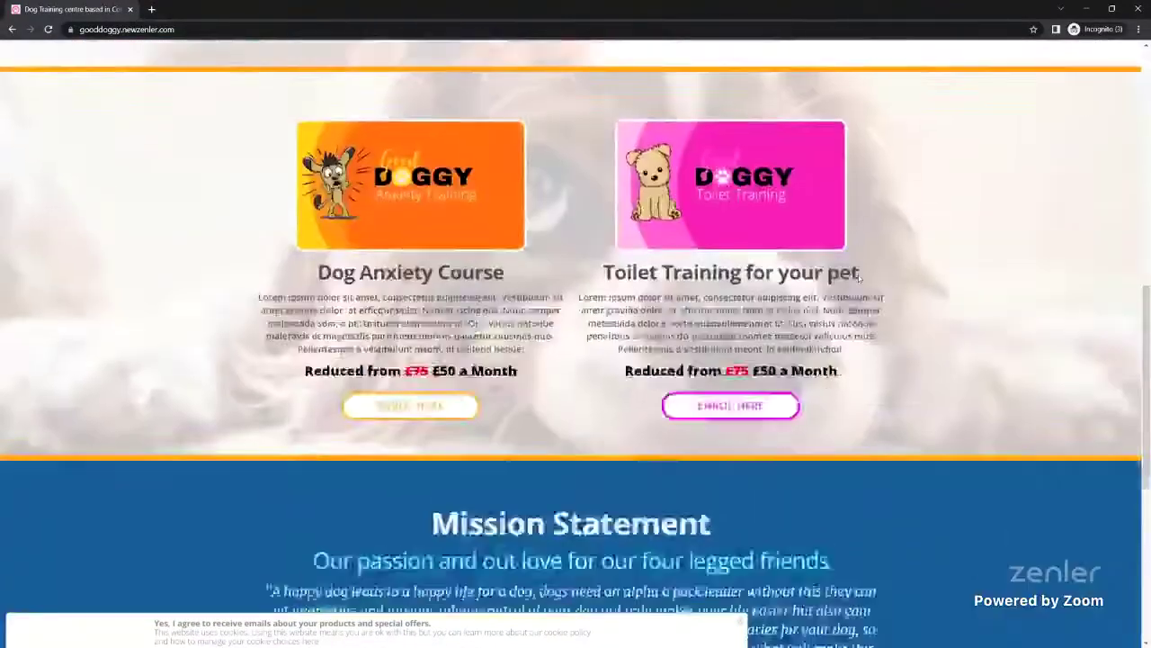
pyautogui.scroll(-3, 859, 279)
pyautogui.scroll(8, 859, 279)
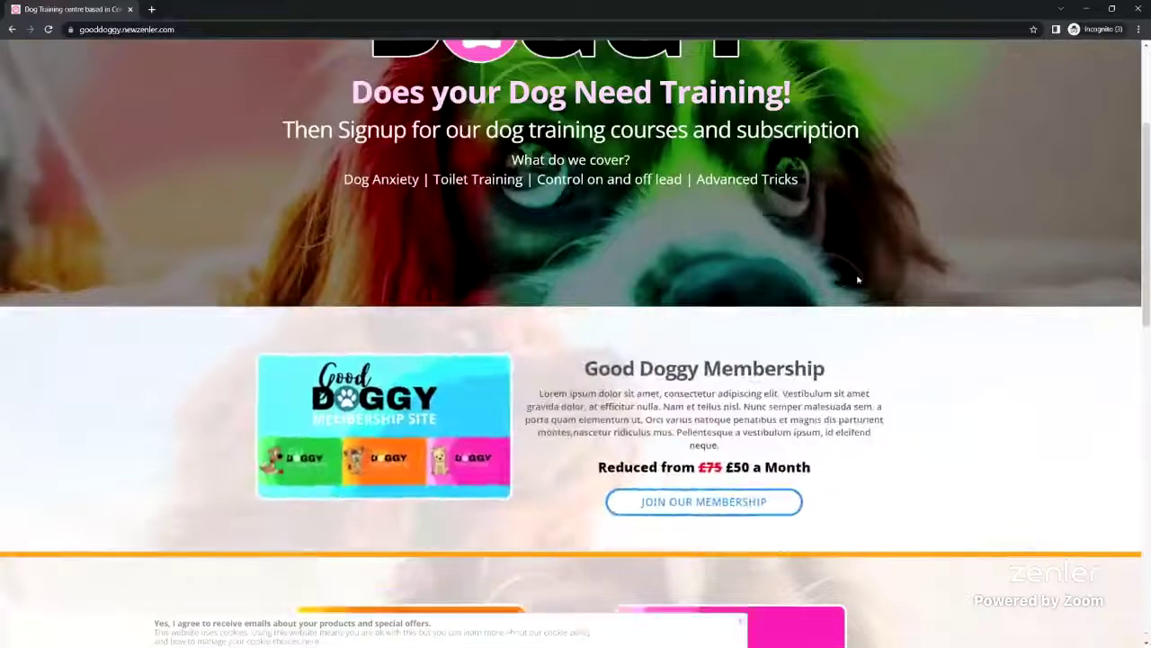
pyautogui.scroll(-5, 859, 279)
pyautogui.scroll(5, 859, 279)
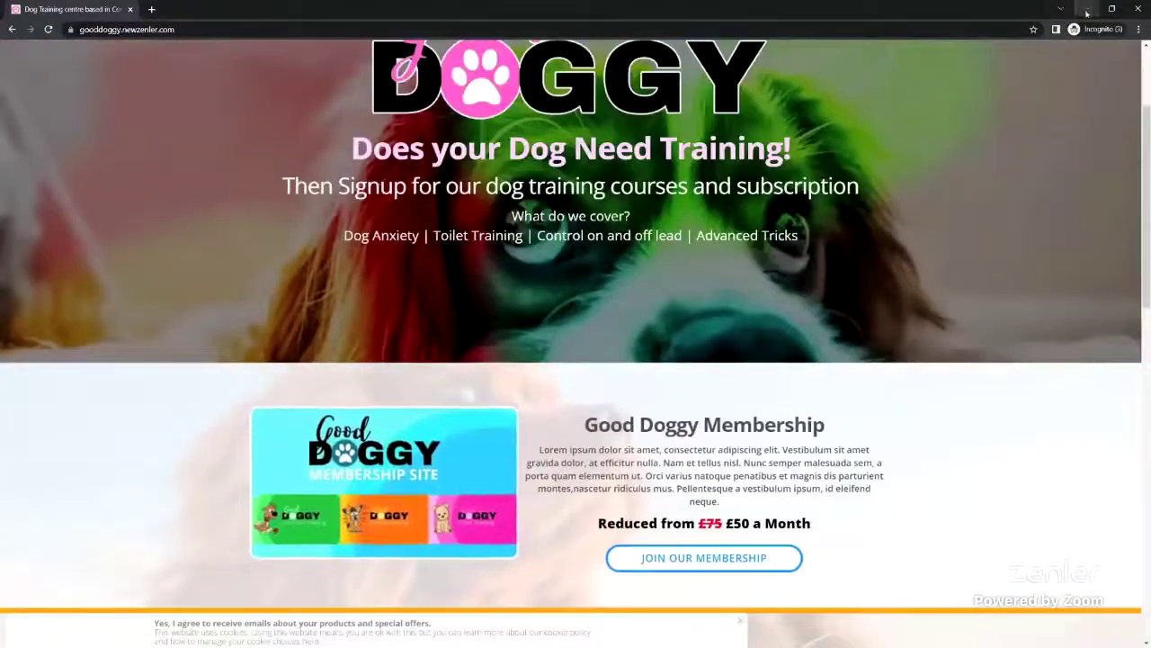
# - Set the membership image-and-text row's Animation to Perspective Right In and save the page
pyautogui.click(1087, 10)
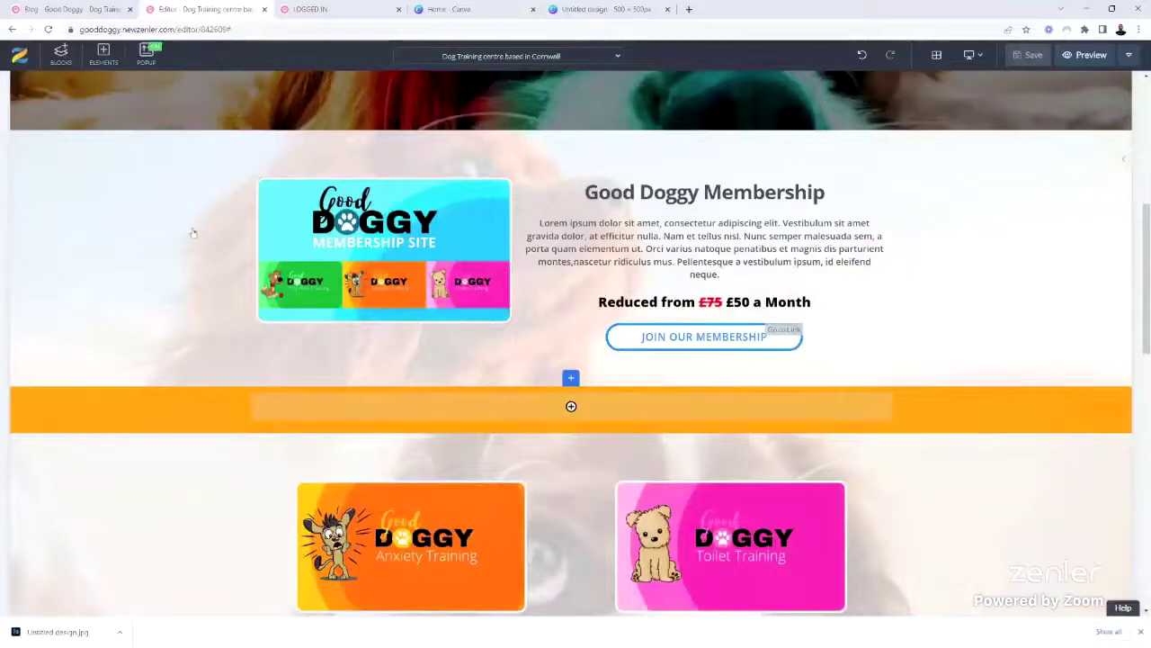
pyautogui.moveTo(261, 176)
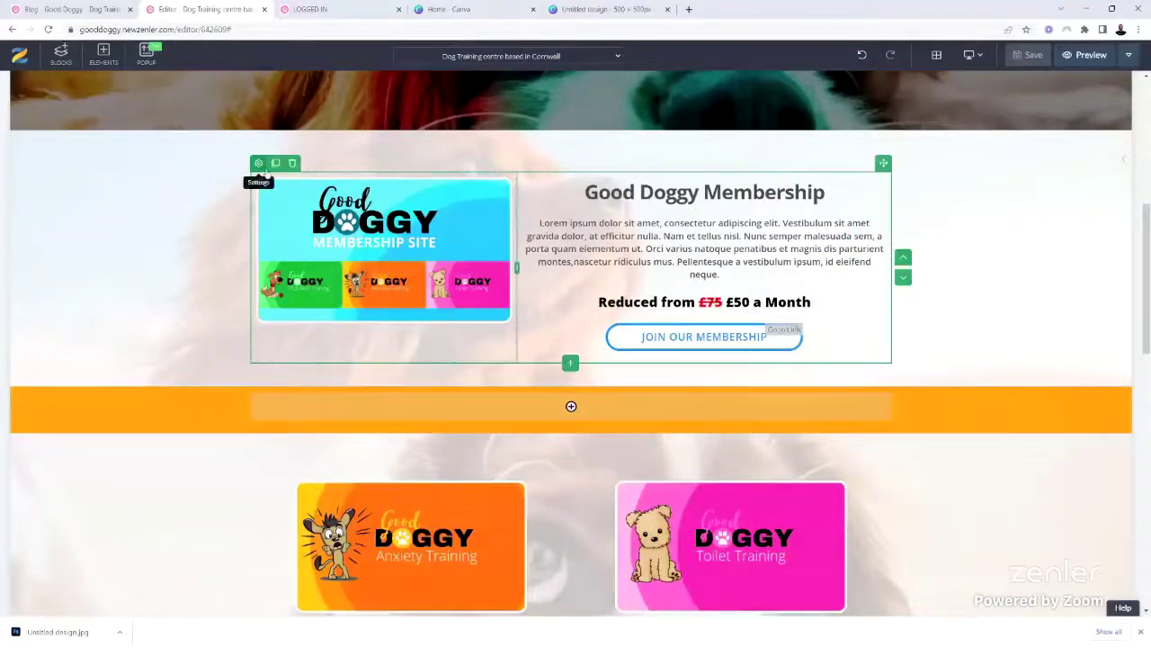
pyautogui.click(260, 165)
pyautogui.click(1059, 111)
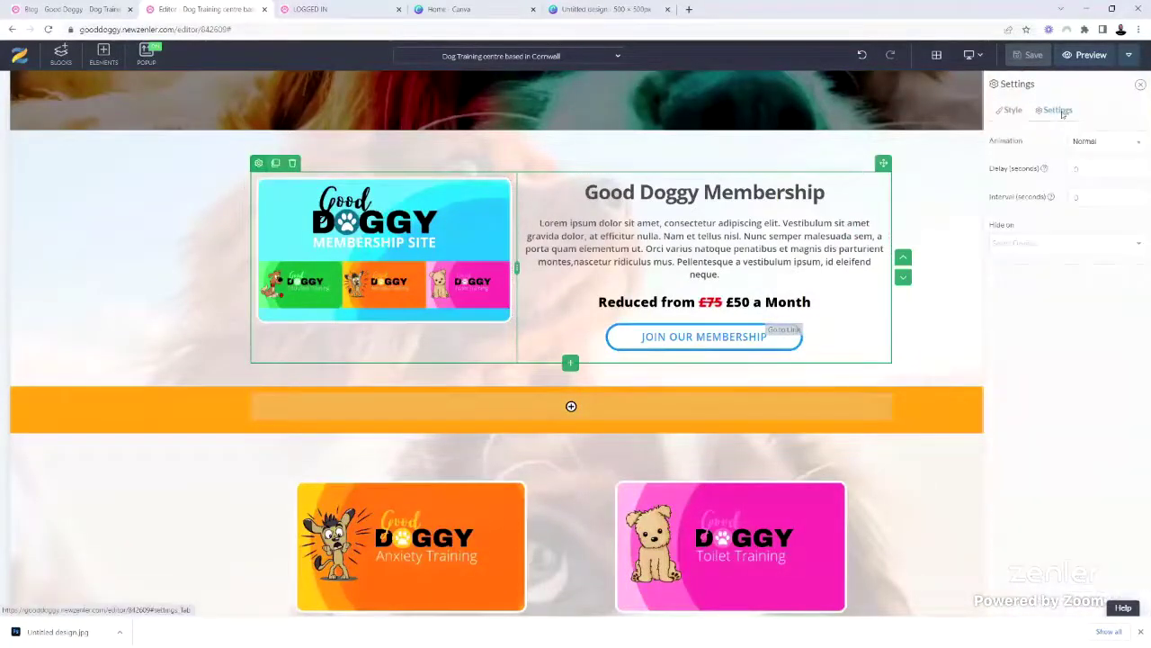
pyautogui.click(1103, 144)
pyautogui.scroll(-5, 1095, 207)
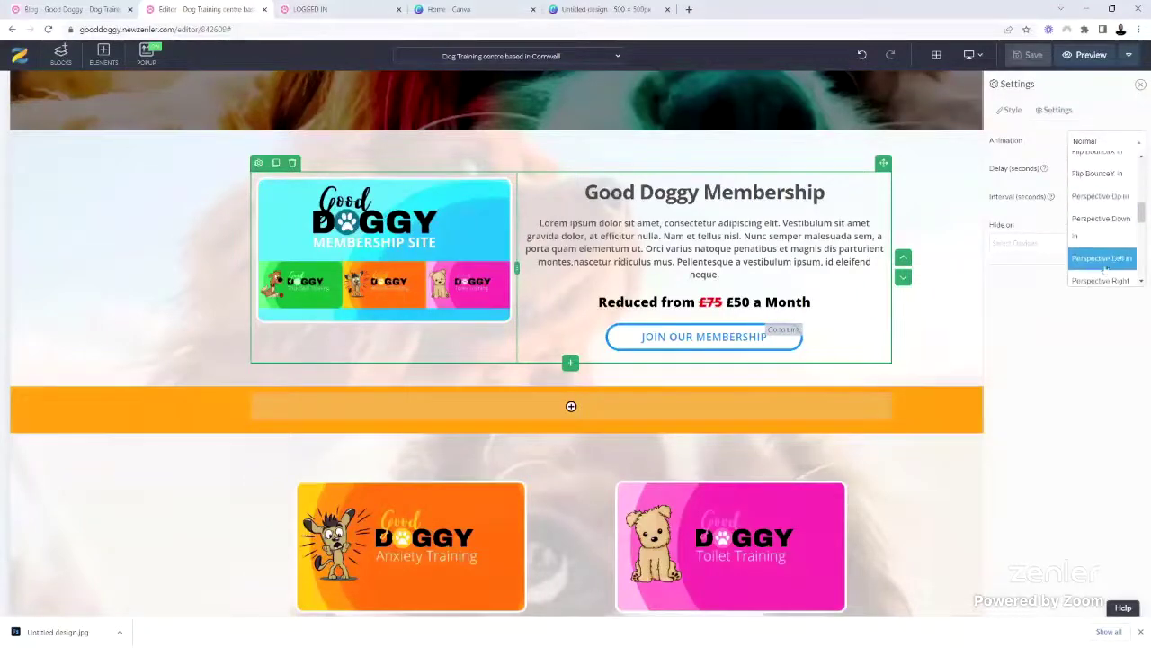
pyautogui.click(1099, 281)
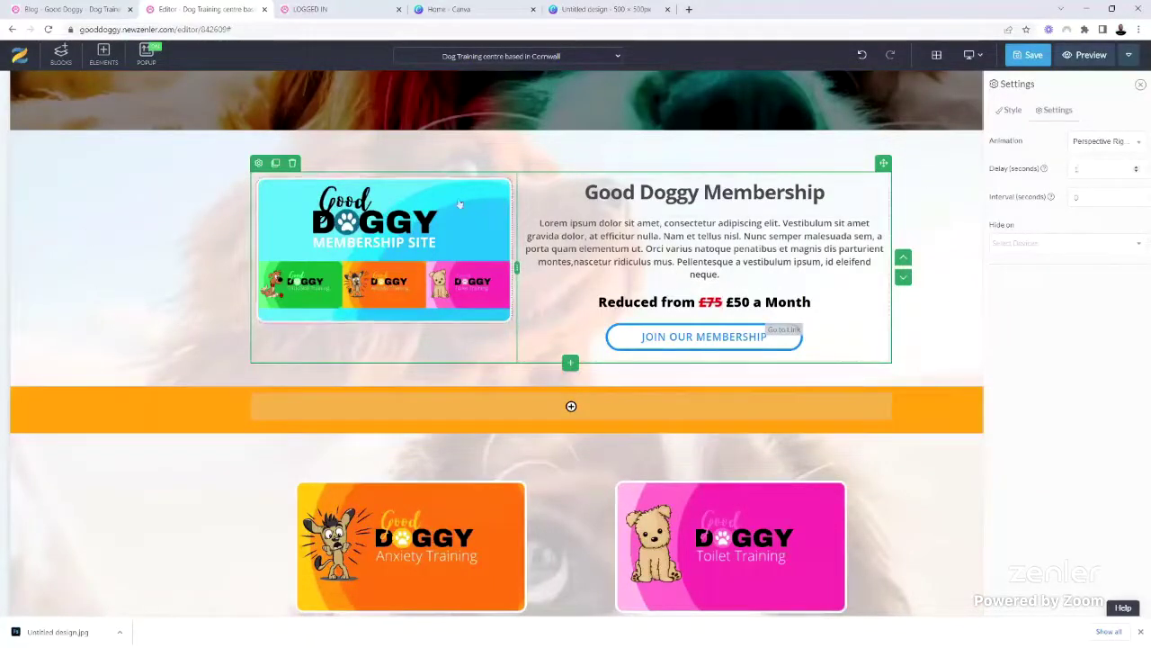
pyautogui.click(1033, 55)
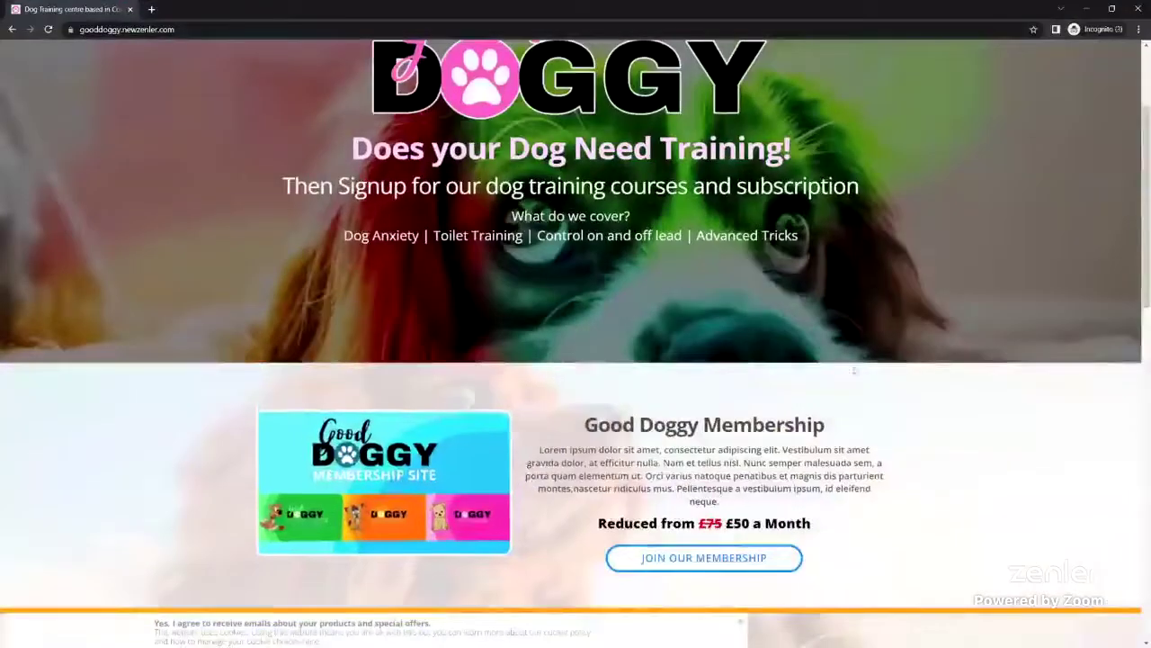
# - Scroll the live site preview to the settled membership section, then close the private window
pyautogui.scroll(-2, 576, 341)
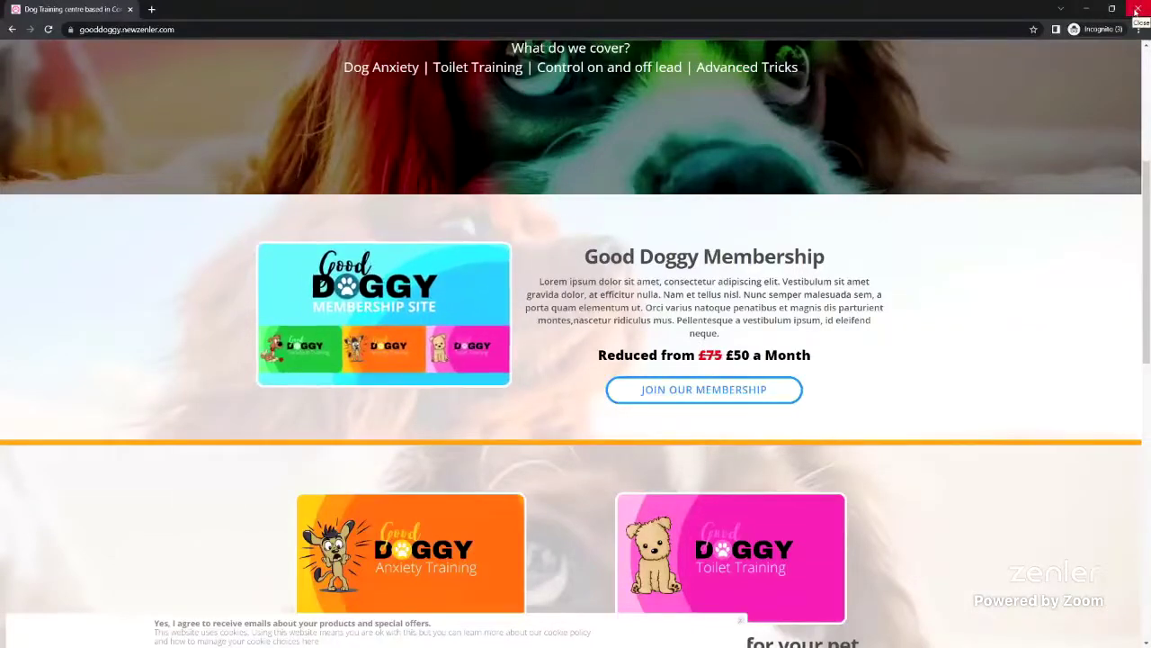
pyautogui.click(1137, 9)
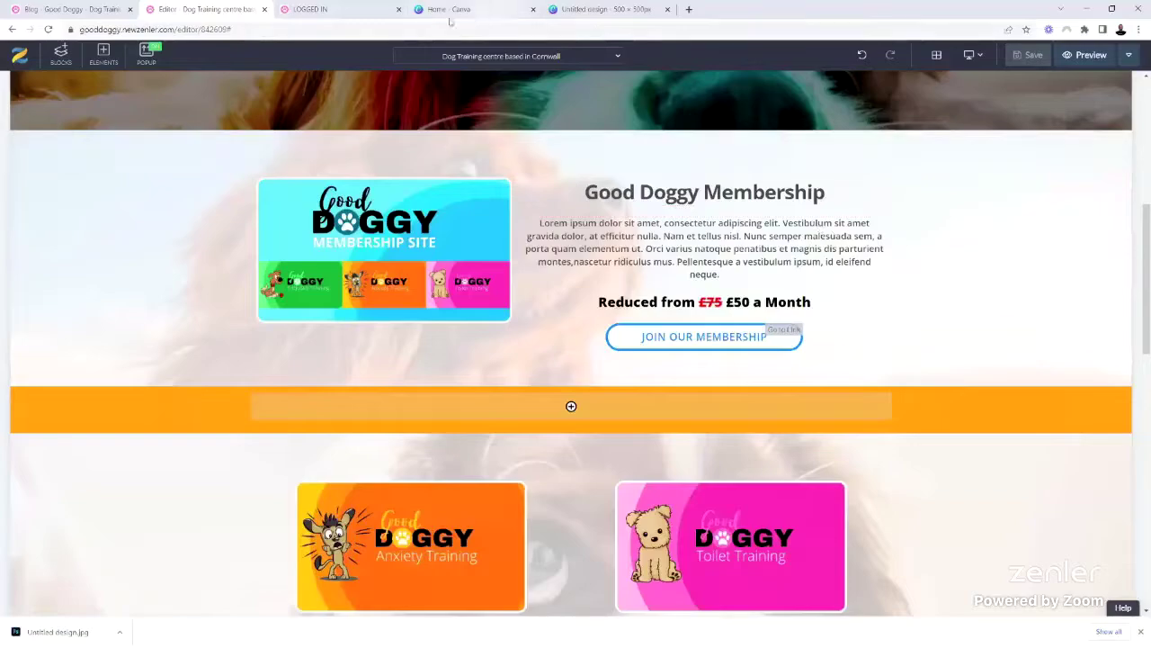
pyautogui.click(337, 15)
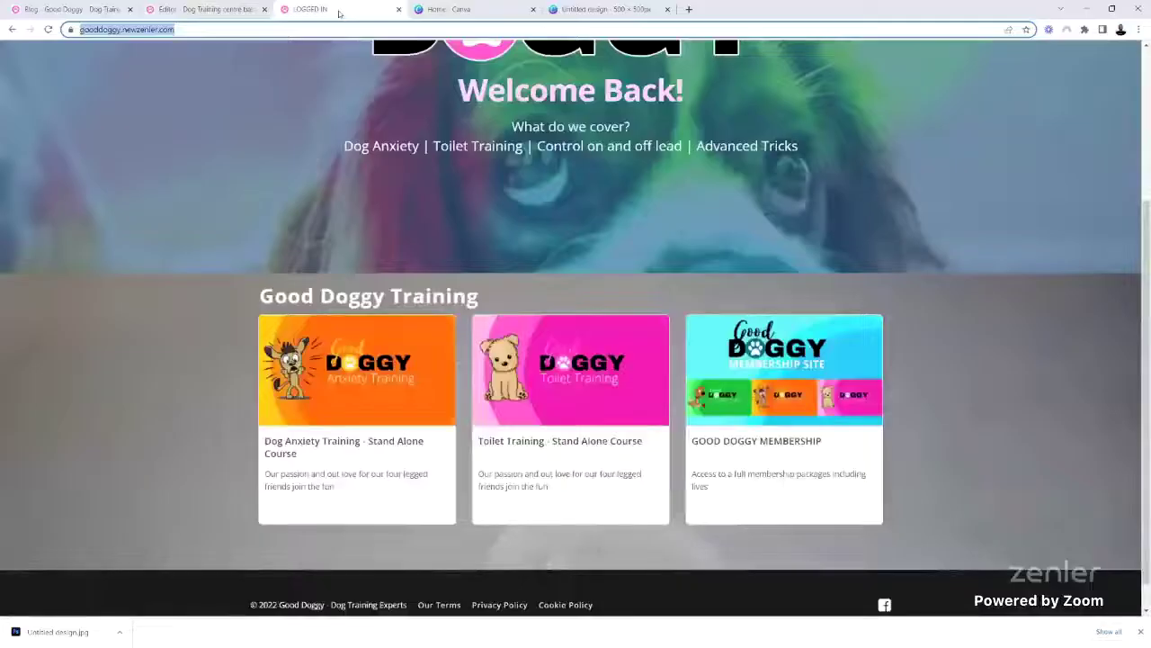
pyautogui.scroll(2, 874, 223)
pyautogui.scroll(1, 874, 223)
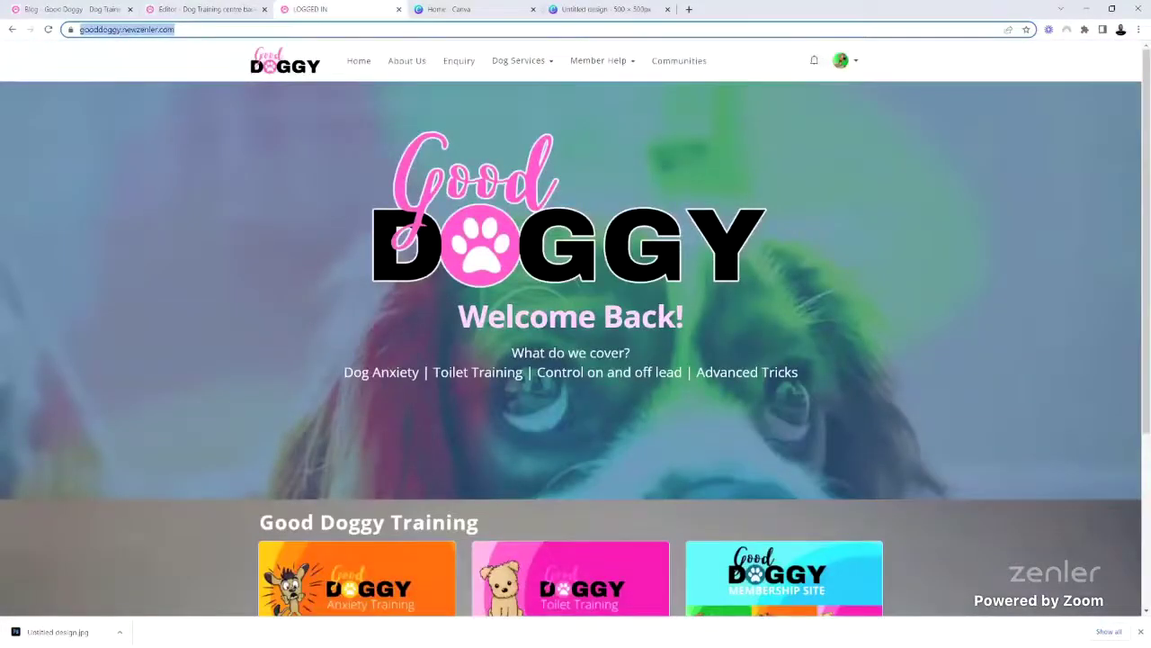
pyautogui.moveTo(490, 315); pyautogui.dragTo(680, 315)
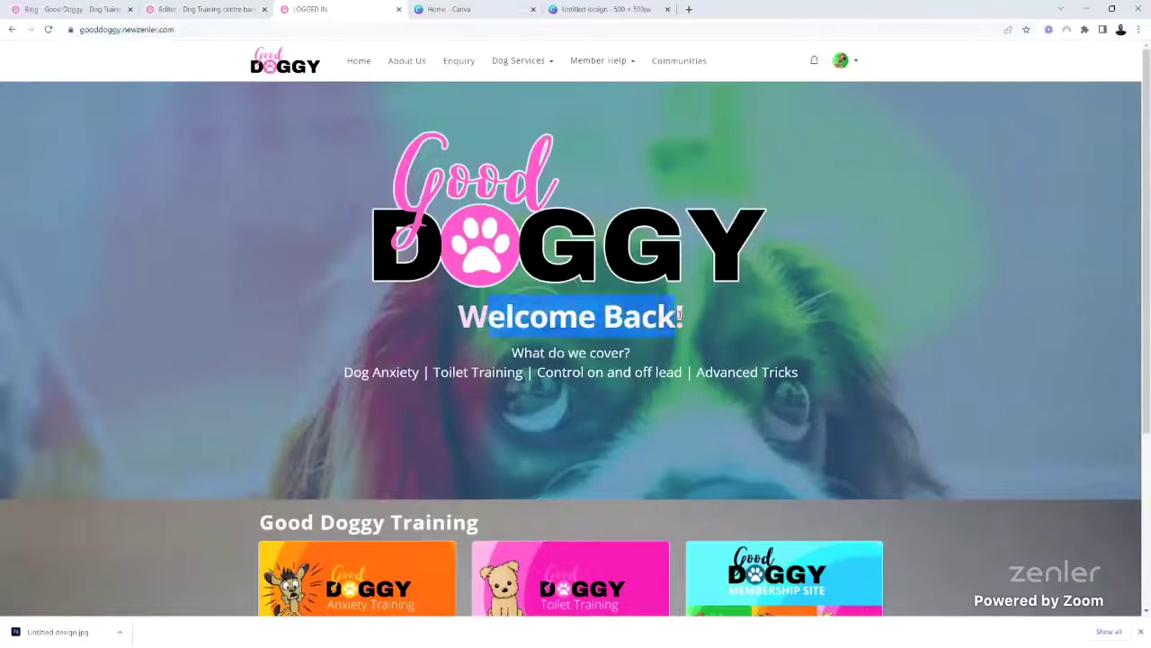
pyautogui.moveTo(532, 352); pyautogui.dragTo(593, 372)
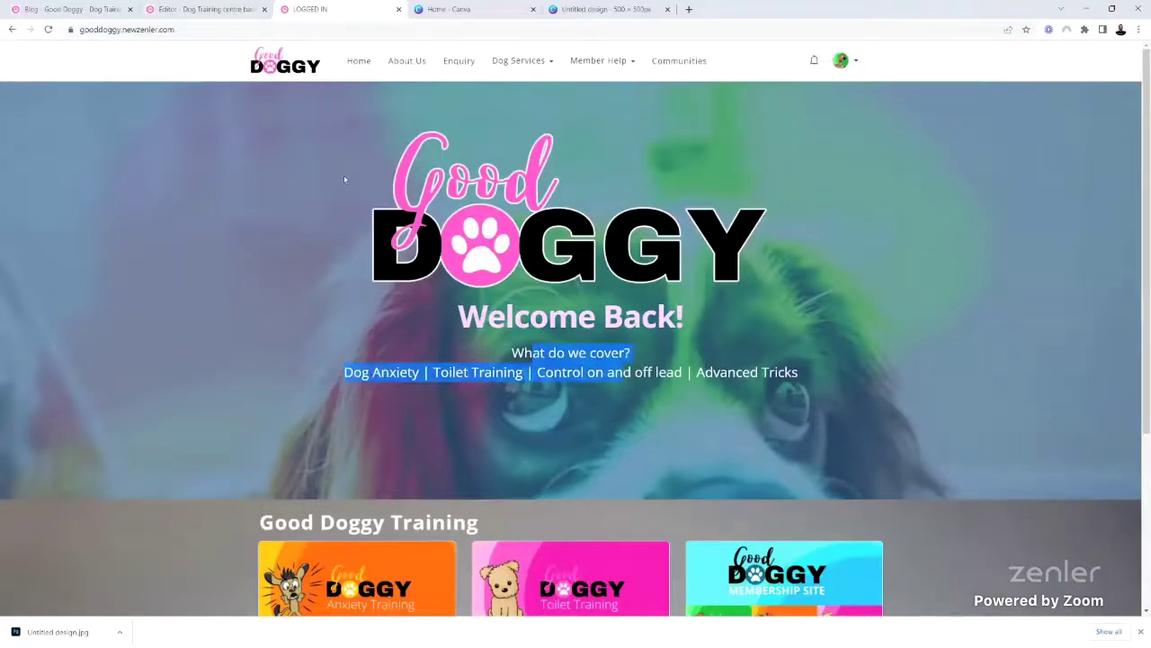
pyautogui.click(194, 11)
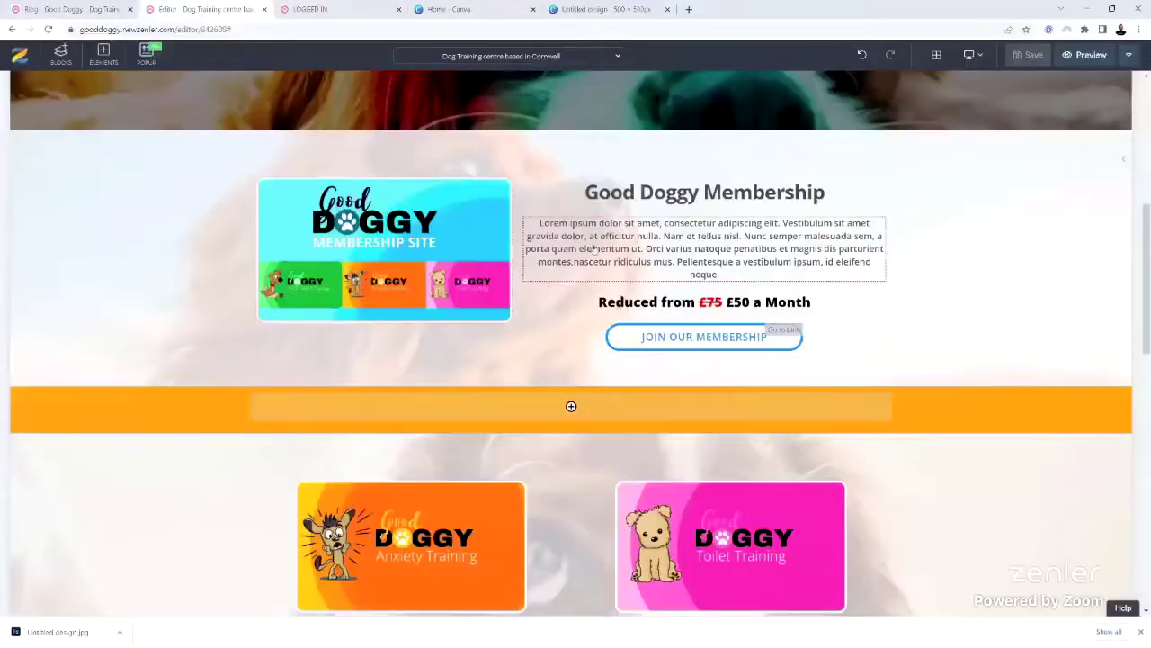
# - Browse the Good Doggy Membership heading's Font Style list and leave it on Bold
pyautogui.click(613, 193)
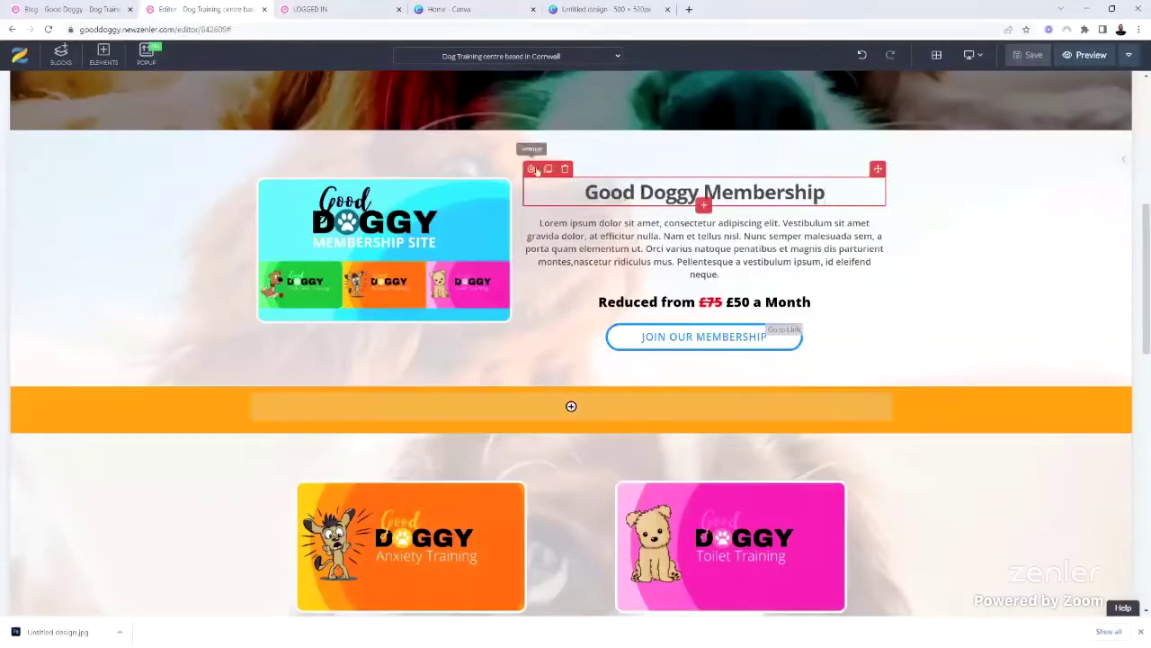
pyautogui.click(531, 170)
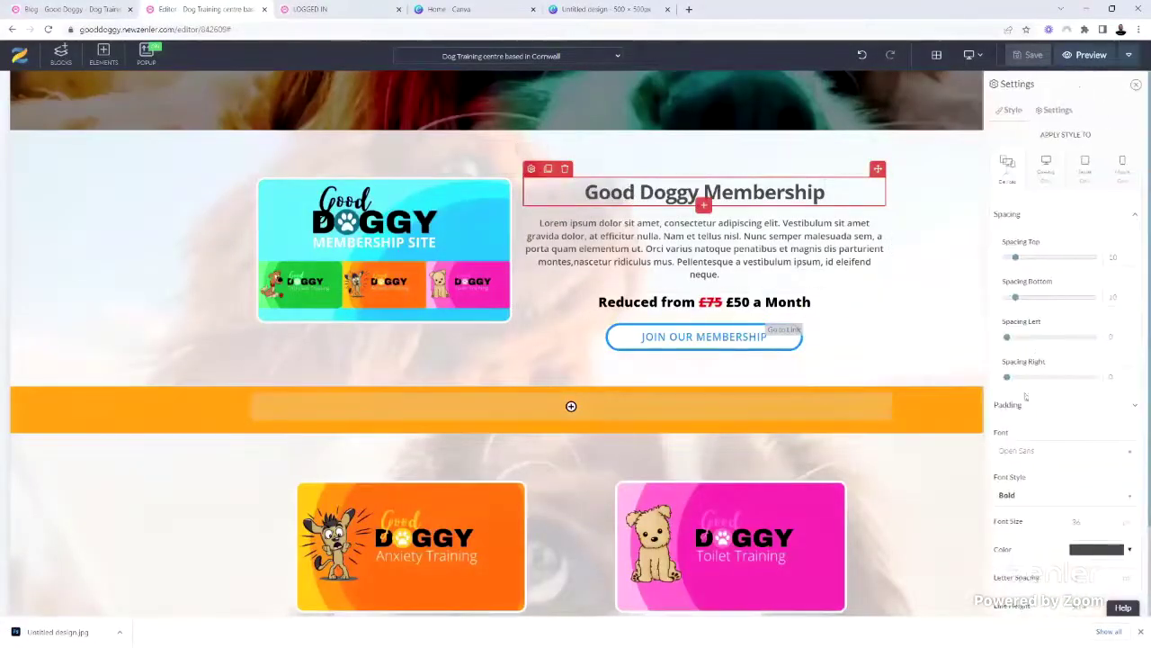
pyautogui.scroll(-1, 1025, 457)
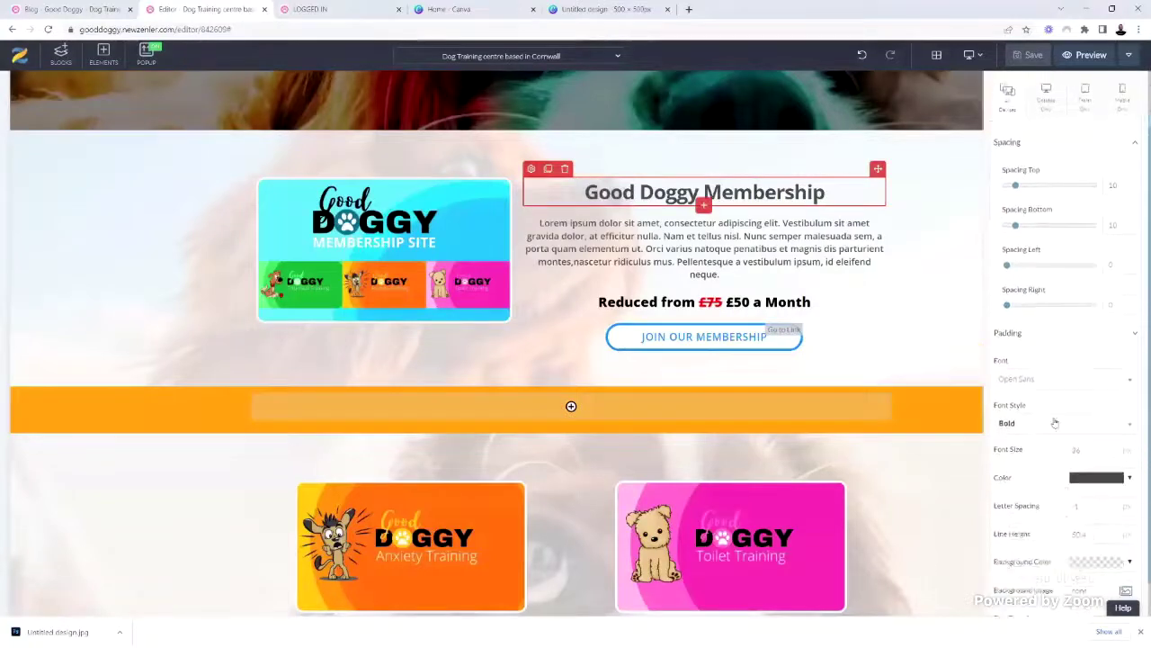
pyautogui.click(1038, 386)
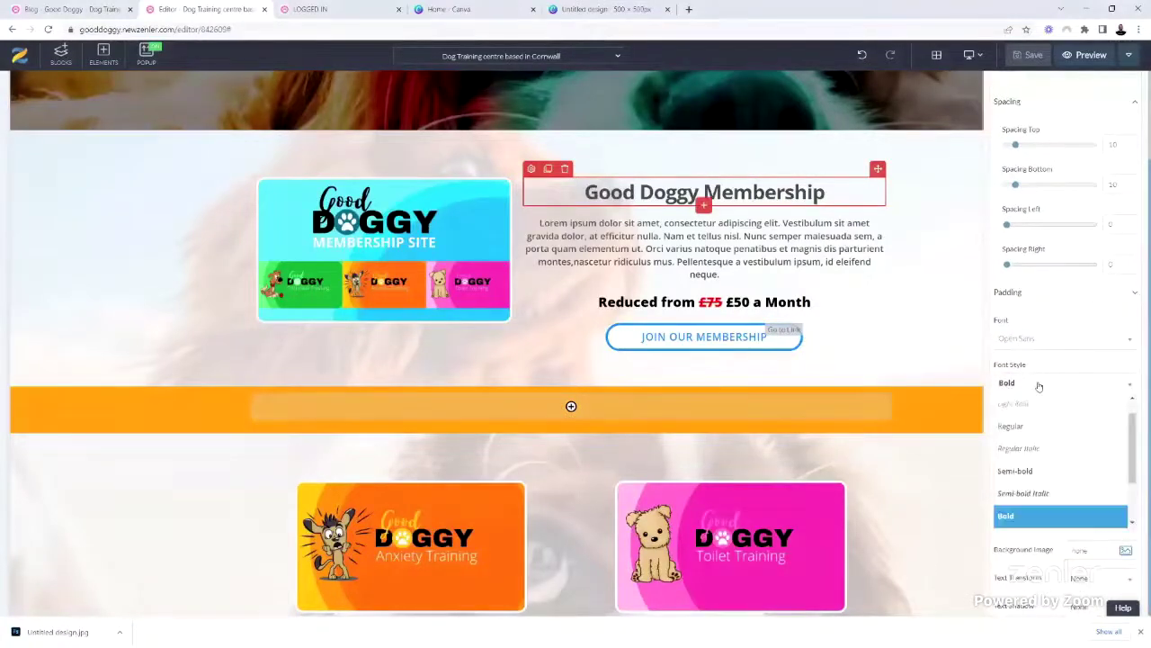
pyautogui.scroll(-1, 1034, 422)
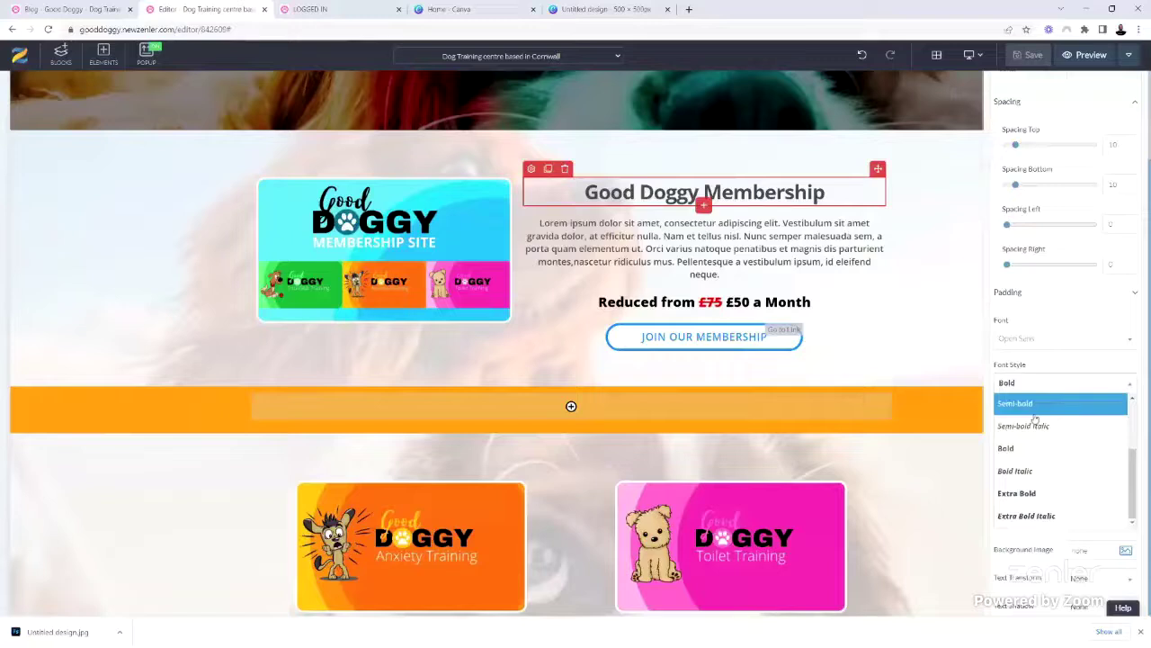
pyautogui.scroll(1, 1034, 429)
pyautogui.scroll(1, 1020, 404)
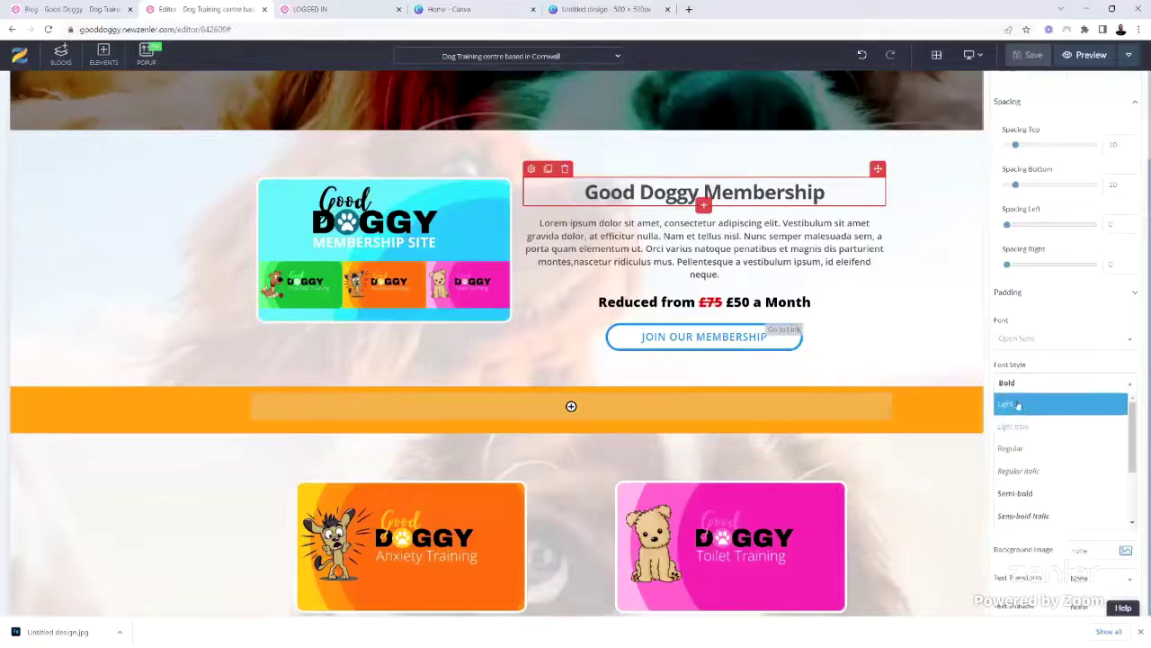
pyautogui.scroll(-1, 1035, 467)
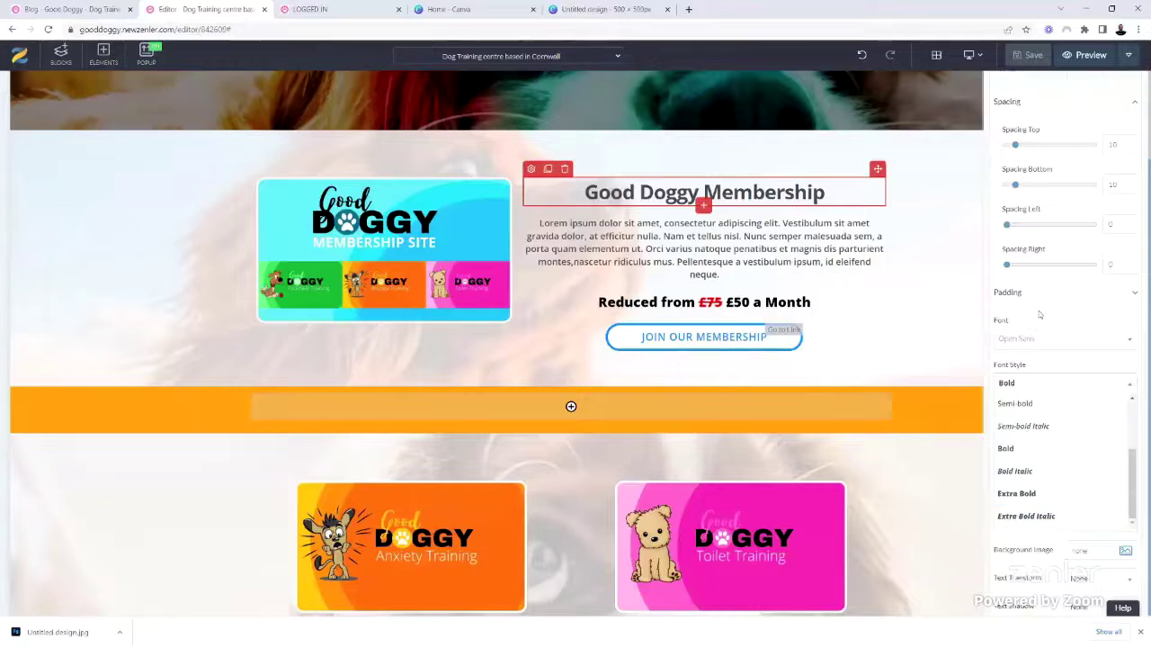
pyautogui.scroll(2, 1069, 439)
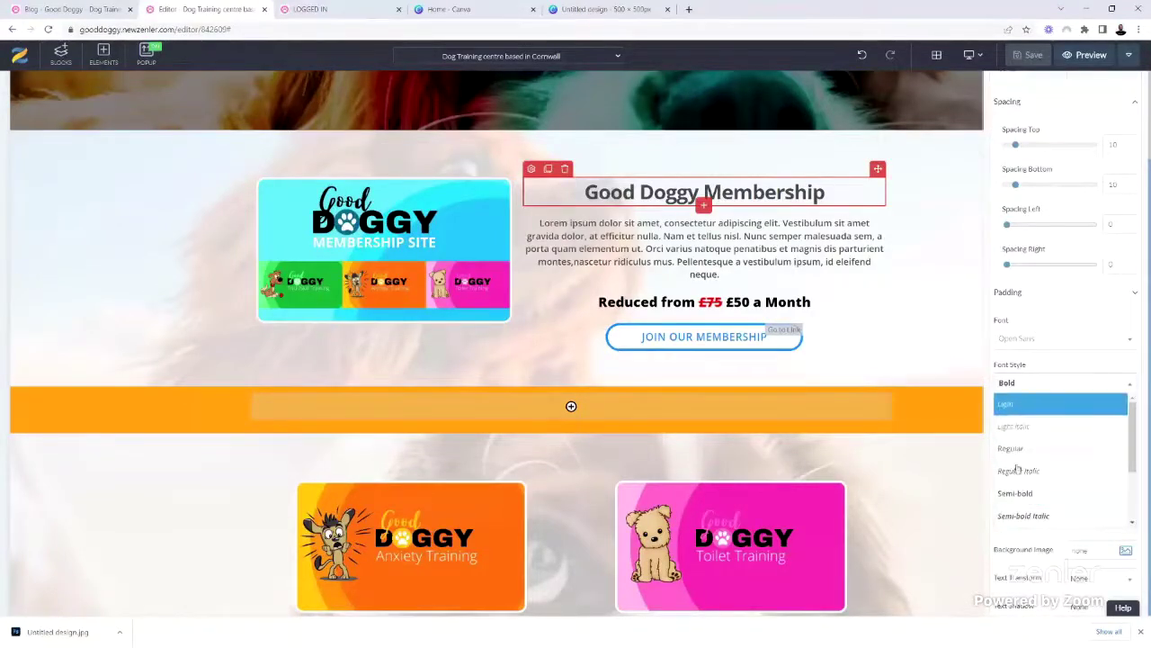
pyautogui.click(1048, 313)
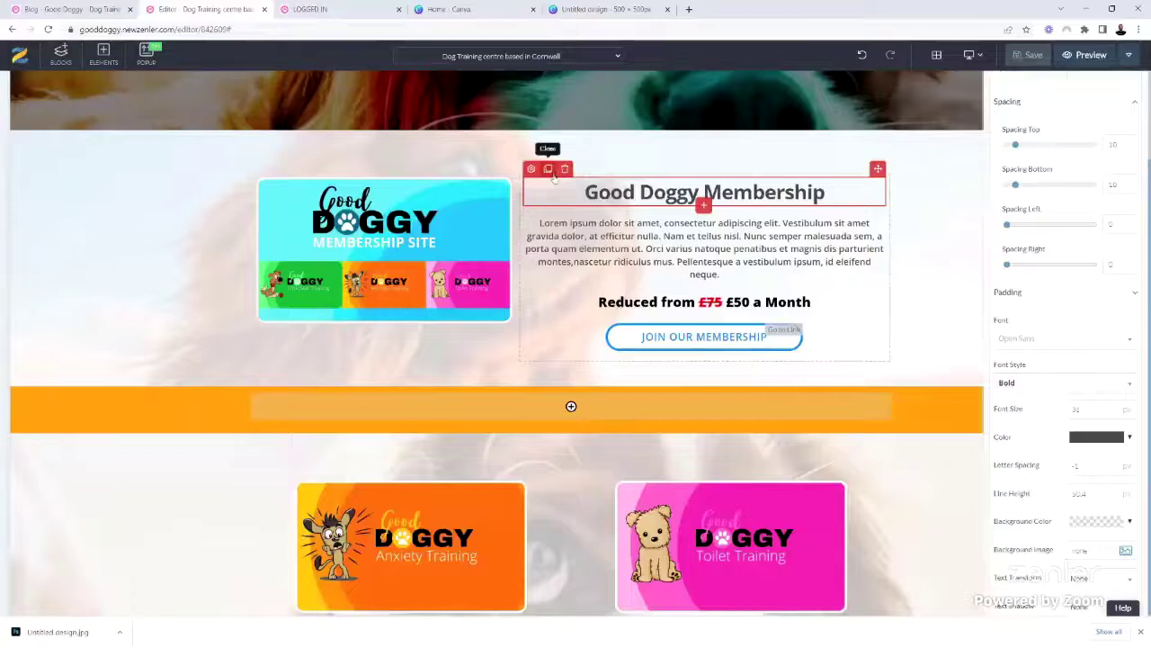
# - Duplicate the Good Doggy Membership heading and set its font to Lato, keeping Bold weight
pyautogui.click(549, 171)
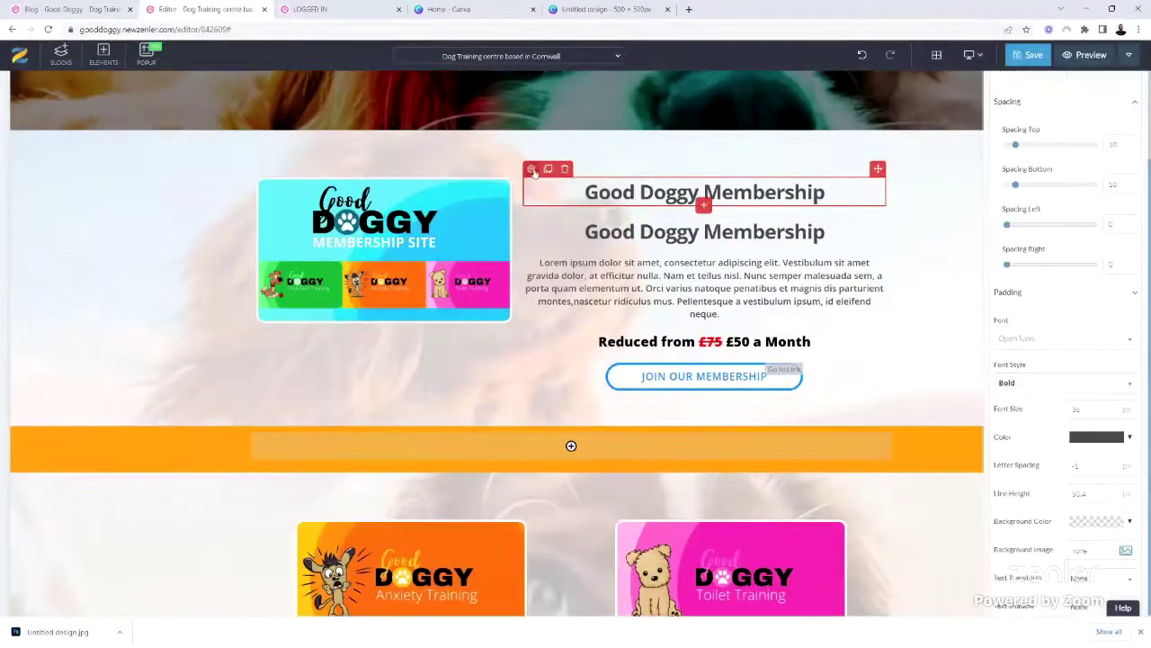
pyautogui.click(1080, 346)
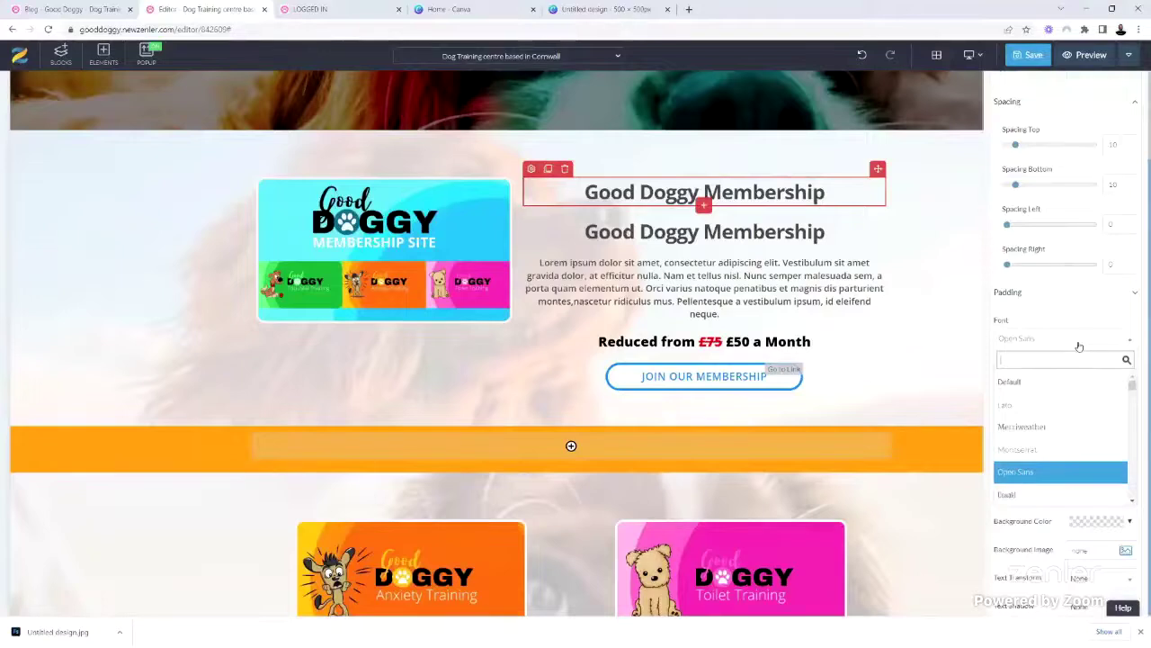
pyautogui.click(1012, 405)
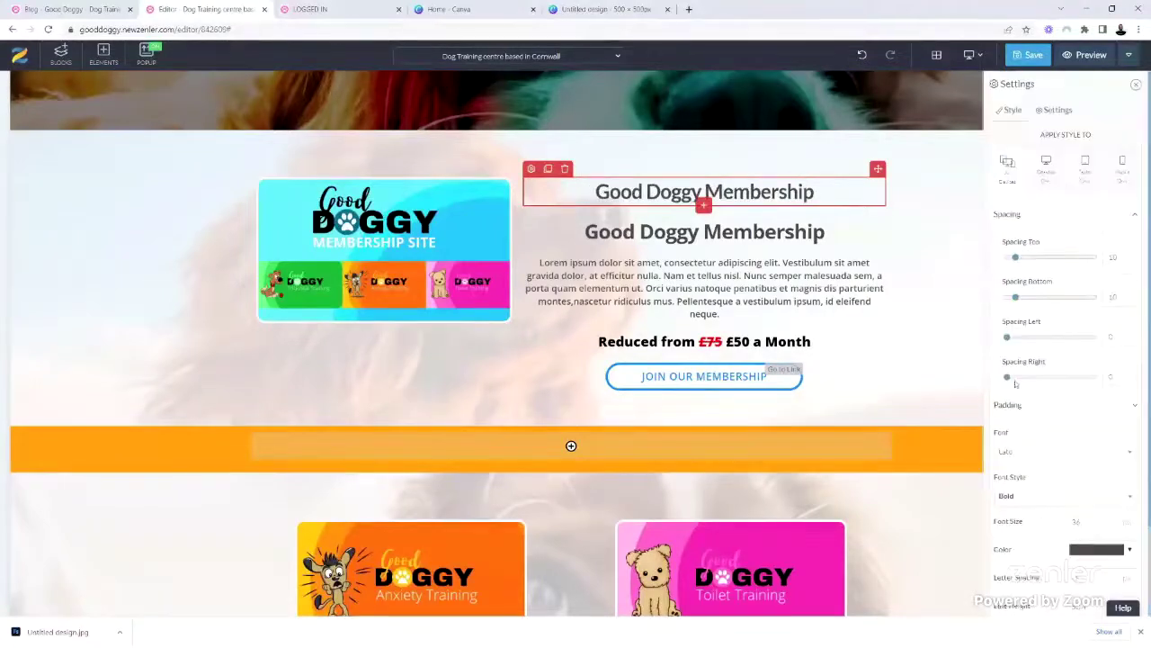
pyautogui.click(1028, 505)
pyautogui.scroll(-2, 1039, 452)
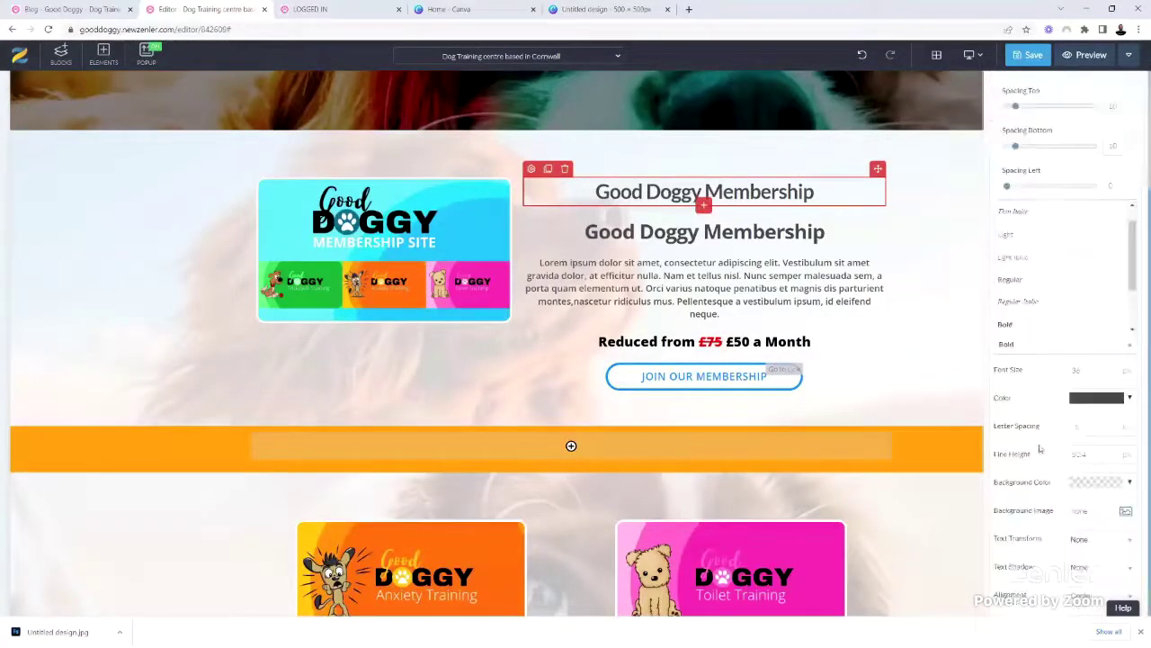
pyautogui.click(995, 195)
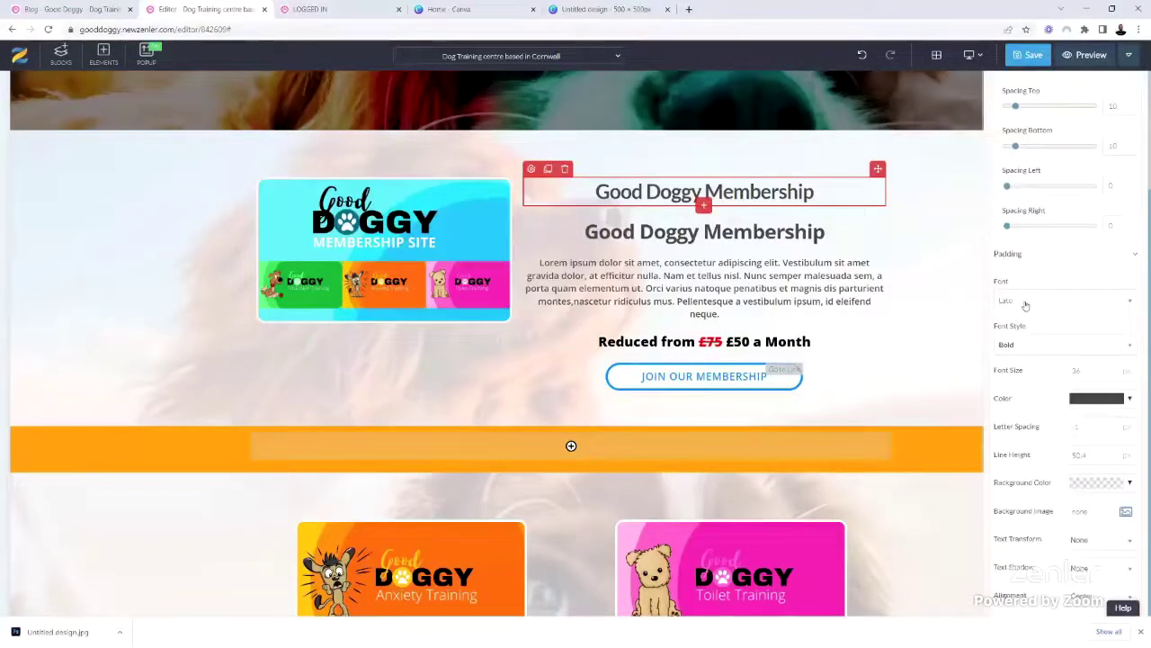
# - Try the heading in Montserrat, then switch its font to ABeeZee
pyautogui.click(1051, 302)
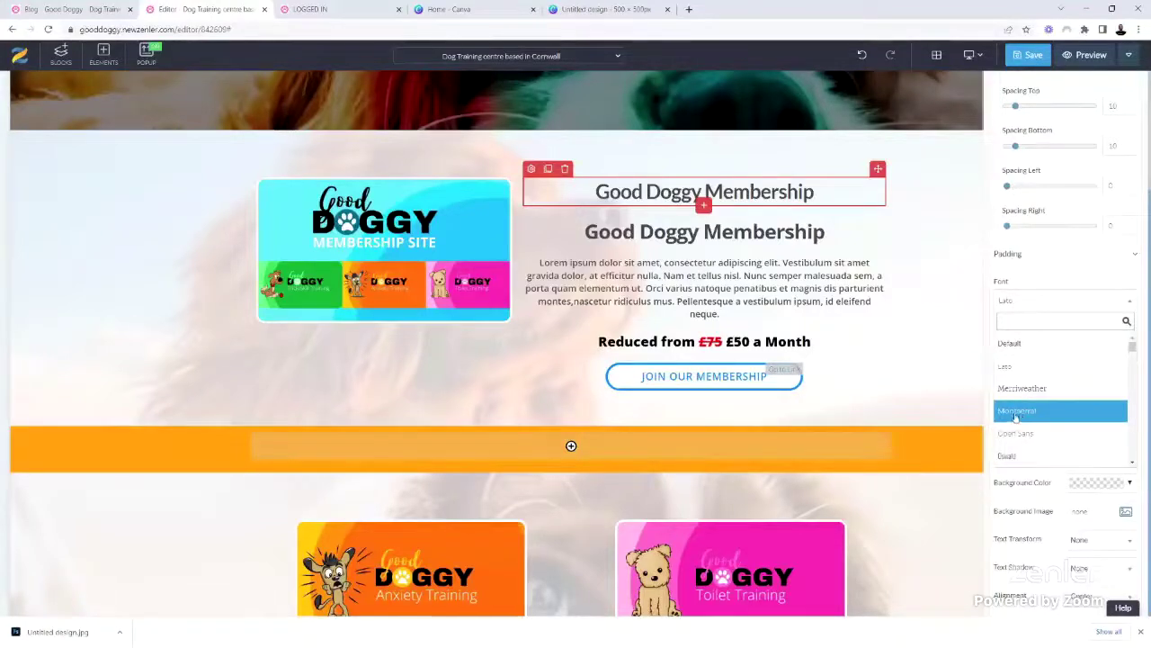
pyautogui.click(1022, 411)
pyautogui.click(1035, 352)
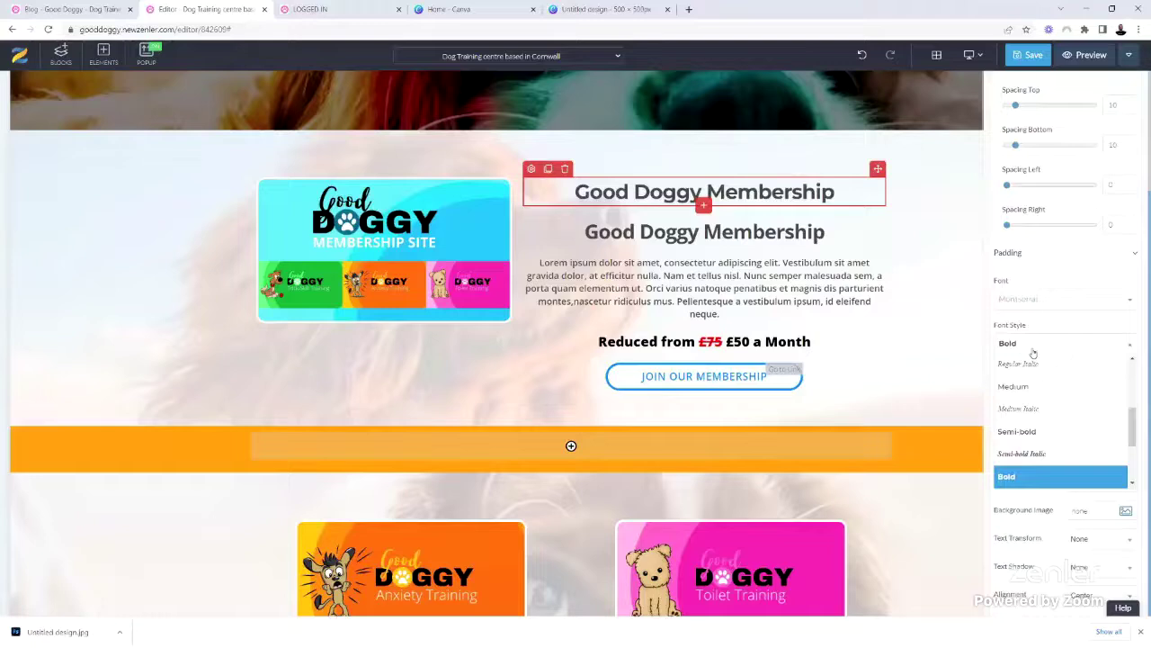
pyautogui.click(1032, 279)
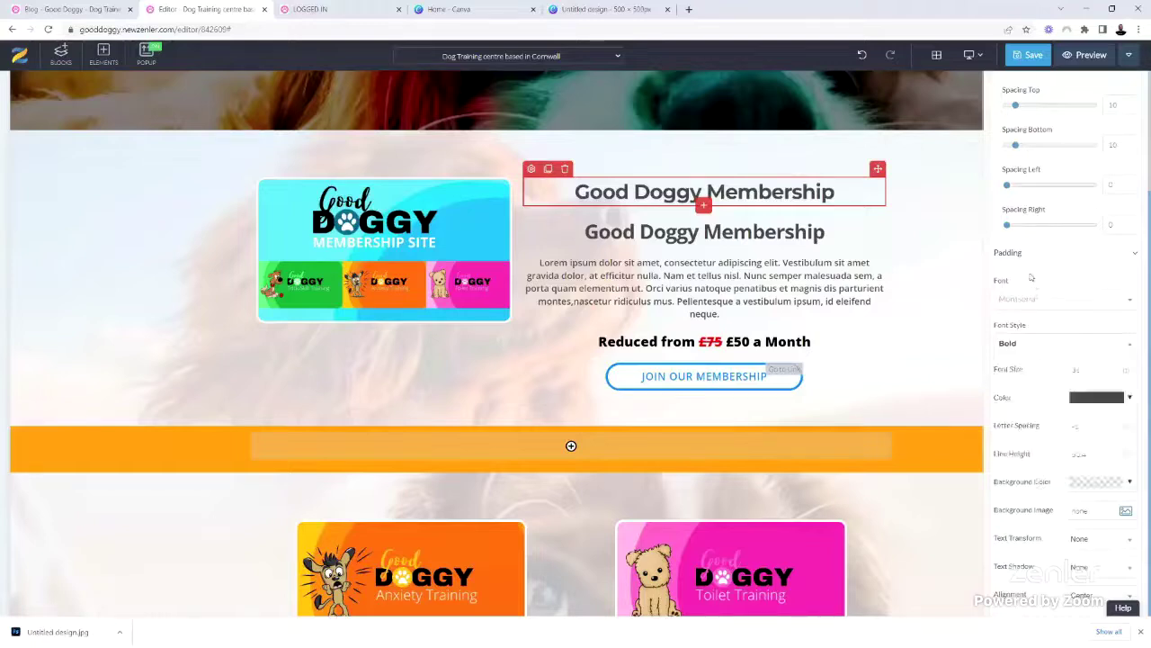
pyautogui.click(1030, 303)
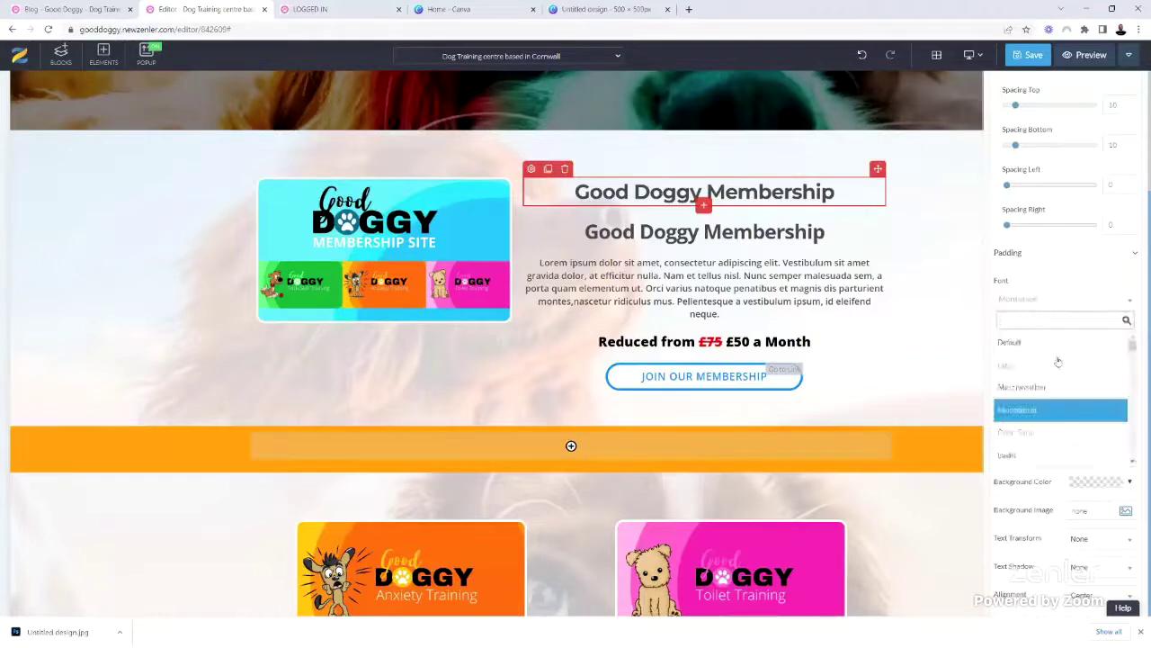
pyautogui.scroll(-3, 1058, 378)
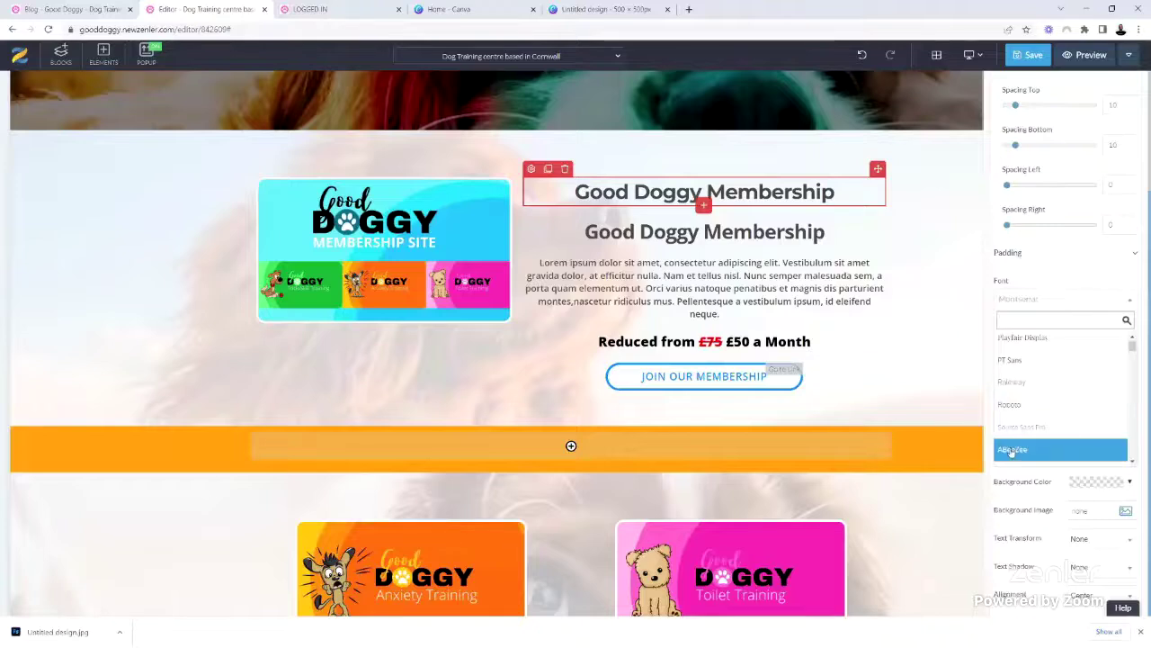
pyautogui.click(1044, 441)
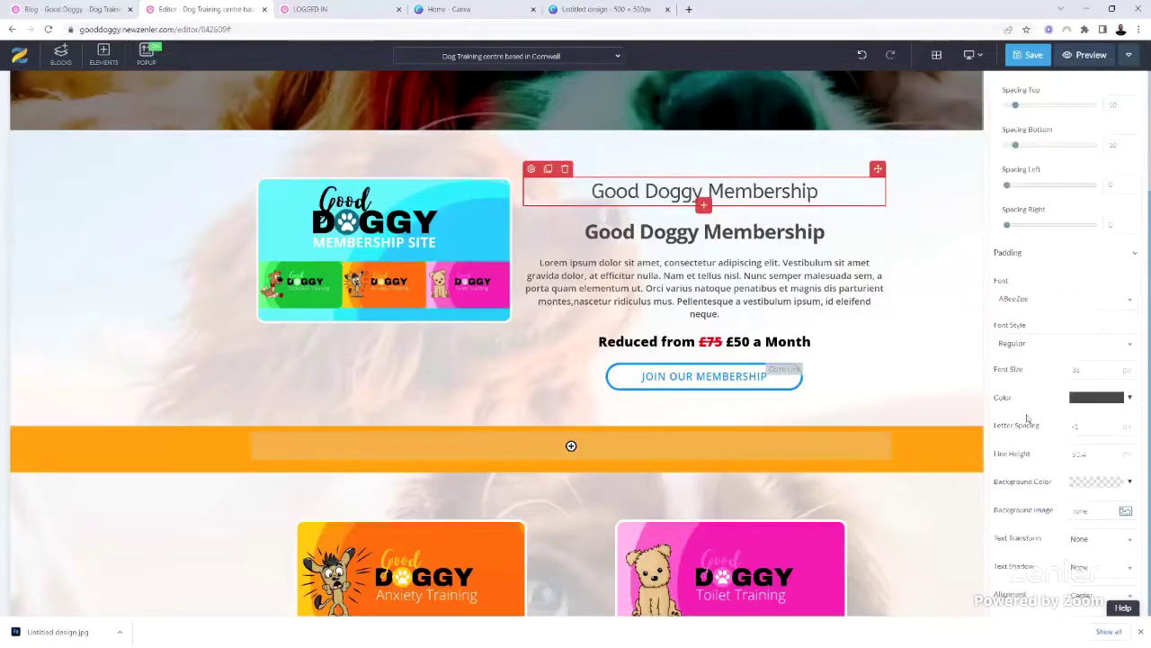
pyautogui.click(1024, 346)
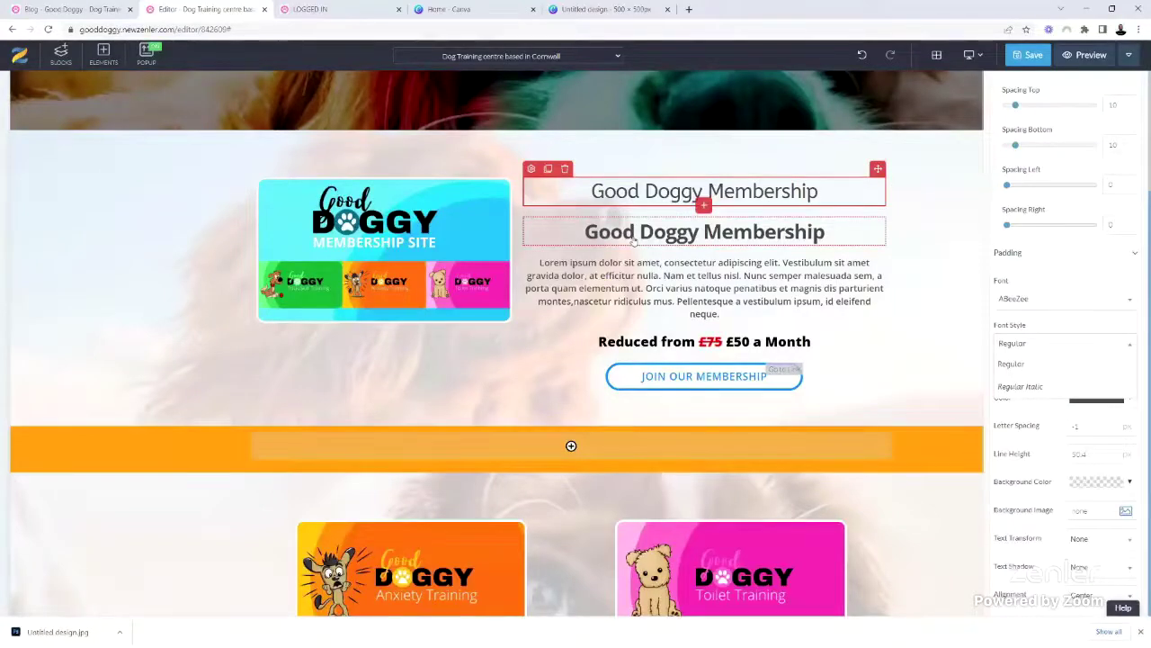
# - Inspect the style settings of the second heading and the membership description paragraph
pyautogui.click(562, 231)
pyautogui.click(531, 209)
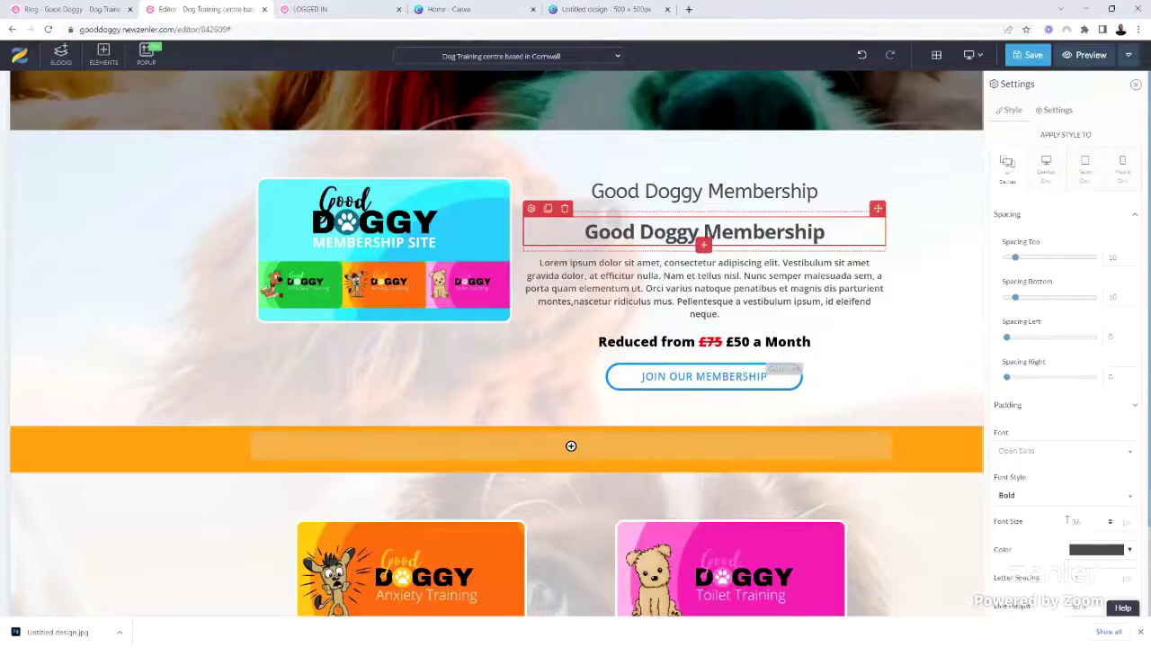
pyautogui.click(614, 288)
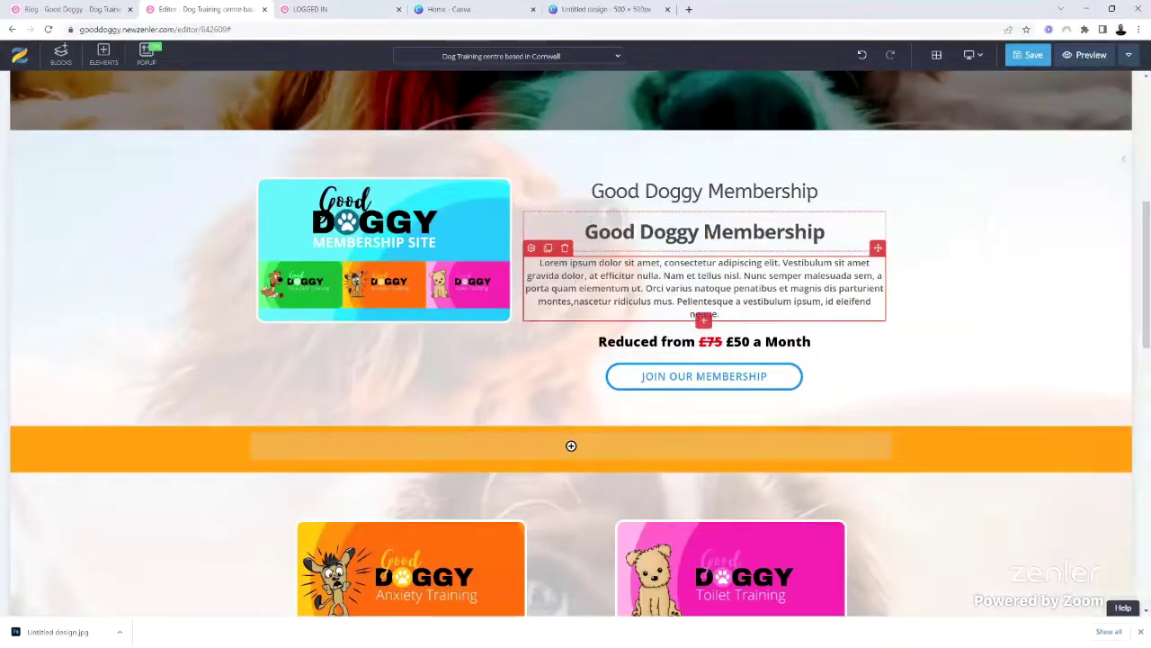
pyautogui.click(530, 247)
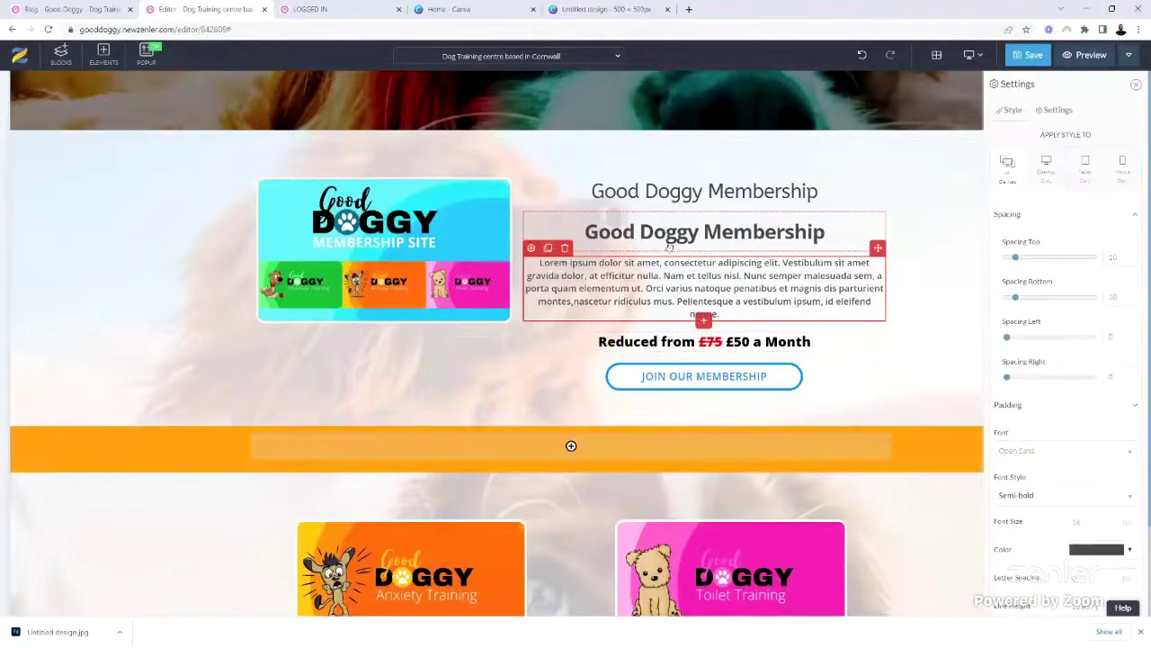
# - Delete the plain upper Good Doggy Membership heading and confirm the removal
pyautogui.click(576, 191)
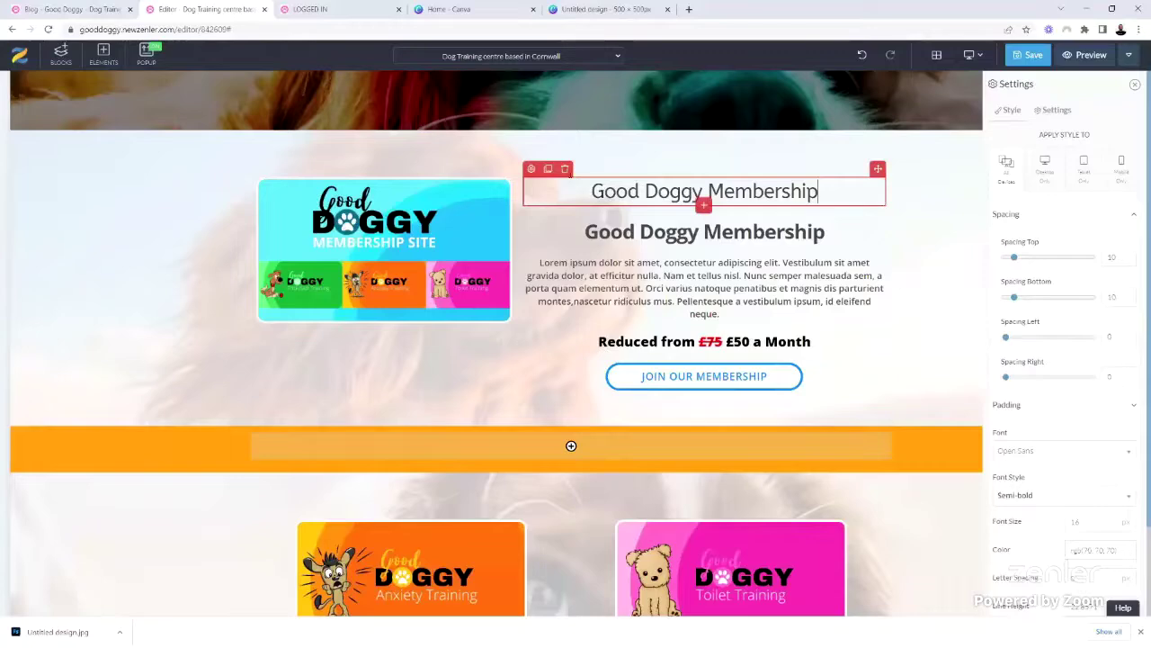
pyautogui.click(565, 168)
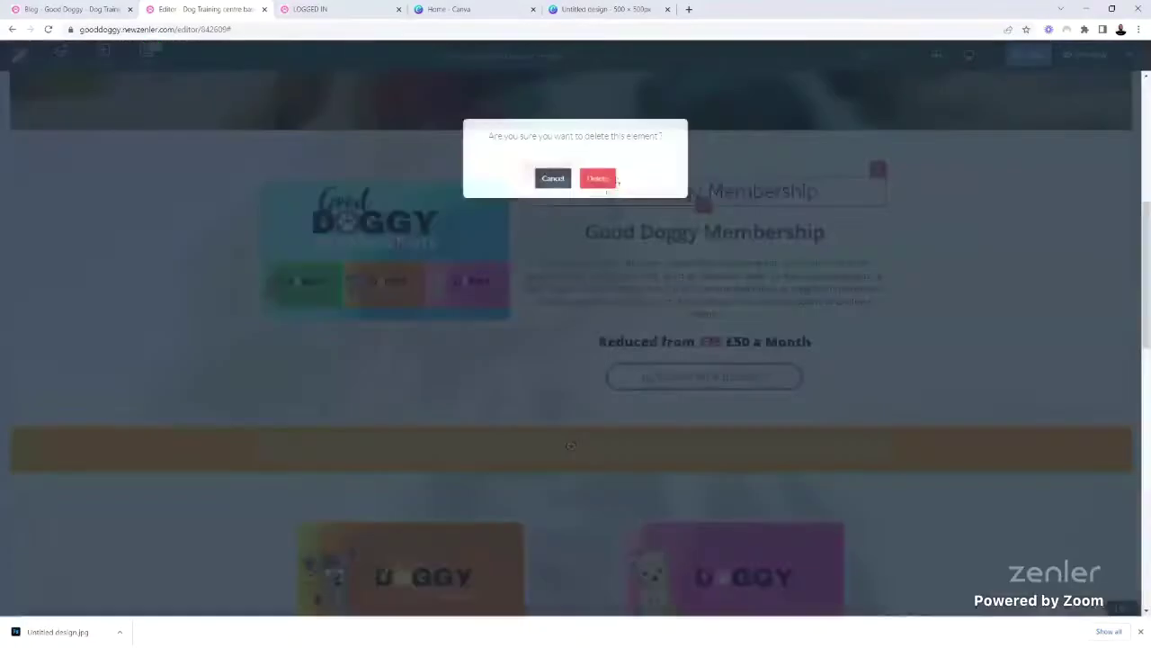
pyautogui.click(597, 178)
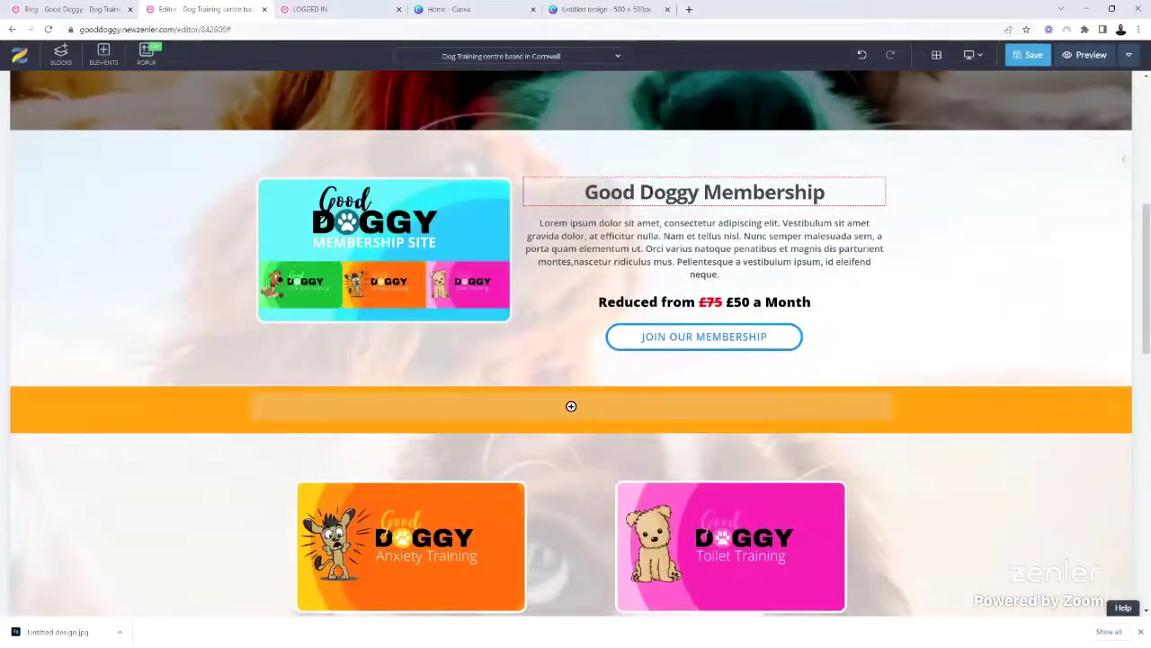
pyautogui.click(651, 194)
pyautogui.click(530, 168)
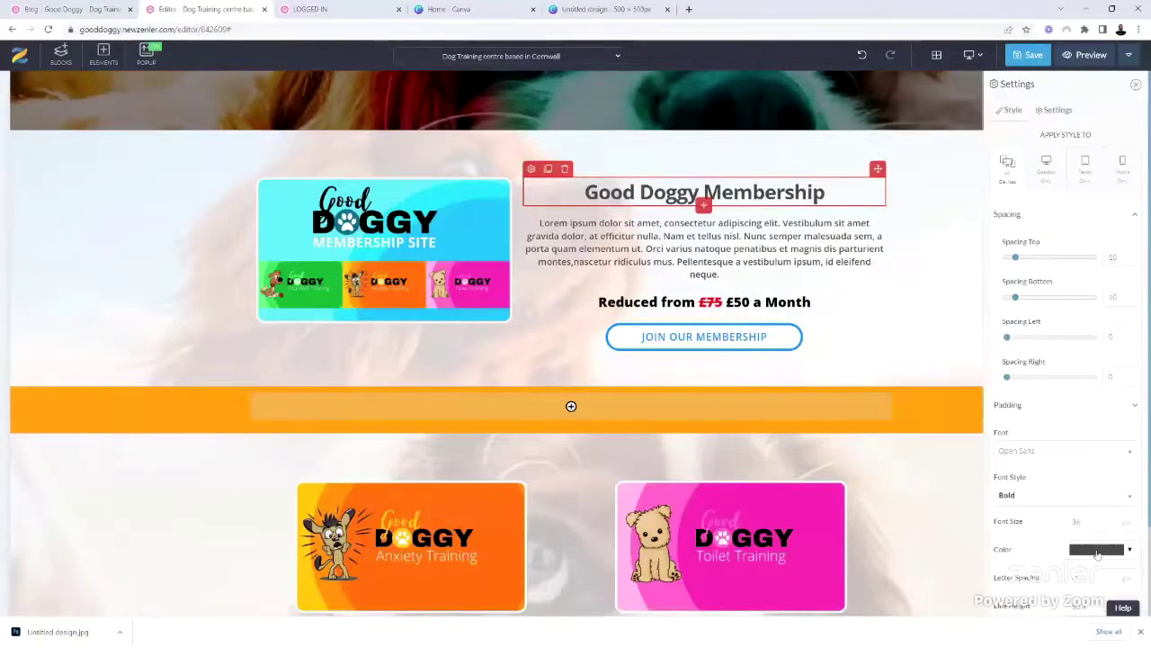
pyautogui.click(1131, 551)
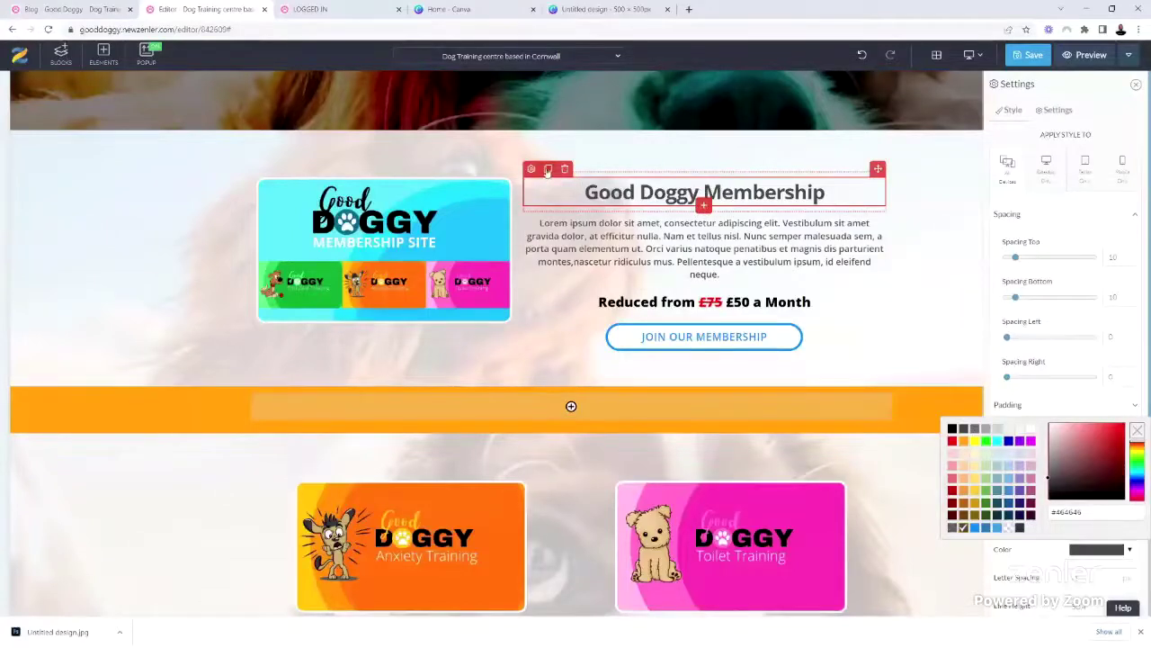
pyautogui.click(547, 169)
pyautogui.click(559, 234)
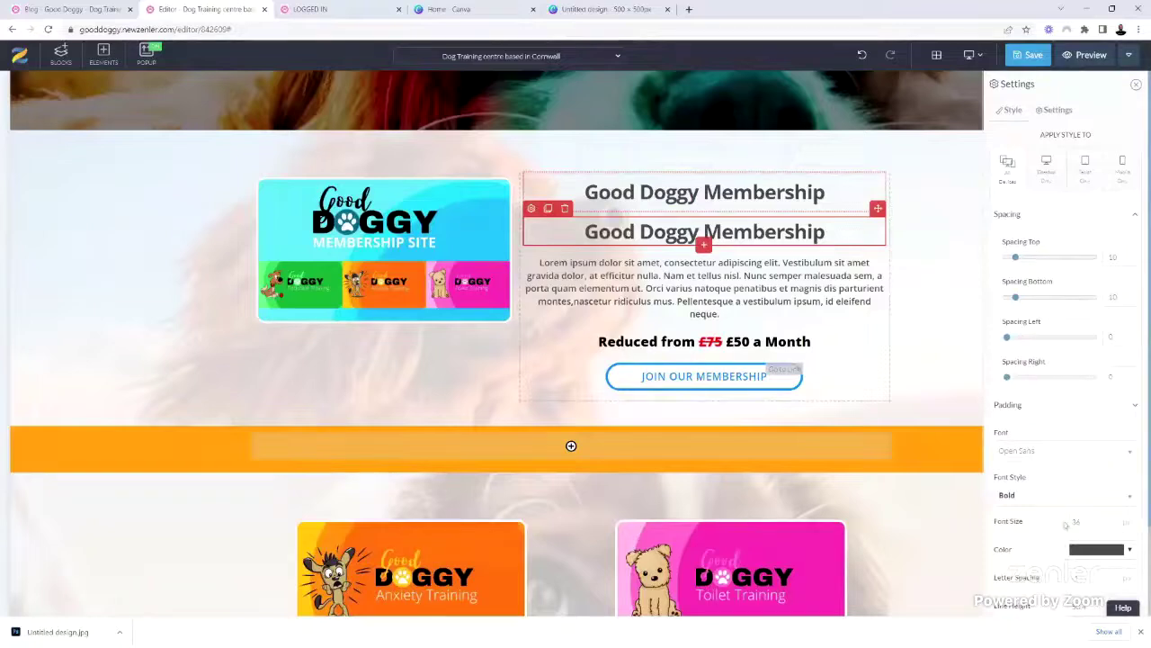
pyautogui.doubleClick(1077, 522)
pyautogui.write('24')
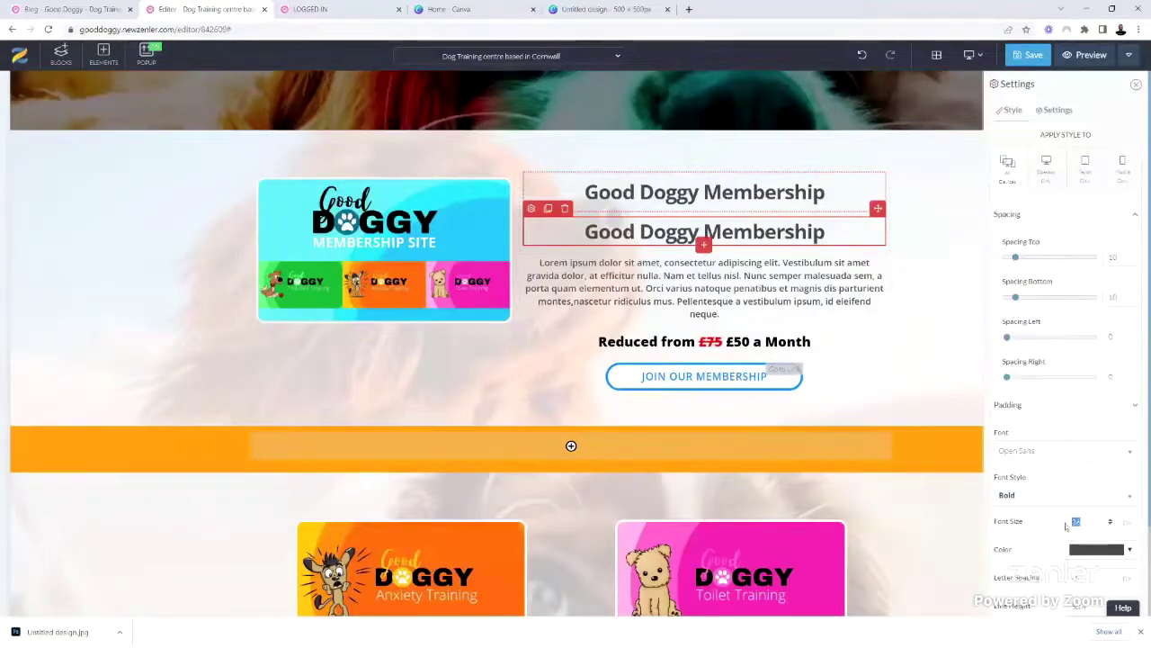
pyautogui.click(1083, 497)
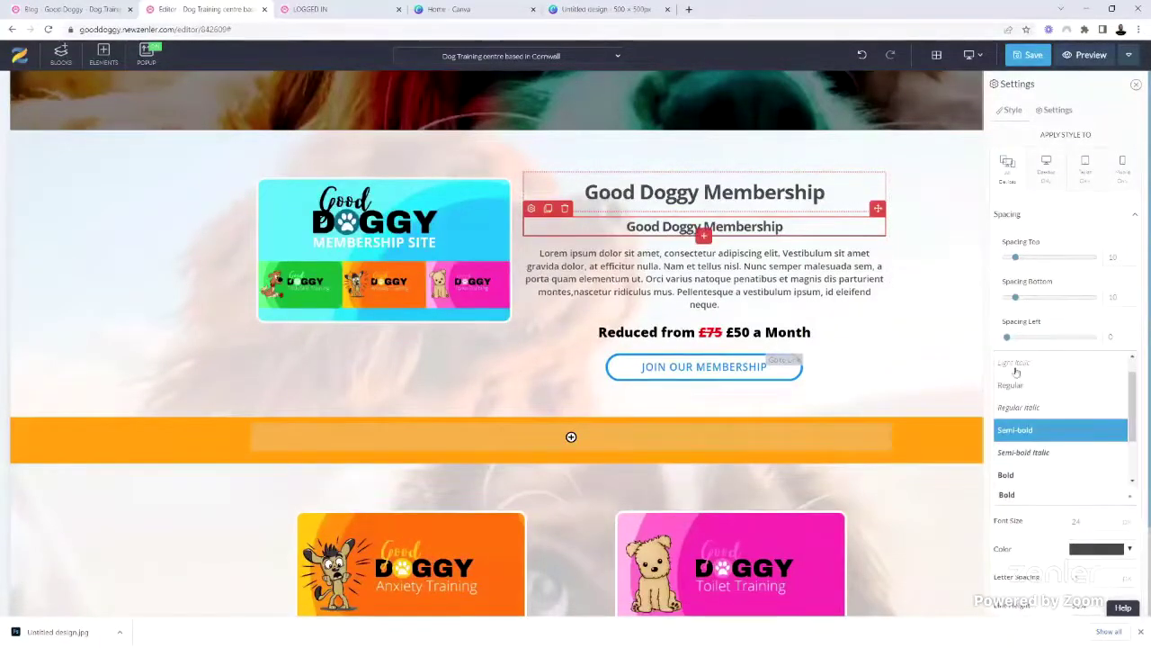
pyautogui.scroll(1, 1034, 374)
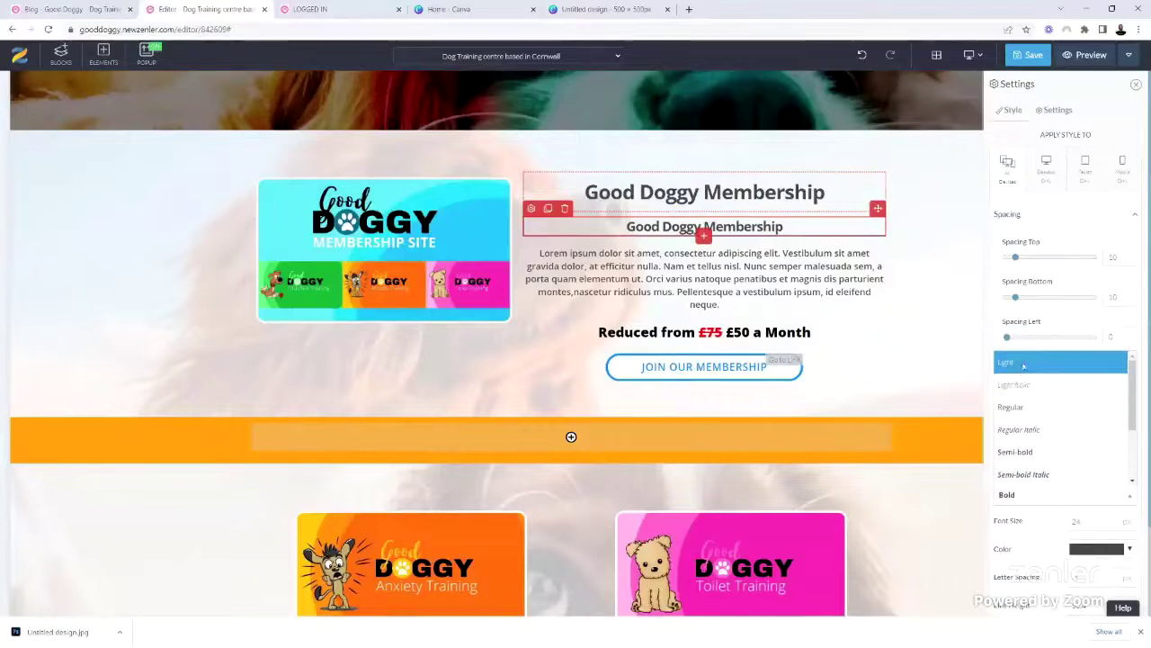
pyautogui.click(1022, 362)
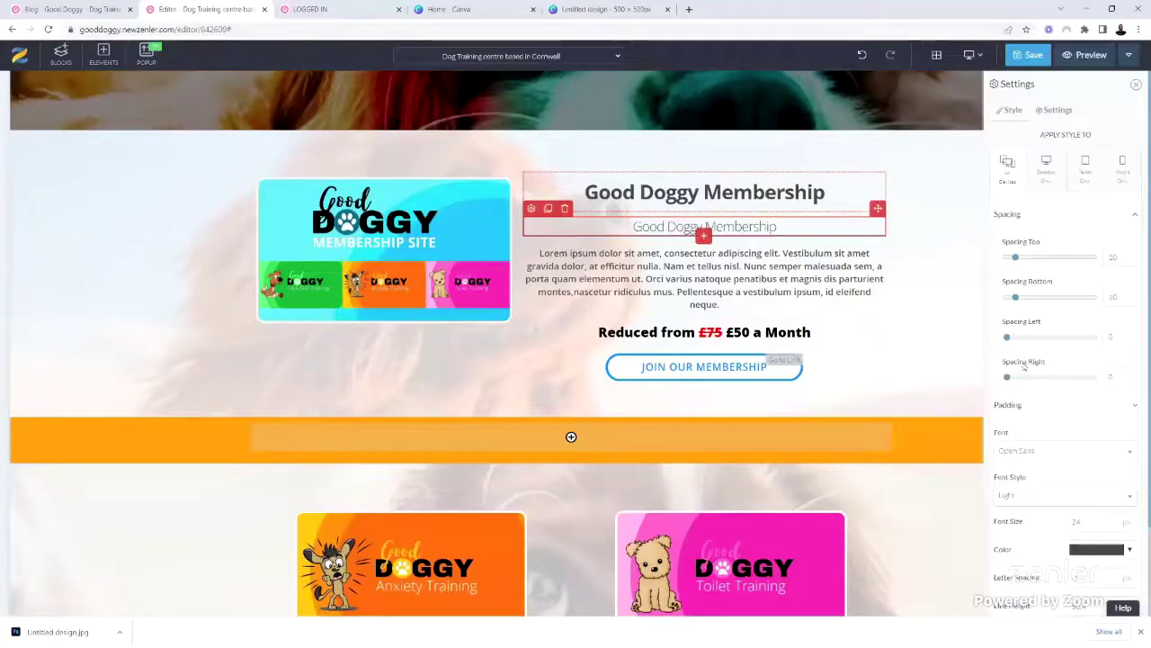
pyautogui.click(1126, 549)
pyautogui.click(963, 441)
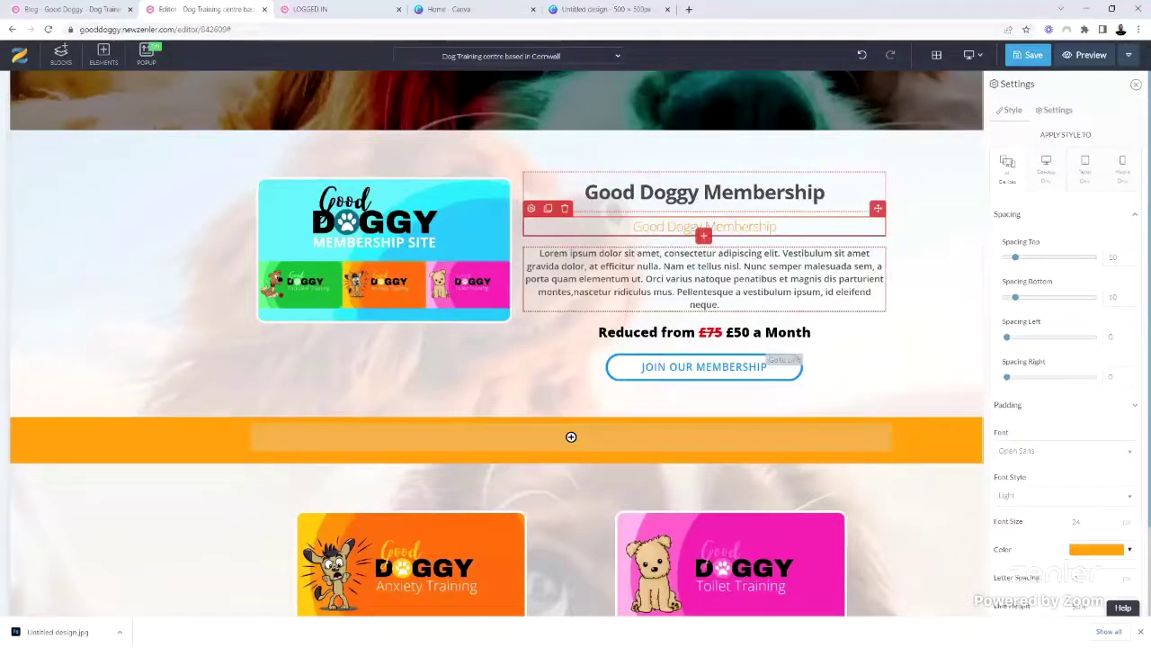
pyautogui.click(748, 273)
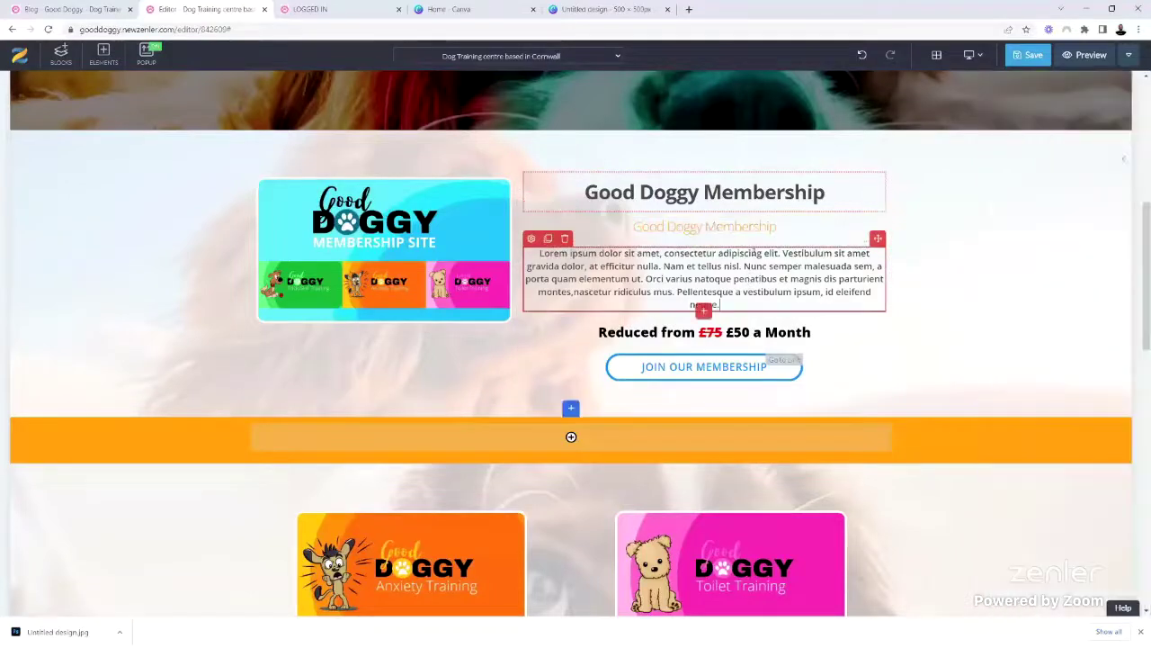
pyautogui.click(730, 229)
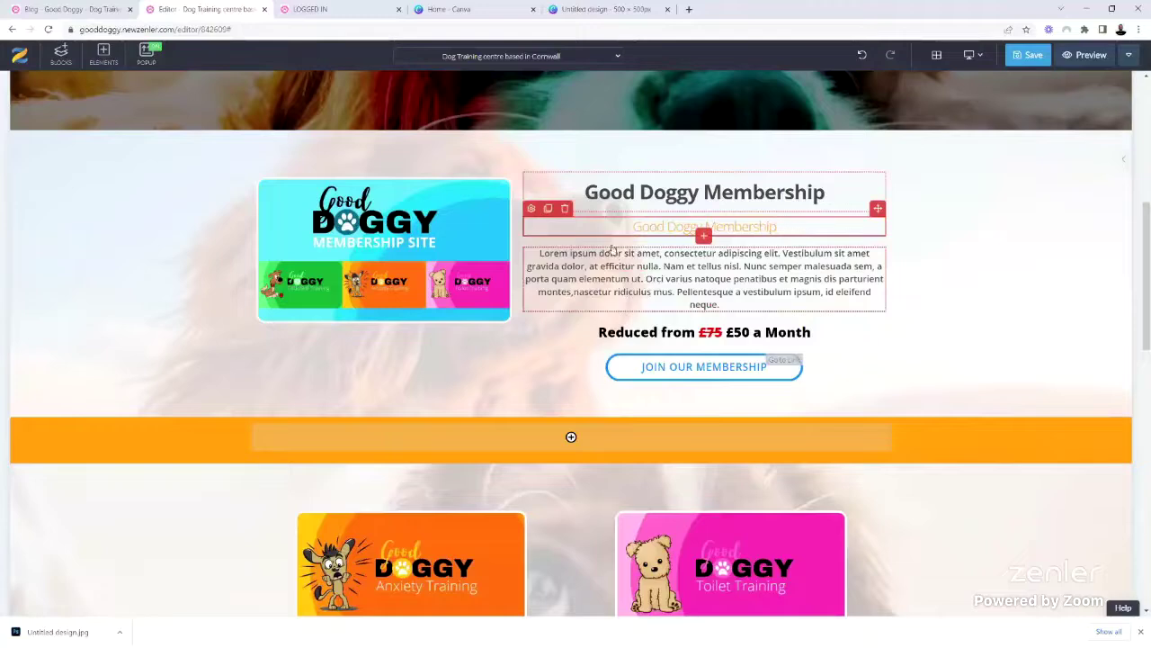
pyautogui.click(565, 208)
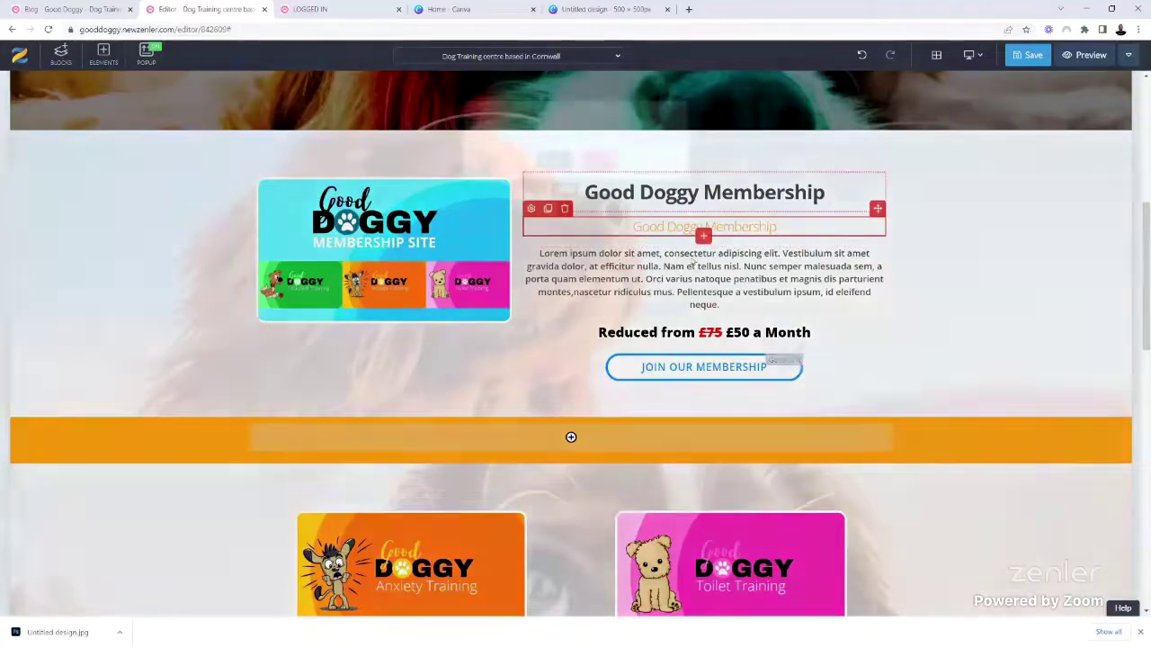
pyautogui.click(601, 179)
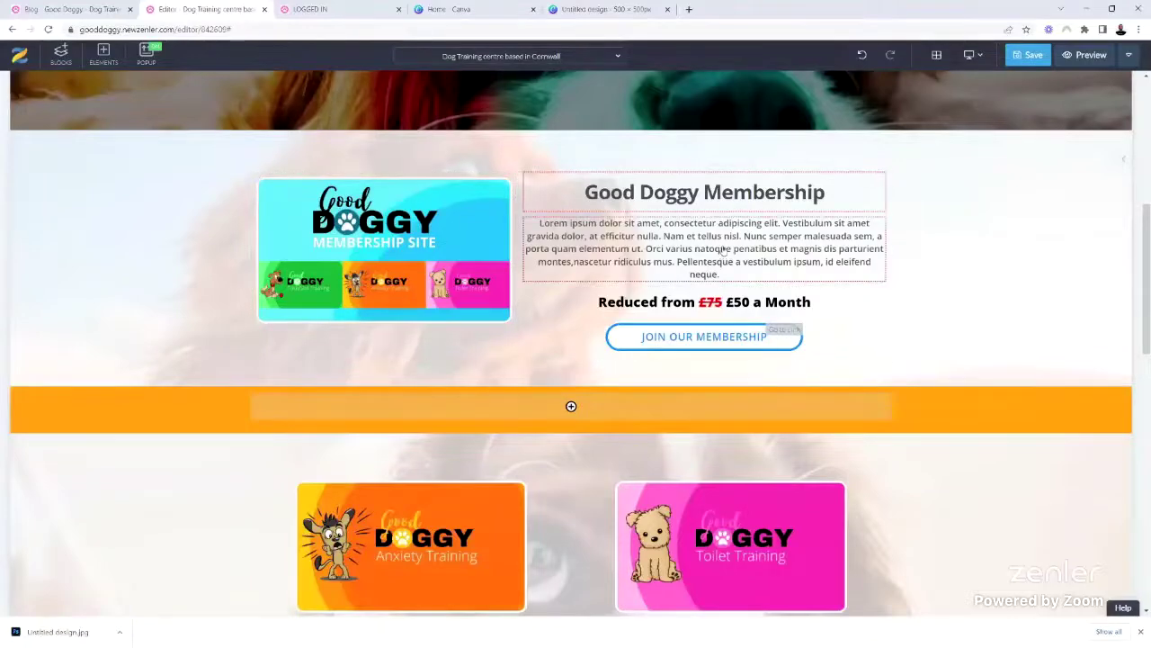
# - Scroll over the course cards in the editor, then switch to the private live-site window
pyautogui.scroll(-2, 758, 237)
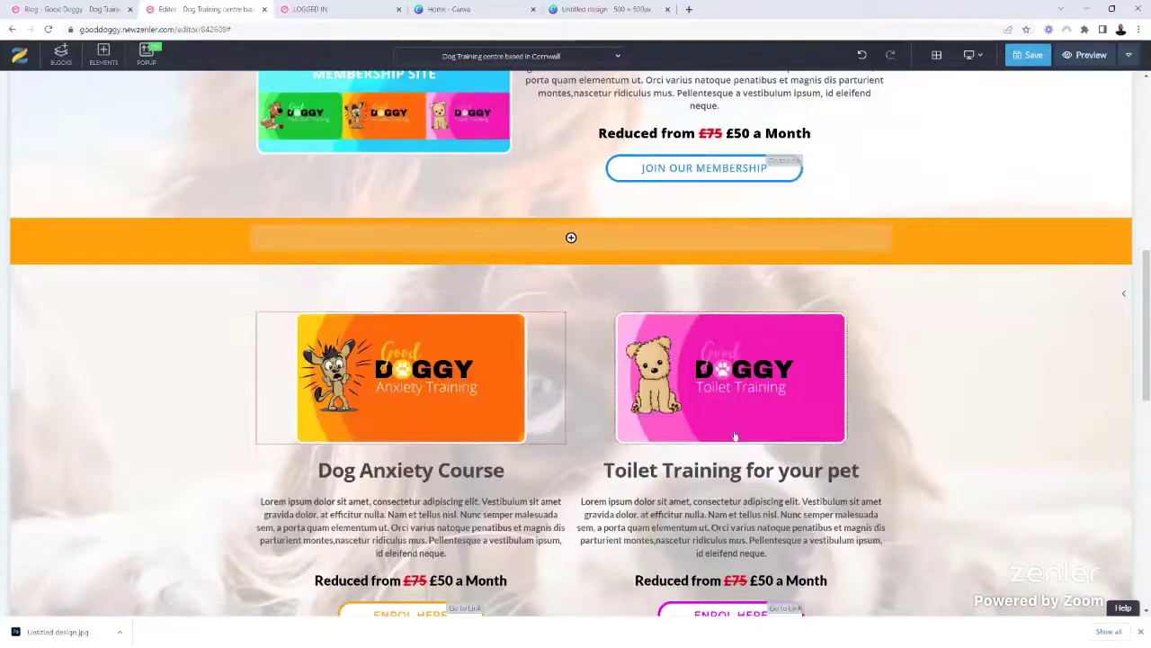
pyautogui.scroll(-3, 798, 417)
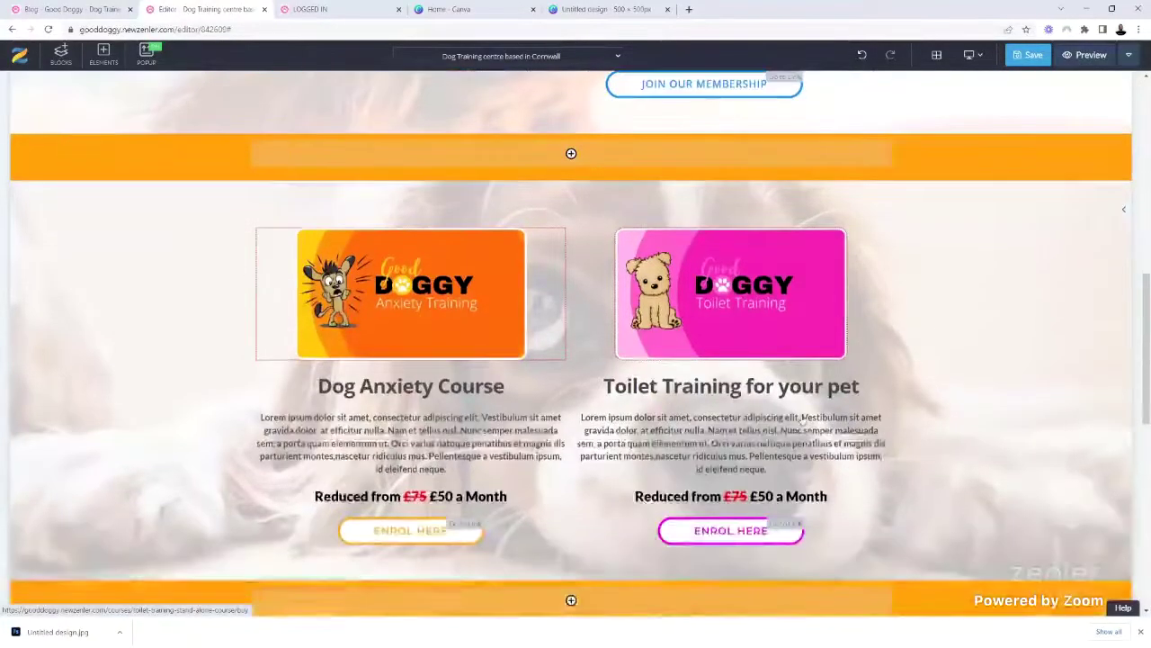
pyautogui.scroll(2, 770, 297)
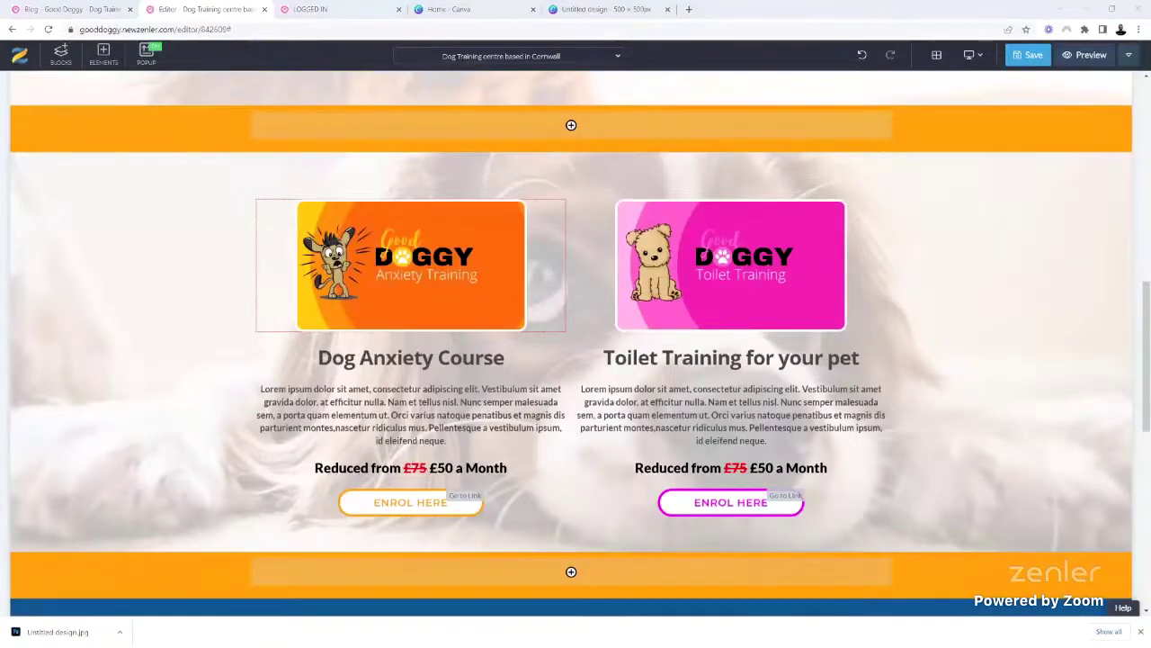
pyautogui.hotkey('alt', 'Tab')
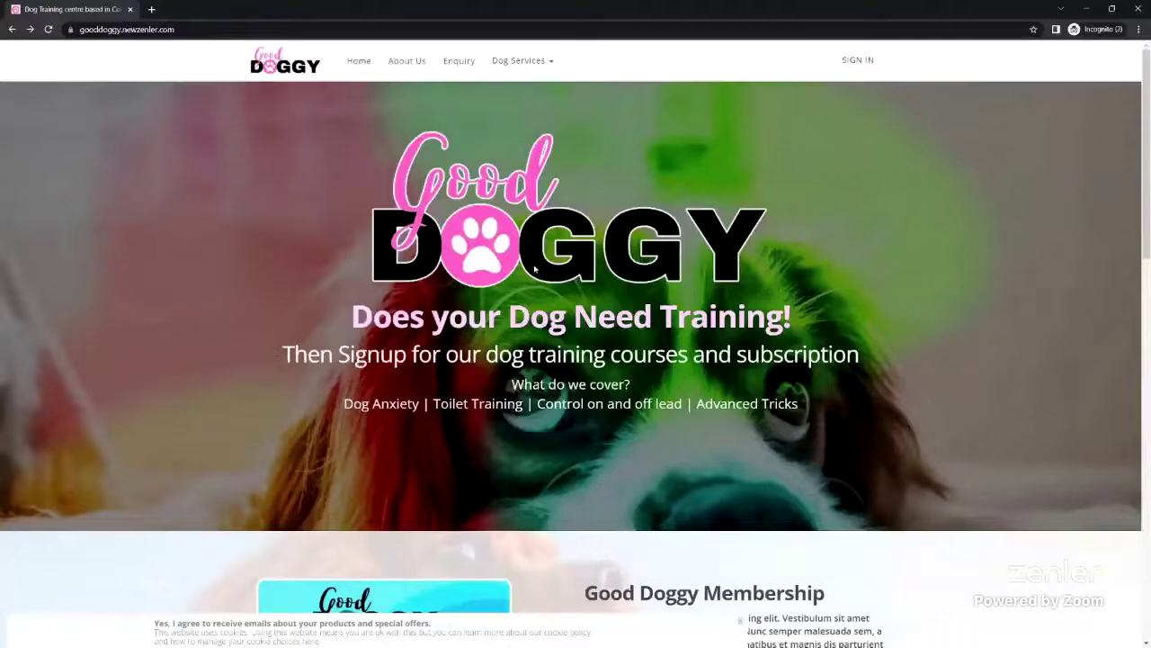
# - Open the Toilet Training course page from its card, go back, then open Dog Anxiety Training
pyautogui.scroll(-5, 543, 271)
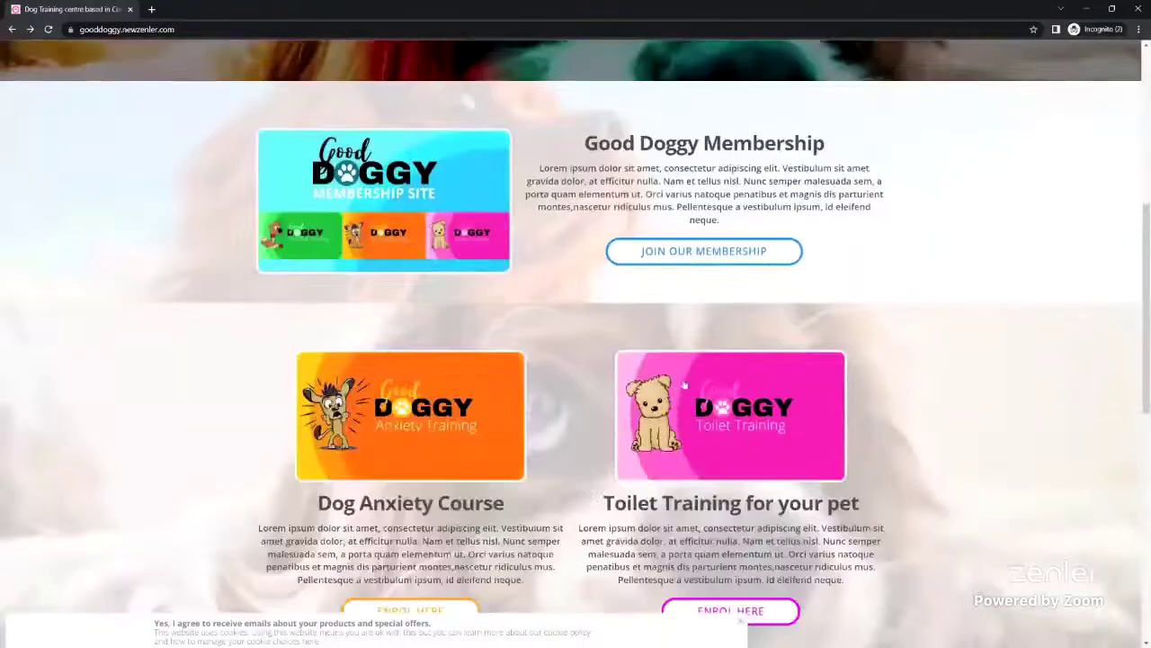
pyautogui.click(713, 393)
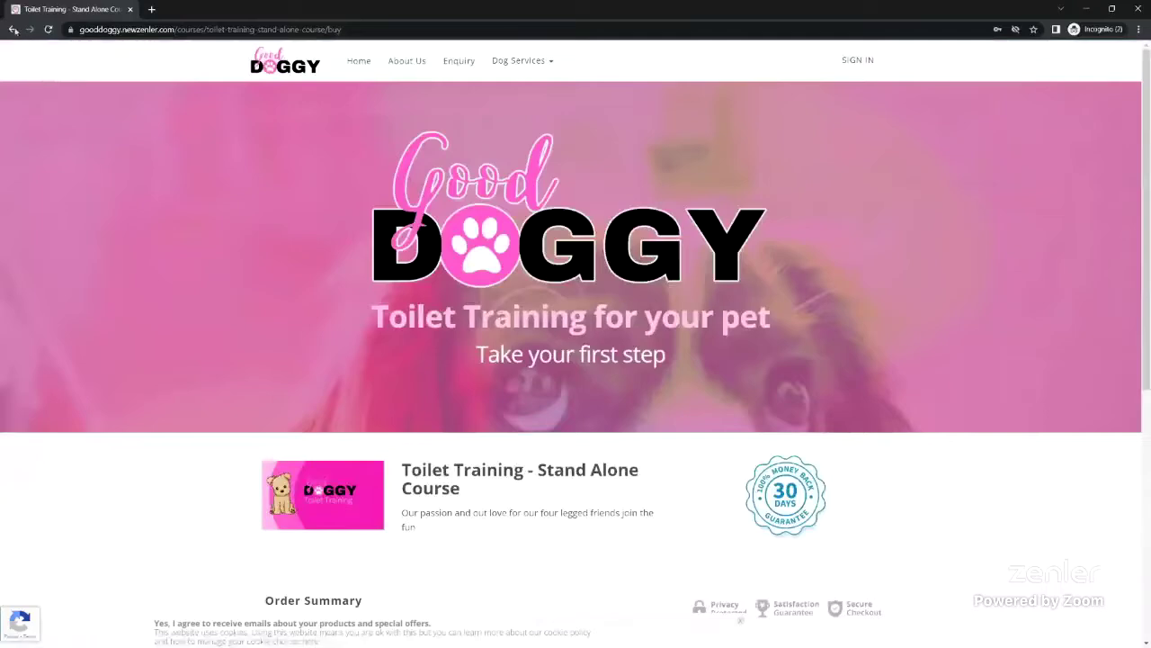
pyautogui.hotkey('alt', 'Left')
pyautogui.click(518, 481)
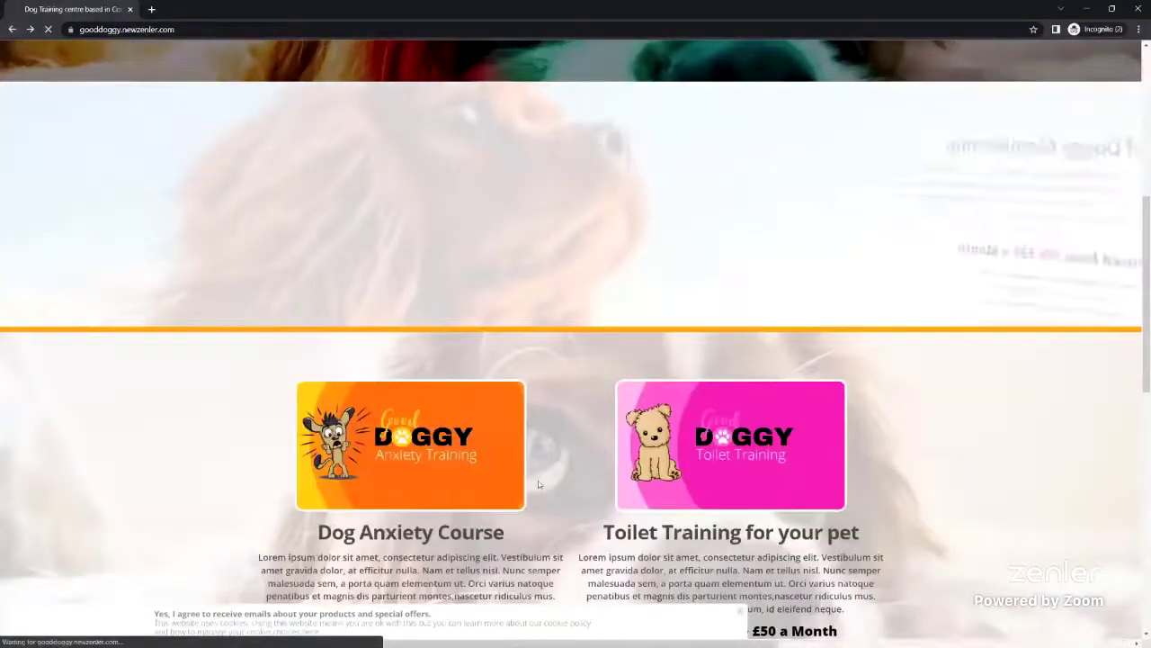
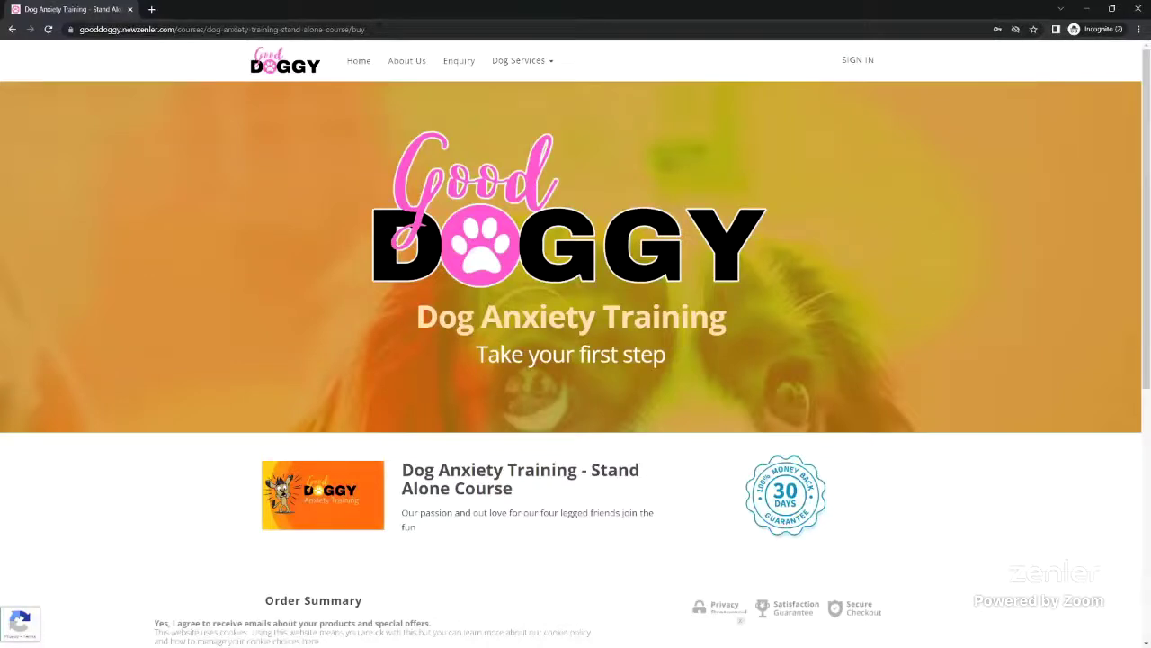
# - Go to showcase.newzenler.com in the browser
pyautogui.click(378, 28)
pyautogui.write('showcas')
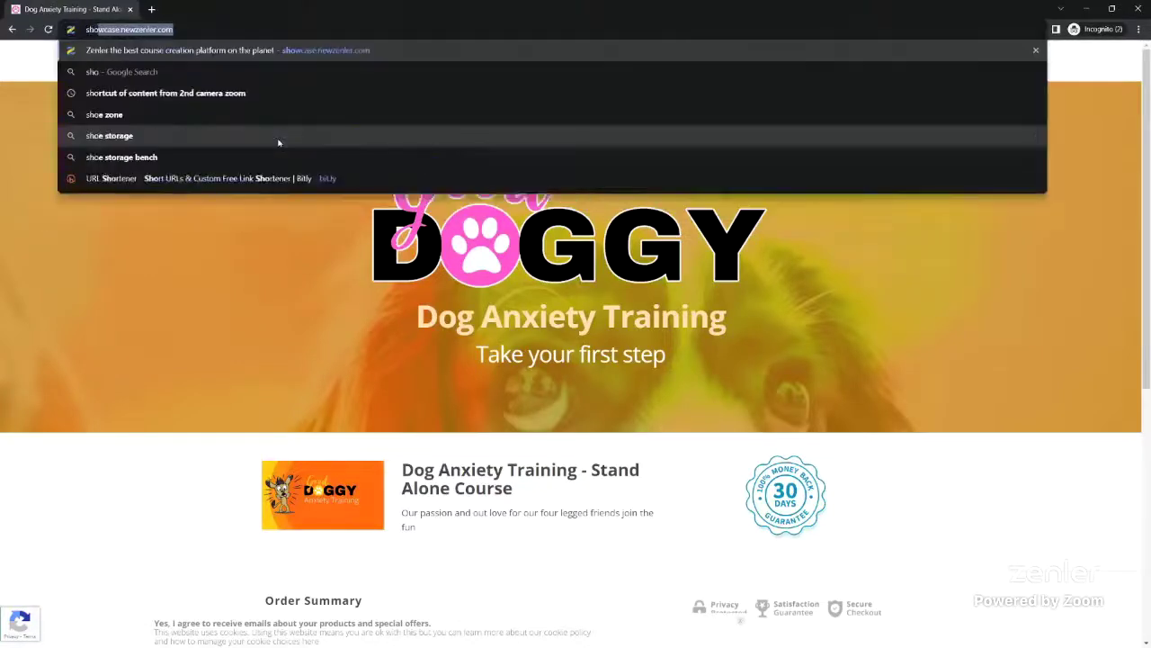
pyautogui.write('e.n')
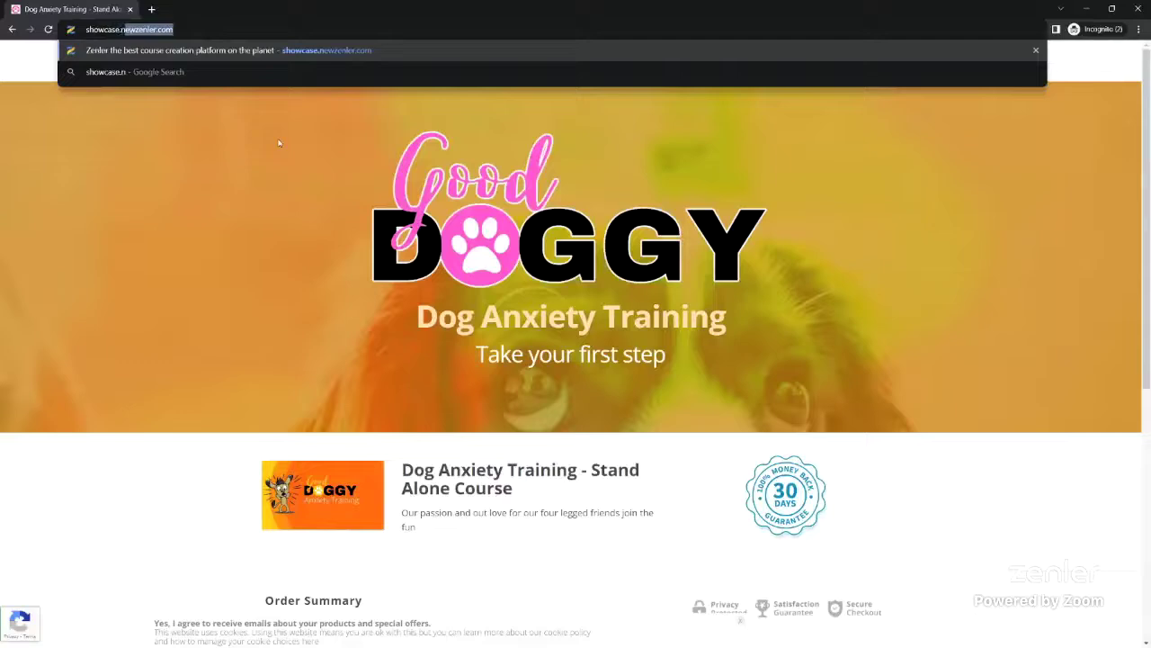
pyautogui.write('ewzenler.com')
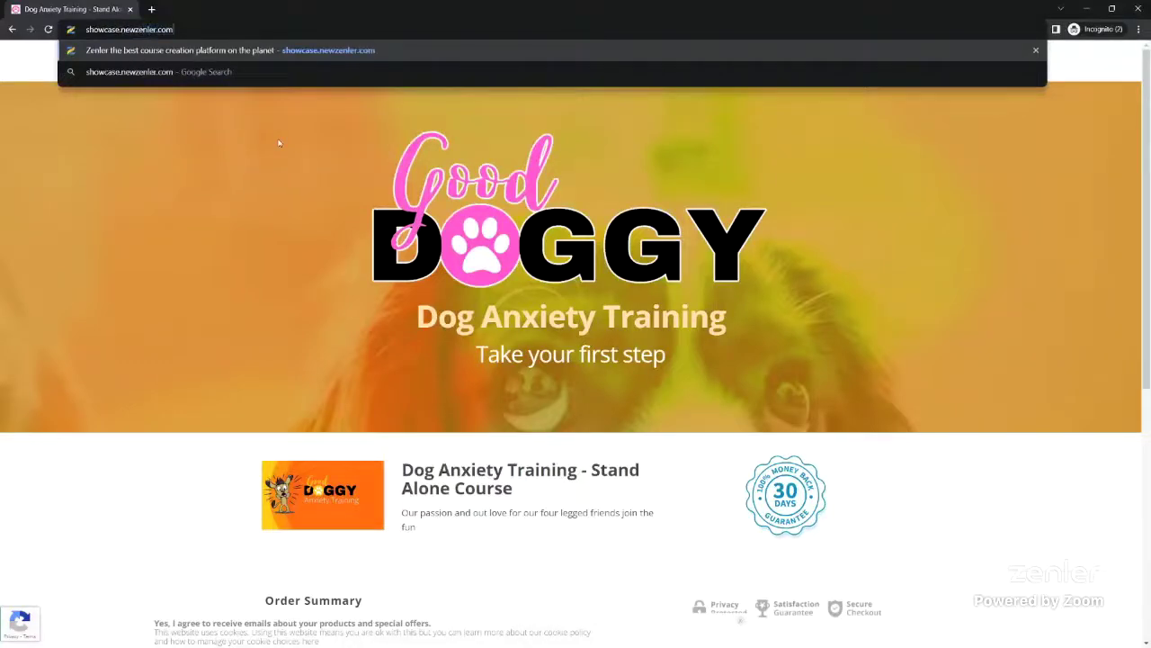
pyautogui.press('Return')
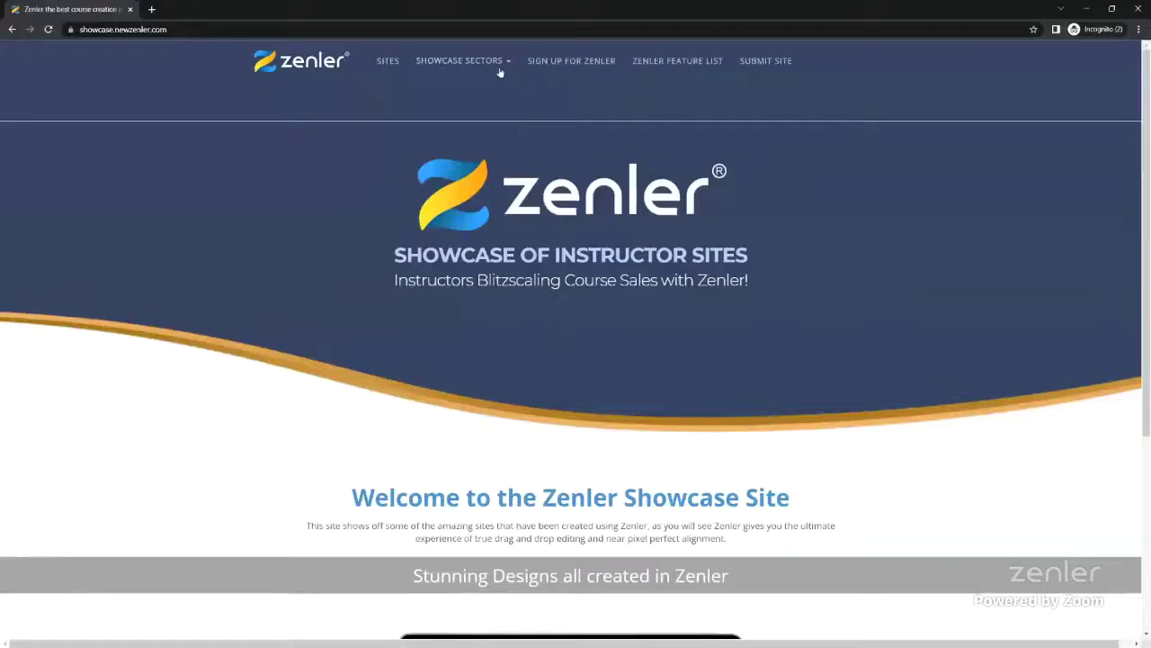
# - Show the Animals and Pets showcase sector and open the Fun-Staffy example site
pyautogui.click(500, 68)
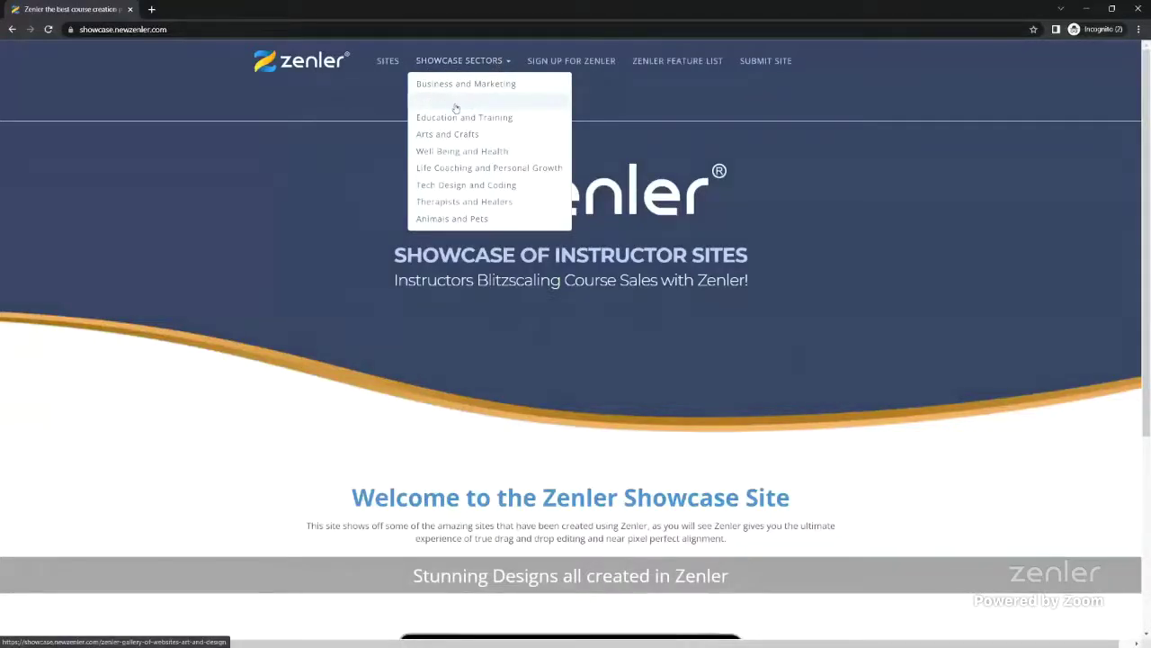
pyautogui.click(455, 218)
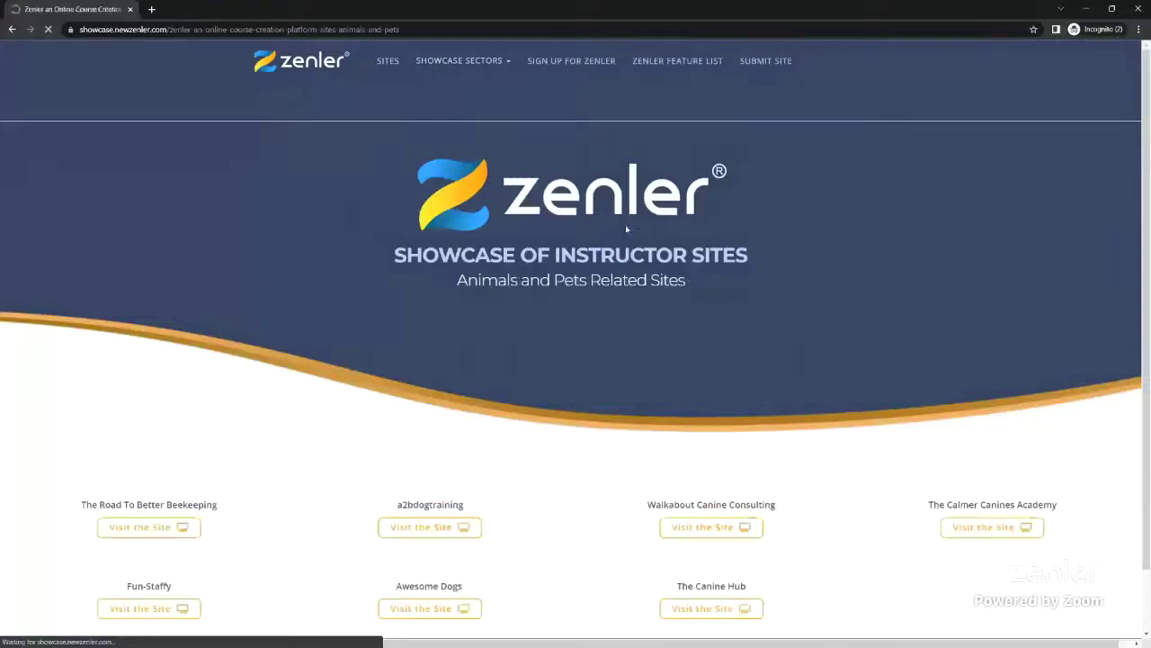
pyautogui.scroll(-4, 650, 231)
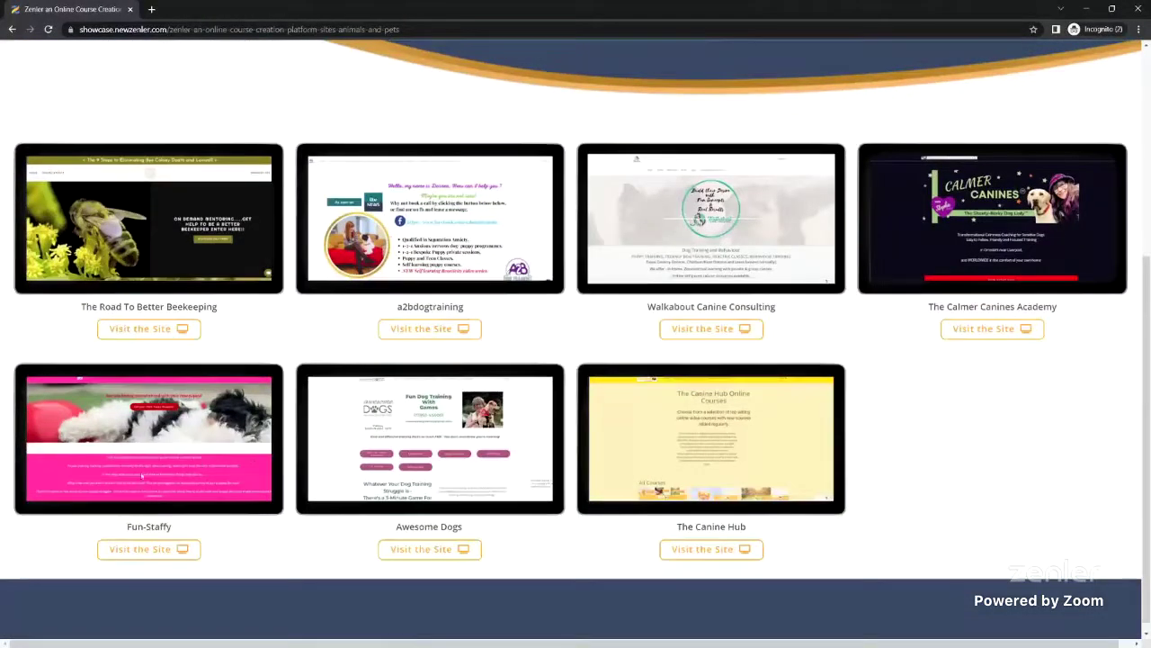
pyautogui.click(132, 550)
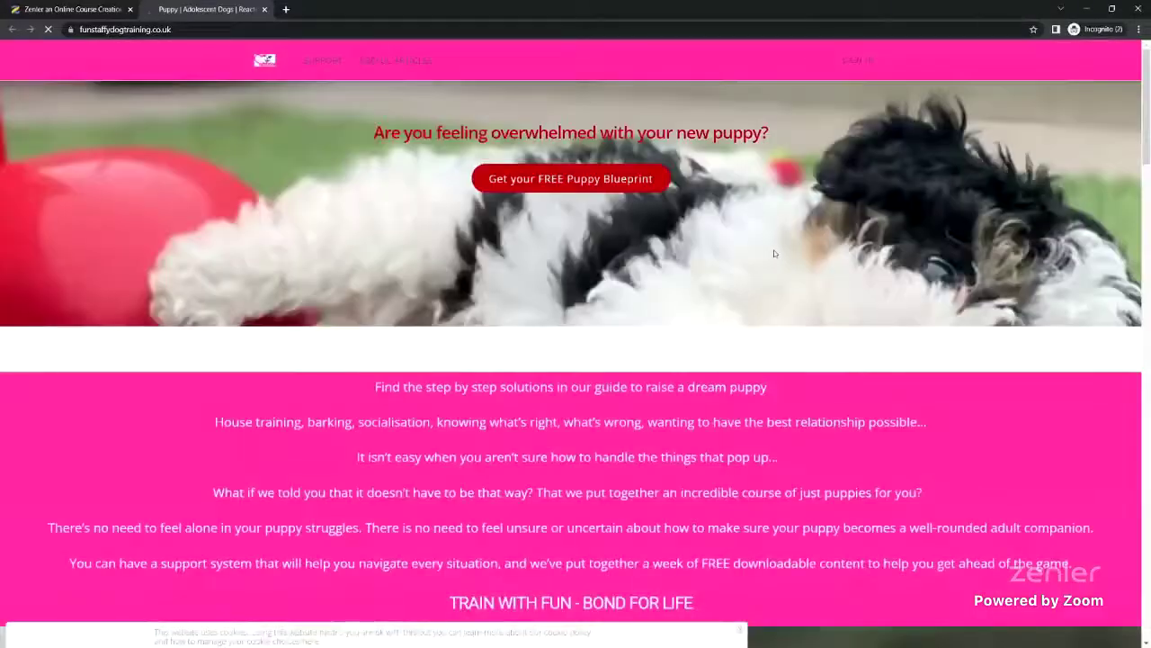
# - Scroll through the Fun-Staffy site and its courses, then return to the Animals and Pets showcase tab
pyautogui.scroll(-10, 774, 254)
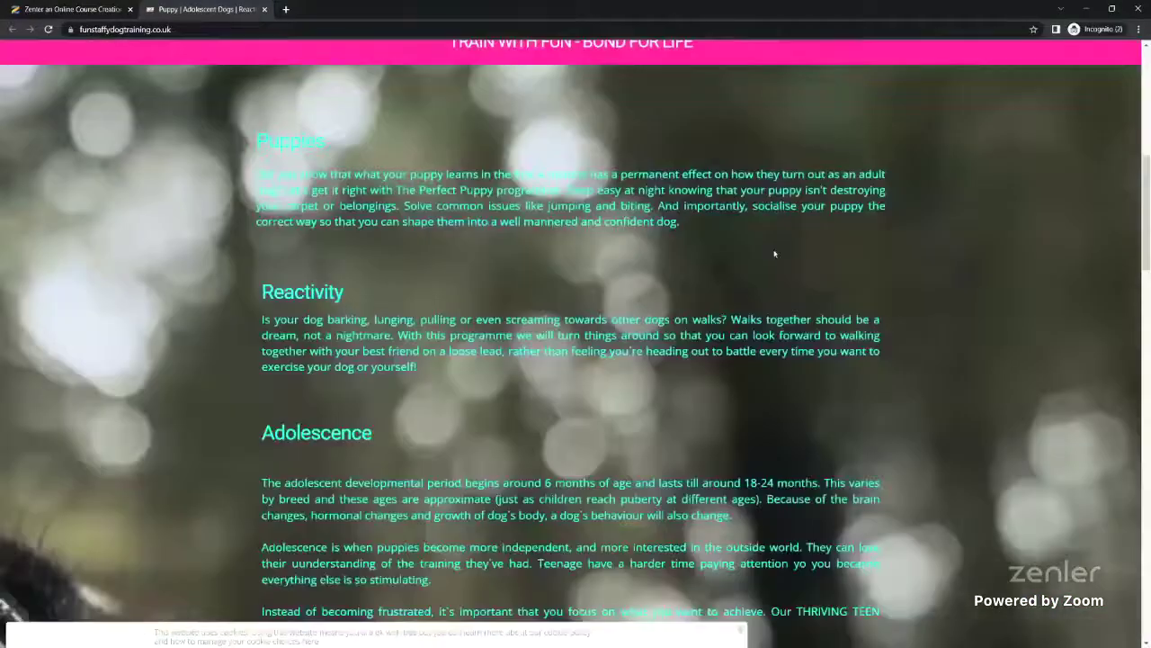
pyautogui.scroll(-8, 774, 254)
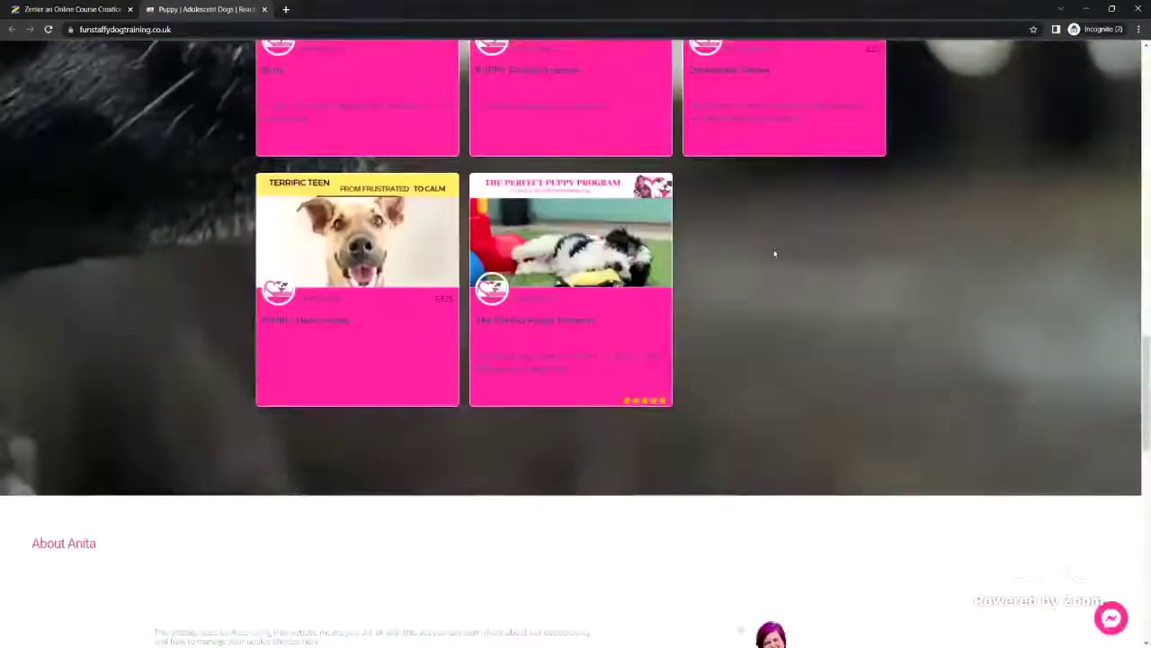
pyautogui.scroll(-5, 774, 254)
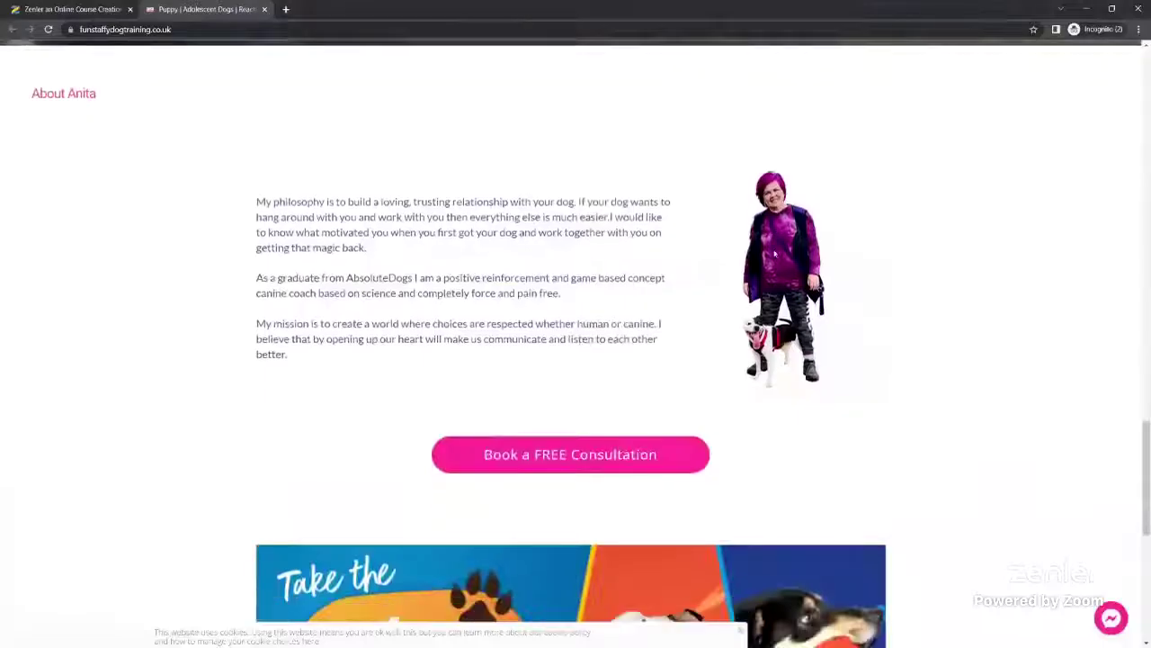
pyautogui.scroll(-2, 774, 253)
pyautogui.scroll(2, 774, 253)
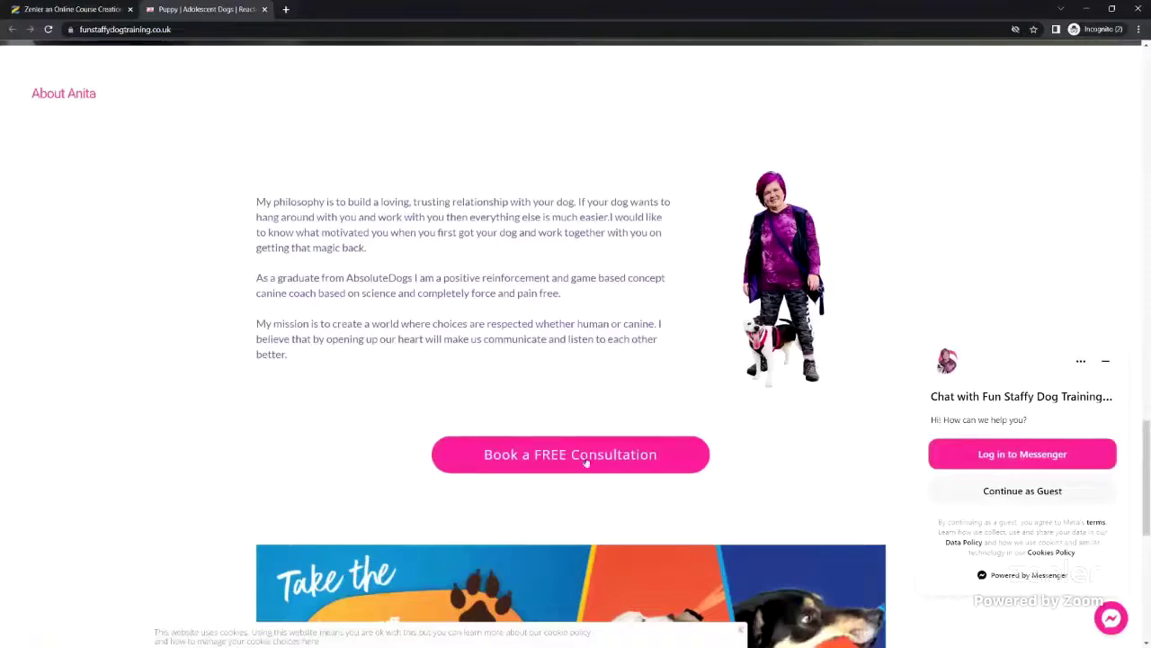
pyautogui.scroll(-4, 721, 349)
pyautogui.scroll(10, 723, 349)
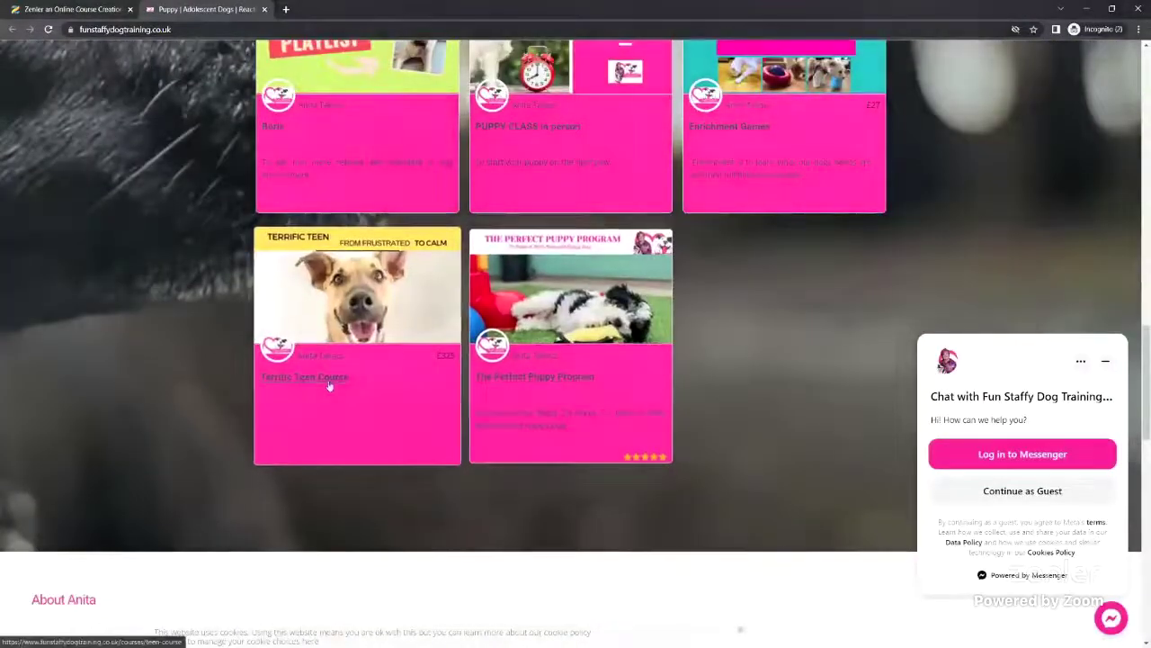
pyautogui.scroll(5, 697, 360)
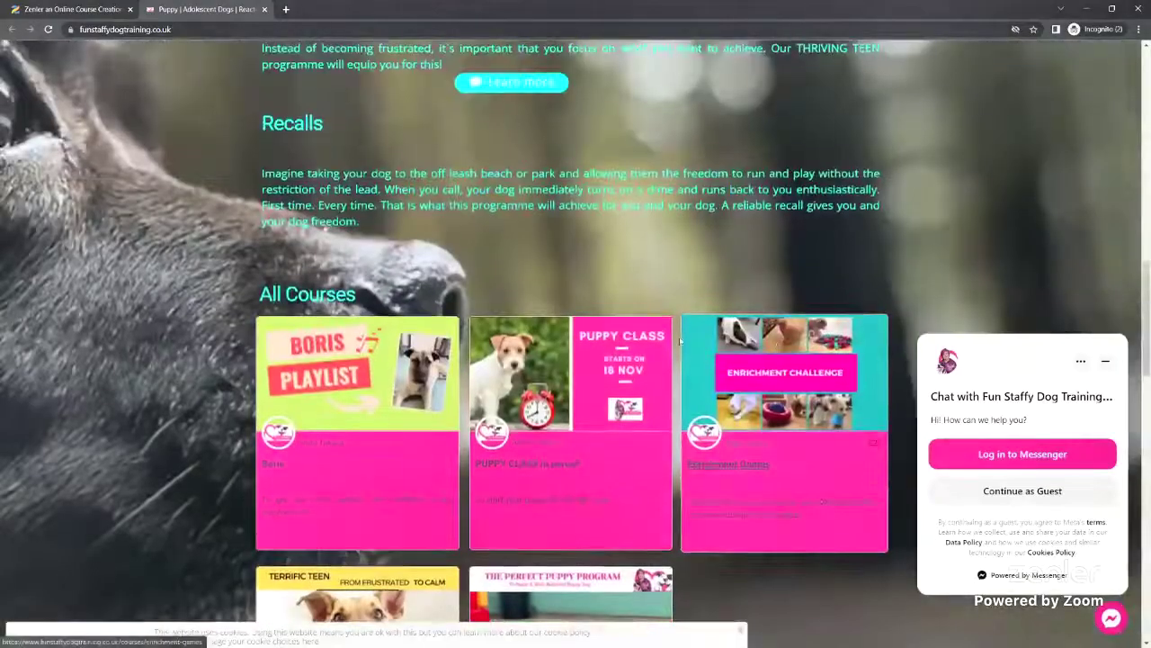
pyautogui.scroll(6, 500, 351)
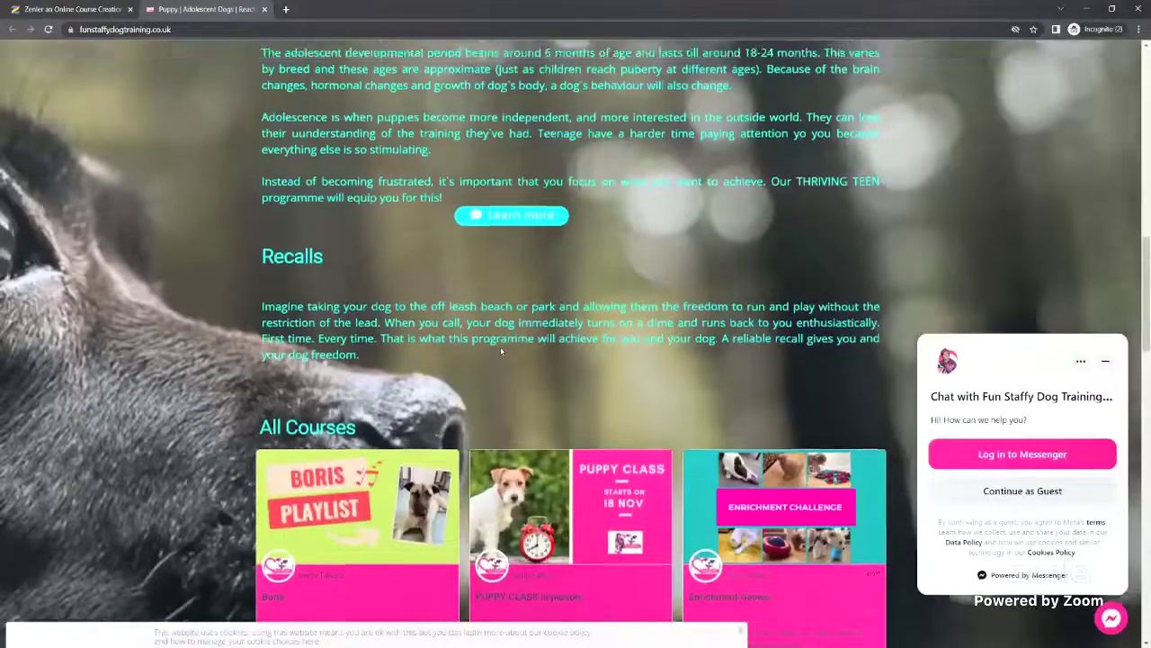
pyautogui.scroll(5, 506, 346)
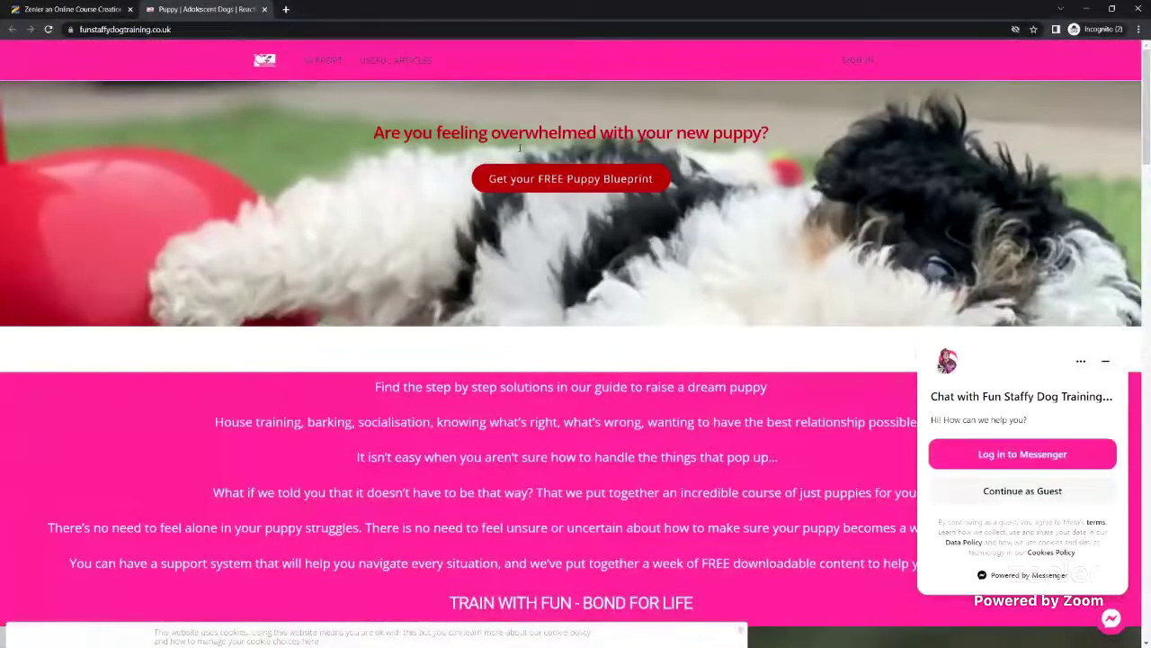
pyautogui.scroll(-1, 628, 254)
pyautogui.scroll(-10, 629, 254)
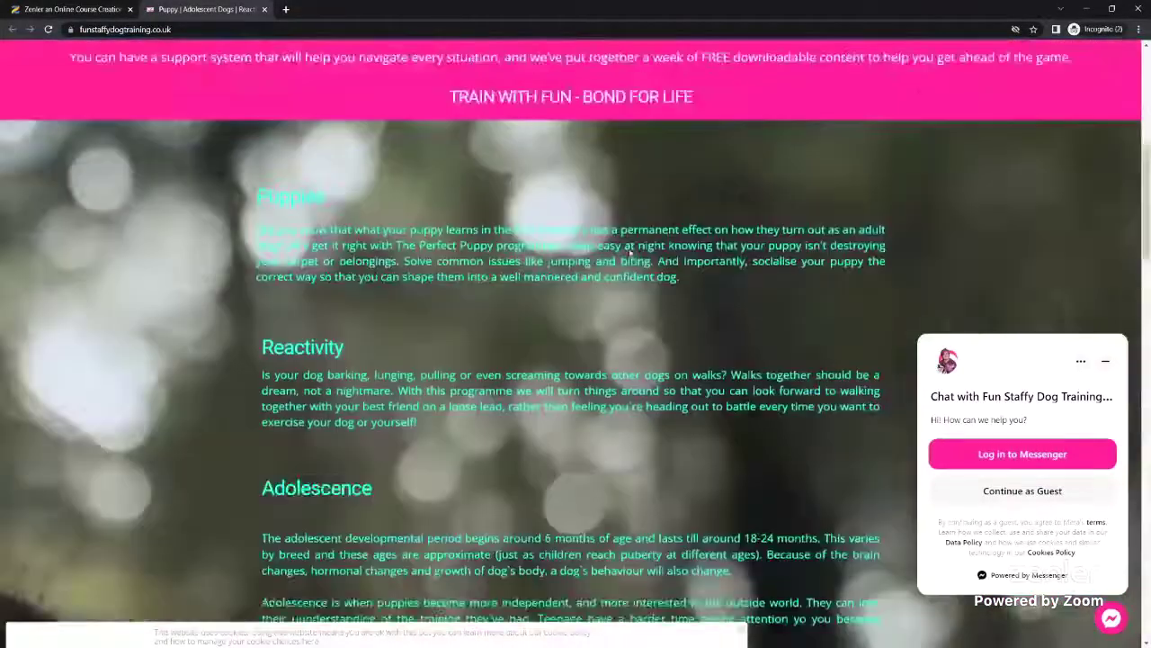
pyautogui.scroll(-15, 630, 254)
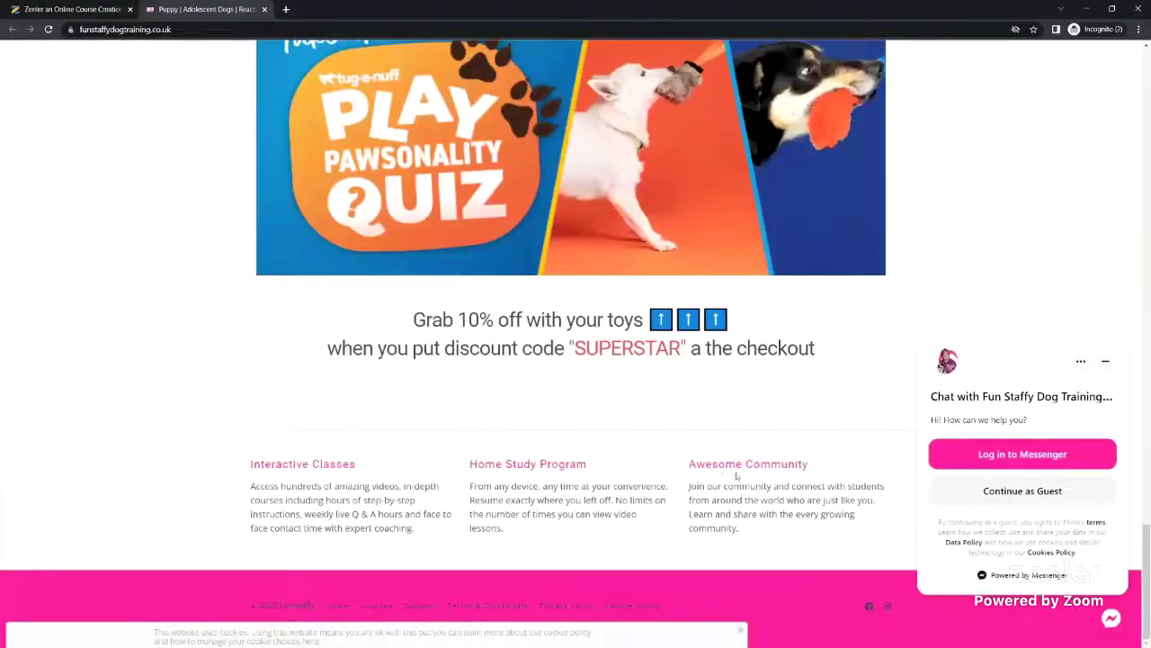
pyautogui.scroll(8, 889, 465)
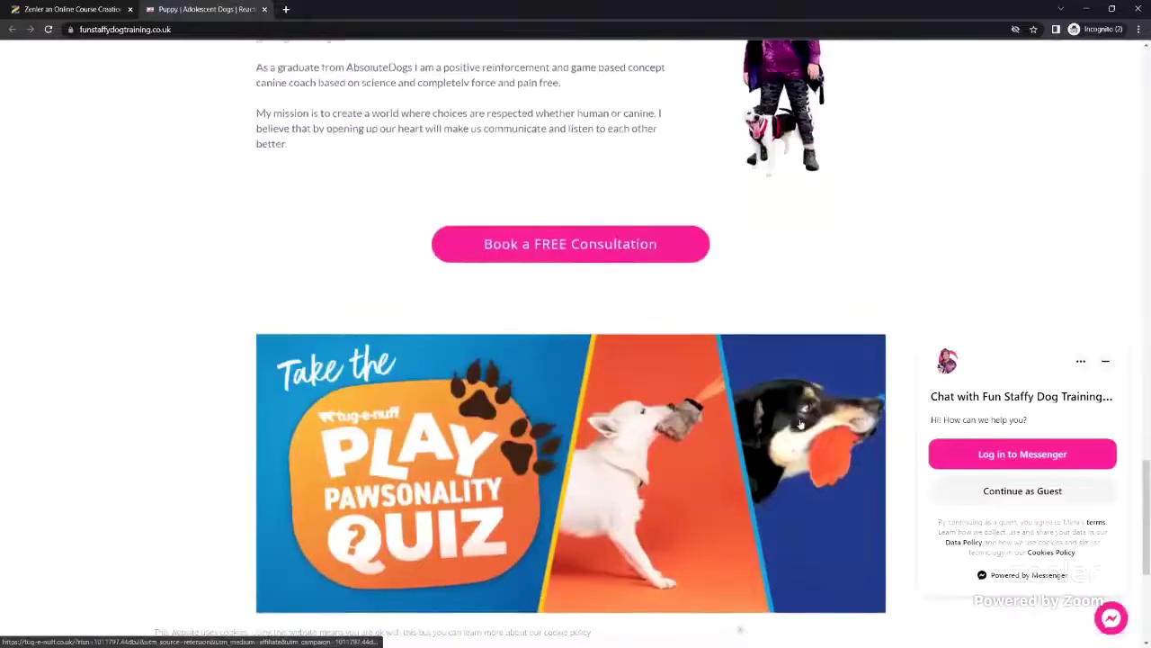
pyautogui.scroll(6, 801, 422)
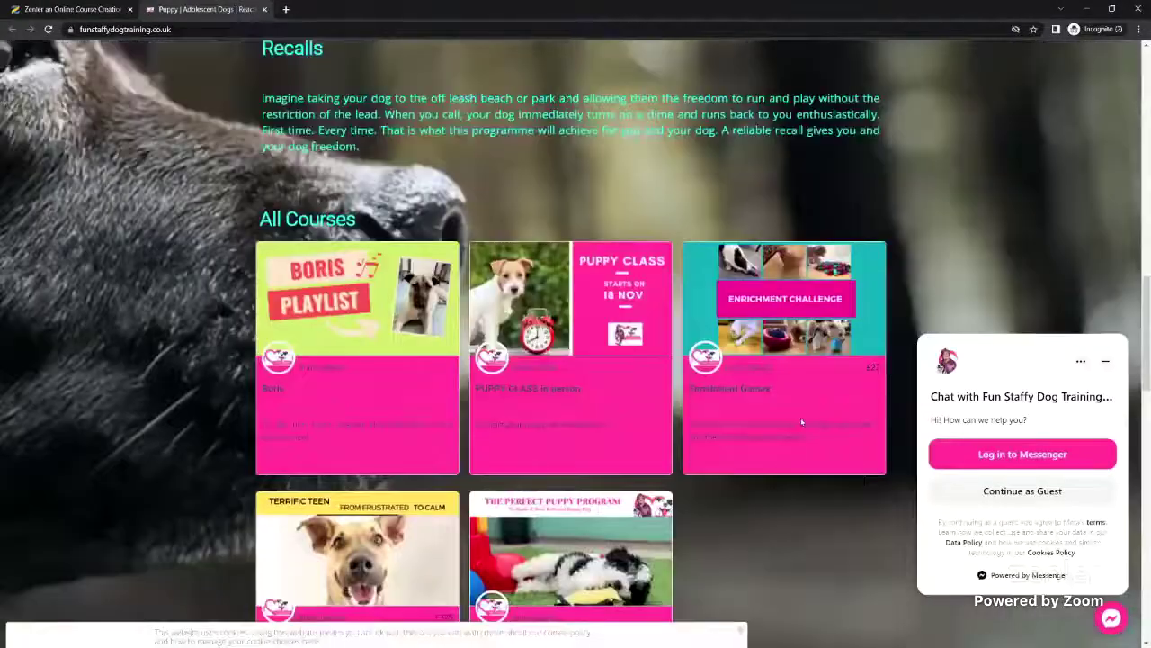
pyautogui.scroll(2, 802, 422)
pyautogui.click(12, 29)
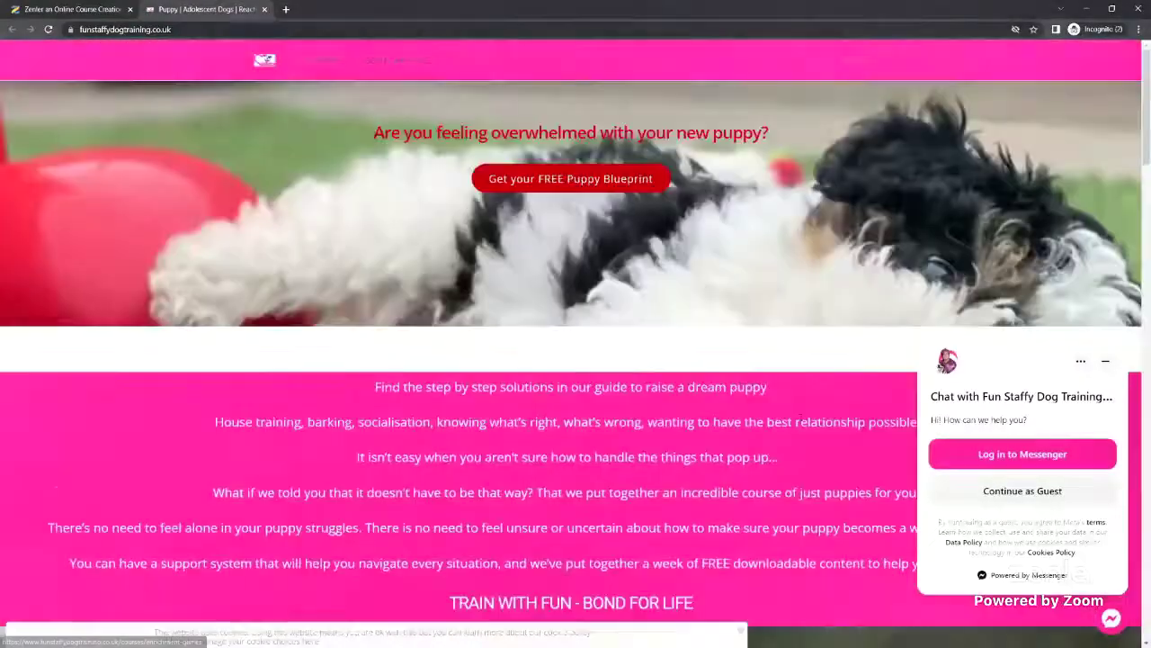
pyautogui.click(74, 11)
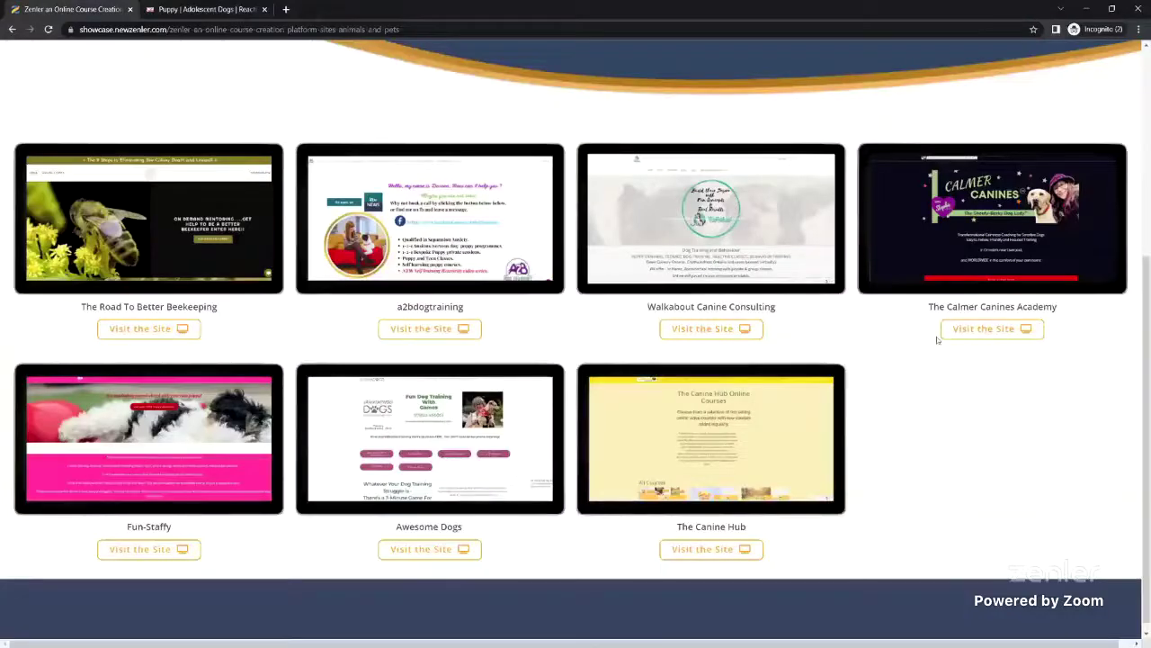
# - Browse the Business and Marketing example sites, then minimise the showcase window to reveal the Good Doggy editor
pyautogui.scroll(4, 938, 340)
pyautogui.scroll(-3, 731, 448)
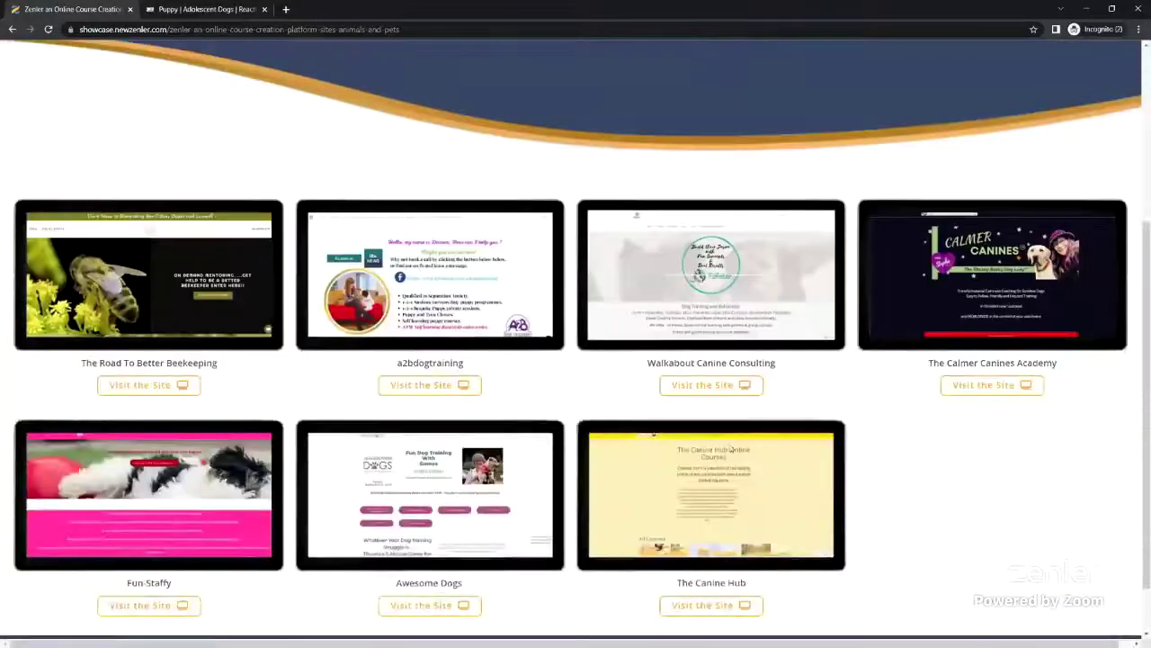
pyautogui.scroll(3, 730, 449)
pyautogui.click(494, 63)
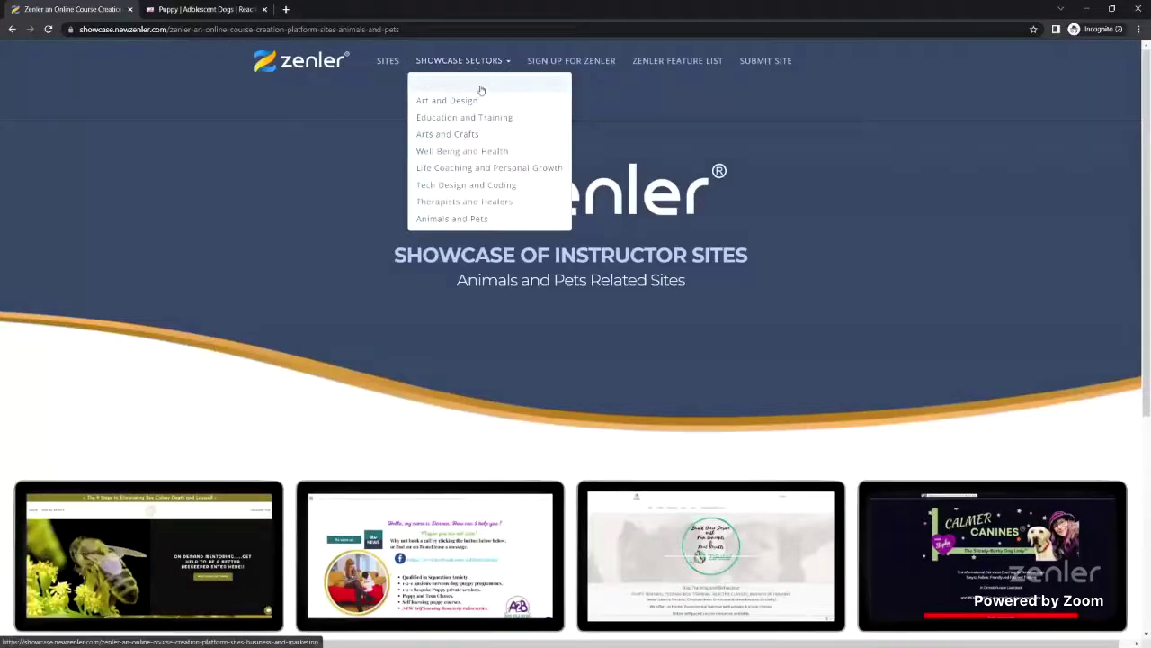
pyautogui.click(479, 89)
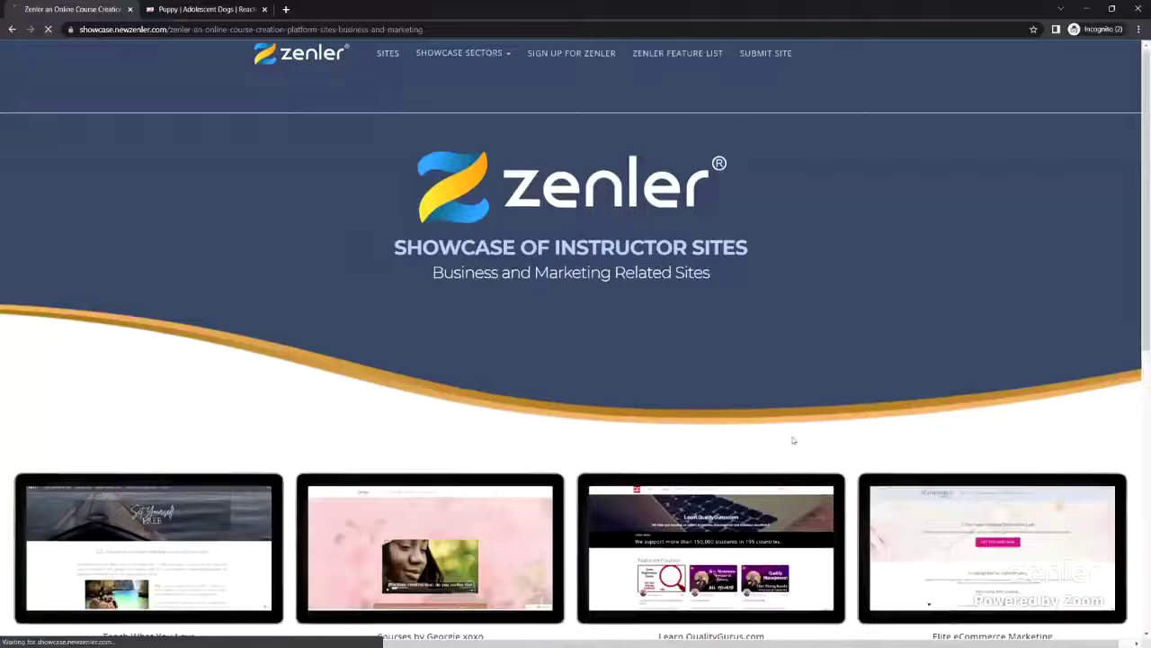
pyautogui.scroll(-2, 792, 441)
pyautogui.scroll(-2, 576, 342)
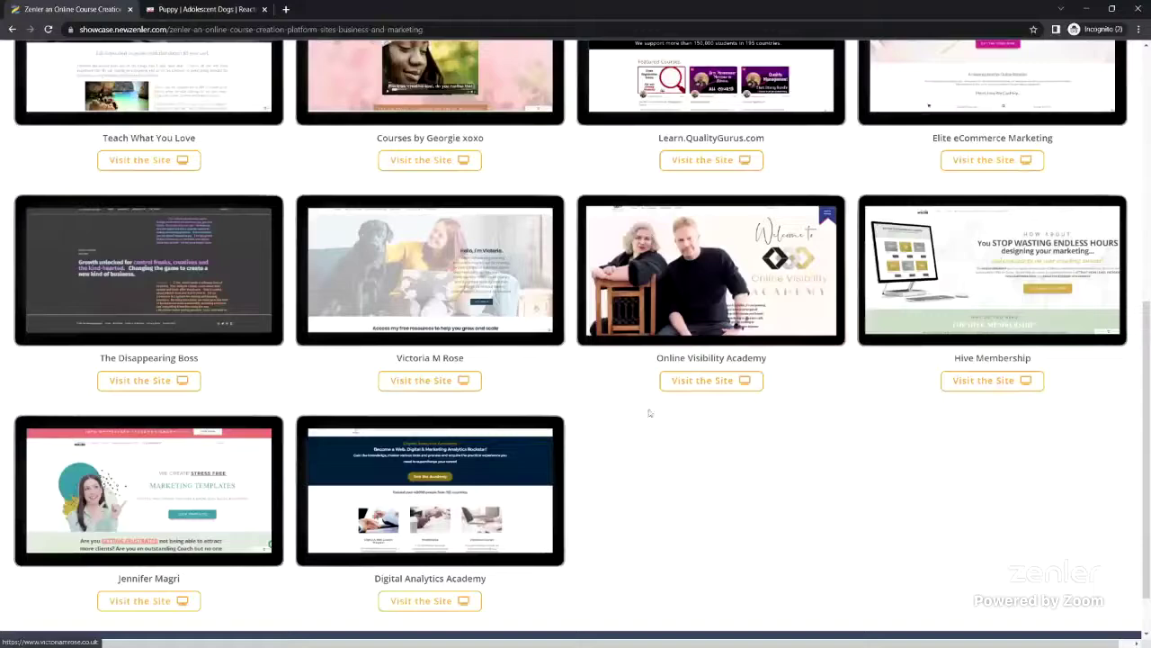
pyautogui.scroll(6, 763, 441)
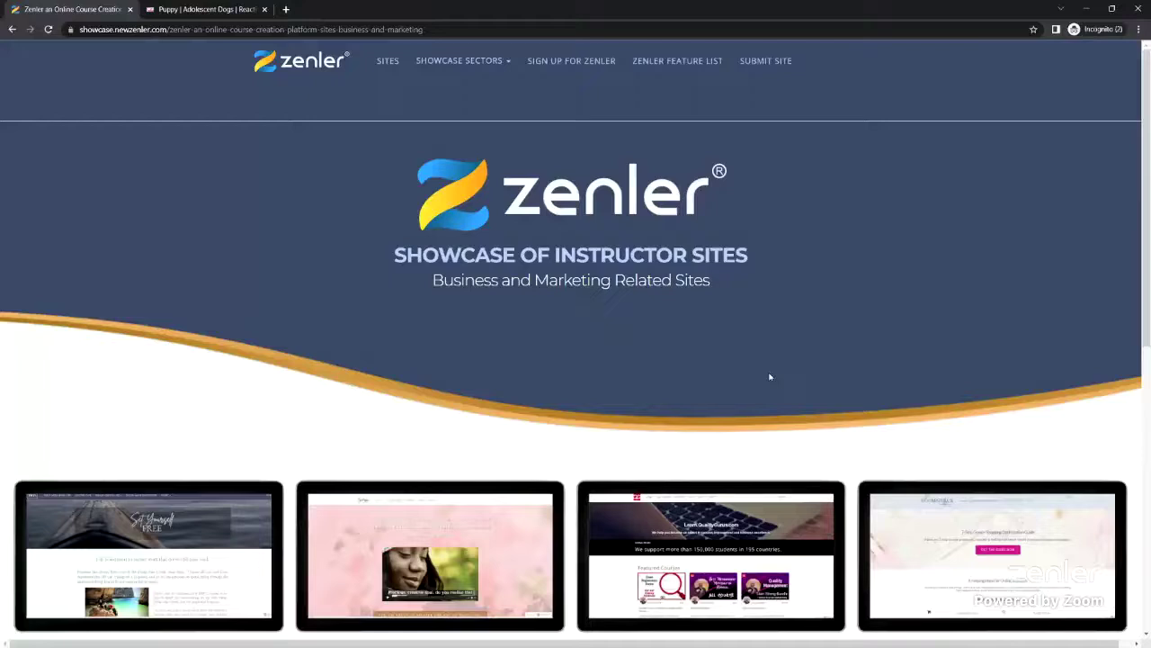
pyautogui.click(1086, 10)
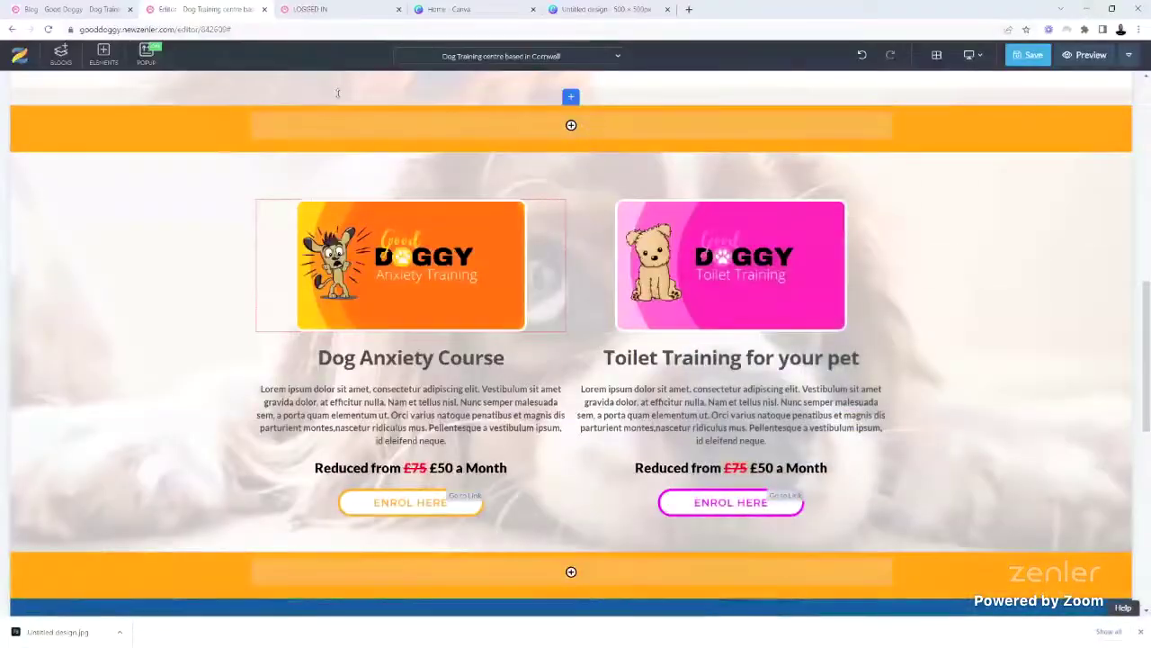
# - Preview the Online Training for Stressed and Anxious Dogs in St Ives page from the Pages list
pyautogui.click(61, 10)
pyautogui.click(39, 193)
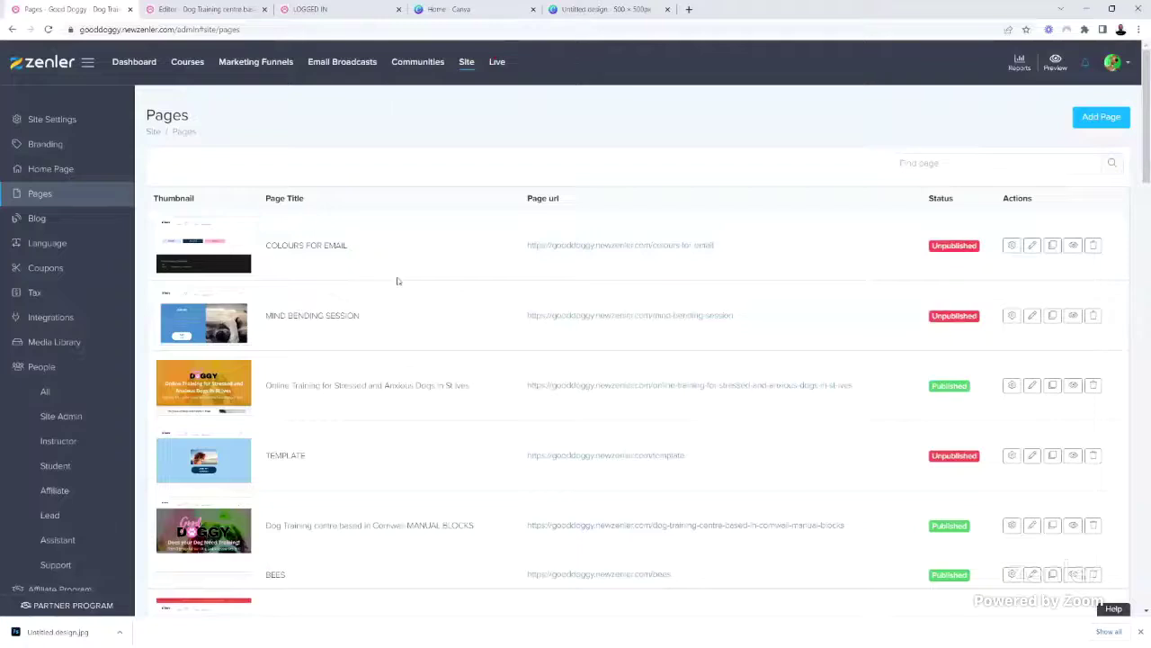
pyautogui.scroll(-2, 436, 277)
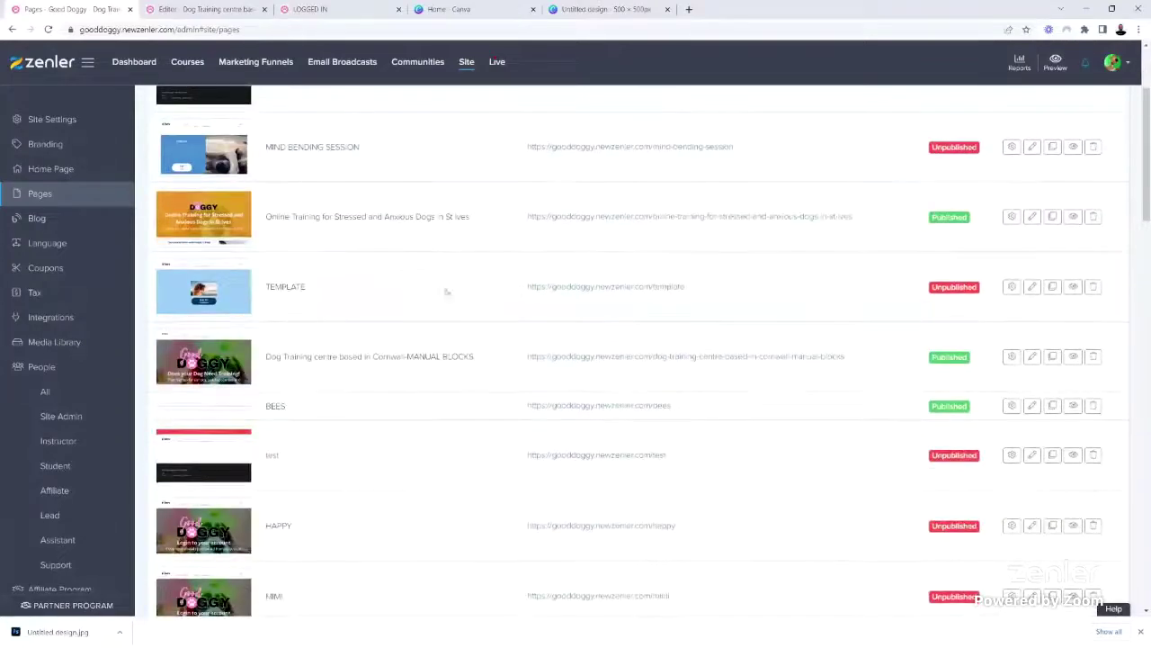
pyautogui.click(1072, 215)
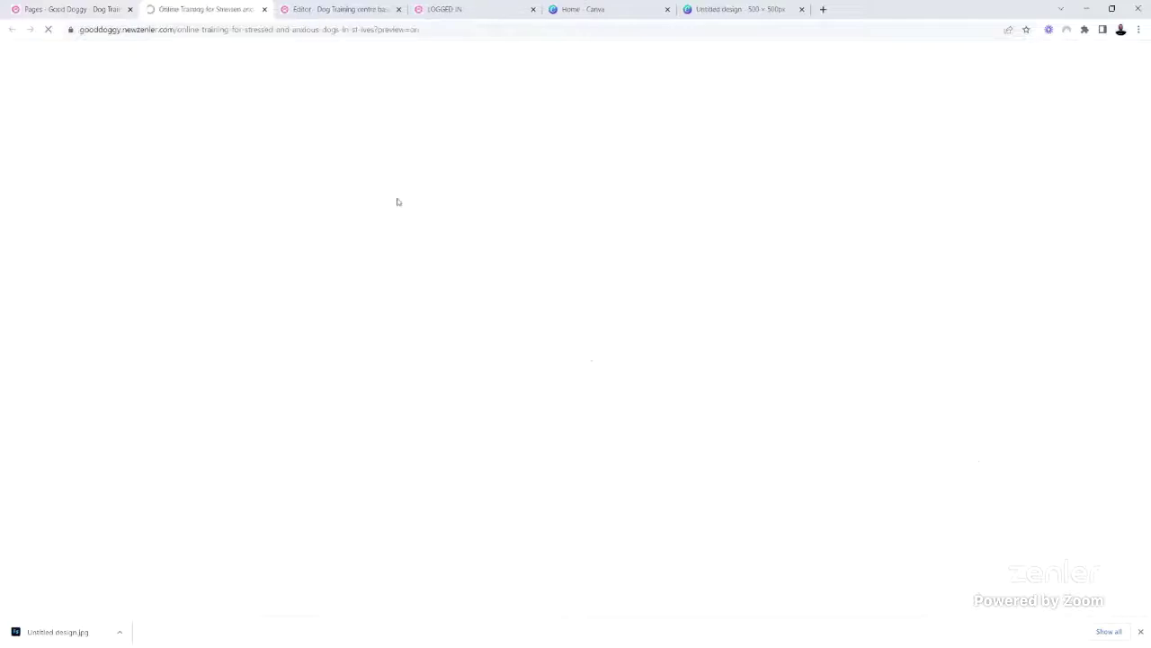
pyautogui.scroll(-5, 349, 302)
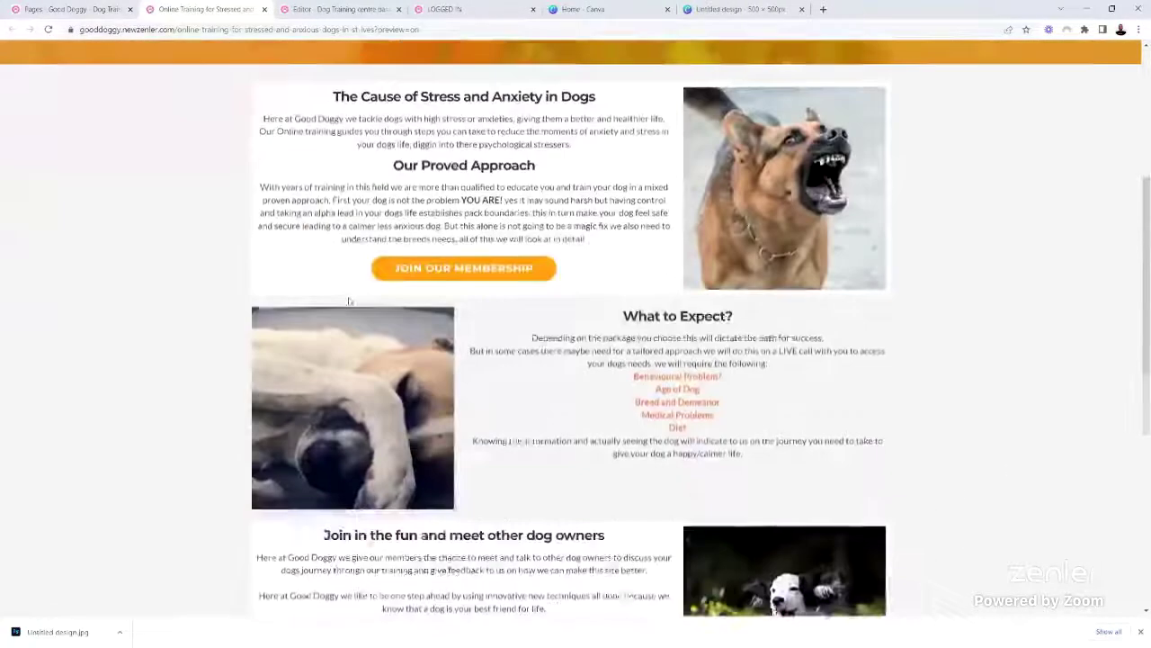
pyautogui.scroll(4, 349, 301)
pyautogui.scroll(2, 348, 301)
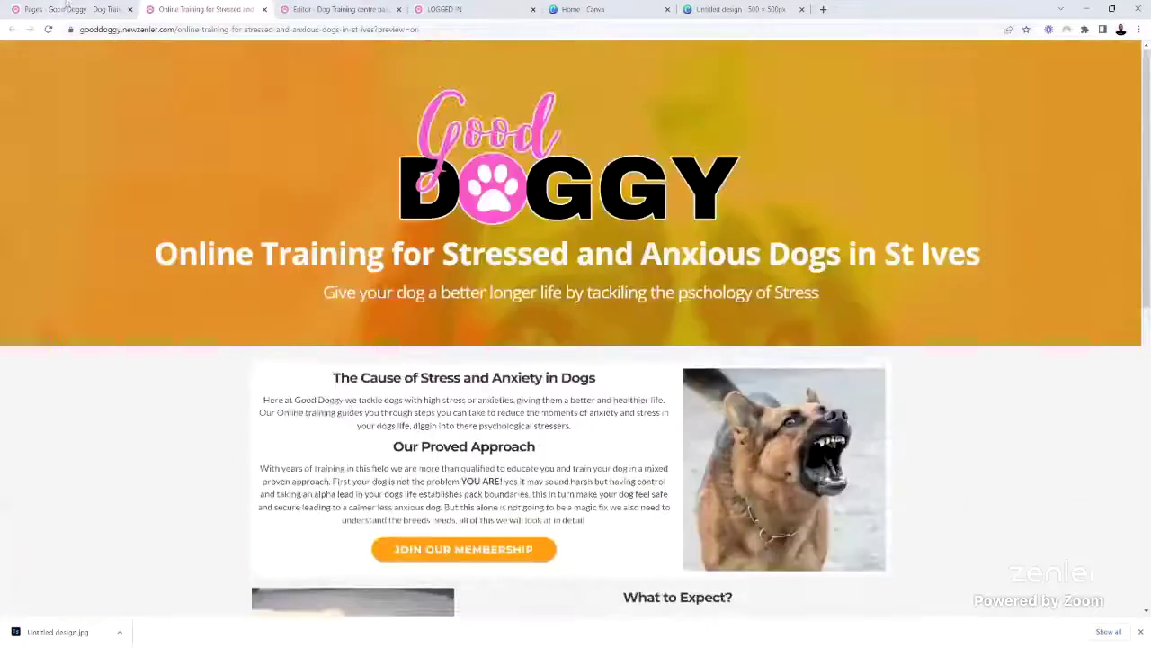
# - Review the Pages list, checking the Subscribe Mail and Unsubscribe Mail page titles and addresses
pyautogui.click(76, 9)
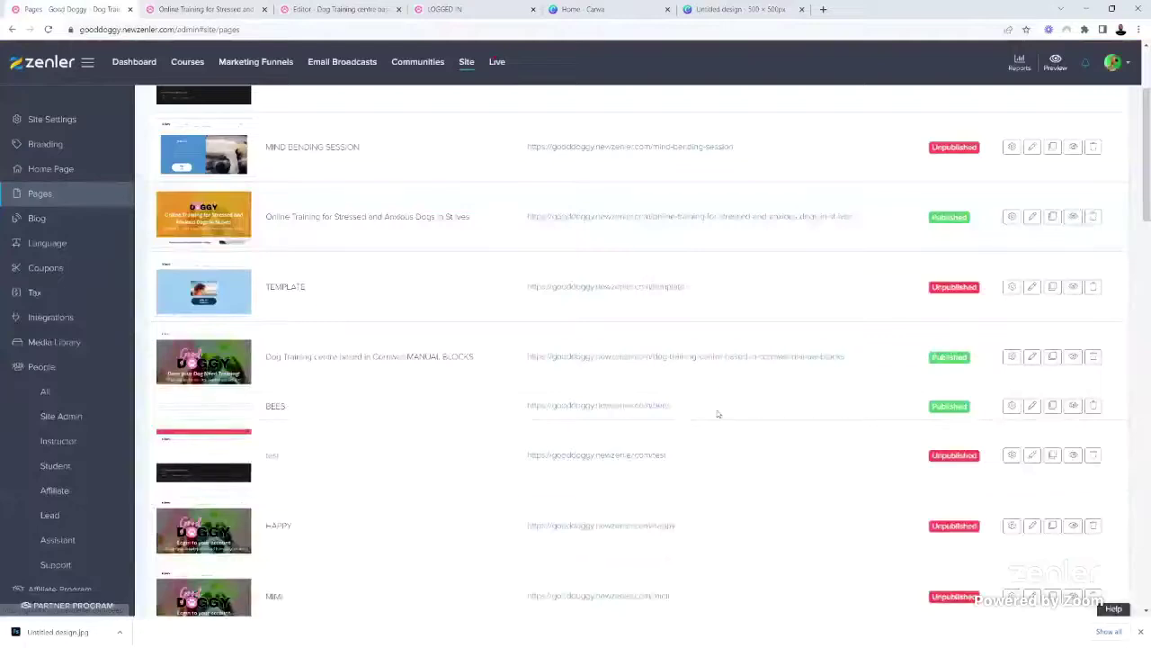
pyautogui.scroll(-1, 717, 412)
pyautogui.scroll(-1, 717, 412)
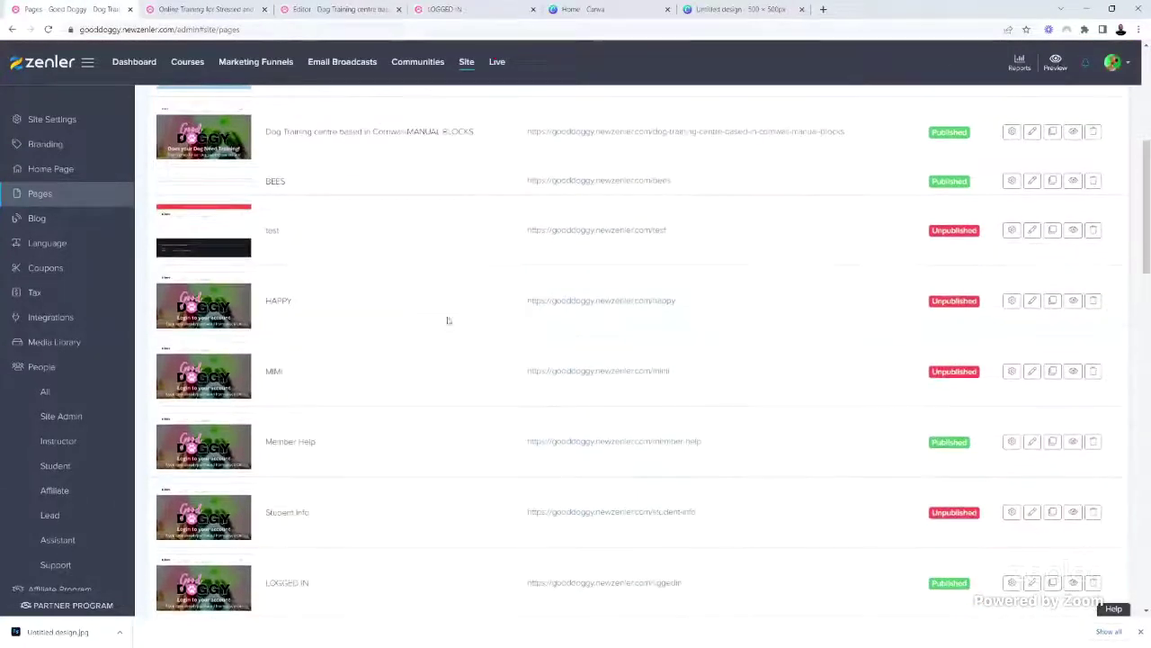
pyautogui.scroll(-1, 535, 438)
pyautogui.scroll(-4, 535, 438)
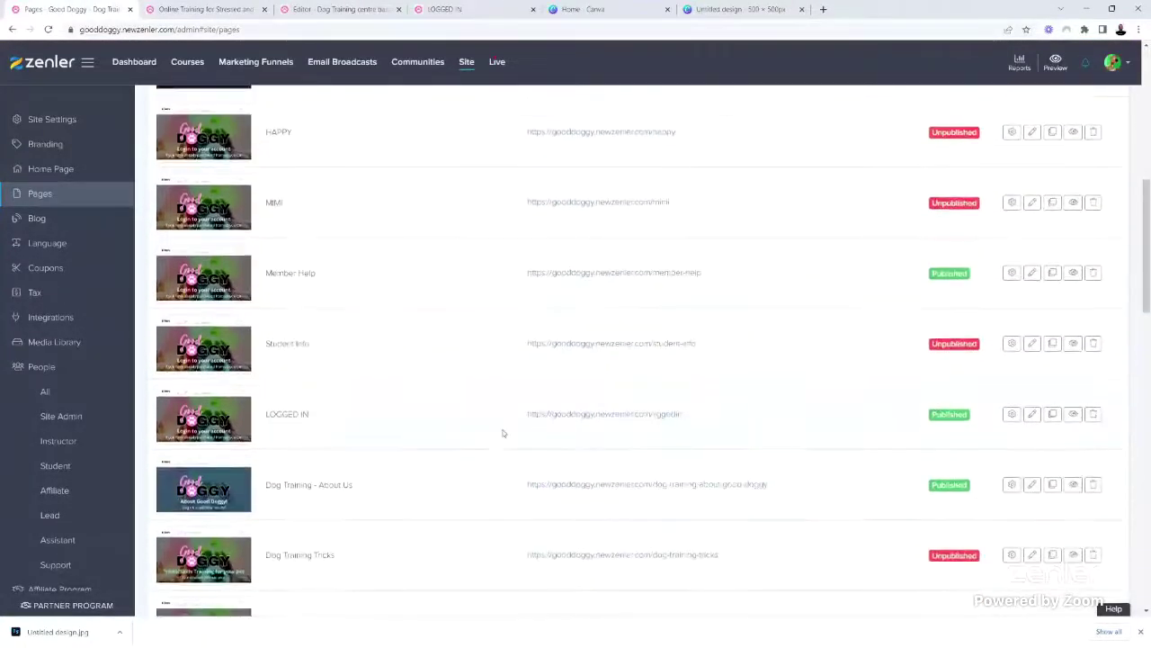
pyautogui.scroll(-3, 502, 428)
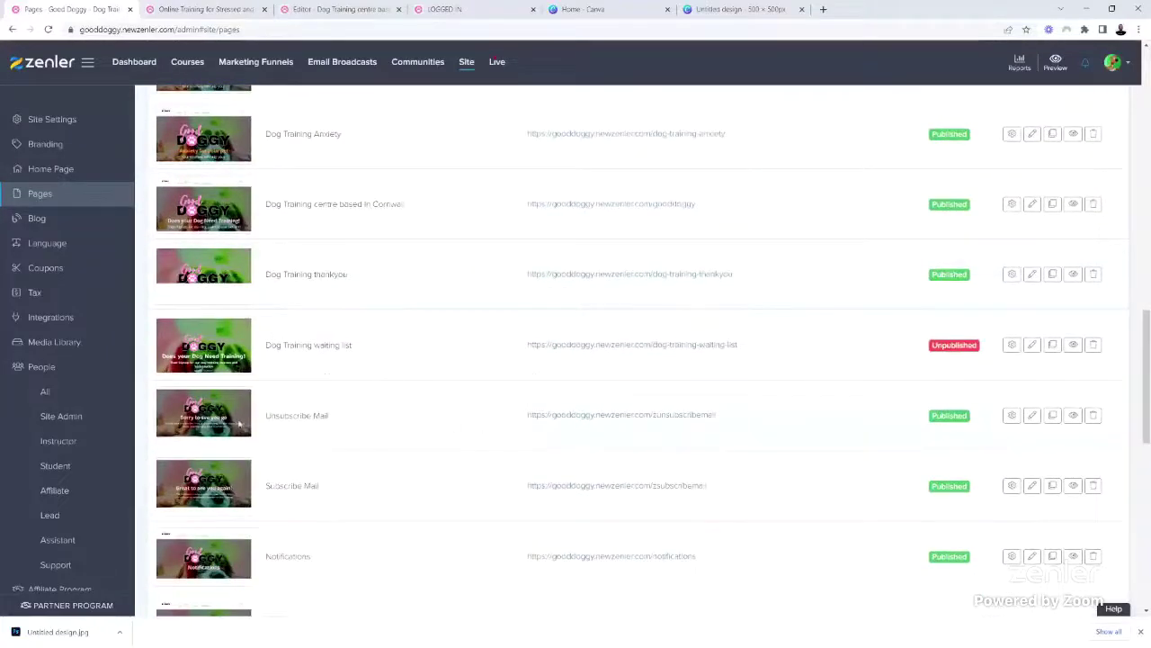
pyautogui.moveTo(267, 417); pyautogui.dragTo(465, 417)
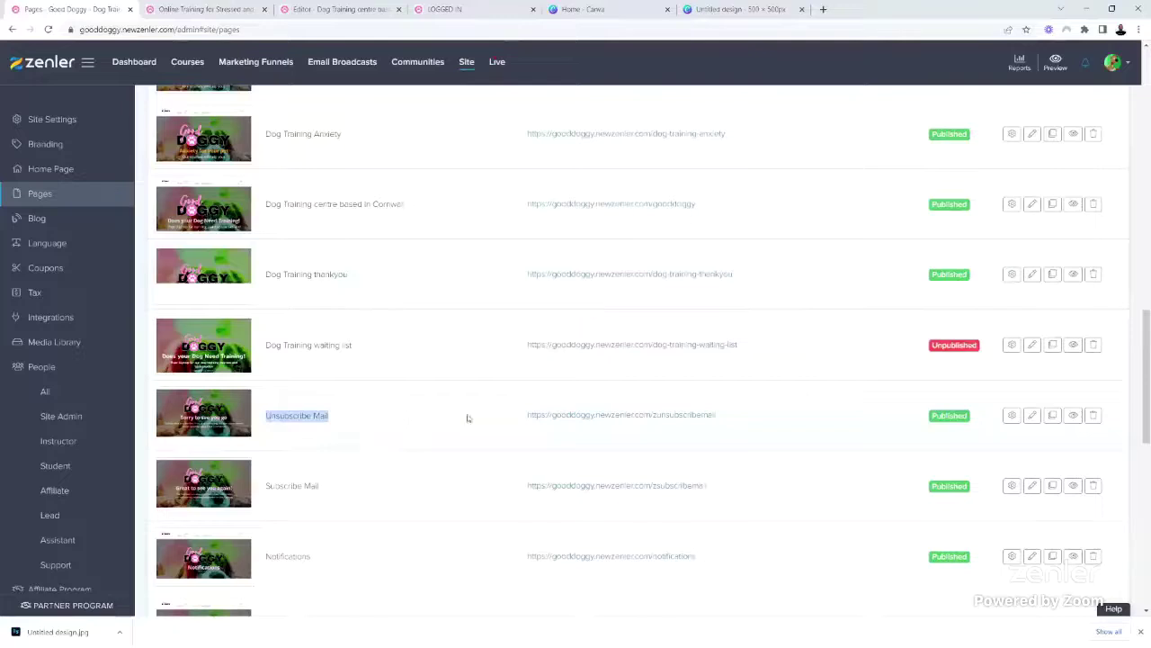
pyautogui.moveTo(718, 415); pyautogui.dragTo(537, 437)
pyautogui.moveTo(719, 485); pyautogui.dragTo(513, 490)
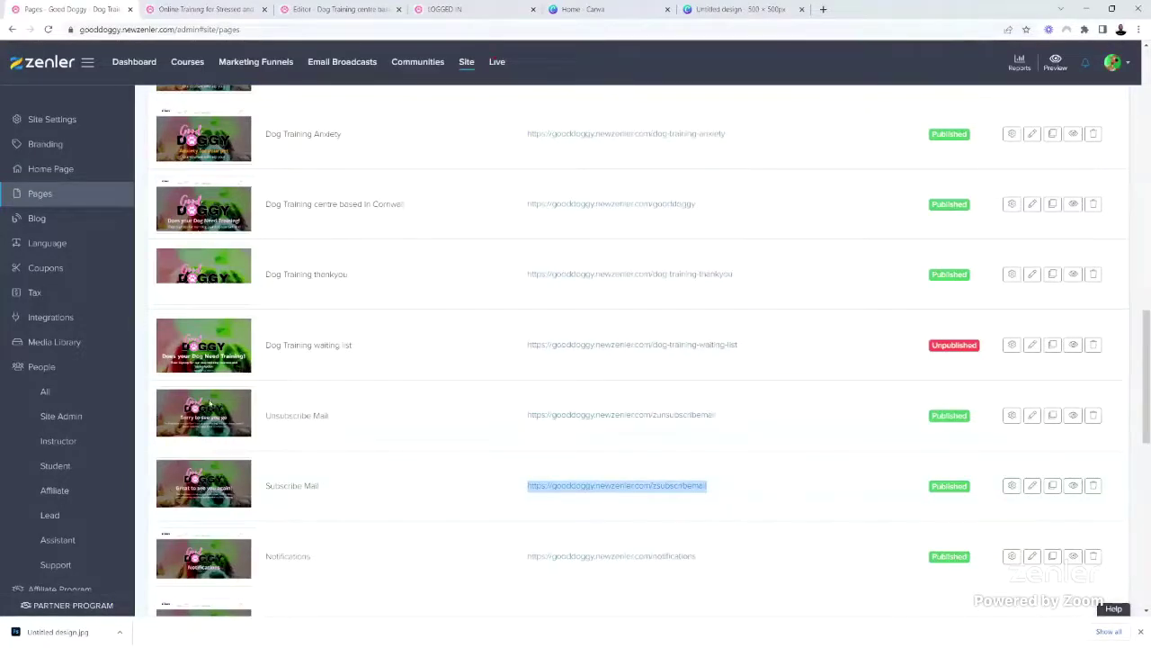
pyautogui.moveTo(269, 414); pyautogui.dragTo(344, 413)
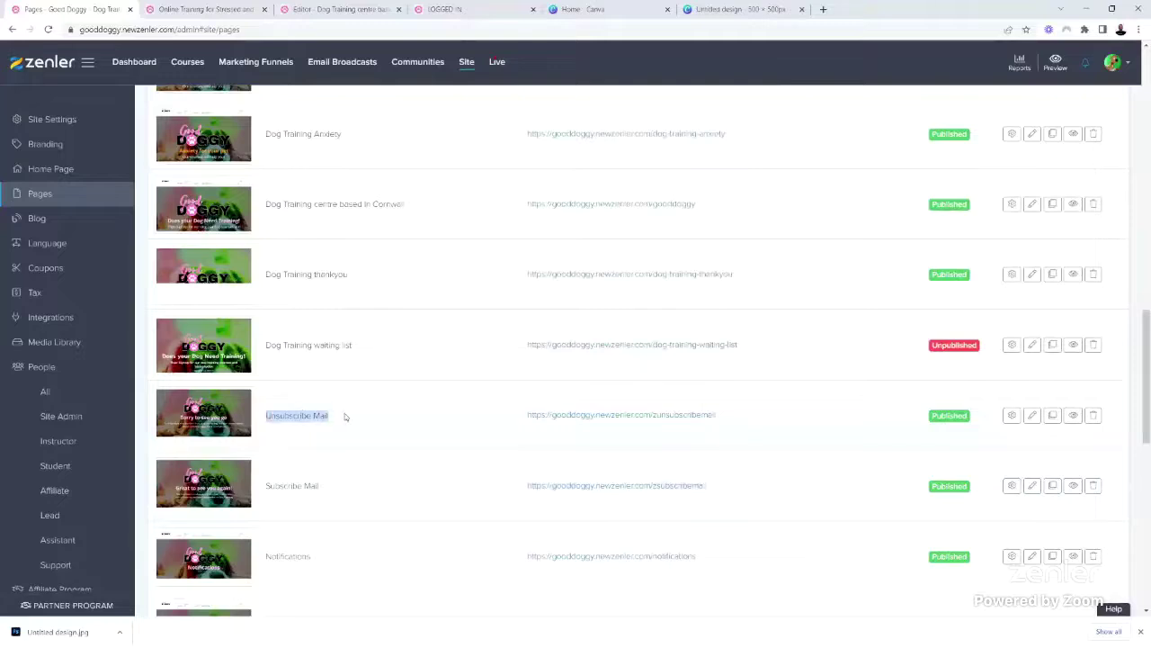
pyautogui.moveTo(267, 487); pyautogui.dragTo(432, 489)
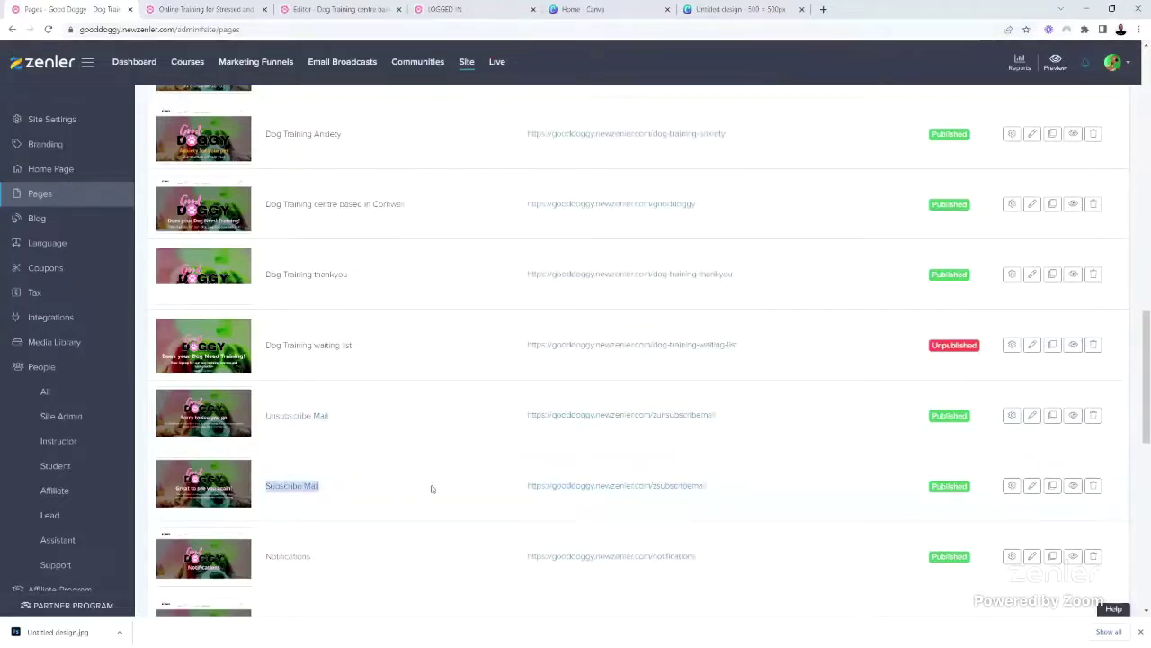
pyautogui.click(445, 485)
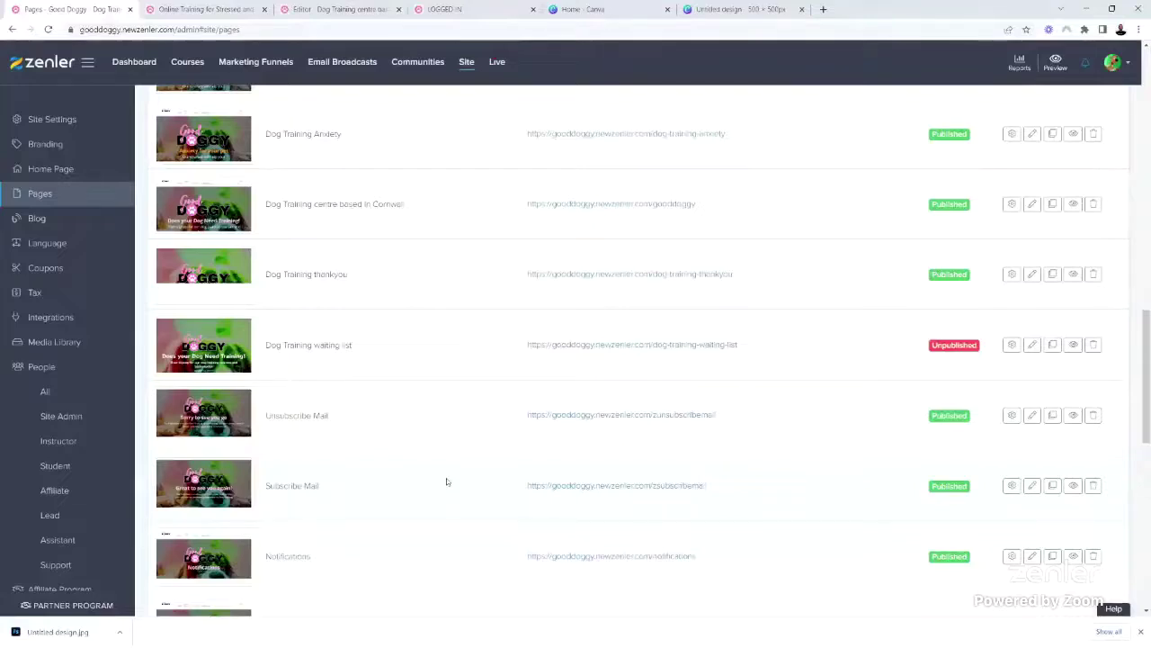
# - Inspect the Zenler Mail sender name 'Good Doggy' and sender e-mail in Integrations, then cancel unchanged
pyautogui.click(50, 316)
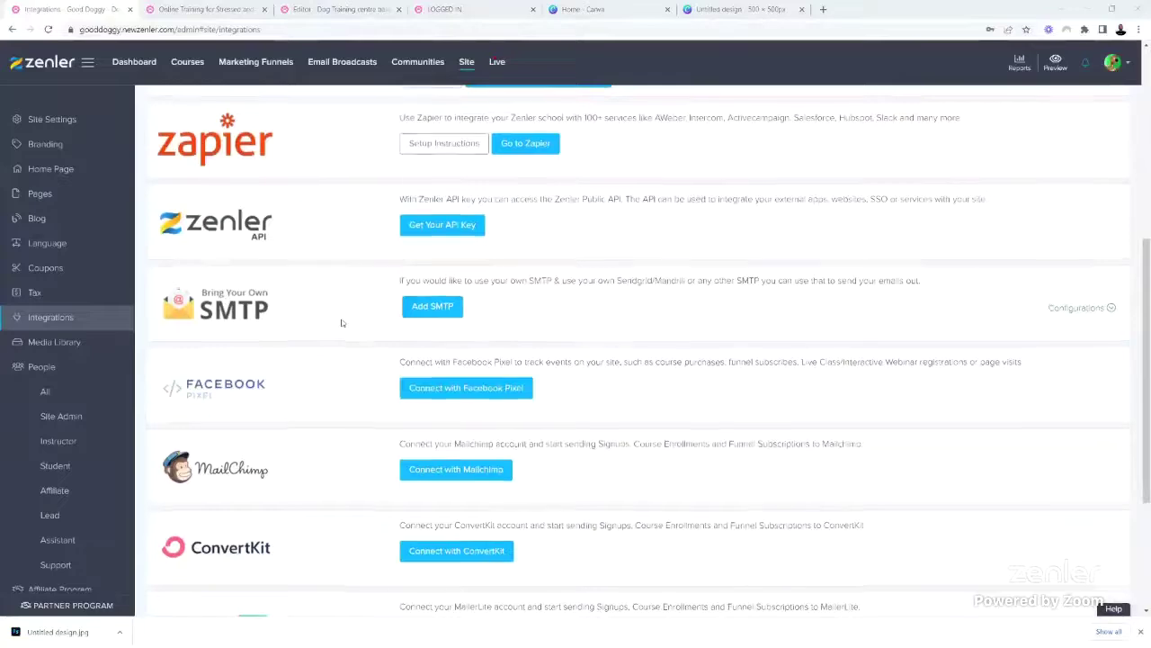
pyautogui.scroll(1, 341, 322)
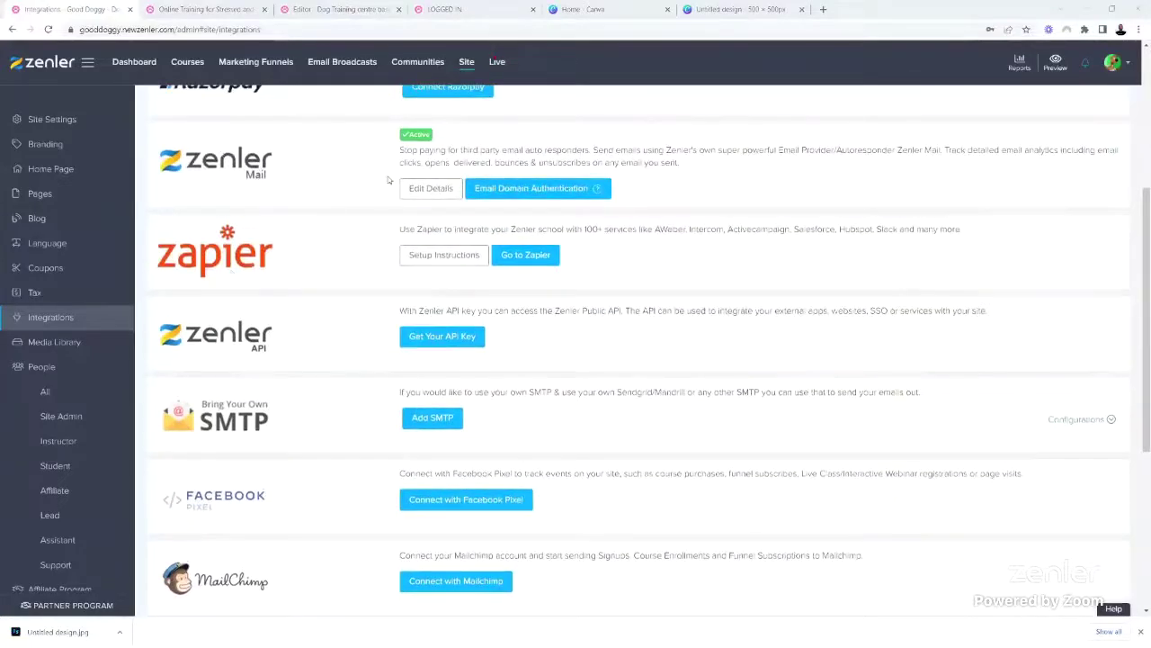
pyautogui.click(423, 190)
pyautogui.moveTo(590, 109); pyautogui.dragTo(527, 109)
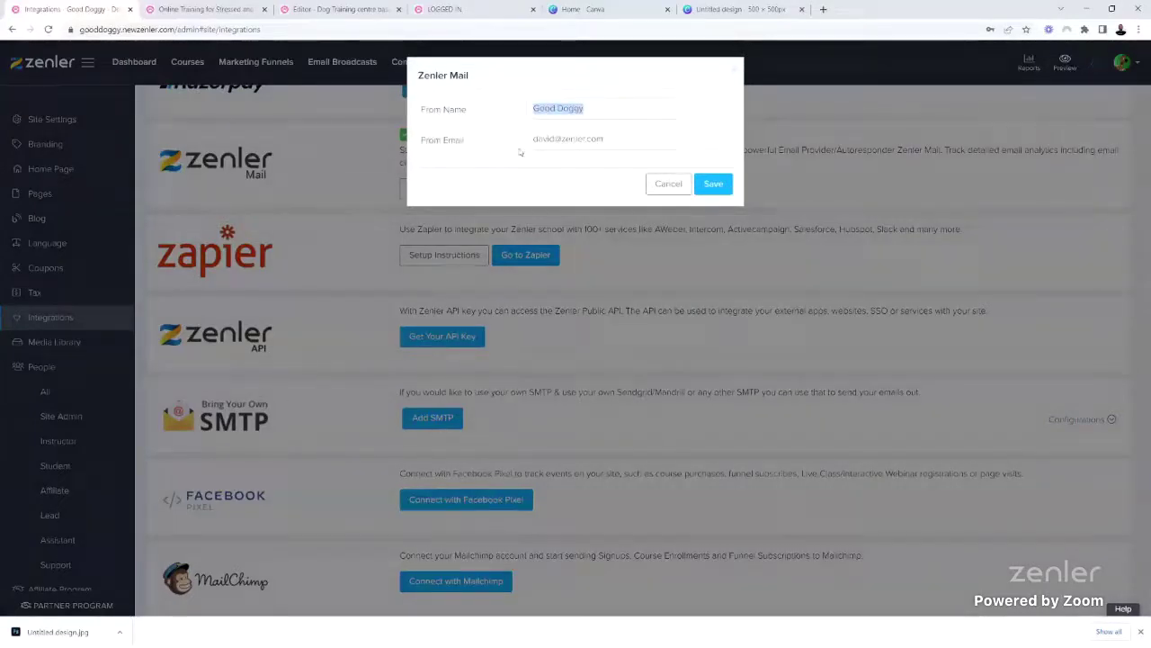
pyautogui.doubleClick(550, 138)
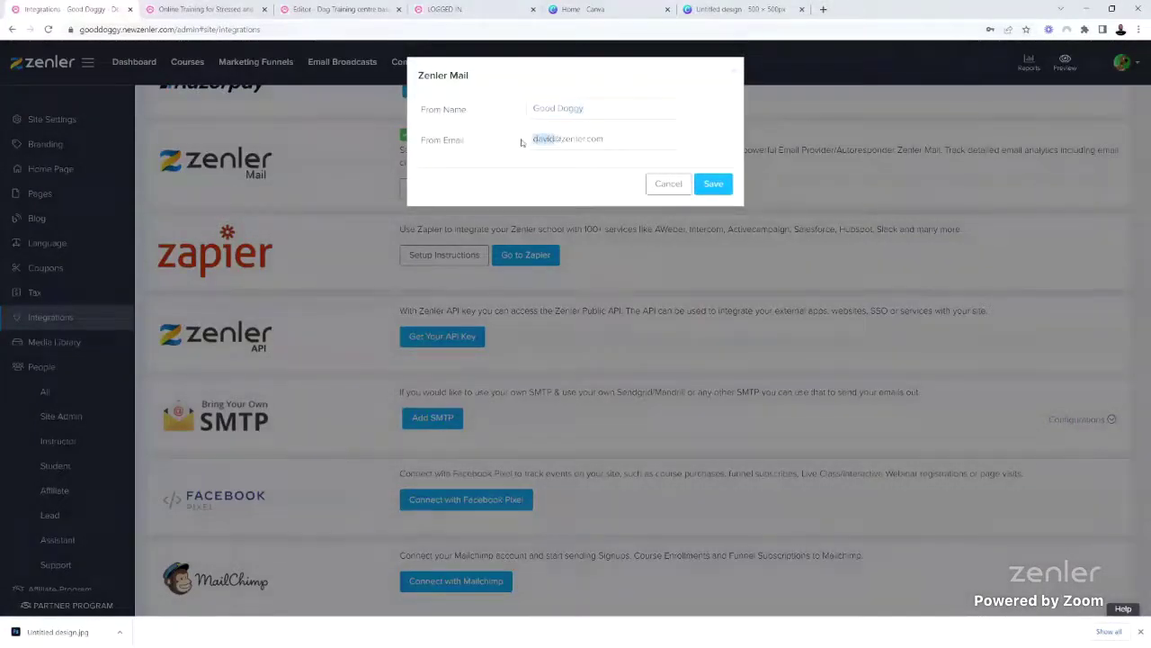
pyautogui.tripleClick(584, 139)
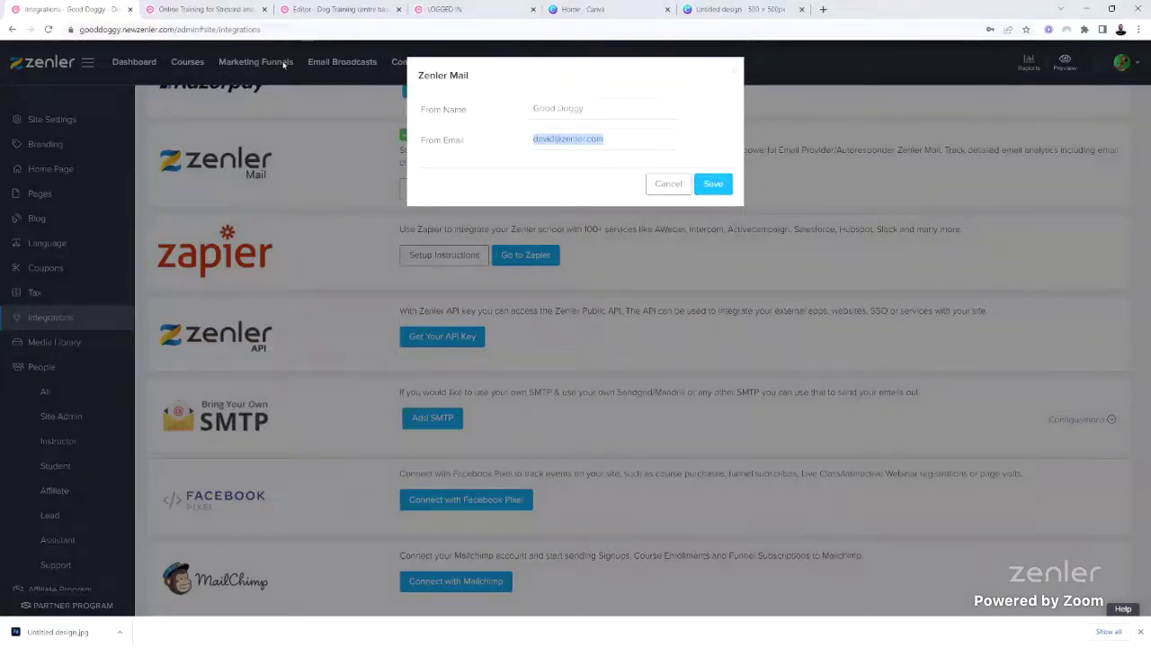
pyautogui.moveTo(609, 138); pyautogui.dragTo(523, 146)
pyautogui.moveTo(591, 111); pyautogui.dragTo(512, 112)
pyautogui.click(501, 170)
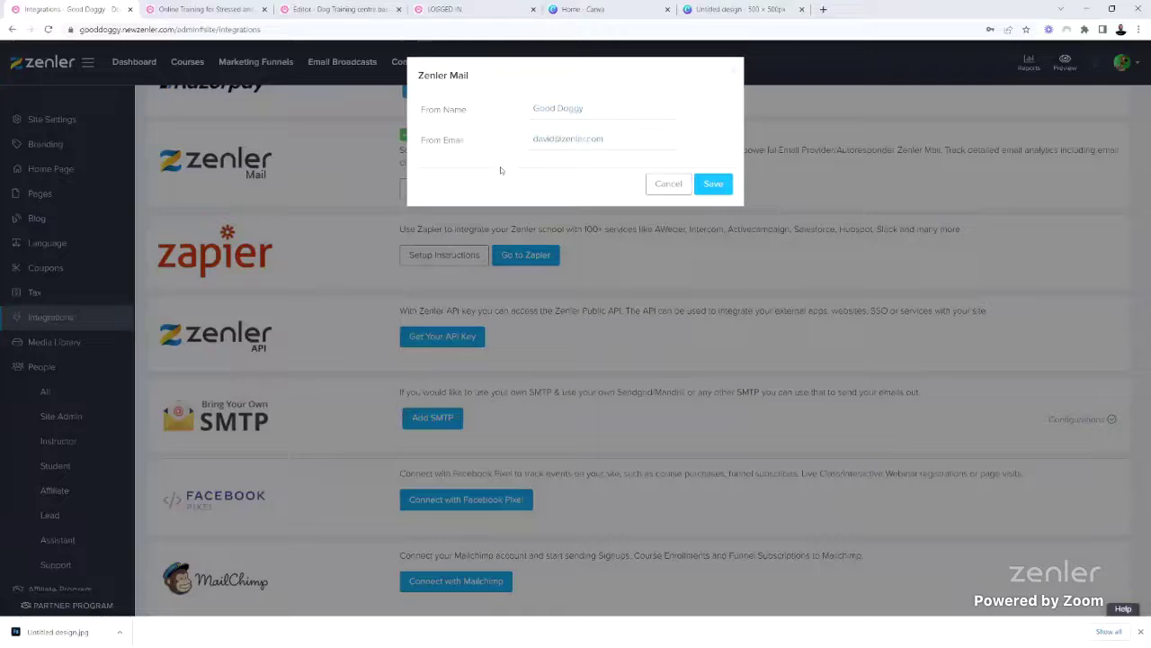
pyautogui.moveTo(612, 139); pyautogui.dragTo(488, 142)
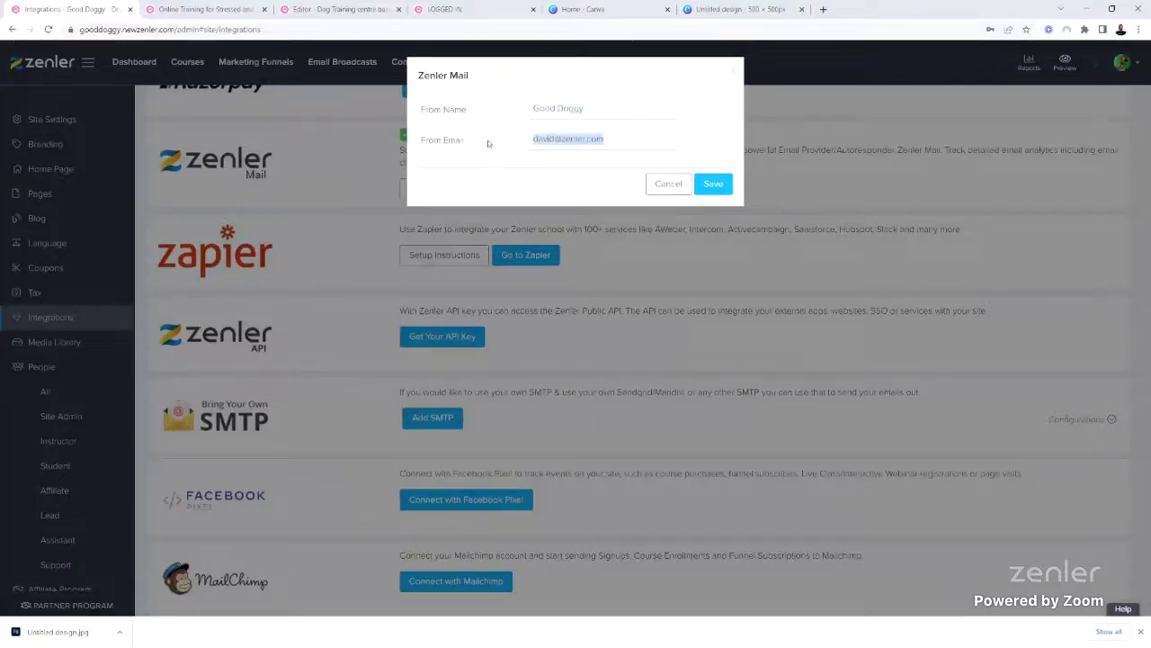
pyautogui.moveTo(591, 111); pyautogui.dragTo(481, 120)
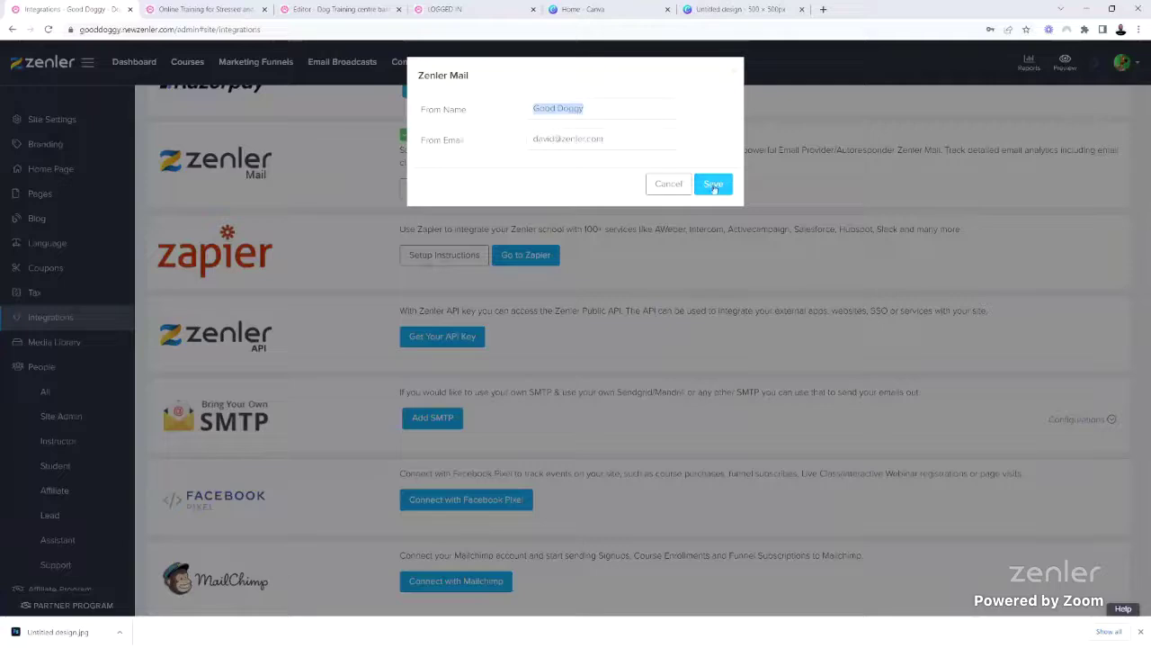
pyautogui.click(665, 180)
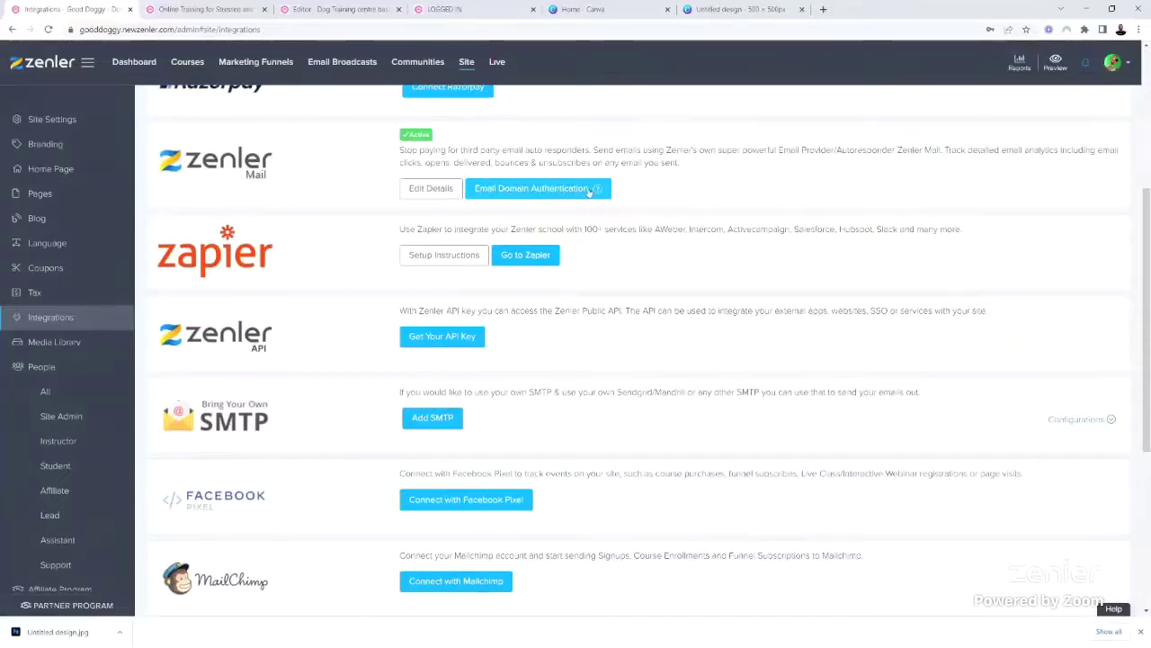
# - Open the Courses overview showing the seven Good Doggy course cards
pyautogui.moveTo(597, 190)
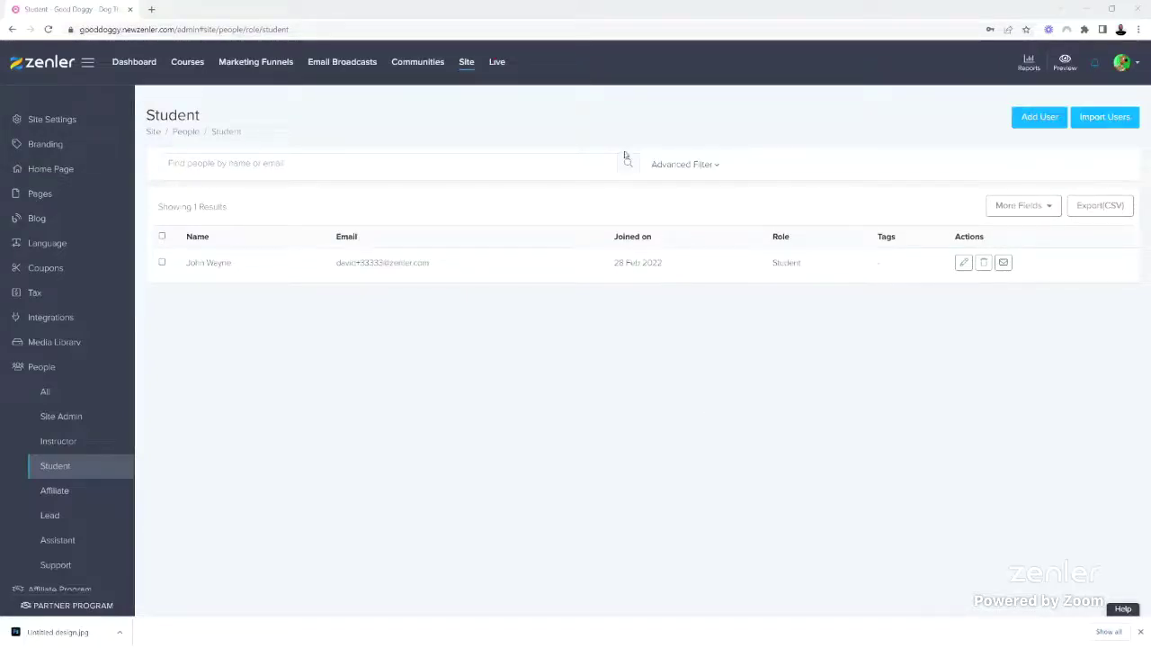
pyautogui.click(186, 62)
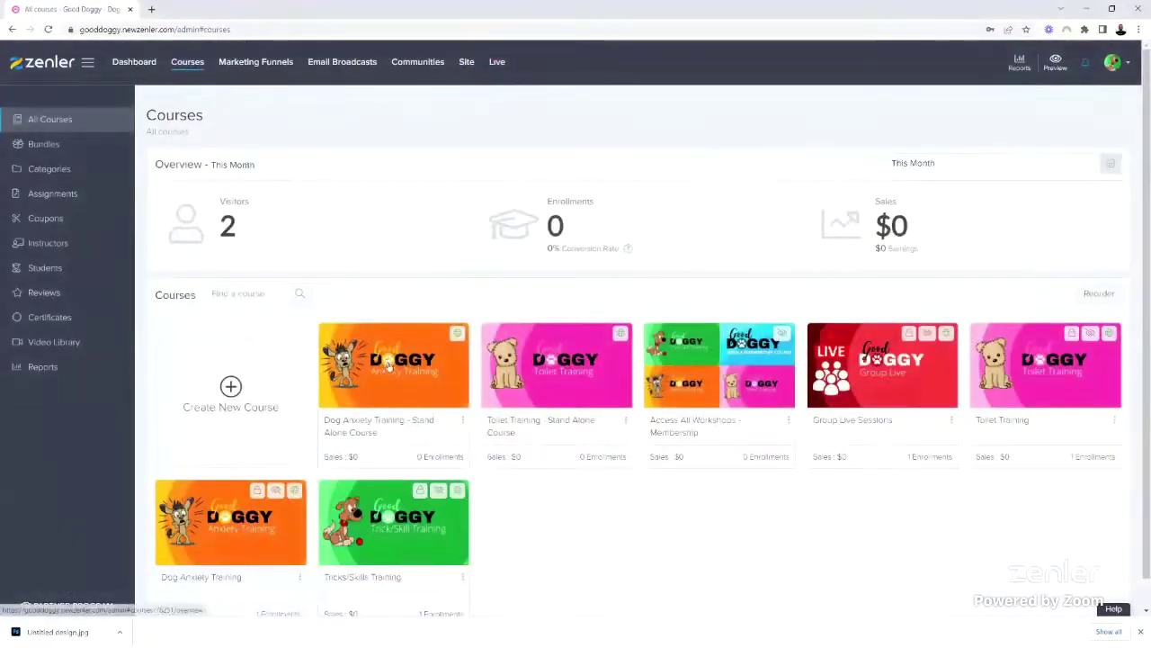
# - Preview the Dog Anxiety Training - Stand Alone Course access page as a student, then close the lesson tab
pyautogui.click(462, 365)
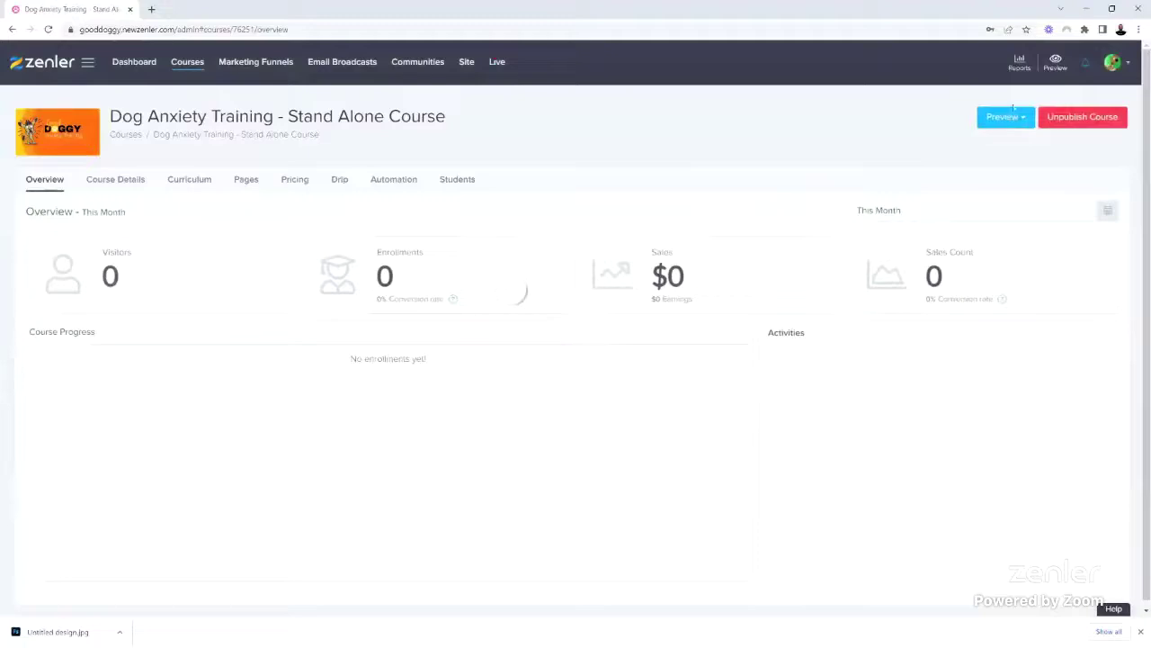
pyautogui.click(1024, 120)
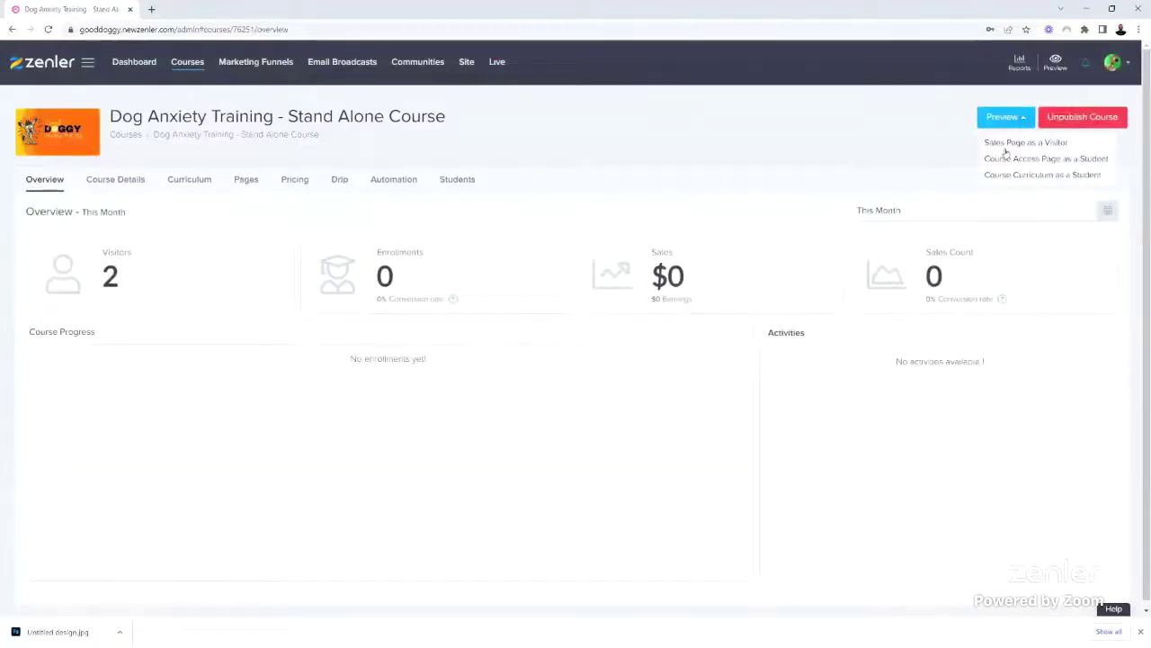
pyautogui.click(1010, 158)
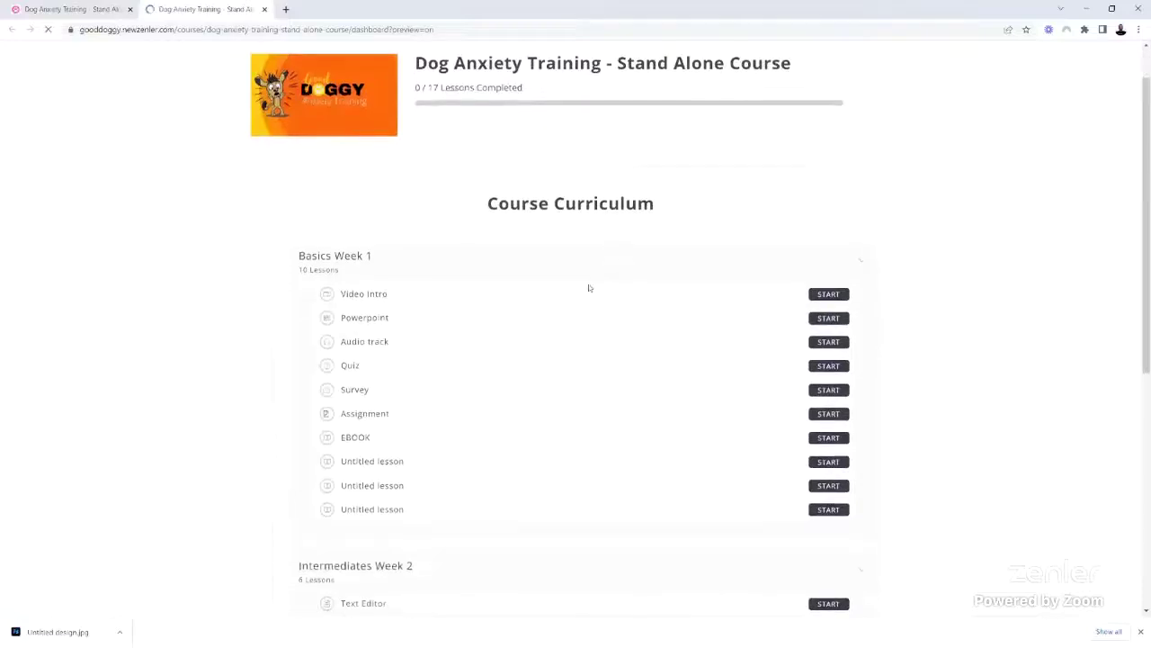
pyautogui.scroll(-1, 697, 358)
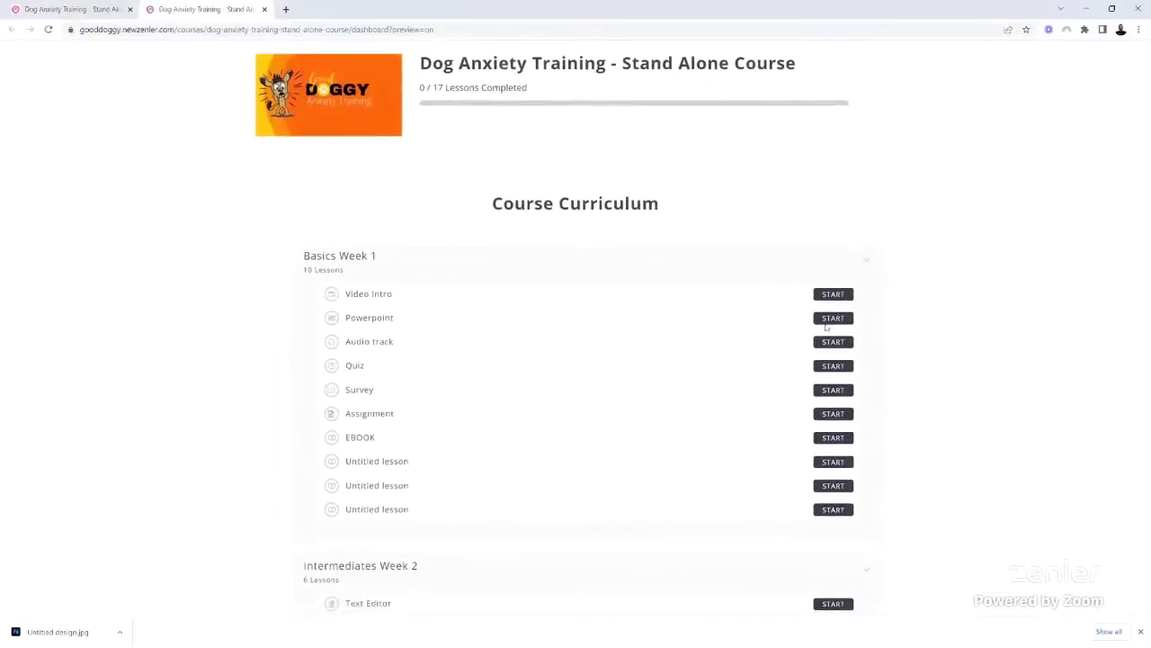
pyautogui.click(833, 319)
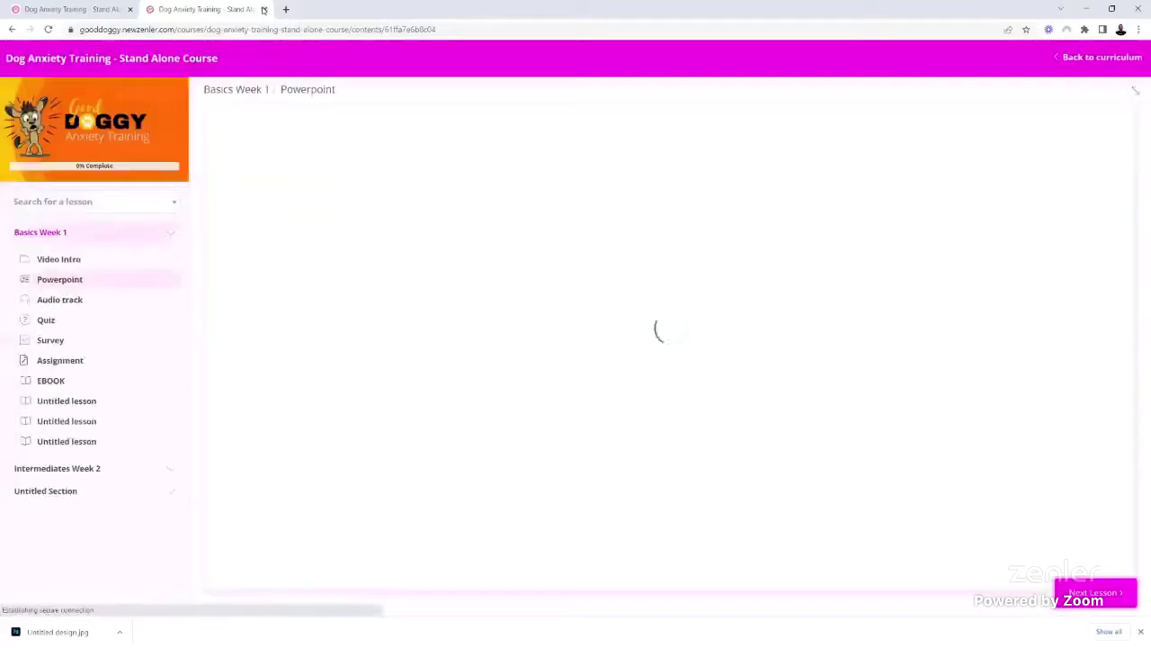
pyautogui.click(264, 9)
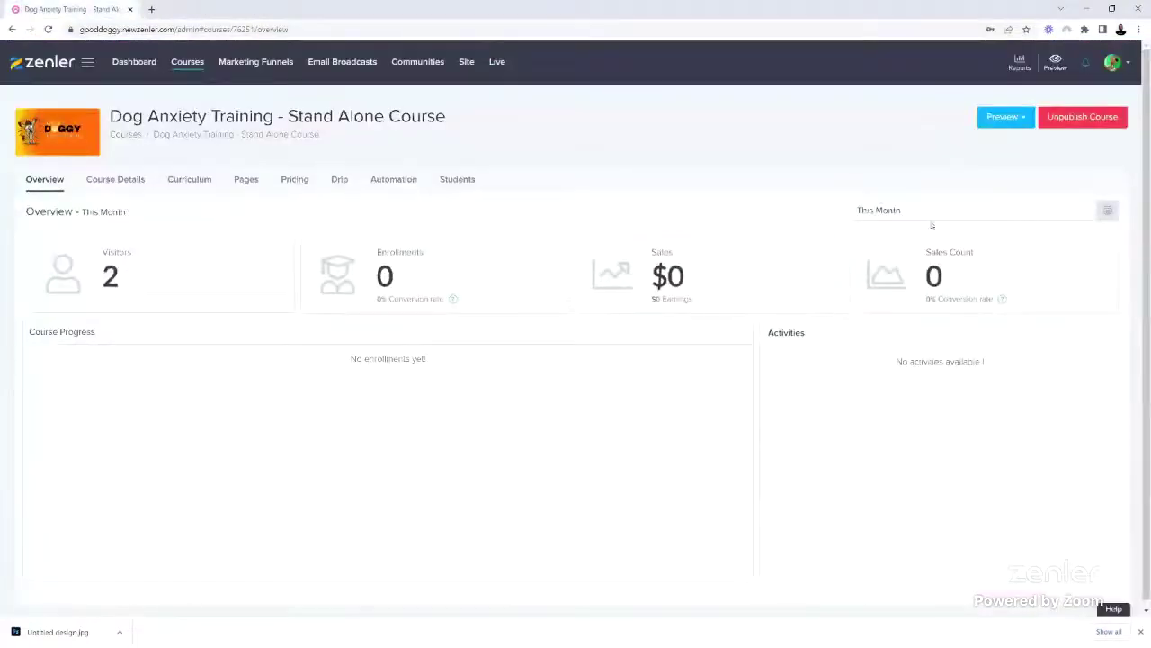
# - Open and dismiss the course's Preview options dropdown on the overview page
pyautogui.click(1023, 116)
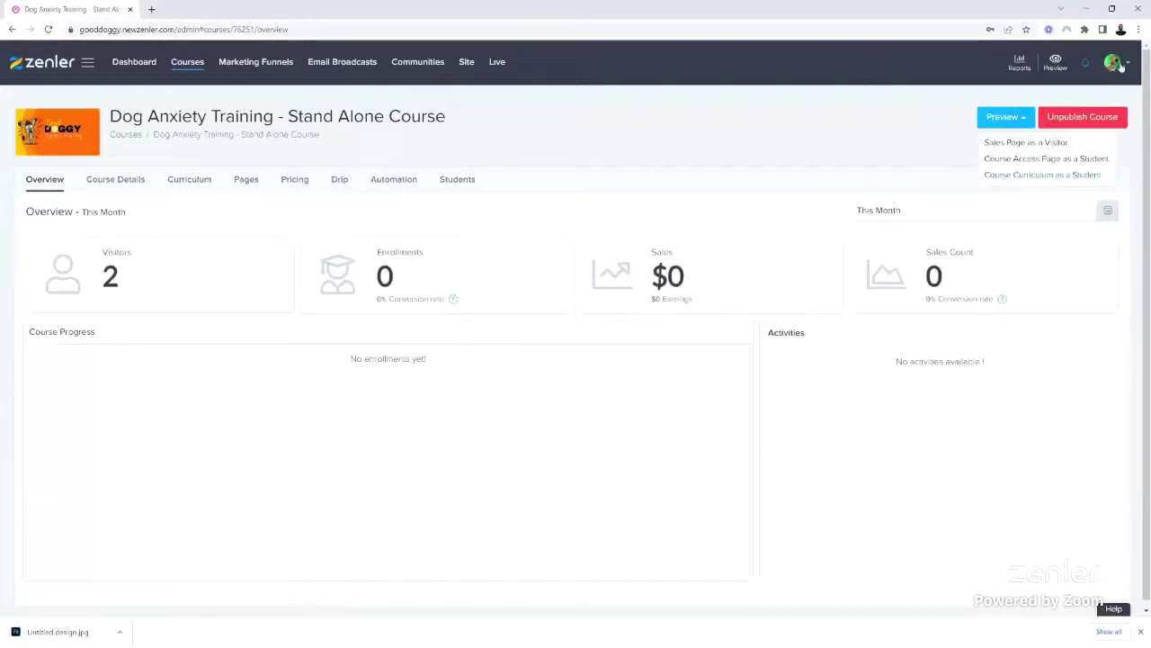
pyautogui.click(686, 162)
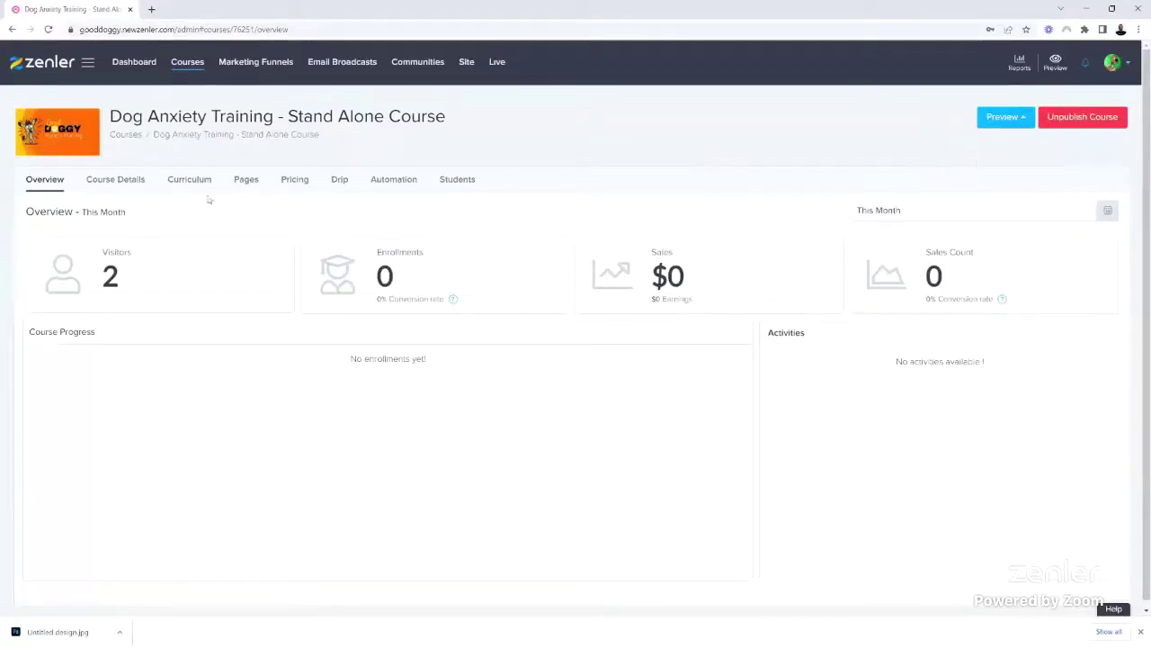
pyautogui.click(1026, 117)
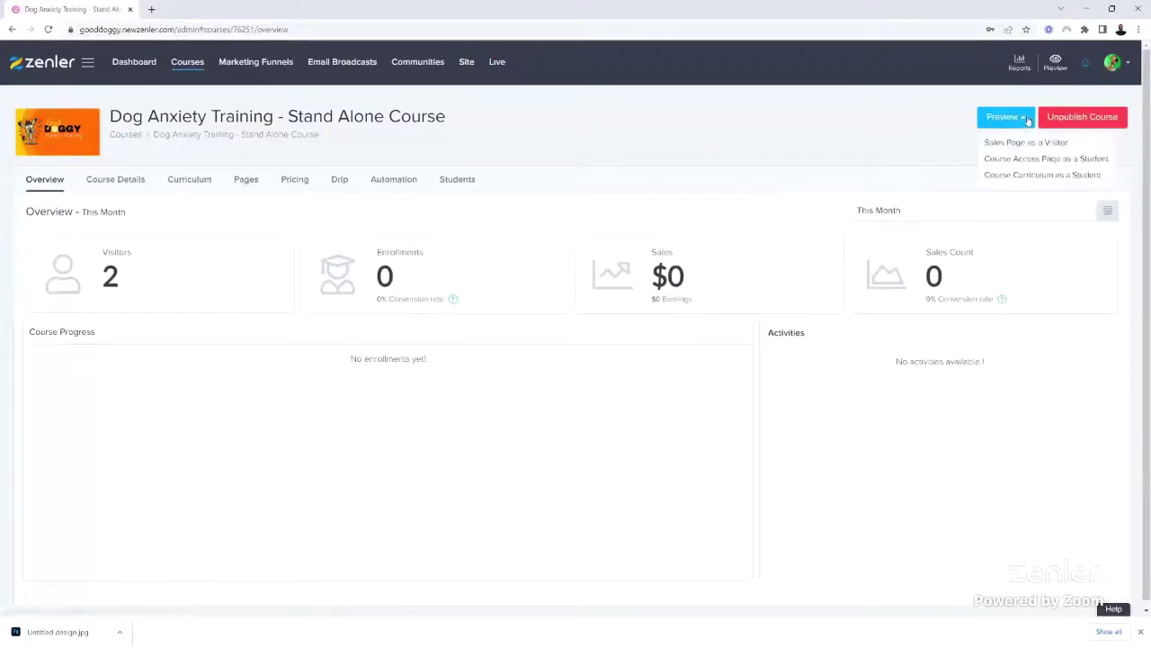
pyautogui.click(681, 149)
# - Copy the Course Access Page link from the course's Pages funnel
pyautogui.click(254, 182)
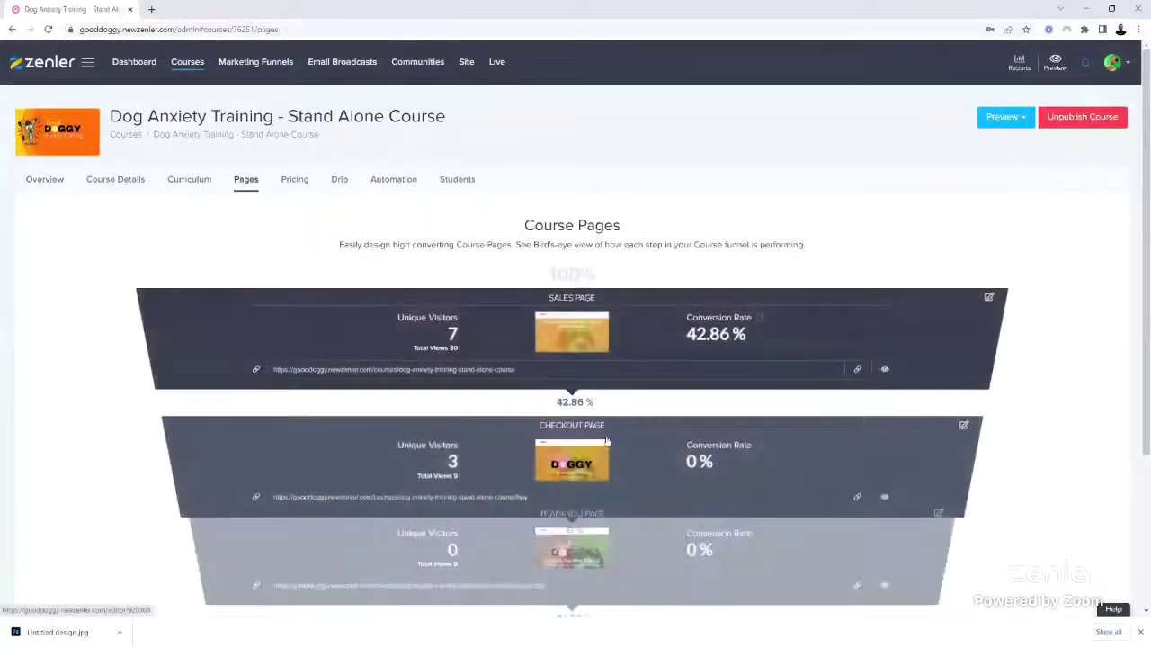
pyautogui.scroll(-1, 686, 560)
pyautogui.scroll(-1, 686, 560)
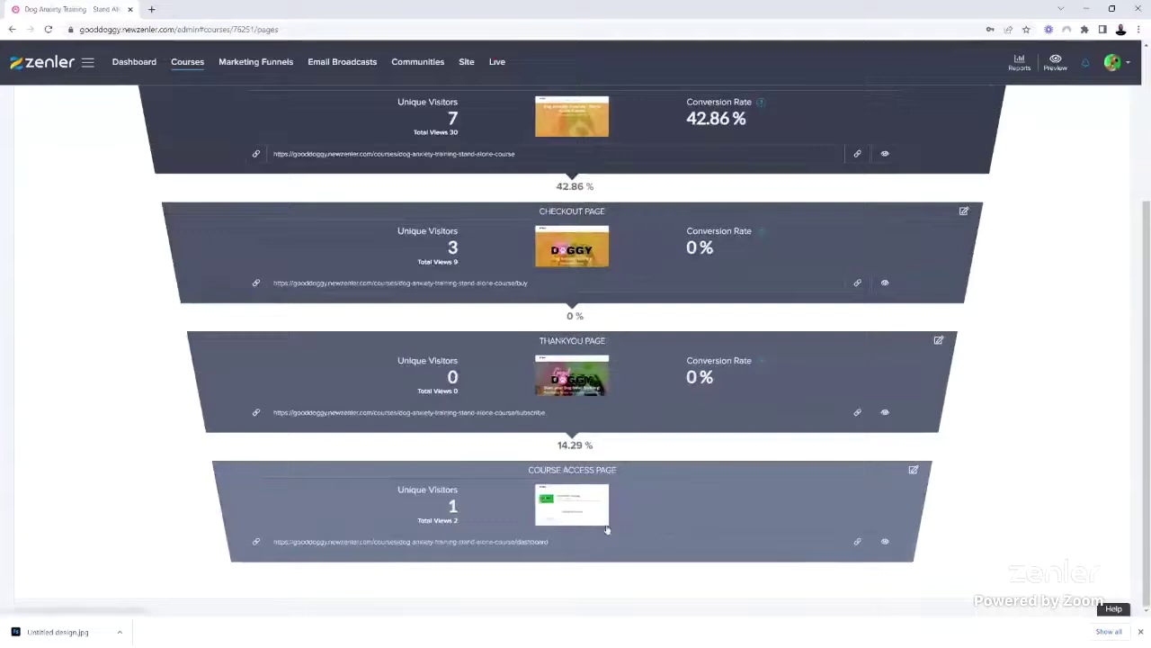
pyautogui.click(857, 543)
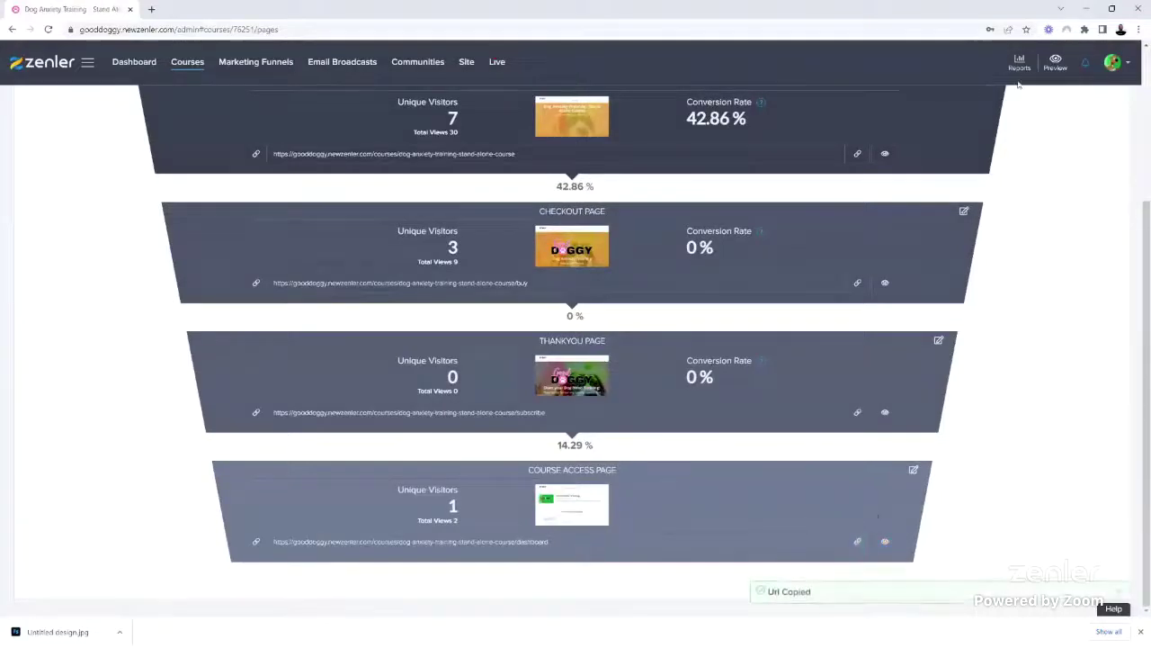
# - Load the copied course access link in a new incognito window, landing on the Good Doggy login page
pyautogui.click(1140, 30)
pyautogui.click(1054, 72)
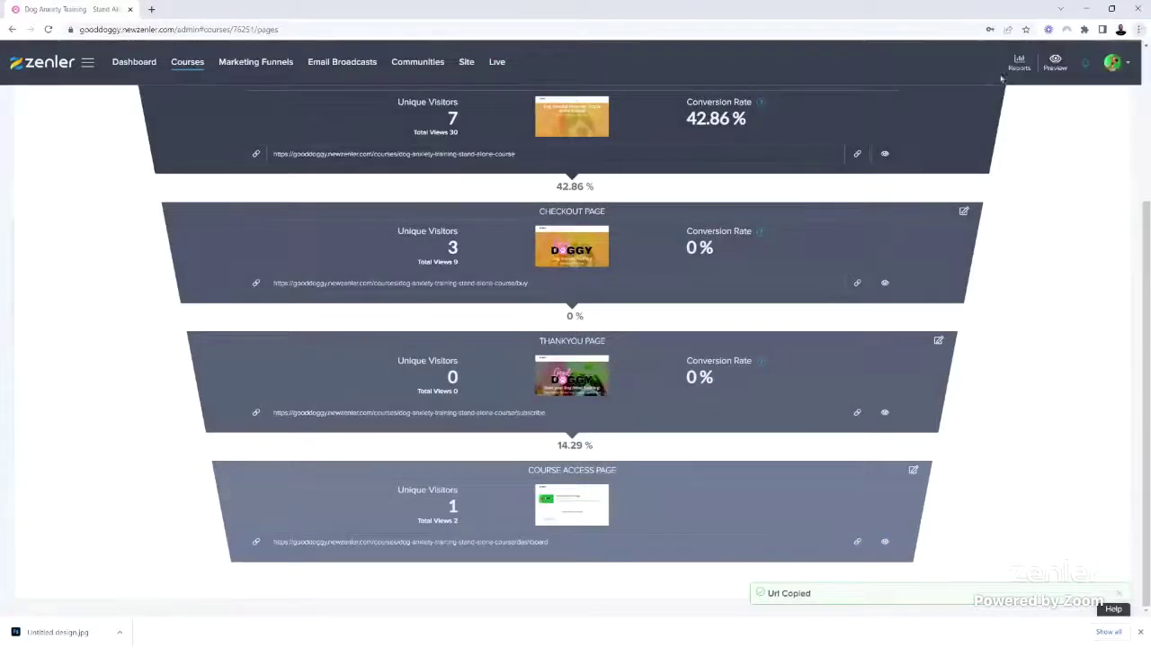
pyautogui.hotkey('ctrl', 'v')
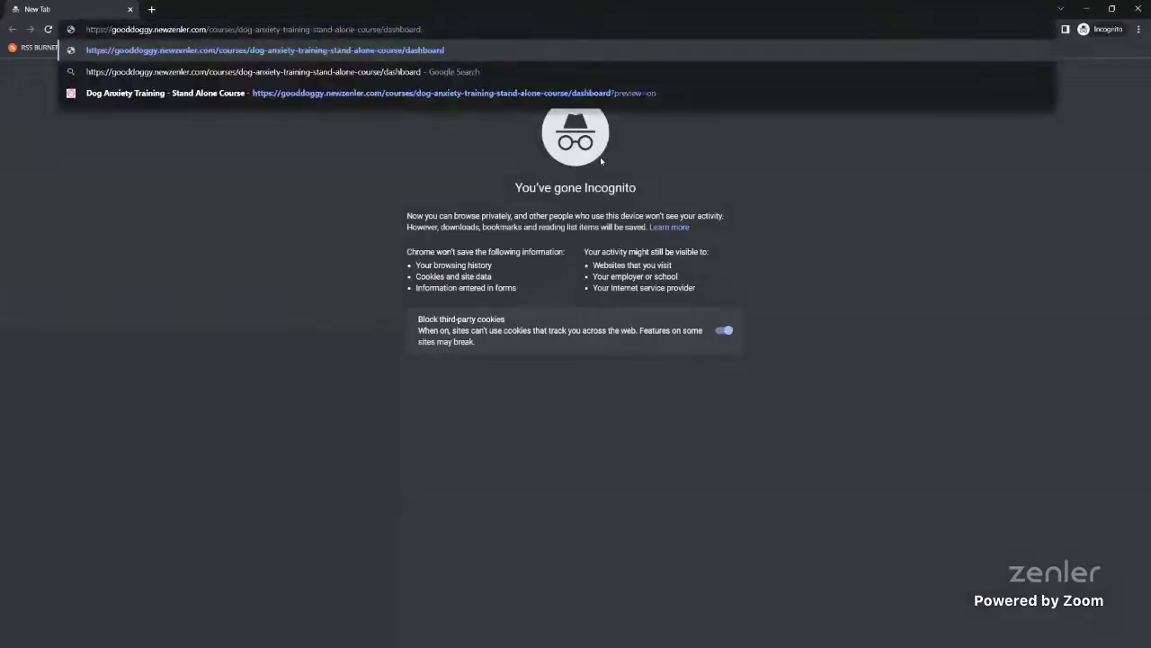
pyautogui.press('Return')
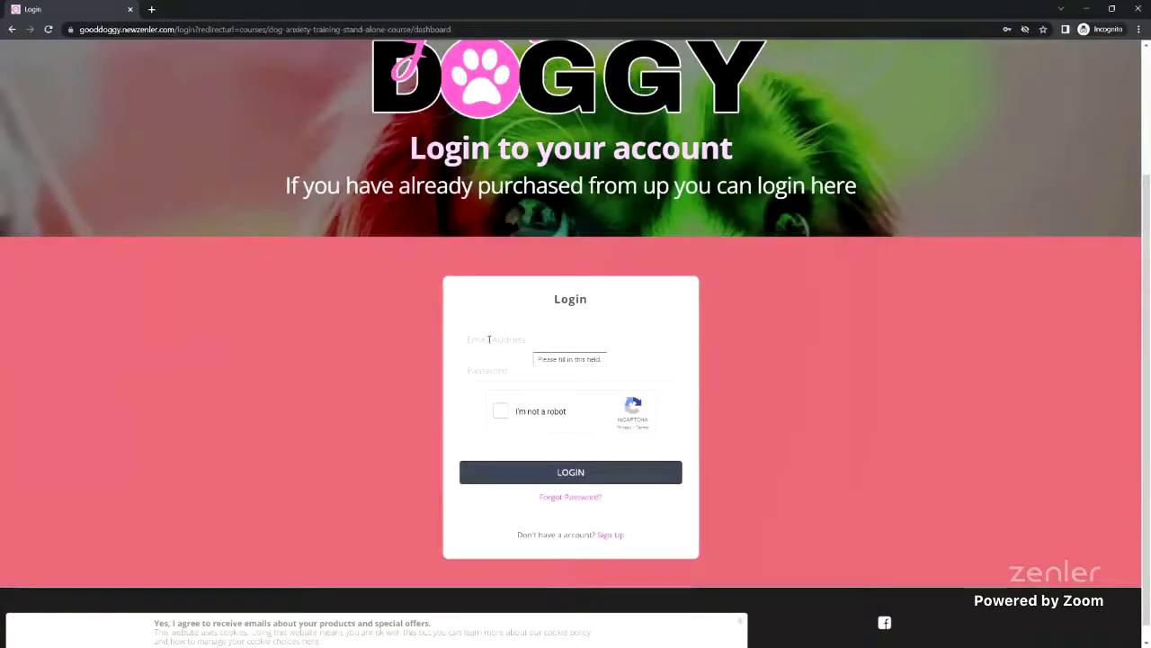
pyautogui.scroll(2, 838, 342)
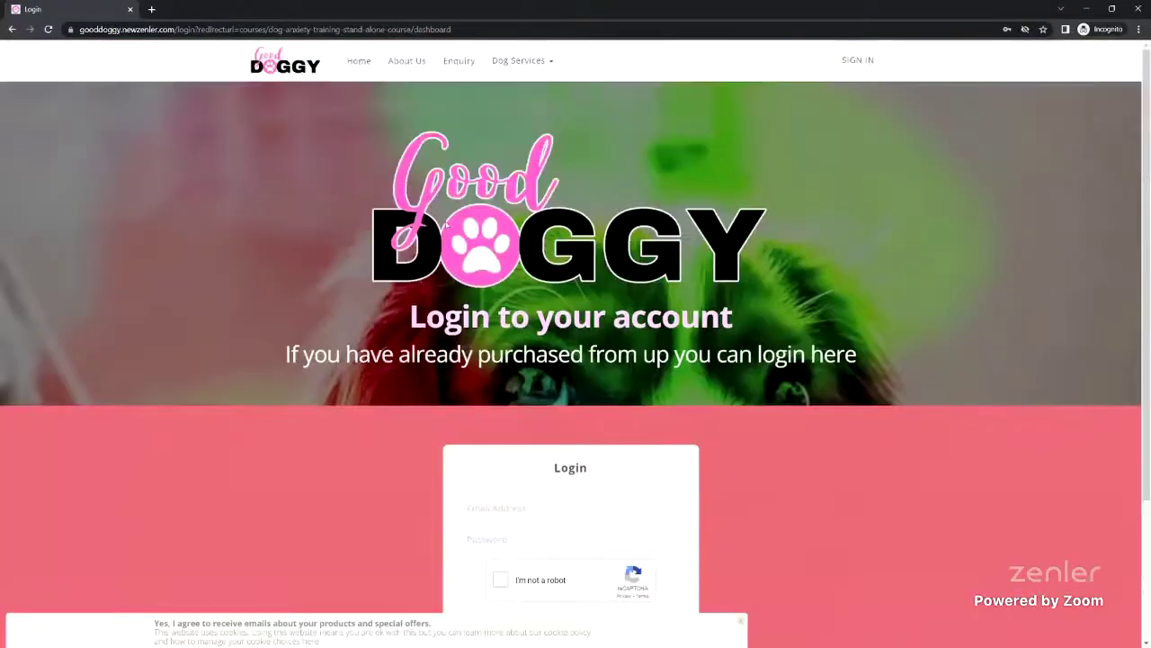
pyautogui.click(157, 28)
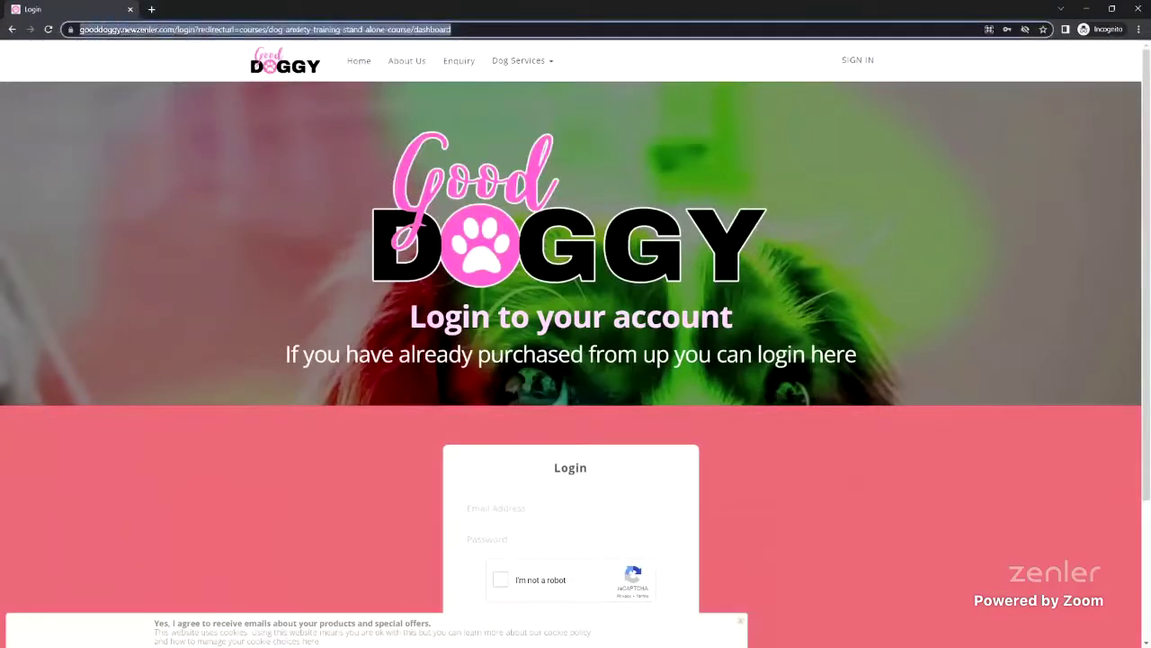
# - Close the incognito window, check the Preview dropdown, and go to the Site settings section
pyautogui.click(1138, 8)
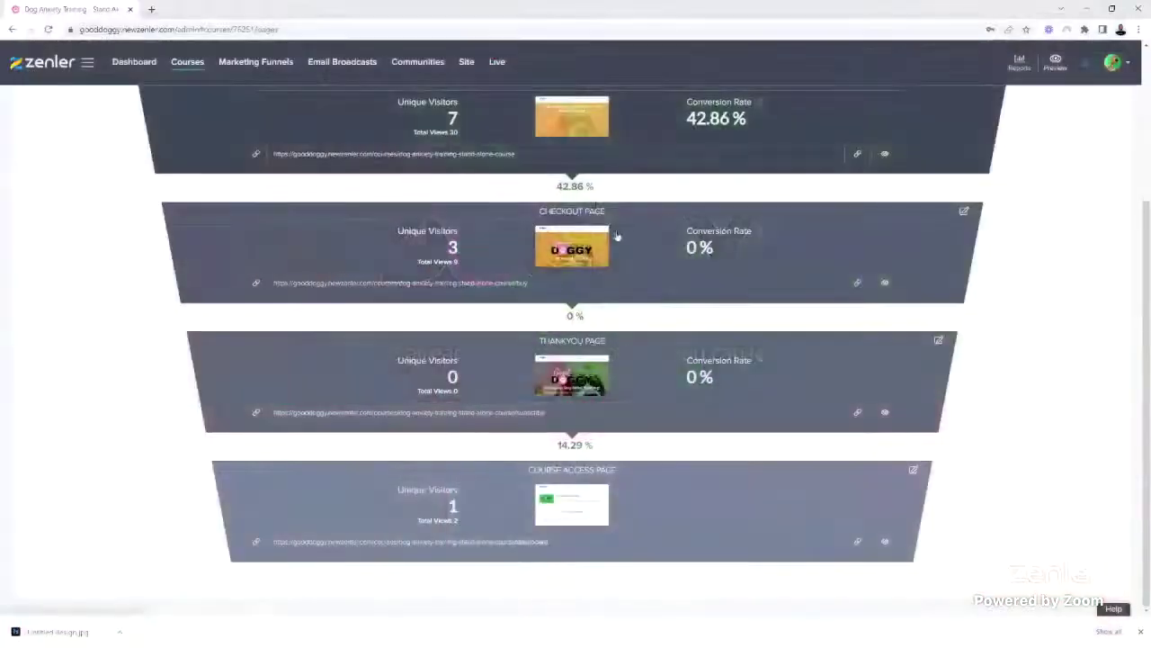
pyautogui.scroll(3, 809, 236)
pyautogui.click(1020, 123)
pyautogui.click(706, 135)
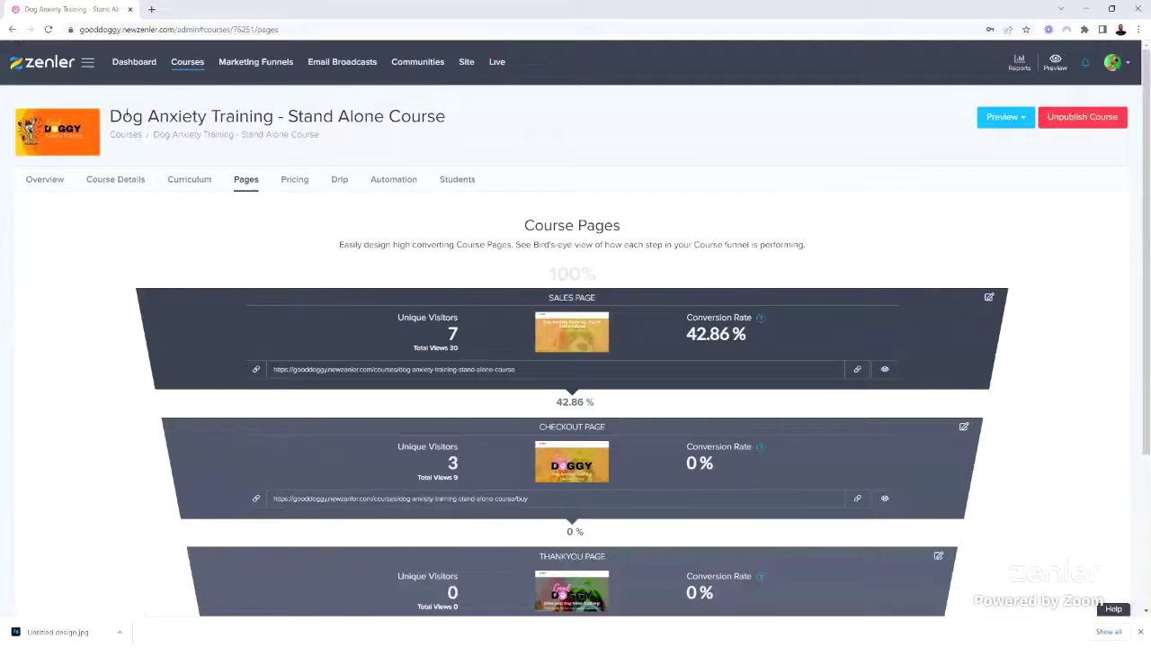
pyautogui.click(467, 65)
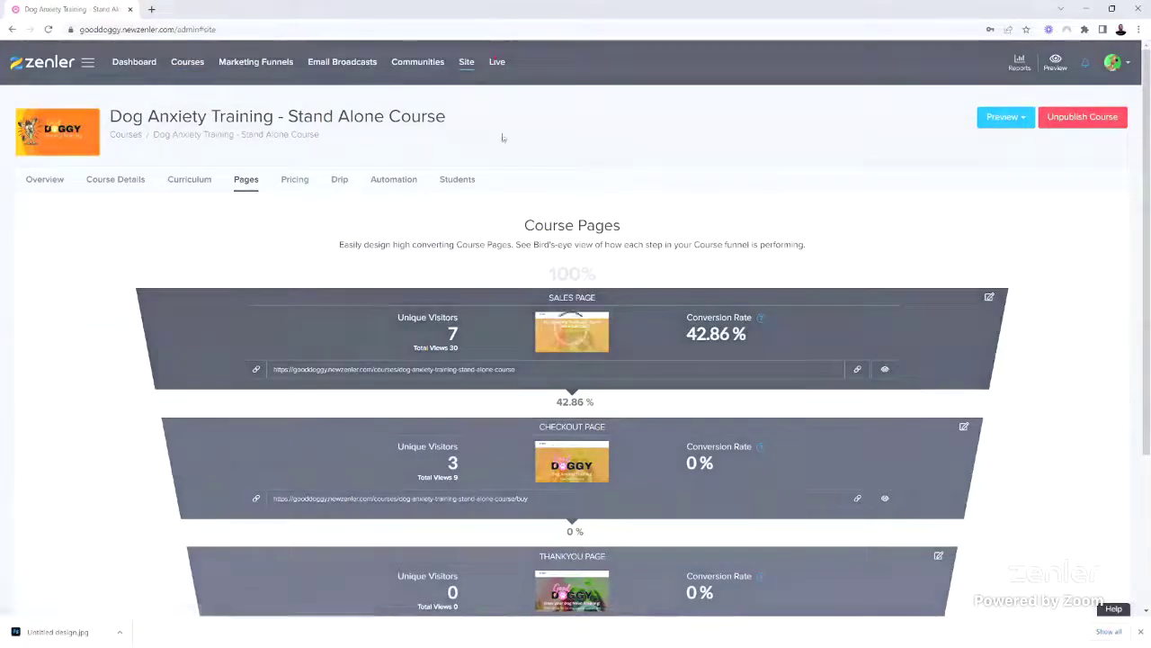
# - View the site's student list under People > Student
pyautogui.click(54, 466)
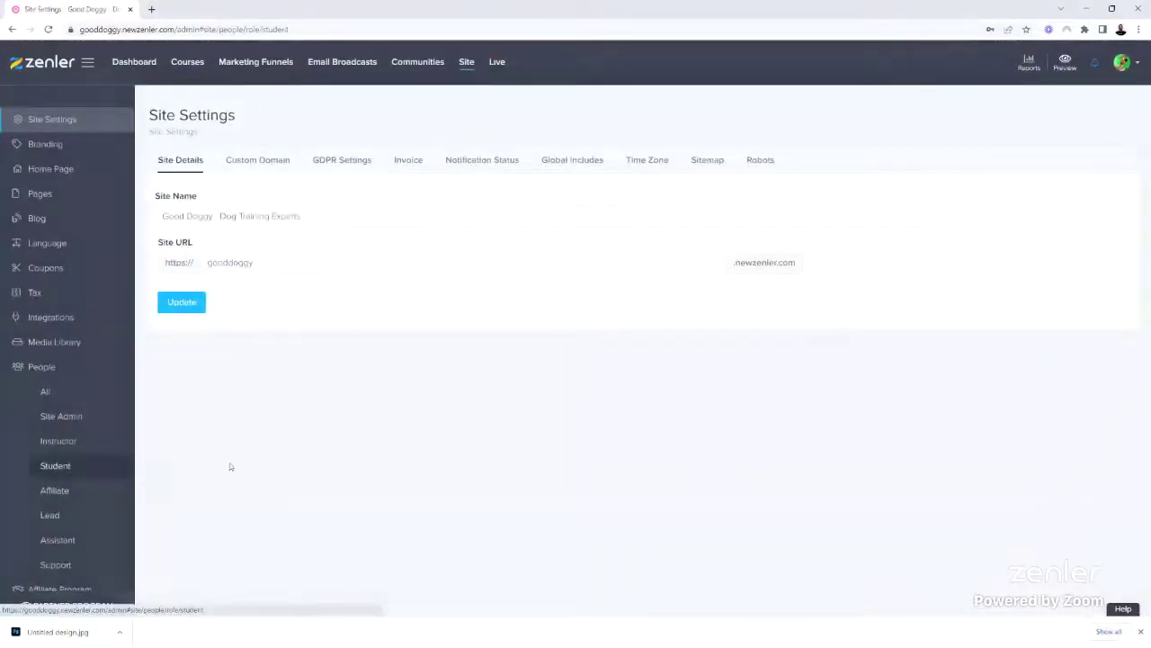
pyautogui.moveTo(439, 261); pyautogui.dragTo(313, 286)
pyautogui.click(374, 383)
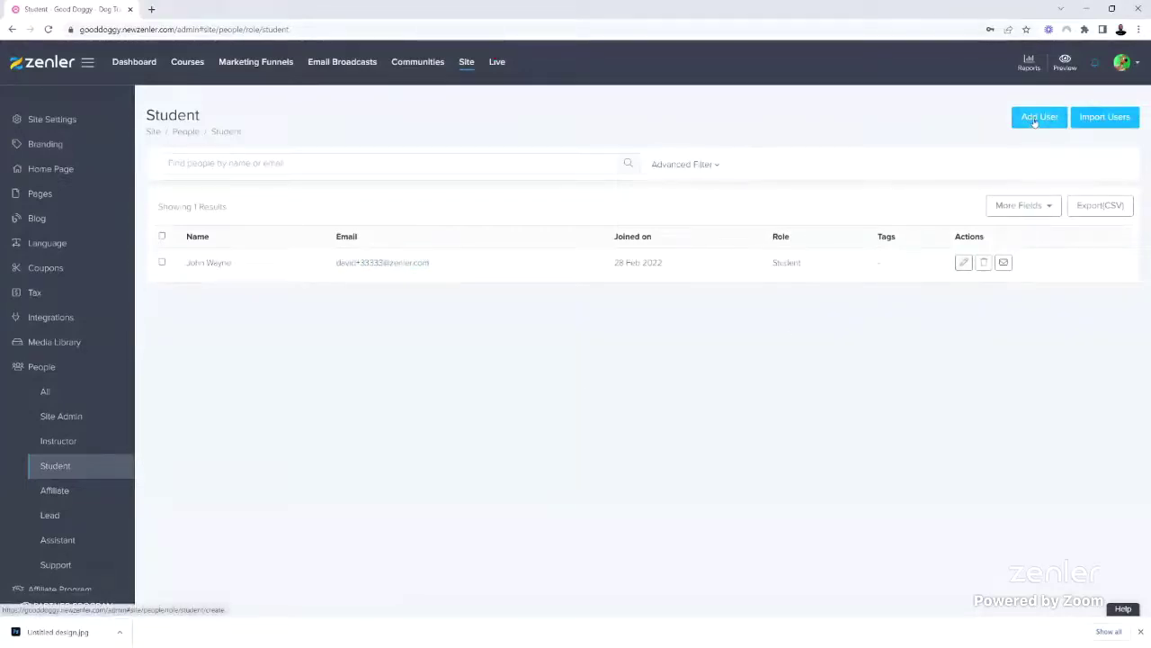
# - Add a new student user, entering the test student's first name and a manually set password
pyautogui.click(1037, 118)
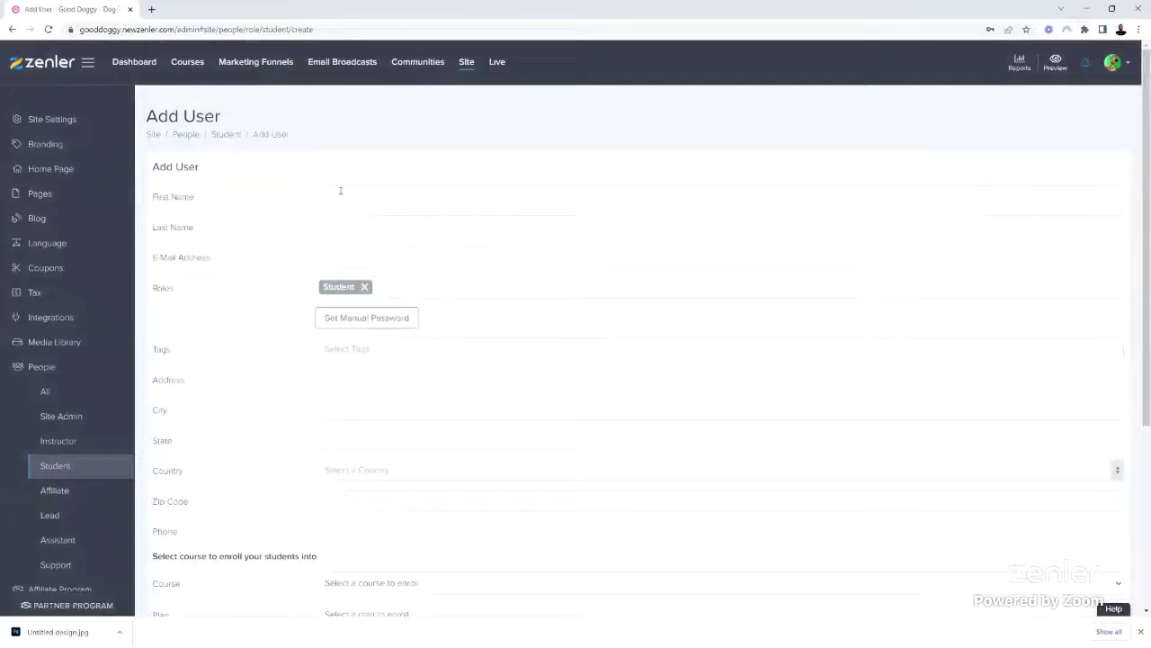
pyautogui.click(340, 193)
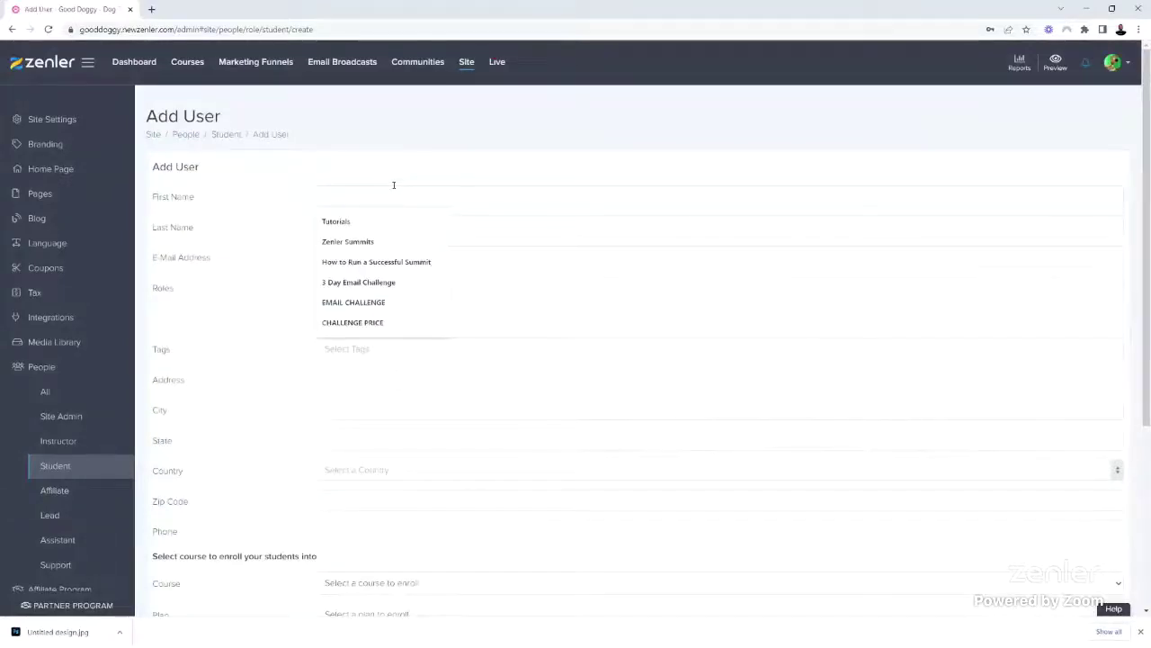
pyautogui.write('James')
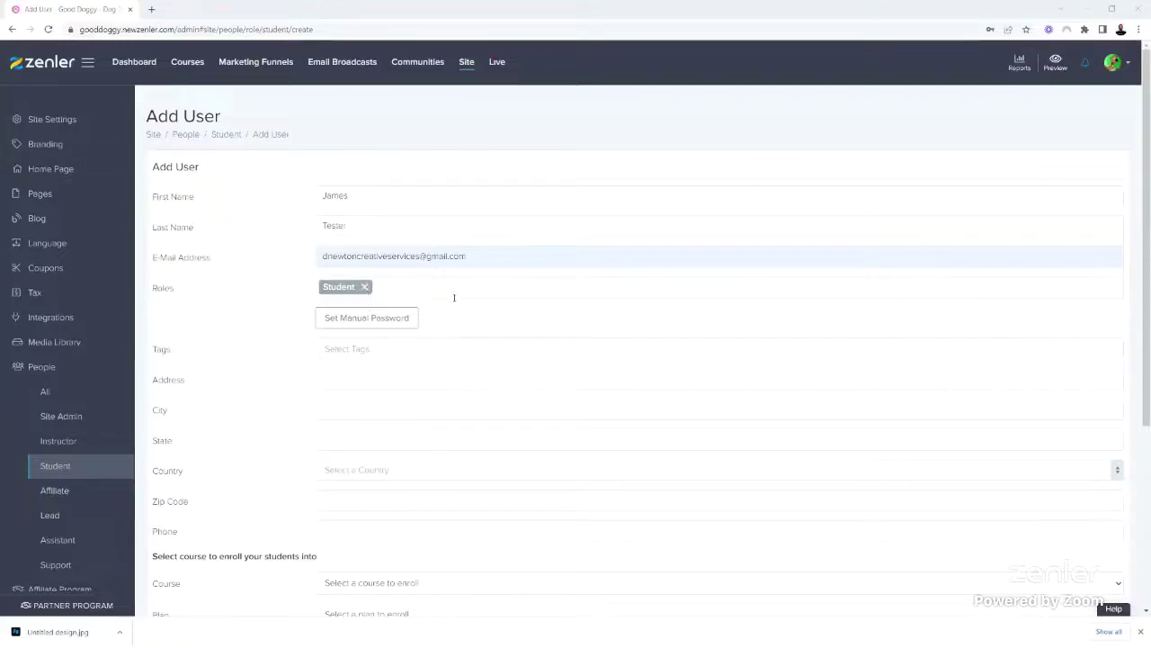
pyautogui.click(375, 319)
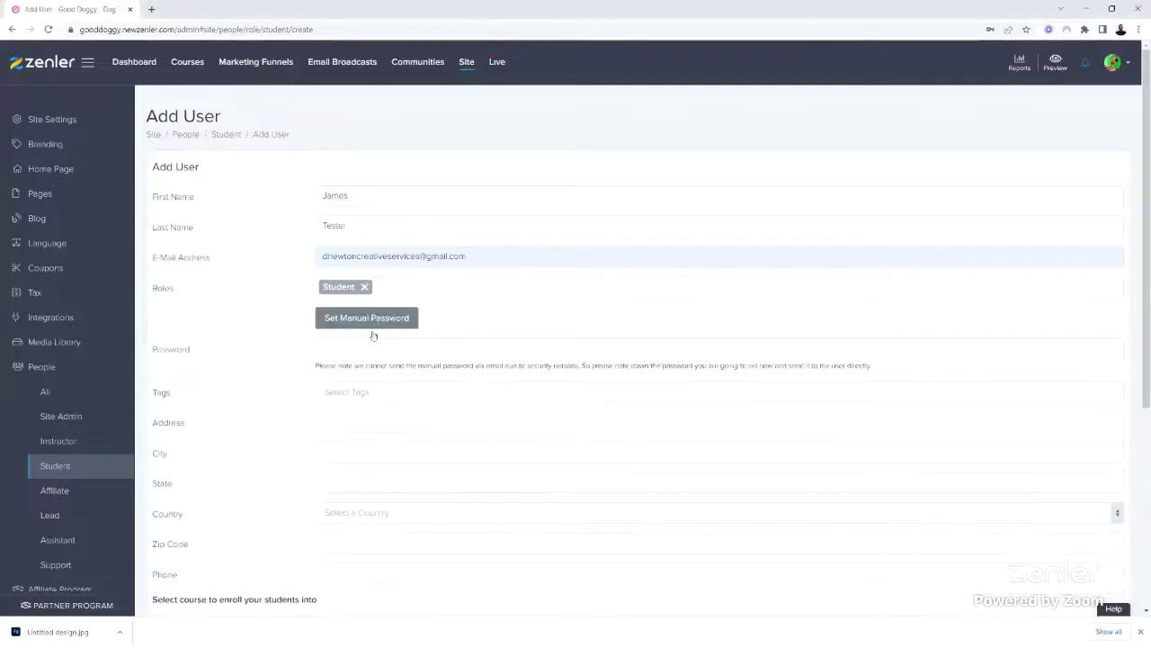
pyautogui.click(357, 348)
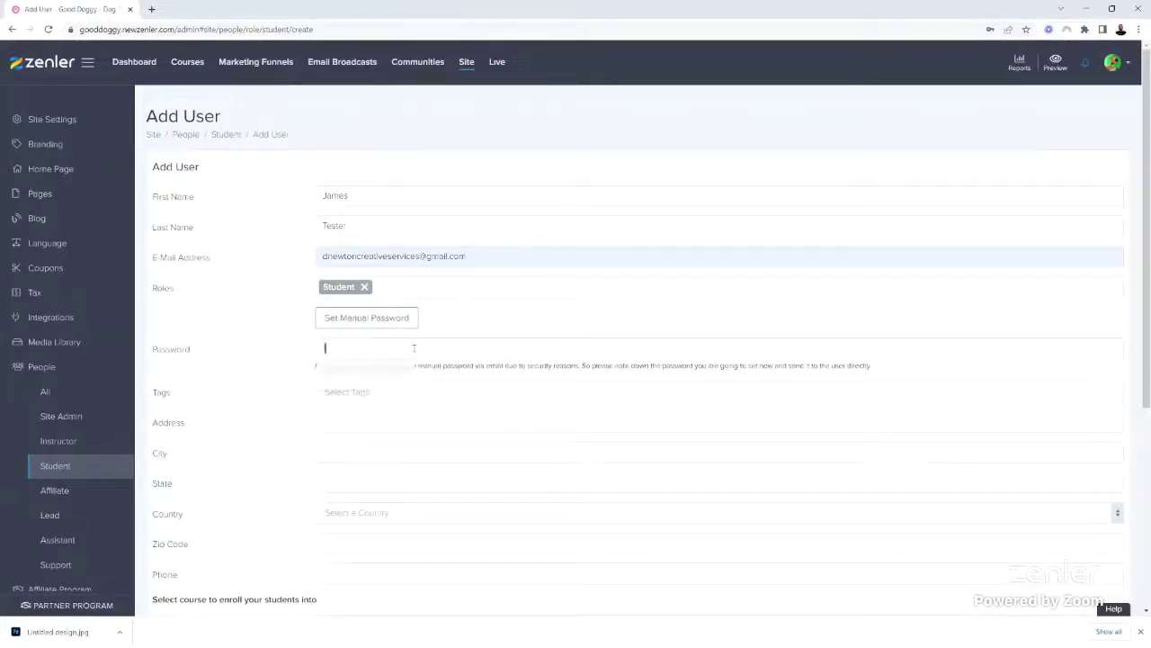
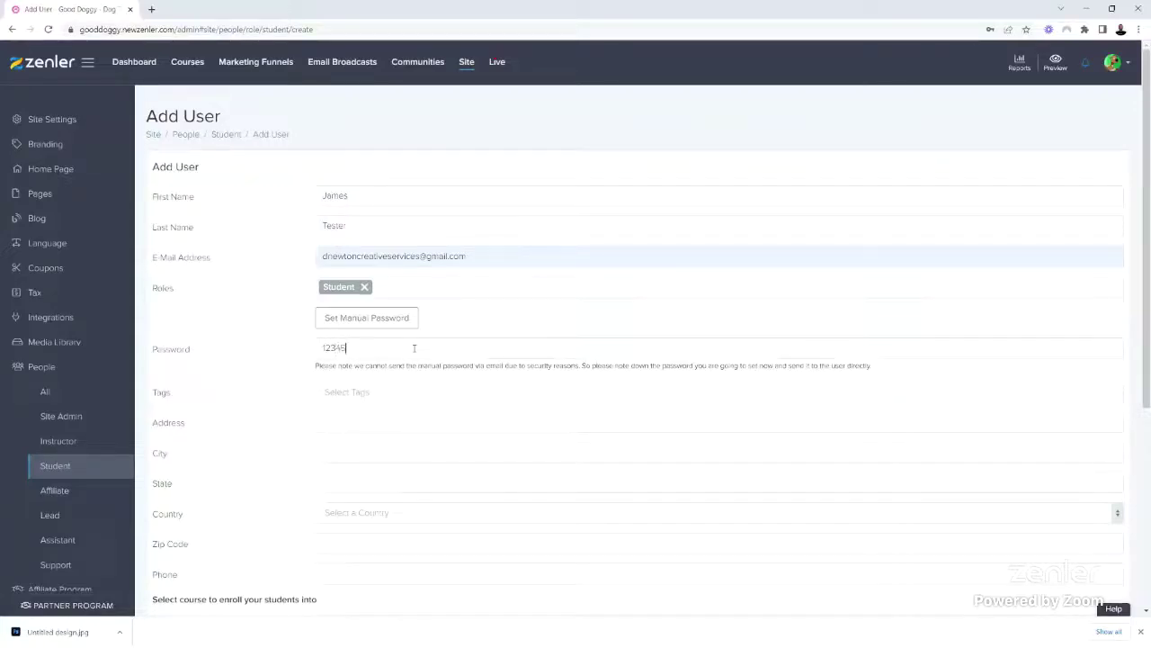
# - Create the student enrolled in Dog Anxiety Training - Stand Alone Course on the Dog Anxiety - Stand alone Course plan
pyautogui.scroll(-2, 572, 364)
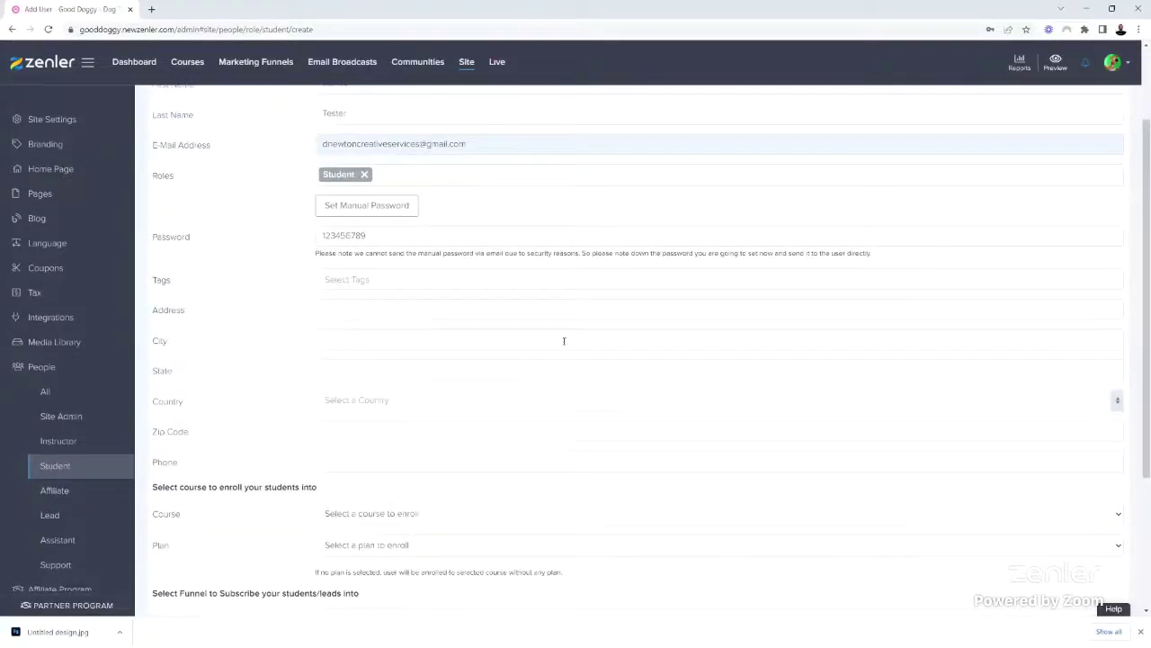
pyautogui.scroll(-3, 564, 341)
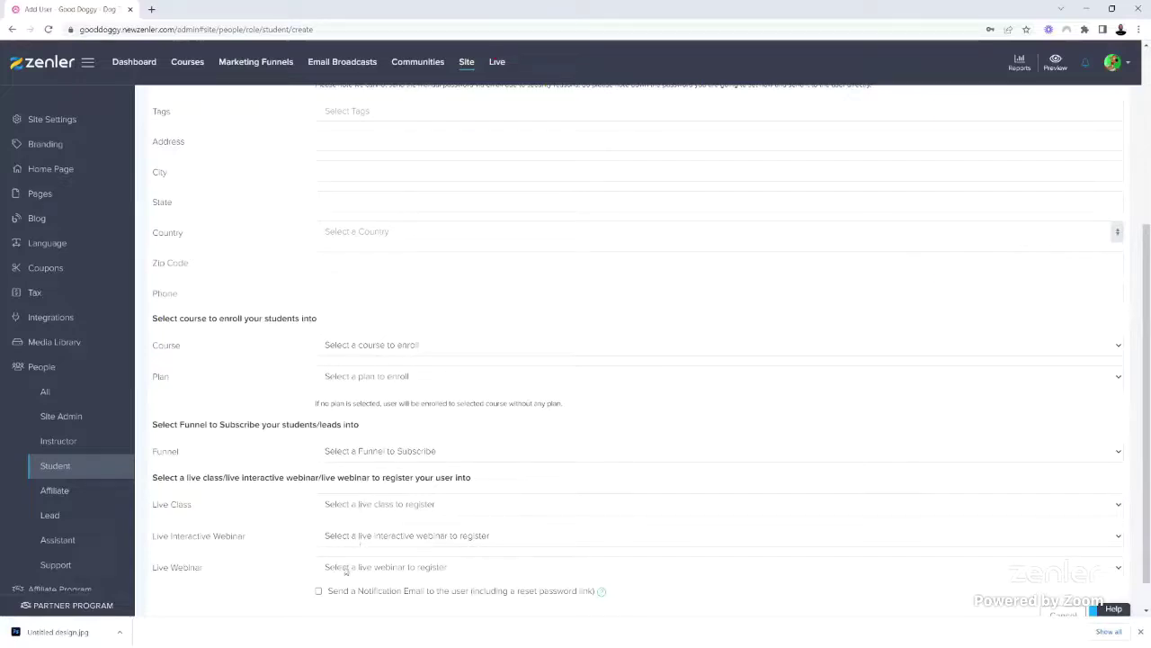
pyautogui.click(435, 347)
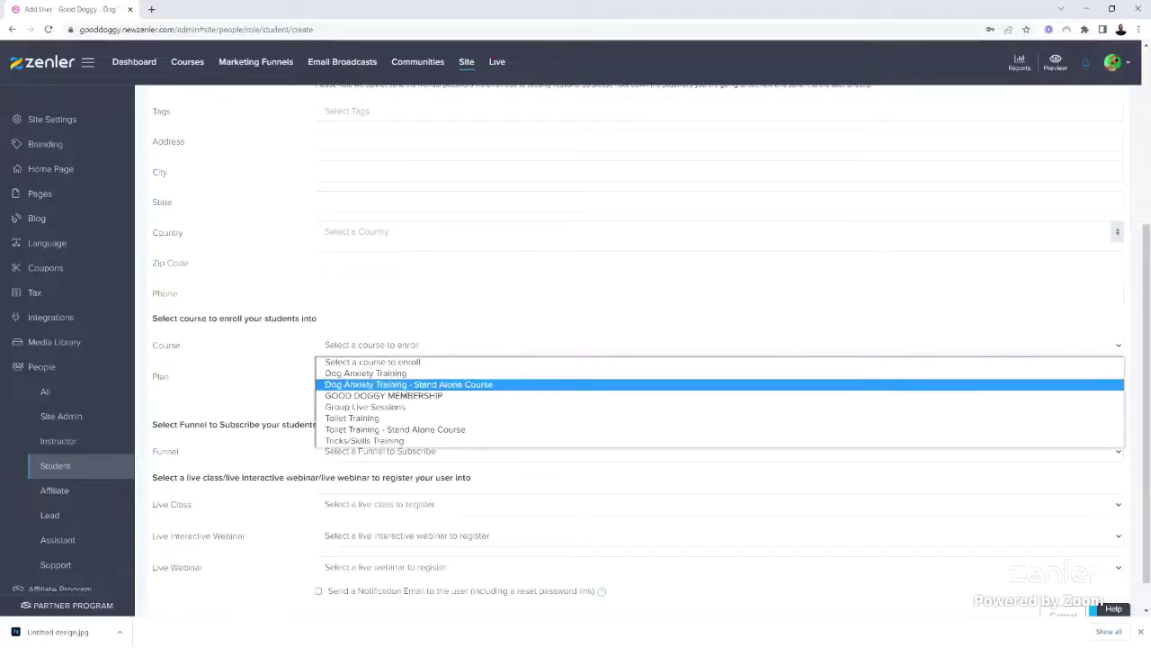
pyautogui.click(442, 385)
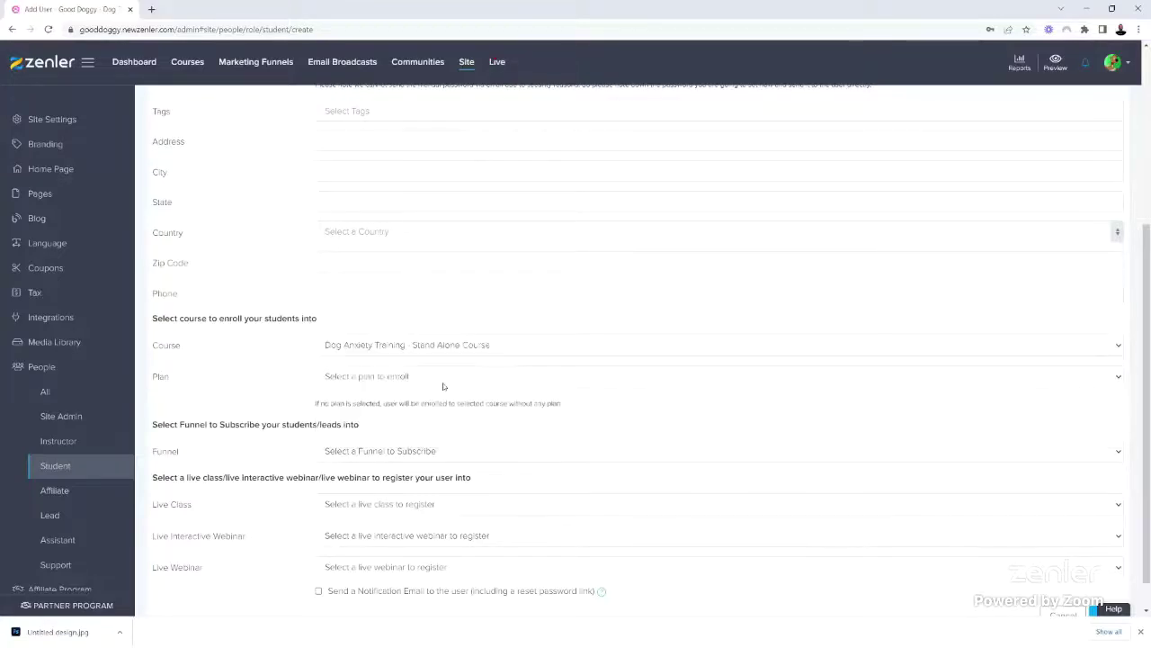
pyautogui.click(414, 381)
pyautogui.click(385, 404)
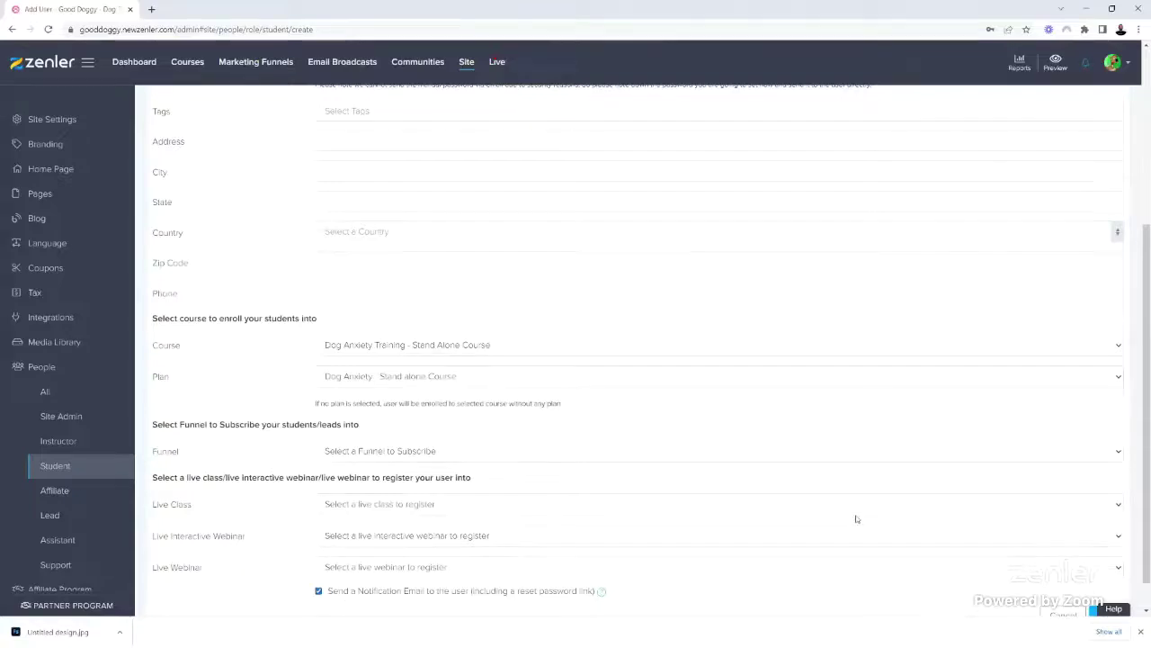
pyautogui.scroll(-1, 850, 523)
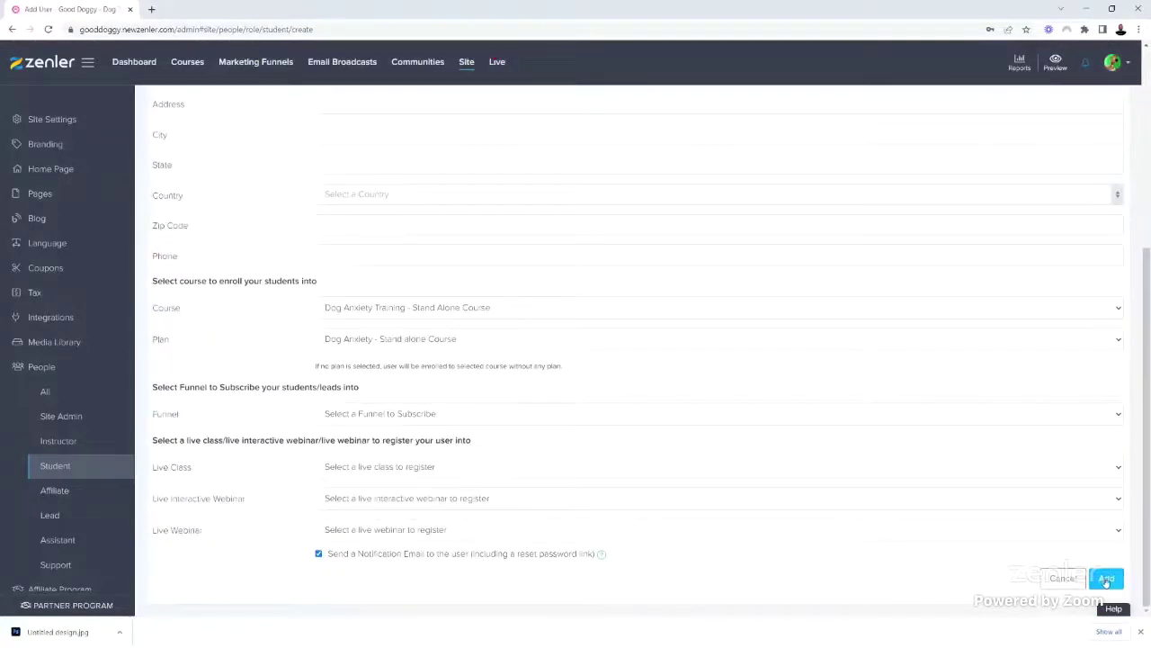
pyautogui.click(1106, 580)
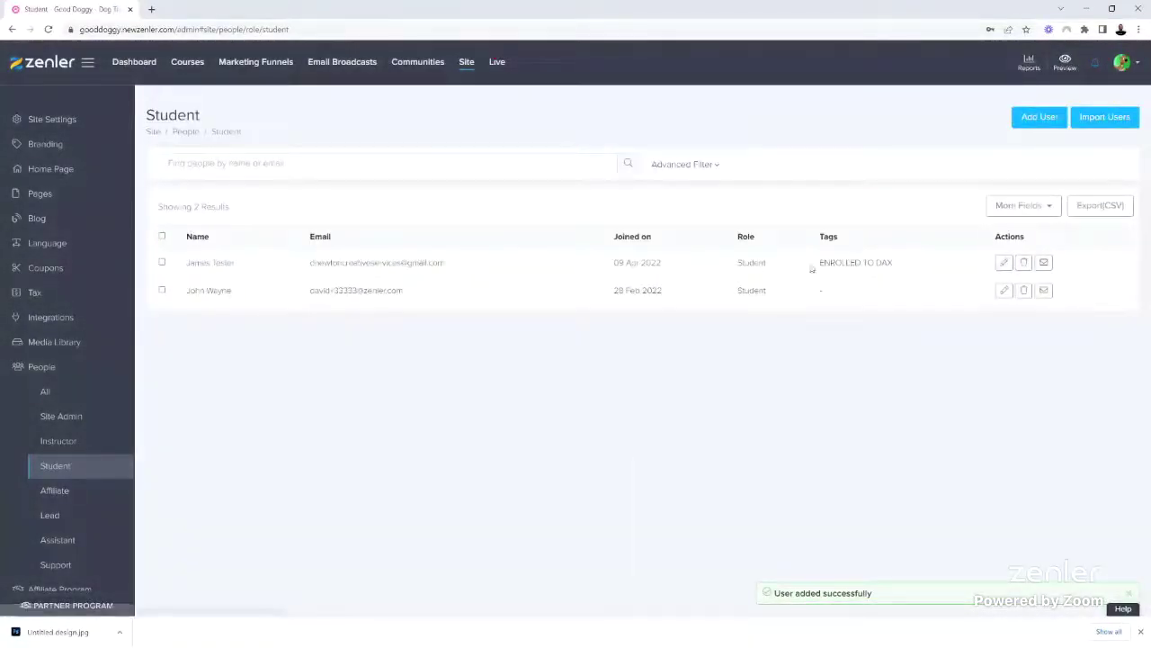
# - Open the test student's profile and check the Courses tab showing the current Dog Anxiety plan
pyautogui.moveTo(815, 267); pyautogui.dragTo(895, 263)
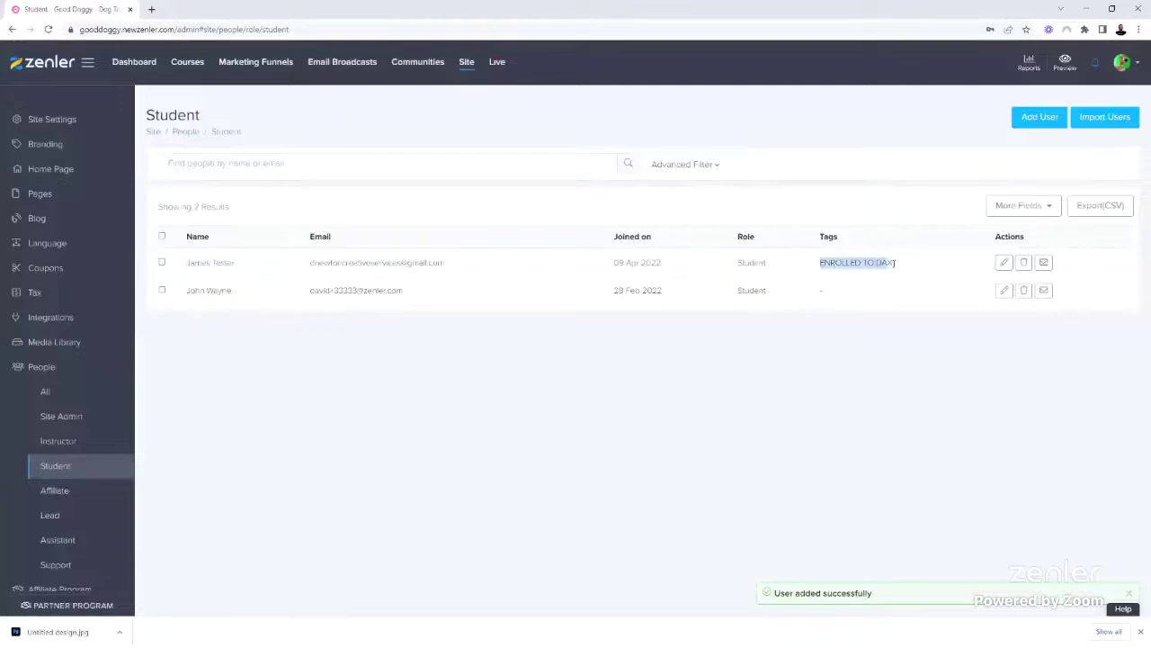
pyautogui.click(1004, 263)
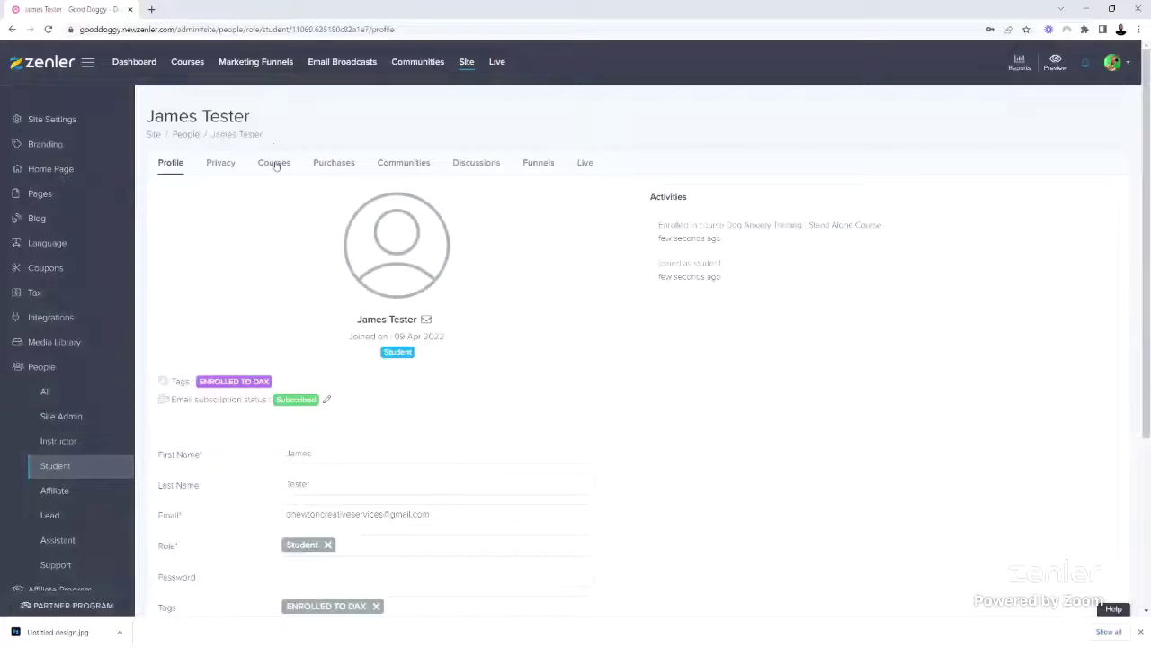
pyautogui.click(274, 163)
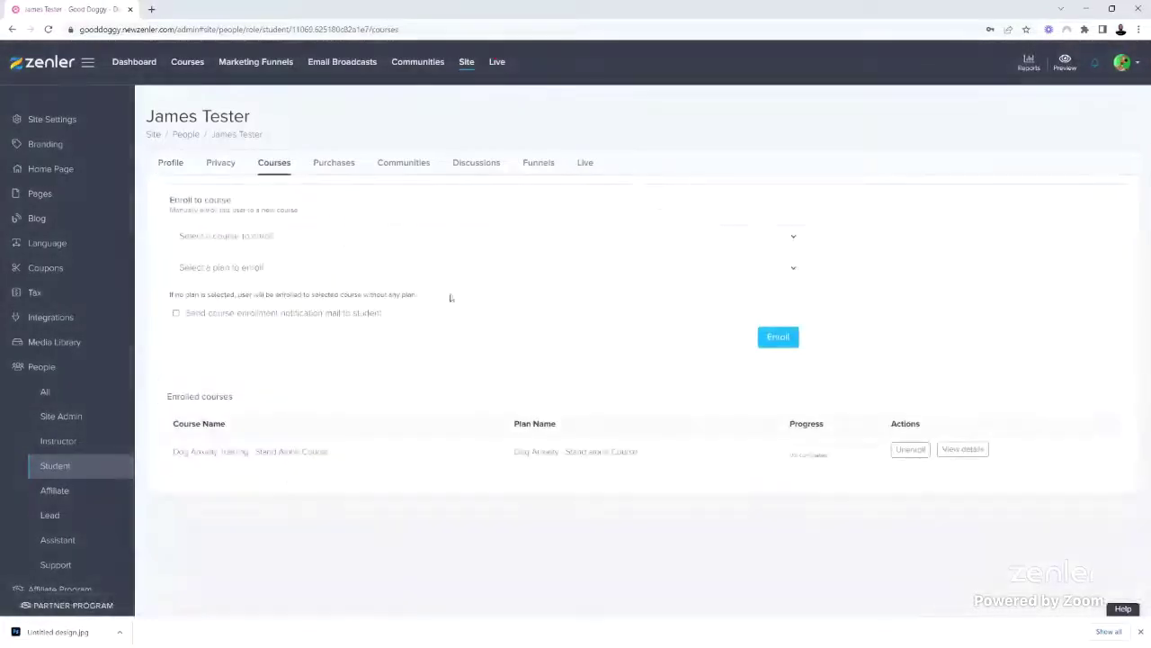
pyautogui.moveTo(648, 454); pyautogui.dragTo(499, 447)
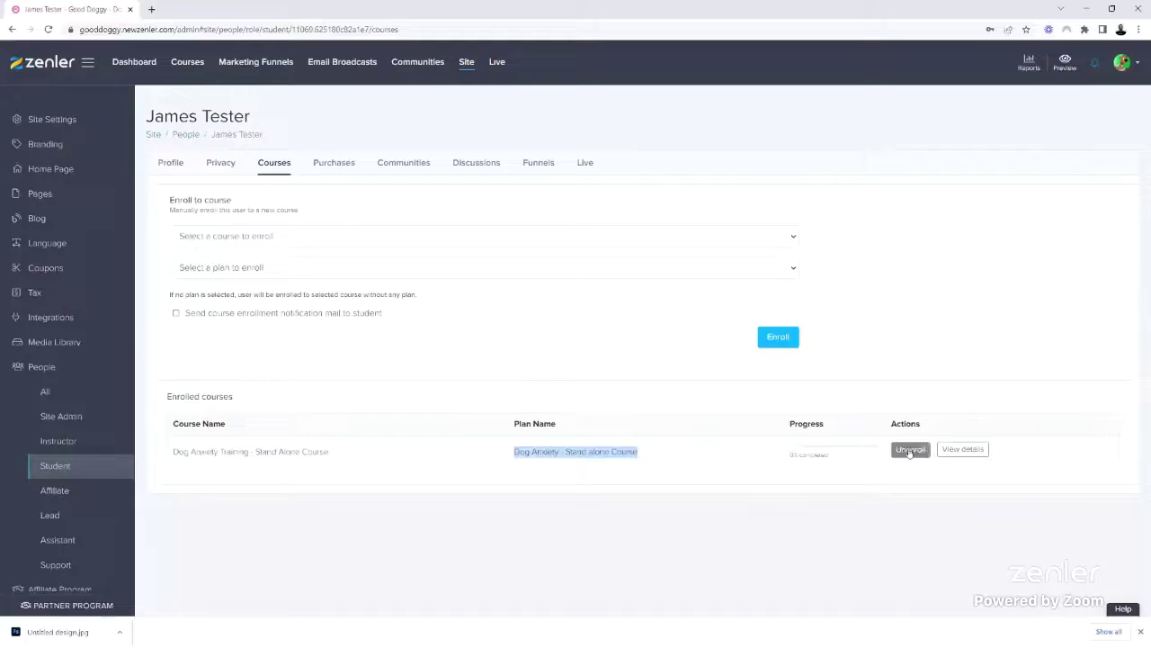
# - Pick GOOD DOGGY MEMBERSHIP as the course, copy the site URL, and open an incognito window
pyautogui.click(342, 240)
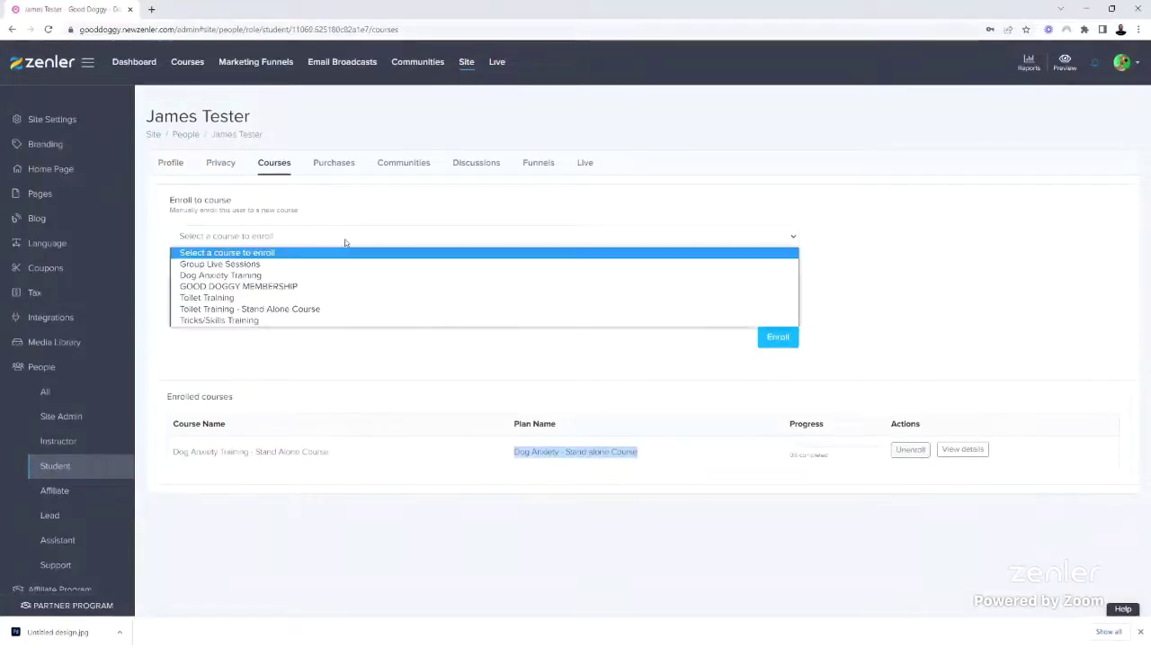
pyautogui.click(284, 286)
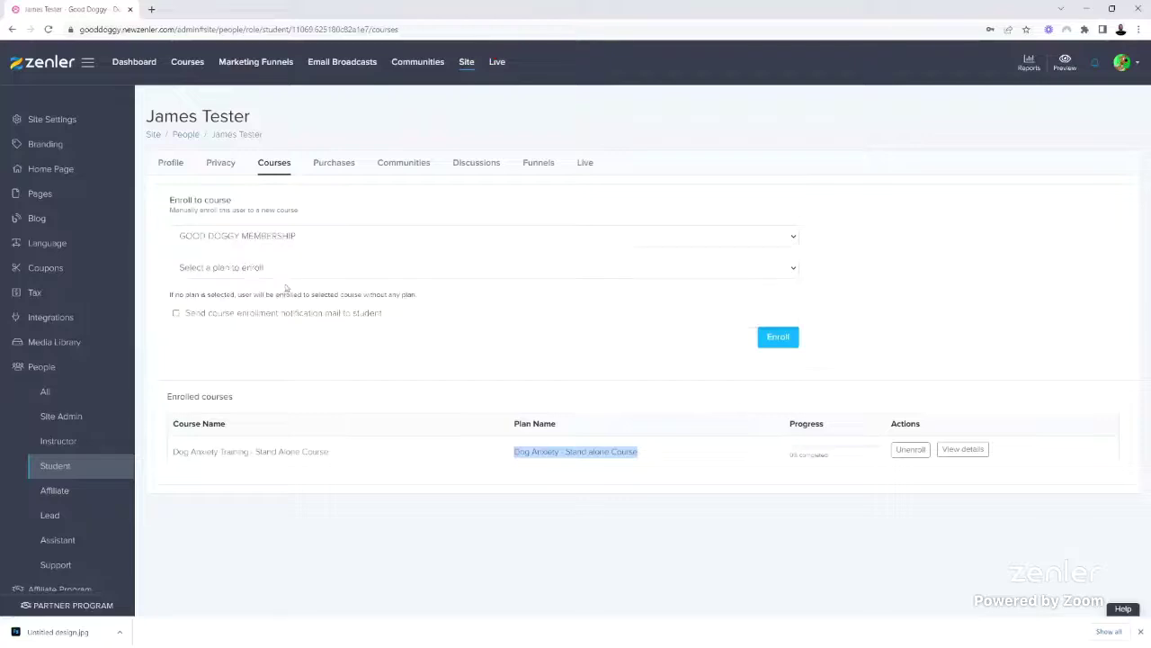
pyautogui.click(287, 269)
pyautogui.click(296, 349)
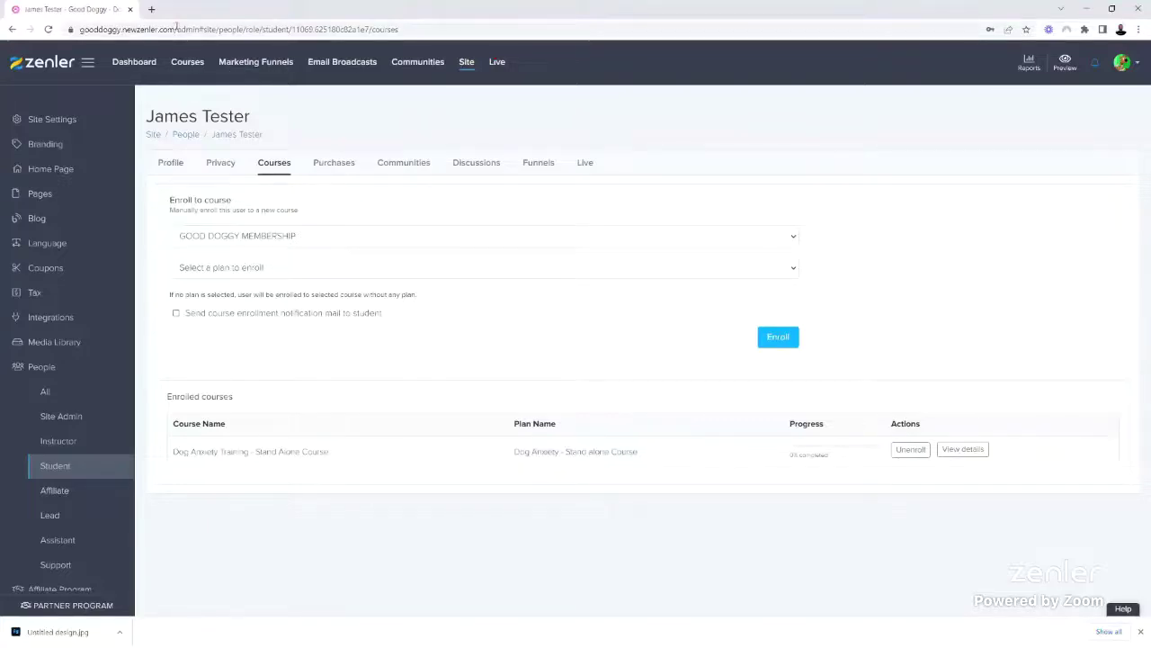
pyautogui.moveTo(176, 29); pyautogui.dragTo(95, 47)
pyautogui.hotkey('ctrl', 'c')
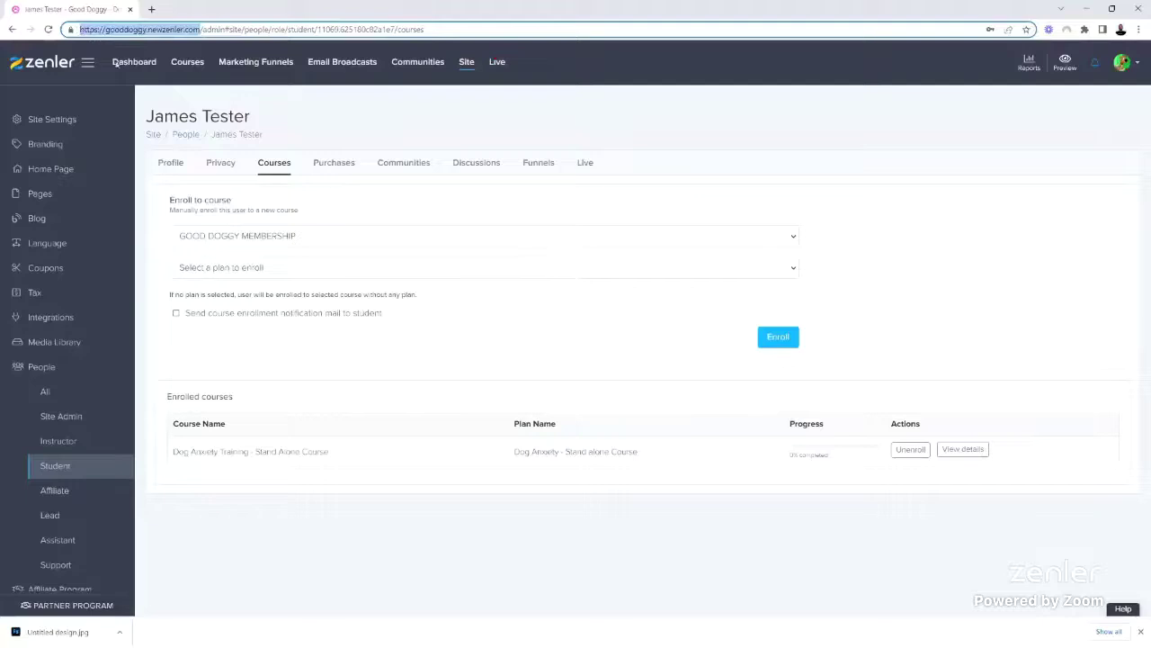
pyautogui.click(1139, 29)
# - Load the Good Doggy site from the copied URL in the private window and go to its login page
pyautogui.click(1056, 72)
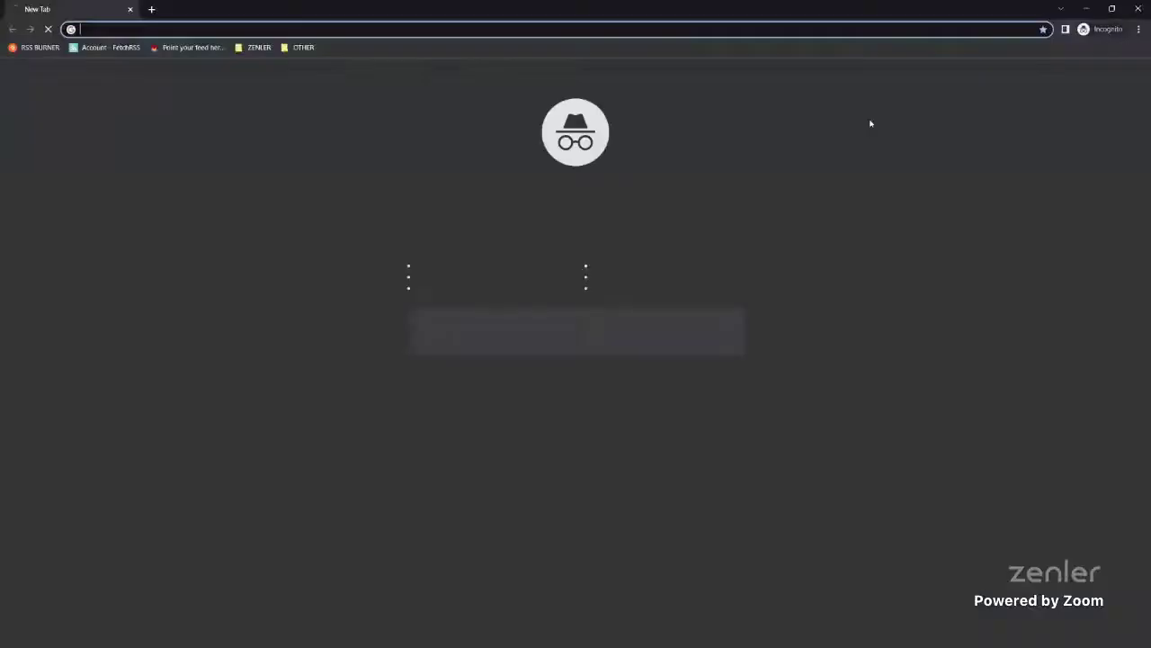
pyautogui.hotkey('ctrl', 'v')
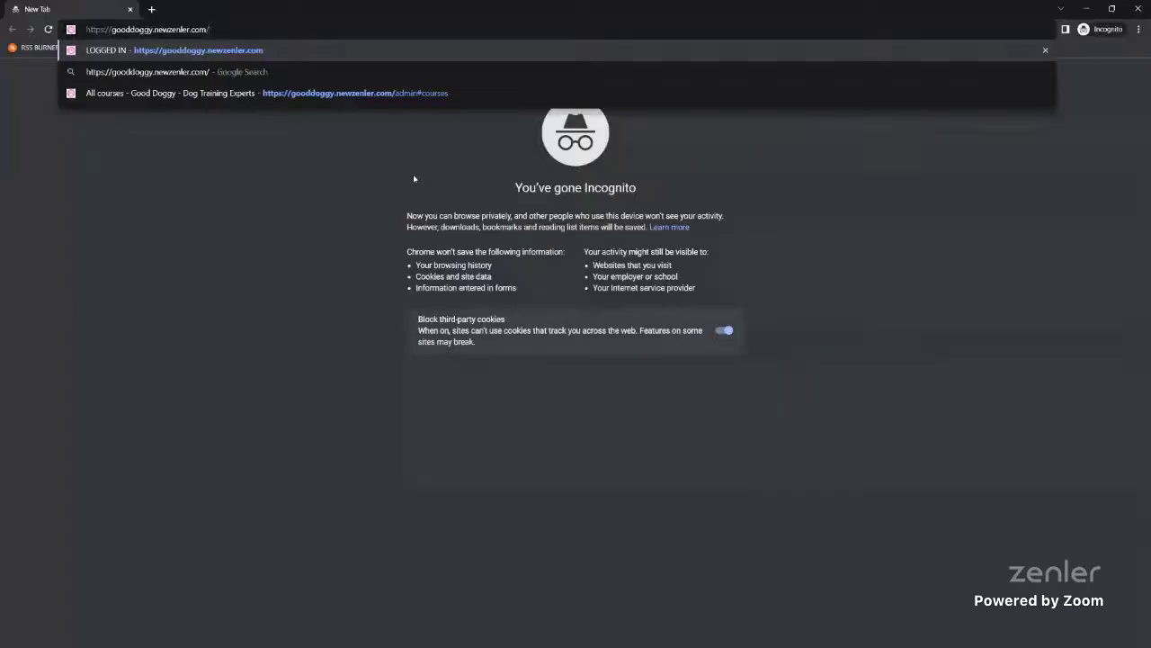
pyautogui.press('Return')
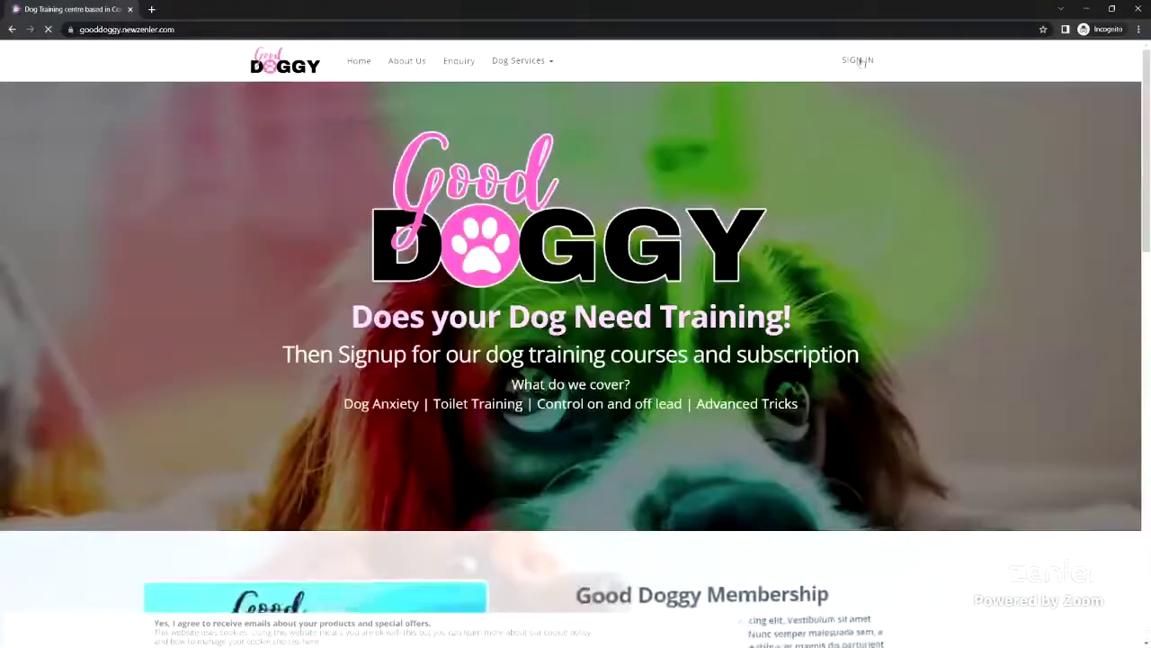
pyautogui.click(859, 60)
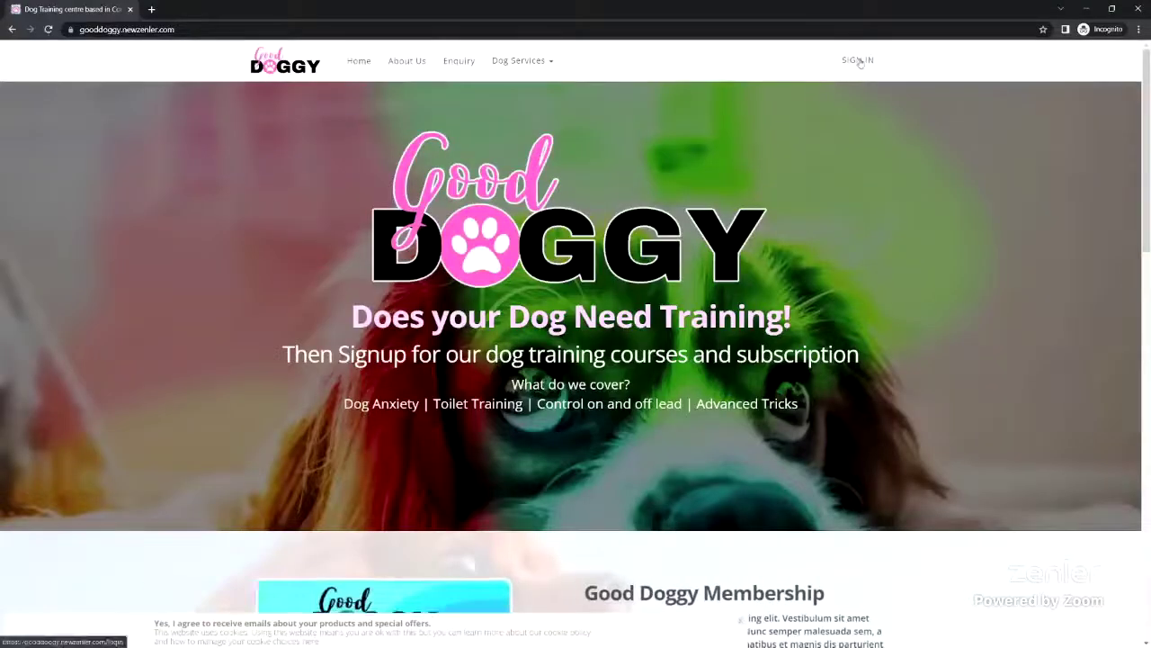
pyautogui.scroll(-2, 629, 315)
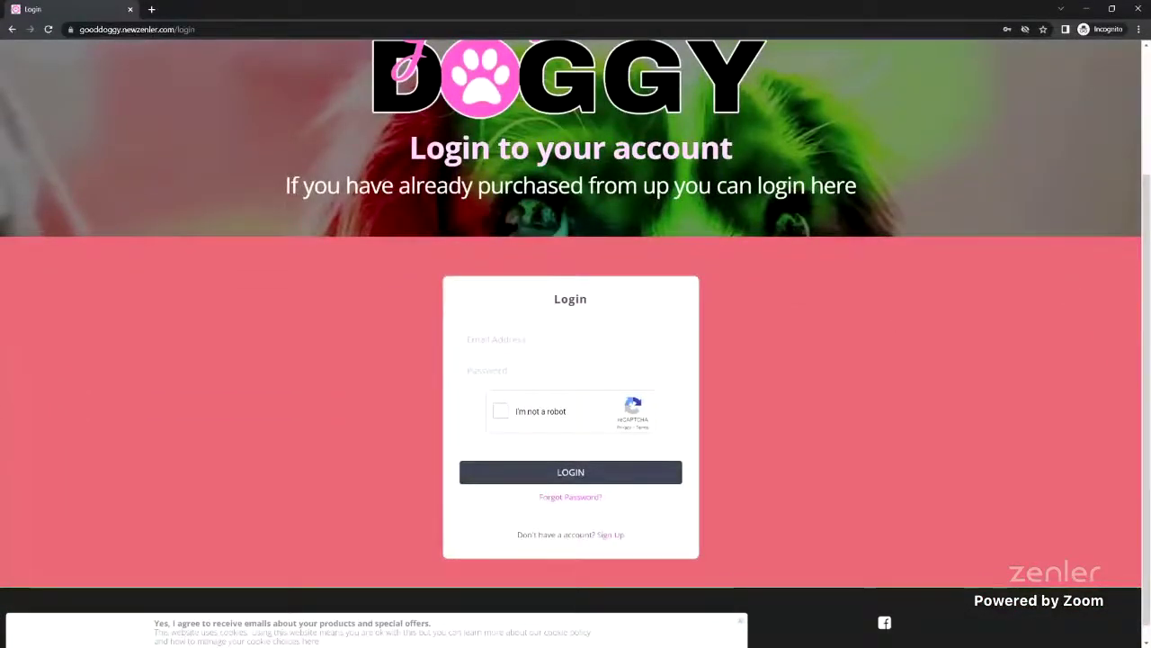
# - Pass the reCAPTCHA bridge-image challenge and log in as the test student
pyautogui.click(502, 413)
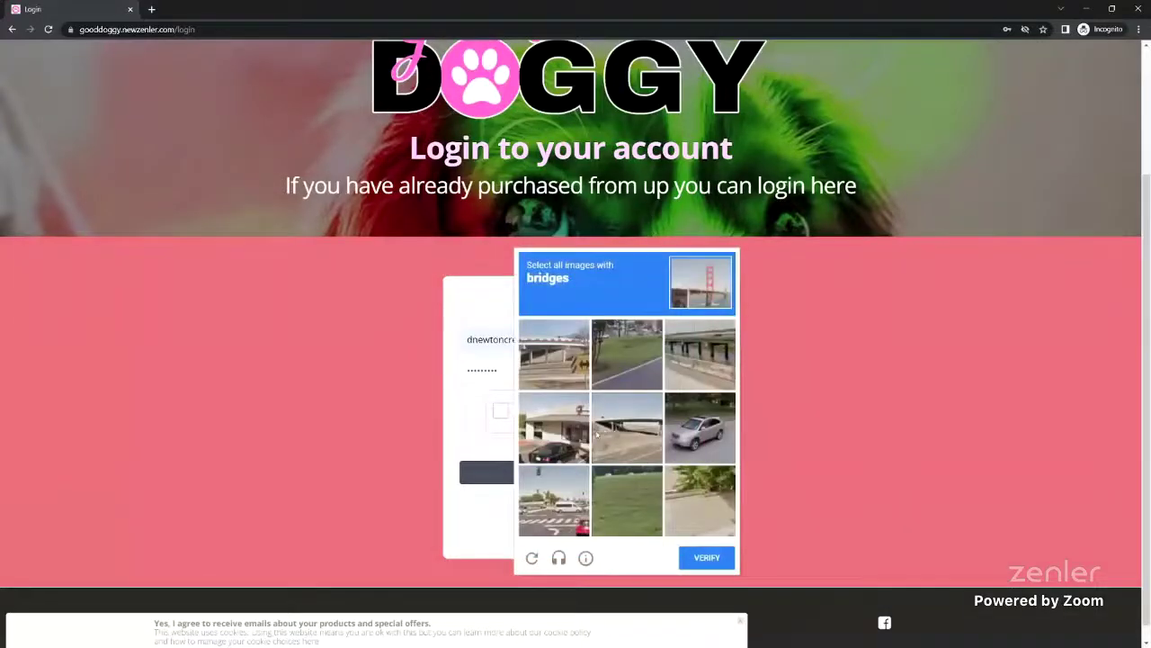
pyautogui.click(698, 354)
pyautogui.click(554, 355)
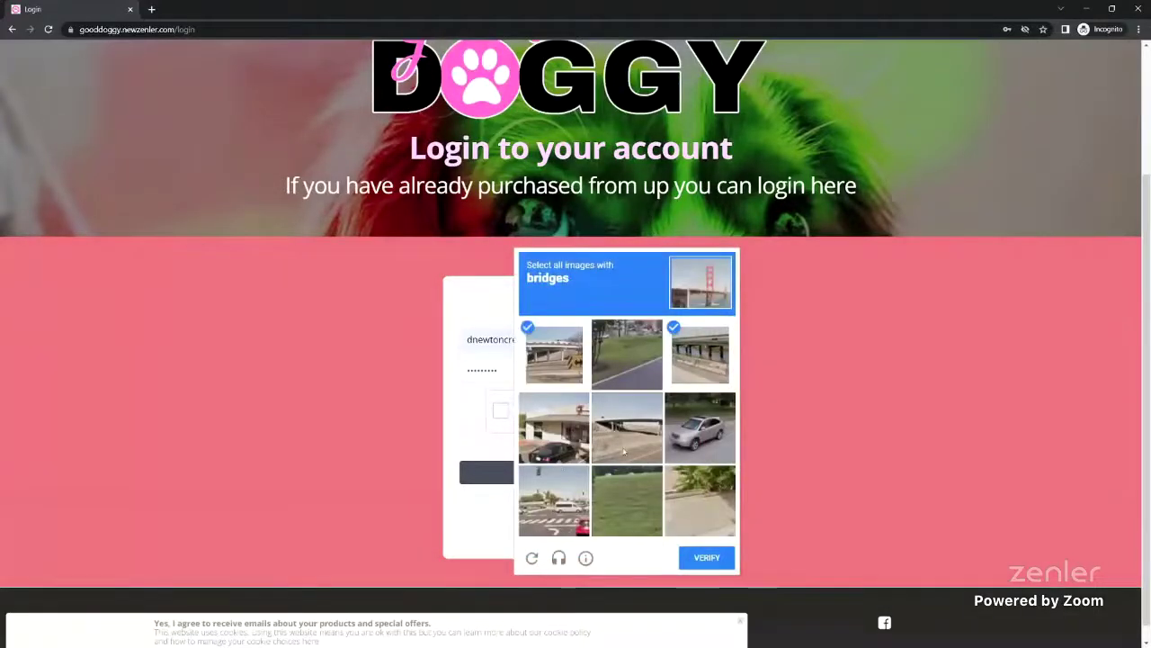
pyautogui.click(627, 428)
pyautogui.click(705, 558)
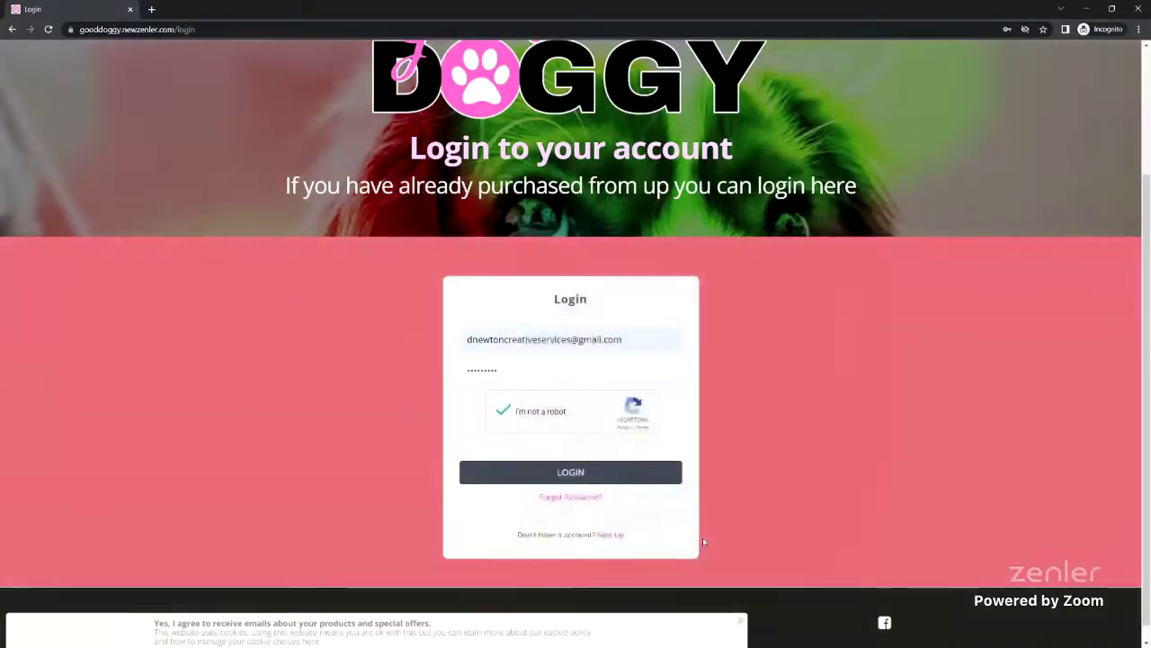
pyautogui.click(643, 472)
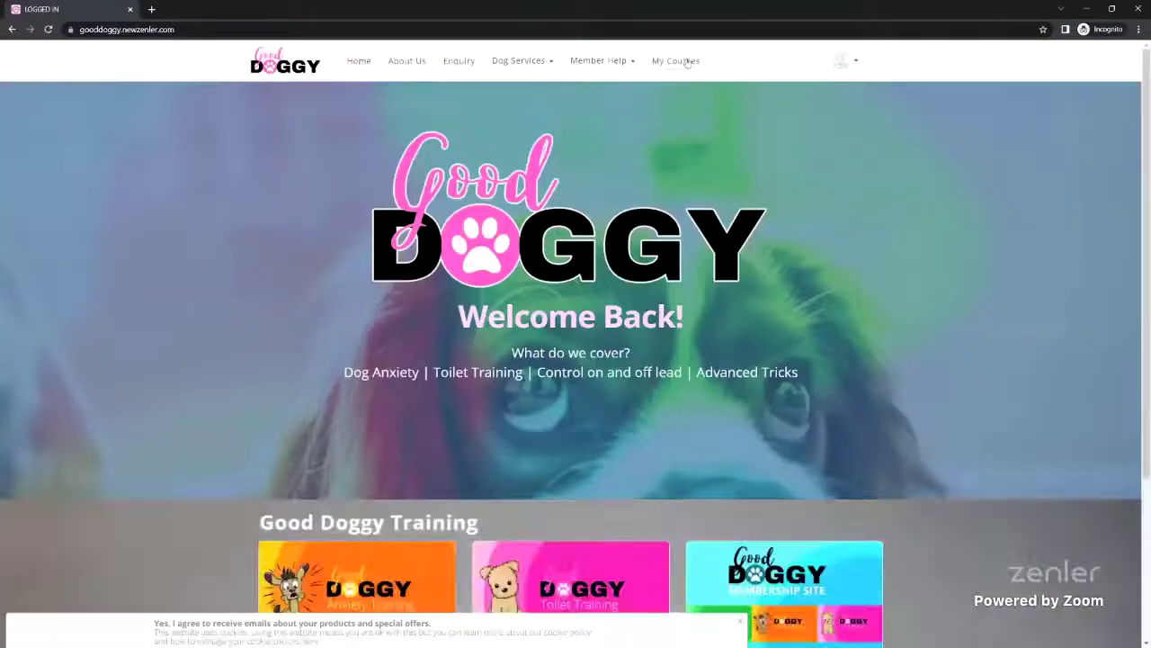
# - Open Dog Anxiety Training - Stand Alone Course from My Courses, browse its curriculum, and return to the list
pyautogui.click(676, 61)
pyautogui.scroll(-2, 549, 476)
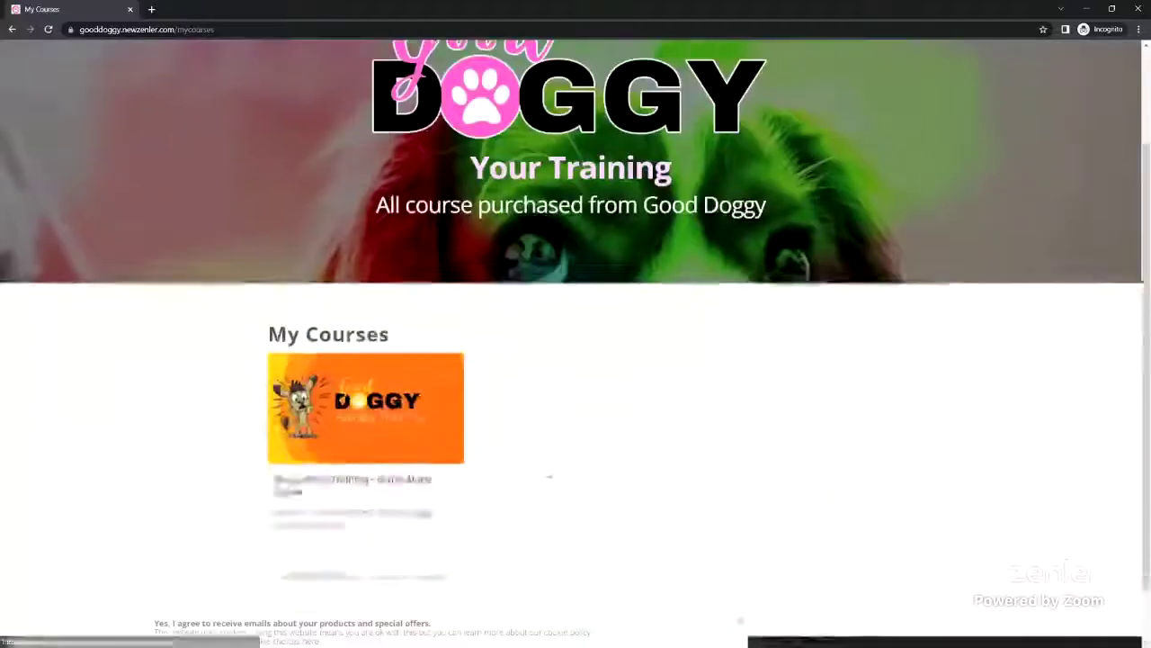
pyautogui.click(392, 386)
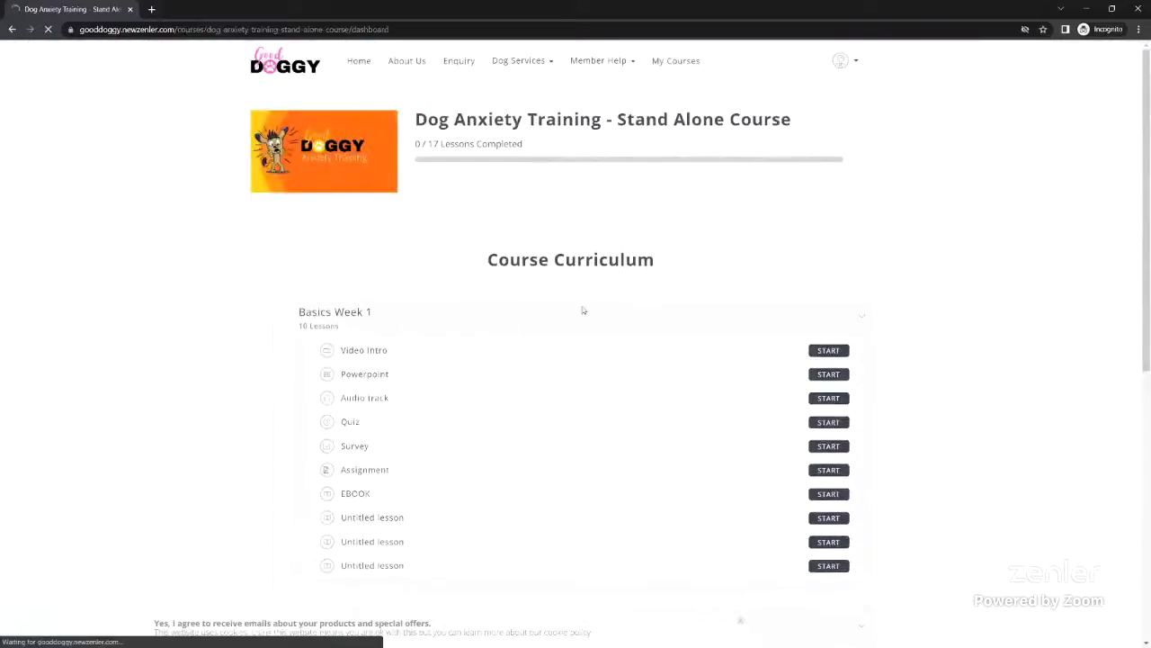
pyautogui.scroll(-5, 583, 309)
pyautogui.scroll(4, 581, 307)
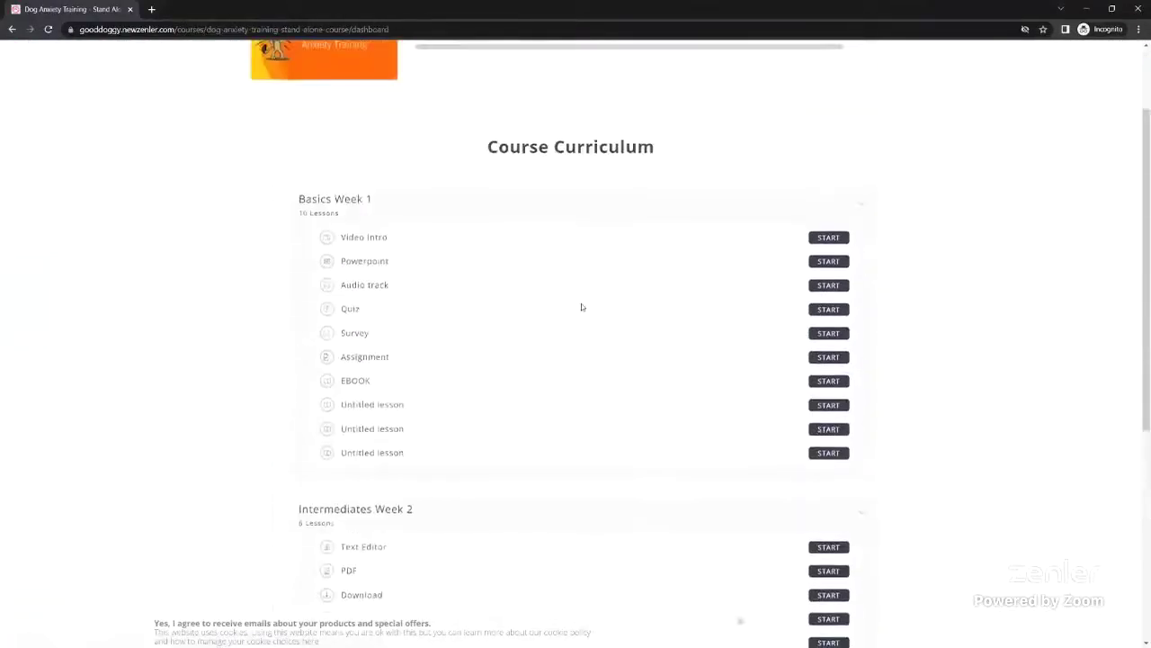
pyautogui.scroll(-5, 578, 306)
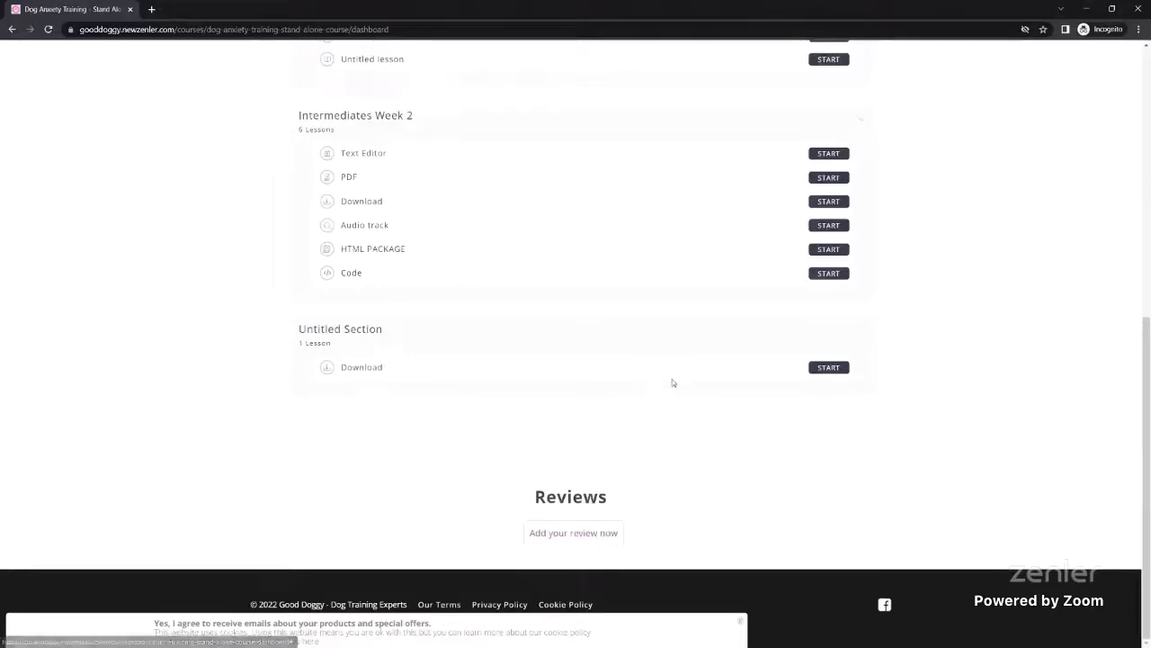
pyautogui.scroll(6, 672, 378)
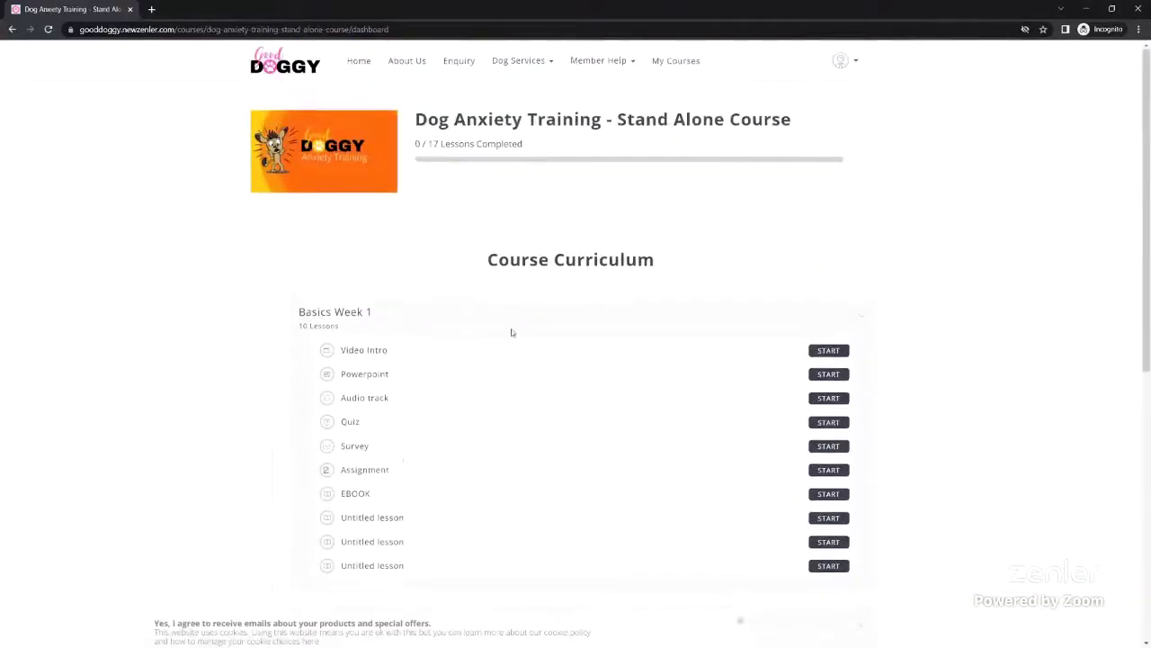
pyautogui.click(673, 62)
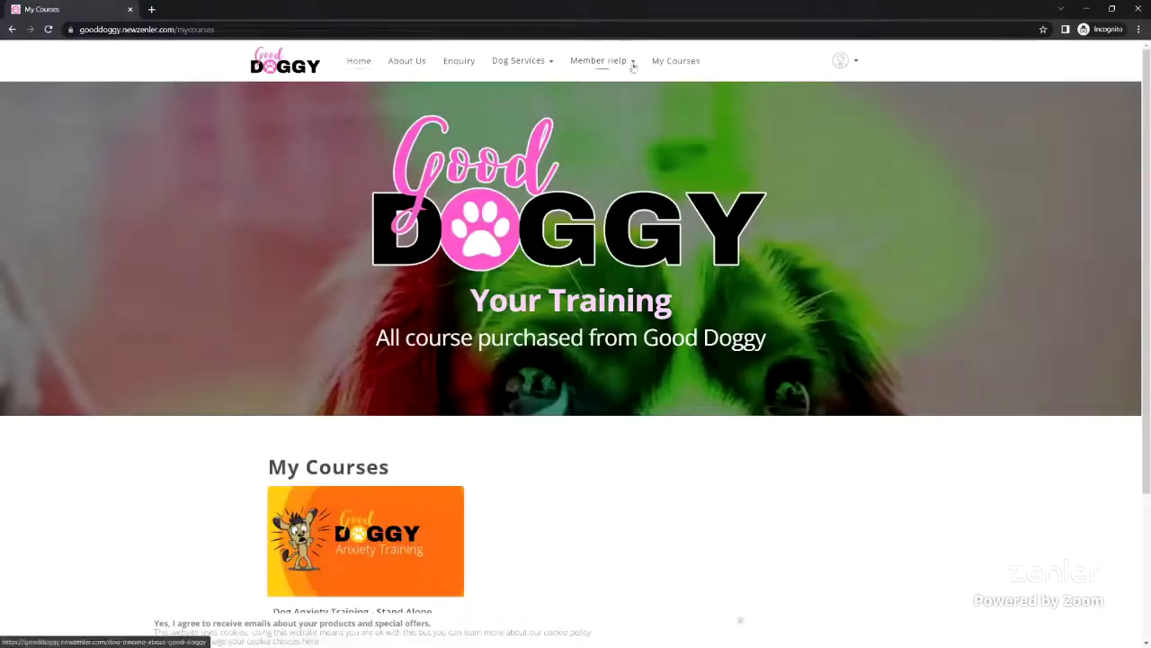
pyautogui.click(675, 63)
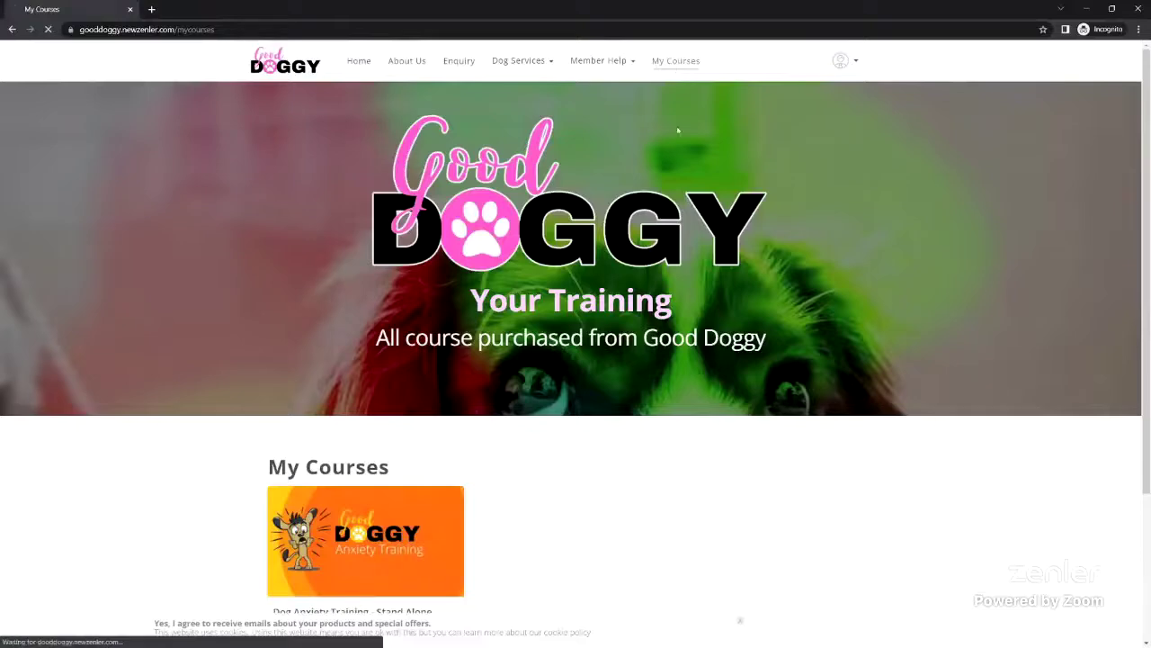
pyautogui.scroll(-2, 573, 495)
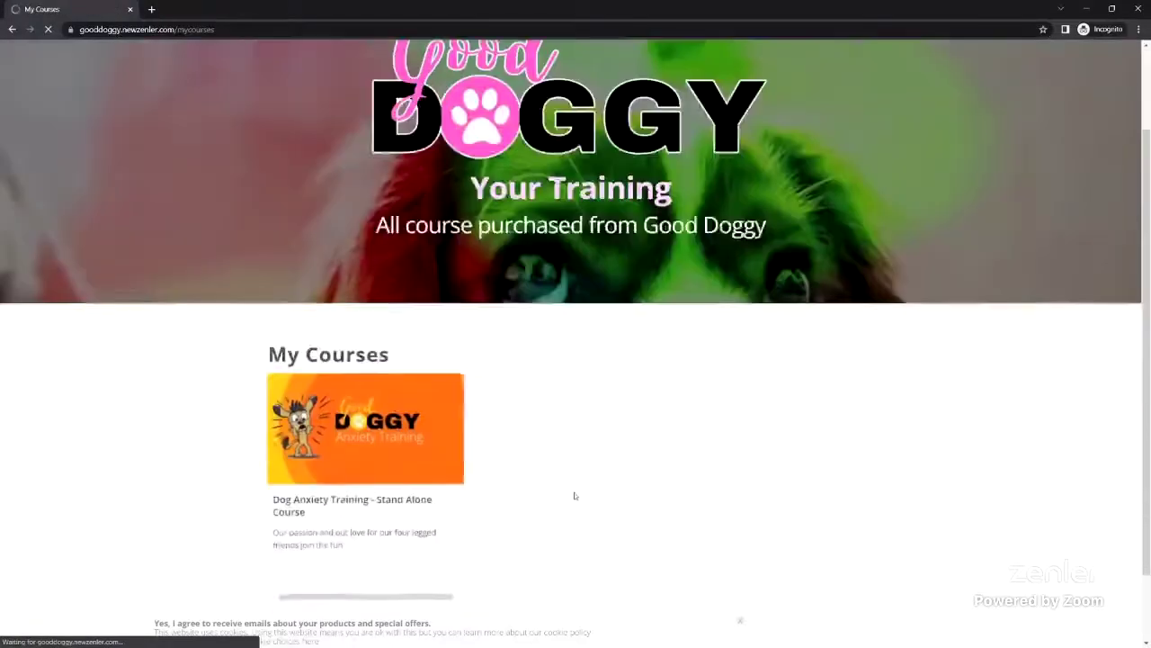
# - Back in the admin, open the test student's profile from People > Student and view their courses
pyautogui.click(1088, 10)
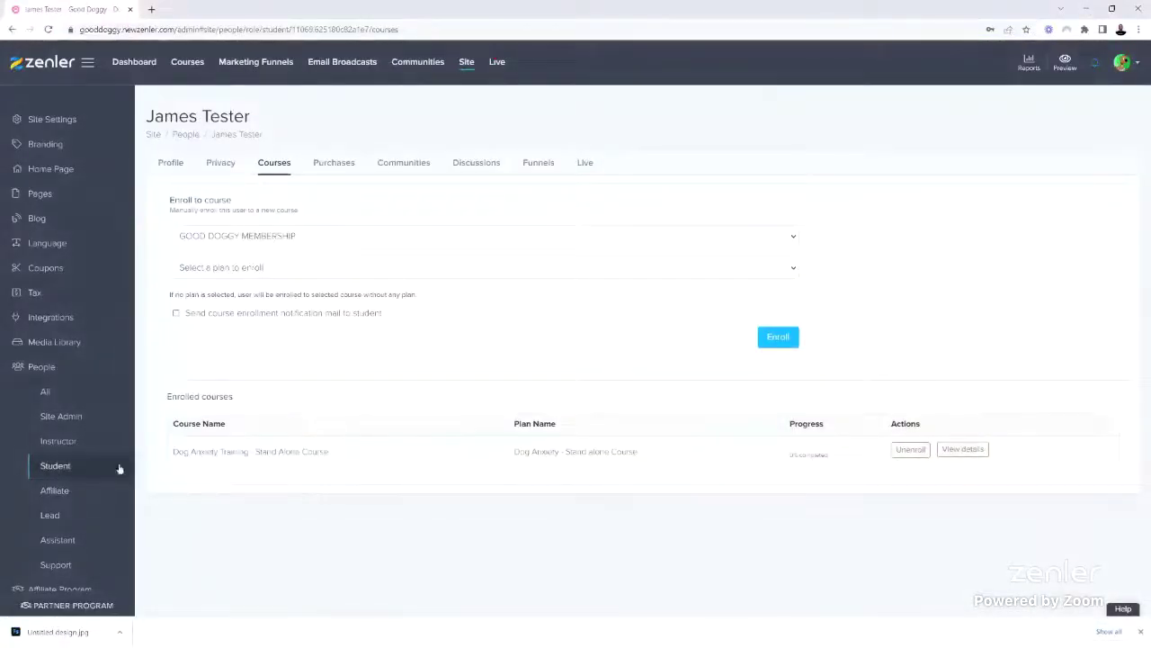
pyautogui.click(468, 68)
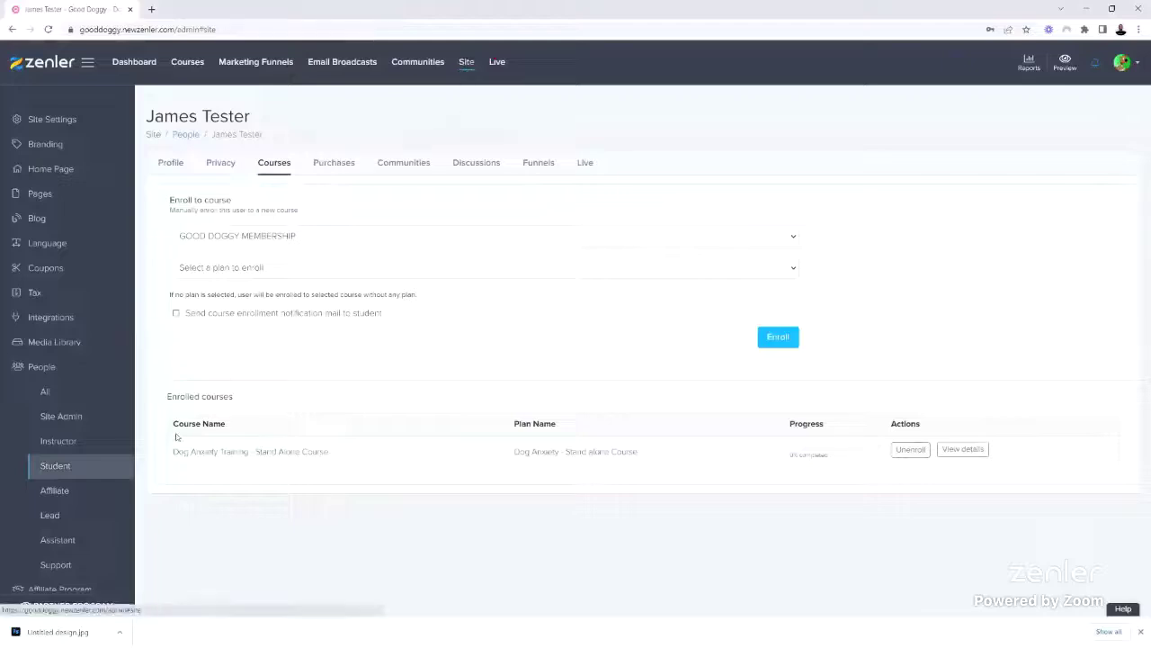
pyautogui.click(61, 470)
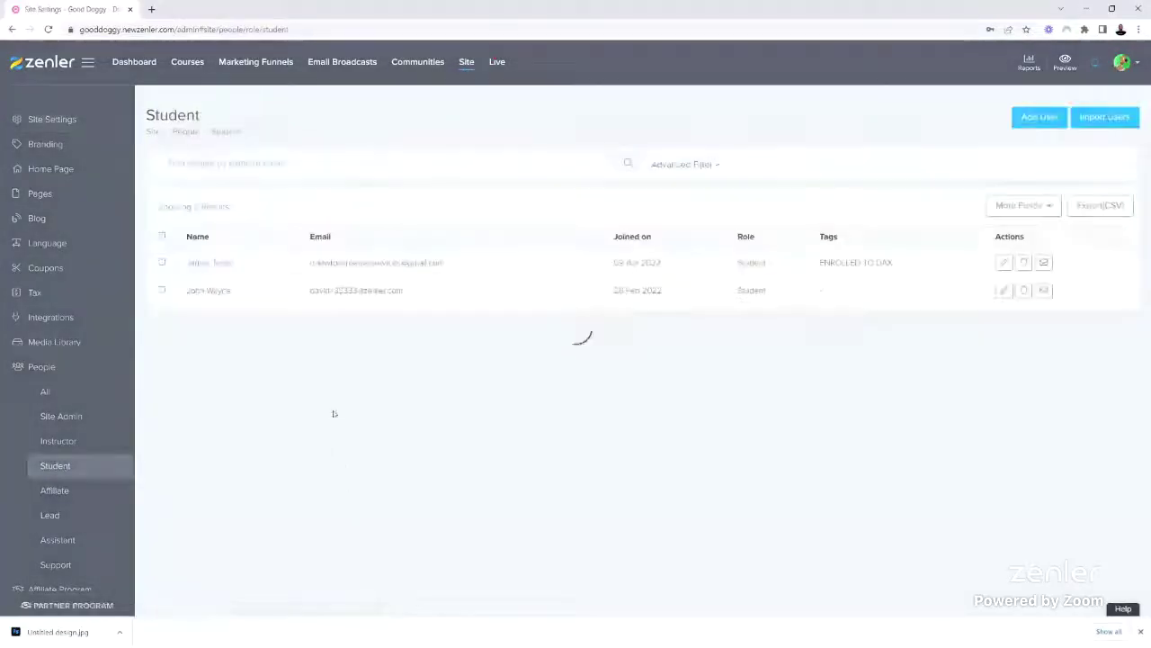
pyautogui.click(1005, 262)
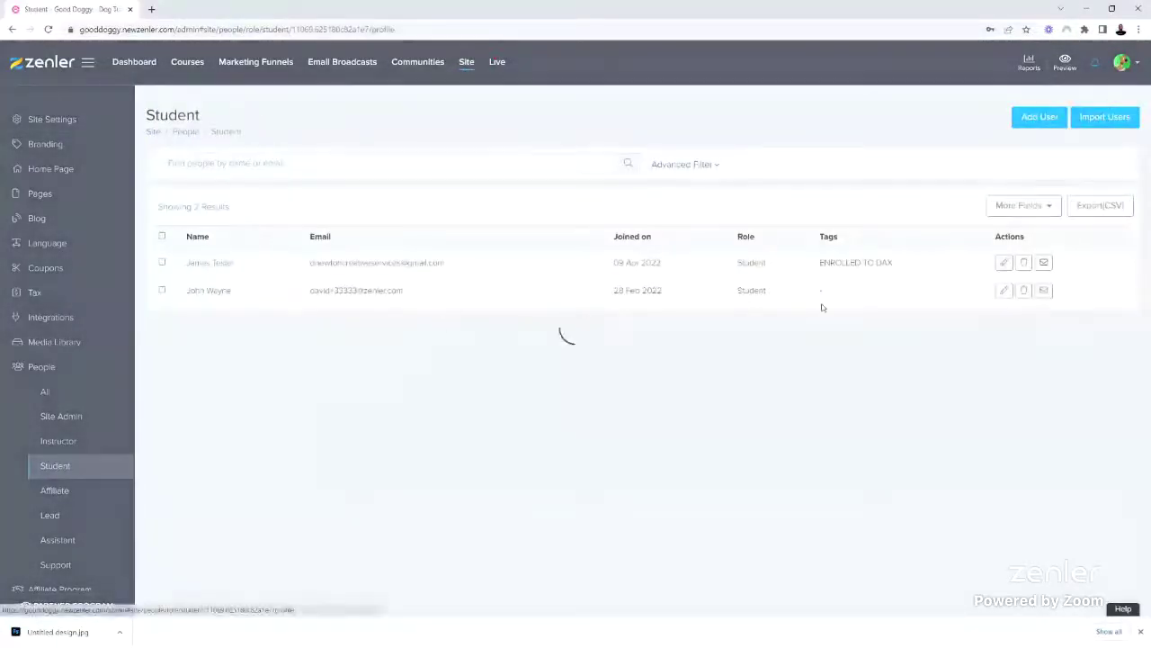
pyautogui.click(274, 163)
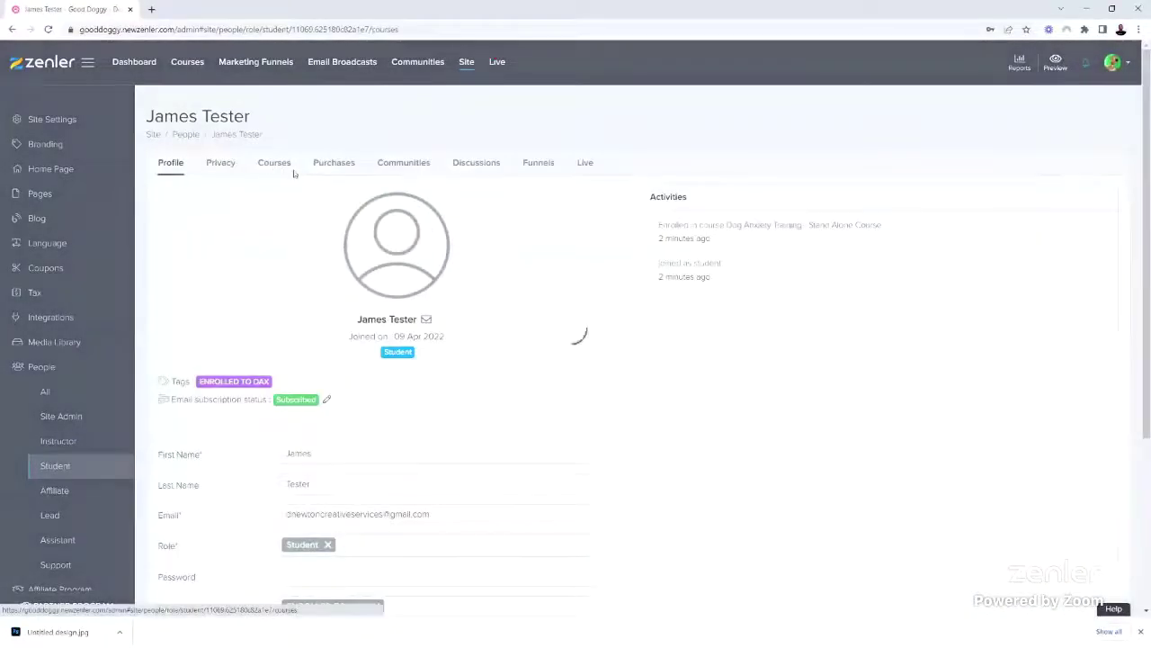
# - Enroll the student in GOOD DOGGY MEMBERSHIP on the Yearly Plan Subscriptions plan with e-mail notification
pyautogui.click(306, 236)
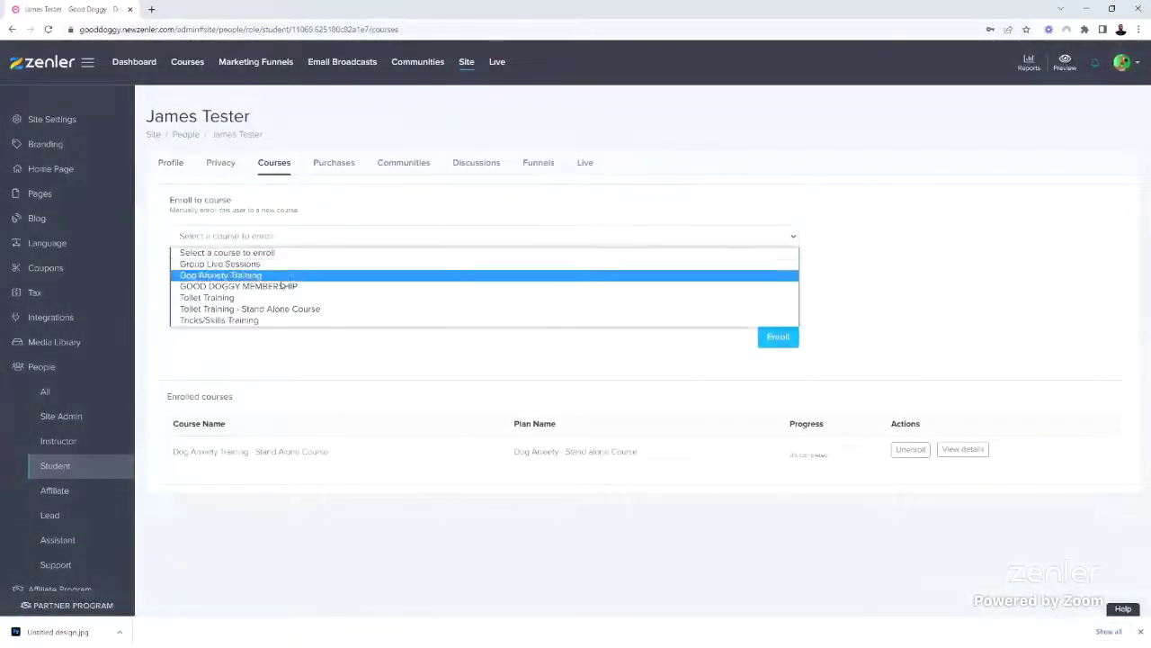
pyautogui.click(301, 286)
pyautogui.click(312, 272)
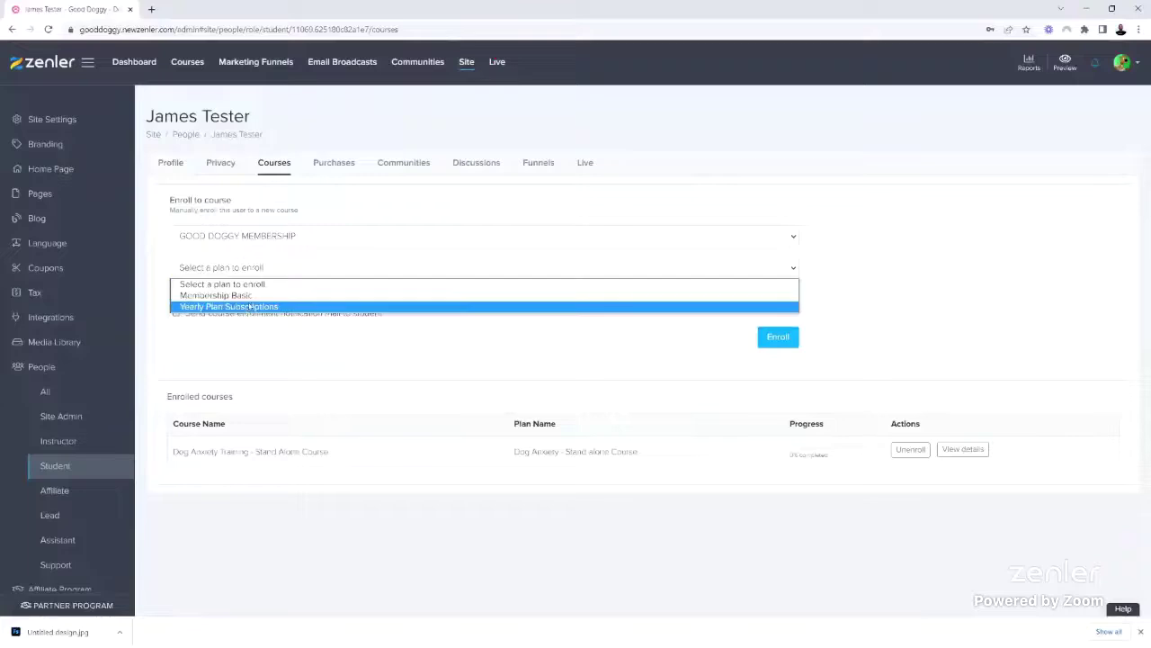
pyautogui.click(245, 307)
pyautogui.click(177, 314)
pyautogui.click(775, 340)
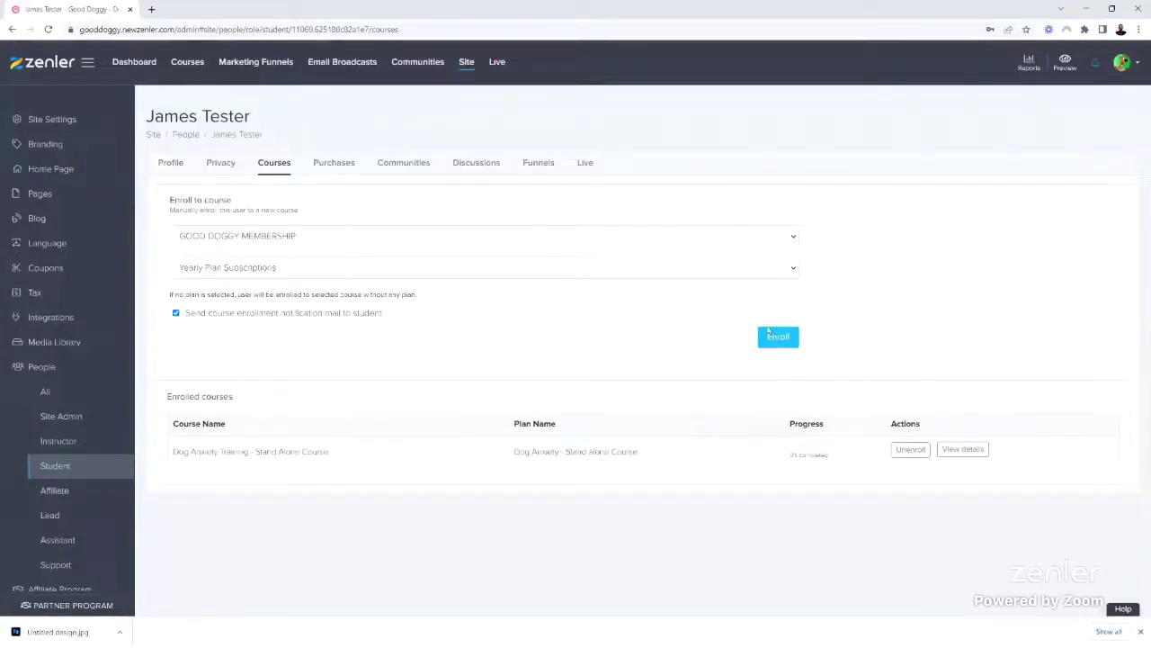
# - Review the unlocked courses: Group Live Sessions, Anxiety Training, Tricks/Skills and Toilet Training
pyautogui.scroll(-1, 588, 471)
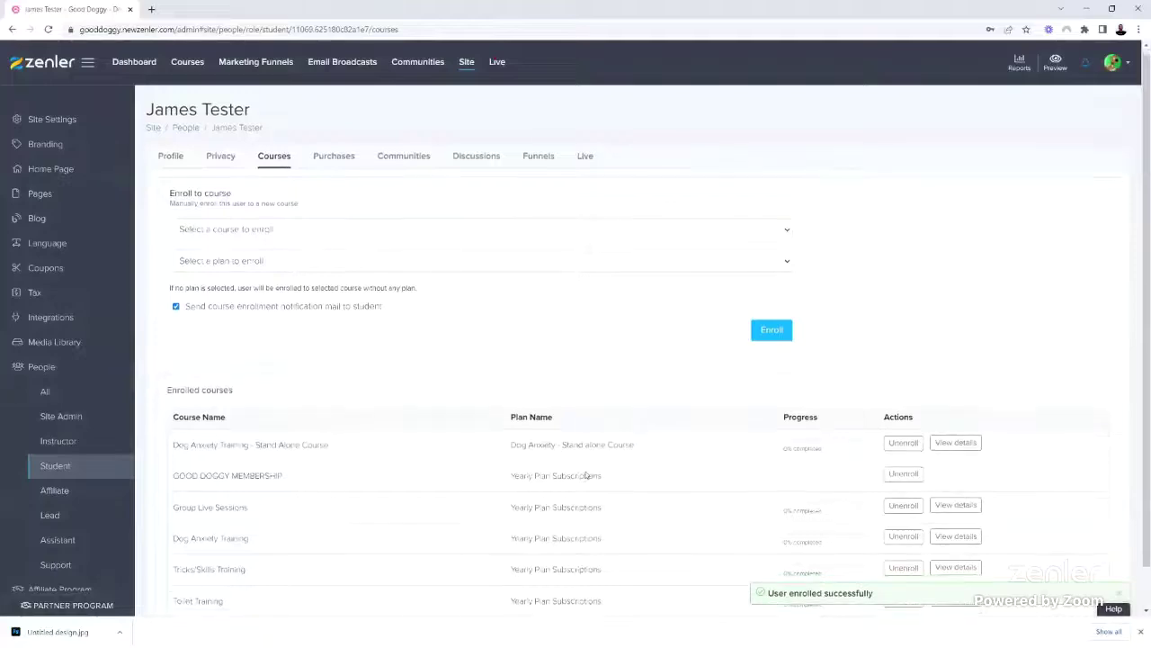
pyautogui.moveTo(173, 464); pyautogui.dragTo(262, 479)
pyautogui.moveTo(191, 494); pyautogui.dragTo(251, 511)
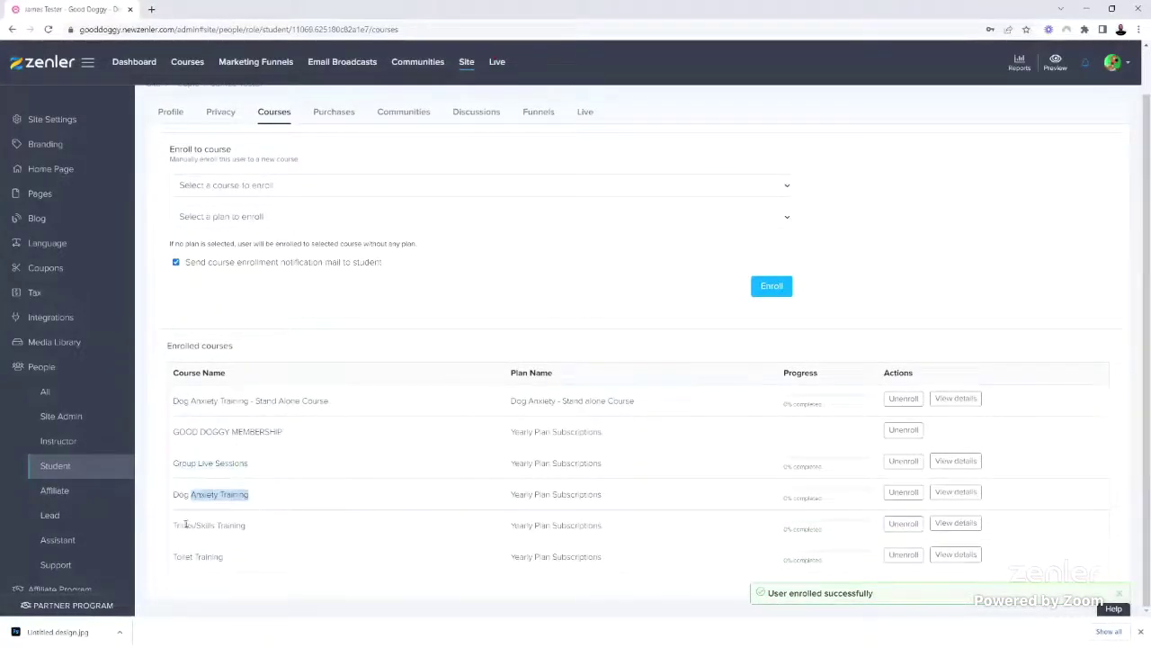
pyautogui.moveTo(185, 524); pyautogui.dragTo(244, 529)
pyautogui.moveTo(191, 494); pyautogui.dragTo(284, 499)
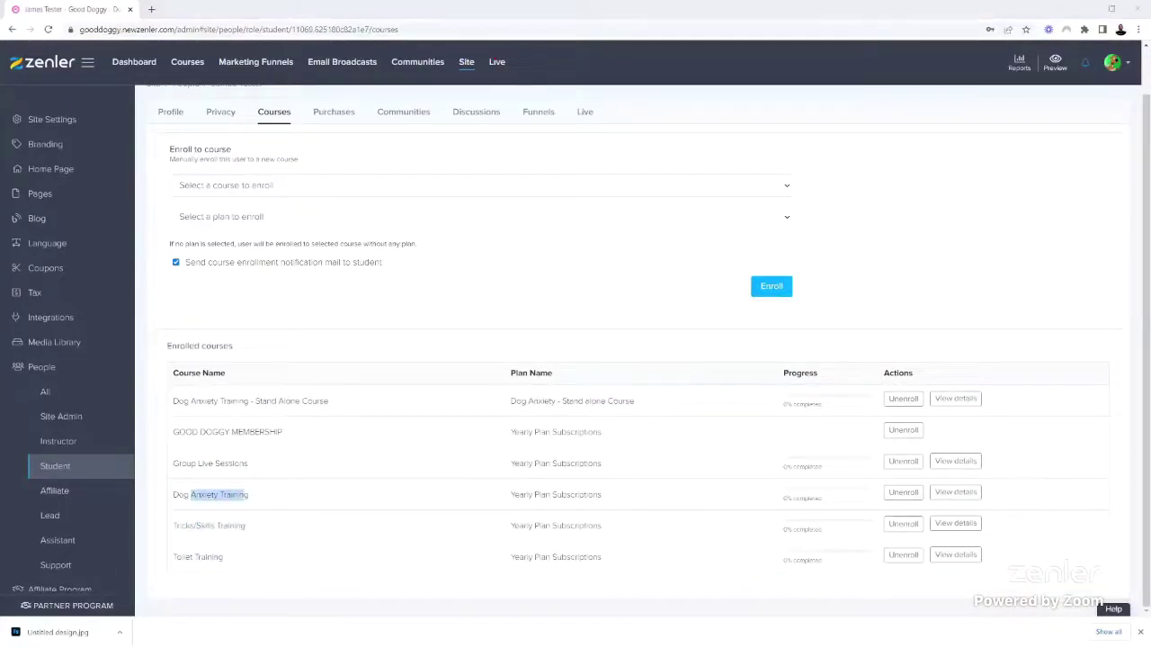
pyautogui.hotkey('alt', 'Tab')
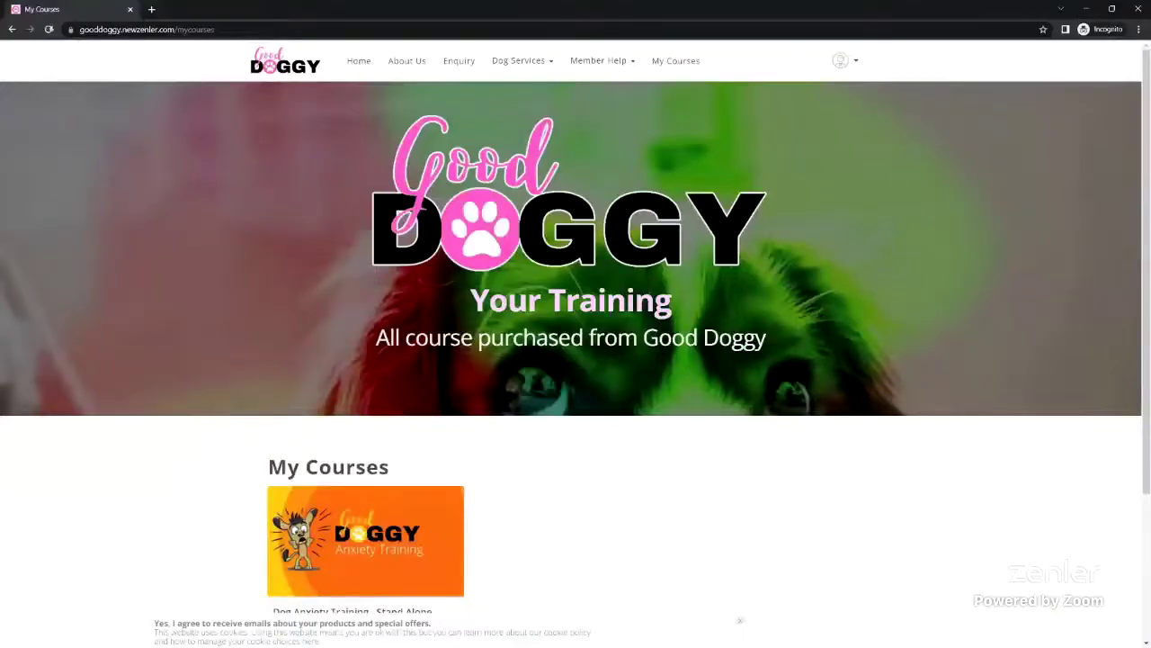
# - Refresh My Courses and open each dashboard: Tricks/Skills, Dog Anxiety, Group Live Sessions, Toilet Training
pyautogui.click(49, 29)
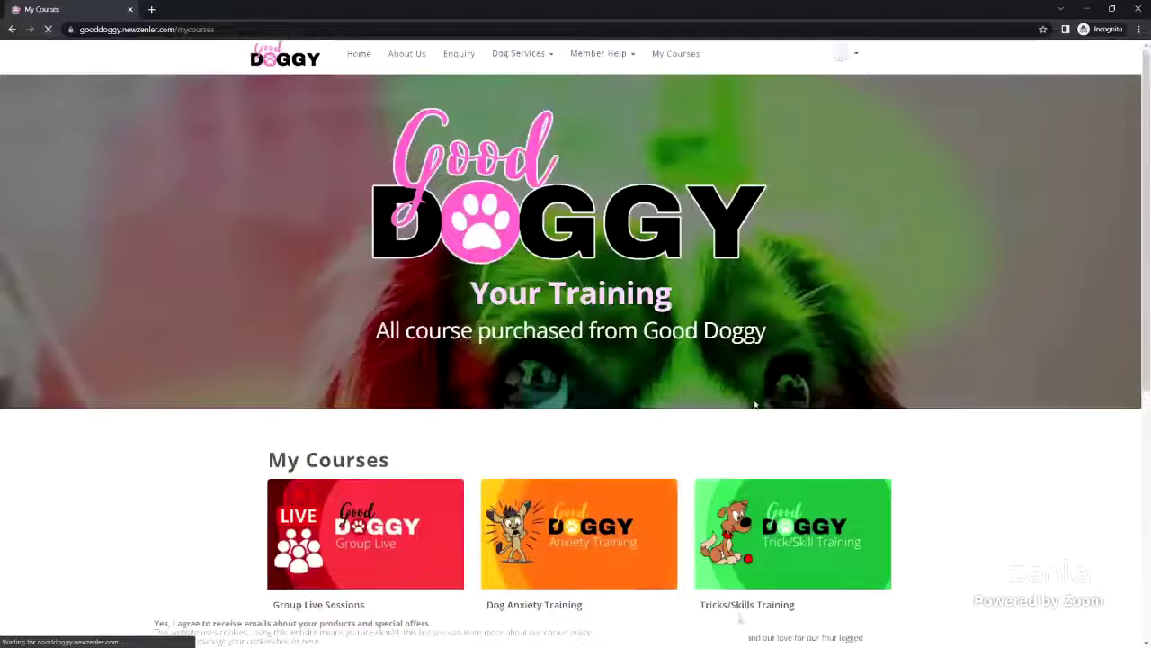
pyautogui.scroll(-2, 674, 378)
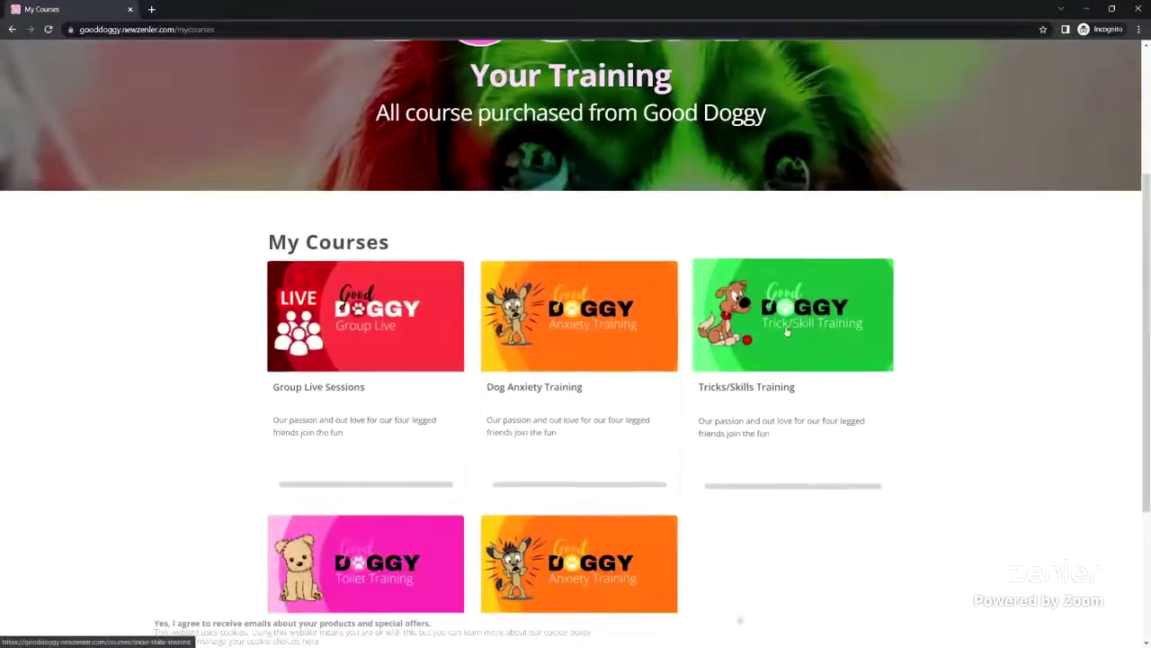
pyautogui.scroll(-2, 582, 324)
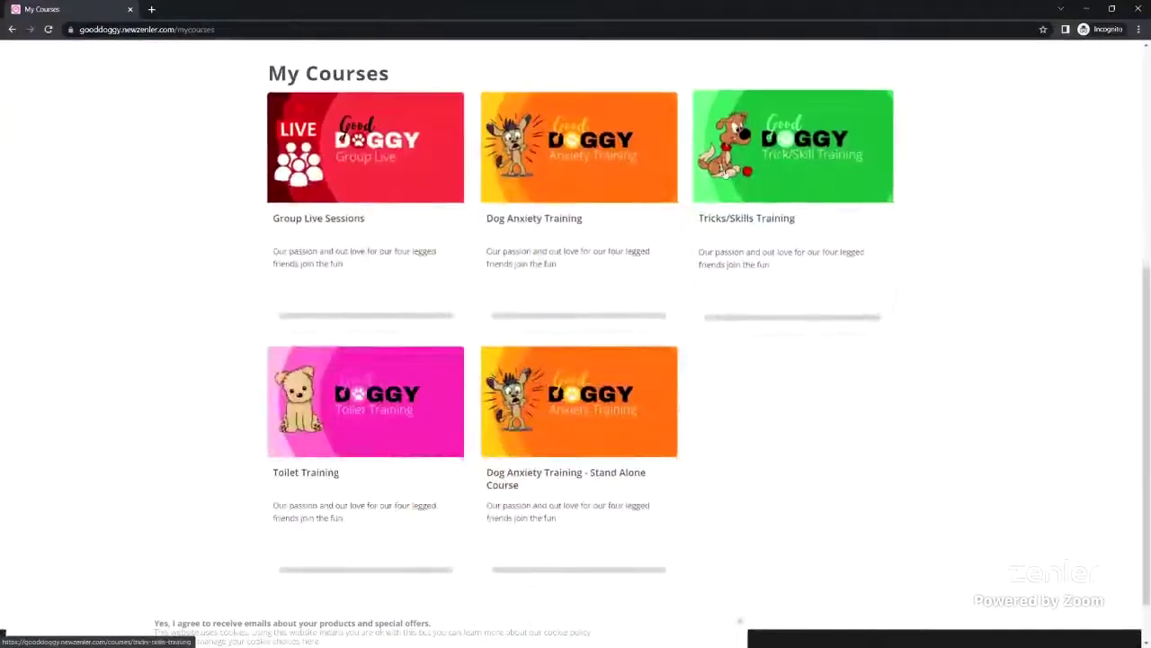
pyautogui.scroll(1, 725, 174)
pyautogui.click(810, 255)
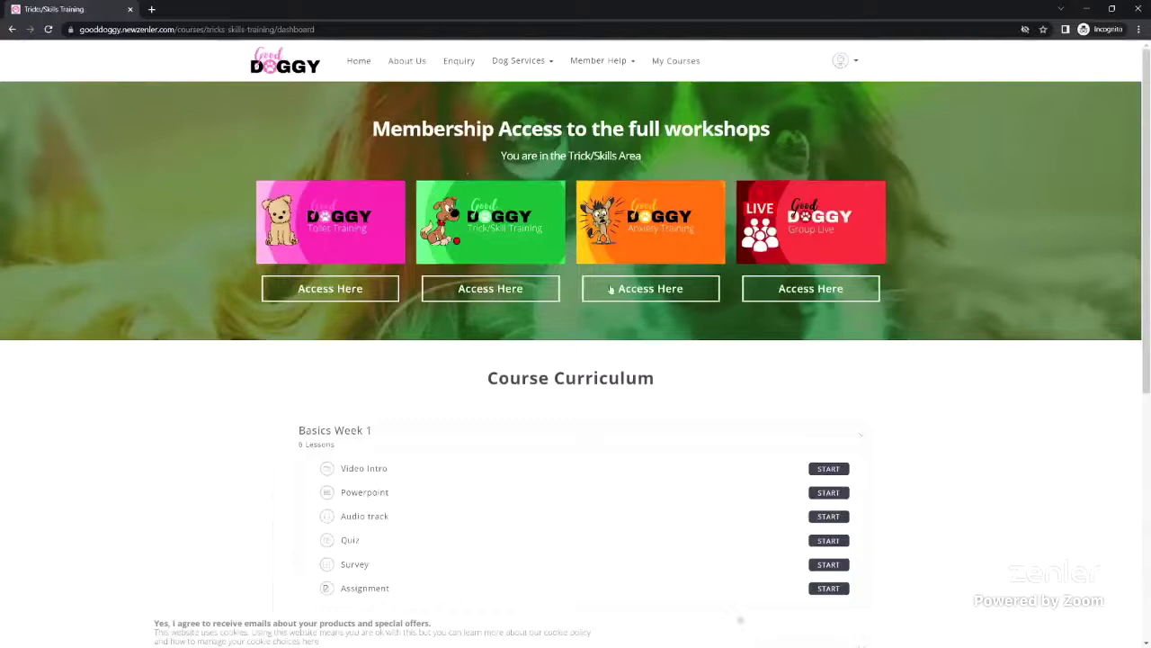
pyautogui.click(651, 288)
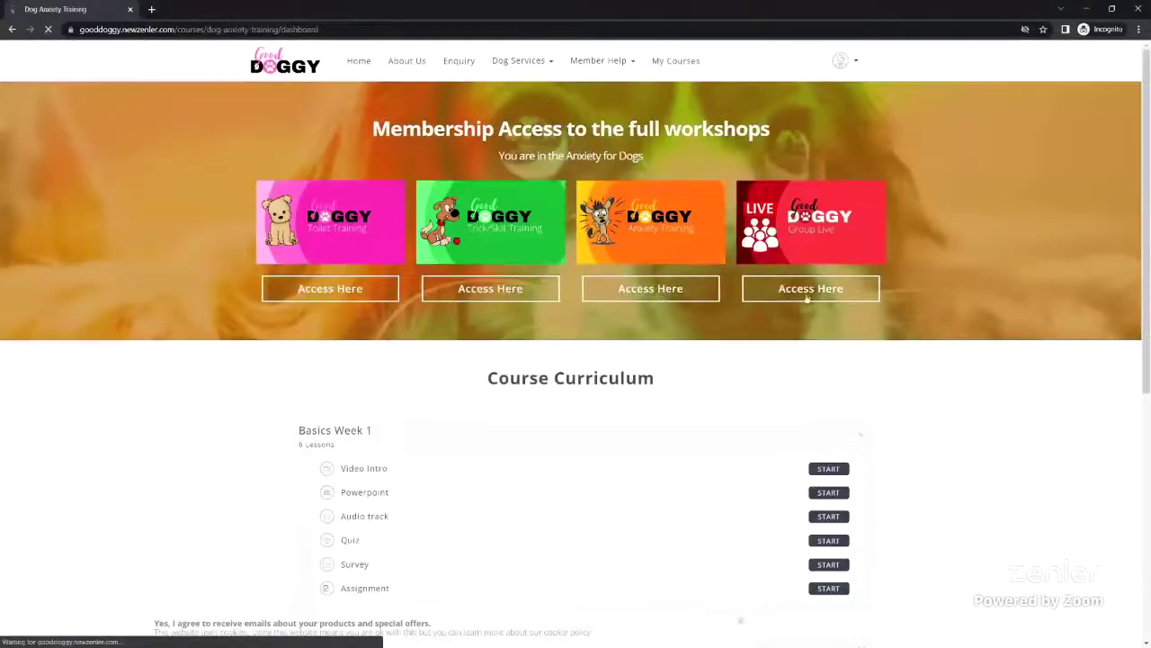
pyautogui.click(824, 289)
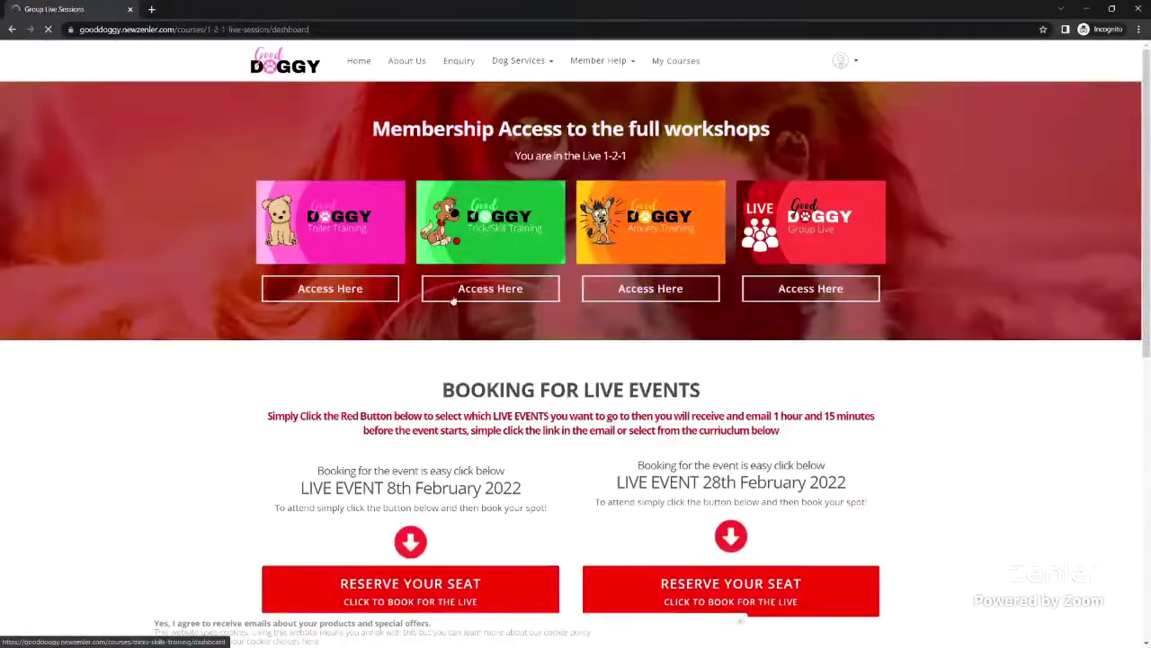
pyautogui.click(473, 293)
pyautogui.click(353, 312)
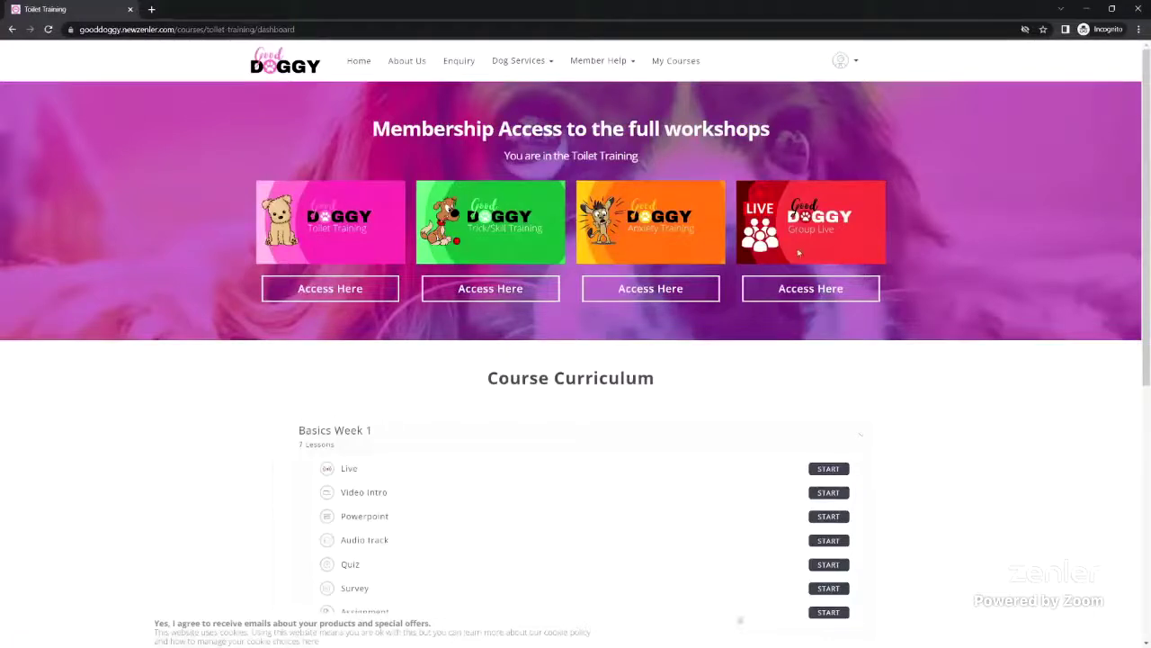
pyautogui.click(1084, 9)
pyautogui.click(282, 189)
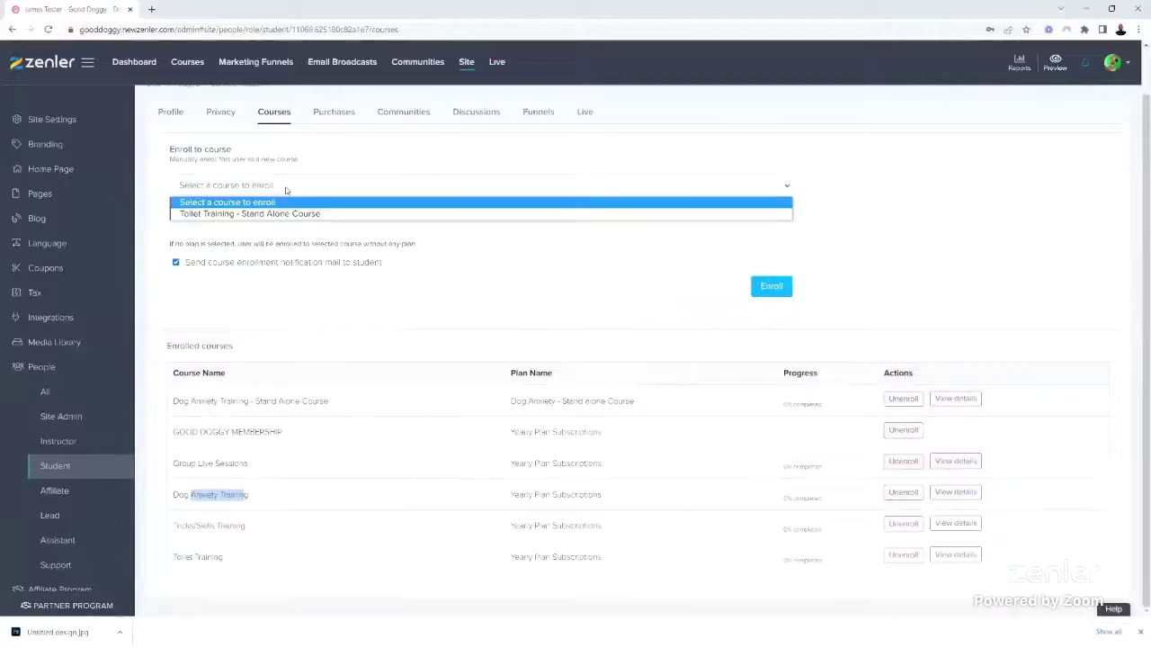
pyautogui.click(572, 305)
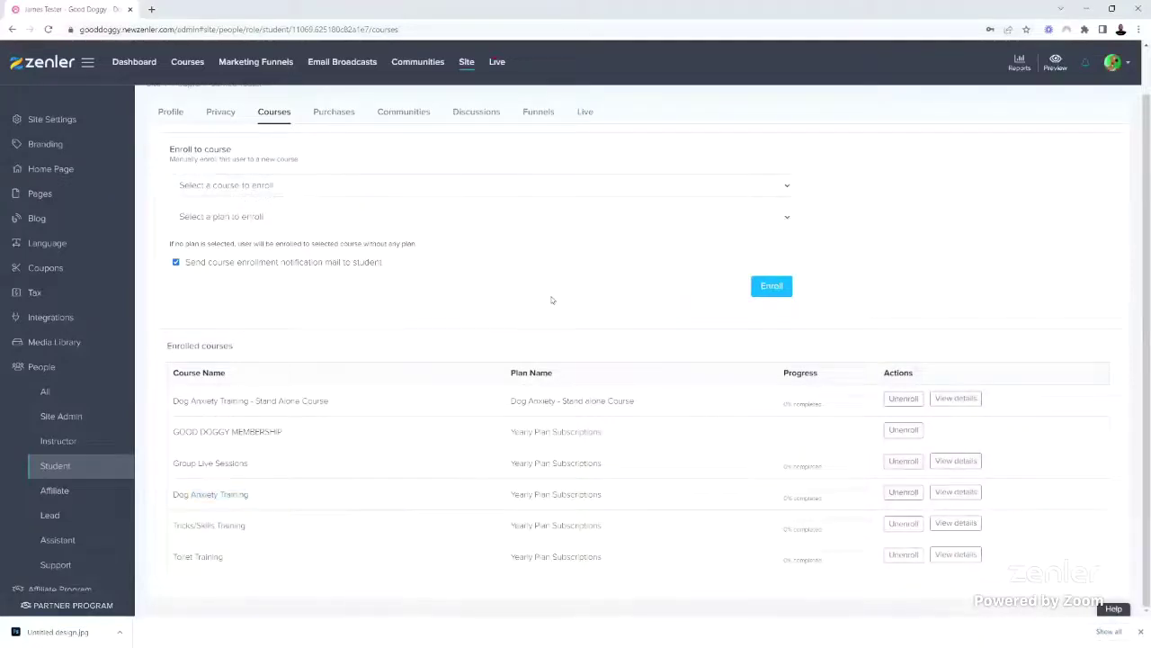
pyautogui.scroll(1, 553, 299)
pyautogui.click(585, 162)
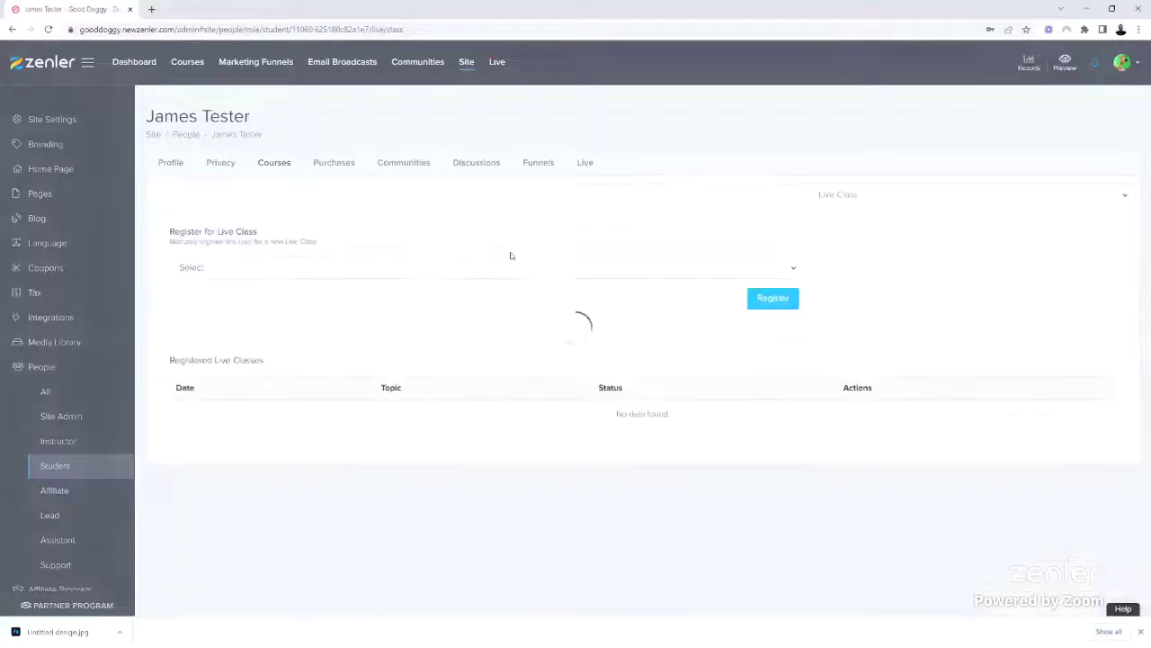
pyautogui.click(267, 269)
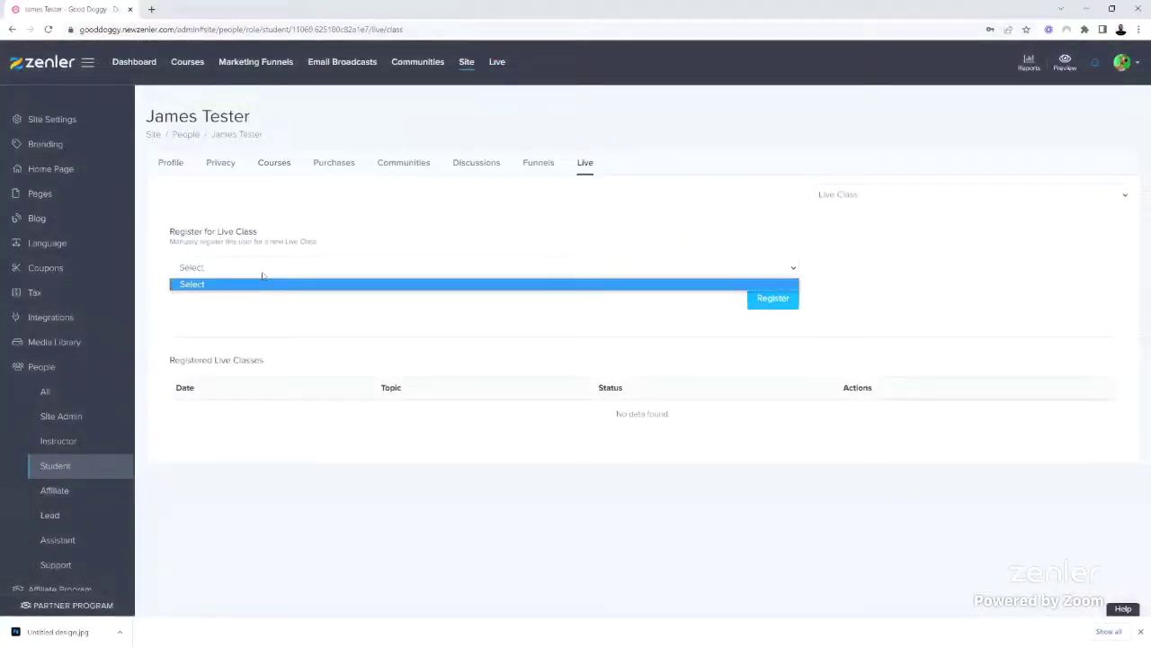
pyautogui.click(289, 322)
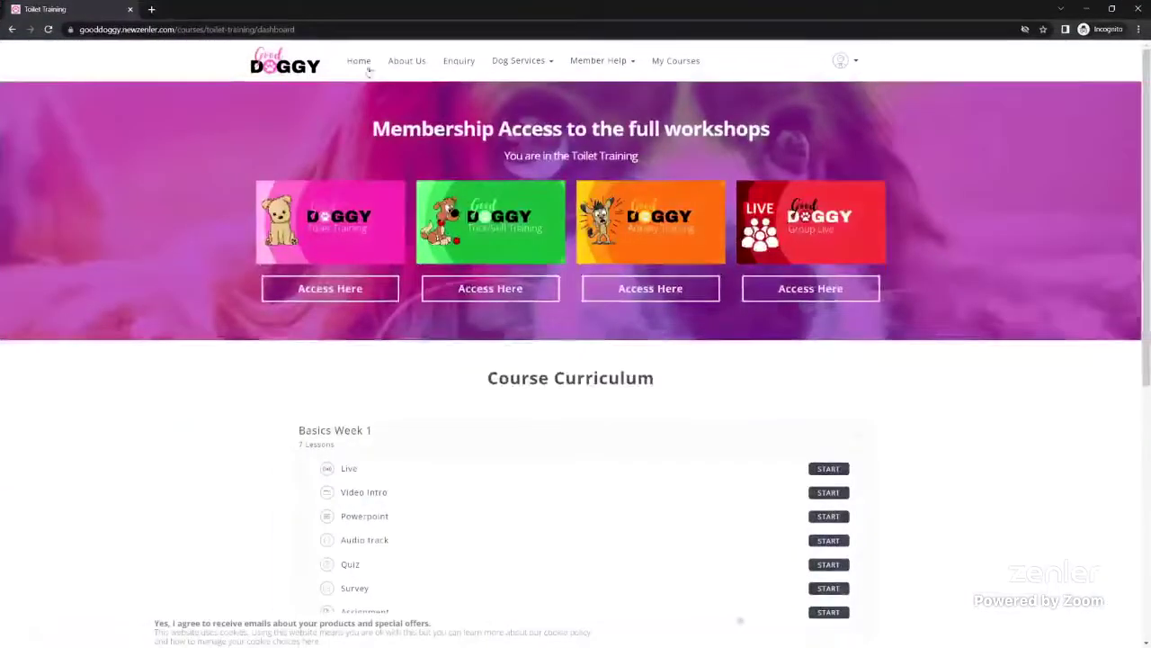
# - Go to the site's Home page showing the student's Welcome Back! greeting
pyautogui.click(359, 61)
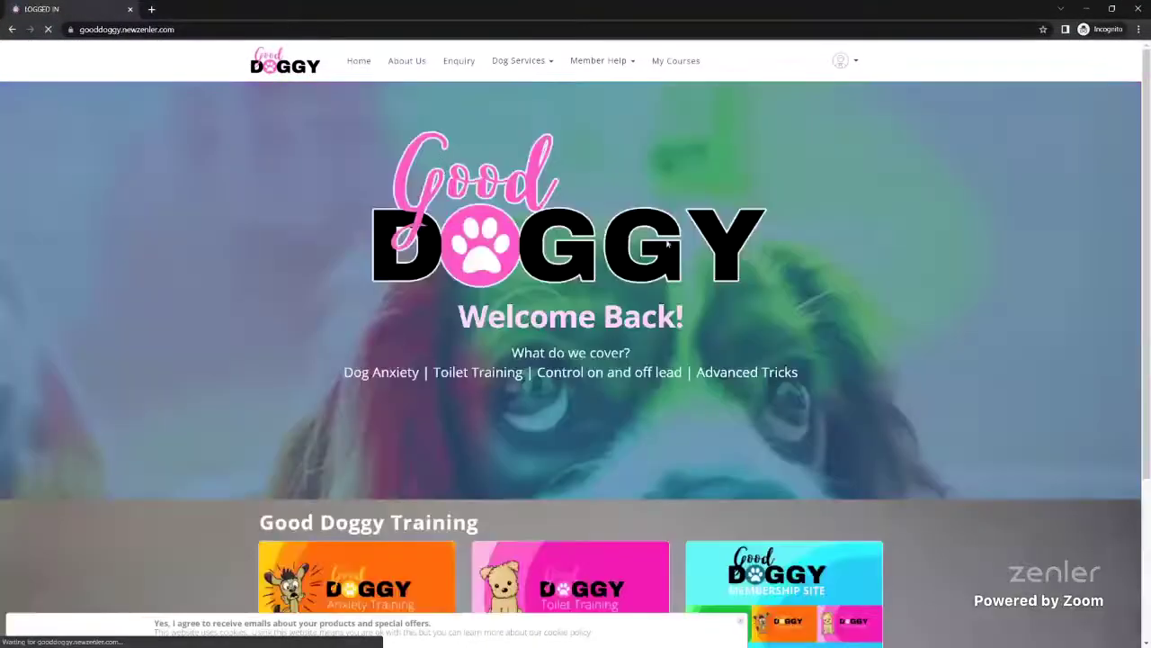
pyautogui.scroll(-1, 492, 208)
pyautogui.moveTo(461, 206); pyautogui.dragTo(689, 209)
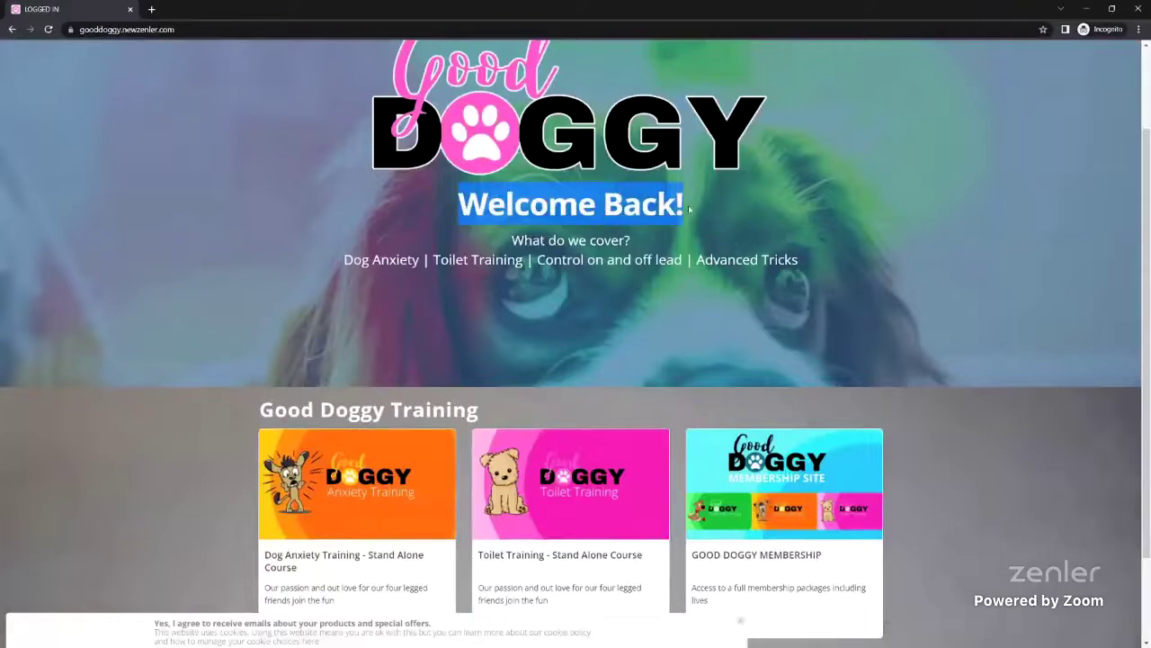
pyautogui.scroll(-1, 752, 223)
pyautogui.scroll(2, 752, 223)
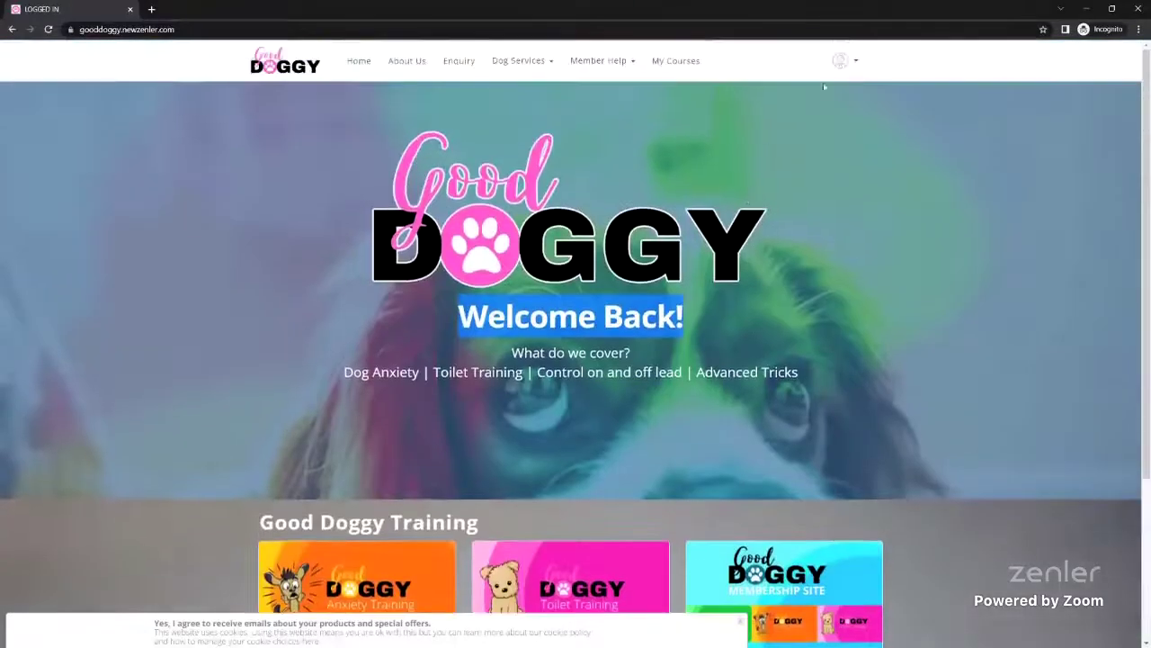
# - Log the student out from the account menu and browse the public home page
pyautogui.click(855, 64)
pyautogui.click(765, 120)
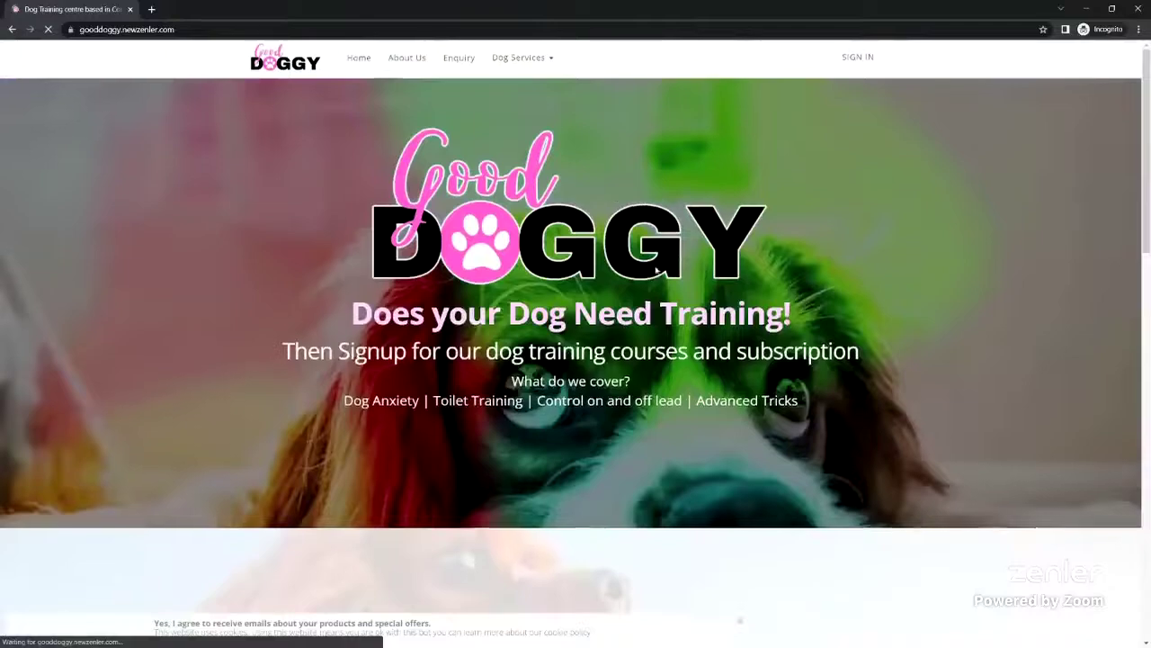
pyautogui.scroll(-4, 647, 267)
pyautogui.scroll(-3, 450, 306)
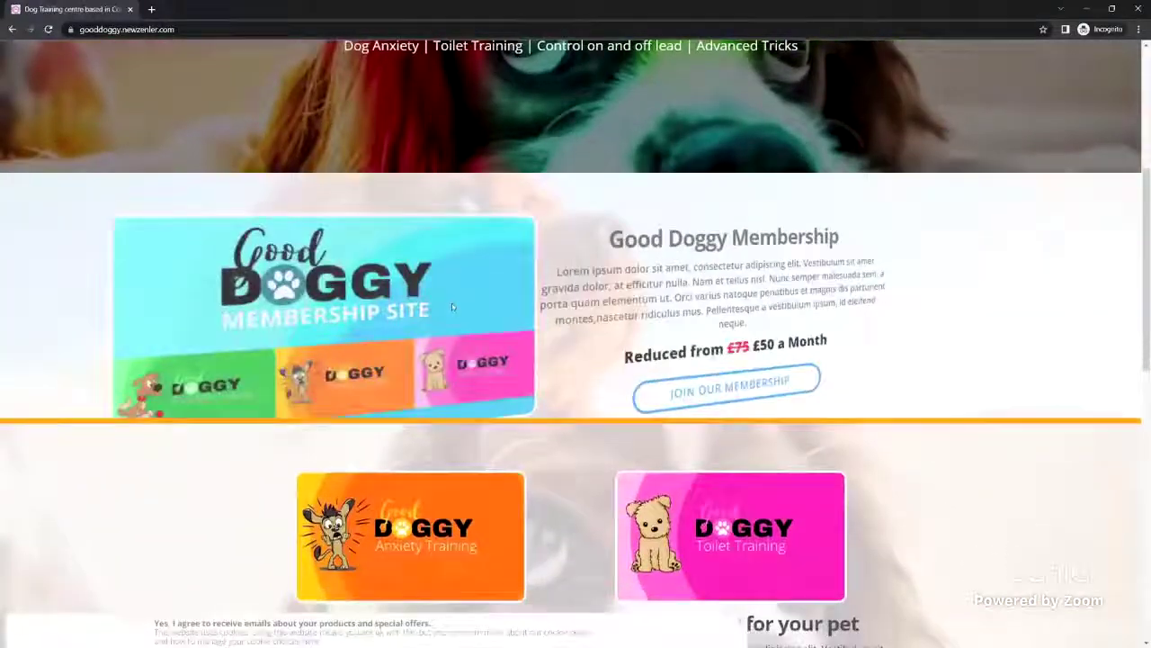
pyautogui.scroll(-2, 523, 283)
pyautogui.scroll(8, 524, 283)
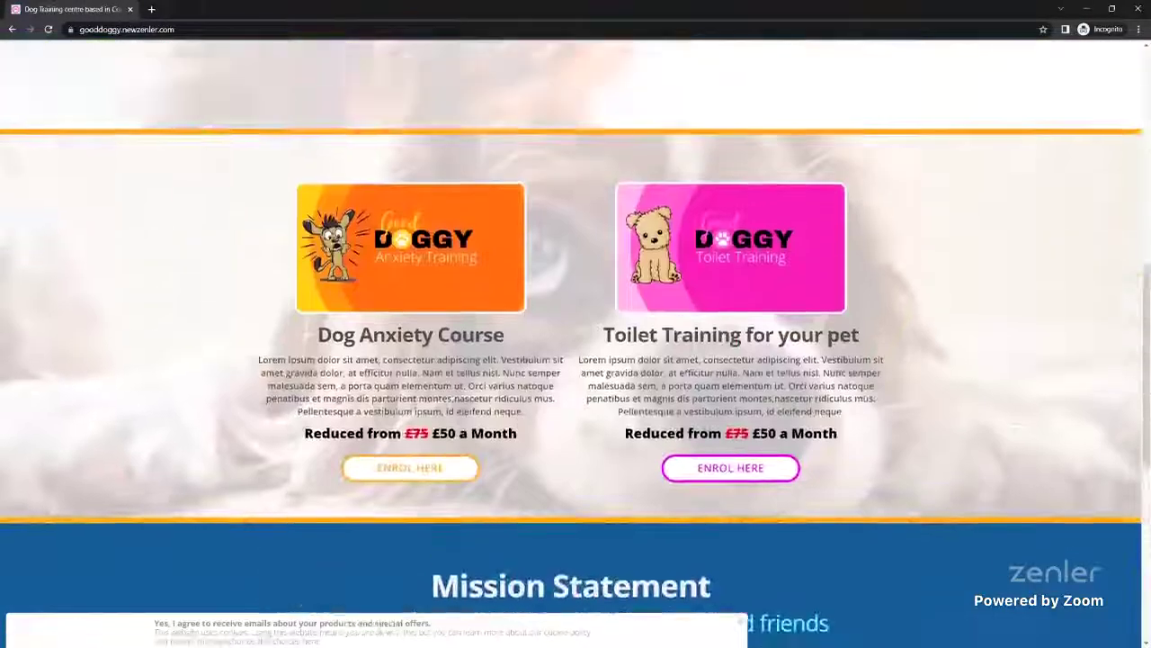
pyautogui.scroll(2, 524, 284)
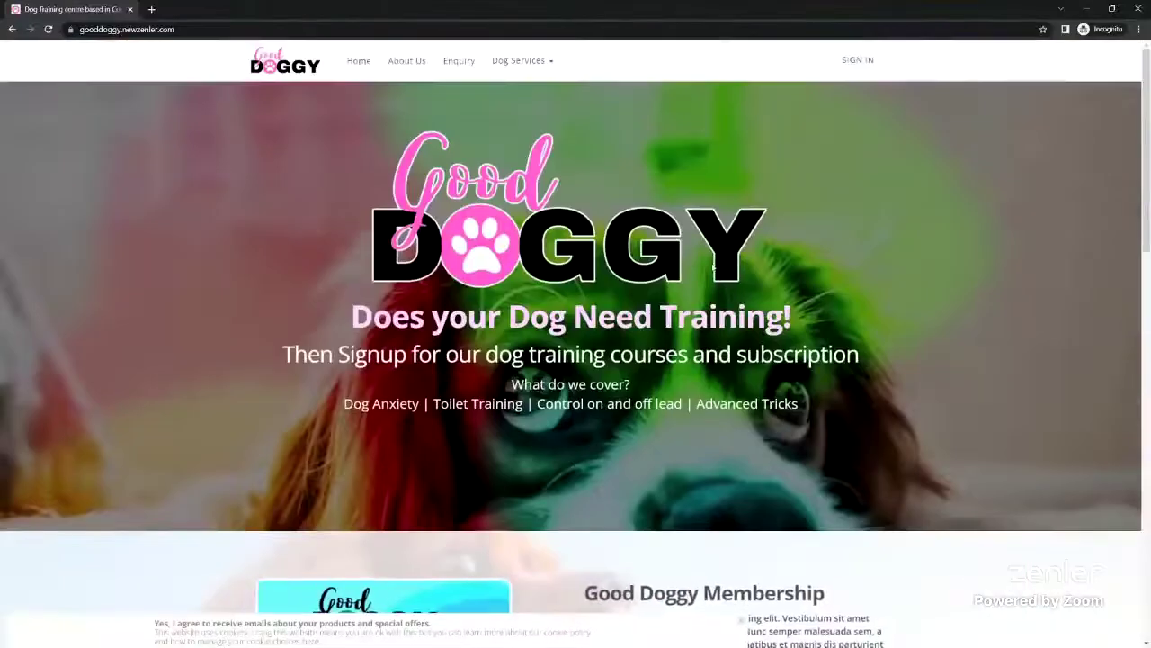